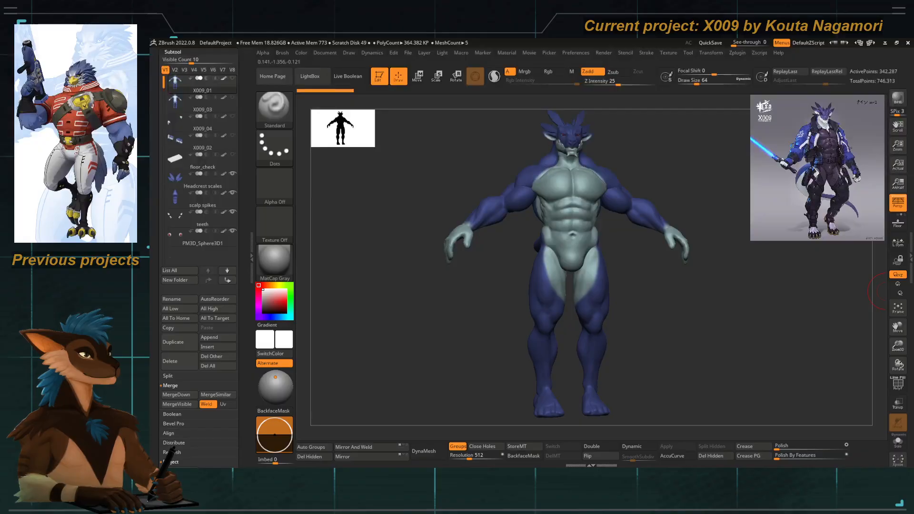
Make the X009_02 subtool active and show the X009_03 body together with it.
{"action": "left_click_drag", "start_coordinate": [394, 224], "coordinate": [384, 257]}
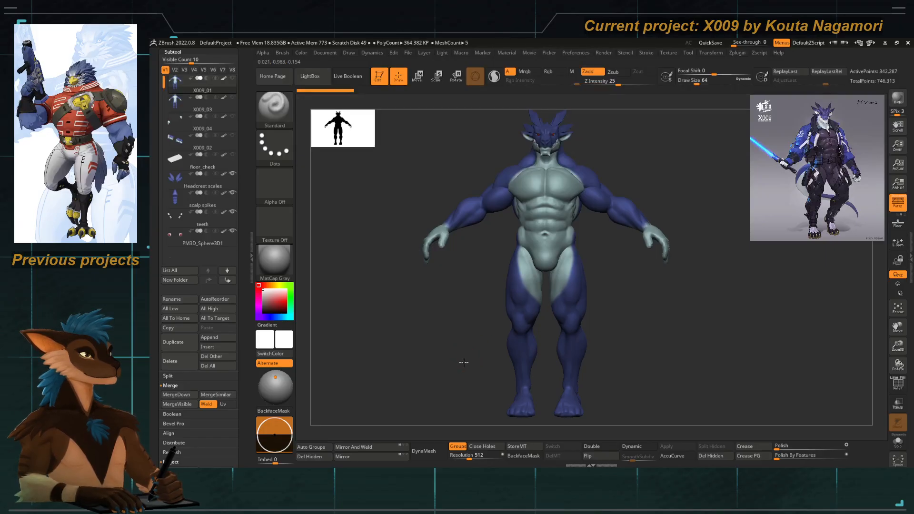
{"action": "left_click_drag", "start_coordinate": [463, 362], "coordinate": [484, 329]}
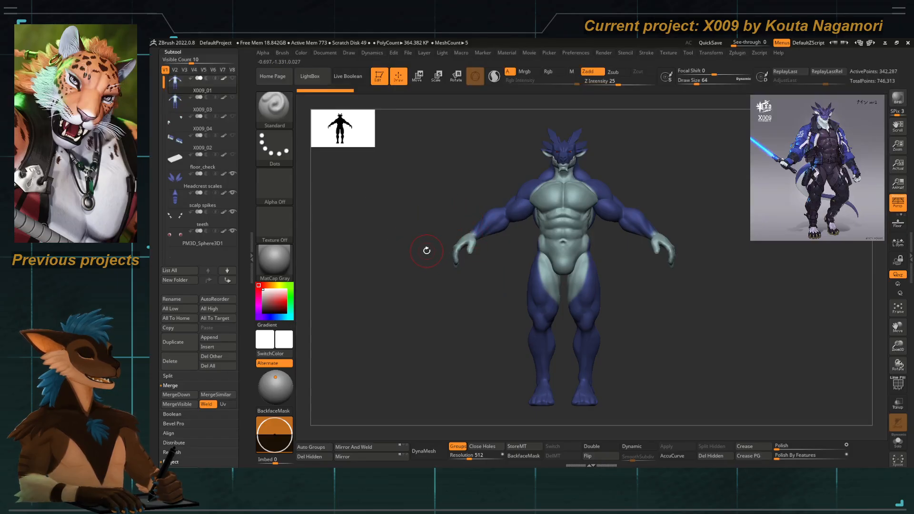
{"action": "left_click", "coordinate": [177, 105]}
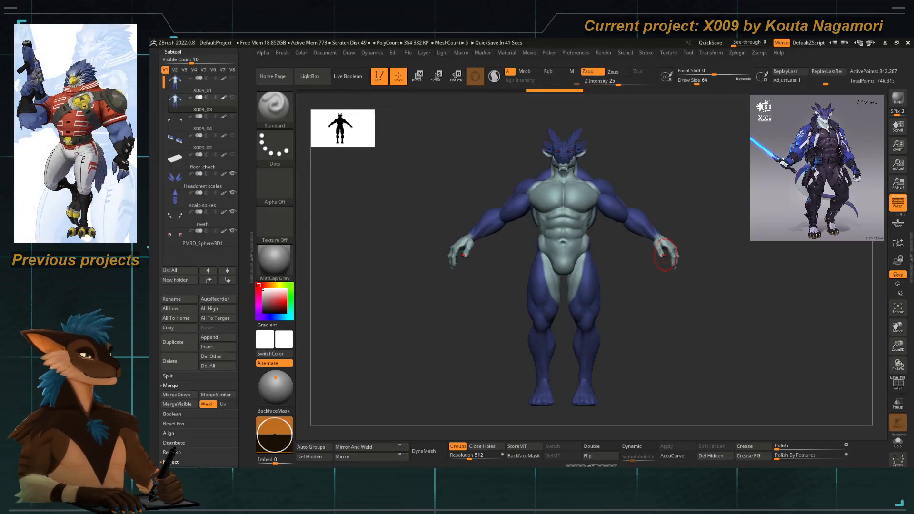
{"action": "left_click", "coordinate": [220, 112]}
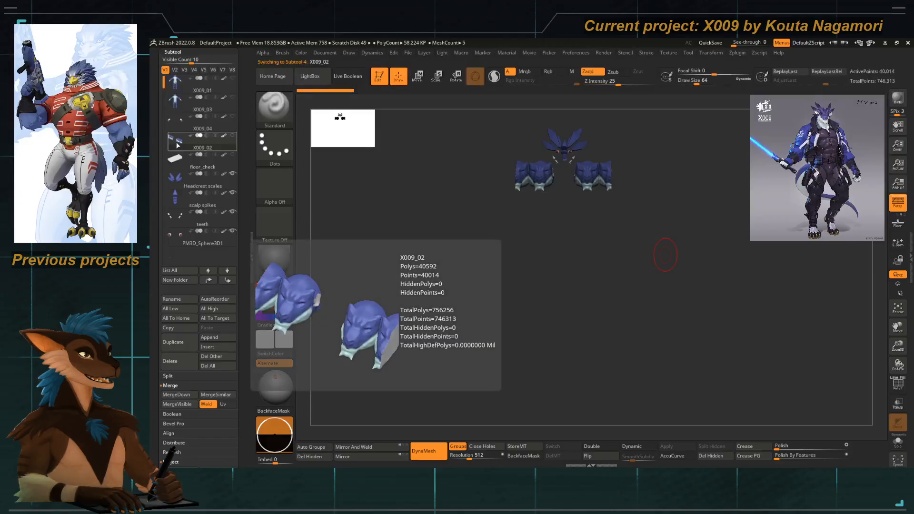
{"action": "left_click", "coordinate": [233, 97]}
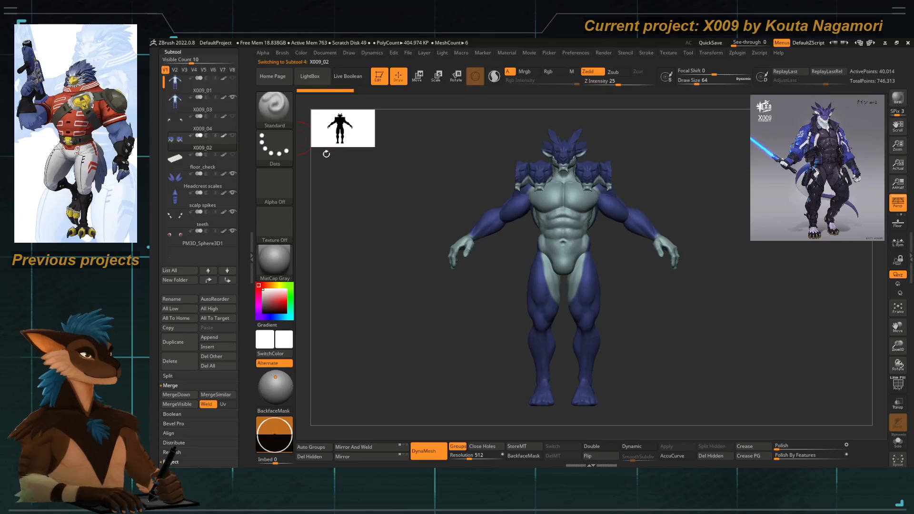
Turn on transparency with ghosting off while alternating between the X009_01 and X009_03 bodies around the chest.
{"action": "left_click", "coordinate": [898, 404]}
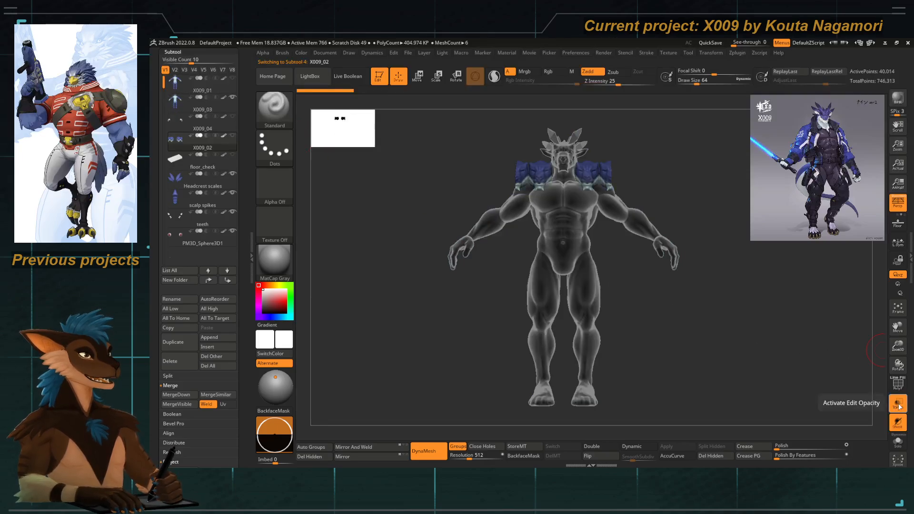
{"action": "left_click", "coordinate": [176, 107]}
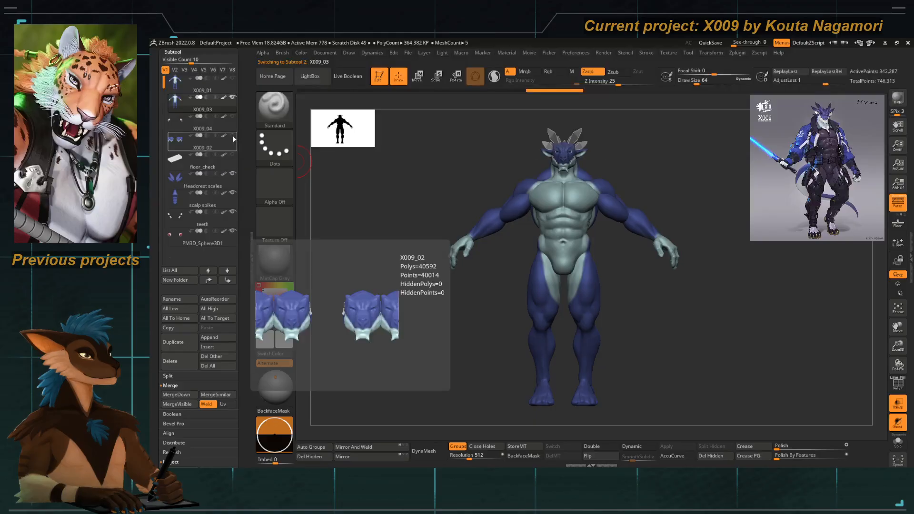
{"action": "key", "text": "Up"}
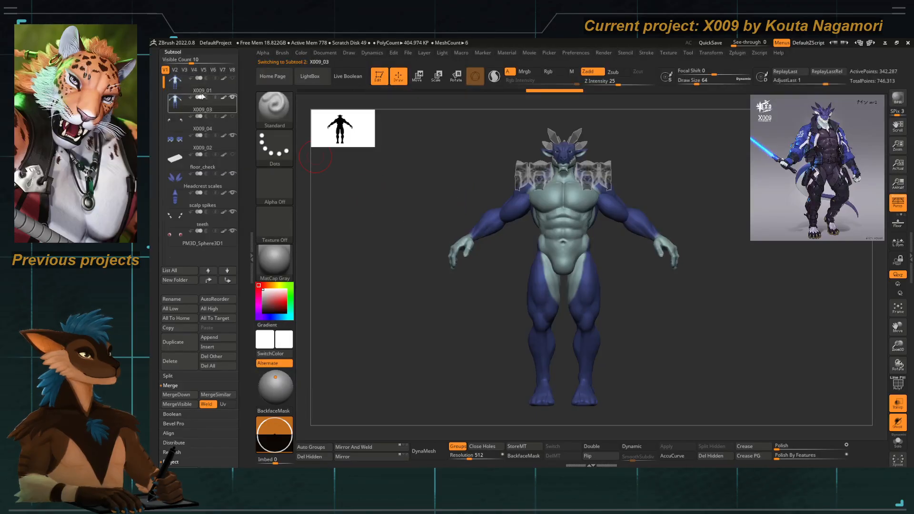
{"action": "key", "text": "Up"}
{"action": "key", "text": "Down"}
{"action": "key", "text": "Up"}
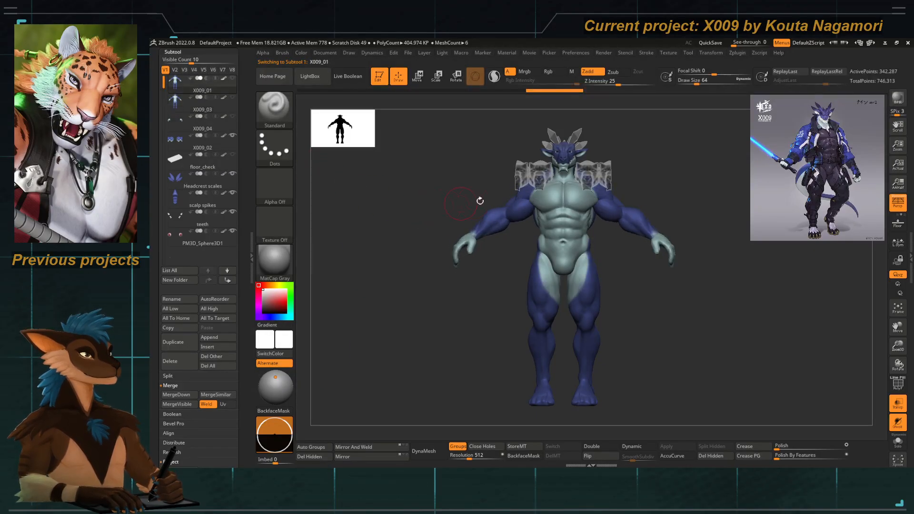
{"action": "right_click_drag", "start_coordinate": [540, 175], "coordinate": [571, 215], "text": "alt"}
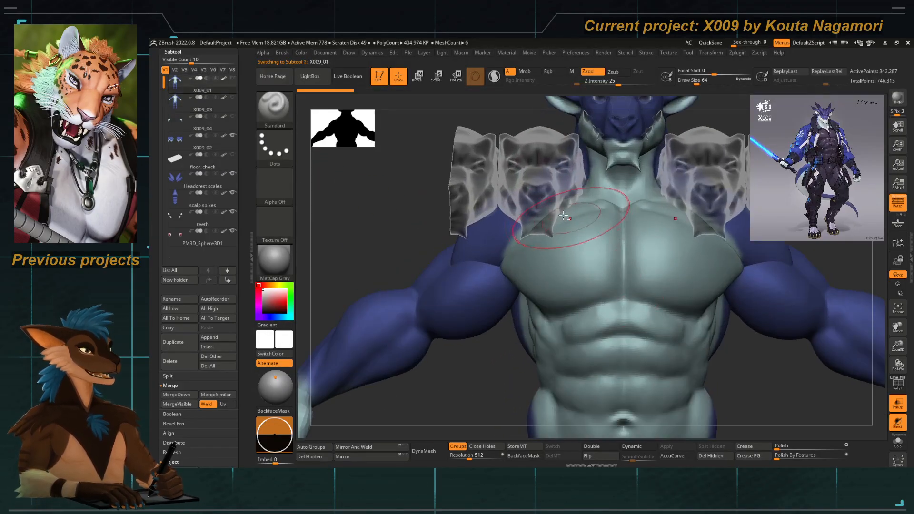
{"action": "left_click", "coordinate": [898, 423]}
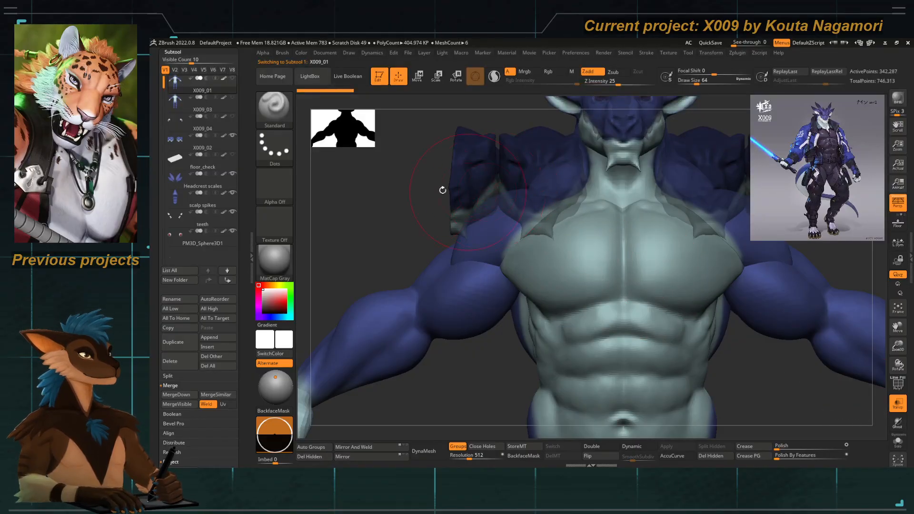
Compare the X009_03 and X009_01 upper bodies behind the transparent X009_02 pieces by alternating the active subtool.
{"action": "left_click", "coordinate": [202, 105]}
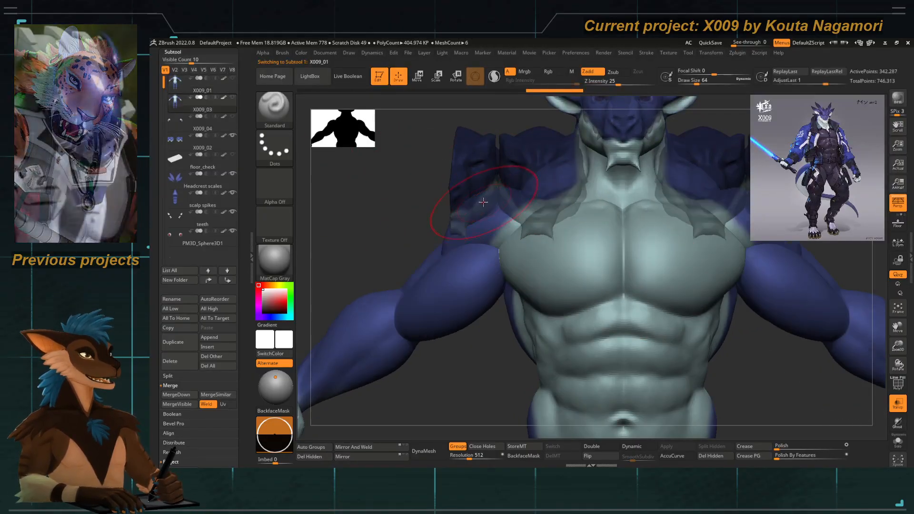
{"action": "left_click", "coordinate": [483, 203], "text": "alt"}
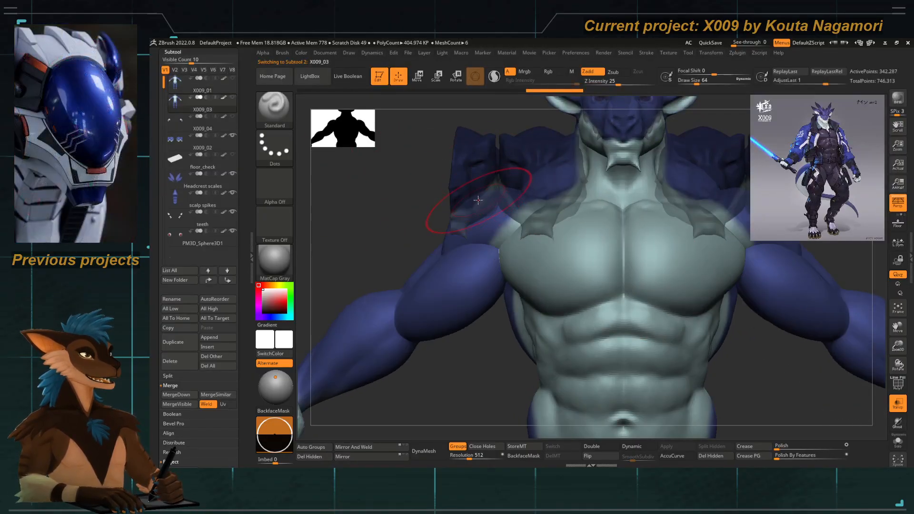
{"action": "left_click", "coordinate": [532, 188], "text": "alt"}
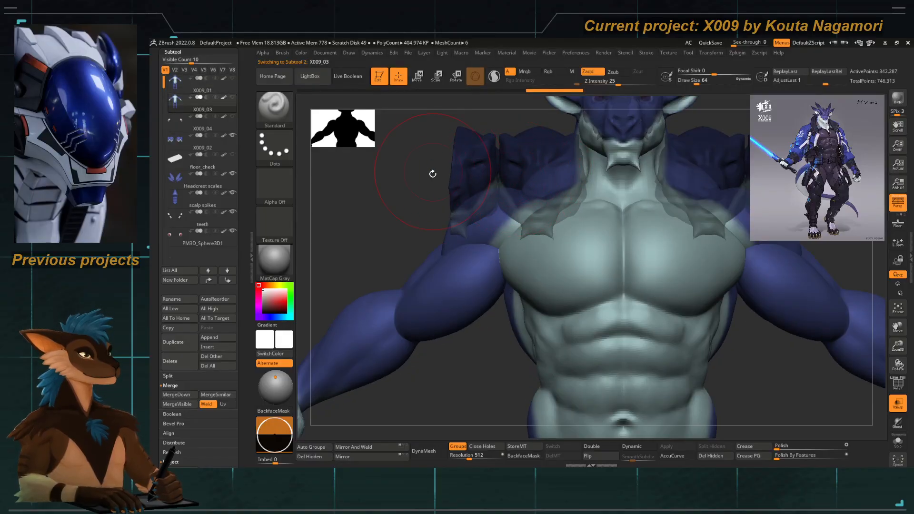
{"action": "left_click_drag", "start_coordinate": [433, 174], "coordinate": [414, 201], "text": "alt"}
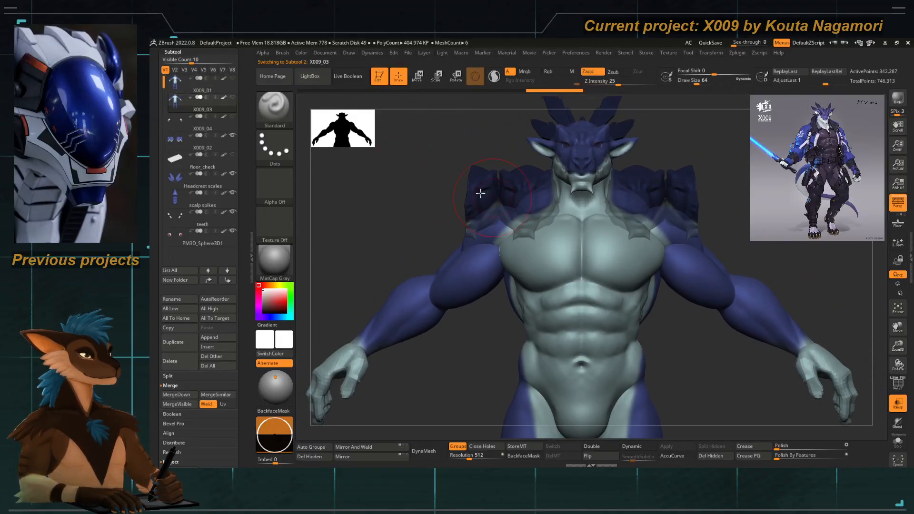
{"action": "left_click_drag", "start_coordinate": [480, 193], "coordinate": [507, 182], "text": "alt"}
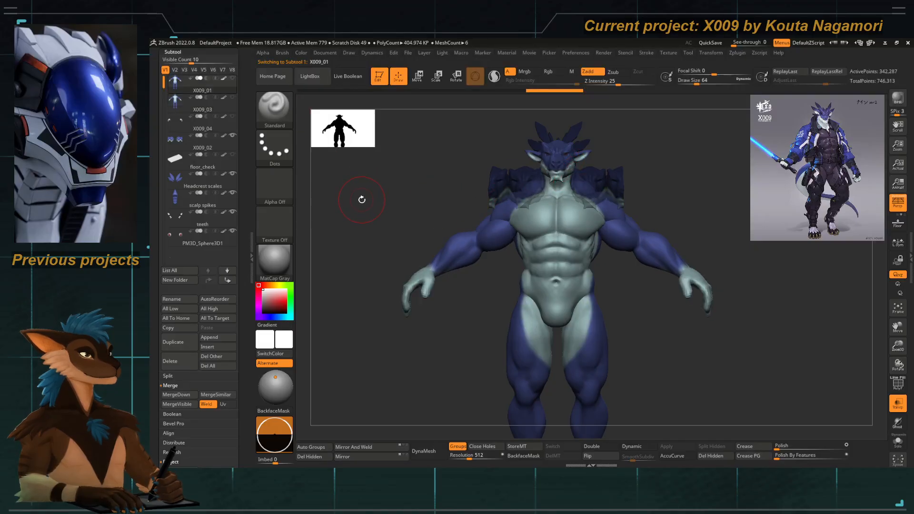
{"action": "left_click_drag", "start_coordinate": [365, 205], "coordinate": [368, 208]}
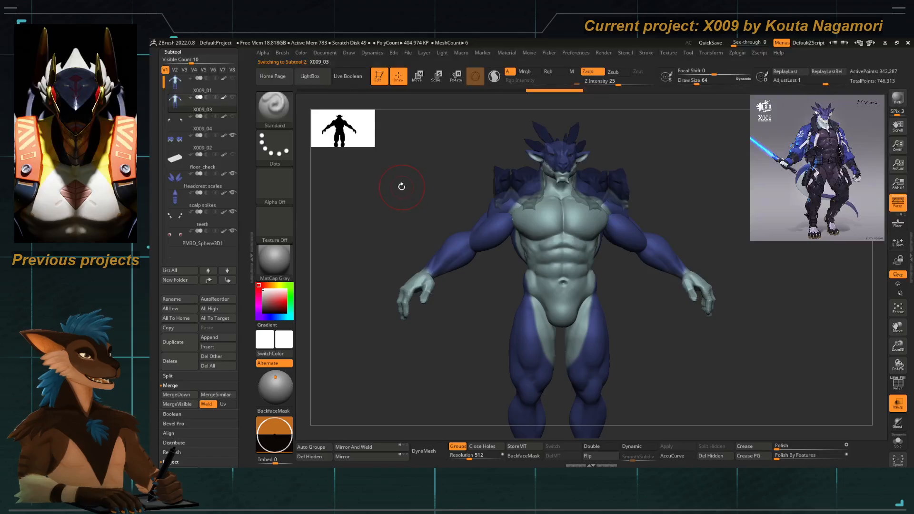
Hide the X009_02 subtool and make the X009_03 body active.
{"action": "left_click", "coordinate": [233, 137]}
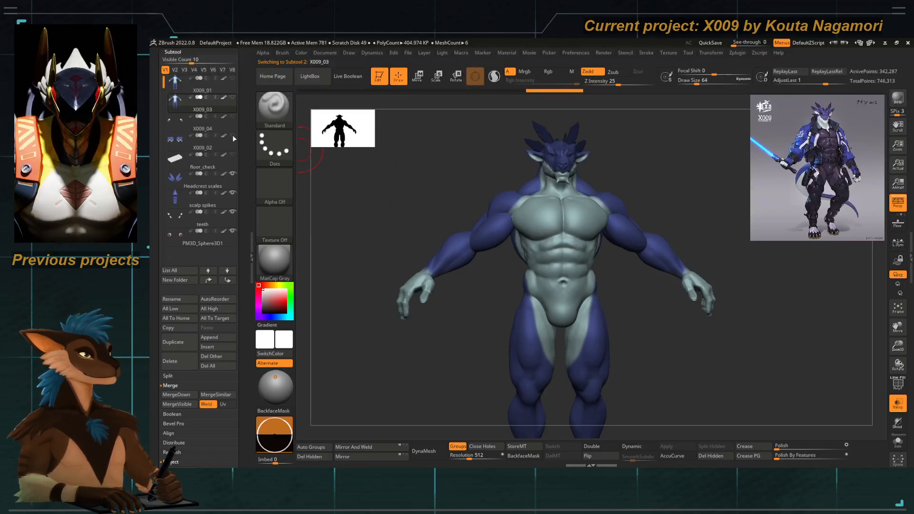
{"action": "key", "text": "Up"}
{"action": "key", "text": "Down"}
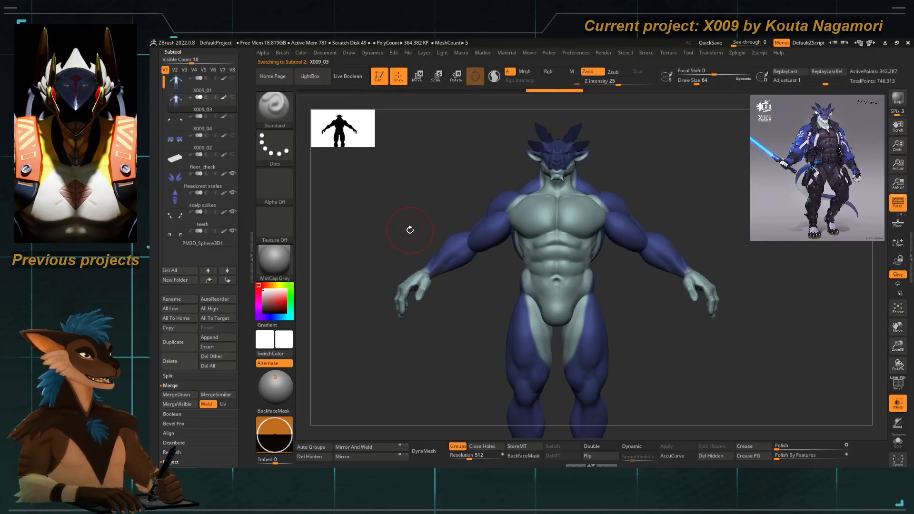
Examine the X009_03 body's chest, shoulders and arms from three-quarter front views.
{"action": "mouse_move", "coordinate": [465, 164]}
{"action": "left_mouse_down"}
{"action": "mouse_move", "coordinate": [476, 198]}
{"action": "mouse_move", "coordinate": [408, 184]}
{"action": "mouse_move", "coordinate": [411, 192]}
{"action": "left_mouse_up"}
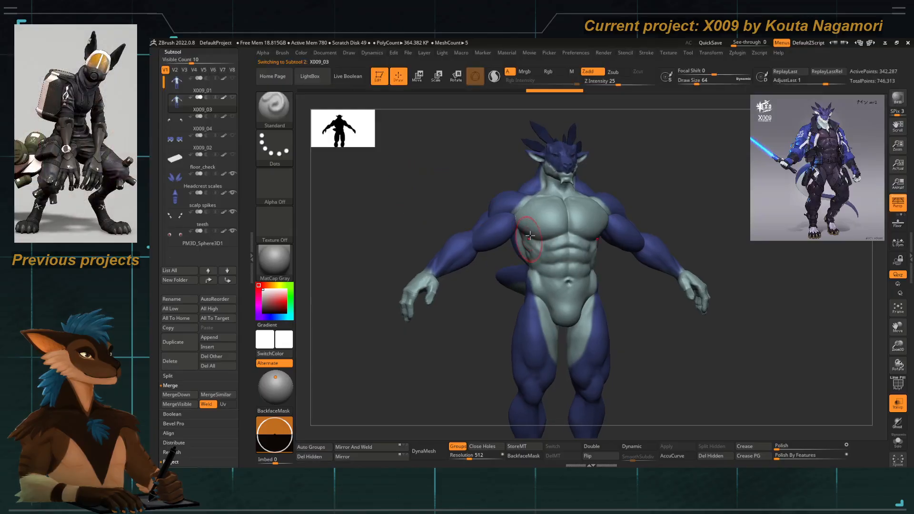
{"action": "mouse_move", "coordinate": [526, 223]}
{"action": "right_mouse_down", "text": "ctrl"}
{"action": "mouse_move", "coordinate": [569, 249]}
{"action": "mouse_move", "coordinate": [554, 235]}
{"action": "right_mouse_up", "text": "ctrl"}
{"action": "left_click_drag", "start_coordinate": [460, 265], "coordinate": [476, 243]}
{"action": "mouse_move", "coordinate": [403, 161]}
{"action": "left_mouse_down"}
{"action": "mouse_move", "coordinate": [400, 181]}
{"action": "mouse_move", "coordinate": [420, 171]}
{"action": "left_mouse_up"}
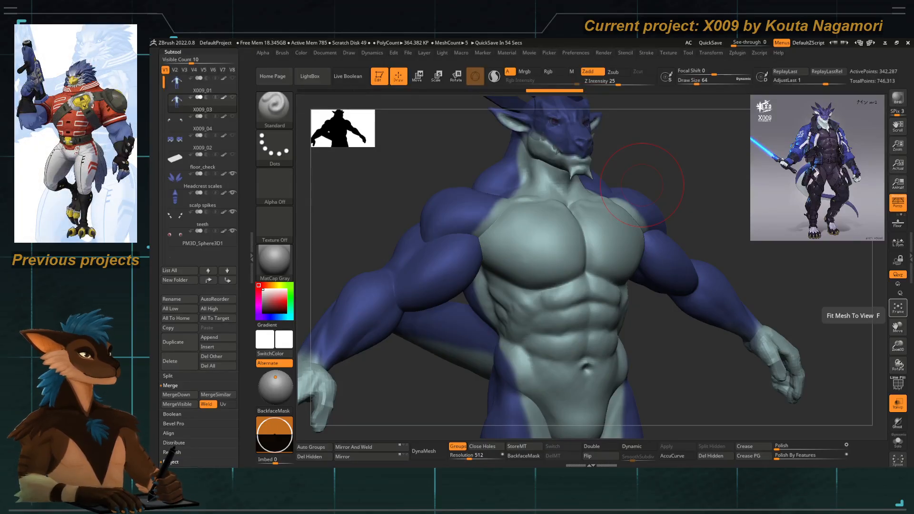
{"action": "left_click_drag", "start_coordinate": [392, 181], "coordinate": [382, 180]}
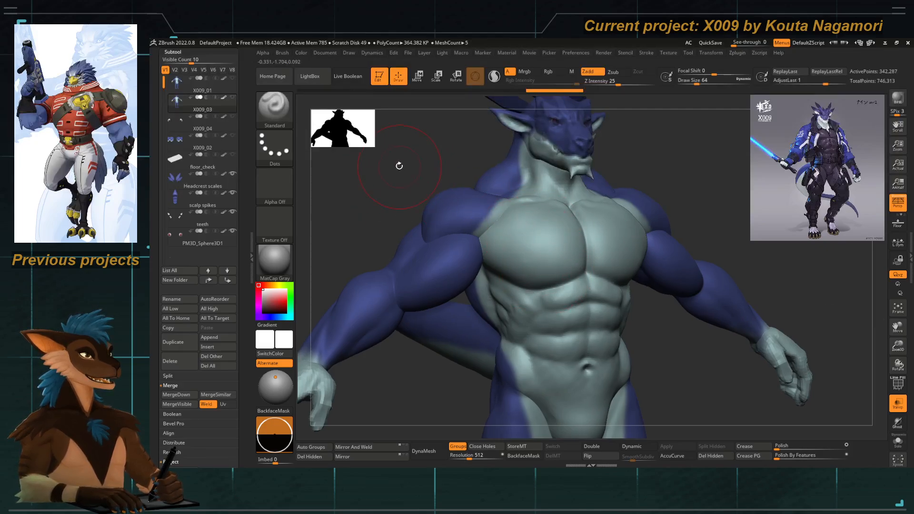
{"action": "left_click_drag", "start_coordinate": [399, 165], "coordinate": [412, 167]}
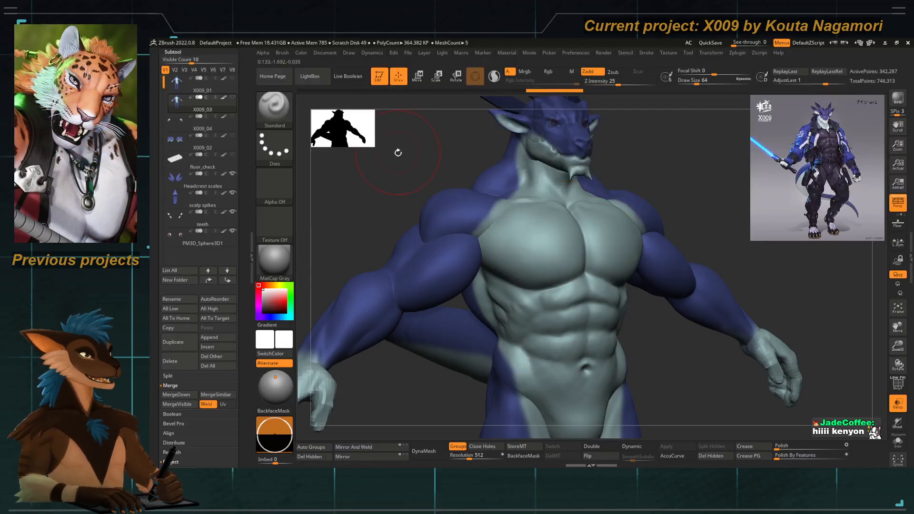
{"action": "left_click_drag", "start_coordinate": [398, 152], "coordinate": [399, 192]}
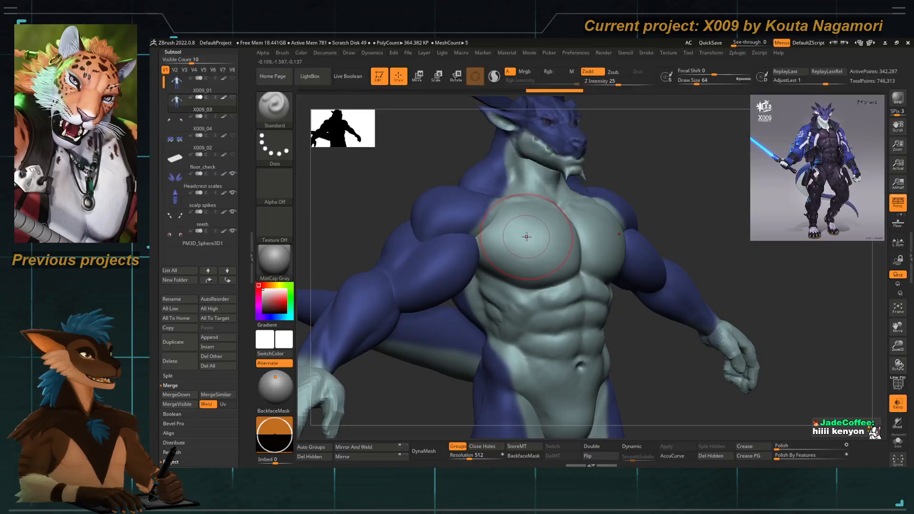
{"action": "left_click_drag", "start_coordinate": [347, 190], "coordinate": [411, 200]}
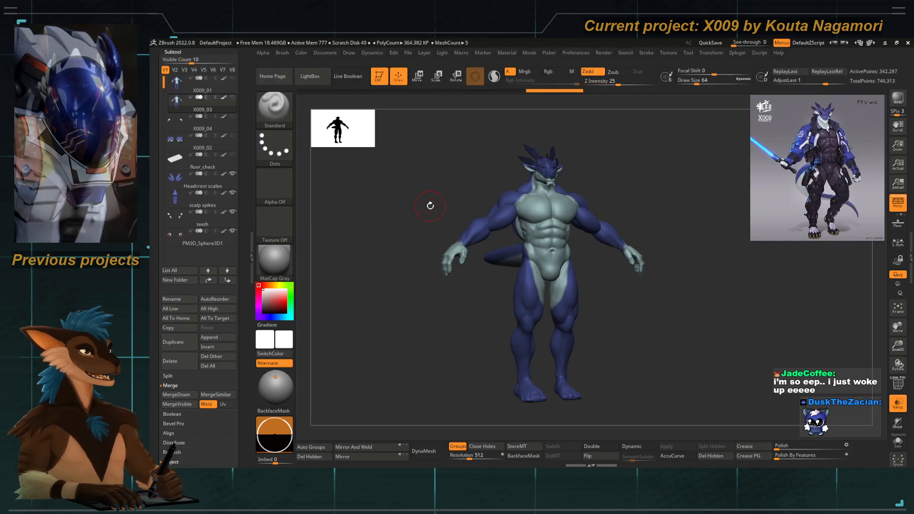
Compare the full-body proportions of X009_01 and X009_03 from a three-quarter view by alternating between them.
{"action": "key", "text": "Up"}
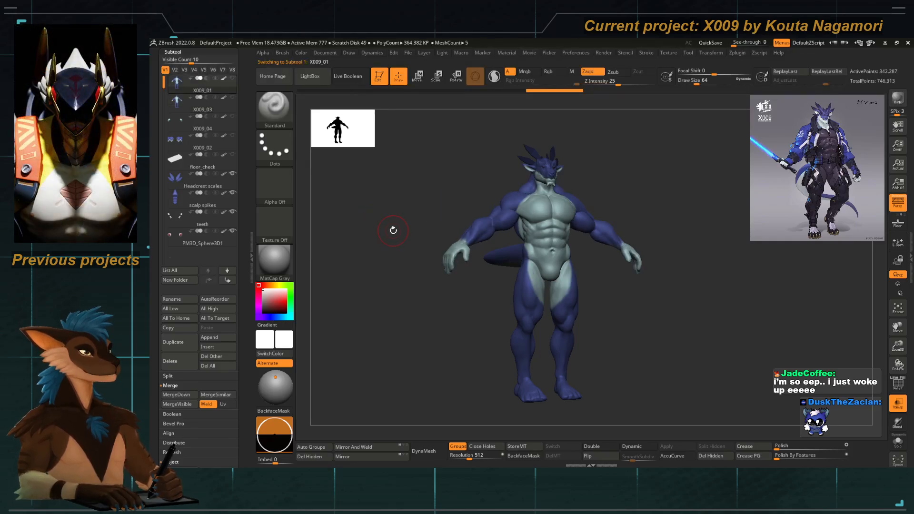
{"action": "key", "text": "Down"}
{"action": "key", "text": "Up"}
{"action": "key", "text": "Down"}
{"action": "left_click_drag", "start_coordinate": [391, 242], "coordinate": [392, 243]}
{"action": "key", "text": "Up"}
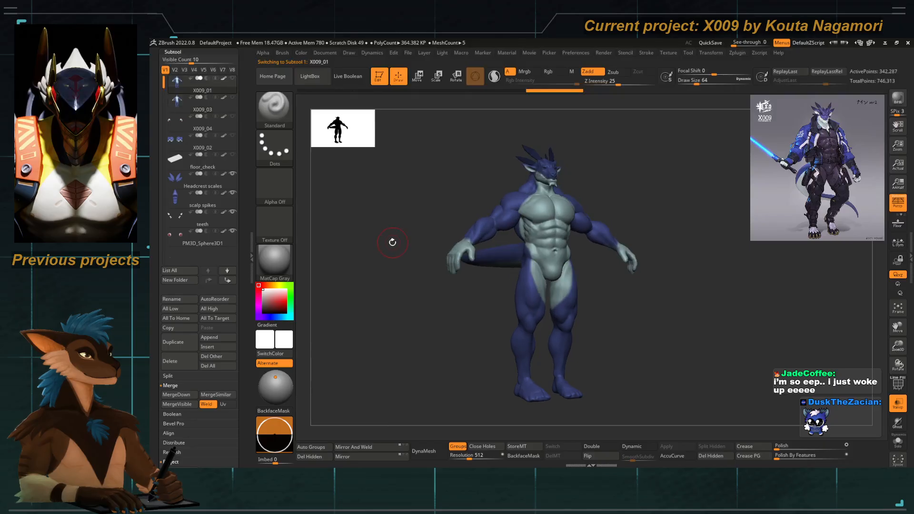
{"action": "key", "text": "Down"}
{"action": "key", "text": "Up"}
{"action": "key", "text": "Down"}
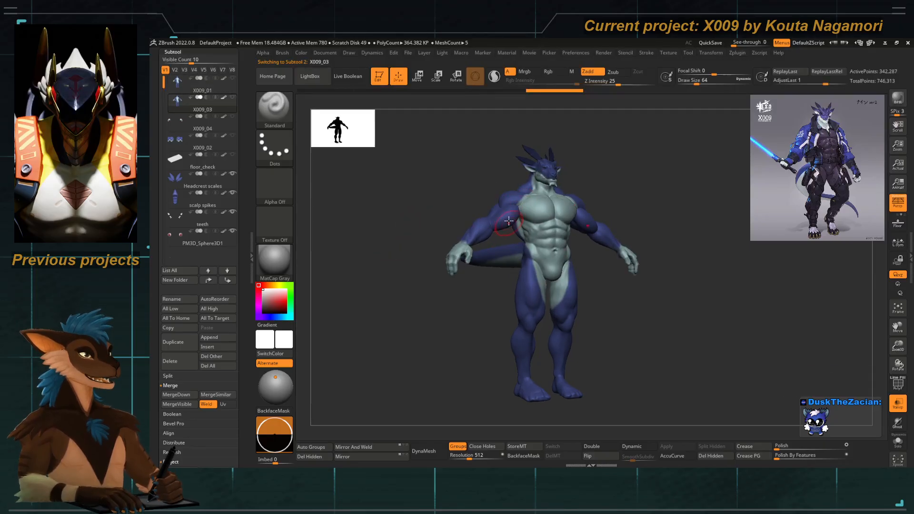
Compare the torso and arms of X009_03 and X009_01 in a closer front view.
{"action": "left_click_drag", "start_coordinate": [452, 198], "coordinate": [429, 204], "text": "shift"}
{"action": "left_click_drag", "start_coordinate": [469, 267], "coordinate": [471, 314], "text": "alt"}
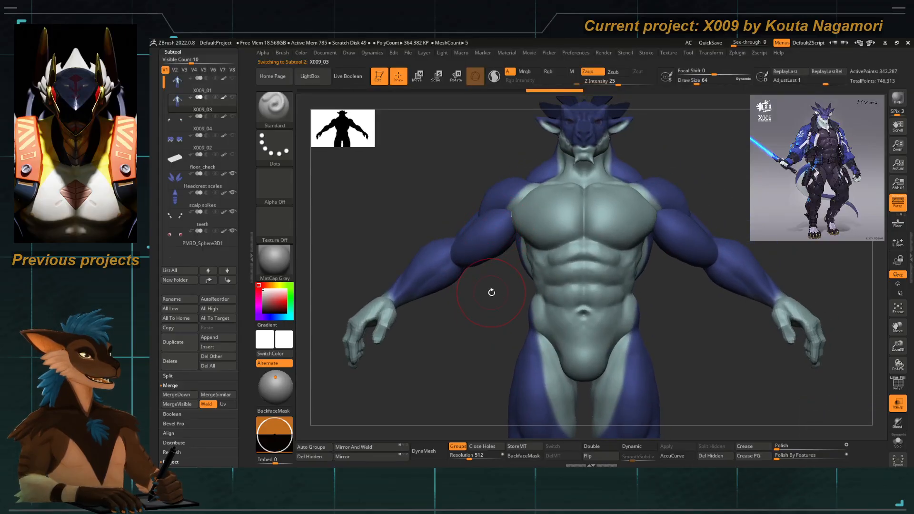
{"action": "key", "text": "Up"}
{"action": "key", "text": "Down"}
{"action": "key", "text": "Up"}
{"action": "left_click_drag", "start_coordinate": [489, 316], "coordinate": [515, 234]}
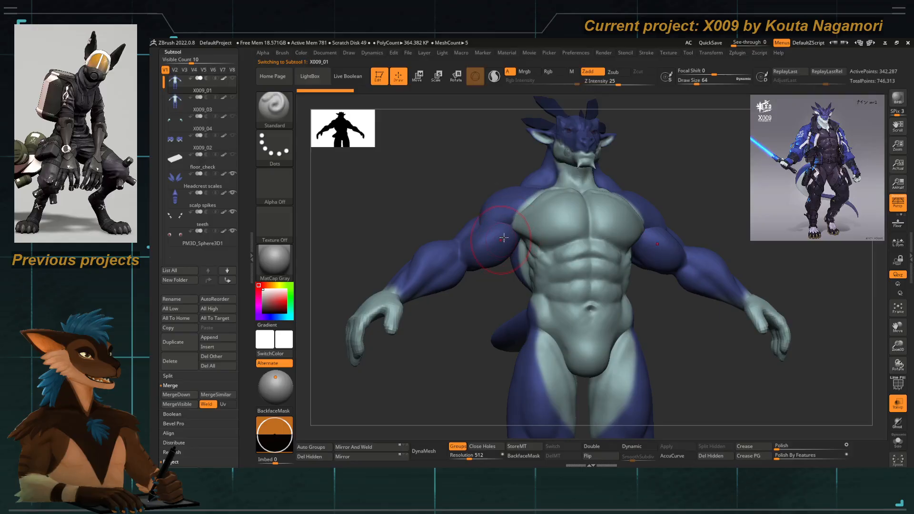
Compare the back and rear shoulder muscles of the X009_01 and X009_03 bodies.
{"action": "left_click_drag", "start_coordinate": [443, 320], "coordinate": [586, 325]}
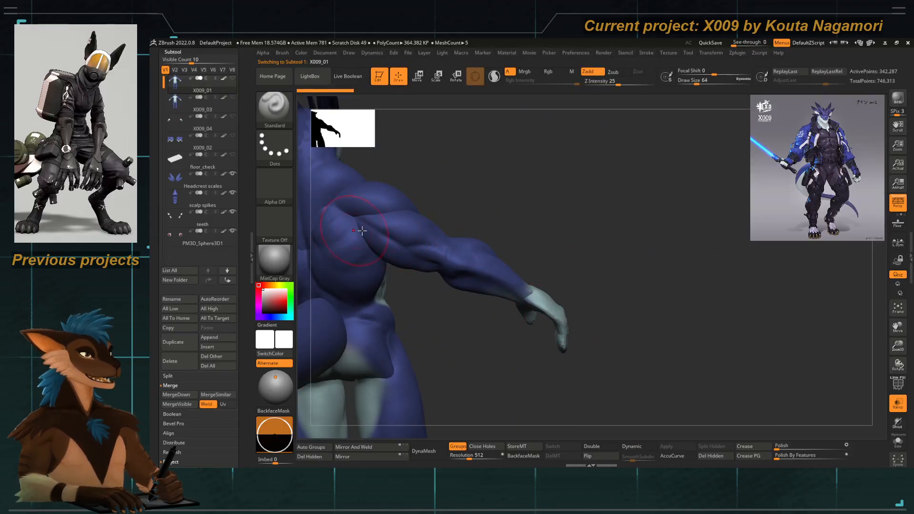
{"action": "left_click_drag", "start_coordinate": [464, 357], "coordinate": [590, 376]}
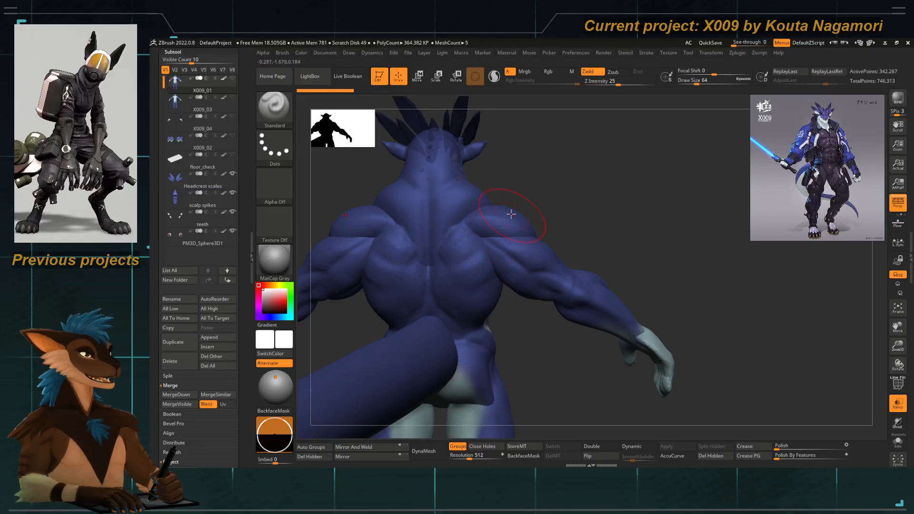
{"action": "mouse_move", "coordinate": [508, 208]}
{"action": "left_mouse_down", "text": "alt"}
{"action": "mouse_move", "coordinate": [489, 245]}
{"action": "mouse_move", "coordinate": [505, 236]}
{"action": "left_mouse_up", "text": "alt"}
{"action": "key", "text": "Down"}
{"action": "key", "text": "Up"}
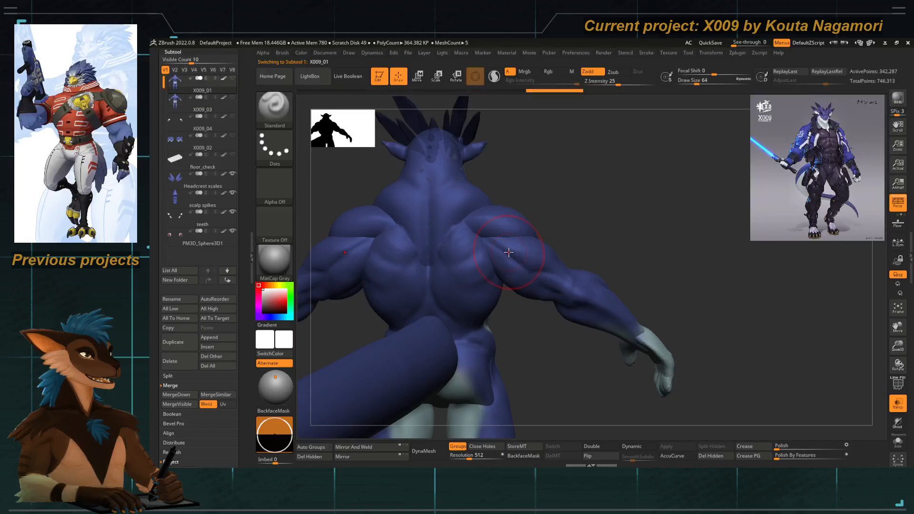
{"action": "key", "text": "Down"}
Inspect the X009_03 body's chest and underarm area from the front and from a low angle.
{"action": "left_click_drag", "start_coordinate": [548, 343], "coordinate": [466, 343]}
{"action": "key", "text": "ctrl+z"}
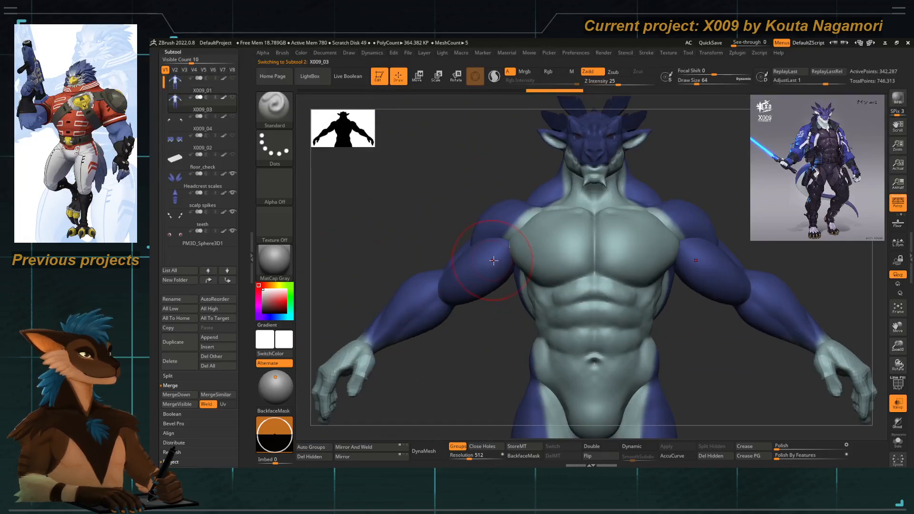
{"action": "key", "text": "ctrl+shift+z"}
{"action": "key", "text": "Down"}
{"action": "left_click_drag", "start_coordinate": [502, 312], "coordinate": [525, 261]}
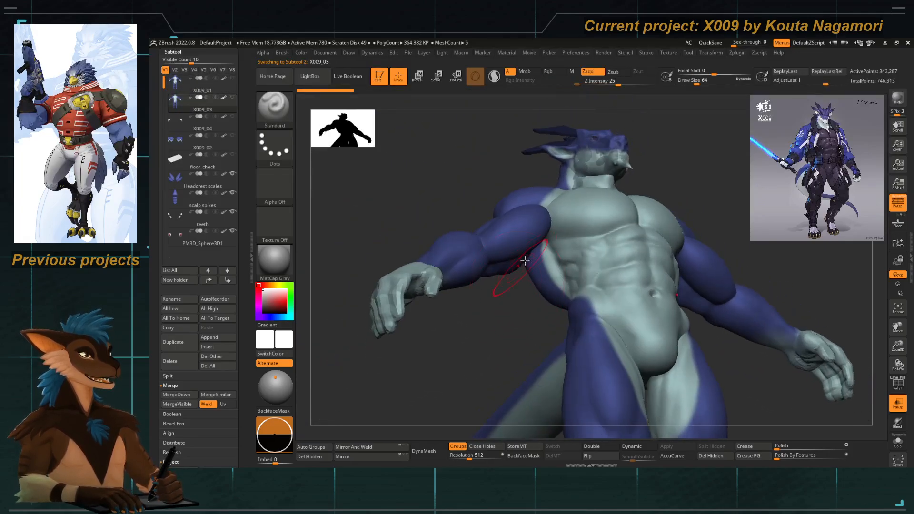
Compare the upper arms of X009_01 and X009_03 from a low angle and their full bodies from the front.
{"action": "key", "text": "ctrl+z"}
{"action": "key", "text": "ctrl+shift+z"}
{"action": "key", "text": "ctrl+z"}
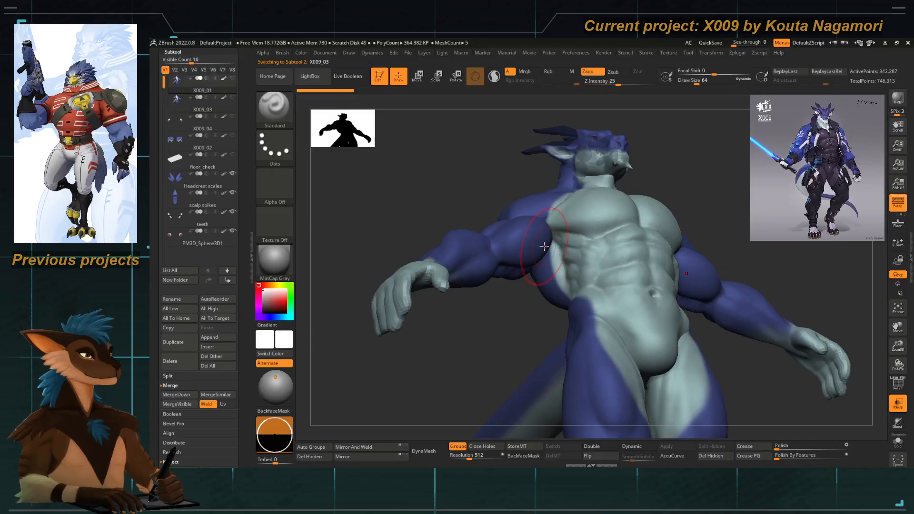
{"action": "key", "text": "ctrl+shift+z"}
{"action": "left_click_drag", "start_coordinate": [489, 324], "coordinate": [406, 233], "text": "shift"}
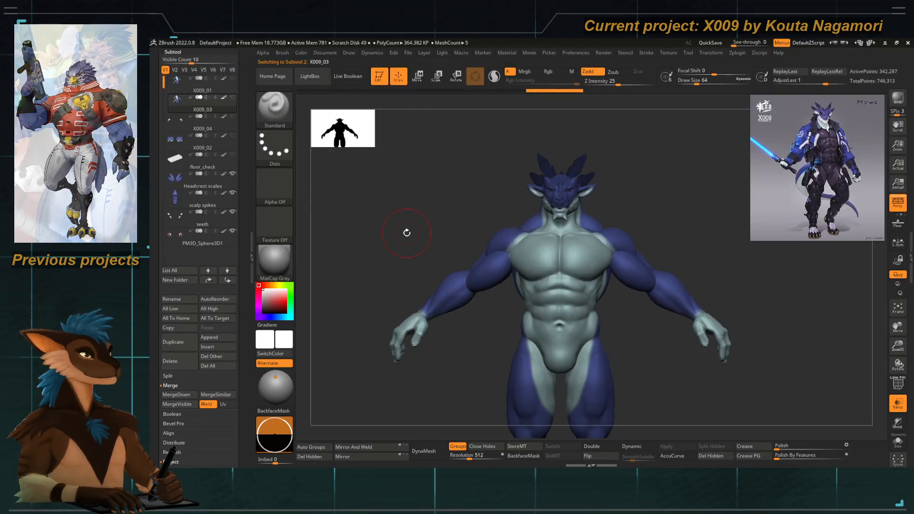
{"action": "mouse_move", "coordinate": [459, 217]}
{"action": "left_mouse_down", "text": "alt"}
{"action": "mouse_move", "coordinate": [461, 231]}
{"action": "mouse_move", "coordinate": [465, 196]}
{"action": "mouse_move", "coordinate": [483, 194]}
{"action": "left_mouse_up", "text": "alt"}
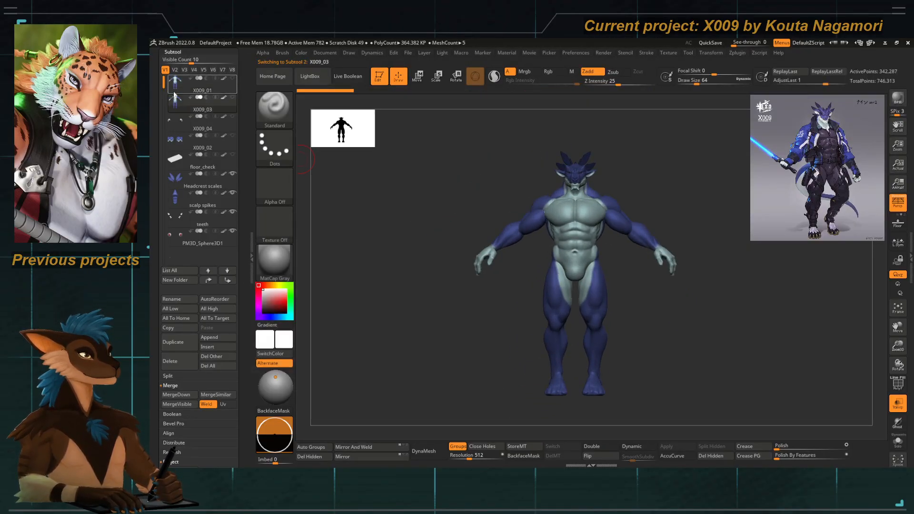
{"action": "mouse_move", "coordinate": [174, 103]}
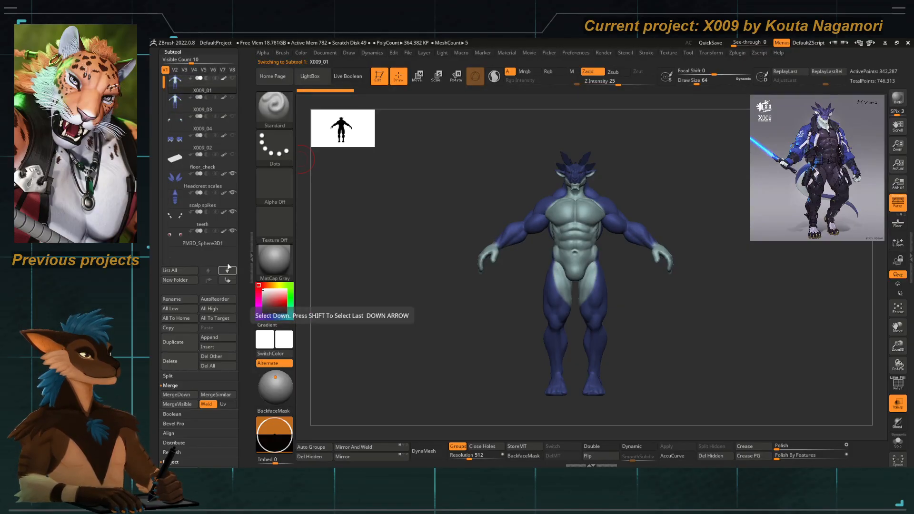
Delete the first body subtool in the list, X009_02, and accept that this cannot be undone.
{"action": "scroll", "coordinate": [200, 190], "scroll_direction": "up", "scroll_amount": 5}
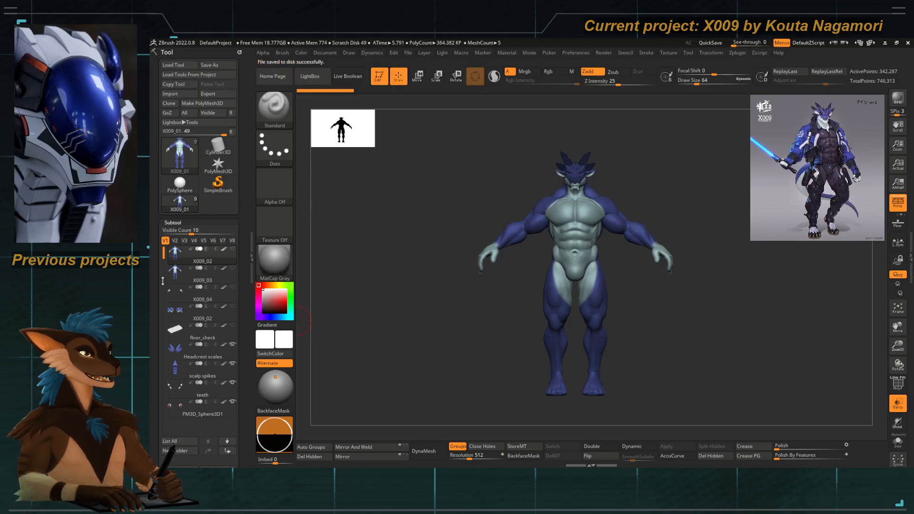
{"action": "scroll", "coordinate": [159, 405], "scroll_direction": "down", "scroll_amount": 1}
{"action": "scroll", "coordinate": [159, 405], "scroll_direction": "down", "scroll_amount": 5}
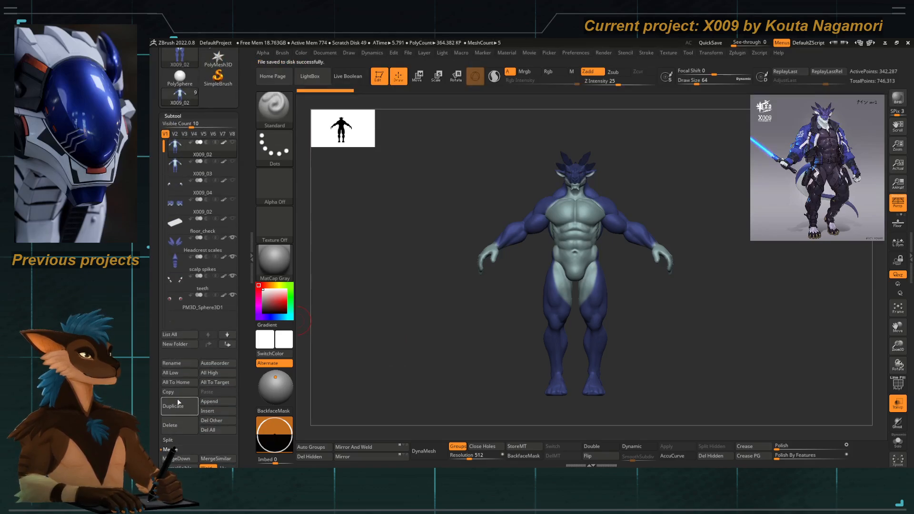
{"action": "left_click", "coordinate": [228, 458]}
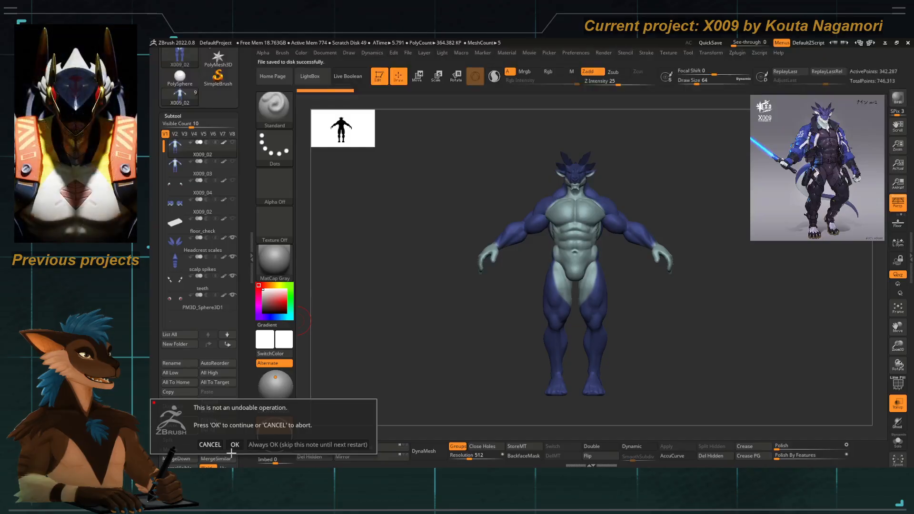
{"action": "left_click", "coordinate": [235, 445]}
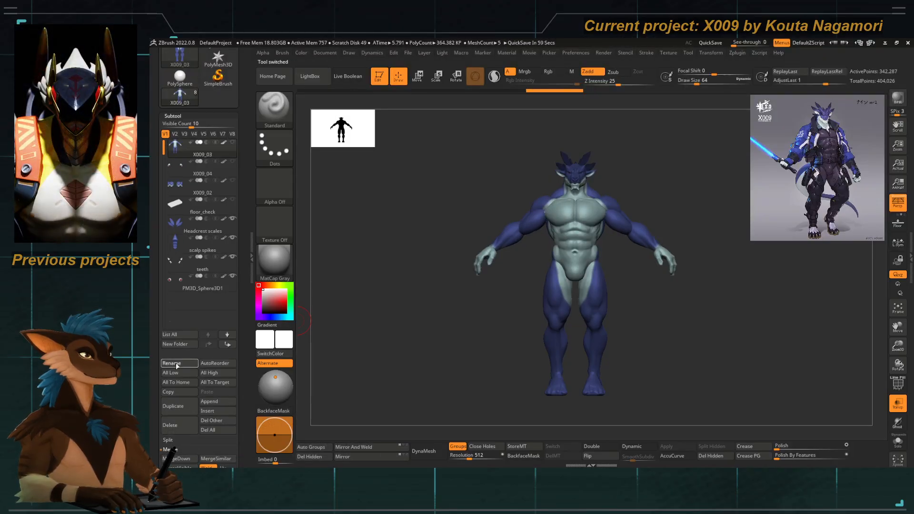
Rename the remaining body subtool X009_03 as X009_02.
{"action": "left_click", "coordinate": [177, 364]}
{"action": "type", "text": "X009_02"}
{"action": "key", "text": "Return"}
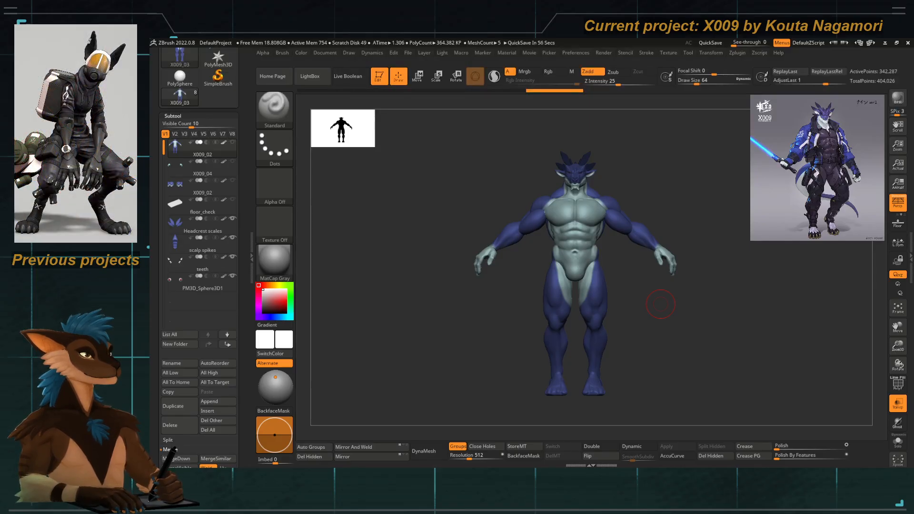
Examine the body's chest, shoulders and upper arms from the front and from three-quarter angles.
{"action": "right_click_drag", "start_coordinate": [464, 329], "coordinate": [475, 264], "text": "ctrl"}
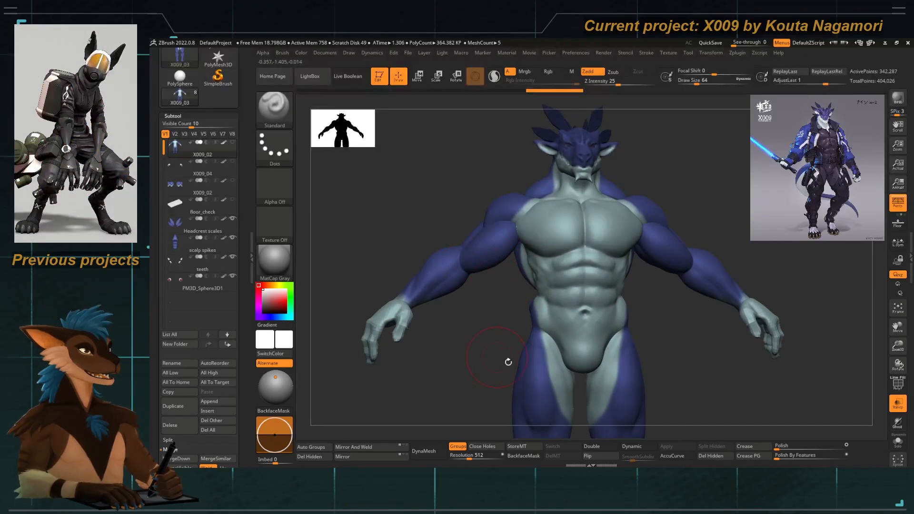
{"action": "right_click_drag", "start_coordinate": [508, 362], "coordinate": [520, 252], "text": "alt"}
{"action": "right_click_drag", "start_coordinate": [495, 171], "coordinate": [488, 354], "text": "alt"}
{"action": "right_click_drag", "start_coordinate": [436, 354], "coordinate": [481, 350]}
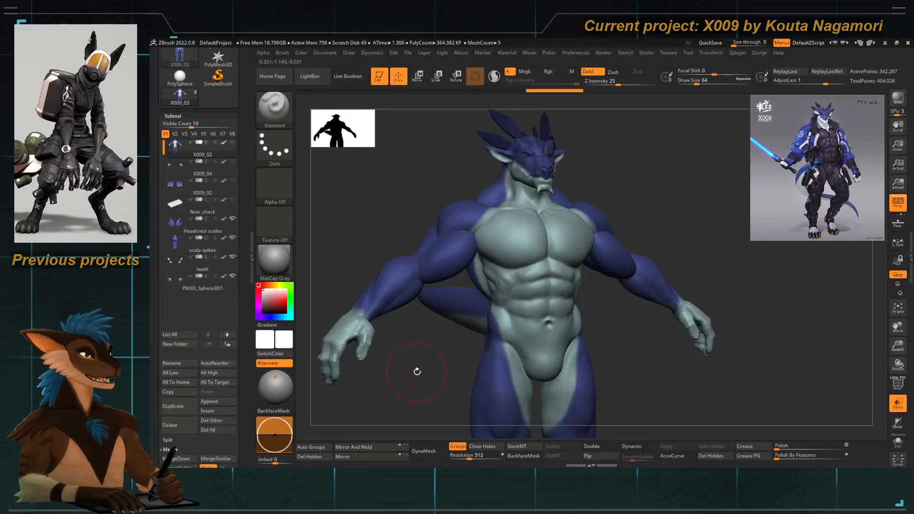
{"action": "right_click_drag", "start_coordinate": [417, 371], "coordinate": [495, 234]}
{"action": "right_click_drag", "start_coordinate": [411, 390], "coordinate": [461, 263], "text": "shift"}
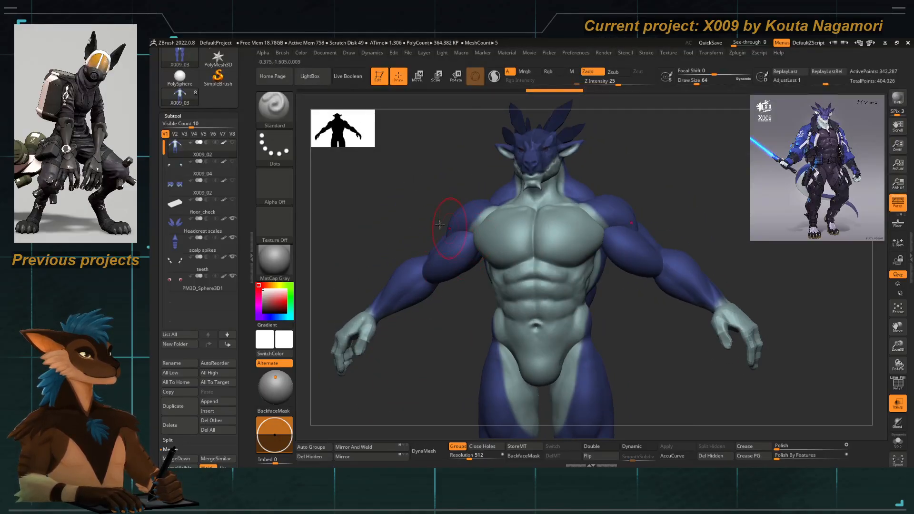
{"action": "right_click_drag", "start_coordinate": [439, 225], "coordinate": [513, 256]}
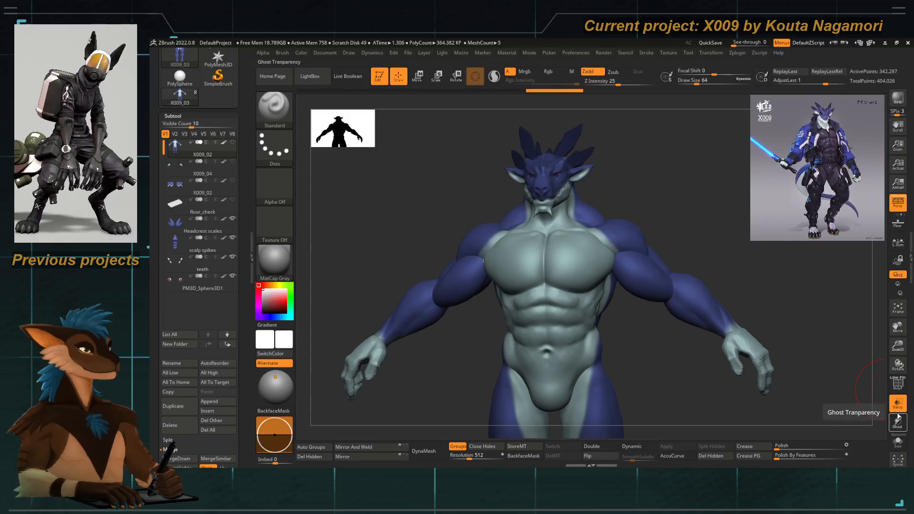
Turn off transparency and set the Move Topological brush's draw size to about 192.
{"action": "left_click", "coordinate": [901, 403]}
{"action": "right_click_drag", "start_coordinate": [430, 243], "coordinate": [452, 219]}
{"action": "key", "text": "space"}
{"action": "left_click_drag", "start_coordinate": [464, 219], "coordinate": [483, 220]}
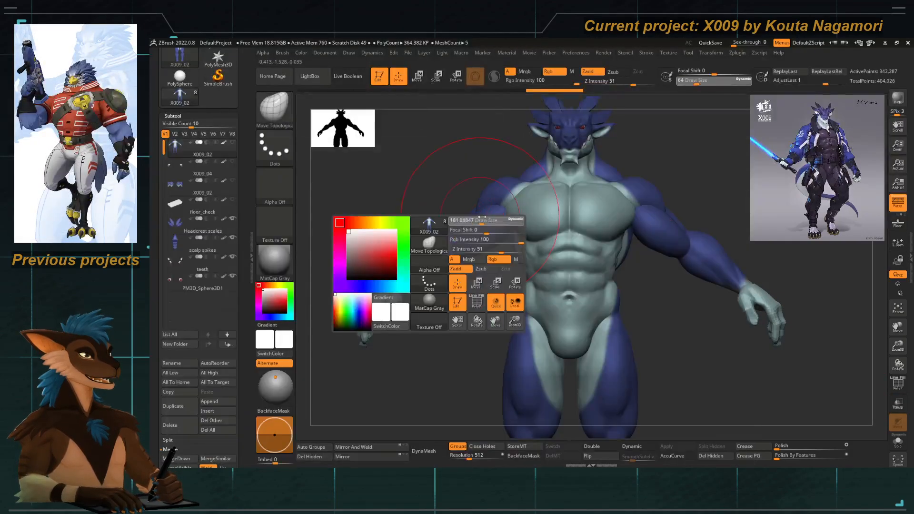
{"action": "right_click_drag", "start_coordinate": [486, 295], "coordinate": [491, 301]}
Isolate the arm polygroup and mask the whole body except the arms.
{"action": "left_click", "coordinate": [476, 237], "text": "ctrl+shift"}
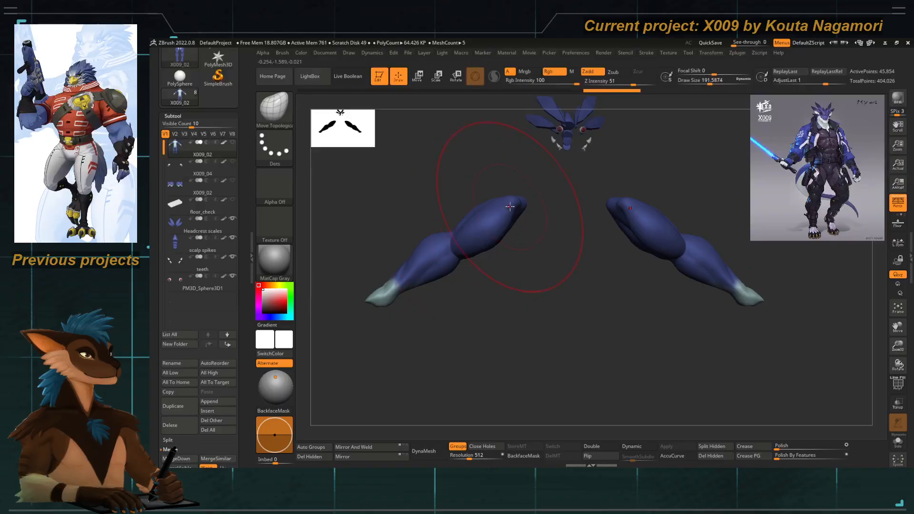
{"action": "right_click_drag", "start_coordinate": [469, 213], "coordinate": [374, 198], "text": "ctrl"}
{"action": "left_click_drag", "start_coordinate": [377, 190], "coordinate": [691, 403], "text": "ctrl+shift"}
{"action": "left_click", "coordinate": [486, 361], "text": "ctrl+shift"}
{"action": "left_click", "coordinate": [429, 331], "text": "ctrl"}
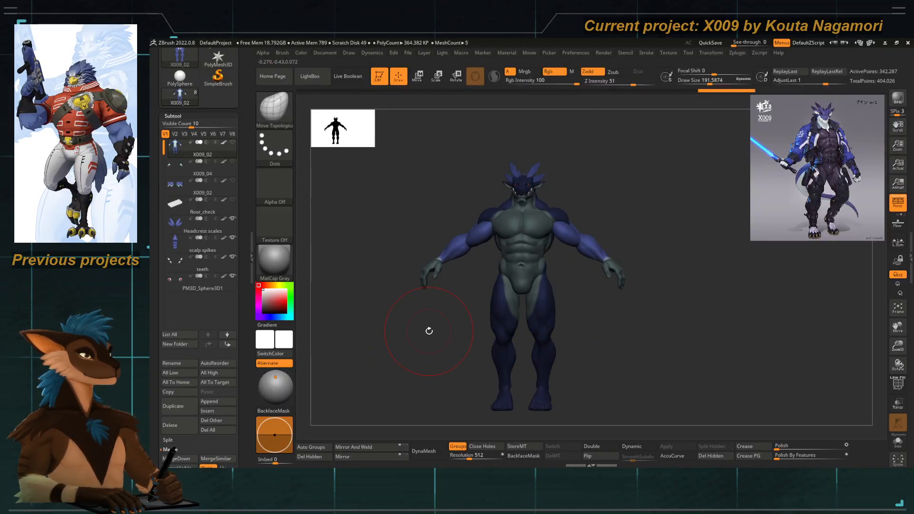
Reshape the unmasked upper arms beside the chest with the Move brush at a draw size of about 136.
{"action": "right_click_drag", "start_coordinate": [477, 283], "coordinate": [478, 301], "text": "ctrl"}
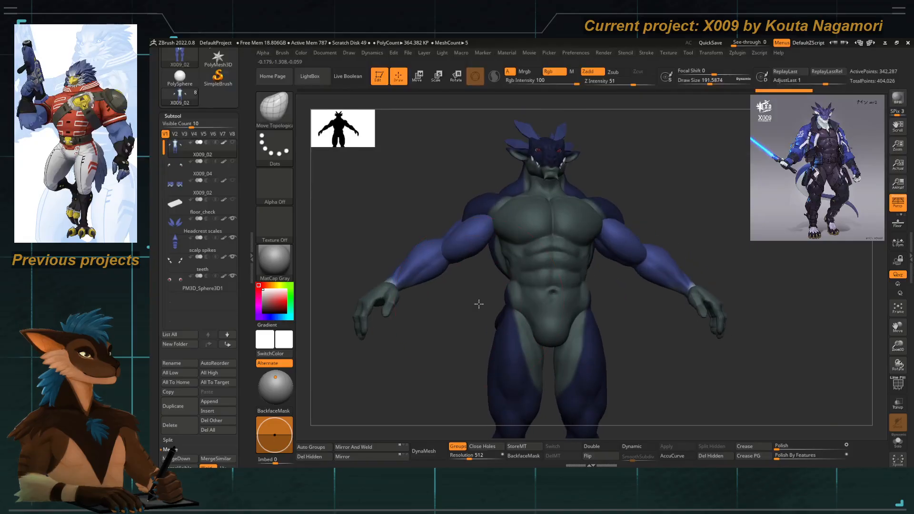
{"action": "key", "text": "space"}
{"action": "left_click_drag", "start_coordinate": [507, 211], "coordinate": [490, 210]}
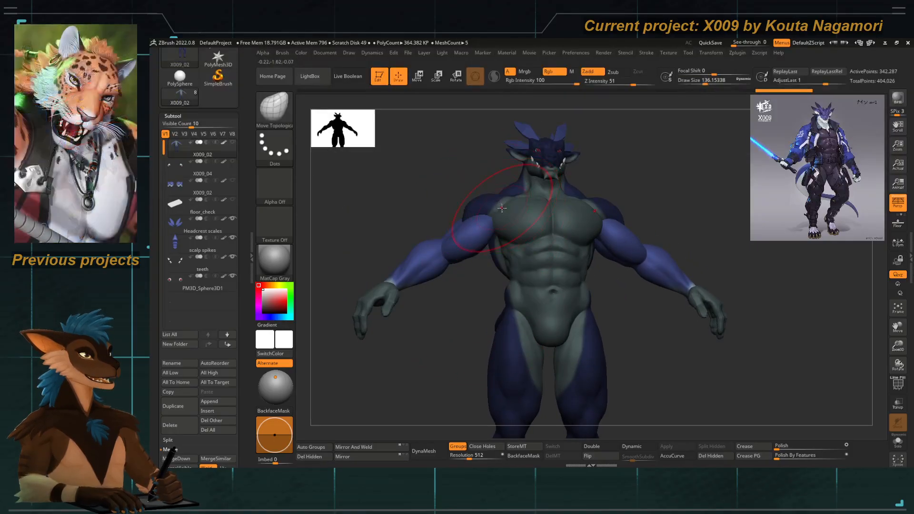
{"action": "key", "text": "b"}
{"action": "key", "text": "Escape"}
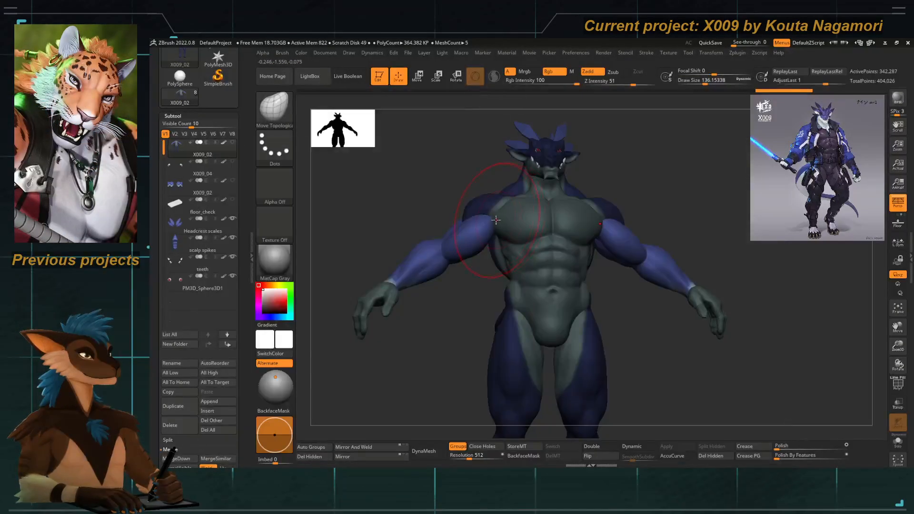
{"action": "key", "text": "b"}
{"action": "key", "text": "m"}
{"action": "key", "text": "v"}
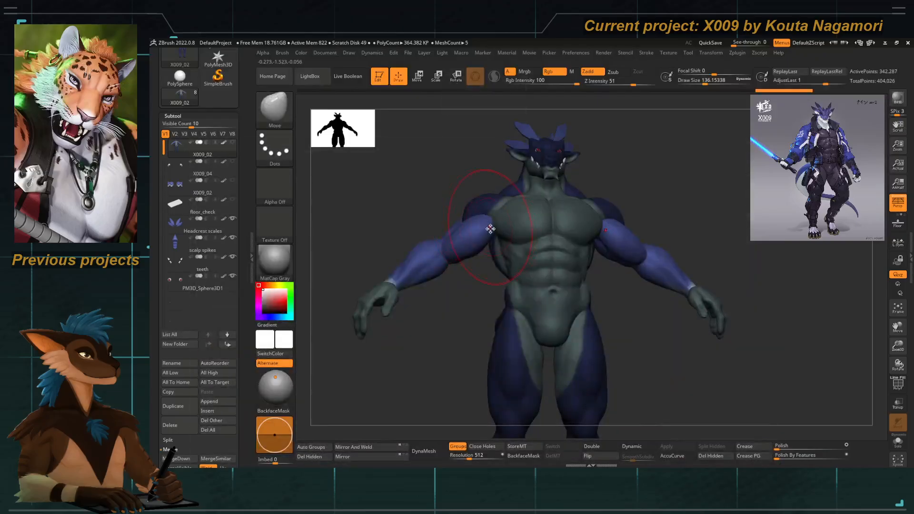
{"action": "key", "text": "space"}
{"action": "mouse_move", "coordinate": [491, 231]}
{"action": "left_mouse_down"}
{"action": "mouse_move", "coordinate": [472, 293]}
{"action": "mouse_move", "coordinate": [476, 281]}
{"action": "left_mouse_up"}
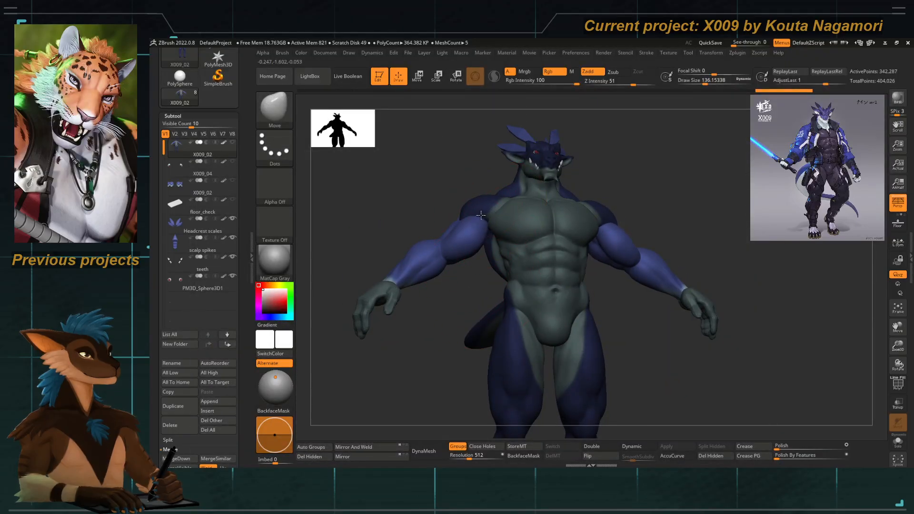
{"action": "right_click_drag", "start_coordinate": [467, 207], "coordinate": [481, 204], "text": "shift"}
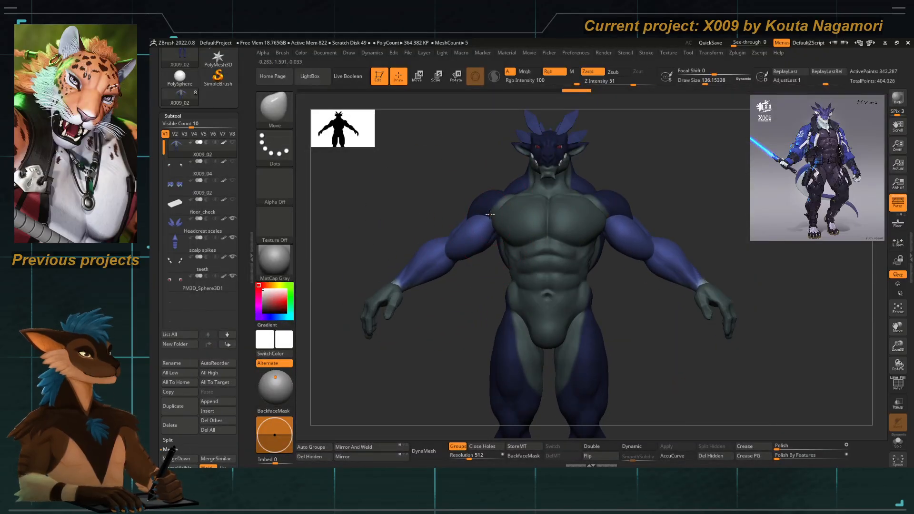
Clear the mask, check the body from the back, and mask everything except the arms again.
{"action": "left_click_drag", "start_coordinate": [423, 209], "coordinate": [339, 208], "text": "ctrl"}
{"action": "right_click_drag", "start_coordinate": [396, 210], "coordinate": [401, 212], "text": "shift"}
{"action": "right_click_drag", "start_coordinate": [401, 212], "coordinate": [552, 267], "text": "alt"}
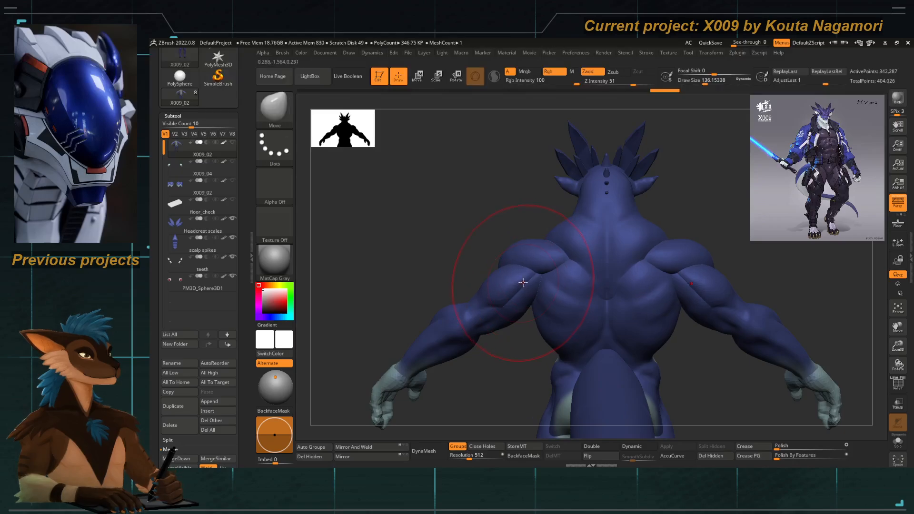
{"action": "key", "text": "ctrl+shift"}
{"action": "left_click", "coordinate": [515, 287], "text": "ctrl+shift"}
{"action": "right_click_drag", "start_coordinate": [443, 269], "coordinate": [404, 261], "text": "alt"}
{"action": "left_click", "coordinate": [406, 263], "text": "ctrl"}
{"action": "left_click", "coordinate": [508, 376], "text": "ctrl+shift"}
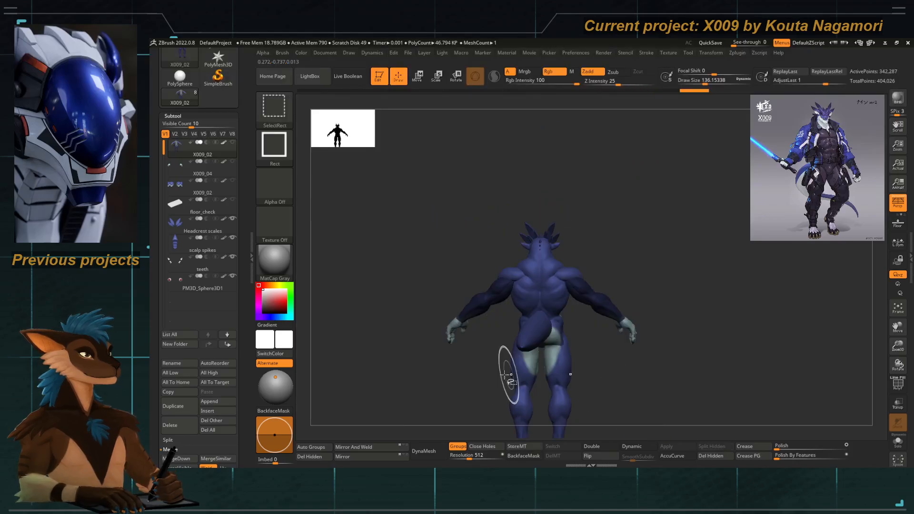
{"action": "right_click_drag", "start_coordinate": [508, 377], "coordinate": [536, 403], "text": "alt"}
{"action": "left_click", "coordinate": [534, 285], "text": "ctrl"}
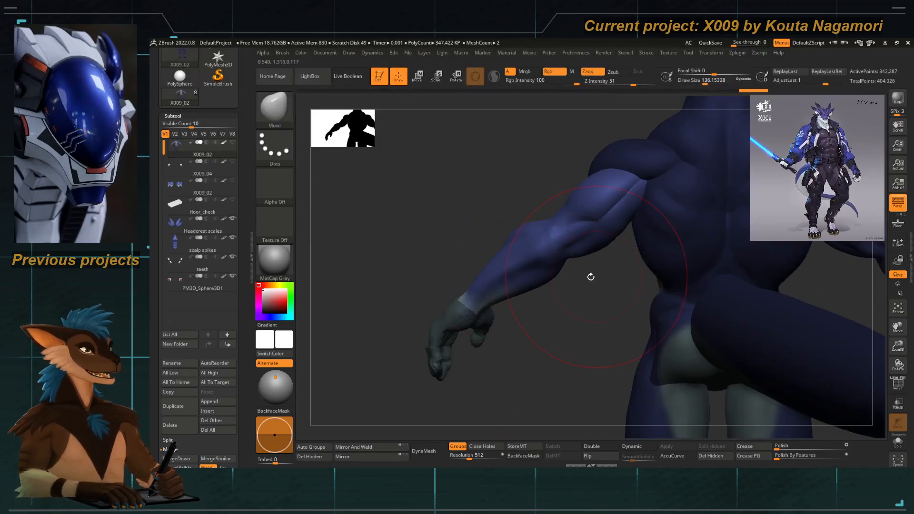
Adjust the back of the upper arms where they meet the rear shoulders.
{"action": "right_click_drag", "start_coordinate": [590, 276], "coordinate": [459, 300], "text": "shift"}
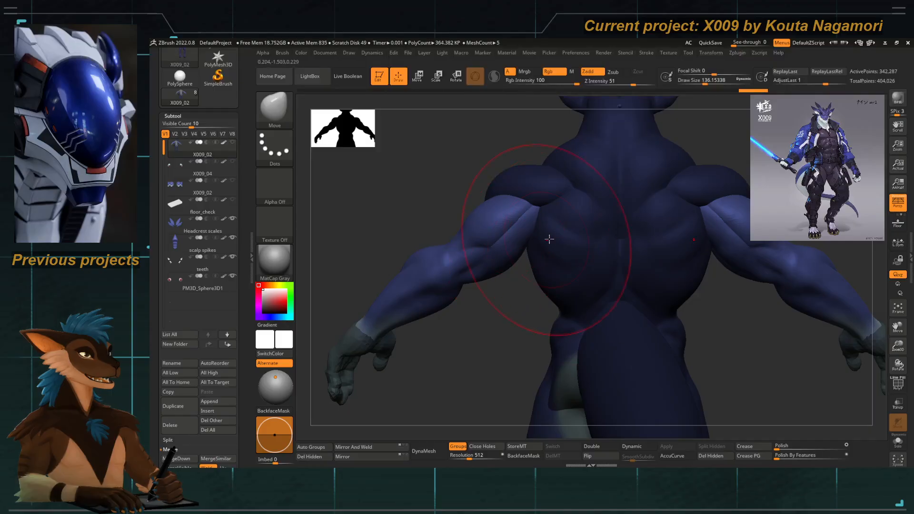
{"action": "right_click_drag", "start_coordinate": [549, 239], "coordinate": [526, 251], "text": "alt"}
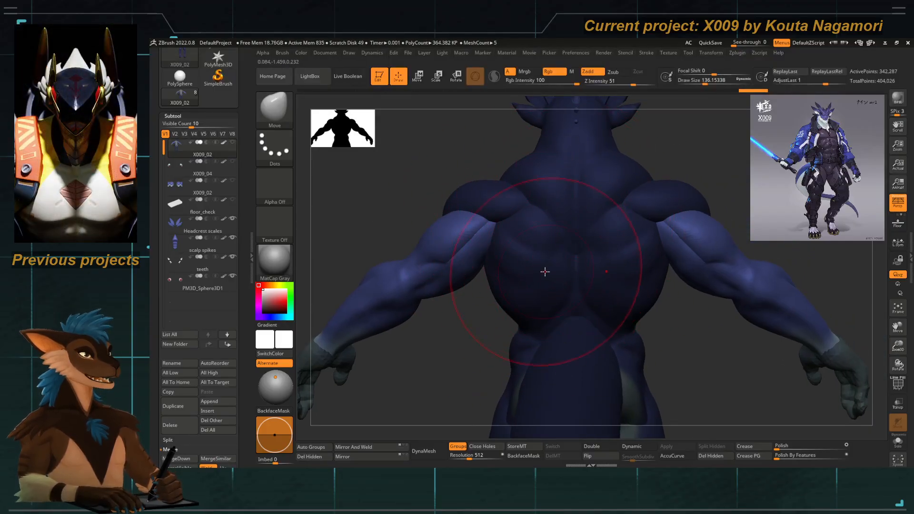
{"action": "mouse_move", "coordinate": [545, 271]}
{"action": "right_mouse_down", "text": "alt"}
{"action": "mouse_move", "coordinate": [495, 250]}
{"action": "mouse_move", "coordinate": [535, 247]}
{"action": "right_mouse_up", "text": "alt"}
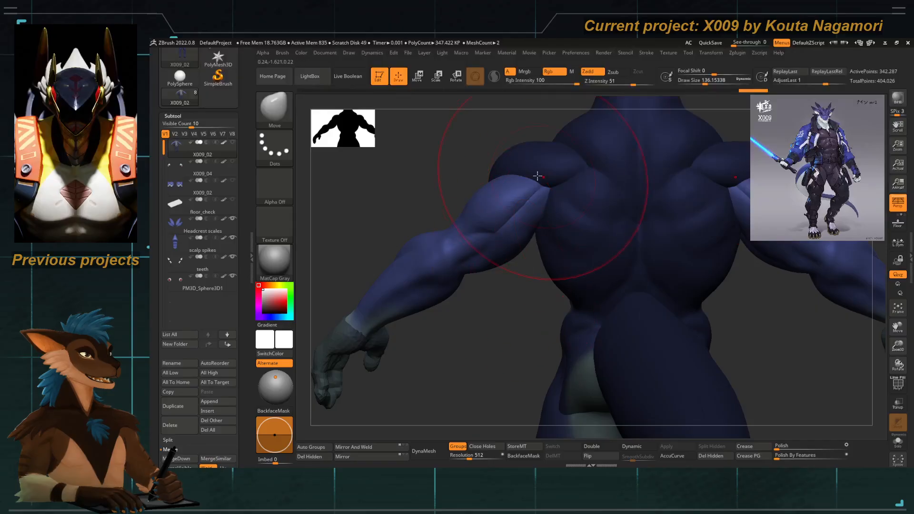
{"action": "right_click_drag", "start_coordinate": [537, 176], "coordinate": [547, 196]}
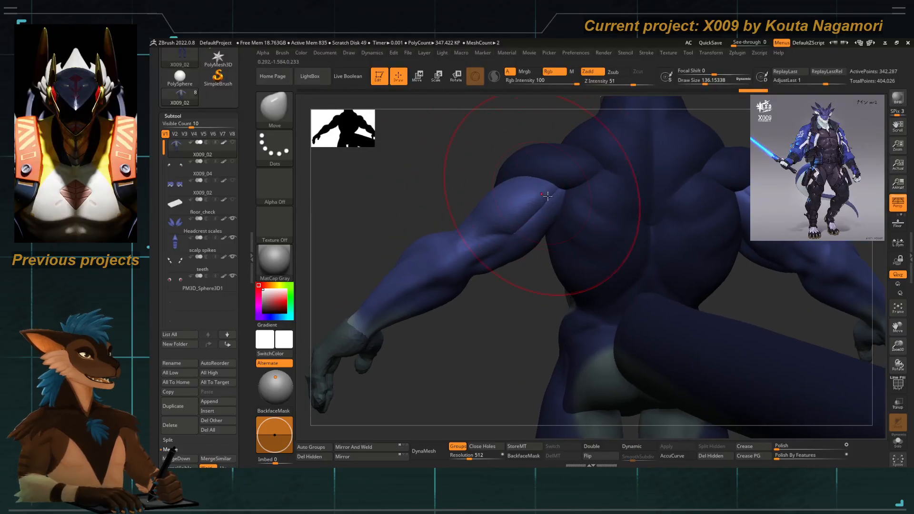
{"action": "mouse_move", "coordinate": [490, 176]}
{"action": "left_mouse_down"}
{"action": "mouse_move", "coordinate": [456, 159]}
{"action": "mouse_move", "coordinate": [519, 175]}
{"action": "mouse_move", "coordinate": [453, 171]}
{"action": "left_mouse_up"}
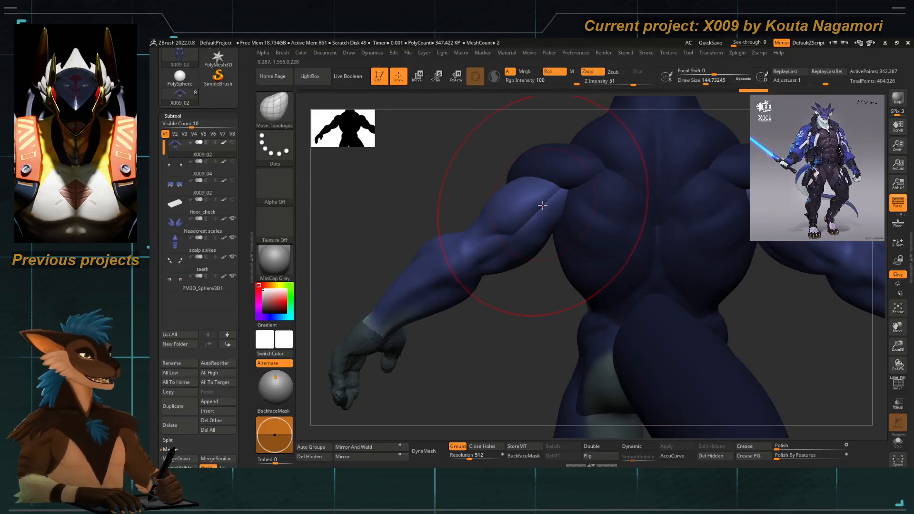
Adjust the triceps area from behind with the Move brush at a draw size of about 83.
{"action": "key", "text": "b"}
{"action": "key", "text": "m"}
{"action": "key", "text": "v"}
{"action": "key", "text": "space"}
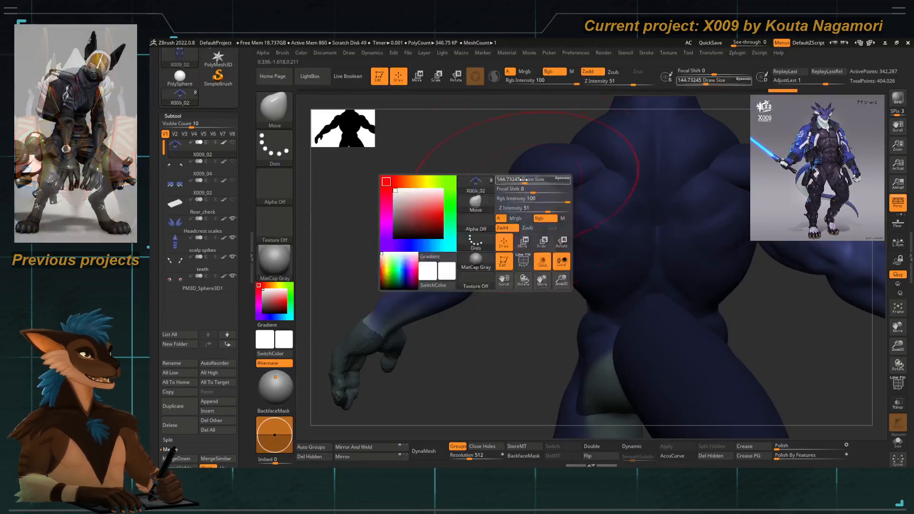
{"action": "mouse_move", "coordinate": [423, 178]}
{"action": "left_mouse_down"}
{"action": "mouse_move", "coordinate": [500, 176]}
{"action": "mouse_move", "coordinate": [429, 186]}
{"action": "left_mouse_up"}
{"action": "key", "text": "space"}
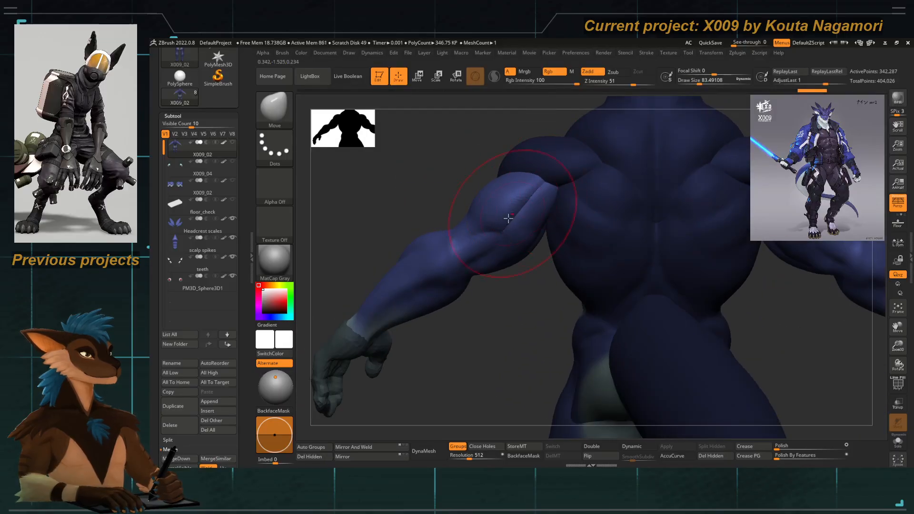
Refine the underside of the upper arm from a low rear angle with the Move brush at a draw size of about 54.
{"action": "key", "text": "space"}
{"action": "mouse_move", "coordinate": [508, 218]}
{"action": "left_mouse_down"}
{"action": "mouse_move", "coordinate": [502, 233]}
{"action": "mouse_move", "coordinate": [523, 201]}
{"action": "left_mouse_up"}
{"action": "left_click_drag", "start_coordinate": [530, 324], "coordinate": [555, 255]}
{"action": "left_click_drag", "start_coordinate": [528, 222], "coordinate": [533, 219]}
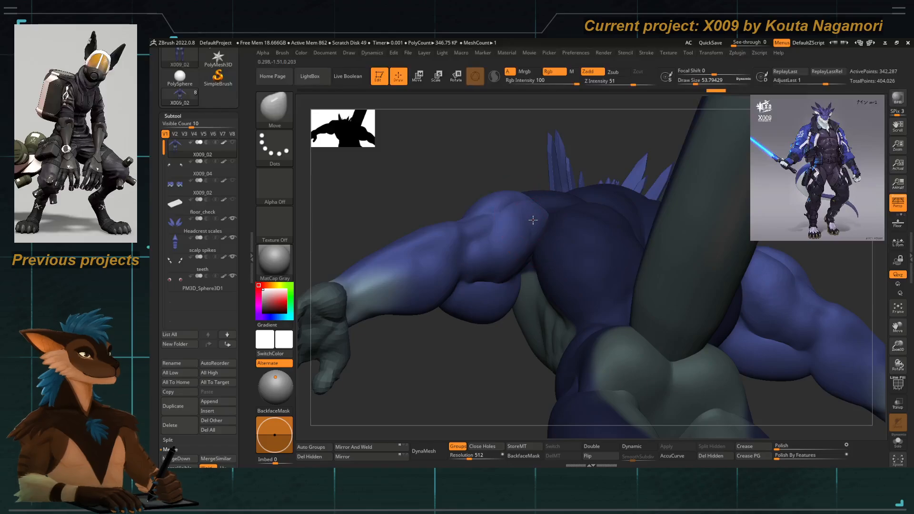
Shape the upper contour of the rear upper arm with the Move brush at a draw size of about 80.
{"action": "key", "text": "space"}
{"action": "mouse_move", "coordinate": [470, 169]}
{"action": "left_mouse_down"}
{"action": "mouse_move", "coordinate": [501, 170]}
{"action": "mouse_move", "coordinate": [508, 191]}
{"action": "mouse_move", "coordinate": [500, 201]}
{"action": "left_mouse_up"}
{"action": "left_click_drag", "start_coordinate": [475, 193], "coordinate": [448, 196]}
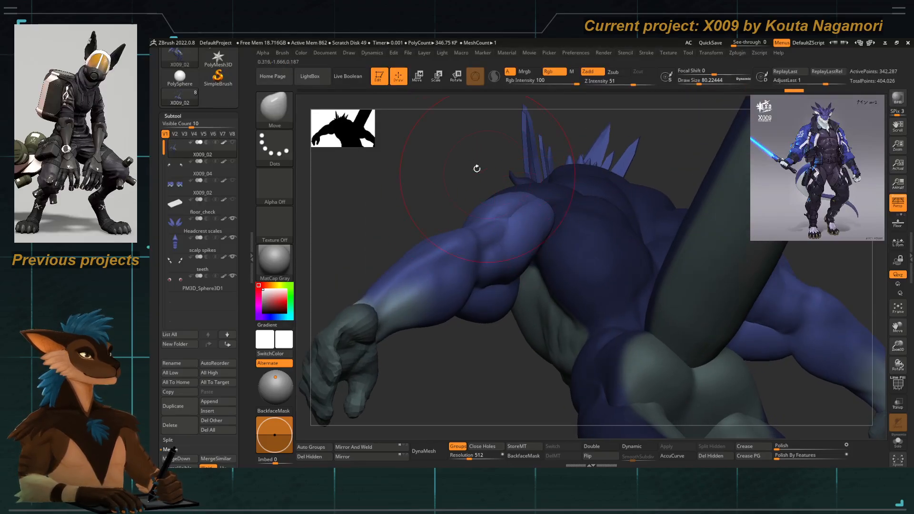
Adjust the rear upper arm and triceps from behind with the Move brush at a draw size of about 44.
{"action": "left_click_drag", "start_coordinate": [477, 168], "coordinate": [542, 162]}
{"action": "key", "text": "space"}
{"action": "left_click_drag", "start_coordinate": [442, 173], "coordinate": [441, 163]}
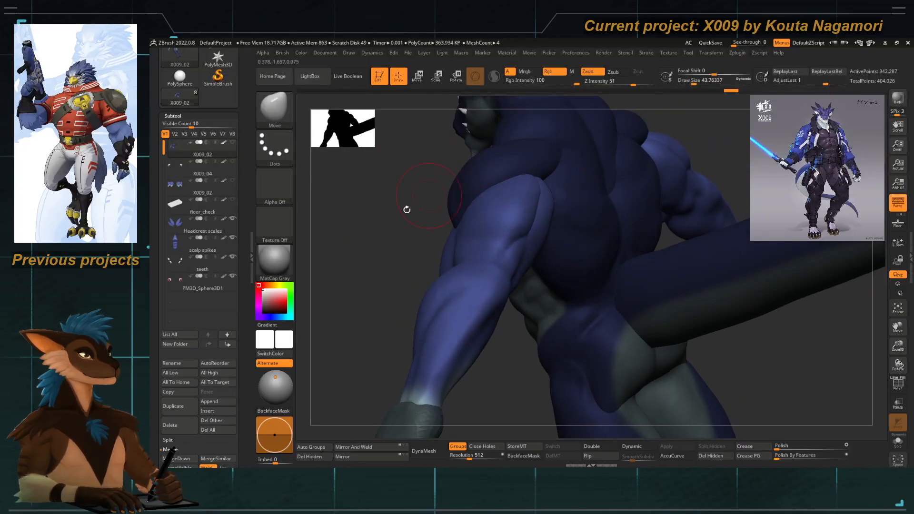
{"action": "mouse_move", "coordinate": [406, 210]}
{"action": "left_mouse_down"}
{"action": "mouse_move", "coordinate": [372, 186]}
{"action": "mouse_move", "coordinate": [398, 195]}
{"action": "mouse_move", "coordinate": [418, 258]}
{"action": "mouse_move", "coordinate": [510, 198]}
{"action": "mouse_move", "coordinate": [497, 181]}
{"action": "left_mouse_up"}
Reshape the upper arm below the shoulder from the overhead side with the Move brush at a draw size of about 49.
{"action": "key", "text": "space"}
{"action": "key", "text": "space"}
{"action": "mouse_move", "coordinate": [497, 180]}
{"action": "left_mouse_down"}
{"action": "mouse_move", "coordinate": [523, 169]}
{"action": "mouse_move", "coordinate": [519, 183]}
{"action": "left_mouse_up"}
{"action": "key", "text": "space"}
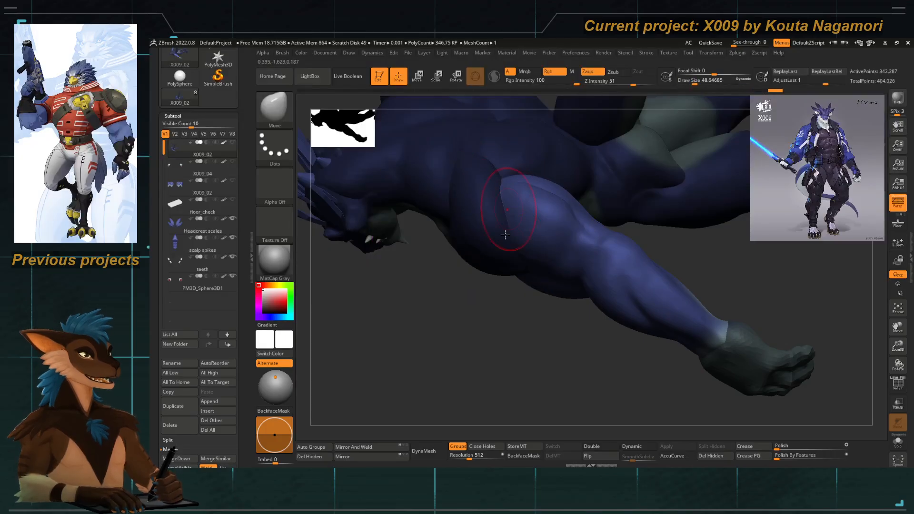
{"action": "right_click_drag", "start_coordinate": [506, 234], "coordinate": [537, 196]}
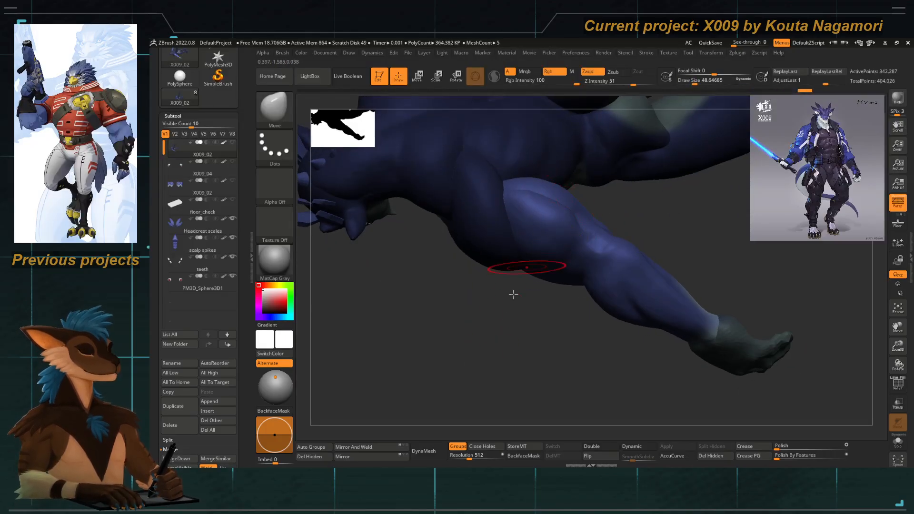
{"action": "mouse_move", "coordinate": [512, 291]}
{"action": "left_mouse_down"}
{"action": "mouse_move", "coordinate": [386, 249]}
{"action": "mouse_move", "coordinate": [509, 246]}
{"action": "mouse_move", "coordinate": [462, 264]}
{"action": "mouse_move", "coordinate": [453, 249]}
{"action": "mouse_move", "coordinate": [414, 253]}
{"action": "mouse_move", "coordinate": [587, 253]}
{"action": "mouse_move", "coordinate": [527, 241]}
{"action": "left_mouse_up"}
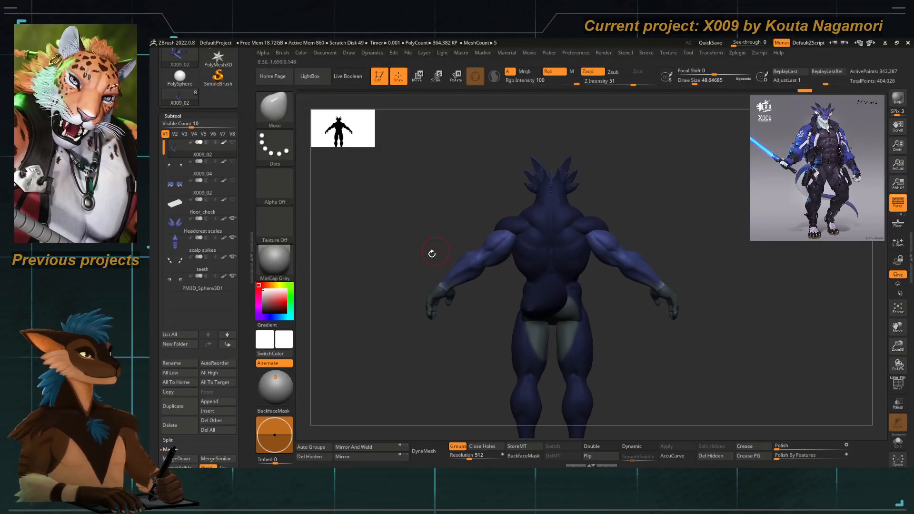
Clear the mask from the body and check the arm proportions on the full figure from behind.
{"action": "left_click_drag", "start_coordinate": [430, 255], "coordinate": [451, 187]}
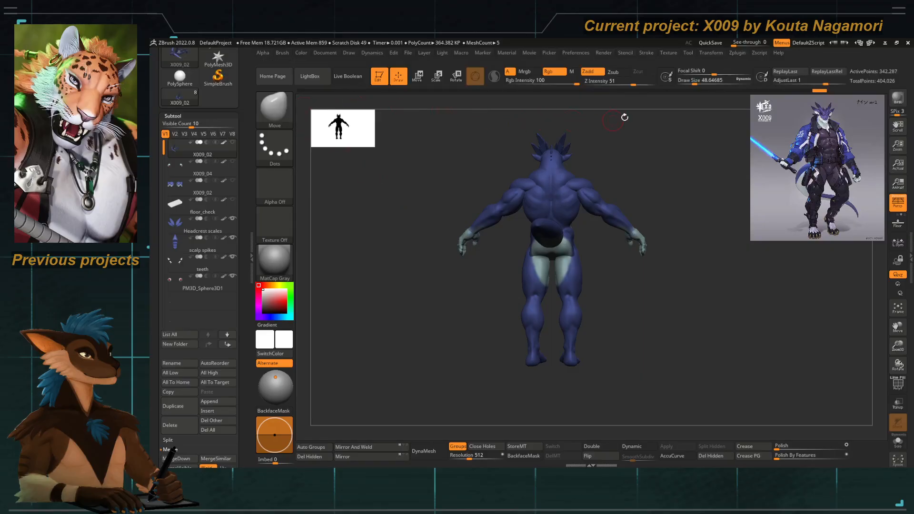
{"action": "left_click_drag", "start_coordinate": [812, 91], "coordinate": [803, 92]}
{"action": "mouse_move", "coordinate": [646, 97]}
{"action": "left_mouse_down"}
{"action": "mouse_move", "coordinate": [436, 110]}
{"action": "mouse_move", "coordinate": [820, 95]}
{"action": "left_mouse_up"}
{"action": "left_click_drag", "start_coordinate": [422, 221], "coordinate": [458, 257], "text": "alt"}
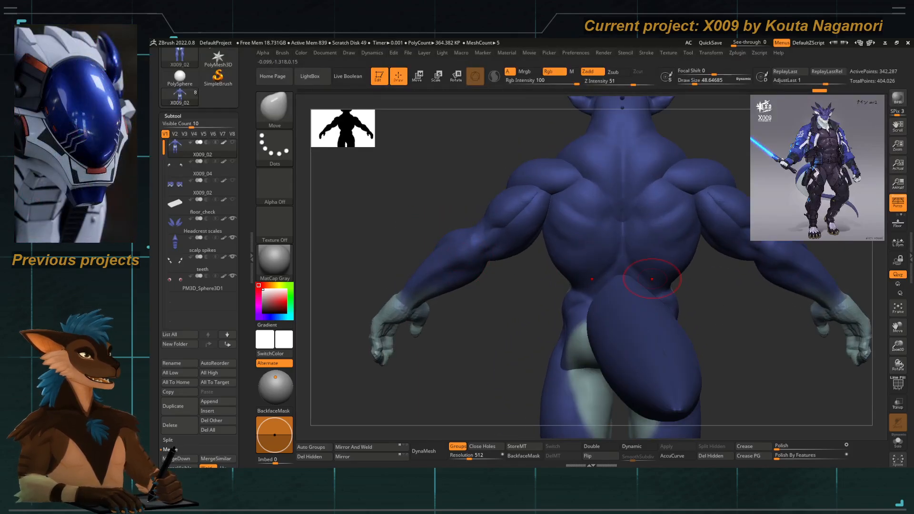
Smooth the back of the upper arm with the Smooth brush at a draw size of about 37.
{"action": "mouse_move", "coordinate": [388, 266]}
{"action": "left_mouse_down"}
{"action": "mouse_move", "coordinate": [469, 256]}
{"action": "mouse_move", "coordinate": [547, 275]}
{"action": "mouse_move", "coordinate": [574, 194]}
{"action": "mouse_move", "coordinate": [529, 185]}
{"action": "mouse_move", "coordinate": [572, 195]}
{"action": "left_mouse_up"}
{"action": "key", "text": "shift"}
{"action": "key", "text": "space"}
{"action": "left_click_drag", "start_coordinate": [576, 190], "coordinate": [585, 180], "text": "shift"}
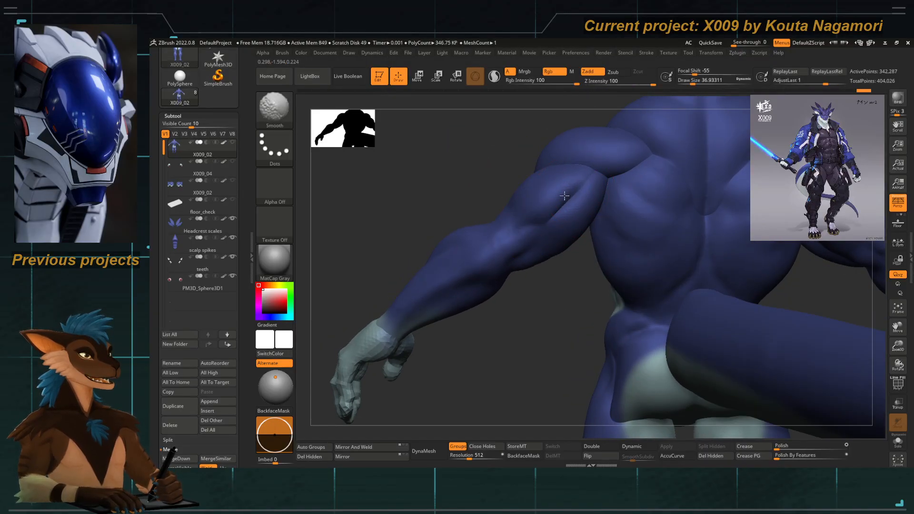
{"action": "left_click_drag", "start_coordinate": [457, 200], "coordinate": [504, 235]}
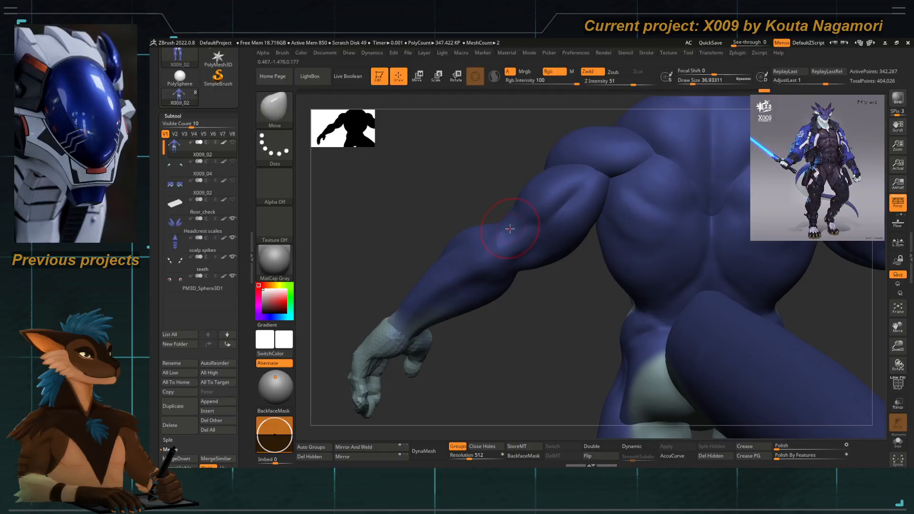
Try to mask the lower triceps just above the elbow with the MaskPen at a draw size of about 13.
{"action": "key", "text": "b"}
{"action": "key", "text": "c"}
{"action": "key", "text": "l"}
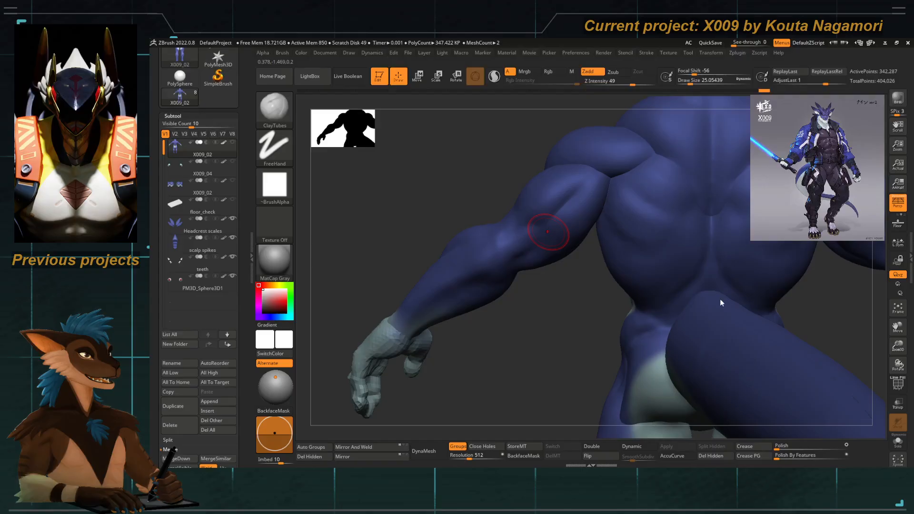
{"action": "key", "text": "space"}
{"action": "left_click_drag", "start_coordinate": [476, 173], "coordinate": [493, 158]}
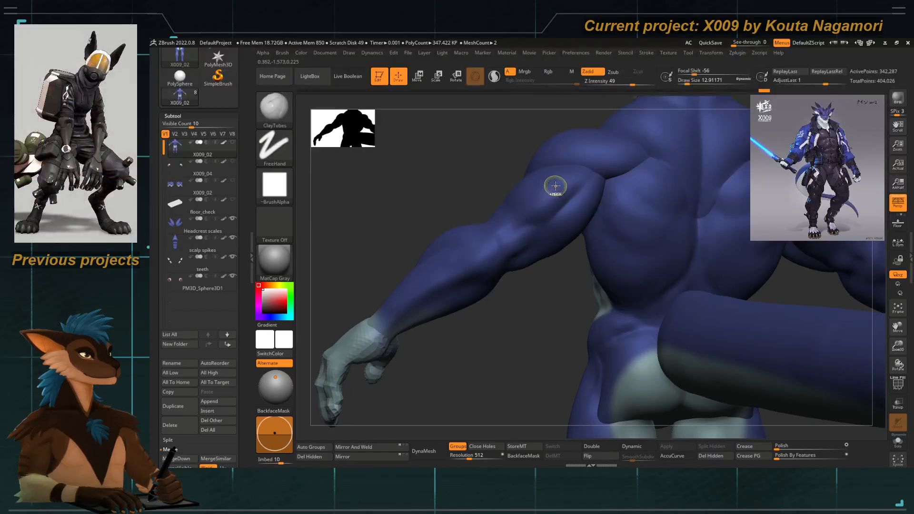
{"action": "mouse_move", "coordinate": [554, 185]}
{"action": "left_mouse_down", "text": "ctrl"}
{"action": "mouse_move", "coordinate": [530, 201]}
{"action": "mouse_move", "coordinate": [547, 202]}
{"action": "left_mouse_up", "text": "ctrl"}
{"action": "left_click_drag", "start_coordinate": [573, 239], "coordinate": [567, 252], "text": "ctrl"}
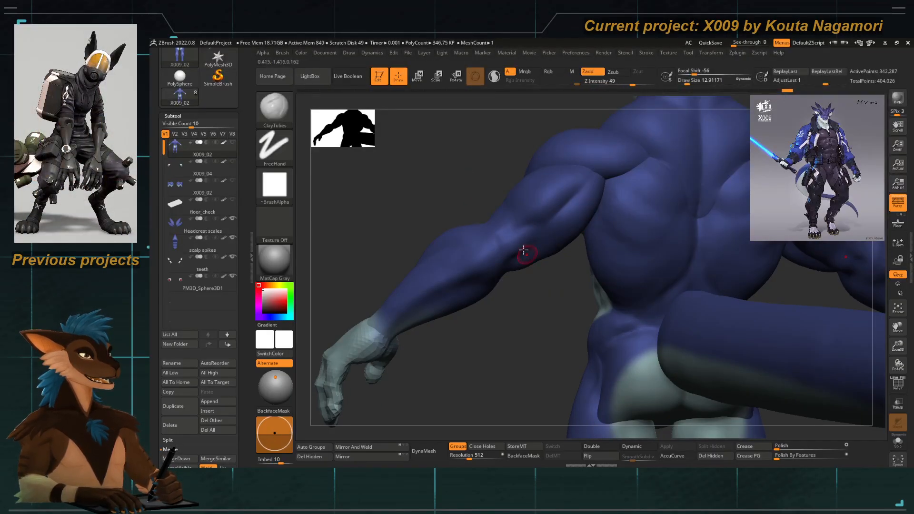
{"action": "right_click_drag", "start_coordinate": [529, 273], "coordinate": [506, 275]}
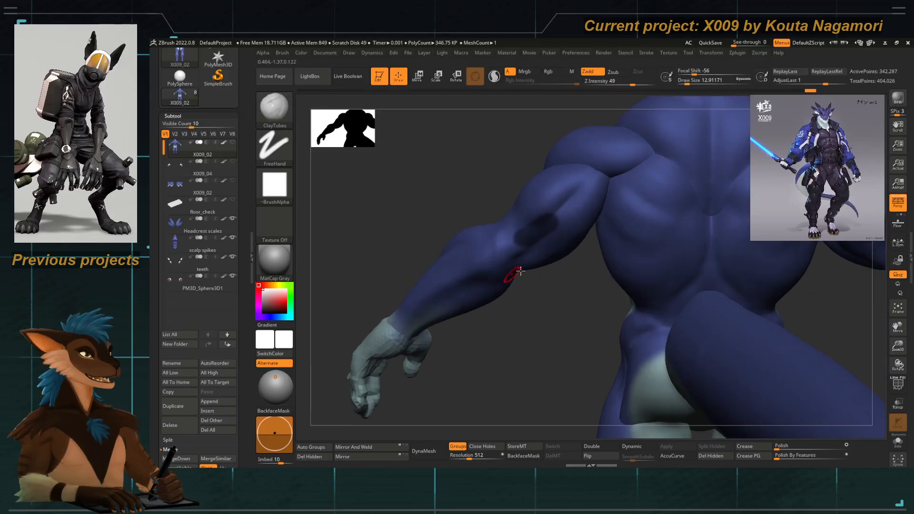
{"action": "left_click_drag", "start_coordinate": [516, 247], "coordinate": [519, 245], "text": "ctrl"}
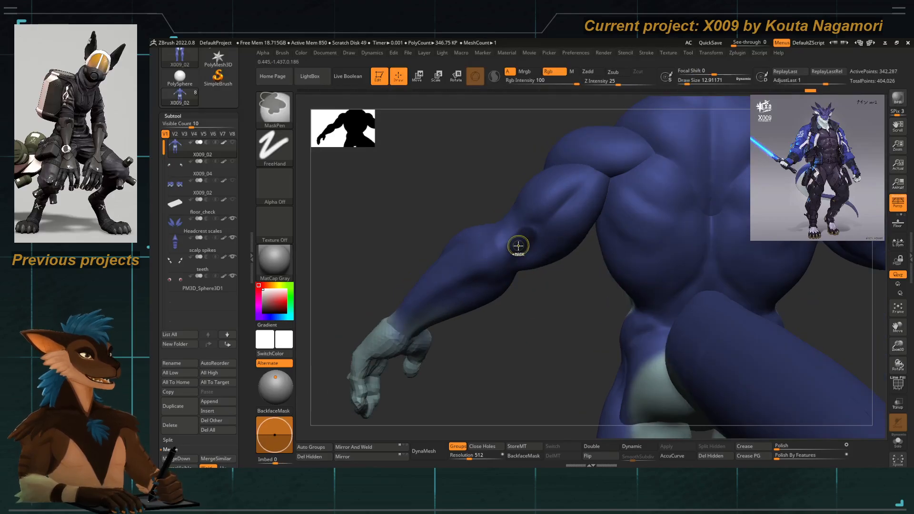
Define the lower edge of the triceps muscle with the ClayTubes brush at a draw size of about 18.
{"action": "mouse_move", "coordinate": [514, 245]}
{"action": "right_mouse_down", "text": "alt"}
{"action": "mouse_move", "coordinate": [457, 241]}
{"action": "mouse_move", "coordinate": [490, 255]}
{"action": "mouse_move", "coordinate": [492, 290]}
{"action": "right_mouse_up", "text": "alt"}
{"action": "key", "text": "b"}
{"action": "key", "text": "c"}
{"action": "key", "text": "t"}
{"action": "key", "text": "space"}
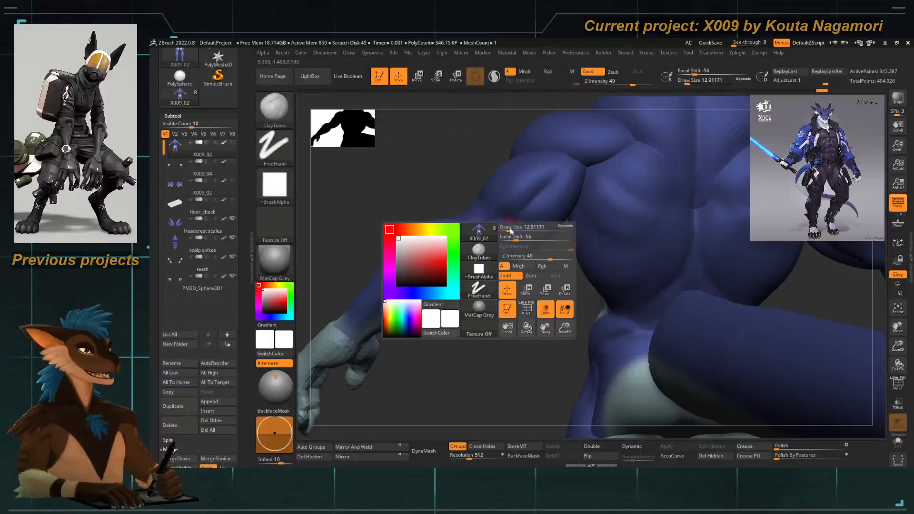
{"action": "left_click", "coordinate": [512, 231]}
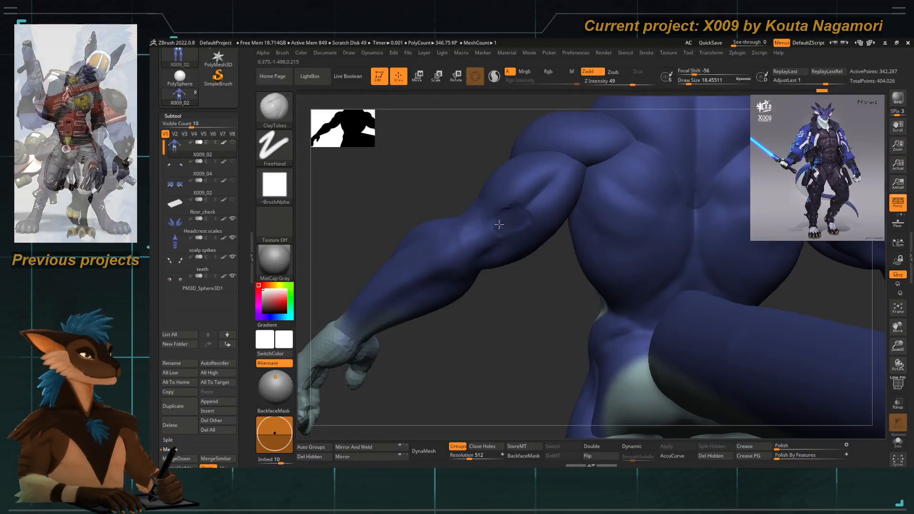
{"action": "left_click_drag", "start_coordinate": [511, 215], "coordinate": [504, 230]}
{"action": "mouse_move", "coordinate": [503, 296]}
{"action": "left_mouse_down"}
{"action": "mouse_move", "coordinate": [522, 301]}
{"action": "mouse_move", "coordinate": [510, 302]}
{"action": "left_mouse_up"}
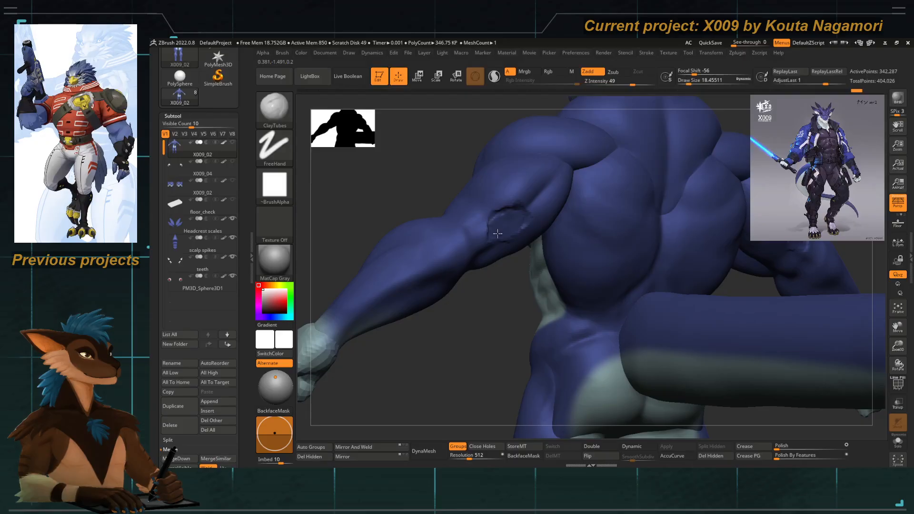
Build up the triceps tendon area above the elbow with ClayTubes at a draw size of about 22.
{"action": "key", "text": "space"}
{"action": "left_click_drag", "start_coordinate": [481, 239], "coordinate": [484, 220]}
{"action": "key", "text": "space"}
{"action": "left_click_drag", "start_coordinate": [484, 221], "coordinate": [482, 221]}
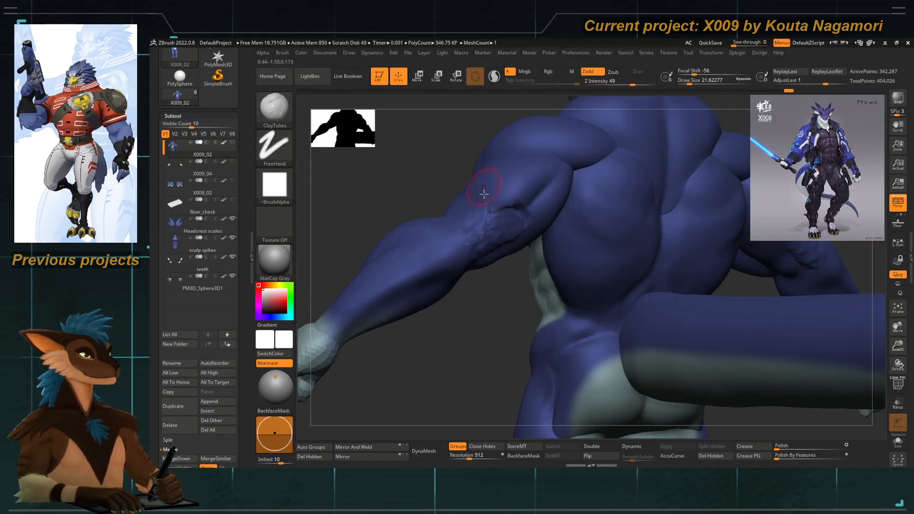
{"action": "left_click_drag", "start_coordinate": [500, 300], "coordinate": [513, 256]}
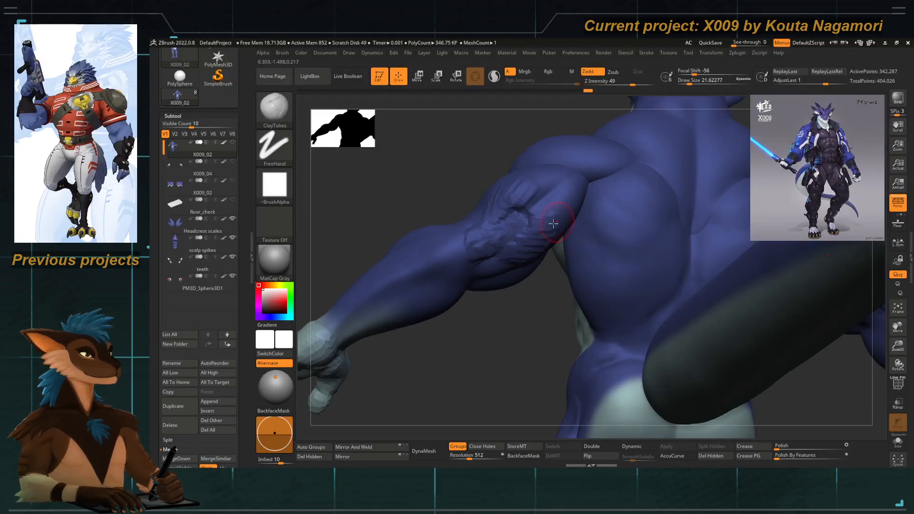
Build up the triceps heads on the back of the upper arm with ClayTubes, enlarging the draw size to about 31.
{"action": "left_click_drag", "start_coordinate": [553, 224], "coordinate": [528, 220]}
{"action": "left_click_drag", "start_coordinate": [511, 344], "coordinate": [447, 333]}
{"action": "left_click_drag", "start_coordinate": [448, 333], "coordinate": [392, 216], "text": "alt"}
{"action": "left_click_drag", "start_coordinate": [468, 226], "coordinate": [472, 266], "text": "alt"}
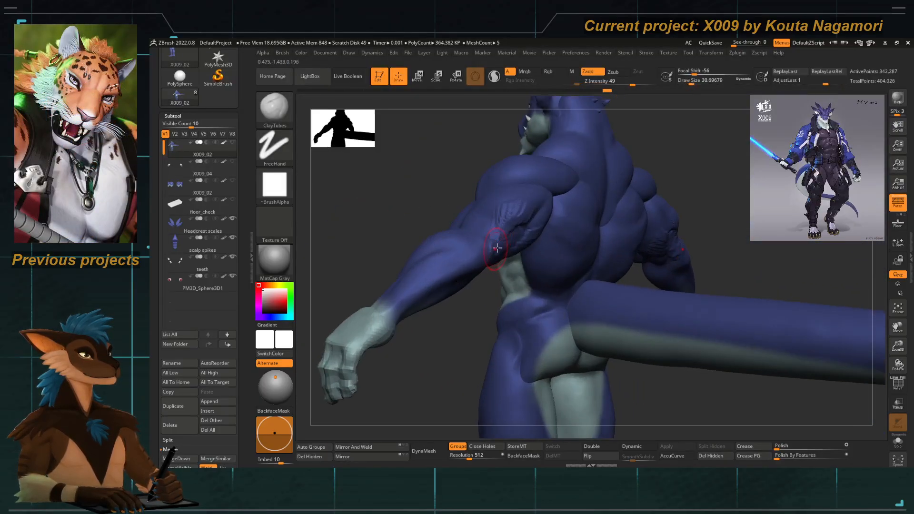
{"action": "left_click_drag", "start_coordinate": [475, 329], "coordinate": [504, 286]}
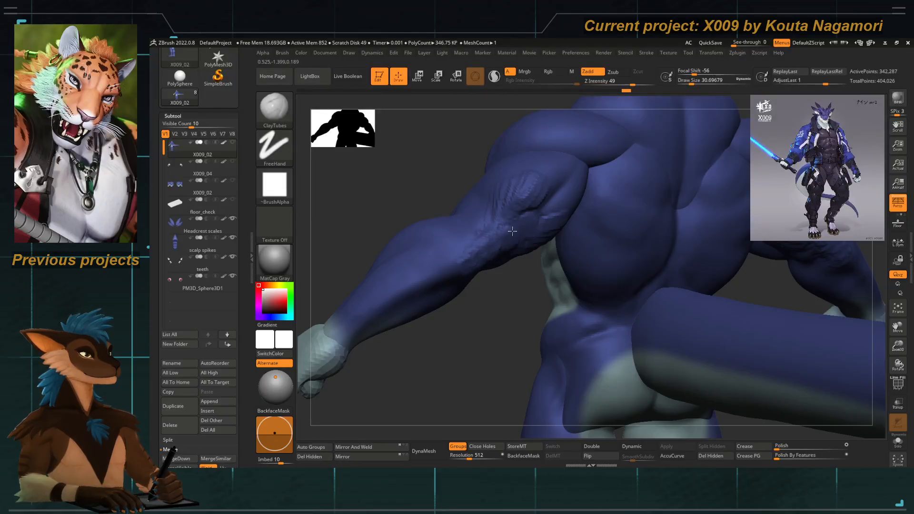
Add ClayTubes strokes around the elbow and the underside of the triceps at a draw size of about 31.
{"action": "left_click_drag", "start_coordinate": [486, 321], "coordinate": [465, 272]}
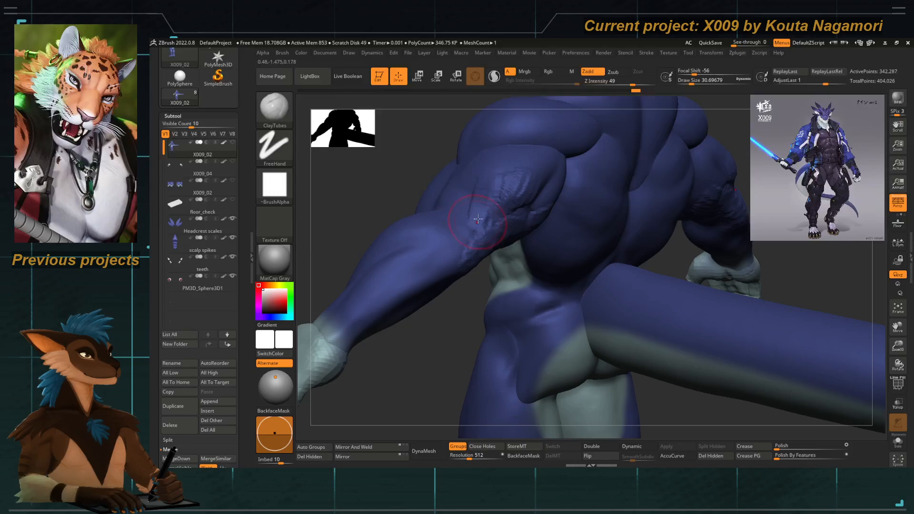
{"action": "left_click_drag", "start_coordinate": [474, 314], "coordinate": [460, 278]}
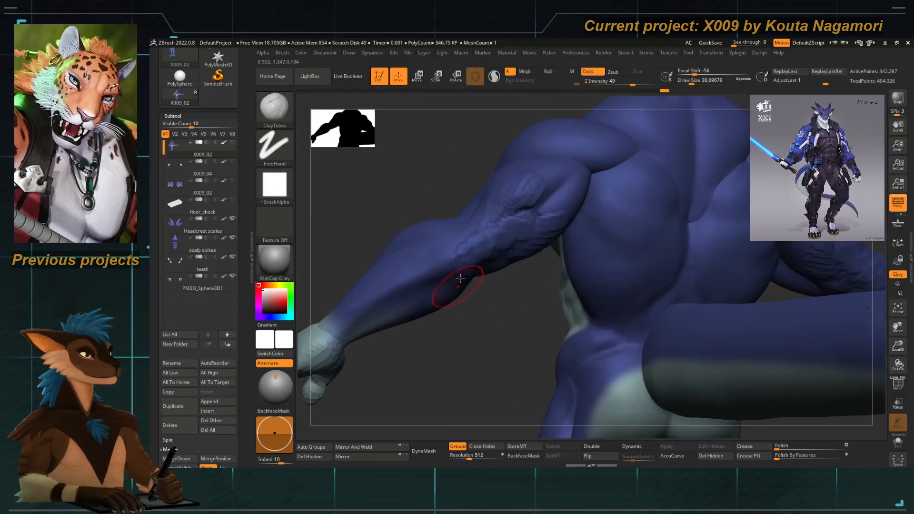
{"action": "left_click_drag", "start_coordinate": [529, 243], "coordinate": [484, 286]}
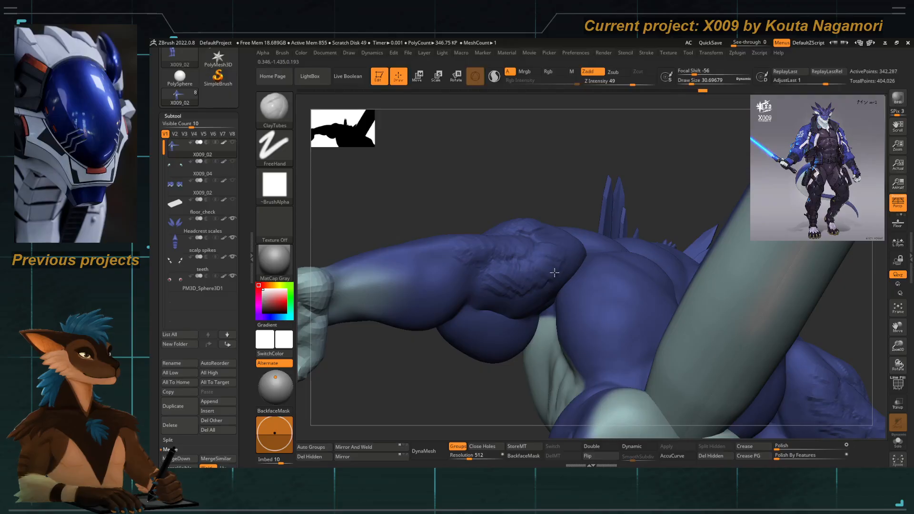
{"action": "mouse_move", "coordinate": [486, 177]}
{"action": "left_mouse_down"}
{"action": "mouse_move", "coordinate": [392, 210]}
{"action": "mouse_move", "coordinate": [476, 200]}
{"action": "mouse_move", "coordinate": [615, 220]}
{"action": "mouse_move", "coordinate": [579, 211]}
{"action": "mouse_move", "coordinate": [445, 264]}
{"action": "mouse_move", "coordinate": [439, 276]}
{"action": "mouse_move", "coordinate": [458, 238]}
{"action": "left_mouse_up"}
Set the ClayTubes Z Intensity to 29 and layer lighter strokes over the outer triceps.
{"action": "key", "text": "space"}
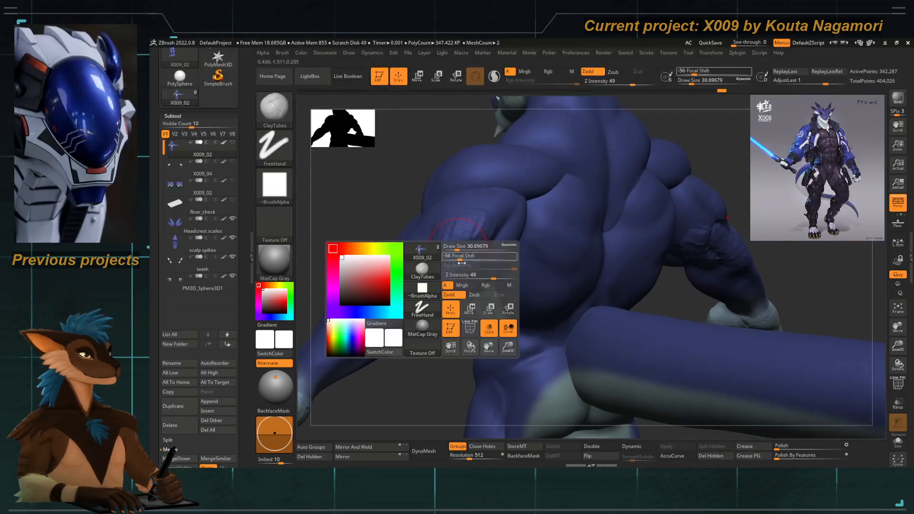
{"action": "left_click_drag", "start_coordinate": [481, 276], "coordinate": [467, 277]}
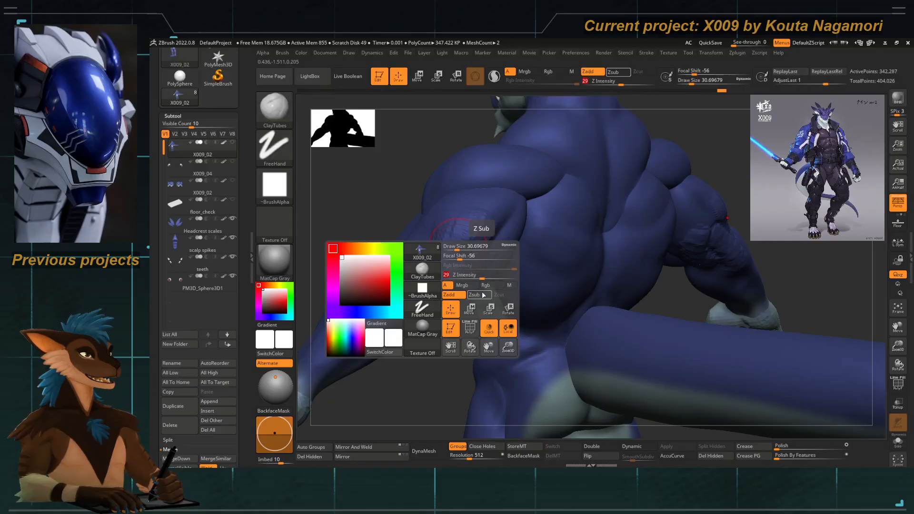
{"action": "mouse_move", "coordinate": [469, 241]}
{"action": "left_mouse_down"}
{"action": "mouse_move", "coordinate": [472, 228]}
{"action": "mouse_move", "coordinate": [458, 248]}
{"action": "left_mouse_up"}
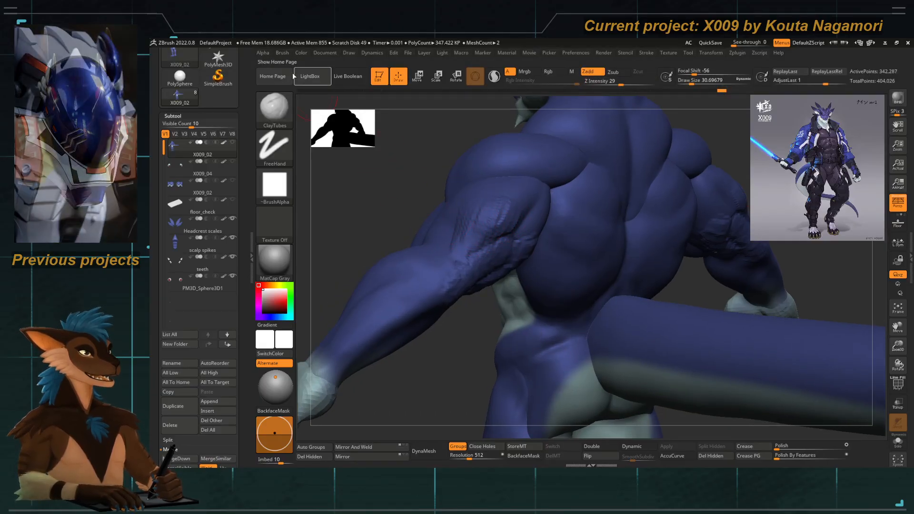
{"action": "left_click", "coordinate": [263, 52]}
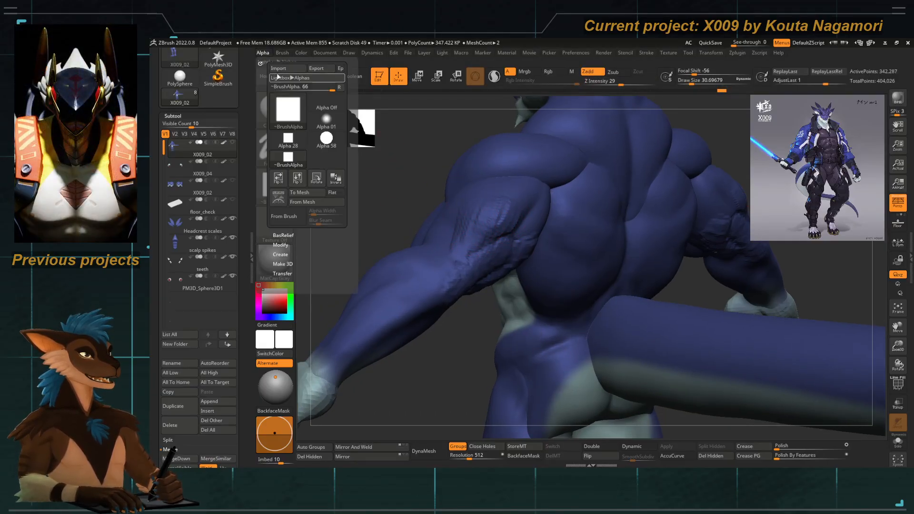
{"action": "left_click", "coordinate": [280, 244]}
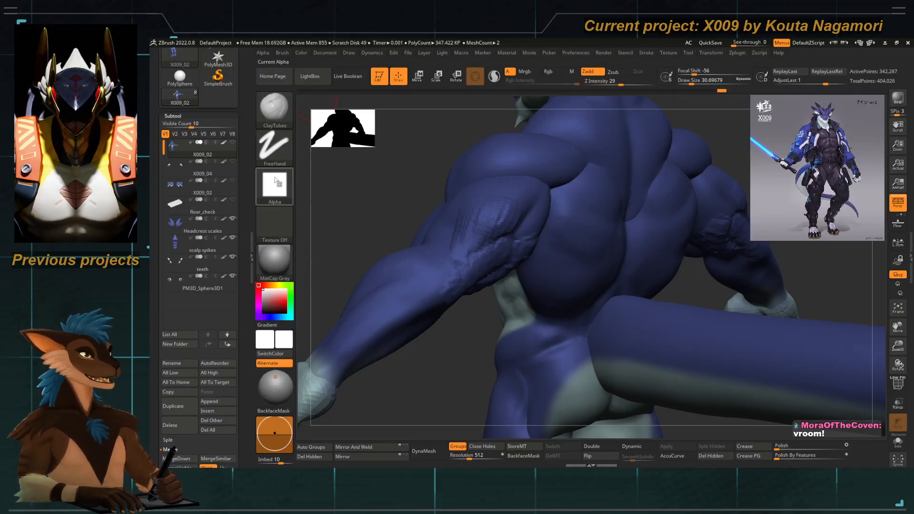
{"action": "mouse_move", "coordinate": [275, 187]}
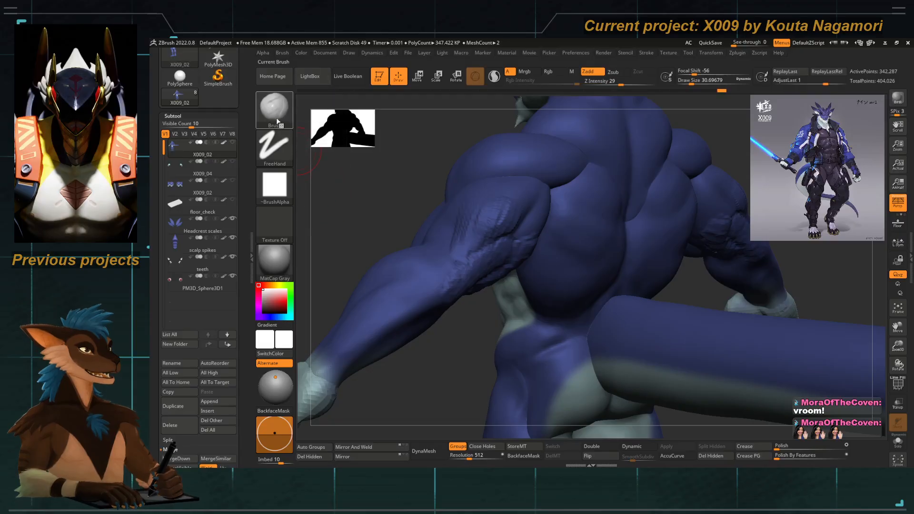
{"action": "left_click", "coordinate": [263, 53]}
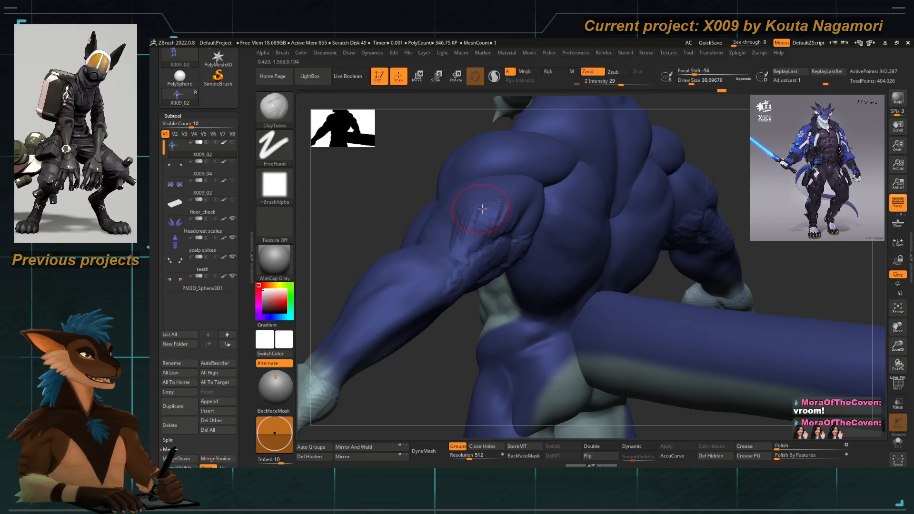
Refine the triceps and elbow forms with ClayTubes from several rear angles, using draw sizes of about 23 and 33.
{"action": "right_click_drag", "start_coordinate": [470, 204], "coordinate": [495, 193]}
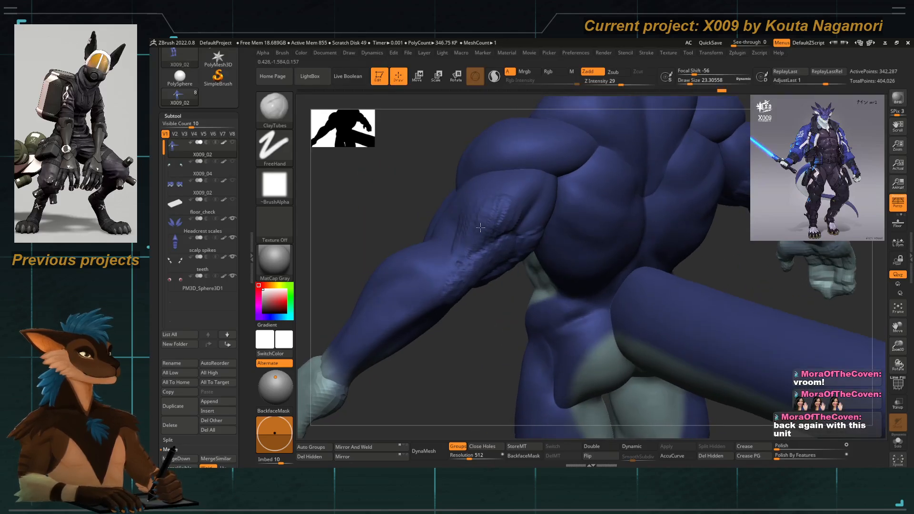
{"action": "right_click_drag", "start_coordinate": [512, 223], "coordinate": [477, 278]}
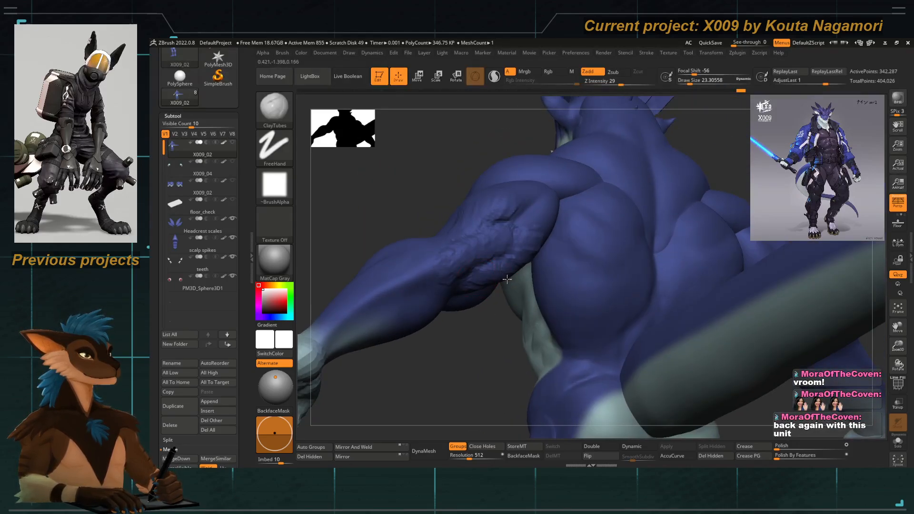
{"action": "right_click_drag", "start_coordinate": [474, 372], "coordinate": [474, 303]}
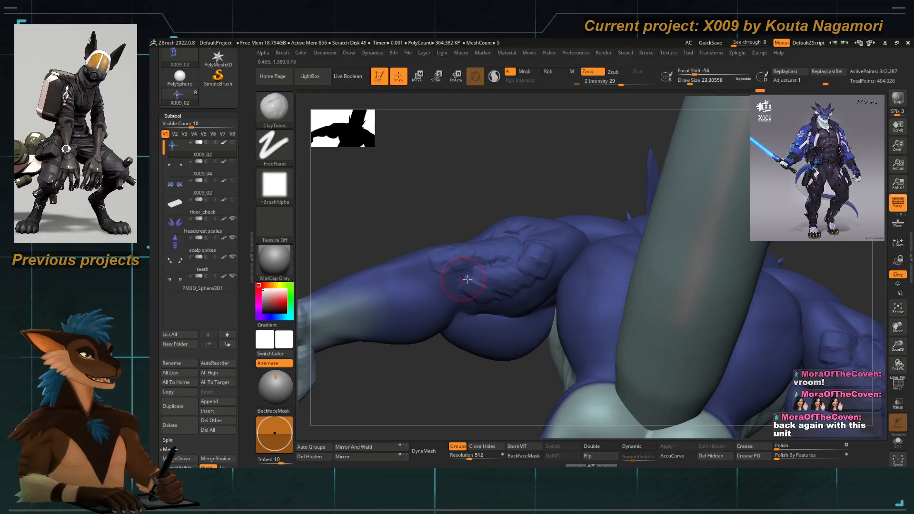
{"action": "right_click_drag", "start_coordinate": [539, 245], "coordinate": [512, 216]}
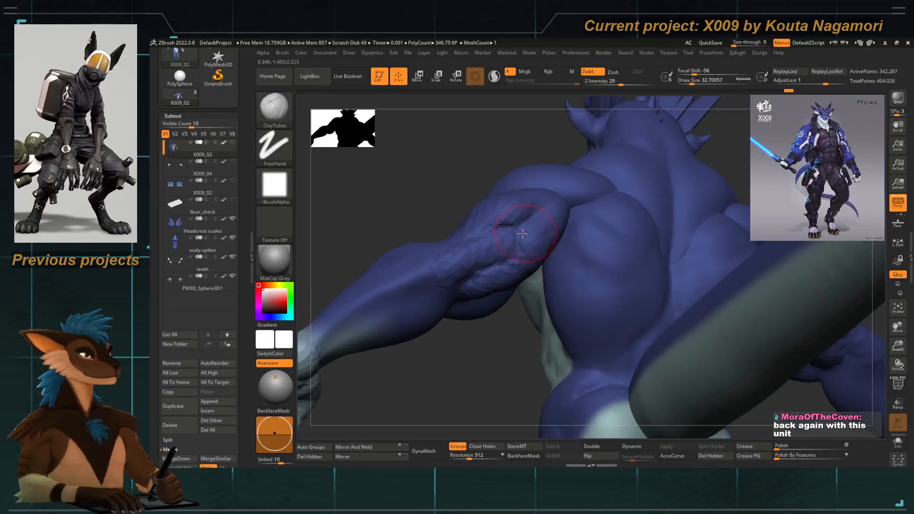
{"action": "right_click_drag", "start_coordinate": [524, 266], "coordinate": [497, 239]}
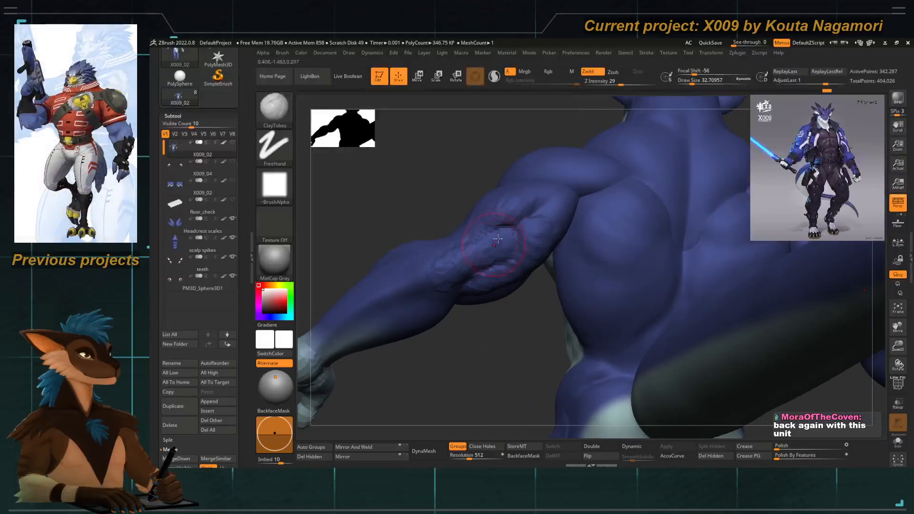
Add ClayTubes strokes along the lower triceps, then smooth the elbow area at a draw size of about 27.
{"action": "left_click_drag", "start_coordinate": [501, 235], "coordinate": [482, 254]}
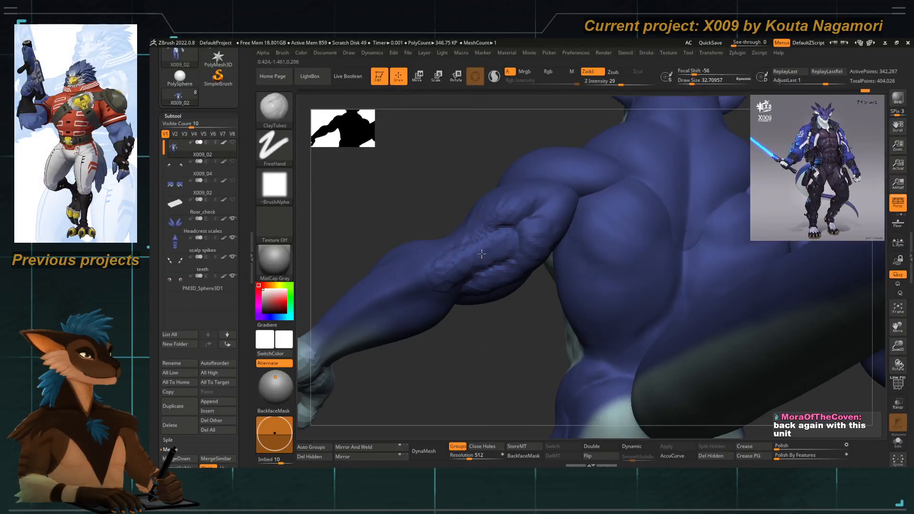
{"action": "key", "text": "["}
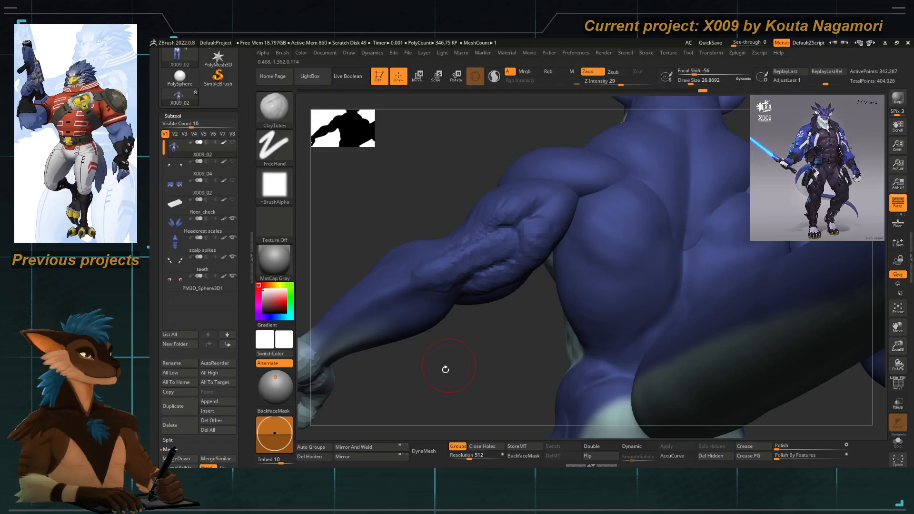
{"action": "right_click_drag", "start_coordinate": [445, 369], "coordinate": [456, 365]}
{"action": "left_click_drag", "start_coordinate": [436, 271], "coordinate": [421, 245], "text": "shift"}
{"action": "right_click_drag", "start_coordinate": [421, 245], "coordinate": [426, 239]}
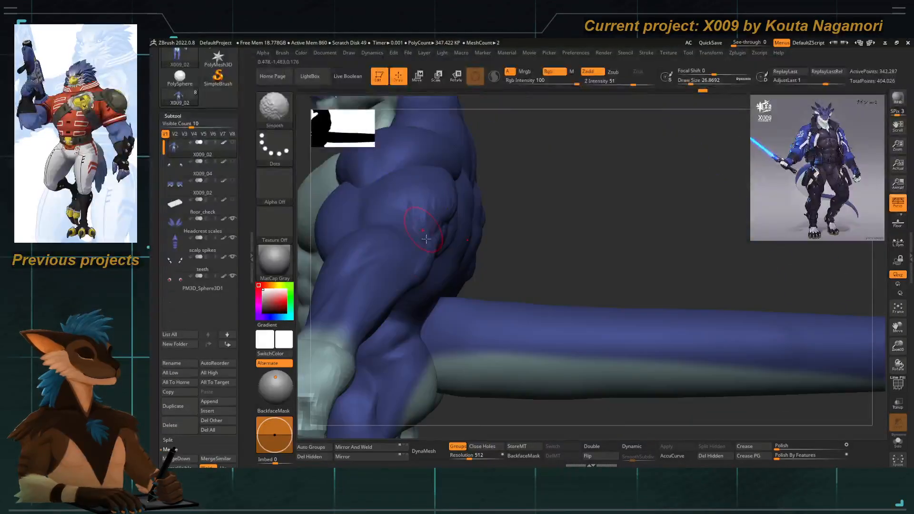
Adjust the elbow's contour with the Move Topological brush at a draw size of about 39.
{"action": "key", "text": "b"}
{"action": "key", "text": "m"}
{"action": "key", "text": "t"}
{"action": "mouse_move", "coordinate": [461, 210]}
{"action": "right_mouse_down"}
{"action": "mouse_move", "coordinate": [535, 261]}
{"action": "mouse_move", "coordinate": [463, 292]}
{"action": "mouse_move", "coordinate": [445, 281]}
{"action": "right_mouse_up"}
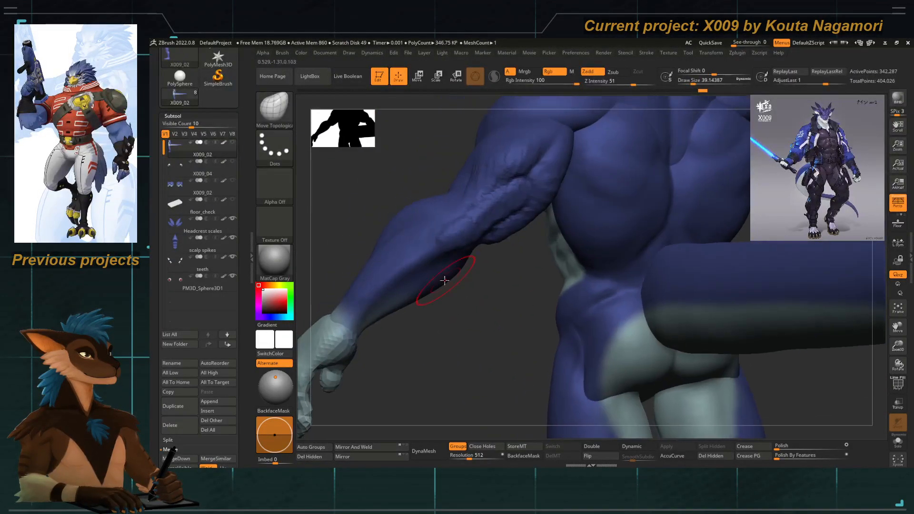
Carve creases around the elbow and lower triceps with DamStandard at a draw size of about 39.
{"action": "key", "text": "b"}
{"action": "key", "text": "d"}
{"action": "key", "text": "s"}
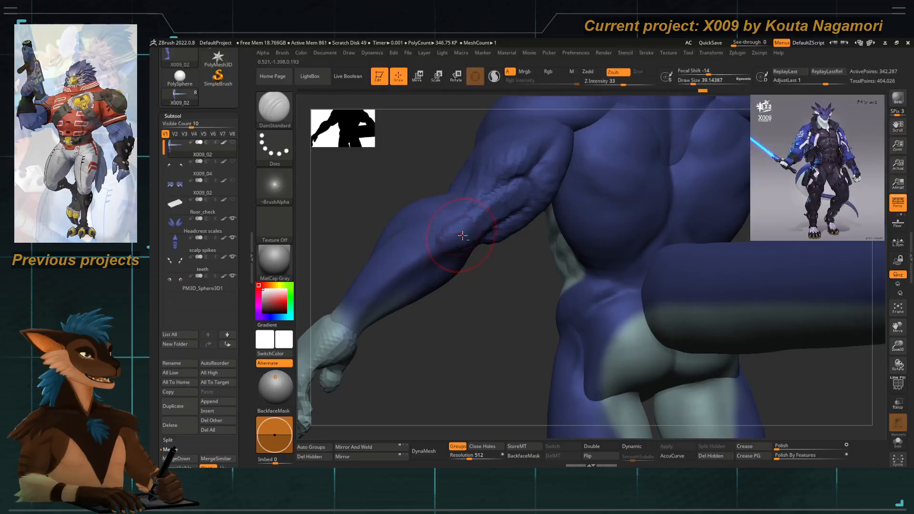
{"action": "left_click_drag", "start_coordinate": [465, 214], "coordinate": [463, 213]}
{"action": "right_click_drag", "start_coordinate": [493, 263], "coordinate": [448, 206]}
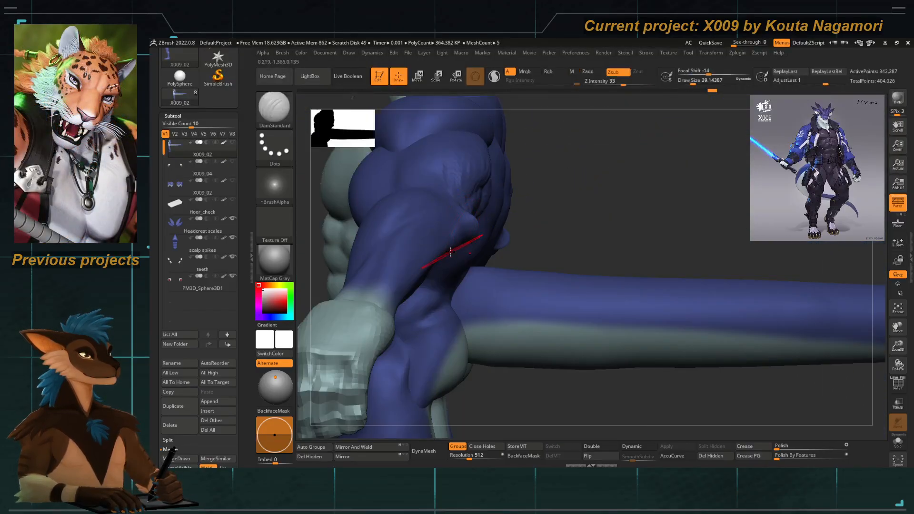
{"action": "mouse_move", "coordinate": [462, 296]}
{"action": "right_mouse_down"}
{"action": "mouse_move", "coordinate": [557, 215]}
{"action": "mouse_move", "coordinate": [458, 227]}
{"action": "right_mouse_up"}
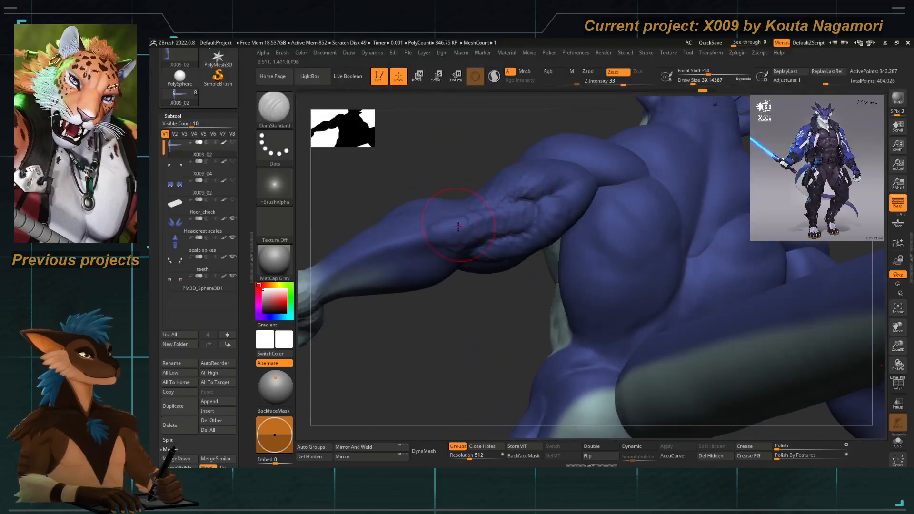
{"action": "left_click_drag", "start_coordinate": [471, 224], "coordinate": [477, 255]}
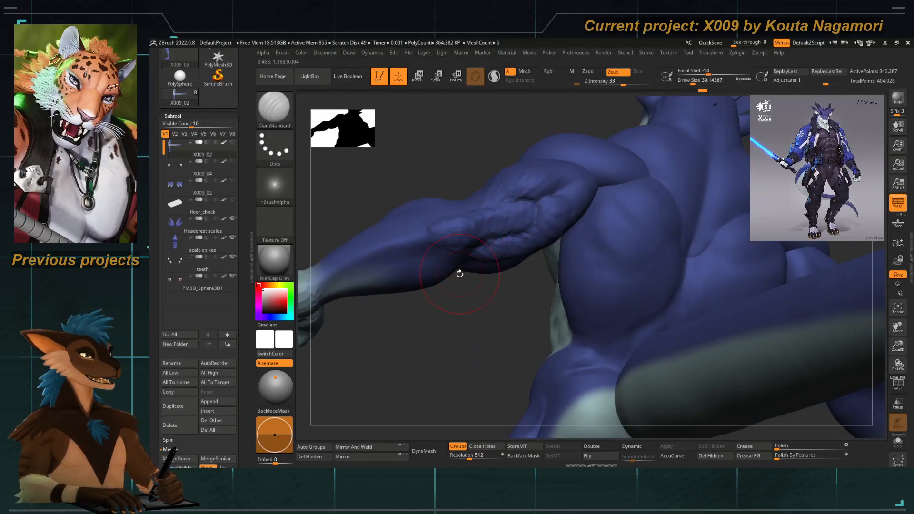
Reshape the elbow and lower triceps outline with the Move Topological brush.
{"action": "key", "text": "b"}
{"action": "key", "text": "m"}
{"action": "key", "text": "t"}
{"action": "mouse_move", "coordinate": [428, 182]}
{"action": "right_mouse_down"}
{"action": "mouse_move", "coordinate": [440, 135]}
{"action": "mouse_move", "coordinate": [475, 237]}
{"action": "mouse_move", "coordinate": [471, 200]}
{"action": "mouse_move", "coordinate": [464, 223]}
{"action": "mouse_move", "coordinate": [444, 215]}
{"action": "mouse_move", "coordinate": [393, 261]}
{"action": "mouse_move", "coordinate": [463, 192]}
{"action": "right_mouse_up"}
Build up the flat triceps tendon above the elbow with ClayTubes at a draw size of about 49 and smooth it.
{"action": "key", "text": "b"}
{"action": "key", "text": "c"}
{"action": "key", "text": "t"}
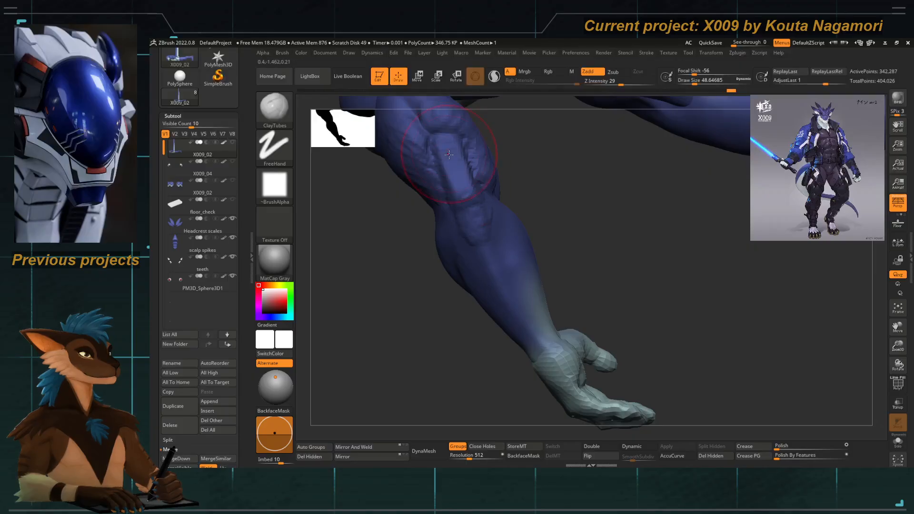
{"action": "right_click_drag", "start_coordinate": [468, 197], "coordinate": [425, 221]}
{"action": "key", "text": "shift"}
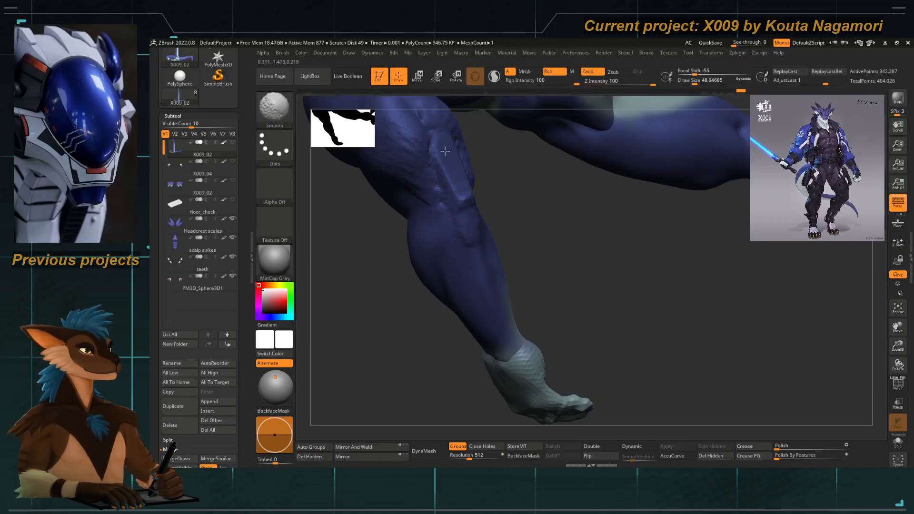
{"action": "mouse_move", "coordinate": [474, 237]}
{"action": "right_mouse_down"}
{"action": "mouse_move", "coordinate": [422, 312]}
{"action": "mouse_move", "coordinate": [563, 267]}
{"action": "mouse_move", "coordinate": [591, 228]}
{"action": "mouse_move", "coordinate": [390, 199]}
{"action": "mouse_move", "coordinate": [413, 203]}
{"action": "mouse_move", "coordinate": [431, 245]}
{"action": "mouse_move", "coordinate": [473, 240]}
{"action": "right_mouse_up"}
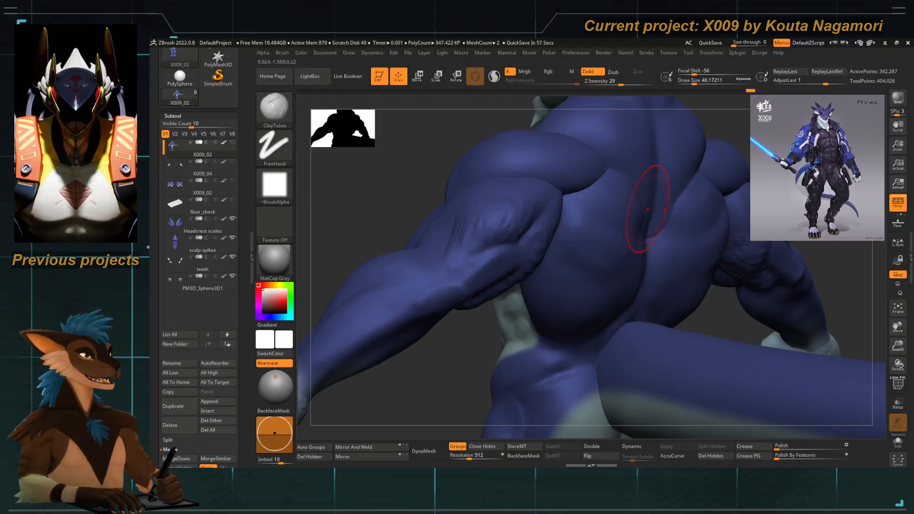
Layer ClayTubes strokes over the outer triceps and upper arm from behind, using draw sizes of about 46 and 35.
{"action": "right_click_drag", "start_coordinate": [366, 208], "coordinate": [354, 208]}
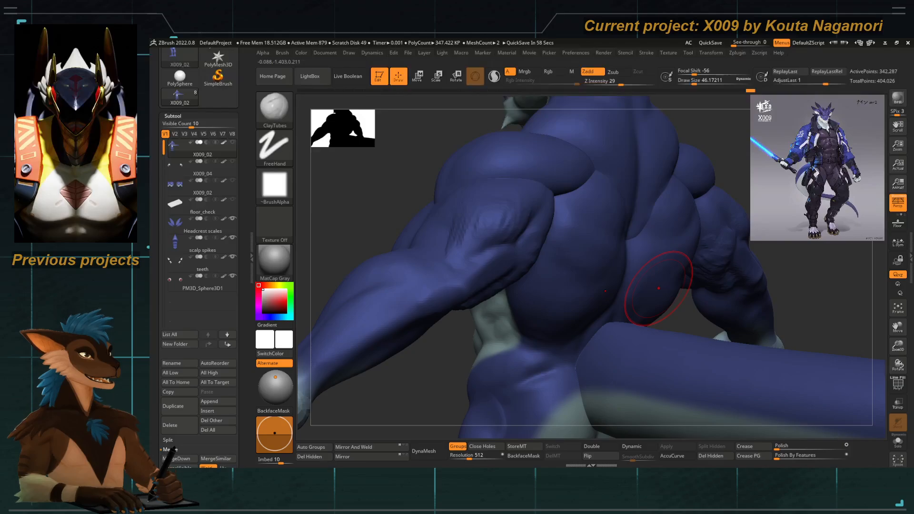
{"action": "left_click_drag", "start_coordinate": [352, 212], "coordinate": [370, 215]}
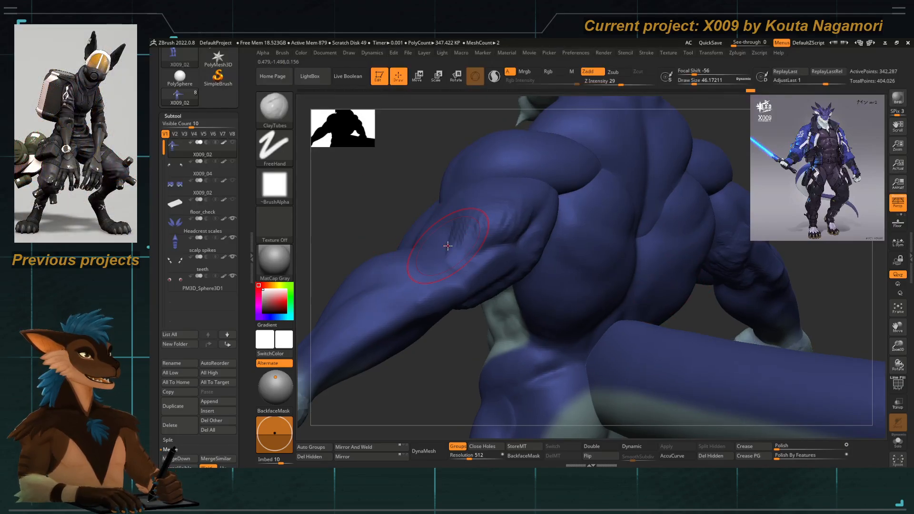
{"action": "left_click_drag", "start_coordinate": [448, 246], "coordinate": [452, 260]}
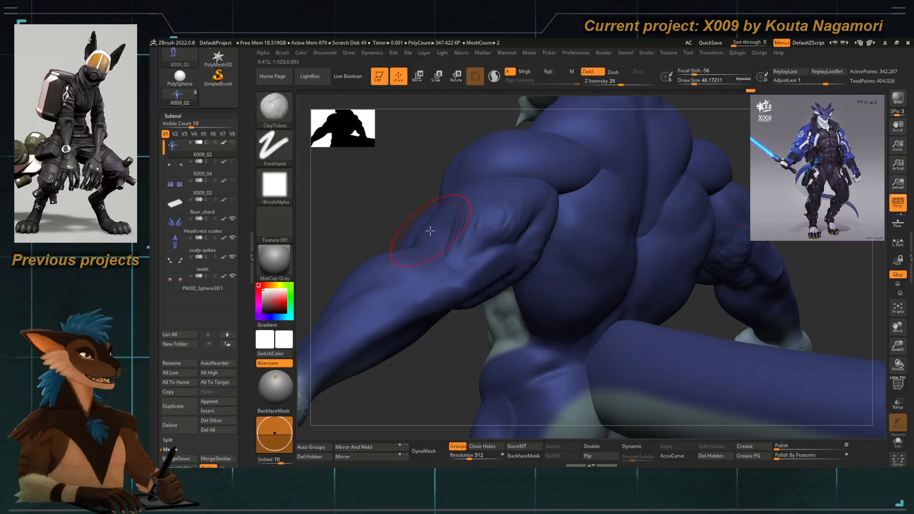
{"action": "left_click_drag", "start_coordinate": [392, 198], "coordinate": [389, 201]}
{"action": "key", "text": "bracketleft"}
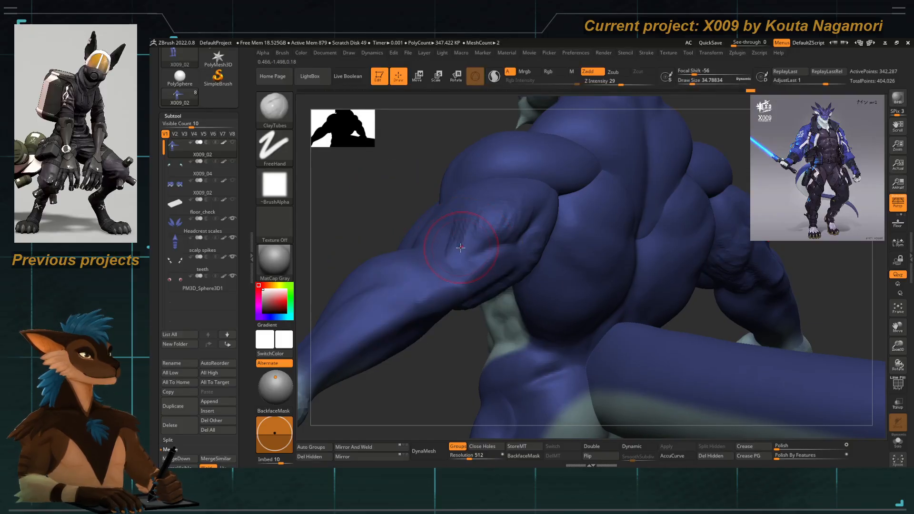
{"action": "mouse_move", "coordinate": [388, 191]}
{"action": "left_mouse_down"}
{"action": "mouse_move", "coordinate": [378, 184]}
{"action": "mouse_move", "coordinate": [451, 248]}
{"action": "left_mouse_up"}
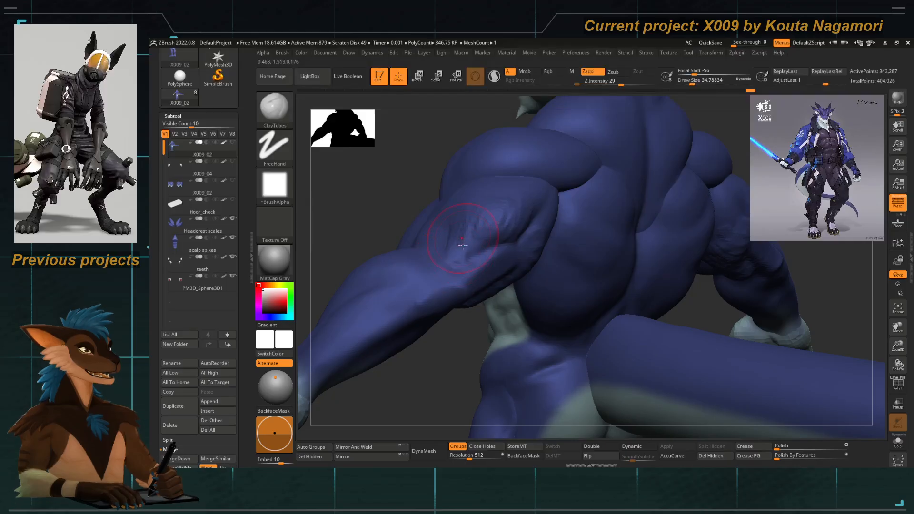
Smooth the ClayTubes strokes on the outer triceps and back of the arm at a draw size of about 35.
{"action": "key", "text": "shift"}
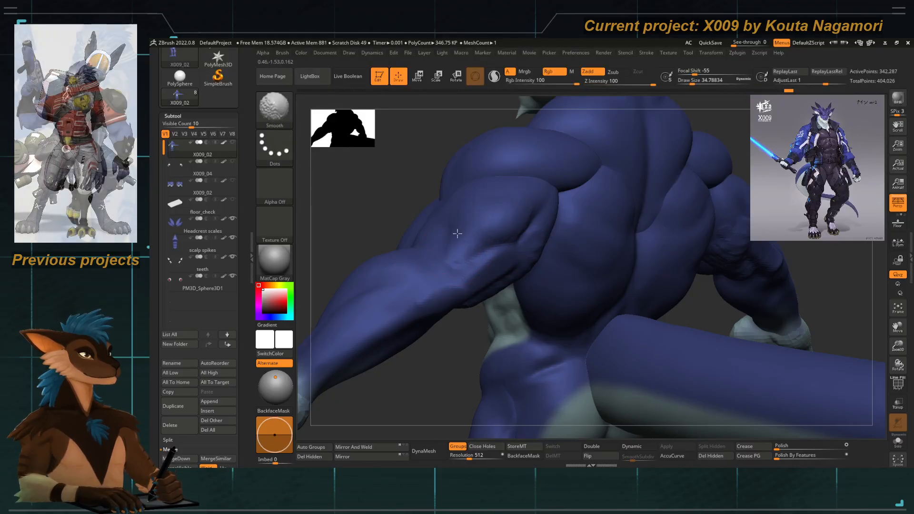
{"action": "mouse_move", "coordinate": [366, 196]}
{"action": "left_mouse_down"}
{"action": "mouse_move", "coordinate": [341, 153]}
{"action": "mouse_move", "coordinate": [350, 117]}
{"action": "left_mouse_up"}
{"action": "key", "text": "shift"}
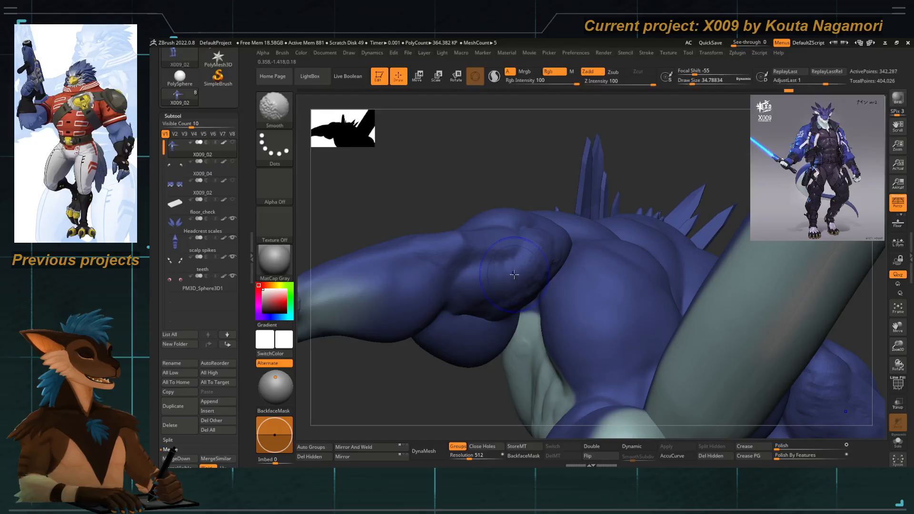
{"action": "mouse_move", "coordinate": [437, 173]}
{"action": "left_mouse_down"}
{"action": "mouse_move", "coordinate": [378, 200]}
{"action": "mouse_move", "coordinate": [400, 216]}
{"action": "mouse_move", "coordinate": [437, 218]}
{"action": "mouse_move", "coordinate": [416, 208]}
{"action": "mouse_move", "coordinate": [432, 201]}
{"action": "left_mouse_up"}
Reshape the deltoid and upper arm silhouette with Move Topological, using draw sizes of about 83 and 51.
{"action": "key", "text": "space"}
{"action": "key", "text": "b"}
{"action": "key", "text": "m"}
{"action": "key", "text": "t"}
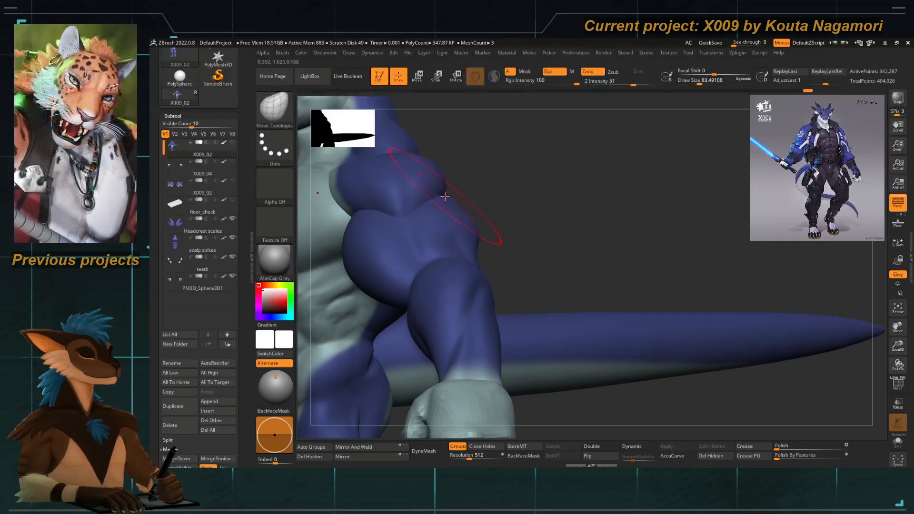
{"action": "mouse_move", "coordinate": [503, 203]}
{"action": "left_mouse_down"}
{"action": "mouse_move", "coordinate": [484, 224]}
{"action": "mouse_move", "coordinate": [500, 209]}
{"action": "left_mouse_up"}
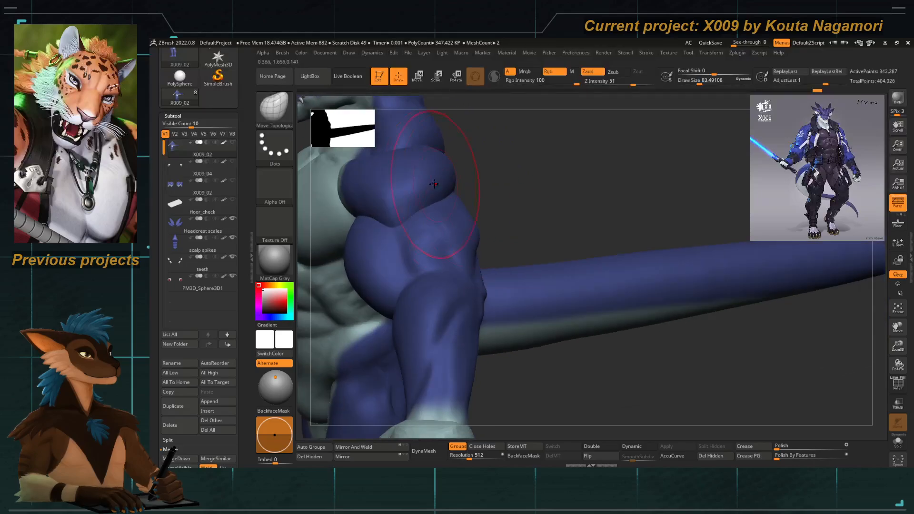
{"action": "key", "text": "space"}
{"action": "left_click_drag", "start_coordinate": [432, 193], "coordinate": [421, 197]}
{"action": "mouse_move", "coordinate": [497, 198]}
{"action": "left_mouse_down"}
{"action": "mouse_move", "coordinate": [511, 200]}
{"action": "mouse_move", "coordinate": [449, 209]}
{"action": "mouse_move", "coordinate": [486, 192]}
{"action": "left_mouse_up"}
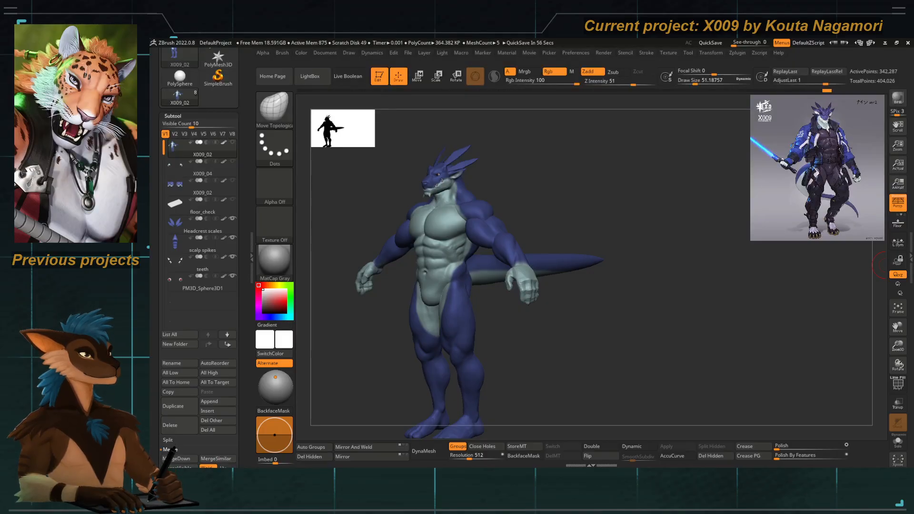
Refine the outer contour of the upper arm below the deltoid with Move Topological at a draw size of about 56.
{"action": "left_click_drag", "start_coordinate": [577, 180], "coordinate": [579, 290]}
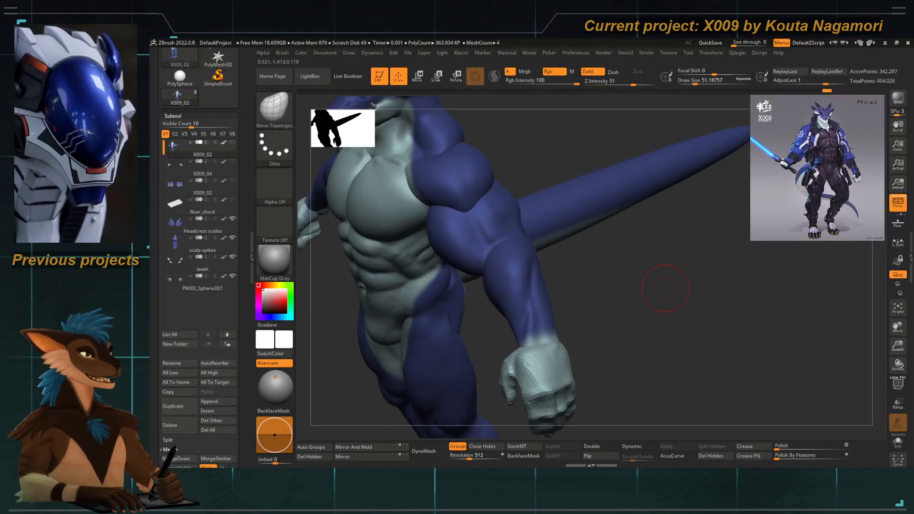
{"action": "left_click_drag", "start_coordinate": [579, 274], "coordinate": [563, 203]}
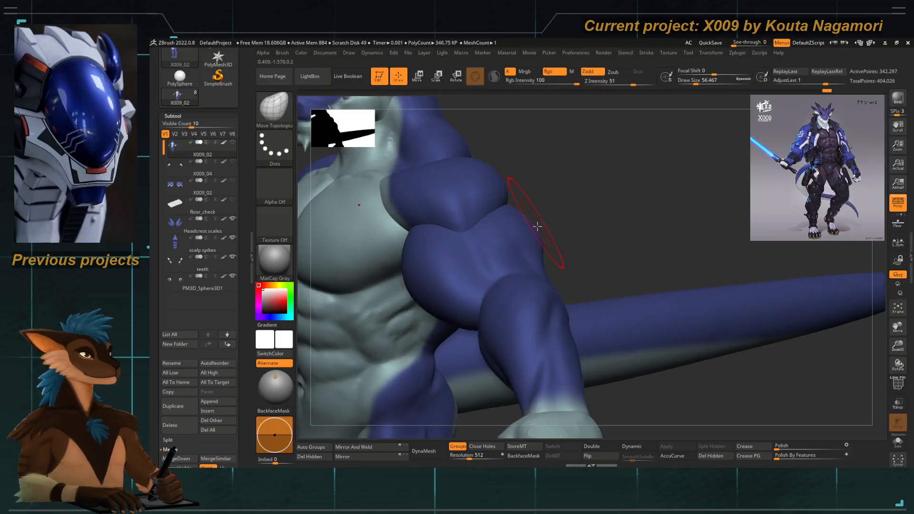
{"action": "mouse_move", "coordinate": [549, 228]}
{"action": "left_mouse_down"}
{"action": "mouse_move", "coordinate": [526, 242]}
{"action": "mouse_move", "coordinate": [557, 248]}
{"action": "mouse_move", "coordinate": [534, 247]}
{"action": "mouse_move", "coordinate": [520, 272]}
{"action": "left_mouse_up"}
Adjust the deltoid and upper arm masses from side and rear angles with Move Topological at a draw size of about 74.
{"action": "key", "text": "space"}
{"action": "key", "text": "space"}
{"action": "right_click_drag", "start_coordinate": [516, 285], "coordinate": [494, 249], "text": "ctrl"}
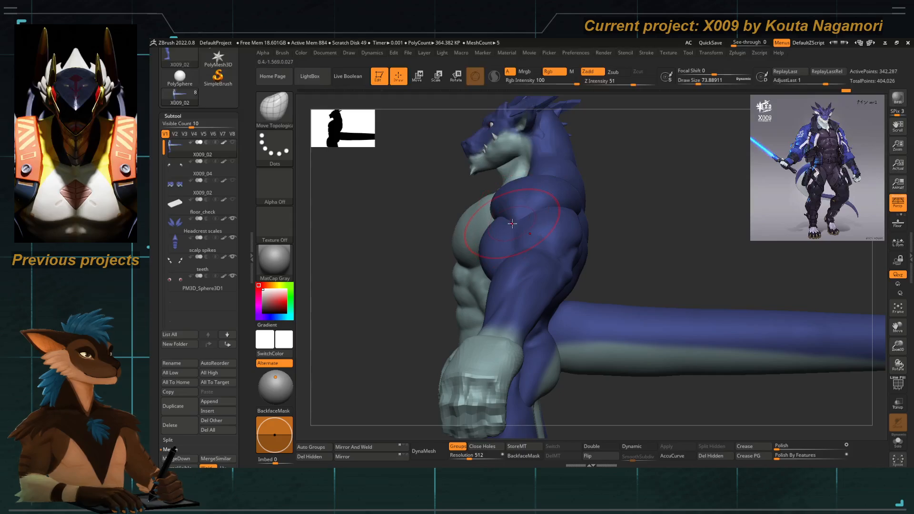
{"action": "right_click_drag", "start_coordinate": [404, 195], "coordinate": [538, 225]}
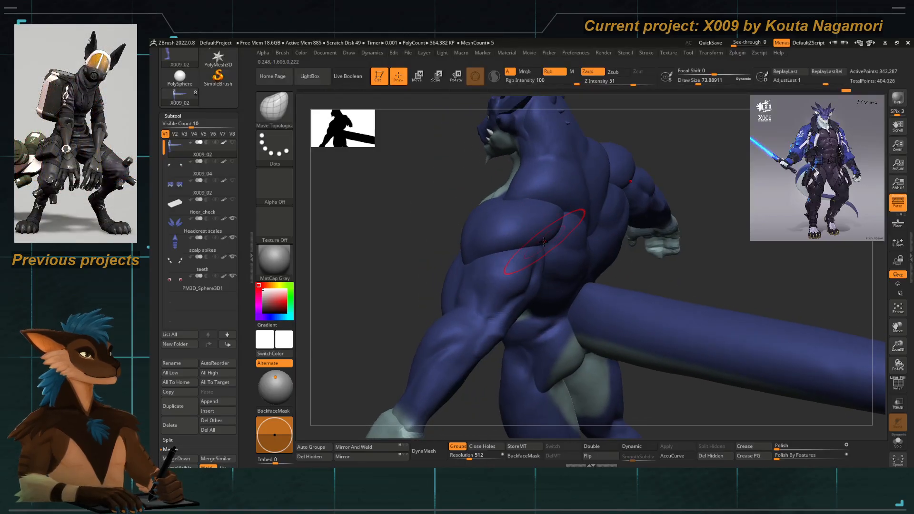
{"action": "mouse_move", "coordinate": [475, 247]}
{"action": "right_mouse_down"}
{"action": "mouse_move", "coordinate": [495, 254]}
{"action": "mouse_move", "coordinate": [416, 248]}
{"action": "mouse_move", "coordinate": [419, 228]}
{"action": "mouse_move", "coordinate": [476, 265]}
{"action": "right_mouse_up"}
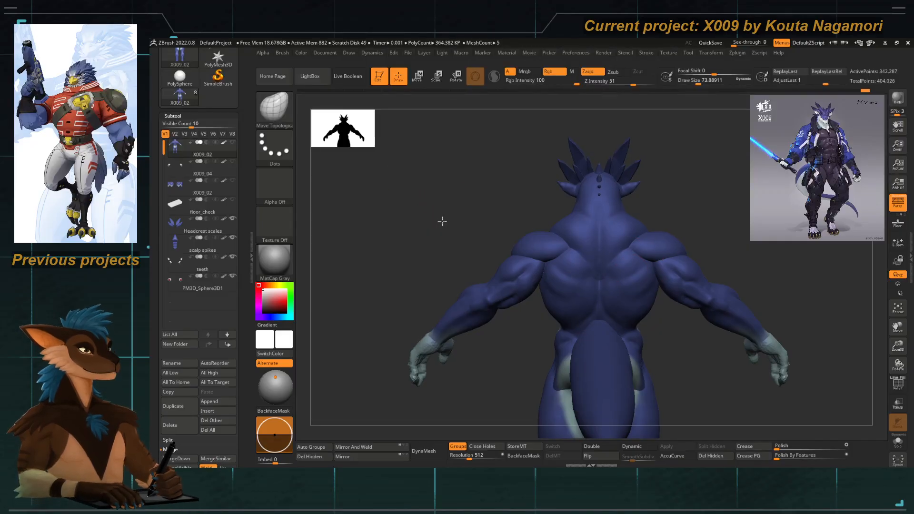
Shift the rear shoulder and upper back forms with Move Topological, using draw sizes of about 124 and 83.
{"action": "right_click_drag", "start_coordinate": [551, 248], "coordinate": [521, 237], "text": "alt"}
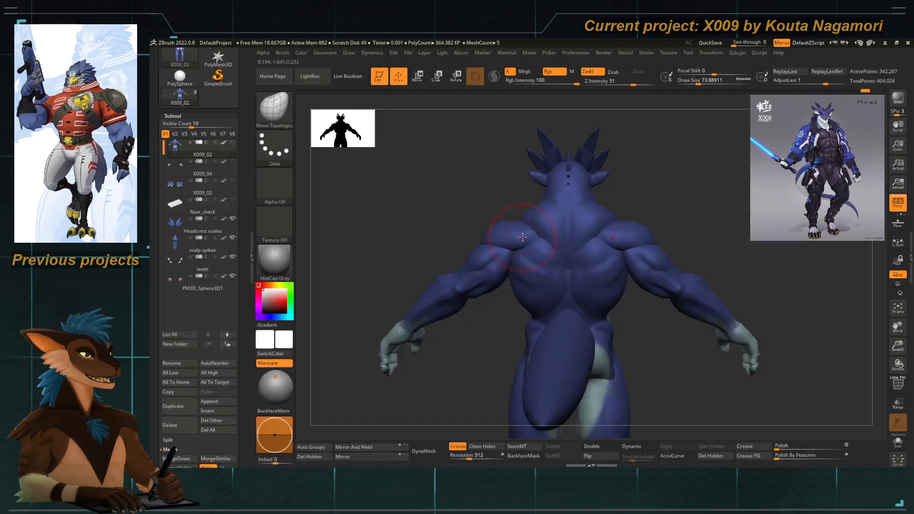
{"action": "key", "text": "s"}
{"action": "left_click_drag", "start_coordinate": [520, 242], "coordinate": [534, 234]}
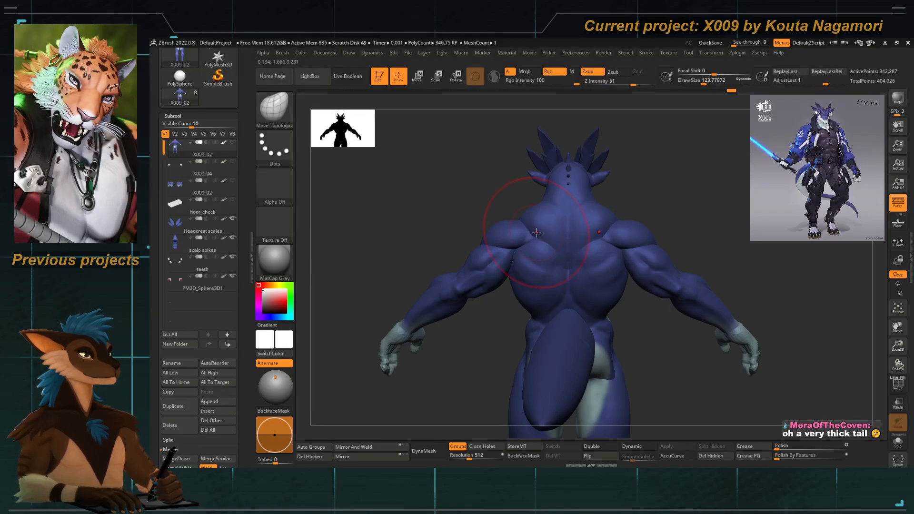
{"action": "key", "text": "s"}
{"action": "left_click_drag", "start_coordinate": [537, 233], "coordinate": [539, 236]}
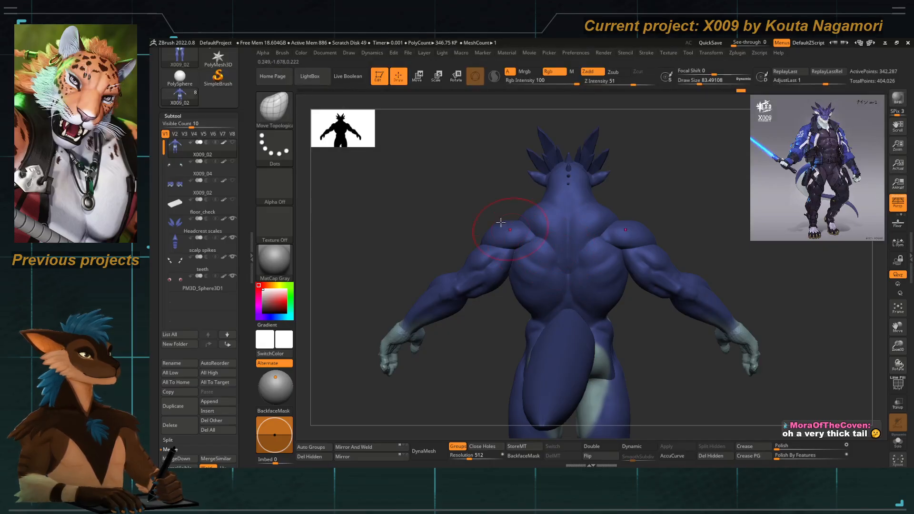
Refine the boundary between the trapezius and shoulder blade with Move Topological, using draw sizes of about 59 and 46.
{"action": "right_click_drag", "start_coordinate": [501, 222], "coordinate": [549, 254]}
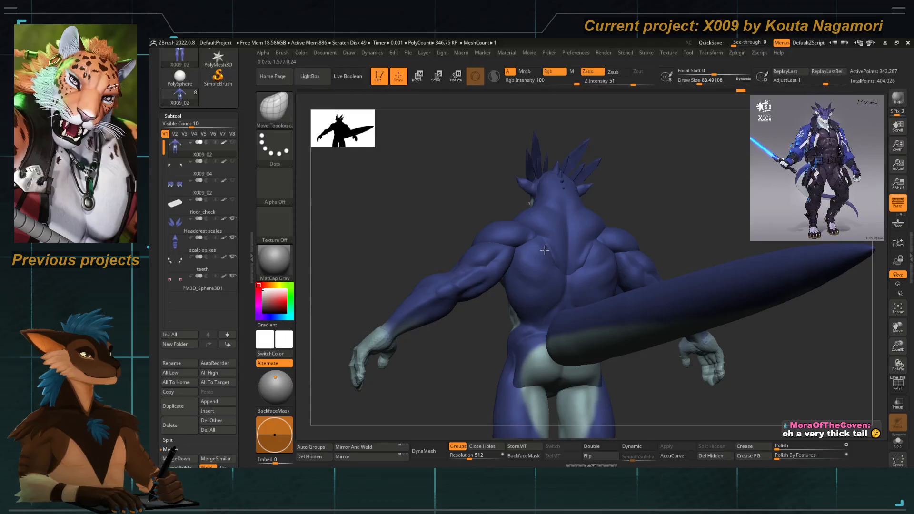
{"action": "key", "text": "space"}
{"action": "left_click_drag", "start_coordinate": [544, 249], "coordinate": [555, 244]}
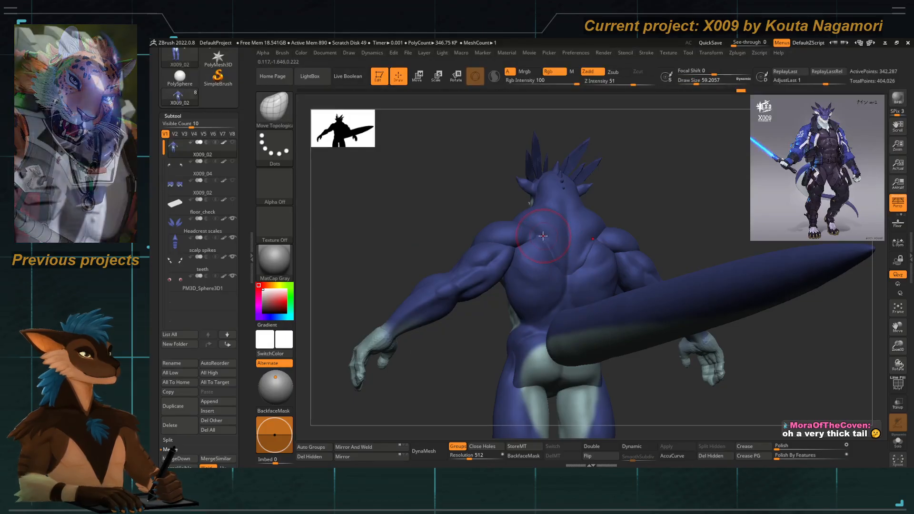
{"action": "right_click_drag", "start_coordinate": [538, 233], "coordinate": [450, 223]}
{"action": "key", "text": "["}
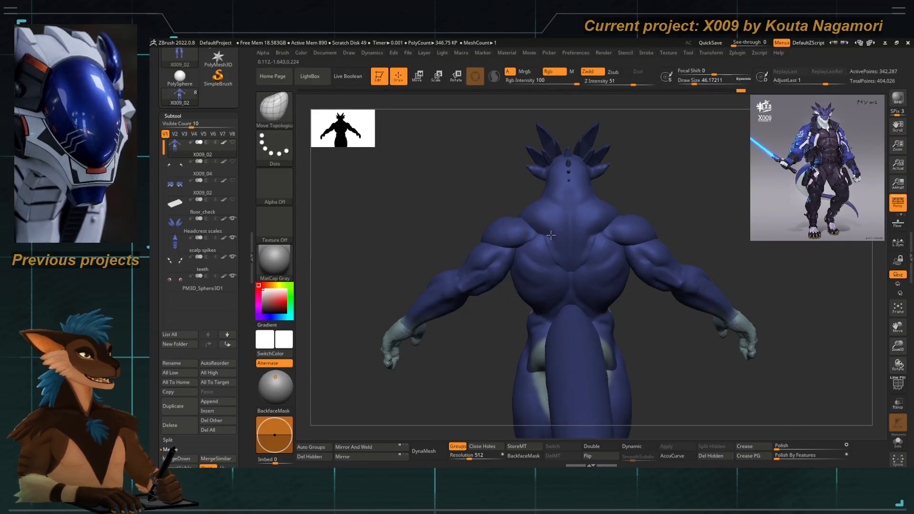
{"action": "left_click_drag", "start_coordinate": [546, 242], "coordinate": [553, 246]}
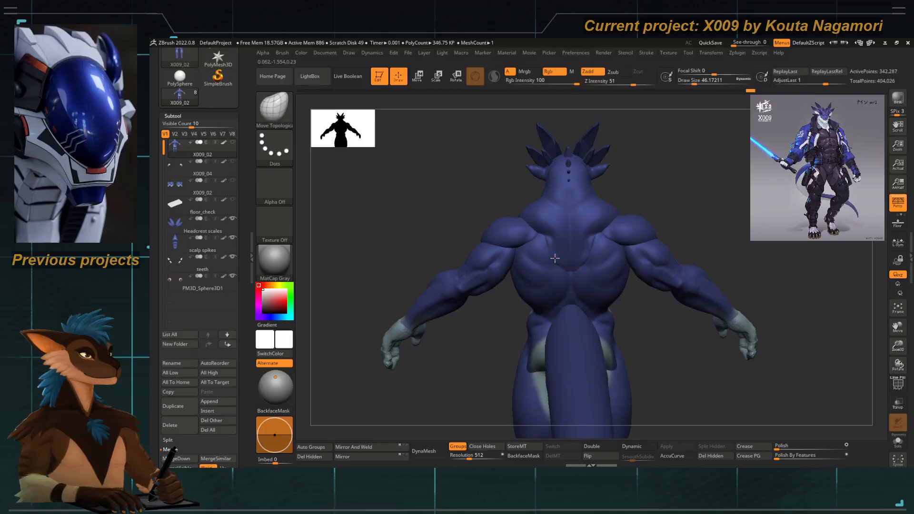
Isolate the trapezius, thicken its lower tip with Inflat at a draw size of about 71, smooth it, and restore the full body.
{"action": "left_click", "coordinate": [558, 253], "text": "ctrl+shift"}
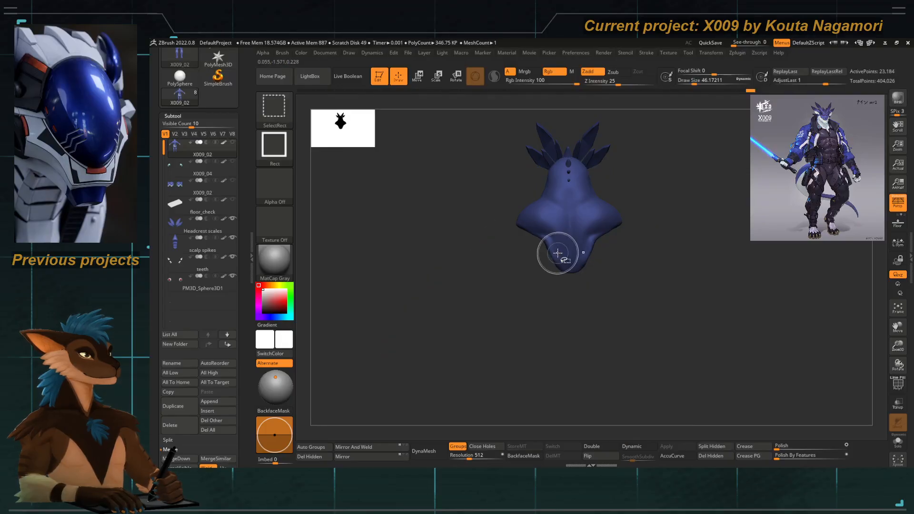
{"action": "key", "text": "b"}
{"action": "key", "text": "i"}
{"action": "key", "text": "n"}
{"action": "key", "text": "]"}
{"action": "key", "text": "]"}
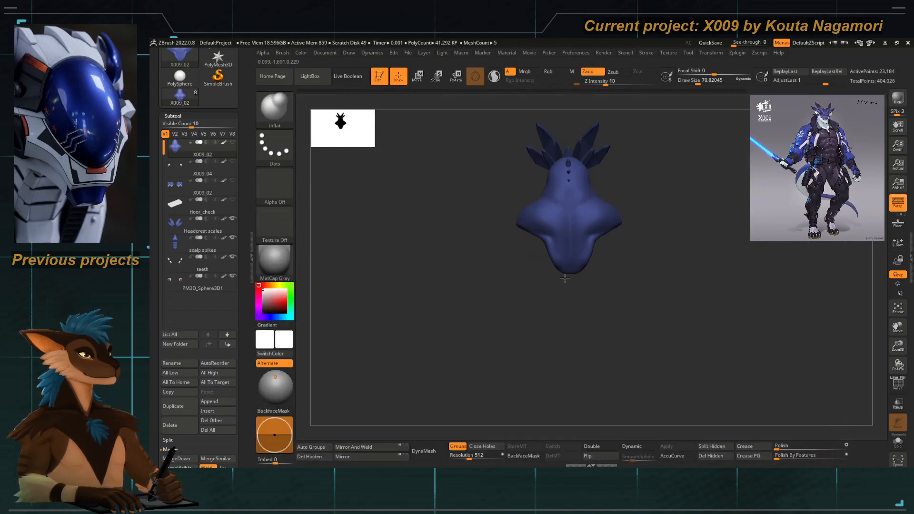
{"action": "key", "text": "shift"}
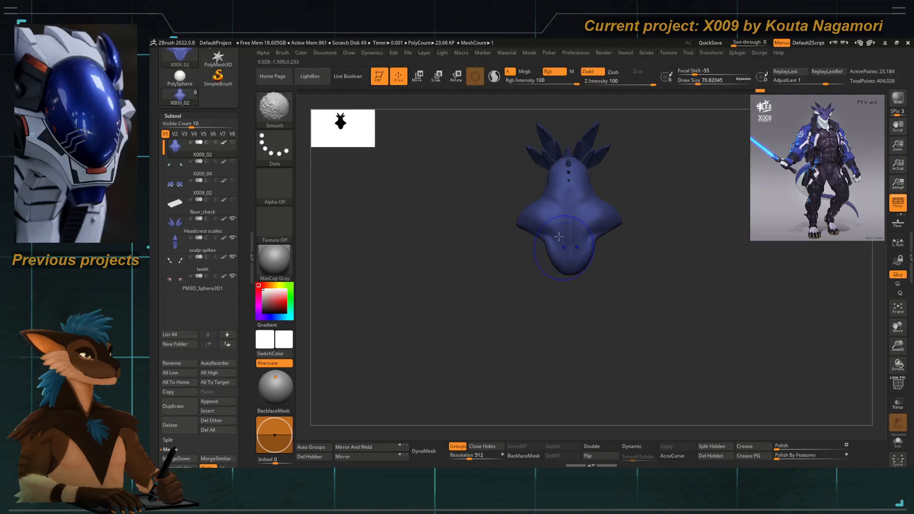
{"action": "left_click_drag", "start_coordinate": [559, 237], "coordinate": [549, 234], "text": "shift"}
{"action": "left_click", "coordinate": [458, 204], "text": "ctrl+shift"}
Isolate the deltoids, smooth their surfaces at a draw size of about 71, and restore the full body.
{"action": "mouse_move", "coordinate": [441, 176]}
{"action": "left_mouse_down", "text": "alt"}
{"action": "mouse_move", "coordinate": [442, 193]}
{"action": "mouse_move", "coordinate": [500, 247]}
{"action": "left_mouse_up", "text": "alt"}
{"action": "left_click_drag", "start_coordinate": [434, 196], "coordinate": [473, 313]}
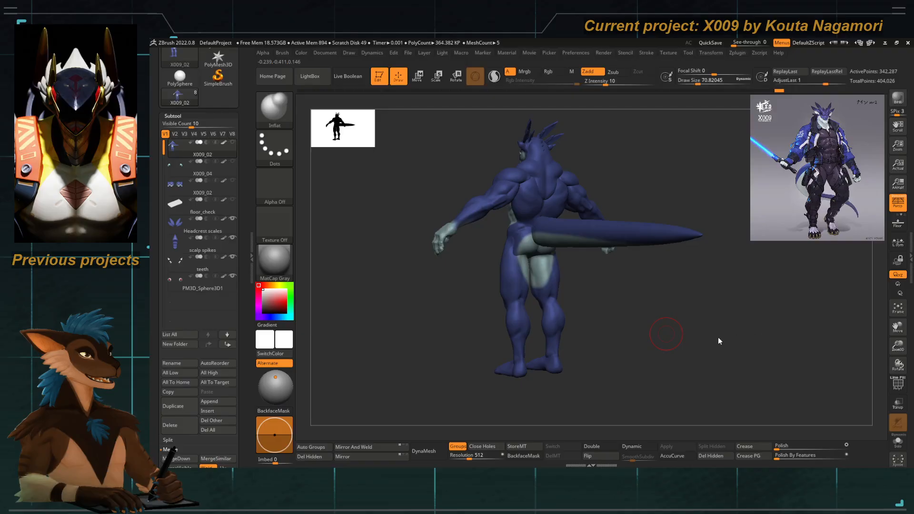
{"action": "left_click_drag", "start_coordinate": [463, 322], "coordinate": [531, 225]}
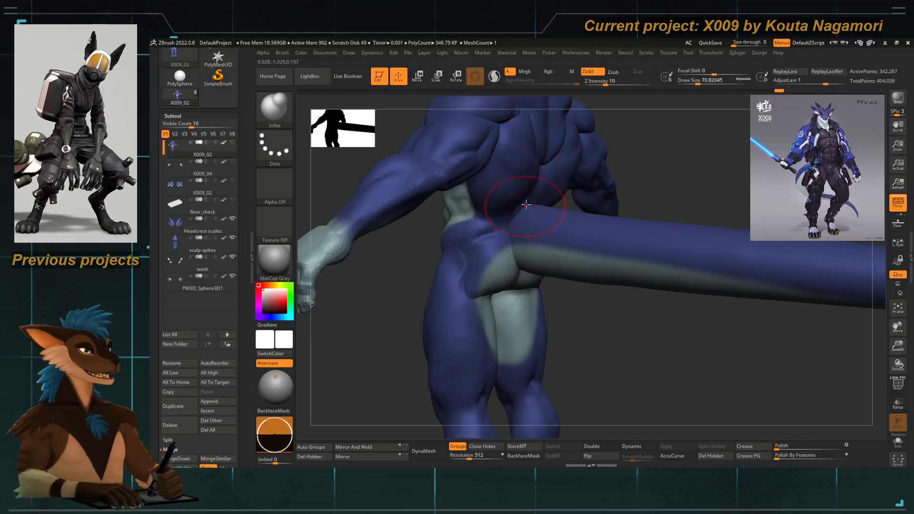
{"action": "left_click_drag", "start_coordinate": [517, 258], "coordinate": [475, 361]}
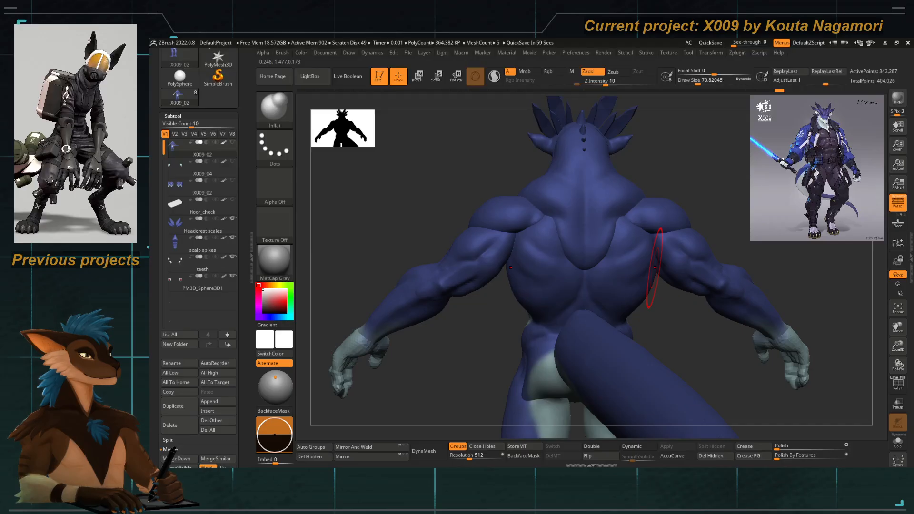
{"action": "left_click_drag", "start_coordinate": [482, 350], "coordinate": [434, 345]}
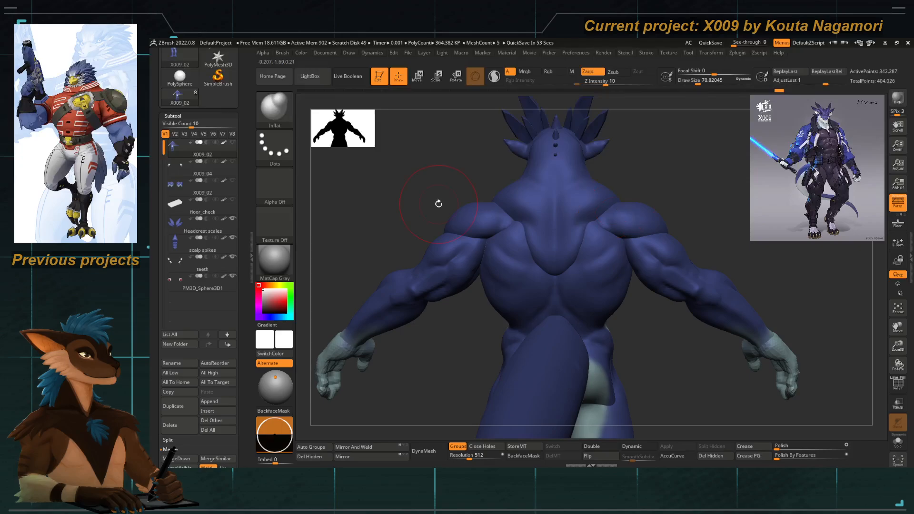
{"action": "key", "text": "space"}
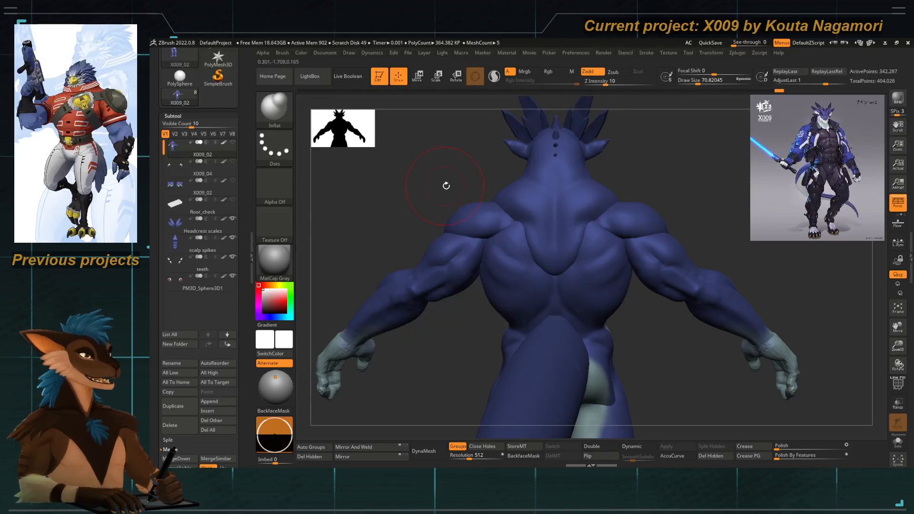
{"action": "left_click_drag", "start_coordinate": [445, 186], "coordinate": [500, 217]}
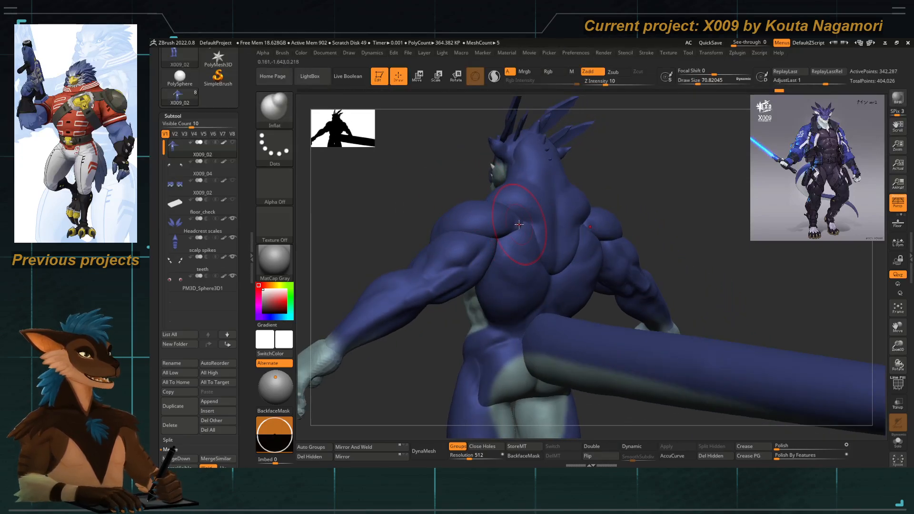
{"action": "left_click", "coordinate": [514, 221], "text": "ctrl+shift"}
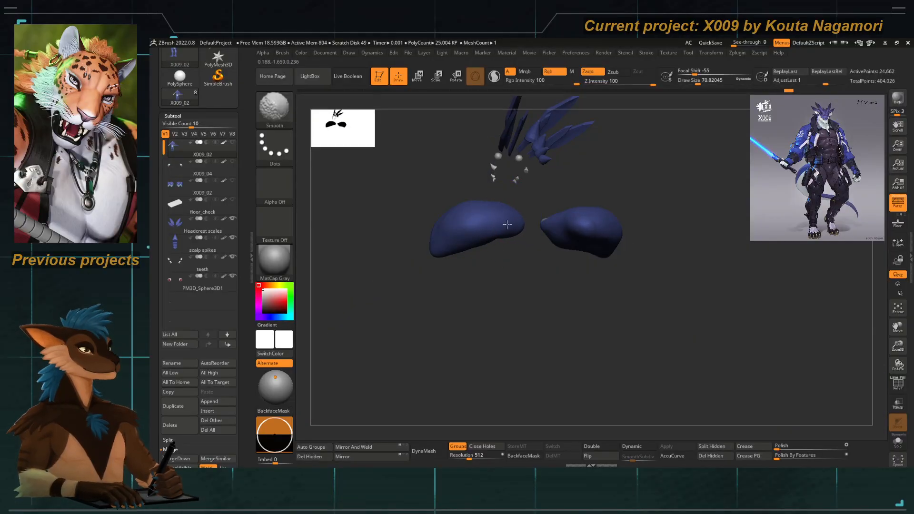
{"action": "left_click", "coordinate": [421, 173], "text": "ctrl+shift"}
Adjust the trapezius and rear shoulder contours with Move Topological, using draw sizes of about 87 and 71.
{"action": "mouse_move", "coordinate": [420, 174]}
{"action": "left_mouse_down"}
{"action": "mouse_move", "coordinate": [465, 210]}
{"action": "mouse_move", "coordinate": [428, 185]}
{"action": "mouse_move", "coordinate": [502, 223]}
{"action": "mouse_move", "coordinate": [533, 217]}
{"action": "left_mouse_up"}
{"action": "key", "text": "b"}
{"action": "key", "text": "m"}
{"action": "key", "text": "t"}
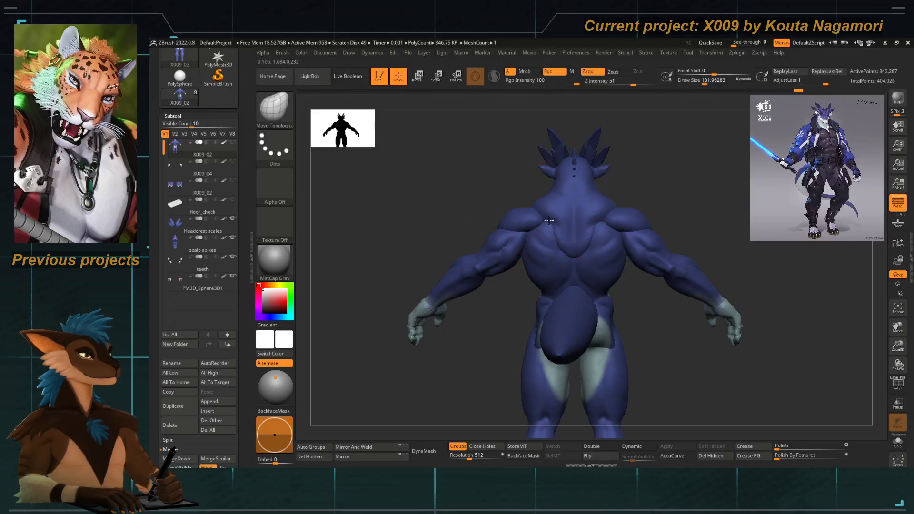
{"action": "key", "text": "space"}
{"action": "left_click_drag", "start_coordinate": [554, 225], "coordinate": [552, 245]}
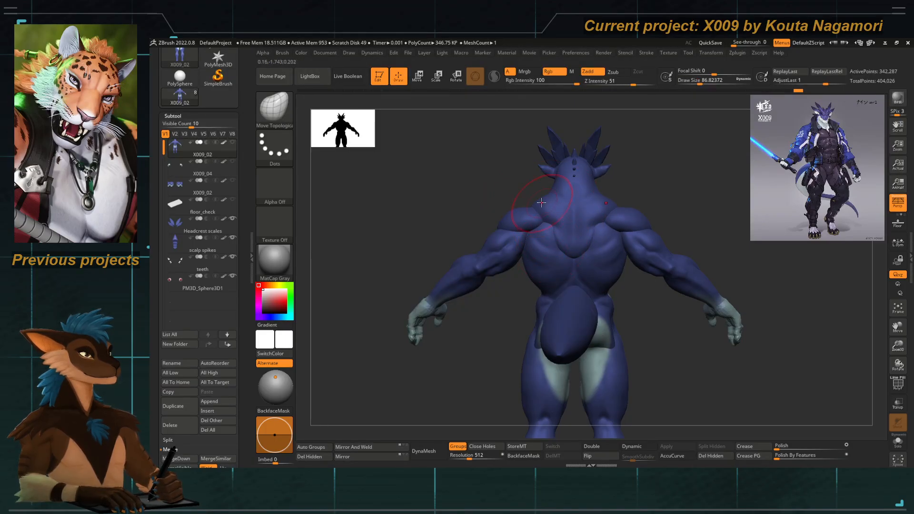
{"action": "key", "text": "["}
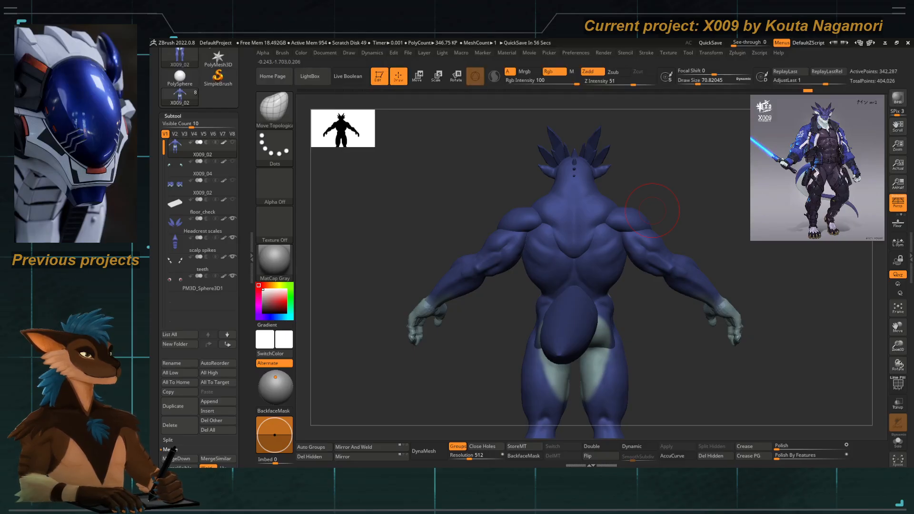
Isolate the torso and build up the shoulder blade muscles with ClayTubes at a draw size of about 35.
{"action": "left_click_drag", "start_coordinate": [412, 206], "coordinate": [480, 255]}
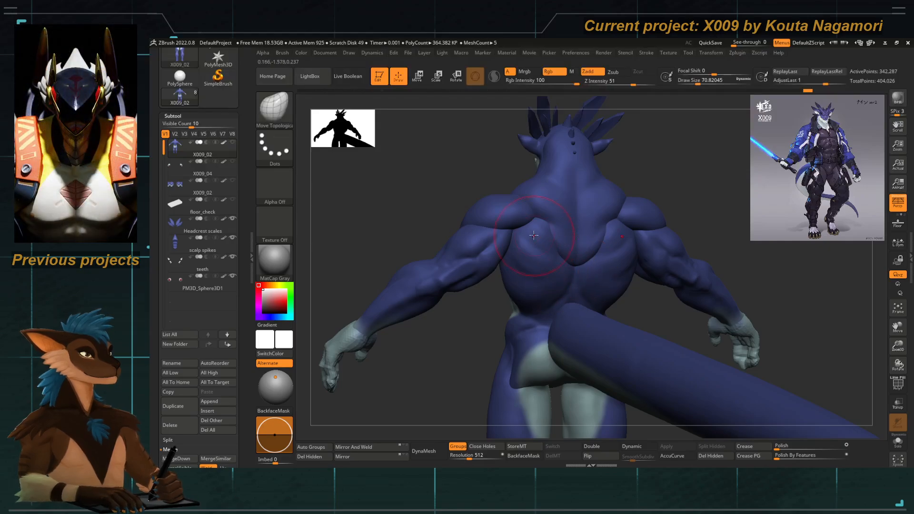
{"action": "key", "text": "b"}
{"action": "key", "text": "c"}
{"action": "key", "text": "b"}
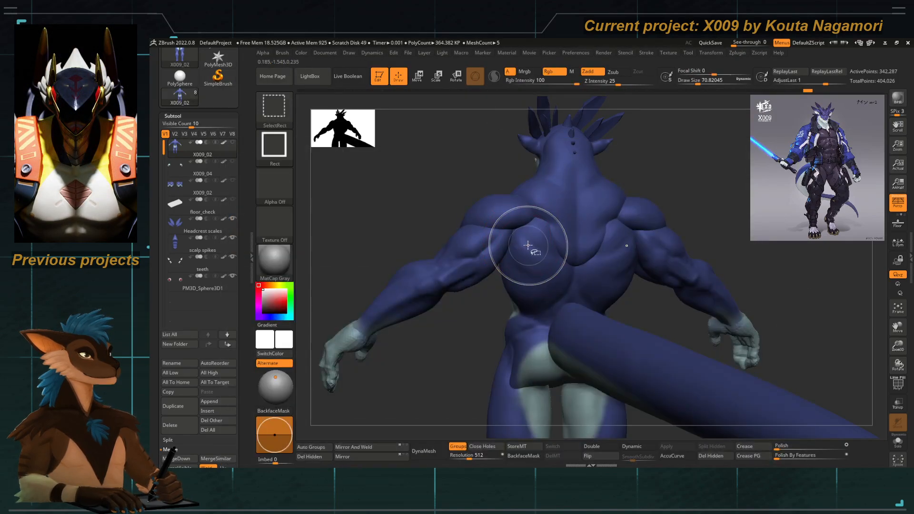
{"action": "left_click", "coordinate": [529, 246], "text": "ctrl+shift"}
{"action": "right_click_drag", "start_coordinate": [529, 242], "coordinate": [542, 244], "text": "ctrl"}
{"action": "key", "text": "b"}
{"action": "key", "text": "c"}
{"action": "key", "text": "t"}
{"action": "key", "text": "bracketleft"}
{"action": "key", "text": "bracketleft"}
{"action": "key", "text": "bracketleft"}
{"action": "key", "text": "bracketleft"}
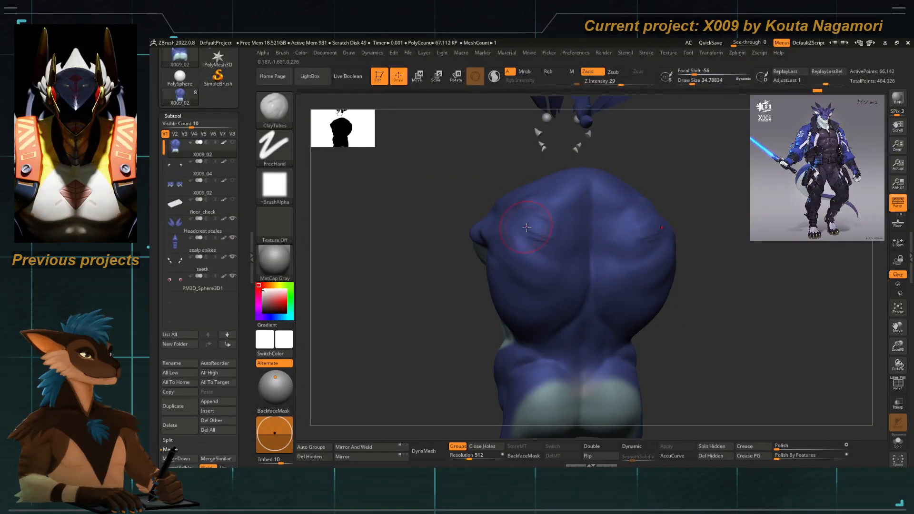
{"action": "left_click_drag", "start_coordinate": [550, 236], "coordinate": [528, 227]}
Refine and smooth the shoulder blade forms at a draw size of about 49, and show the full body again.
{"action": "key", "text": "space"}
{"action": "mouse_move", "coordinate": [516, 257]}
{"action": "left_mouse_down"}
{"action": "mouse_move", "coordinate": [503, 259]}
{"action": "mouse_move", "coordinate": [522, 260]}
{"action": "mouse_move", "coordinate": [540, 234]}
{"action": "left_mouse_up"}
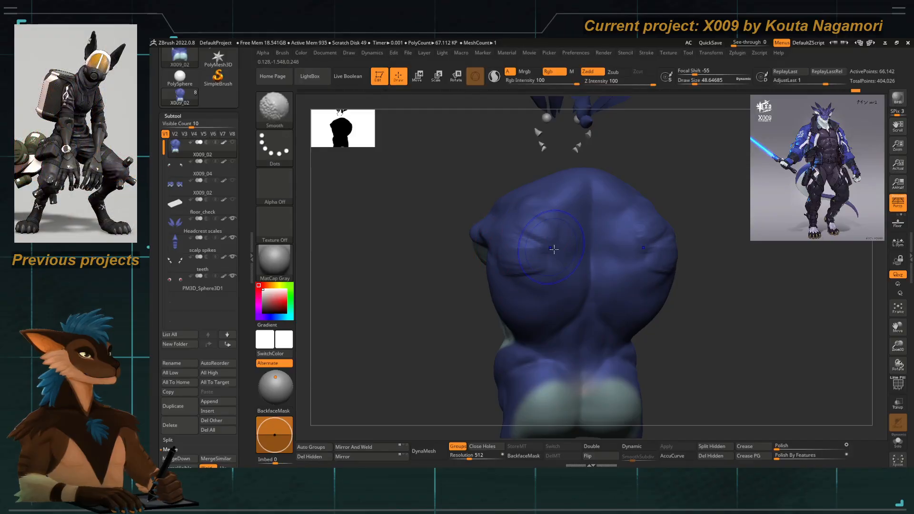
{"action": "mouse_move", "coordinate": [398, 350]}
{"action": "left_mouse_down"}
{"action": "mouse_move", "coordinate": [447, 310]}
{"action": "mouse_move", "coordinate": [423, 238]}
{"action": "mouse_move", "coordinate": [430, 234]}
{"action": "mouse_move", "coordinate": [514, 283]}
{"action": "mouse_move", "coordinate": [485, 269]}
{"action": "mouse_move", "coordinate": [527, 337]}
{"action": "left_mouse_up"}
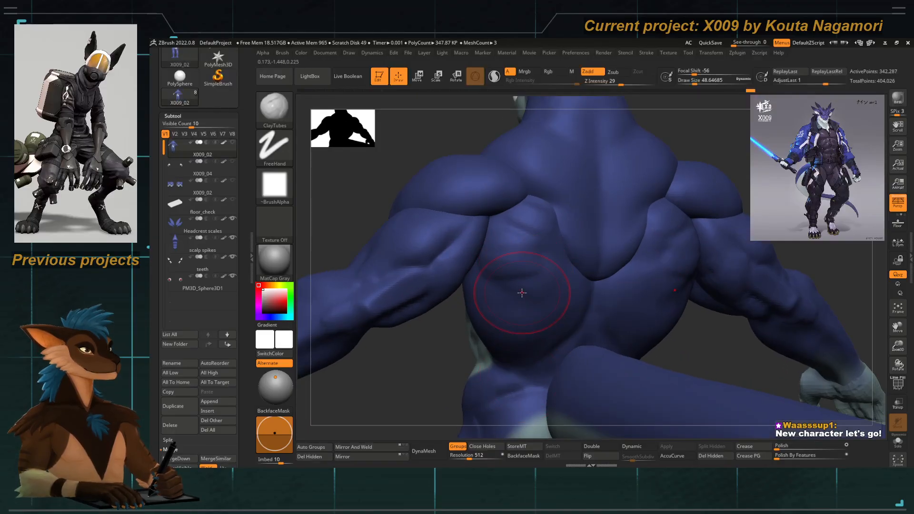
Examine the shoulder blade and back forms on the full figure from front, rear and three-quarter angles.
{"action": "left_click_drag", "start_coordinate": [521, 291], "coordinate": [469, 201]}
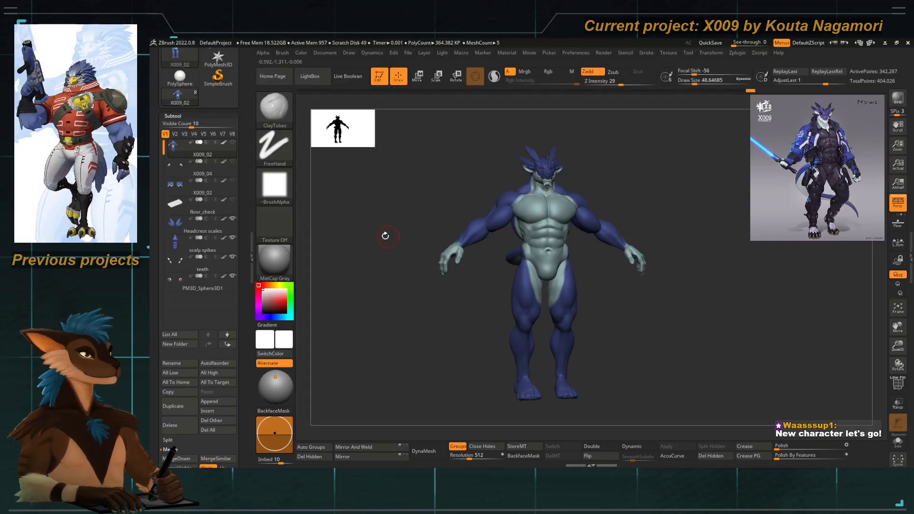
{"action": "mouse_move", "coordinate": [385, 236]}
{"action": "left_mouse_down"}
{"action": "mouse_move", "coordinate": [369, 245]}
{"action": "mouse_move", "coordinate": [465, 312]}
{"action": "mouse_move", "coordinate": [399, 320]}
{"action": "mouse_move", "coordinate": [485, 292]}
{"action": "mouse_move", "coordinate": [468, 247]}
{"action": "left_mouse_up"}
{"action": "left_click_drag", "start_coordinate": [493, 314], "coordinate": [492, 320]}
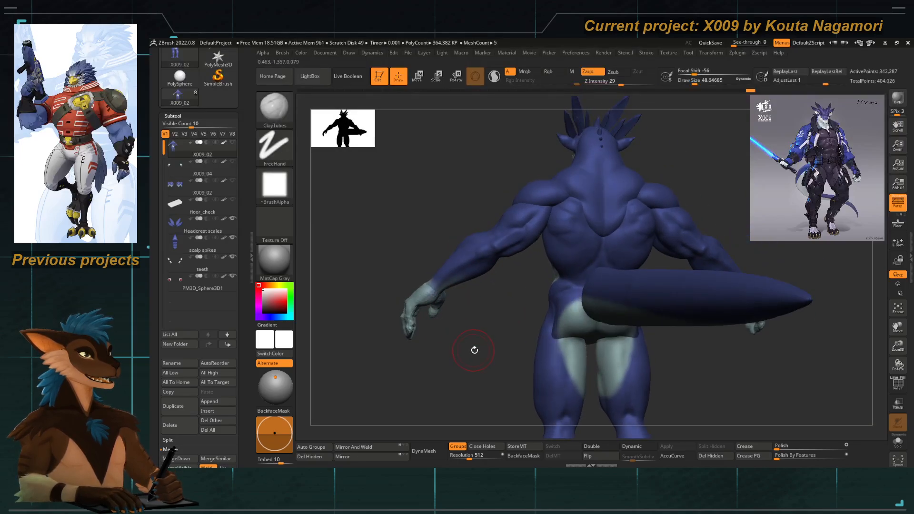
{"action": "mouse_move", "coordinate": [474, 350]}
{"action": "left_mouse_down"}
{"action": "mouse_move", "coordinate": [486, 315]}
{"action": "mouse_move", "coordinate": [430, 369]}
{"action": "mouse_move", "coordinate": [467, 370]}
{"action": "mouse_move", "coordinate": [434, 241]}
{"action": "mouse_move", "coordinate": [474, 305]}
{"action": "left_mouse_up"}
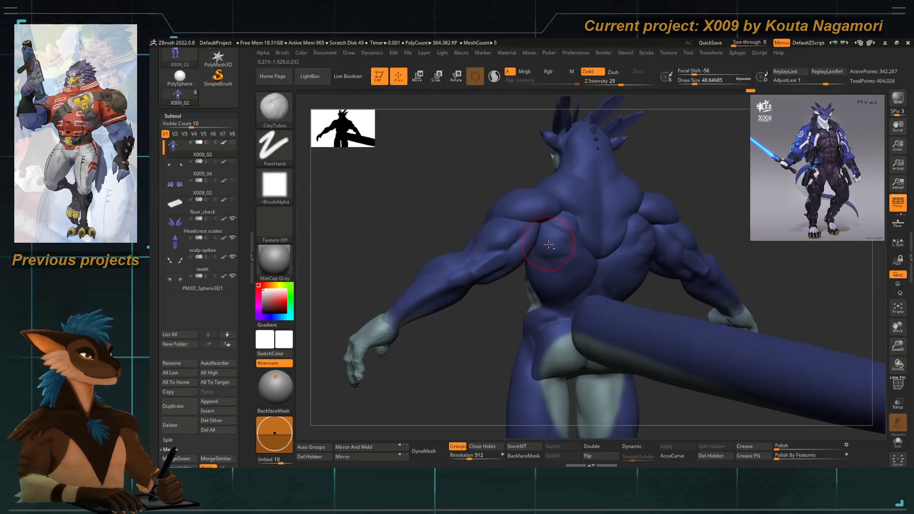
{"action": "mouse_move", "coordinate": [553, 249]}
{"action": "left_mouse_down", "text": "alt"}
{"action": "mouse_move", "coordinate": [530, 248]}
{"action": "mouse_move", "coordinate": [528, 267]}
{"action": "left_mouse_up", "text": "alt"}
{"action": "key", "text": "space"}
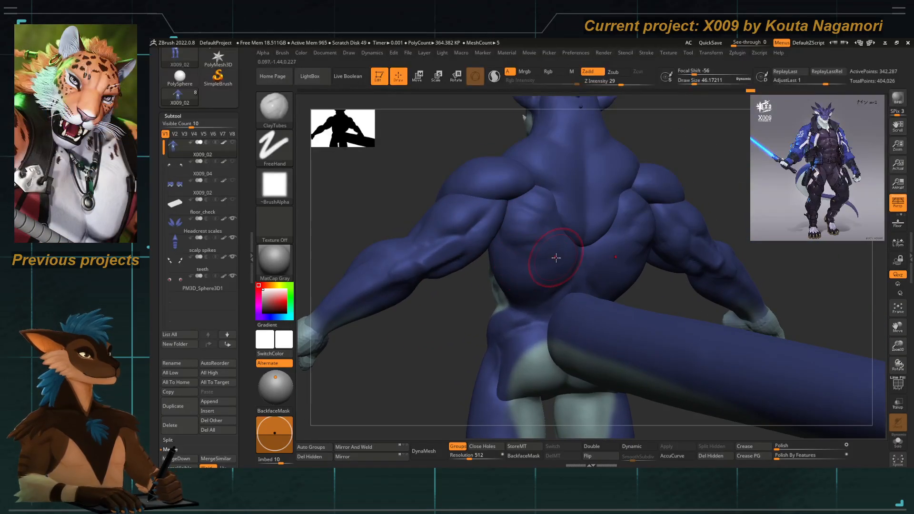
{"action": "left_click_drag", "start_coordinate": [459, 337], "coordinate": [463, 330]}
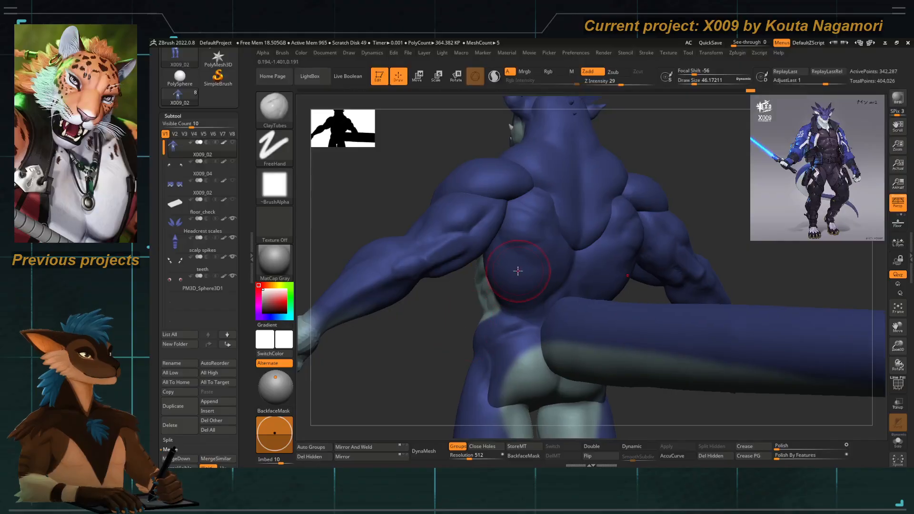
{"action": "key", "text": "w"}
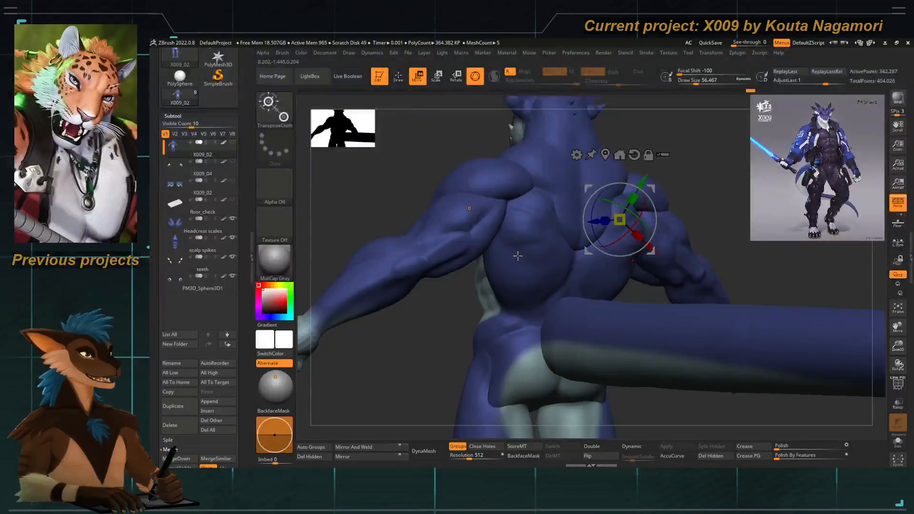
{"action": "key", "text": "q"}
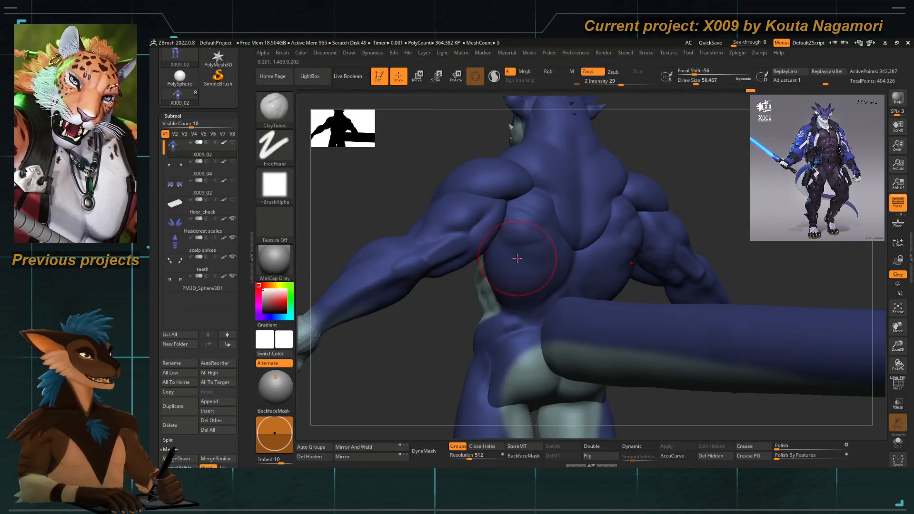
Try muscle strokes on the latissimus with ClayTubes at draw sizes of about 56 and 35, testing different Imbed values including 10.
{"action": "left_click_drag", "start_coordinate": [452, 375], "coordinate": [444, 349]}
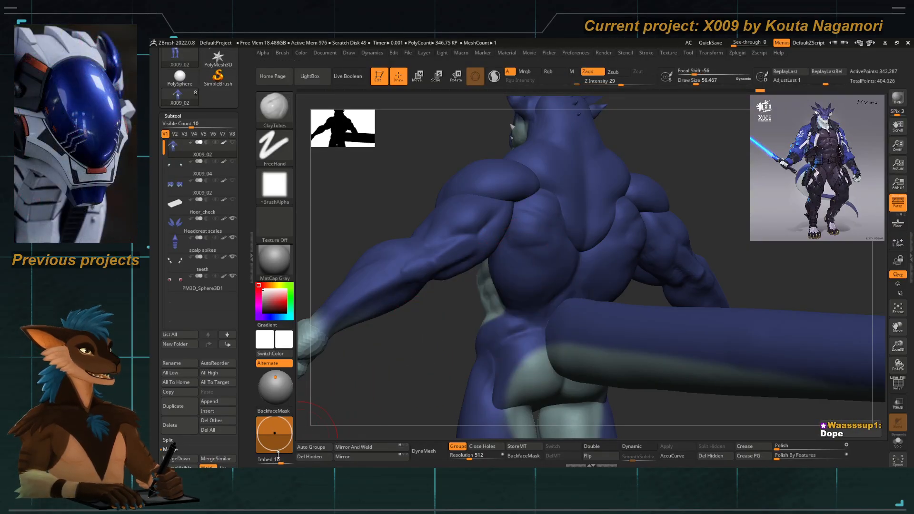
{"action": "left_click_drag", "start_coordinate": [273, 462], "coordinate": [279, 462]}
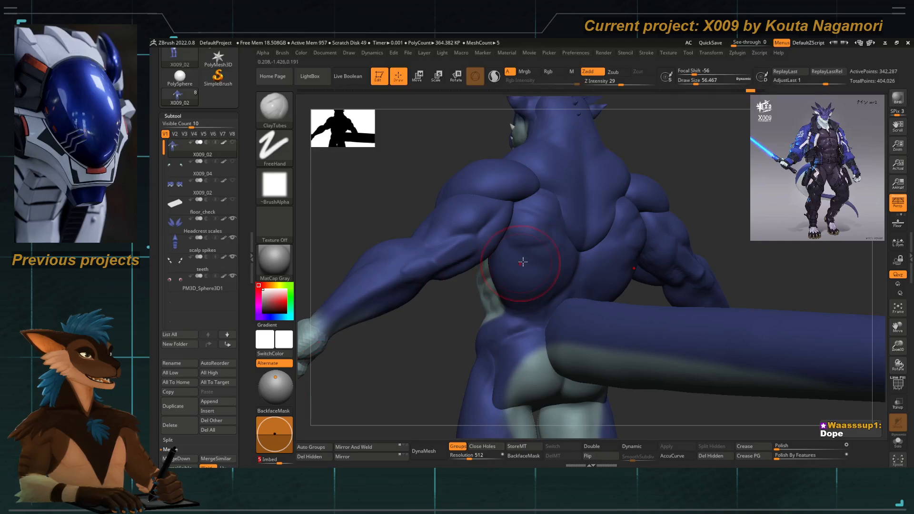
{"action": "mouse_move", "coordinate": [279, 463]}
{"action": "left_mouse_down"}
{"action": "mouse_move", "coordinate": [270, 464]}
{"action": "mouse_move", "coordinate": [281, 463]}
{"action": "left_mouse_up"}
{"action": "left_click_drag", "start_coordinate": [341, 410], "coordinate": [385, 399]}
{"action": "key", "text": "space"}
{"action": "mouse_move", "coordinate": [506, 271]}
{"action": "left_mouse_down"}
{"action": "mouse_move", "coordinate": [522, 276]}
{"action": "mouse_move", "coordinate": [526, 260]}
{"action": "left_mouse_up"}
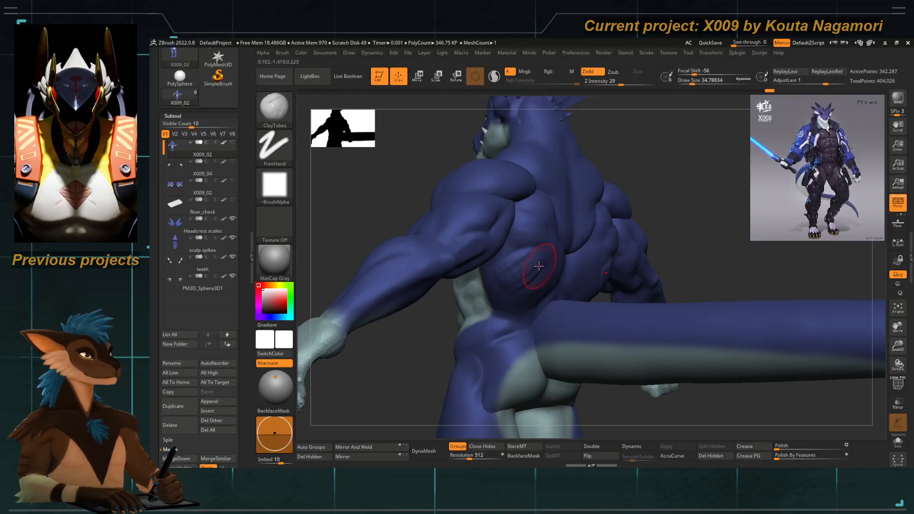
Try diagonal latissimus fibers with ClayTubes at Imbed 5 and 0 and a draw size of about 25, and undo the test strokes.
{"action": "type", "text": "5"}
{"action": "key", "text": "Return"}
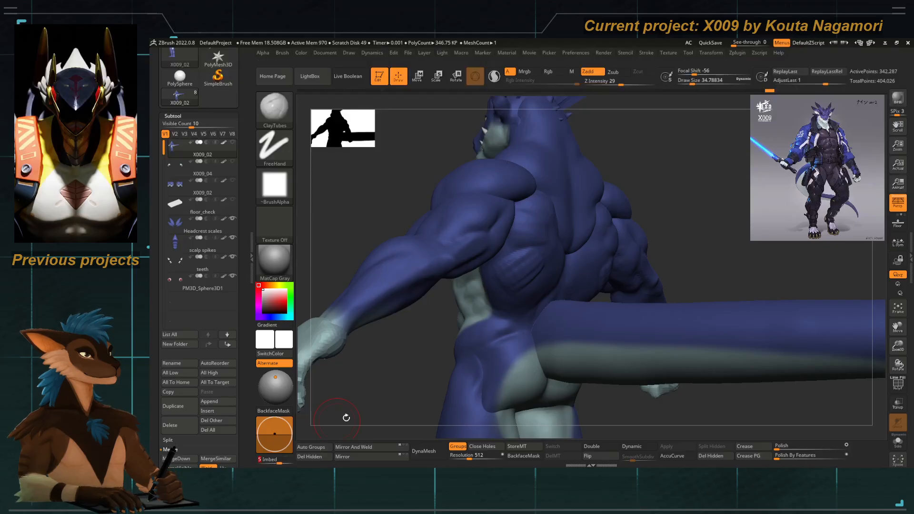
{"action": "left_click_drag", "start_coordinate": [346, 418], "coordinate": [471, 290]}
{"action": "mouse_move", "coordinate": [526, 263]}
{"action": "right_mouse_down", "text": "ctrl"}
{"action": "mouse_move", "coordinate": [529, 297]}
{"action": "mouse_move", "coordinate": [491, 285]}
{"action": "right_mouse_up", "text": "ctrl"}
{"action": "key", "text": "space"}
{"action": "left_click_drag", "start_coordinate": [545, 266], "coordinate": [540, 265]}
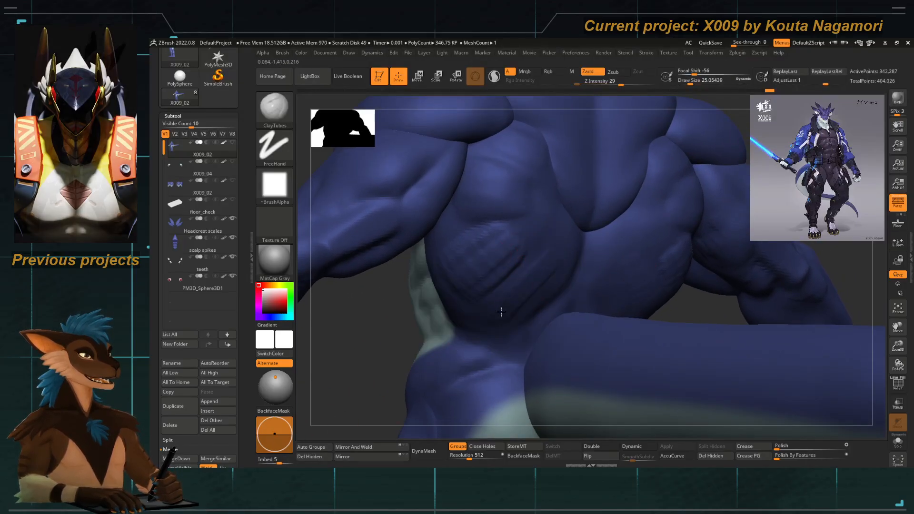
{"action": "left_click", "coordinate": [275, 461]}
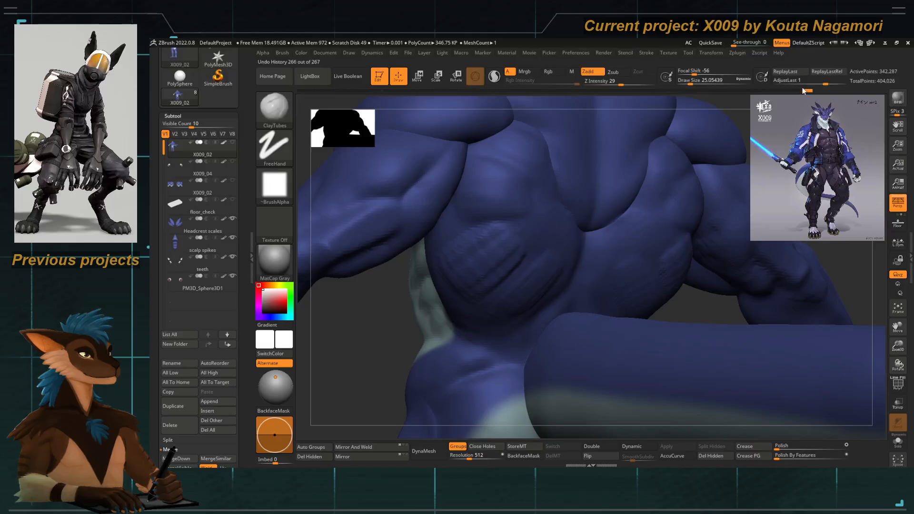
{"action": "left_click_drag", "start_coordinate": [803, 91], "coordinate": [760, 85]}
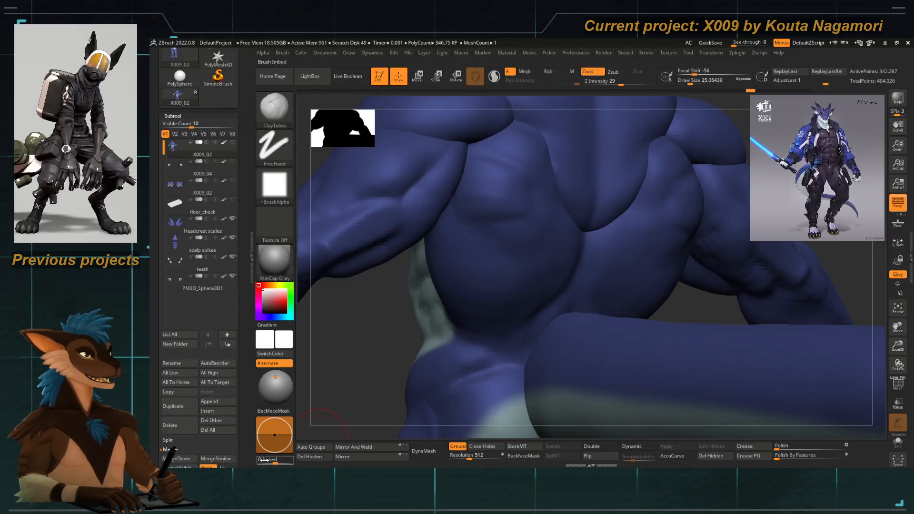
Sculpt diagonal muscle fibers across the latissimus with ClayTubes at Imbed 5 and draw sizes of about 31 and 35.
{"action": "left_click", "coordinate": [280, 464]}
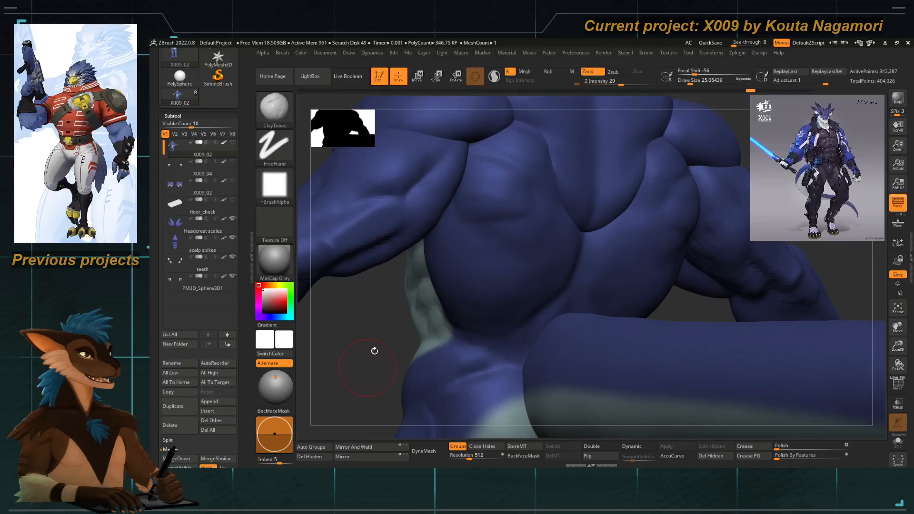
{"action": "left_click", "coordinate": [493, 225]}
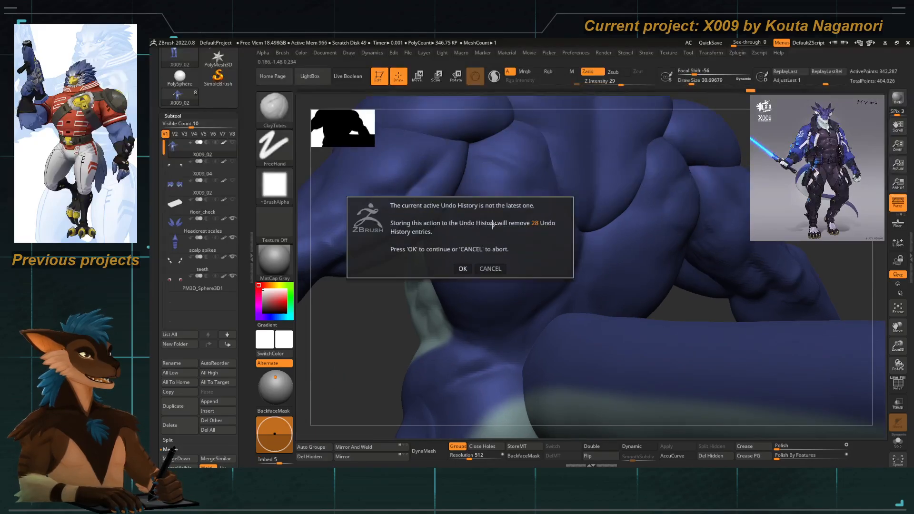
{"action": "left_click", "coordinate": [462, 269]}
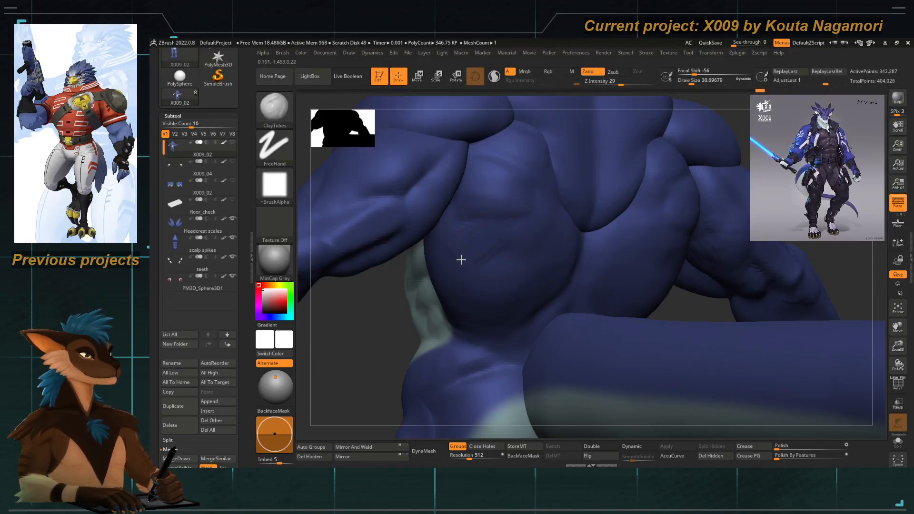
{"action": "left_click_drag", "start_coordinate": [462, 260], "coordinate": [480, 263]}
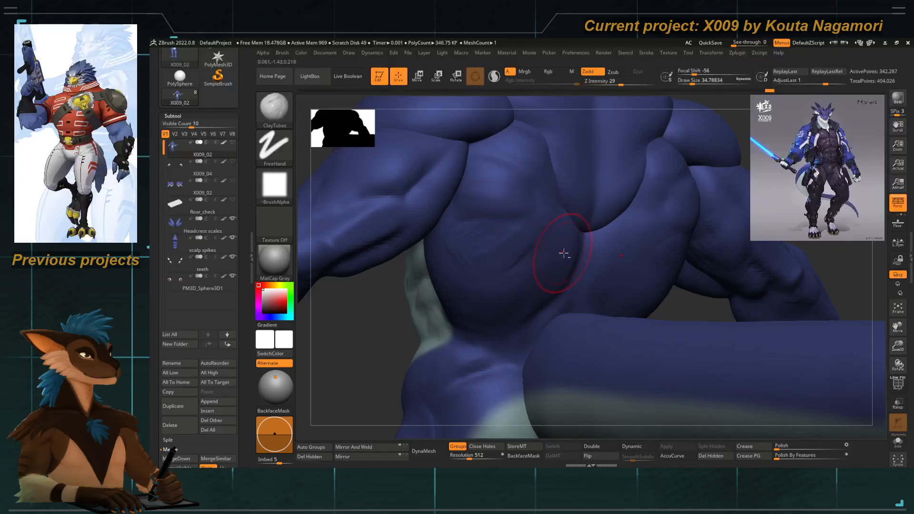
{"action": "mouse_move", "coordinate": [568, 268]}
{"action": "left_mouse_down"}
{"action": "mouse_move", "coordinate": [490, 326]}
{"action": "mouse_move", "coordinate": [502, 320]}
{"action": "left_mouse_up"}
{"action": "left_click_drag", "start_coordinate": [396, 367], "coordinate": [376, 385]}
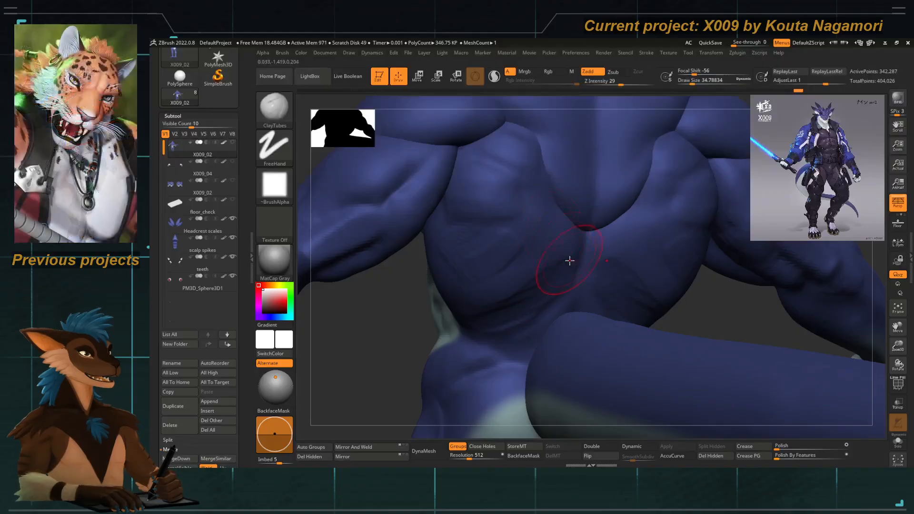
{"action": "left_click_drag", "start_coordinate": [530, 287], "coordinate": [476, 302]}
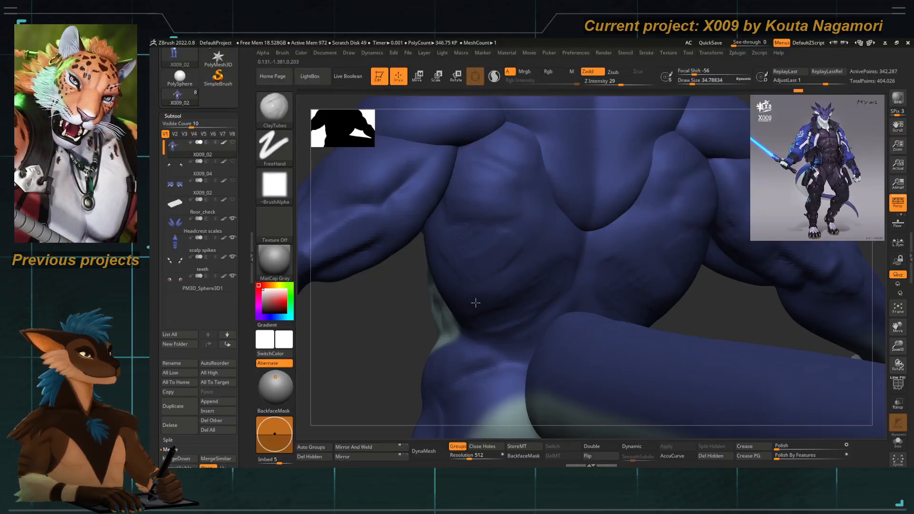
{"action": "left_click_drag", "start_coordinate": [384, 355], "coordinate": [417, 324]}
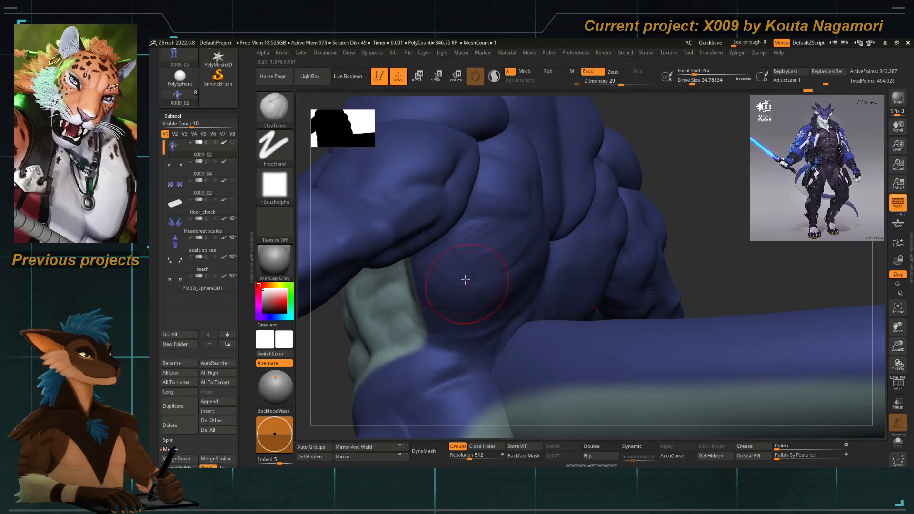
{"action": "left_click_drag", "start_coordinate": [417, 322], "coordinate": [304, 389]}
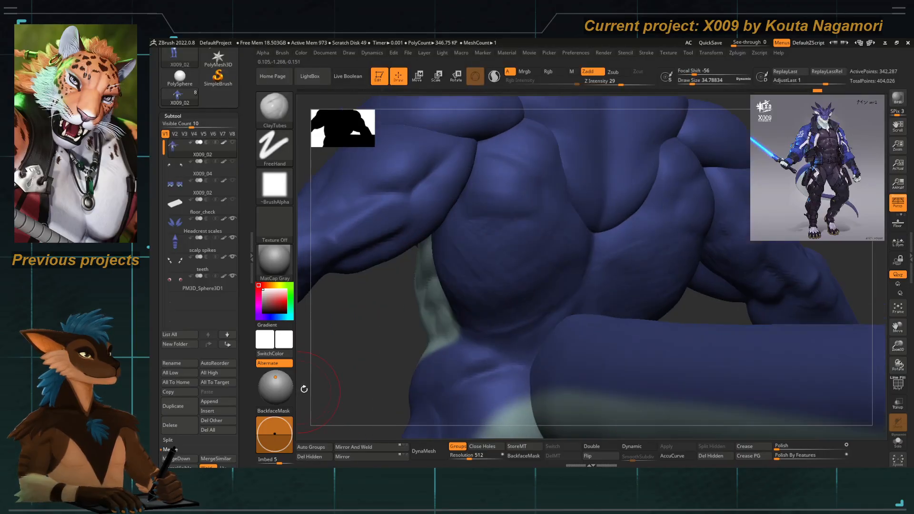
Isolate the torso to extend the fiber strokes up into the shoulder blade area, and show the full body again.
{"action": "left_click", "coordinate": [462, 245], "text": "ctrl+shift"}
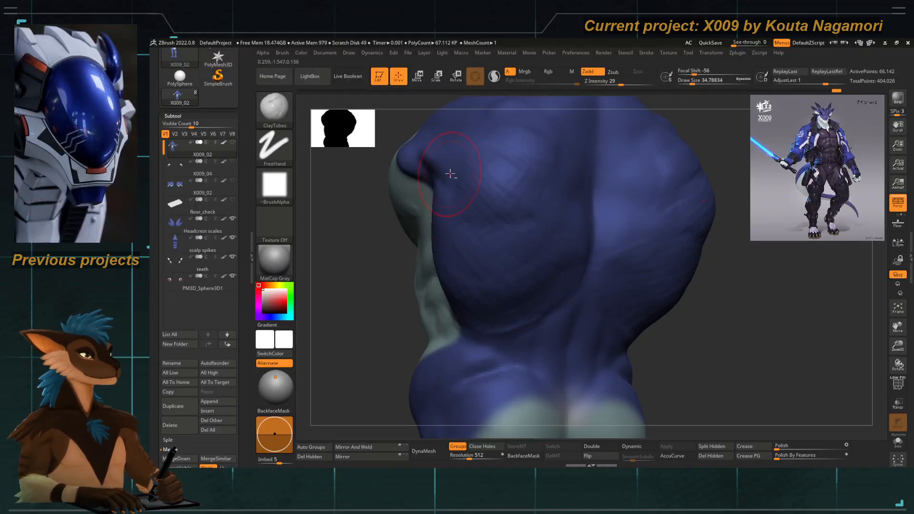
{"action": "right_click_drag", "start_coordinate": [450, 174], "coordinate": [422, 223], "text": "alt"}
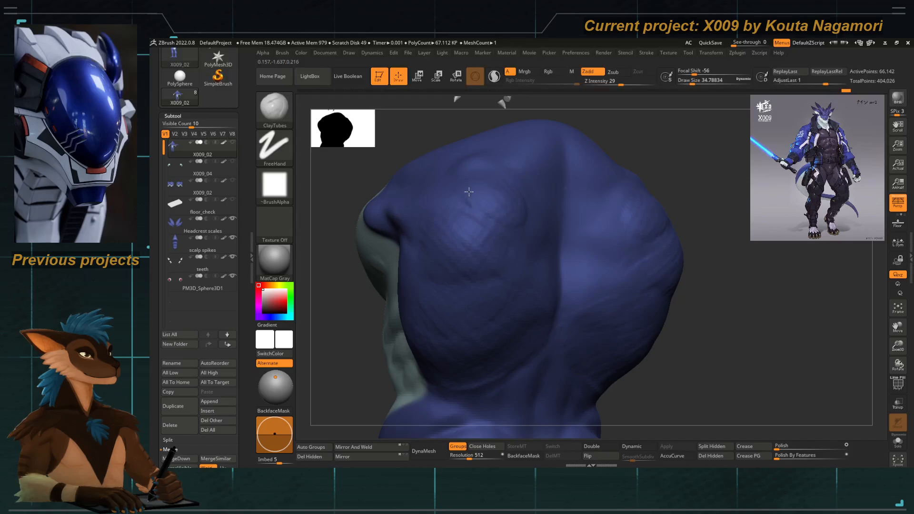
{"action": "left_click", "coordinate": [343, 351], "text": "ctrl+shift"}
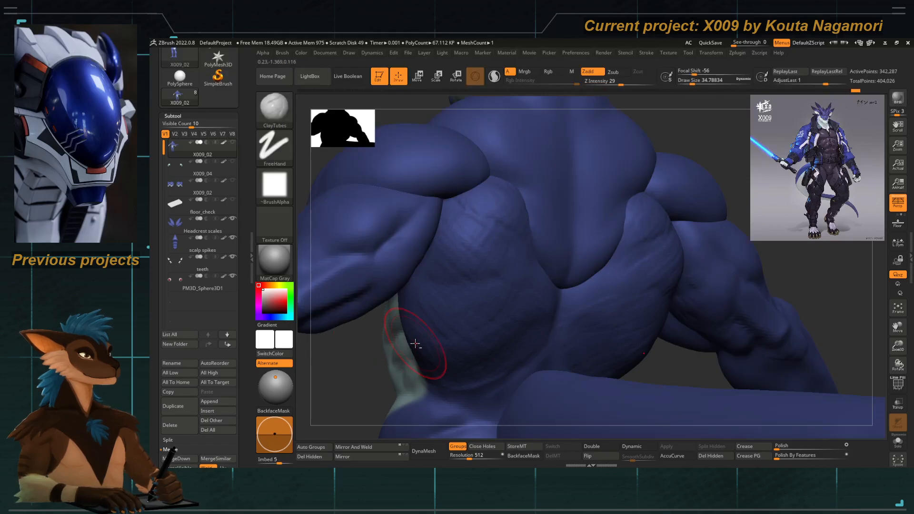
{"action": "left_click_drag", "start_coordinate": [337, 346], "coordinate": [317, 223], "text": "alt"}
{"action": "right_click_drag", "start_coordinate": [484, 266], "coordinate": [501, 289]}
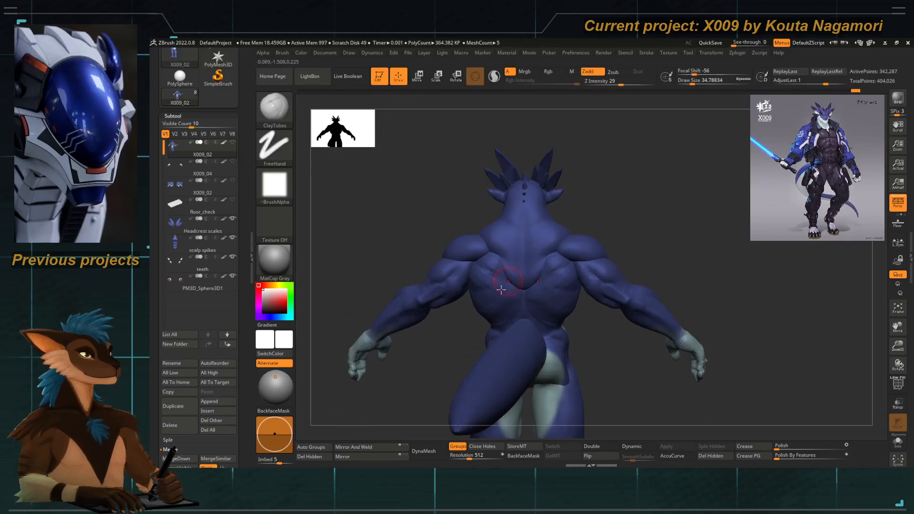
{"action": "right_click_drag", "start_coordinate": [428, 365], "coordinate": [519, 286]}
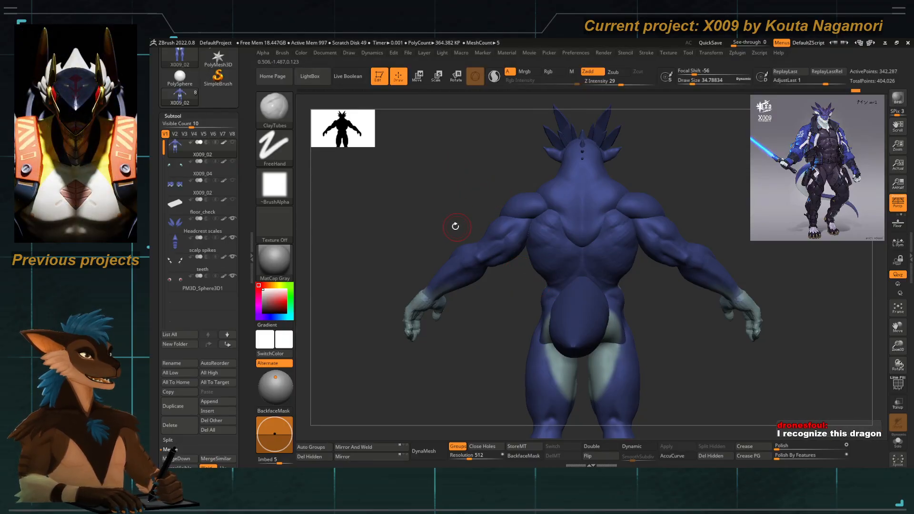
{"action": "right_click_drag", "start_coordinate": [455, 226], "coordinate": [493, 208]}
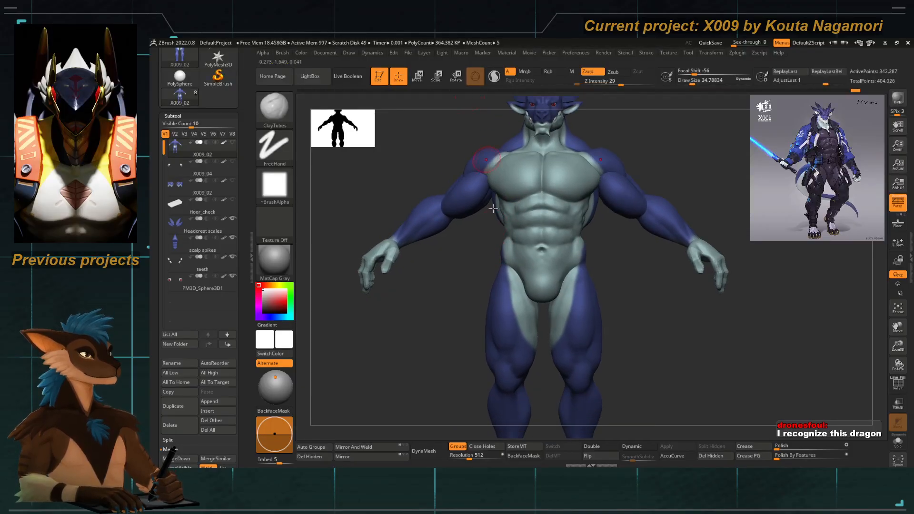
Adjust the outer flank and waist contour with Move Topological at a draw size of about 80.
{"action": "key", "text": "b"}
{"action": "key", "text": "m"}
{"action": "key", "text": "t"}
{"action": "key", "text": "space"}
{"action": "mouse_move", "coordinate": [468, 239]}
{"action": "right_mouse_down"}
{"action": "mouse_move", "coordinate": [480, 247]}
{"action": "mouse_move", "coordinate": [481, 225]}
{"action": "right_mouse_up"}
{"action": "key", "text": "["}
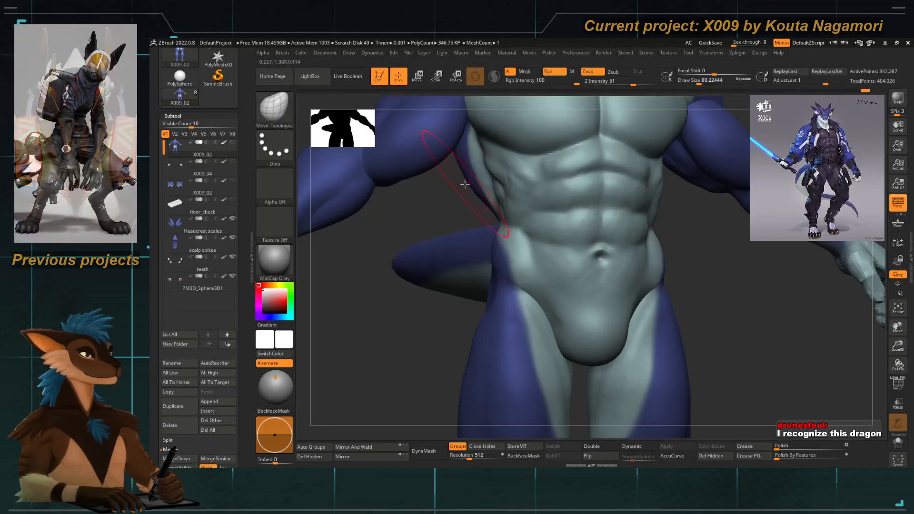
{"action": "mouse_move", "coordinate": [437, 173]}
{"action": "right_mouse_down", "text": "ctrl"}
{"action": "mouse_move", "coordinate": [413, 321]}
{"action": "mouse_move", "coordinate": [490, 320]}
{"action": "mouse_move", "coordinate": [437, 337]}
{"action": "mouse_move", "coordinate": [472, 326]}
{"action": "mouse_move", "coordinate": [501, 249]}
{"action": "right_mouse_up", "text": "ctrl"}
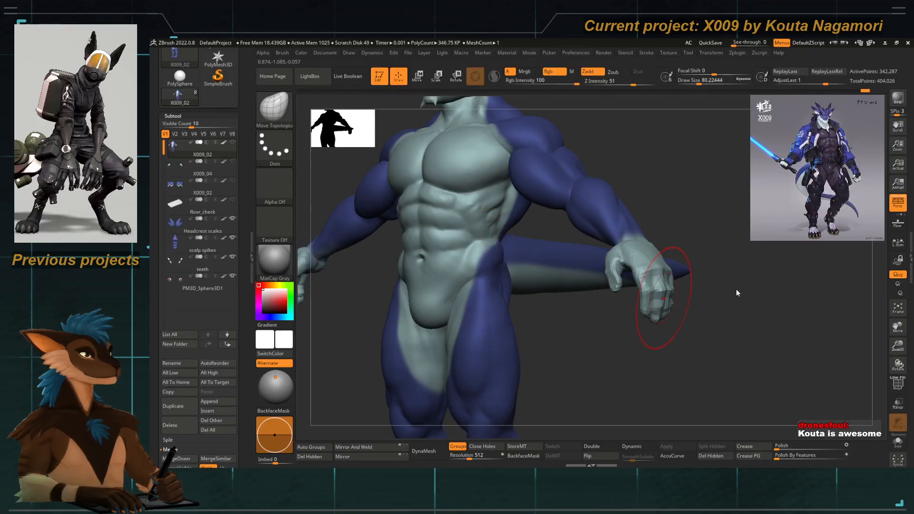
{"action": "right_click_drag", "start_coordinate": [602, 357], "coordinate": [578, 363]}
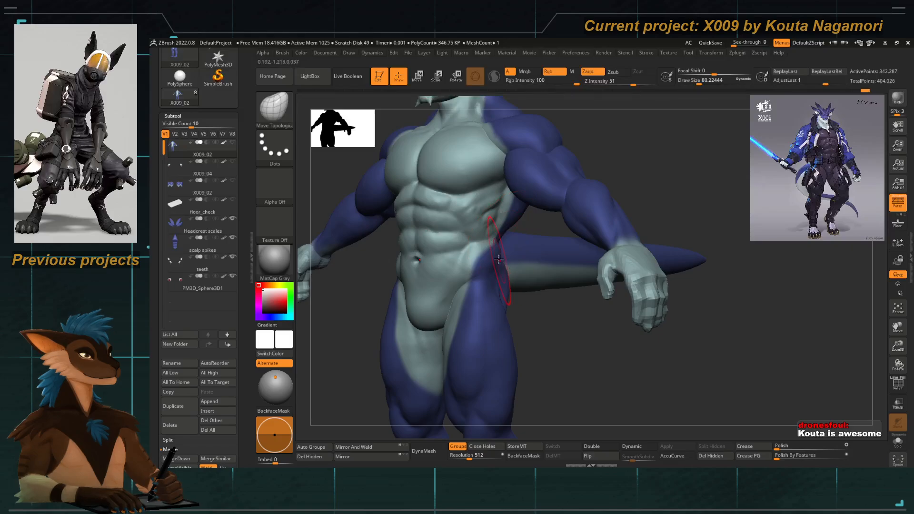
{"action": "mouse_move", "coordinate": [494, 241]}
{"action": "right_mouse_down", "text": "ctrl"}
{"action": "mouse_move", "coordinate": [527, 271]}
{"action": "mouse_move", "coordinate": [561, 378]}
{"action": "mouse_move", "coordinate": [553, 375]}
{"action": "mouse_move", "coordinate": [562, 377]}
{"action": "right_mouse_up", "text": "ctrl"}
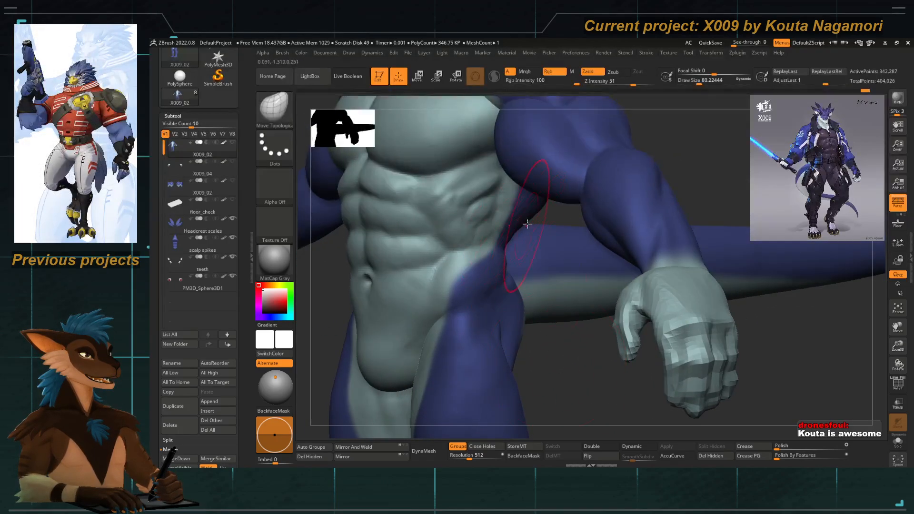
{"action": "mouse_move", "coordinate": [498, 285]}
{"action": "right_mouse_down", "text": "ctrl"}
{"action": "mouse_move", "coordinate": [543, 344]}
{"action": "mouse_move", "coordinate": [490, 347]}
{"action": "right_mouse_up", "text": "ctrl"}
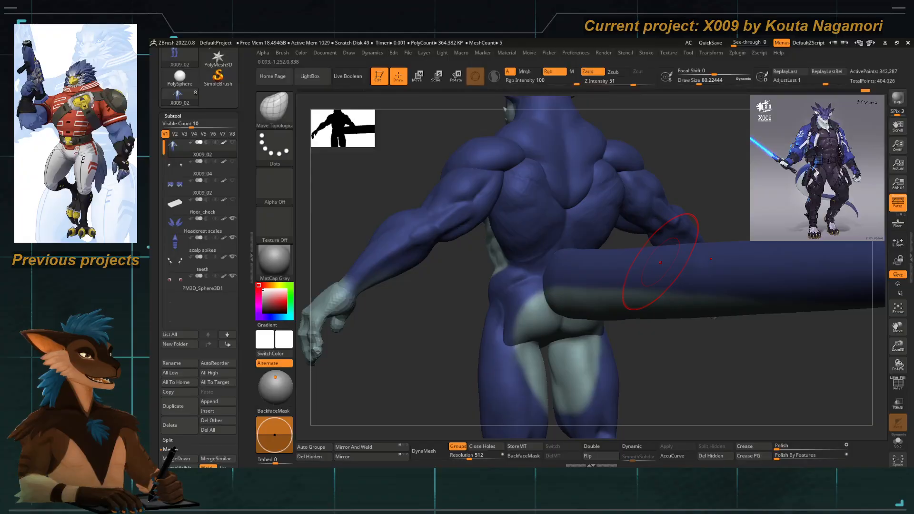
{"action": "left_click_drag", "start_coordinate": [334, 376], "coordinate": [553, 395]}
{"action": "left_click_drag", "start_coordinate": [481, 333], "coordinate": [483, 390], "text": "alt"}
{"action": "left_click_drag", "start_coordinate": [599, 333], "coordinate": [555, 311]}
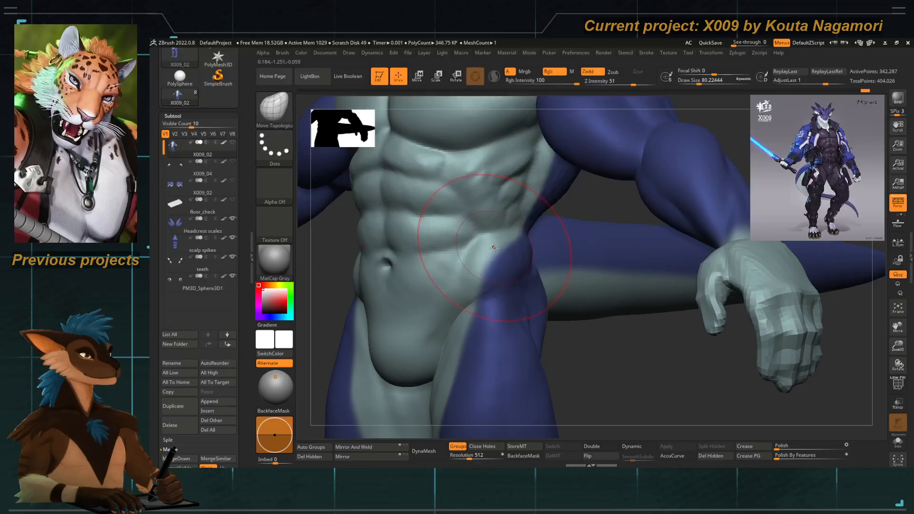
Reshape the side of the waist above the hip with the Move brush at a draw size of about 101.
{"action": "key", "text": "b"}
{"action": "key", "text": "m"}
{"action": "key", "text": "v"}
{"action": "key", "text": "space"}
{"action": "mouse_move", "coordinate": [500, 247]}
{"action": "left_mouse_down"}
{"action": "mouse_move", "coordinate": [529, 275]}
{"action": "mouse_move", "coordinate": [524, 255]}
{"action": "left_mouse_up"}
{"action": "key", "text": "space"}
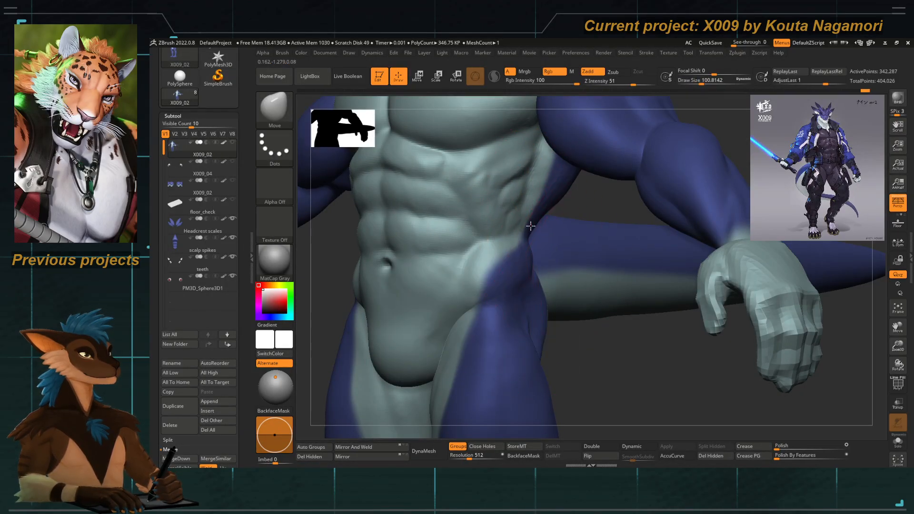
{"action": "mouse_move", "coordinate": [499, 228]}
{"action": "left_mouse_down"}
{"action": "mouse_move", "coordinate": [492, 238]}
{"action": "mouse_move", "coordinate": [518, 285]}
{"action": "left_mouse_up"}
Examine the waist, flank and chest proportions from both front three-quarter angles.
{"action": "mouse_move", "coordinate": [585, 352]}
{"action": "left_mouse_down", "text": "alt"}
{"action": "mouse_move", "coordinate": [386, 283]}
{"action": "mouse_move", "coordinate": [443, 381]}
{"action": "left_mouse_up", "text": "alt"}
{"action": "key", "text": "f"}
{"action": "mouse_move", "coordinate": [475, 333]}
{"action": "left_mouse_down", "text": "alt"}
{"action": "mouse_move", "coordinate": [475, 302]}
{"action": "mouse_move", "coordinate": [465, 322]}
{"action": "mouse_move", "coordinate": [471, 310]}
{"action": "mouse_move", "coordinate": [474, 316]}
{"action": "left_mouse_up", "text": "alt"}
{"action": "key", "text": "shift"}
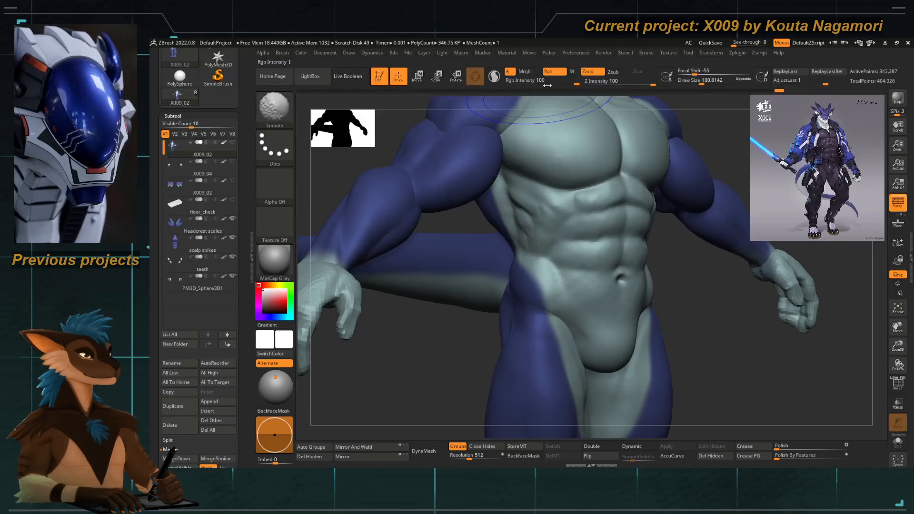
{"action": "left_click_drag", "start_coordinate": [405, 328], "coordinate": [443, 332]}
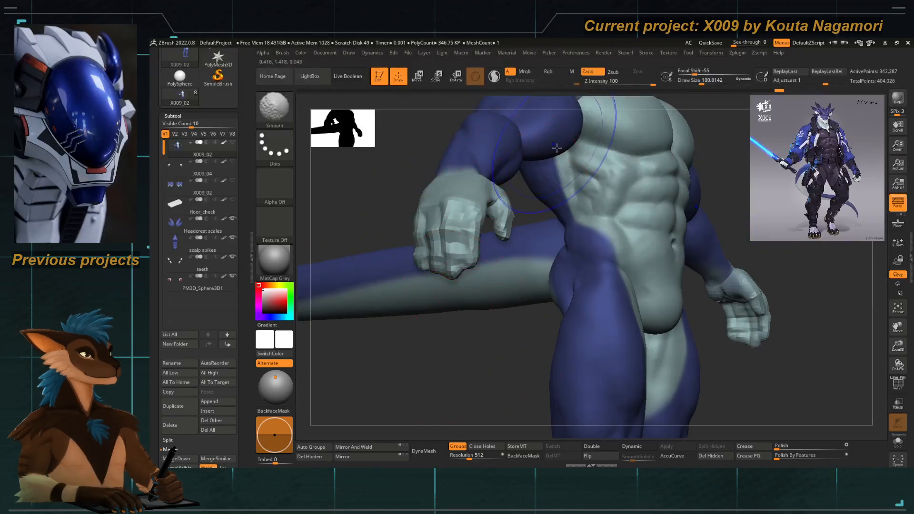
{"action": "key", "text": "f"}
{"action": "left_click_drag", "start_coordinate": [479, 357], "coordinate": [473, 332]}
{"action": "mouse_move", "coordinate": [426, 370]}
{"action": "left_mouse_down"}
{"action": "mouse_move", "coordinate": [441, 373]}
{"action": "mouse_move", "coordinate": [410, 369]}
{"action": "mouse_move", "coordinate": [423, 361]}
{"action": "mouse_move", "coordinate": [429, 369]}
{"action": "mouse_move", "coordinate": [413, 376]}
{"action": "mouse_move", "coordinate": [498, 269]}
{"action": "mouse_move", "coordinate": [521, 257]}
{"action": "left_mouse_up"}
Hide the arms to expose the torso's side profile, with Move Topological set to a draw size of about 80.
{"action": "key", "text": "b"}
{"action": "key", "text": "m"}
{"action": "key", "text": "t"}
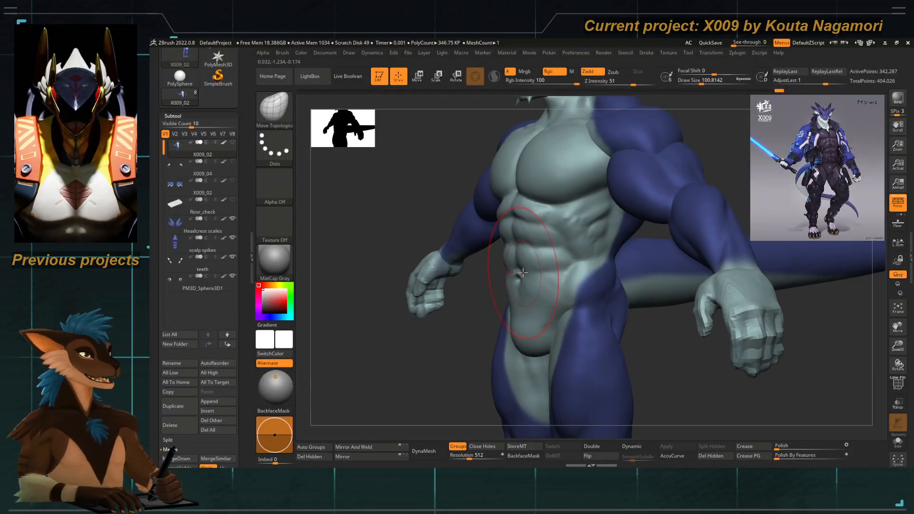
{"action": "key", "text": "bracketleft"}
{"action": "left_click_drag", "start_coordinate": [475, 315], "coordinate": [533, 239]}
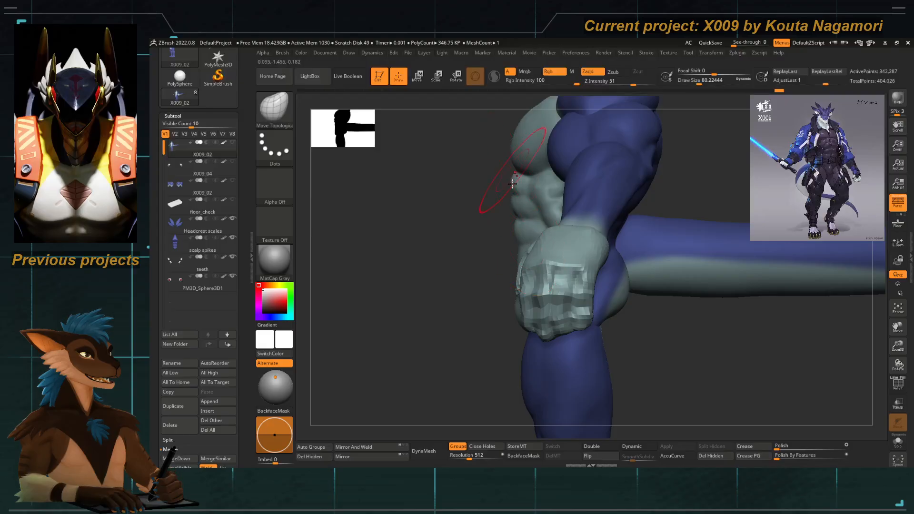
{"action": "left_click_drag", "start_coordinate": [421, 305], "coordinate": [388, 286], "text": "shift"}
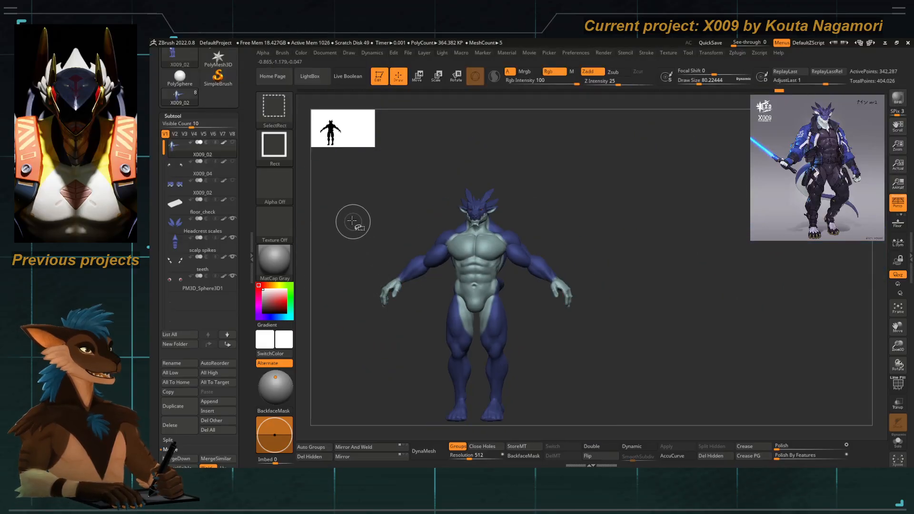
{"action": "mouse_move", "coordinate": [345, 210]}
{"action": "left_mouse_down", "text": "ctrl+alt+shift"}
{"action": "mouse_move", "coordinate": [437, 373]}
{"action": "mouse_move", "coordinate": [375, 387]}
{"action": "left_mouse_up", "text": "ctrl+alt+shift"}
{"action": "mouse_move", "coordinate": [428, 341]}
{"action": "left_mouse_down", "text": "alt"}
{"action": "mouse_move", "coordinate": [510, 300]}
{"action": "mouse_move", "coordinate": [492, 333]}
{"action": "mouse_move", "coordinate": [495, 371]}
{"action": "left_mouse_up", "text": "alt"}
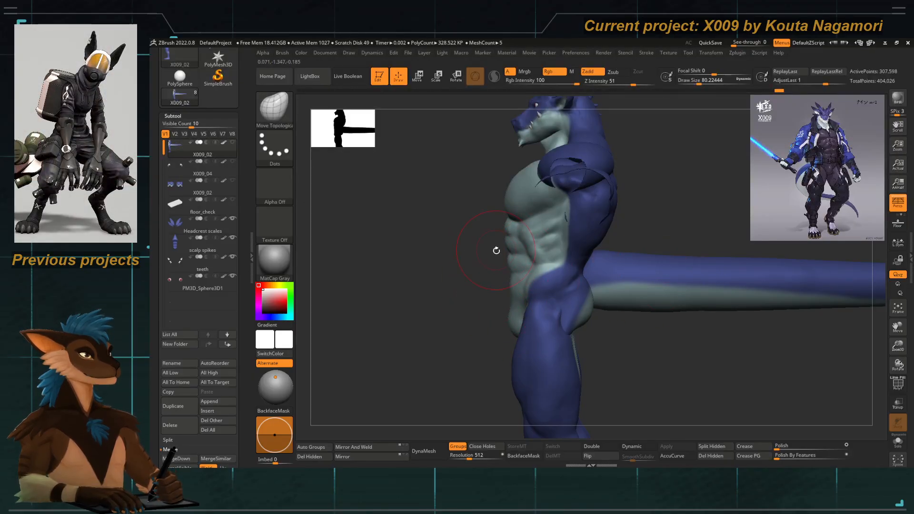
Try masking the abdominal and rib muscles with MaskPen at a draw size of about 31, and undo the mask.
{"action": "left_click_drag", "start_coordinate": [421, 262], "coordinate": [503, 243]}
{"action": "mouse_move", "coordinate": [447, 246]}
{"action": "left_mouse_down"}
{"action": "mouse_move", "coordinate": [519, 231]}
{"action": "mouse_move", "coordinate": [601, 248]}
{"action": "mouse_move", "coordinate": [566, 229]}
{"action": "left_mouse_up"}
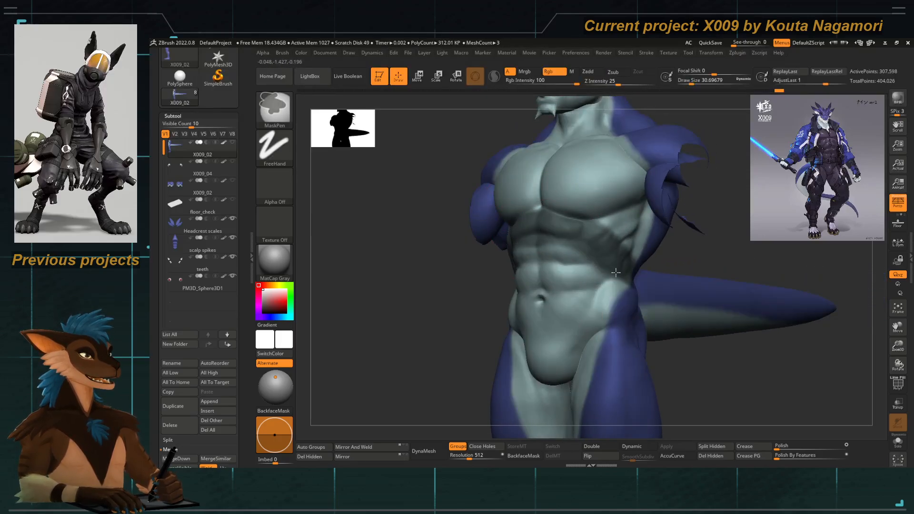
{"action": "key", "text": "ctrl+z"}
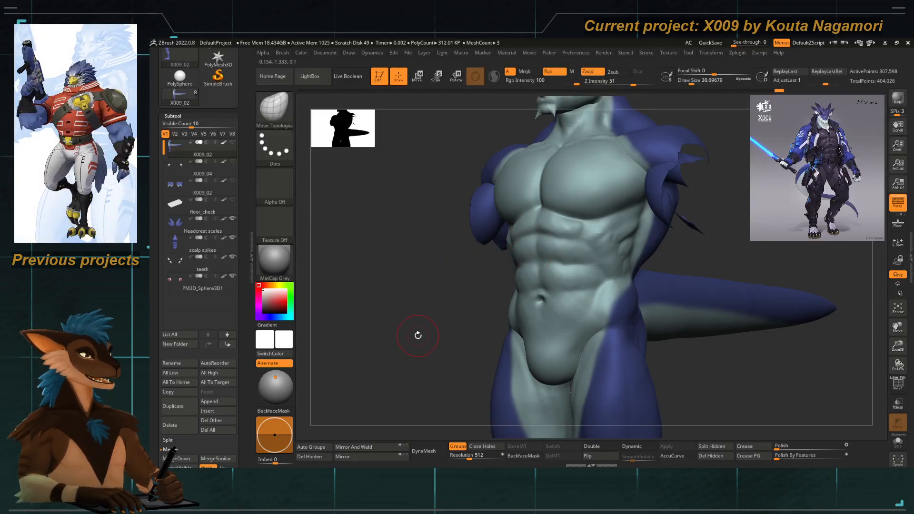
Reshape the abdominal muscles with Move Topological at a draw size of about 65, working from both sides.
{"action": "mouse_move", "coordinate": [418, 335]}
{"action": "left_mouse_down"}
{"action": "mouse_move", "coordinate": [430, 339]}
{"action": "mouse_move", "coordinate": [408, 337]}
{"action": "mouse_move", "coordinate": [510, 306]}
{"action": "mouse_move", "coordinate": [511, 227]}
{"action": "mouse_move", "coordinate": [456, 235]}
{"action": "mouse_move", "coordinate": [447, 263]}
{"action": "mouse_move", "coordinate": [419, 268]}
{"action": "mouse_move", "coordinate": [413, 257]}
{"action": "mouse_move", "coordinate": [530, 238]}
{"action": "left_mouse_up"}
{"action": "key", "text": "space"}
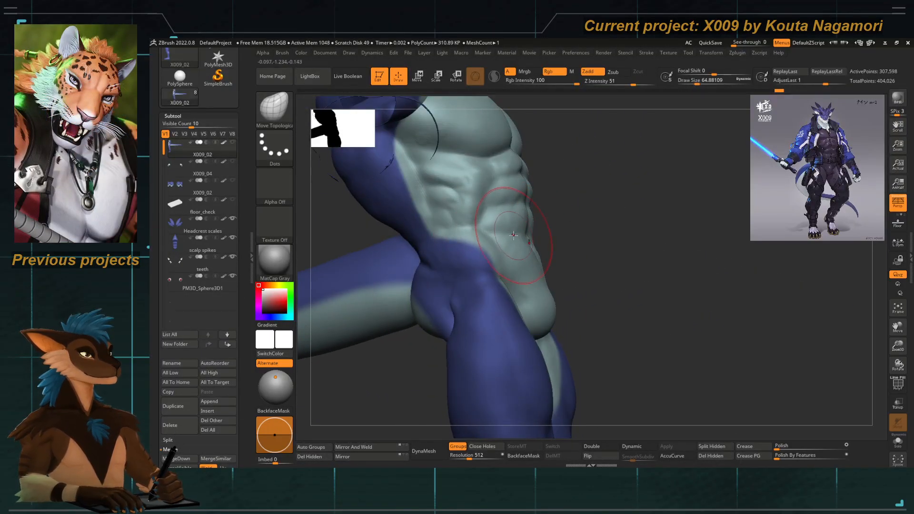
{"action": "left_click_drag", "start_coordinate": [573, 236], "coordinate": [464, 257]}
{"action": "left_click_drag", "start_coordinate": [394, 273], "coordinate": [453, 262]}
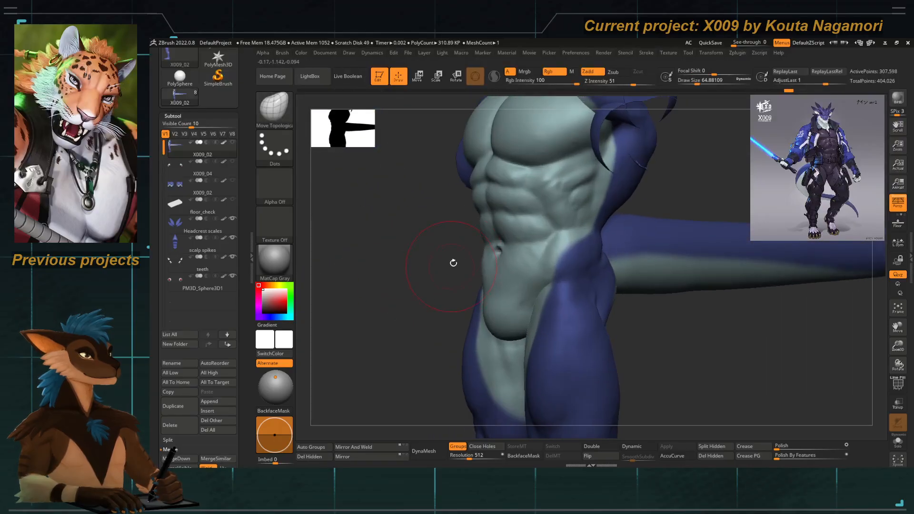
{"action": "key", "text": "space"}
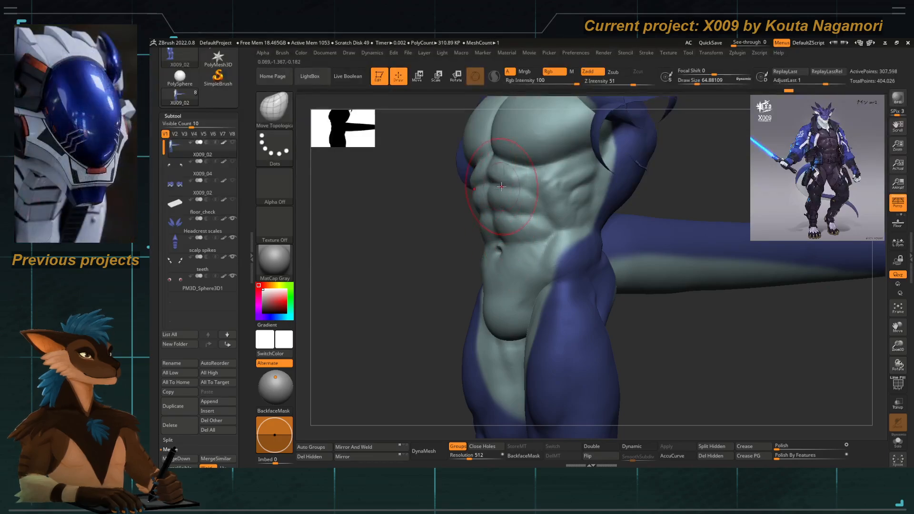
Reshape the abdomen's side profile with Move Topological, using draw sizes of about 90 and 68.
{"action": "left_click_drag", "start_coordinate": [450, 245], "coordinate": [507, 204]}
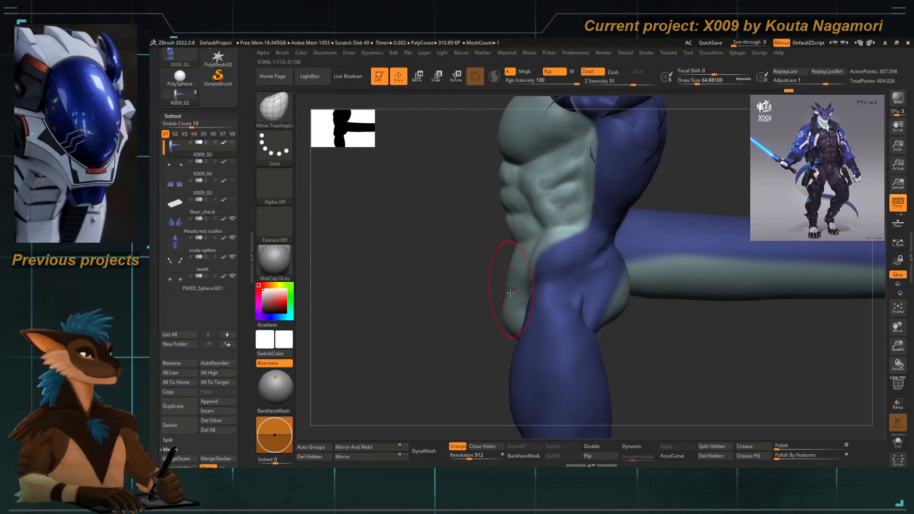
{"action": "key", "text": "space"}
{"action": "left_click_drag", "start_coordinate": [506, 282], "coordinate": [508, 278]}
{"action": "key", "text": "space"}
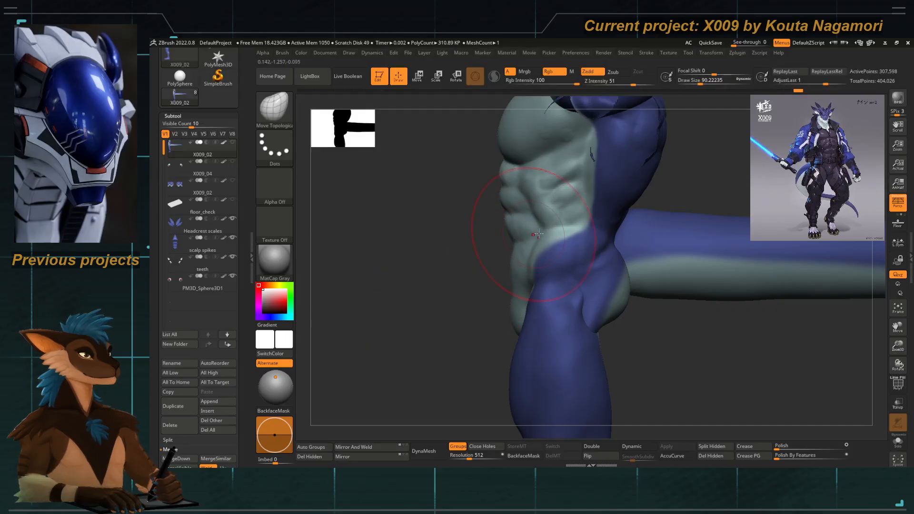
{"action": "key", "text": "space"}
{"action": "left_click_drag", "start_coordinate": [539, 234], "coordinate": [547, 226]}
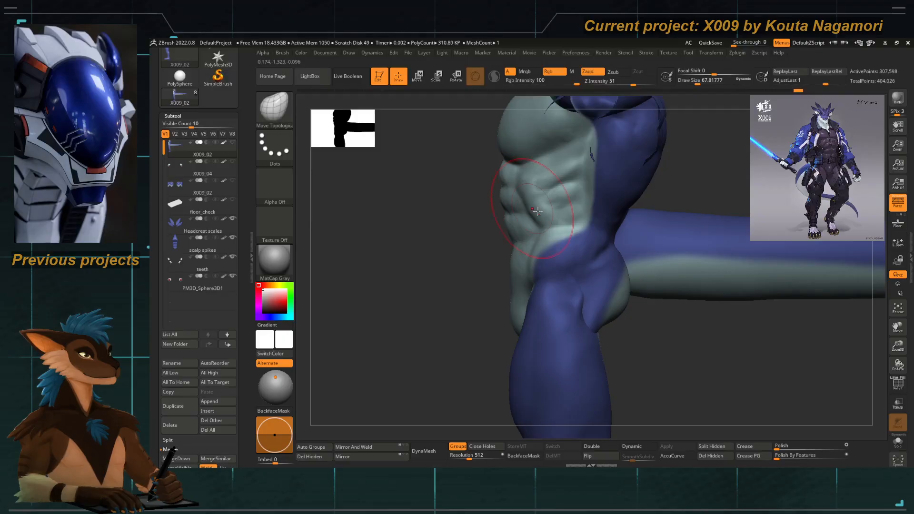
Unhide the rest of the body and check the torso against the full figure.
{"action": "left_click_drag", "start_coordinate": [477, 257], "coordinate": [467, 240], "text": "alt"}
{"action": "left_click_drag", "start_coordinate": [475, 273], "coordinate": [426, 352]}
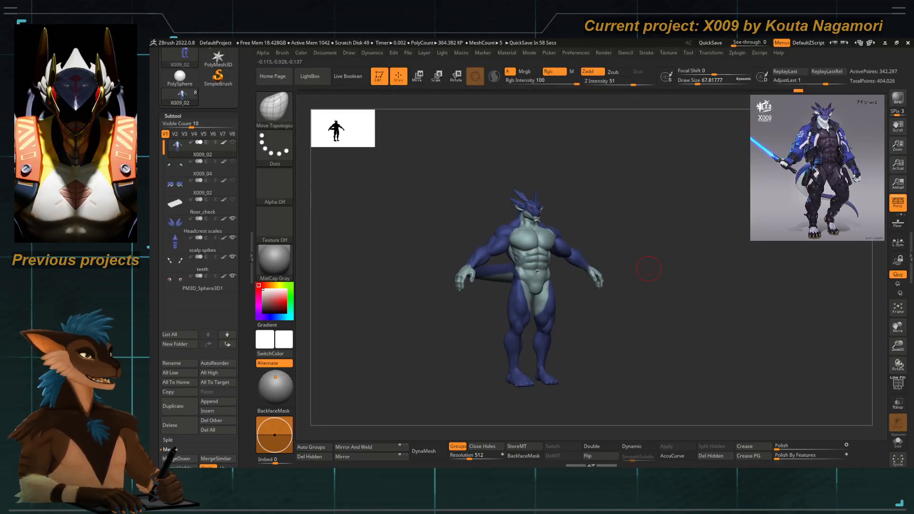
{"action": "left_click_drag", "start_coordinate": [474, 363], "coordinate": [463, 361]}
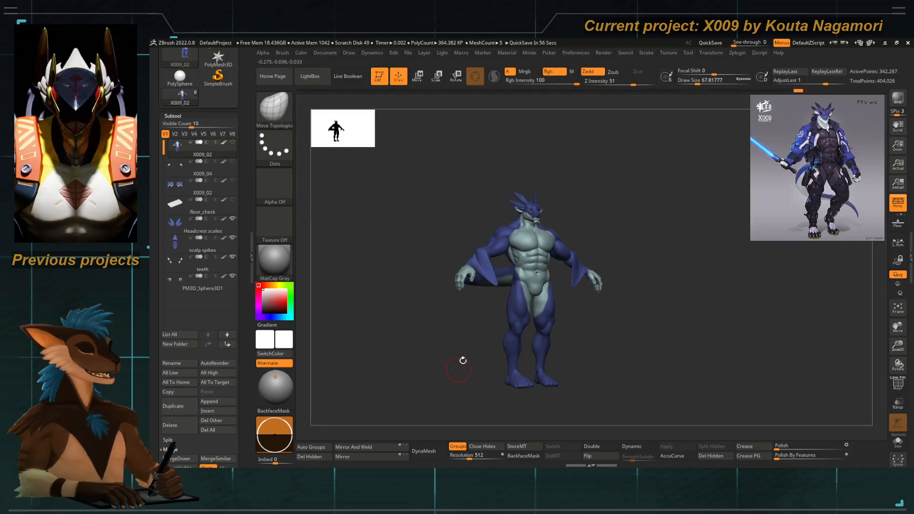
{"action": "mouse_move", "coordinate": [504, 292]}
{"action": "right_mouse_down", "text": "ctrl"}
{"action": "mouse_move", "coordinate": [524, 328]}
{"action": "mouse_move", "coordinate": [447, 369]}
{"action": "right_mouse_up", "text": "ctrl"}
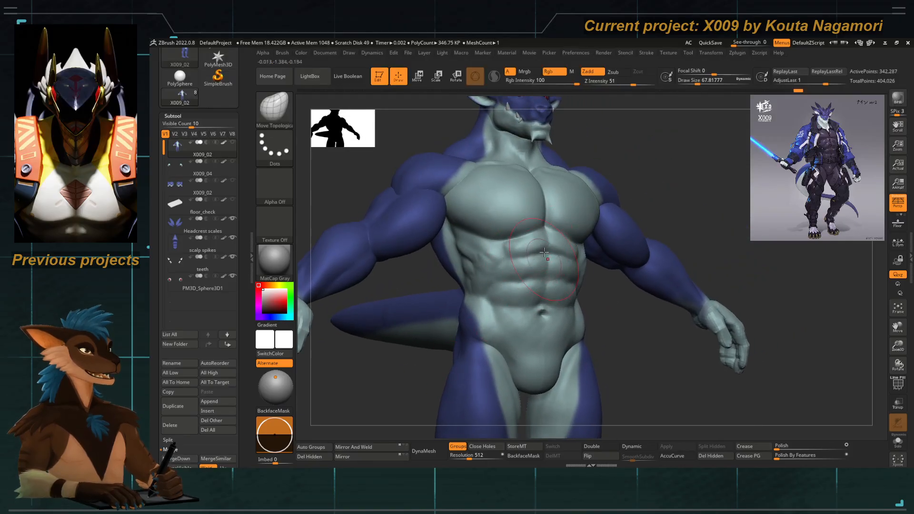
Try masking the pectorals with MaskPen at a draw size of about 39, and clear the mask.
{"action": "key", "text": "space"}
{"action": "left_click", "coordinate": [530, 252]}
{"action": "key", "text": "ctrl"}
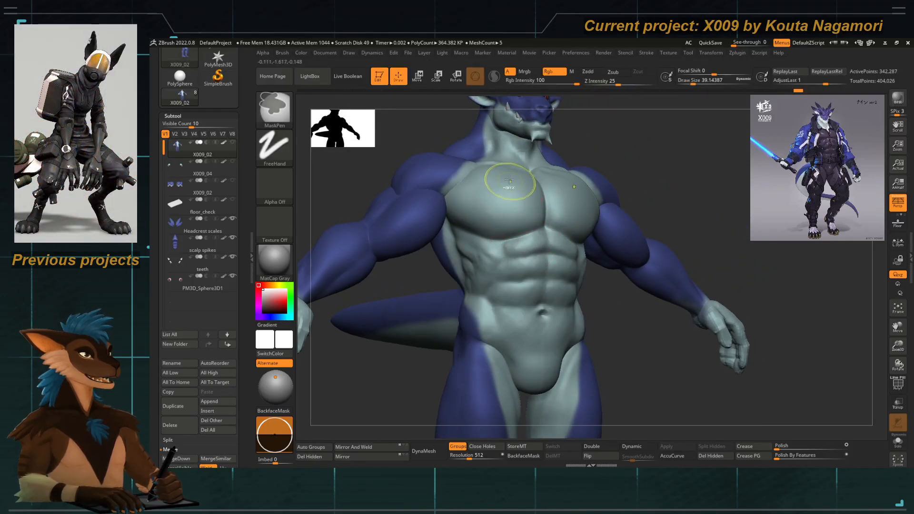
{"action": "left_click_drag", "start_coordinate": [499, 166], "coordinate": [522, 217], "text": "ctrl"}
{"action": "key", "text": "space"}
{"action": "left_click", "coordinate": [522, 224]}
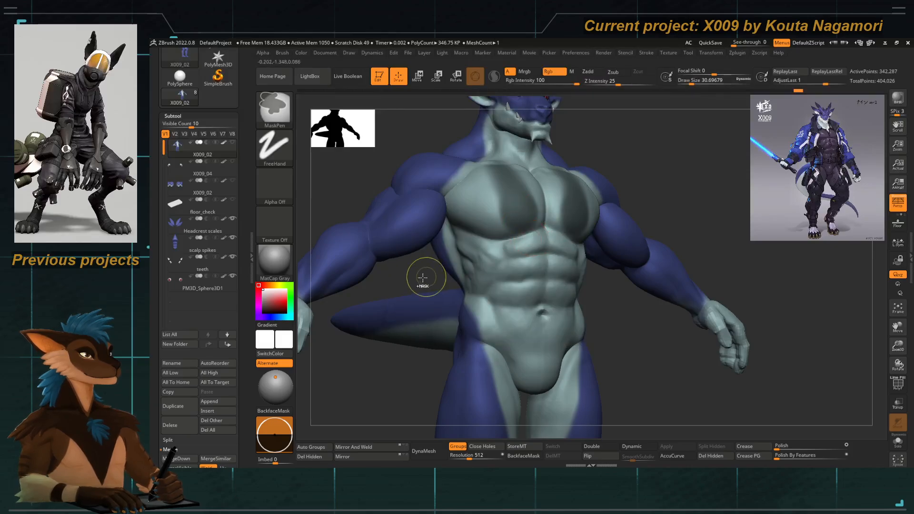
{"action": "left_click_drag", "start_coordinate": [422, 277], "coordinate": [431, 288], "text": "ctrl"}
Try masking the abdominal rows with MaskPen at a draw size of about 22, and clear the mask.
{"action": "key", "text": "space"}
{"action": "left_click", "coordinate": [544, 247]}
{"action": "mouse_move", "coordinate": [543, 246]}
{"action": "left_mouse_down", "text": "ctrl"}
{"action": "mouse_move", "coordinate": [512, 251]}
{"action": "mouse_move", "coordinate": [523, 249]}
{"action": "left_mouse_up", "text": "ctrl"}
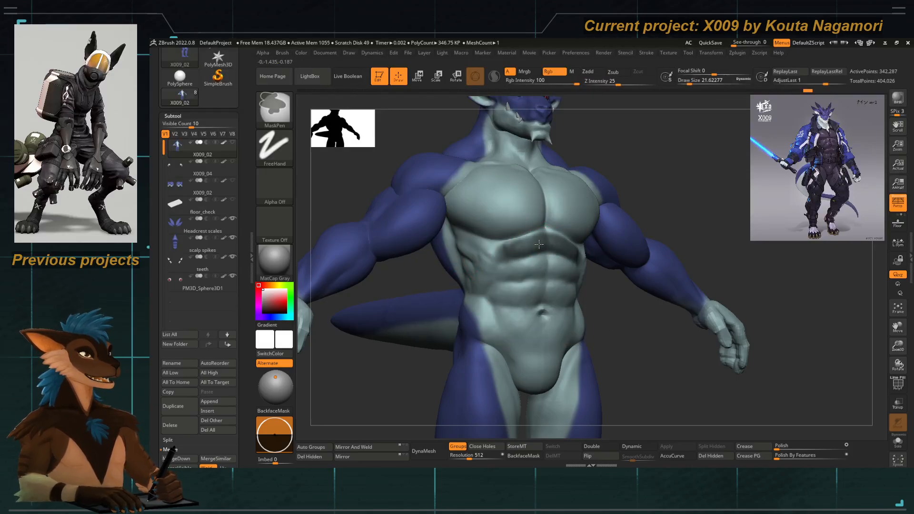
{"action": "key", "text": "ctrl"}
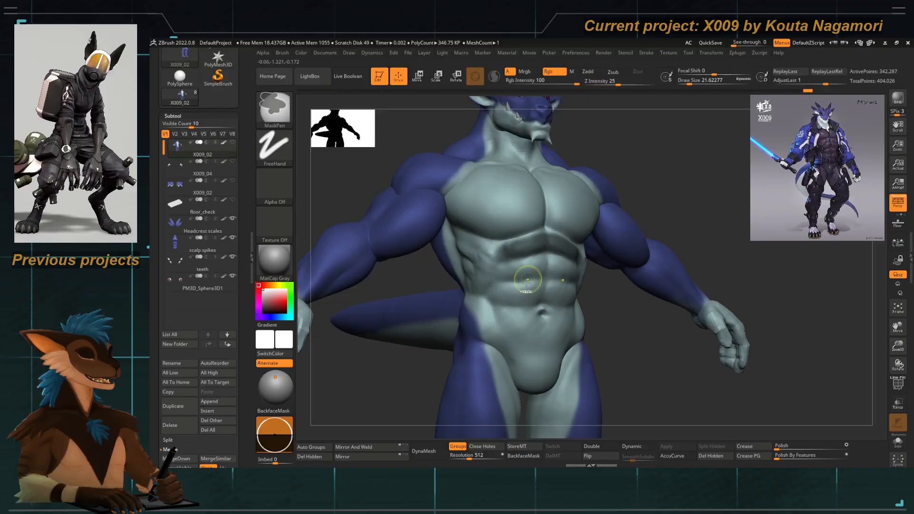
{"action": "mouse_move", "coordinate": [540, 271]}
{"action": "left_mouse_down", "text": "ctrl"}
{"action": "mouse_move", "coordinate": [506, 273]}
{"action": "mouse_move", "coordinate": [522, 304]}
{"action": "left_mouse_up", "text": "ctrl"}
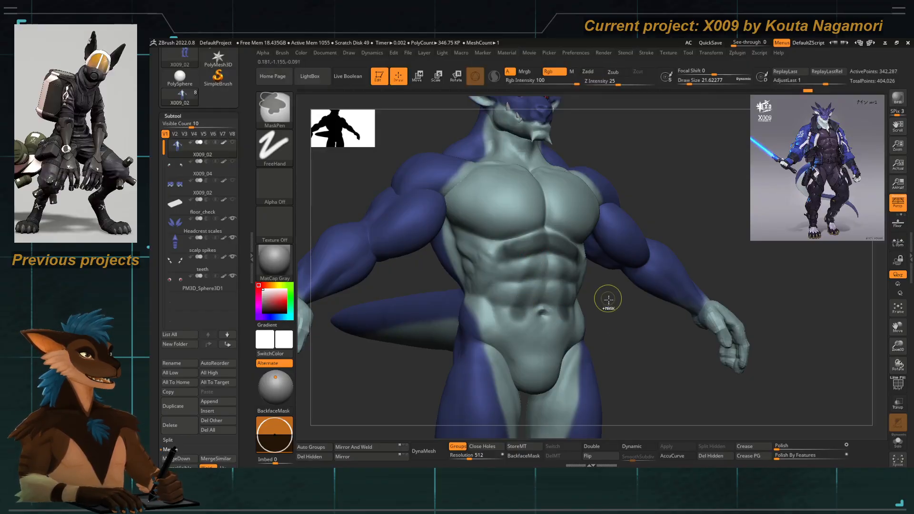
{"action": "left_click_drag", "start_coordinate": [609, 299], "coordinate": [613, 322], "text": "ctrl"}
Adjust the outer thigh contour with Move Topological at a draw size of about 145.
{"action": "mouse_move", "coordinate": [579, 321]}
{"action": "right_mouse_down", "text": "ctrl"}
{"action": "mouse_move", "coordinate": [547, 314]}
{"action": "mouse_move", "coordinate": [552, 242]}
{"action": "right_mouse_up", "text": "ctrl"}
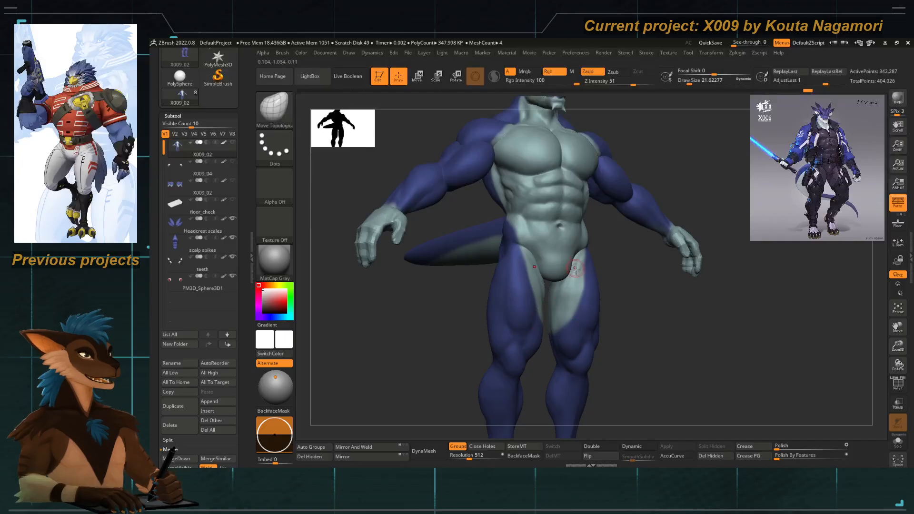
{"action": "right_click_drag", "start_coordinate": [531, 285], "coordinate": [552, 251], "text": "alt"}
{"action": "key", "text": "b"}
{"action": "key", "text": "m"}
{"action": "key", "text": "t"}
{"action": "key", "text": "space"}
{"action": "left_click_drag", "start_coordinate": [567, 243], "coordinate": [581, 251]}
{"action": "key", "text": "space"}
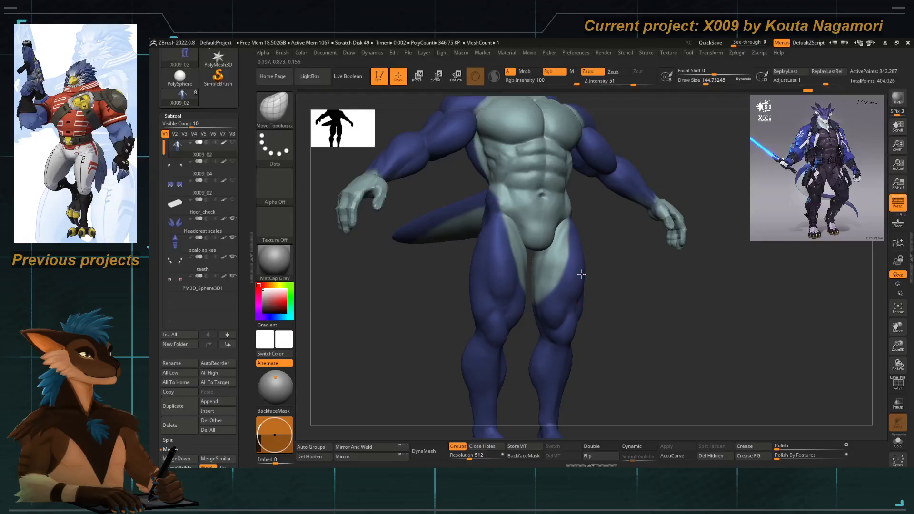
{"action": "mouse_move", "coordinate": [583, 272]}
{"action": "right_mouse_down"}
{"action": "mouse_move", "coordinate": [607, 252]}
{"action": "mouse_move", "coordinate": [581, 295]}
{"action": "mouse_move", "coordinate": [481, 341]}
{"action": "mouse_move", "coordinate": [503, 341]}
{"action": "right_mouse_up"}
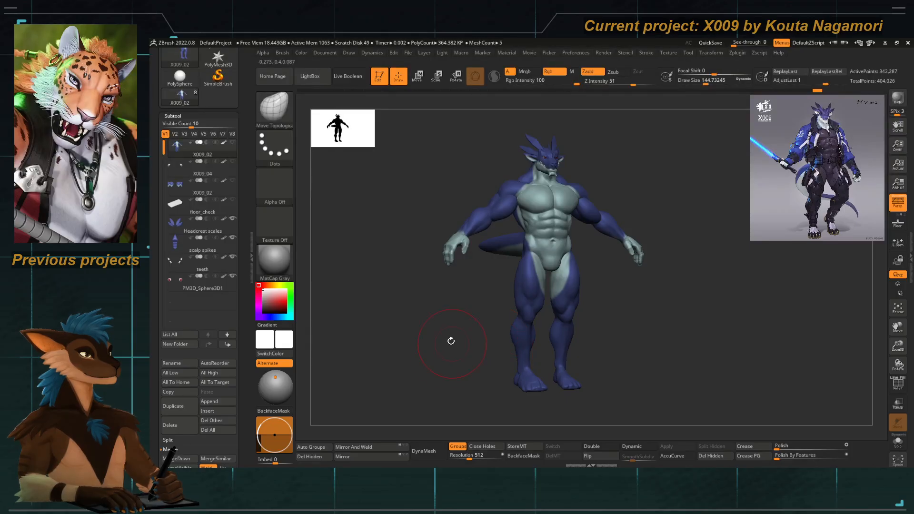
Examine the full figure and shoulders from front and three-quarter angles, with Move Topological reduced to a draw size of about 77.
{"action": "right_click_drag", "start_coordinate": [451, 341], "coordinate": [461, 284], "text": "shift"}
{"action": "right_click_drag", "start_coordinate": [461, 284], "coordinate": [483, 315], "text": "alt"}
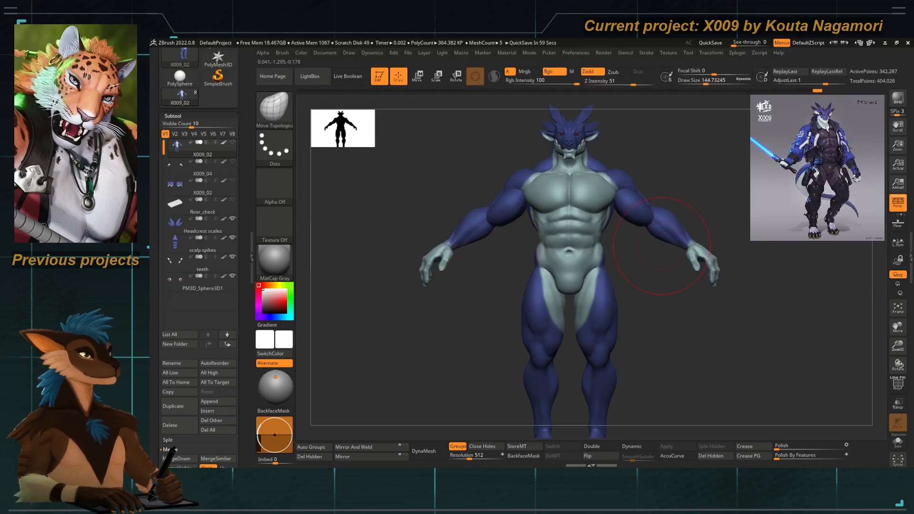
{"action": "right_click_drag", "start_coordinate": [446, 368], "coordinate": [432, 326]}
{"action": "mouse_move", "coordinate": [530, 281]}
{"action": "right_mouse_down", "text": "alt"}
{"action": "mouse_move", "coordinate": [509, 303]}
{"action": "mouse_move", "coordinate": [542, 313]}
{"action": "mouse_move", "coordinate": [550, 268]}
{"action": "right_mouse_up", "text": "alt"}
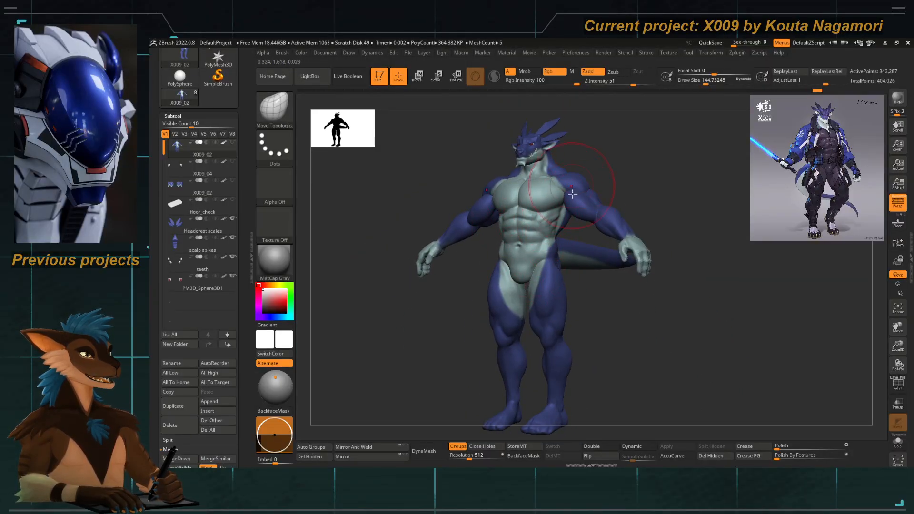
{"action": "mouse_move", "coordinate": [569, 202]}
{"action": "right_mouse_down", "text": "ctrl"}
{"action": "mouse_move", "coordinate": [591, 224]}
{"action": "mouse_move", "coordinate": [570, 247]}
{"action": "mouse_move", "coordinate": [581, 210]}
{"action": "mouse_move", "coordinate": [554, 193]}
{"action": "right_mouse_up", "text": "ctrl"}
{"action": "key", "text": "b"}
{"action": "key", "text": "m"}
{"action": "key", "text": "t"}
{"action": "key", "text": "s"}
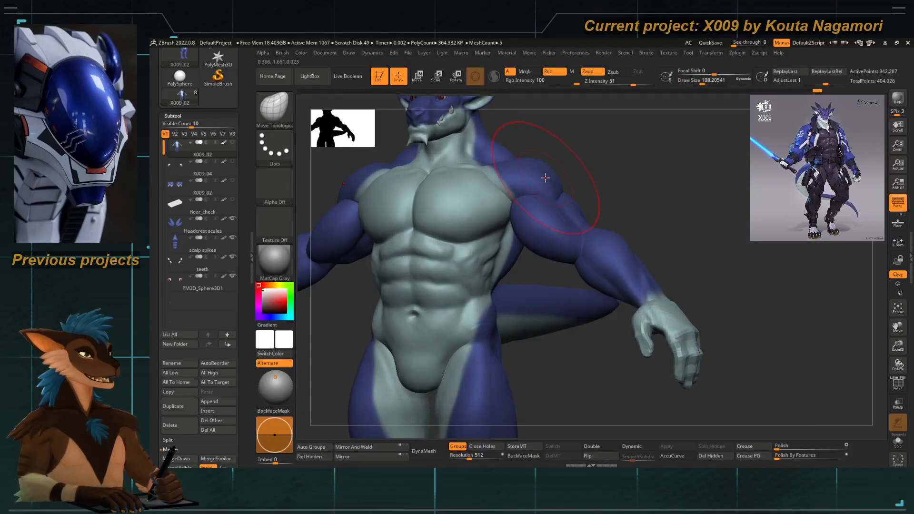
{"action": "key", "text": "bracketleft"}
{"action": "key", "text": "bracketleft"}
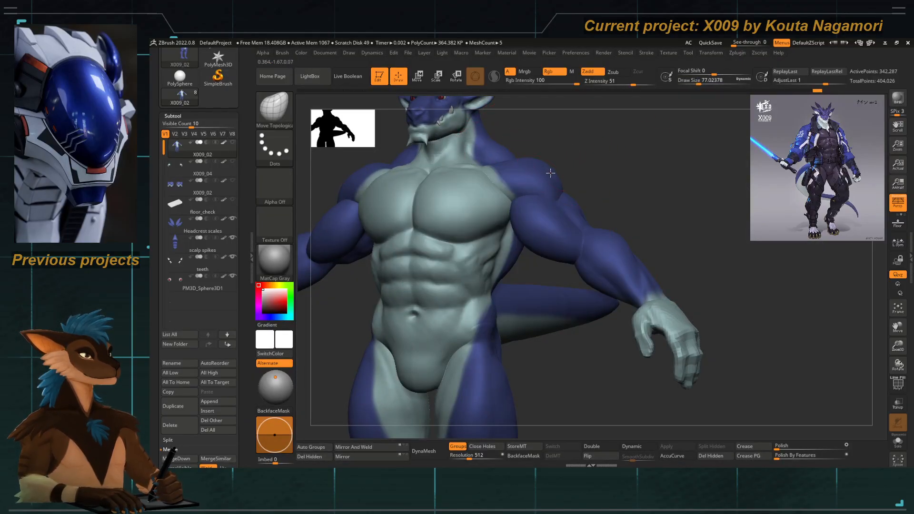
{"action": "mouse_move", "coordinate": [555, 176]}
{"action": "right_mouse_down"}
{"action": "mouse_move", "coordinate": [606, 159]}
{"action": "mouse_move", "coordinate": [597, 143]}
{"action": "right_mouse_up"}
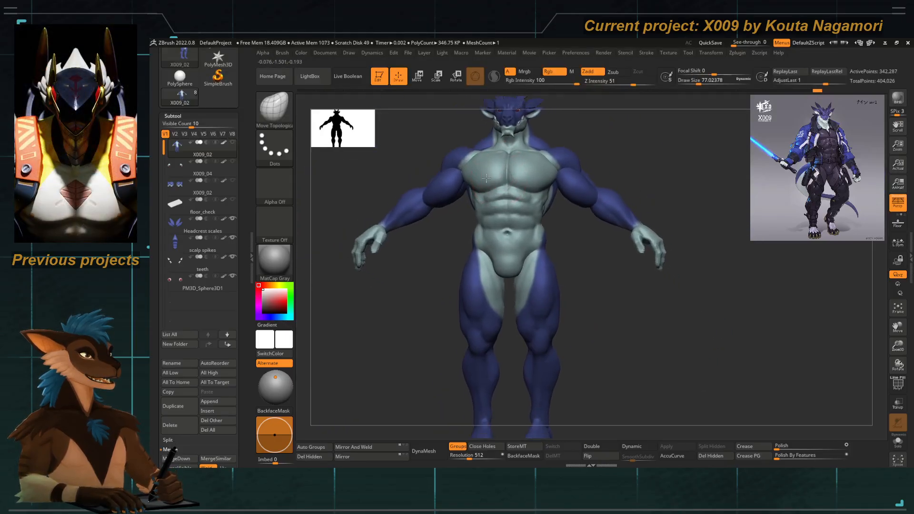
{"action": "right_click_drag", "start_coordinate": [457, 183], "coordinate": [442, 208]}
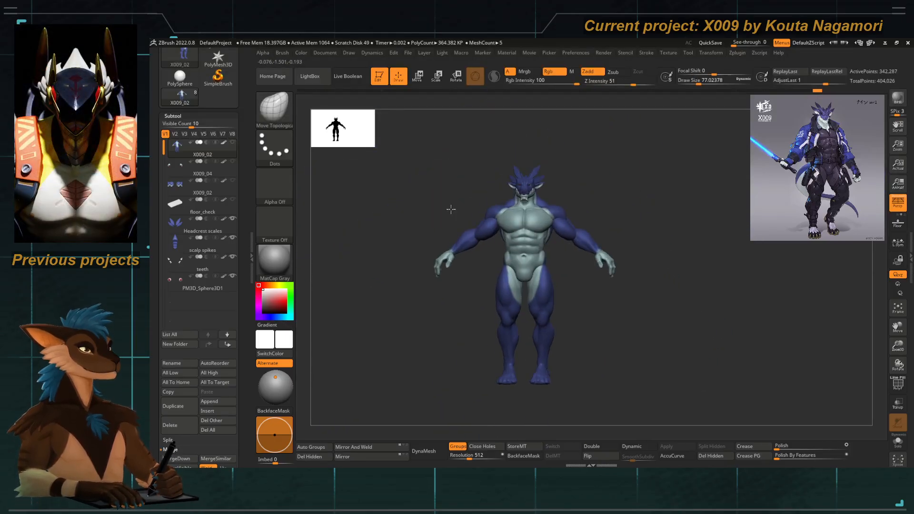
Reshape the upper chest with Move Topological at a draw size of about 90, and check it against the whole body.
{"action": "left_click_drag", "start_coordinate": [451, 208], "coordinate": [490, 229]}
{"action": "key", "text": "space"}
{"action": "left_click", "coordinate": [499, 218]}
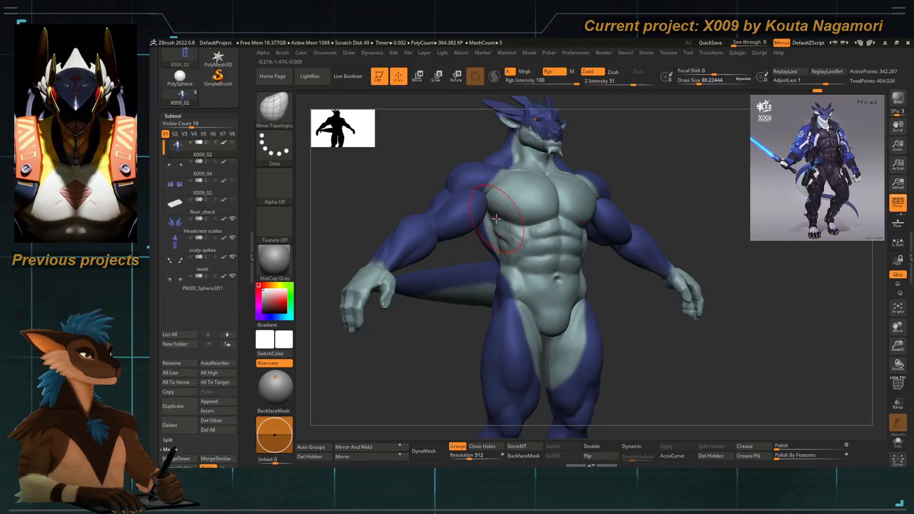
{"action": "left_click_drag", "start_coordinate": [464, 242], "coordinate": [467, 208]}
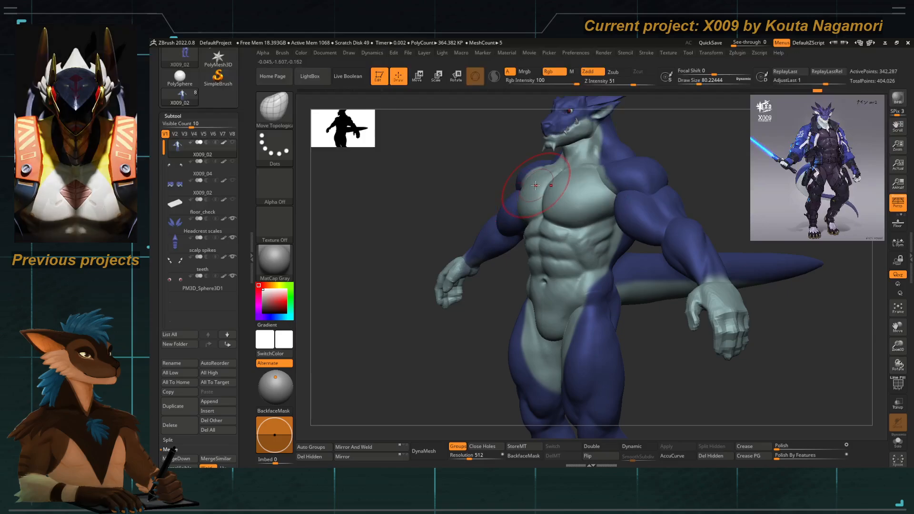
{"action": "key", "text": "space"}
{"action": "left_click_drag", "start_coordinate": [532, 183], "coordinate": [529, 188]}
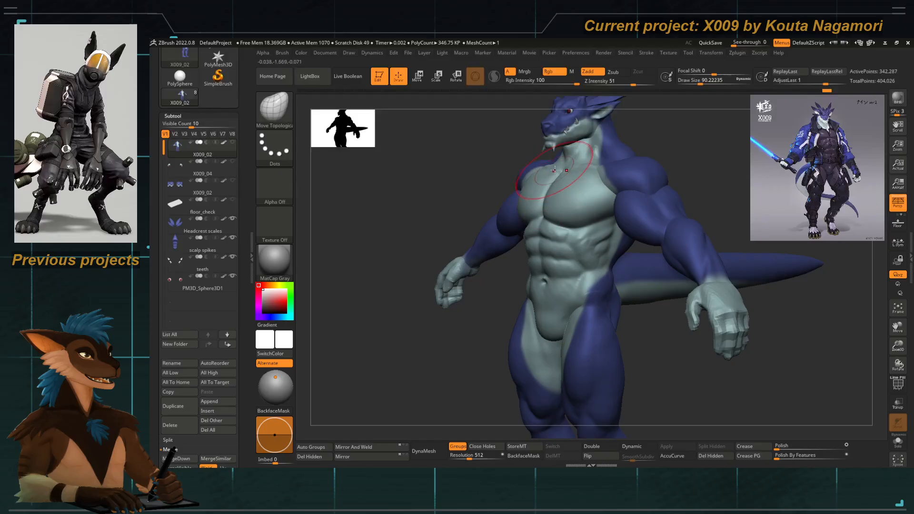
{"action": "left_click_drag", "start_coordinate": [457, 187], "coordinate": [417, 351]}
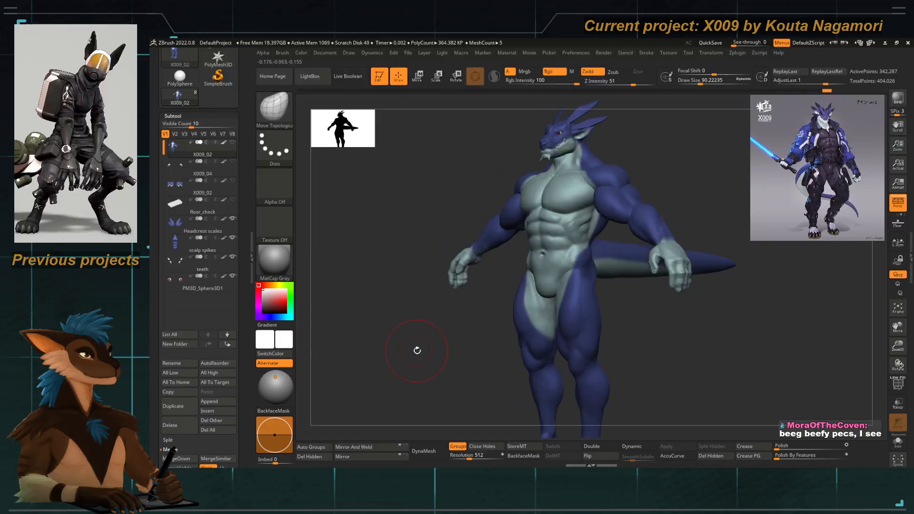
{"action": "left_click_drag", "start_coordinate": [472, 304], "coordinate": [476, 323]}
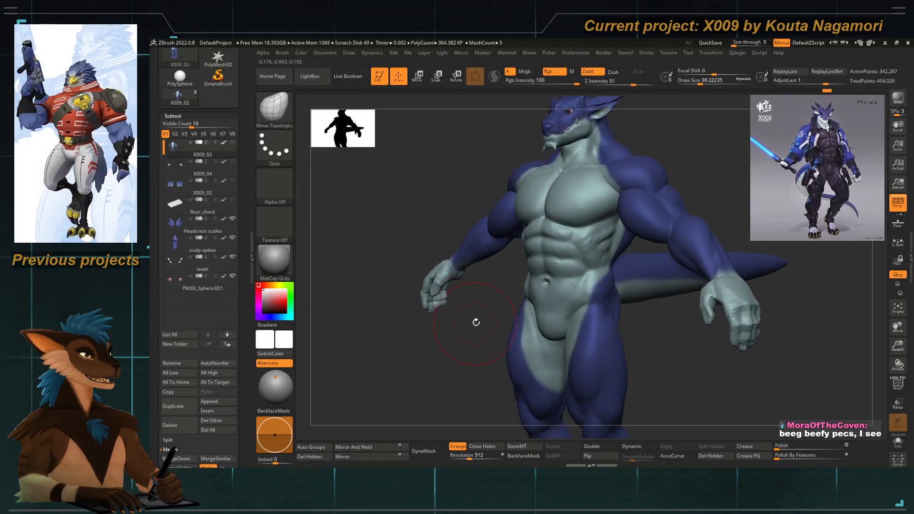
Build up the uppermost abdominal row below the pectorals with ClayTubes at a draw size of about 31.
{"action": "left_click_drag", "start_coordinate": [481, 285], "coordinate": [478, 291]}
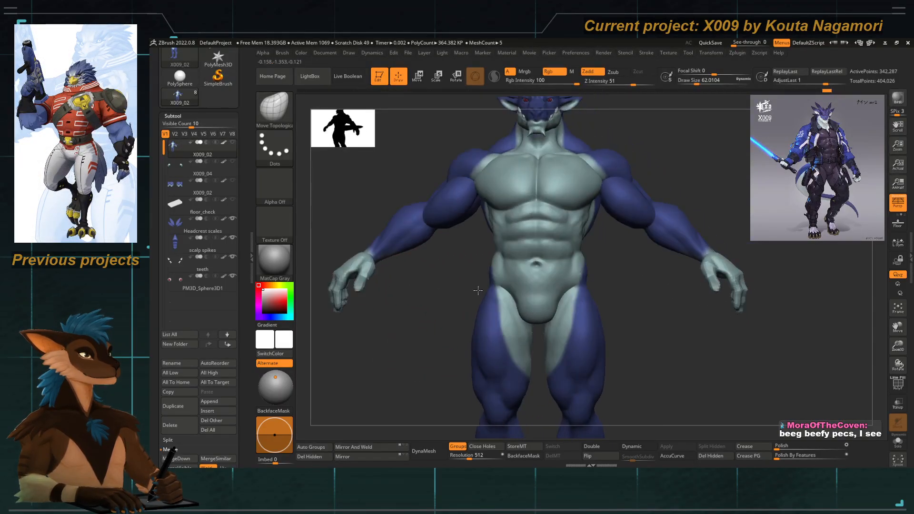
{"action": "key", "text": "bracketleft"}
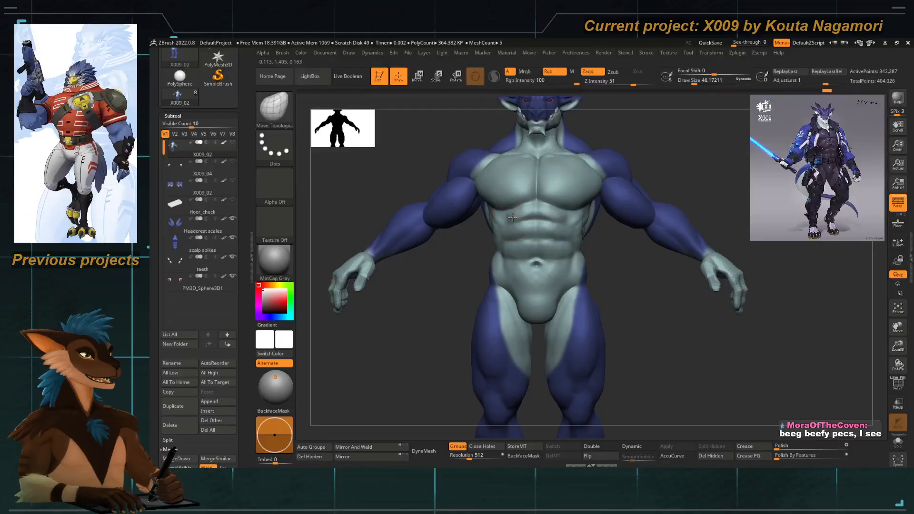
{"action": "key", "text": "b"}
{"action": "key", "text": "c"}
{"action": "key", "text": "t"}
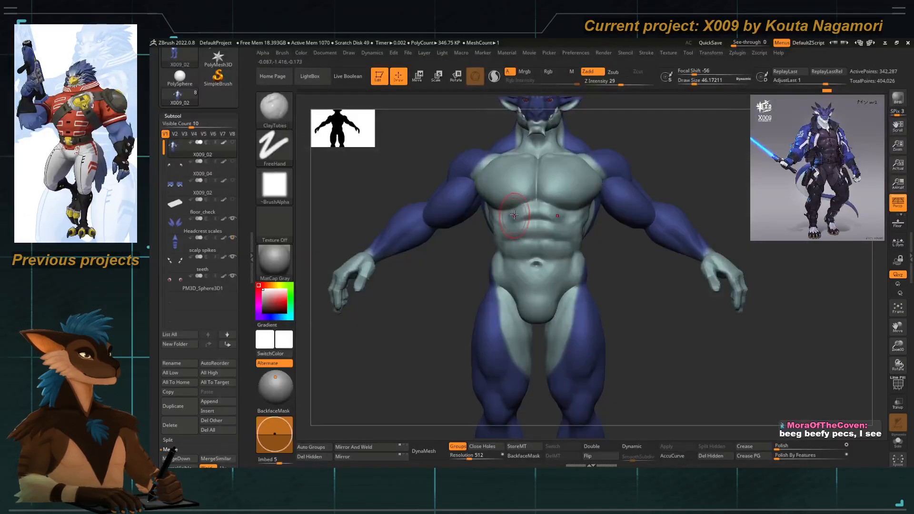
{"action": "right_click_drag", "start_coordinate": [517, 217], "coordinate": [526, 226], "text": "ctrl"}
{"action": "key", "text": "bracketleft"}
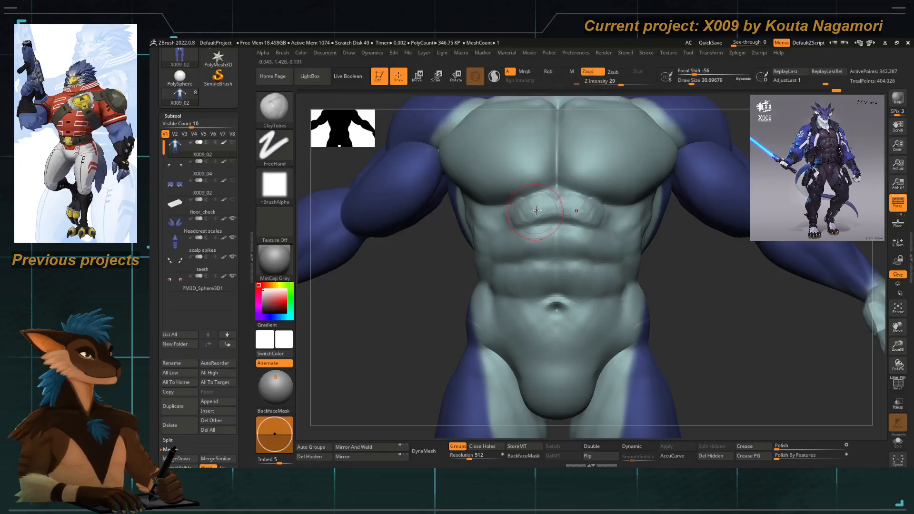
{"action": "left_click_drag", "start_coordinate": [527, 211], "coordinate": [517, 217]}
Build up the middle abdominal row and the adjoining flank with ClayTubes, working from a three-quarter view.
{"action": "right_click_drag", "start_coordinate": [459, 312], "coordinate": [427, 318]}
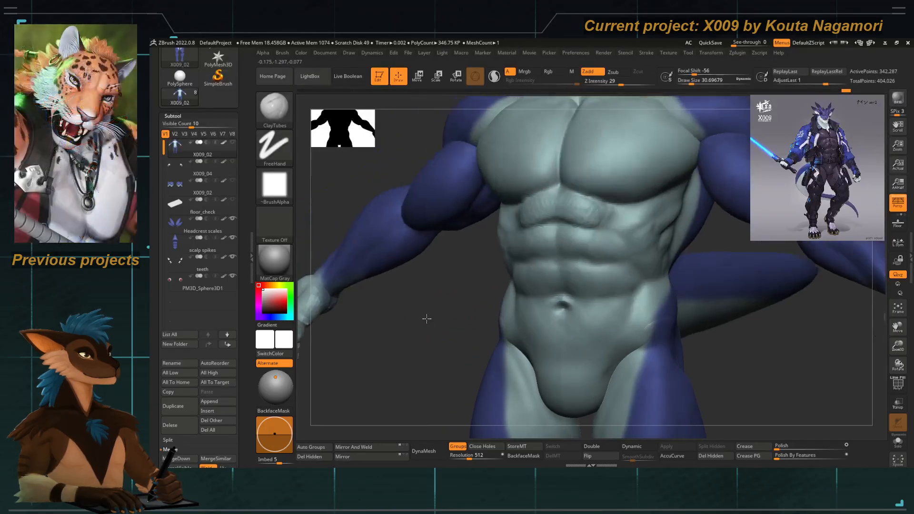
{"action": "right_click_drag", "start_coordinate": [591, 244], "coordinate": [574, 228], "text": "alt"}
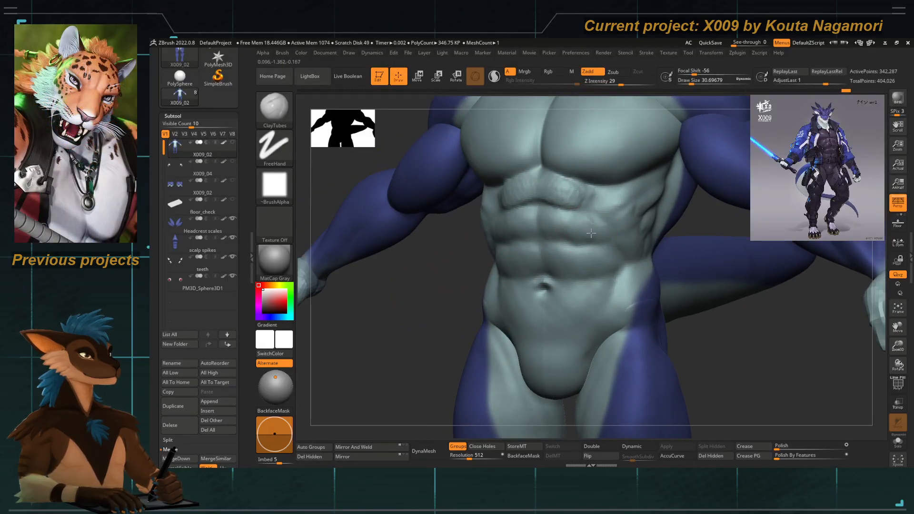
{"action": "mouse_move", "coordinate": [540, 219]}
{"action": "left_mouse_down"}
{"action": "mouse_move", "coordinate": [601, 205]}
{"action": "mouse_move", "coordinate": [584, 219]}
{"action": "mouse_move", "coordinate": [600, 196]}
{"action": "mouse_move", "coordinate": [597, 214]}
{"action": "left_mouse_up"}
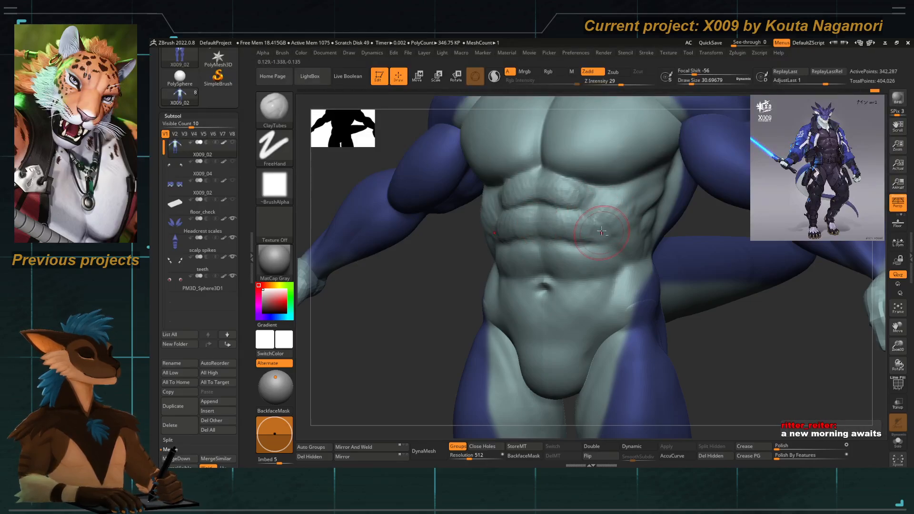
{"action": "left_click_drag", "start_coordinate": [601, 232], "coordinate": [600, 220]}
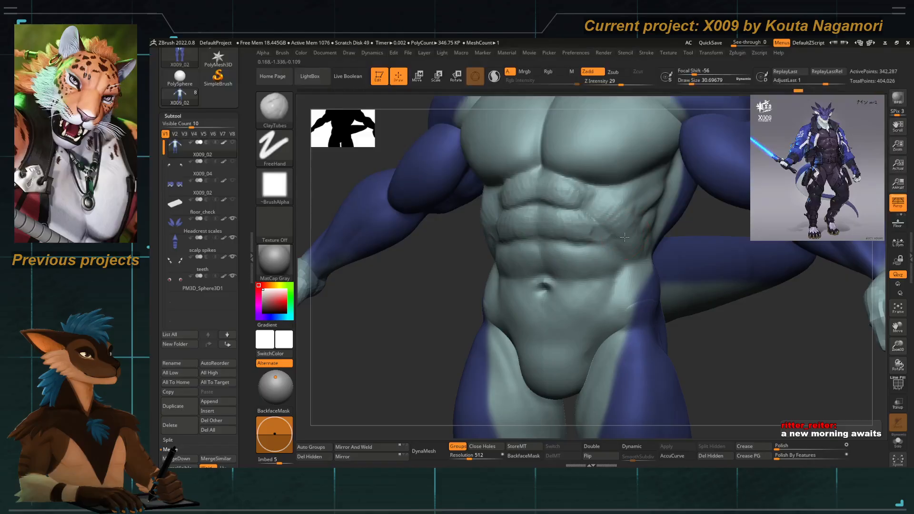
Build up the lower abdominal row and the belly beside the navel with ClayTubes at draw sizes of about 33 and 39.
{"action": "key", "text": "s"}
{"action": "left_click", "coordinate": [579, 246]}
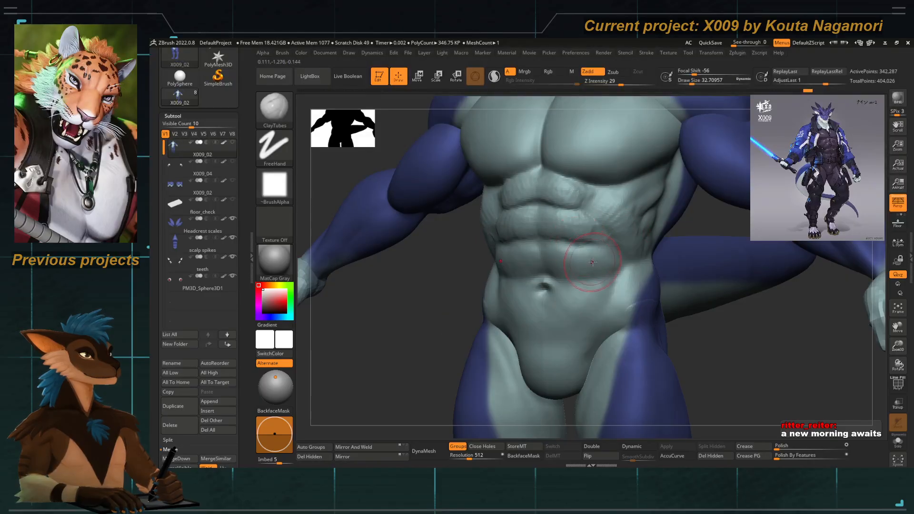
{"action": "mouse_move", "coordinate": [598, 257]}
{"action": "left_mouse_down"}
{"action": "mouse_move", "coordinate": [605, 240]}
{"action": "mouse_move", "coordinate": [598, 260]}
{"action": "left_mouse_up"}
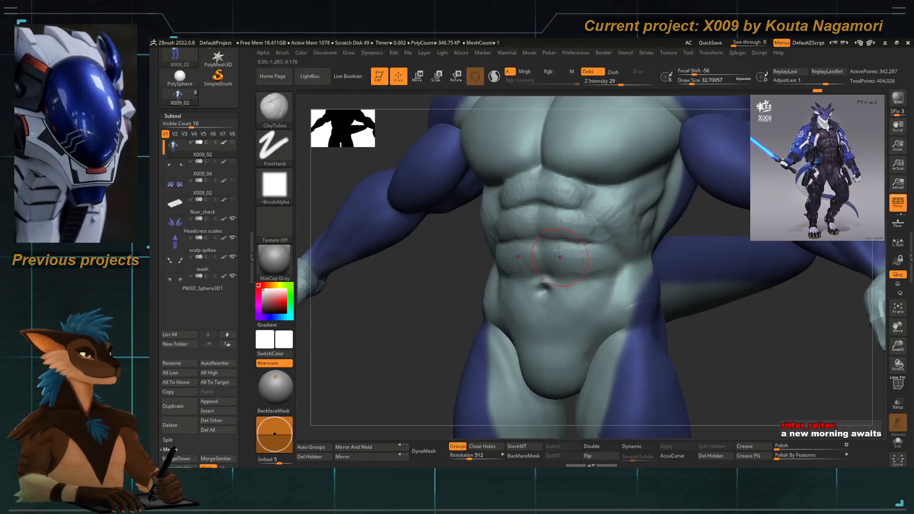
{"action": "key", "text": "]"}
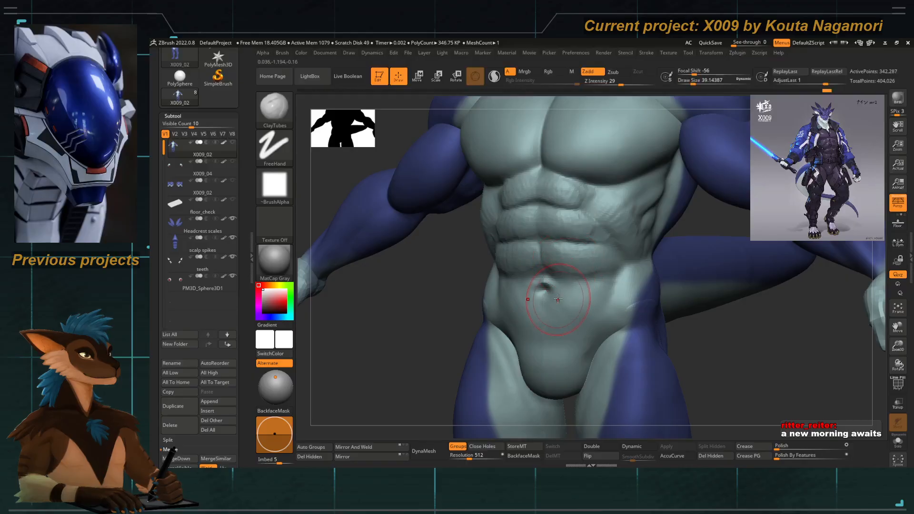
{"action": "mouse_move", "coordinate": [574, 298]}
{"action": "left_mouse_down"}
{"action": "mouse_move", "coordinate": [619, 293]}
{"action": "mouse_move", "coordinate": [576, 295]}
{"action": "mouse_move", "coordinate": [606, 317]}
{"action": "left_mouse_up"}
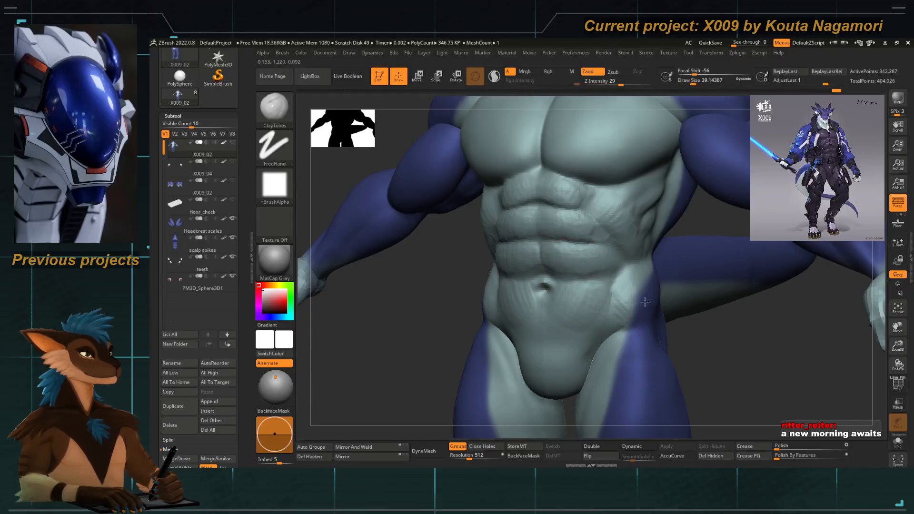
{"action": "mouse_move", "coordinate": [612, 281]}
{"action": "right_mouse_down"}
{"action": "mouse_move", "coordinate": [579, 257]}
{"action": "mouse_move", "coordinate": [466, 315]}
{"action": "mouse_move", "coordinate": [453, 302]}
{"action": "mouse_move", "coordinate": [459, 306]}
{"action": "mouse_move", "coordinate": [473, 278]}
{"action": "mouse_move", "coordinate": [498, 269]}
{"action": "mouse_move", "coordinate": [410, 312]}
{"action": "right_mouse_up"}
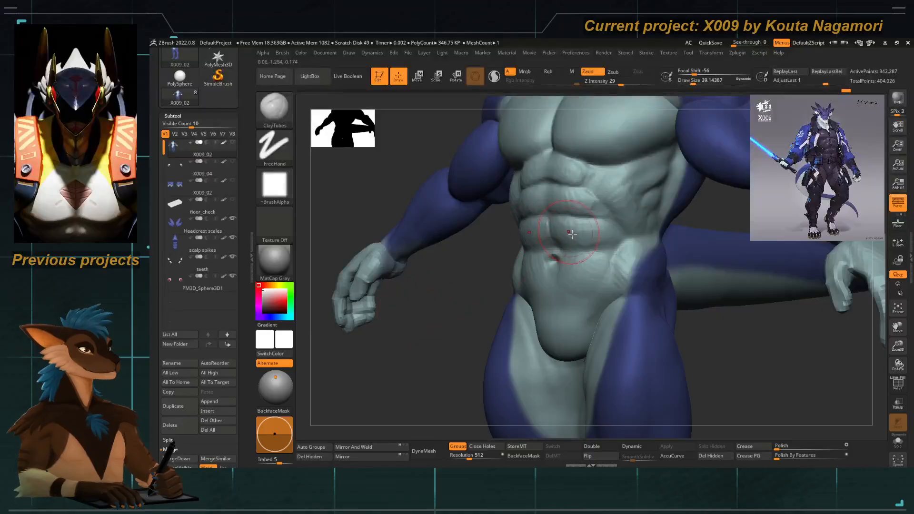
{"action": "key", "text": "b"}
{"action": "key", "text": "d"}
{"action": "key", "text": "s"}
{"action": "key", "text": "bracketright"}
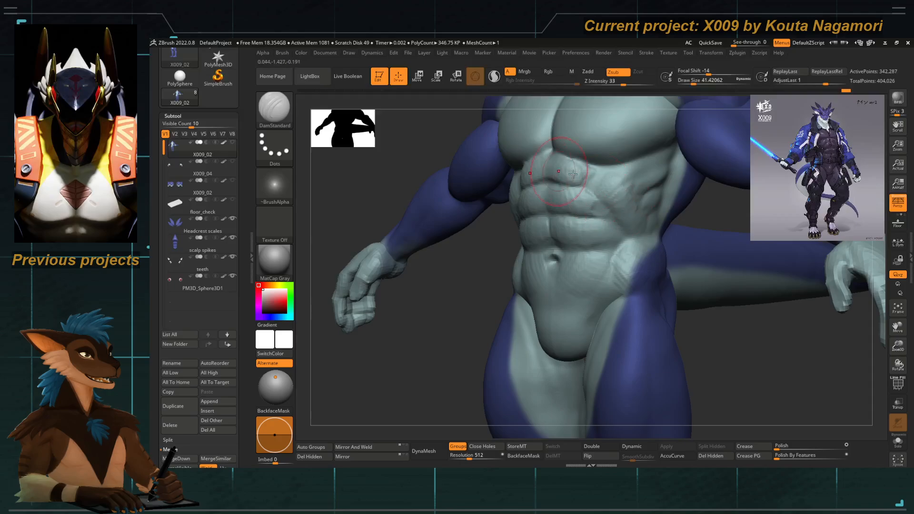
{"action": "left_click_drag", "start_coordinate": [516, 364], "coordinate": [547, 271], "text": "alt"}
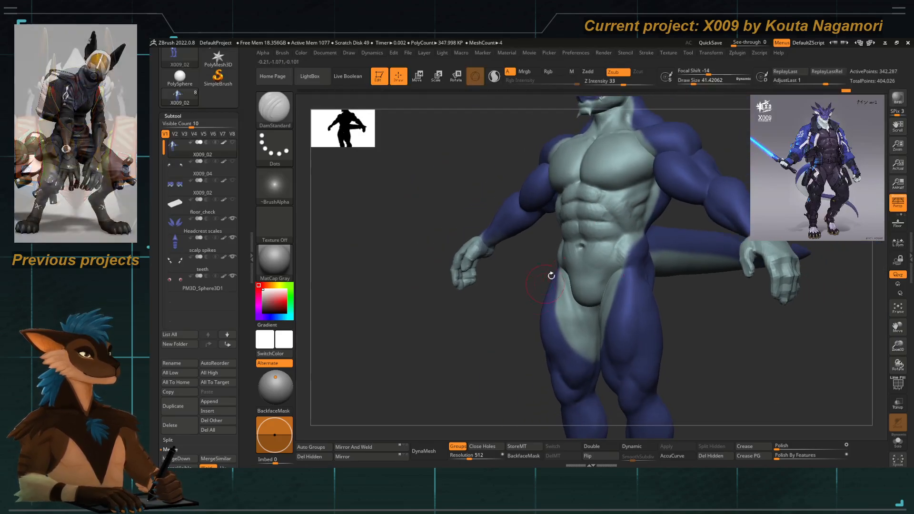
Build up the oblique beside the middle abdominal rows with ClayTubes at a draw size of about 25.
{"action": "key", "text": "b"}
{"action": "key", "text": "c"}
{"action": "key", "text": "t"}
{"action": "mouse_move", "coordinate": [579, 255]}
{"action": "right_mouse_down", "text": "ctrl"}
{"action": "mouse_move", "coordinate": [627, 259]}
{"action": "mouse_move", "coordinate": [550, 281]}
{"action": "right_mouse_up", "text": "ctrl"}
{"action": "key", "text": "space"}
{"action": "left_click_drag", "start_coordinate": [586, 229], "coordinate": [584, 228]}
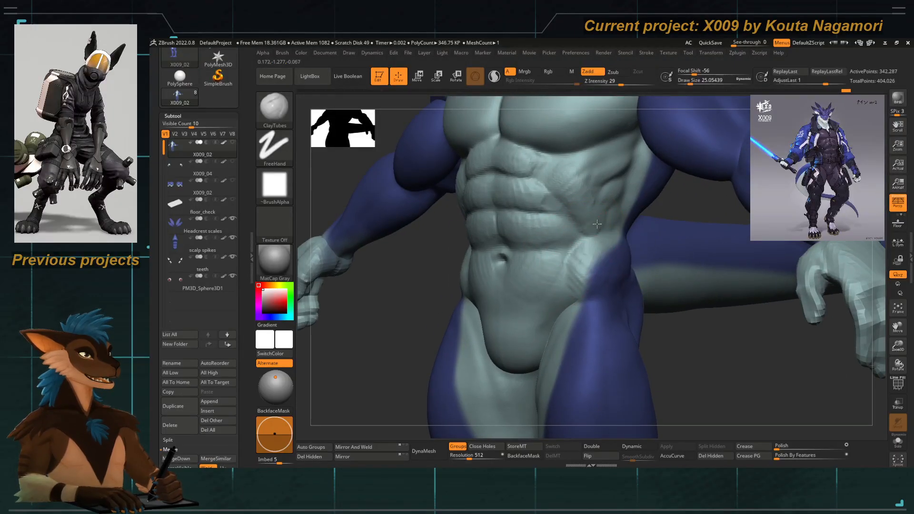
{"action": "left_click_drag", "start_coordinate": [580, 211], "coordinate": [574, 219]}
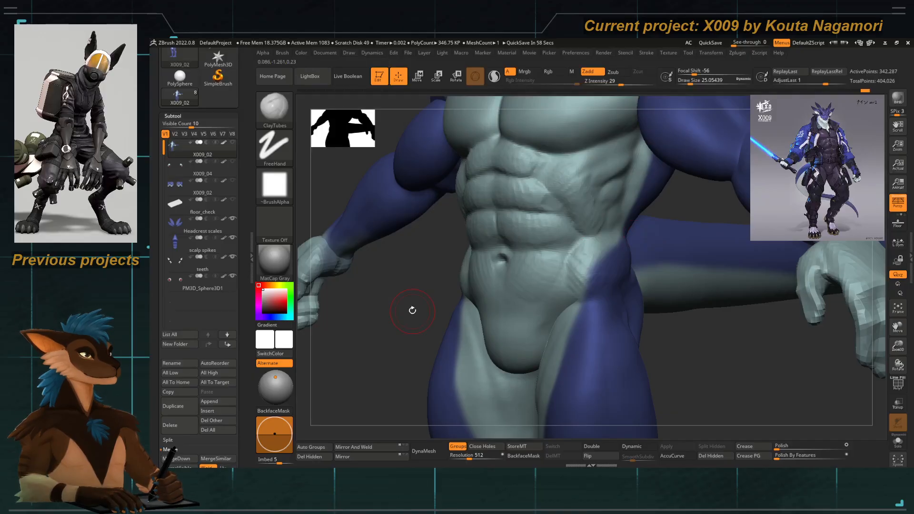
Build up the flank between the ribs and hip with ClayTubes, enlarging the draw size to about 44.
{"action": "left_click_drag", "start_coordinate": [412, 311], "coordinate": [419, 311]}
{"action": "key", "text": "space"}
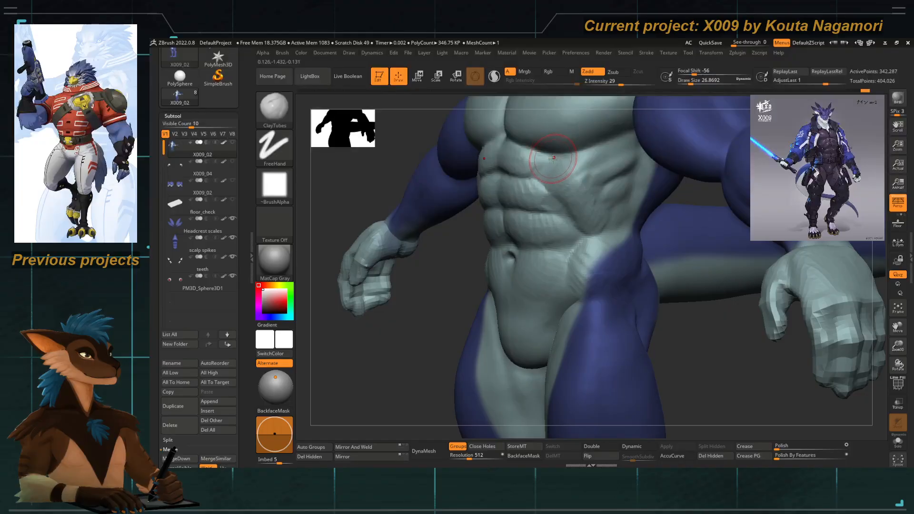
{"action": "left_click_drag", "start_coordinate": [419, 328], "coordinate": [437, 327]}
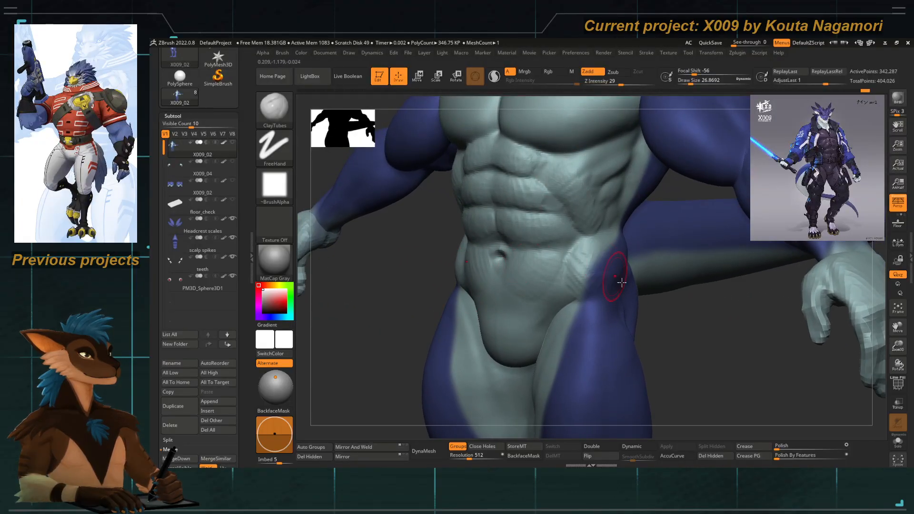
{"action": "left_click_drag", "start_coordinate": [662, 329], "coordinate": [633, 305]}
{"action": "mouse_move", "coordinate": [555, 259]}
{"action": "right_mouse_down", "text": "ctrl"}
{"action": "mouse_move", "coordinate": [566, 261]}
{"action": "mouse_move", "coordinate": [520, 300]}
{"action": "right_mouse_up", "text": "ctrl"}
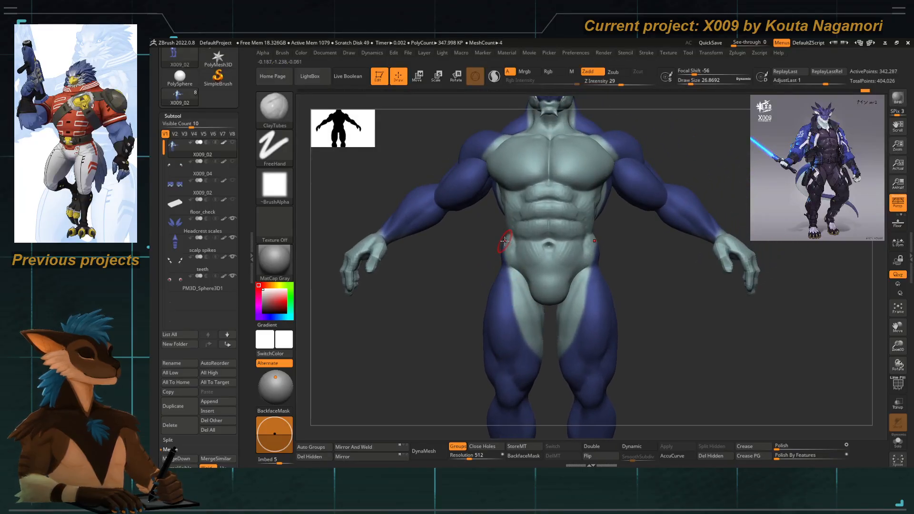
{"action": "right_click_drag", "start_coordinate": [505, 241], "coordinate": [478, 253], "text": "ctrl"}
{"action": "mouse_move", "coordinate": [477, 254]}
{"action": "left_mouse_down"}
{"action": "mouse_move", "coordinate": [503, 246]}
{"action": "mouse_move", "coordinate": [510, 223]}
{"action": "left_mouse_up"}
{"action": "key", "text": "space"}
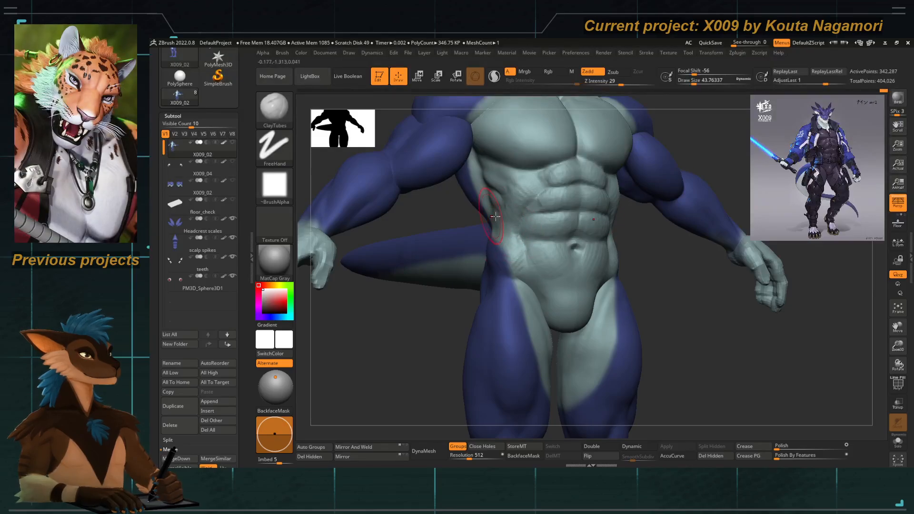
Refine the sides of the waist from the front and compare them against the full figure from both three-quarter sides.
{"action": "left_click_drag", "start_coordinate": [408, 377], "coordinate": [523, 230]}
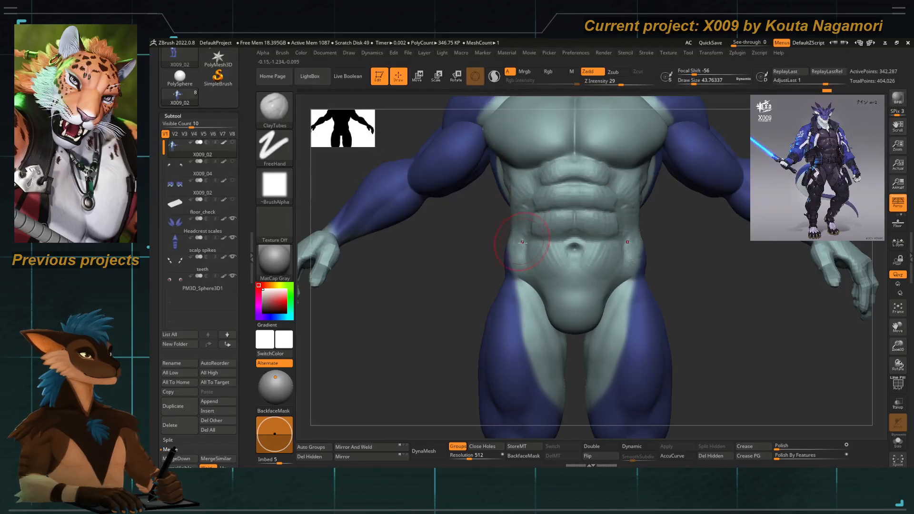
{"action": "key", "text": "f"}
{"action": "left_click_drag", "start_coordinate": [435, 273], "coordinate": [483, 290]}
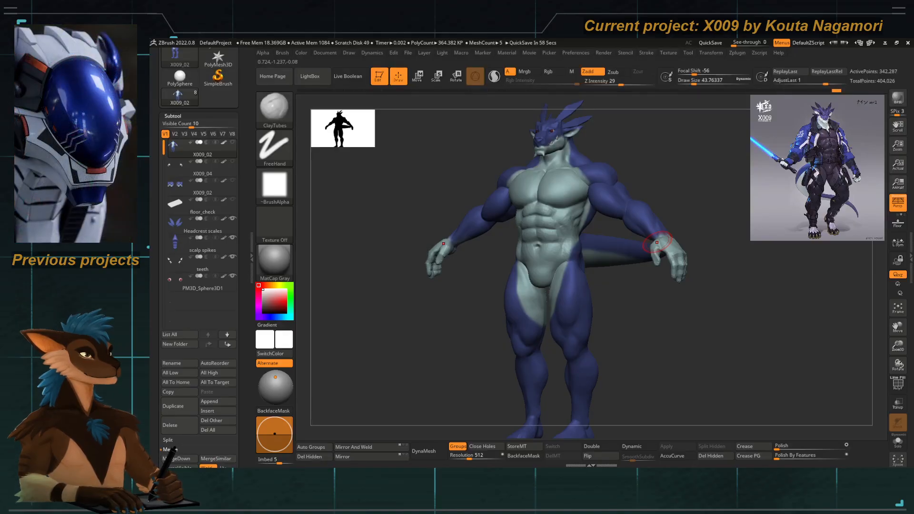
{"action": "mouse_move", "coordinate": [447, 337]}
{"action": "left_mouse_down"}
{"action": "mouse_move", "coordinate": [453, 349]}
{"action": "mouse_move", "coordinate": [479, 296]}
{"action": "mouse_move", "coordinate": [472, 333]}
{"action": "mouse_move", "coordinate": [447, 349]}
{"action": "left_mouse_up"}
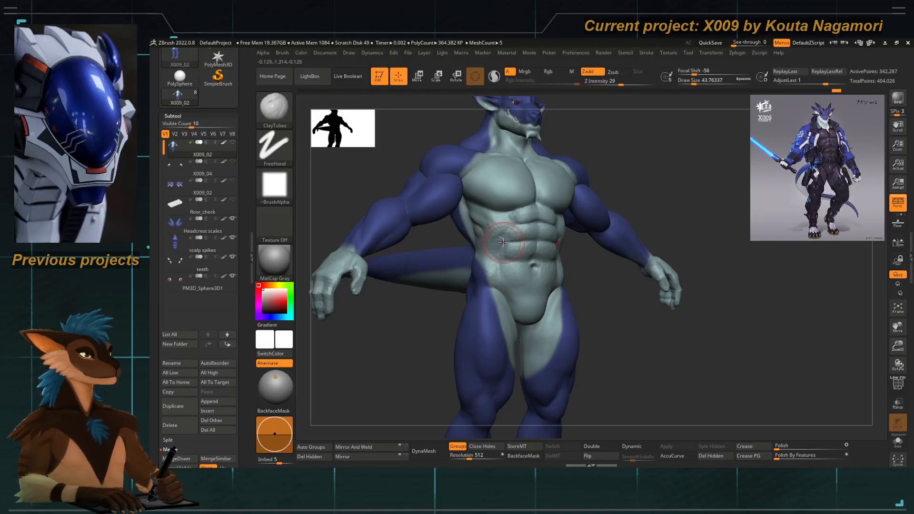
{"action": "left_click_drag", "start_coordinate": [428, 374], "coordinate": [449, 374]}
{"action": "mouse_move", "coordinate": [413, 212]}
{"action": "left_mouse_down"}
{"action": "mouse_move", "coordinate": [402, 178]}
{"action": "mouse_move", "coordinate": [497, 211]}
{"action": "left_mouse_up"}
Isolate the light front surface of the torso and reshape the upper abdominal rows with Move Topological at a draw size of about 31.
{"action": "key", "text": "b"}
{"action": "key", "text": "m"}
{"action": "key", "text": "t"}
{"action": "mouse_move", "coordinate": [577, 311]}
{"action": "left_mouse_down", "text": "alt"}
{"action": "mouse_move", "coordinate": [592, 350]}
{"action": "mouse_move", "coordinate": [547, 299]}
{"action": "mouse_move", "coordinate": [520, 308]}
{"action": "mouse_move", "coordinate": [527, 293]}
{"action": "mouse_move", "coordinate": [493, 276]}
{"action": "mouse_move", "coordinate": [506, 247]}
{"action": "left_mouse_up", "text": "alt"}
{"action": "key", "text": "space"}
{"action": "left_click", "coordinate": [494, 273]}
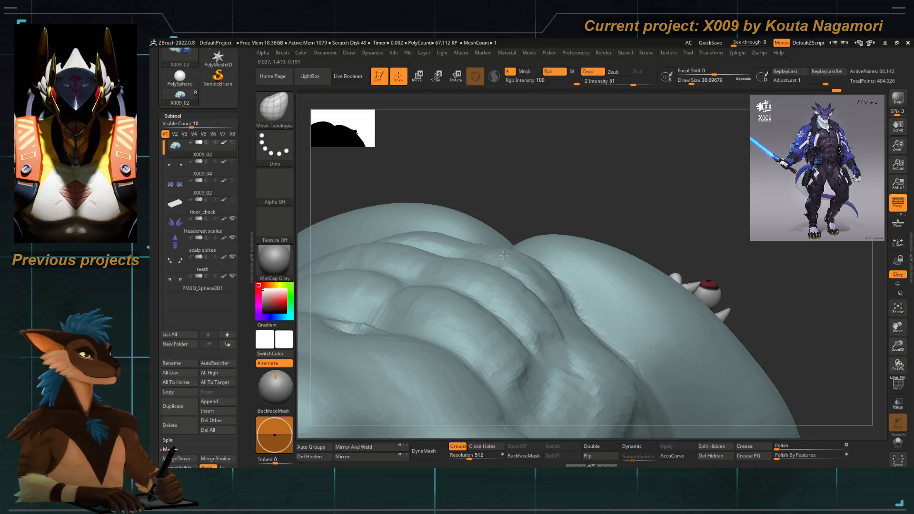
{"action": "mouse_move", "coordinate": [515, 198]}
{"action": "left_mouse_down"}
{"action": "mouse_move", "coordinate": [514, 186]}
{"action": "mouse_move", "coordinate": [538, 281]}
{"action": "left_mouse_up"}
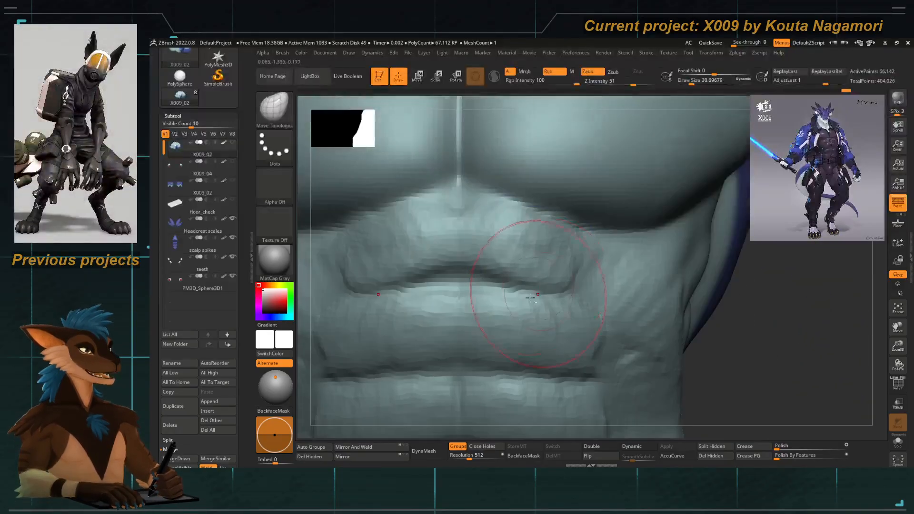
{"action": "right_click_drag", "start_coordinate": [541, 285], "coordinate": [492, 210], "text": "ctrl"}
{"action": "left_click_drag", "start_coordinate": [463, 285], "coordinate": [436, 216]}
{"action": "left_click_drag", "start_coordinate": [435, 217], "coordinate": [445, 248], "text": "alt"}
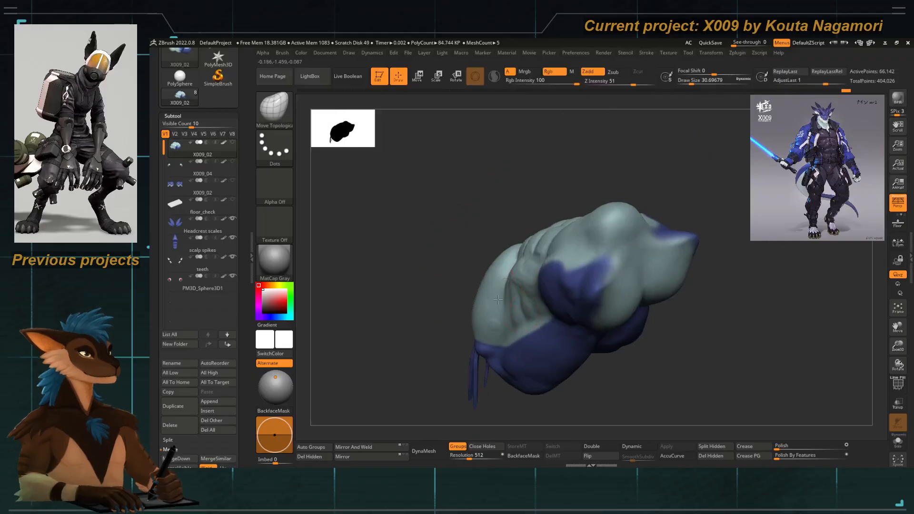
Round out the abdominal profile from the side with Move Topological at a draw size of about 54, and restore the whole body's visibility.
{"action": "right_click_drag", "start_coordinate": [438, 162], "coordinate": [475, 216], "text": "ctrl"}
{"action": "left_click_drag", "start_coordinate": [474, 216], "coordinate": [490, 209]}
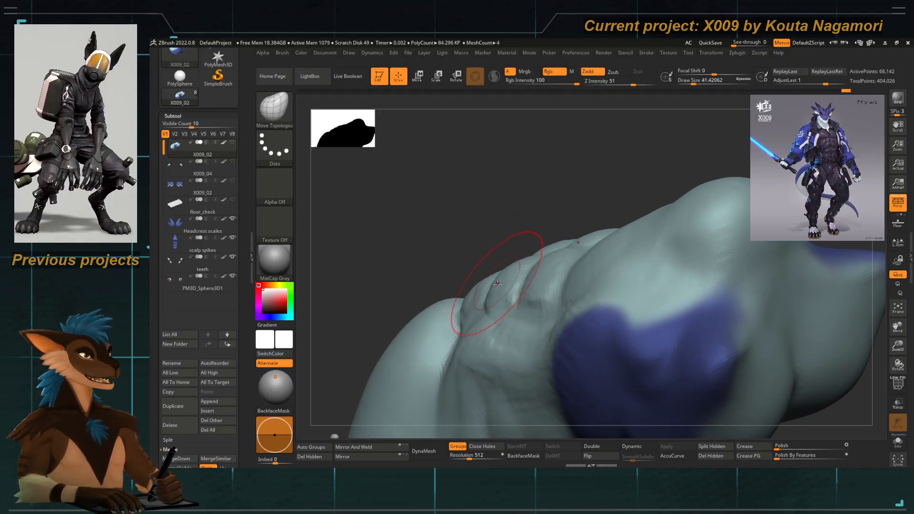
{"action": "left_click_drag", "start_coordinate": [473, 250], "coordinate": [484, 225]}
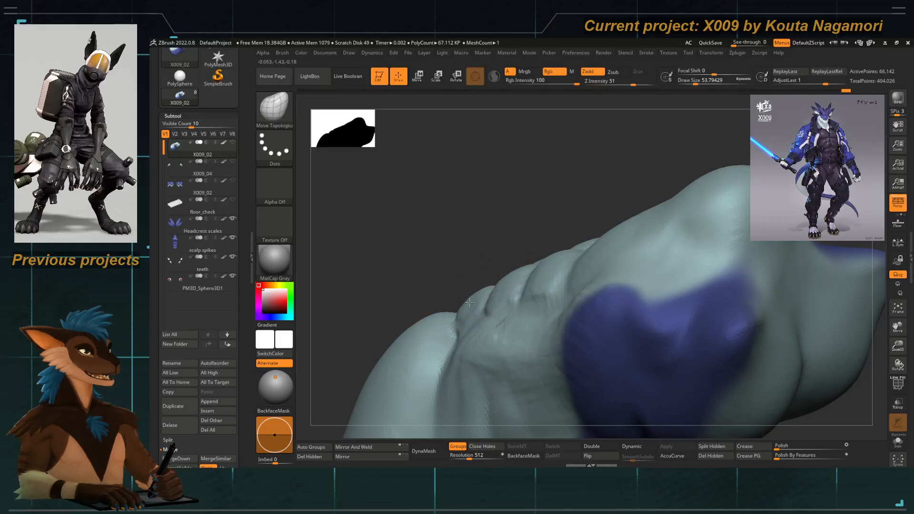
{"action": "left_click_drag", "start_coordinate": [478, 240], "coordinate": [492, 265]}
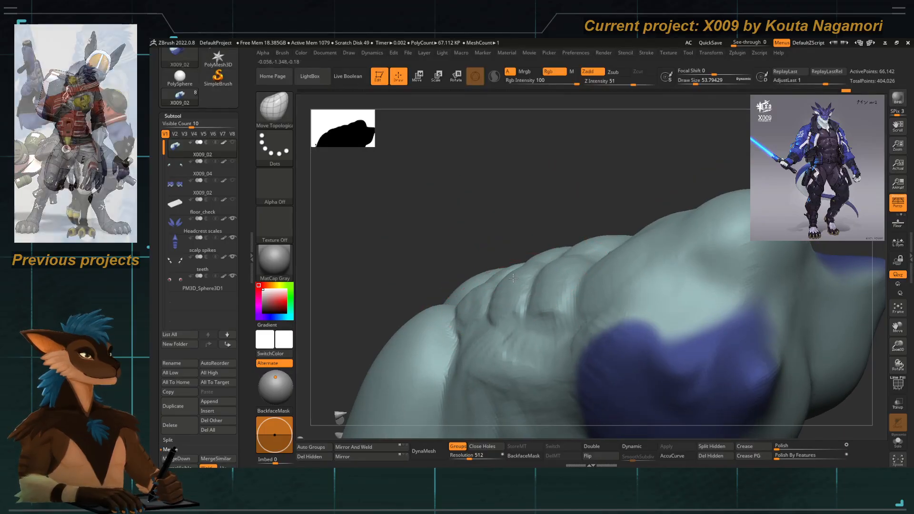
{"action": "left_click_drag", "start_coordinate": [491, 228], "coordinate": [431, 333]}
{"action": "left_click", "coordinate": [438, 322], "text": "ctrl+shift"}
{"action": "mouse_move", "coordinate": [431, 334]}
{"action": "left_mouse_down"}
{"action": "mouse_move", "coordinate": [476, 341]}
{"action": "mouse_move", "coordinate": [483, 319]}
{"action": "mouse_move", "coordinate": [449, 332]}
{"action": "mouse_move", "coordinate": [444, 305]}
{"action": "left_mouse_up"}
Try a Move Topological adjustment on the abdomen and undo it.
{"action": "key", "text": "space"}
{"action": "left_click_drag", "start_coordinate": [475, 245], "coordinate": [480, 246]}
{"action": "left_click_drag", "start_coordinate": [492, 210], "coordinate": [499, 212]}
{"action": "key", "text": "ctrl+z"}
Adjust the upper abdomen and lower ribcage with Move Topological from a three-quarter view, using draw sizes between about 54 and 83.
{"action": "key", "text": "space"}
{"action": "left_click_drag", "start_coordinate": [593, 252], "coordinate": [565, 230]}
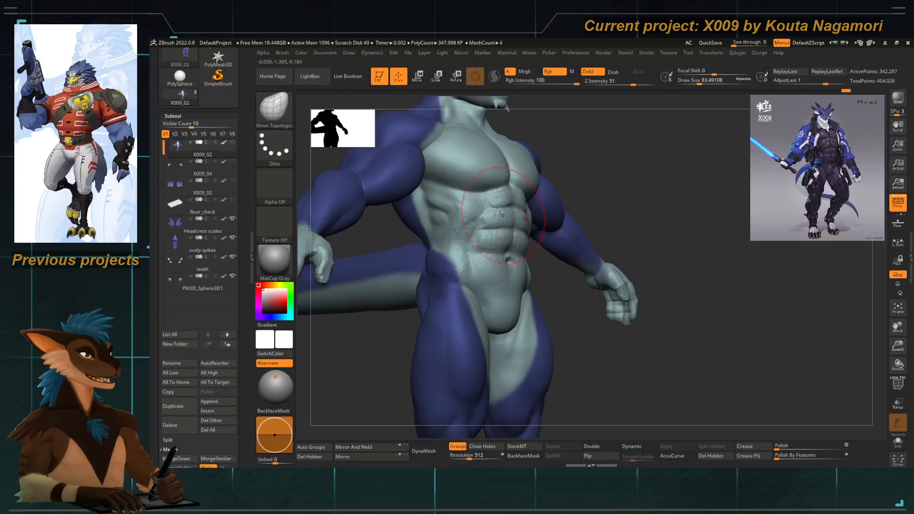
{"action": "key", "text": "space"}
{"action": "left_click_drag", "start_coordinate": [486, 205], "coordinate": [482, 205]}
{"action": "left_click_drag", "start_coordinate": [577, 315], "coordinate": [566, 279]}
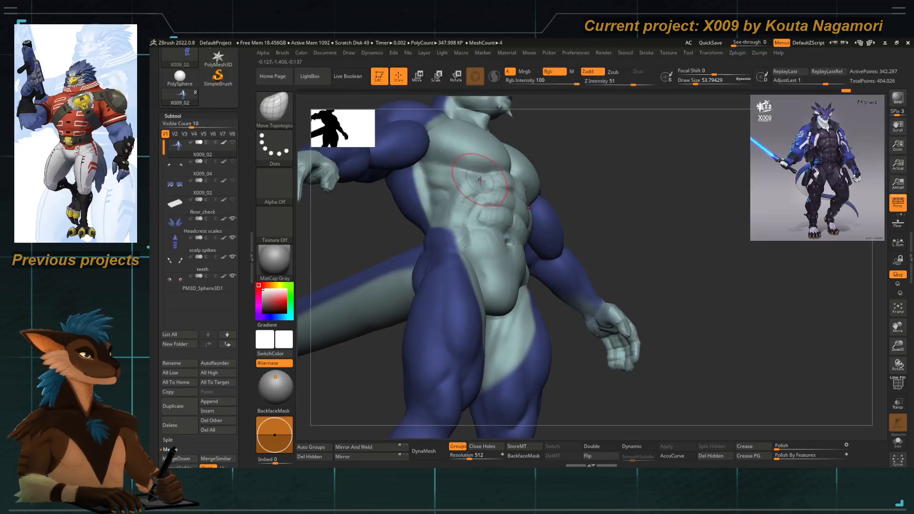
{"action": "key", "text": "space"}
{"action": "left_click_drag", "start_coordinate": [481, 180], "coordinate": [485, 181]}
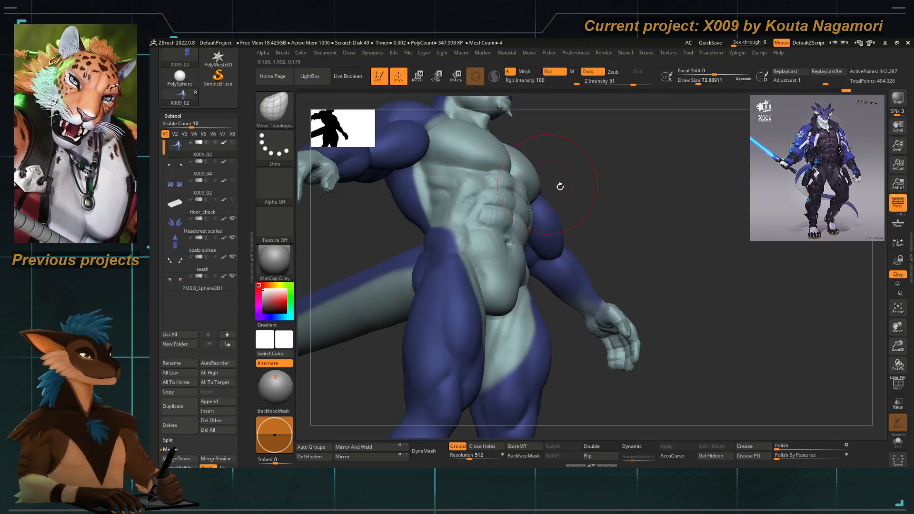
Reshape the torso's side contour below the armpit with Move Topological from the front, enlarging the draw size to about 108.
{"action": "left_click_drag", "start_coordinate": [560, 186], "coordinate": [614, 200]}
{"action": "left_click_drag", "start_coordinate": [443, 362], "coordinate": [423, 293], "text": "alt"}
{"action": "left_click_drag", "start_coordinate": [414, 324], "coordinate": [479, 342]}
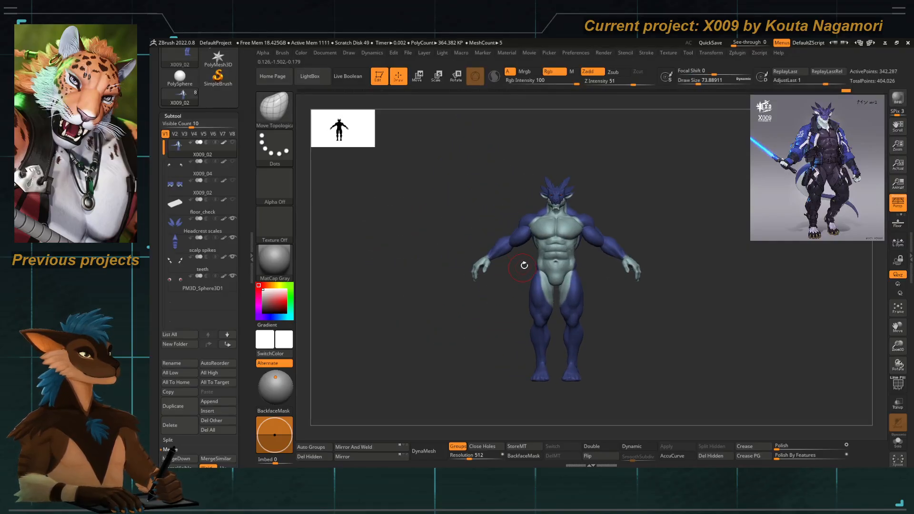
{"action": "left_click_drag", "start_coordinate": [495, 304], "coordinate": [503, 350], "text": "alt"}
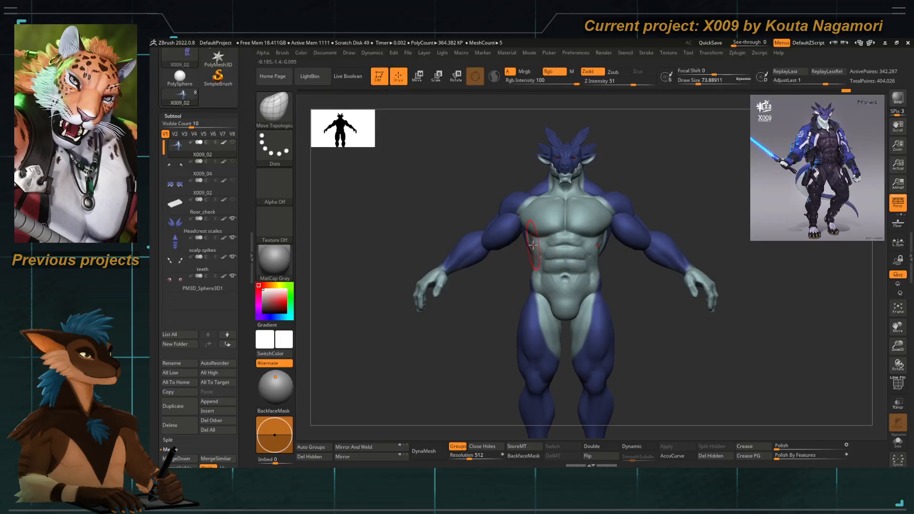
{"action": "left_click_drag", "start_coordinate": [524, 242], "coordinate": [530, 247]}
{"action": "key", "text": "space"}
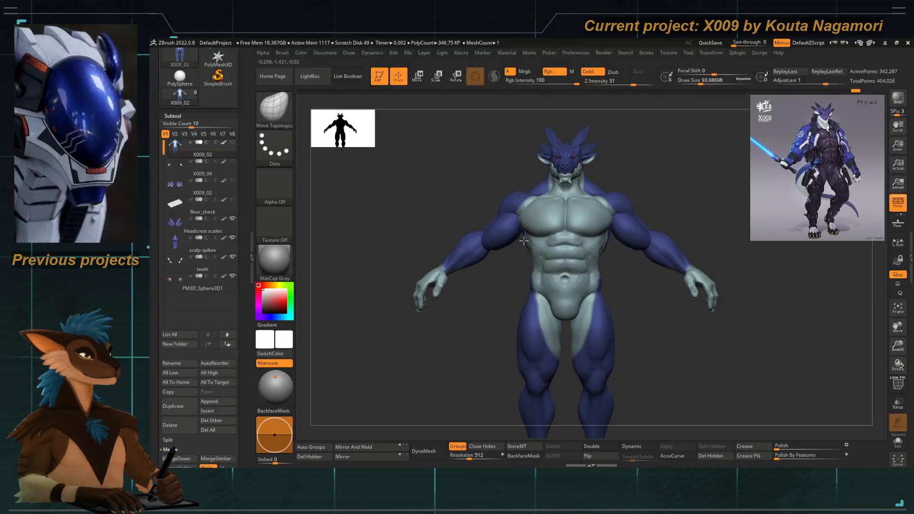
{"action": "key", "text": "space"}
{"action": "left_click_drag", "start_coordinate": [525, 242], "coordinate": [528, 241]}
{"action": "left_click_drag", "start_coordinate": [498, 255], "coordinate": [527, 268]}
{"action": "key", "text": "space"}
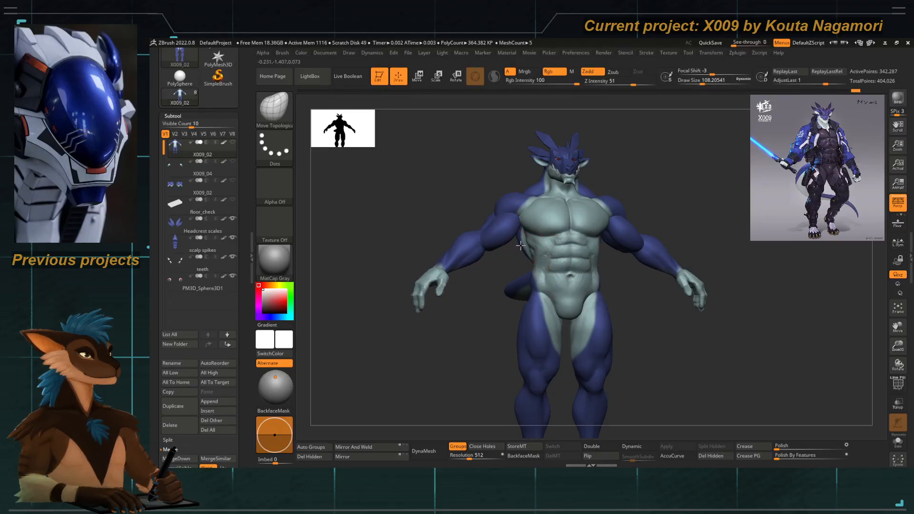
Switch to the Inflat brush and smooth the obliques and abdominal rows at a draw size of about 108.
{"action": "left_click_drag", "start_coordinate": [486, 317], "coordinate": [446, 362]}
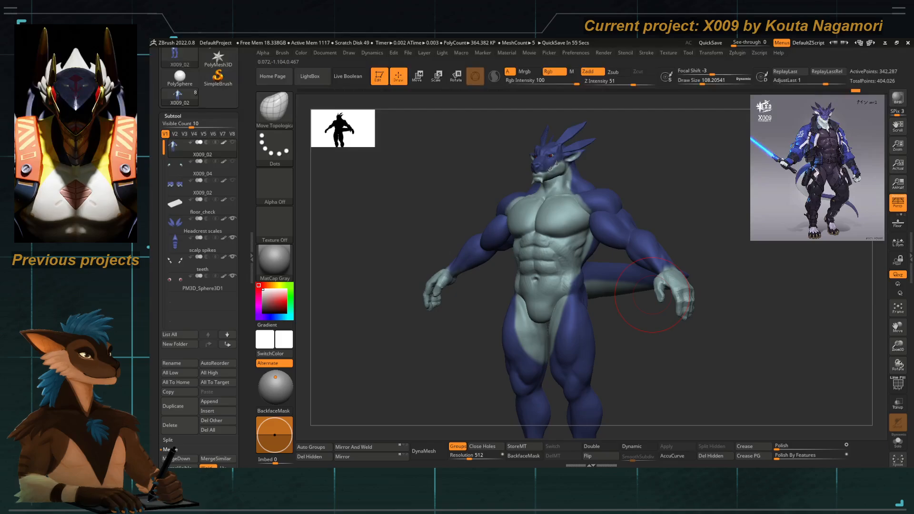
{"action": "left_click_drag", "start_coordinate": [416, 366], "coordinate": [488, 361]}
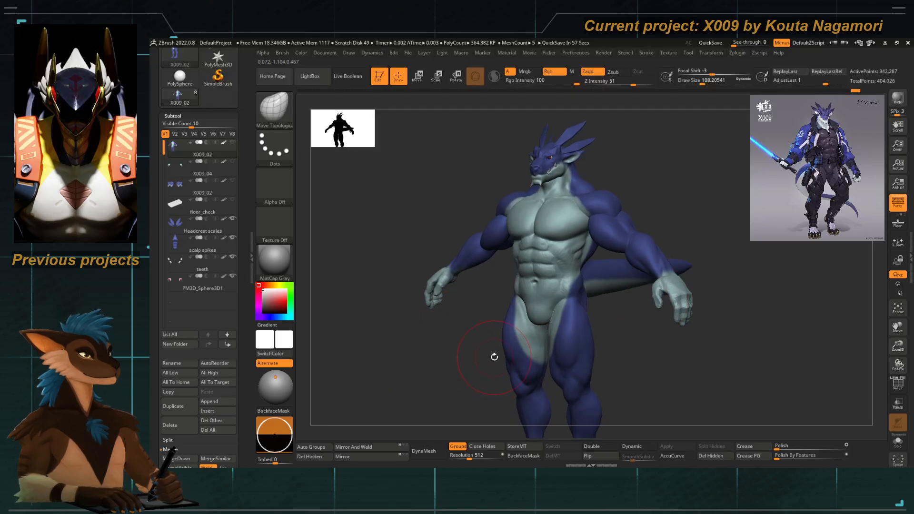
{"action": "left_click_drag", "start_coordinate": [485, 315], "coordinate": [509, 331], "text": "alt"}
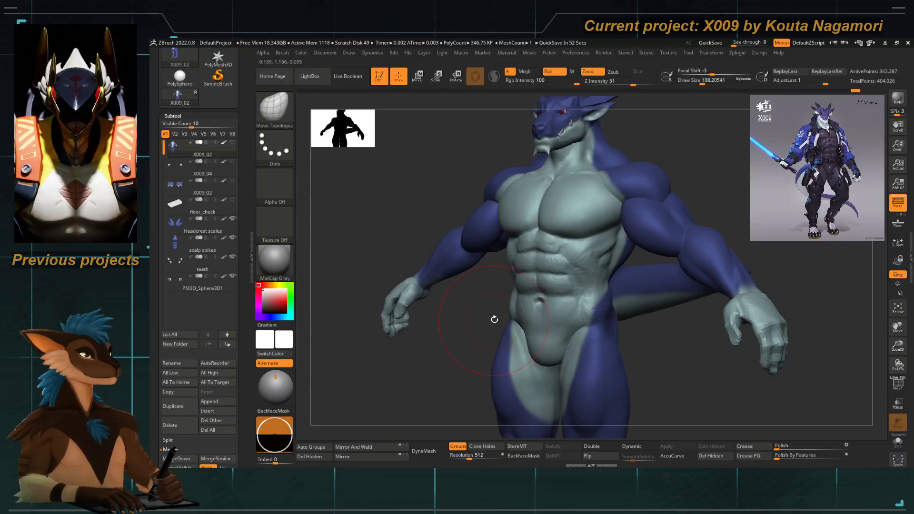
{"action": "key", "text": "b"}
{"action": "key", "text": "i"}
{"action": "key", "text": "n"}
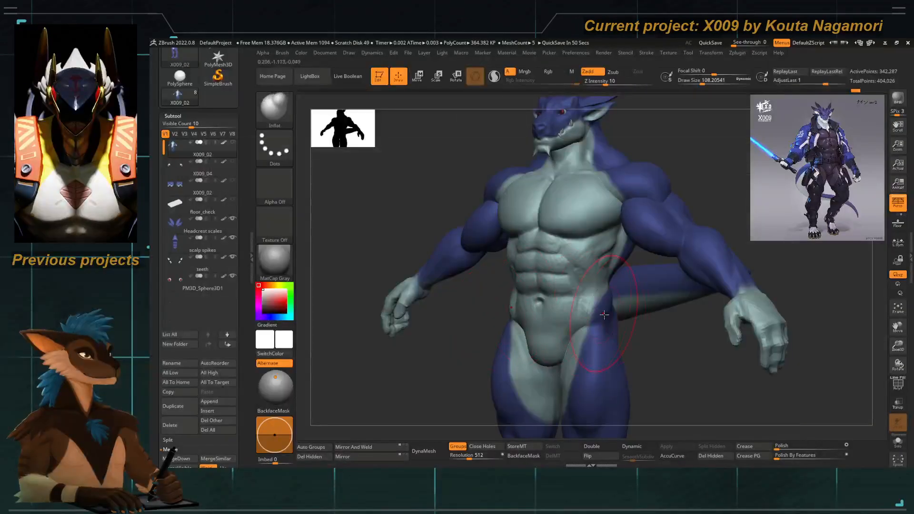
{"action": "mouse_move", "coordinate": [591, 300]}
{"action": "left_mouse_down", "text": "shift"}
{"action": "mouse_move", "coordinate": [583, 267]}
{"action": "mouse_move", "coordinate": [569, 274]}
{"action": "mouse_move", "coordinate": [553, 253]}
{"action": "left_mouse_up", "text": "shift"}
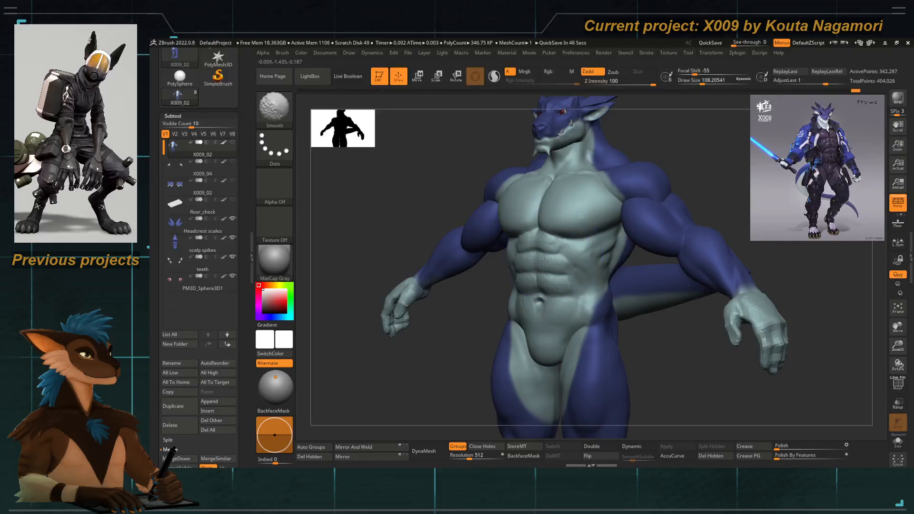
{"action": "mouse_move", "coordinate": [435, 382]}
{"action": "left_mouse_down"}
{"action": "mouse_move", "coordinate": [410, 376]}
{"action": "mouse_move", "coordinate": [405, 391]}
{"action": "mouse_move", "coordinate": [447, 363]}
{"action": "mouse_move", "coordinate": [432, 349]}
{"action": "left_mouse_up"}
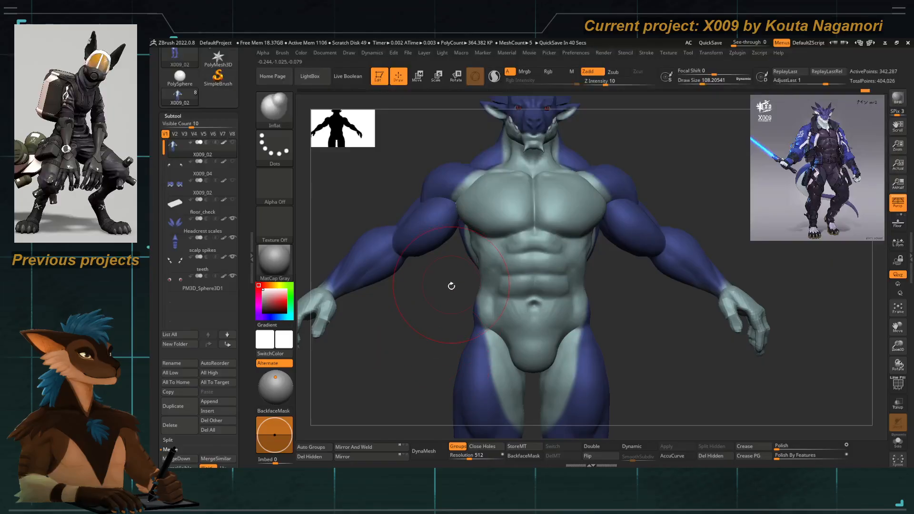
Build up the side of the ribcage and flank with ClayTubes at a draw size of about 68.
{"action": "key", "text": "b"}
{"action": "key", "text": "c"}
{"action": "key", "text": "t"}
{"action": "key", "text": "space"}
{"action": "left_click_drag", "start_coordinate": [474, 231], "coordinate": [470, 231]}
{"action": "key", "text": "space"}
{"action": "mouse_move", "coordinate": [420, 291]}
{"action": "left_mouse_down"}
{"action": "mouse_move", "coordinate": [435, 298]}
{"action": "mouse_move", "coordinate": [457, 266]}
{"action": "left_mouse_up"}
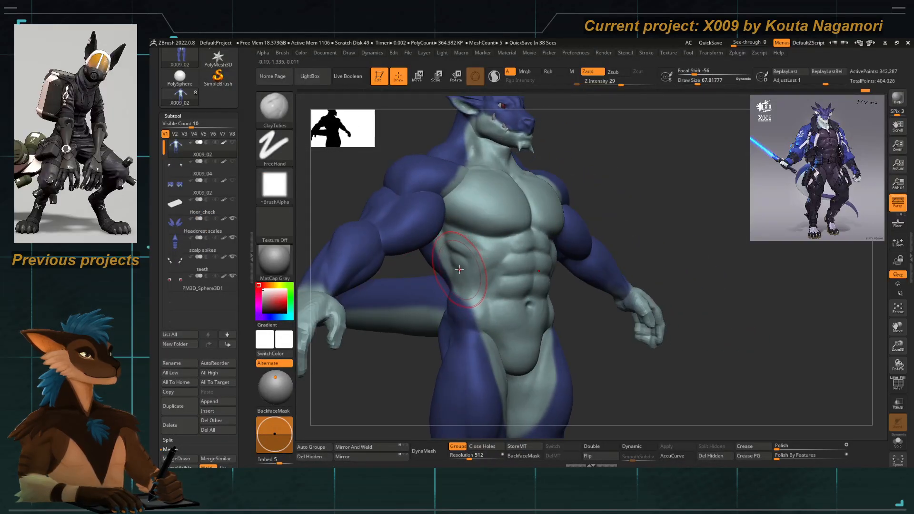
Refine the lower ribcage below the chest with the Standard brush at a draw size of about 83.
{"action": "key", "text": "b"}
{"action": "key", "text": "s"}
{"action": "key", "text": "t"}
{"action": "key", "text": "space"}
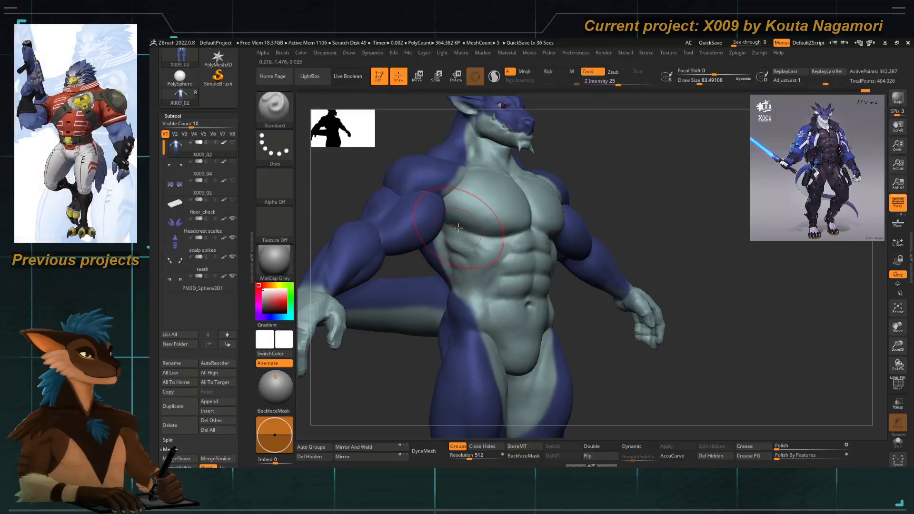
{"action": "mouse_move", "coordinate": [413, 373]}
{"action": "left_mouse_down"}
{"action": "mouse_move", "coordinate": [452, 284]}
{"action": "mouse_move", "coordinate": [433, 301]}
{"action": "left_mouse_up"}
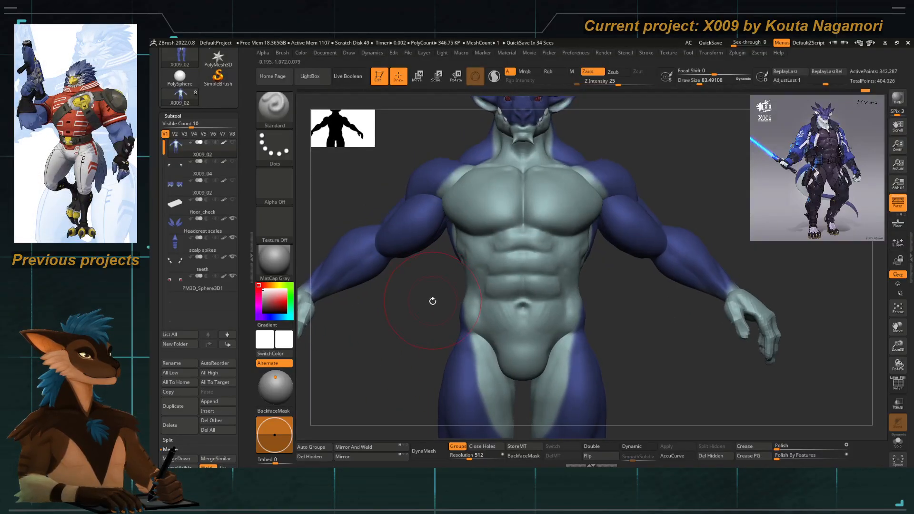
Adjust the torso's side contour between armpit and waist with Move Topological at a draw size of about 74.
{"action": "key", "text": "b"}
{"action": "key", "text": "m"}
{"action": "key", "text": "t"}
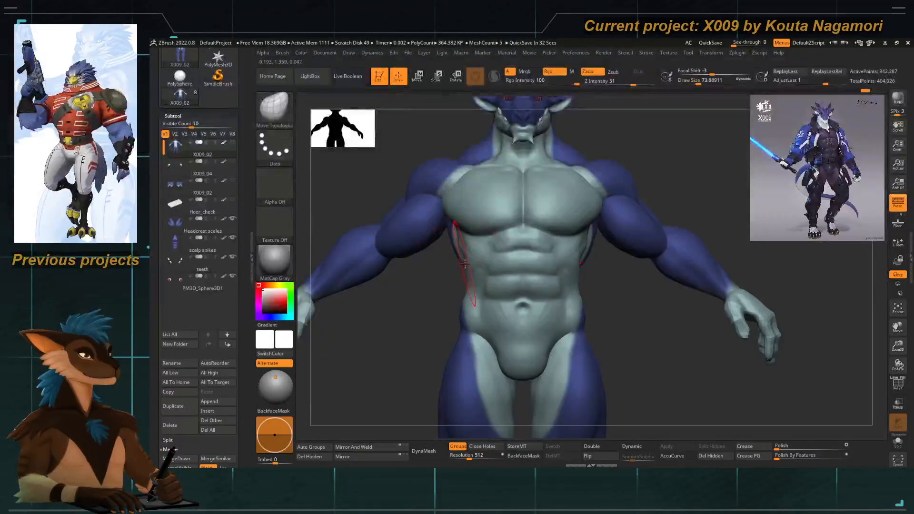
{"action": "left_click_drag", "start_coordinate": [432, 286], "coordinate": [453, 275]}
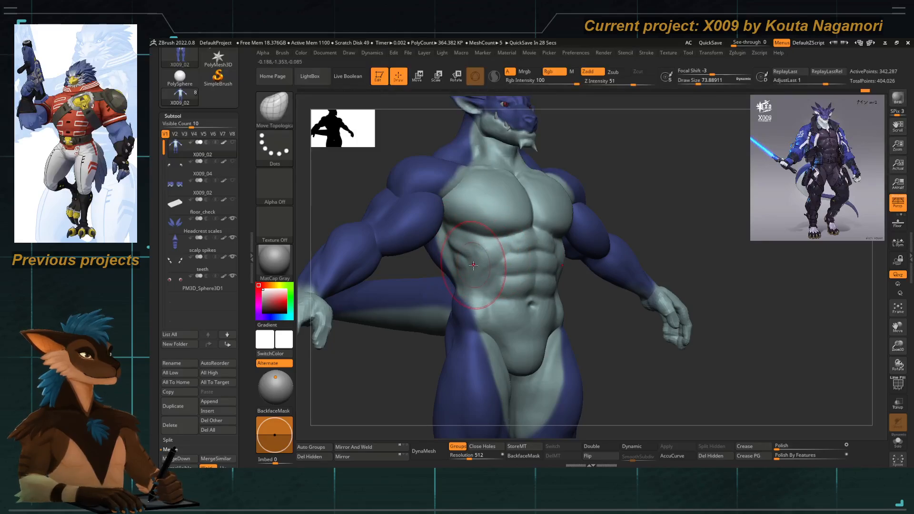
Sculpt the serratus and oblique forms along the flank with ClayTubes, reducing the draw size from about 54 to 44.
{"action": "key", "text": "b"}
{"action": "key", "text": "c"}
{"action": "key", "text": "t"}
{"action": "left_click_drag", "start_coordinate": [451, 313], "coordinate": [441, 310], "text": "shift"}
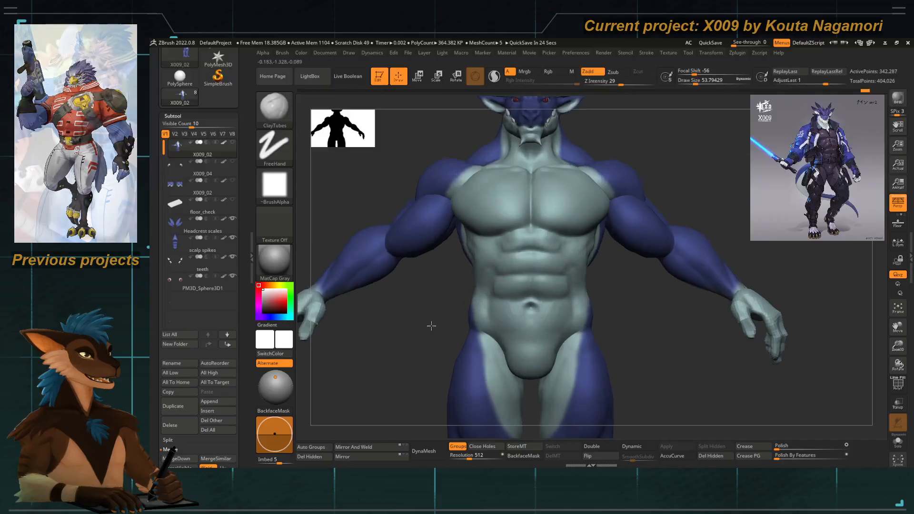
{"action": "left_click_drag", "start_coordinate": [429, 322], "coordinate": [481, 257]}
{"action": "key", "text": "bracketleft"}
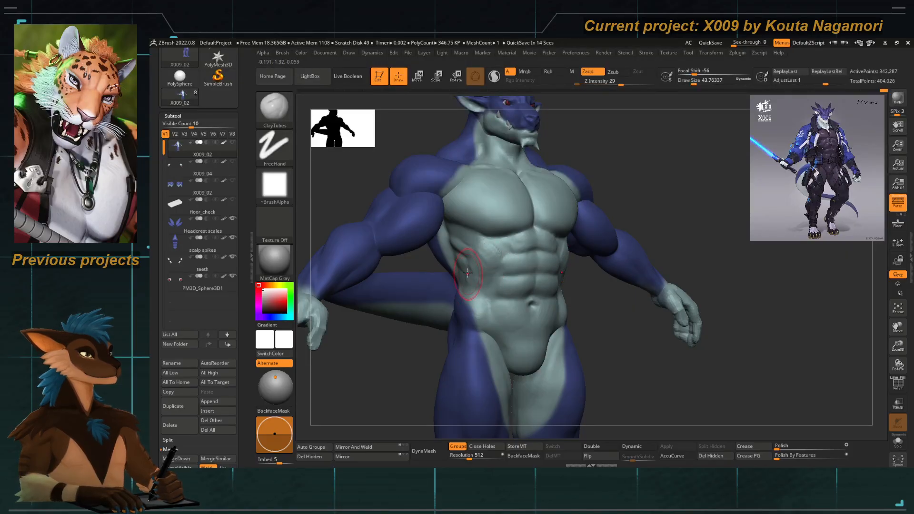
Smooth the side abdominals and detail the rib-side muscle ridges with ClayTubes, reducing the draw size to about 29.
{"action": "left_click_drag", "start_coordinate": [484, 277], "coordinate": [472, 345], "text": "shift"}
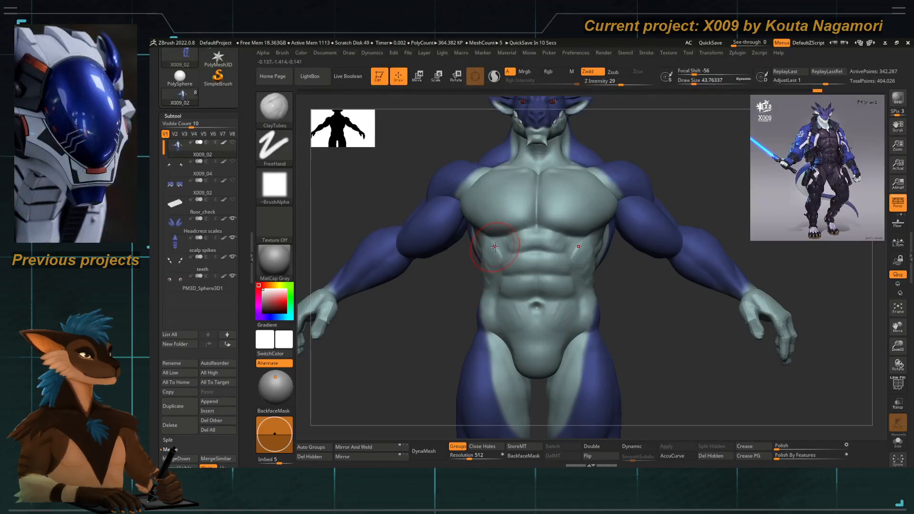
{"action": "mouse_move", "coordinate": [419, 376]}
{"action": "left_mouse_down"}
{"action": "mouse_move", "coordinate": [401, 373]}
{"action": "mouse_move", "coordinate": [560, 217]}
{"action": "mouse_move", "coordinate": [554, 252]}
{"action": "left_mouse_up"}
{"action": "key", "text": "space"}
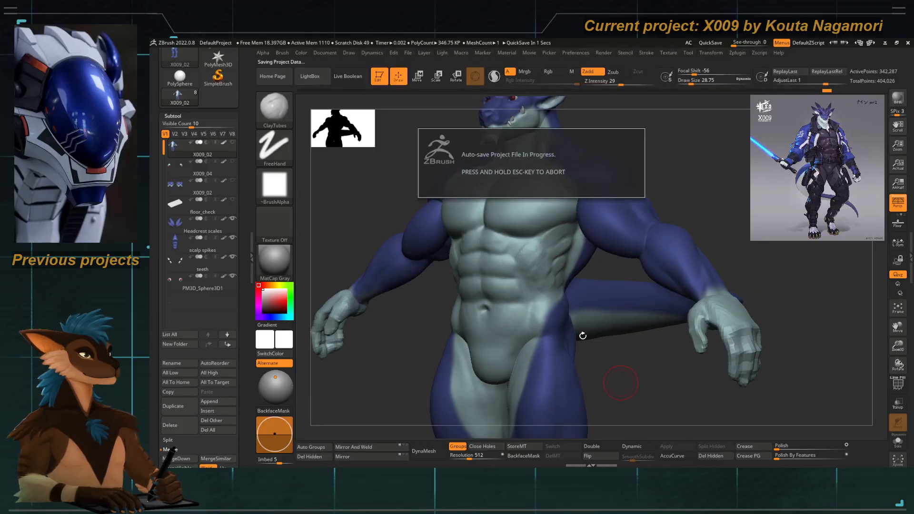
{"action": "left_click_drag", "start_coordinate": [582, 336], "coordinate": [589, 403]}
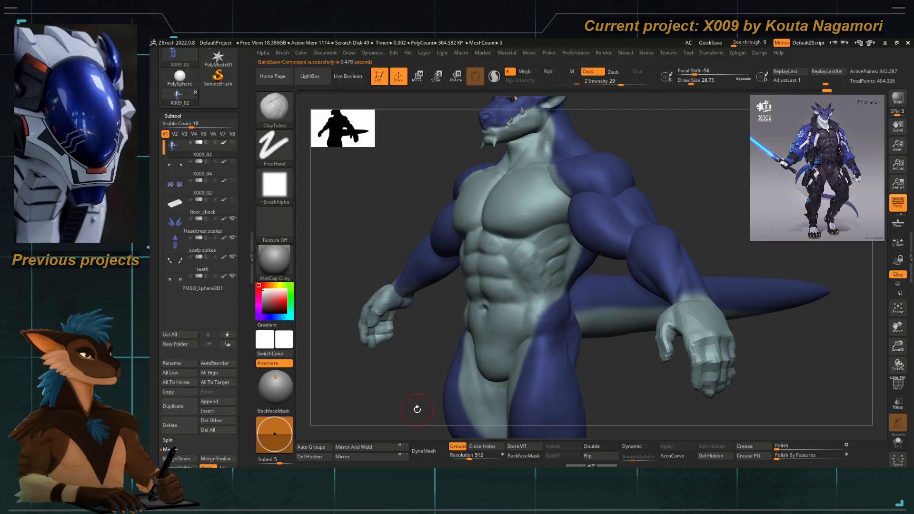
{"action": "left_click_drag", "start_coordinate": [417, 409], "coordinate": [438, 358]}
Reposition the abdominal and flank muscles with Move Topological, using draw sizes of about 39 to 44.
{"action": "key", "text": "b"}
{"action": "key", "text": "m"}
{"action": "key", "text": "t"}
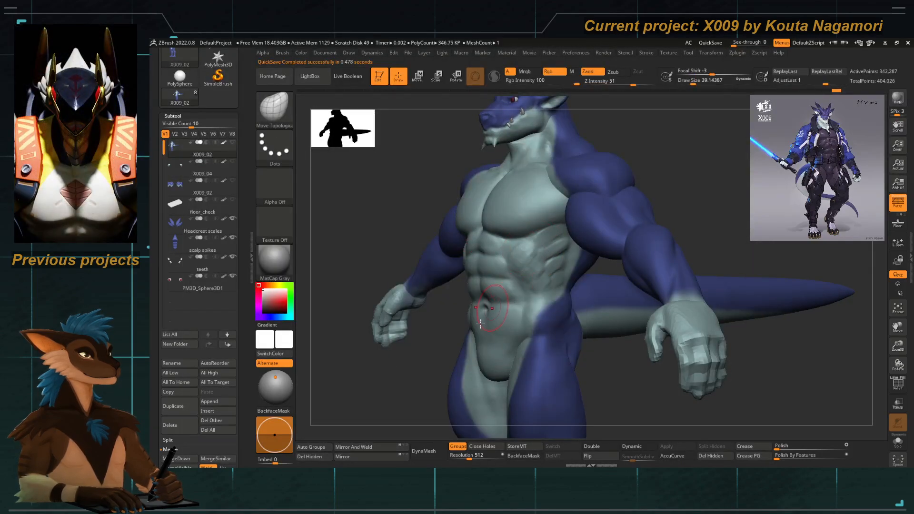
{"action": "mouse_move", "coordinate": [481, 324]}
{"action": "left_mouse_down"}
{"action": "mouse_move", "coordinate": [398, 387]}
{"action": "mouse_move", "coordinate": [541, 252]}
{"action": "left_mouse_up"}
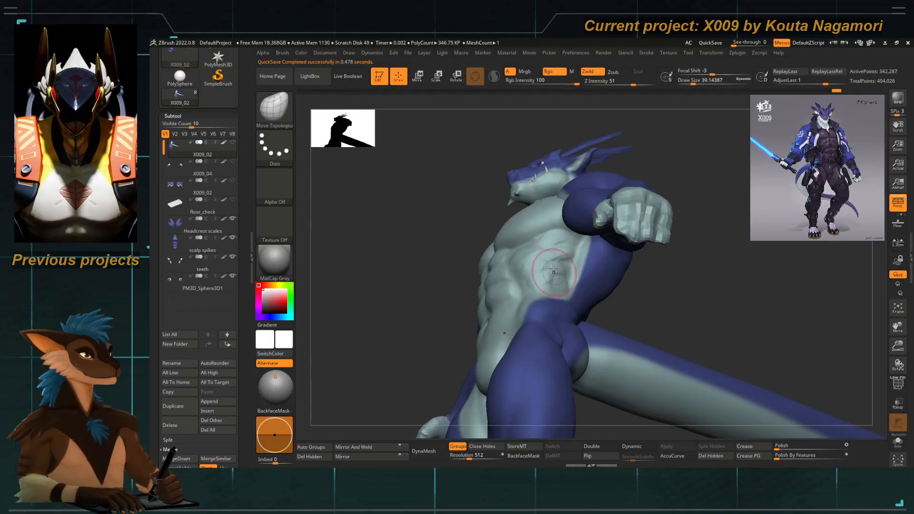
{"action": "left_click_drag", "start_coordinate": [538, 257], "coordinate": [447, 267], "text": "shift"}
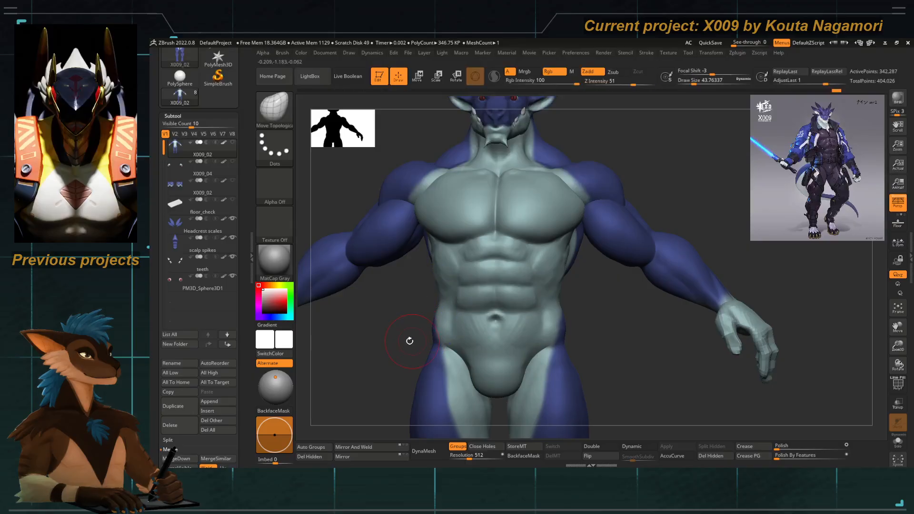
{"action": "left_click_drag", "start_coordinate": [408, 341], "coordinate": [548, 259]}
Inspect the full figure's proportions from front and three-quarter views.
{"action": "mouse_move", "coordinate": [353, 200]}
{"action": "left_mouse_down", "text": "alt"}
{"action": "mouse_move", "coordinate": [361, 239]}
{"action": "mouse_move", "coordinate": [401, 252]}
{"action": "mouse_move", "coordinate": [421, 198]}
{"action": "mouse_move", "coordinate": [447, 234]}
{"action": "left_mouse_up", "text": "alt"}
{"action": "left_click_drag", "start_coordinate": [414, 335], "coordinate": [450, 330]}
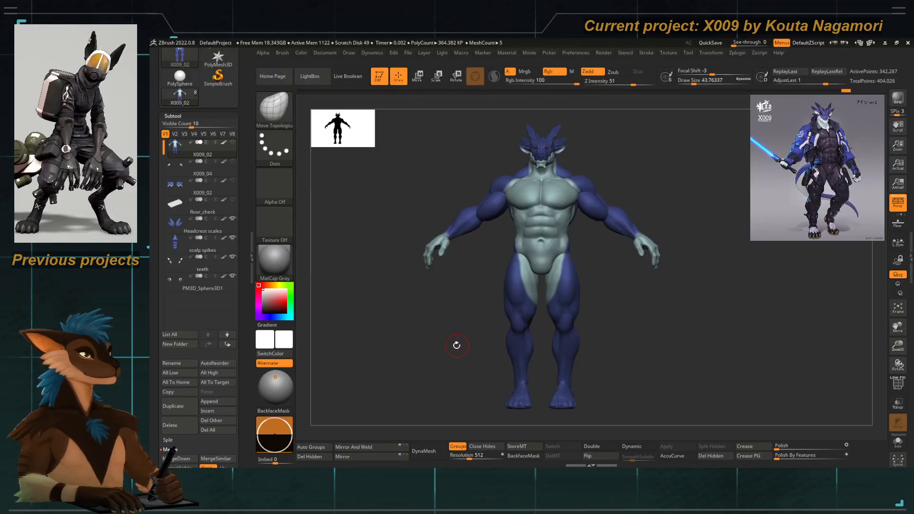
{"action": "left_click_drag", "start_coordinate": [457, 345], "coordinate": [451, 333]}
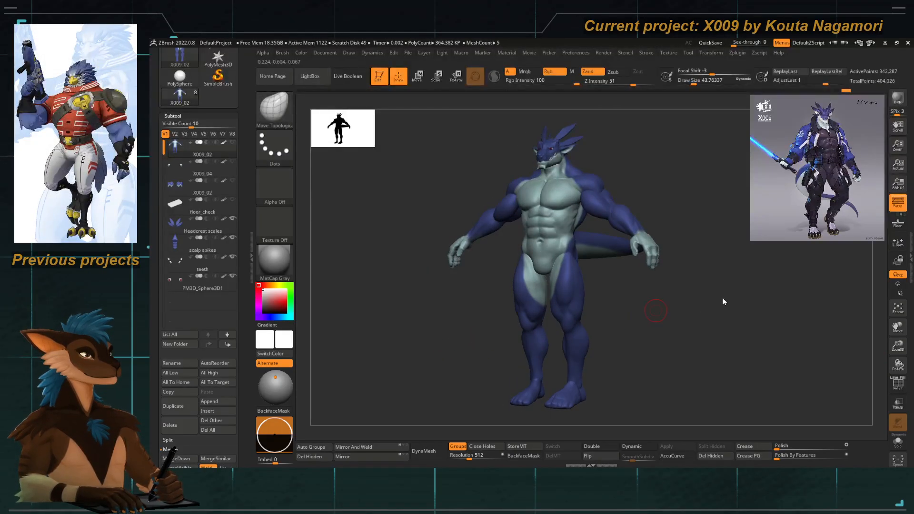
{"action": "left_click_drag", "start_coordinate": [451, 332], "coordinate": [501, 265]}
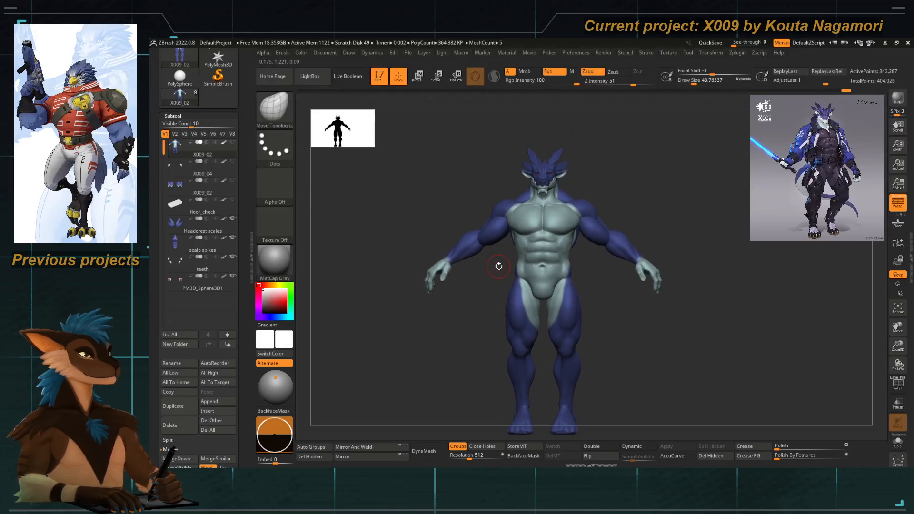
{"action": "left_click_drag", "start_coordinate": [242, 154], "coordinate": [243, 160]}
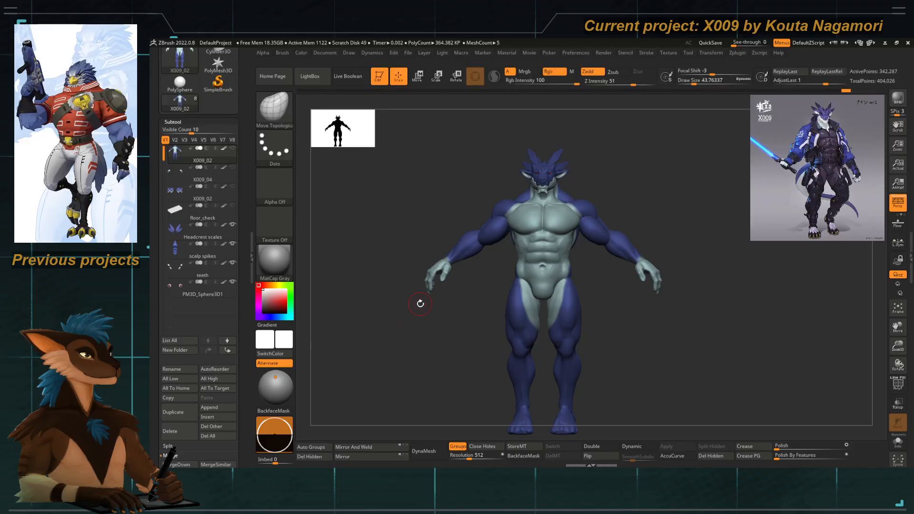
{"action": "left_click_drag", "start_coordinate": [457, 296], "coordinate": [469, 312]}
Carve the separations between the serratus, oblique and abdominal muscles with DamStandard at a draw size of about 23.
{"action": "right_click_drag", "start_coordinate": [567, 239], "coordinate": [567, 269], "text": "ctrl"}
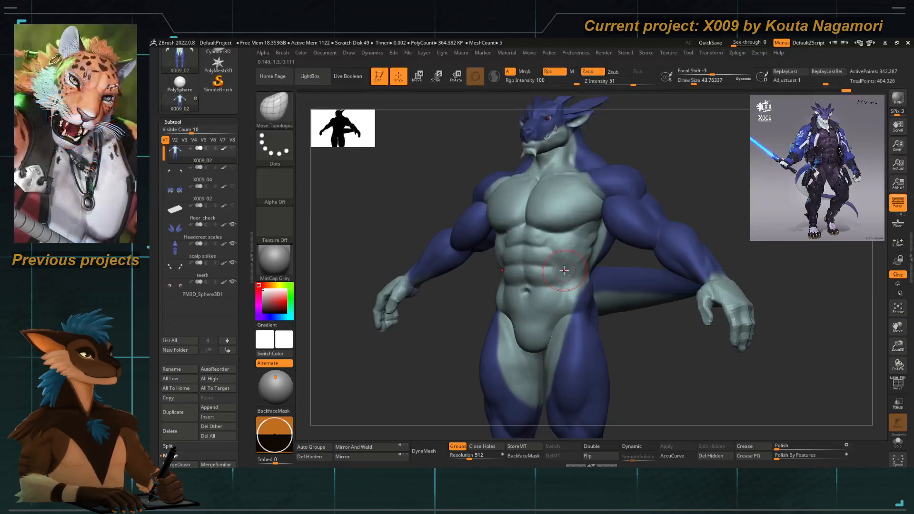
{"action": "key", "text": "b"}
{"action": "key", "text": "d"}
{"action": "key", "text": "s"}
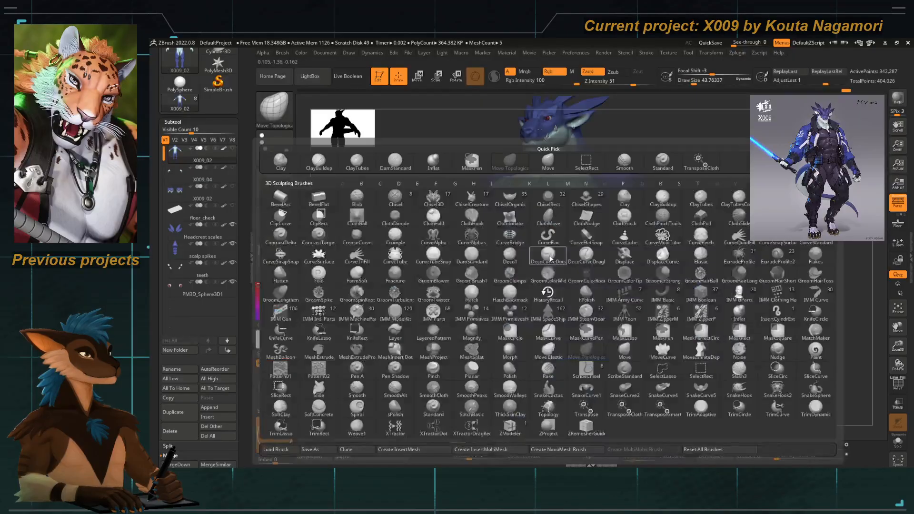
{"action": "key", "text": "space"}
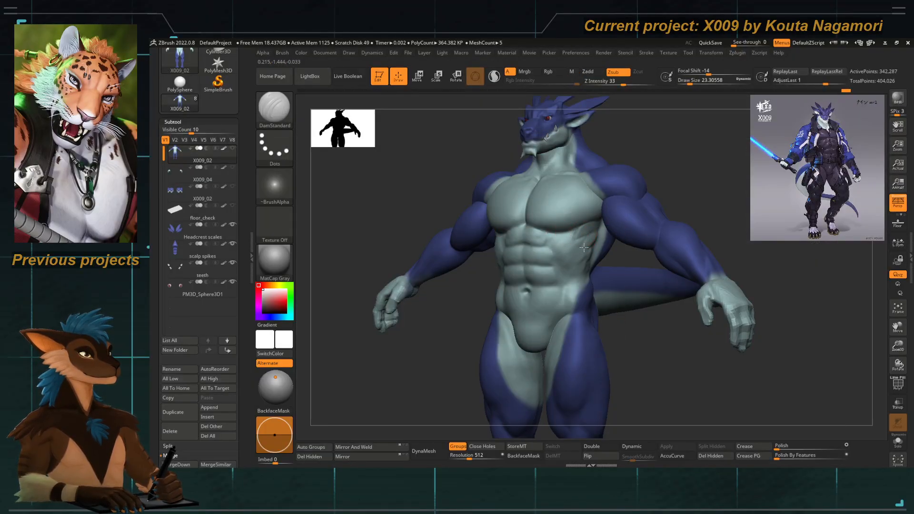
{"action": "left_click_drag", "start_coordinate": [625, 322], "coordinate": [586, 273]}
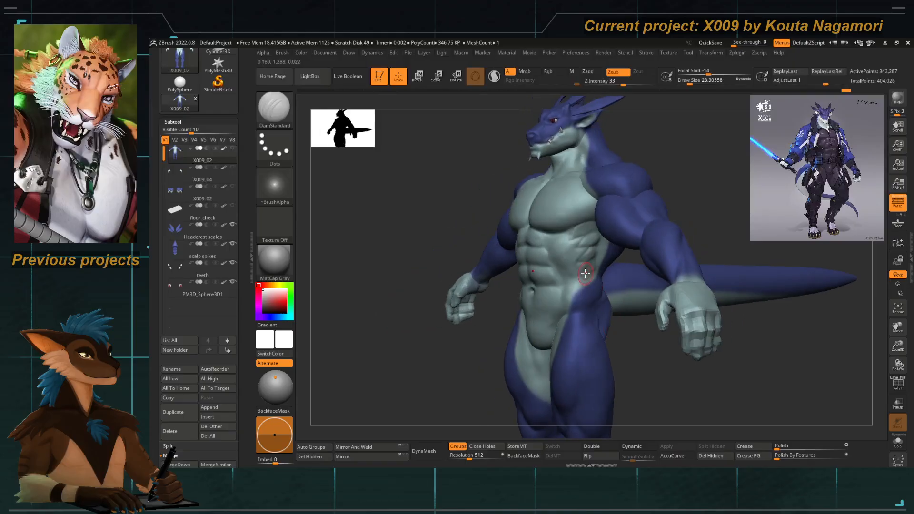
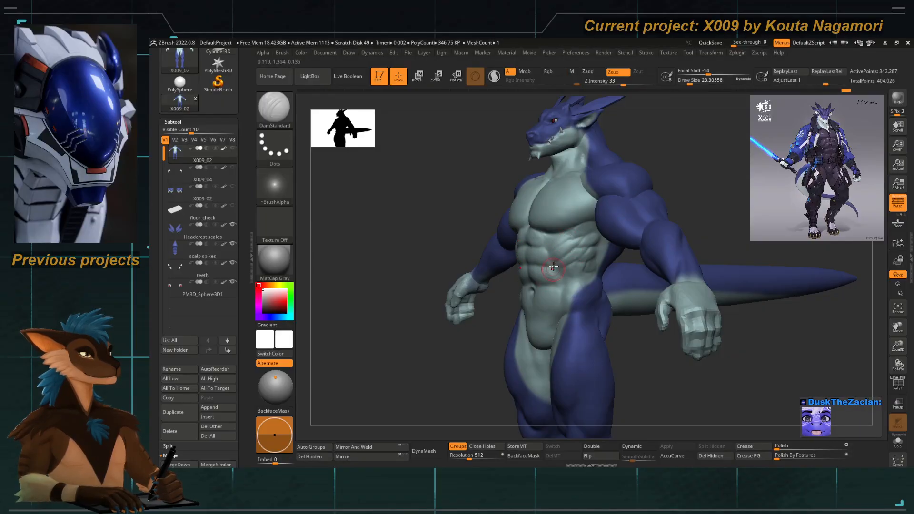
{"action": "key", "text": "shift"}
Try masking the inner forearm with MaskPen, enlarging the draw size to about 35.
{"action": "mouse_move", "coordinate": [455, 371]}
{"action": "left_mouse_down"}
{"action": "mouse_move", "coordinate": [447, 328]}
{"action": "mouse_move", "coordinate": [422, 384]}
{"action": "left_mouse_up"}
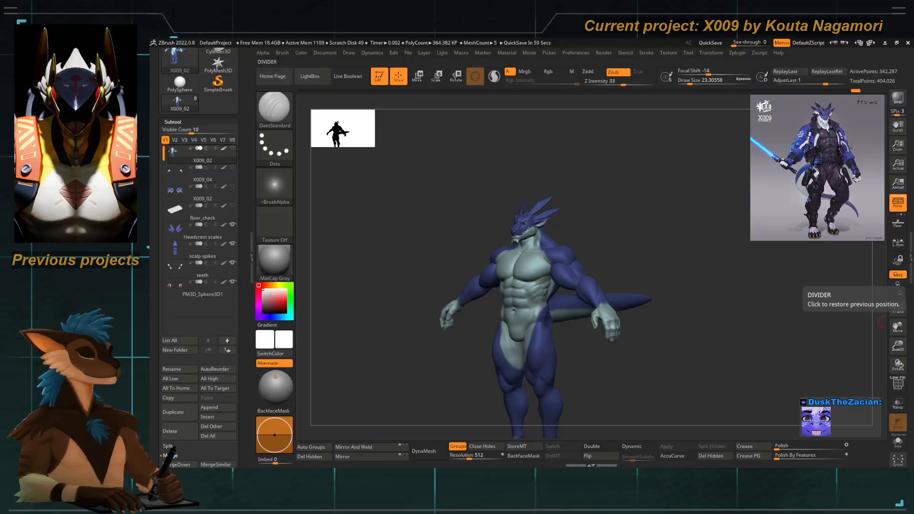
{"action": "mouse_move", "coordinate": [478, 198]}
{"action": "left_mouse_down"}
{"action": "mouse_move", "coordinate": [423, 235]}
{"action": "mouse_move", "coordinate": [459, 249]}
{"action": "mouse_move", "coordinate": [459, 228]}
{"action": "mouse_move", "coordinate": [437, 212]}
{"action": "mouse_move", "coordinate": [486, 212]}
{"action": "mouse_move", "coordinate": [477, 200]}
{"action": "mouse_move", "coordinate": [499, 219]}
{"action": "mouse_move", "coordinate": [487, 173]}
{"action": "mouse_move", "coordinate": [449, 180]}
{"action": "left_mouse_up"}
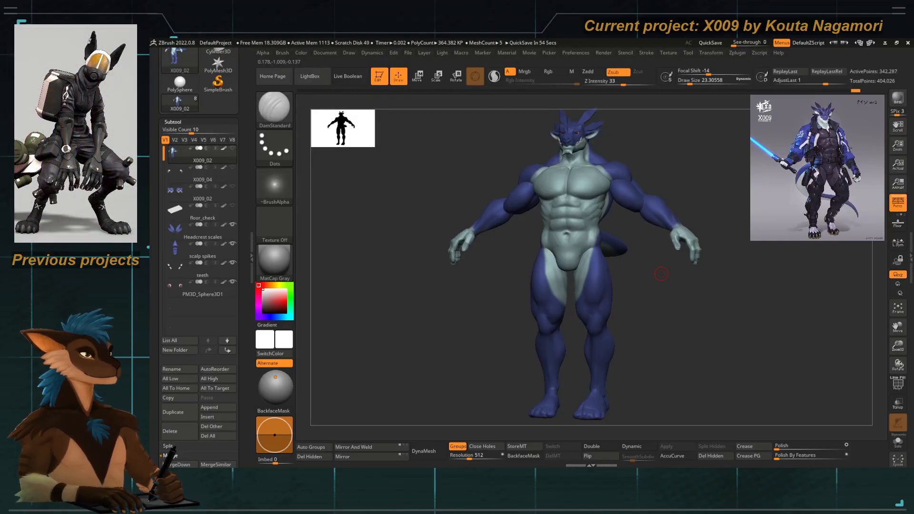
{"action": "left_click_drag", "start_coordinate": [455, 325], "coordinate": [460, 339], "text": "shift"}
{"action": "mouse_move", "coordinate": [598, 241]}
{"action": "left_mouse_down", "text": "alt"}
{"action": "mouse_move", "coordinate": [602, 260]}
{"action": "mouse_move", "coordinate": [569, 245]}
{"action": "left_mouse_up", "text": "alt"}
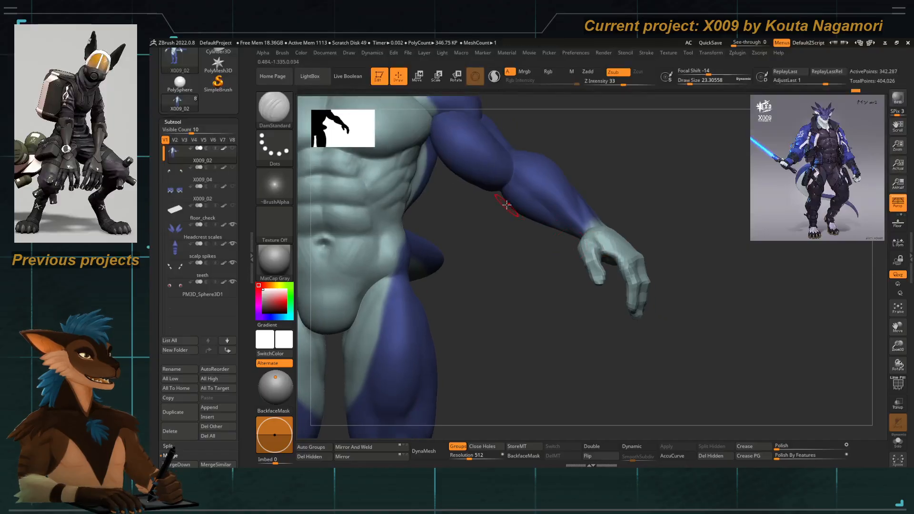
{"action": "right_click_drag", "start_coordinate": [518, 202], "coordinate": [522, 212], "text": "alt"}
{"action": "left_click_drag", "start_coordinate": [511, 204], "coordinate": [519, 209], "text": "ctrl"}
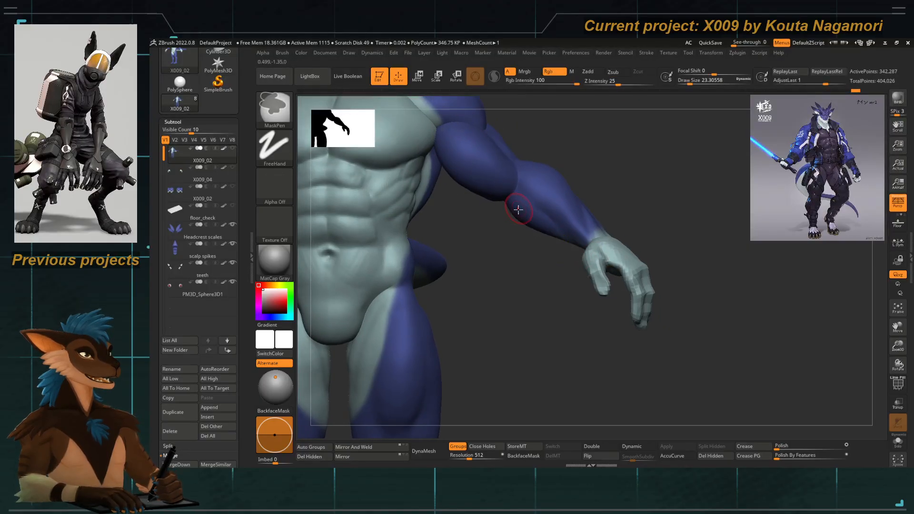
{"action": "left_click_drag", "start_coordinate": [582, 323], "coordinate": [387, 203], "text": "ctrl+alt"}
{"action": "left_click_drag", "start_coordinate": [540, 259], "coordinate": [547, 187]}
{"action": "left_click_drag", "start_coordinate": [569, 247], "coordinate": [544, 242], "text": "ctrl"}
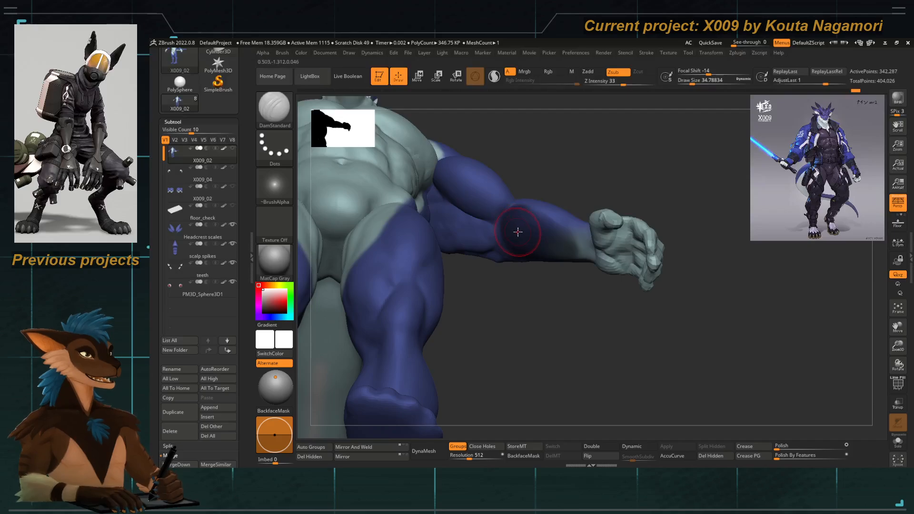
{"action": "mouse_move", "coordinate": [573, 260]}
{"action": "right_mouse_down"}
{"action": "mouse_move", "coordinate": [551, 277]}
{"action": "mouse_move", "coordinate": [598, 316]}
{"action": "mouse_move", "coordinate": [541, 366]}
{"action": "right_mouse_up"}
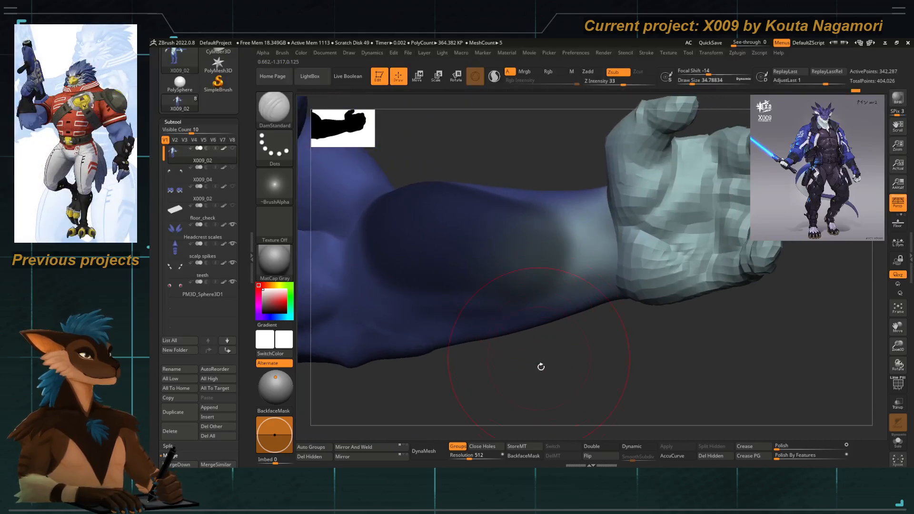
Clear the forearm mask and try marking the inner wrist at a draw size of about 14.
{"action": "left_click_drag", "start_coordinate": [541, 367], "coordinate": [552, 378], "text": "ctrl"}
{"action": "key", "text": "space"}
{"action": "left_click_drag", "start_coordinate": [589, 243], "coordinate": [574, 244]}
{"action": "right_click_drag", "start_coordinate": [573, 244], "coordinate": [587, 235]}
{"action": "mouse_move", "coordinate": [605, 219]}
{"action": "left_mouse_down", "text": "ctrl"}
{"action": "mouse_move", "coordinate": [562, 234]}
{"action": "mouse_move", "coordinate": [590, 250]}
{"action": "left_mouse_up", "text": "ctrl"}
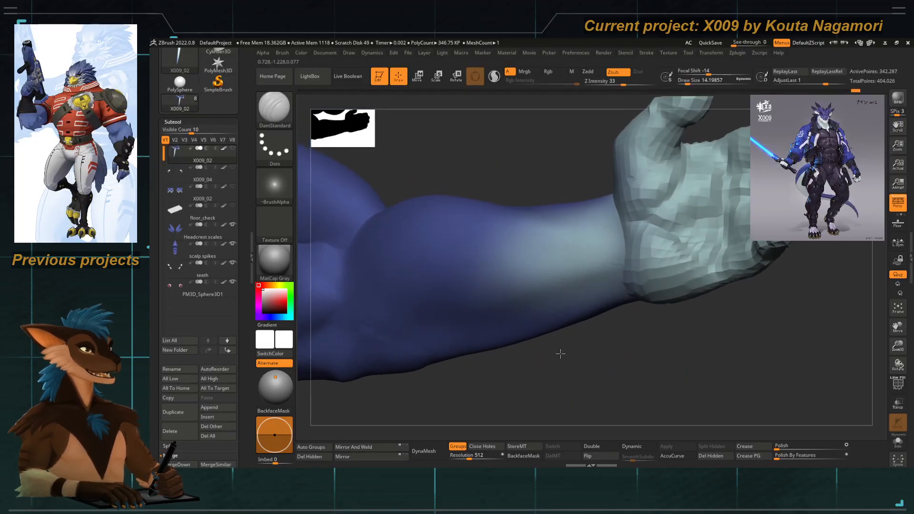
Sculpt and smooth the inner wrist and lower forearm with ClayTubes, using draw sizes of about 17 to 33.
{"action": "key", "text": "b"}
{"action": "key", "text": "c"}
{"action": "key", "text": "t"}
{"action": "key", "text": "space"}
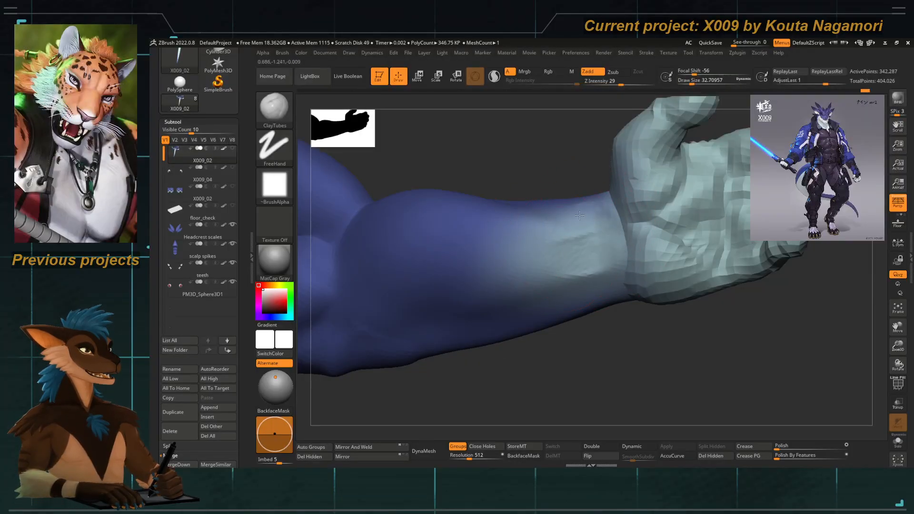
{"action": "mouse_move", "coordinate": [601, 291]}
{"action": "left_mouse_down", "text": "alt"}
{"action": "mouse_move", "coordinate": [626, 282]}
{"action": "mouse_move", "coordinate": [598, 248]}
{"action": "mouse_move", "coordinate": [608, 238]}
{"action": "mouse_move", "coordinate": [596, 230]}
{"action": "left_mouse_up", "text": "alt"}
{"action": "key", "text": "space"}
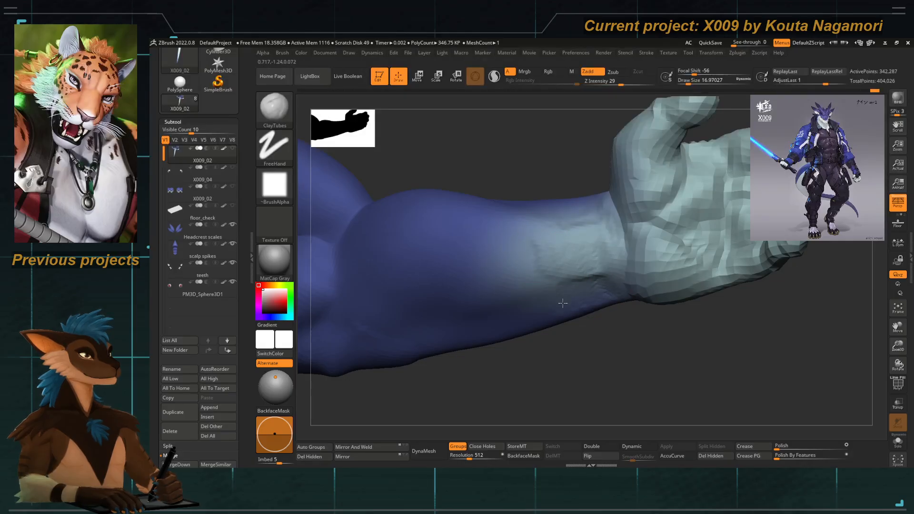
{"action": "key", "text": "space"}
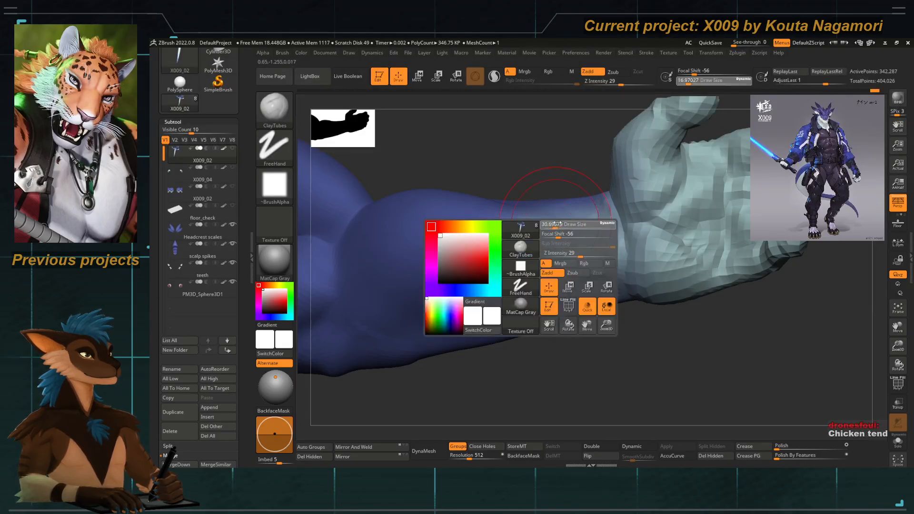
{"action": "key", "text": "shift"}
{"action": "mouse_move", "coordinate": [596, 340]}
{"action": "left_mouse_down", "text": "shift"}
{"action": "mouse_move", "coordinate": [592, 347]}
{"action": "mouse_move", "coordinate": [524, 204]}
{"action": "mouse_move", "coordinate": [606, 271]}
{"action": "left_mouse_up", "text": "shift"}
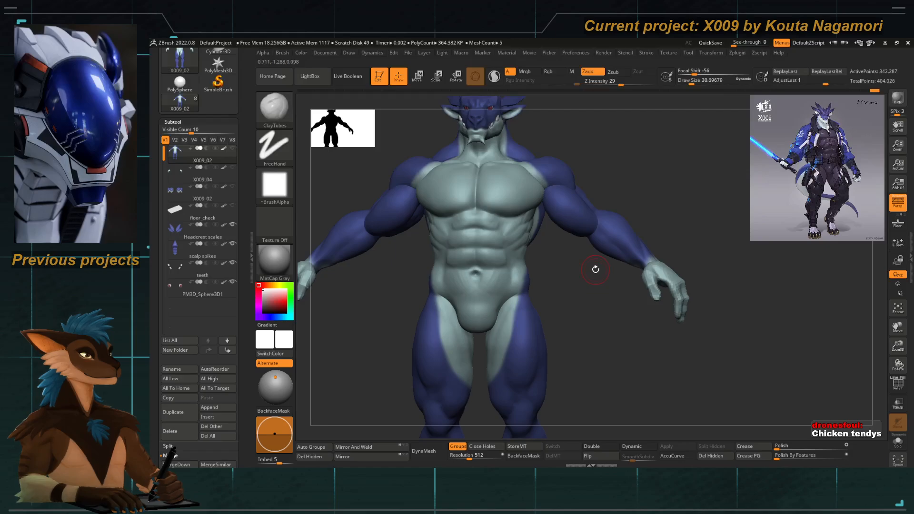
Adjust the forearm contour near the wrist with Move Topological at a draw size of about 44, and isolate the arms.
{"action": "mouse_move", "coordinate": [595, 269]}
{"action": "left_mouse_down", "text": "alt"}
{"action": "mouse_move", "coordinate": [579, 280]}
{"action": "mouse_move", "coordinate": [565, 255]}
{"action": "mouse_move", "coordinate": [591, 306]}
{"action": "mouse_move", "coordinate": [600, 194]}
{"action": "mouse_move", "coordinate": [574, 209]}
{"action": "mouse_move", "coordinate": [564, 167]}
{"action": "left_mouse_up", "text": "alt"}
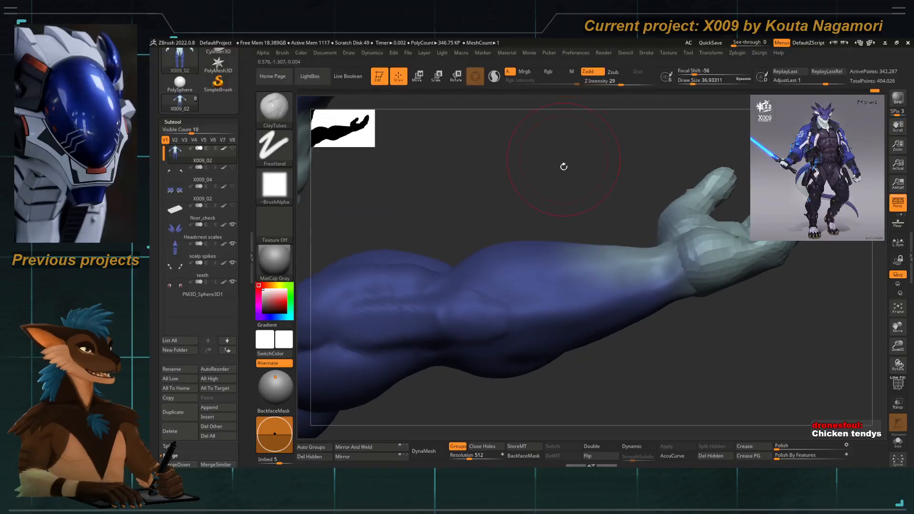
{"action": "key", "text": "b"}
{"action": "key", "text": "m"}
{"action": "key", "text": "t"}
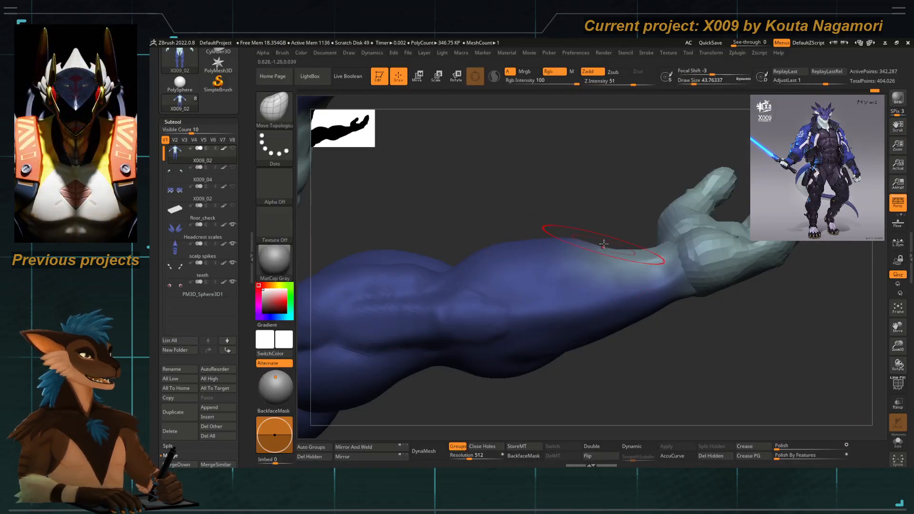
{"action": "mouse_move", "coordinate": [604, 261]}
{"action": "left_mouse_down"}
{"action": "mouse_move", "coordinate": [576, 204]}
{"action": "mouse_move", "coordinate": [565, 227]}
{"action": "mouse_move", "coordinate": [578, 245]}
{"action": "left_mouse_up"}
{"action": "left_click", "coordinate": [578, 252], "text": "ctrl+shift"}
{"action": "mouse_move", "coordinate": [579, 248]}
{"action": "right_mouse_down"}
{"action": "mouse_move", "coordinate": [571, 238]}
{"action": "mouse_move", "coordinate": [566, 247]}
{"action": "right_mouse_up"}
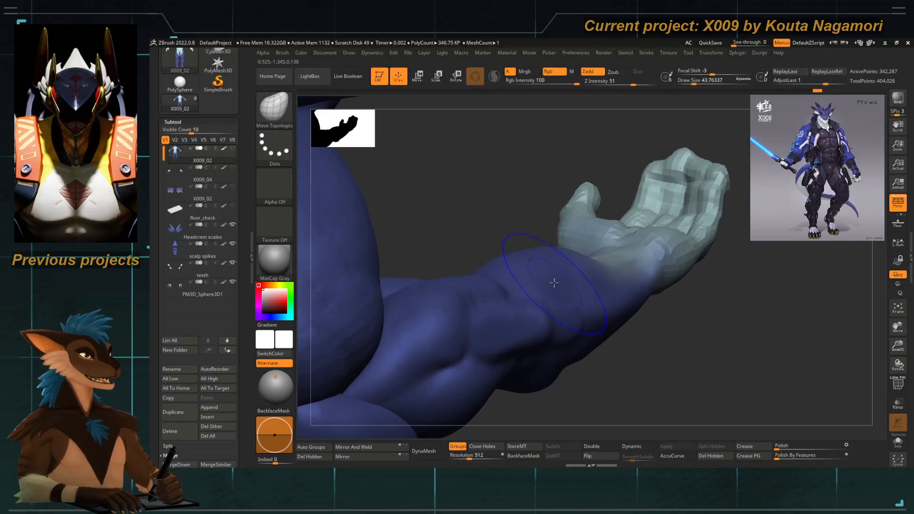
{"action": "right_click_drag", "start_coordinate": [551, 280], "coordinate": [555, 238]}
{"action": "mouse_move", "coordinate": [555, 242]}
{"action": "left_mouse_down"}
{"action": "mouse_move", "coordinate": [563, 245]}
{"action": "mouse_move", "coordinate": [551, 264]}
{"action": "left_mouse_up"}
{"action": "key", "text": "space"}
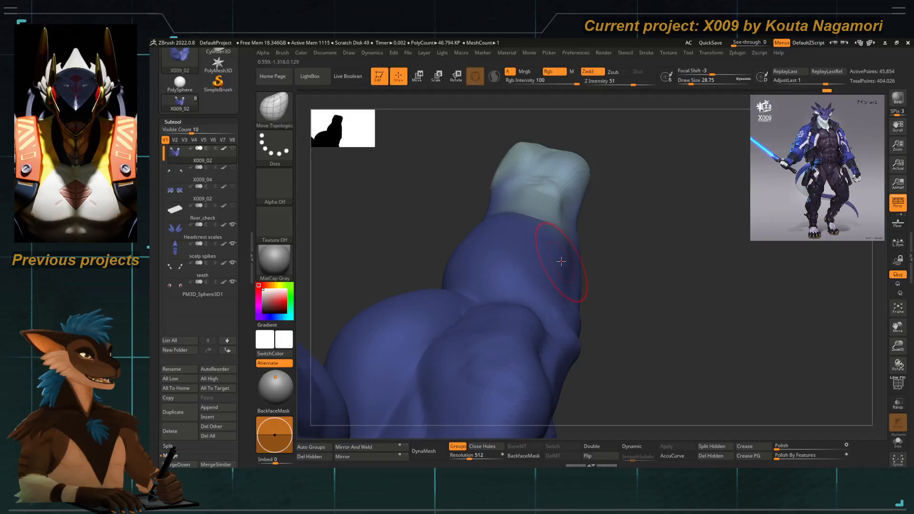
Build up and smooth the forearm muscles with ClayTubes, using draw sizes of about 29 to 41.
{"action": "key", "text": "b"}
{"action": "key", "text": "c"}
{"action": "key", "text": "t"}
{"action": "right_click_drag", "start_coordinate": [561, 262], "coordinate": [586, 287]}
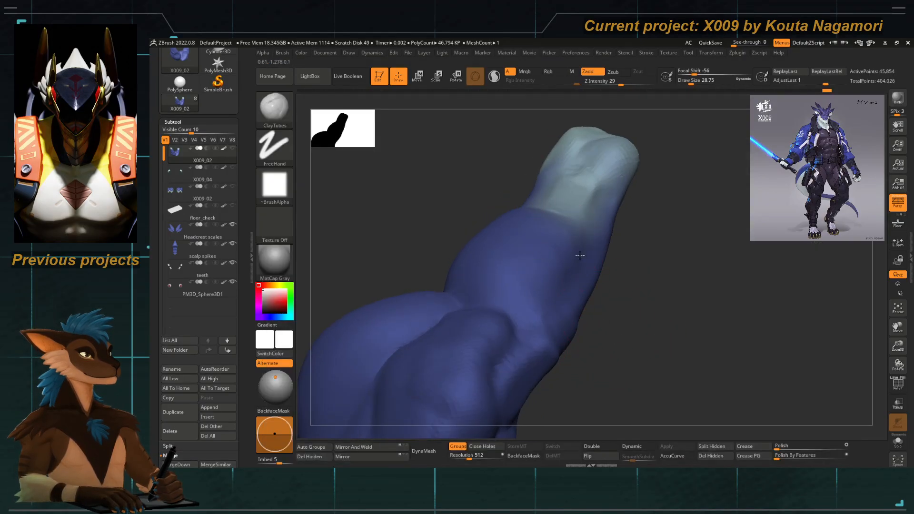
{"action": "mouse_move", "coordinate": [574, 270]}
{"action": "left_mouse_down"}
{"action": "mouse_move", "coordinate": [551, 300]}
{"action": "mouse_move", "coordinate": [536, 291]}
{"action": "left_mouse_up"}
{"action": "mouse_move", "coordinate": [559, 287]}
{"action": "right_mouse_down", "text": "ctrl"}
{"action": "mouse_move", "coordinate": [593, 341]}
{"action": "mouse_move", "coordinate": [614, 401]}
{"action": "mouse_move", "coordinate": [545, 332]}
{"action": "mouse_move", "coordinate": [555, 311]}
{"action": "mouse_move", "coordinate": [568, 356]}
{"action": "mouse_move", "coordinate": [525, 296]}
{"action": "right_mouse_up", "text": "ctrl"}
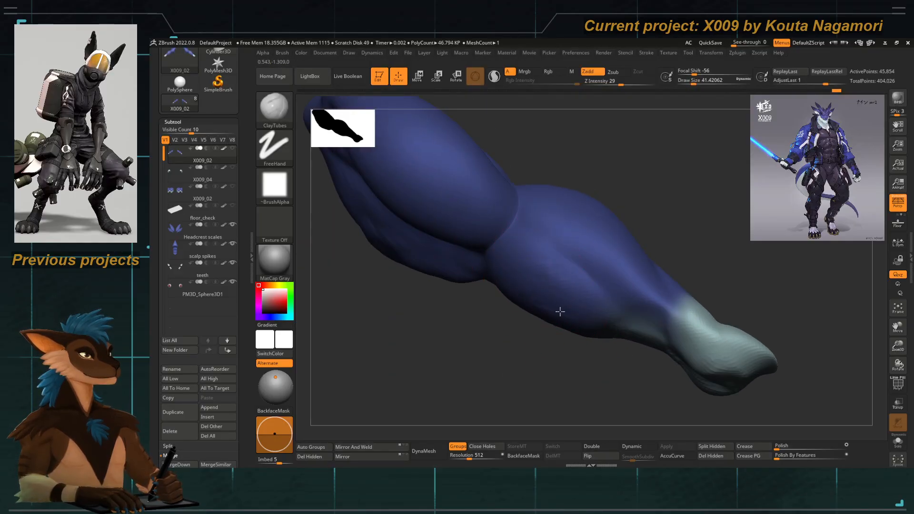
{"action": "key", "text": "shift"}
{"action": "mouse_move", "coordinate": [544, 371]}
{"action": "right_mouse_down"}
{"action": "mouse_move", "coordinate": [563, 349]}
{"action": "mouse_move", "coordinate": [487, 254]}
{"action": "right_mouse_up"}
{"action": "left_click_drag", "start_coordinate": [516, 310], "coordinate": [533, 353], "text": "alt"}
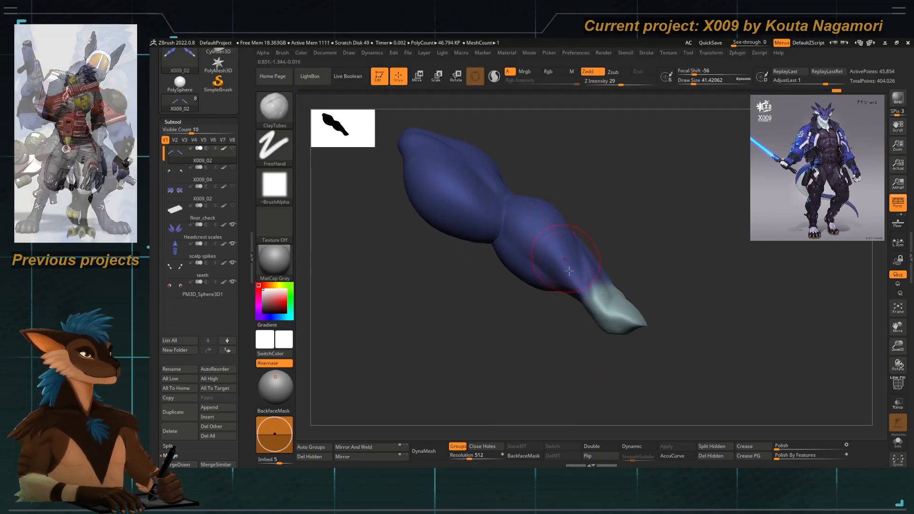
{"action": "left_click_drag", "start_coordinate": [563, 314], "coordinate": [534, 327]}
Sculpt the outer and underside forearm muscles between elbow and wrist with ClayTubes at draw size 28.75, smoothing the surface.
{"action": "key", "text": "space"}
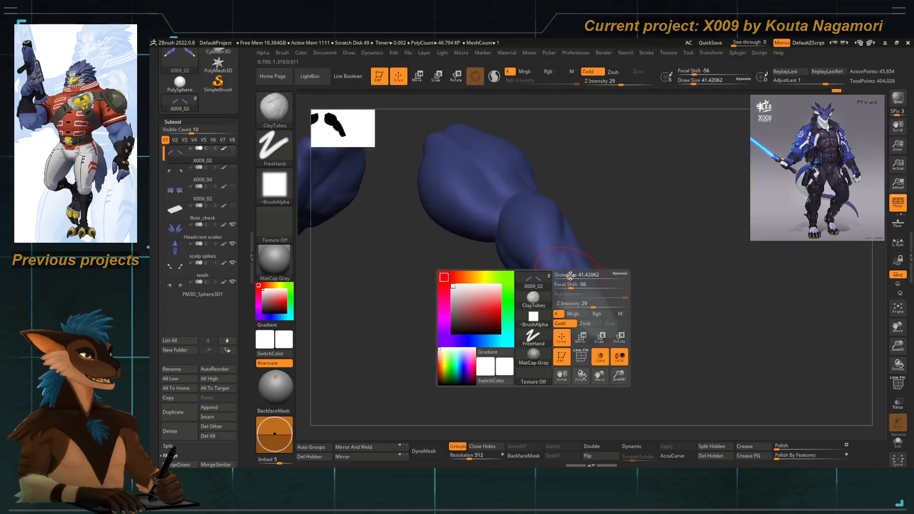
{"action": "mouse_move", "coordinate": [574, 278]}
{"action": "left_mouse_down"}
{"action": "mouse_move", "coordinate": [564, 272]}
{"action": "mouse_move", "coordinate": [510, 310]}
{"action": "left_mouse_up"}
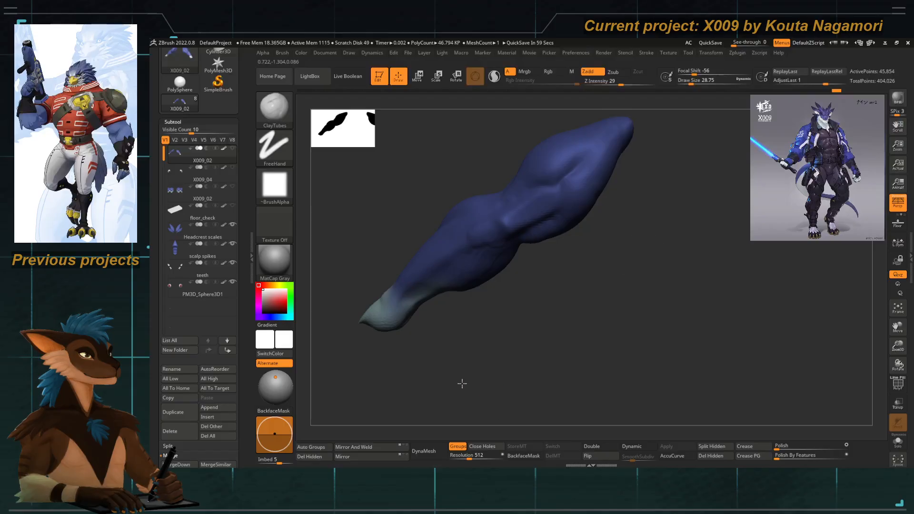
{"action": "scroll", "coordinate": [428, 238], "scroll_direction": "up", "scroll_amount": 5}
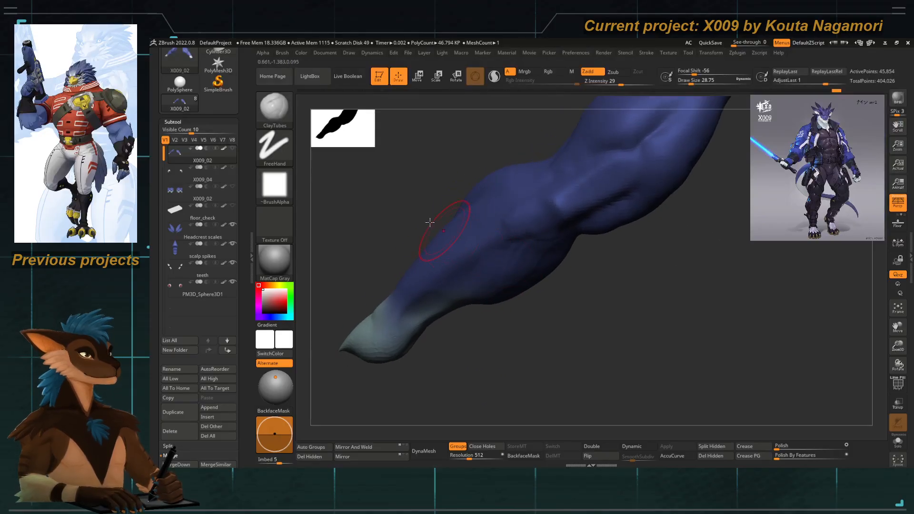
{"action": "mouse_move", "coordinate": [430, 223]}
{"action": "right_mouse_down"}
{"action": "mouse_move", "coordinate": [419, 204]}
{"action": "mouse_move", "coordinate": [479, 235]}
{"action": "right_mouse_up"}
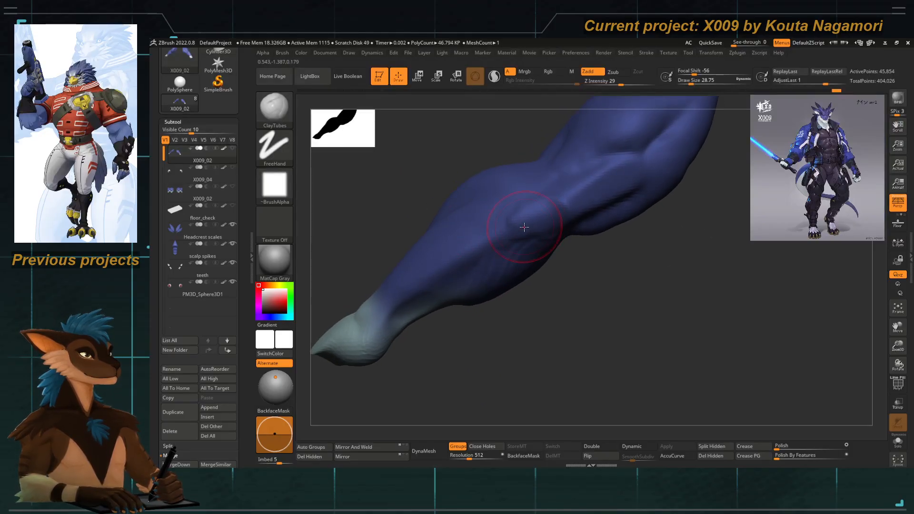
{"action": "mouse_move", "coordinate": [524, 227]}
{"action": "left_mouse_down"}
{"action": "mouse_move", "coordinate": [446, 267]}
{"action": "mouse_move", "coordinate": [388, 324]}
{"action": "mouse_move", "coordinate": [377, 322]}
{"action": "left_mouse_up"}
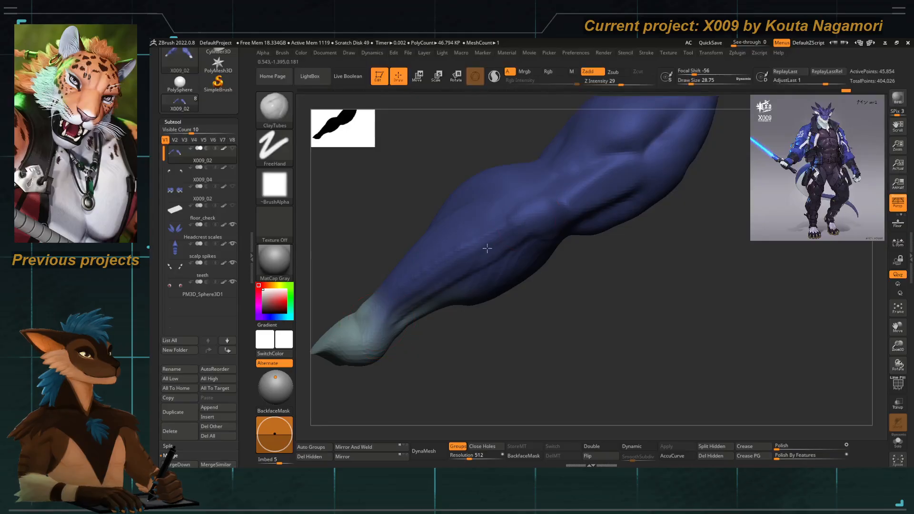
{"action": "mouse_move", "coordinate": [449, 294]}
{"action": "right_mouse_down"}
{"action": "mouse_move", "coordinate": [483, 355]}
{"action": "mouse_move", "coordinate": [484, 278]}
{"action": "right_mouse_up"}
{"action": "mouse_move", "coordinate": [494, 281]}
{"action": "left_mouse_down"}
{"action": "mouse_move", "coordinate": [535, 248]}
{"action": "mouse_move", "coordinate": [555, 260]}
{"action": "mouse_move", "coordinate": [536, 269]}
{"action": "left_mouse_up"}
{"action": "right_click_drag", "start_coordinate": [499, 264], "coordinate": [490, 283]}
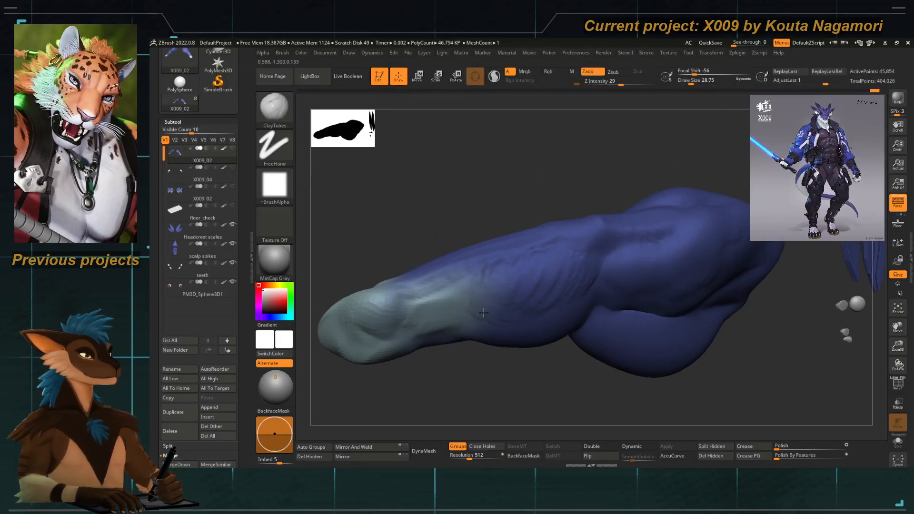
{"action": "key", "text": "shift"}
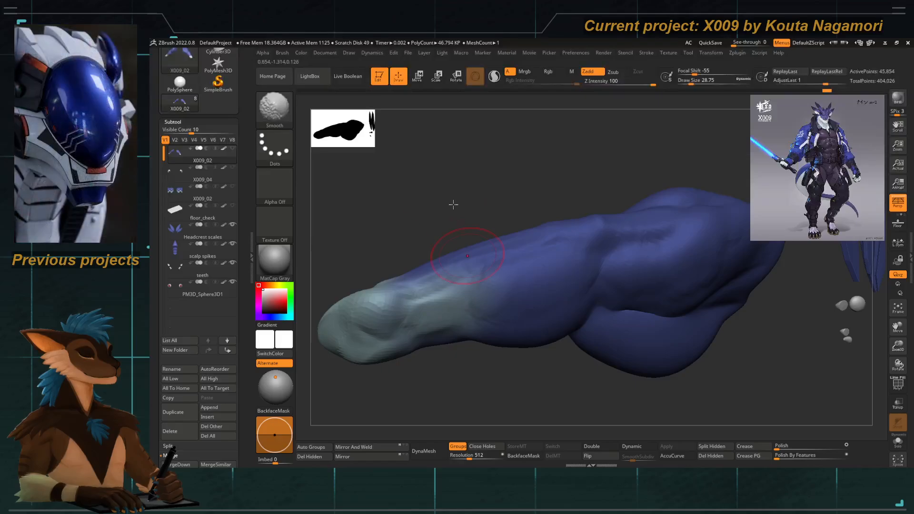
Check the isolated forearm from several angles and unhide the rest of the body.
{"action": "right_click_drag", "start_coordinate": [453, 204], "coordinate": [536, 236]}
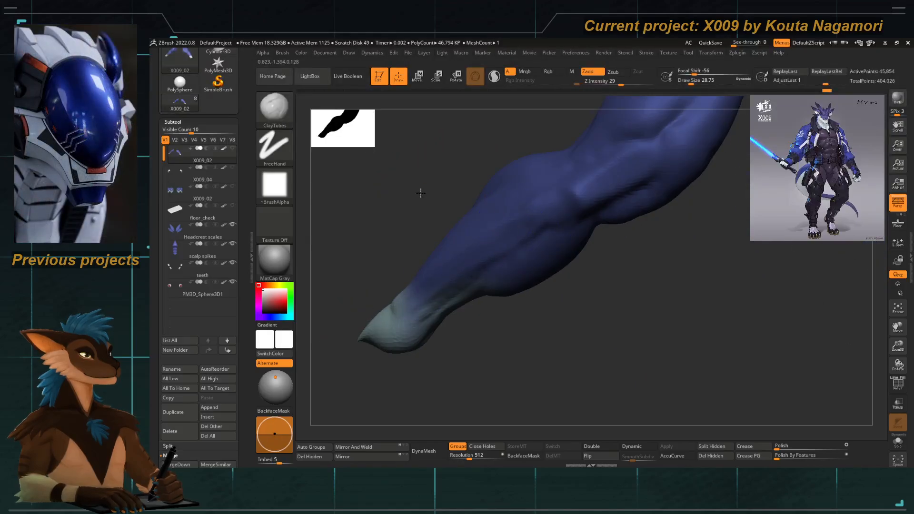
{"action": "right_click_drag", "start_coordinate": [427, 191], "coordinate": [505, 208]}
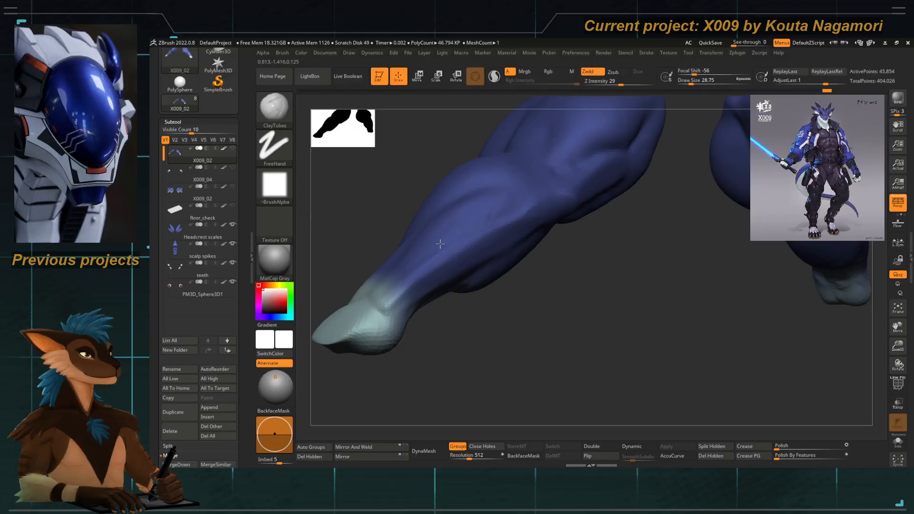
{"action": "mouse_move", "coordinate": [440, 244]}
{"action": "right_mouse_down"}
{"action": "mouse_move", "coordinate": [373, 235]}
{"action": "mouse_move", "coordinate": [486, 310]}
{"action": "mouse_move", "coordinate": [408, 245]}
{"action": "right_mouse_up"}
{"action": "left_click", "coordinate": [412, 214], "text": "ctrl+shift"}
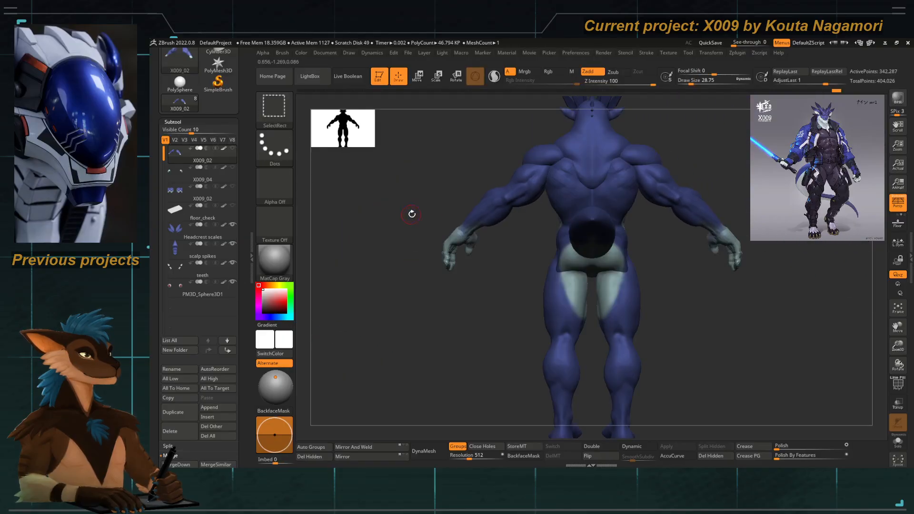
{"action": "right_click_drag", "start_coordinate": [412, 214], "coordinate": [519, 288], "text": "ctrl"}
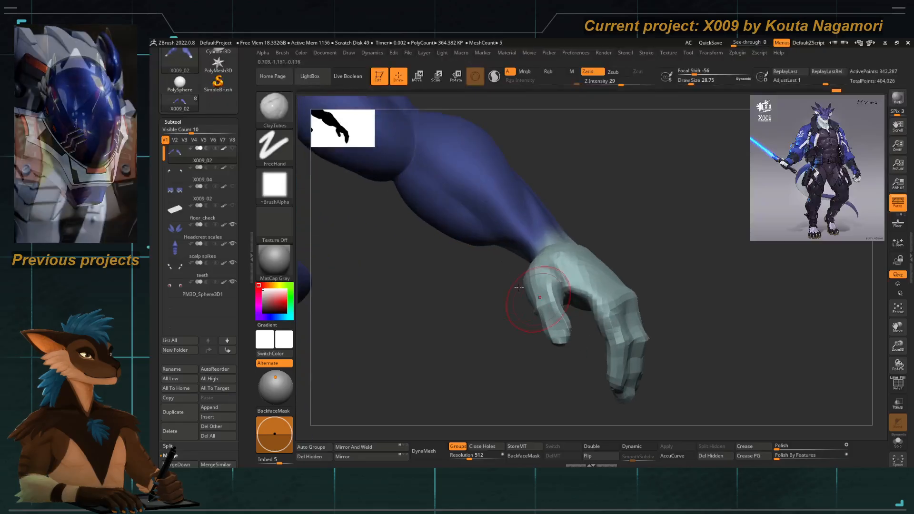
Sculpt and smooth the inner lower forearm beside the wrist with ClayTubes at a draw size of about 27.
{"action": "key", "text": "space"}
{"action": "left_click_drag", "start_coordinate": [481, 255], "coordinate": [486, 255]}
{"action": "right_click_drag", "start_coordinate": [472, 270], "coordinate": [486, 241]}
{"action": "right_click_drag", "start_coordinate": [480, 300], "coordinate": [456, 289]}
{"action": "key", "text": "space"}
{"action": "left_click_drag", "start_coordinate": [486, 237], "coordinate": [488, 233]}
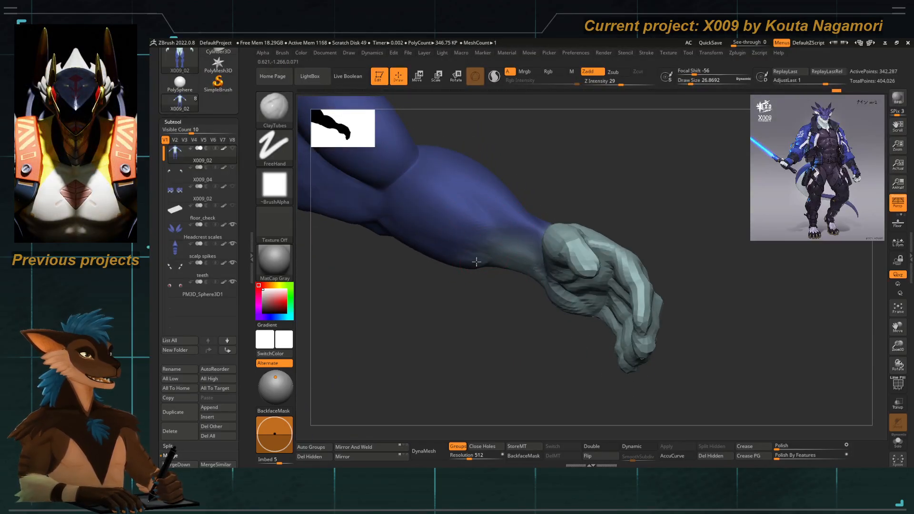
{"action": "left_click_drag", "start_coordinate": [476, 262], "coordinate": [477, 259]}
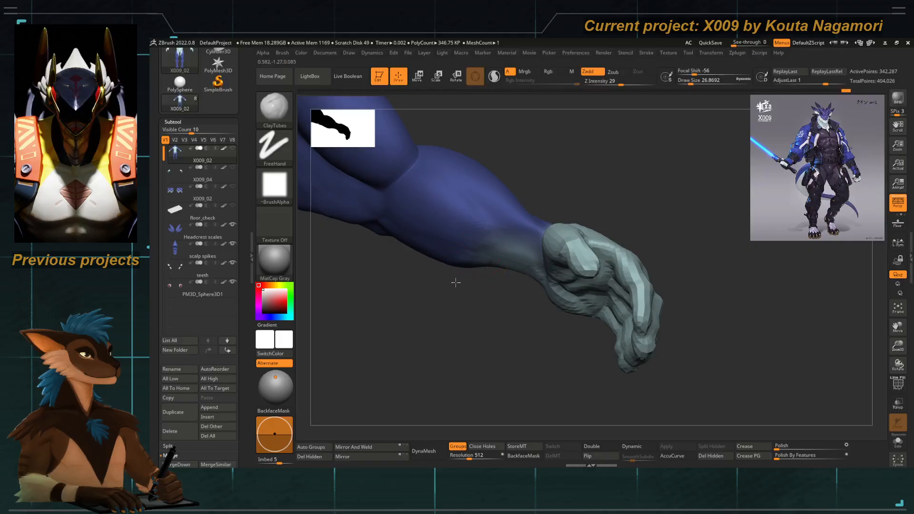
{"action": "key", "text": "shift"}
Refine and smooth the lower edge of the forearm with a draw size of about 35, and check the whole figure.
{"action": "mouse_move", "coordinate": [471, 251]}
{"action": "right_mouse_down", "text": "shift"}
{"action": "mouse_move", "coordinate": [492, 290]}
{"action": "mouse_move", "coordinate": [436, 224]}
{"action": "mouse_move", "coordinate": [539, 276]}
{"action": "mouse_move", "coordinate": [530, 267]}
{"action": "mouse_move", "coordinate": [549, 267]}
{"action": "right_mouse_up", "text": "shift"}
{"action": "right_click_drag", "start_coordinate": [549, 268], "coordinate": [571, 282], "text": "ctrl"}
{"action": "mouse_move", "coordinate": [570, 282]}
{"action": "right_mouse_down", "text": "alt"}
{"action": "mouse_move", "coordinate": [482, 262]}
{"action": "mouse_move", "coordinate": [565, 279]}
{"action": "right_mouse_up", "text": "alt"}
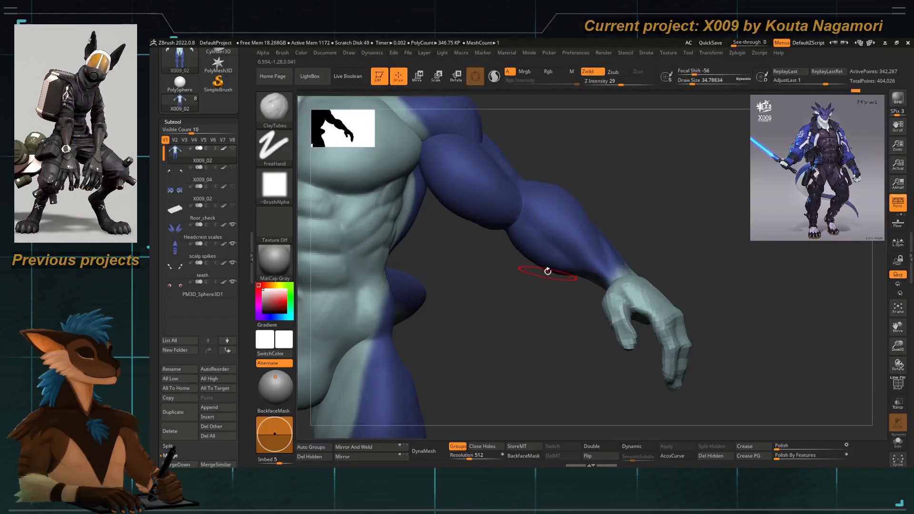
{"action": "mouse_move", "coordinate": [548, 271]}
{"action": "right_mouse_down", "text": "ctrl"}
{"action": "mouse_move", "coordinate": [551, 285]}
{"action": "mouse_move", "coordinate": [575, 259]}
{"action": "right_mouse_up", "text": "ctrl"}
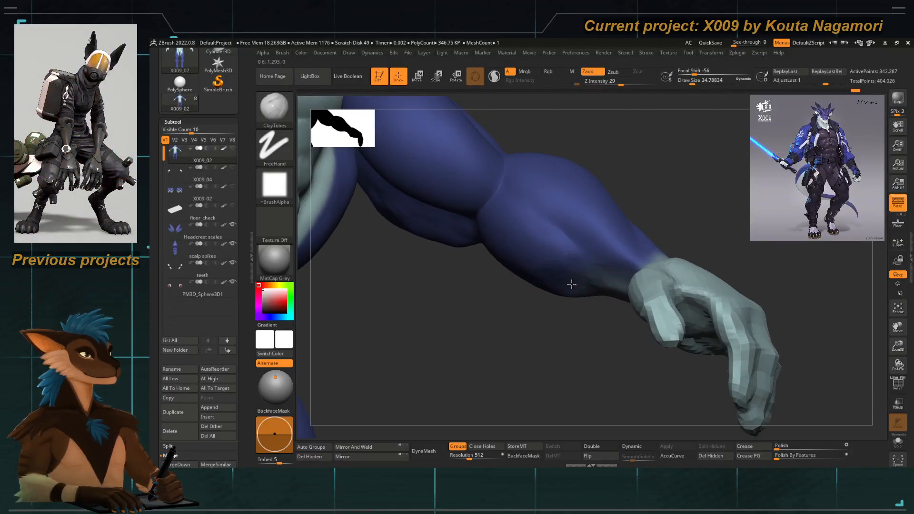
{"action": "key", "text": "shift"}
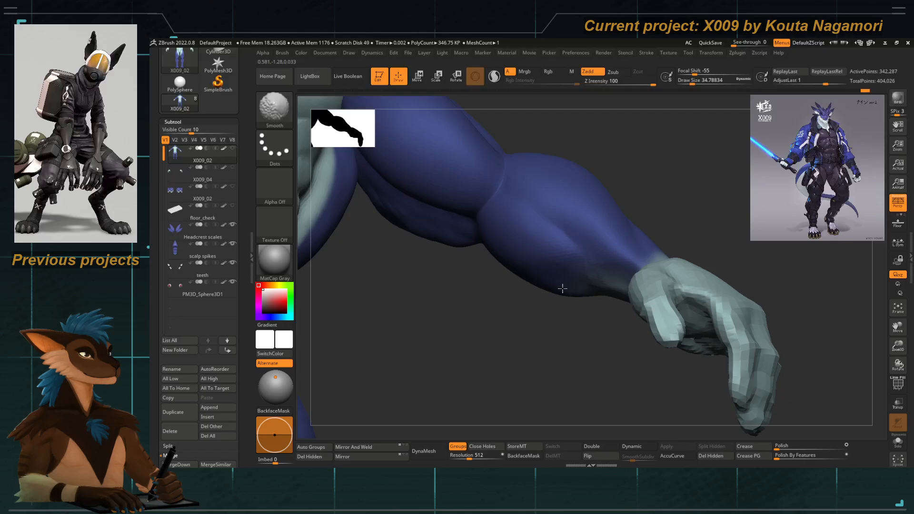
{"action": "key", "text": "f"}
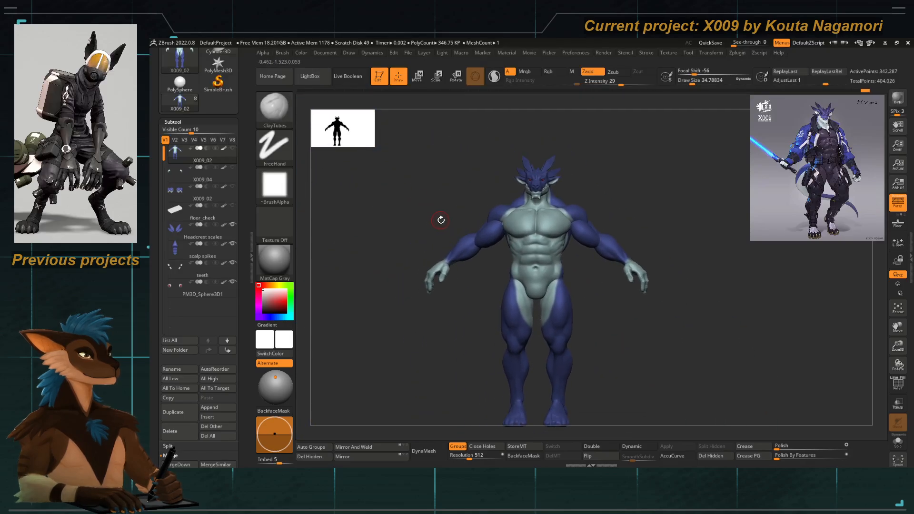
{"action": "mouse_move", "coordinate": [440, 220]}
{"action": "left_mouse_down"}
{"action": "mouse_move", "coordinate": [410, 216]}
{"action": "mouse_move", "coordinate": [410, 237]}
{"action": "mouse_move", "coordinate": [482, 278]}
{"action": "mouse_move", "coordinate": [460, 281]}
{"action": "mouse_move", "coordinate": [481, 283]}
{"action": "mouse_move", "coordinate": [496, 270]}
{"action": "left_mouse_up"}
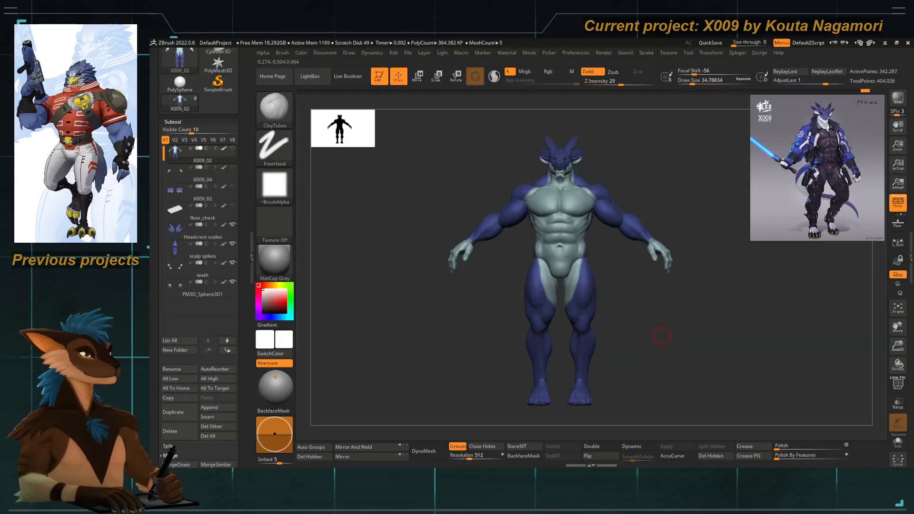
Isolate the legs of the X009_02 subtool and duplicate the subtool.
{"action": "left_click", "coordinate": [534, 313], "text": "ctrl+shift"}
{"action": "left_click_drag", "start_coordinate": [500, 305], "coordinate": [529, 328], "text": "alt"}
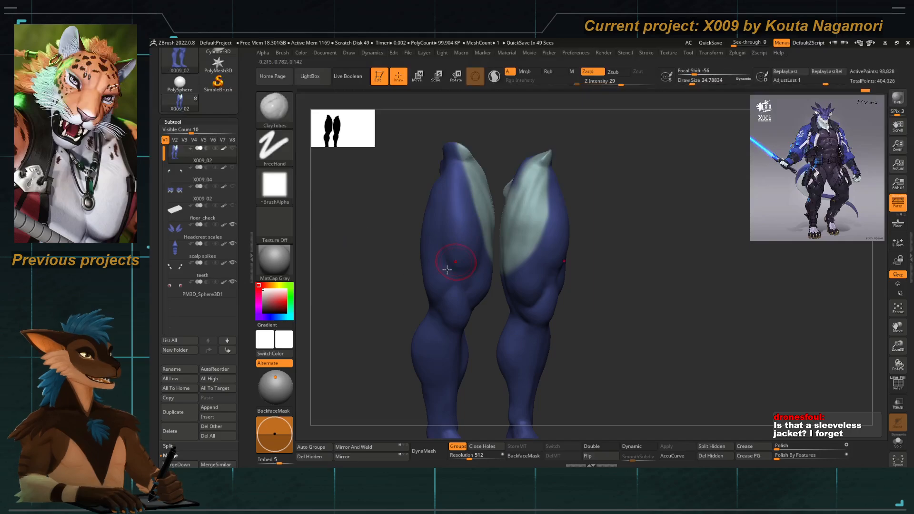
{"action": "mouse_move", "coordinate": [344, 272]}
{"action": "left_mouse_down", "text": "shift"}
{"action": "mouse_move", "coordinate": [358, 266]}
{"action": "mouse_move", "coordinate": [303, 262]}
{"action": "left_mouse_up", "text": "shift"}
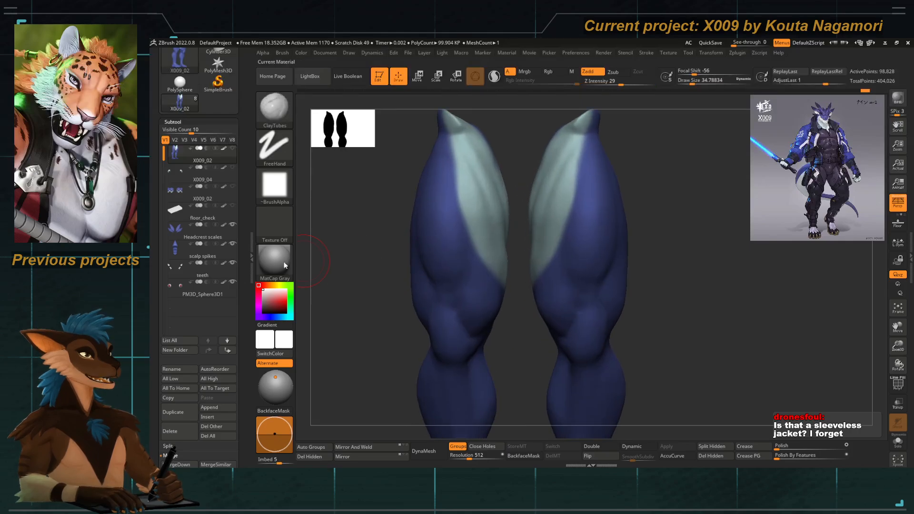
{"action": "left_click", "coordinate": [177, 409]}
{"action": "left_click_drag", "start_coordinate": [400, 232], "coordinate": [436, 229], "text": "alt"}
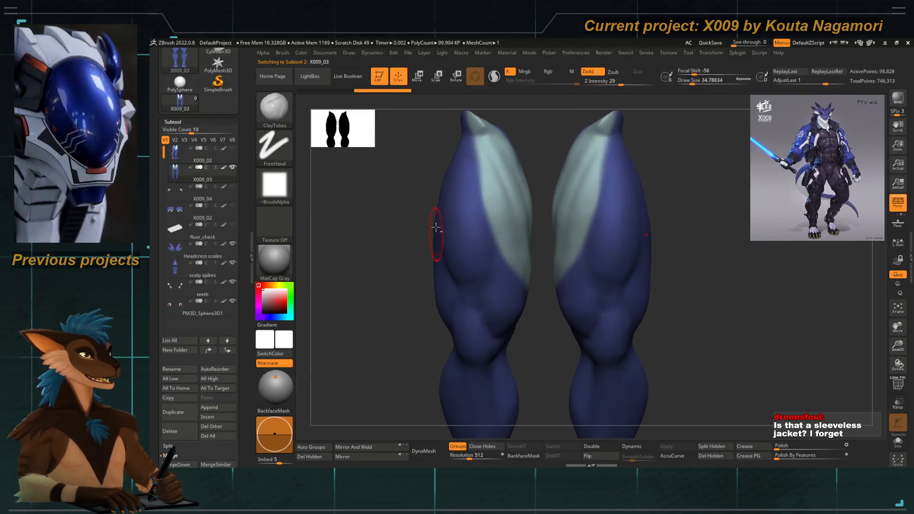
Set the draw size to about 46, turn off polypaint on the X009_03 legs subtool and apply BasicMaterial.
{"action": "key", "text": "space"}
{"action": "left_click", "coordinate": [438, 214]}
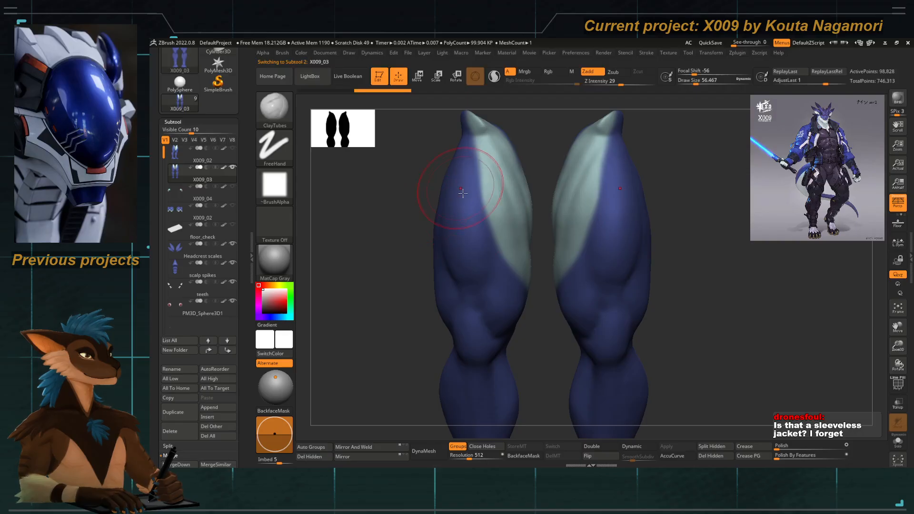
{"action": "key", "text": "space"}
{"action": "left_click", "coordinate": [501, 172]}
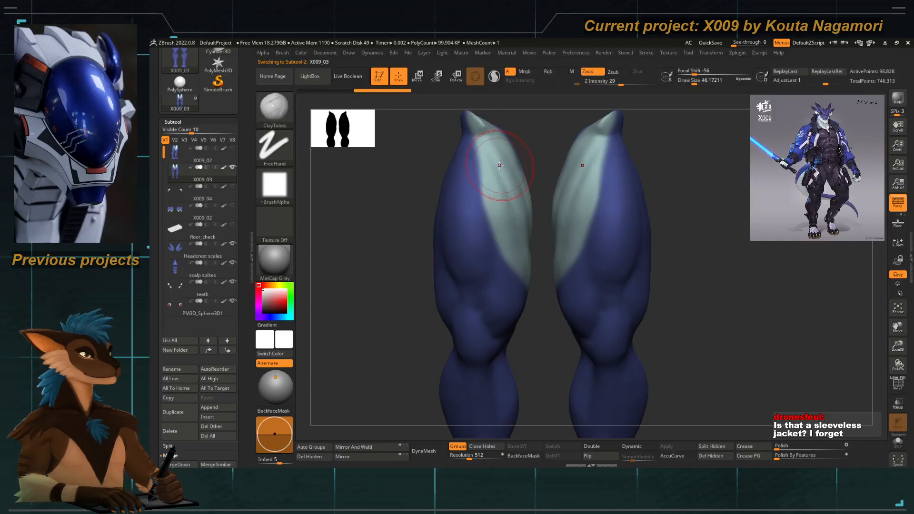
{"action": "right_click_drag", "start_coordinate": [500, 186], "coordinate": [497, 215], "text": "alt"}
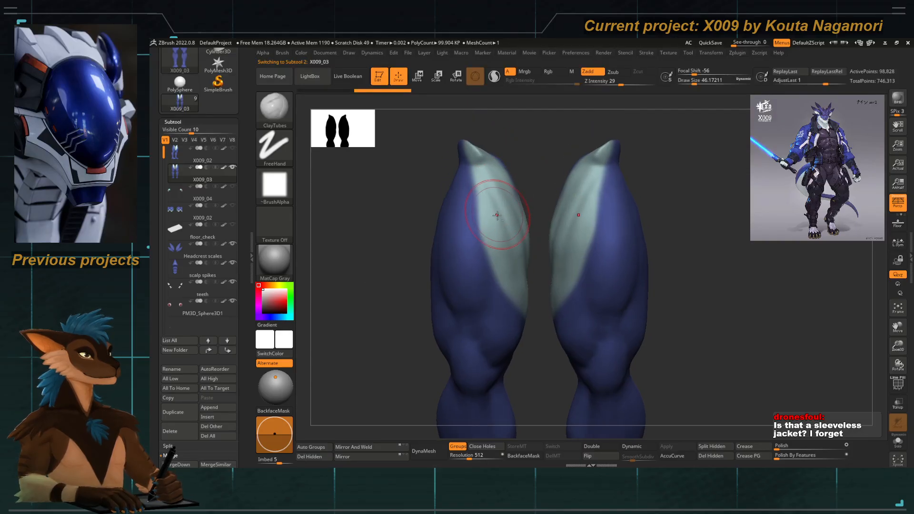
{"action": "left_click", "coordinate": [224, 168]}
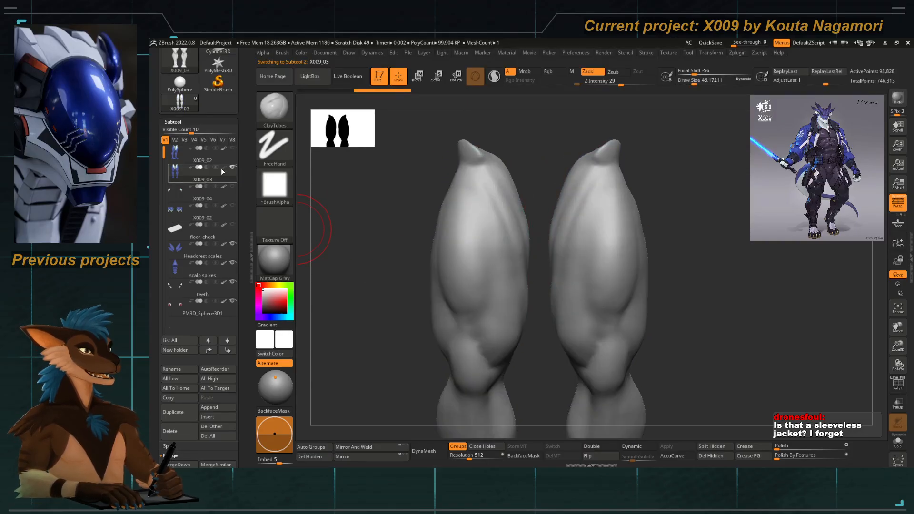
{"action": "left_click", "coordinate": [272, 264]}
{"action": "left_click", "coordinate": [362, 364]}
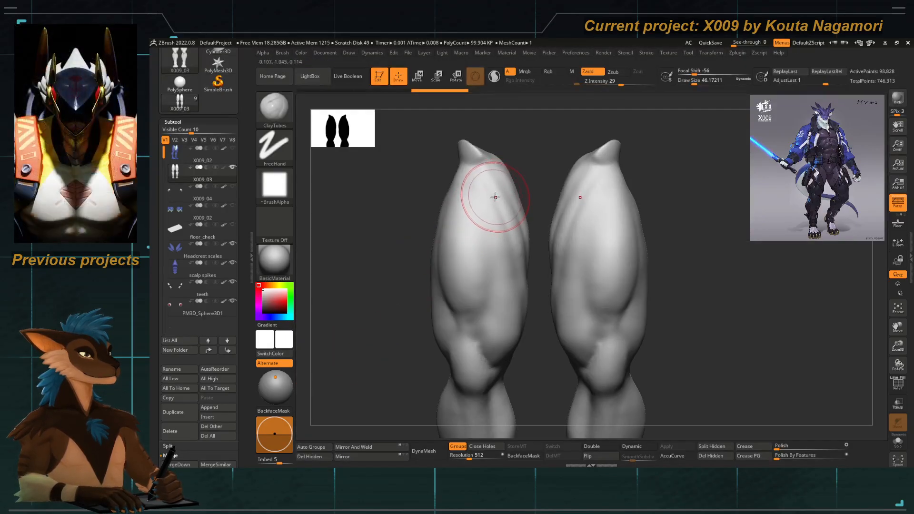
Adjust the contours of the upper thighs with Move Topological at draw sizes from about 65 down to 25.
{"action": "key", "text": "b"}
{"action": "key", "text": "m"}
{"action": "key", "text": "t"}
{"action": "key", "text": "space"}
{"action": "left_click_drag", "start_coordinate": [498, 189], "coordinate": [512, 178]}
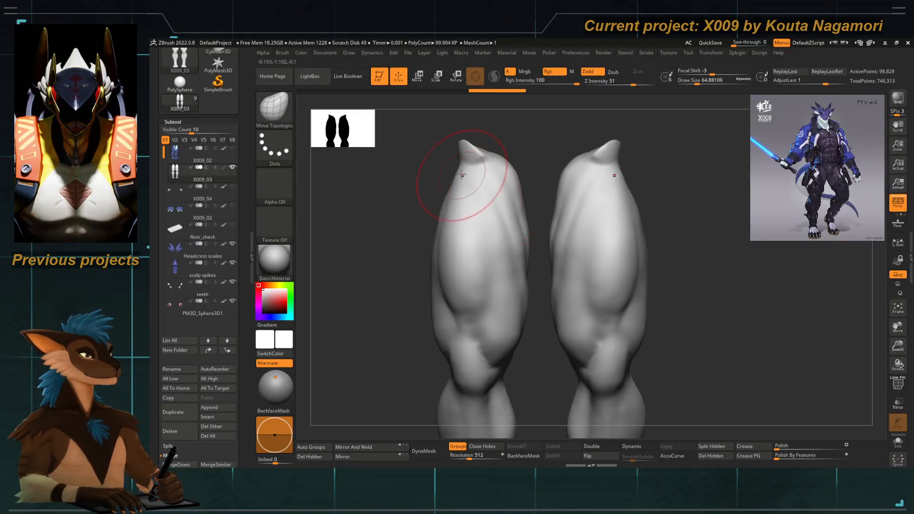
{"action": "key", "text": "s"}
{"action": "left_click_drag", "start_coordinate": [495, 212], "coordinate": [476, 202]}
{"action": "right_click_drag", "start_coordinate": [475, 200], "coordinate": [494, 198]}
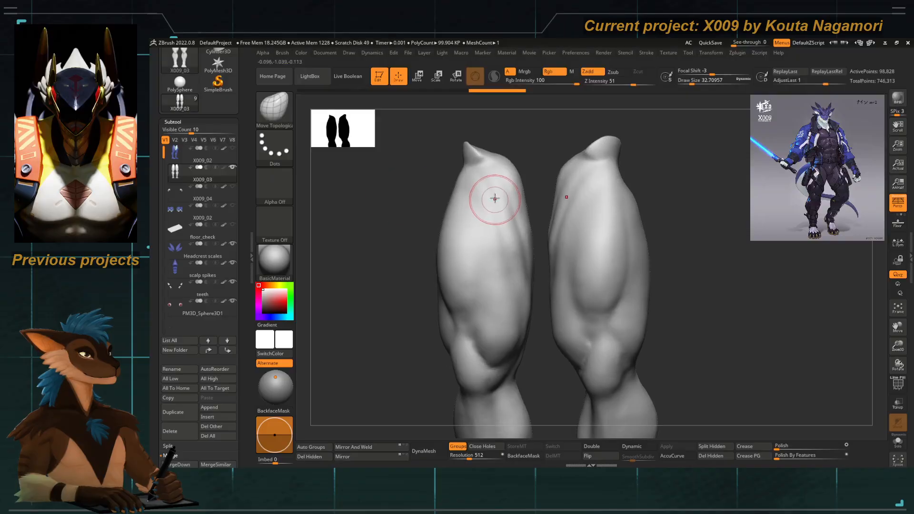
{"action": "key", "text": "s"}
{"action": "mouse_move", "coordinate": [495, 199]}
{"action": "left_mouse_down"}
{"action": "mouse_move", "coordinate": [523, 245]}
{"action": "mouse_move", "coordinate": [524, 317]}
{"action": "left_mouse_up"}
{"action": "left_click_drag", "start_coordinate": [403, 384], "coordinate": [415, 386], "text": "shift"}
{"action": "key", "text": "ctrl+z"}
Build up the upper inner thighs with ClayTubes at a draw size of about 35.
{"action": "key", "text": "b"}
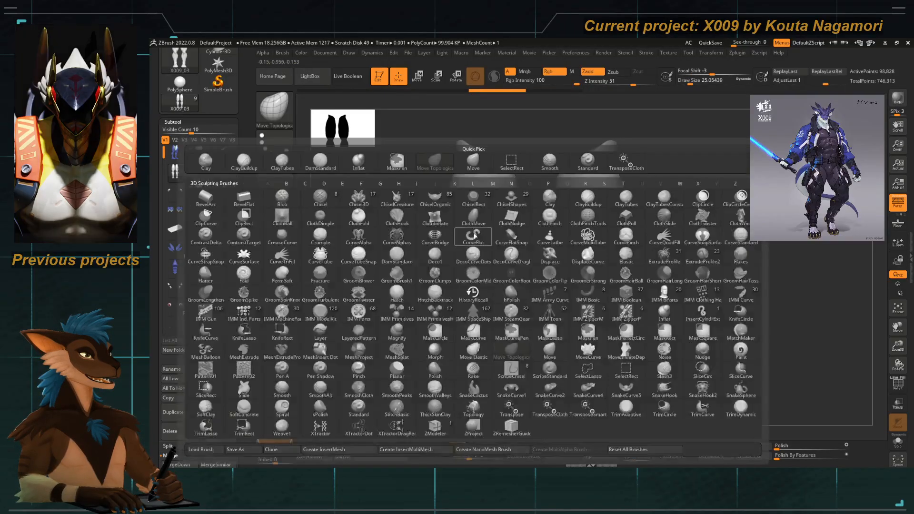
{"action": "key", "text": "c"}
{"action": "key", "text": "t"}
{"action": "key", "text": "s"}
{"action": "left_click_drag", "start_coordinate": [481, 193], "coordinate": [507, 188]}
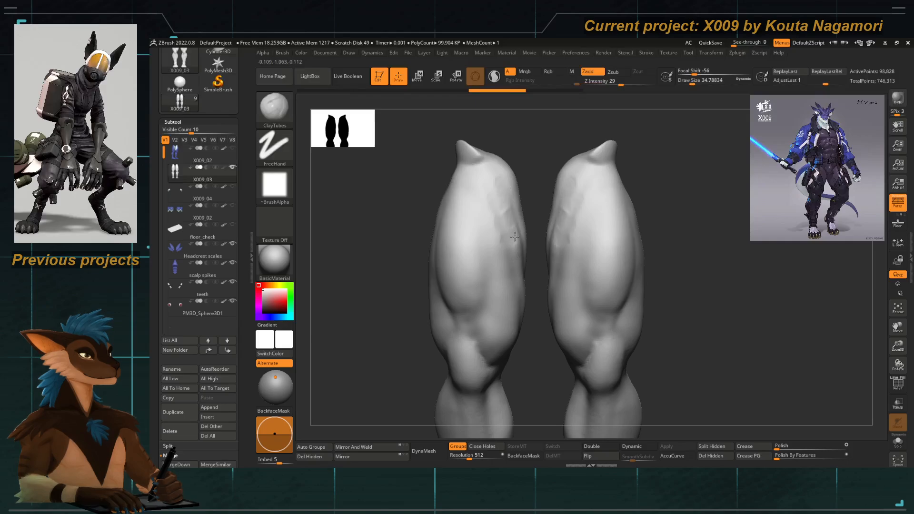
{"action": "mouse_move", "coordinate": [430, 219]}
{"action": "left_mouse_down"}
{"action": "mouse_move", "coordinate": [480, 183]}
{"action": "mouse_move", "coordinate": [476, 205]}
{"action": "left_mouse_up"}
{"action": "left_click_drag", "start_coordinate": [424, 190], "coordinate": [440, 190]}
Sculpt a narrow diagonal muscle band from the hip tip down to the inner knee at a draw size of about 20.
{"action": "key", "text": "space"}
{"action": "left_click_drag", "start_coordinate": [478, 175], "coordinate": [467, 174]}
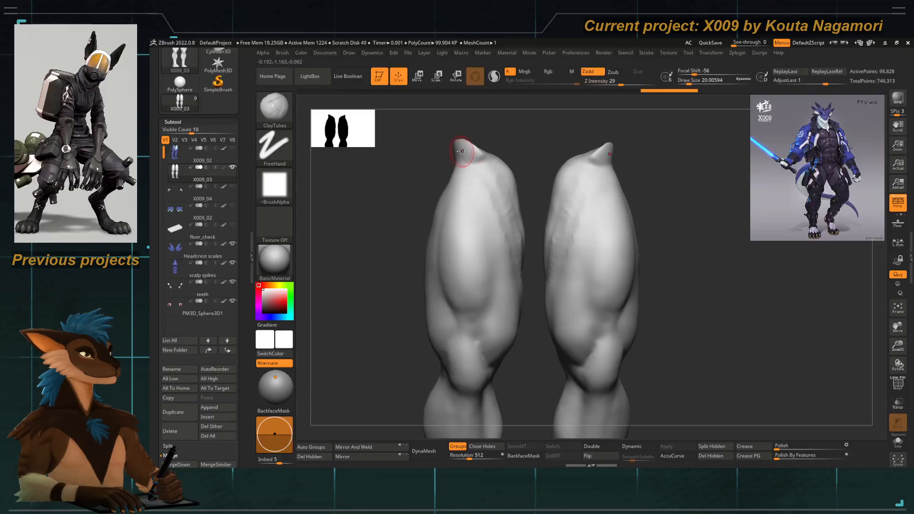
{"action": "left_click_drag", "start_coordinate": [463, 152], "coordinate": [486, 208]}
{"action": "left_click_drag", "start_coordinate": [478, 165], "coordinate": [507, 250]}
{"action": "left_click_drag", "start_coordinate": [543, 360], "coordinate": [529, 354]}
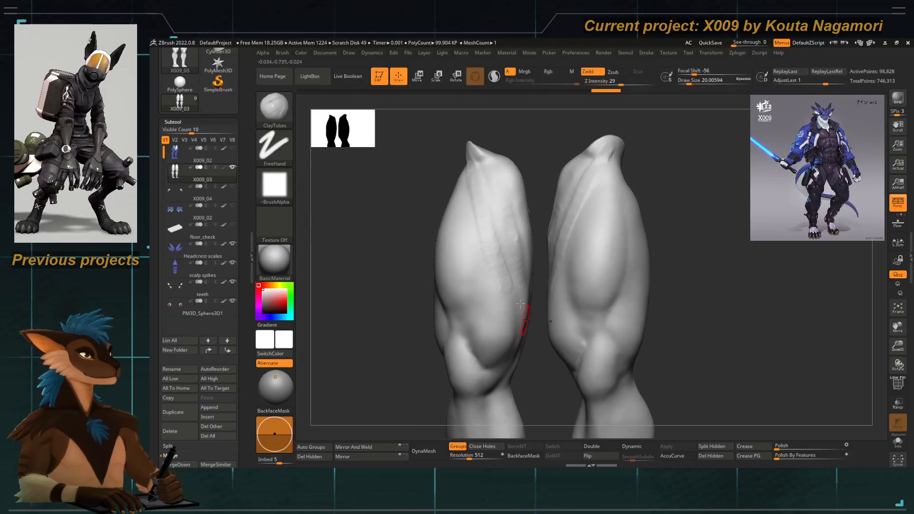
{"action": "left_click_drag", "start_coordinate": [502, 270], "coordinate": [512, 358]}
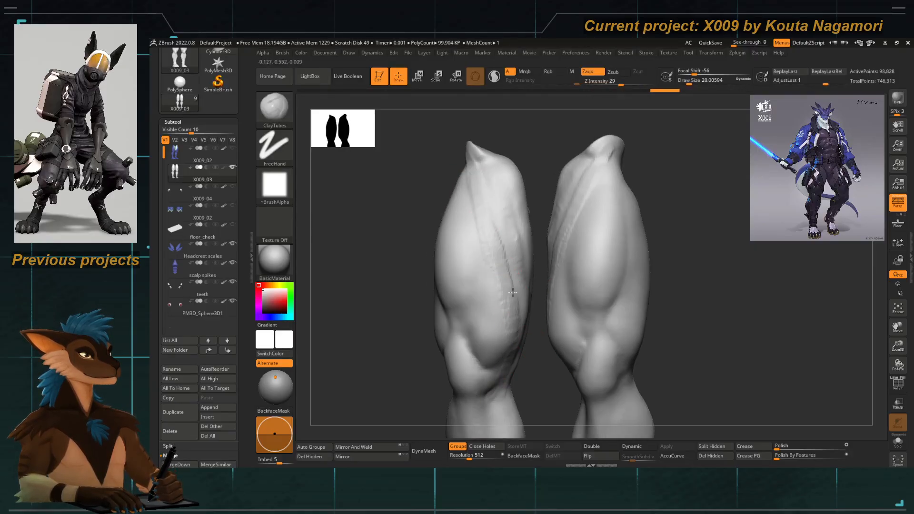
{"action": "left_click_drag", "start_coordinate": [512, 306], "coordinate": [514, 331]}
{"action": "left_click_drag", "start_coordinate": [476, 182], "coordinate": [508, 271]}
Build up the inner thigh muscles beside the diagonal band at a draw size of about 25.
{"action": "key", "text": "space"}
{"action": "left_click_drag", "start_coordinate": [464, 300], "coordinate": [468, 301]}
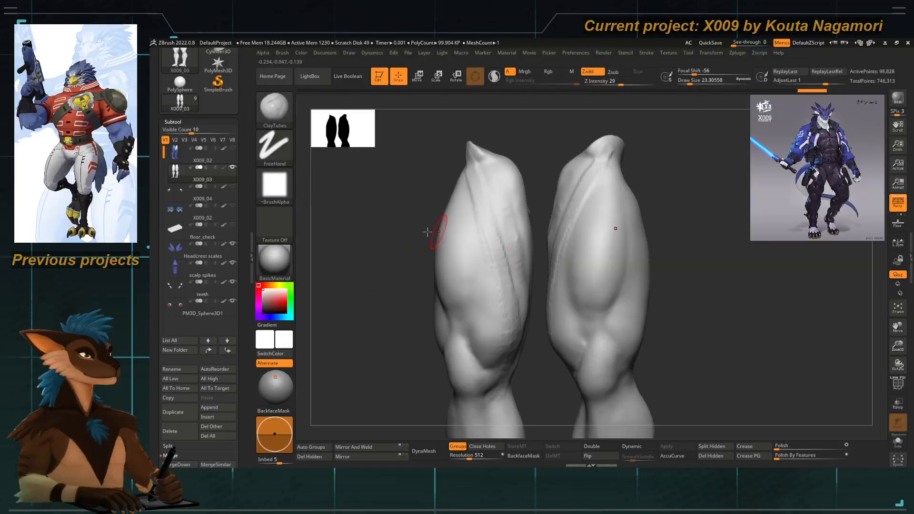
{"action": "left_click_drag", "start_coordinate": [413, 234], "coordinate": [405, 232]}
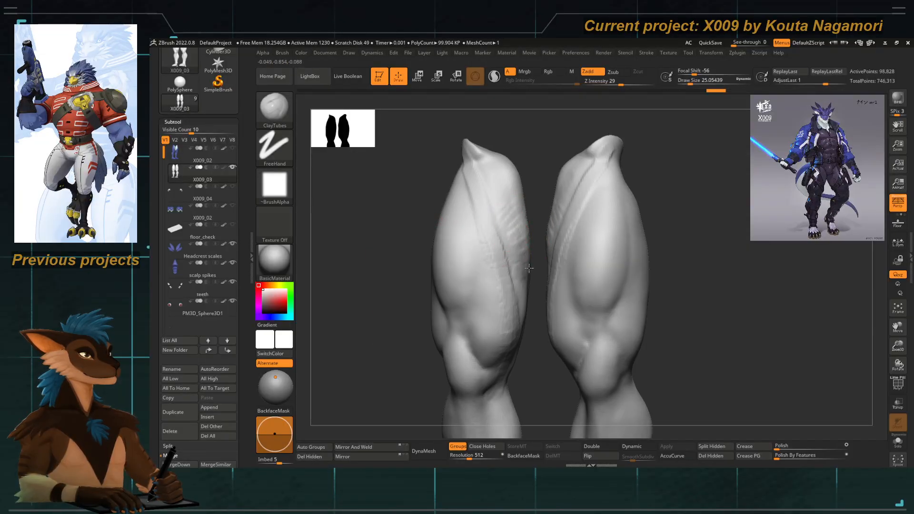
{"action": "mouse_move", "coordinate": [523, 235]}
{"action": "left_mouse_down"}
{"action": "mouse_move", "coordinate": [512, 244]}
{"action": "mouse_move", "coordinate": [502, 216]}
{"action": "left_mouse_up"}
{"action": "left_click_drag", "start_coordinate": [416, 199], "coordinate": [436, 197]}
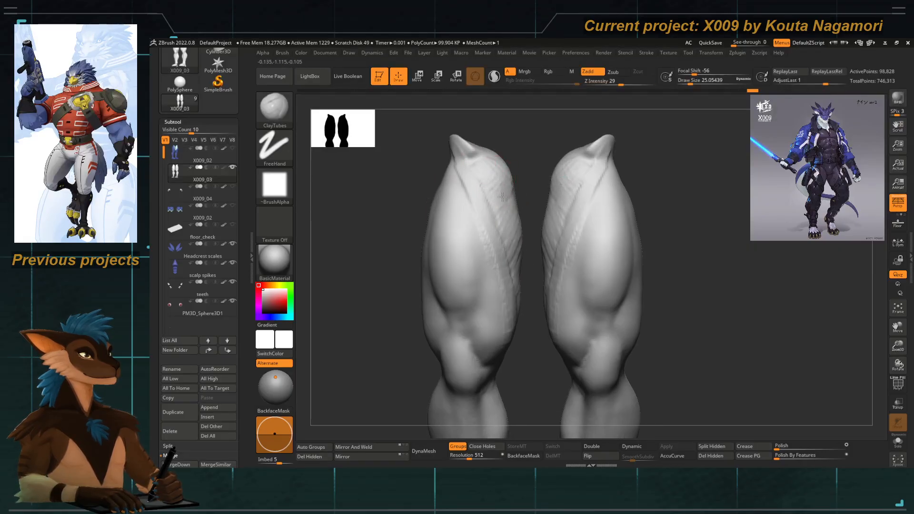
{"action": "mouse_move", "coordinate": [498, 174]}
{"action": "left_mouse_down"}
{"action": "mouse_move", "coordinate": [476, 160]}
{"action": "mouse_move", "coordinate": [486, 169]}
{"action": "left_mouse_up"}
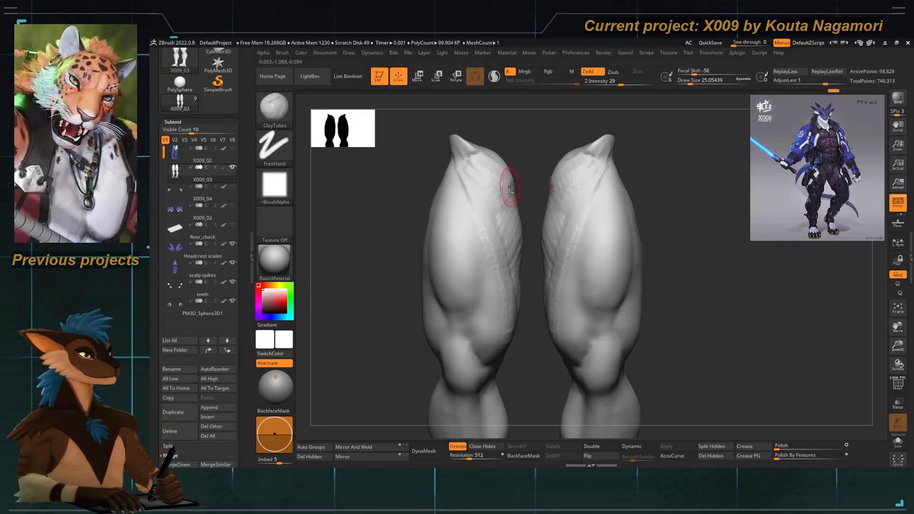
{"action": "mouse_move", "coordinate": [532, 202]}
{"action": "left_mouse_down"}
{"action": "mouse_move", "coordinate": [507, 204]}
{"action": "mouse_move", "coordinate": [495, 231]}
{"action": "mouse_move", "coordinate": [503, 247]}
{"action": "mouse_move", "coordinate": [503, 224]}
{"action": "mouse_move", "coordinate": [514, 222]}
{"action": "left_mouse_up"}
Fill out the lower inner thigh with ClayTubes at a draw size of about 33 and shape the thigh from behind.
{"action": "key", "text": "space"}
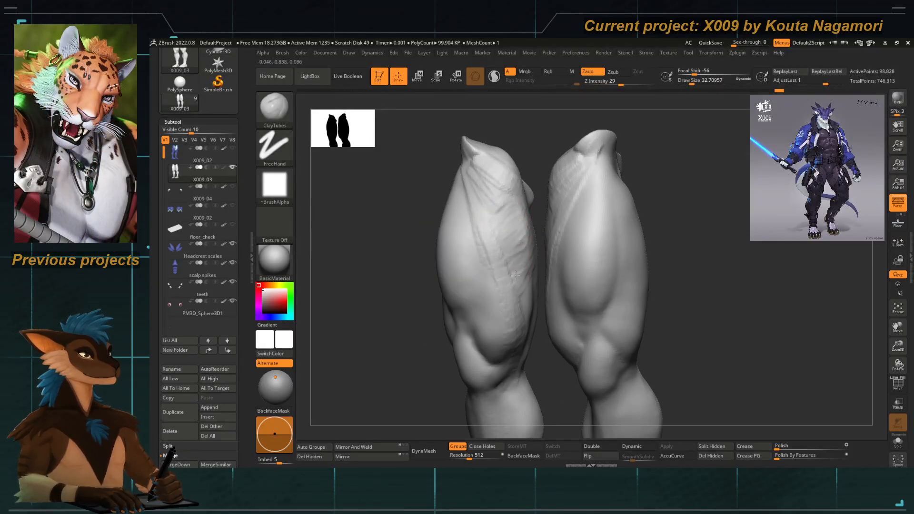
{"action": "mouse_move", "coordinate": [523, 290]}
{"action": "left_mouse_down"}
{"action": "mouse_move", "coordinate": [529, 300]}
{"action": "mouse_move", "coordinate": [498, 259]}
{"action": "left_mouse_up"}
{"action": "left_click_drag", "start_coordinate": [514, 224], "coordinate": [506, 236]}
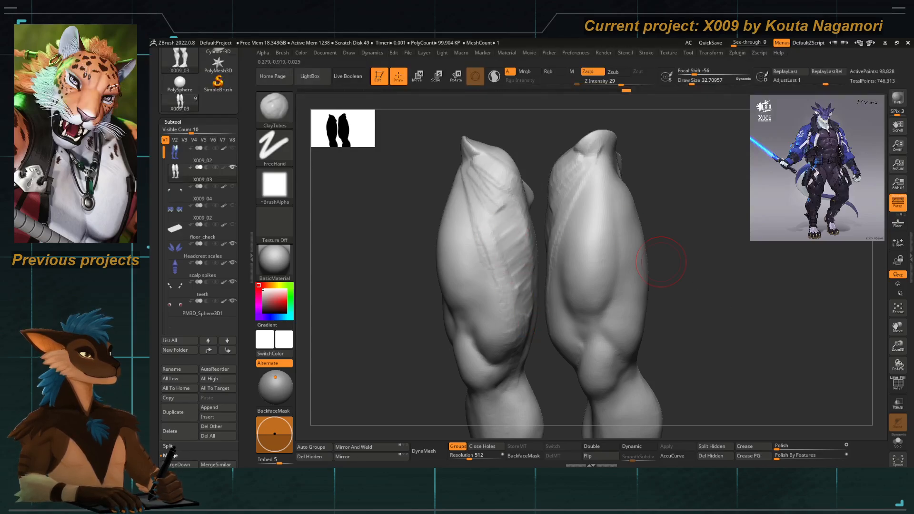
{"action": "left_click_drag", "start_coordinate": [374, 332], "coordinate": [310, 364]}
{"action": "key", "text": "space"}
{"action": "mouse_move", "coordinate": [471, 306]}
{"action": "left_mouse_down", "text": "alt"}
{"action": "mouse_move", "coordinate": [532, 271]}
{"action": "mouse_move", "coordinate": [498, 253]}
{"action": "mouse_move", "coordinate": [497, 238]}
{"action": "left_mouse_up", "text": "alt"}
{"action": "key", "text": "space"}
{"action": "mouse_move", "coordinate": [377, 178]}
{"action": "left_mouse_down"}
{"action": "mouse_move", "coordinate": [427, 211]}
{"action": "mouse_move", "coordinate": [418, 302]}
{"action": "mouse_move", "coordinate": [388, 291]}
{"action": "left_mouse_up"}
Carve the outer hamstring groove down the back of the thigh with DamStandard at a draw size of about 46.
{"action": "key", "text": "b"}
{"action": "key", "text": "d"}
{"action": "key", "text": "s"}
{"action": "key", "text": "space"}
{"action": "mouse_move", "coordinate": [442, 144]}
{"action": "left_mouse_down"}
{"action": "mouse_move", "coordinate": [419, 286]}
{"action": "mouse_move", "coordinate": [422, 270]}
{"action": "left_mouse_up"}
{"action": "left_click_drag", "start_coordinate": [389, 369], "coordinate": [470, 263]}
{"action": "right_click_drag", "start_coordinate": [475, 262], "coordinate": [469, 224], "text": "alt"}
{"action": "key", "text": "ctrl+z"}
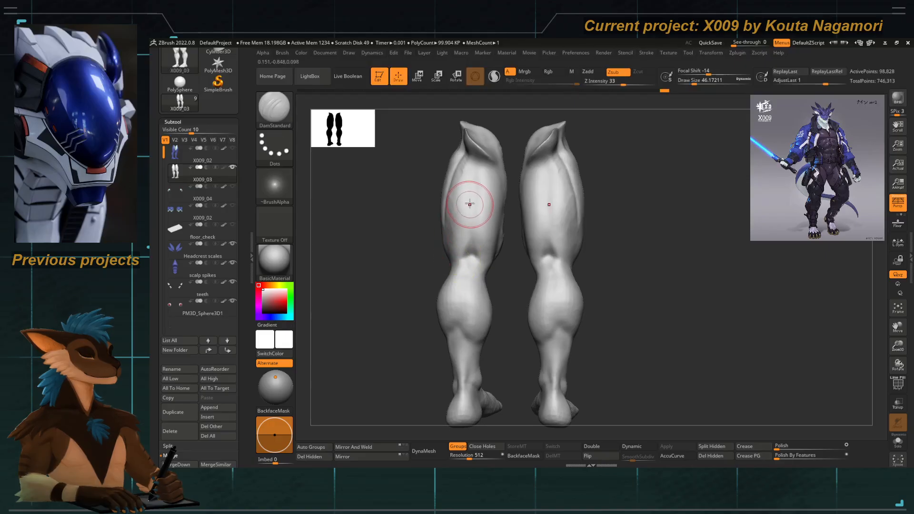
{"action": "left_click_drag", "start_coordinate": [386, 257], "coordinate": [415, 253]}
{"action": "left_click_drag", "start_coordinate": [454, 166], "coordinate": [441, 256]}
{"action": "key", "text": "ctrl+z"}
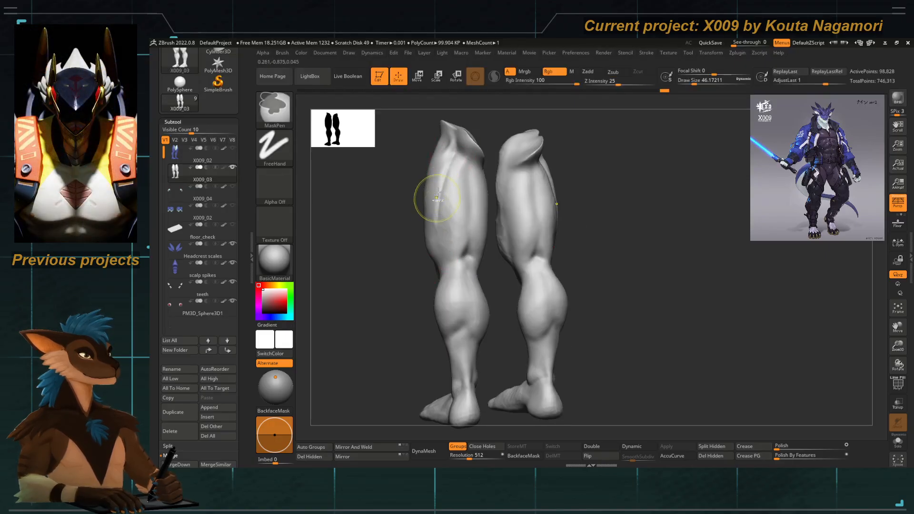
{"action": "left_click_drag", "start_coordinate": [454, 167], "coordinate": [442, 252]}
Carve and smooth the inner hamstring groove from below the buttock down to the back of the knee.
{"action": "mouse_move", "coordinate": [408, 283]}
{"action": "left_mouse_down"}
{"action": "mouse_move", "coordinate": [437, 278]}
{"action": "mouse_move", "coordinate": [432, 261]}
{"action": "left_mouse_up"}
{"action": "mouse_move", "coordinate": [432, 261]}
{"action": "right_mouse_down", "text": "alt"}
{"action": "mouse_move", "coordinate": [442, 269]}
{"action": "mouse_move", "coordinate": [495, 219]}
{"action": "right_mouse_up", "text": "alt"}
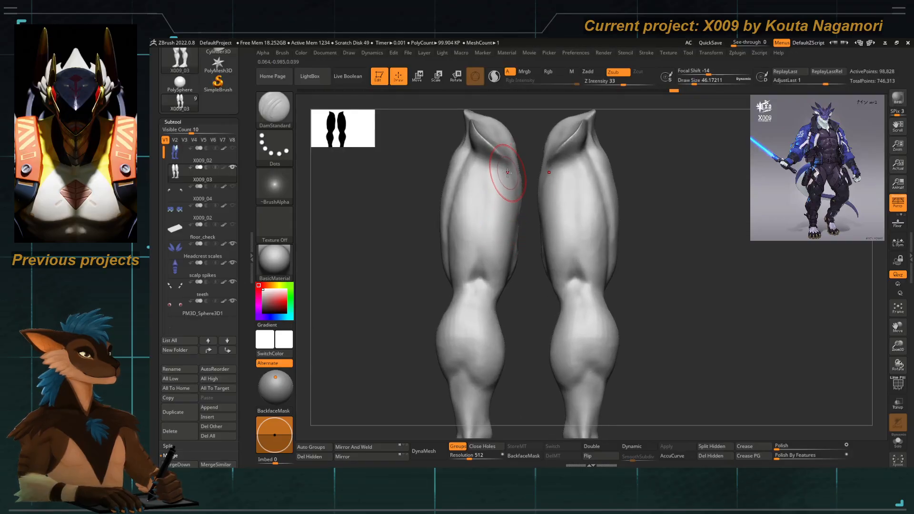
{"action": "right_click_drag", "start_coordinate": [508, 246], "coordinate": [479, 180]}
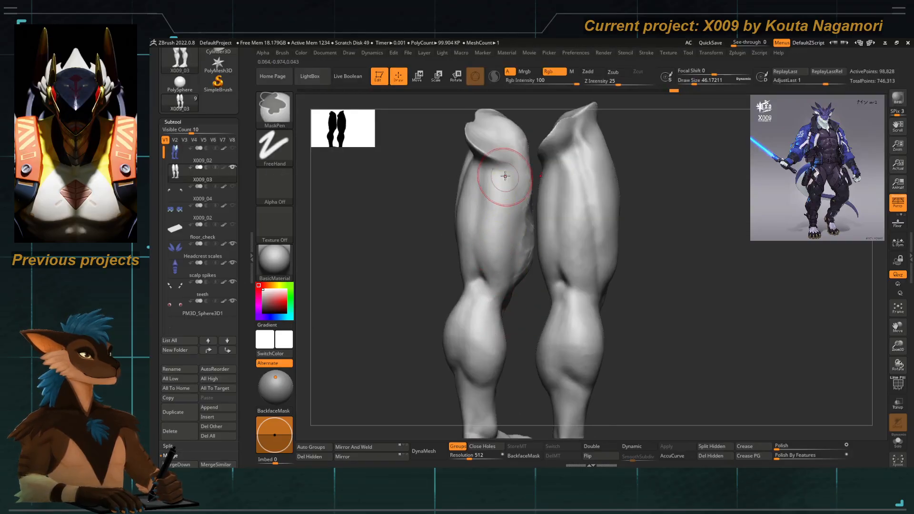
{"action": "key", "text": "ctrl+z"}
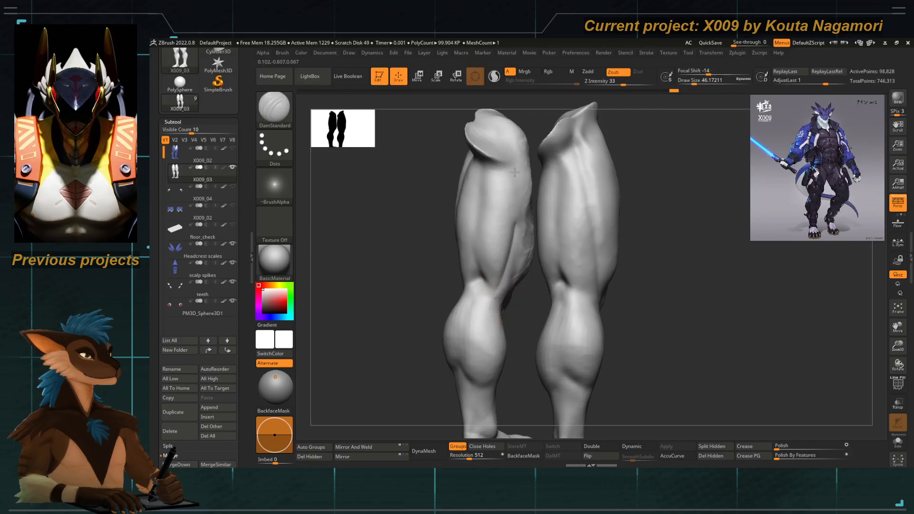
{"action": "left_click_drag", "start_coordinate": [507, 158], "coordinate": [498, 285]}
{"action": "key", "text": "ctrl+z"}
{"action": "left_click_drag", "start_coordinate": [505, 172], "coordinate": [498, 286]}
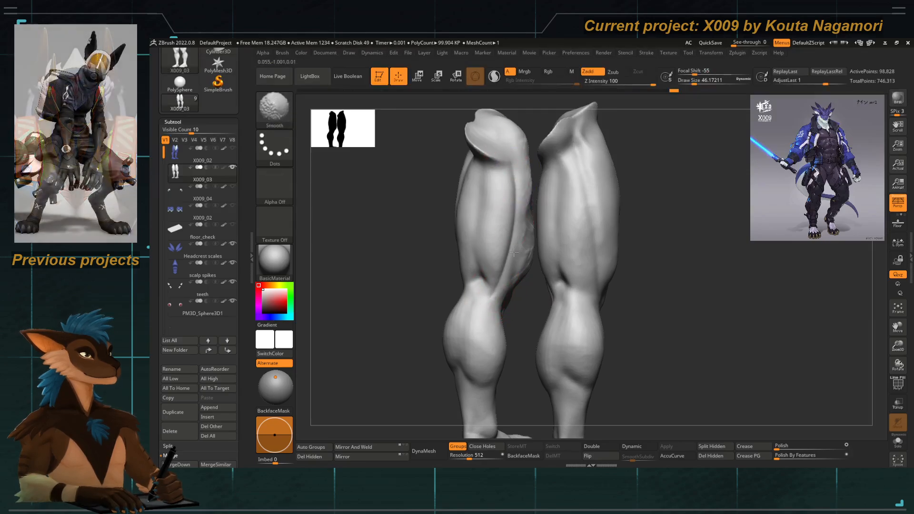
{"action": "right_click_drag", "start_coordinate": [510, 296], "coordinate": [541, 318], "text": "shift"}
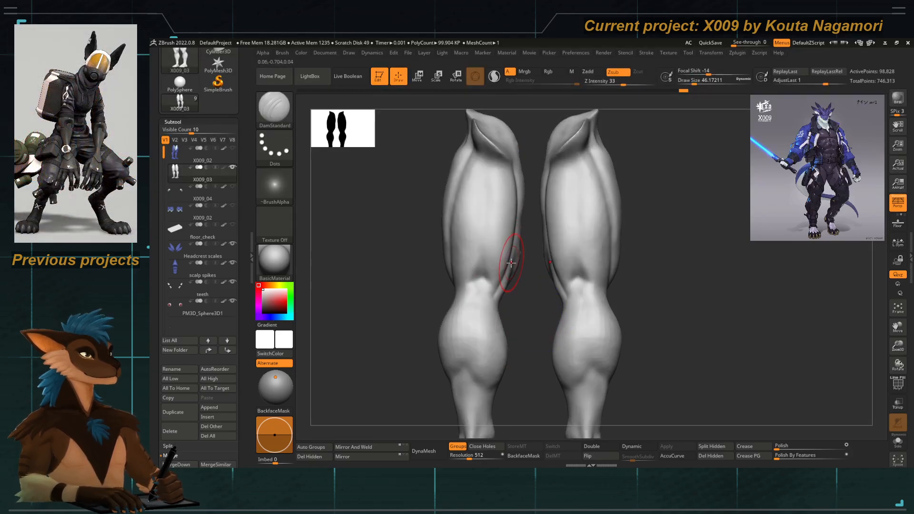
Adjust the inner lower thigh above the knee with Move Topological at a draw size of about 77.
{"action": "key", "text": "b"}
{"action": "key", "text": "m"}
{"action": "key", "text": "t"}
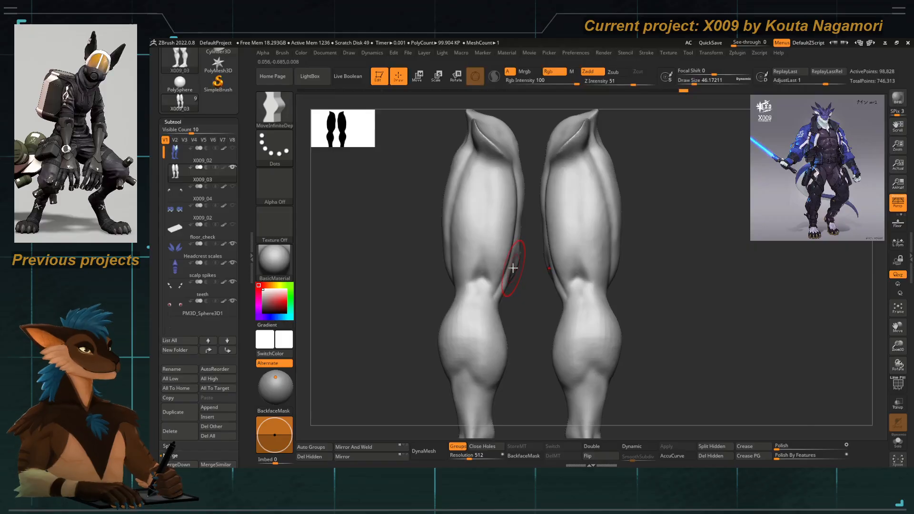
{"action": "key", "text": "space"}
{"action": "left_click_drag", "start_coordinate": [516, 258], "coordinate": [518, 260]}
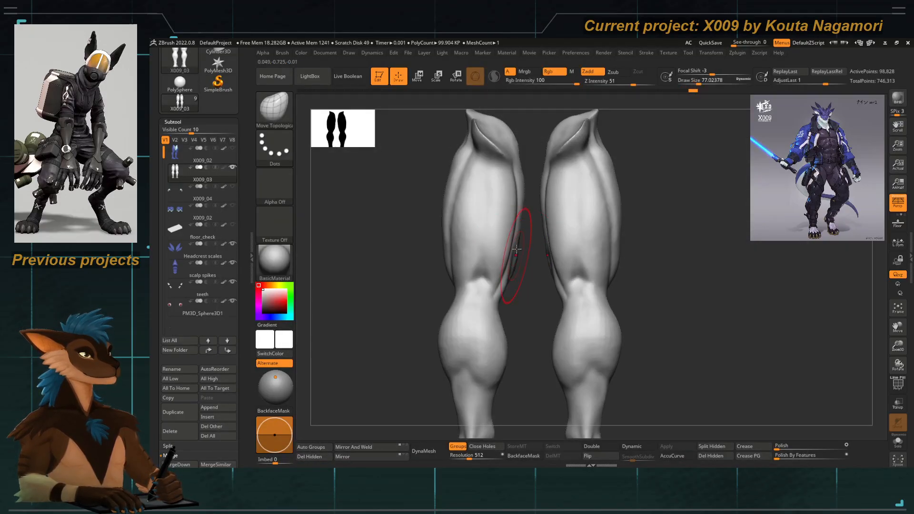
{"action": "right_click_drag", "start_coordinate": [529, 246], "coordinate": [507, 276]}
Build up the inner thigh muscles with ClayTubes at a draw size of about 44.
{"action": "key", "text": "b"}
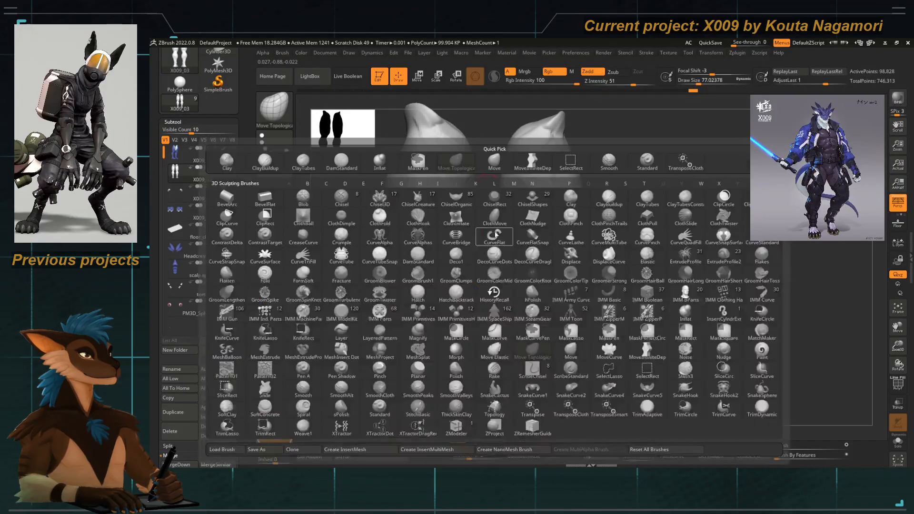
{"action": "key", "text": "c"}
{"action": "key", "text": "t"}
{"action": "right_click_drag", "start_coordinate": [487, 174], "coordinate": [506, 177]}
{"action": "right_click_drag", "start_coordinate": [506, 178], "coordinate": [529, 202], "text": "ctrl"}
{"action": "left_click_drag", "start_coordinate": [529, 160], "coordinate": [501, 180]}
{"action": "left_click_drag", "start_coordinate": [529, 210], "coordinate": [529, 227]}
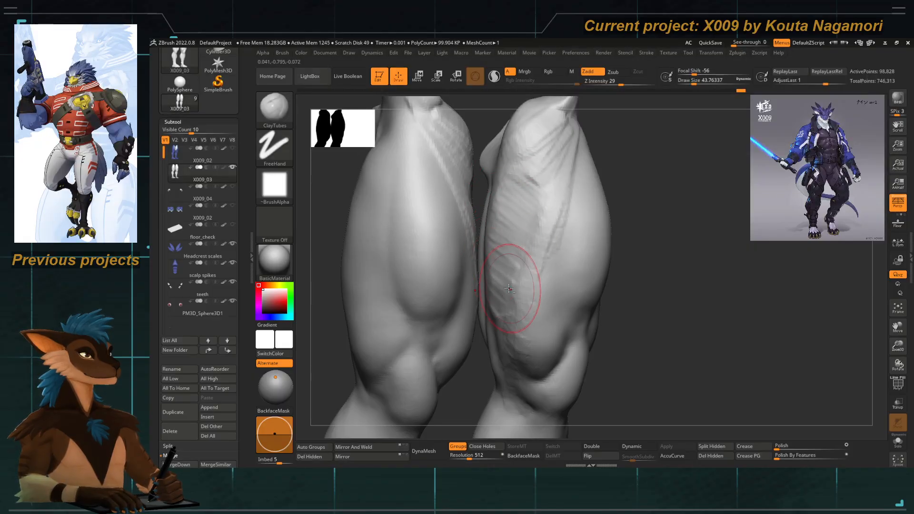
Sculpt the rounded muscle mass above the inner knee with ClayTubes at a draw size of about 37.
{"action": "right_click", "coordinate": [522, 305]}
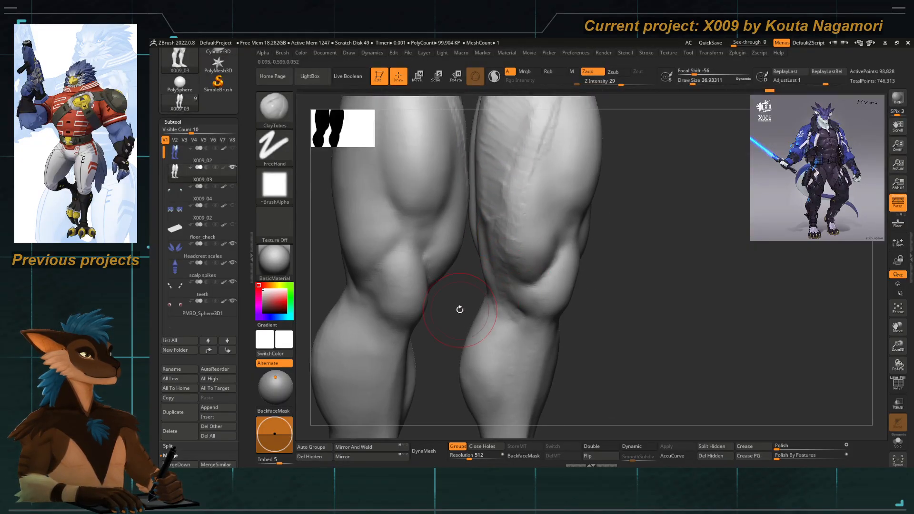
{"action": "left_click_drag", "start_coordinate": [460, 309], "coordinate": [515, 278]}
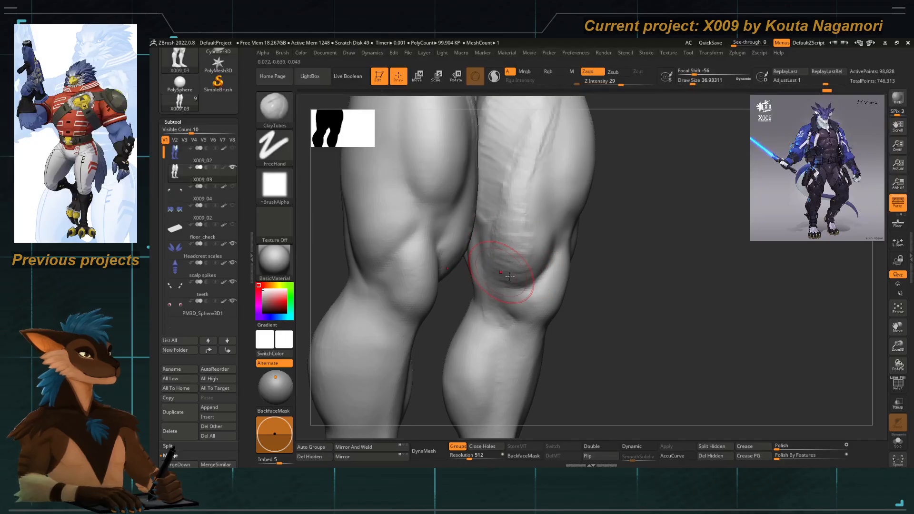
{"action": "left_click_drag", "start_coordinate": [587, 327], "coordinate": [533, 224]}
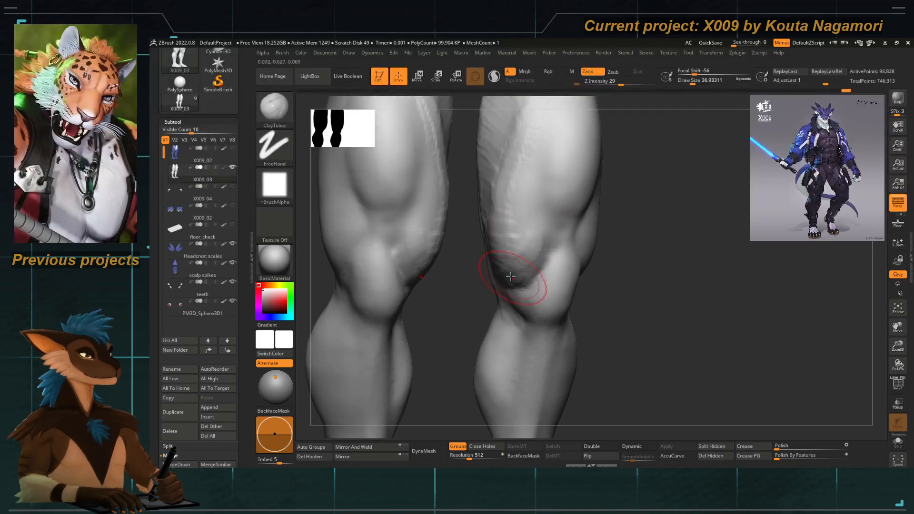
{"action": "mouse_move", "coordinate": [481, 281]}
{"action": "left_mouse_down"}
{"action": "mouse_move", "coordinate": [468, 287]}
{"action": "mouse_move", "coordinate": [496, 283]}
{"action": "left_mouse_up"}
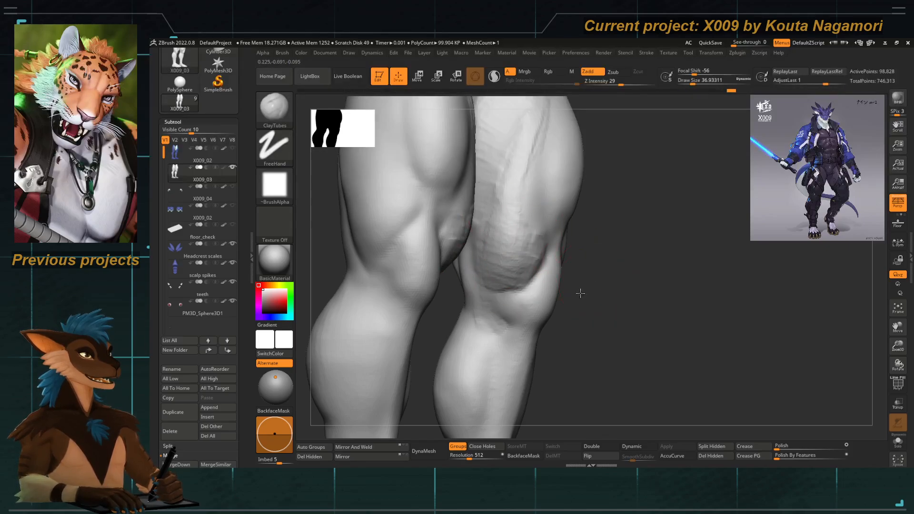
{"action": "mouse_move", "coordinate": [580, 293]}
{"action": "left_mouse_down"}
{"action": "mouse_move", "coordinate": [520, 265]}
{"action": "mouse_move", "coordinate": [527, 258]}
{"action": "mouse_move", "coordinate": [504, 281]}
{"action": "left_mouse_up"}
{"action": "left_click_drag", "start_coordinate": [547, 230], "coordinate": [498, 278]}
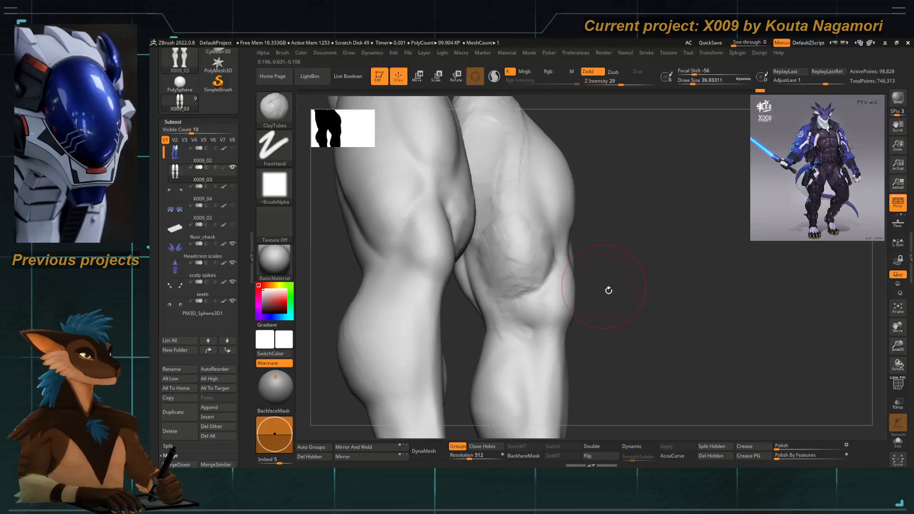
{"action": "mouse_move", "coordinate": [606, 290]}
{"action": "left_mouse_down"}
{"action": "mouse_move", "coordinate": [538, 281]}
{"action": "mouse_move", "coordinate": [580, 323]}
{"action": "mouse_move", "coordinate": [434, 282]}
{"action": "mouse_move", "coordinate": [451, 281]}
{"action": "mouse_move", "coordinate": [458, 267]}
{"action": "left_mouse_up"}
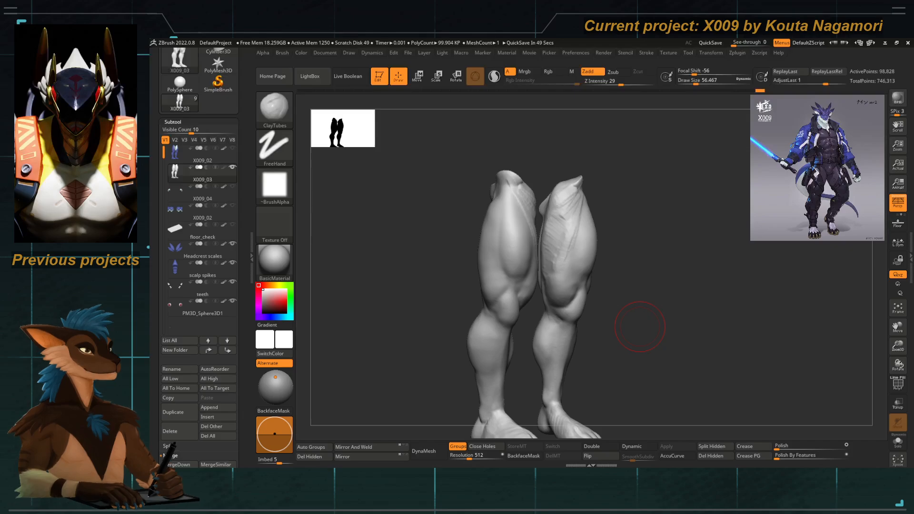
Unhide the whole figure and turn the polypaint back on for the X009_03 subtool.
{"action": "left_click", "coordinate": [433, 265], "text": "ctrl+shift"}
{"action": "left_click_drag", "start_coordinate": [410, 253], "coordinate": [429, 271]}
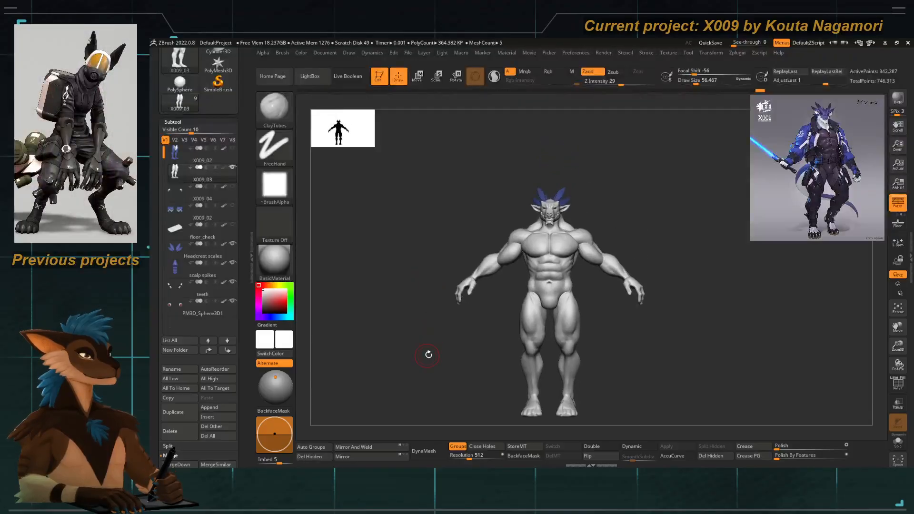
{"action": "left_click_drag", "start_coordinate": [429, 355], "coordinate": [476, 284]}
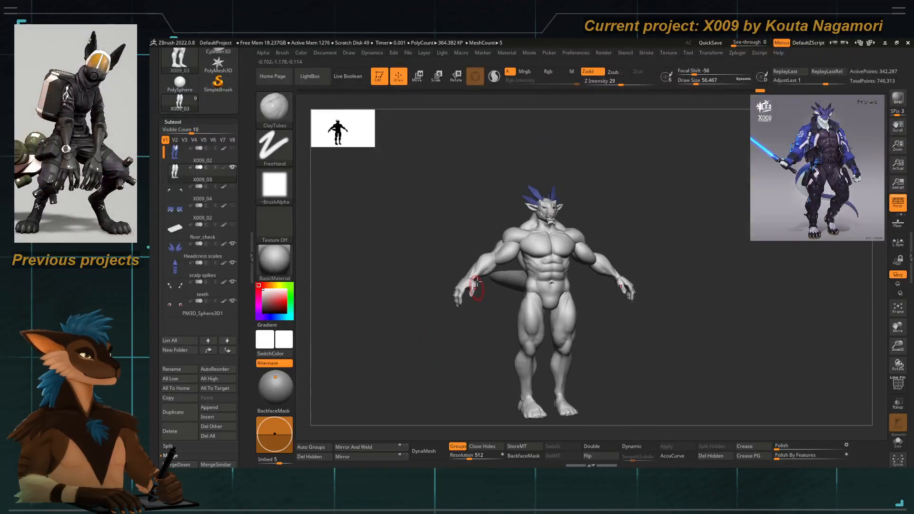
{"action": "left_click", "coordinate": [224, 167]}
{"action": "left_click_drag", "start_coordinate": [432, 341], "coordinate": [542, 269]}
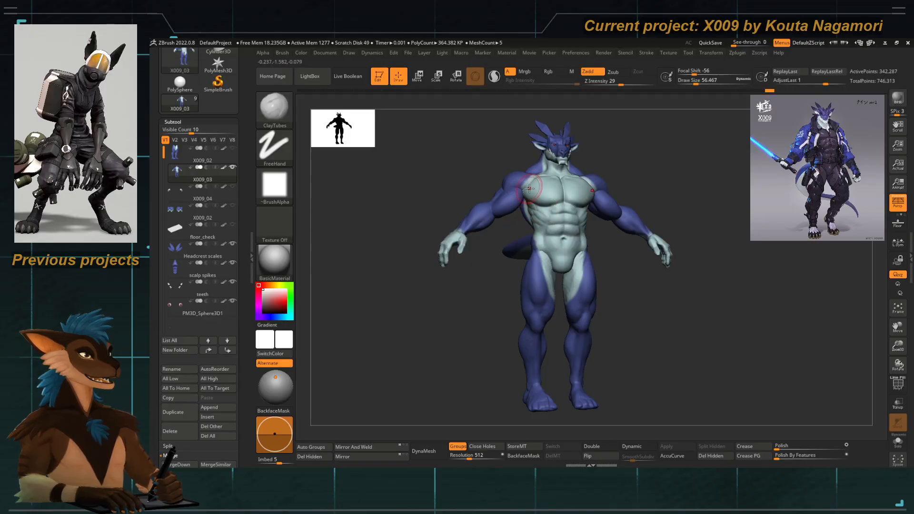
Set the ClayTubes draw size to about 54 for work on the chest and shoulders.
{"action": "left_click_drag", "start_coordinate": [530, 189], "coordinate": [503, 164], "text": "alt"}
{"action": "key", "text": "shift"}
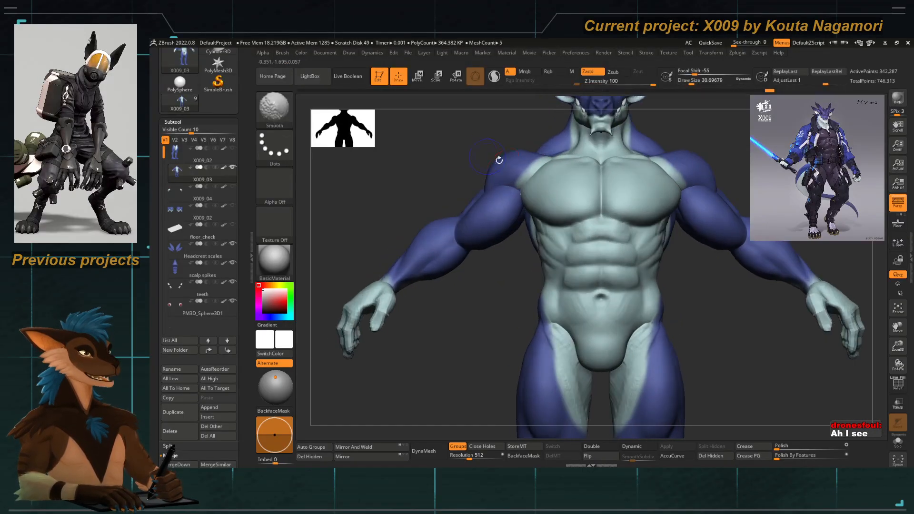
{"action": "key", "text": "space"}
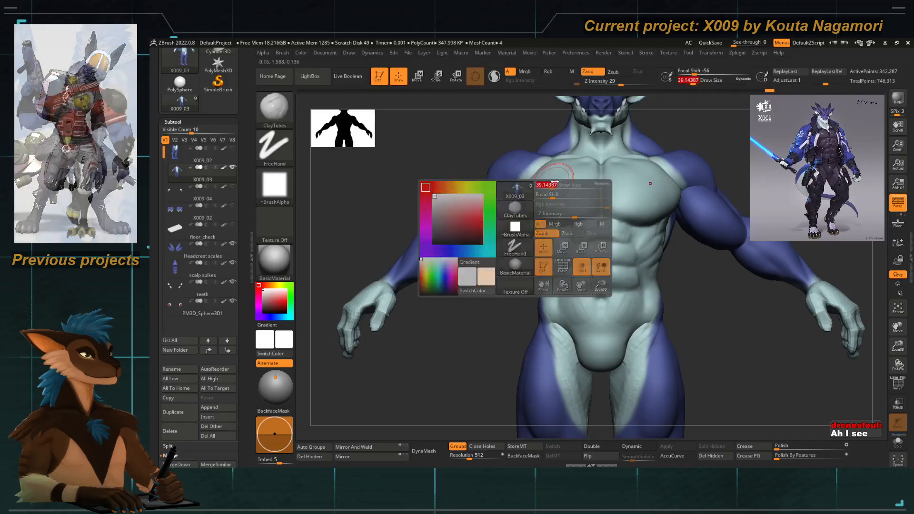
{"action": "left_click_drag", "start_coordinate": [555, 183], "coordinate": [564, 183]}
{"action": "key", "text": "space"}
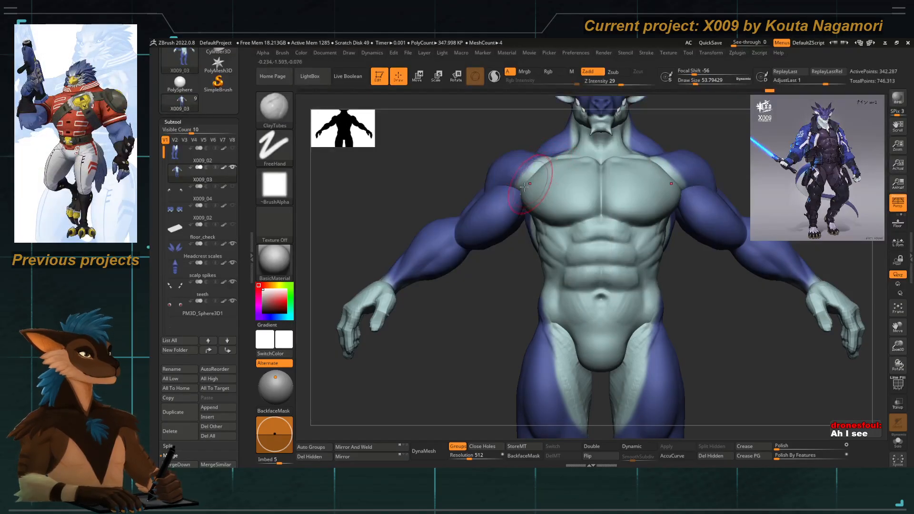
Switch the masking brush to MaskLasso and mask the chest and abdomen of the figure.
{"action": "left_click", "coordinate": [281, 113], "text": "ctrl"}
{"action": "left_click", "coordinate": [280, 112], "text": "ctrl"}
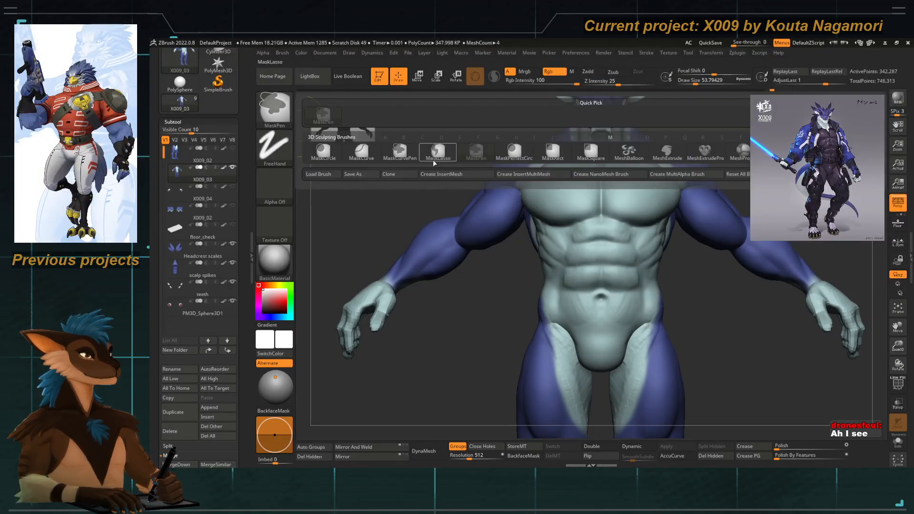
{"action": "left_click", "coordinate": [435, 152], "text": "ctrl"}
{"action": "mouse_move", "coordinate": [506, 117]}
{"action": "left_mouse_down", "text": "ctrl"}
{"action": "mouse_move", "coordinate": [514, 300]}
{"action": "mouse_move", "coordinate": [625, 221]}
{"action": "mouse_move", "coordinate": [581, 159]}
{"action": "mouse_move", "coordinate": [519, 122]}
{"action": "left_mouse_up", "text": "ctrl"}
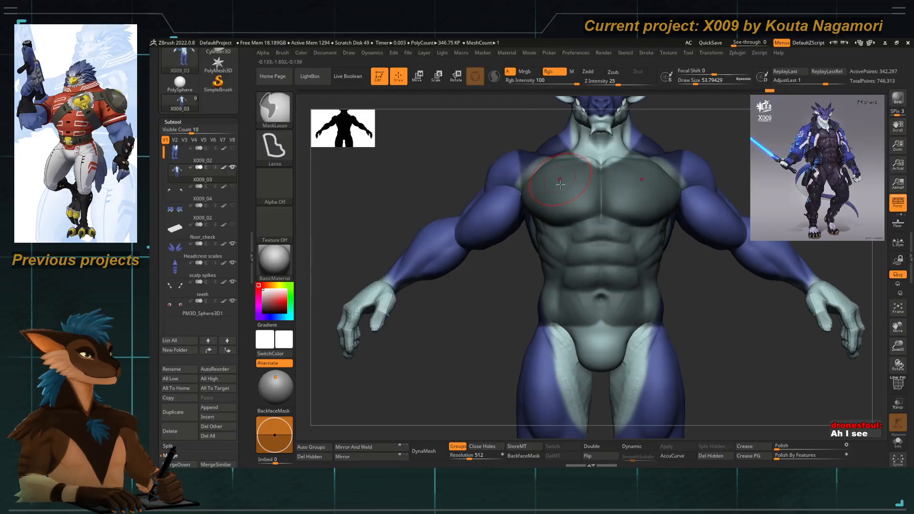
Extend the lasso mask over the pelvis, legs and tail, leaving the head and arms unmasked.
{"action": "mouse_move", "coordinate": [567, 217]}
{"action": "right_mouse_down", "text": "ctrl"}
{"action": "mouse_move", "coordinate": [539, 206]}
{"action": "mouse_move", "coordinate": [517, 155]}
{"action": "right_mouse_up", "text": "ctrl"}
{"action": "right_click_drag", "start_coordinate": [527, 243], "coordinate": [525, 188], "text": "alt"}
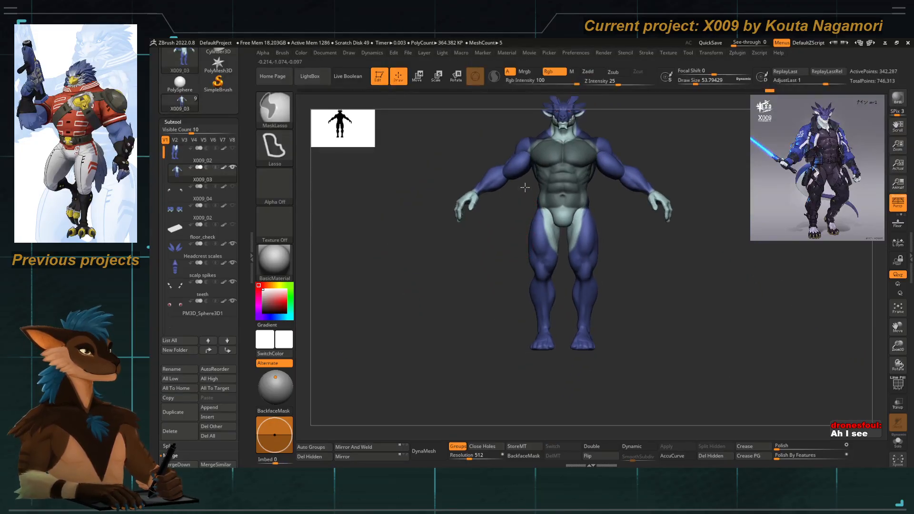
{"action": "mouse_move", "coordinate": [525, 189]}
{"action": "left_mouse_down", "text": "ctrl"}
{"action": "mouse_move", "coordinate": [546, 389]}
{"action": "mouse_move", "coordinate": [608, 204]}
{"action": "mouse_move", "coordinate": [579, 199]}
{"action": "left_mouse_up", "text": "ctrl"}
{"action": "right_click_drag", "start_coordinate": [473, 293], "coordinate": [583, 291]}
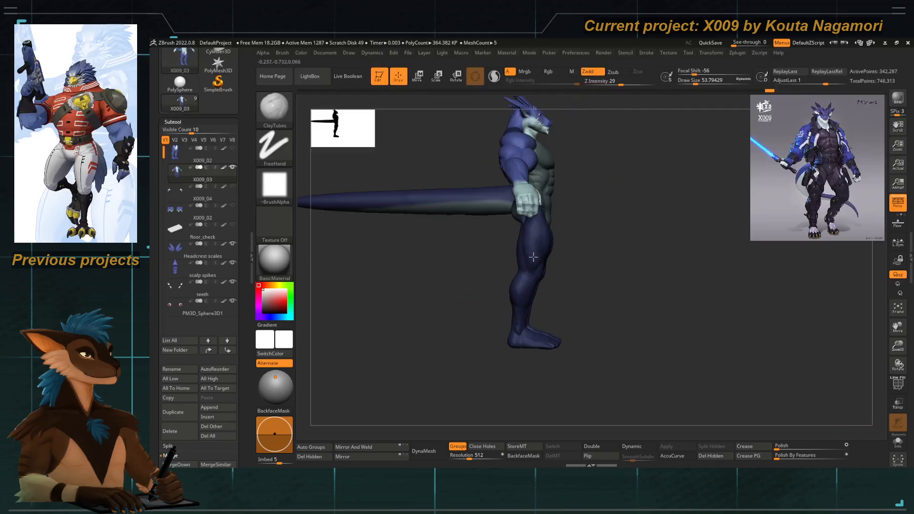
{"action": "right_click_drag", "start_coordinate": [495, 271], "coordinate": [583, 290], "text": "alt"}
{"action": "mouse_move", "coordinate": [467, 295]}
{"action": "left_mouse_down", "text": "ctrl"}
{"action": "mouse_move", "coordinate": [418, 137]}
{"action": "mouse_move", "coordinate": [605, 205]}
{"action": "mouse_move", "coordinate": [515, 300]}
{"action": "mouse_move", "coordinate": [486, 302]}
{"action": "left_mouse_up", "text": "ctrl"}
{"action": "mouse_move", "coordinate": [572, 334]}
{"action": "right_mouse_down"}
{"action": "mouse_move", "coordinate": [474, 340]}
{"action": "mouse_move", "coordinate": [498, 259]}
{"action": "mouse_move", "coordinate": [424, 257]}
{"action": "right_mouse_up"}
{"action": "mouse_move", "coordinate": [500, 257]}
{"action": "right_mouse_down", "text": "ctrl"}
{"action": "mouse_move", "coordinate": [502, 302]}
{"action": "mouse_move", "coordinate": [465, 349]}
{"action": "right_mouse_up", "text": "ctrl"}
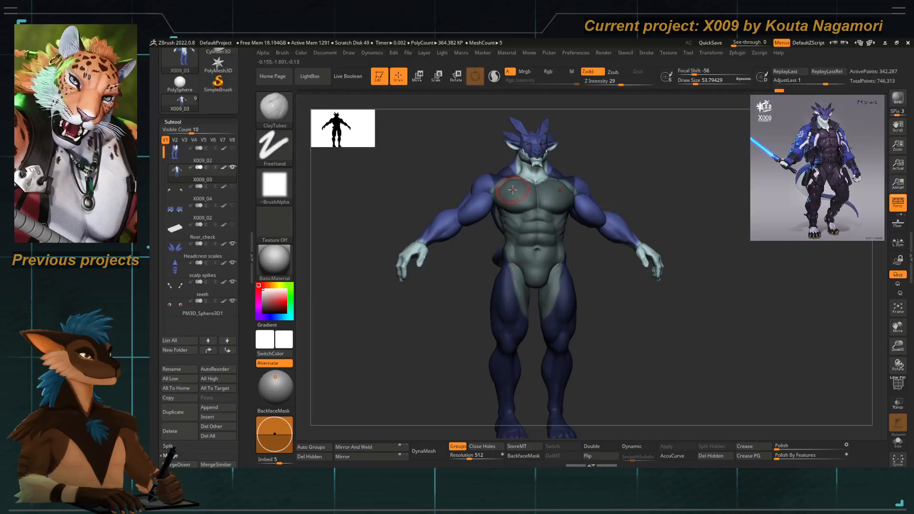
Examine the character's torso, arms, legs and overall proportions from close up and from a distance.
{"action": "right_click_drag", "start_coordinate": [512, 190], "coordinate": [526, 219], "text": "alt"}
{"action": "right_click_drag", "start_coordinate": [526, 219], "coordinate": [547, 261], "text": "ctrl"}
{"action": "right_click_drag", "start_coordinate": [470, 243], "coordinate": [457, 219], "text": "ctrl"}
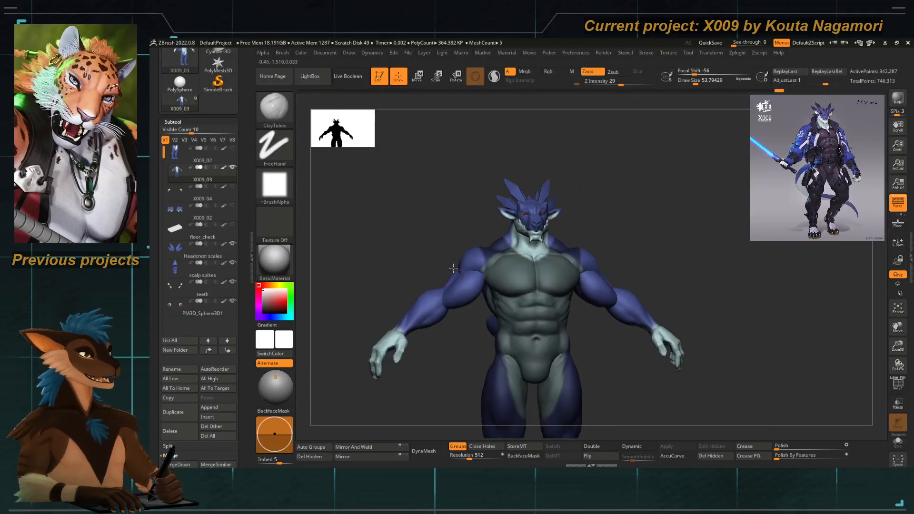
{"action": "right_click_drag", "start_coordinate": [458, 271], "coordinate": [492, 216], "text": "alt"}
{"action": "mouse_move", "coordinate": [540, 245]}
{"action": "right_mouse_down", "text": "ctrl"}
{"action": "mouse_move", "coordinate": [490, 255]}
{"action": "mouse_move", "coordinate": [484, 299]}
{"action": "mouse_move", "coordinate": [471, 314]}
{"action": "right_mouse_up", "text": "ctrl"}
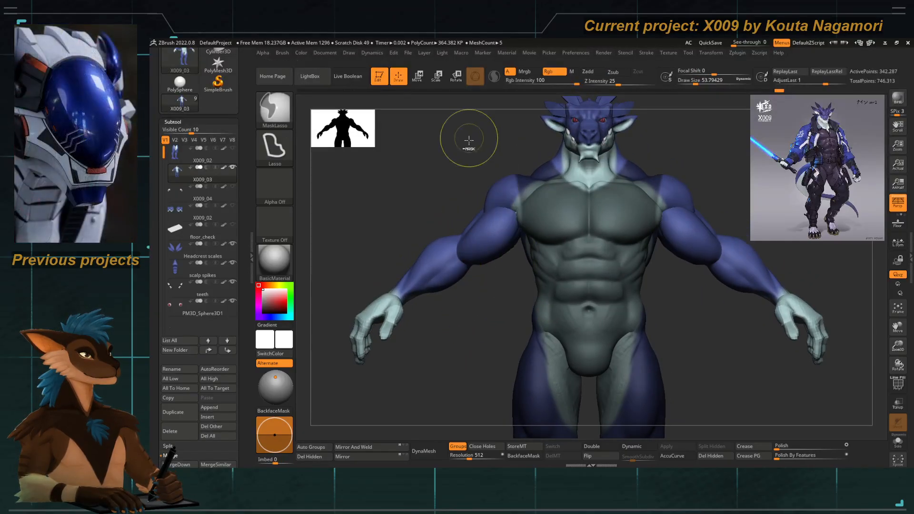
{"action": "left_click_drag", "start_coordinate": [504, 268], "coordinate": [476, 242], "text": "ctrl+alt"}
{"action": "mouse_move", "coordinate": [461, 200]}
{"action": "right_mouse_down"}
{"action": "mouse_move", "coordinate": [541, 198]}
{"action": "mouse_move", "coordinate": [432, 173]}
{"action": "mouse_move", "coordinate": [459, 166]}
{"action": "mouse_move", "coordinate": [453, 184]}
{"action": "right_mouse_up"}
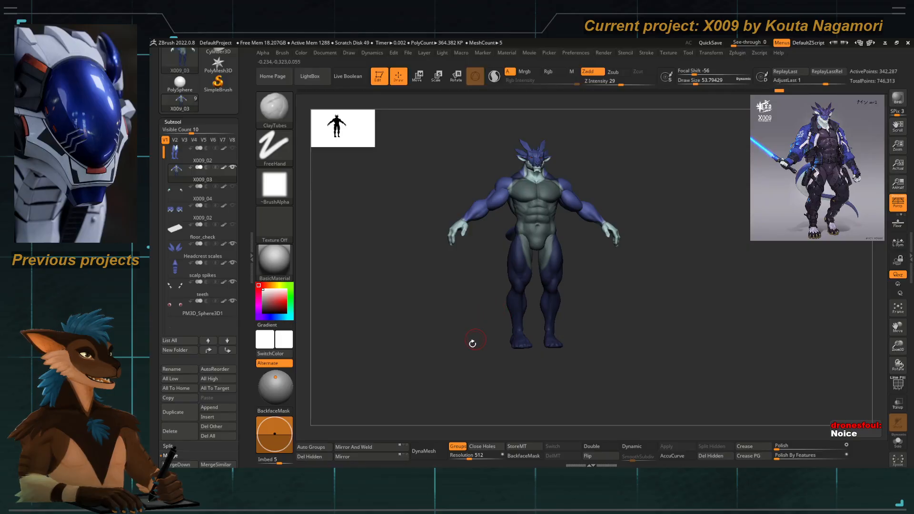
{"action": "left_click_drag", "start_coordinate": [457, 336], "coordinate": [477, 313], "text": "ctrl"}
{"action": "right_click_drag", "start_coordinate": [469, 296], "coordinate": [522, 302], "text": "ctrl"}
{"action": "right_click_drag", "start_coordinate": [528, 224], "coordinate": [534, 266], "text": "ctrl"}
{"action": "right_click_drag", "start_coordinate": [534, 267], "coordinate": [510, 204], "text": "alt"}
{"action": "right_click_drag", "start_coordinate": [438, 269], "coordinate": [465, 308]}
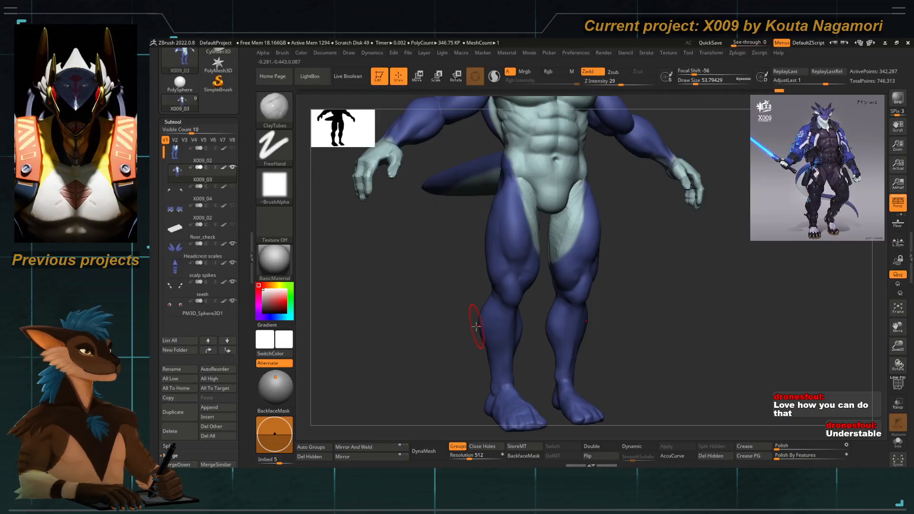
Isolate the upper-leg polygroup so that only the two thighs and knees are shown.
{"action": "mouse_move", "coordinate": [445, 312]}
{"action": "left_mouse_down"}
{"action": "mouse_move", "coordinate": [435, 323]}
{"action": "mouse_move", "coordinate": [431, 314]}
{"action": "mouse_move", "coordinate": [447, 295]}
{"action": "left_mouse_up"}
{"action": "right_click_drag", "start_coordinate": [503, 264], "coordinate": [502, 253], "text": "alt"}
{"action": "right_click_drag", "start_coordinate": [518, 217], "coordinate": [505, 254], "text": "ctrl"}
{"action": "left_click", "coordinate": [512, 254], "text": "ctrl+shift"}
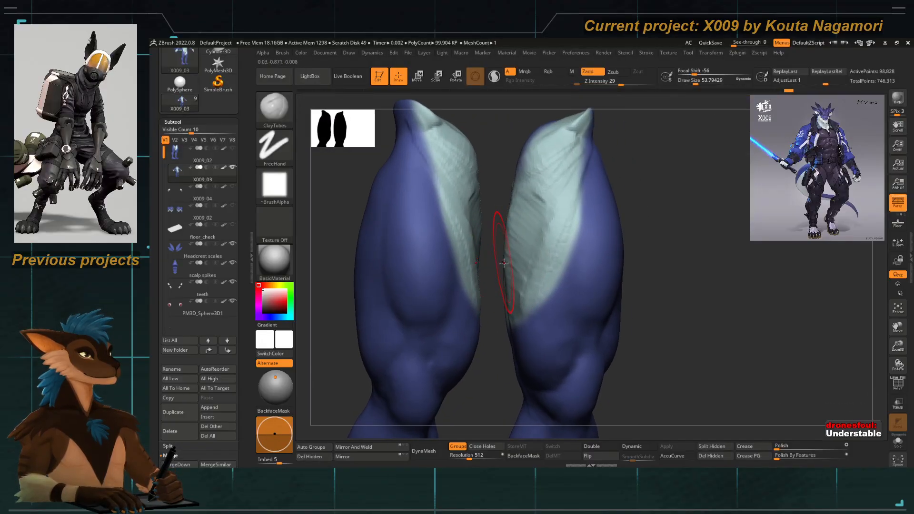
Set the draw size to about 37 and build up the inner thigh muscles with ClayTubes strokes.
{"action": "key", "text": "space"}
{"action": "left_click_drag", "start_coordinate": [506, 260], "coordinate": [497, 257]}
{"action": "right_click_drag", "start_coordinate": [496, 229], "coordinate": [543, 220]}
{"action": "mouse_move", "coordinate": [552, 161]}
{"action": "left_mouse_down"}
{"action": "mouse_move", "coordinate": [565, 148]}
{"action": "mouse_move", "coordinate": [550, 158]}
{"action": "mouse_move", "coordinate": [547, 196]}
{"action": "left_mouse_up"}
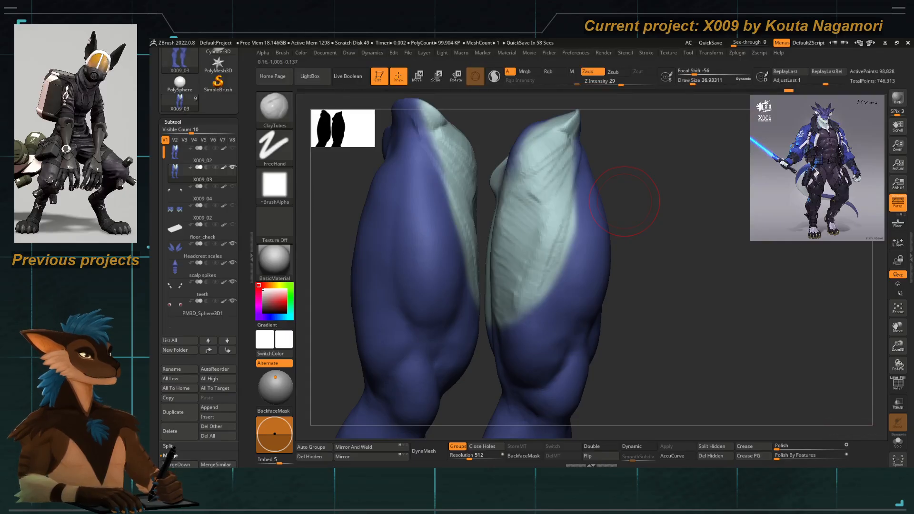
{"action": "left_click_drag", "start_coordinate": [323, 240], "coordinate": [343, 238]}
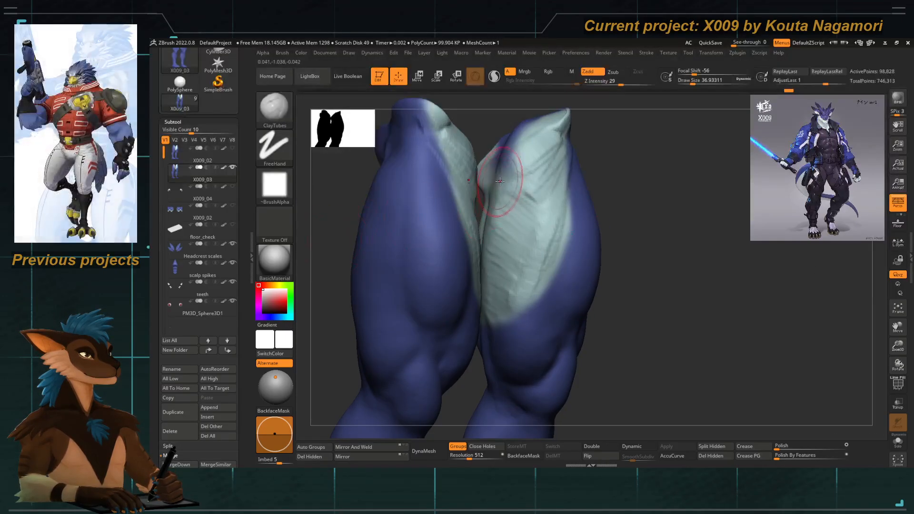
{"action": "mouse_move", "coordinate": [552, 209]}
{"action": "left_mouse_down"}
{"action": "mouse_move", "coordinate": [566, 162]}
{"action": "mouse_move", "coordinate": [598, 182]}
{"action": "mouse_move", "coordinate": [570, 185]}
{"action": "left_mouse_up"}
Set the draw size to about 41 and add ClayTubes volume to the front and outer thigh muscles.
{"action": "key", "text": "space"}
{"action": "left_click_drag", "start_coordinate": [570, 172], "coordinate": [574, 173]}
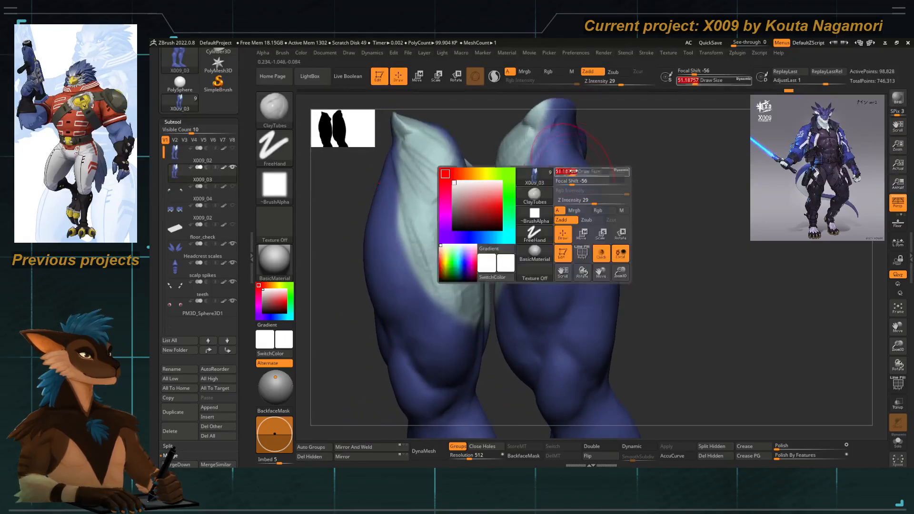
{"action": "key", "text": "space"}
{"action": "left_click_drag", "start_coordinate": [561, 130], "coordinate": [567, 139]}
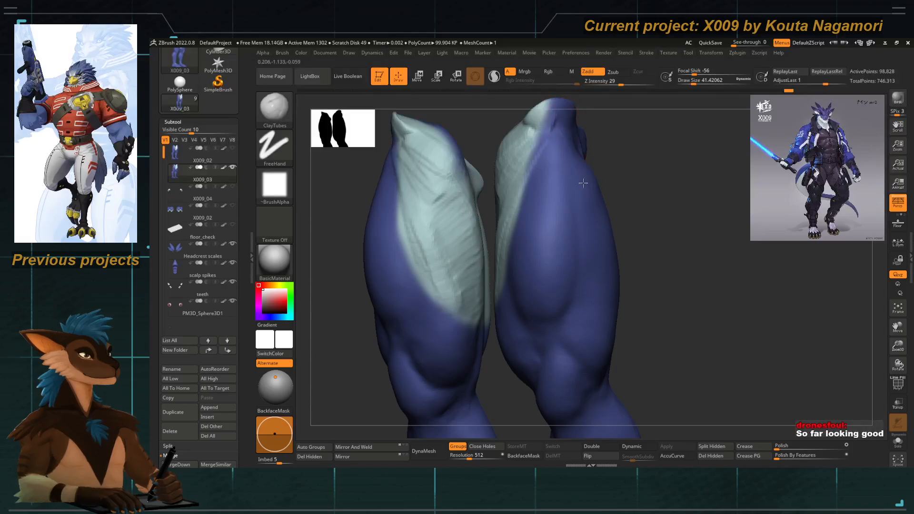
{"action": "left_click_drag", "start_coordinate": [584, 189], "coordinate": [596, 243]}
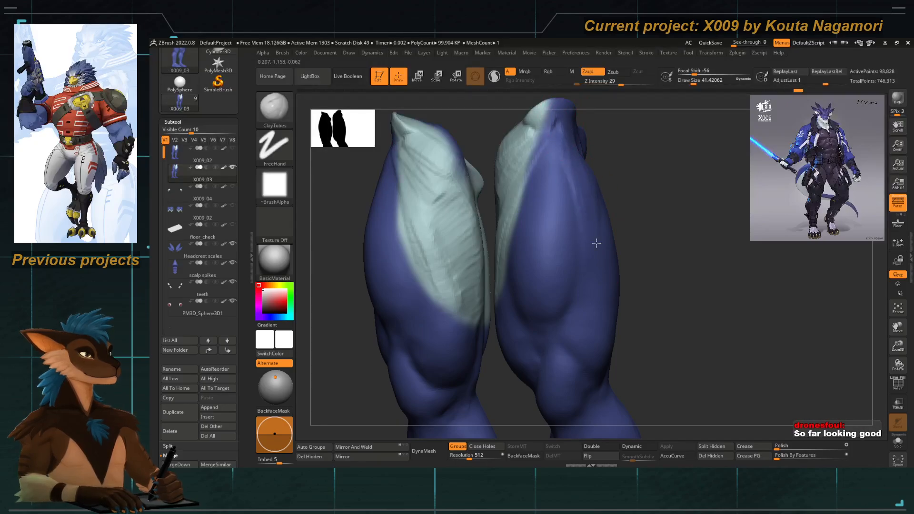
{"action": "mouse_move", "coordinate": [613, 205]}
{"action": "left_mouse_down"}
{"action": "mouse_move", "coordinate": [630, 202]}
{"action": "mouse_move", "coordinate": [618, 221]}
{"action": "left_mouse_up"}
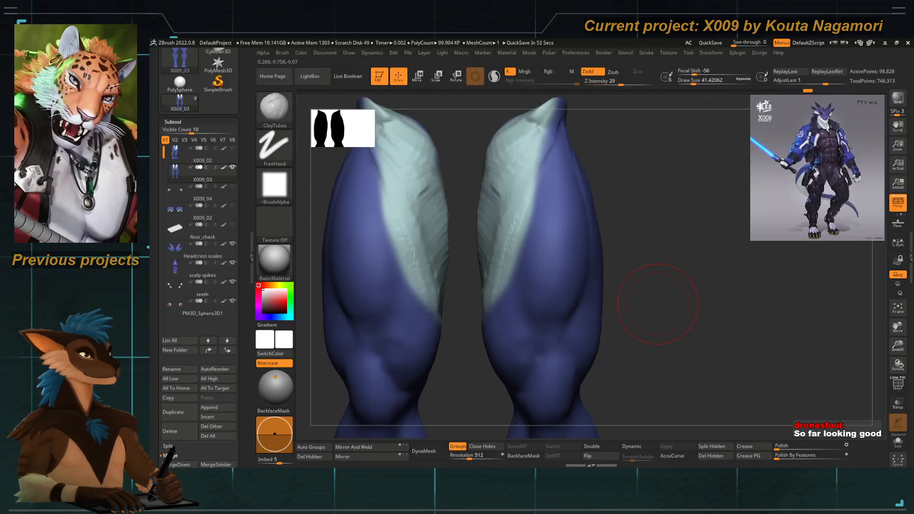
Sculpt the inner and outer quadriceps bulges just above the knee with ClayTubes strokes.
{"action": "left_click_drag", "start_coordinate": [606, 143], "coordinate": [584, 205]}
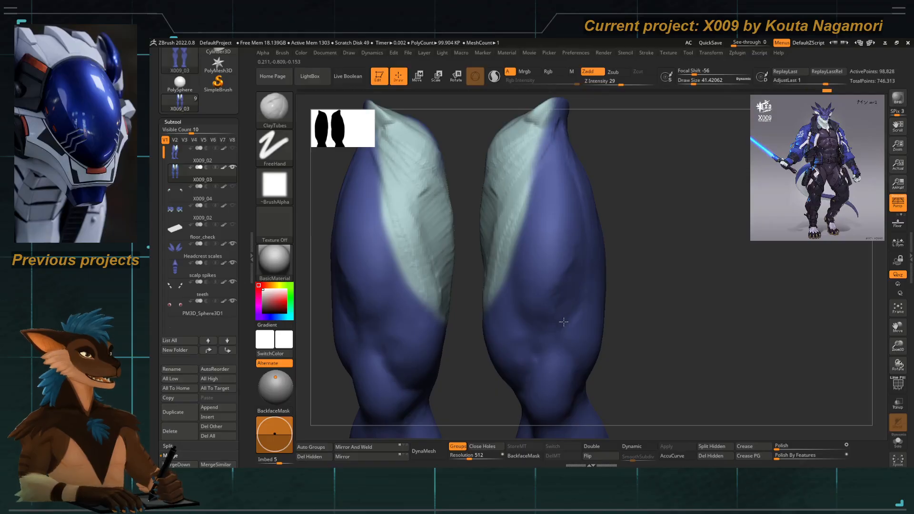
{"action": "left_click_drag", "start_coordinate": [619, 305], "coordinate": [611, 304]}
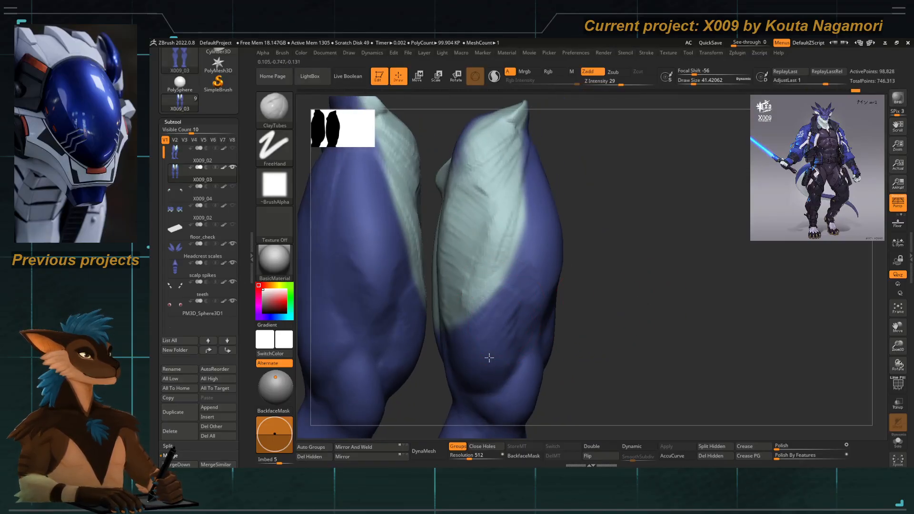
{"action": "left_click_drag", "start_coordinate": [508, 286], "coordinate": [535, 293]}
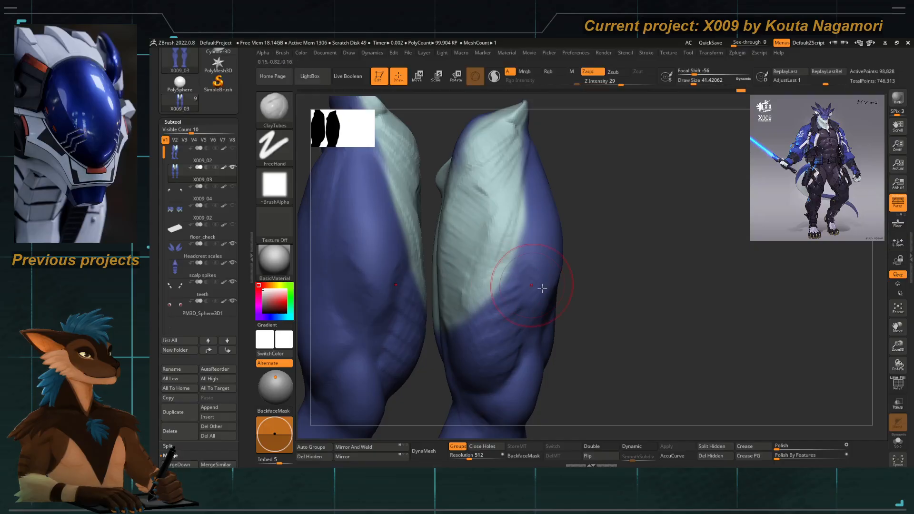
{"action": "left_click_drag", "start_coordinate": [601, 314], "coordinate": [544, 306]}
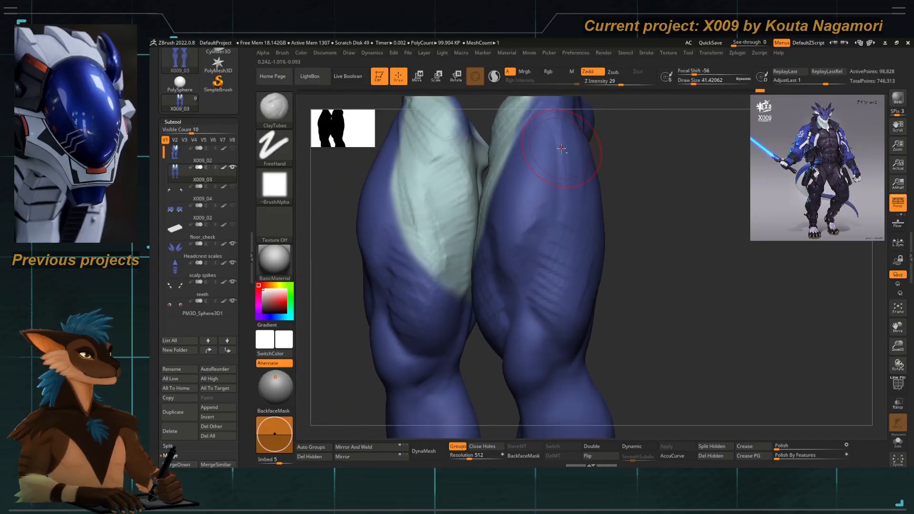
Build up the upper front of the thigh and smooth the central quadriceps down toward the knee.
{"action": "mouse_move", "coordinate": [618, 195]}
{"action": "left_mouse_down", "text": "alt"}
{"action": "mouse_move", "coordinate": [610, 238]}
{"action": "mouse_move", "coordinate": [661, 239]}
{"action": "left_mouse_up", "text": "alt"}
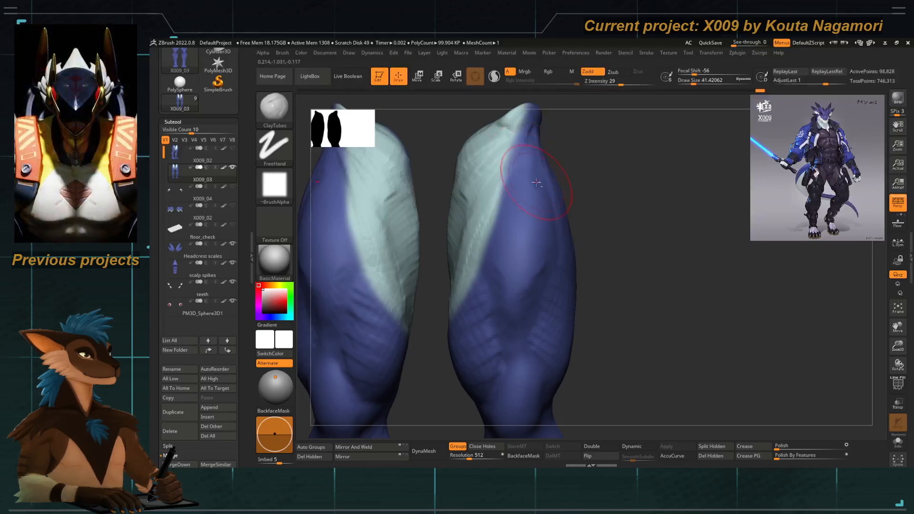
{"action": "left_click_drag", "start_coordinate": [613, 253], "coordinate": [506, 172]}
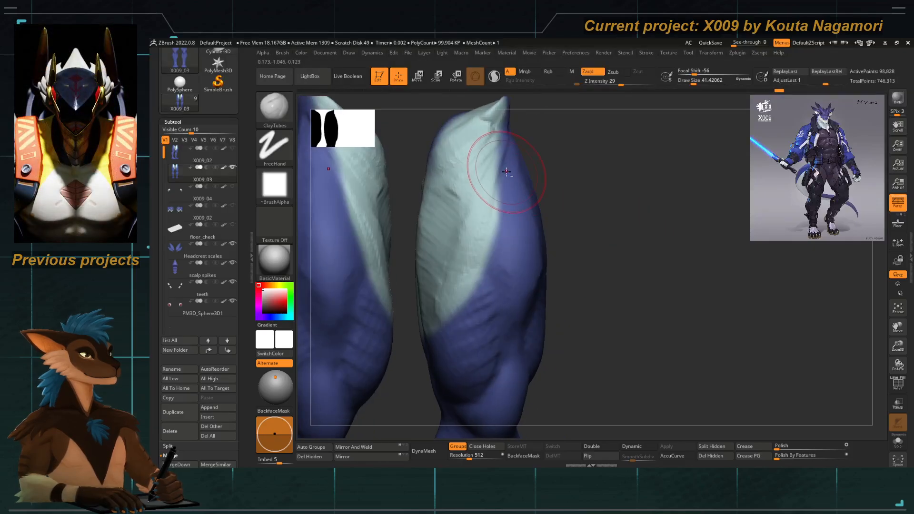
{"action": "left_click_drag", "start_coordinate": [481, 272], "coordinate": [495, 270]}
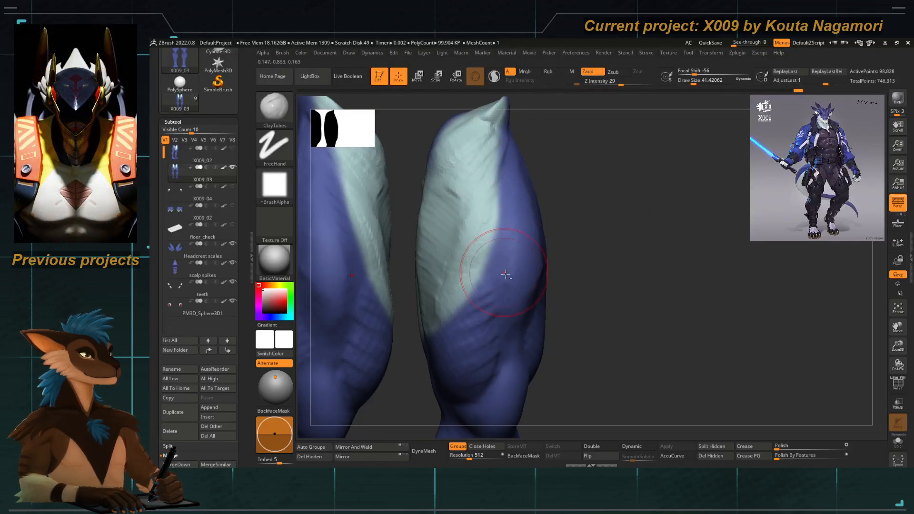
{"action": "left_click_drag", "start_coordinate": [602, 303], "coordinate": [555, 307]}
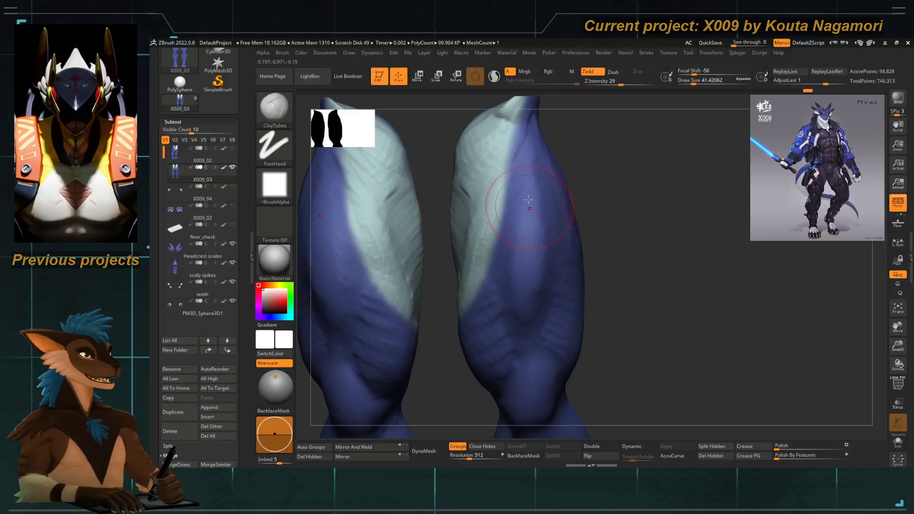
{"action": "left_click_drag", "start_coordinate": [528, 172], "coordinate": [523, 296], "text": "shift"}
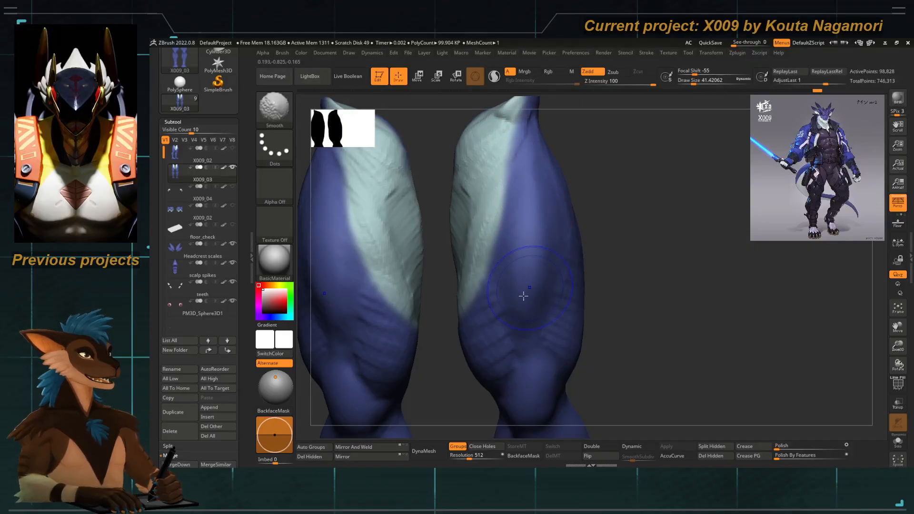
Refine the lower thigh muscles where they meet the inner and outer sides of the knee.
{"action": "left_click_drag", "start_coordinate": [617, 309], "coordinate": [612, 226], "text": "alt"}
{"action": "left_click_drag", "start_coordinate": [614, 286], "coordinate": [662, 286]}
{"action": "left_click_drag", "start_coordinate": [497, 180], "coordinate": [472, 231]}
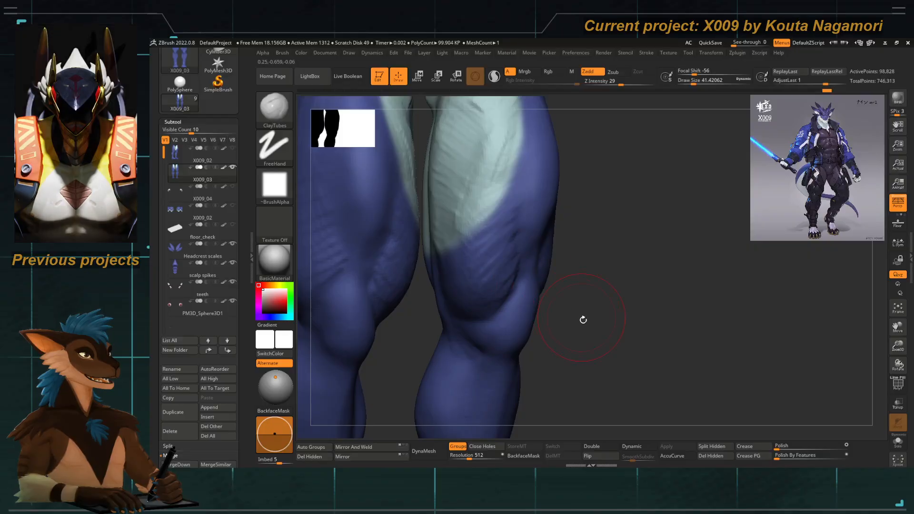
{"action": "left_click_drag", "start_coordinate": [581, 318], "coordinate": [556, 289]}
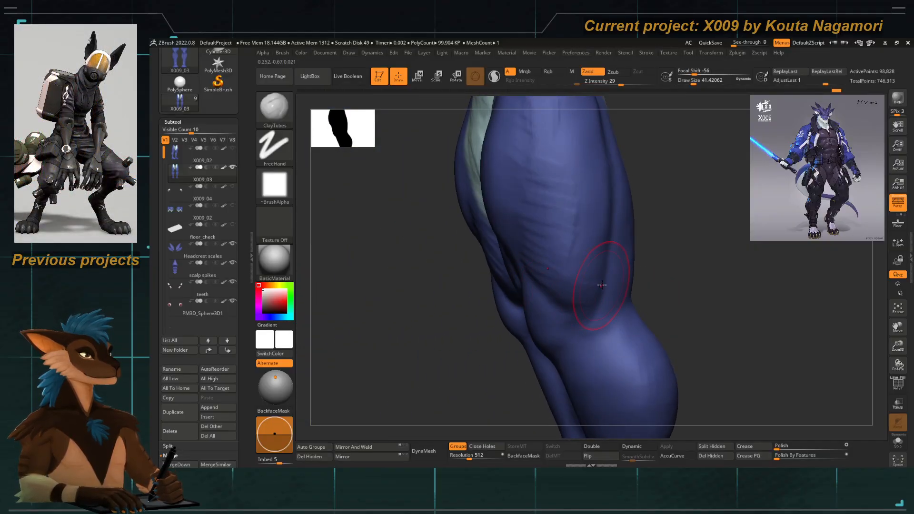
{"action": "left_click_drag", "start_coordinate": [436, 304], "coordinate": [544, 275]}
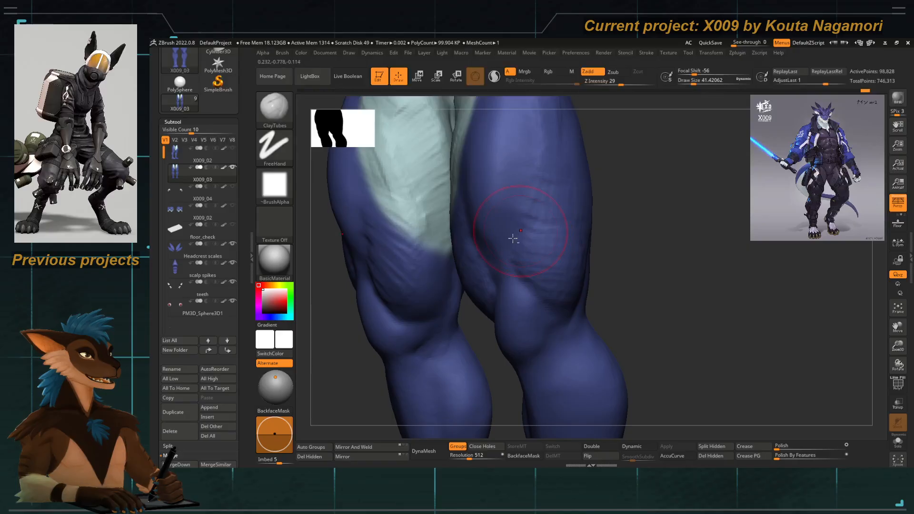
Set the draw size to about 59 and build up the broad outer thigh muscle with ClayTubes.
{"action": "right_click_drag", "start_coordinate": [521, 238], "coordinate": [500, 269], "text": "alt"}
{"action": "left_click_drag", "start_coordinate": [638, 251], "coordinate": [596, 251]}
{"action": "key", "text": "space"}
{"action": "left_click_drag", "start_coordinate": [518, 284], "coordinate": [523, 284]}
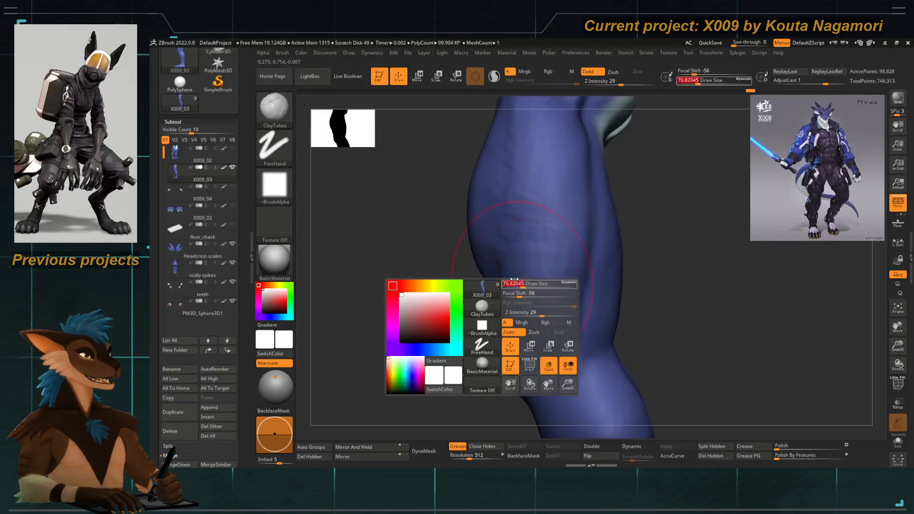
{"action": "mouse_move", "coordinate": [443, 224]}
{"action": "left_mouse_down"}
{"action": "mouse_move", "coordinate": [421, 278]}
{"action": "mouse_move", "coordinate": [443, 277]}
{"action": "left_mouse_up"}
{"action": "key", "text": "space"}
{"action": "left_click_drag", "start_coordinate": [518, 285], "coordinate": [515, 284]}
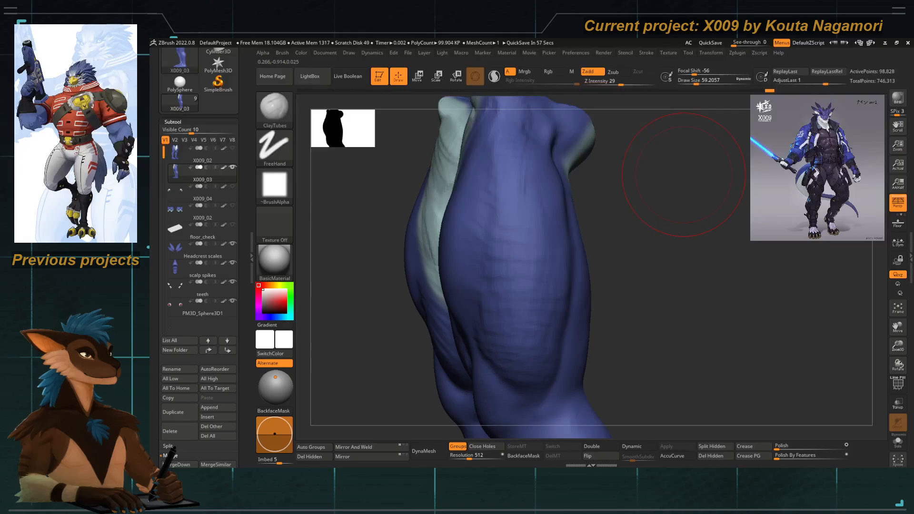
{"action": "mouse_move", "coordinate": [684, 174]}
{"action": "left_mouse_down"}
{"action": "mouse_move", "coordinate": [592, 316]}
{"action": "mouse_move", "coordinate": [561, 300]}
{"action": "mouse_move", "coordinate": [533, 307]}
{"action": "left_mouse_up"}
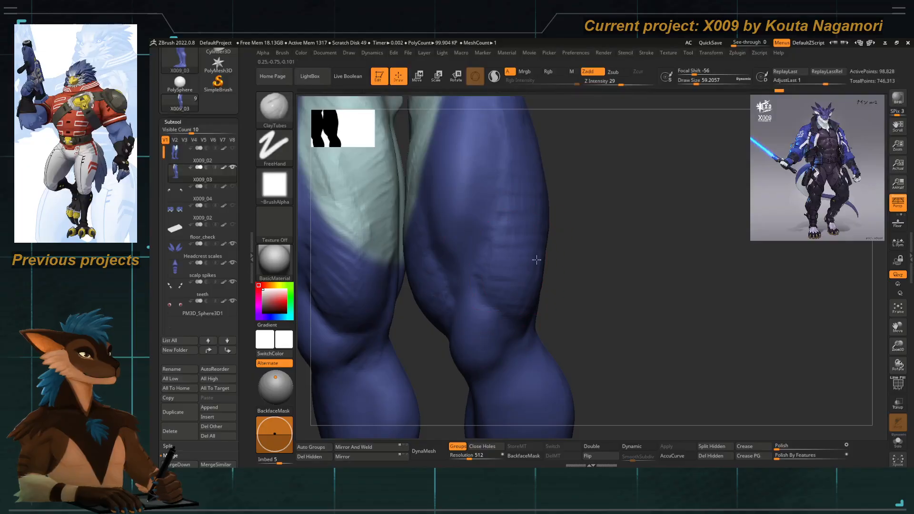
Set the draw size to about 41 and sculpt diagonal muscle volume along the pale inner thigh.
{"action": "left_click_drag", "start_coordinate": [541, 194], "coordinate": [343, 362]}
{"action": "key", "text": "space"}
{"action": "left_click_drag", "start_coordinate": [475, 232], "coordinate": [463, 229]}
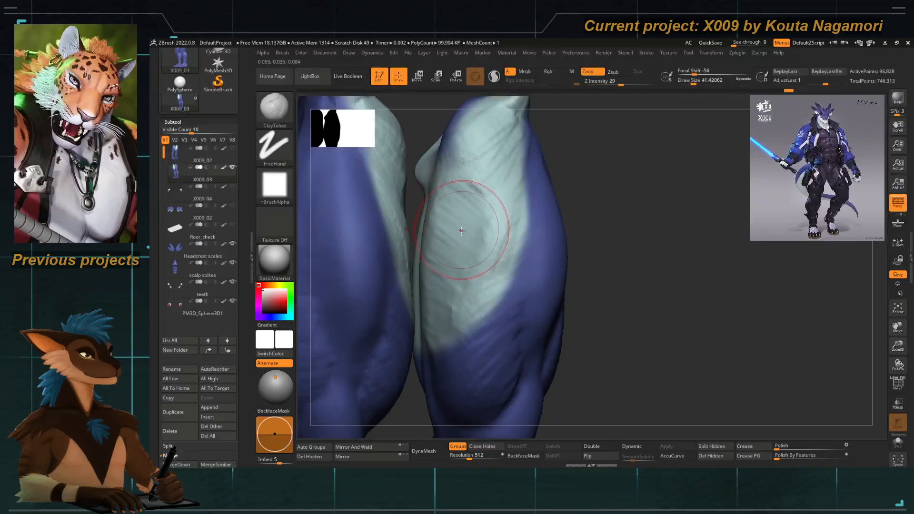
{"action": "right_click_drag", "start_coordinate": [464, 229], "coordinate": [473, 209], "text": "alt"}
{"action": "left_click_drag", "start_coordinate": [422, 184], "coordinate": [450, 183]}
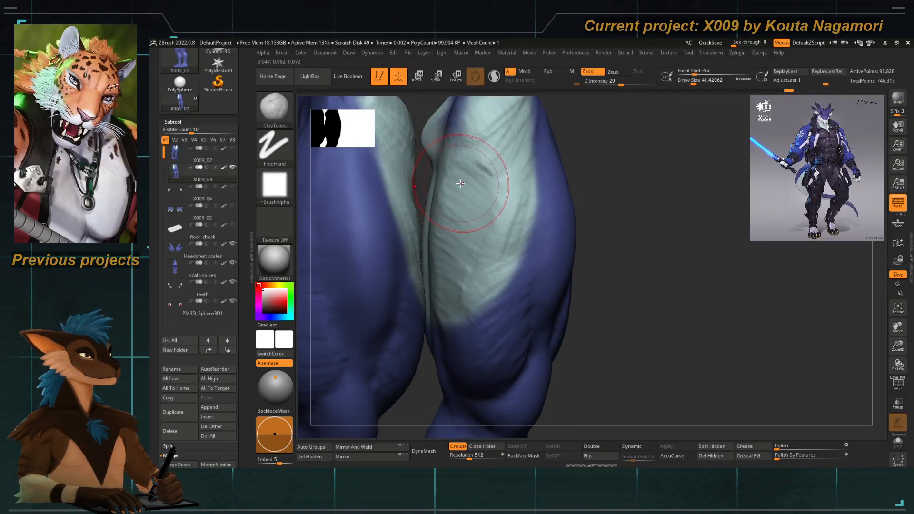
{"action": "mouse_move", "coordinate": [445, 185]}
{"action": "left_mouse_down"}
{"action": "mouse_move", "coordinate": [469, 205]}
{"action": "mouse_move", "coordinate": [450, 236]}
{"action": "left_mouse_up"}
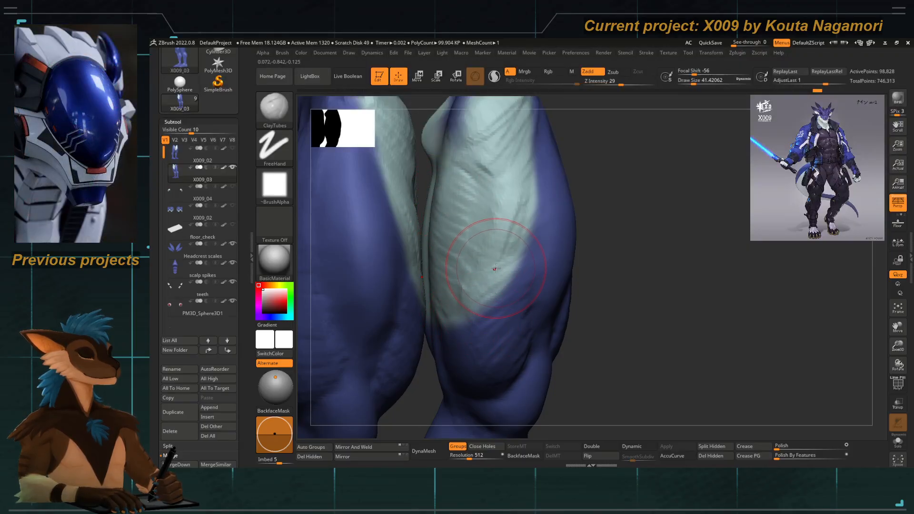
Set the draw size to 28.75 and sculpt the narrow muscle band running down the inner thigh to the knee.
{"action": "key", "text": "bracketleft"}
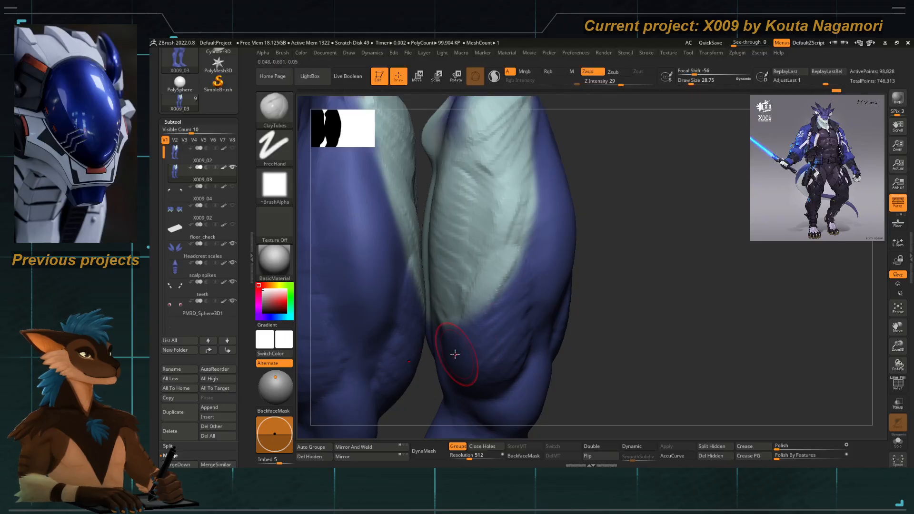
{"action": "mouse_move", "coordinate": [454, 354]}
{"action": "right_mouse_down"}
{"action": "mouse_move", "coordinate": [473, 290]}
{"action": "mouse_move", "coordinate": [454, 315]}
{"action": "right_mouse_up"}
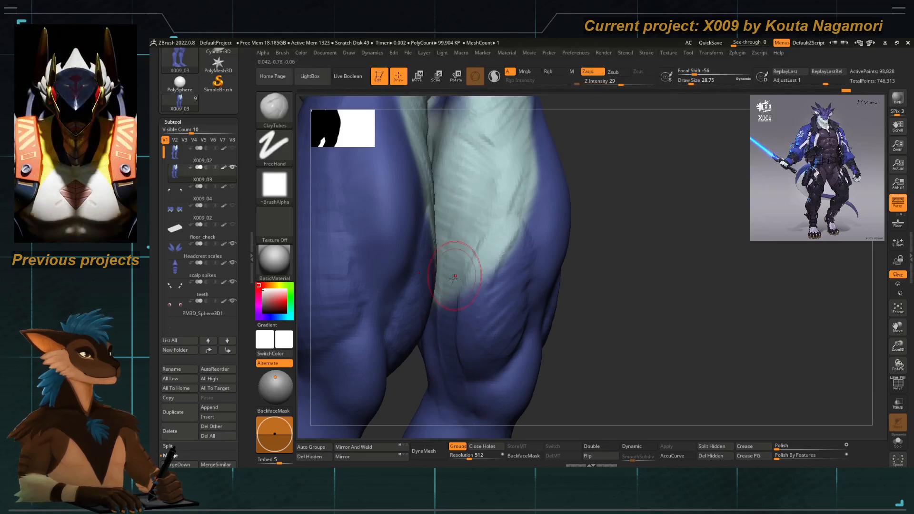
{"action": "right_click_drag", "start_coordinate": [495, 216], "coordinate": [490, 193]}
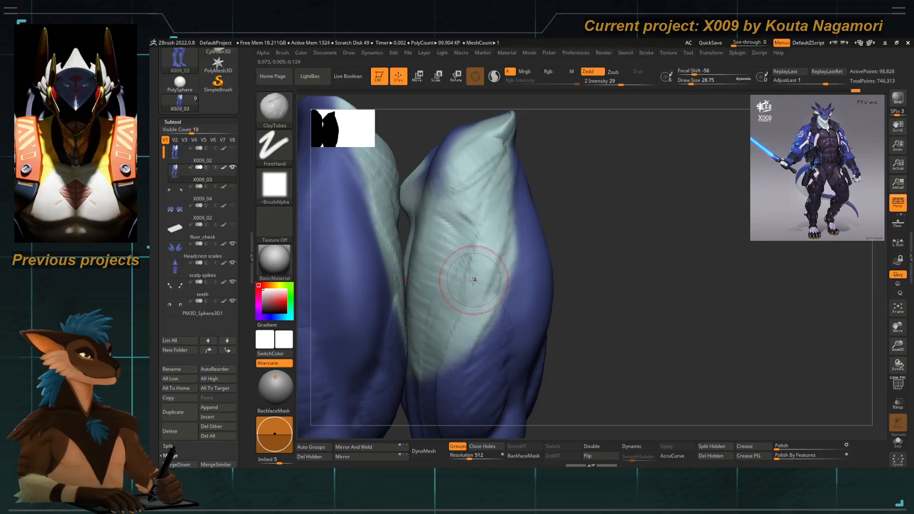
Set the draw size to about 20 and refine the muscle edge between the inner thigh and the quadriceps.
{"action": "right_click_drag", "start_coordinate": [469, 253], "coordinate": [490, 204]}
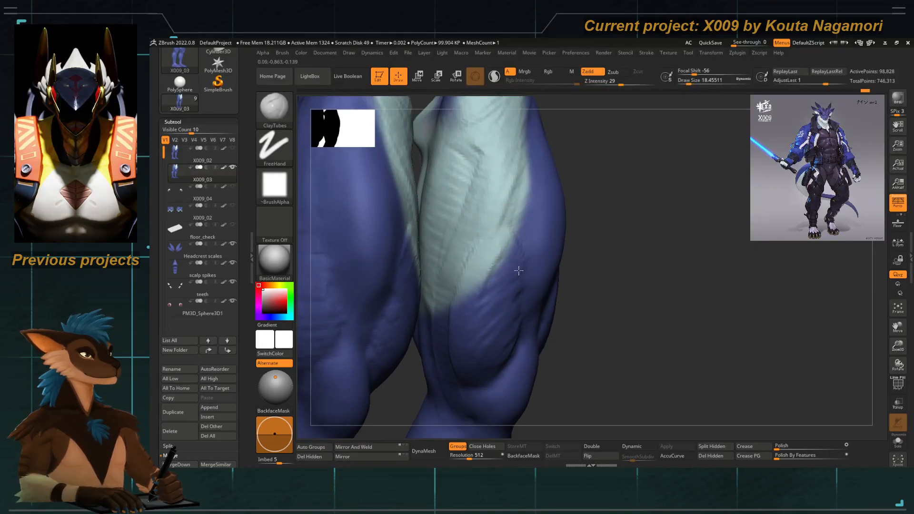
{"action": "left_click_drag", "start_coordinate": [494, 235], "coordinate": [510, 240], "text": "ctrl"}
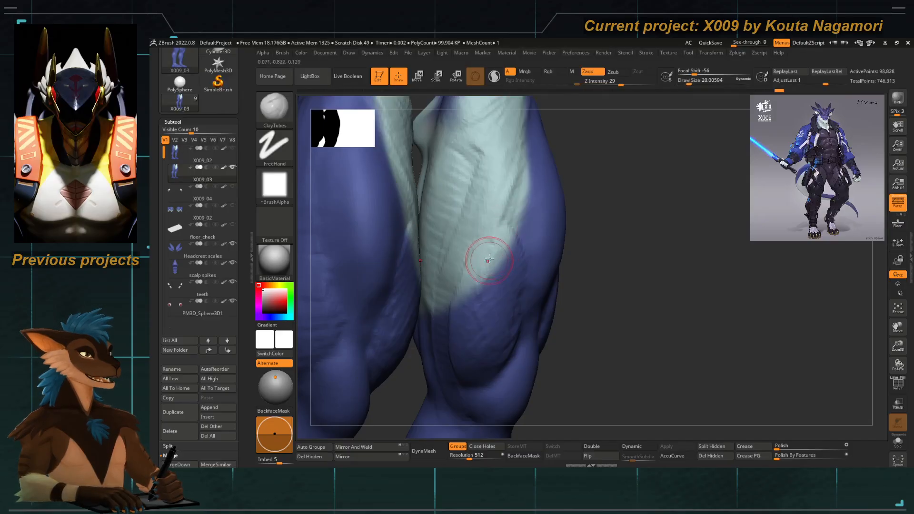
{"action": "left_click_drag", "start_coordinate": [506, 229], "coordinate": [514, 295]}
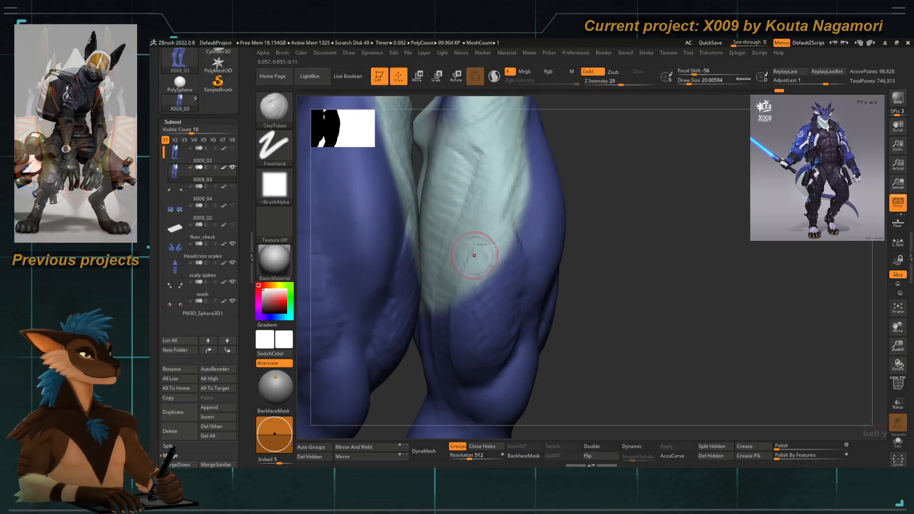
Set the draw size to about 23 and refine the lower inner thigh muscle above the knee with ClayTubes.
{"action": "left_click_drag", "start_coordinate": [479, 253], "coordinate": [485, 253]}
{"action": "right_click_drag", "start_coordinate": [477, 297], "coordinate": [481, 273], "text": "alt"}
{"action": "key", "text": "space"}
{"action": "left_click_drag", "start_coordinate": [480, 245], "coordinate": [482, 245]}
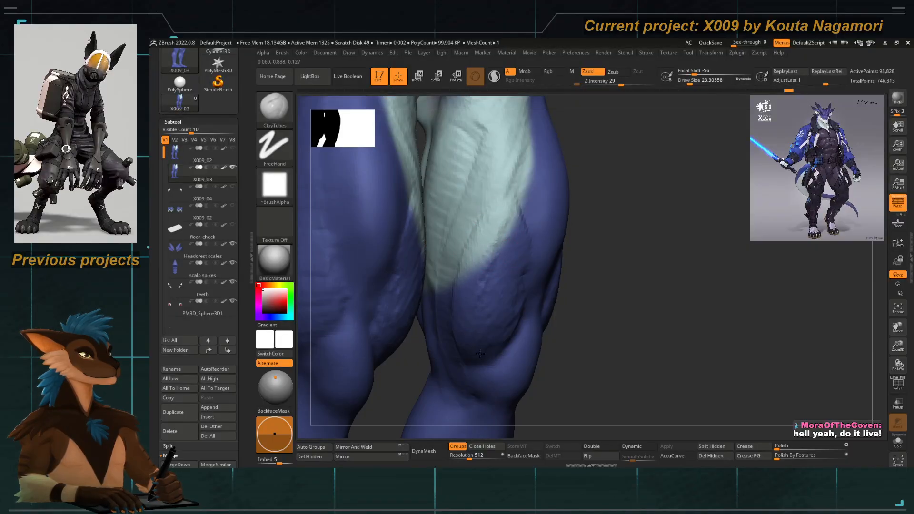
{"action": "left_click_drag", "start_coordinate": [498, 254], "coordinate": [516, 258]}
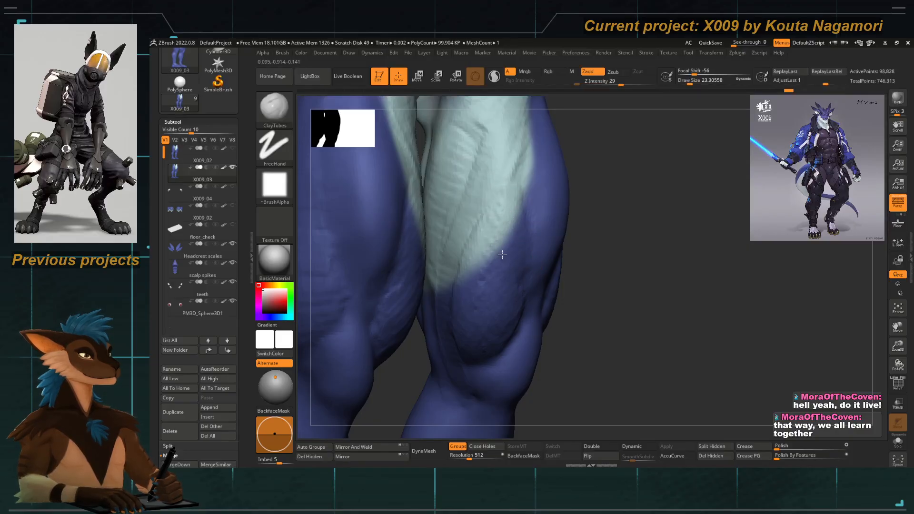
Set the draw size to about 37 and turn off the polygroup colours on the legs.
{"action": "left_click_drag", "start_coordinate": [596, 333], "coordinate": [490, 255], "text": "alt"}
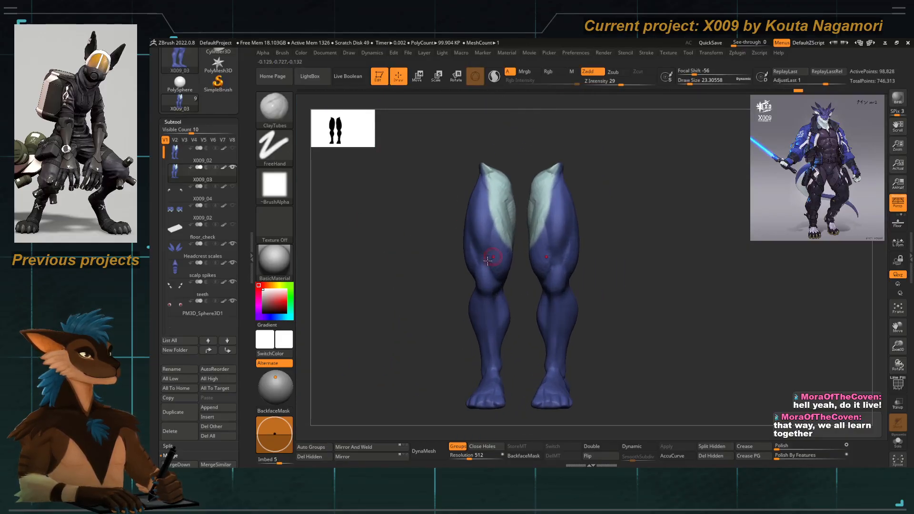
{"action": "left_click_drag", "start_coordinate": [380, 301], "coordinate": [476, 288]}
{"action": "key", "text": "space"}
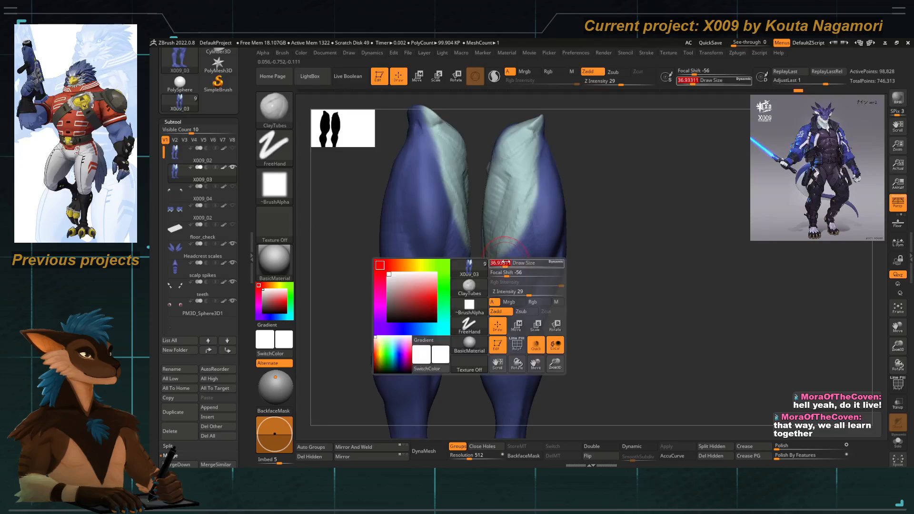
{"action": "key", "text": "shift+f"}
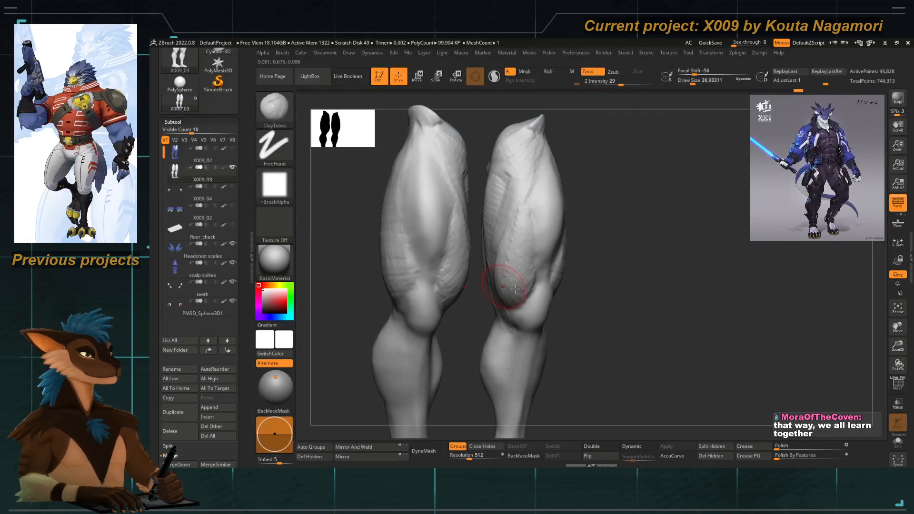
Set the draw size to about 18 and sharpen the separation between the inner thigh band and the teardrop-shaped quadriceps.
{"action": "left_click_drag", "start_coordinate": [516, 288], "coordinate": [522, 214], "text": "alt"}
{"action": "mouse_move", "coordinate": [534, 167]}
{"action": "left_mouse_down", "text": "alt"}
{"action": "mouse_move", "coordinate": [519, 144]}
{"action": "mouse_move", "coordinate": [526, 115]}
{"action": "left_mouse_up", "text": "alt"}
{"action": "left_click_drag", "start_coordinate": [451, 314], "coordinate": [473, 304]}
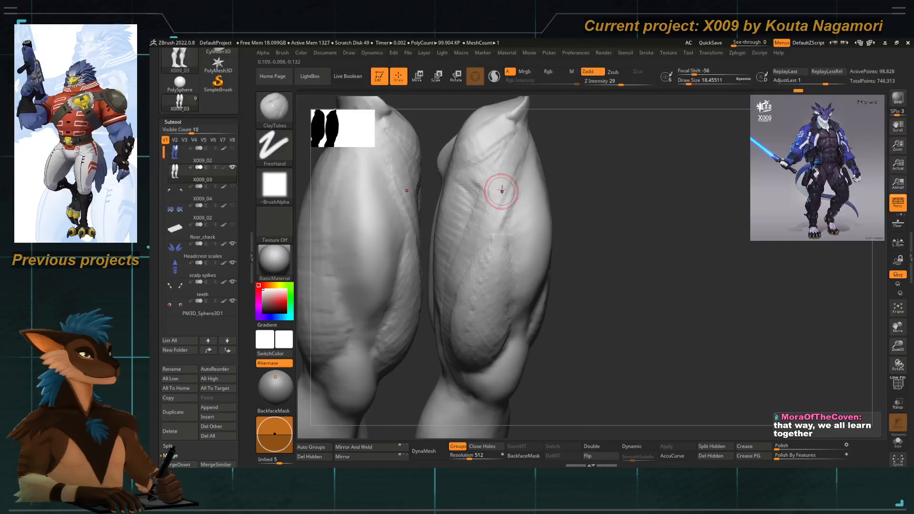
{"action": "left_click_drag", "start_coordinate": [473, 248], "coordinate": [468, 256]}
{"action": "mouse_move", "coordinate": [432, 340]}
{"action": "left_mouse_down", "text": "alt"}
{"action": "mouse_move", "coordinate": [448, 251]}
{"action": "mouse_move", "coordinate": [437, 309]}
{"action": "left_mouse_up", "text": "alt"}
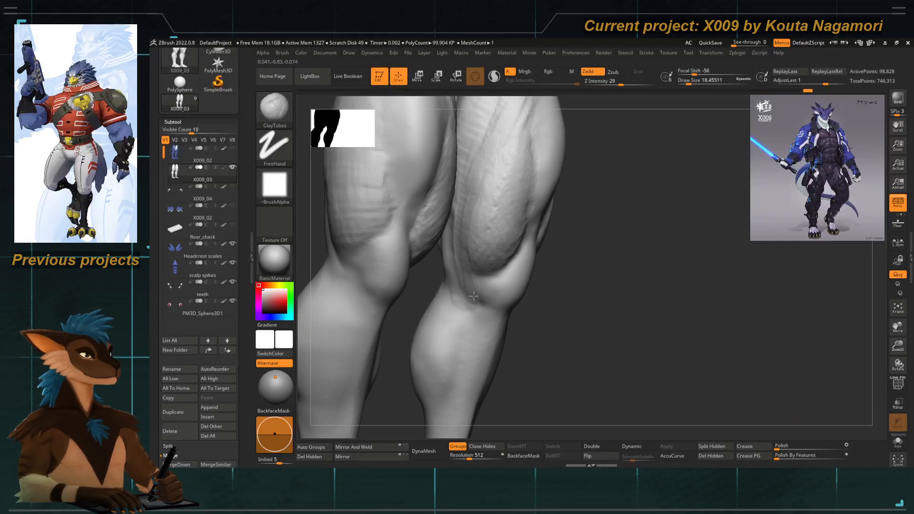
Set the draw size to about 23 and sculpt the inner knee tendon and the lower edge of the teardrop-shaped quadriceps.
{"action": "key", "text": "]"}
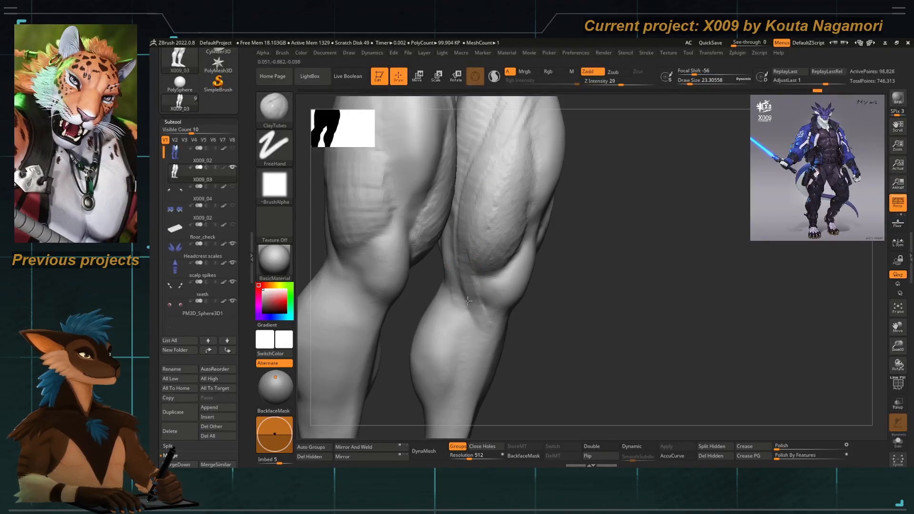
{"action": "left_click_drag", "start_coordinate": [547, 298], "coordinate": [573, 267]}
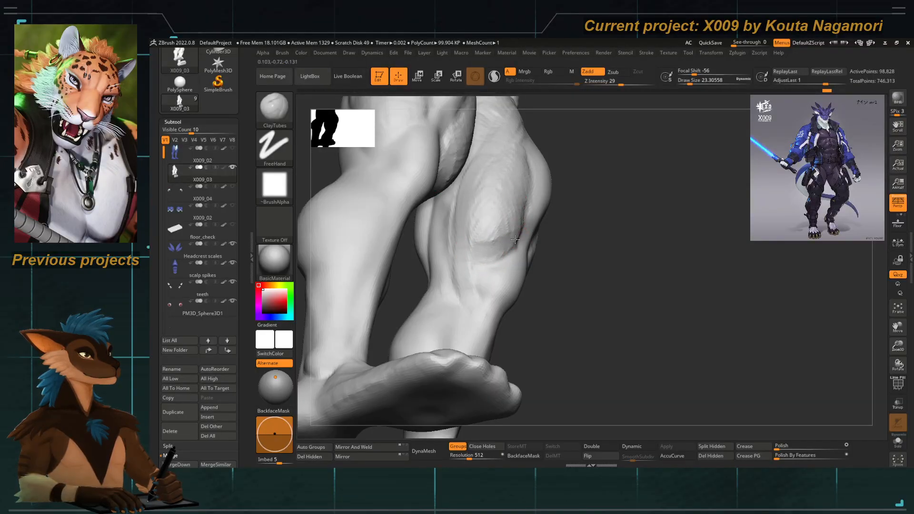
{"action": "mouse_move", "coordinate": [478, 245]}
{"action": "left_mouse_down"}
{"action": "mouse_move", "coordinate": [469, 214]}
{"action": "mouse_move", "coordinate": [481, 247]}
{"action": "left_mouse_up"}
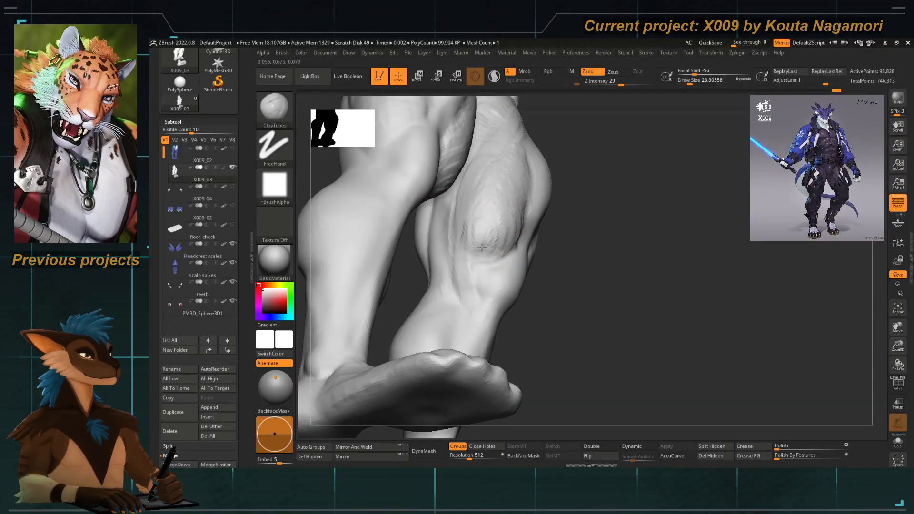
Raise the draw size to about 31, then 35, and build up the rounded lower end of the inner quadriceps.
{"action": "mouse_move", "coordinate": [550, 255]}
{"action": "left_mouse_down"}
{"action": "mouse_move", "coordinate": [547, 270]}
{"action": "mouse_move", "coordinate": [509, 293]}
{"action": "mouse_move", "coordinate": [543, 305]}
{"action": "left_mouse_up"}
{"action": "key", "text": "space"}
{"action": "left_click_drag", "start_coordinate": [492, 269], "coordinate": [495, 269]}
{"action": "left_click_drag", "start_coordinate": [557, 291], "coordinate": [552, 319], "text": "alt"}
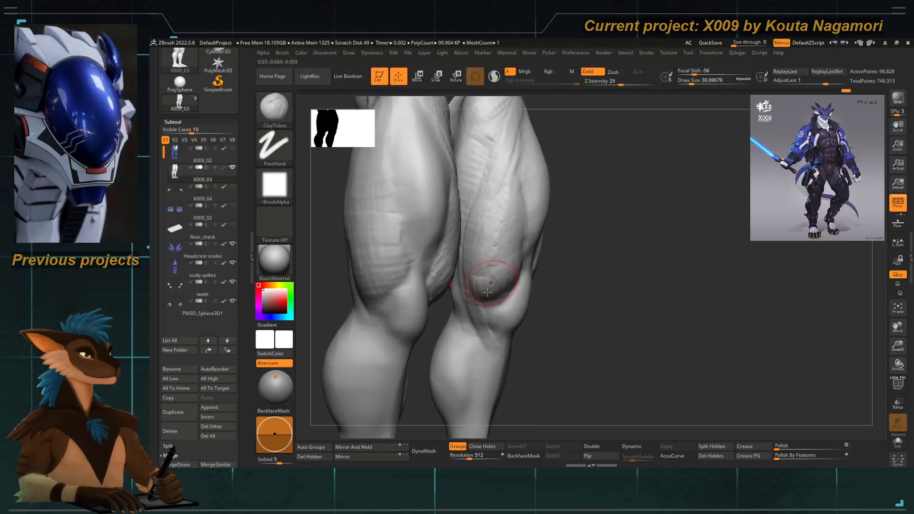
{"action": "key", "text": "space"}
{"action": "left_click_drag", "start_coordinate": [478, 285], "coordinate": [478, 285]}
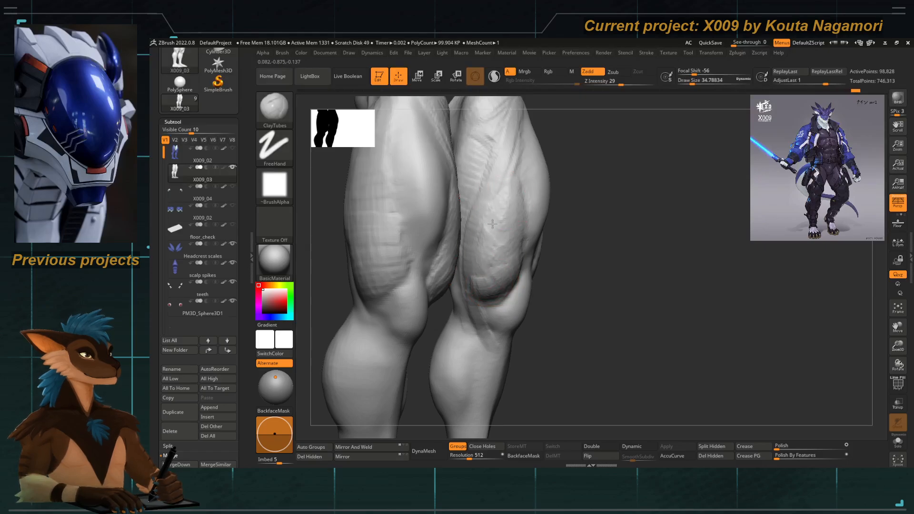
Set the draw size to about 44, fill out the front and outer thigh, and smooth the quadriceps surface.
{"action": "mouse_move", "coordinate": [557, 256]}
{"action": "left_mouse_down"}
{"action": "mouse_move", "coordinate": [564, 266]}
{"action": "mouse_move", "coordinate": [506, 250]}
{"action": "left_mouse_up"}
{"action": "key", "text": "bracketright"}
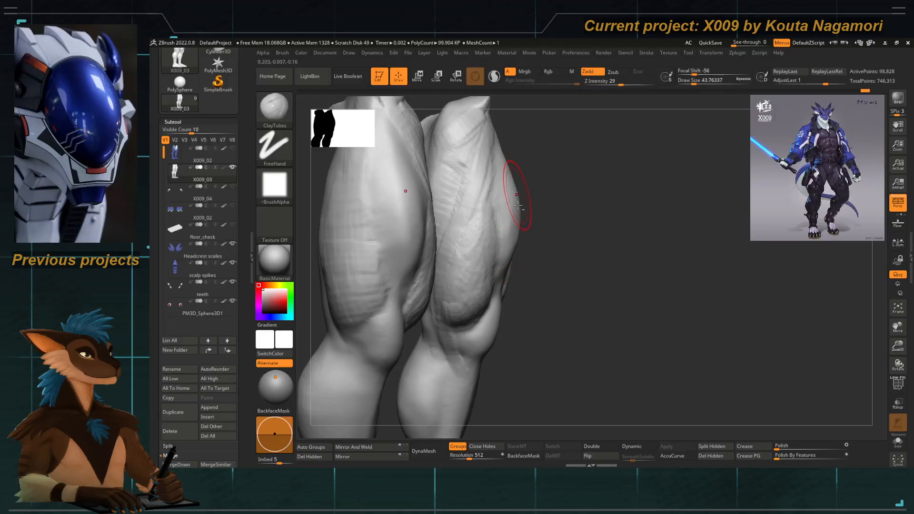
{"action": "left_click_drag", "start_coordinate": [542, 224], "coordinate": [507, 259]}
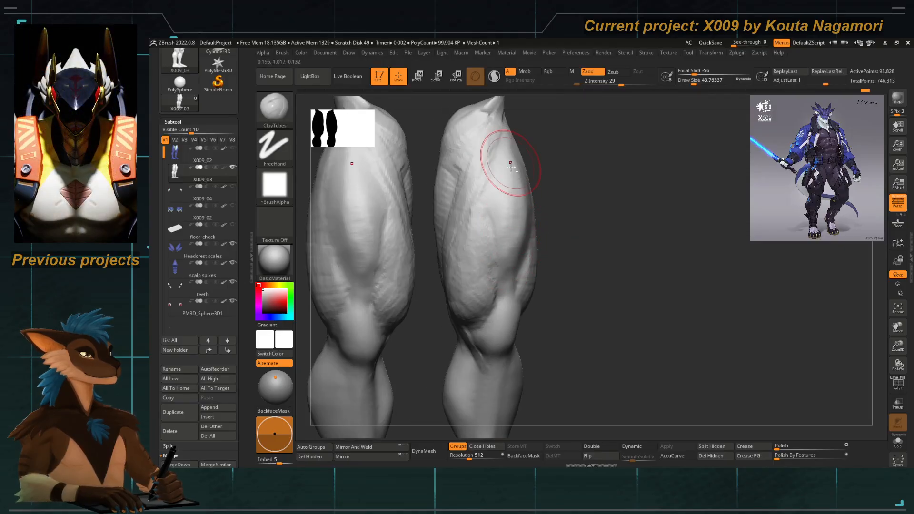
{"action": "left_click_drag", "start_coordinate": [541, 212], "coordinate": [506, 231]}
{"action": "key", "text": "shift"}
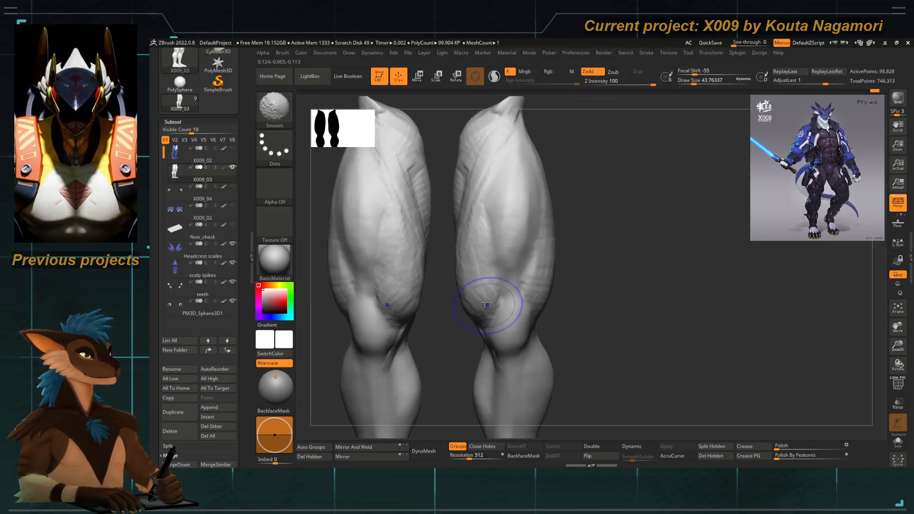
{"action": "mouse_move", "coordinate": [469, 224]}
{"action": "left_mouse_down"}
{"action": "mouse_move", "coordinate": [467, 279]}
{"action": "mouse_move", "coordinate": [472, 202]}
{"action": "left_mouse_up"}
Set the draw size to about 35 and refine the volume of the upper inner thigh with ClayTubes.
{"action": "key", "text": "space"}
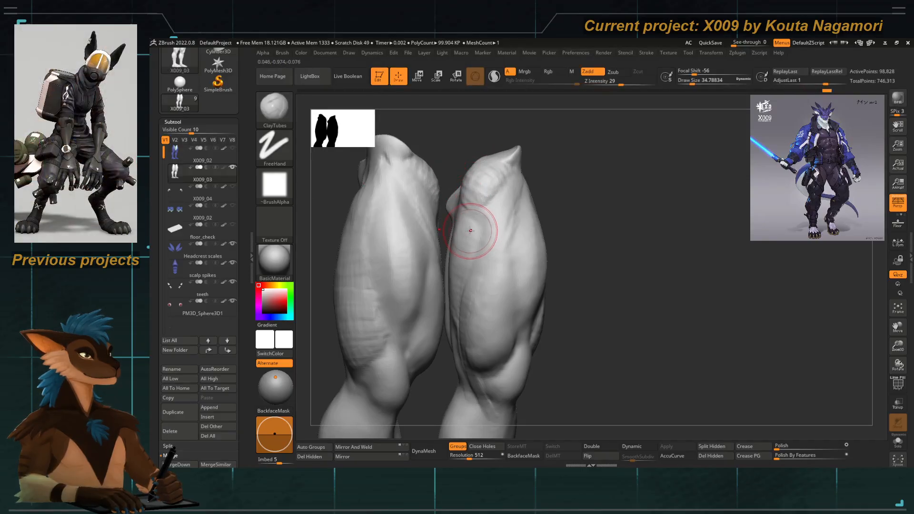
{"action": "left_click_drag", "start_coordinate": [569, 255], "coordinate": [657, 271]}
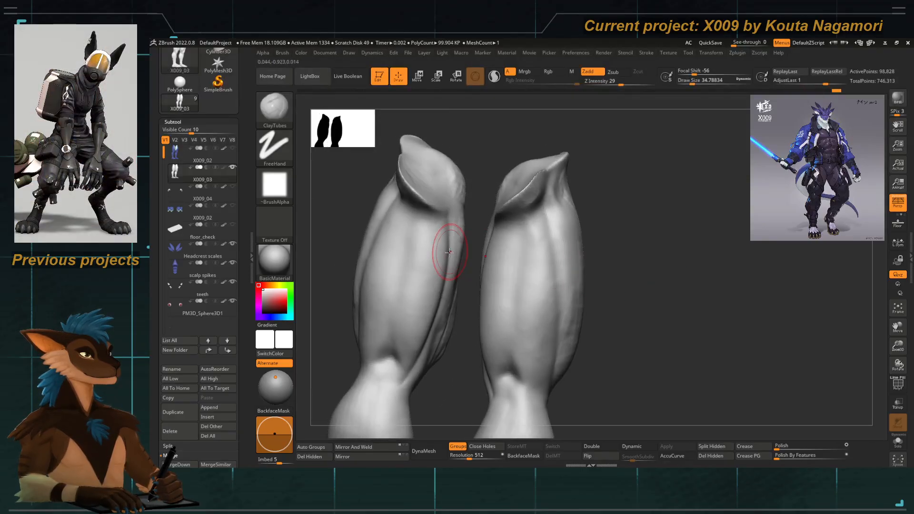
{"action": "left_click_drag", "start_coordinate": [355, 273], "coordinate": [427, 263]}
{"action": "left_click_drag", "start_coordinate": [376, 304], "coordinate": [366, 266], "text": "alt"}
{"action": "left_click_drag", "start_coordinate": [402, 280], "coordinate": [336, 286]}
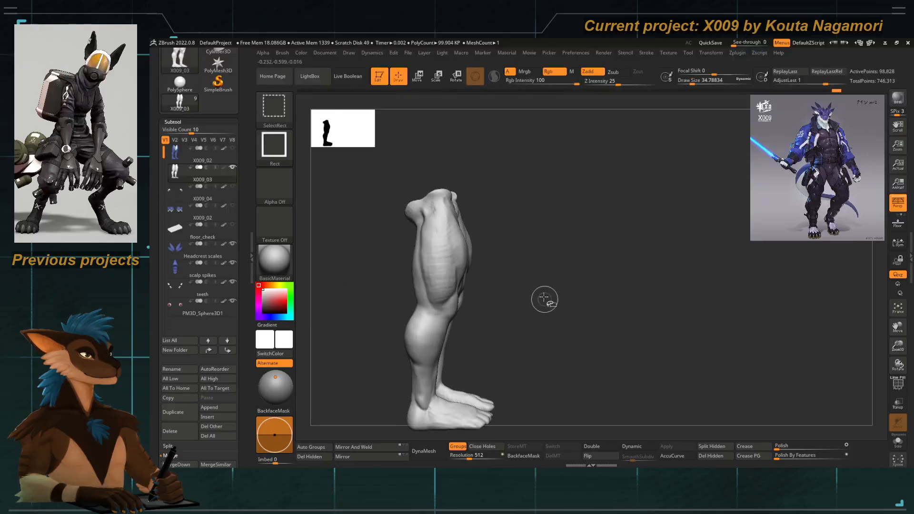
Reveal the whole body, set the draw size to about 54, and smooth the upper thigh where it meets the hip.
{"action": "left_click", "coordinate": [545, 300], "text": "ctrl+shift"}
{"action": "mouse_move", "coordinate": [544, 300]}
{"action": "left_mouse_down"}
{"action": "mouse_move", "coordinate": [504, 294]}
{"action": "mouse_move", "coordinate": [442, 257]}
{"action": "mouse_move", "coordinate": [561, 307]}
{"action": "left_mouse_up"}
{"action": "key", "text": "space"}
{"action": "left_click_drag", "start_coordinate": [423, 224], "coordinate": [427, 223]}
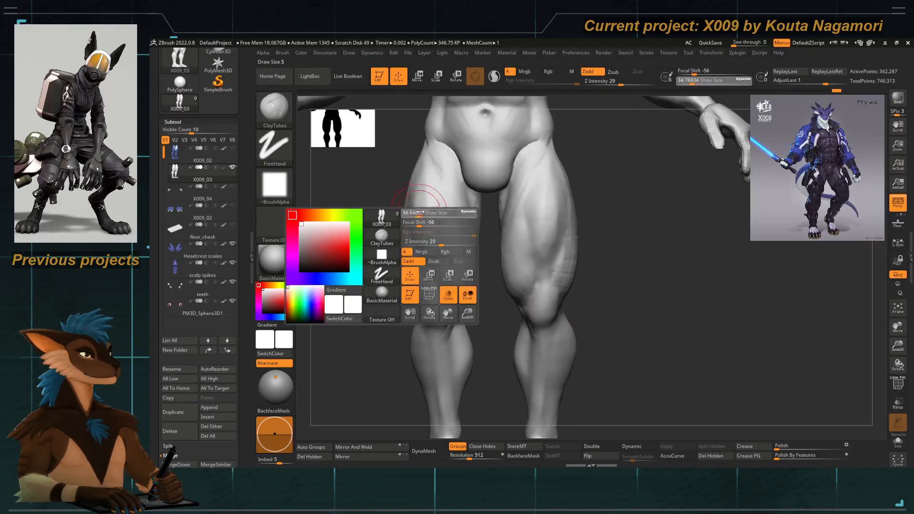
{"action": "left_click_drag", "start_coordinate": [435, 164], "coordinate": [437, 147], "text": "shift"}
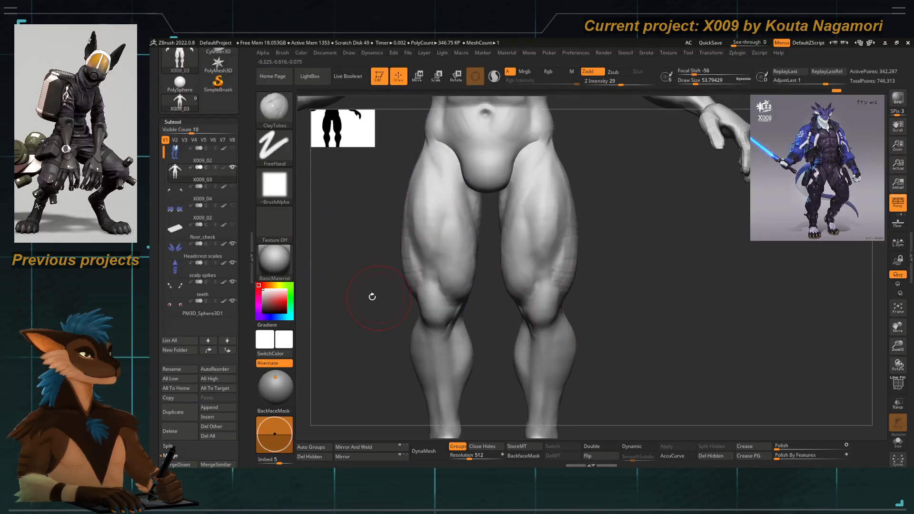
Turn off the colour display of the X009_02 subtool and return to X009_03.
{"action": "left_click_drag", "start_coordinate": [395, 307], "coordinate": [354, 235], "text": "alt"}
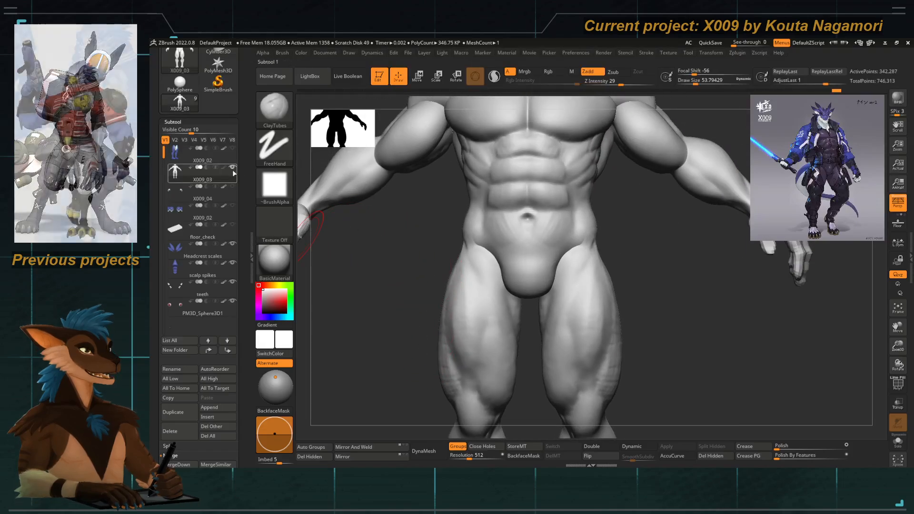
{"action": "key", "text": "Up"}
{"action": "left_click", "coordinate": [384, 337], "text": "ctrl+shift"}
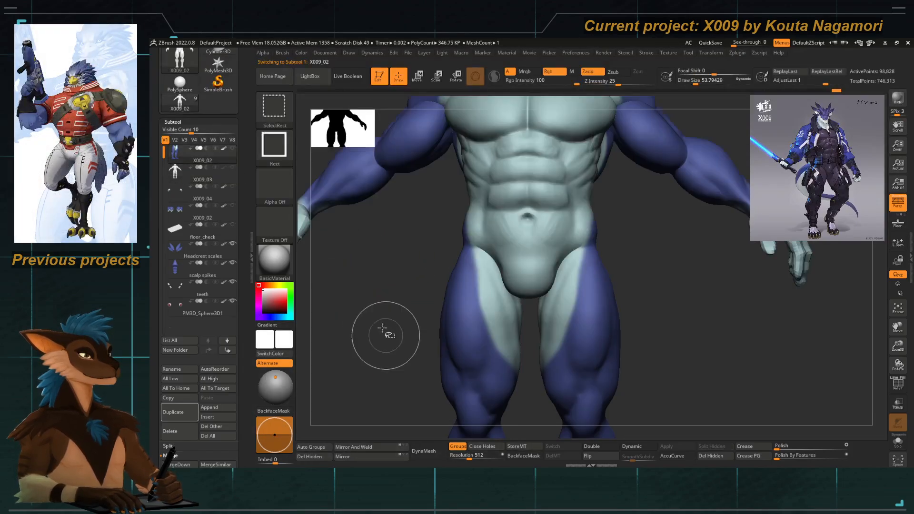
{"action": "left_click", "coordinate": [223, 148]}
{"action": "key", "text": "Down"}
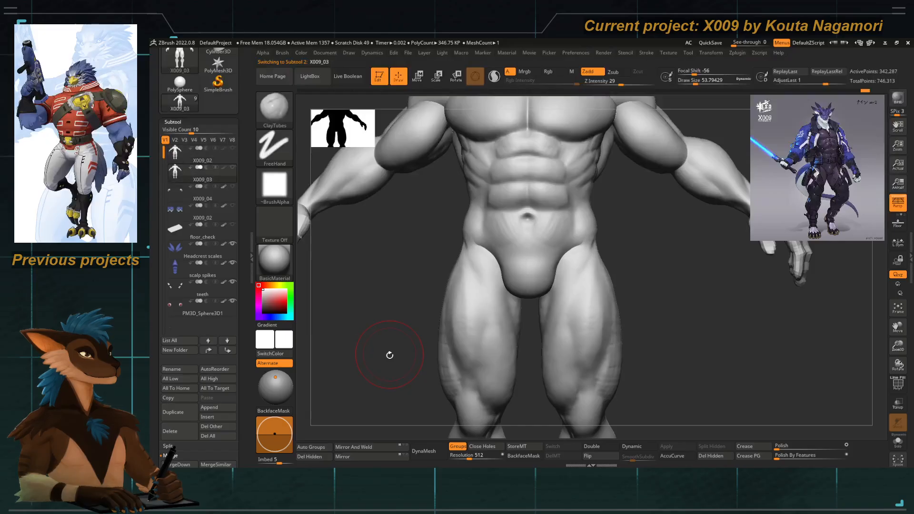
Compare the leg anatomy of subtools X009_02 and X009_03 from the front and at an angle.
{"action": "key", "text": "Up"}
{"action": "key", "text": "f"}
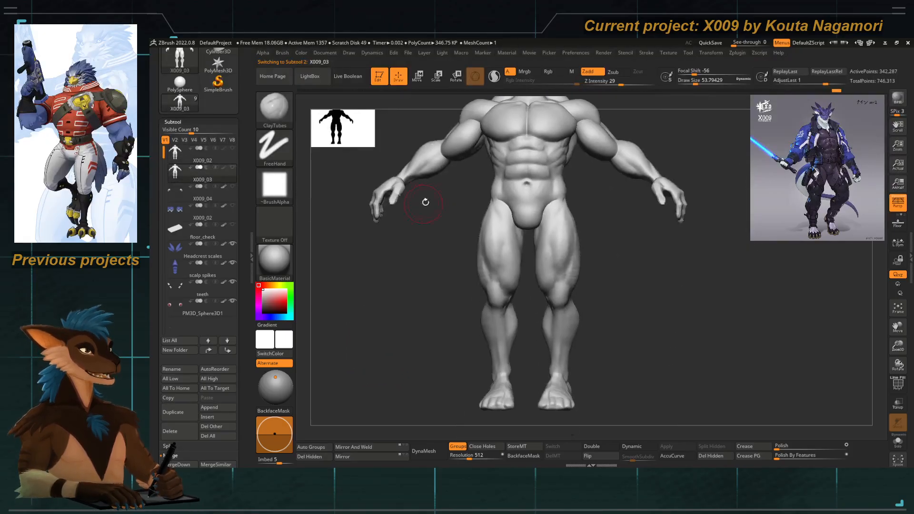
{"action": "key", "text": "Down"}
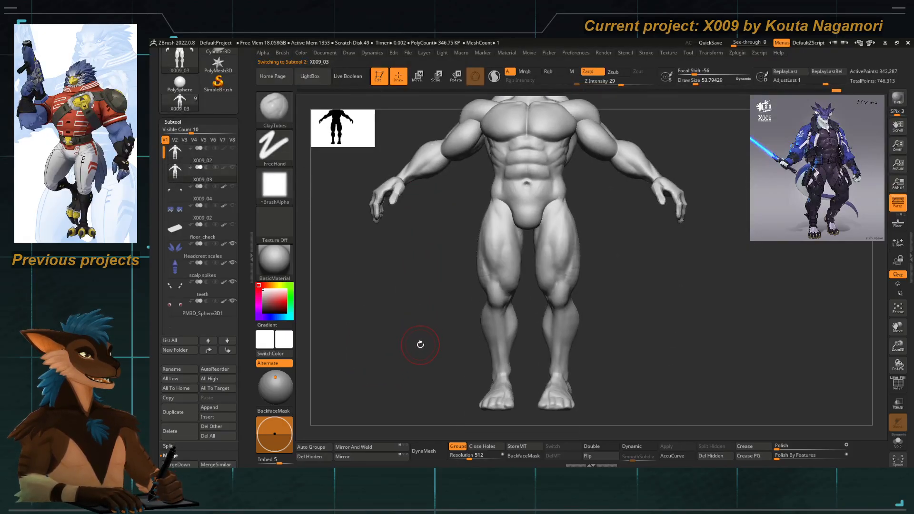
{"action": "left_click_drag", "start_coordinate": [418, 343], "coordinate": [432, 343]}
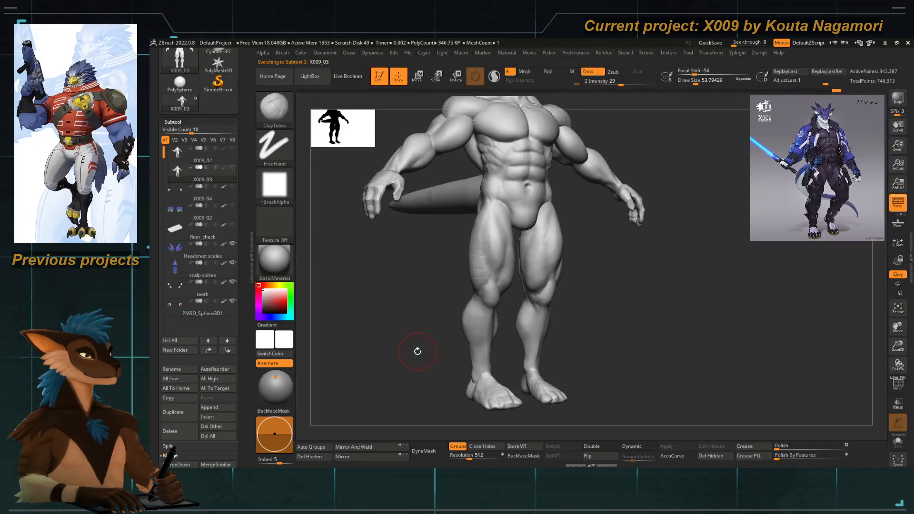
{"action": "key", "text": "Up"}
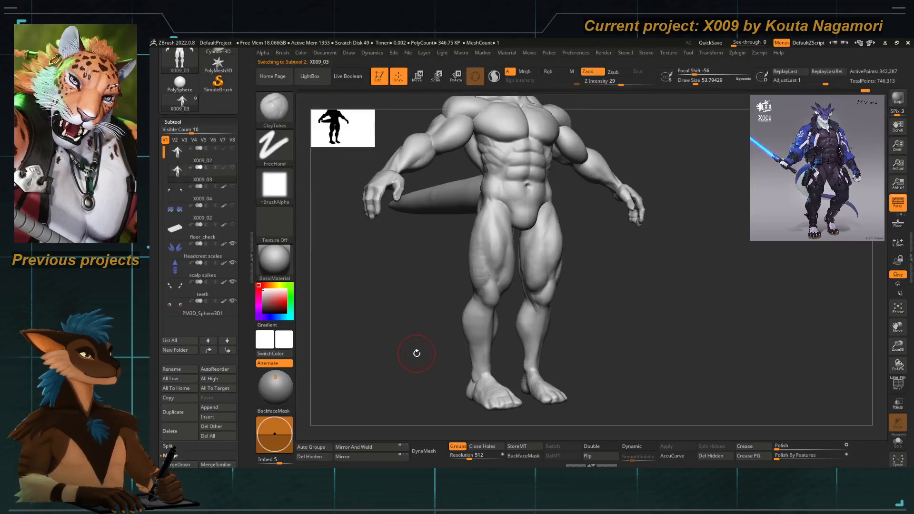
{"action": "key", "text": "Down"}
{"action": "mouse_move", "coordinate": [414, 353]}
{"action": "left_mouse_down"}
{"action": "mouse_move", "coordinate": [392, 349]}
{"action": "mouse_move", "coordinate": [420, 355]}
{"action": "mouse_move", "coordinate": [407, 363]}
{"action": "left_mouse_up"}
{"action": "key", "text": "Up"}
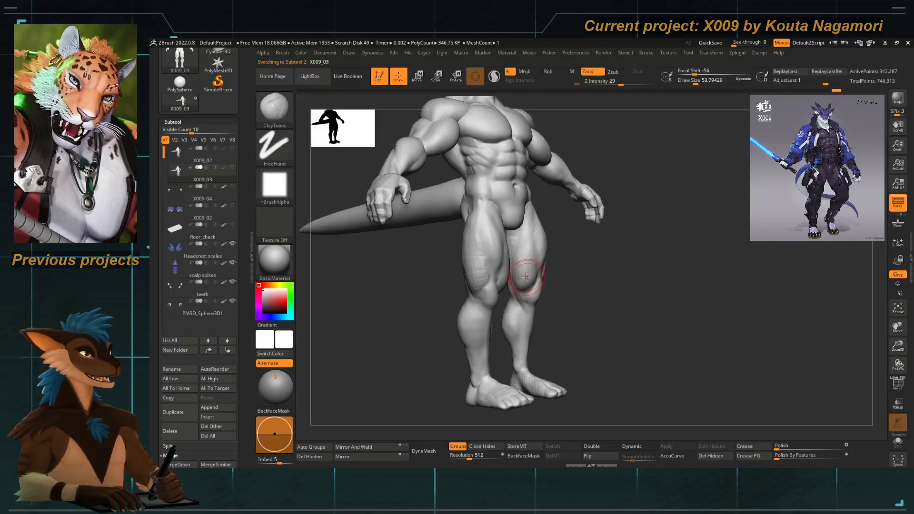
Sculpt and smooth the inner knee and lower quadriceps with ClayTubes at a draw size of about 54.
{"action": "right_click_drag", "start_coordinate": [527, 281], "coordinate": [522, 250], "text": "ctrl"}
{"action": "mouse_move", "coordinate": [483, 249]}
{"action": "left_mouse_down"}
{"action": "mouse_move", "coordinate": [477, 240]}
{"action": "mouse_move", "coordinate": [490, 267]}
{"action": "left_mouse_up"}
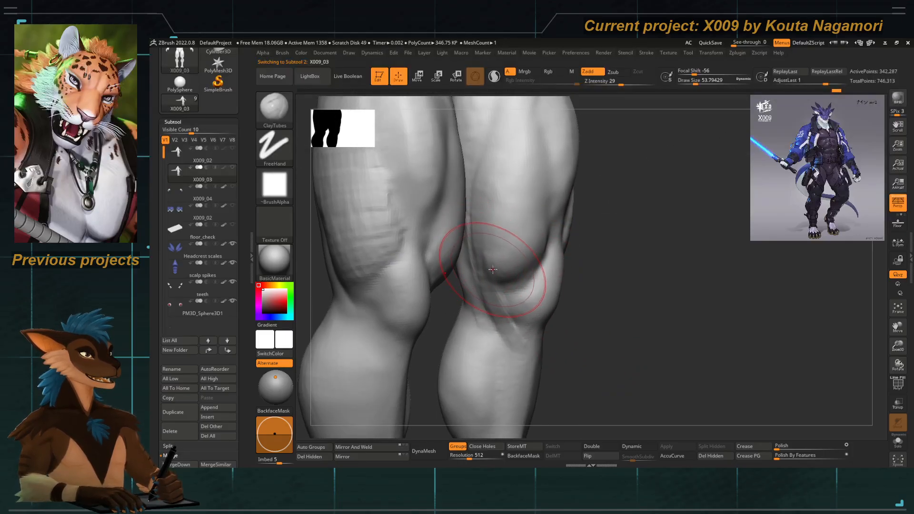
{"action": "left_click_drag", "start_coordinate": [551, 252], "coordinate": [508, 288]}
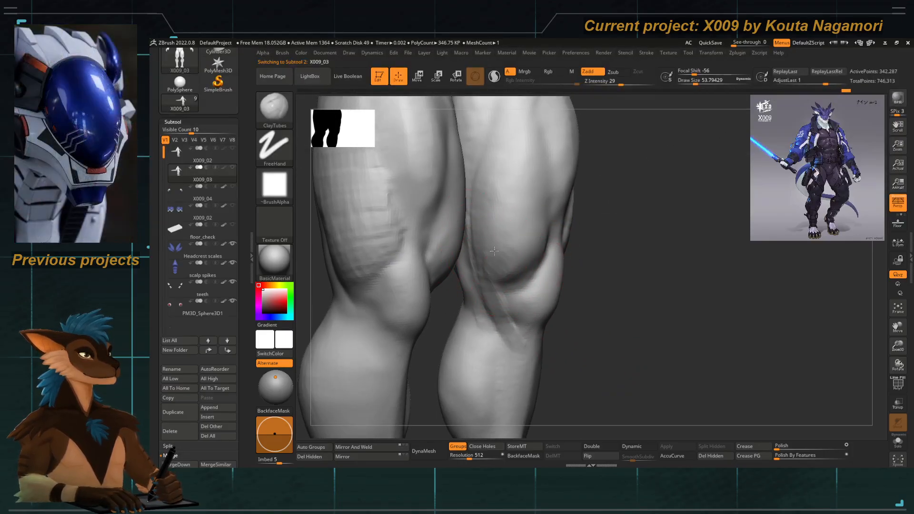
{"action": "key", "text": "shift"}
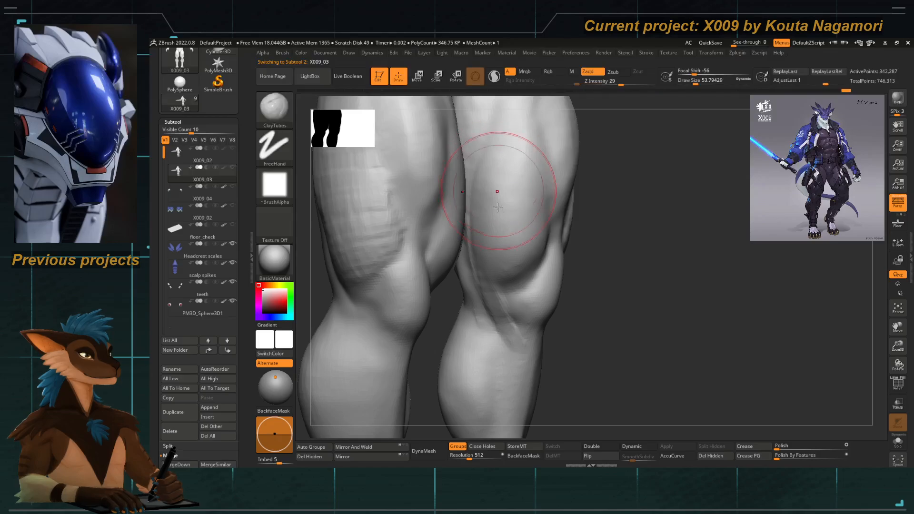
{"action": "right_click_drag", "start_coordinate": [498, 192], "coordinate": [482, 259], "text": "alt"}
{"action": "mouse_move", "coordinate": [628, 271]}
{"action": "left_mouse_down"}
{"action": "mouse_move", "coordinate": [605, 278]}
{"action": "mouse_move", "coordinate": [639, 229]}
{"action": "mouse_move", "coordinate": [604, 294]}
{"action": "left_mouse_up"}
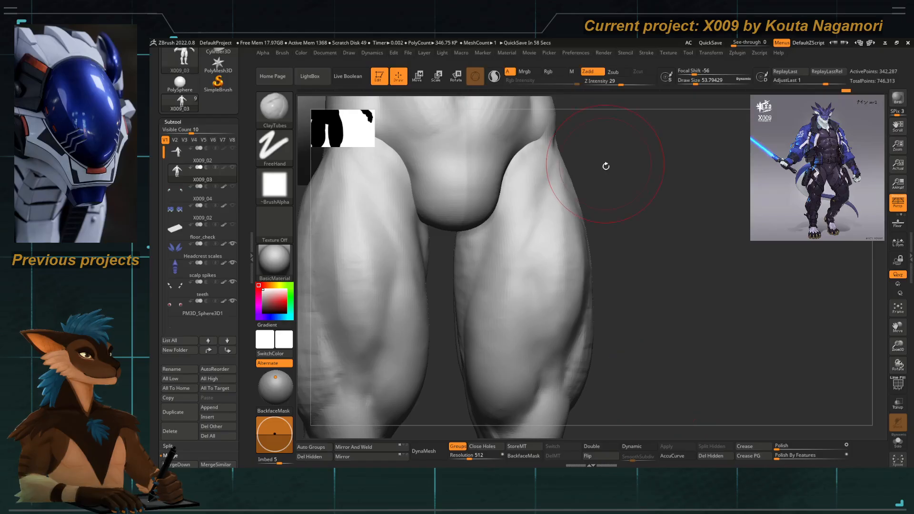
Switch to the Move Topological brush and try reshaping the hip crests above the thighs.
{"action": "mouse_move", "coordinate": [605, 164]}
{"action": "left_mouse_down"}
{"action": "mouse_move", "coordinate": [614, 104]}
{"action": "mouse_move", "coordinate": [592, 133]}
{"action": "left_mouse_up"}
{"action": "key", "text": "b"}
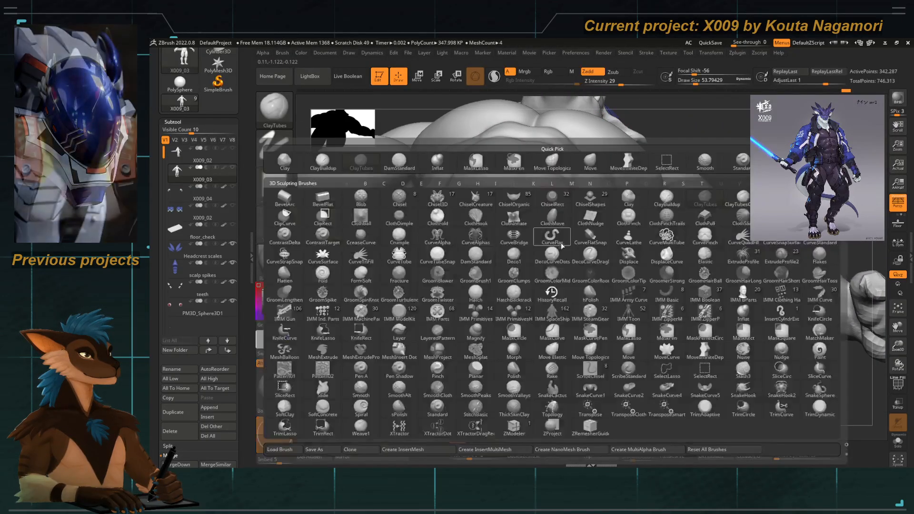
{"action": "key", "text": "m"}
{"action": "key", "text": "t"}
{"action": "key", "text": "space"}
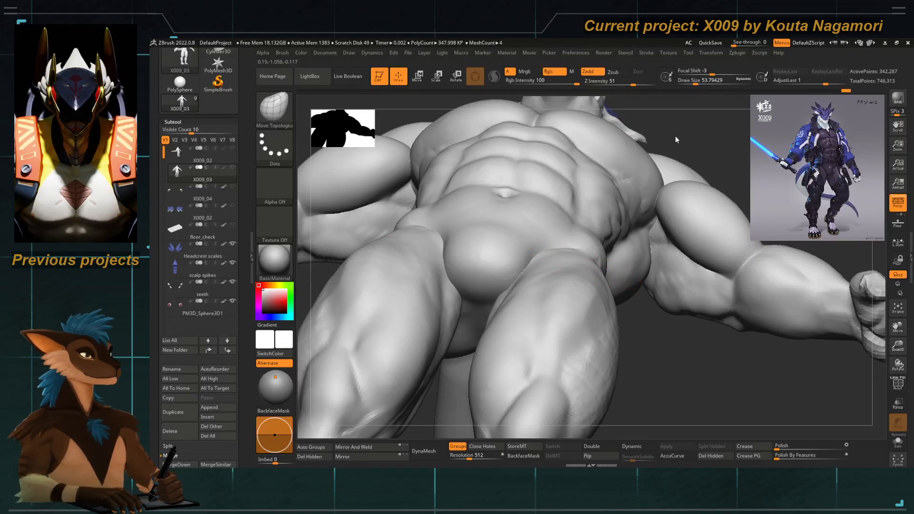
{"action": "key", "text": "ctrl+z"}
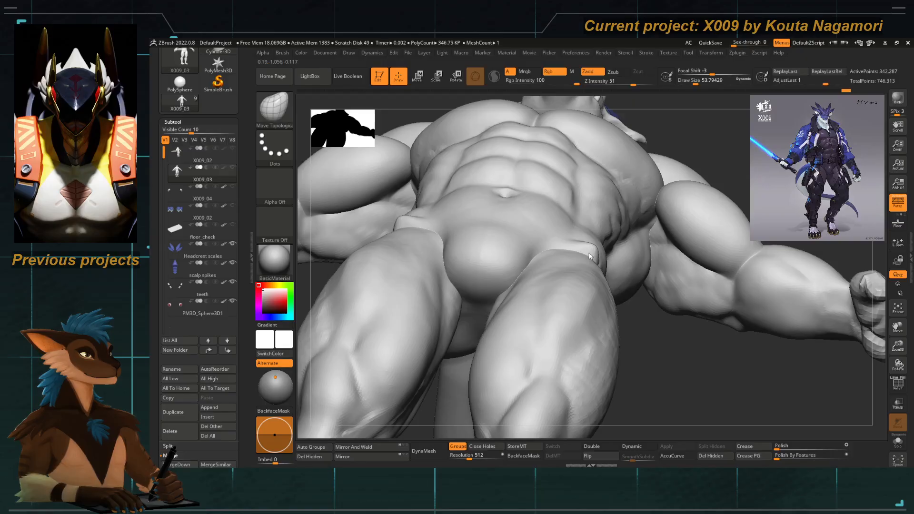
Reshape the hip crests above the thighs with Move Topological at Z intensity 42 and a draw size of about 62.
{"action": "left_click", "coordinate": [629, 82]}
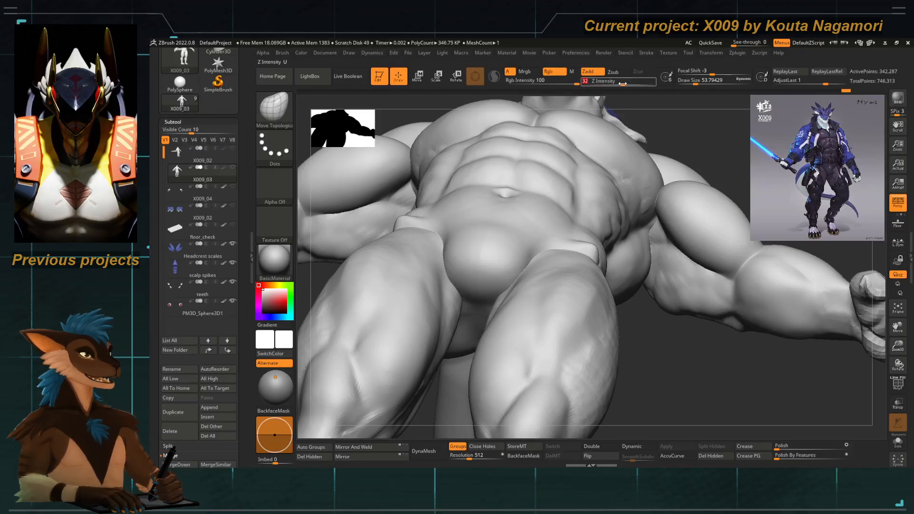
{"action": "mouse_move", "coordinate": [646, 101]}
{"action": "left_mouse_down"}
{"action": "mouse_move", "coordinate": [663, 244]}
{"action": "mouse_move", "coordinate": [623, 270]}
{"action": "mouse_move", "coordinate": [651, 189]}
{"action": "left_mouse_up"}
{"action": "key", "text": "b"}
{"action": "key", "text": "m"}
{"action": "key", "text": "t"}
{"action": "key", "text": "space"}
{"action": "left_click", "coordinate": [587, 279]}
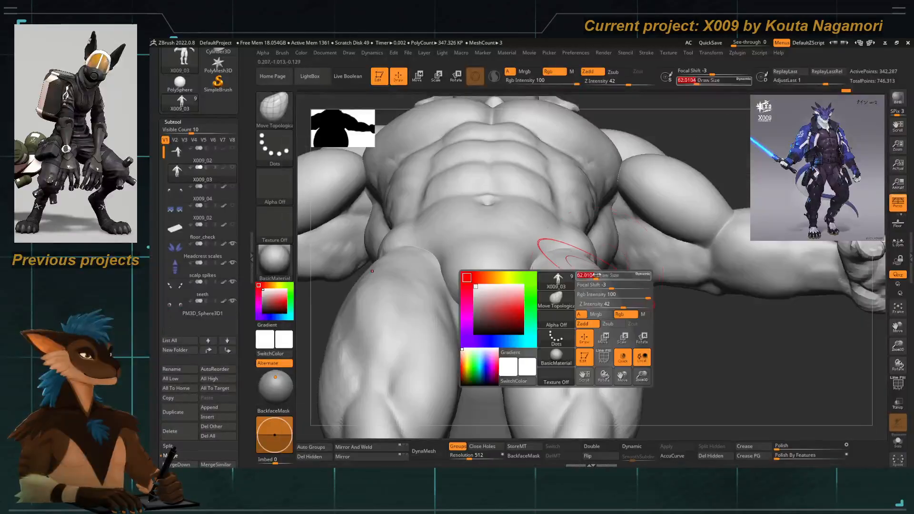
{"action": "left_click_drag", "start_coordinate": [587, 264], "coordinate": [589, 261]}
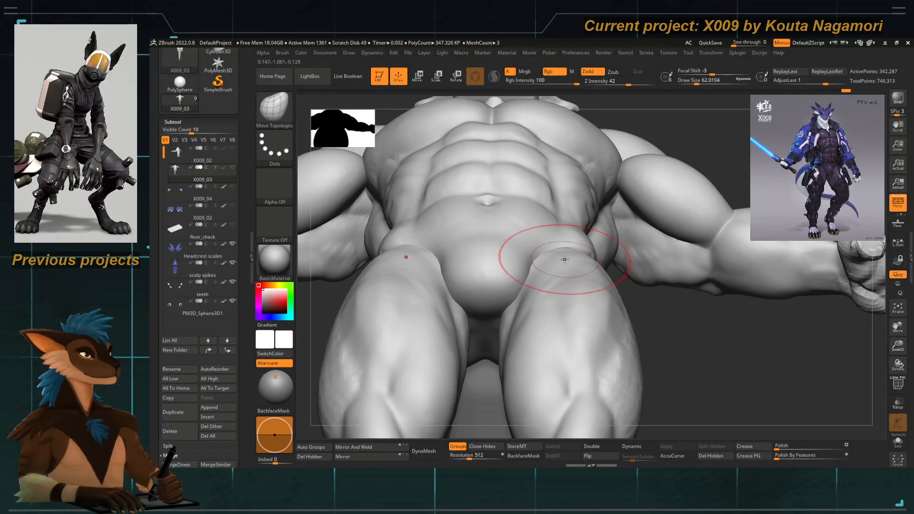
Isolate the thigh polygroups and adjust their upper front with Move Topological at a draw size of about 44.
{"action": "left_click", "coordinate": [559, 285], "text": "ctrl+shift"}
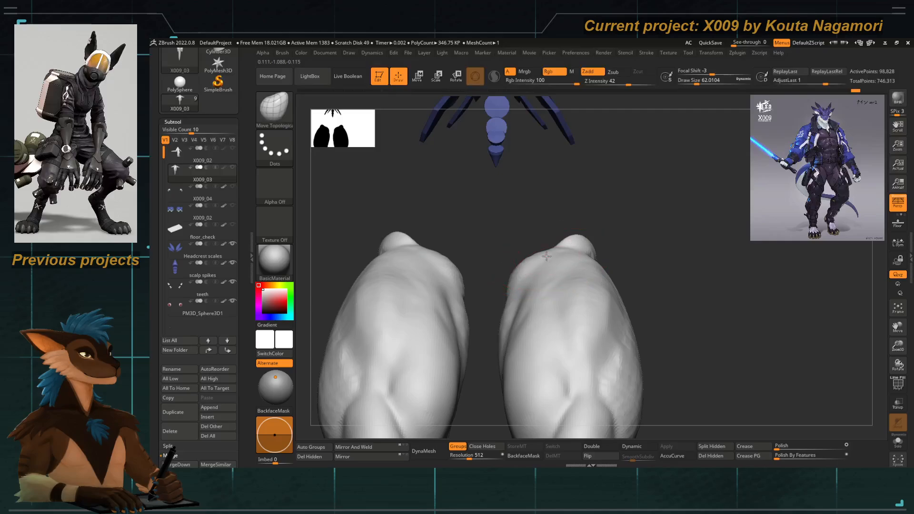
{"action": "left_click_drag", "start_coordinate": [525, 305], "coordinate": [516, 322]}
{"action": "key", "text": "space"}
{"action": "left_click_drag", "start_coordinate": [552, 267], "coordinate": [550, 266]}
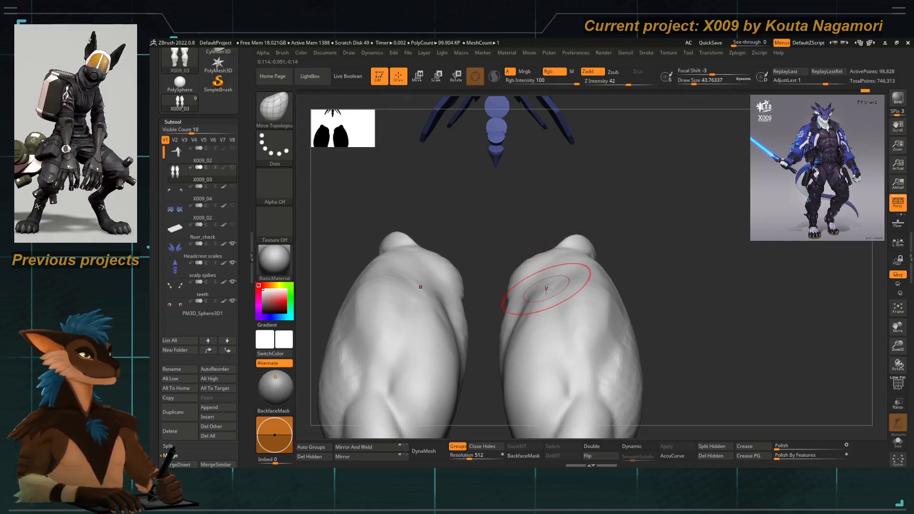
Sculpt and smooth the upper ends and muscle divisions of the isolated thighs with the Standard brush at a draw size of about 23.
{"action": "key", "text": "b"}
{"action": "key", "text": "s"}
{"action": "key", "text": "t"}
{"action": "left_click_drag", "start_coordinate": [506, 195], "coordinate": [505, 172]}
{"action": "key", "text": "space"}
{"action": "left_click_drag", "start_coordinate": [562, 265], "coordinate": [557, 265]}
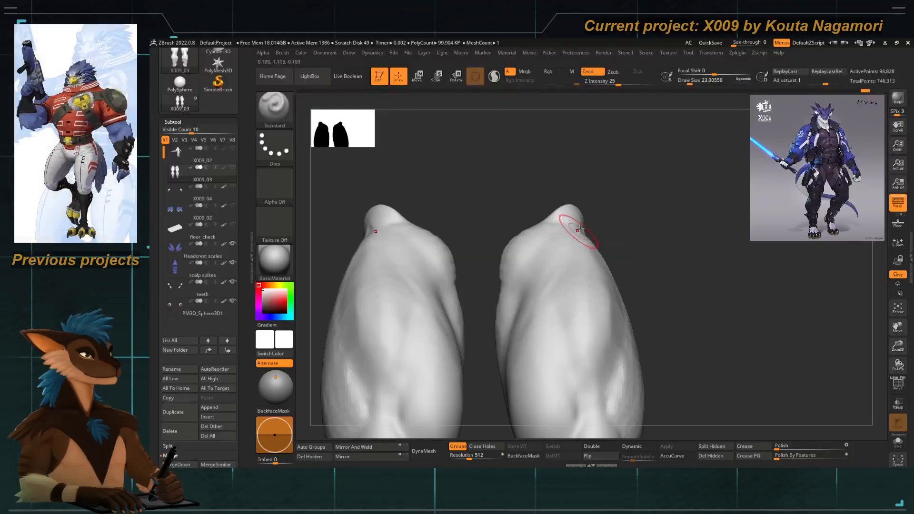
{"action": "left_click_drag", "start_coordinate": [526, 197], "coordinate": [527, 222]}
{"action": "mouse_move", "coordinate": [577, 280]}
{"action": "left_mouse_down", "text": "shift"}
{"action": "mouse_move", "coordinate": [582, 242]}
{"action": "mouse_move", "coordinate": [515, 379]}
{"action": "left_mouse_up", "text": "shift"}
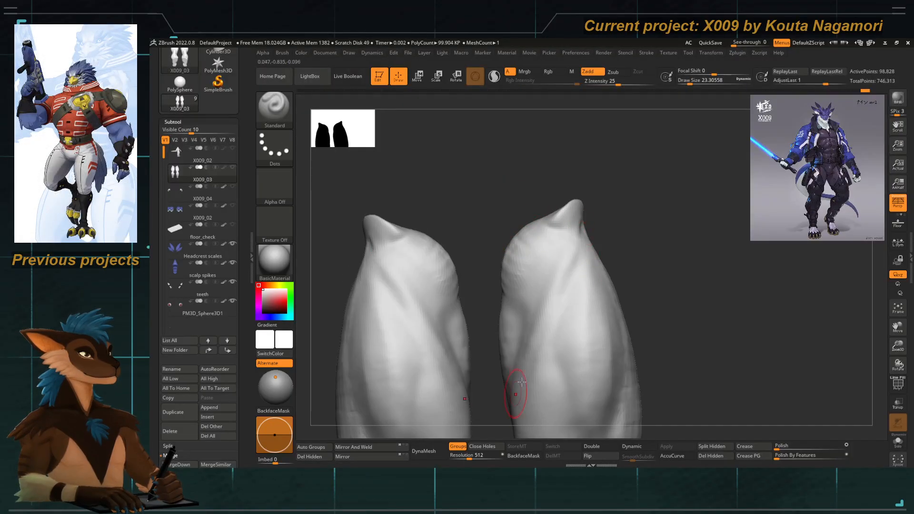
{"action": "left_click_drag", "start_coordinate": [495, 200], "coordinate": [434, 330], "text": "shift"}
Compare the thighs in isolation and with the whole body, leaving the full body visible.
{"action": "left_click", "coordinate": [412, 281], "text": "ctrl+shift"}
{"action": "mouse_move", "coordinate": [434, 331]}
{"action": "left_mouse_down", "text": "alt"}
{"action": "mouse_move", "coordinate": [489, 367]}
{"action": "mouse_move", "coordinate": [492, 381]}
{"action": "left_mouse_up", "text": "alt"}
{"action": "left_click_drag", "start_coordinate": [390, 369], "coordinate": [423, 383], "text": "alt"}
{"action": "left_click", "coordinate": [505, 298], "text": "ctrl+shift"}
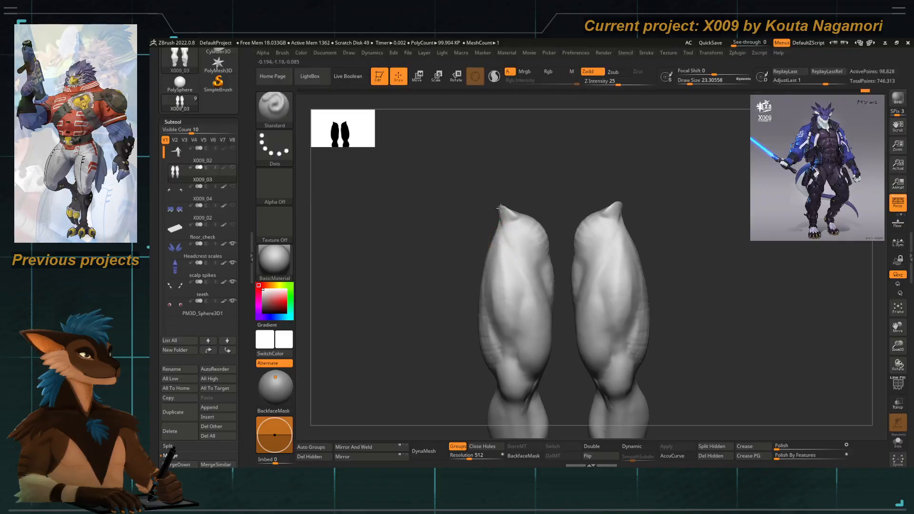
{"action": "left_click", "coordinate": [427, 310], "text": "ctrl+shift"}
{"action": "left_click_drag", "start_coordinate": [423, 340], "coordinate": [452, 365]}
Switch to Move Topological at a draw size of about 77 and undo the last change at the hip.
{"action": "key", "text": "b"}
{"action": "key", "text": "m"}
{"action": "key", "text": "t"}
{"action": "key", "text": "space"}
{"action": "left_click_drag", "start_coordinate": [604, 324], "coordinate": [631, 328]}
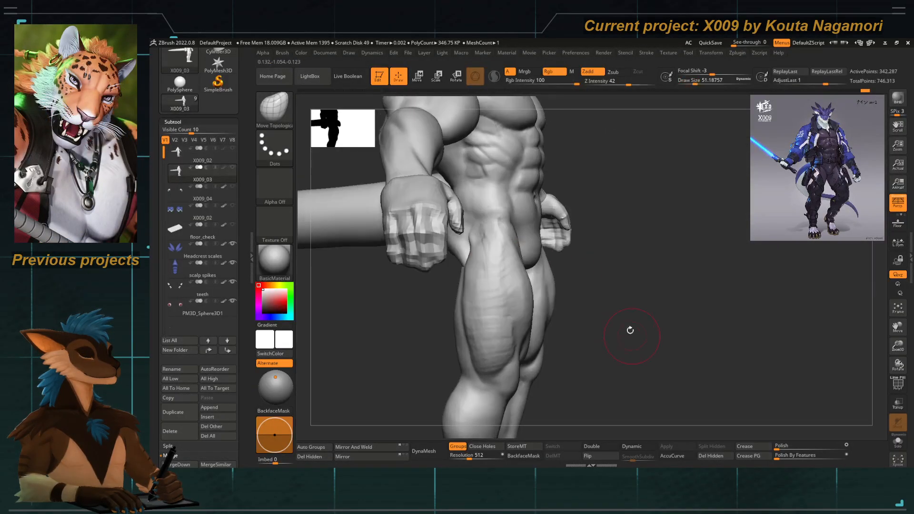
{"action": "key", "text": "space"}
{"action": "key", "text": "ctrl+z"}
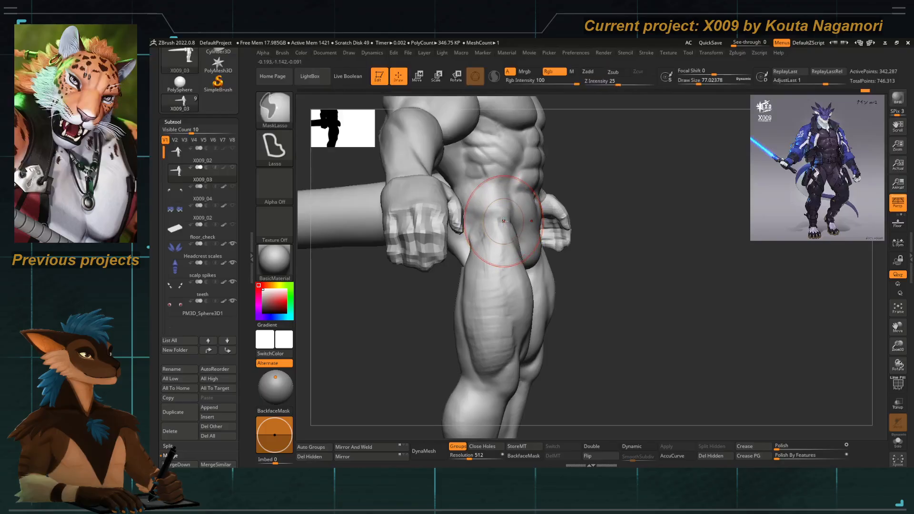
Adjust the inner upper thighs along the groin from the front with Move Topological at a draw size of about 59.
{"action": "left_click_drag", "start_coordinate": [600, 324], "coordinate": [541, 326]}
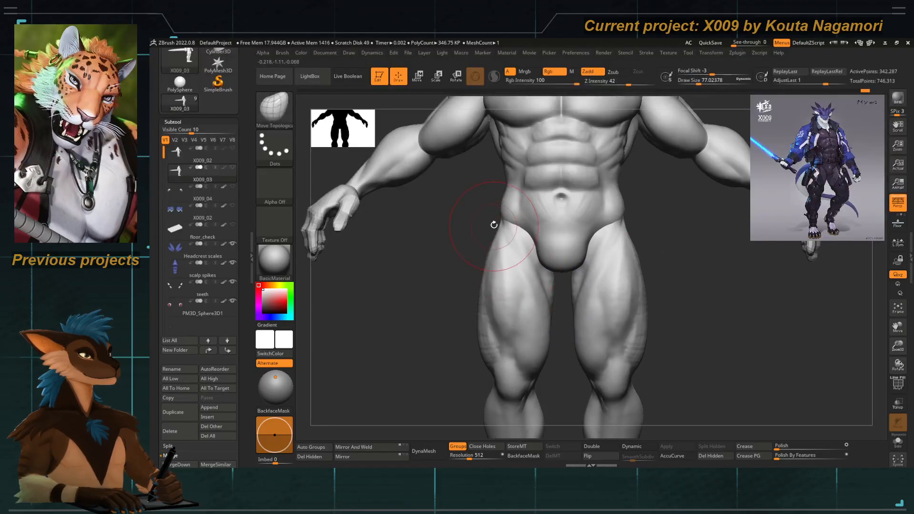
{"action": "left_click_drag", "start_coordinate": [445, 278], "coordinate": [434, 279]}
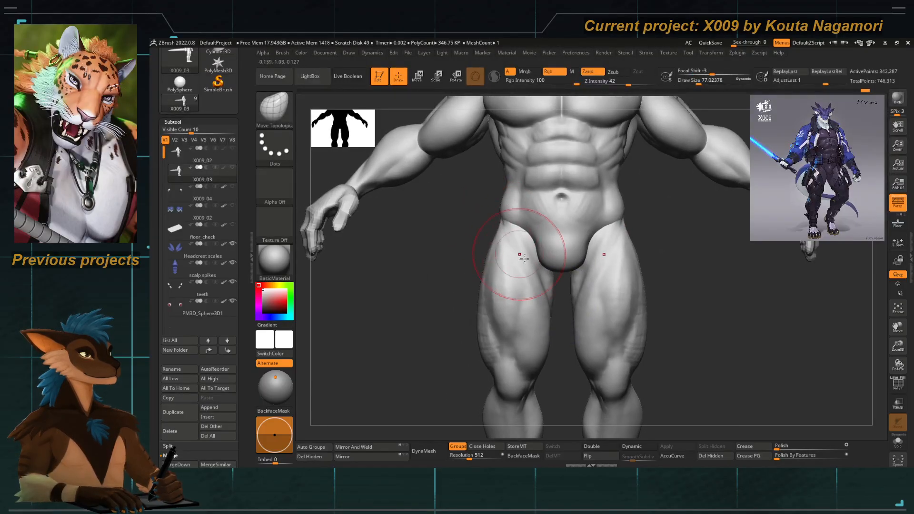
{"action": "key", "text": "space"}
{"action": "left_click_drag", "start_coordinate": [539, 256], "coordinate": [538, 255]}
{"action": "key", "text": "space"}
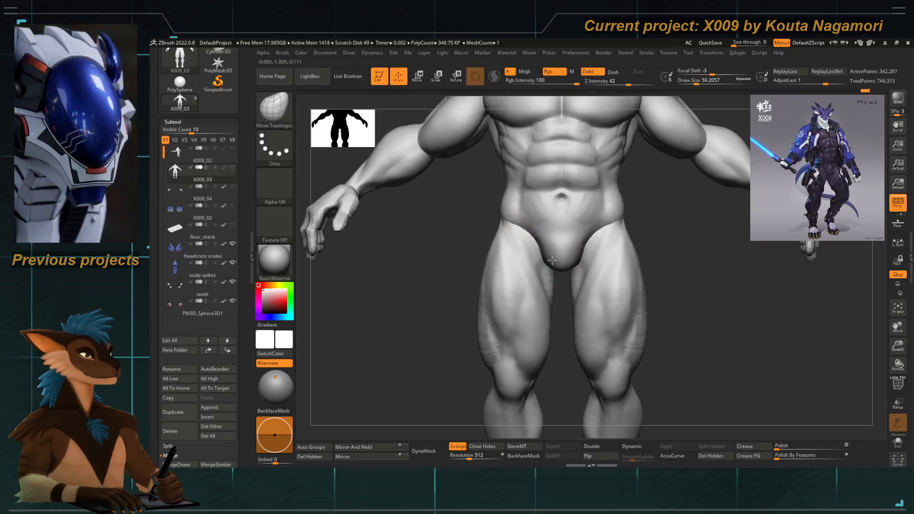
Examine the hip and thigh forms from several angles and in proportion to the full figure.
{"action": "right_click_drag", "start_coordinate": [540, 247], "coordinate": [512, 227]}
{"action": "right_click_drag", "start_coordinate": [439, 324], "coordinate": [469, 310]}
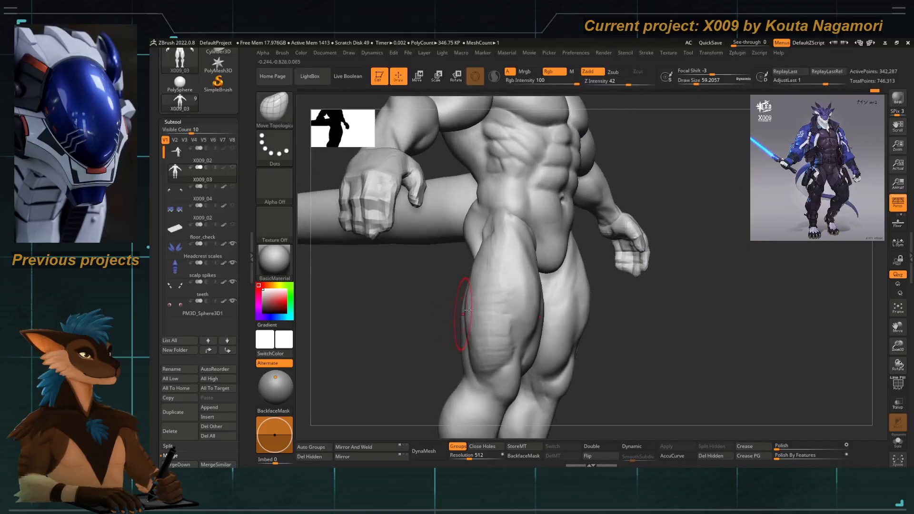
{"action": "mouse_move", "coordinate": [552, 241]}
{"action": "right_mouse_down"}
{"action": "mouse_move", "coordinate": [443, 370]}
{"action": "mouse_move", "coordinate": [429, 359]}
{"action": "mouse_move", "coordinate": [438, 333]}
{"action": "mouse_move", "coordinate": [429, 304]}
{"action": "mouse_move", "coordinate": [435, 351]}
{"action": "mouse_move", "coordinate": [461, 323]}
{"action": "mouse_move", "coordinate": [409, 323]}
{"action": "mouse_move", "coordinate": [447, 333]}
{"action": "mouse_move", "coordinate": [470, 401]}
{"action": "right_mouse_up"}
{"action": "key", "text": "f"}
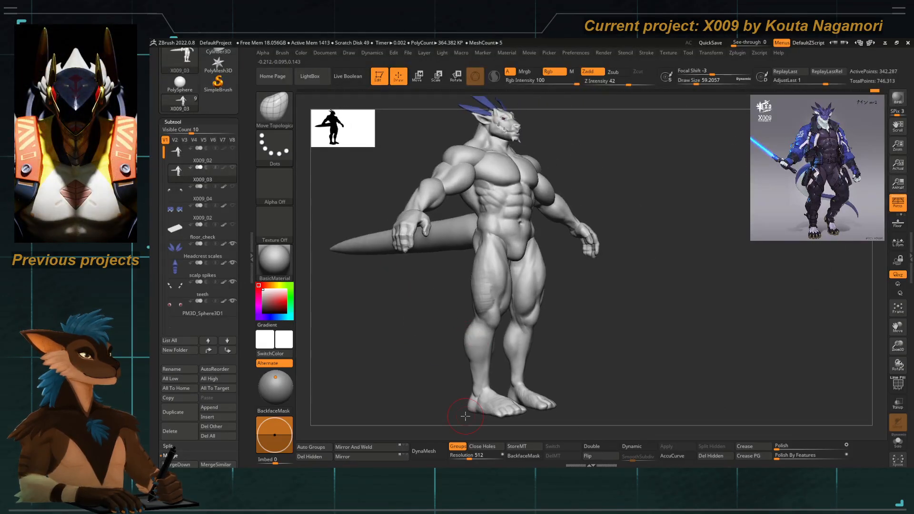
{"action": "mouse_move", "coordinate": [467, 299]}
{"action": "right_mouse_down", "text": "ctrl"}
{"action": "mouse_move", "coordinate": [495, 347]}
{"action": "mouse_move", "coordinate": [534, 326]}
{"action": "mouse_move", "coordinate": [461, 304]}
{"action": "mouse_move", "coordinate": [447, 323]}
{"action": "right_mouse_up", "text": "ctrl"}
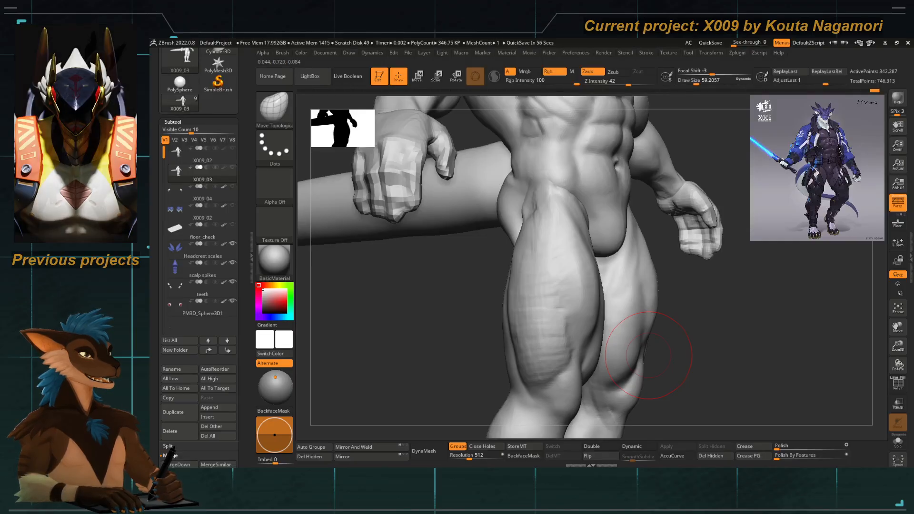
{"action": "mouse_move", "coordinate": [451, 355]}
{"action": "right_mouse_down"}
{"action": "mouse_move", "coordinate": [415, 368]}
{"action": "mouse_move", "coordinate": [451, 322]}
{"action": "mouse_move", "coordinate": [496, 314]}
{"action": "mouse_move", "coordinate": [530, 270]}
{"action": "right_mouse_up"}
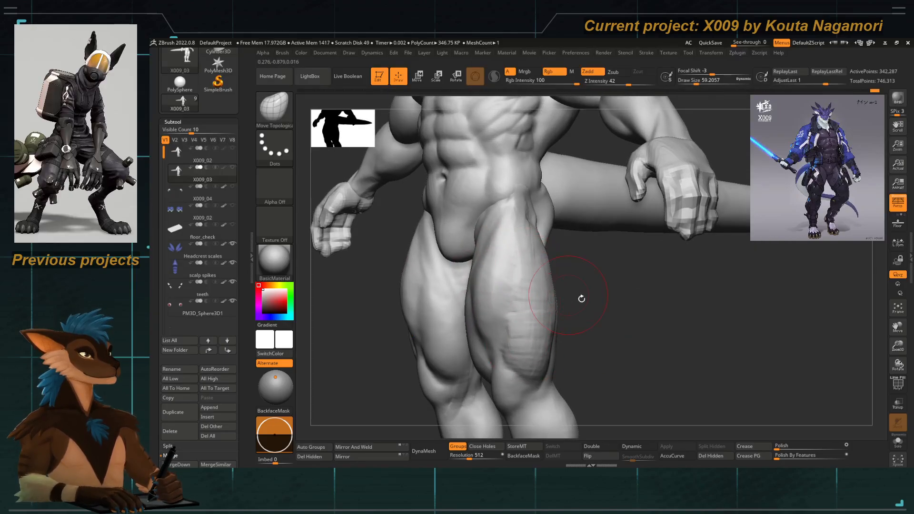
{"action": "mouse_move", "coordinate": [581, 300]}
{"action": "right_mouse_down"}
{"action": "mouse_move", "coordinate": [461, 326]}
{"action": "mouse_move", "coordinate": [496, 313]}
{"action": "right_mouse_up"}
Reshape the outer hip above the thigh with Move Topological at a draw size of about 46.
{"action": "key", "text": "space"}
{"action": "left_click_drag", "start_coordinate": [539, 270], "coordinate": [534, 270]}
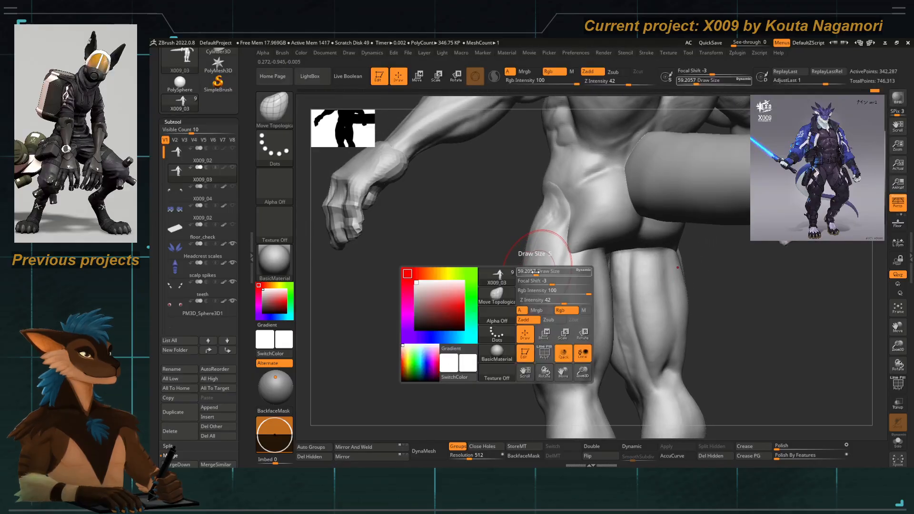
{"action": "right_click_drag", "start_coordinate": [490, 276], "coordinate": [515, 272]}
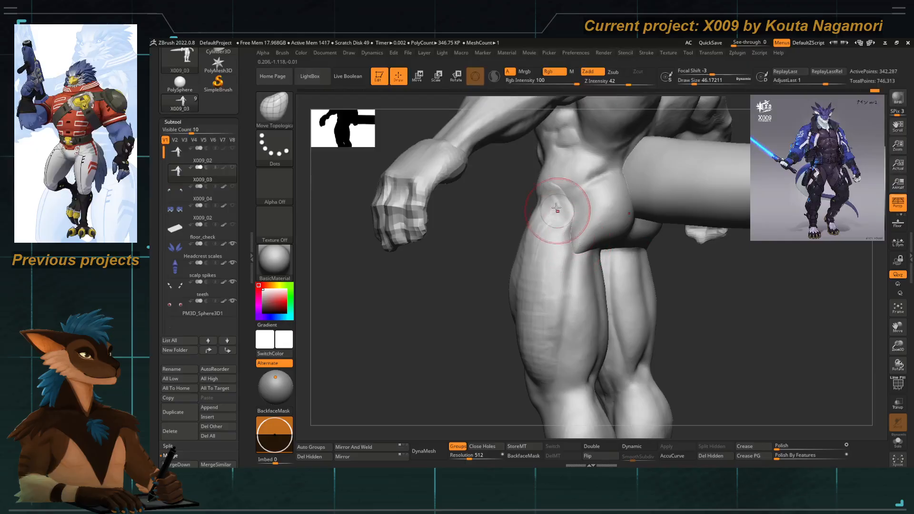
{"action": "right_click_drag", "start_coordinate": [490, 306], "coordinate": [532, 251]}
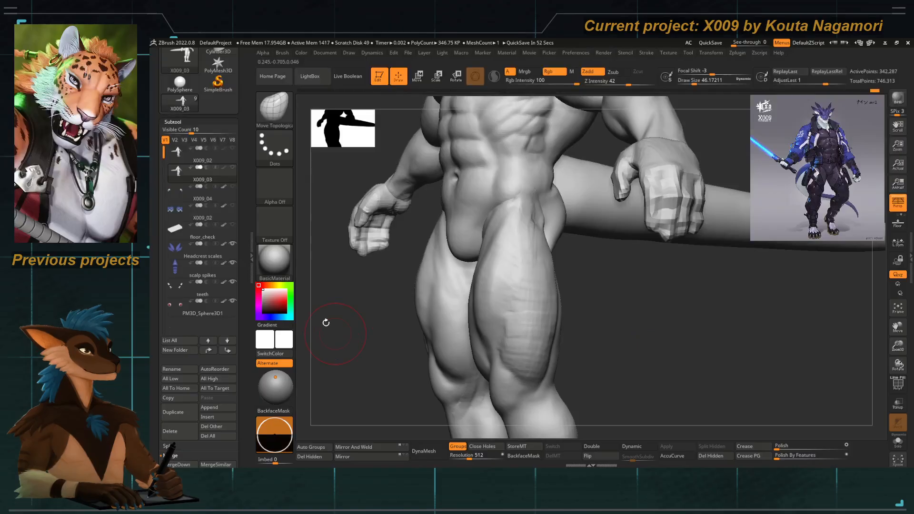
Hide the hand and arm polygroups to get a clear side view of the hips and legs.
{"action": "mouse_move", "coordinate": [327, 320]}
{"action": "left_mouse_down"}
{"action": "mouse_move", "coordinate": [416, 347]}
{"action": "mouse_move", "coordinate": [459, 286]}
{"action": "mouse_move", "coordinate": [414, 332]}
{"action": "mouse_move", "coordinate": [410, 369]}
{"action": "mouse_move", "coordinate": [430, 326]}
{"action": "mouse_move", "coordinate": [635, 372]}
{"action": "mouse_move", "coordinate": [419, 261]}
{"action": "mouse_move", "coordinate": [376, 281]}
{"action": "left_mouse_up"}
{"action": "left_click", "coordinate": [420, 225], "text": "ctrl+shift"}
{"action": "left_click", "coordinate": [424, 225], "text": "ctrl+shift"}
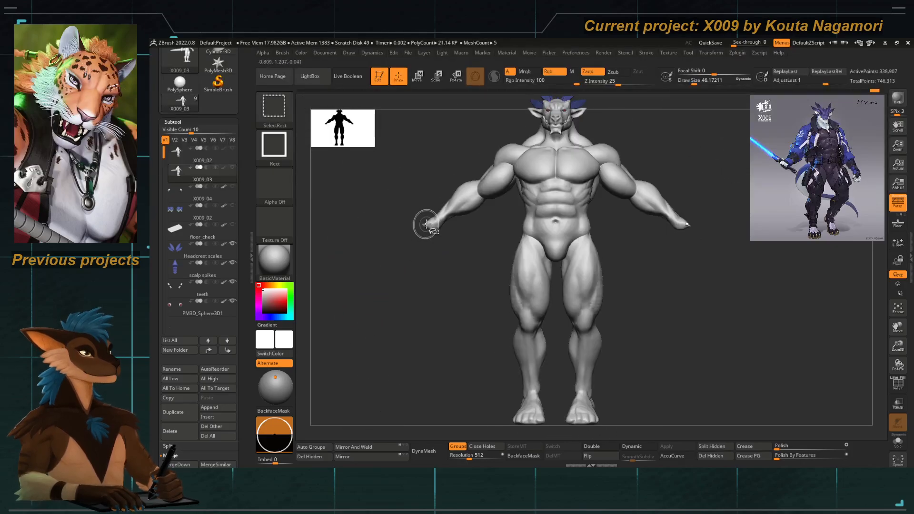
{"action": "left_click", "coordinate": [444, 211], "text": "ctrl+shift"}
{"action": "mouse_move", "coordinate": [416, 276]}
{"action": "left_mouse_down"}
{"action": "mouse_move", "coordinate": [519, 230]}
{"action": "mouse_move", "coordinate": [522, 259]}
{"action": "left_mouse_up"}
{"action": "left_click_drag", "start_coordinate": [469, 283], "coordinate": [517, 226], "text": "alt"}
{"action": "left_click_drag", "start_coordinate": [527, 197], "coordinate": [515, 225], "text": "alt"}
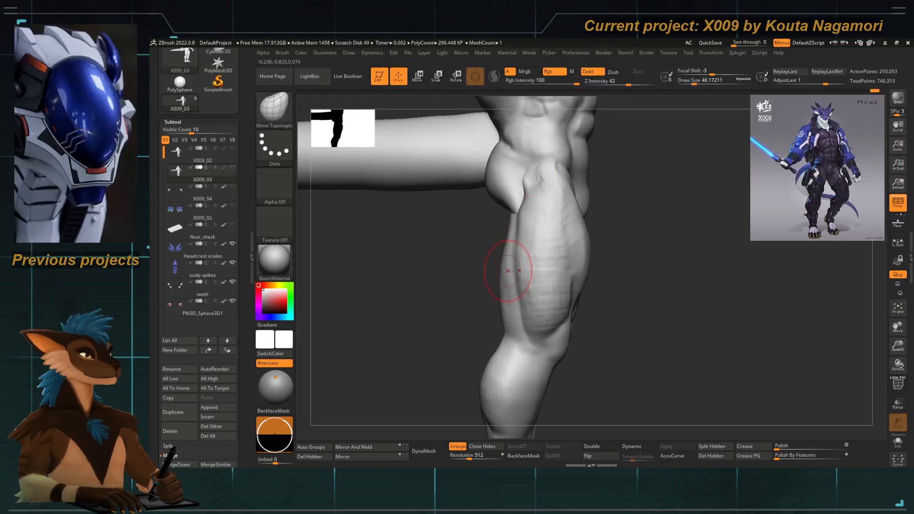
Reshape the back contour of the thigh from the side with Move Topological at a draw size of about 83 and focal shift -47.
{"action": "key", "text": "space"}
{"action": "left_click_drag", "start_coordinate": [506, 248], "coordinate": [512, 249]}
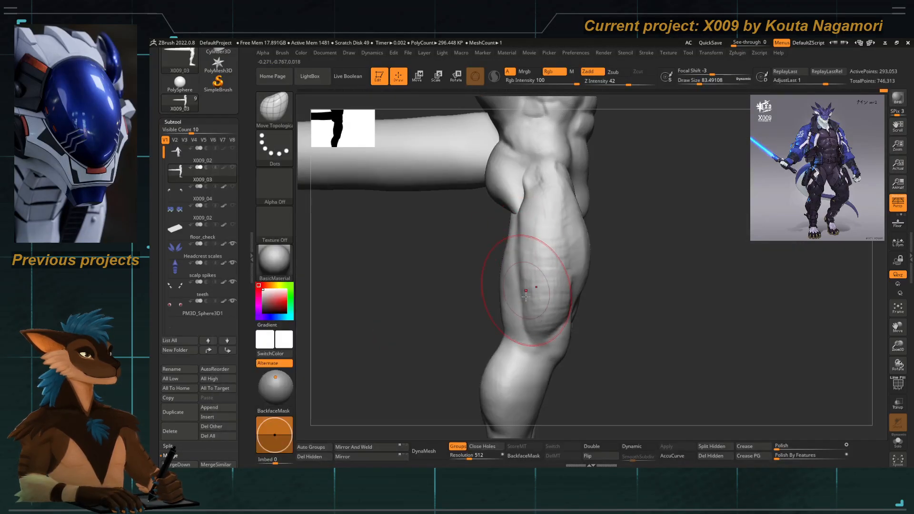
{"action": "left_click_drag", "start_coordinate": [531, 335], "coordinate": [535, 335]}
{"action": "key", "text": "space"}
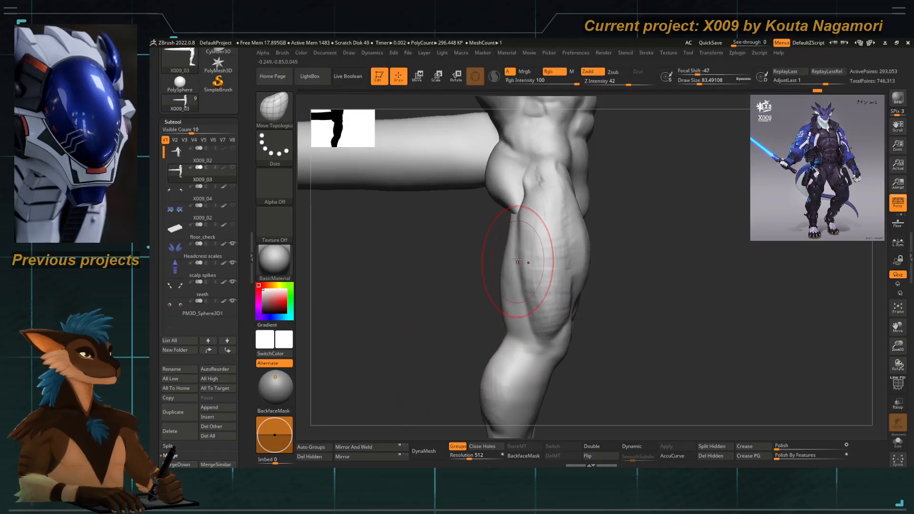
{"action": "left_click_drag", "start_coordinate": [519, 240], "coordinate": [511, 239]}
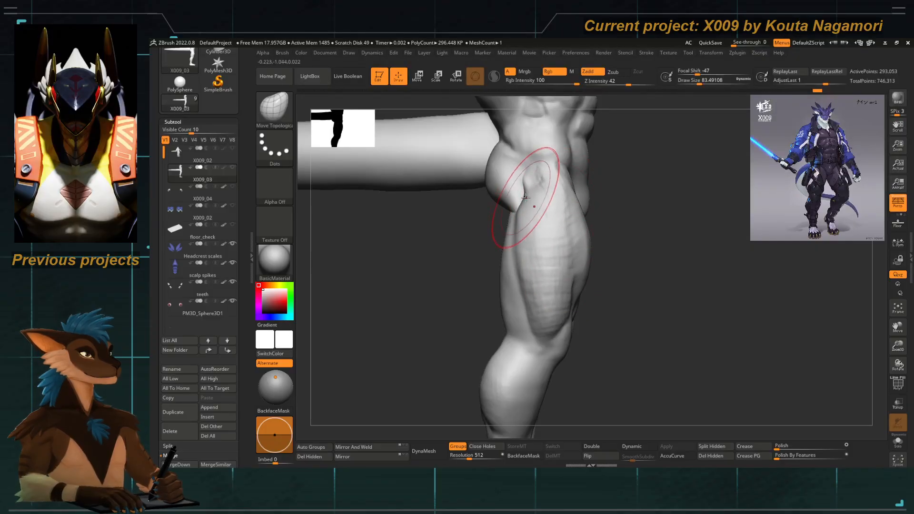
Reshape and smooth the outer hip and lower glute with Move Topological at a draw size of about 49.
{"action": "key", "text": "space"}
{"action": "mouse_move", "coordinate": [526, 197]}
{"action": "left_mouse_down"}
{"action": "mouse_move", "coordinate": [525, 178]}
{"action": "mouse_move", "coordinate": [542, 176]}
{"action": "left_mouse_up"}
{"action": "key", "text": "space"}
{"action": "mouse_move", "coordinate": [402, 242]}
{"action": "left_mouse_down"}
{"action": "mouse_move", "coordinate": [439, 271]}
{"action": "mouse_move", "coordinate": [476, 234]}
{"action": "left_mouse_up"}
{"action": "left_click_drag", "start_coordinate": [534, 178], "coordinate": [536, 184], "text": "shift"}
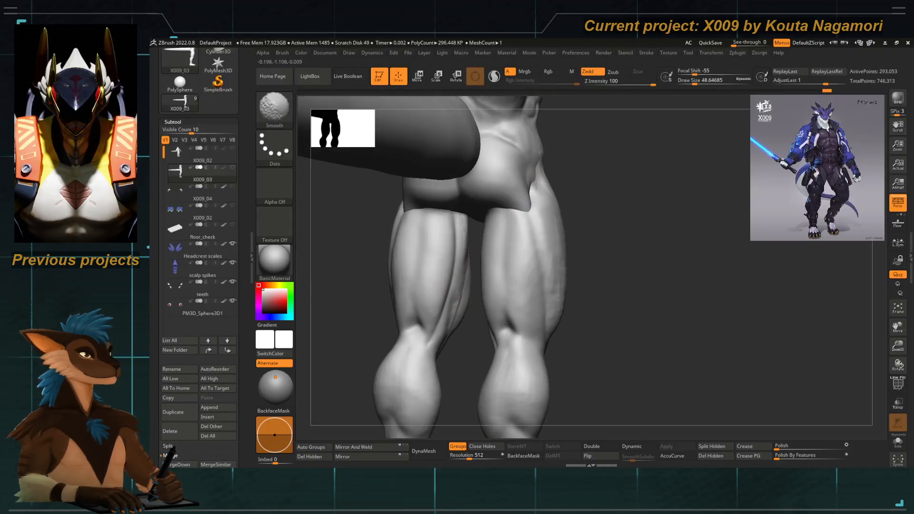
{"action": "left_click_drag", "start_coordinate": [657, 266], "coordinate": [604, 257]}
{"action": "mouse_move", "coordinate": [493, 310]}
{"action": "left_mouse_down"}
{"action": "mouse_move", "coordinate": [436, 314]}
{"action": "mouse_move", "coordinate": [439, 281]}
{"action": "mouse_move", "coordinate": [492, 273]}
{"action": "mouse_move", "coordinate": [496, 193]}
{"action": "mouse_move", "coordinate": [488, 185]}
{"action": "left_mouse_up"}
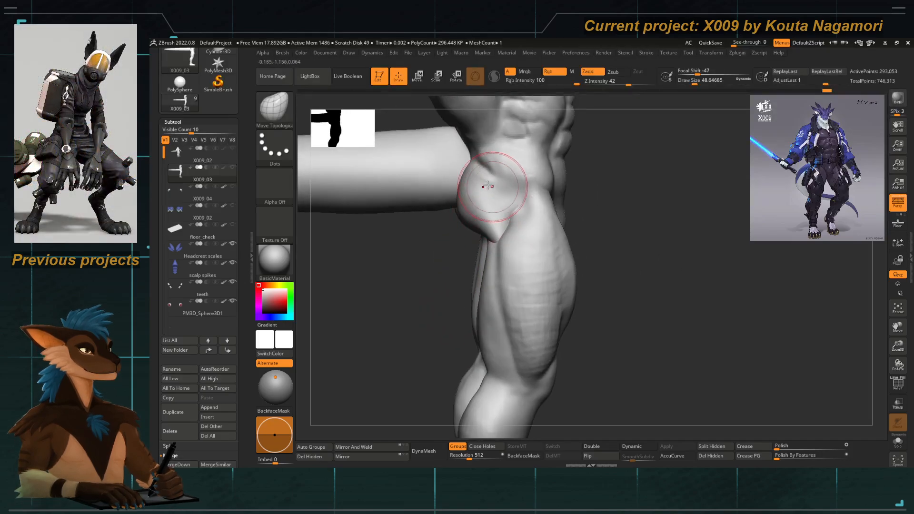
Build up the upper outer thigh below the hip with ClayTubes at Z intensity 29 and a draw size of about 49.
{"action": "key", "text": "b"}
{"action": "key", "text": "c"}
{"action": "key", "text": "t"}
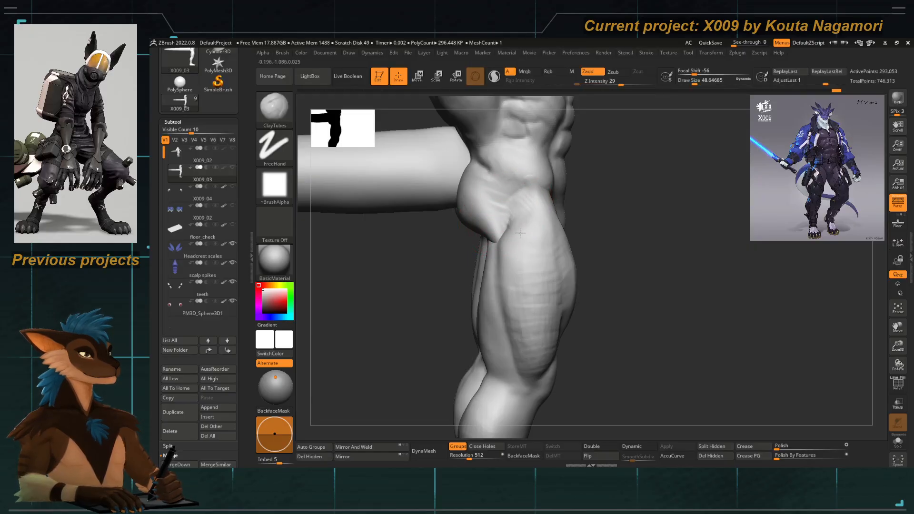
{"action": "mouse_move", "coordinate": [506, 257]}
{"action": "left_mouse_down"}
{"action": "mouse_move", "coordinate": [524, 253]}
{"action": "mouse_move", "coordinate": [531, 234]}
{"action": "left_mouse_up"}
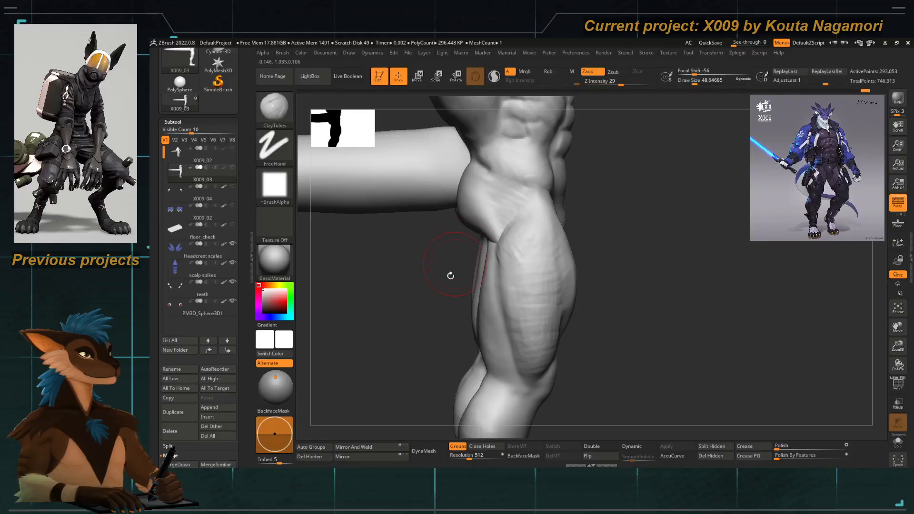
{"action": "left_click_drag", "start_coordinate": [451, 275], "coordinate": [500, 275]}
{"action": "left_click_drag", "start_coordinate": [416, 281], "coordinate": [415, 229], "text": "alt"}
Sculpt and smooth the outer thigh muscle between hip and knee, and check it against the full leg.
{"action": "mouse_move", "coordinate": [553, 290]}
{"action": "left_mouse_down"}
{"action": "mouse_move", "coordinate": [524, 292]}
{"action": "mouse_move", "coordinate": [585, 330]}
{"action": "mouse_move", "coordinate": [551, 271]}
{"action": "left_mouse_up"}
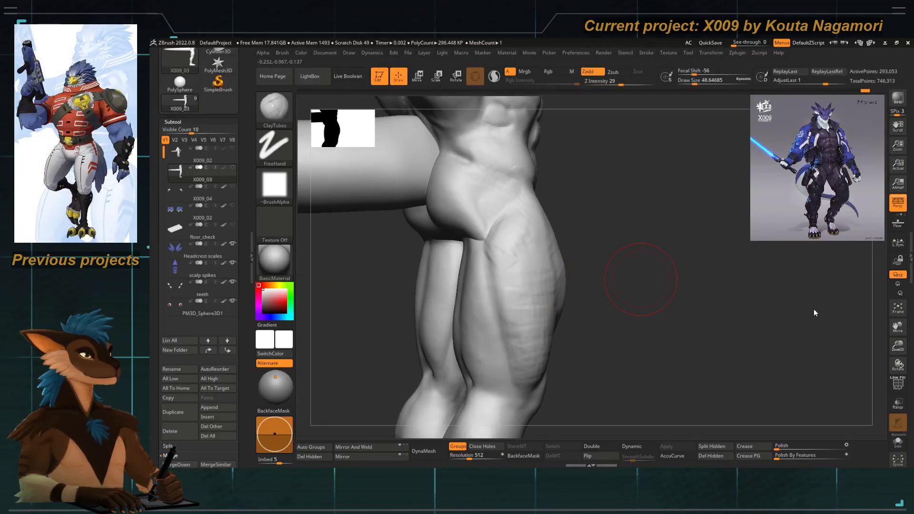
{"action": "left_click_drag", "start_coordinate": [641, 280], "coordinate": [547, 248]}
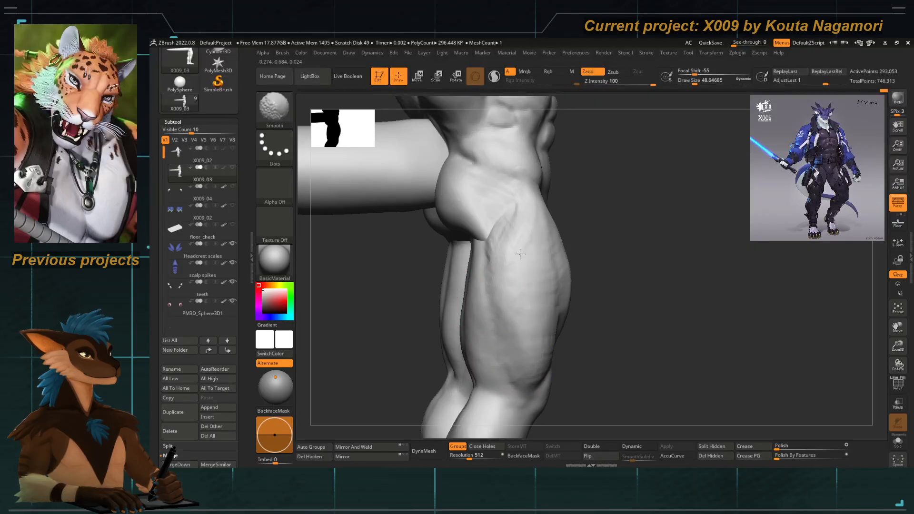
{"action": "key", "text": "f"}
{"action": "left_click_drag", "start_coordinate": [601, 312], "coordinate": [487, 283], "text": "shift"}
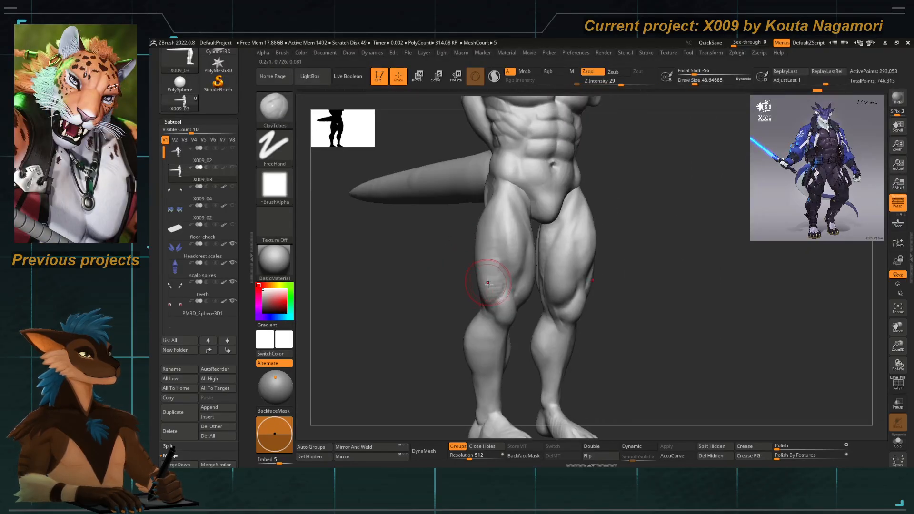
Refine the front quadriceps above the knees with ClayTubes at a draw size of about 54.
{"action": "mouse_move", "coordinate": [455, 309]}
{"action": "left_mouse_down"}
{"action": "mouse_move", "coordinate": [436, 236]}
{"action": "mouse_move", "coordinate": [451, 248]}
{"action": "mouse_move", "coordinate": [445, 308]}
{"action": "mouse_move", "coordinate": [491, 276]}
{"action": "mouse_move", "coordinate": [515, 277]}
{"action": "left_mouse_up"}
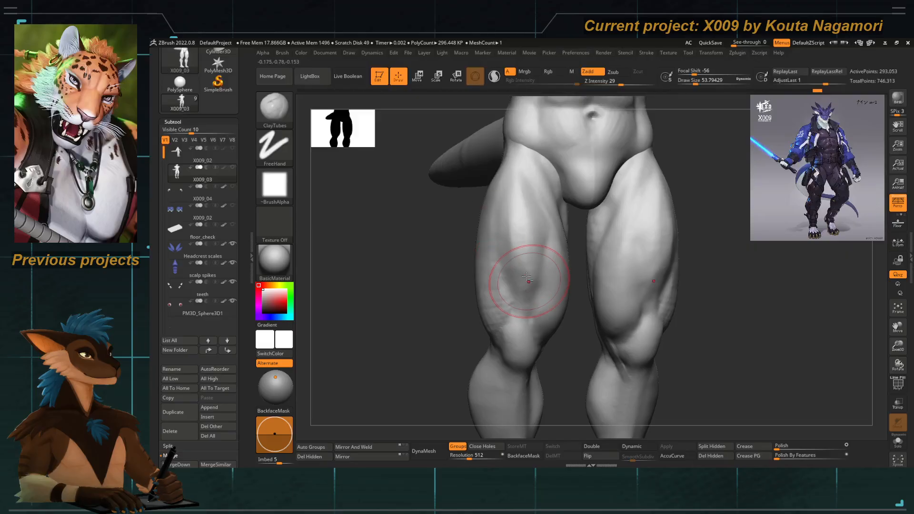
{"action": "left_click_drag", "start_coordinate": [462, 272], "coordinate": [442, 282], "text": "shift"}
{"action": "left_click_drag", "start_coordinate": [516, 276], "coordinate": [527, 292]}
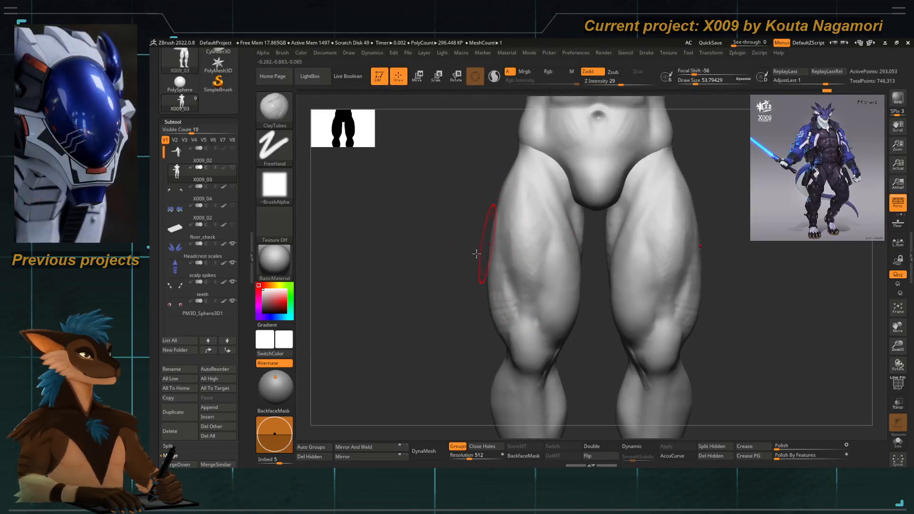
{"action": "mouse_move", "coordinate": [469, 253]}
{"action": "left_mouse_down"}
{"action": "mouse_move", "coordinate": [461, 189]}
{"action": "mouse_move", "coordinate": [463, 242]}
{"action": "left_mouse_up"}
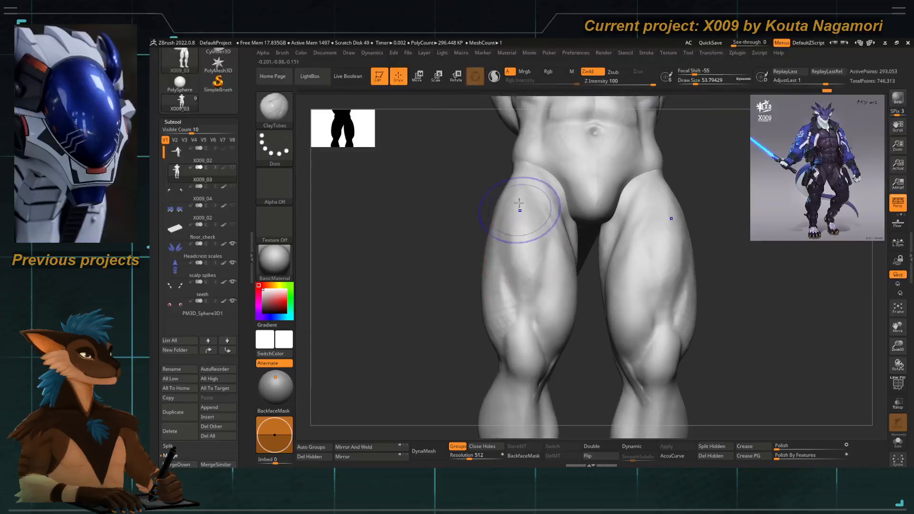
Smooth the upper front thigh and reshape the outer contour just above the knee with Move Topological at a draw size of about 56.
{"action": "left_click_drag", "start_coordinate": [519, 203], "coordinate": [514, 199], "text": "shift"}
{"action": "mouse_move", "coordinate": [453, 285]}
{"action": "left_mouse_down", "text": "shift"}
{"action": "mouse_move", "coordinate": [457, 310]}
{"action": "mouse_move", "coordinate": [425, 273]}
{"action": "mouse_move", "coordinate": [494, 311]}
{"action": "left_mouse_up", "text": "shift"}
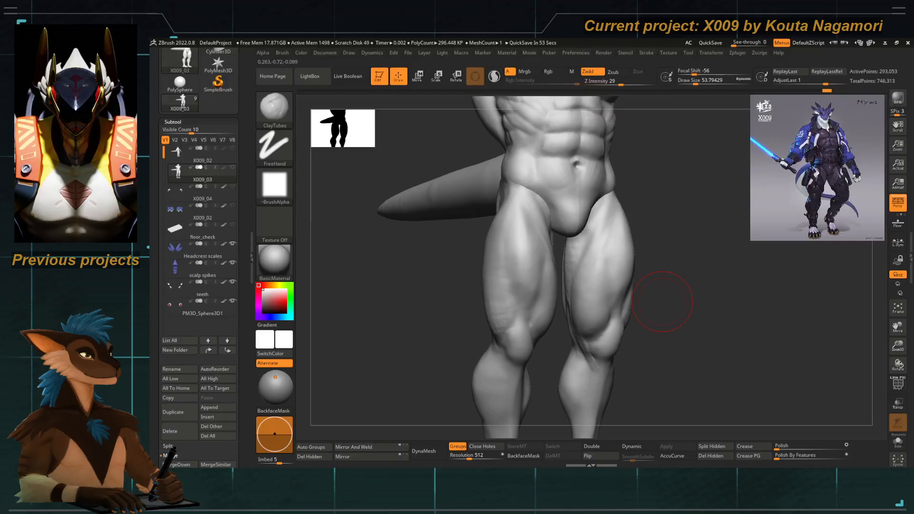
{"action": "mouse_move", "coordinate": [430, 347]}
{"action": "left_mouse_down"}
{"action": "mouse_move", "coordinate": [467, 312]}
{"action": "mouse_move", "coordinate": [474, 277]}
{"action": "left_mouse_up"}
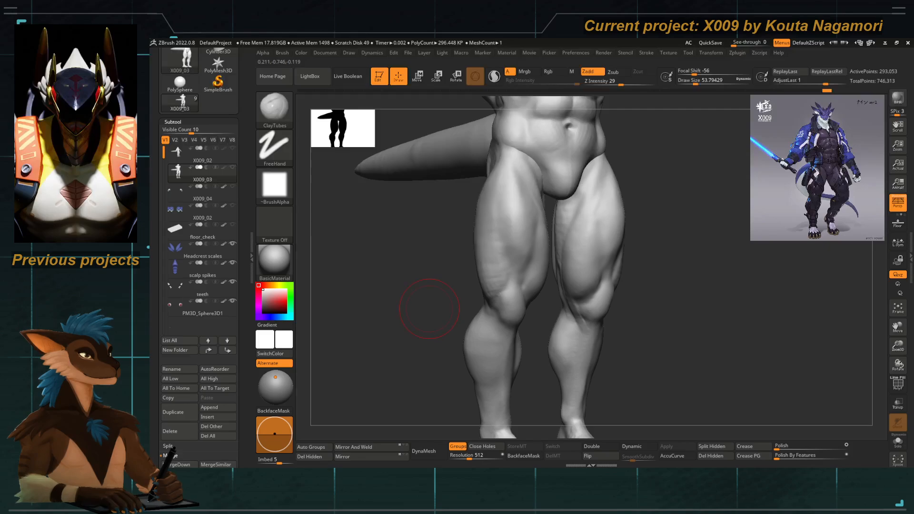
{"action": "left_click_drag", "start_coordinate": [429, 309], "coordinate": [464, 287]}
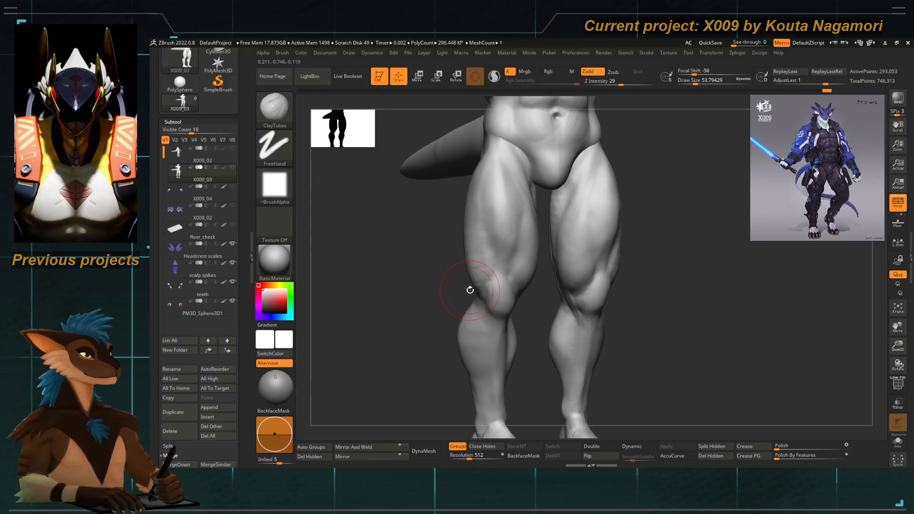
{"action": "key", "text": "b"}
{"action": "key", "text": "m"}
{"action": "key", "text": "t"}
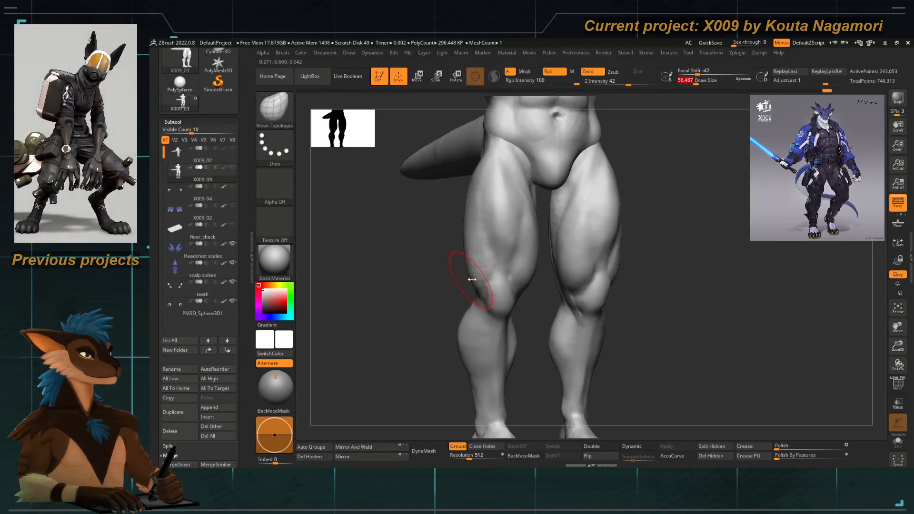
{"action": "mouse_move", "coordinate": [472, 279]}
{"action": "left_mouse_down"}
{"action": "mouse_move", "coordinate": [463, 279]}
{"action": "mouse_move", "coordinate": [474, 291]}
{"action": "left_mouse_up"}
Build up and smooth the lower outer thigh above the knee with ClayTubes at Z intensity 29 and a draw size of about 65.
{"action": "key", "text": "b"}
{"action": "key", "text": "c"}
{"action": "key", "text": "t"}
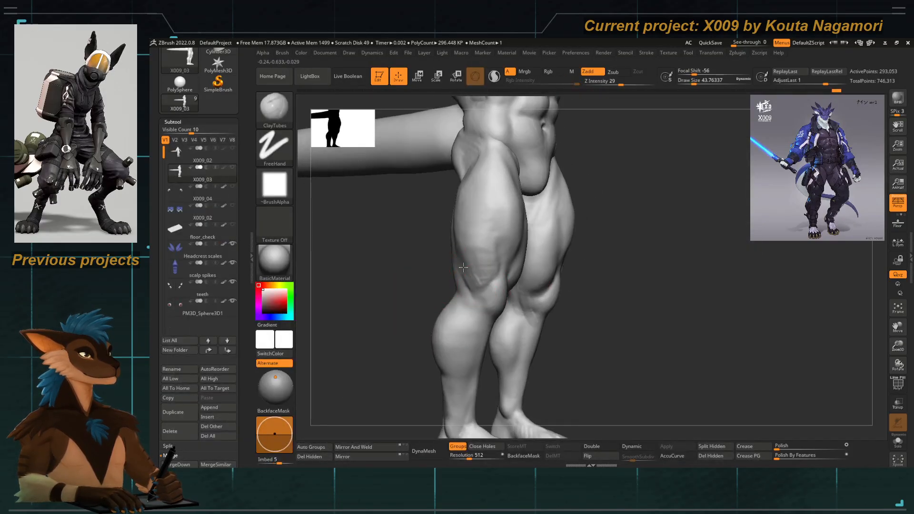
{"action": "key", "text": "bracketright"}
{"action": "key", "text": "bracketright"}
{"action": "left_click_drag", "start_coordinate": [480, 242], "coordinate": [497, 276]}
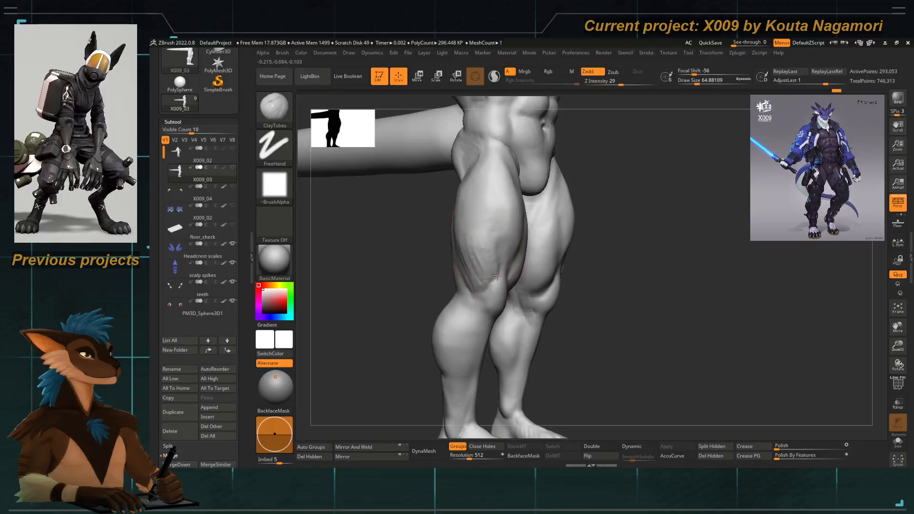
{"action": "left_click_drag", "start_coordinate": [409, 242], "coordinate": [477, 248]}
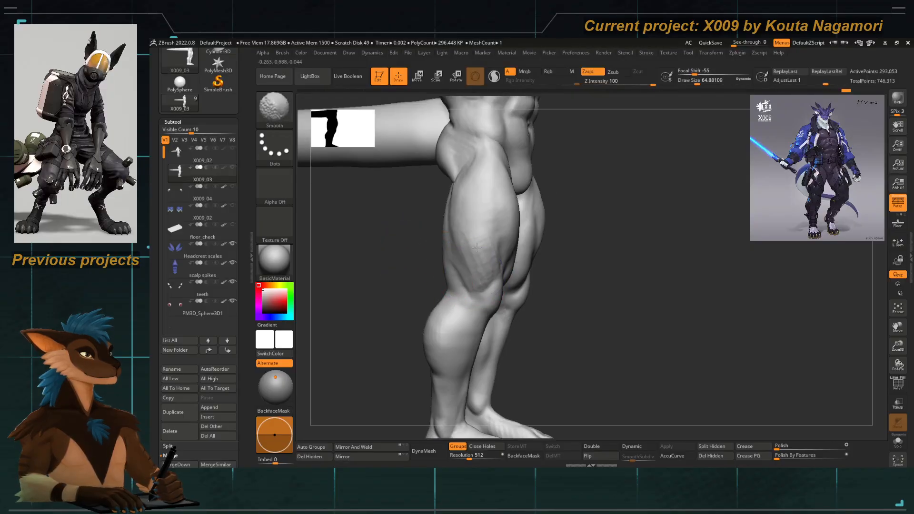
Unhide the rest of the body and check the thighs against the full figure.
{"action": "mouse_move", "coordinate": [408, 272]}
{"action": "left_mouse_down"}
{"action": "mouse_move", "coordinate": [364, 290]}
{"action": "mouse_move", "coordinate": [418, 304]}
{"action": "mouse_move", "coordinate": [382, 265]}
{"action": "mouse_move", "coordinate": [406, 312]}
{"action": "left_mouse_up"}
{"action": "left_click", "coordinate": [407, 313], "text": "ctrl+shift"}
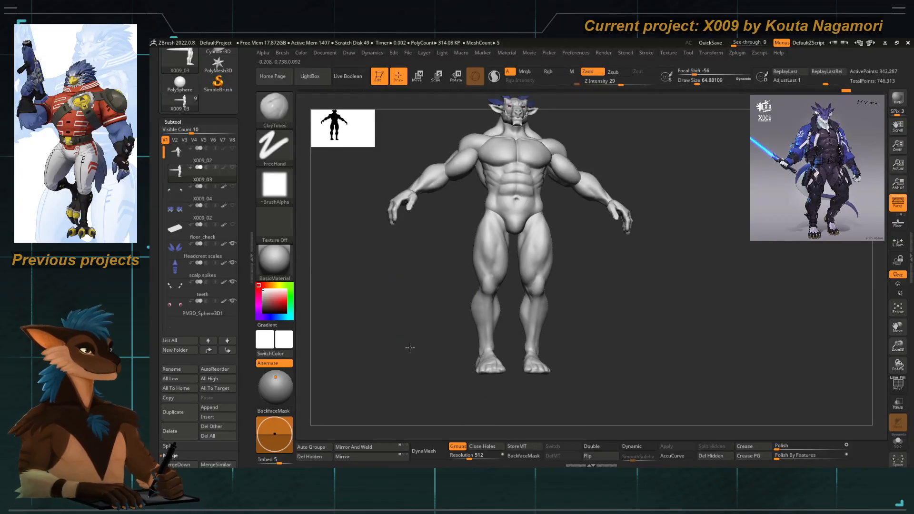
{"action": "mouse_move", "coordinate": [408, 347]}
{"action": "left_mouse_down"}
{"action": "mouse_move", "coordinate": [424, 319]}
{"action": "mouse_move", "coordinate": [479, 348]}
{"action": "left_mouse_up"}
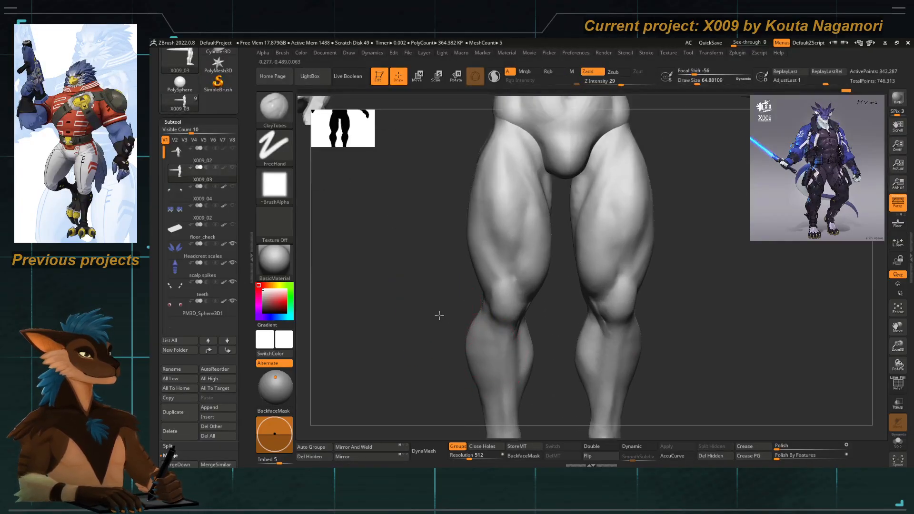
{"action": "mouse_move", "coordinate": [440, 315]}
{"action": "left_mouse_down"}
{"action": "mouse_move", "coordinate": [432, 343]}
{"action": "mouse_move", "coordinate": [485, 334]}
{"action": "mouse_move", "coordinate": [477, 316]}
{"action": "left_mouse_up"}
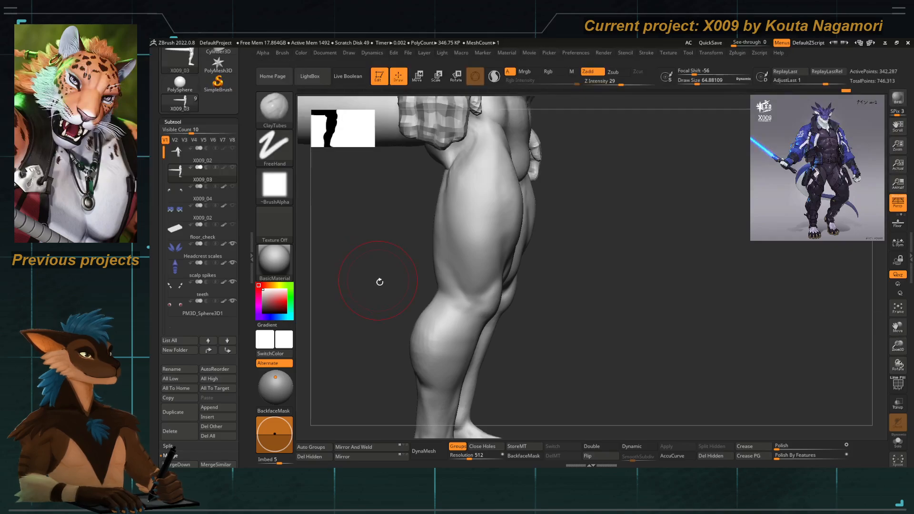
Reshape the upper outer thigh below the hip with Move Topological at a draw size of about 90.
{"action": "mouse_move", "coordinate": [378, 281]}
{"action": "left_mouse_down"}
{"action": "mouse_move", "coordinate": [361, 284]}
{"action": "mouse_move", "coordinate": [388, 295]}
{"action": "mouse_move", "coordinate": [454, 241]}
{"action": "left_mouse_up"}
{"action": "key", "text": "space"}
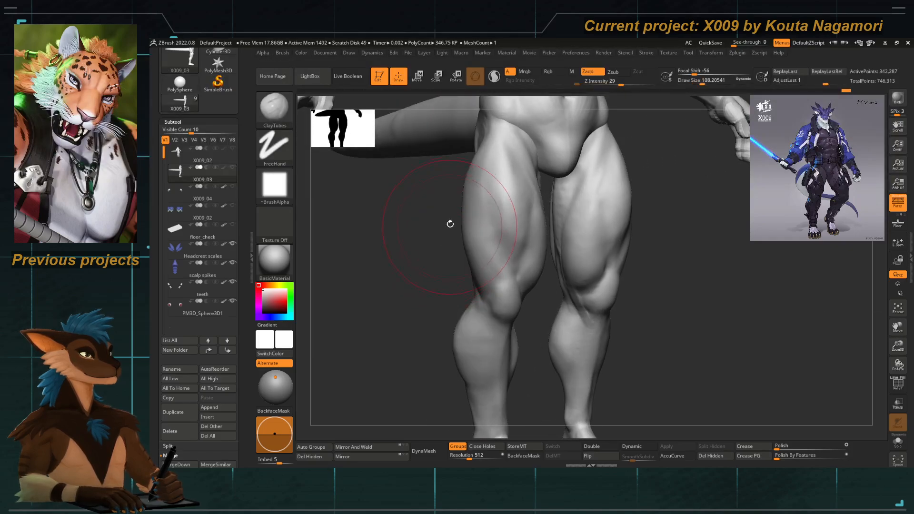
{"action": "left_click_drag", "start_coordinate": [441, 205], "coordinate": [449, 200]}
{"action": "key", "text": "b"}
{"action": "key", "text": "m"}
{"action": "key", "text": "t"}
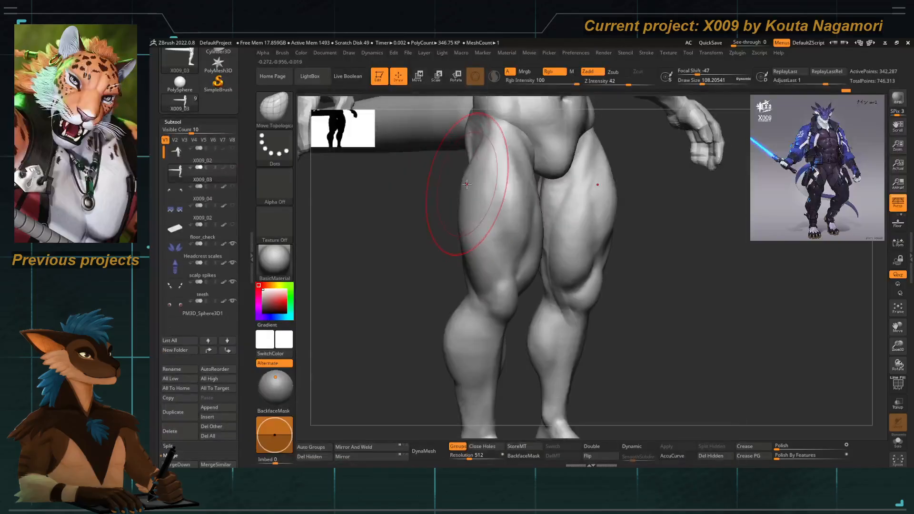
{"action": "key", "text": "space"}
{"action": "left_click_drag", "start_coordinate": [466, 176], "coordinate": [456, 205]}
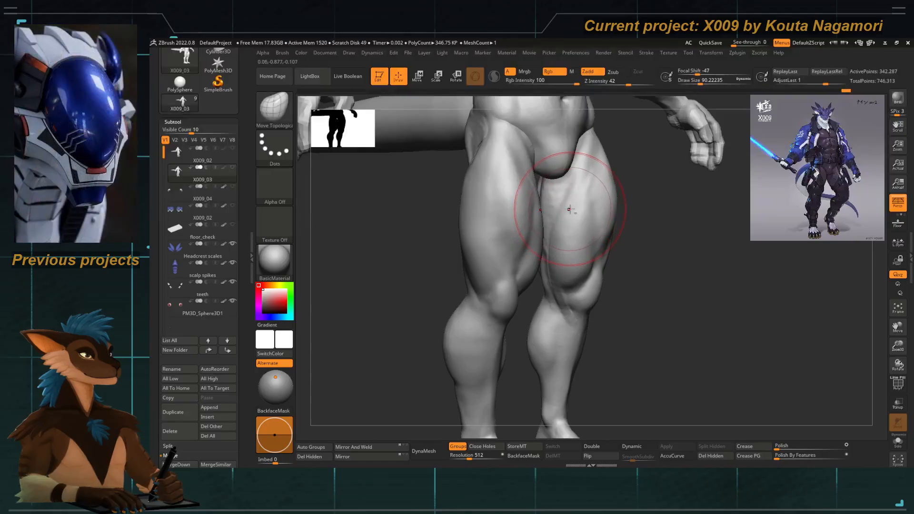
Refine the front and side contours of the thighs with Move Topological, comparing both legs from the front.
{"action": "left_click_drag", "start_coordinate": [580, 214], "coordinate": [584, 205]}
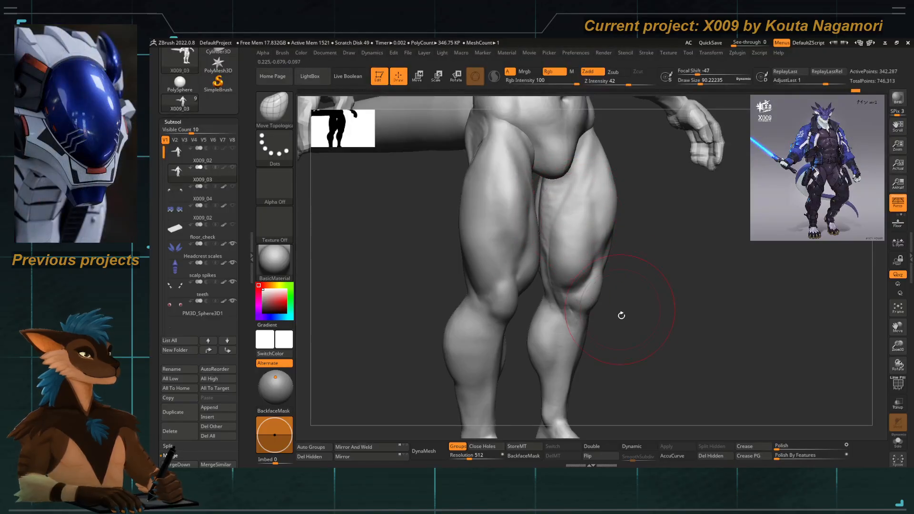
{"action": "left_click_drag", "start_coordinate": [623, 314], "coordinate": [595, 295], "text": "shift"}
{"action": "left_click_drag", "start_coordinate": [554, 335], "coordinate": [568, 226]}
{"action": "left_click_drag", "start_coordinate": [400, 312], "coordinate": [408, 351], "text": "shift"}
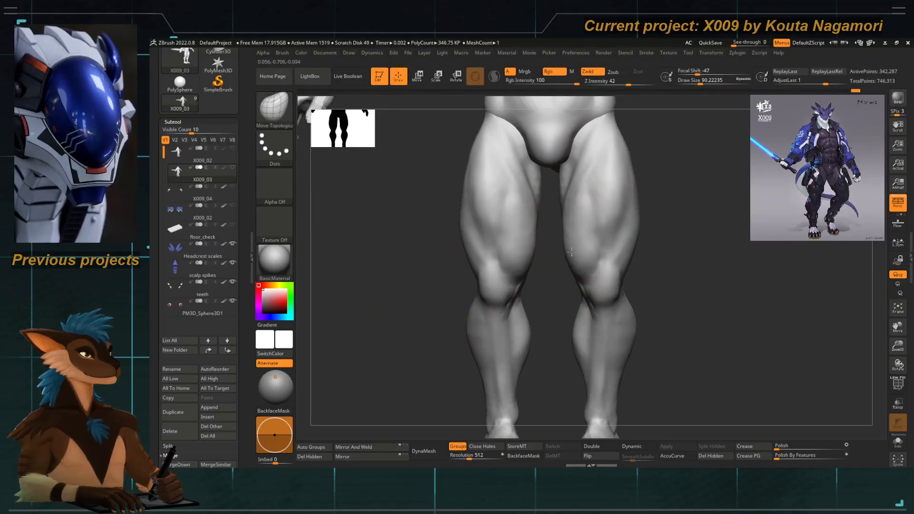
{"action": "left_click_drag", "start_coordinate": [636, 181], "coordinate": [591, 206], "text": "alt"}
{"action": "left_click_drag", "start_coordinate": [632, 255], "coordinate": [627, 239], "text": "shift"}
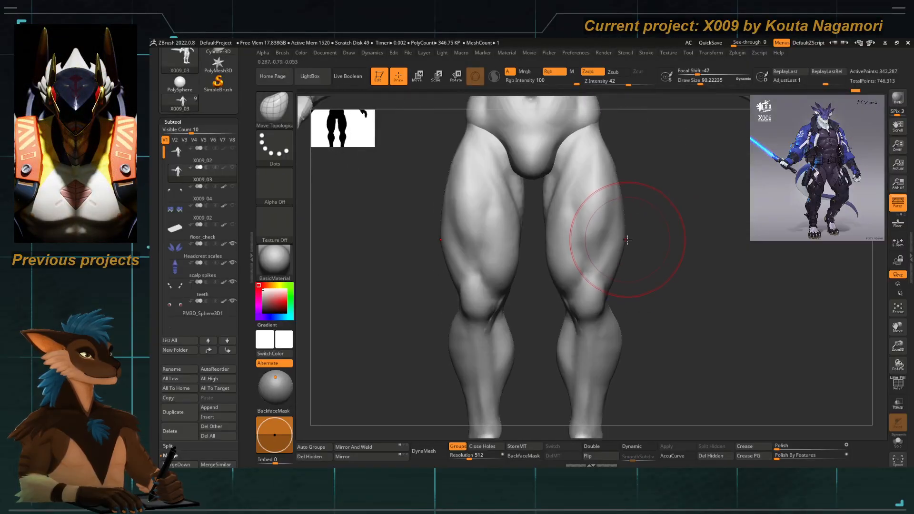
Compare the reworked legs of subtool X009_03 with those of X009_02 on the full figure.
{"action": "key", "text": "f"}
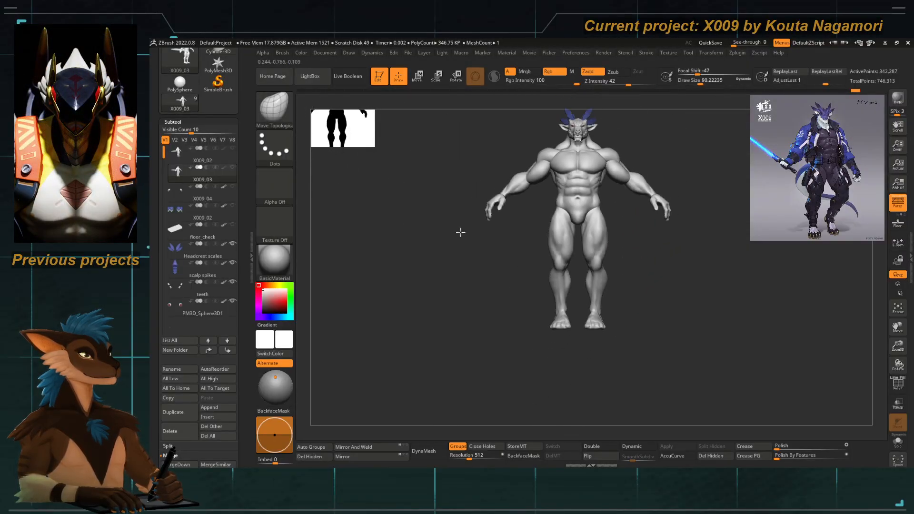
{"action": "left_click_drag", "start_coordinate": [459, 231], "coordinate": [452, 379]}
{"action": "key", "text": "Up"}
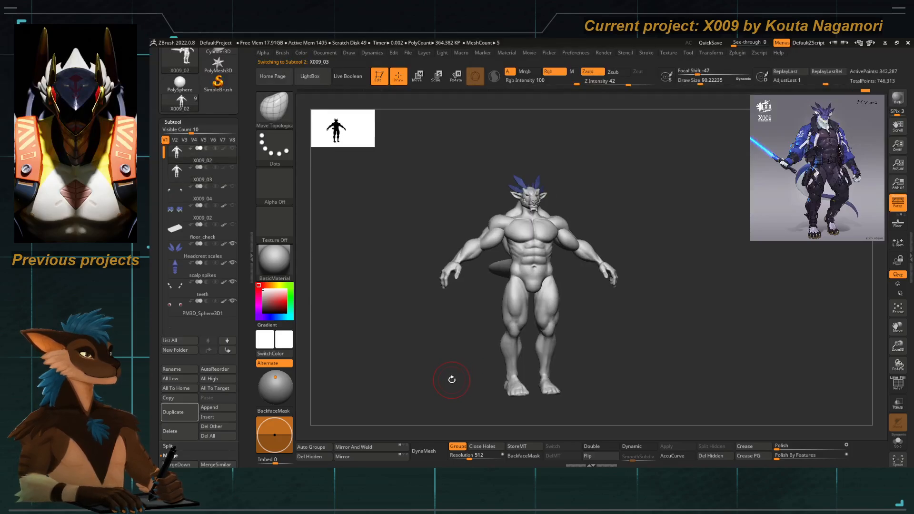
{"action": "key", "text": "Down"}
{"action": "key", "text": "Up"}
{"action": "key", "text": "Down"}
{"action": "key", "text": "Up"}
{"action": "key", "text": "Down"}
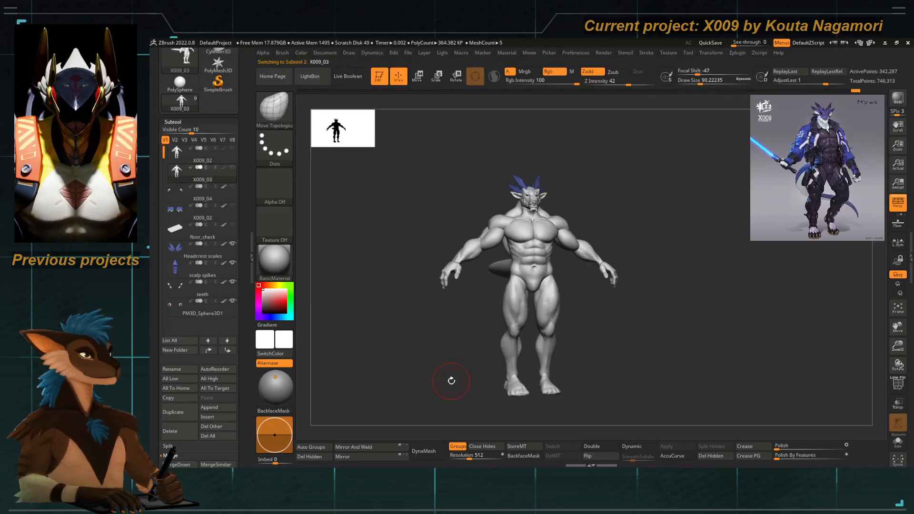
{"action": "key", "text": "Up"}
{"action": "key", "text": "Down"}
{"action": "left_click_drag", "start_coordinate": [450, 379], "coordinate": [451, 370], "text": "shift"}
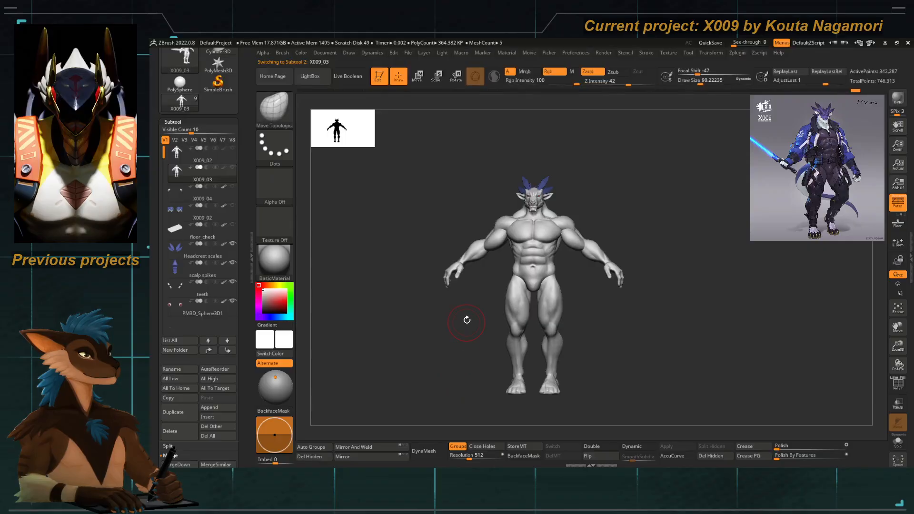
{"action": "mouse_move", "coordinate": [467, 320]}
{"action": "left_mouse_down", "text": "alt"}
{"action": "mouse_move", "coordinate": [494, 292]}
{"action": "mouse_move", "coordinate": [466, 327]}
{"action": "mouse_move", "coordinate": [495, 373]}
{"action": "left_mouse_up", "text": "alt"}
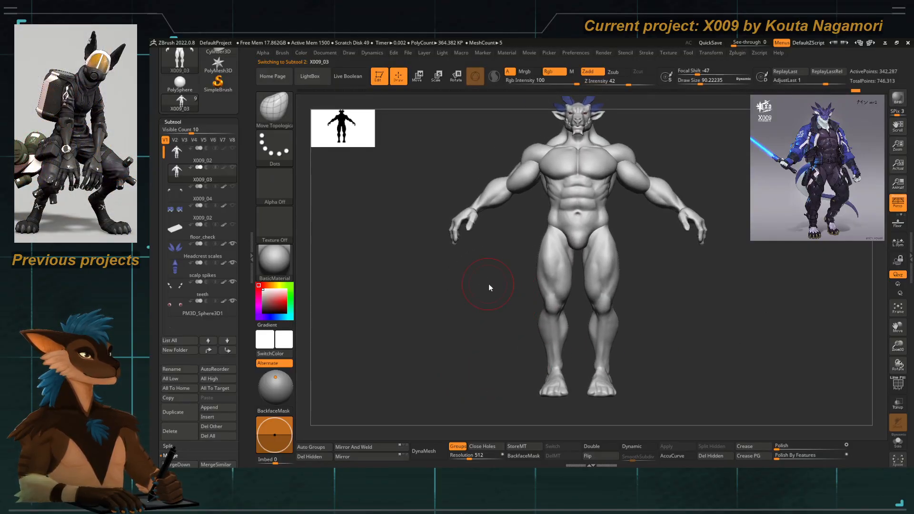
{"action": "left_click_drag", "start_coordinate": [479, 337], "coordinate": [472, 333]}
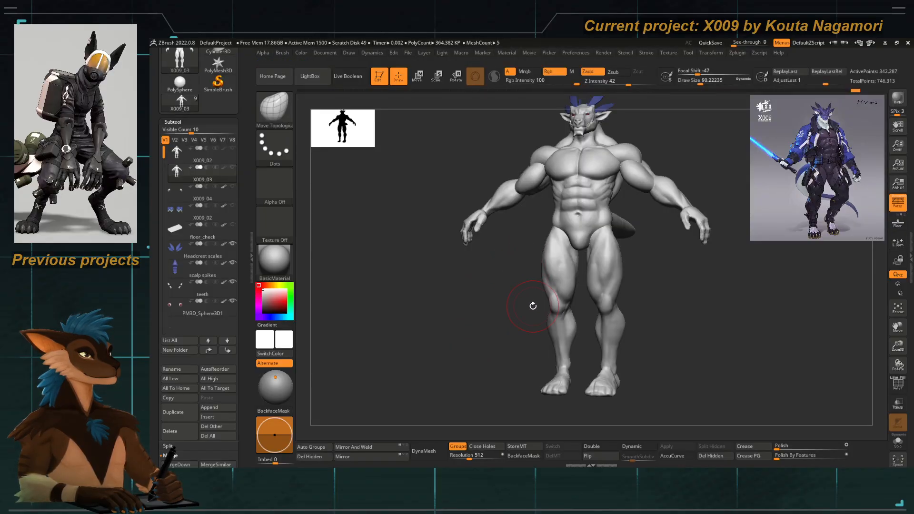
Adjust the outer thigh silhouette on the full figure with Move Topological at a draw size of about 94.
{"action": "key", "text": "b"}
{"action": "key", "text": "Escape"}
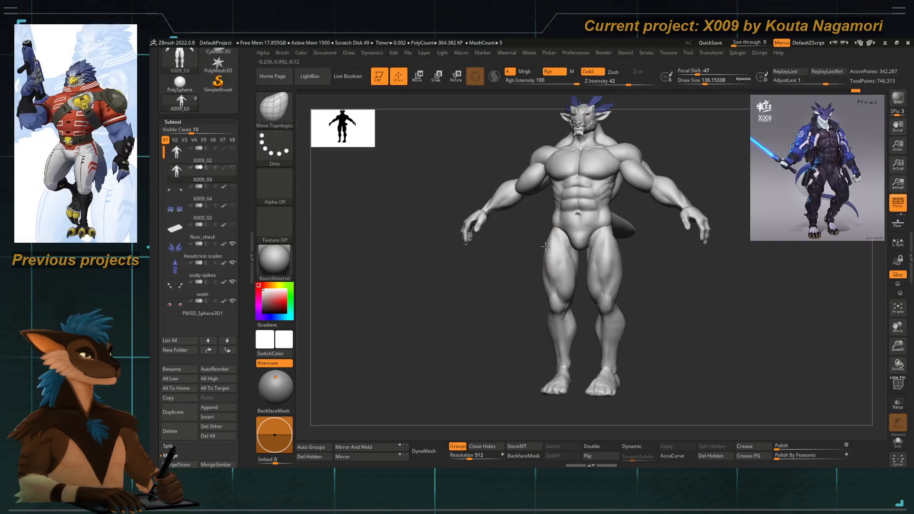
{"action": "mouse_move", "coordinate": [538, 252]}
{"action": "right_mouse_down"}
{"action": "mouse_move", "coordinate": [519, 265]}
{"action": "mouse_move", "coordinate": [526, 273]}
{"action": "right_mouse_up"}
{"action": "key", "text": "space"}
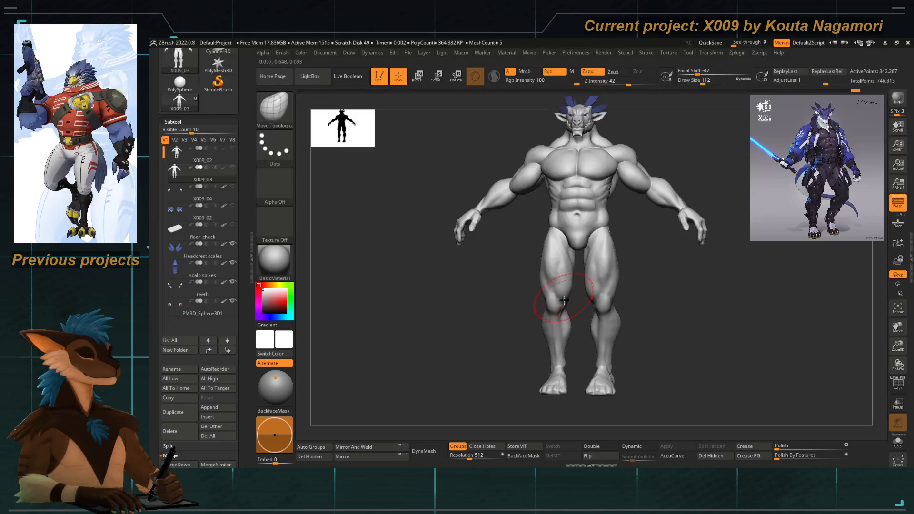
{"action": "key", "text": "bracketleft"}
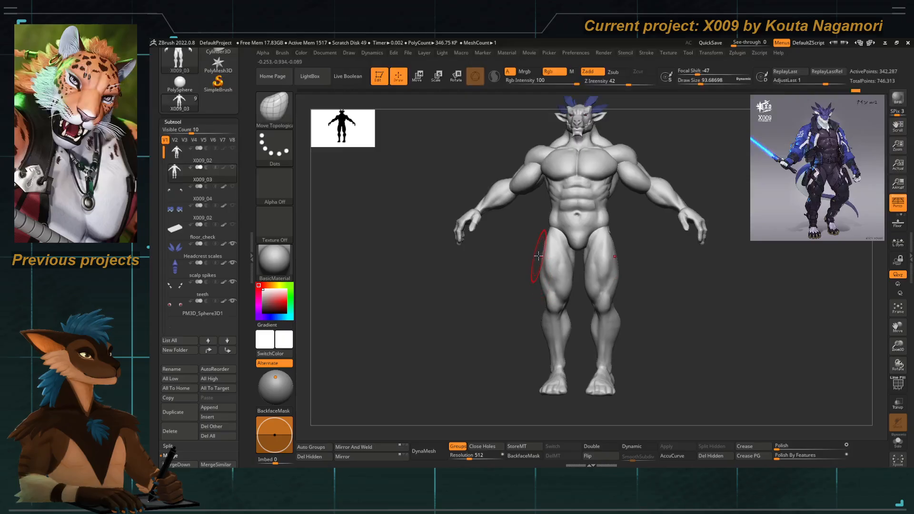
{"action": "left_click_drag", "start_coordinate": [538, 256], "coordinate": [542, 254]}
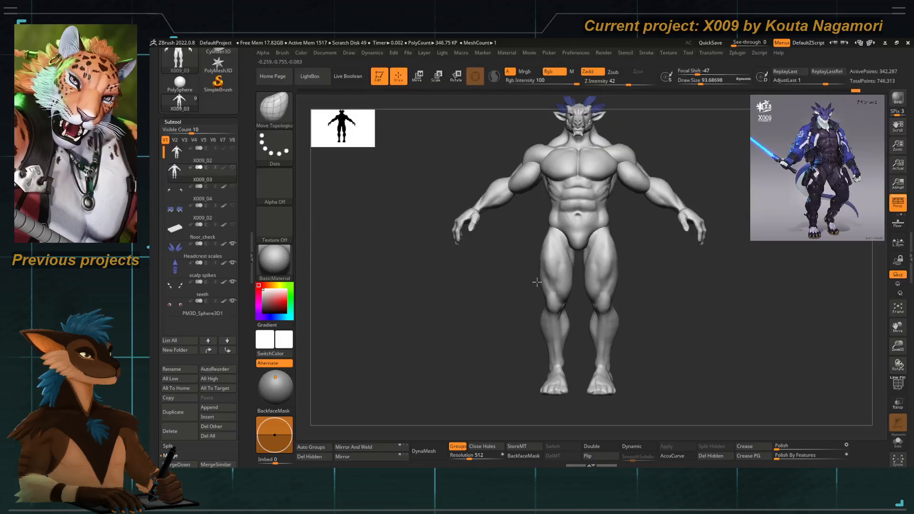
{"action": "left_click_drag", "start_coordinate": [530, 296], "coordinate": [622, 274]}
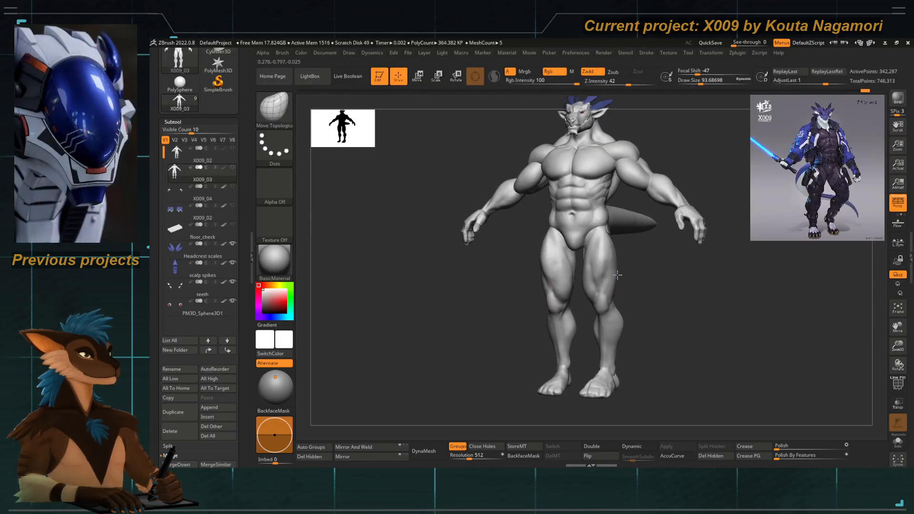
{"action": "left_click_drag", "start_coordinate": [504, 331], "coordinate": [550, 297]}
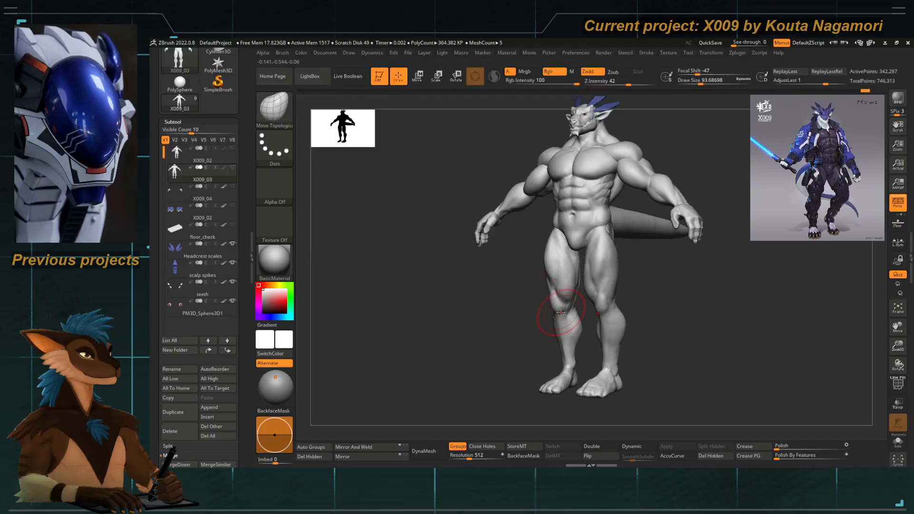
{"action": "key", "text": "b"}
{"action": "key", "text": "s"}
{"action": "key", "text": "t"}
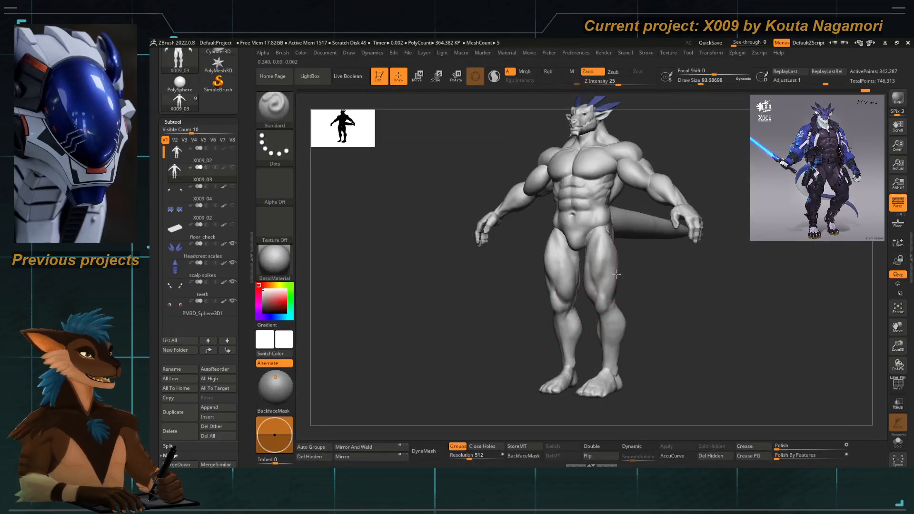
Build up the front and outer thighs with ClayTubes at Z intensity 29 and a draw size of about 97.
{"action": "left_click_drag", "start_coordinate": [651, 302], "coordinate": [636, 298], "text": "shift"}
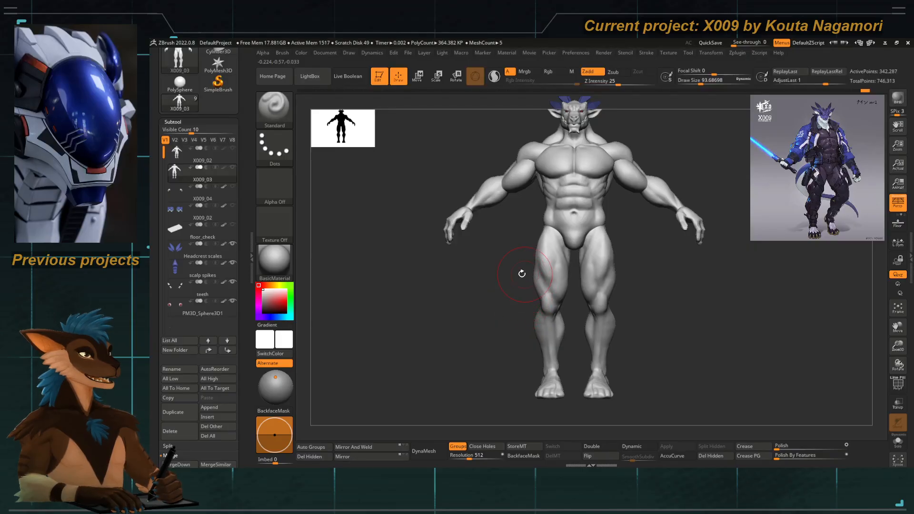
{"action": "key", "text": "b"}
{"action": "key", "text": "c"}
{"action": "key", "text": "t"}
{"action": "left_click_drag", "start_coordinate": [524, 288], "coordinate": [510, 241], "text": "alt"}
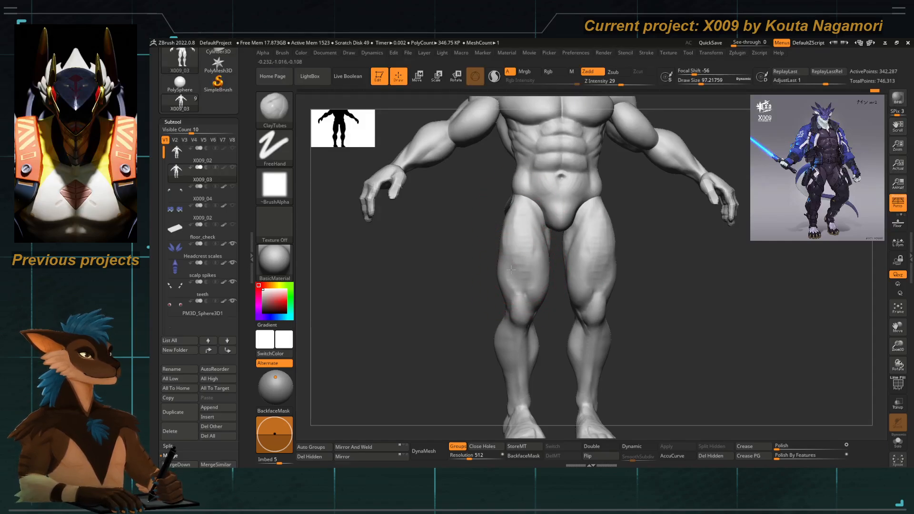
{"action": "mouse_move", "coordinate": [523, 296]}
{"action": "left_mouse_down"}
{"action": "mouse_move", "coordinate": [500, 265]}
{"action": "mouse_move", "coordinate": [509, 252]}
{"action": "mouse_move", "coordinate": [507, 215]}
{"action": "left_mouse_up"}
{"action": "key", "text": "shift"}
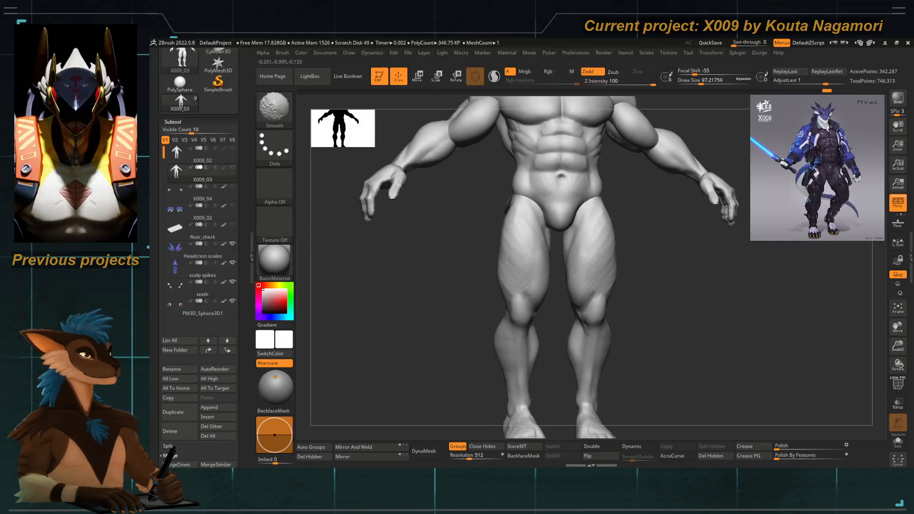
Smooth the clay buildup along the middle of the outer thigh at a draw size of about 97.
{"action": "mouse_move", "coordinate": [493, 267]}
{"action": "left_mouse_down", "text": "alt"}
{"action": "mouse_move", "coordinate": [496, 277]}
{"action": "mouse_move", "coordinate": [447, 277]}
{"action": "mouse_move", "coordinate": [467, 316]}
{"action": "mouse_move", "coordinate": [480, 320]}
{"action": "mouse_move", "coordinate": [506, 267]}
{"action": "left_mouse_up", "text": "alt"}
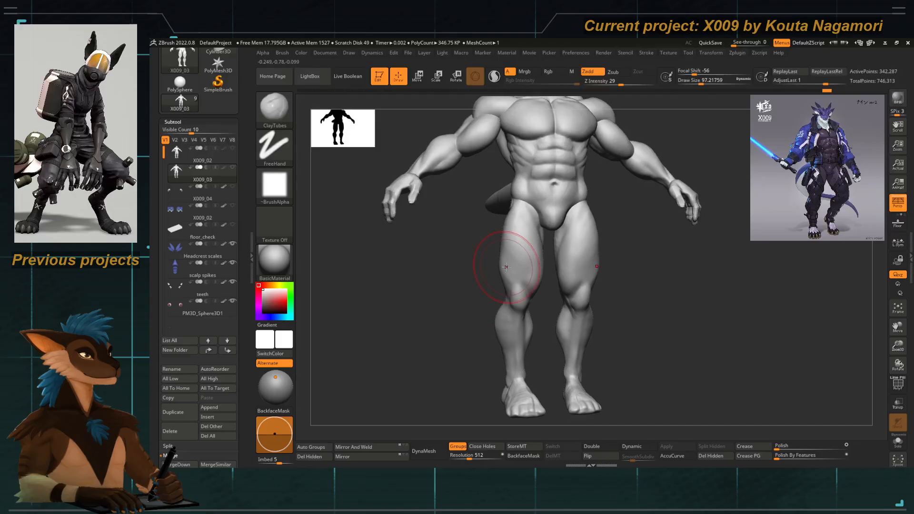
{"action": "key", "text": "shift"}
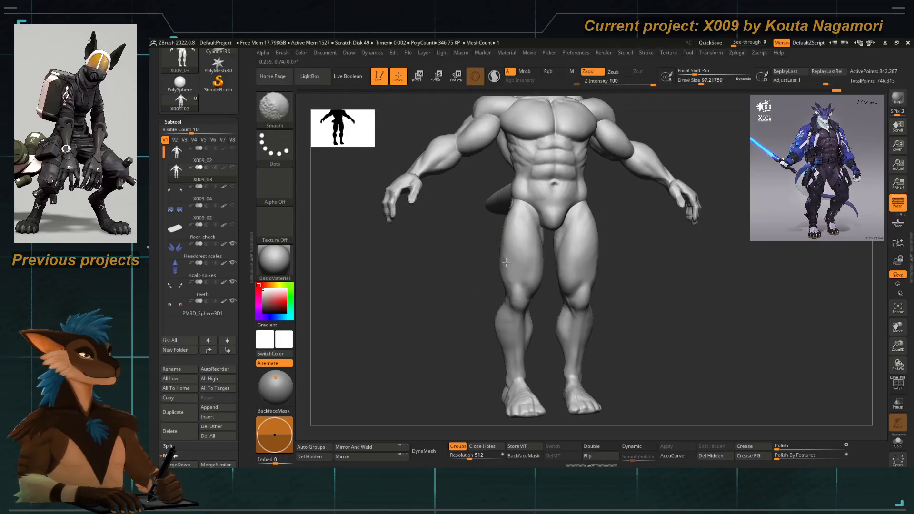
{"action": "left_click_drag", "start_coordinate": [507, 269], "coordinate": [504, 280], "text": "shift"}
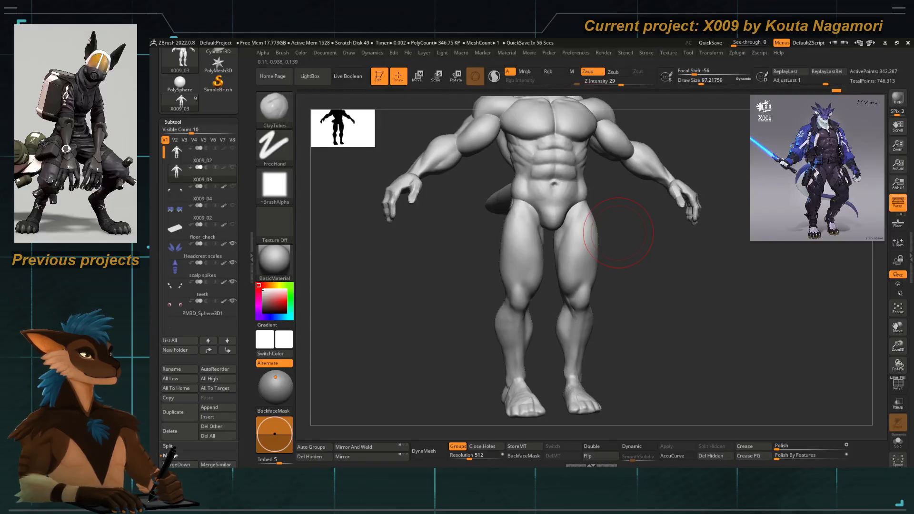
Carve a diagonal muscle line from the hip across the front thigh with DamStandard at a draw size of about 35.
{"action": "left_click_drag", "start_coordinate": [440, 349], "coordinate": [430, 347], "text": "shift"}
{"action": "left_click_drag", "start_coordinate": [490, 300], "coordinate": [477, 305], "text": "alt"}
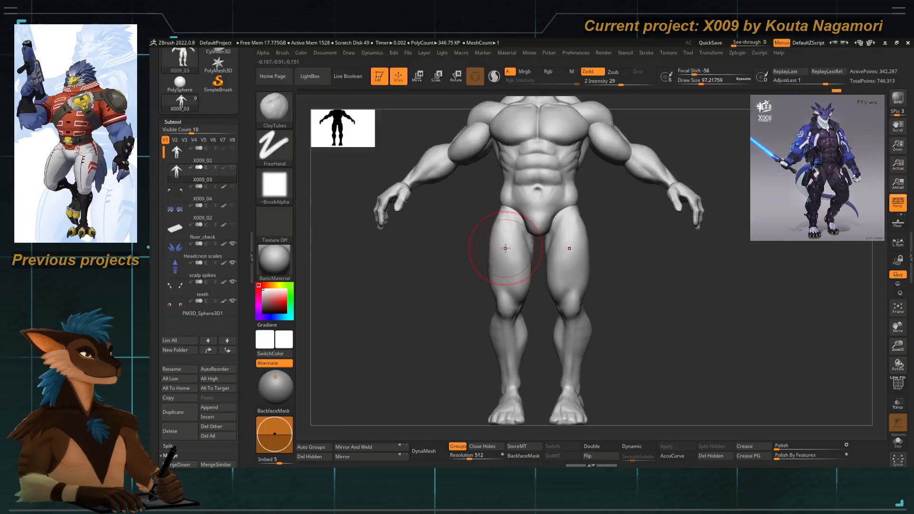
{"action": "key", "text": "b"}
{"action": "key", "text": "d"}
{"action": "key", "text": "s"}
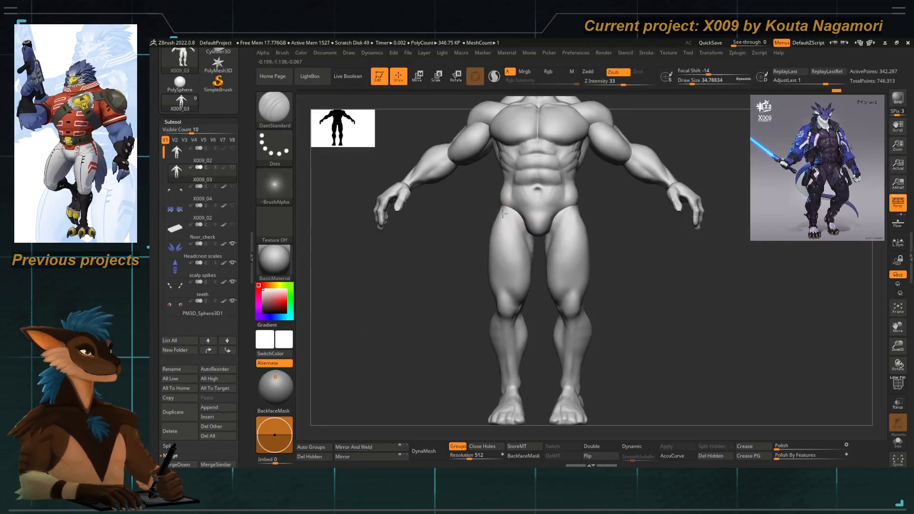
{"action": "key", "text": "ctrl+z"}
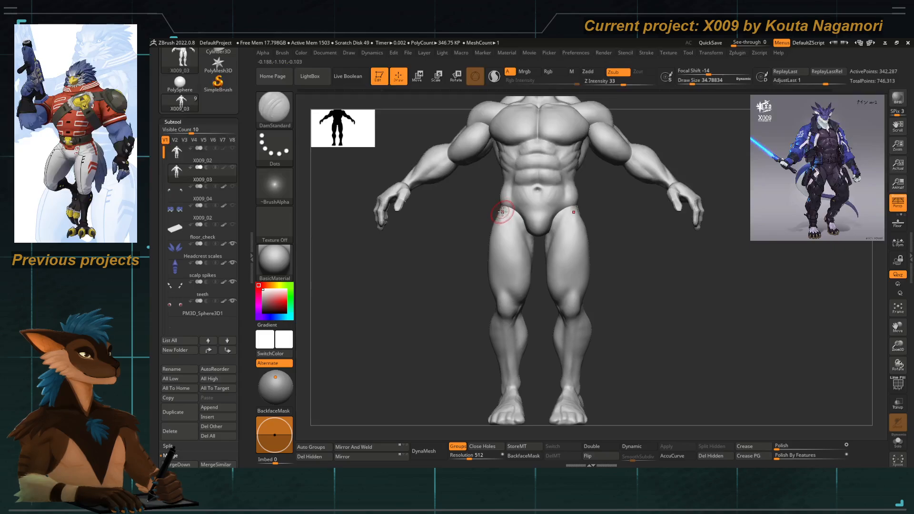
{"action": "key", "text": "ctrl+shift+z"}
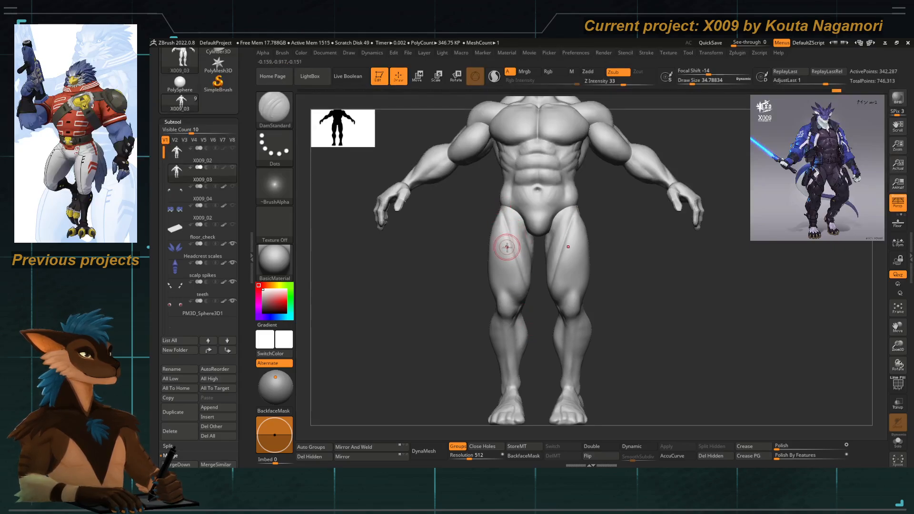
Isolate the legs of X009_03 and choose the ClayTubes brush for the thighs.
{"action": "key", "text": "b"}
{"action": "key", "text": "b"}
{"action": "key", "text": "c"}
{"action": "key", "text": "t"}
{"action": "key", "text": "space"}
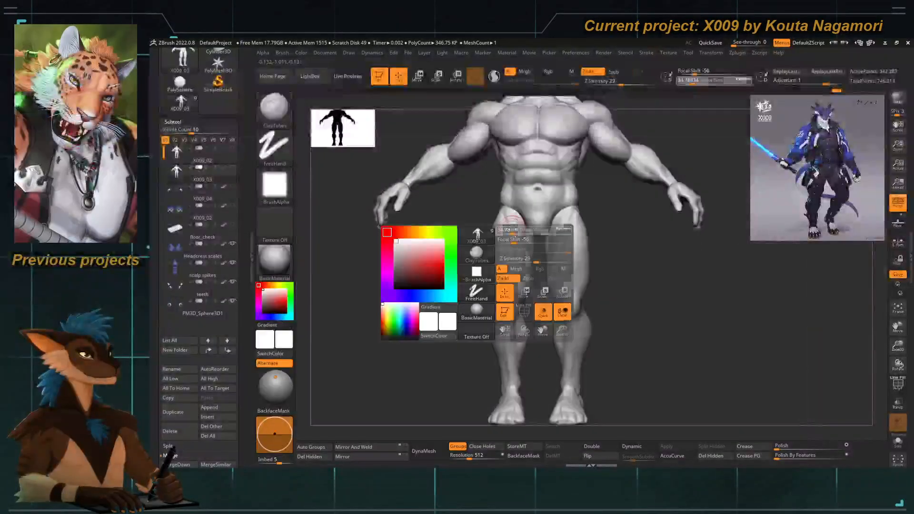
{"action": "right_click_drag", "start_coordinate": [514, 231], "coordinate": [518, 234], "text": "ctrl"}
{"action": "left_click", "coordinate": [513, 223], "text": "ctrl+shift"}
Build up the inner thighs beside the diagonal muscle line with ClayTubes at a draw size of about 51.
{"action": "key", "text": "space"}
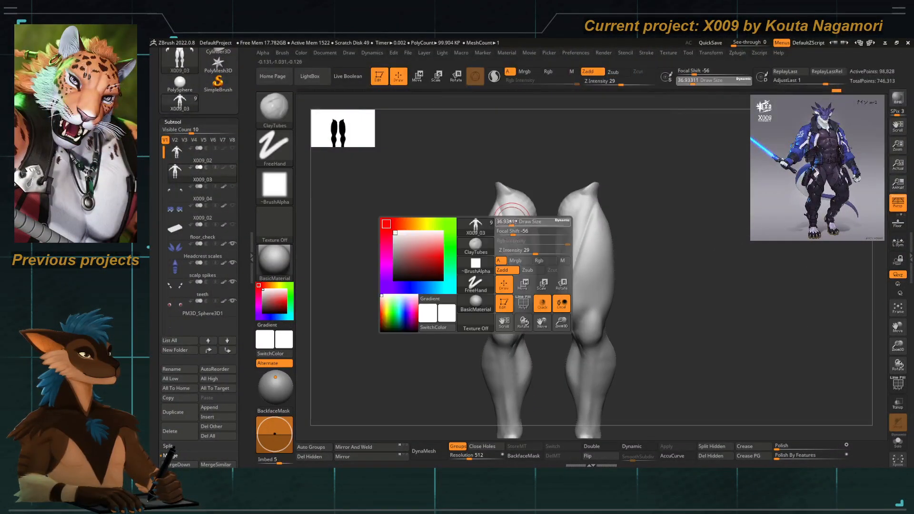
{"action": "left_click_drag", "start_coordinate": [512, 222], "coordinate": [515, 221]}
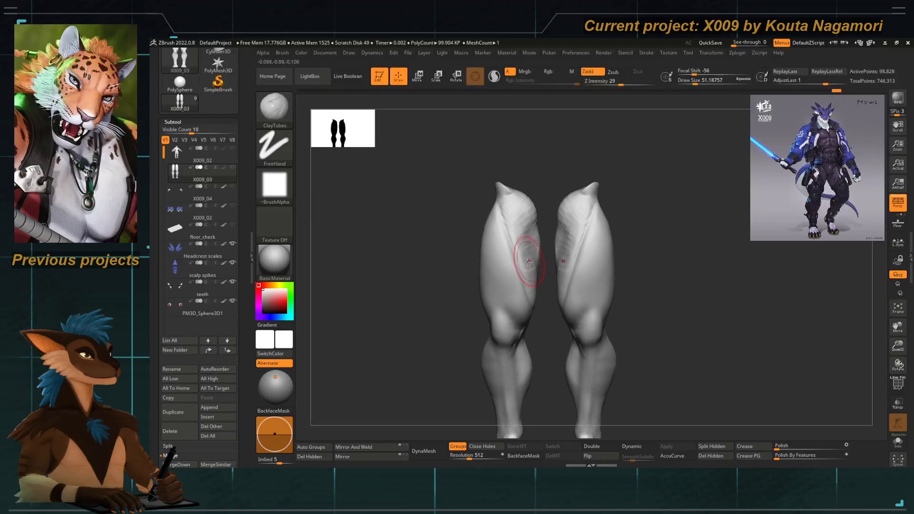
{"action": "left_click_drag", "start_coordinate": [528, 245], "coordinate": [530, 281], "text": "alt"}
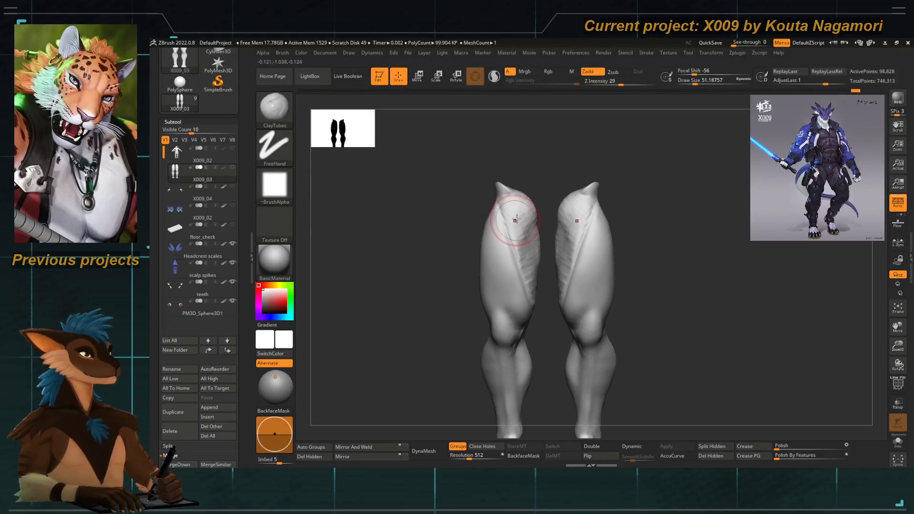
{"action": "left_click_drag", "start_coordinate": [526, 208], "coordinate": [509, 218]}
{"action": "key", "text": "space"}
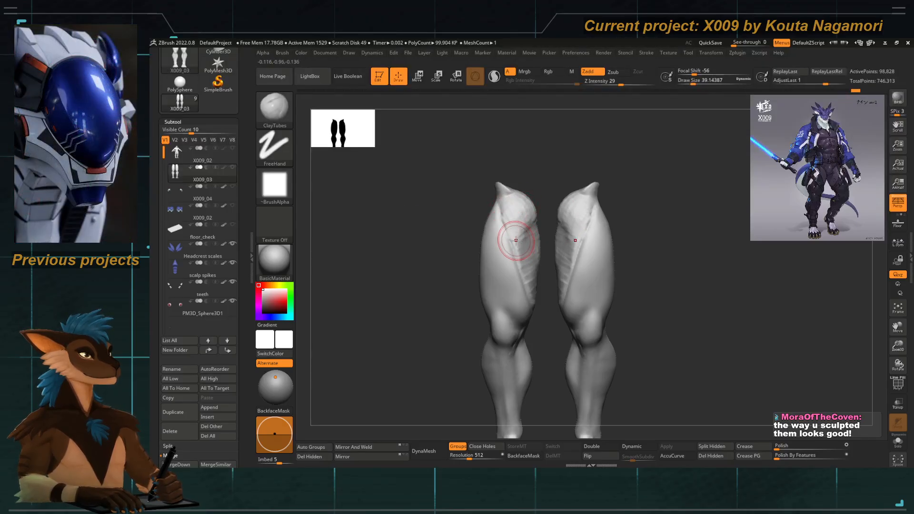
Carve the crease on the inner side of the knee with DamStandard at a draw size of about 37.
{"action": "left_click_drag", "start_coordinate": [471, 238], "coordinate": [469, 259]}
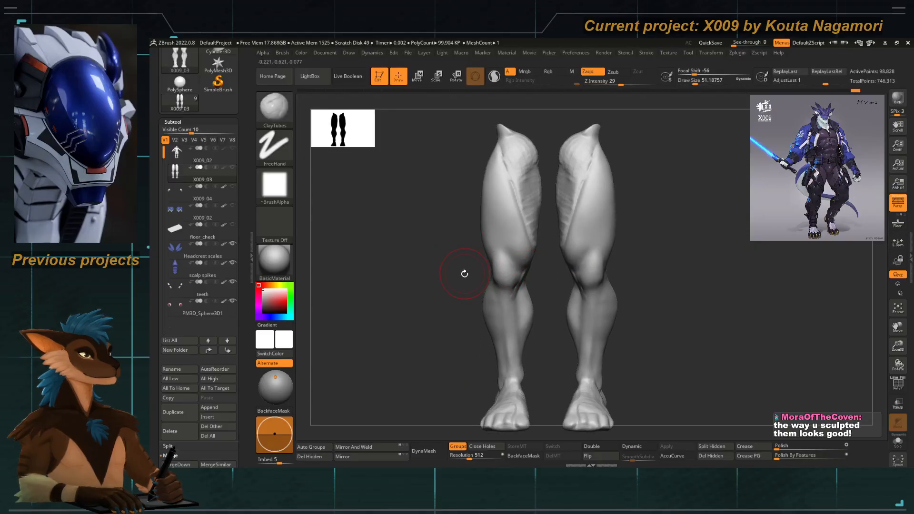
{"action": "left_click_drag", "start_coordinate": [464, 276], "coordinate": [464, 271]}
{"action": "key", "text": "b"}
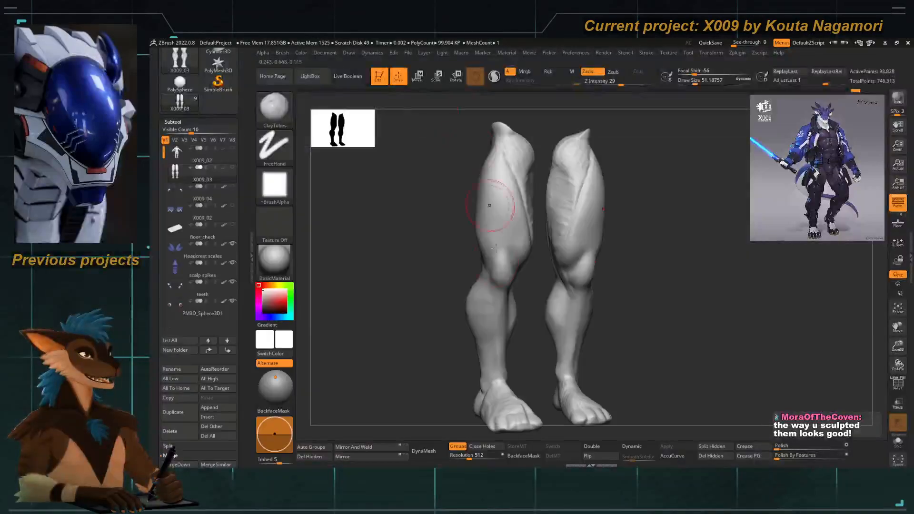
{"action": "key", "text": "b"}
{"action": "key", "text": "d"}
{"action": "key", "text": "s"}
{"action": "mouse_move", "coordinate": [466, 264]}
{"action": "left_mouse_down", "text": "alt"}
{"action": "mouse_move", "coordinate": [519, 305]}
{"action": "mouse_move", "coordinate": [549, 310]}
{"action": "mouse_move", "coordinate": [522, 304]}
{"action": "left_mouse_up", "text": "alt"}
{"action": "key", "text": "space"}
{"action": "left_click_drag", "start_coordinate": [523, 274], "coordinate": [519, 274]}
{"action": "mouse_move", "coordinate": [442, 255]}
{"action": "left_mouse_down"}
{"action": "mouse_move", "coordinate": [410, 235]}
{"action": "mouse_move", "coordinate": [451, 251]}
{"action": "left_mouse_up"}
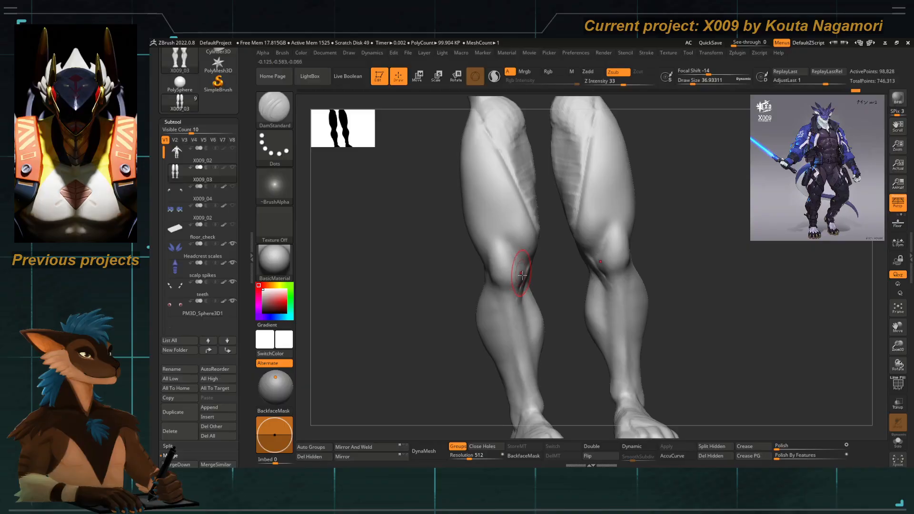
Refine the diagonal thigh line toward the inner knee with DamStandard, smoothing the knee area and undoing the last stroke.
{"action": "left_click_drag", "start_coordinate": [545, 289], "coordinate": [518, 281], "text": "shift"}
{"action": "key", "text": "b"}
{"action": "key", "text": "d"}
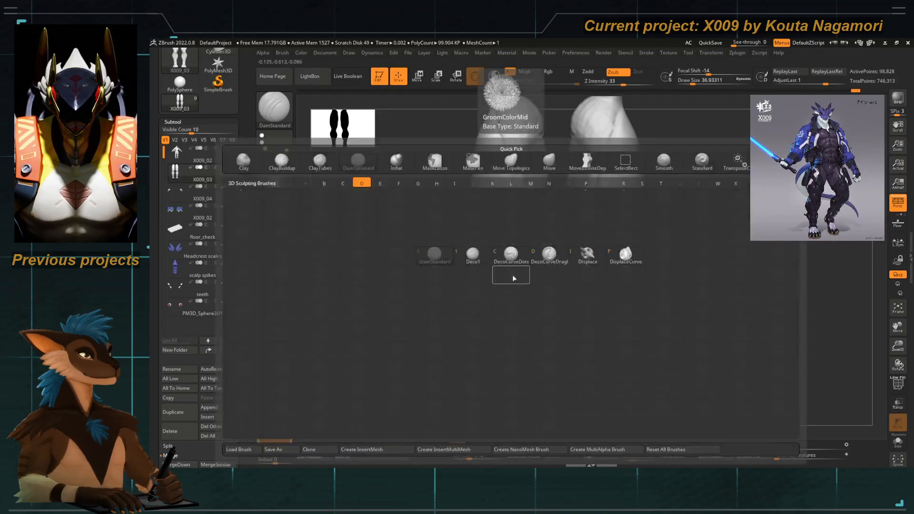
{"action": "key", "text": "s"}
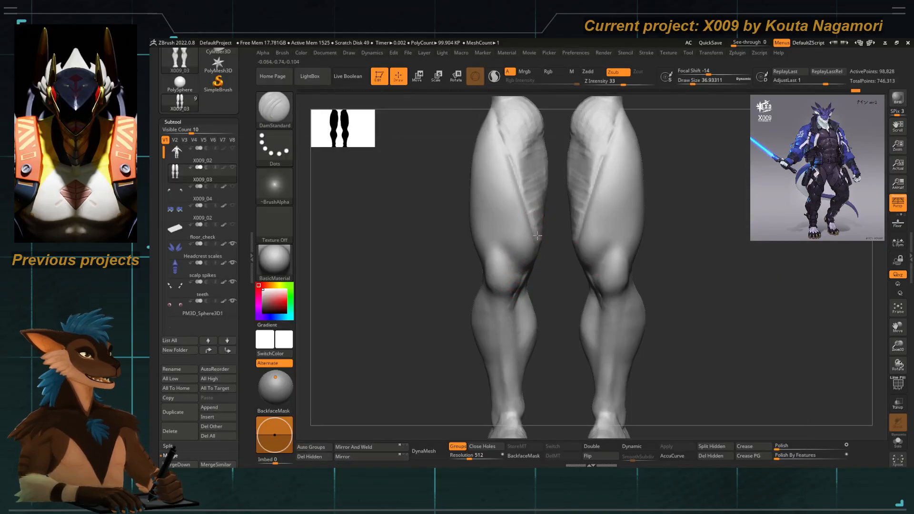
{"action": "left_click_drag", "start_coordinate": [443, 255], "coordinate": [492, 255]}
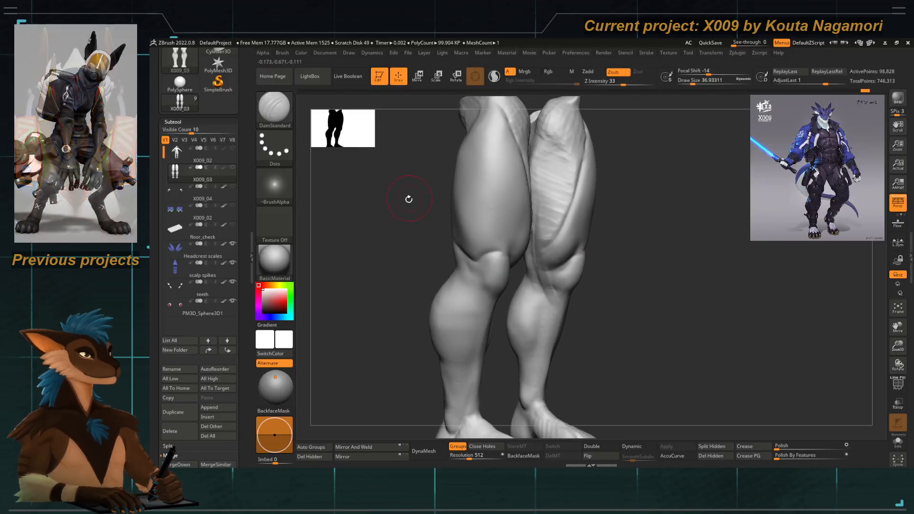
{"action": "left_click_drag", "start_coordinate": [408, 198], "coordinate": [438, 219]}
{"action": "key", "text": "ctrl+z"}
{"action": "left_click_drag", "start_coordinate": [418, 262], "coordinate": [392, 255], "text": "shift"}
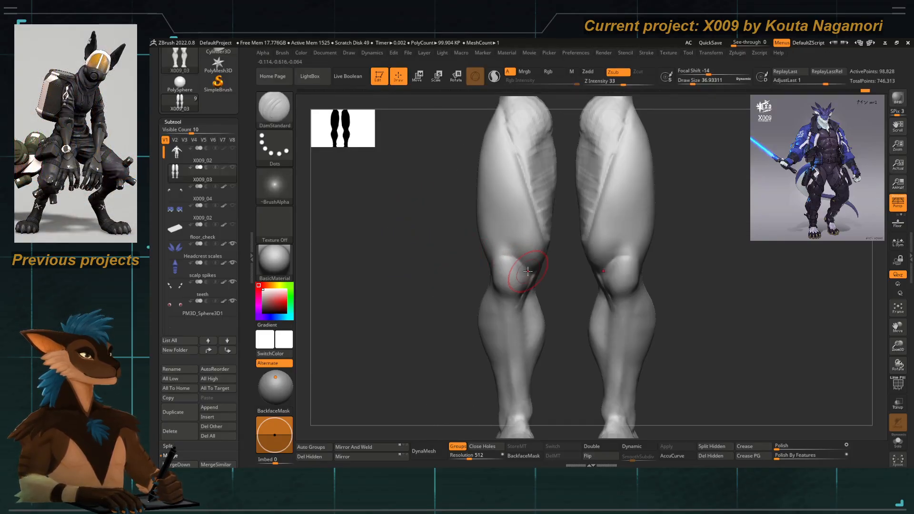
Define the outer edge of the kneecap with DamStandard and smooth the transition into the thigh above it.
{"action": "left_click_drag", "start_coordinate": [449, 263], "coordinate": [502, 263]}
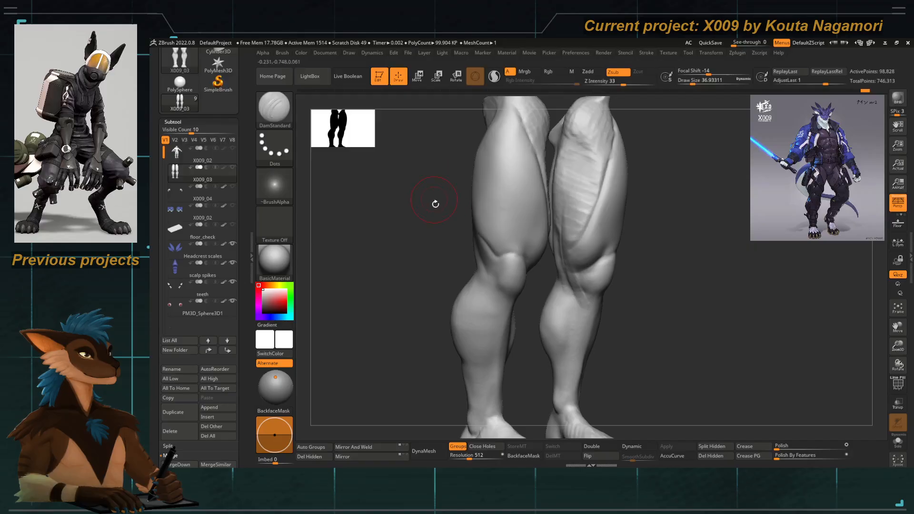
{"action": "left_click_drag", "start_coordinate": [435, 204], "coordinate": [449, 224]}
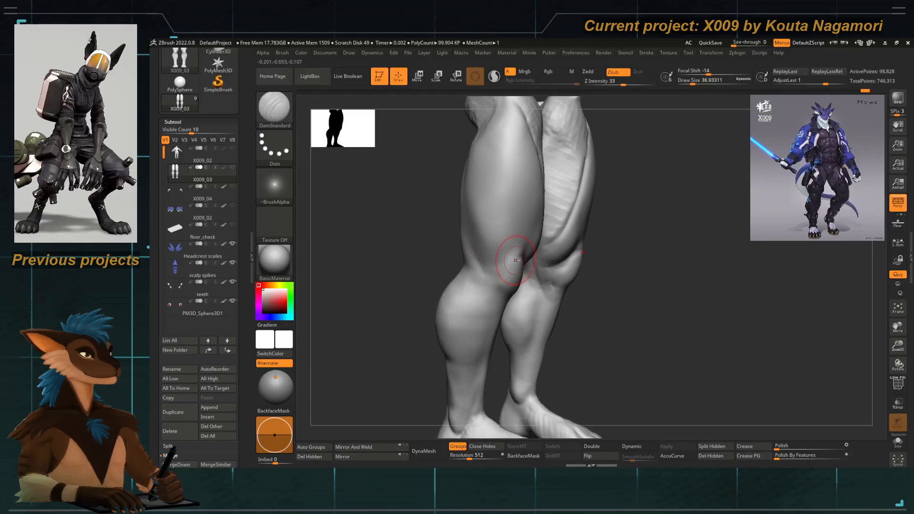
{"action": "left_click_drag", "start_coordinate": [523, 259], "coordinate": [495, 286]}
{"action": "mouse_move", "coordinate": [425, 269]}
{"action": "left_mouse_down", "text": "shift"}
{"action": "mouse_move", "coordinate": [467, 259]}
{"action": "mouse_move", "coordinate": [482, 272]}
{"action": "mouse_move", "coordinate": [474, 270]}
{"action": "left_mouse_up", "text": "shift"}
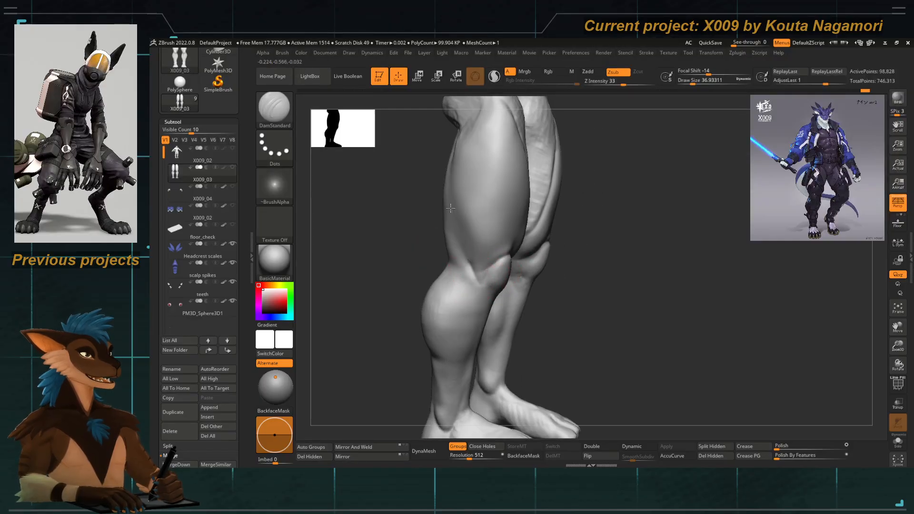
{"action": "left_click_drag", "start_coordinate": [433, 235], "coordinate": [405, 238]}
{"action": "left_click_drag", "start_coordinate": [508, 244], "coordinate": [504, 251], "text": "shift"}
{"action": "left_click_drag", "start_coordinate": [418, 261], "coordinate": [378, 267], "text": "shift"}
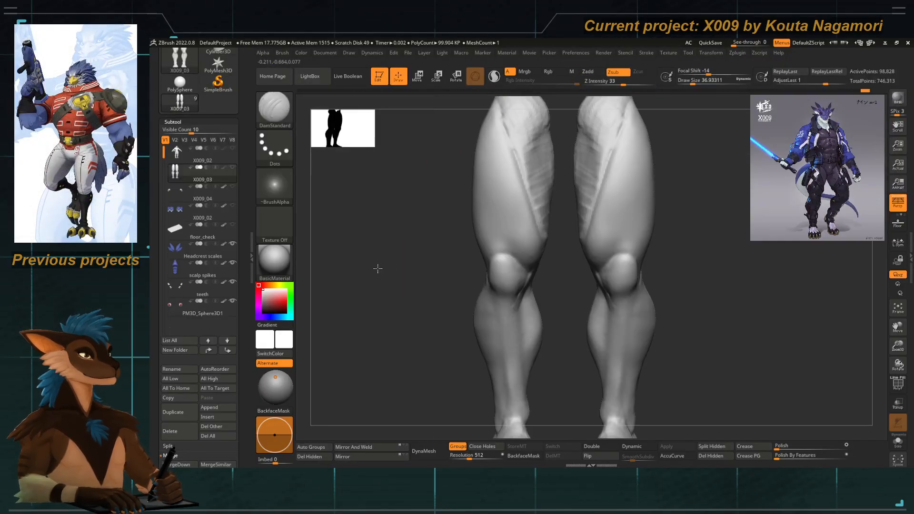
Change the material to Textured Metal and examine the leg forms under its highlights.
{"action": "mouse_move", "coordinate": [479, 279]}
{"action": "left_mouse_down", "text": "alt"}
{"action": "mouse_move", "coordinate": [402, 235]}
{"action": "mouse_move", "coordinate": [413, 220]}
{"action": "mouse_move", "coordinate": [447, 229]}
{"action": "mouse_move", "coordinate": [460, 258]}
{"action": "left_mouse_up", "text": "alt"}
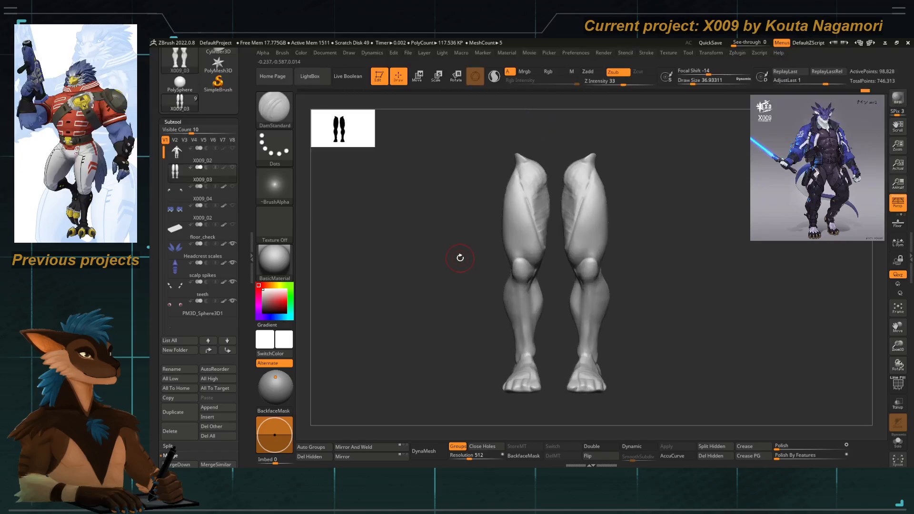
{"action": "mouse_move", "coordinate": [494, 230]}
{"action": "left_mouse_down", "text": "alt"}
{"action": "mouse_move", "coordinate": [476, 247]}
{"action": "mouse_move", "coordinate": [502, 220]}
{"action": "left_mouse_up", "text": "alt"}
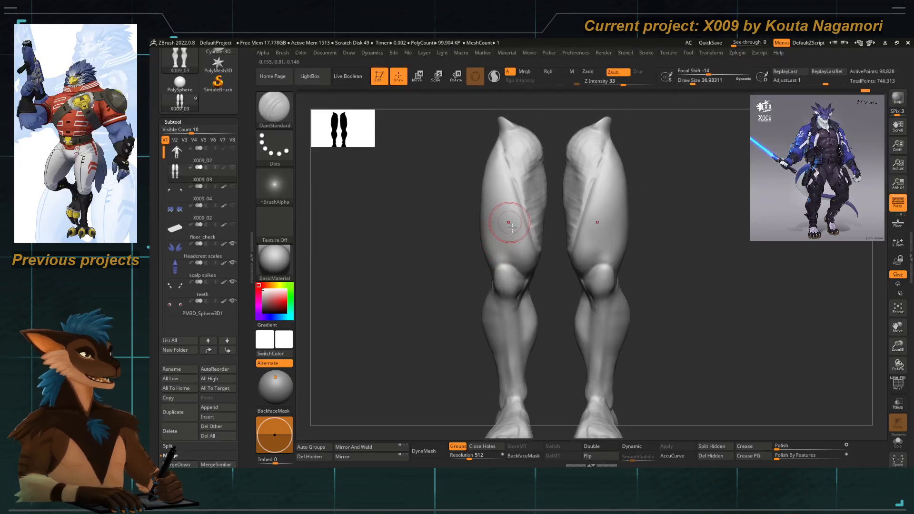
{"action": "key", "text": "m"}
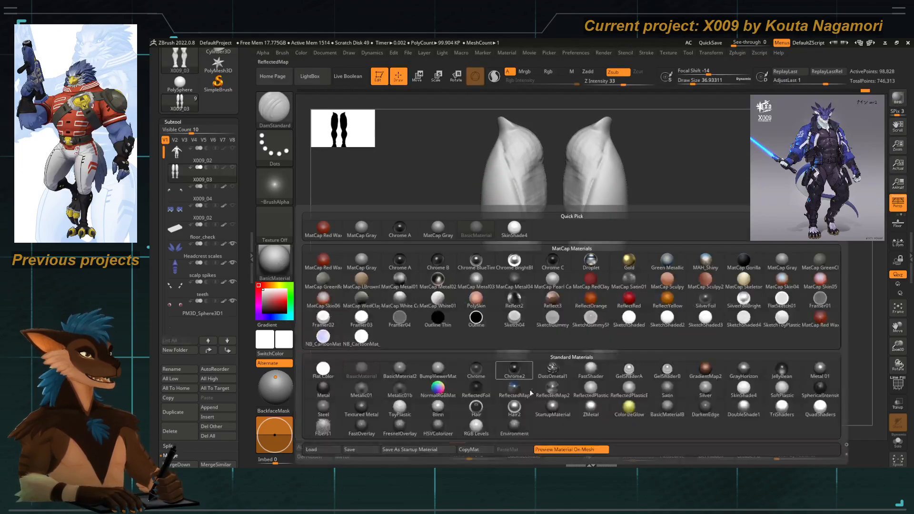
{"action": "left_click", "coordinate": [362, 408]}
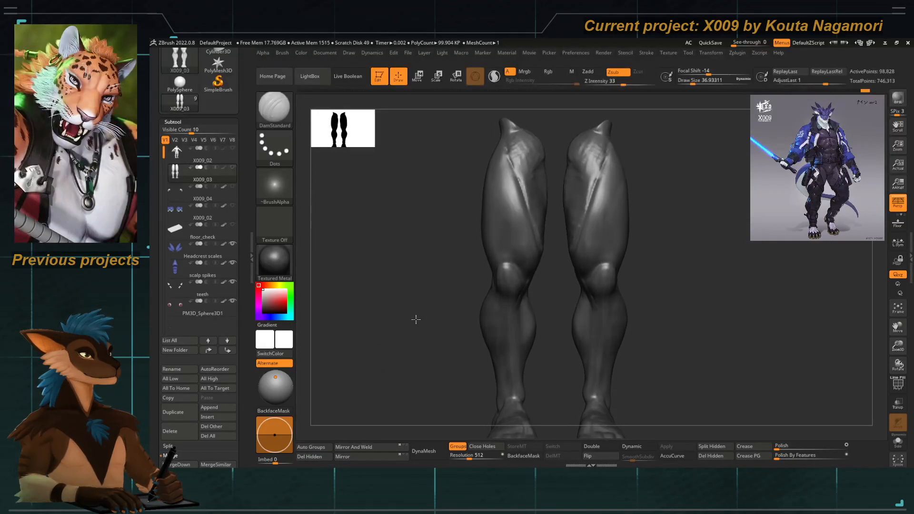
{"action": "left_click_drag", "start_coordinate": [415, 319], "coordinate": [413, 285]}
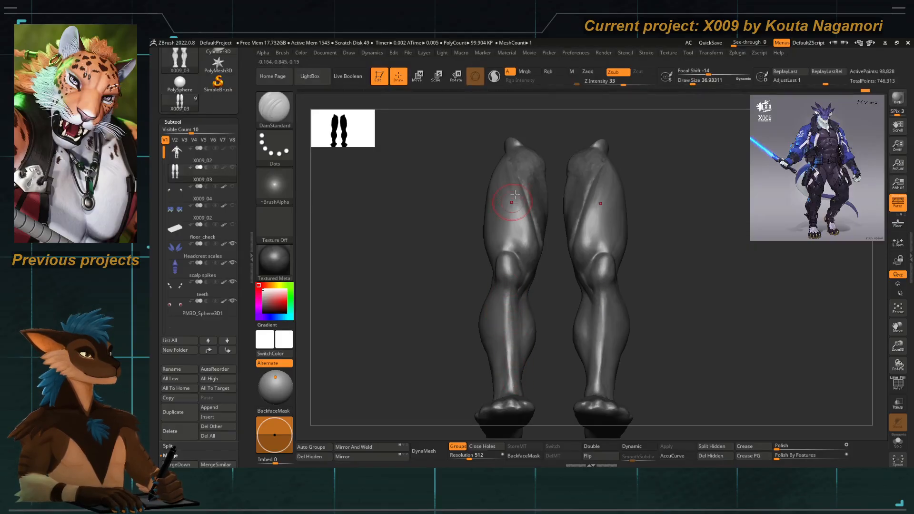
Reshape the front thigh muscles with Move Topological at a draw size of about 56.
{"action": "key", "text": "space"}
{"action": "left_click_drag", "start_coordinate": [522, 227], "coordinate": [518, 227]}
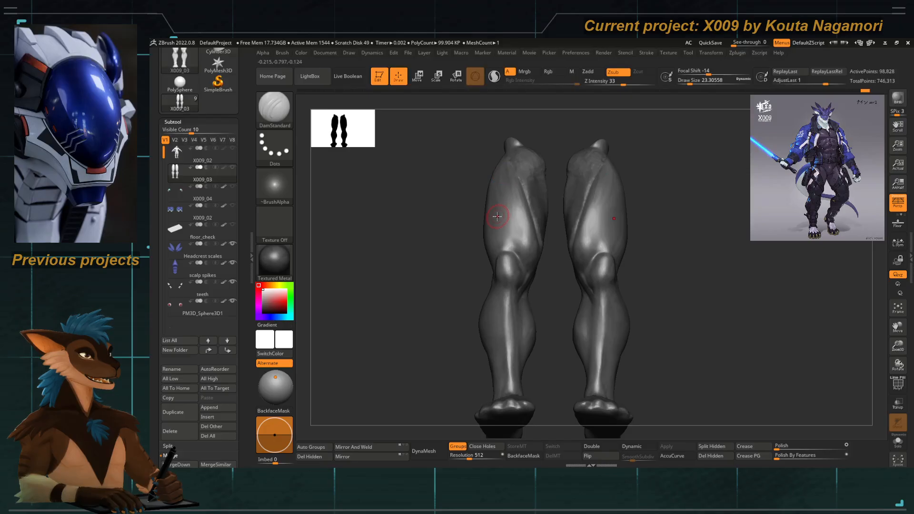
{"action": "key", "text": "b"}
{"action": "key", "text": "m"}
{"action": "key", "text": "t"}
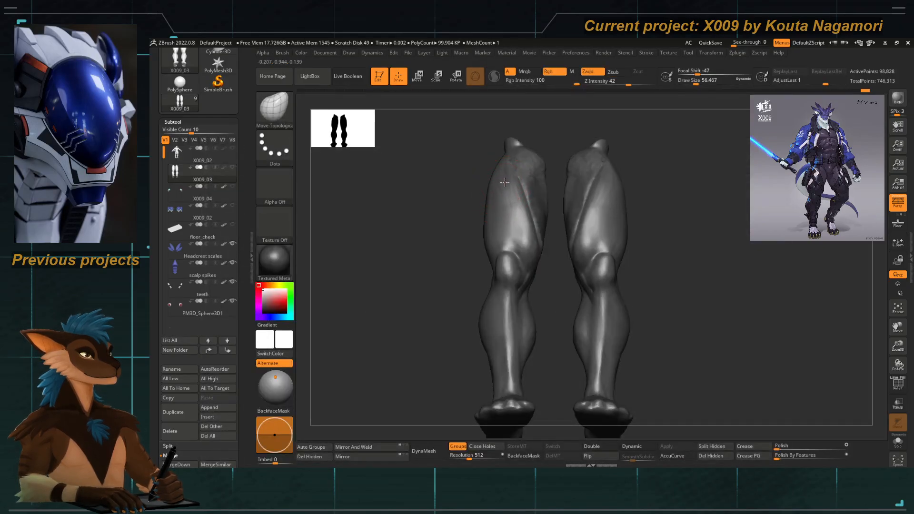
{"action": "left_click_drag", "start_coordinate": [505, 182], "coordinate": [498, 210]}
{"action": "left_click_drag", "start_coordinate": [500, 217], "coordinate": [525, 220]}
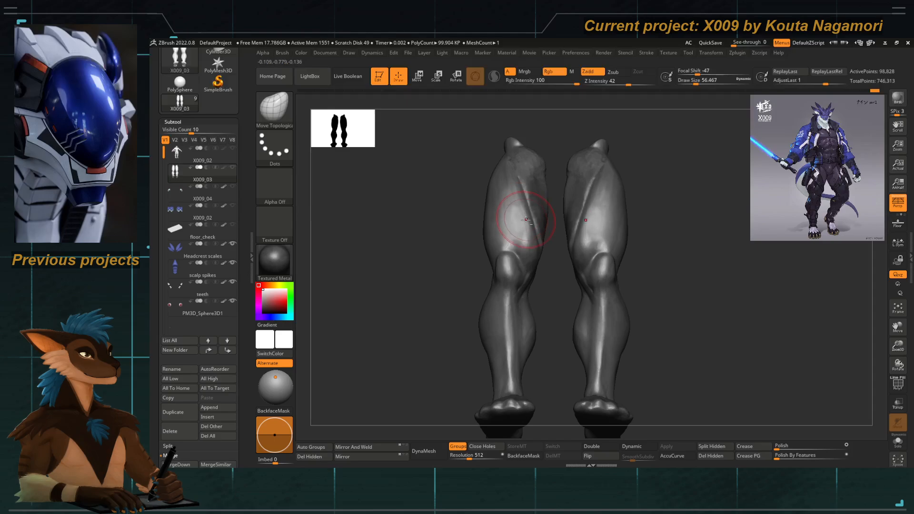
{"action": "left_click_drag", "start_coordinate": [443, 210], "coordinate": [458, 226]}
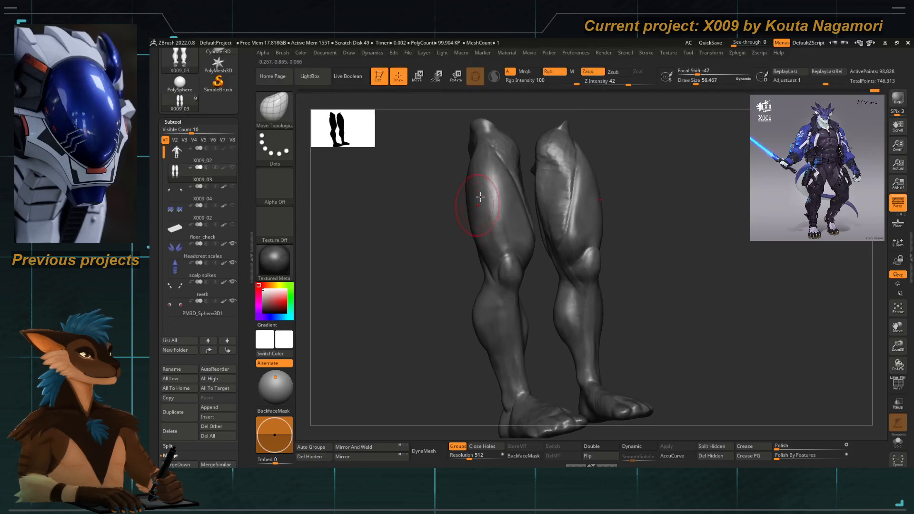
{"action": "mouse_move", "coordinate": [435, 177]}
{"action": "left_mouse_down"}
{"action": "mouse_move", "coordinate": [443, 180]}
{"action": "mouse_move", "coordinate": [437, 199]}
{"action": "left_mouse_up"}
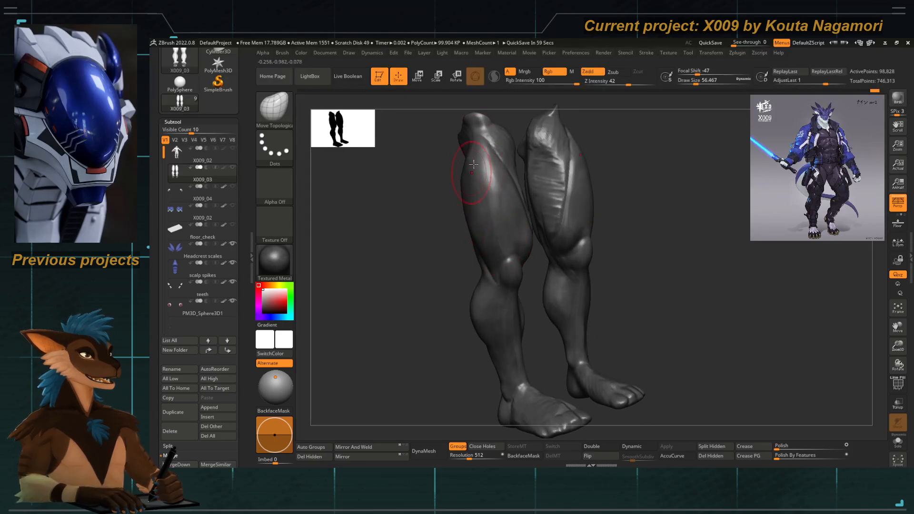
Add volume along the front thigh with the Standard brush at a draw size of about 80 and smooth it.
{"action": "mouse_move", "coordinate": [438, 241]}
{"action": "left_mouse_down"}
{"action": "mouse_move", "coordinate": [437, 221]}
{"action": "mouse_move", "coordinate": [499, 209]}
{"action": "mouse_move", "coordinate": [500, 228]}
{"action": "left_mouse_up"}
{"action": "key", "text": "b"}
{"action": "key", "text": "s"}
{"action": "key", "text": "t"}
{"action": "key", "text": "space"}
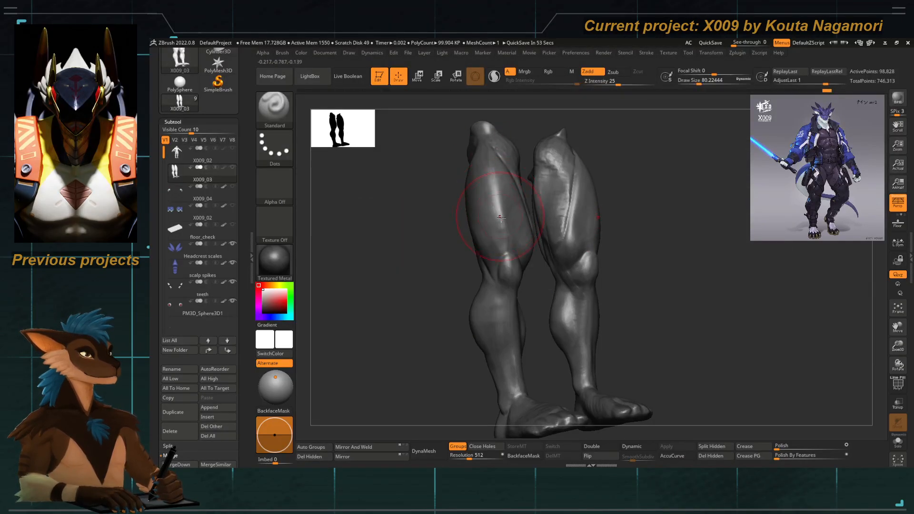
{"action": "key", "text": "shift"}
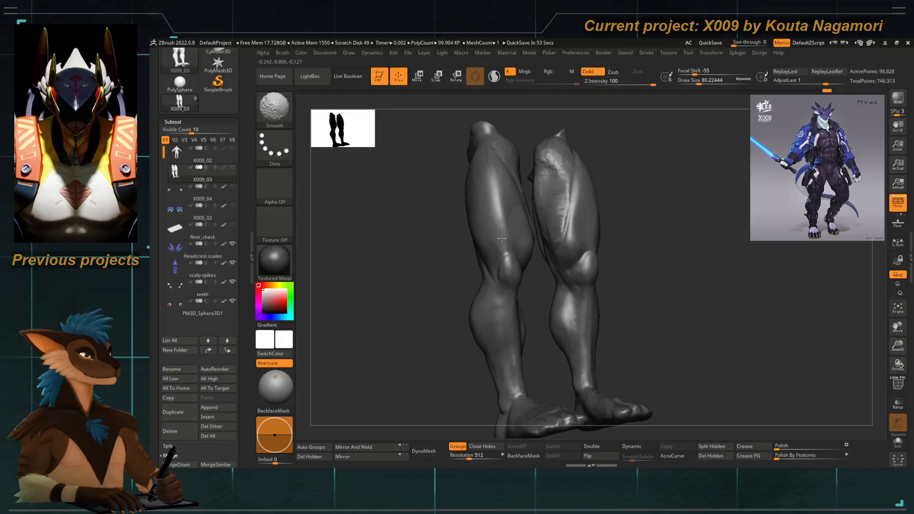
{"action": "mouse_move", "coordinate": [502, 238]}
{"action": "left_mouse_down", "text": "shift"}
{"action": "mouse_move", "coordinate": [419, 259]}
{"action": "mouse_move", "coordinate": [445, 261]}
{"action": "mouse_move", "coordinate": [447, 269]}
{"action": "mouse_move", "coordinate": [429, 271]}
{"action": "mouse_move", "coordinate": [479, 213]}
{"action": "left_mouse_up", "text": "shift"}
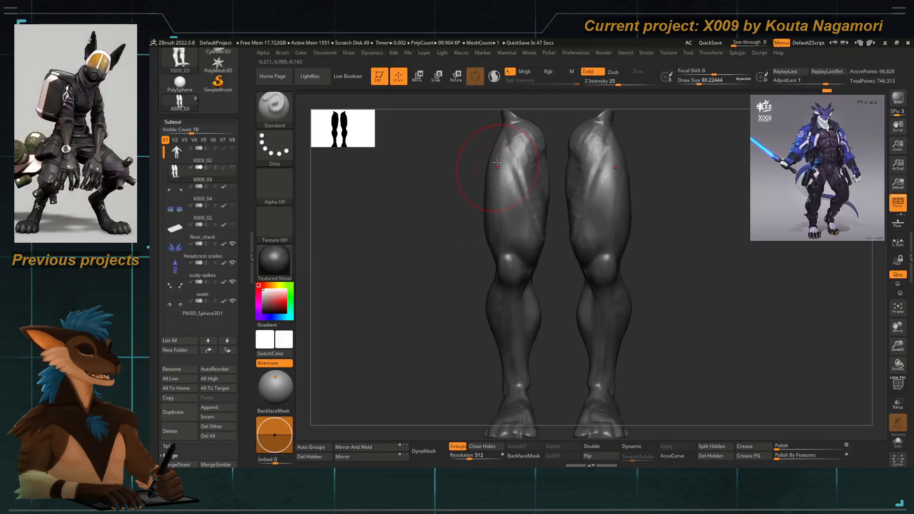
Check the legs from below and change the material to BasicMaterial2.
{"action": "left_click_drag", "start_coordinate": [467, 157], "coordinate": [405, 238]}
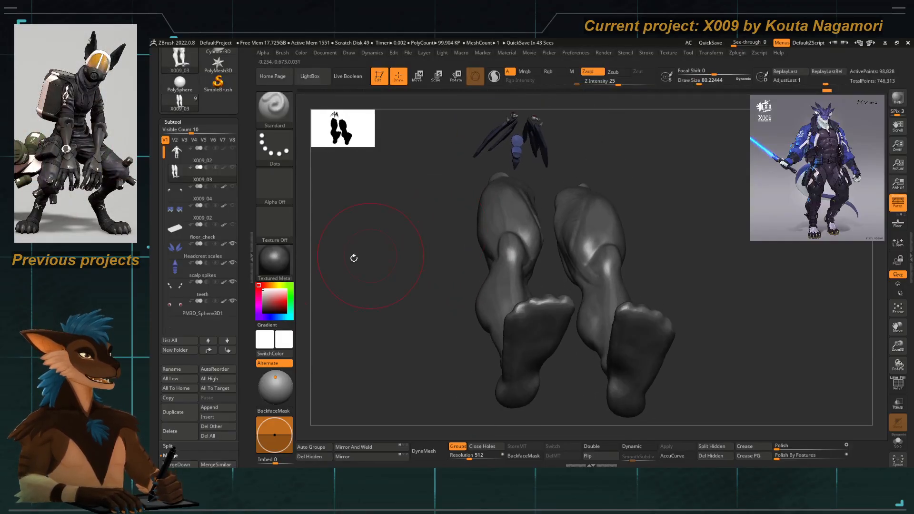
{"action": "left_click", "coordinate": [275, 268]}
{"action": "left_click", "coordinate": [386, 368]}
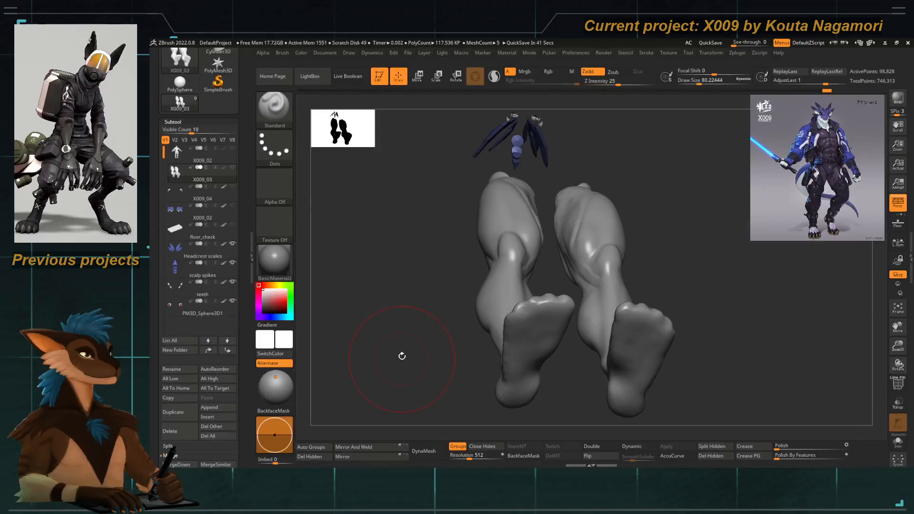
Build up muscle volume on the front and outer thigh with ClayTubes at a draw size of about 68.
{"action": "left_click_drag", "start_coordinate": [428, 277], "coordinate": [422, 334]}
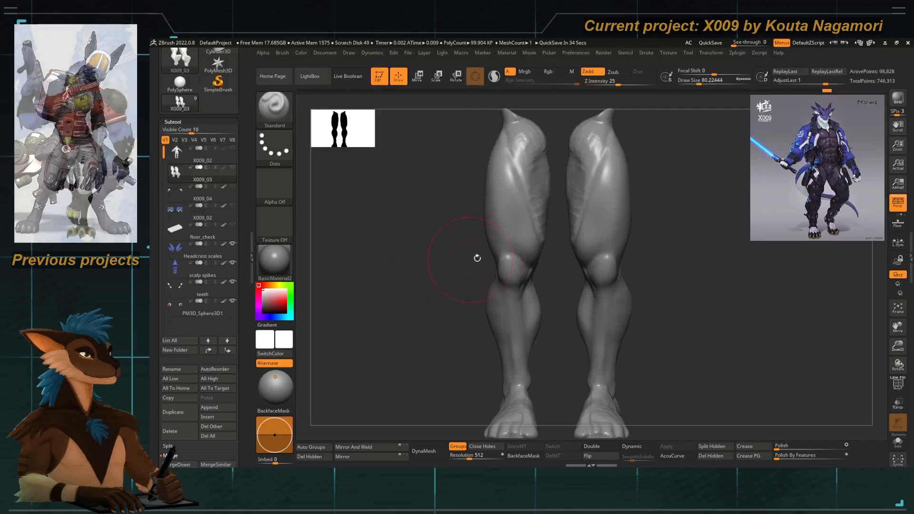
{"action": "mouse_move", "coordinate": [417, 222]}
{"action": "left_mouse_down"}
{"action": "mouse_move", "coordinate": [433, 221]}
{"action": "mouse_move", "coordinate": [431, 204]}
{"action": "mouse_move", "coordinate": [436, 226]}
{"action": "mouse_move", "coordinate": [473, 221]}
{"action": "left_mouse_up"}
{"action": "key", "text": "b"}
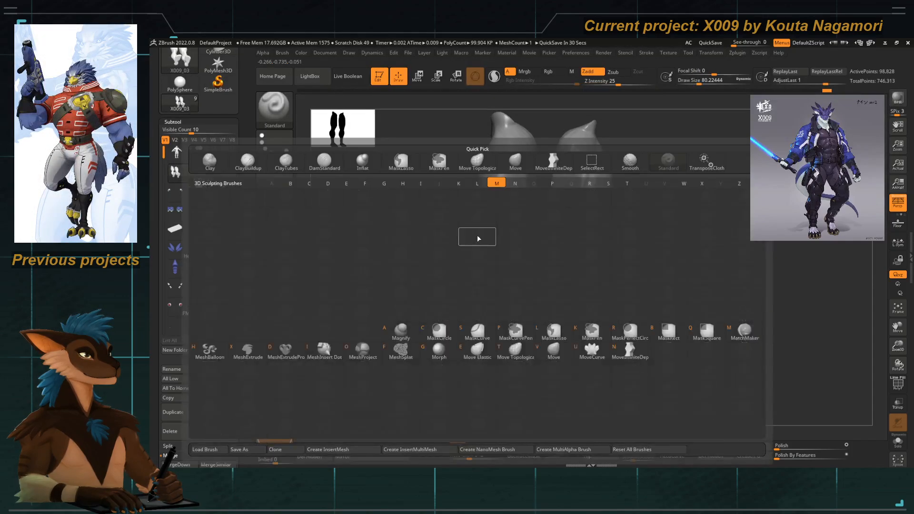
{"action": "key", "text": "m"}
{"action": "key", "text": "t"}
{"action": "key", "text": "b"}
{"action": "key", "text": "c"}
{"action": "key", "text": "t"}
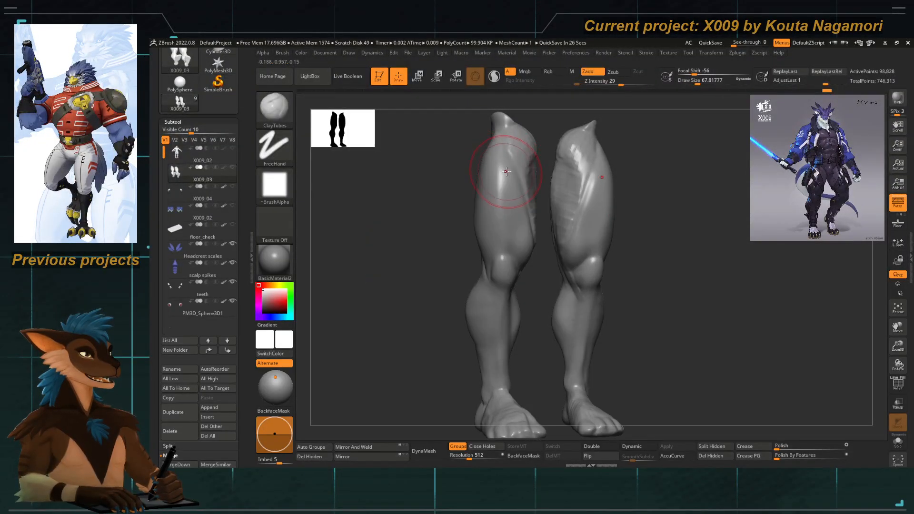
{"action": "mouse_move", "coordinate": [488, 165]}
{"action": "left_mouse_down"}
{"action": "mouse_move", "coordinate": [510, 194]}
{"action": "mouse_move", "coordinate": [496, 180]}
{"action": "left_mouse_up"}
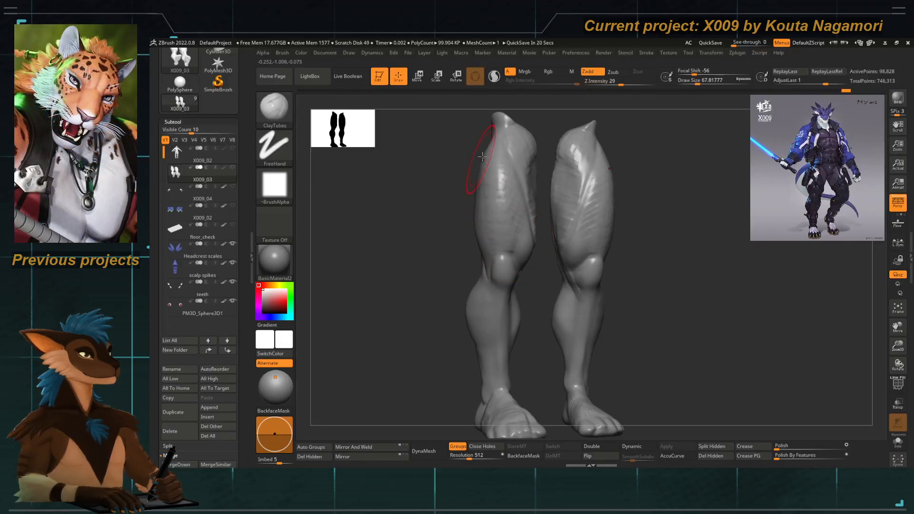
{"action": "mouse_move", "coordinate": [442, 181]}
{"action": "left_mouse_down"}
{"action": "mouse_move", "coordinate": [429, 180]}
{"action": "mouse_move", "coordinate": [443, 215]}
{"action": "mouse_move", "coordinate": [430, 182]}
{"action": "mouse_move", "coordinate": [524, 179]}
{"action": "left_mouse_up"}
Add clay to the thigh muscles from a low front view with ClayTubes at a draw size of about 44.
{"action": "key", "text": "b"}
{"action": "key", "text": "m"}
{"action": "key", "text": "t"}
{"action": "key", "text": "space"}
{"action": "key", "text": "space"}
{"action": "mouse_move", "coordinate": [525, 185]}
{"action": "right_mouse_down"}
{"action": "mouse_move", "coordinate": [490, 195]}
{"action": "mouse_move", "coordinate": [518, 189]}
{"action": "right_mouse_up"}
{"action": "key", "text": "b"}
{"action": "key", "text": "c"}
{"action": "key", "text": "t"}
{"action": "key", "text": "space"}
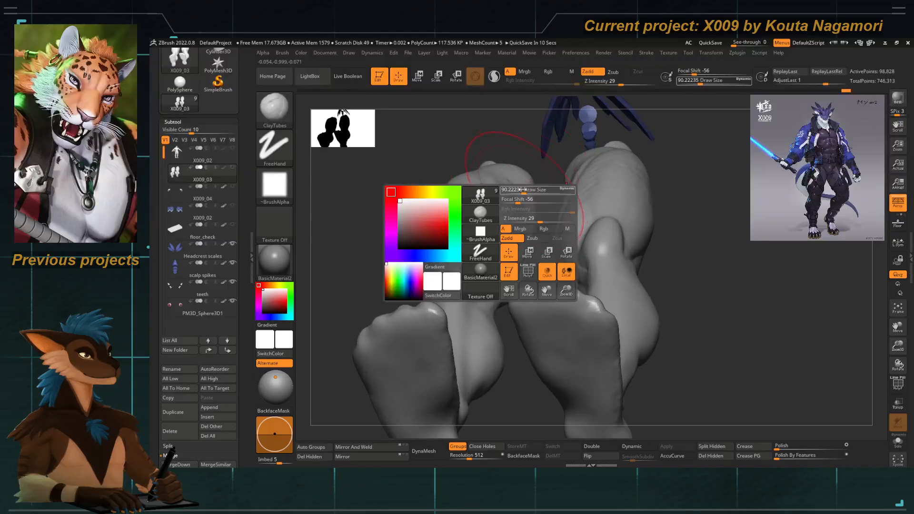
{"action": "left_click_drag", "start_coordinate": [521, 191], "coordinate": [515, 190]}
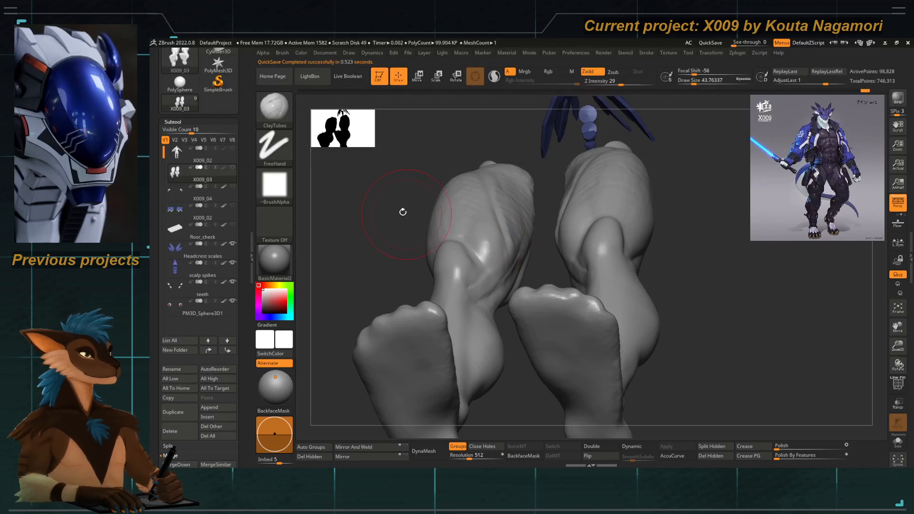
{"action": "left_click_drag", "start_coordinate": [402, 210], "coordinate": [403, 238]}
Build up the front and inner thigh surfaces with ClayTubes, using draw sizes of about 41 and 44.
{"action": "key", "text": "space"}
{"action": "left_click_drag", "start_coordinate": [522, 183], "coordinate": [528, 173]}
{"action": "key", "text": "space"}
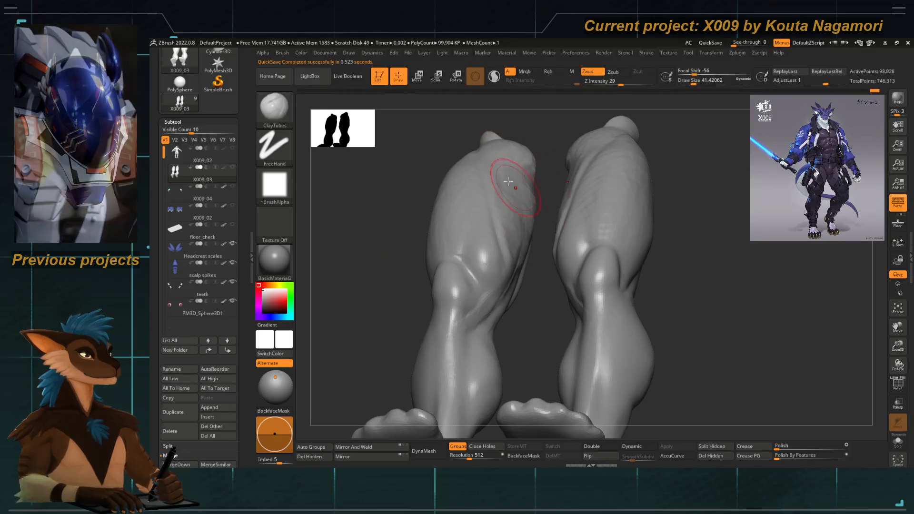
{"action": "right_click_drag", "start_coordinate": [505, 229], "coordinate": [505, 228]}
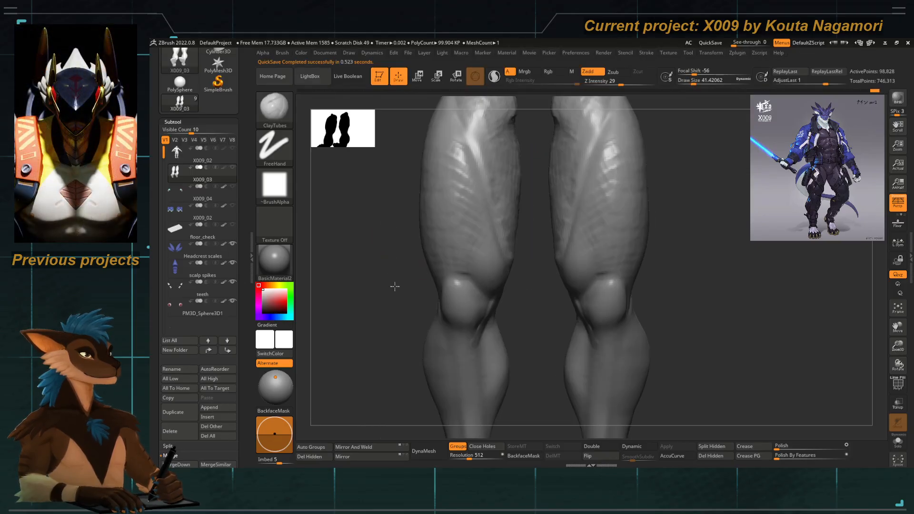
{"action": "key", "text": "space"}
{"action": "left_click_drag", "start_coordinate": [505, 229], "coordinate": [504, 193]}
{"action": "mouse_move", "coordinate": [479, 189]}
{"action": "right_mouse_down", "text": "alt"}
{"action": "mouse_move", "coordinate": [537, 264]}
{"action": "mouse_move", "coordinate": [539, 289]}
{"action": "right_mouse_up", "text": "alt"}
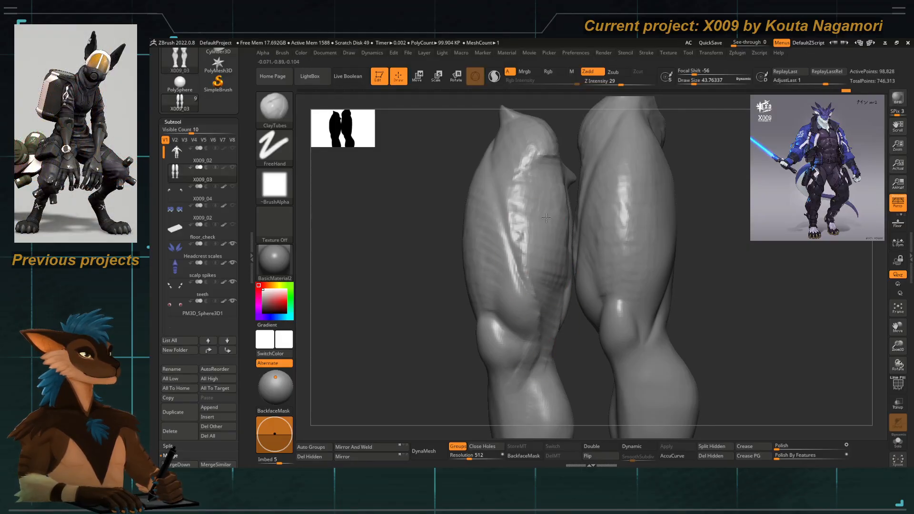
Add ClayTubes volume to the inner thigh above the knee at a draw size of about 44 and check both legs.
{"action": "right_click_drag", "start_coordinate": [420, 252], "coordinate": [493, 255], "text": "shift"}
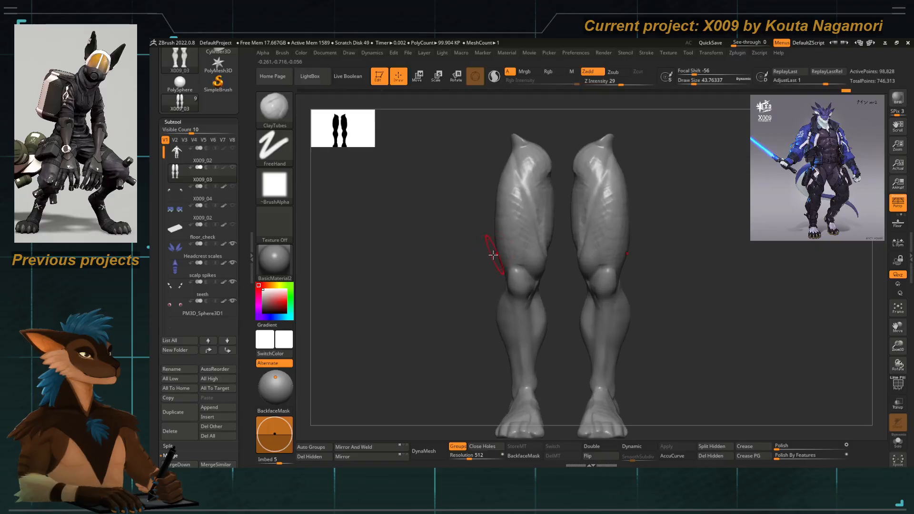
{"action": "right_click_drag", "start_coordinate": [439, 267], "coordinate": [540, 269], "text": "ctrl"}
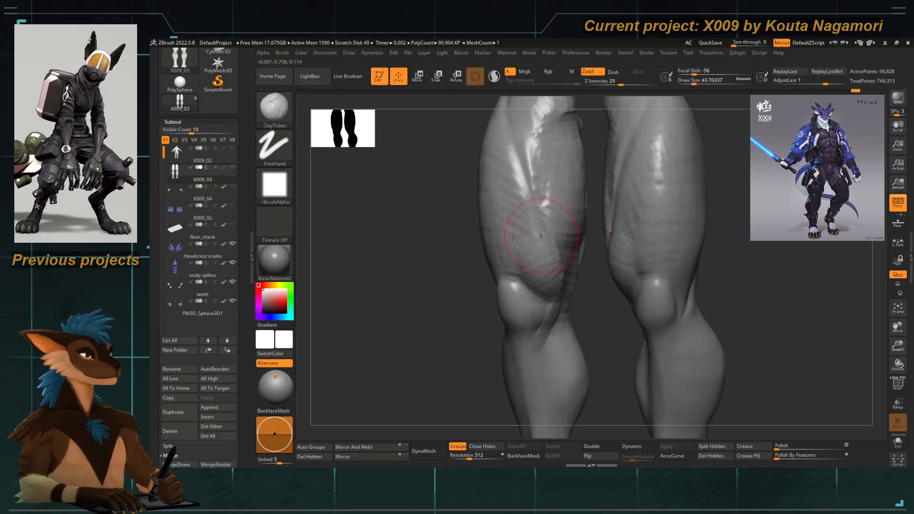
{"action": "left_click_drag", "start_coordinate": [441, 234], "coordinate": [460, 237]}
{"action": "right_click_drag", "start_coordinate": [572, 286], "coordinate": [455, 269], "text": "shift"}
{"action": "left_click_drag", "start_coordinate": [455, 270], "coordinate": [505, 291]}
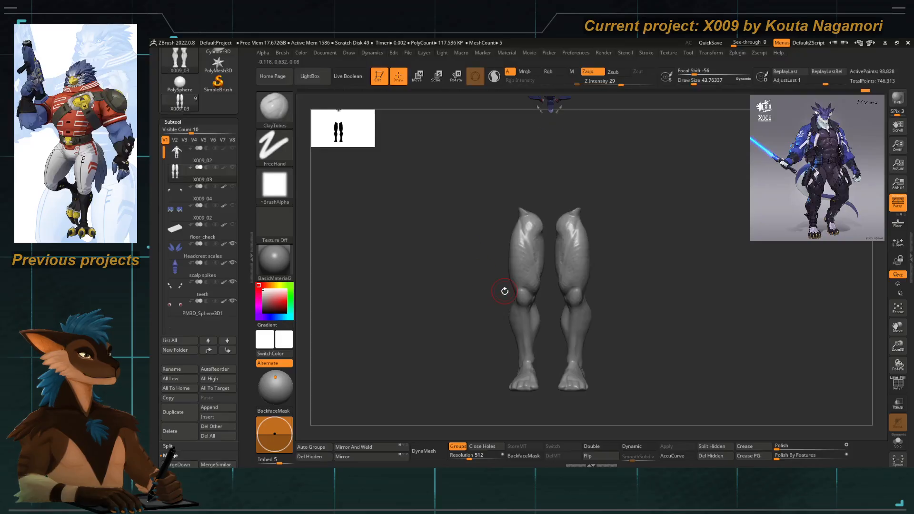
{"action": "mouse_move", "coordinate": [486, 320]}
{"action": "left_mouse_down"}
{"action": "mouse_move", "coordinate": [484, 292]}
{"action": "mouse_move", "coordinate": [487, 317]}
{"action": "left_mouse_up"}
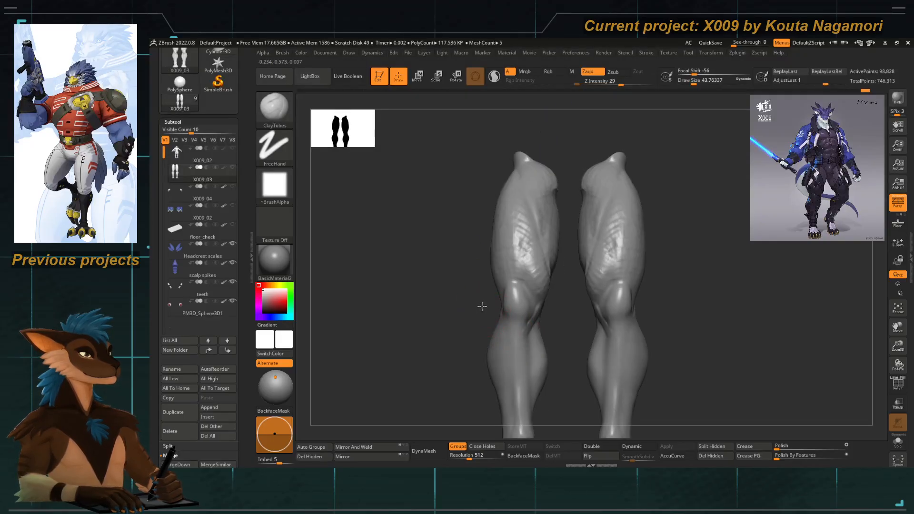
Push out the thigh profile in side view with Move Topological at draw sizes of about 83 and 104.
{"action": "key", "text": "b"}
{"action": "key", "text": "m"}
{"action": "key", "text": "t"}
{"action": "key", "text": "space"}
{"action": "mouse_move", "coordinate": [469, 259]}
{"action": "left_mouse_down"}
{"action": "mouse_move", "coordinate": [471, 221]}
{"action": "mouse_move", "coordinate": [485, 204]}
{"action": "mouse_move", "coordinate": [520, 220]}
{"action": "left_mouse_up"}
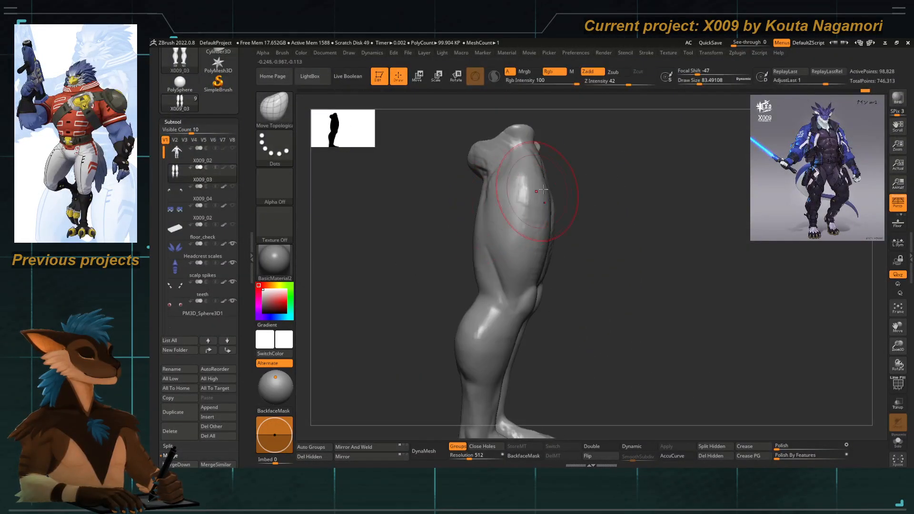
{"action": "key", "text": "space"}
{"action": "left_click_drag", "start_coordinate": [541, 191], "coordinate": [546, 191]}
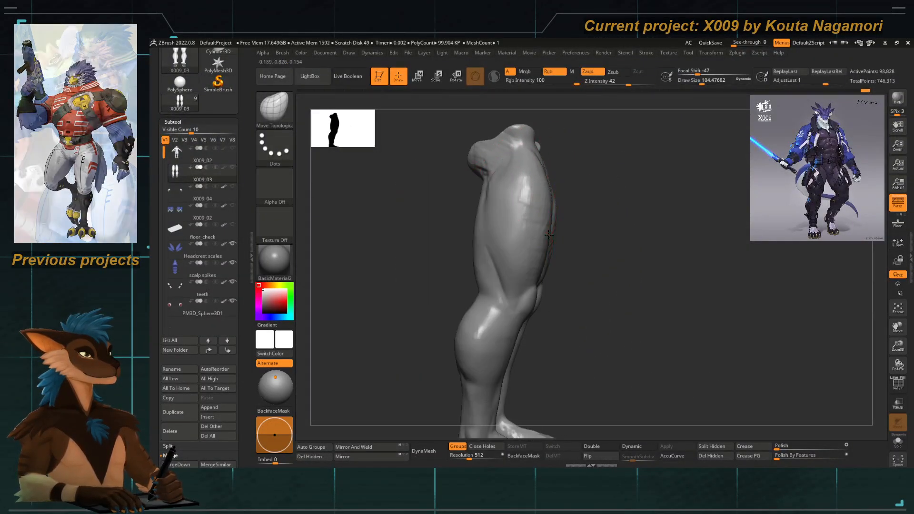
{"action": "mouse_move", "coordinate": [538, 280]}
{"action": "left_mouse_down"}
{"action": "mouse_move", "coordinate": [572, 305]}
{"action": "mouse_move", "coordinate": [479, 336]}
{"action": "mouse_move", "coordinate": [502, 295]}
{"action": "mouse_move", "coordinate": [366, 267]}
{"action": "mouse_move", "coordinate": [495, 213]}
{"action": "mouse_move", "coordinate": [515, 224]}
{"action": "mouse_move", "coordinate": [490, 255]}
{"action": "mouse_move", "coordinate": [510, 285]}
{"action": "mouse_move", "coordinate": [550, 225]}
{"action": "mouse_move", "coordinate": [515, 205]}
{"action": "mouse_move", "coordinate": [495, 179]}
{"action": "mouse_move", "coordinate": [495, 263]}
{"action": "mouse_move", "coordinate": [494, 223]}
{"action": "mouse_move", "coordinate": [496, 234]}
{"action": "left_mouse_up"}
Adjust the thigh contours as seen from above with Move Topological at a draw size of about 65.
{"action": "key", "text": "space"}
{"action": "left_click_drag", "start_coordinate": [567, 237], "coordinate": [561, 238]}
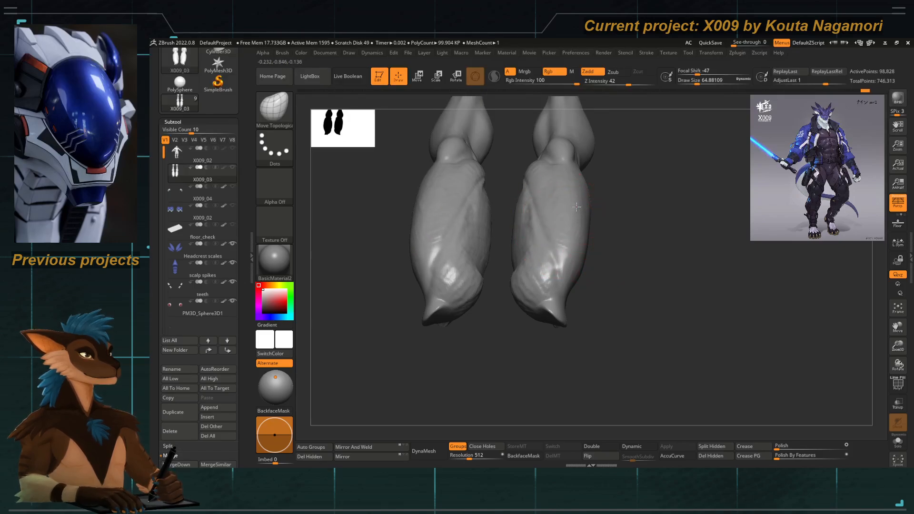
{"action": "left_click_drag", "start_coordinate": [617, 269], "coordinate": [482, 291]}
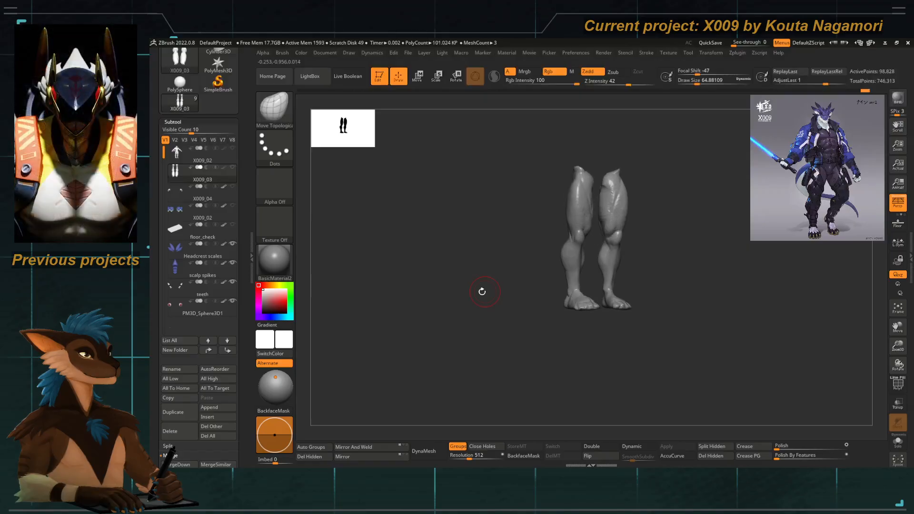
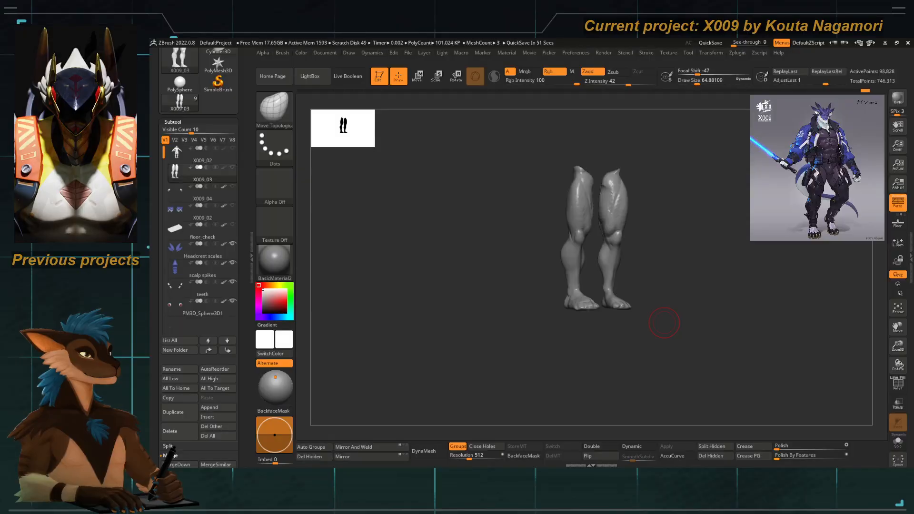
Carve a V-shaped separation between the lower thigh muscles with DamStandard at a draw size of about 44.
{"action": "mouse_move", "coordinate": [499, 332]}
{"action": "left_mouse_down"}
{"action": "mouse_move", "coordinate": [492, 337]}
{"action": "mouse_move", "coordinate": [487, 300]}
{"action": "mouse_move", "coordinate": [481, 335]}
{"action": "left_mouse_up"}
{"action": "left_click_drag", "start_coordinate": [495, 293], "coordinate": [408, 333], "text": "alt"}
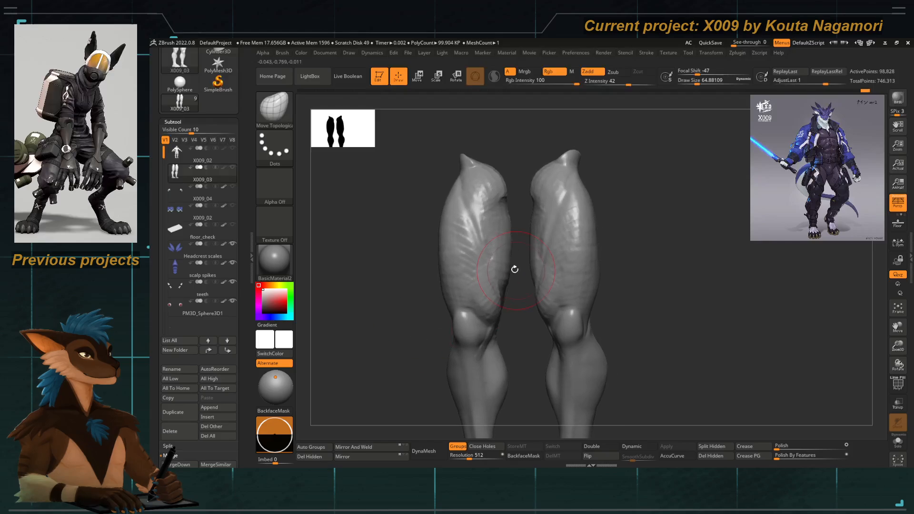
{"action": "key", "text": "b"}
{"action": "key", "text": "d"}
{"action": "key", "text": "s"}
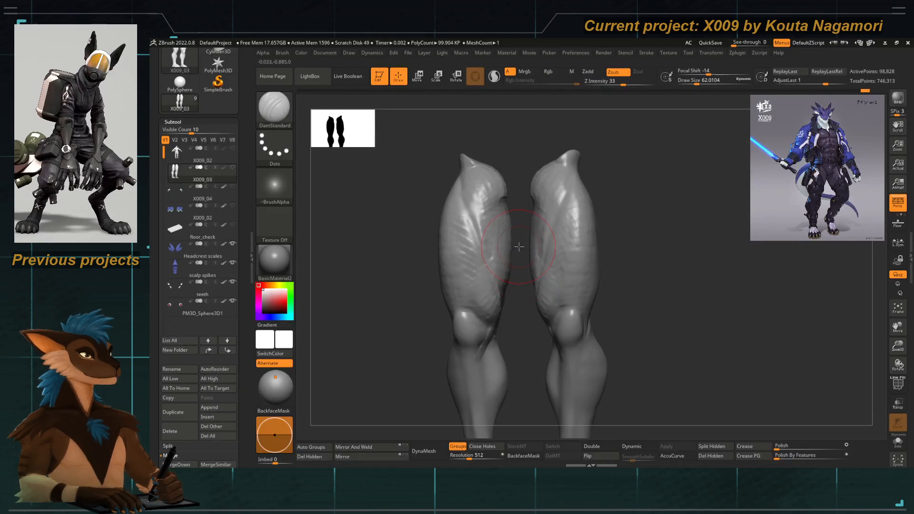
{"action": "left_click_drag", "start_coordinate": [519, 247], "coordinate": [529, 248]}
{"action": "key", "text": "space"}
{"action": "left_click_drag", "start_coordinate": [566, 284], "coordinate": [561, 285]}
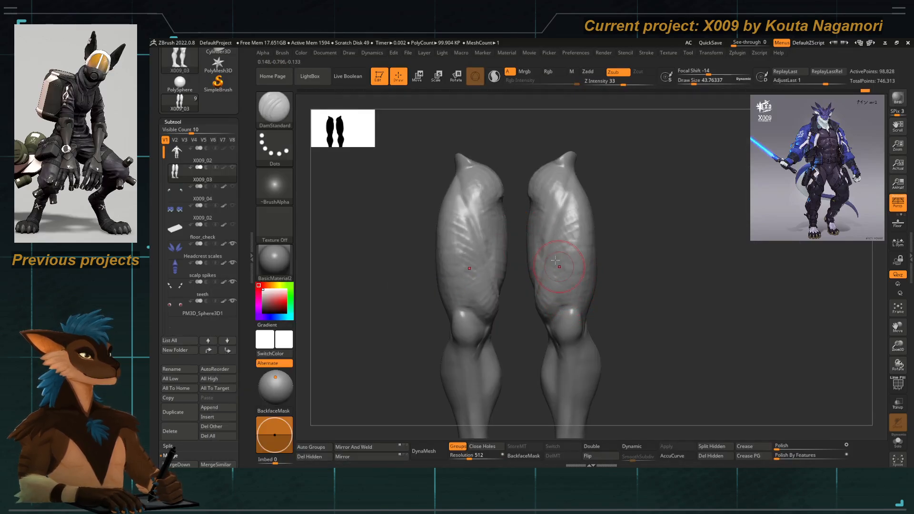
{"action": "left_click_drag", "start_coordinate": [613, 278], "coordinate": [584, 276]}
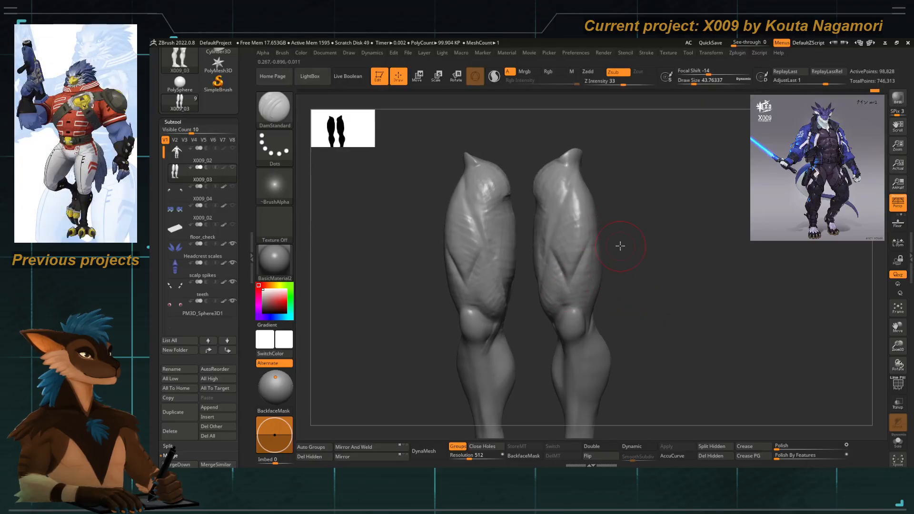
Refine the DamStandard creases between the thigh muscles and across the upper edge of the kneecap.
{"action": "mouse_move", "coordinate": [620, 246]}
{"action": "left_mouse_down"}
{"action": "mouse_move", "coordinate": [622, 259]}
{"action": "mouse_move", "coordinate": [572, 279]}
{"action": "left_mouse_up"}
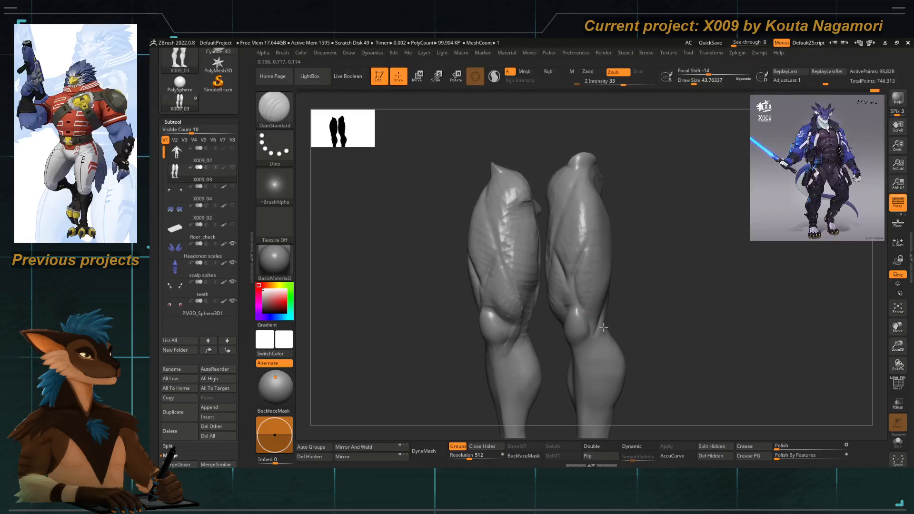
{"action": "left_click_drag", "start_coordinate": [603, 327], "coordinate": [610, 309]}
{"action": "left_click_drag", "start_coordinate": [515, 358], "coordinate": [531, 327]}
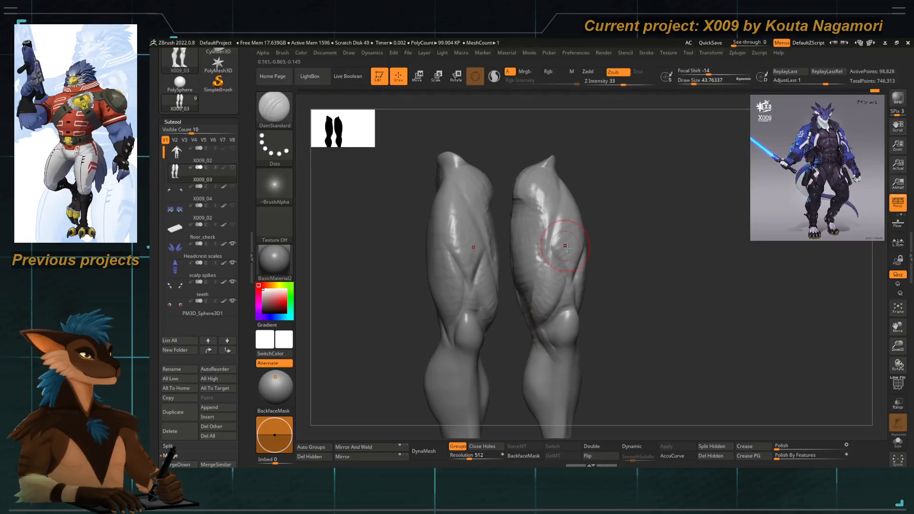
{"action": "left_click_drag", "start_coordinate": [620, 296], "coordinate": [609, 296]}
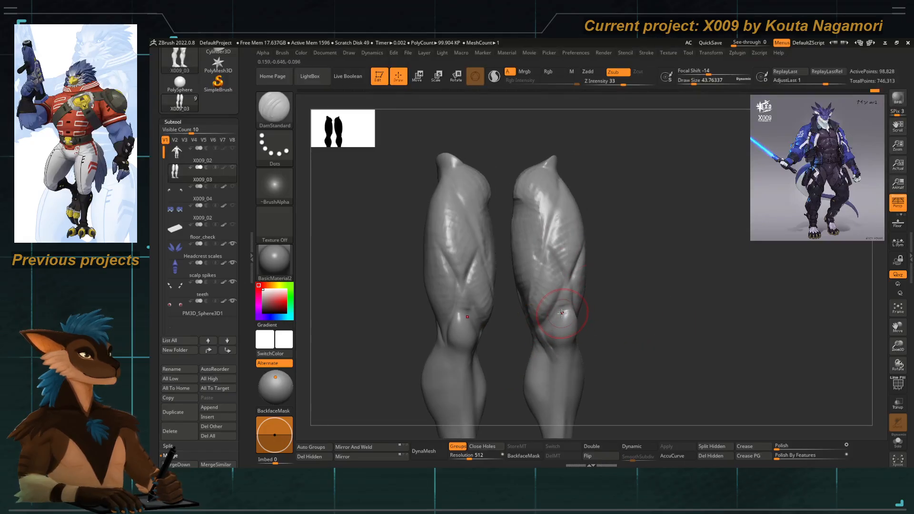
{"action": "left_click_drag", "start_coordinate": [590, 286], "coordinate": [588, 297]}
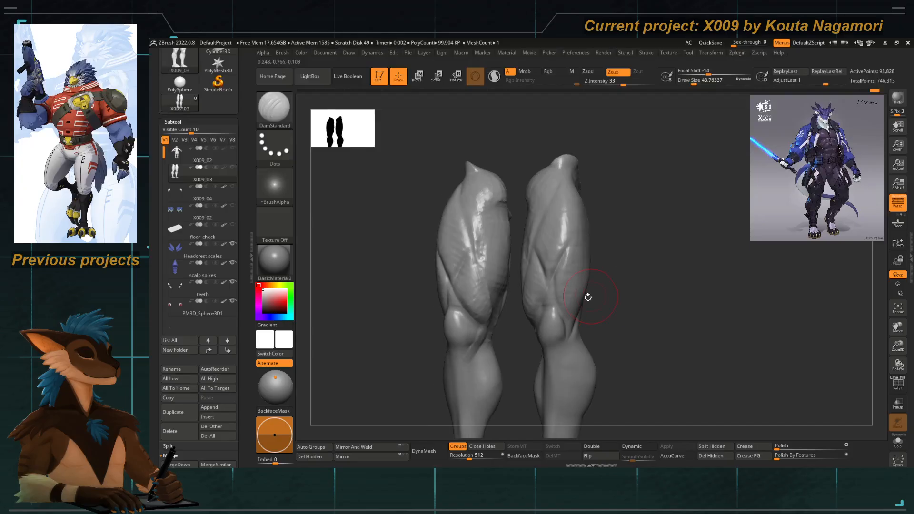
{"action": "left_click_drag", "start_coordinate": [608, 333], "coordinate": [622, 320]}
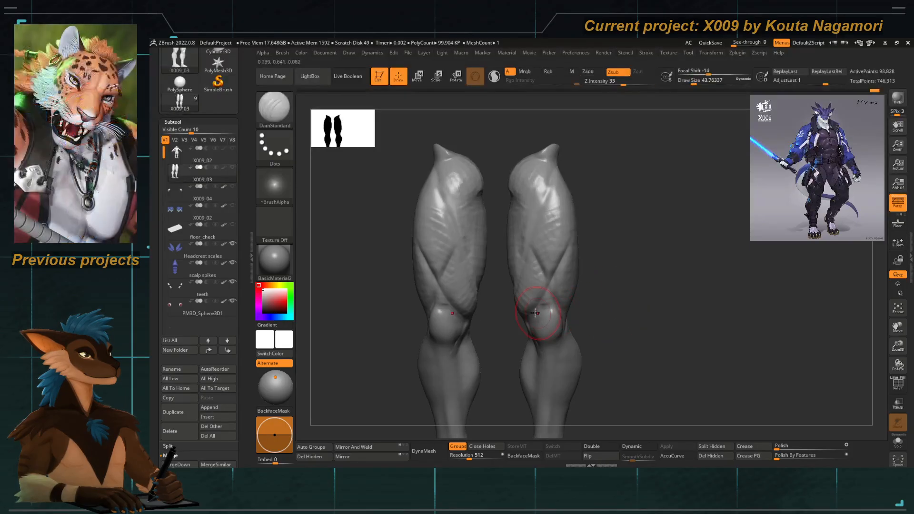
Fill out the inner muscle above the knee with ClayTubes at a draw size of about 35.
{"action": "key", "text": "b"}
{"action": "key", "text": "Escape"}
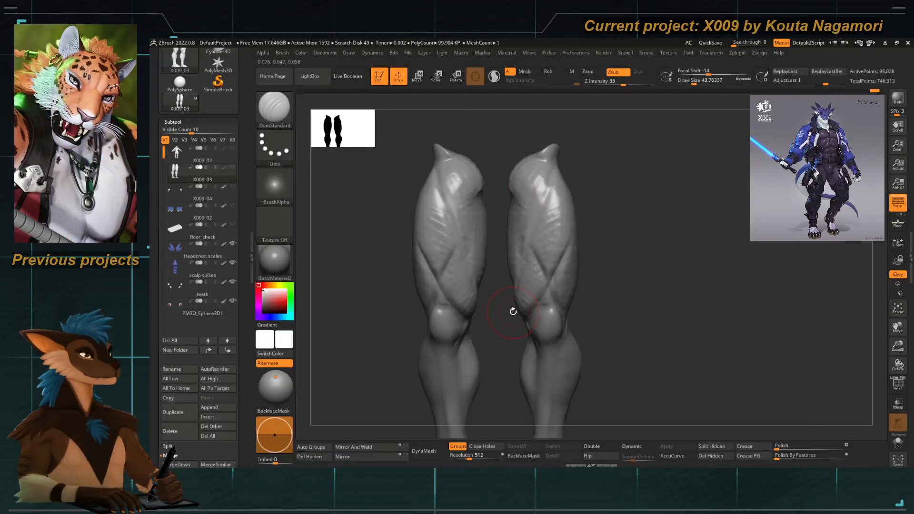
{"action": "key", "text": "b"}
{"action": "key", "text": "c"}
{"action": "key", "text": "t"}
{"action": "left_click_drag", "start_coordinate": [502, 304], "coordinate": [483, 339], "text": "alt"}
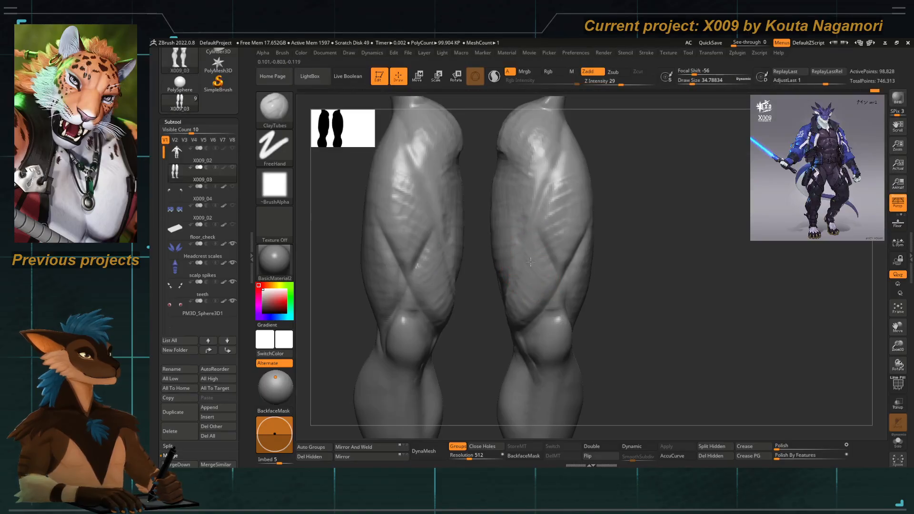
Switch to the Standard brush, lasso-mask the inner muscle above each knee, invert the mask and soften its edges.
{"action": "key", "text": "b"}
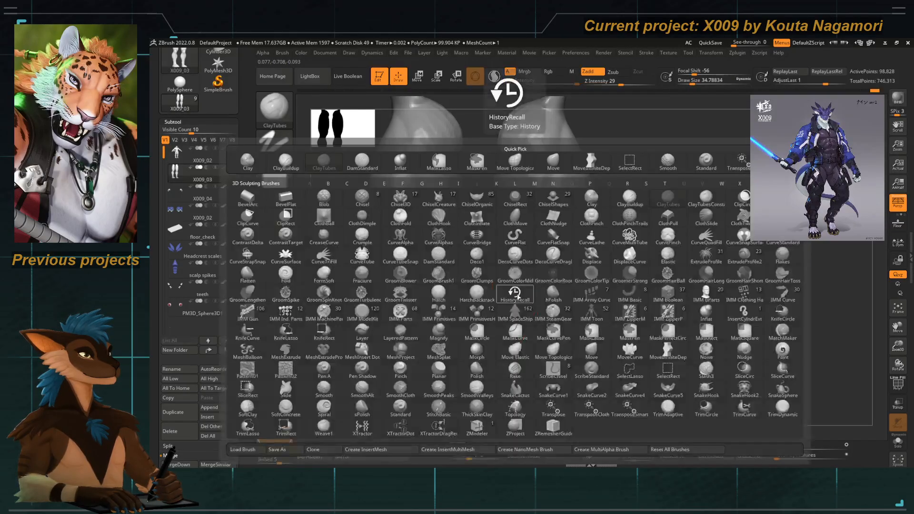
{"action": "key", "text": "s"}
{"action": "key", "text": "t"}
{"action": "key", "text": "space"}
{"action": "left_click_drag", "start_coordinate": [528, 273], "coordinate": [531, 273]}
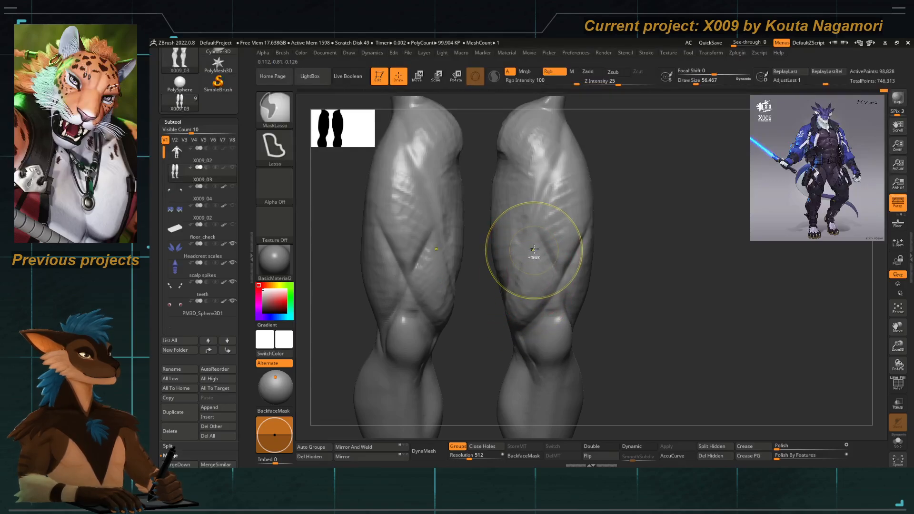
{"action": "key", "text": "space"}
{"action": "left_click_drag", "start_coordinate": [532, 265], "coordinate": [535, 265]}
{"action": "key", "text": "ctrl"}
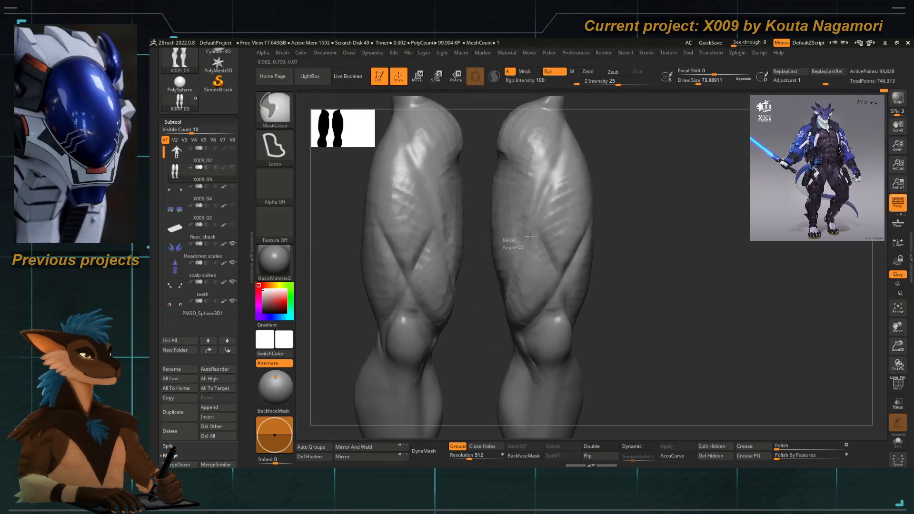
{"action": "left_click_drag", "start_coordinate": [523, 334], "coordinate": [519, 336], "text": "ctrl"}
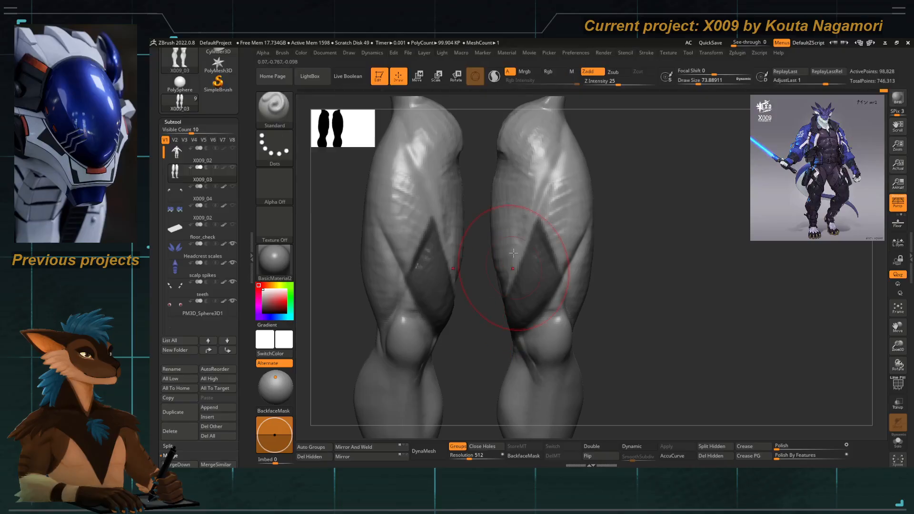
{"action": "key", "text": "ctrl+i"}
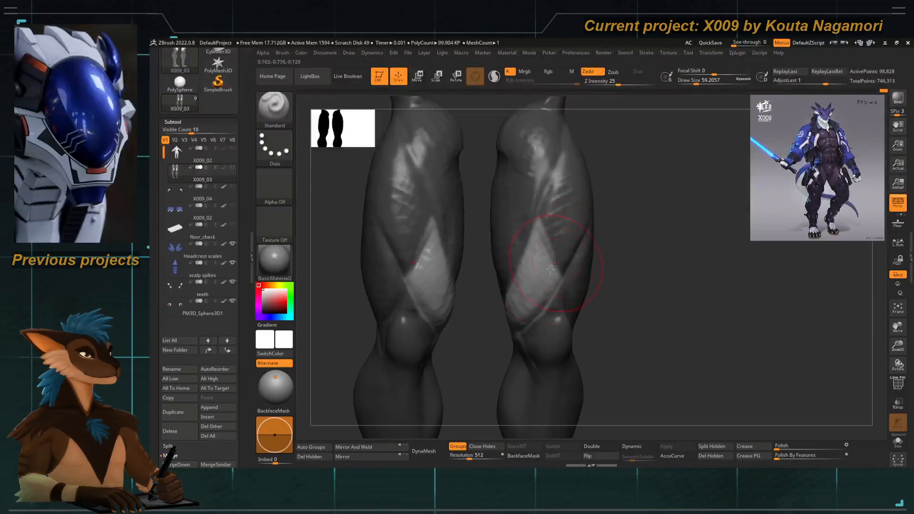
{"action": "left_click", "coordinate": [522, 300], "text": "ctrl"}
Build up and smooth the unmasked inner knee muscle with Standard at a draw size of about 56, and unhide the rest of the body.
{"action": "key", "text": "space"}
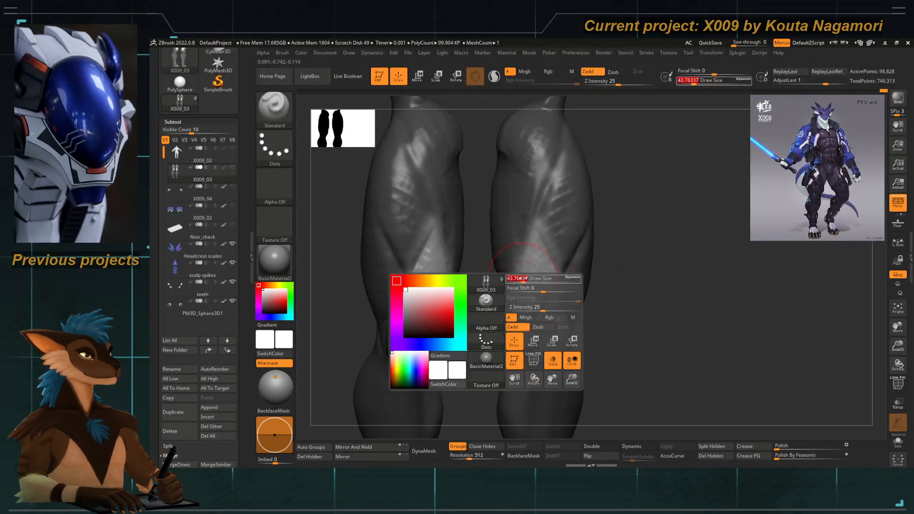
{"action": "left_click_drag", "start_coordinate": [523, 281], "coordinate": [534, 299]}
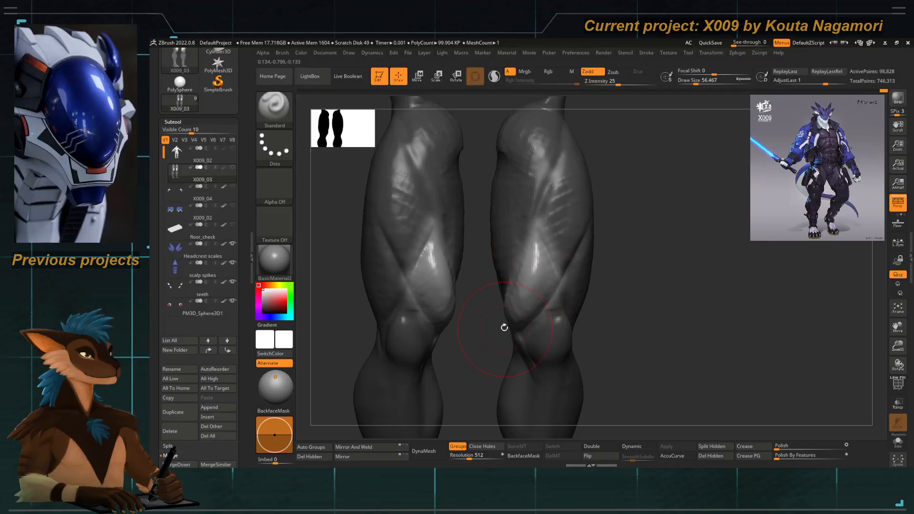
{"action": "mouse_move", "coordinate": [537, 266]}
{"action": "left_mouse_down", "text": "shift"}
{"action": "mouse_move", "coordinate": [520, 296]}
{"action": "mouse_move", "coordinate": [529, 281]}
{"action": "left_mouse_up", "text": "shift"}
{"action": "left_click", "coordinate": [486, 363], "text": "ctrl+shift"}
Undo the last mask clearing so that only the inner knee muscles can be edited.
{"action": "mouse_move", "coordinate": [485, 364]}
{"action": "right_mouse_down", "text": "ctrl"}
{"action": "mouse_move", "coordinate": [410, 364]}
{"action": "mouse_move", "coordinate": [480, 360]}
{"action": "right_mouse_up", "text": "ctrl"}
{"action": "key", "text": "ctrl"}
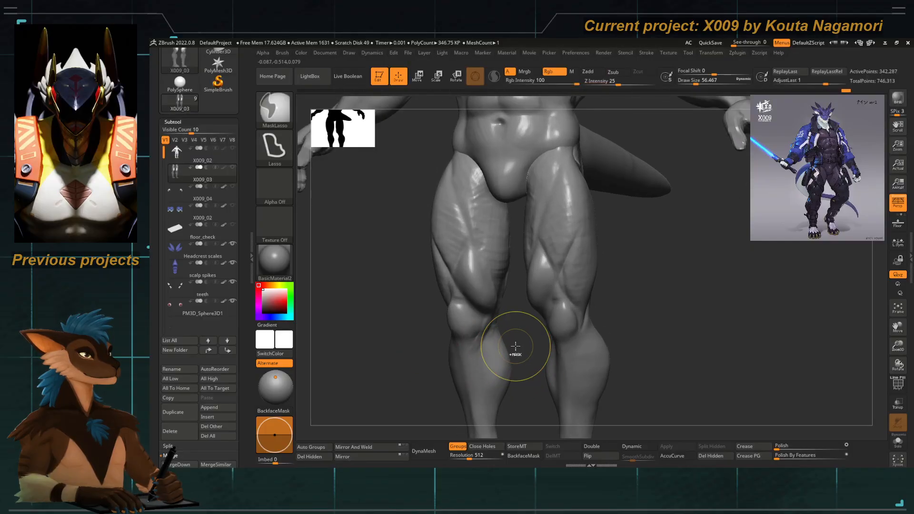
{"action": "key", "text": "ctrl+z"}
Reshape the inner knee muscles with Move Topological at a draw size of about 56, and clear the mask.
{"action": "key", "text": "b"}
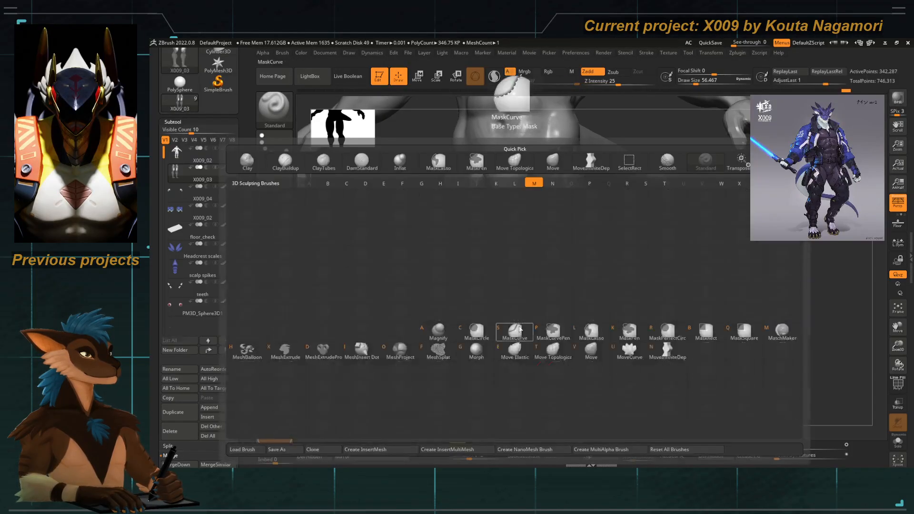
{"action": "key", "text": "m"}
{"action": "key", "text": "t"}
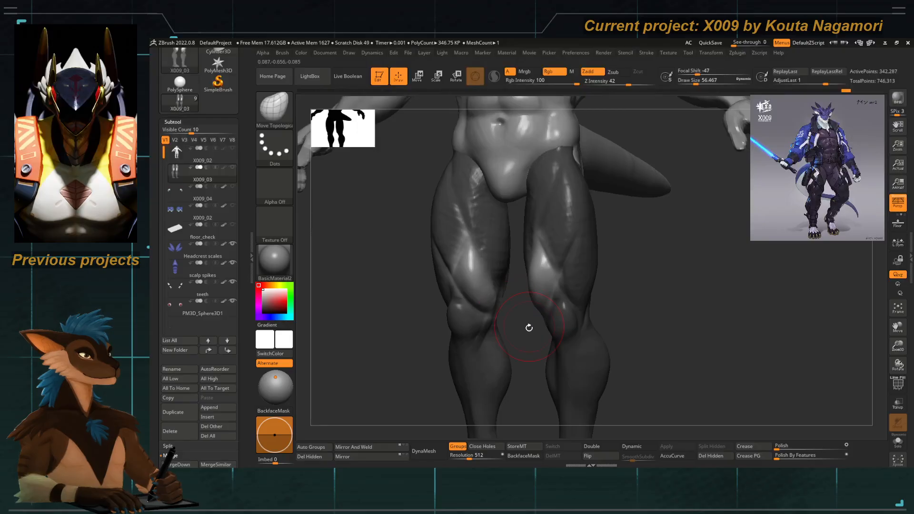
{"action": "left_click_drag", "start_coordinate": [529, 328], "coordinate": [533, 301]}
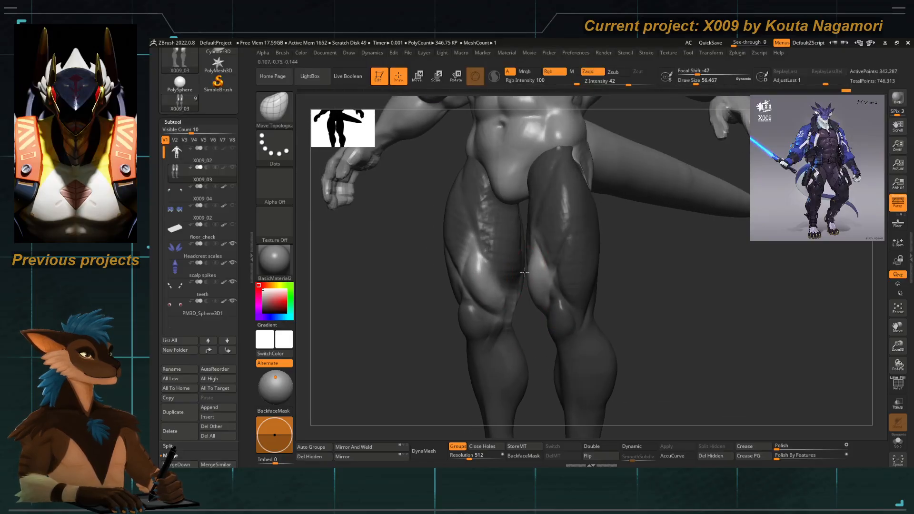
{"action": "mouse_move", "coordinate": [524, 318]}
{"action": "left_mouse_down", "text": "shift"}
{"action": "mouse_move", "coordinate": [546, 335]}
{"action": "mouse_move", "coordinate": [504, 345]}
{"action": "left_mouse_up", "text": "shift"}
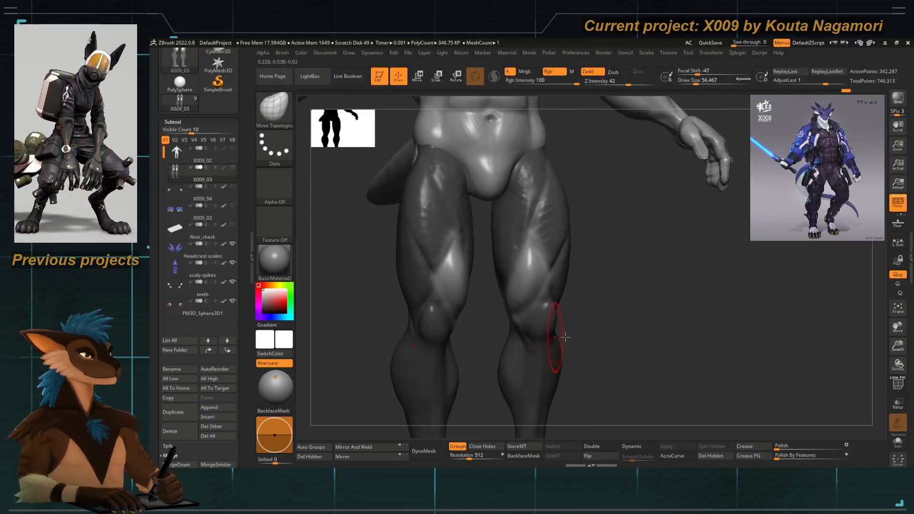
{"action": "left_click_drag", "start_coordinate": [565, 337], "coordinate": [594, 336]}
{"action": "left_click_drag", "start_coordinate": [593, 335], "coordinate": [432, 368], "text": "shift"}
{"action": "left_click_drag", "start_coordinate": [441, 357], "coordinate": [509, 396], "text": "alt"}
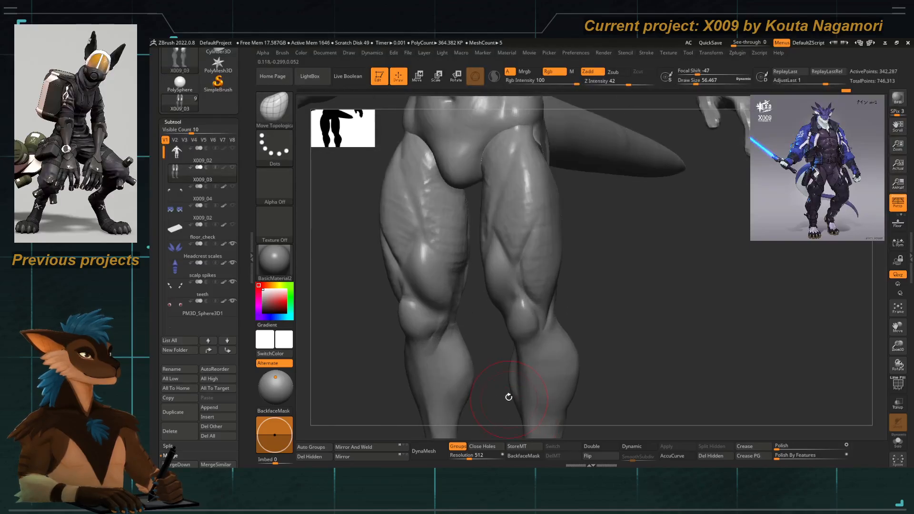
Isolate the large muscle on the front of each thigh with an inverted lasso mask and smooth its surface.
{"action": "left_click_drag", "start_coordinate": [587, 313], "coordinate": [545, 265]}
{"action": "key", "text": "ctrl"}
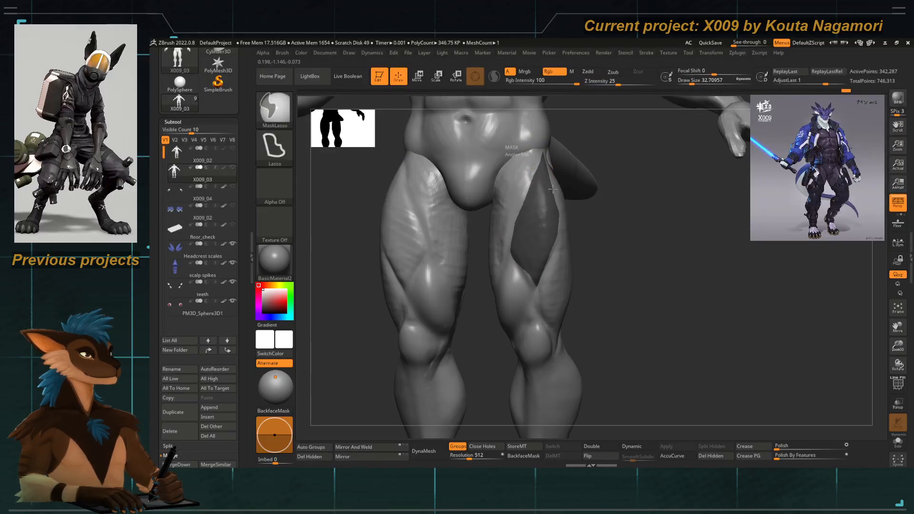
{"action": "left_click_drag", "start_coordinate": [552, 189], "coordinate": [550, 184]}
{"action": "left_click_drag", "start_coordinate": [612, 266], "coordinate": [499, 152]}
{"action": "key", "text": "ctrl+i"}
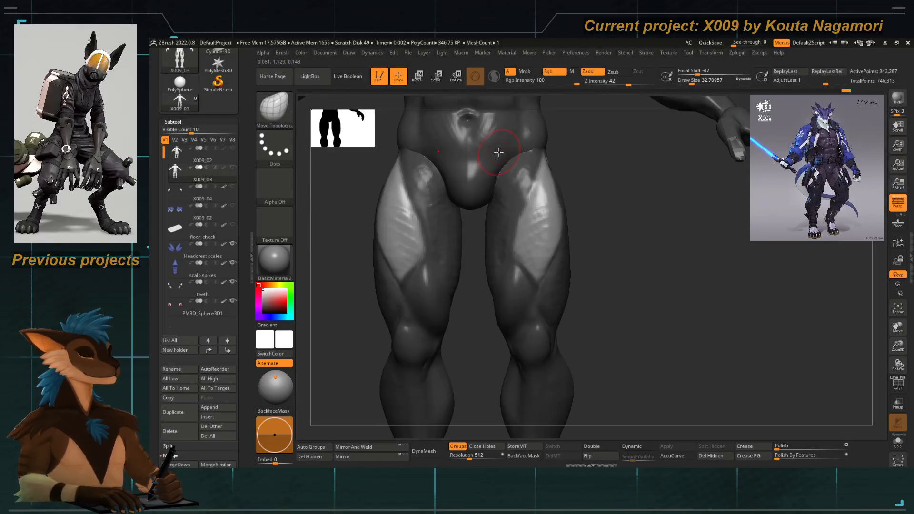
{"action": "key", "text": "shift"}
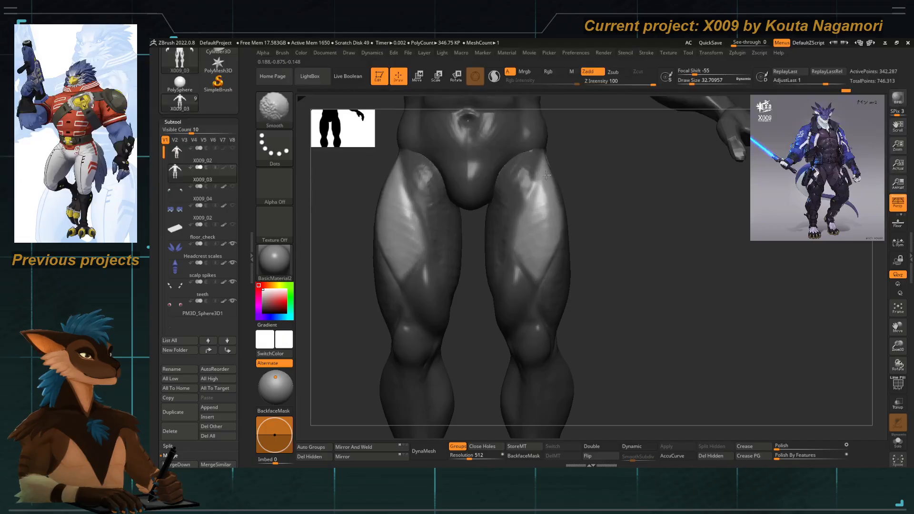
Swell the isolated front thigh muscle with Inflat, enlarging the draw size to about 77, and clear the mask.
{"action": "key", "text": "b"}
{"action": "key", "text": "i"}
{"action": "key", "text": "n"}
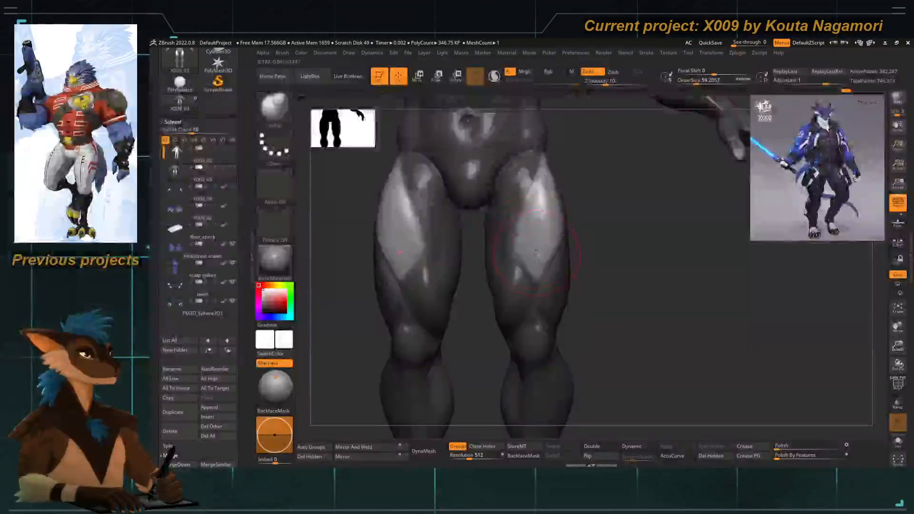
{"action": "key", "text": "space"}
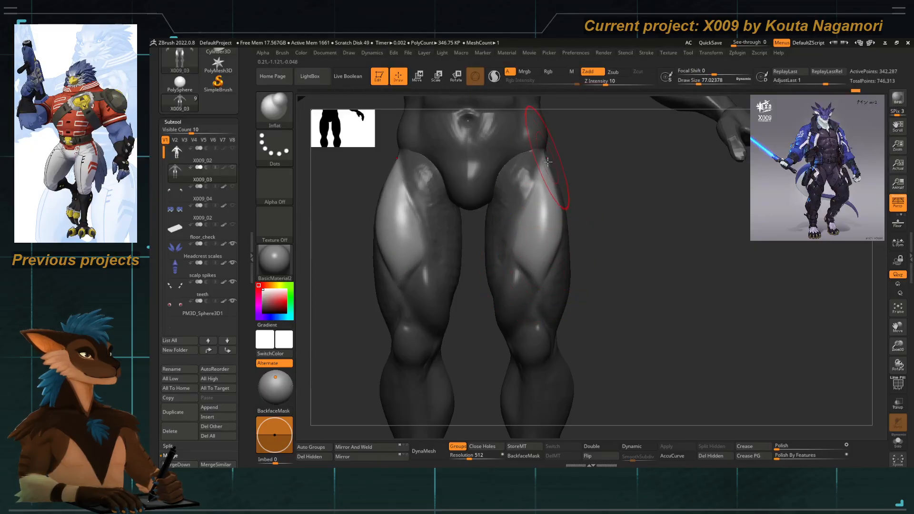
{"action": "left_click_drag", "start_coordinate": [589, 254], "coordinate": [604, 298], "text": "ctrl"}
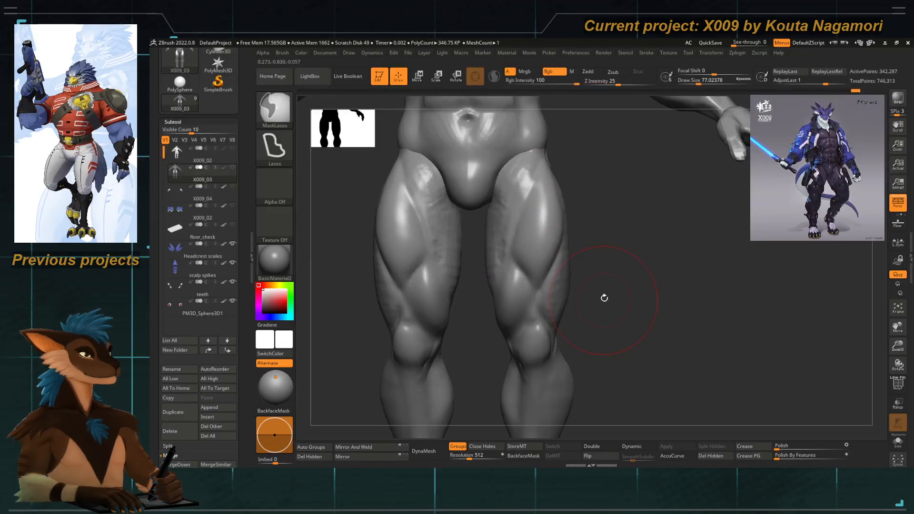
Fill out the top of the front thigh muscle near the hip with Inflat at a draw size of about 54.
{"action": "key", "text": "f"}
{"action": "mouse_move", "coordinate": [459, 257]}
{"action": "left_mouse_down"}
{"action": "mouse_move", "coordinate": [432, 338]}
{"action": "mouse_move", "coordinate": [434, 371]}
{"action": "left_mouse_up"}
{"action": "mouse_move", "coordinate": [586, 325]}
{"action": "left_mouse_down"}
{"action": "mouse_move", "coordinate": [612, 321]}
{"action": "mouse_move", "coordinate": [581, 332]}
{"action": "mouse_move", "coordinate": [562, 305]}
{"action": "left_mouse_up"}
{"action": "key", "text": "space"}
{"action": "left_click_drag", "start_coordinate": [551, 258], "coordinate": [547, 258]}
{"action": "mouse_move", "coordinate": [548, 257]}
{"action": "left_mouse_down"}
{"action": "mouse_move", "coordinate": [612, 330]}
{"action": "mouse_move", "coordinate": [560, 208]}
{"action": "left_mouse_up"}
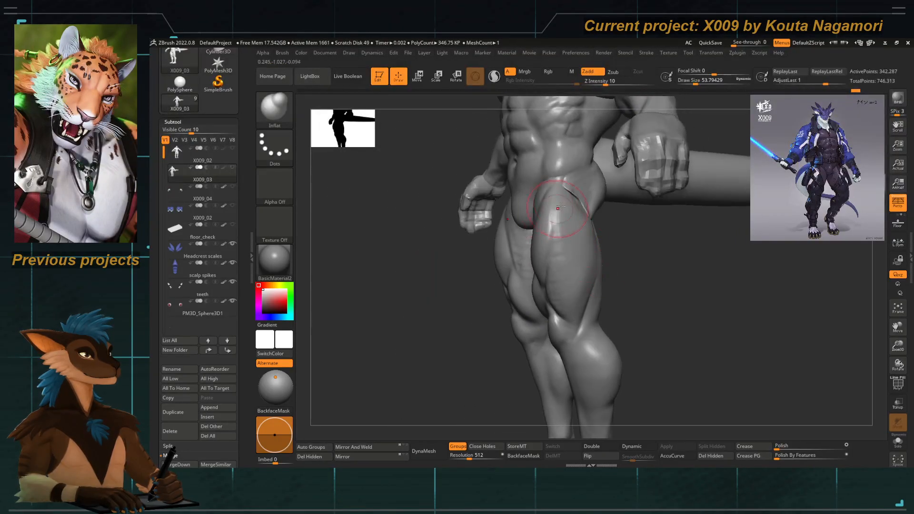
{"action": "left_click_drag", "start_coordinate": [509, 288], "coordinate": [534, 329]}
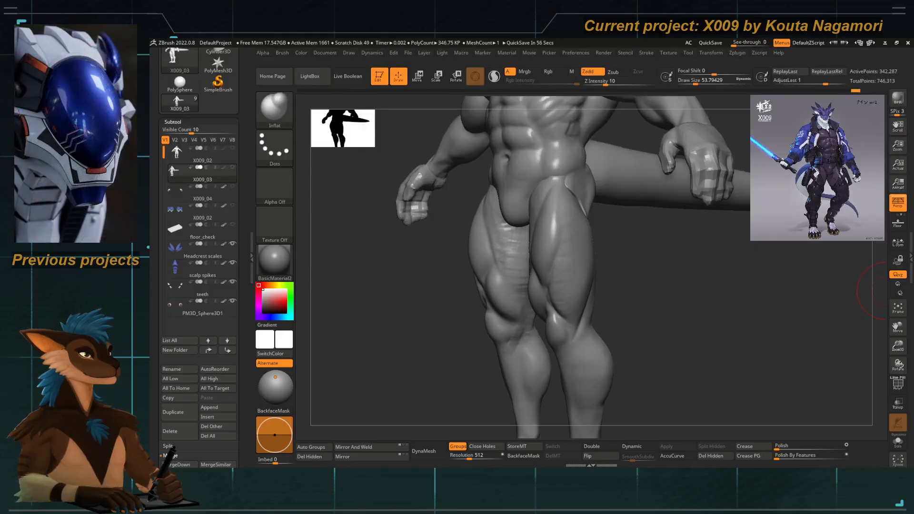
{"action": "left_click_drag", "start_coordinate": [686, 301], "coordinate": [573, 240]}
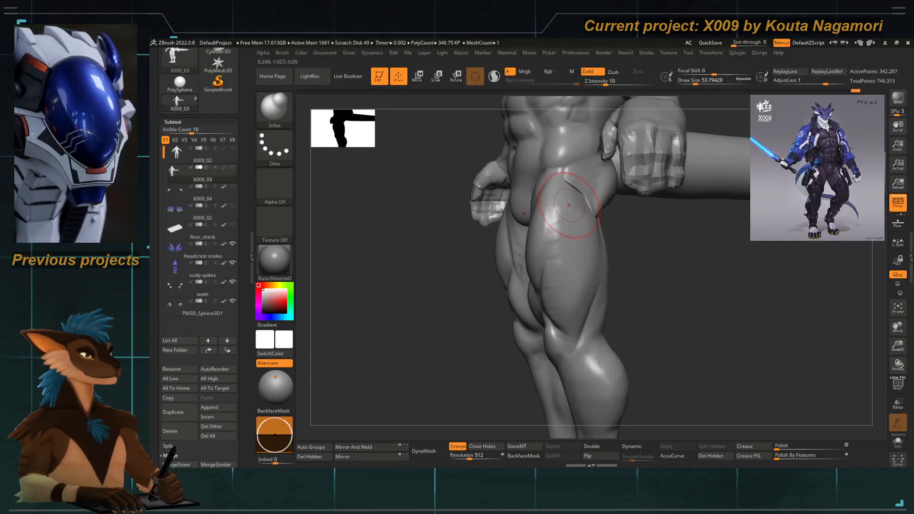
Isolate the outer thigh muscle between hip and knee with an inverted lasso mask.
{"action": "key", "text": "ctrl"}
{"action": "mouse_move", "coordinate": [591, 299]}
{"action": "left_mouse_down", "text": "ctrl"}
{"action": "mouse_move", "coordinate": [572, 340]}
{"action": "mouse_move", "coordinate": [547, 285]}
{"action": "mouse_move", "coordinate": [558, 231]}
{"action": "left_mouse_up", "text": "ctrl"}
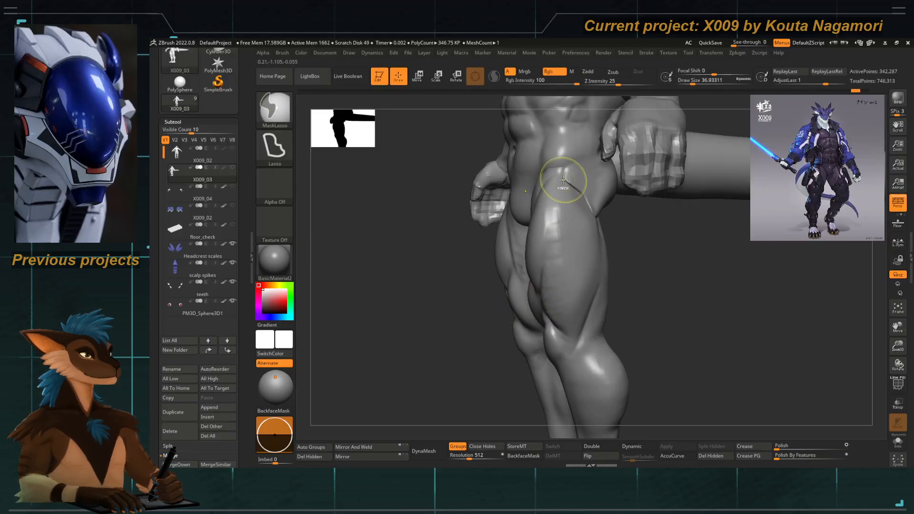
{"action": "right_click_drag", "start_coordinate": [555, 322], "coordinate": [527, 347]}
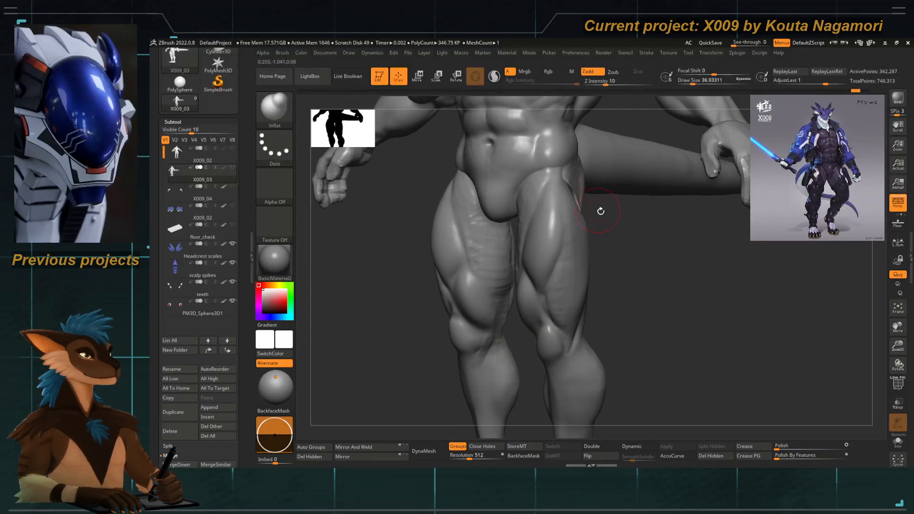
{"action": "right_click_drag", "start_coordinate": [598, 210], "coordinate": [560, 187]}
{"action": "mouse_move", "coordinate": [544, 304]}
{"action": "left_mouse_down", "text": "ctrl"}
{"action": "mouse_move", "coordinate": [574, 331]}
{"action": "mouse_move", "coordinate": [574, 178]}
{"action": "left_mouse_up", "text": "ctrl"}
{"action": "mouse_move", "coordinate": [574, 179]}
{"action": "right_mouse_down"}
{"action": "mouse_move", "coordinate": [624, 288]}
{"action": "mouse_move", "coordinate": [605, 317]}
{"action": "mouse_move", "coordinate": [527, 221]}
{"action": "right_mouse_up"}
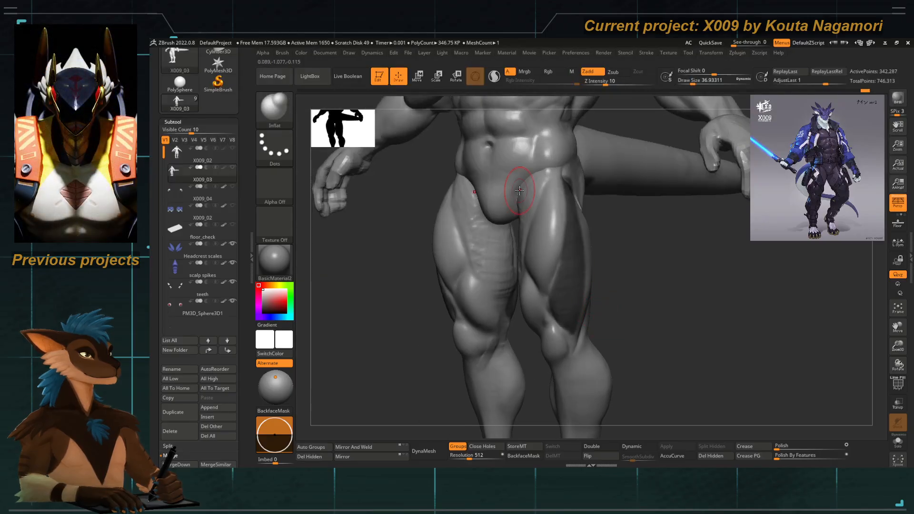
{"action": "left_click", "coordinate": [527, 252], "text": "ctrl"}
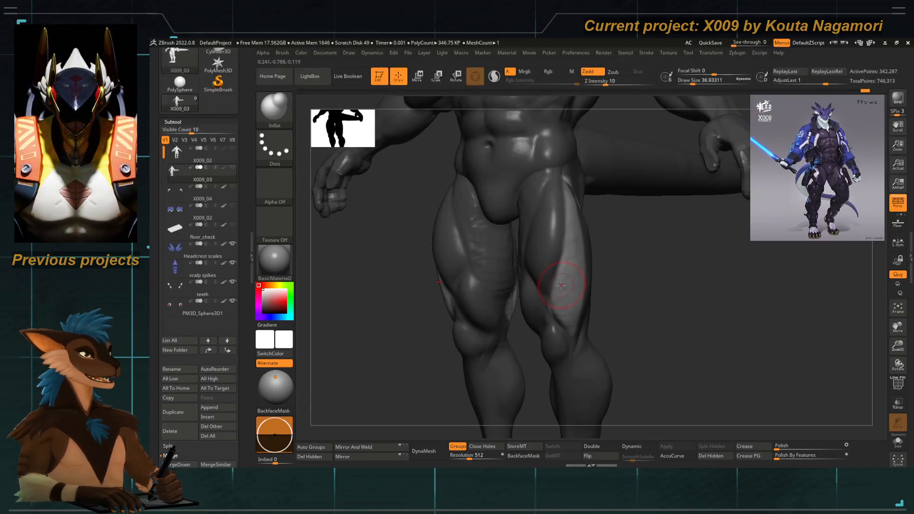
Swell the isolated outer thigh muscle with Inflat at a draw size of about 56, smooth it and clear the mask.
{"action": "key", "text": "b"}
{"action": "key", "text": "i"}
{"action": "key", "text": "n"}
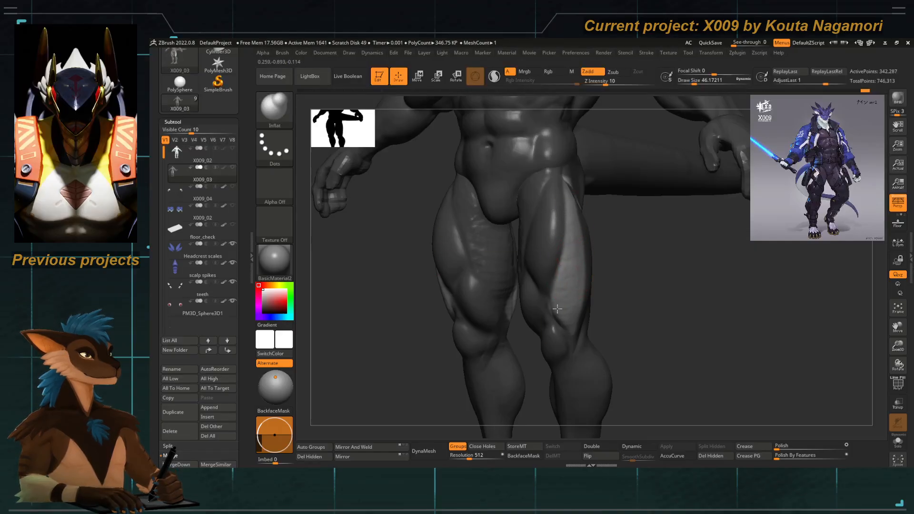
{"action": "key", "text": "space"}
{"action": "left_click", "coordinate": [574, 284]}
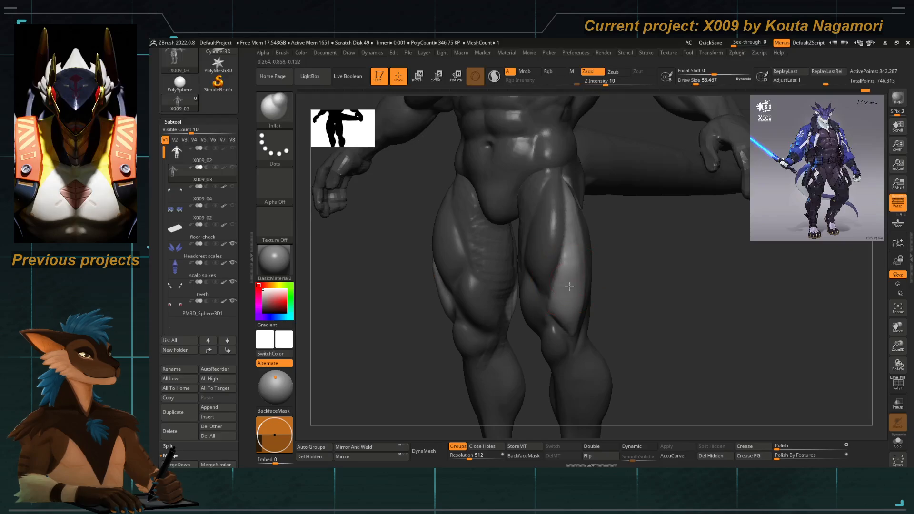
{"action": "key", "text": "shift"}
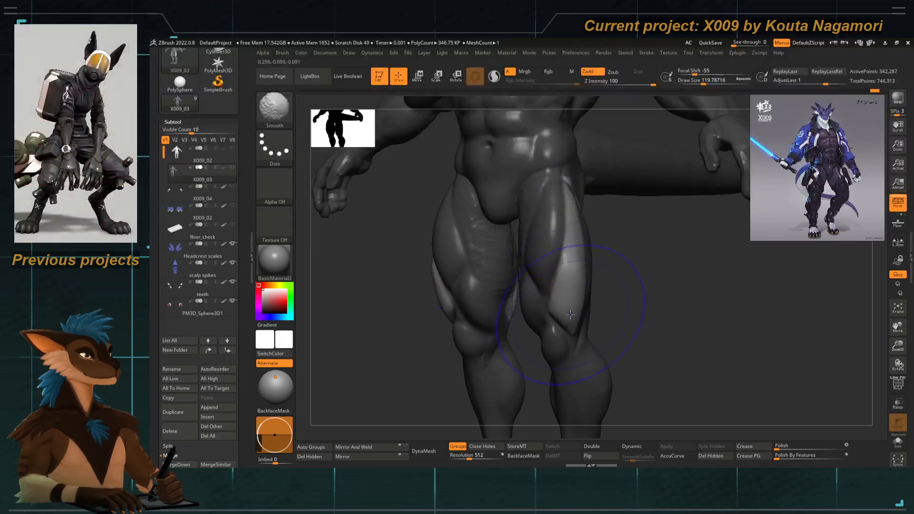
{"action": "mouse_move", "coordinate": [572, 313]}
{"action": "left_mouse_down", "text": "alt"}
{"action": "mouse_move", "coordinate": [616, 320]}
{"action": "mouse_move", "coordinate": [459, 285]}
{"action": "mouse_move", "coordinate": [447, 323]}
{"action": "mouse_move", "coordinate": [445, 310]}
{"action": "mouse_move", "coordinate": [471, 312]}
{"action": "mouse_move", "coordinate": [467, 320]}
{"action": "mouse_move", "coordinate": [447, 266]}
{"action": "mouse_move", "coordinate": [429, 313]}
{"action": "mouse_move", "coordinate": [445, 308]}
{"action": "mouse_move", "coordinate": [412, 308]}
{"action": "mouse_move", "coordinate": [433, 312]}
{"action": "mouse_move", "coordinate": [453, 302]}
{"action": "mouse_move", "coordinate": [474, 326]}
{"action": "left_mouse_up", "text": "alt"}
Isolate the inner thigh from groin to knee with an inverted lasso mask and smooth its rough surface.
{"action": "key", "text": "space"}
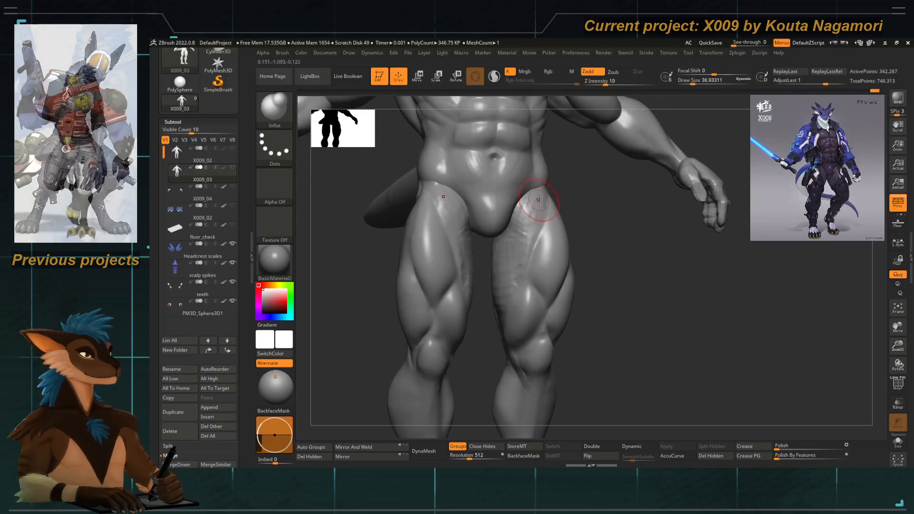
{"action": "key", "text": "ctrl"}
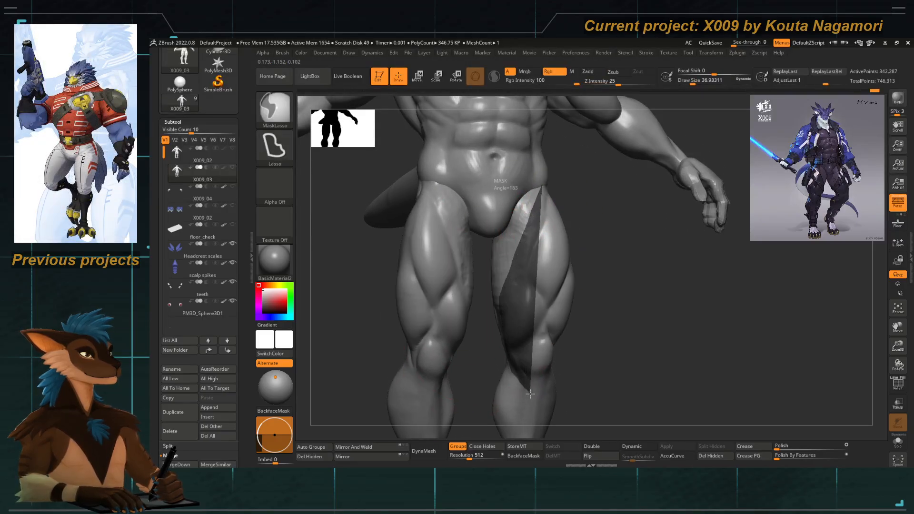
{"action": "mouse_move", "coordinate": [522, 282]}
{"action": "left_mouse_down", "text": "ctrl"}
{"action": "mouse_move", "coordinate": [544, 189]}
{"action": "mouse_move", "coordinate": [582, 232]}
{"action": "left_mouse_up", "text": "ctrl"}
{"action": "key", "text": "ctrl+i"}
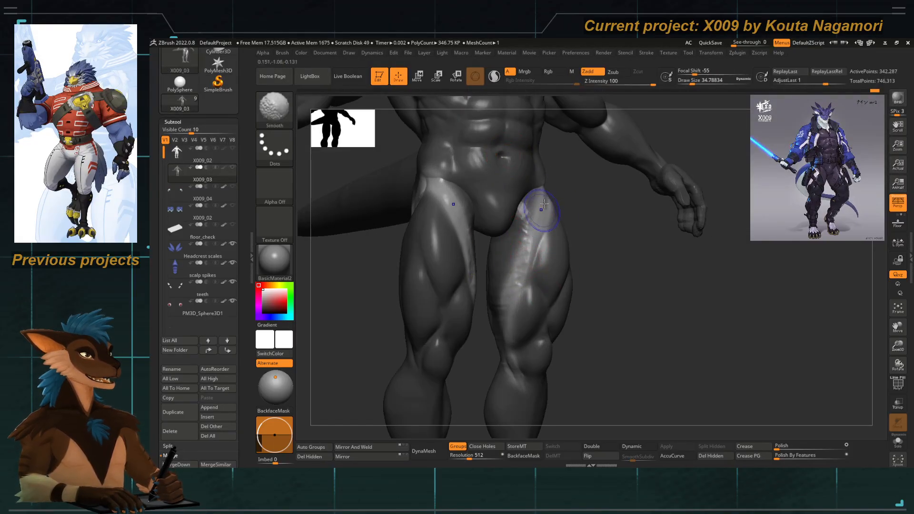
{"action": "key", "text": "shift"}
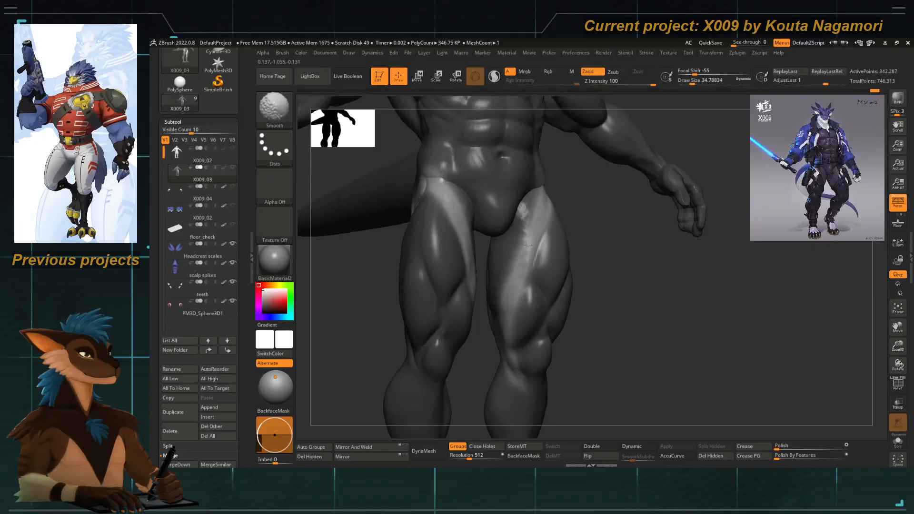
Build up the isolated inner thigh with the Standard brush at a draw size of about 35, then clear the mask.
{"action": "key", "text": "b"}
{"action": "key", "text": "s"}
{"action": "key", "text": "t"}
{"action": "mouse_move", "coordinate": [603, 226]}
{"action": "left_mouse_down"}
{"action": "mouse_move", "coordinate": [551, 200]}
{"action": "mouse_move", "coordinate": [528, 251]}
{"action": "mouse_move", "coordinate": [561, 184]}
{"action": "left_mouse_up"}
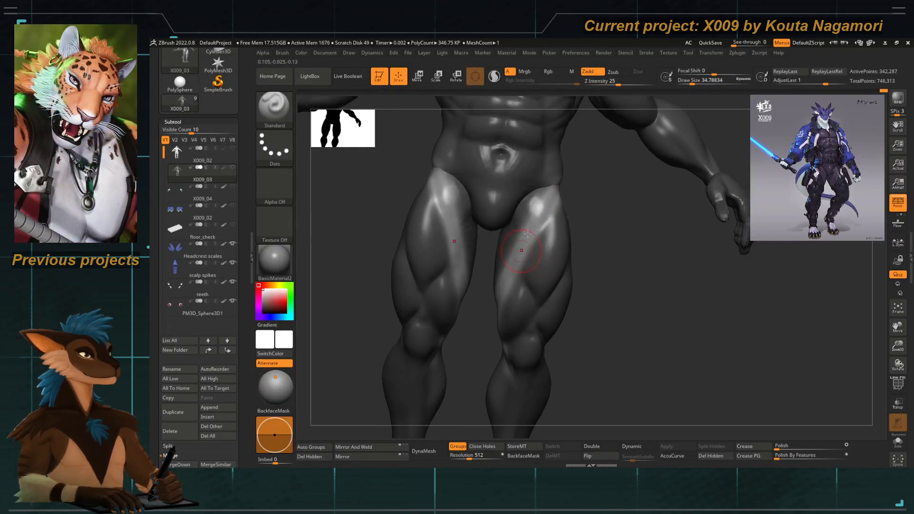
{"action": "left_click_drag", "start_coordinate": [535, 300], "coordinate": [524, 263]}
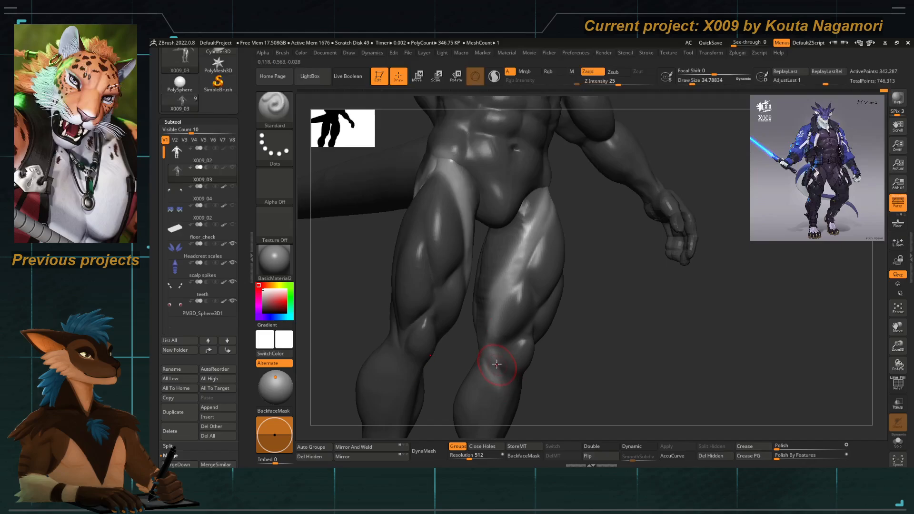
{"action": "mouse_move", "coordinate": [541, 191]}
{"action": "left_mouse_down"}
{"action": "mouse_move", "coordinate": [497, 365]}
{"action": "mouse_move", "coordinate": [542, 214]}
{"action": "left_mouse_up"}
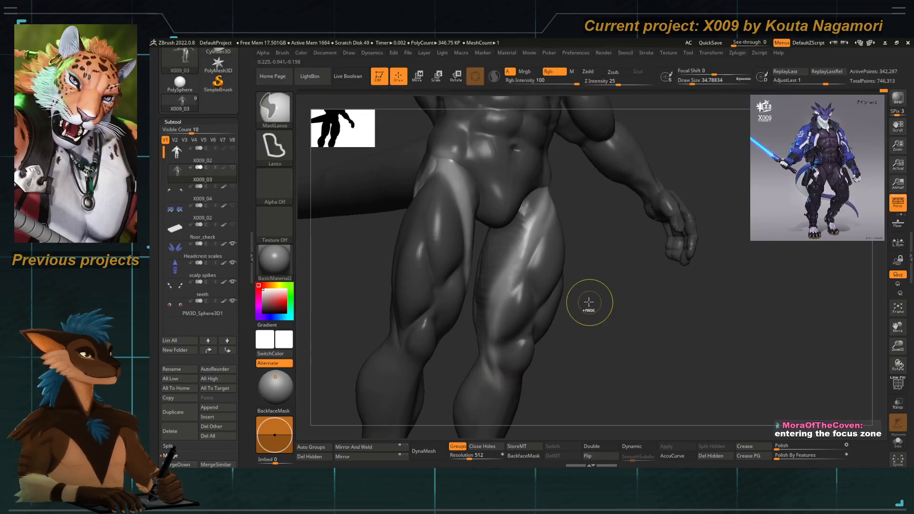
{"action": "left_click_drag", "start_coordinate": [588, 302], "coordinate": [519, 329], "text": "ctrl"}
Isolate the legs' polygroup and smooth the upper inner thigh.
{"action": "key", "text": "f"}
{"action": "left_click_drag", "start_coordinate": [455, 338], "coordinate": [462, 325]}
{"action": "key", "text": "f"}
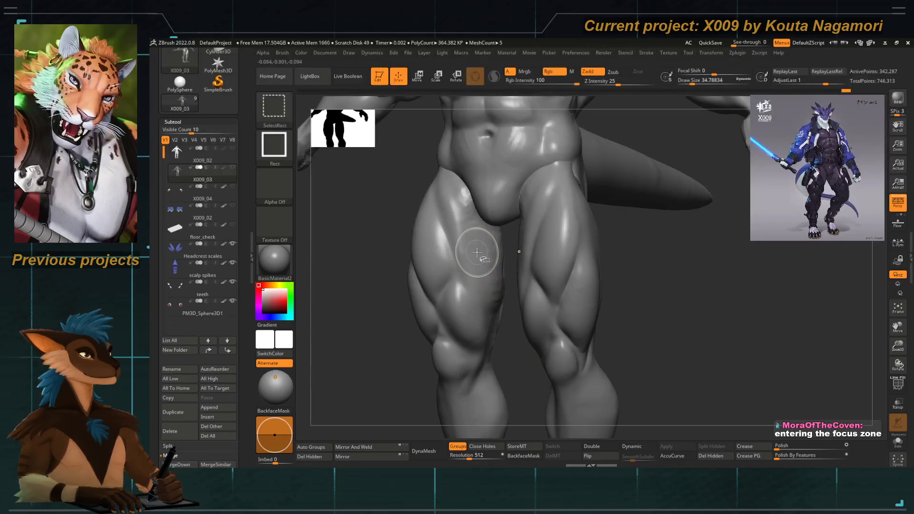
{"action": "left_click", "coordinate": [475, 233], "text": "ctrl+shift"}
{"action": "mouse_move", "coordinate": [468, 217]}
{"action": "left_mouse_down", "text": "shift"}
{"action": "mouse_move", "coordinate": [454, 188]}
{"action": "mouse_move", "coordinate": [478, 187]}
{"action": "left_mouse_up", "text": "shift"}
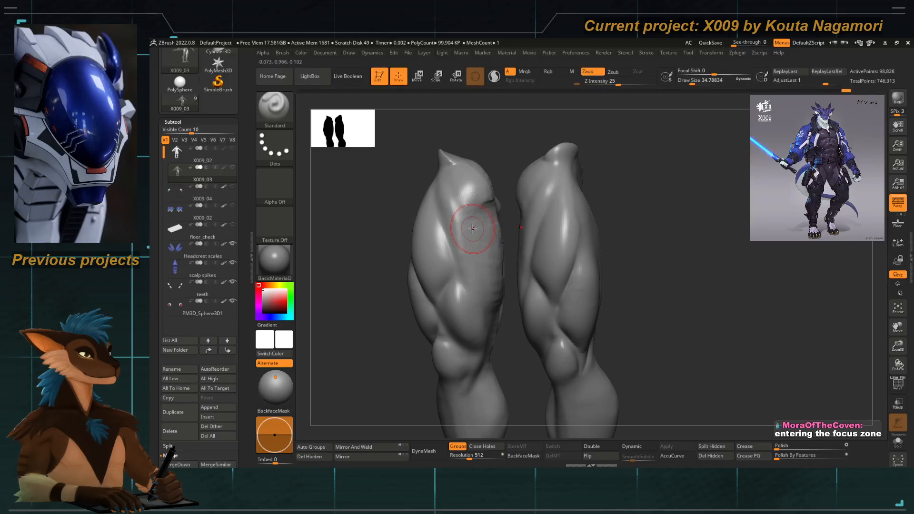
Fill out the inner thigh with ClayTubes at a draw size of about 39 and smooth it down toward the knee.
{"action": "key", "text": "b"}
{"action": "key", "text": "c"}
{"action": "key", "text": "t"}
{"action": "left_click_drag", "start_coordinate": [488, 234], "coordinate": [495, 291], "text": "shift"}
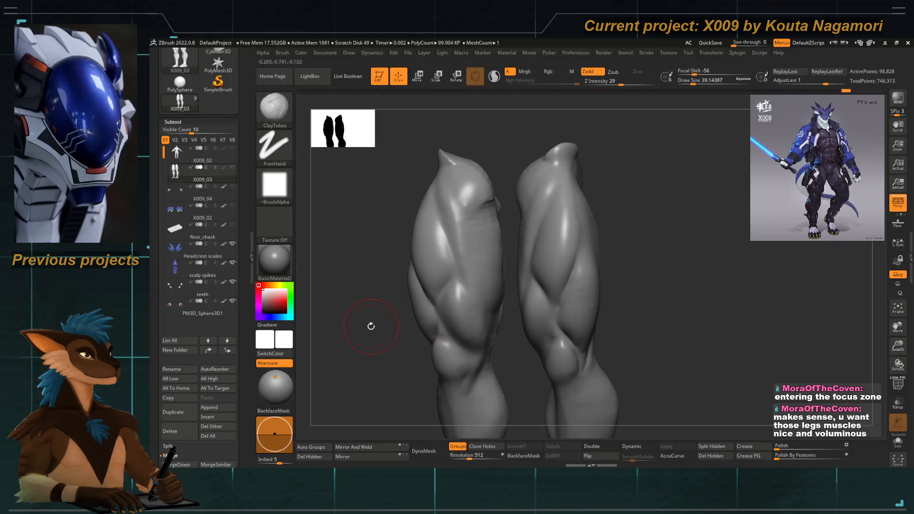
{"action": "left_click_drag", "start_coordinate": [371, 327], "coordinate": [491, 319]}
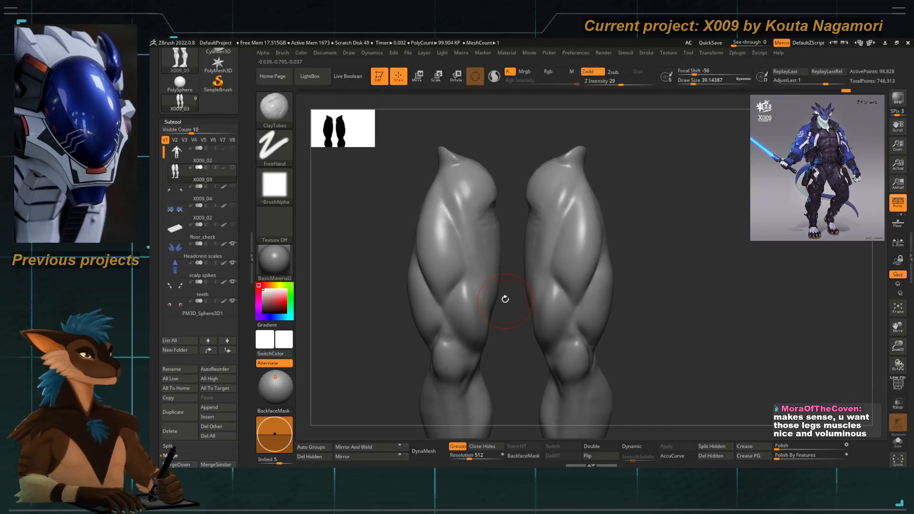
Adjust the inner thigh's contour with Move Topological at a draw size of about 65.
{"action": "key", "text": "b"}
{"action": "key", "text": "b"}
{"action": "key", "text": "m"}
{"action": "key", "text": "t"}
{"action": "key", "text": "space"}
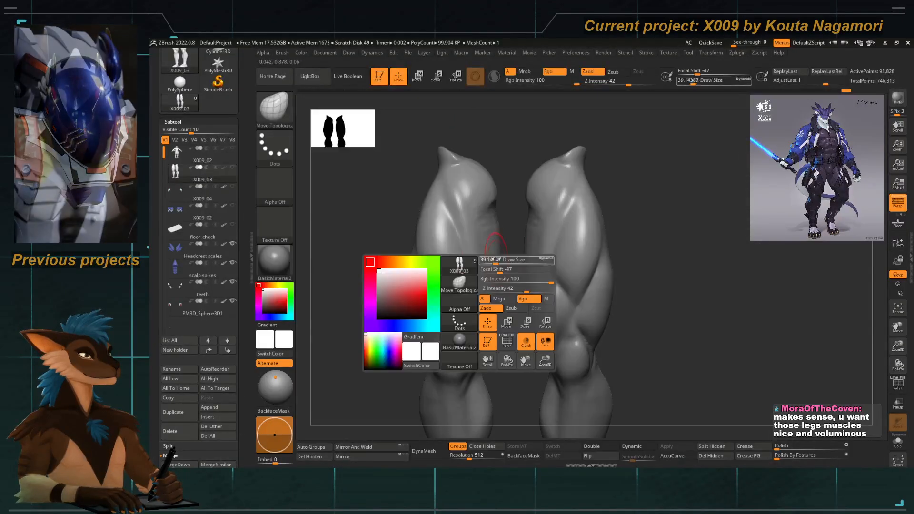
{"action": "left_click_drag", "start_coordinate": [505, 275], "coordinate": [517, 257]}
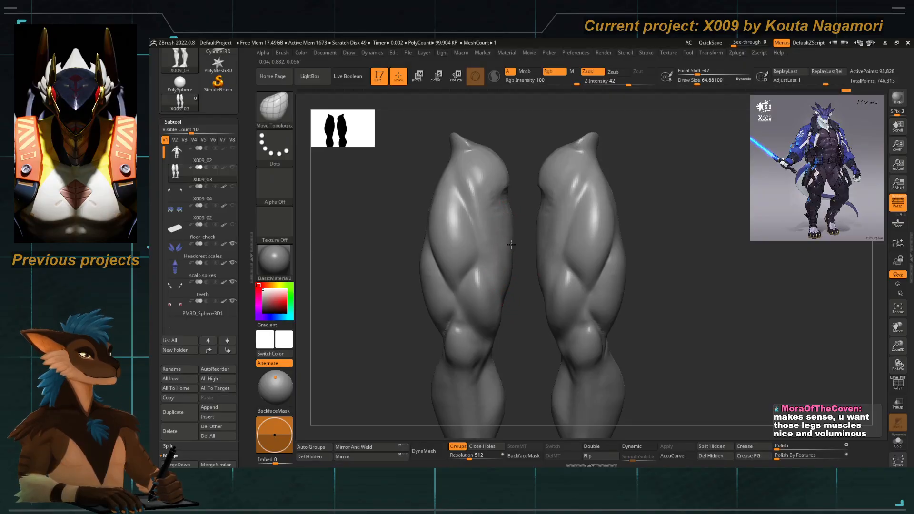
{"action": "left_click_drag", "start_coordinate": [529, 273], "coordinate": [521, 274]}
Add volume to the inner thigh with ClayTubes at a draw size of about 51 and smooth the surface.
{"action": "key", "text": "b"}
{"action": "key", "text": "c"}
{"action": "key", "text": "t"}
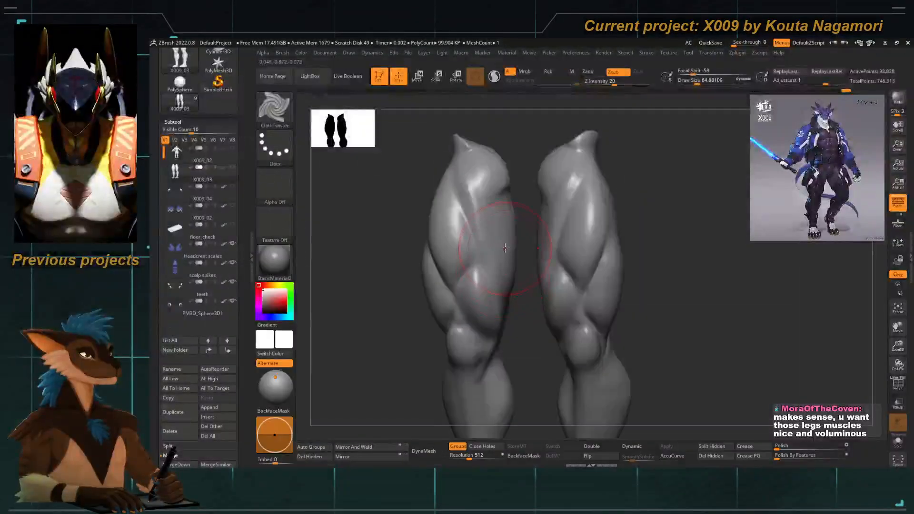
{"action": "key", "text": "b"}
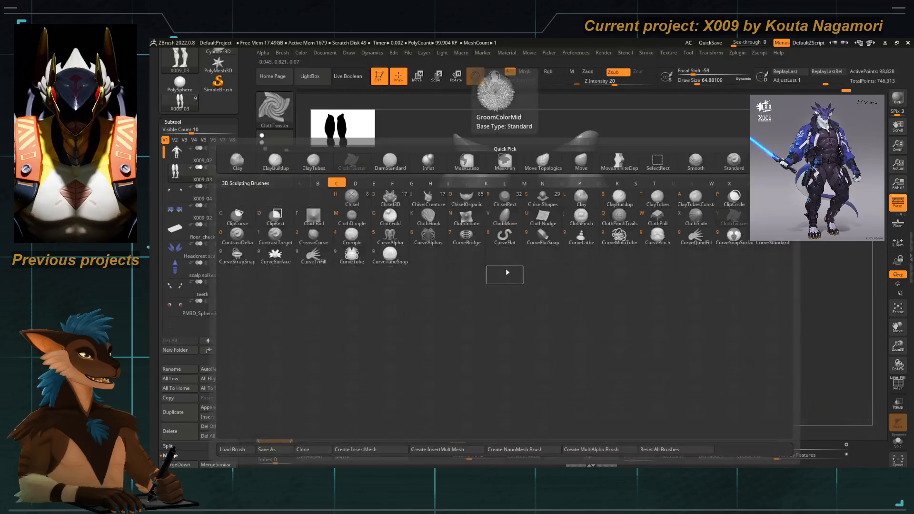
{"action": "key", "text": "c"}
{"action": "key", "text": "t"}
{"action": "key", "text": "space"}
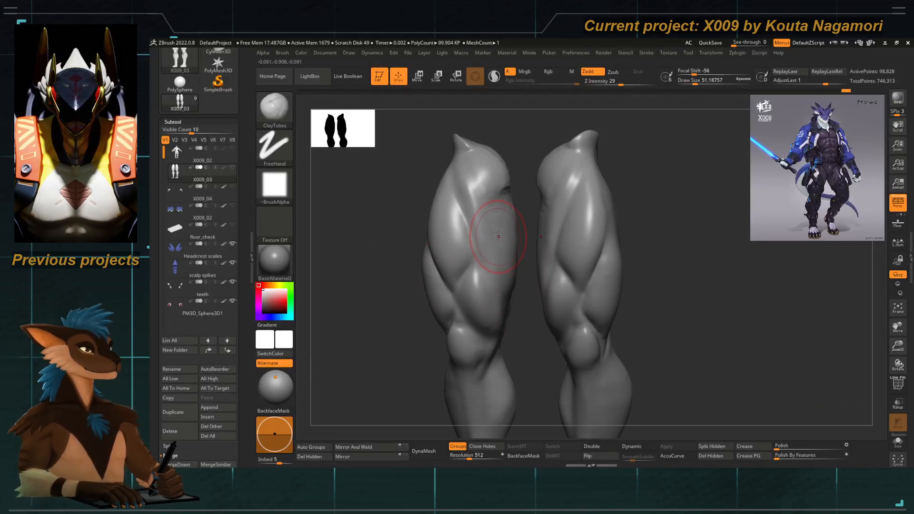
{"action": "key", "text": "shift"}
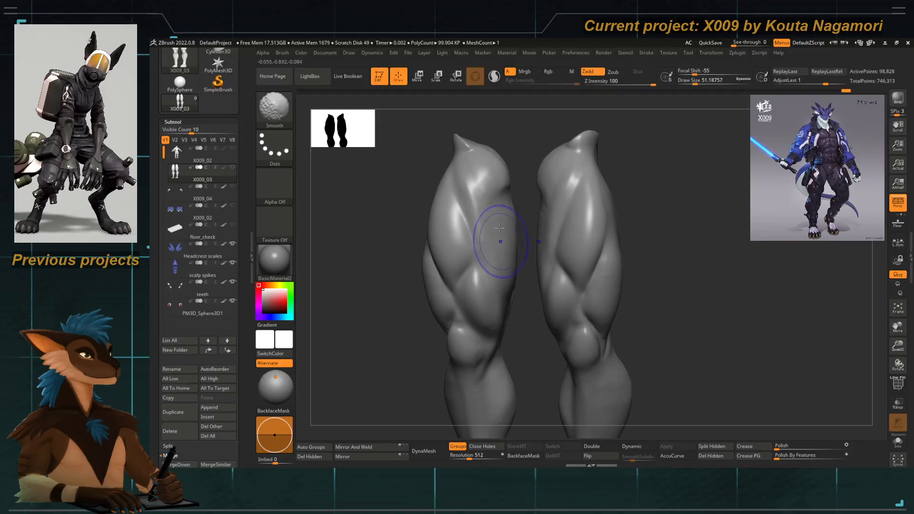
{"action": "left_click_drag", "start_coordinate": [524, 336], "coordinate": [490, 310], "text": "shift"}
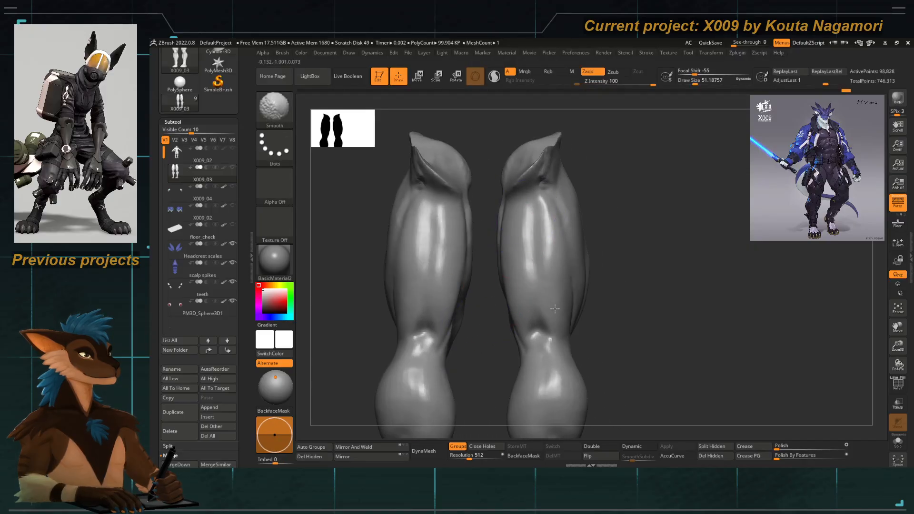
Unhide the rest of the body around the legs.
{"action": "left_click_drag", "start_coordinate": [631, 281], "coordinate": [592, 262]}
{"action": "left_click", "coordinate": [366, 300], "text": "ctrl+shift"}
{"action": "left_click_drag", "start_coordinate": [366, 300], "coordinate": [469, 361], "text": "alt"}
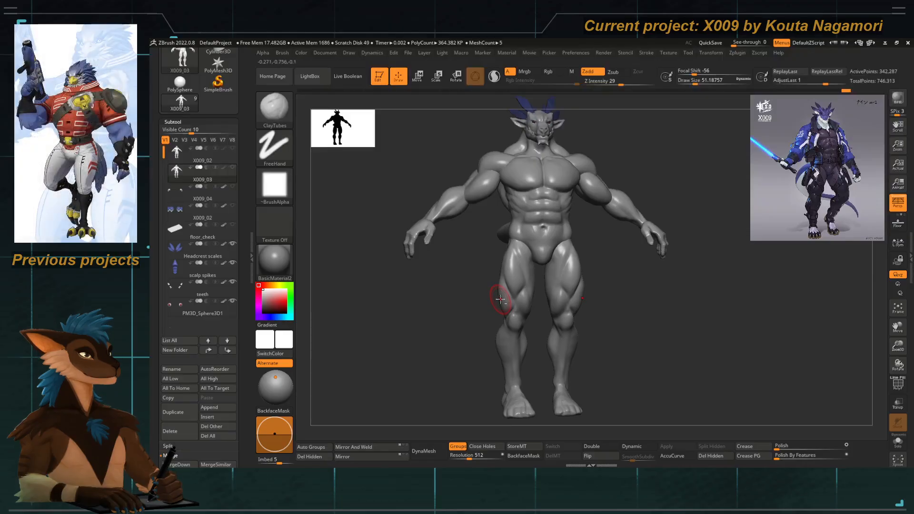
{"action": "left_click_drag", "start_coordinate": [498, 298], "coordinate": [472, 284], "text": "alt"}
Compare the reworked leg muscles with the earlier version by alternating between the X009_02 and X009_03 subtools.
{"action": "key", "text": "Up"}
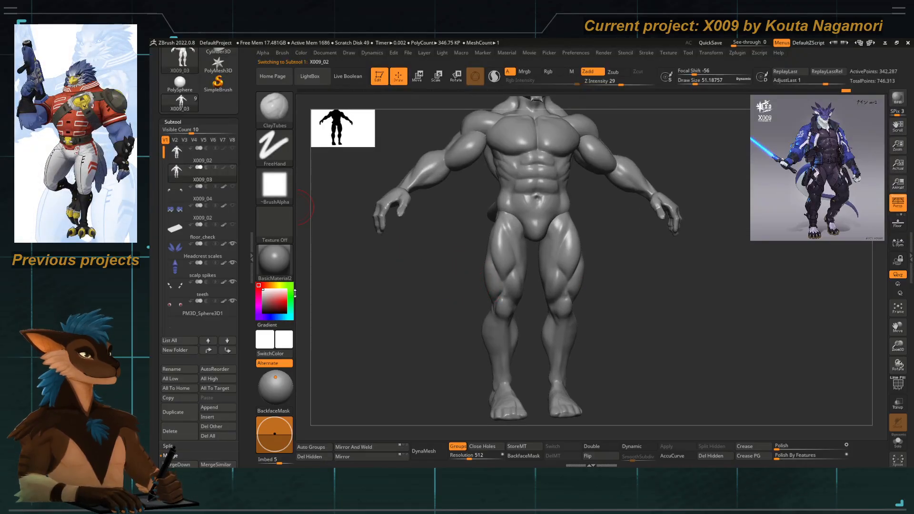
{"action": "key", "text": "Down"}
{"action": "key", "text": "Up"}
{"action": "key", "text": "Down"}
{"action": "key", "text": "Up"}
{"action": "key", "text": "Down"}
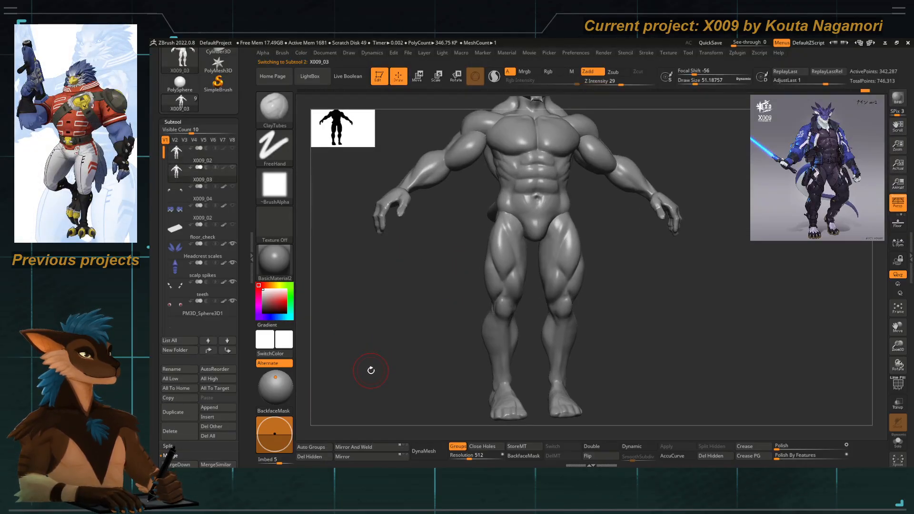
{"action": "key", "text": "Up"}
{"action": "key", "text": "Down"}
{"action": "key", "text": "Up"}
{"action": "key", "text": "Down"}
{"action": "key", "text": "Up"}
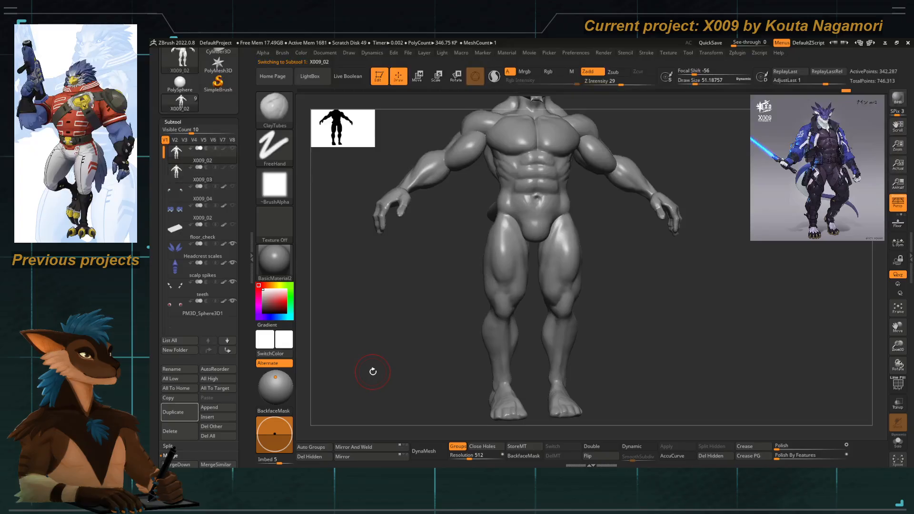
{"action": "key", "text": "Down"}
{"action": "key", "text": "Up"}
{"action": "key", "text": "Down"}
{"action": "key", "text": "Up"}
{"action": "key", "text": "Down"}
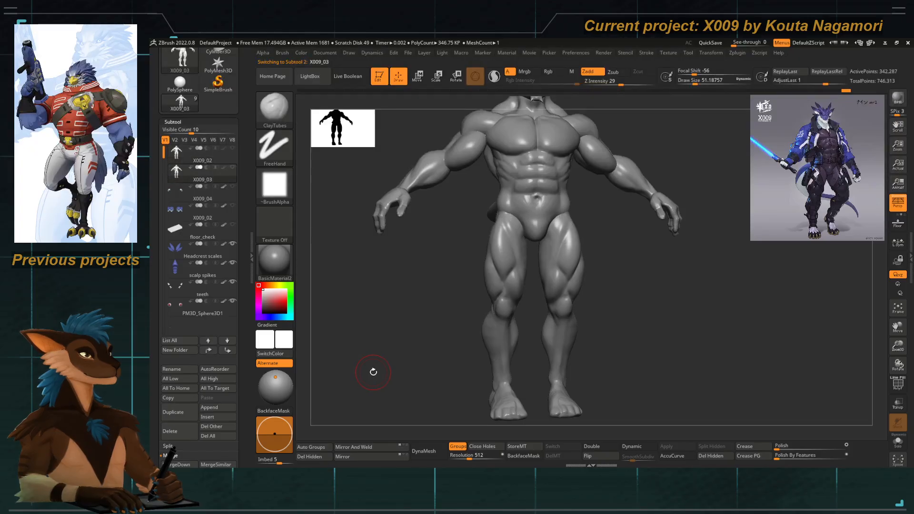
{"action": "key", "text": "Up"}
{"action": "key", "text": "Down"}
{"action": "key", "text": "Up"}
Compare the overall silhouettes of X009_02 and X009_03 from a distance, finishing on X009_03.
{"action": "left_click_drag", "start_coordinate": [371, 370], "coordinate": [448, 279]}
{"action": "key", "text": "Down"}
{"action": "key", "text": "Up"}
{"action": "key", "text": "Down"}
{"action": "key", "text": "Up"}
{"action": "key", "text": "Down"}
{"action": "key", "text": "Up"}
{"action": "key", "text": "Down"}
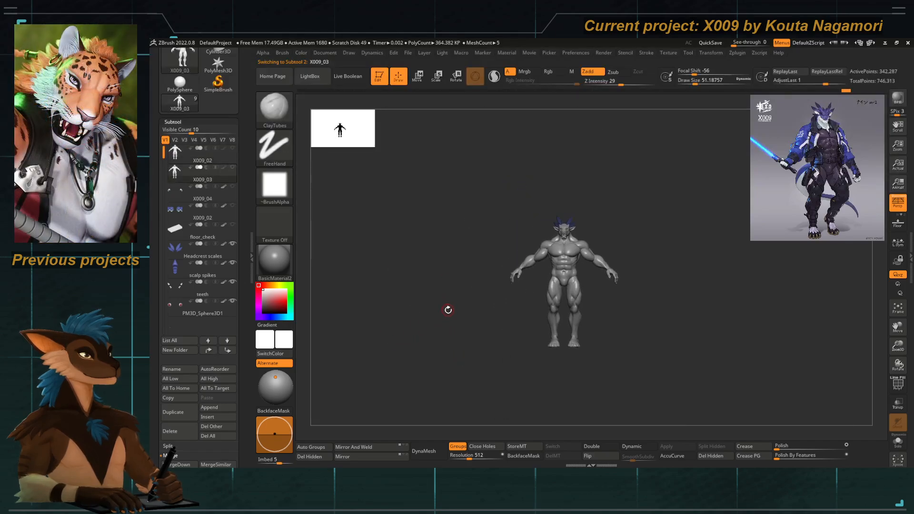
{"action": "key", "text": "Up"}
{"action": "key", "text": "Down"}
{"action": "key", "text": "Up"}
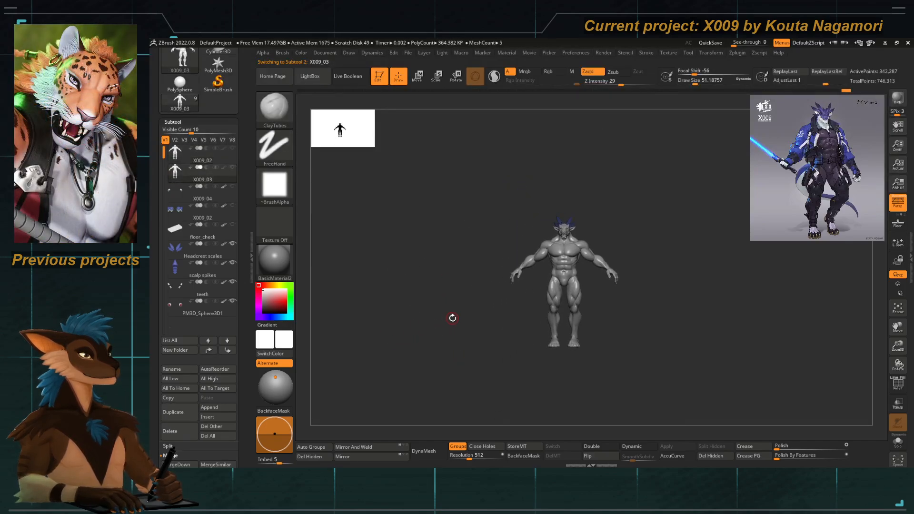
{"action": "key", "text": "Down"}
{"action": "key", "text": "Up"}
{"action": "key", "text": "Down"}
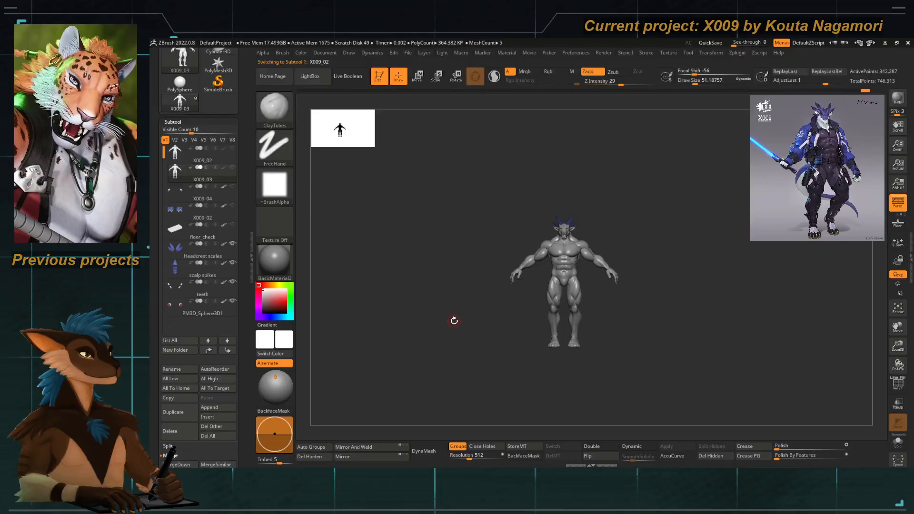
{"action": "key", "text": "Down"}
Display the painted colours of the X009_03 subtool and change the material to BasicMaterial.
{"action": "left_click_drag", "start_coordinate": [495, 336], "coordinate": [535, 398], "text": "alt"}
{"action": "left_click_drag", "start_coordinate": [503, 352], "coordinate": [470, 377], "text": "alt"}
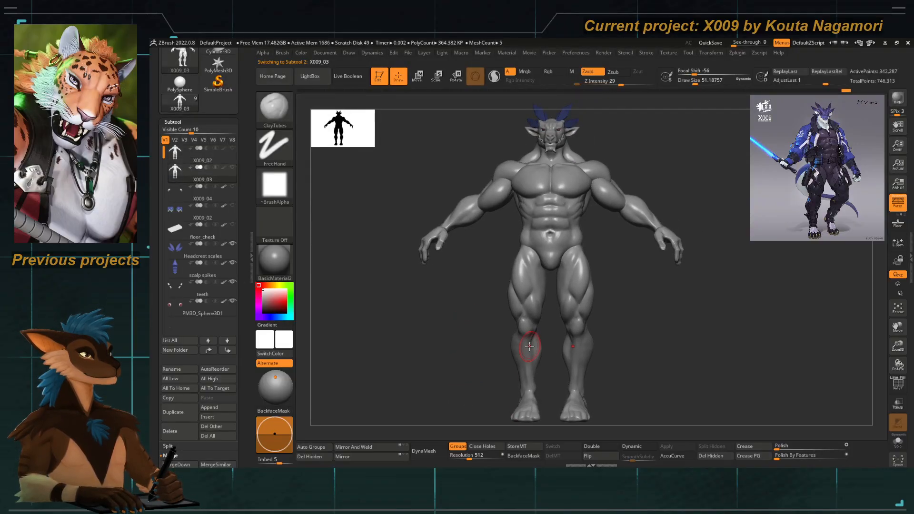
{"action": "left_click", "coordinate": [224, 168]}
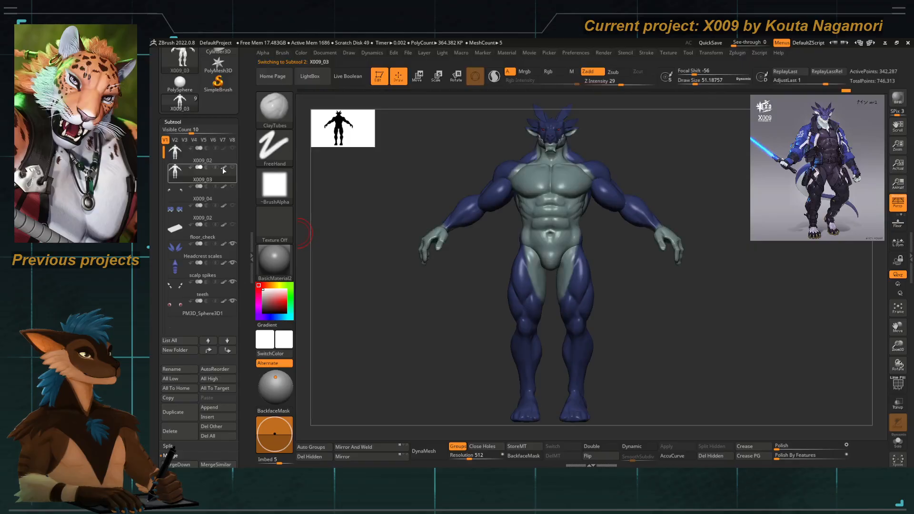
{"action": "key", "text": "m"}
{"action": "left_click", "coordinate": [374, 367]}
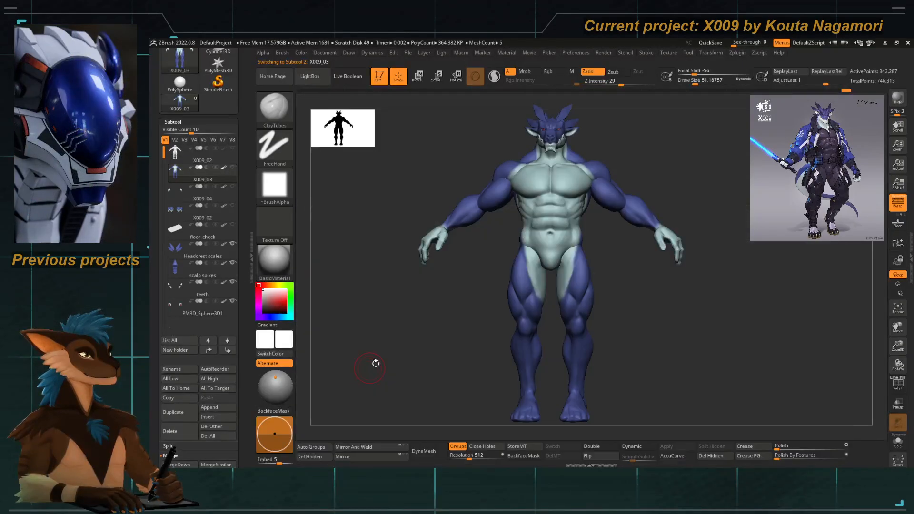
Smooth away the crease on the side of the hip and soften the area behind it at a draw size of about 71.
{"action": "left_click_drag", "start_coordinate": [374, 368], "coordinate": [399, 369]}
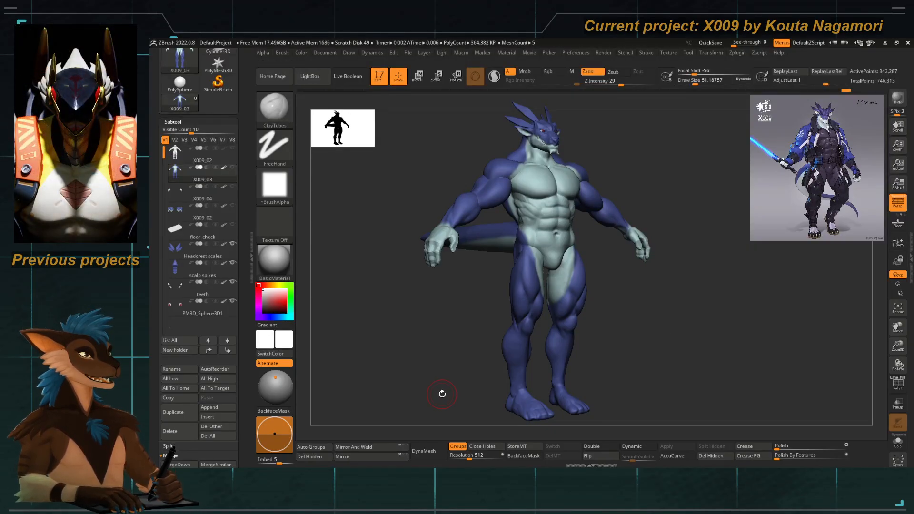
{"action": "mouse_move", "coordinate": [443, 394]}
{"action": "left_mouse_down"}
{"action": "mouse_move", "coordinate": [449, 360]}
{"action": "mouse_move", "coordinate": [465, 359]}
{"action": "left_mouse_up"}
{"action": "mouse_move", "coordinate": [617, 257]}
{"action": "left_mouse_down", "text": "alt"}
{"action": "mouse_move", "coordinate": [621, 331]}
{"action": "mouse_move", "coordinate": [631, 324]}
{"action": "left_mouse_up", "text": "alt"}
{"action": "left_click_drag", "start_coordinate": [583, 265], "coordinate": [562, 235]}
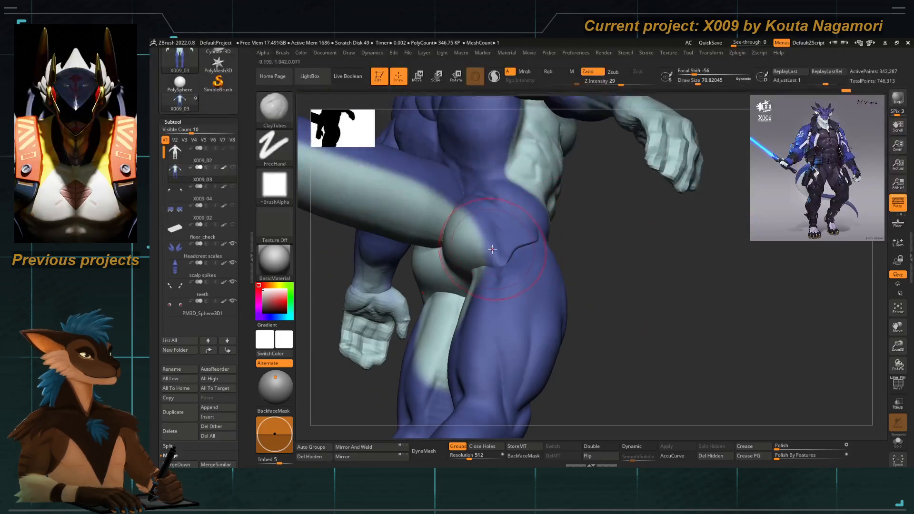
{"action": "left_click", "coordinate": [475, 78]}
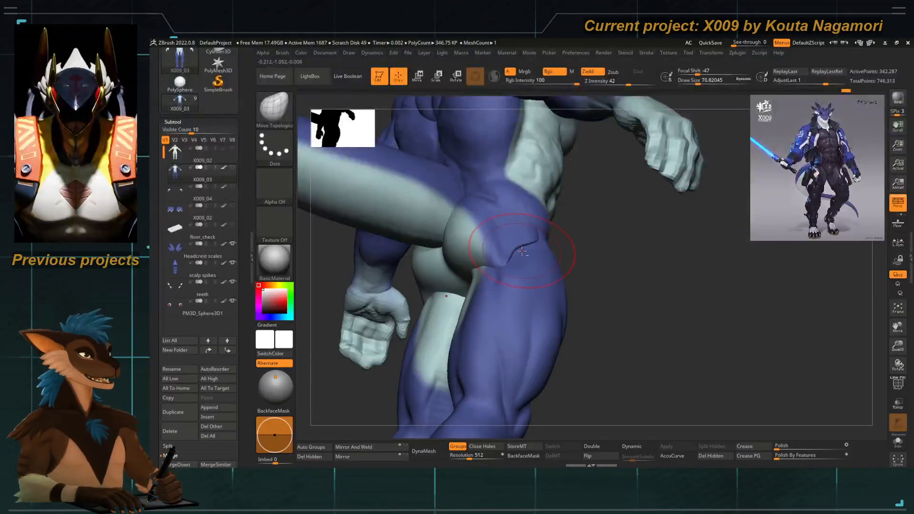
{"action": "key", "text": "shift"}
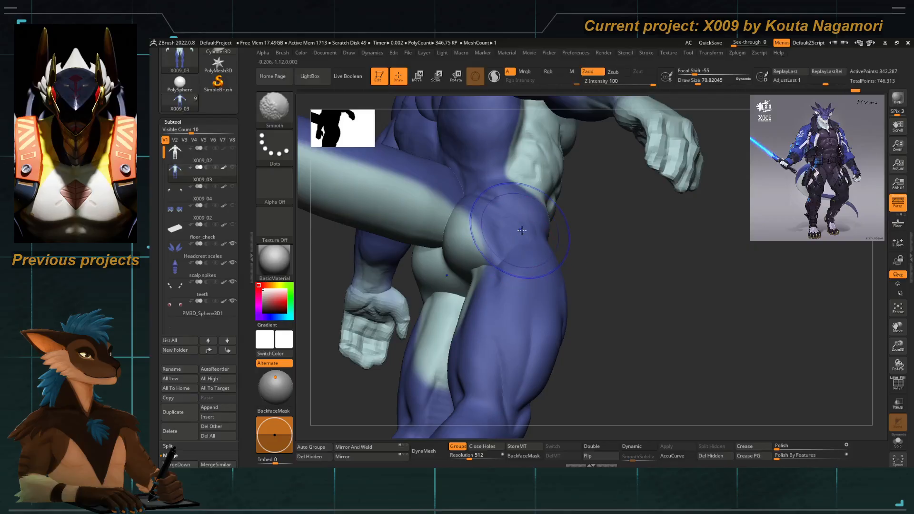
{"action": "left_click_drag", "start_coordinate": [507, 216], "coordinate": [555, 271], "text": "shift"}
{"action": "left_click_drag", "start_coordinate": [443, 376], "coordinate": [480, 374]}
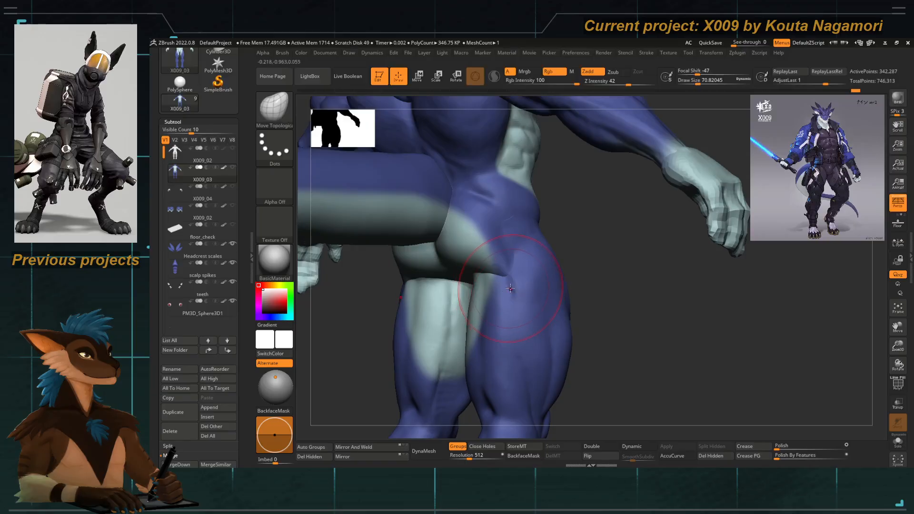
{"action": "left_click_drag", "start_coordinate": [510, 288], "coordinate": [519, 290], "text": "shift"}
Refine the outer contour of the hip with Move Topological at a draw size of about 46.
{"action": "left_click_drag", "start_coordinate": [619, 286], "coordinate": [526, 303]}
{"action": "left_click_drag", "start_coordinate": [449, 381], "coordinate": [413, 377]}
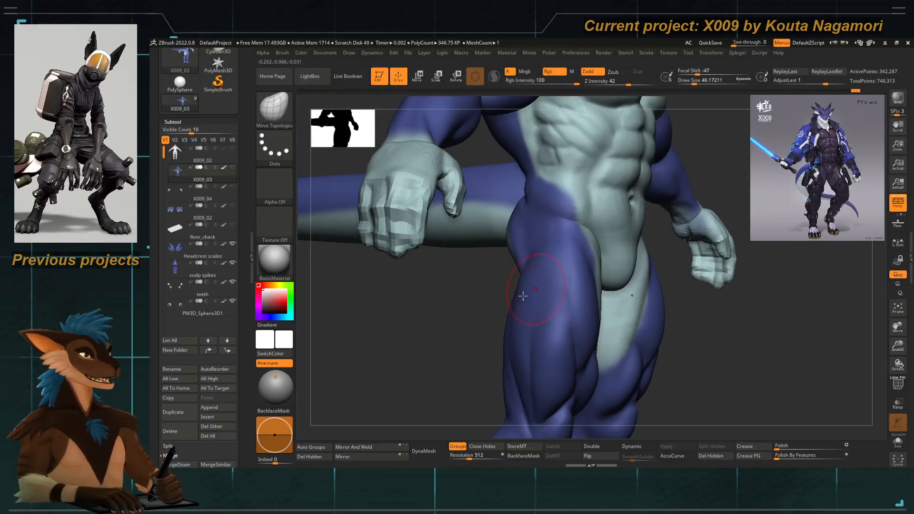
{"action": "left_click_drag", "start_coordinate": [492, 297], "coordinate": [525, 248]}
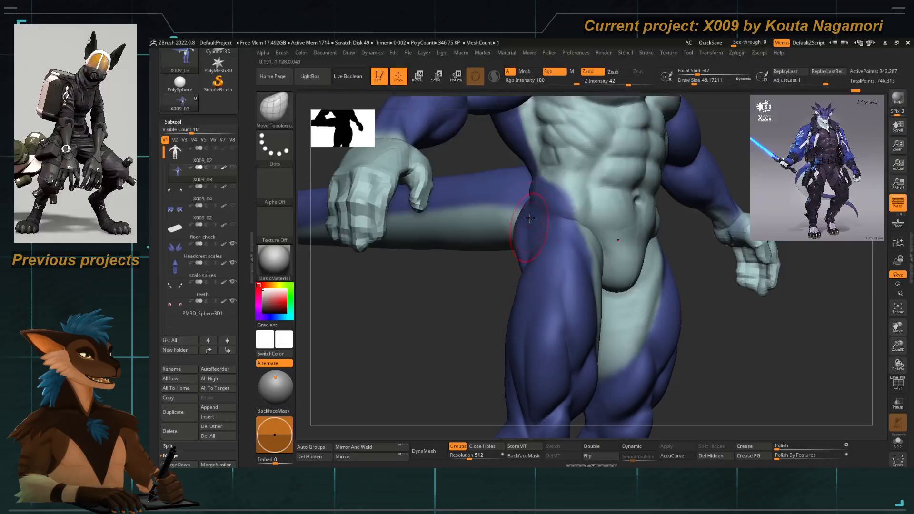
{"action": "mouse_move", "coordinate": [459, 303]}
{"action": "left_mouse_down"}
{"action": "mouse_move", "coordinate": [496, 320]}
{"action": "mouse_move", "coordinate": [464, 297]}
{"action": "mouse_move", "coordinate": [524, 357]}
{"action": "left_mouse_up"}
{"action": "key", "text": "shift"}
{"action": "mouse_move", "coordinate": [428, 362]}
{"action": "left_mouse_down"}
{"action": "mouse_move", "coordinate": [496, 337]}
{"action": "mouse_move", "coordinate": [490, 226]}
{"action": "mouse_move", "coordinate": [502, 305]}
{"action": "left_mouse_up"}
{"action": "left_click_drag", "start_coordinate": [583, 313], "coordinate": [566, 332]}
Refine the outer hip and thigh contour from behind with Move Topological at draw sizes of about 77 and 49.
{"action": "key", "text": "b"}
{"action": "key", "text": "m"}
{"action": "key", "text": "t"}
{"action": "key", "text": "space"}
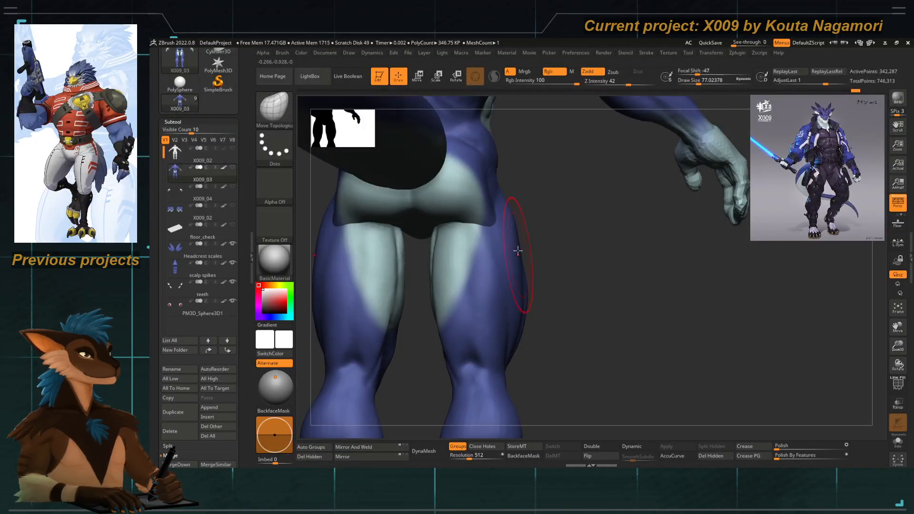
{"action": "mouse_move", "coordinate": [562, 218]}
{"action": "left_mouse_down"}
{"action": "mouse_move", "coordinate": [506, 227]}
{"action": "mouse_move", "coordinate": [580, 221]}
{"action": "left_mouse_up"}
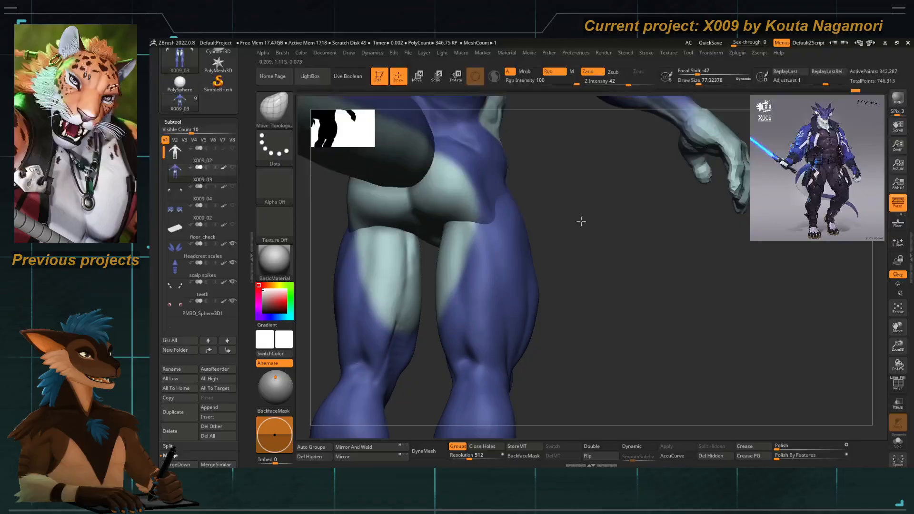
{"action": "key", "text": "space"}
{"action": "left_click", "coordinate": [503, 195]}
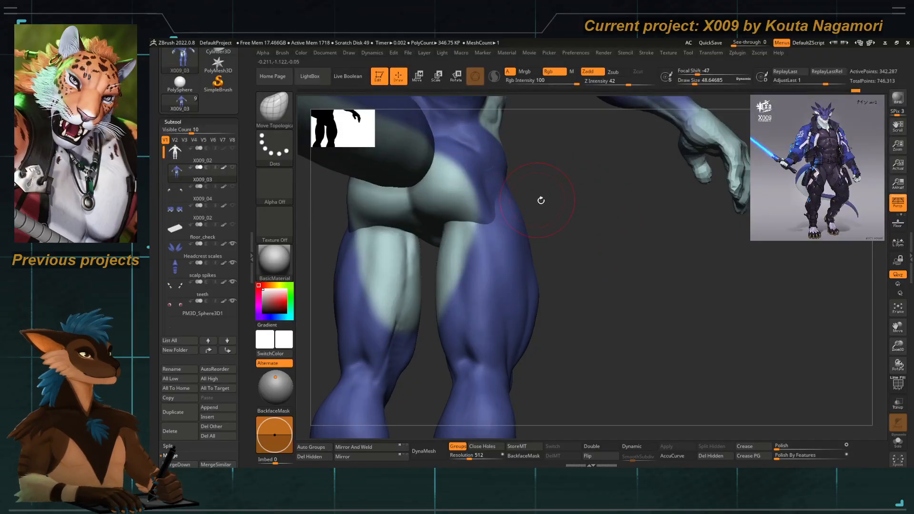
{"action": "left_click_drag", "start_coordinate": [541, 200], "coordinate": [497, 188]}
{"action": "key", "text": "shift"}
{"action": "key", "text": "f"}
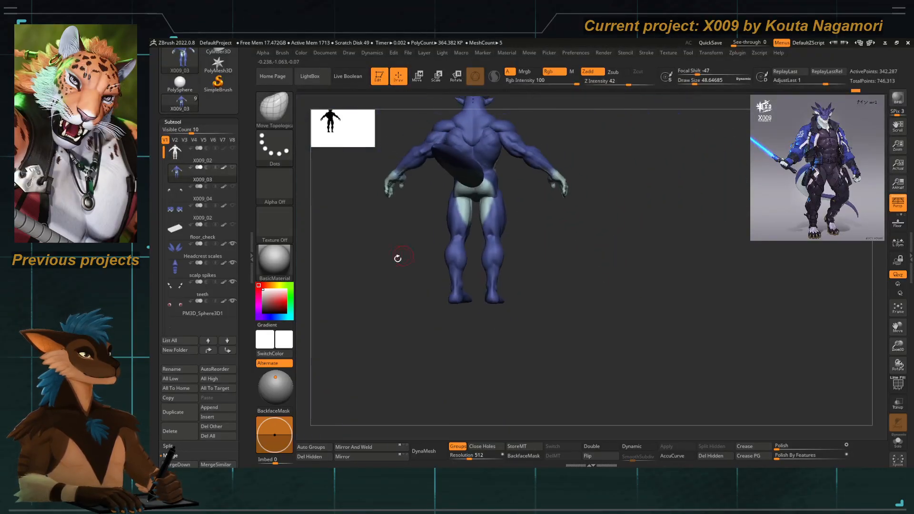
Carve the muscle separation on the front and side of the lower legs with DamStandard at a draw size of about 49.
{"action": "mouse_move", "coordinate": [398, 257]}
{"action": "left_mouse_down"}
{"action": "mouse_move", "coordinate": [399, 340]}
{"action": "mouse_move", "coordinate": [429, 342]}
{"action": "left_mouse_up"}
{"action": "left_click_drag", "start_coordinate": [430, 293], "coordinate": [589, 304], "text": "alt"}
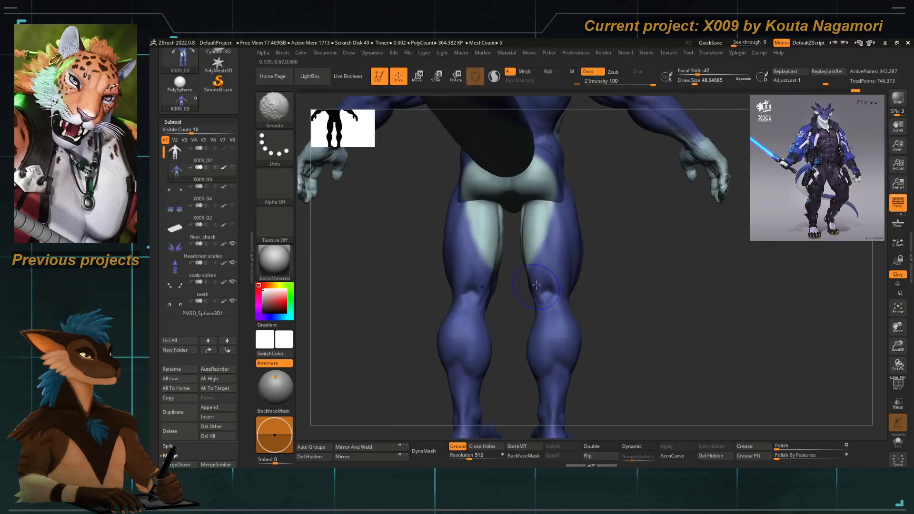
{"action": "mouse_move", "coordinate": [547, 279]}
{"action": "left_mouse_down", "text": "alt"}
{"action": "mouse_move", "coordinate": [547, 310]}
{"action": "mouse_move", "coordinate": [577, 351]}
{"action": "mouse_move", "coordinate": [537, 353]}
{"action": "mouse_move", "coordinate": [505, 331]}
{"action": "mouse_move", "coordinate": [442, 335]}
{"action": "mouse_move", "coordinate": [502, 345]}
{"action": "left_mouse_up", "text": "alt"}
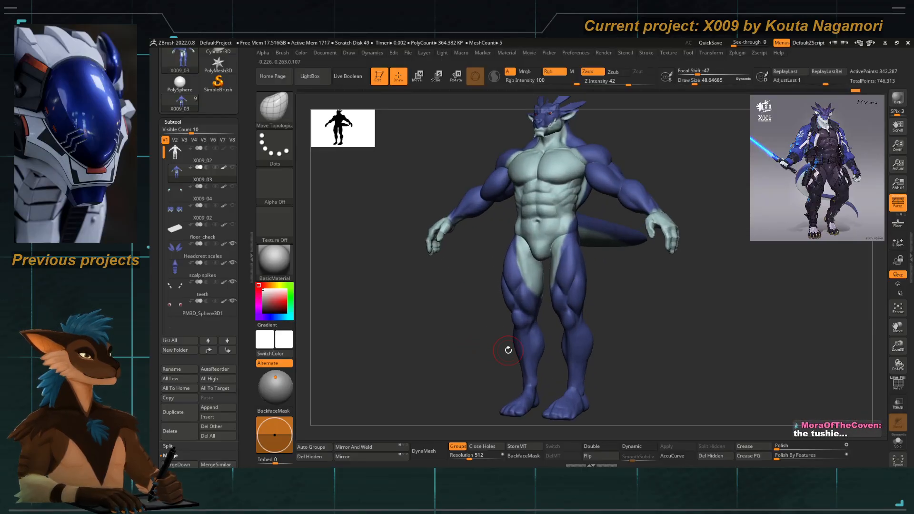
{"action": "left_click_drag", "start_coordinate": [436, 350], "coordinate": [453, 320]}
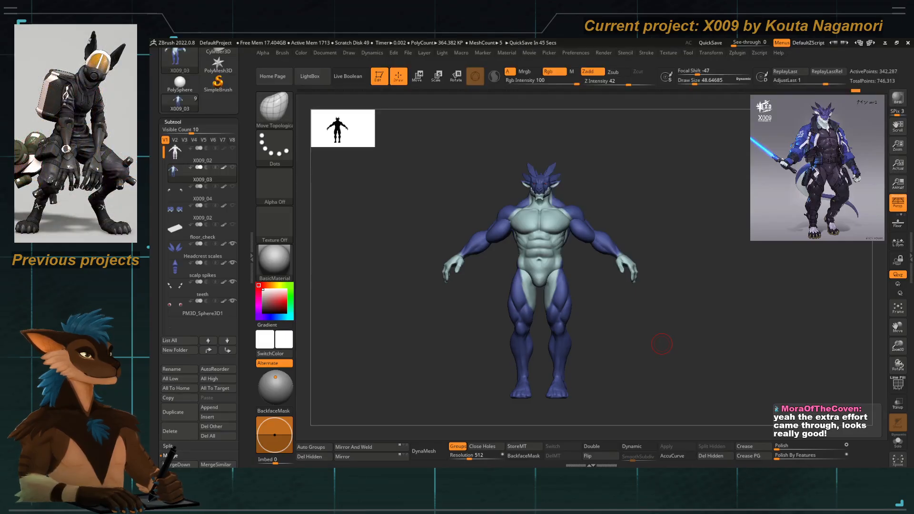
{"action": "right_click_drag", "start_coordinate": [494, 348], "coordinate": [497, 225], "text": "ctrl"}
{"action": "key", "text": "b"}
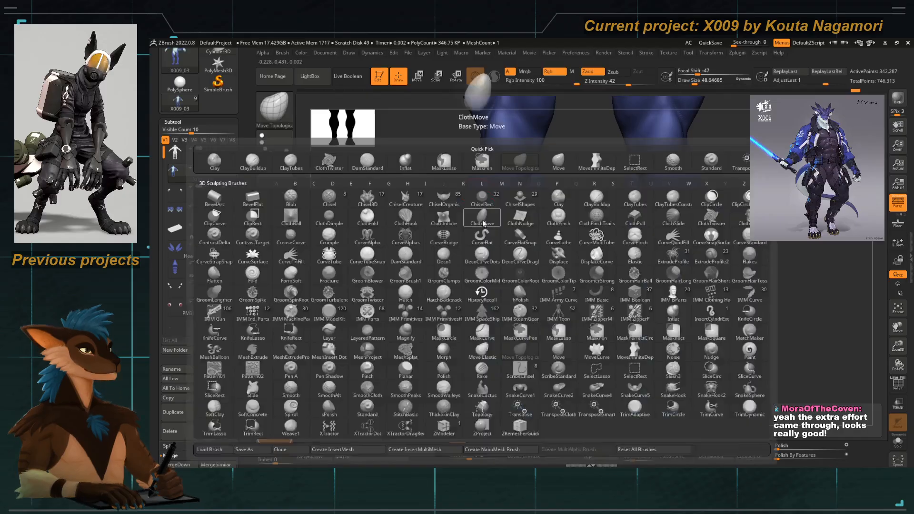
{"action": "key", "text": "d"}
{"action": "key", "text": "s"}
{"action": "mouse_move", "coordinate": [409, 214]}
{"action": "left_mouse_down"}
{"action": "mouse_move", "coordinate": [408, 226]}
{"action": "mouse_move", "coordinate": [453, 220]}
{"action": "mouse_move", "coordinate": [458, 204]}
{"action": "left_mouse_up"}
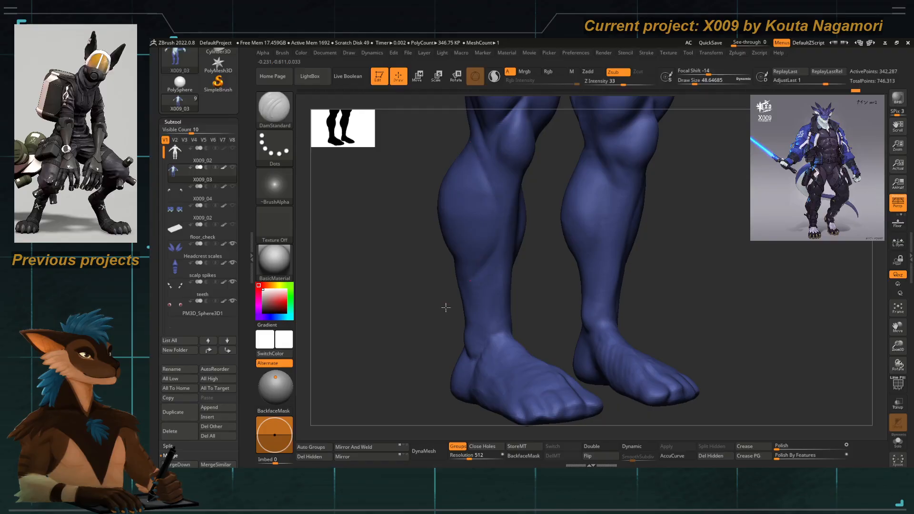
{"action": "left_click_drag", "start_coordinate": [446, 308], "coordinate": [449, 218], "text": "shift"}
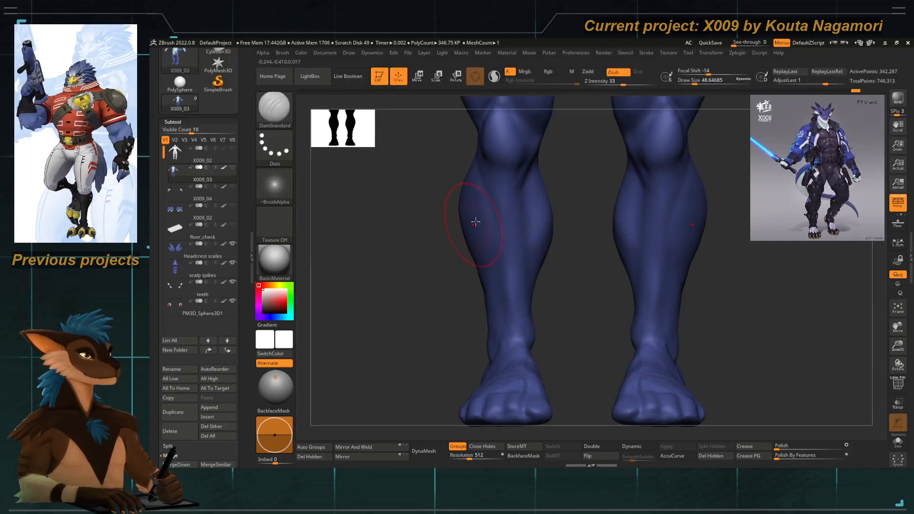
Define the inner side of the calf below the knee with DamStandard and smooth the strokes.
{"action": "mouse_move", "coordinate": [428, 288]}
{"action": "left_mouse_down"}
{"action": "mouse_move", "coordinate": [479, 245]}
{"action": "mouse_move", "coordinate": [418, 306]}
{"action": "mouse_move", "coordinate": [471, 238]}
{"action": "mouse_move", "coordinate": [419, 302]}
{"action": "mouse_move", "coordinate": [442, 283]}
{"action": "left_mouse_up"}
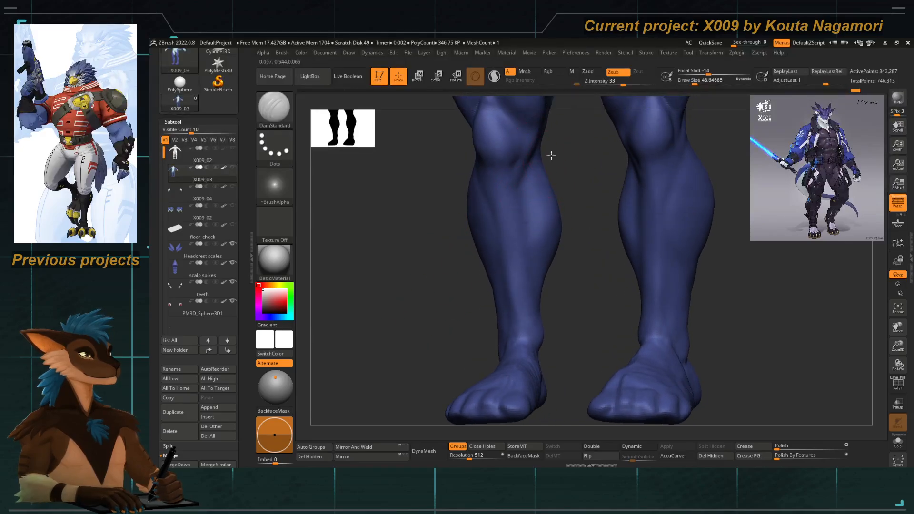
{"action": "left_click_drag", "start_coordinate": [549, 153], "coordinate": [541, 154]}
{"action": "mouse_move", "coordinate": [533, 250]}
{"action": "left_mouse_down", "text": "shift"}
{"action": "mouse_move", "coordinate": [543, 172]}
{"action": "mouse_move", "coordinate": [525, 259]}
{"action": "left_mouse_up", "text": "shift"}
{"action": "mouse_move", "coordinate": [467, 310]}
{"action": "left_mouse_down", "text": "alt"}
{"action": "mouse_move", "coordinate": [408, 310]}
{"action": "mouse_move", "coordinate": [441, 306]}
{"action": "mouse_move", "coordinate": [444, 347]}
{"action": "mouse_move", "coordinate": [472, 341]}
{"action": "mouse_move", "coordinate": [465, 288]}
{"action": "left_mouse_up", "text": "alt"}
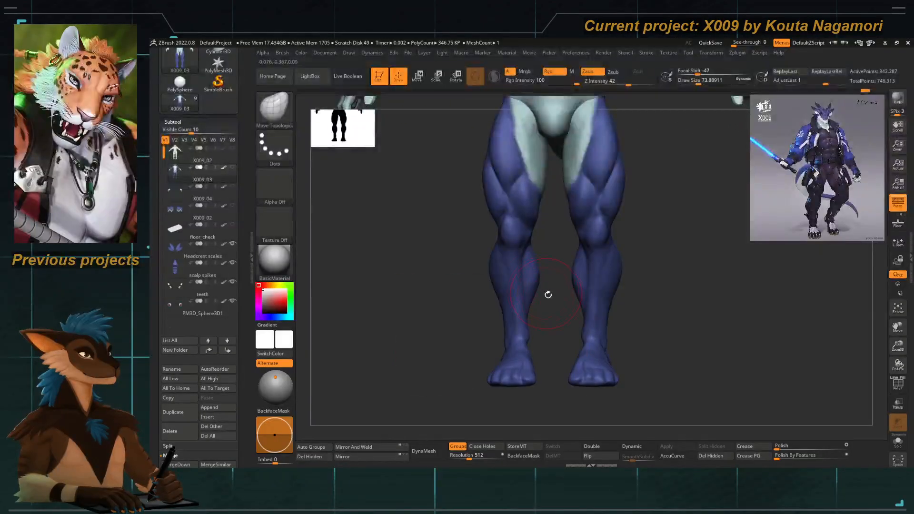
Reshape the calf silhouettes from the front with Move Topological at draw sizes of about 74 and 59.
{"action": "mouse_move", "coordinate": [546, 294]}
{"action": "left_mouse_down"}
{"action": "mouse_move", "coordinate": [504, 292]}
{"action": "mouse_move", "coordinate": [498, 276]}
{"action": "mouse_move", "coordinate": [527, 312]}
{"action": "mouse_move", "coordinate": [547, 309]}
{"action": "mouse_move", "coordinate": [504, 302]}
{"action": "mouse_move", "coordinate": [443, 261]}
{"action": "mouse_move", "coordinate": [533, 283]}
{"action": "mouse_move", "coordinate": [508, 294]}
{"action": "left_mouse_up"}
{"action": "key", "text": "b"}
{"action": "key", "text": "m"}
{"action": "key", "text": "t"}
{"action": "key", "text": "space"}
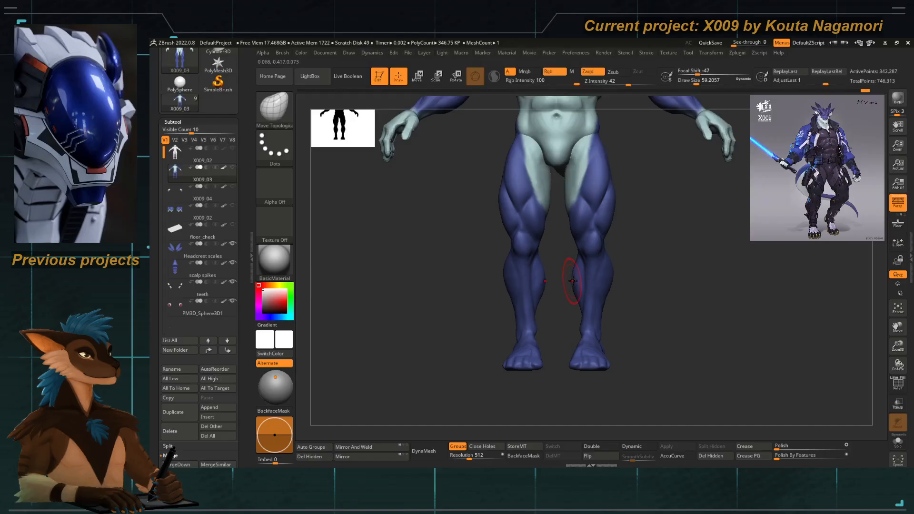
Carve the muscle lines on the back and outer side of the calf with DamStandard at a draw size of about 54.
{"action": "mouse_move", "coordinate": [623, 293]}
{"action": "left_mouse_down"}
{"action": "mouse_move", "coordinate": [550, 306]}
{"action": "mouse_move", "coordinate": [492, 273]}
{"action": "mouse_move", "coordinate": [540, 276]}
{"action": "left_mouse_up"}
{"action": "left_click_drag", "start_coordinate": [571, 247], "coordinate": [565, 169], "text": "shift"}
{"action": "right_click_drag", "start_coordinate": [566, 170], "coordinate": [555, 264], "text": "ctrl"}
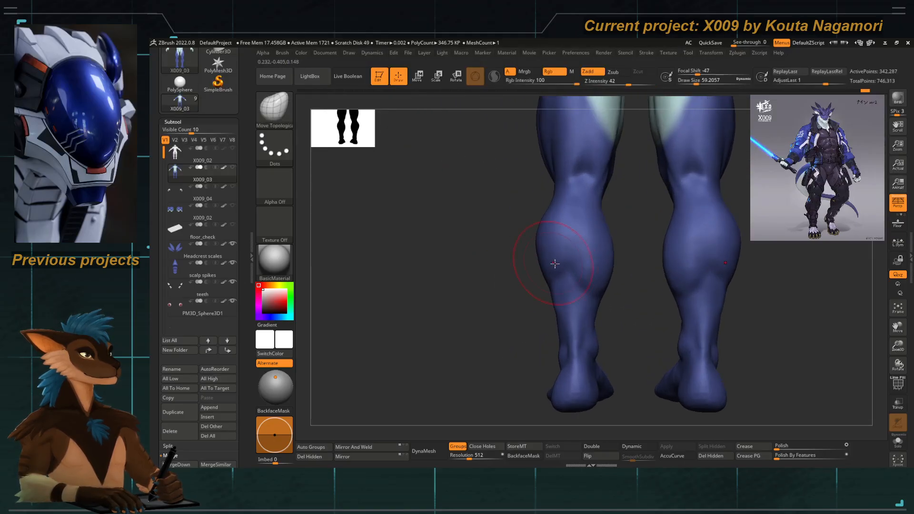
{"action": "key", "text": "b"}
{"action": "key", "text": "d"}
{"action": "key", "text": "s"}
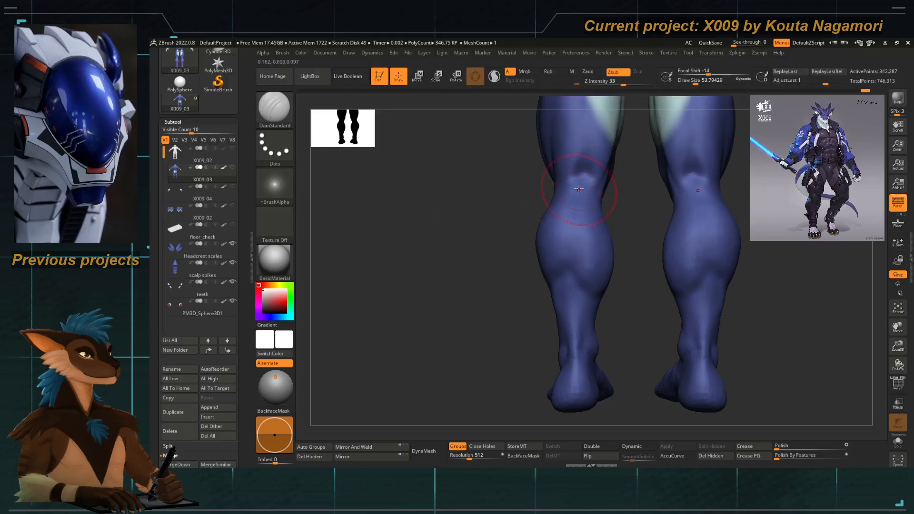
{"action": "left_click_drag", "start_coordinate": [524, 308], "coordinate": [576, 260]}
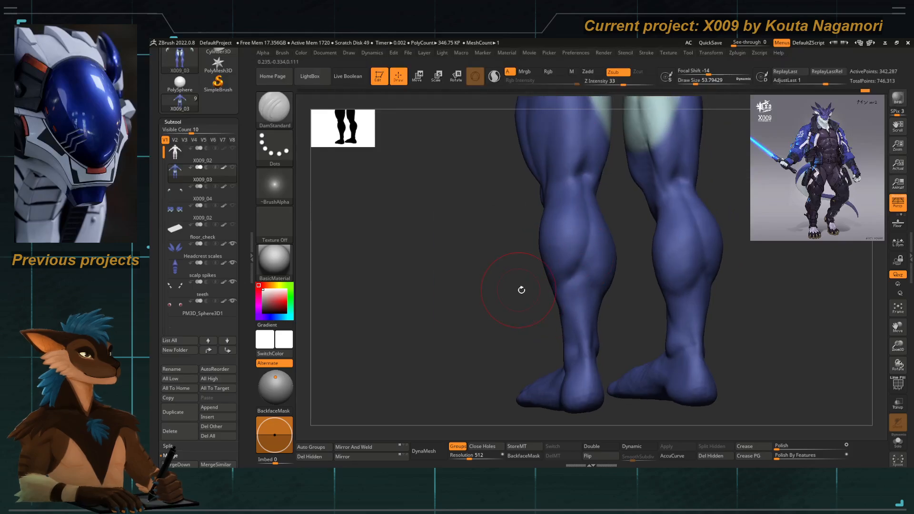
{"action": "left_click_drag", "start_coordinate": [521, 290], "coordinate": [583, 294]}
{"action": "left_click_drag", "start_coordinate": [483, 305], "coordinate": [526, 298]}
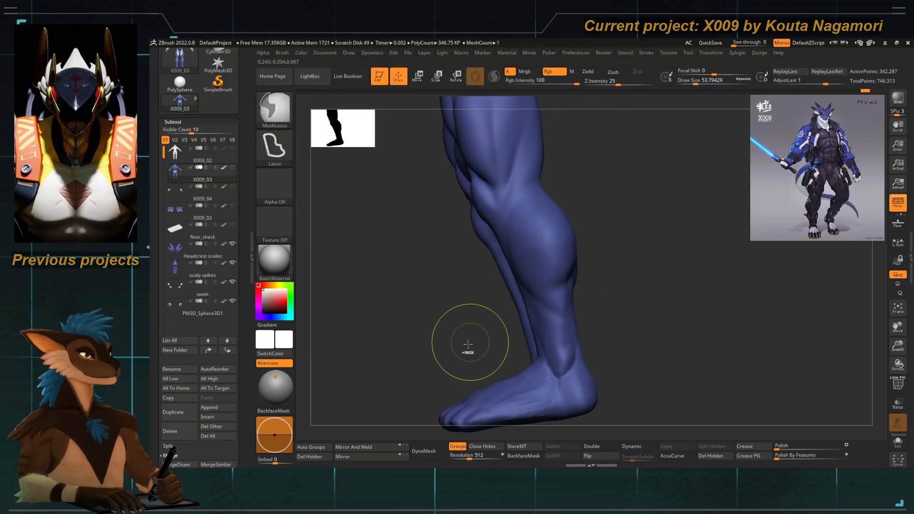
{"action": "mouse_move", "coordinate": [468, 344]}
{"action": "left_mouse_down"}
{"action": "mouse_move", "coordinate": [447, 348]}
{"action": "mouse_move", "coordinate": [518, 333]}
{"action": "mouse_move", "coordinate": [576, 292]}
{"action": "mouse_move", "coordinate": [594, 327]}
{"action": "mouse_move", "coordinate": [574, 361]}
{"action": "mouse_move", "coordinate": [545, 309]}
{"action": "mouse_move", "coordinate": [555, 316]}
{"action": "left_mouse_up"}
Build up the outer lower leg towards the ankle with ClayTubes at a draw size of about 54 and smooth it.
{"action": "key", "text": "shift"}
{"action": "key", "text": "b"}
{"action": "key", "text": "c"}
{"action": "key", "text": "t"}
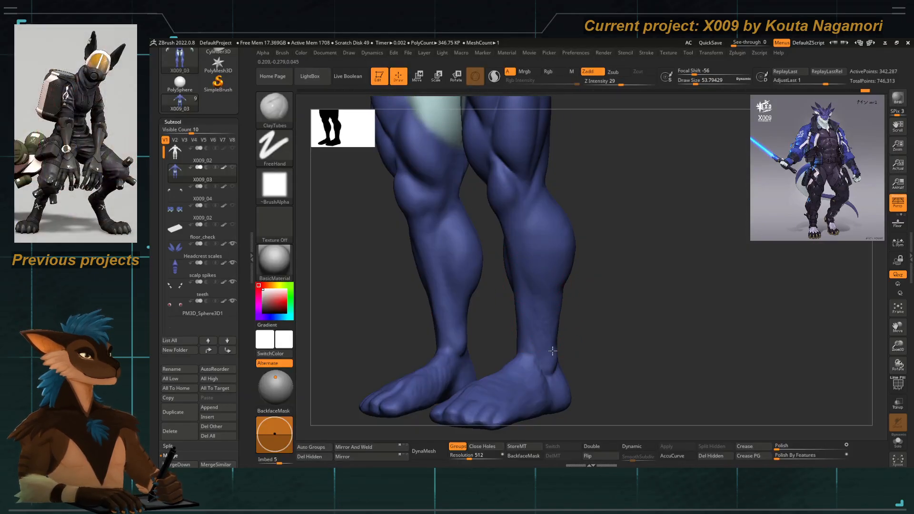
{"action": "key", "text": "shift"}
Add volume to the lower calf muscles from behind with ClayTubes at a draw size of about 41 and smooth the strokes.
{"action": "mouse_move", "coordinate": [597, 318]}
{"action": "left_mouse_down"}
{"action": "mouse_move", "coordinate": [526, 324]}
{"action": "mouse_move", "coordinate": [510, 316]}
{"action": "left_mouse_up"}
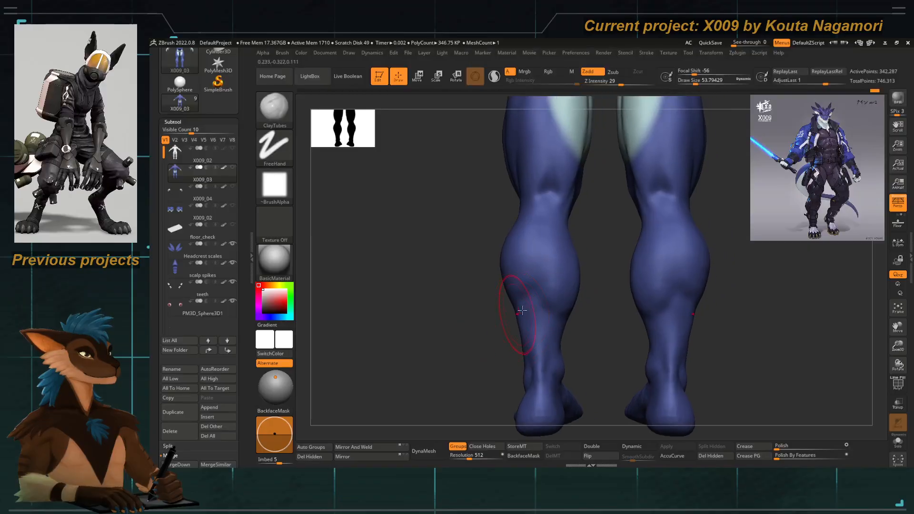
{"action": "mouse_move", "coordinate": [535, 283]}
{"action": "left_mouse_down", "text": "shift"}
{"action": "mouse_move", "coordinate": [523, 310]}
{"action": "mouse_move", "coordinate": [533, 323]}
{"action": "left_mouse_up", "text": "shift"}
{"action": "key", "text": "space"}
{"action": "left_click_drag", "start_coordinate": [477, 292], "coordinate": [528, 289]}
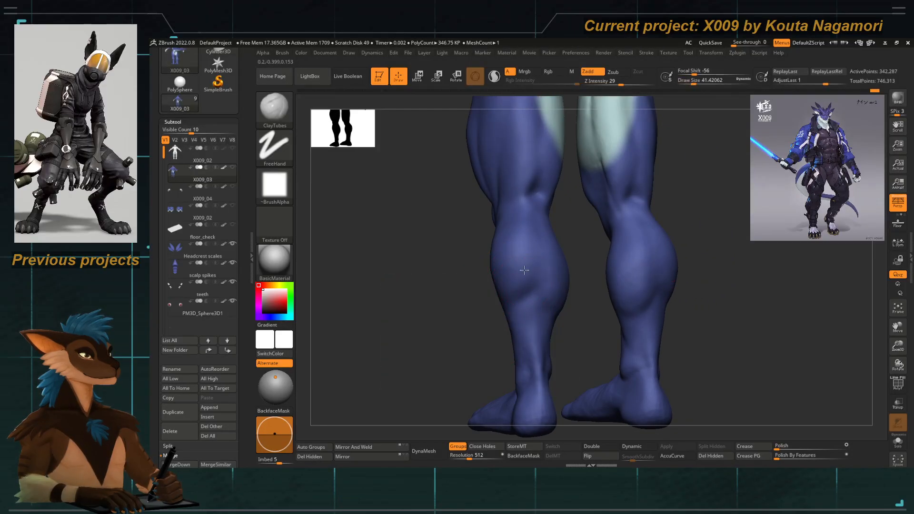
{"action": "left_click_drag", "start_coordinate": [476, 335], "coordinate": [470, 319]}
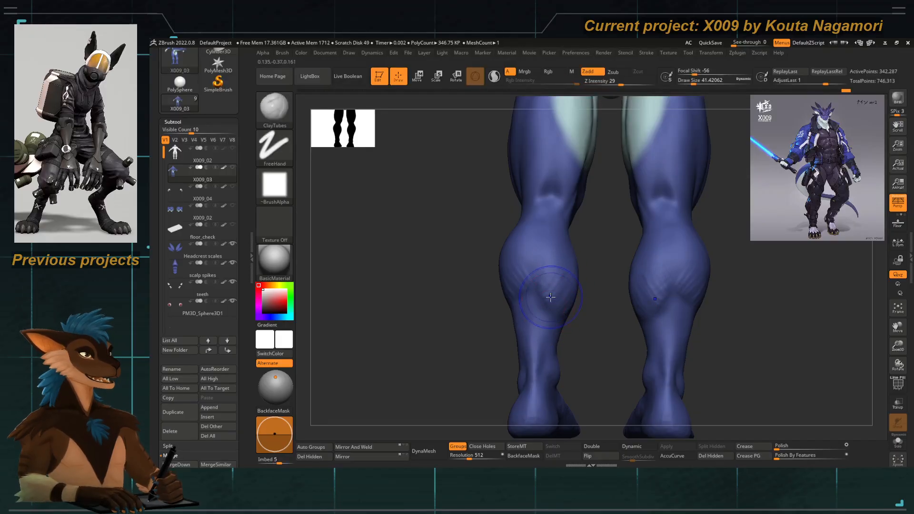
{"action": "key", "text": "shift"}
{"action": "left_click_drag", "start_coordinate": [511, 272], "coordinate": [516, 281], "text": "shift"}
Build up the area between the back of the knee and the upper calf with ClayTubes at a draw size of about 54.
{"action": "mouse_move", "coordinate": [473, 261]}
{"action": "left_mouse_down"}
{"action": "mouse_move", "coordinate": [475, 294]}
{"action": "mouse_move", "coordinate": [494, 259]}
{"action": "mouse_move", "coordinate": [466, 268]}
{"action": "mouse_move", "coordinate": [471, 247]}
{"action": "mouse_move", "coordinate": [498, 226]}
{"action": "left_mouse_up"}
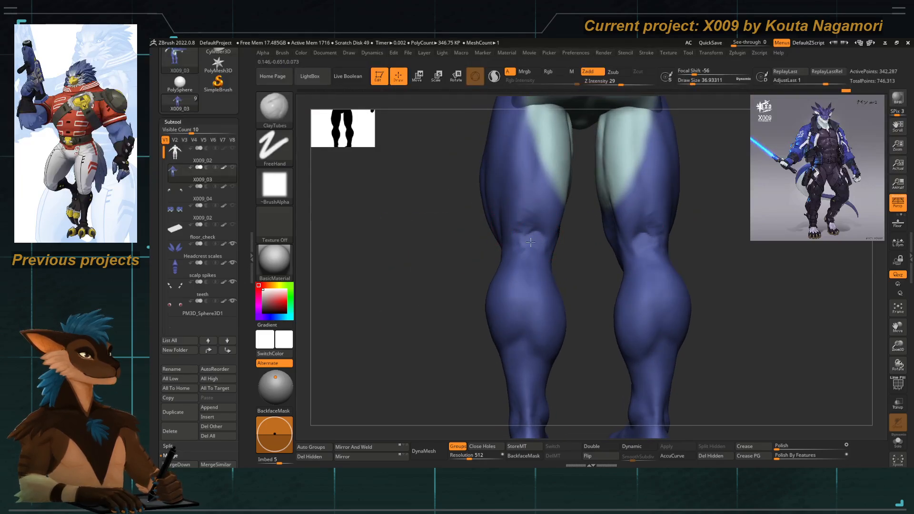
{"action": "key", "text": "space"}
{"action": "left_click_drag", "start_coordinate": [530, 266], "coordinate": [532, 240]}
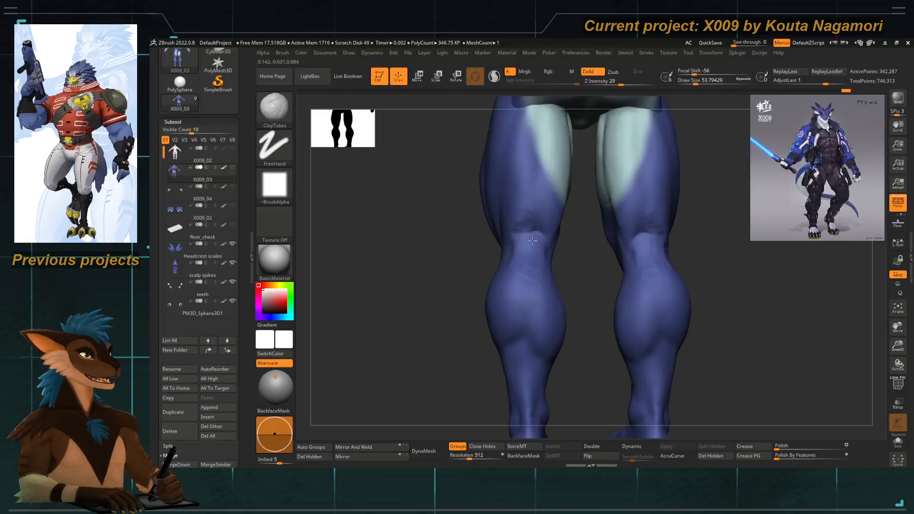
{"action": "left_click_drag", "start_coordinate": [526, 273], "coordinate": [499, 265]}
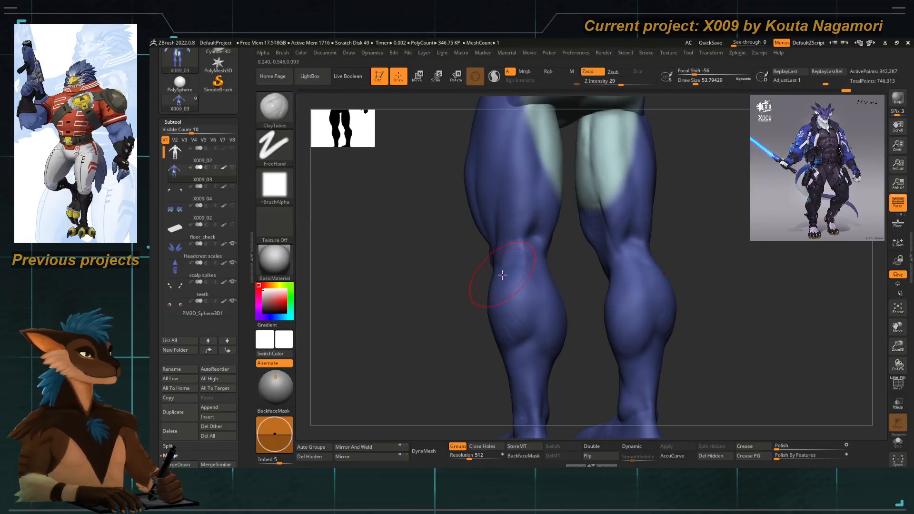
{"action": "mouse_move", "coordinate": [515, 256]}
{"action": "left_mouse_down"}
{"action": "mouse_move", "coordinate": [515, 268]}
{"action": "mouse_move", "coordinate": [518, 247]}
{"action": "left_mouse_up"}
{"action": "mouse_move", "coordinate": [419, 259]}
{"action": "left_mouse_down", "text": "alt"}
{"action": "mouse_move", "coordinate": [426, 284]}
{"action": "mouse_move", "coordinate": [455, 280]}
{"action": "left_mouse_up", "text": "alt"}
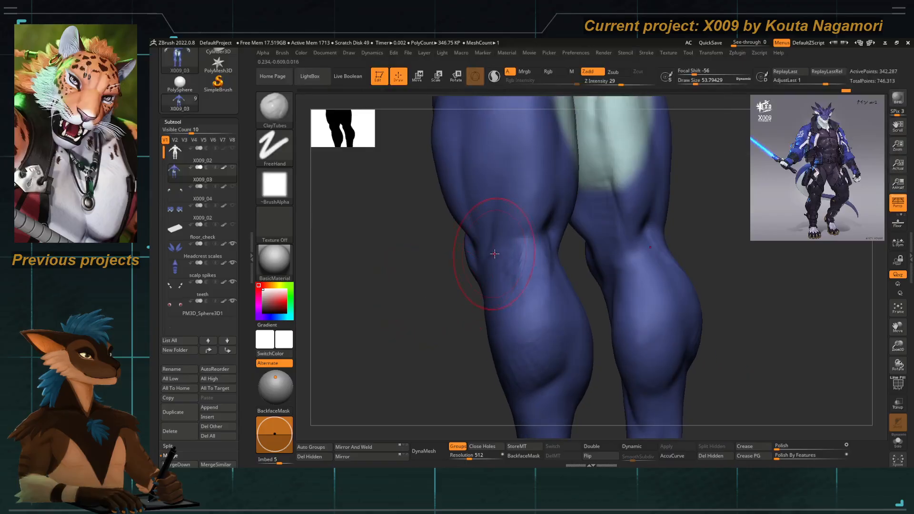
{"action": "left_click_drag", "start_coordinate": [437, 321], "coordinate": [400, 318]}
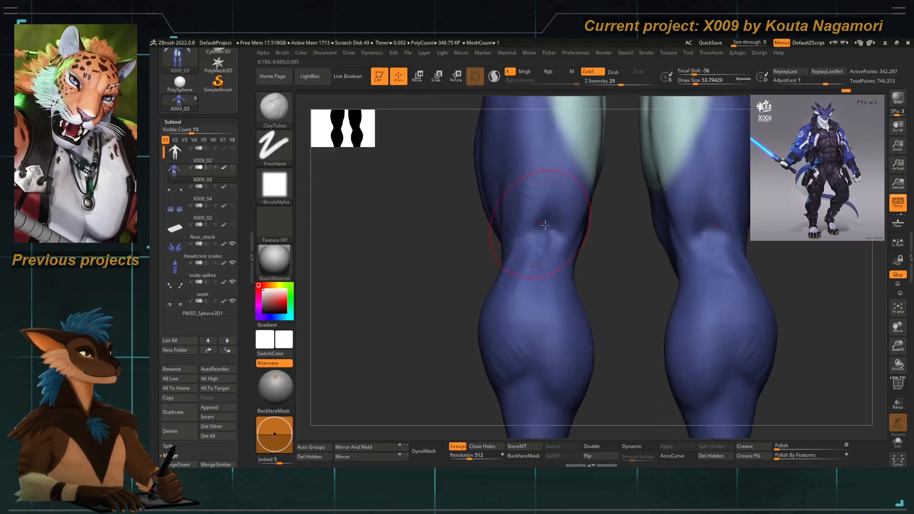
Sculpt the tendons and hollow at the back of the knee with ClayTubes at draw sizes of about 35, 21 and 37.
{"action": "mouse_move", "coordinate": [611, 257]}
{"action": "left_mouse_down"}
{"action": "mouse_move", "coordinate": [573, 253]}
{"action": "mouse_move", "coordinate": [548, 217]}
{"action": "left_mouse_up"}
{"action": "key", "text": "s"}
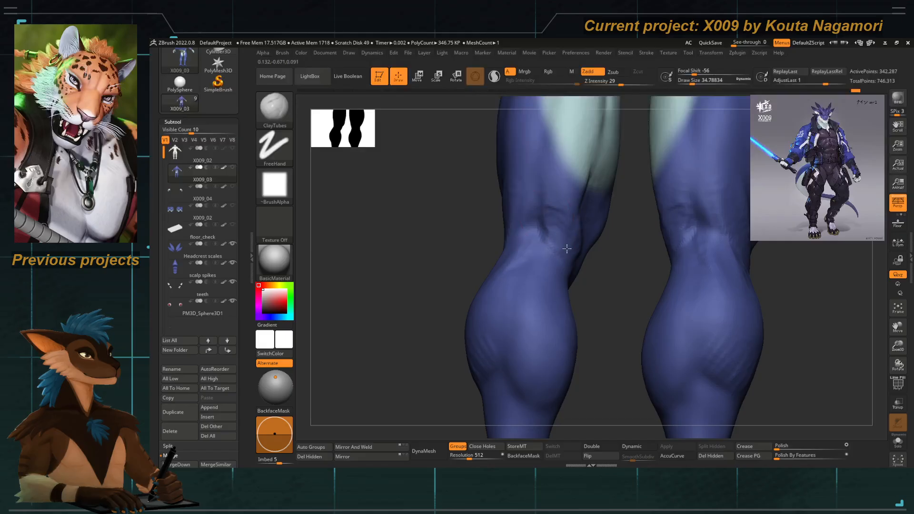
{"action": "mouse_move", "coordinate": [476, 253]}
{"action": "left_mouse_down"}
{"action": "mouse_move", "coordinate": [522, 245]}
{"action": "mouse_move", "coordinate": [515, 217]}
{"action": "left_mouse_up"}
{"action": "key", "text": "s"}
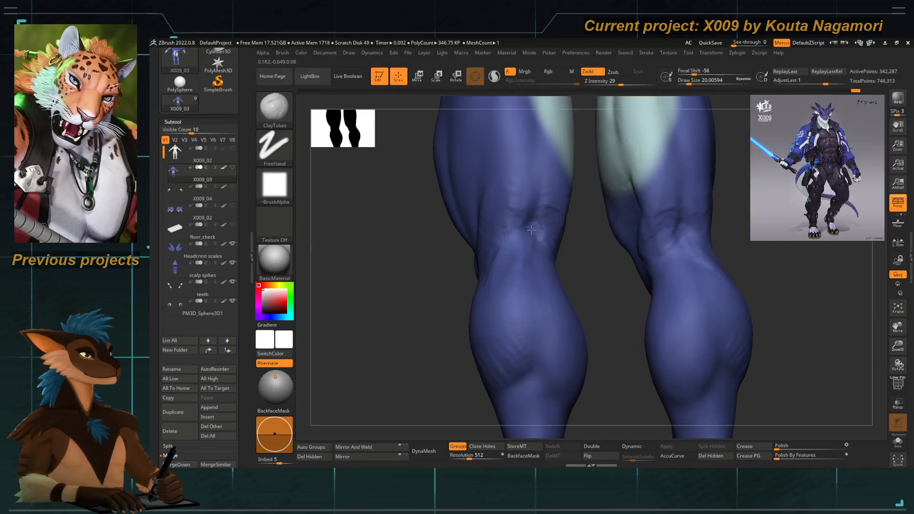
{"action": "left_click_drag", "start_coordinate": [577, 270], "coordinate": [522, 247]}
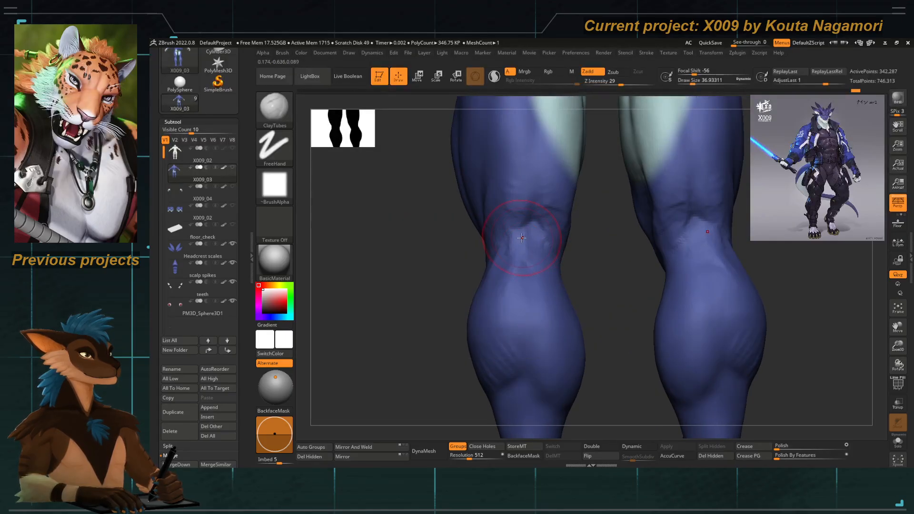
{"action": "right_click_drag", "start_coordinate": [524, 271], "coordinate": [527, 244]}
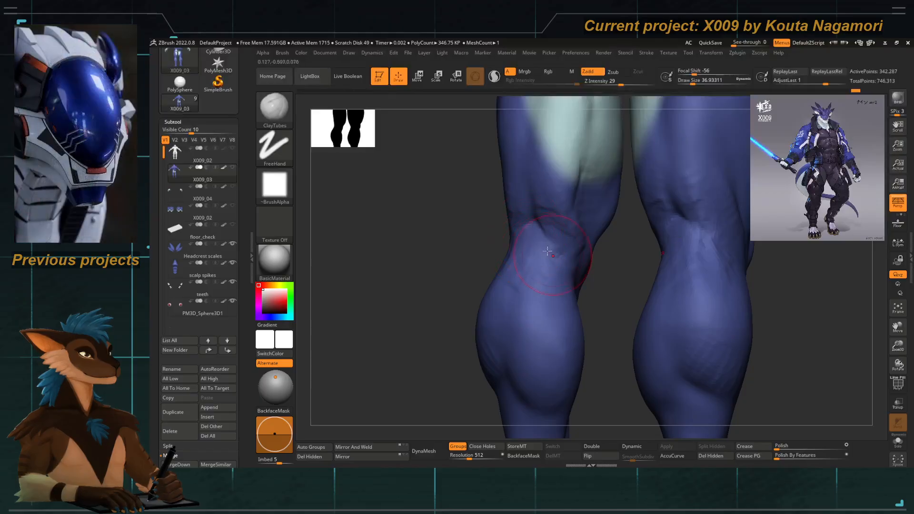
{"action": "left_click_drag", "start_coordinate": [578, 251], "coordinate": [547, 242]}
Refine the forms at the back of the knee with the Standard brush at a draw size of about 46 and smooth them.
{"action": "key", "text": "b"}
{"action": "key", "text": "s"}
{"action": "key", "text": "t"}
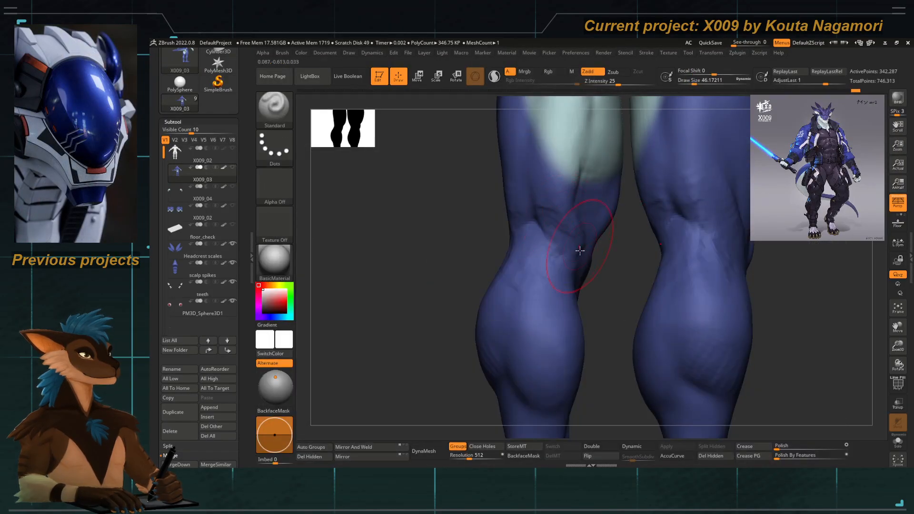
{"action": "left_click_drag", "start_coordinate": [558, 187], "coordinate": [563, 229]}
{"action": "left_click_drag", "start_coordinate": [481, 198], "coordinate": [503, 238]}
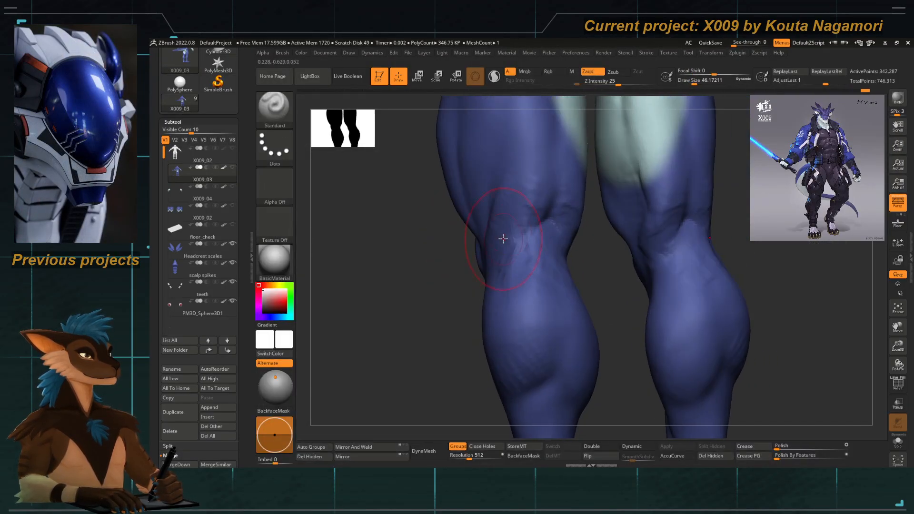
{"action": "mouse_move", "coordinate": [384, 264]}
{"action": "left_mouse_down"}
{"action": "mouse_move", "coordinate": [500, 279]}
{"action": "mouse_move", "coordinate": [523, 252]}
{"action": "left_mouse_up"}
{"action": "mouse_move", "coordinate": [581, 270]}
{"action": "left_mouse_down"}
{"action": "mouse_move", "coordinate": [532, 255]}
{"action": "mouse_move", "coordinate": [545, 248]}
{"action": "left_mouse_up"}
{"action": "left_click_drag", "start_coordinate": [534, 289], "coordinate": [528, 283], "text": "shift"}
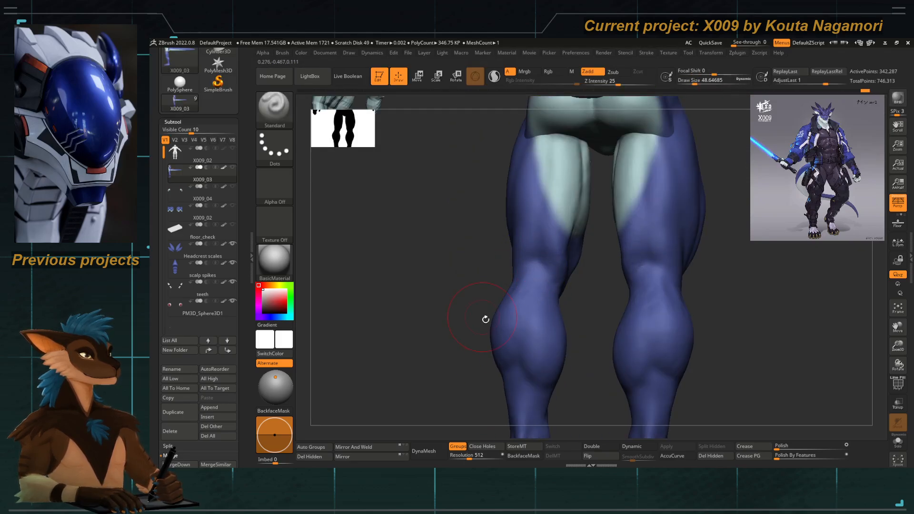
Carve the crease at the back of the knee with DamStandard at a draw size of about 35.
{"action": "key", "text": "b"}
{"action": "key", "text": "d"}
{"action": "key", "text": "s"}
{"action": "left_click_drag", "start_coordinate": [461, 322], "coordinate": [525, 264]}
{"action": "key", "text": "bracketleft"}
{"action": "key", "text": "bracketleft"}
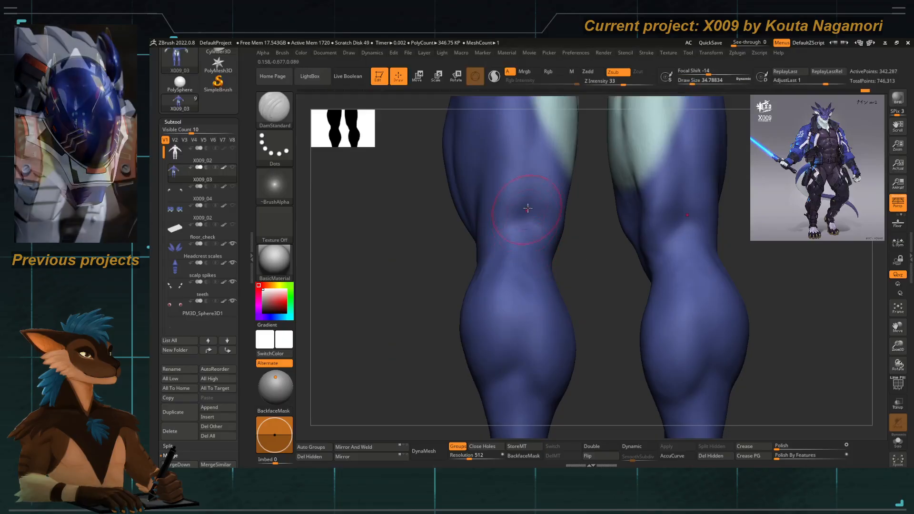
{"action": "left_click_drag", "start_coordinate": [530, 204], "coordinate": [486, 255]}
{"action": "mouse_move", "coordinate": [445, 306]}
{"action": "left_mouse_down"}
{"action": "mouse_move", "coordinate": [475, 285]}
{"action": "mouse_move", "coordinate": [551, 268]}
{"action": "left_mouse_up"}
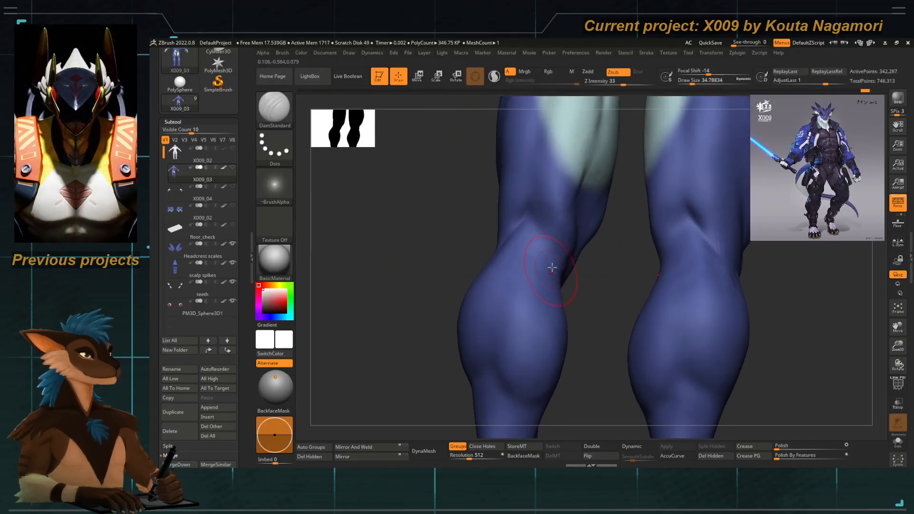
Deepen the crease at the back of the knee with DamStandard and smooth its edges.
{"action": "left_click_drag", "start_coordinate": [531, 209], "coordinate": [549, 256]}
{"action": "key", "text": "shift"}
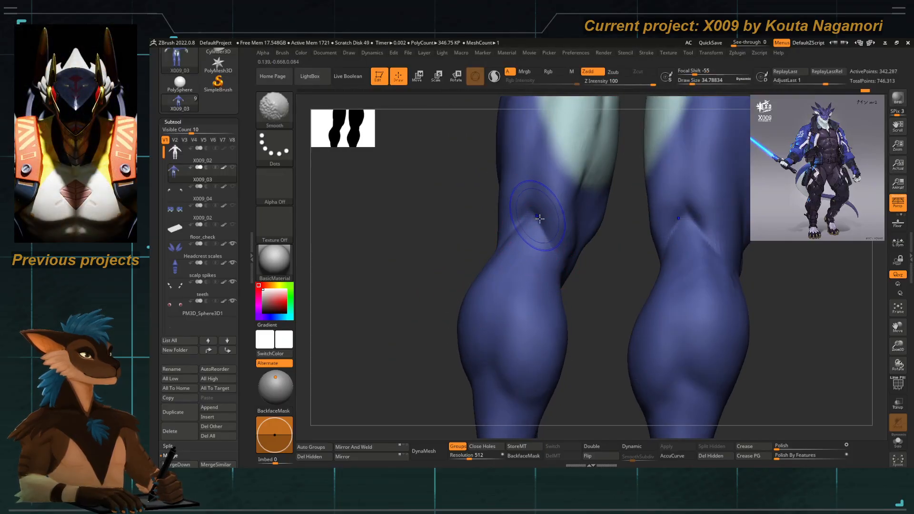
{"action": "mouse_move", "coordinate": [592, 295]}
{"action": "left_mouse_down"}
{"action": "mouse_move", "coordinate": [530, 316]}
{"action": "mouse_move", "coordinate": [529, 267]}
{"action": "left_mouse_up"}
Build up the hamstring on the back of the thigh with ClayTubes at a draw size of about 35 and smooth it at about 46.
{"action": "key", "text": "b"}
{"action": "key", "text": "c"}
{"action": "key", "text": "t"}
{"action": "right_click_drag", "start_coordinate": [545, 101], "coordinate": [544, 157], "text": "alt"}
{"action": "key", "text": "shift"}
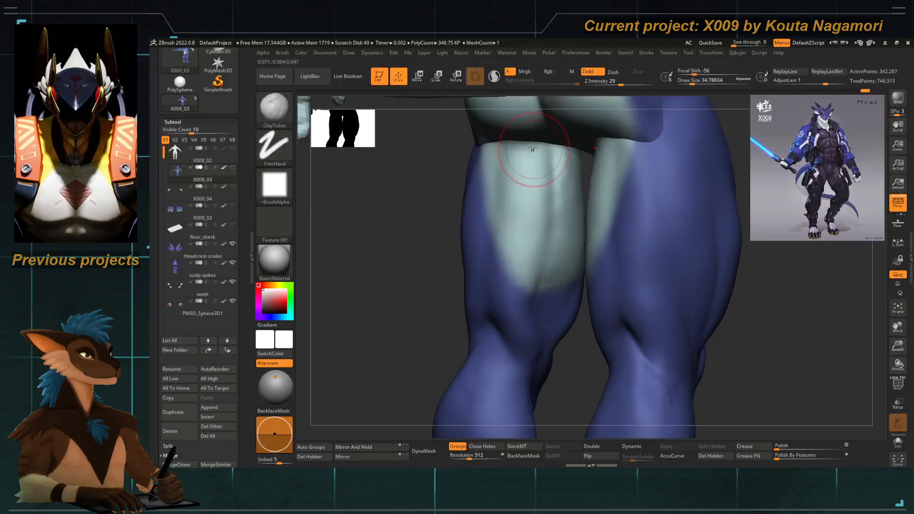
{"action": "left_click_drag", "start_coordinate": [530, 154], "coordinate": [543, 210]}
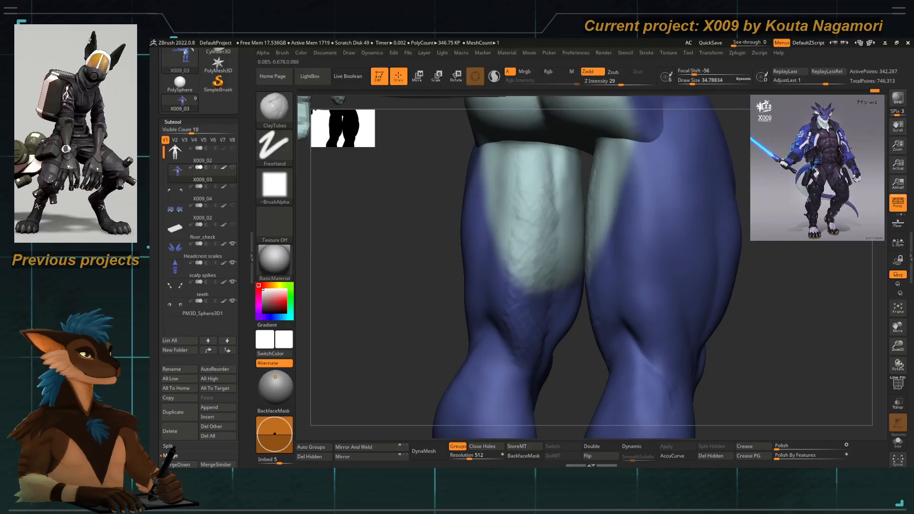
{"action": "right_click_drag", "start_coordinate": [385, 260], "coordinate": [436, 265], "text": "shift"}
{"action": "left_click_drag", "start_coordinate": [510, 183], "coordinate": [506, 307], "text": "shift"}
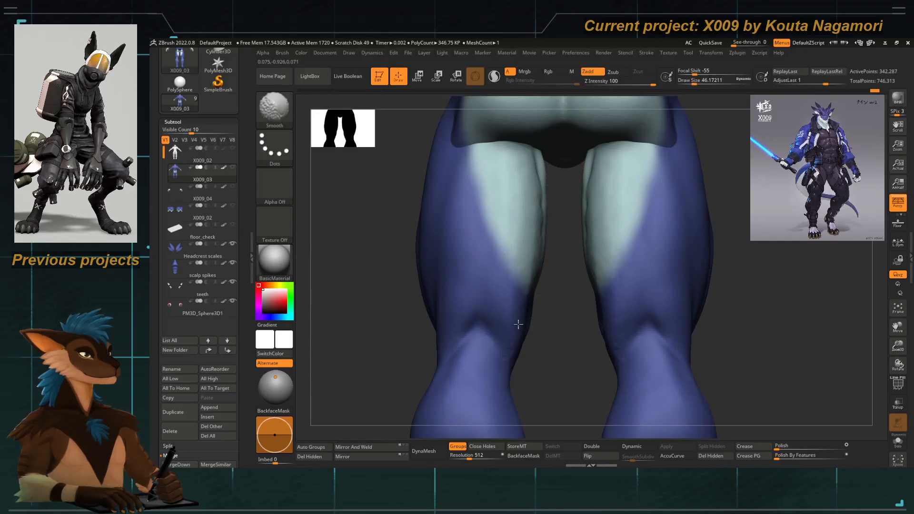
{"action": "left_click_drag", "start_coordinate": [536, 254], "coordinate": [523, 208], "text": "shift"}
{"action": "right_click_drag", "start_coordinate": [523, 296], "coordinate": [554, 302]}
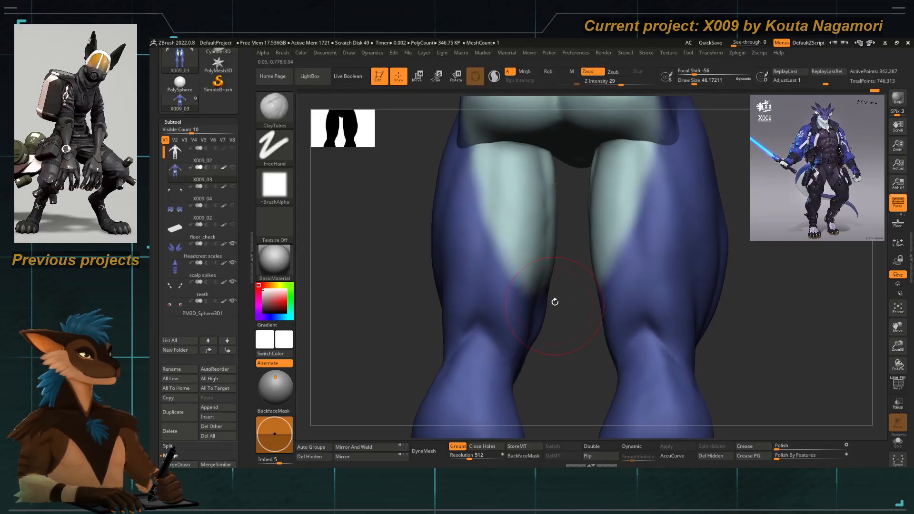
Define the muscle edges on the back of the thigh with DamStandard at a draw size of about 46 and smooth them.
{"action": "key", "text": "b"}
{"action": "key", "text": "d"}
{"action": "key", "text": "s"}
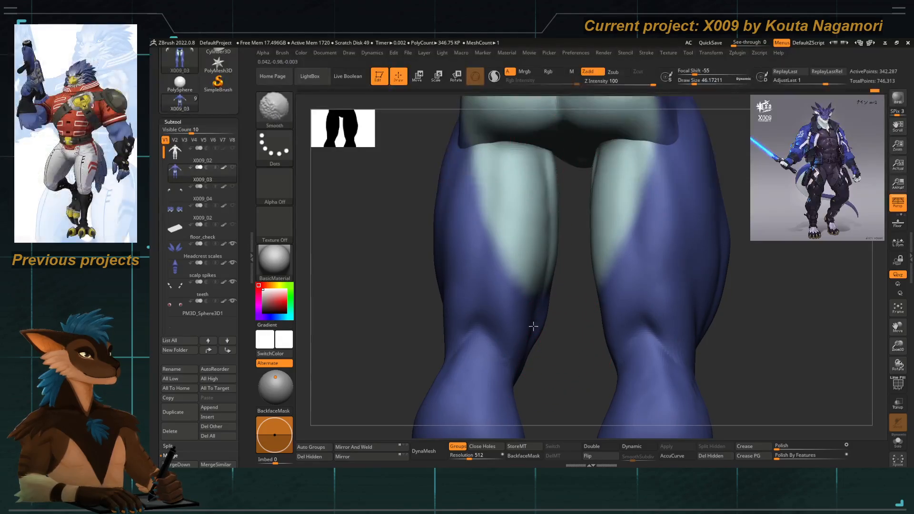
Carve the crease between the hip and the outer glute with DamStandard at a draw size of about 46.
{"action": "right_click_drag", "start_coordinate": [567, 274], "coordinate": [459, 256]}
{"action": "mouse_move", "coordinate": [481, 202]}
{"action": "right_mouse_down", "text": "alt"}
{"action": "mouse_move", "coordinate": [488, 257]}
{"action": "mouse_move", "coordinate": [510, 251]}
{"action": "mouse_move", "coordinate": [484, 285]}
{"action": "mouse_move", "coordinate": [459, 249]}
{"action": "mouse_move", "coordinate": [494, 250]}
{"action": "right_mouse_up", "text": "alt"}
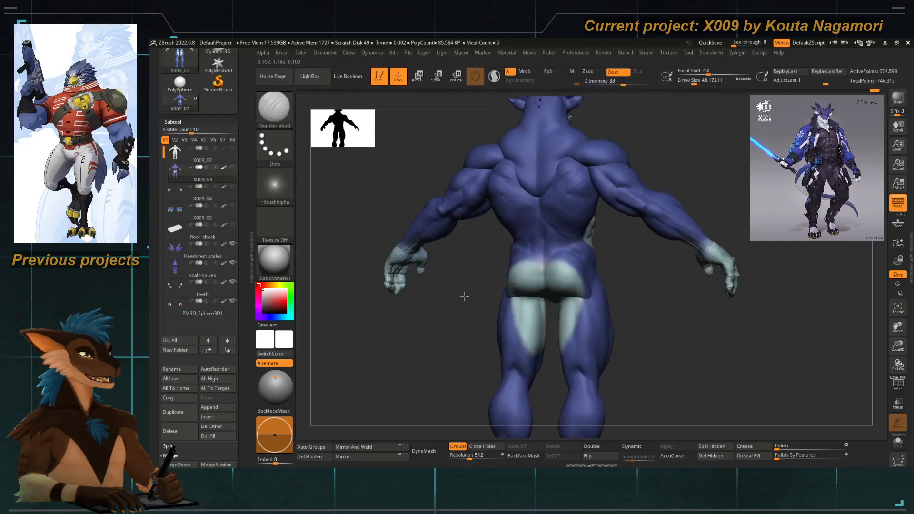
{"action": "scroll", "coordinate": [465, 296], "scroll_direction": "up", "scroll_amount": 5}
{"action": "right_click_drag", "start_coordinate": [485, 261], "coordinate": [493, 318]}
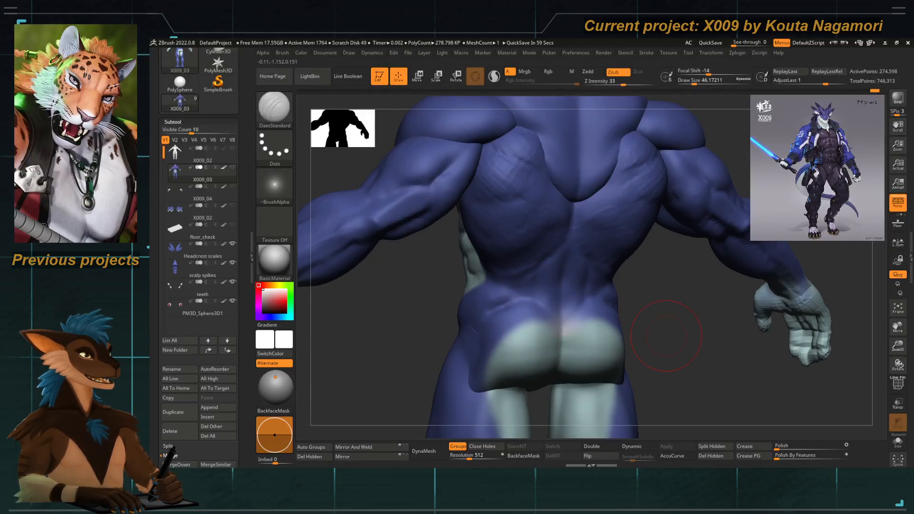
{"action": "left_click_drag", "start_coordinate": [381, 353], "coordinate": [415, 307]}
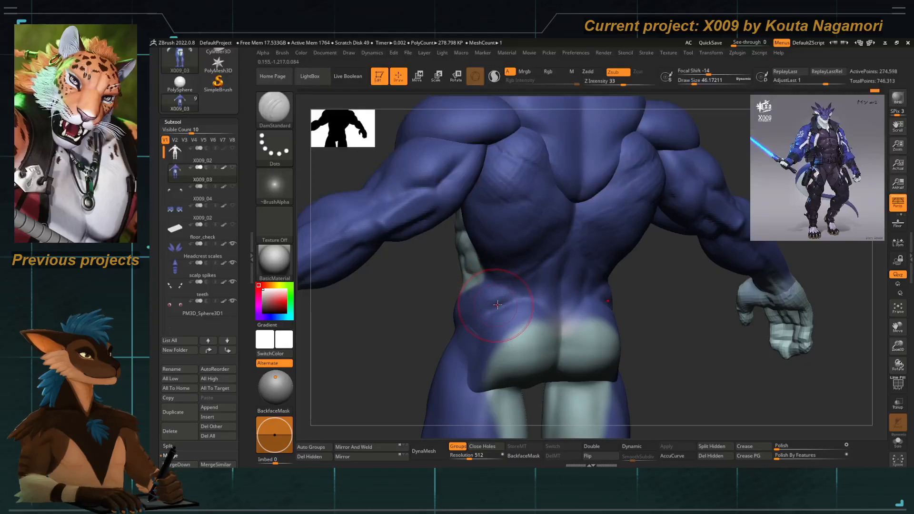
{"action": "key", "text": "b"}
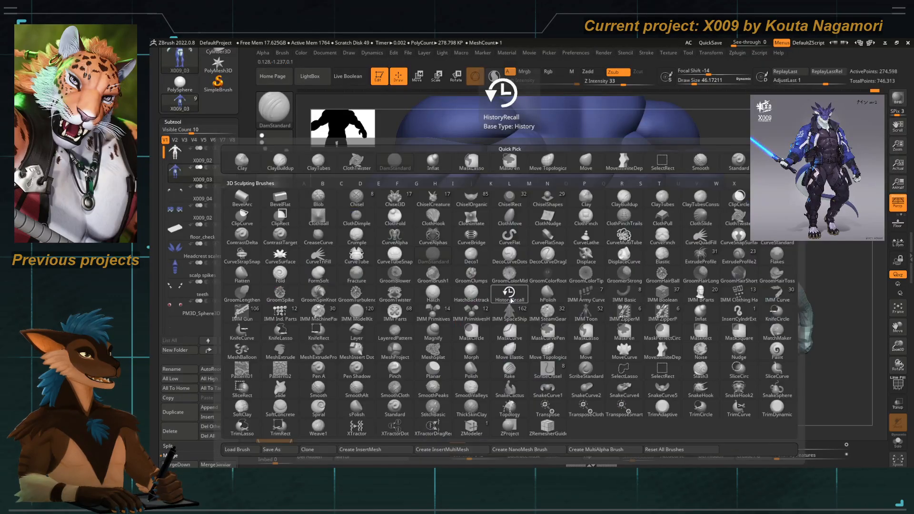
{"action": "key", "text": "d"}
{"action": "key", "text": "s"}
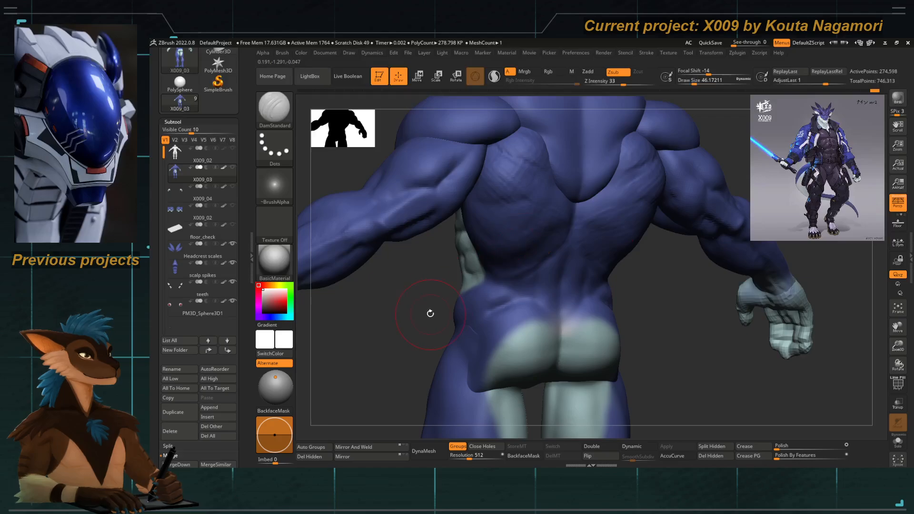
{"action": "left_click_drag", "start_coordinate": [430, 313], "coordinate": [445, 306]}
Build up the lower back and flank above the hip with ClayTubes at a draw size of about 46 and smooth the strokes.
{"action": "key", "text": "b"}
{"action": "key", "text": "c"}
{"action": "key", "text": "t"}
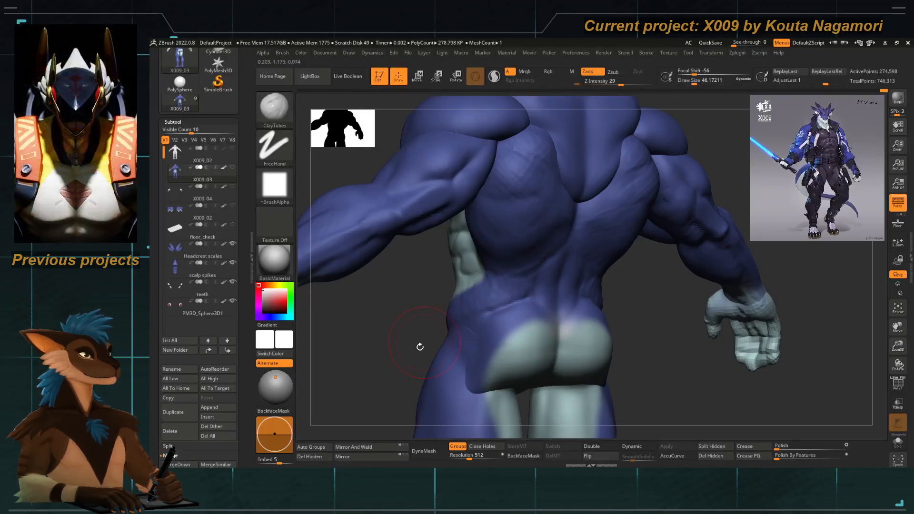
{"action": "left_click_drag", "start_coordinate": [418, 345], "coordinate": [486, 304], "text": "shift"}
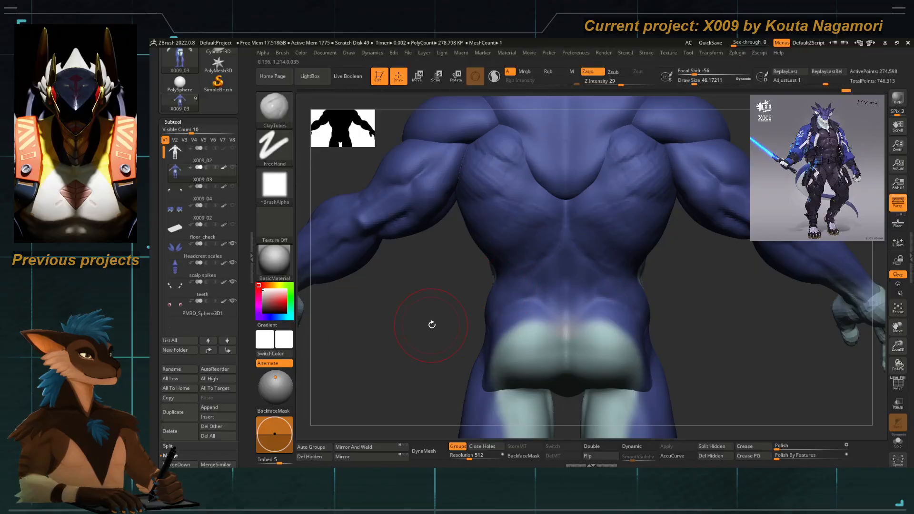
{"action": "left_click_drag", "start_coordinate": [431, 324], "coordinate": [459, 267]}
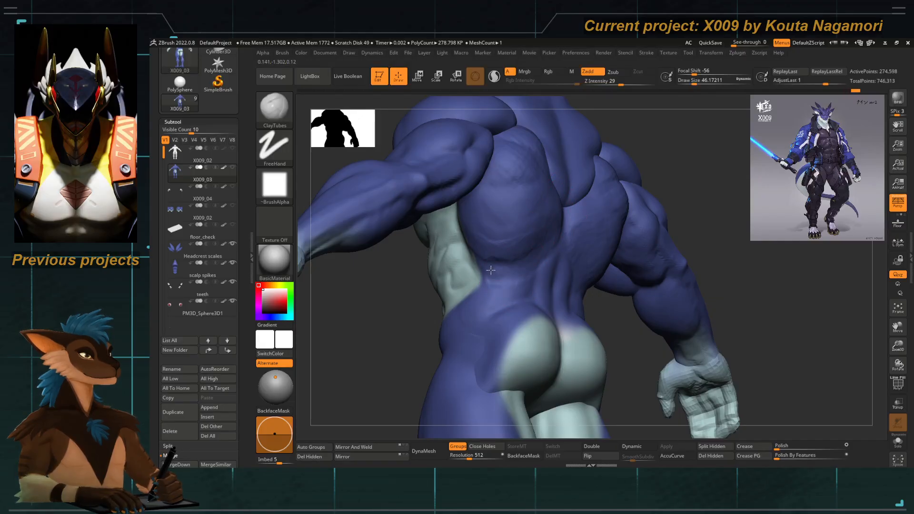
{"action": "mouse_move", "coordinate": [452, 285]}
{"action": "left_mouse_down"}
{"action": "mouse_move", "coordinate": [431, 333]}
{"action": "mouse_move", "coordinate": [516, 287]}
{"action": "left_mouse_up"}
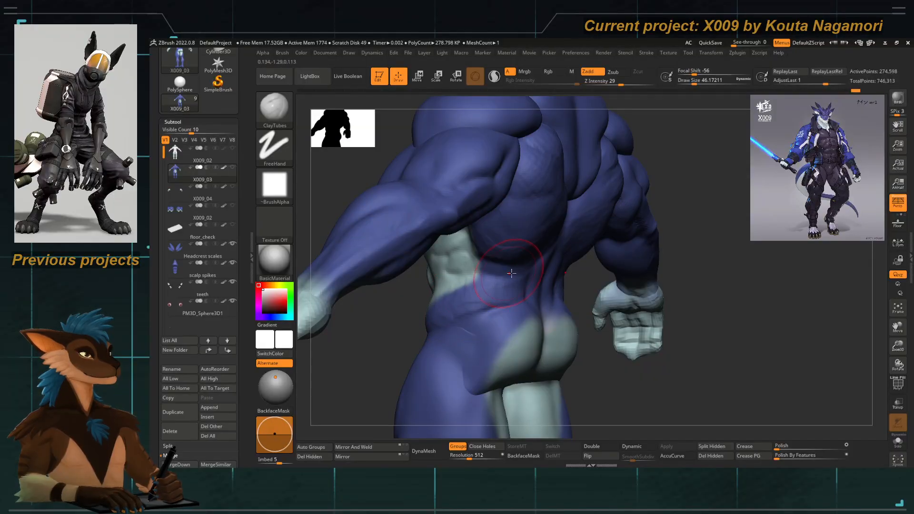
{"action": "key", "text": "shift"}
{"action": "left_click_drag", "start_coordinate": [453, 311], "coordinate": [436, 315], "text": "shift"}
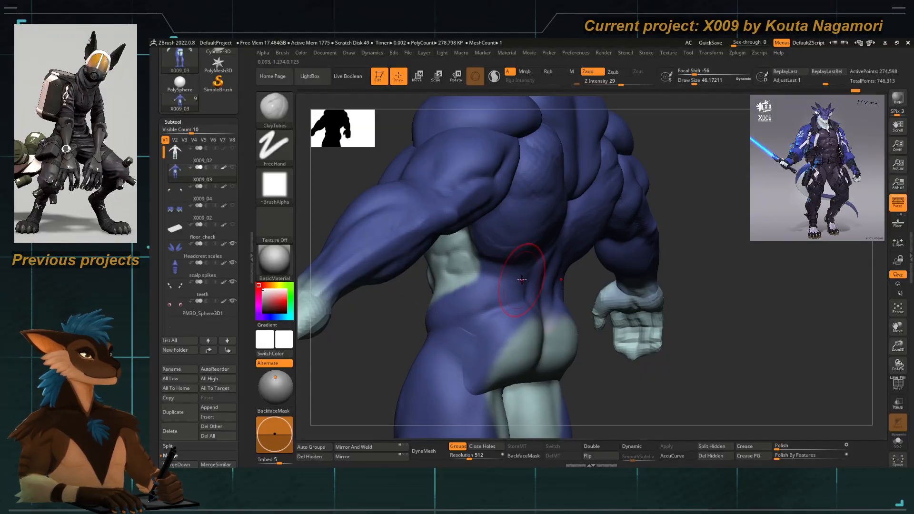
Smooth the muscle surfaces of the shoulder blades and mid back at a draw size of about 46.
{"action": "key", "text": "shift"}
{"action": "right_click_drag", "start_coordinate": [524, 241], "coordinate": [543, 158]}
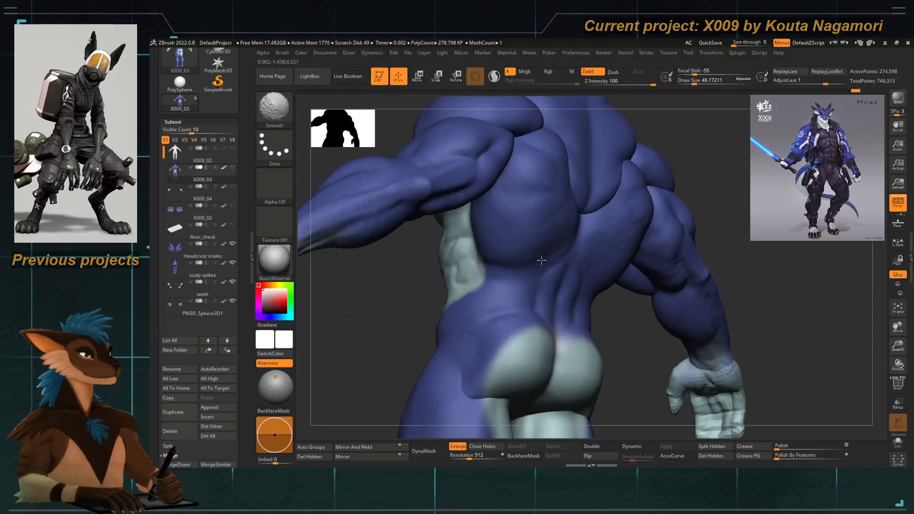
{"action": "mouse_move", "coordinate": [542, 260]}
{"action": "right_mouse_down", "text": "shift"}
{"action": "mouse_move", "coordinate": [465, 310]}
{"action": "mouse_move", "coordinate": [471, 333]}
{"action": "mouse_move", "coordinate": [551, 269]}
{"action": "right_mouse_up", "text": "shift"}
{"action": "key", "text": "shift"}
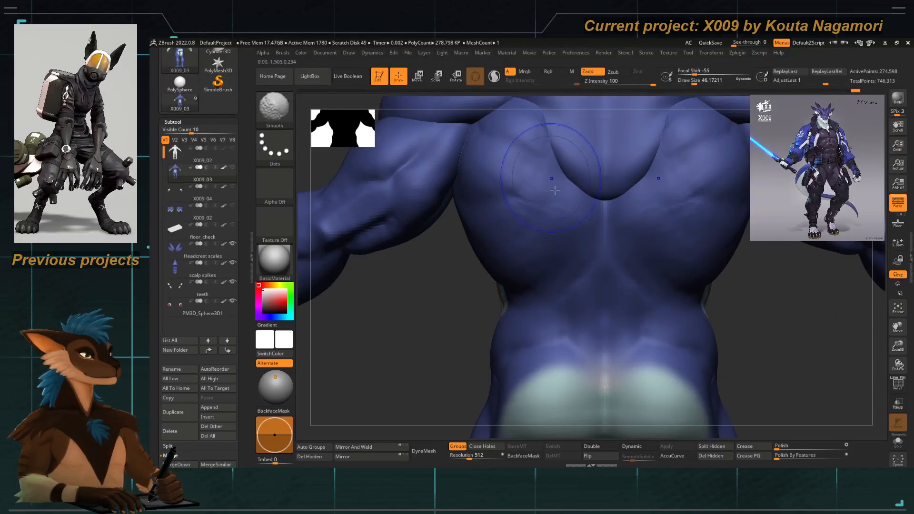
{"action": "right_click_drag", "start_coordinate": [554, 190], "coordinate": [547, 176], "text": "ctrl"}
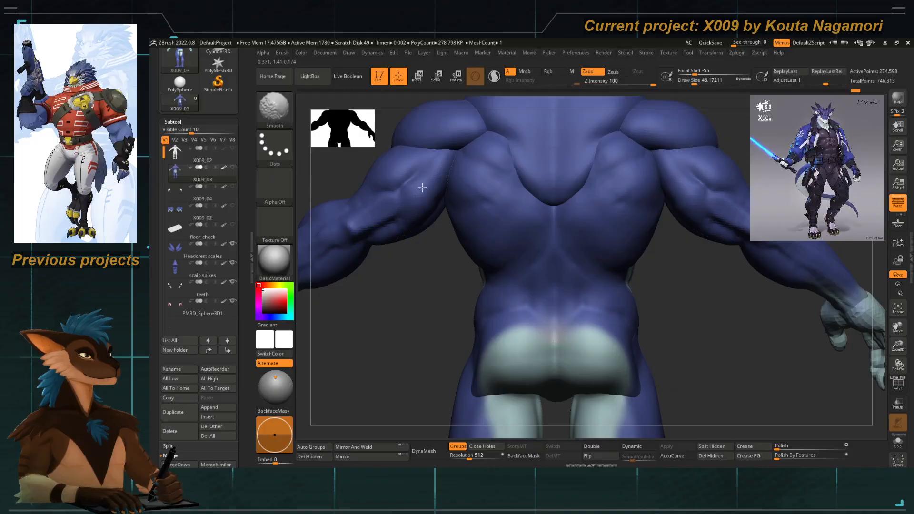
{"action": "mouse_move", "coordinate": [423, 187]}
{"action": "right_mouse_down", "text": "ctrl"}
{"action": "mouse_move", "coordinate": [402, 200]}
{"action": "mouse_move", "coordinate": [451, 231]}
{"action": "mouse_move", "coordinate": [498, 237]}
{"action": "right_mouse_up", "text": "ctrl"}
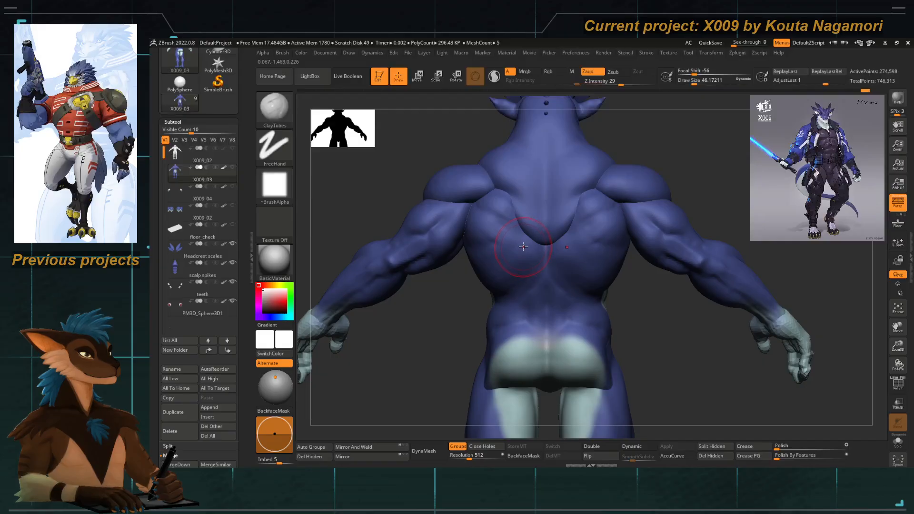
Adjust the contour of the central upper back with Move Topological at a draw size of about 101.
{"action": "key", "text": "b"}
{"action": "key", "text": "m"}
{"action": "key", "text": "t"}
{"action": "left_click_drag", "start_coordinate": [448, 346], "coordinate": [536, 249]}
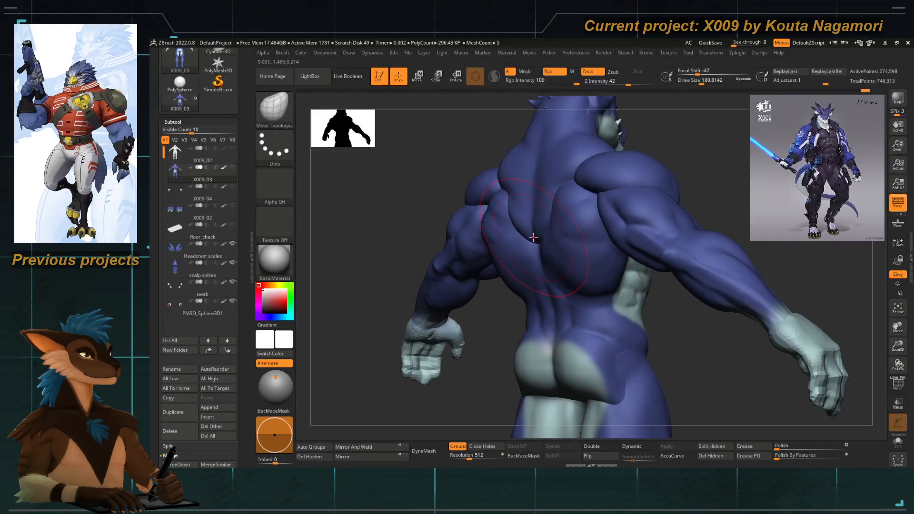
{"action": "key", "text": "space"}
Try carving a diamond-shaped tendon outline at the base of the neck with DamStandard at a draw size of about 35.
{"action": "left_click_drag", "start_coordinate": [440, 183], "coordinate": [481, 229], "text": "alt"}
{"action": "key", "text": "b"}
{"action": "key", "text": "d"}
{"action": "key", "text": "s"}
{"action": "key", "text": "space"}
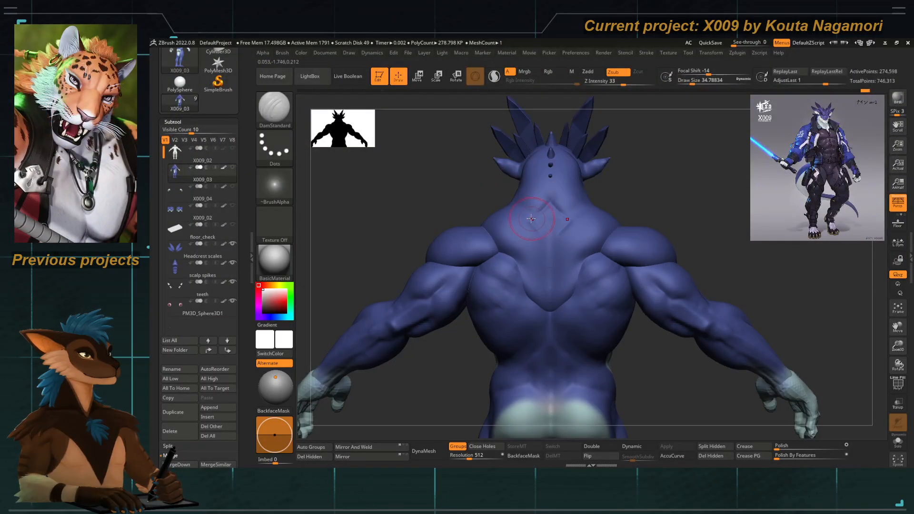
{"action": "left_click_drag", "start_coordinate": [540, 230], "coordinate": [550, 211], "text": "shift"}
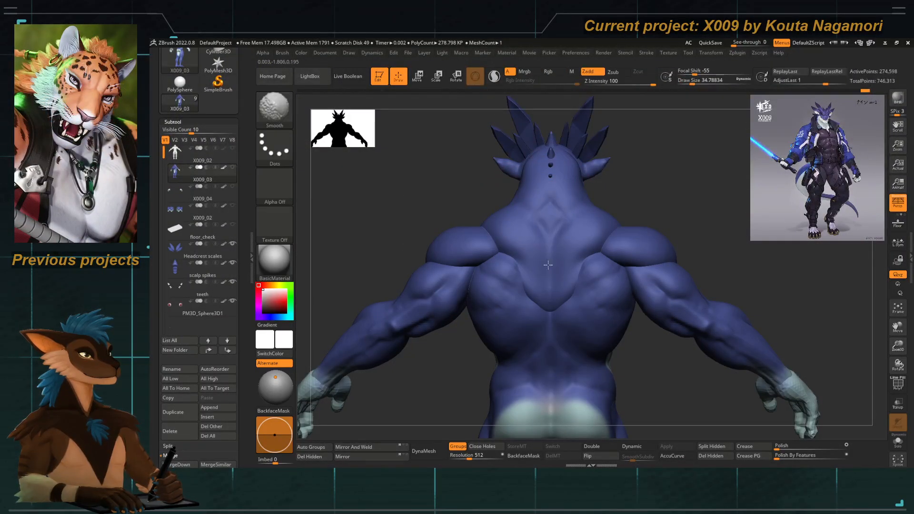
{"action": "mouse_move", "coordinate": [548, 264]}
{"action": "right_mouse_down"}
{"action": "mouse_move", "coordinate": [490, 204]}
{"action": "mouse_move", "coordinate": [550, 207]}
{"action": "right_mouse_up"}
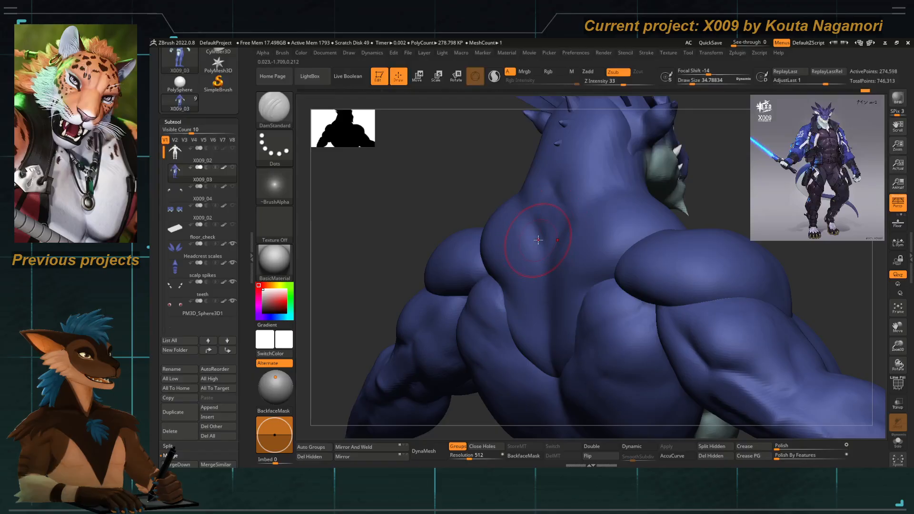
{"action": "mouse_move", "coordinate": [399, 222]}
{"action": "right_mouse_down", "text": "shift"}
{"action": "mouse_move", "coordinate": [392, 210]}
{"action": "mouse_move", "coordinate": [390, 224]}
{"action": "right_mouse_up", "text": "shift"}
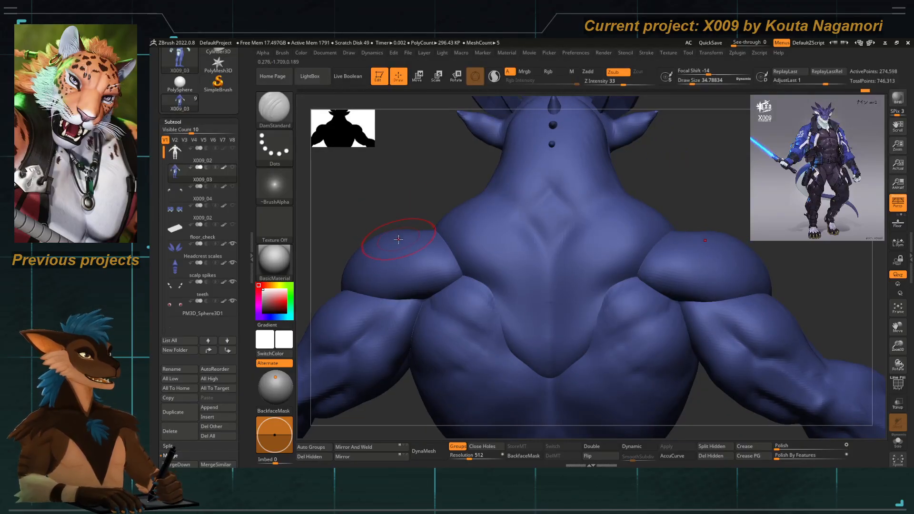
{"action": "left_click_drag", "start_coordinate": [383, 203], "coordinate": [384, 198]}
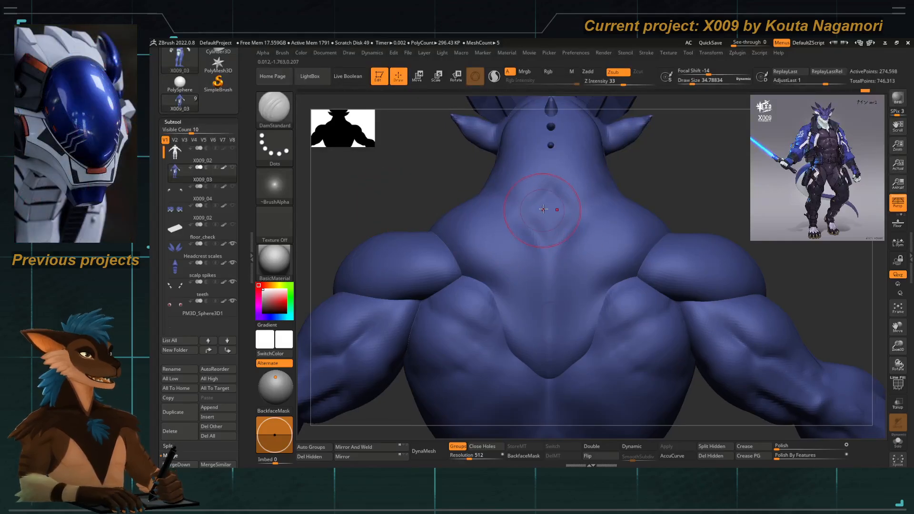
{"action": "key", "text": "ctrl"}
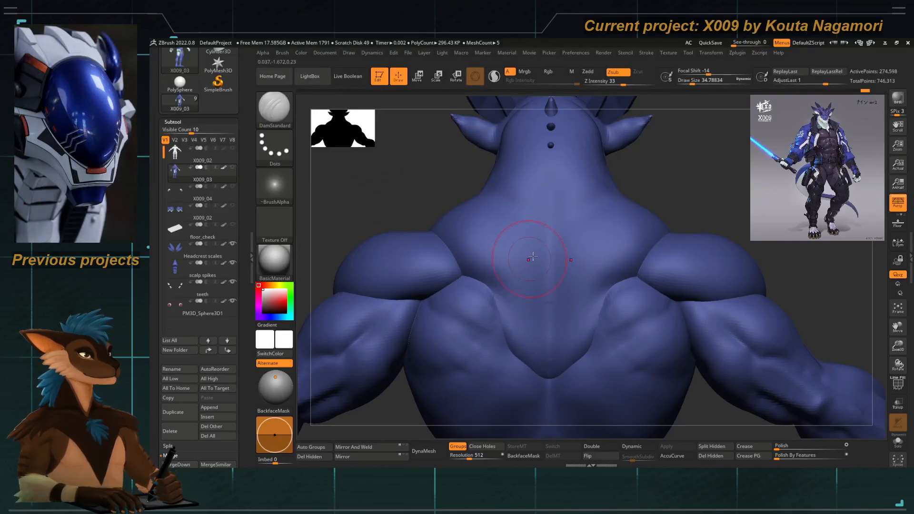
Carve a diamond-shaped tendon outline between the shoulders with DamStandard at draw sizes of about 18 and 25, and smooth it.
{"action": "key", "text": "space"}
{"action": "mouse_move", "coordinate": [550, 218]}
{"action": "left_mouse_down"}
{"action": "mouse_move", "coordinate": [522, 254]}
{"action": "mouse_move", "coordinate": [549, 296]}
{"action": "mouse_move", "coordinate": [532, 235]}
{"action": "left_mouse_up"}
{"action": "key", "text": "shift"}
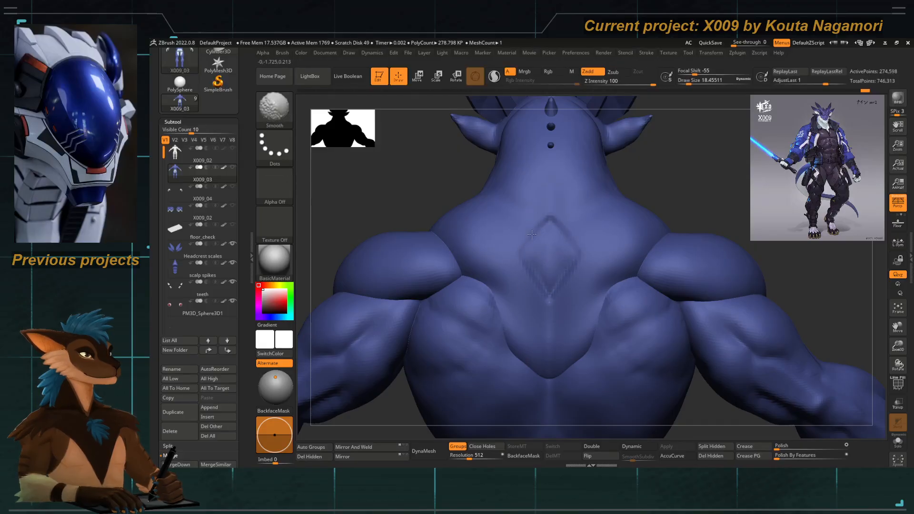
{"action": "left_click_drag", "start_coordinate": [544, 306], "coordinate": [535, 265], "text": "shift"}
{"action": "left_click_drag", "start_coordinate": [394, 188], "coordinate": [537, 217]}
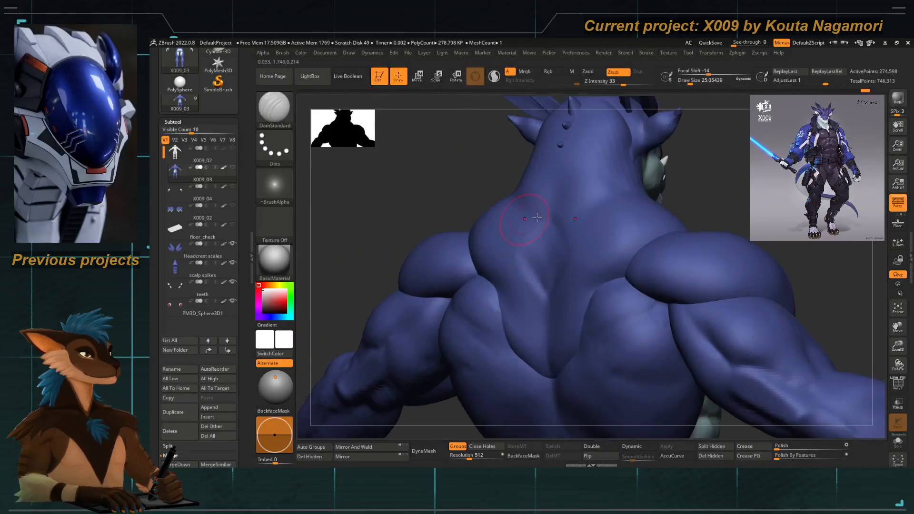
{"action": "mouse_move", "coordinate": [544, 299]}
{"action": "left_mouse_down"}
{"action": "mouse_move", "coordinate": [551, 374]}
{"action": "mouse_move", "coordinate": [511, 249]}
{"action": "mouse_move", "coordinate": [533, 301]}
{"action": "left_mouse_up"}
{"action": "key", "text": "space"}
{"action": "key", "text": "n"}
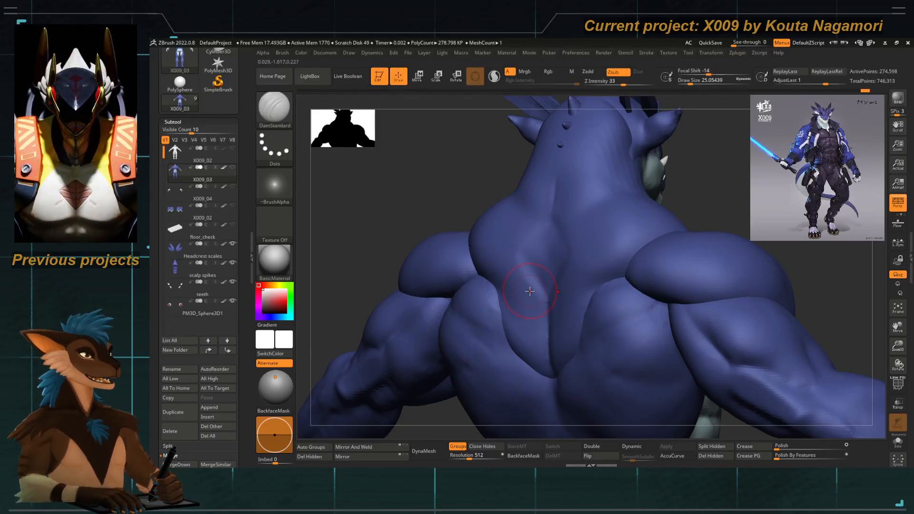
Pull out a vertebra bump at the base of the neck with Move Topological at draw sizes of about 33 and 23.
{"action": "key", "text": "b"}
{"action": "key", "text": "m"}
{"action": "key", "text": "t"}
{"action": "key", "text": "space"}
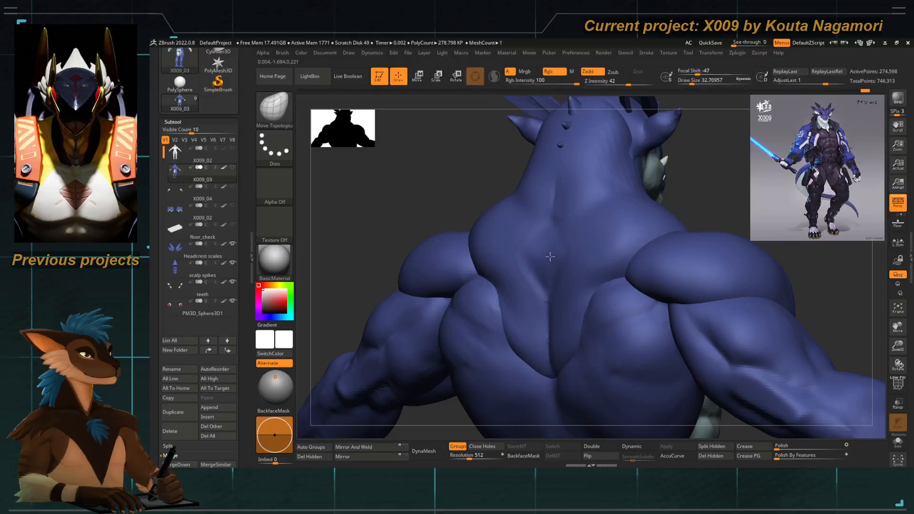
{"action": "key", "text": "space"}
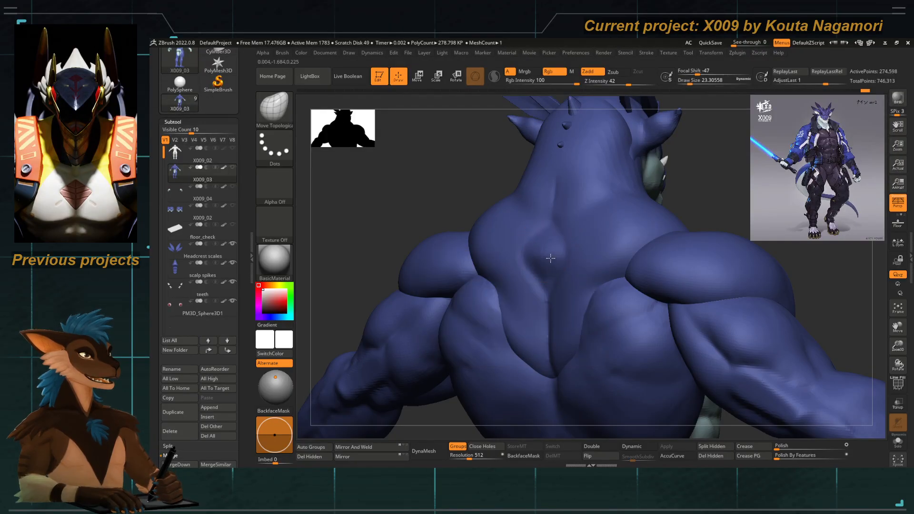
{"action": "left_click_drag", "start_coordinate": [438, 193], "coordinate": [440, 221], "text": "shift"}
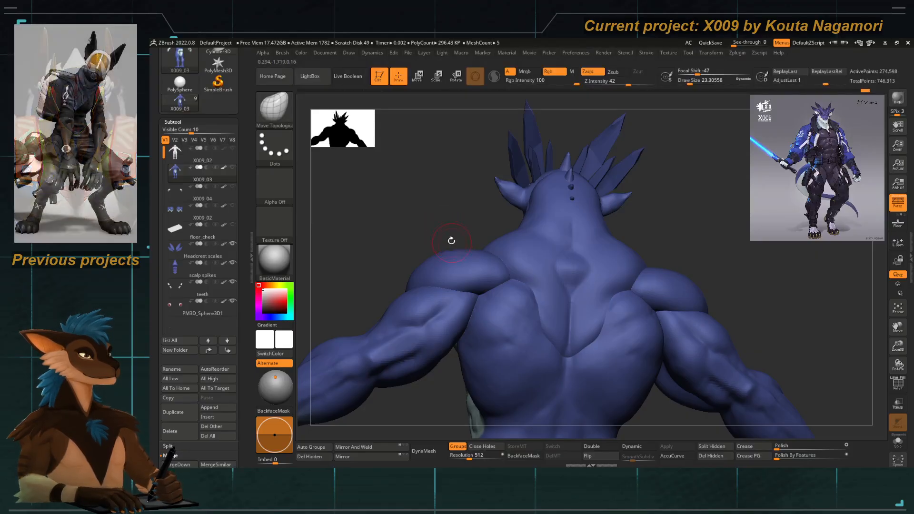
Refine the vertebra bump at the base of the neck with the Standard brush, raising the draw size to about 37.
{"action": "mouse_move", "coordinate": [451, 241]}
{"action": "left_mouse_down"}
{"action": "mouse_move", "coordinate": [416, 230]}
{"action": "mouse_move", "coordinate": [420, 198]}
{"action": "mouse_move", "coordinate": [508, 248]}
{"action": "left_mouse_up"}
{"action": "key", "text": "b"}
{"action": "key", "text": "s"}
{"action": "key", "text": "t"}
{"action": "key", "text": "space"}
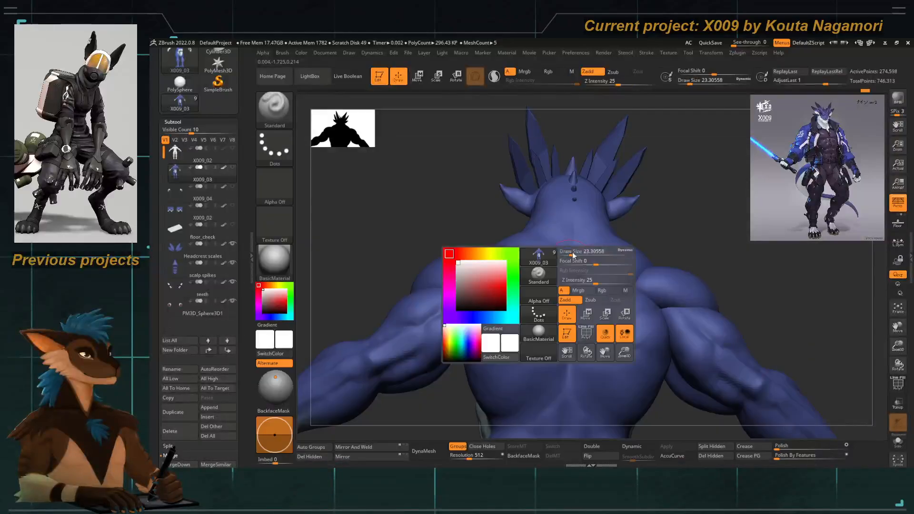
{"action": "left_click", "coordinate": [574, 256]}
{"action": "left_click_drag", "start_coordinate": [572, 270], "coordinate": [565, 264]}
{"action": "left_click_drag", "start_coordinate": [458, 222], "coordinate": [457, 200]}
{"action": "mouse_move", "coordinate": [419, 266]}
{"action": "left_mouse_down", "text": "alt"}
{"action": "mouse_move", "coordinate": [412, 235]}
{"action": "mouse_move", "coordinate": [428, 238]}
{"action": "left_mouse_up", "text": "alt"}
{"action": "left_click_drag", "start_coordinate": [428, 238], "coordinate": [431, 290], "text": "alt"}
{"action": "key", "text": "space"}
{"action": "key", "text": "shift"}
{"action": "left_click_drag", "start_coordinate": [470, 241], "coordinate": [463, 252]}
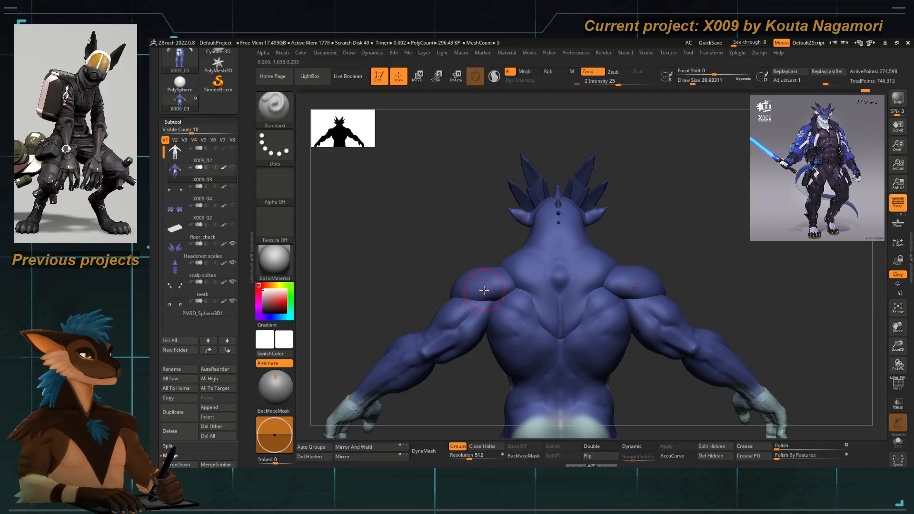
Adjust the back of the neck and upper back with Move Topological at a draw size of about 90.
{"action": "left_click_drag", "start_coordinate": [450, 251], "coordinate": [477, 264]}
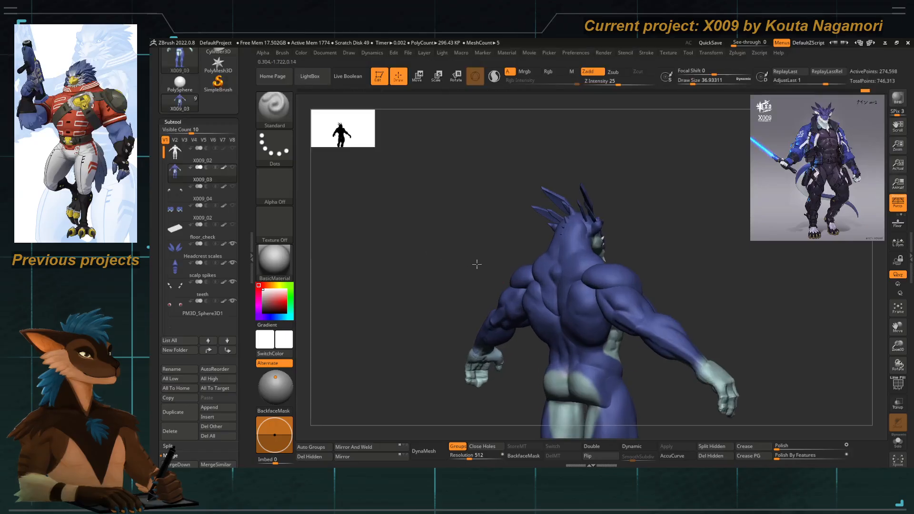
{"action": "key", "text": "b"}
{"action": "key", "text": "m"}
{"action": "key", "text": "t"}
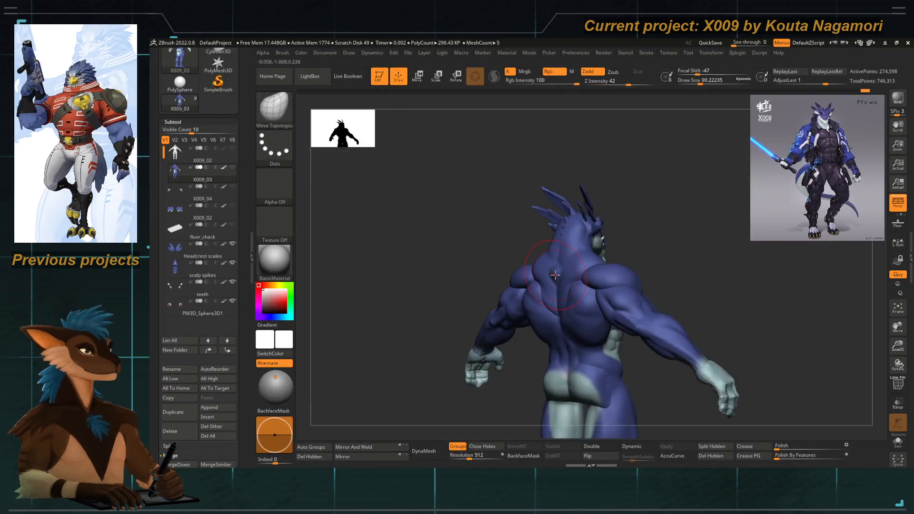
{"action": "mouse_move", "coordinate": [461, 253]}
{"action": "left_mouse_down"}
{"action": "mouse_move", "coordinate": [552, 280]}
{"action": "mouse_move", "coordinate": [522, 270]}
{"action": "left_mouse_up"}
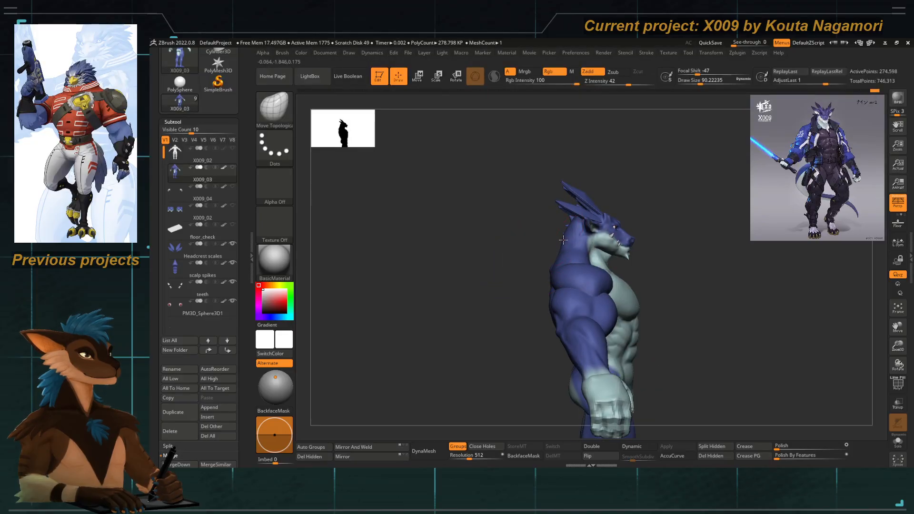
{"action": "left_click_drag", "start_coordinate": [527, 261], "coordinate": [511, 249]}
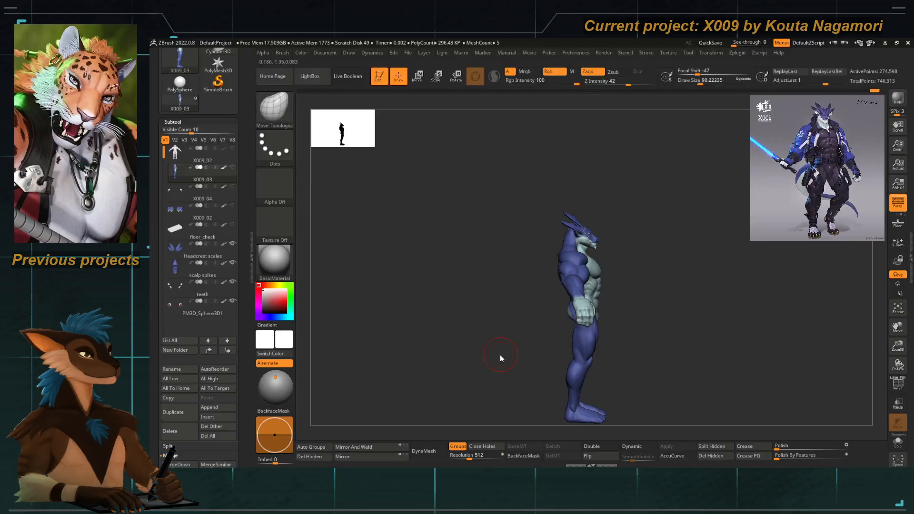
Isolate the body by hiding the arm and hand polygroups while showing the tail.
{"action": "left_click_drag", "start_coordinate": [500, 355], "coordinate": [533, 353], "text": "shift"}
{"action": "left_click", "coordinate": [502, 287], "text": "ctrl+shift"}
{"action": "left_click", "coordinate": [500, 289], "text": "ctrl+shift"}
{"action": "left_click", "coordinate": [493, 295], "text": "ctrl+shift"}
{"action": "left_click", "coordinate": [491, 294], "text": "ctrl+shift"}
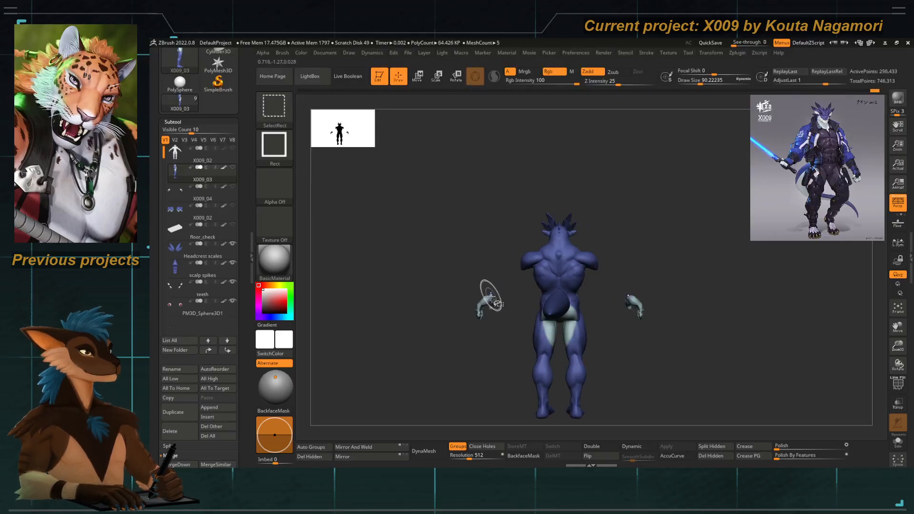
{"action": "left_click", "coordinate": [481, 306], "text": "ctrl+shift"}
Check the body's vertical balance in an orthographic side view with a straight transpose line from head to feet.
{"action": "left_click_drag", "start_coordinate": [476, 334], "coordinate": [552, 319], "text": "shift"}
{"action": "key", "text": "p"}
{"action": "key", "text": "w"}
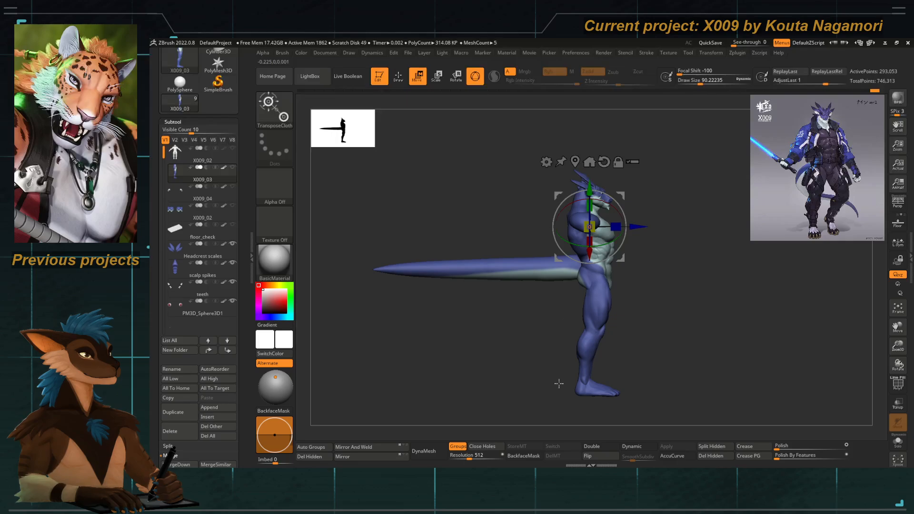
{"action": "key", "text": "y"}
{"action": "left_click_drag", "start_coordinate": [594, 190], "coordinate": [594, 410], "text": "shift"}
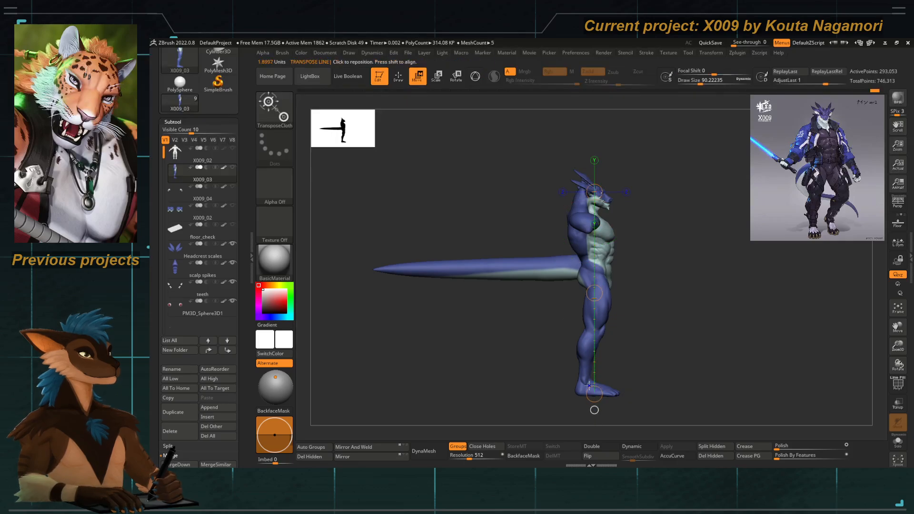
{"action": "left_click_drag", "start_coordinate": [580, 328], "coordinate": [560, 320], "text": "alt"}
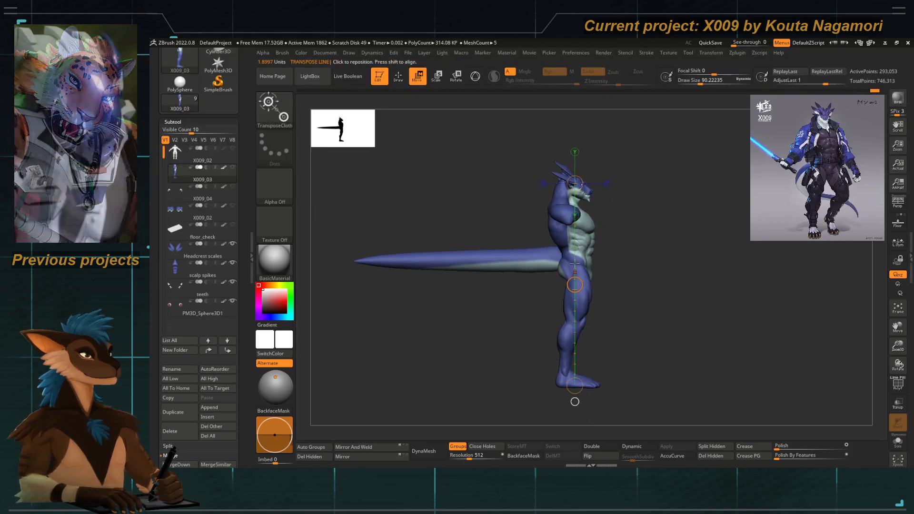
Adjust the body's side profile with the Move brush at draw sizes of about 207 and 217, and show the arms again.
{"action": "key", "text": "b"}
{"action": "key", "text": "m"}
{"action": "key", "text": "v"}
{"action": "key", "text": "space"}
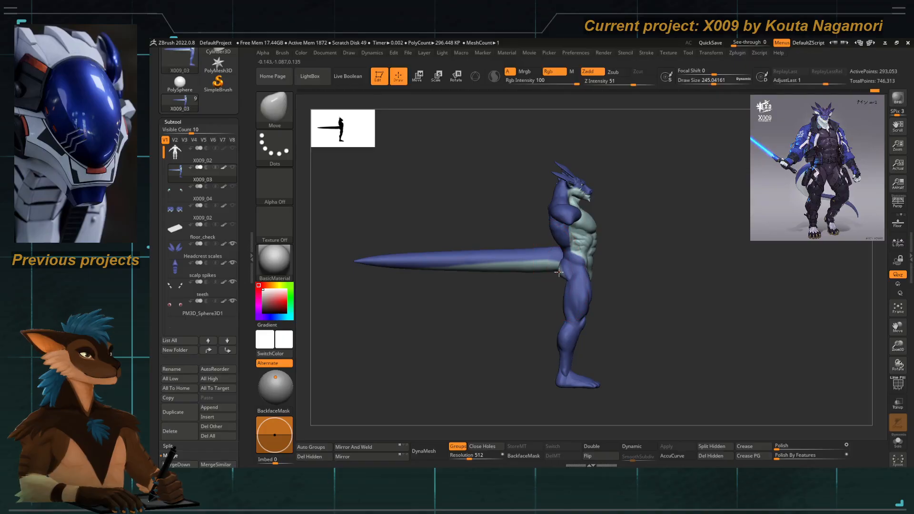
{"action": "key", "text": "bracketleft"}
{"action": "key", "text": "space"}
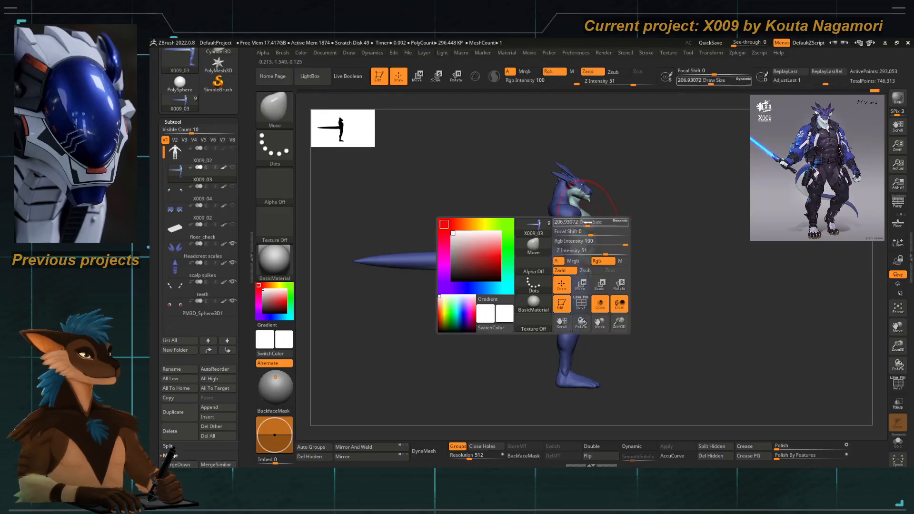
{"action": "left_click_drag", "start_coordinate": [591, 240], "coordinate": [594, 239]}
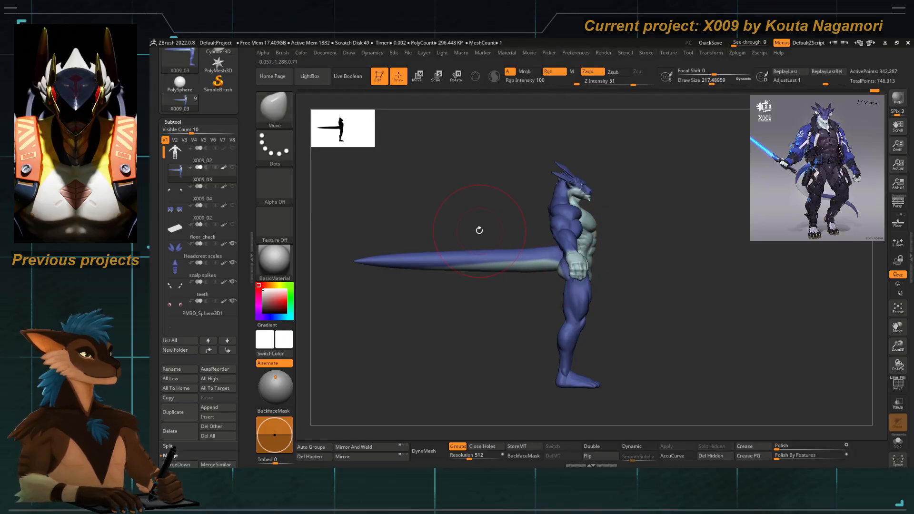
Restore the perspective view and turn off the polypaint display of the X009_03 subtool.
{"action": "left_click_drag", "start_coordinate": [480, 228], "coordinate": [443, 234], "text": "shift"}
{"action": "key", "text": "p"}
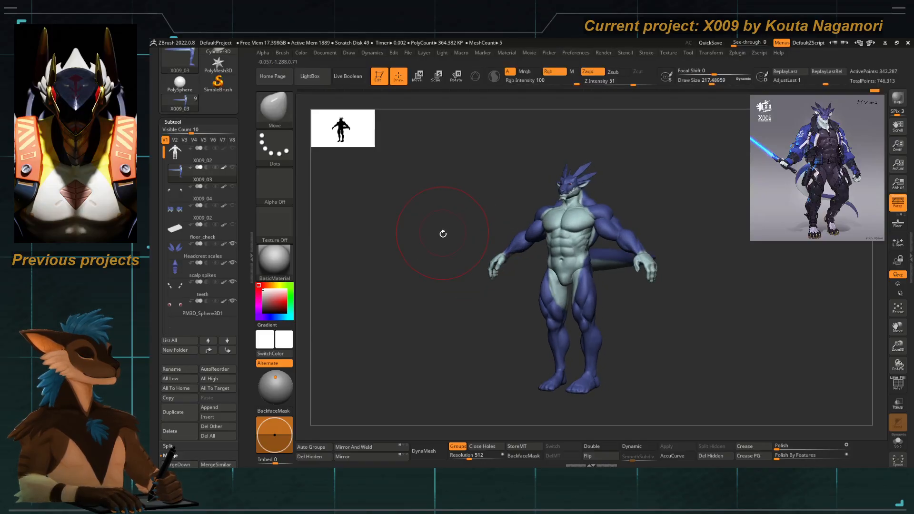
{"action": "key", "text": "Up"}
{"action": "key", "text": "Down"}
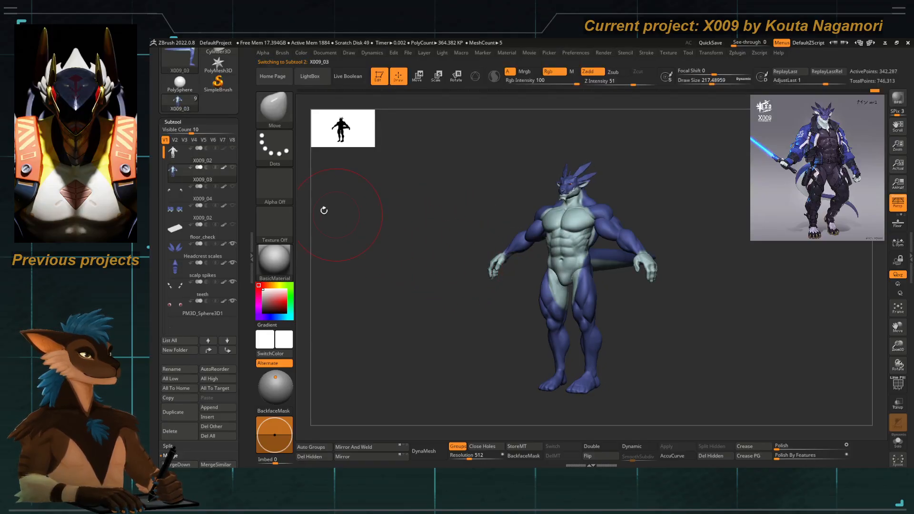
{"action": "left_click", "coordinate": [224, 168]}
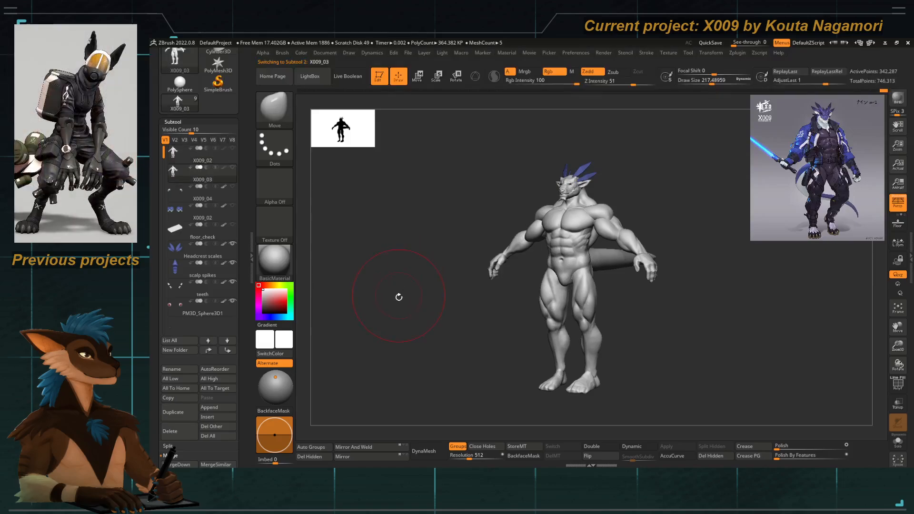
Compare the unpainted X009_03 body with the X009_02 version from behind.
{"action": "left_click_drag", "start_coordinate": [399, 297], "coordinate": [457, 349]}
{"action": "key", "text": "Up"}
{"action": "key", "text": "Down"}
{"action": "key", "text": "Up"}
{"action": "key", "text": "Down"}
{"action": "key", "text": "Up"}
{"action": "key", "text": "Down"}
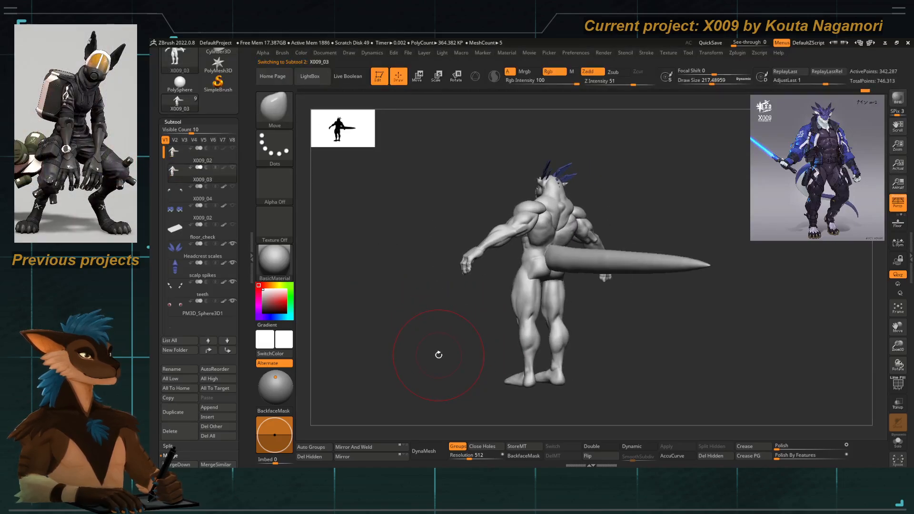
{"action": "key", "text": "Up"}
{"action": "key", "text": "Down"}
{"action": "key", "text": "Up"}
{"action": "key", "text": "Down"}
{"action": "key", "text": "Up"}
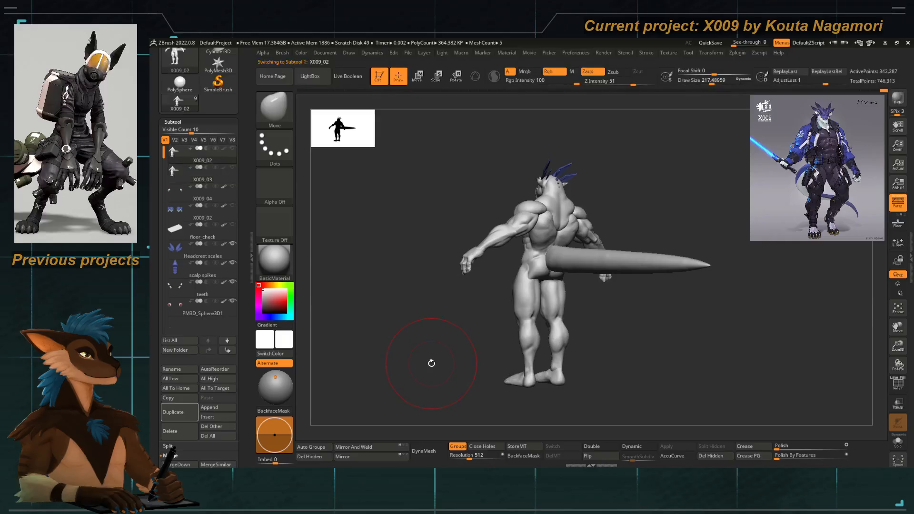
Compare the two body versions from another angle and turn the X009_03 polypaint display back on.
{"action": "left_click_drag", "start_coordinate": [430, 359], "coordinate": [491, 322]}
{"action": "key", "text": "Down"}
{"action": "key", "text": "Up"}
{"action": "key", "text": "Down"}
{"action": "left_click", "coordinate": [224, 167]}
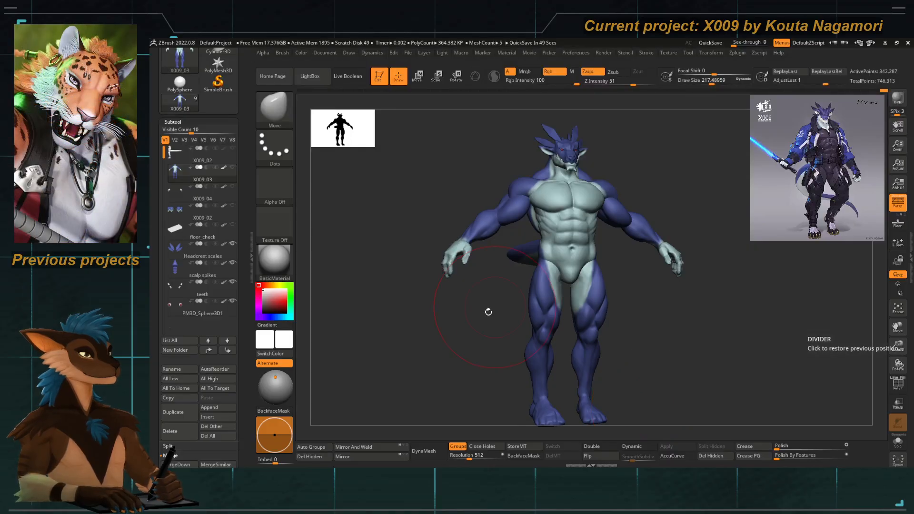
Compare the painted X009_03 body with the X009_02 version in three-quarter view, and review the whole figure from the front.
{"action": "mouse_move", "coordinate": [470, 347]}
{"action": "left_mouse_down"}
{"action": "mouse_move", "coordinate": [455, 355]}
{"action": "mouse_move", "coordinate": [479, 344]}
{"action": "mouse_move", "coordinate": [498, 372]}
{"action": "left_mouse_up"}
{"action": "key", "text": "Up"}
{"action": "key", "text": "Down"}
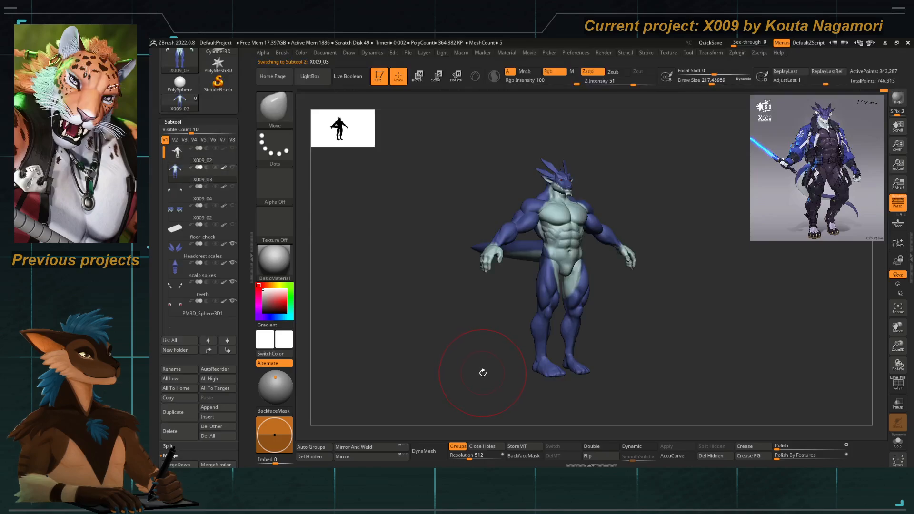
{"action": "key", "text": "Up"}
{"action": "key", "text": "Down"}
{"action": "key", "text": "Up"}
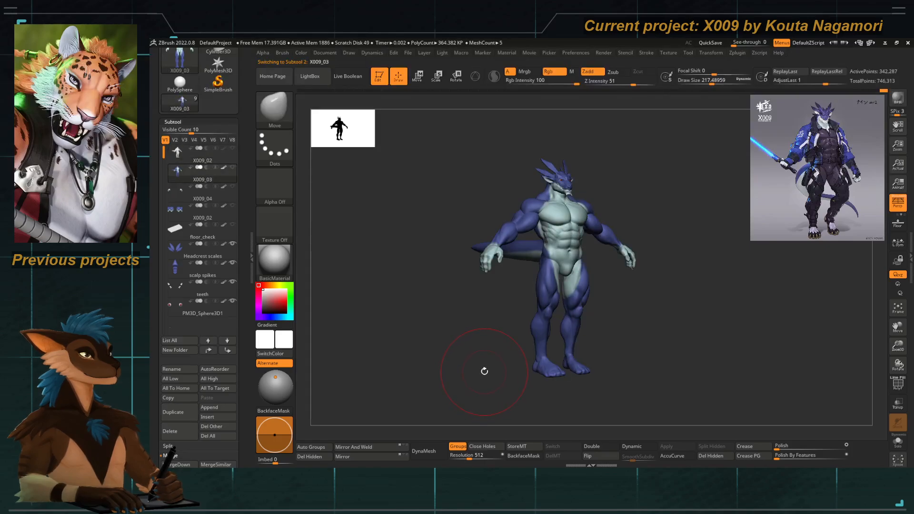
{"action": "left_click_drag", "start_coordinate": [484, 371], "coordinate": [480, 347]}
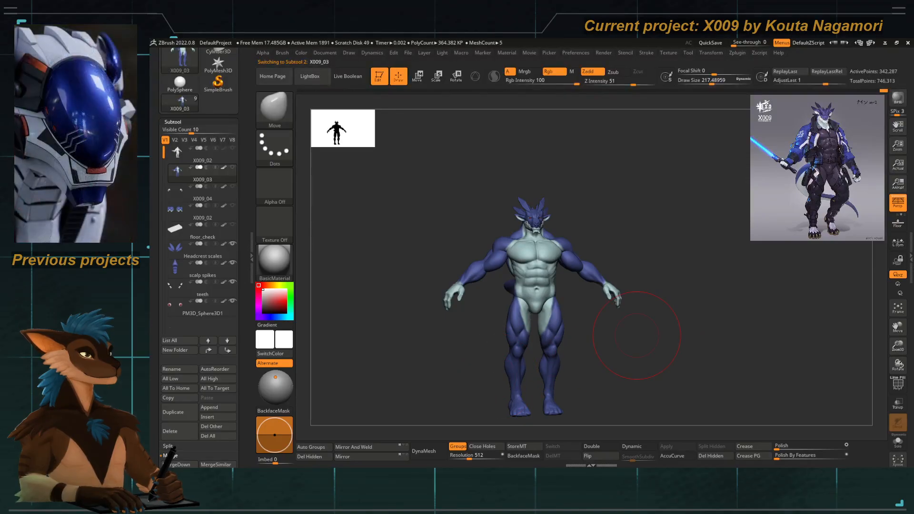
{"action": "left_click_drag", "start_coordinate": [453, 367], "coordinate": [458, 374]}
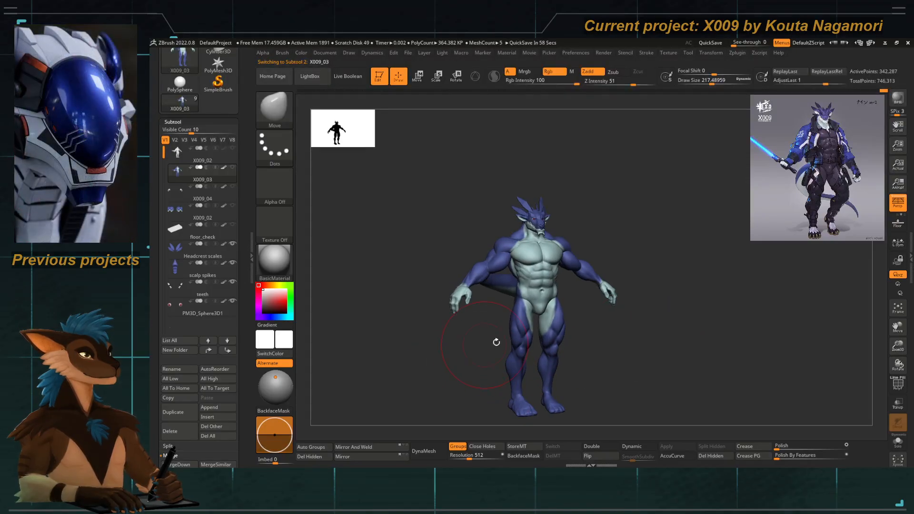
Inspect the head up close and try remeshing the body with DynaMesh at resolution 800, checking its wireframe.
{"action": "mouse_move", "coordinate": [440, 217]}
{"action": "left_mouse_down", "text": "shift"}
{"action": "mouse_move", "coordinate": [428, 216]}
{"action": "mouse_move", "coordinate": [438, 247]}
{"action": "mouse_move", "coordinate": [556, 227]}
{"action": "mouse_move", "coordinate": [555, 250]}
{"action": "left_mouse_up", "text": "shift"}
{"action": "key", "text": "space"}
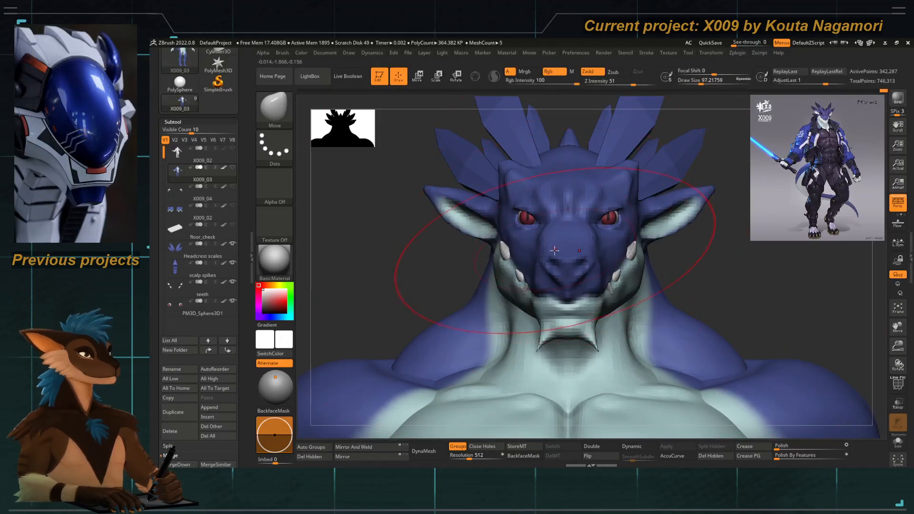
{"action": "left_click_drag", "start_coordinate": [453, 267], "coordinate": [481, 288]}
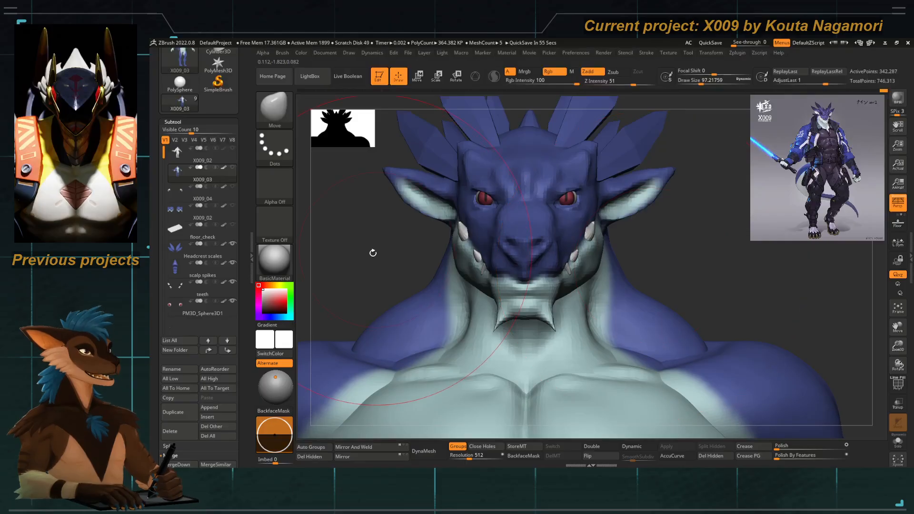
{"action": "mouse_move", "coordinate": [537, 220]}
{"action": "right_mouse_down", "text": "alt"}
{"action": "mouse_move", "coordinate": [548, 233]}
{"action": "mouse_move", "coordinate": [524, 219]}
{"action": "mouse_move", "coordinate": [519, 199]}
{"action": "right_mouse_up", "text": "alt"}
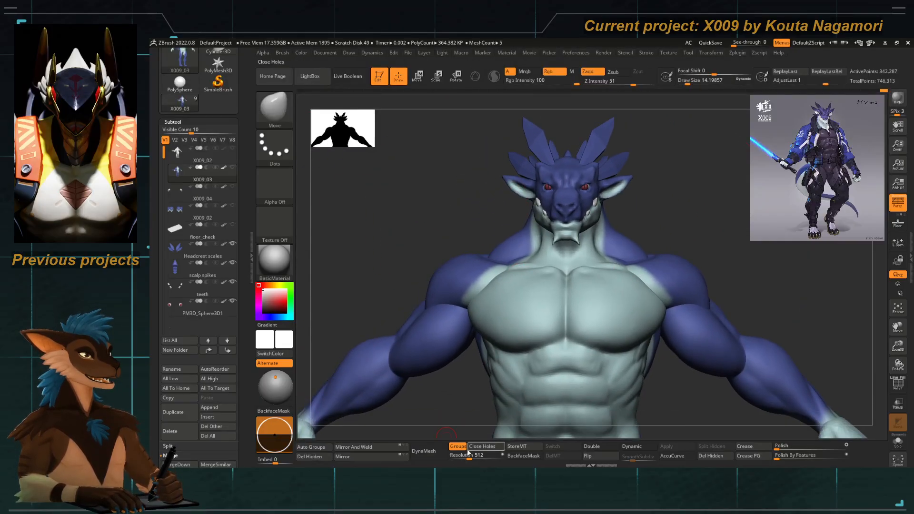
{"action": "left_click", "coordinate": [467, 455]}
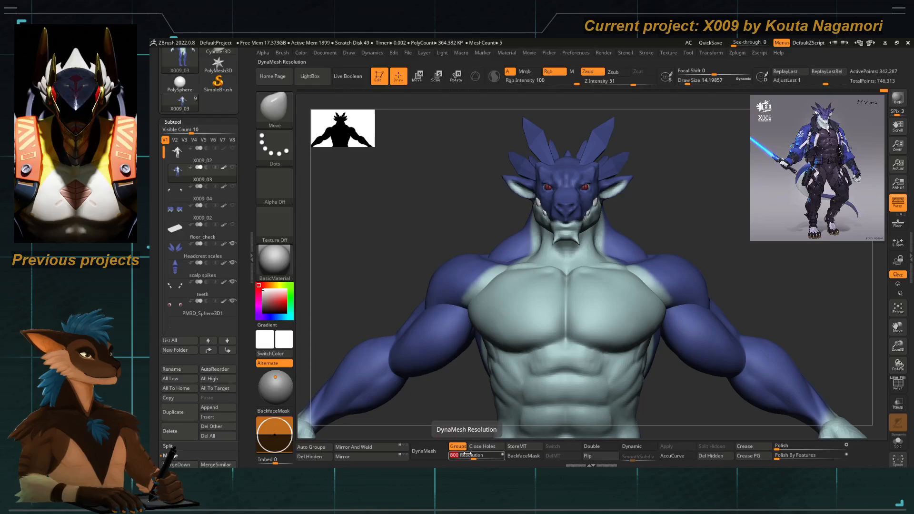
{"action": "key", "text": "Return"}
{"action": "right_click_drag", "start_coordinate": [446, 207], "coordinate": [414, 198], "text": "alt"}
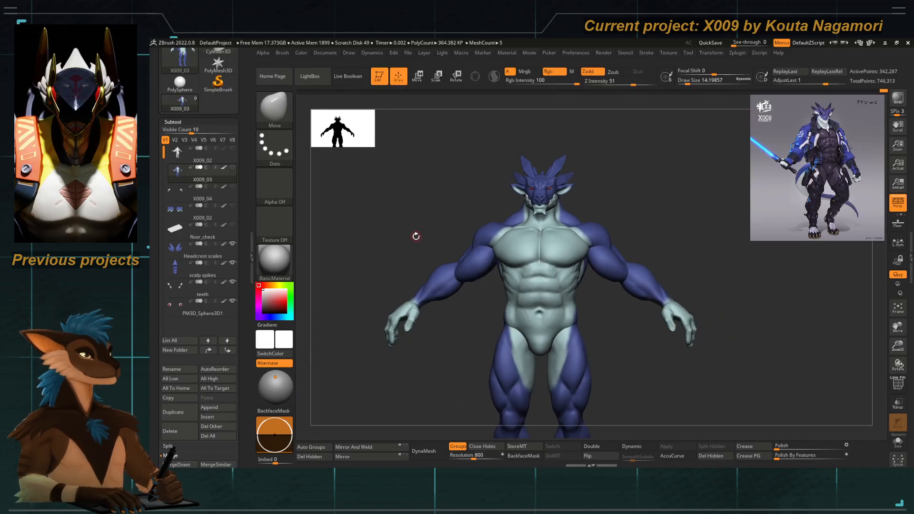
{"action": "left_click", "coordinate": [429, 451]}
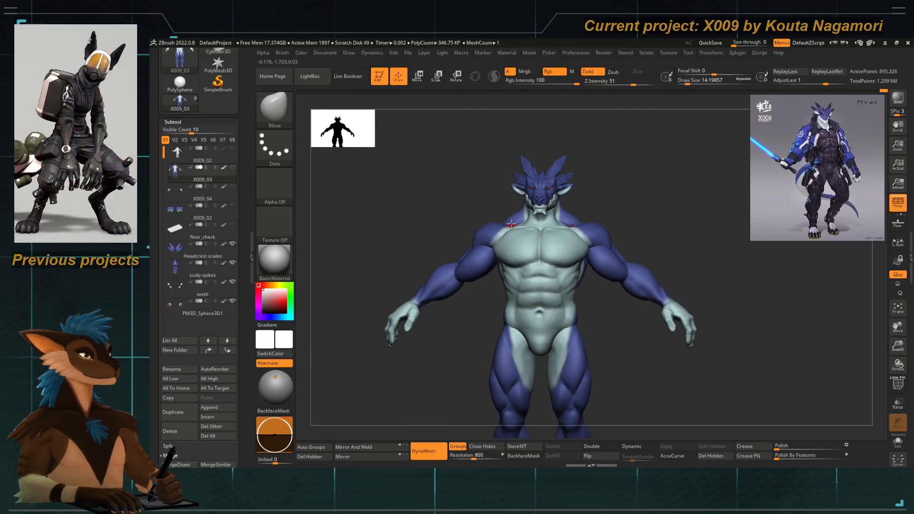
{"action": "right_click_drag", "start_coordinate": [511, 224], "coordinate": [681, 342], "text": "alt"}
{"action": "key", "text": "shift+f"}
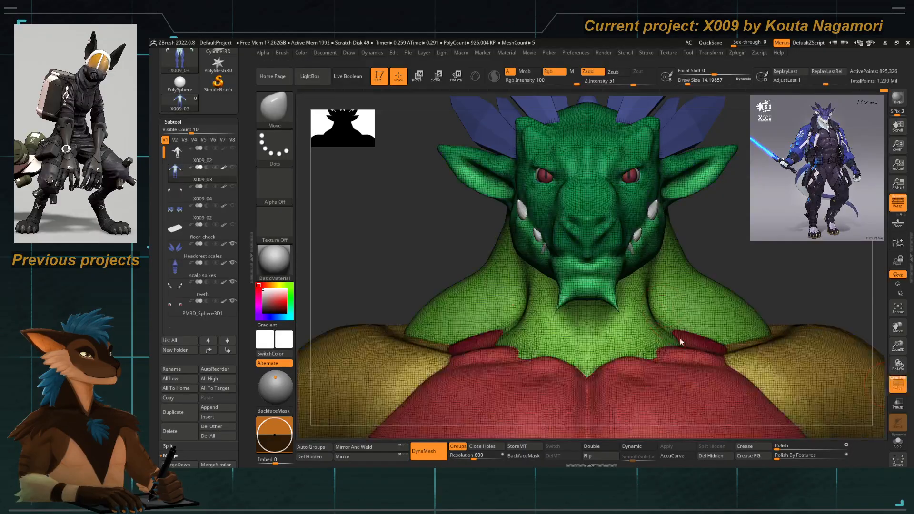
{"action": "key", "text": "ctrl+z"}
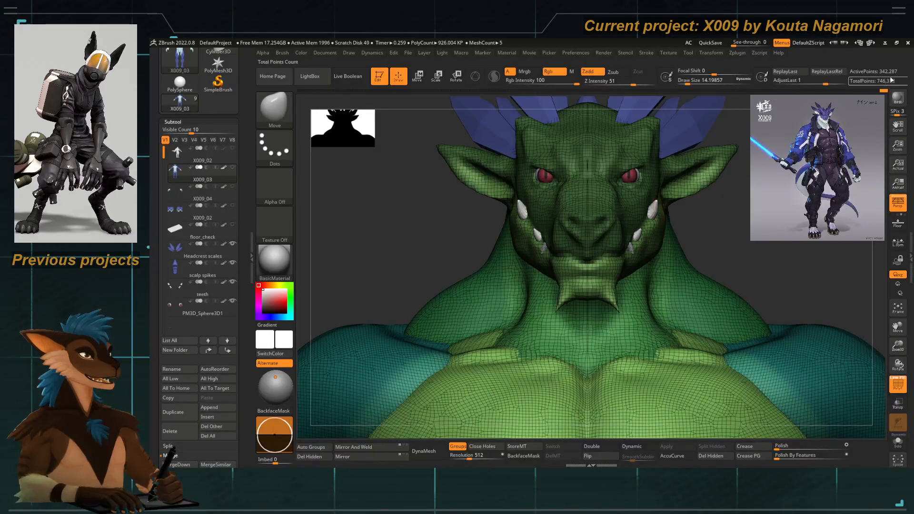
Remesh the body with DynaMesh at resolution 800 and turn off the wireframe display.
{"action": "left_click", "coordinate": [463, 456]}
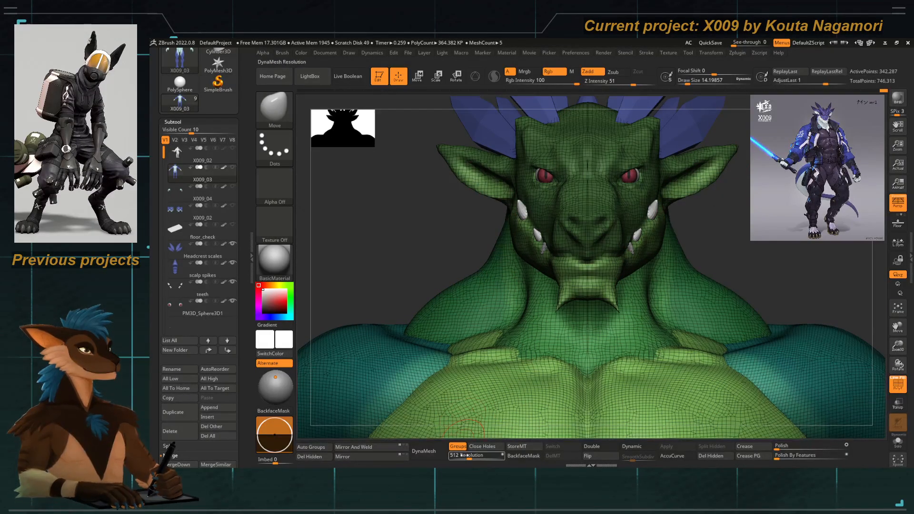
{"action": "type", "text": "800"}
{"action": "key", "text": "Return"}
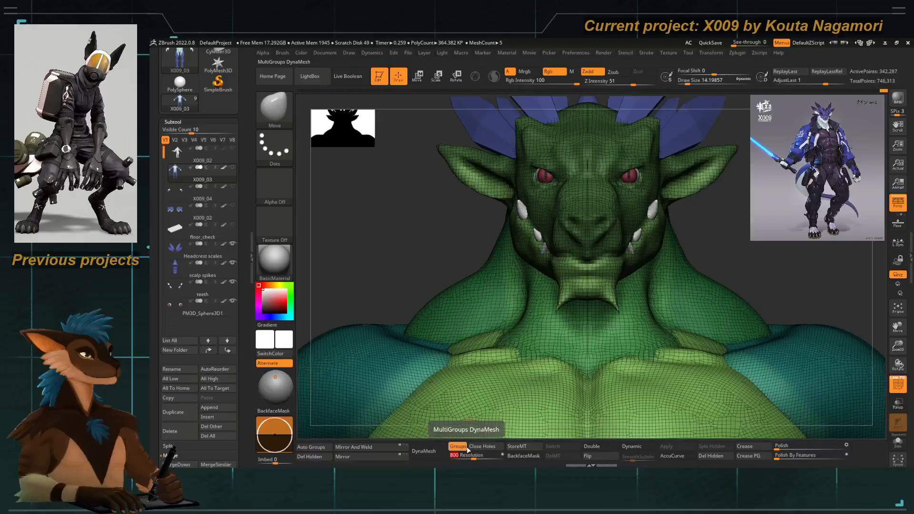
{"action": "left_click", "coordinate": [419, 450]}
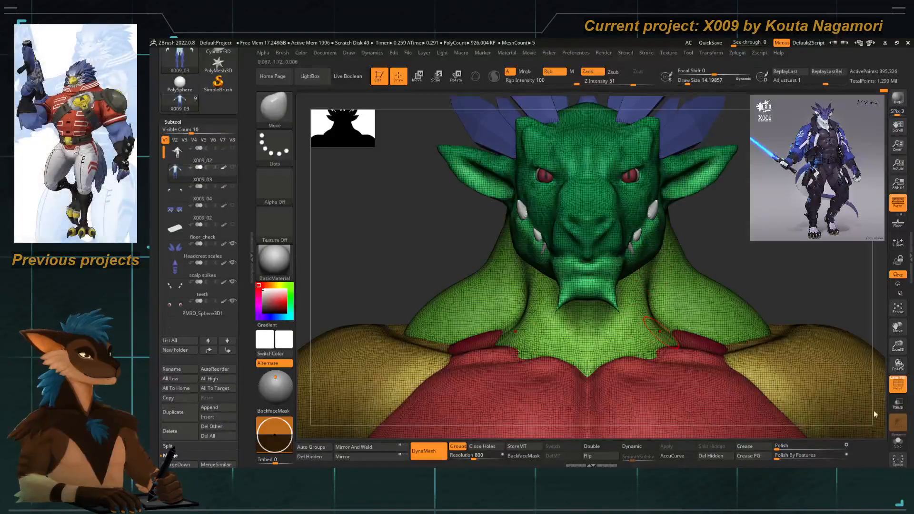
{"action": "left_click", "coordinate": [898, 385]}
Reshape the inner and outer eye corners with Move Topological at draw sizes of about 13 and 9.
{"action": "right_click_drag", "start_coordinate": [471, 285], "coordinate": [396, 229], "text": "ctrl"}
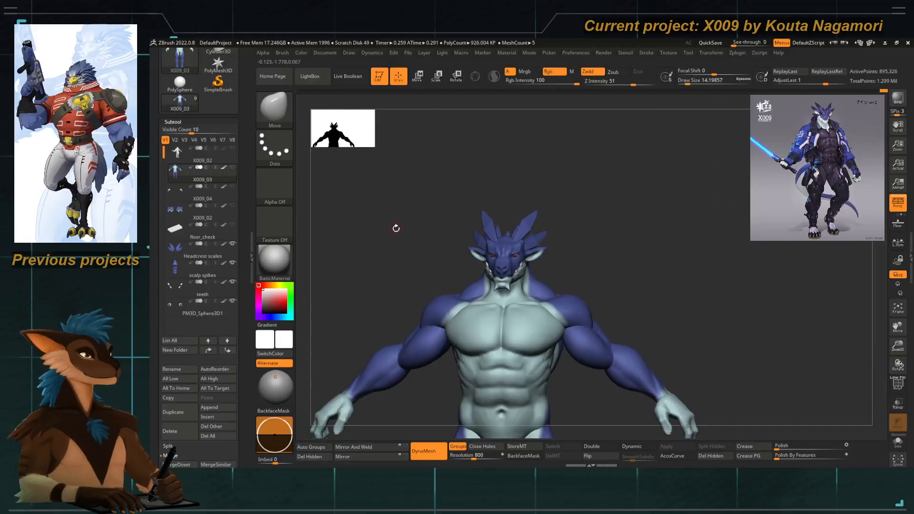
{"action": "left_click_drag", "start_coordinate": [396, 229], "coordinate": [445, 202], "text": "shift"}
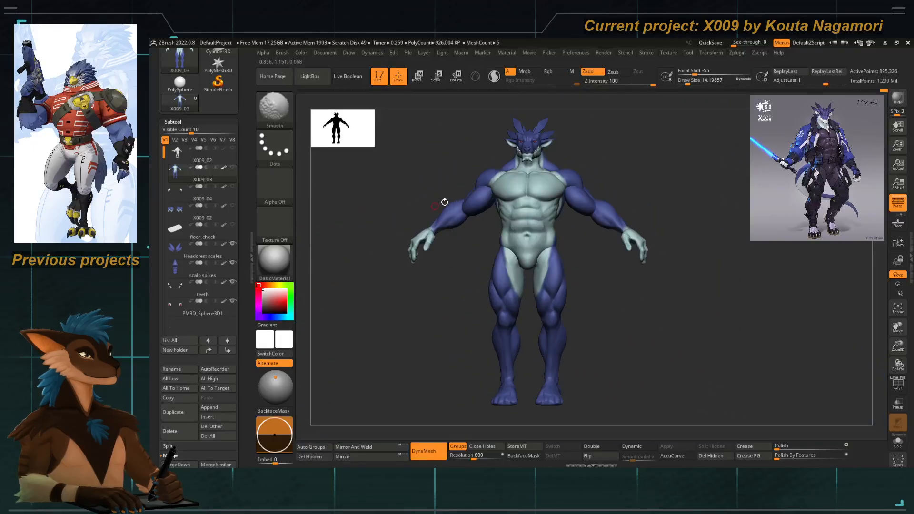
{"action": "mouse_move", "coordinate": [444, 203]}
{"action": "right_mouse_down", "text": "ctrl"}
{"action": "mouse_move", "coordinate": [537, 204]}
{"action": "mouse_move", "coordinate": [539, 244]}
{"action": "mouse_move", "coordinate": [513, 232]}
{"action": "right_mouse_up", "text": "ctrl"}
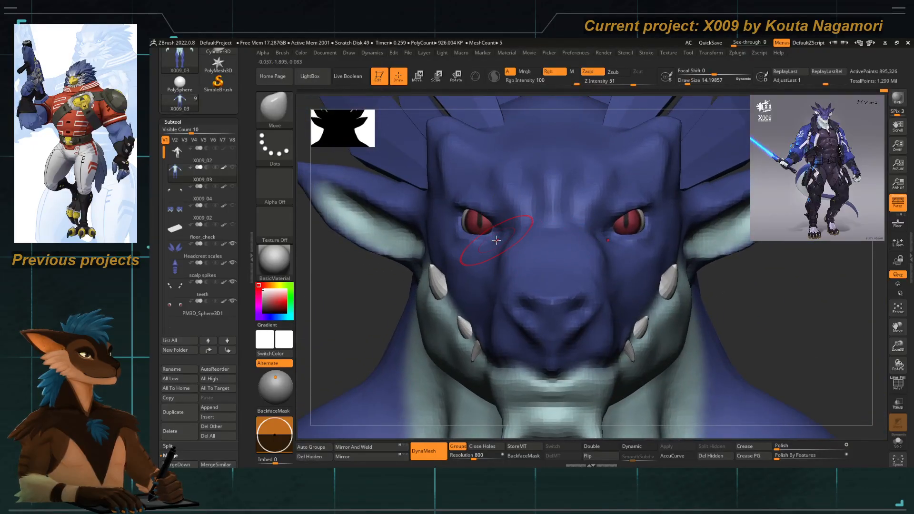
{"action": "key", "text": "b"}
{"action": "key", "text": "m"}
{"action": "key", "text": "t"}
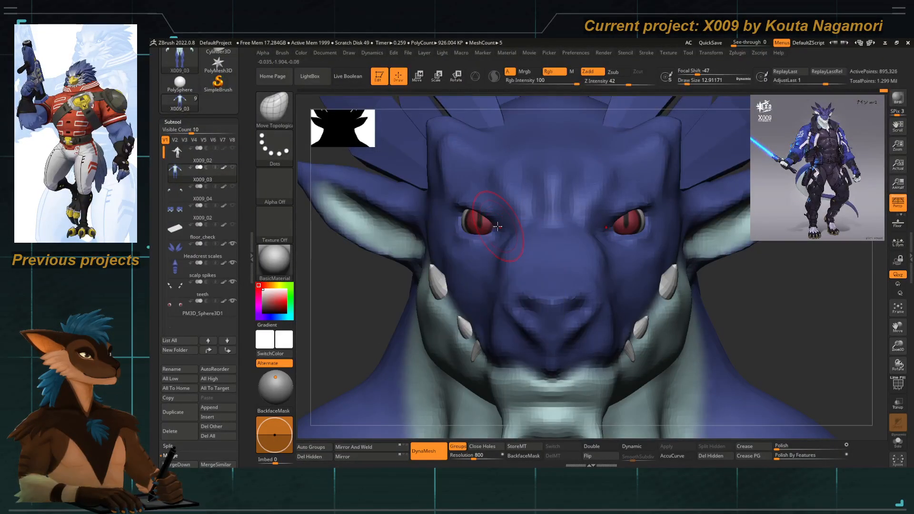
{"action": "left_click_drag", "start_coordinate": [497, 223], "coordinate": [482, 216]}
{"action": "key", "text": "space"}
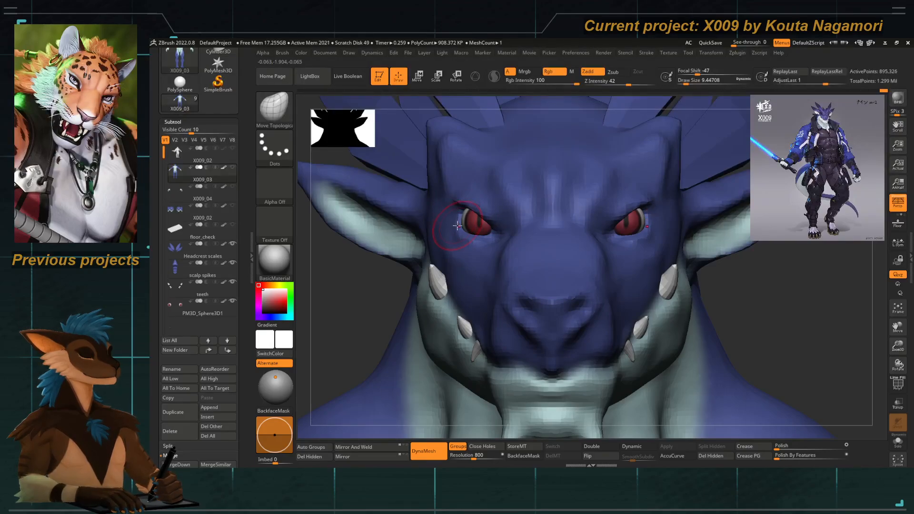
Enlarge the Move Topological brush to a draw size of about 17 for adjusting the eye area.
{"action": "key", "text": "space"}
{"action": "left_click_drag", "start_coordinate": [457, 226], "coordinate": [460, 226]}
{"action": "key", "text": "space"}
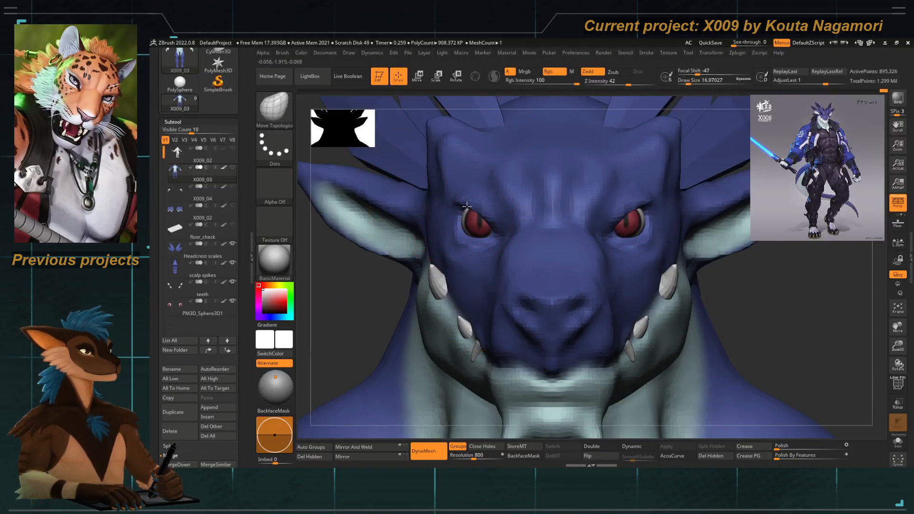
Select the eyeball subtool, show the X009_03 body again, and shift the eyes slightly outward in their sockets.
{"action": "left_click", "coordinate": [472, 227], "text": "alt"}
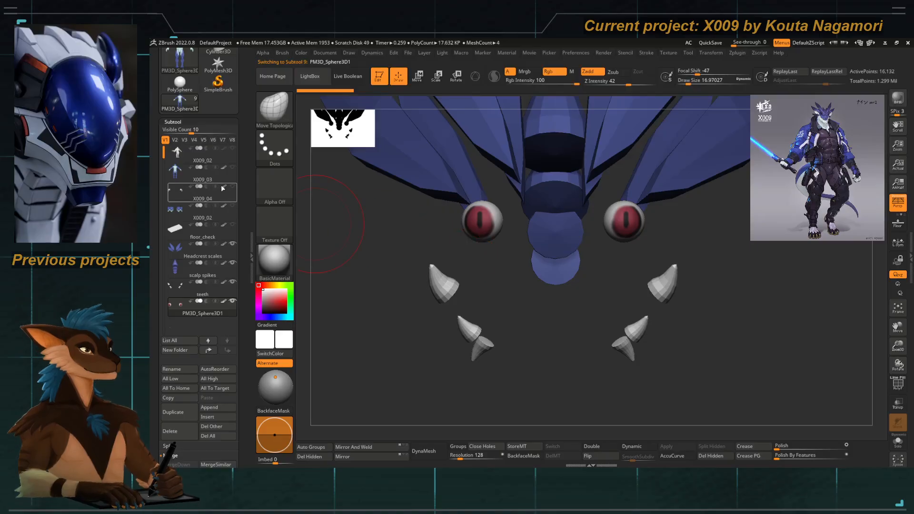
{"action": "left_click", "coordinate": [231, 167]}
{"action": "key", "text": "w"}
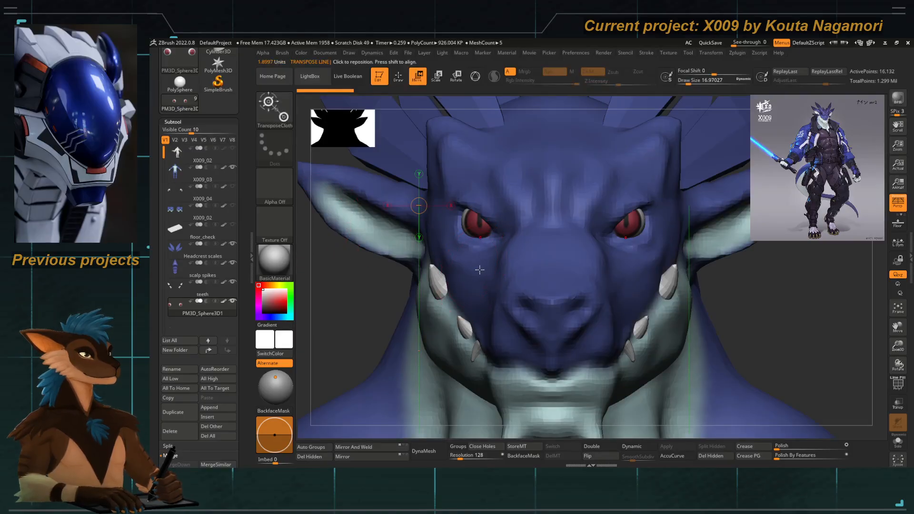
{"action": "key", "text": "y"}
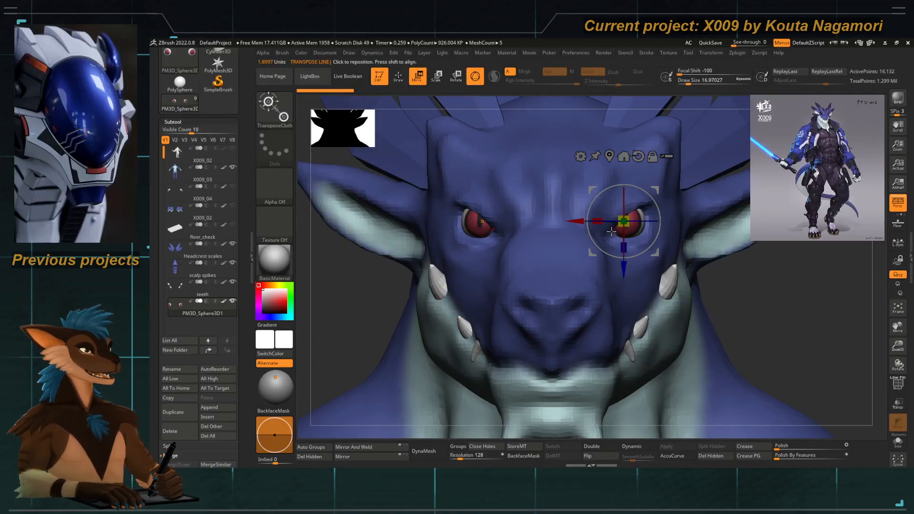
{"action": "left_click_drag", "start_coordinate": [624, 221], "coordinate": [615, 232]}
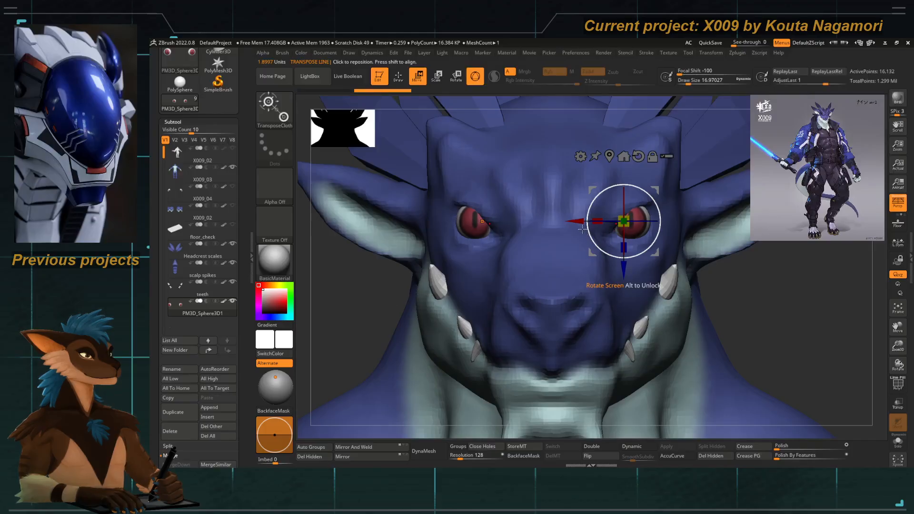
Return to the Move Topological brush and compare the bust from the front with perspective off and on.
{"action": "key", "text": "b"}
{"action": "key", "text": "m"}
{"action": "key", "text": "t"}
{"action": "right_click_drag", "start_coordinate": [586, 281], "coordinate": [554, 288], "text": "alt"}
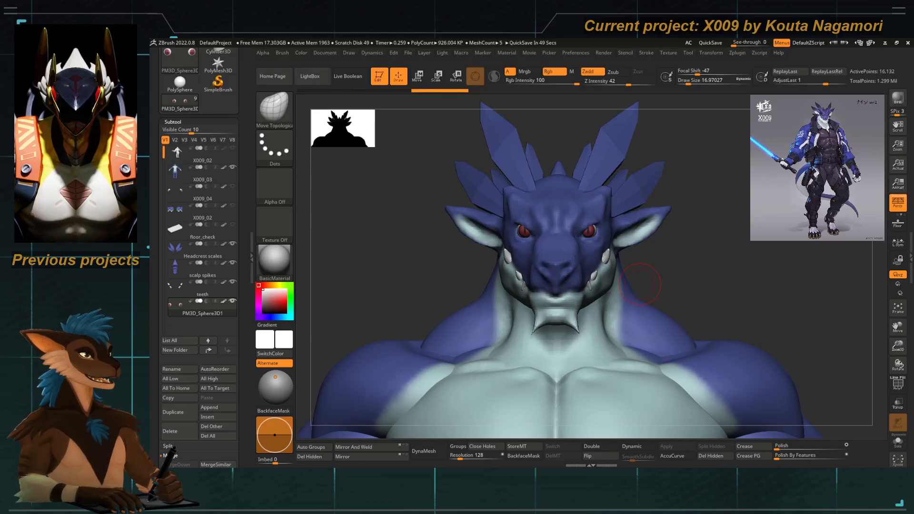
{"action": "key", "text": "p"}
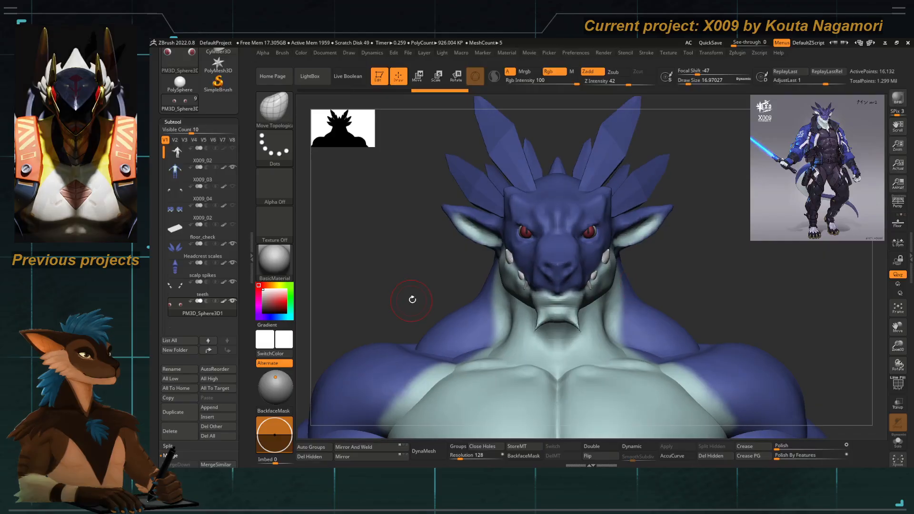
{"action": "key", "text": "p"}
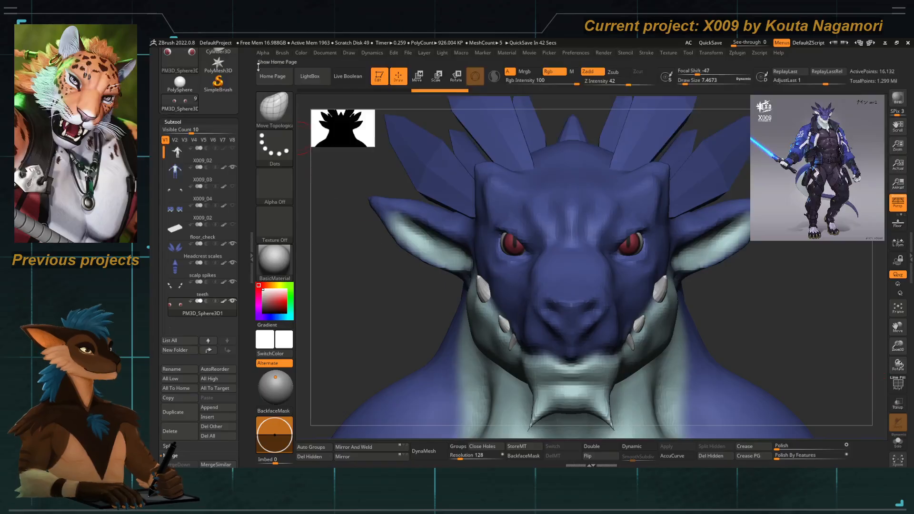
Set the painting color to a muted purple, with red 95 and green 90.
{"action": "left_click", "coordinate": [301, 52]}
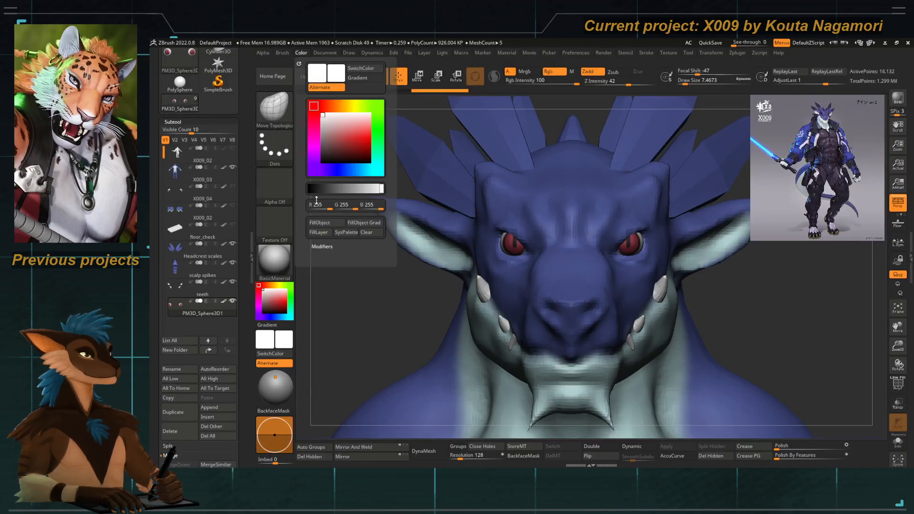
{"action": "key", "text": "Return"}
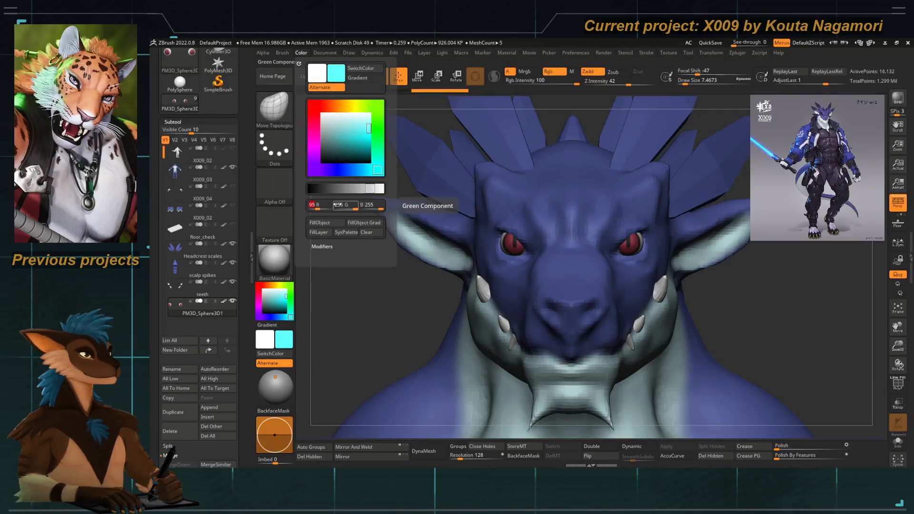
{"action": "left_click", "coordinate": [338, 204]}
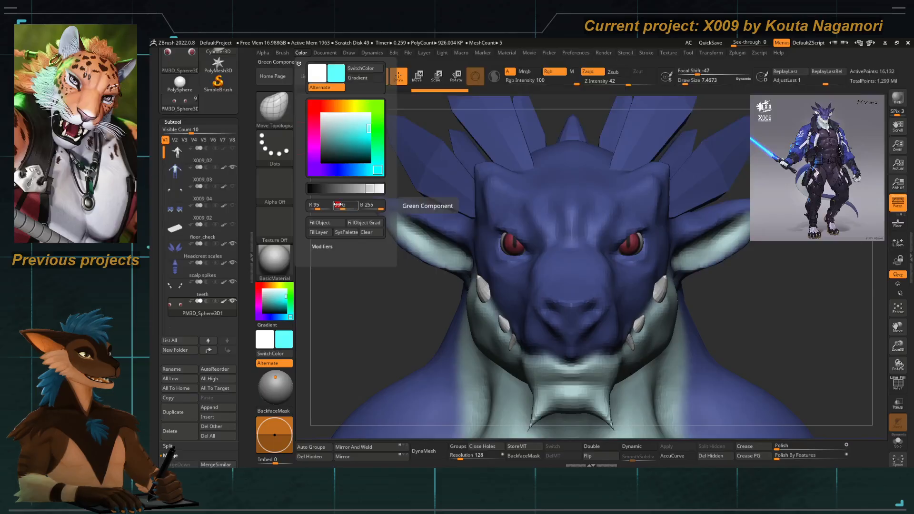
{"action": "type", "text": "90"}
{"action": "key", "text": "Return"}
{"action": "left_click", "coordinate": [372, 206]}
{"action": "type", "text": "18"}
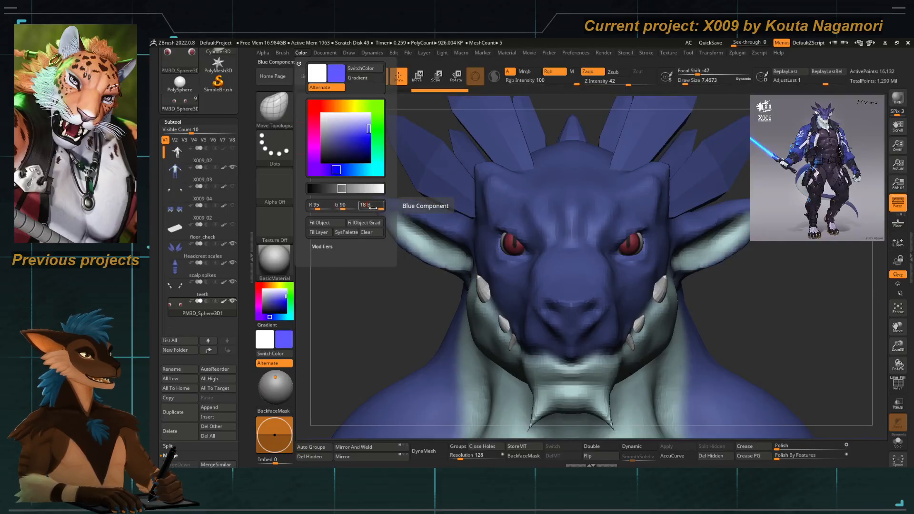
{"action": "key", "text": "Return"}
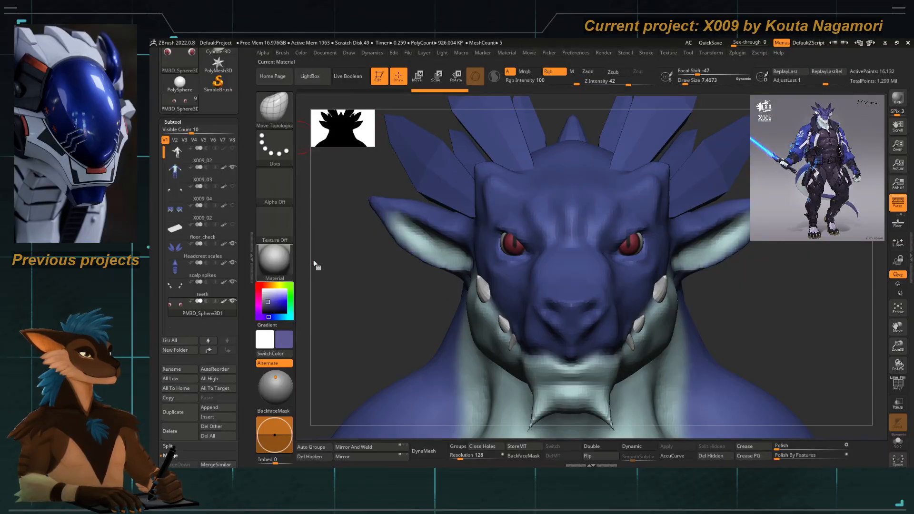
Paint a purple stripe down the middle of the body's forehead using the Standard brush with RGB on and Zadd off.
{"action": "left_click", "coordinate": [556, 213], "text": "alt"}
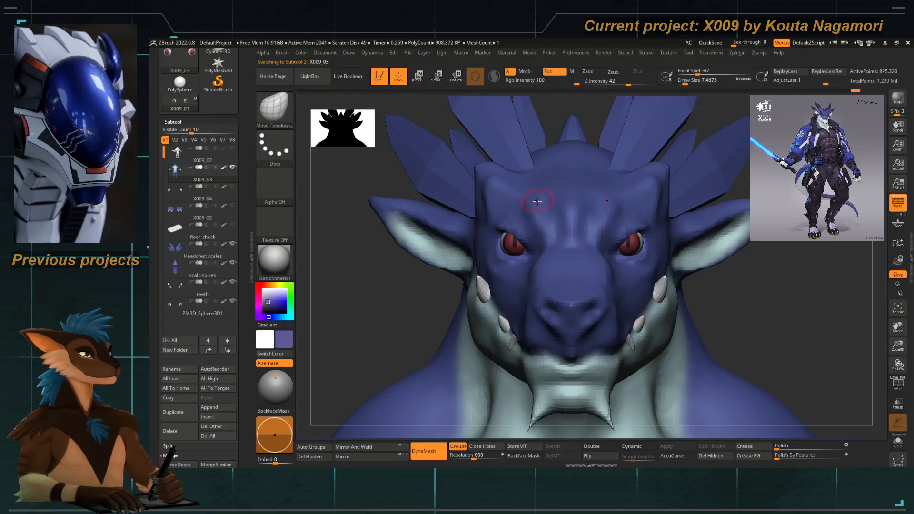
{"action": "key", "text": "b"}
{"action": "key", "text": "s"}
{"action": "key", "text": "t"}
{"action": "left_click", "coordinate": [550, 72]}
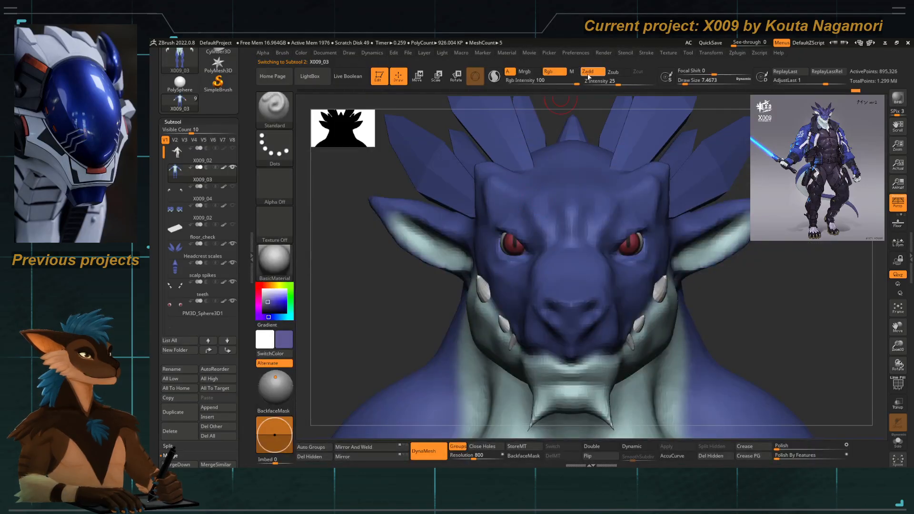
{"action": "key", "text": "space"}
{"action": "left_click", "coordinate": [565, 166]}
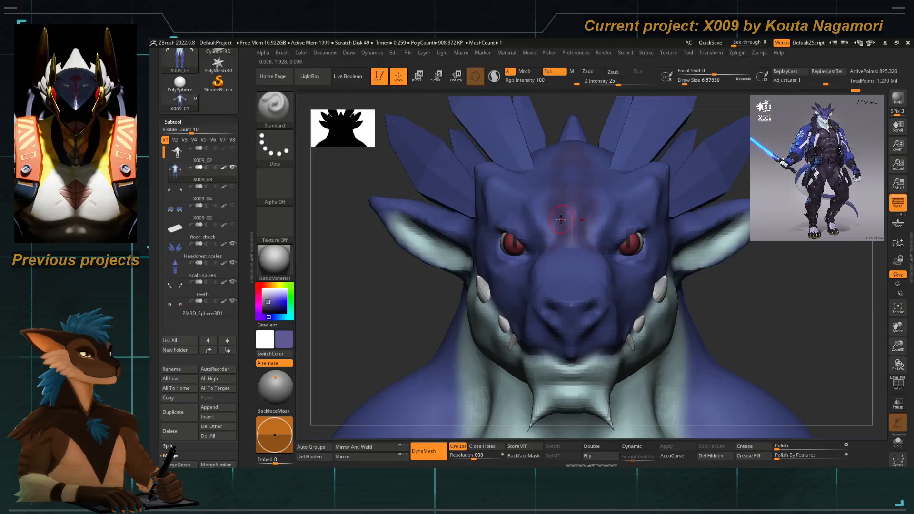
Paint purple patches on the brow horns and nose tip, and change the material to Flat Color.
{"action": "left_click_drag", "start_coordinate": [421, 257], "coordinate": [474, 214]}
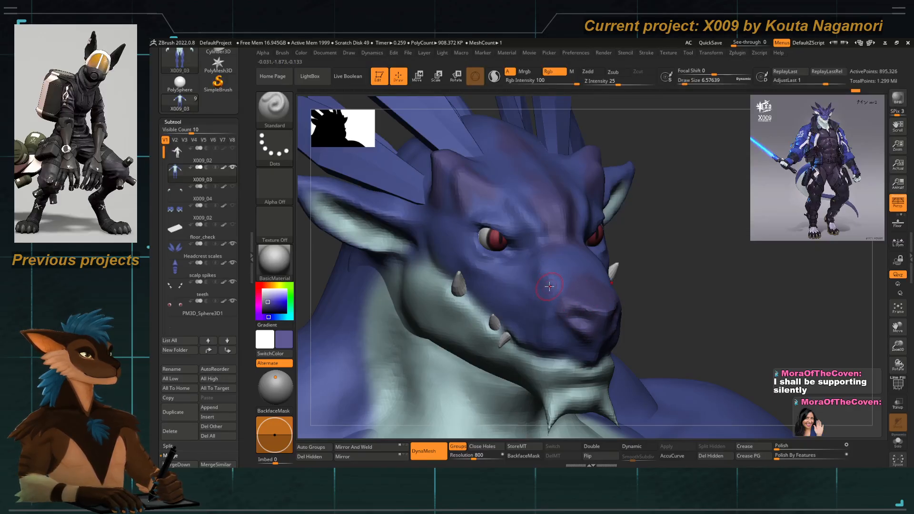
{"action": "left_click", "coordinate": [274, 262]}
{"action": "left_click", "coordinate": [318, 388]}
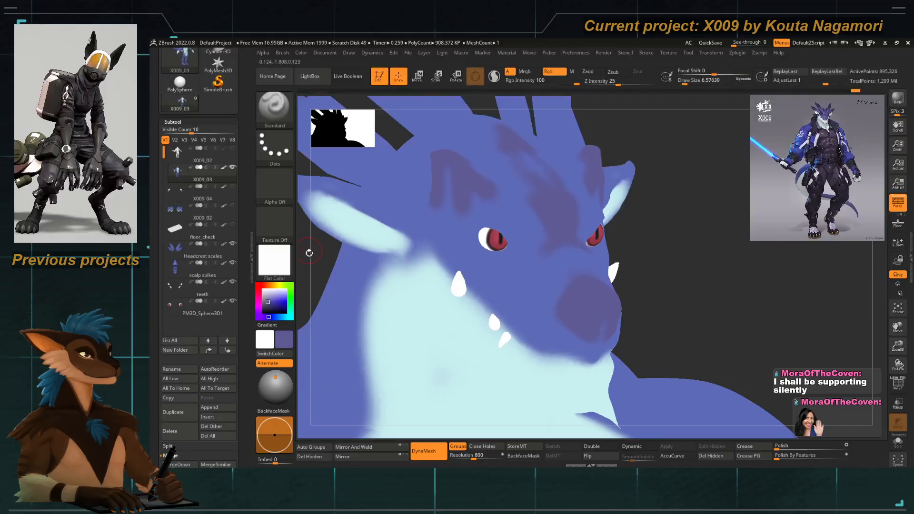
Refine the edges of the nose patch using sampled blue and purple at a draw size of about 3.7.
{"action": "key", "text": "b"}
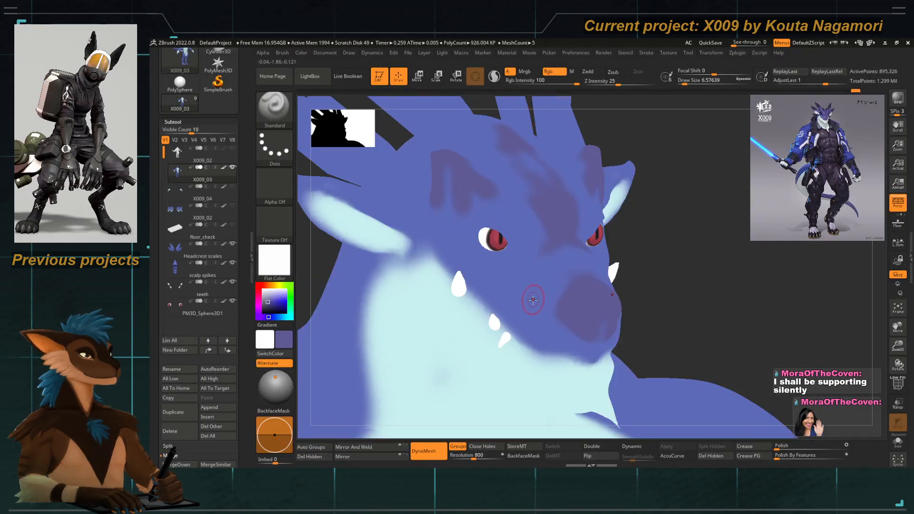
{"action": "key", "text": "c"}
{"action": "key", "text": "space"}
{"action": "left_click_drag", "start_coordinate": [538, 289], "coordinate": [535, 288]}
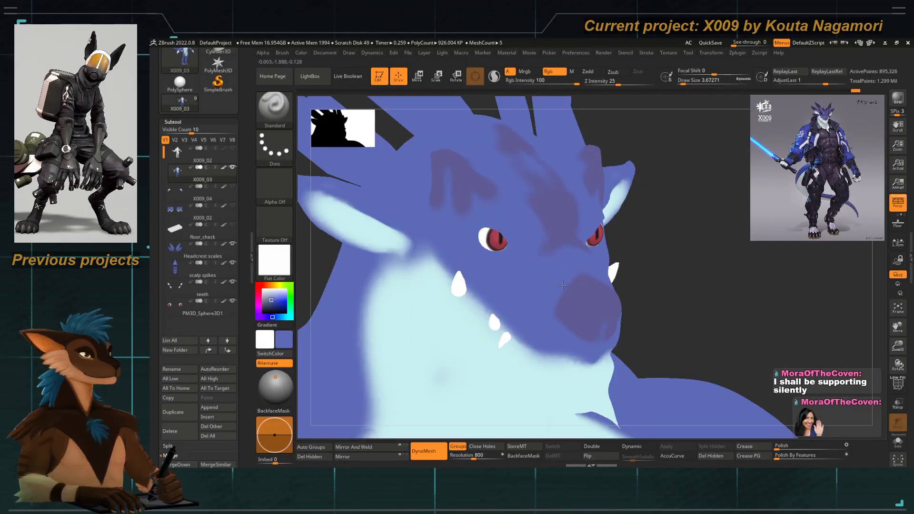
{"action": "key", "text": "c"}
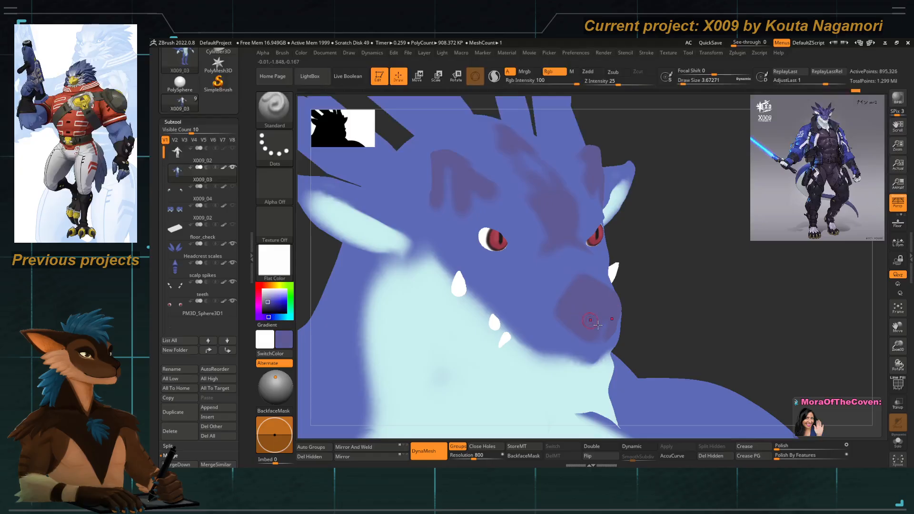
Clean up the lower end of the purple forehead marking between the eyes, alternating between purple and the blue skin color.
{"action": "left_click_drag", "start_coordinate": [666, 287], "coordinate": [604, 294]}
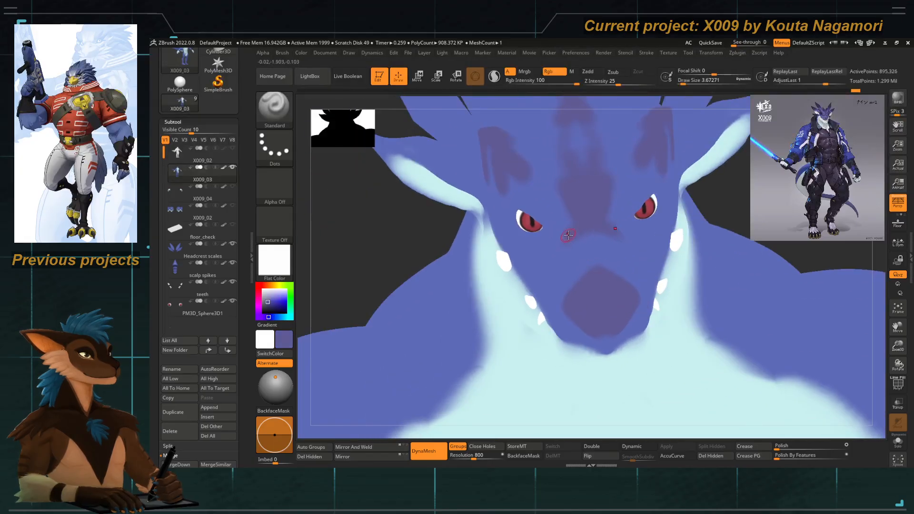
{"action": "key", "text": "v"}
{"action": "mouse_move", "coordinate": [587, 242]}
{"action": "left_mouse_down"}
{"action": "mouse_move", "coordinate": [569, 257]}
{"action": "mouse_move", "coordinate": [585, 257]}
{"action": "mouse_move", "coordinate": [570, 243]}
{"action": "left_mouse_up"}
{"action": "key", "text": "v"}
{"action": "key", "text": "c"}
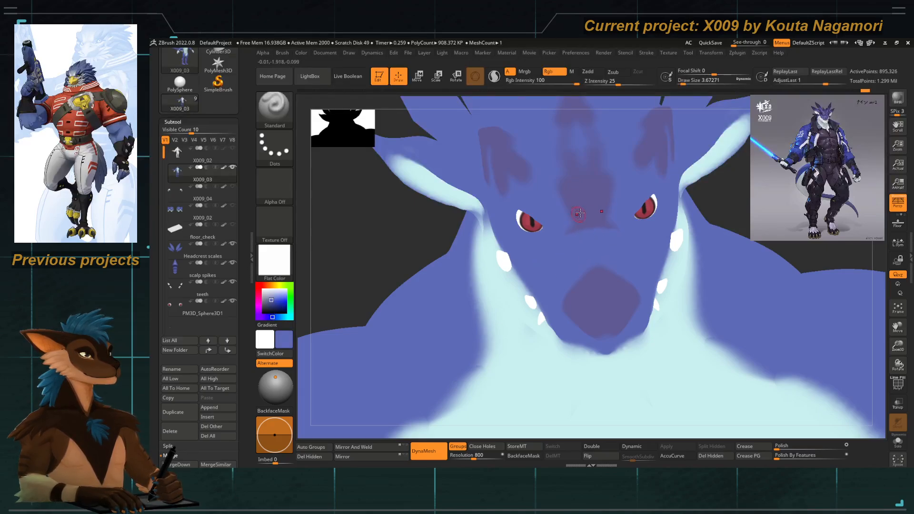
Extend the forehead marking up to a pointed shape on the scalp and fill in the purple brow-horn patches.
{"action": "right_click_drag", "start_coordinate": [580, 212], "coordinate": [540, 213]}
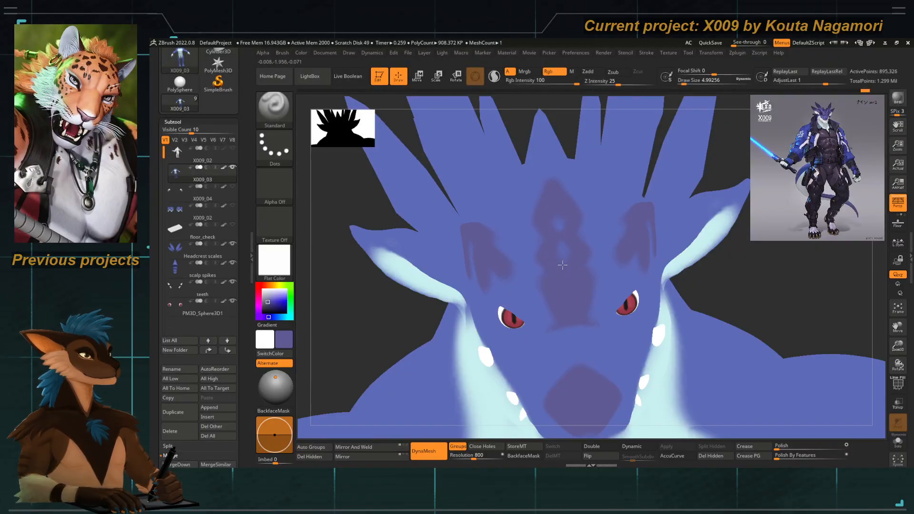
{"action": "right_click_drag", "start_coordinate": [550, 242], "coordinate": [494, 261]}
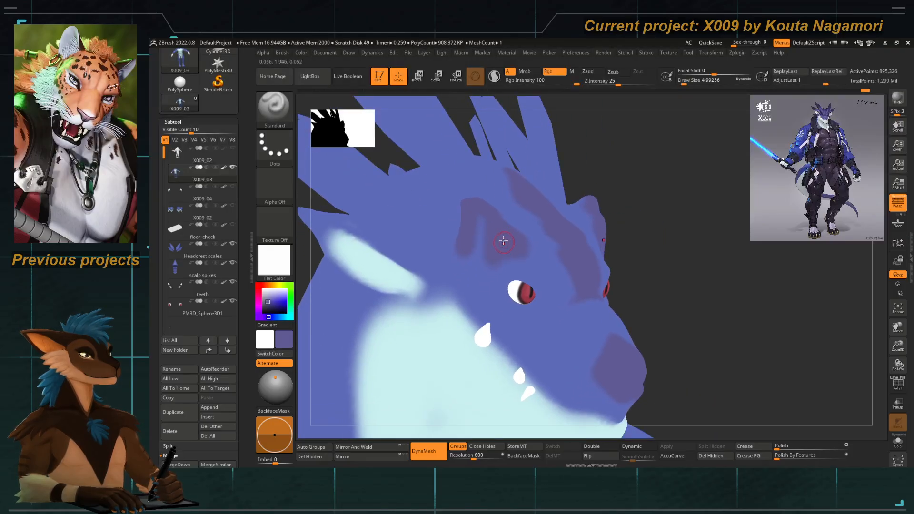
{"action": "mouse_move", "coordinate": [487, 232]}
{"action": "right_mouse_down", "text": "ctrl"}
{"action": "mouse_move", "coordinate": [420, 193]}
{"action": "mouse_move", "coordinate": [439, 199]}
{"action": "right_mouse_up", "text": "ctrl"}
Paint purple onto the tips of the Headcrest scales with a draw size of about 35.
{"action": "left_click", "coordinate": [457, 170], "text": "alt"}
{"action": "left_click_drag", "start_coordinate": [427, 143], "coordinate": [430, 147], "text": "alt"}
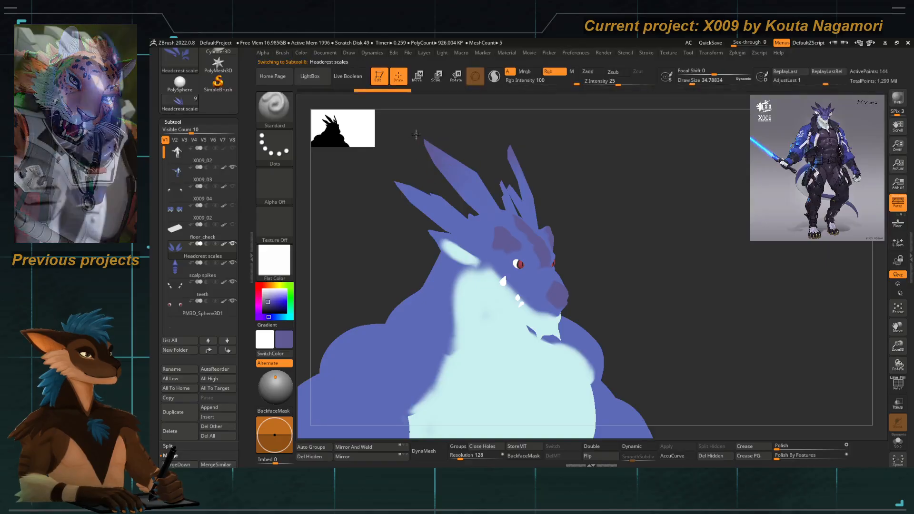
{"action": "right_click_drag", "start_coordinate": [427, 201], "coordinate": [466, 217], "text": "shift"}
Reselect the X009_03 body and switch the material back to BasicMaterial.
{"action": "left_click", "coordinate": [522, 283], "text": "alt"}
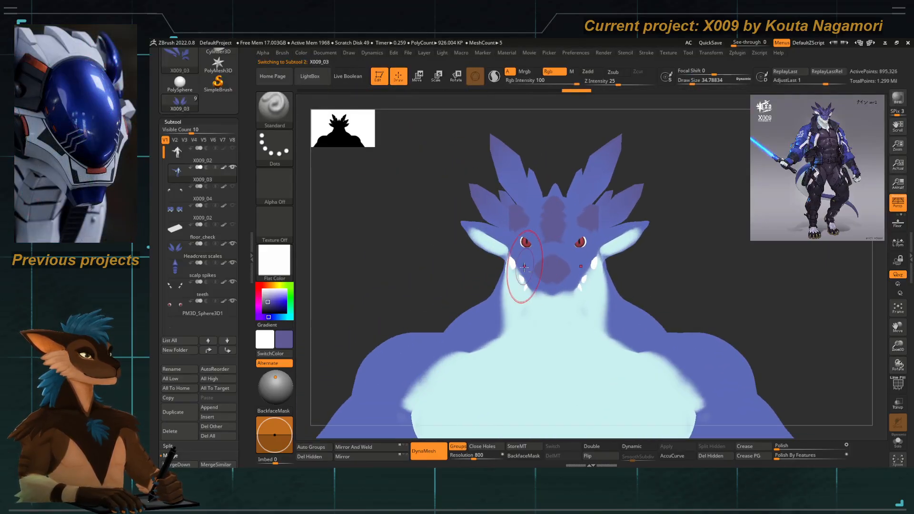
{"action": "right_click_drag", "start_coordinate": [525, 291], "coordinate": [526, 261], "text": "alt"}
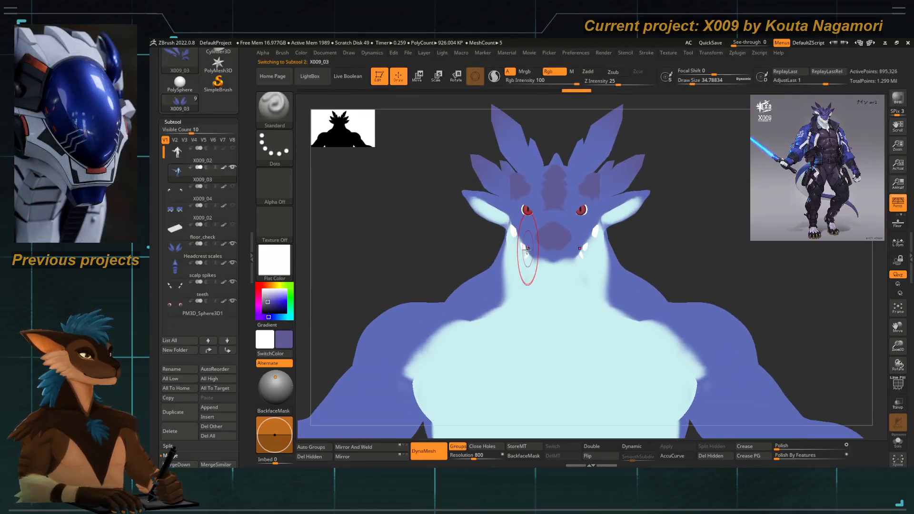
{"action": "left_click", "coordinate": [274, 261]}
{"action": "left_click", "coordinate": [442, 298]}
{"action": "right_click_drag", "start_coordinate": [456, 267], "coordinate": [516, 228], "text": "ctrl"}
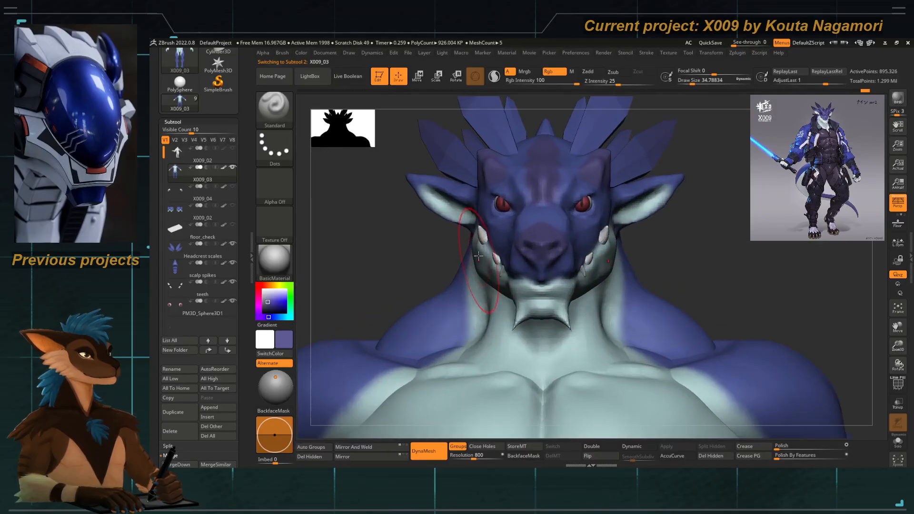
Carve creases beside the forehead marking between the eyes using the DamStandard brush at a draw size of about 9.4.
{"action": "key", "text": "b"}
{"action": "key", "text": "d"}
{"action": "key", "text": "s"}
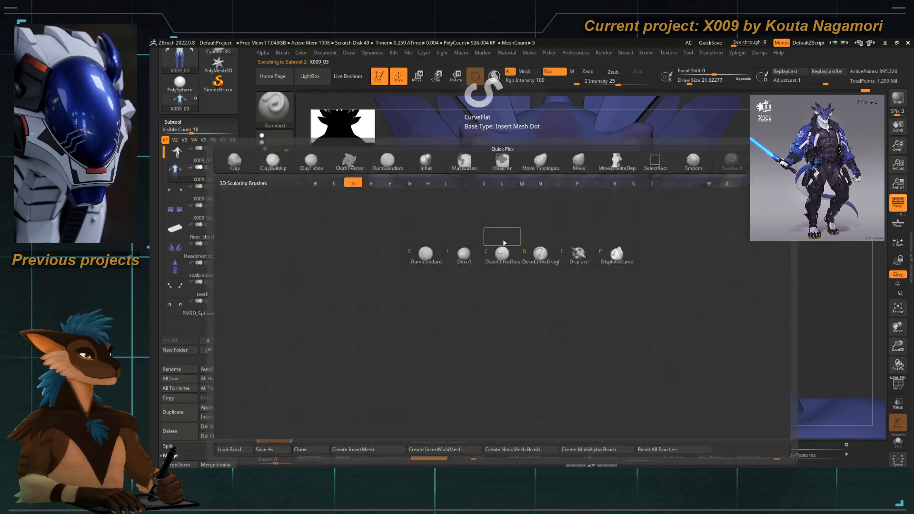
{"action": "right_click_drag", "start_coordinate": [388, 280], "coordinate": [401, 285]}
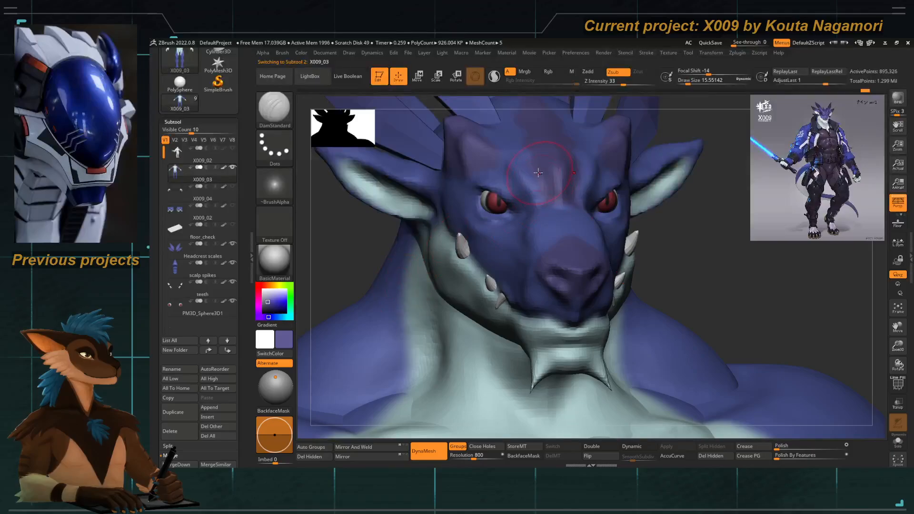
{"action": "key", "text": "bracketleft"}
{"action": "key", "text": "bracketleft"}
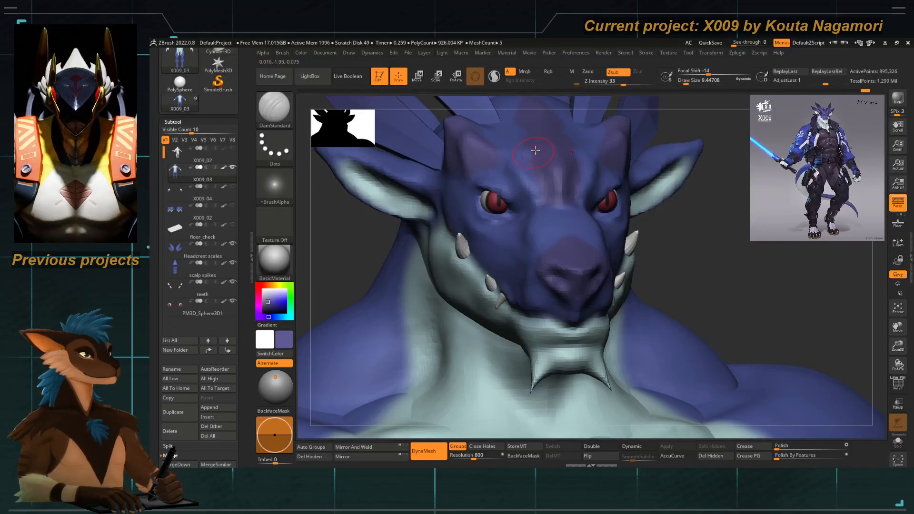
{"action": "left_click_drag", "start_coordinate": [545, 191], "coordinate": [538, 180]}
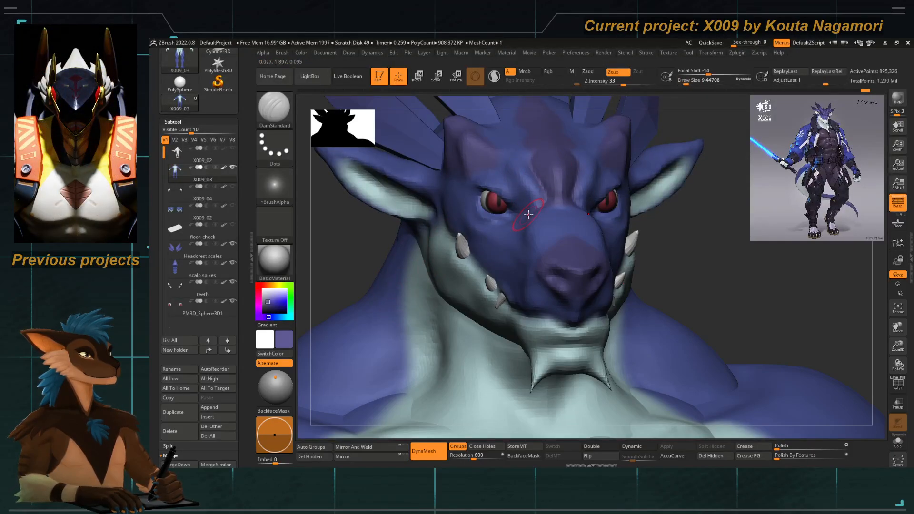
Build up volume on the brow above the eyes using the ClayTubes brush at a draw size of about 9.4.
{"action": "key", "text": "b"}
{"action": "key", "text": "c"}
{"action": "key", "text": "t"}
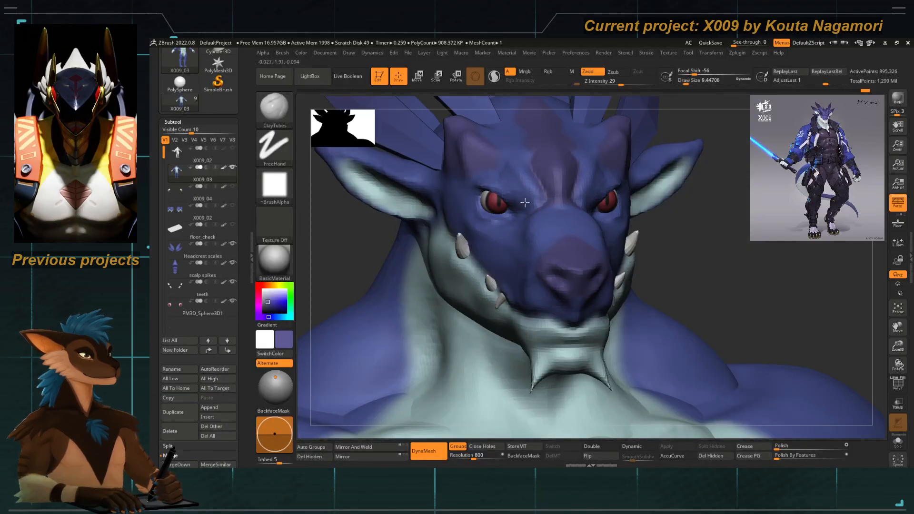
{"action": "right_click_drag", "start_coordinate": [497, 178], "coordinate": [508, 184], "text": "alt"}
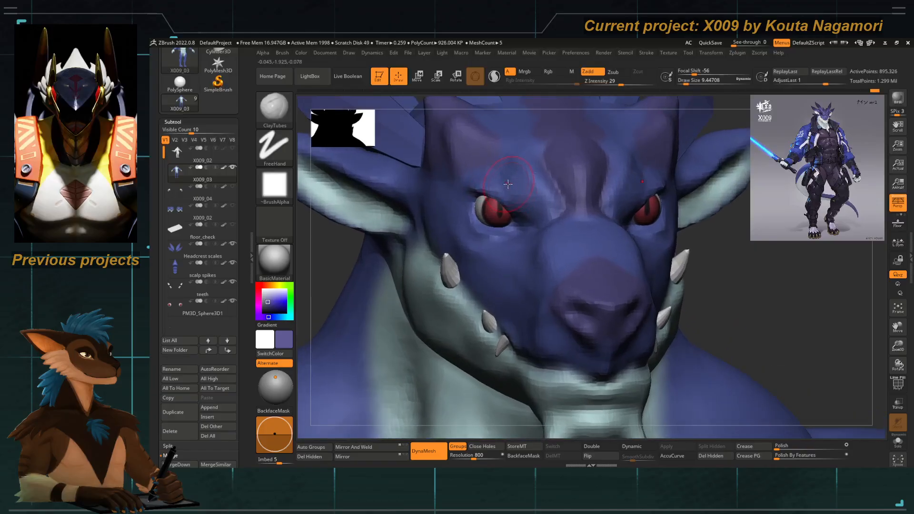
Raise the inner brows into pointed ridges above the eyes using the Move Topological brush at a draw size of about 7.5.
{"action": "key", "text": "b"}
{"action": "key", "text": "m"}
{"action": "key", "text": "t"}
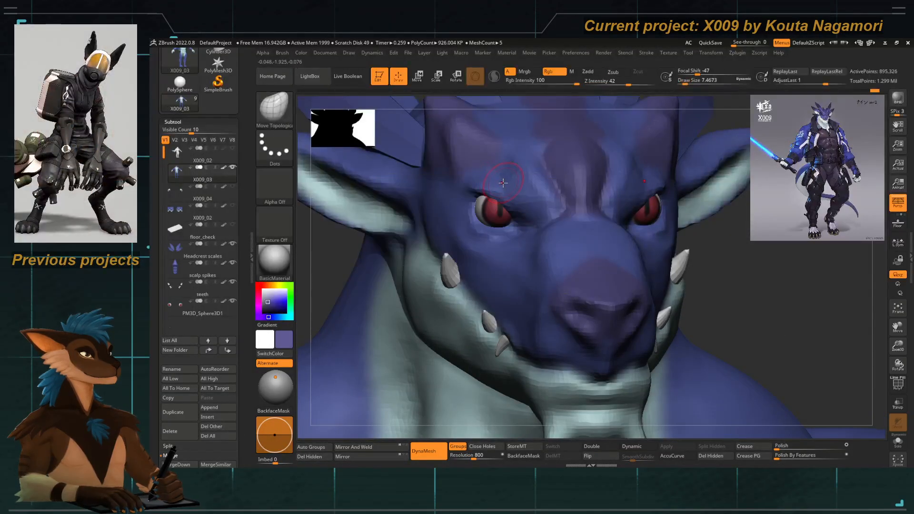
{"action": "right_click_drag", "start_coordinate": [341, 267], "coordinate": [498, 172]}
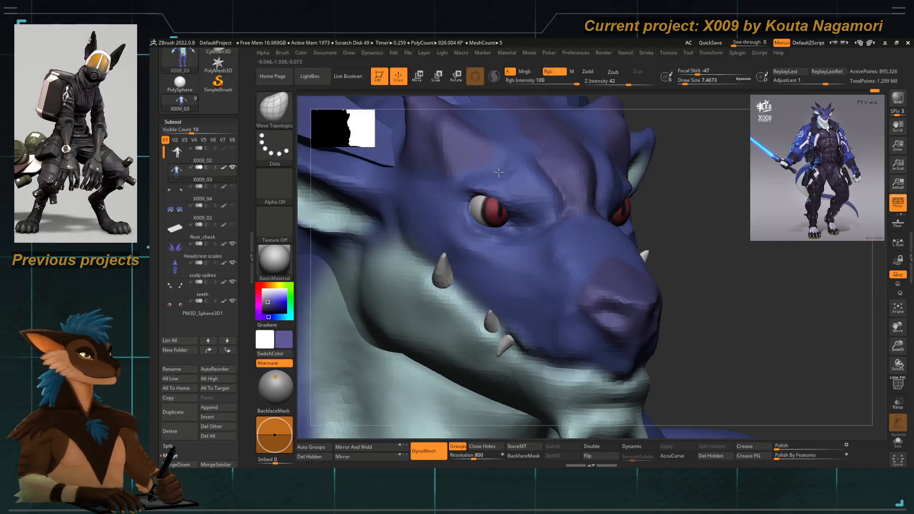
{"action": "key", "text": "f"}
{"action": "right_click_drag", "start_coordinate": [458, 133], "coordinate": [427, 235], "text": "shift"}
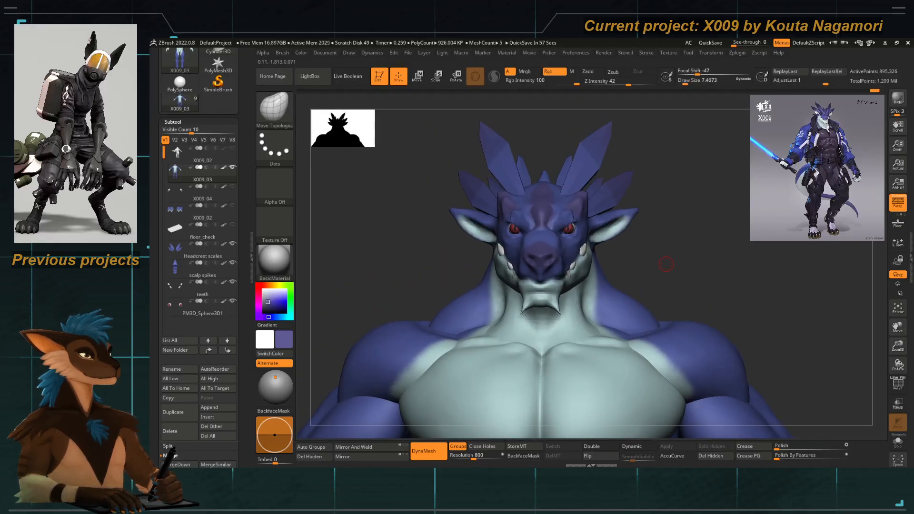
{"action": "right_click_drag", "start_coordinate": [386, 250], "coordinate": [518, 213]}
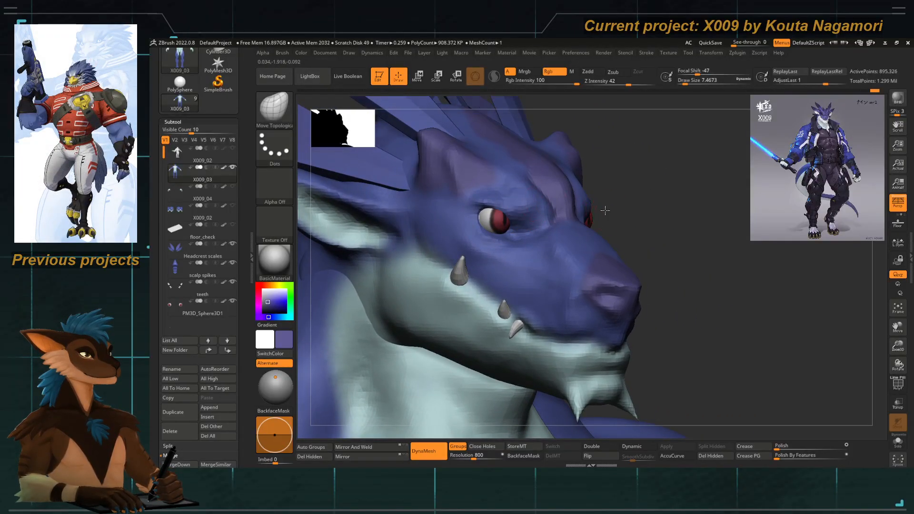
{"action": "right_click_drag", "start_coordinate": [605, 210], "coordinate": [514, 196]}
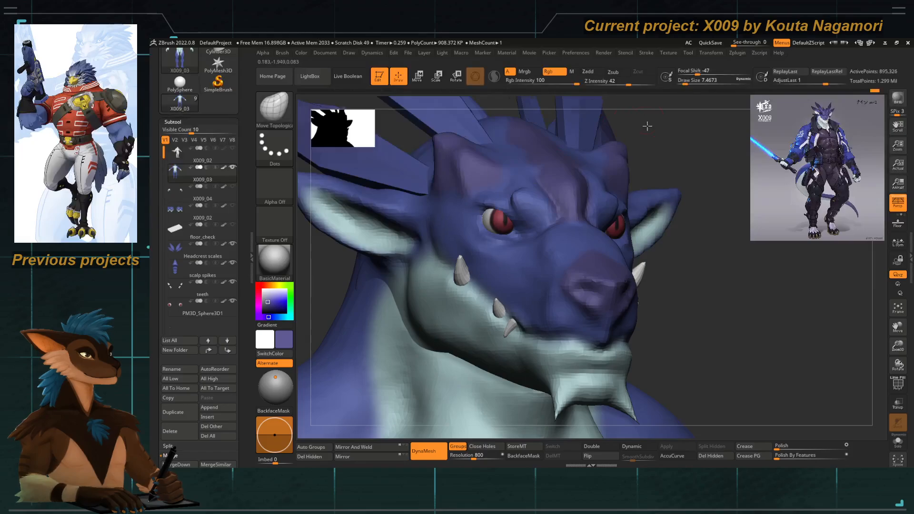
{"action": "right_click_drag", "start_coordinate": [648, 126], "coordinate": [428, 253]}
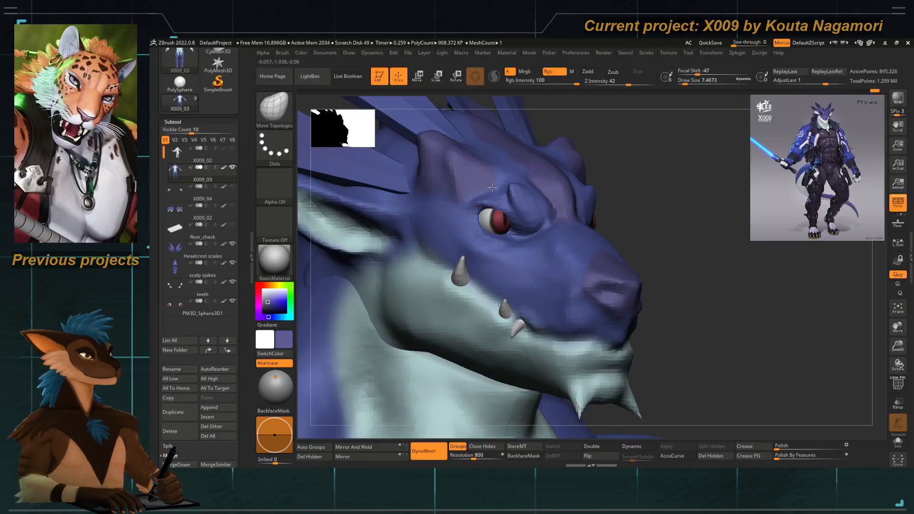
{"action": "left_click_drag", "start_coordinate": [650, 161], "coordinate": [643, 157]}
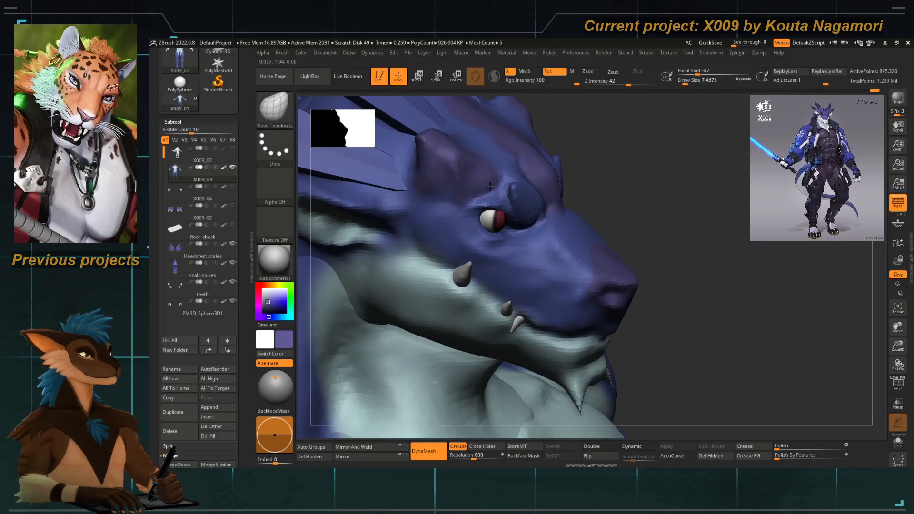
{"action": "key", "text": "space"}
{"action": "left_click", "coordinate": [472, 179]}
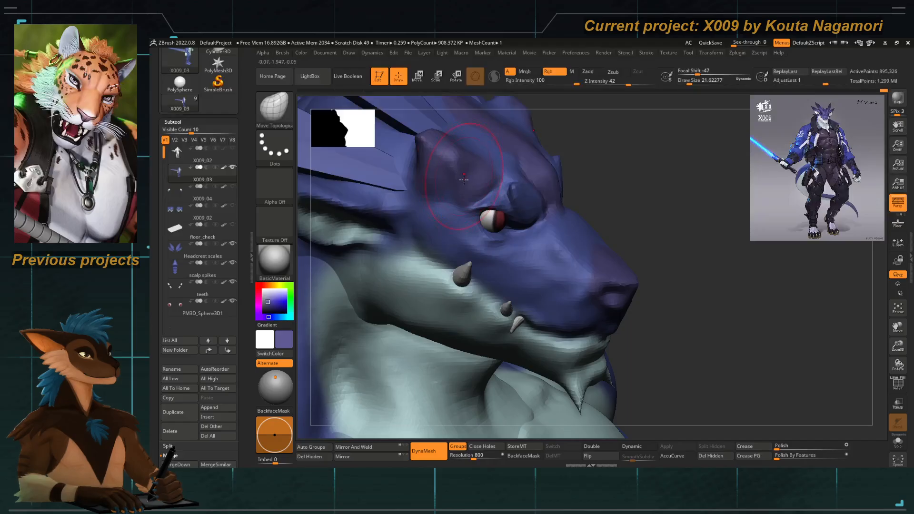
Carve creases and fine wrinkles around the eye and eyelids using the DamStandard brush, reducing the draw size to about 3.1.
{"action": "key", "text": "b"}
{"action": "key", "text": "d"}
{"action": "key", "text": "s"}
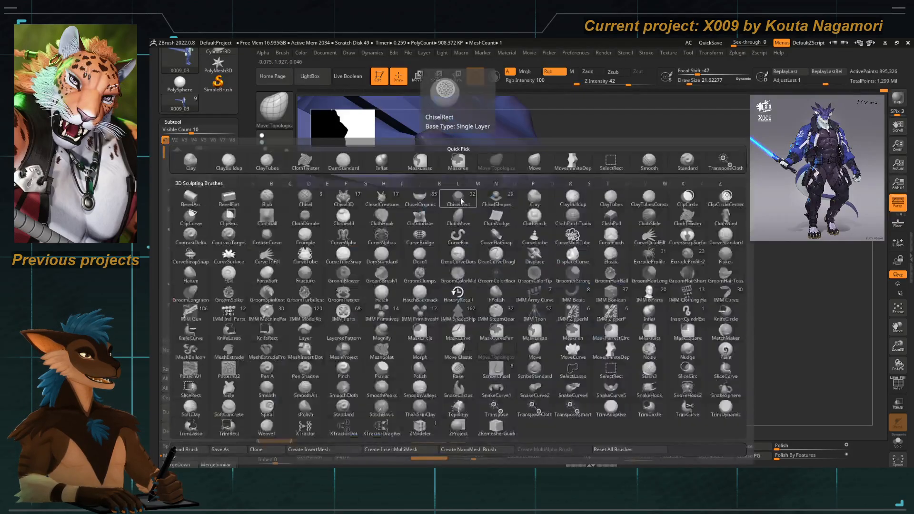
{"action": "key", "text": "space"}
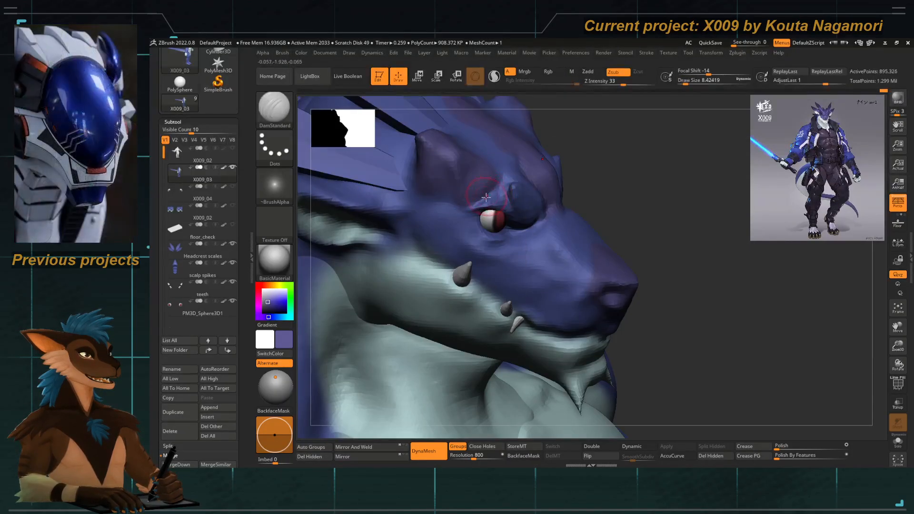
{"action": "left_click_drag", "start_coordinate": [606, 174], "coordinate": [467, 228]}
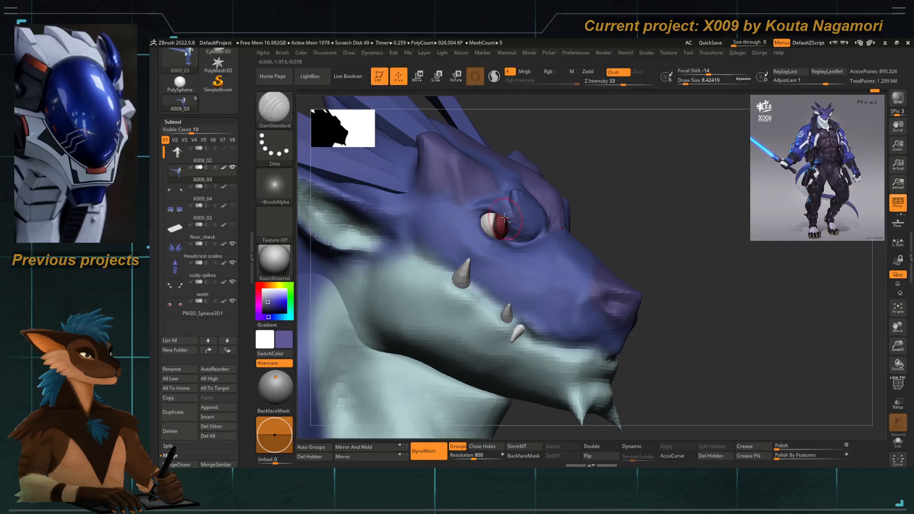
{"action": "right_click_drag", "start_coordinate": [503, 219], "coordinate": [490, 280], "text": "ctrl"}
{"action": "key", "text": "space"}
{"action": "left_click_drag", "start_coordinate": [523, 226], "coordinate": [518, 224]}
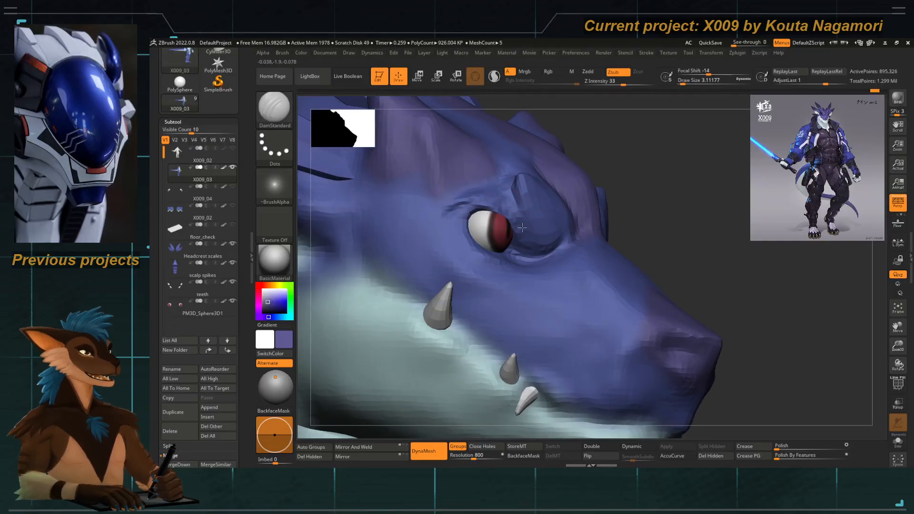
{"action": "left_click_drag", "start_coordinate": [455, 208], "coordinate": [509, 215]}
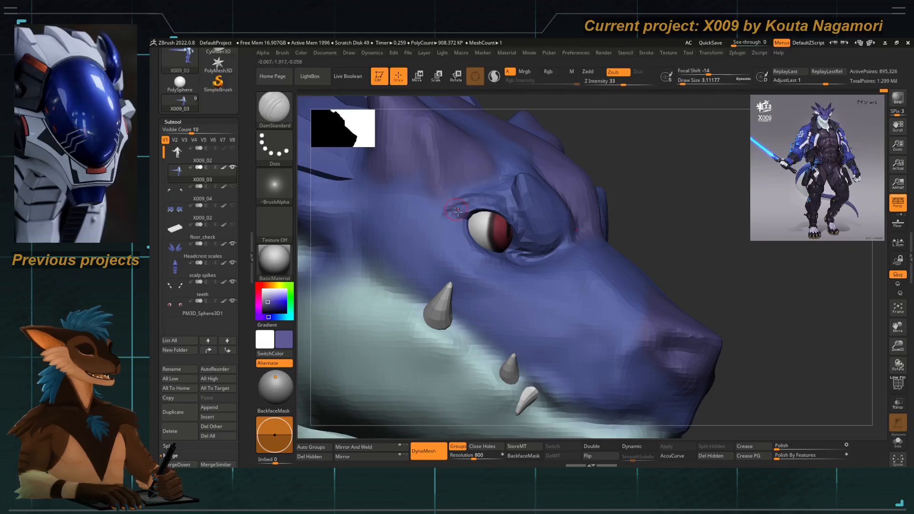
Build up a raised wedge on the purple brow-horn patch using ClayTubes with Imbed 10 and a draw size of about 8.4.
{"action": "key", "text": "b"}
{"action": "key", "text": "c"}
{"action": "key", "text": "t"}
{"action": "key", "text": "space"}
{"action": "left_click_drag", "start_coordinate": [492, 171], "coordinate": [494, 175]}
{"action": "key", "text": "space"}
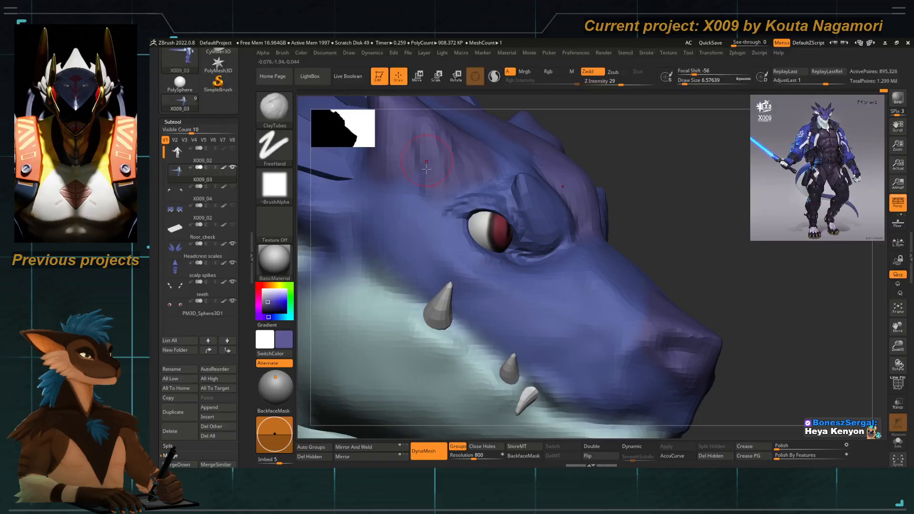
{"action": "left_click_drag", "start_coordinate": [272, 460], "coordinate": [274, 459]}
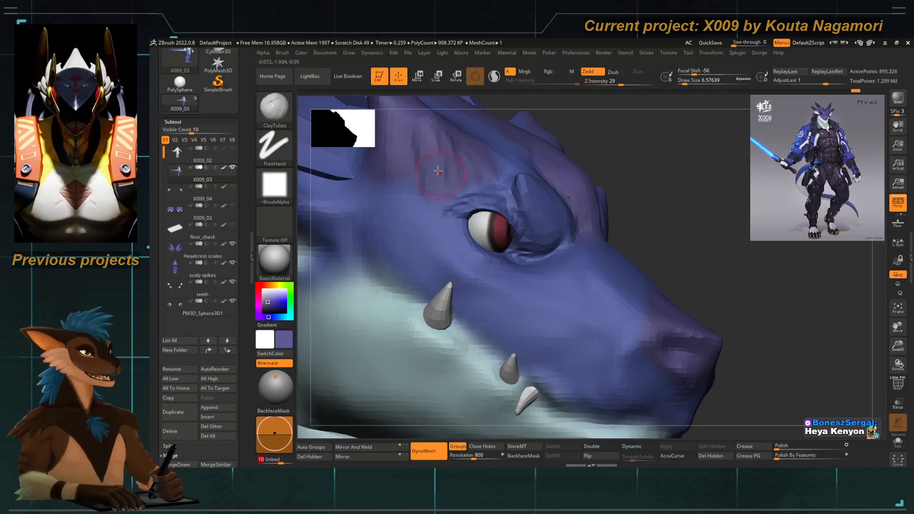
{"action": "right_click_drag", "start_coordinate": [440, 153], "coordinate": [449, 210], "text": "alt"}
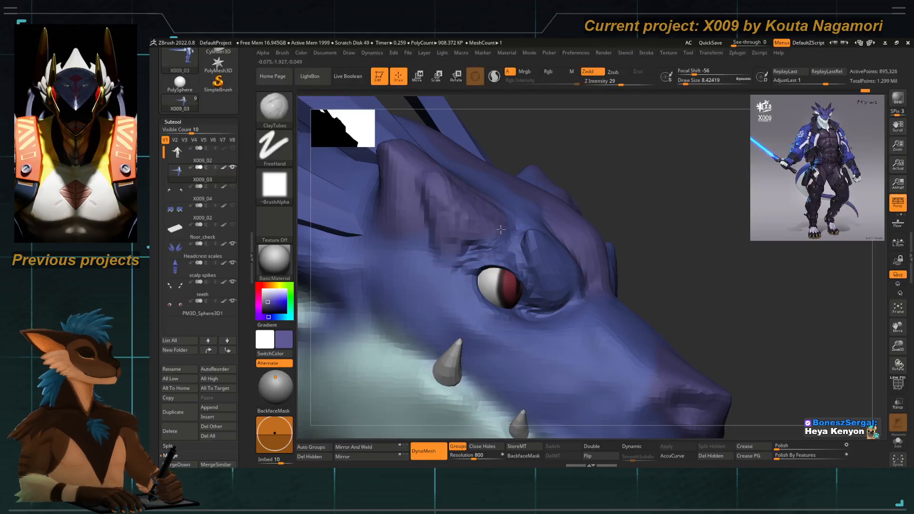
{"action": "left_click_drag", "start_coordinate": [514, 139], "coordinate": [440, 183]}
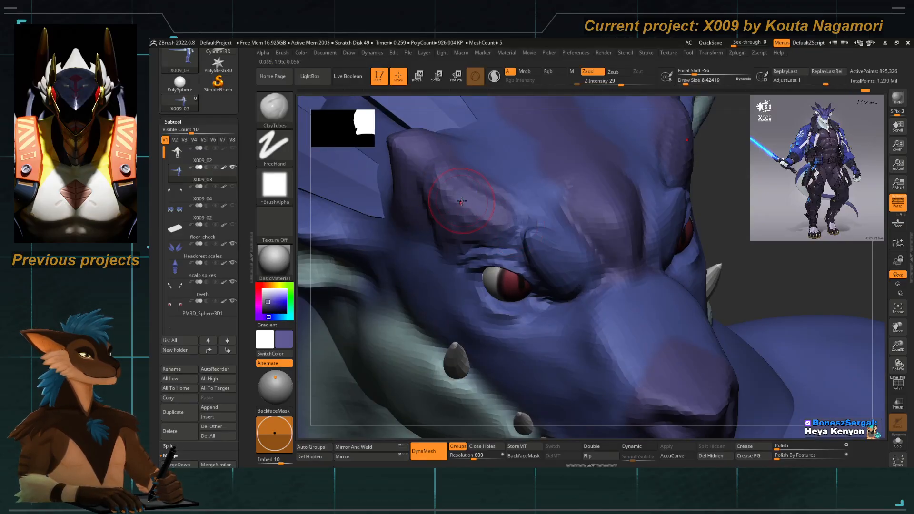
{"action": "right_click_drag", "start_coordinate": [461, 201], "coordinate": [502, 239], "text": "alt"}
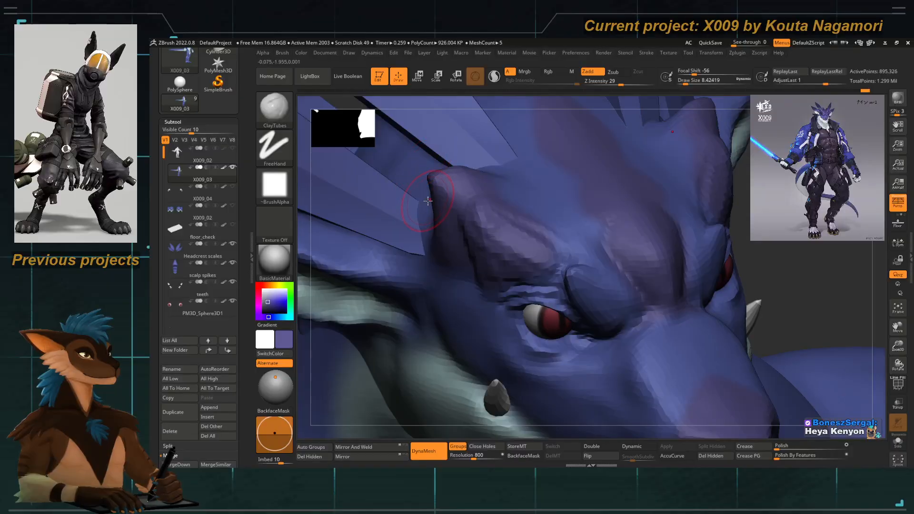
Turn on AccuCurve and pull the raised brow wedge into a pointed tip with Move Topological at a draw size of about 8.4.
{"action": "key", "text": "b"}
{"action": "key", "text": "m"}
{"action": "key", "text": "t"}
{"action": "left_click", "coordinate": [671, 456]}
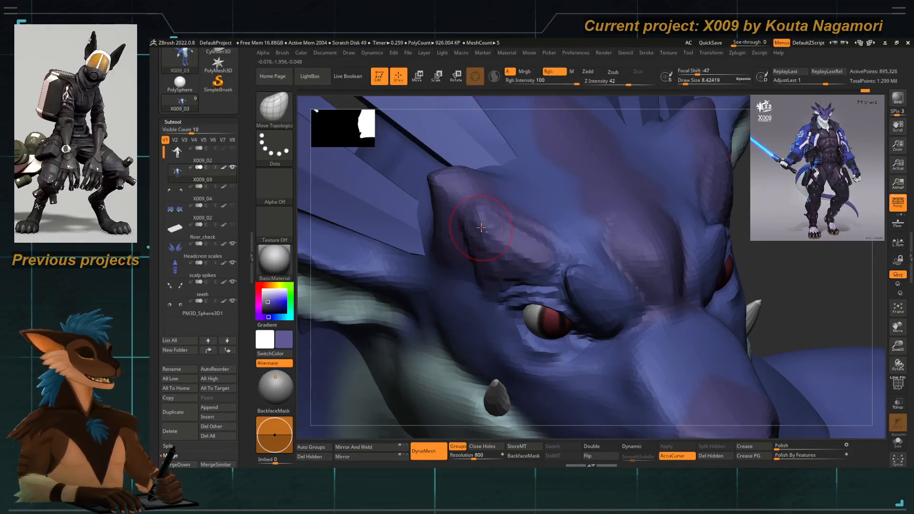
{"action": "right_click_drag", "start_coordinate": [480, 228], "coordinate": [476, 191], "text": "ctrl"}
{"action": "right_click_drag", "start_coordinate": [435, 287], "coordinate": [461, 272], "text": "alt"}
{"action": "right_click_drag", "start_coordinate": [333, 295], "coordinate": [337, 288]}
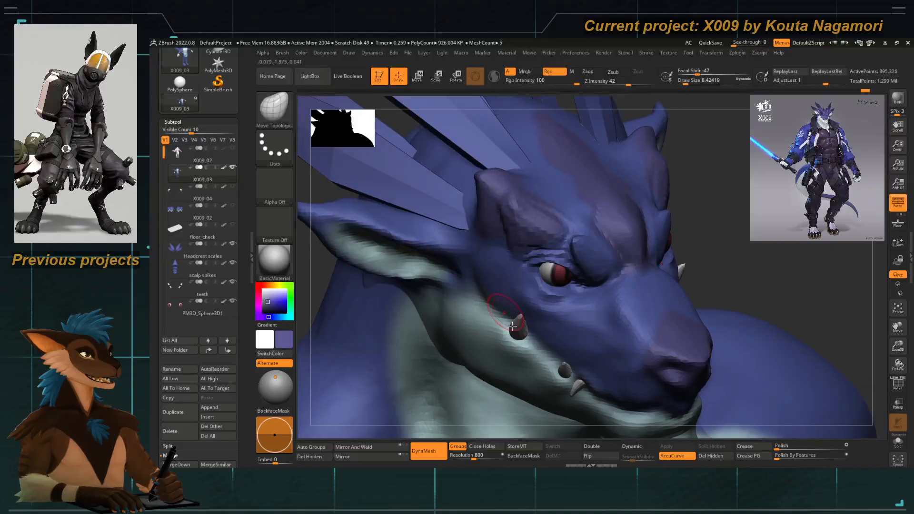
Try to pull the rear brow-horn tips outward with AccuCurve off and a Move Topological draw size of about 12.9.
{"action": "left_click", "coordinate": [662, 456]}
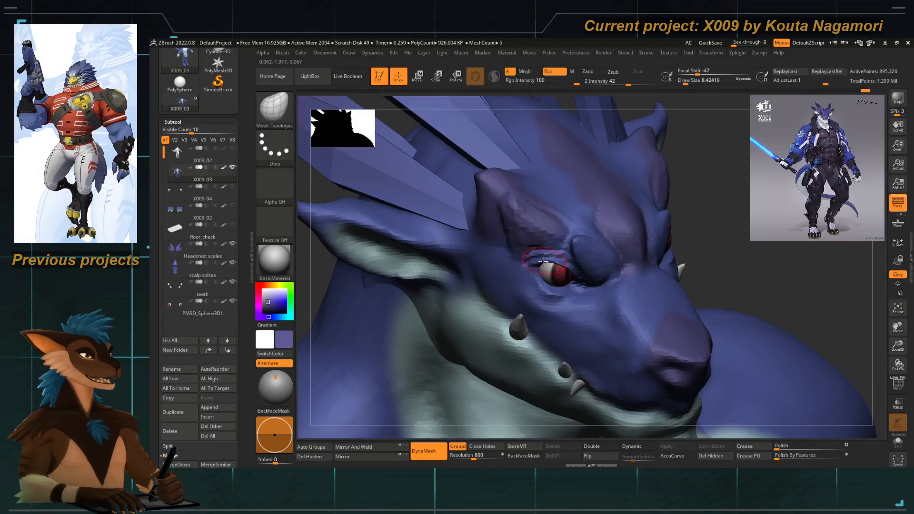
{"action": "right_click_drag", "start_coordinate": [402, 357], "coordinate": [411, 265], "text": "alt"}
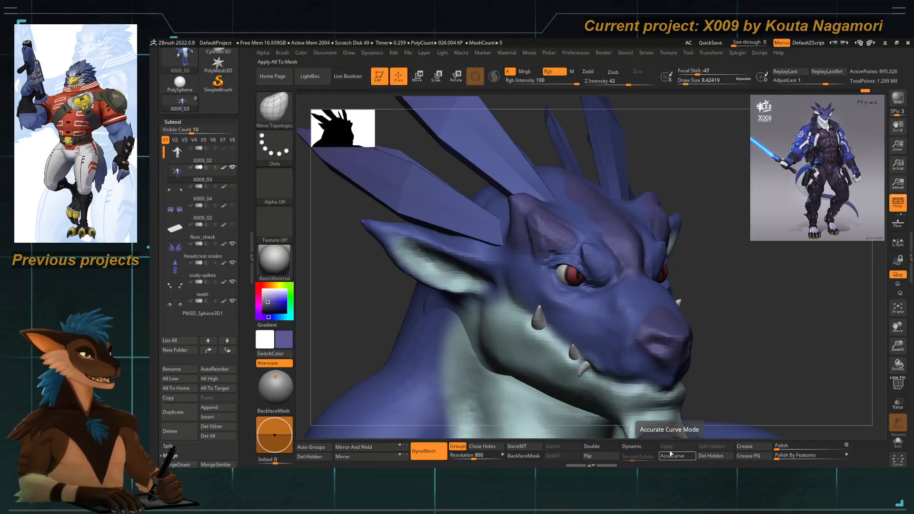
{"action": "right_click_drag", "start_coordinate": [518, 276], "coordinate": [491, 258], "text": "alt"}
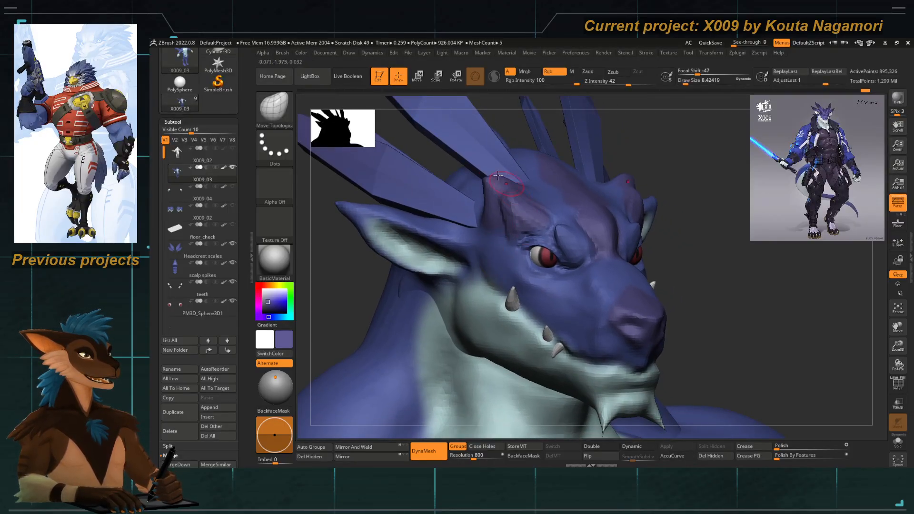
{"action": "mouse_move", "coordinate": [489, 181]}
{"action": "left_mouse_down"}
{"action": "mouse_move", "coordinate": [479, 169]}
{"action": "mouse_move", "coordinate": [461, 171]}
{"action": "left_mouse_up"}
{"action": "key", "text": "space"}
{"action": "right_click_drag", "start_coordinate": [462, 172], "coordinate": [481, 176]}
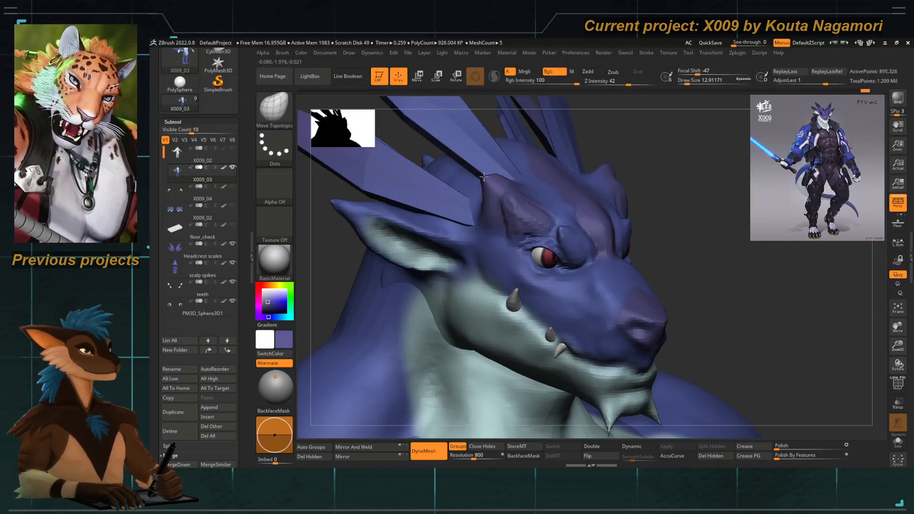
{"action": "left_click_drag", "start_coordinate": [484, 176], "coordinate": [431, 124]}
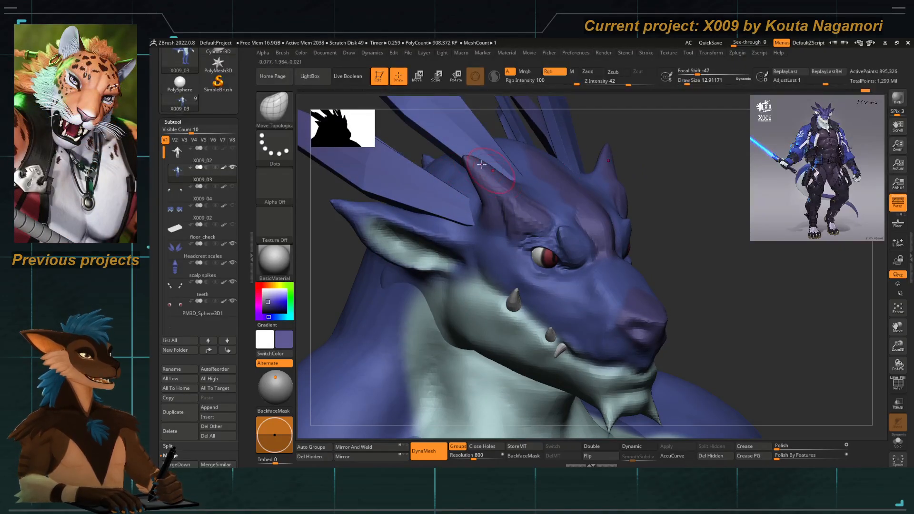
Pull the rear brow horns into sharp points with AccuCurve on and a Move Topological draw size of about 10.5.
{"action": "left_click", "coordinate": [671, 456]}
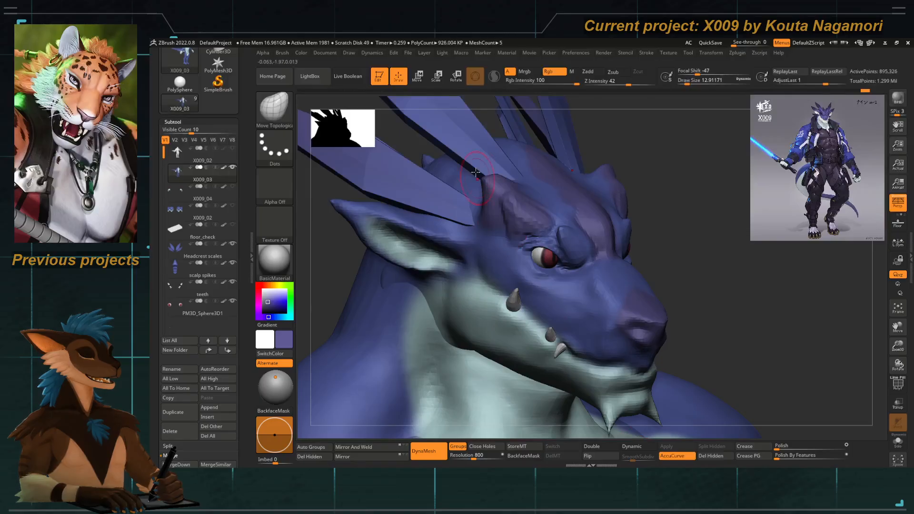
{"action": "left_click_drag", "start_coordinate": [487, 179], "coordinate": [458, 148]}
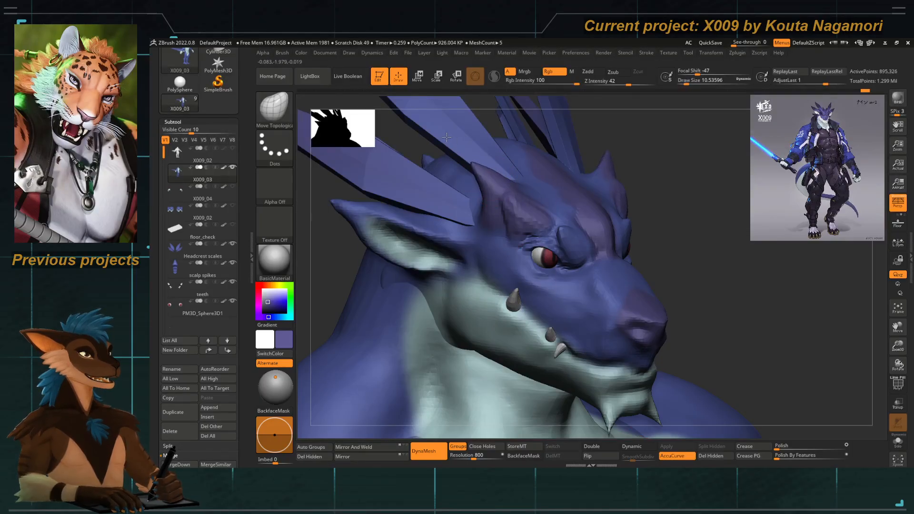
{"action": "left_click_drag", "start_coordinate": [603, 132], "coordinate": [585, 126], "text": "shift"}
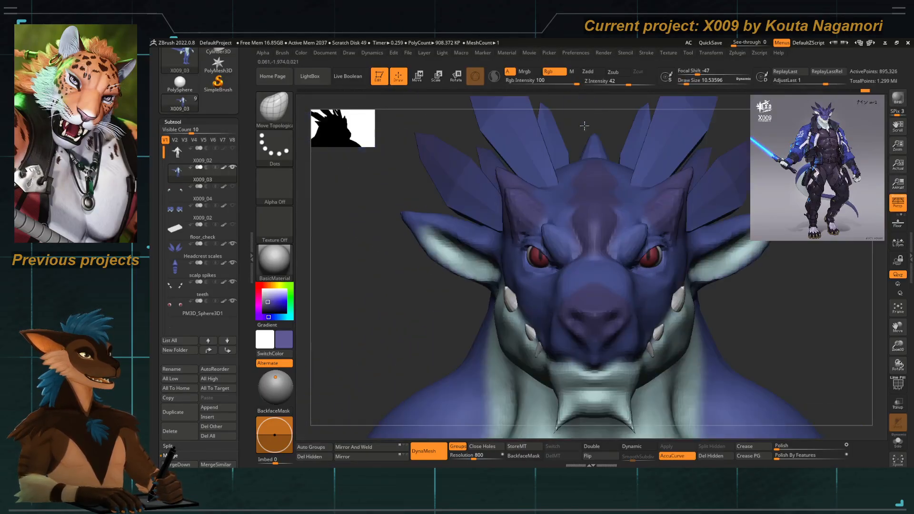
{"action": "left_click_drag", "start_coordinate": [402, 295], "coordinate": [470, 261]}
Pull the front brow spikes up into sharp points beside the rear horns and enlarge the draw size to about 25.
{"action": "left_click_drag", "start_coordinate": [617, 215], "coordinate": [600, 197]}
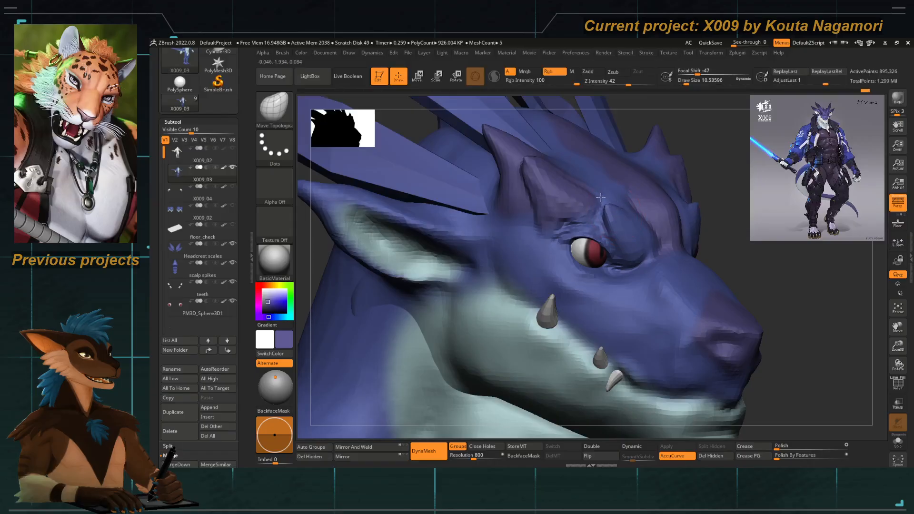
{"action": "left_click_drag", "start_coordinate": [527, 162], "coordinate": [513, 142]}
{"action": "left_click_drag", "start_coordinate": [414, 131], "coordinate": [450, 266], "text": "alt"}
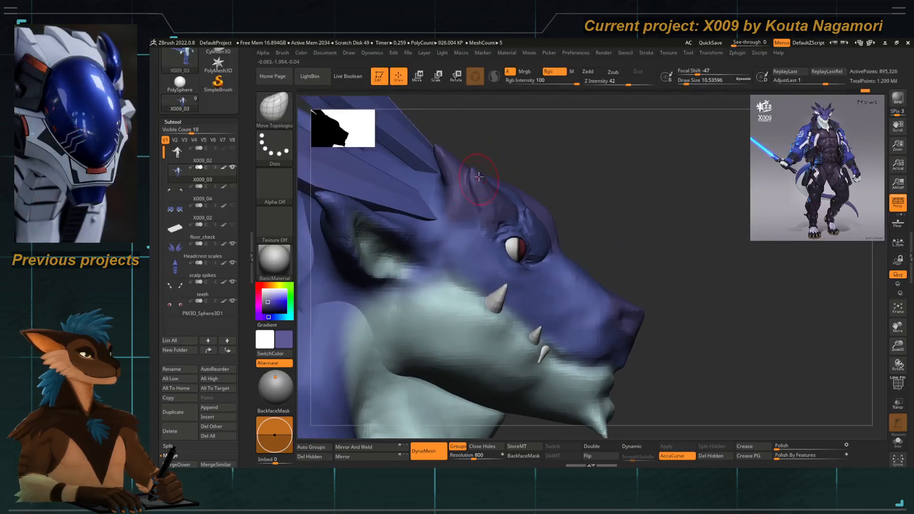
{"action": "key", "text": "space"}
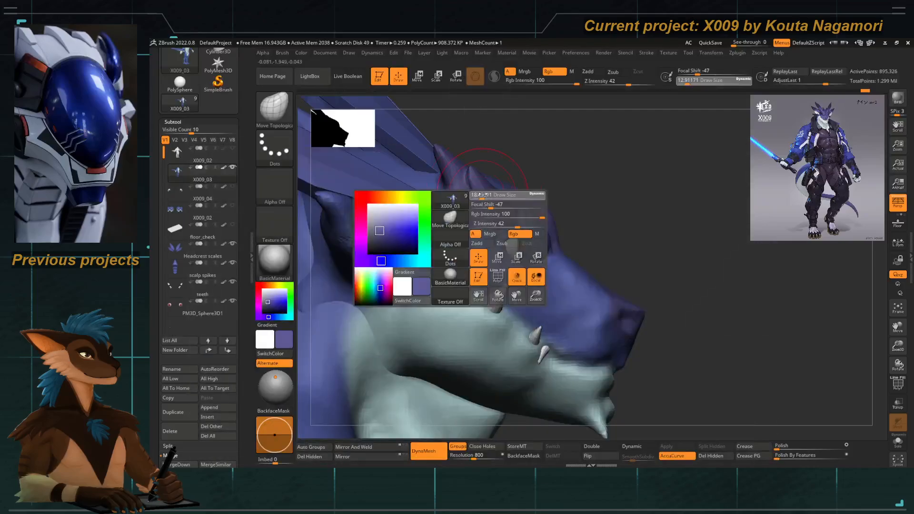
{"action": "left_click_drag", "start_coordinate": [481, 198], "coordinate": [486, 196]}
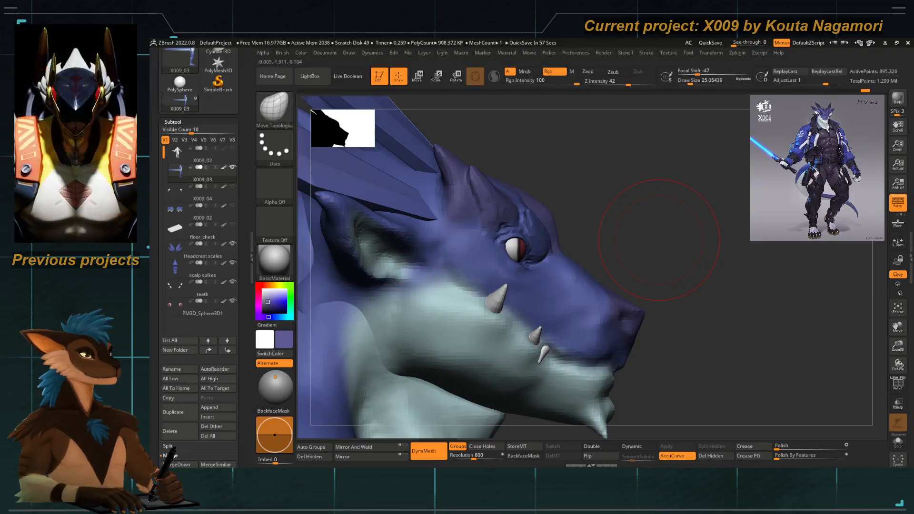
Carve a crease across the cheek behind the eye with DamStandard at a draw size of about 10.5.
{"action": "key", "text": "b"}
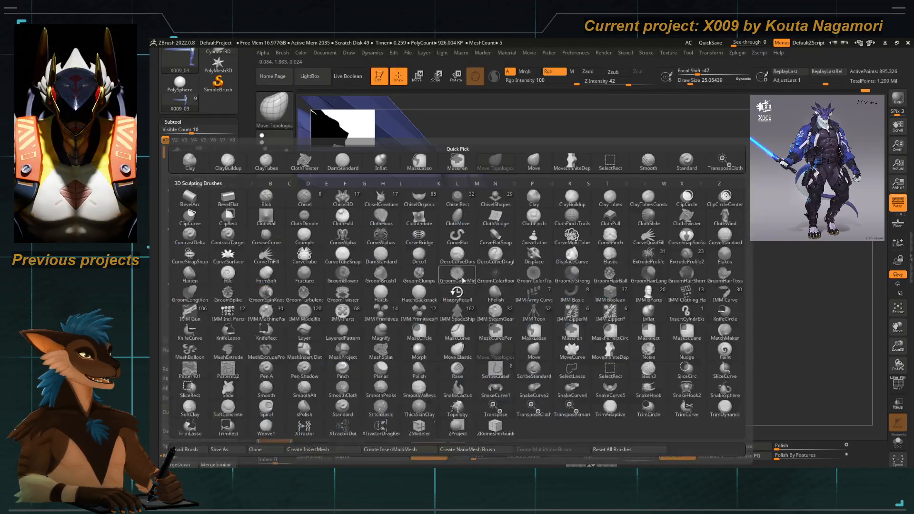
{"action": "key", "text": "d"}
{"action": "key", "text": "s"}
{"action": "key", "text": "space"}
{"action": "left_click_drag", "start_coordinate": [463, 252], "coordinate": [438, 222]}
{"action": "mouse_move", "coordinate": [498, 242]}
{"action": "left_mouse_down"}
{"action": "mouse_move", "coordinate": [481, 226]}
{"action": "mouse_move", "coordinate": [439, 225]}
{"action": "mouse_move", "coordinate": [440, 252]}
{"action": "mouse_move", "coordinate": [471, 292]}
{"action": "left_mouse_up"}
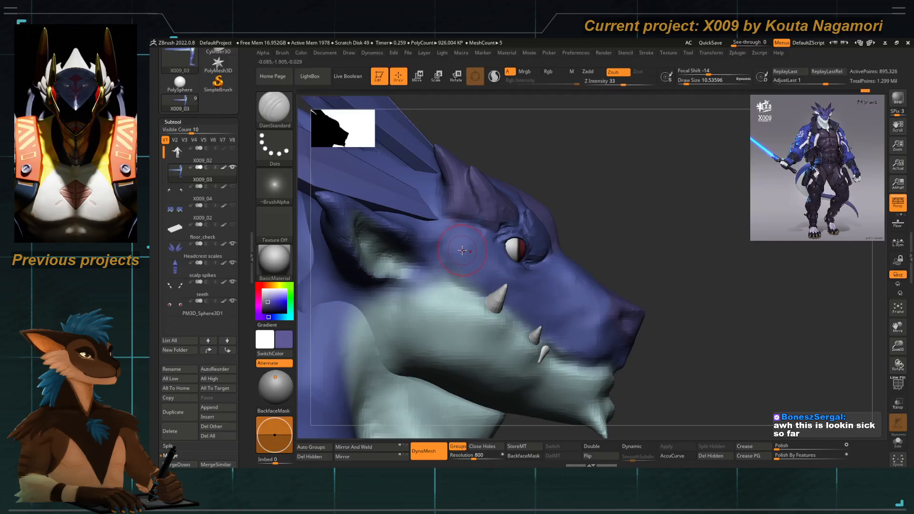
Mask the rear cheek below the ear and soften the mask's edge.
{"action": "right_click_drag", "start_coordinate": [484, 248], "coordinate": [463, 192], "text": "ctrl"}
{"action": "right_click_drag", "start_coordinate": [457, 224], "coordinate": [378, 251], "text": "shift"}
{"action": "right_click_drag", "start_coordinate": [433, 257], "coordinate": [439, 234], "text": "ctrl"}
{"action": "right_click_drag", "start_coordinate": [439, 235], "coordinate": [441, 181], "text": "alt"}
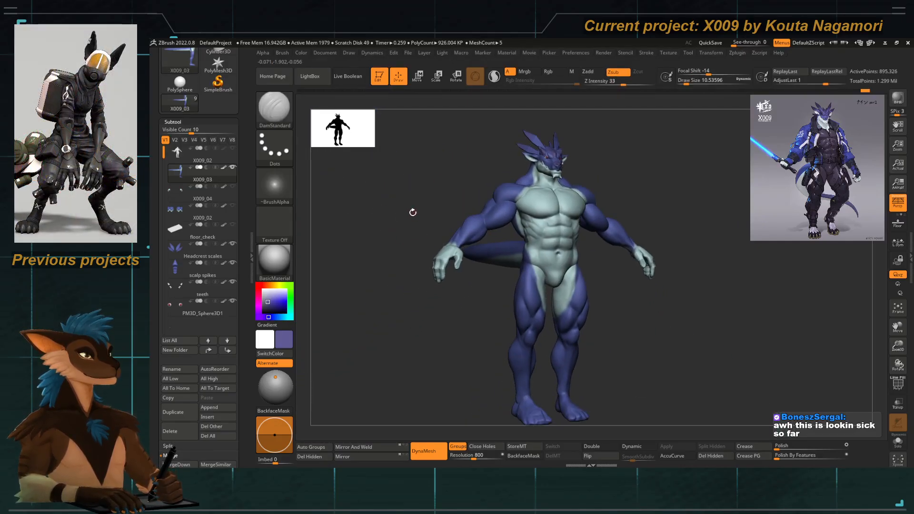
{"action": "right_click_drag", "start_coordinate": [408, 206], "coordinate": [410, 204]}
{"action": "right_click_drag", "start_coordinate": [545, 157], "coordinate": [628, 322], "text": "ctrl"}
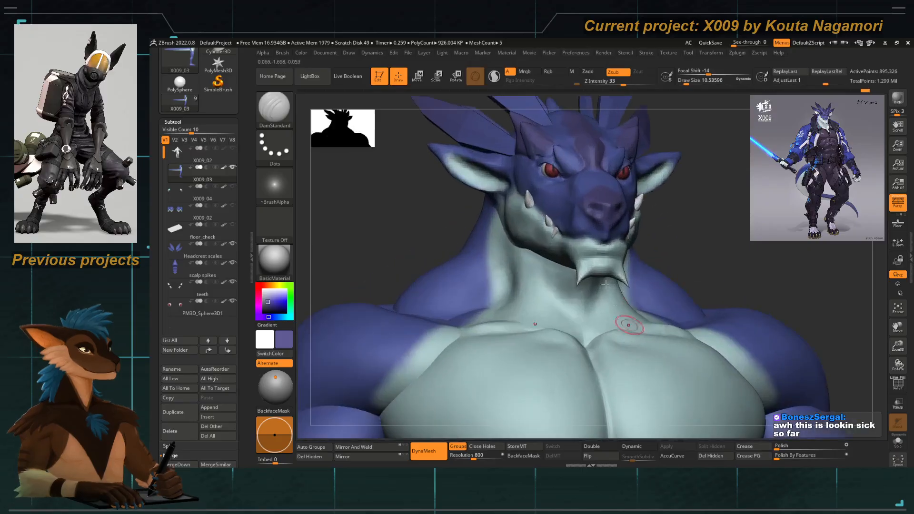
{"action": "mouse_move", "coordinate": [469, 193]}
{"action": "right_mouse_down", "text": "alt"}
{"action": "mouse_move", "coordinate": [471, 249]}
{"action": "mouse_move", "coordinate": [421, 276]}
{"action": "mouse_move", "coordinate": [460, 272]}
{"action": "right_mouse_up", "text": "alt"}
{"action": "mouse_move", "coordinate": [572, 195]}
{"action": "left_mouse_down", "text": "ctrl"}
{"action": "mouse_move", "coordinate": [541, 222]}
{"action": "mouse_move", "coordinate": [499, 299]}
{"action": "mouse_move", "coordinate": [523, 149]}
{"action": "left_mouse_up", "text": "ctrl"}
{"action": "left_click", "coordinate": [524, 264], "text": "ctrl"}
{"action": "key", "text": "b"}
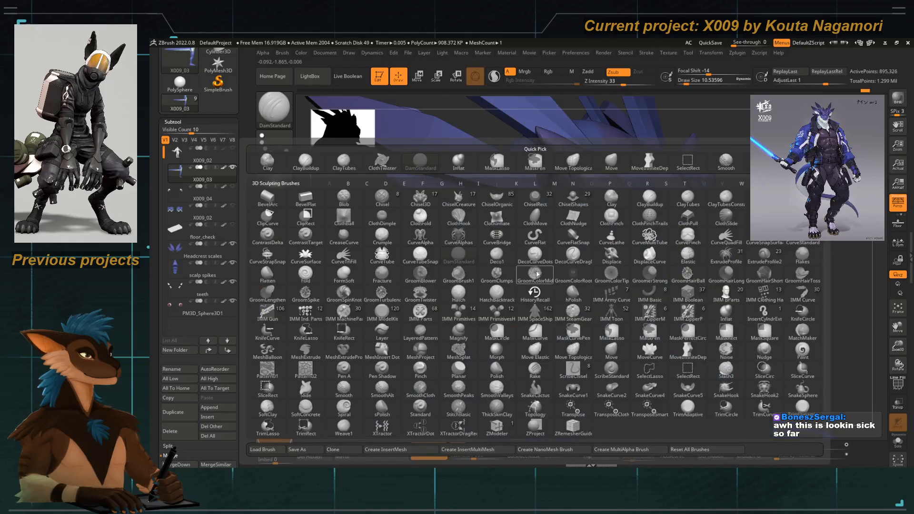
{"action": "key", "text": "c"}
{"action": "key", "text": "f"}
{"action": "key", "text": "comma"}
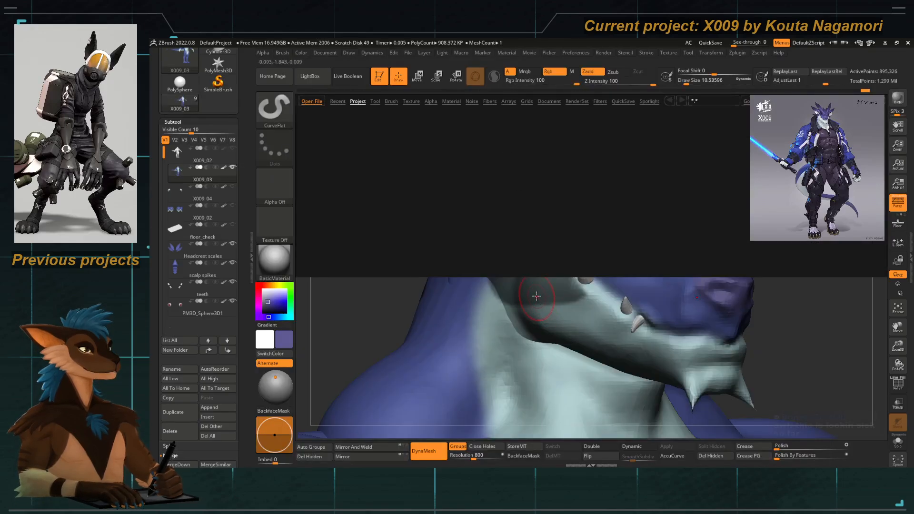
{"action": "key", "text": "comma"}
Reshape the rear cheek and jawline with Move Topological at a draw size of about 21.6.
{"action": "key", "text": "b"}
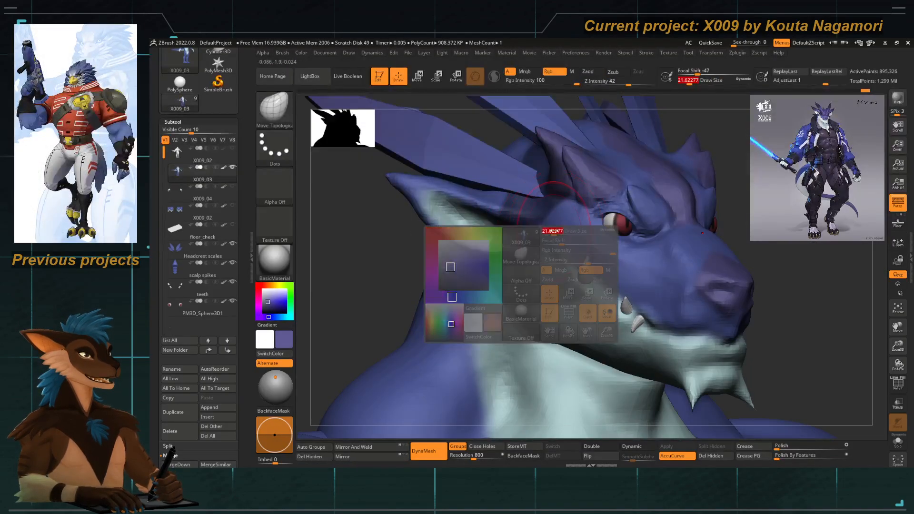
{"action": "key", "text": "m"}
{"action": "key", "text": "t"}
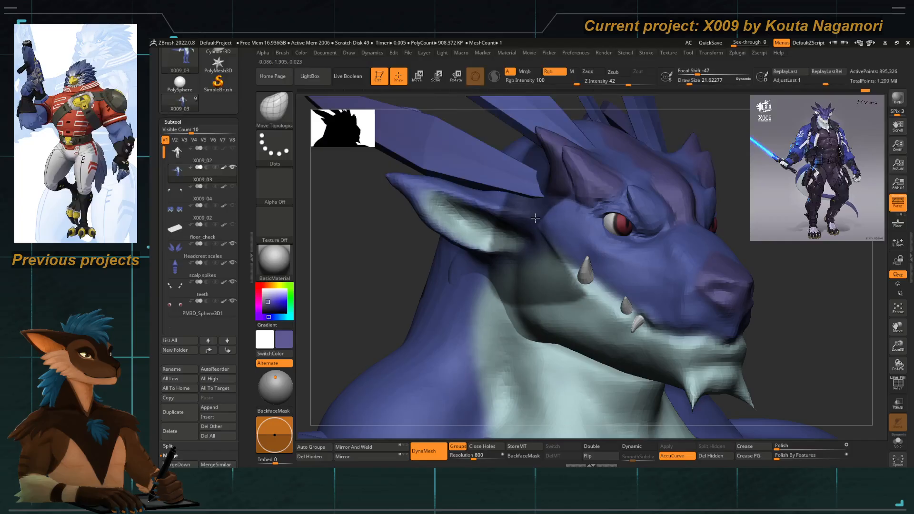
{"action": "mouse_move", "coordinate": [327, 273]}
{"action": "left_mouse_down", "text": "shift"}
{"action": "mouse_move", "coordinate": [442, 261]}
{"action": "mouse_move", "coordinate": [413, 242]}
{"action": "mouse_move", "coordinate": [382, 253]}
{"action": "mouse_move", "coordinate": [367, 241]}
{"action": "mouse_move", "coordinate": [382, 245]}
{"action": "left_mouse_up", "text": "shift"}
{"action": "left_click_drag", "start_coordinate": [452, 274], "coordinate": [446, 257]}
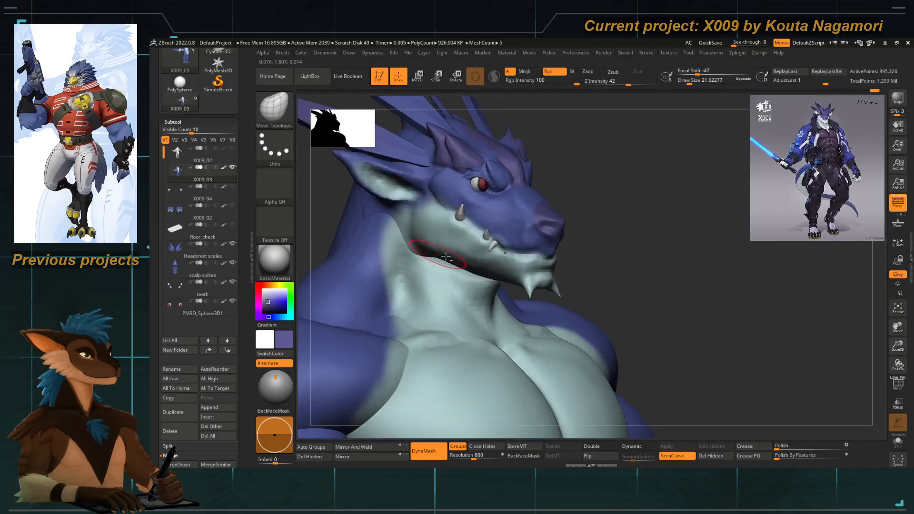
{"action": "left_click_drag", "start_coordinate": [593, 295], "coordinate": [558, 266]}
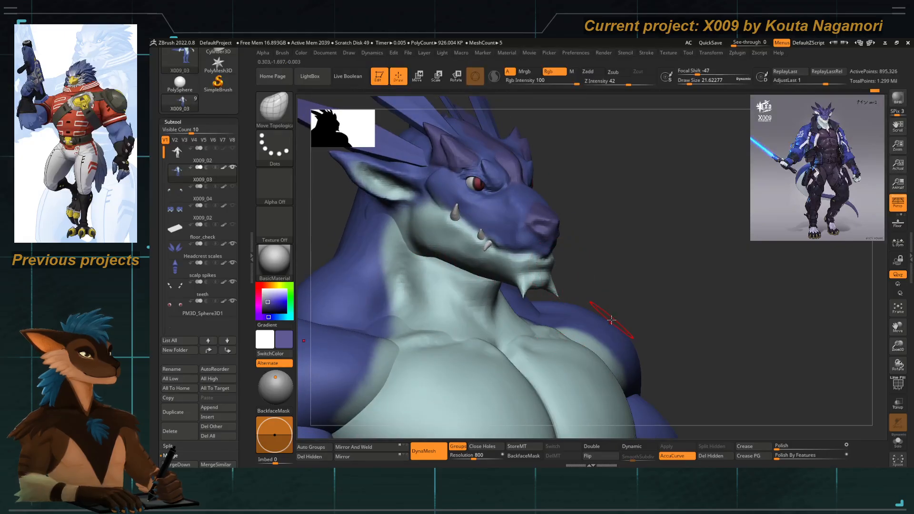
Carve the nostril slit deeper with DamStandard at a draw size of about 5.75 and smooth its edge.
{"action": "key", "text": "b"}
{"action": "key", "text": "d"}
{"action": "key", "text": "s"}
{"action": "left_click_drag", "start_coordinate": [598, 270], "coordinate": [540, 222], "text": "alt"}
{"action": "key", "text": "space"}
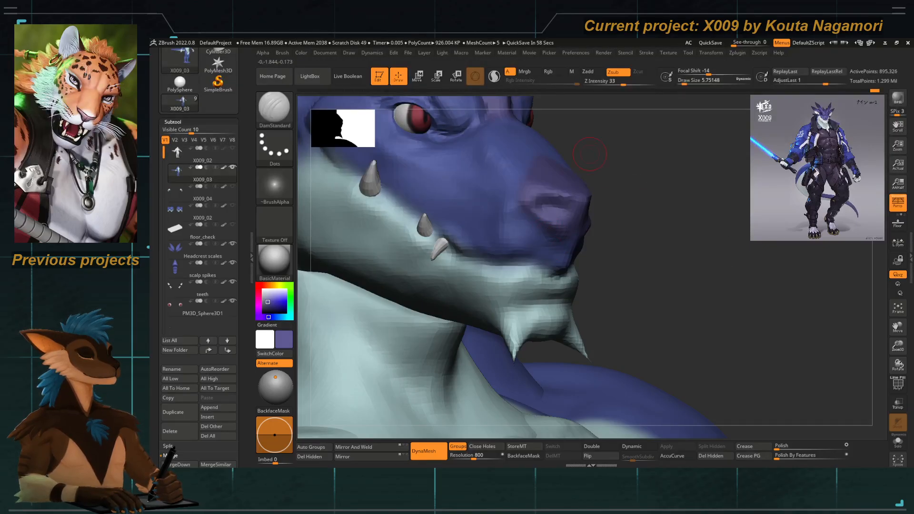
{"action": "left_click_drag", "start_coordinate": [561, 236], "coordinate": [543, 206]}
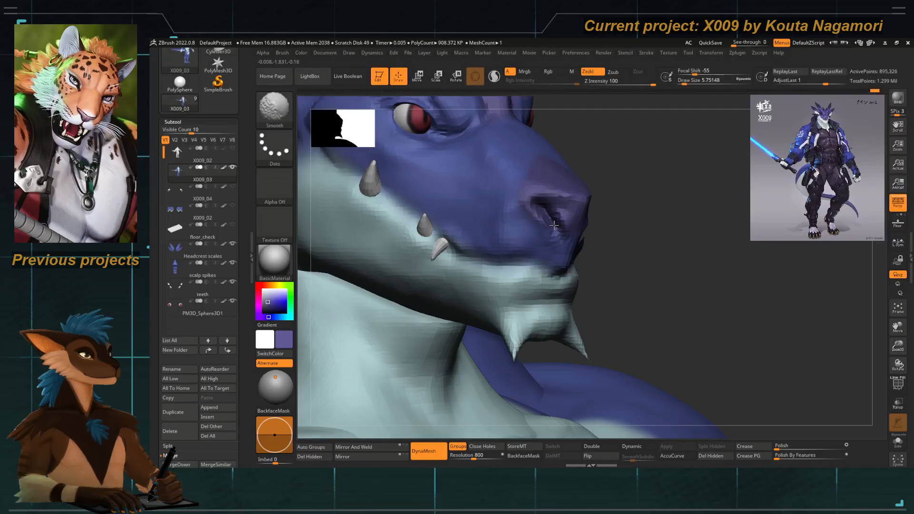
{"action": "left_click_drag", "start_coordinate": [623, 259], "coordinate": [579, 264]}
{"action": "left_click_drag", "start_coordinate": [644, 248], "coordinate": [661, 241]}
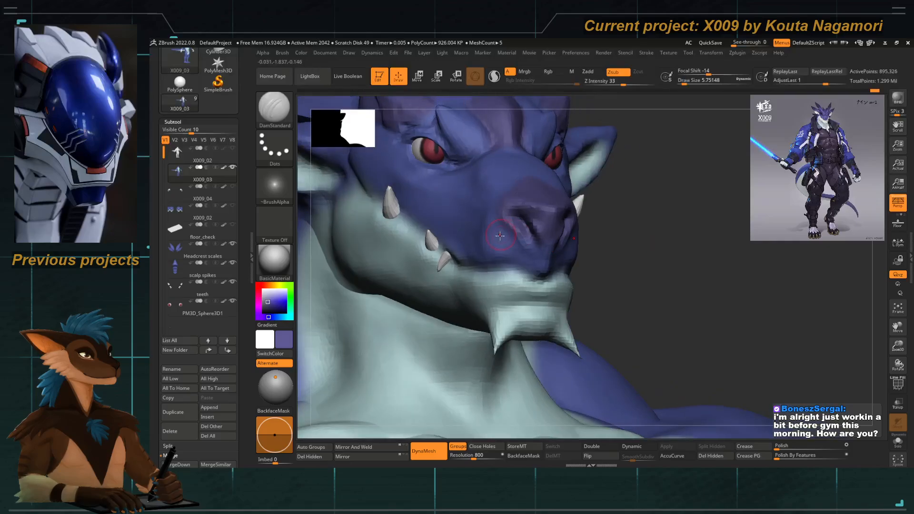
Tighten the outer edge of the nostril with the Pinch brush at a draw size of about 9.4.
{"action": "key", "text": "b"}
{"action": "key", "text": "p"}
{"action": "key", "text": "i"}
{"action": "key", "text": "space"}
{"action": "left_click_drag", "start_coordinate": [516, 247], "coordinate": [535, 242]}
{"action": "key", "text": "b"}
{"action": "key", "text": "p"}
{"action": "key", "text": "i"}
Carve creases below the eye along the side of the muzzle with DamStandard at a draw size of about 10.5.
{"action": "left_click_drag", "start_coordinate": [607, 241], "coordinate": [476, 238], "text": "shift"}
{"action": "left_click_drag", "start_coordinate": [476, 238], "coordinate": [407, 235]}
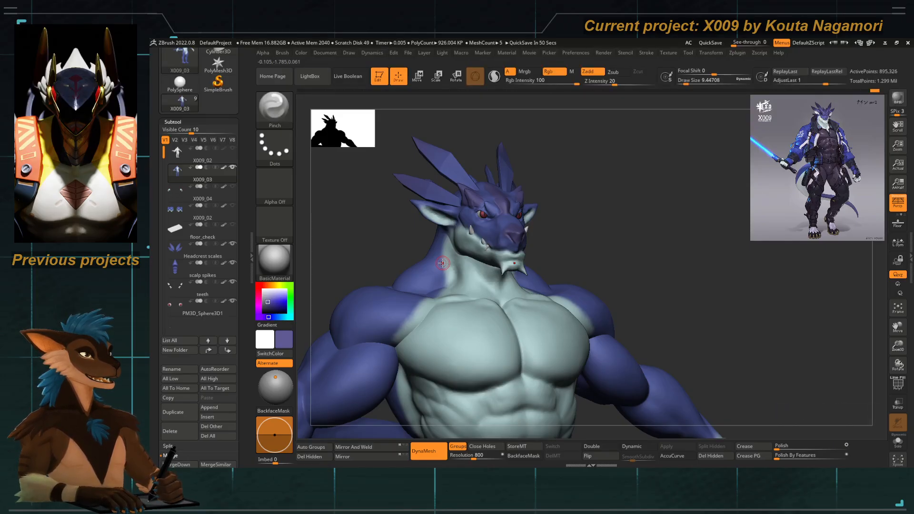
{"action": "left_click_drag", "start_coordinate": [538, 228], "coordinate": [590, 237], "text": "alt"}
{"action": "mouse_move", "coordinate": [388, 257]}
{"action": "left_mouse_down"}
{"action": "mouse_move", "coordinate": [333, 259]}
{"action": "mouse_move", "coordinate": [367, 228]}
{"action": "mouse_move", "coordinate": [373, 251]}
{"action": "left_mouse_up"}
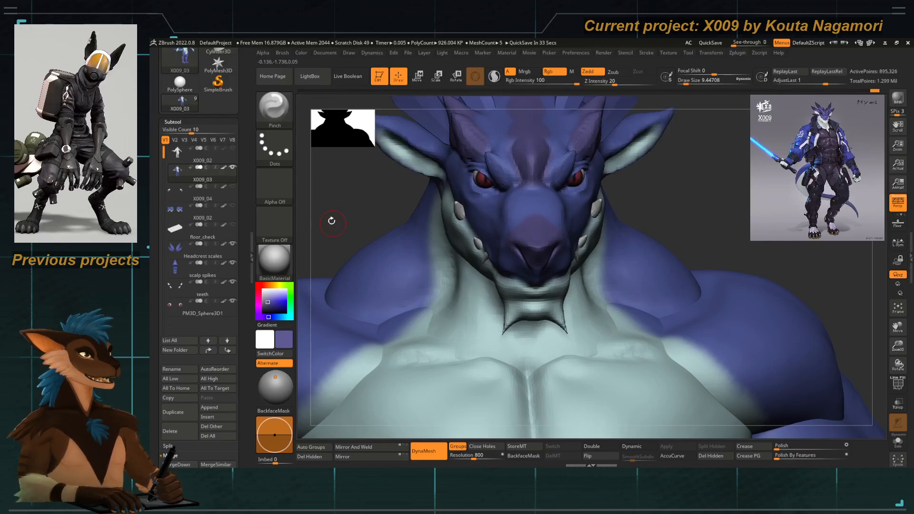
{"action": "mouse_move", "coordinate": [331, 218]}
{"action": "left_mouse_down"}
{"action": "mouse_move", "coordinate": [380, 227]}
{"action": "mouse_move", "coordinate": [368, 237]}
{"action": "left_mouse_up"}
{"action": "key", "text": "b"}
{"action": "key", "text": "d"}
{"action": "key", "text": "s"}
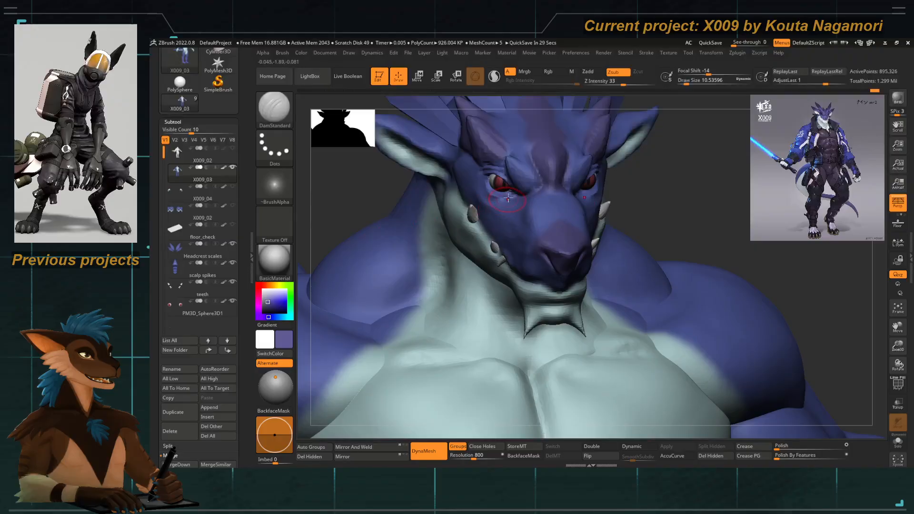
{"action": "left_click_drag", "start_coordinate": [327, 200], "coordinate": [348, 198]}
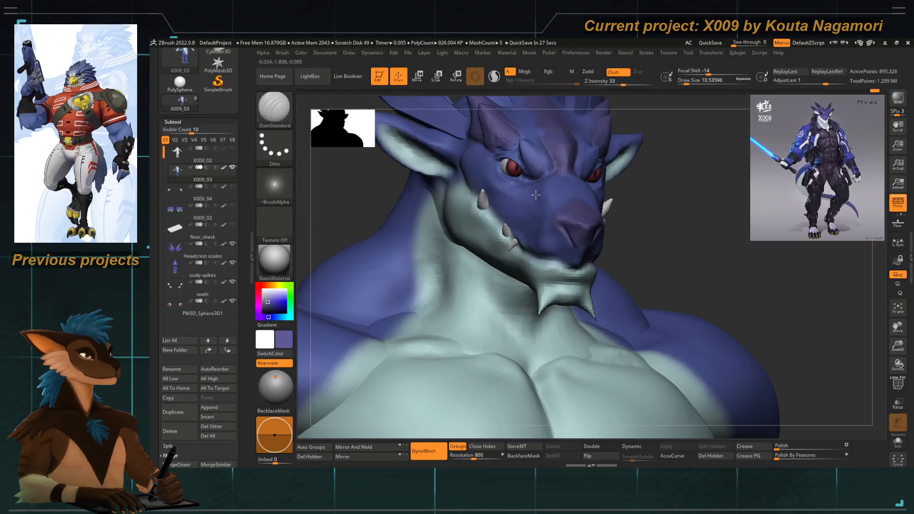
{"action": "left_click_drag", "start_coordinate": [466, 229], "coordinate": [513, 207]}
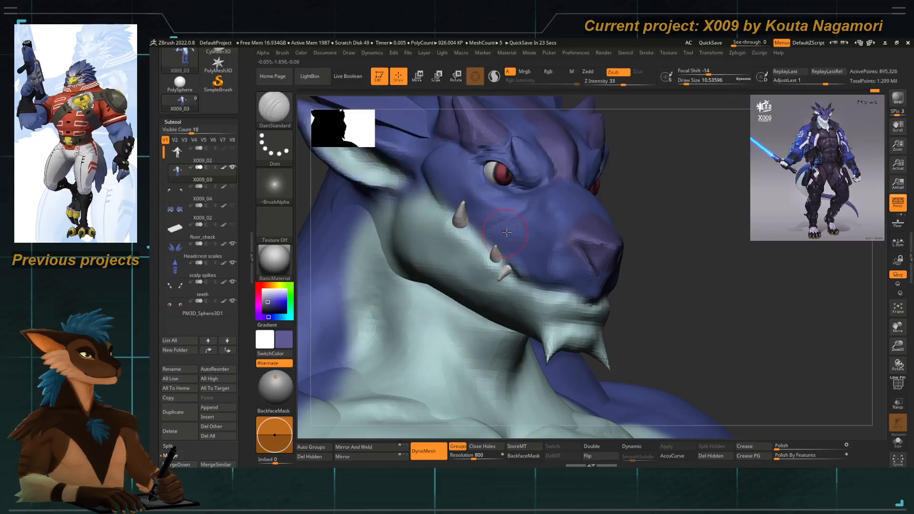
{"action": "right_click_drag", "start_coordinate": [515, 225], "coordinate": [514, 200]}
Build up the side of the muzzle with ClayTubes at a draw size of about 11.7 and smooth the strokes.
{"action": "key", "text": "b"}
{"action": "key", "text": "c"}
{"action": "key", "text": "t"}
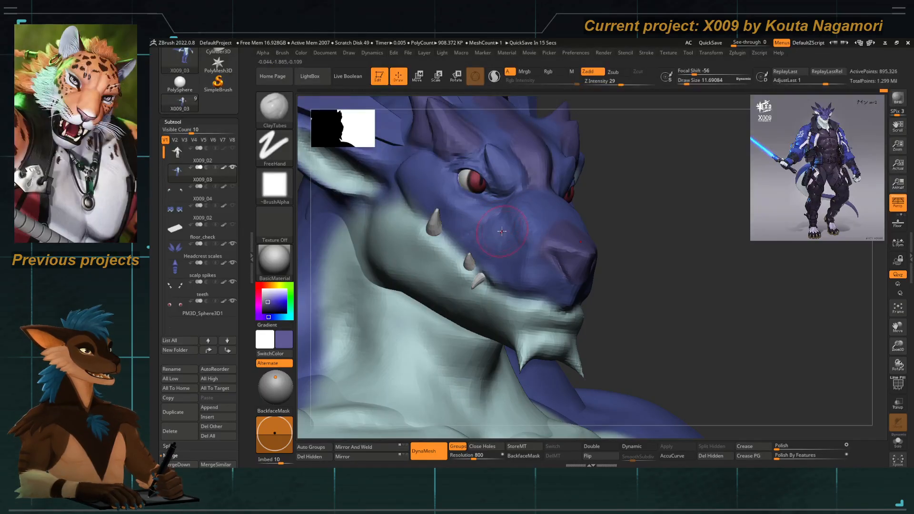
{"action": "key", "text": "shift"}
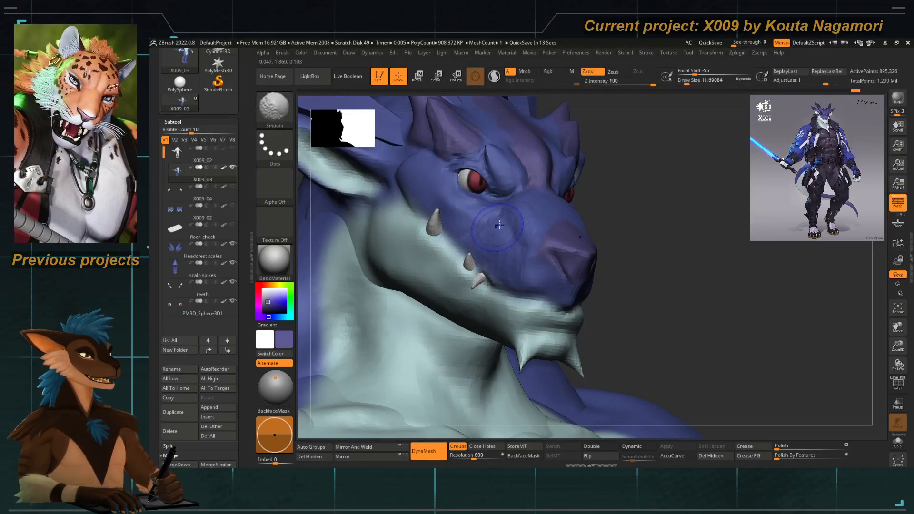
{"action": "mouse_move", "coordinate": [429, 228]}
{"action": "left_mouse_down"}
{"action": "mouse_move", "coordinate": [414, 231]}
{"action": "mouse_move", "coordinate": [457, 240]}
{"action": "mouse_move", "coordinate": [406, 239]}
{"action": "mouse_move", "coordinate": [407, 229]}
{"action": "mouse_move", "coordinate": [447, 215]}
{"action": "left_mouse_up"}
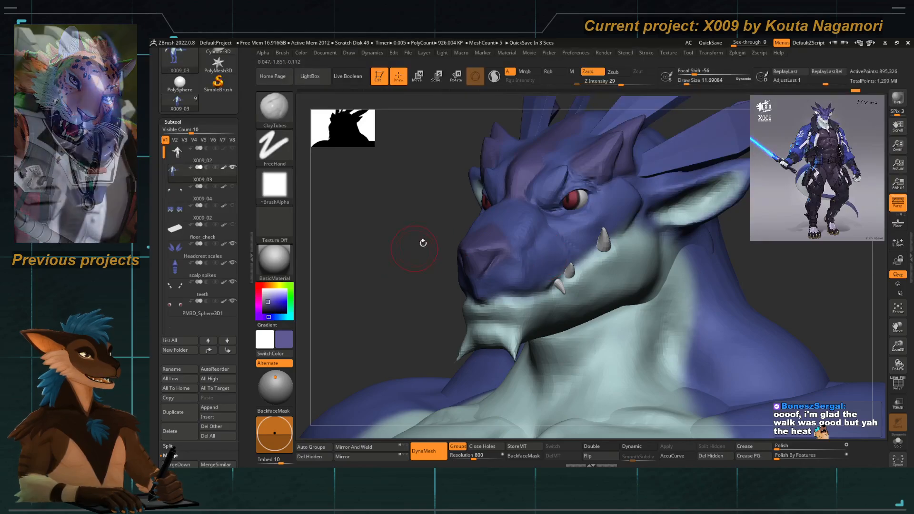
Adjust the side of the face around the eyes with Move Topological at a draw size of about 18.5.
{"action": "key", "text": "b"}
{"action": "key", "text": "m"}
{"action": "key", "text": "t"}
{"action": "key", "text": "space"}
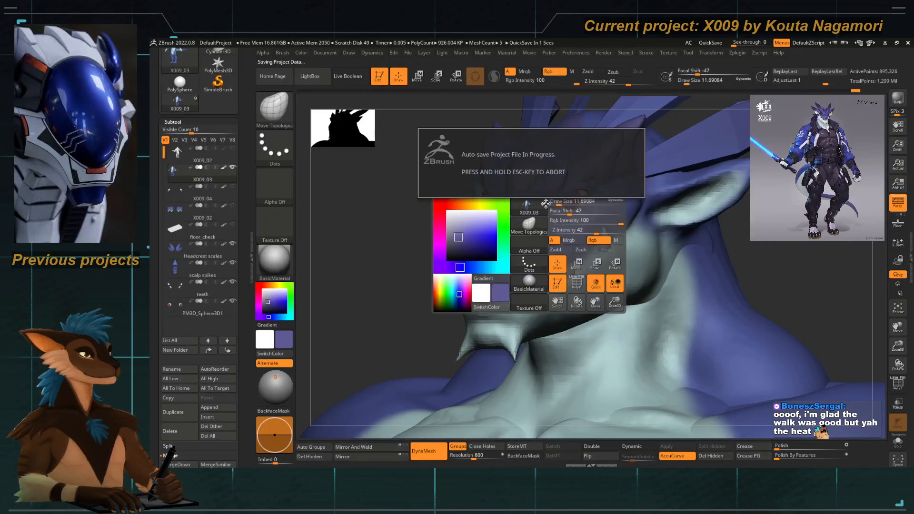
{"action": "left_click_drag", "start_coordinate": [566, 221], "coordinate": [468, 223]}
{"action": "mouse_move", "coordinate": [409, 230]}
{"action": "left_mouse_down"}
{"action": "mouse_move", "coordinate": [422, 228]}
{"action": "mouse_move", "coordinate": [394, 243]}
{"action": "mouse_move", "coordinate": [448, 225]}
{"action": "mouse_move", "coordinate": [403, 253]}
{"action": "mouse_move", "coordinate": [460, 218]}
{"action": "left_mouse_up"}
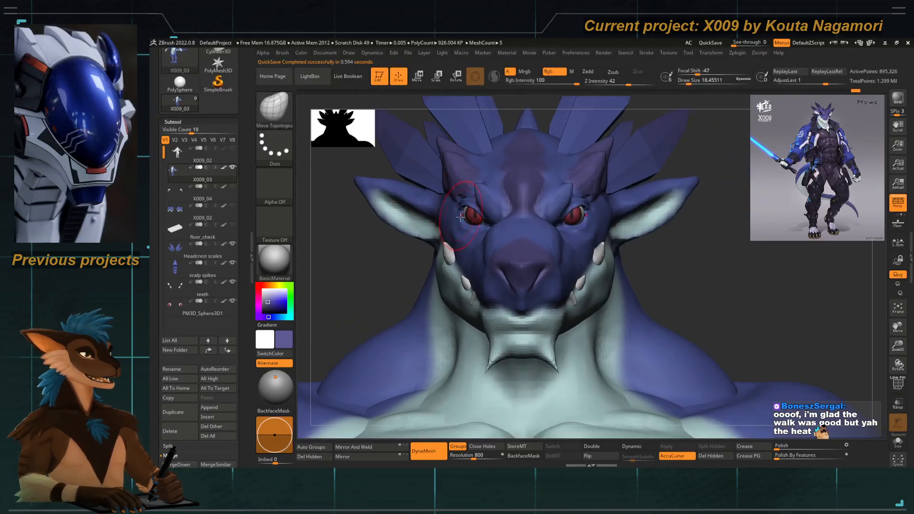
{"action": "key", "text": "b"}
{"action": "key", "text": "Escape"}
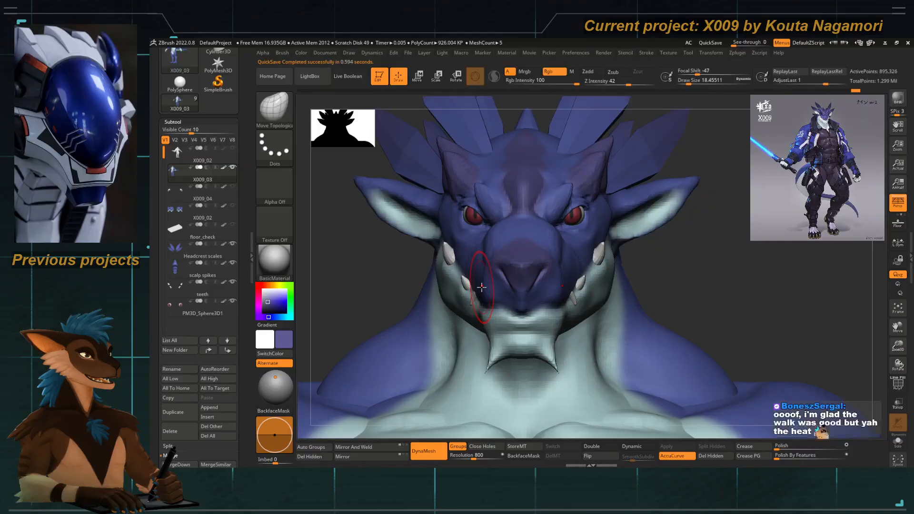
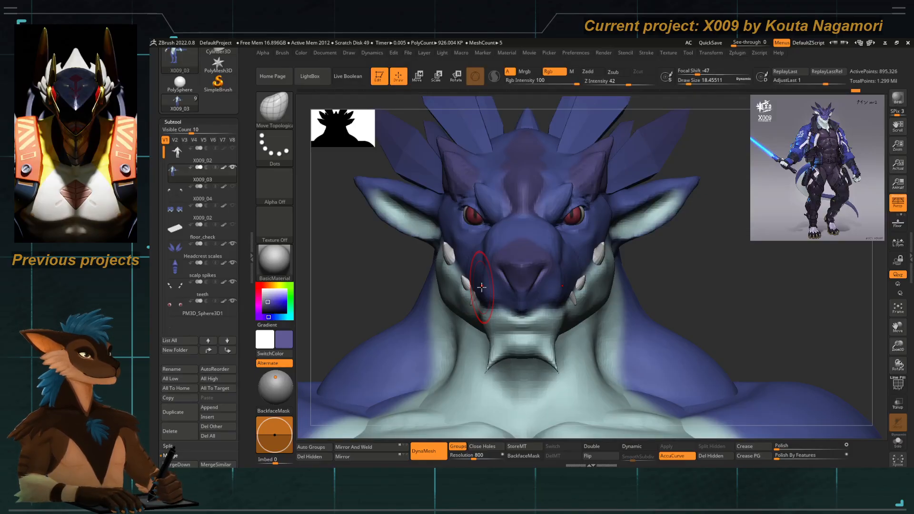
Refine the outer brow beside the eyes from the front with Move Topological, reducing the draw size to about 11.7.
{"action": "left_click_drag", "start_coordinate": [376, 274], "coordinate": [472, 230]}
{"action": "key", "text": "b"}
{"action": "key", "text": "m"}
{"action": "key", "text": "t"}
{"action": "left_click_drag", "start_coordinate": [389, 289], "coordinate": [382, 284]}
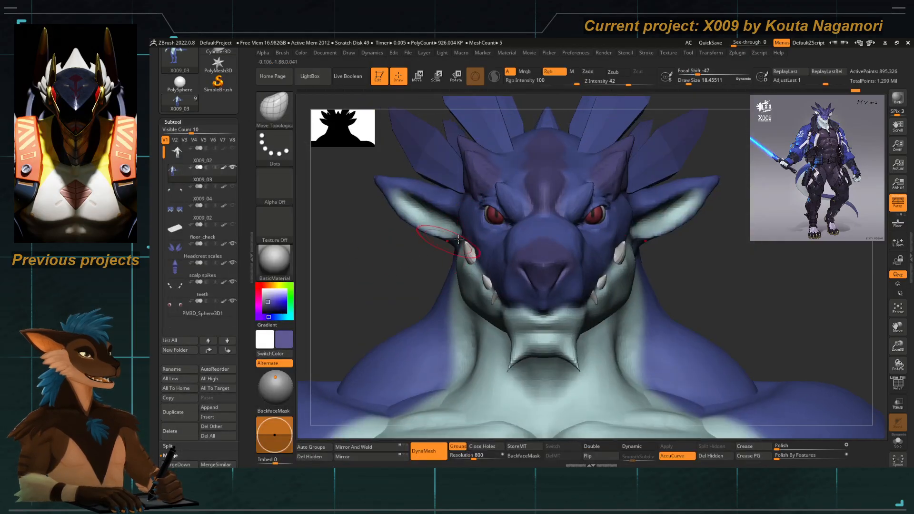
{"action": "key", "text": "space"}
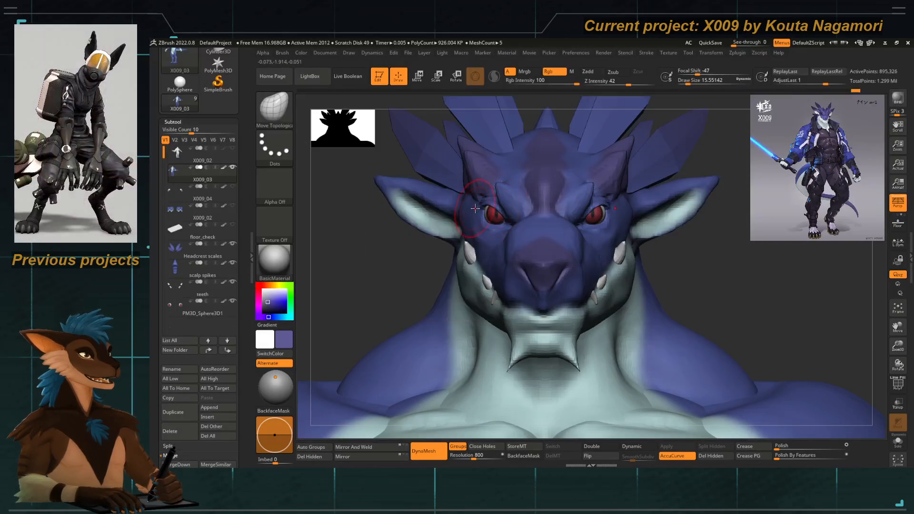
{"action": "key", "text": "space"}
{"action": "left_click", "coordinate": [479, 209]}
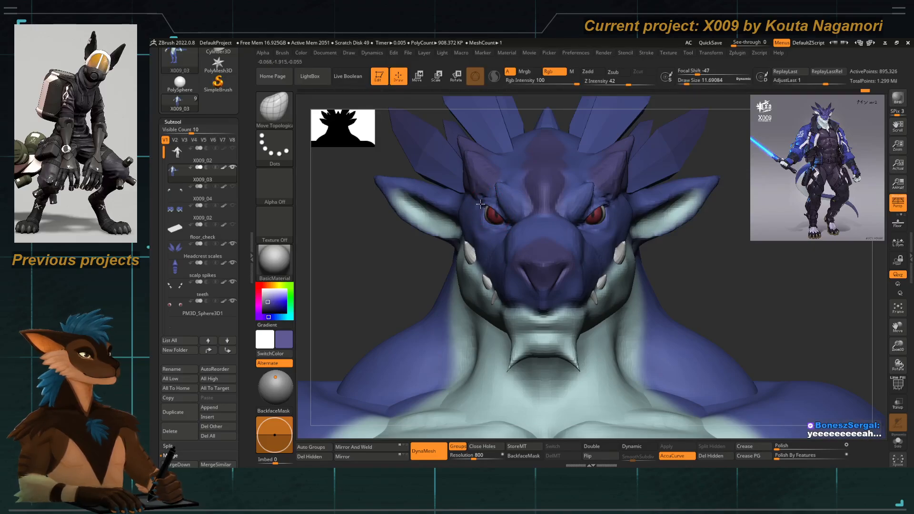
Adjust the brow area above the eye from the side with Move Topological at a draw size of about 14.2.
{"action": "left_click_drag", "start_coordinate": [382, 248], "coordinate": [496, 215]}
{"action": "key", "text": "space"}
{"action": "left_click", "coordinate": [507, 224]}
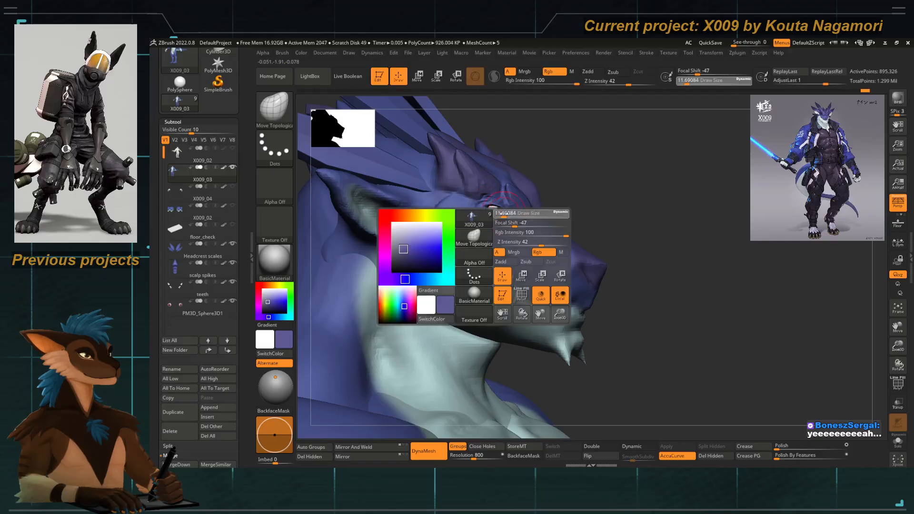
{"action": "mouse_move", "coordinate": [617, 143]}
{"action": "left_mouse_down", "text": "alt"}
{"action": "mouse_move", "coordinate": [624, 191]}
{"action": "mouse_move", "coordinate": [618, 153]}
{"action": "mouse_move", "coordinate": [498, 218]}
{"action": "mouse_move", "coordinate": [481, 166]}
{"action": "left_mouse_up", "text": "alt"}
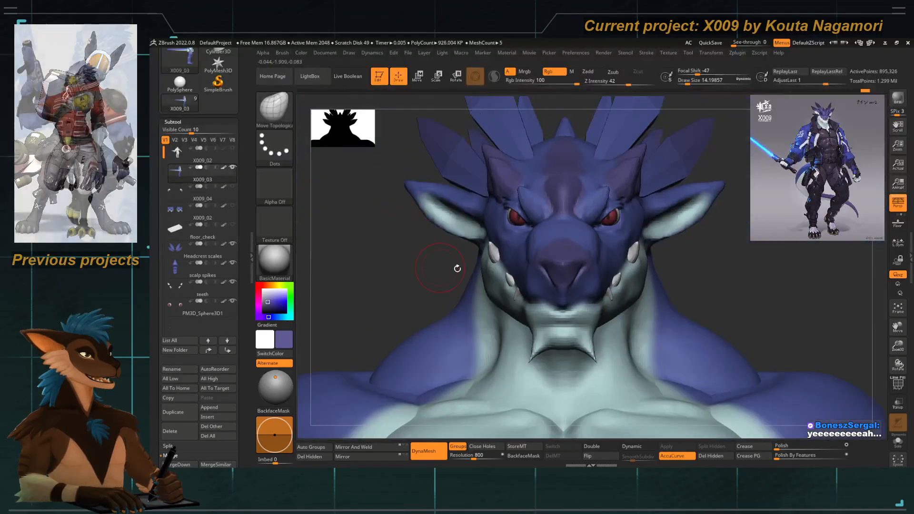
Refine the back of the jaw below the ear with the Standard brush, RGB off, at a draw size of about 17, and smooth the area.
{"action": "mouse_move", "coordinate": [457, 267]}
{"action": "left_mouse_down", "text": "alt"}
{"action": "mouse_move", "coordinate": [423, 163]}
{"action": "mouse_move", "coordinate": [420, 198]}
{"action": "mouse_move", "coordinate": [440, 202]}
{"action": "mouse_move", "coordinate": [445, 188]}
{"action": "mouse_move", "coordinate": [469, 257]}
{"action": "left_mouse_up", "text": "alt"}
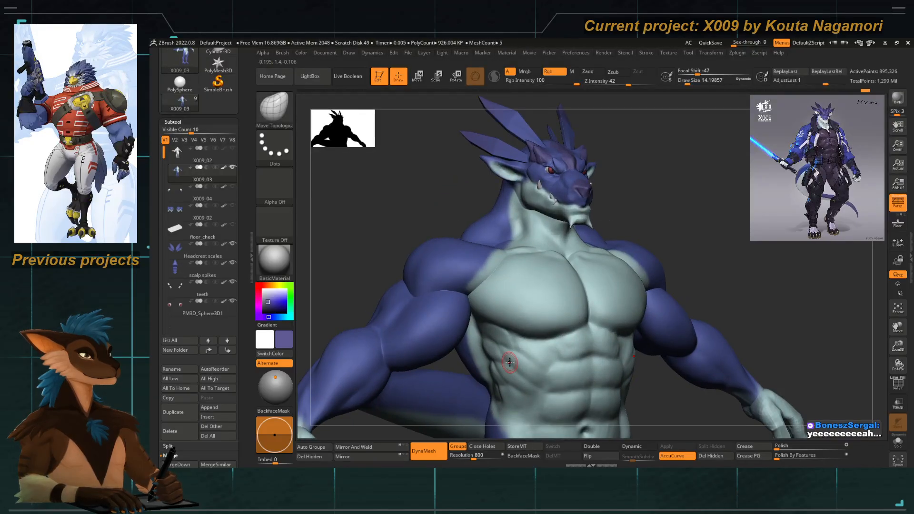
{"action": "left_click_drag", "start_coordinate": [448, 200], "coordinate": [433, 257], "text": "alt"}
{"action": "left_click_drag", "start_coordinate": [621, 267], "coordinate": [592, 252], "text": "alt"}
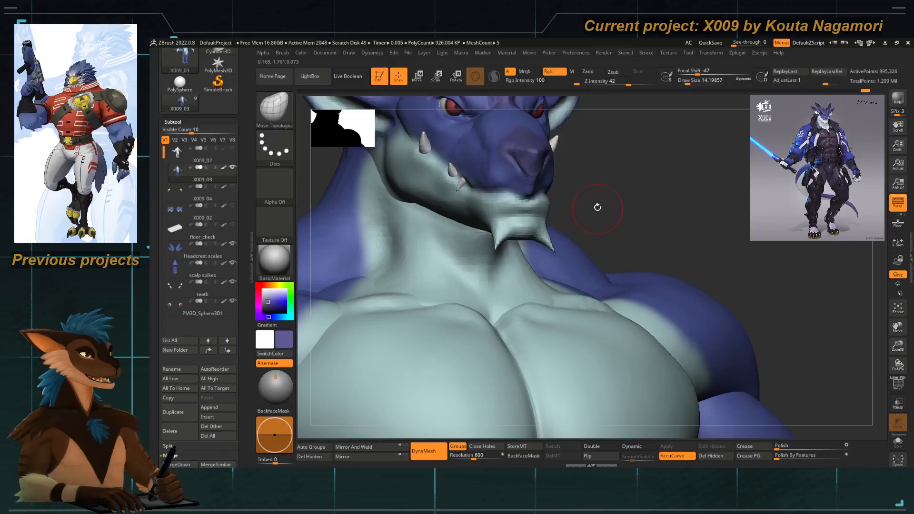
{"action": "right_click_drag", "start_coordinate": [598, 206], "coordinate": [609, 206]}
{"action": "mouse_move", "coordinate": [438, 204]}
{"action": "right_mouse_down", "text": "alt"}
{"action": "mouse_move", "coordinate": [475, 214]}
{"action": "mouse_move", "coordinate": [448, 210]}
{"action": "right_mouse_up", "text": "alt"}
{"action": "key", "text": "b"}
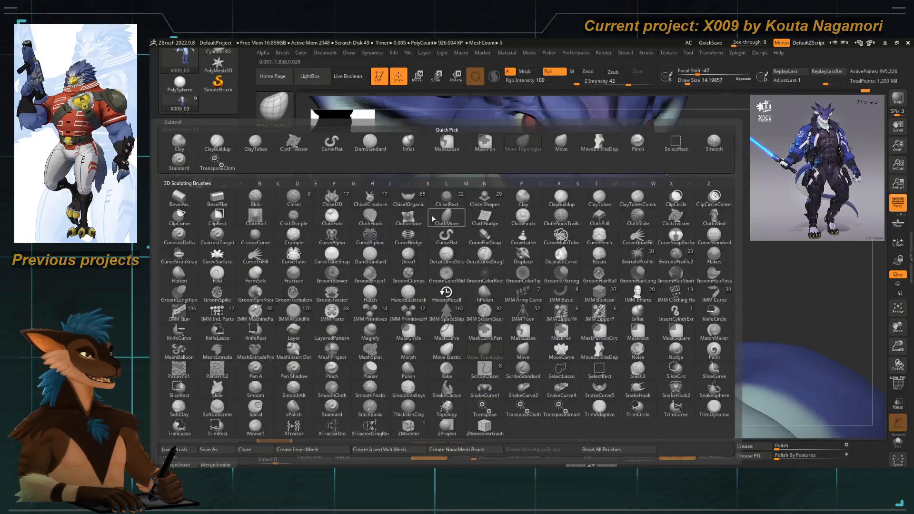
{"action": "key", "text": "c"}
{"action": "key", "text": "t"}
{"action": "key", "text": "space"}
{"action": "key", "text": "b"}
{"action": "key", "text": "s"}
{"action": "key", "text": "t"}
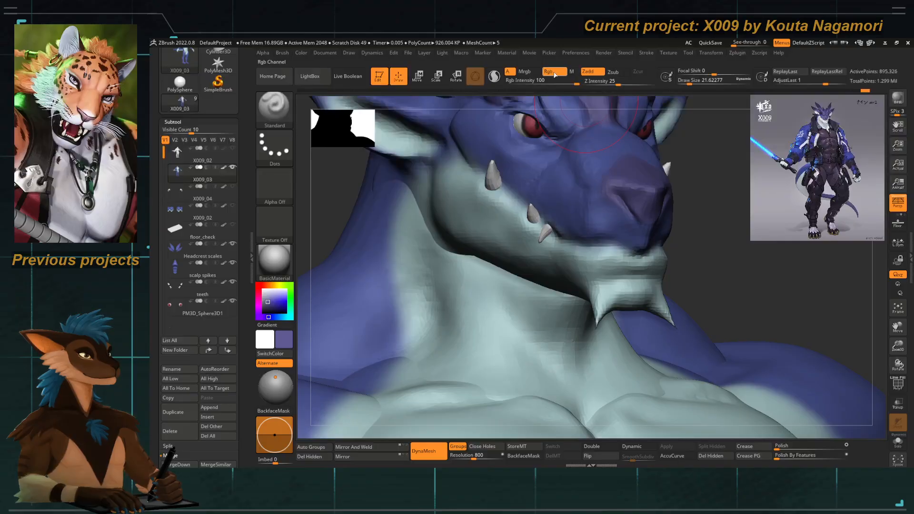
{"action": "left_click", "coordinate": [554, 73]}
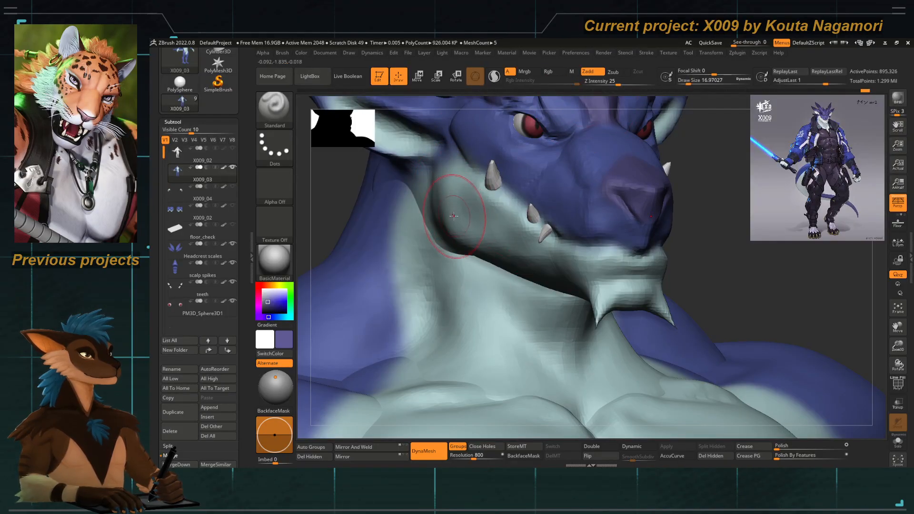
{"action": "key", "text": "space"}
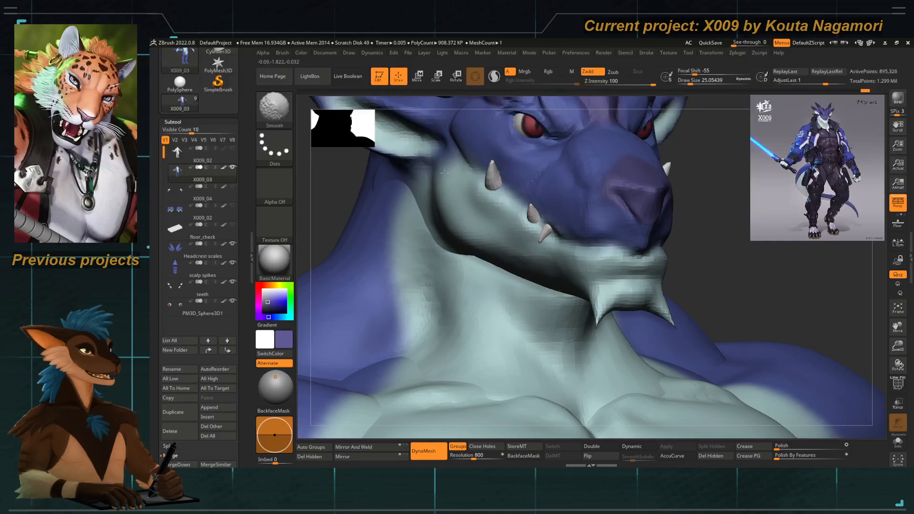
{"action": "left_click_drag", "start_coordinate": [327, 201], "coordinate": [448, 218], "text": "shift"}
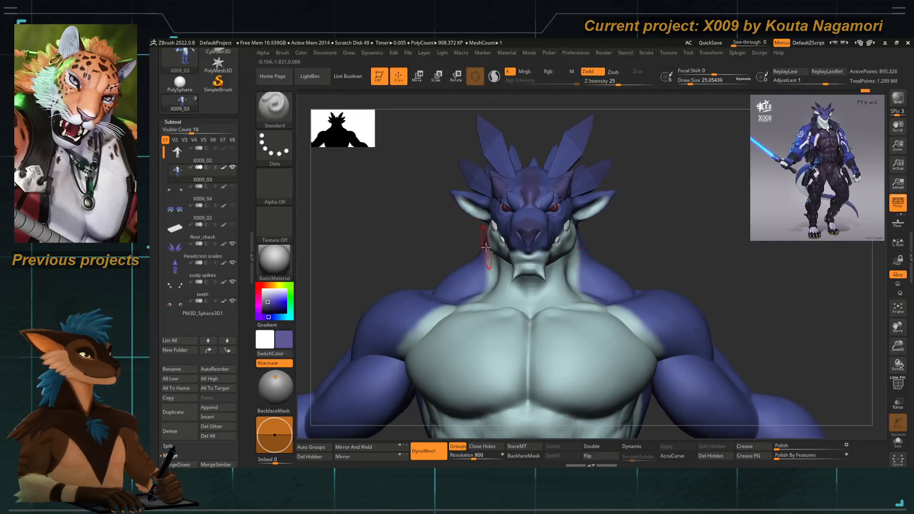
Adjust the jaw and upper neck contour from the front with Move Topological at a draw size of about 25.
{"action": "right_click_drag", "start_coordinate": [486, 248], "coordinate": [499, 266], "text": "ctrl"}
{"action": "key", "text": "b"}
{"action": "key", "text": "m"}
{"action": "key", "text": "t"}
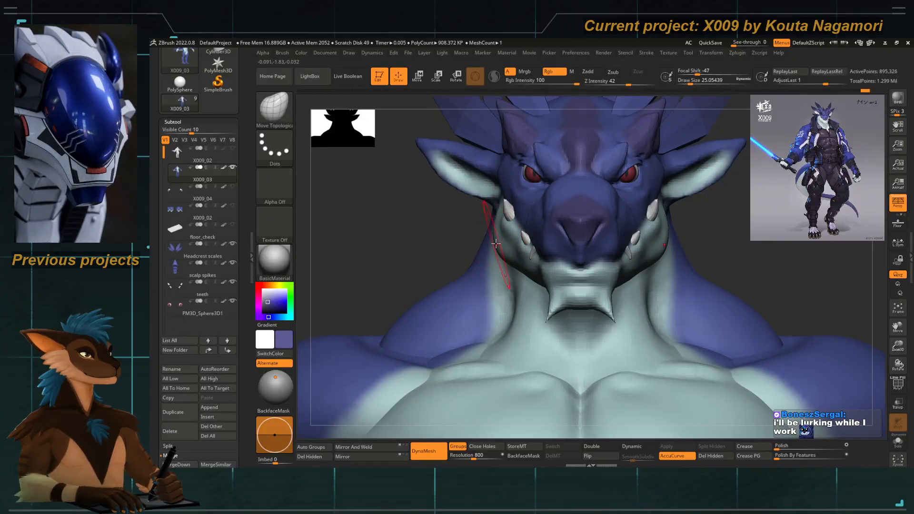
{"action": "left_click_drag", "start_coordinate": [456, 230], "coordinate": [440, 158]}
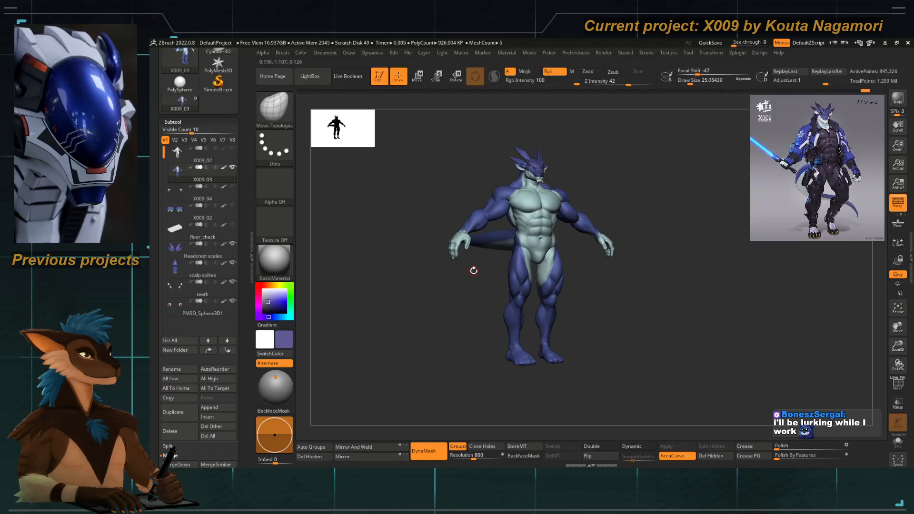
Build up the side of the neck behind the jaw with ClayTubes at a draw size of about 28.8 and smooth the strokes.
{"action": "left_click_drag", "start_coordinate": [510, 181], "coordinate": [537, 267], "text": "alt"}
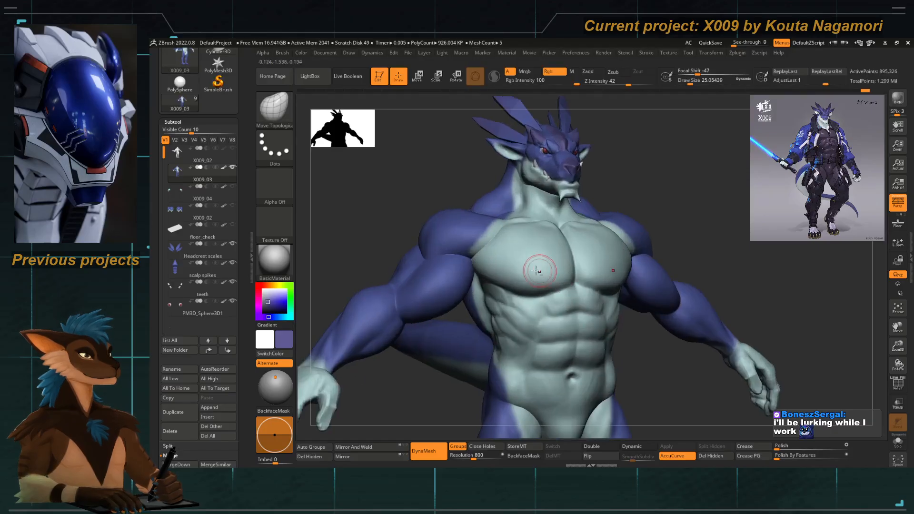
{"action": "left_click_drag", "start_coordinate": [490, 195], "coordinate": [537, 267], "text": "alt"}
{"action": "left_click_drag", "start_coordinate": [396, 219], "coordinate": [437, 238], "text": "shift"}
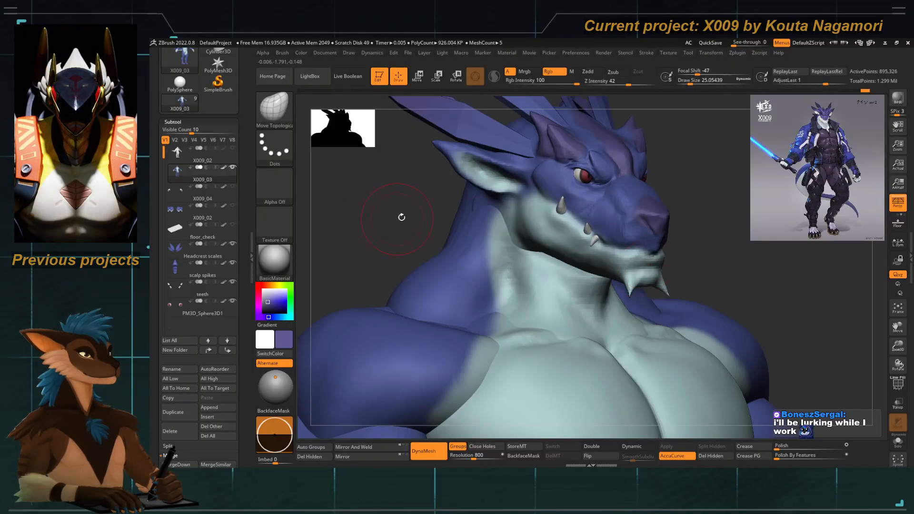
{"action": "key", "text": "b"}
{"action": "key", "text": "c"}
{"action": "key", "text": "t"}
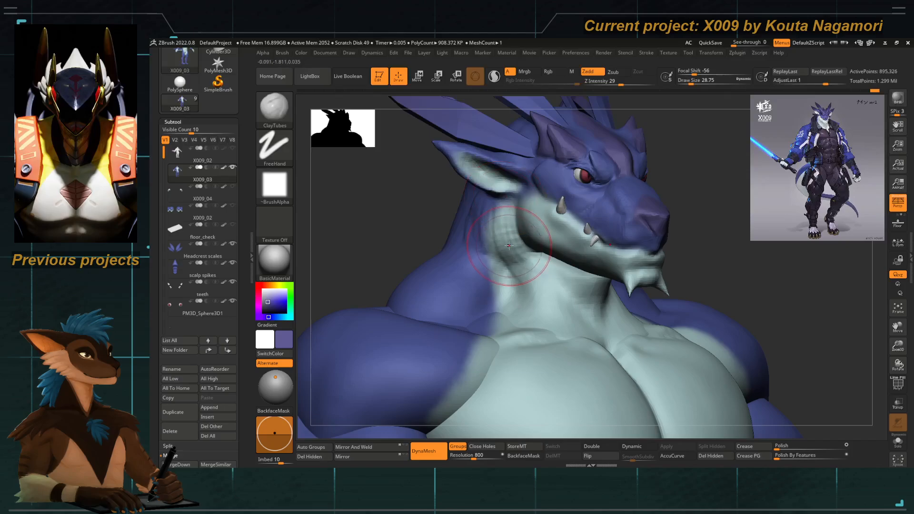
{"action": "mouse_move", "coordinate": [509, 246]}
{"action": "left_mouse_down", "text": "shift"}
{"action": "mouse_move", "coordinate": [481, 209]}
{"action": "mouse_move", "coordinate": [404, 225]}
{"action": "mouse_move", "coordinate": [394, 215]}
{"action": "mouse_move", "coordinate": [438, 236]}
{"action": "mouse_move", "coordinate": [410, 204]}
{"action": "mouse_move", "coordinate": [434, 212]}
{"action": "mouse_move", "coordinate": [459, 198]}
{"action": "left_mouse_up", "text": "shift"}
Reshape the sides of the neck below the ears with Move Topological and the Move brush at a draw size of about 46.
{"action": "key", "text": "b"}
{"action": "key", "text": "m"}
{"action": "key", "text": "t"}
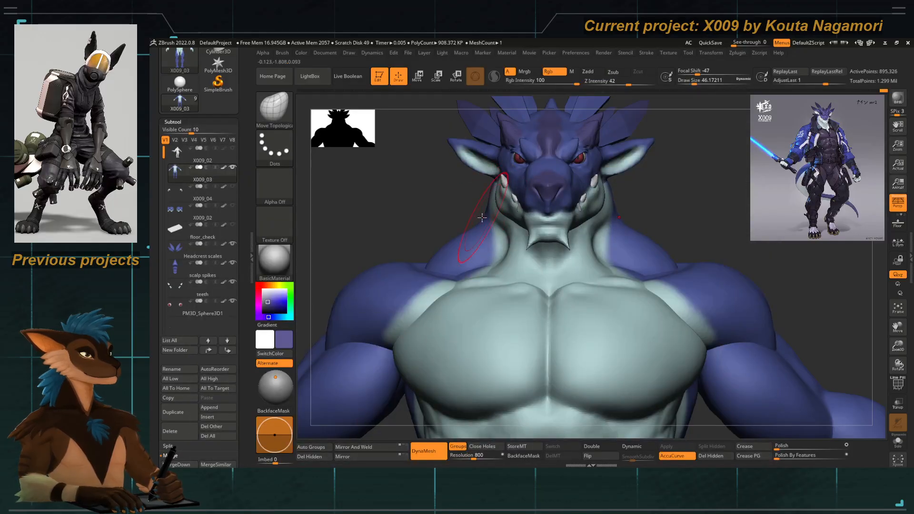
{"action": "key", "text": "b"}
{"action": "key", "text": "m"}
{"action": "key", "text": "v"}
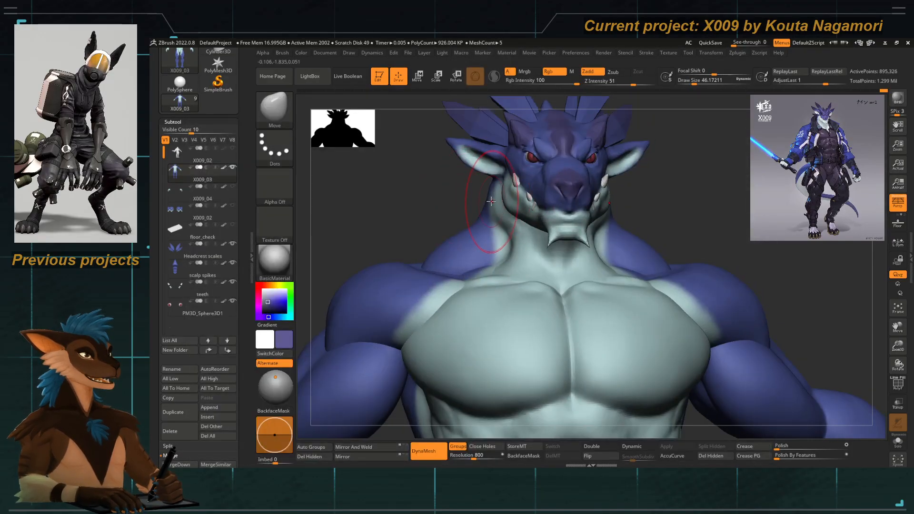
{"action": "mouse_move", "coordinate": [491, 202]}
{"action": "left_mouse_down"}
{"action": "mouse_move", "coordinate": [402, 205]}
{"action": "mouse_move", "coordinate": [436, 231]}
{"action": "mouse_move", "coordinate": [408, 226]}
{"action": "mouse_move", "coordinate": [428, 226]}
{"action": "left_mouse_up"}
{"action": "mouse_move", "coordinate": [363, 215]}
{"action": "left_mouse_down"}
{"action": "mouse_move", "coordinate": [357, 170]}
{"action": "mouse_move", "coordinate": [377, 226]}
{"action": "left_mouse_up"}
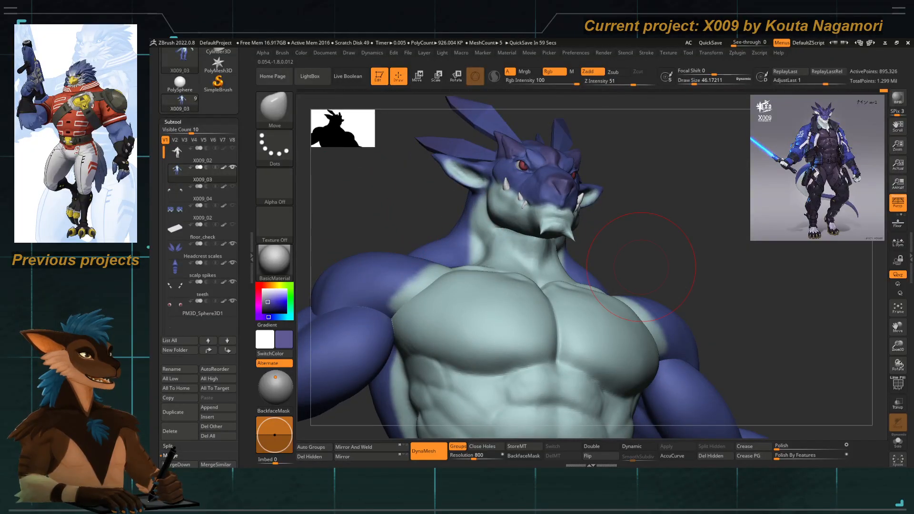
Carve the underside of the lower jaw behind the chin with DamStandard at a draw size of about 17.
{"action": "left_click_drag", "start_coordinate": [418, 195], "coordinate": [398, 215]}
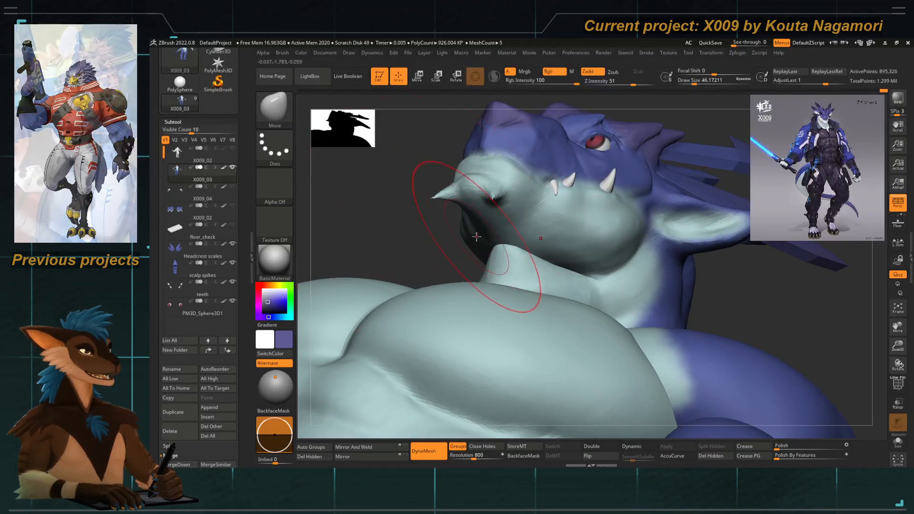
{"action": "key", "text": "b"}
{"action": "key", "text": "d"}
{"action": "key", "text": "s"}
{"action": "key", "text": "space"}
{"action": "left_click_drag", "start_coordinate": [432, 244], "coordinate": [451, 231]}
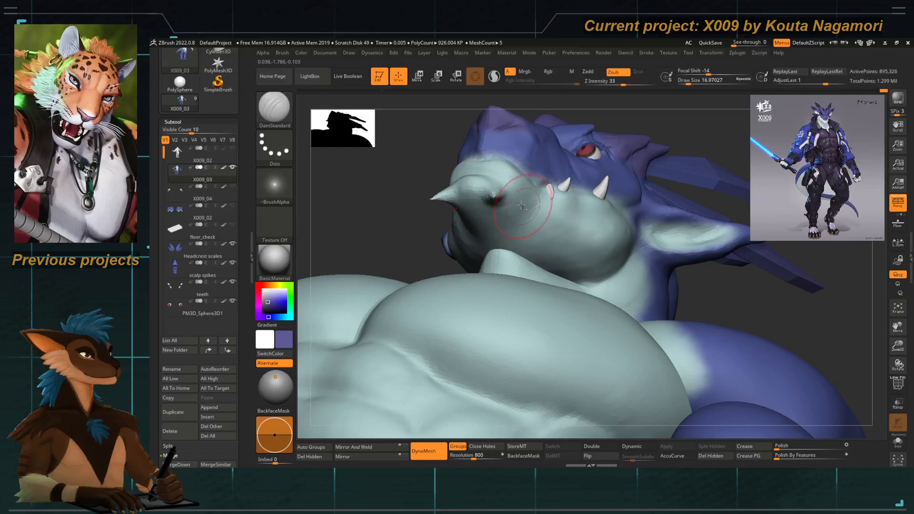
{"action": "left_click_drag", "start_coordinate": [512, 197], "coordinate": [555, 227]}
{"action": "mouse_move", "coordinate": [412, 204]}
{"action": "left_mouse_down"}
{"action": "mouse_move", "coordinate": [506, 192]}
{"action": "mouse_move", "coordinate": [609, 254]}
{"action": "left_mouse_up"}
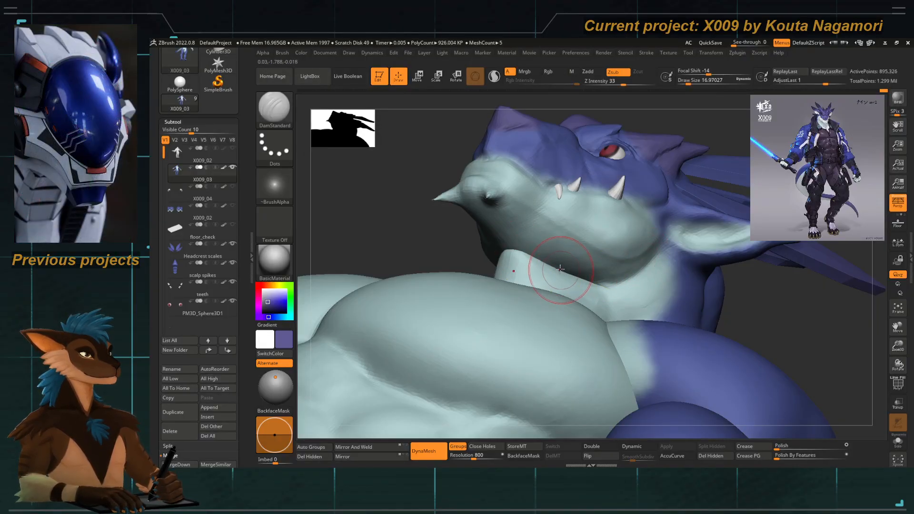
Build up the transition between the rear jaw and the throat with ClayTubes at a draw size of about 17.
{"action": "key", "text": "b"}
{"action": "key", "text": "c"}
{"action": "key", "text": "t"}
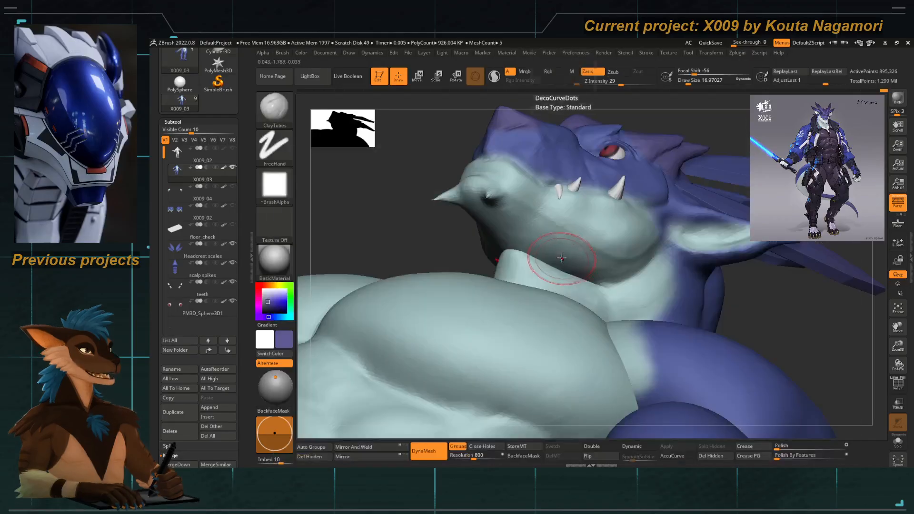
{"action": "key", "text": "shift"}
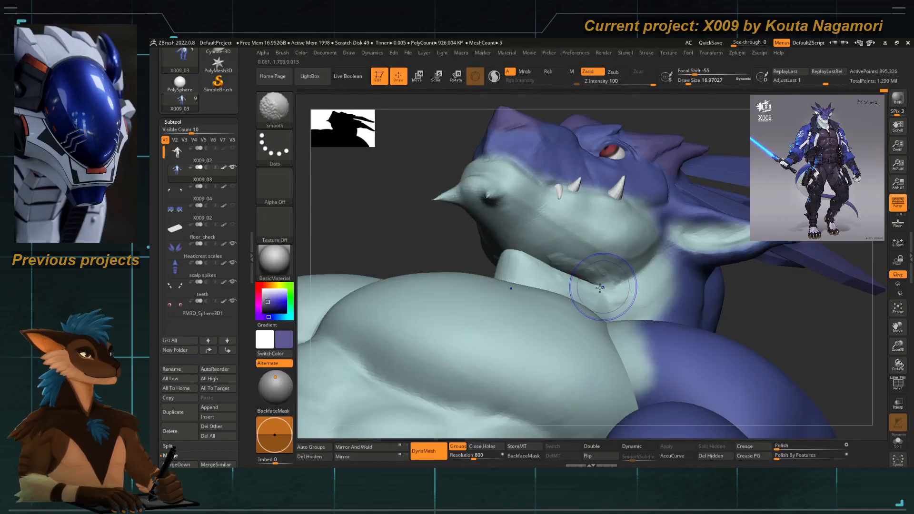
{"action": "left_click_drag", "start_coordinate": [557, 270], "coordinate": [634, 273]}
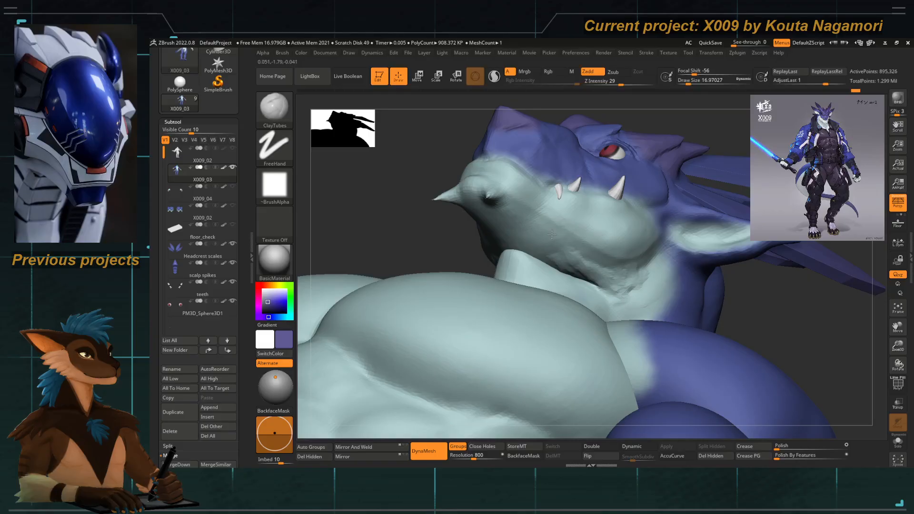
Add ClayTubes strokes under the chin and on the upper throat at a draw size of about 17 and smooth them.
{"action": "left_click_drag", "start_coordinate": [414, 223], "coordinate": [494, 232]}
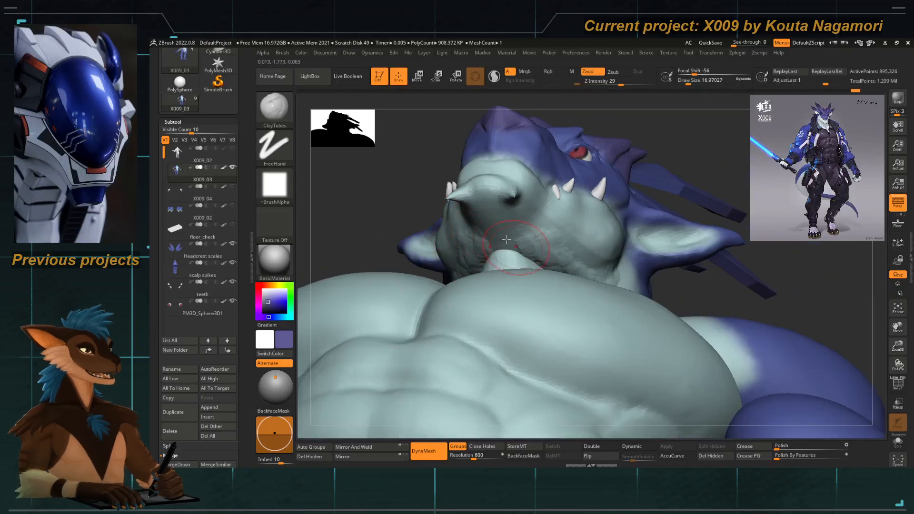
{"action": "mouse_move", "coordinate": [407, 203]}
{"action": "left_mouse_down"}
{"action": "mouse_move", "coordinate": [502, 246]}
{"action": "mouse_move", "coordinate": [539, 245]}
{"action": "left_mouse_up"}
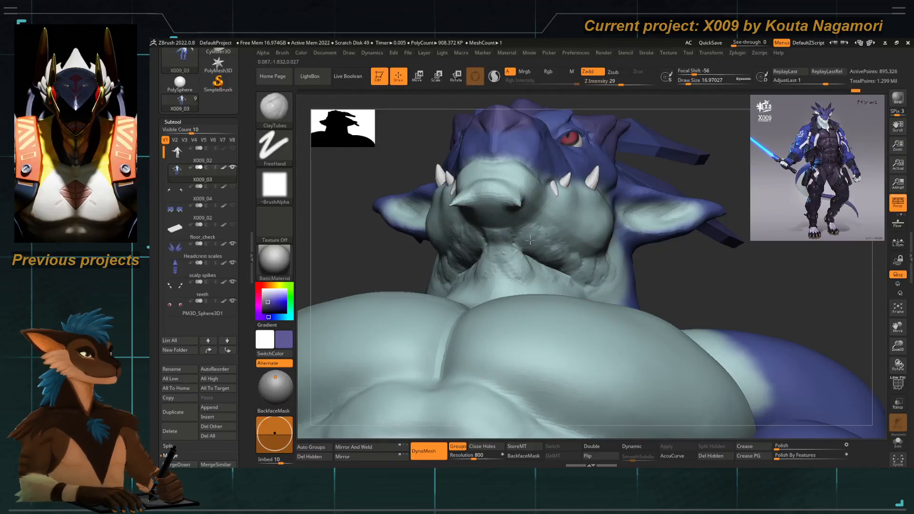
{"action": "key", "text": "shift"}
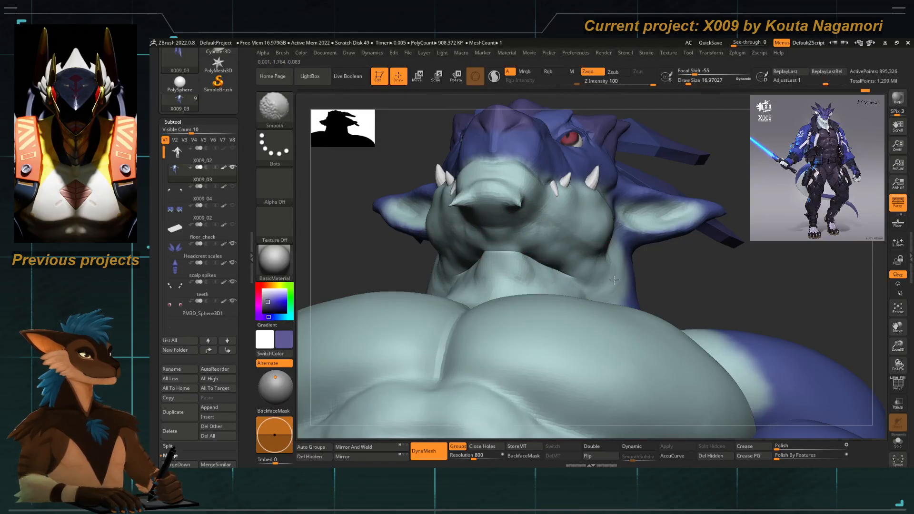
{"action": "mouse_move", "coordinate": [388, 172]}
{"action": "left_mouse_down", "text": "shift"}
{"action": "mouse_move", "coordinate": [406, 273]}
{"action": "mouse_move", "coordinate": [386, 226]}
{"action": "mouse_move", "coordinate": [440, 192]}
{"action": "mouse_move", "coordinate": [391, 241]}
{"action": "mouse_move", "coordinate": [399, 237]}
{"action": "left_mouse_up", "text": "shift"}
Isolate the head and neck polygroups, hiding the rest of the body to inspect where the jaw meets the neck.
{"action": "mouse_move", "coordinate": [444, 254]}
{"action": "left_mouse_down"}
{"action": "mouse_move", "coordinate": [400, 234]}
{"action": "mouse_move", "coordinate": [405, 227]}
{"action": "left_mouse_up"}
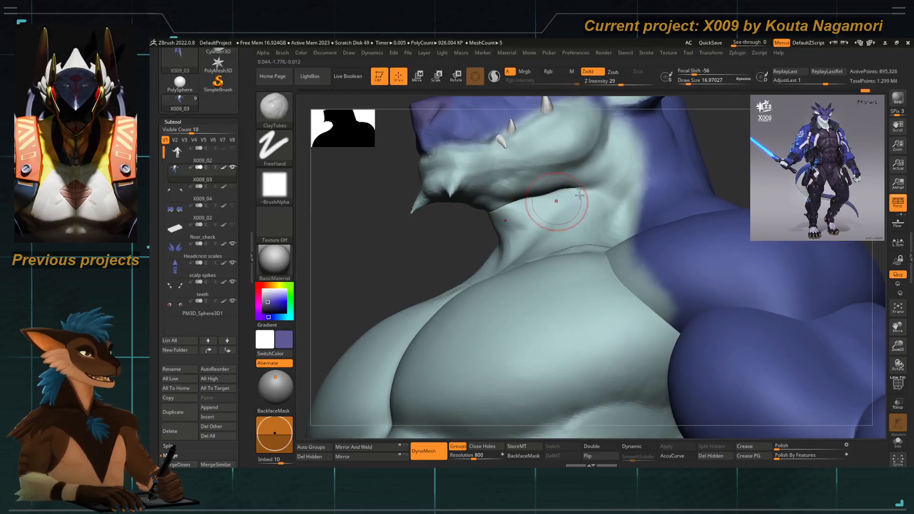
{"action": "left_click", "coordinate": [496, 209], "text": "ctrl+shift"}
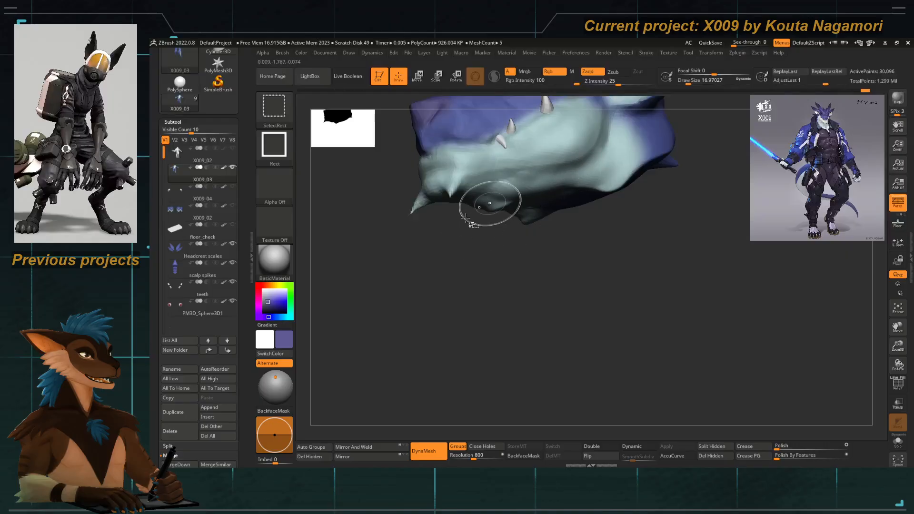
{"action": "left_click", "coordinate": [493, 215], "text": "ctrl+shift"}
{"action": "left_click", "coordinate": [519, 219], "text": "ctrl+shift"}
{"action": "left_click", "coordinate": [415, 256], "text": "ctrl+shift"}
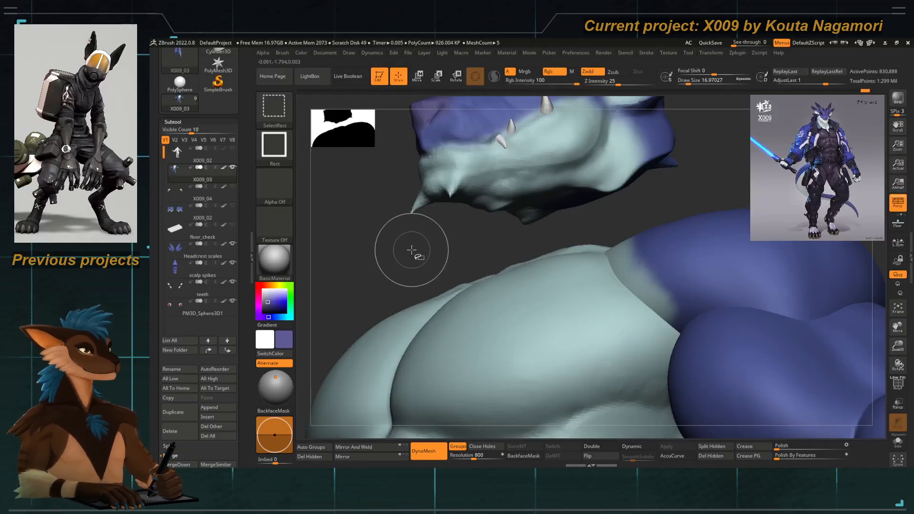
{"action": "mouse_move", "coordinate": [414, 255]}
{"action": "left_mouse_down"}
{"action": "mouse_move", "coordinate": [410, 197]}
{"action": "mouse_move", "coordinate": [397, 199]}
{"action": "mouse_move", "coordinate": [397, 267]}
{"action": "mouse_move", "coordinate": [381, 267]}
{"action": "left_mouse_up"}
{"action": "left_click", "coordinate": [496, 256], "text": "ctrl+shift"}
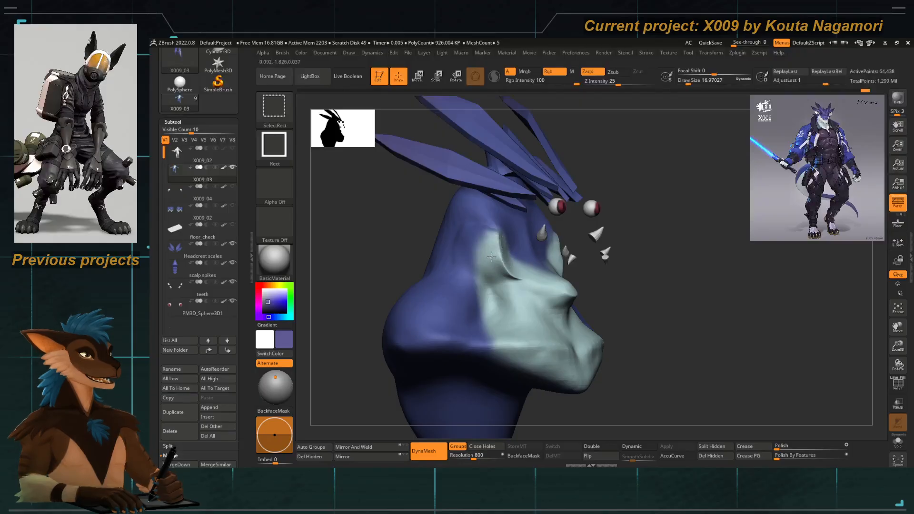
{"action": "left_click", "coordinate": [496, 258], "text": "ctrl+shift"}
{"action": "left_click", "coordinate": [530, 243], "text": "ctrl+shift"}
{"action": "left_click", "coordinate": [399, 305], "text": "ctrl+shift"}
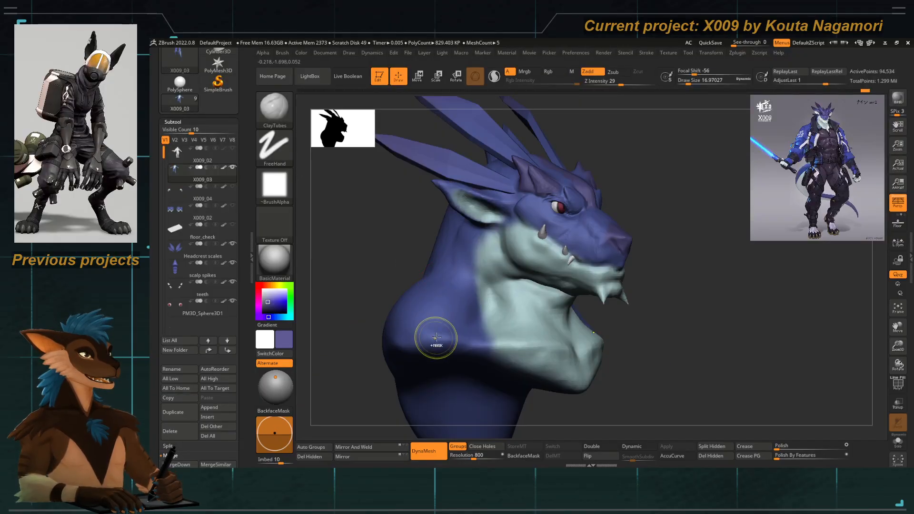
Turn on the polygroup colour display for the model without the wireframe lines.
{"action": "left_click", "coordinate": [893, 384]}
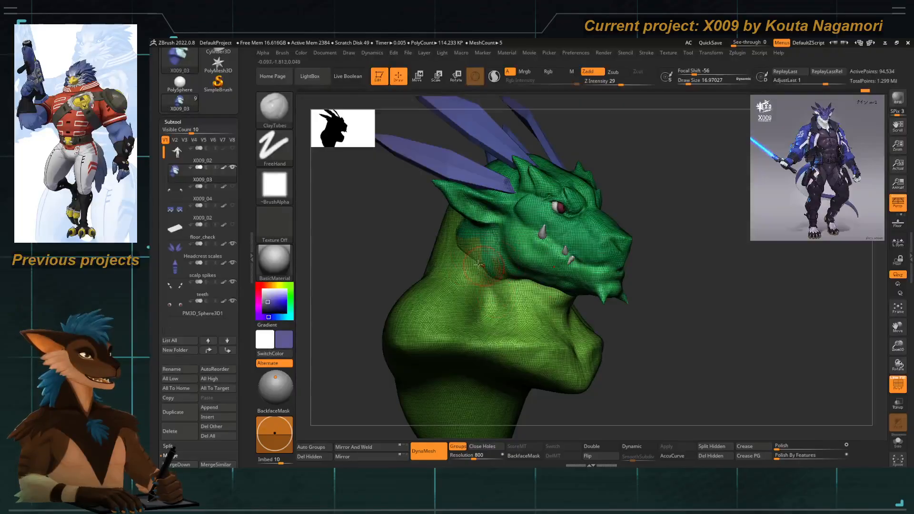
{"action": "right_click_drag", "start_coordinate": [479, 265], "coordinate": [493, 276]}
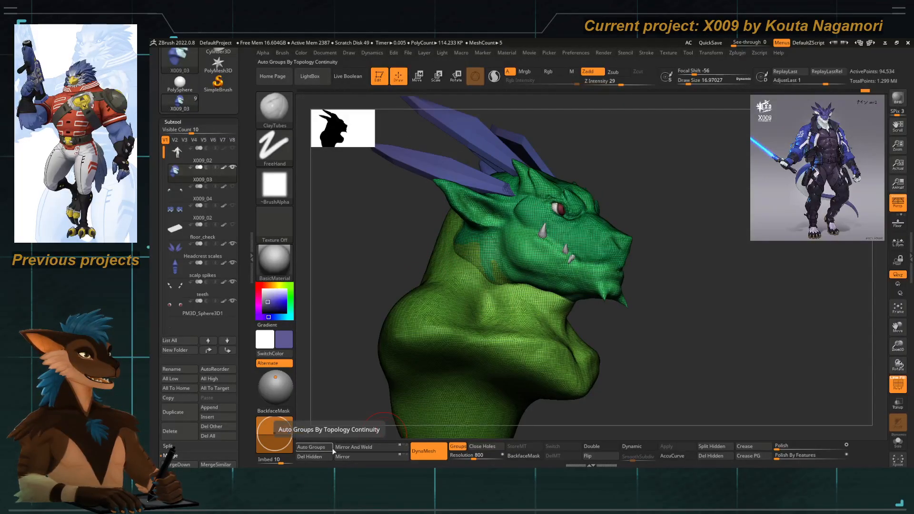
{"action": "left_click", "coordinate": [898, 383]}
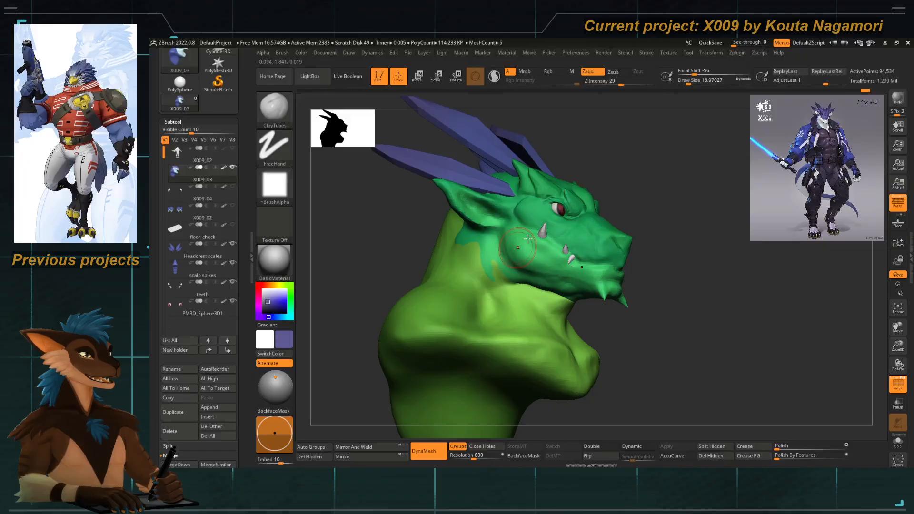
Show the whole body again and try a DynaMesh remesh at resolution 800.
{"action": "left_click", "coordinate": [369, 257], "text": "ctrl+shift"}
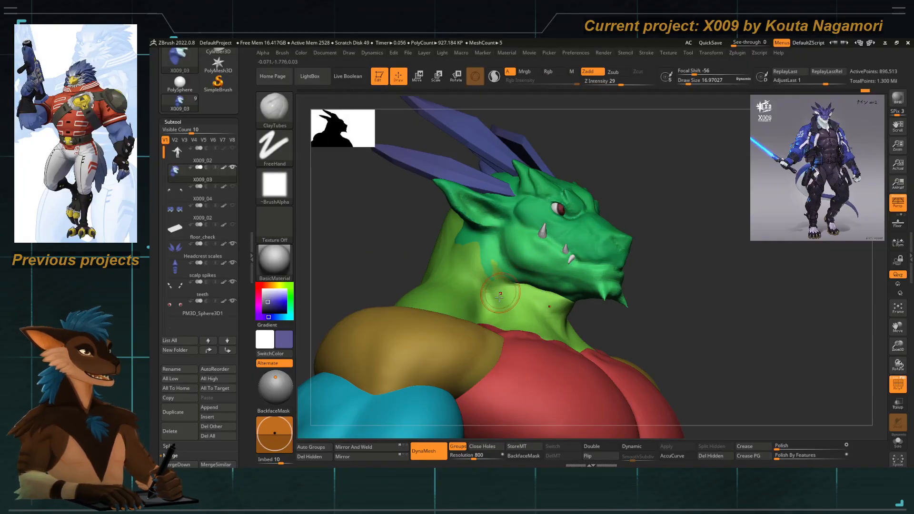
{"action": "left_click_drag", "start_coordinate": [376, 259], "coordinate": [397, 276], "text": "ctrl"}
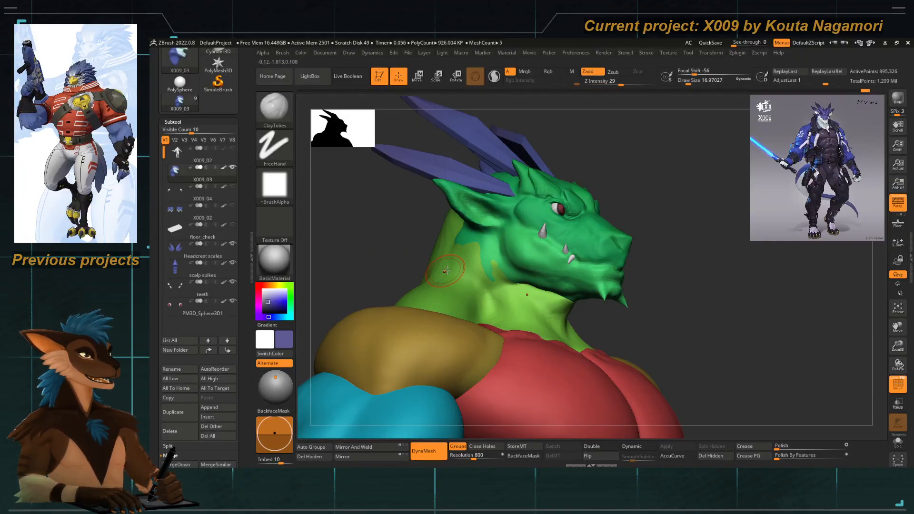
Hide the head and neck polygroups of the body mesh.
{"action": "left_click", "coordinate": [486, 254], "text": "ctrl+shift"}
{"action": "left_click", "coordinate": [486, 251], "text": "ctrl+shift"}
{"action": "left_click", "coordinate": [470, 275], "text": "ctrl+shift"}
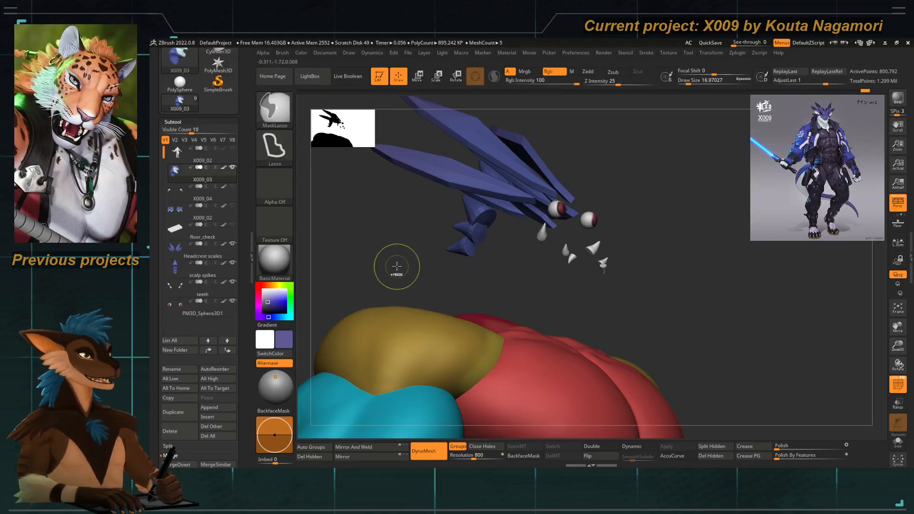
Isolate the head and neck of the body mesh and combine them into a single polygroup.
{"action": "left_click_drag", "start_coordinate": [392, 243], "coordinate": [362, 299], "text": "ctrl"}
{"action": "left_click_drag", "start_coordinate": [379, 235], "coordinate": [369, 269], "text": "ctrl+shift"}
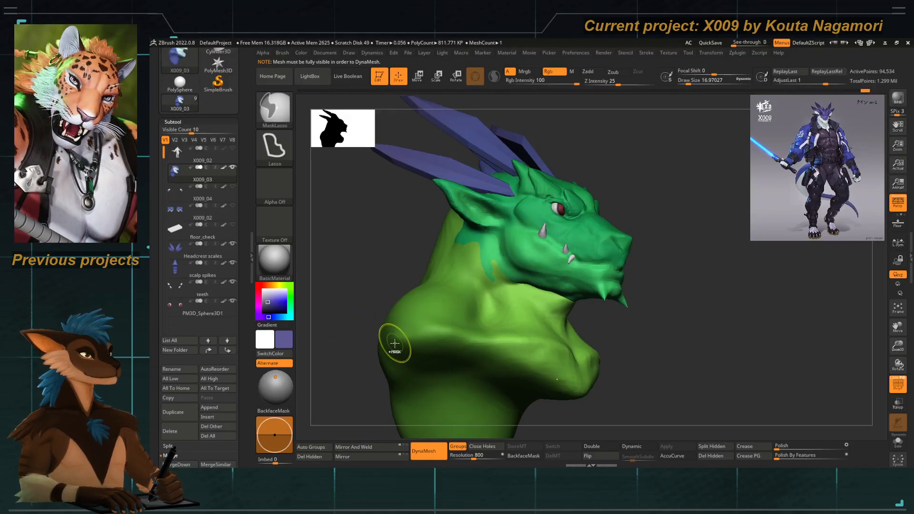
{"action": "key", "text": "ctrl+w"}
Show the whole body, remesh it with DynaMesh at resolution 800, and turn off the polygroup colour display.
{"action": "left_click", "coordinate": [370, 255], "text": "ctrl+shift"}
{"action": "left_click_drag", "start_coordinate": [386, 233], "coordinate": [368, 265], "text": "ctrl"}
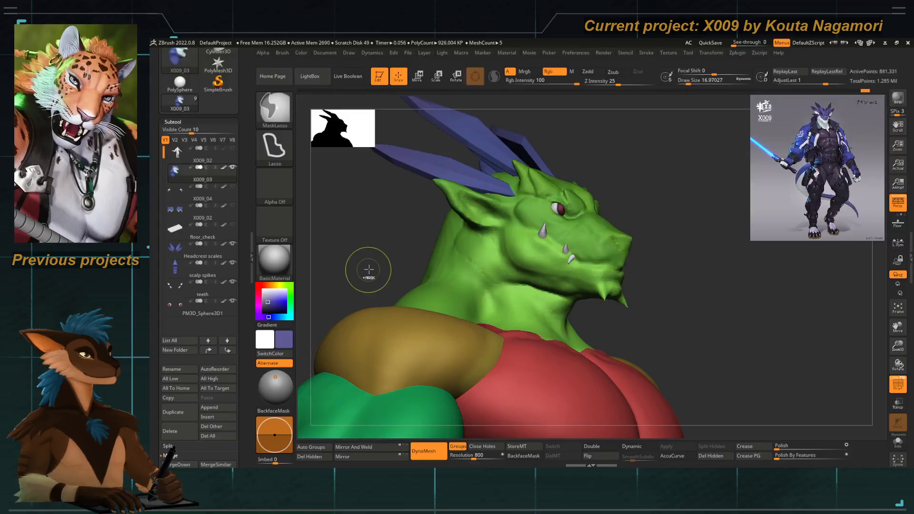
{"action": "left_click", "coordinate": [897, 384]}
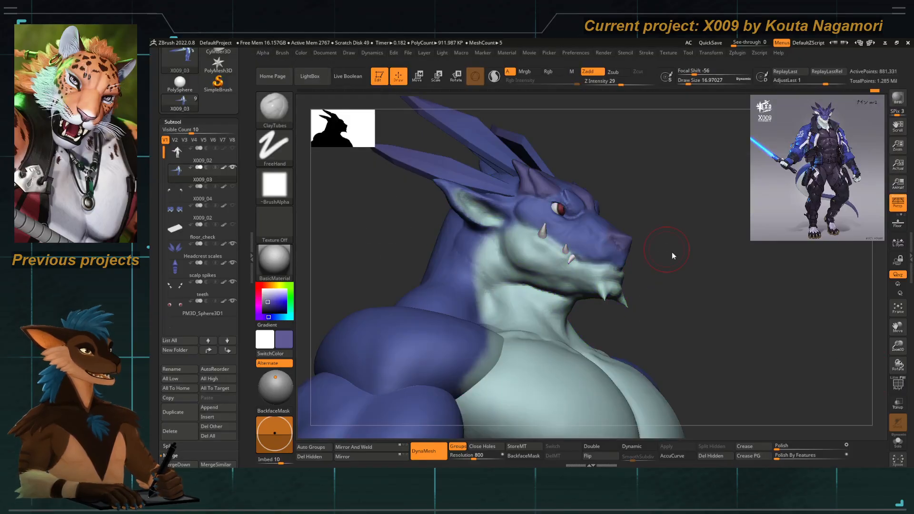
Sculpt the underside of the lower jaw and the crease at the throat with ClayTubes at draw size about 15.6.
{"action": "left_click_drag", "start_coordinate": [647, 139], "coordinate": [557, 256], "text": "alt"}
{"action": "left_click_drag", "start_coordinate": [385, 219], "coordinate": [405, 228]}
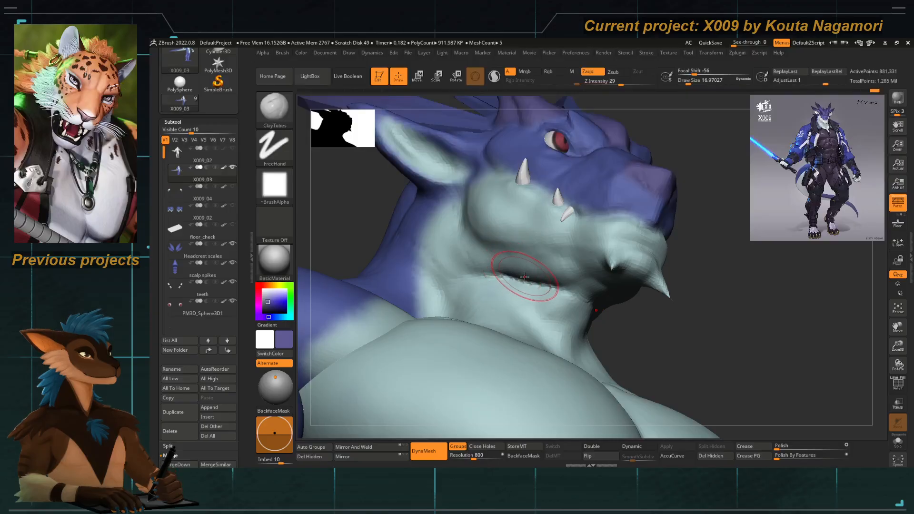
{"action": "key", "text": "space"}
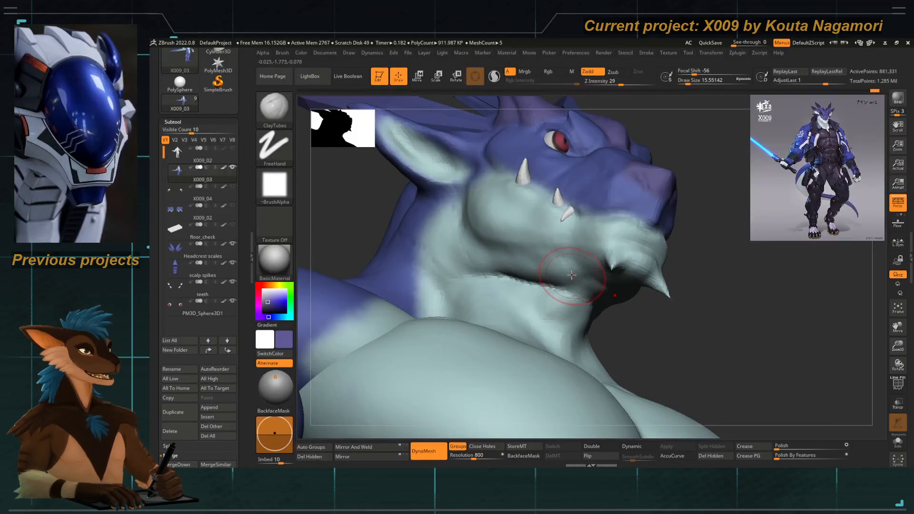
{"action": "key", "text": "b"}
{"action": "key", "text": "Escape"}
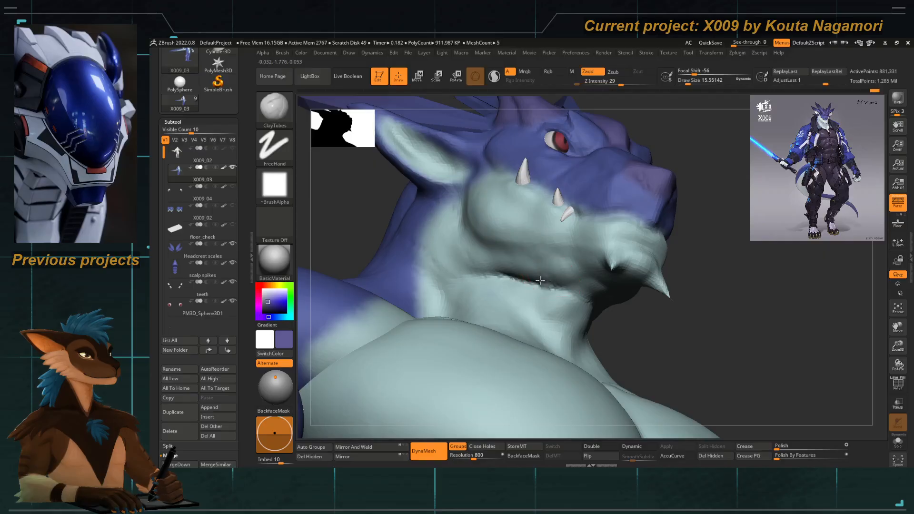
{"action": "left_click_drag", "start_coordinate": [409, 238], "coordinate": [376, 286]}
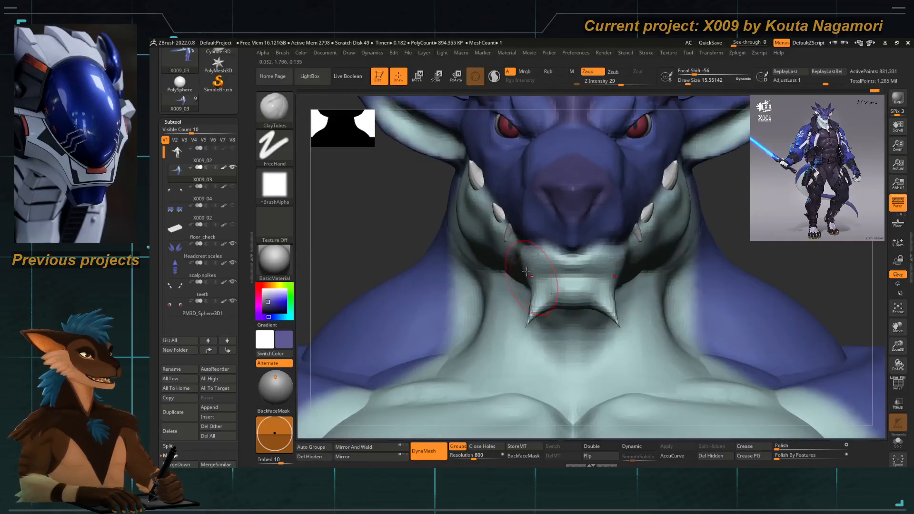
{"action": "left_click_drag", "start_coordinate": [364, 200], "coordinate": [428, 257], "text": "alt"}
{"action": "mouse_move", "coordinate": [467, 202]}
{"action": "left_mouse_down", "text": "alt"}
{"action": "mouse_move", "coordinate": [510, 198]}
{"action": "mouse_move", "coordinate": [531, 241]}
{"action": "mouse_move", "coordinate": [507, 257]}
{"action": "left_mouse_up", "text": "alt"}
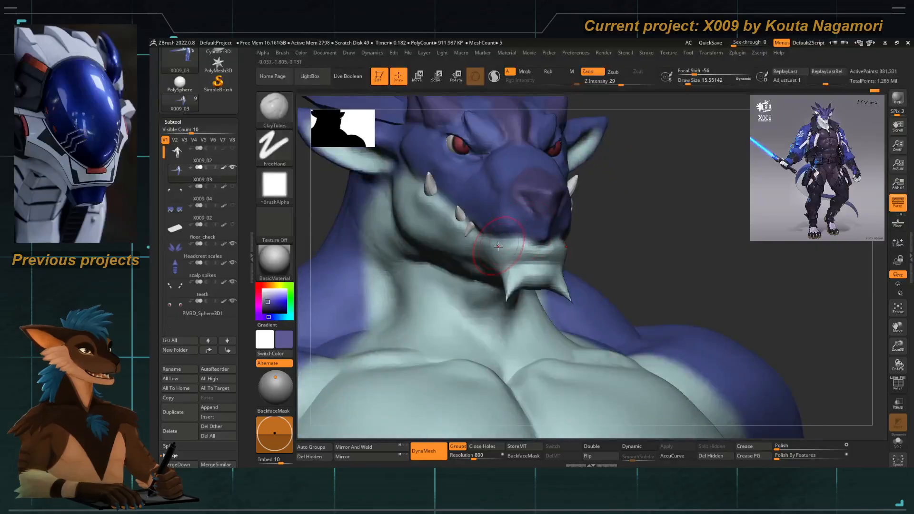
Sharpen the lower lip and jaw edge beside the chin with the Pinch brush.
{"action": "key", "text": "b"}
{"action": "key", "text": "i"}
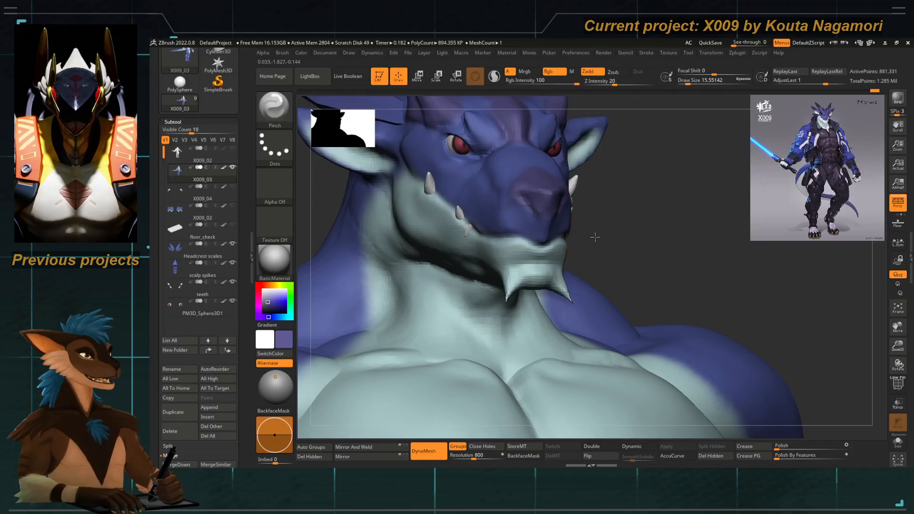
{"action": "mouse_move", "coordinate": [595, 237]}
{"action": "left_mouse_down"}
{"action": "mouse_move", "coordinate": [373, 214]}
{"action": "mouse_move", "coordinate": [424, 249]}
{"action": "mouse_move", "coordinate": [394, 235]}
{"action": "mouse_move", "coordinate": [402, 244]}
{"action": "left_mouse_up"}
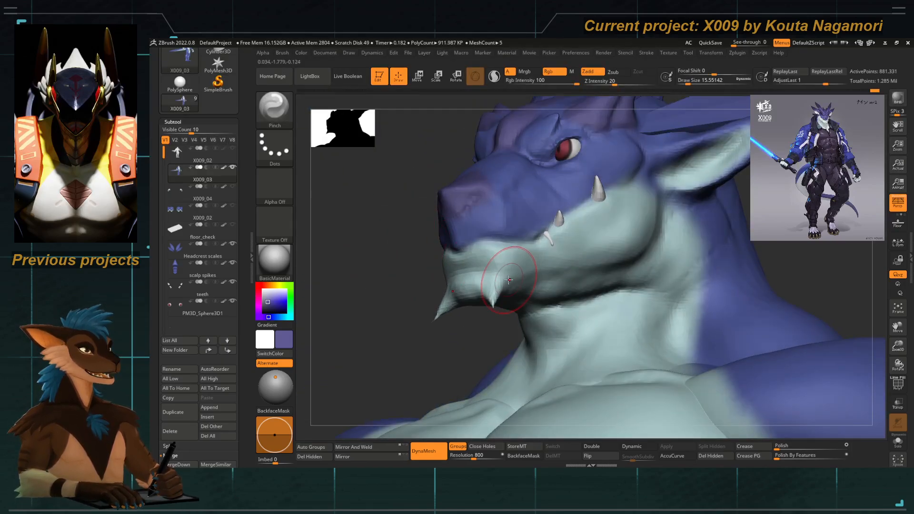
Build up the throat and neck muscles beneath the chin with ClayTubes at Z Intensity 29.
{"action": "key", "text": "b"}
{"action": "key", "text": "c"}
{"action": "key", "text": "t"}
{"action": "left_click_drag", "start_coordinate": [436, 286], "coordinate": [418, 226], "text": "alt"}
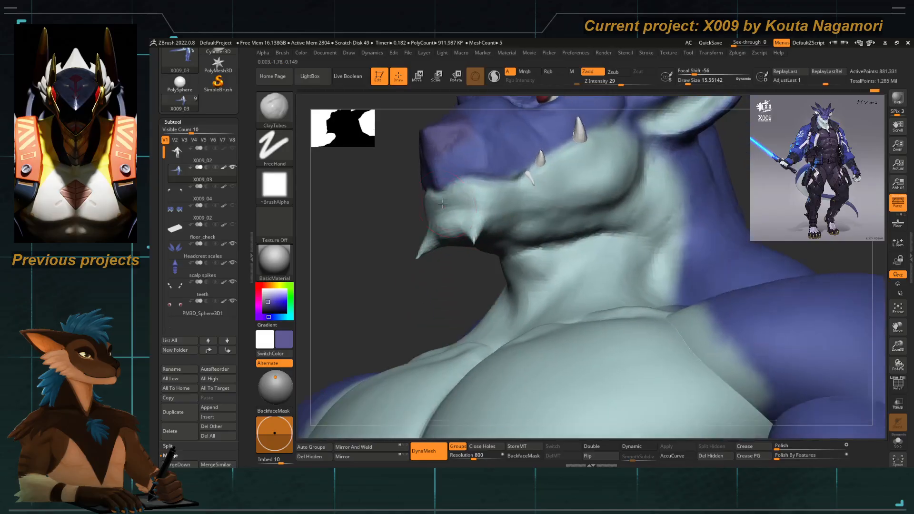
{"action": "mouse_move", "coordinate": [428, 301]}
{"action": "left_mouse_down"}
{"action": "mouse_move", "coordinate": [486, 280]}
{"action": "mouse_move", "coordinate": [487, 305]}
{"action": "left_mouse_up"}
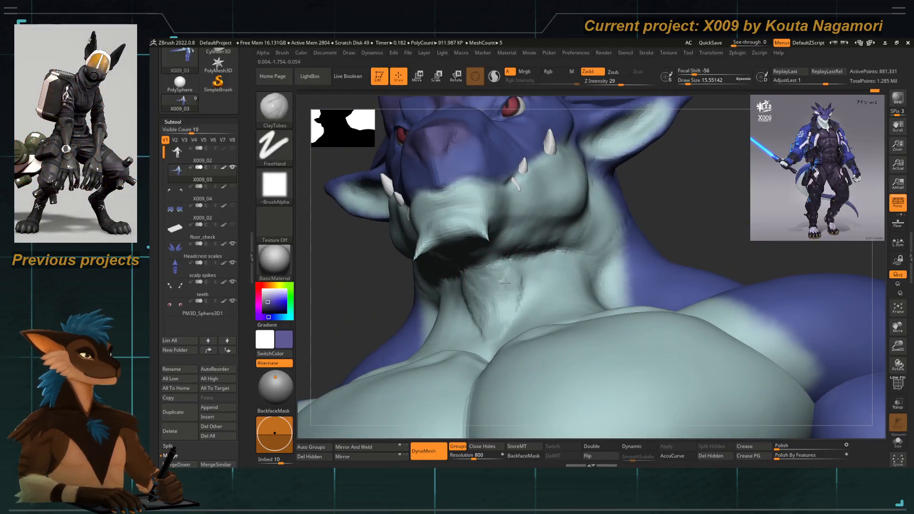
{"action": "left_click_drag", "start_coordinate": [378, 288], "coordinate": [362, 267]}
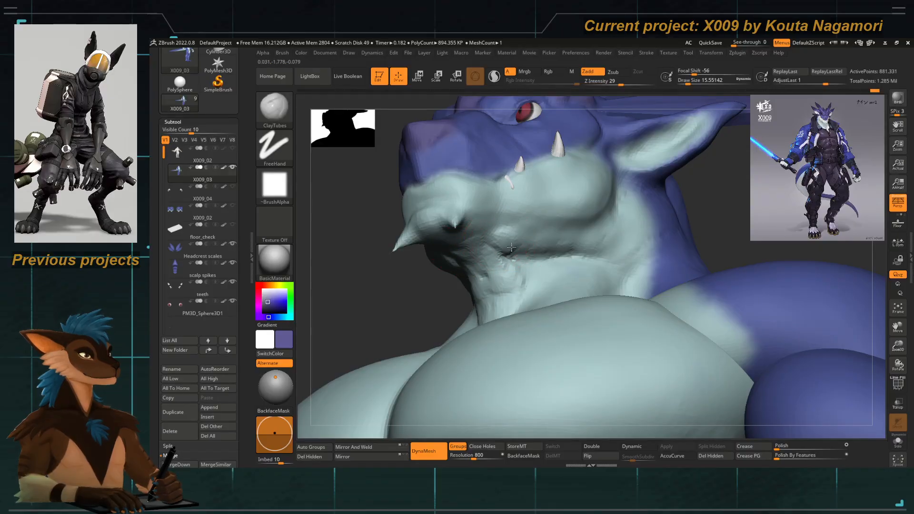
Fill the crease between jaw and neck with ClayTubes at draw size about 20 and smooth the strokes.
{"action": "key", "text": "bracketright"}
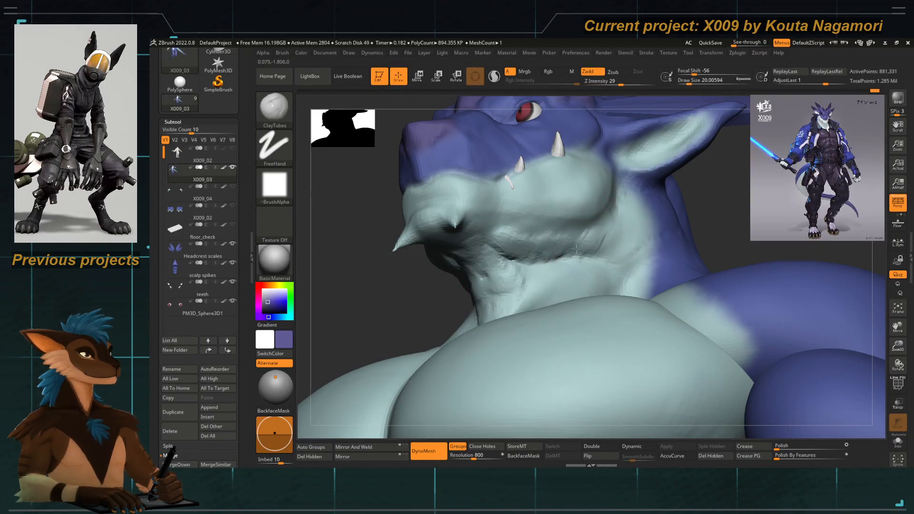
{"action": "left_click_drag", "start_coordinate": [494, 245], "coordinate": [532, 259], "text": "shift"}
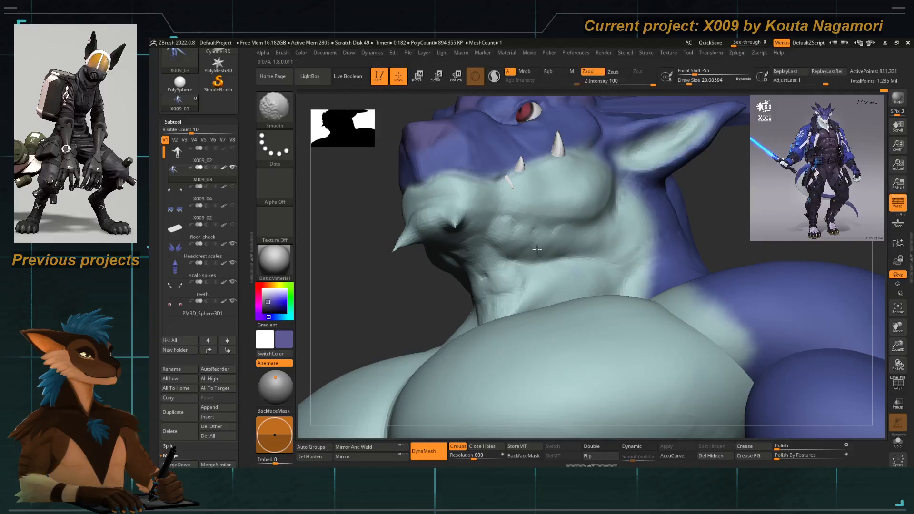
{"action": "left_click_drag", "start_coordinate": [362, 281], "coordinate": [403, 251]}
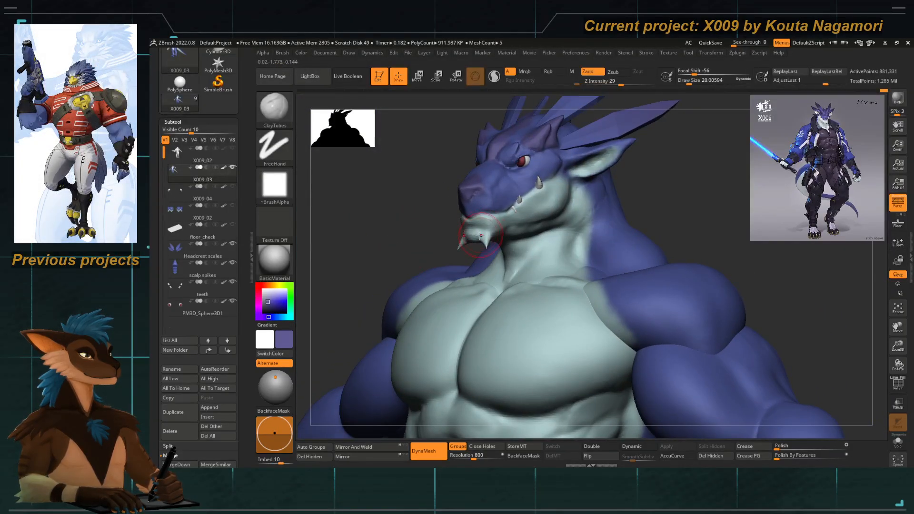
Adjust the shape of the jaw and upper neck with the Move Topological brush at draw size about 32.7.
{"action": "key", "text": "b"}
{"action": "key", "text": "m"}
{"action": "key", "text": "t"}
{"action": "key", "text": "space"}
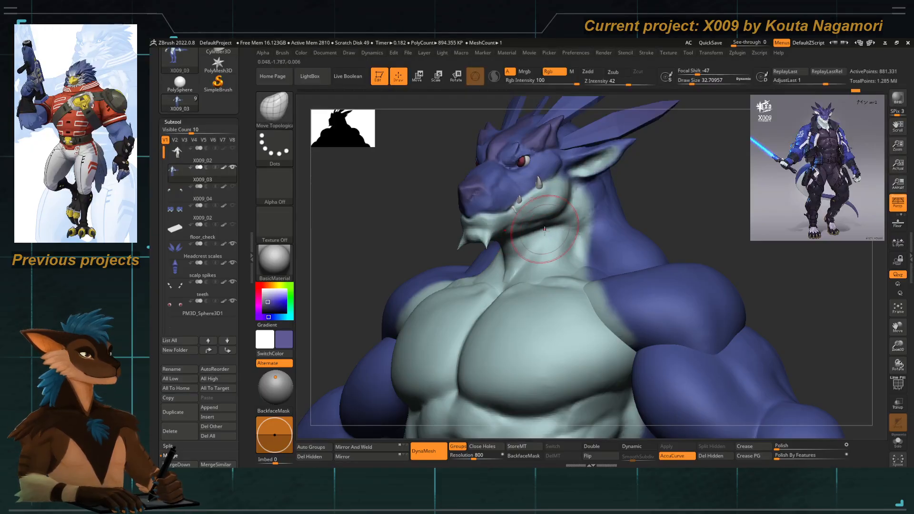
{"action": "left_click_drag", "start_coordinate": [406, 239], "coordinate": [445, 245]}
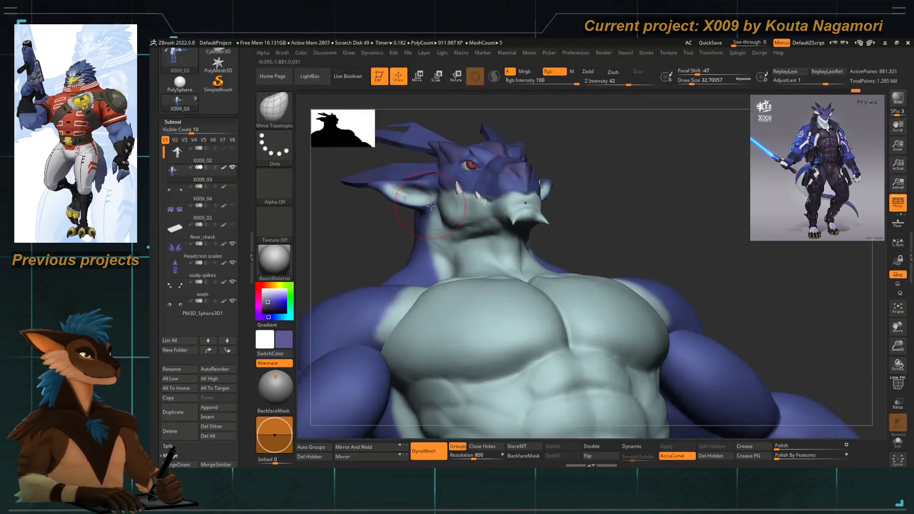
Add volume beneath the jaw and along the upper throat with ClayTubes at draw size about 18.5, smoothing the surface.
{"action": "left_click_drag", "start_coordinate": [452, 203], "coordinate": [462, 238], "text": "alt"}
{"action": "key", "text": "b"}
{"action": "key", "text": "c"}
{"action": "key", "text": "t"}
{"action": "key", "text": "space"}
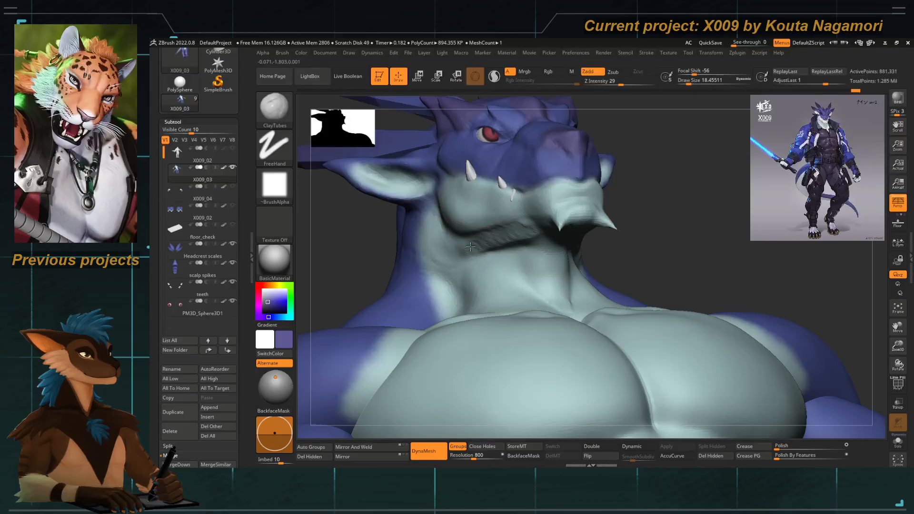
{"action": "left_click_drag", "start_coordinate": [362, 246], "coordinate": [369, 227]}
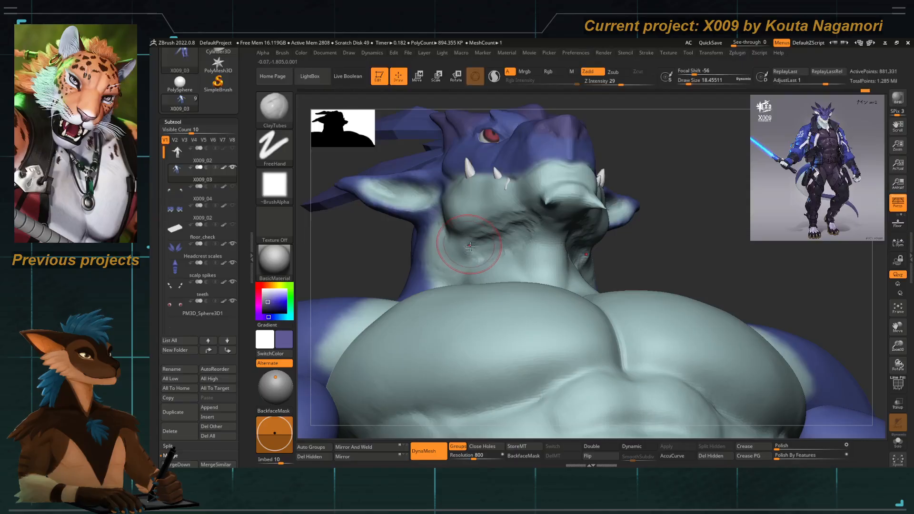
{"action": "left_click_drag", "start_coordinate": [454, 245], "coordinate": [476, 245]}
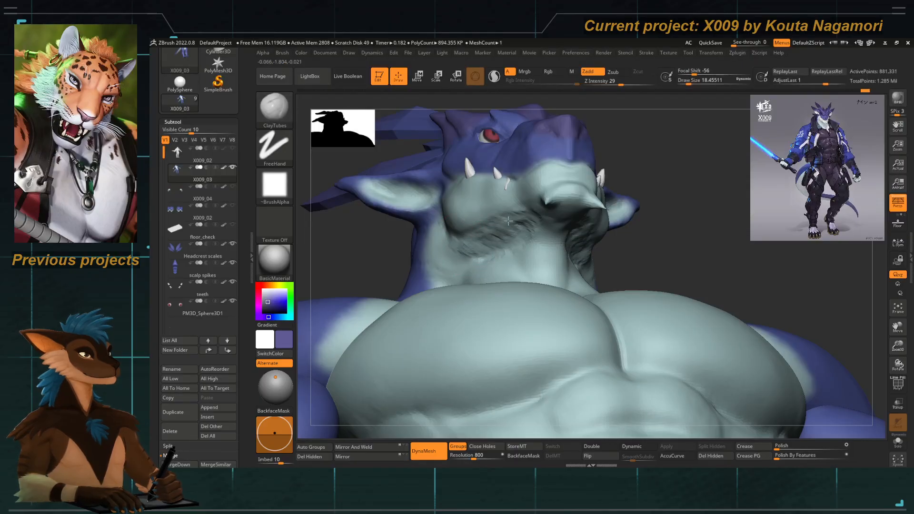
{"action": "left_click_drag", "start_coordinate": [520, 227], "coordinate": [449, 264]}
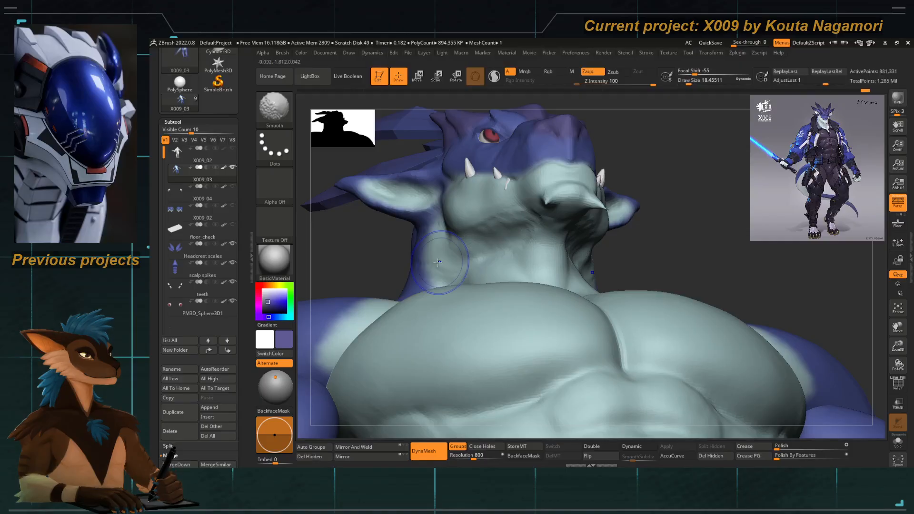
Isolate the head and neck polygroup and frame the underside of the jaw.
{"action": "left_click_drag", "start_coordinate": [350, 267], "coordinate": [399, 232]}
{"action": "right_click_drag", "start_coordinate": [399, 233], "coordinate": [557, 313], "text": "ctrl"}
{"action": "mouse_move", "coordinate": [496, 269]}
{"action": "right_mouse_down"}
{"action": "mouse_move", "coordinate": [473, 258]}
{"action": "mouse_move", "coordinate": [466, 266]}
{"action": "mouse_move", "coordinate": [543, 337]}
{"action": "right_mouse_up"}
{"action": "left_click", "coordinate": [446, 252], "text": "ctrl+shift"}
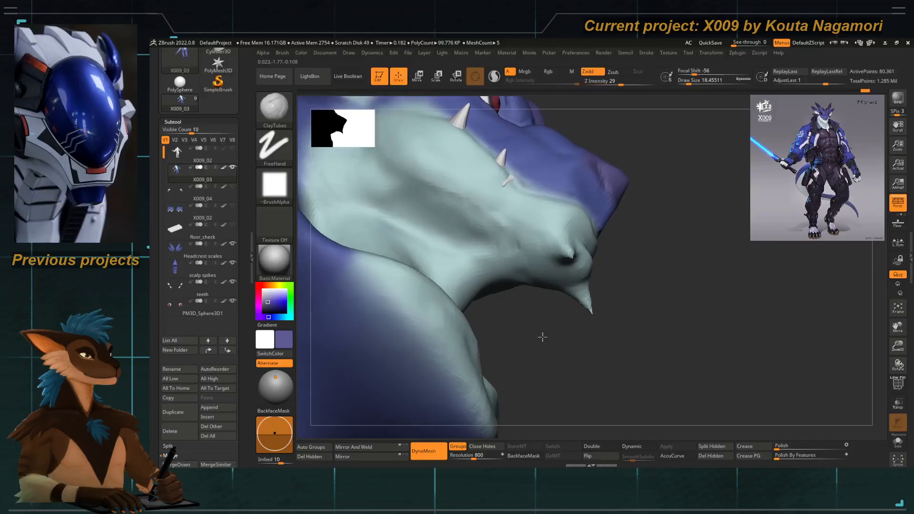
Flatten the plane beneath the jaw with the hPolish brush at Z Intensity 37 and smooth the throat.
{"action": "key", "text": "b"}
{"action": "key", "text": "h"}
{"action": "key", "text": "p"}
{"action": "key", "text": "space"}
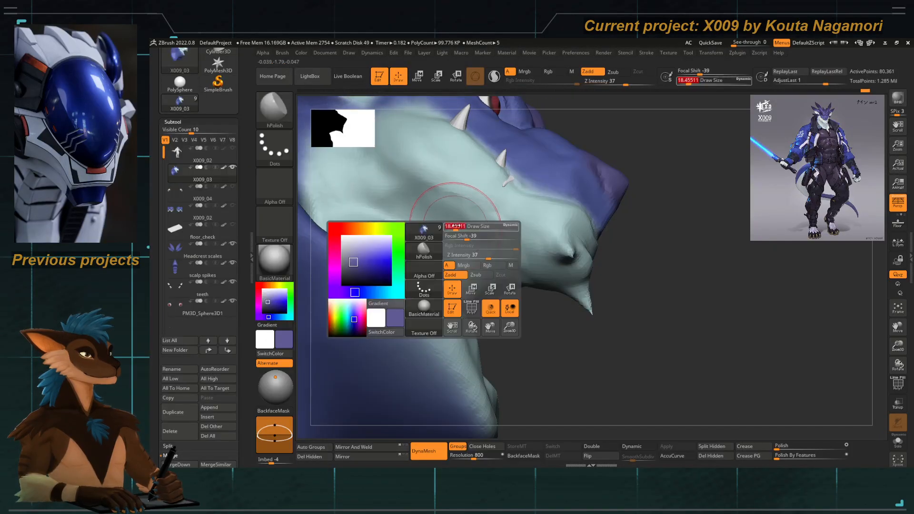
{"action": "left_click_drag", "start_coordinate": [426, 210], "coordinate": [504, 234]}
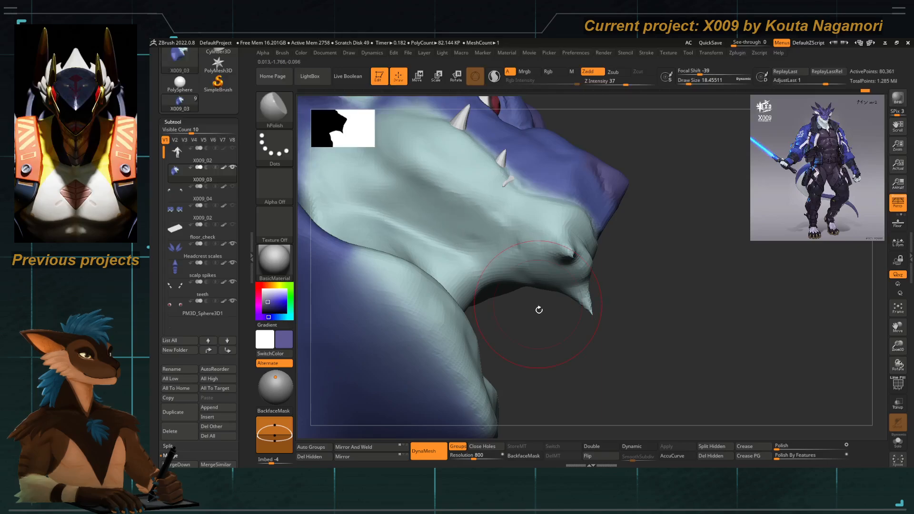
{"action": "left_click_drag", "start_coordinate": [468, 233], "coordinate": [462, 209], "text": "shift"}
Bring back the hidden body parts around the head and neck.
{"action": "mouse_move", "coordinate": [543, 309]}
{"action": "right_mouse_down"}
{"action": "mouse_move", "coordinate": [414, 305]}
{"action": "mouse_move", "coordinate": [380, 252]}
{"action": "right_mouse_up"}
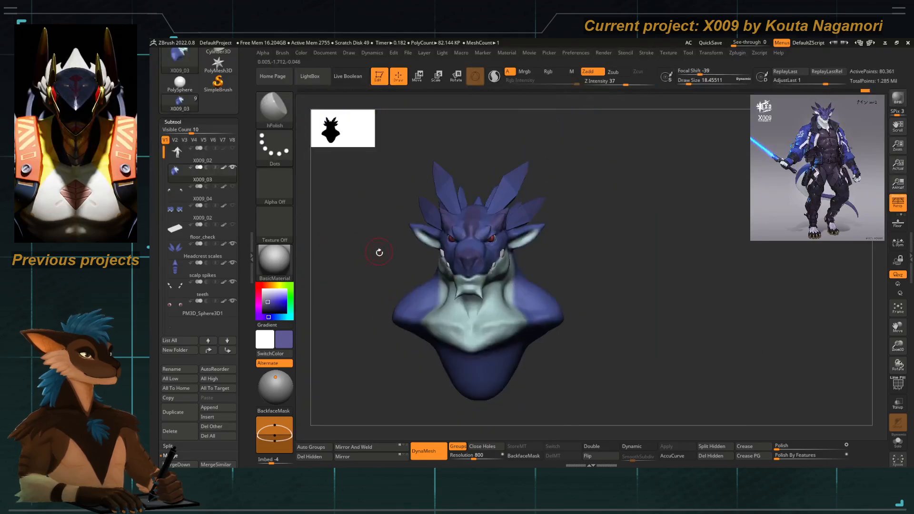
{"action": "left_click_drag", "start_coordinate": [380, 252], "coordinate": [413, 292]}
{"action": "left_click", "coordinate": [372, 292], "text": "ctrl+shift"}
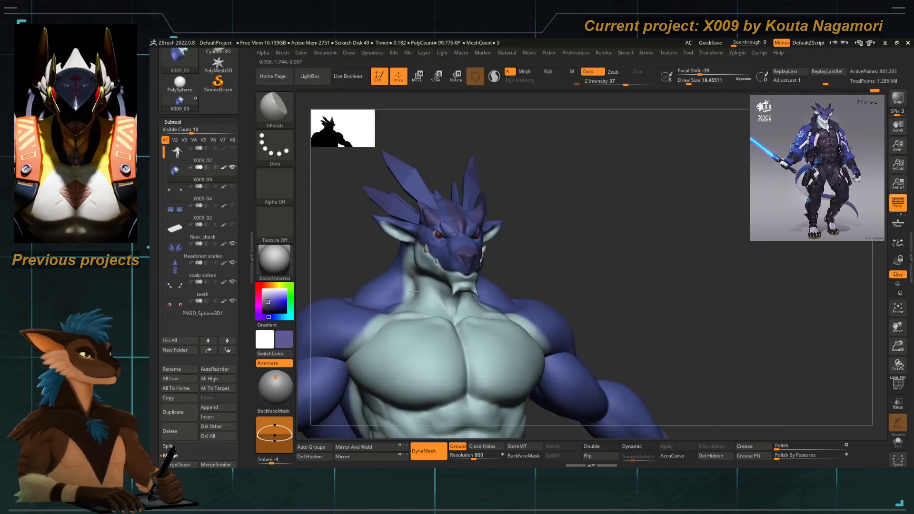
Polish the surface around the eye and cheek with hPolish at draw size about 7.5.
{"action": "right_click_drag", "start_coordinate": [413, 291], "coordinate": [453, 298], "text": "ctrl"}
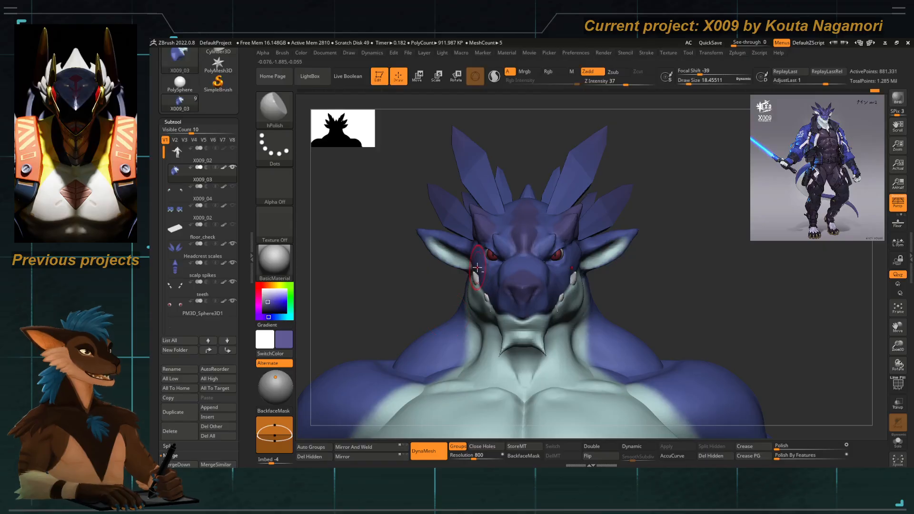
{"action": "right_click_drag", "start_coordinate": [477, 267], "coordinate": [453, 323], "text": "ctrl"}
{"action": "right_click_drag", "start_coordinate": [453, 242], "coordinate": [476, 249]}
{"action": "key", "text": "space"}
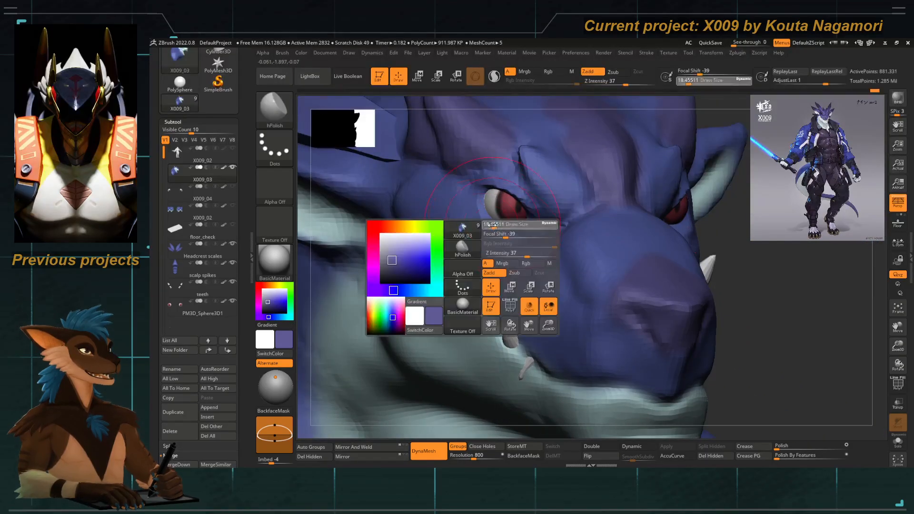
{"action": "left_click_drag", "start_coordinate": [490, 224], "coordinate": [486, 224]}
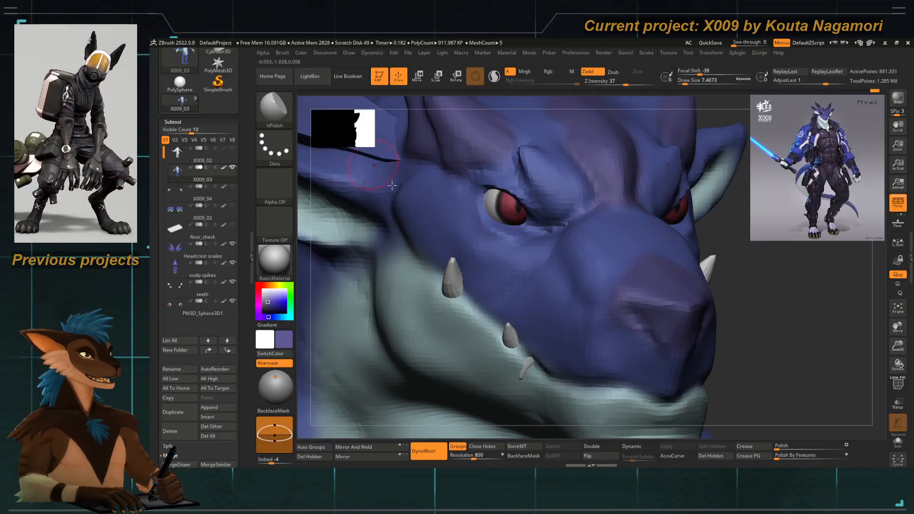
Paint a black outline along the eyelid rim with the Standard brush, using colour only, at draw size about 3.1.
{"action": "key", "text": "b"}
{"action": "key", "text": "s"}
{"action": "key", "text": "t"}
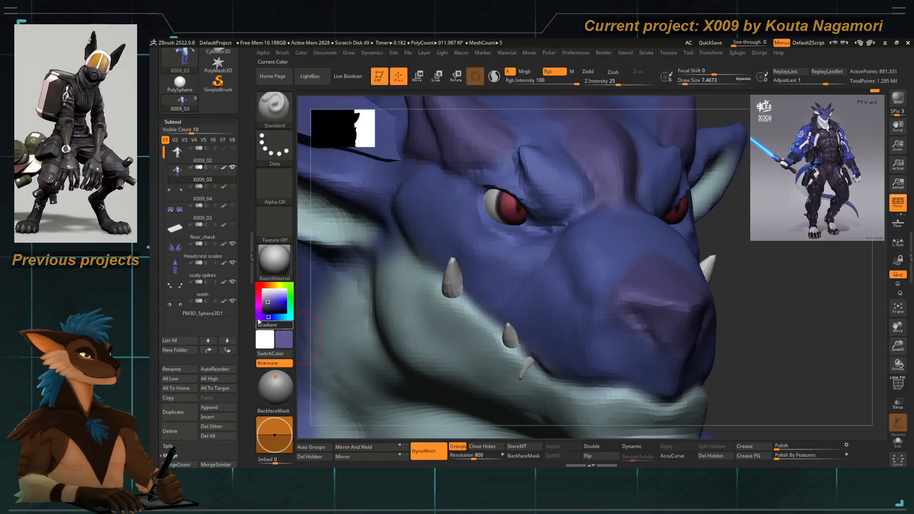
{"action": "left_click", "coordinate": [263, 309]}
{"action": "key", "text": "space"}
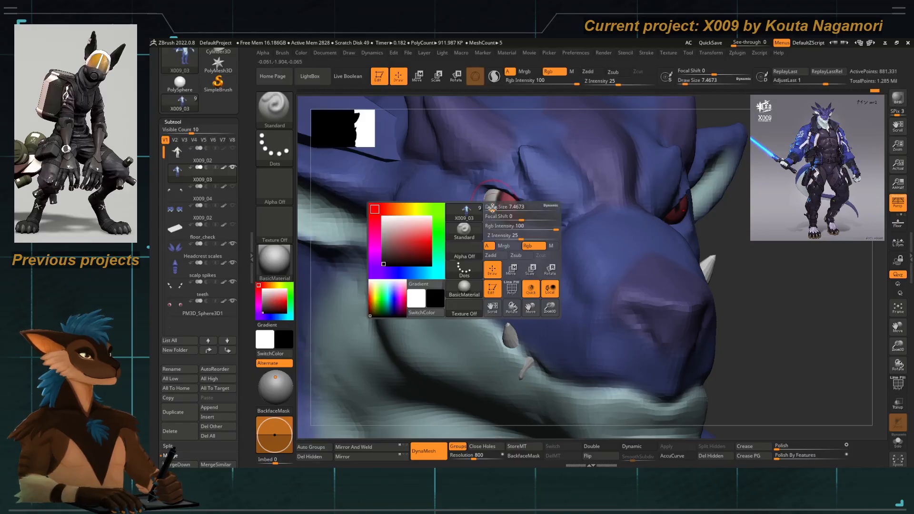
{"action": "left_click", "coordinate": [492, 211]}
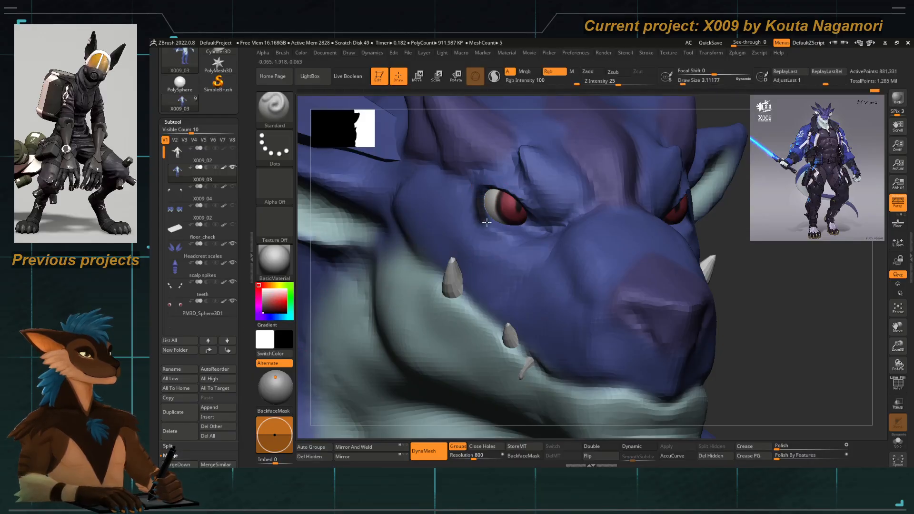
{"action": "mouse_move", "coordinate": [478, 190]}
{"action": "left_mouse_down"}
{"action": "mouse_move", "coordinate": [493, 185]}
{"action": "mouse_move", "coordinate": [537, 212]}
{"action": "left_mouse_up"}
Paint the black outline around the lower lid and corners of the eye with the Standard brush at draw size about 2.2.
{"action": "right_click_drag", "start_coordinate": [505, 238], "coordinate": [495, 191], "text": "ctrl"}
{"action": "mouse_move", "coordinate": [429, 246]}
{"action": "left_mouse_down"}
{"action": "mouse_move", "coordinate": [391, 249]}
{"action": "mouse_move", "coordinate": [426, 288]}
{"action": "mouse_move", "coordinate": [357, 302]}
{"action": "left_mouse_up"}
{"action": "key", "text": "ctrl+z"}
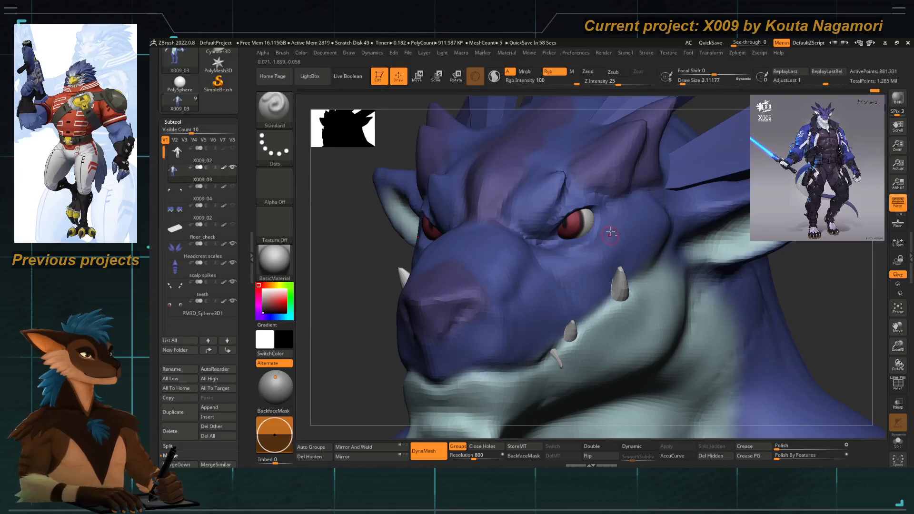
{"action": "right_click_drag", "start_coordinate": [611, 231], "coordinate": [593, 227], "text": "ctrl"}
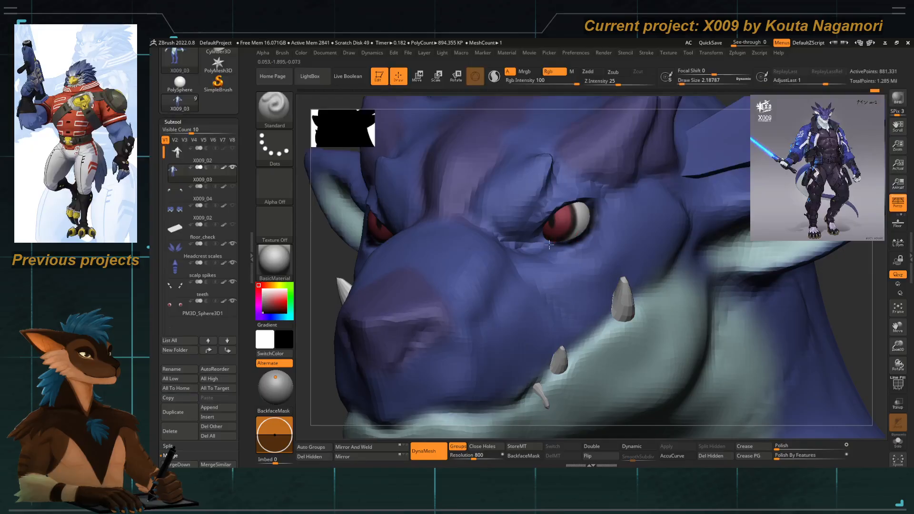
{"action": "left_click_drag", "start_coordinate": [549, 245], "coordinate": [540, 235]}
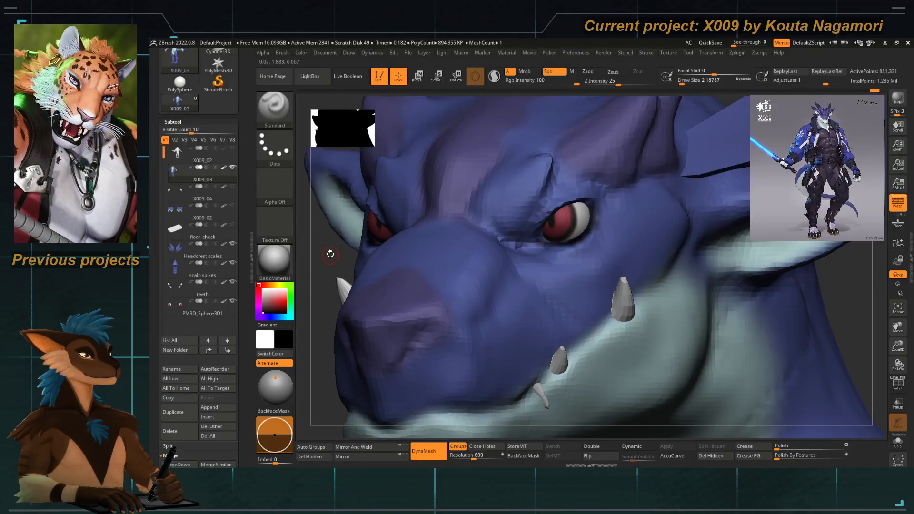
{"action": "left_click_drag", "start_coordinate": [330, 255], "coordinate": [313, 254]}
{"action": "right_click_drag", "start_coordinate": [588, 243], "coordinate": [568, 241], "text": "ctrl"}
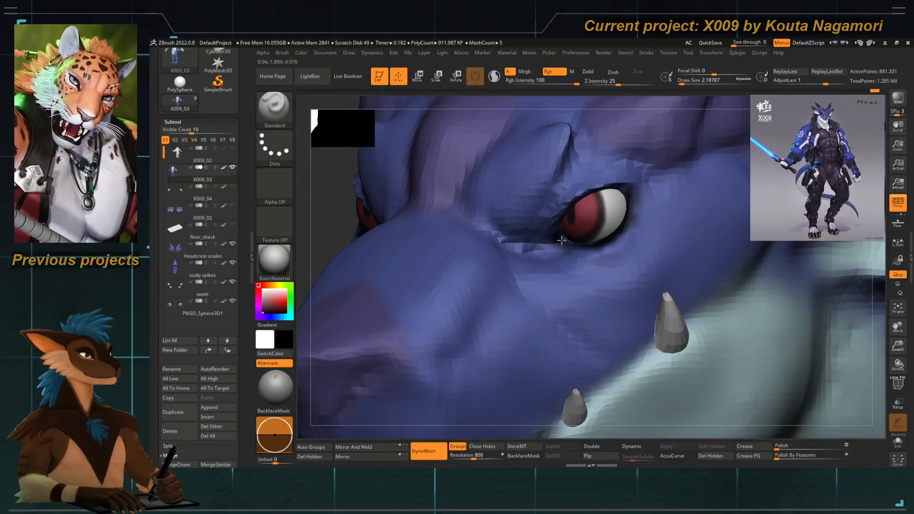
{"action": "left_click_drag", "start_coordinate": [342, 209], "coordinate": [326, 175]}
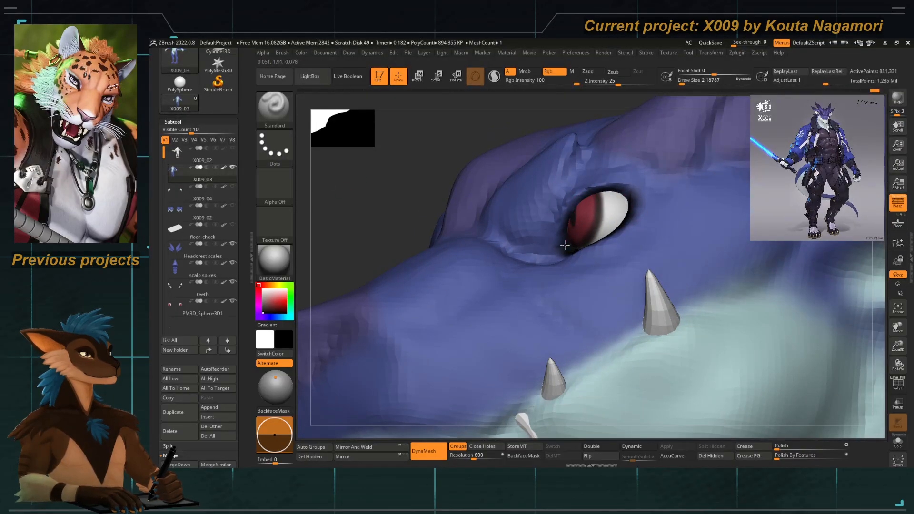
{"action": "right_click_drag", "start_coordinate": [619, 215], "coordinate": [432, 212], "text": "ctrl"}
{"action": "left_click_drag", "start_coordinate": [433, 212], "coordinate": [514, 214]}
{"action": "right_click_drag", "start_coordinate": [514, 214], "coordinate": [470, 272], "text": "ctrl"}
{"action": "left_click_drag", "start_coordinate": [470, 271], "coordinate": [429, 269]}
{"action": "right_click_drag", "start_coordinate": [460, 252], "coordinate": [500, 280], "text": "ctrl"}
{"action": "right_click_drag", "start_coordinate": [578, 205], "coordinate": [559, 205], "text": "ctrl"}
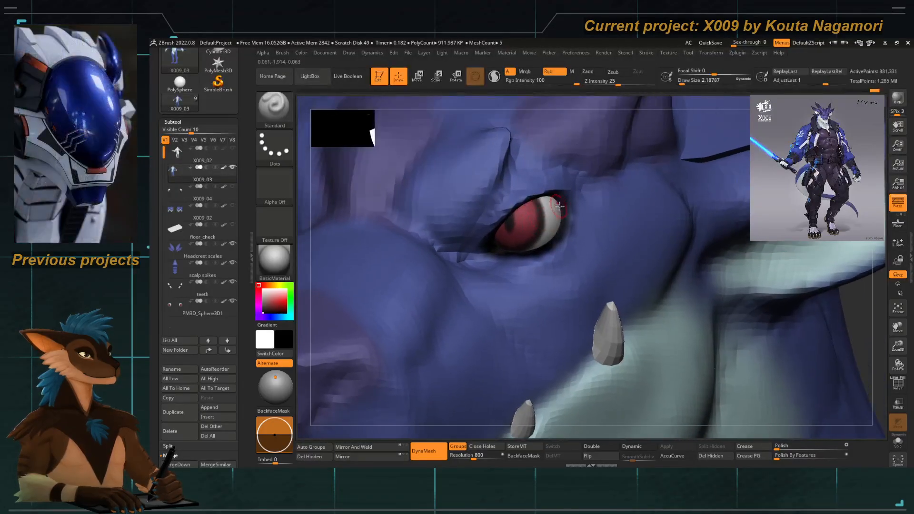
Carve the crease around the upper lid and outer eye corner with the DamStandard brush at draw sizes about 2.6 and 3.7.
{"action": "key", "text": "b"}
{"action": "key", "text": "d"}
{"action": "key", "text": "s"}
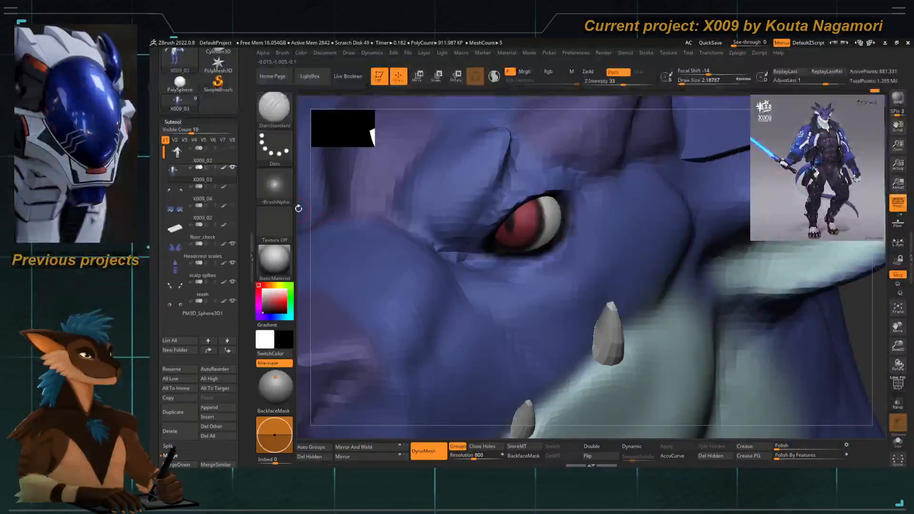
{"action": "left_click_drag", "start_coordinate": [302, 183], "coordinate": [324, 178]}
{"action": "key", "text": "space"}
{"action": "left_click_drag", "start_coordinate": [563, 202], "coordinate": [561, 203]}
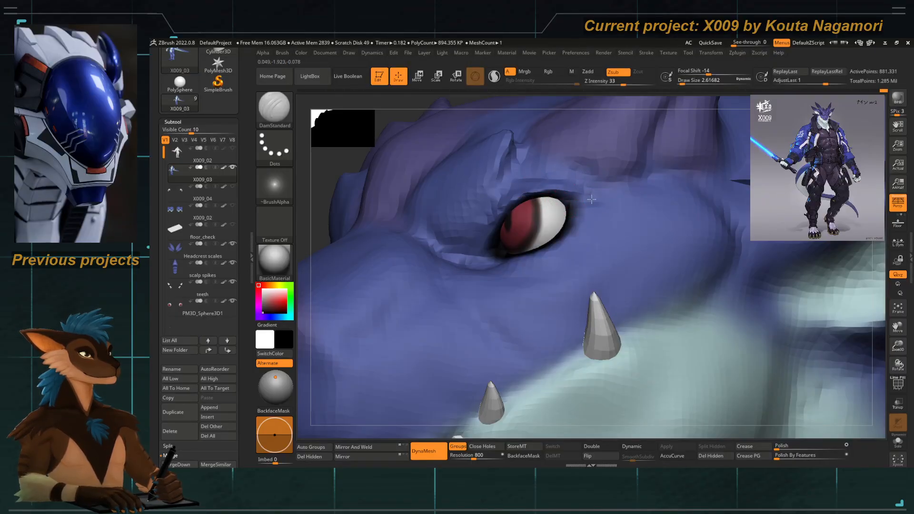
{"action": "key", "text": "ctrl+z"}
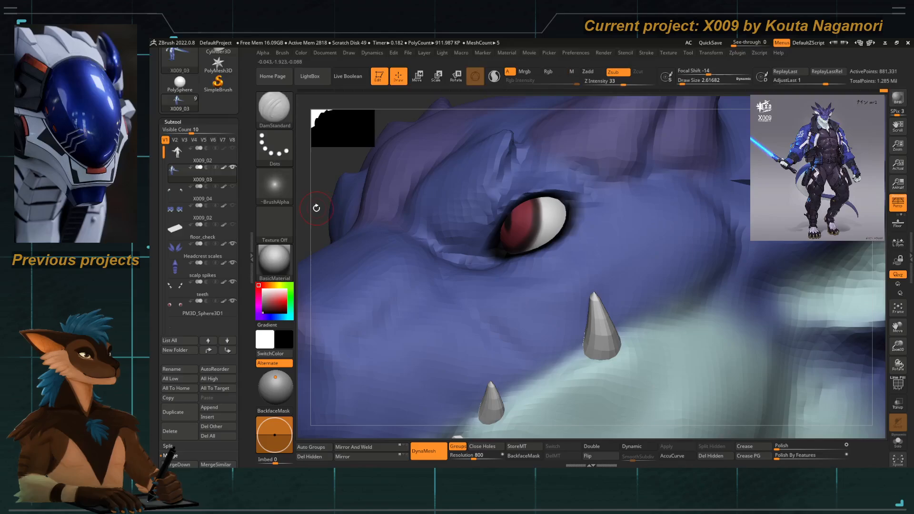
{"action": "left_click_drag", "start_coordinate": [317, 208], "coordinate": [429, 211]}
{"action": "key", "text": "space"}
{"action": "left_click", "coordinate": [515, 206]}
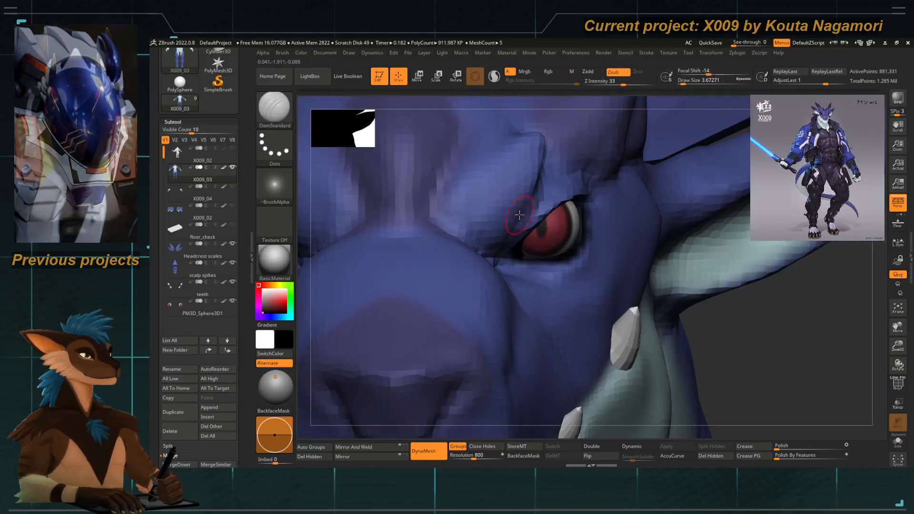
{"action": "right_click_drag", "start_coordinate": [523, 216], "coordinate": [504, 206], "text": "ctrl"}
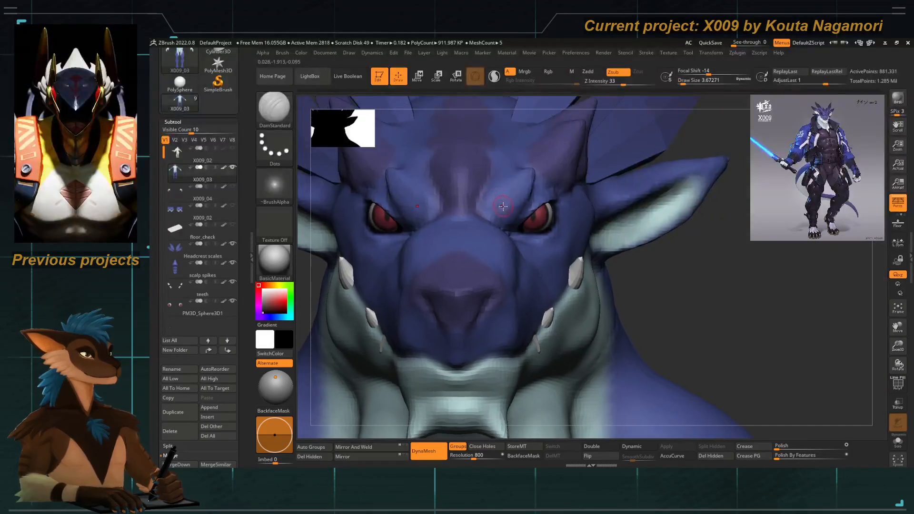
Reshape the eyelids and surrounding brow and cheek with the Move Topological brush at draw sizes about 11.7 and 9.4.
{"action": "key", "text": "b"}
{"action": "key", "text": "m"}
{"action": "key", "text": "t"}
{"action": "key", "text": "space"}
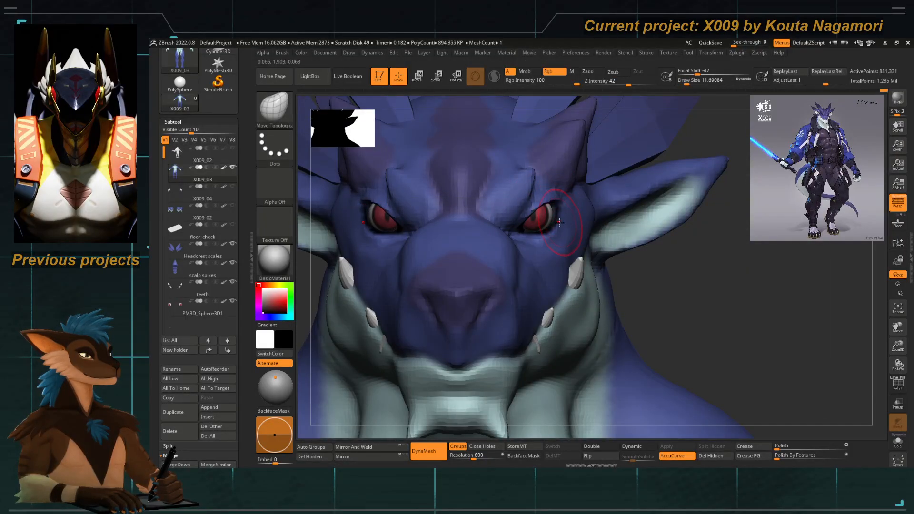
{"action": "mouse_move", "coordinate": [633, 302]}
{"action": "right_mouse_down"}
{"action": "mouse_move", "coordinate": [613, 291]}
{"action": "mouse_move", "coordinate": [628, 310]}
{"action": "right_mouse_up"}
{"action": "mouse_move", "coordinate": [333, 229]}
{"action": "left_mouse_down"}
{"action": "mouse_move", "coordinate": [327, 180]}
{"action": "mouse_move", "coordinate": [334, 225]}
{"action": "left_mouse_up"}
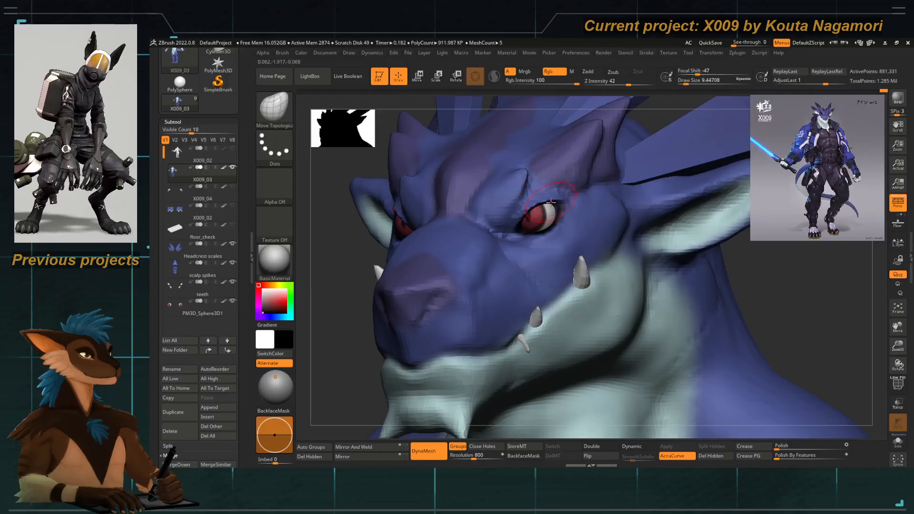
{"action": "mouse_move", "coordinate": [357, 196]}
{"action": "left_mouse_down", "text": "alt"}
{"action": "mouse_move", "coordinate": [334, 226]}
{"action": "mouse_move", "coordinate": [412, 227]}
{"action": "left_mouse_up", "text": "alt"}
{"action": "left_click_drag", "start_coordinate": [405, 237], "coordinate": [435, 241]}
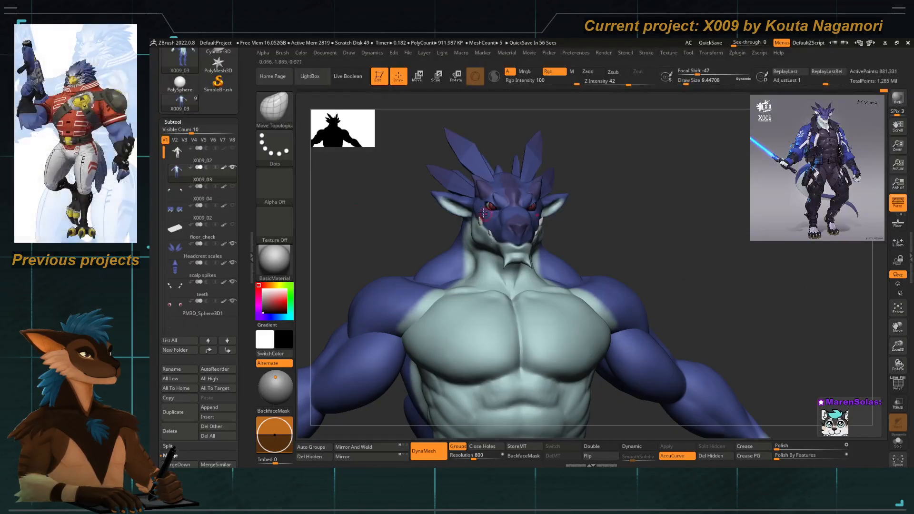
{"action": "left_click_drag", "start_coordinate": [665, 281], "coordinate": [595, 281]}
{"action": "scroll", "coordinate": [565, 281], "scroll_direction": "up", "scroll_amount": 5}
{"action": "right_click_drag", "start_coordinate": [565, 281], "coordinate": [495, 200]}
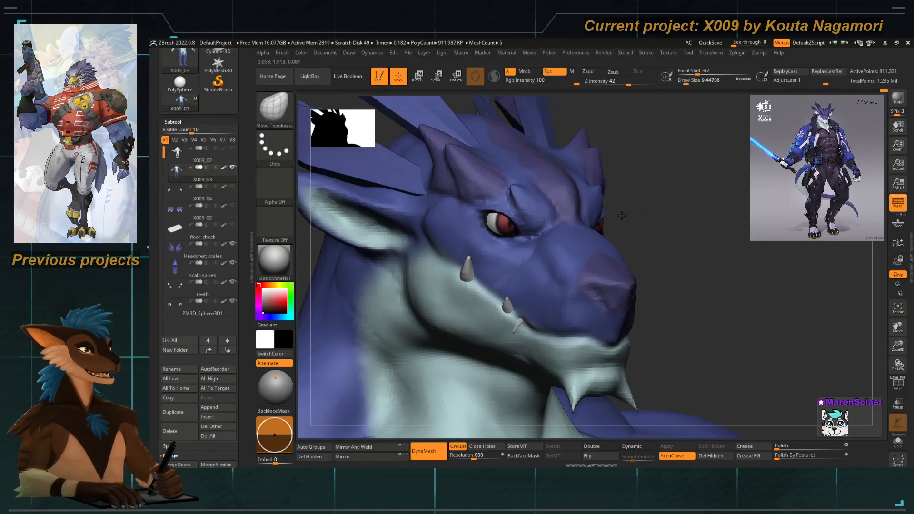
Define a line along the brow horn down towards the eye with the DamStandard brush at draw size about 8.4.
{"action": "key", "text": "b"}
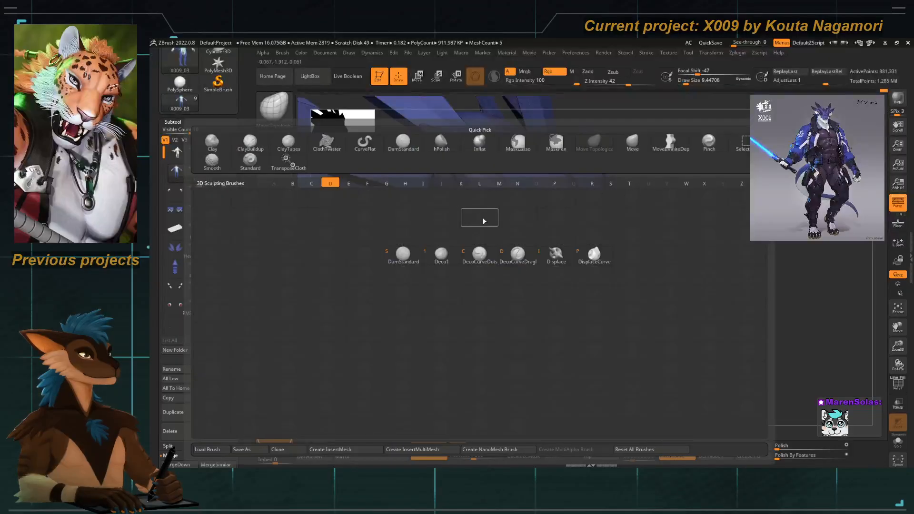
{"action": "key", "text": "d"}
{"action": "key", "text": "s"}
{"action": "key", "text": "space"}
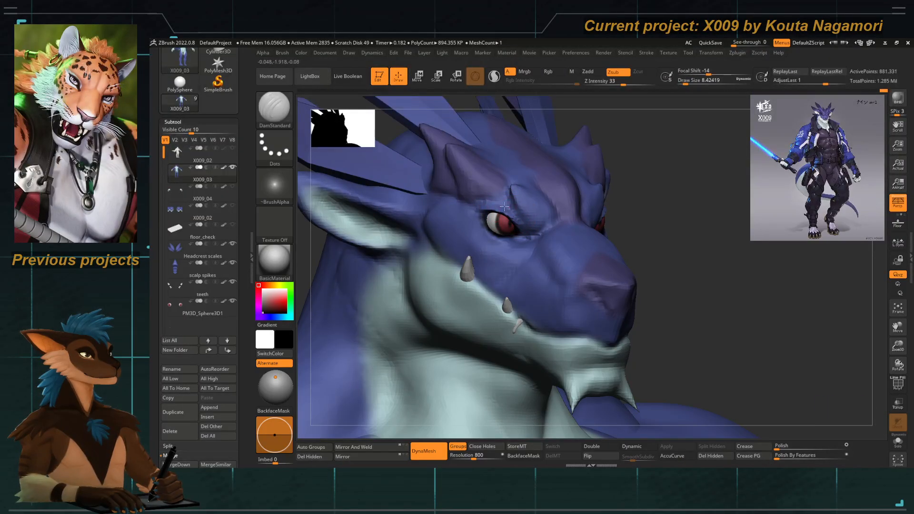
{"action": "left_click_drag", "start_coordinate": [628, 238], "coordinate": [421, 233]}
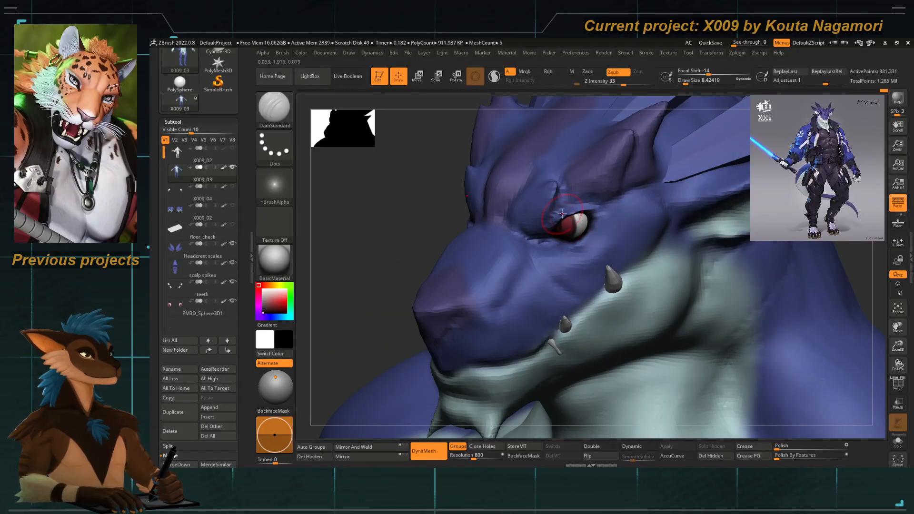
{"action": "left_click_drag", "start_coordinate": [562, 214], "coordinate": [541, 220], "text": "alt"}
{"action": "key", "text": "b"}
{"action": "key", "text": "d"}
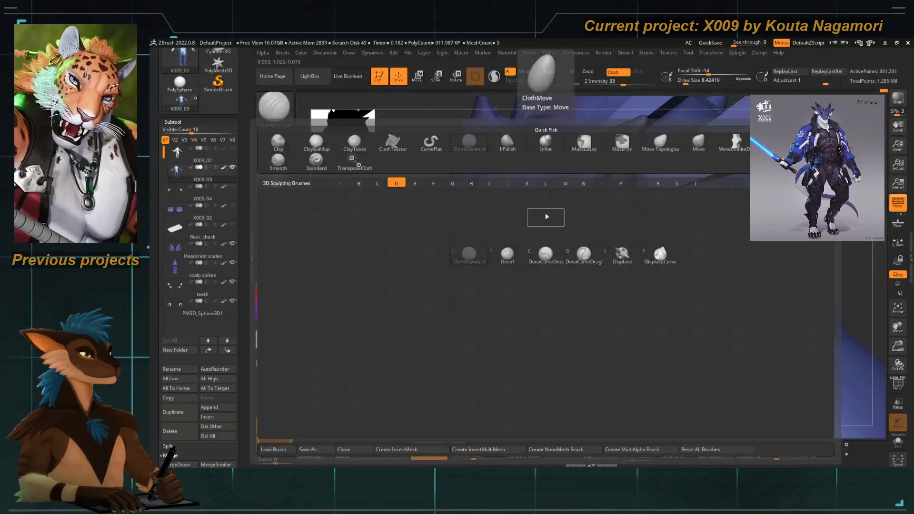
{"action": "key", "text": "s"}
{"action": "left_click_drag", "start_coordinate": [610, 155], "coordinate": [546, 219]}
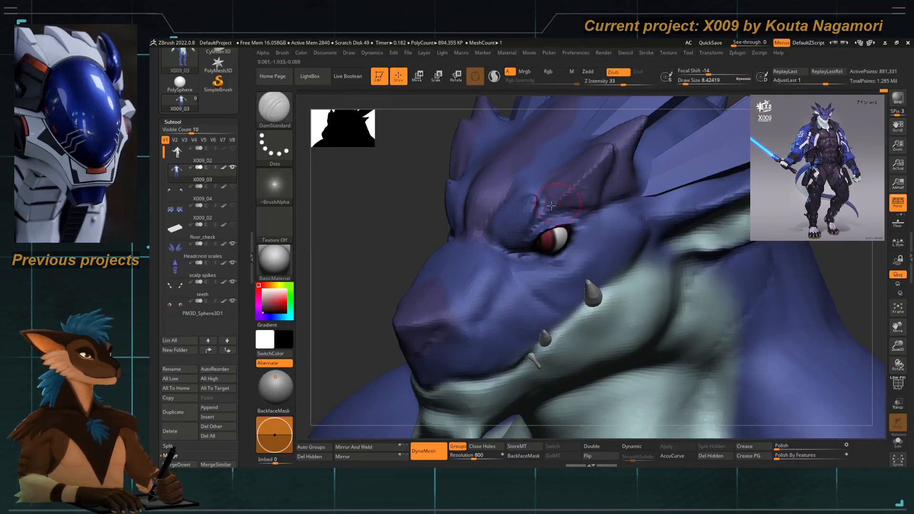
{"action": "mouse_move", "coordinate": [552, 206]}
{"action": "right_mouse_down"}
{"action": "mouse_move", "coordinate": [556, 171]}
{"action": "mouse_move", "coordinate": [435, 187]}
{"action": "mouse_move", "coordinate": [387, 216]}
{"action": "mouse_move", "coordinate": [405, 216]}
{"action": "mouse_move", "coordinate": [453, 183]}
{"action": "right_mouse_up"}
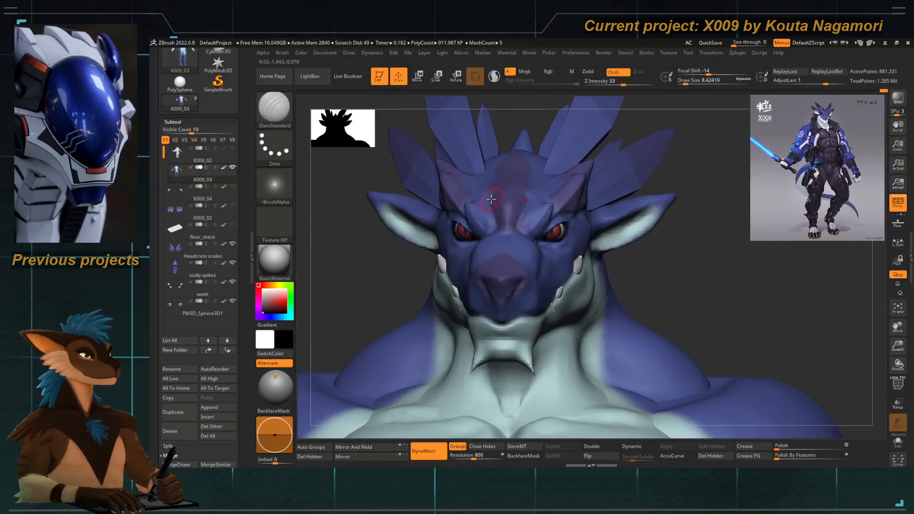
Reshape the brow horns with the Move Topological brush, at draw size about 17 for the broad form and 5 for the tips.
{"action": "key", "text": "b"}
{"action": "key", "text": "m"}
{"action": "key", "text": "t"}
{"action": "key", "text": "space"}
{"action": "left_click_drag", "start_coordinate": [468, 180], "coordinate": [472, 180]}
{"action": "right_click_drag", "start_coordinate": [448, 190], "coordinate": [500, 183]}
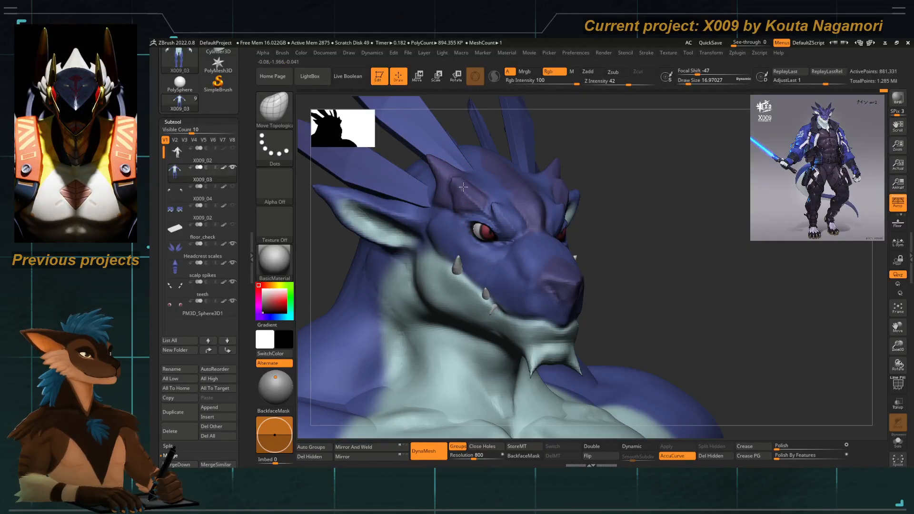
{"action": "key", "text": "space"}
{"action": "left_click_drag", "start_coordinate": [464, 188], "coordinate": [458, 183]}
{"action": "mouse_move", "coordinate": [458, 182]}
{"action": "right_mouse_down", "text": "ctrl"}
{"action": "mouse_move", "coordinate": [488, 209]}
{"action": "mouse_move", "coordinate": [475, 296]}
{"action": "right_mouse_up", "text": "ctrl"}
{"action": "right_click_drag", "start_coordinate": [454, 258], "coordinate": [492, 249]}
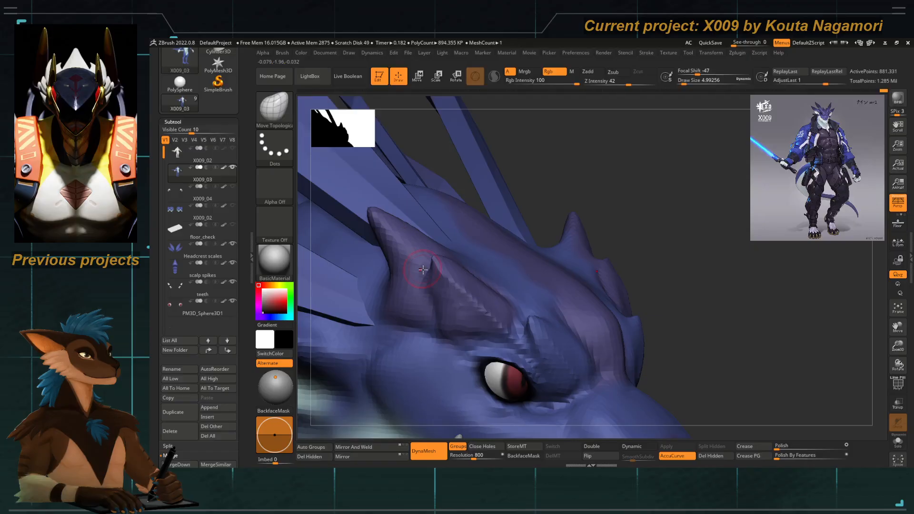
{"action": "right_click_drag", "start_coordinate": [424, 266], "coordinate": [434, 237]}
Sharpen the crease between the brow horn scales with the DamStandard brush at draw size about 5.
{"action": "key", "text": "b"}
{"action": "key", "text": "d"}
{"action": "key", "text": "s"}
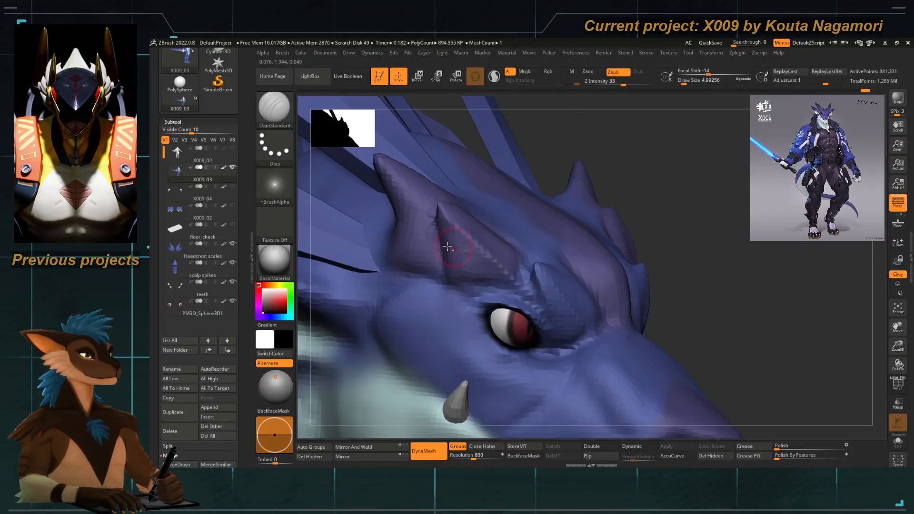
{"action": "key", "text": "f"}
{"action": "left_click_drag", "start_coordinate": [320, 259], "coordinate": [376, 248], "text": "shift"}
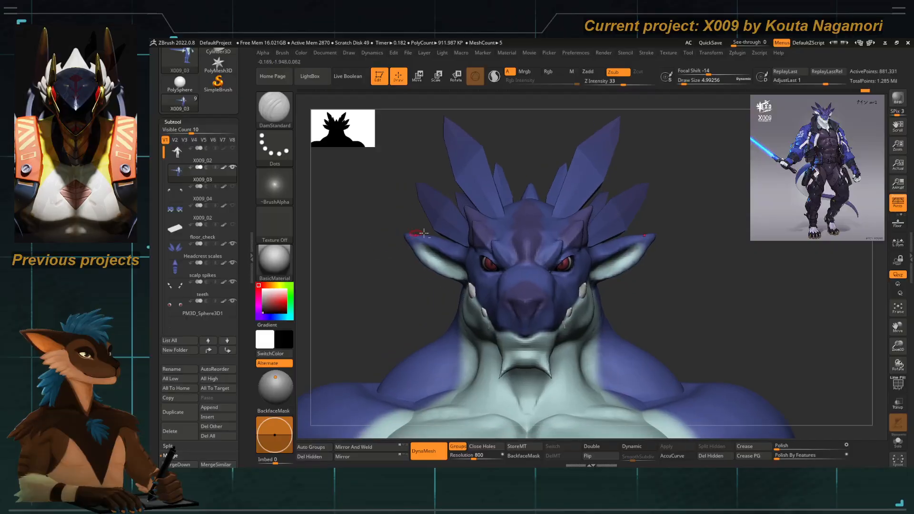
Adjust the head silhouette around the horns and ears with the Move Topological brush at draw sizes about 15.6 and 34.8.
{"action": "key", "text": "b"}
{"action": "key", "text": "m"}
{"action": "key", "text": "t"}
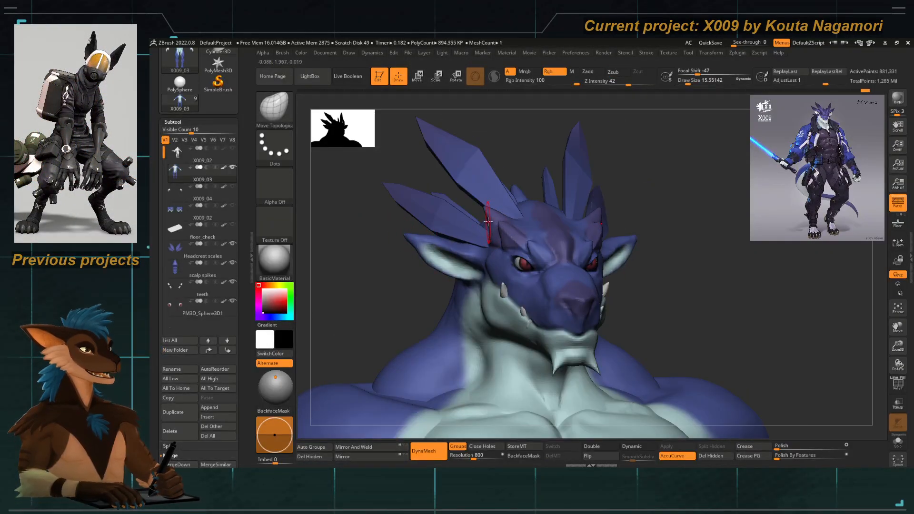
{"action": "right_click_drag", "start_coordinate": [474, 236], "coordinate": [419, 266], "text": "shift"}
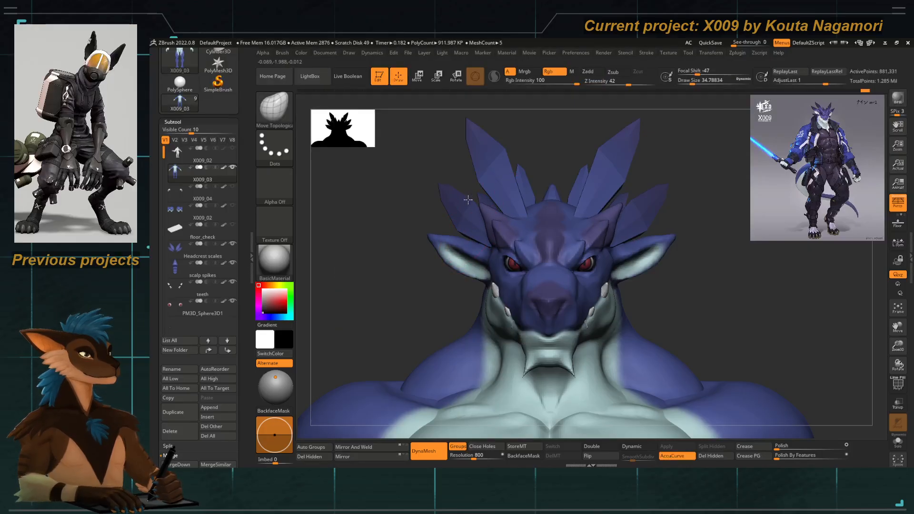
{"action": "right_click_drag", "start_coordinate": [469, 201], "coordinate": [456, 162], "text": "ctrl"}
{"action": "right_click_drag", "start_coordinate": [456, 162], "coordinate": [503, 185], "text": "alt"}
Adjust the sides of the torso below the chest with the Move Topological brush at draw sizes about 80 and 59.
{"action": "key", "text": "b"}
{"action": "key", "text": "m"}
{"action": "key", "text": "t"}
{"action": "key", "text": "s"}
{"action": "left_click_drag", "start_coordinate": [500, 274], "coordinate": [518, 273]}
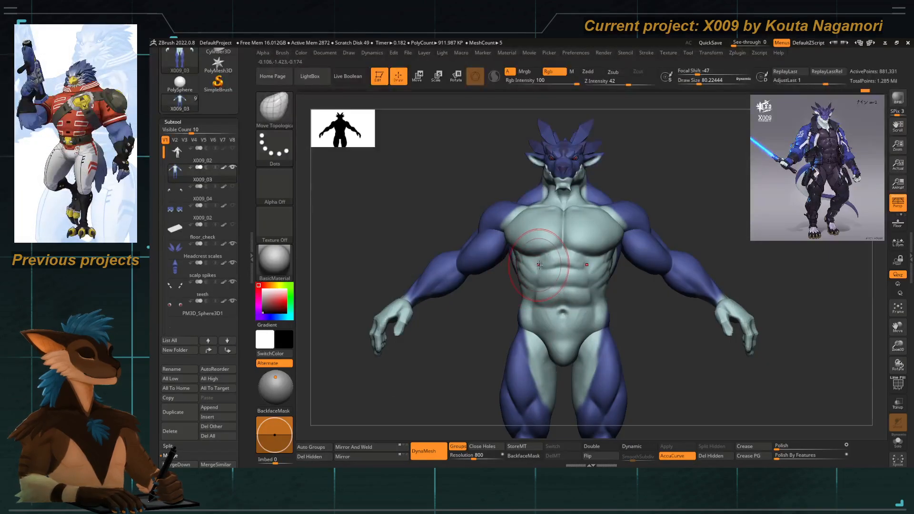
{"action": "key", "text": "space"}
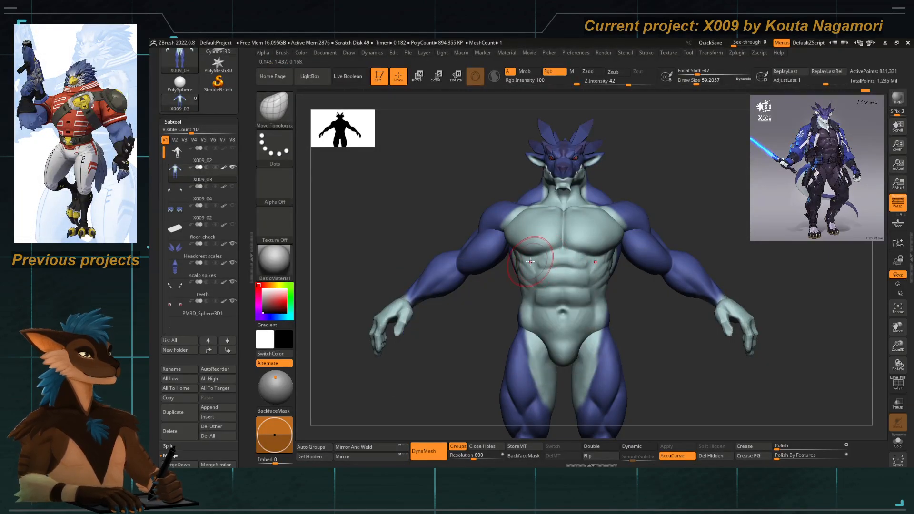
Carve the vertical midline of the abdomen with the DamStandard brush at draw size about 48.6, redoing the first stroke.
{"action": "key", "text": "b"}
{"action": "key", "text": "d"}
{"action": "key", "text": "s"}
{"action": "key", "text": "space"}
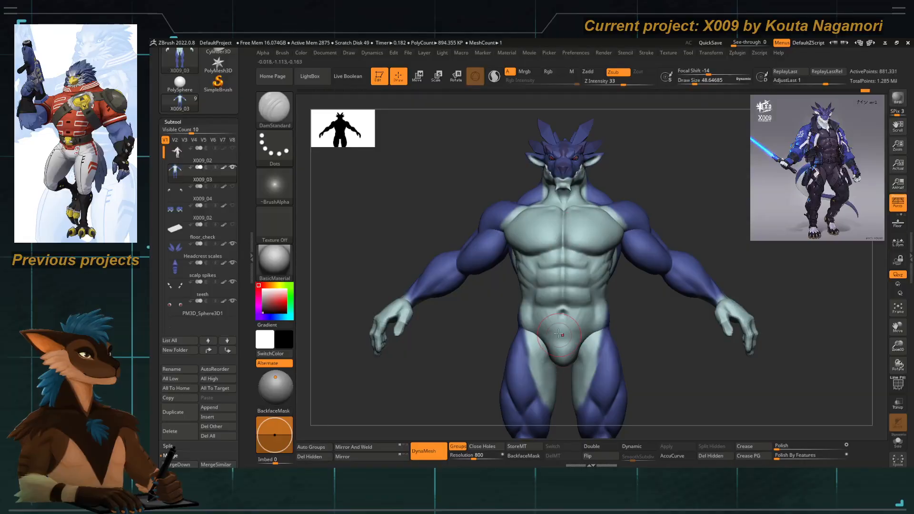
{"action": "left_click_drag", "start_coordinate": [563, 262], "coordinate": [562, 299]}
{"action": "key", "text": "ctrl+z"}
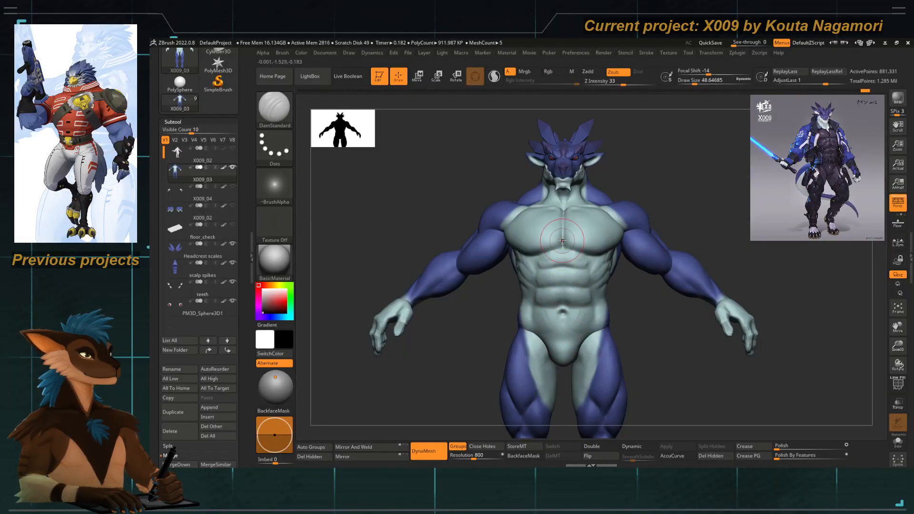
{"action": "left_click_drag", "start_coordinate": [563, 261], "coordinate": [562, 303]}
Examine the full body proportions, then the chest, neck and head from the front.
{"action": "left_click_drag", "start_coordinate": [426, 225], "coordinate": [437, 220]}
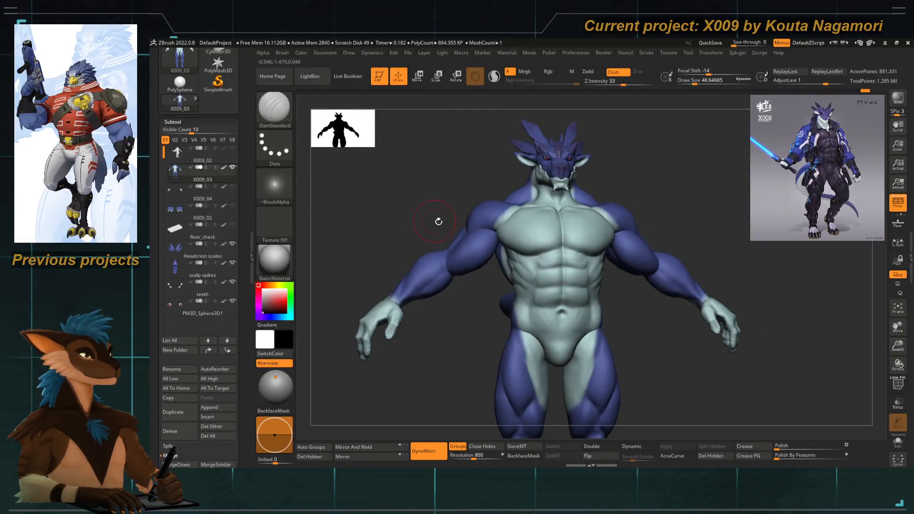
{"action": "right_click_drag", "start_coordinate": [476, 232], "coordinate": [432, 203], "text": "ctrl"}
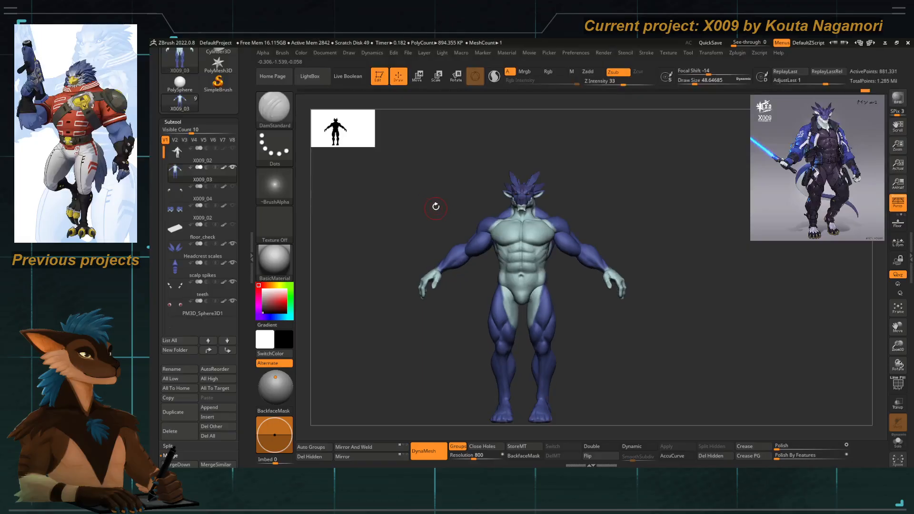
{"action": "mouse_move", "coordinate": [436, 206]}
{"action": "left_mouse_down"}
{"action": "mouse_move", "coordinate": [450, 204]}
{"action": "mouse_move", "coordinate": [431, 202]}
{"action": "left_mouse_up"}
{"action": "right_click_drag", "start_coordinate": [430, 202], "coordinate": [447, 198], "text": "ctrl"}
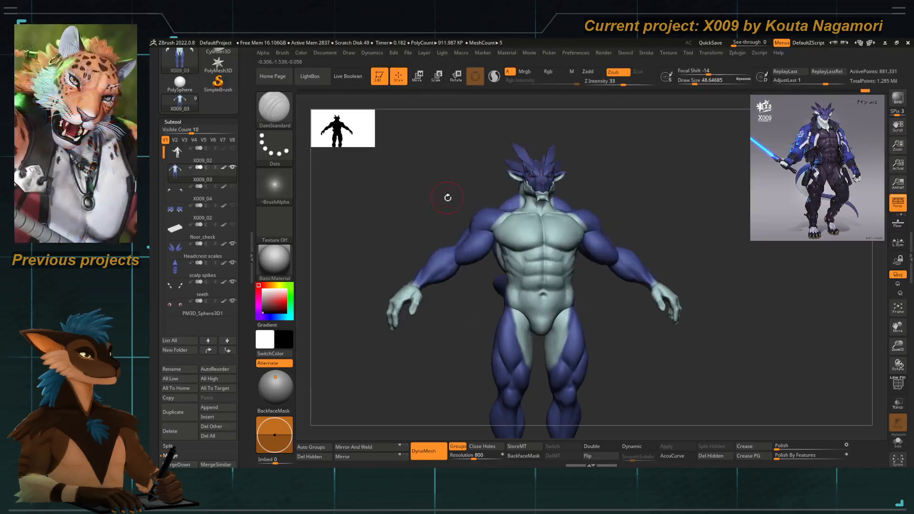
{"action": "mouse_move", "coordinate": [441, 198]}
{"action": "left_mouse_down"}
{"action": "mouse_move", "coordinate": [451, 196]}
{"action": "mouse_move", "coordinate": [441, 196]}
{"action": "left_mouse_up"}
{"action": "right_click_drag", "start_coordinate": [441, 196], "coordinate": [469, 277], "text": "ctrl"}
{"action": "right_click_drag", "start_coordinate": [447, 210], "coordinate": [429, 255], "text": "alt"}
{"action": "left_click_drag", "start_coordinate": [415, 209], "coordinate": [426, 224]}
{"action": "right_click_drag", "start_coordinate": [427, 226], "coordinate": [415, 255], "text": "ctrl"}
{"action": "left_click_drag", "start_coordinate": [380, 221], "coordinate": [432, 214]}
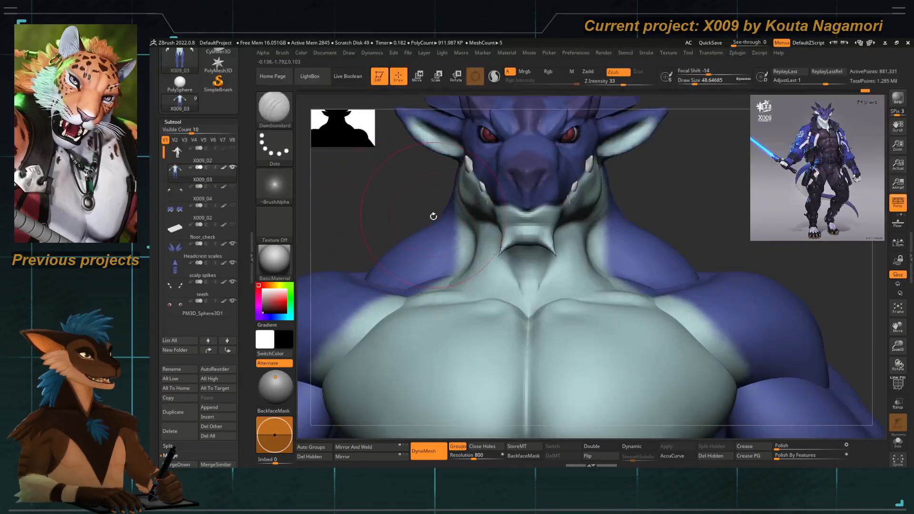
Adjust the lip line below the nose and toward the lower teeth with the Move Topological brush at draw sizes about 6.6 and 8.4.
{"action": "right_click_drag", "start_coordinate": [433, 214], "coordinate": [441, 253], "text": "ctrl"}
{"action": "key", "text": "b"}
{"action": "key", "text": "m"}
{"action": "key", "text": "t"}
{"action": "key", "text": "space"}
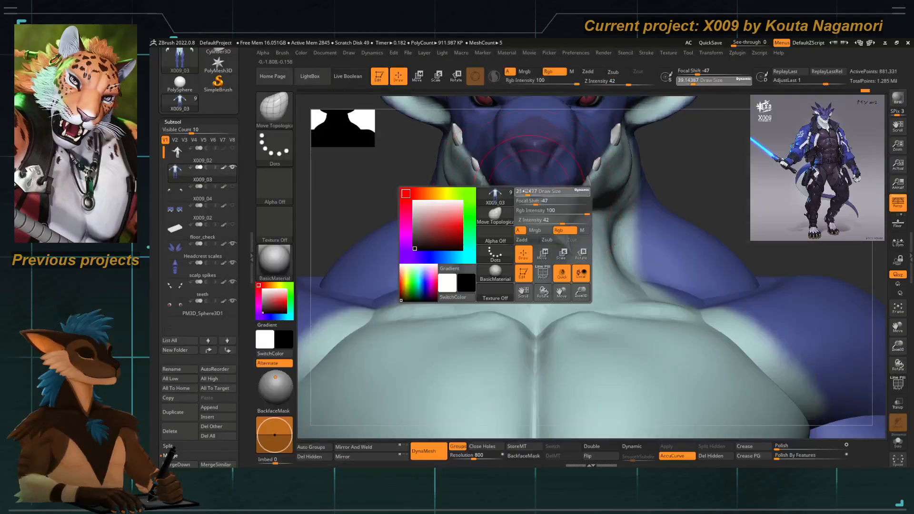
{"action": "left_click_drag", "start_coordinate": [529, 194], "coordinate": [510, 190]}
{"action": "key", "text": "space"}
{"action": "key", "text": "space"}
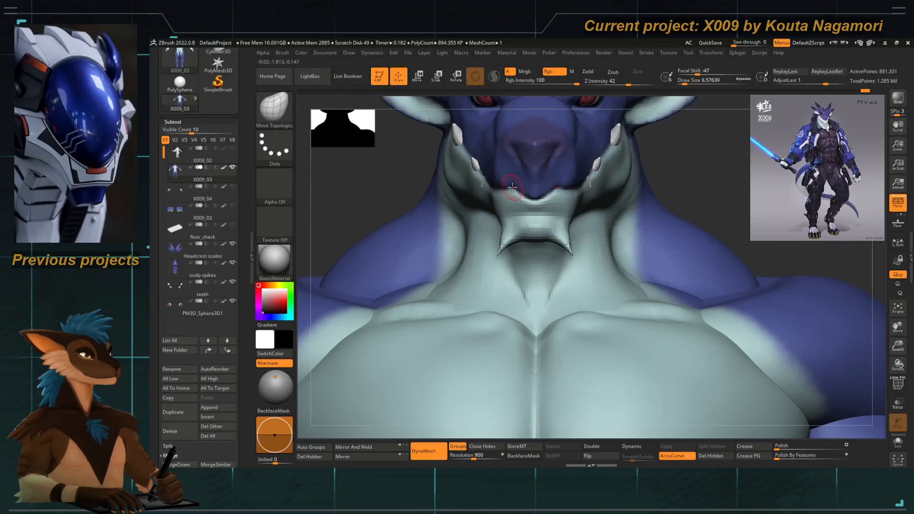
{"action": "right_click_drag", "start_coordinate": [498, 187], "coordinate": [486, 192]}
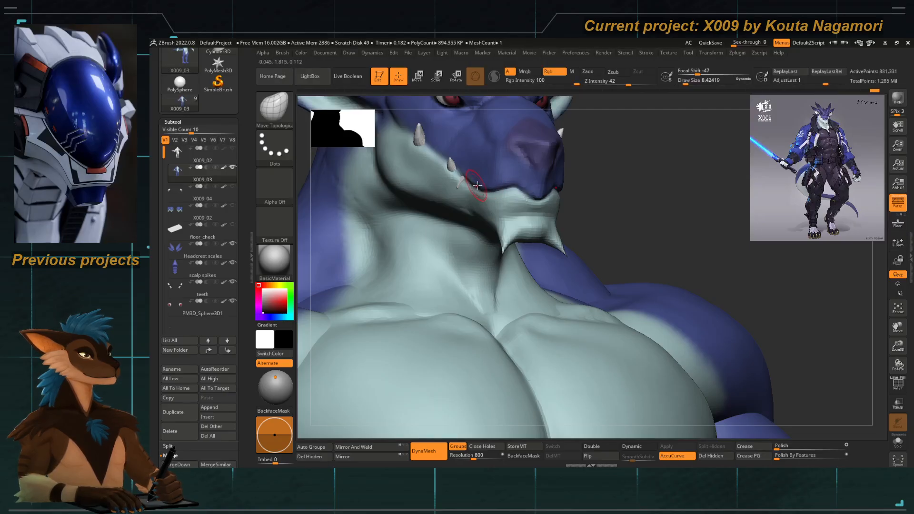
{"action": "mouse_move", "coordinate": [478, 185]}
{"action": "right_mouse_down", "text": "ctrl"}
{"action": "mouse_move", "coordinate": [338, 190]}
{"action": "mouse_move", "coordinate": [429, 262]}
{"action": "mouse_move", "coordinate": [406, 235]}
{"action": "right_mouse_up", "text": "ctrl"}
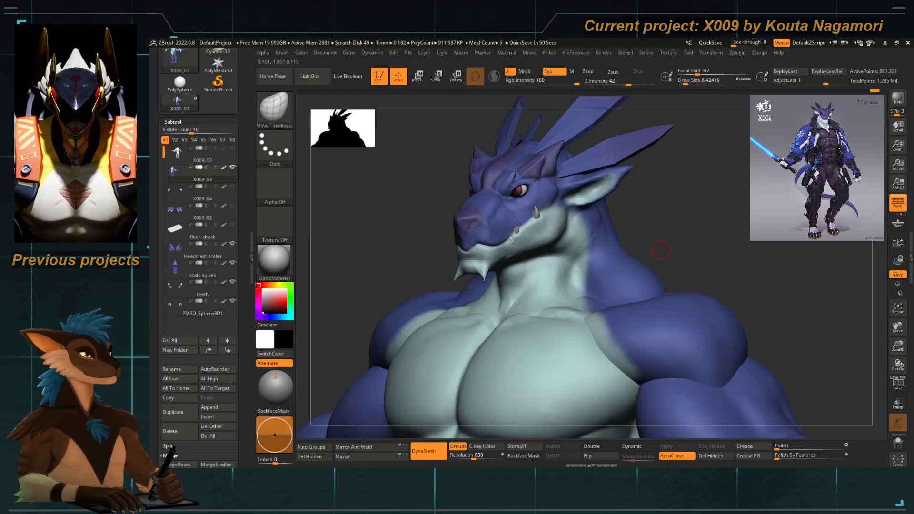
{"action": "right_click_drag", "start_coordinate": [336, 243], "coordinate": [557, 238]}
{"action": "right_click_drag", "start_coordinate": [425, 231], "coordinate": [494, 269], "text": "ctrl"}
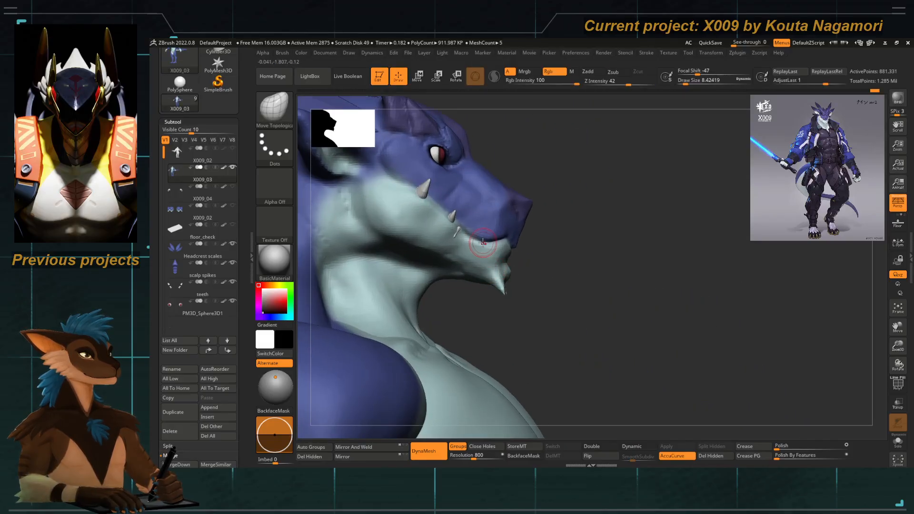
Reshape the nose tip and snout profile with the Move Topological brush at draw sizes about 25 and 17.
{"action": "key", "text": "space"}
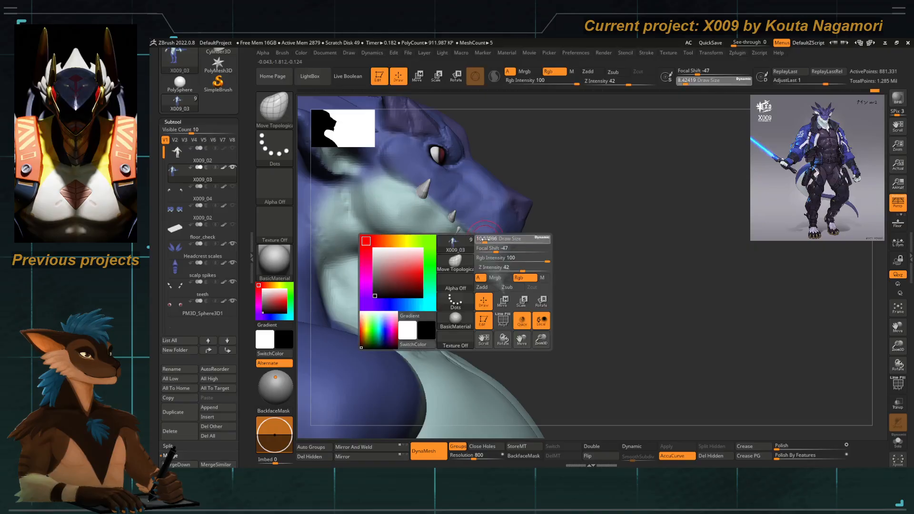
{"action": "key", "text": "space"}
{"action": "left_click_drag", "start_coordinate": [517, 225], "coordinate": [534, 205]}
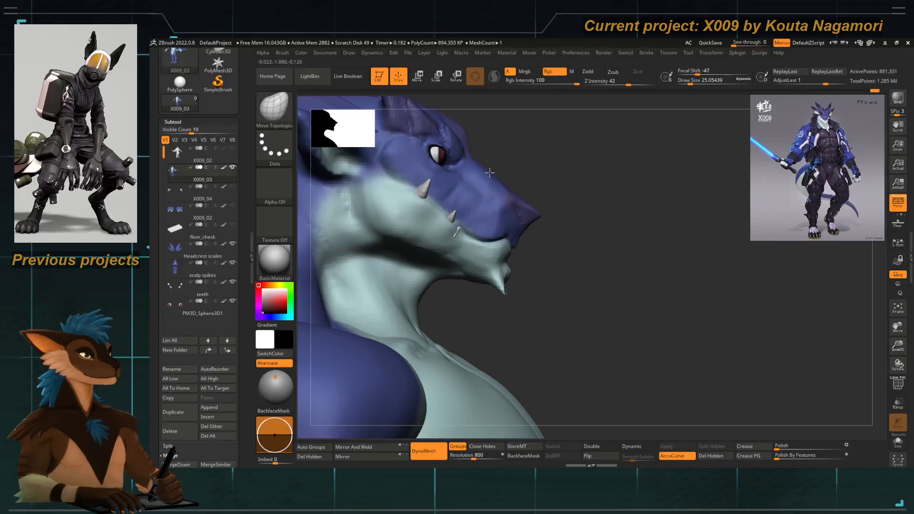
{"action": "key", "text": "space"}
{"action": "left_click_drag", "start_coordinate": [522, 198], "coordinate": [515, 202]}
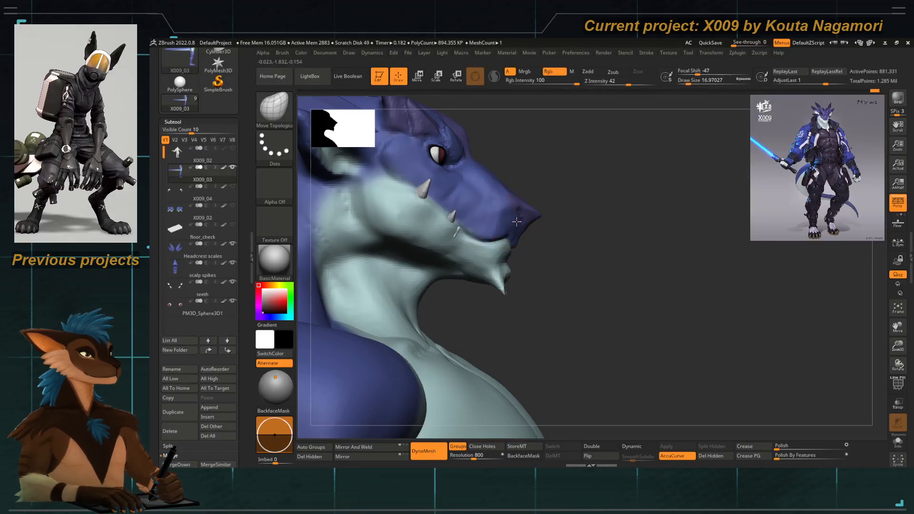
Refine the mouth line around the lower teeth with the Move Topological brush at draw sizes about 7.5 and 9.4.
{"action": "key", "text": "space"}
{"action": "left_click_drag", "start_coordinate": [481, 239], "coordinate": [477, 241]}
{"action": "key", "text": "space"}
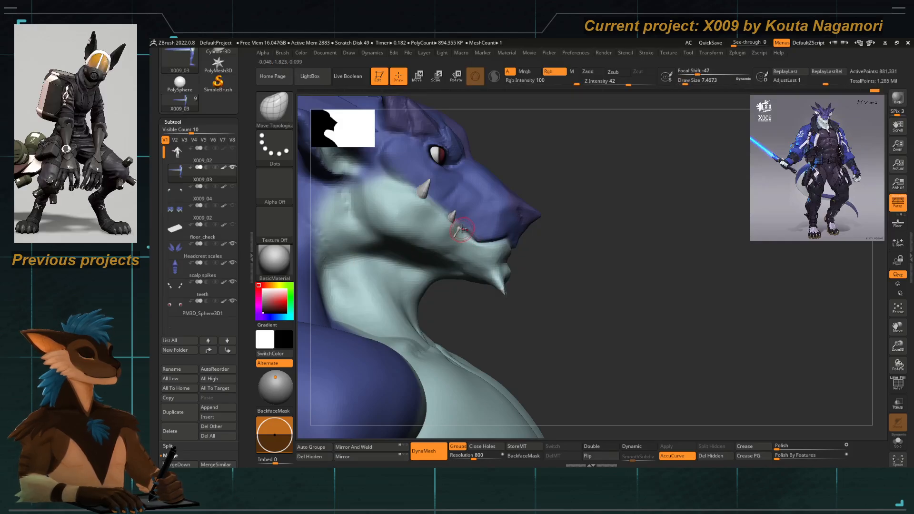
{"action": "right_click_drag", "start_coordinate": [463, 229], "coordinate": [489, 242], "text": "alt"}
{"action": "key", "text": "bracketright"}
{"action": "key", "text": "space"}
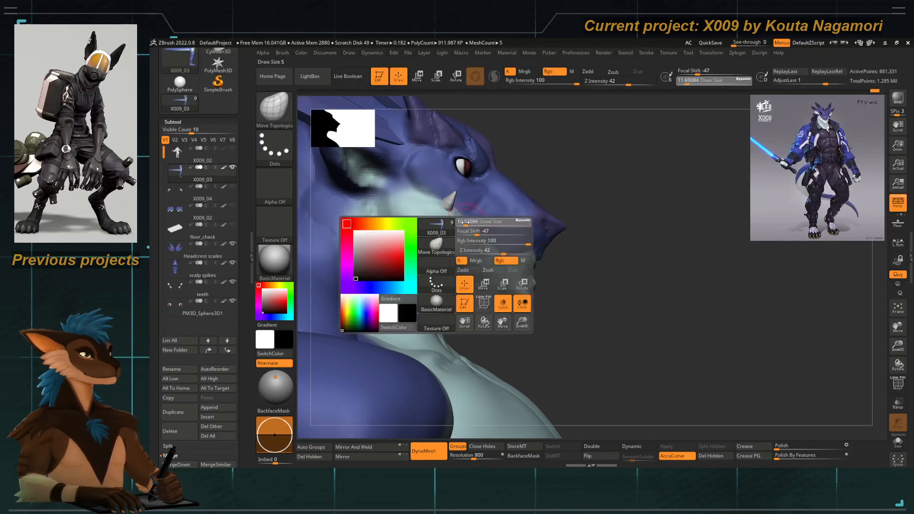
{"action": "left_click_drag", "start_coordinate": [469, 225], "coordinate": [457, 227]}
{"action": "right_click_drag", "start_coordinate": [457, 227], "coordinate": [469, 221]}
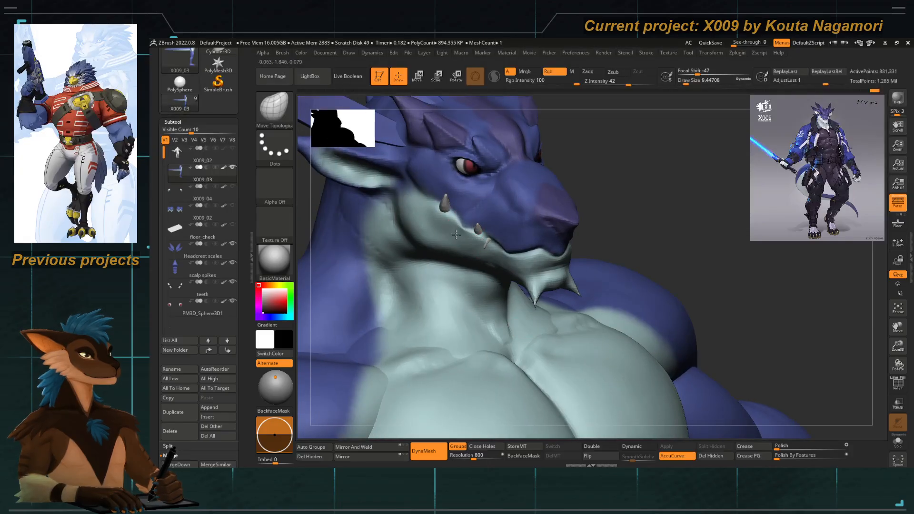
Adjust the cheek and lip beside the tusks with the Move Topological brush at draw size about 9.4.
{"action": "key", "text": "b"}
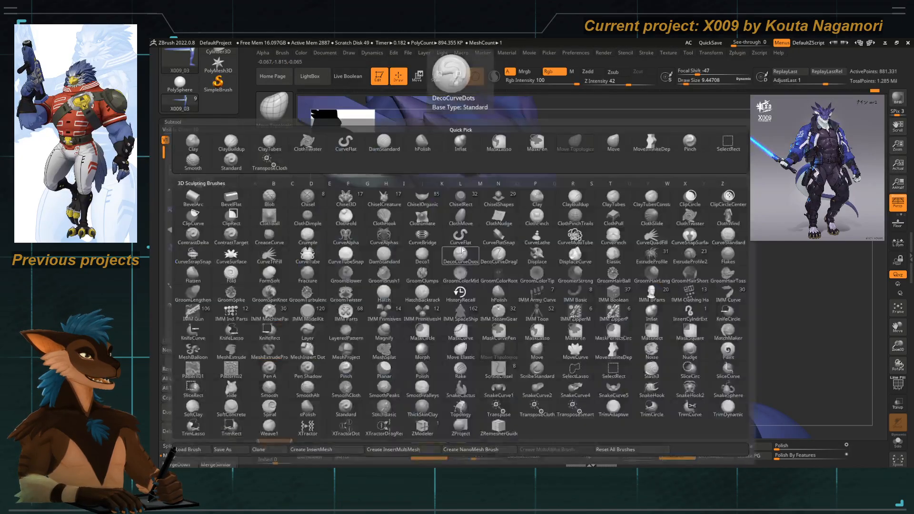
{"action": "key", "text": "m"}
{"action": "key", "text": "t"}
{"action": "left_click_drag", "start_coordinate": [590, 200], "coordinate": [619, 196]}
{"action": "key", "text": "b"}
{"action": "key", "text": "m"}
{"action": "key", "text": "t"}
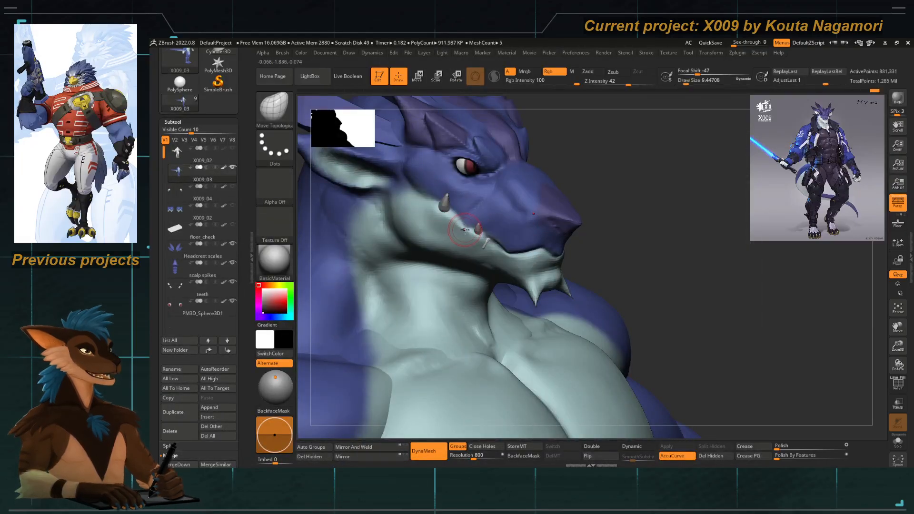
{"action": "right_click_drag", "start_coordinate": [459, 230], "coordinate": [611, 233]}
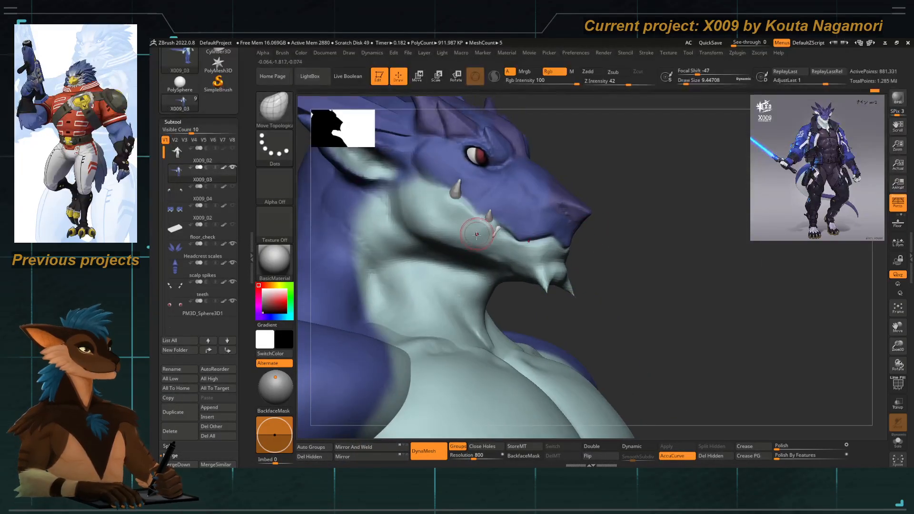
Sculpt the cheek behind the lower teeth with the ClayTubes brush at draw size about 9.4.
{"action": "key", "text": "b"}
{"action": "key", "text": "d"}
{"action": "key", "text": "s"}
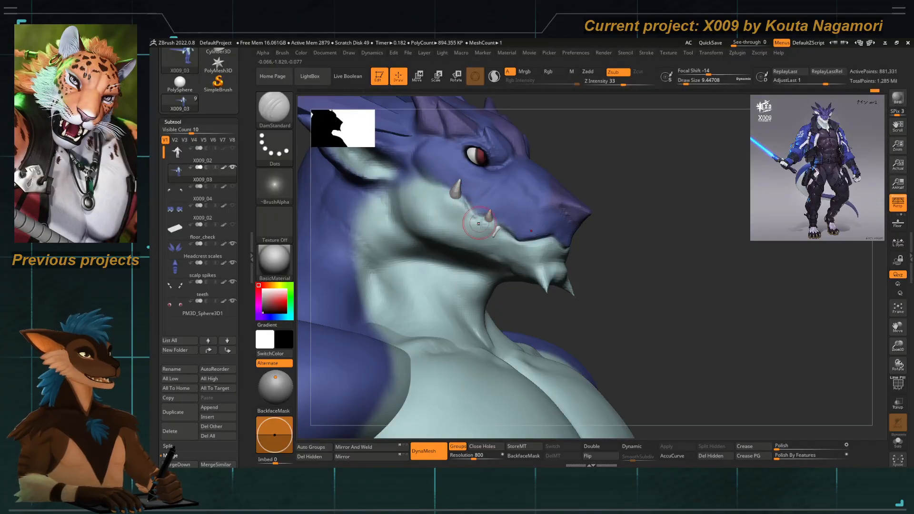
{"action": "key", "text": "b"}
{"action": "key", "text": "t"}
{"action": "key", "text": "space"}
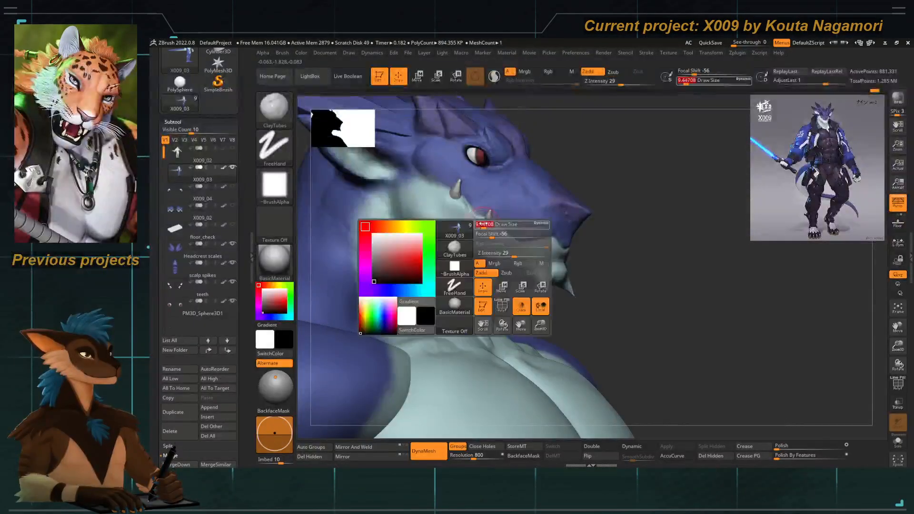
{"action": "mouse_move", "coordinate": [584, 276]}
{"action": "left_mouse_down"}
{"action": "mouse_move", "coordinate": [624, 303]}
{"action": "mouse_move", "coordinate": [601, 314]}
{"action": "left_mouse_up"}
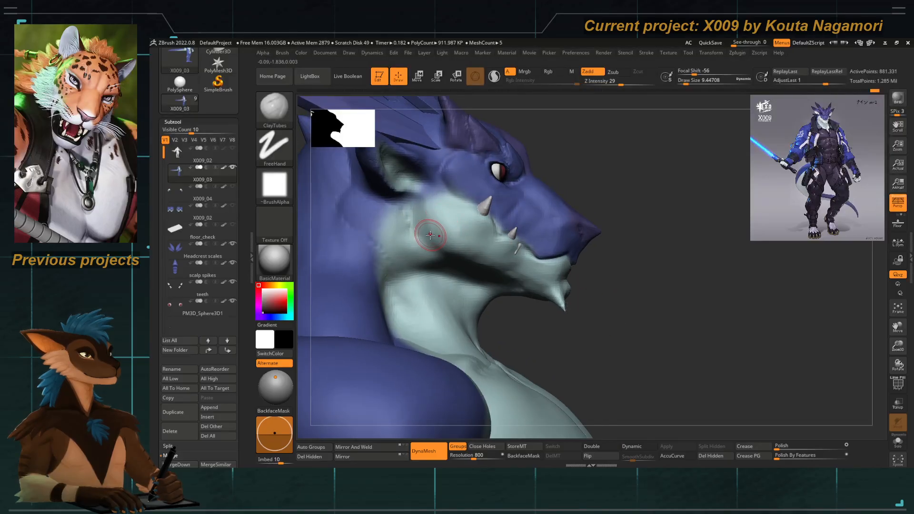
Adjust the back of the jaw below the ear with the Move Topological brush at draw size about 25.
{"action": "key", "text": "b"}
{"action": "key", "text": "m"}
{"action": "key", "text": "t"}
{"action": "key", "text": "space"}
{"action": "left_click_drag", "start_coordinate": [430, 234], "coordinate": [437, 234]}
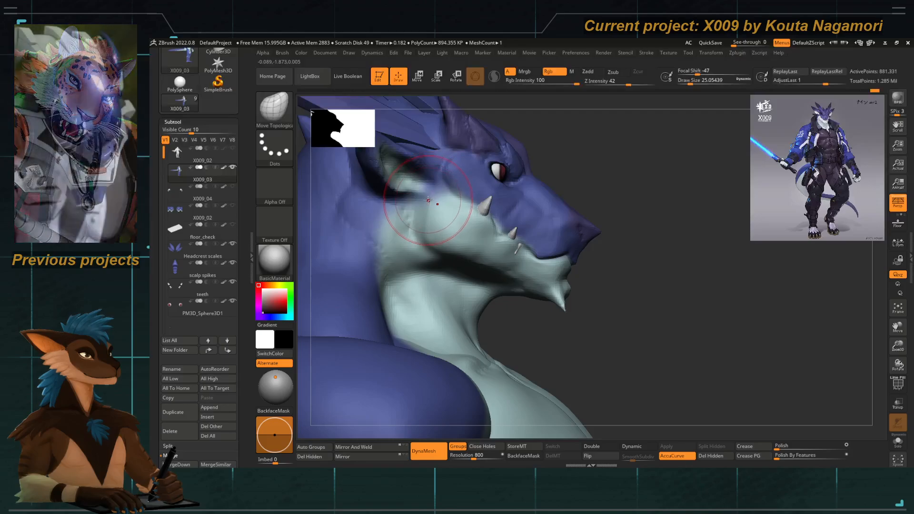
{"action": "left_click_drag", "start_coordinate": [419, 192], "coordinate": [420, 191]}
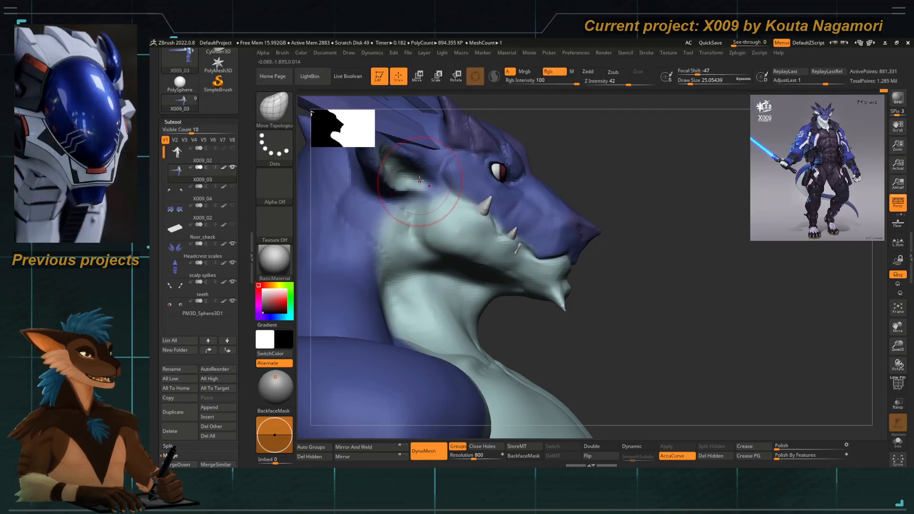
{"action": "right_click_drag", "start_coordinate": [417, 177], "coordinate": [460, 170], "text": "alt"}
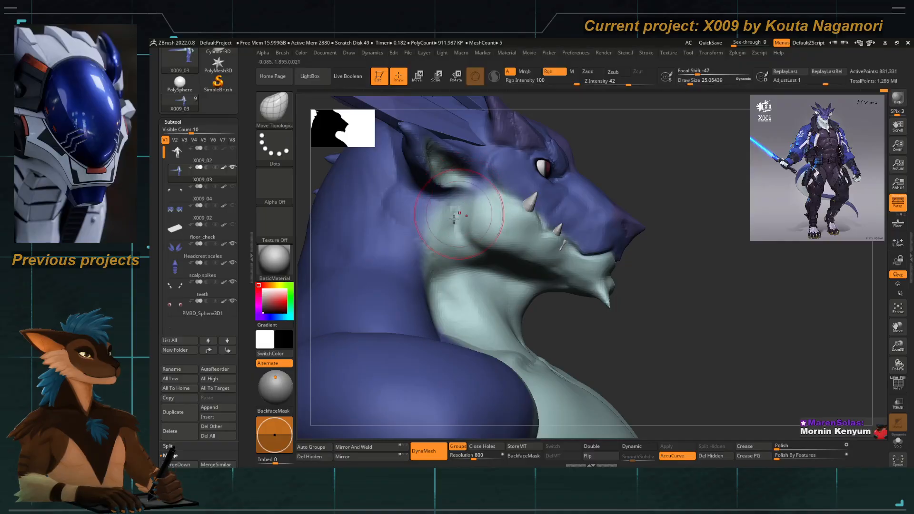
Paint the neck's sampled blue over the upper cheek and jaw edge below the ear with the Standard brush at draw size about 9.4, redoing the strokes.
{"action": "key", "text": "b"}
{"action": "key", "text": "s"}
{"action": "key", "text": "t"}
{"action": "key", "text": "c"}
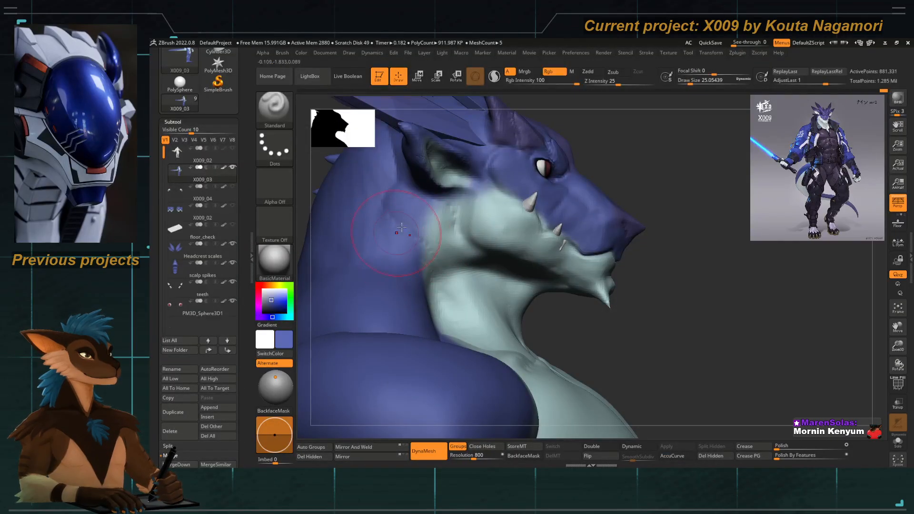
{"action": "key", "text": "space"}
{"action": "left_click", "coordinate": [405, 236]}
{"action": "key", "text": "space"}
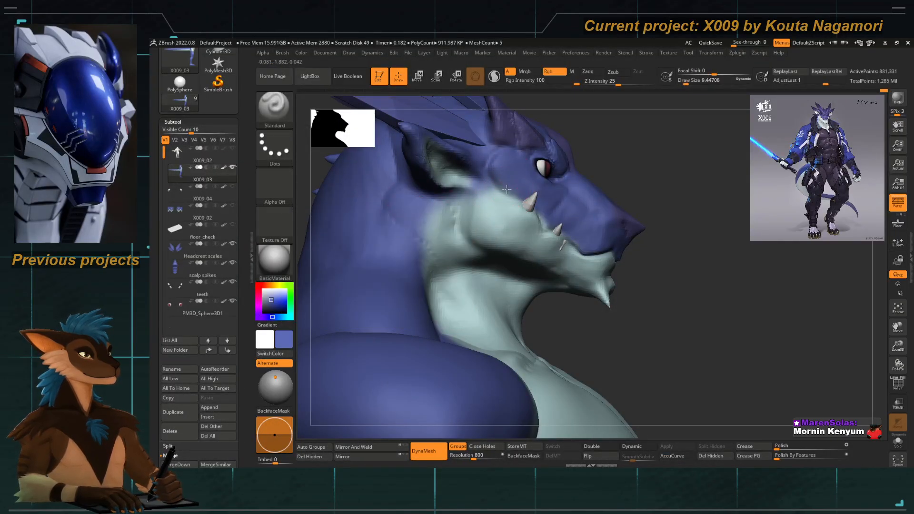
{"action": "mouse_move", "coordinate": [507, 190]}
{"action": "left_mouse_down"}
{"action": "mouse_move", "coordinate": [434, 204]}
{"action": "mouse_move", "coordinate": [425, 247]}
{"action": "left_mouse_up"}
{"action": "key", "text": "ctrl+z"}
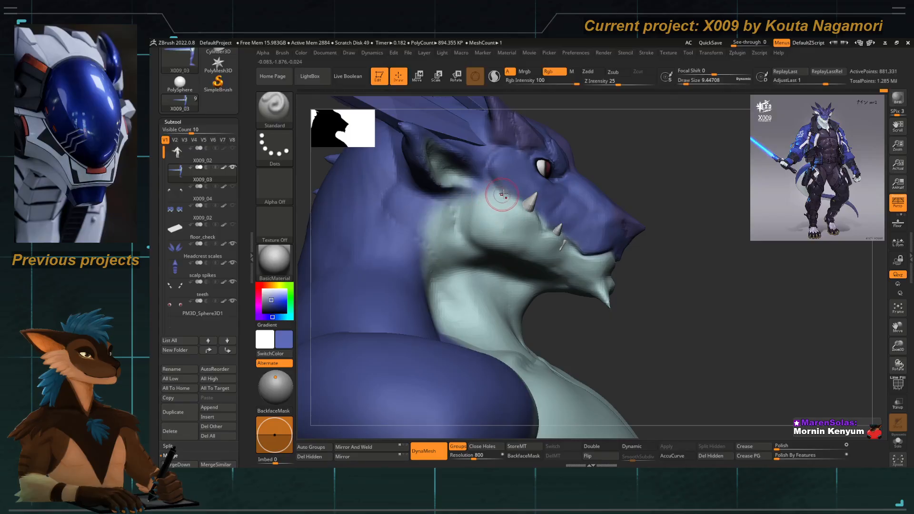
{"action": "mouse_move", "coordinate": [502, 194]}
{"action": "left_mouse_down"}
{"action": "mouse_move", "coordinate": [519, 201]}
{"action": "mouse_move", "coordinate": [497, 189]}
{"action": "mouse_move", "coordinate": [439, 209]}
{"action": "mouse_move", "coordinate": [430, 267]}
{"action": "left_mouse_up"}
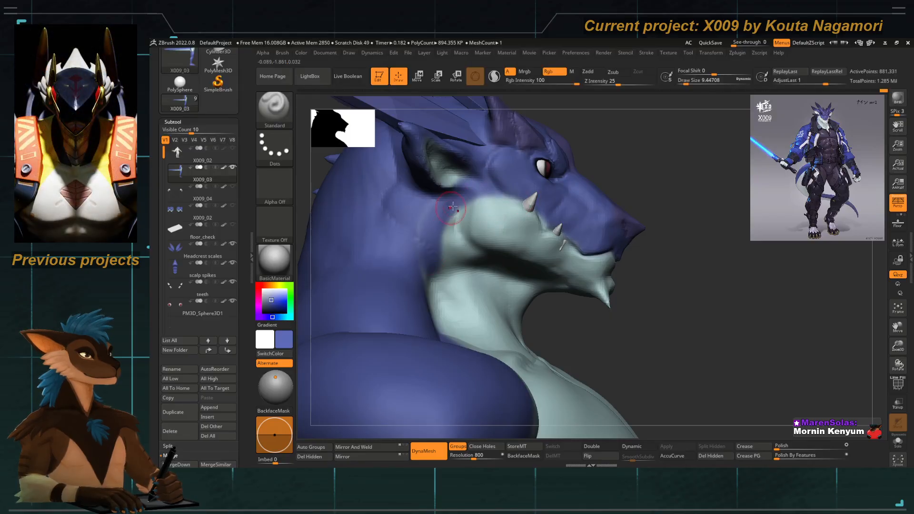
{"action": "key", "text": "ctrl+z"}
{"action": "mouse_move", "coordinate": [517, 193]}
{"action": "left_mouse_down"}
{"action": "mouse_move", "coordinate": [442, 200]}
{"action": "mouse_move", "coordinate": [423, 273]}
{"action": "left_mouse_up"}
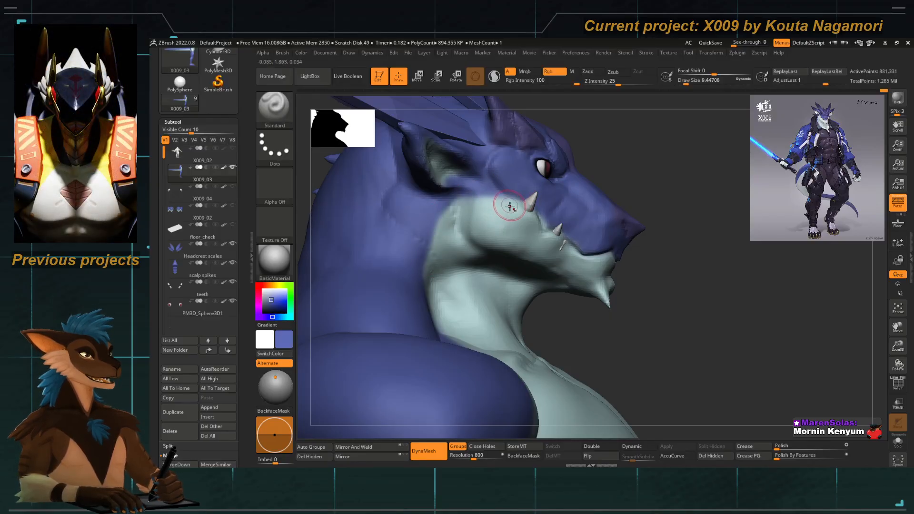
{"action": "left_click_drag", "start_coordinate": [314, 176], "coordinate": [342, 185], "text": "alt"}
{"action": "left_click_drag", "start_coordinate": [404, 229], "coordinate": [457, 215]}
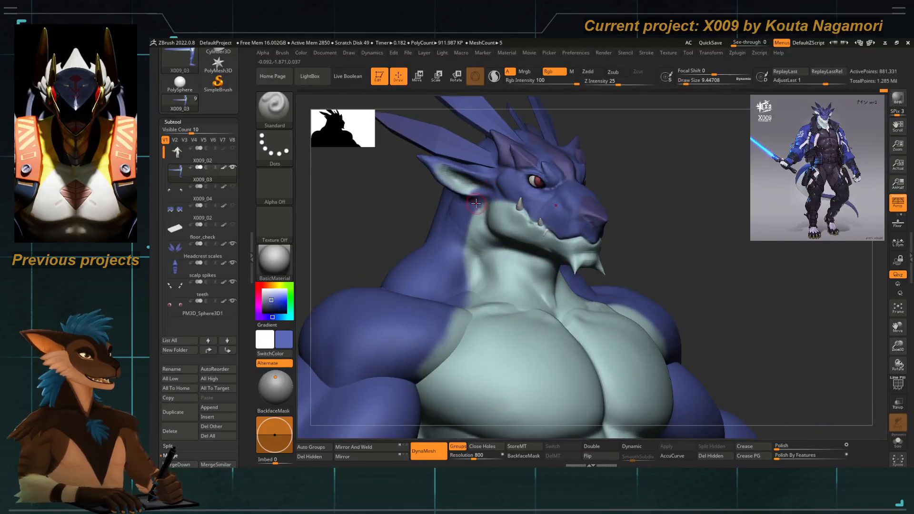
Adjust the ears where they meet the head with the Move Topological brush at draw sizes about 32.7 and 34.8.
{"action": "key", "text": "b"}
{"action": "key", "text": "m"}
{"action": "key", "text": "t"}
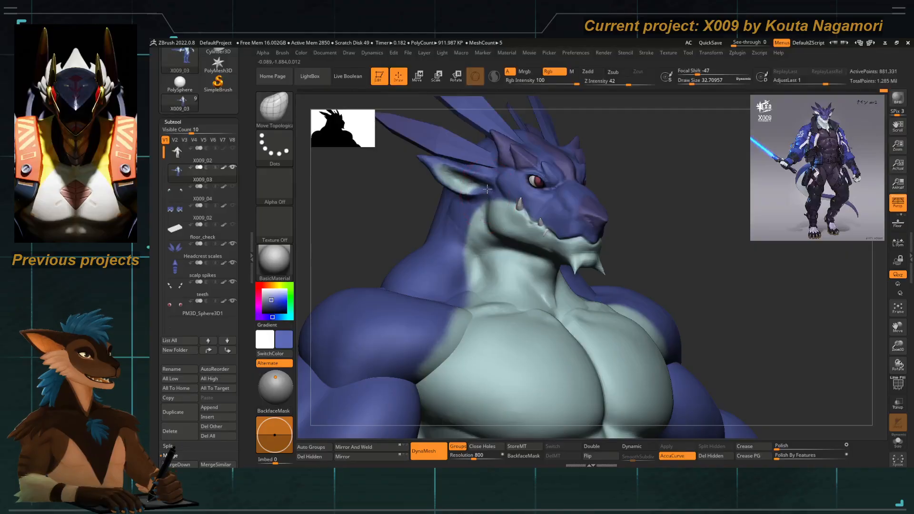
{"action": "key", "text": "space"}
{"action": "mouse_move", "coordinate": [489, 184]}
{"action": "left_mouse_down"}
{"action": "mouse_move", "coordinate": [485, 159]}
{"action": "mouse_move", "coordinate": [460, 154]}
{"action": "mouse_move", "coordinate": [459, 164]}
{"action": "left_mouse_up"}
{"action": "right_click_drag", "start_coordinate": [460, 174], "coordinate": [465, 209], "text": "shift"}
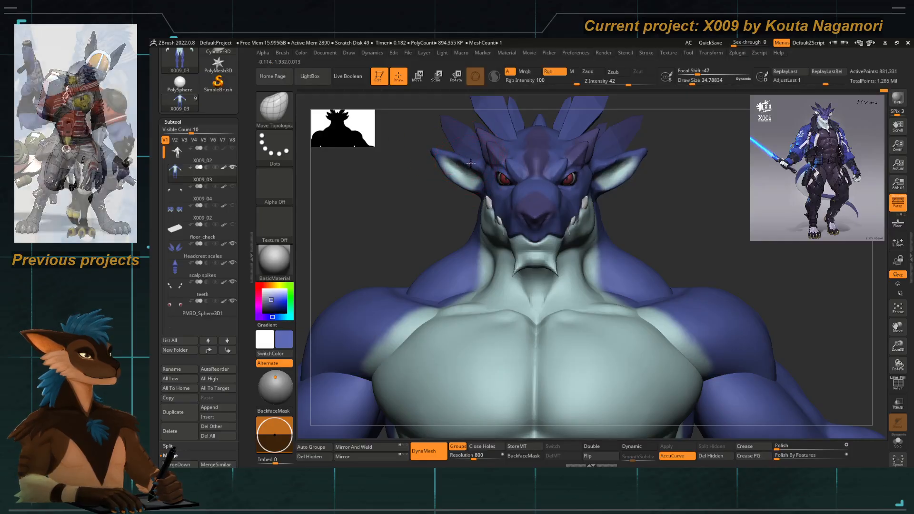
Refine the inner rim of the ears with the Move Topological brush at draw sizes about 11.7 and 12.9.
{"action": "left_click_drag", "start_coordinate": [465, 159], "coordinate": [462, 191], "text": "alt"}
{"action": "key", "text": "s"}
{"action": "left_click_drag", "start_coordinate": [406, 220], "coordinate": [464, 208]}
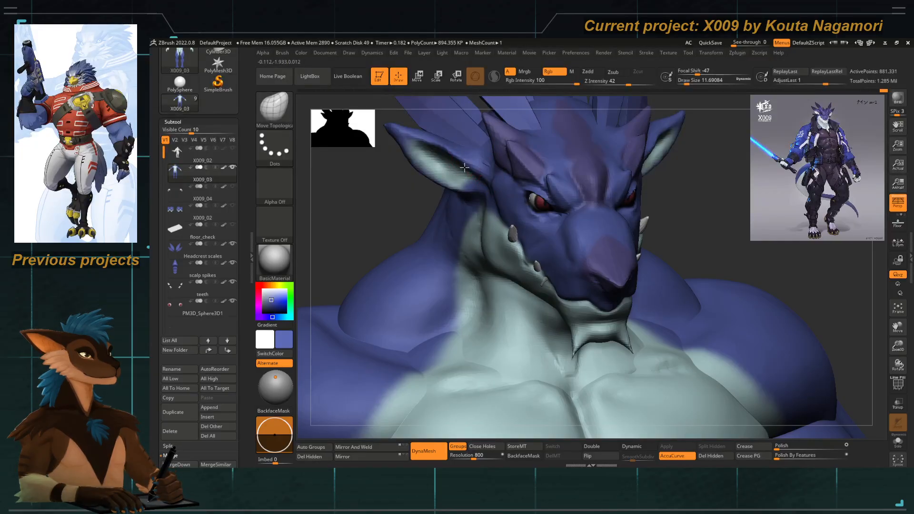
{"action": "left_click_drag", "start_coordinate": [451, 151], "coordinate": [446, 158]}
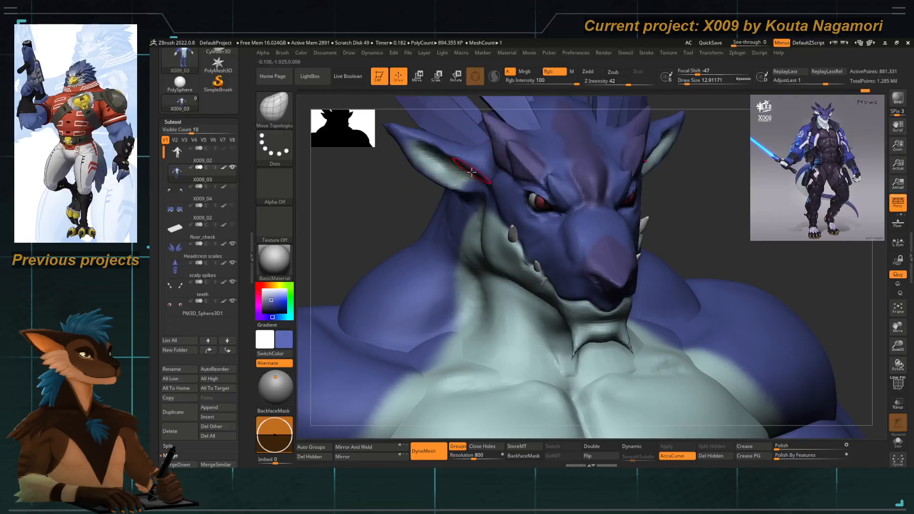
Isolate the body subtool and work on the ear base with the DamStandard brush at draw size about 12.9.
{"action": "key", "text": "b"}
{"action": "key", "text": "d"}
{"action": "key", "text": "s"}
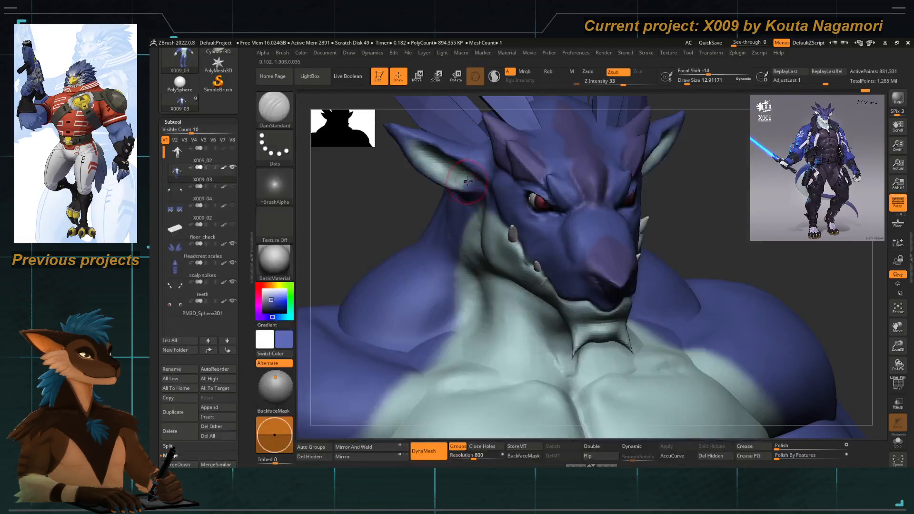
{"action": "left_click", "coordinate": [898, 442]}
{"action": "left_click_drag", "start_coordinate": [876, 266], "coordinate": [524, 171]}
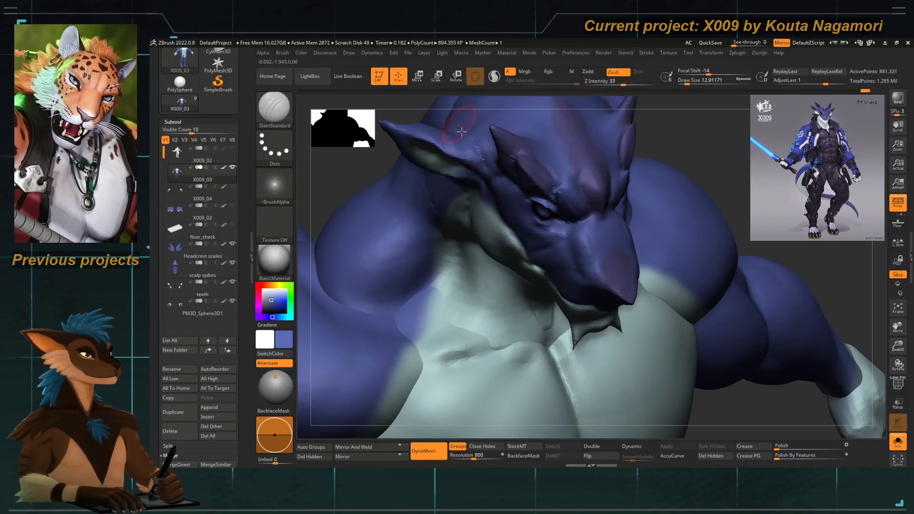
{"action": "mouse_move", "coordinate": [437, 125]}
{"action": "left_mouse_down"}
{"action": "mouse_move", "coordinate": [416, 161]}
{"action": "mouse_move", "coordinate": [459, 187]}
{"action": "left_mouse_up"}
Reshape the outline and upper edge of the ears with the Move Topological brush at draw sizes about 17 and 26.9.
{"action": "key", "text": "b"}
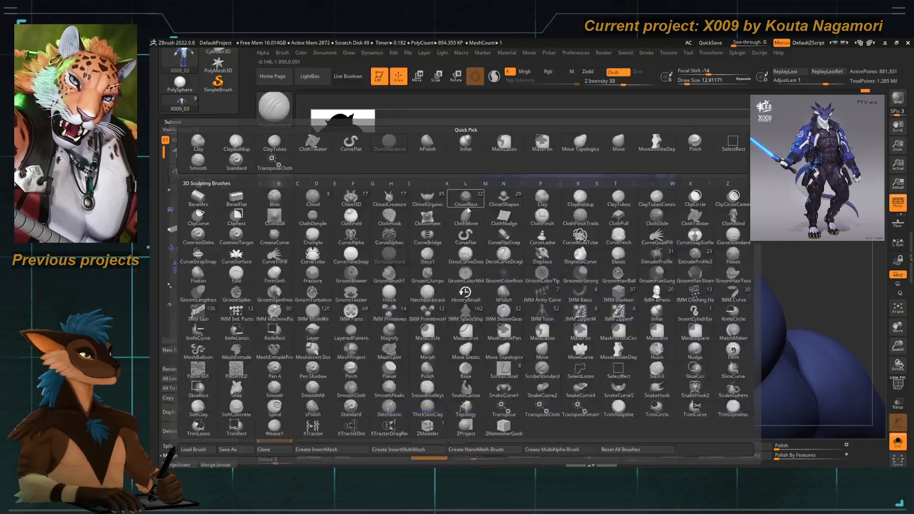
{"action": "key", "text": "m"}
{"action": "key", "text": "t"}
{"action": "left_click_drag", "start_coordinate": [507, 218], "coordinate": [501, 224]}
{"action": "left_click_drag", "start_coordinate": [420, 145], "coordinate": [445, 188]}
{"action": "left_click_drag", "start_coordinate": [366, 175], "coordinate": [563, 271]}
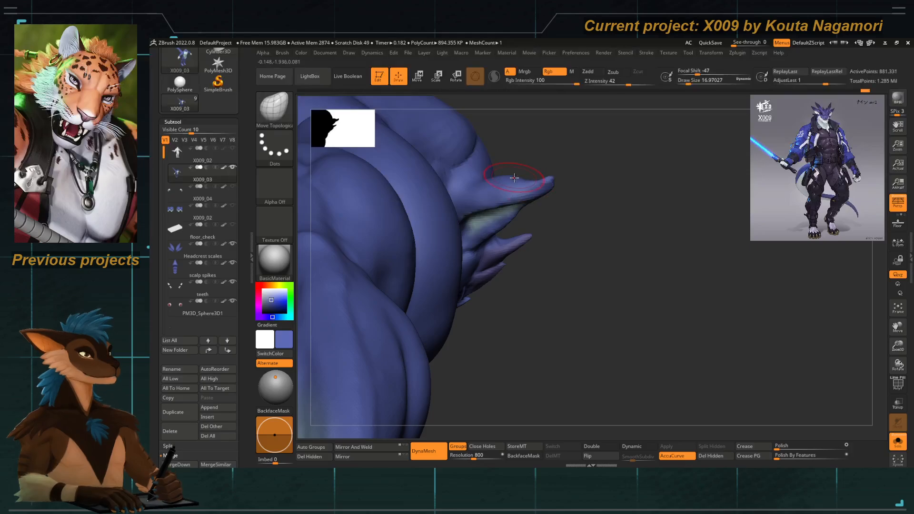
{"action": "mouse_move", "coordinate": [530, 175]}
{"action": "left_mouse_down"}
{"action": "mouse_move", "coordinate": [483, 197]}
{"action": "mouse_move", "coordinate": [496, 173]}
{"action": "mouse_move", "coordinate": [527, 192]}
{"action": "left_mouse_up"}
{"action": "key", "text": "space"}
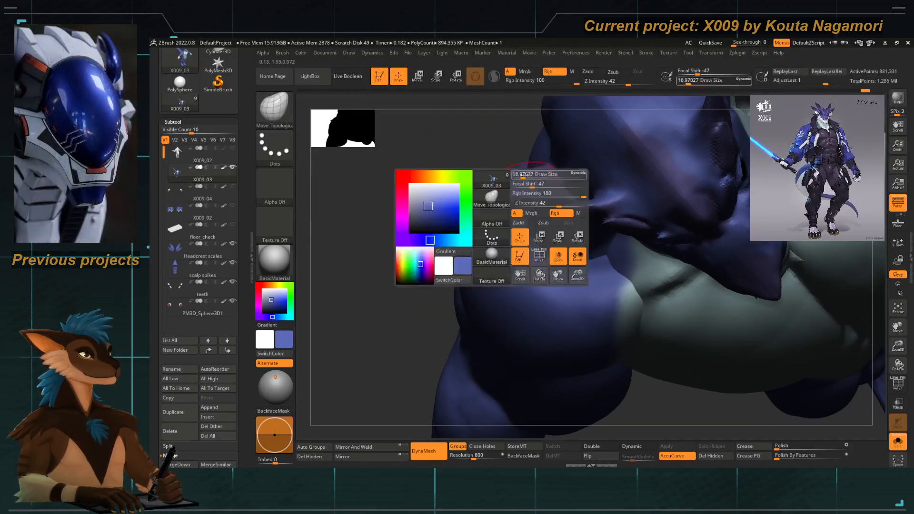
{"action": "left_click_drag", "start_coordinate": [477, 114], "coordinate": [489, 134]}
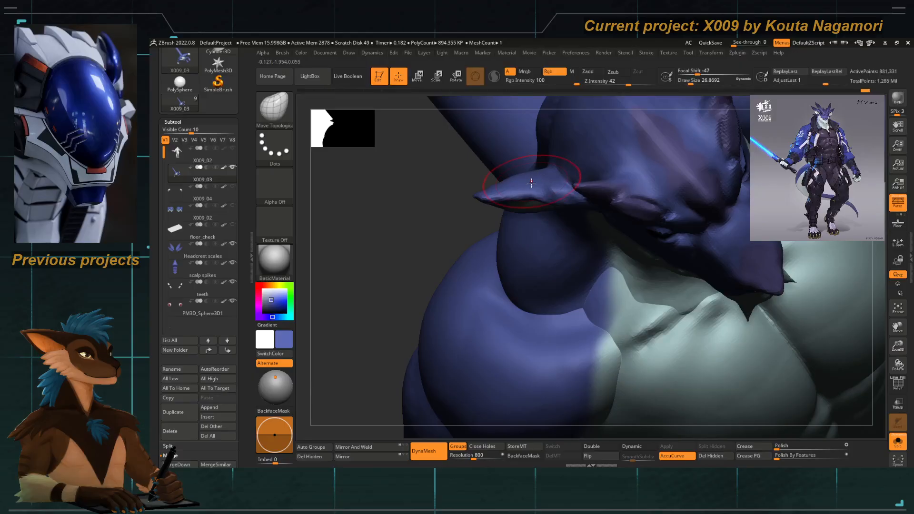
{"action": "key", "text": "space"}
{"action": "mouse_move", "coordinate": [495, 194]}
{"action": "left_mouse_down"}
{"action": "mouse_move", "coordinate": [471, 194]}
{"action": "mouse_move", "coordinate": [469, 207]}
{"action": "mouse_move", "coordinate": [481, 217]}
{"action": "mouse_move", "coordinate": [478, 204]}
{"action": "left_mouse_up"}
Sharpen the ear tips with the Pinch brush and pull them into shape with Move Topological, both at draw size about 11.7.
{"action": "key", "text": "b"}
{"action": "key", "text": "p"}
{"action": "key", "text": "i"}
{"action": "key", "text": "space"}
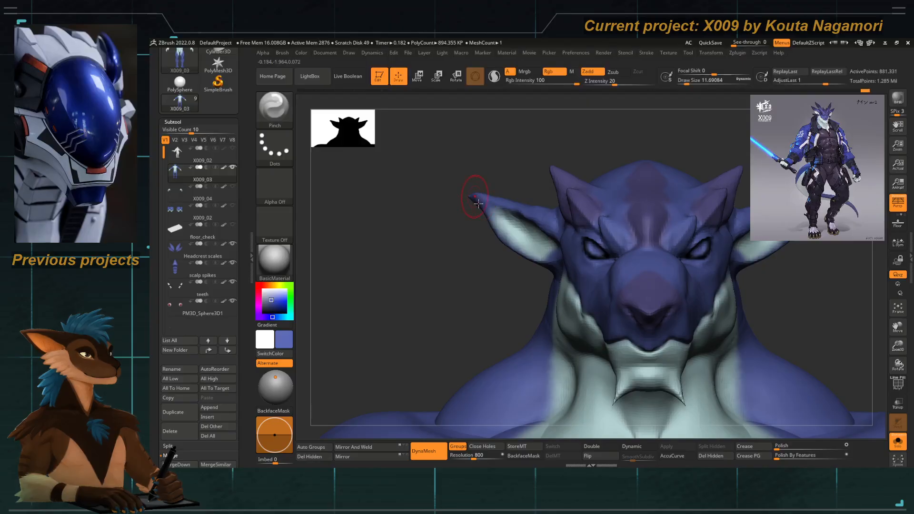
{"action": "key", "text": "b"}
{"action": "key", "text": "m"}
{"action": "key", "text": "t"}
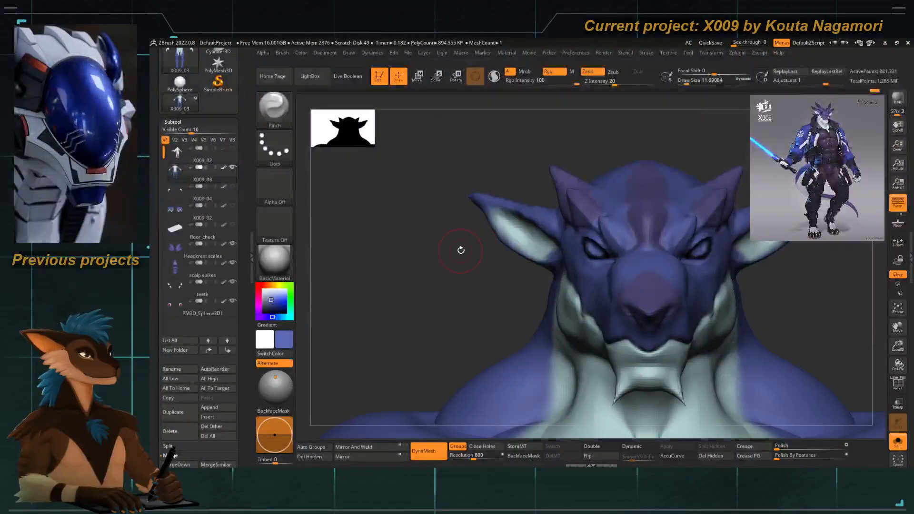
{"action": "left_click_drag", "start_coordinate": [425, 204], "coordinate": [464, 196]}
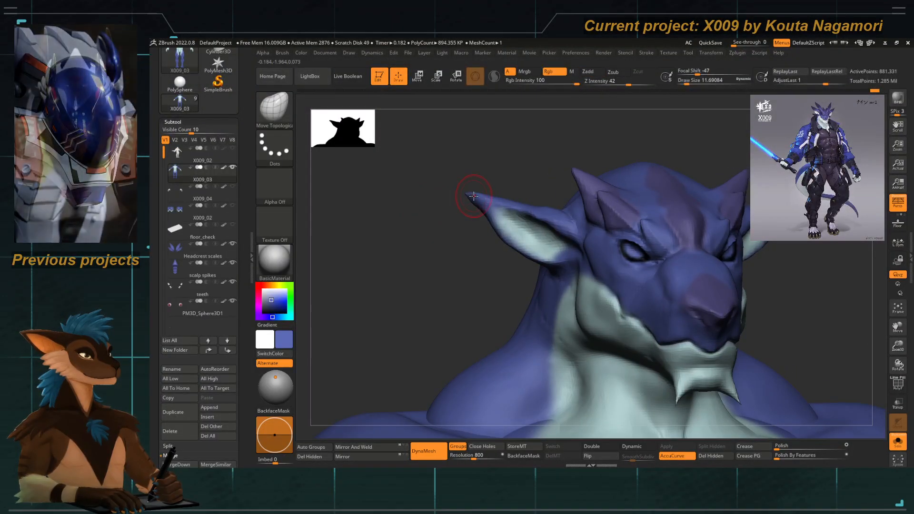
Carve along the inside of the ears from tip to base with the DamStandard brush at draw size about 11.7.
{"action": "key", "text": "b"}
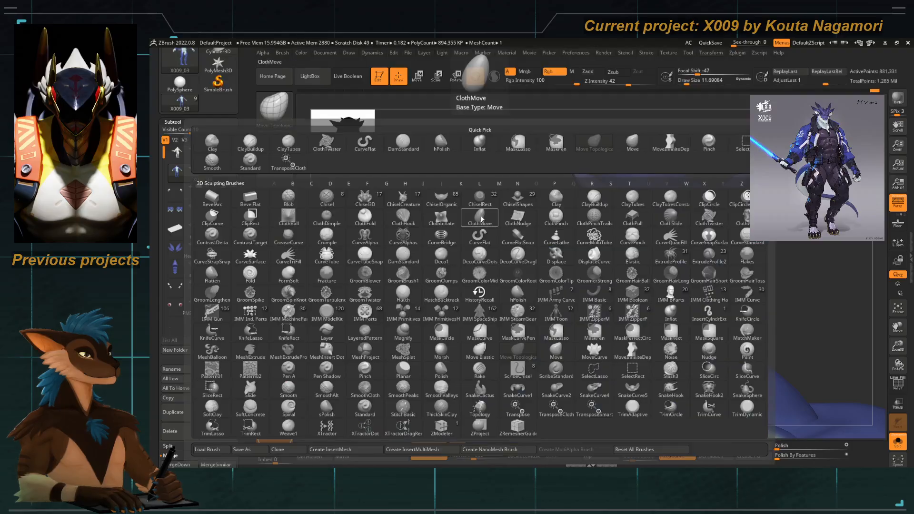
{"action": "key", "text": "d"}
{"action": "key", "text": "s"}
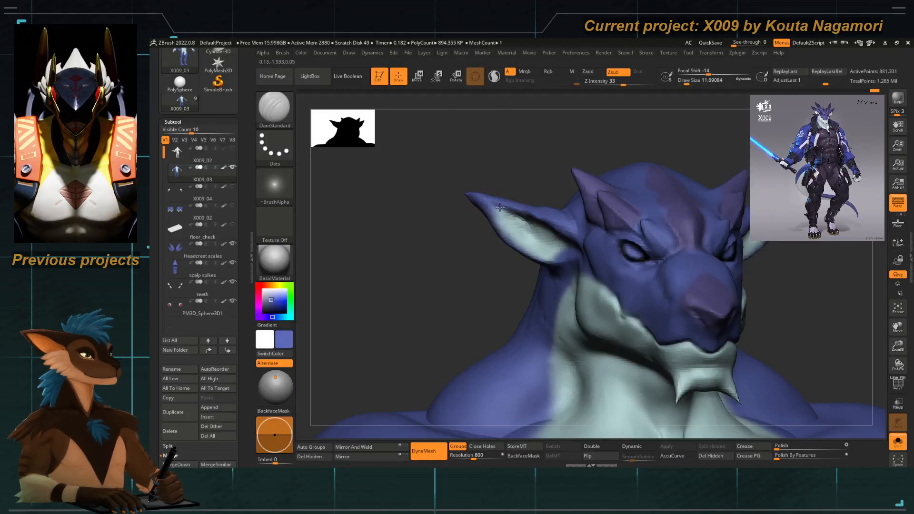
{"action": "left_click_drag", "start_coordinate": [489, 209], "coordinate": [555, 257]}
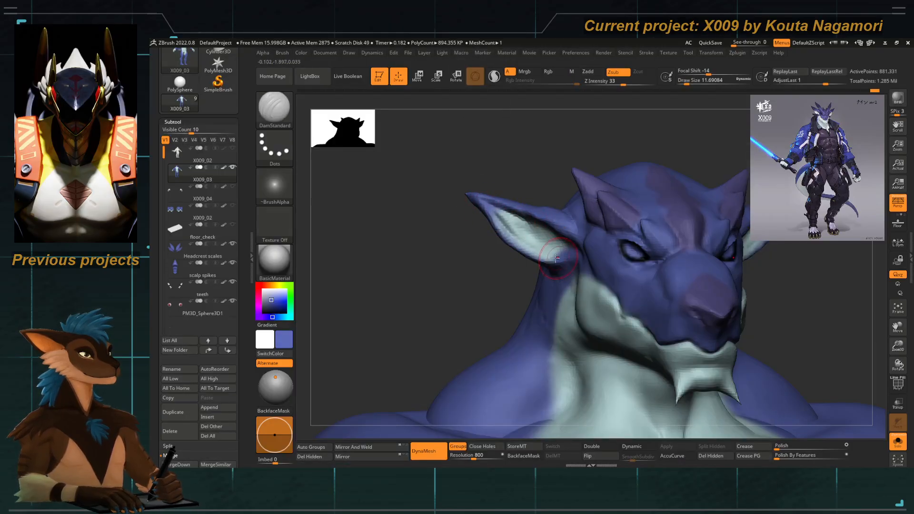
Paint the inner ears up to the tips with the sampled pale skin colour using the Standard brush at draw size about 7.5.
{"action": "key", "text": "b"}
{"action": "key", "text": "s"}
{"action": "key", "text": "l"}
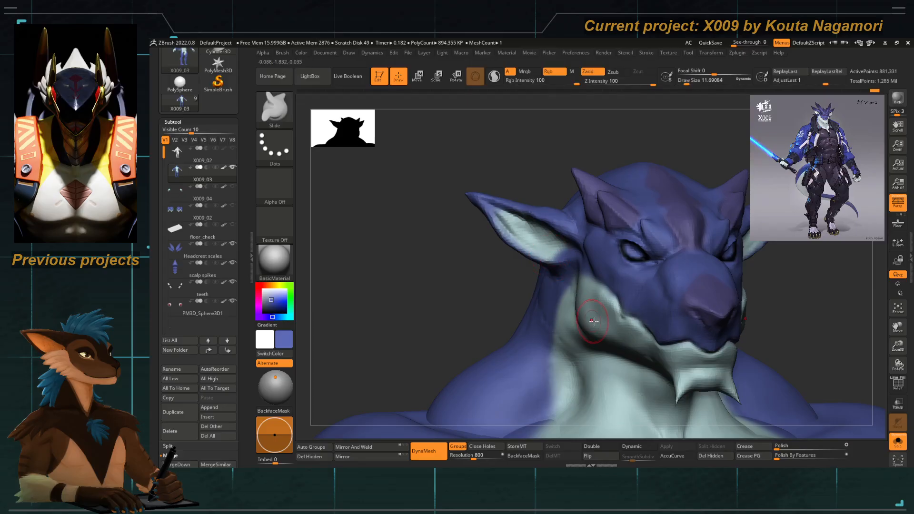
{"action": "key", "text": "c"}
{"action": "key", "text": "bracketleft"}
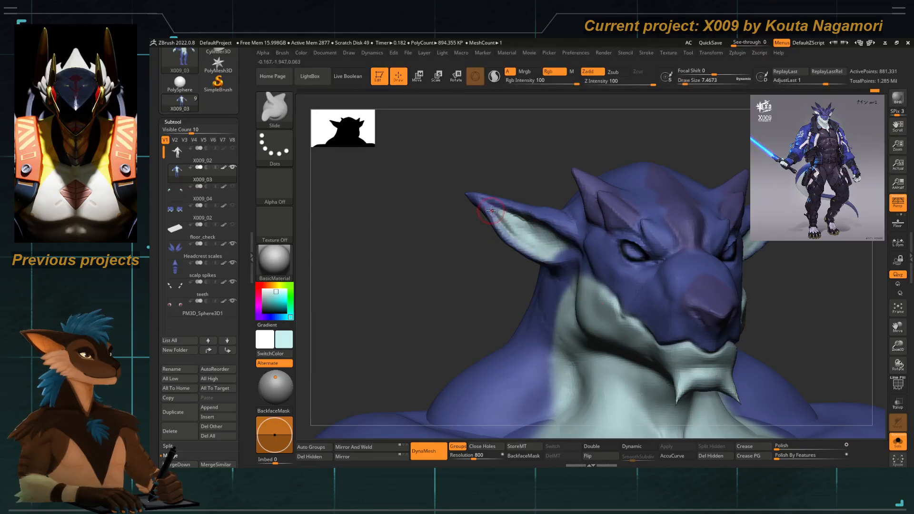
{"action": "left_click_drag", "start_coordinate": [478, 197], "coordinate": [498, 218]}
{"action": "key", "text": "ctrl+z"}
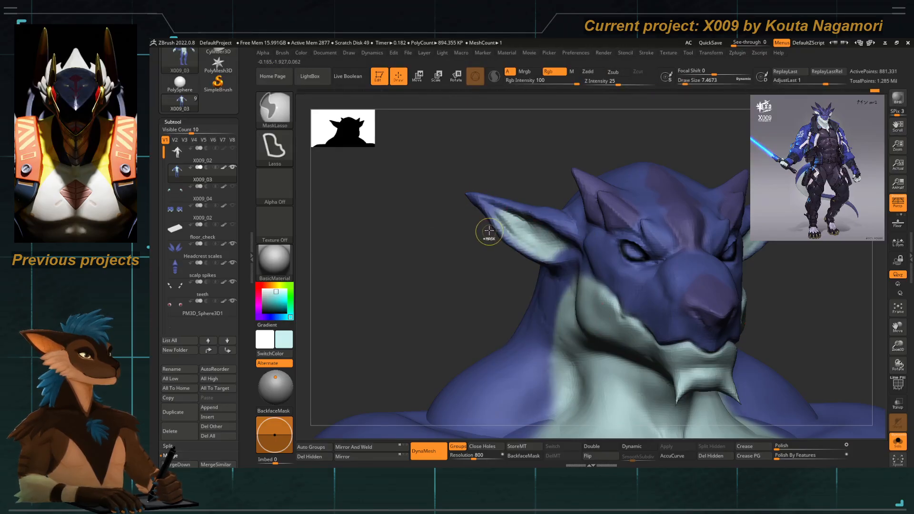
{"action": "key", "text": "b"}
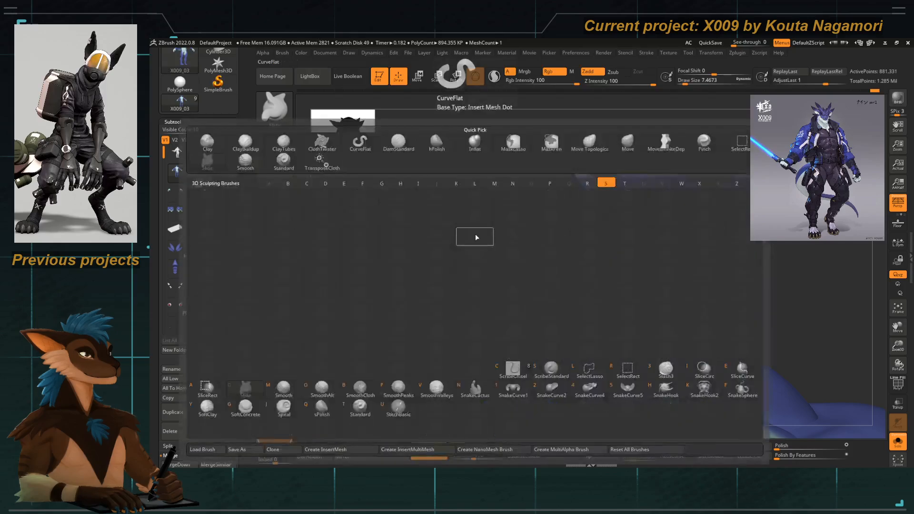
{"action": "key", "text": "s"}
{"action": "key", "text": "t"}
{"action": "mouse_move", "coordinate": [479, 198]}
{"action": "left_mouse_down"}
{"action": "mouse_move", "coordinate": [515, 241]}
{"action": "mouse_move", "coordinate": [557, 258]}
{"action": "mouse_move", "coordinate": [576, 253]}
{"action": "left_mouse_up"}
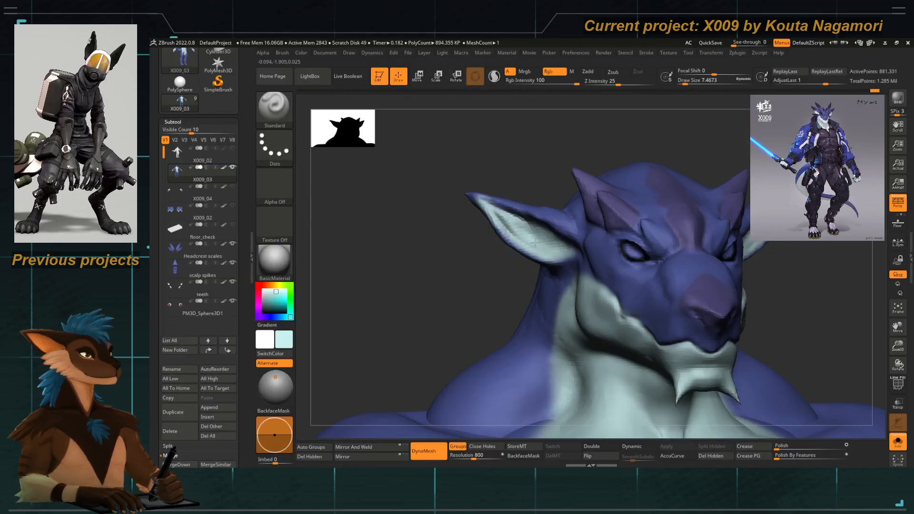
{"action": "mouse_move", "coordinate": [459, 198]}
{"action": "left_mouse_down"}
{"action": "mouse_move", "coordinate": [445, 190]}
{"action": "mouse_move", "coordinate": [456, 227]}
{"action": "left_mouse_up"}
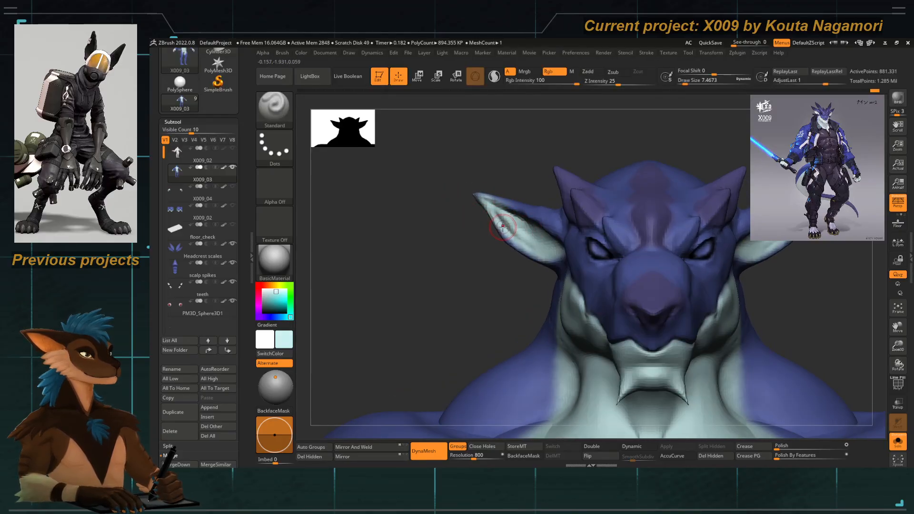
Turn off Solo to bring back the other visible subtools and frame the full figure.
{"action": "right_click_drag", "start_coordinate": [515, 232], "coordinate": [395, 159], "text": "ctrl"}
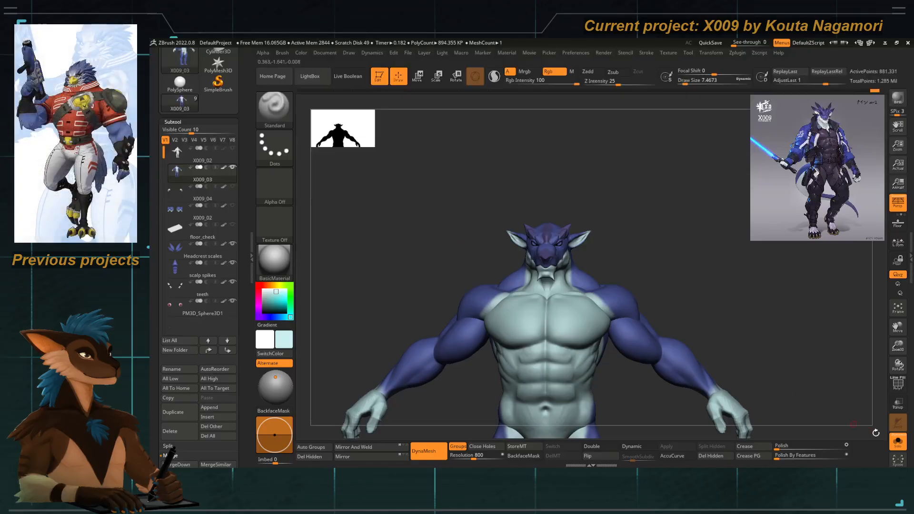
{"action": "left_click", "coordinate": [898, 442]}
{"action": "right_click_drag", "start_coordinate": [511, 281], "coordinate": [443, 180], "text": "ctrl"}
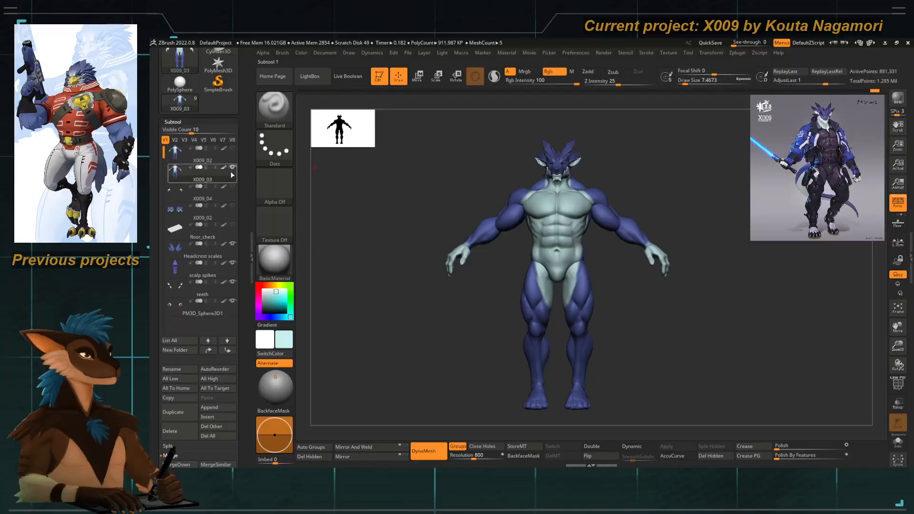
Compare the X009_02 and X009_03 body versions on the full figure by switching between the two subtools.
{"action": "mouse_move", "coordinate": [235, 176]}
{"action": "key", "text": "alt+Up"}
{"action": "key", "text": "alt+Down"}
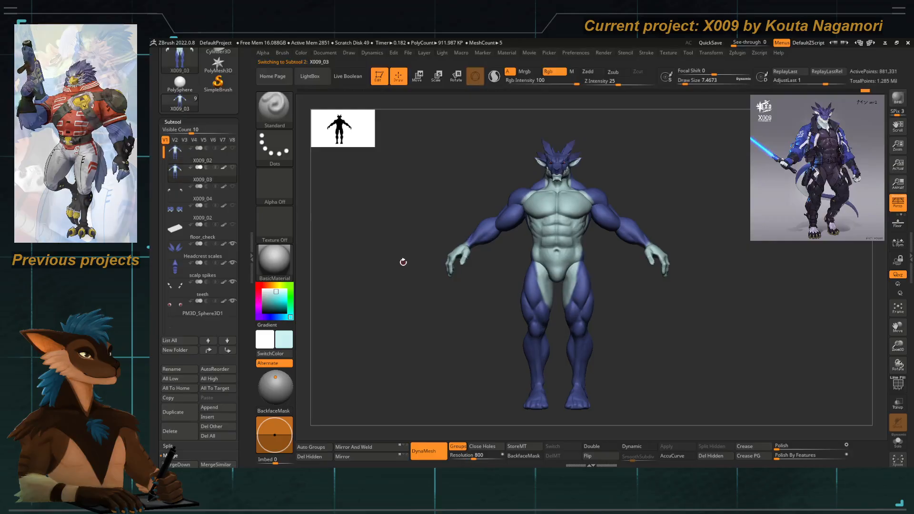
{"action": "key", "text": "alt+Up"}
{"action": "key", "text": "alt+Down"}
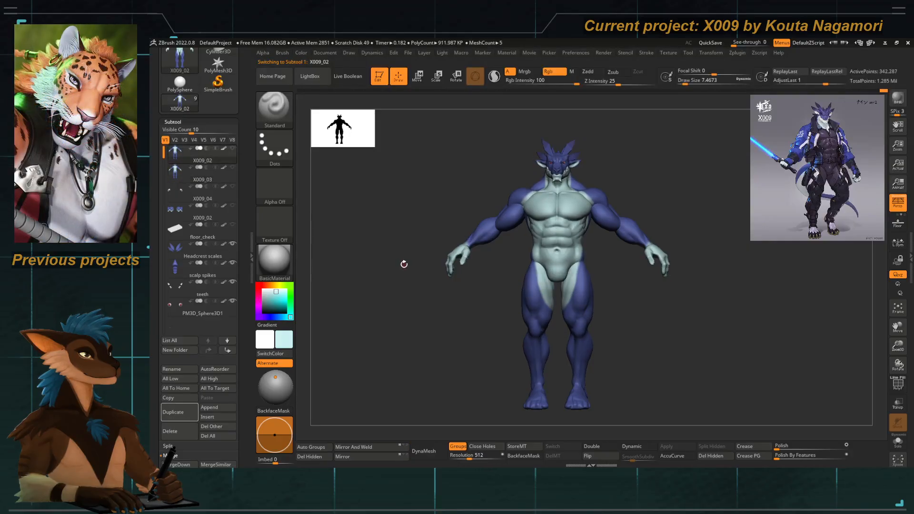
{"action": "left_click_drag", "start_coordinate": [400, 256], "coordinate": [420, 239]}
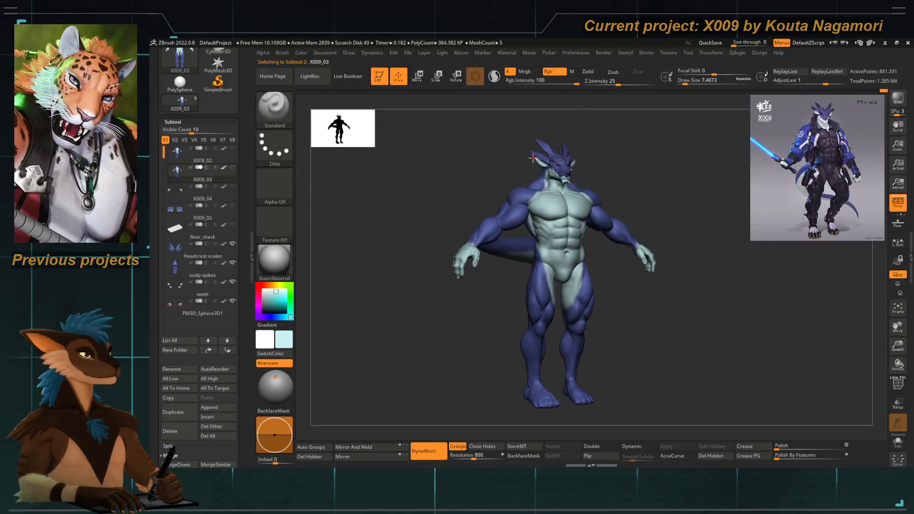
Examine the head and chest in three-quarter view, alternating between the X009_02 and X009_03 subtools.
{"action": "right_click_drag", "start_coordinate": [533, 157], "coordinate": [479, 283], "text": "alt"}
{"action": "key", "text": "Up"}
{"action": "key", "text": "Down"}
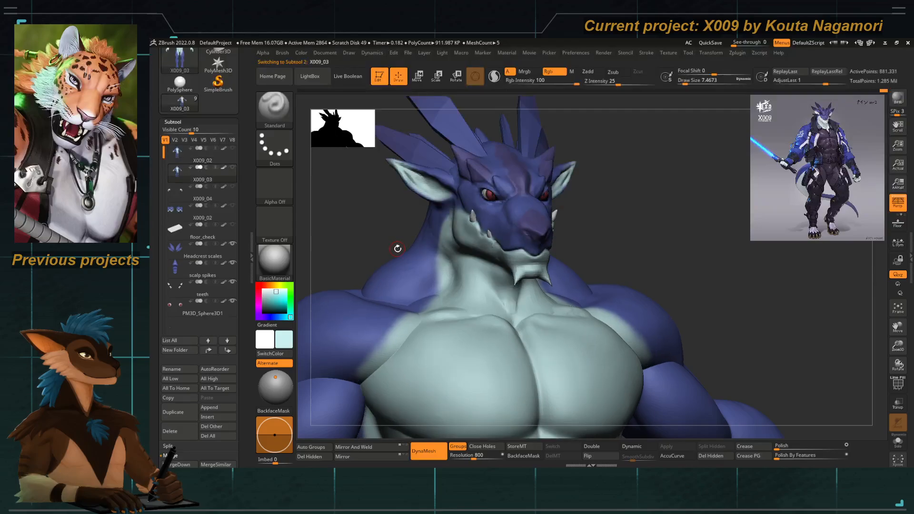
{"action": "key", "text": "Up"}
{"action": "key", "text": "Down"}
{"action": "key", "text": "Up"}
{"action": "key", "text": "Down"}
{"action": "key", "text": "Up"}
{"action": "key", "text": "Down"}
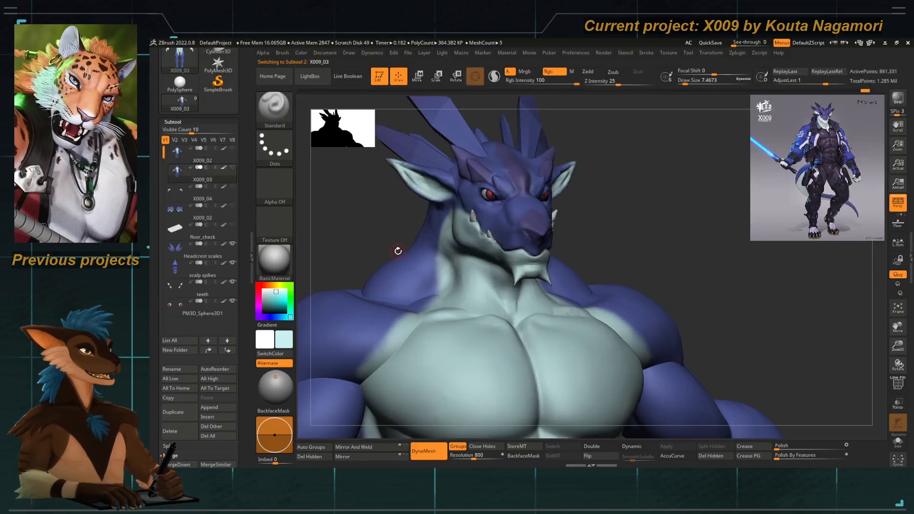
{"action": "key", "text": "Up"}
{"action": "key", "text": "Down"}
{"action": "key", "text": "Up"}
{"action": "key", "text": "Down"}
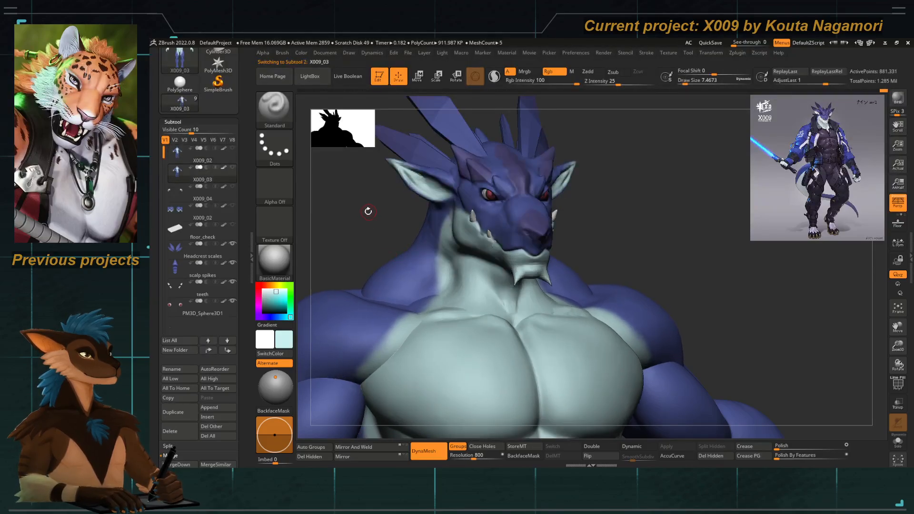
Compare the head and neck of X009_02 and X009_03 from the side and other angles.
{"action": "left_click_drag", "start_coordinate": [368, 211], "coordinate": [391, 214]}
{"action": "key", "text": "Up"}
{"action": "key", "text": "Down"}
{"action": "key", "text": "Up"}
{"action": "key", "text": "Down"}
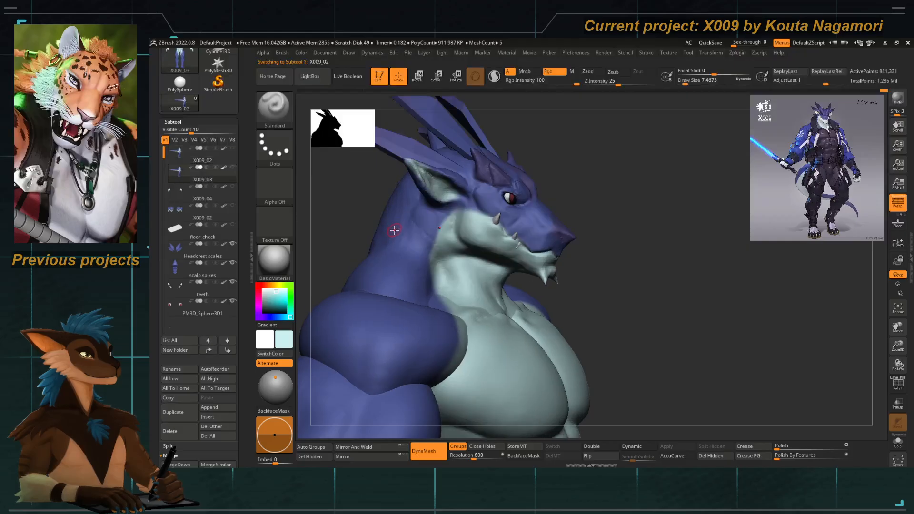
{"action": "key", "text": "Up"}
{"action": "key", "text": "Down"}
{"action": "left_click_drag", "start_coordinate": [586, 268], "coordinate": [512, 251]}
{"action": "key", "text": "Up"}
{"action": "key", "text": "Down"}
{"action": "key", "text": "Up"}
{"action": "key", "text": "Down"}
{"action": "key", "text": "Up"}
{"action": "key", "text": "Down"}
Adjust the sides of the lower jaw beside the chin with the Move Topological brush at draw size about 20.
{"action": "left_click_drag", "start_coordinate": [497, 160], "coordinate": [478, 288], "text": "alt"}
{"action": "right_click_drag", "start_coordinate": [526, 260], "coordinate": [519, 253], "text": "alt"}
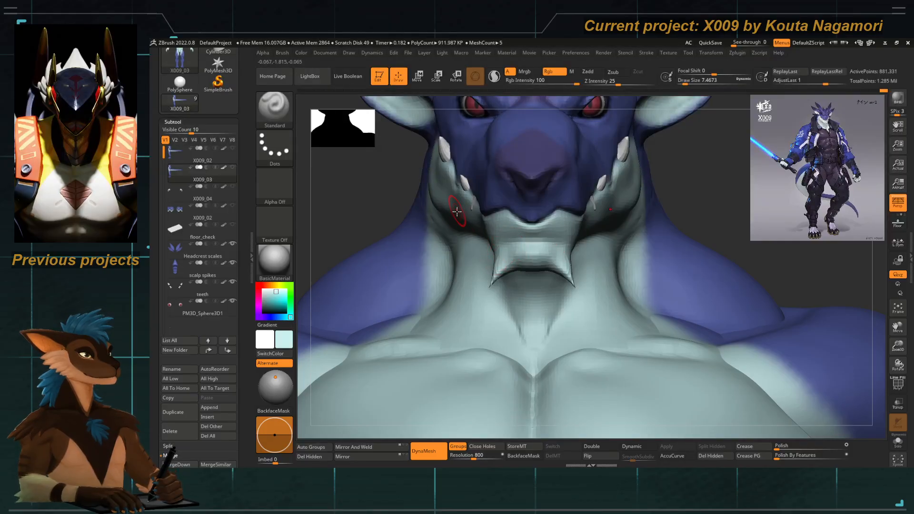
{"action": "key", "text": "b"}
{"action": "key", "text": "m"}
{"action": "key", "text": "t"}
{"action": "key", "text": "space"}
{"action": "left_click_drag", "start_coordinate": [446, 211], "coordinate": [453, 209]}
{"action": "key", "text": "space"}
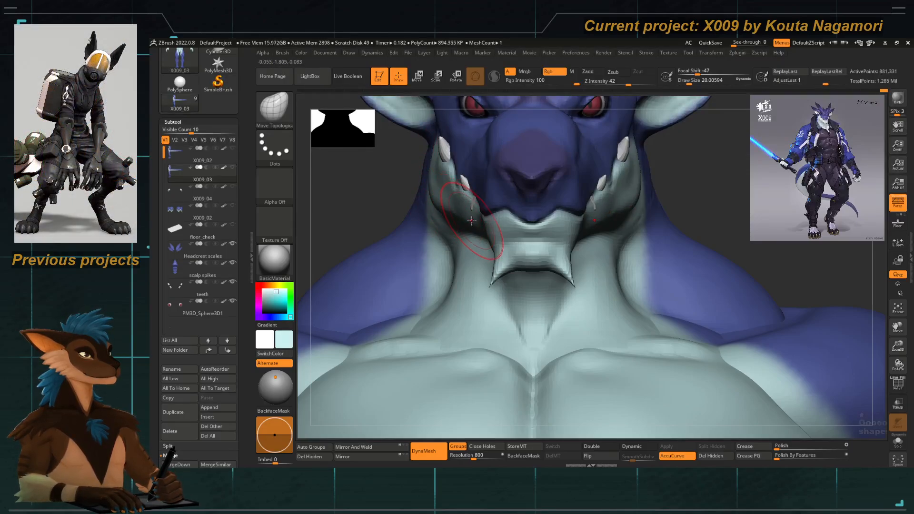
Work on the front of the chin below the lower lip with the DamStandard brush at draw size about 12.9.
{"action": "key", "text": "space"}
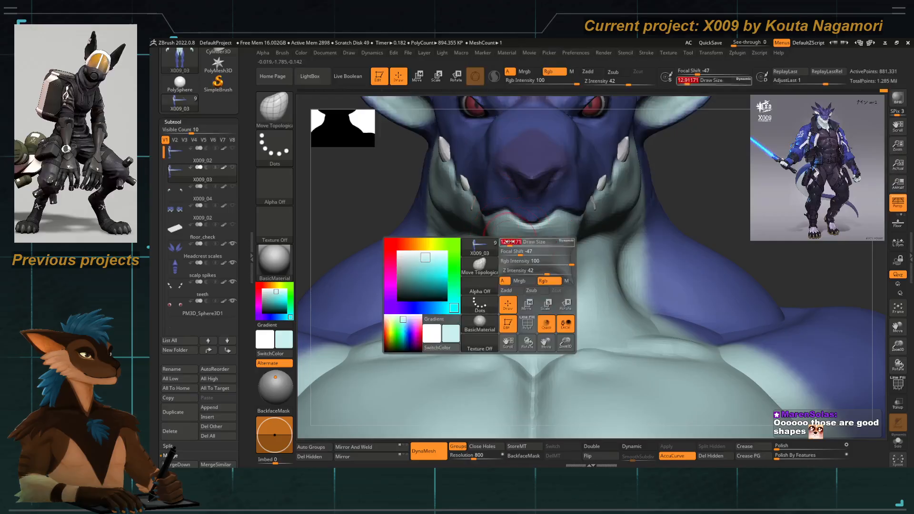
{"action": "key", "text": "b"}
{"action": "key", "text": "d"}
{"action": "key", "text": "s"}
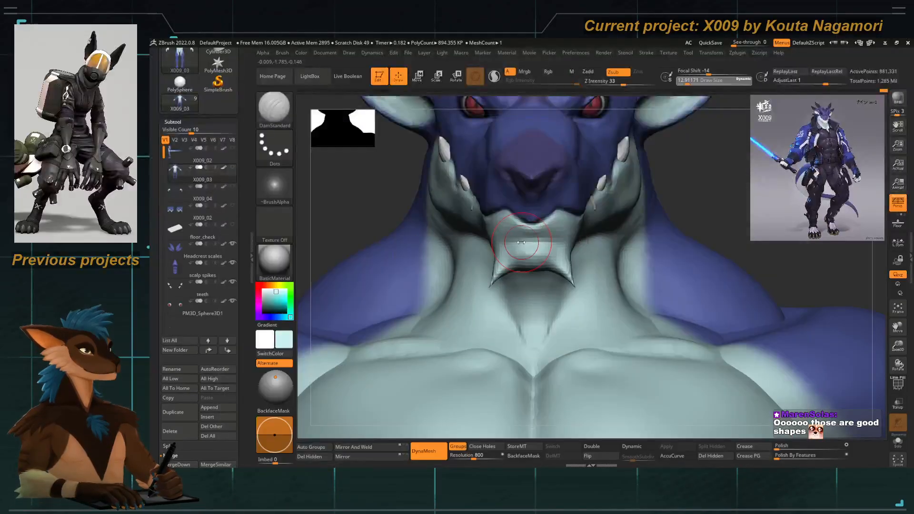
{"action": "left_click", "coordinate": [692, 85]}
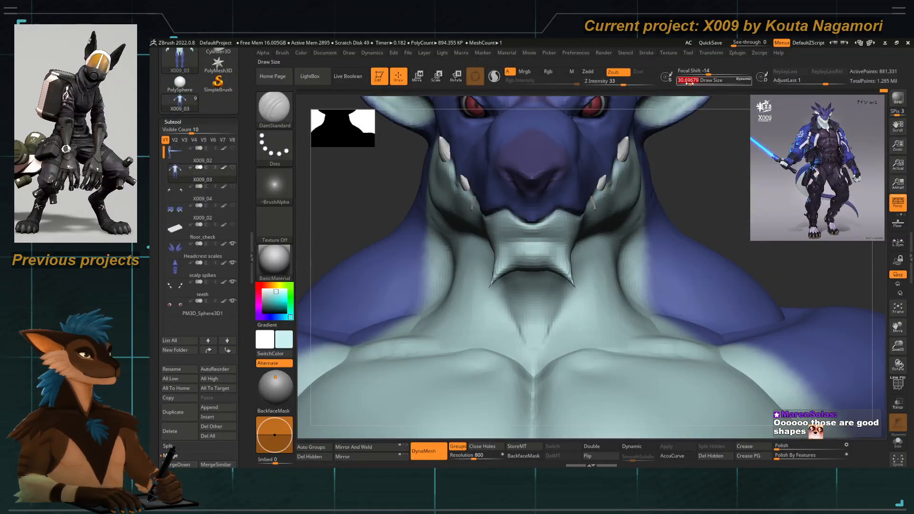
{"action": "key", "text": "space"}
{"action": "left_click", "coordinate": [512, 244]}
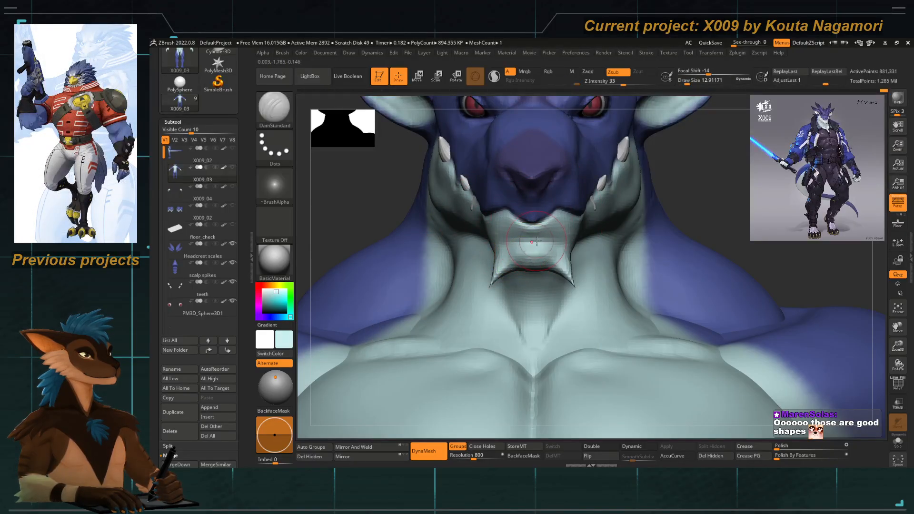
Puff up the chin's side points with the Inflat brush at draw size about 14.2 and smooth the chin surface between them.
{"action": "right_click_drag", "start_coordinate": [482, 273], "coordinate": [412, 197]}
{"action": "key", "text": "b"}
{"action": "key", "text": "i"}
{"action": "key", "text": "n"}
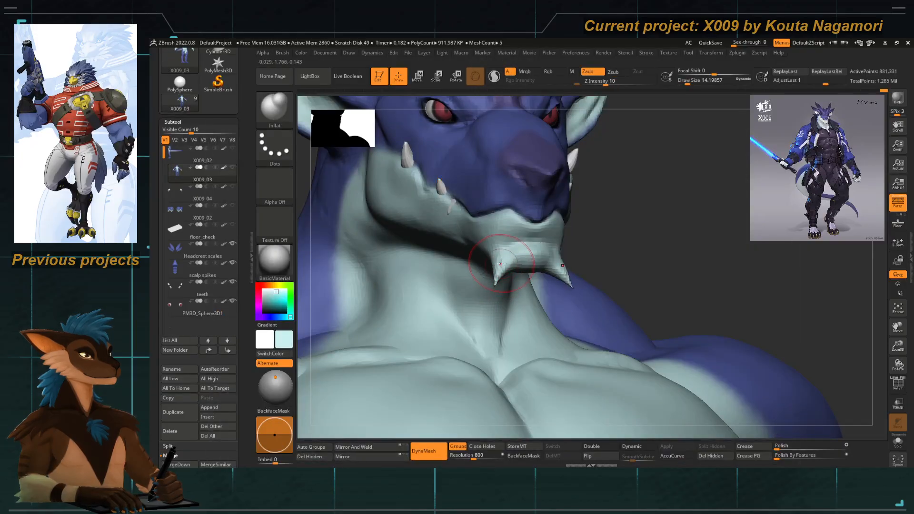
{"action": "key", "text": "shift"}
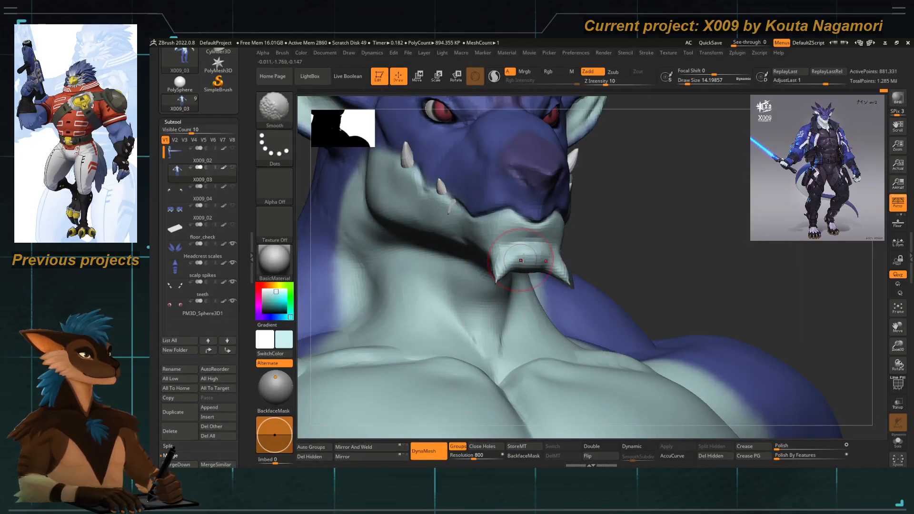
{"action": "right_click_drag", "start_coordinate": [524, 258], "coordinate": [535, 269], "text": "shift"}
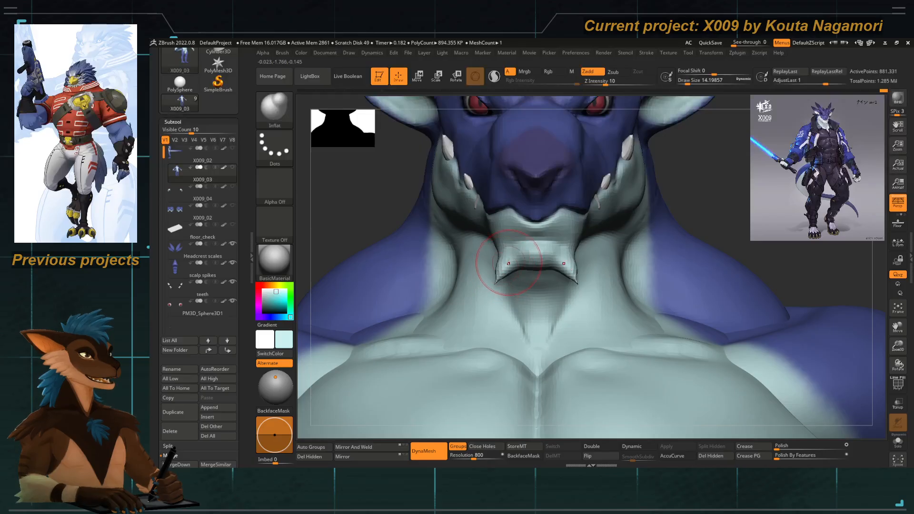
Adjust the lower edge of the chin with the Move Topological brush at draw sizes of about 6.6 and 9.4.
{"action": "key", "text": "b"}
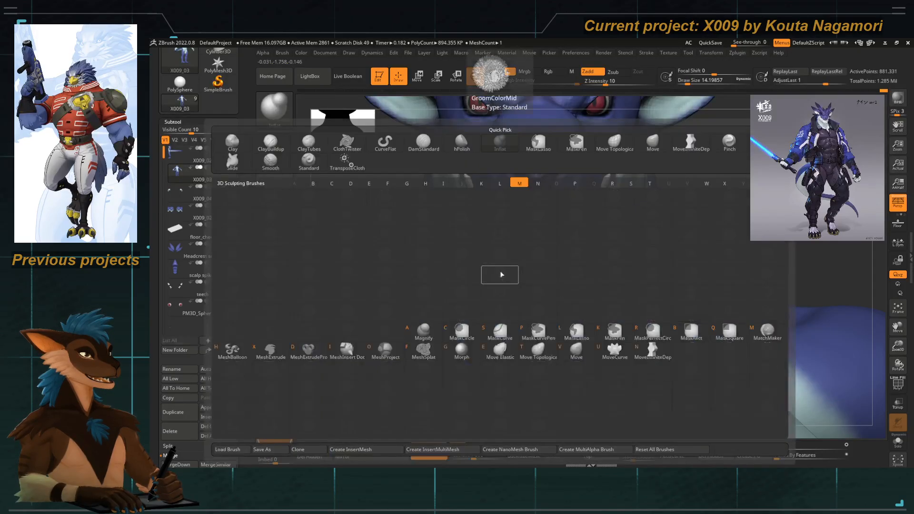
{"action": "key", "text": "m"}
{"action": "key", "text": "t"}
{"action": "key", "text": "space"}
{"action": "left_click_drag", "start_coordinate": [501, 268], "coordinate": [514, 268]}
{"action": "key", "text": "space"}
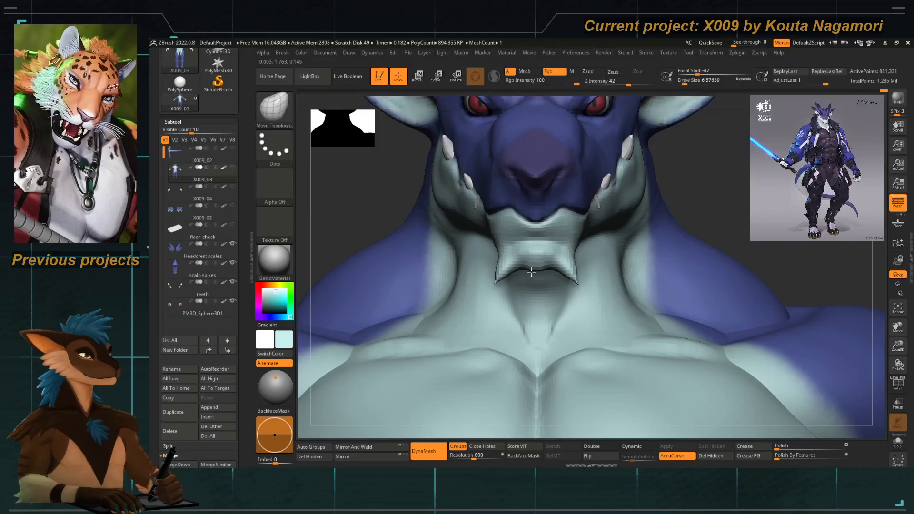
{"action": "left_click_drag", "start_coordinate": [368, 205], "coordinate": [381, 187]}
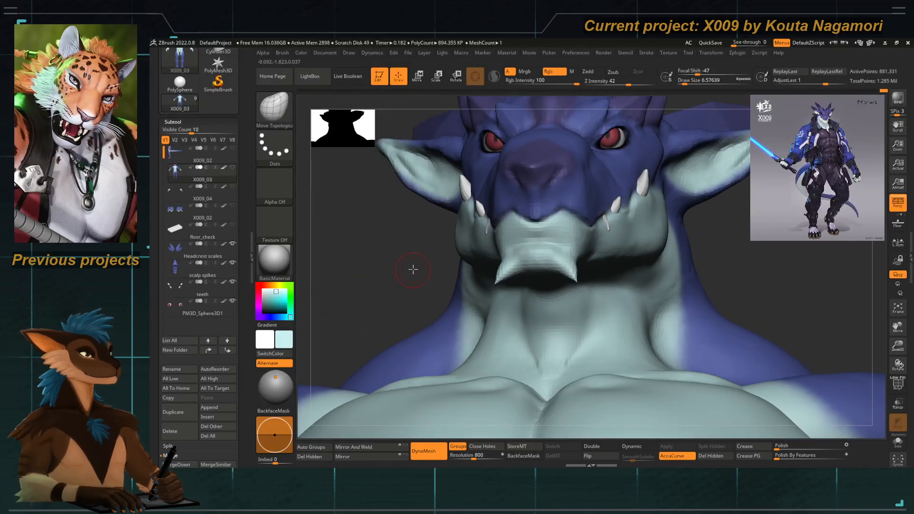
{"action": "left_click_drag", "start_coordinate": [413, 270], "coordinate": [415, 253]}
{"action": "key", "text": "space"}
{"action": "mouse_move", "coordinate": [524, 279]}
{"action": "left_mouse_down"}
{"action": "mouse_move", "coordinate": [537, 276]}
{"action": "mouse_move", "coordinate": [525, 276]}
{"action": "left_mouse_up"}
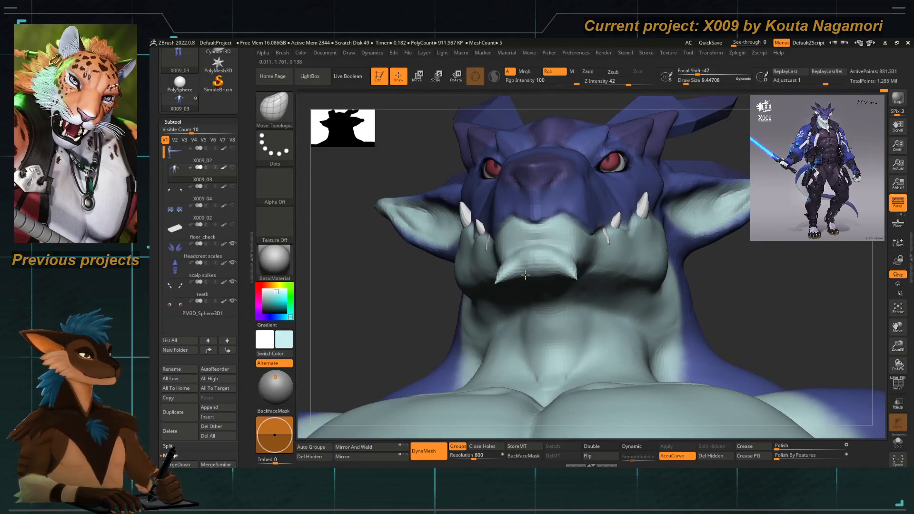
Compare the X009_02 and X009_03 subtools from the front with the body in view.
{"action": "left_click_drag", "start_coordinate": [443, 271], "coordinate": [480, 193]}
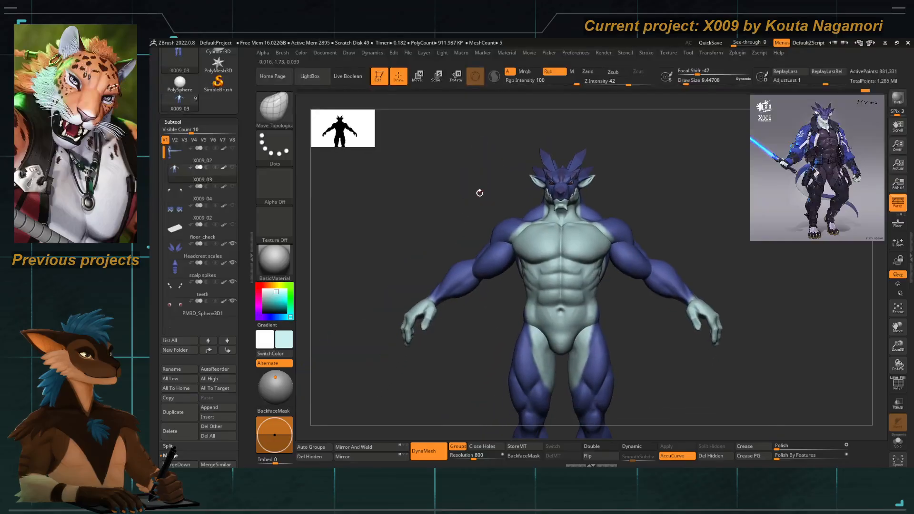
{"action": "key", "text": "Up"}
{"action": "key", "text": "Down"}
{"action": "key", "text": "Up"}
{"action": "key", "text": "Down"}
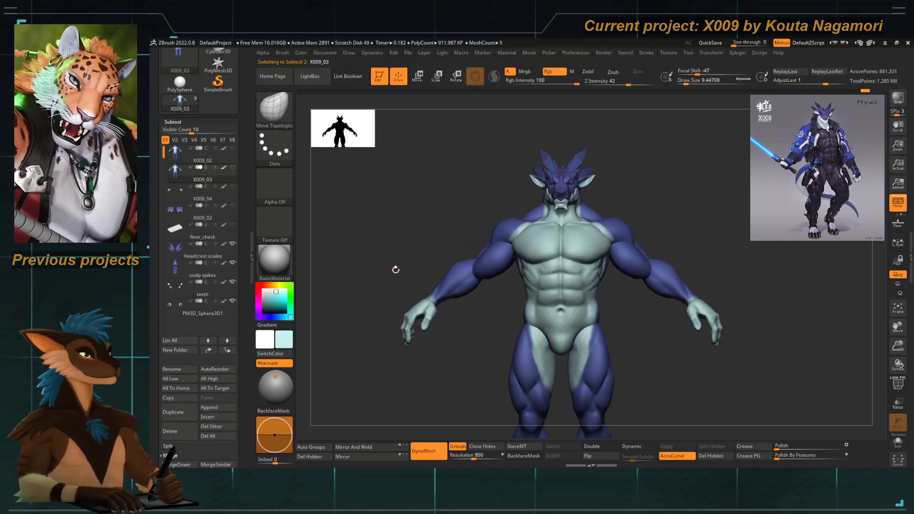
Work on the chin area below the lower lip with the DamStandard brush at draw size about 3.1.
{"action": "right_click_drag", "start_coordinate": [546, 217], "coordinate": [572, 298], "text": "alt"}
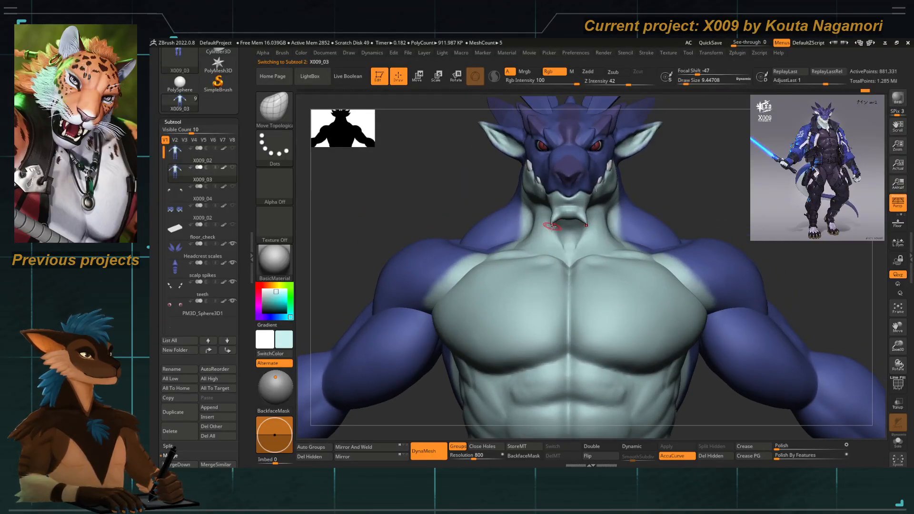
{"action": "key", "text": "b"}
{"action": "key", "text": "d"}
{"action": "key", "text": "s"}
{"action": "right_click_drag", "start_coordinate": [550, 225], "coordinate": [540, 259], "text": "alt"}
{"action": "key", "text": "space"}
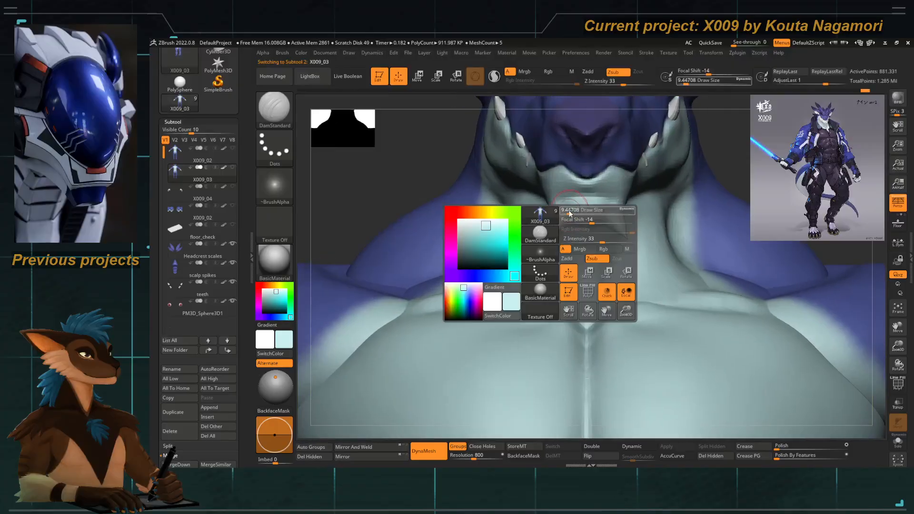
{"action": "left_click", "coordinate": [567, 213]}
Compare the head and upper body by repeatedly alternating between the X009_02 and X009_03 subtools.
{"action": "key", "text": "f"}
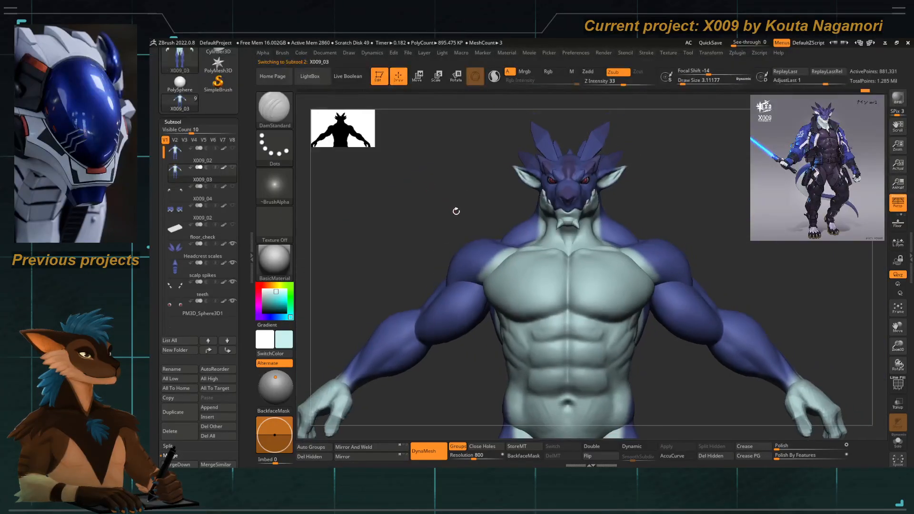
{"action": "key", "text": "Up"}
{"action": "key", "text": "Down"}
{"action": "key", "text": "Up"}
{"action": "key", "text": "Down"}
{"action": "key", "text": "Up"}
{"action": "key", "text": "Down"}
{"action": "key", "text": "Up"}
{"action": "key", "text": "Down"}
{"action": "key", "text": "Up"}
{"action": "key", "text": "Down"}
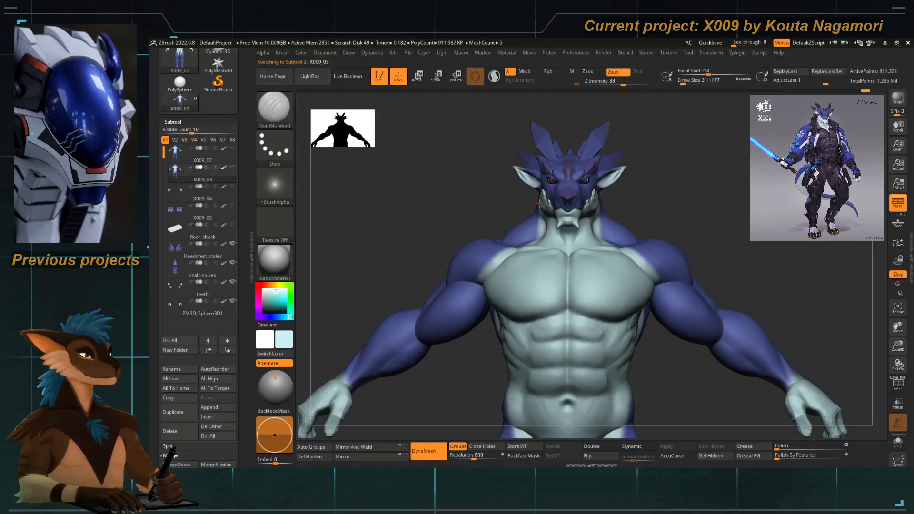
Switch to the Move brush at draw size about 53.8 and turn off perspective for the front view of the head.
{"action": "key", "text": "b"}
{"action": "key", "text": "m"}
{"action": "key", "text": "v"}
{"action": "key", "text": "space"}
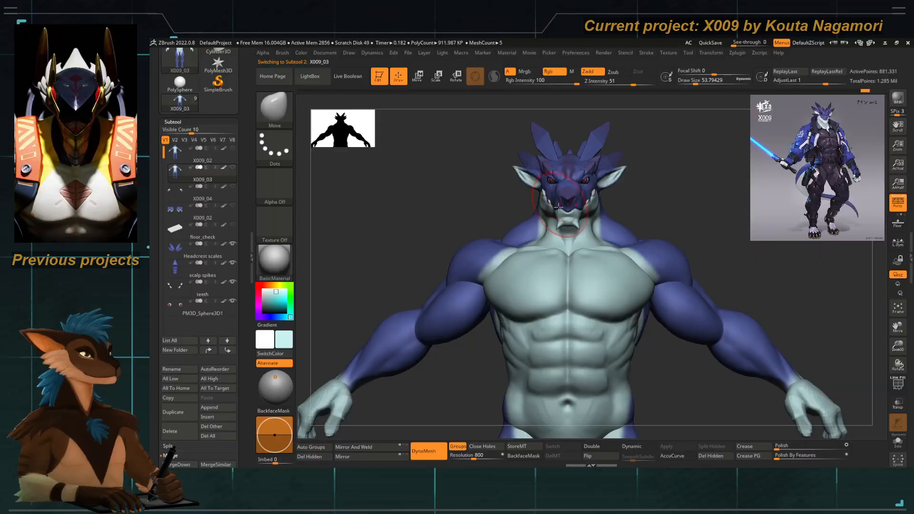
{"action": "right_click_drag", "start_coordinate": [559, 208], "coordinate": [566, 245], "text": "alt"}
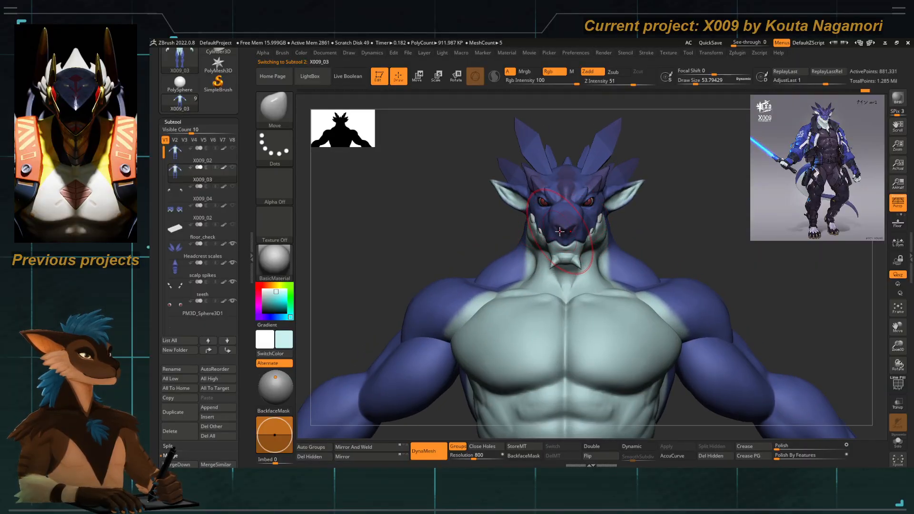
{"action": "key", "text": "p"}
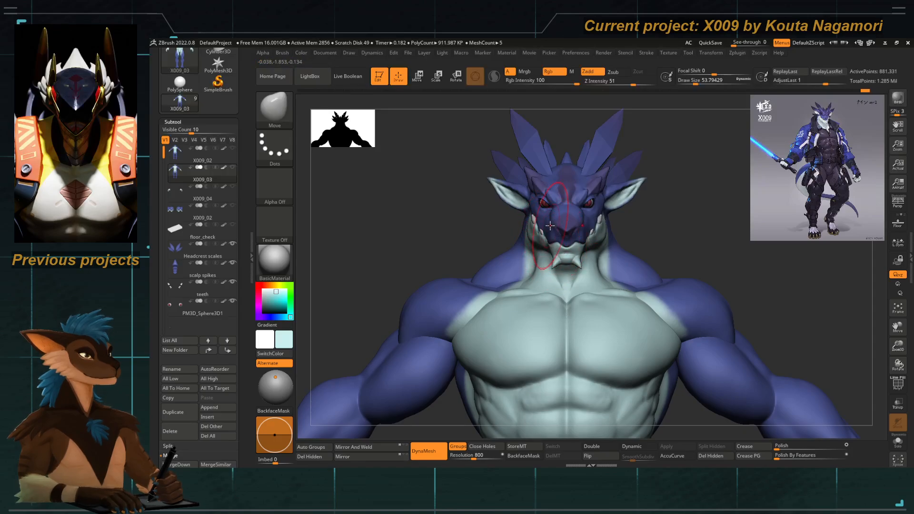
{"action": "right_click_drag", "start_coordinate": [546, 240], "coordinate": [554, 311], "text": "alt"}
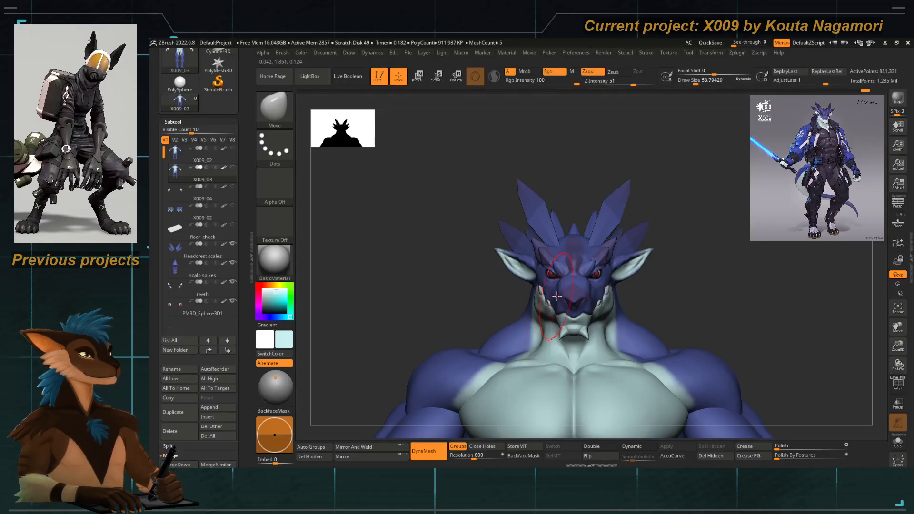
Adjust the sides of the head and neck below the ears with the Move brush at draw size about 48.6.
{"action": "key", "text": "space"}
{"action": "left_click_drag", "start_coordinate": [559, 296], "coordinate": [557, 296]}
{"action": "key", "text": "space"}
{"action": "key", "text": "space"}
{"action": "left_click_drag", "start_coordinate": [547, 316], "coordinate": [550, 317]}
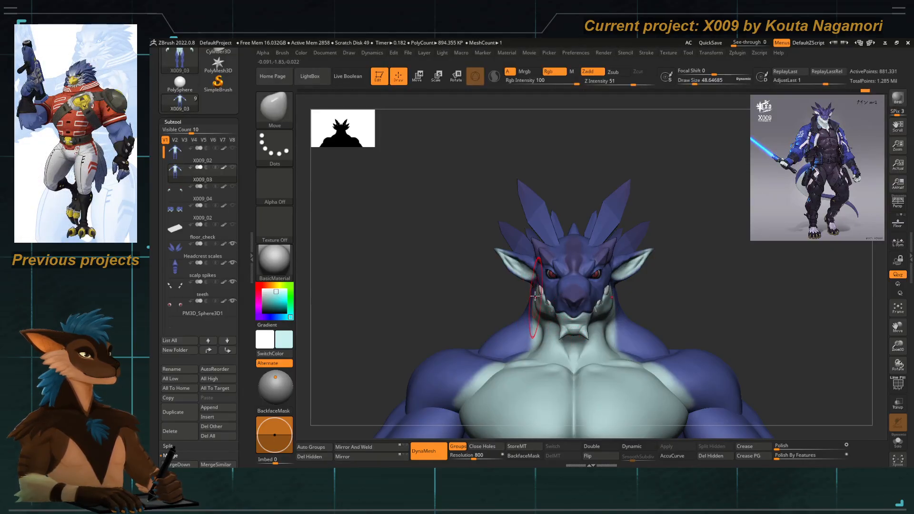
{"action": "left_click_drag", "start_coordinate": [534, 287], "coordinate": [533, 286]}
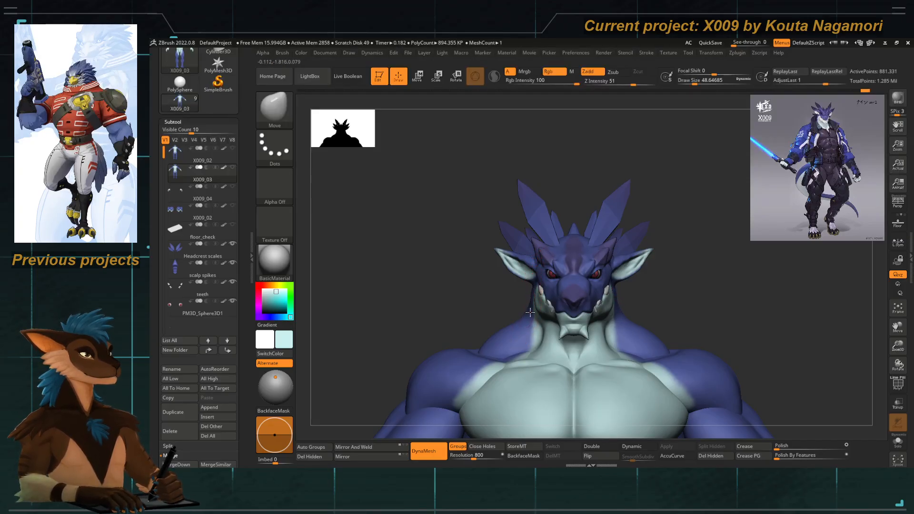
{"action": "left_click_drag", "start_coordinate": [531, 312], "coordinate": [534, 315]}
{"action": "right_click_drag", "start_coordinate": [530, 308], "coordinate": [528, 284], "text": "alt"}
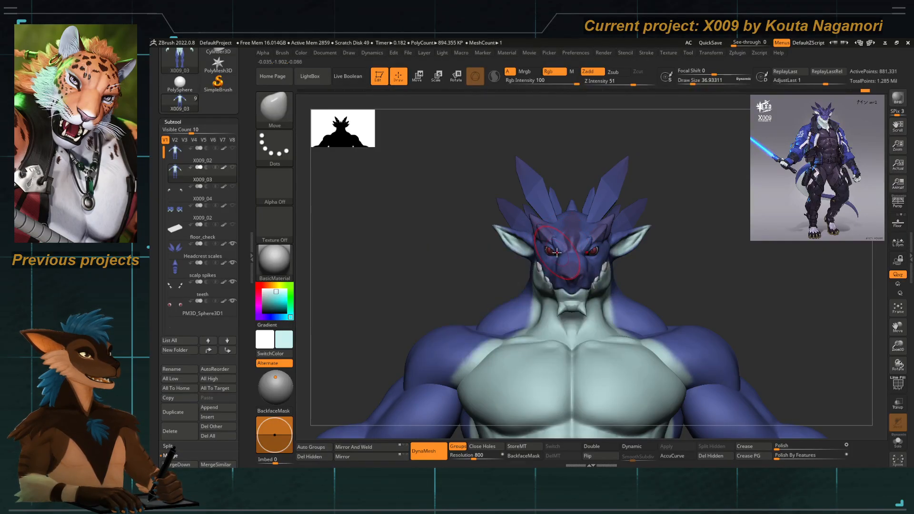
Refine the brow area above the eyes with the Move brush, reducing the draw size to about 21.6 and 6.6.
{"action": "key", "text": "space"}
{"action": "left_click_drag", "start_coordinate": [557, 253], "coordinate": [553, 254]}
{"action": "right_click_drag", "start_coordinate": [554, 253], "coordinate": [565, 260], "text": "ctrl"}
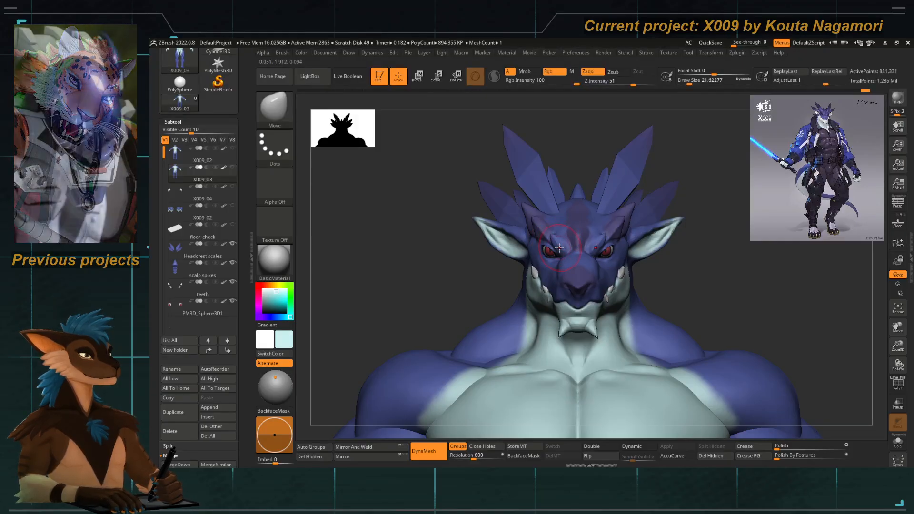
{"action": "key", "text": "space"}
{"action": "left_click_drag", "start_coordinate": [560, 245], "coordinate": [555, 245]}
{"action": "right_click_drag", "start_coordinate": [578, 231], "coordinate": [584, 236], "text": "ctrl"}
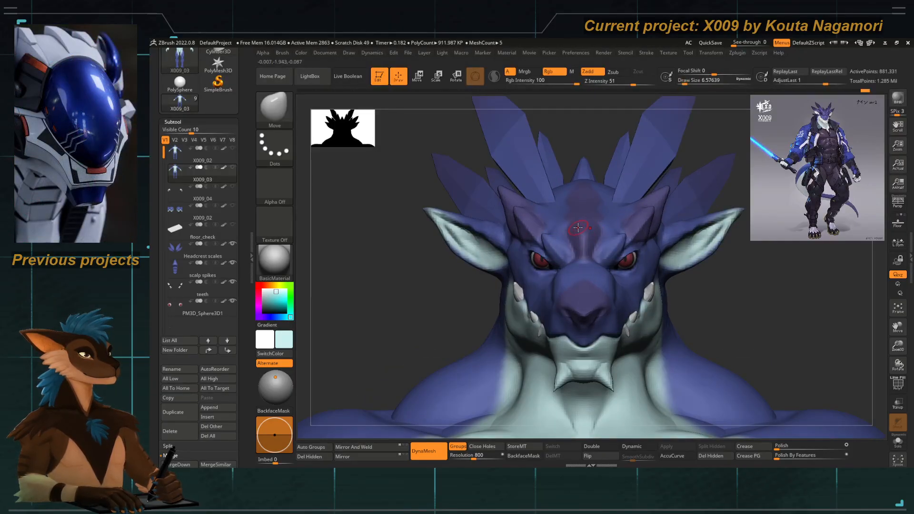
Mask the center of the forehead and the muzzle with MaskLasso, undoing the first mask attempt.
{"action": "key", "text": "ctrl"}
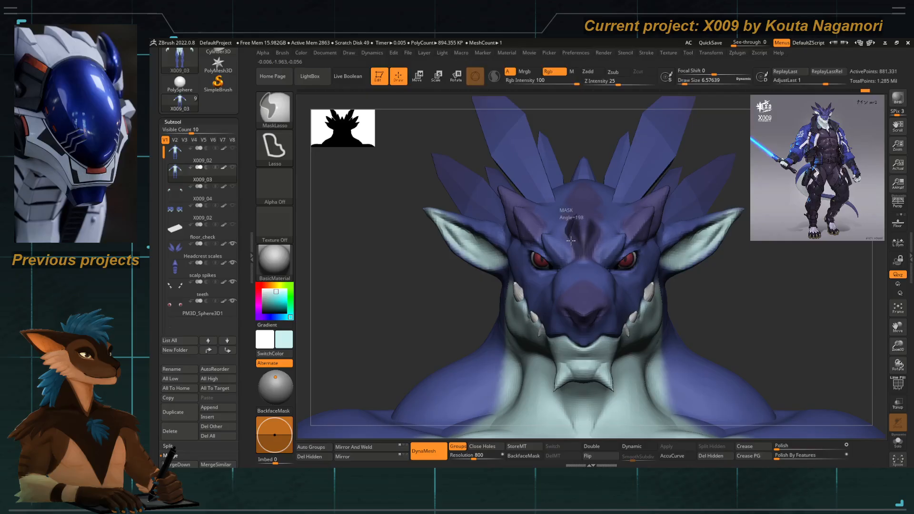
{"action": "left_click_drag", "start_coordinate": [571, 240], "coordinate": [518, 238], "text": "ctrl"}
{"action": "key", "text": "ctrl+z"}
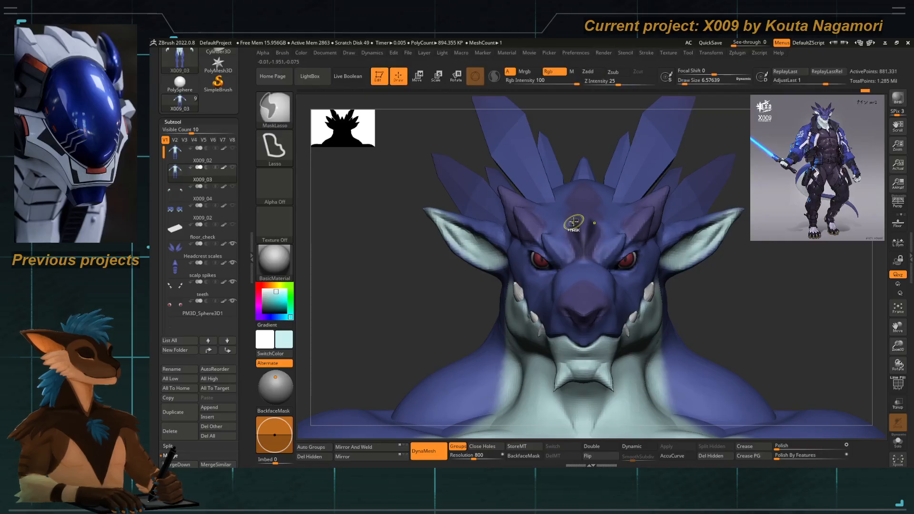
{"action": "mouse_move", "coordinate": [575, 262]}
{"action": "left_mouse_down", "text": "ctrl"}
{"action": "mouse_move", "coordinate": [547, 286]}
{"action": "mouse_move", "coordinate": [576, 310]}
{"action": "mouse_move", "coordinate": [590, 216]}
{"action": "mouse_move", "coordinate": [575, 212]}
{"action": "mouse_move", "coordinate": [560, 281]}
{"action": "mouse_move", "coordinate": [593, 219]}
{"action": "mouse_move", "coordinate": [571, 211]}
{"action": "left_mouse_up", "text": "ctrl"}
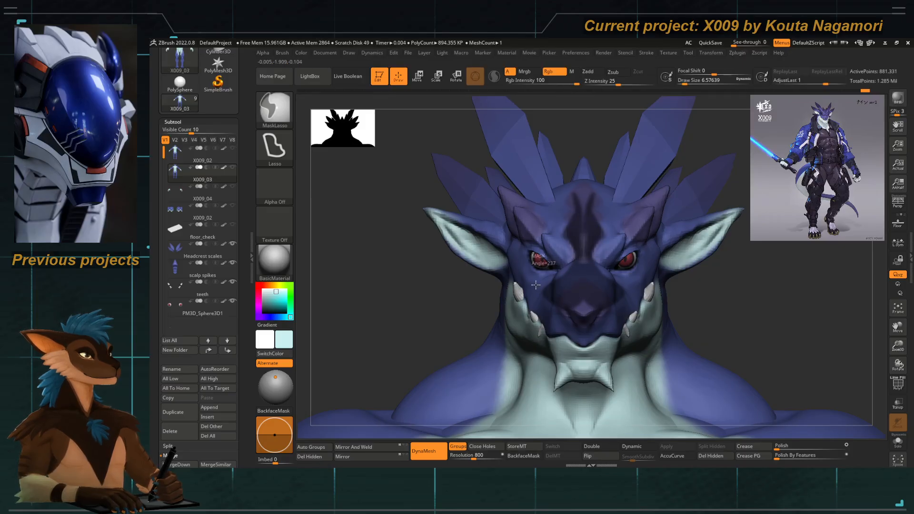
Adjust the unmasked brow ridges above the eyes with the Move Topological brush at draw size about 11.7, and clear the mask.
{"action": "key", "text": "b"}
{"action": "key", "text": "m"}
{"action": "key", "text": "t"}
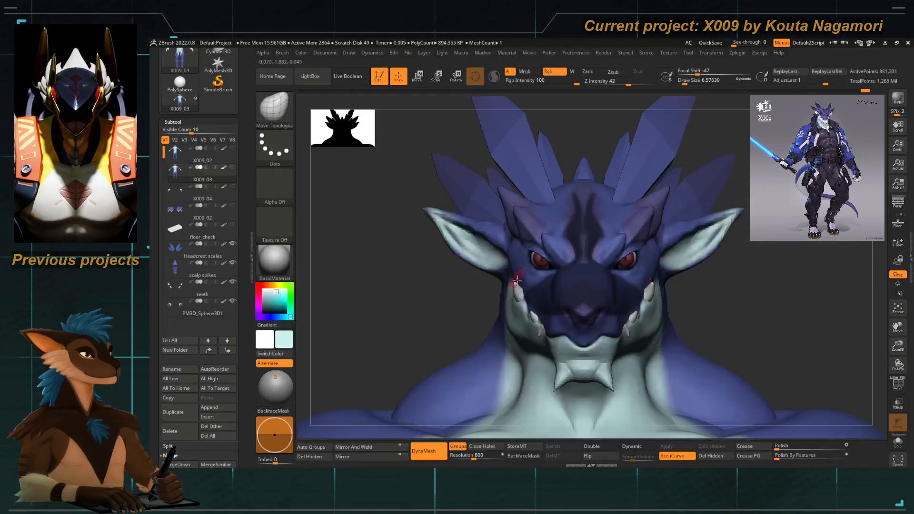
{"action": "key", "text": "space"}
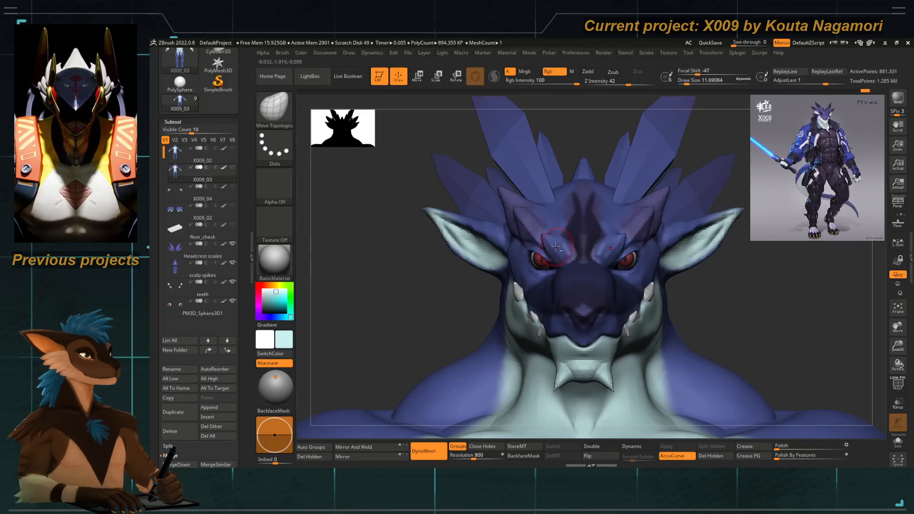
{"action": "mouse_move", "coordinate": [418, 290]}
{"action": "left_mouse_down", "text": "ctrl"}
{"action": "mouse_move", "coordinate": [409, 306]}
{"action": "mouse_move", "coordinate": [453, 245]}
{"action": "mouse_move", "coordinate": [504, 215]}
{"action": "mouse_move", "coordinate": [475, 210]}
{"action": "mouse_move", "coordinate": [453, 252]}
{"action": "mouse_move", "coordinate": [459, 291]}
{"action": "left_mouse_up", "text": "ctrl"}
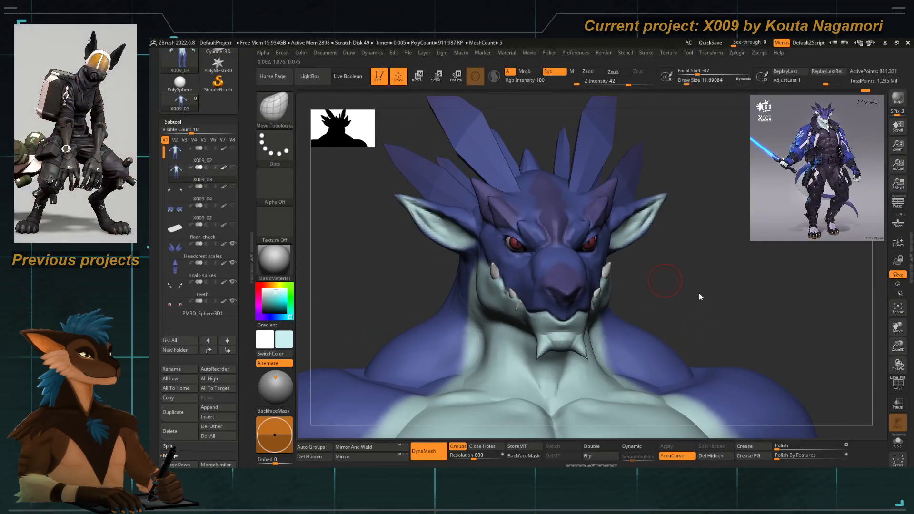
Examine the head, brow and headcrest from above and in three-quarter view.
{"action": "left_click_drag", "start_coordinate": [383, 285], "coordinate": [378, 286]}
{"action": "key", "text": "b"}
{"action": "key", "text": "d"}
{"action": "key", "text": "s"}
{"action": "left_click_drag", "start_coordinate": [421, 267], "coordinate": [418, 300]}
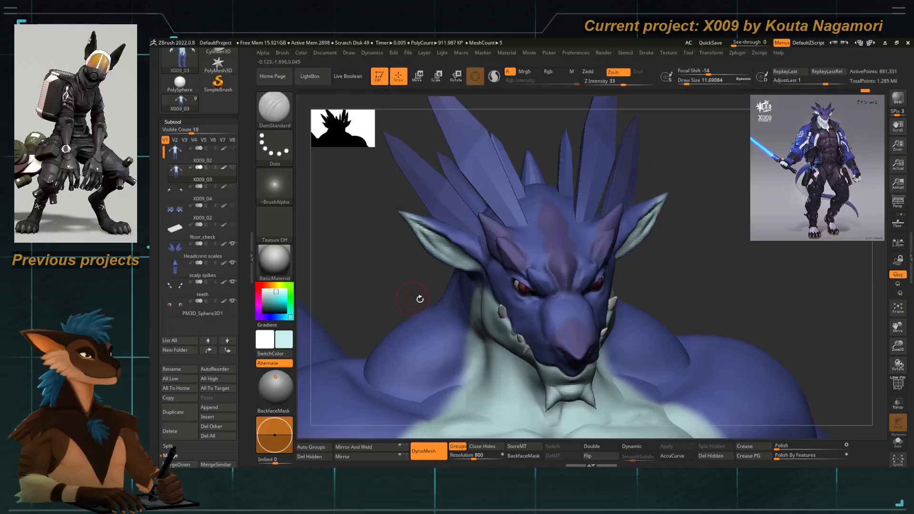
{"action": "left_click_drag", "start_coordinate": [547, 140], "coordinate": [537, 175]}
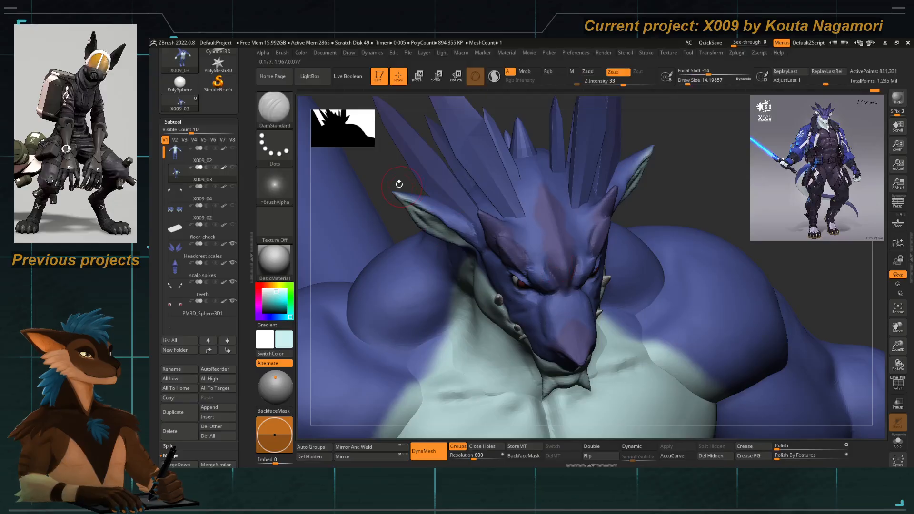
{"action": "left_click_drag", "start_coordinate": [404, 224], "coordinate": [661, 330], "text": "shift"}
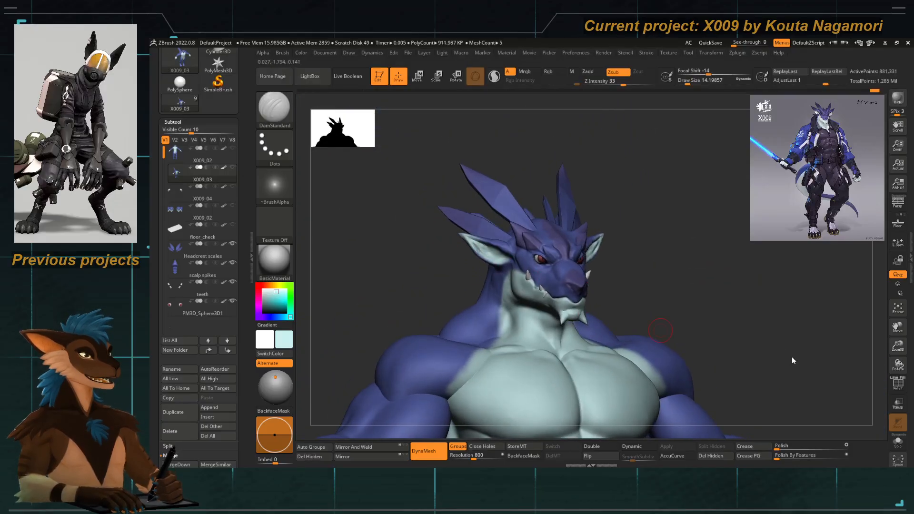
{"action": "mouse_move", "coordinate": [776, 384]}
{"action": "left_mouse_down"}
{"action": "mouse_move", "coordinate": [521, 207]}
{"action": "mouse_move", "coordinate": [523, 249]}
{"action": "mouse_move", "coordinate": [550, 212]}
{"action": "mouse_move", "coordinate": [542, 230]}
{"action": "left_mouse_up"}
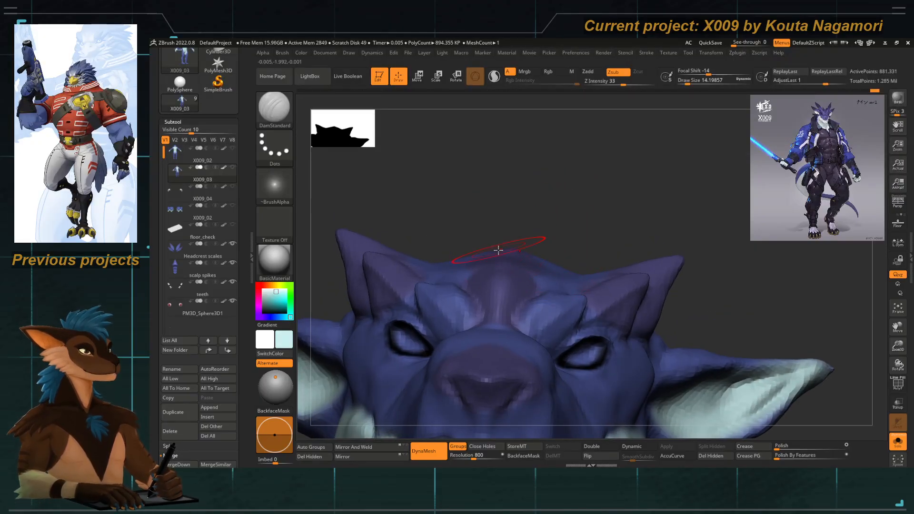
Reshape the top of the skull between the horns with the Move Topological brush at draw size about 32.7.
{"action": "key", "text": "b"}
{"action": "key", "text": "m"}
{"action": "key", "text": "t"}
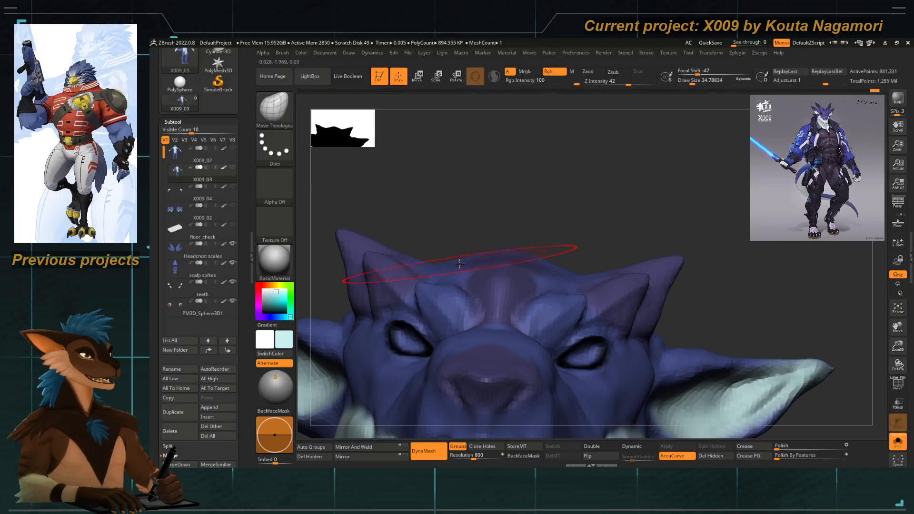
{"action": "key", "text": "space"}
{"action": "left_click", "coordinate": [460, 266]}
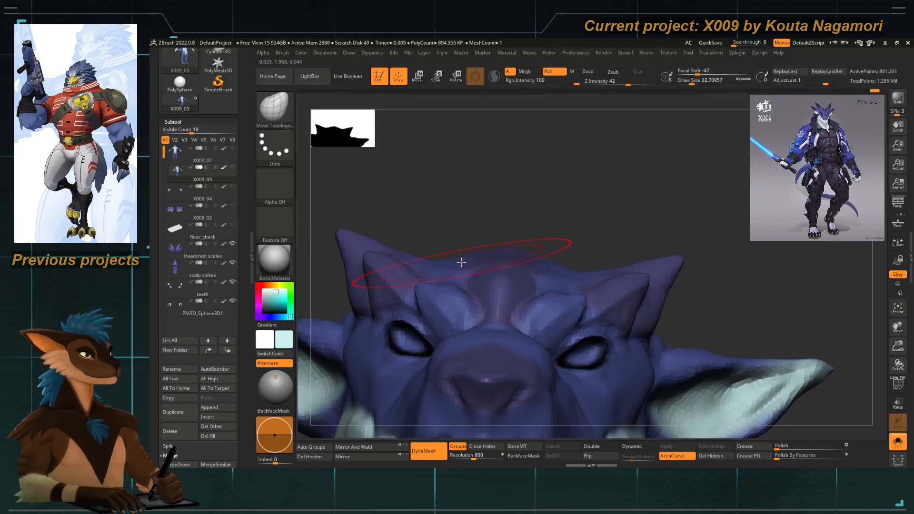
{"action": "left_click_drag", "start_coordinate": [457, 251], "coordinate": [444, 223]}
{"action": "key", "text": "space"}
{"action": "left_click", "coordinate": [459, 245]}
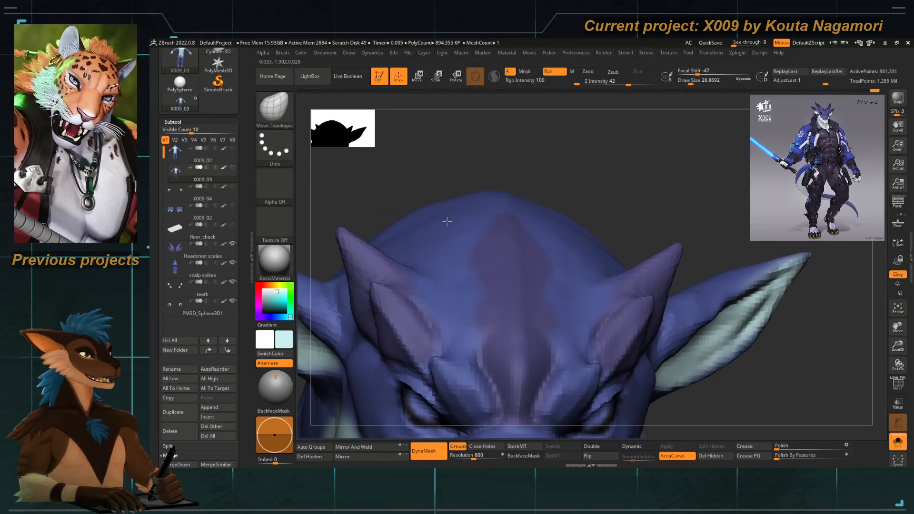
Turn off AccuCurve and refine the skull beside the horn with Move Topological.
{"action": "left_click", "coordinate": [673, 455]}
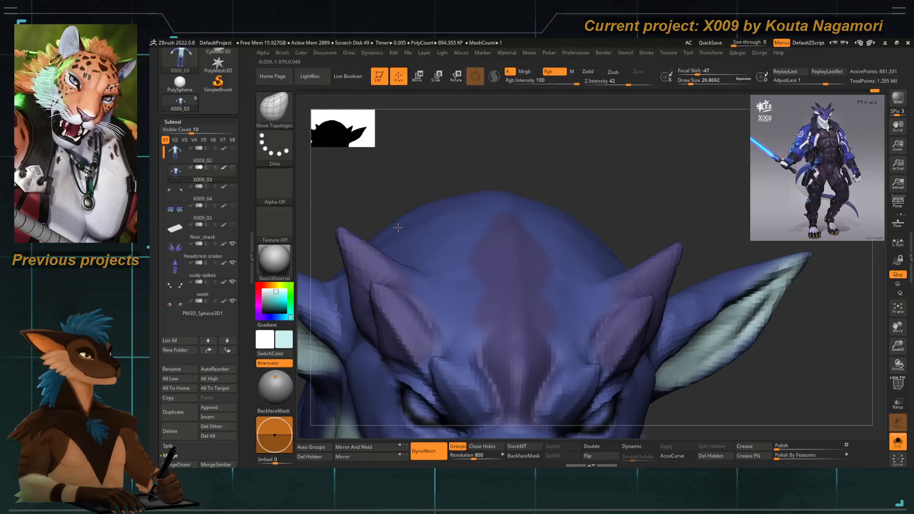
{"action": "key", "text": "space"}
{"action": "mouse_move", "coordinate": [419, 202]}
{"action": "left_mouse_down"}
{"action": "mouse_move", "coordinate": [407, 190]}
{"action": "mouse_move", "coordinate": [447, 215]}
{"action": "mouse_move", "coordinate": [461, 199]}
{"action": "mouse_move", "coordinate": [447, 175]}
{"action": "mouse_move", "coordinate": [503, 234]}
{"action": "left_mouse_up"}
Flatten the top of the head behind the horns with the hPolish brush at draw size about 17.
{"action": "key", "text": "b"}
{"action": "key", "text": "h"}
{"action": "key", "text": "p"}
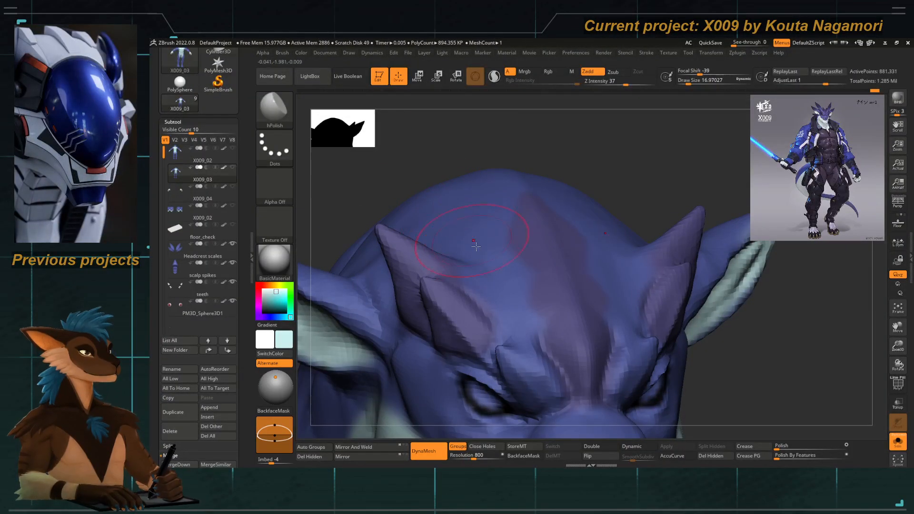
{"action": "left_click_drag", "start_coordinate": [476, 163], "coordinate": [469, 187]}
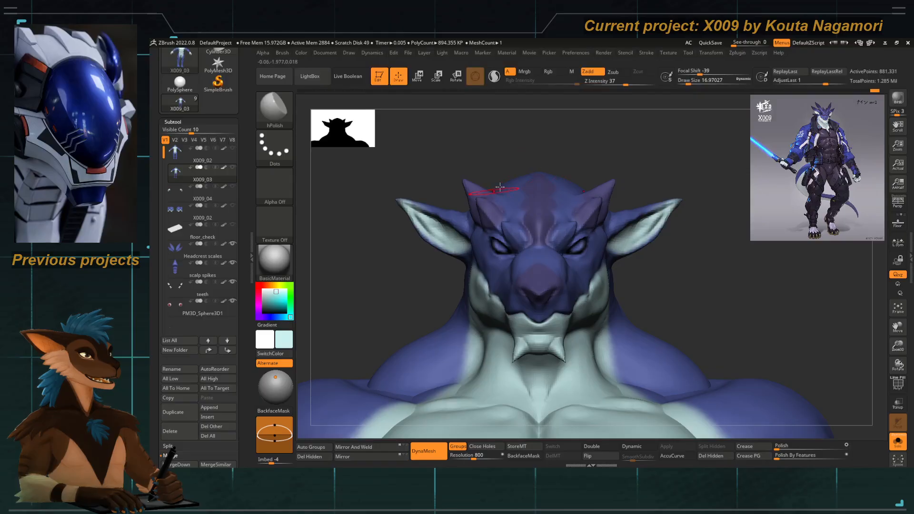
{"action": "right_click_drag", "start_coordinate": [500, 187], "coordinate": [537, 178], "text": "ctrl"}
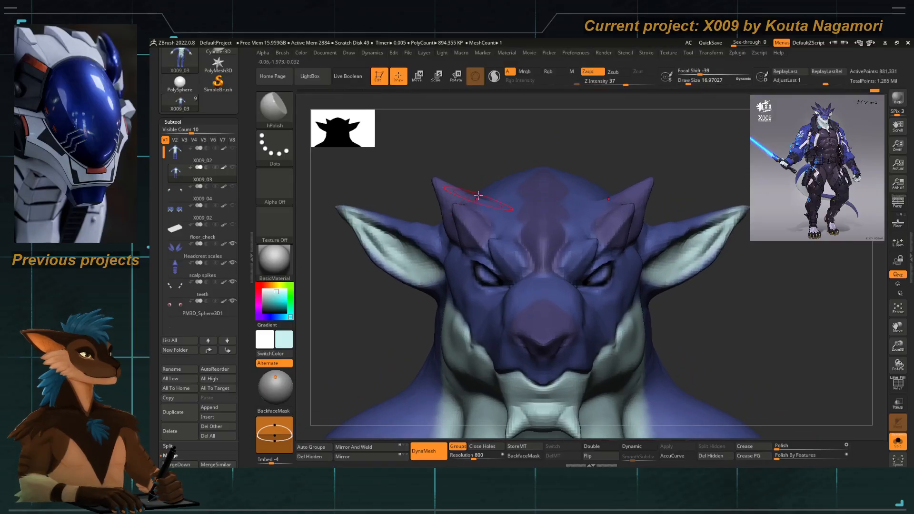
{"action": "mouse_move", "coordinate": [473, 195]}
{"action": "right_mouse_down", "text": "ctrl"}
{"action": "mouse_move", "coordinate": [490, 175]}
{"action": "mouse_move", "coordinate": [523, 190]}
{"action": "right_mouse_up", "text": "ctrl"}
Adjust and smooth the skull contour behind the horns with Move Topological at draw size about 23.3.
{"action": "key", "text": "b"}
{"action": "key", "text": "m"}
{"action": "key", "text": "t"}
{"action": "left_click_drag", "start_coordinate": [495, 172], "coordinate": [505, 188], "text": "shift"}
{"action": "mouse_move", "coordinate": [505, 188]}
{"action": "right_mouse_down"}
{"action": "mouse_move", "coordinate": [472, 167]}
{"action": "mouse_move", "coordinate": [453, 171]}
{"action": "mouse_move", "coordinate": [452, 149]}
{"action": "mouse_move", "coordinate": [398, 173]}
{"action": "mouse_move", "coordinate": [439, 214]}
{"action": "right_mouse_up"}
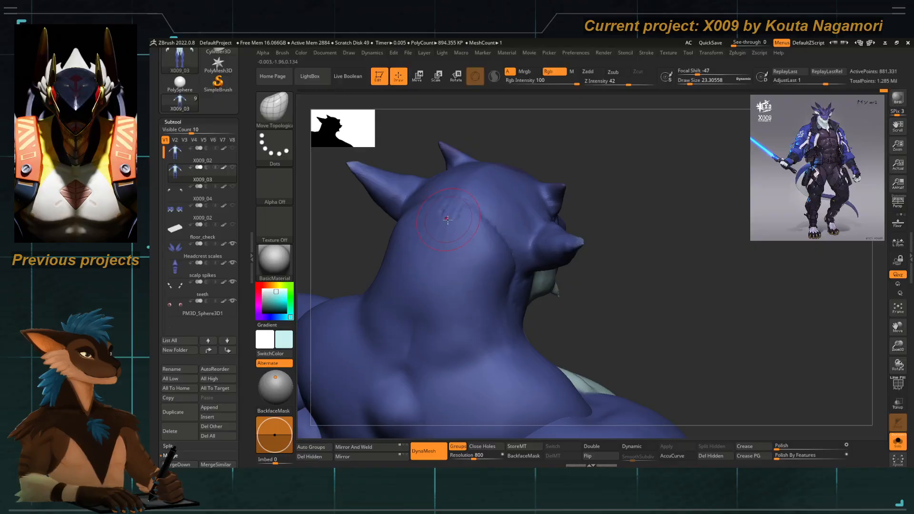
Build up the back of the head behind the ear with ClayTubes at draw size about 23.3 and smooth it.
{"action": "key", "text": "b"}
{"action": "key", "text": "c"}
{"action": "key", "text": "t"}
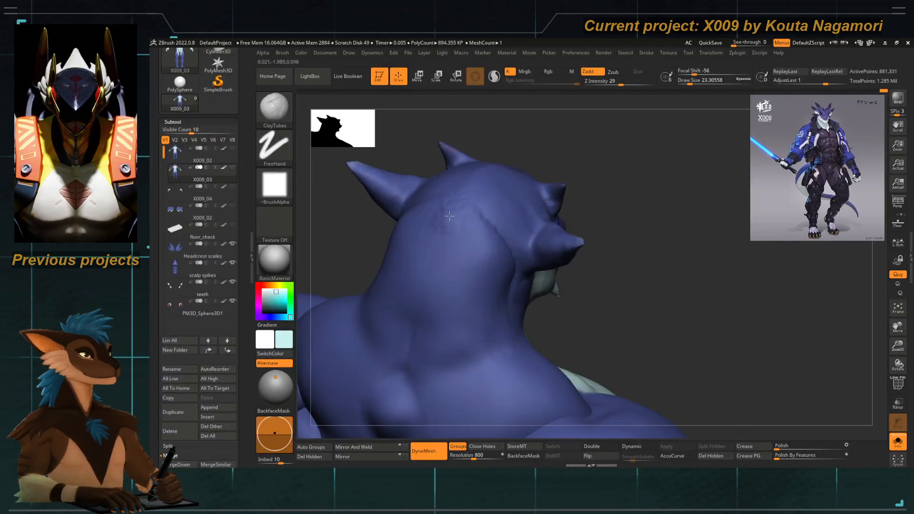
{"action": "right_click_drag", "start_coordinate": [567, 306], "coordinate": [486, 215]}
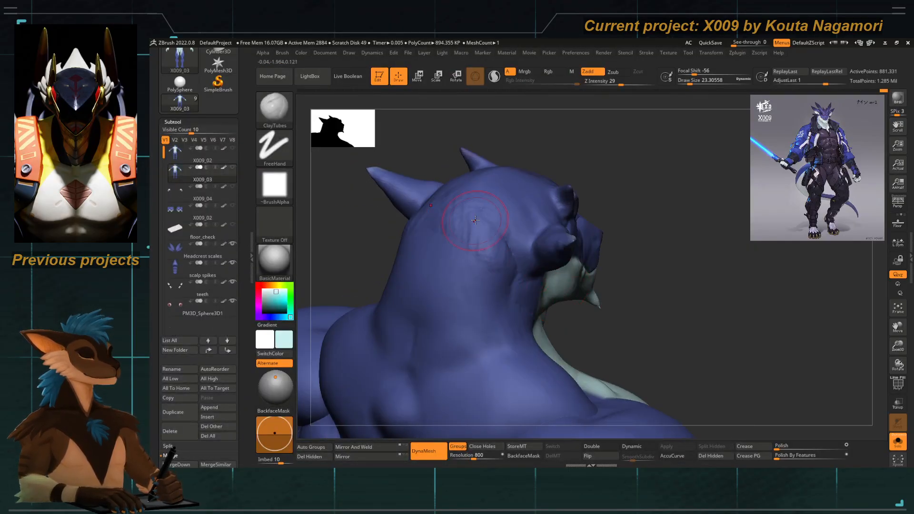
{"action": "key", "text": "space"}
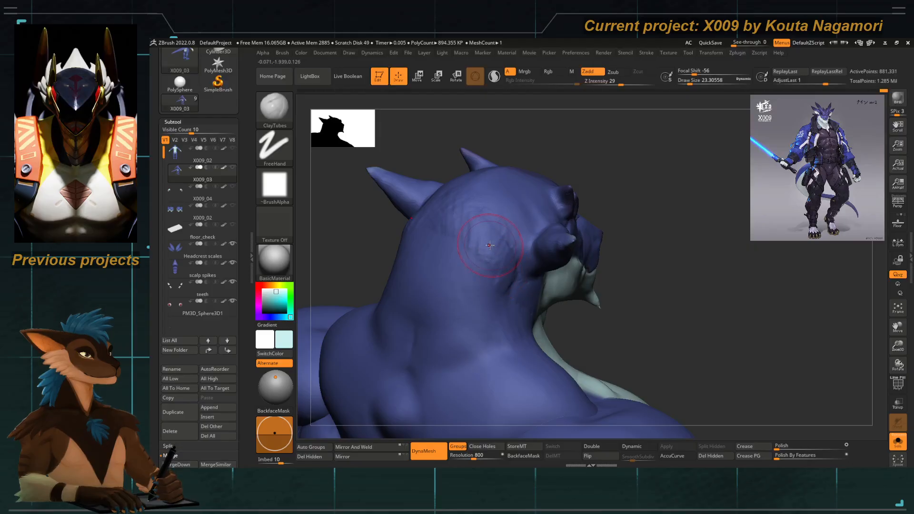
{"action": "key", "text": "shift"}
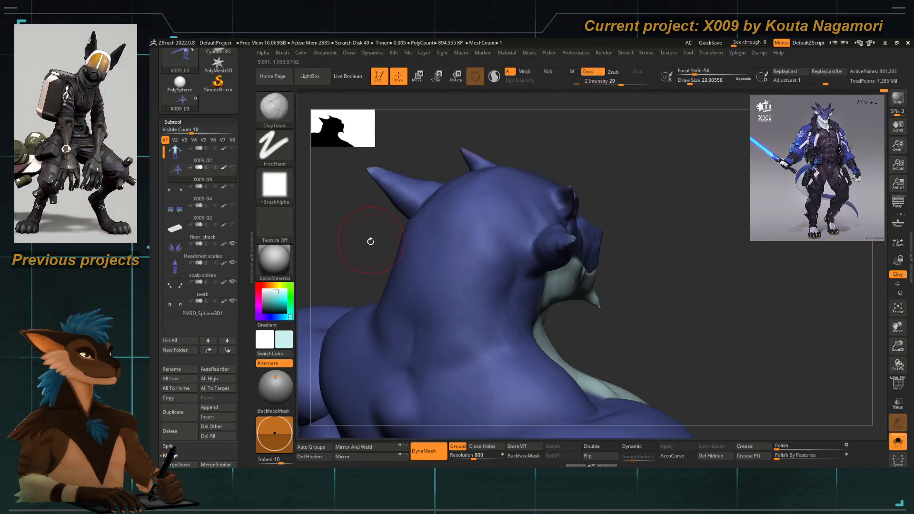
{"action": "mouse_move", "coordinate": [370, 241]}
{"action": "right_mouse_down"}
{"action": "mouse_move", "coordinate": [554, 264]}
{"action": "mouse_move", "coordinate": [433, 201]}
{"action": "mouse_move", "coordinate": [445, 233]}
{"action": "mouse_move", "coordinate": [459, 226]}
{"action": "mouse_move", "coordinate": [373, 235]}
{"action": "mouse_move", "coordinate": [370, 214]}
{"action": "mouse_move", "coordinate": [448, 206]}
{"action": "mouse_move", "coordinate": [409, 198]}
{"action": "mouse_move", "coordinate": [385, 243]}
{"action": "mouse_move", "coordinate": [370, 225]}
{"action": "mouse_move", "coordinate": [419, 205]}
{"action": "mouse_move", "coordinate": [474, 253]}
{"action": "mouse_move", "coordinate": [502, 233]}
{"action": "right_mouse_up"}
Leave Solo mode, select the eyeball subtool, make X009_03 visible, and shift the eyes slightly along X.
{"action": "left_click", "coordinate": [896, 442]}
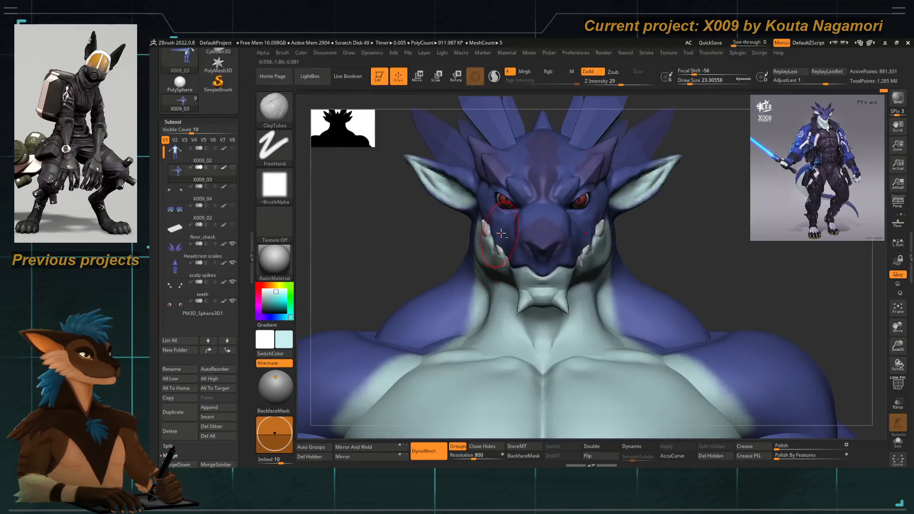
{"action": "left_click", "coordinate": [502, 205], "text": "alt"}
{"action": "left_click", "coordinate": [231, 167]}
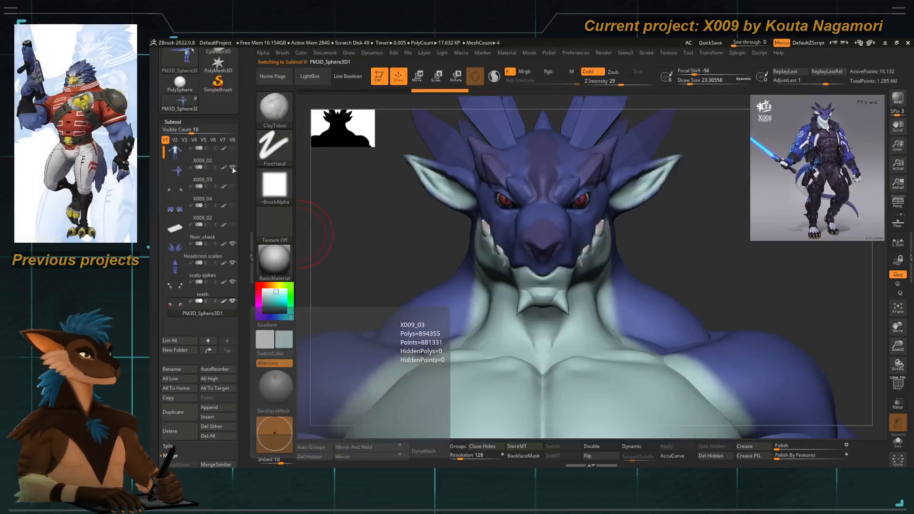
{"action": "key", "text": "e"}
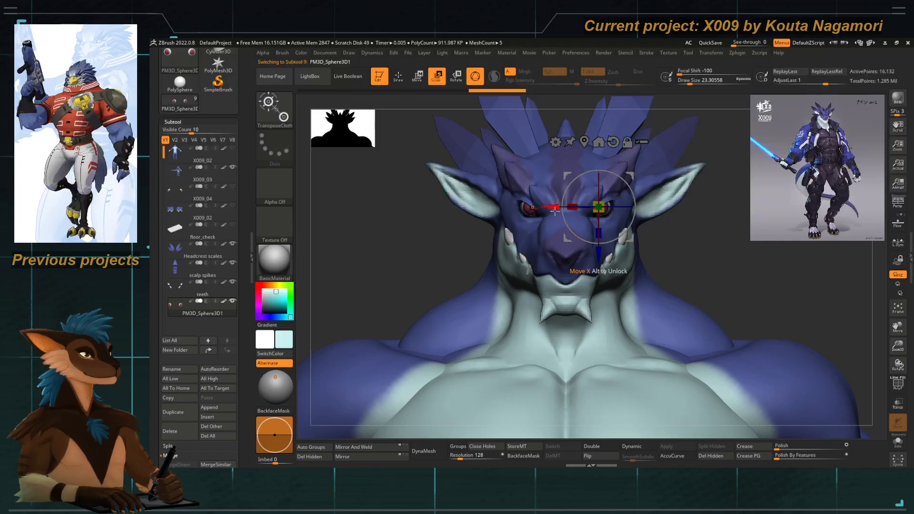
{"action": "key", "text": "q"}
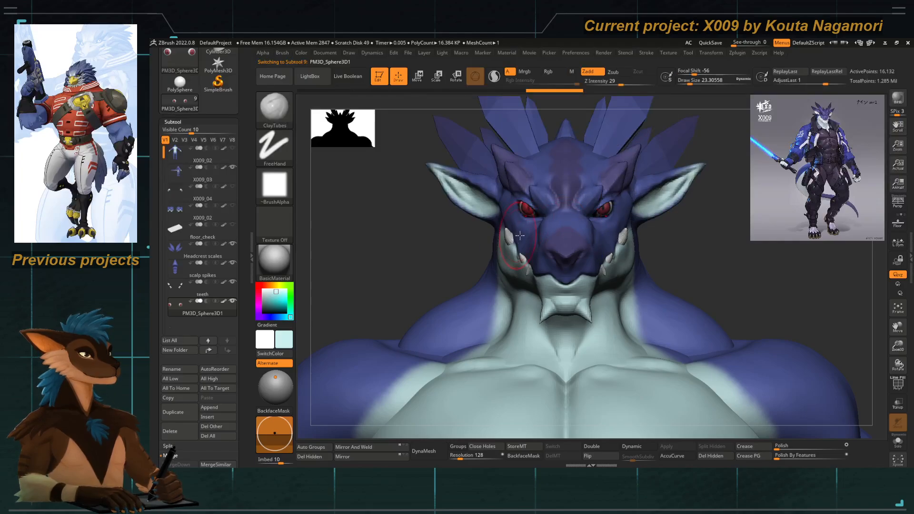
{"action": "key", "text": "w"}
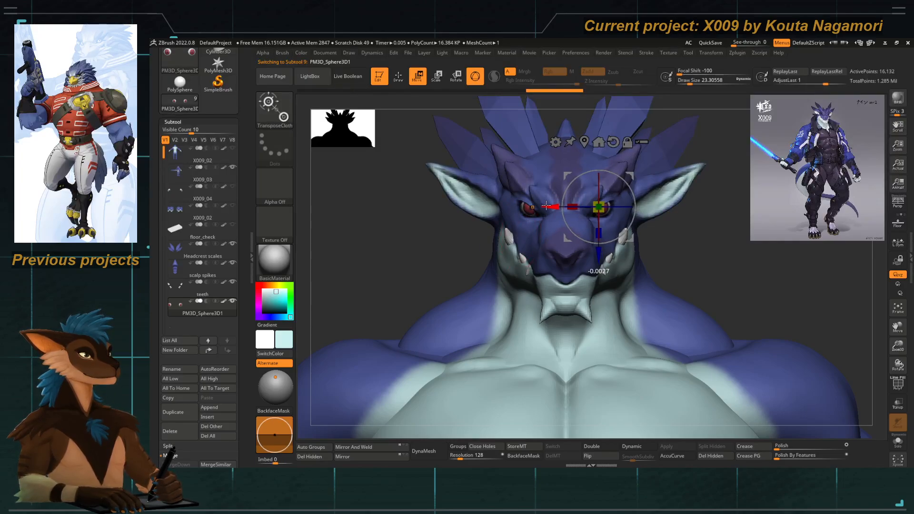
{"action": "key", "text": "q"}
Select the X009_03 body and adjust the area around the eyes with Move Topological at draw size about 15.6.
{"action": "left_click", "coordinate": [520, 232], "text": "alt"}
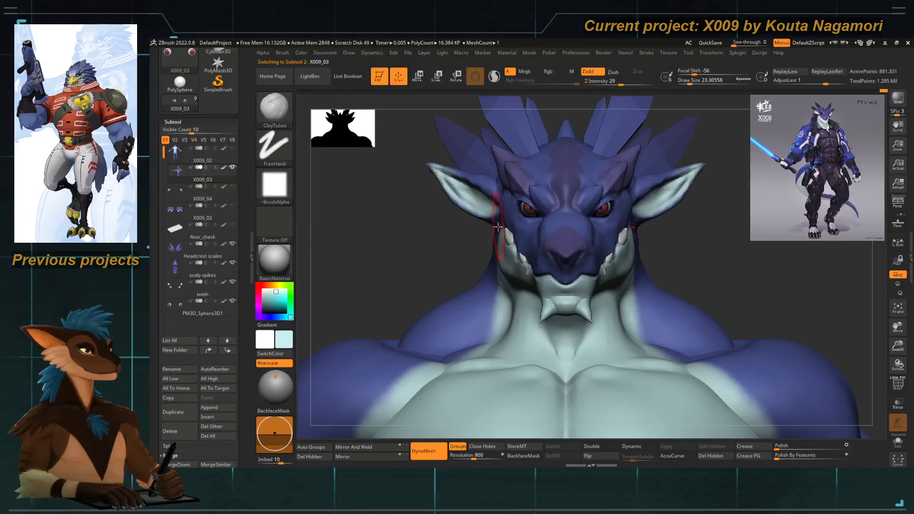
{"action": "key", "text": "b"}
{"action": "key", "text": "m"}
{"action": "key", "text": "t"}
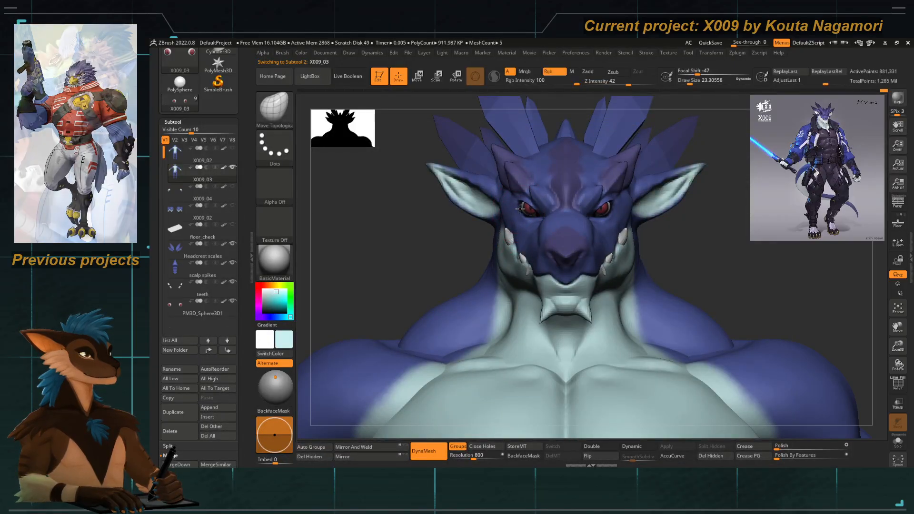
{"action": "right_click_drag", "start_coordinate": [520, 208], "coordinate": [524, 262], "text": "ctrl"}
{"action": "right_click_drag", "start_coordinate": [422, 312], "coordinate": [357, 304]}
{"action": "right_click_drag", "start_coordinate": [543, 220], "coordinate": [510, 229], "text": "alt"}
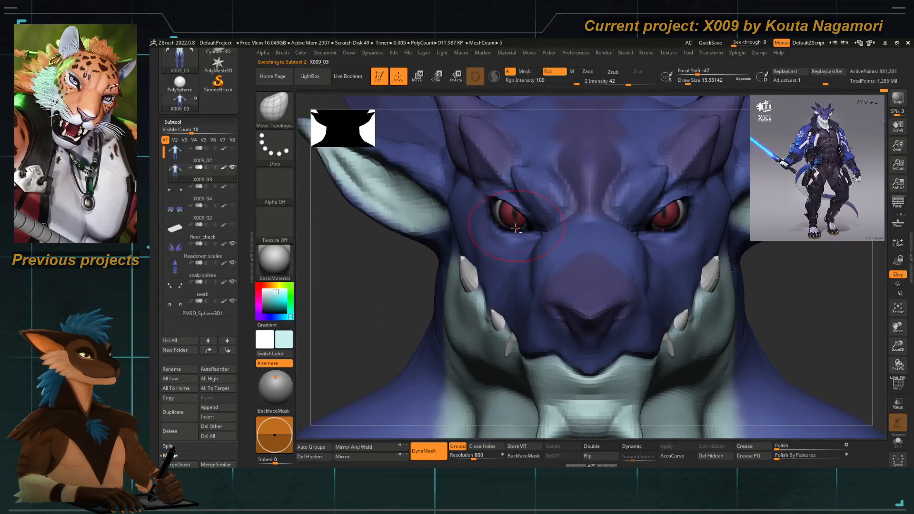
{"action": "right_click_drag", "start_coordinate": [516, 228], "coordinate": [399, 171], "text": "ctrl"}
{"action": "mouse_move", "coordinate": [451, 231]}
{"action": "right_mouse_down", "text": "alt"}
{"action": "mouse_move", "coordinate": [444, 191]}
{"action": "mouse_move", "coordinate": [481, 255]}
{"action": "mouse_move", "coordinate": [456, 226]}
{"action": "right_mouse_up", "text": "alt"}
Turn on perspective and compare the X009_03 body with the earlier X009_02 version.
{"action": "key", "text": "p"}
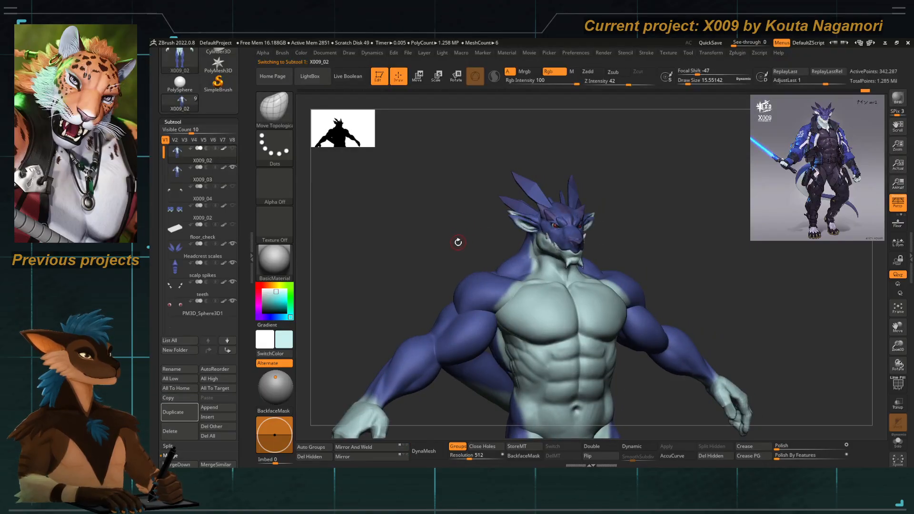
{"action": "key", "text": "Down"}
{"action": "key", "text": "Up"}
{"action": "key", "text": "Down"}
{"action": "mouse_move", "coordinate": [454, 243]}
{"action": "right_mouse_down"}
{"action": "mouse_move", "coordinate": [443, 238]}
{"action": "mouse_move", "coordinate": [535, 279]}
{"action": "mouse_move", "coordinate": [408, 212]}
{"action": "mouse_move", "coordinate": [422, 210]}
{"action": "mouse_move", "coordinate": [454, 237]}
{"action": "right_mouse_up"}
Set up DamStandard at draw size about 2.2 with Rgb on and black as the sculpting color.
{"action": "key", "text": "v"}
{"action": "key", "text": "space"}
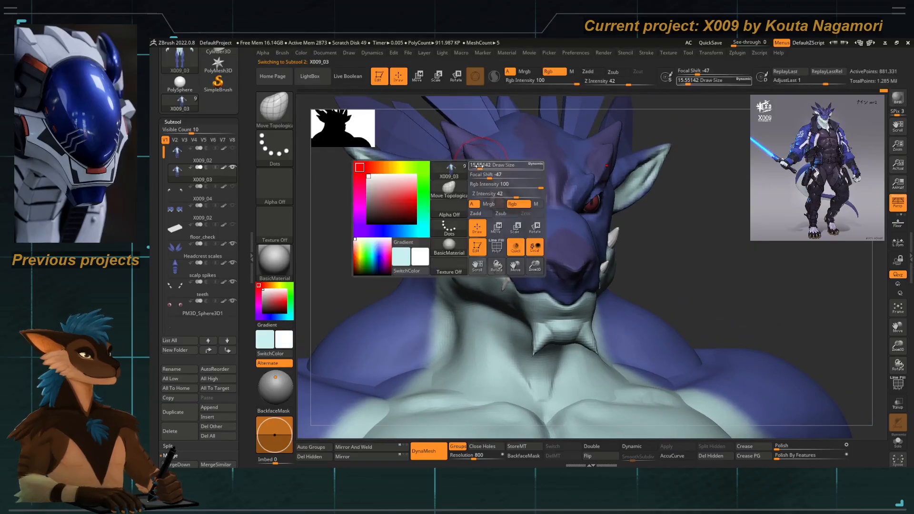
{"action": "left_click", "coordinate": [490, 173]}
{"action": "key", "text": "b"}
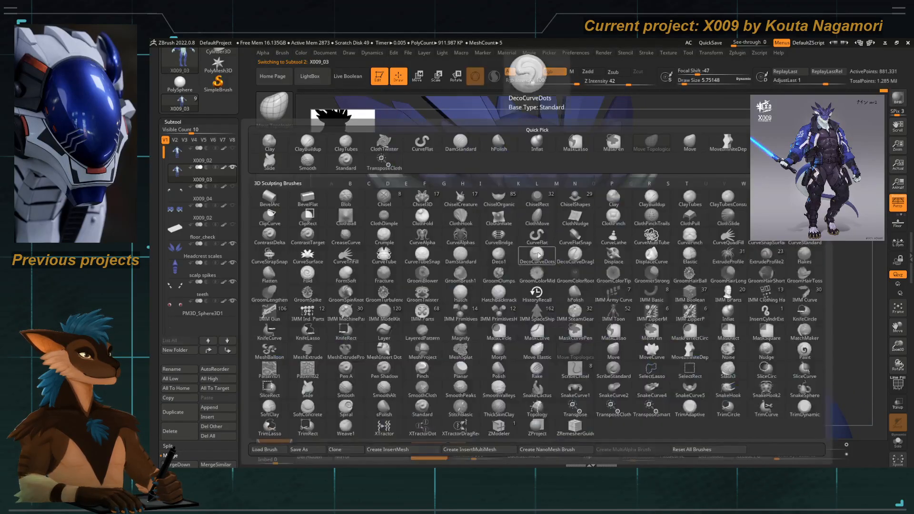
{"action": "key", "text": "d"}
{"action": "key", "text": "s"}
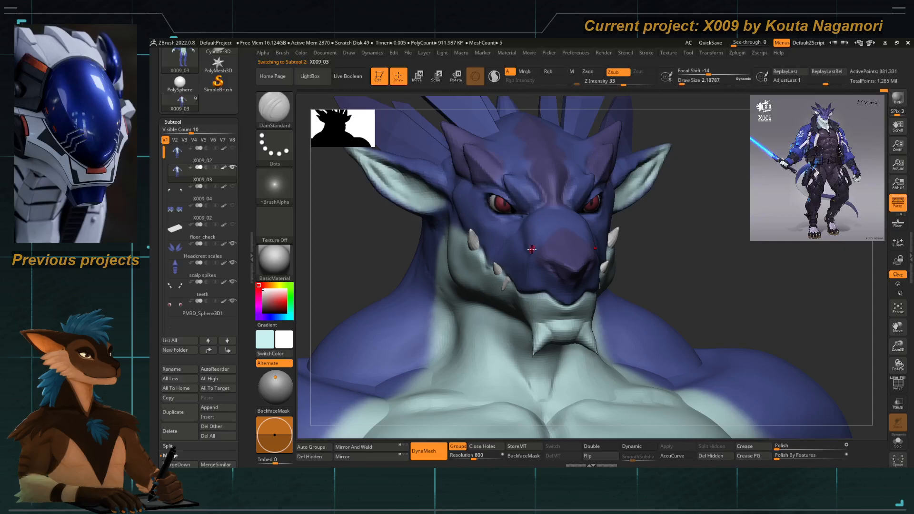
{"action": "left_click", "coordinate": [564, 73]}
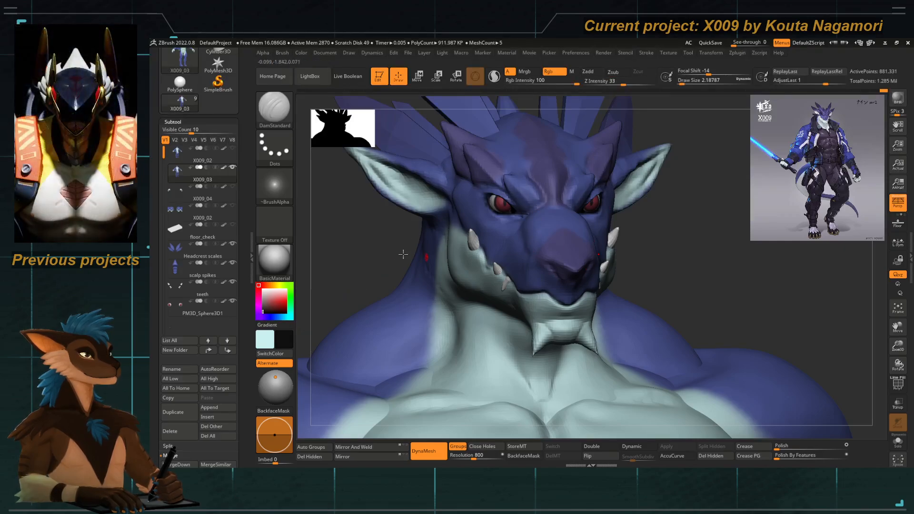
{"action": "left_click_drag", "start_coordinate": [402, 252], "coordinate": [436, 222]}
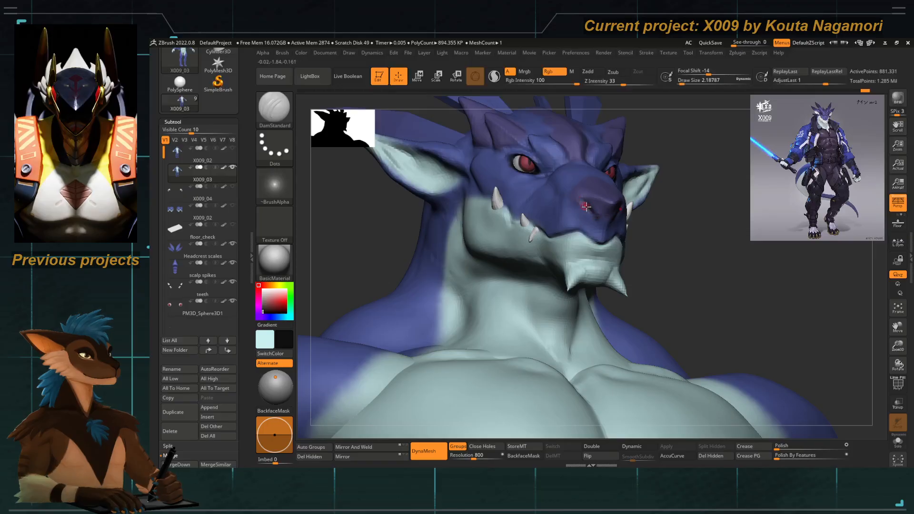
Undo the first stroke on the nose and carve a dark groove down the middle of the nose plate.
{"action": "right_click_drag", "start_coordinate": [585, 225], "coordinate": [611, 286]}
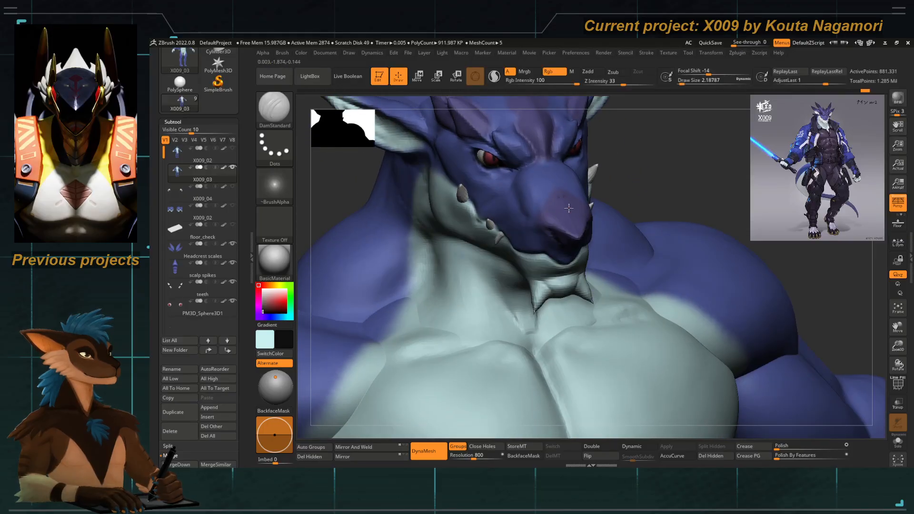
{"action": "key", "text": "ctrl+z"}
{"action": "left_click_drag", "start_coordinate": [561, 196], "coordinate": [568, 214]}
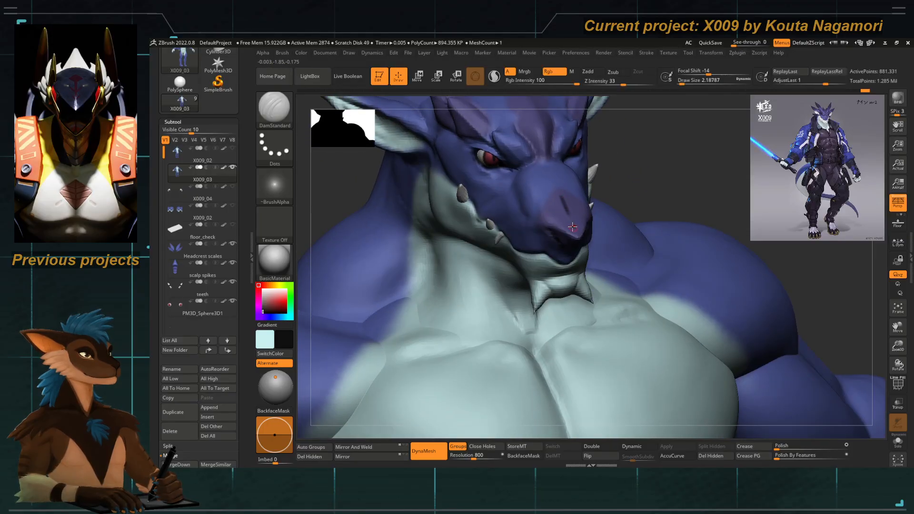
Carve dark furrows along the sides of the muzzle with DamStandard at draw size about 3.7.
{"action": "key", "text": "space"}
{"action": "left_click", "coordinate": [530, 197]}
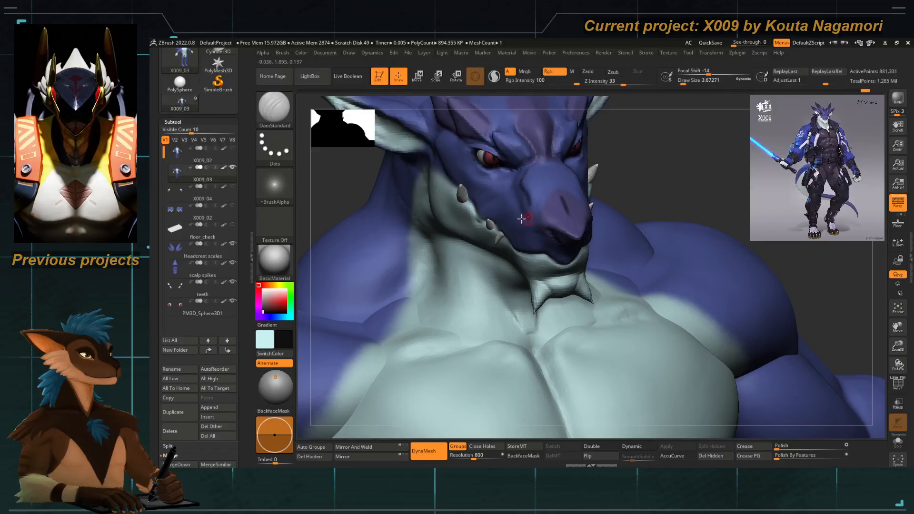
{"action": "right_click_drag", "start_coordinate": [522, 219], "coordinate": [512, 236]}
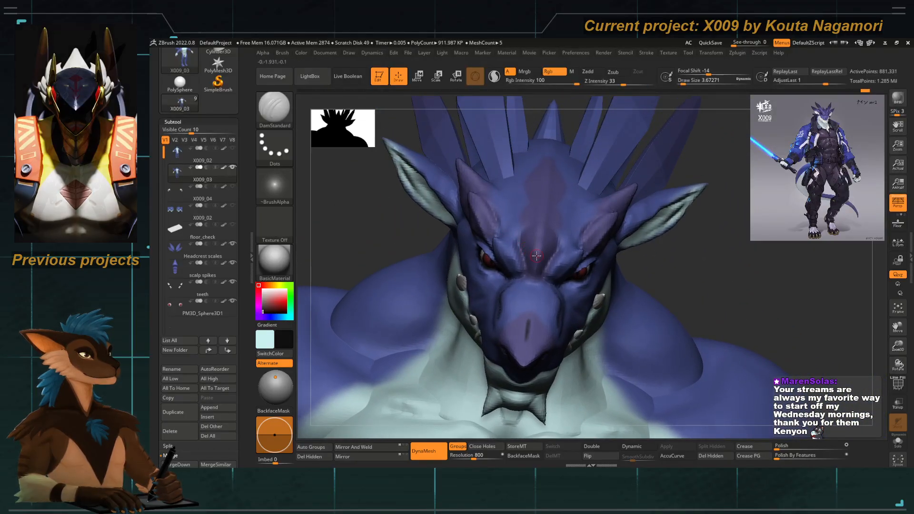
{"action": "right_click_drag", "start_coordinate": [548, 189], "coordinate": [410, 230]}
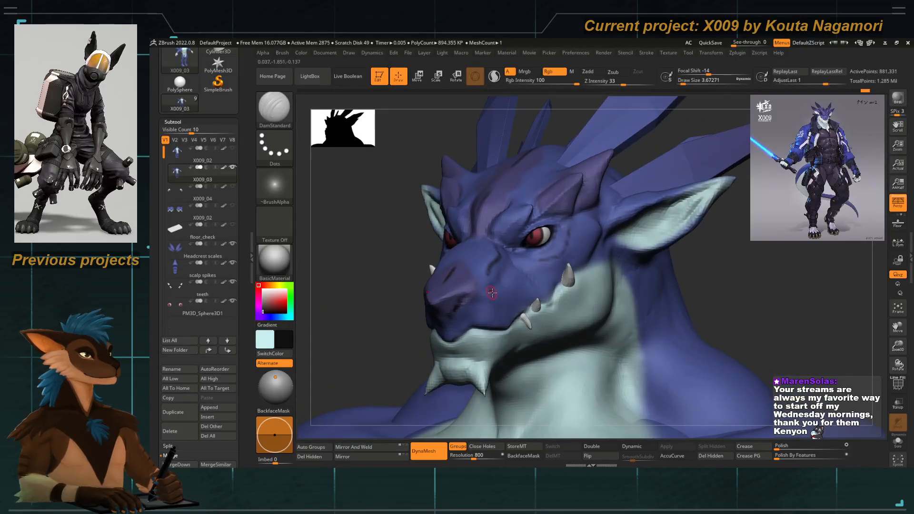
Carve creases around the eyes and cheeks with DamStandard set to Zadd instead of Rgb at draw size about 4.3.
{"action": "key", "text": "b"}
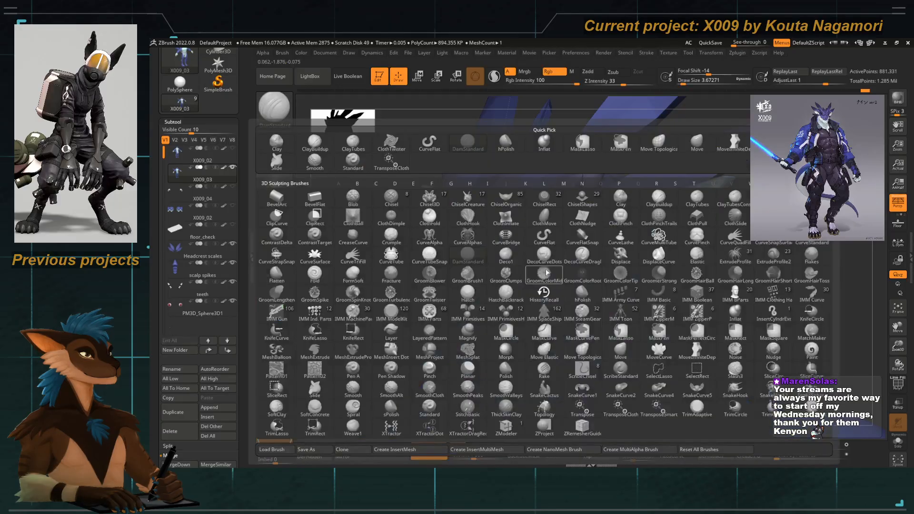
{"action": "left_click", "coordinate": [565, 252]}
{"action": "key", "text": "b"}
{"action": "key", "text": "d"}
{"action": "key", "text": "s"}
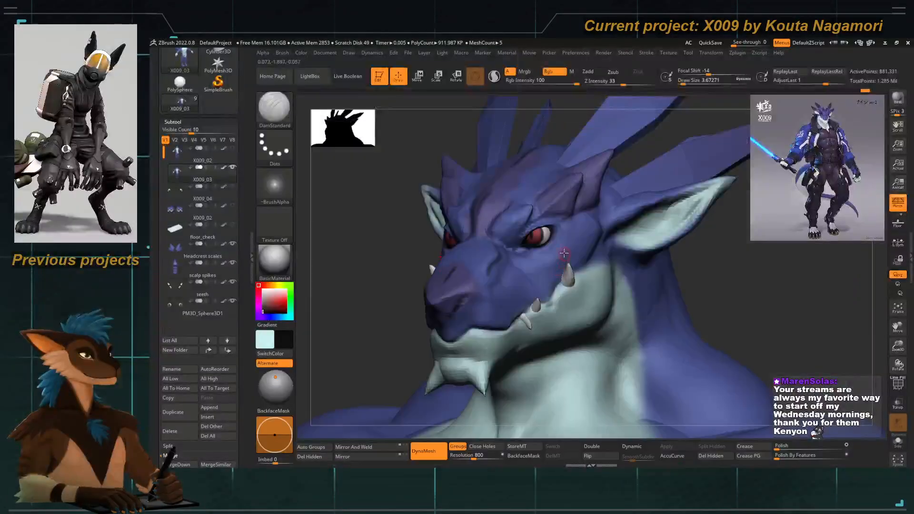
{"action": "right_click_drag", "start_coordinate": [553, 242], "coordinate": [567, 264], "text": "ctrl"}
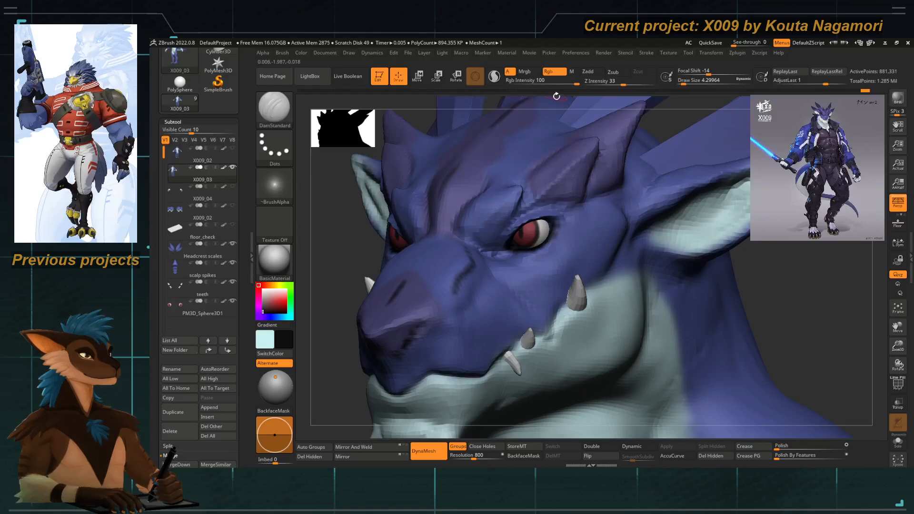
{"action": "left_click", "coordinate": [593, 74]}
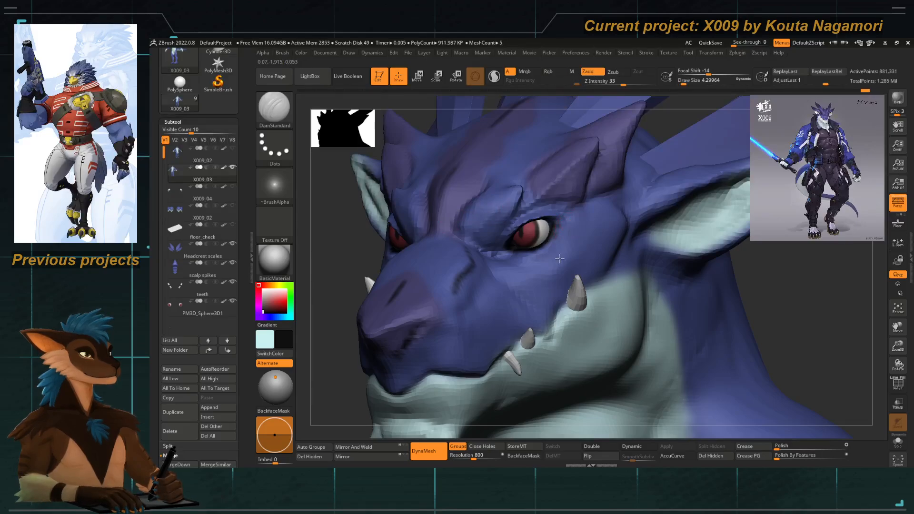
{"action": "mouse_move", "coordinate": [324, 270]}
{"action": "left_mouse_down"}
{"action": "mouse_move", "coordinate": [322, 292]}
{"action": "mouse_move", "coordinate": [320, 270]}
{"action": "mouse_move", "coordinate": [397, 268]}
{"action": "left_mouse_up"}
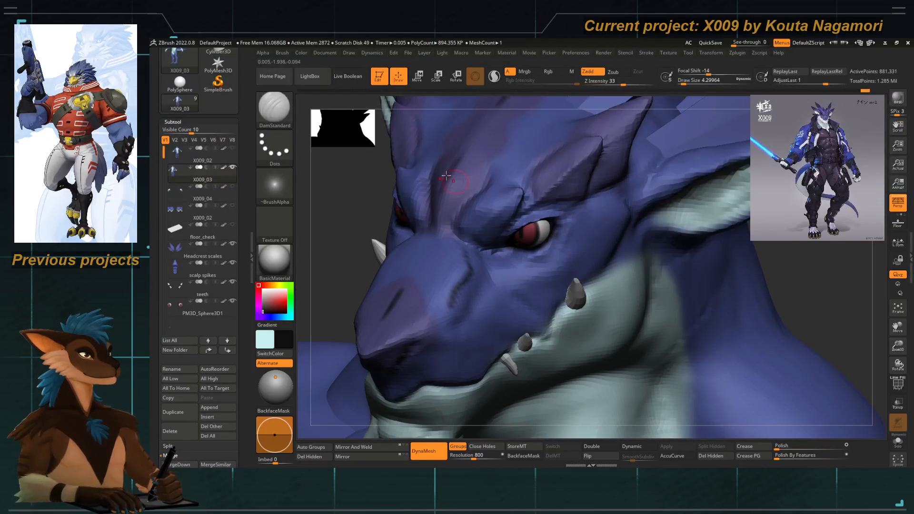
{"action": "key", "text": "alt"}
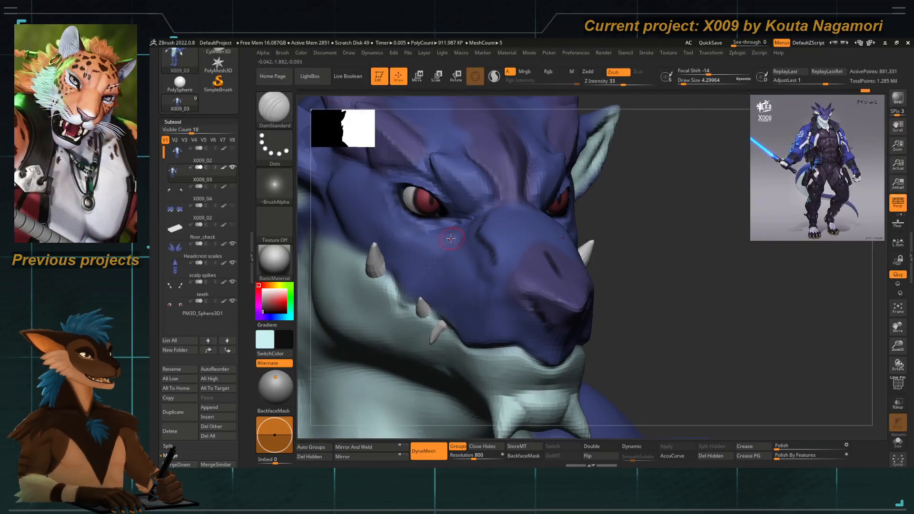
{"action": "right_click_drag", "start_coordinate": [449, 239], "coordinate": [469, 236], "text": "alt"}
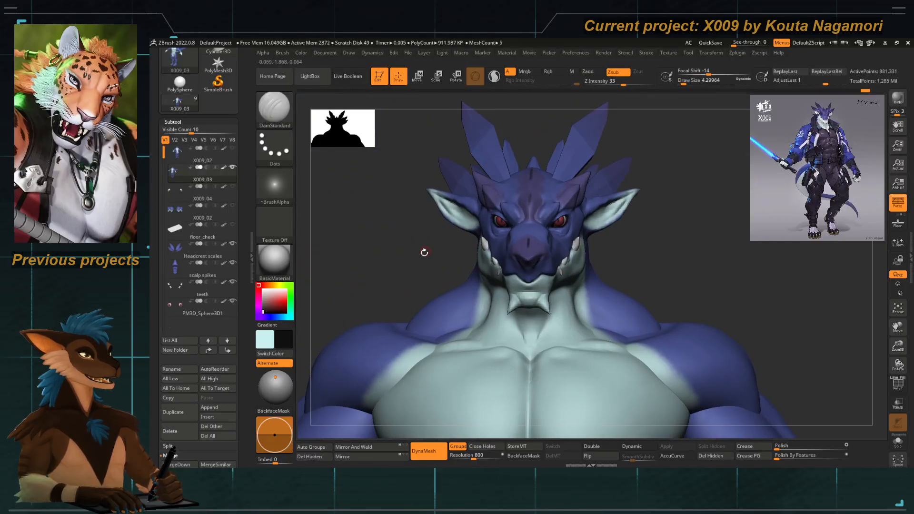
{"action": "mouse_move", "coordinate": [424, 252]}
{"action": "left_mouse_down"}
{"action": "mouse_move", "coordinate": [423, 292]}
{"action": "mouse_move", "coordinate": [572, 217]}
{"action": "mouse_move", "coordinate": [540, 182]}
{"action": "left_mouse_up"}
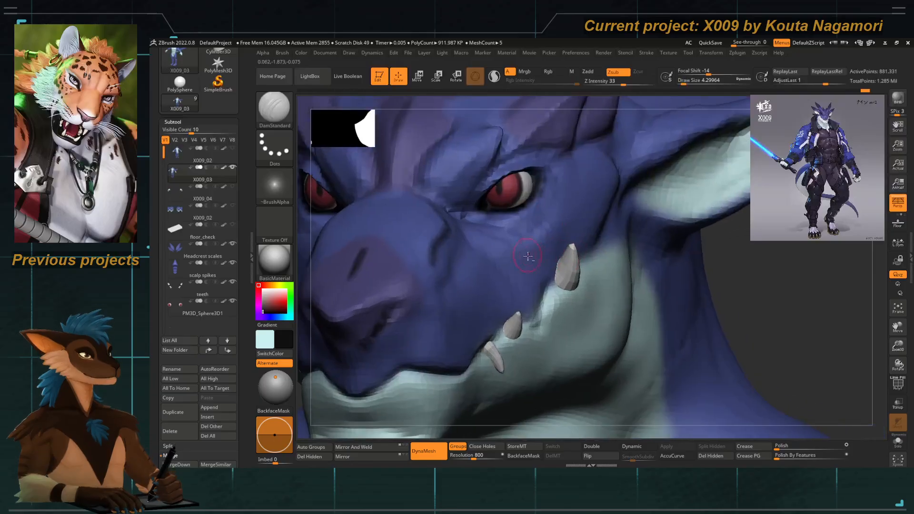
Build up and smooth the cheek below the eye with ClayTubes at draw size about 7.5.
{"action": "key", "text": "b"}
{"action": "key", "text": "c"}
{"action": "key", "text": "t"}
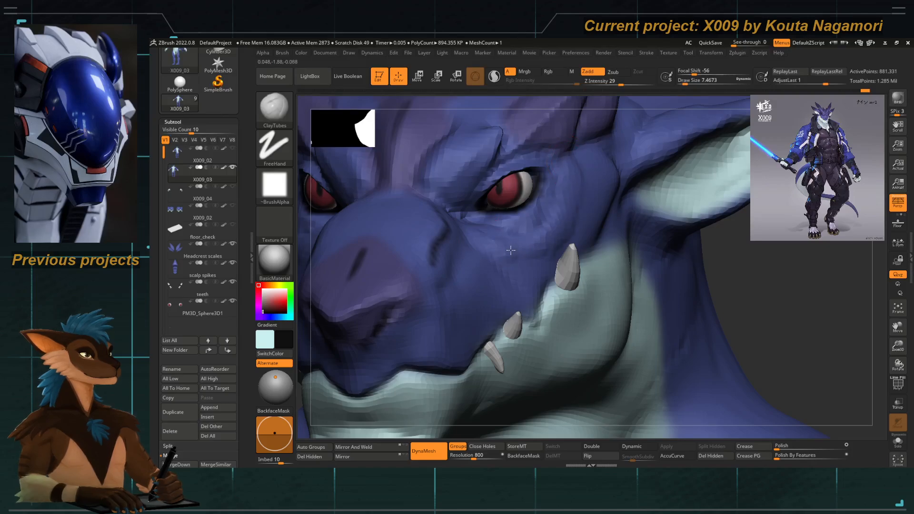
{"action": "key", "text": "shift"}
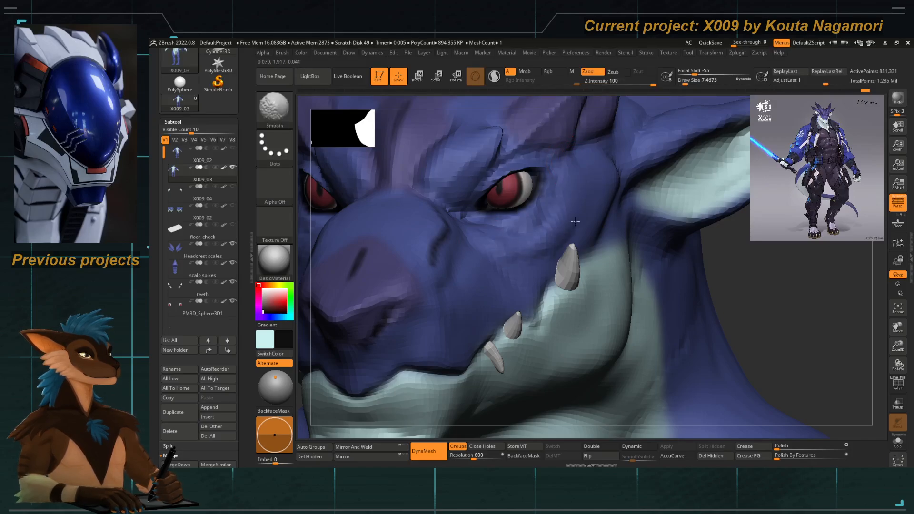
{"action": "mouse_move", "coordinate": [497, 247]}
{"action": "left_mouse_down", "text": "alt"}
{"action": "mouse_move", "coordinate": [359, 245]}
{"action": "mouse_move", "coordinate": [353, 265]}
{"action": "mouse_move", "coordinate": [495, 276]}
{"action": "left_mouse_up", "text": "alt"}
{"action": "scroll", "coordinate": [499, 236], "scroll_direction": "up", "scroll_amount": 4}
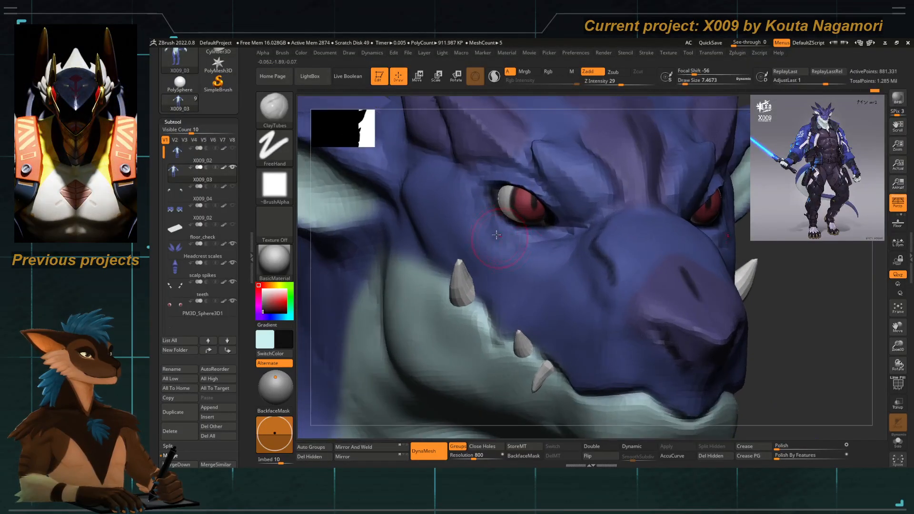
Refine the folds beside and under the eye with ClayTubes at draw size about 5.75 and smooth the strokes.
{"action": "key", "text": "b"}
{"action": "key", "text": "Escape"}
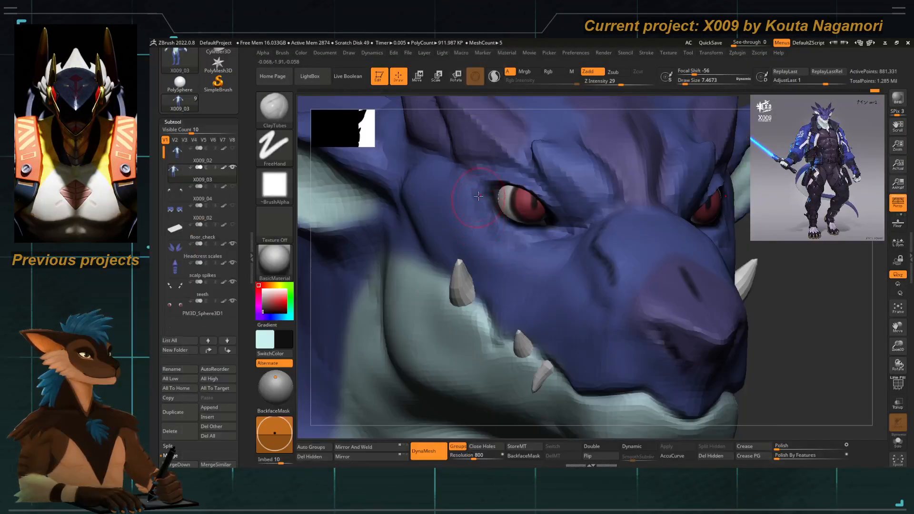
{"action": "key", "text": "bracketleft"}
{"action": "key", "text": "bracketleft"}
{"action": "key", "text": "bracketleft"}
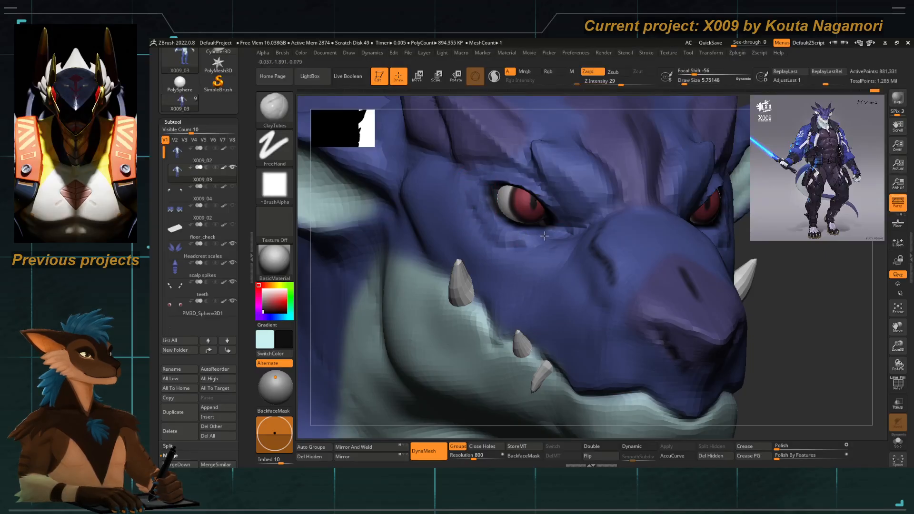
{"action": "key", "text": "shift"}
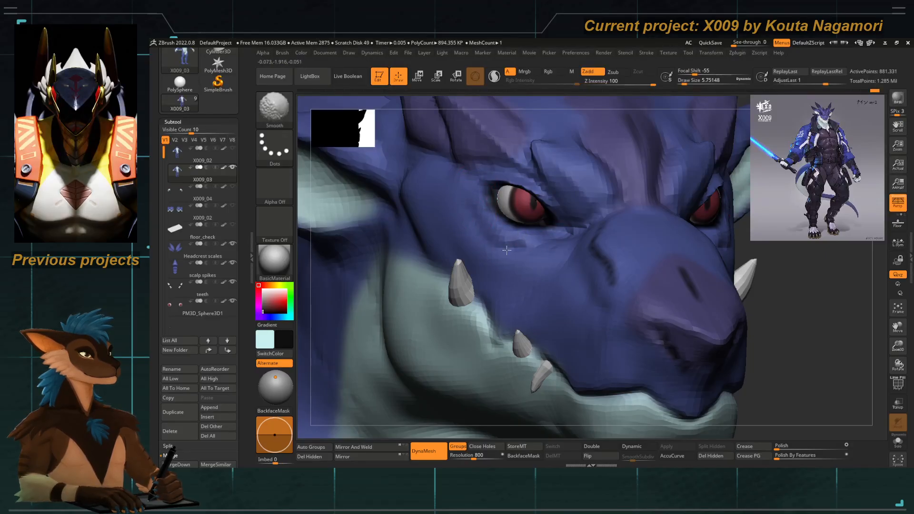
{"action": "mouse_move", "coordinate": [563, 246]}
{"action": "left_mouse_down", "text": "alt"}
{"action": "mouse_move", "coordinate": [367, 239]}
{"action": "mouse_move", "coordinate": [430, 259]}
{"action": "mouse_move", "coordinate": [412, 259]}
{"action": "mouse_move", "coordinate": [421, 259]}
{"action": "mouse_move", "coordinate": [402, 279]}
{"action": "mouse_move", "coordinate": [438, 267]}
{"action": "mouse_move", "coordinate": [410, 268]}
{"action": "mouse_move", "coordinate": [447, 235]}
{"action": "mouse_move", "coordinate": [445, 305]}
{"action": "left_mouse_up", "text": "alt"}
{"action": "mouse_move", "coordinate": [517, 320]}
{"action": "left_mouse_down"}
{"action": "mouse_move", "coordinate": [422, 243]}
{"action": "mouse_move", "coordinate": [408, 253]}
{"action": "mouse_move", "coordinate": [423, 277]}
{"action": "mouse_move", "coordinate": [349, 231]}
{"action": "mouse_move", "coordinate": [513, 268]}
{"action": "left_mouse_up"}
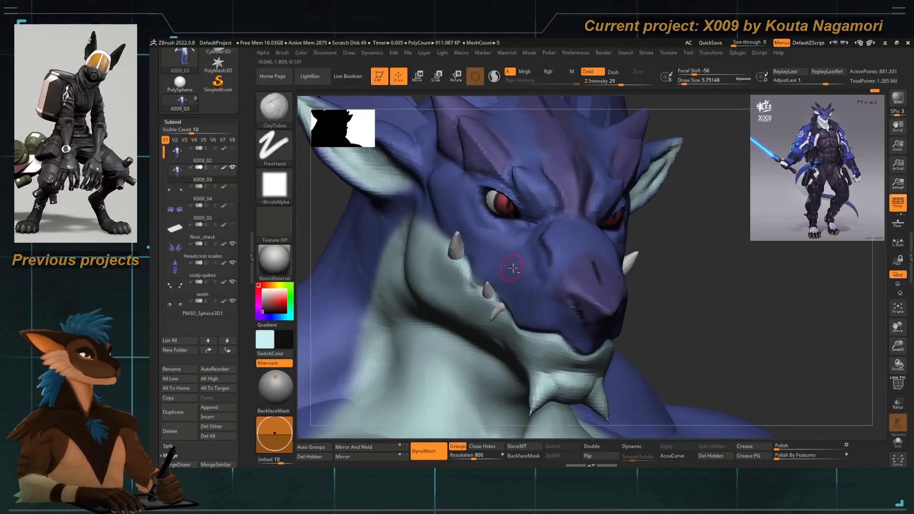
Paint over the dark furrow on the side of the muzzle using the Standard brush and blue-purple sampled from the skin, draw size about 7.5.
{"action": "key", "text": "b"}
{"action": "key", "text": "s"}
{"action": "key", "text": "t"}
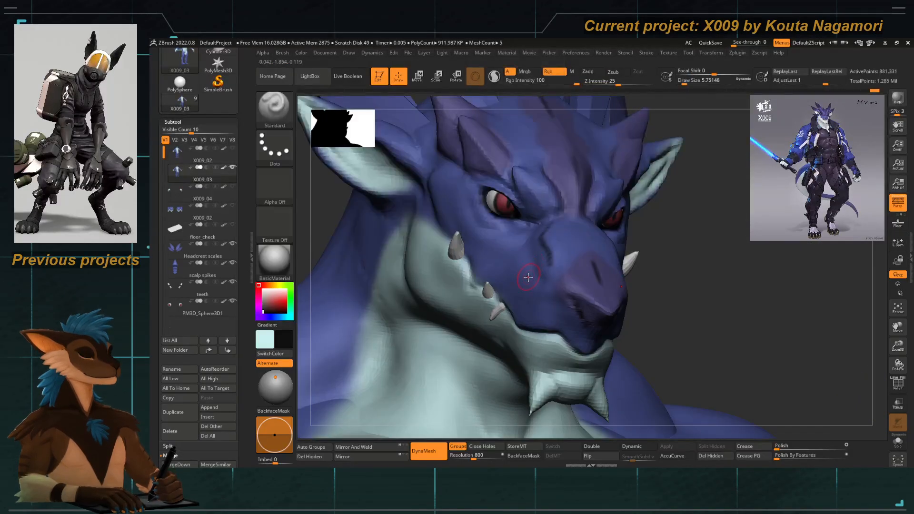
{"action": "key", "text": "c"}
{"action": "key", "text": "space"}
{"action": "left_click_drag", "start_coordinate": [528, 274], "coordinate": [532, 274]}
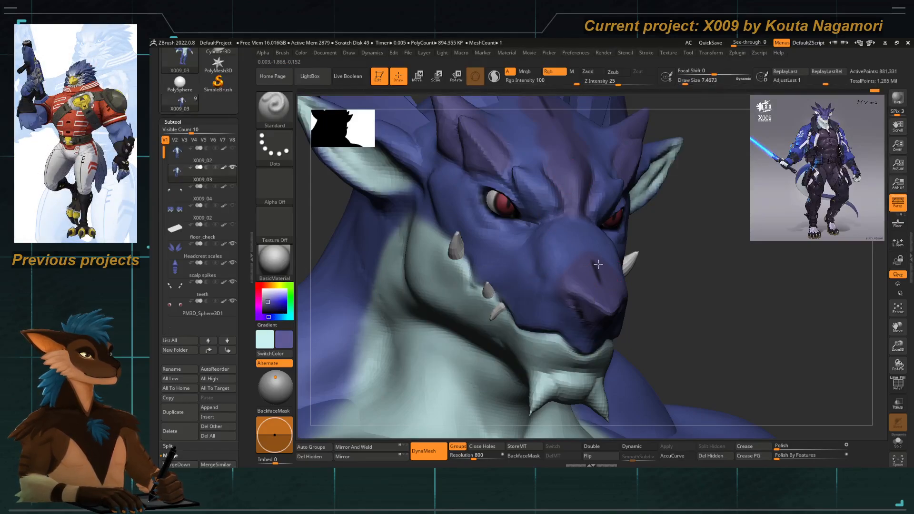
Make the Headcrest scales the active subtool.
{"action": "mouse_move", "coordinate": [564, 208]}
{"action": "right_mouse_down"}
{"action": "mouse_move", "coordinate": [480, 190]}
{"action": "mouse_move", "coordinate": [408, 214]}
{"action": "mouse_move", "coordinate": [428, 228]}
{"action": "mouse_move", "coordinate": [508, 238]}
{"action": "right_mouse_up"}
{"action": "left_click", "coordinate": [518, 197], "text": "alt"}
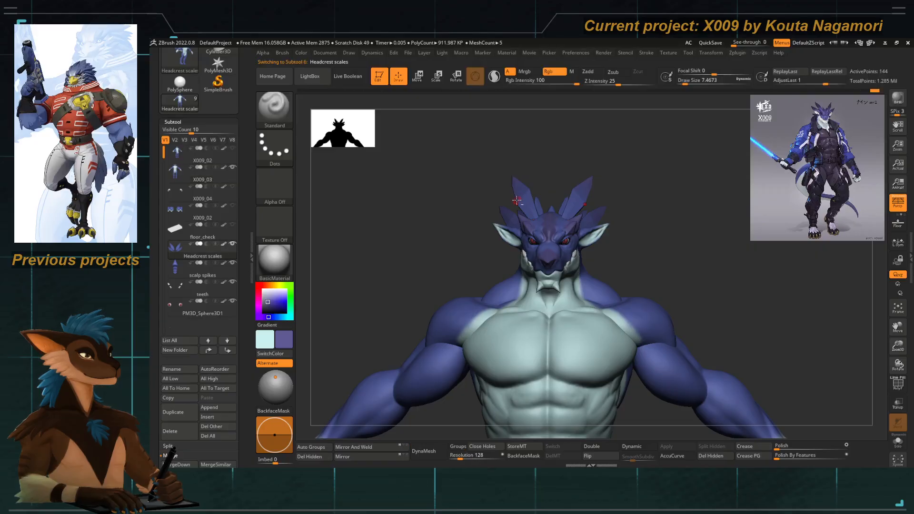
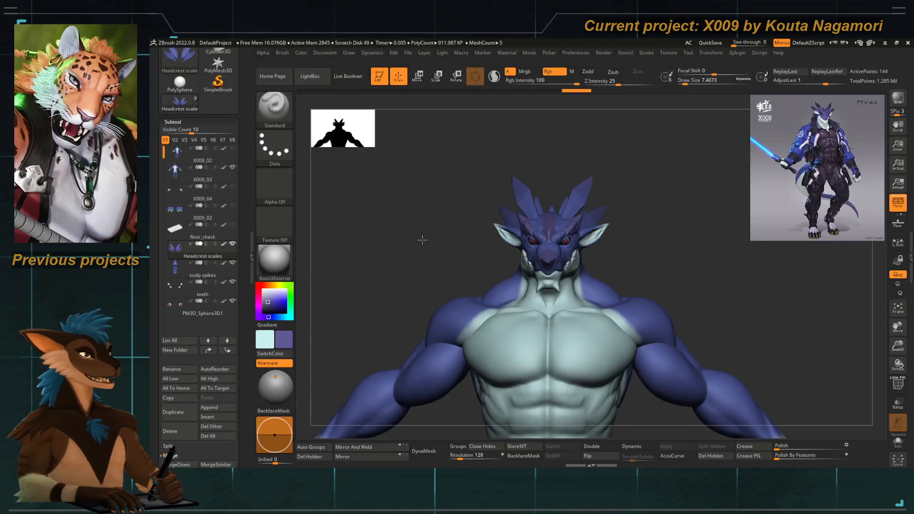
{"action": "left_click_drag", "start_coordinate": [483, 260], "coordinate": [492, 280], "text": "alt"}
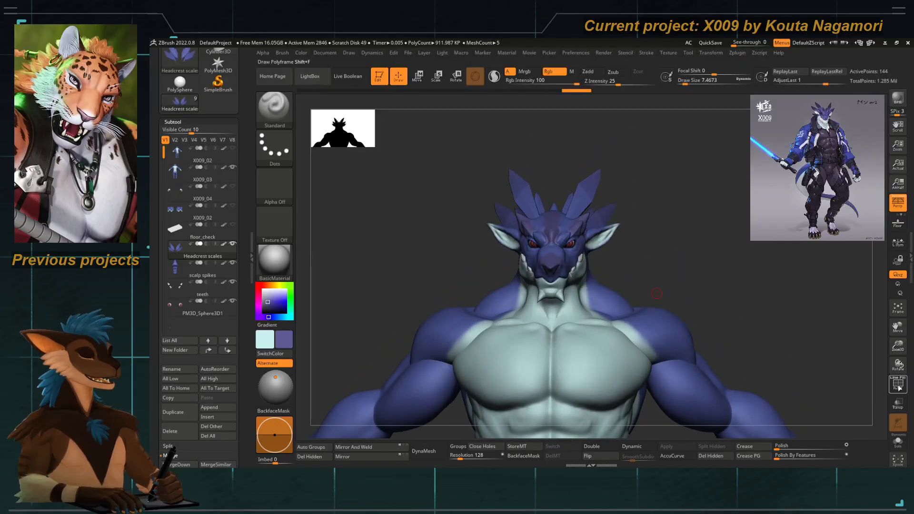
{"action": "left_click", "coordinate": [538, 215], "text": "alt"}
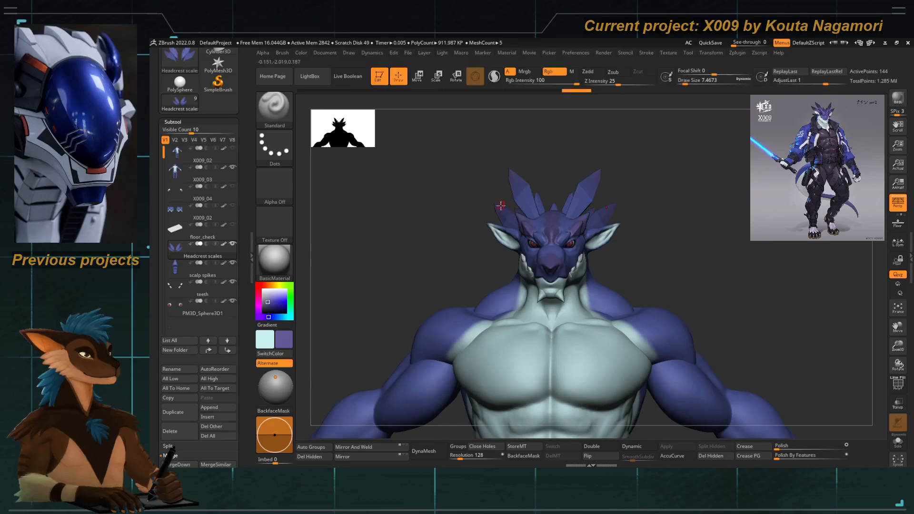
Adjust the placement of the headcrest scales with Move Topological at draw size about 41, checking front and side, and enlarge the brush to about 59.
{"action": "key", "text": "b"}
{"action": "key", "text": "m"}
{"action": "key", "text": "t"}
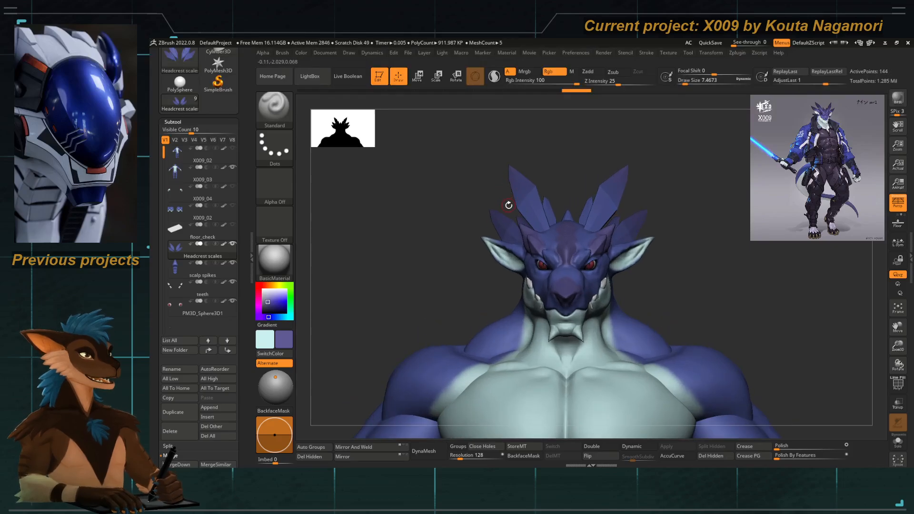
{"action": "right_click_drag", "start_coordinate": [506, 202], "coordinate": [511, 190]}
{"action": "key", "text": "space"}
{"action": "right_click_drag", "start_coordinate": [486, 159], "coordinate": [503, 162]}
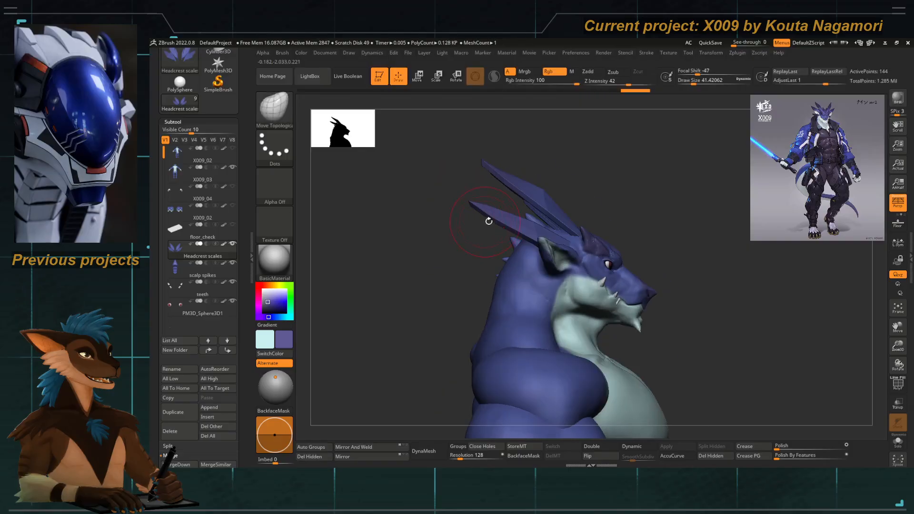
{"action": "mouse_move", "coordinate": [489, 221]}
{"action": "right_mouse_down"}
{"action": "mouse_move", "coordinate": [413, 281]}
{"action": "mouse_move", "coordinate": [439, 237]}
{"action": "mouse_move", "coordinate": [502, 198]}
{"action": "mouse_move", "coordinate": [497, 206]}
{"action": "right_mouse_up"}
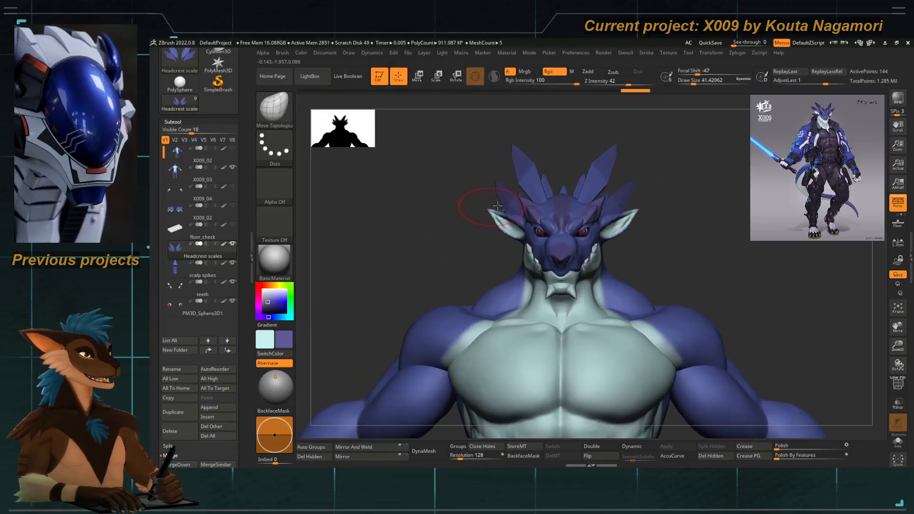
{"action": "key", "text": "]"}
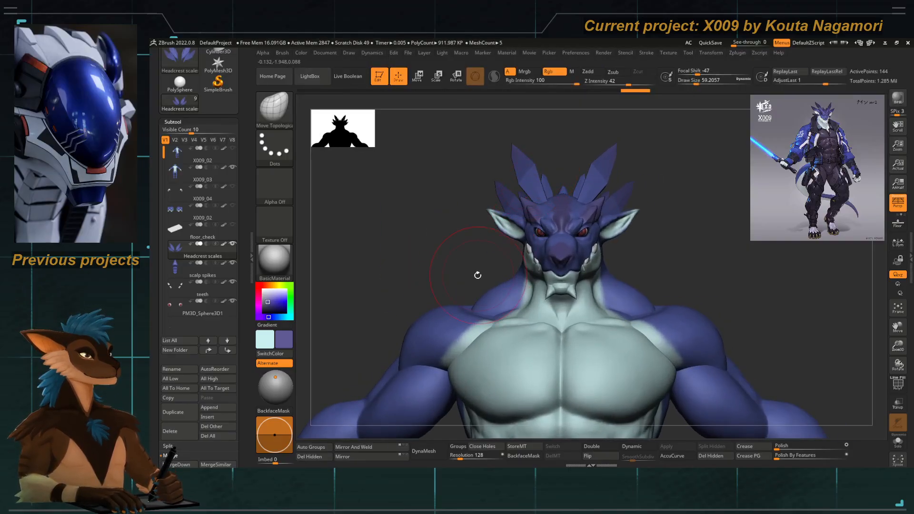
Preview the headcrest scales with subdivision smoothing, return to the faceted display and open the Geometry settings.
{"action": "key", "text": "ctrl"}
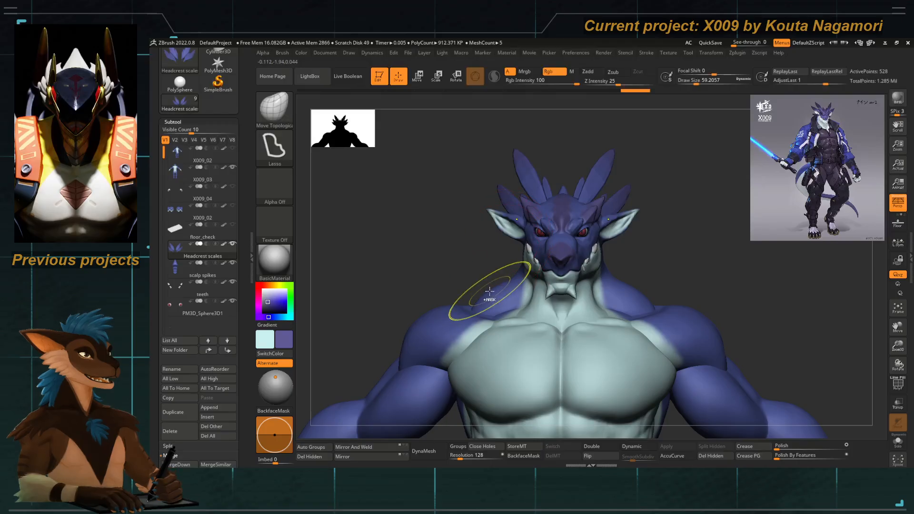
{"action": "scroll", "coordinate": [228, 238], "scroll_direction": "down", "scroll_amount": 10}
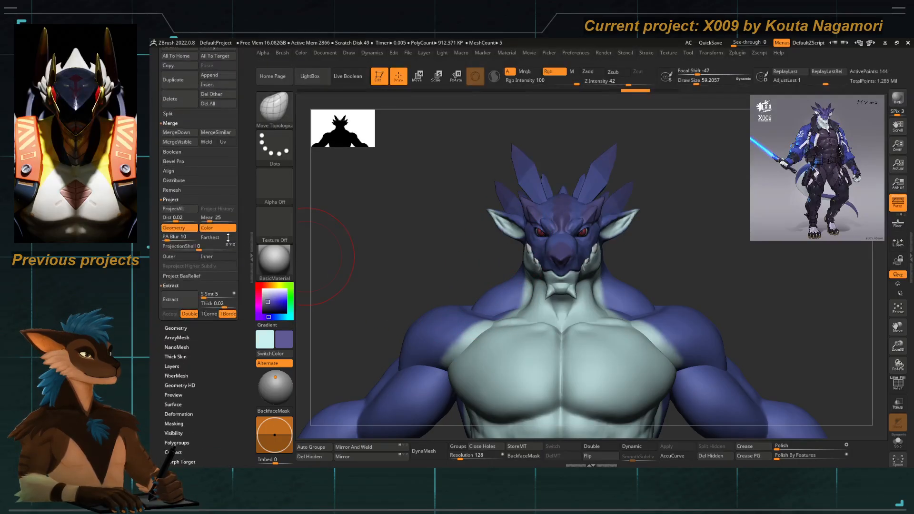
{"action": "left_click", "coordinate": [174, 328]}
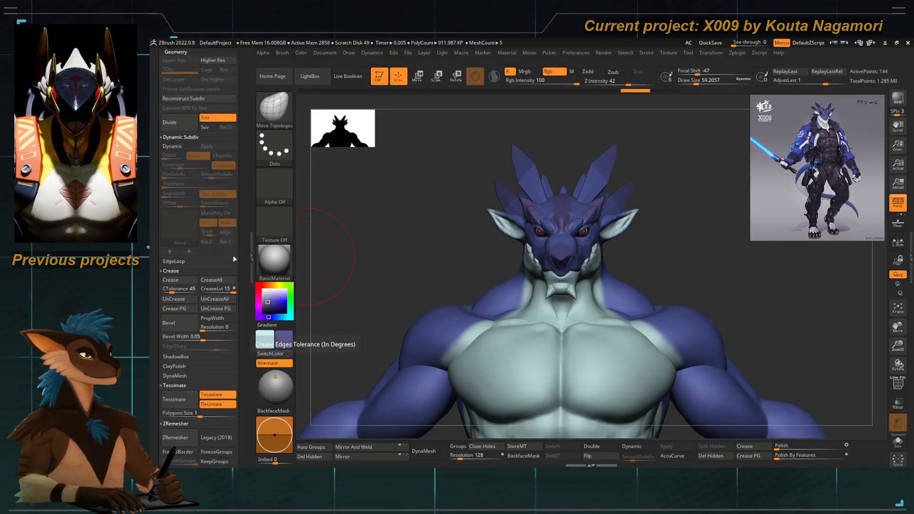
Show the polyframe and insert two edge loops across the largest headcrest scale with ZModeler, one toward the tip and one toward the base.
{"action": "left_click", "coordinate": [898, 384]}
{"action": "key", "text": "f"}
{"action": "mouse_move", "coordinate": [428, 131]}
{"action": "left_mouse_down", "text": "alt"}
{"action": "mouse_move", "coordinate": [384, 194]}
{"action": "mouse_move", "coordinate": [393, 179]}
{"action": "mouse_move", "coordinate": [415, 177]}
{"action": "mouse_move", "coordinate": [390, 178]}
{"action": "mouse_move", "coordinate": [418, 143]}
{"action": "left_mouse_up", "text": "alt"}
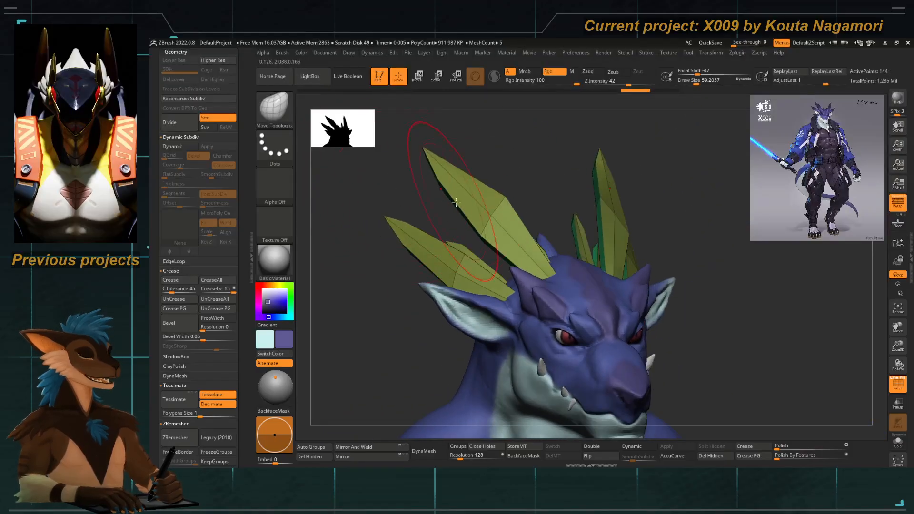
{"action": "key", "text": "b"}
{"action": "key", "text": "m"}
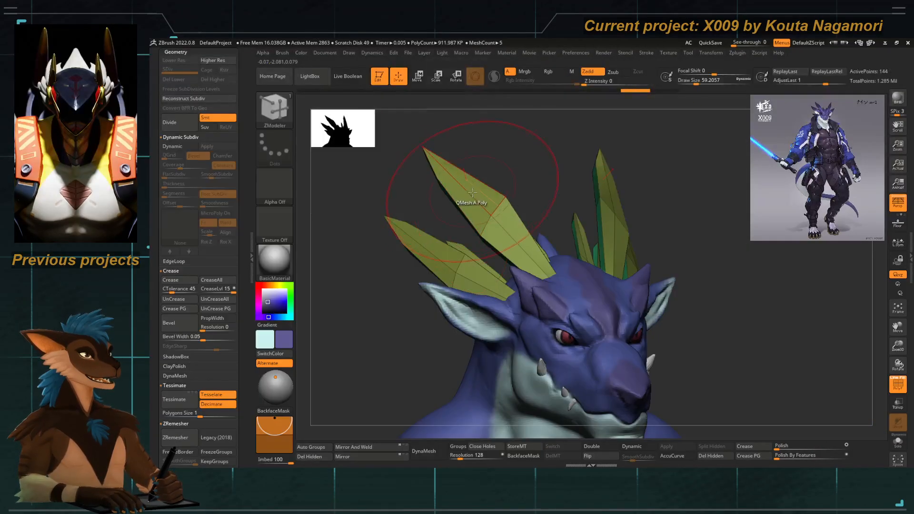
{"action": "left_click", "coordinate": [465, 189]}
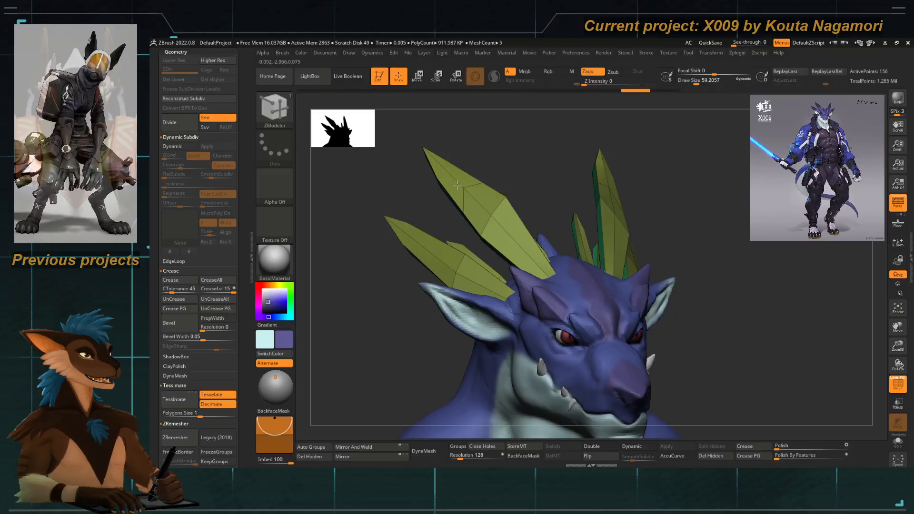
{"action": "left_click", "coordinate": [516, 241]}
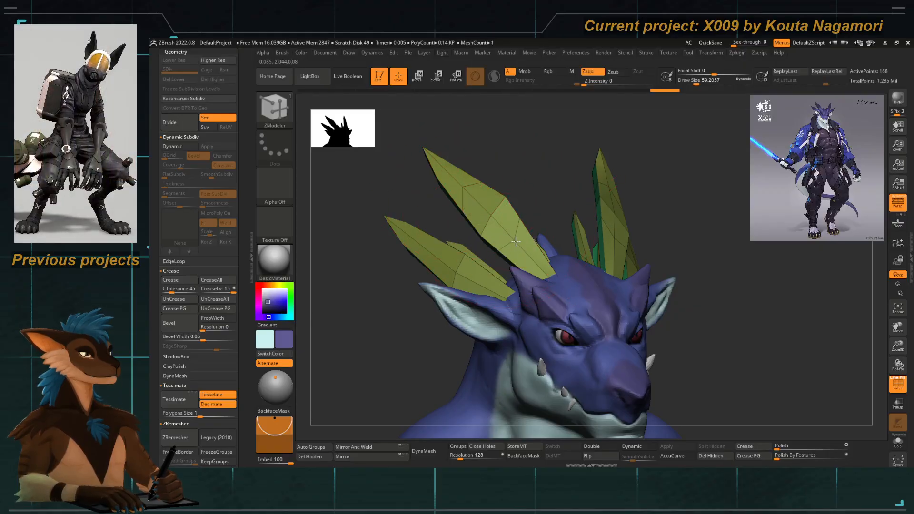
Ghost the other subtools with transparency and adjust the headcrest scales around the head with Move Topological at draw size about 25.
{"action": "left_click", "coordinate": [898, 403]}
{"action": "right_click_drag", "start_coordinate": [567, 309], "coordinate": [556, 285], "text": "alt"}
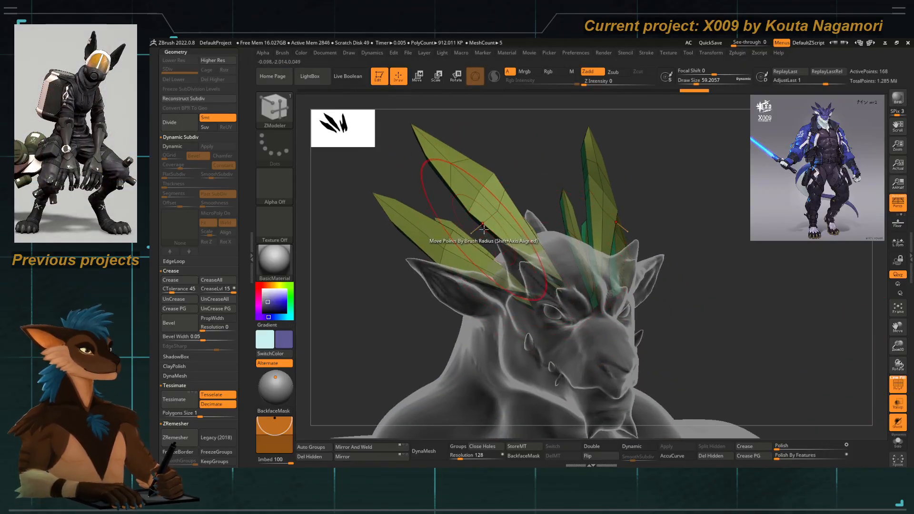
{"action": "key", "text": "1"}
{"action": "key", "text": "2"}
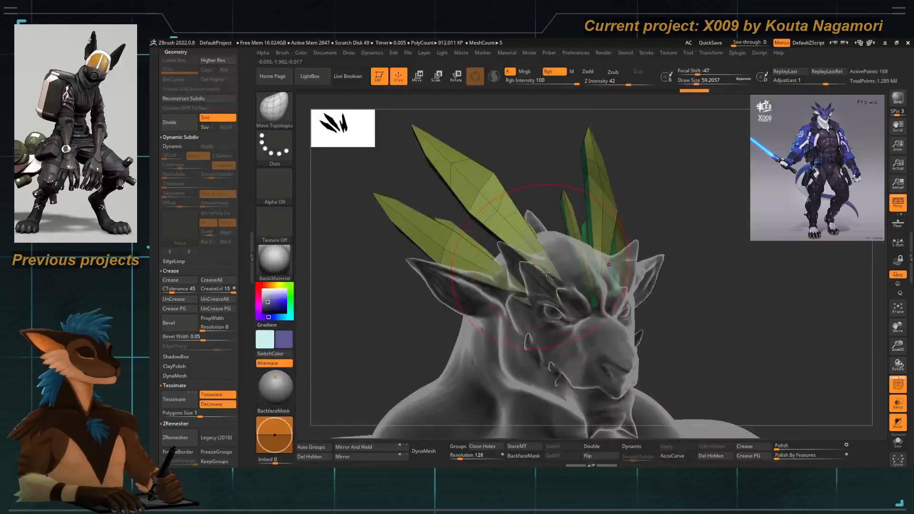
{"action": "key", "text": "space"}
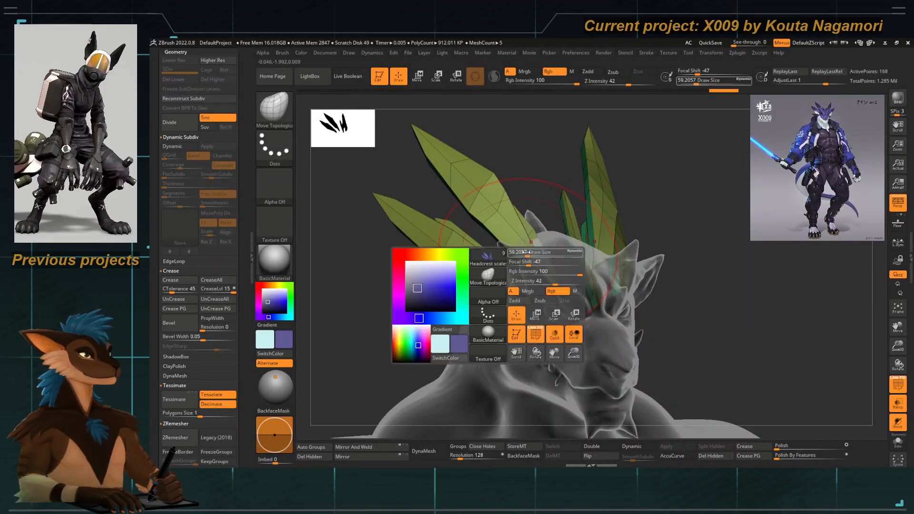
{"action": "left_click", "coordinate": [516, 253]}
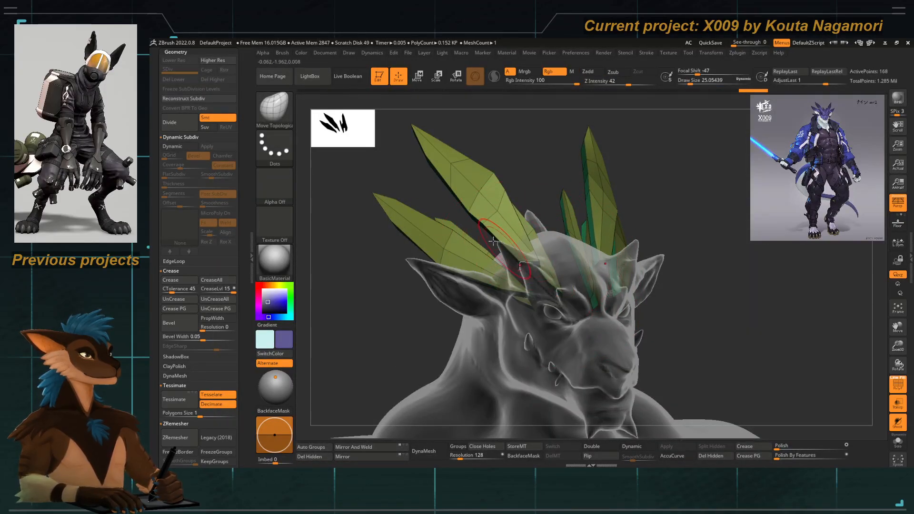
{"action": "left_click_drag", "start_coordinate": [404, 180], "coordinate": [407, 207]}
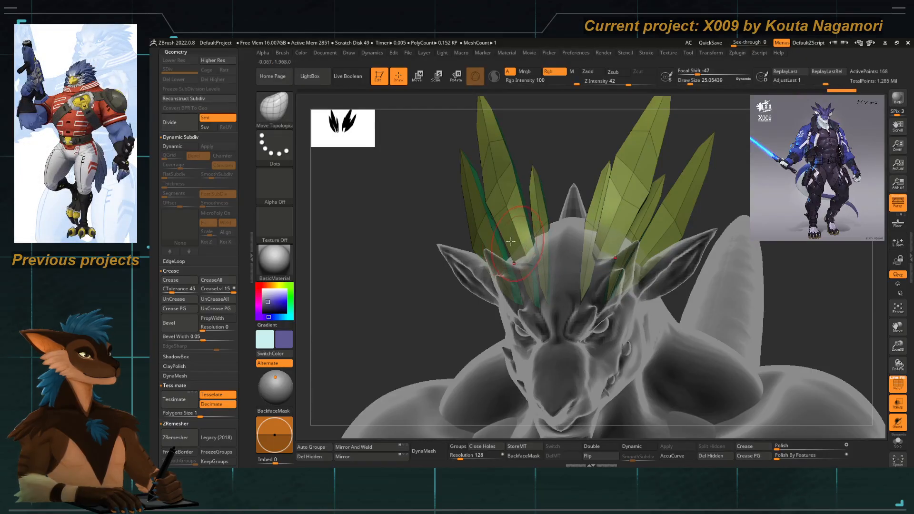
{"action": "left_click_drag", "start_coordinate": [416, 241], "coordinate": [480, 253]}
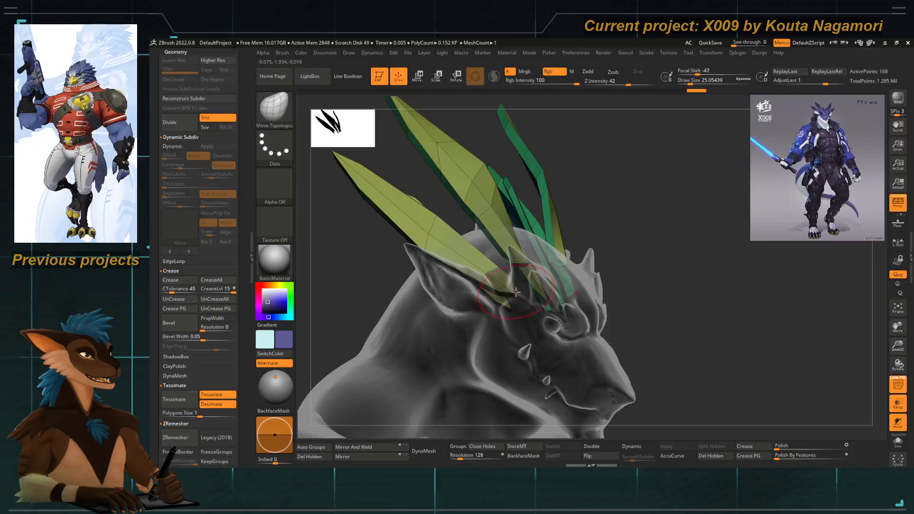
{"action": "left_click_drag", "start_coordinate": [464, 290], "coordinate": [381, 275], "text": "shift"}
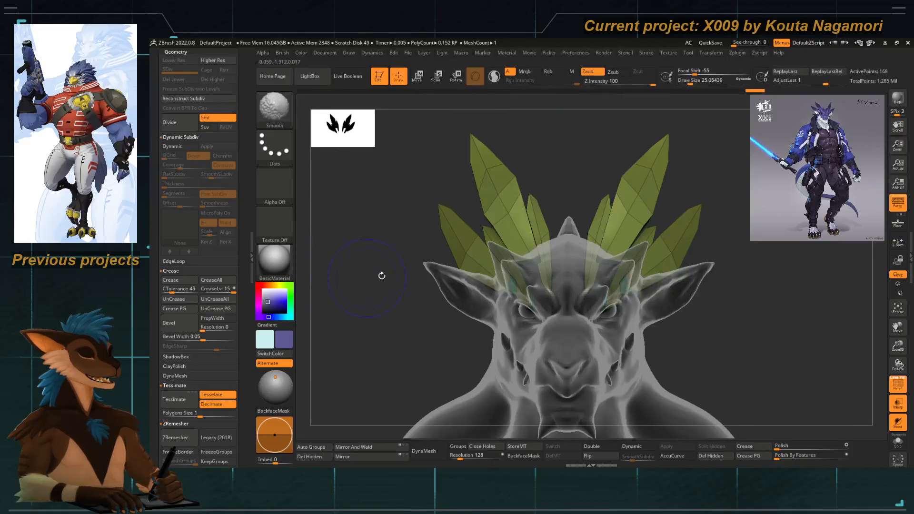
{"action": "left_click_drag", "start_coordinate": [408, 240], "coordinate": [455, 253]}
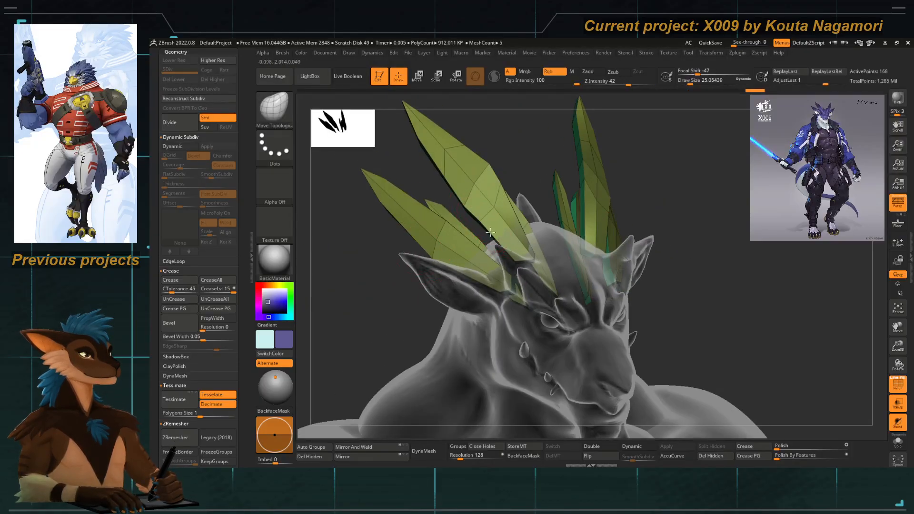
{"action": "key", "text": "ctrl+z"}
Reshape the largest headcrest scale with Move Topological at draw size about 17, checking it from the front.
{"action": "key", "text": "space"}
{"action": "left_click_drag", "start_coordinate": [503, 189], "coordinate": [499, 190]}
{"action": "left_click_drag", "start_coordinate": [517, 223], "coordinate": [550, 273]}
{"action": "left_click_drag", "start_coordinate": [513, 207], "coordinate": [496, 202]}
{"action": "left_click_drag", "start_coordinate": [469, 154], "coordinate": [479, 197], "text": "alt"}
{"action": "mouse_move", "coordinate": [380, 177]}
{"action": "left_mouse_down"}
{"action": "mouse_move", "coordinate": [410, 185]}
{"action": "mouse_move", "coordinate": [370, 238]}
{"action": "mouse_move", "coordinate": [445, 208]}
{"action": "mouse_move", "coordinate": [428, 205]}
{"action": "mouse_move", "coordinate": [448, 215]}
{"action": "mouse_move", "coordinate": [457, 204]}
{"action": "mouse_move", "coordinate": [462, 229]}
{"action": "mouse_move", "coordinate": [480, 238]}
{"action": "mouse_move", "coordinate": [492, 224]}
{"action": "left_mouse_up"}
Refine the outline of the headcrest scales in front view with Move Topological, enlarging the brush to about 23.
{"action": "key", "text": "space"}
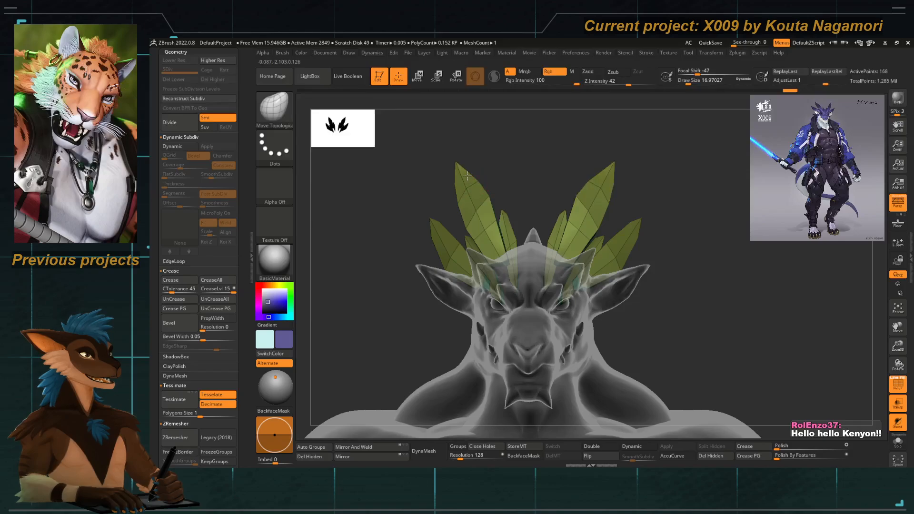
{"action": "left_click_drag", "start_coordinate": [470, 170], "coordinate": [471, 170]}
{"action": "mouse_move", "coordinate": [482, 223]}
{"action": "right_mouse_down"}
{"action": "mouse_move", "coordinate": [493, 234]}
{"action": "mouse_move", "coordinate": [481, 224]}
{"action": "right_mouse_up"}
{"action": "left_click_drag", "start_coordinate": [425, 200], "coordinate": [425, 202]}
{"action": "key", "text": "space"}
{"action": "left_click_drag", "start_coordinate": [479, 245], "coordinate": [483, 245]}
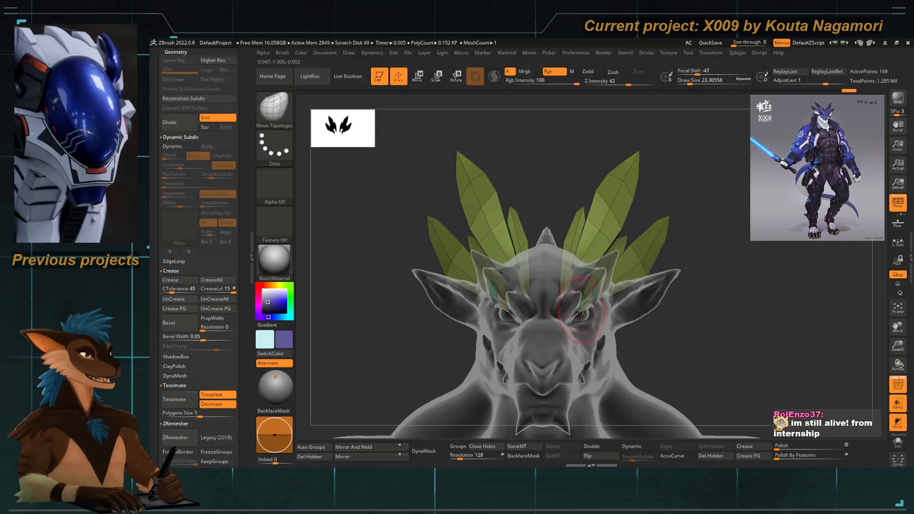
{"action": "left_click_drag", "start_coordinate": [496, 263], "coordinate": [475, 262]}
{"action": "right_click_drag", "start_coordinate": [474, 261], "coordinate": [541, 286], "text": "ctrl"}
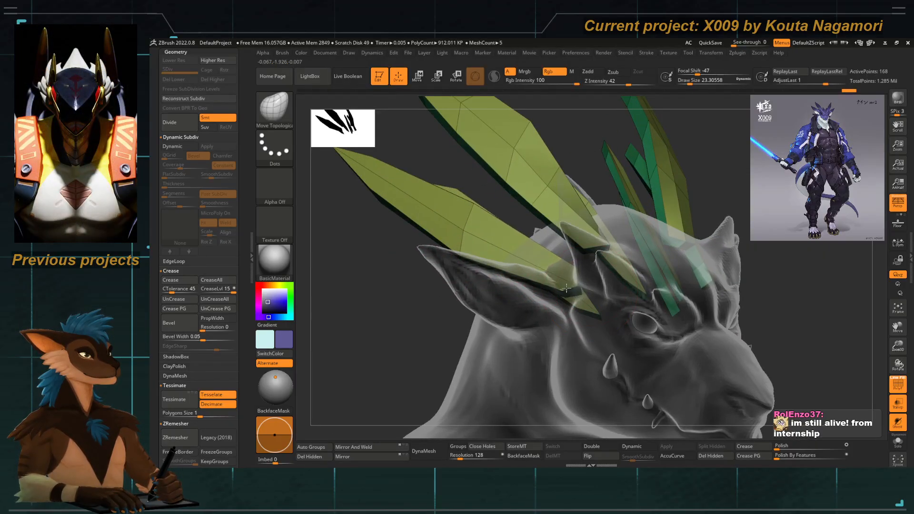
Adjust the lower edge of the largest headcrest scale near the head with Move Topological at draw size about 18.
{"action": "mouse_move", "coordinate": [413, 295]}
{"action": "left_mouse_down"}
{"action": "mouse_move", "coordinate": [425, 296]}
{"action": "mouse_move", "coordinate": [404, 302]}
{"action": "mouse_move", "coordinate": [534, 218]}
{"action": "left_mouse_up"}
{"action": "key", "text": "space"}
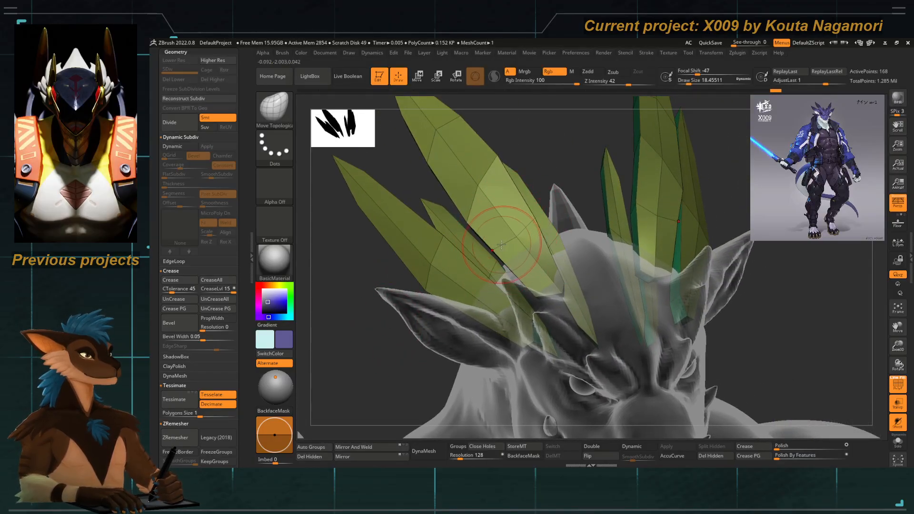
{"action": "left_click_drag", "start_coordinate": [497, 250], "coordinate": [504, 262]}
{"action": "left_click_drag", "start_coordinate": [419, 286], "coordinate": [429, 357], "text": "alt"}
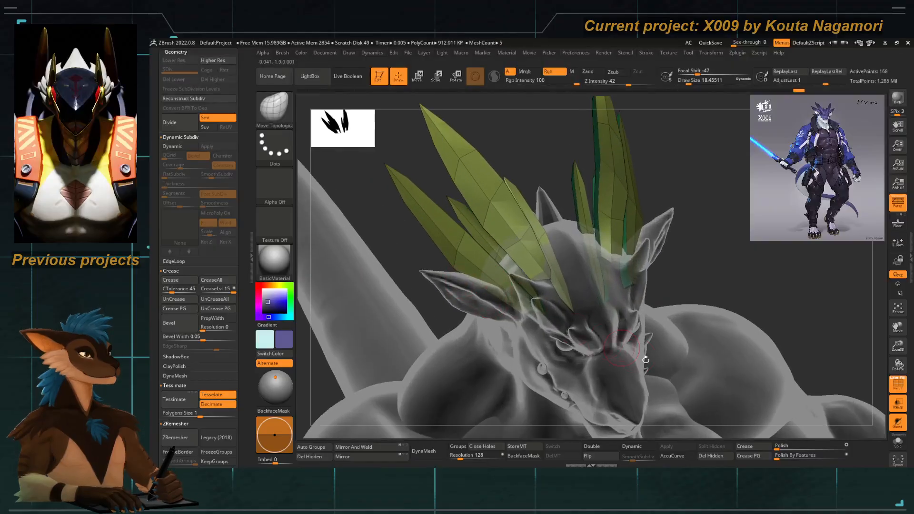
Isolate the headcrest scales, adjust their base ends from underneath with Move Topological at draw size about 8, and show the other subtools again.
{"action": "left_click", "coordinate": [898, 442]}
{"action": "left_click_drag", "start_coordinate": [553, 355], "coordinate": [563, 319]}
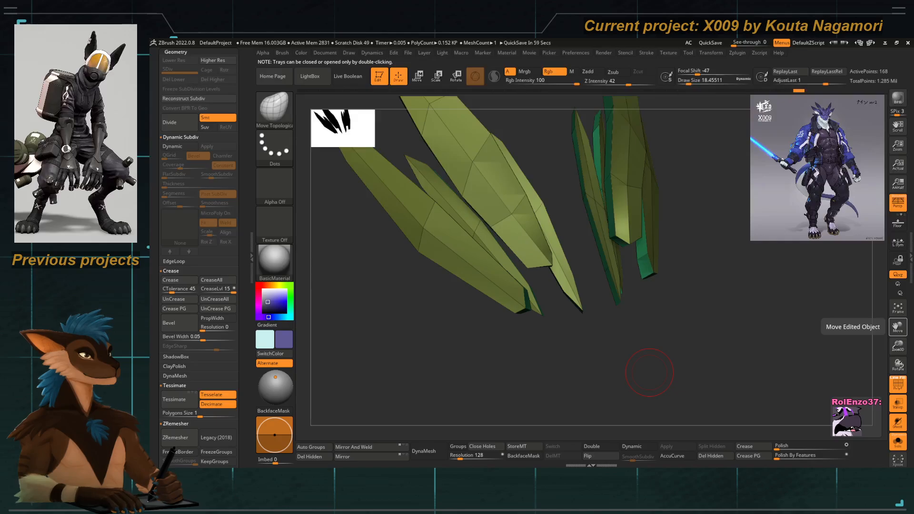
{"action": "mouse_move", "coordinate": [506, 322]}
{"action": "left_mouse_down"}
{"action": "mouse_move", "coordinate": [510, 338]}
{"action": "mouse_move", "coordinate": [547, 332]}
{"action": "mouse_move", "coordinate": [527, 215]}
{"action": "mouse_move", "coordinate": [543, 266]}
{"action": "mouse_move", "coordinate": [512, 192]}
{"action": "mouse_move", "coordinate": [550, 249]}
{"action": "mouse_move", "coordinate": [530, 353]}
{"action": "left_mouse_up"}
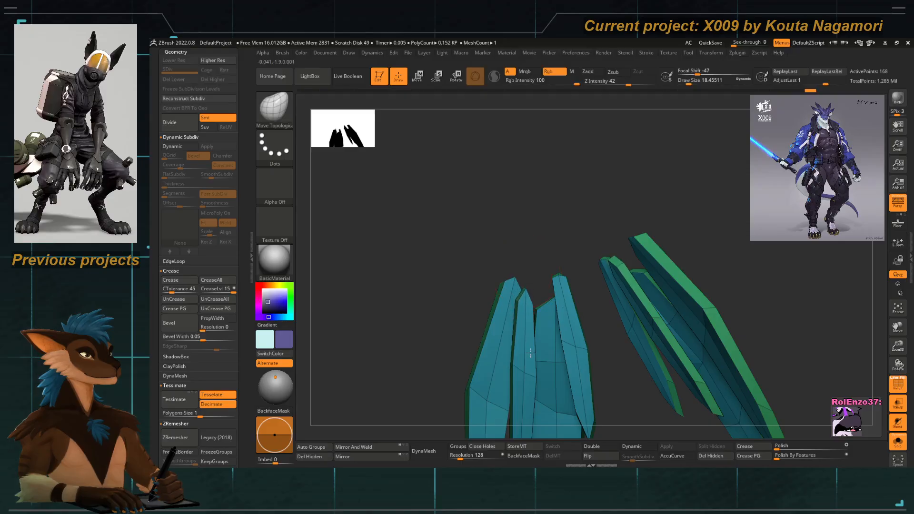
{"action": "key", "text": "space"}
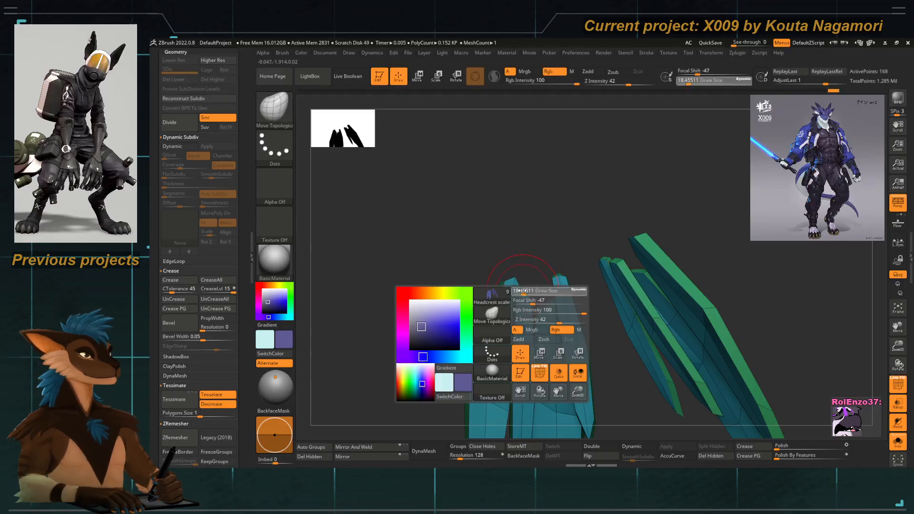
{"action": "mouse_move", "coordinate": [510, 273]}
{"action": "left_mouse_down"}
{"action": "mouse_move", "coordinate": [522, 275]}
{"action": "mouse_move", "coordinate": [528, 252]}
{"action": "mouse_move", "coordinate": [530, 275]}
{"action": "left_mouse_up"}
{"action": "key", "text": "space"}
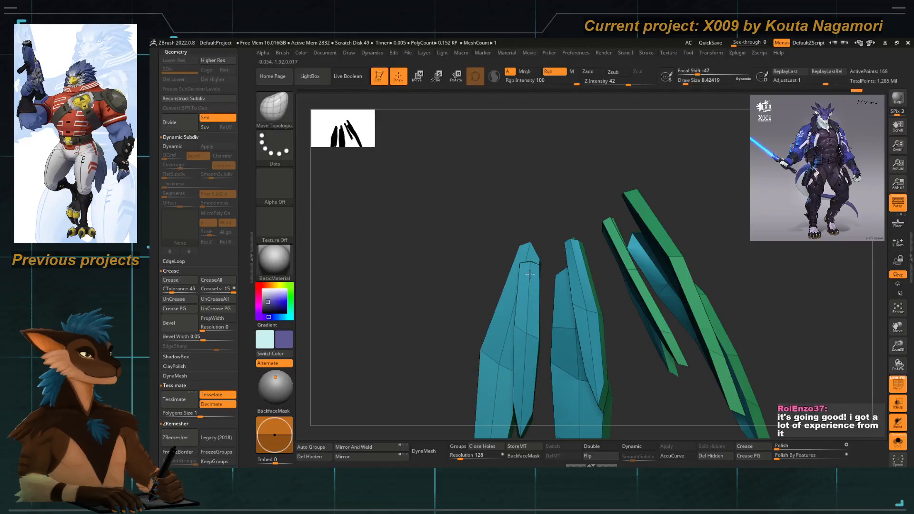
{"action": "right_click_drag", "start_coordinate": [530, 275], "coordinate": [649, 361]}
{"action": "left_click", "coordinate": [899, 448]}
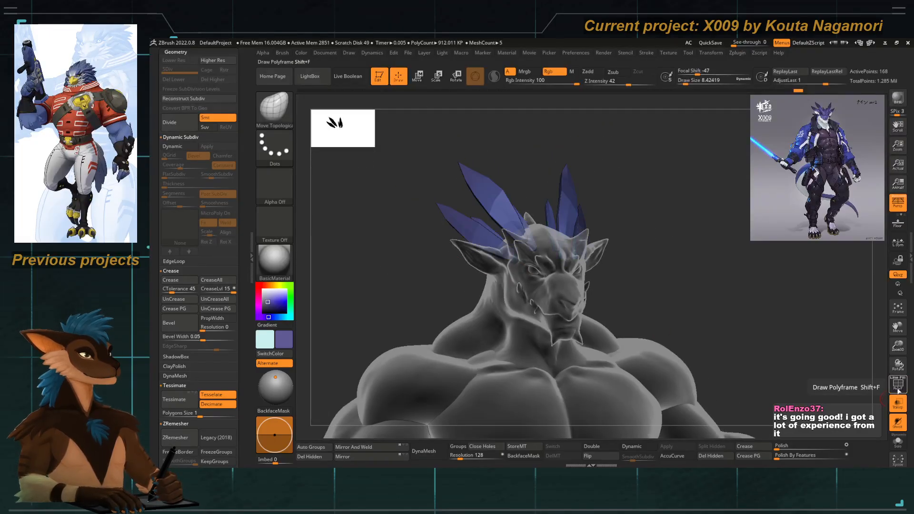
Turn off the ghosted display, show the wireframe, and insert edge loops across the long head feathers with the ZModeler brush.
{"action": "left_click", "coordinate": [898, 404]}
{"action": "right_click_drag", "start_coordinate": [376, 229], "coordinate": [451, 241]}
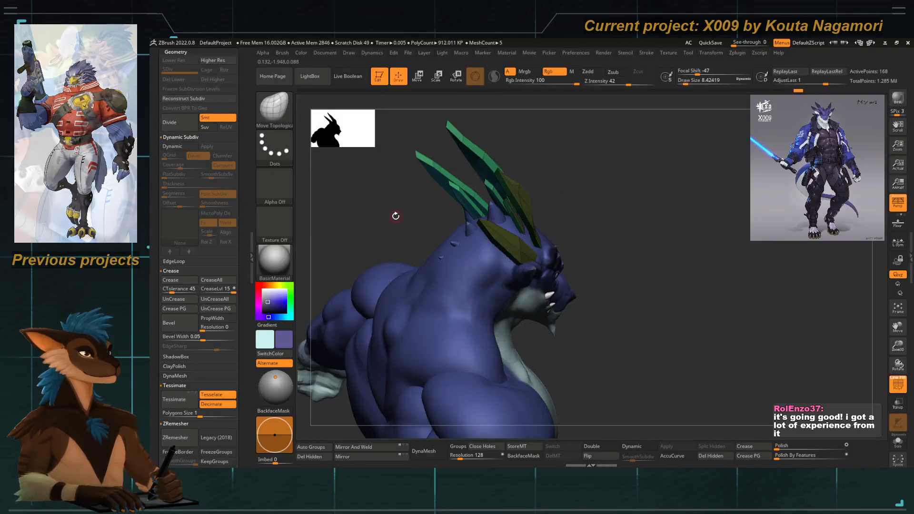
{"action": "right_click_drag", "start_coordinate": [396, 217], "coordinate": [365, 221]}
{"action": "right_click_drag", "start_coordinate": [364, 222], "coordinate": [484, 233], "text": "ctrl"}
{"action": "key", "text": "b"}
{"action": "key", "text": "z"}
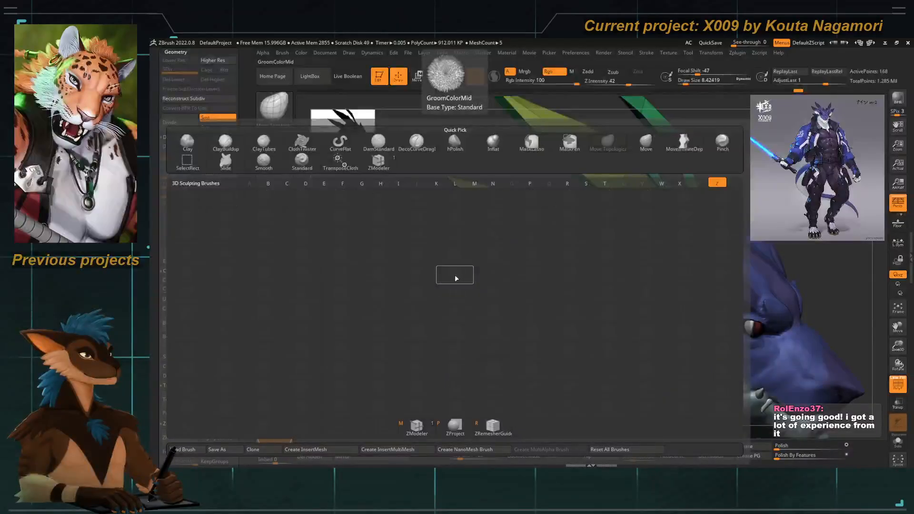
{"action": "key", "text": "m"}
{"action": "left_click_drag", "start_coordinate": [528, 231], "coordinate": [550, 232]}
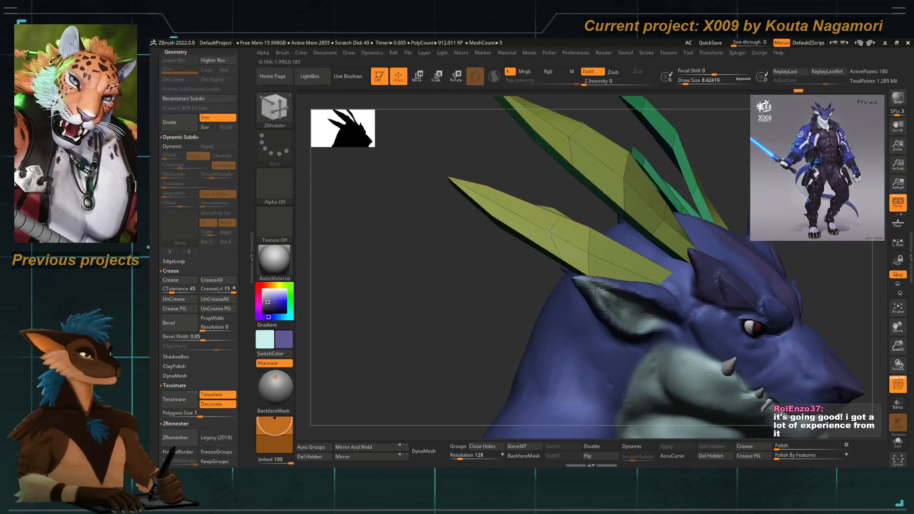
{"action": "left_click_drag", "start_coordinate": [640, 268], "coordinate": [631, 265]}
Isolate the feathers and insert an edge loop into the small inner feather, and show the whole model again.
{"action": "right_click_drag", "start_coordinate": [485, 205], "coordinate": [481, 314]}
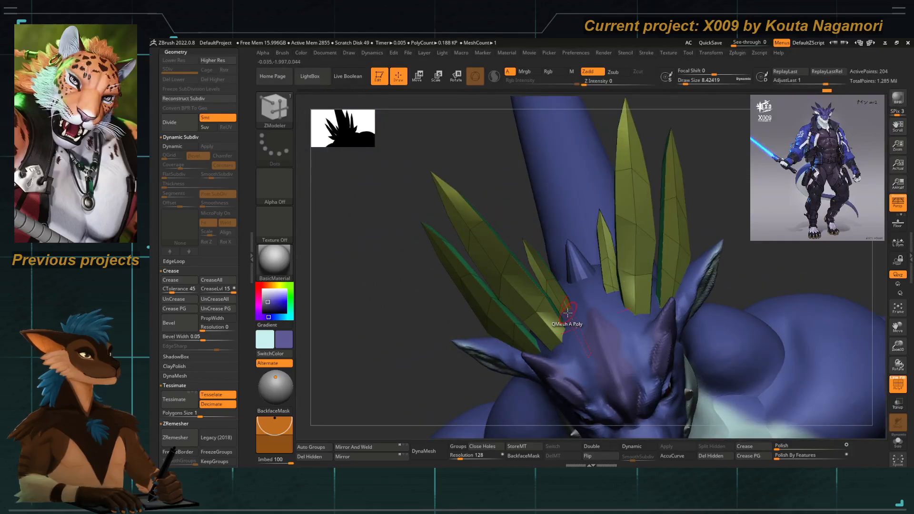
{"action": "left_click", "coordinate": [897, 441]}
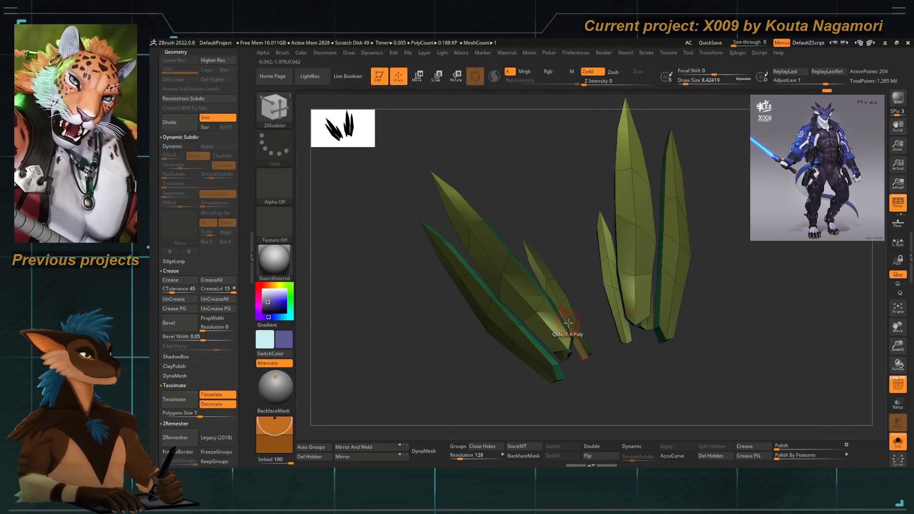
{"action": "left_click", "coordinate": [898, 441]}
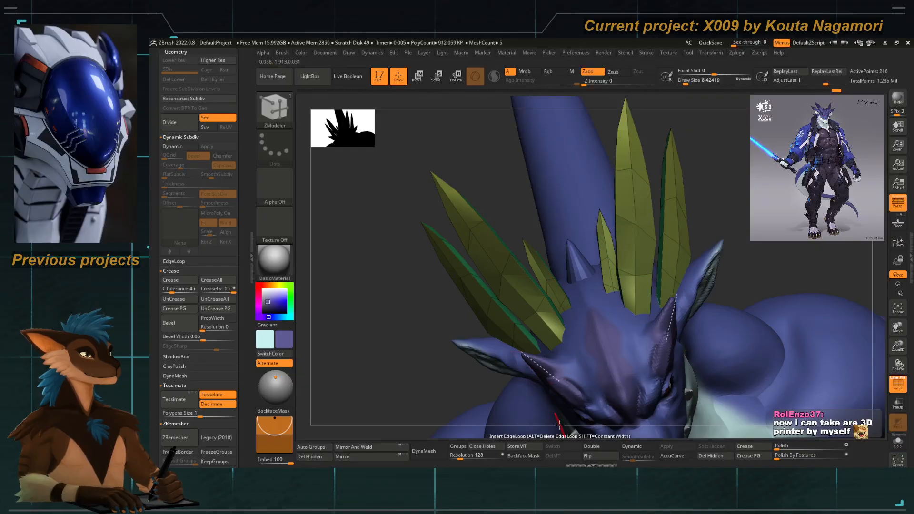
Isolate the feathers from behind and shift the inner feather's base with the Move Topological brush at a draw size of about 51.
{"action": "left_click_drag", "start_coordinate": [559, 423], "coordinate": [455, 288]}
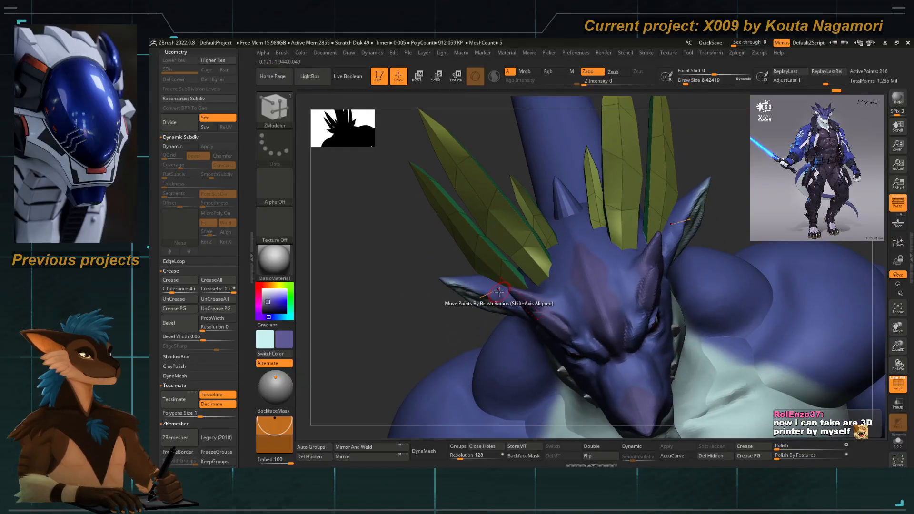
{"action": "key", "text": "b"}
{"action": "key", "text": "m"}
{"action": "key", "text": "t"}
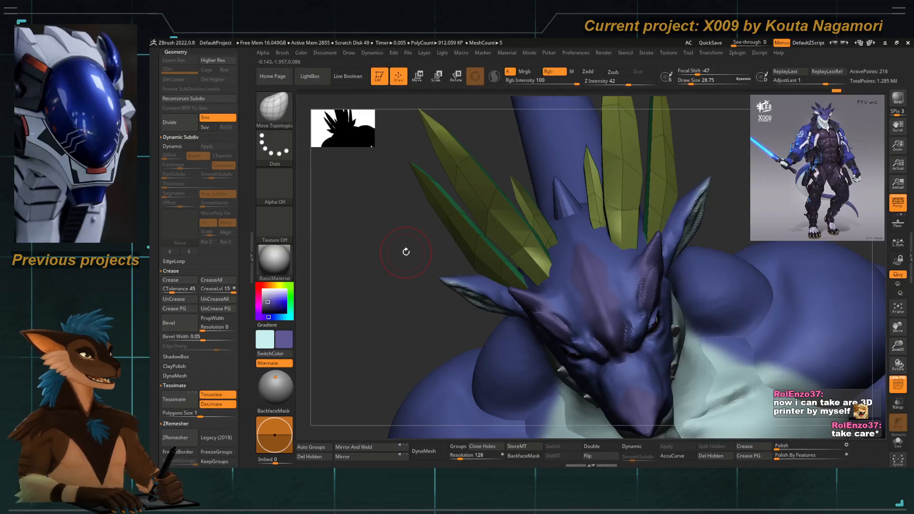
{"action": "left_click_drag", "start_coordinate": [406, 251], "coordinate": [544, 292]}
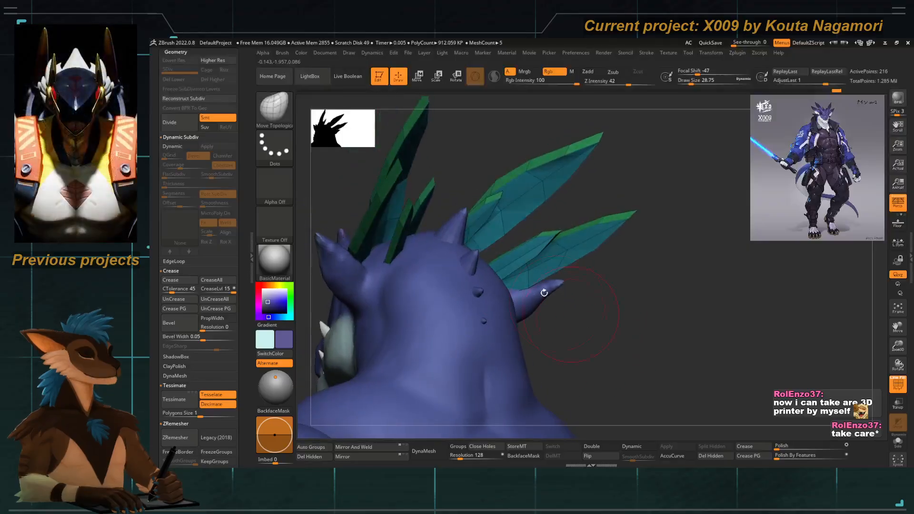
{"action": "left_click", "coordinate": [898, 441]}
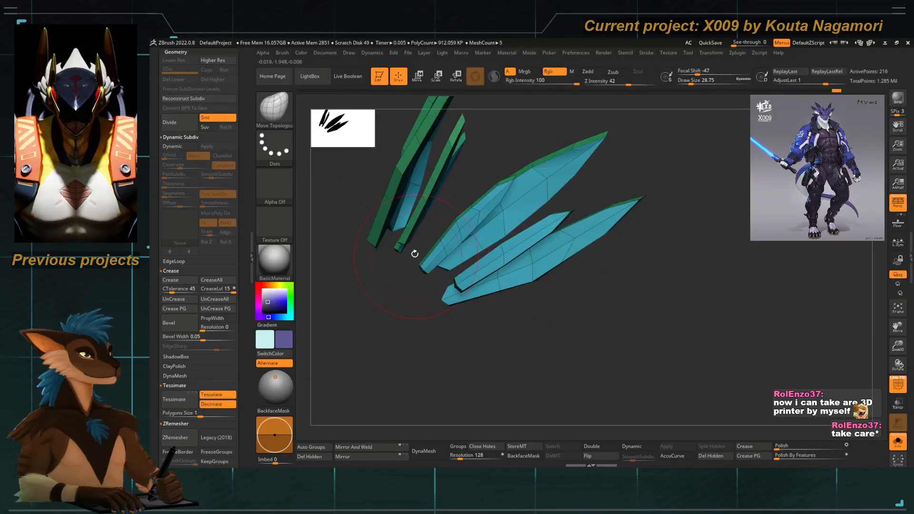
{"action": "key", "text": "s"}
{"action": "mouse_move", "coordinate": [415, 254]}
{"action": "left_mouse_down"}
{"action": "mouse_move", "coordinate": [439, 255]}
{"action": "mouse_move", "coordinate": [452, 240]}
{"action": "left_mouse_up"}
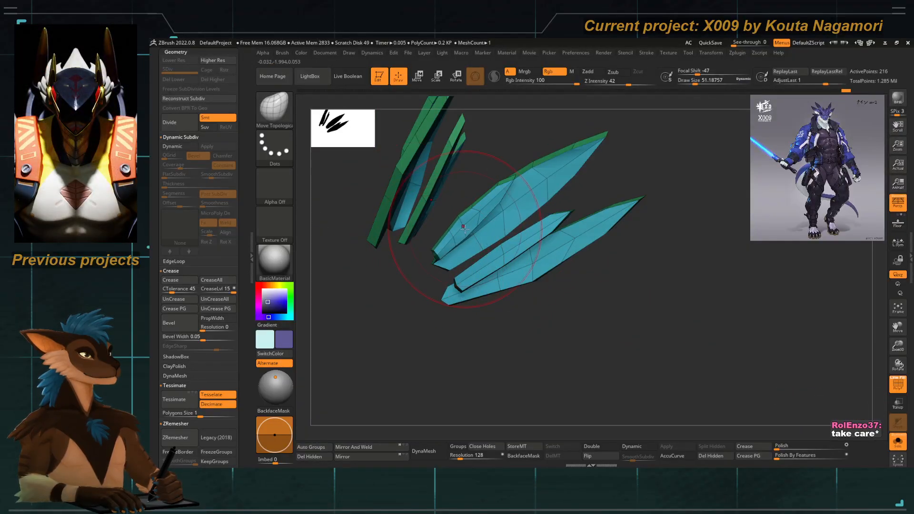
Reshape the inner faces and bases of the feathers with Move Topological, using draw sizes of about 20 and 41.
{"action": "key", "text": "space"}
{"action": "left_click_drag", "start_coordinate": [487, 208], "coordinate": [474, 203]}
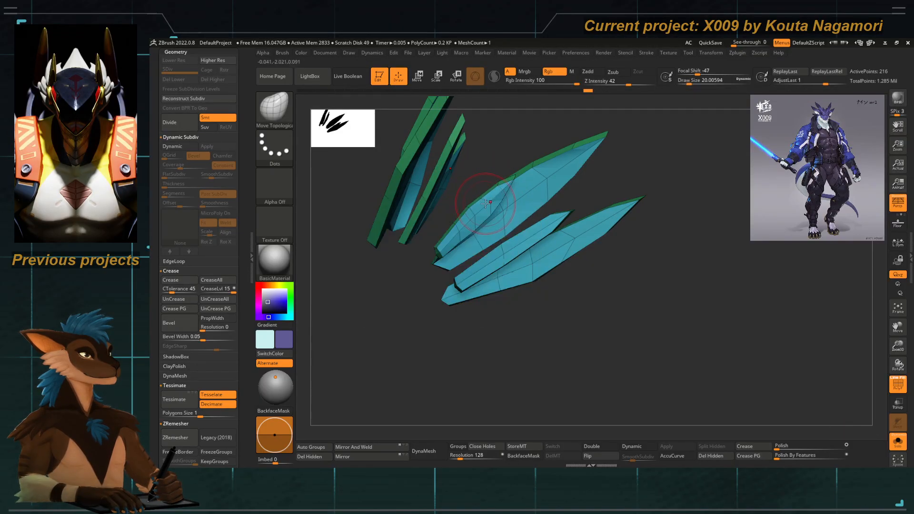
{"action": "key", "text": "shift"}
{"action": "left_click_drag", "start_coordinate": [485, 374], "coordinate": [510, 367]}
{"action": "key", "text": "space"}
{"action": "left_click_drag", "start_coordinate": [507, 335], "coordinate": [514, 334]}
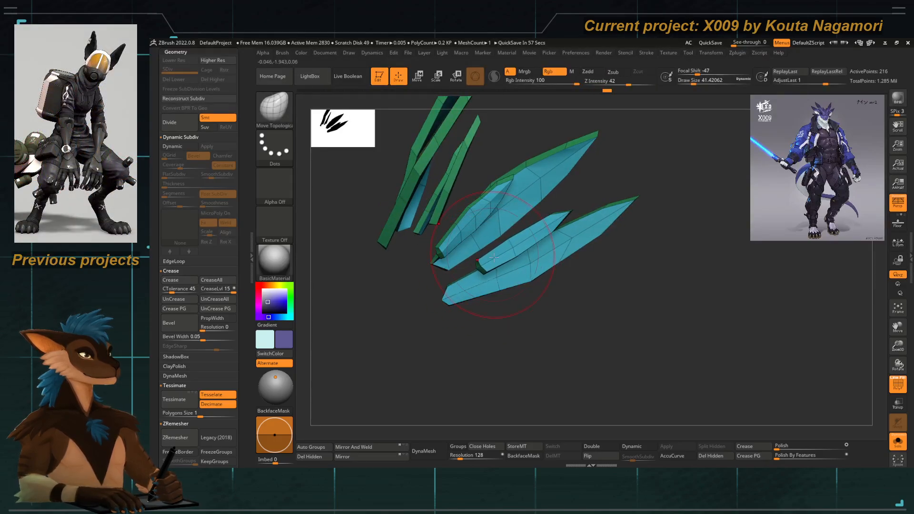
Show the whole model with the body ghosted and adjust the feathers in profile at a draw size of about 56.
{"action": "left_click", "coordinate": [897, 441]}
{"action": "mouse_move", "coordinate": [645, 210]}
{"action": "left_mouse_down"}
{"action": "mouse_move", "coordinate": [638, 186]}
{"action": "mouse_move", "coordinate": [631, 202]}
{"action": "mouse_move", "coordinate": [653, 195]}
{"action": "left_mouse_up"}
{"action": "left_click", "coordinate": [897, 402]}
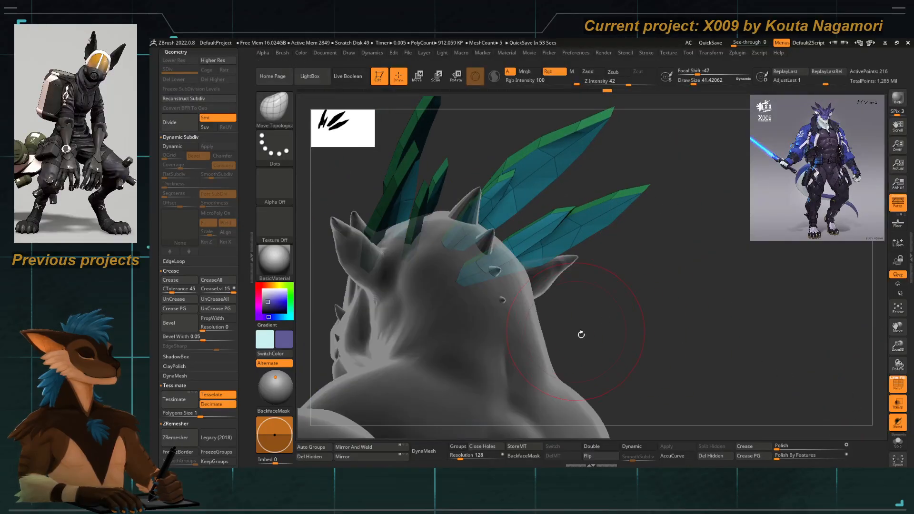
{"action": "left_click_drag", "start_coordinate": [581, 333], "coordinate": [506, 280]}
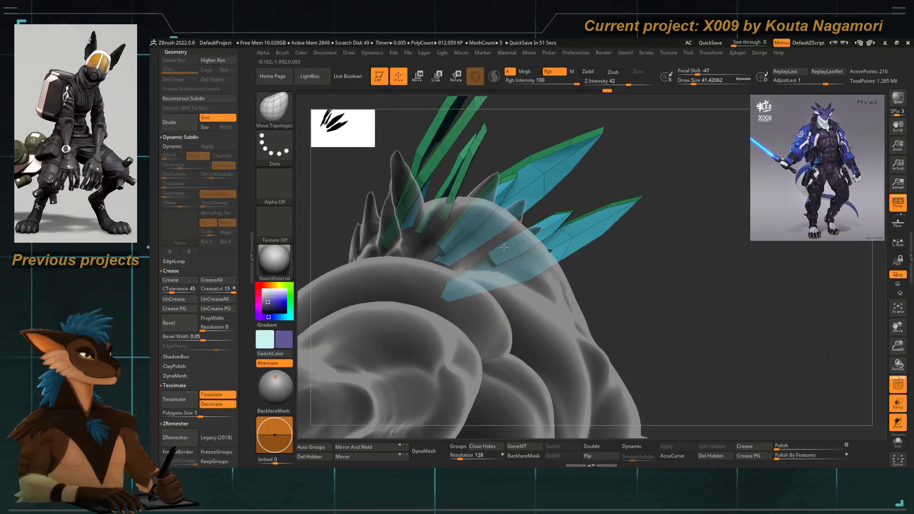
{"action": "mouse_move", "coordinate": [526, 239]}
{"action": "left_mouse_down"}
{"action": "mouse_move", "coordinate": [542, 200]}
{"action": "mouse_move", "coordinate": [619, 291]}
{"action": "mouse_move", "coordinate": [578, 202]}
{"action": "left_mouse_up"}
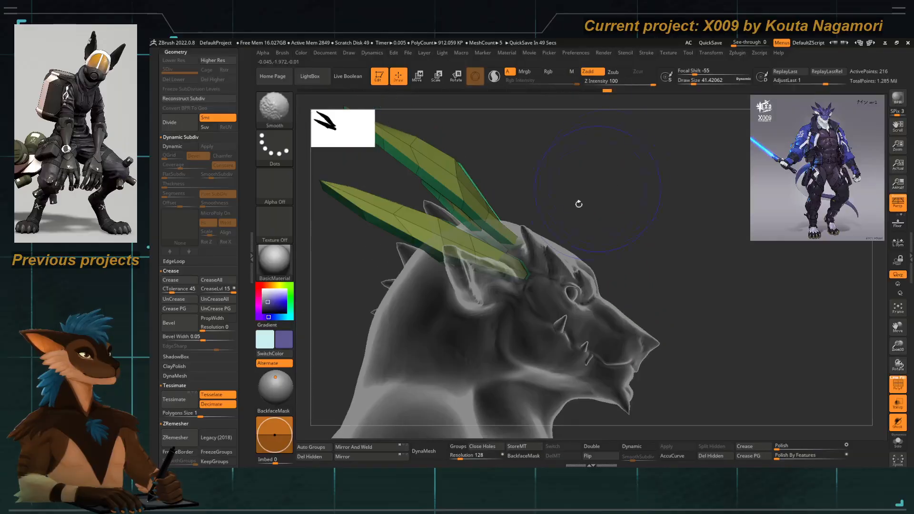
{"action": "key", "text": "space"}
{"action": "left_click", "coordinate": [447, 251]}
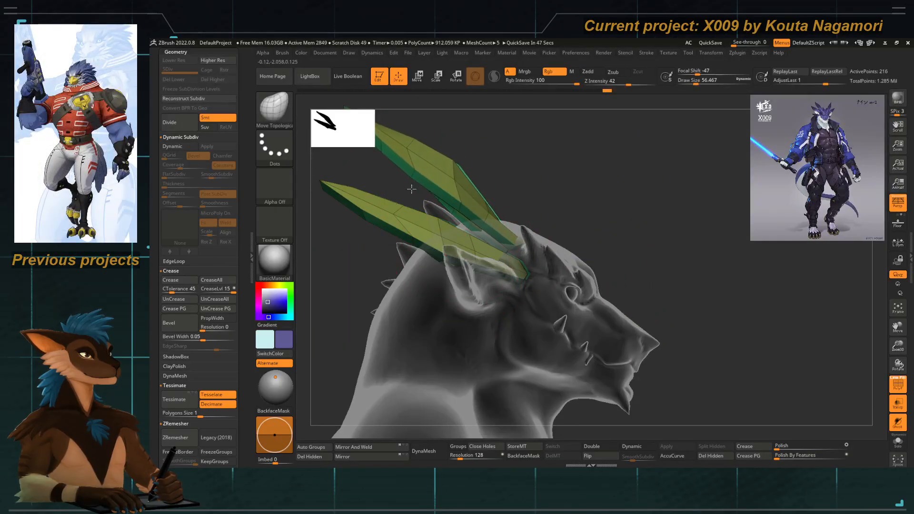
{"action": "left_click_drag", "start_coordinate": [415, 204], "coordinate": [453, 185]}
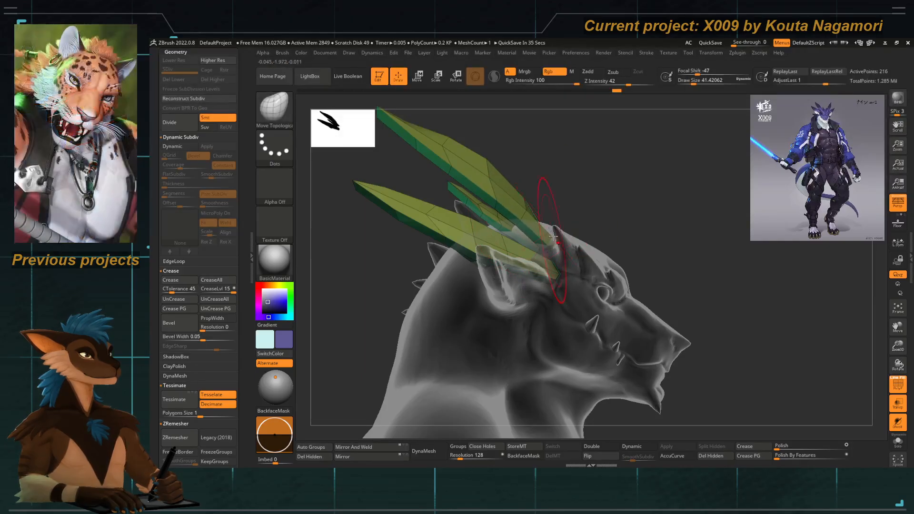
Reposition the small inner feathers' roots on top of the skull with a smaller Move Topological brush.
{"action": "left_click_drag", "start_coordinate": [551, 187], "coordinate": [549, 216]}
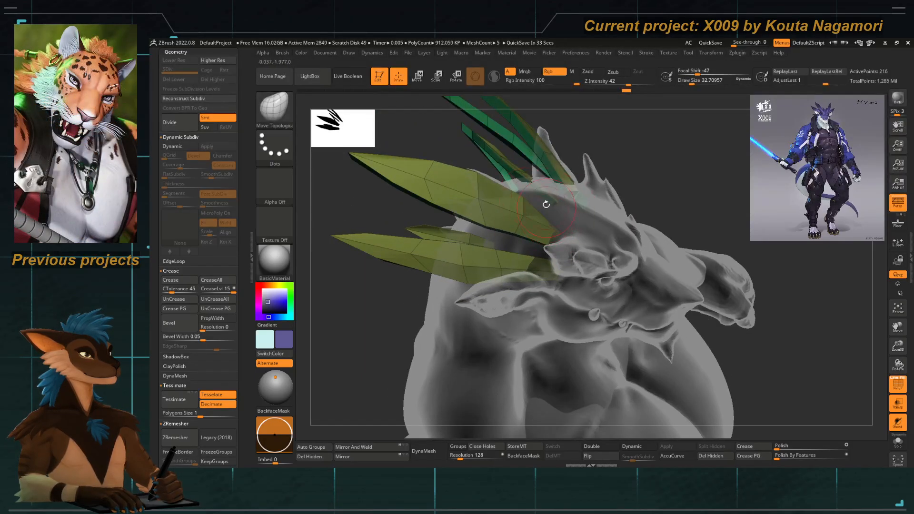
{"action": "left_click_drag", "start_coordinate": [445, 141], "coordinate": [492, 204]}
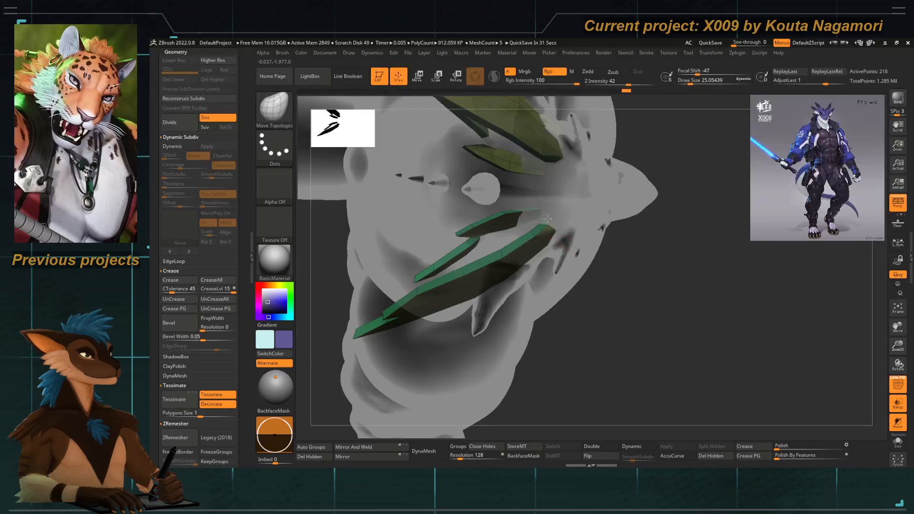
{"action": "mouse_move", "coordinate": [576, 217]}
{"action": "left_mouse_down"}
{"action": "mouse_move", "coordinate": [566, 229]}
{"action": "mouse_move", "coordinate": [541, 201]}
{"action": "mouse_move", "coordinate": [513, 193]}
{"action": "left_mouse_up"}
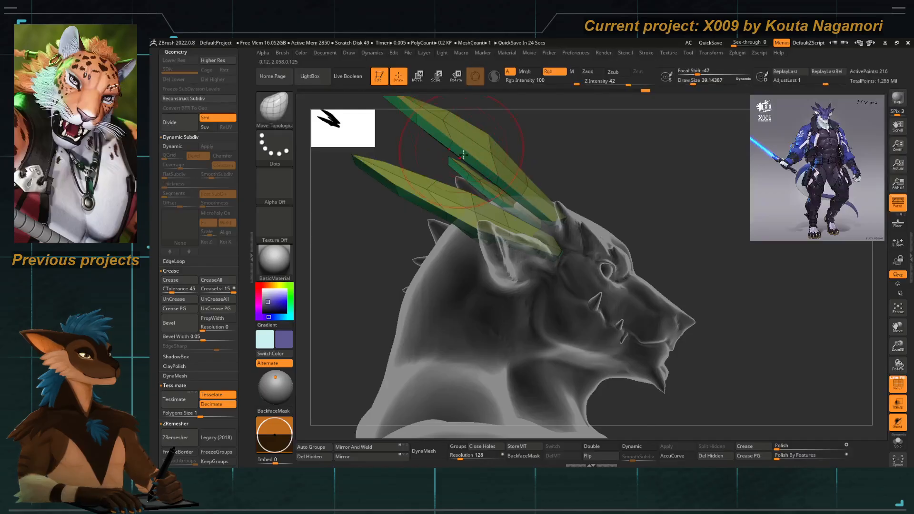
Pull the small lower feather out behind the ear in profile with Move Topological at draw sizes of about 49 to 59.
{"action": "key", "text": "space"}
{"action": "left_click_drag", "start_coordinate": [481, 246], "coordinate": [492, 246]}
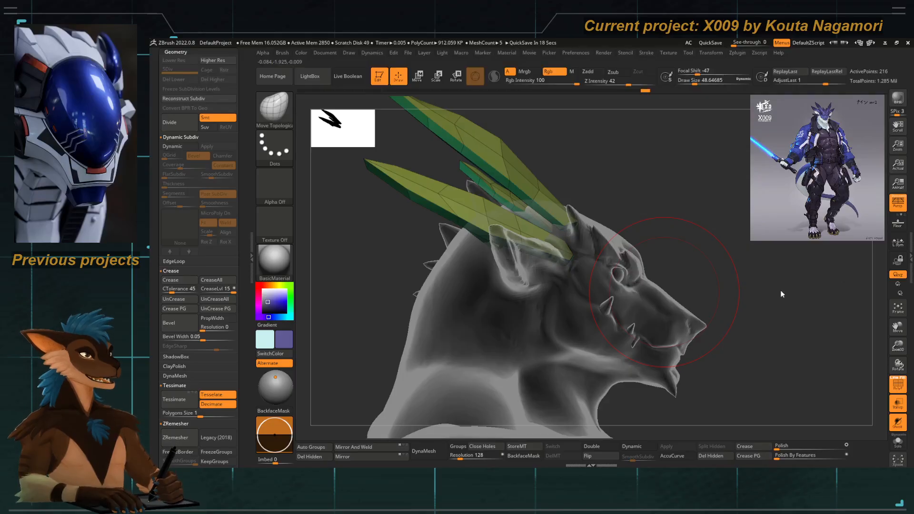
{"action": "left_click_drag", "start_coordinate": [456, 223], "coordinate": [443, 207]}
{"action": "mouse_move", "coordinate": [484, 282]}
{"action": "left_mouse_down"}
{"action": "mouse_move", "coordinate": [490, 300]}
{"action": "mouse_move", "coordinate": [440, 234]}
{"action": "mouse_move", "coordinate": [446, 239]}
{"action": "left_mouse_up"}
{"action": "key", "text": "space"}
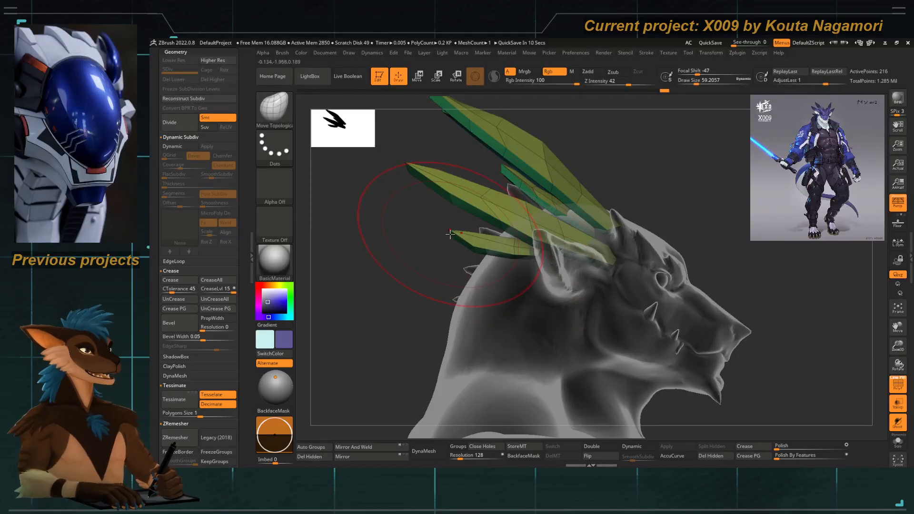
{"action": "mouse_move", "coordinate": [457, 236]}
{"action": "left_mouse_down"}
{"action": "mouse_move", "coordinate": [488, 253]}
{"action": "mouse_move", "coordinate": [462, 216]}
{"action": "left_mouse_up"}
{"action": "key", "text": "space"}
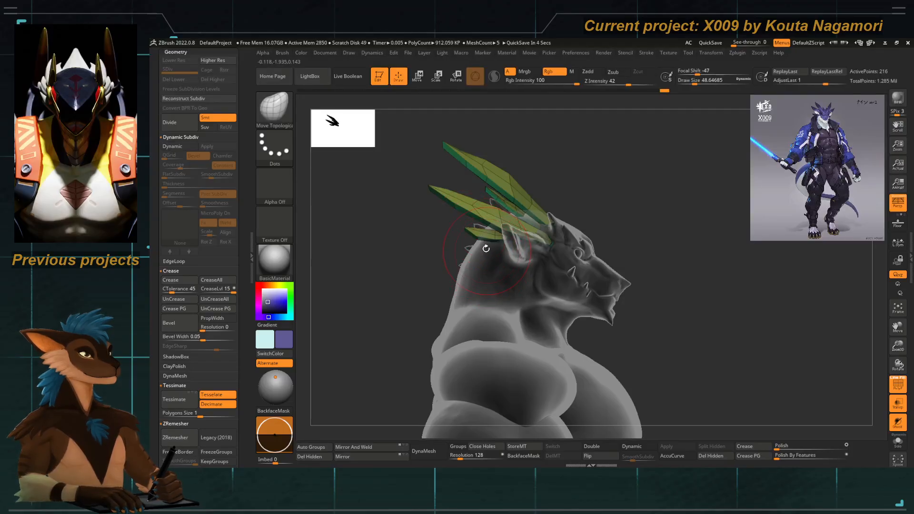
{"action": "key", "text": "space"}
{"action": "left_click_drag", "start_coordinate": [469, 240], "coordinate": [500, 235]}
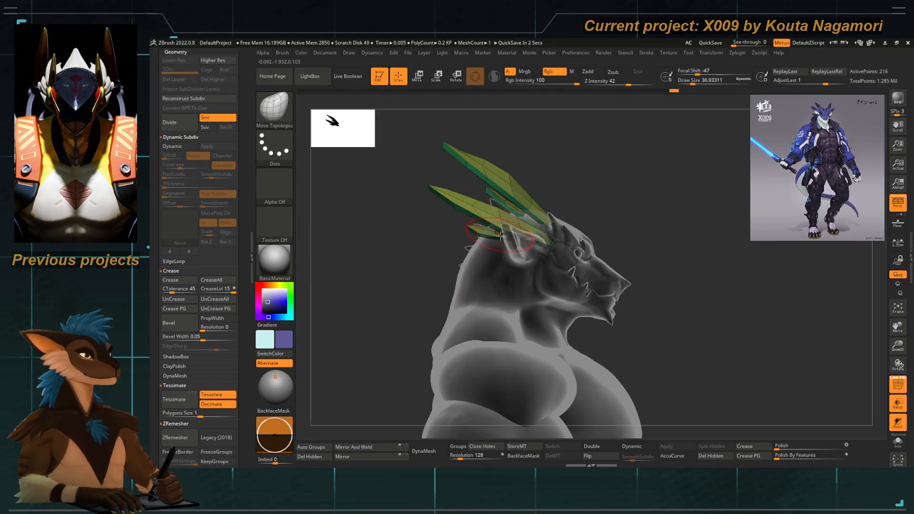
{"action": "key", "text": "ctrl+z"}
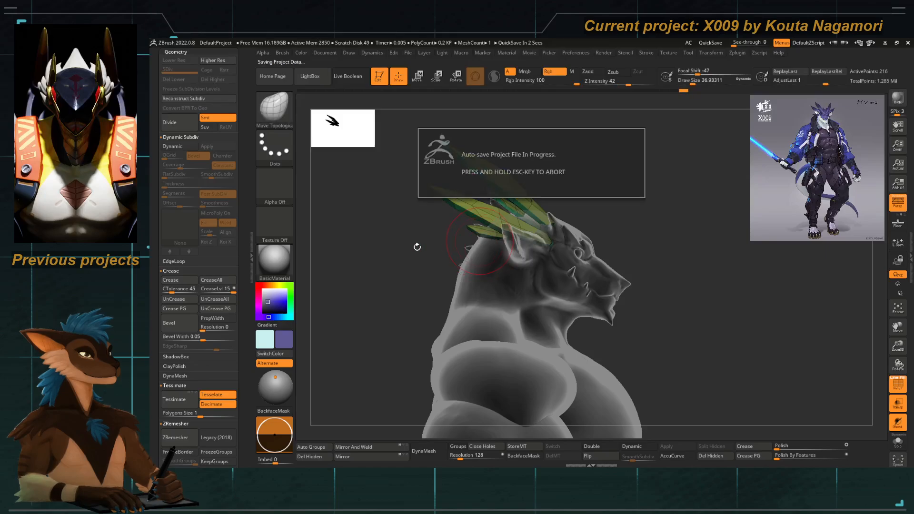
Refine the shape of the small feather behind the ear with Move Topological at a draw size of about 35.
{"action": "left_click_drag", "start_coordinate": [416, 248], "coordinate": [434, 236]}
{"action": "left_click_drag", "start_coordinate": [560, 308], "coordinate": [535, 278], "text": "shift"}
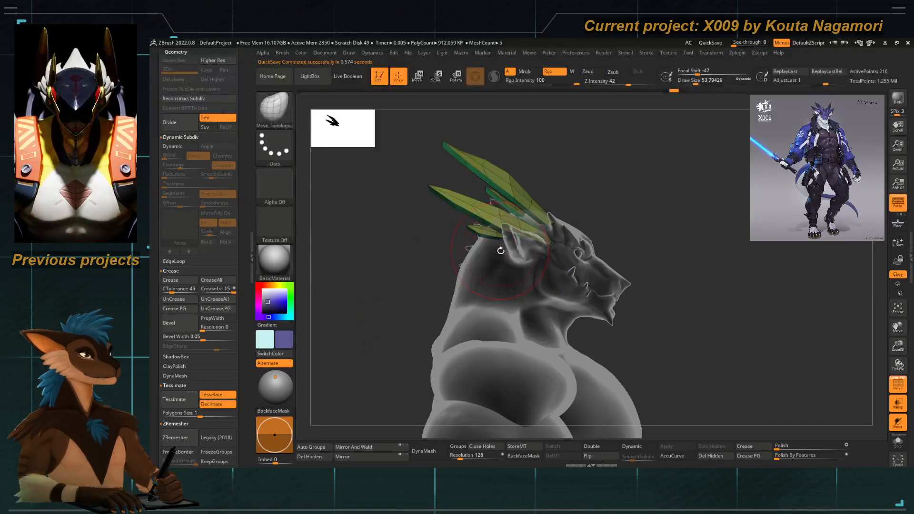
{"action": "left_click_drag", "start_coordinate": [502, 249], "coordinate": [476, 272], "text": "alt"}
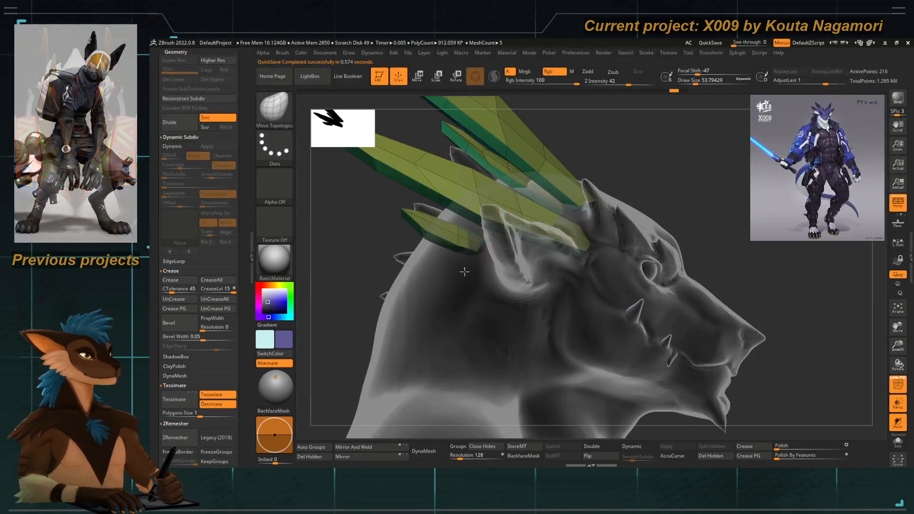
{"action": "key", "text": "space"}
{"action": "left_click_drag", "start_coordinate": [491, 239], "coordinate": [486, 238]}
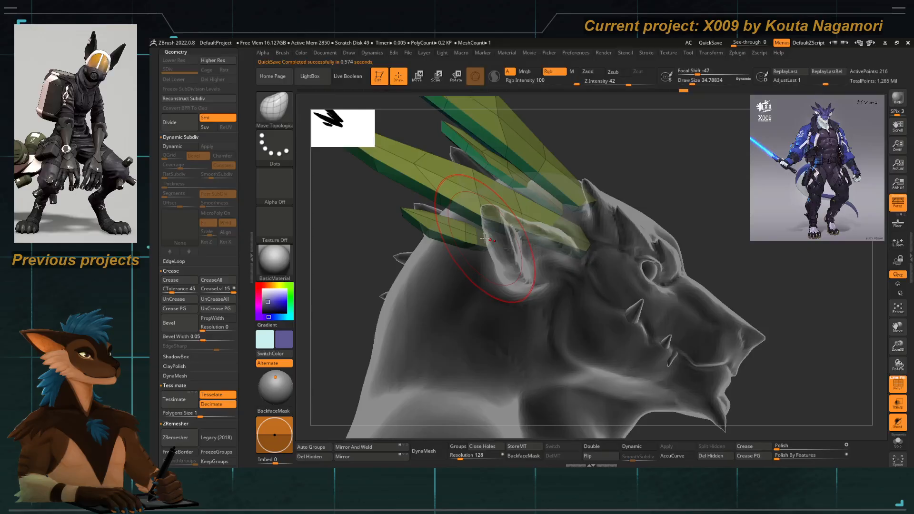
Check the feather silhouette on the solid model, ghost the body again, and insert edge loops into the small rear feather with ZModeler.
{"action": "left_click", "coordinate": [898, 407]}
{"action": "left_click_drag", "start_coordinate": [446, 267], "coordinate": [430, 181], "text": "alt"}
{"action": "left_click", "coordinate": [898, 387]}
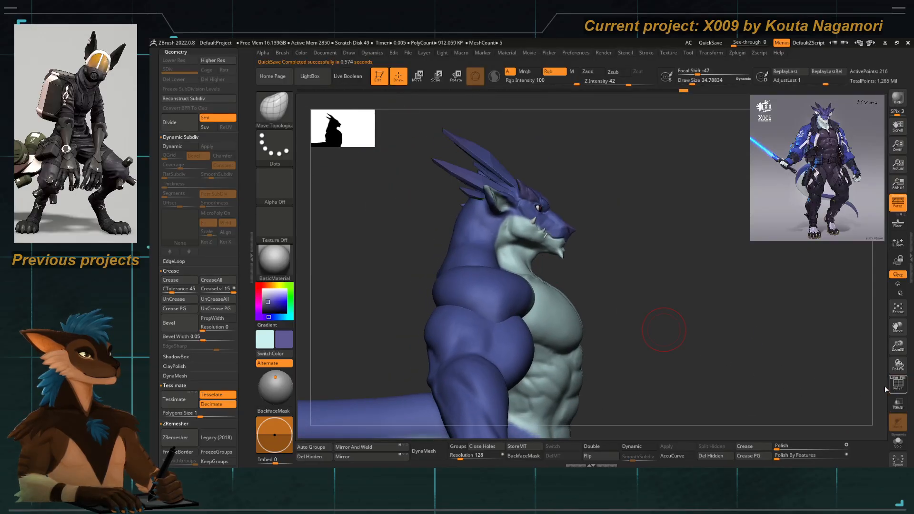
{"action": "left_click_drag", "start_coordinate": [510, 256], "coordinate": [541, 269], "text": "alt"}
{"action": "mouse_move", "coordinate": [471, 205]}
{"action": "left_mouse_down", "text": "alt"}
{"action": "mouse_move", "coordinate": [481, 241]}
{"action": "mouse_move", "coordinate": [452, 226]}
{"action": "left_mouse_up", "text": "alt"}
{"action": "left_click", "coordinate": [897, 403]}
{"action": "key", "text": "b"}
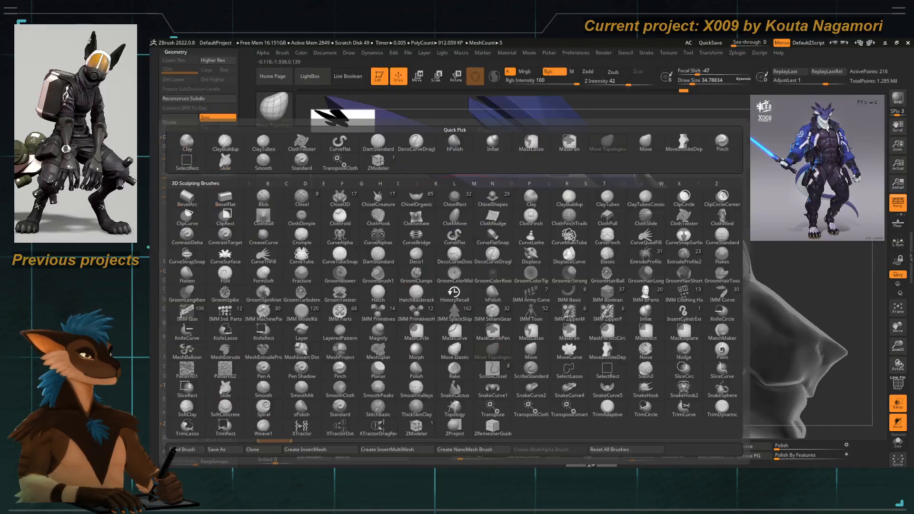
{"action": "key", "text": "z"}
{"action": "key", "text": "m"}
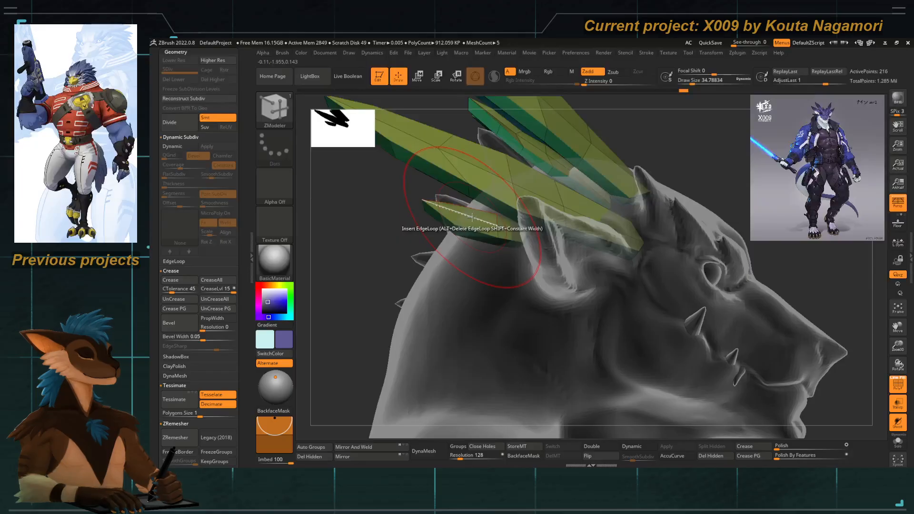
{"action": "left_click_drag", "start_coordinate": [509, 233], "coordinate": [521, 230]}
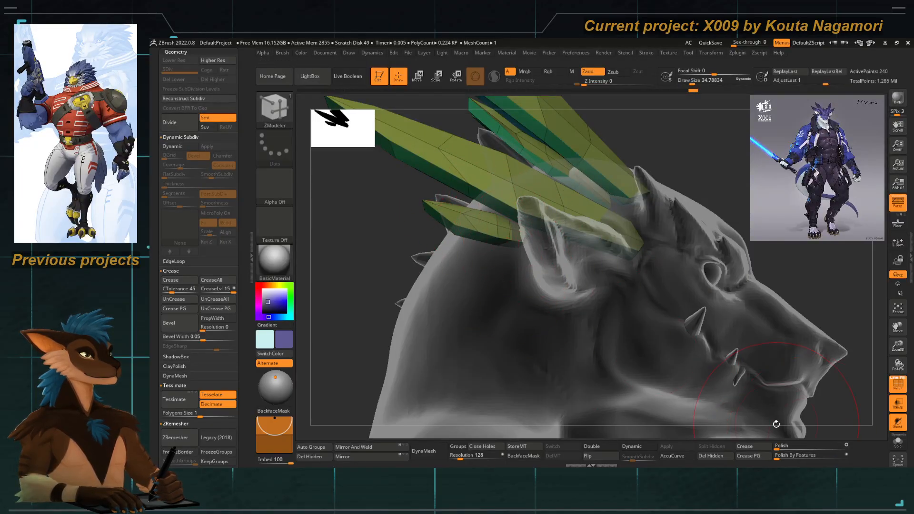
Try smoothing the head feathers with the Polish deformation, restoring their original shape after the test.
{"action": "left_click_drag", "start_coordinate": [362, 300], "coordinate": [516, 319], "text": "alt"}
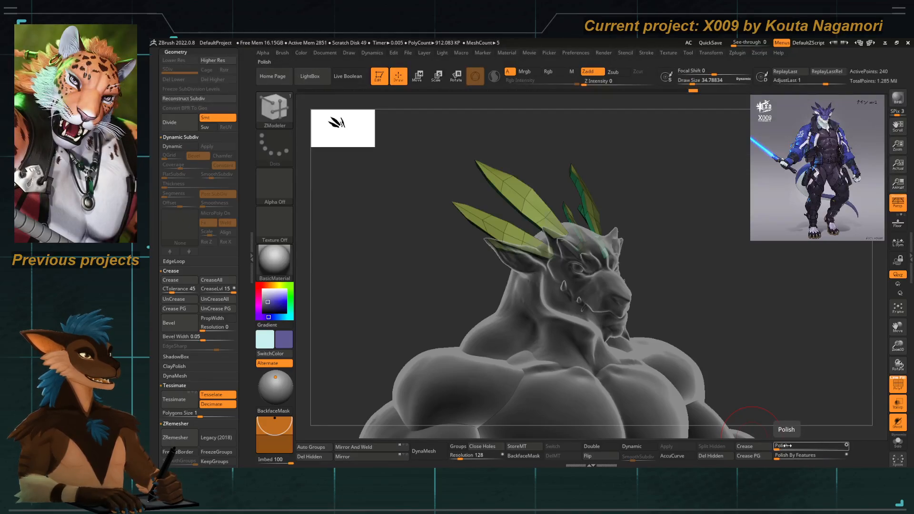
{"action": "scroll", "coordinate": [227, 210], "scroll_direction": "down", "scroll_amount": 10}
{"action": "left_click", "coordinate": [223, 207]}
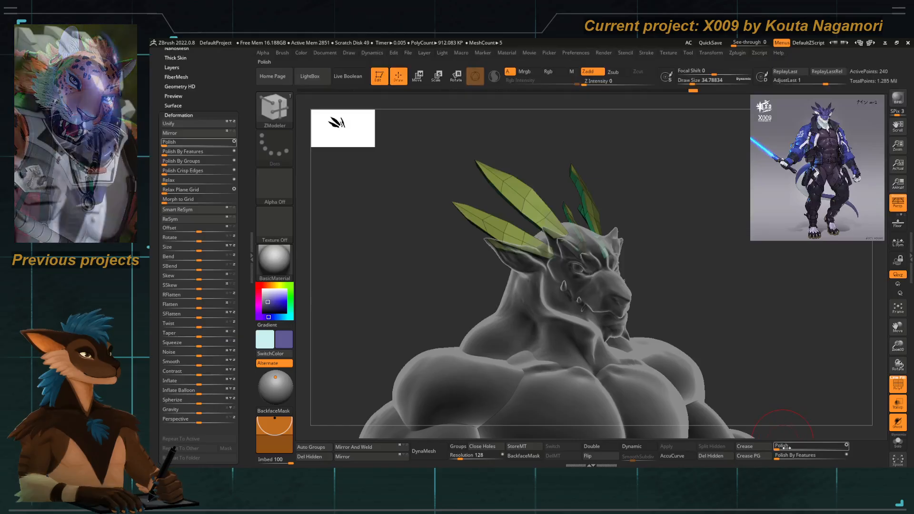
{"action": "left_click", "coordinate": [783, 445]}
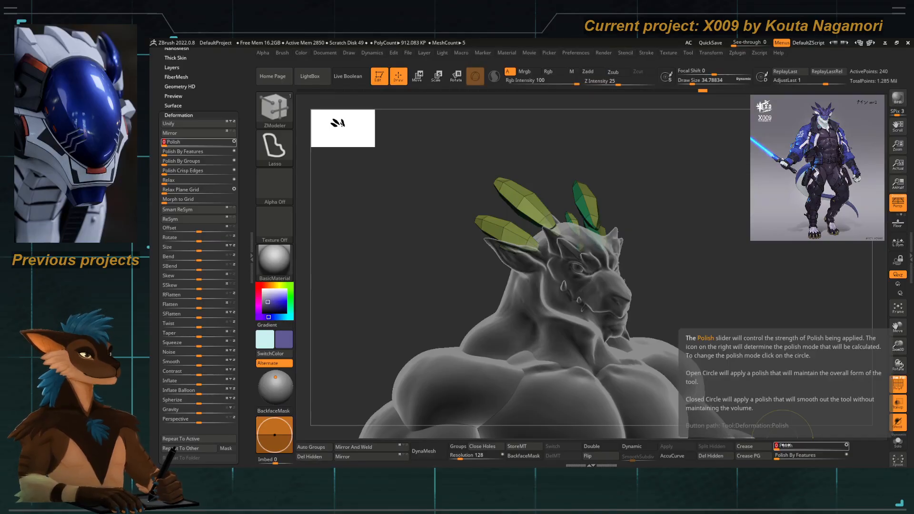
{"action": "key", "text": "ctrl+z"}
Apply a light Polish By Features to the head feathers while viewing the head from the front.
{"action": "left_click_drag", "start_coordinate": [595, 149], "coordinate": [552, 153]}
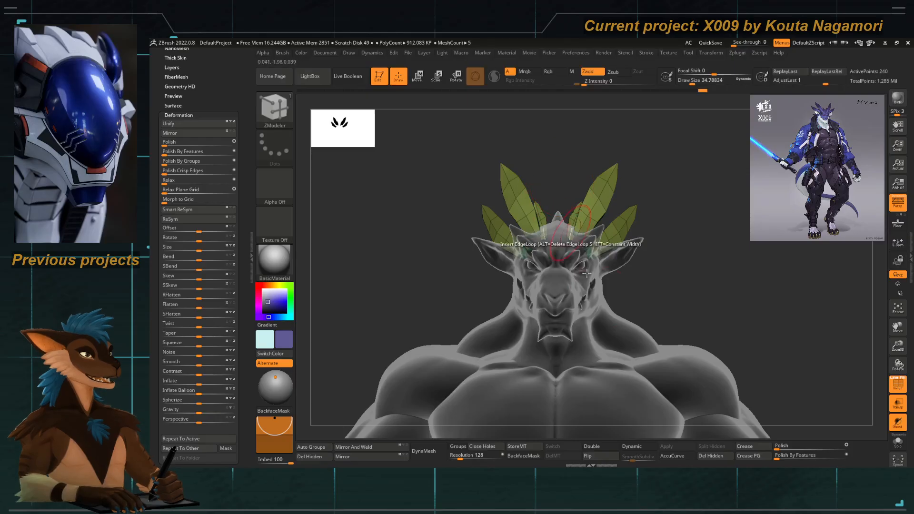
{"action": "left_click", "coordinate": [785, 456]}
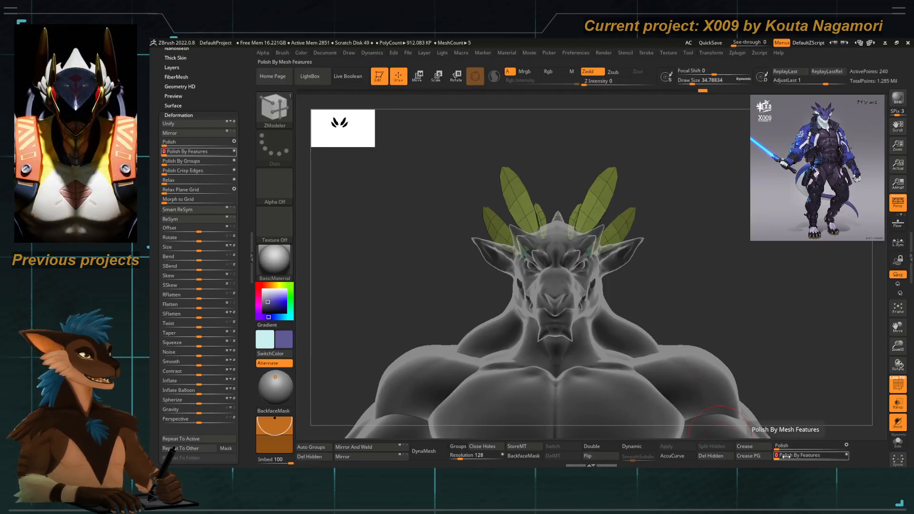
{"action": "key", "text": "Return"}
{"action": "left_click_drag", "start_coordinate": [541, 179], "coordinate": [566, 189]}
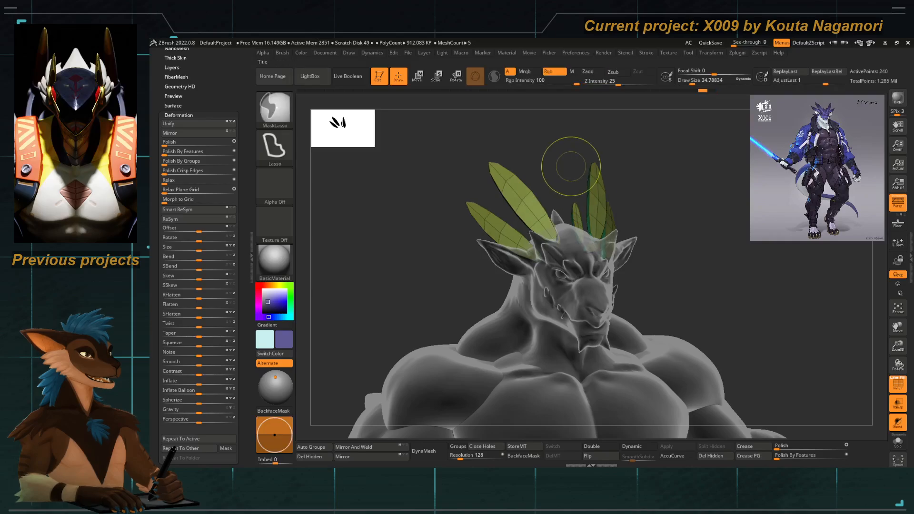
Inspect the feathers' faceting up close and give the whole feather set another light Polish By Features.
{"action": "mouse_move", "coordinate": [567, 159]}
{"action": "left_mouse_down"}
{"action": "mouse_move", "coordinate": [437, 228]}
{"action": "mouse_move", "coordinate": [451, 238]}
{"action": "left_mouse_up"}
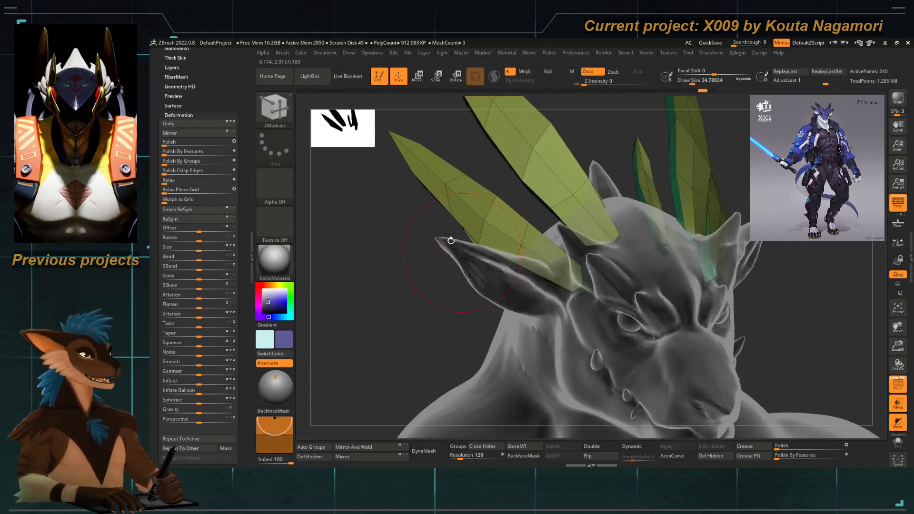
{"action": "mouse_move", "coordinate": [416, 185]}
{"action": "left_mouse_down", "text": "alt"}
{"action": "mouse_move", "coordinate": [431, 222]}
{"action": "mouse_move", "coordinate": [398, 219]}
{"action": "mouse_move", "coordinate": [466, 165]}
{"action": "mouse_move", "coordinate": [413, 180]}
{"action": "left_mouse_up", "text": "alt"}
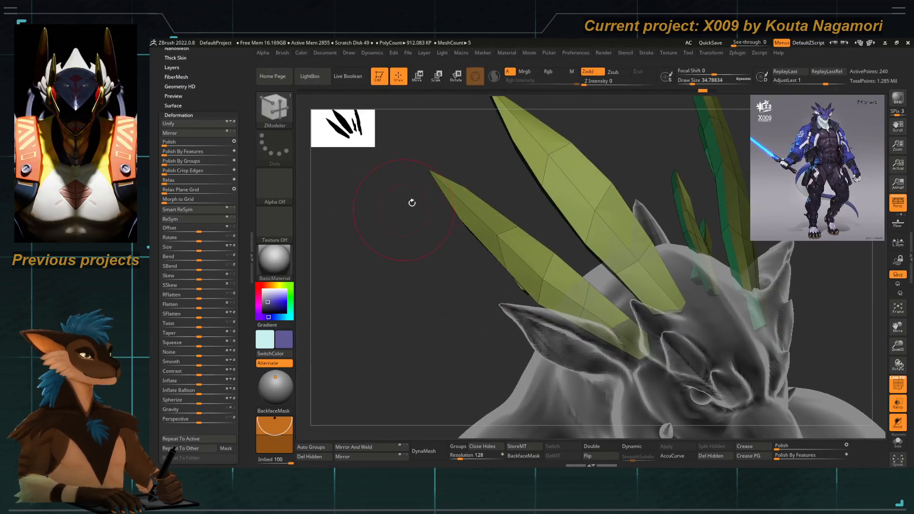
{"action": "mouse_move", "coordinate": [484, 114]}
{"action": "left_mouse_down", "text": "alt"}
{"action": "mouse_move", "coordinate": [416, 253]}
{"action": "mouse_move", "coordinate": [410, 213]}
{"action": "left_mouse_up", "text": "alt"}
{"action": "left_click_drag", "start_coordinate": [397, 250], "coordinate": [402, 233]}
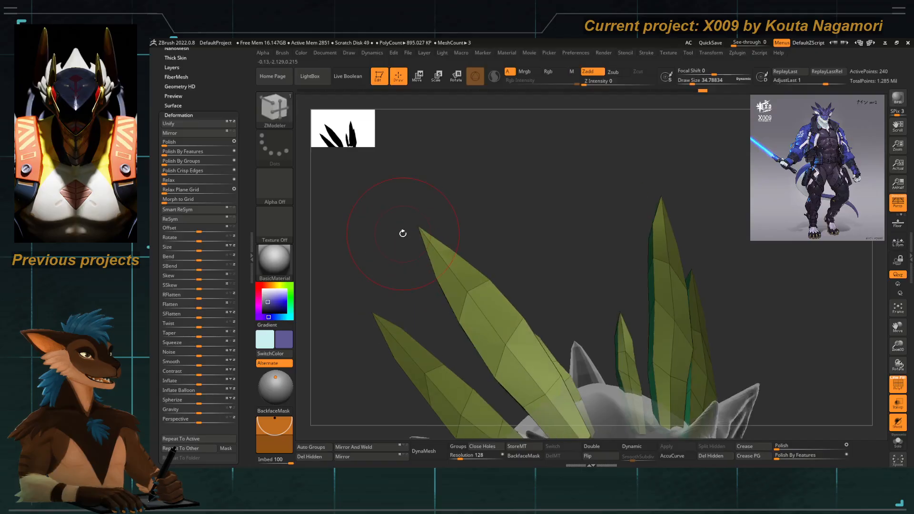
{"action": "mouse_move", "coordinate": [553, 266]}
{"action": "left_mouse_down", "text": "alt"}
{"action": "mouse_move", "coordinate": [530, 210]}
{"action": "mouse_move", "coordinate": [580, 261]}
{"action": "mouse_move", "coordinate": [545, 184]}
{"action": "mouse_move", "coordinate": [559, 157]}
{"action": "mouse_move", "coordinate": [576, 157]}
{"action": "left_mouse_up", "text": "alt"}
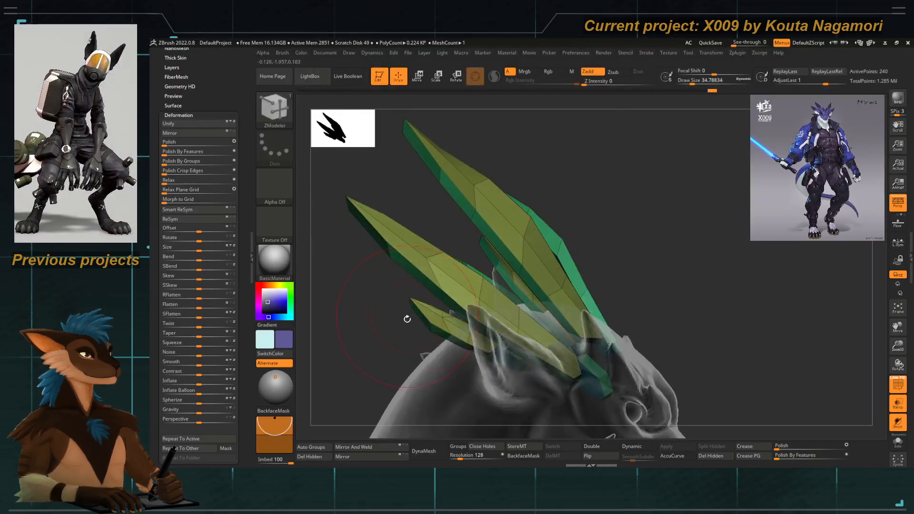
{"action": "mouse_move", "coordinate": [407, 329]}
{"action": "left_mouse_down", "text": "ctrl"}
{"action": "mouse_move", "coordinate": [405, 307]}
{"action": "mouse_move", "coordinate": [421, 331]}
{"action": "mouse_move", "coordinate": [385, 307]}
{"action": "mouse_move", "coordinate": [414, 327]}
{"action": "left_mouse_up", "text": "ctrl"}
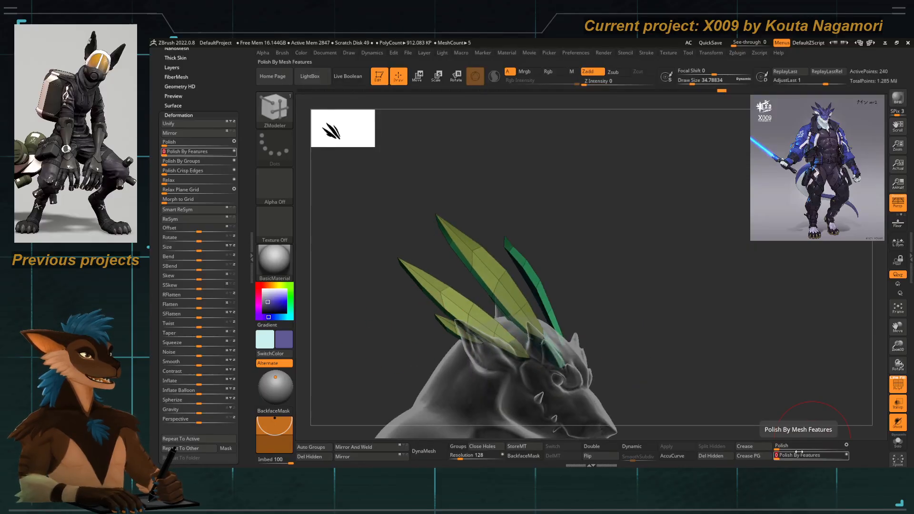
{"action": "mouse_move", "coordinate": [688, 227]}
{"action": "left_mouse_down", "text": "shift"}
{"action": "mouse_move", "coordinate": [558, 198]}
{"action": "mouse_move", "coordinate": [638, 264]}
{"action": "left_mouse_up", "text": "shift"}
{"action": "left_click", "coordinate": [783, 456]}
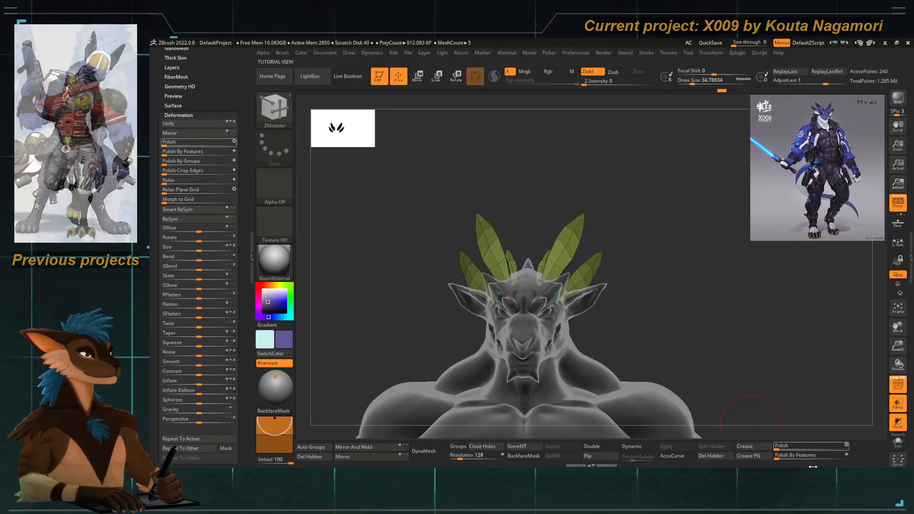
Isolate the feathers from the body and polish them slightly more by features.
{"action": "left_click", "coordinate": [898, 442]}
{"action": "mouse_move", "coordinate": [622, 351]}
{"action": "left_mouse_down"}
{"action": "mouse_move", "coordinate": [586, 351]}
{"action": "mouse_move", "coordinate": [597, 395]}
{"action": "mouse_move", "coordinate": [568, 376]}
{"action": "mouse_move", "coordinate": [491, 274]}
{"action": "mouse_move", "coordinate": [447, 169]}
{"action": "mouse_move", "coordinate": [495, 164]}
{"action": "mouse_move", "coordinate": [589, 237]}
{"action": "mouse_move", "coordinate": [578, 291]}
{"action": "mouse_move", "coordinate": [535, 249]}
{"action": "mouse_move", "coordinate": [585, 274]}
{"action": "mouse_move", "coordinate": [579, 257]}
{"action": "left_mouse_up"}
{"action": "mouse_move", "coordinate": [581, 219]}
{"action": "left_mouse_down"}
{"action": "mouse_move", "coordinate": [581, 316]}
{"action": "mouse_move", "coordinate": [560, 331]}
{"action": "mouse_move", "coordinate": [555, 276]}
{"action": "mouse_move", "coordinate": [563, 347]}
{"action": "mouse_move", "coordinate": [522, 286]}
{"action": "mouse_move", "coordinate": [548, 300]}
{"action": "mouse_move", "coordinate": [445, 202]}
{"action": "left_mouse_up"}
{"action": "key", "text": "ctrl"}
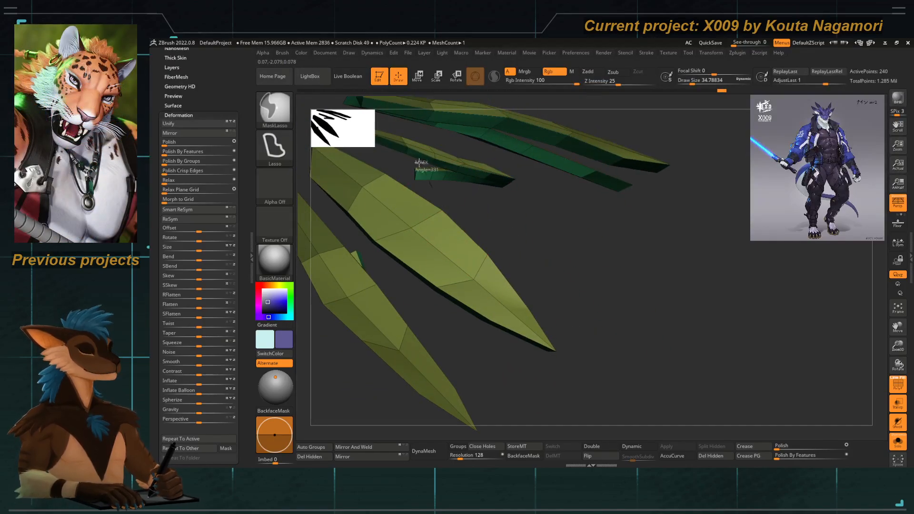
{"action": "mouse_move", "coordinate": [486, 230]}
{"action": "left_mouse_down"}
{"action": "mouse_move", "coordinate": [510, 176]}
{"action": "mouse_move", "coordinate": [568, 291]}
{"action": "mouse_move", "coordinate": [469, 273]}
{"action": "mouse_move", "coordinate": [478, 354]}
{"action": "left_mouse_up"}
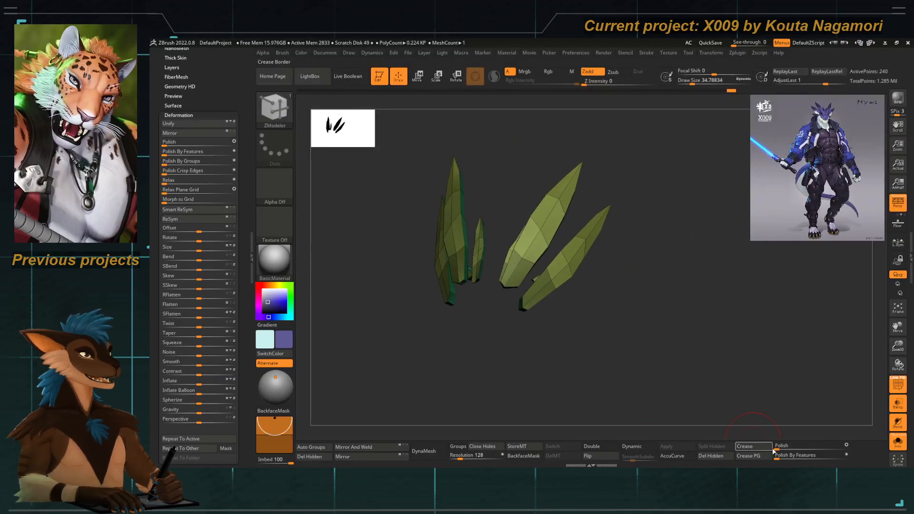
{"action": "left_click_drag", "start_coordinate": [783, 455], "coordinate": [789, 455]}
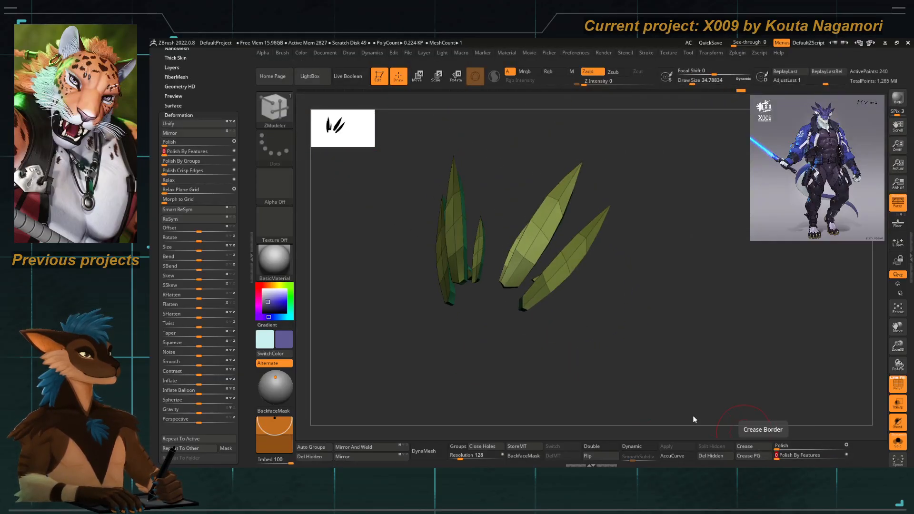
Show the ghosted body around the feathers again and hide the polygon wireframe.
{"action": "left_click_drag", "start_coordinate": [485, 349], "coordinate": [547, 179]}
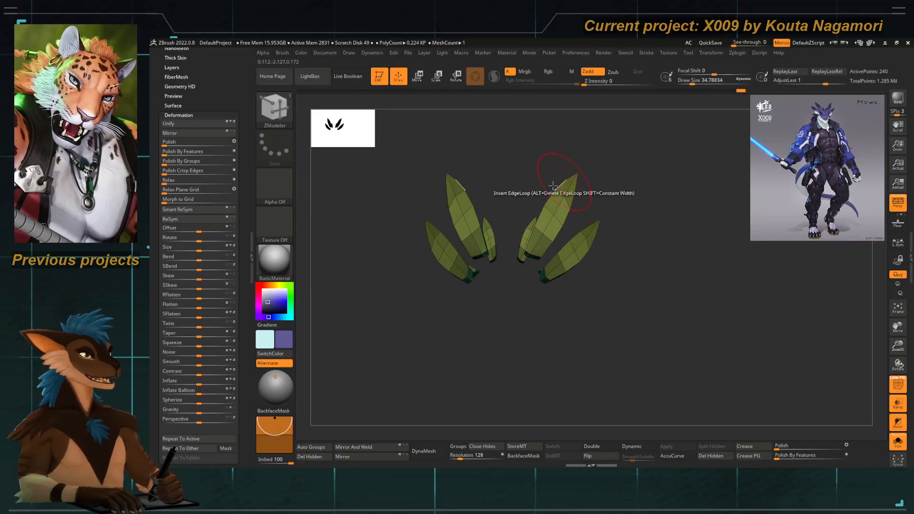
{"action": "left_click_drag", "start_coordinate": [492, 191], "coordinate": [533, 172]}
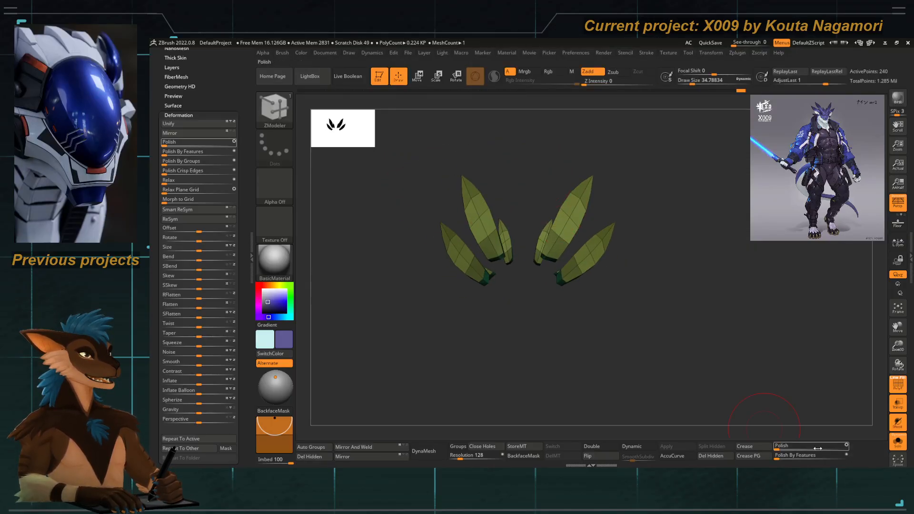
{"action": "left_click", "coordinate": [898, 441]}
{"action": "key", "text": "ctrl"}
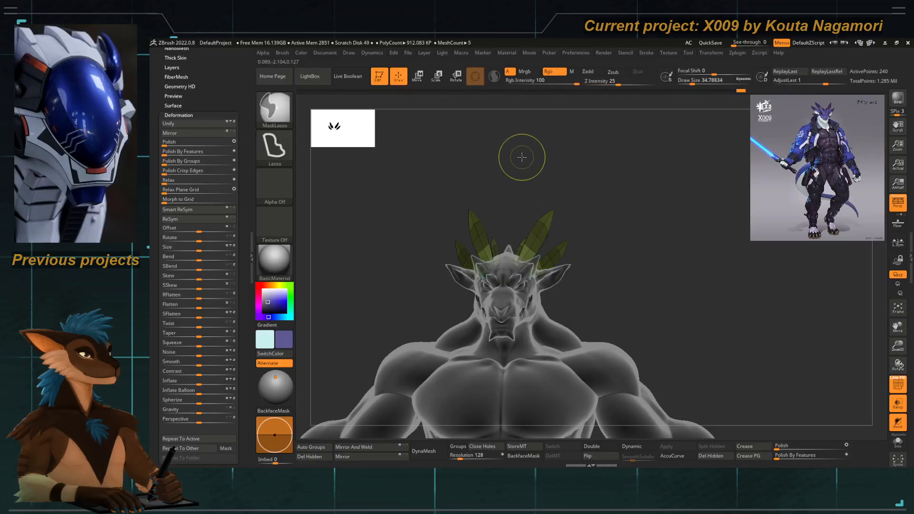
{"action": "key", "text": "shift+f"}
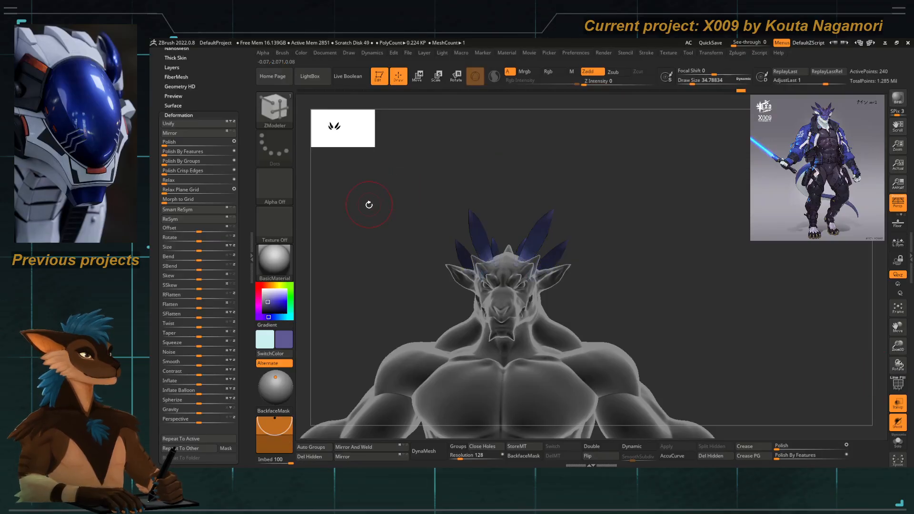
Adjust the feathers from the front with Move Topological at a draw size of about 27.
{"action": "left_click_drag", "start_coordinate": [384, 237], "coordinate": [484, 231], "text": "alt"}
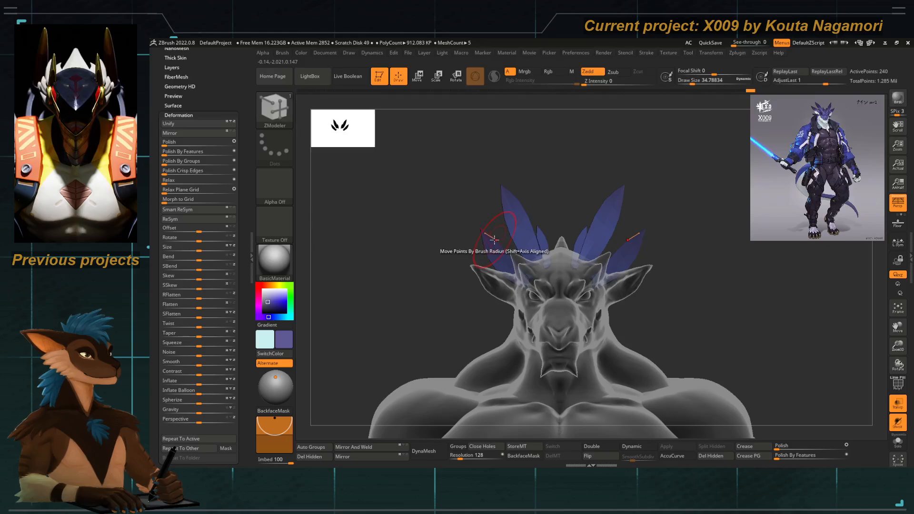
{"action": "key", "text": "b"}
{"action": "key", "text": "m"}
{"action": "key", "text": "t"}
{"action": "key", "text": "space"}
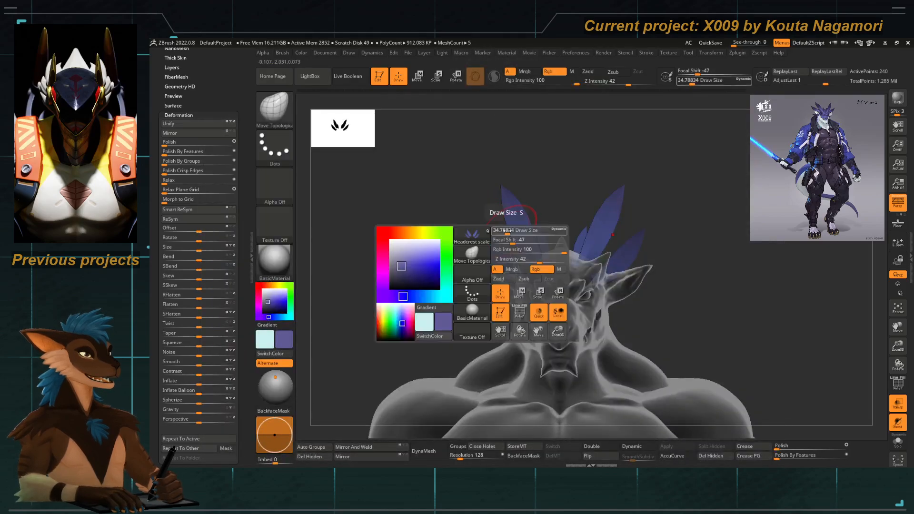
{"action": "left_click_drag", "start_coordinate": [508, 232], "coordinate": [501, 217]}
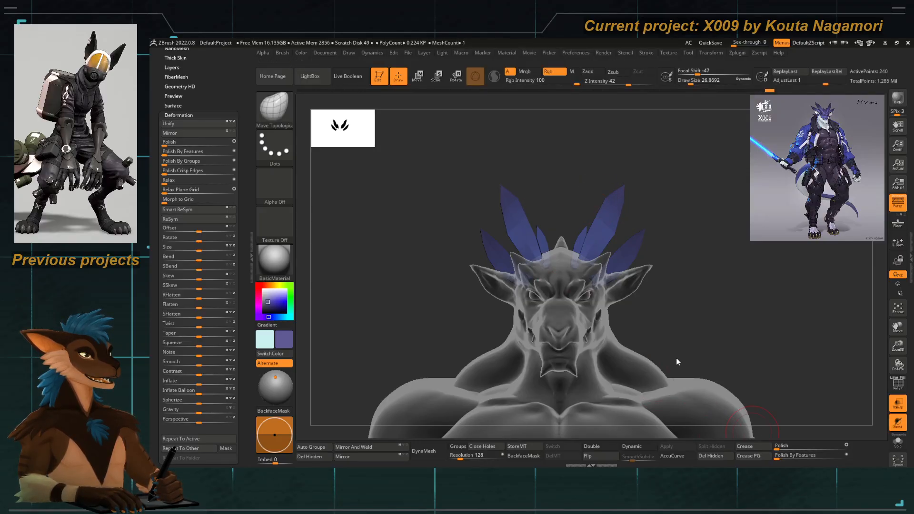
{"action": "scroll", "coordinate": [545, 229], "scroll_direction": "up", "scroll_amount": 1}
{"action": "left_click", "coordinate": [605, 242], "text": "alt"}
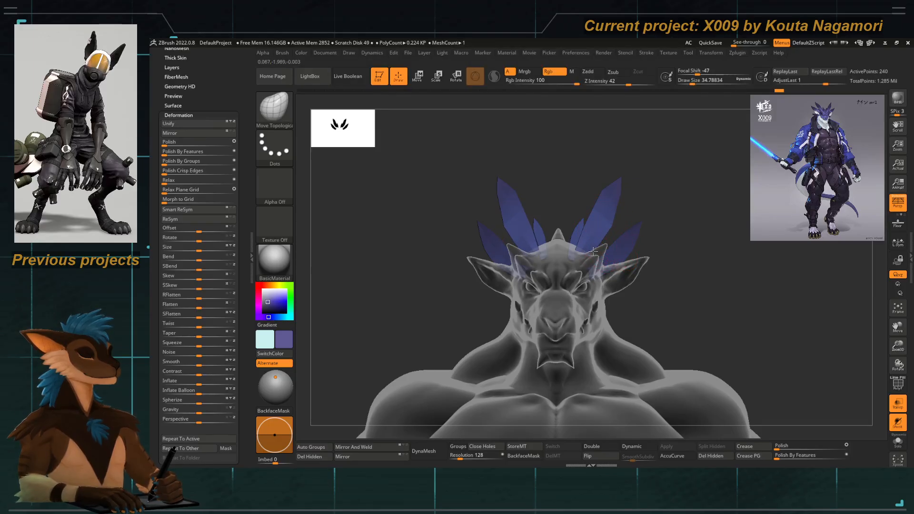
Turn off the body ghosting and enlarge the Move Topological draw size to about 120 while checking the crest.
{"action": "left_click", "coordinate": [898, 404]}
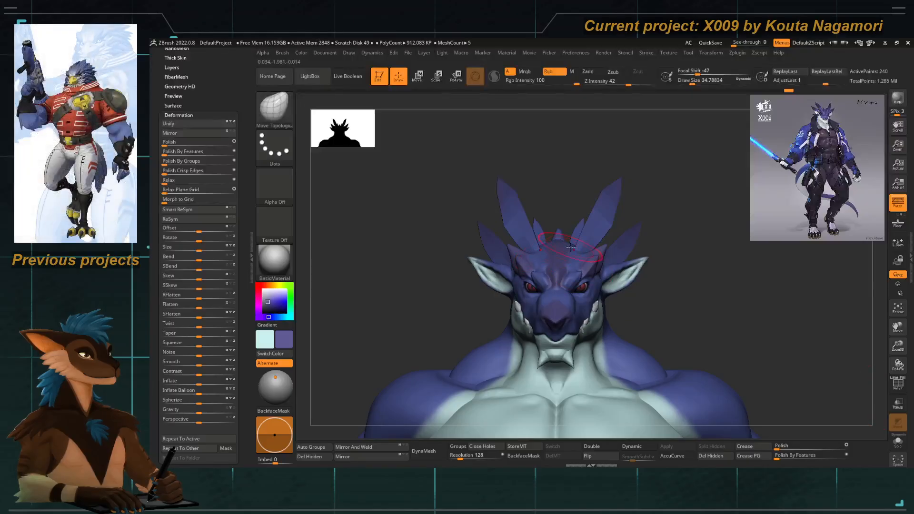
{"action": "right_click_drag", "start_coordinate": [599, 245], "coordinate": [580, 232], "text": "alt"}
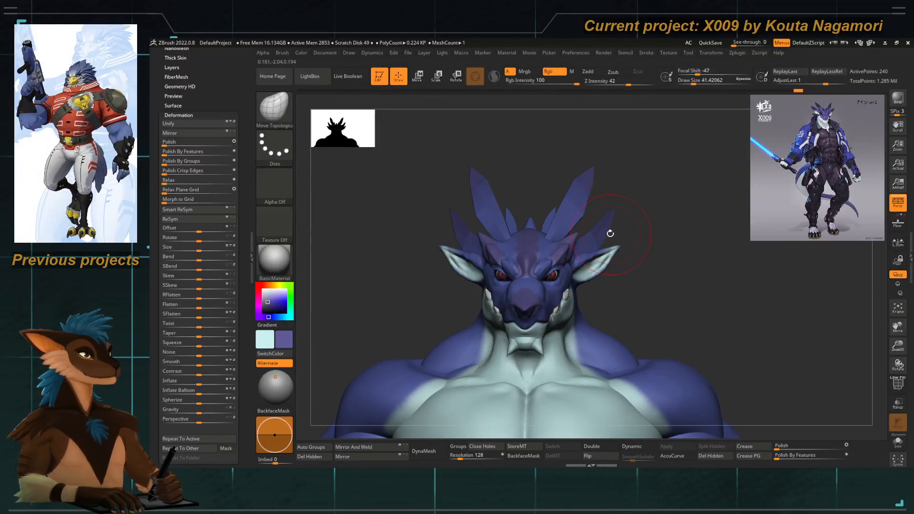
{"action": "key", "text": "bracketright"}
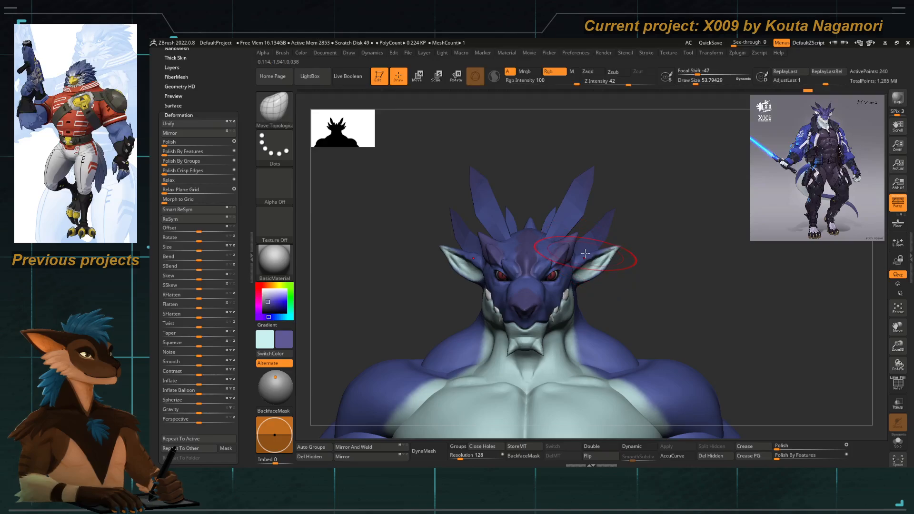
{"action": "right_click_drag", "start_coordinate": [593, 249], "coordinate": [588, 264]}
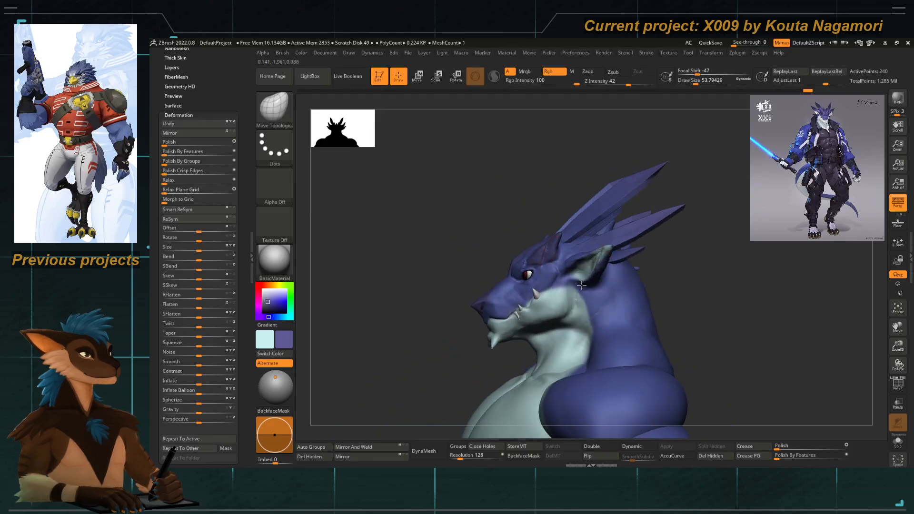
{"action": "key", "text": "bracketright"}
{"action": "right_click_drag", "start_coordinate": [492, 225], "coordinate": [458, 240]}
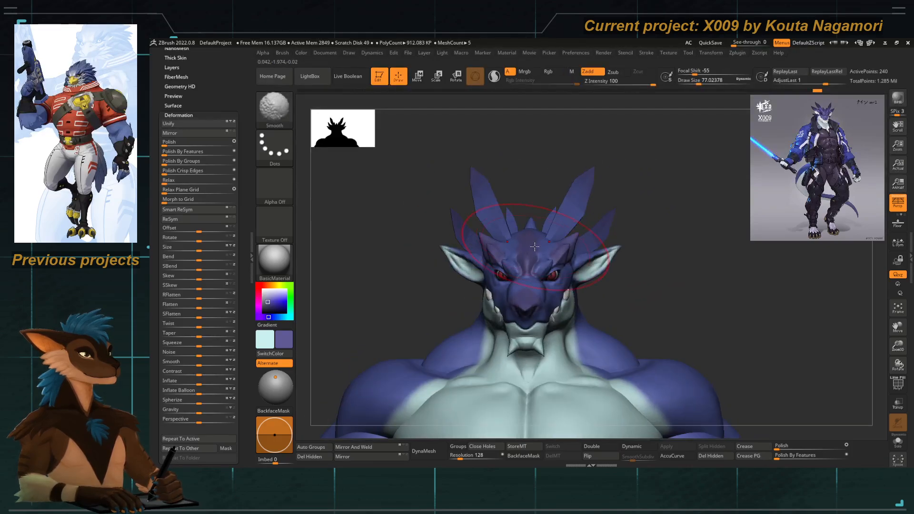
{"action": "key", "text": "bracketright"}
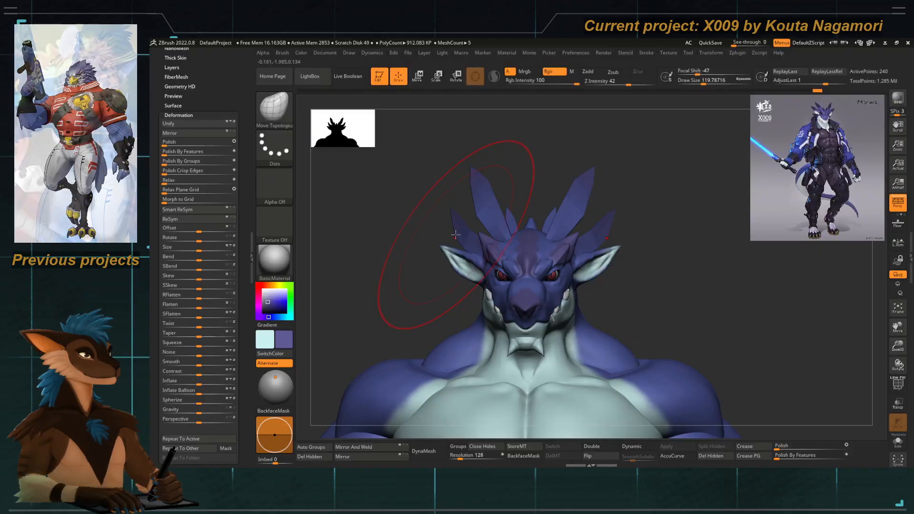
Examine the feather crest's silhouette on the solid character from the front, back and profile.
{"action": "right_click_drag", "start_coordinate": [479, 241], "coordinate": [501, 239], "text": "alt"}
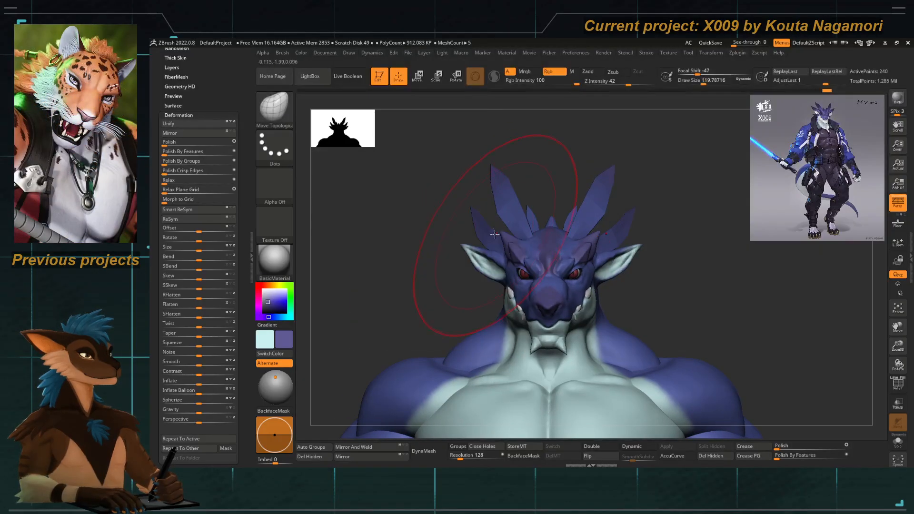
{"action": "mouse_move", "coordinate": [449, 190]}
{"action": "right_mouse_down"}
{"action": "mouse_move", "coordinate": [505, 199]}
{"action": "mouse_move", "coordinate": [506, 251]}
{"action": "right_mouse_up"}
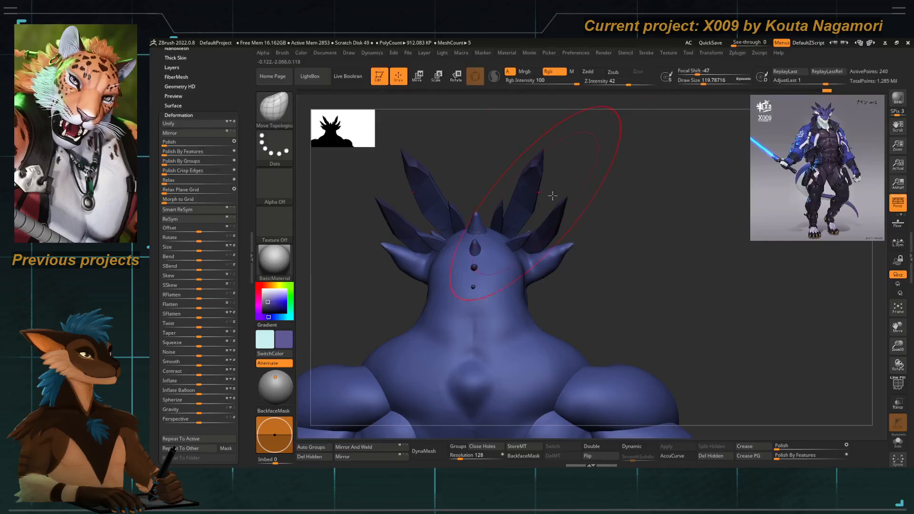
{"action": "mouse_move", "coordinate": [547, 195]}
{"action": "right_mouse_down"}
{"action": "mouse_move", "coordinate": [527, 179]}
{"action": "mouse_move", "coordinate": [532, 231]}
{"action": "mouse_move", "coordinate": [480, 253]}
{"action": "mouse_move", "coordinate": [495, 229]}
{"action": "mouse_move", "coordinate": [484, 228]}
{"action": "right_mouse_up"}
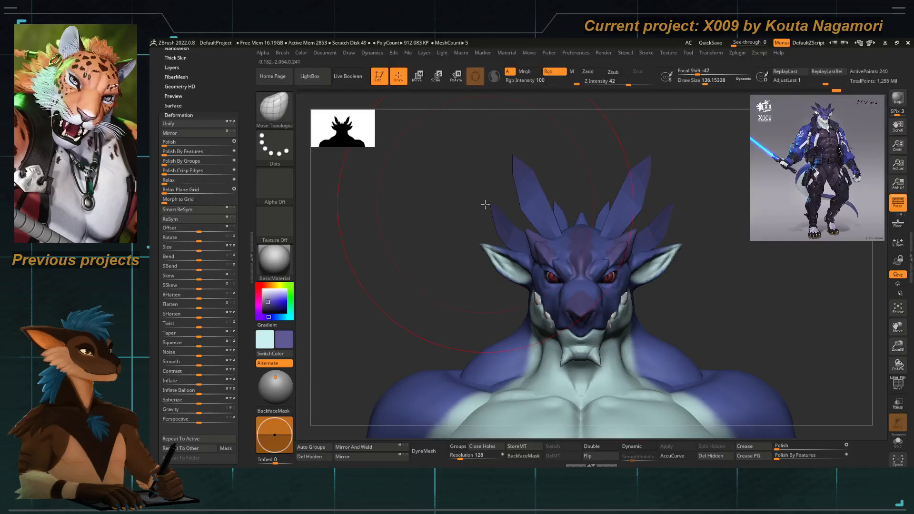
{"action": "mouse_move", "coordinate": [428, 261]}
{"action": "right_mouse_down"}
{"action": "mouse_move", "coordinate": [472, 267]}
{"action": "mouse_move", "coordinate": [547, 243]}
{"action": "right_mouse_up"}
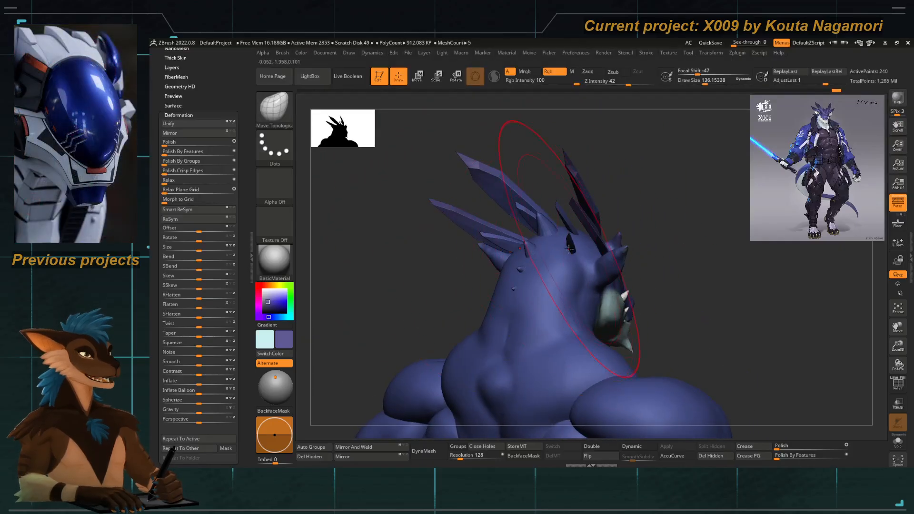
{"action": "key", "text": "ctrl"}
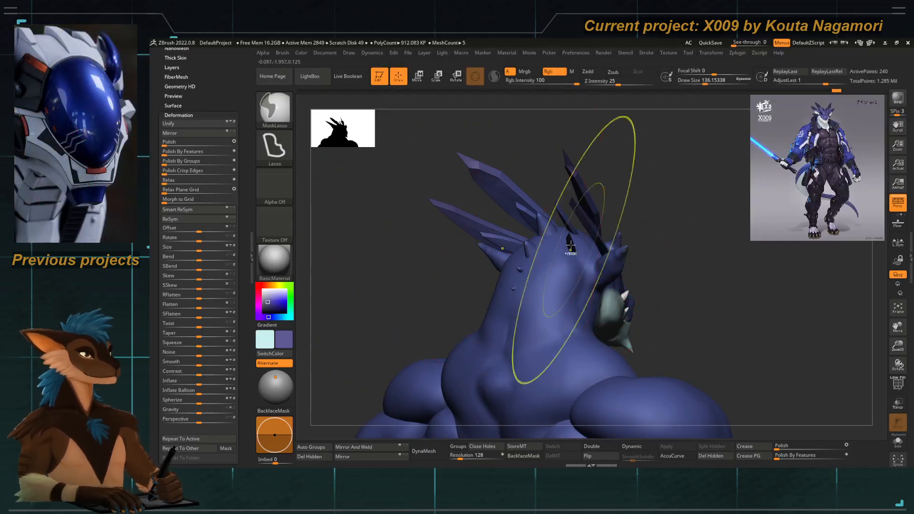
{"action": "right_click_drag", "start_coordinate": [439, 282], "coordinate": [530, 261]}
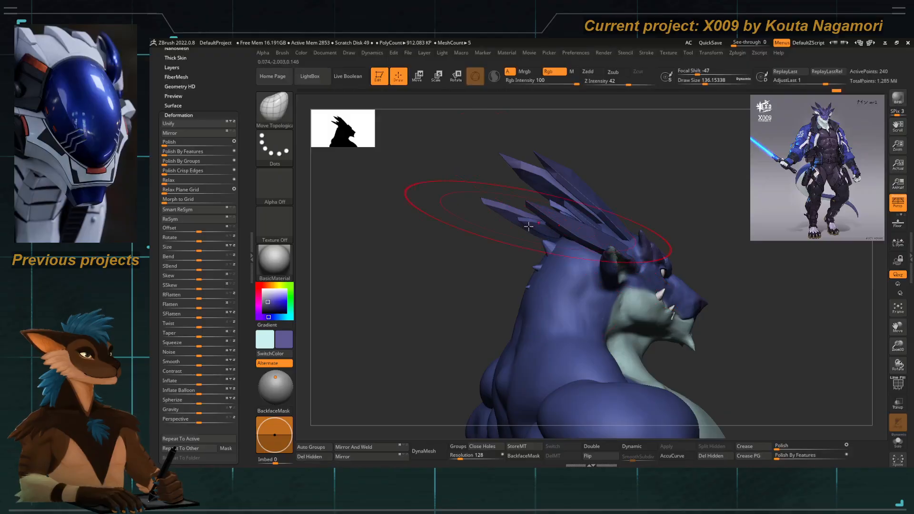
Refine the feathers from the front with Move Topological, using draw sizes of about 90 and 54.
{"action": "mouse_move", "coordinate": [528, 227]}
{"action": "right_mouse_down"}
{"action": "mouse_move", "coordinate": [428, 279]}
{"action": "mouse_move", "coordinate": [473, 245]}
{"action": "right_mouse_up"}
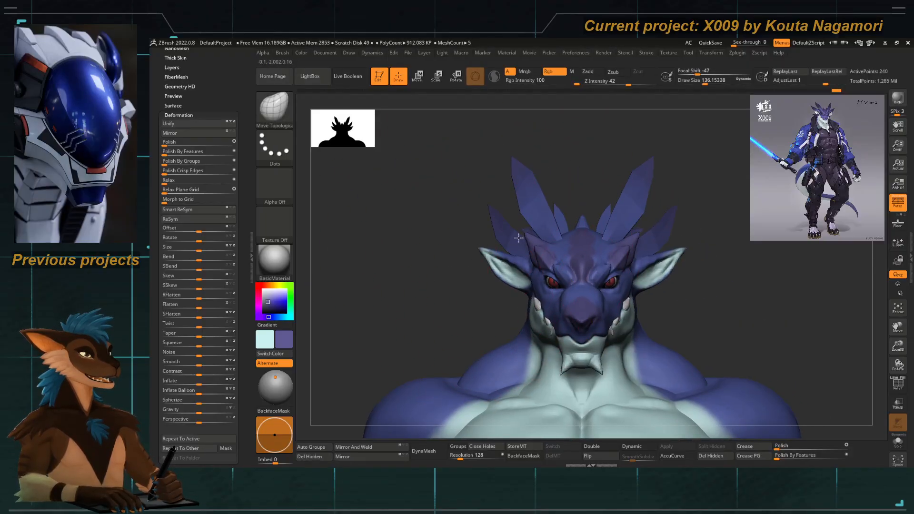
{"action": "key", "text": "space"}
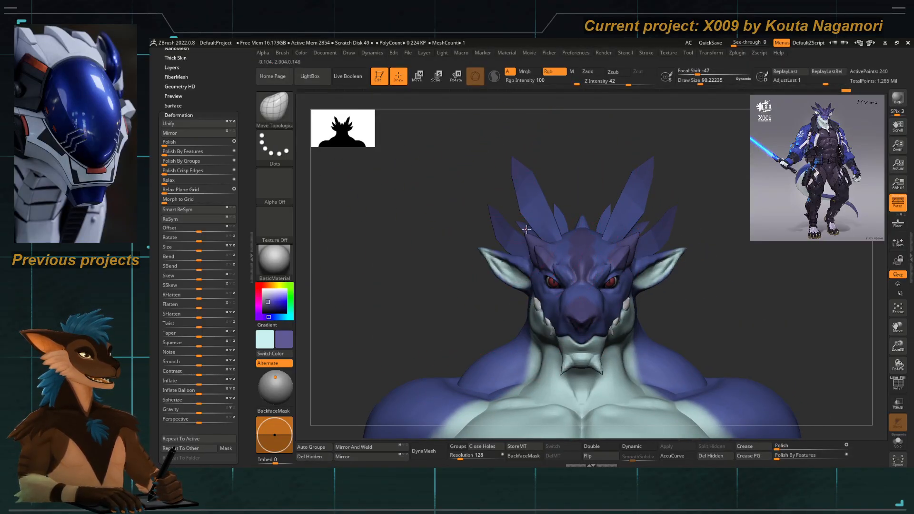
{"action": "key", "text": "bracketleft"}
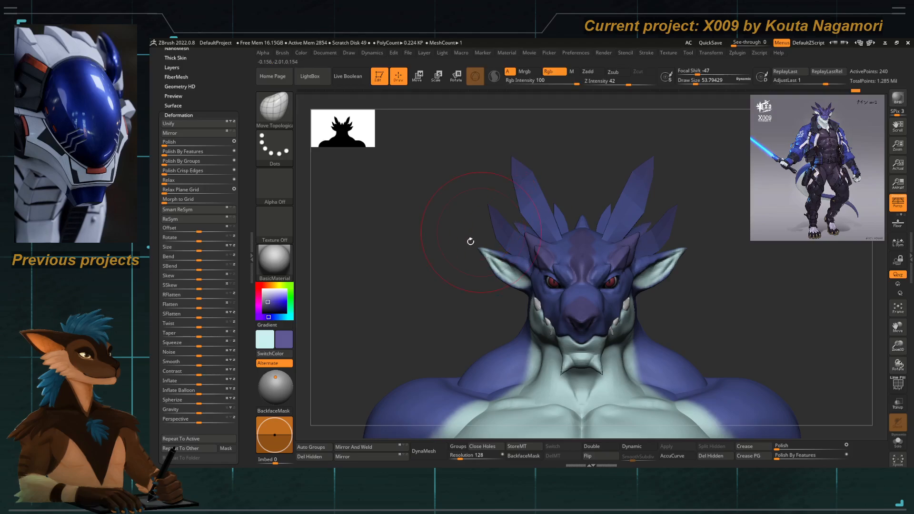
{"action": "right_click_drag", "start_coordinate": [472, 241], "coordinate": [496, 257]}
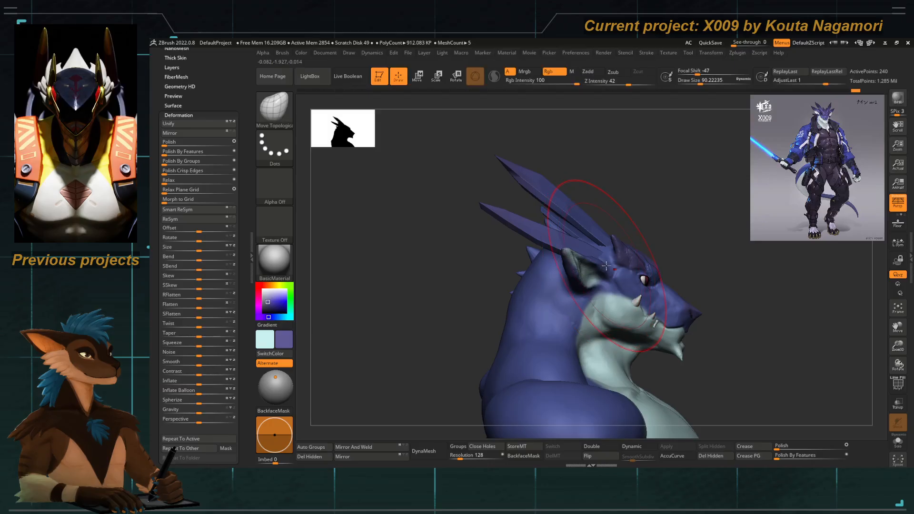
Reposition the feathers from behind and from the side with Move Topological at draw sizes of about 49 and 87.
{"action": "mouse_move", "coordinate": [458, 295]}
{"action": "left_mouse_down"}
{"action": "mouse_move", "coordinate": [524, 282]}
{"action": "mouse_move", "coordinate": [468, 273]}
{"action": "mouse_move", "coordinate": [468, 254]}
{"action": "left_mouse_up"}
{"action": "key", "text": "space"}
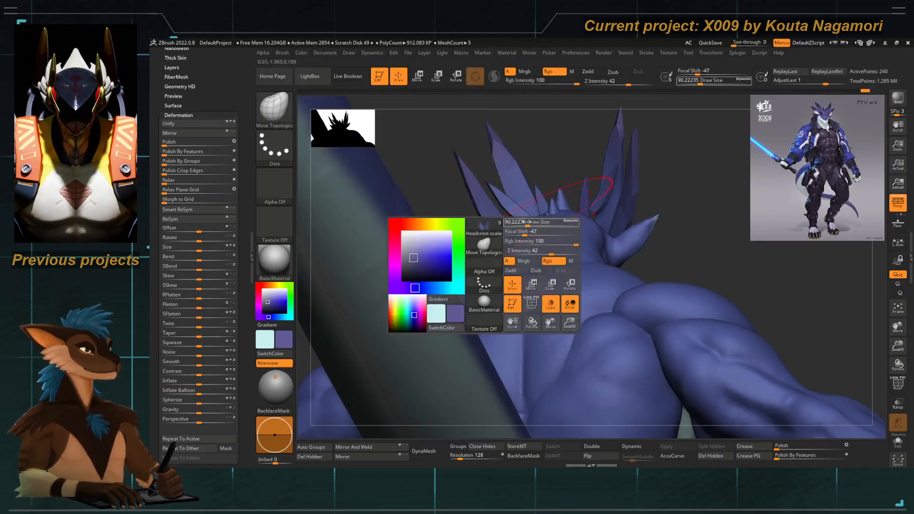
{"action": "key", "text": "space"}
{"action": "left_click_drag", "start_coordinate": [532, 216], "coordinate": [528, 215]}
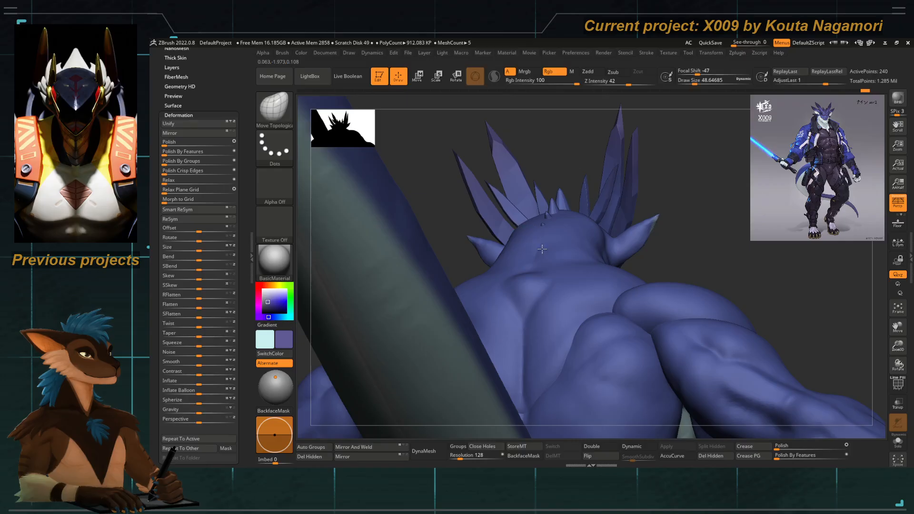
{"action": "mouse_move", "coordinate": [542, 249]}
{"action": "left_mouse_down"}
{"action": "mouse_move", "coordinate": [449, 255]}
{"action": "mouse_move", "coordinate": [428, 241]}
{"action": "mouse_move", "coordinate": [402, 265]}
{"action": "mouse_move", "coordinate": [454, 251]}
{"action": "mouse_move", "coordinate": [462, 278]}
{"action": "left_mouse_up"}
{"action": "key", "text": "space"}
{"action": "left_click_drag", "start_coordinate": [495, 224], "coordinate": [488, 205]}
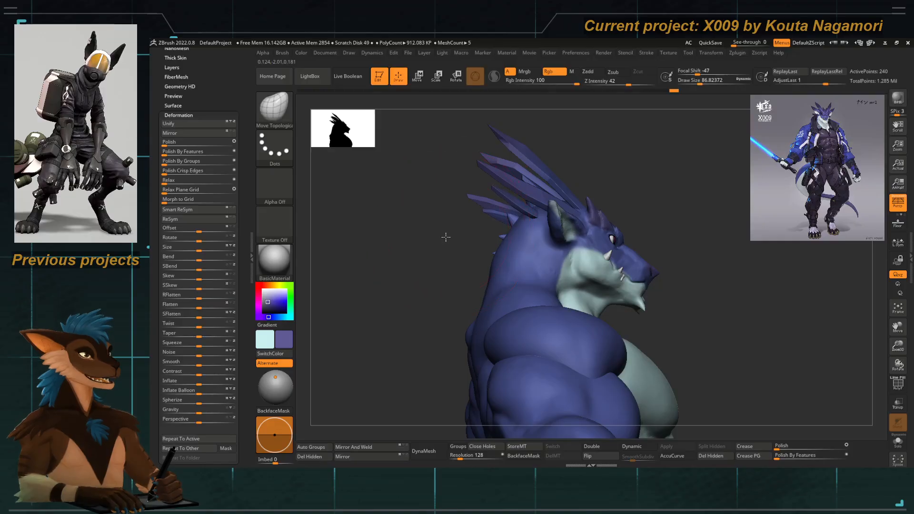
Reshape the swept-back feathers in profile and front view with Move Topological at a draw size of about 101.
{"action": "mouse_move", "coordinate": [444, 237]}
{"action": "left_mouse_down"}
{"action": "mouse_move", "coordinate": [466, 210]}
{"action": "mouse_move", "coordinate": [503, 204]}
{"action": "mouse_move", "coordinate": [512, 193]}
{"action": "left_mouse_up"}
{"action": "key", "text": "space"}
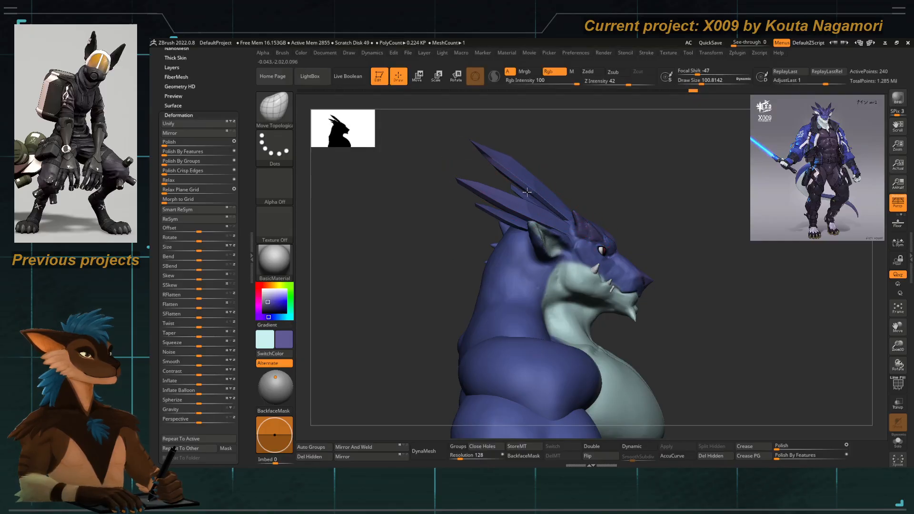
{"action": "left_click_drag", "start_coordinate": [448, 238], "coordinate": [378, 258], "text": "shift"}
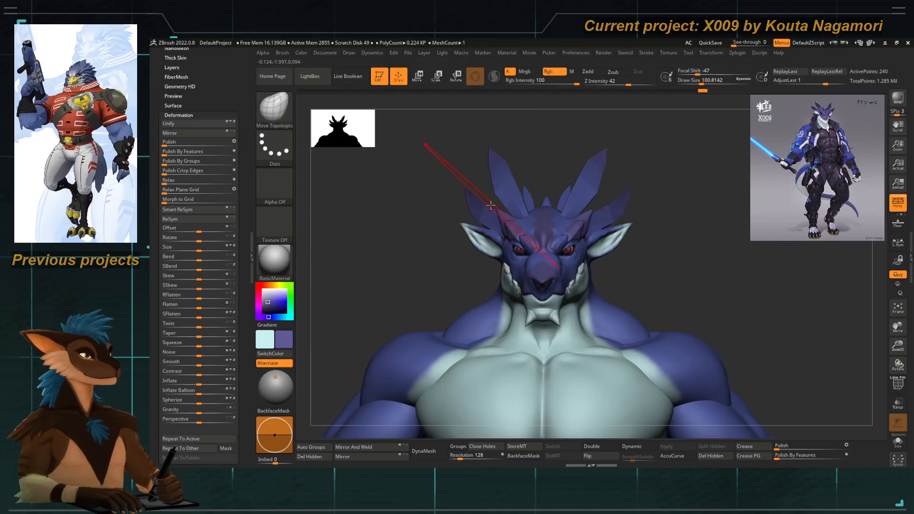
{"action": "mouse_move", "coordinate": [453, 226]}
{"action": "left_mouse_down"}
{"action": "mouse_move", "coordinate": [454, 253]}
{"action": "mouse_move", "coordinate": [449, 227]}
{"action": "mouse_move", "coordinate": [479, 190]}
{"action": "mouse_move", "coordinate": [452, 253]}
{"action": "mouse_move", "coordinate": [480, 209]}
{"action": "left_mouse_up"}
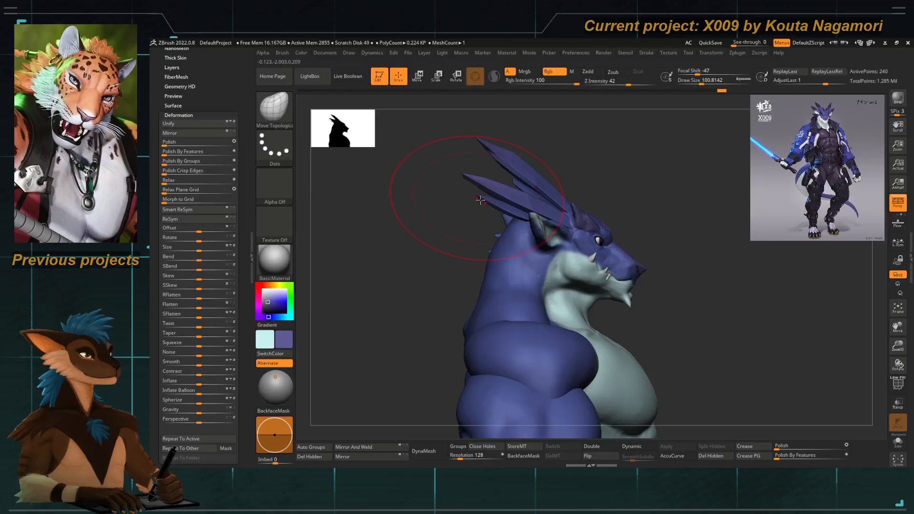
Enlarge the Move Topological draw size to about 182 and adjust the overall sweep of the feathers in profile.
{"action": "key", "text": "space"}
{"action": "left_click", "coordinate": [479, 198]}
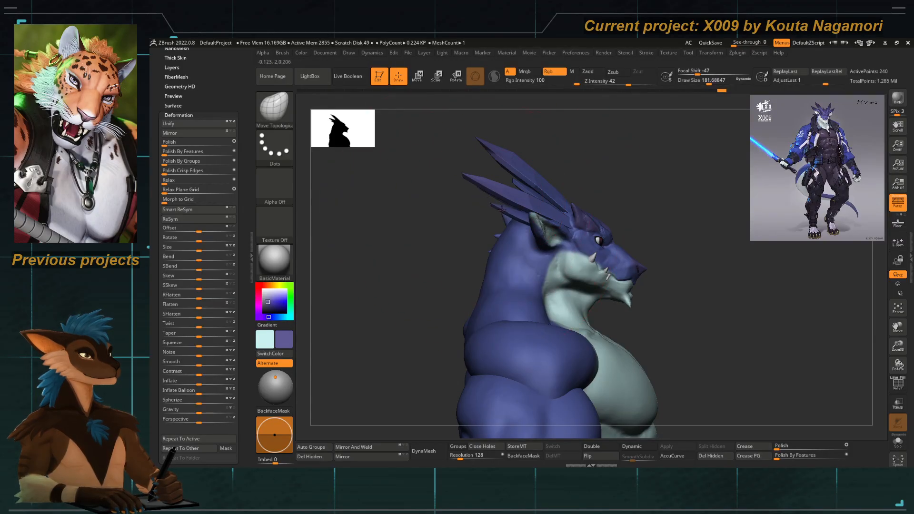
{"action": "mouse_move", "coordinate": [492, 204]}
{"action": "left_mouse_down"}
{"action": "mouse_move", "coordinate": [427, 245]}
{"action": "mouse_move", "coordinate": [476, 201]}
{"action": "left_mouse_up"}
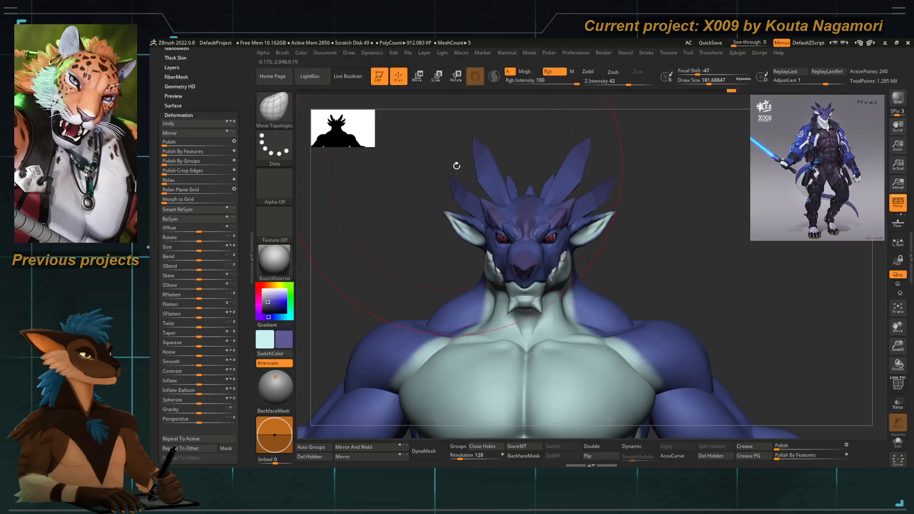
{"action": "left_click_drag", "start_coordinate": [509, 184], "coordinate": [471, 213]}
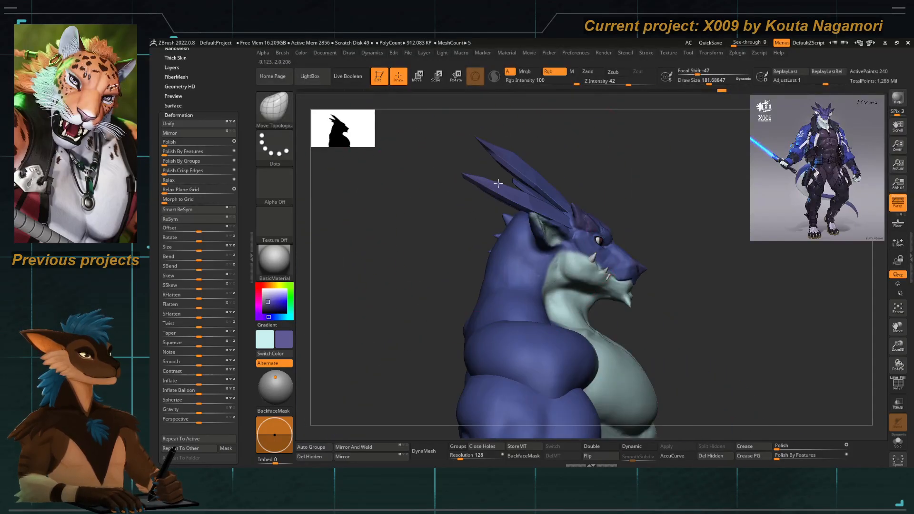
{"action": "mouse_move", "coordinate": [499, 183]}
{"action": "left_mouse_down"}
{"action": "mouse_move", "coordinate": [422, 220]}
{"action": "mouse_move", "coordinate": [449, 204]}
{"action": "mouse_move", "coordinate": [476, 205]}
{"action": "mouse_move", "coordinate": [410, 208]}
{"action": "mouse_move", "coordinate": [467, 220]}
{"action": "mouse_move", "coordinate": [453, 231]}
{"action": "mouse_move", "coordinate": [484, 236]}
{"action": "mouse_move", "coordinate": [502, 234]}
{"action": "mouse_move", "coordinate": [494, 220]}
{"action": "mouse_move", "coordinate": [502, 216]}
{"action": "mouse_move", "coordinate": [431, 238]}
{"action": "mouse_move", "coordinate": [455, 192]}
{"action": "mouse_move", "coordinate": [510, 209]}
{"action": "mouse_move", "coordinate": [484, 217]}
{"action": "mouse_move", "coordinate": [514, 218]}
{"action": "left_mouse_up"}
Switch to the Inflat brush and inspect the feather crest from the front and back.
{"action": "key", "text": "b"}
{"action": "key", "text": "i"}
{"action": "key", "text": "n"}
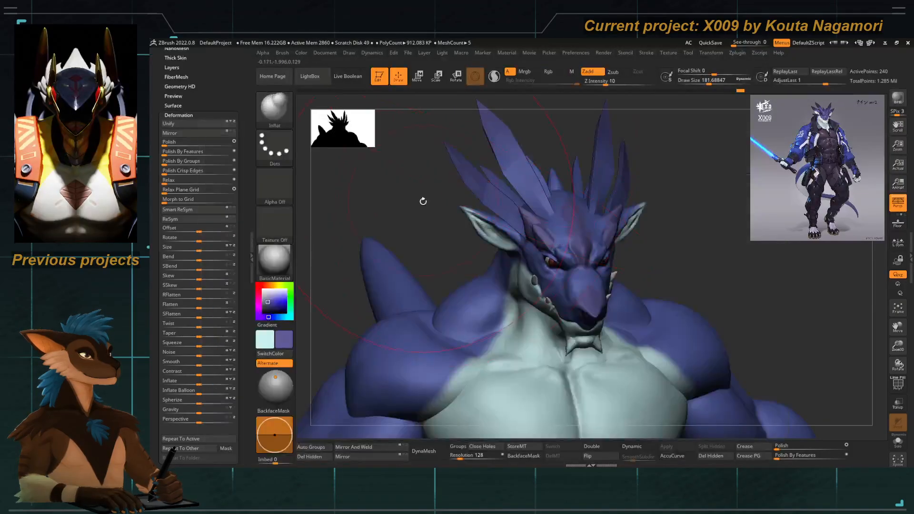
{"action": "left_click_drag", "start_coordinate": [422, 201], "coordinate": [478, 182]}
{"action": "left_click_drag", "start_coordinate": [455, 143], "coordinate": [519, 163]}
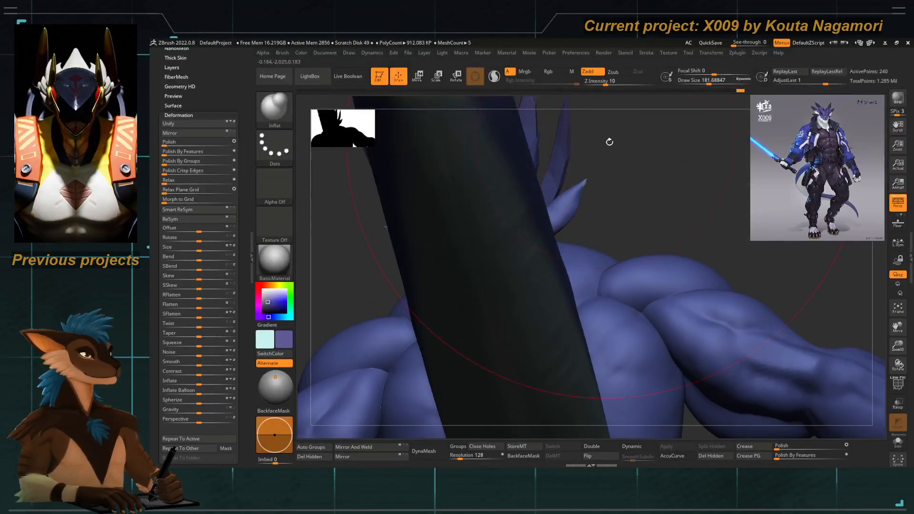
{"action": "mouse_move", "coordinate": [610, 142]}
{"action": "left_mouse_down"}
{"action": "mouse_move", "coordinate": [557, 165]}
{"action": "mouse_move", "coordinate": [550, 202]}
{"action": "mouse_move", "coordinate": [528, 222]}
{"action": "mouse_move", "coordinate": [562, 222]}
{"action": "mouse_move", "coordinate": [490, 190]}
{"action": "mouse_move", "coordinate": [477, 212]}
{"action": "left_mouse_up"}
Activate Dynamic Subdiv on the head feathers with Always YES, and turn the smoothing off again to compare.
{"action": "key", "text": "d"}
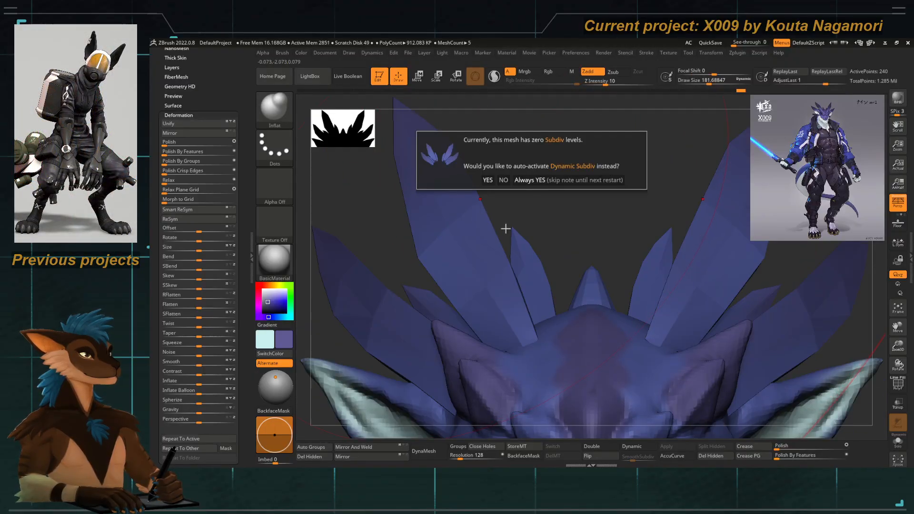
{"action": "left_click", "coordinate": [523, 182]}
{"action": "left_click_drag", "start_coordinate": [549, 216], "coordinate": [486, 220], "text": "alt"}
{"action": "key", "text": "shift+d"}
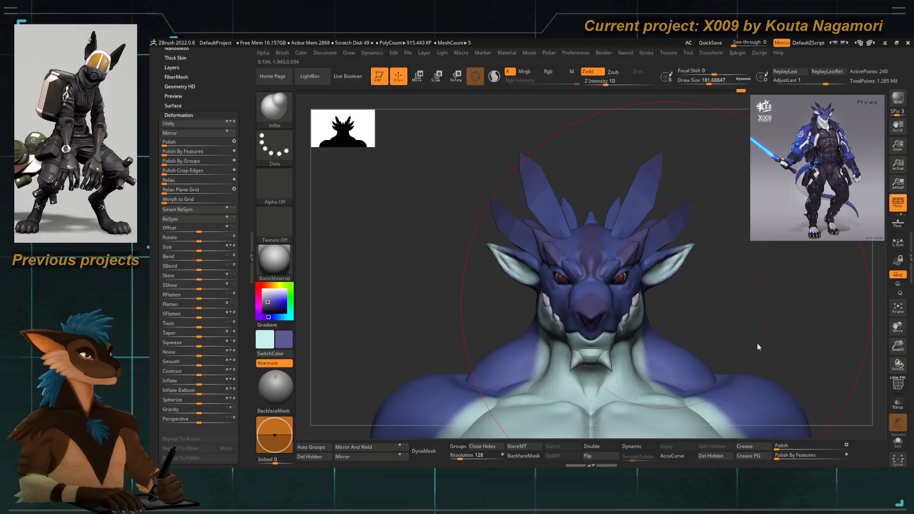
Show the polygon wireframe, frame the feathers in view and turn their Dynamic Subdiv smoothing back on.
{"action": "left_click", "coordinate": [892, 382]}
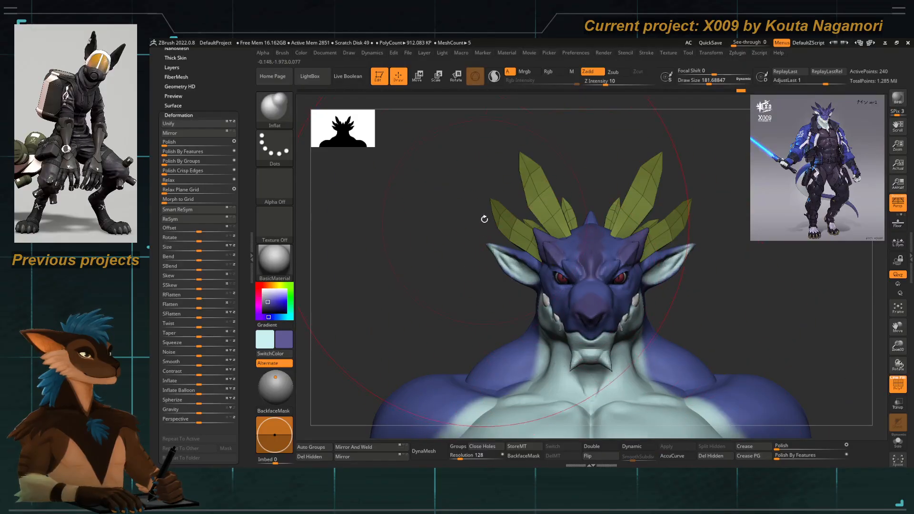
{"action": "key", "text": "f"}
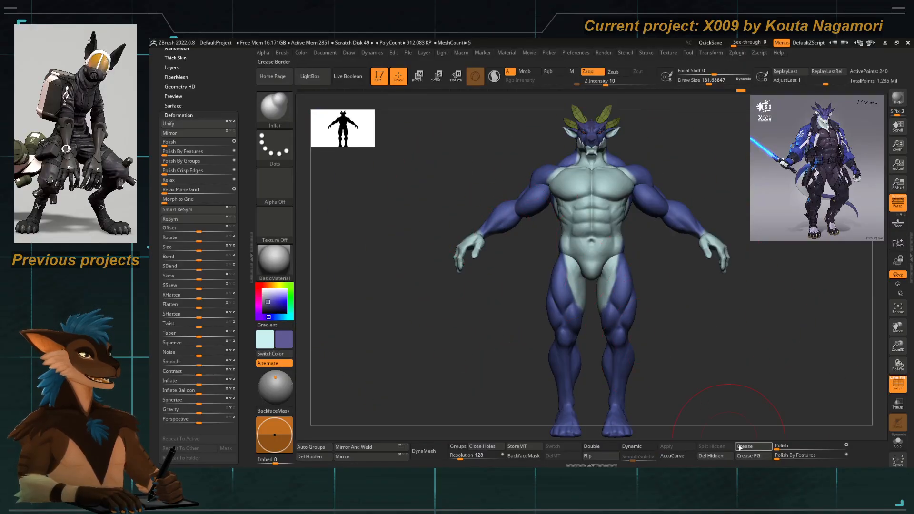
{"action": "key", "text": "f"}
{"action": "key", "text": "d"}
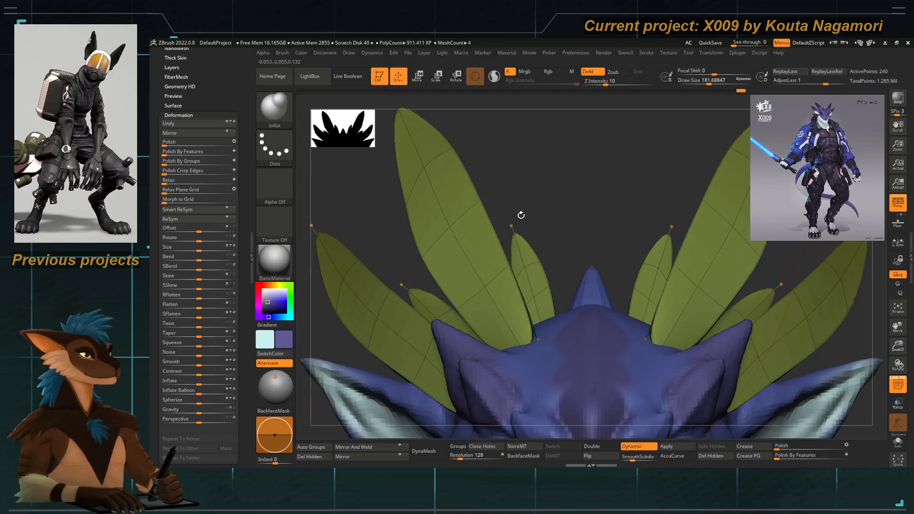
Hide the wireframe and set the ZModeler edge action to Crease with the EdgeLoop Complete target.
{"action": "left_click_drag", "start_coordinate": [520, 216], "coordinate": [573, 190]}
{"action": "key", "text": "shift+f"}
{"action": "key", "text": "b"}
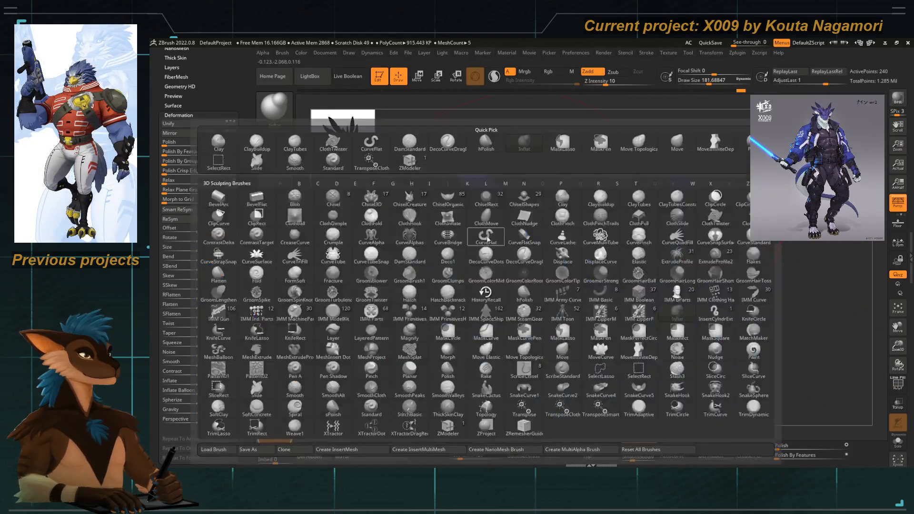
{"action": "key", "text": "z"}
{"action": "key", "text": "m"}
{"action": "key", "text": "space"}
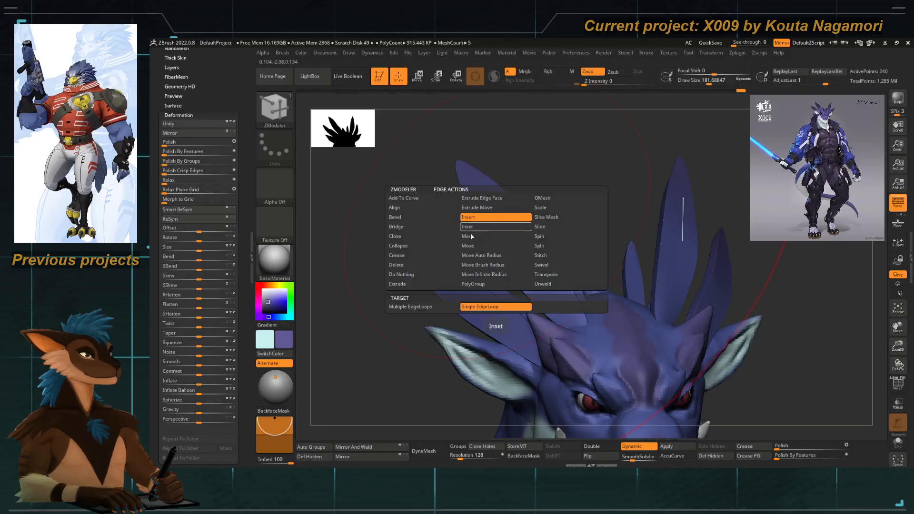
{"action": "left_click", "coordinate": [416, 257]}
{"action": "left_click", "coordinate": [419, 308]}
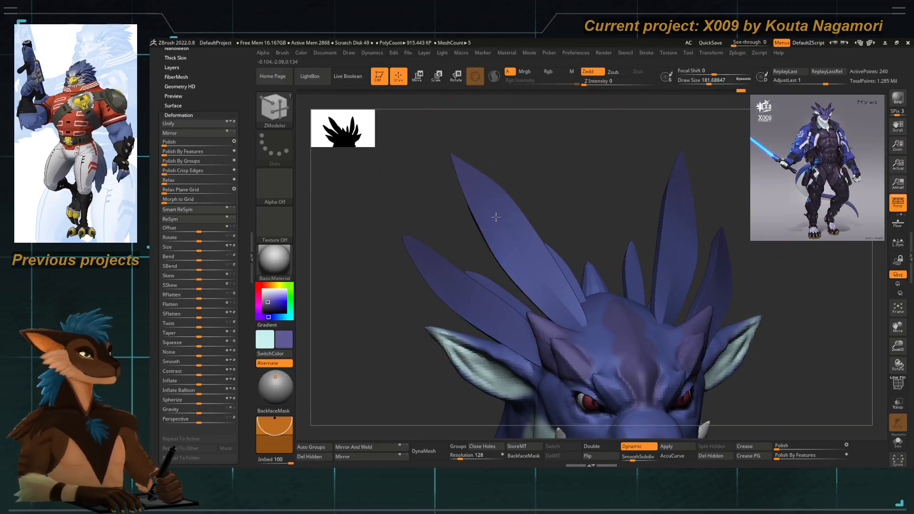
Crease the edge loops of the head feathers so their tips and rims stay sharp under smoothing.
{"action": "left_click", "coordinate": [456, 292]}
{"action": "left_click_drag", "start_coordinate": [454, 253], "coordinate": [436, 190]}
{"action": "left_click", "coordinate": [424, 230]}
{"action": "left_click", "coordinate": [510, 238]}
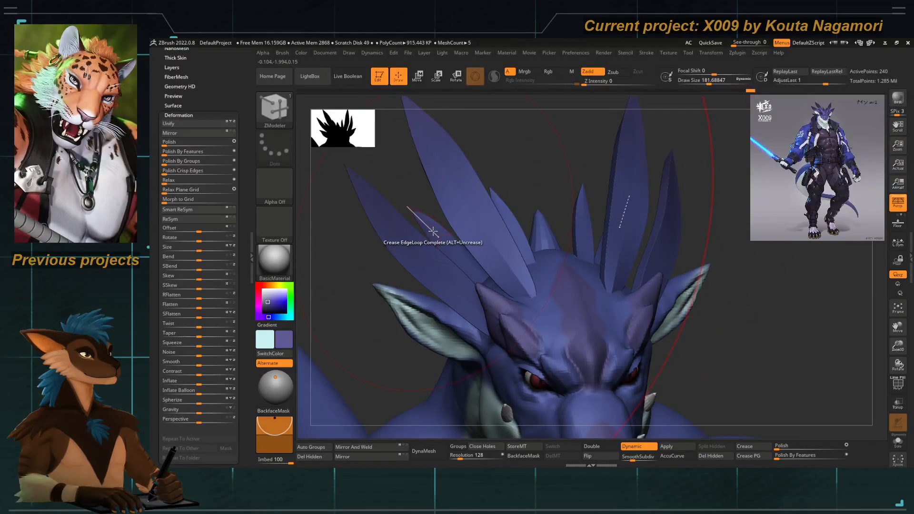
{"action": "left_click_drag", "start_coordinate": [395, 166], "coordinate": [487, 202], "text": "alt"}
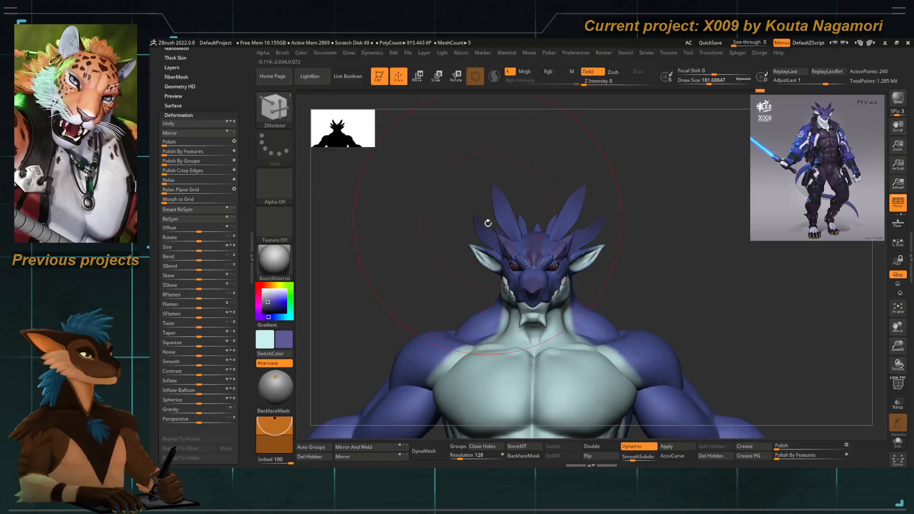
{"action": "left_click_drag", "start_coordinate": [445, 300], "coordinate": [475, 248]}
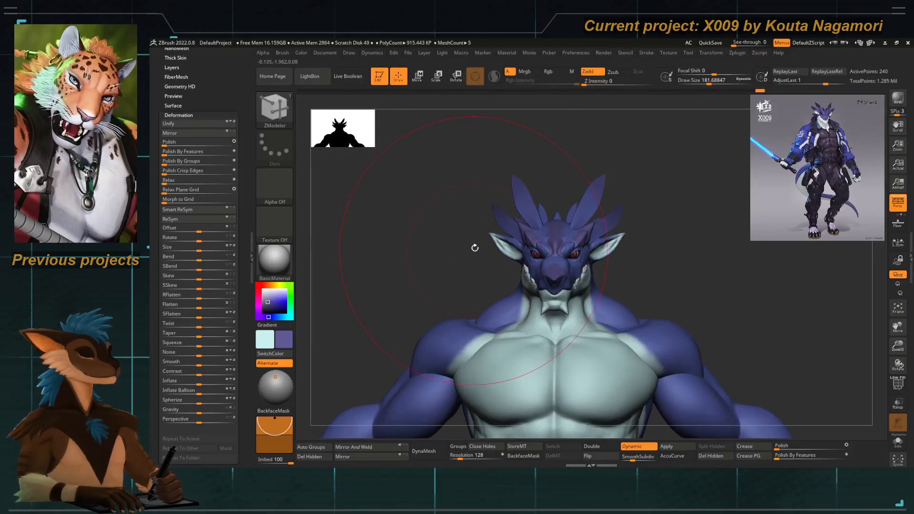
Switch back to the Move Topological brush with a draw size of about 59.
{"action": "key", "text": "b"}
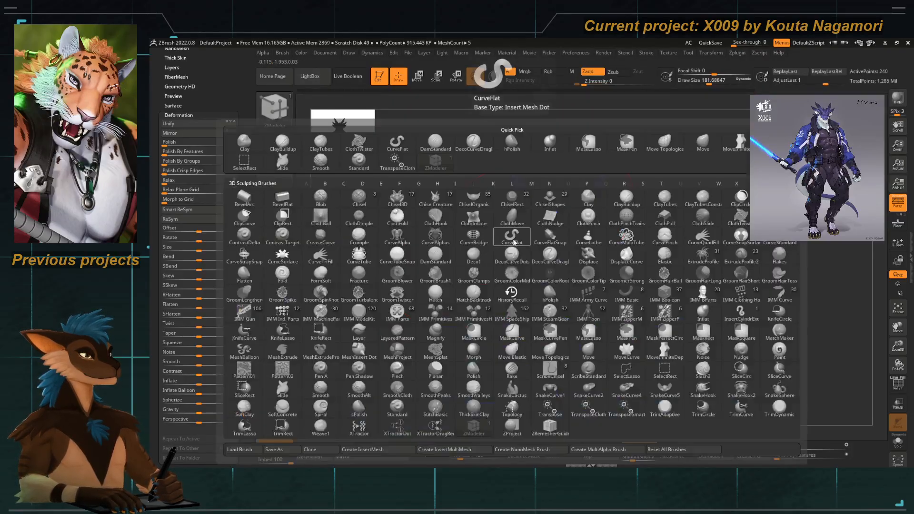
{"action": "key", "text": "m"}
{"action": "key", "text": "t"}
{"action": "key", "text": "space"}
{"action": "key", "text": "space"}
{"action": "key", "text": "space"}
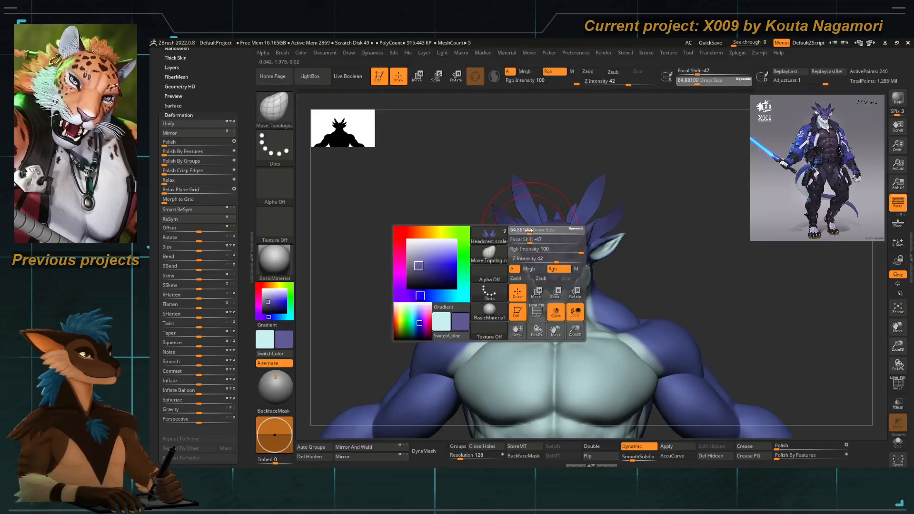
{"action": "left_click_drag", "start_coordinate": [529, 231], "coordinate": [528, 231]}
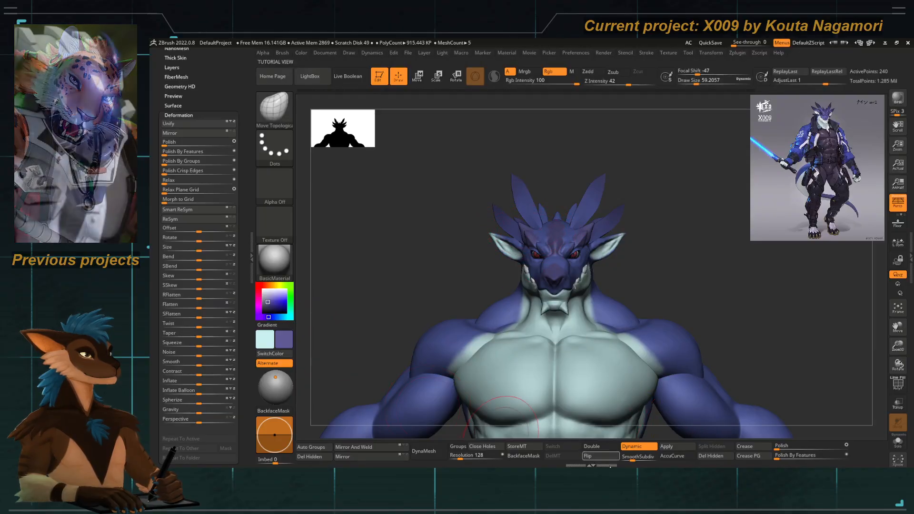
Set the feathers' SmoothSubdiv to 4 and their crease level to 2.
{"action": "left_click_drag", "start_coordinate": [632, 458], "coordinate": [642, 459]}
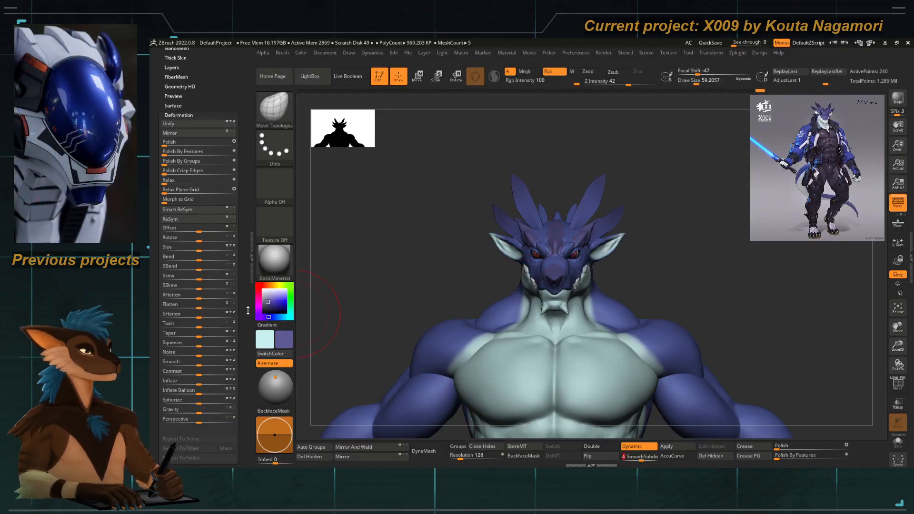
{"action": "left_click_drag", "start_coordinate": [248, 310], "coordinate": [247, 401]}
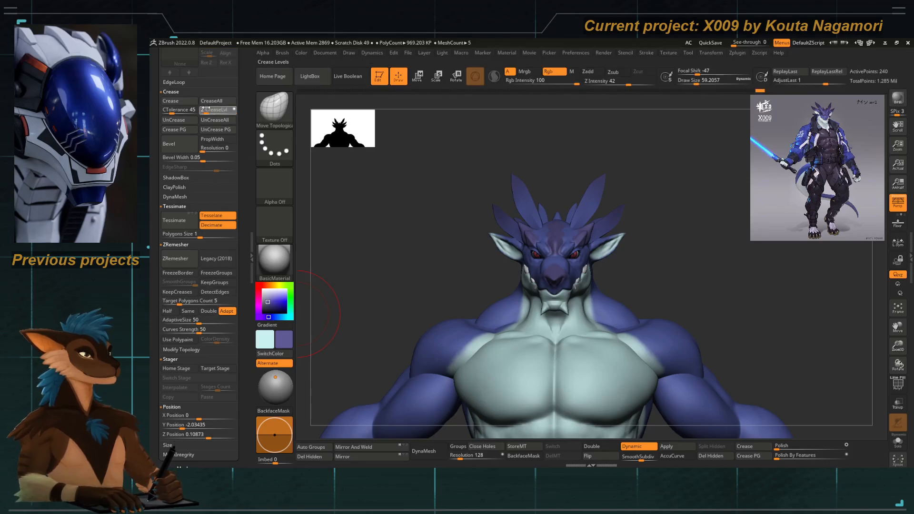
{"action": "right_click_drag", "start_coordinate": [490, 215], "coordinate": [503, 233], "text": "ctrl"}
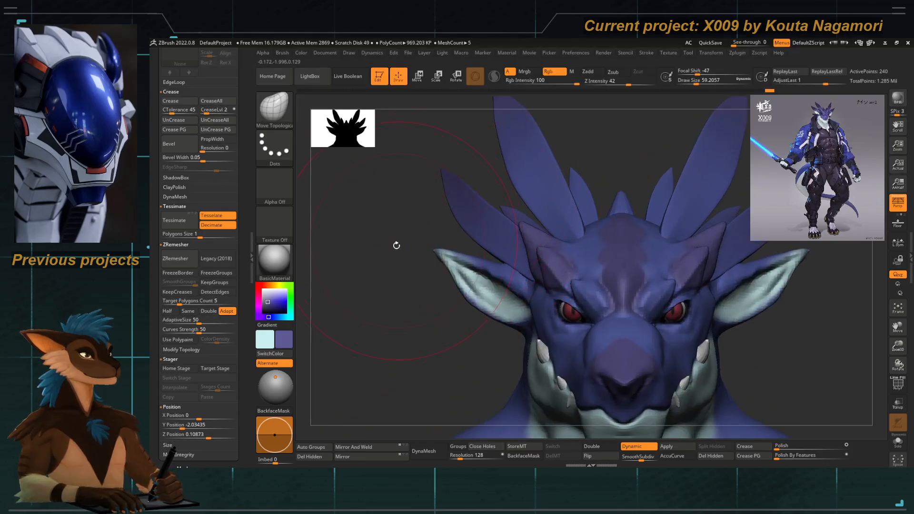
{"action": "left_click_drag", "start_coordinate": [396, 245], "coordinate": [429, 262]}
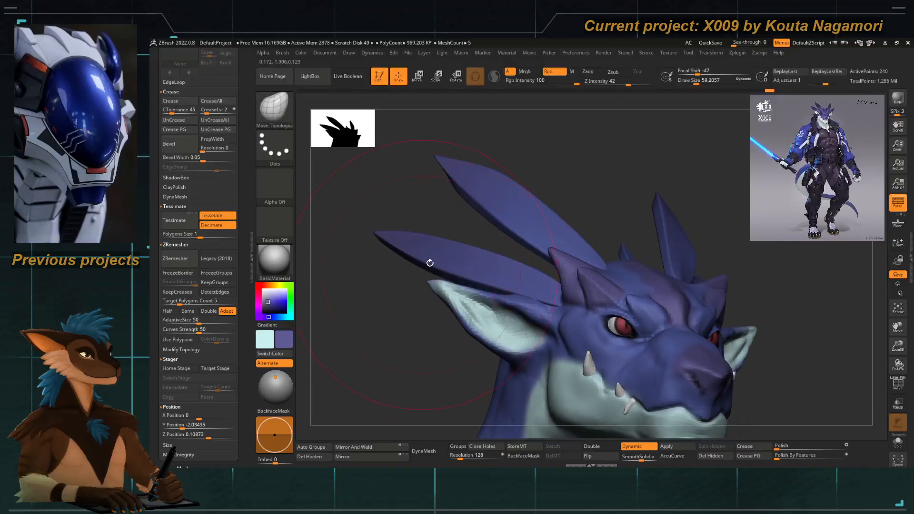
Reduce the Move Topological draw size to about 27 and show the feathers' polygon wireframe in profile.
{"action": "key", "text": "space"}
{"action": "left_click_drag", "start_coordinate": [521, 210], "coordinate": [523, 211]}
{"action": "key", "text": "space"}
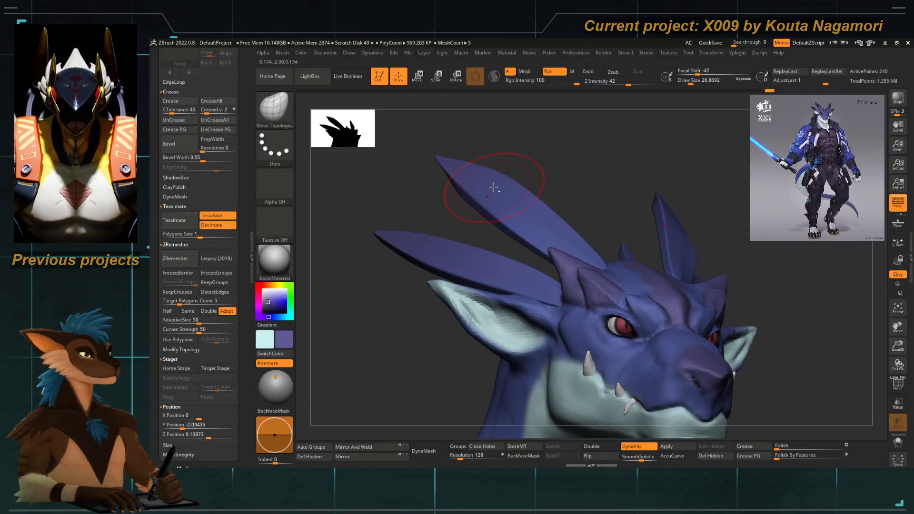
{"action": "right_click_drag", "start_coordinate": [479, 184], "coordinate": [485, 214]}
{"action": "left_click", "coordinate": [891, 391]}
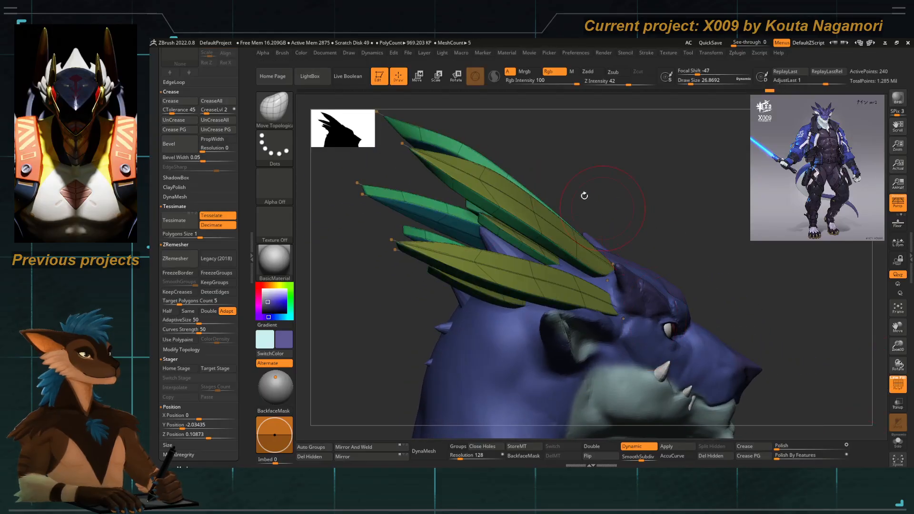
Refine the outlines of the upper head feathers using Move Topological at a draw size of about 7, and hide the polygon wireframe.
{"action": "right_click_drag", "start_coordinate": [547, 148], "coordinate": [547, 154]}
{"action": "key", "text": "space"}
{"action": "left_click_drag", "start_coordinate": [535, 206], "coordinate": [531, 206]}
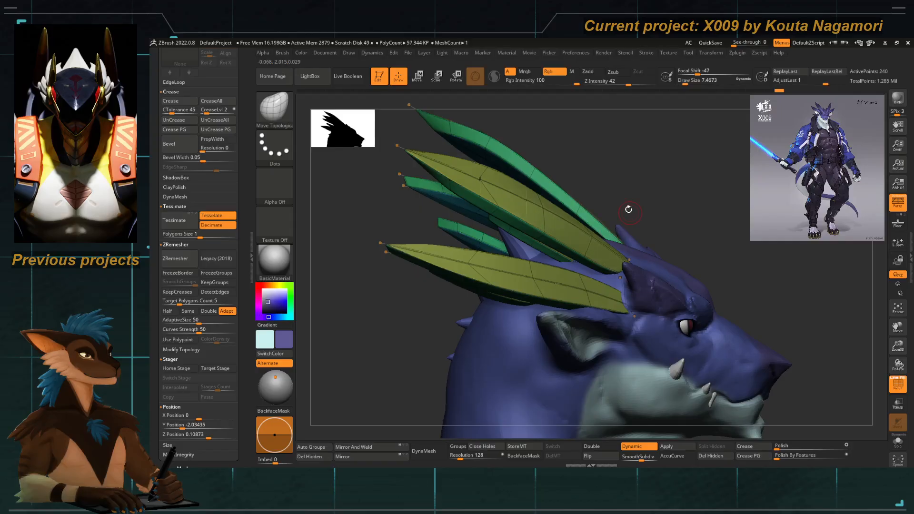
{"action": "right_click_drag", "start_coordinate": [629, 210], "coordinate": [510, 183]}
{"action": "right_click_drag", "start_coordinate": [562, 159], "coordinate": [538, 143]}
{"action": "left_click_drag", "start_coordinate": [538, 163], "coordinate": [541, 191]}
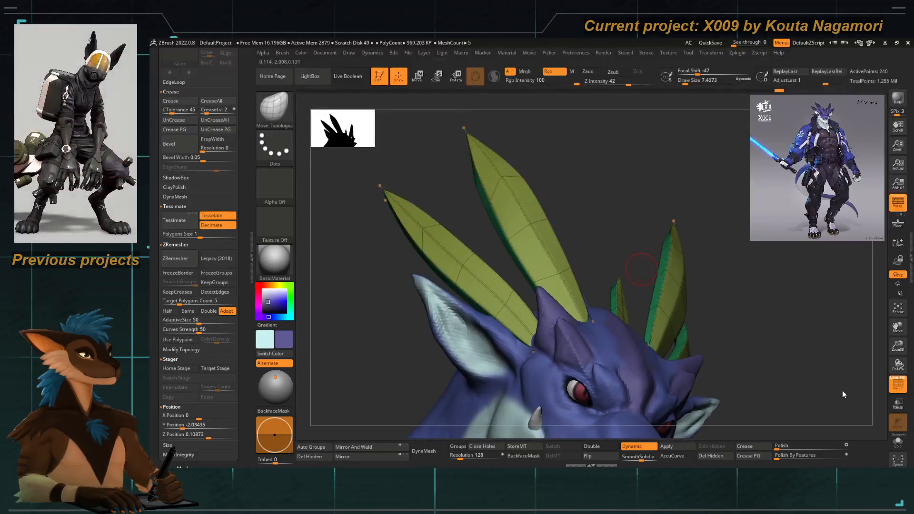
{"action": "key", "text": "shift+f"}
{"action": "left_click_drag", "start_coordinate": [579, 161], "coordinate": [493, 146]}
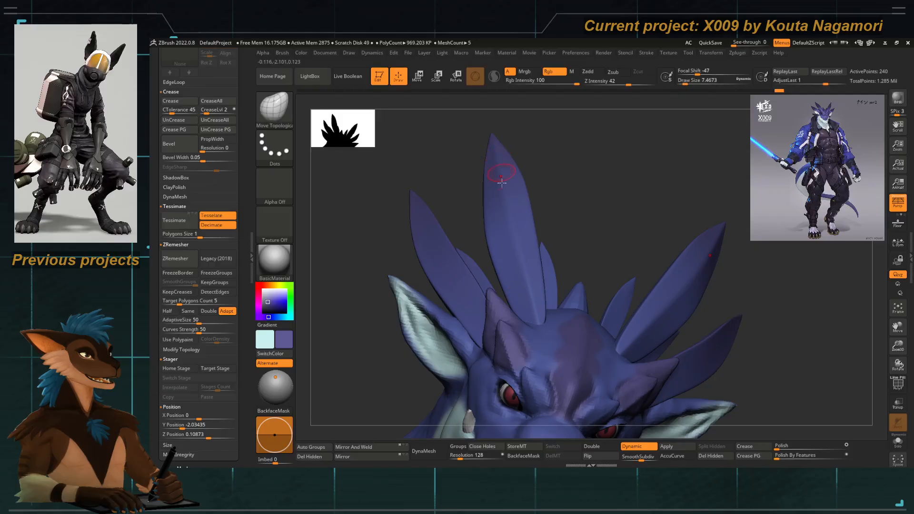
Adjust the upper feathers and their bases at the scalp from the front, using draw sizes of about 16 and 7.
{"action": "left_click_drag", "start_coordinate": [413, 177], "coordinate": [424, 178], "text": "shift"}
{"action": "key", "text": "space"}
{"action": "left_click_drag", "start_coordinate": [517, 237], "coordinate": [520, 238]}
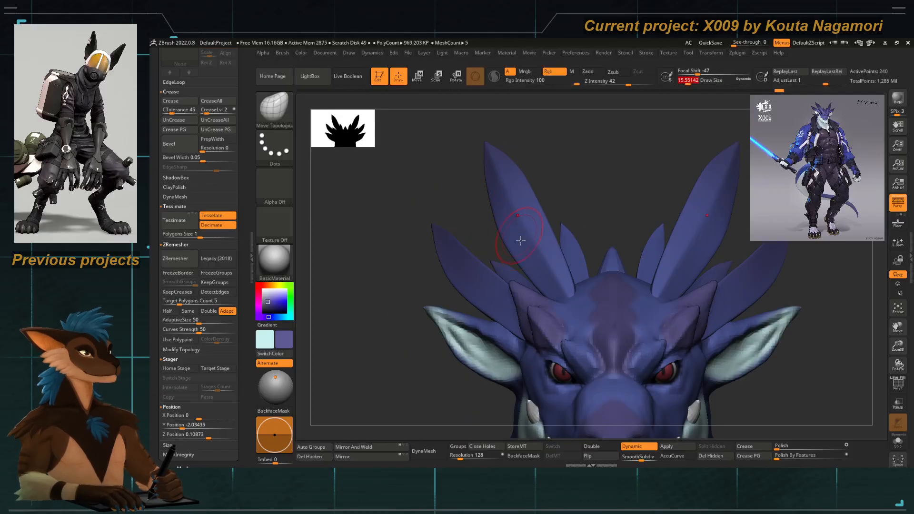
{"action": "key", "text": "space"}
{"action": "left_click_drag", "start_coordinate": [558, 289], "coordinate": [582, 294]}
{"action": "key", "text": "space"}
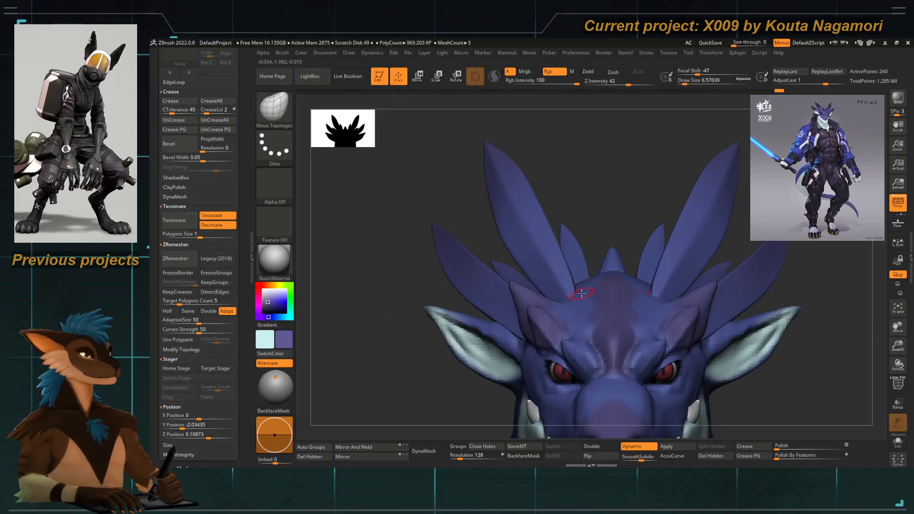
{"action": "left_click_drag", "start_coordinate": [653, 286], "coordinate": [646, 285]}
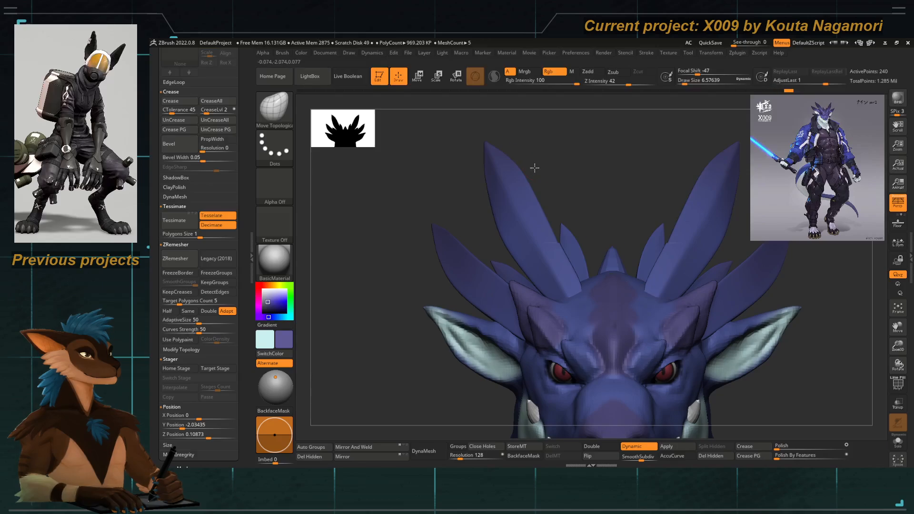
{"action": "left_click_drag", "start_coordinate": [547, 168], "coordinate": [445, 234], "text": "alt"}
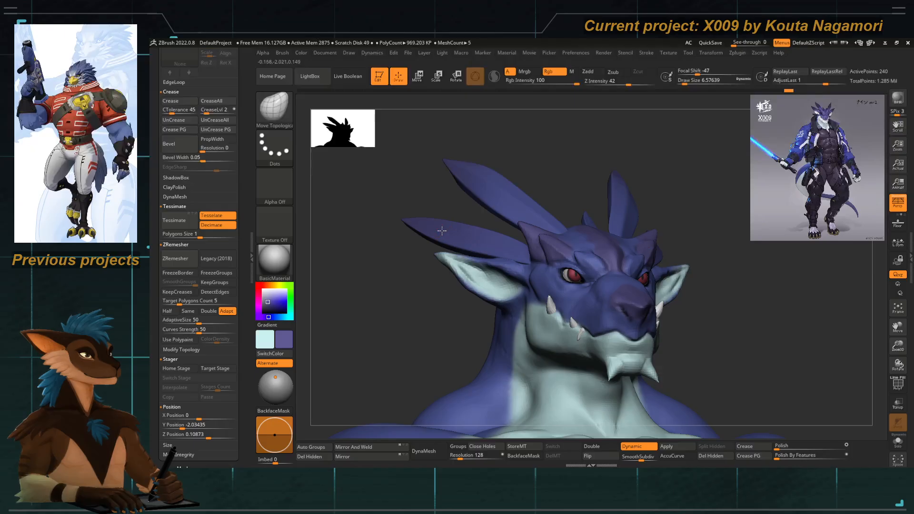
Reshape the side feathers and their bases behind the brow in profile, enlarging the draw size to about 27.
{"action": "mouse_move", "coordinate": [498, 250]}
{"action": "left_mouse_down"}
{"action": "mouse_move", "coordinate": [453, 215]}
{"action": "mouse_move", "coordinate": [500, 246]}
{"action": "left_mouse_up"}
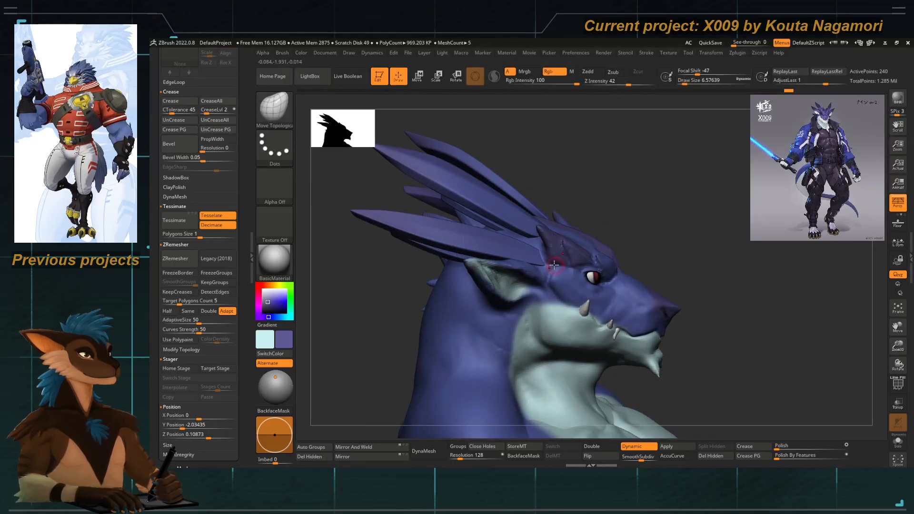
{"action": "left_click_drag", "start_coordinate": [510, 244], "coordinate": [460, 236]}
{"action": "left_click_drag", "start_coordinate": [358, 289], "coordinate": [434, 221]}
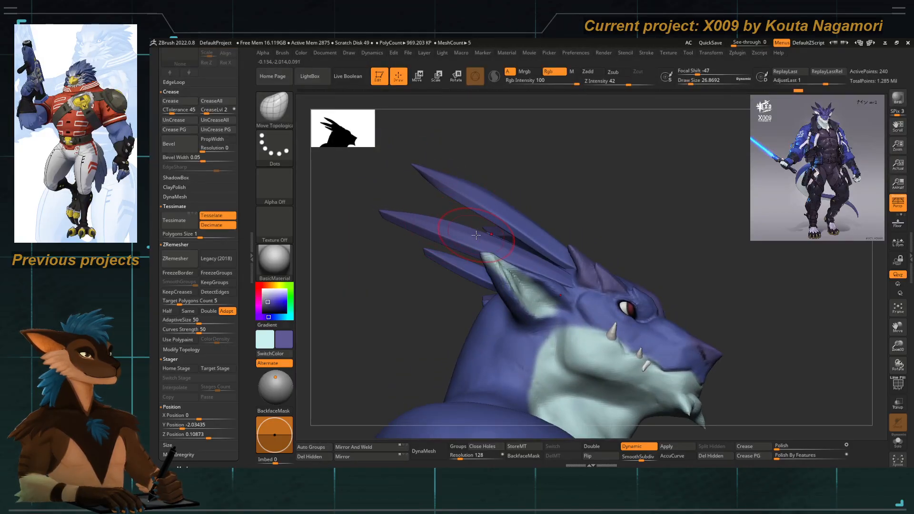
{"action": "mouse_move", "coordinate": [431, 285]}
{"action": "left_mouse_down", "text": "shift"}
{"action": "mouse_move", "coordinate": [421, 320]}
{"action": "mouse_move", "coordinate": [424, 237]}
{"action": "mouse_move", "coordinate": [453, 220]}
{"action": "mouse_move", "coordinate": [465, 231]}
{"action": "left_mouse_up", "text": "shift"}
Adjust the headcrest's side feathers from the front with a Move Topological draw size of about 31.
{"action": "key", "text": "space"}
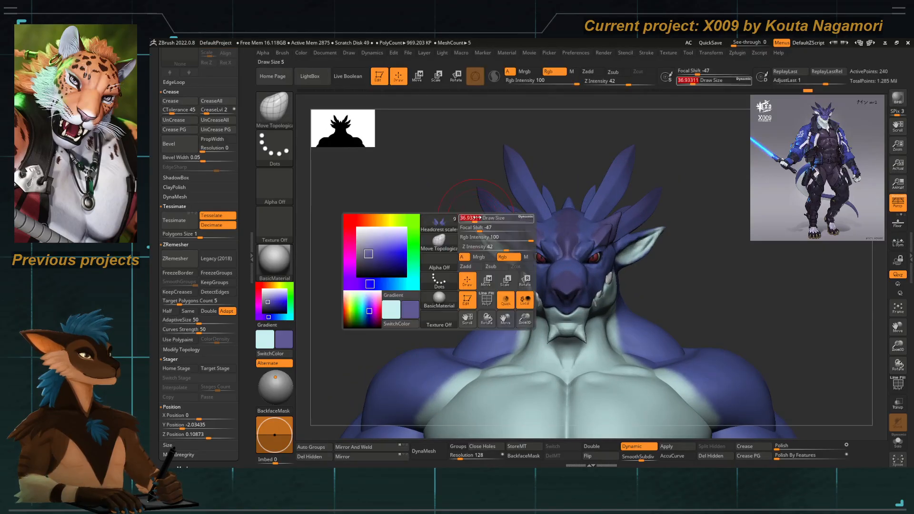
{"action": "key", "text": "bracketleft"}
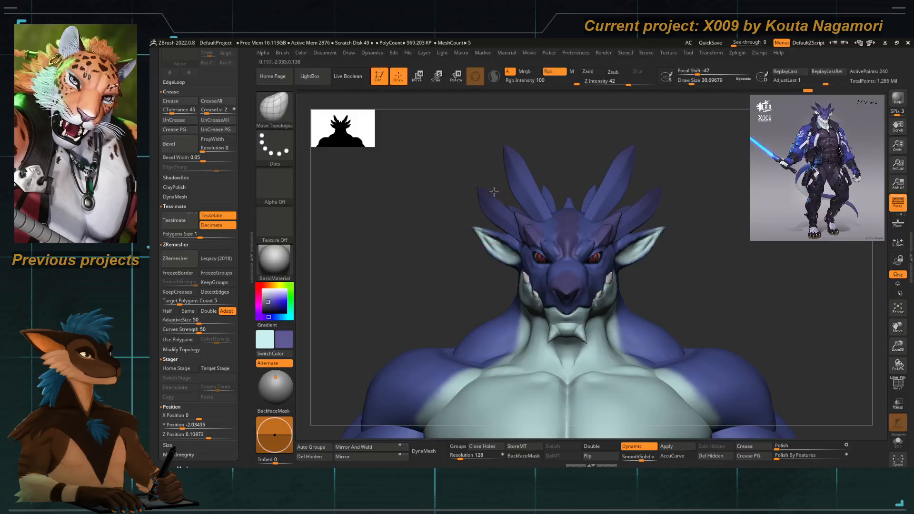
{"action": "key", "text": "bracketright"}
{"action": "key", "text": "space"}
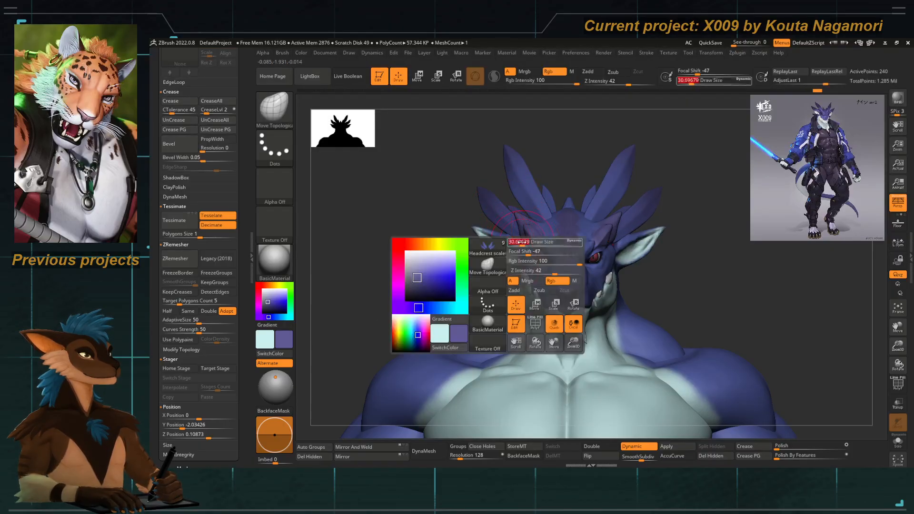
{"action": "key", "text": "bracketleft"}
Reposition the headcrest feathers against the head in profile with a draw size of about 74, and switch to the body subtool.
{"action": "mouse_move", "coordinate": [522, 240]}
{"action": "right_mouse_down"}
{"action": "mouse_move", "coordinate": [476, 275]}
{"action": "mouse_move", "coordinate": [528, 250]}
{"action": "mouse_move", "coordinate": [468, 284]}
{"action": "right_mouse_up"}
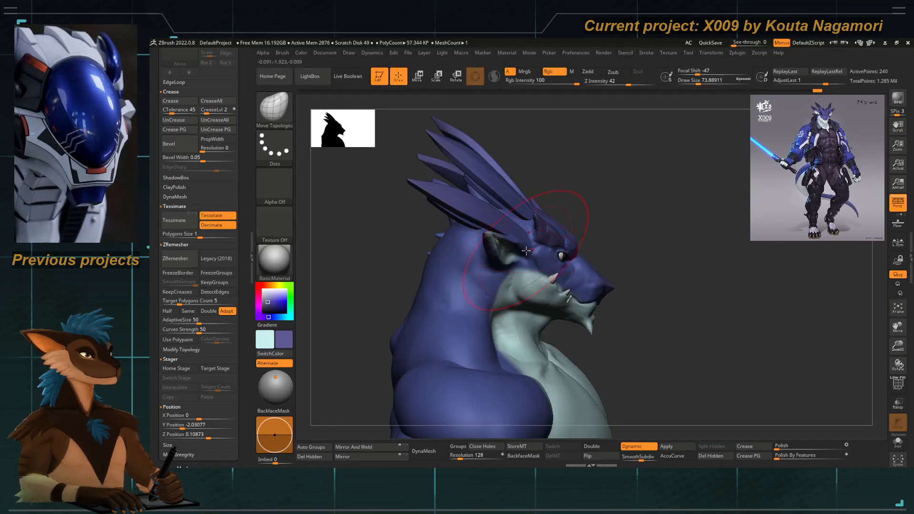
{"action": "left_click_drag", "start_coordinate": [526, 250], "coordinate": [515, 238]}
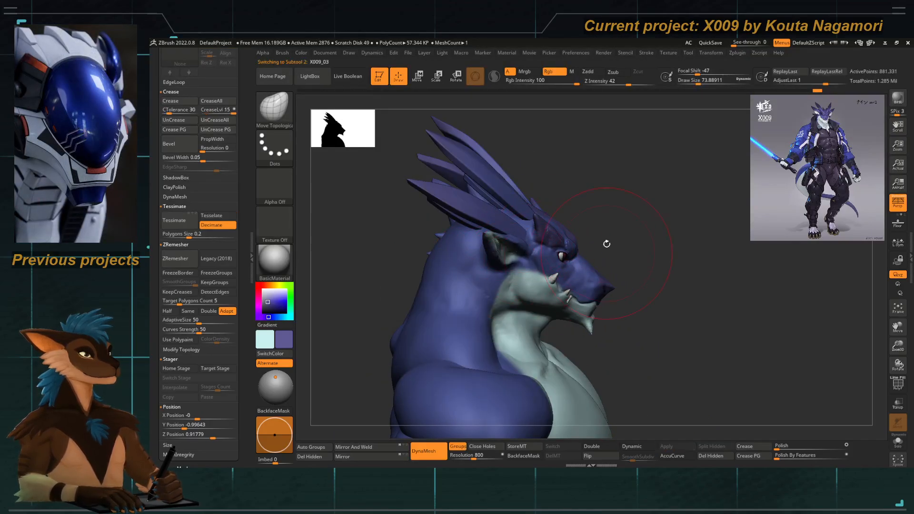
{"action": "key", "text": "space"}
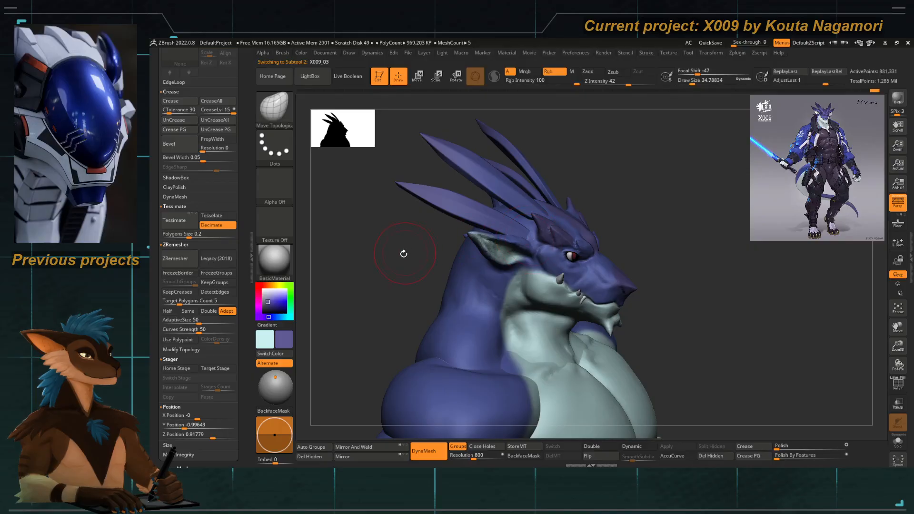
{"action": "right_click_drag", "start_coordinate": [404, 254], "coordinate": [499, 238]}
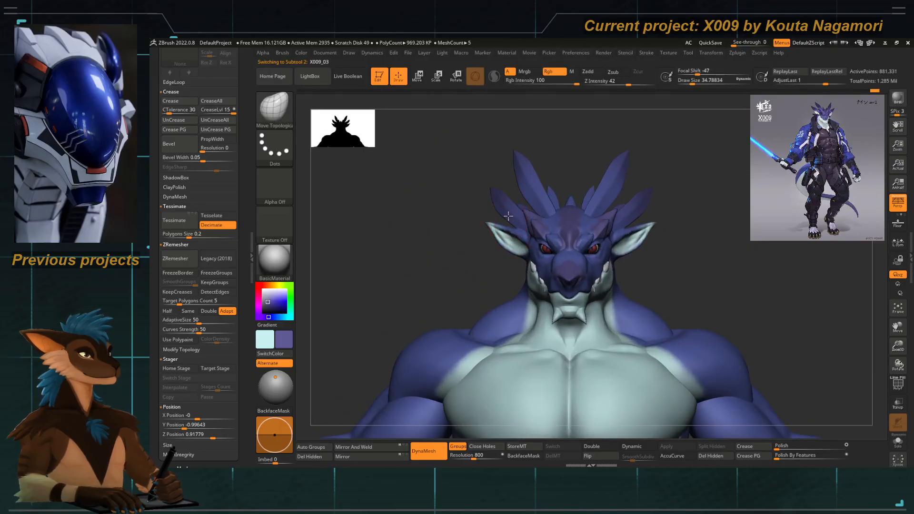
Reselect the headcrest scales and reshape the upper feather tips from the front with a draw size of about 27.
{"action": "left_click", "coordinate": [515, 201], "text": "alt"}
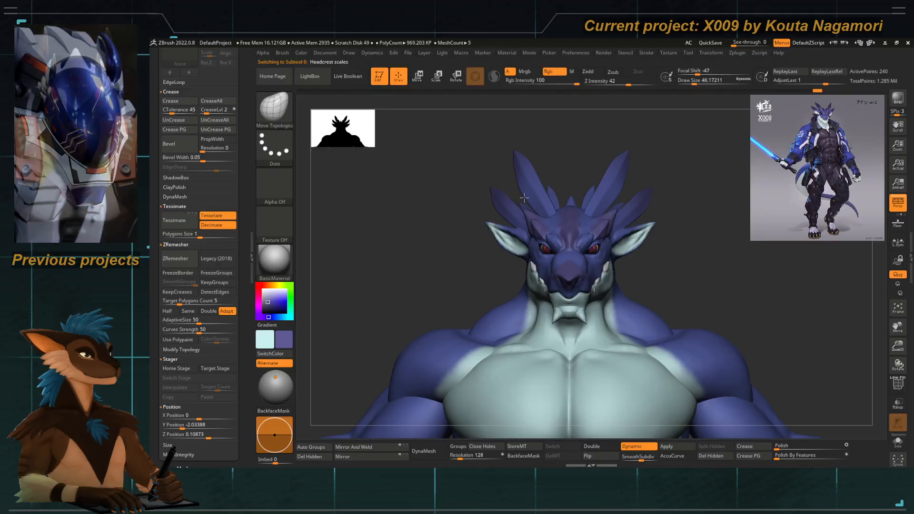
{"action": "right_click_drag", "start_coordinate": [545, 177], "coordinate": [510, 170]}
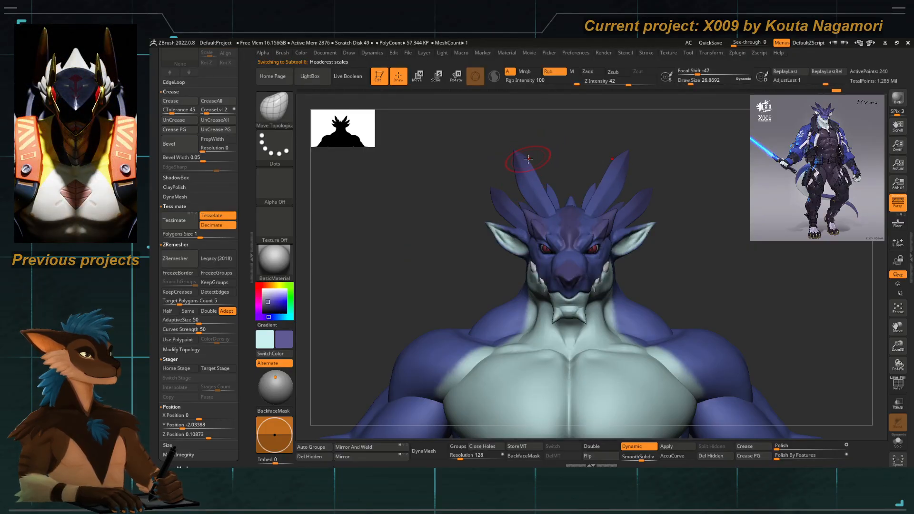
{"action": "left_click_drag", "start_coordinate": [504, 137], "coordinate": [490, 164]}
{"action": "left_click_drag", "start_coordinate": [530, 276], "coordinate": [510, 214], "text": "alt"}
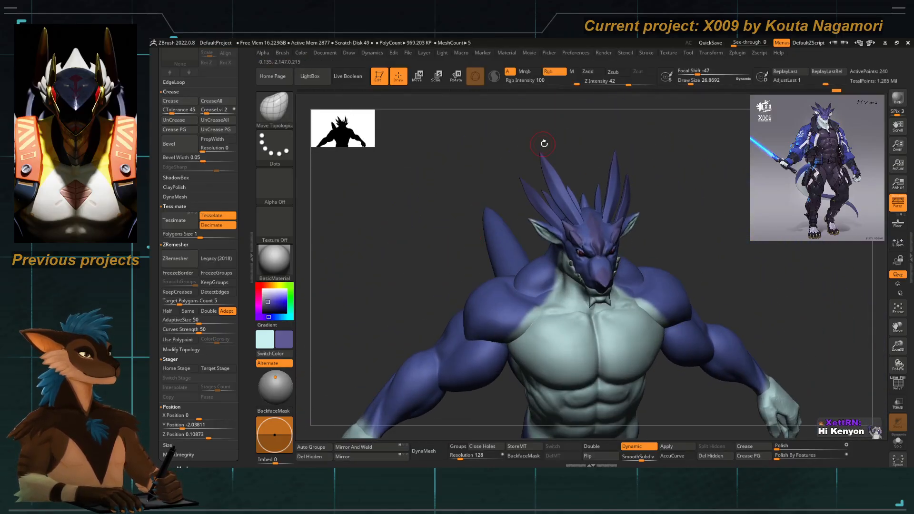
{"action": "left_click_drag", "start_coordinate": [544, 143], "coordinate": [540, 176]}
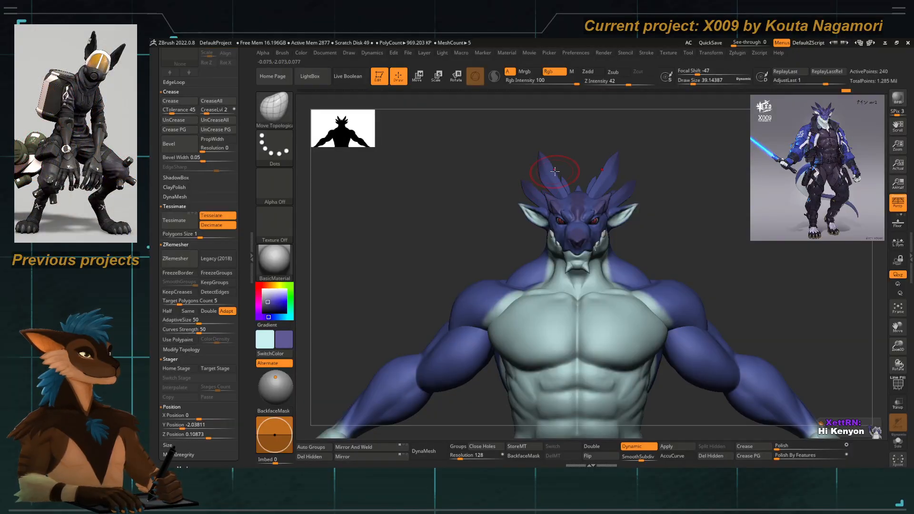
Shift the headcrest feathers' overall placement on the head with larger draw sizes of about 56 and 77.
{"action": "key", "text": "space"}
{"action": "left_click_drag", "start_coordinate": [569, 181], "coordinate": [570, 186]}
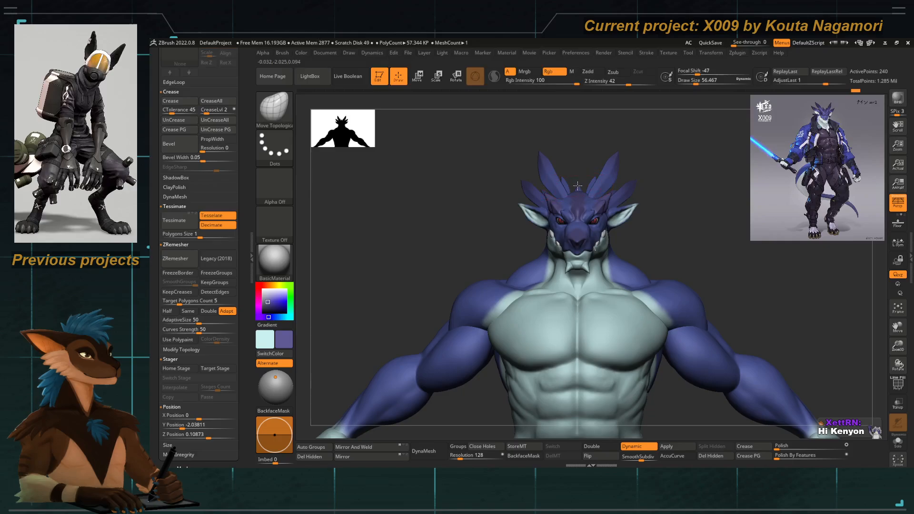
{"action": "left_click", "coordinate": [578, 184], "text": "alt"}
{"action": "mouse_move", "coordinate": [578, 180]}
{"action": "left_mouse_down"}
{"action": "mouse_move", "coordinate": [562, 175]}
{"action": "mouse_move", "coordinate": [567, 195]}
{"action": "left_mouse_up"}
{"action": "key", "text": "space"}
{"action": "left_click", "coordinate": [562, 205], "text": "alt"}
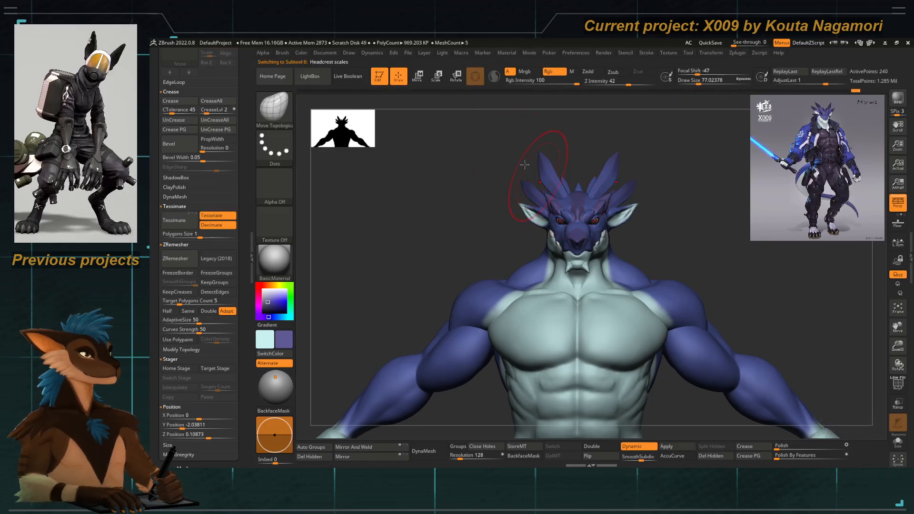
{"action": "left_click_drag", "start_coordinate": [512, 144], "coordinate": [533, 214]}
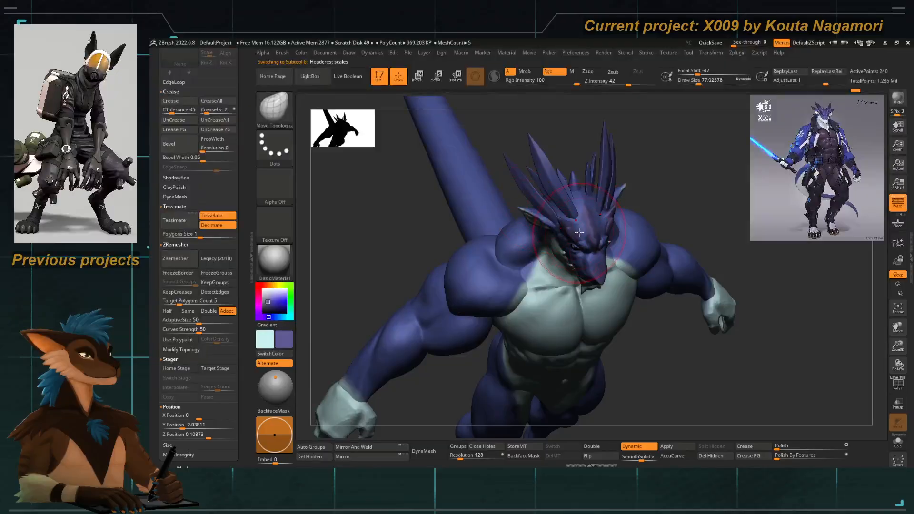
{"action": "left_click_drag", "start_coordinate": [514, 139], "coordinate": [461, 233], "text": "shift"}
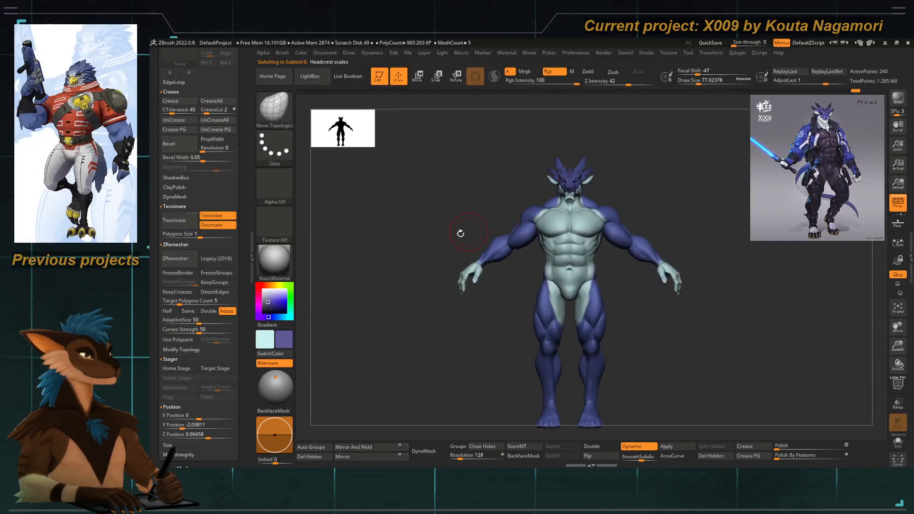
Select the X009_03 body subtool.
{"action": "key", "text": "Up"}
{"action": "scroll", "coordinate": [241, 238], "scroll_direction": "up", "scroll_amount": 10}
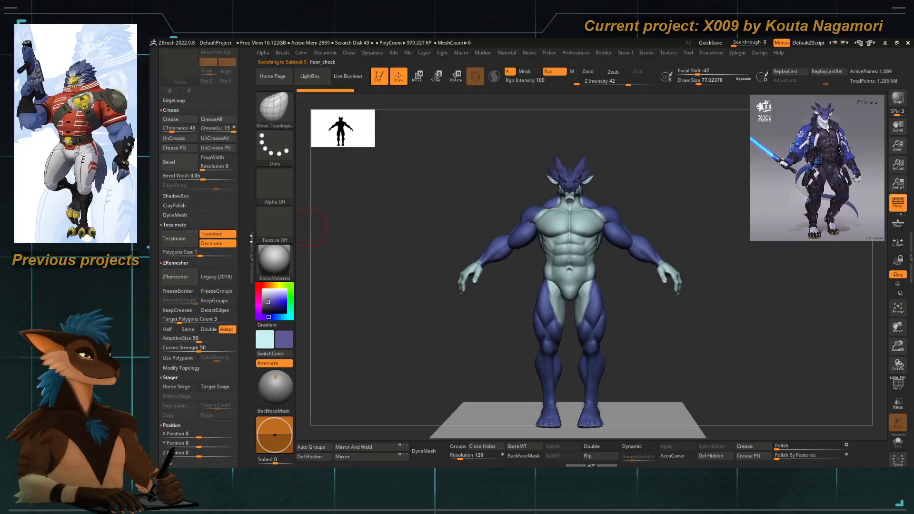
{"action": "key", "text": "Down"}
{"action": "scroll", "coordinate": [241, 238], "scroll_direction": "up", "scroll_amount": 5}
{"action": "key", "text": "Up"}
{"action": "key", "text": "Up"}
{"action": "key", "text": "Up"}
{"action": "key", "text": "Up"}
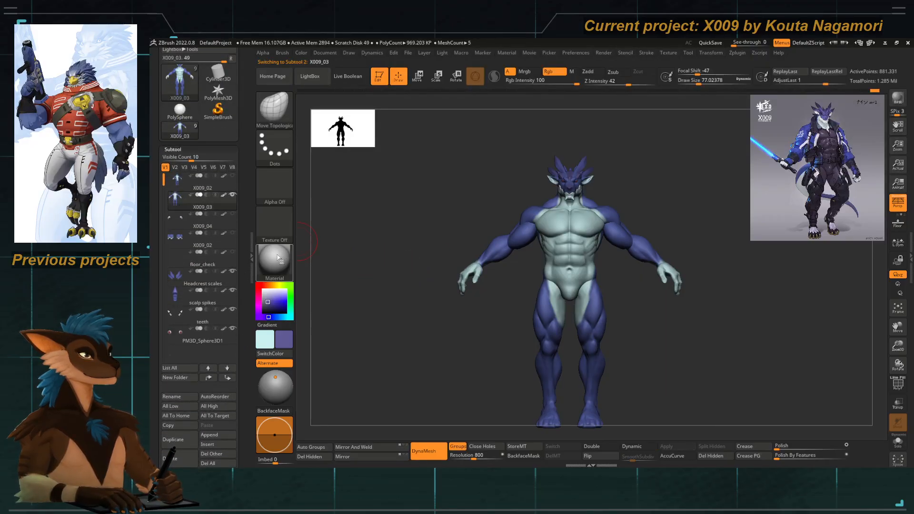
Compare the X009_02 and X009_03 body versions by alternating between them in front and profile views.
{"action": "key", "text": "Up"}
{"action": "key", "text": "Down"}
{"action": "key", "text": "Up"}
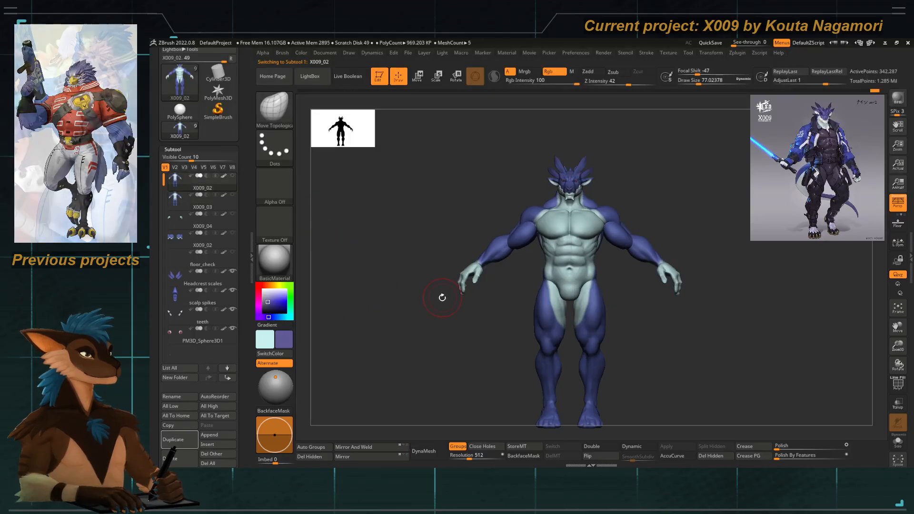
{"action": "key", "text": "Down"}
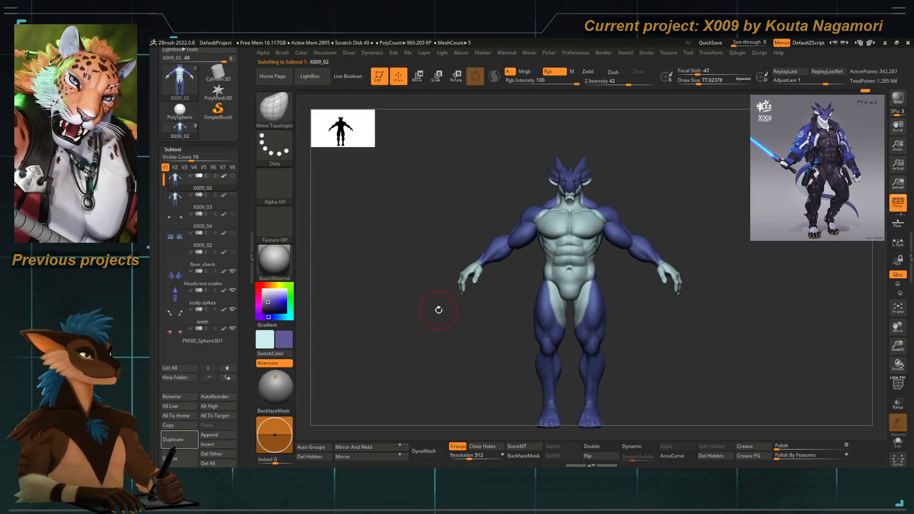
{"action": "key", "text": "Up"}
{"action": "key", "text": "Down"}
{"action": "left_click_drag", "start_coordinate": [425, 324], "coordinate": [449, 327]}
{"action": "key", "text": "Up"}
{"action": "key", "text": "Down"}
{"action": "key", "text": "Up"}
{"action": "key", "text": "Down"}
{"action": "key", "text": "Up"}
{"action": "key", "text": "Down"}
{"action": "key", "text": "Up"}
{"action": "key", "text": "Down"}
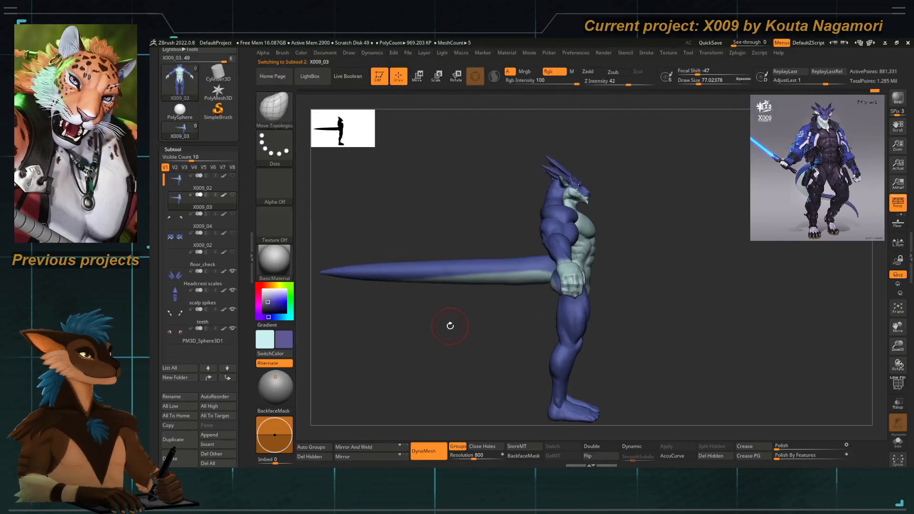
{"action": "key", "text": "Up"}
{"action": "key", "text": "Down"}
{"action": "key", "text": "Up"}
{"action": "key", "text": "Down"}
{"action": "key", "text": "Up"}
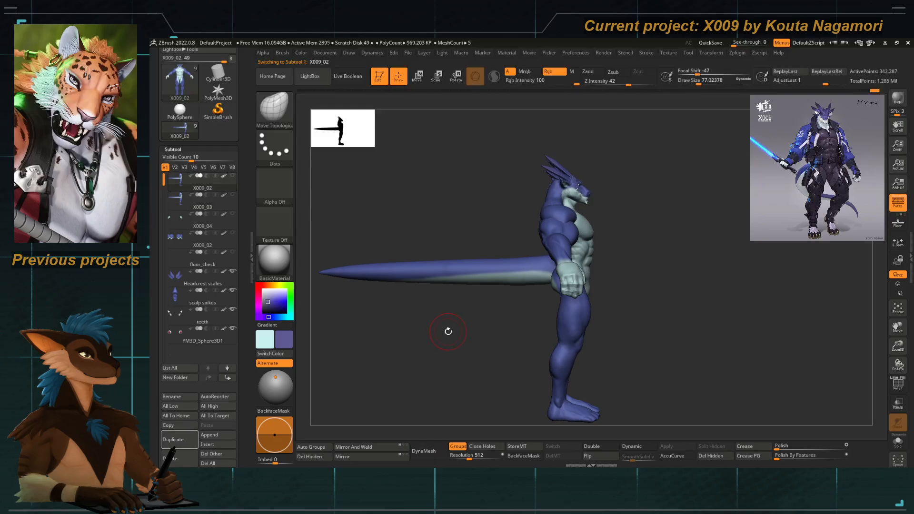
{"action": "key", "text": "Down"}
Save the tool file to disk with the X009_03 body selected.
{"action": "left_click_drag", "start_coordinate": [449, 333], "coordinate": [405, 327], "text": "shift"}
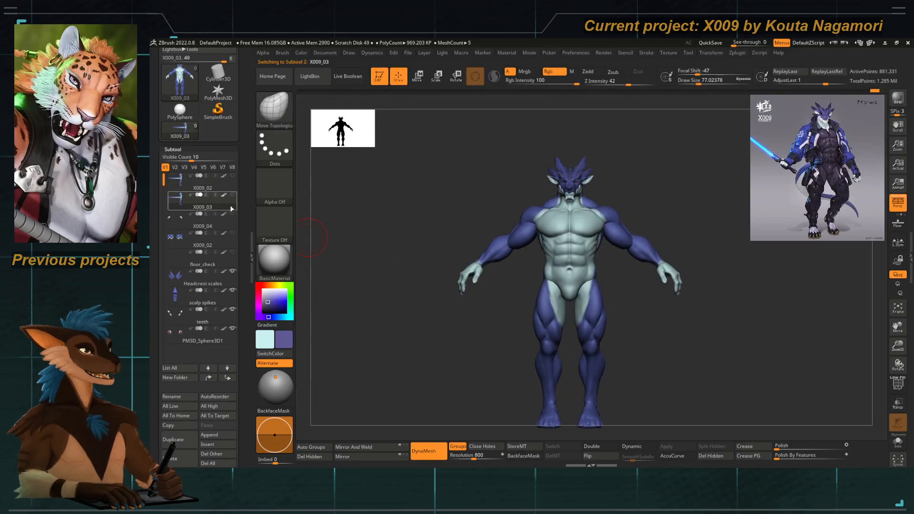
{"action": "left_click_drag", "start_coordinate": [239, 192], "coordinate": [239, 265]}
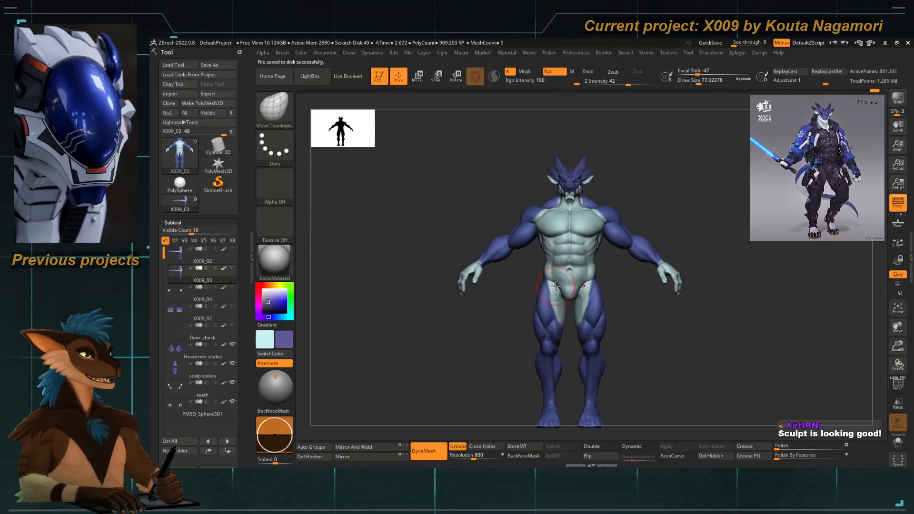
Set up the DamStandard brush with a draw size of about 16 for detailing the upper chest and base of the neck.
{"action": "mouse_move", "coordinate": [437, 222]}
{"action": "left_mouse_down"}
{"action": "mouse_move", "coordinate": [426, 222]}
{"action": "mouse_move", "coordinate": [435, 225]}
{"action": "mouse_move", "coordinate": [429, 185]}
{"action": "mouse_move", "coordinate": [419, 190]}
{"action": "mouse_move", "coordinate": [427, 196]}
{"action": "mouse_move", "coordinate": [418, 190]}
{"action": "mouse_move", "coordinate": [428, 196]}
{"action": "mouse_move", "coordinate": [418, 190]}
{"action": "left_mouse_up"}
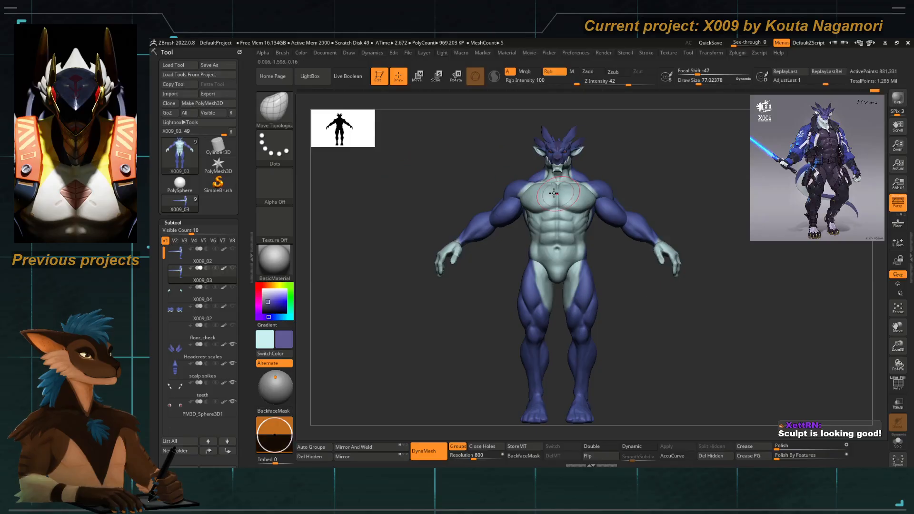
{"action": "right_click_drag", "start_coordinate": [558, 193], "coordinate": [569, 304], "text": "ctrl"}
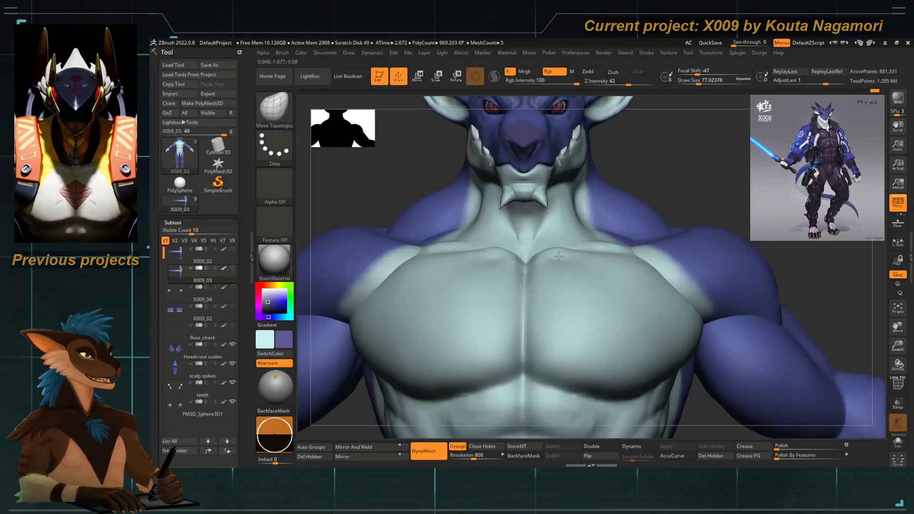
{"action": "right_click_drag", "start_coordinate": [559, 223], "coordinate": [549, 226], "text": "alt"}
{"action": "key", "text": "space"}
{"action": "left_click_drag", "start_coordinate": [547, 229], "coordinate": [523, 228]}
{"action": "key", "text": "space"}
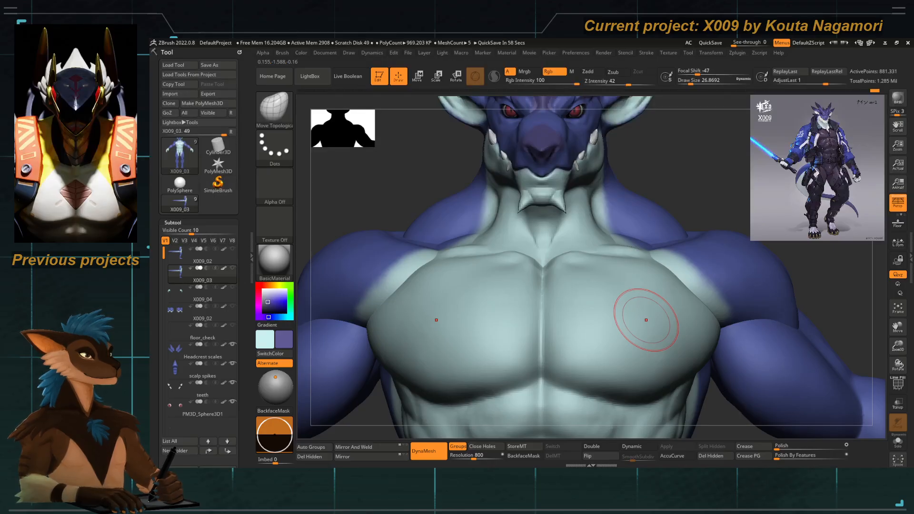
{"action": "key", "text": "b"}
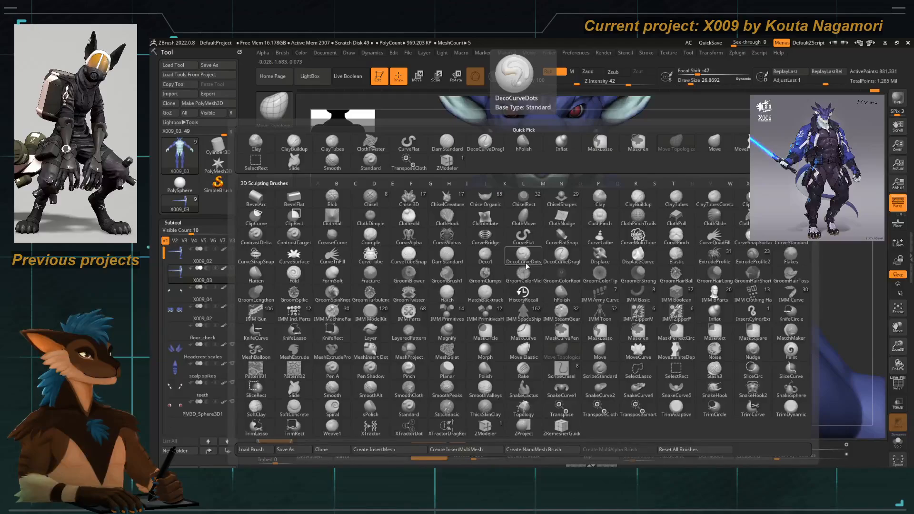
{"action": "key", "text": "c"}
{"action": "key", "text": "s"}
{"action": "key", "text": "b"}
{"action": "key", "text": "d"}
{"action": "key", "text": "s"}
{"action": "key", "text": "space"}
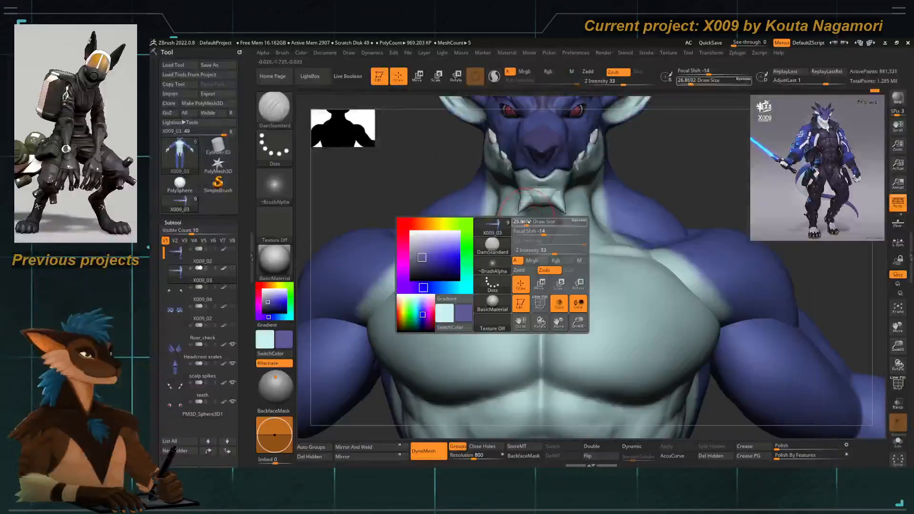
{"action": "left_click_drag", "start_coordinate": [526, 222], "coordinate": [536, 255]}
Build up the neck muscles above the collarbones with ClayTubes at a draw size of about 13, and smooth them.
{"action": "key", "text": "b"}
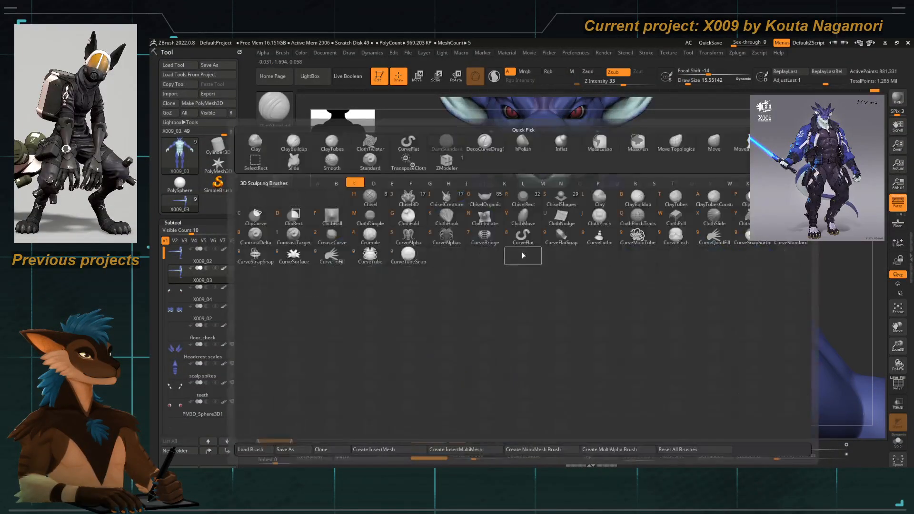
{"action": "key", "text": "c"}
{"action": "key", "text": "t"}
{"action": "right_click_drag", "start_coordinate": [529, 258], "coordinate": [503, 234], "text": "ctrl"}
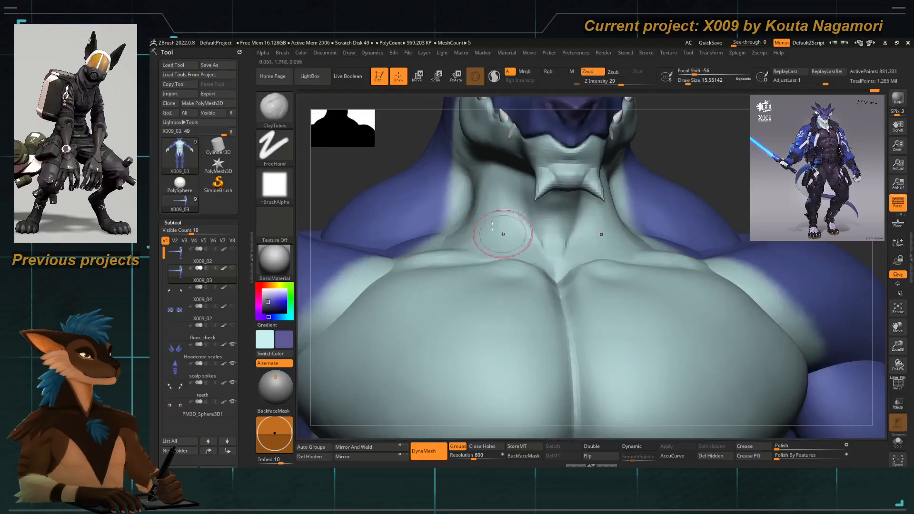
{"action": "key", "text": "space"}
{"action": "left_click_drag", "start_coordinate": [510, 250], "coordinate": [522, 233]}
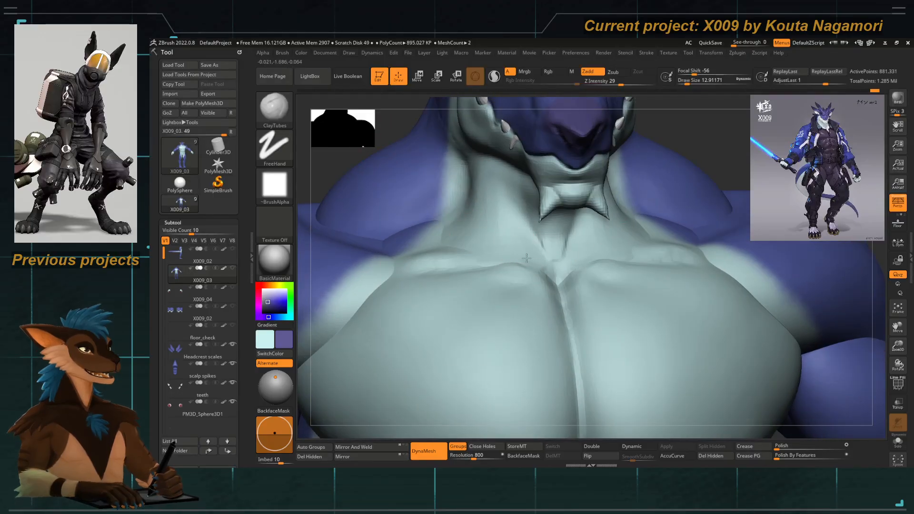
{"action": "mouse_move", "coordinate": [540, 269]}
{"action": "left_mouse_down"}
{"action": "mouse_move", "coordinate": [522, 231]}
{"action": "mouse_move", "coordinate": [498, 245]}
{"action": "mouse_move", "coordinate": [496, 228]}
{"action": "left_mouse_up"}
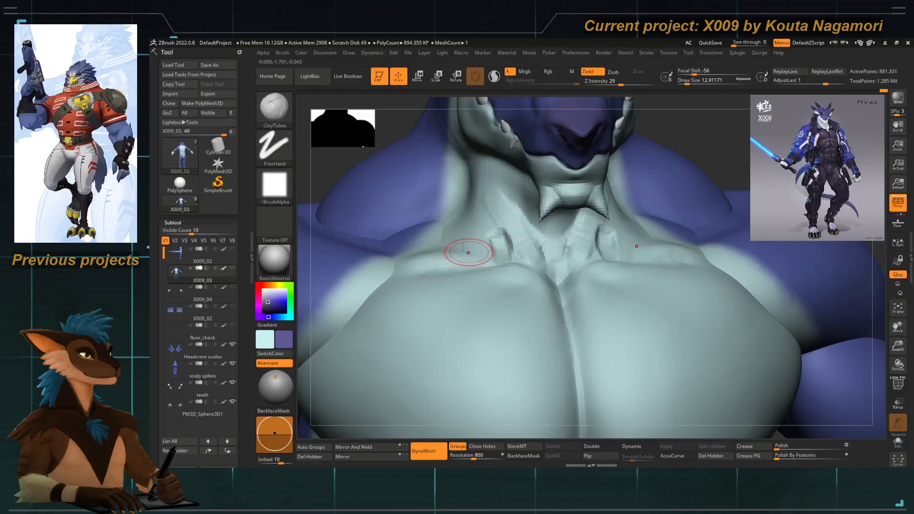
{"action": "key", "text": "space"}
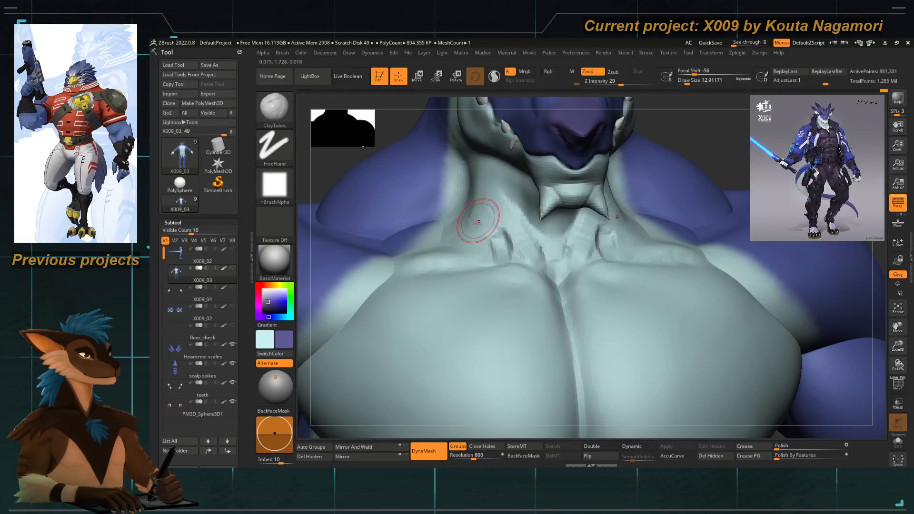
{"action": "key", "text": "shift"}
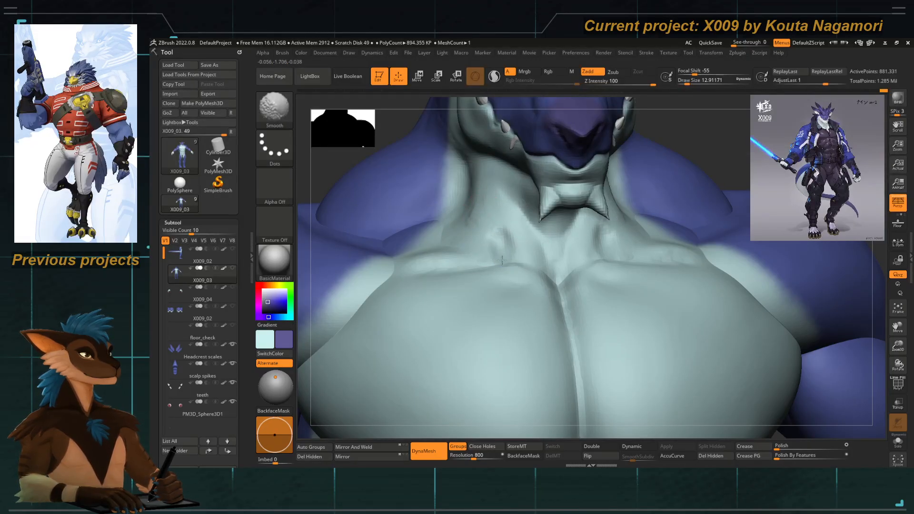
Refine the creases around the collarbone with the DamStandard brush at a draw size of about 17.
{"action": "mouse_move", "coordinate": [405, 152]}
{"action": "left_mouse_down", "text": "alt"}
{"action": "mouse_move", "coordinate": [398, 190]}
{"action": "mouse_move", "coordinate": [414, 209]}
{"action": "mouse_move", "coordinate": [401, 203]}
{"action": "mouse_move", "coordinate": [422, 200]}
{"action": "mouse_move", "coordinate": [394, 159]}
{"action": "mouse_move", "coordinate": [410, 164]}
{"action": "left_mouse_up", "text": "alt"}
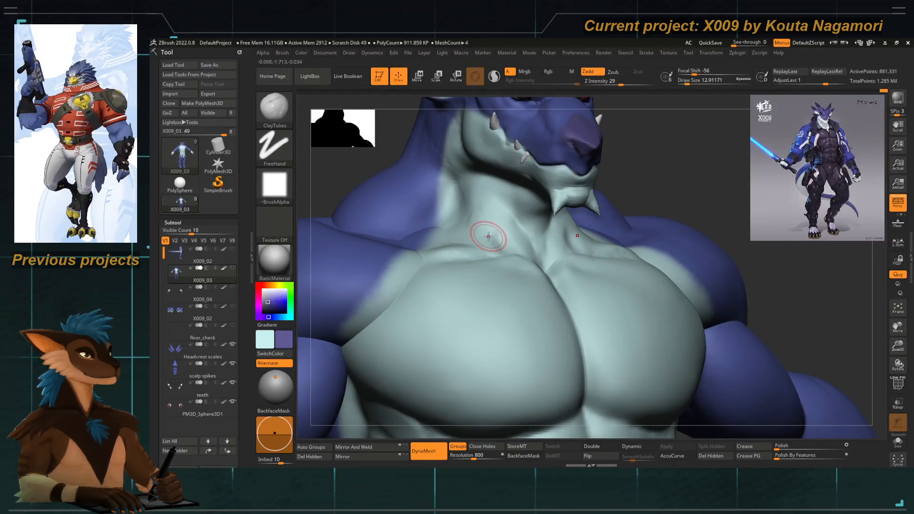
{"action": "key", "text": "b"}
{"action": "left_click", "coordinate": [482, 237]}
{"action": "key", "text": "b"}
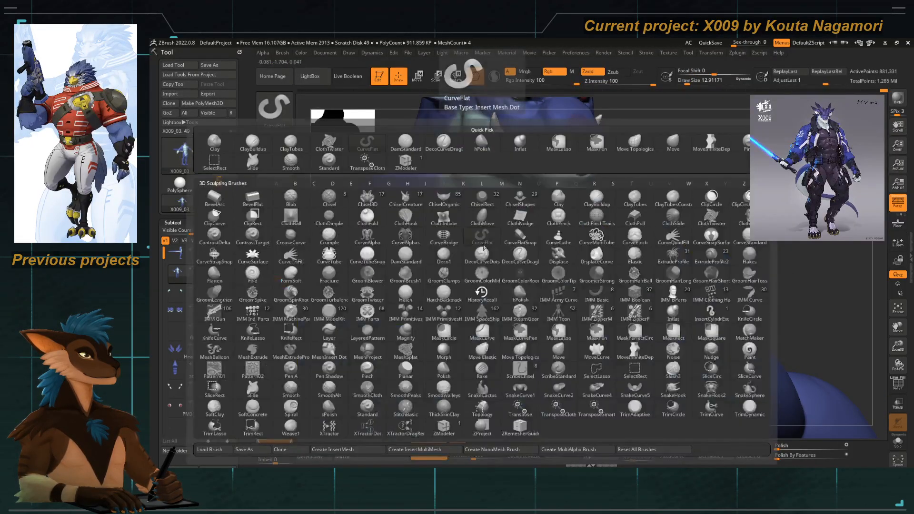
{"action": "key", "text": "d"}
{"action": "key", "text": "s"}
{"action": "key", "text": "space"}
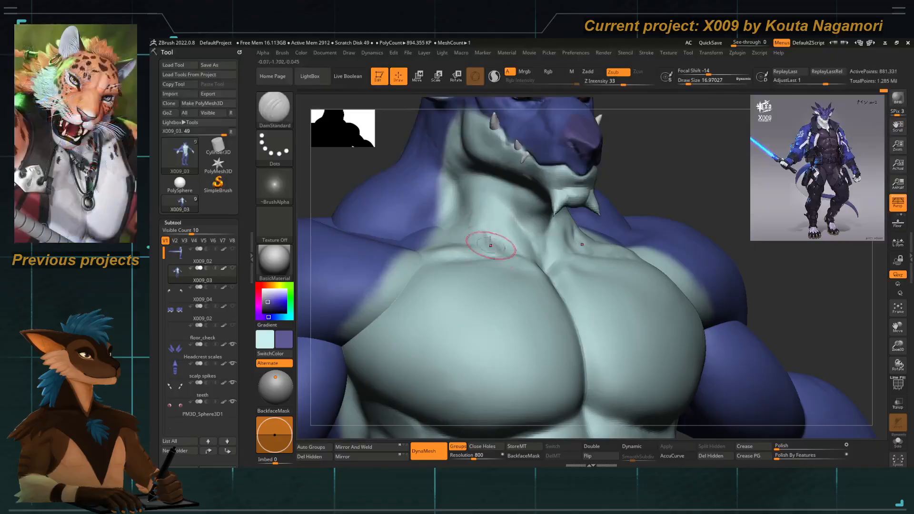
Add volume to the side of the neck with ClayTubes at a draw size of about 25.
{"action": "key", "text": "f"}
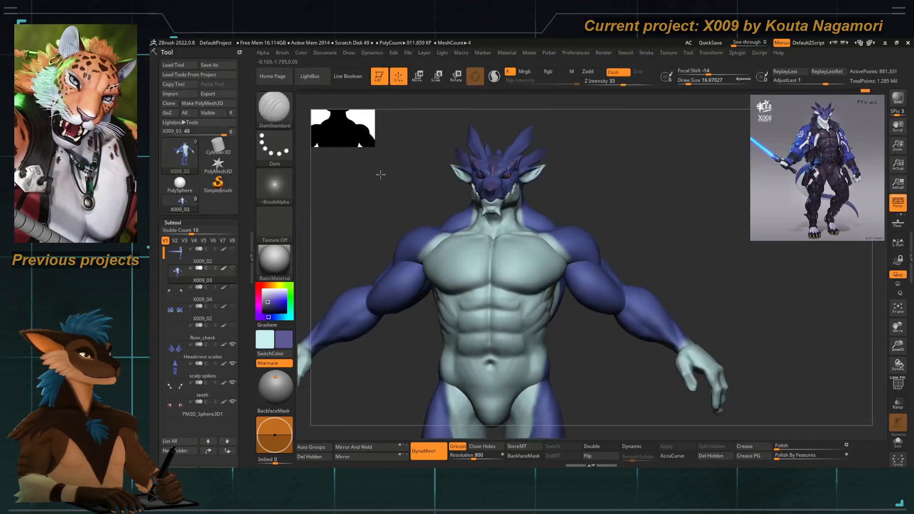
{"action": "mouse_move", "coordinate": [381, 175]}
{"action": "left_mouse_down", "text": "alt"}
{"action": "mouse_move", "coordinate": [457, 198]}
{"action": "mouse_move", "coordinate": [410, 162]}
{"action": "mouse_move", "coordinate": [426, 167]}
{"action": "mouse_move", "coordinate": [492, 220]}
{"action": "left_mouse_up", "text": "alt"}
{"action": "key", "text": "b"}
{"action": "key", "text": "c"}
{"action": "key", "text": "t"}
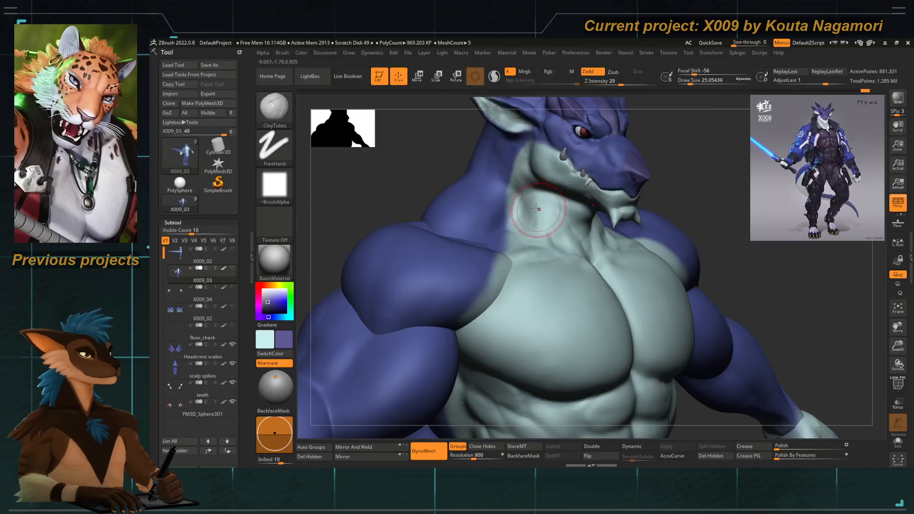
{"action": "left_click_drag", "start_coordinate": [534, 222], "coordinate": [527, 240]}
{"action": "mouse_move", "coordinate": [454, 167]}
{"action": "left_mouse_down", "text": "shift"}
{"action": "mouse_move", "coordinate": [435, 168]}
{"action": "mouse_move", "coordinate": [445, 202]}
{"action": "mouse_move", "coordinate": [485, 167]}
{"action": "mouse_move", "coordinate": [459, 171]}
{"action": "mouse_move", "coordinate": [461, 163]}
{"action": "mouse_move", "coordinate": [473, 187]}
{"action": "mouse_move", "coordinate": [454, 207]}
{"action": "left_mouse_up", "text": "shift"}
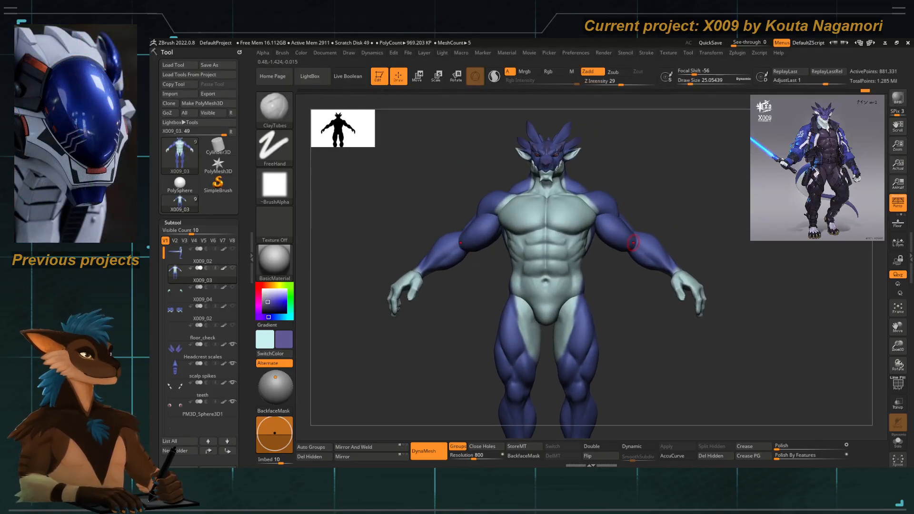
Adjust the torso's form around the chest and ribs with Move Topological at draw sizes of about 54 and 37.
{"action": "mouse_move", "coordinate": [414, 218]}
{"action": "left_mouse_down"}
{"action": "mouse_move", "coordinate": [404, 214]}
{"action": "mouse_move", "coordinate": [408, 227]}
{"action": "left_mouse_up"}
{"action": "key", "text": "b"}
{"action": "key", "text": "m"}
{"action": "key", "text": "t"}
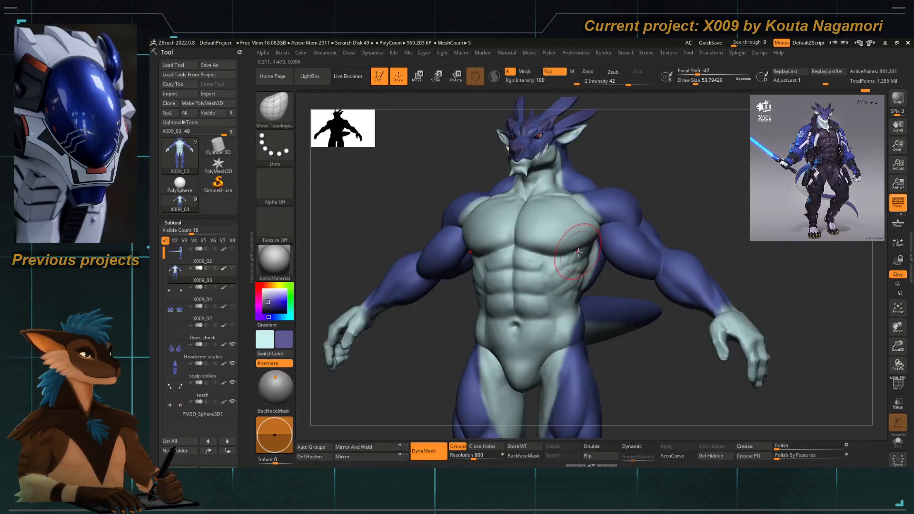
{"action": "key", "text": "space"}
{"action": "left_click_drag", "start_coordinate": [552, 245], "coordinate": [547, 243]}
{"action": "left_click_drag", "start_coordinate": [386, 193], "coordinate": [408, 195]}
{"action": "right_click_drag", "start_coordinate": [479, 239], "coordinate": [480, 250], "text": "ctrl"}
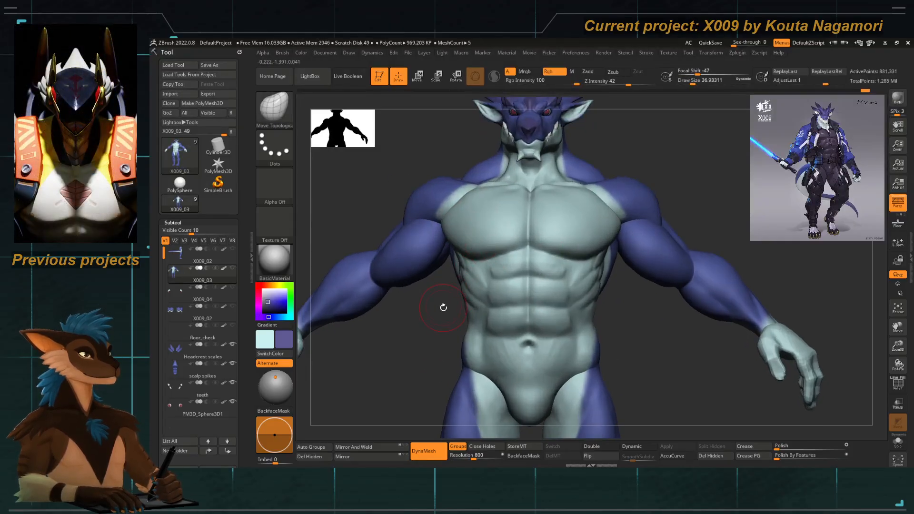
{"action": "left_click_drag", "start_coordinate": [427, 360], "coordinate": [403, 360]}
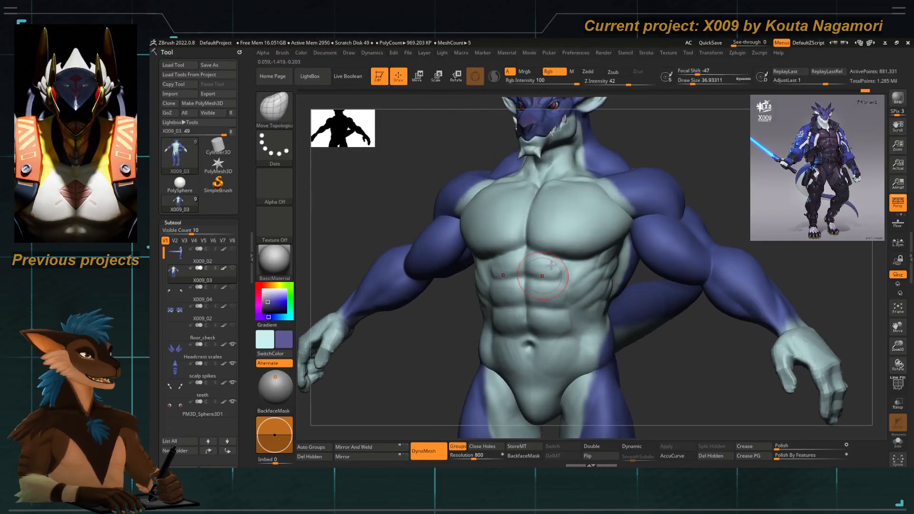
{"action": "key", "text": "space"}
{"action": "left_click_drag", "start_coordinate": [563, 247], "coordinate": [576, 238]}
Set up the Standard brush at draw size 20 with Zadd on, a dark colour selected and Rgb painting off.
{"action": "key", "text": "space"}
{"action": "key", "text": "b"}
{"action": "key", "text": "s"}
{"action": "key", "text": "t"}
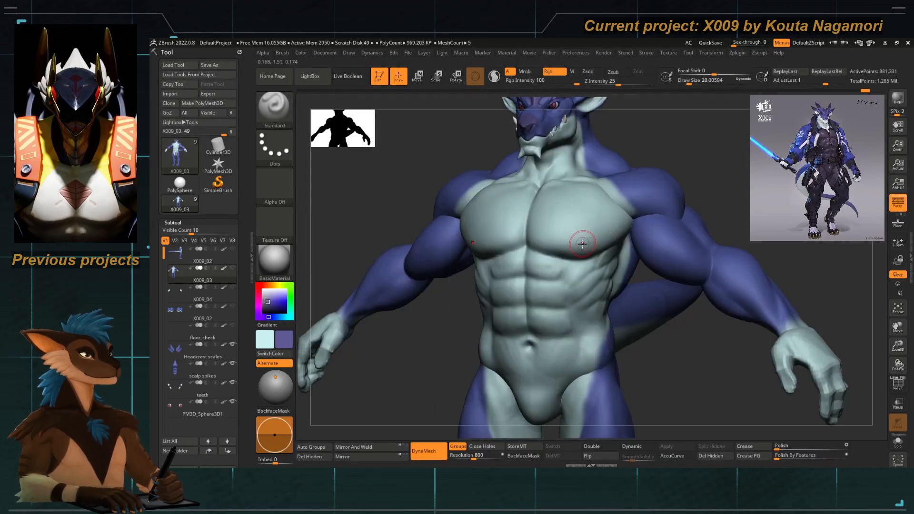
{"action": "left_click", "coordinate": [586, 73]}
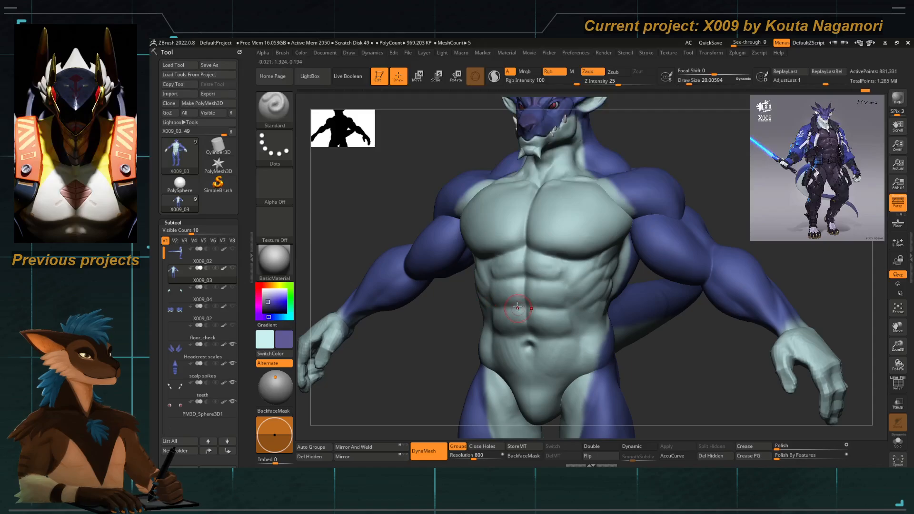
{"action": "left_click", "coordinate": [263, 310]}
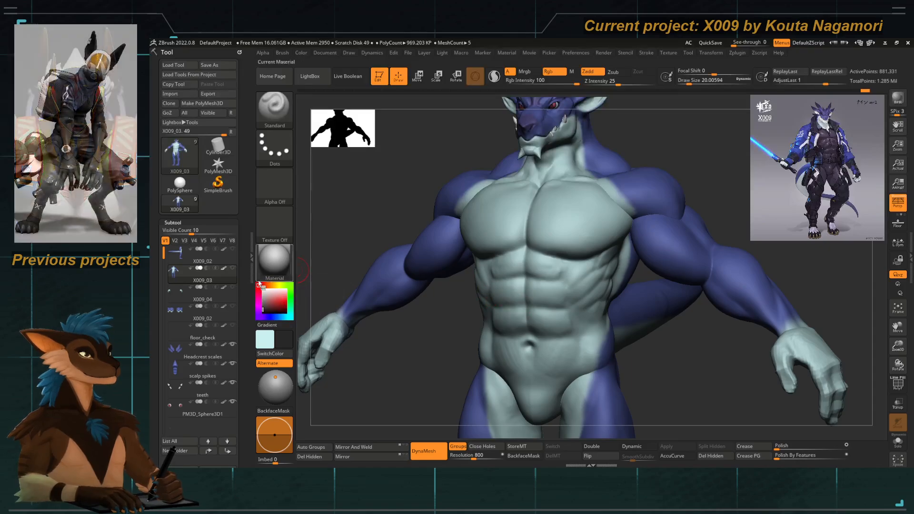
{"action": "left_click", "coordinate": [549, 71]}
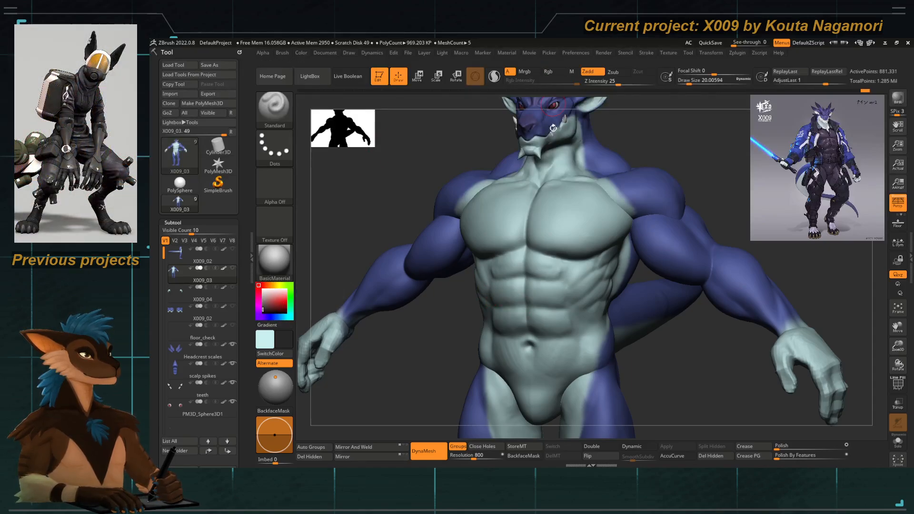
Raise a small nipple on each lower pectoral with the Standard brush at a draw size of about 14, and smooth around it.
{"action": "key", "text": "space"}
{"action": "left_click", "coordinate": [582, 240]}
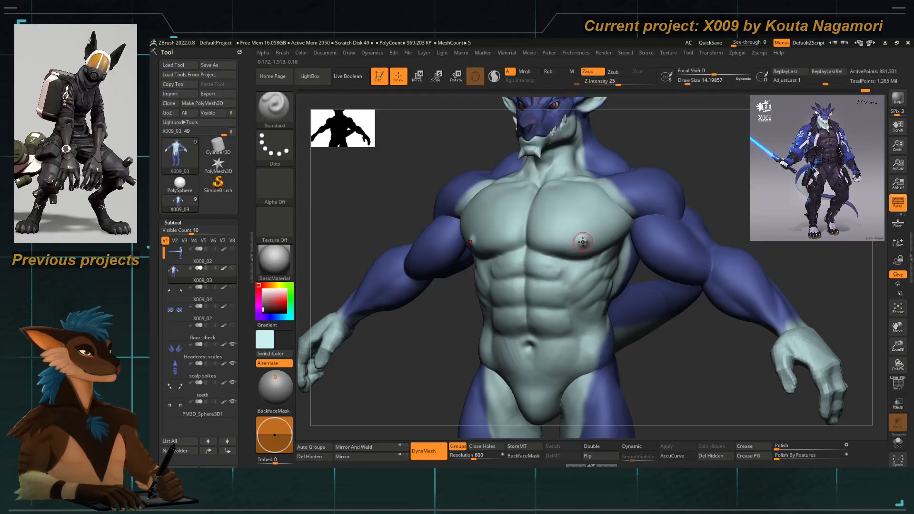
{"action": "key", "text": "f"}
{"action": "left_click_drag", "start_coordinate": [428, 214], "coordinate": [493, 273]}
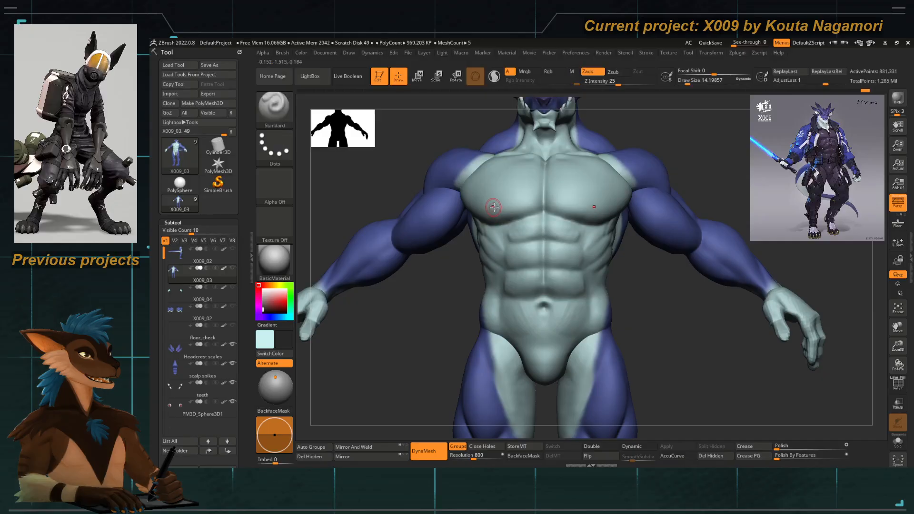
{"action": "left_click_drag", "start_coordinate": [493, 206], "coordinate": [494, 208]}
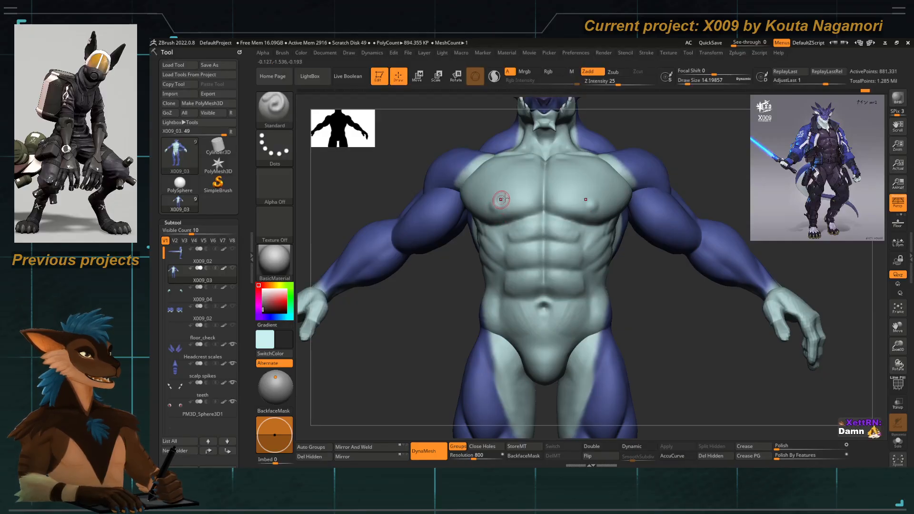
{"action": "right_click_drag", "start_coordinate": [465, 241], "coordinate": [470, 231]}
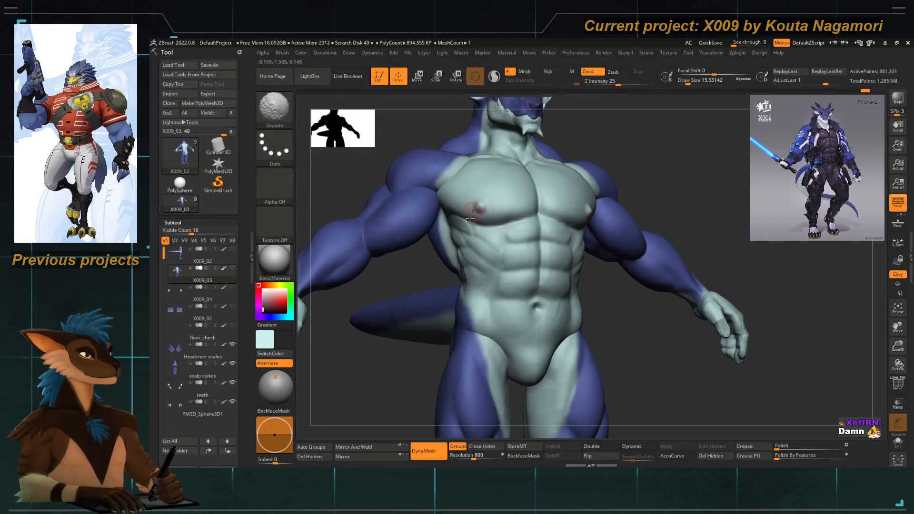
{"action": "key", "text": "f"}
{"action": "left_click_drag", "start_coordinate": [380, 200], "coordinate": [440, 184]}
{"action": "left_click_drag", "start_coordinate": [440, 183], "coordinate": [432, 205]}
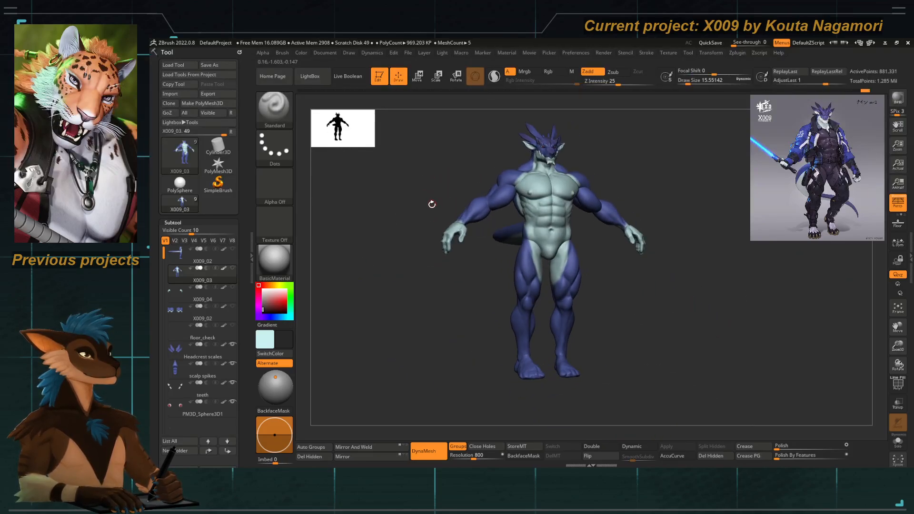
{"action": "left_click", "coordinate": [419, 237], "text": "alt"}
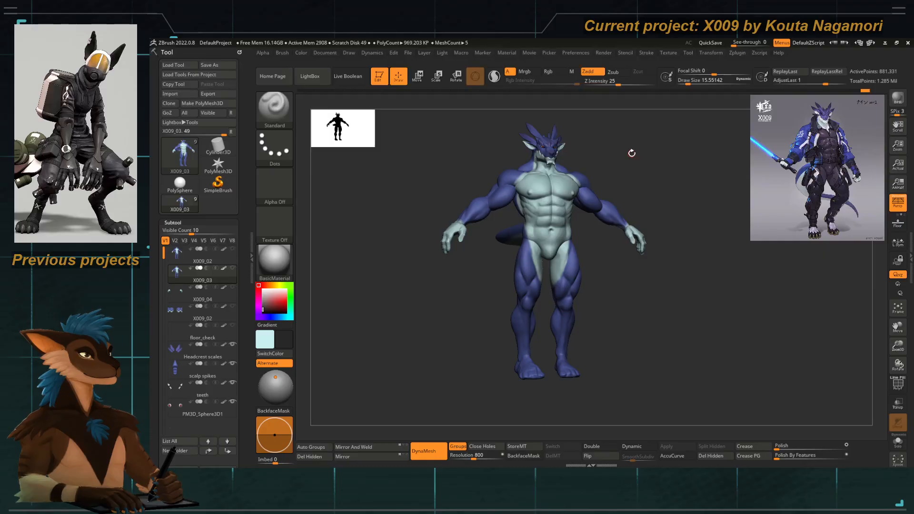
Adjust the form of the torso and upper arms with Move Topological at draw sizes of about 136 and 97.
{"action": "left_click_drag", "start_coordinate": [449, 382], "coordinate": [420, 353]}
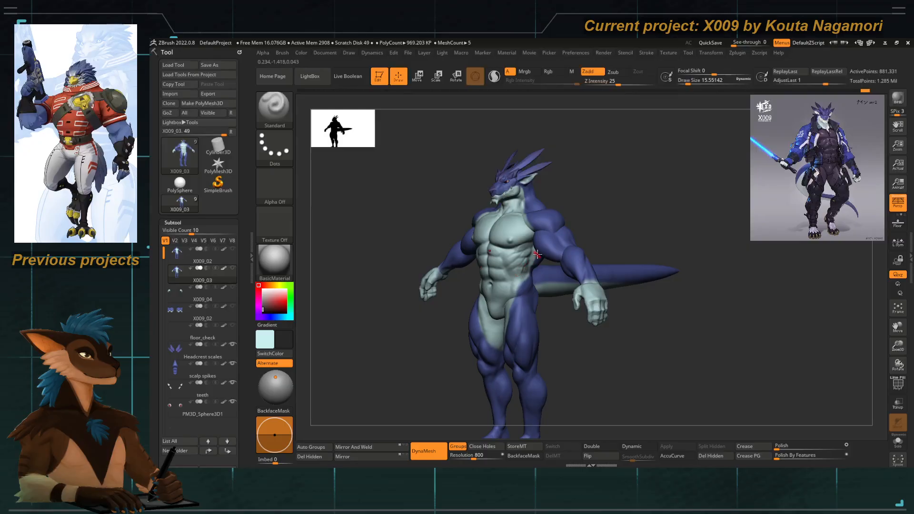
{"action": "key", "text": "b"}
{"action": "key", "text": "m"}
{"action": "key", "text": "t"}
{"action": "key", "text": "space"}
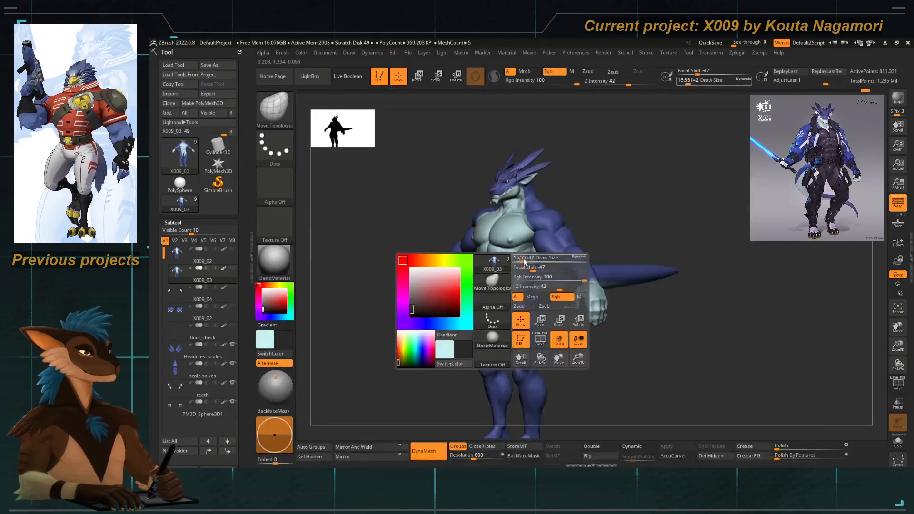
{"action": "key", "text": "space"}
{"action": "left_click_drag", "start_coordinate": [532, 250], "coordinate": [537, 250]}
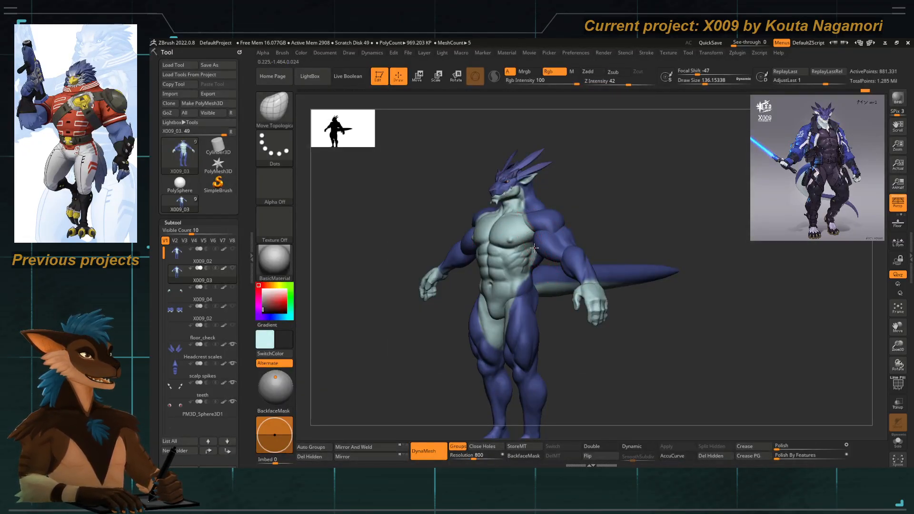
{"action": "key", "text": "ctrl"}
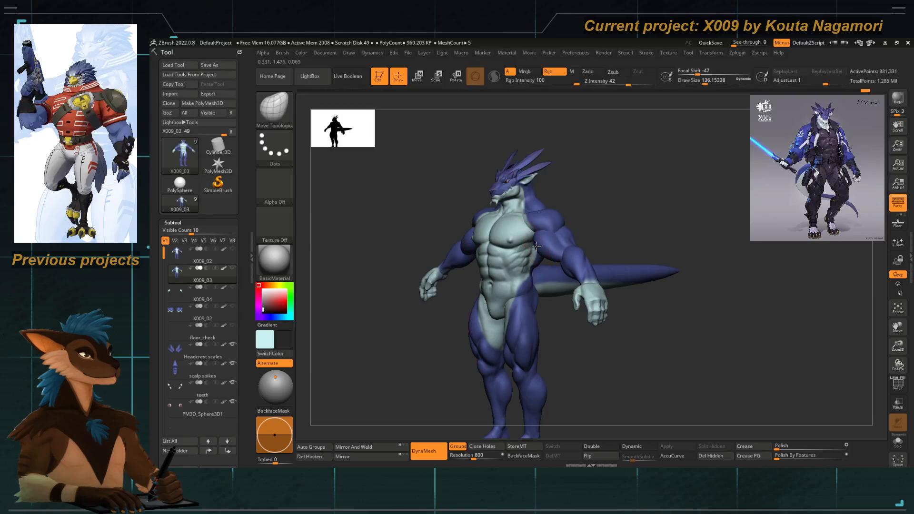
{"action": "mouse_move", "coordinate": [573, 325]}
{"action": "left_mouse_down", "text": "alt"}
{"action": "mouse_move", "coordinate": [579, 331]}
{"action": "mouse_move", "coordinate": [543, 346]}
{"action": "mouse_move", "coordinate": [574, 347]}
{"action": "left_mouse_up", "text": "alt"}
{"action": "key", "text": "space"}
{"action": "left_click_drag", "start_coordinate": [559, 265], "coordinate": [555, 264]}
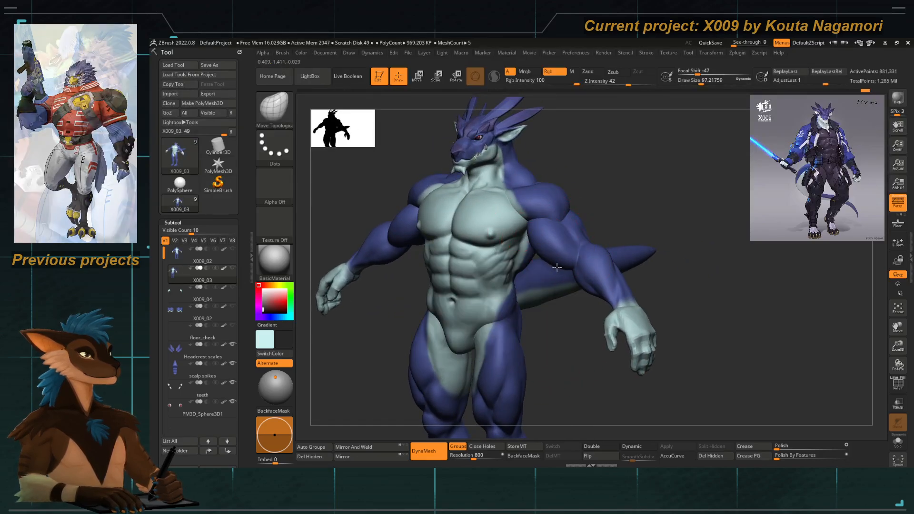
{"action": "left_click_drag", "start_coordinate": [547, 393], "coordinate": [555, 378], "text": "shift"}
{"action": "left_click_drag", "start_coordinate": [556, 307], "coordinate": [527, 285], "text": "alt"}
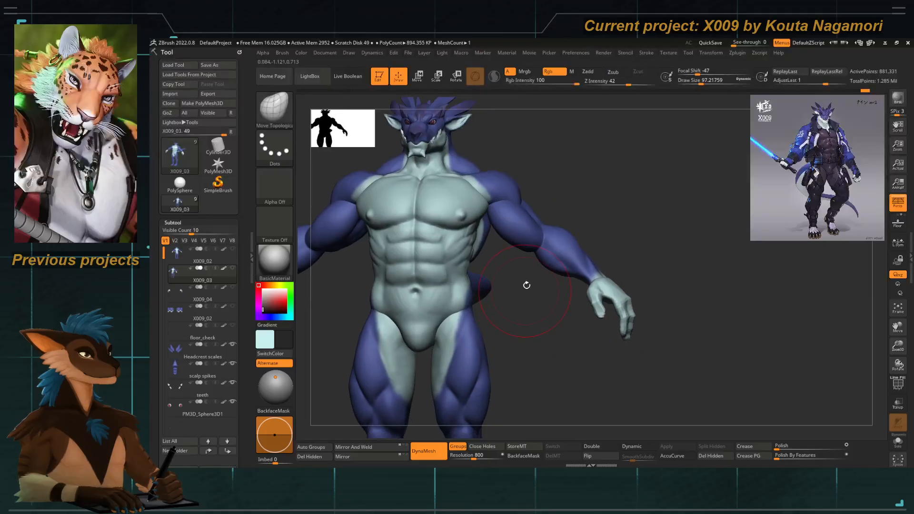
Lasso-mask the forearm and hand, adjust the upper arm with Move Topological at a draw size of about 97, and clear the mask.
{"action": "mouse_move", "coordinate": [515, 251]}
{"action": "left_mouse_down", "text": "ctrl"}
{"action": "mouse_move", "coordinate": [546, 226]}
{"action": "mouse_move", "coordinate": [502, 394]}
{"action": "mouse_move", "coordinate": [521, 275]}
{"action": "left_mouse_up", "text": "ctrl"}
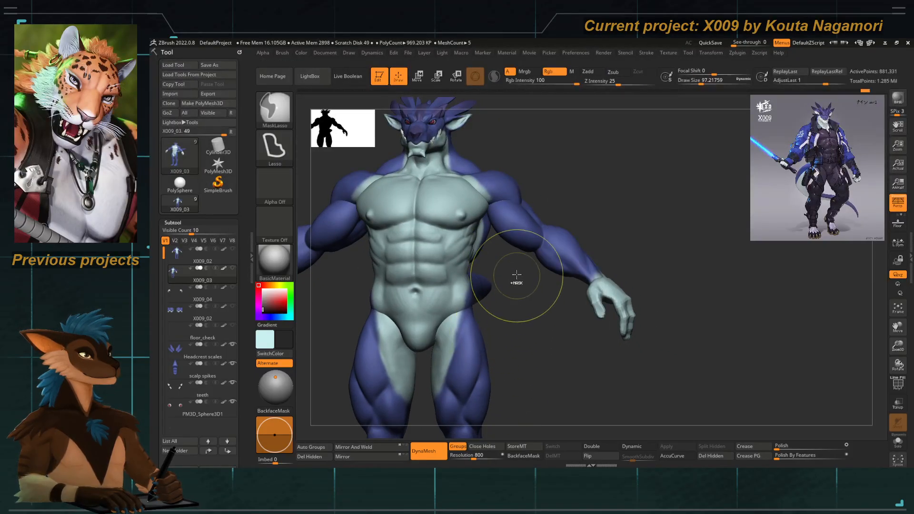
{"action": "mouse_move", "coordinate": [543, 240]}
{"action": "left_mouse_down", "text": "ctrl"}
{"action": "mouse_move", "coordinate": [667, 351]}
{"action": "mouse_move", "coordinate": [488, 290]}
{"action": "left_mouse_up", "text": "ctrl"}
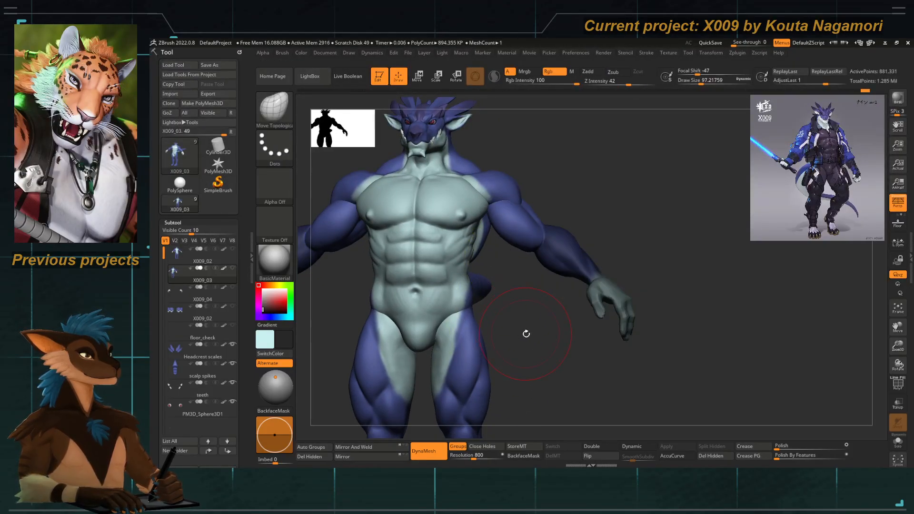
{"action": "left_click_drag", "start_coordinate": [524, 333], "coordinate": [521, 316]}
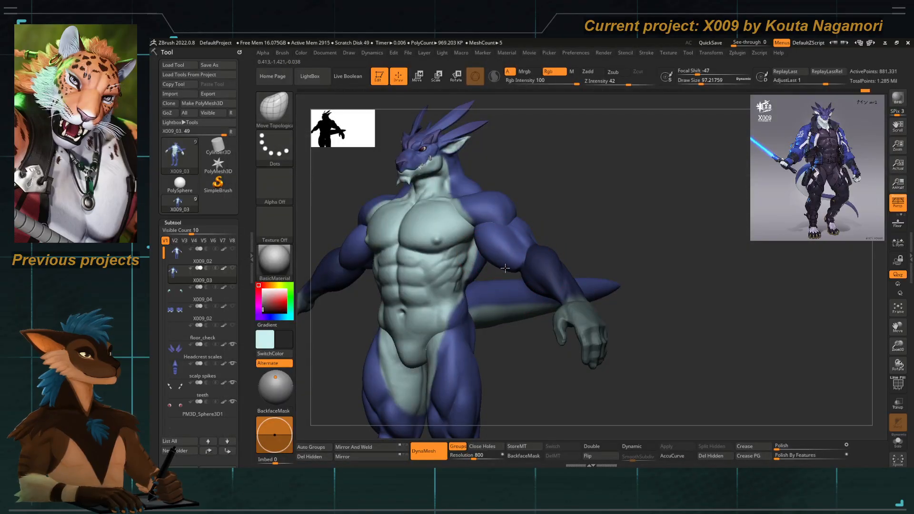
{"action": "left_click_drag", "start_coordinate": [505, 268], "coordinate": [514, 268], "text": "shift"}
{"action": "mouse_move", "coordinate": [525, 356]}
{"action": "left_mouse_down"}
{"action": "mouse_move", "coordinate": [516, 372]}
{"action": "mouse_move", "coordinate": [462, 369]}
{"action": "left_mouse_up"}
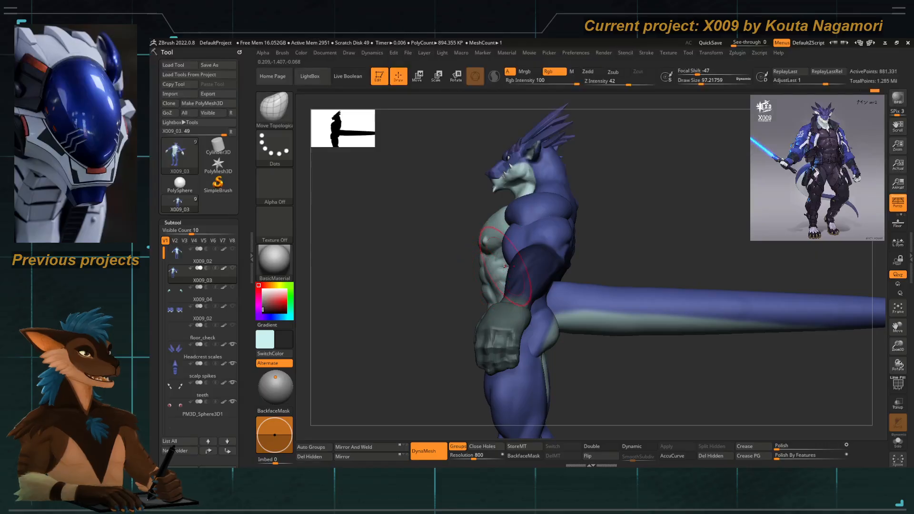
{"action": "left_click_drag", "start_coordinate": [505, 266], "coordinate": [503, 262]}
{"action": "left_click_drag", "start_coordinate": [406, 241], "coordinate": [418, 274]}
{"action": "key", "text": "space"}
{"action": "left_click_drag", "start_coordinate": [494, 246], "coordinate": [500, 247]}
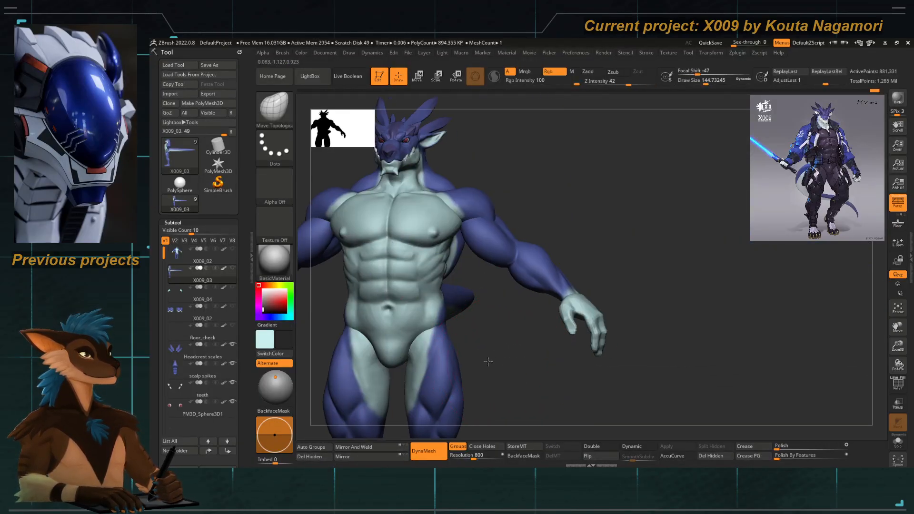
Examine the proportions of the legs and feet from the front and at a slight angle.
{"action": "left_click_drag", "start_coordinate": [485, 363], "coordinate": [498, 339], "text": "alt"}
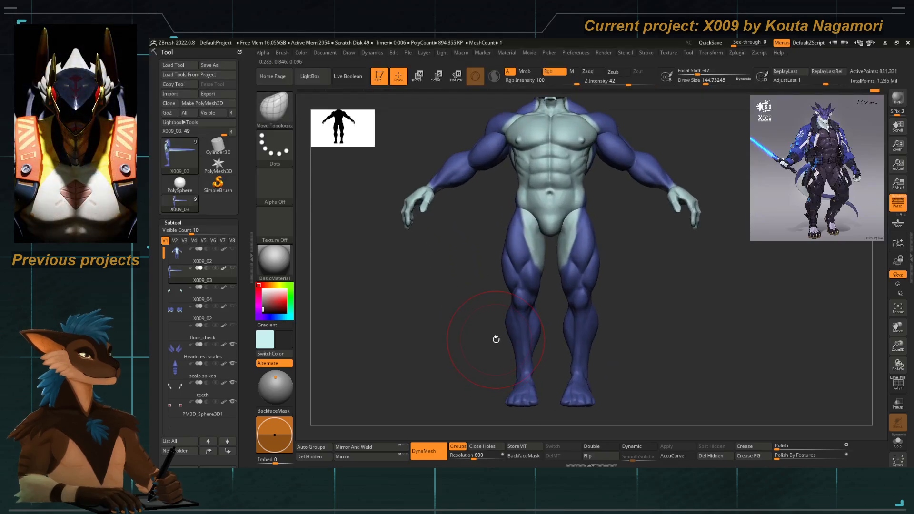
{"action": "left_click_drag", "start_coordinate": [494, 302], "coordinate": [472, 282], "text": "alt"}
{"action": "mouse_move", "coordinate": [471, 318]}
{"action": "left_mouse_down"}
{"action": "mouse_move", "coordinate": [455, 321]}
{"action": "mouse_move", "coordinate": [472, 343]}
{"action": "mouse_move", "coordinate": [457, 367]}
{"action": "mouse_move", "coordinate": [474, 362]}
{"action": "mouse_move", "coordinate": [469, 341]}
{"action": "mouse_move", "coordinate": [469, 353]}
{"action": "mouse_move", "coordinate": [479, 355]}
{"action": "left_mouse_up"}
{"action": "left_click_drag", "start_coordinate": [495, 406], "coordinate": [519, 371], "text": "alt"}
{"action": "mouse_move", "coordinate": [476, 341]}
{"action": "left_mouse_down"}
{"action": "mouse_move", "coordinate": [447, 336]}
{"action": "mouse_move", "coordinate": [459, 345]}
{"action": "left_mouse_up"}
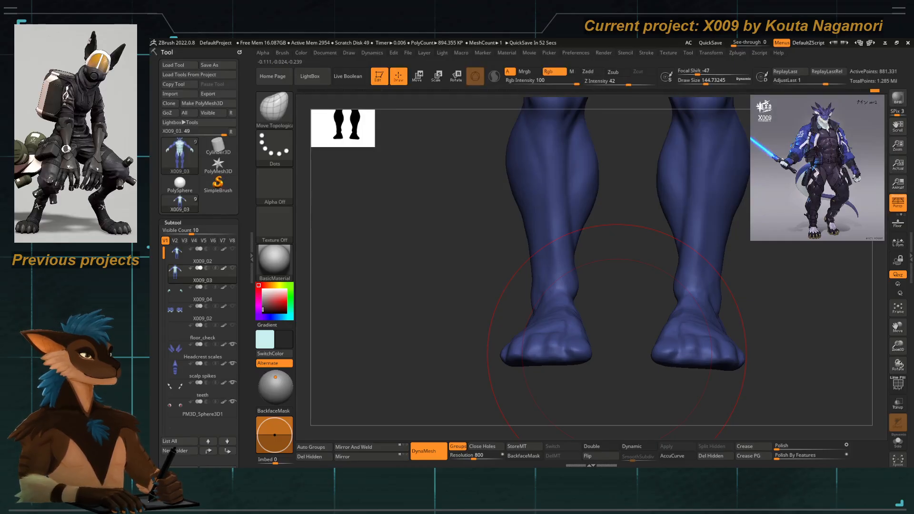
{"action": "mouse_move", "coordinate": [466, 324]}
{"action": "left_mouse_down"}
{"action": "mouse_move", "coordinate": [462, 330]}
{"action": "mouse_move", "coordinate": [477, 328]}
{"action": "mouse_move", "coordinate": [462, 295]}
{"action": "mouse_move", "coordinate": [479, 313]}
{"action": "left_mouse_up"}
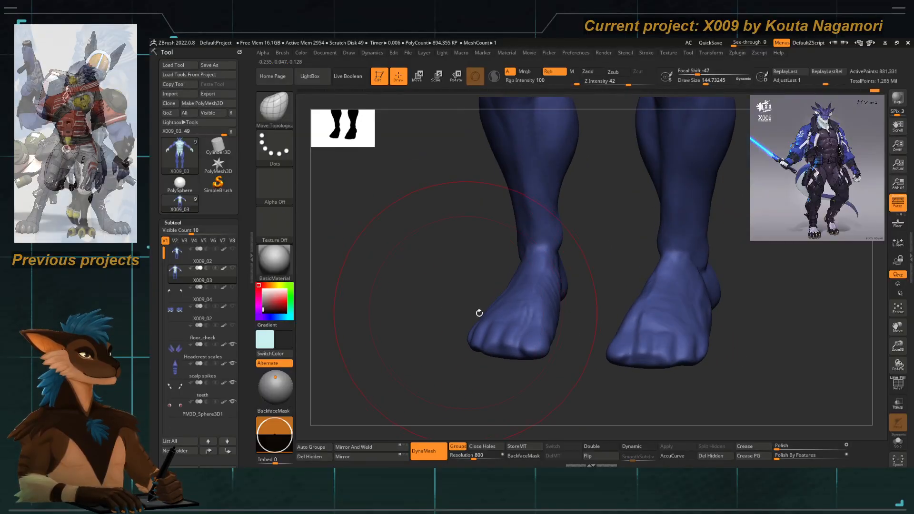
{"action": "key", "text": "b"}
{"action": "key", "text": "d"}
{"action": "key", "text": "s"}
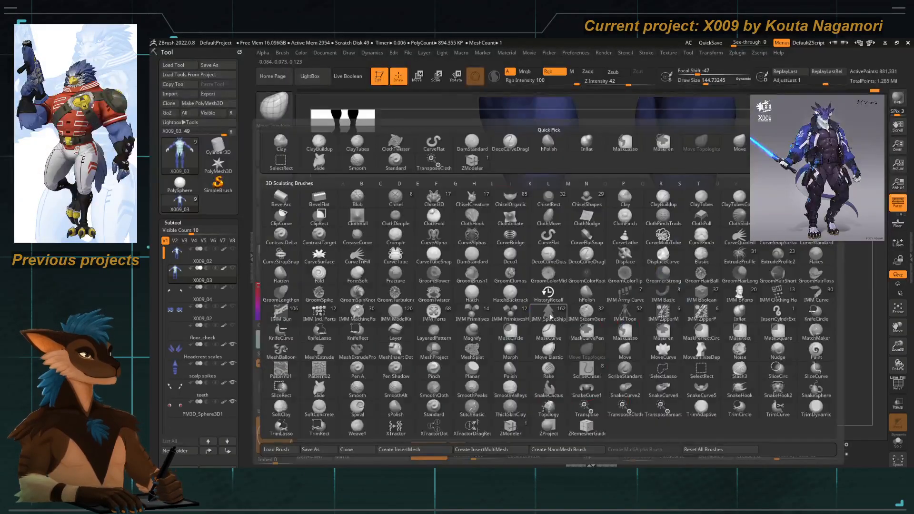
{"action": "key", "text": "space"}
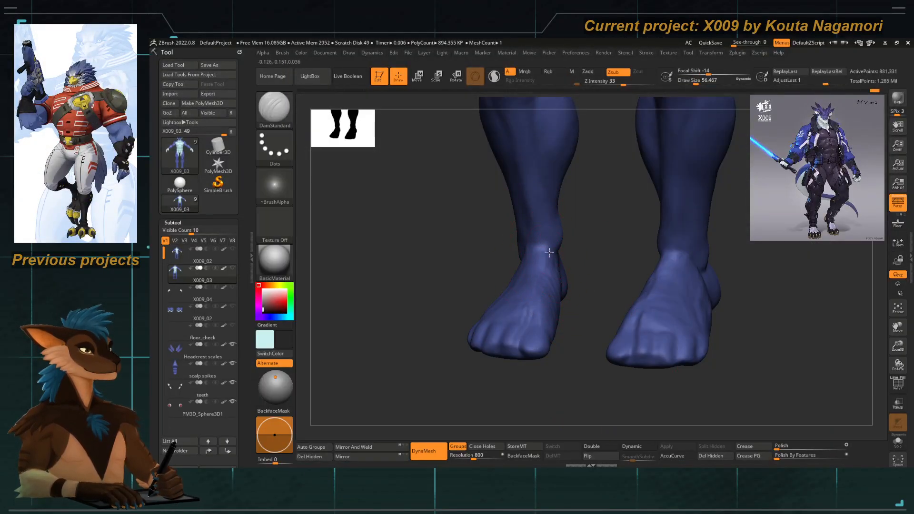
{"action": "mouse_move", "coordinate": [534, 345]}
{"action": "right_mouse_down"}
{"action": "mouse_move", "coordinate": [542, 307]}
{"action": "mouse_move", "coordinate": [541, 371]}
{"action": "mouse_move", "coordinate": [542, 318]}
{"action": "right_mouse_up"}
Adjust the shape of the feet and ankles with Move Topological at a draw size of about 59.
{"action": "key", "text": "b"}
{"action": "key", "text": "m"}
{"action": "key", "text": "t"}
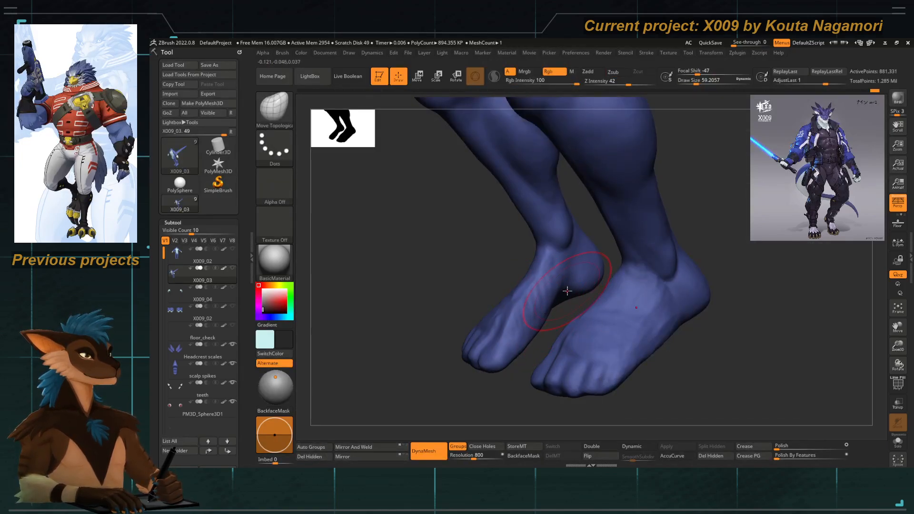
{"action": "mouse_move", "coordinate": [485, 267]}
{"action": "left_mouse_down"}
{"action": "mouse_move", "coordinate": [575, 287]}
{"action": "mouse_move", "coordinate": [561, 337]}
{"action": "mouse_move", "coordinate": [492, 267]}
{"action": "mouse_move", "coordinate": [502, 281]}
{"action": "mouse_move", "coordinate": [538, 296]}
{"action": "mouse_move", "coordinate": [544, 290]}
{"action": "left_mouse_up"}
Flatten the top and outer side of the feet with hPolish at draw sizes of about 46 and 56.
{"action": "key", "text": "b"}
{"action": "key", "text": "h"}
{"action": "key", "text": "p"}
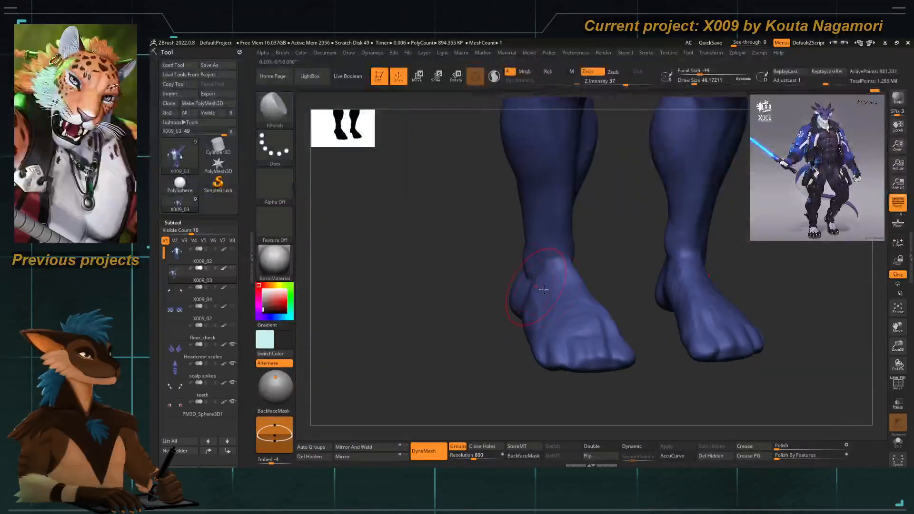
{"action": "key", "text": "bracketright"}
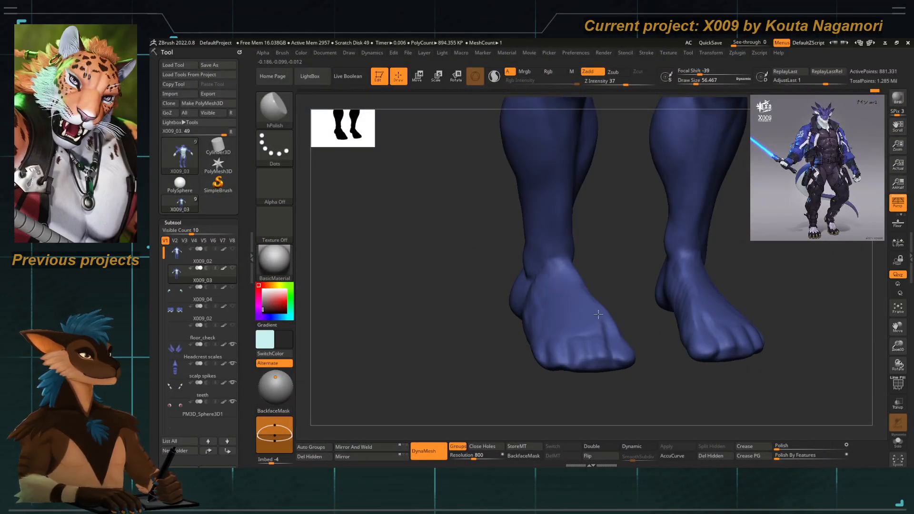
{"action": "left_click_drag", "start_coordinate": [530, 306], "coordinate": [520, 329]}
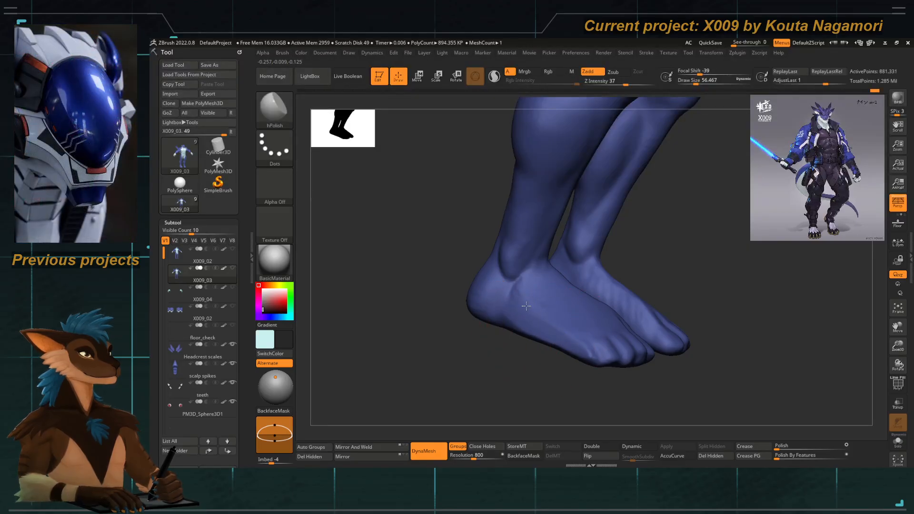
{"action": "left_click_drag", "start_coordinate": [558, 306], "coordinate": [508, 305]}
Polish the ridges on the inner side of the feet with hPolish at a draw size of about 35.
{"action": "right_click_drag", "start_coordinate": [534, 302], "coordinate": [571, 309]}
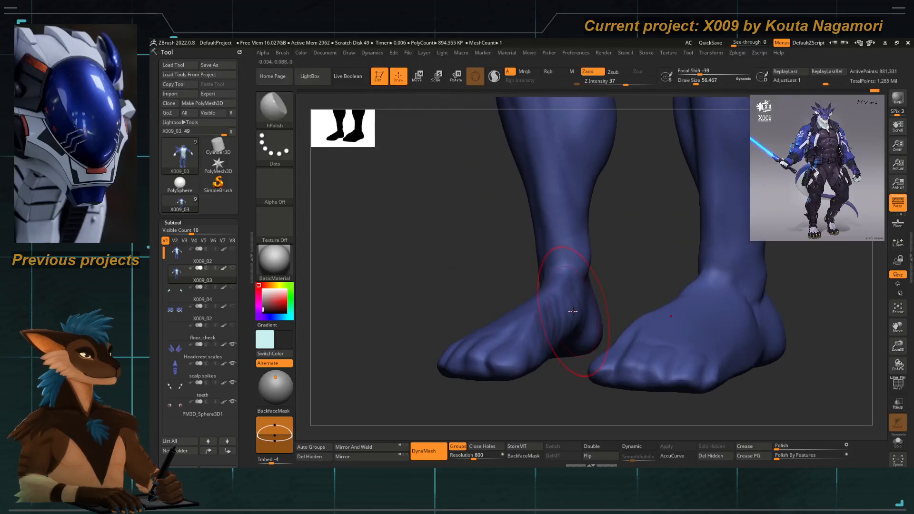
{"action": "right_click", "coordinate": [568, 307]}
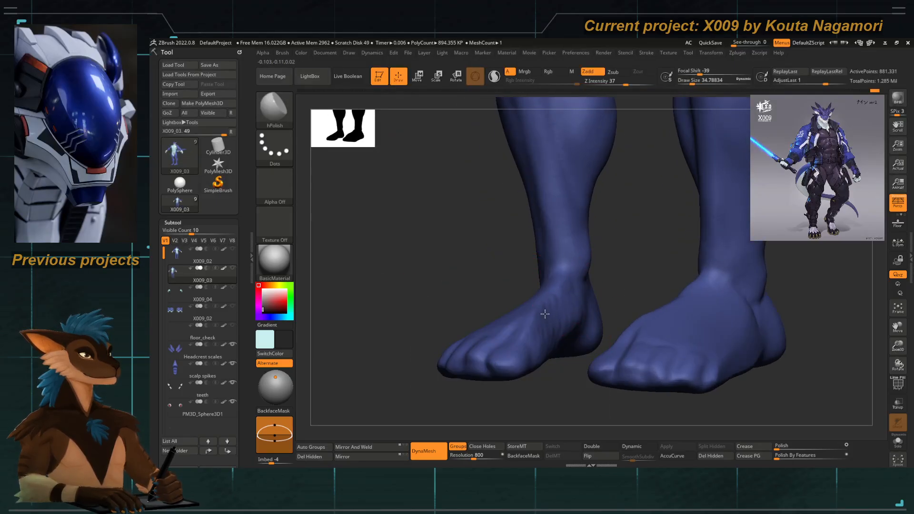
{"action": "left_click_drag", "start_coordinate": [538, 381], "coordinate": [558, 284]}
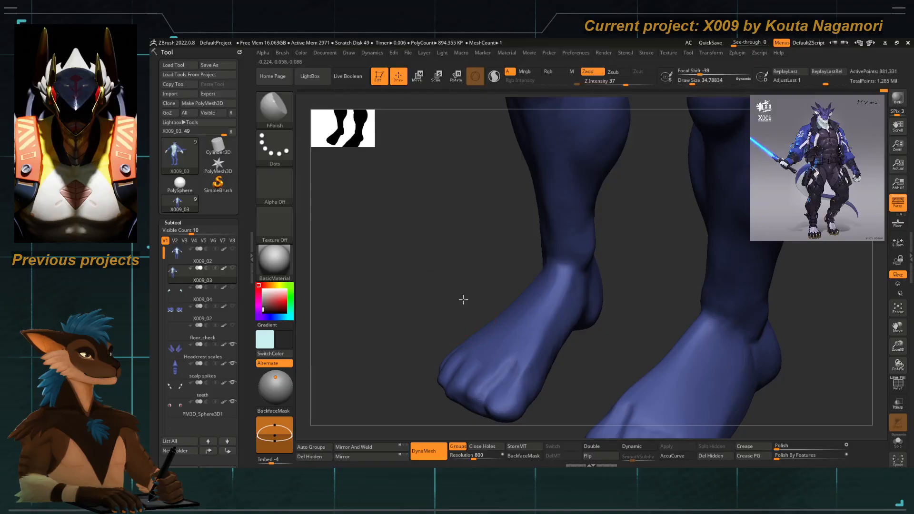
Refine the silhouette of the ankles and lower legs with Move Topological at a draw size of about 41.
{"action": "left_click_drag", "start_coordinate": [463, 299], "coordinate": [488, 310]}
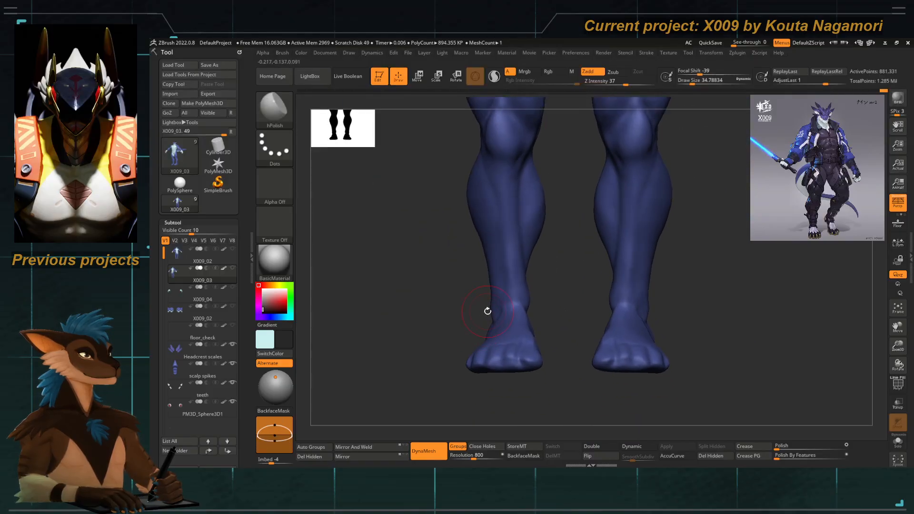
{"action": "key", "text": "b"}
{"action": "key", "text": "m"}
{"action": "key", "text": "t"}
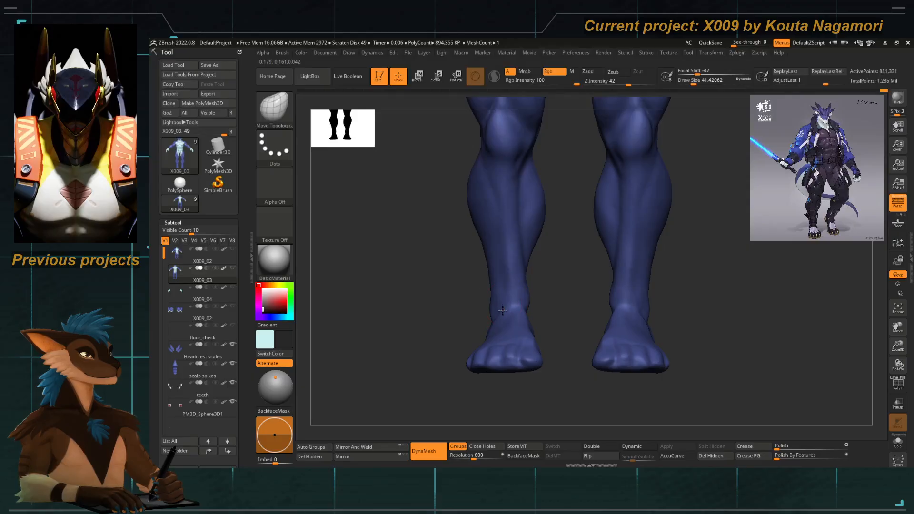
{"action": "mouse_move", "coordinate": [476, 307]}
{"action": "left_mouse_down"}
{"action": "mouse_move", "coordinate": [475, 320]}
{"action": "mouse_move", "coordinate": [428, 288]}
{"action": "mouse_move", "coordinate": [522, 327]}
{"action": "mouse_move", "coordinate": [568, 366]}
{"action": "left_mouse_up"}
Reshape the inner edge of the feet with Move Topological at a draw size of about 46 and a Focal Shift of -42.
{"action": "key", "text": "space"}
{"action": "left_click", "coordinate": [553, 332]}
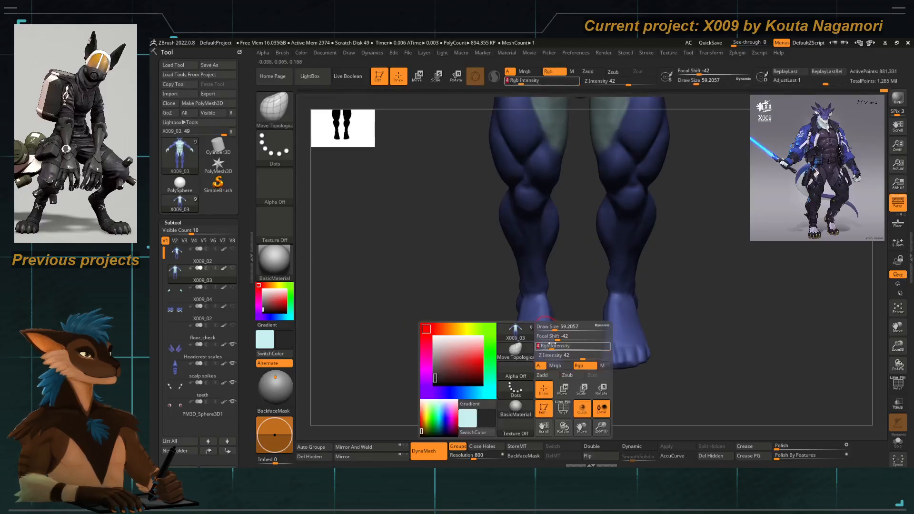
{"action": "key", "text": "space"}
{"action": "left_click", "coordinate": [551, 325]}
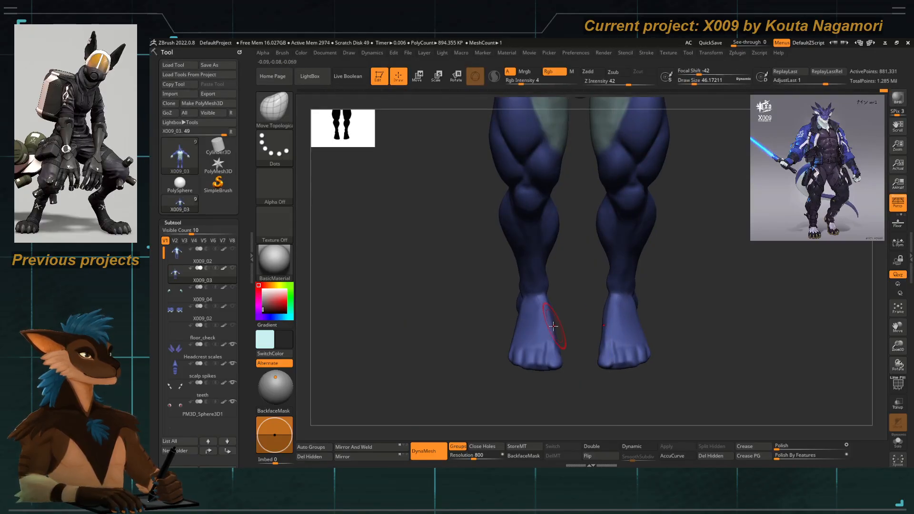
{"action": "left_click_drag", "start_coordinate": [555, 329], "coordinate": [564, 335], "text": "shift"}
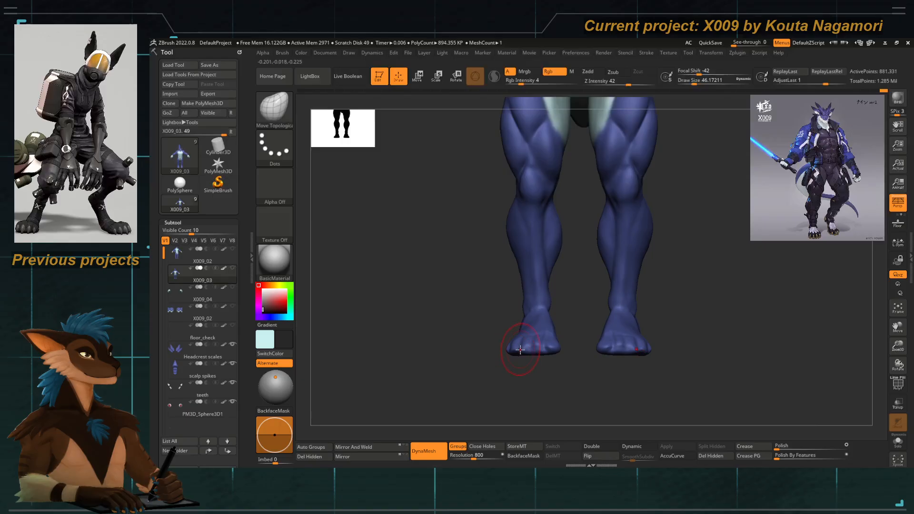
Carve the creases between the toes with DamStandard at a draw size of about 20.
{"action": "key", "text": "b"}
{"action": "key", "text": "d"}
{"action": "key", "text": "s"}
{"action": "right_click_drag", "start_coordinate": [524, 341], "coordinate": [543, 363], "text": "ctrl"}
{"action": "key", "text": "space"}
{"action": "left_click", "coordinate": [535, 319]}
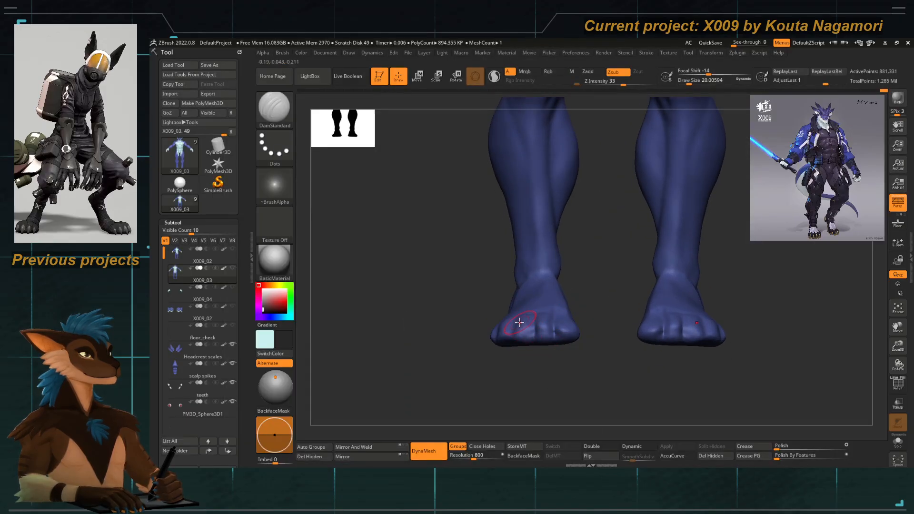
{"action": "left_click_drag", "start_coordinate": [510, 351], "coordinate": [513, 345]}
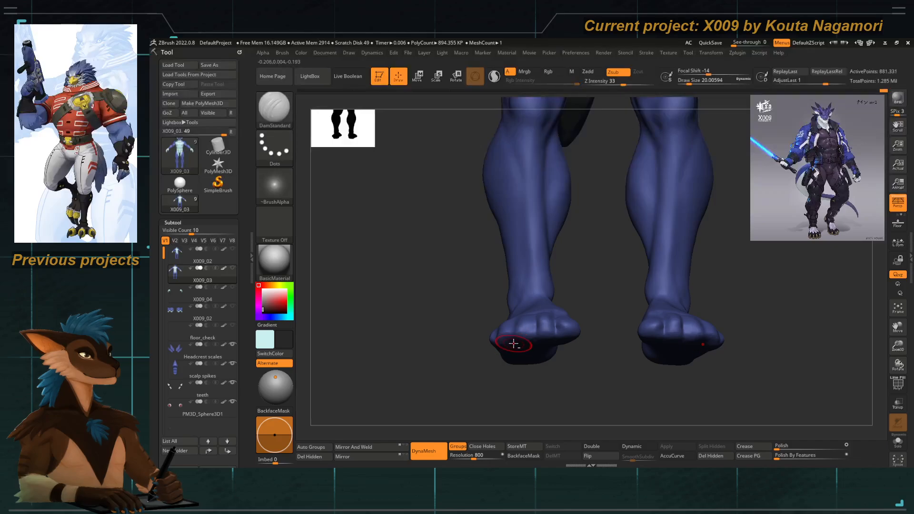
Sharpen the separation of the outer toes with DamStandard at a draw size of about 13.
{"action": "right_click_drag", "start_coordinate": [514, 343], "coordinate": [514, 369], "text": "ctrl"}
{"action": "key", "text": "space"}
{"action": "left_click_drag", "start_coordinate": [534, 337], "coordinate": [528, 336]}
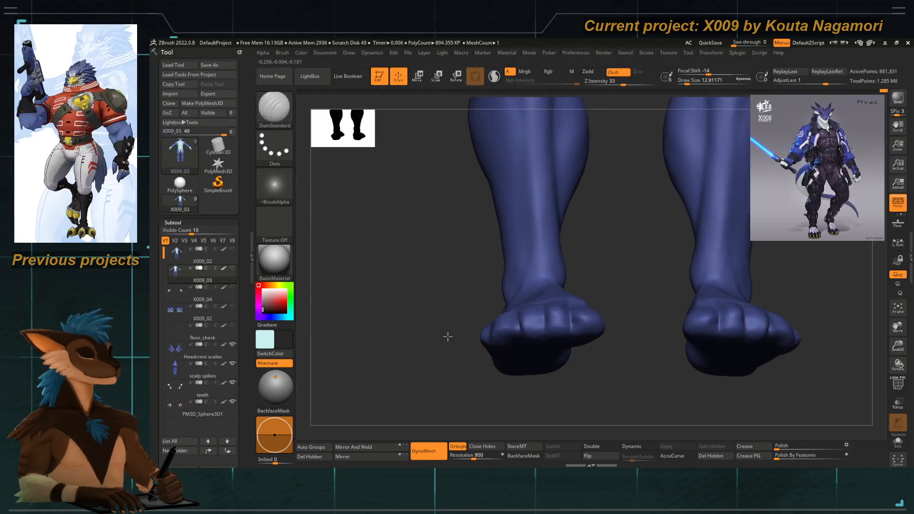
{"action": "left_click_drag", "start_coordinate": [448, 336], "coordinate": [563, 331]}
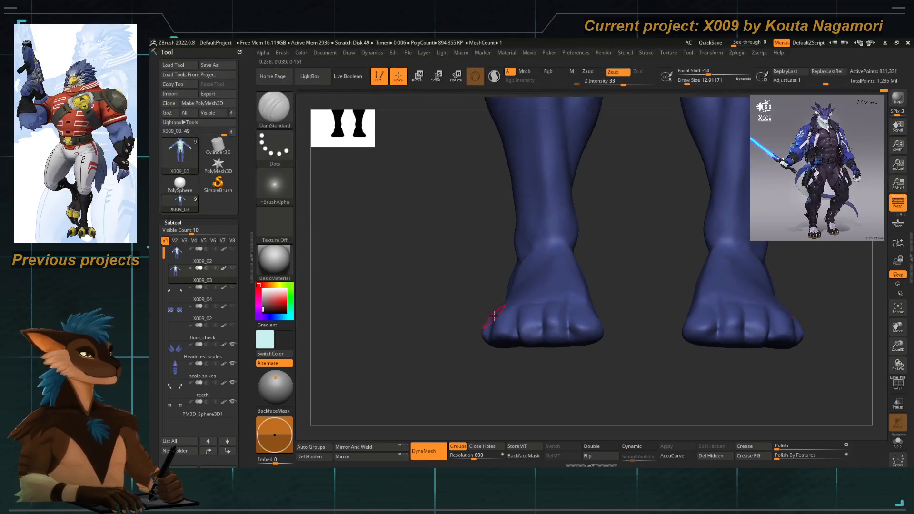
{"action": "left_click_drag", "start_coordinate": [479, 347], "coordinate": [474, 343]}
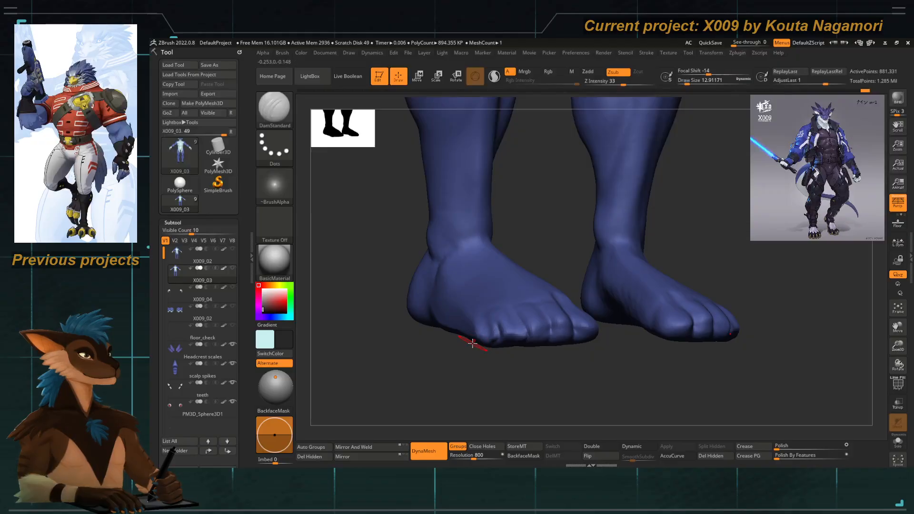
Build up the volume of the toes with ClayTubes at a draw size of about 16.
{"action": "key", "text": "b"}
{"action": "key", "text": "c"}
{"action": "key", "text": "t"}
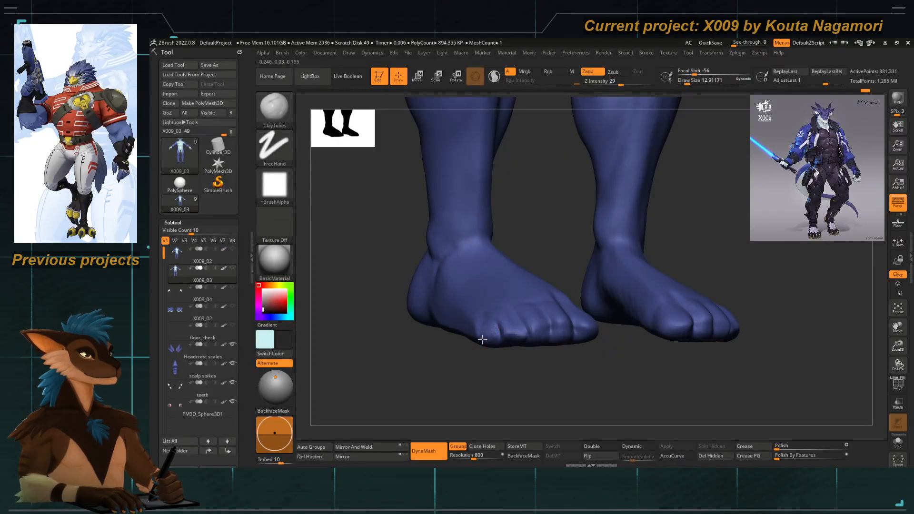
{"action": "left_click_drag", "start_coordinate": [481, 379], "coordinate": [538, 381]}
{"action": "key", "text": "space"}
{"action": "left_click_drag", "start_coordinate": [491, 334], "coordinate": [497, 334]}
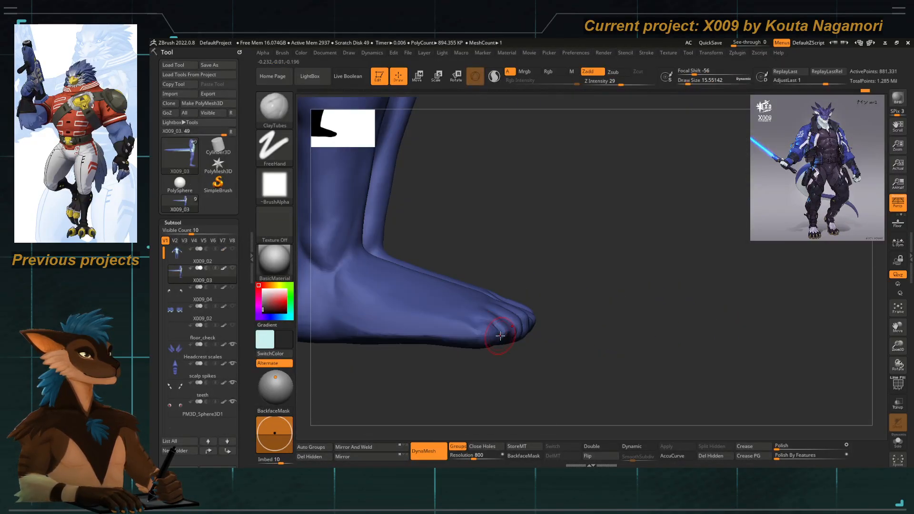
{"action": "mouse_move", "coordinate": [505, 376]}
{"action": "left_mouse_down"}
{"action": "mouse_move", "coordinate": [518, 375]}
{"action": "mouse_move", "coordinate": [518, 353]}
{"action": "mouse_move", "coordinate": [528, 372]}
{"action": "mouse_move", "coordinate": [524, 347]}
{"action": "left_mouse_up"}
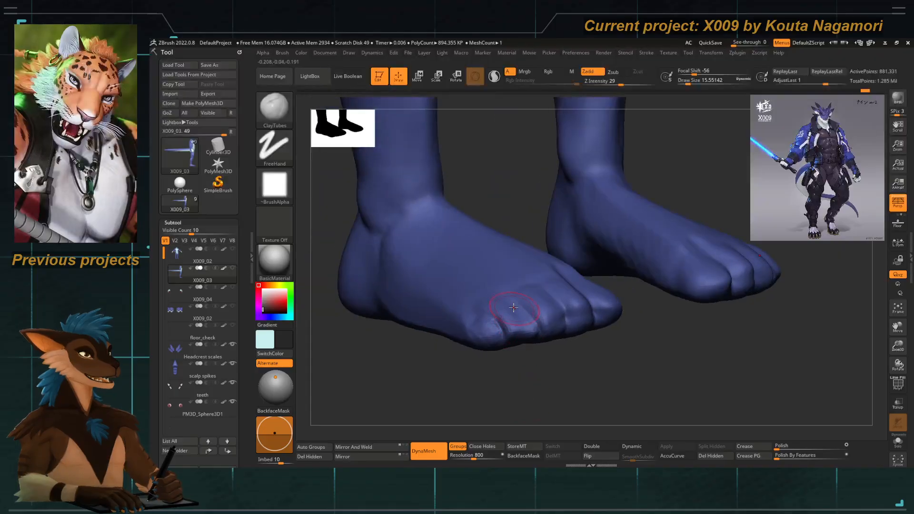
{"action": "left_click_drag", "start_coordinate": [528, 389], "coordinate": [536, 341]}
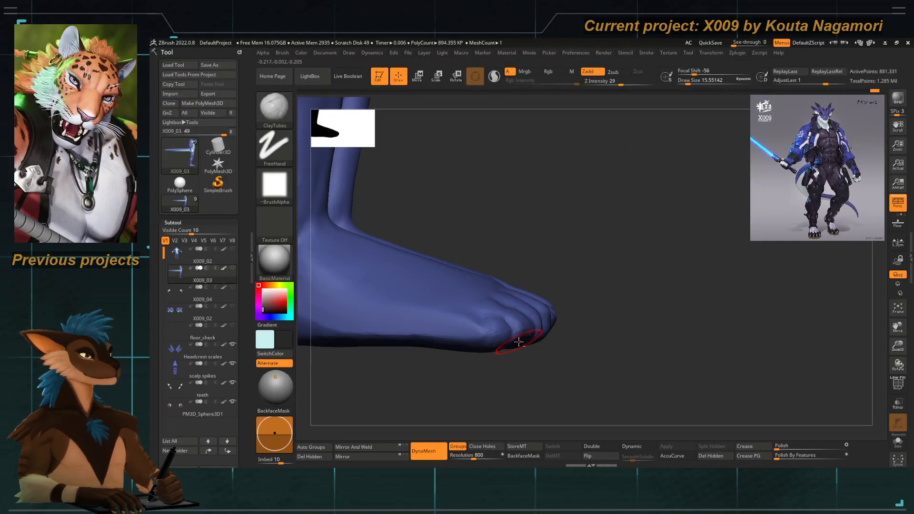
{"action": "mouse_move", "coordinate": [508, 375]}
{"action": "left_mouse_down"}
{"action": "mouse_move", "coordinate": [490, 379]}
{"action": "mouse_move", "coordinate": [545, 341]}
{"action": "mouse_move", "coordinate": [531, 385]}
{"action": "mouse_move", "coordinate": [551, 351]}
{"action": "mouse_move", "coordinate": [434, 388]}
{"action": "mouse_move", "coordinate": [357, 352]}
{"action": "mouse_move", "coordinate": [386, 419]}
{"action": "mouse_move", "coordinate": [351, 247]}
{"action": "mouse_move", "coordinate": [413, 235]}
{"action": "mouse_move", "coordinate": [456, 259]}
{"action": "left_mouse_up"}
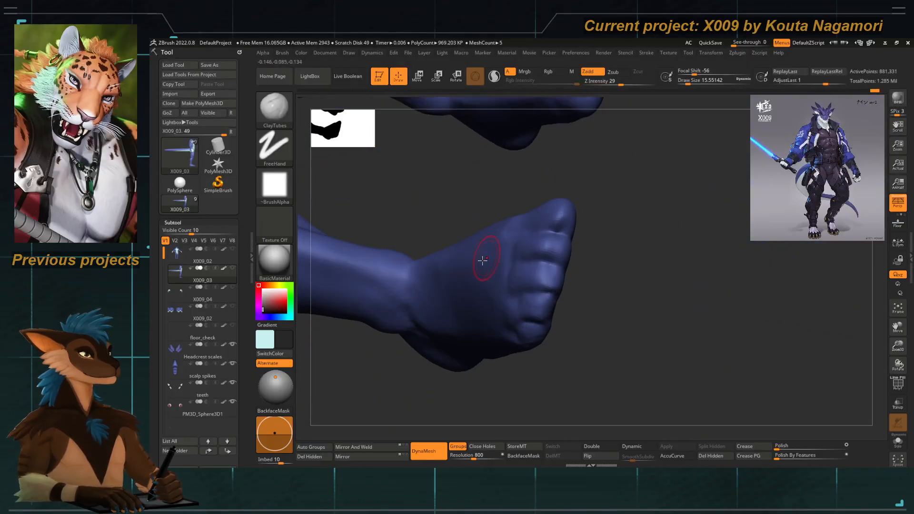
Refine and smooth the tops of the toes with the Standard brush at a draw size of about 18.
{"action": "key", "text": "b"}
{"action": "key", "text": "s"}
{"action": "key", "text": "t"}
{"action": "key", "text": "space"}
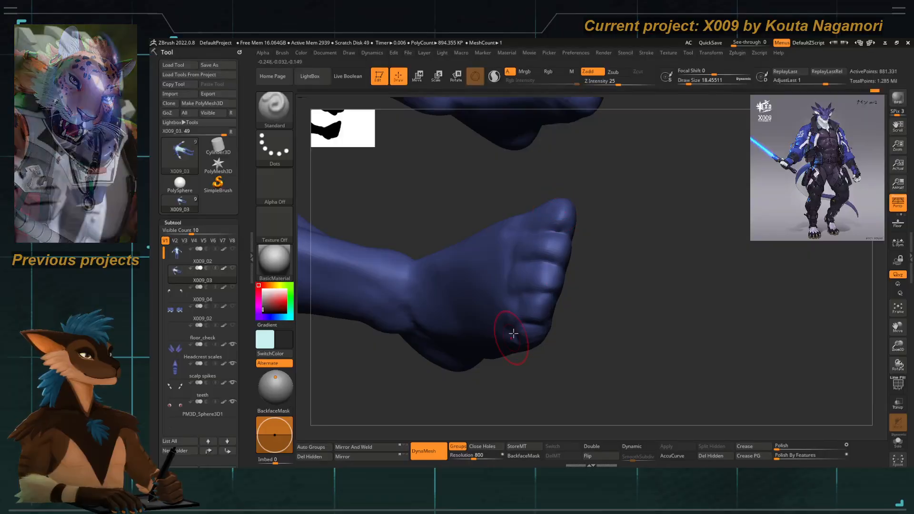
{"action": "mouse_move", "coordinate": [549, 275]}
{"action": "left_mouse_down", "text": "shift"}
{"action": "mouse_move", "coordinate": [558, 227]}
{"action": "mouse_move", "coordinate": [519, 336]}
{"action": "mouse_move", "coordinate": [561, 227]}
{"action": "left_mouse_up", "text": "shift"}
{"action": "mouse_move", "coordinate": [541, 373]}
{"action": "left_mouse_down"}
{"action": "mouse_move", "coordinate": [556, 331]}
{"action": "mouse_move", "coordinate": [495, 274]}
{"action": "left_mouse_up"}
Reshape the outer toe tips with Move Topological at draw sizes of about 18 and 12.
{"action": "key", "text": "b"}
{"action": "key", "text": "m"}
{"action": "key", "text": "t"}
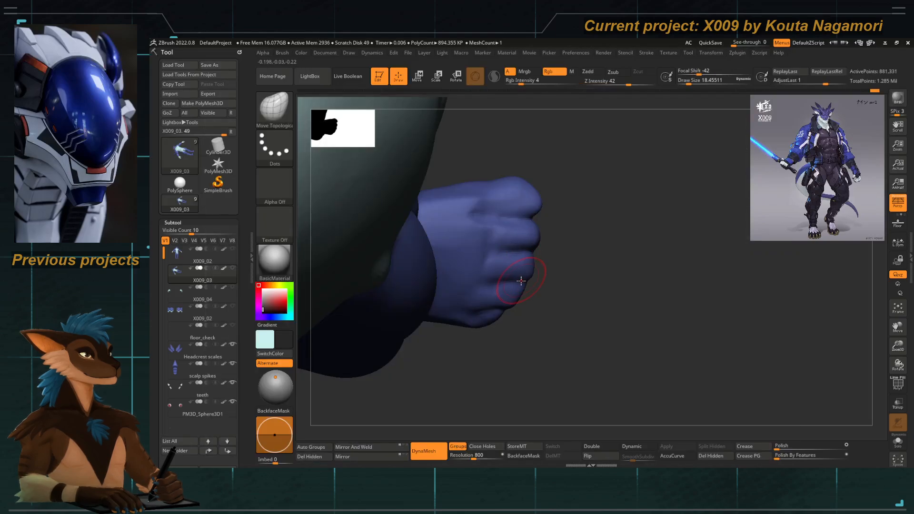
{"action": "left_click_drag", "start_coordinate": [486, 329], "coordinate": [499, 330]}
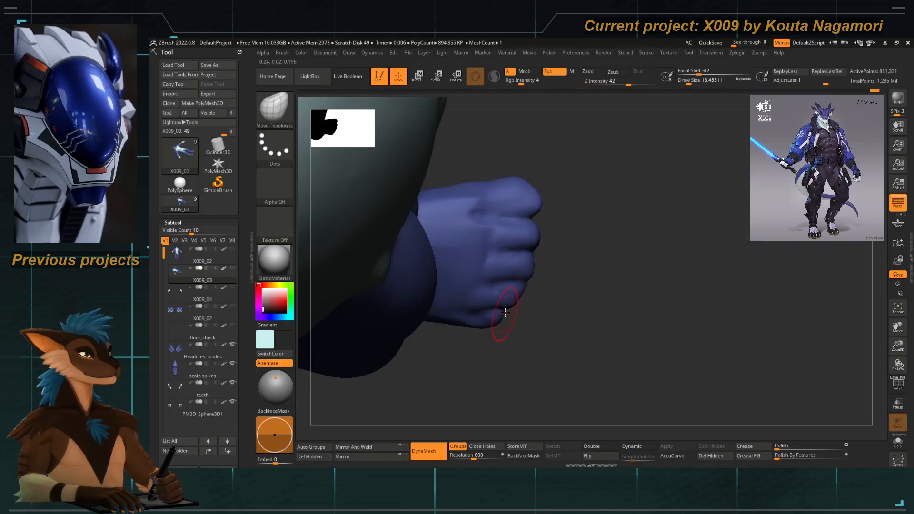
{"action": "mouse_move", "coordinate": [527, 286]}
{"action": "left_mouse_down"}
{"action": "mouse_move", "coordinate": [516, 287]}
{"action": "mouse_move", "coordinate": [521, 297]}
{"action": "left_mouse_up"}
{"action": "key", "text": "space"}
{"action": "left_click", "coordinate": [520, 296]}
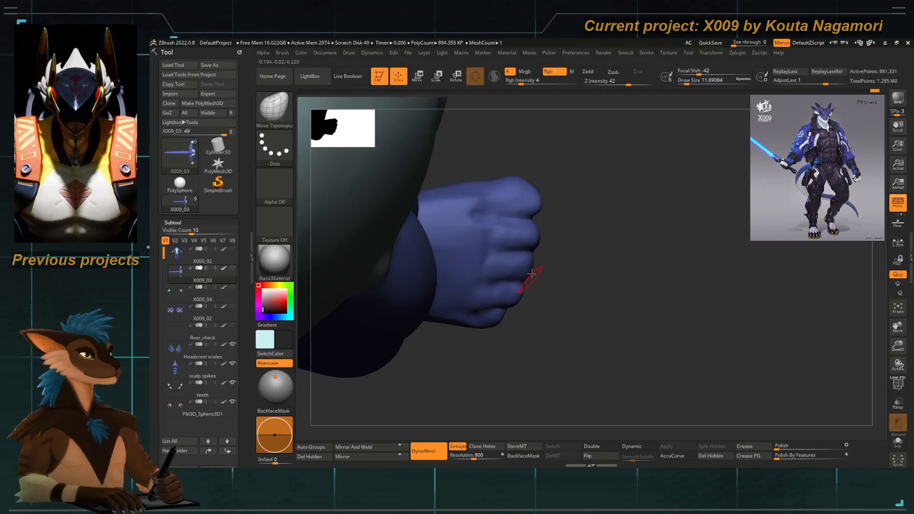
{"action": "mouse_move", "coordinate": [539, 184]}
{"action": "left_mouse_down"}
{"action": "mouse_move", "coordinate": [547, 186]}
{"action": "mouse_move", "coordinate": [536, 242]}
{"action": "left_mouse_up"}
Extend the big toe and adjust its base with Move Topological at draw sizes of about 35 and 23.
{"action": "key", "text": "space"}
{"action": "left_click", "coordinate": [544, 188]}
{"action": "key", "text": "space"}
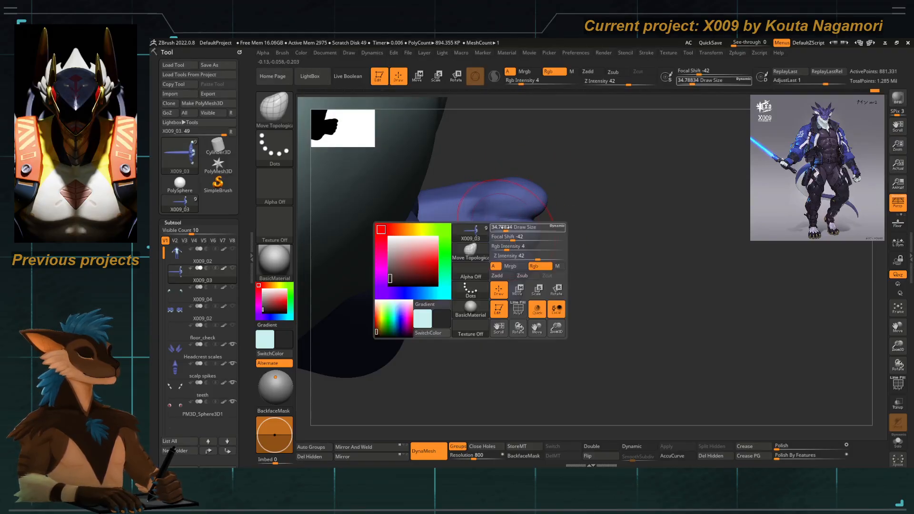
{"action": "left_click", "coordinate": [505, 226]}
{"action": "left_click_drag", "start_coordinate": [472, 211], "coordinate": [493, 212]}
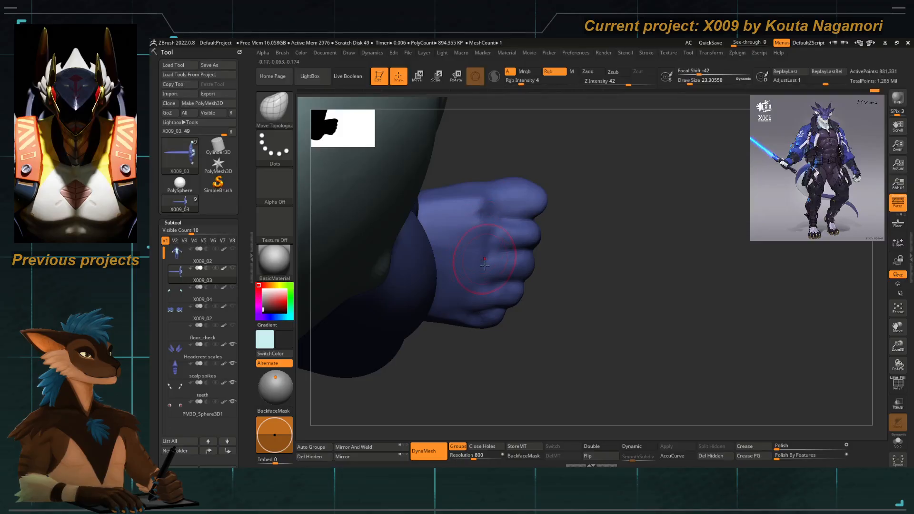
Adjust the lengths and spacing of the smaller toes with Move Topological at draw sizes of about 49 and 25.
{"action": "key", "text": "space"}
{"action": "left_click", "coordinate": [478, 253]}
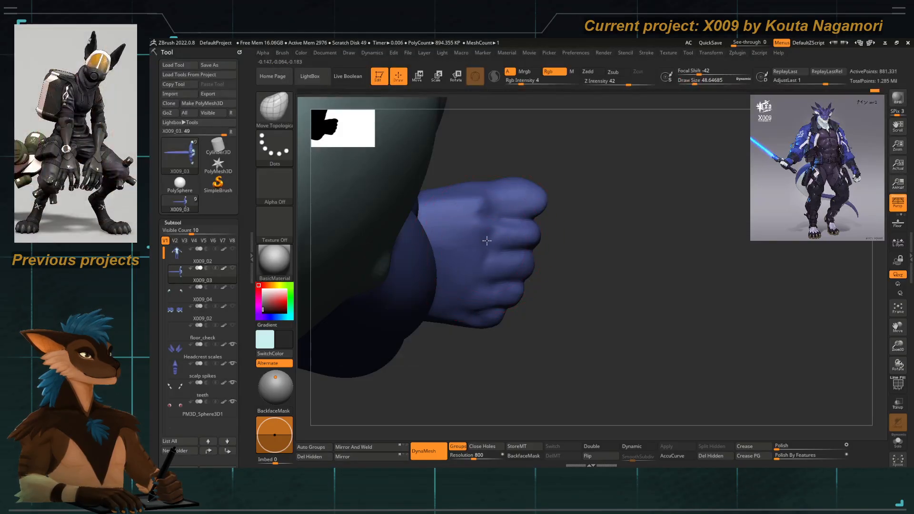
{"action": "key", "text": "space"}
{"action": "left_click", "coordinate": [522, 258]}
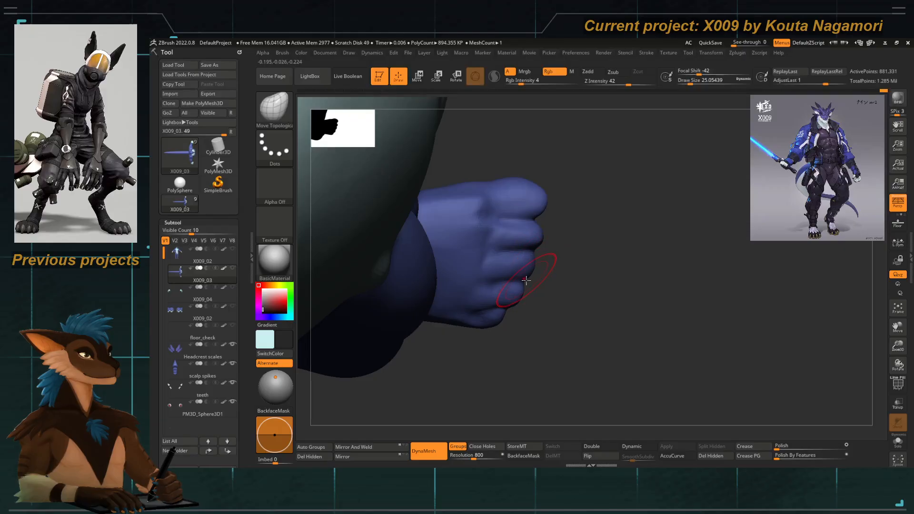
{"action": "left_click_drag", "start_coordinate": [533, 251], "coordinate": [534, 260]}
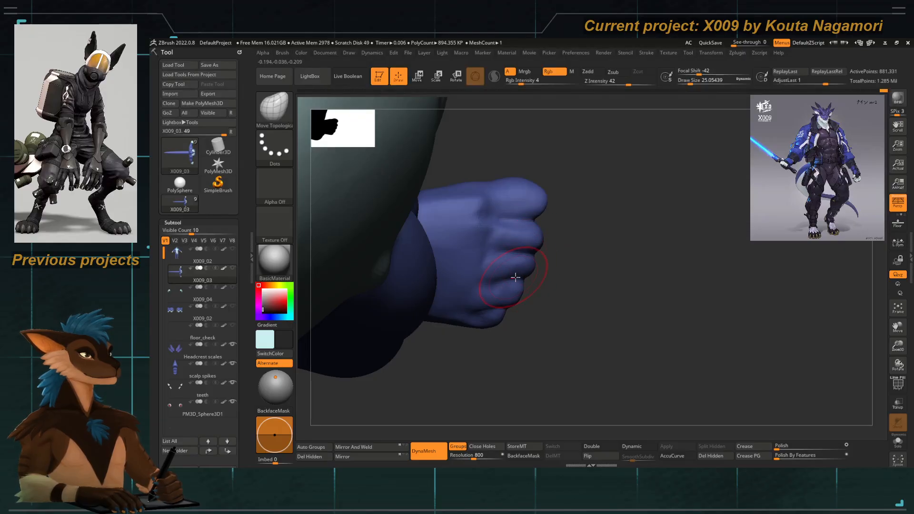
{"action": "left_click_drag", "start_coordinate": [492, 283], "coordinate": [503, 315]}
{"action": "left_click_drag", "start_coordinate": [523, 283], "coordinate": [523, 279]}
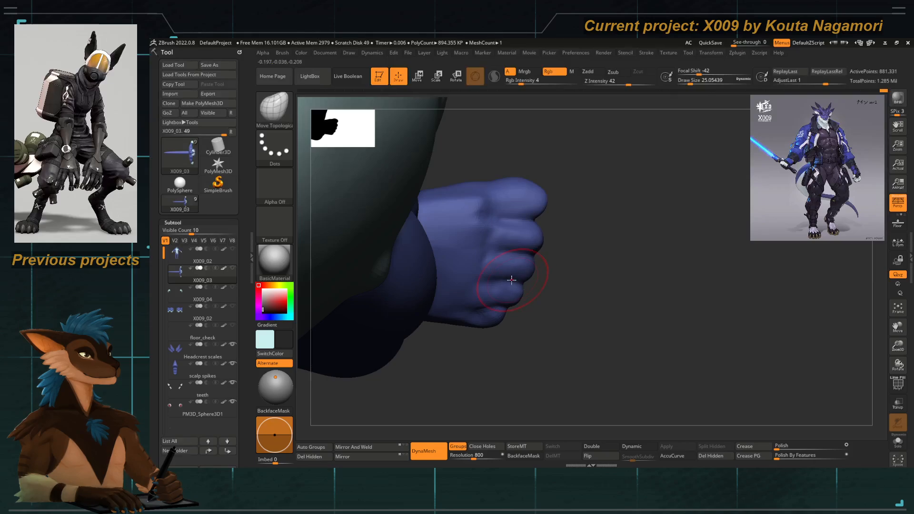
Apply the Metallic01 material to check the surface of the feet.
{"action": "left_click_drag", "start_coordinate": [539, 367], "coordinate": [462, 341]}
{"action": "mouse_move", "coordinate": [437, 291]}
{"action": "left_mouse_down"}
{"action": "mouse_move", "coordinate": [459, 273]}
{"action": "mouse_move", "coordinate": [449, 272]}
{"action": "mouse_move", "coordinate": [460, 309]}
{"action": "left_mouse_up"}
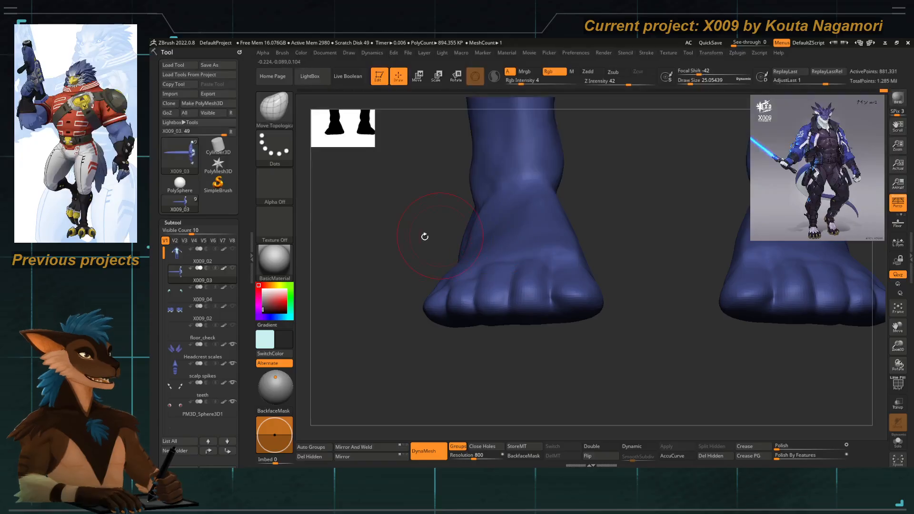
{"action": "left_click_drag", "start_coordinate": [424, 236], "coordinate": [457, 198]}
{"action": "right_click_drag", "start_coordinate": [471, 204], "coordinate": [484, 230], "text": "alt"}
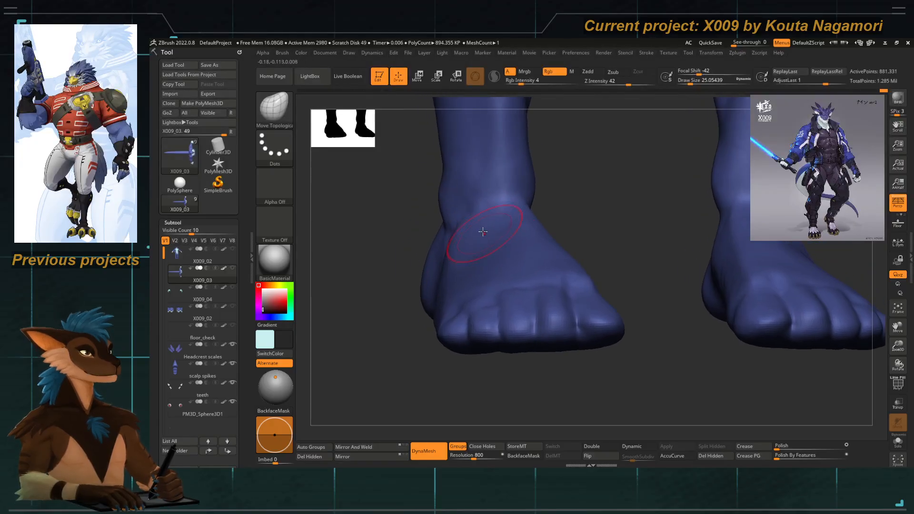
{"action": "left_click_drag", "start_coordinate": [401, 269], "coordinate": [384, 342]}
{"action": "left_click", "coordinate": [275, 262]}
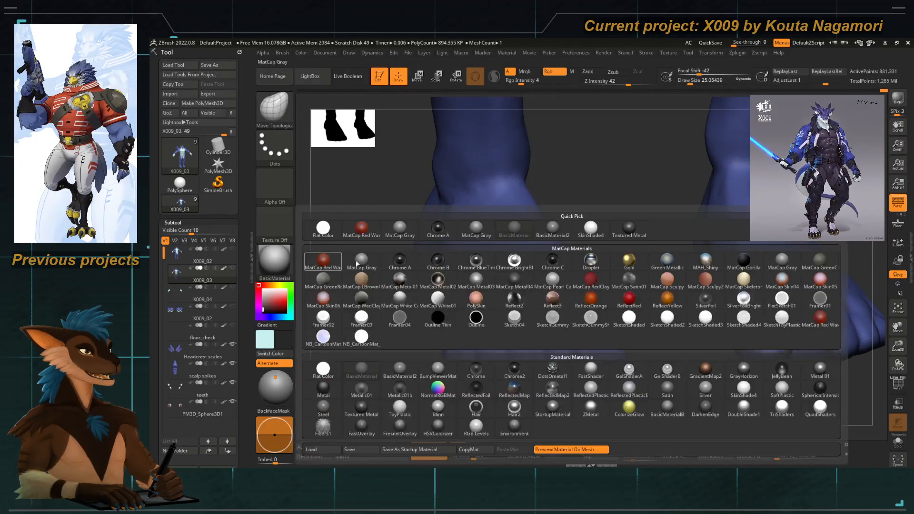
{"action": "left_click", "coordinate": [367, 393]}
{"action": "mouse_move", "coordinate": [366, 322]}
{"action": "left_mouse_down"}
{"action": "mouse_move", "coordinate": [355, 302]}
{"action": "mouse_move", "coordinate": [375, 320]}
{"action": "left_mouse_up"}
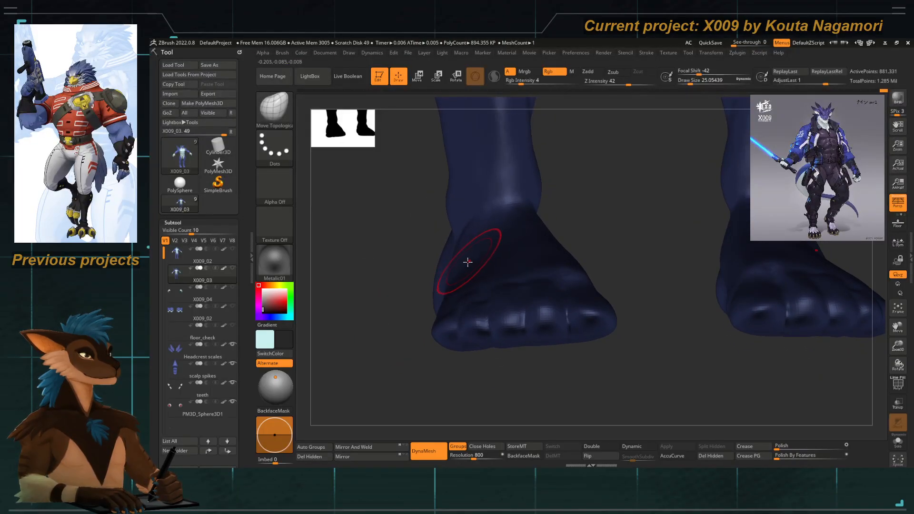
Set Move Topological to a draw size of about 51 and restore BasicMaterial on the model.
{"action": "key", "text": "b"}
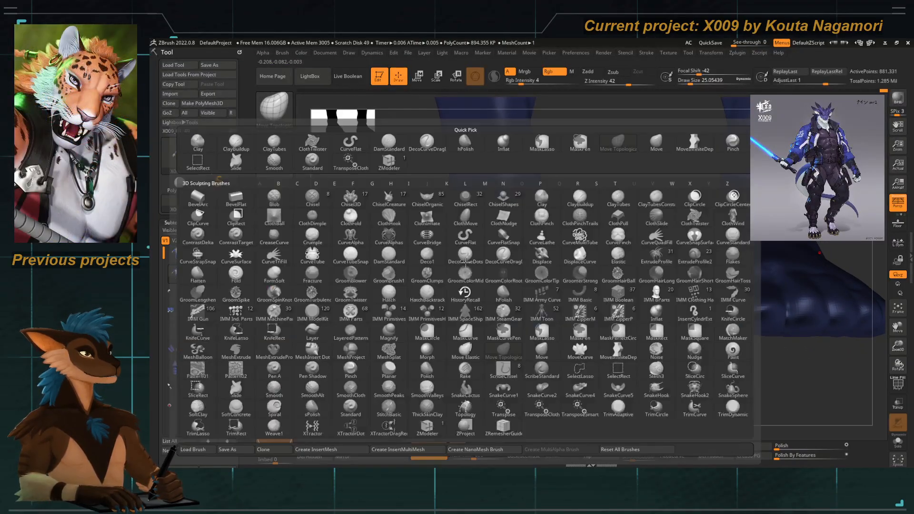
{"action": "key", "text": "m"}
{"action": "key", "text": "t"}
{"action": "key", "text": "space"}
{"action": "left_click_drag", "start_coordinate": [465, 262], "coordinate": [472, 262]}
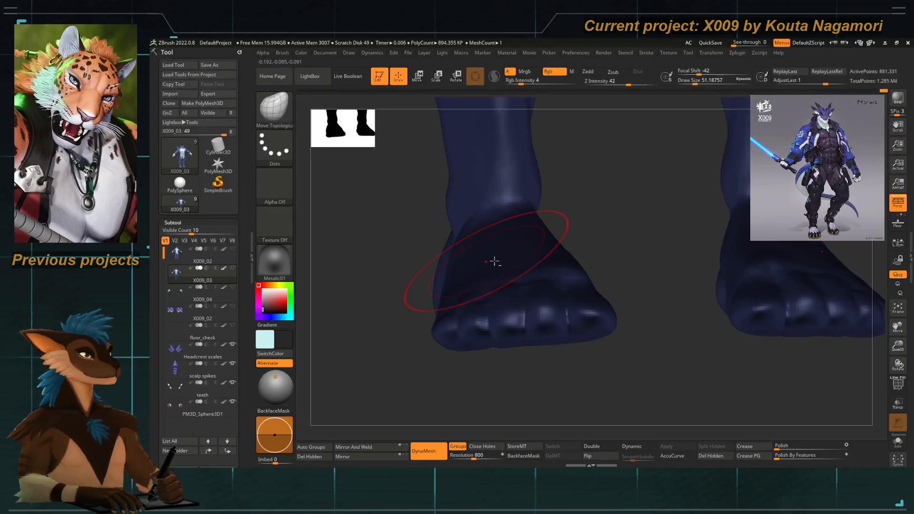
{"action": "left_click_drag", "start_coordinate": [384, 295], "coordinate": [418, 261]}
{"action": "left_click", "coordinate": [293, 270]}
{"action": "left_click", "coordinate": [379, 355]}
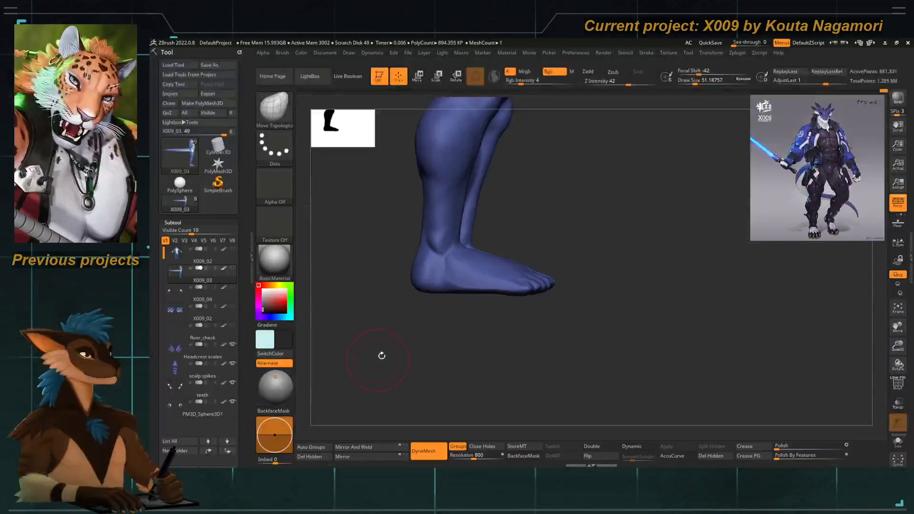
Adjust the overall shape of the feet with Move Topological at a draw size of about 51.
{"action": "left_click_drag", "start_coordinate": [379, 355], "coordinate": [387, 374]}
{"action": "left_click_drag", "start_coordinate": [402, 324], "coordinate": [490, 300], "text": "alt"}
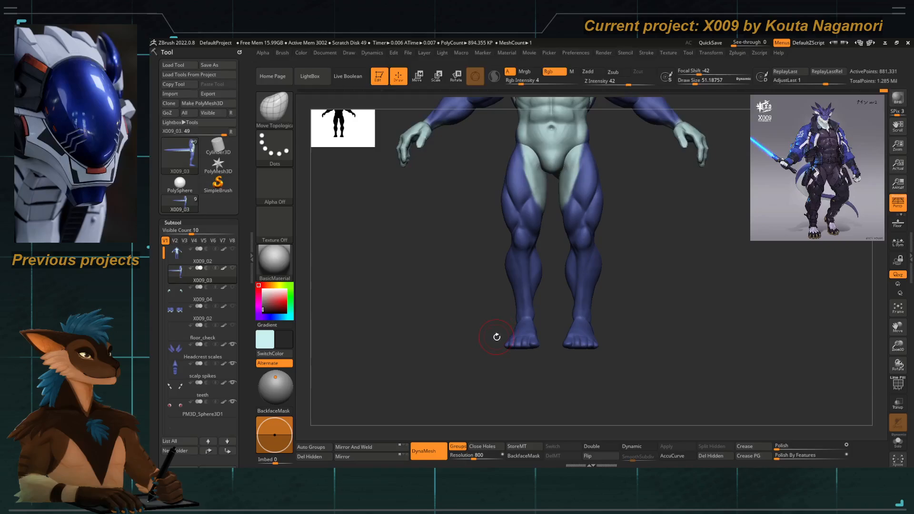
{"action": "mouse_move", "coordinate": [498, 336]}
{"action": "left_mouse_down"}
{"action": "mouse_move", "coordinate": [481, 333]}
{"action": "mouse_move", "coordinate": [507, 351]}
{"action": "mouse_move", "coordinate": [510, 335]}
{"action": "left_mouse_up"}
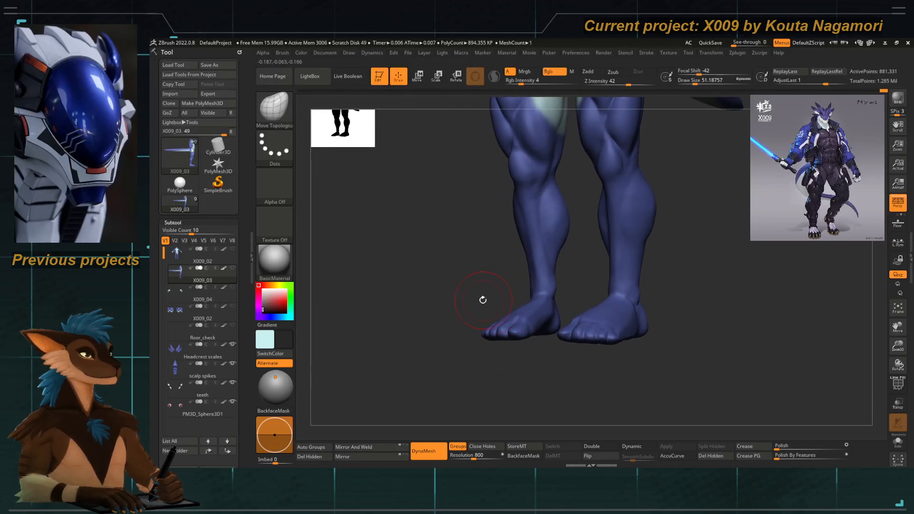
{"action": "left_click_drag", "start_coordinate": [483, 300], "coordinate": [488, 312]}
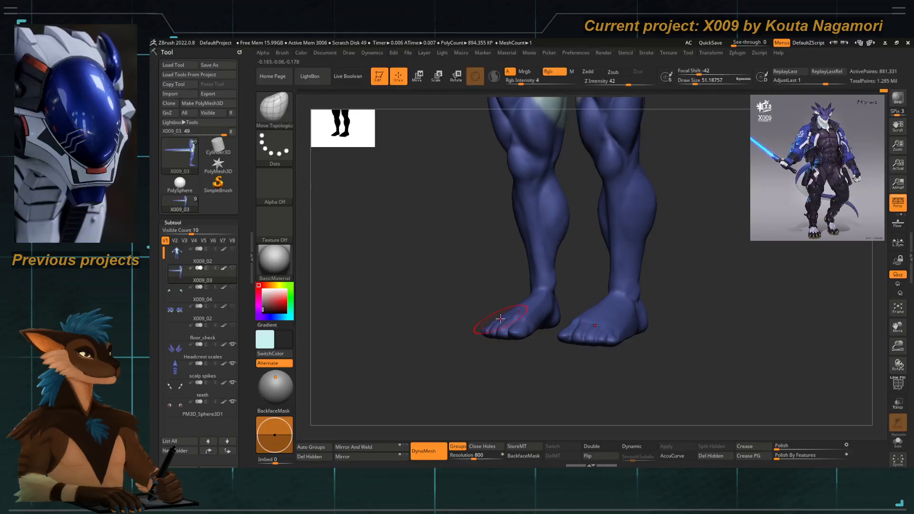
{"action": "key", "text": "b"}
{"action": "key", "text": "m"}
{"action": "key", "text": "t"}
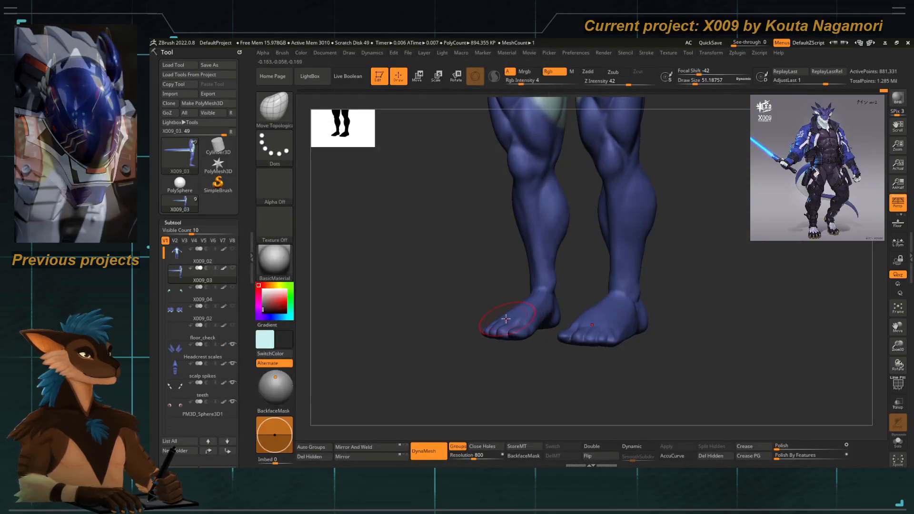
{"action": "right_click_drag", "start_coordinate": [533, 301], "coordinate": [547, 317], "text": "ctrl"}
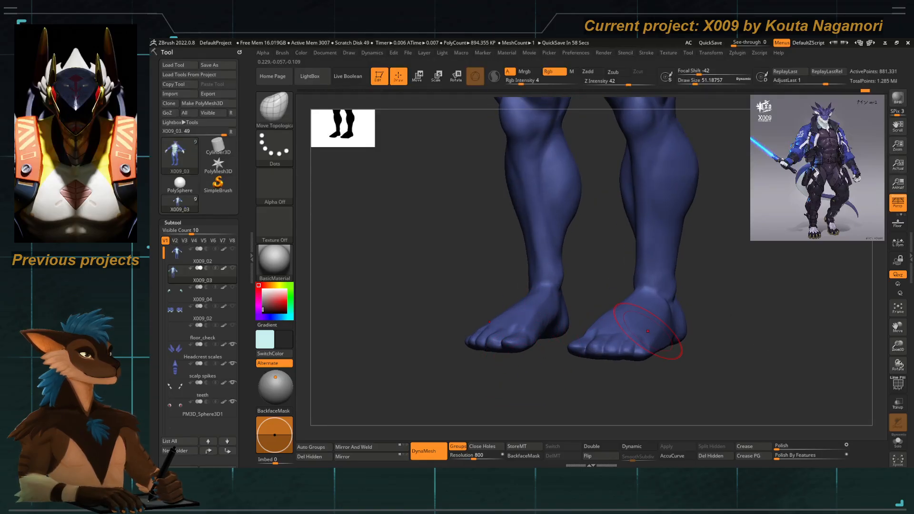
{"action": "left_click_drag", "start_coordinate": [436, 294], "coordinate": [434, 300]}
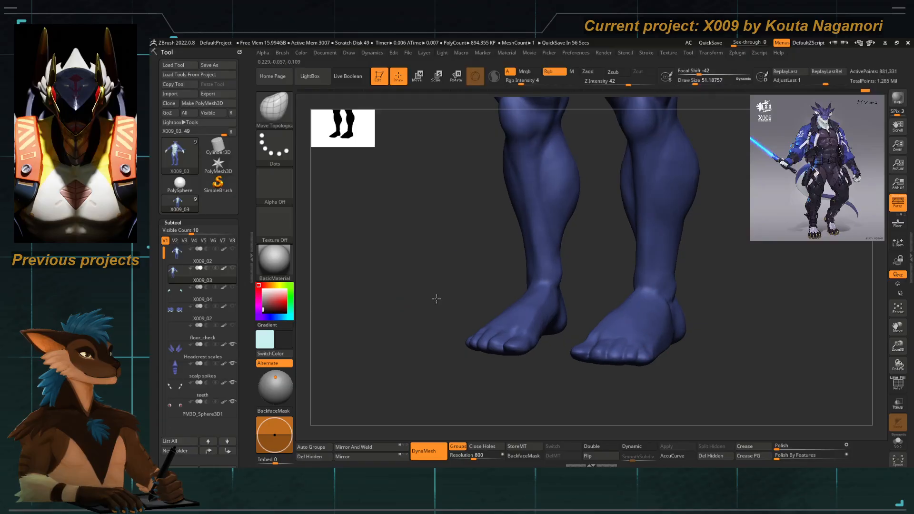
{"action": "mouse_move", "coordinate": [516, 307]}
{"action": "right_mouse_down", "text": "ctrl"}
{"action": "mouse_move", "coordinate": [519, 315]}
{"action": "mouse_move", "coordinate": [521, 304]}
{"action": "right_mouse_up", "text": "ctrl"}
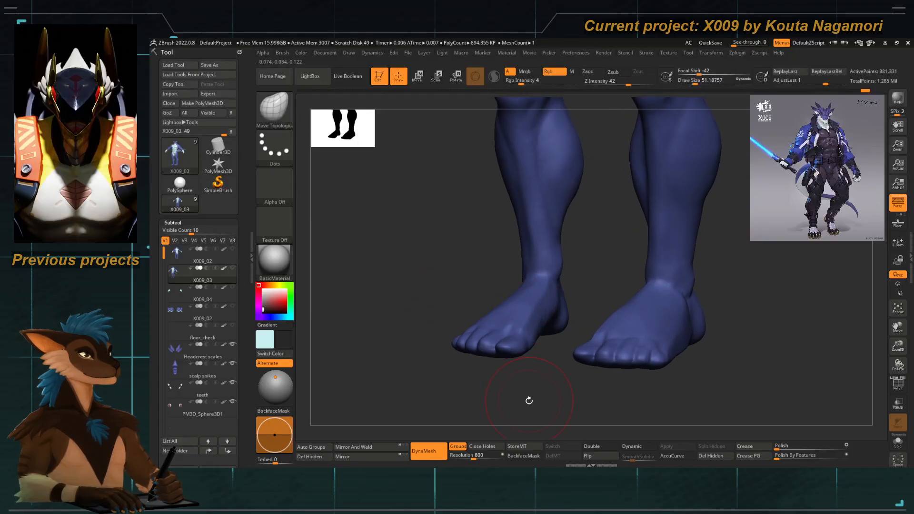
{"action": "left_click_drag", "start_coordinate": [525, 399], "coordinate": [527, 393], "text": "shift"}
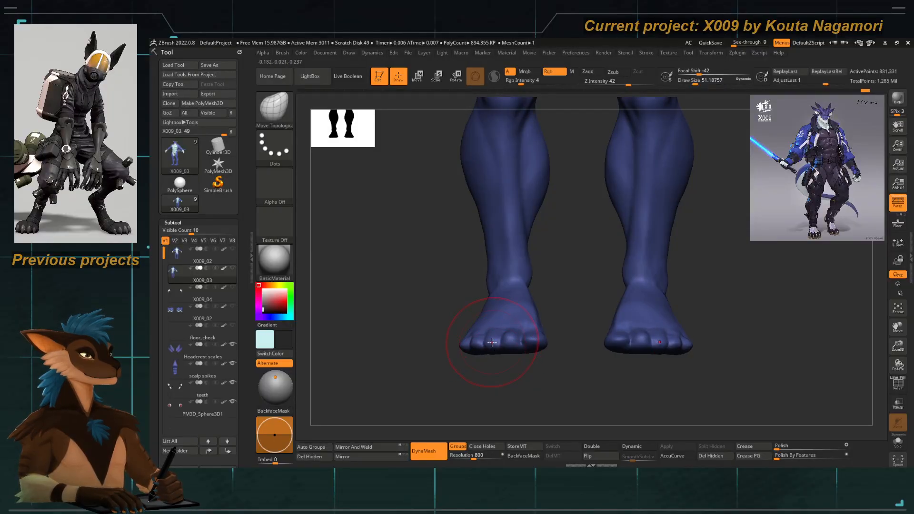
Carve the crease across the base of the toes with DamStandard at a draw size of about 29.
{"action": "mouse_move", "coordinate": [502, 369]}
{"action": "left_mouse_down"}
{"action": "mouse_move", "coordinate": [495, 393]}
{"action": "mouse_move", "coordinate": [516, 365]}
{"action": "mouse_move", "coordinate": [492, 369]}
{"action": "mouse_move", "coordinate": [477, 308]}
{"action": "left_mouse_up"}
{"action": "key", "text": "b"}
{"action": "key", "text": "d"}
{"action": "key", "text": "s"}
{"action": "key", "text": "space"}
{"action": "key", "text": "space"}
{"action": "left_click", "coordinate": [503, 276]}
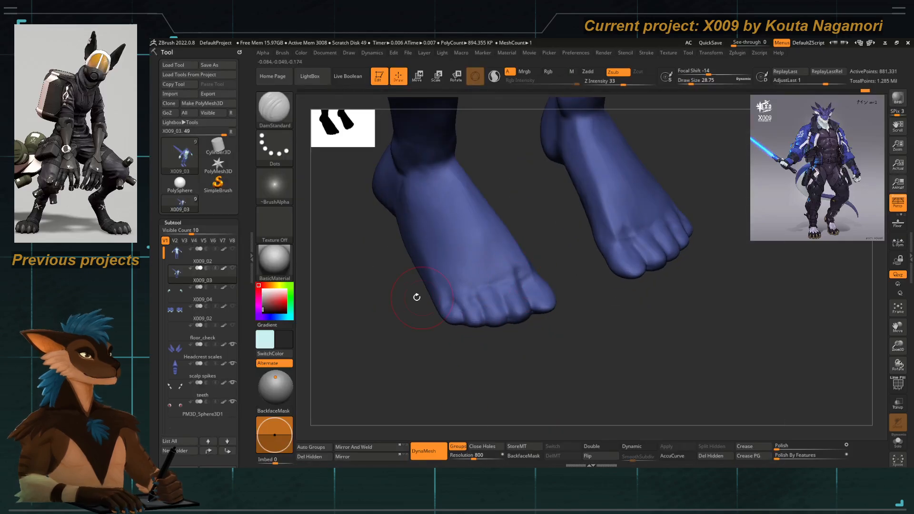
{"action": "mouse_move", "coordinate": [402, 363]}
{"action": "left_mouse_down"}
{"action": "mouse_move", "coordinate": [385, 390]}
{"action": "mouse_move", "coordinate": [437, 369]}
{"action": "mouse_move", "coordinate": [422, 395]}
{"action": "mouse_move", "coordinate": [500, 306]}
{"action": "left_mouse_up"}
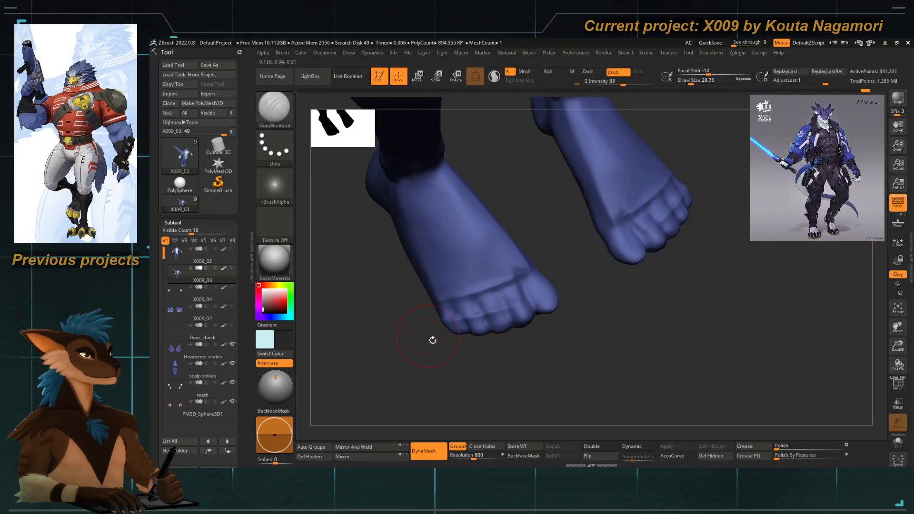
Build up the tops and bases of the toes with ClayTubes at a draw size of about 17.
{"action": "left_click_drag", "start_coordinate": [433, 338], "coordinate": [463, 421]}
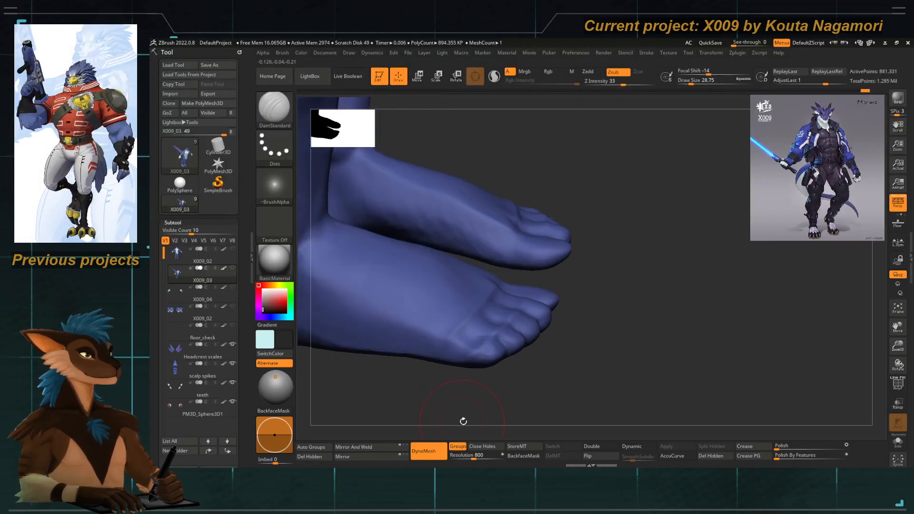
{"action": "mouse_move", "coordinate": [458, 381]}
{"action": "left_mouse_down"}
{"action": "mouse_move", "coordinate": [450, 380]}
{"action": "mouse_move", "coordinate": [466, 339]}
{"action": "left_mouse_up"}
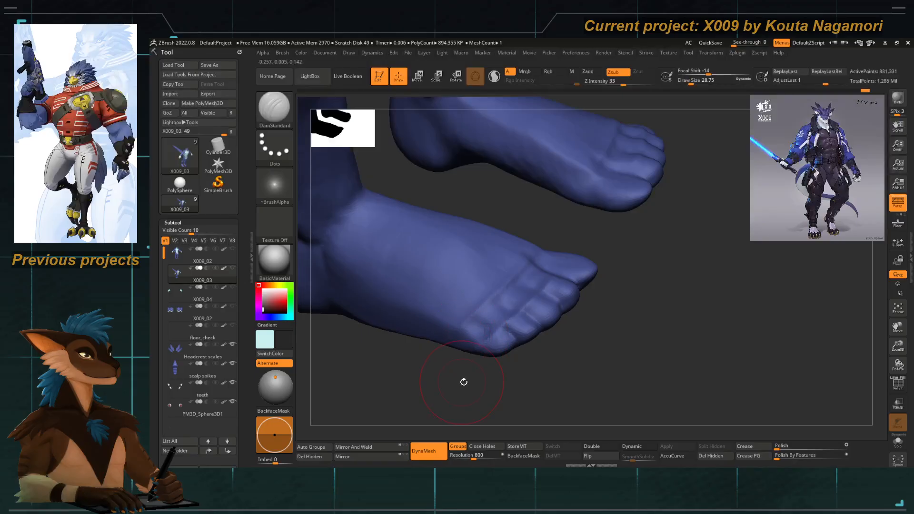
{"action": "mouse_move", "coordinate": [464, 382]}
{"action": "left_mouse_down"}
{"action": "mouse_move", "coordinate": [449, 346]}
{"action": "mouse_move", "coordinate": [463, 327]}
{"action": "left_mouse_up"}
{"action": "key", "text": "b"}
{"action": "key", "text": "c"}
{"action": "key", "text": "t"}
{"action": "key", "text": "space"}
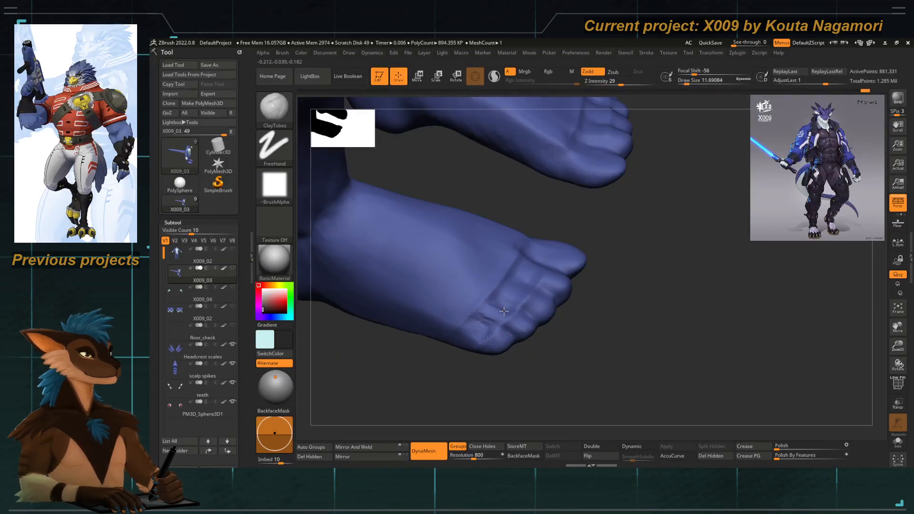
{"action": "key", "text": "space"}
{"action": "left_click_drag", "start_coordinate": [511, 307], "coordinate": [516, 307]}
{"action": "left_click_drag", "start_coordinate": [437, 388], "coordinate": [446, 381]}
{"action": "left_click_drag", "start_coordinate": [499, 309], "coordinate": [479, 317]}
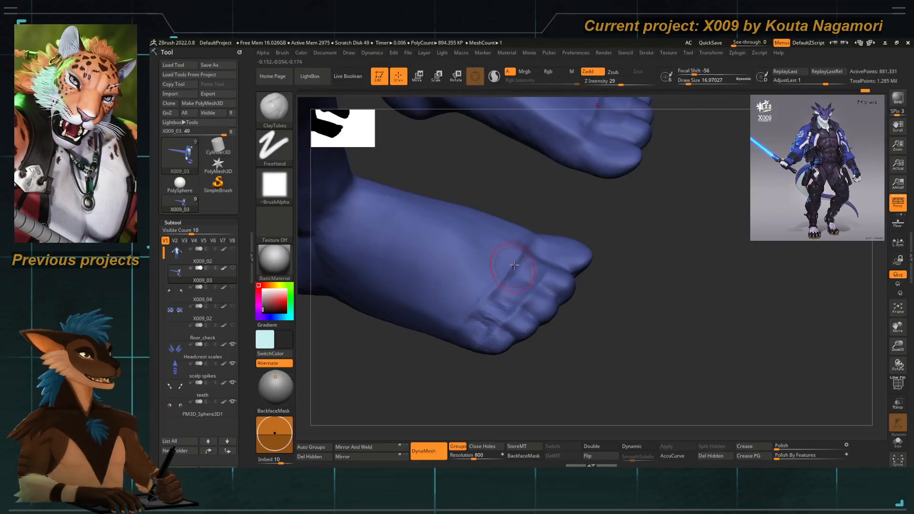
{"action": "left_click_drag", "start_coordinate": [552, 231], "coordinate": [489, 385]}
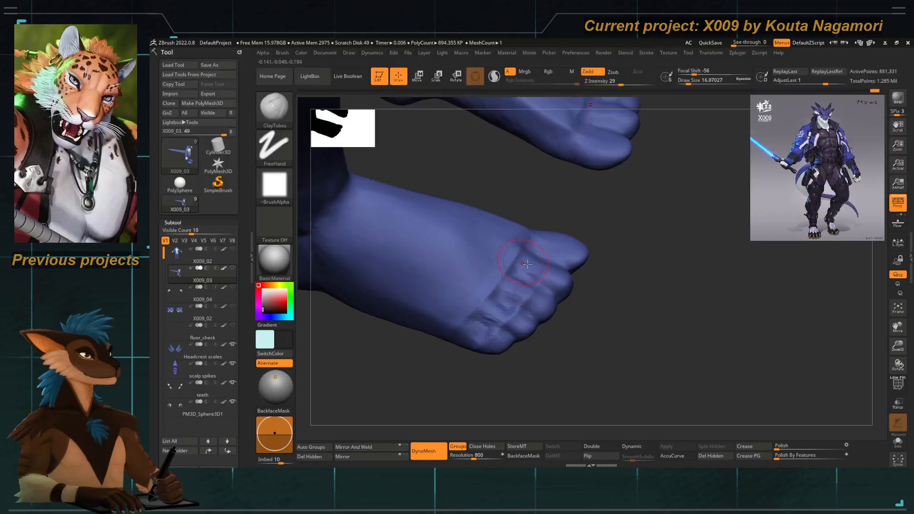
{"action": "mouse_move", "coordinate": [579, 331]}
{"action": "left_mouse_down"}
{"action": "mouse_move", "coordinate": [585, 359]}
{"action": "mouse_move", "coordinate": [571, 400]}
{"action": "mouse_move", "coordinate": [548, 300]}
{"action": "left_mouse_up"}
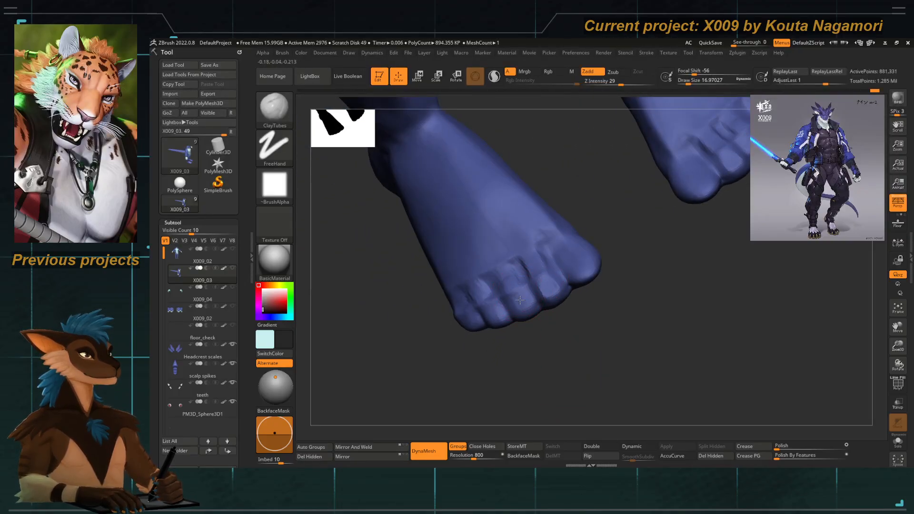
Reshape the side profile of the outer toes with Move Topological at a draw size of about 37.
{"action": "left_click_drag", "start_coordinate": [474, 343], "coordinate": [502, 406]}
{"action": "mouse_move", "coordinate": [495, 358]}
{"action": "left_mouse_down", "text": "alt"}
{"action": "mouse_move", "coordinate": [501, 394]}
{"action": "mouse_move", "coordinate": [519, 380]}
{"action": "mouse_move", "coordinate": [500, 363]}
{"action": "mouse_move", "coordinate": [530, 373]}
{"action": "left_mouse_up", "text": "alt"}
{"action": "key", "text": "shift"}
{"action": "key", "text": "b"}
{"action": "key", "text": "m"}
{"action": "key", "text": "t"}
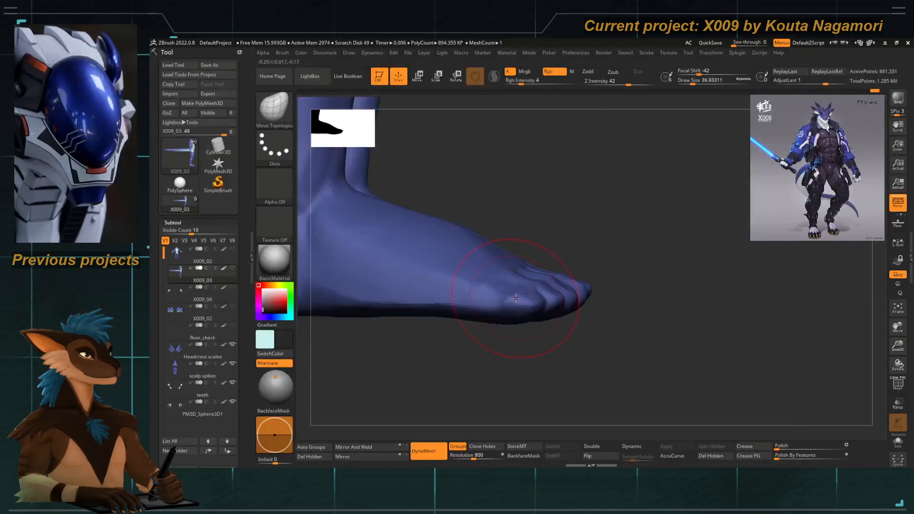
{"action": "left_click_drag", "start_coordinate": [525, 286], "coordinate": [557, 276]}
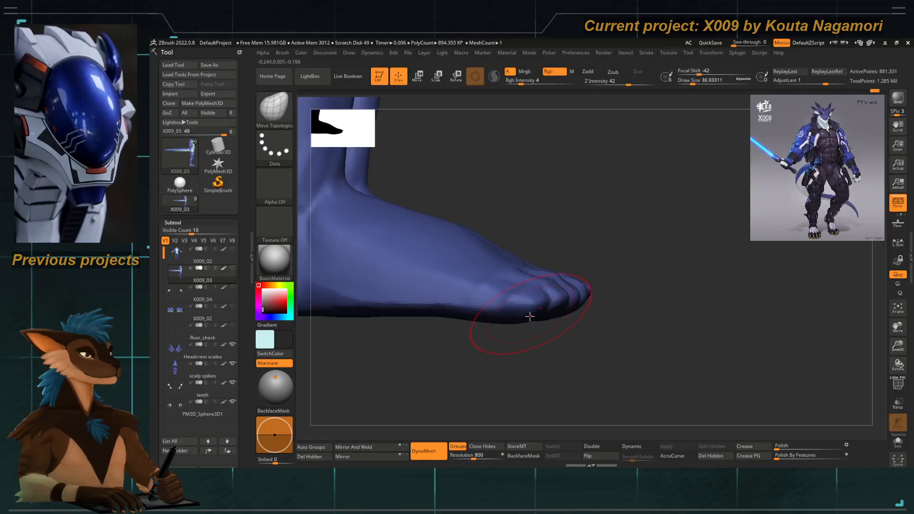
{"action": "left_click_drag", "start_coordinate": [530, 316], "coordinate": [551, 224]}
Define the outer side of the little toe with DamStandard at a draw size of about 25.
{"action": "key", "text": "b"}
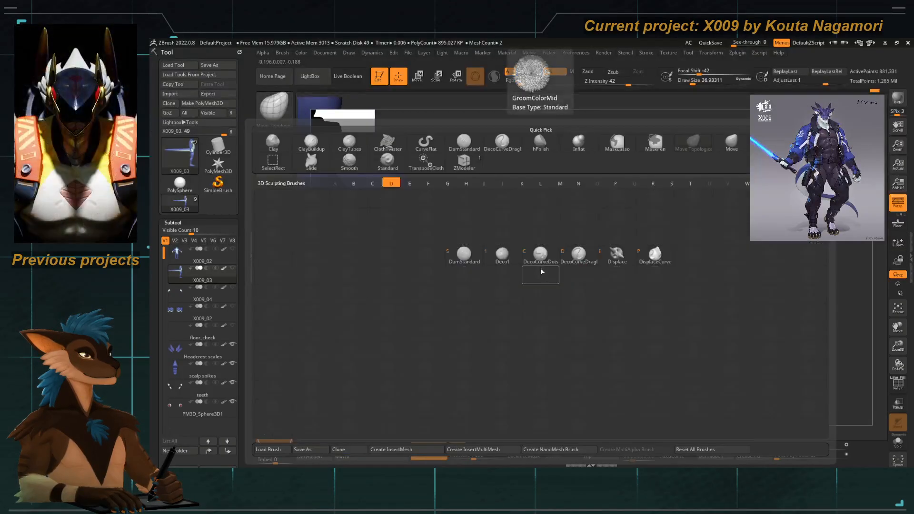
{"action": "key", "text": "s"}
{"action": "mouse_move", "coordinate": [582, 357]}
{"action": "left_mouse_down"}
{"action": "mouse_move", "coordinate": [561, 295]}
{"action": "mouse_move", "coordinate": [528, 295]}
{"action": "mouse_move", "coordinate": [551, 310]}
{"action": "mouse_move", "coordinate": [504, 282]}
{"action": "left_mouse_up"}
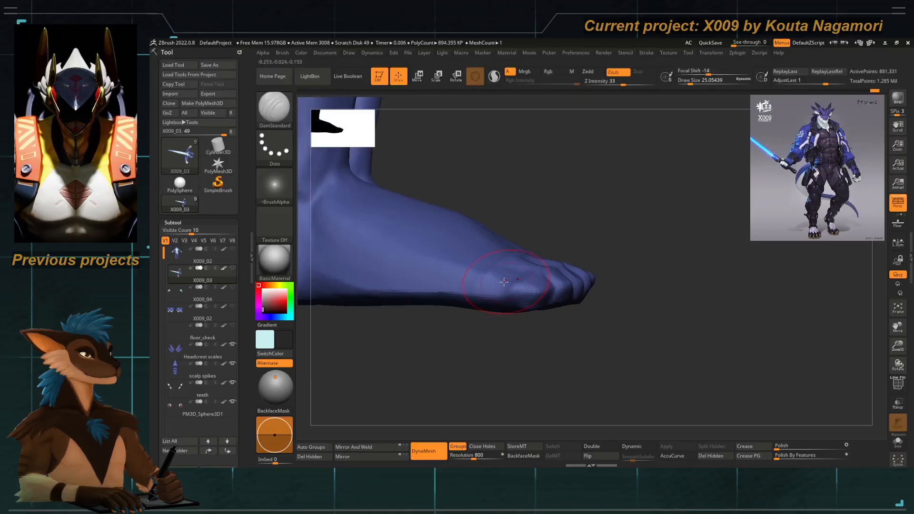
Reposition the little toe and its neighbours with Move Topological, reducing the draw size from about 37 to 25.
{"action": "key", "text": "b"}
{"action": "key", "text": "m"}
{"action": "key", "text": "t"}
{"action": "key", "text": "space"}
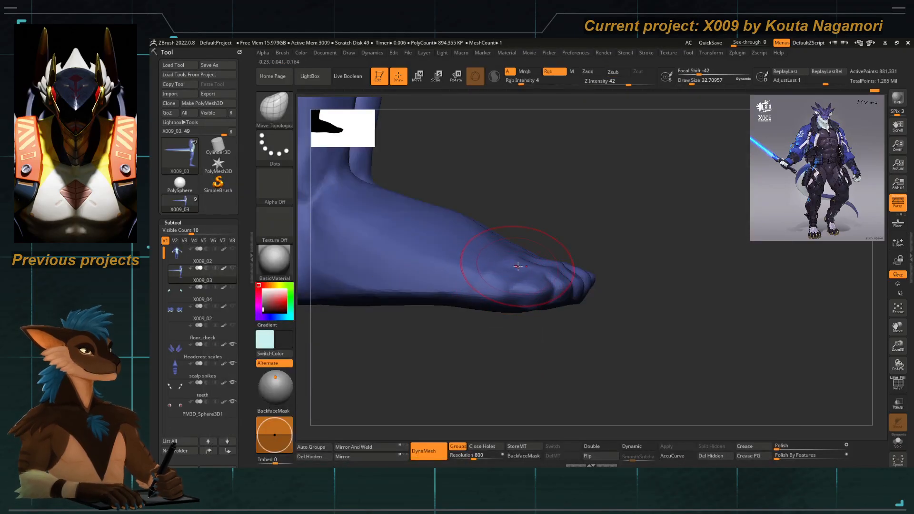
{"action": "key", "text": "space"}
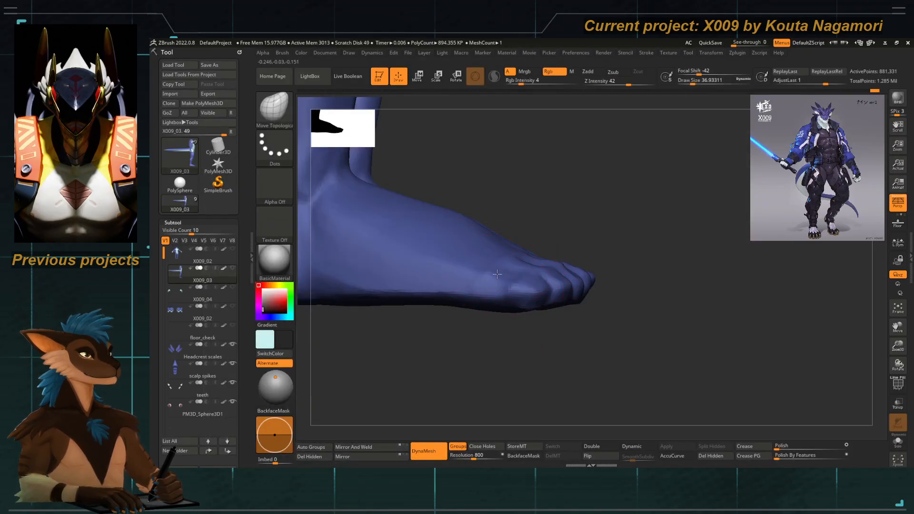
{"action": "left_click_drag", "start_coordinate": [528, 324], "coordinate": [534, 222]}
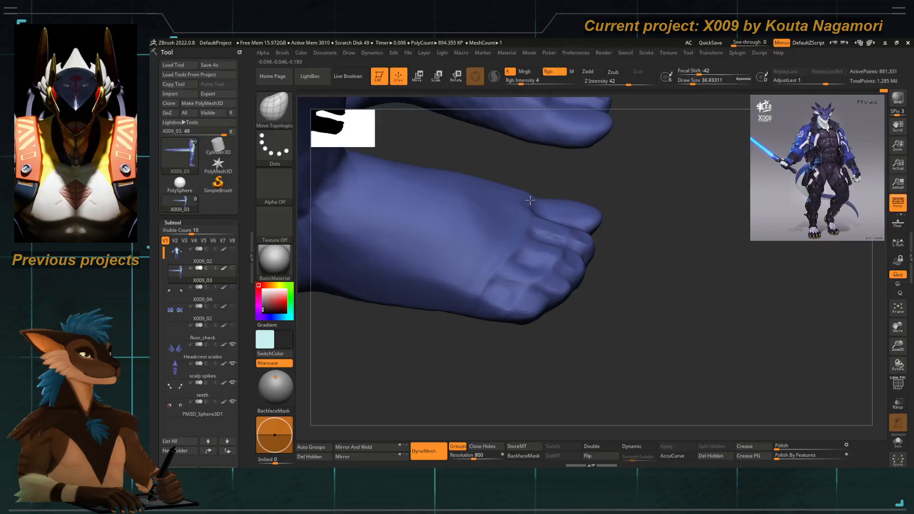
{"action": "key", "text": "bracketleft"}
{"action": "key", "text": "bracketleft"}
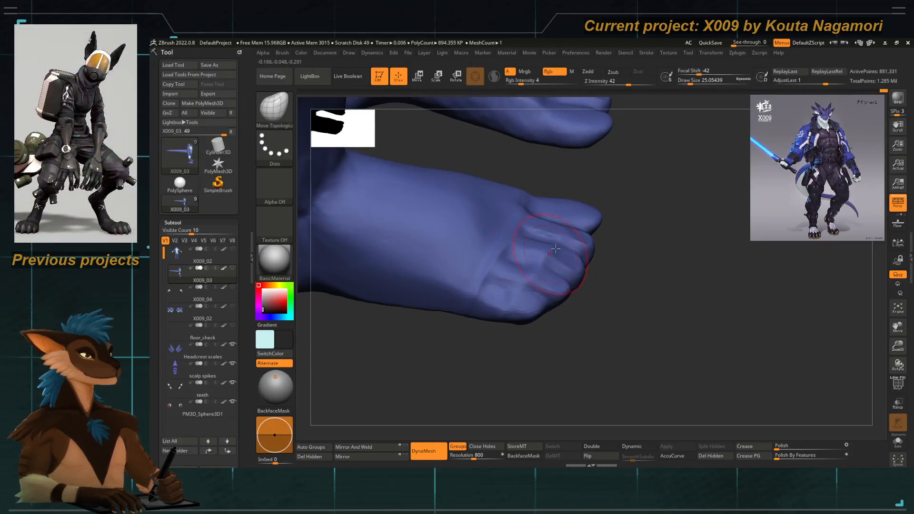
{"action": "mouse_move", "coordinate": [593, 276]}
{"action": "left_mouse_down"}
{"action": "mouse_move", "coordinate": [596, 329]}
{"action": "mouse_move", "coordinate": [519, 305]}
{"action": "left_mouse_up"}
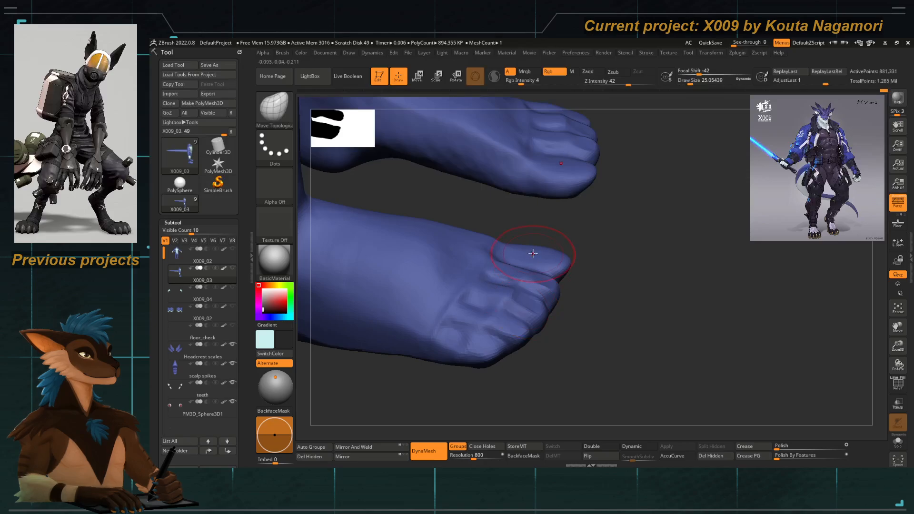
{"action": "mouse_move", "coordinate": [537, 240]}
{"action": "left_mouse_down"}
{"action": "mouse_move", "coordinate": [505, 242]}
{"action": "mouse_move", "coordinate": [563, 317]}
{"action": "mouse_move", "coordinate": [573, 362]}
{"action": "mouse_move", "coordinate": [498, 333]}
{"action": "mouse_move", "coordinate": [470, 296]}
{"action": "left_mouse_up"}
Add volume to the big toe and the toe tips with ClayTubes at draw sizes of about 25 and 18.
{"action": "mouse_move", "coordinate": [409, 324]}
{"action": "left_mouse_down"}
{"action": "mouse_move", "coordinate": [423, 343]}
{"action": "mouse_move", "coordinate": [454, 327]}
{"action": "mouse_move", "coordinate": [431, 365]}
{"action": "left_mouse_up"}
{"action": "key", "text": "b"}
{"action": "key", "text": "c"}
{"action": "key", "text": "t"}
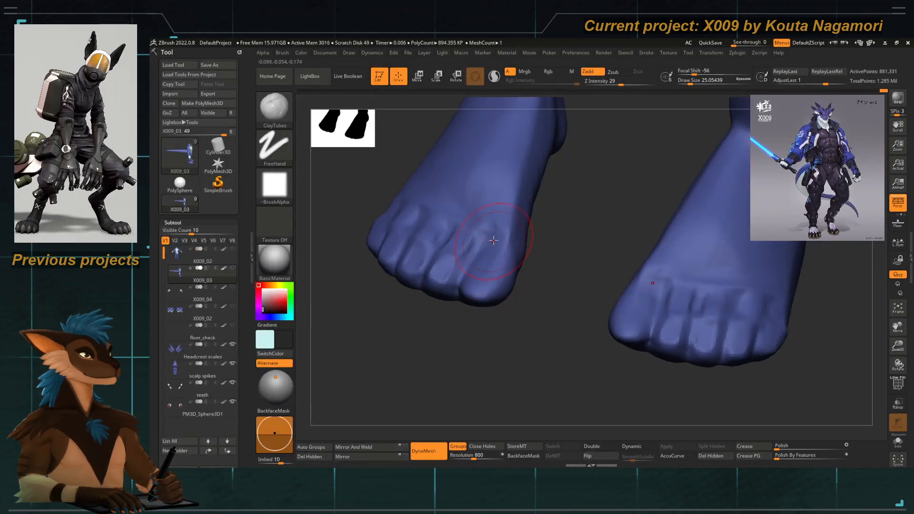
{"action": "mouse_move", "coordinate": [494, 243]}
{"action": "left_mouse_down"}
{"action": "mouse_move", "coordinate": [483, 267]}
{"action": "mouse_move", "coordinate": [491, 275]}
{"action": "mouse_move", "coordinate": [482, 273]}
{"action": "left_mouse_up"}
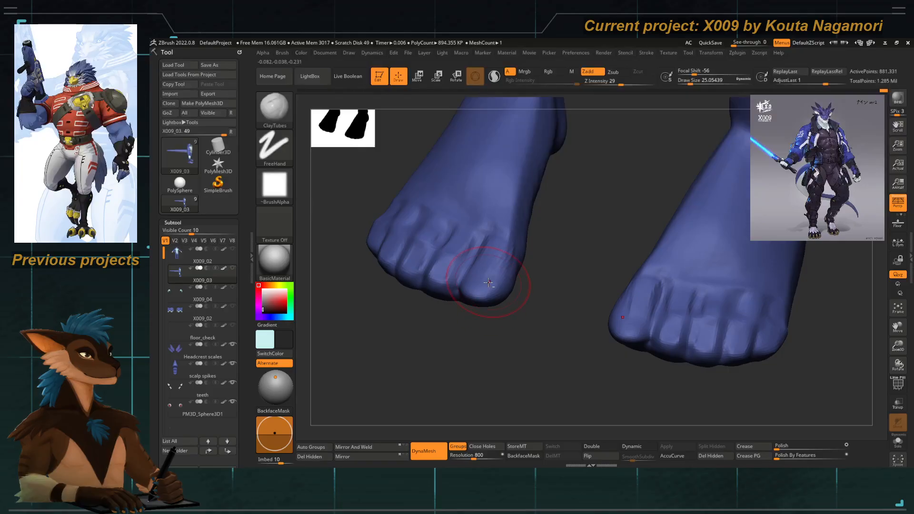
{"action": "left_click_drag", "start_coordinate": [472, 292], "coordinate": [469, 296]}
{"action": "mouse_move", "coordinate": [460, 344]}
{"action": "left_mouse_down"}
{"action": "mouse_move", "coordinate": [473, 286]}
{"action": "mouse_move", "coordinate": [441, 295]}
{"action": "left_mouse_up"}
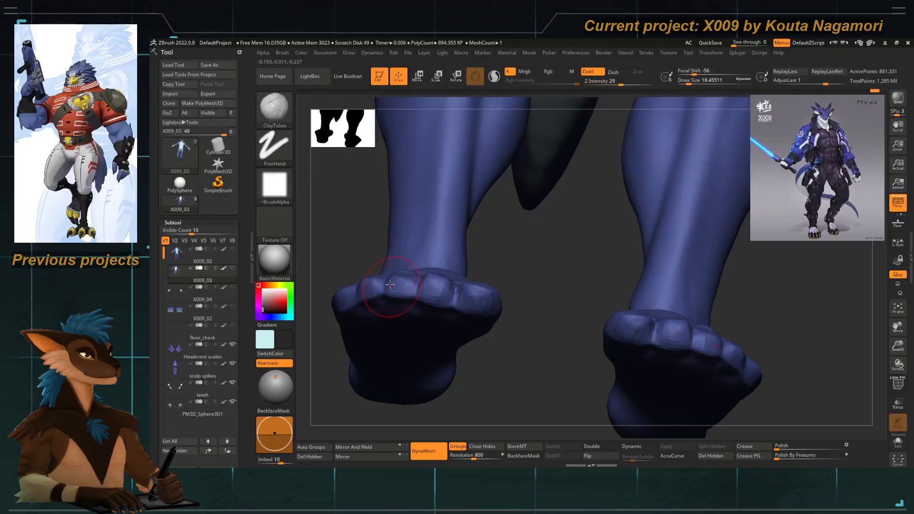
{"action": "left_click_drag", "start_coordinate": [342, 300], "coordinate": [343, 419], "text": "shift"}
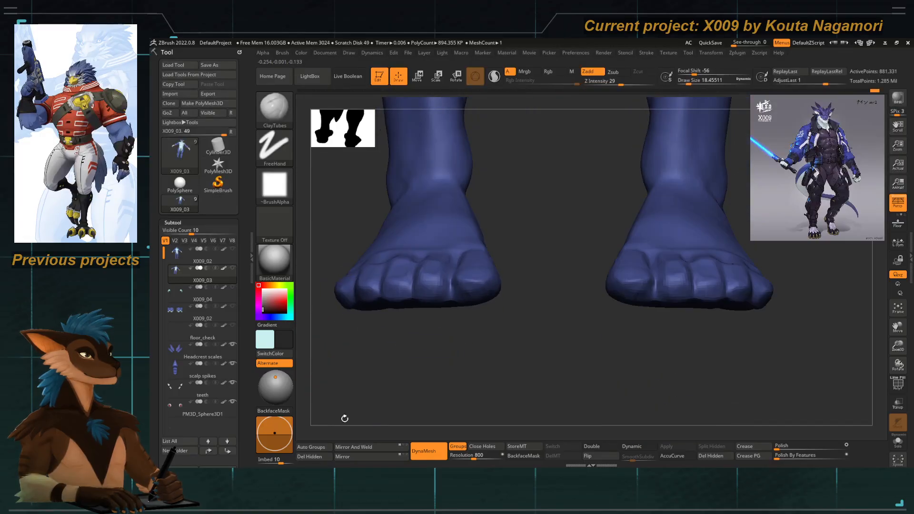
Adjust the shape of the toe bases with Move Topological at a draw size of about 22.
{"action": "mouse_move", "coordinate": [406, 349]}
{"action": "left_mouse_down", "text": "alt"}
{"action": "mouse_move", "coordinate": [419, 333]}
{"action": "mouse_move", "coordinate": [393, 341]}
{"action": "mouse_move", "coordinate": [451, 380]}
{"action": "mouse_move", "coordinate": [434, 322]}
{"action": "mouse_move", "coordinate": [447, 377]}
{"action": "mouse_move", "coordinate": [480, 373]}
{"action": "mouse_move", "coordinate": [484, 329]}
{"action": "mouse_move", "coordinate": [516, 315]}
{"action": "left_mouse_up", "text": "alt"}
{"action": "key", "text": "b"}
{"action": "key", "text": "m"}
{"action": "key", "text": "t"}
{"action": "key", "text": "space"}
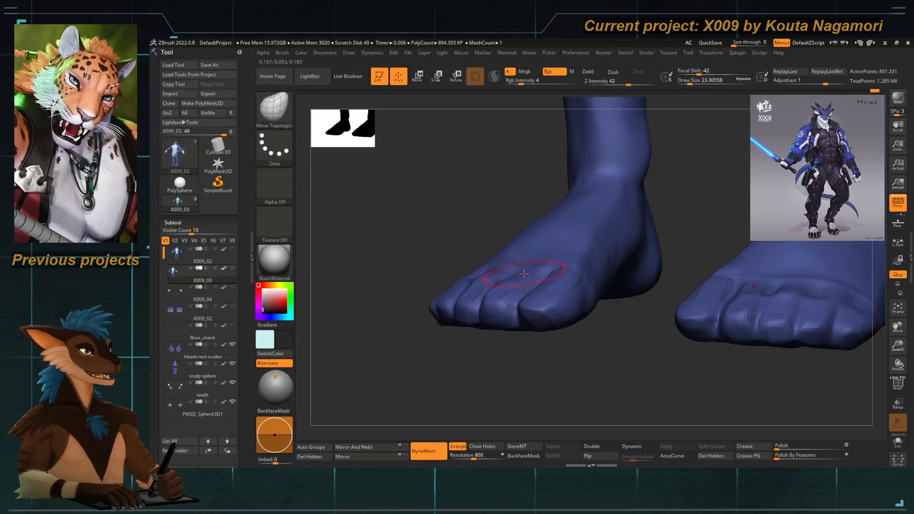
{"action": "key", "text": "space"}
{"action": "left_click_drag", "start_coordinate": [524, 270], "coordinate": [501, 268]}
{"action": "key", "text": "space"}
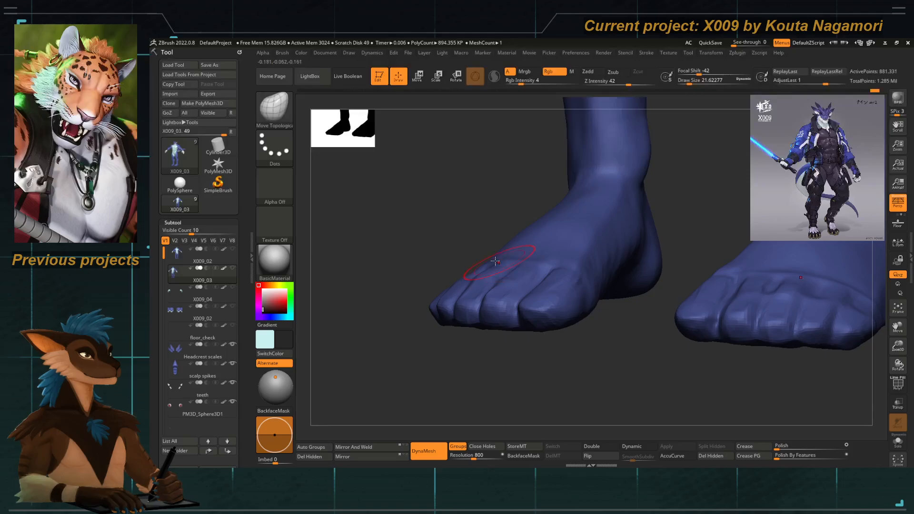
{"action": "left_click_drag", "start_coordinate": [450, 254], "coordinate": [452, 284]}
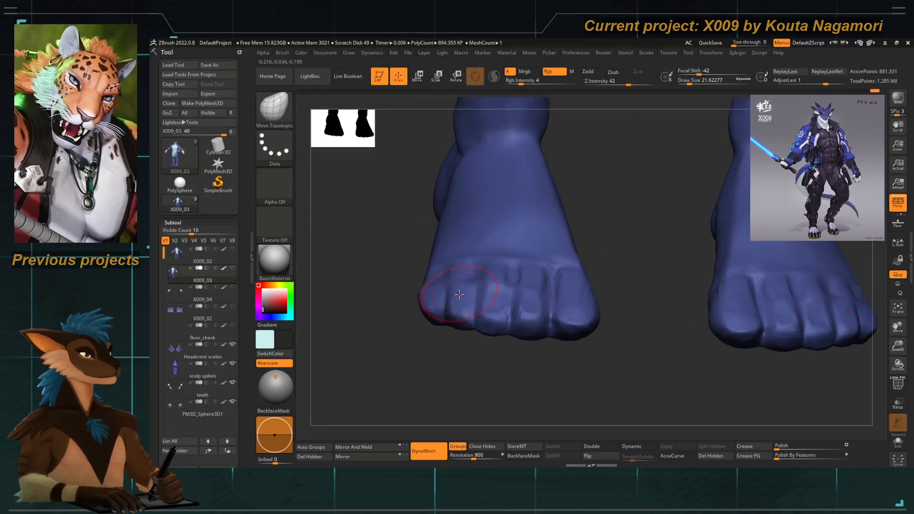
Build up ridges from the toes onto the top of the foot with ClayTubes at draw sizes of about 18 and 17.
{"action": "key", "text": "b"}
{"action": "key", "text": "c"}
{"action": "key", "text": "t"}
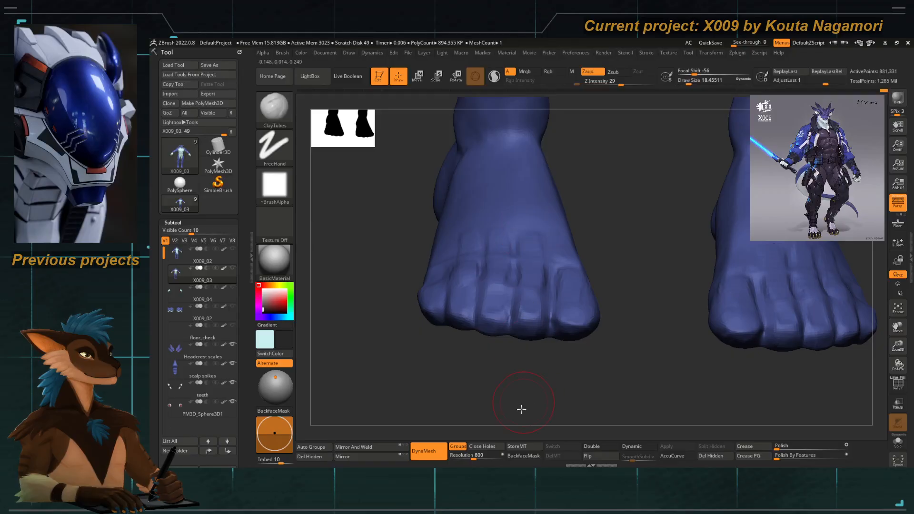
{"action": "mouse_move", "coordinate": [521, 409]}
{"action": "left_mouse_down"}
{"action": "mouse_move", "coordinate": [568, 265]}
{"action": "mouse_move", "coordinate": [559, 229]}
{"action": "left_mouse_up"}
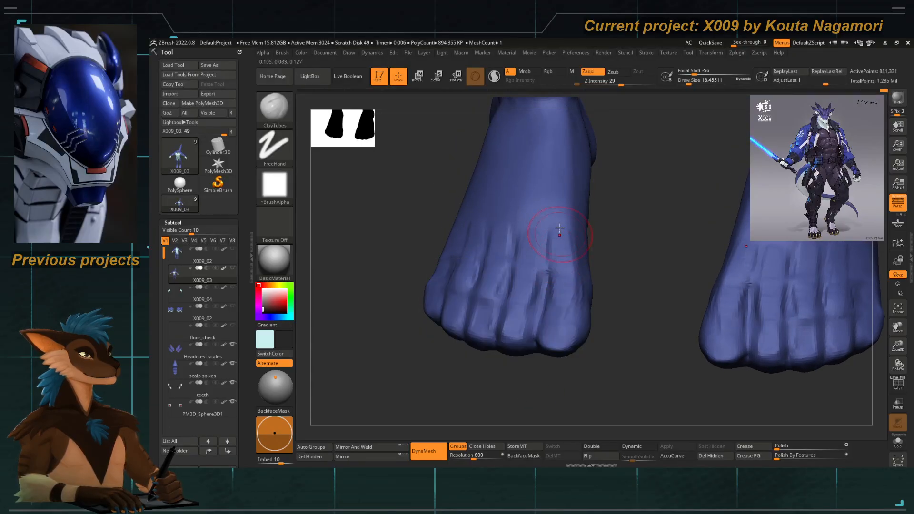
{"action": "mouse_move", "coordinate": [422, 333]}
{"action": "left_mouse_down"}
{"action": "mouse_move", "coordinate": [445, 251]}
{"action": "mouse_move", "coordinate": [414, 234]}
{"action": "left_mouse_up"}
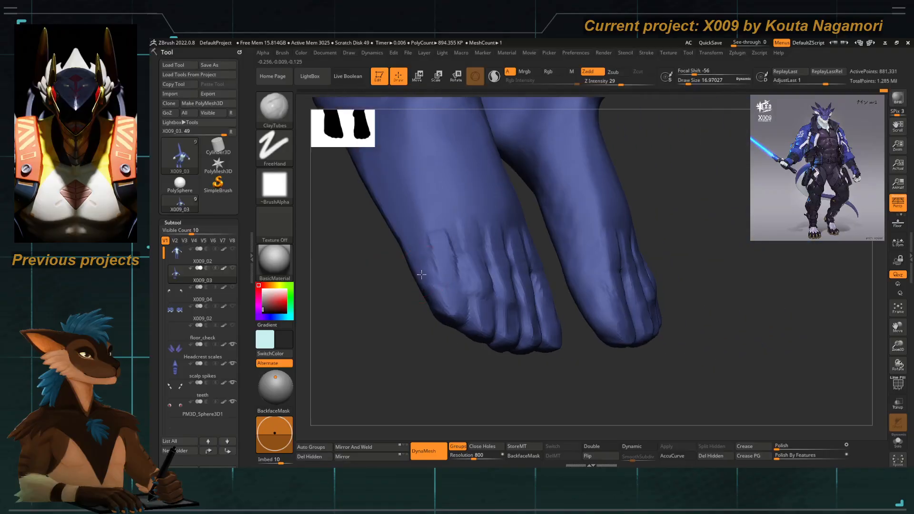
{"action": "left_click_drag", "start_coordinate": [434, 372], "coordinate": [411, 357]}
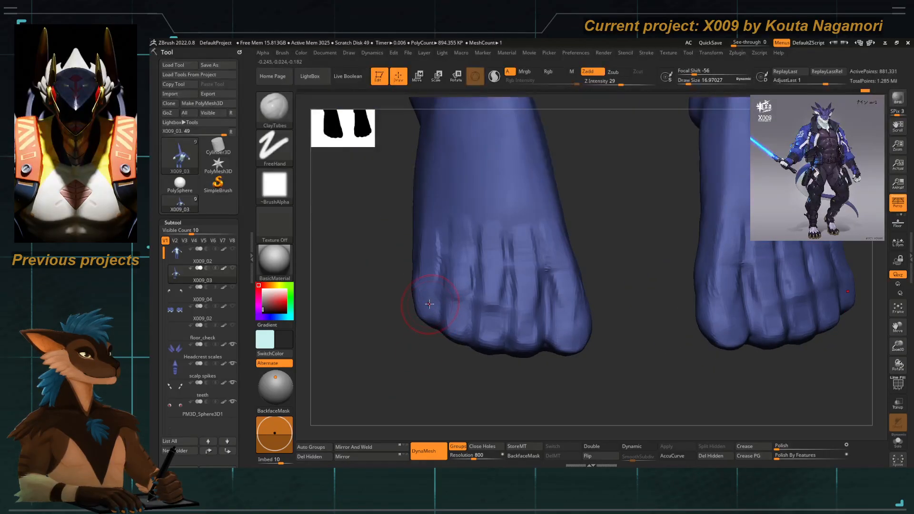
Carve the grooves between the toe ridges with DamStandard at a draw size of about 23 and smooth their upper ends.
{"action": "key", "text": "b"}
{"action": "key", "text": "d"}
{"action": "key", "text": "s"}
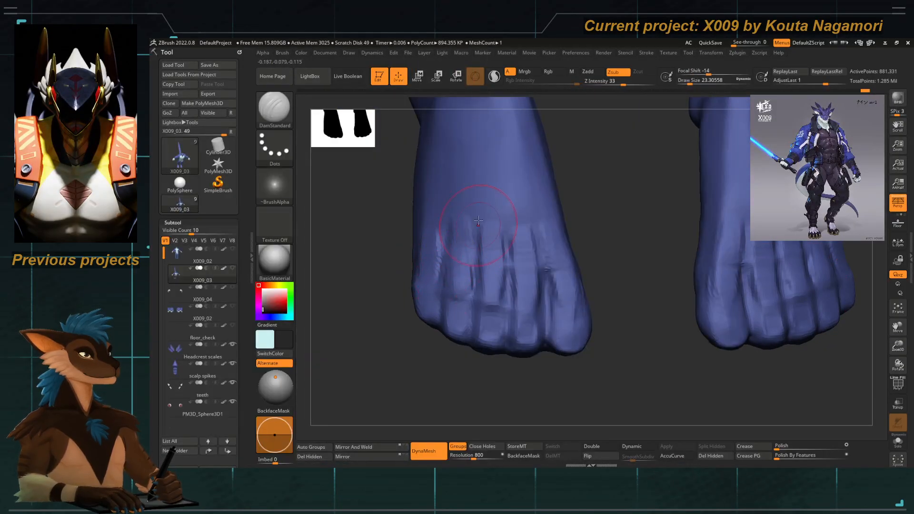
{"action": "left_click_drag", "start_coordinate": [479, 220], "coordinate": [472, 302]}
{"action": "mouse_move", "coordinate": [505, 217]}
{"action": "left_mouse_down"}
{"action": "mouse_move", "coordinate": [510, 293]}
{"action": "mouse_move", "coordinate": [544, 305]}
{"action": "mouse_move", "coordinate": [544, 289]}
{"action": "left_mouse_up"}
{"action": "mouse_move", "coordinate": [533, 229]}
{"action": "left_mouse_down", "text": "shift"}
{"action": "mouse_move", "coordinate": [532, 256]}
{"action": "mouse_move", "coordinate": [503, 227]}
{"action": "left_mouse_up", "text": "shift"}
Fill out the top of the foot behind the toes with ClayTubes at a draw size of about 51 and smooth the surface.
{"action": "mouse_move", "coordinate": [401, 376]}
{"action": "left_mouse_down", "text": "alt"}
{"action": "mouse_move", "coordinate": [404, 347]}
{"action": "mouse_move", "coordinate": [419, 388]}
{"action": "mouse_move", "coordinate": [436, 351]}
{"action": "mouse_move", "coordinate": [457, 370]}
{"action": "mouse_move", "coordinate": [419, 292]}
{"action": "mouse_move", "coordinate": [453, 323]}
{"action": "left_mouse_up", "text": "alt"}
{"action": "key", "text": "b"}
{"action": "key", "text": "c"}
{"action": "key", "text": "t"}
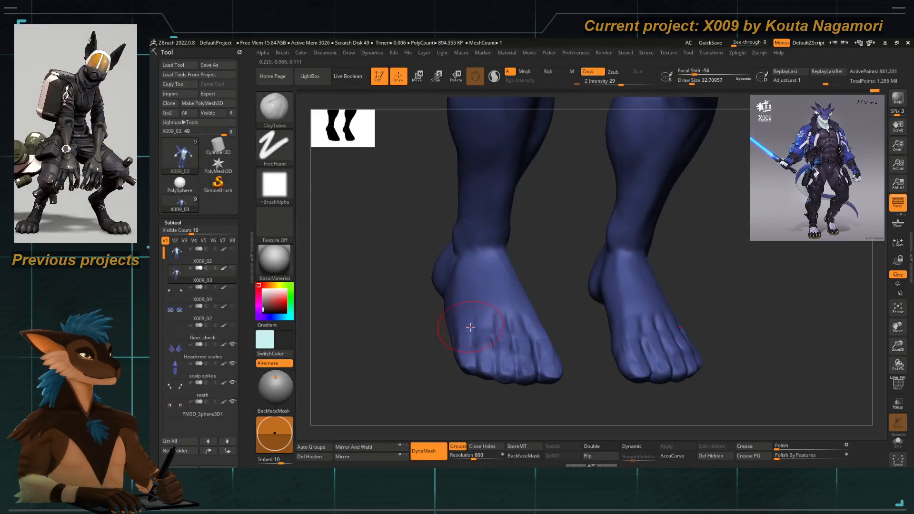
{"action": "key", "text": "]"}
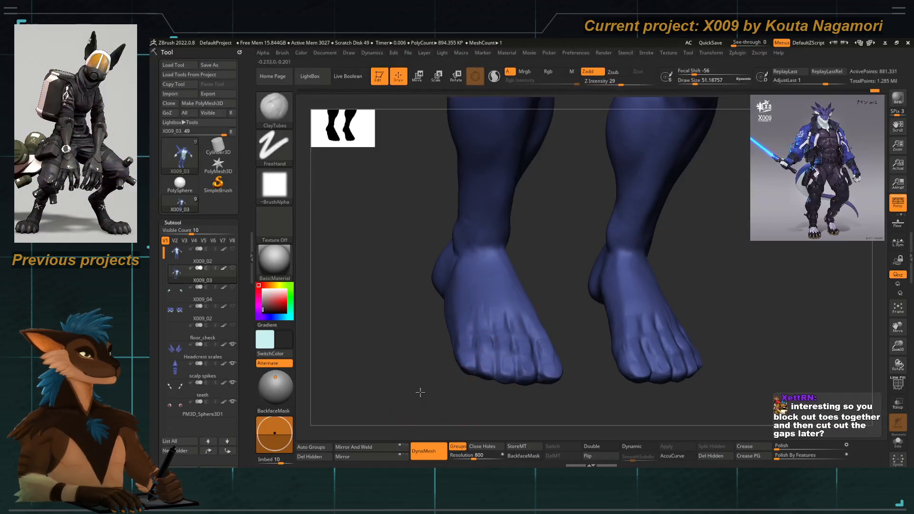
{"action": "left_click_drag", "start_coordinate": [421, 392], "coordinate": [457, 358]}
{"action": "left_click_drag", "start_coordinate": [522, 309], "coordinate": [490, 309]}
{"action": "key", "text": "shift"}
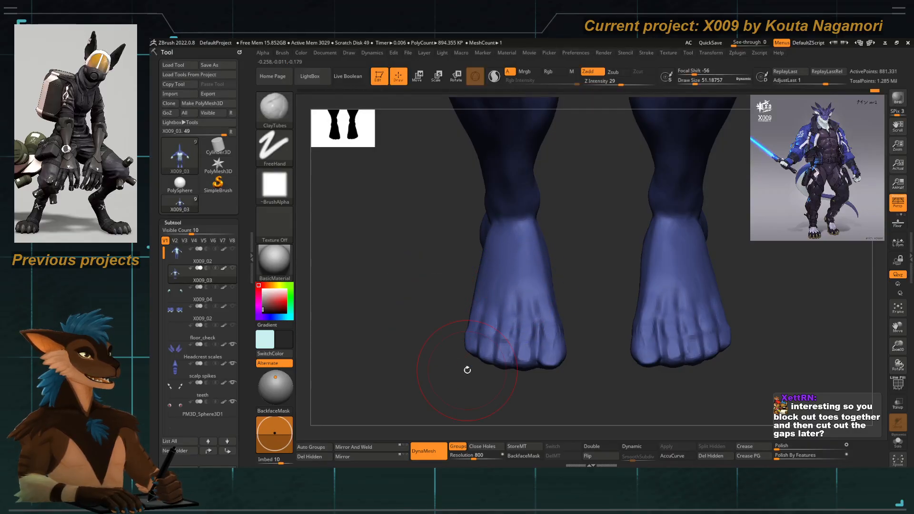
{"action": "mouse_move", "coordinate": [433, 327]}
{"action": "left_mouse_down"}
{"action": "mouse_move", "coordinate": [418, 341]}
{"action": "mouse_move", "coordinate": [428, 321]}
{"action": "mouse_move", "coordinate": [424, 401]}
{"action": "mouse_move", "coordinate": [530, 317]}
{"action": "left_mouse_up"}
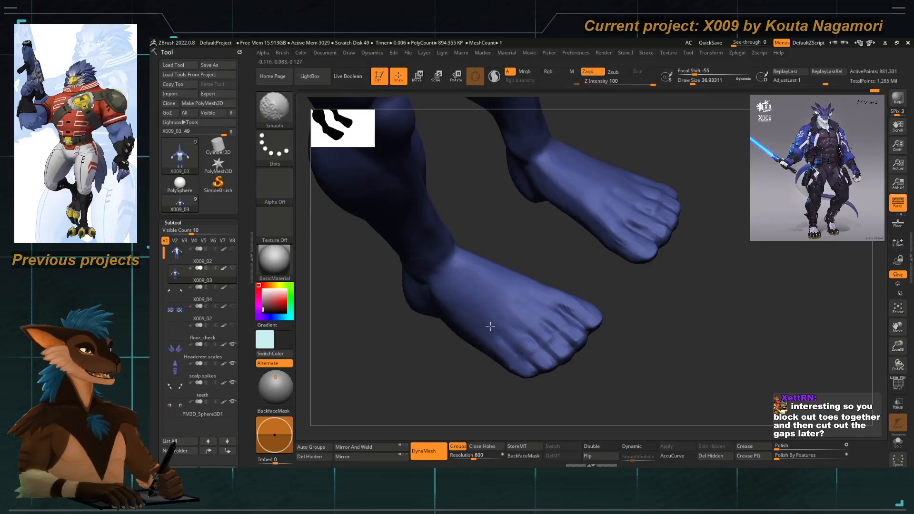
Shorten the feet in side profile with Move Topological at a draw size of about 177 and set its focal shift to -30.
{"action": "mouse_move", "coordinate": [538, 372]}
{"action": "left_mouse_down"}
{"action": "mouse_move", "coordinate": [414, 361]}
{"action": "mouse_move", "coordinate": [413, 387]}
{"action": "mouse_move", "coordinate": [424, 343]}
{"action": "mouse_move", "coordinate": [450, 343]}
{"action": "mouse_move", "coordinate": [455, 287]}
{"action": "mouse_move", "coordinate": [471, 364]}
{"action": "mouse_move", "coordinate": [461, 352]}
{"action": "mouse_move", "coordinate": [485, 388]}
{"action": "mouse_move", "coordinate": [508, 348]}
{"action": "left_mouse_up"}
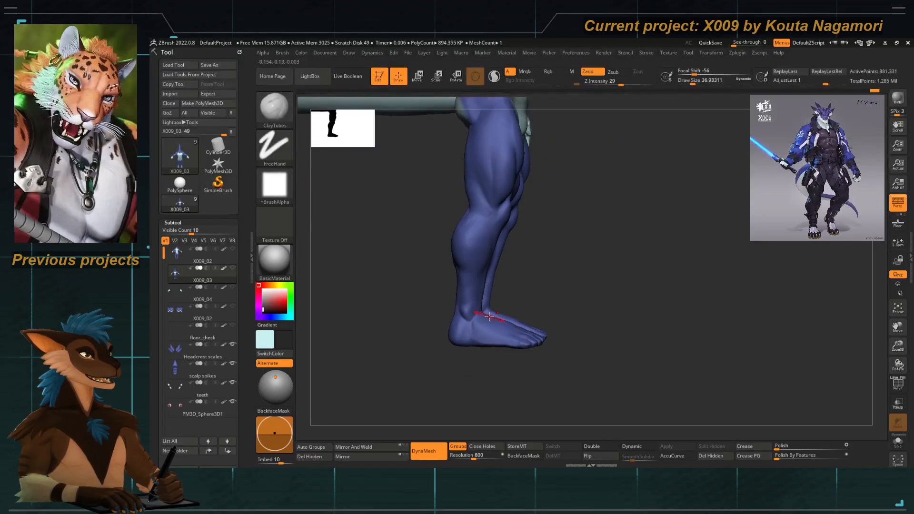
{"action": "key", "text": "b"}
{"action": "key", "text": "m"}
{"action": "key", "text": "t"}
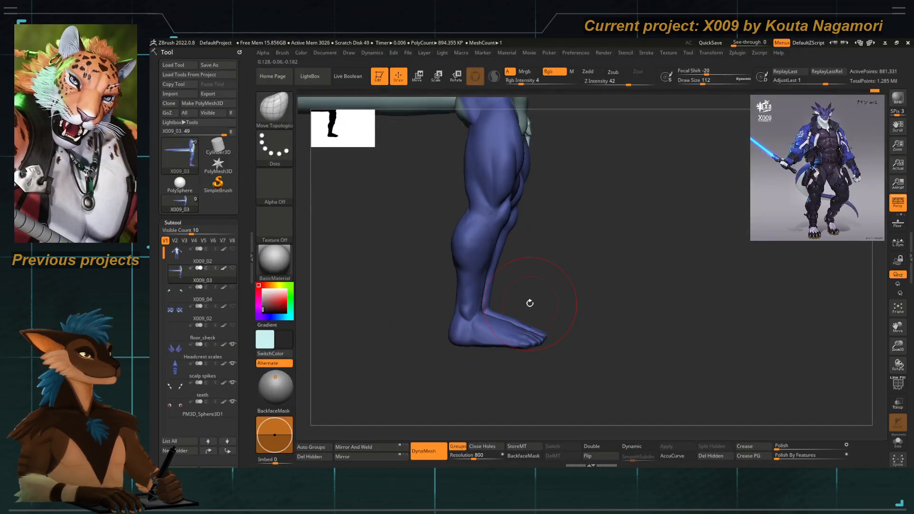
{"action": "key", "text": "space"}
{"action": "mouse_move", "coordinate": [538, 310]}
{"action": "left_mouse_down"}
{"action": "mouse_move", "coordinate": [527, 310]}
{"action": "mouse_move", "coordinate": [540, 319]}
{"action": "left_mouse_up"}
{"action": "key", "text": "space"}
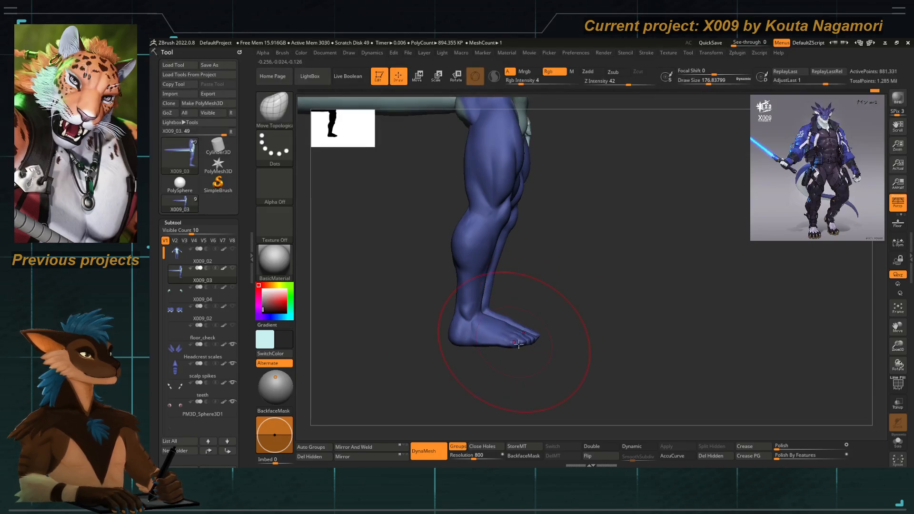
{"action": "mouse_move", "coordinate": [543, 372]}
{"action": "left_mouse_down"}
{"action": "mouse_move", "coordinate": [419, 376]}
{"action": "mouse_move", "coordinate": [431, 355]}
{"action": "mouse_move", "coordinate": [453, 369]}
{"action": "mouse_move", "coordinate": [493, 365]}
{"action": "mouse_move", "coordinate": [487, 328]}
{"action": "left_mouse_up"}
{"action": "key", "text": "space"}
{"action": "left_click", "coordinate": [525, 336]}
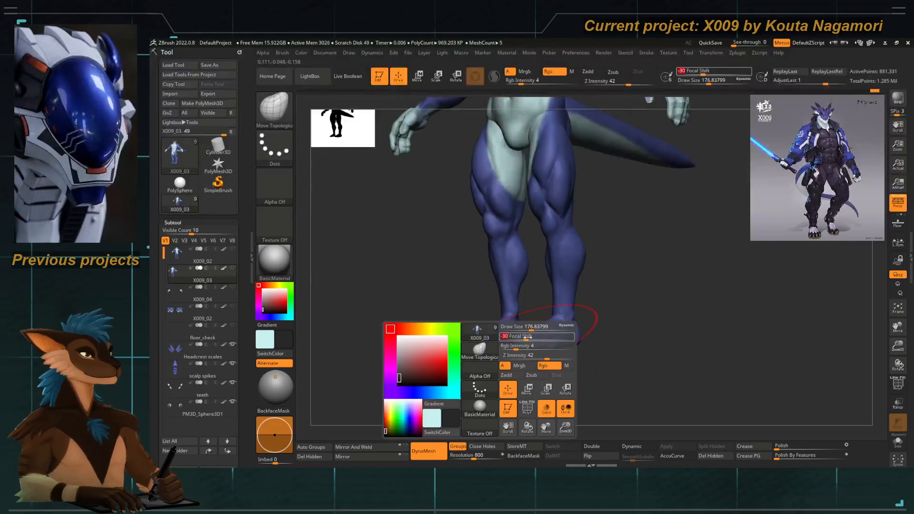
Adjust the feet's proportions with Move Topological at draw sizes of about 136 and 68, setting the focal shift to -36.
{"action": "key", "text": "space"}
{"action": "left_click_drag", "start_coordinate": [557, 327], "coordinate": [553, 327]}
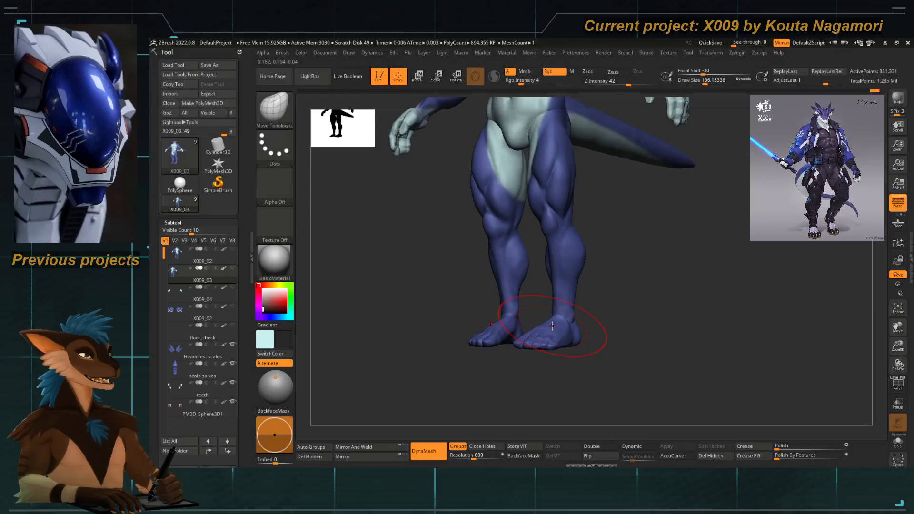
{"action": "mouse_move", "coordinate": [420, 339]}
{"action": "left_mouse_down"}
{"action": "mouse_move", "coordinate": [490, 373]}
{"action": "mouse_move", "coordinate": [510, 360]}
{"action": "mouse_move", "coordinate": [490, 400]}
{"action": "mouse_move", "coordinate": [555, 348]}
{"action": "mouse_move", "coordinate": [556, 326]}
{"action": "mouse_move", "coordinate": [540, 346]}
{"action": "mouse_move", "coordinate": [542, 378]}
{"action": "mouse_move", "coordinate": [539, 344]}
{"action": "left_mouse_up"}
{"action": "key", "text": "space"}
{"action": "left_click", "coordinate": [558, 348]}
{"action": "left_click", "coordinate": [557, 337]}
{"action": "left_click", "coordinate": [558, 326]}
{"action": "key", "text": "space"}
{"action": "left_click_drag", "start_coordinate": [542, 290], "coordinate": [540, 294]}
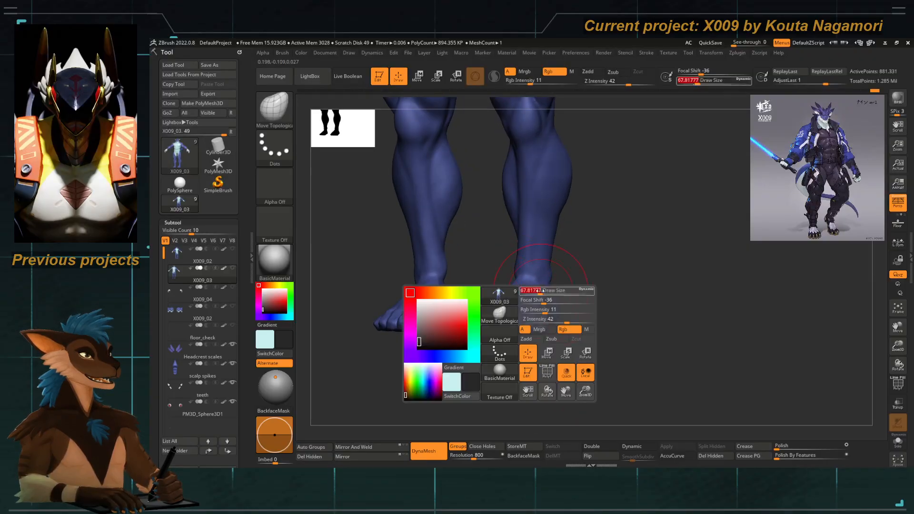
Examine the feet's proportions against the full figure and up close from several angles.
{"action": "left_click_drag", "start_coordinate": [566, 332], "coordinate": [432, 301], "text": "alt"}
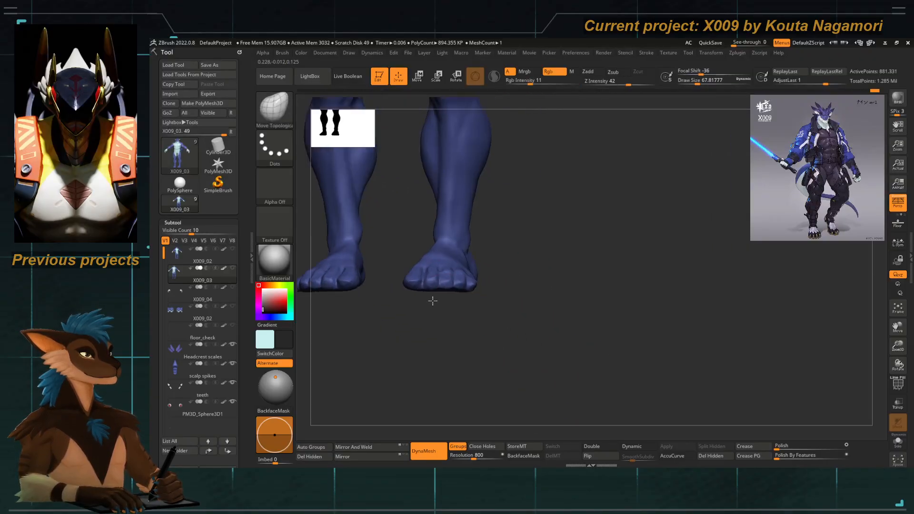
{"action": "key", "text": "f"}
{"action": "left_click_drag", "start_coordinate": [475, 367], "coordinate": [475, 389]}
{"action": "key", "text": "f"}
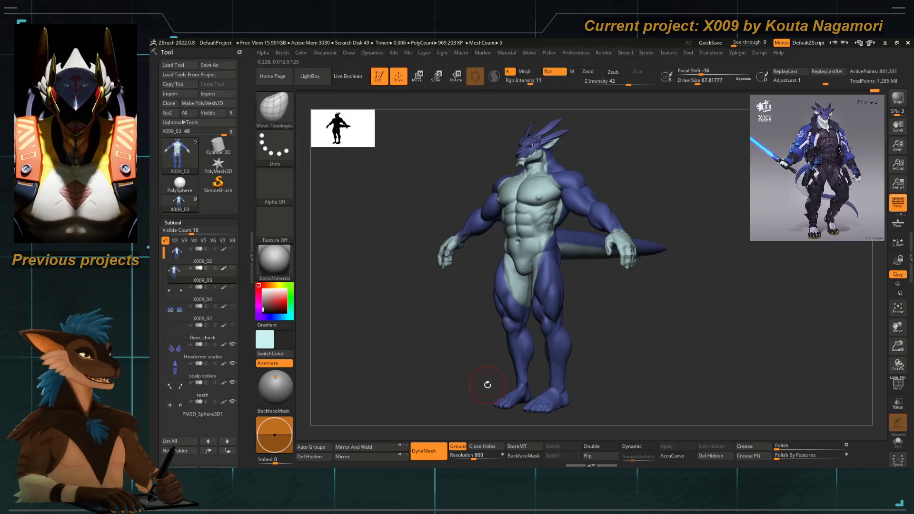
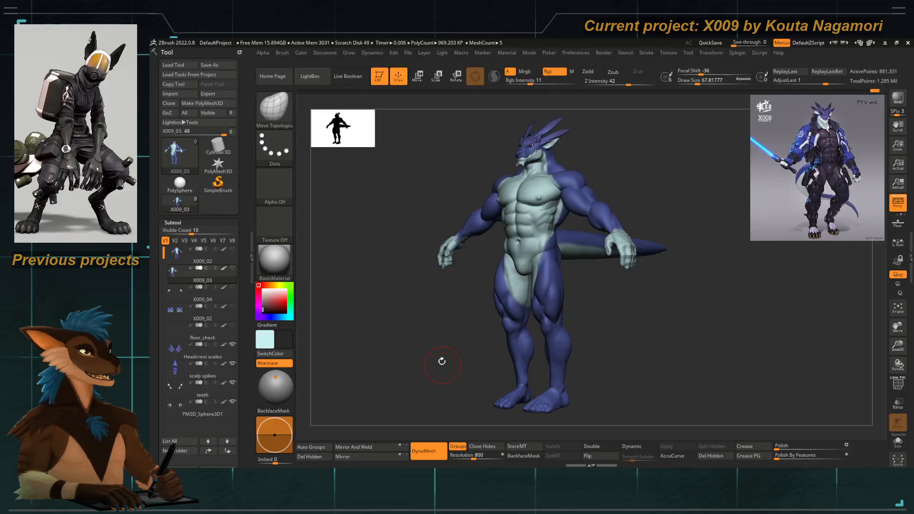
{"action": "left_click_drag", "start_coordinate": [422, 355], "coordinate": [445, 355]}
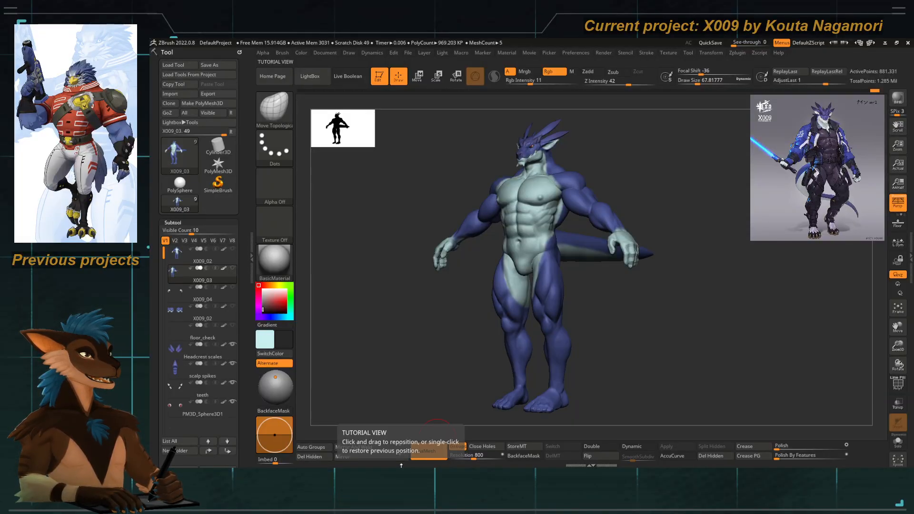
{"action": "left_click_drag", "start_coordinate": [415, 334], "coordinate": [404, 354], "text": "shift"}
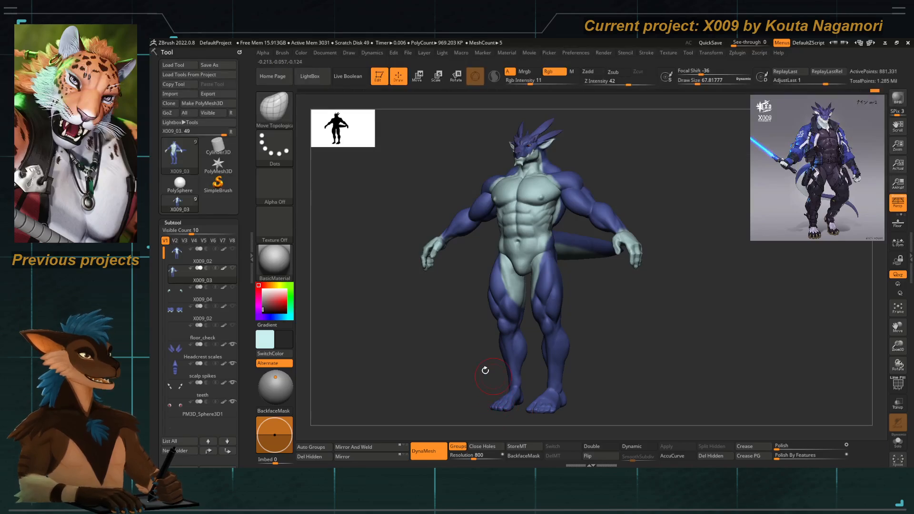
{"action": "left_click_drag", "start_coordinate": [428, 403], "coordinate": [447, 397]}
{"action": "mouse_move", "coordinate": [449, 310]}
{"action": "left_mouse_down", "text": "alt"}
{"action": "mouse_move", "coordinate": [486, 312]}
{"action": "mouse_move", "coordinate": [523, 380]}
{"action": "mouse_move", "coordinate": [526, 457]}
{"action": "left_mouse_up", "text": "alt"}
{"action": "mouse_move", "coordinate": [514, 363]}
{"action": "left_mouse_down", "text": "alt"}
{"action": "mouse_move", "coordinate": [522, 373]}
{"action": "mouse_move", "coordinate": [529, 320]}
{"action": "mouse_move", "coordinate": [510, 262]}
{"action": "mouse_move", "coordinate": [518, 281]}
{"action": "mouse_move", "coordinate": [521, 253]}
{"action": "mouse_move", "coordinate": [464, 373]}
{"action": "mouse_move", "coordinate": [443, 353]}
{"action": "mouse_move", "coordinate": [524, 390]}
{"action": "mouse_move", "coordinate": [523, 294]}
{"action": "left_mouse_up", "text": "alt"}
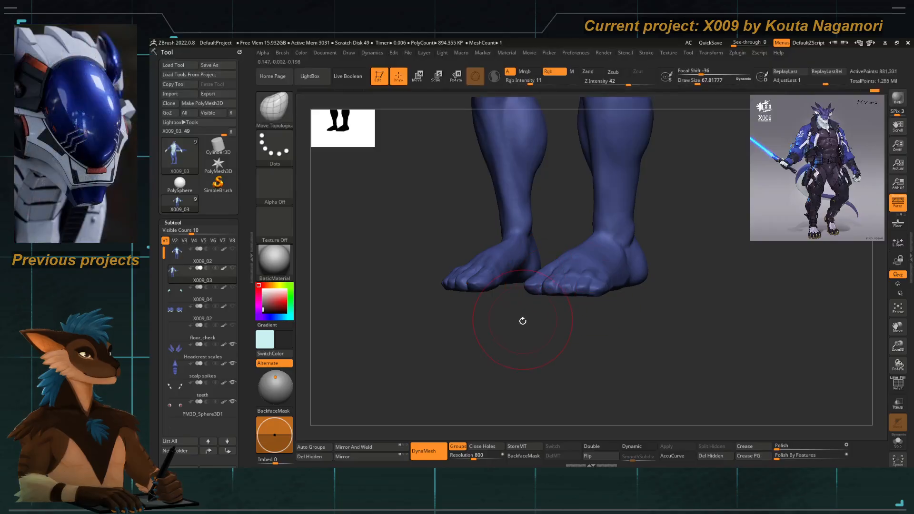
{"action": "left_click_drag", "start_coordinate": [522, 320], "coordinate": [537, 344]}
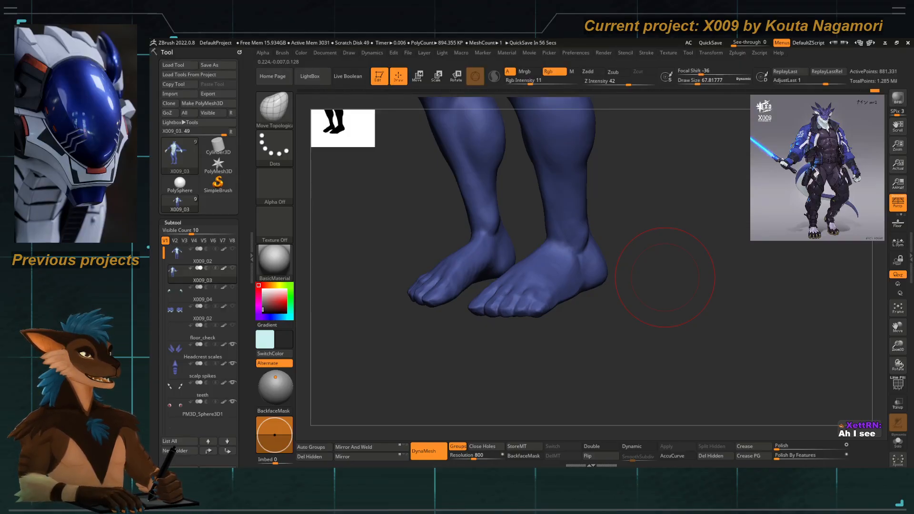
{"action": "left_click_drag", "start_coordinate": [491, 392], "coordinate": [496, 378]}
Refine the sides of the feet with ClayTubes at a draw size of about 41.
{"action": "key", "text": "b"}
{"action": "key", "text": "c"}
{"action": "key", "text": "t"}
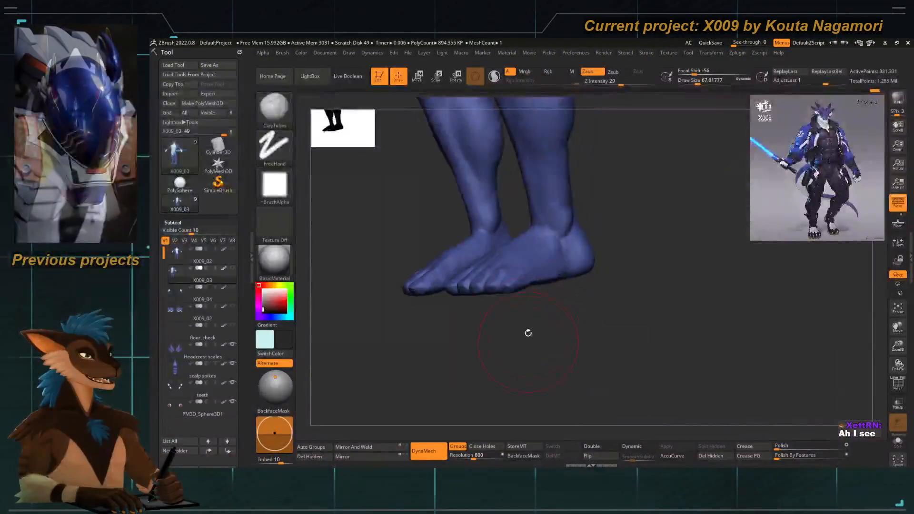
{"action": "key", "text": "space"}
{"action": "left_click_drag", "start_coordinate": [551, 333], "coordinate": [530, 230]}
{"action": "key", "text": "space"}
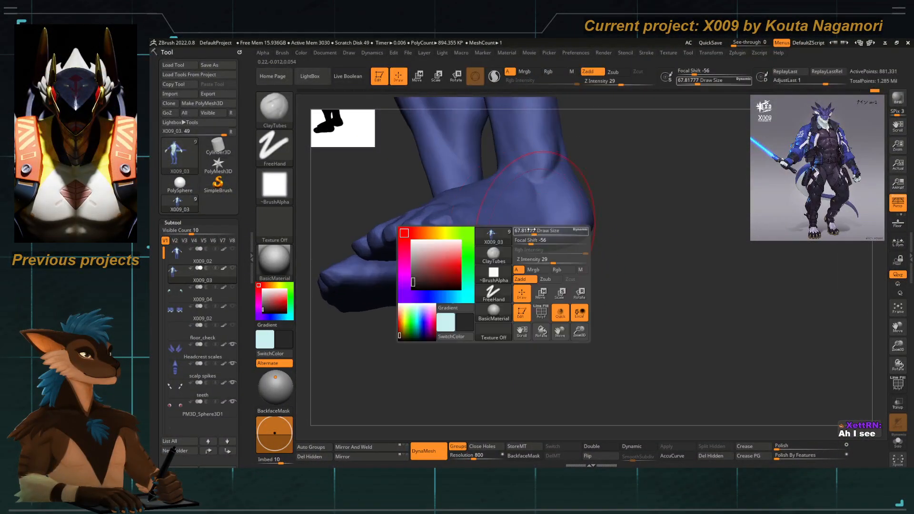
{"action": "left_click", "coordinate": [528, 230]}
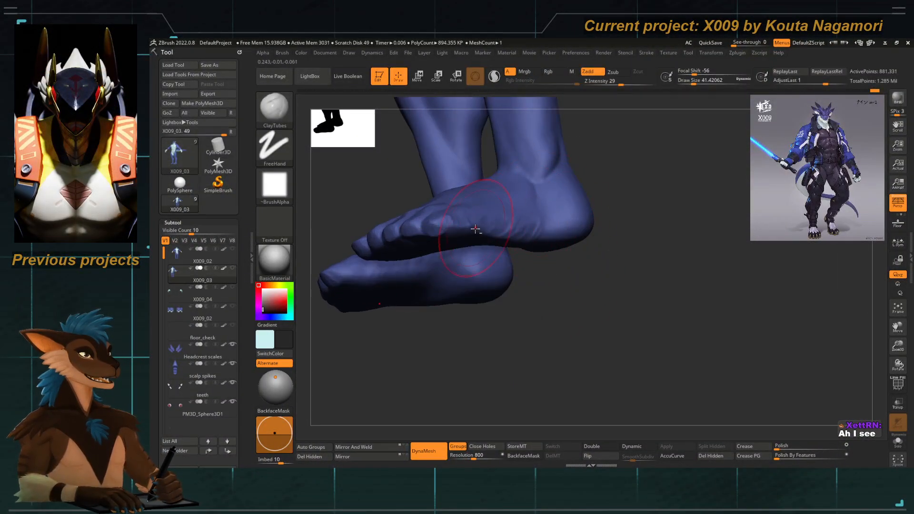
{"action": "mouse_move", "coordinate": [546, 321]}
{"action": "left_mouse_down"}
{"action": "mouse_move", "coordinate": [540, 286]}
{"action": "mouse_move", "coordinate": [578, 319]}
{"action": "mouse_move", "coordinate": [508, 288]}
{"action": "mouse_move", "coordinate": [531, 357]}
{"action": "mouse_move", "coordinate": [459, 343]}
{"action": "mouse_move", "coordinate": [434, 363]}
{"action": "mouse_move", "coordinate": [483, 383]}
{"action": "mouse_move", "coordinate": [441, 328]}
{"action": "mouse_move", "coordinate": [493, 374]}
{"action": "left_mouse_up"}
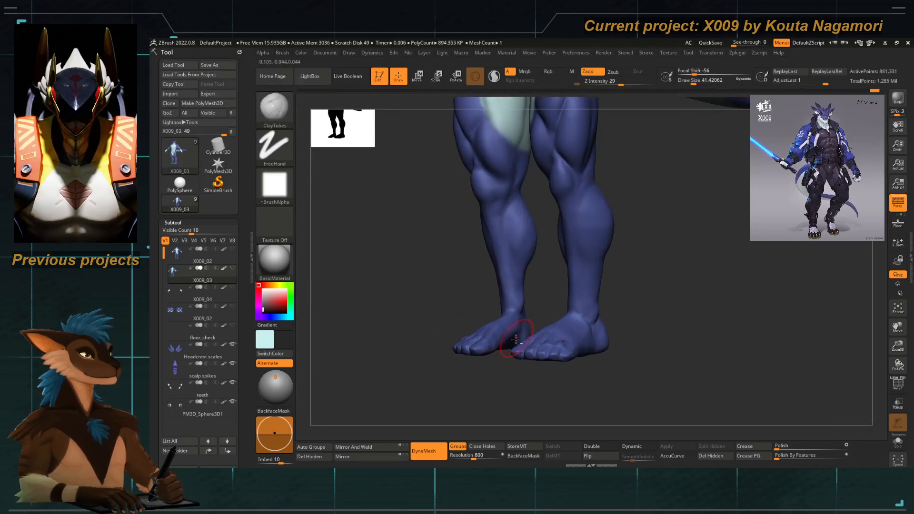
{"action": "left_click_drag", "start_coordinate": [516, 339], "coordinate": [515, 309]}
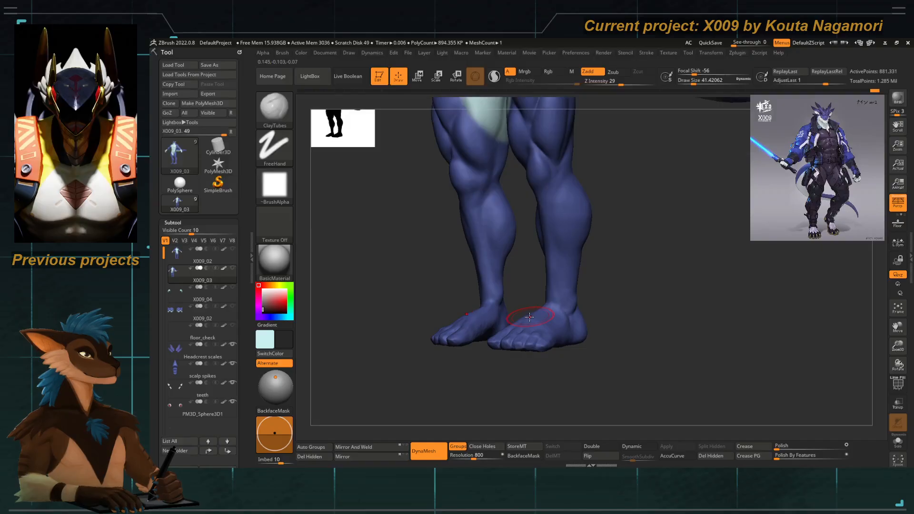
Adjust the feet's front shape with Move Topological at draw sizes of about 44 and 77 and a focal shift of -42.
{"action": "key", "text": "b"}
{"action": "key", "text": "m"}
{"action": "key", "text": "t"}
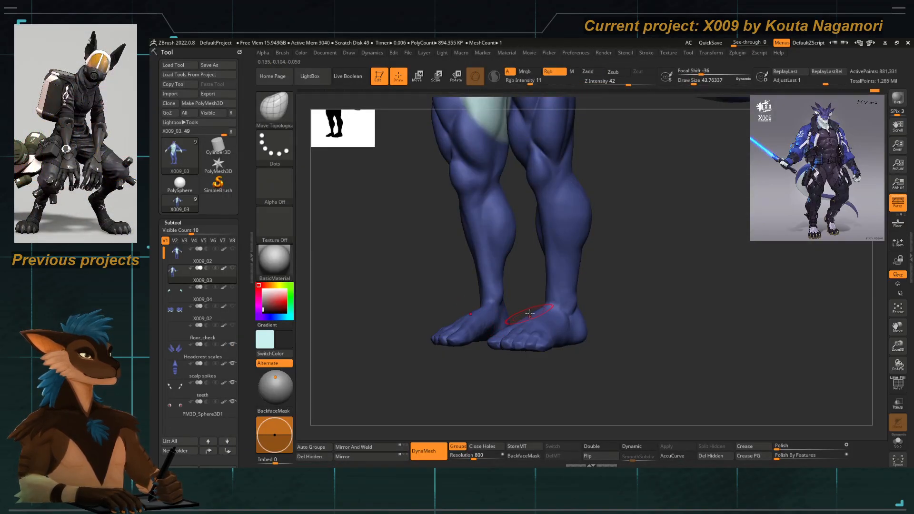
{"action": "left_click_drag", "start_coordinate": [575, 372], "coordinate": [618, 384]}
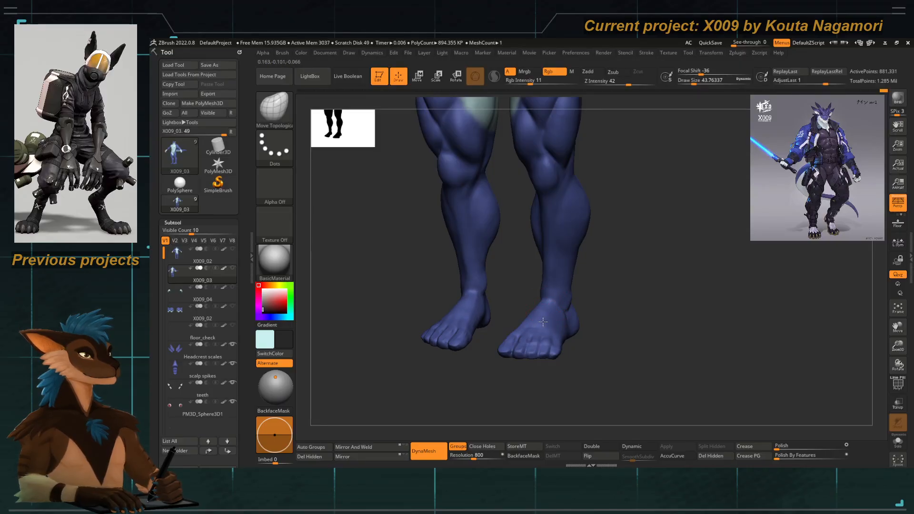
{"action": "mouse_move", "coordinate": [587, 374]}
{"action": "left_mouse_down", "text": "shift"}
{"action": "mouse_move", "coordinate": [467, 303]}
{"action": "mouse_move", "coordinate": [528, 359]}
{"action": "mouse_move", "coordinate": [527, 321]}
{"action": "left_mouse_up", "text": "shift"}
{"action": "key", "text": "space"}
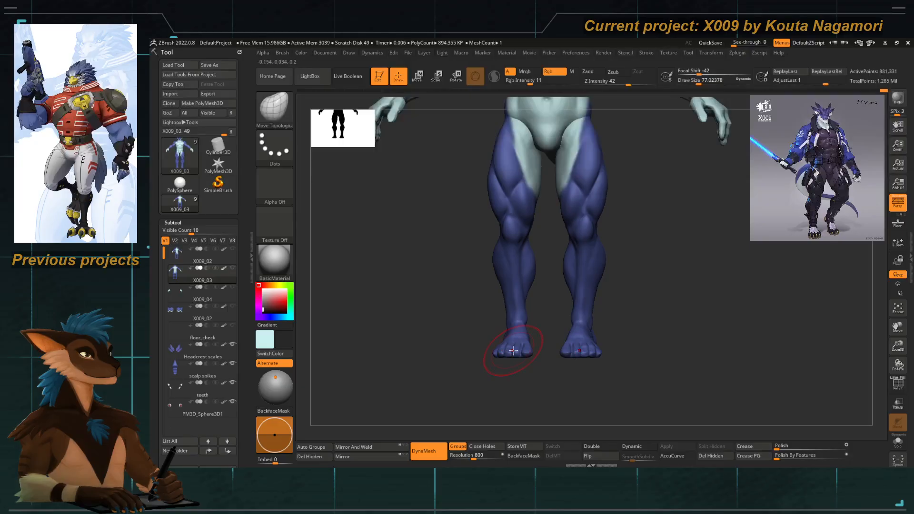
Refine the outline of the soles from below with Move Topological at a draw size of about 37.
{"action": "mouse_move", "coordinate": [520, 410]}
{"action": "left_mouse_down"}
{"action": "mouse_move", "coordinate": [518, 339]}
{"action": "mouse_move", "coordinate": [492, 316]}
{"action": "mouse_move", "coordinate": [500, 352]}
{"action": "mouse_move", "coordinate": [526, 379]}
{"action": "mouse_move", "coordinate": [510, 233]}
{"action": "left_mouse_up"}
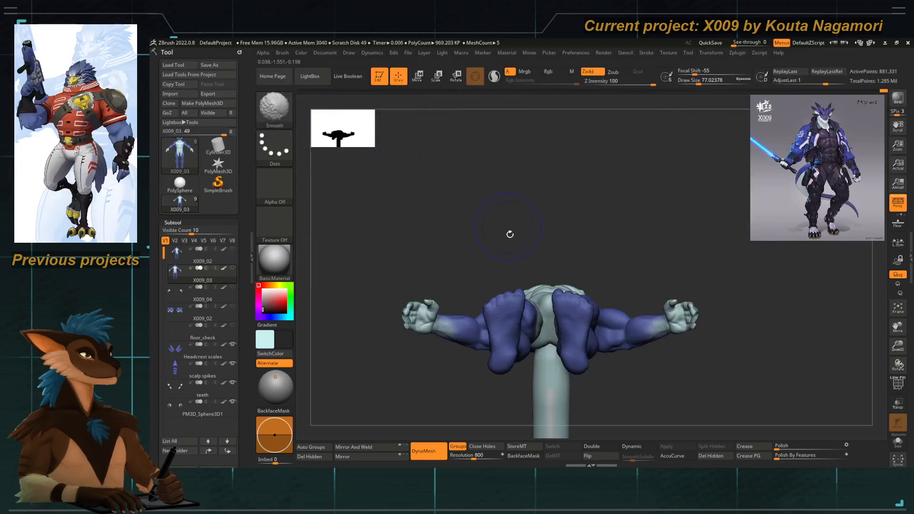
{"action": "mouse_move", "coordinate": [510, 307]}
{"action": "right_mouse_down", "text": "alt"}
{"action": "mouse_move", "coordinate": [511, 225]}
{"action": "mouse_move", "coordinate": [508, 245]}
{"action": "right_mouse_up", "text": "alt"}
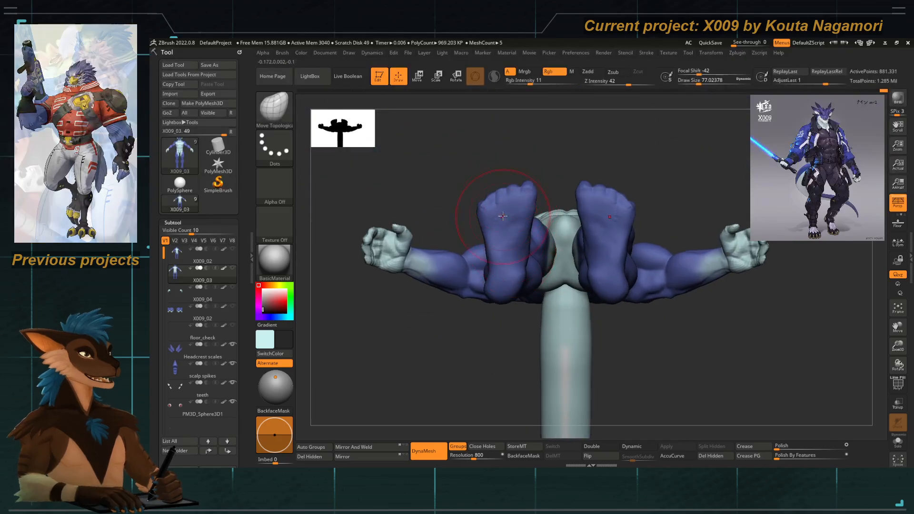
{"action": "key", "text": "space"}
{"action": "left_click_drag", "start_coordinate": [512, 215], "coordinate": [501, 214]}
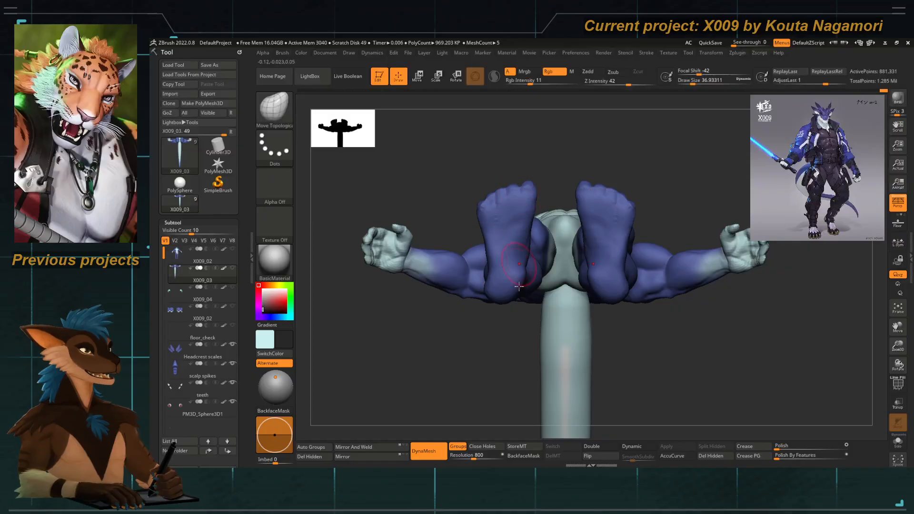
{"action": "right_click_drag", "start_coordinate": [511, 289], "coordinate": [515, 224]}
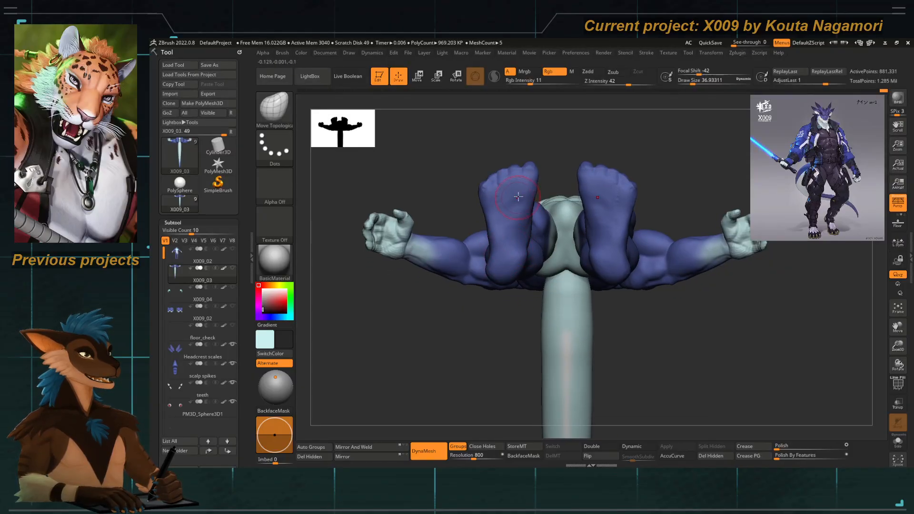
{"action": "key", "text": "b"}
{"action": "key", "text": "Escape"}
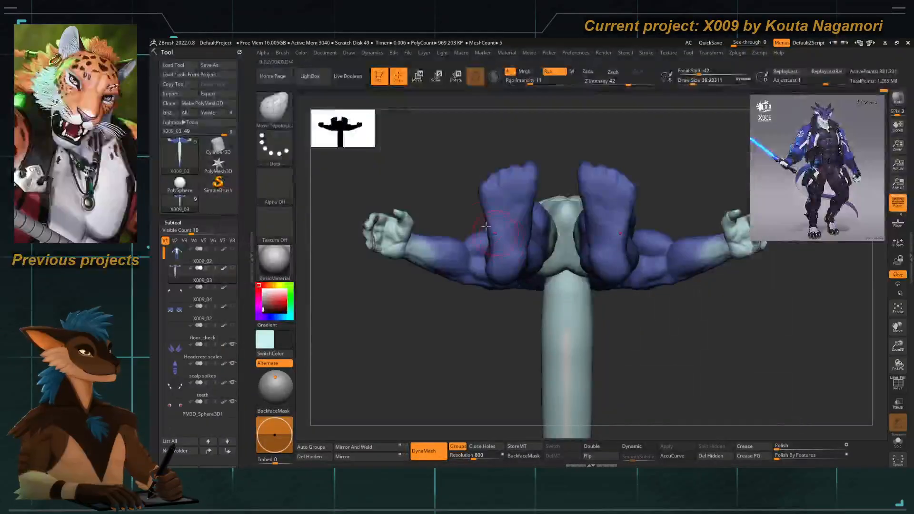
Isolate the lower legs and feet by hiding the rest of the body mesh, and bring the soles into view.
{"action": "mouse_move", "coordinate": [506, 243]}
{"action": "right_mouse_down"}
{"action": "mouse_move", "coordinate": [449, 252]}
{"action": "mouse_move", "coordinate": [462, 241]}
{"action": "right_mouse_up"}
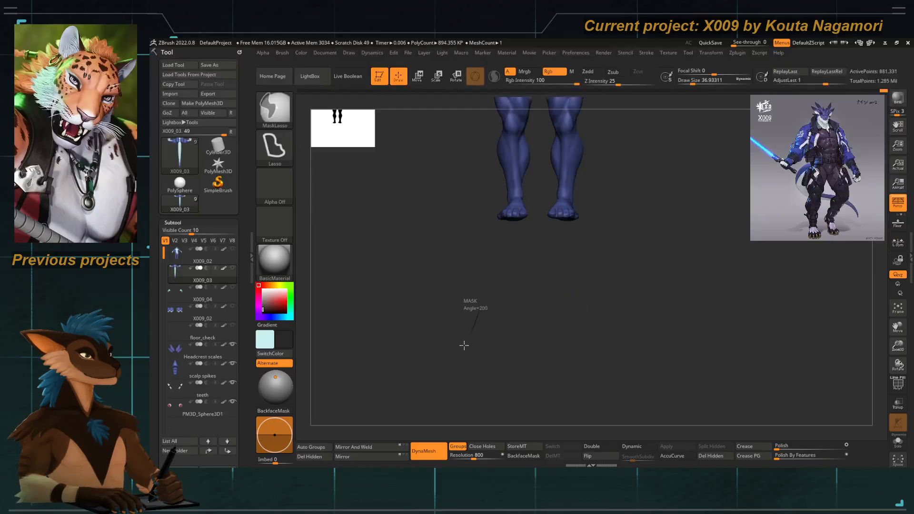
{"action": "left_click_drag", "start_coordinate": [452, 160], "coordinate": [644, 296], "text": "ctrl+shift"}
{"action": "right_click_drag", "start_coordinate": [510, 343], "coordinate": [495, 216]}
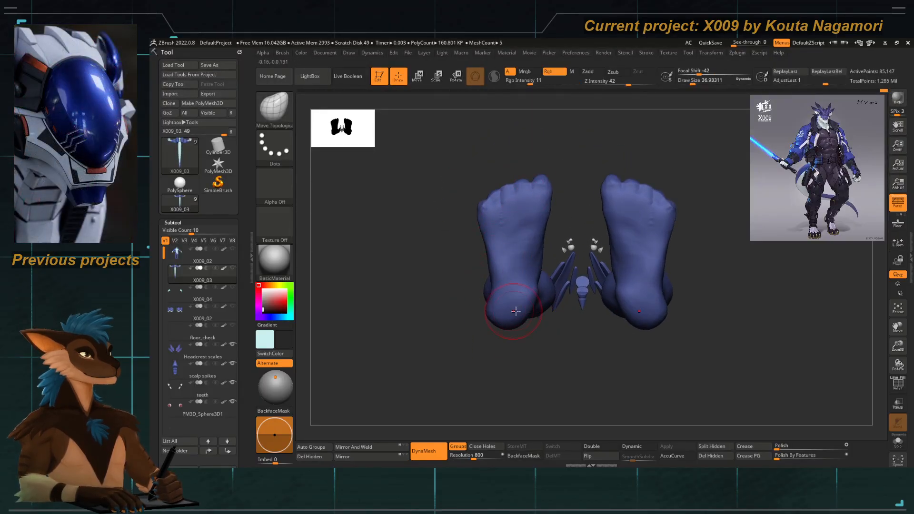
{"action": "right_click_drag", "start_coordinate": [498, 247], "coordinate": [502, 263]}
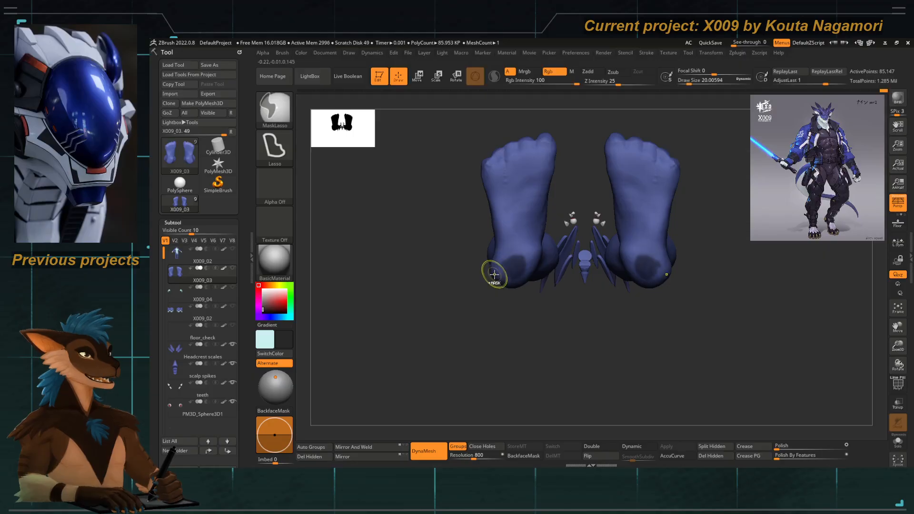
Try masking the heels and the contact areas of the soles, and clear the masks.
{"action": "mouse_move", "coordinate": [490, 262]}
{"action": "left_mouse_down", "text": "ctrl"}
{"action": "mouse_move", "coordinate": [539, 256]}
{"action": "mouse_move", "coordinate": [488, 265]}
{"action": "left_mouse_up", "text": "ctrl"}
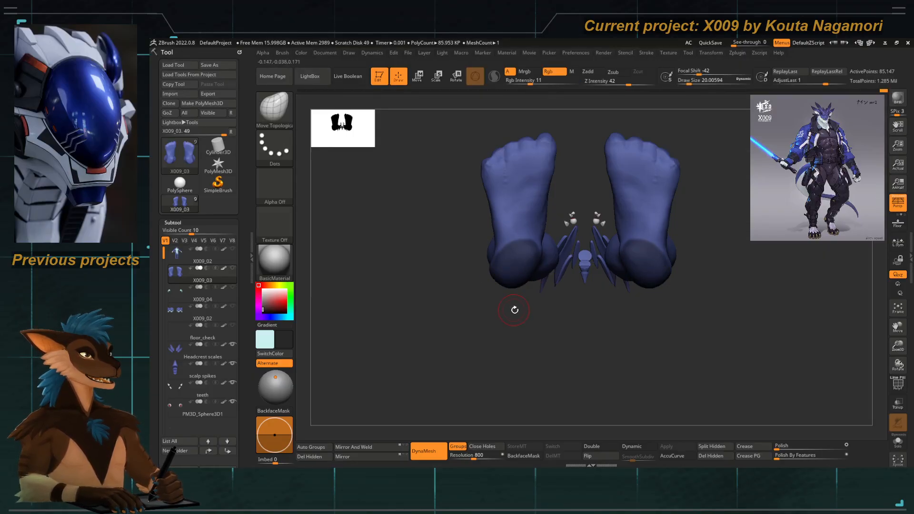
{"action": "key", "text": "ctrl+z"}
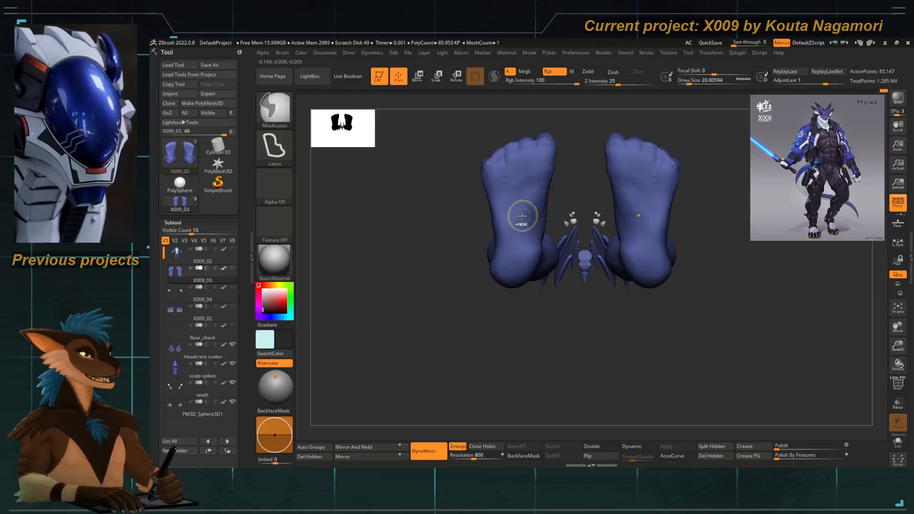
{"action": "key", "text": "b"}
{"action": "key", "text": "m"}
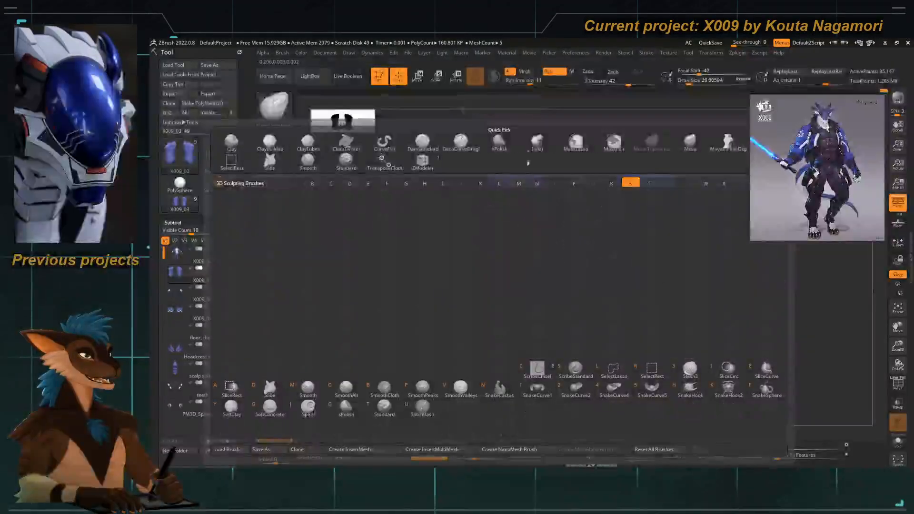
{"action": "key", "text": "t"}
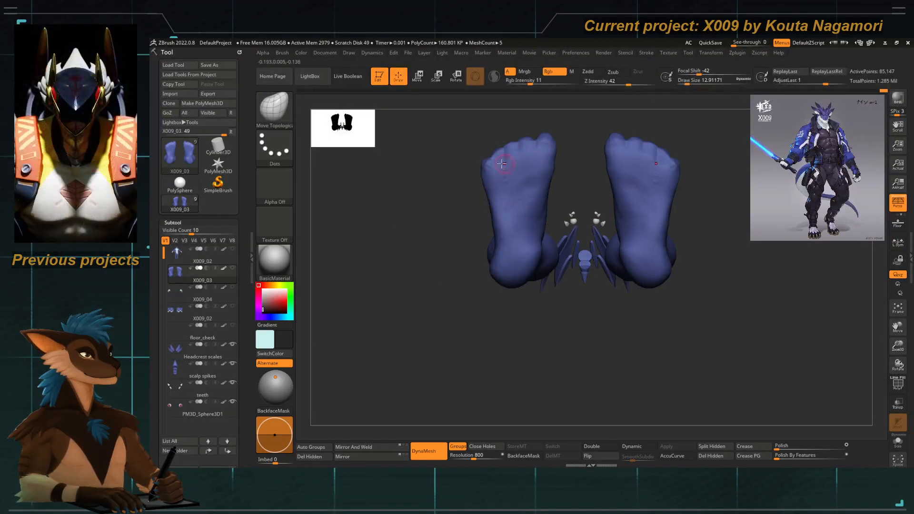
{"action": "key", "text": "ctrl"}
{"action": "mouse_move", "coordinate": [543, 141]}
{"action": "left_mouse_down", "text": "ctrl"}
{"action": "mouse_move", "coordinate": [529, 189]}
{"action": "mouse_move", "coordinate": [539, 243]}
{"action": "mouse_move", "coordinate": [519, 285]}
{"action": "mouse_move", "coordinate": [491, 219]}
{"action": "mouse_move", "coordinate": [505, 160]}
{"action": "mouse_move", "coordinate": [526, 154]}
{"action": "left_mouse_up", "text": "ctrl"}
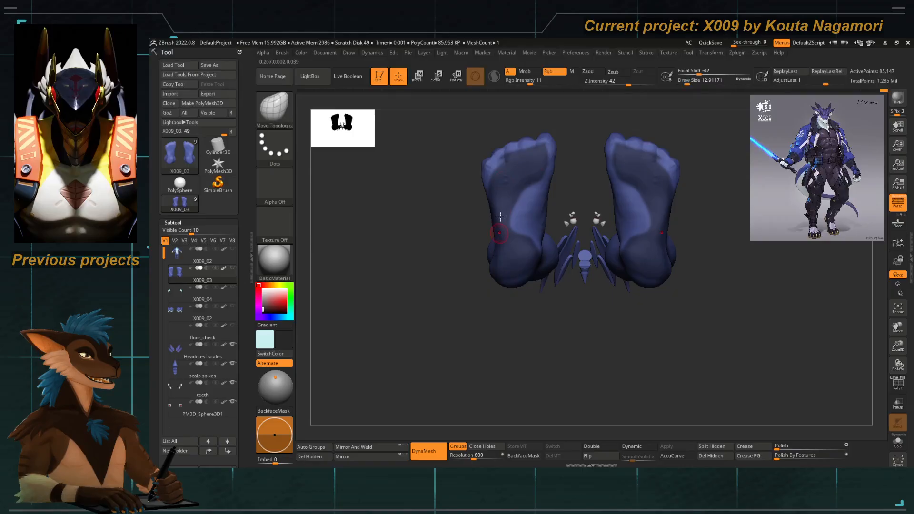
{"action": "left_click", "coordinate": [478, 319], "text": "ctrl"}
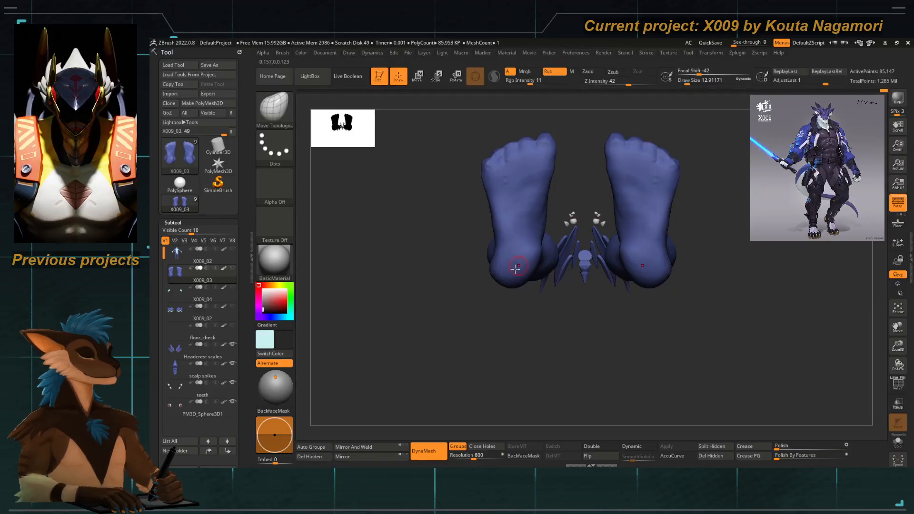
Reshape the heels as seen from below with Move Topological at draw sizes of about 27 and 39.
{"action": "key", "text": "b"}
{"action": "key", "text": "m"}
{"action": "key", "text": "t"}
{"action": "key", "text": "space"}
{"action": "left_click", "coordinate": [495, 257]}
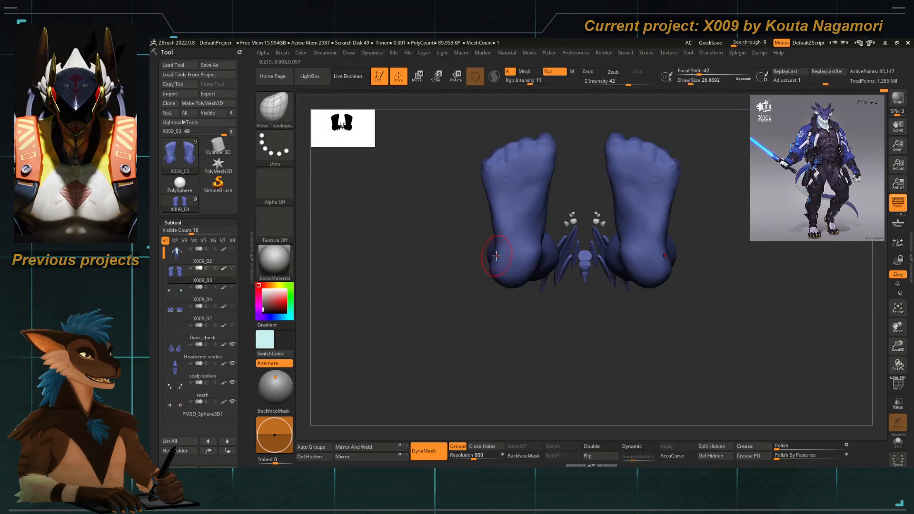
{"action": "key", "text": "space"}
{"action": "left_click", "coordinate": [493, 253]}
{"action": "left_click_drag", "start_coordinate": [524, 272], "coordinate": [534, 276]}
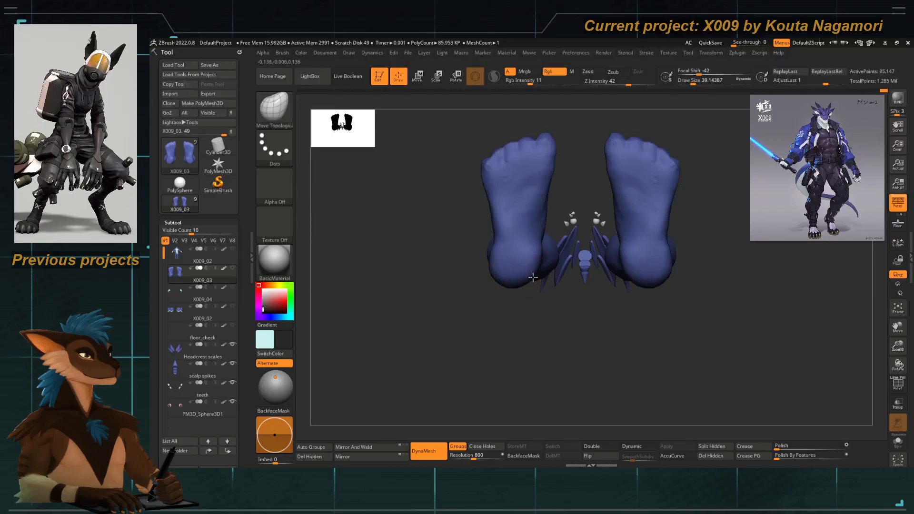
Adjust the form of the soles and heels from below with Move Topological at draw sizes of about 41 and 33.
{"action": "right_click_drag", "start_coordinate": [537, 276], "coordinate": [504, 267]}
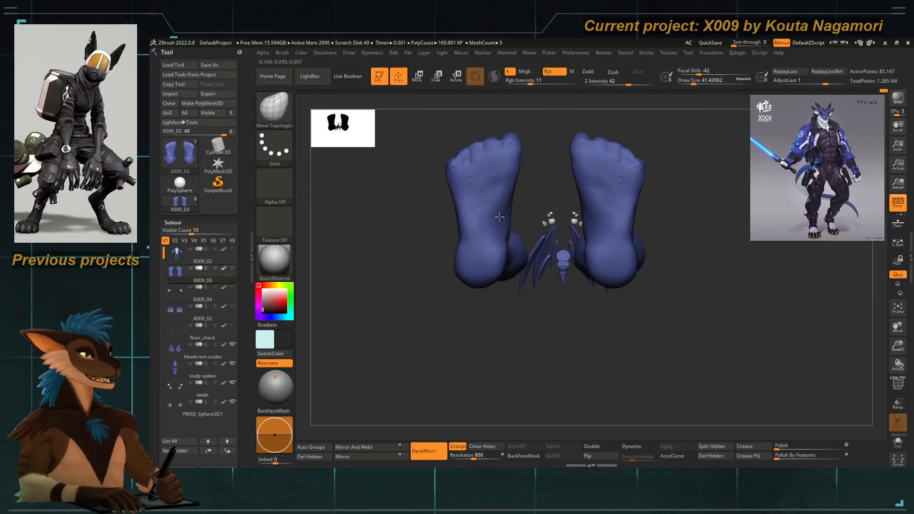
{"action": "key", "text": "space"}
{"action": "left_click", "coordinate": [465, 253]}
{"action": "left_click_drag", "start_coordinate": [396, 242], "coordinate": [398, 186]}
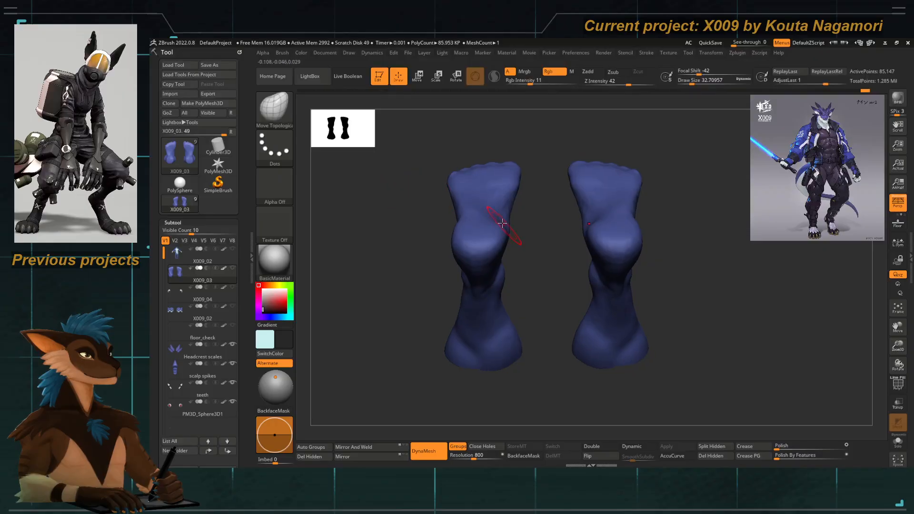
Build up the soles and heels with ClayTubes at a draw size of about 33.
{"action": "key", "text": "b"}
{"action": "key", "text": "c"}
{"action": "key", "text": "t"}
{"action": "right_click_drag", "start_coordinate": [480, 212], "coordinate": [489, 219], "text": "ctrl"}
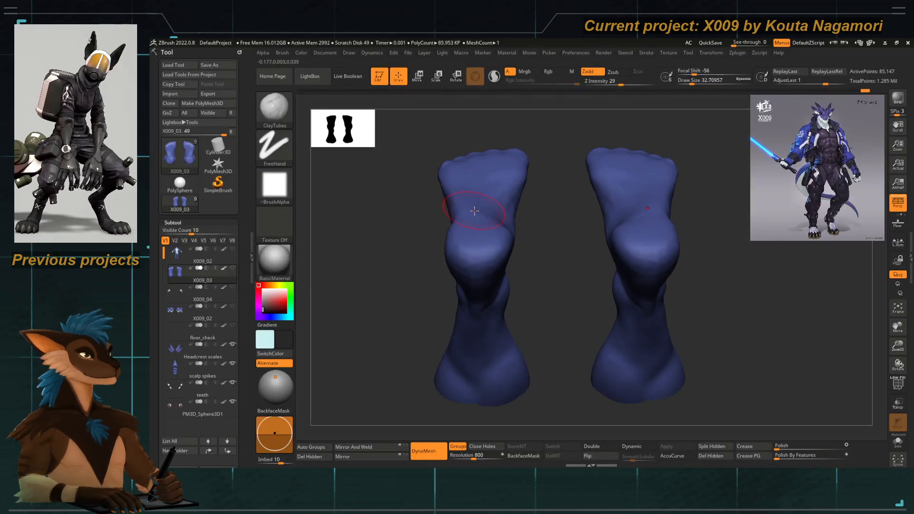
{"action": "mouse_move", "coordinate": [469, 196]}
{"action": "left_mouse_down"}
{"action": "mouse_move", "coordinate": [495, 194]}
{"action": "mouse_move", "coordinate": [497, 177]}
{"action": "mouse_move", "coordinate": [459, 172]}
{"action": "left_mouse_up"}
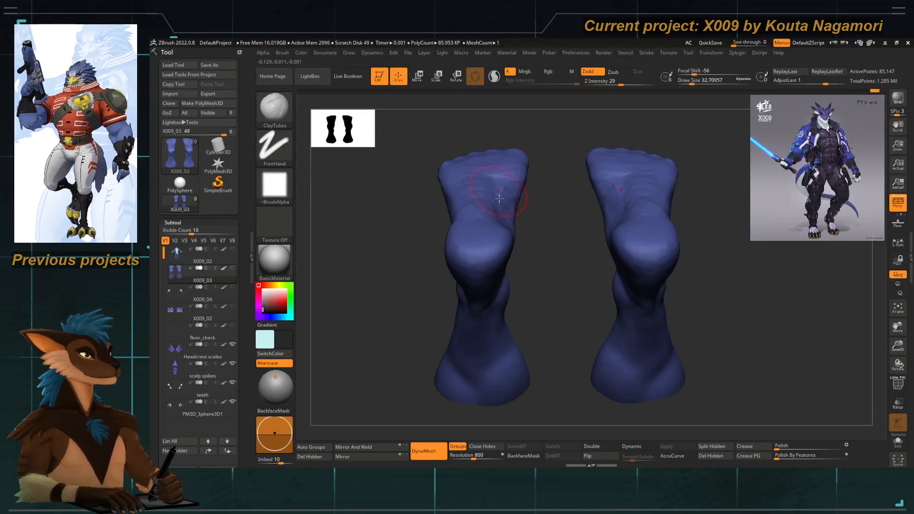
{"action": "right_click_drag", "start_coordinate": [499, 198], "coordinate": [511, 265]}
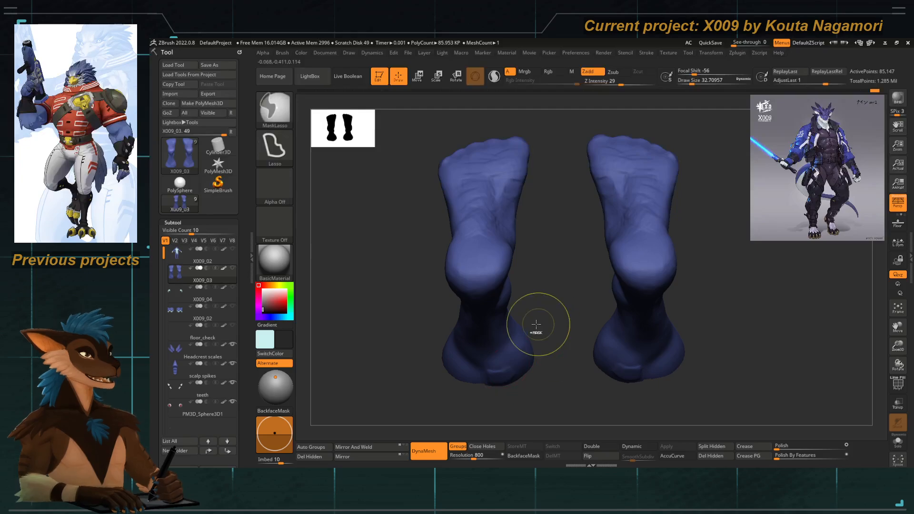
{"action": "right_click_drag", "start_coordinate": [535, 325], "coordinate": [527, 308]}
{"action": "right_click_drag", "start_coordinate": [465, 273], "coordinate": [494, 252]}
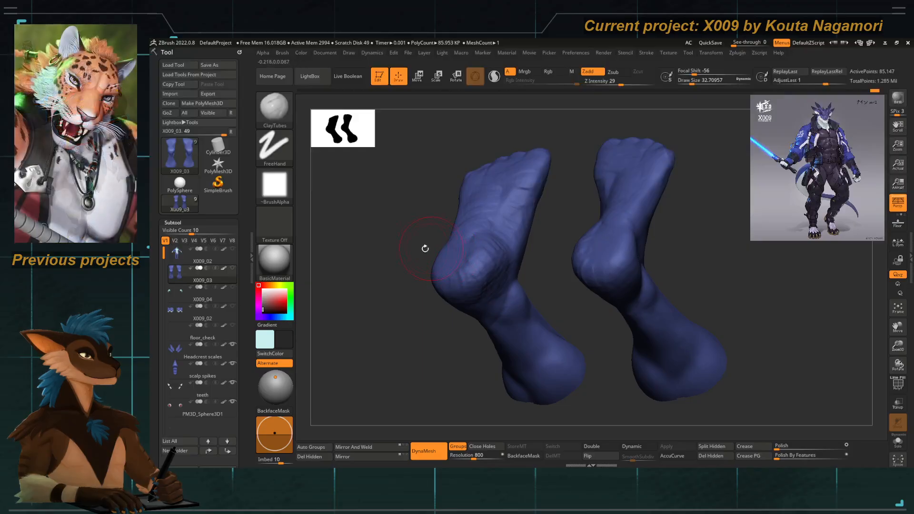
Smooth the clay strokes on the soles and heels.
{"action": "right_click_drag", "start_coordinate": [424, 246], "coordinate": [455, 246]}
{"action": "key", "text": "space"}
{"action": "key", "text": "shift"}
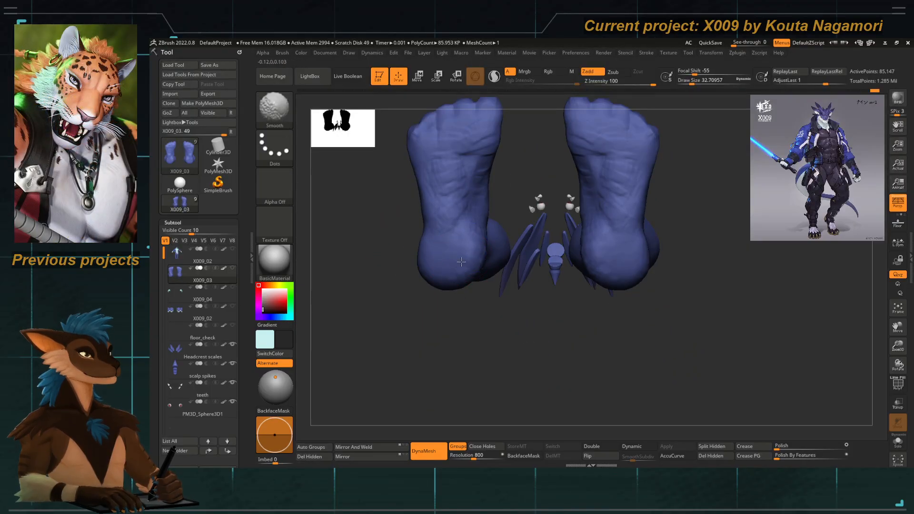
{"action": "right_click_drag", "start_coordinate": [453, 157], "coordinate": [462, 200], "text": "alt"}
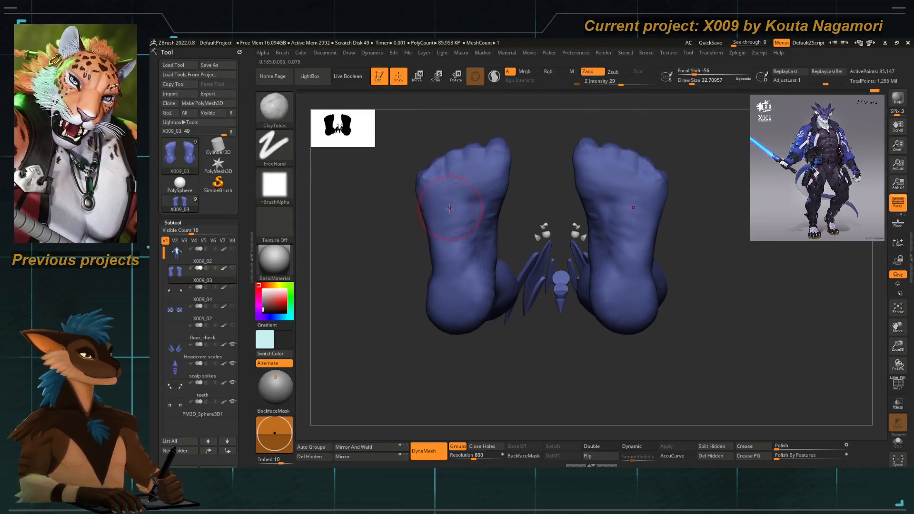
Carve a curved crease beneath the toes across the sole with DamStandard at a draw size of about 16, redoing the first stroke.
{"action": "key", "text": "b"}
{"action": "key", "text": "d"}
{"action": "key", "text": "s"}
{"action": "key", "text": "space"}
{"action": "left_click_drag", "start_coordinate": [450, 185], "coordinate": [446, 184]}
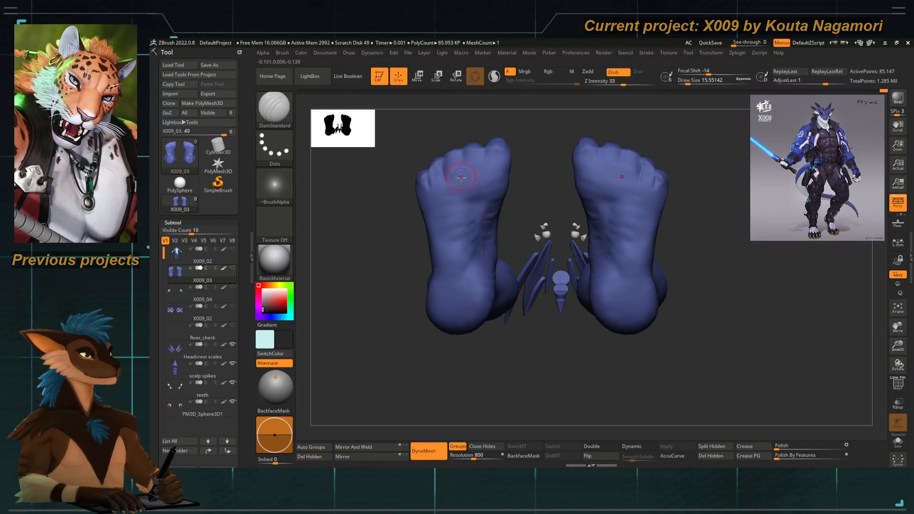
{"action": "left_click_drag", "start_coordinate": [507, 176], "coordinate": [423, 201]}
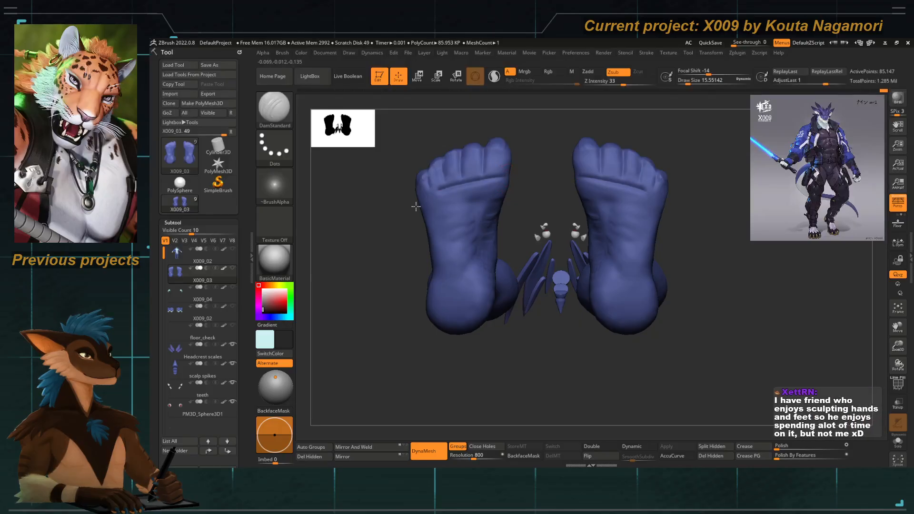
{"action": "key", "text": "ctrl+z"}
{"action": "left_click_drag", "start_coordinate": [506, 175], "coordinate": [424, 199]}
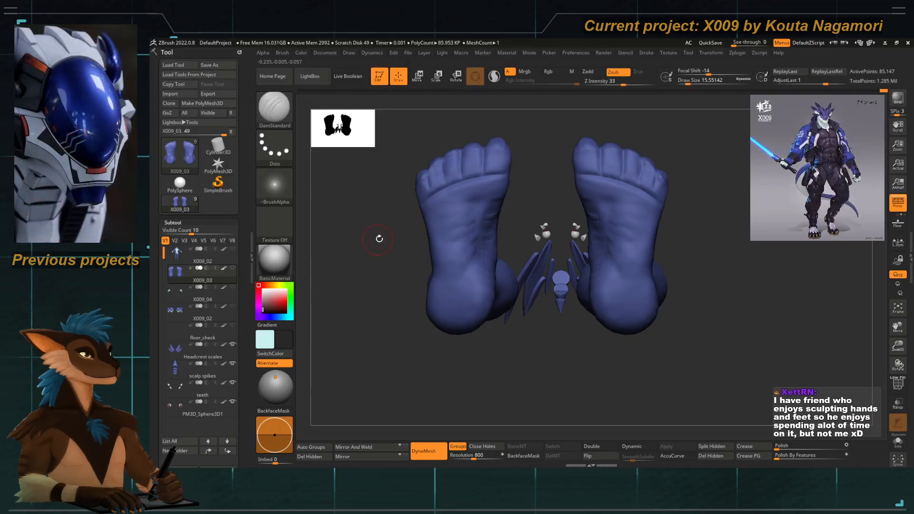
Unhide the rest of the body mesh and review the feet against the whole figure.
{"action": "mouse_move", "coordinate": [379, 238]}
{"action": "left_mouse_down"}
{"action": "mouse_move", "coordinate": [505, 353]}
{"action": "mouse_move", "coordinate": [525, 347]}
{"action": "mouse_move", "coordinate": [508, 343]}
{"action": "left_mouse_up"}
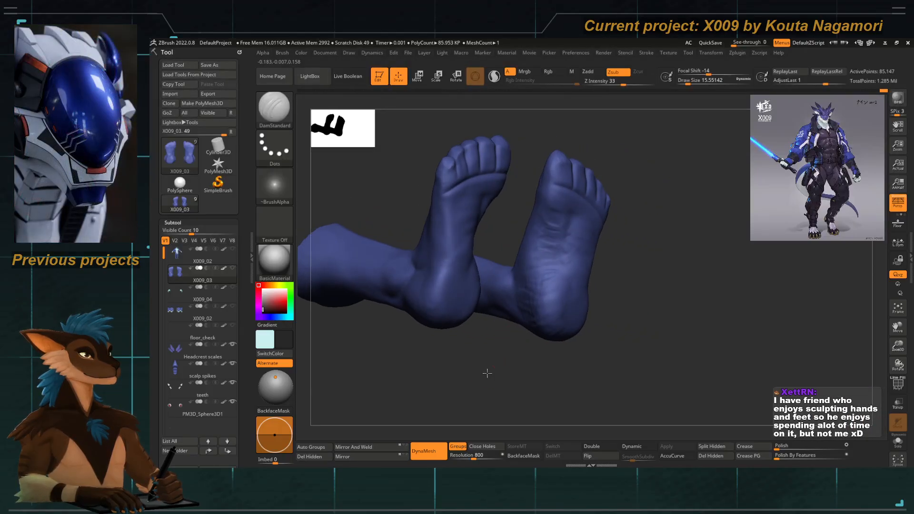
{"action": "left_click_drag", "start_coordinate": [487, 373], "coordinate": [438, 343]}
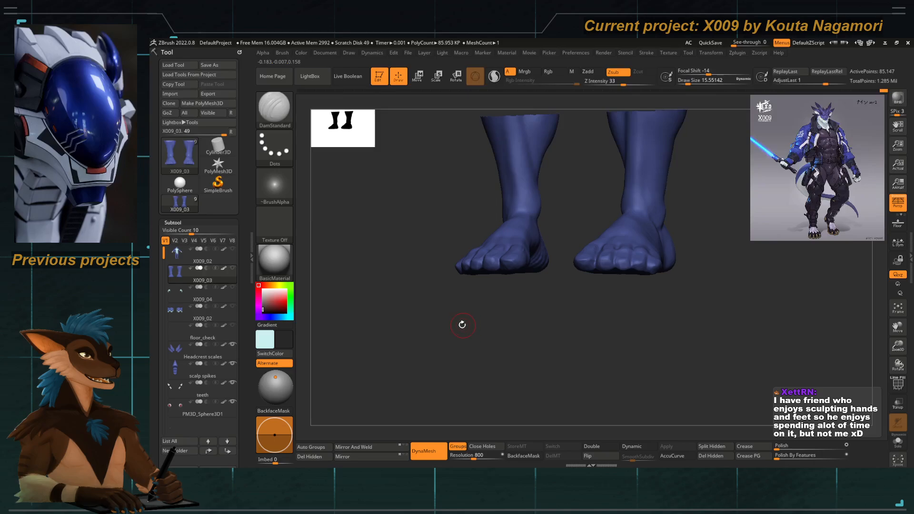
{"action": "mouse_move", "coordinate": [453, 346]}
{"action": "left_mouse_down", "text": "ctrl"}
{"action": "mouse_move", "coordinate": [439, 357]}
{"action": "mouse_move", "coordinate": [456, 350]}
{"action": "mouse_move", "coordinate": [450, 306]}
{"action": "mouse_move", "coordinate": [430, 333]}
{"action": "mouse_move", "coordinate": [448, 321]}
{"action": "mouse_move", "coordinate": [452, 360]}
{"action": "mouse_move", "coordinate": [455, 339]}
{"action": "left_mouse_up", "text": "ctrl"}
{"action": "left_click", "coordinate": [431, 333], "text": "ctrl+shift"}
{"action": "mouse_move", "coordinate": [456, 339]}
{"action": "left_mouse_down", "text": "alt"}
{"action": "mouse_move", "coordinate": [457, 378]}
{"action": "mouse_move", "coordinate": [443, 311]}
{"action": "left_mouse_up", "text": "alt"}
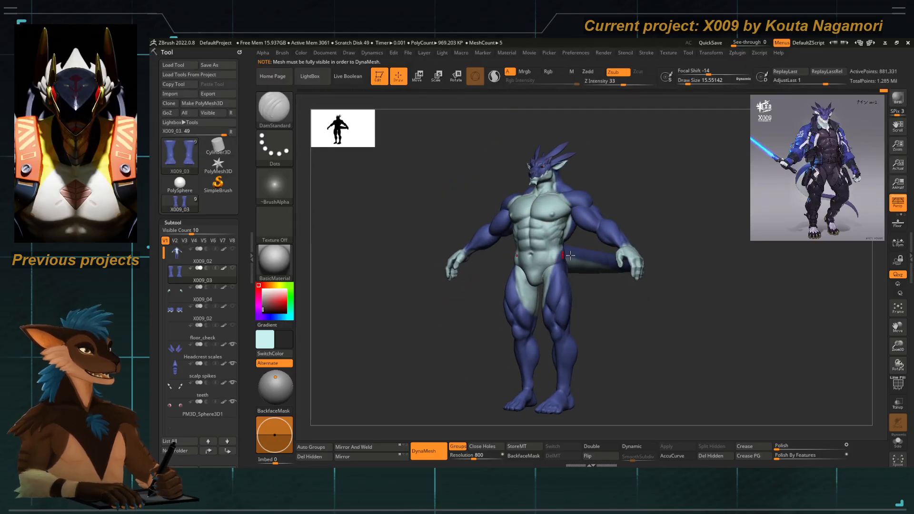
{"action": "left_click_drag", "start_coordinate": [573, 227], "coordinate": [550, 205], "text": "alt"}
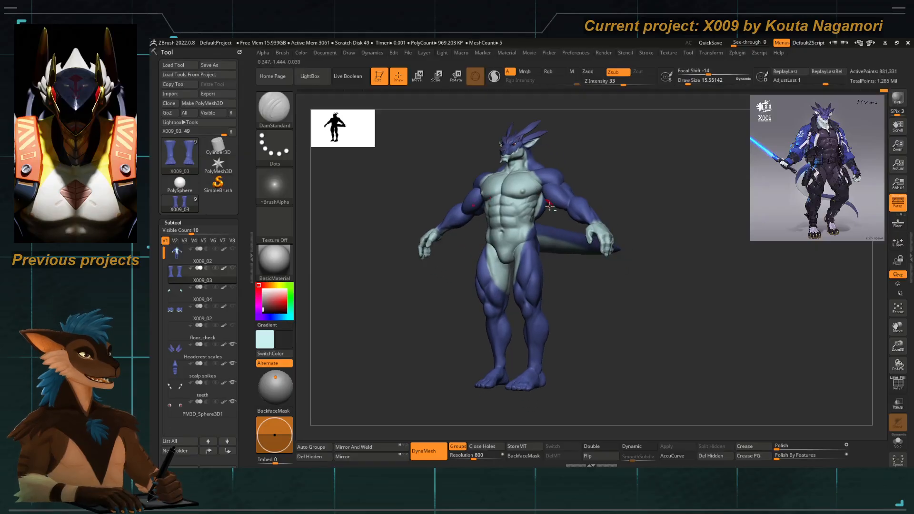
{"action": "left_click_drag", "start_coordinate": [555, 289], "coordinate": [558, 225], "text": "alt"}
{"action": "left_click_drag", "start_coordinate": [600, 259], "coordinate": [569, 257]}
{"action": "mouse_move", "coordinate": [569, 224]}
{"action": "left_mouse_down", "text": "alt"}
{"action": "mouse_move", "coordinate": [567, 304]}
{"action": "mouse_move", "coordinate": [562, 238]}
{"action": "left_mouse_up", "text": "alt"}
Adjust the outer edges and arches of the soles with Move Topological at draw sizes of about 51 and 46.
{"action": "mouse_move", "coordinate": [553, 305]}
{"action": "left_mouse_down"}
{"action": "mouse_move", "coordinate": [508, 304]}
{"action": "mouse_move", "coordinate": [516, 247]}
{"action": "mouse_move", "coordinate": [481, 333]}
{"action": "mouse_move", "coordinate": [484, 355]}
{"action": "mouse_move", "coordinate": [478, 247]}
{"action": "mouse_move", "coordinate": [473, 214]}
{"action": "mouse_move", "coordinate": [460, 222]}
{"action": "mouse_move", "coordinate": [461, 189]}
{"action": "left_mouse_up"}
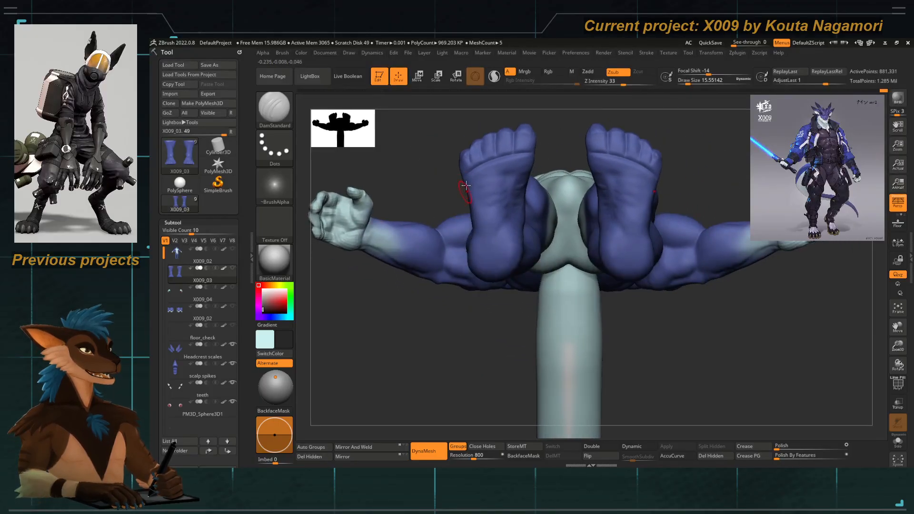
{"action": "key", "text": "b"}
{"action": "key", "text": "m"}
{"action": "key", "text": "t"}
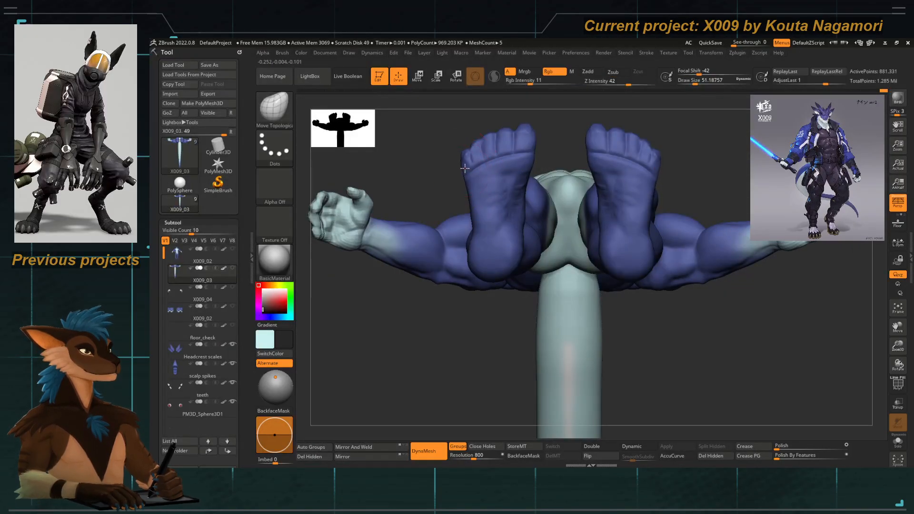
{"action": "left_click_drag", "start_coordinate": [518, 217], "coordinate": [481, 231]}
{"action": "key", "text": "space"}
{"action": "left_click_drag", "start_coordinate": [518, 183], "coordinate": [530, 184]}
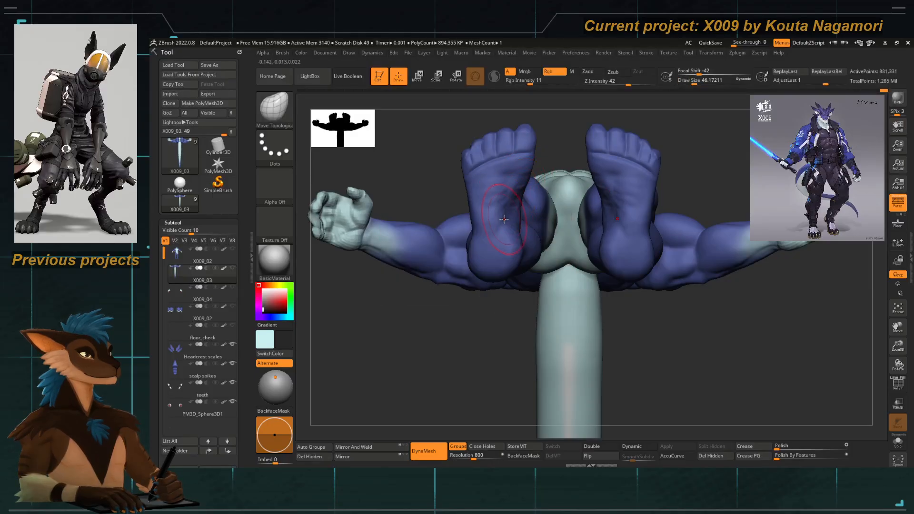
{"action": "key", "text": "shift"}
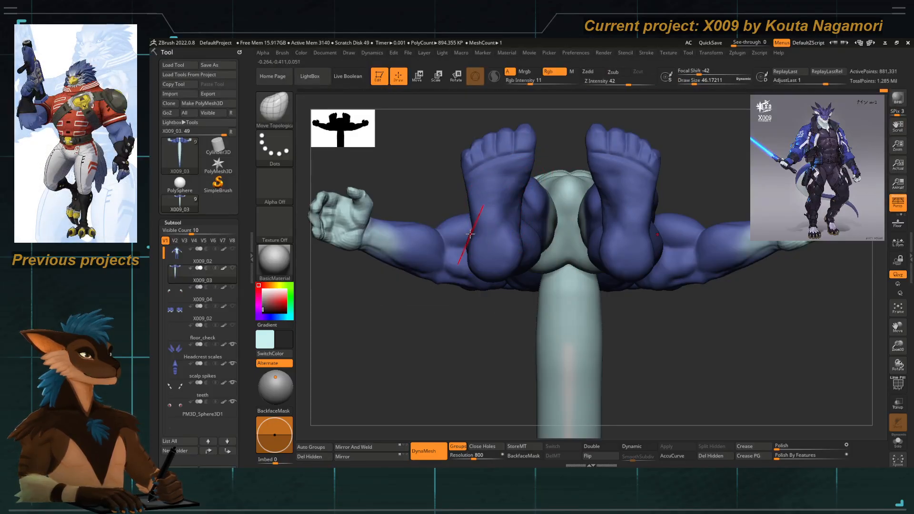
Reshape the outer side of the heels with Move Topological at a draw size of about 46, and smooth the soles.
{"action": "key", "text": "b"}
{"action": "key", "text": "m"}
{"action": "key", "text": "t"}
{"action": "left_click_drag", "start_coordinate": [473, 228], "coordinate": [467, 228]}
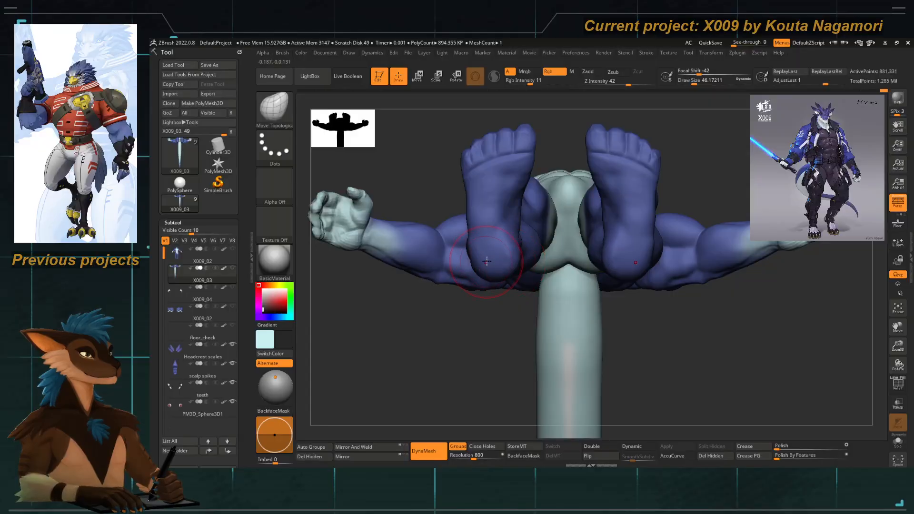
{"action": "key", "text": "shift"}
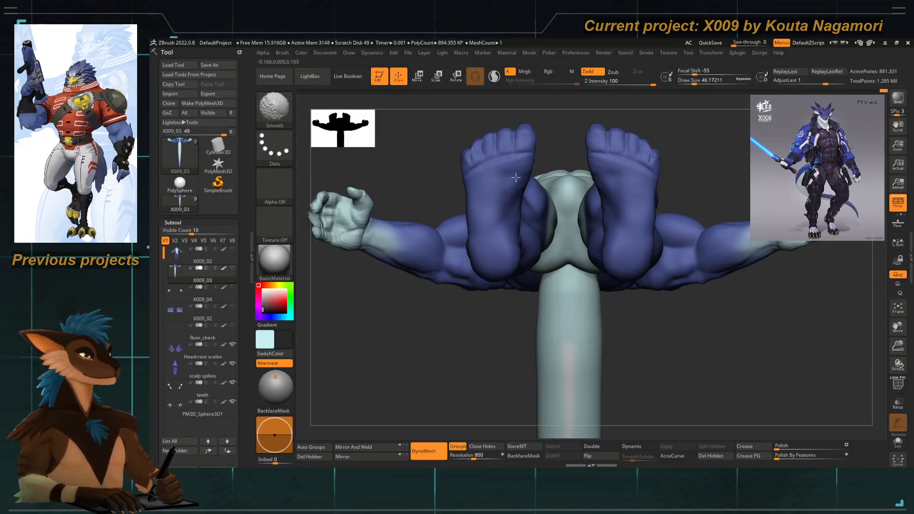
Build up the balls, arches and heels of the soles with ClayTubes at draw sizes of about 33 and 37, and smooth them.
{"action": "left_click_drag", "start_coordinate": [435, 168], "coordinate": [432, 181]}
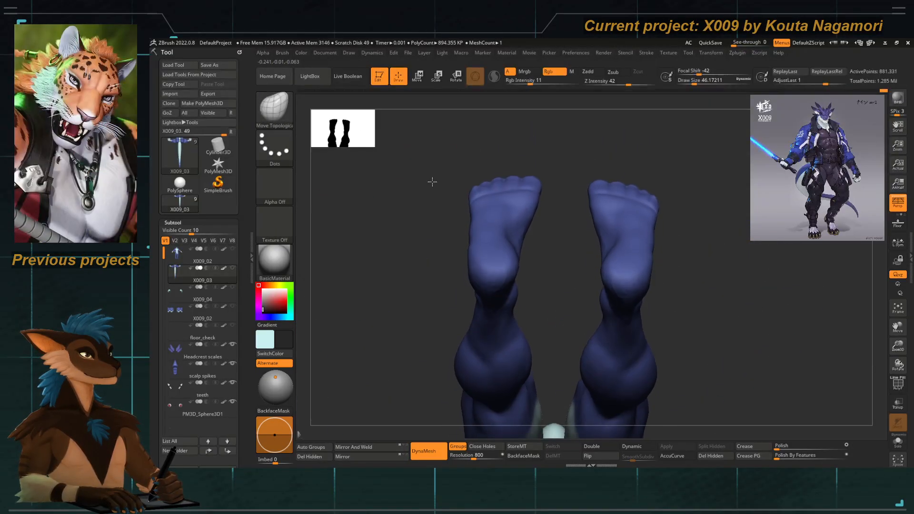
{"action": "key", "text": "b"}
{"action": "key", "text": "c"}
{"action": "key", "text": "t"}
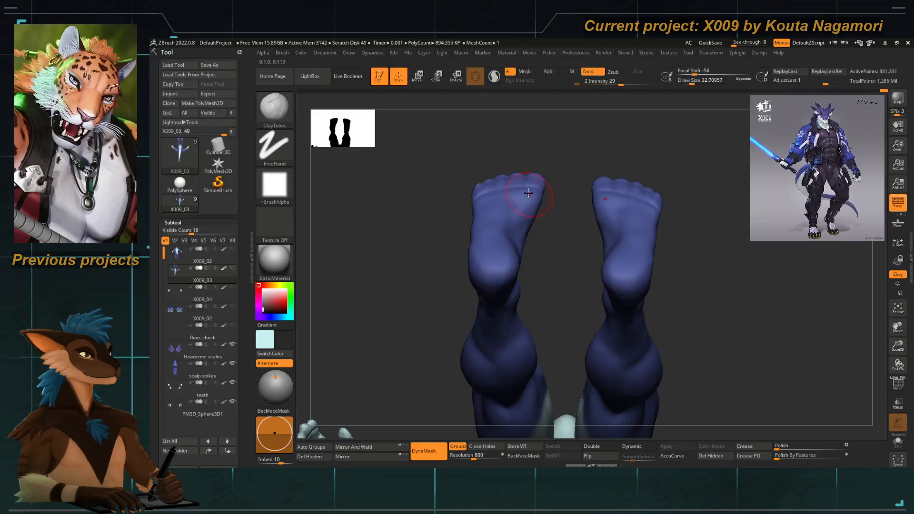
{"action": "mouse_move", "coordinate": [528, 193]}
{"action": "left_mouse_down"}
{"action": "mouse_move", "coordinate": [513, 211]}
{"action": "mouse_move", "coordinate": [501, 208]}
{"action": "left_mouse_up"}
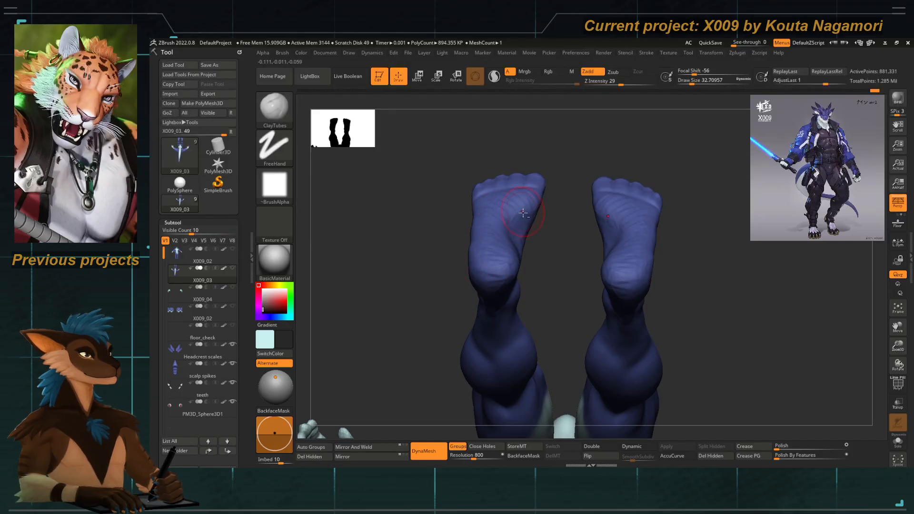
{"action": "right_click_drag", "start_coordinate": [530, 225], "coordinate": [533, 229]}
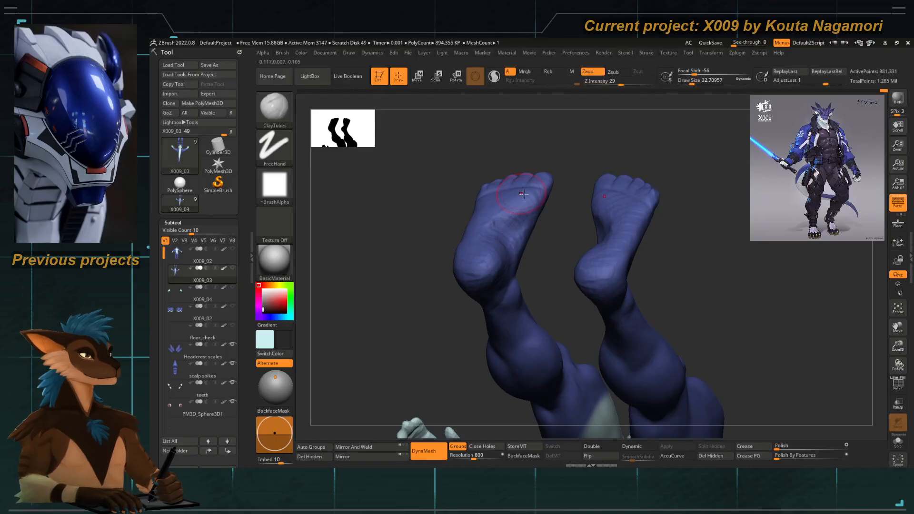
{"action": "mouse_move", "coordinate": [491, 224]}
{"action": "right_mouse_down"}
{"action": "mouse_move", "coordinate": [456, 220]}
{"action": "mouse_move", "coordinate": [445, 257]}
{"action": "right_mouse_up"}
{"action": "mouse_move", "coordinate": [494, 271]}
{"action": "right_mouse_down"}
{"action": "mouse_move", "coordinate": [529, 278]}
{"action": "mouse_move", "coordinate": [536, 261]}
{"action": "mouse_move", "coordinate": [491, 271]}
{"action": "right_mouse_up"}
{"action": "scroll", "coordinate": [503, 253], "scroll_direction": "up", "scroll_amount": 3}
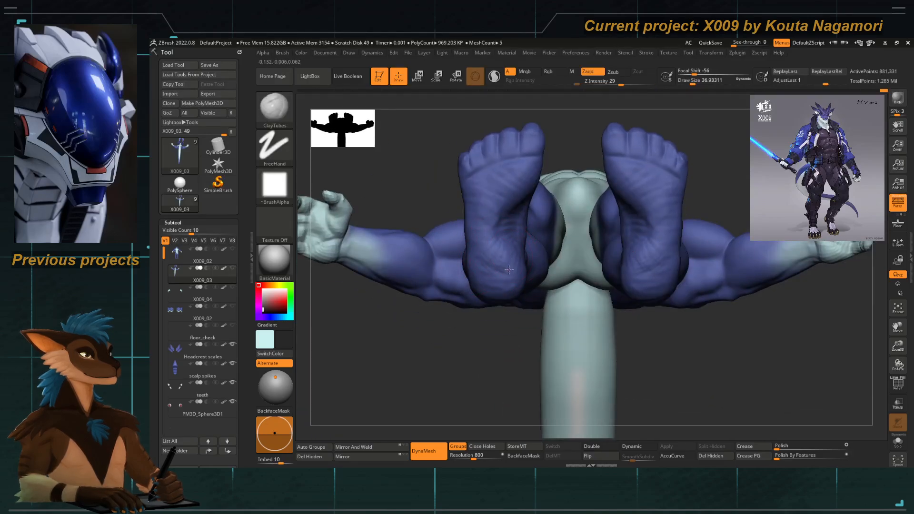
{"action": "key", "text": "shift"}
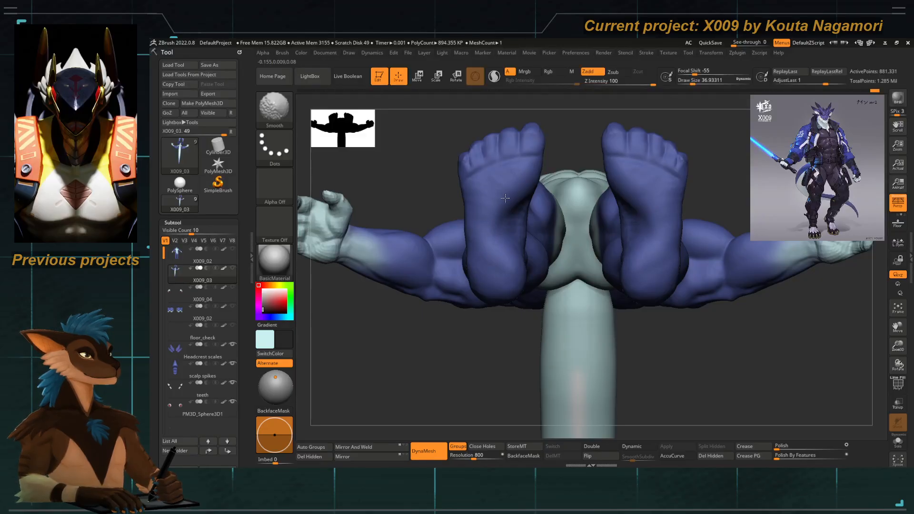
Reshape the outer heel and the area below the ankle with Move Topological at a draw size of about 56.
{"action": "mouse_move", "coordinate": [420, 129]}
{"action": "left_mouse_down"}
{"action": "mouse_move", "coordinate": [399, 235]}
{"action": "mouse_move", "coordinate": [423, 289]}
{"action": "mouse_move", "coordinate": [471, 316]}
{"action": "mouse_move", "coordinate": [471, 296]}
{"action": "mouse_move", "coordinate": [475, 321]}
{"action": "mouse_move", "coordinate": [473, 276]}
{"action": "left_mouse_up"}
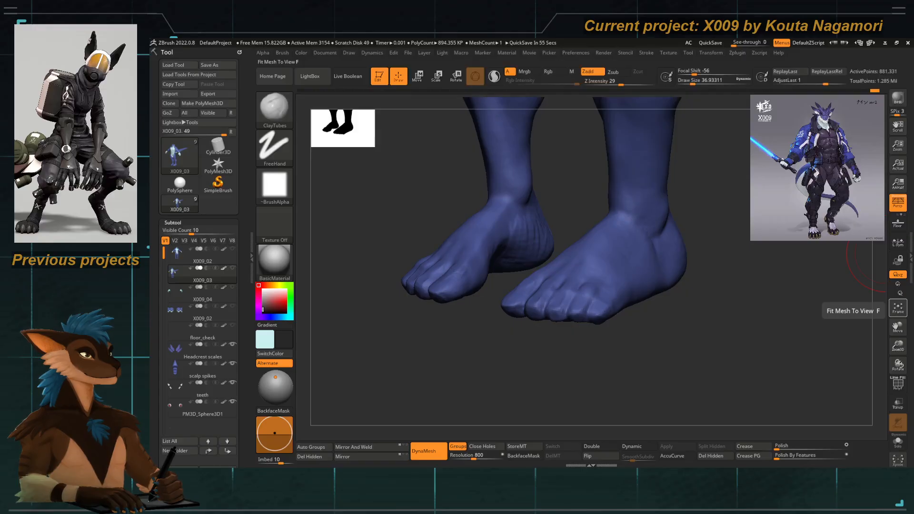
{"action": "left_click_drag", "start_coordinate": [395, 238], "coordinate": [457, 355]}
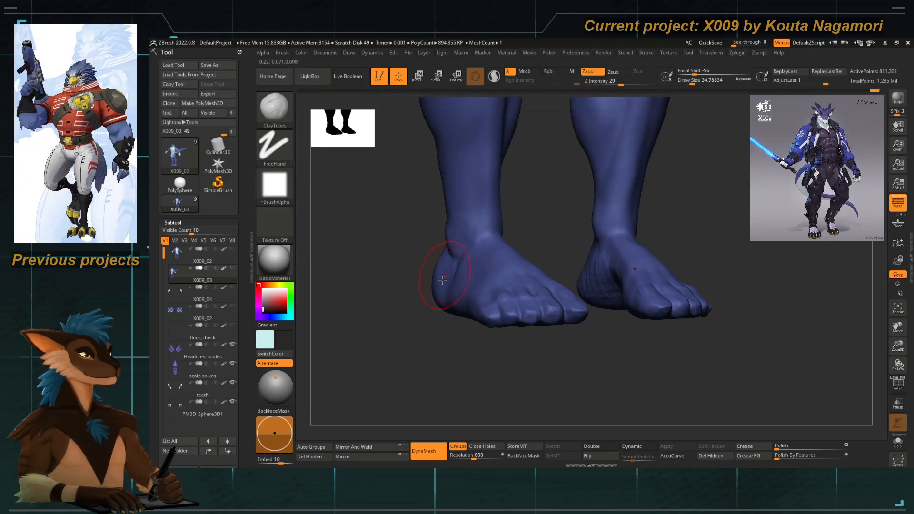
{"action": "mouse_move", "coordinate": [443, 280]}
{"action": "left_mouse_down"}
{"action": "mouse_move", "coordinate": [421, 320]}
{"action": "mouse_move", "coordinate": [427, 279]}
{"action": "mouse_move", "coordinate": [433, 302]}
{"action": "mouse_move", "coordinate": [452, 296]}
{"action": "mouse_move", "coordinate": [440, 282]}
{"action": "mouse_move", "coordinate": [459, 284]}
{"action": "left_mouse_up"}
{"action": "key", "text": "b"}
{"action": "key", "text": "m"}
{"action": "key", "text": "t"}
{"action": "key", "text": "space"}
{"action": "key", "text": "space"}
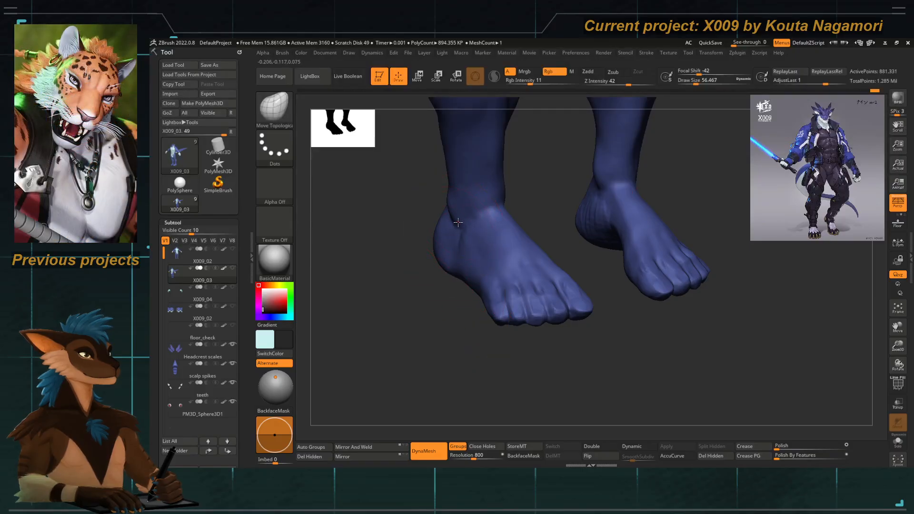
{"action": "left_click_drag", "start_coordinate": [458, 222], "coordinate": [455, 219]}
{"action": "left_click_drag", "start_coordinate": [420, 221], "coordinate": [392, 219]}
Refine the sides of the heels with Move Topological at draw sizes of about 65 and 39.
{"action": "key", "text": "space"}
{"action": "left_click_drag", "start_coordinate": [435, 240], "coordinate": [437, 240]}
{"action": "left_click_drag", "start_coordinate": [390, 236], "coordinate": [425, 242]}
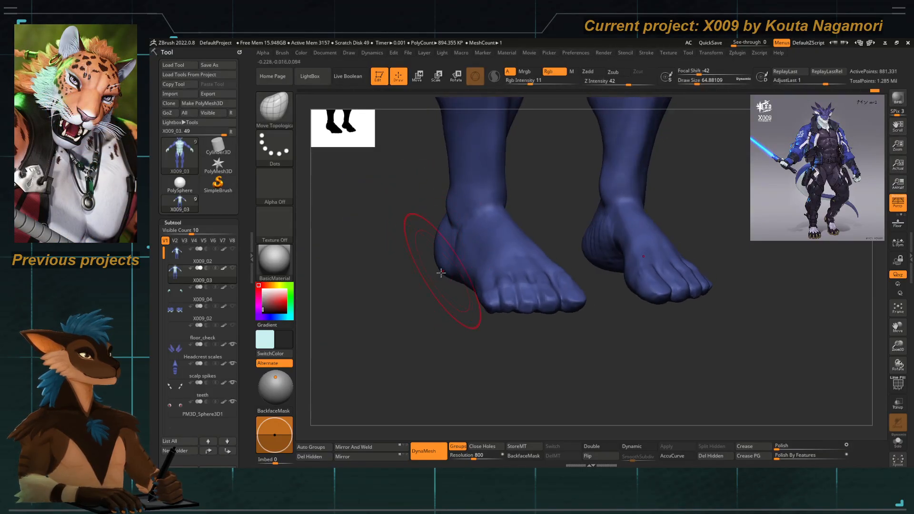
{"action": "left_click_drag", "start_coordinate": [444, 276], "coordinate": [496, 291]}
{"action": "key", "text": "space"}
{"action": "left_click_drag", "start_coordinate": [543, 271], "coordinate": [531, 271]}
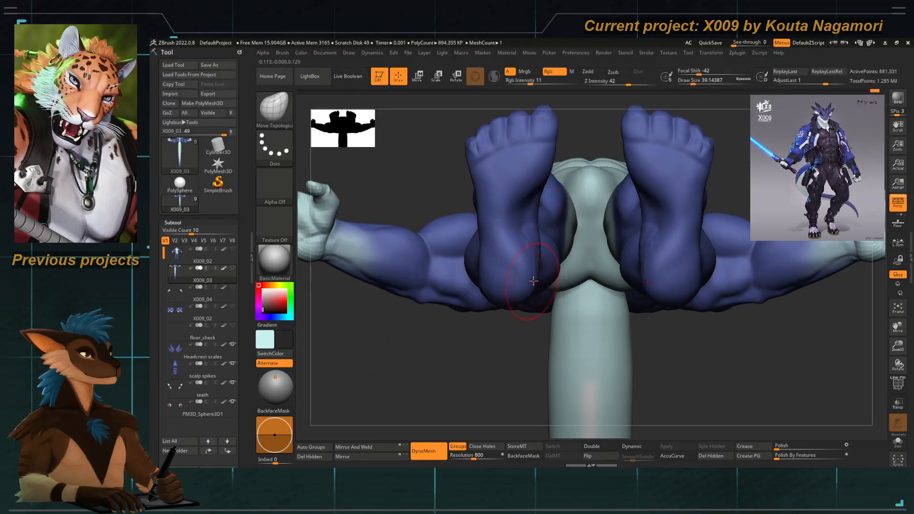
Reshape the back of the heel and the sole's profile with Move Topological at draw sizes of about 51, 68 and 62.
{"action": "mouse_move", "coordinate": [437, 172]}
{"action": "left_mouse_down"}
{"action": "mouse_move", "coordinate": [412, 330]}
{"action": "mouse_move", "coordinate": [459, 326]}
{"action": "left_mouse_up"}
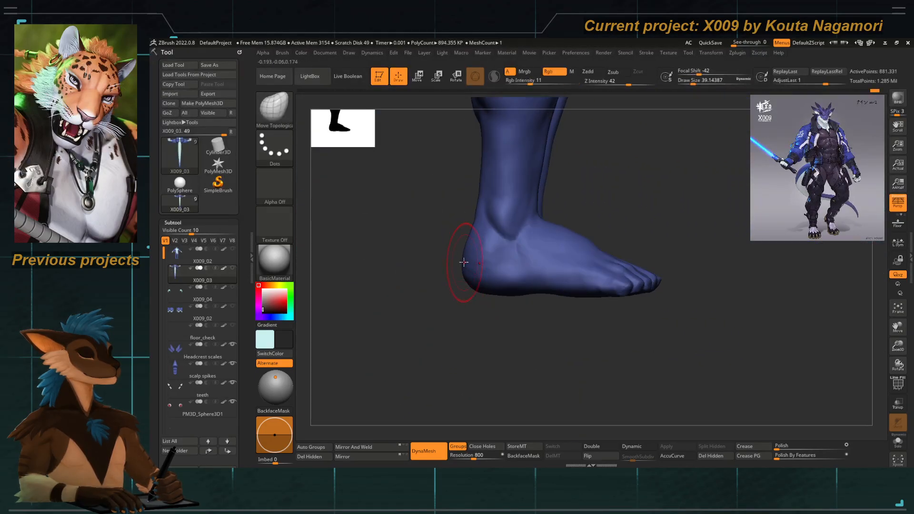
{"action": "key", "text": "space"}
{"action": "left_click_drag", "start_coordinate": [465, 261], "coordinate": [469, 262]}
{"action": "mouse_move", "coordinate": [523, 264]}
{"action": "right_mouse_down"}
{"action": "mouse_move", "coordinate": [508, 260]}
{"action": "mouse_move", "coordinate": [527, 252]}
{"action": "right_mouse_up"}
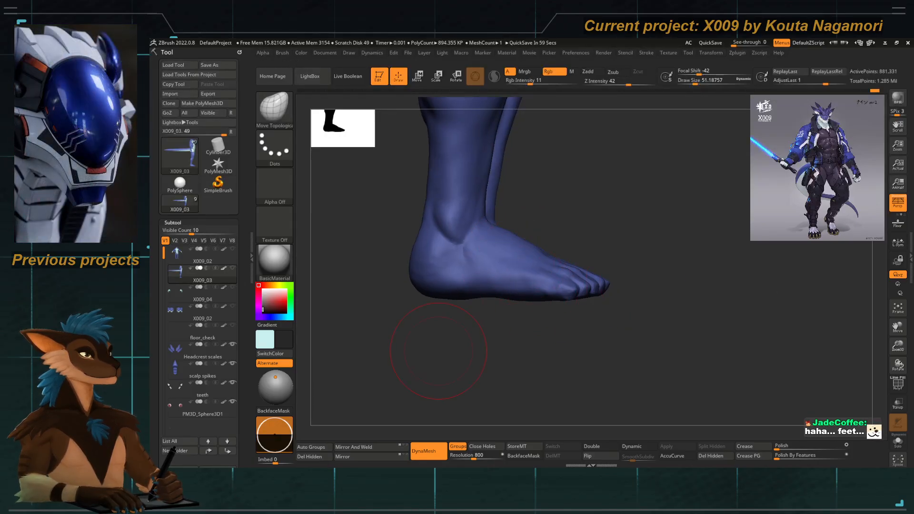
{"action": "mouse_move", "coordinate": [414, 242]}
{"action": "right_mouse_down"}
{"action": "mouse_move", "coordinate": [451, 263]}
{"action": "mouse_move", "coordinate": [483, 338]}
{"action": "mouse_move", "coordinate": [465, 261]}
{"action": "right_mouse_up"}
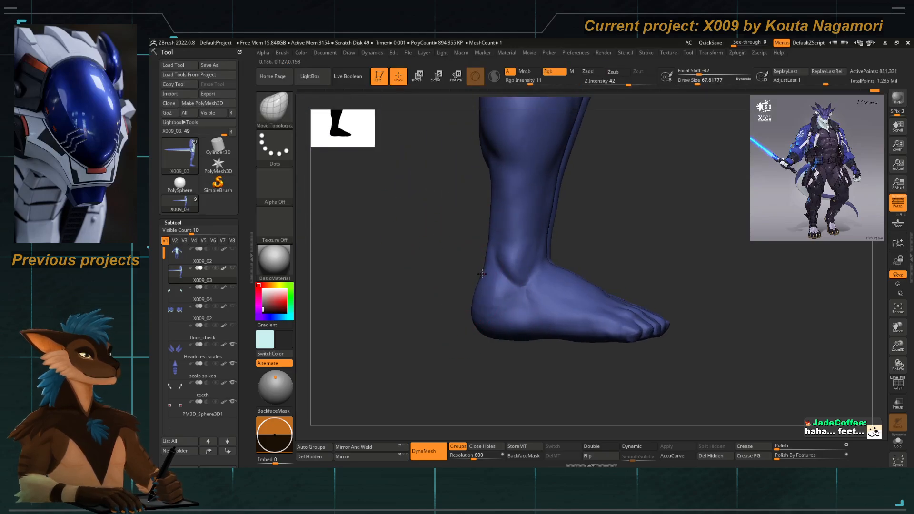
{"action": "right_click_drag", "start_coordinate": [474, 311], "coordinate": [548, 314]}
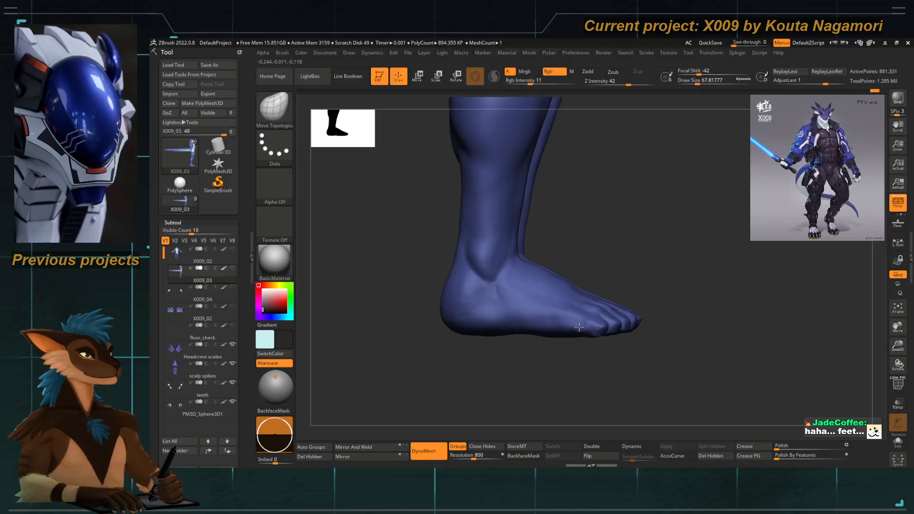
{"action": "key", "text": "space"}
{"action": "mouse_move", "coordinate": [469, 222]}
{"action": "right_mouse_down"}
{"action": "mouse_move", "coordinate": [500, 260]}
{"action": "mouse_move", "coordinate": [467, 231]}
{"action": "mouse_move", "coordinate": [476, 252]}
{"action": "mouse_move", "coordinate": [521, 272]}
{"action": "mouse_move", "coordinate": [514, 347]}
{"action": "mouse_move", "coordinate": [461, 367]}
{"action": "mouse_move", "coordinate": [498, 387]}
{"action": "right_mouse_up"}
{"action": "key", "text": "space"}
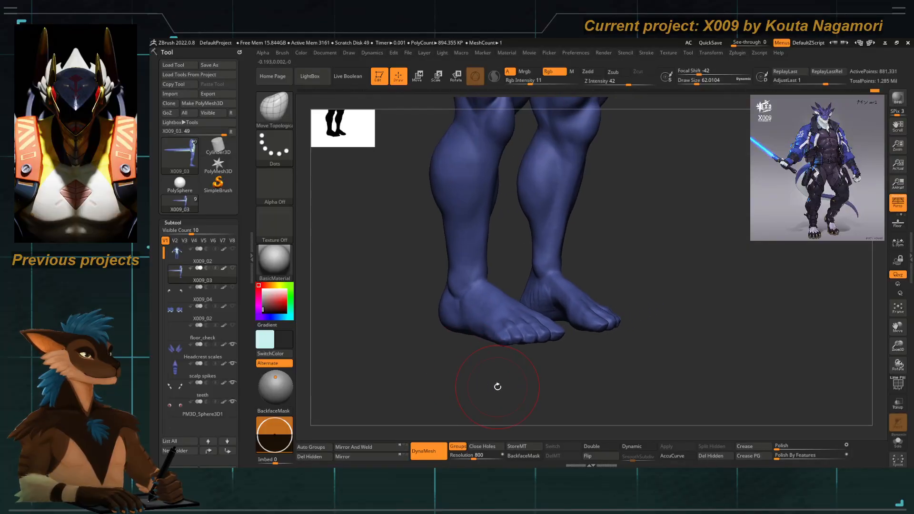
Adjust the backs and inner sides of the heels with Move Topological at draw sizes of about 44 and 46.
{"action": "right_click_drag", "start_coordinate": [657, 303], "coordinate": [541, 292]}
{"action": "key", "text": "space"}
{"action": "left_click", "coordinate": [552, 269]}
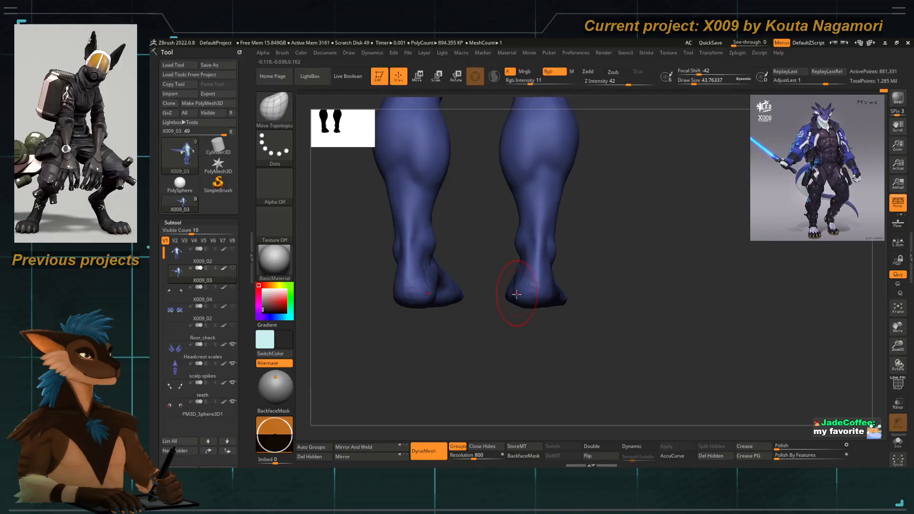
{"action": "right_click_drag", "start_coordinate": [547, 309], "coordinate": [545, 272]}
{"action": "right_click_drag", "start_coordinate": [583, 327], "coordinate": [555, 313]}
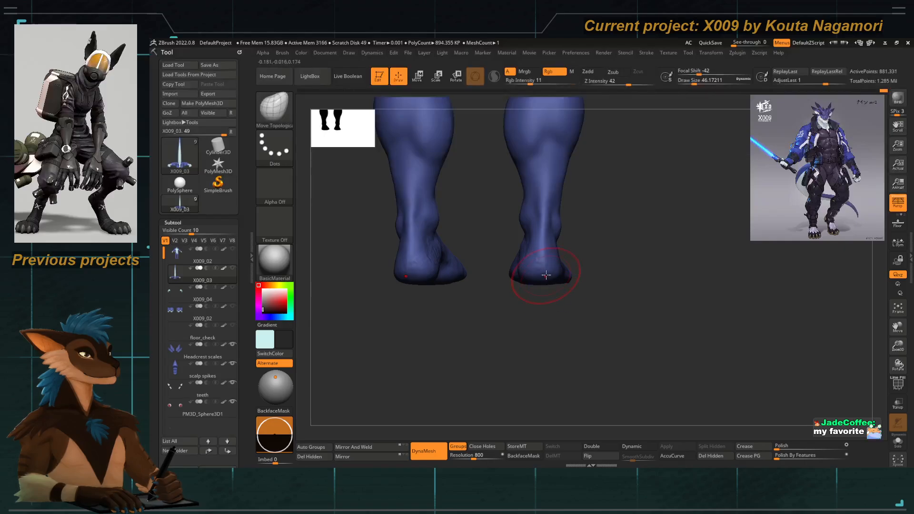
{"action": "key", "text": "space"}
{"action": "left_click_drag", "start_coordinate": [557, 263], "coordinate": [552, 264]}
Build up the Achilles tendons and backs of the heels with ClayTubes at a draw size of about 29, and smooth them.
{"action": "right_click_drag", "start_coordinate": [552, 249], "coordinate": [523, 253], "text": "ctrl"}
{"action": "key", "text": "b"}
{"action": "key", "text": "c"}
{"action": "key", "text": "t"}
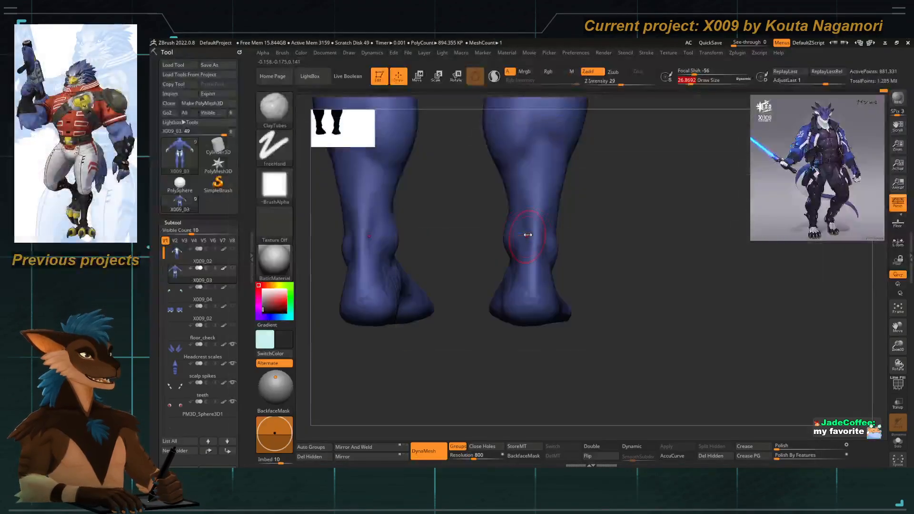
{"action": "mouse_move", "coordinate": [522, 236]}
{"action": "left_mouse_down"}
{"action": "mouse_move", "coordinate": [530, 249]}
{"action": "mouse_move", "coordinate": [530, 242]}
{"action": "left_mouse_up"}
{"action": "mouse_move", "coordinate": [522, 210]}
{"action": "left_mouse_down"}
{"action": "mouse_move", "coordinate": [536, 246]}
{"action": "mouse_move", "coordinate": [529, 295]}
{"action": "left_mouse_up"}
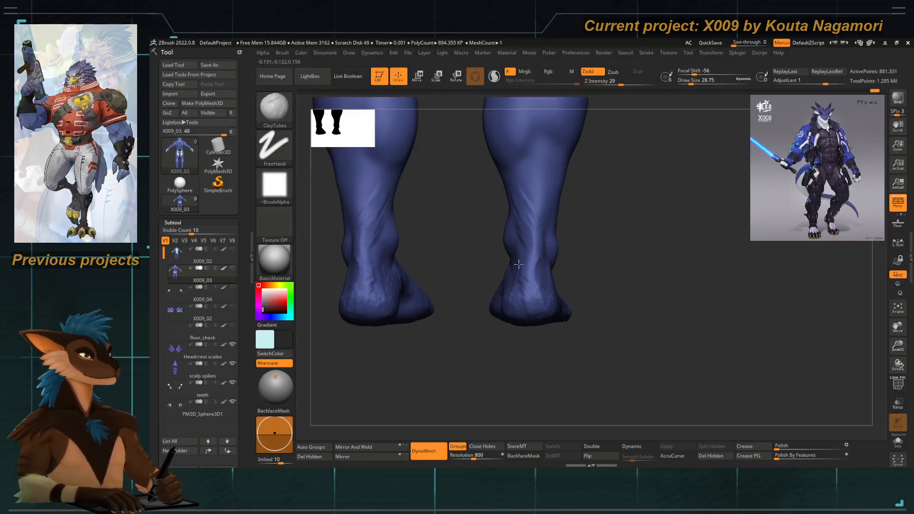
{"action": "key", "text": "shift"}
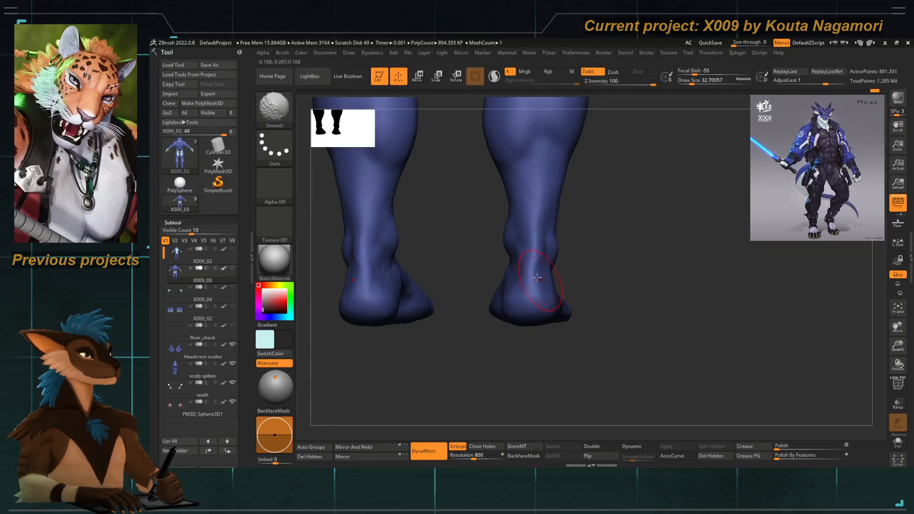
Refine the outer ankle contours from behind with Move Topological at a draw size of about 29.
{"action": "key", "text": "b"}
{"action": "key", "text": "m"}
{"action": "key", "text": "t"}
{"action": "key", "text": "space"}
{"action": "left_click_drag", "start_coordinate": [534, 277], "coordinate": [539, 274]}
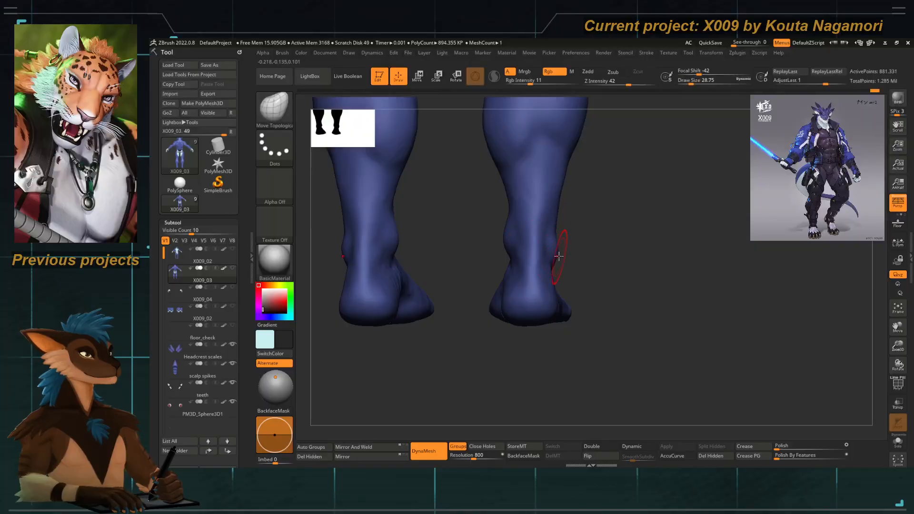
{"action": "key", "text": "space"}
{"action": "mouse_move", "coordinate": [559, 256]}
{"action": "left_mouse_down"}
{"action": "mouse_move", "coordinate": [505, 238]}
{"action": "mouse_move", "coordinate": [504, 259]}
{"action": "mouse_move", "coordinate": [457, 245]}
{"action": "mouse_move", "coordinate": [503, 369]}
{"action": "mouse_move", "coordinate": [524, 324]}
{"action": "left_mouse_up"}
Adjust the outer contour of the lower calves with Move Topological at a draw size of about 74.
{"action": "key", "text": "space"}
{"action": "key", "text": "space"}
{"action": "key", "text": "space"}
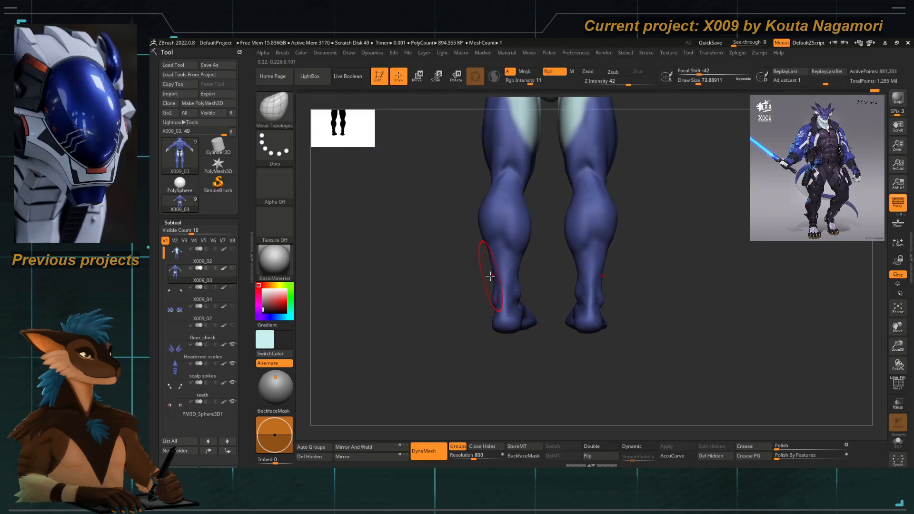
{"action": "mouse_move", "coordinate": [490, 276]}
{"action": "left_mouse_down"}
{"action": "mouse_move", "coordinate": [486, 269]}
{"action": "mouse_move", "coordinate": [506, 267]}
{"action": "mouse_move", "coordinate": [480, 262]}
{"action": "left_mouse_up"}
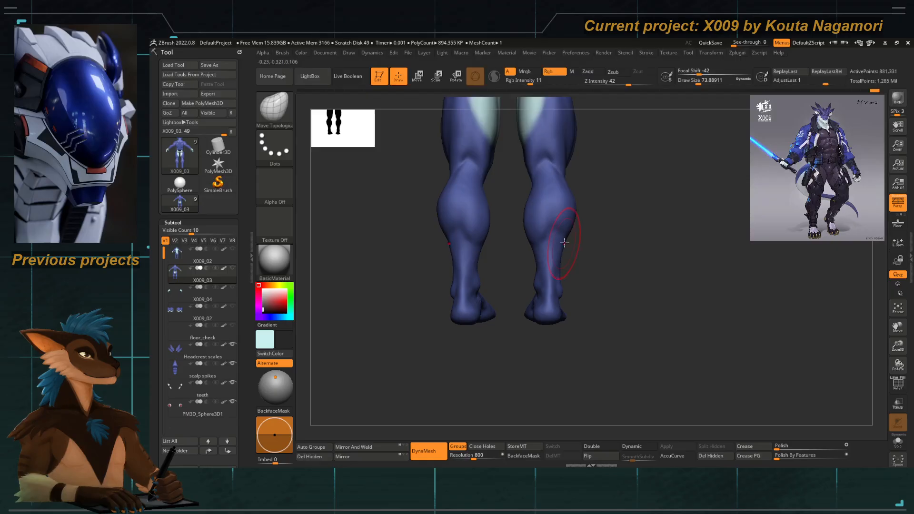
Reshape the heels and the outer edges of the feet from behind with Move Topological at draw sizes of about 83 and 65.
{"action": "key", "text": "bracketright"}
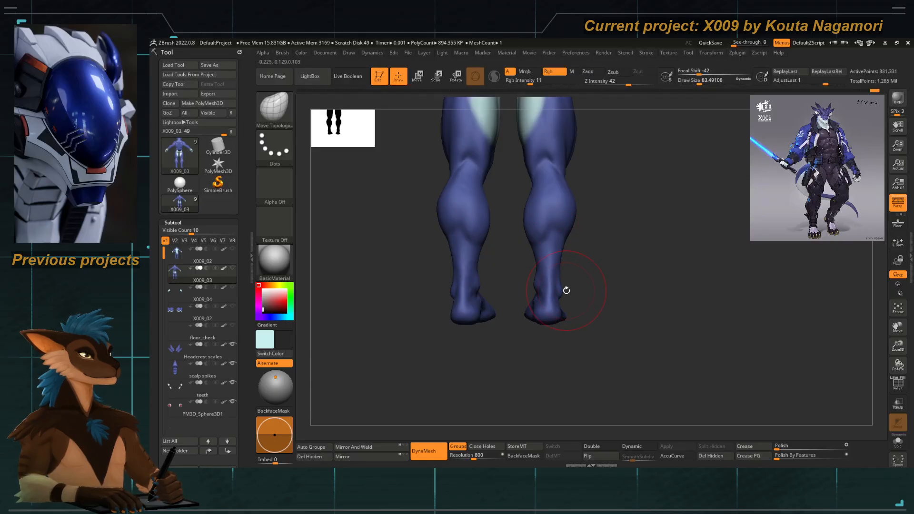
{"action": "mouse_move", "coordinate": [572, 288]}
{"action": "left_mouse_down"}
{"action": "mouse_move", "coordinate": [565, 285]}
{"action": "mouse_move", "coordinate": [596, 291]}
{"action": "mouse_move", "coordinate": [588, 307]}
{"action": "left_mouse_up"}
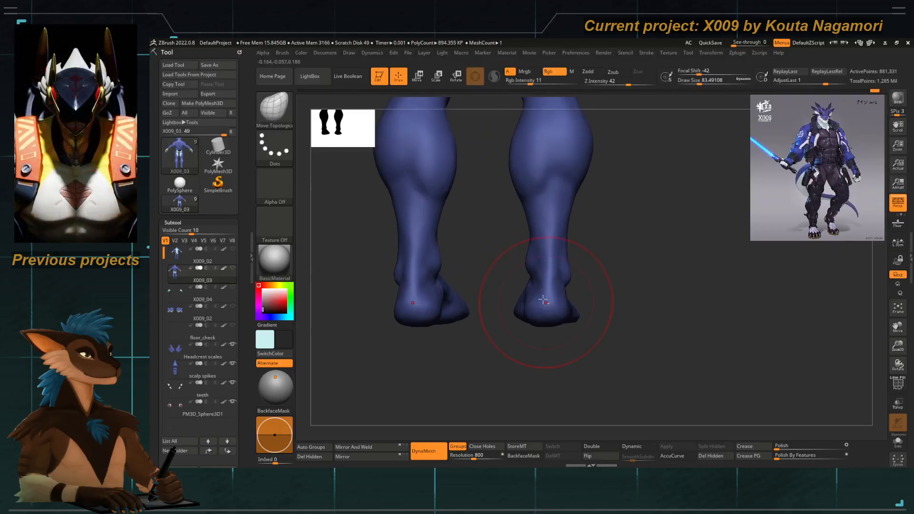
{"action": "key", "text": "space"}
{"action": "left_click_drag", "start_coordinate": [536, 290], "coordinate": [526, 293]}
{"action": "key", "text": "space"}
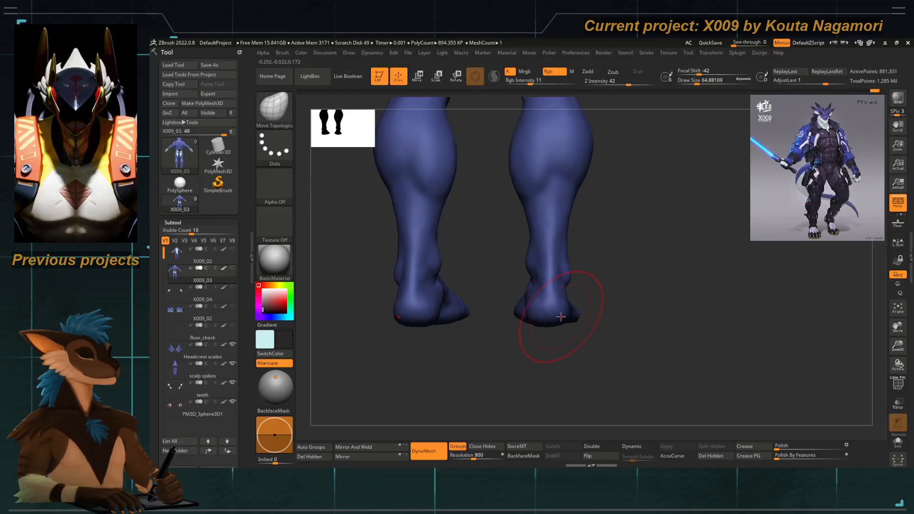
{"action": "key", "text": "space"}
{"action": "left_click_drag", "start_coordinate": [483, 365], "coordinate": [487, 365]}
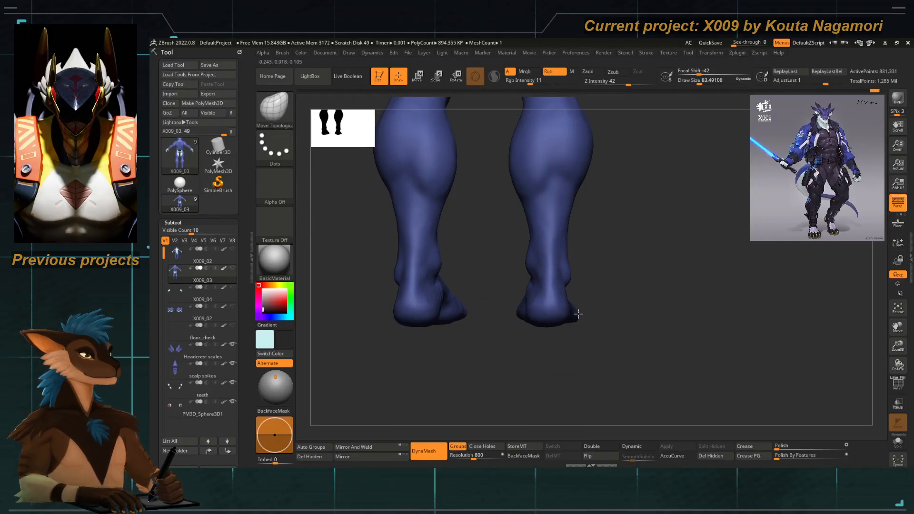
{"action": "mouse_move", "coordinate": [503, 324]}
{"action": "left_mouse_down"}
{"action": "mouse_move", "coordinate": [574, 330]}
{"action": "mouse_move", "coordinate": [512, 324]}
{"action": "left_mouse_up"}
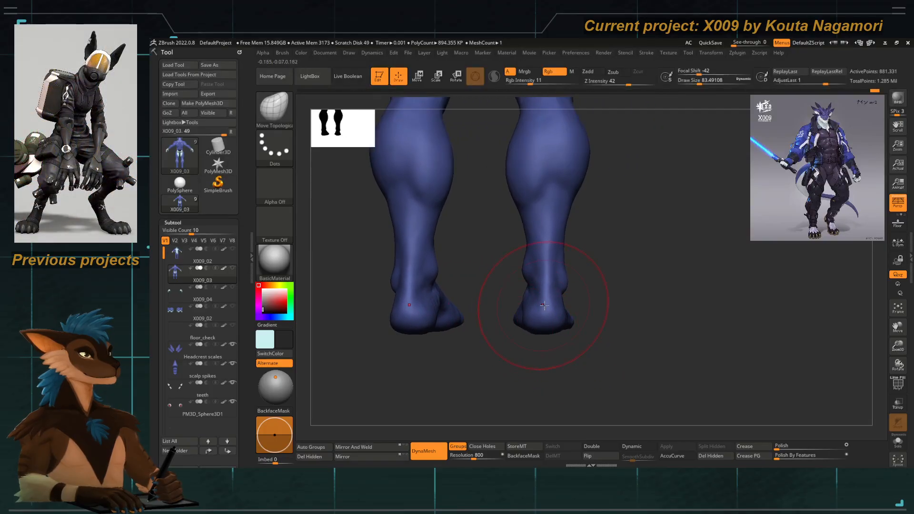
Adjust the shape of the ankles and lower calves from behind with Move Topological at a draw size of about 90.
{"action": "key", "text": "space"}
{"action": "mouse_move", "coordinate": [565, 303]}
{"action": "left_mouse_down"}
{"action": "mouse_move", "coordinate": [546, 283]}
{"action": "mouse_move", "coordinate": [550, 308]}
{"action": "left_mouse_up"}
{"action": "key", "text": "space"}
{"action": "left_click_drag", "start_coordinate": [546, 276], "coordinate": [551, 273]}
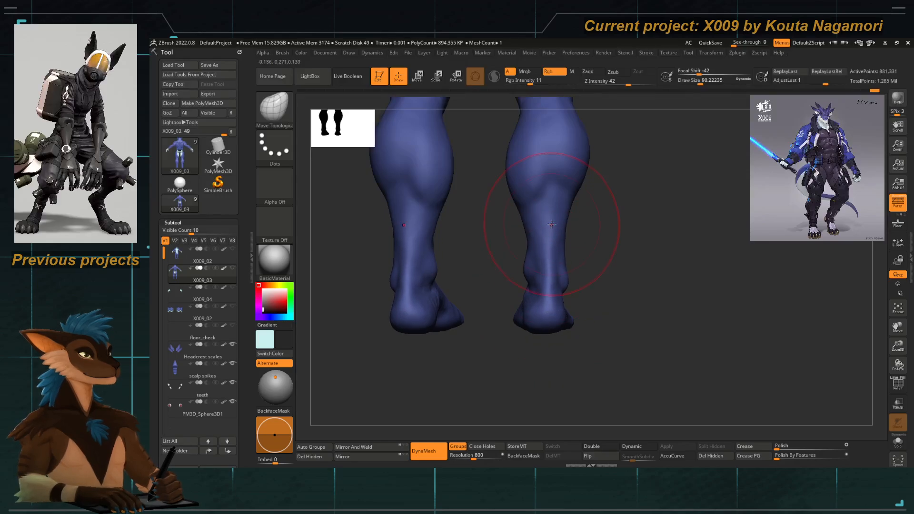
{"action": "key", "text": "space"}
{"action": "left_click_drag", "start_coordinate": [552, 224], "coordinate": [548, 222]}
Check the feet from below and the front, and adjust the ankles with Move Topological at a draw size of about 51.
{"action": "left_click_drag", "start_coordinate": [600, 304], "coordinate": [595, 266], "text": "alt"}
{"action": "left_click_drag", "start_coordinate": [598, 334], "coordinate": [450, 362]}
{"action": "left_click_drag", "start_coordinate": [468, 329], "coordinate": [524, 276], "text": "alt"}
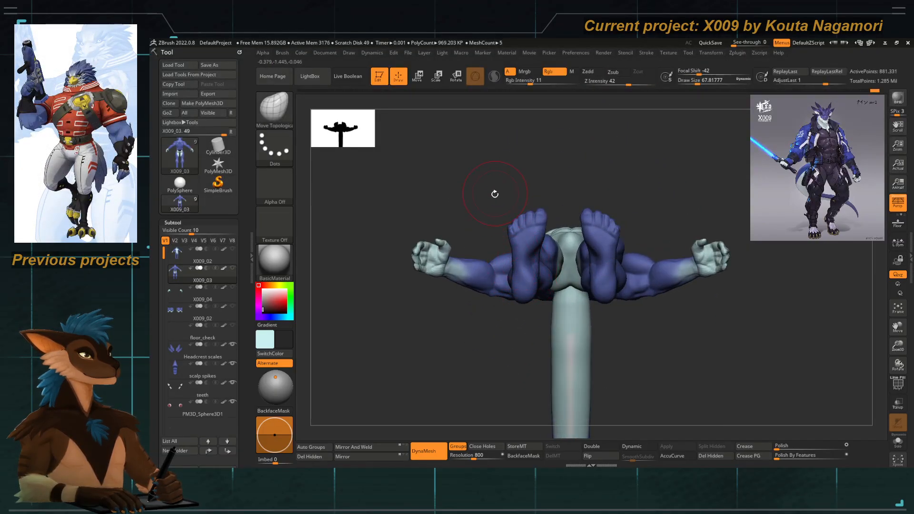
{"action": "left_click_drag", "start_coordinate": [494, 194], "coordinate": [501, 363]}
{"action": "mouse_move", "coordinate": [479, 326]}
{"action": "left_mouse_down"}
{"action": "mouse_move", "coordinate": [480, 366]}
{"action": "mouse_move", "coordinate": [511, 341]}
{"action": "mouse_move", "coordinate": [510, 383]}
{"action": "mouse_move", "coordinate": [506, 367]}
{"action": "mouse_move", "coordinate": [538, 350]}
{"action": "left_mouse_up"}
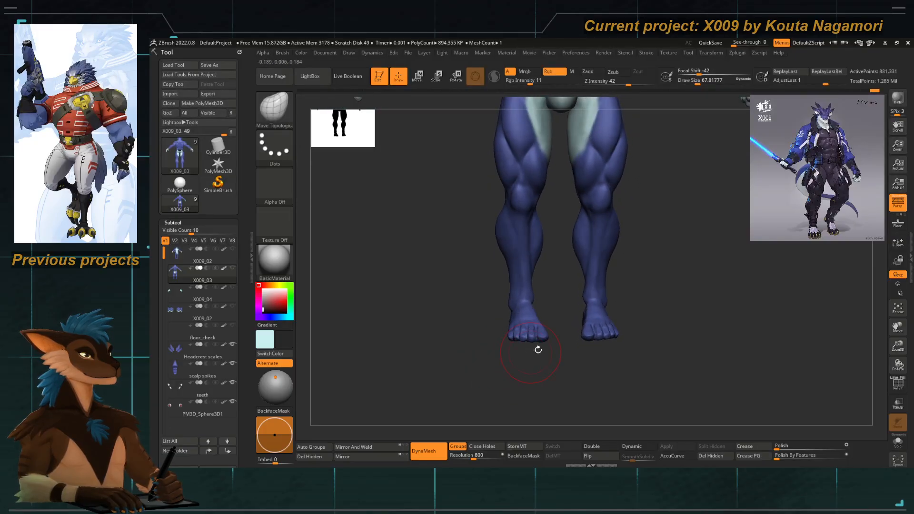
{"action": "mouse_move", "coordinate": [471, 368]}
{"action": "left_mouse_down"}
{"action": "mouse_move", "coordinate": [486, 362]}
{"action": "mouse_move", "coordinate": [486, 388]}
{"action": "mouse_move", "coordinate": [457, 363]}
{"action": "mouse_move", "coordinate": [505, 334]}
{"action": "mouse_move", "coordinate": [464, 329]}
{"action": "mouse_move", "coordinate": [507, 339]}
{"action": "mouse_move", "coordinate": [507, 321]}
{"action": "mouse_move", "coordinate": [514, 336]}
{"action": "mouse_move", "coordinate": [504, 361]}
{"action": "mouse_move", "coordinate": [489, 367]}
{"action": "mouse_move", "coordinate": [496, 378]}
{"action": "mouse_move", "coordinate": [481, 372]}
{"action": "mouse_move", "coordinate": [472, 336]}
{"action": "left_mouse_up"}
{"action": "key", "text": "b"}
{"action": "key", "text": "m"}
{"action": "key", "text": "t"}
{"action": "key", "text": "space"}
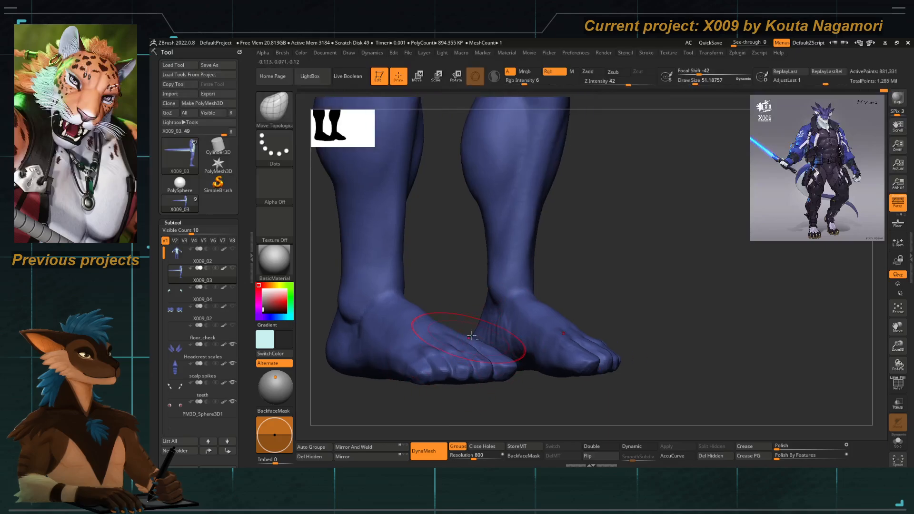
{"action": "left_click_drag", "start_coordinate": [573, 280], "coordinate": [569, 278]}
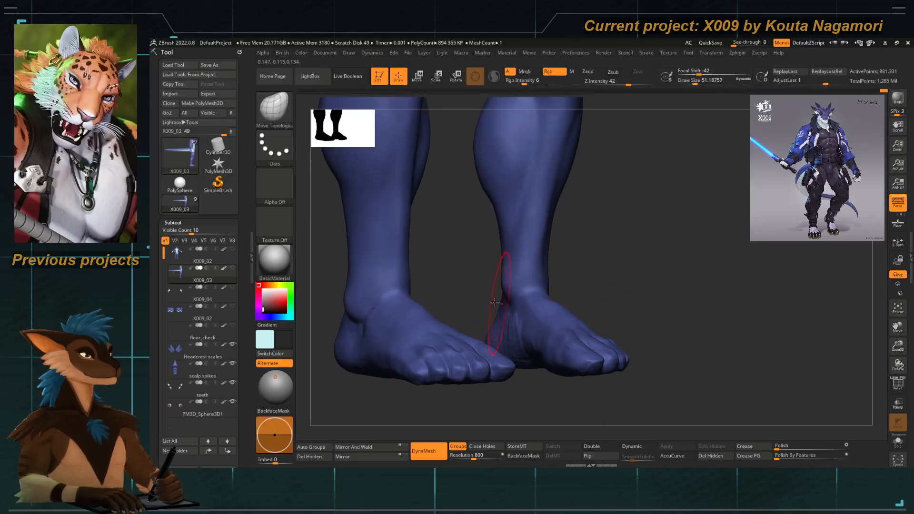
{"action": "left_click_drag", "start_coordinate": [466, 289], "coordinate": [479, 309]}
Build up the inner sides of the heels with ClayTubes at a draw size of about 35, and smooth them.
{"action": "key", "text": "b"}
{"action": "key", "text": "c"}
{"action": "key", "text": "t"}
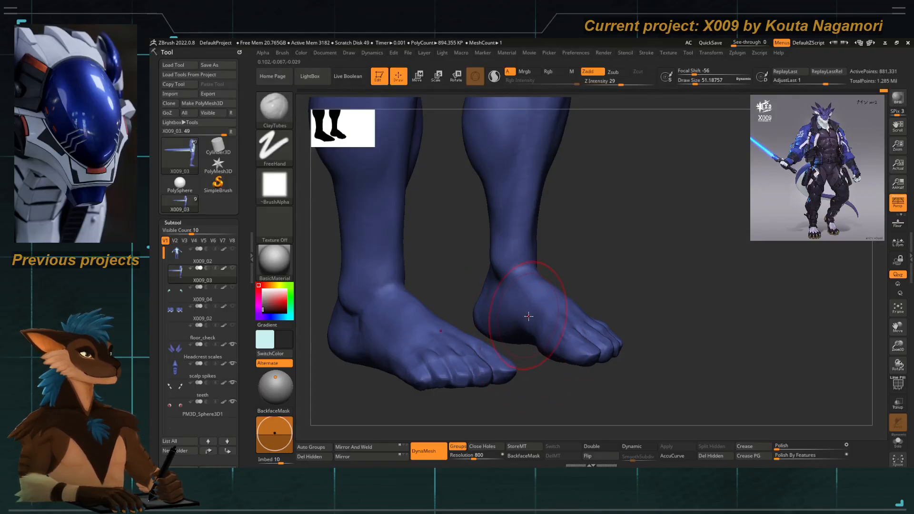
{"action": "mouse_move", "coordinate": [535, 388]}
{"action": "left_mouse_down"}
{"action": "mouse_move", "coordinate": [504, 388]}
{"action": "mouse_move", "coordinate": [426, 284]}
{"action": "left_mouse_up"}
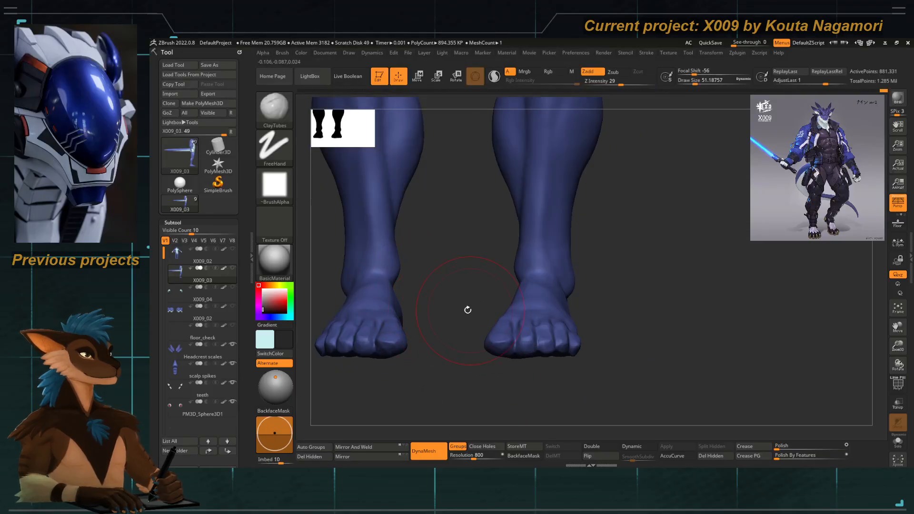
{"action": "mouse_move", "coordinate": [468, 310]}
{"action": "left_mouse_down"}
{"action": "mouse_move", "coordinate": [445, 313]}
{"action": "mouse_move", "coordinate": [460, 330]}
{"action": "left_mouse_up"}
{"action": "key", "text": "space"}
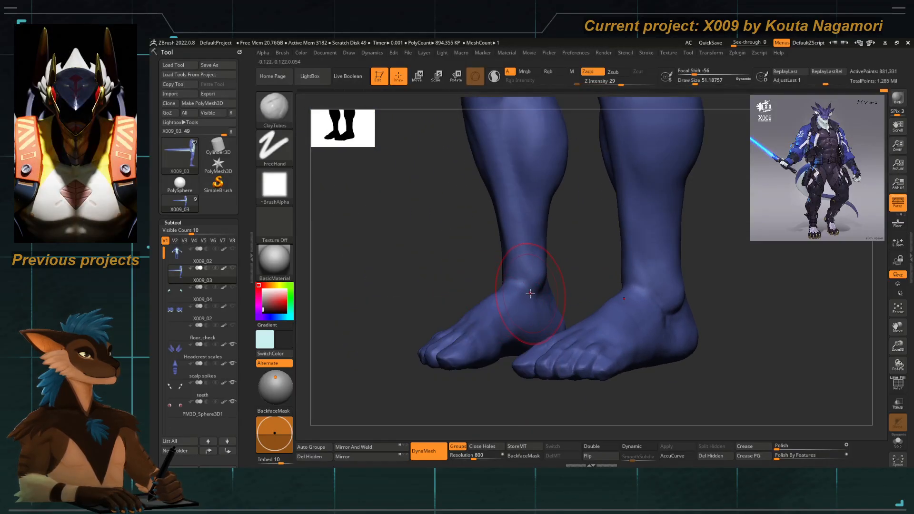
{"action": "left_click_drag", "start_coordinate": [463, 281], "coordinate": [466, 283]}
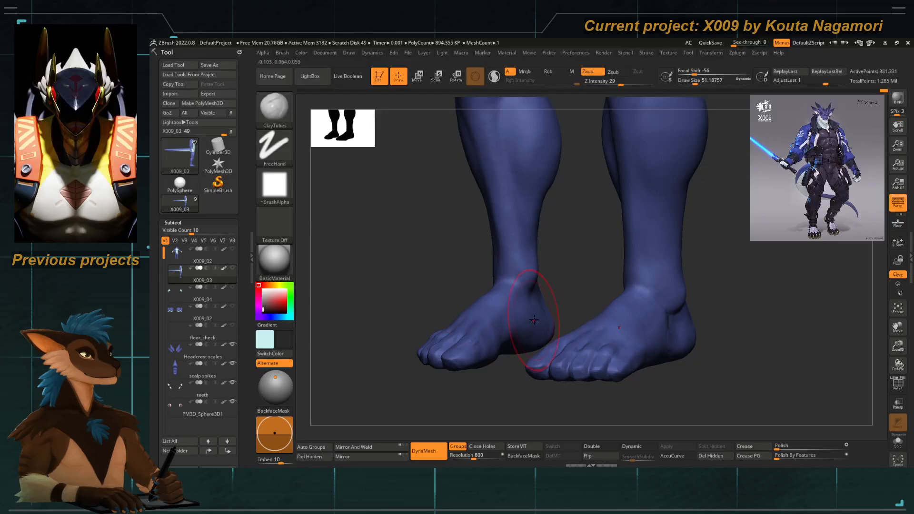
{"action": "left_click_drag", "start_coordinate": [558, 282], "coordinate": [549, 291]}
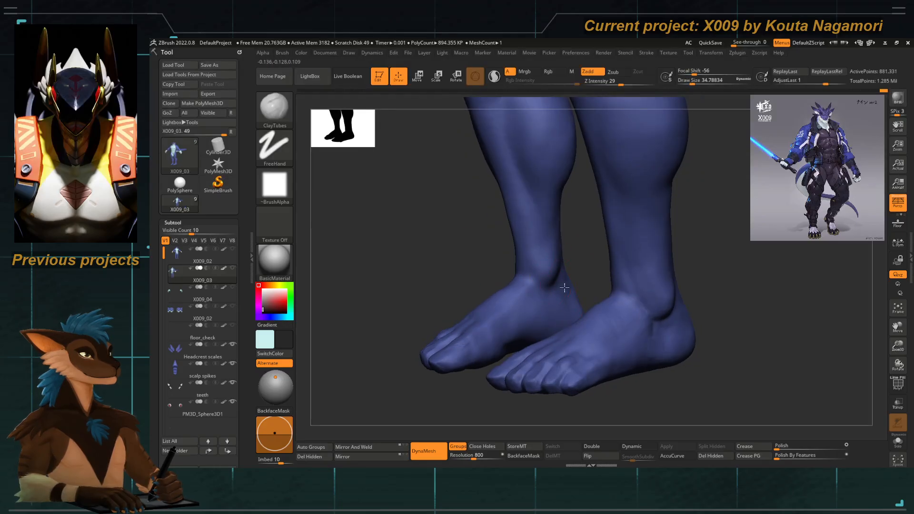
{"action": "mouse_move", "coordinate": [549, 300]}
{"action": "right_mouse_down"}
{"action": "mouse_move", "coordinate": [593, 301]}
{"action": "mouse_move", "coordinate": [607, 313]}
{"action": "right_mouse_up"}
{"action": "key", "text": "shift"}
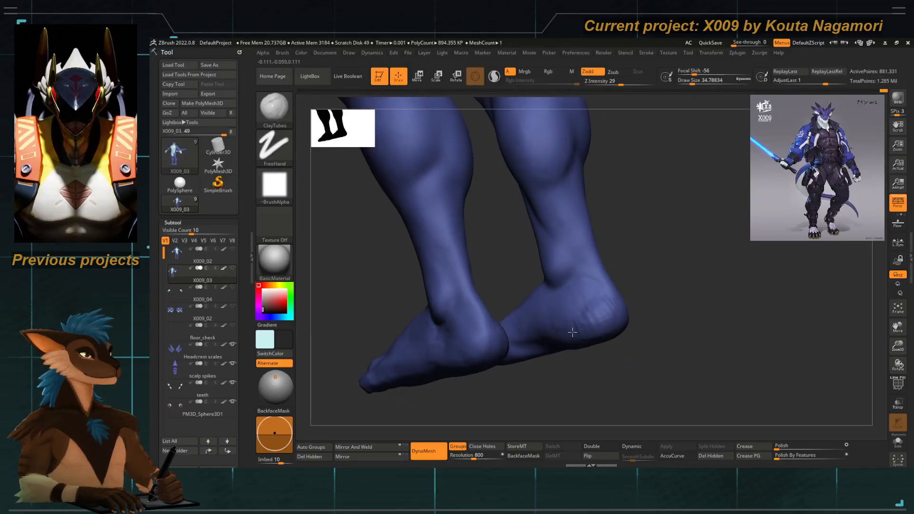
{"action": "key", "text": "shift"}
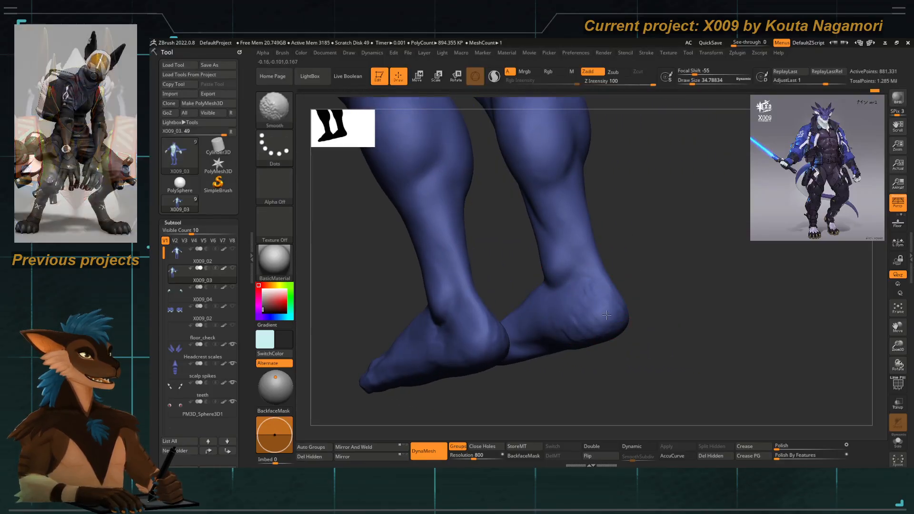
{"action": "right_click_drag", "start_coordinate": [561, 324], "coordinate": [616, 384], "text": "shift"}
Refine the front of the ankles with ClayTubes at a draw size of about 35, smooth them, and bring the soles into view.
{"action": "mouse_move", "coordinate": [481, 292]}
{"action": "right_mouse_down"}
{"action": "mouse_move", "coordinate": [389, 271]}
{"action": "mouse_move", "coordinate": [429, 259]}
{"action": "mouse_move", "coordinate": [435, 265]}
{"action": "mouse_move", "coordinate": [416, 259]}
{"action": "mouse_move", "coordinate": [492, 289]}
{"action": "right_mouse_up"}
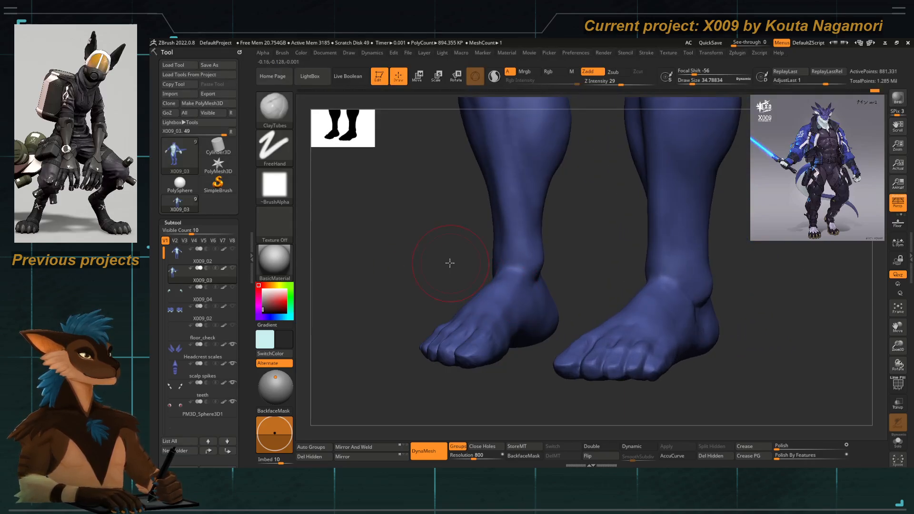
{"action": "right_click_drag", "start_coordinate": [449, 263], "coordinate": [494, 271]}
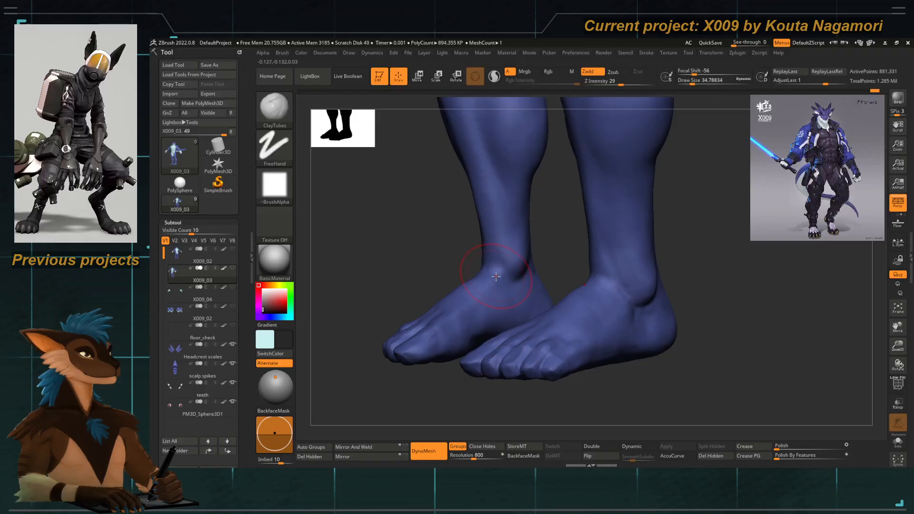
{"action": "key", "text": "shift"}
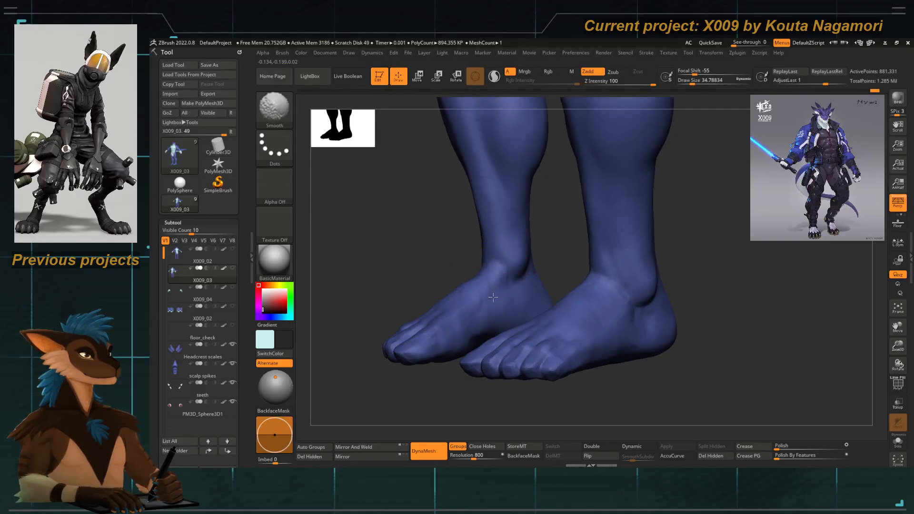
{"action": "key", "text": "f"}
{"action": "mouse_move", "coordinate": [388, 259]}
{"action": "right_mouse_down"}
{"action": "mouse_move", "coordinate": [402, 272]}
{"action": "mouse_move", "coordinate": [407, 343]}
{"action": "mouse_move", "coordinate": [429, 345]}
{"action": "mouse_move", "coordinate": [429, 359]}
{"action": "mouse_move", "coordinate": [435, 251]}
{"action": "mouse_move", "coordinate": [453, 224]}
{"action": "mouse_move", "coordinate": [475, 251]}
{"action": "mouse_move", "coordinate": [477, 229]}
{"action": "mouse_move", "coordinate": [532, 281]}
{"action": "right_mouse_up"}
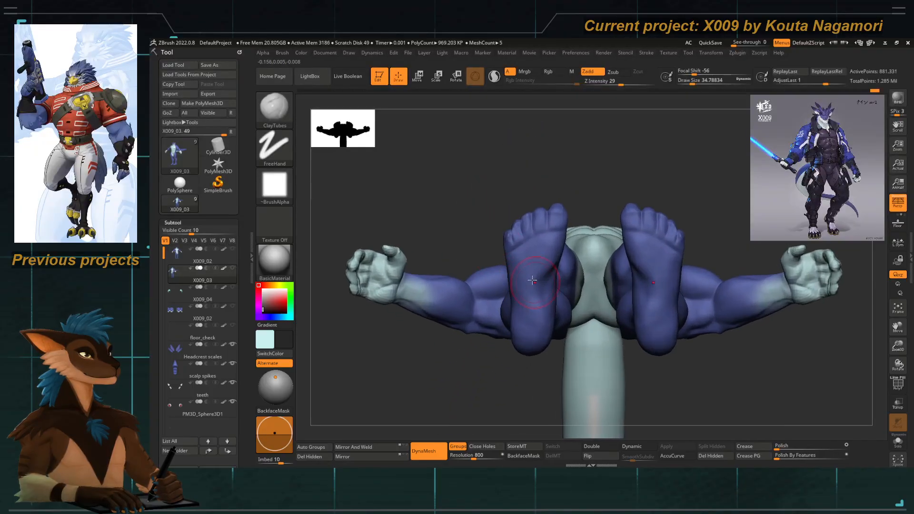
{"action": "right_click_drag", "start_coordinate": [534, 247], "coordinate": [504, 253]}
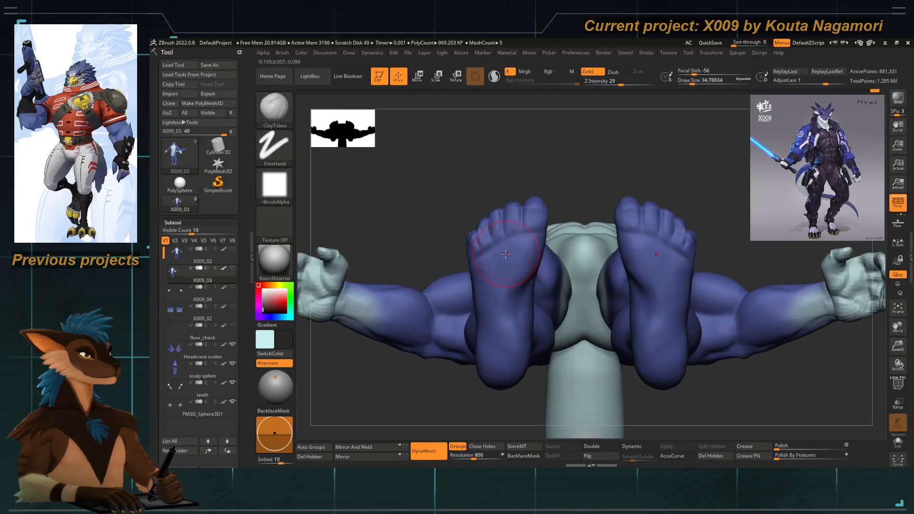
Adjust the shape of the big toes with Move Topological at a draw size of about 39.
{"action": "key", "text": "b"}
{"action": "key", "text": "m"}
{"action": "key", "text": "t"}
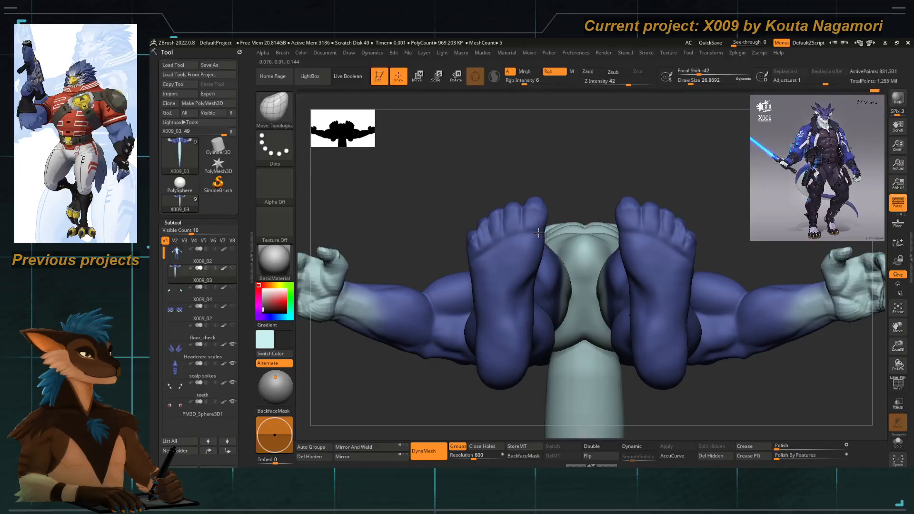
{"action": "key", "text": "space"}
{"action": "left_click_drag", "start_coordinate": [541, 224], "coordinate": [544, 223]}
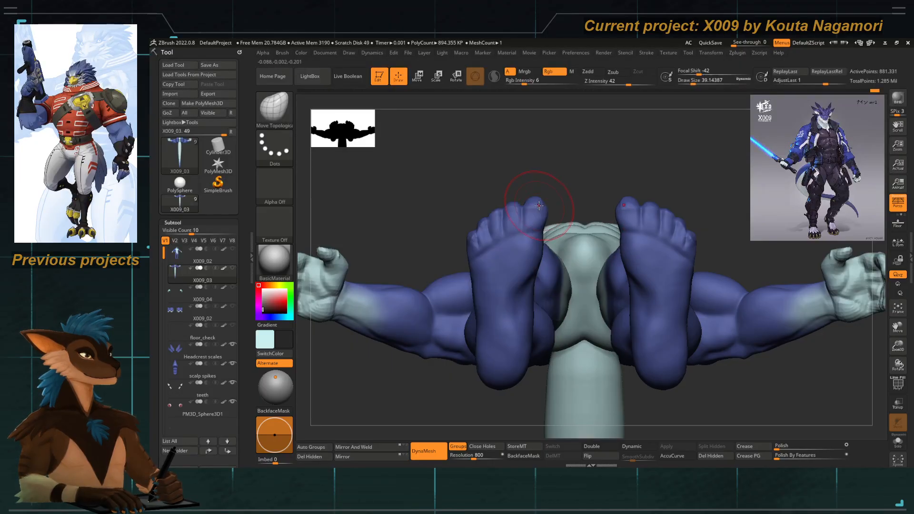
{"action": "right_click_drag", "start_coordinate": [530, 207], "coordinate": [423, 363]}
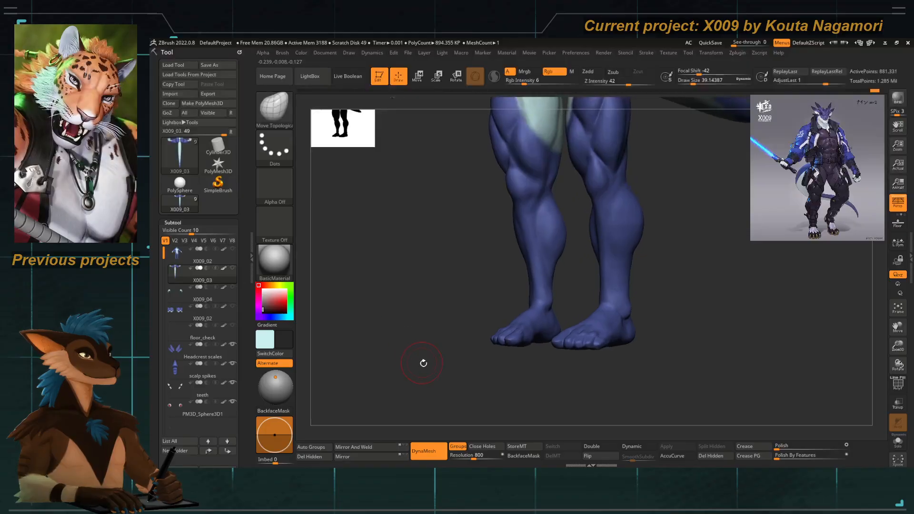
Compare the lower legs and feet by alternating between subtools X009_02 and X009_03, viewing them from the front, behind and below.
{"action": "key", "text": "Up"}
{"action": "key", "text": "Down"}
{"action": "key", "text": "Up"}
{"action": "key", "text": "Down"}
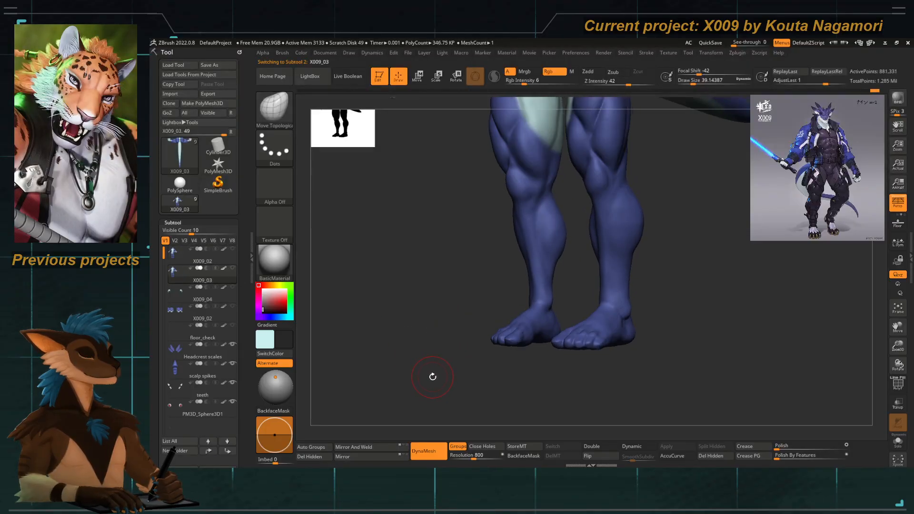
{"action": "key", "text": "Up"}
{"action": "key", "text": "Down"}
{"action": "mouse_move", "coordinate": [450, 379]}
{"action": "right_mouse_down"}
{"action": "mouse_move", "coordinate": [427, 371]}
{"action": "mouse_move", "coordinate": [467, 361]}
{"action": "mouse_move", "coordinate": [457, 372]}
{"action": "right_mouse_up"}
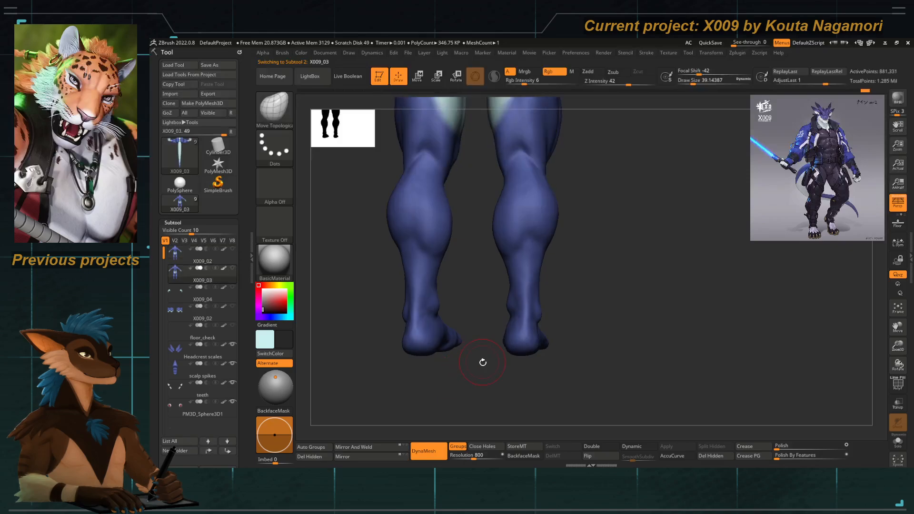
{"action": "key", "text": "Up"}
{"action": "key", "text": "Down"}
{"action": "key", "text": "b"}
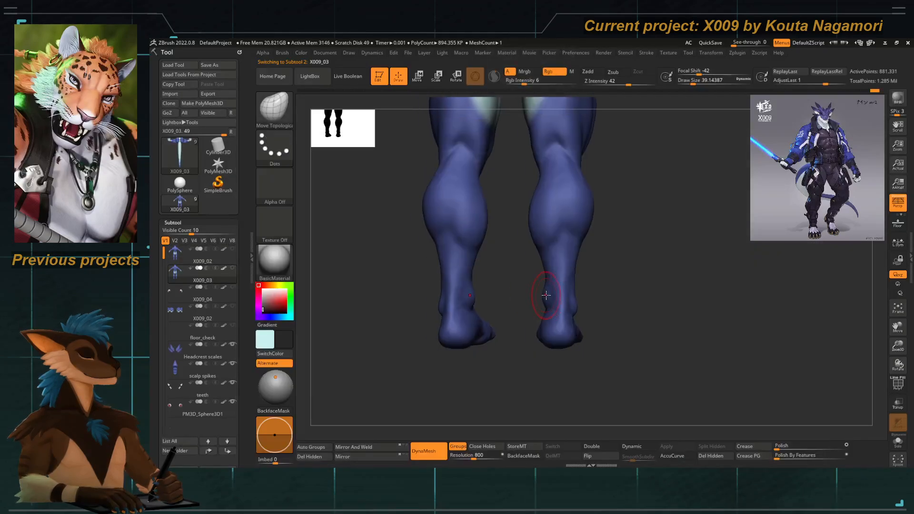
{"action": "right_click_drag", "start_coordinate": [528, 305], "coordinate": [538, 308]}
{"action": "key", "text": "Up"}
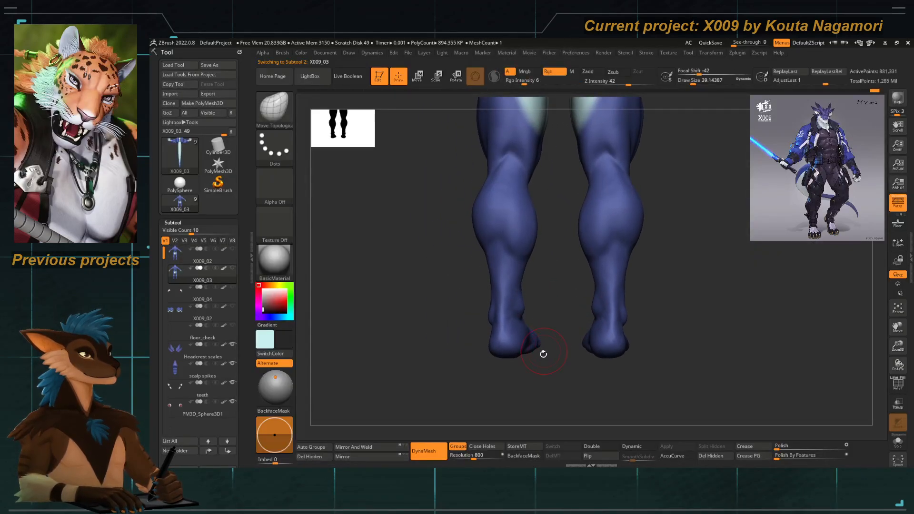
{"action": "key", "text": "Down"}
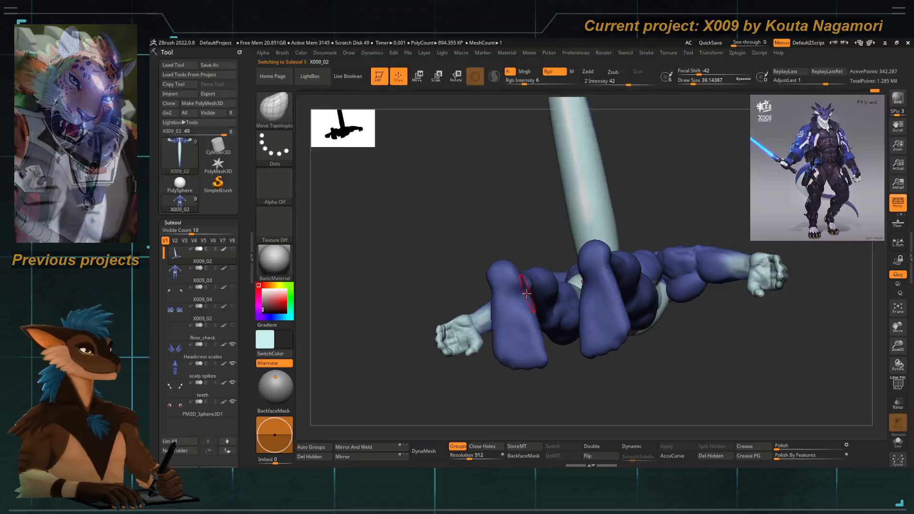
{"action": "key", "text": "Up"}
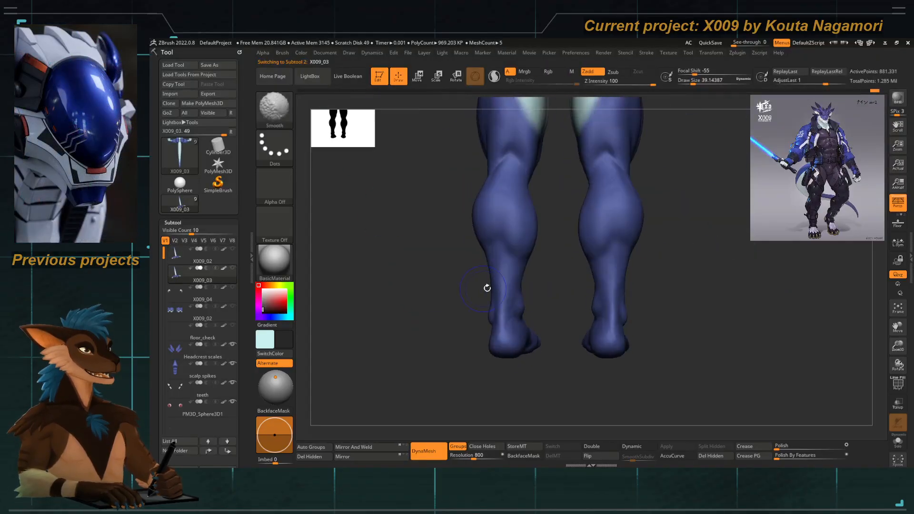
{"action": "key", "text": "Down"}
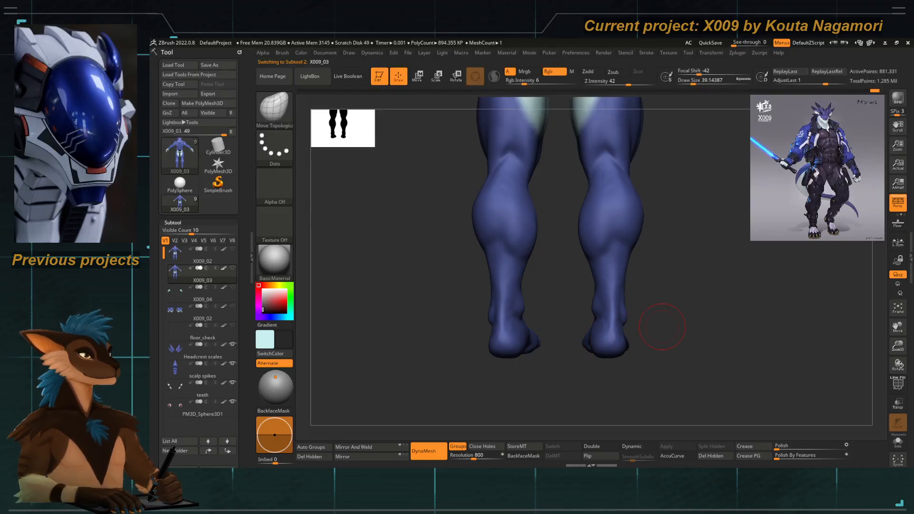
Mask the legs above the ankles and adjust the feet with Move Topological at focal shift 16 and draw sizes of about 83 and 56.
{"action": "mouse_move", "coordinate": [459, 361]}
{"action": "left_mouse_down"}
{"action": "mouse_move", "coordinate": [527, 367]}
{"action": "mouse_move", "coordinate": [470, 347]}
{"action": "mouse_move", "coordinate": [476, 330]}
{"action": "mouse_move", "coordinate": [469, 341]}
{"action": "mouse_move", "coordinate": [485, 332]}
{"action": "mouse_move", "coordinate": [476, 325]}
{"action": "mouse_move", "coordinate": [494, 338]}
{"action": "mouse_move", "coordinate": [516, 337]}
{"action": "mouse_move", "coordinate": [517, 326]}
{"action": "left_mouse_up"}
{"action": "key", "text": "space"}
{"action": "key", "text": "space"}
{"action": "key", "text": "space"}
{"action": "key", "text": "space"}
{"action": "key", "text": "space"}
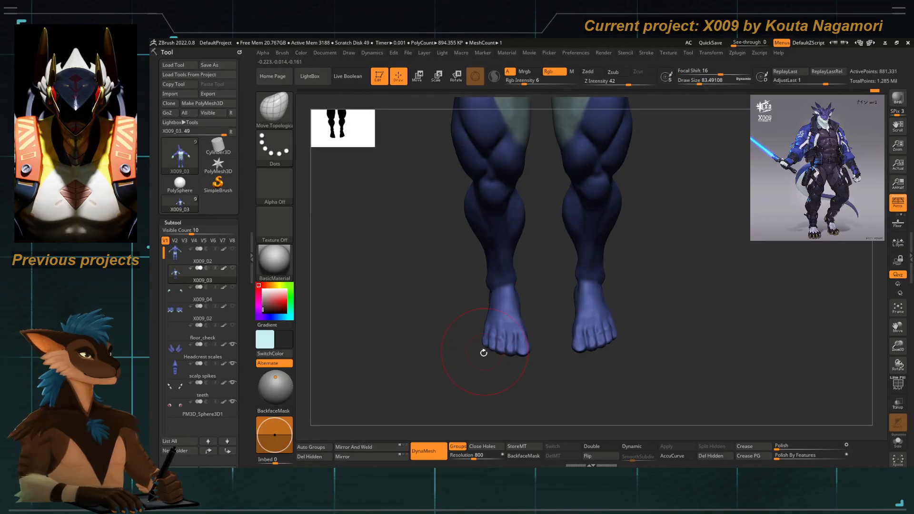
{"action": "mouse_move", "coordinate": [484, 353]}
{"action": "left_mouse_down"}
{"action": "mouse_move", "coordinate": [479, 367]}
{"action": "mouse_move", "coordinate": [479, 351]}
{"action": "mouse_move", "coordinate": [482, 363]}
{"action": "mouse_move", "coordinate": [512, 329]}
{"action": "left_mouse_up"}
{"action": "key", "text": "space"}
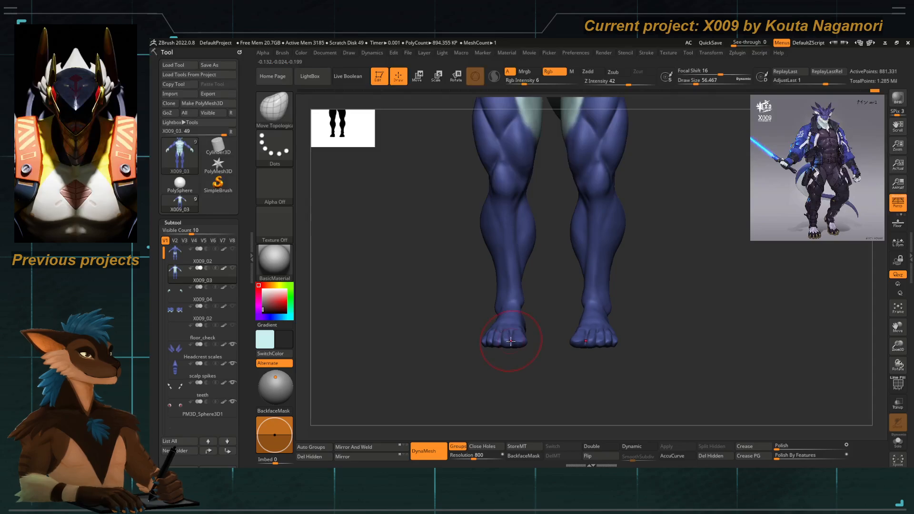
Set the Move Topological brush's focal shift to -55 and draw size to about 56 and reshape the foot.
{"action": "right_click_drag", "start_coordinate": [510, 332], "coordinate": [524, 336], "text": "ctrl"}
{"action": "mouse_move", "coordinate": [529, 330]}
{"action": "left_mouse_down"}
{"action": "mouse_move", "coordinate": [540, 331]}
{"action": "mouse_move", "coordinate": [500, 327]}
{"action": "left_mouse_up"}
{"action": "key", "text": "space"}
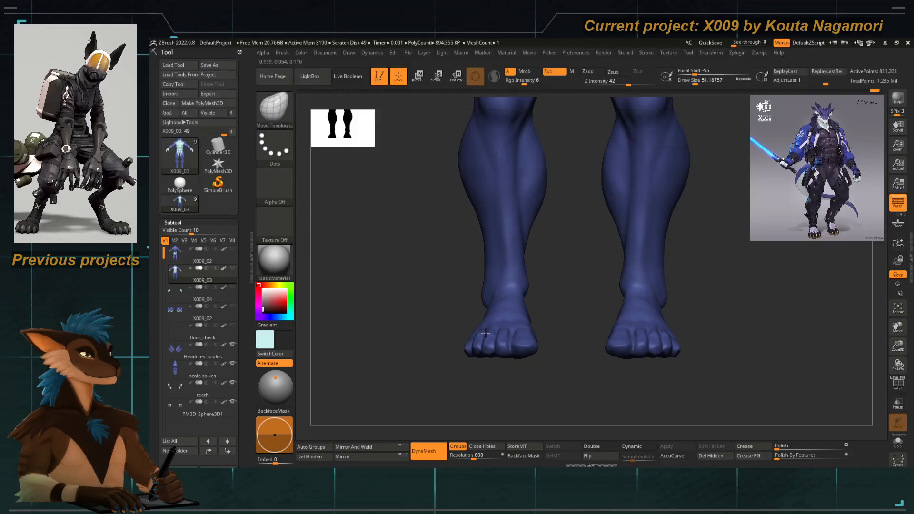
{"action": "key", "text": "space"}
{"action": "left_click_drag", "start_coordinate": [489, 323], "coordinate": [492, 322]}
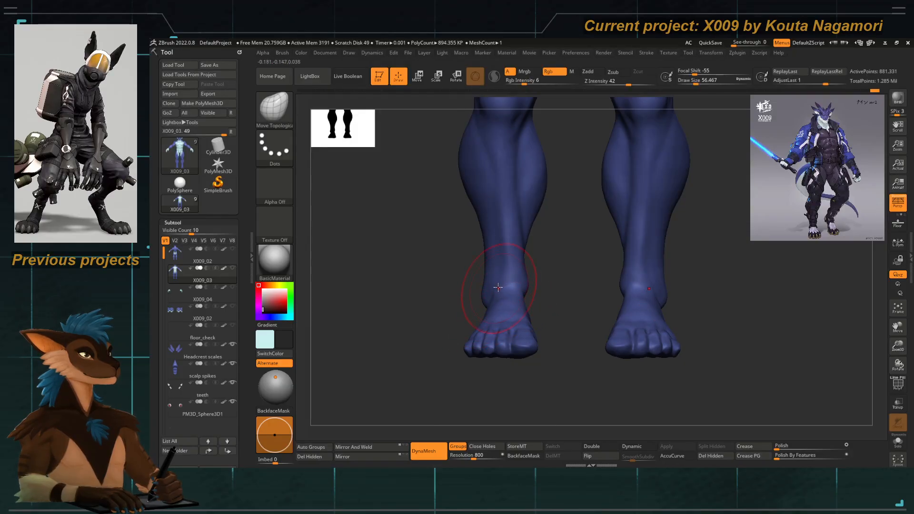
Compare the full-body X009_02 and X009_03 subtools by alternating between them in front and three-quarter views.
{"action": "left_click_drag", "start_coordinate": [413, 296], "coordinate": [393, 219], "text": "alt"}
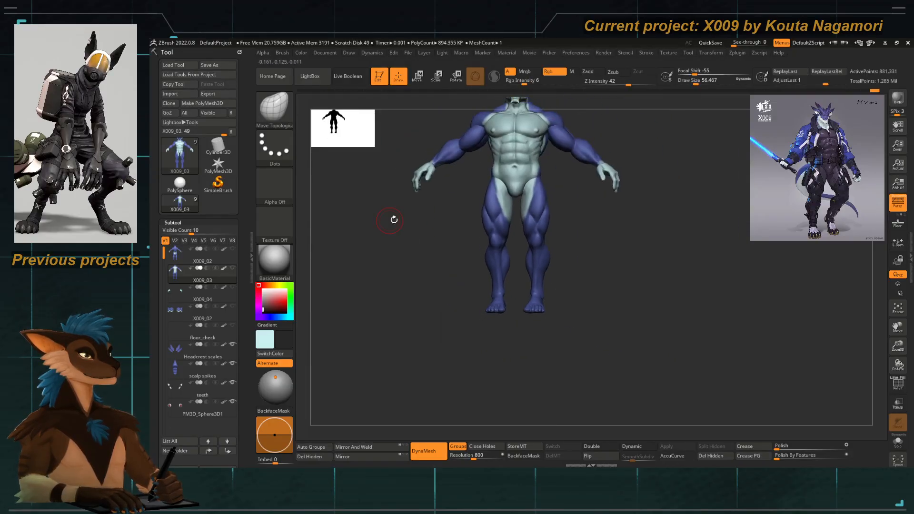
{"action": "left_click_drag", "start_coordinate": [441, 263], "coordinate": [451, 375], "text": "alt"}
{"action": "key", "text": "Up"}
{"action": "key", "text": "Down"}
{"action": "key", "text": "Up"}
{"action": "key", "text": "Down"}
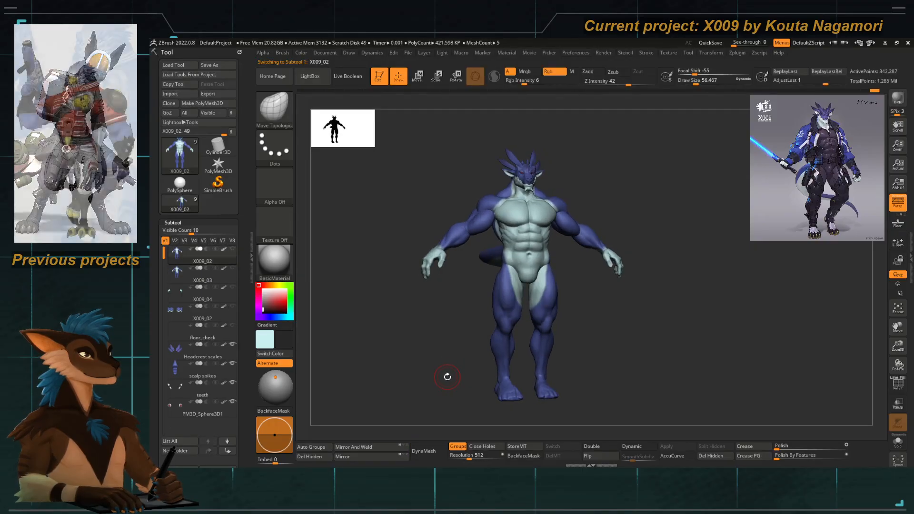
{"action": "key", "text": "Up"}
{"action": "key", "text": "Down"}
{"action": "key", "text": "Up"}
{"action": "key", "text": "Down"}
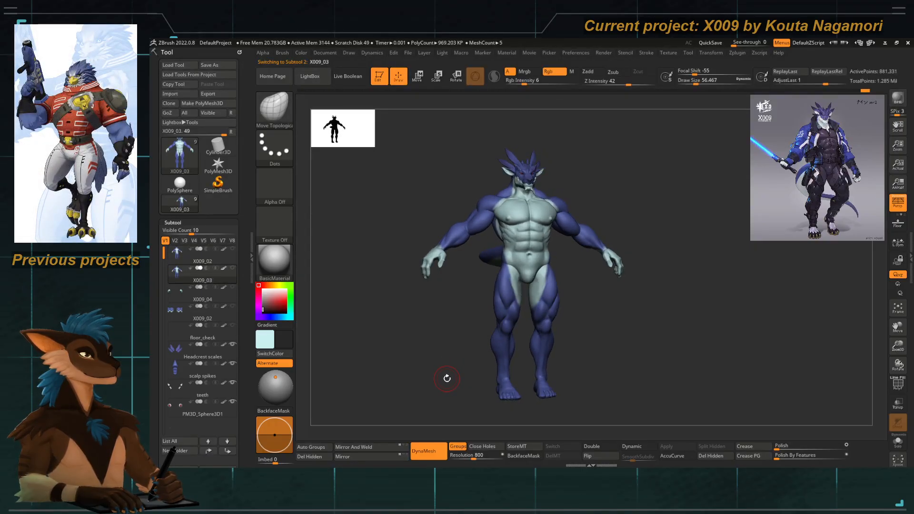
{"action": "mouse_move", "coordinate": [447, 378]}
{"action": "left_mouse_down"}
{"action": "mouse_move", "coordinate": [431, 385]}
{"action": "mouse_move", "coordinate": [439, 378]}
{"action": "mouse_move", "coordinate": [414, 362]}
{"action": "mouse_move", "coordinate": [449, 361]}
{"action": "mouse_move", "coordinate": [481, 341]}
{"action": "mouse_move", "coordinate": [474, 360]}
{"action": "left_mouse_up"}
{"action": "key", "text": "Up"}
{"action": "key", "text": "Down"}
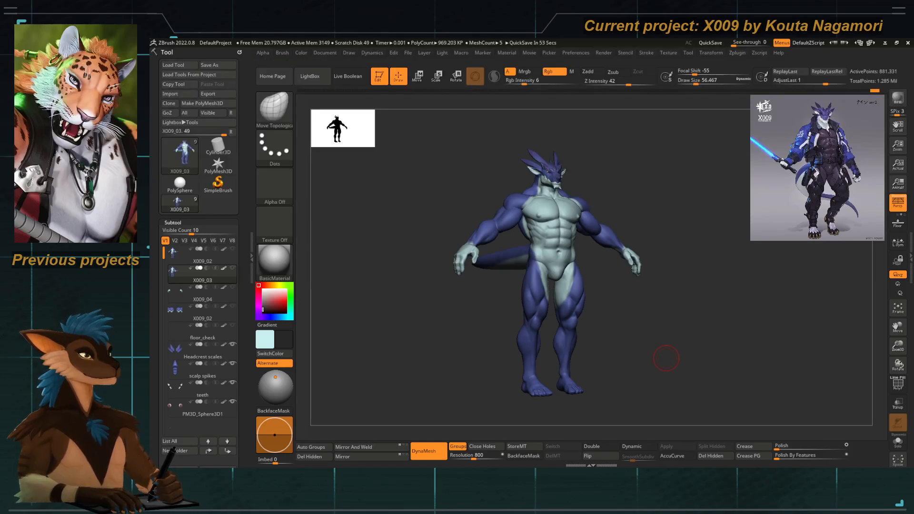
{"action": "left_click_drag", "start_coordinate": [418, 361], "coordinate": [471, 357], "text": "shift"}
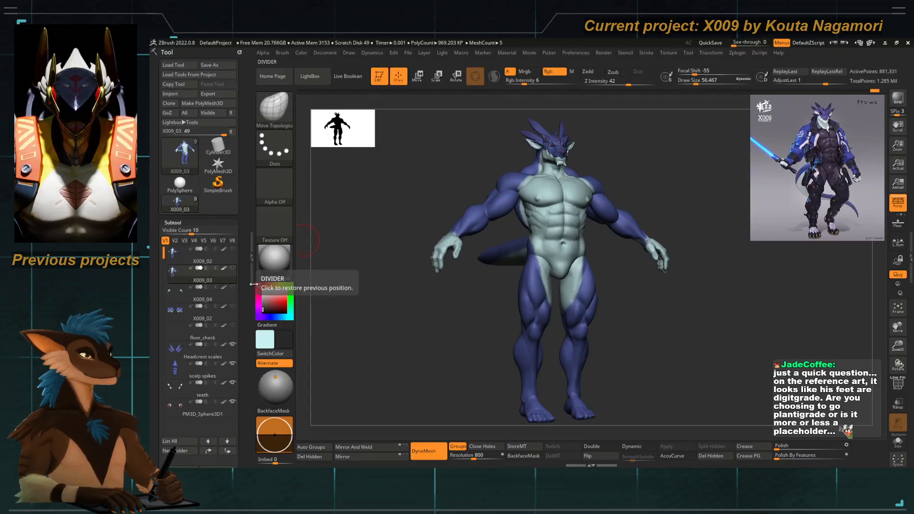
{"action": "left_click_drag", "start_coordinate": [408, 331], "coordinate": [418, 350]}
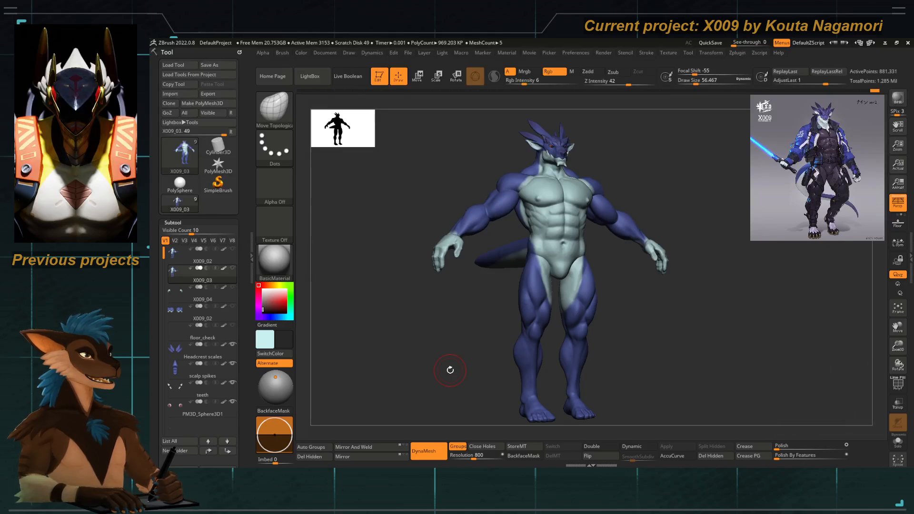
{"action": "left_click_drag", "start_coordinate": [415, 337], "coordinate": [429, 358]}
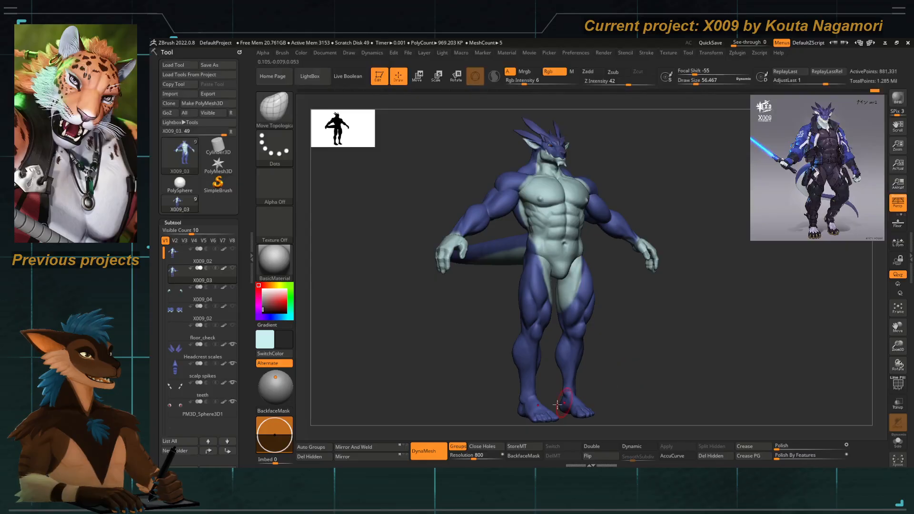
{"action": "left_click_drag", "start_coordinate": [598, 384], "coordinate": [616, 384]}
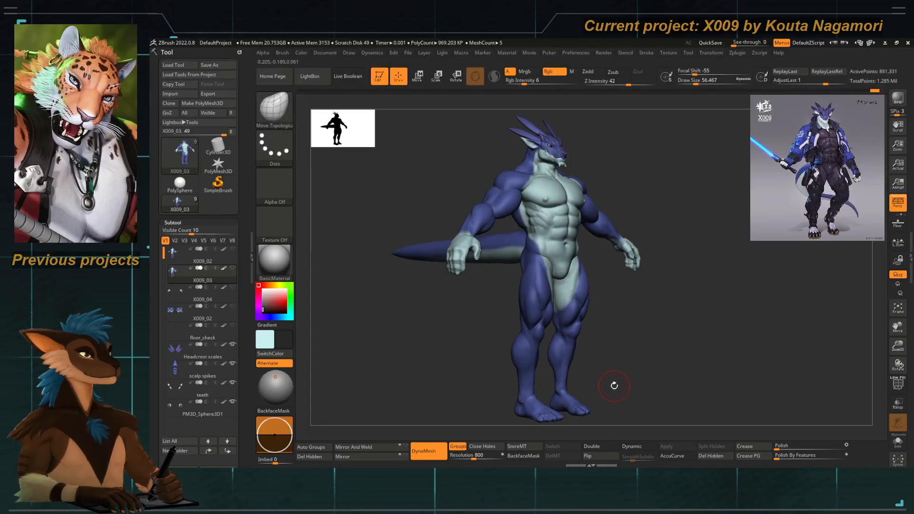
{"action": "mouse_move", "coordinate": [613, 382]}
{"action": "left_mouse_down"}
{"action": "mouse_move", "coordinate": [618, 376]}
{"action": "mouse_move", "coordinate": [594, 379]}
{"action": "mouse_move", "coordinate": [620, 372]}
{"action": "mouse_move", "coordinate": [604, 367]}
{"action": "left_mouse_up"}
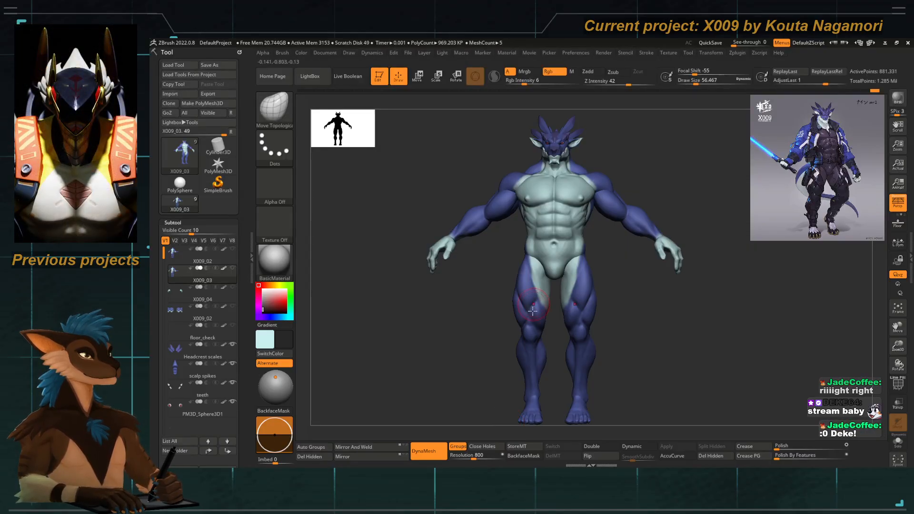
{"action": "mouse_move", "coordinate": [479, 347]}
{"action": "left_mouse_down"}
{"action": "mouse_move", "coordinate": [491, 345]}
{"action": "mouse_move", "coordinate": [467, 339]}
{"action": "left_mouse_up"}
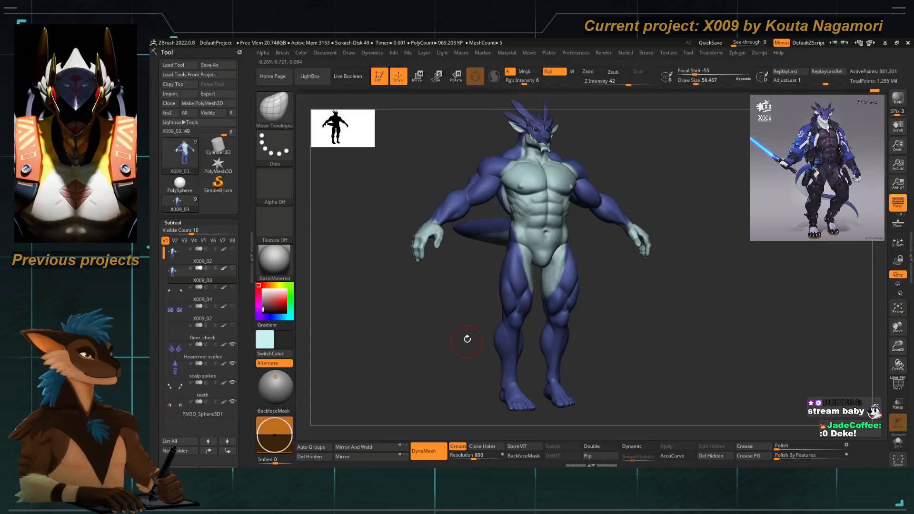
Select the Move Topological brush and set its draw size to about 41.
{"action": "key", "text": "b"}
{"action": "key", "text": "m"}
{"action": "key", "text": "t"}
{"action": "key", "text": "space"}
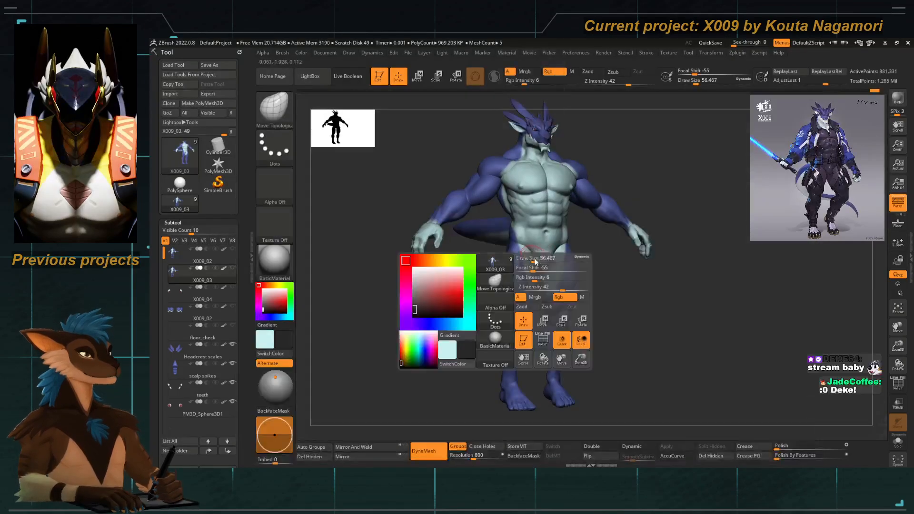
{"action": "left_click_drag", "start_coordinate": [532, 262], "coordinate": [537, 261]}
{"action": "key", "text": "space"}
{"action": "key", "text": "space"}
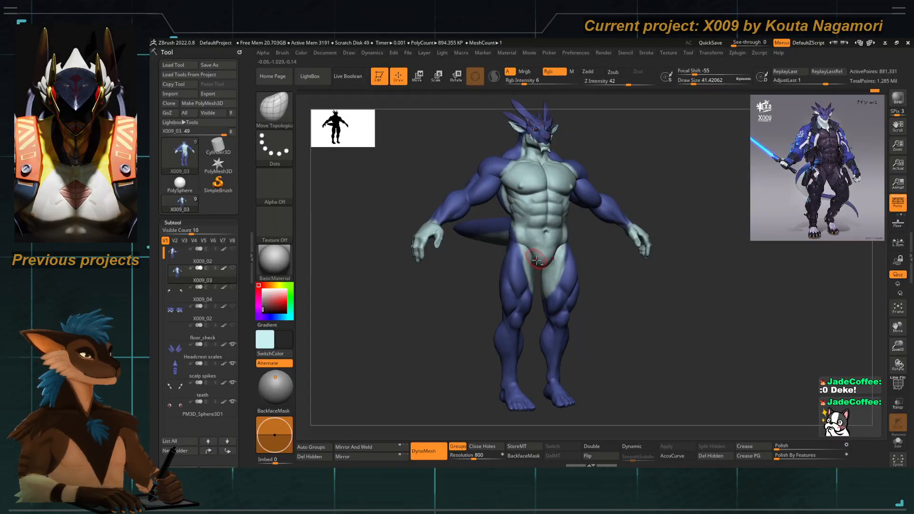
Switch to the Inflat brush with a draw size of about 51 and smooth the groin surface on the body.
{"action": "right_click_drag", "start_coordinate": [537, 261], "coordinate": [533, 294], "text": "ctrl"}
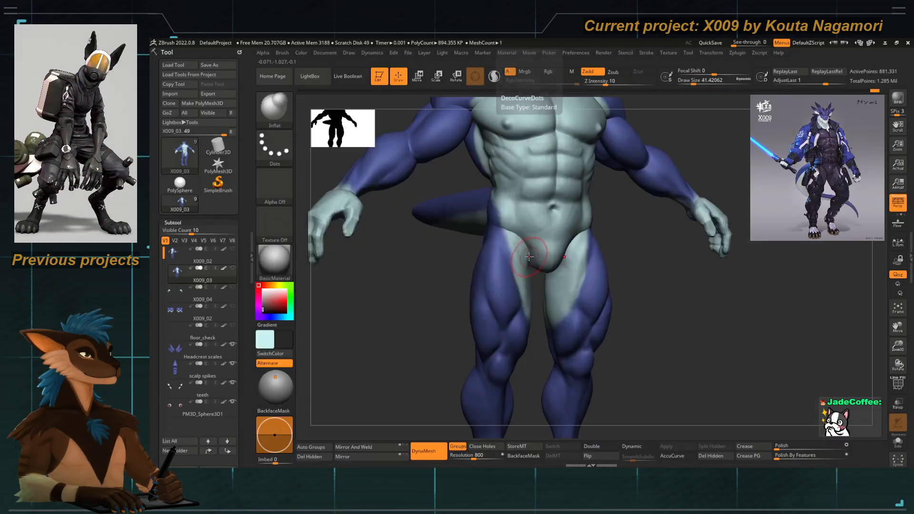
{"action": "key", "text": "b"}
{"action": "key", "text": "i"}
{"action": "key", "text": "n"}
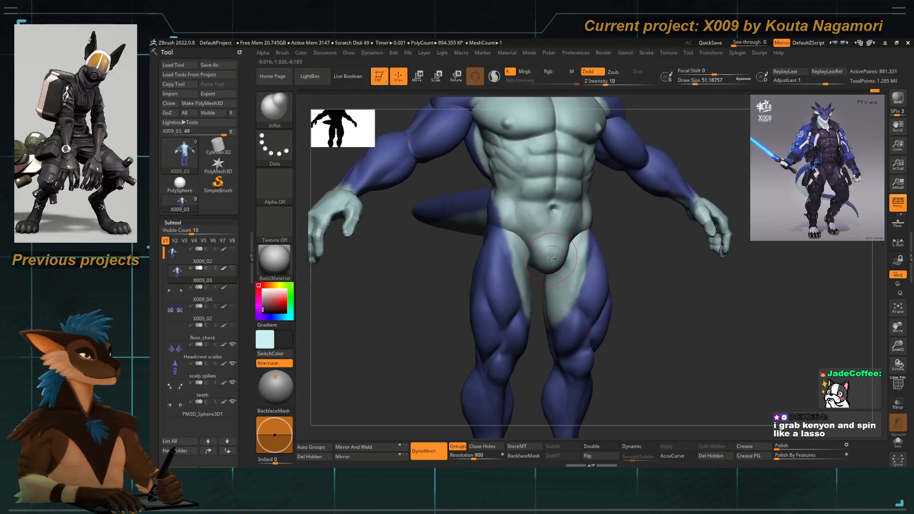
{"action": "left_click_drag", "start_coordinate": [547, 243], "coordinate": [547, 250], "text": "shift"}
{"action": "left_click_drag", "start_coordinate": [407, 309], "coordinate": [406, 263], "text": "alt"}
{"action": "mouse_move", "coordinate": [445, 333]}
{"action": "left_mouse_down"}
{"action": "mouse_move", "coordinate": [429, 337]}
{"action": "mouse_move", "coordinate": [442, 339]}
{"action": "mouse_move", "coordinate": [446, 367]}
{"action": "mouse_move", "coordinate": [438, 359]}
{"action": "mouse_move", "coordinate": [462, 324]}
{"action": "left_mouse_up"}
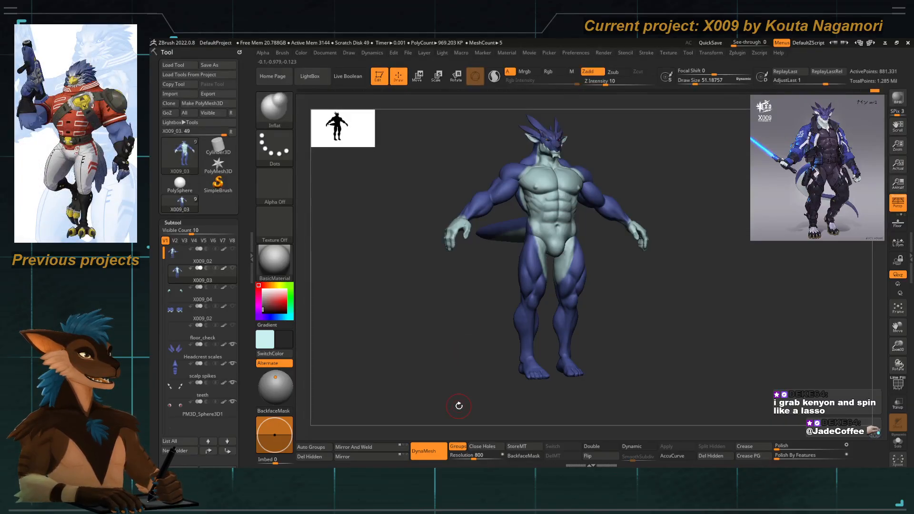
Switch to the DamStandard brush and set its draw size to about 68.
{"action": "mouse_move", "coordinate": [459, 316]}
{"action": "left_mouse_down"}
{"action": "mouse_move", "coordinate": [477, 294]}
{"action": "mouse_move", "coordinate": [500, 298]}
{"action": "mouse_move", "coordinate": [504, 248]}
{"action": "mouse_move", "coordinate": [527, 251]}
{"action": "left_mouse_up"}
{"action": "key", "text": "b"}
{"action": "key", "text": "d"}
{"action": "key", "text": "s"}
{"action": "key", "text": "space"}
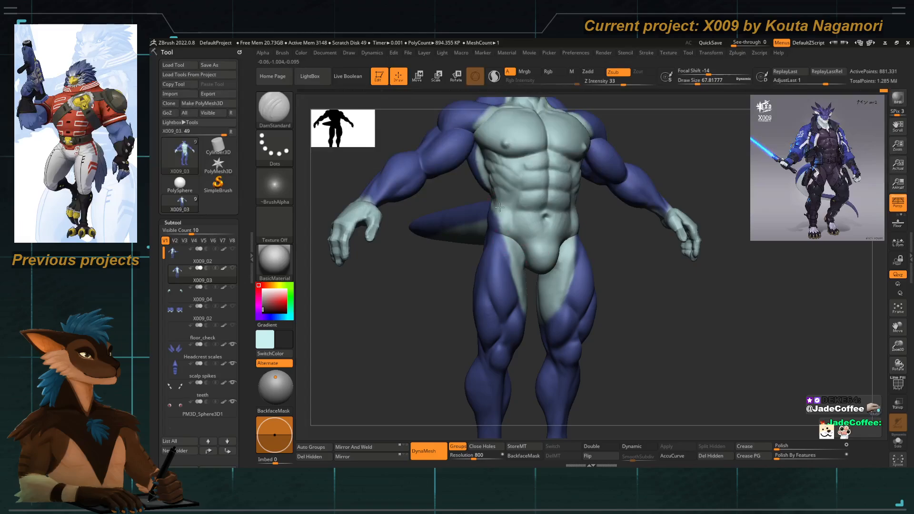
{"action": "left_click_drag", "start_coordinate": [461, 292], "coordinate": [480, 297]}
Return to the Move Topological brush and enlarge its draw size to 112.
{"action": "key", "text": "b"}
{"action": "key", "text": "m"}
{"action": "key", "text": "t"}
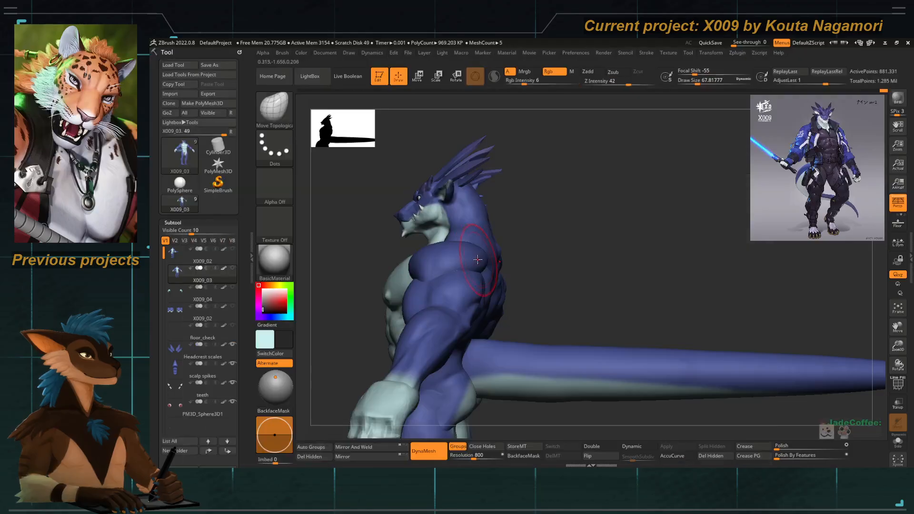
{"action": "mouse_move", "coordinate": [522, 238]}
{"action": "left_mouse_down"}
{"action": "mouse_move", "coordinate": [381, 228]}
{"action": "mouse_move", "coordinate": [451, 210]}
{"action": "mouse_move", "coordinate": [390, 220]}
{"action": "mouse_move", "coordinate": [394, 238]}
{"action": "mouse_move", "coordinate": [428, 219]}
{"action": "mouse_move", "coordinate": [443, 281]}
{"action": "mouse_move", "coordinate": [468, 324]}
{"action": "mouse_move", "coordinate": [435, 333]}
{"action": "mouse_move", "coordinate": [428, 320]}
{"action": "mouse_move", "coordinate": [494, 326]}
{"action": "left_mouse_up"}
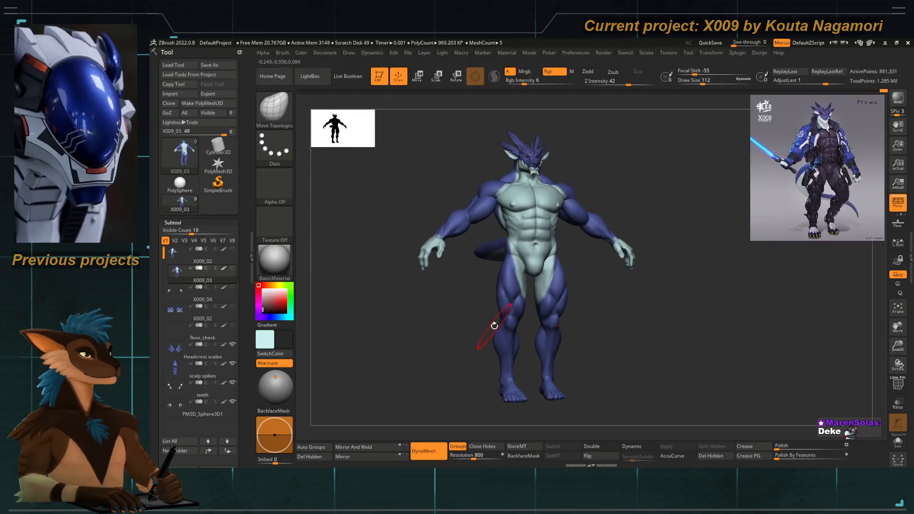
Save the current character tool to disk and load an earlier saved version of the character for comparison.
{"action": "left_click_drag", "start_coordinate": [446, 358], "coordinate": [465, 302]}
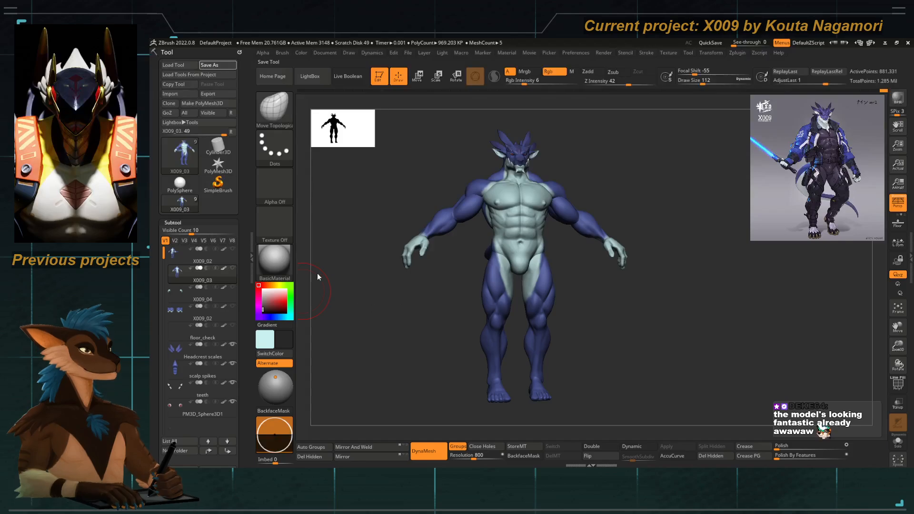
{"action": "left_click_drag", "start_coordinate": [362, 322], "coordinate": [399, 320]}
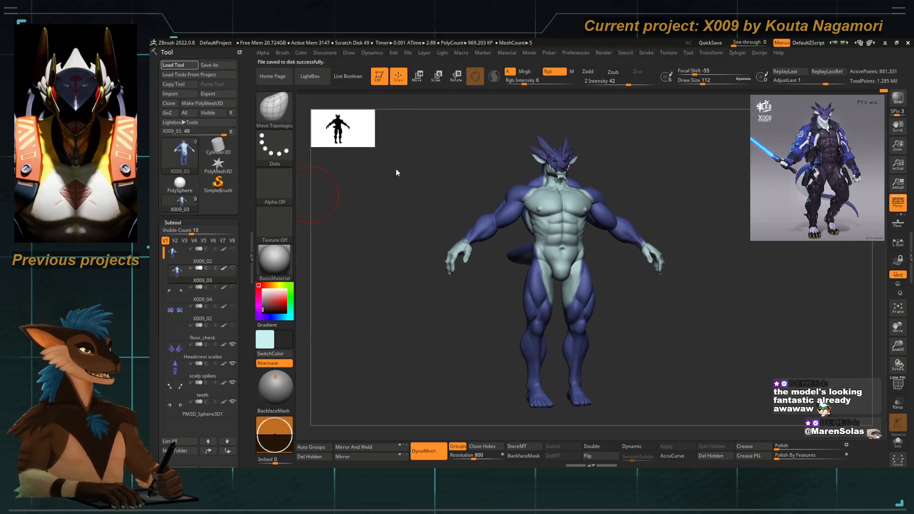
{"action": "double_click", "coordinate": [404, 181]}
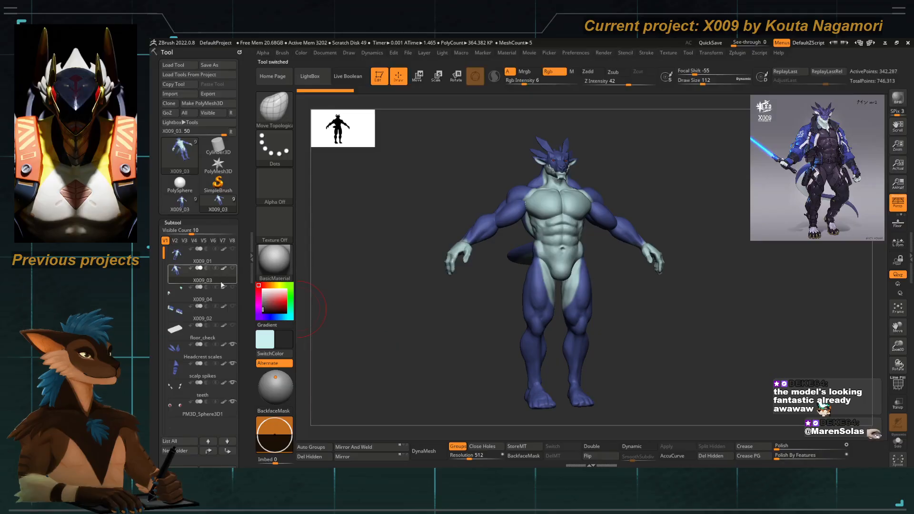
Select the X009_01 body subtool in the loaded earlier version.
{"action": "mouse_move", "coordinate": [222, 285]}
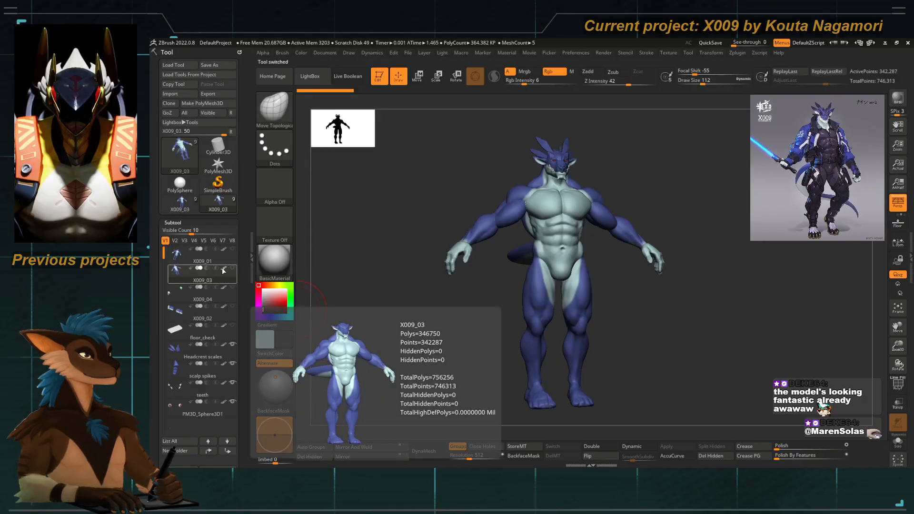
{"action": "left_click", "coordinate": [174, 261]}
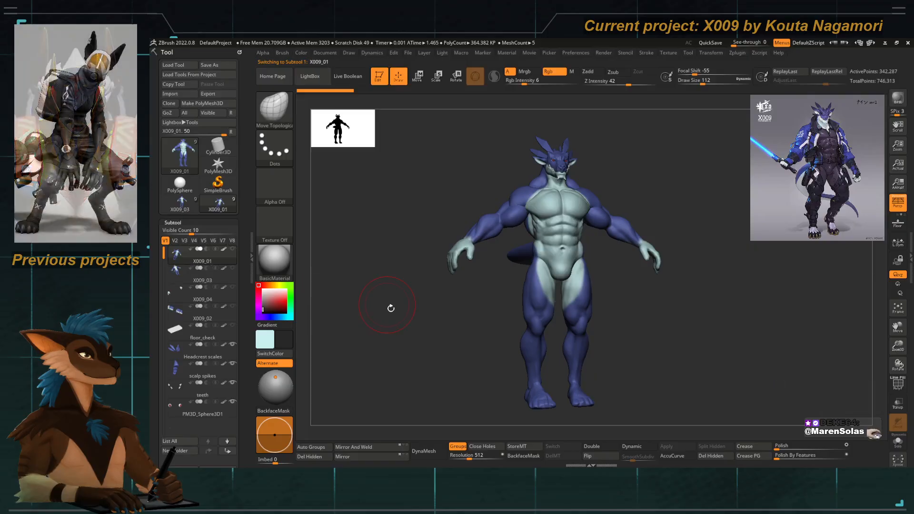
{"action": "left_click_drag", "start_coordinate": [399, 325], "coordinate": [384, 322]}
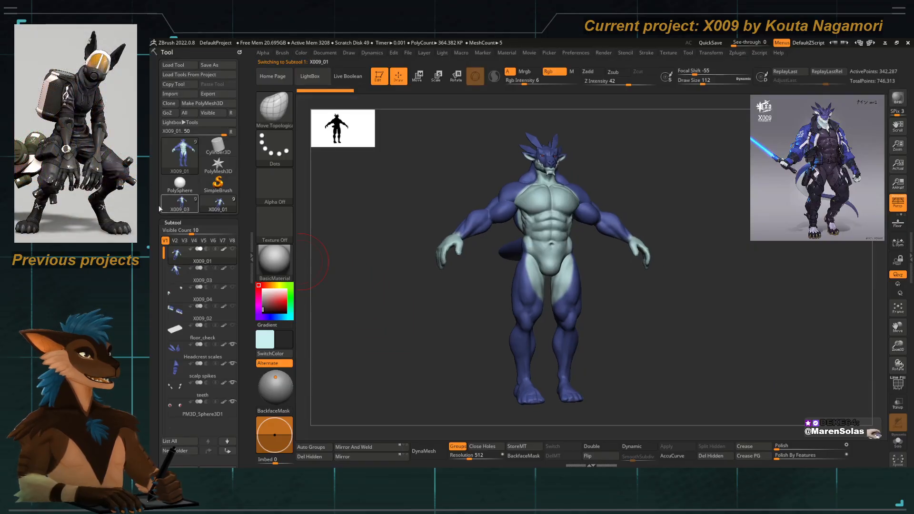
Switch the active tool back to the edited X009_03 character.
{"action": "left_click", "coordinate": [186, 208]}
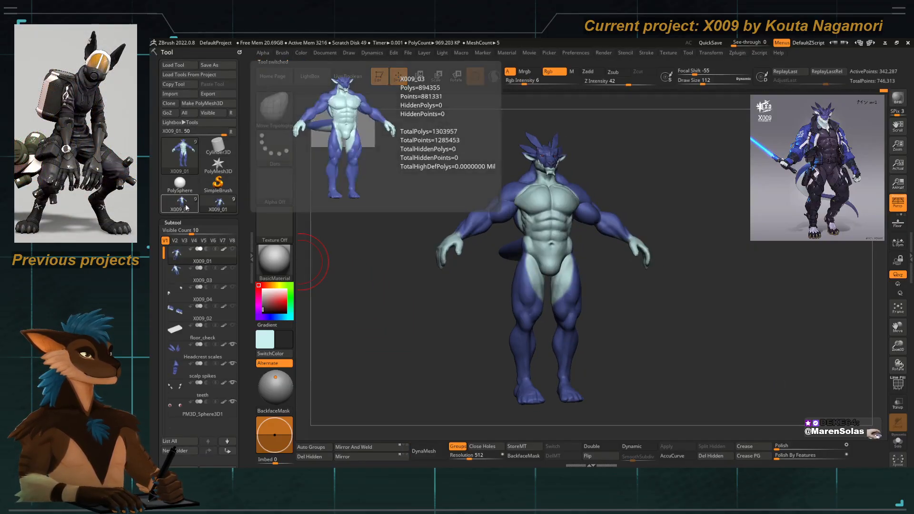
{"action": "left_click", "coordinate": [177, 208]}
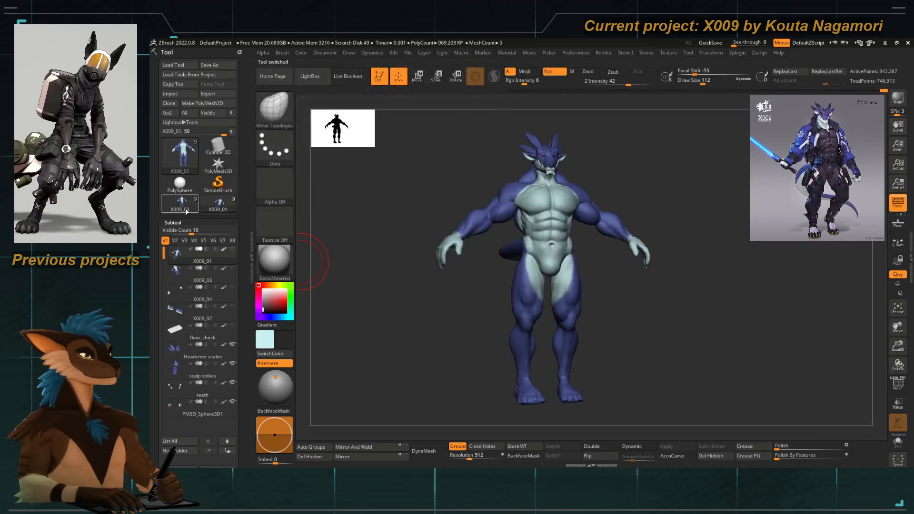
{"action": "mouse_move", "coordinate": [189, 212]}
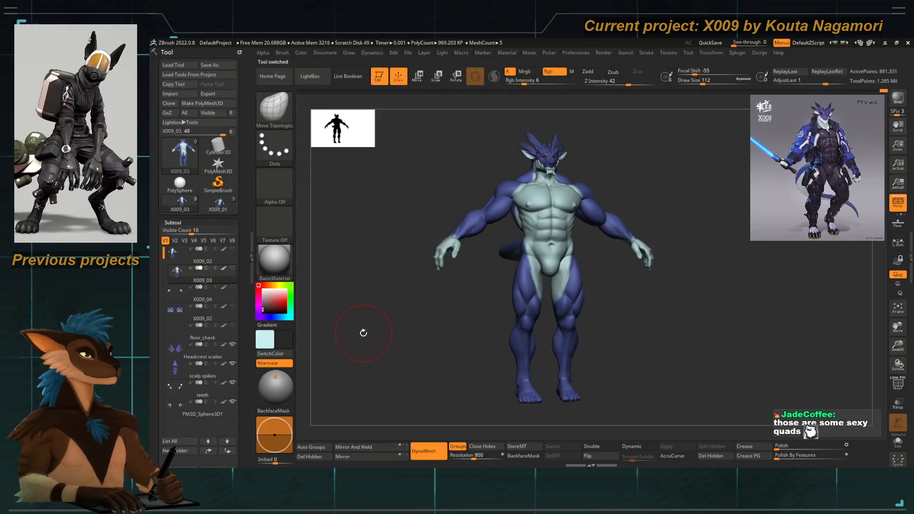
{"action": "left_click_drag", "start_coordinate": [378, 331], "coordinate": [415, 375], "text": "shift"}
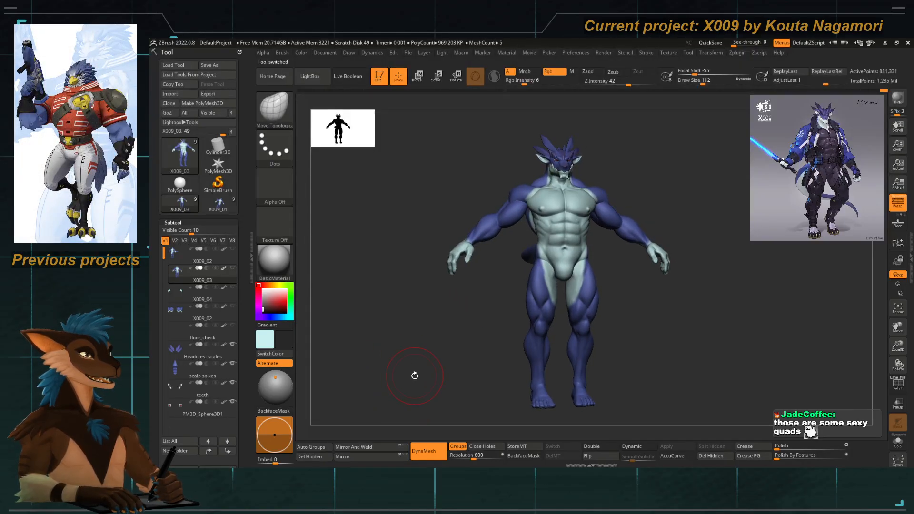
Compare the edited X009_03 tool with the earlier X009_01 tool in three-quarter front view by alternating between them.
{"action": "left_click_drag", "start_coordinate": [384, 344], "coordinate": [375, 347]}
{"action": "left_click", "coordinate": [207, 200]}
{"action": "left_click", "coordinate": [181, 204]}
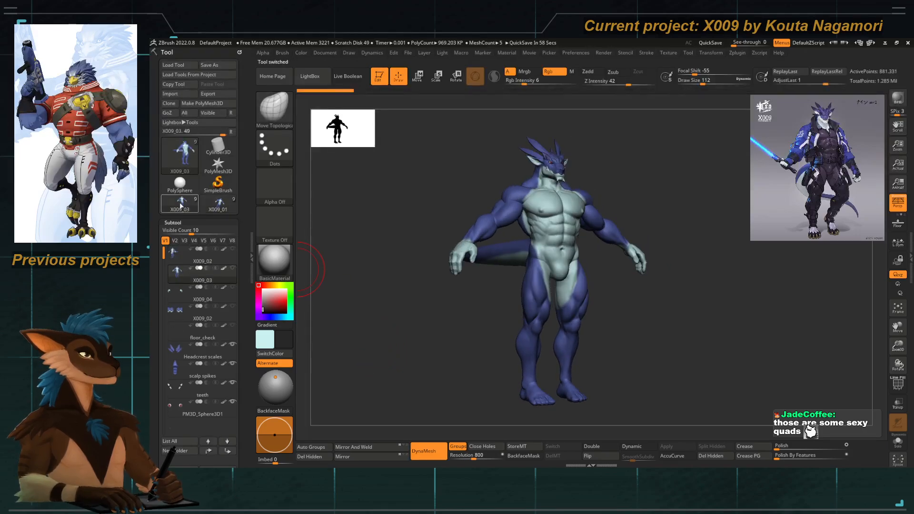
{"action": "left_click", "coordinate": [222, 208]}
{"action": "left_click", "coordinate": [184, 205]}
{"action": "left_click", "coordinate": [217, 206]}
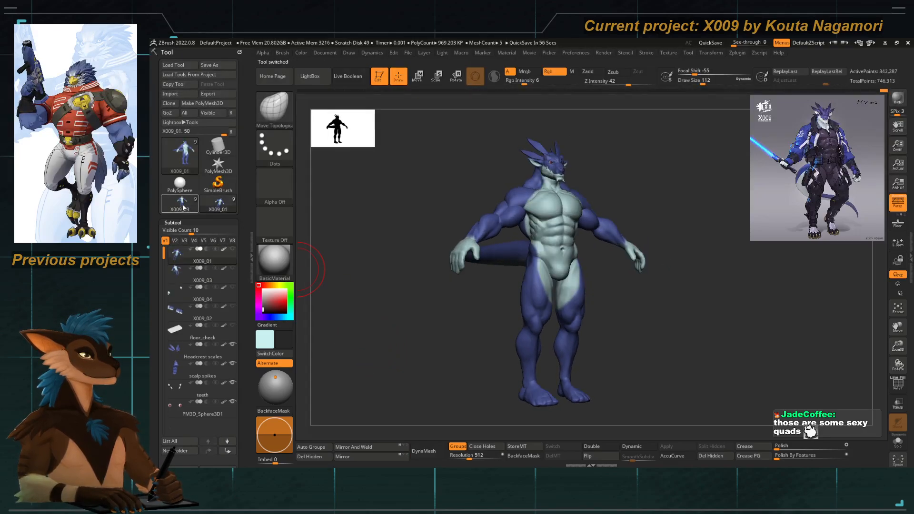
{"action": "left_click", "coordinate": [184, 206]}
{"action": "left_click", "coordinate": [218, 206]}
{"action": "left_click", "coordinate": [185, 205]}
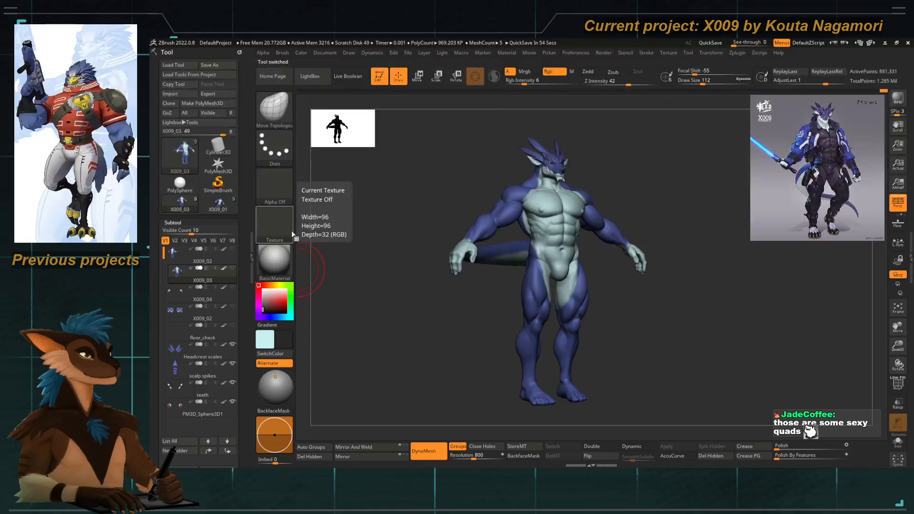
Compare the back anatomy of the X009_03 and X009_01 tools by alternating between them from behind.
{"action": "left_click_drag", "start_coordinate": [381, 333], "coordinate": [471, 329]}
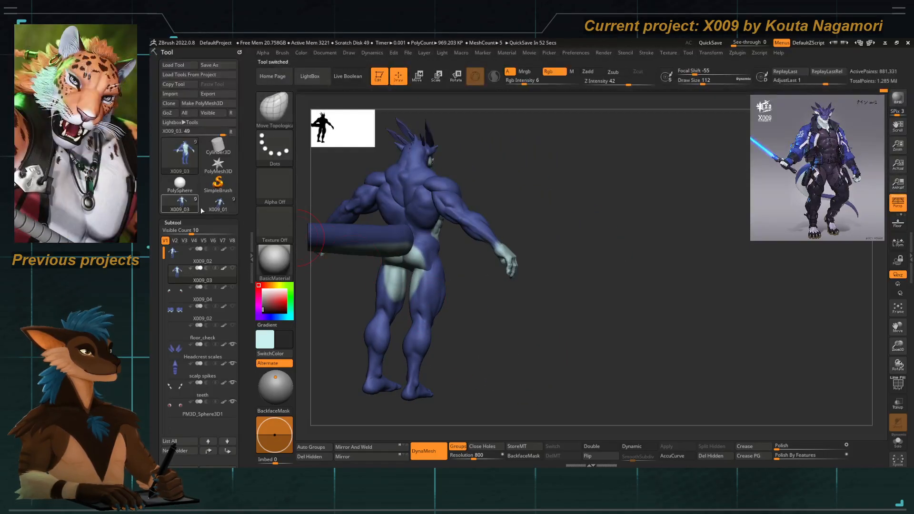
{"action": "left_click", "coordinate": [218, 204]}
{"action": "left_click", "coordinate": [185, 205]}
{"action": "left_click", "coordinate": [217, 205]}
{"action": "left_click", "coordinate": [185, 205]}
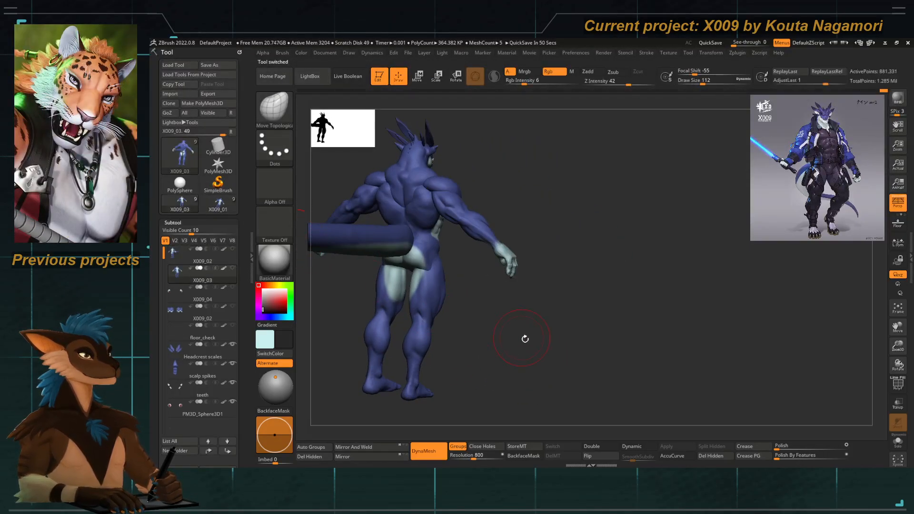
Compare the full-body anatomy of the X009_03 and X009_01 tools from the front by alternating between them.
{"action": "mouse_move", "coordinate": [524, 338]}
{"action": "left_mouse_down"}
{"action": "mouse_move", "coordinate": [534, 367]}
{"action": "mouse_move", "coordinate": [567, 343]}
{"action": "mouse_move", "coordinate": [580, 354]}
{"action": "left_mouse_up"}
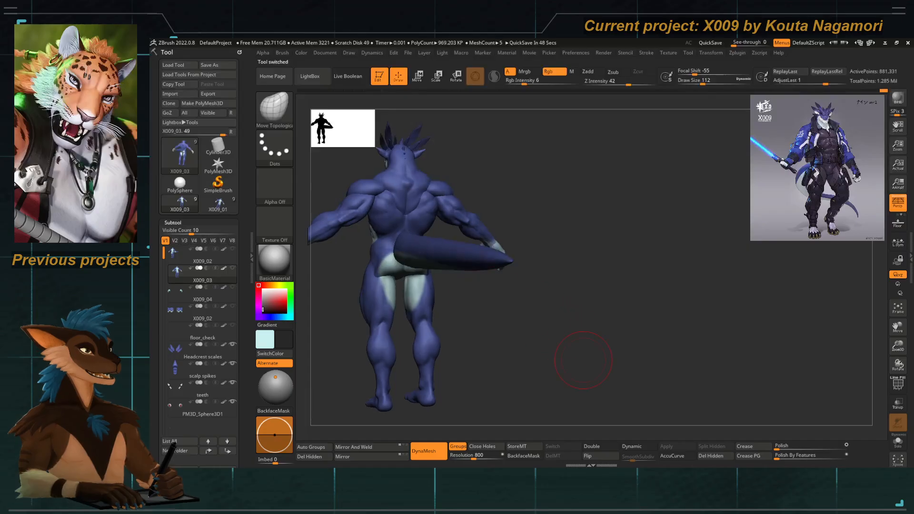
{"action": "mouse_move", "coordinate": [516, 327]}
{"action": "left_mouse_down", "text": "shift"}
{"action": "mouse_move", "coordinate": [555, 327]}
{"action": "mouse_move", "coordinate": [538, 333]}
{"action": "left_mouse_up", "text": "shift"}
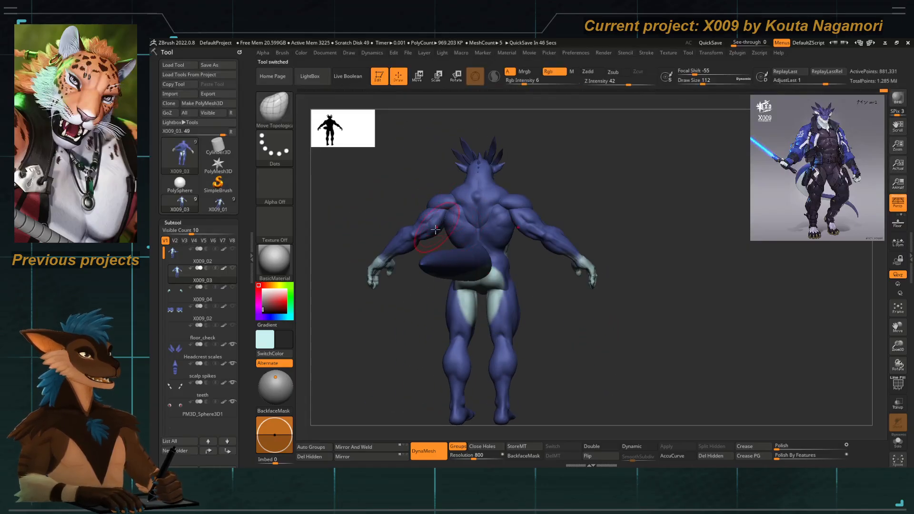
{"action": "left_click_drag", "start_coordinate": [352, 232], "coordinate": [392, 225], "text": "alt"}
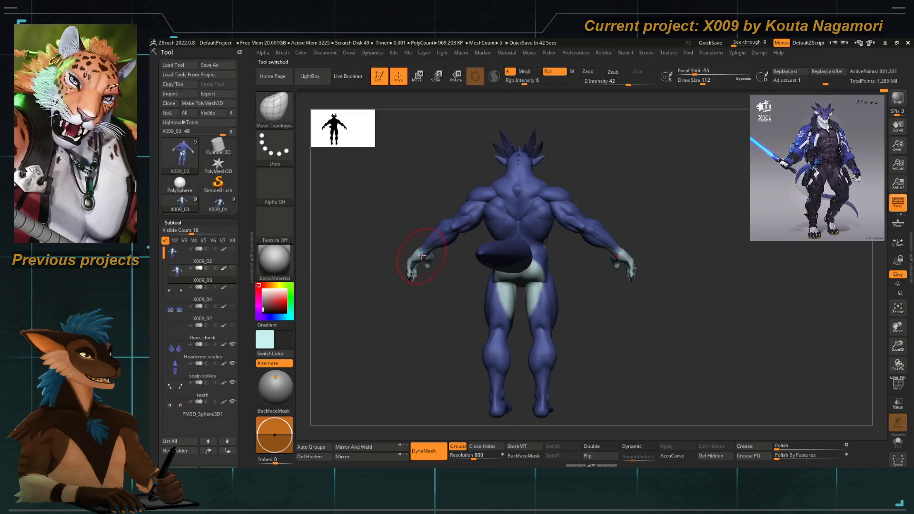
{"action": "left_click_drag", "start_coordinate": [388, 230], "coordinate": [440, 199]}
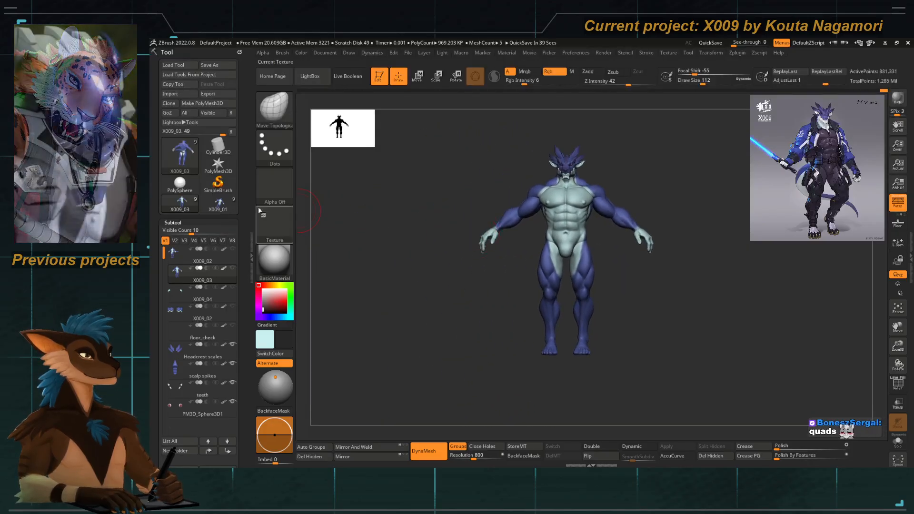
{"action": "left_click", "coordinate": [219, 204]}
{"action": "left_click", "coordinate": [186, 205]}
{"action": "left_click", "coordinate": [217, 205]}
{"action": "left_click", "coordinate": [185, 205]}
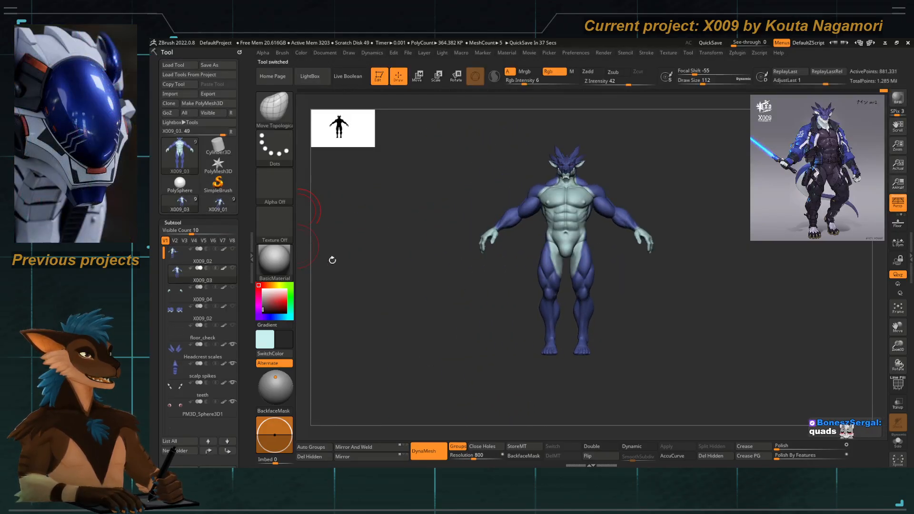
{"action": "mouse_move", "coordinate": [423, 332]}
{"action": "left_mouse_down"}
{"action": "mouse_move", "coordinate": [449, 355]}
{"action": "mouse_move", "coordinate": [428, 346]}
{"action": "left_mouse_up"}
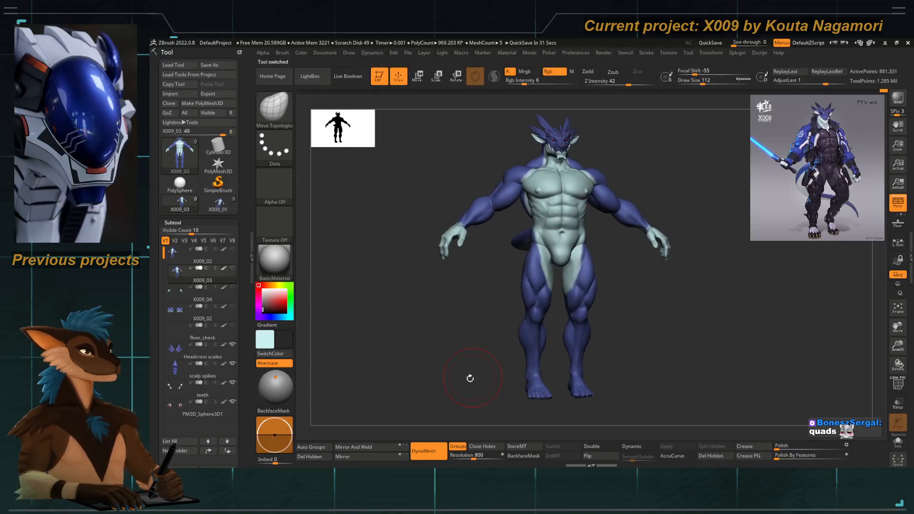
{"action": "left_click_drag", "start_coordinate": [470, 378], "coordinate": [460, 339]}
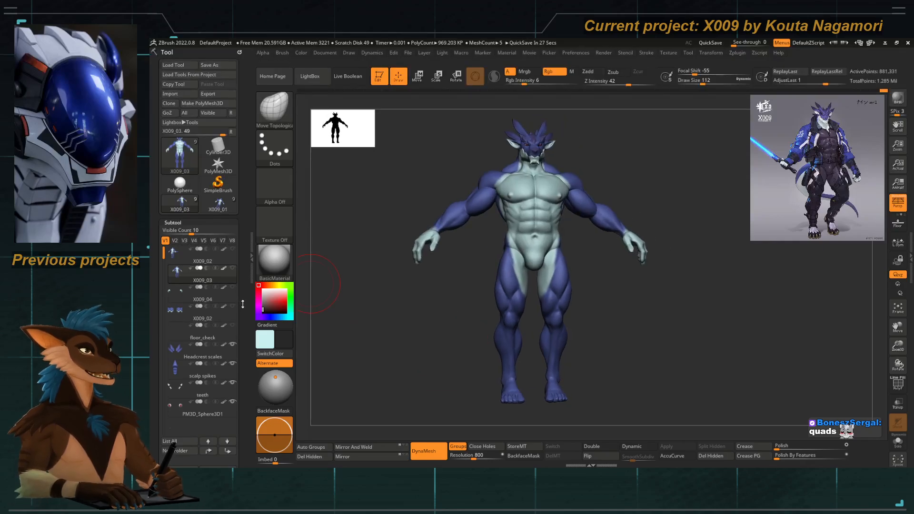
Show the X009_03 body beside the X009_04 hands subtool and delete the X009_04 subtool.
{"action": "scroll", "coordinate": [239, 301], "scroll_direction": "down", "scroll_amount": 3}
{"action": "scroll", "coordinate": [240, 279], "scroll_direction": "down", "scroll_amount": 2}
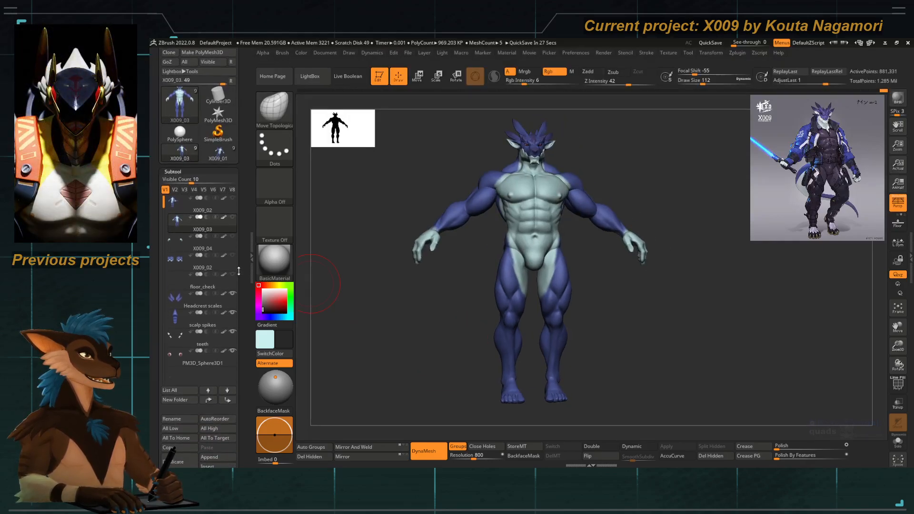
{"action": "left_click", "coordinate": [180, 245]}
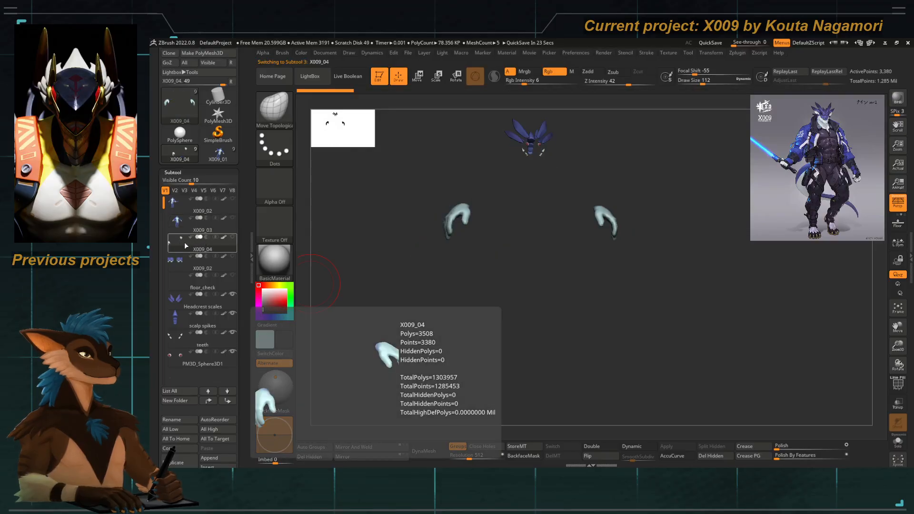
{"action": "left_click", "coordinate": [232, 218]}
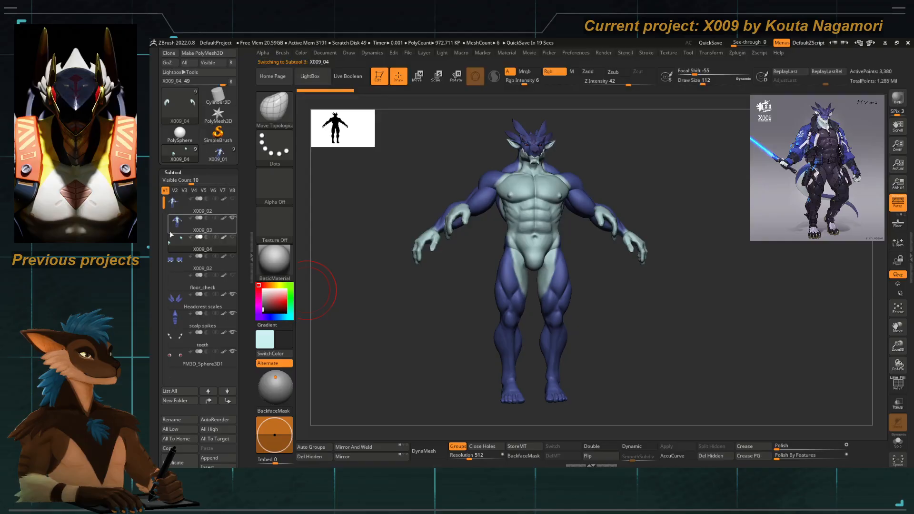
{"action": "mouse_move", "coordinate": [172, 231]}
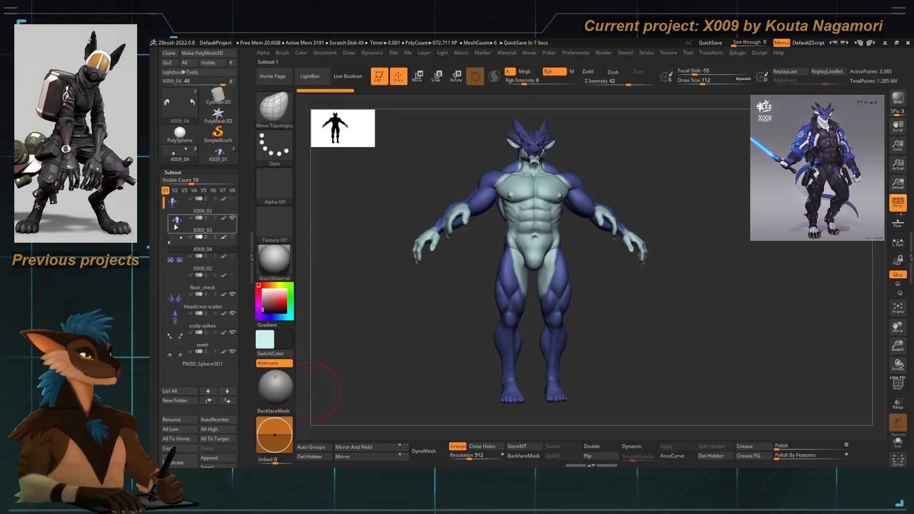
{"action": "scroll", "coordinate": [162, 429], "scroll_direction": "down", "scroll_amount": 5}
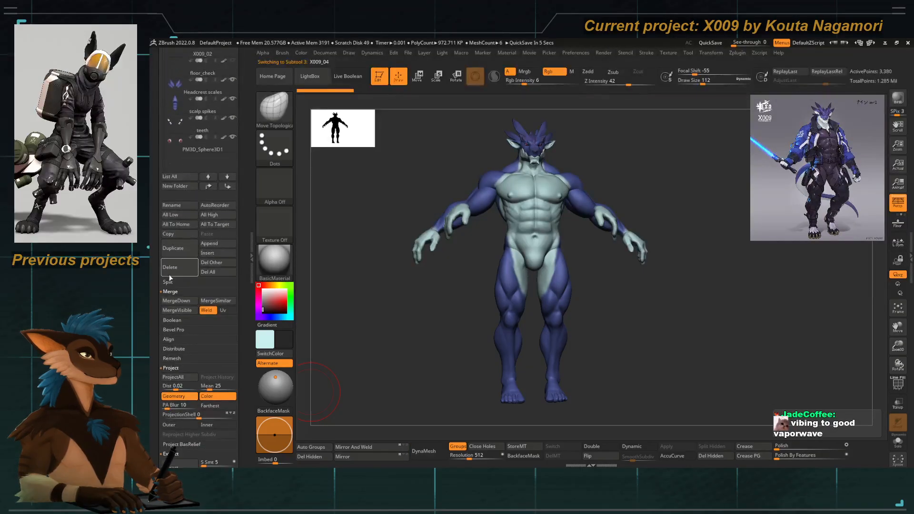
{"action": "left_click", "coordinate": [170, 267]}
{"action": "left_click", "coordinate": [234, 283]}
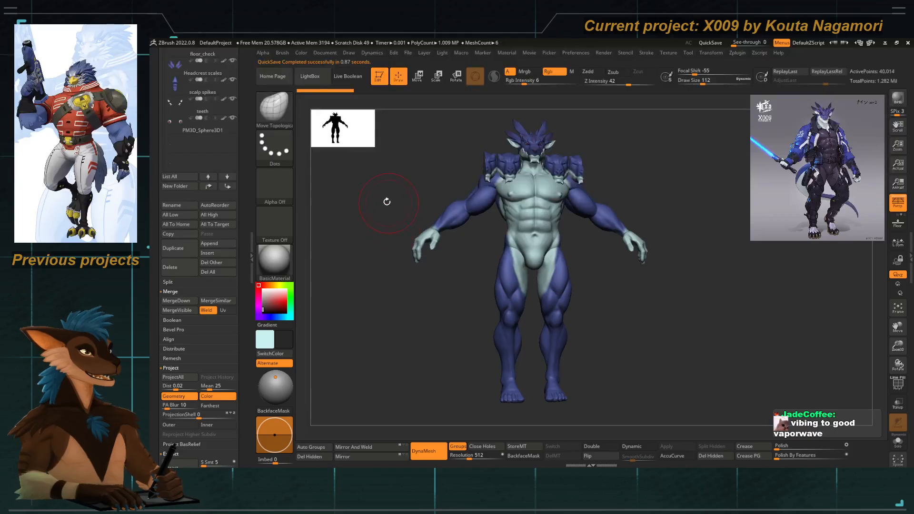
Delete the leftover subtool of small dragon busts overlapping the character's shoulders.
{"action": "left_click_drag", "start_coordinate": [388, 201], "coordinate": [470, 241], "text": "shift"}
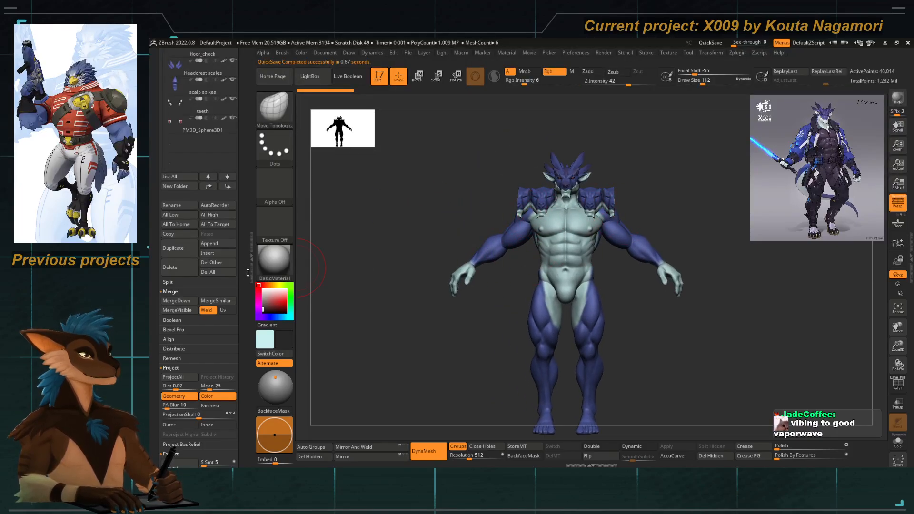
{"action": "left_click", "coordinate": [176, 272]}
{"action": "left_click", "coordinate": [234, 284]}
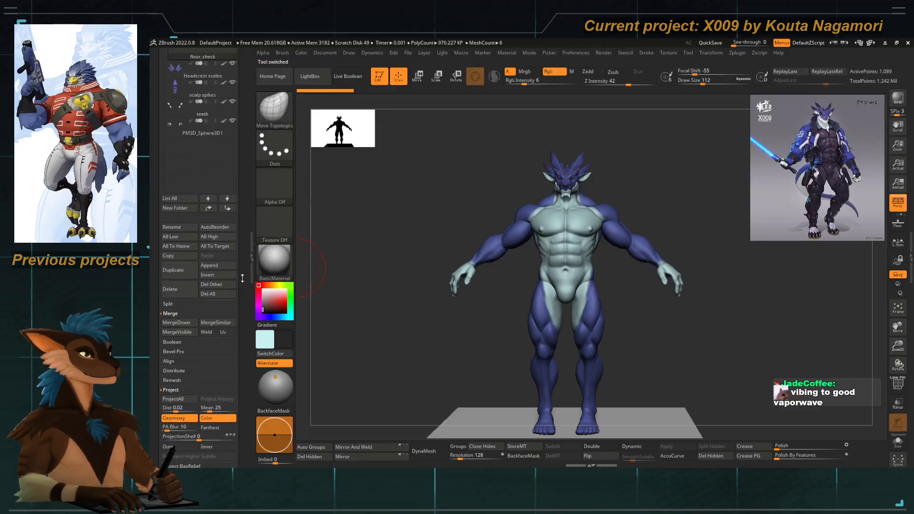
Compare the X009_03 body subtool with the X009_02 body subtool by alternating between them.
{"action": "left_click_drag", "start_coordinate": [242, 279], "coordinate": [242, 462]}
{"action": "left_click", "coordinate": [177, 215]}
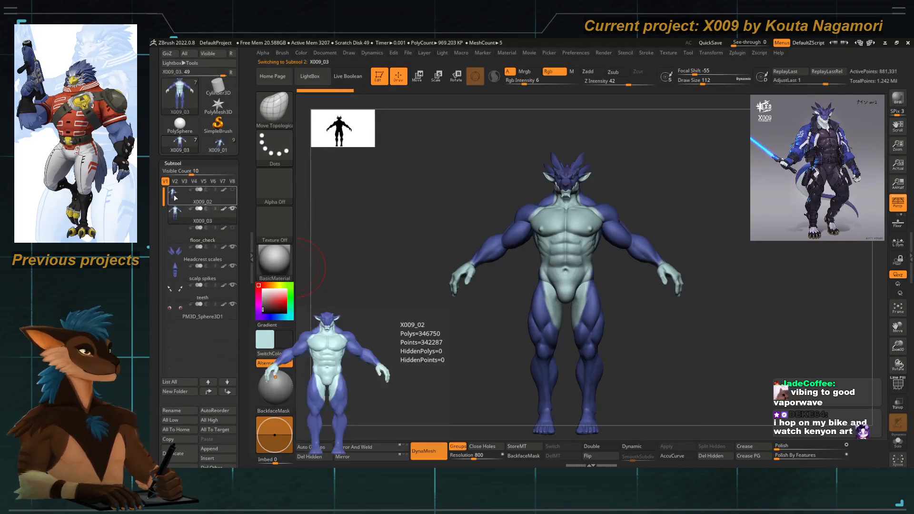
{"action": "left_click", "coordinate": [174, 198]}
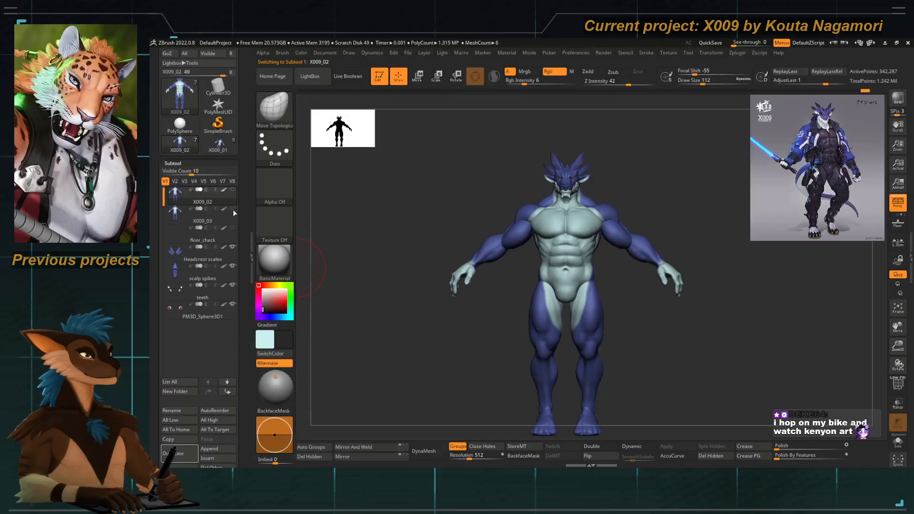
{"action": "key", "text": "Down"}
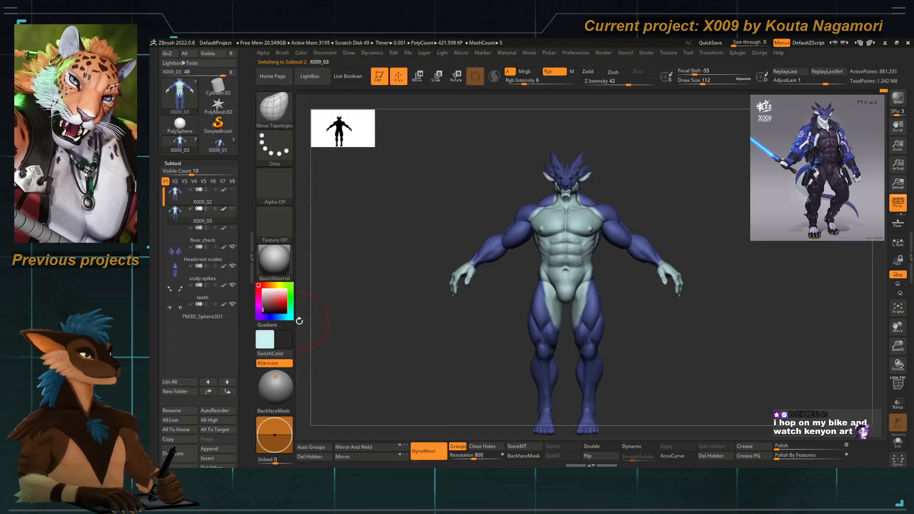
{"action": "key", "text": "Up"}
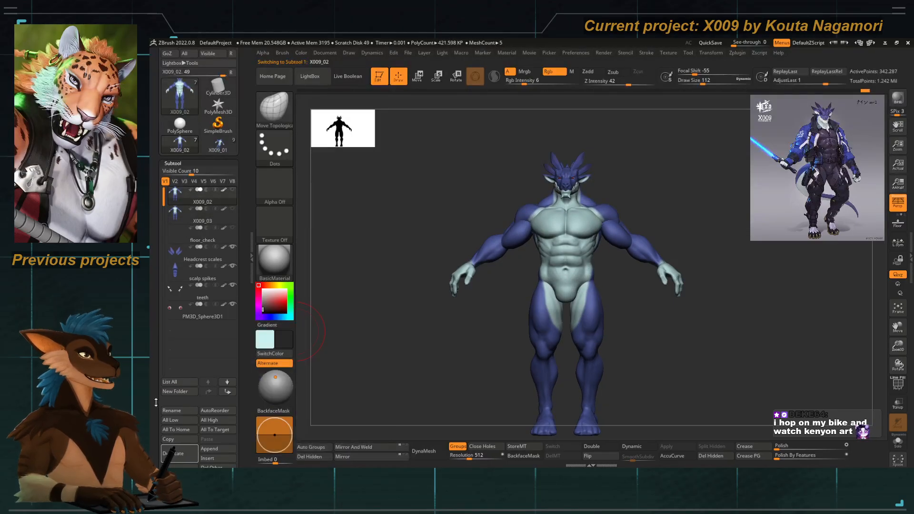
Delete the older X009_02 body subtool.
{"action": "scroll", "coordinate": [174, 307], "scroll_direction": "down", "scroll_amount": 5}
{"action": "left_click", "coordinate": [174, 300]}
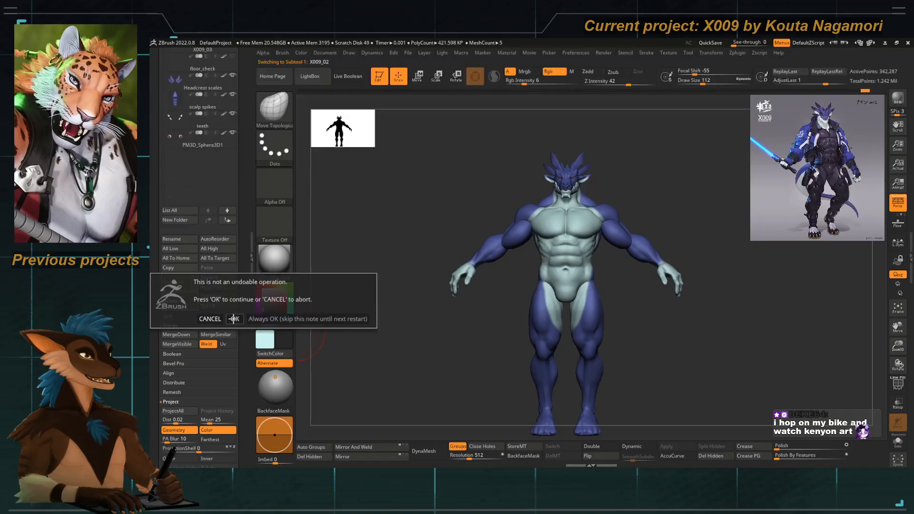
{"action": "left_click", "coordinate": [210, 316]}
{"action": "scroll", "coordinate": [209, 385], "scroll_direction": "up", "scroll_amount": 7}
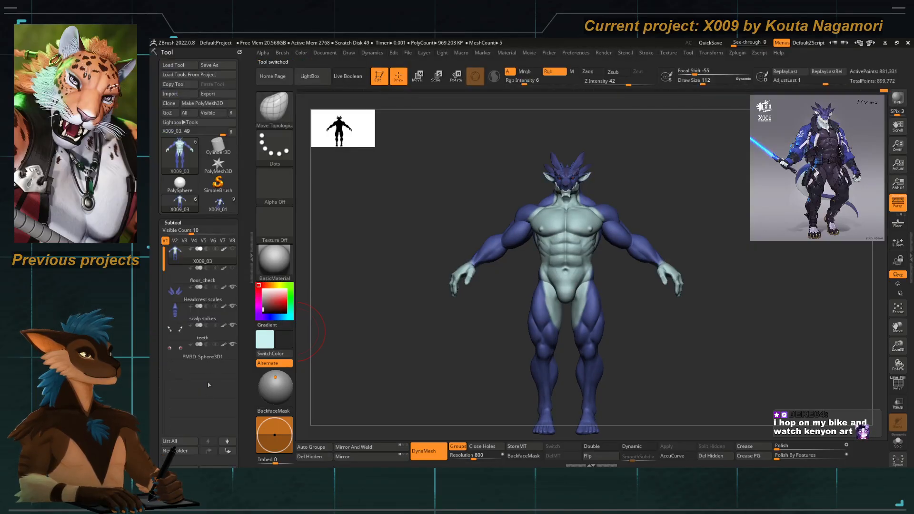
Rename the remaining X009_03 body subtool as X009_02.
{"action": "scroll", "coordinate": [164, 386], "scroll_direction": "down", "scroll_amount": 3}
{"action": "left_click", "coordinate": [172, 371]}
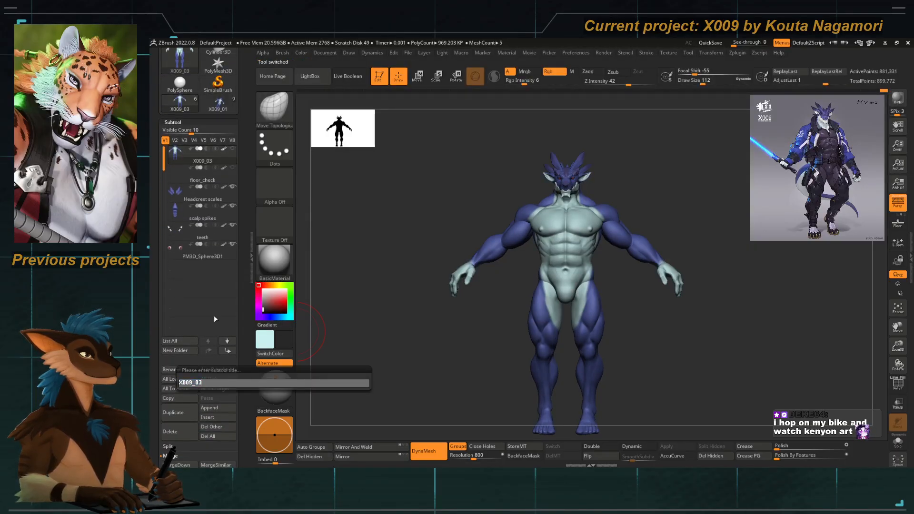
{"action": "type", "text": "2"}
{"action": "key", "text": "Return"}
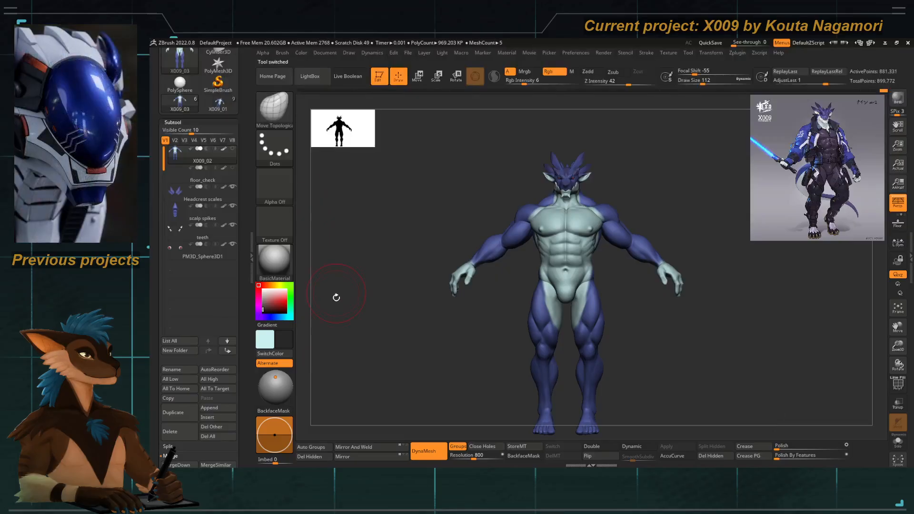
Select the PM3D_Sphere3D1 subtool and rename it as eyes.
{"action": "left_click_drag", "start_coordinate": [379, 329], "coordinate": [390, 338]}
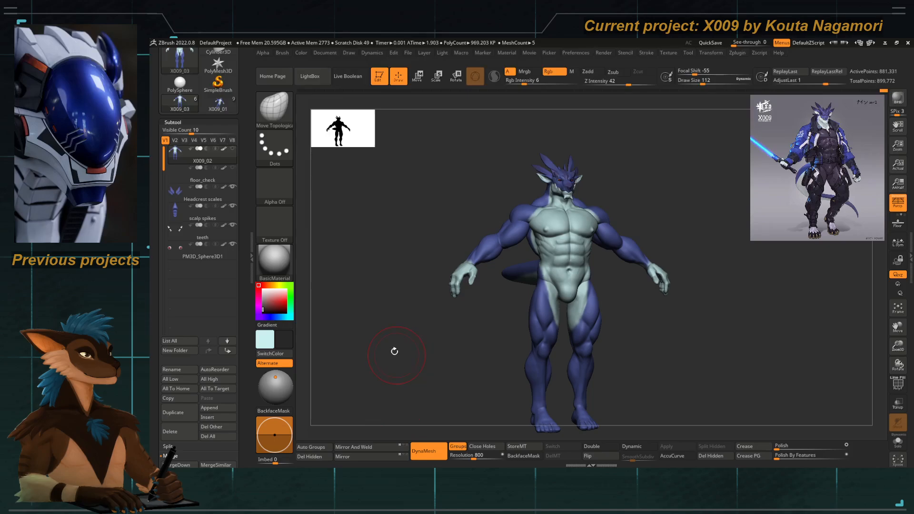
{"action": "mouse_move", "coordinate": [416, 345]}
{"action": "left_mouse_down", "text": "alt"}
{"action": "mouse_move", "coordinate": [404, 337]}
{"action": "mouse_move", "coordinate": [403, 312]}
{"action": "mouse_move", "coordinate": [388, 326]}
{"action": "mouse_move", "coordinate": [408, 339]}
{"action": "mouse_move", "coordinate": [398, 319]}
{"action": "mouse_move", "coordinate": [410, 333]}
{"action": "left_mouse_up", "text": "alt"}
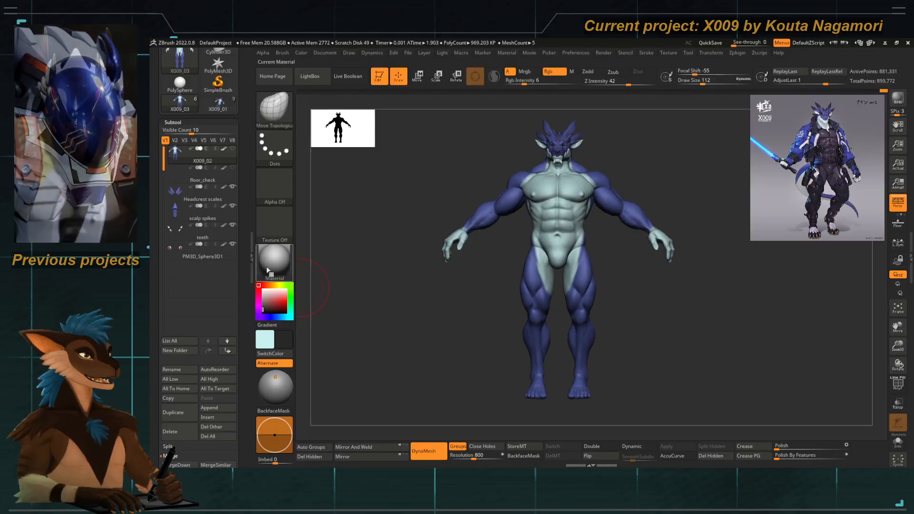
{"action": "left_click", "coordinate": [175, 171]}
{"action": "left_click", "coordinate": [175, 191]}
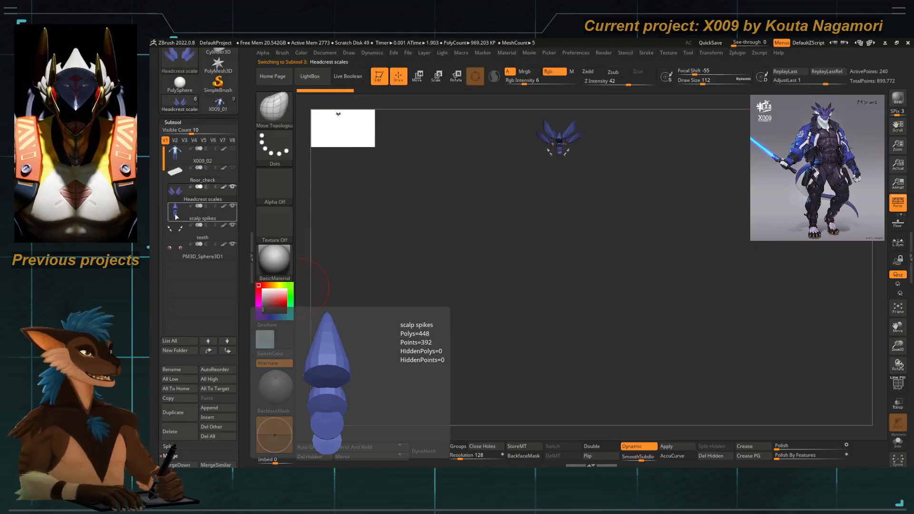
{"action": "left_click", "coordinate": [176, 217]}
{"action": "left_click", "coordinate": [176, 251]}
{"action": "left_click", "coordinate": [171, 370]}
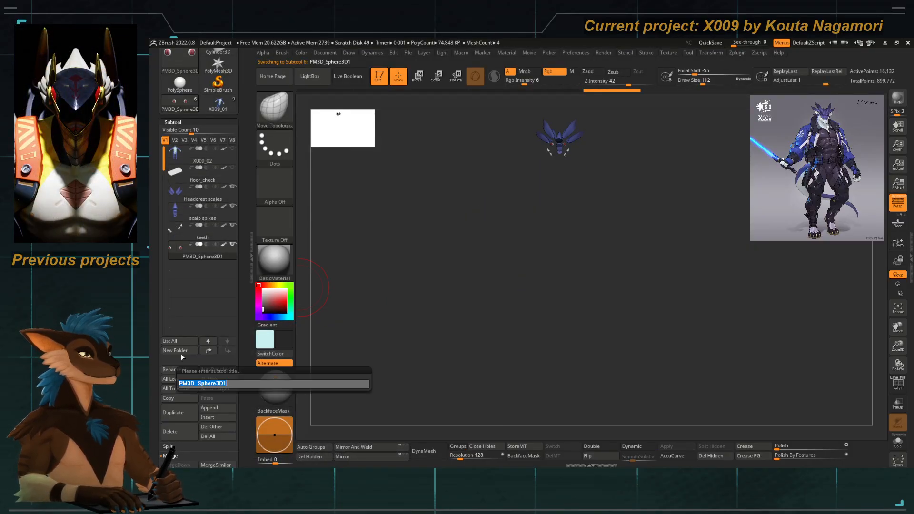
{"action": "type", "text": "ey"}
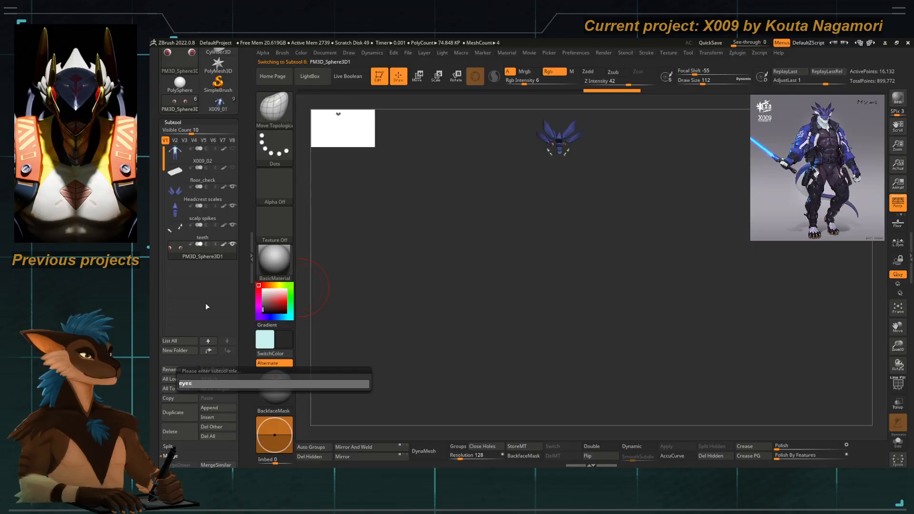
{"action": "type", "text": "es"}
{"action": "key", "text": "Return"}
Make the X009_02 body and floor_check subtools visible, select the body, and check its stance on the floor.
{"action": "left_click", "coordinate": [232, 149]}
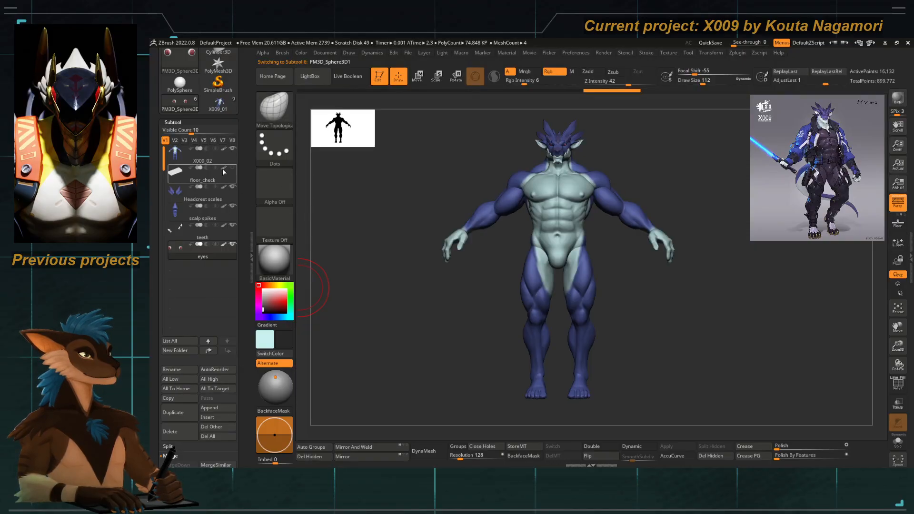
{"action": "left_click", "coordinate": [232, 168]}
{"action": "left_click_drag", "start_coordinate": [379, 304], "coordinate": [399, 303]}
{"action": "mouse_move", "coordinate": [469, 292]}
{"action": "left_mouse_down"}
{"action": "mouse_move", "coordinate": [445, 290]}
{"action": "mouse_move", "coordinate": [469, 285]}
{"action": "left_mouse_up"}
{"action": "left_click", "coordinate": [530, 260], "text": "alt"}
{"action": "right_click_drag", "start_coordinate": [469, 286], "coordinate": [453, 290], "text": "ctrl"}
{"action": "left_click_drag", "start_coordinate": [452, 291], "coordinate": [465, 288]}
{"action": "right_click_drag", "start_coordinate": [465, 288], "coordinate": [470, 327], "text": "ctrl"}
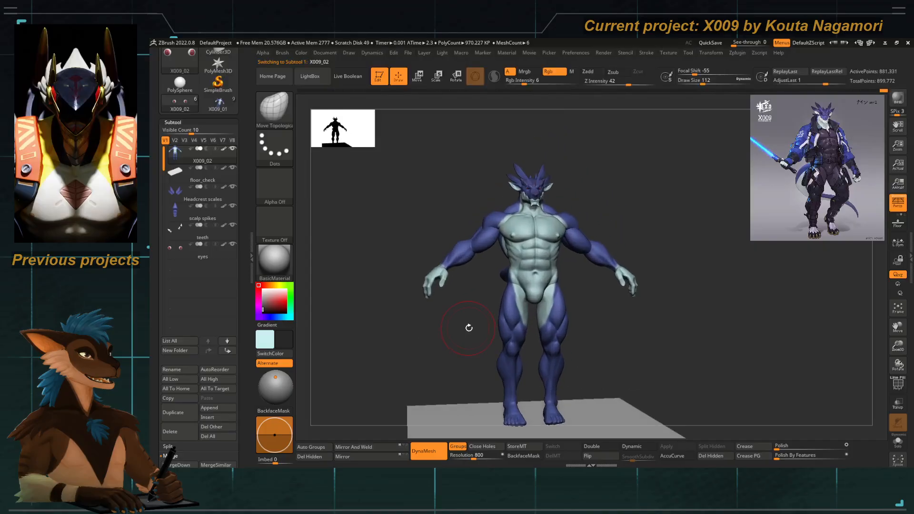
{"action": "left_click_drag", "start_coordinate": [472, 335], "coordinate": [483, 308]}
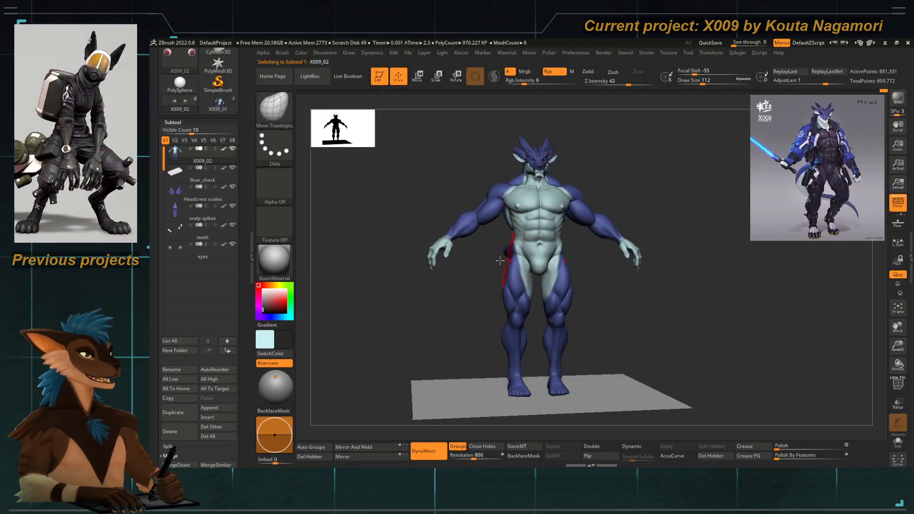
Duplicate the X009_02 body subtool and re-DynaMesh the copy at resolution 800 with Groups turned off.
{"action": "scroll", "coordinate": [197, 287], "scroll_direction": "down", "scroll_amount": 5}
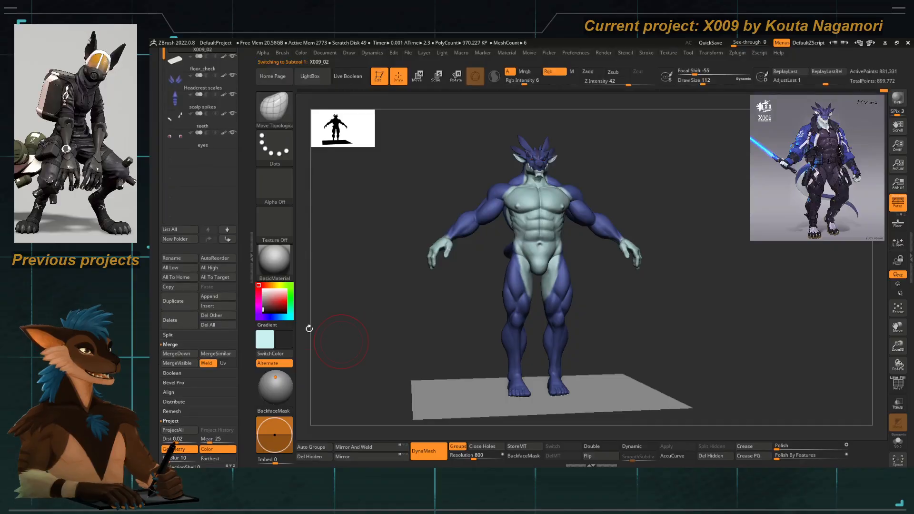
{"action": "left_click", "coordinate": [173, 301]}
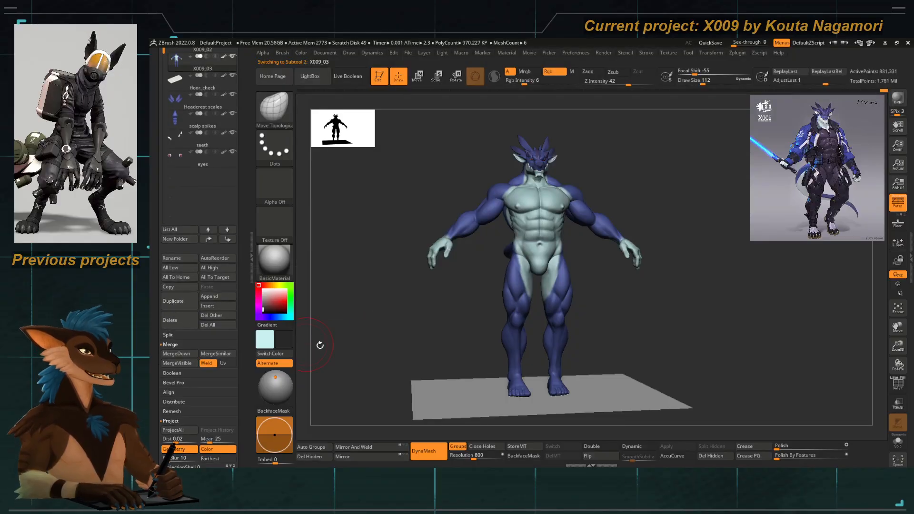
{"action": "left_click", "coordinate": [458, 450]}
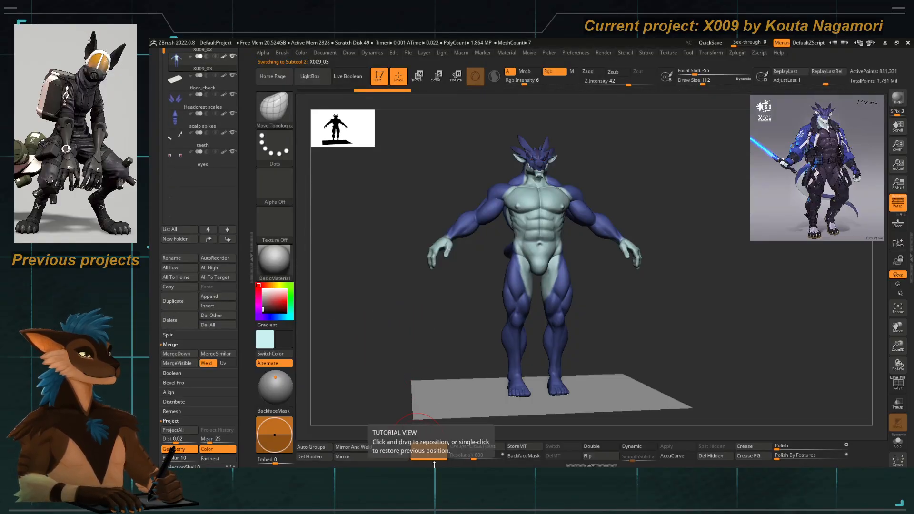
{"action": "left_click_drag", "start_coordinate": [377, 314], "coordinate": [358, 312], "text": "ctrl"}
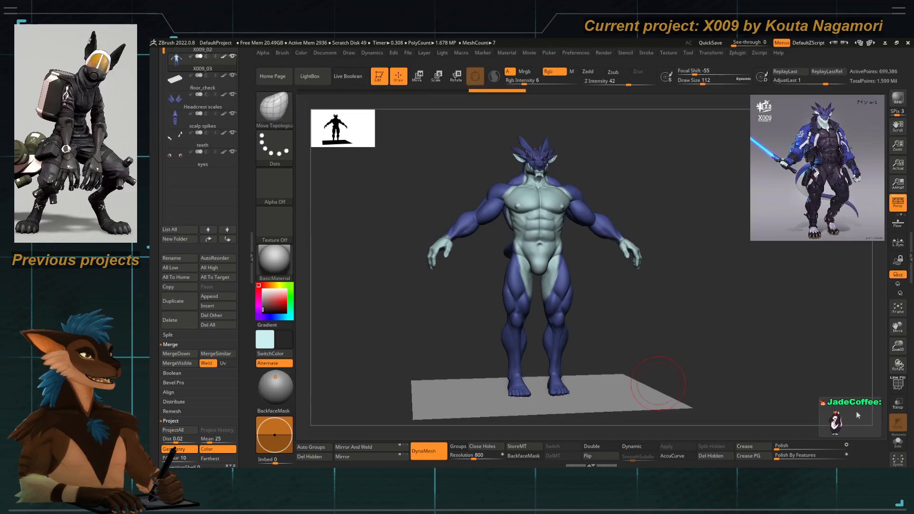
Isolate the re-meshed body subtool and smooth the jagged crease between the groin and inner thigh.
{"action": "left_click", "coordinate": [898, 441]}
{"action": "right_click_drag", "start_coordinate": [488, 253], "coordinate": [544, 313], "text": "ctrl"}
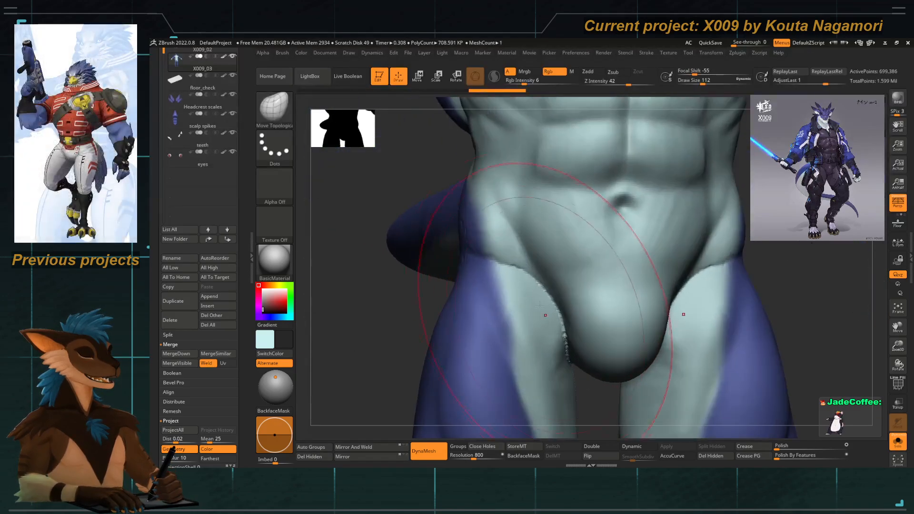
{"action": "key", "text": "space"}
{"action": "left_click_drag", "start_coordinate": [495, 331], "coordinate": [478, 330]}
{"action": "mouse_move", "coordinate": [563, 346]}
{"action": "left_mouse_down", "text": "shift"}
{"action": "mouse_move", "coordinate": [566, 338]}
{"action": "mouse_move", "coordinate": [444, 237]}
{"action": "left_mouse_up", "text": "shift"}
Set the draw size to about 68 and smooth the jagged crease around the tail base.
{"action": "right_click_drag", "start_coordinate": [444, 236], "coordinate": [443, 300], "text": "ctrl"}
{"action": "right_click_drag", "start_coordinate": [376, 351], "coordinate": [376, 337]}
{"action": "key", "text": "space"}
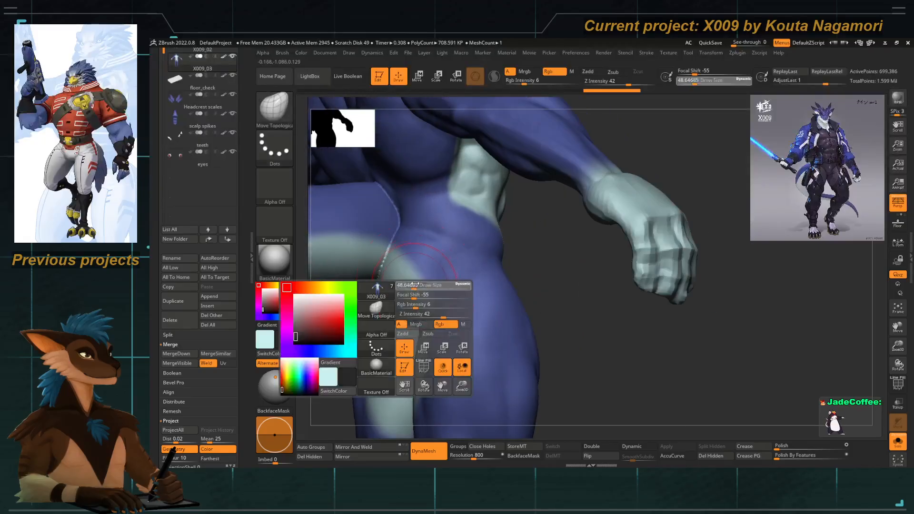
{"action": "left_click_drag", "start_coordinate": [376, 337], "coordinate": [400, 338]}
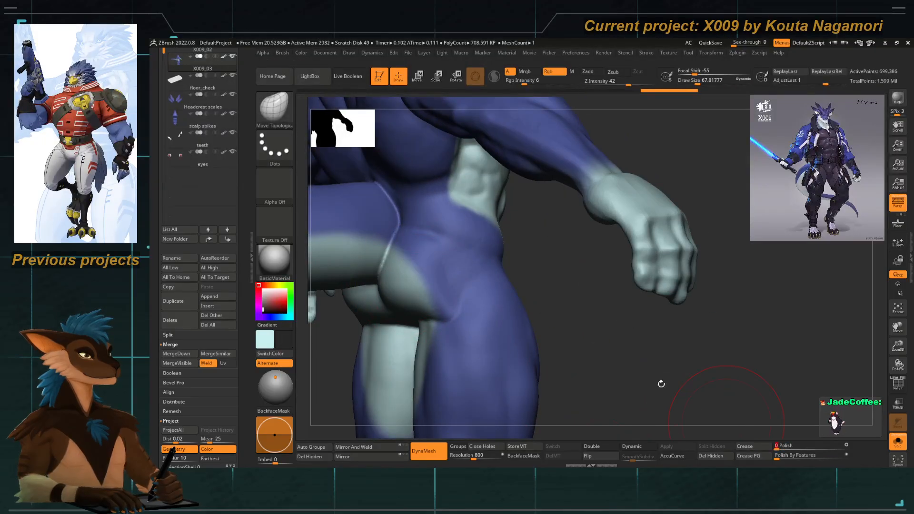
{"action": "right_click_drag", "start_coordinate": [661, 384], "coordinate": [416, 230], "text": "shift"}
{"action": "right_click_drag", "start_coordinate": [438, 341], "coordinate": [450, 297], "text": "ctrl"}
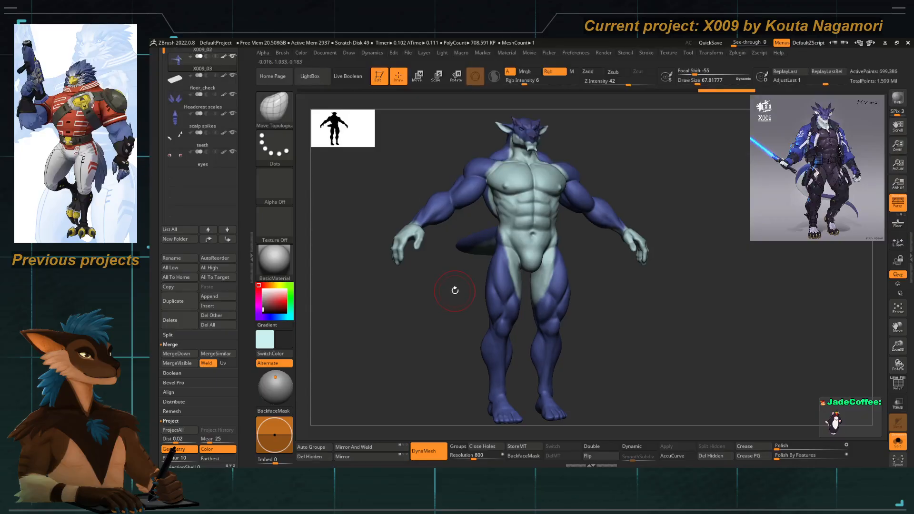
{"action": "mouse_move", "coordinate": [473, 370]}
{"action": "right_mouse_down", "text": "ctrl"}
{"action": "mouse_move", "coordinate": [459, 316]}
{"action": "mouse_move", "coordinate": [479, 320]}
{"action": "mouse_move", "coordinate": [466, 317]}
{"action": "mouse_move", "coordinate": [472, 283]}
{"action": "right_mouse_up", "text": "ctrl"}
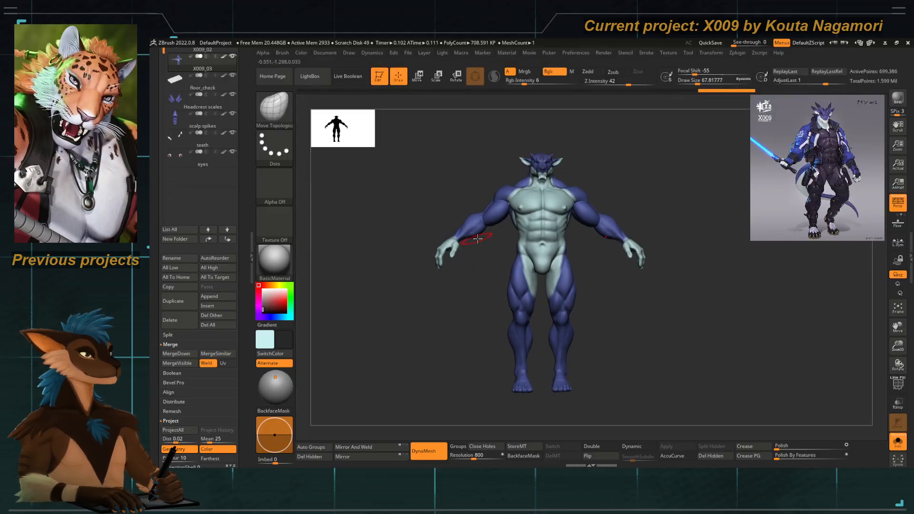
Mask the torso, legs and tail for a sleeveless bodysuit, clearing the mask from both arms.
{"action": "right_click_drag", "start_coordinate": [491, 191], "coordinate": [481, 194]}
{"action": "mouse_move", "coordinate": [490, 174]}
{"action": "left_mouse_down", "text": "ctrl"}
{"action": "mouse_move", "coordinate": [494, 370]}
{"action": "mouse_move", "coordinate": [597, 367]}
{"action": "mouse_move", "coordinate": [570, 234]}
{"action": "left_mouse_up", "text": "ctrl"}
{"action": "left_click_drag", "start_coordinate": [579, 171], "coordinate": [580, 171], "text": "ctrl"}
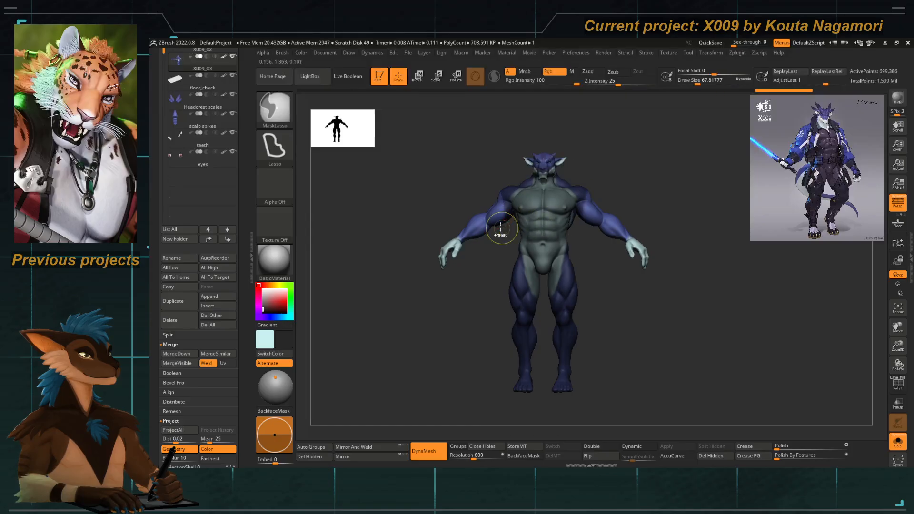
{"action": "mouse_move", "coordinate": [492, 235]}
{"action": "right_mouse_down"}
{"action": "mouse_move", "coordinate": [526, 259]}
{"action": "mouse_move", "coordinate": [424, 206]}
{"action": "mouse_move", "coordinate": [410, 241]}
{"action": "right_mouse_up"}
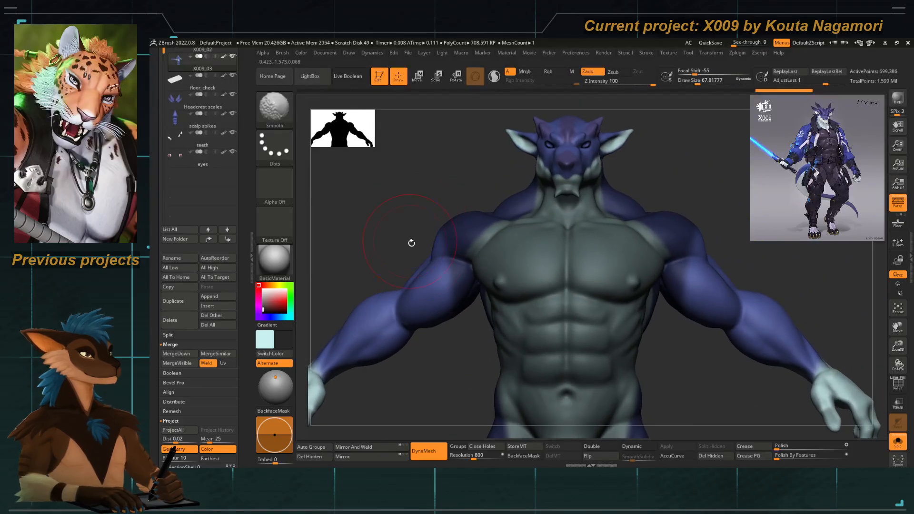
{"action": "mouse_move", "coordinate": [451, 349]}
{"action": "left_mouse_down", "text": "ctrl"}
{"action": "mouse_move", "coordinate": [473, 321]}
{"action": "mouse_move", "coordinate": [392, 182]}
{"action": "mouse_move", "coordinate": [448, 322]}
{"action": "mouse_move", "coordinate": [470, 198]}
{"action": "mouse_move", "coordinate": [397, 185]}
{"action": "left_mouse_up", "text": "ctrl"}
{"action": "mouse_move", "coordinate": [398, 186]}
{"action": "right_mouse_down"}
{"action": "mouse_move", "coordinate": [411, 225]}
{"action": "mouse_move", "coordinate": [483, 221]}
{"action": "mouse_move", "coordinate": [492, 355]}
{"action": "right_mouse_up"}
{"action": "mouse_move", "coordinate": [493, 355]}
{"action": "left_mouse_down", "text": "ctrl"}
{"action": "mouse_move", "coordinate": [469, 286]}
{"action": "mouse_move", "coordinate": [471, 314]}
{"action": "mouse_move", "coordinate": [481, 182]}
{"action": "left_mouse_up", "text": "ctrl"}
{"action": "right_click_drag", "start_coordinate": [513, 202], "coordinate": [370, 187]}
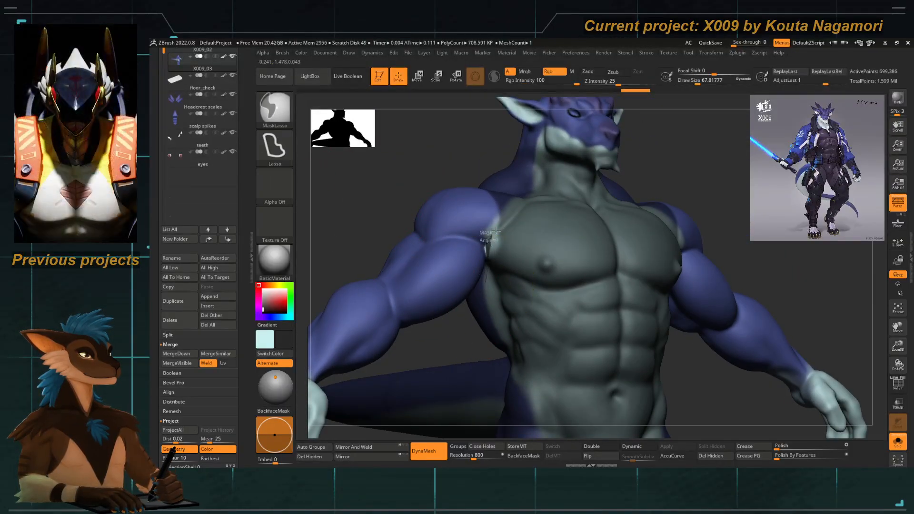
{"action": "right_click_drag", "start_coordinate": [495, 233], "coordinate": [431, 245], "text": "shift"}
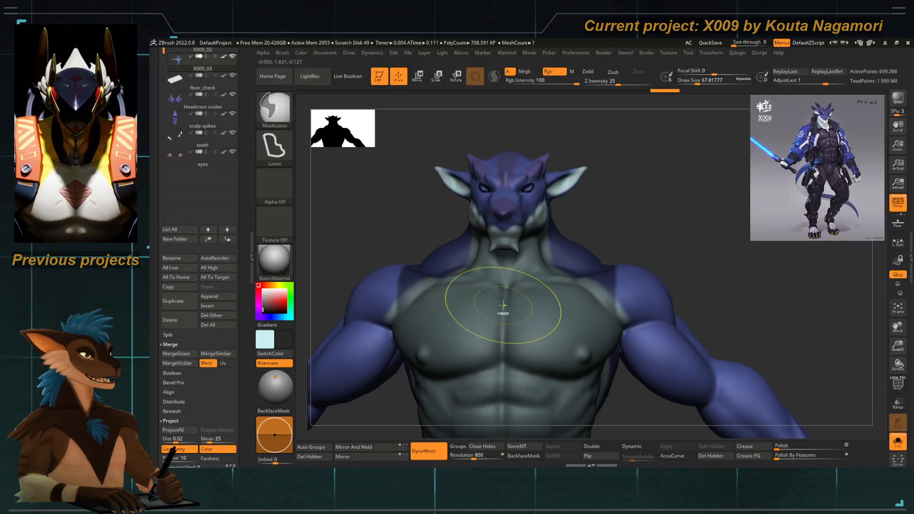
Shape the mask's front neckline into a V and refine its edges around the neck and back of the shoulders.
{"action": "mouse_move", "coordinate": [429, 215]}
{"action": "left_mouse_down", "text": "ctrl"}
{"action": "mouse_move", "coordinate": [543, 228]}
{"action": "mouse_move", "coordinate": [515, 286]}
{"action": "left_mouse_up", "text": "ctrl"}
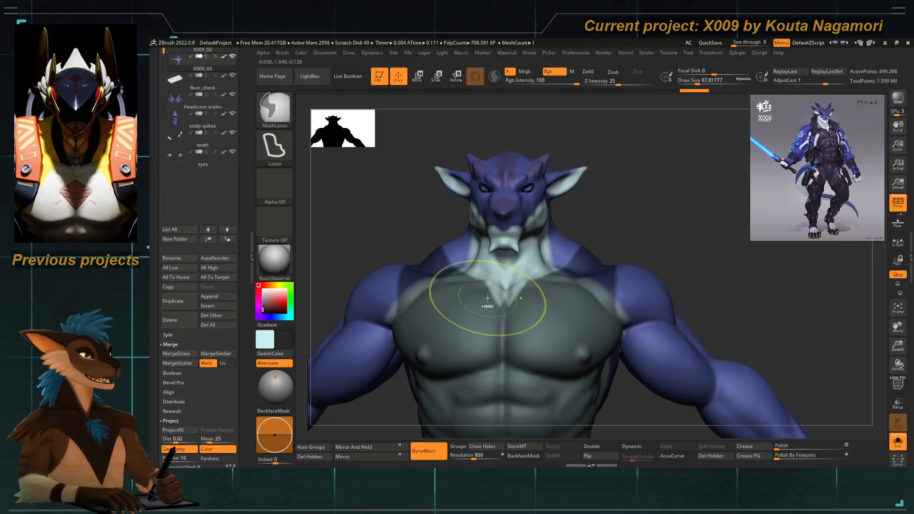
{"action": "right_click_drag", "start_coordinate": [465, 294], "coordinate": [443, 265]}
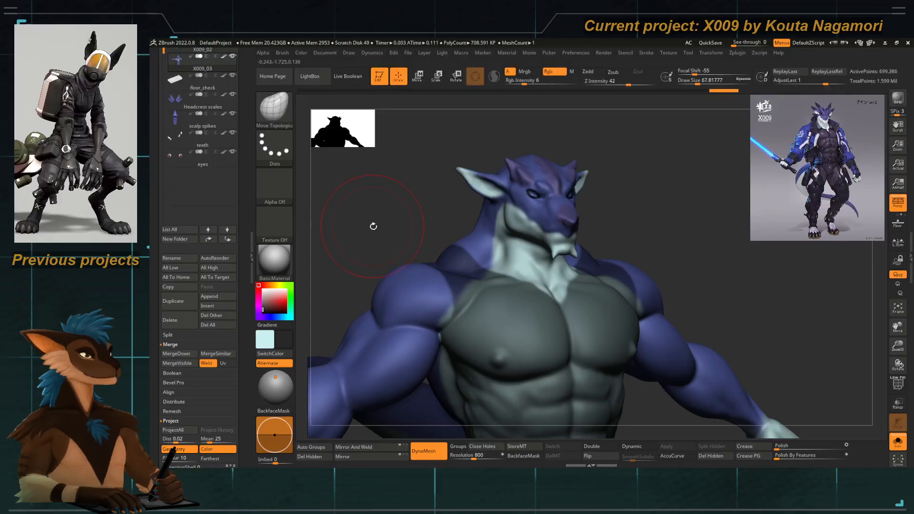
{"action": "right_click_drag", "start_coordinate": [371, 224], "coordinate": [446, 274]}
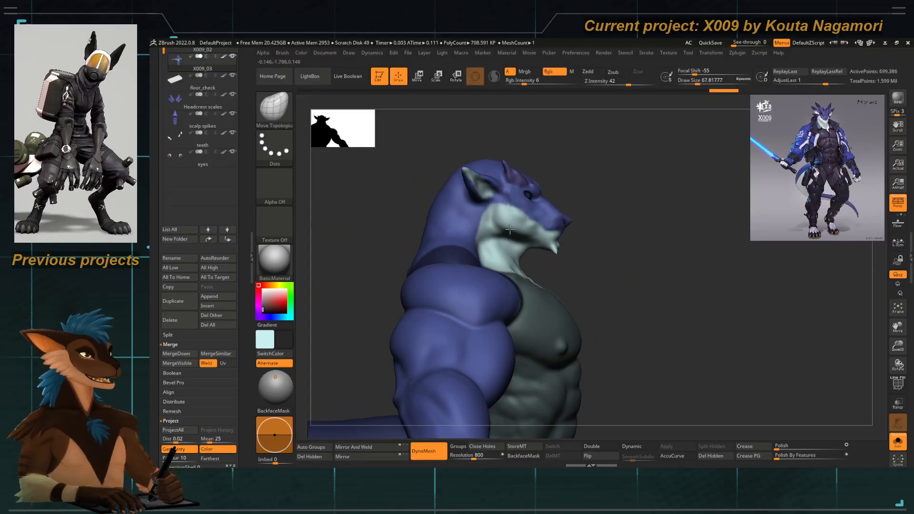
{"action": "mouse_move", "coordinate": [386, 233]}
{"action": "left_mouse_down", "text": "ctrl"}
{"action": "mouse_move", "coordinate": [374, 278]}
{"action": "mouse_move", "coordinate": [410, 289]}
{"action": "left_mouse_up", "text": "ctrl"}
{"action": "mouse_move", "coordinate": [357, 285]}
{"action": "right_mouse_down"}
{"action": "mouse_move", "coordinate": [418, 257]}
{"action": "mouse_move", "coordinate": [380, 263]}
{"action": "mouse_move", "coordinate": [426, 288]}
{"action": "right_mouse_up"}
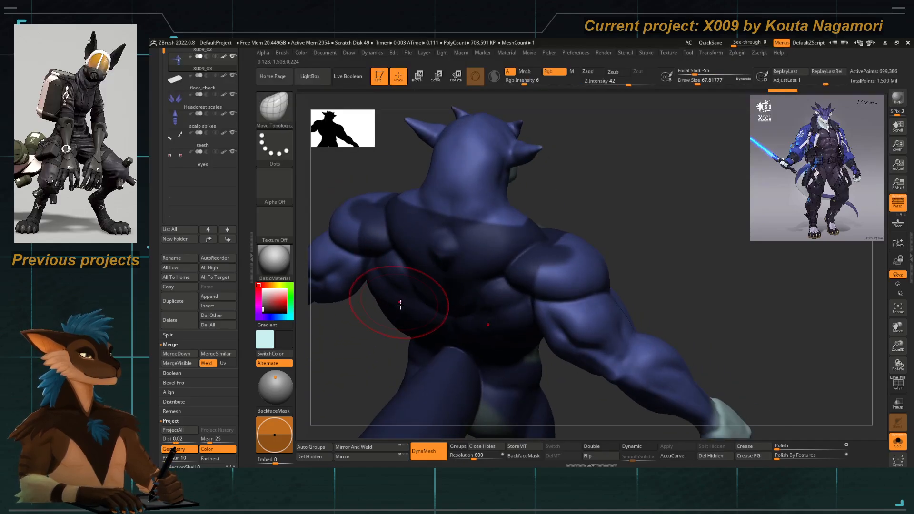
{"action": "right_click_drag", "start_coordinate": [550, 244], "coordinate": [546, 267]}
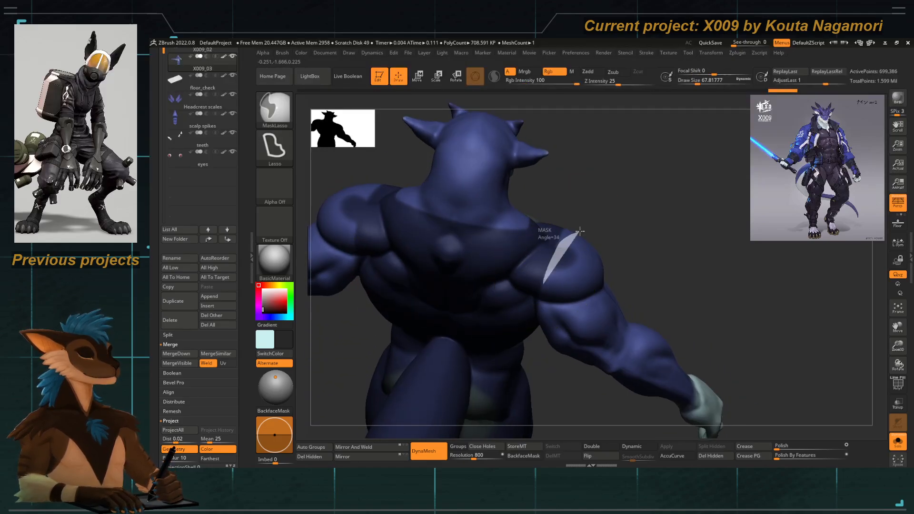
{"action": "left_click_drag", "start_coordinate": [580, 231], "coordinate": [538, 309], "text": "ctrl"}
{"action": "mouse_move", "coordinate": [598, 215]}
{"action": "right_mouse_down"}
{"action": "mouse_move", "coordinate": [459, 176]}
{"action": "mouse_move", "coordinate": [413, 225]}
{"action": "mouse_move", "coordinate": [414, 176]}
{"action": "mouse_move", "coordinate": [394, 194]}
{"action": "mouse_move", "coordinate": [429, 193]}
{"action": "mouse_move", "coordinate": [393, 169]}
{"action": "right_mouse_up"}
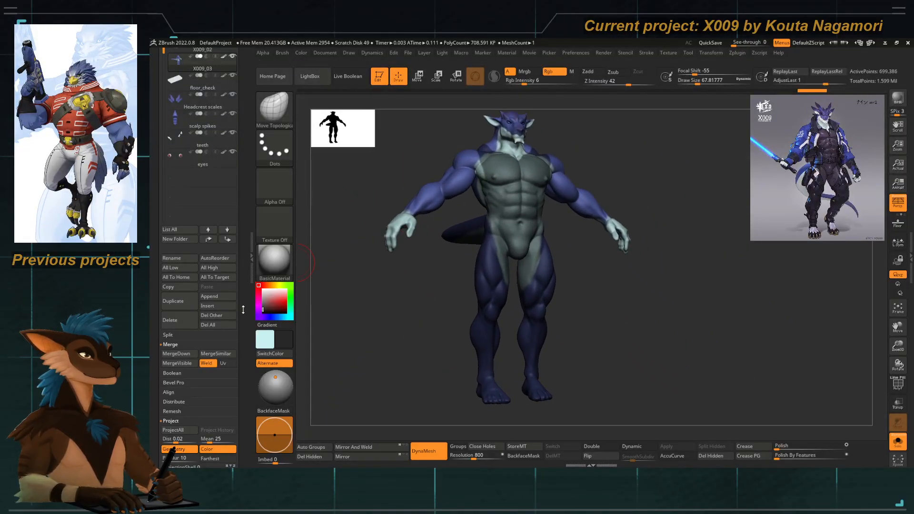
Extract the masked area with thickness 0 and accept it as a new bodysuit subtool.
{"action": "scroll", "coordinate": [190, 362], "scroll_direction": "down", "scroll_amount": 5}
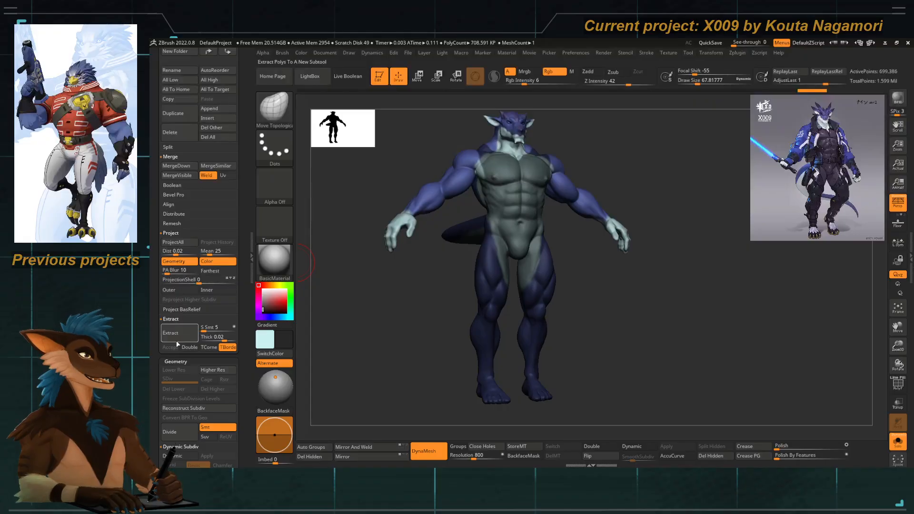
{"action": "left_click", "coordinate": [202, 338]}
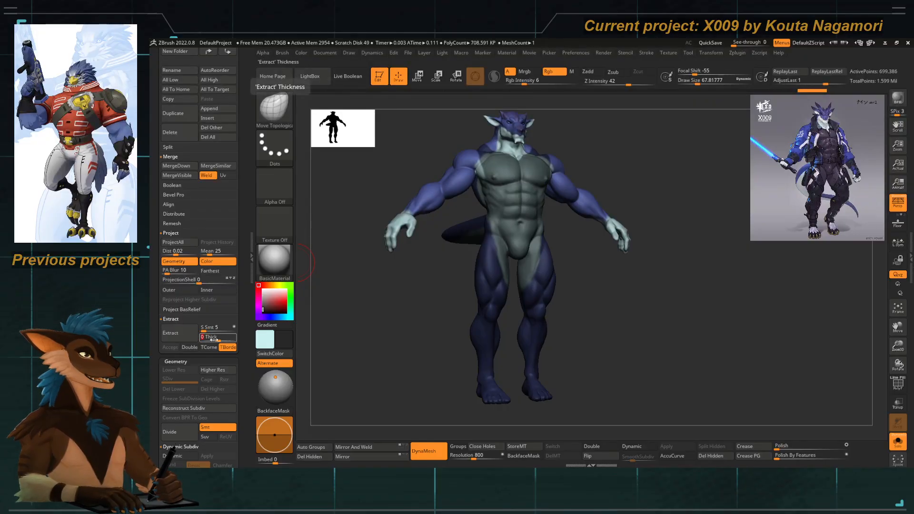
{"action": "type", "text": "0"}
{"action": "left_click", "coordinate": [179, 333]}
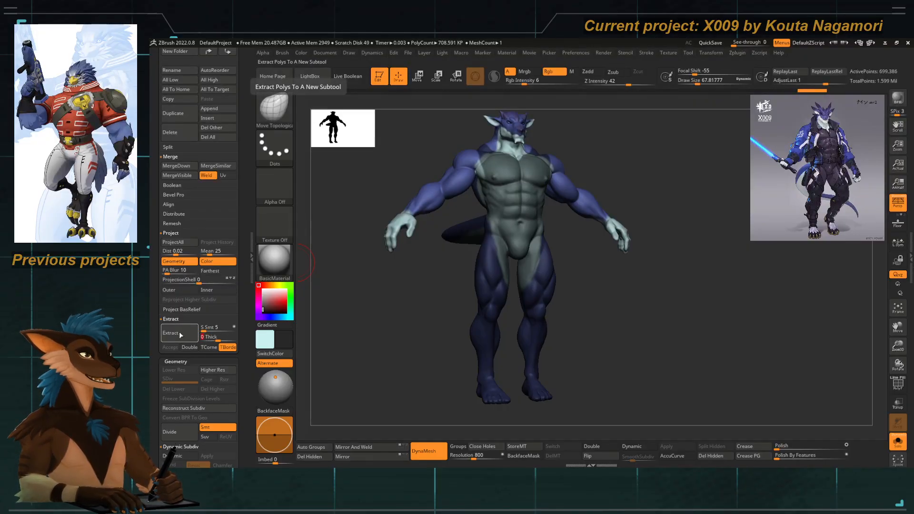
{"action": "left_click", "coordinate": [170, 347]}
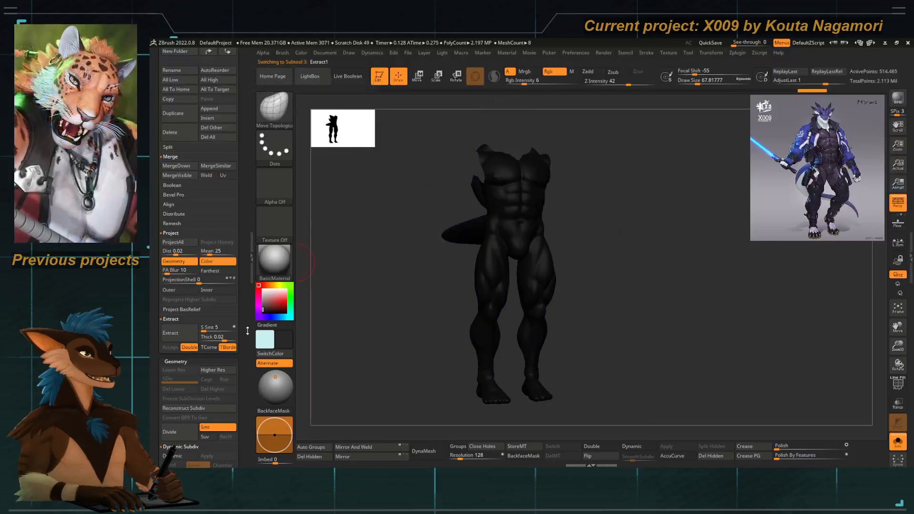
Hide most of the tail on the extracted bodysuit in side view and delete the hidden polygons.
{"action": "mouse_move", "coordinate": [408, 278]}
{"action": "left_mouse_down"}
{"action": "mouse_move", "coordinate": [404, 306]}
{"action": "mouse_move", "coordinate": [387, 306]}
{"action": "mouse_move", "coordinate": [508, 276]}
{"action": "mouse_move", "coordinate": [555, 281]}
{"action": "left_mouse_up"}
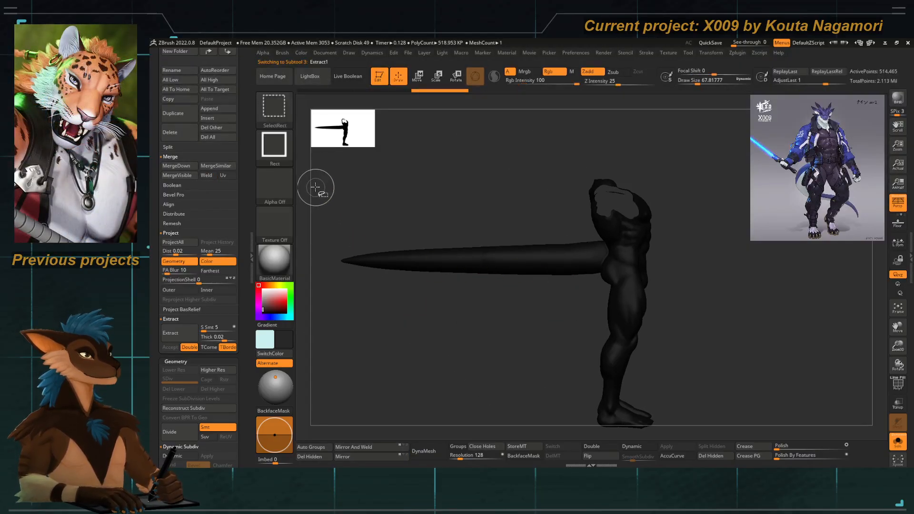
{"action": "mouse_move", "coordinate": [316, 190]}
{"action": "left_mouse_down", "text": "ctrl+alt+shift"}
{"action": "mouse_move", "coordinate": [596, 341]}
{"action": "mouse_move", "coordinate": [579, 336]}
{"action": "left_mouse_up", "text": "ctrl+alt+shift"}
{"action": "left_click_drag", "start_coordinate": [506, 336], "coordinate": [423, 306]}
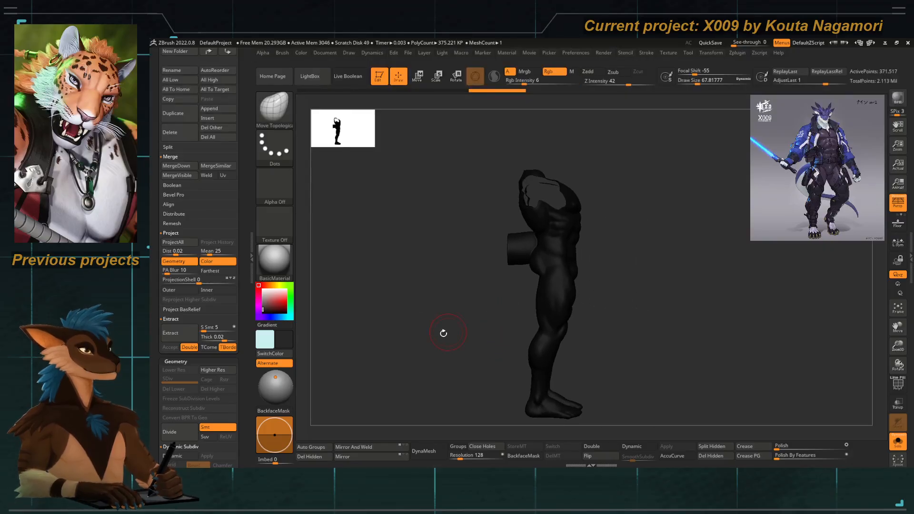
{"action": "left_click_drag", "start_coordinate": [247, 367], "coordinate": [240, 288]}
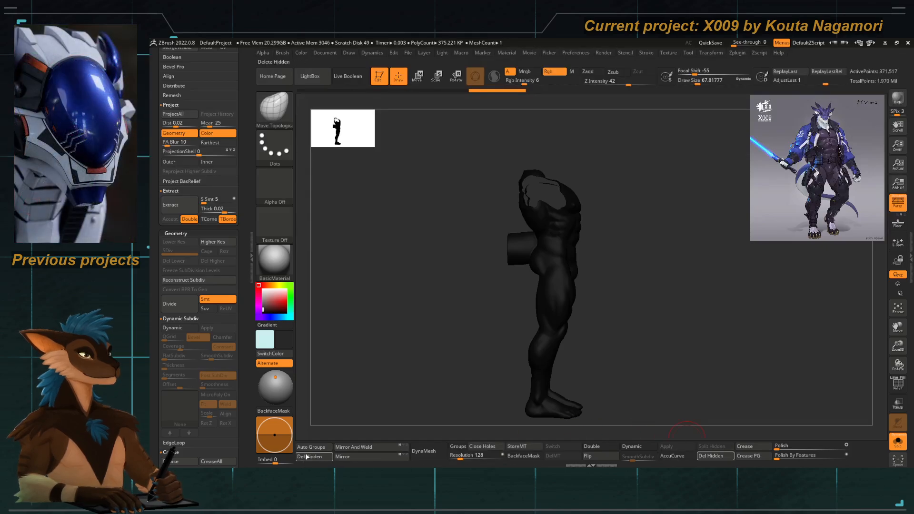
Trim the bodysuit's tail stub closer to the hips, show the other subtools again and delete the hidden polygons.
{"action": "left_click_drag", "start_coordinate": [459, 311], "coordinate": [468, 298], "text": "alt"}
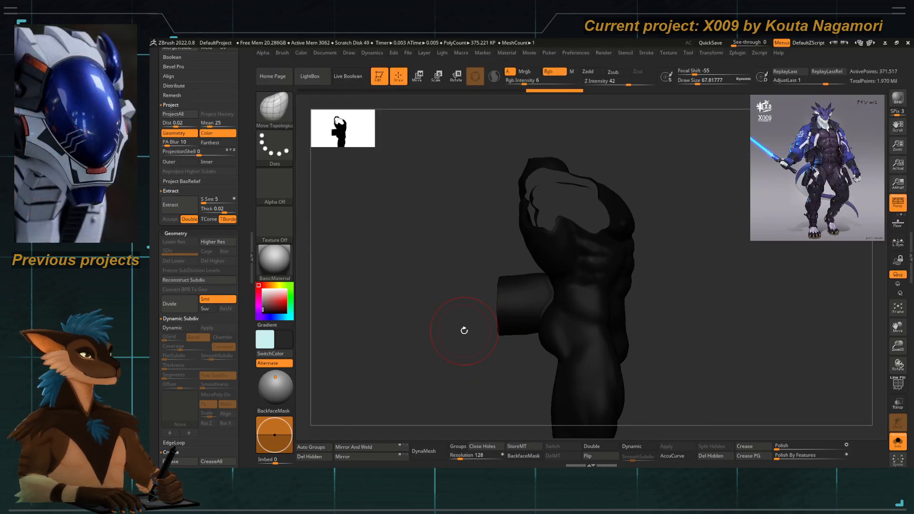
{"action": "left_click_drag", "start_coordinate": [447, 245], "coordinate": [522, 362], "text": "ctrl+alt+shift"}
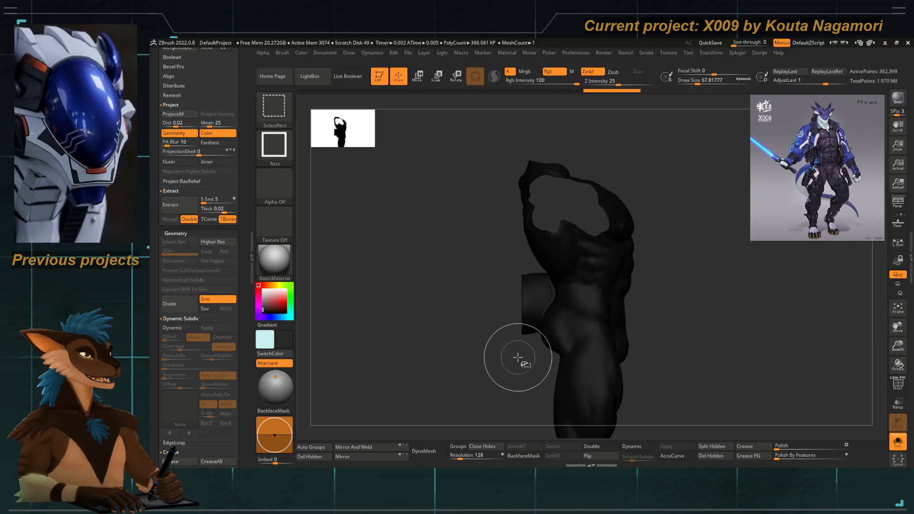
{"action": "left_click_drag", "start_coordinate": [497, 274], "coordinate": [530, 341], "text": "ctrl+alt+shift"}
{"action": "key", "text": "ctrl+z"}
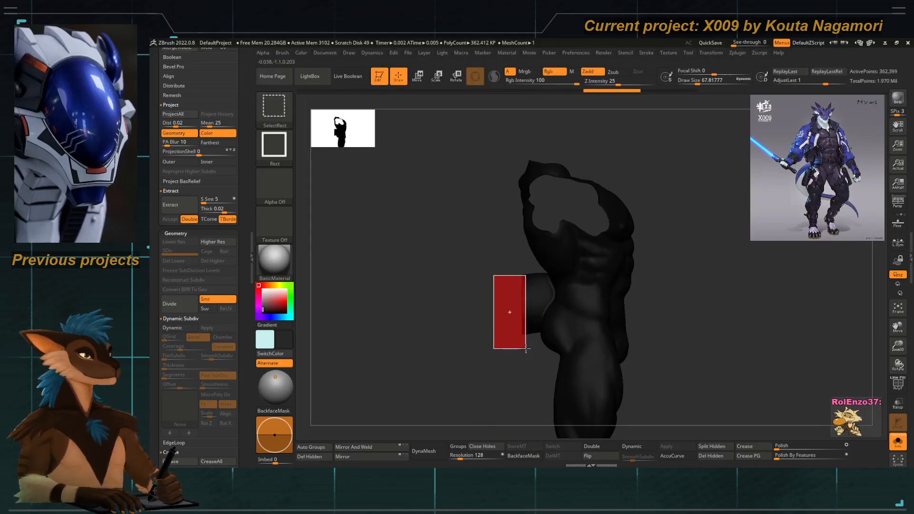
{"action": "key", "text": "ctrl+z"}
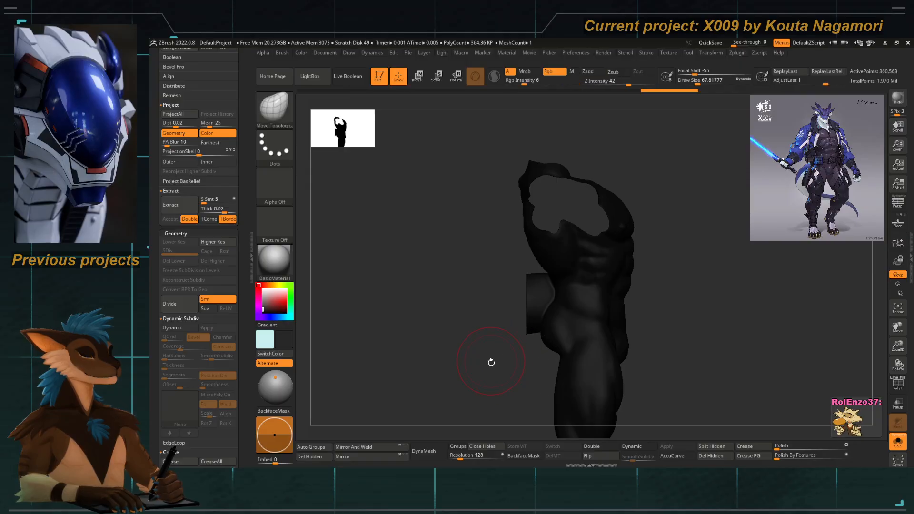
{"action": "left_click", "coordinate": [897, 441]}
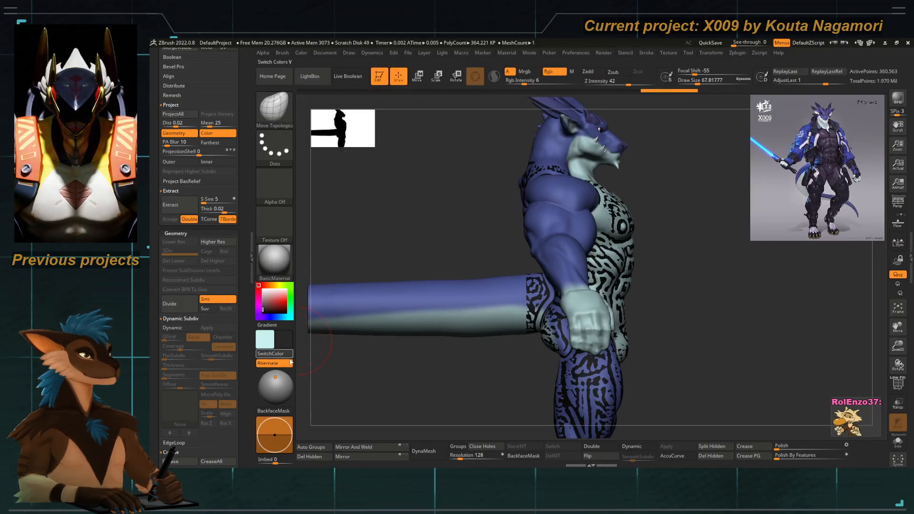
{"action": "left_click_drag", "start_coordinate": [248, 369], "coordinate": [249, 271]}
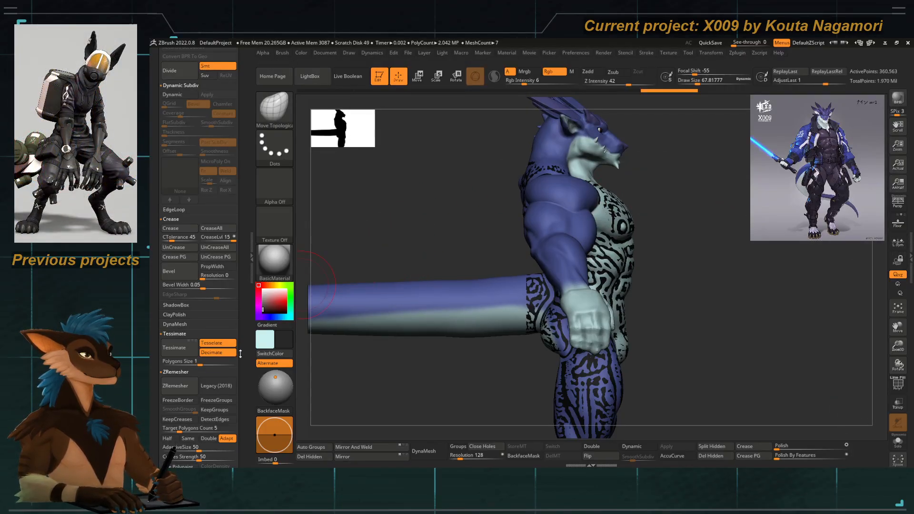
{"action": "scroll", "coordinate": [241, 353], "scroll_direction": "down", "scroll_amount": 1}
{"action": "key", "text": "f"}
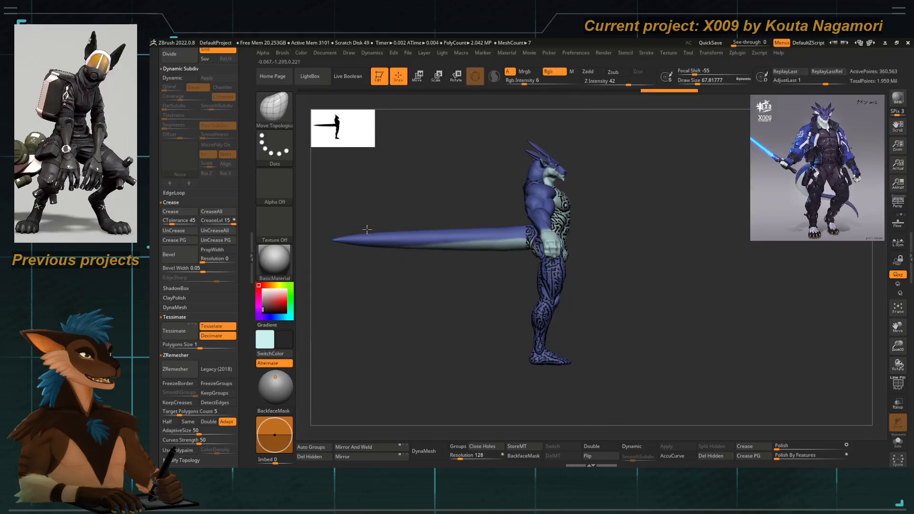
Inflate the bodysuit subtool so it sits just outside the body surface, and check the chest and shoulders.
{"action": "left_click_drag", "start_coordinate": [361, 224], "coordinate": [367, 229], "text": "ctrl"}
{"action": "left_click_drag", "start_coordinate": [422, 195], "coordinate": [374, 241]}
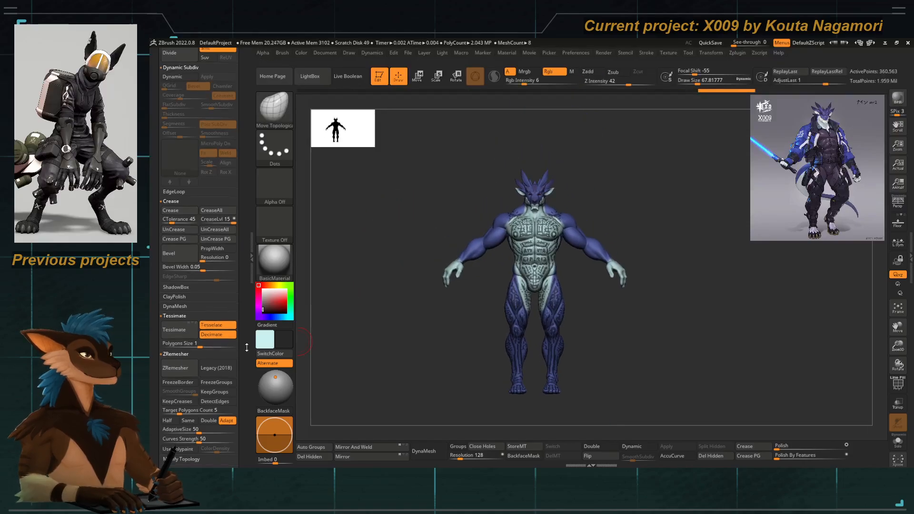
{"action": "scroll", "coordinate": [192, 164], "scroll_direction": "down", "scroll_amount": 10}
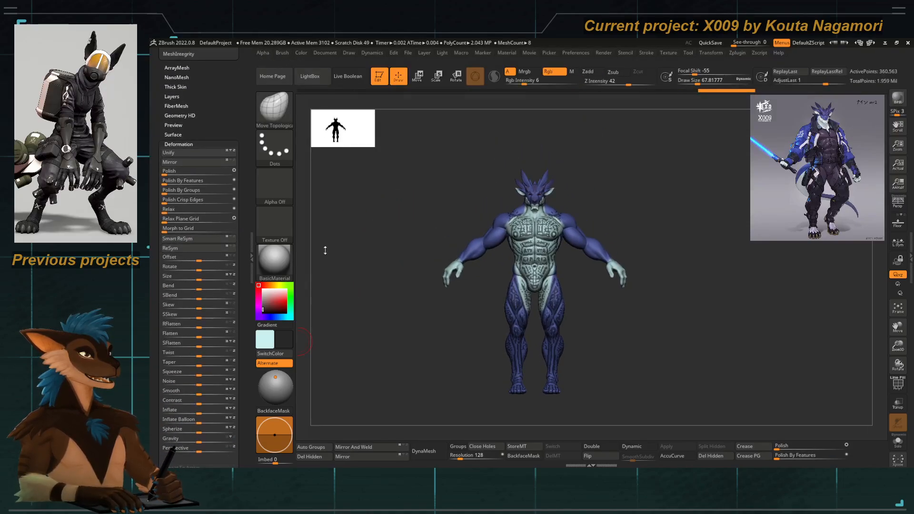
{"action": "left_click", "coordinate": [184, 411]}
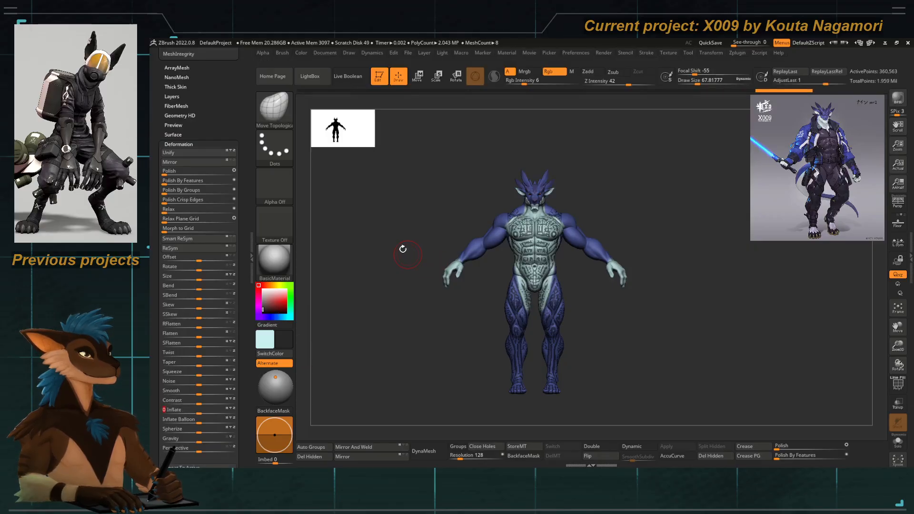
{"action": "left_click_drag", "start_coordinate": [403, 249], "coordinate": [385, 253]}
{"action": "key", "text": "ctrl+z"}
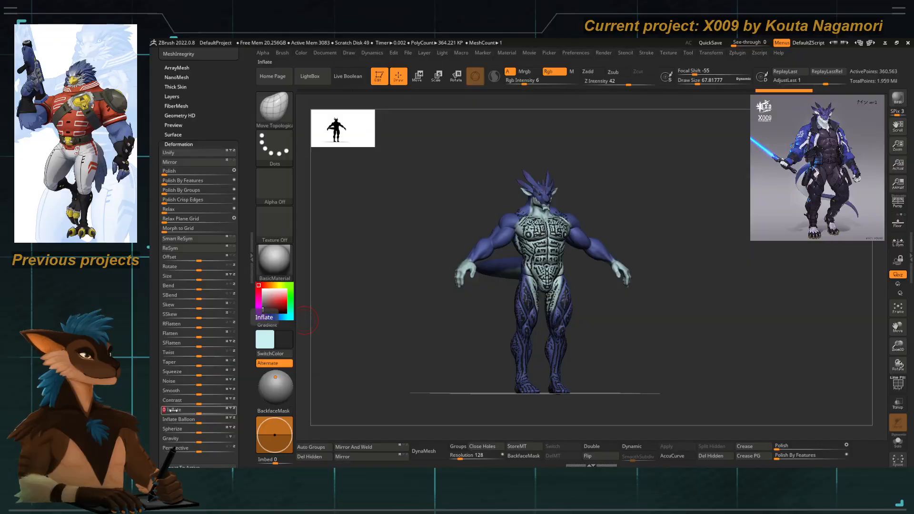
{"action": "key", "text": "Return"}
{"action": "left_click_drag", "start_coordinate": [430, 228], "coordinate": [495, 259], "text": "shift"}
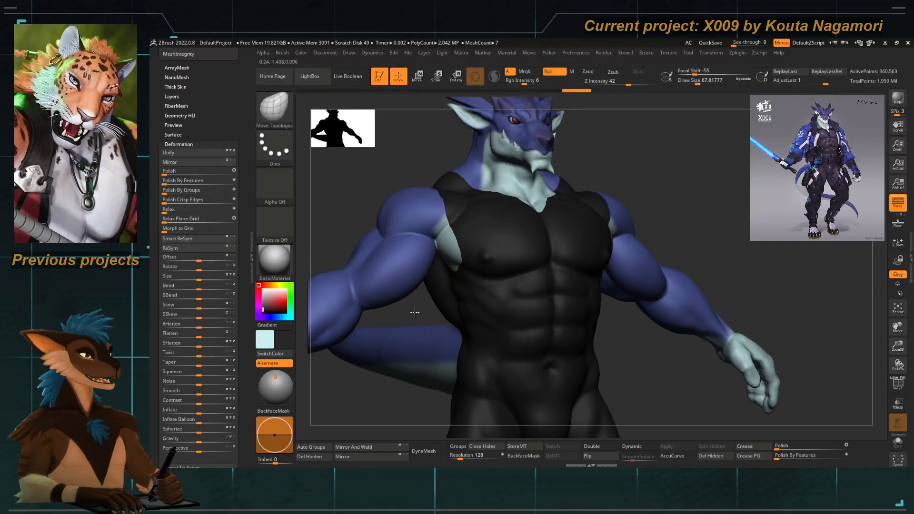
{"action": "left_click_drag", "start_coordinate": [416, 312], "coordinate": [430, 279]}
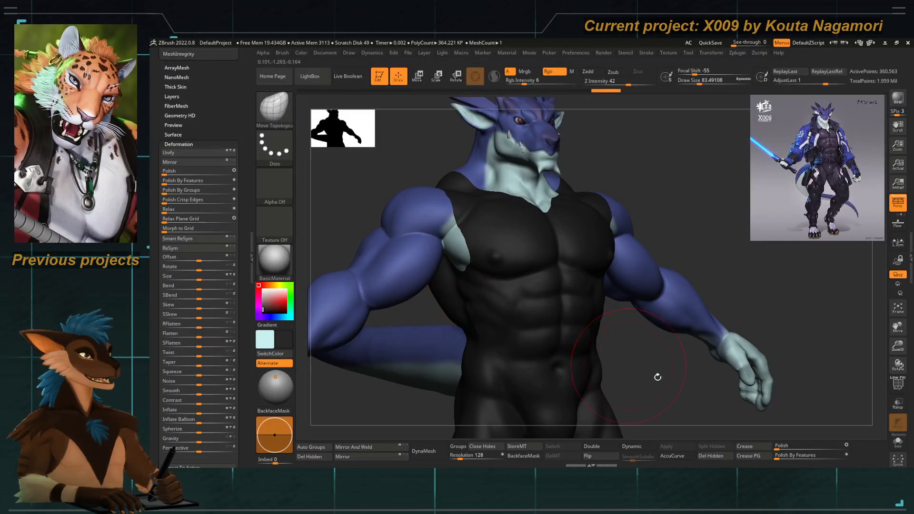
Isolate the bodysuit subtool, examine its armholes and chest from several angles, and show the whole character again.
{"action": "left_click", "coordinate": [898, 442]}
{"action": "left_click_drag", "start_coordinate": [381, 264], "coordinate": [474, 267]}
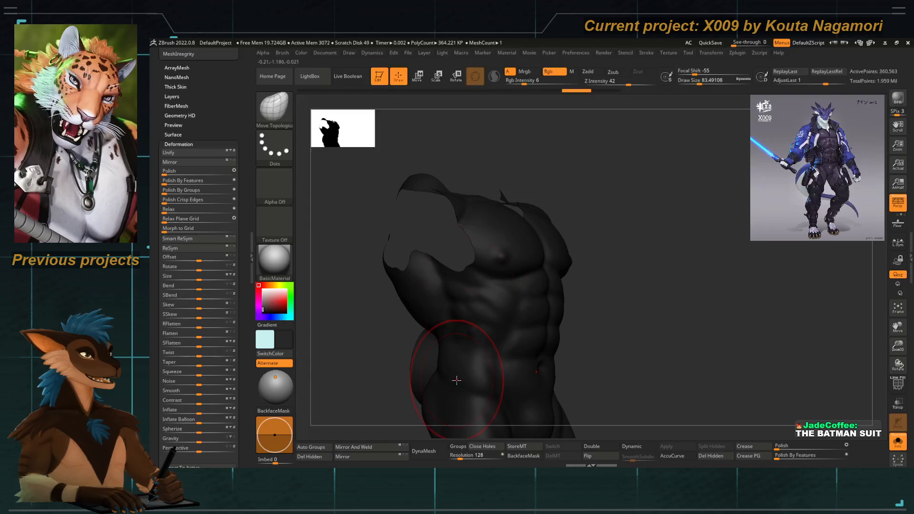
{"action": "left_click_drag", "start_coordinate": [333, 206], "coordinate": [336, 193]}
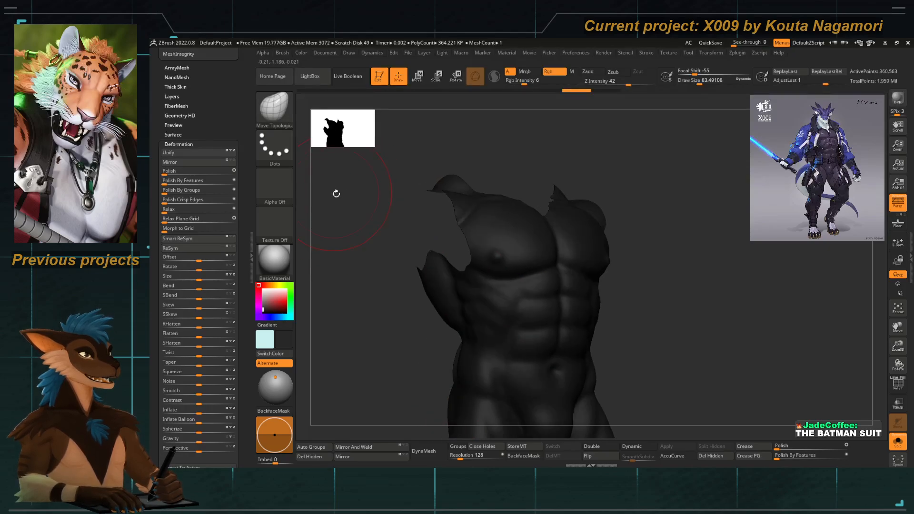
{"action": "right_click_drag", "start_coordinate": [500, 260], "coordinate": [526, 253], "text": "alt"}
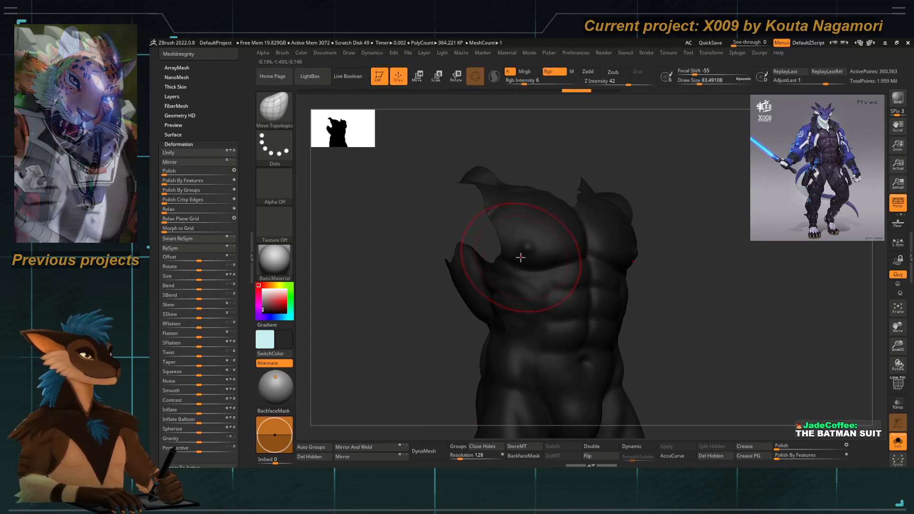
{"action": "left_click_drag", "start_coordinate": [429, 226], "coordinate": [422, 250]}
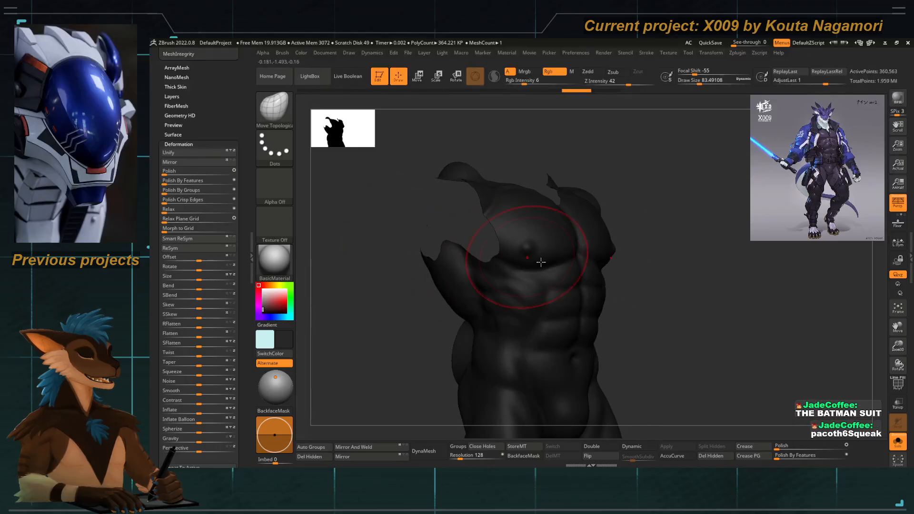
{"action": "left_click", "coordinate": [897, 441]}
{"action": "key", "text": "f"}
{"action": "left_click_drag", "start_coordinate": [417, 196], "coordinate": [445, 245], "text": "shift"}
{"action": "left_click_drag", "start_coordinate": [454, 292], "coordinate": [437, 331]}
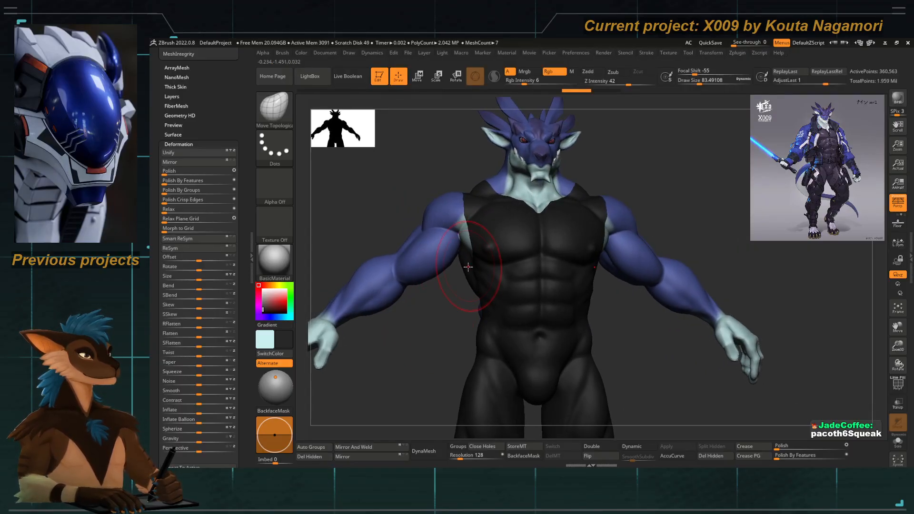
Switch to the ClayTubes brush and flatten the nipple bumps on the bodysuit's chest.
{"action": "key", "text": "b"}
{"action": "key", "text": "c"}
{"action": "key", "text": "t"}
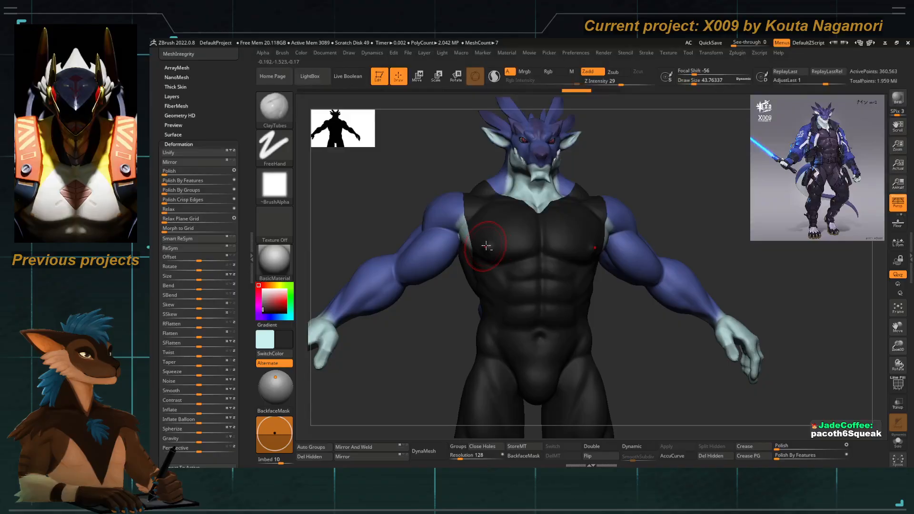
{"action": "left_click_drag", "start_coordinate": [437, 320], "coordinate": [473, 275]}
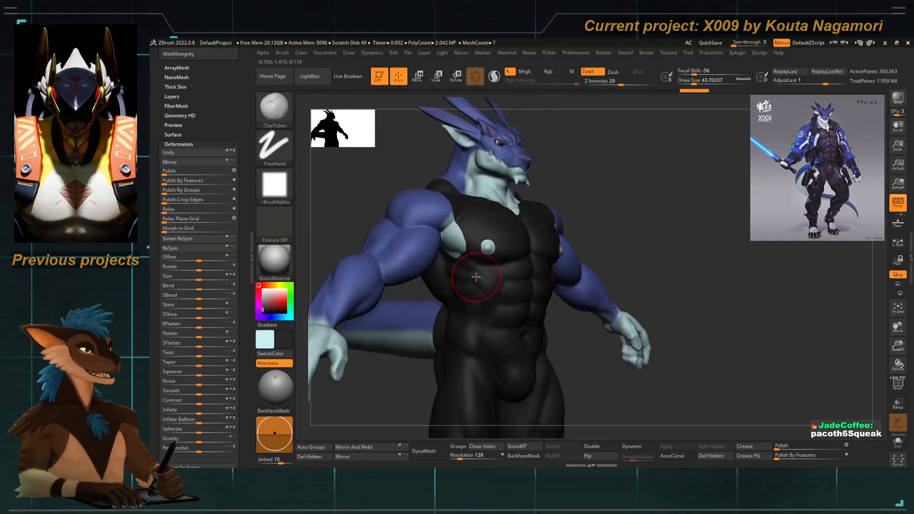
Isolate the X009_02 body subtool and smooth out the nipples on its chest using a smaller brush.
{"action": "left_click", "coordinate": [396, 233], "text": "alt"}
{"action": "left_click_drag", "start_coordinate": [376, 202], "coordinate": [359, 204]}
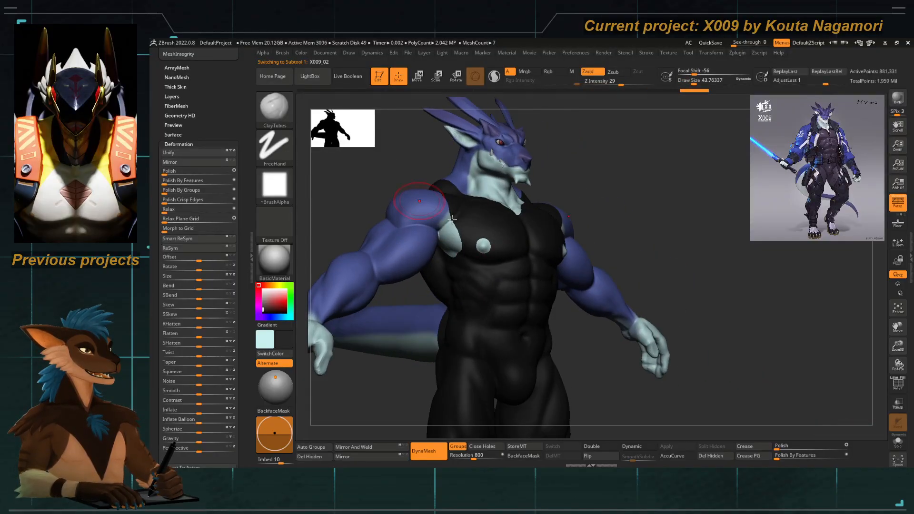
{"action": "left_click", "coordinate": [898, 442]}
{"action": "right_click_drag", "start_coordinate": [480, 236], "coordinate": [497, 258], "text": "ctrl"}
{"action": "key", "text": "bracketleft"}
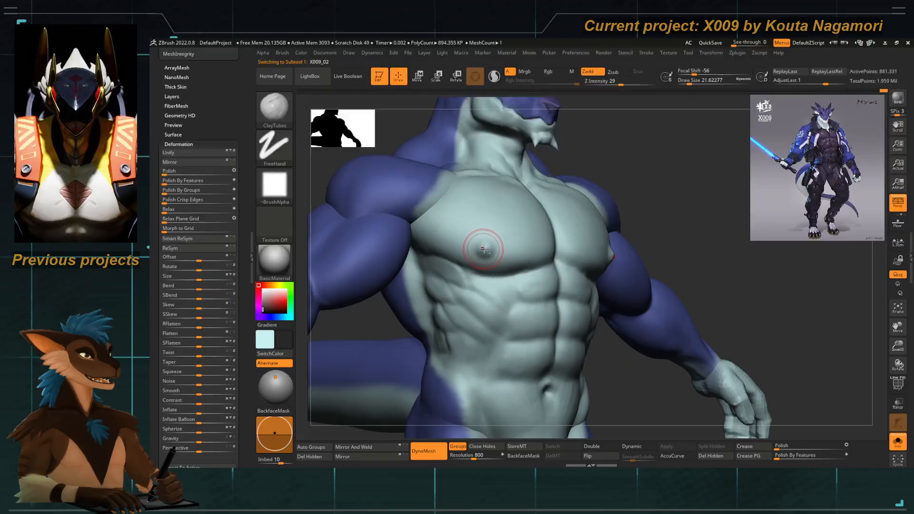
{"action": "left_click_drag", "start_coordinate": [486, 249], "coordinate": [482, 256]}
{"action": "key", "text": "ctrl+z"}
{"action": "key", "text": "shift"}
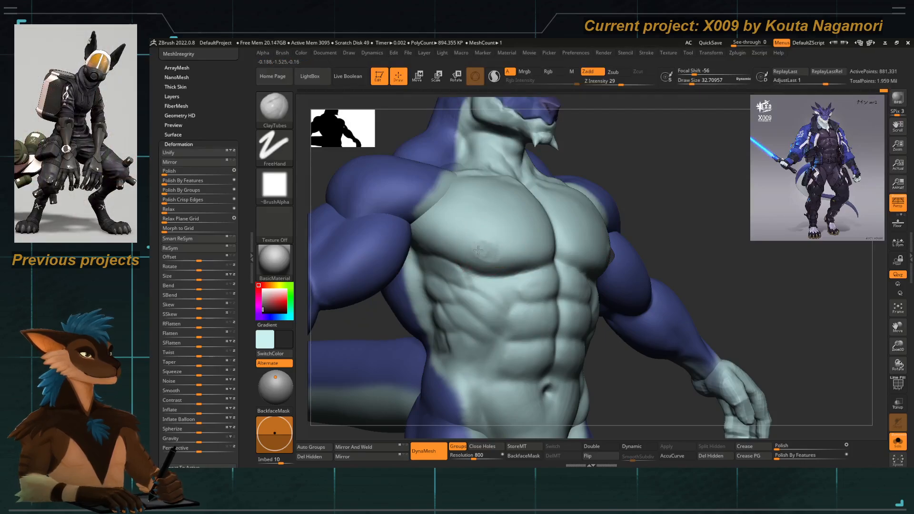
{"action": "key", "text": "shift"}
Select the Extract1 bodysuit subtool and use the Inflat brush and smoothing to cover the body spots poking through the chest.
{"action": "mouse_move", "coordinate": [420, 290]}
{"action": "right_mouse_down", "text": "shift"}
{"action": "mouse_move", "coordinate": [399, 306]}
{"action": "mouse_move", "coordinate": [375, 230]}
{"action": "mouse_move", "coordinate": [363, 231]}
{"action": "right_mouse_up", "text": "shift"}
{"action": "scroll", "coordinate": [236, 353], "scroll_direction": "up", "scroll_amount": 10}
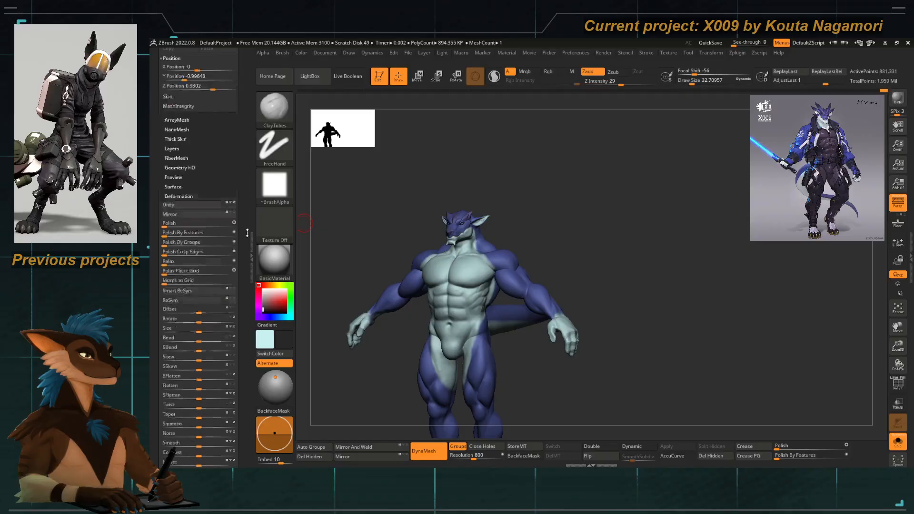
{"action": "scroll", "coordinate": [235, 354], "scroll_direction": "up", "scroll_amount": 5}
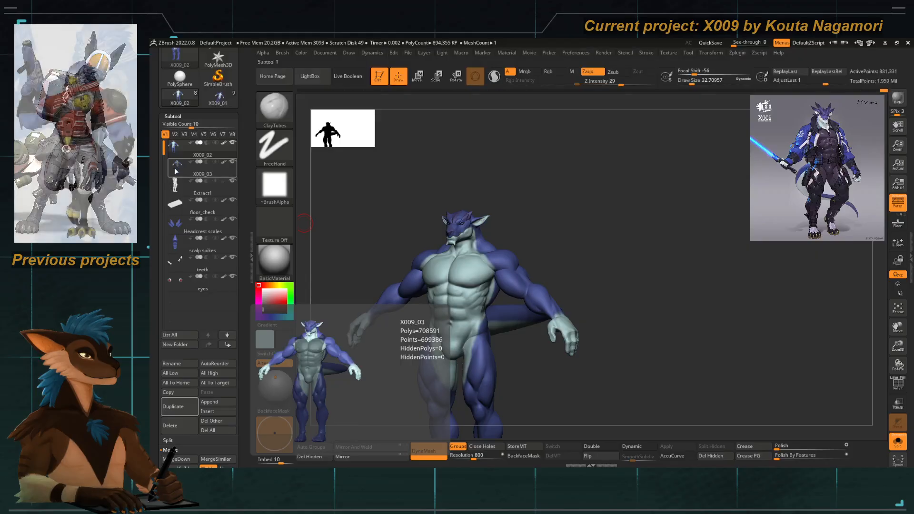
{"action": "left_click", "coordinate": [168, 189]}
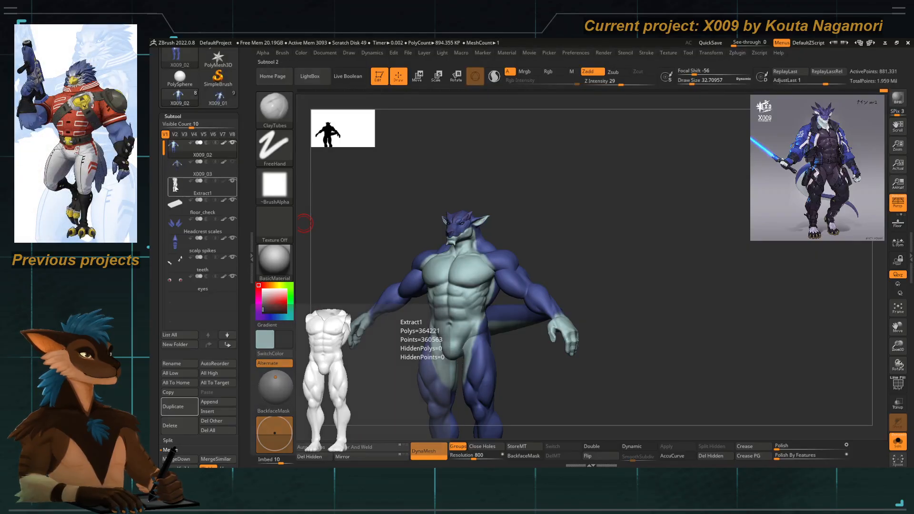
{"action": "left_click_drag", "start_coordinate": [503, 267], "coordinate": [540, 309]}
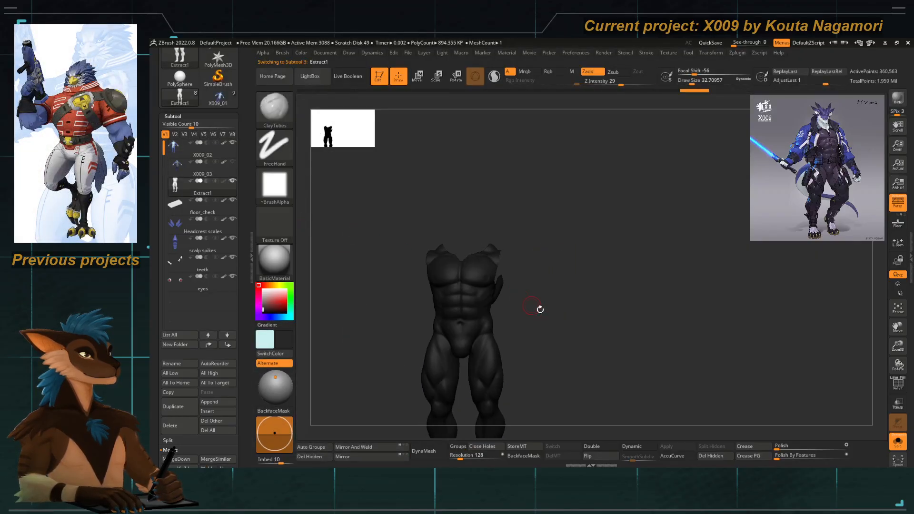
{"action": "left_click", "coordinate": [898, 443]}
{"action": "right_click_drag", "start_coordinate": [442, 264], "coordinate": [459, 266], "text": "ctrl"}
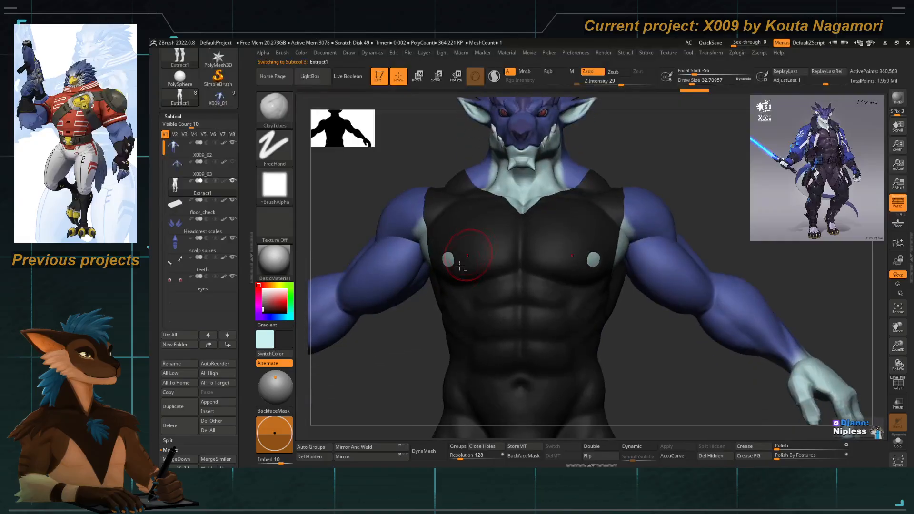
{"action": "key", "text": "b"}
{"action": "key", "text": "i"}
{"action": "key", "text": "n"}
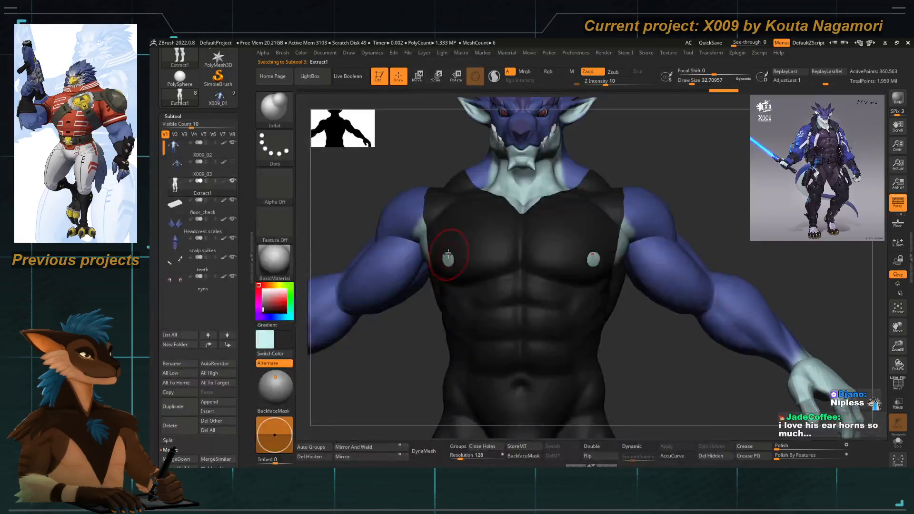
{"action": "key", "text": "shift"}
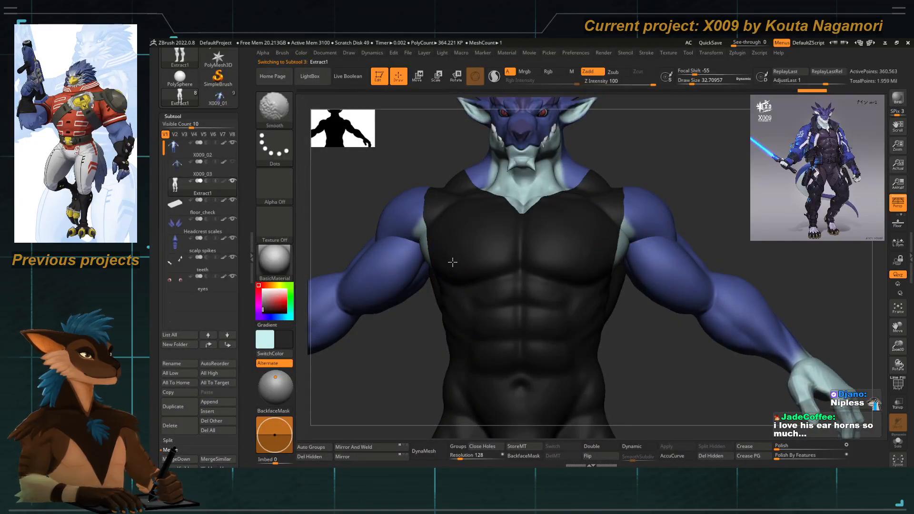
Adjust the bodysuit's armhole edge near the armpit with the Move Topological brush, raising the draw size to about 51.
{"action": "key", "text": "f"}
{"action": "mouse_move", "coordinate": [418, 224]}
{"action": "left_mouse_down"}
{"action": "mouse_move", "coordinate": [438, 200]}
{"action": "mouse_move", "coordinate": [461, 263]}
{"action": "left_mouse_up"}
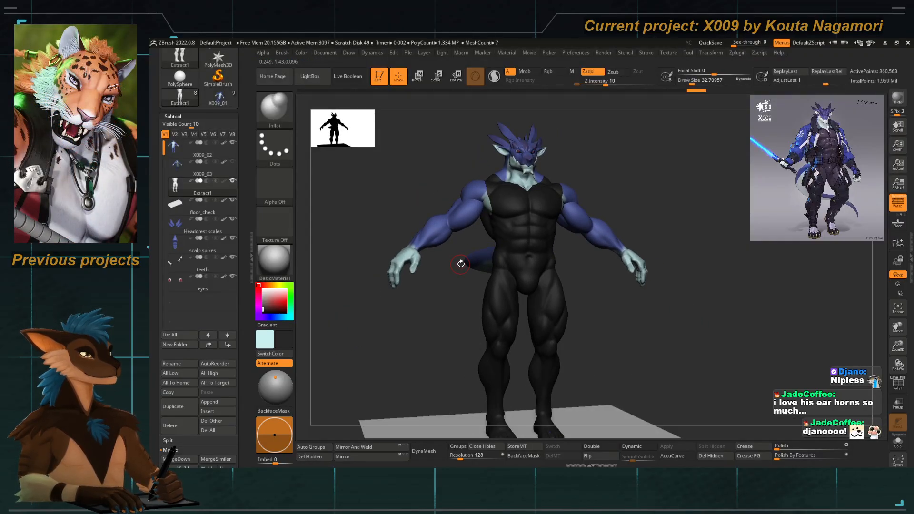
{"action": "mouse_move", "coordinate": [488, 199]}
{"action": "left_mouse_down"}
{"action": "mouse_move", "coordinate": [418, 177]}
{"action": "mouse_move", "coordinate": [483, 196]}
{"action": "mouse_move", "coordinate": [519, 192]}
{"action": "left_mouse_up"}
{"action": "key", "text": "b"}
{"action": "key", "text": "m"}
{"action": "key", "text": "t"}
{"action": "key", "text": "s"}
{"action": "left_click_drag", "start_coordinate": [465, 233], "coordinate": [479, 228]}
{"action": "key", "text": "space"}
{"action": "left_click_drag", "start_coordinate": [508, 195], "coordinate": [510, 197]}
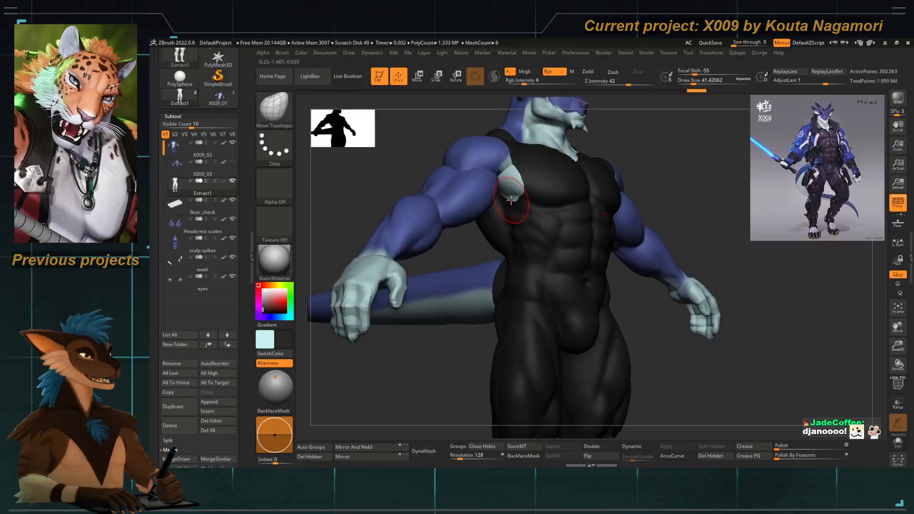
{"action": "key", "text": "space"}
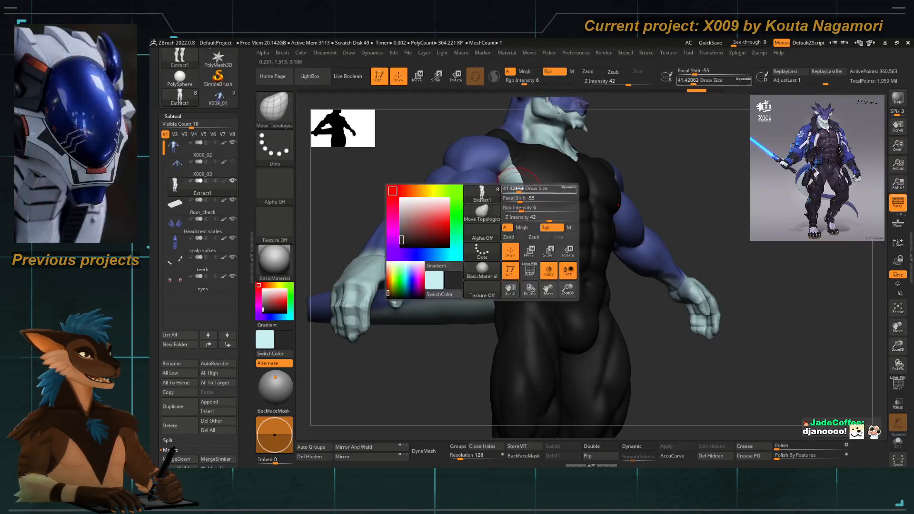
{"action": "left_click_drag", "start_coordinate": [518, 189], "coordinate": [524, 189]}
{"action": "left_click", "coordinate": [506, 181]}
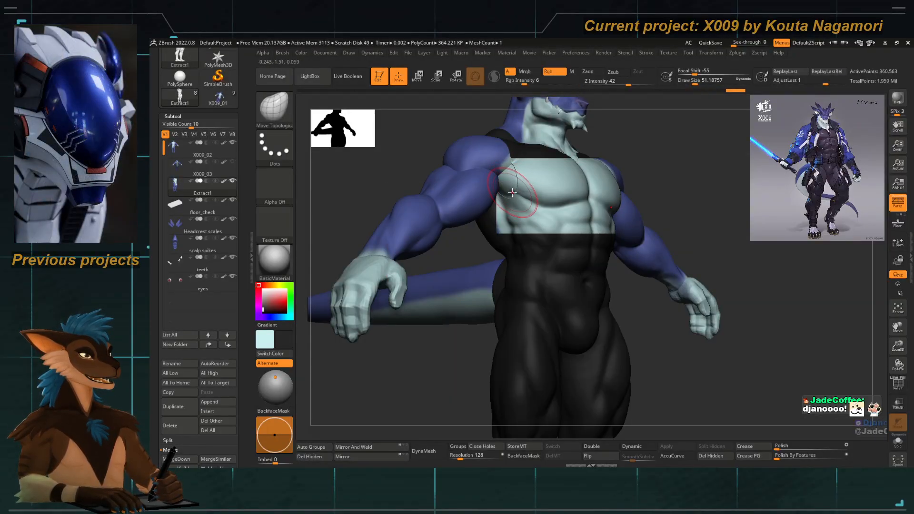
Fill the whole bodysuit with dark grey (RGB 40, 40, 40) at an Rgb intensity of 100.
{"action": "left_click", "coordinate": [422, 155], "text": "ctrl+shift"}
{"action": "left_click_drag", "start_coordinate": [412, 146], "coordinate": [450, 289]}
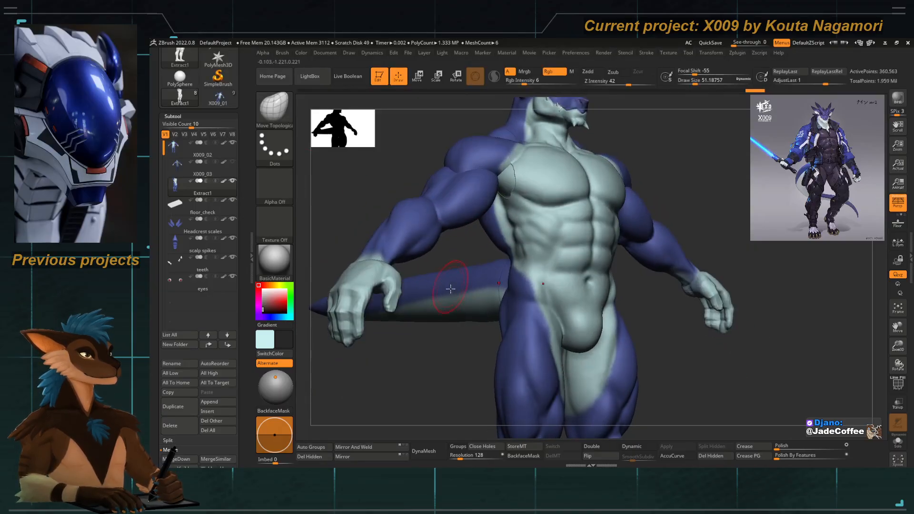
{"action": "left_click", "coordinate": [894, 442]}
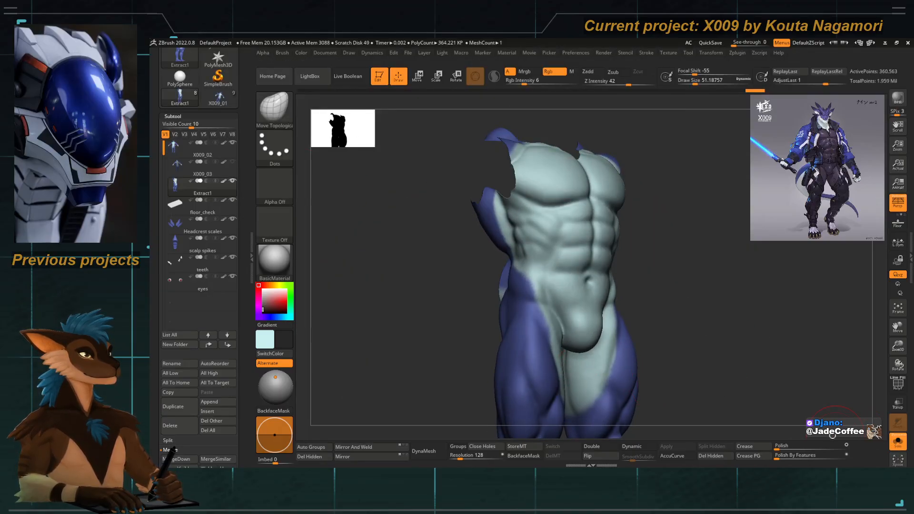
{"action": "left_click", "coordinate": [895, 443]}
{"action": "left_click_drag", "start_coordinate": [465, 245], "coordinate": [423, 250]}
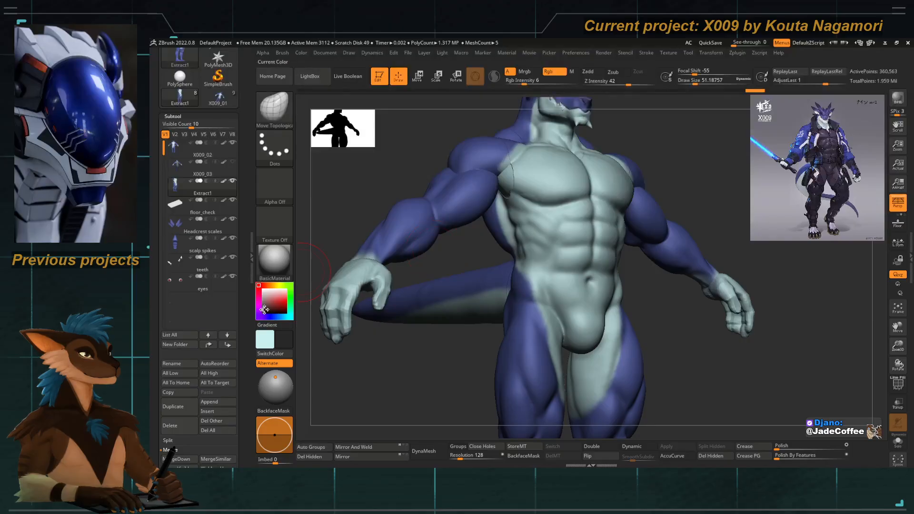
{"action": "mouse_move", "coordinate": [297, 262]}
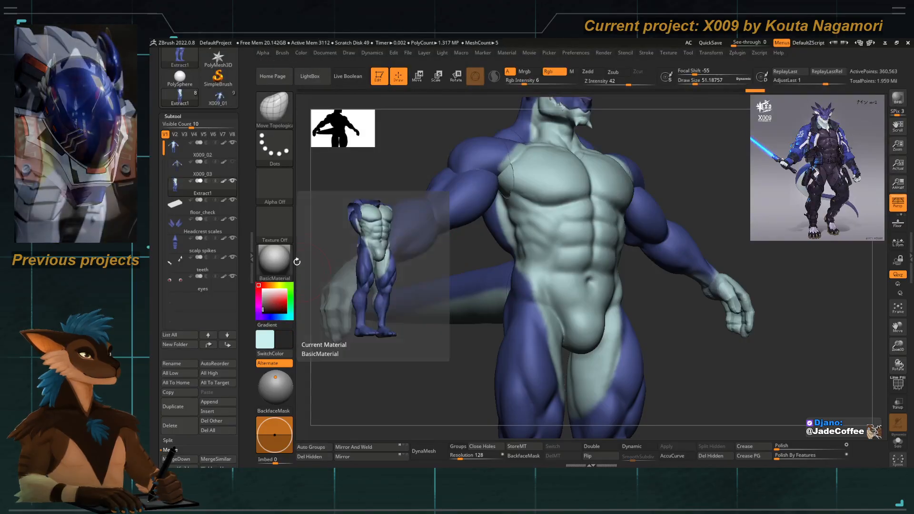
{"action": "left_click", "coordinate": [302, 52]}
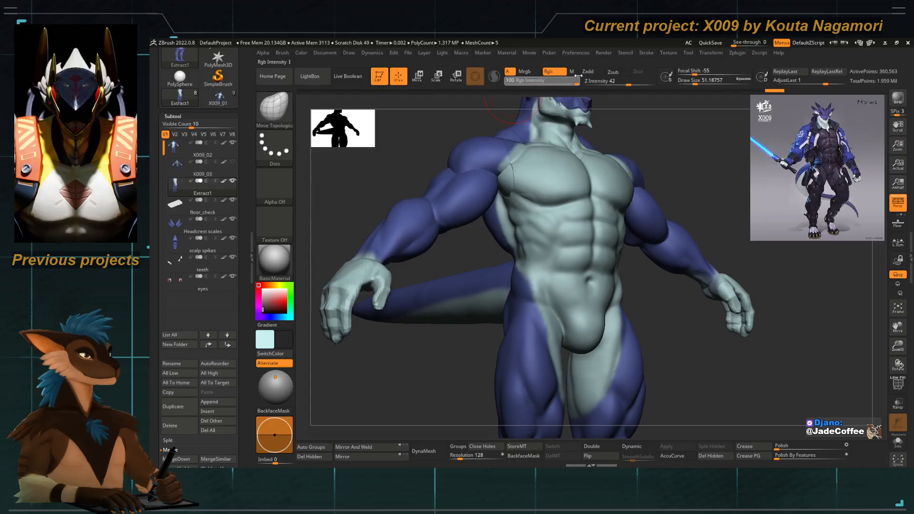
{"action": "left_click", "coordinate": [302, 53]}
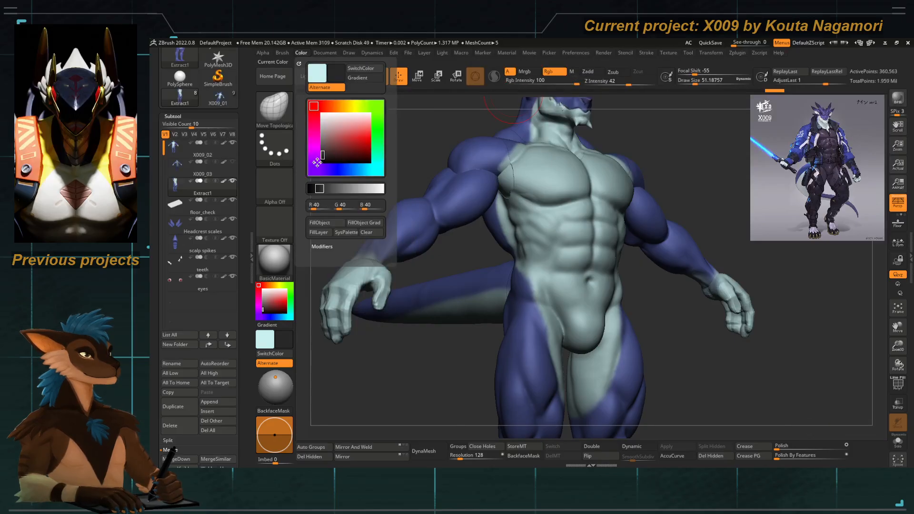
{"action": "left_click", "coordinate": [319, 223]}
Switch to the Inflat brush for the bodysuit's chest with a draw size of about 44.
{"action": "mouse_move", "coordinate": [419, 376]}
{"action": "left_mouse_down"}
{"action": "mouse_move", "coordinate": [447, 351]}
{"action": "mouse_move", "coordinate": [395, 211]}
{"action": "mouse_move", "coordinate": [420, 302]}
{"action": "mouse_move", "coordinate": [450, 330]}
{"action": "mouse_move", "coordinate": [449, 270]}
{"action": "mouse_move", "coordinate": [503, 229]}
{"action": "left_mouse_up"}
{"action": "key", "text": "b"}
{"action": "key", "text": "i"}
{"action": "key", "text": "n"}
{"action": "key", "text": "space"}
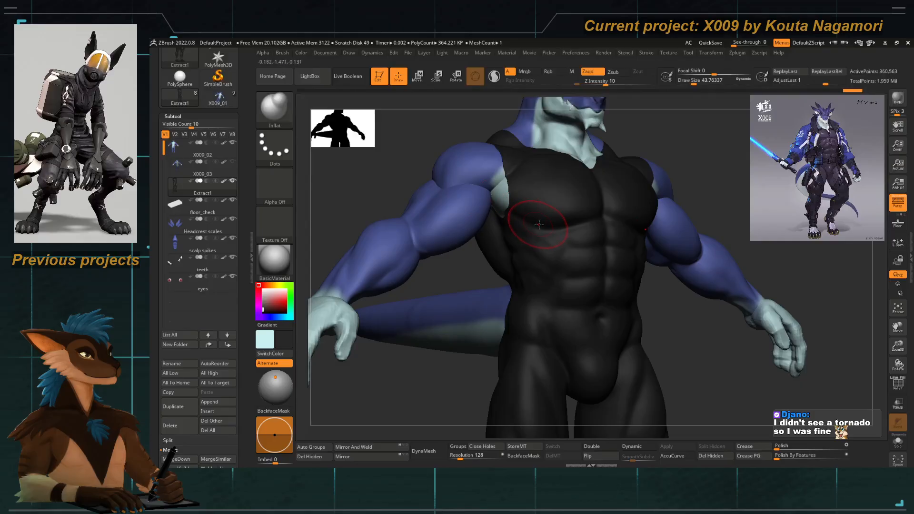
Examine the bodysuit's fit on the chest, waist and legs from the front and at slight angles.
{"action": "left_click_drag", "start_coordinate": [381, 161], "coordinate": [460, 202]}
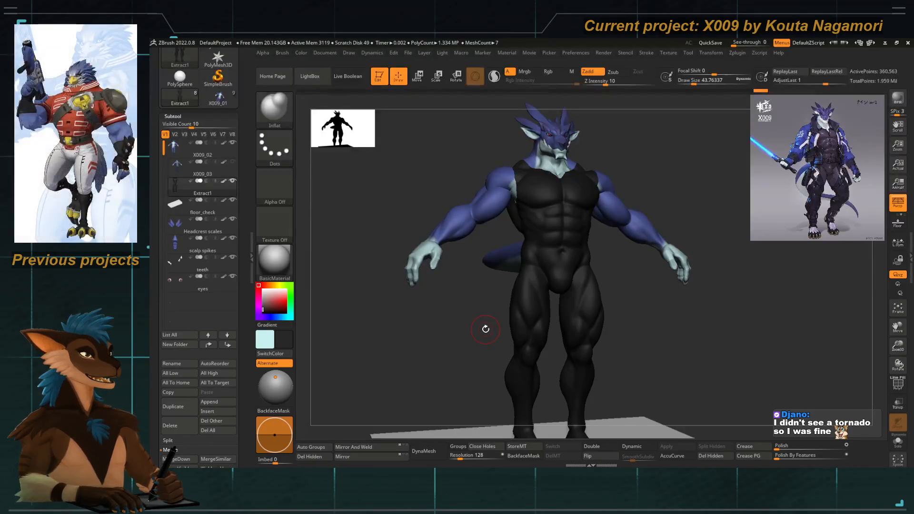
{"action": "left_click_drag", "start_coordinate": [427, 193], "coordinate": [404, 215]}
{"action": "right_click", "coordinate": [404, 215]}
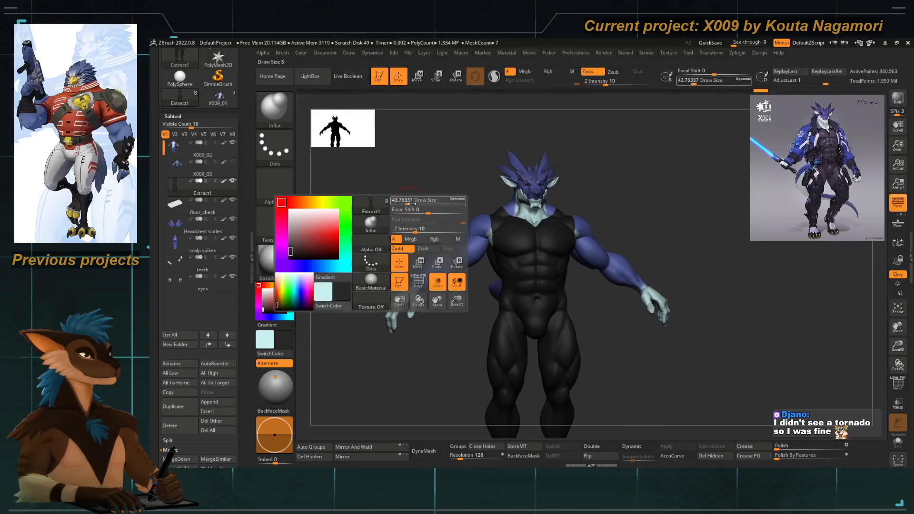
{"action": "left_click_drag", "start_coordinate": [442, 189], "coordinate": [444, 254]}
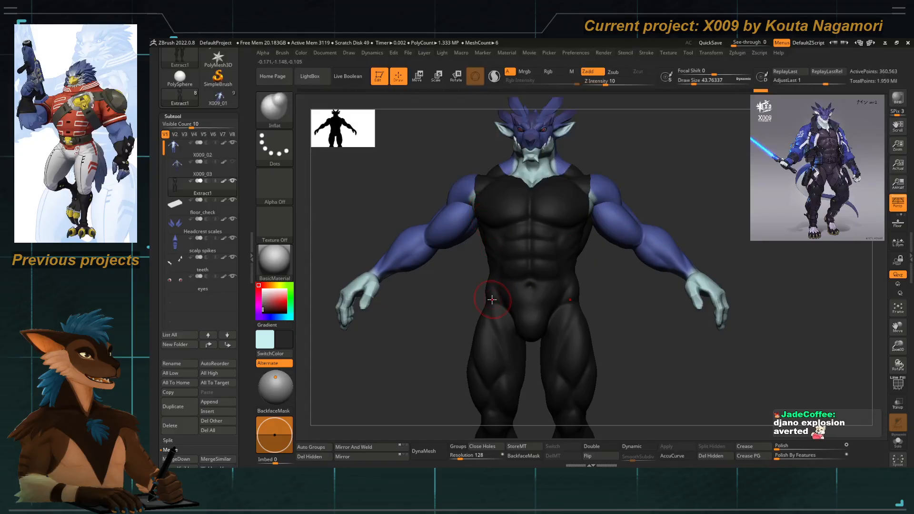
{"action": "left_click_drag", "start_coordinate": [453, 343], "coordinate": [528, 271]}
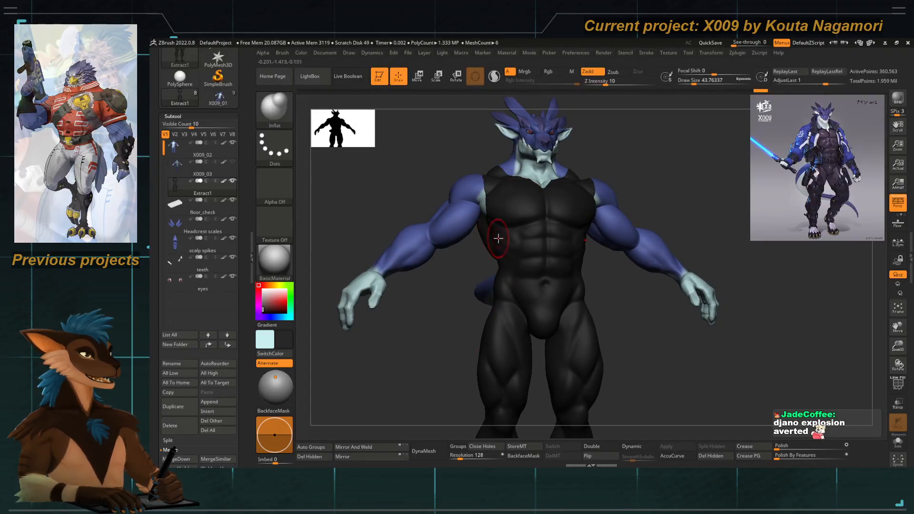
{"action": "right_click_drag", "start_coordinate": [502, 247], "coordinate": [526, 238]}
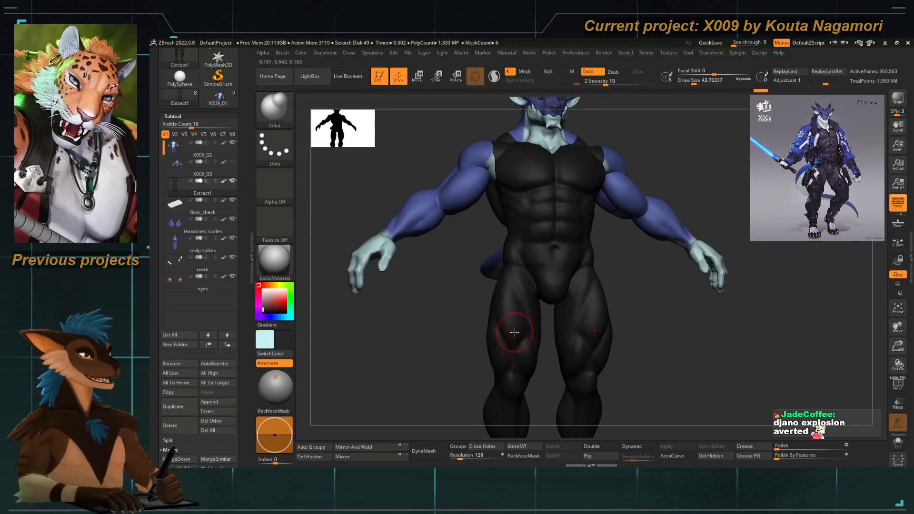
{"action": "right_click_drag", "start_coordinate": [488, 247], "coordinate": [488, 269], "text": "alt"}
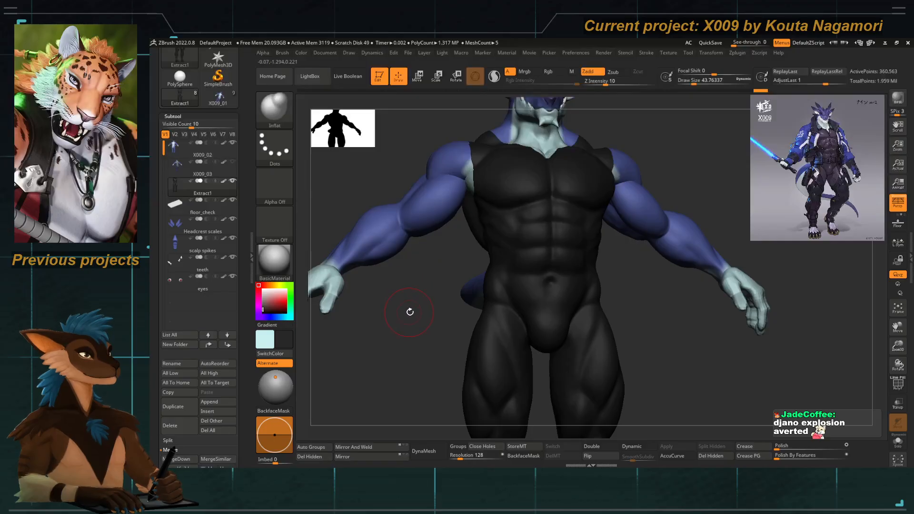
{"action": "right_click_drag", "start_coordinate": [408, 312], "coordinate": [480, 262]}
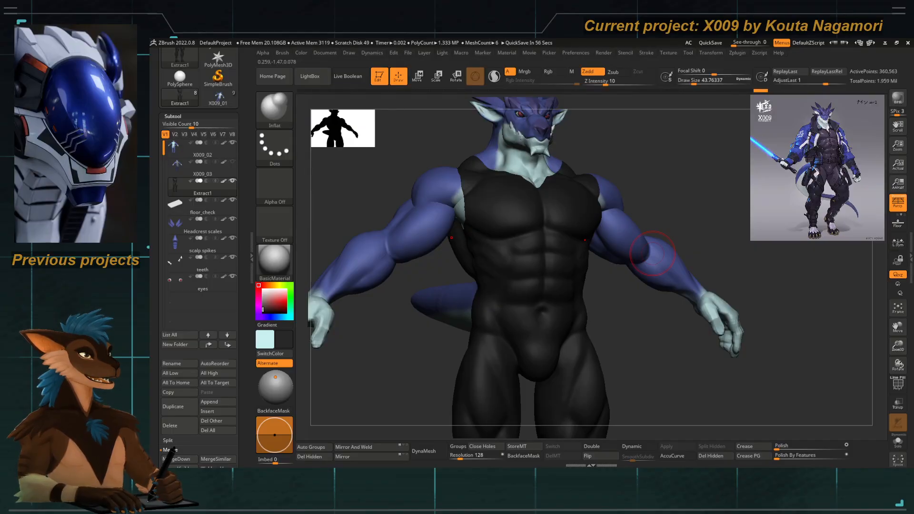
Append a Cube3D as a new subtool, make it the active one and turn on the polyframe display.
{"action": "right_click_drag", "start_coordinate": [408, 353], "coordinate": [506, 266]}
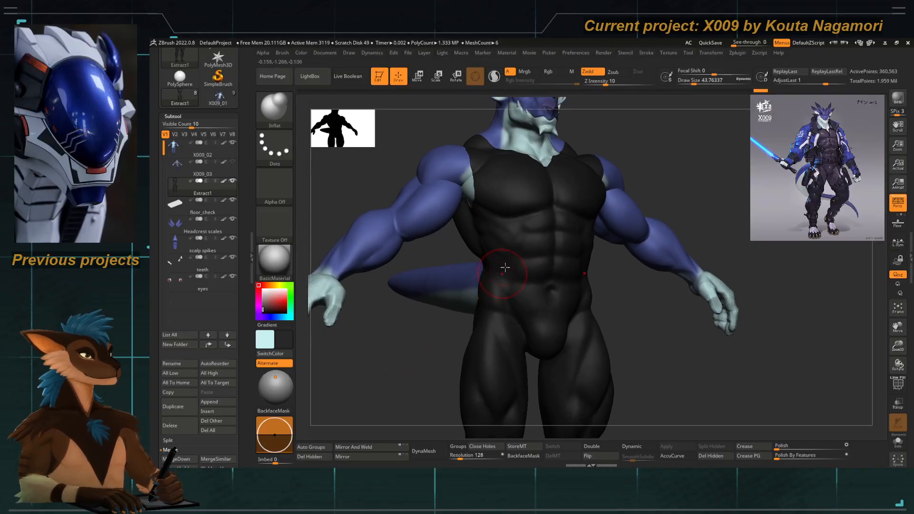
{"action": "right_click_drag", "start_coordinate": [518, 209], "coordinate": [512, 271], "text": "alt"}
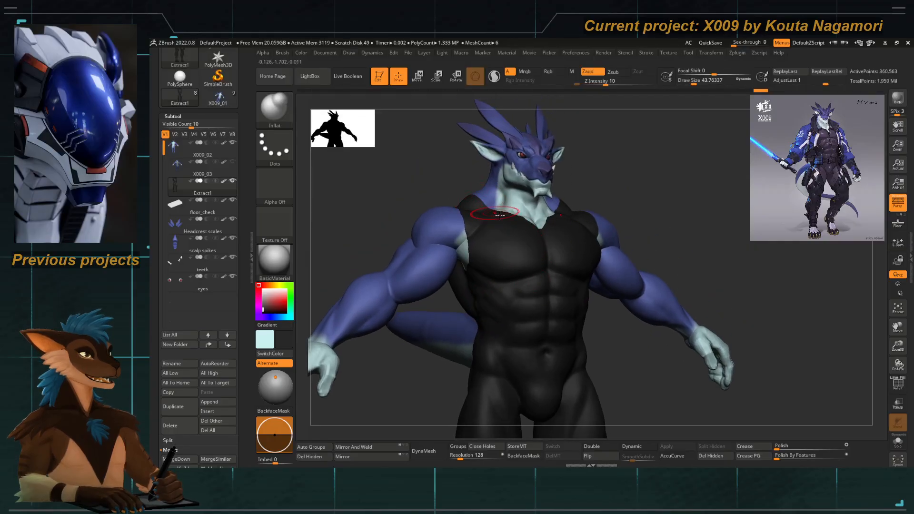
{"action": "left_click_drag", "start_coordinate": [424, 184], "coordinate": [405, 175], "text": "shift"}
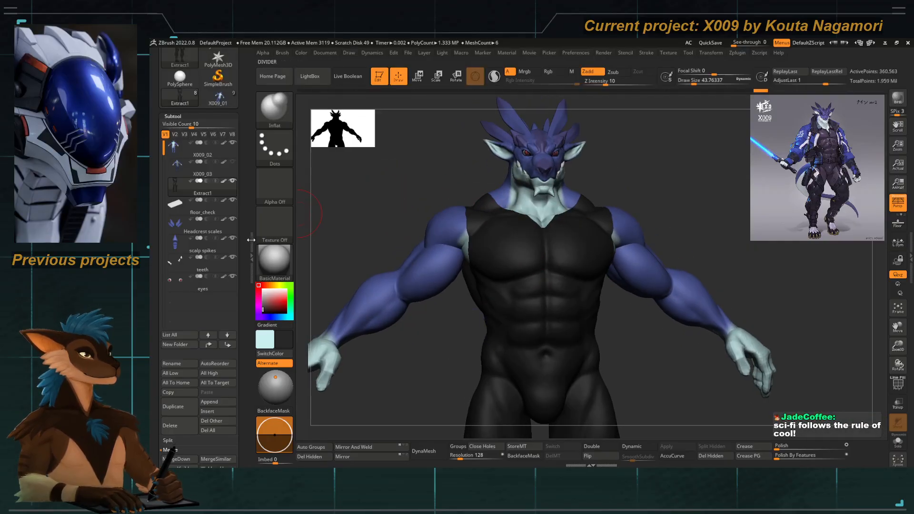
{"action": "left_click_drag", "start_coordinate": [243, 284], "coordinate": [243, 234]}
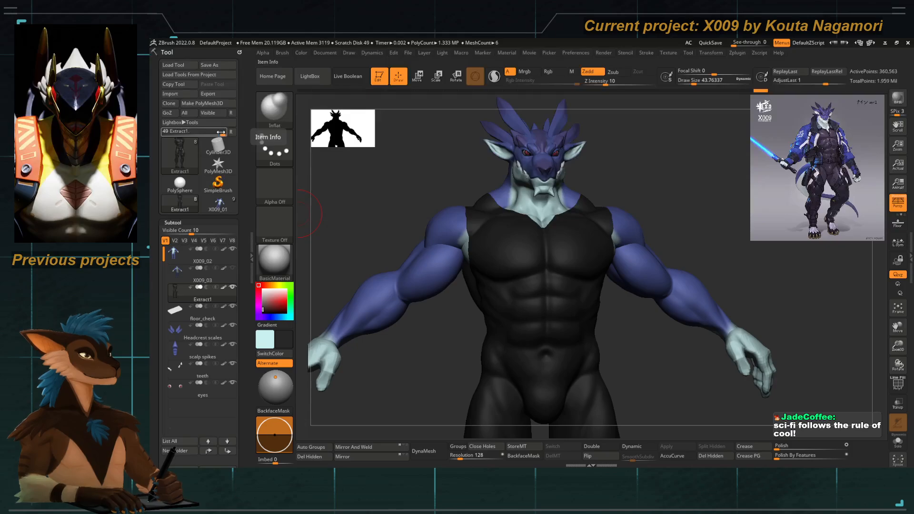
{"action": "left_click_drag", "start_coordinate": [243, 308], "coordinate": [243, 232]}
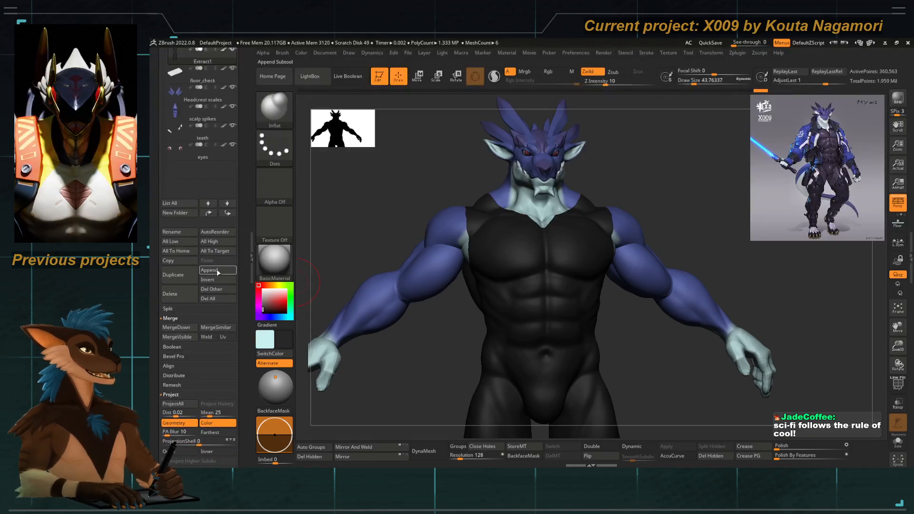
{"action": "left_click", "coordinate": [217, 271]}
{"action": "left_click", "coordinate": [262, 318]}
{"action": "left_click_drag", "start_coordinate": [309, 280], "coordinate": [352, 107], "text": "alt"}
{"action": "left_click", "coordinate": [460, 285], "text": "alt"}
{"action": "left_click", "coordinate": [898, 385]}
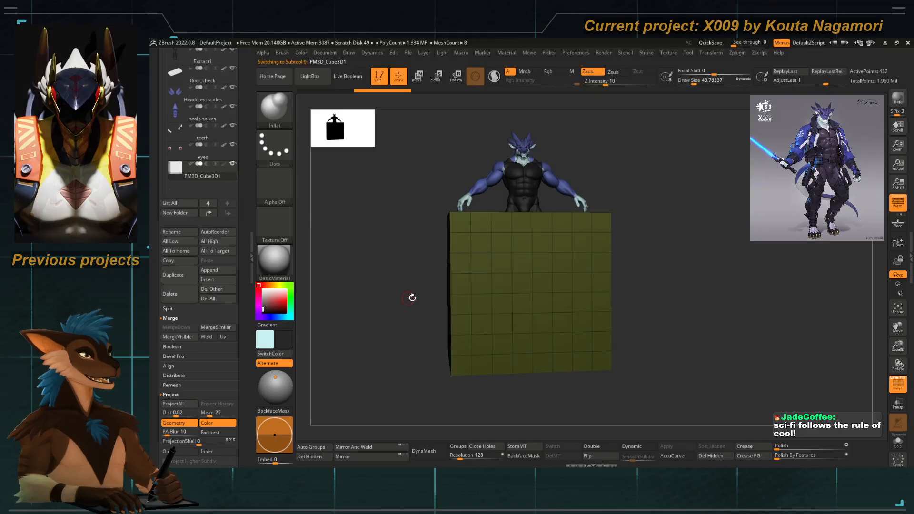
Mask a patch in the middle of the cube's front face using MaskPen with a draw size of about 120.
{"action": "key", "text": "ctrl"}
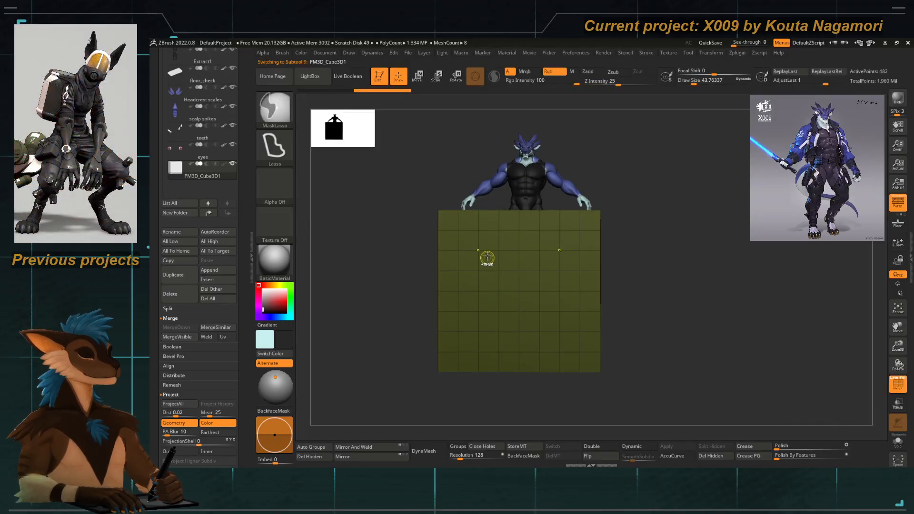
{"action": "key", "text": "b"}
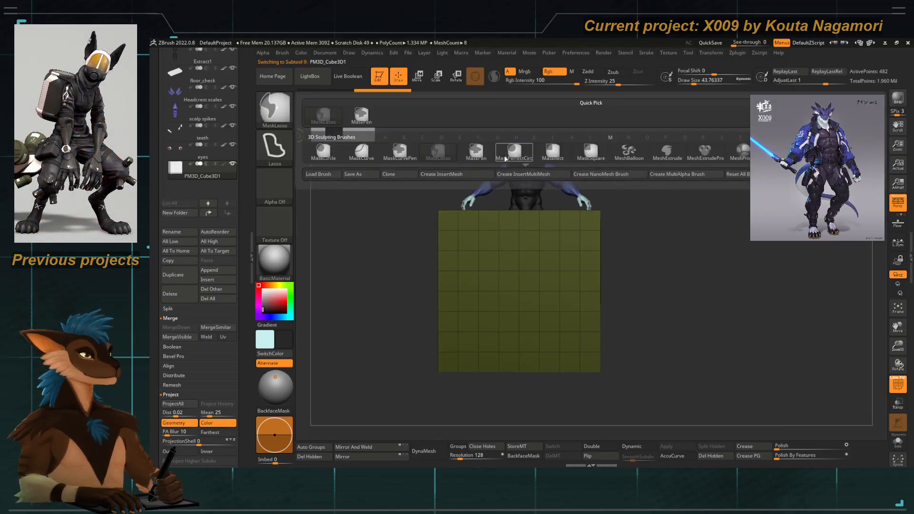
{"action": "left_click", "coordinate": [469, 156], "text": "ctrl"}
{"action": "key", "text": "s"}
{"action": "left_click_drag", "start_coordinate": [490, 274], "coordinate": [500, 273]}
{"action": "left_click_drag", "start_coordinate": [508, 270], "coordinate": [512, 297], "text": "ctrl"}
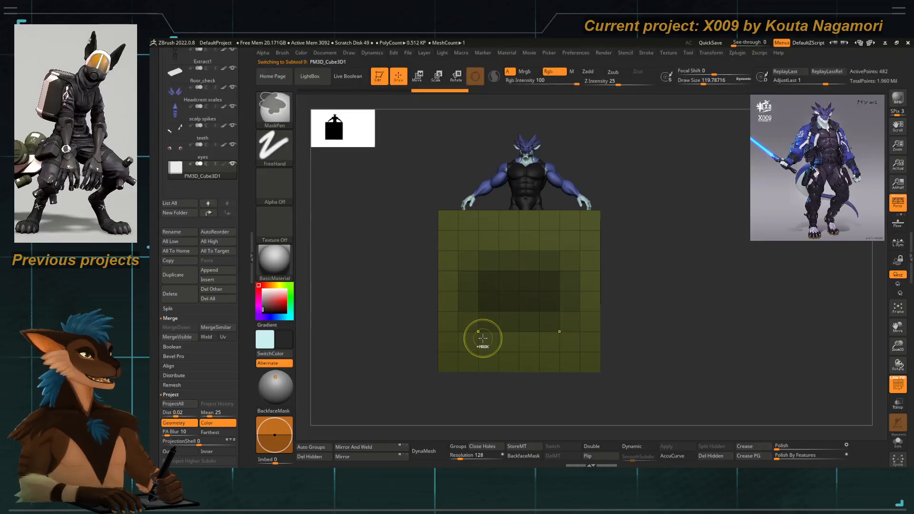
Turn the masked patch into its own polygroup, isolate it and delete the rest of the cube.
{"action": "key", "text": "ctrl+w"}
{"action": "left_click", "coordinate": [484, 299], "text": "ctrl+shift"}
{"action": "left_click_drag", "start_coordinate": [485, 299], "coordinate": [487, 335]}
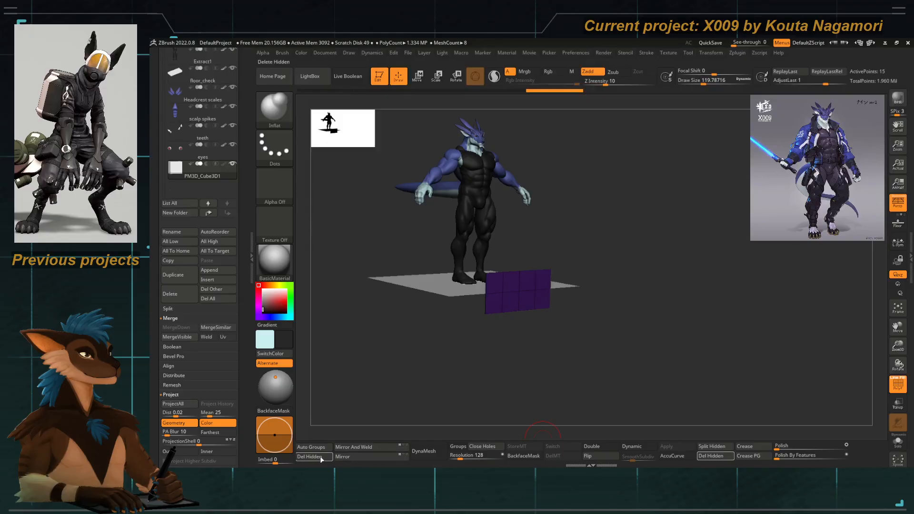
{"action": "left_click", "coordinate": [321, 459]}
Extrude the flat patch into a thick block using ZModeler's Extrude polygon action with the All Polygons target.
{"action": "left_click_drag", "start_coordinate": [507, 316], "coordinate": [510, 349], "text": "alt"}
{"action": "key", "text": "w"}
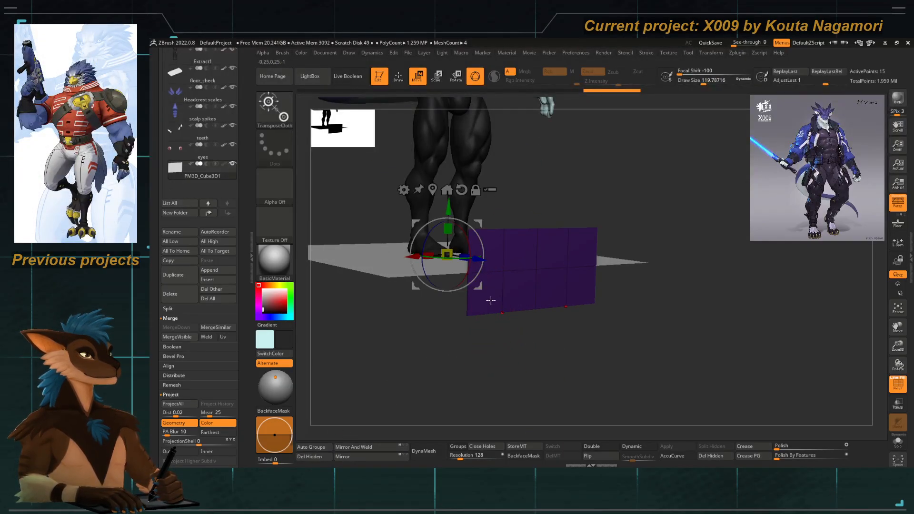
{"action": "key", "text": "b"}
{"action": "key", "text": "m"}
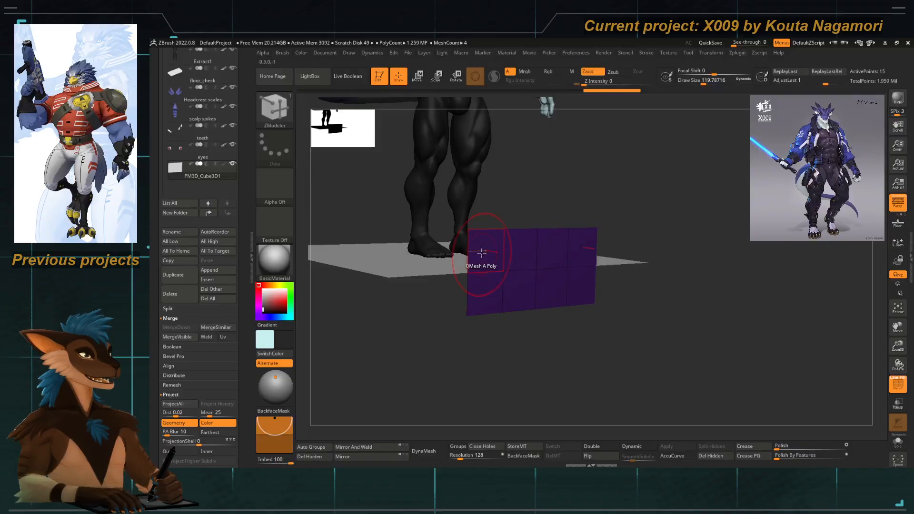
{"action": "key", "text": "space"}
{"action": "left_click", "coordinate": [363, 199]}
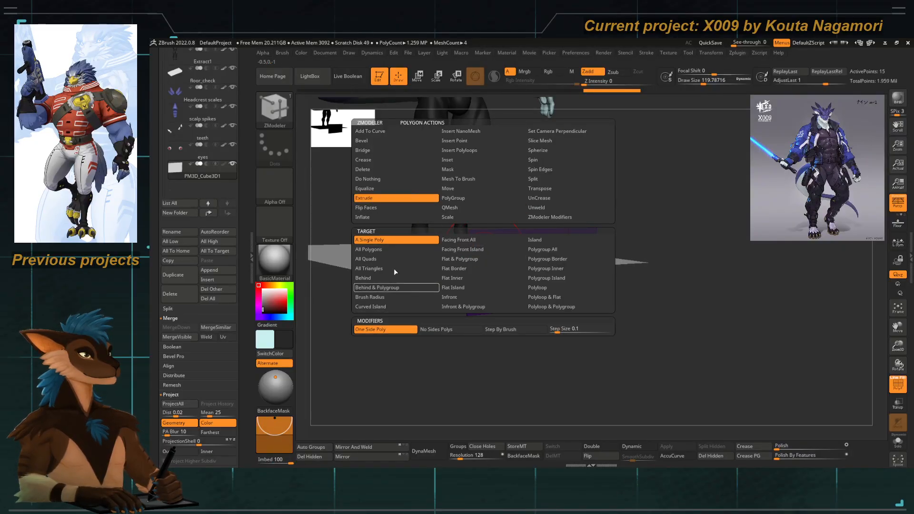
{"action": "left_click", "coordinate": [377, 249]}
{"action": "left_click_drag", "start_coordinate": [478, 251], "coordinate": [526, 267]}
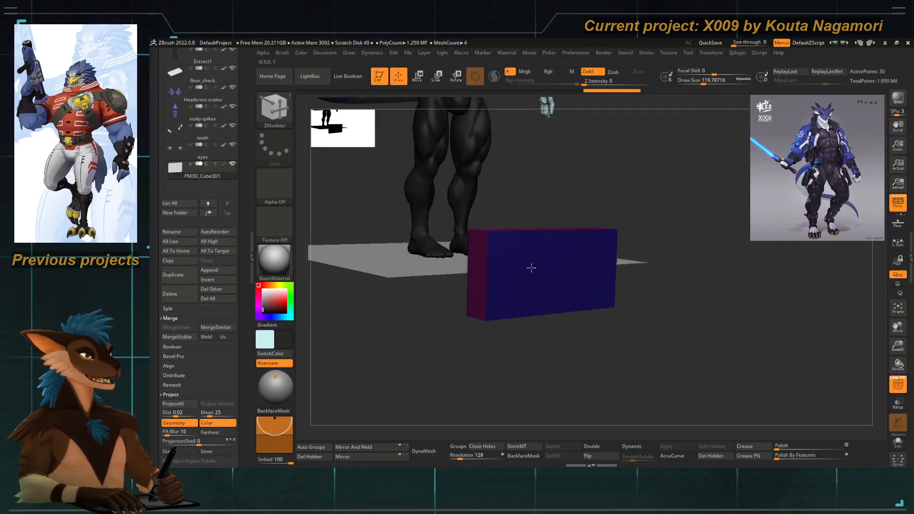
Move the block from in front of the feet up to the dragon's head and shoulder height, and show it alone in Solo mode.
{"action": "left_click_drag", "start_coordinate": [529, 357], "coordinate": [500, 369], "text": "alt"}
{"action": "left_click_drag", "start_coordinate": [500, 369], "coordinate": [472, 378], "text": "shift"}
{"action": "key", "text": "w"}
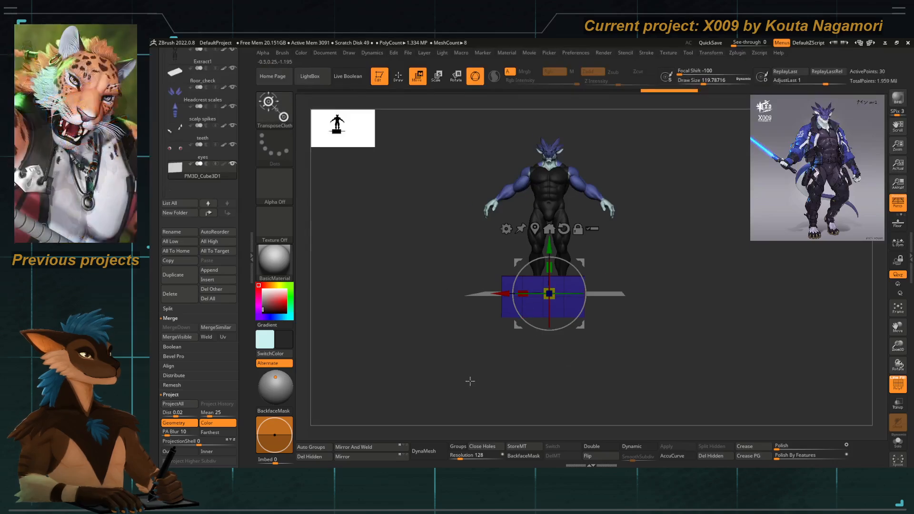
{"action": "left_click_drag", "start_coordinate": [469, 382], "coordinate": [500, 381], "text": "shift"}
{"action": "left_click_drag", "start_coordinate": [499, 323], "coordinate": [420, 336], "text": "alt"}
{"action": "left_click", "coordinate": [470, 242]}
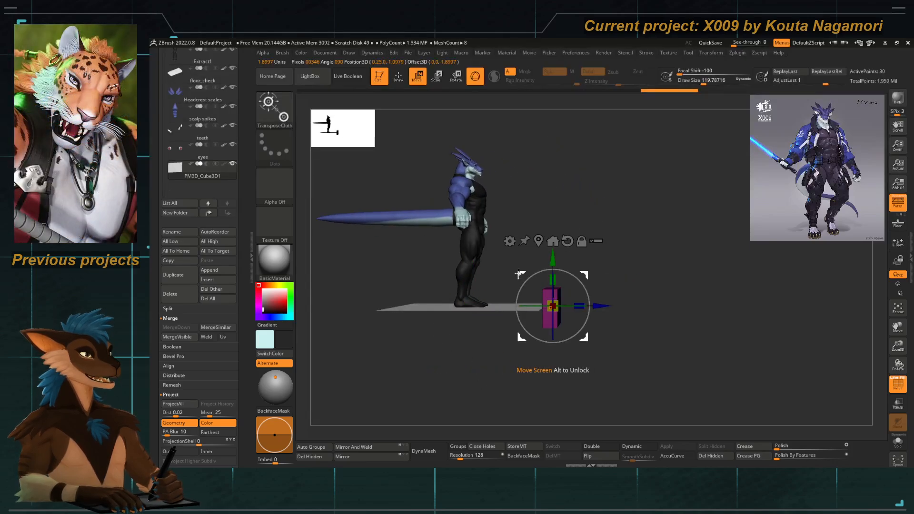
{"action": "left_click_drag", "start_coordinate": [551, 307], "coordinate": [452, 181]}
{"action": "left_click_drag", "start_coordinate": [380, 292], "coordinate": [350, 292], "text": "shift"}
{"action": "left_click_drag", "start_coordinate": [354, 304], "coordinate": [488, 402], "text": "alt"}
{"action": "left_click_drag", "start_coordinate": [581, 217], "coordinate": [580, 225]}
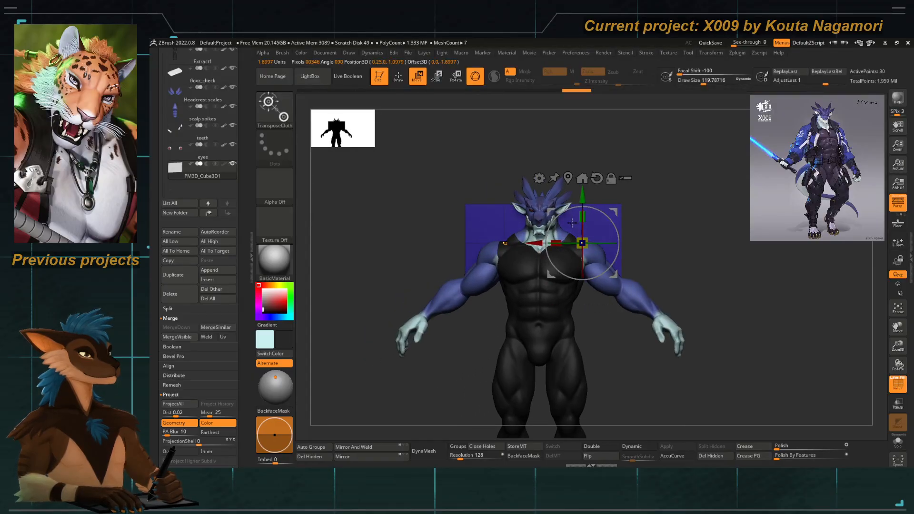
{"action": "mouse_move", "coordinate": [384, 243]}
{"action": "left_mouse_down"}
{"action": "mouse_move", "coordinate": [357, 242]}
{"action": "mouse_move", "coordinate": [397, 251]}
{"action": "mouse_move", "coordinate": [408, 244]}
{"action": "left_mouse_up"}
{"action": "left_click", "coordinate": [898, 440]}
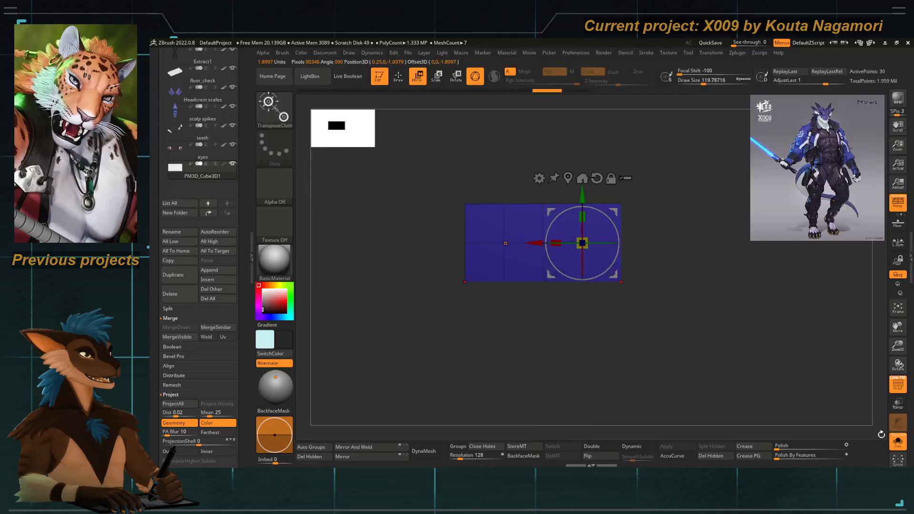
Try to scale the block along its height with the gizmo, checking it from the front and side, and undo the attempts.
{"action": "left_click_drag", "start_coordinate": [581, 243], "coordinate": [575, 308]}
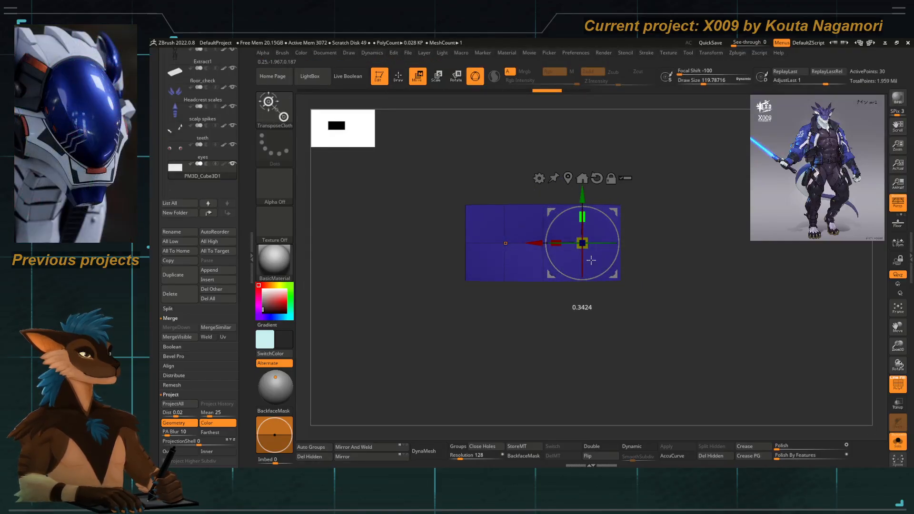
{"action": "left_click_drag", "start_coordinate": [591, 259], "coordinate": [542, 316]}
{"action": "left_click_drag", "start_coordinate": [521, 333], "coordinate": [568, 339]}
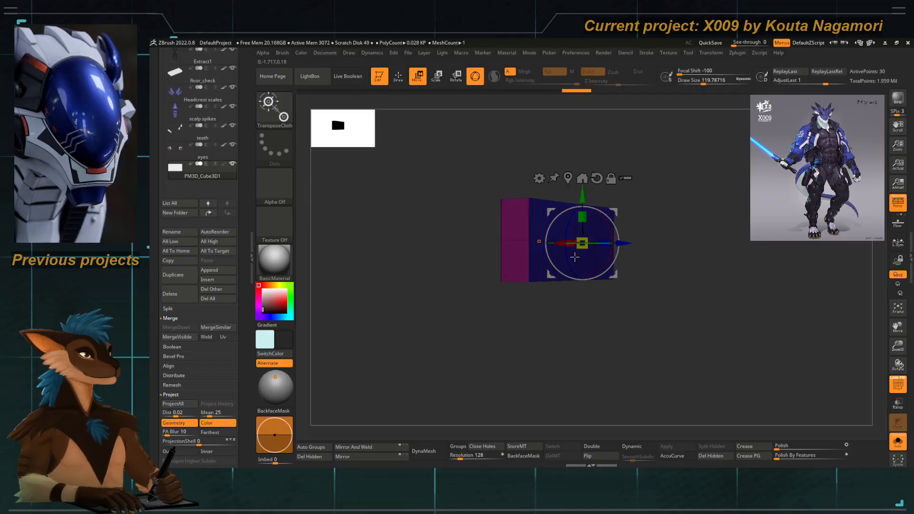
{"action": "key", "text": "ctrl+z"}
{"action": "left_click_drag", "start_coordinate": [513, 153], "coordinate": [518, 178]}
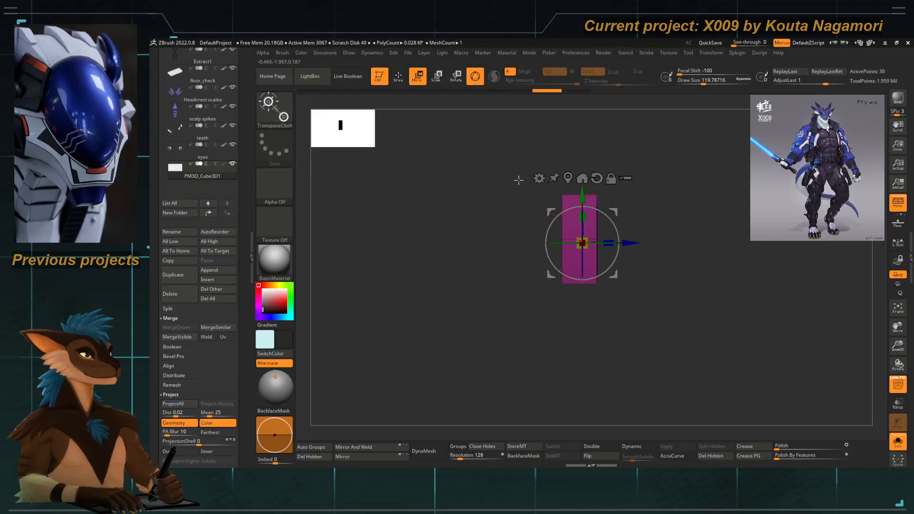
{"action": "left_click_drag", "start_coordinate": [539, 217], "coordinate": [497, 299], "text": "alt"}
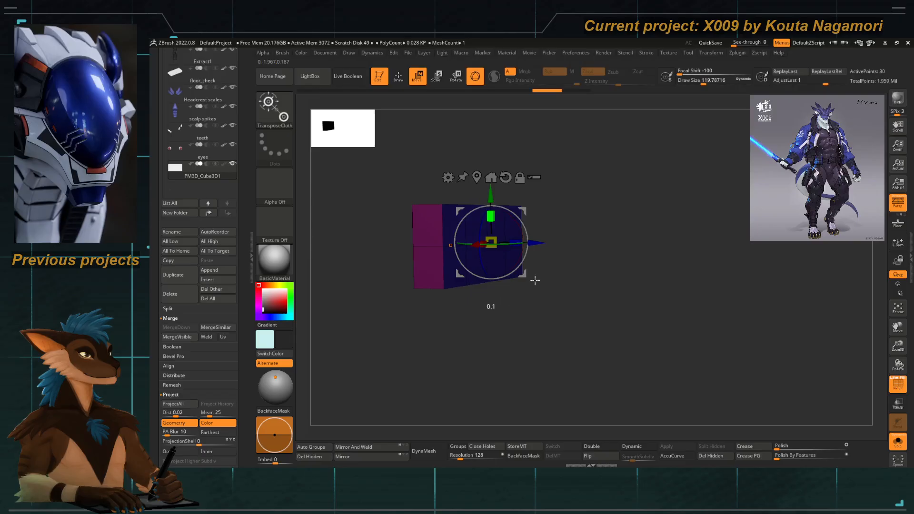
{"action": "key", "text": "ctrl+z"}
{"action": "key", "text": "ctrl+shift+z"}
{"action": "key", "text": "ctrl+z"}
Look through the gizmo's transform types, try to squash the block's height with the Transpose line and undo it.
{"action": "left_click_drag", "start_coordinate": [429, 303], "coordinate": [463, 304], "text": "shift"}
{"action": "mouse_move", "coordinate": [438, 212]}
{"action": "left_mouse_down", "text": "alt"}
{"action": "mouse_move", "coordinate": [484, 222]}
{"action": "mouse_move", "coordinate": [409, 221]}
{"action": "left_mouse_up", "text": "alt"}
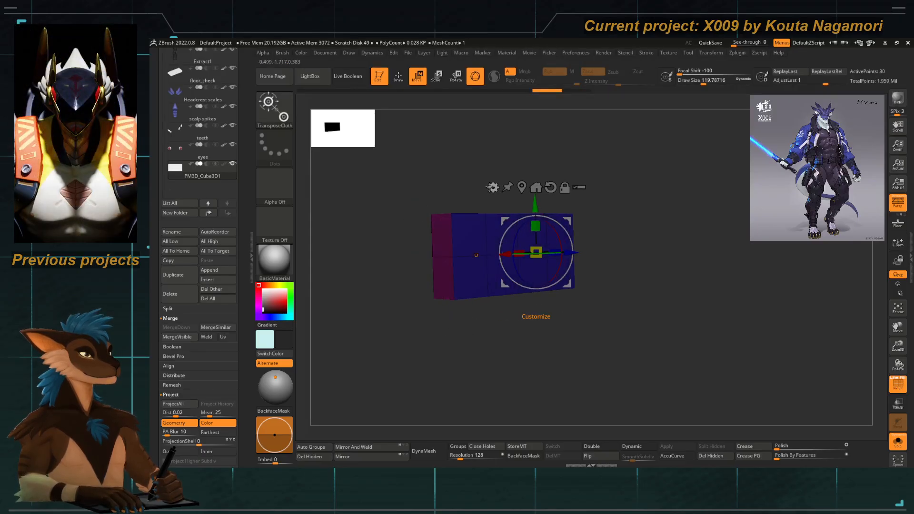
{"action": "left_click", "coordinate": [492, 188]}
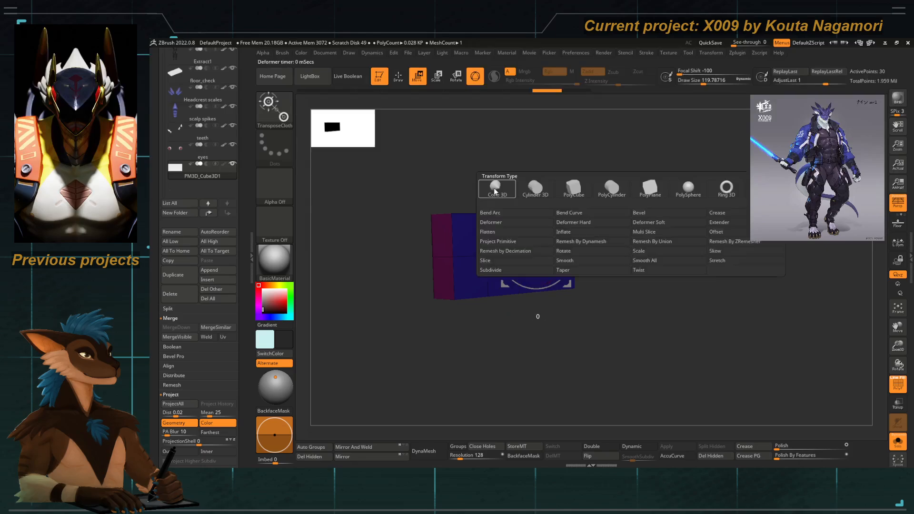
{"action": "left_click_drag", "start_coordinate": [479, 151], "coordinate": [465, 157], "text": "shift"}
{"action": "left_click_drag", "start_coordinate": [486, 192], "coordinate": [525, 205], "text": "alt"}
{"action": "key", "text": "y"}
{"action": "left_click_drag", "start_coordinate": [533, 264], "coordinate": [532, 362]}
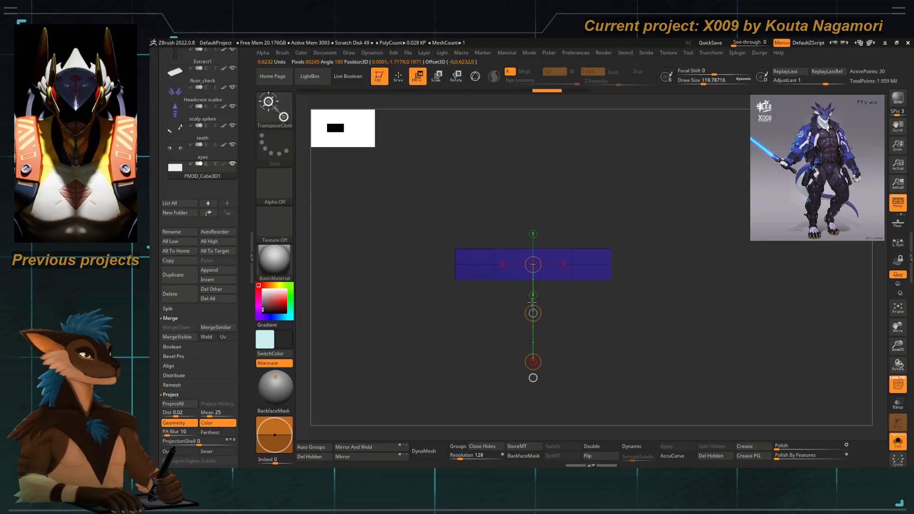
{"action": "key", "text": "ctrl+z"}
Return to the gizmo, shift its pivot toward the block's upper middle, try a vertical scale and undo it.
{"action": "key", "text": "q"}
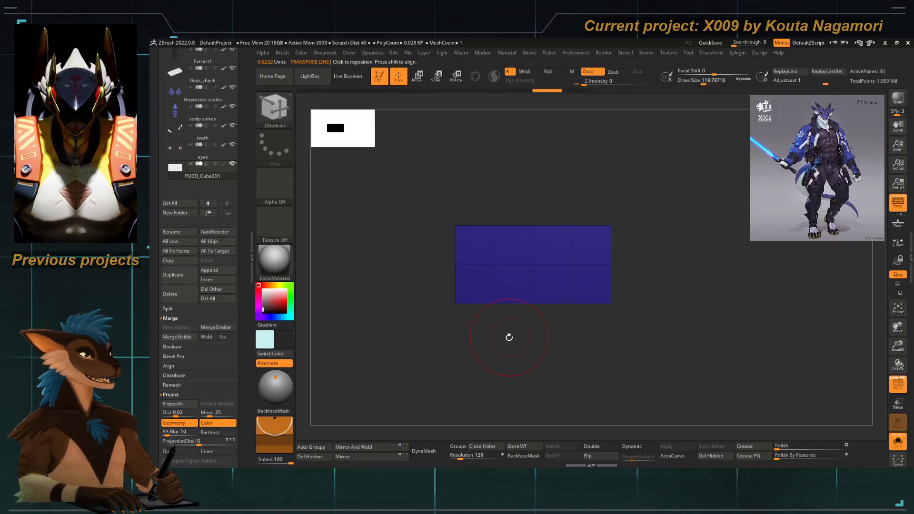
{"action": "key", "text": "w"}
{"action": "key", "text": "y"}
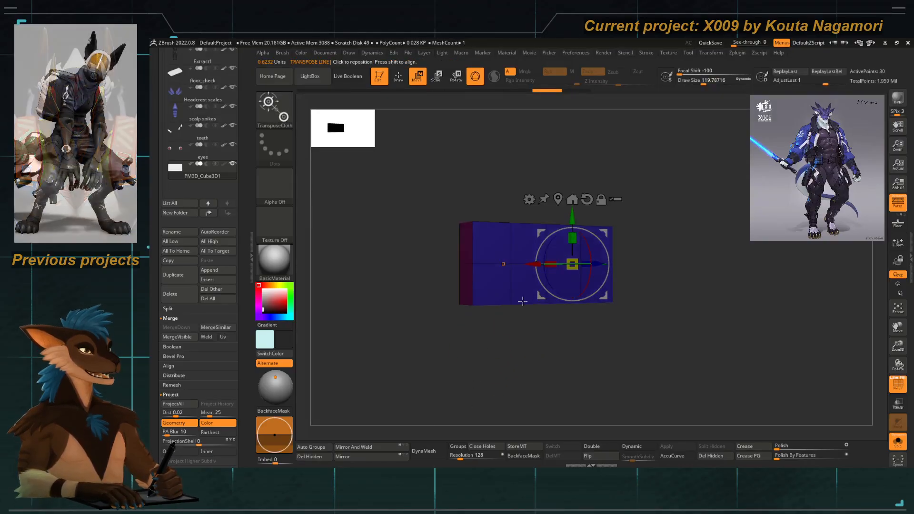
{"action": "left_click_drag", "start_coordinate": [573, 287], "coordinate": [572, 323]}
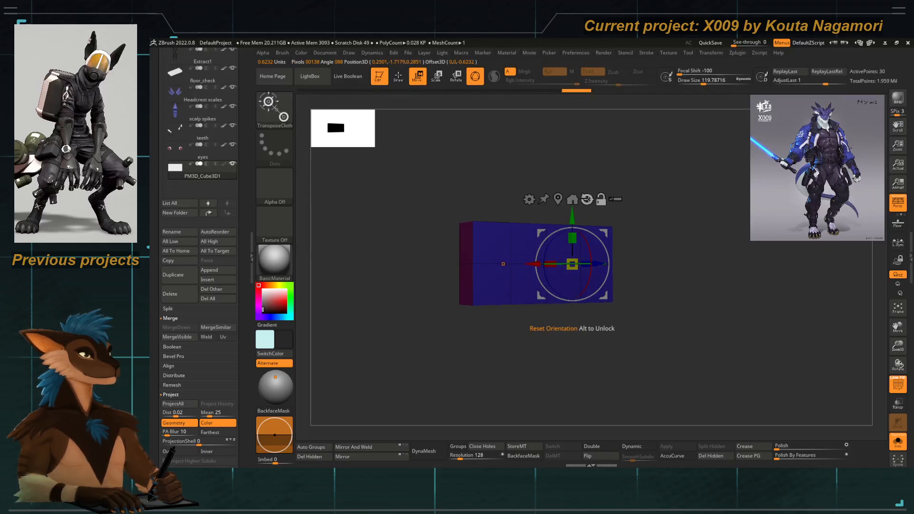
{"action": "left_click_drag", "start_coordinate": [507, 161], "coordinate": [515, 165], "text": "shift"}
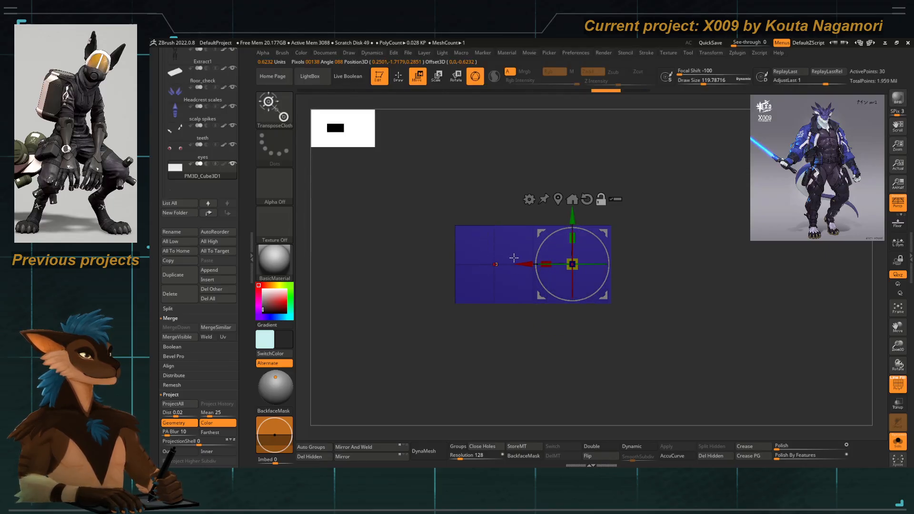
{"action": "left_click_drag", "start_coordinate": [524, 264], "coordinate": [497, 264], "text": "alt"}
{"action": "left_click_drag", "start_coordinate": [546, 217], "coordinate": [543, 313], "text": "alt"}
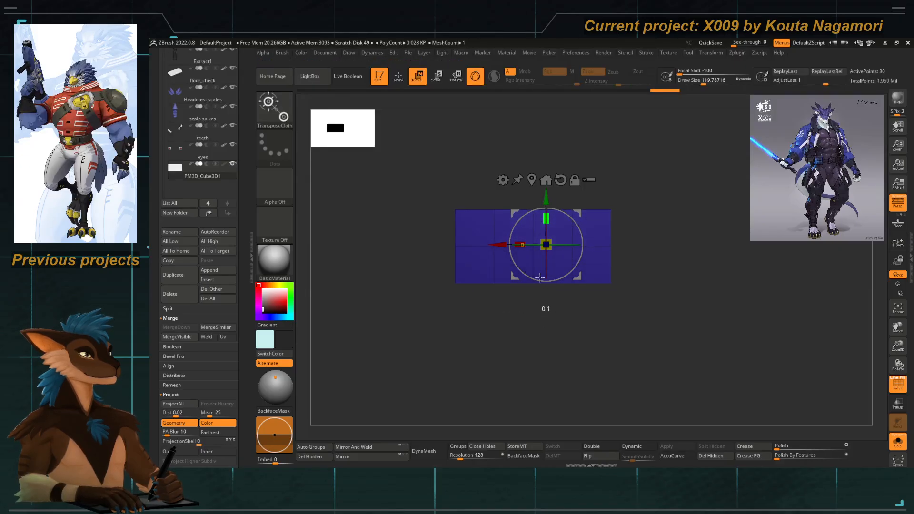
{"action": "left_click_drag", "start_coordinate": [540, 277], "coordinate": [533, 323]}
{"action": "key", "text": "ctrl+z"}
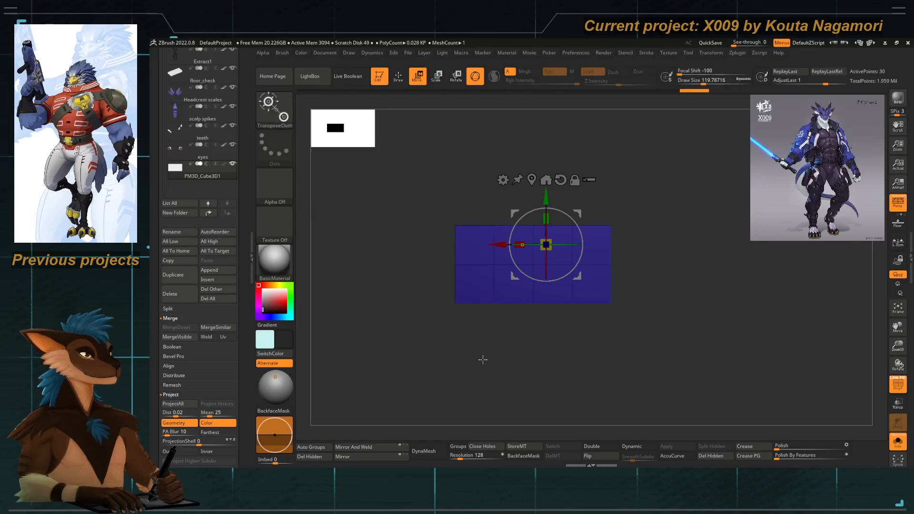
Set the Focal Shift to 0, try scaling the block along Y again and undo that scale.
{"action": "left_click_drag", "start_coordinate": [481, 359], "coordinate": [524, 316]}
{"action": "left_click", "coordinate": [701, 81]}
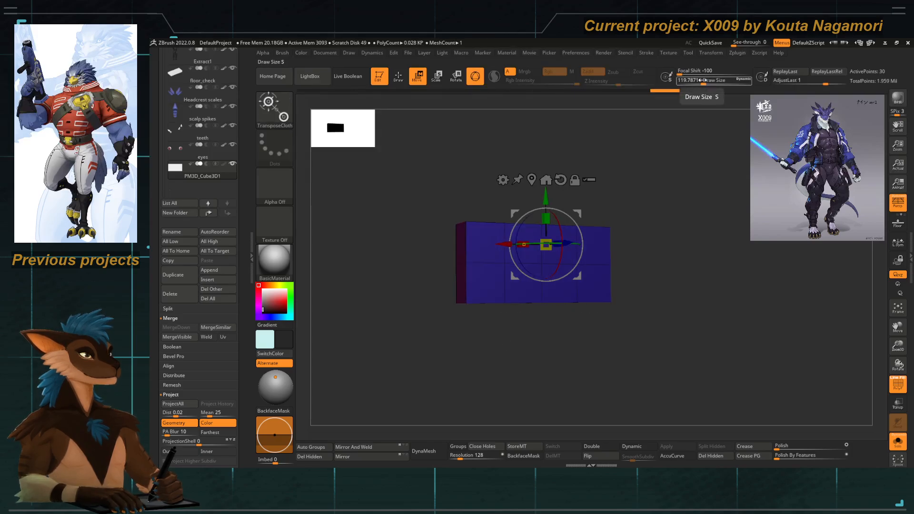
{"action": "left_click", "coordinate": [716, 70]}
{"action": "type", "text": "4"}
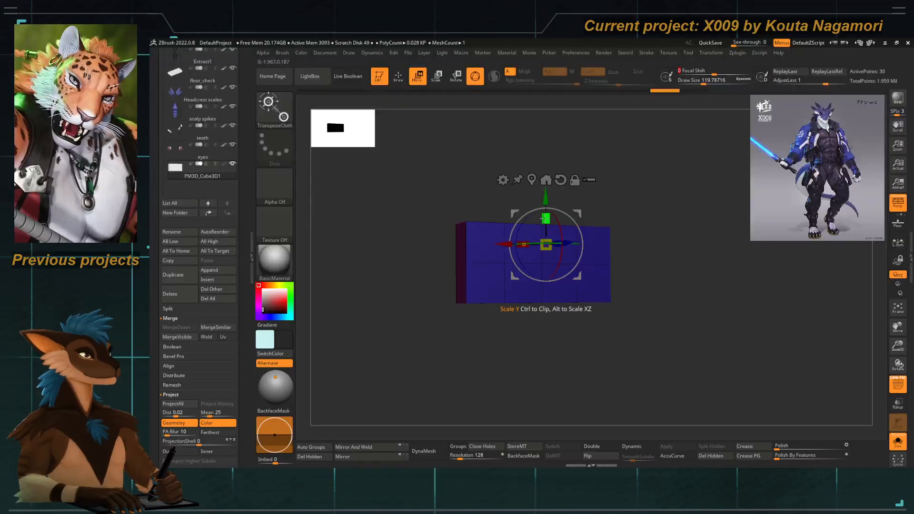
{"action": "left_click_drag", "start_coordinate": [546, 218], "coordinate": [543, 290]}
{"action": "key", "text": "ctrl+z"}
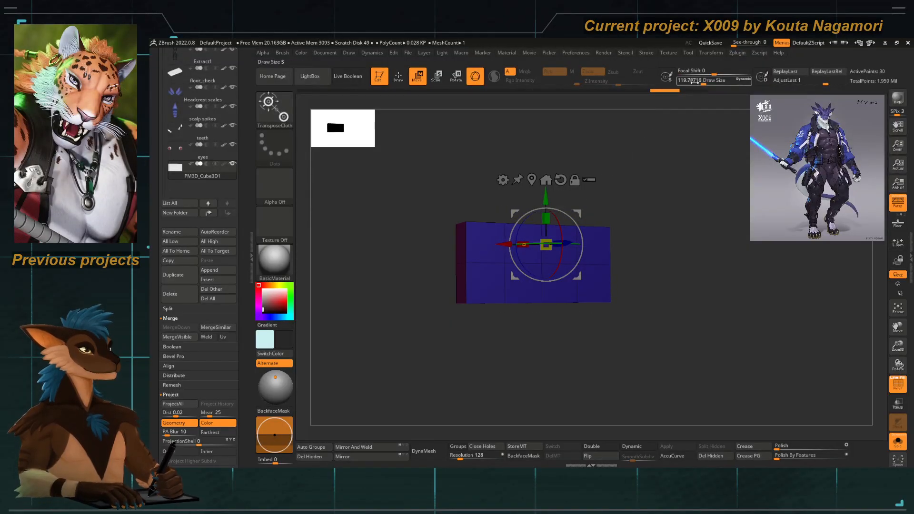
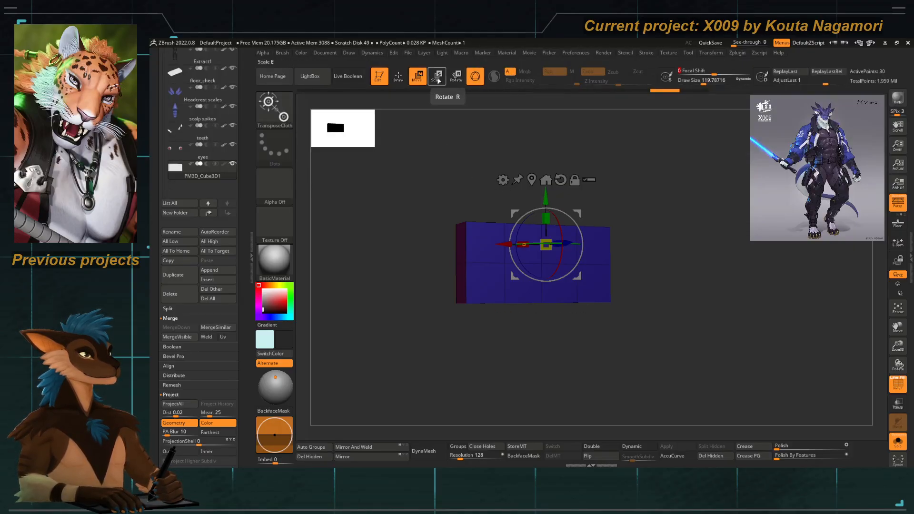
Turn the 3D gizmo off and back on, and try scaling the block along Y again.
{"action": "left_click", "coordinate": [382, 77]}
{"action": "left_click", "coordinate": [352, 93]}
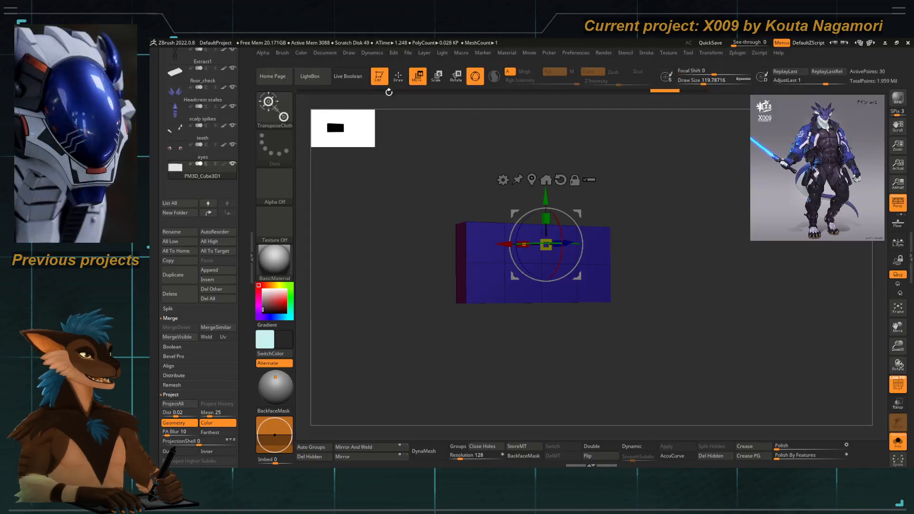
{"action": "left_click", "coordinate": [476, 79]}
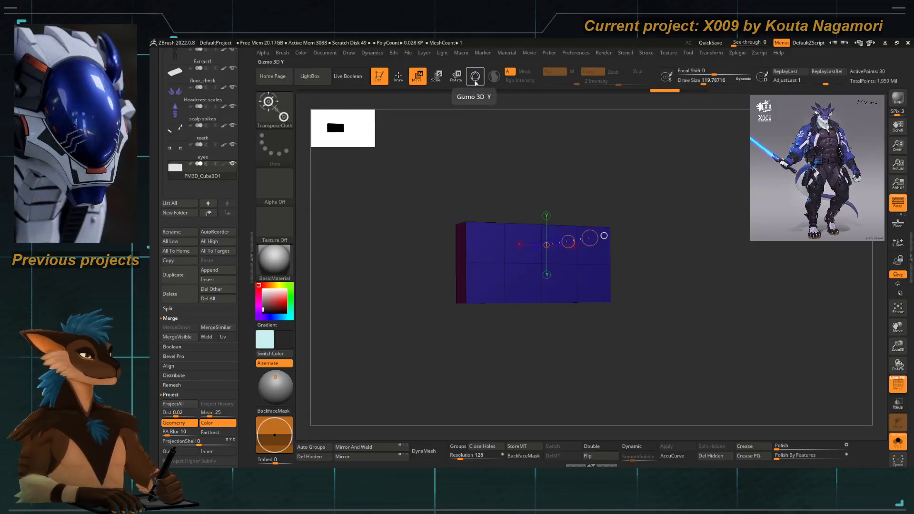
{"action": "left_click", "coordinate": [476, 78]}
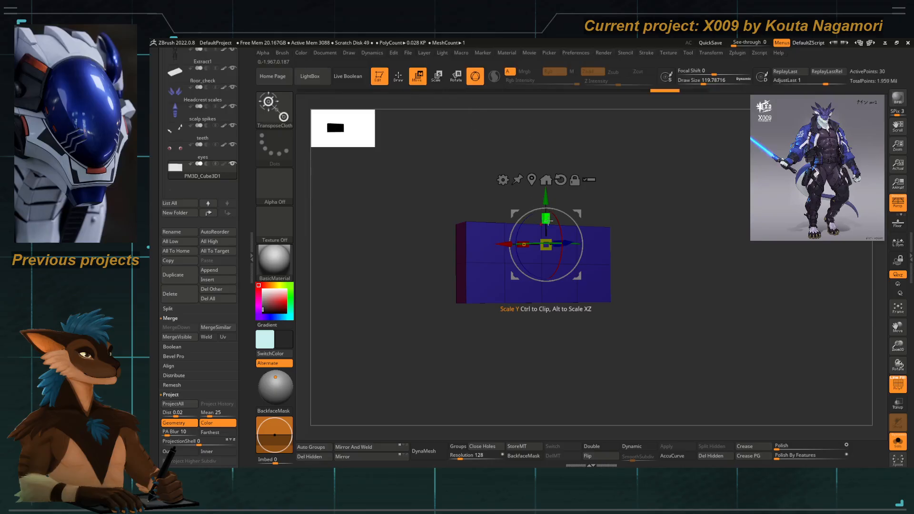
{"action": "left_click_drag", "start_coordinate": [450, 177], "coordinate": [482, 204]}
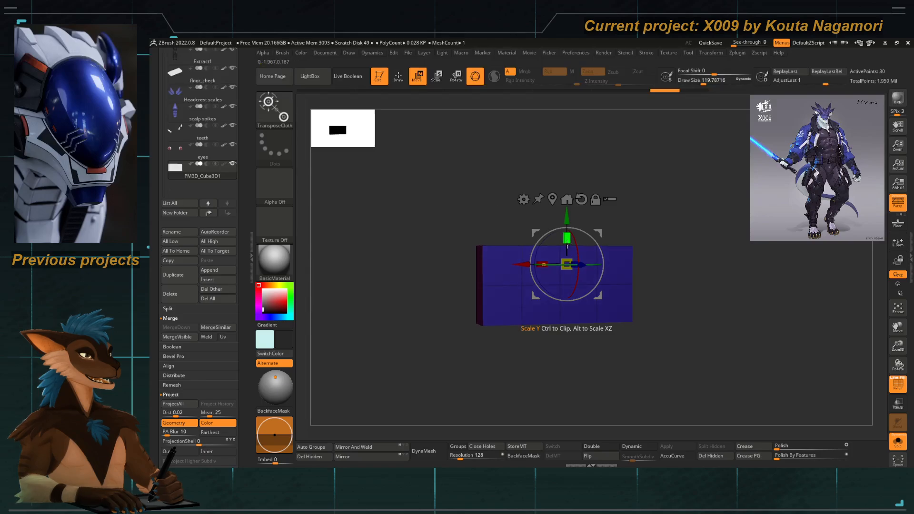
{"action": "mouse_move", "coordinate": [567, 245]}
{"action": "left_mouse_down"}
{"action": "mouse_move", "coordinate": [567, 230]}
{"action": "mouse_move", "coordinate": [567, 238]}
{"action": "left_mouse_up"}
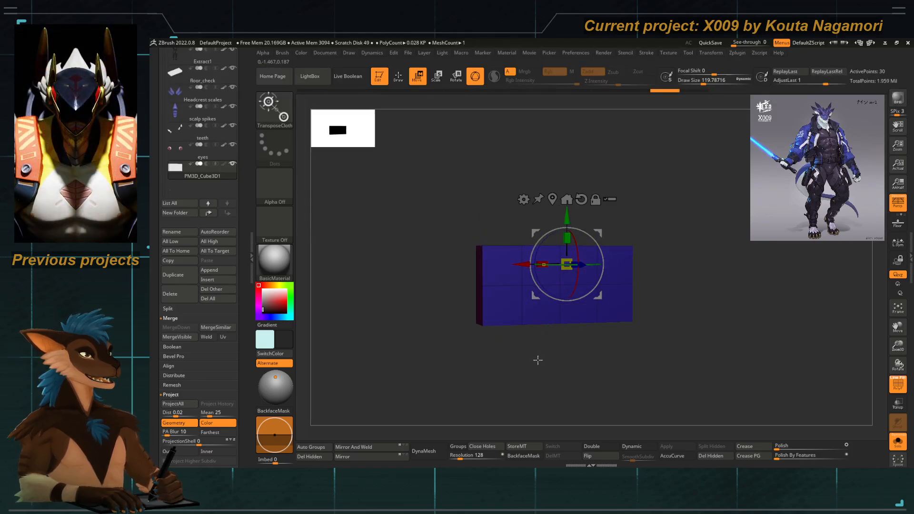
Switch from the gizmo to the Transpose line, lay it vertically over the block in front view and squash the block to about half its height.
{"action": "key", "text": "y"}
{"action": "key", "text": "Return"}
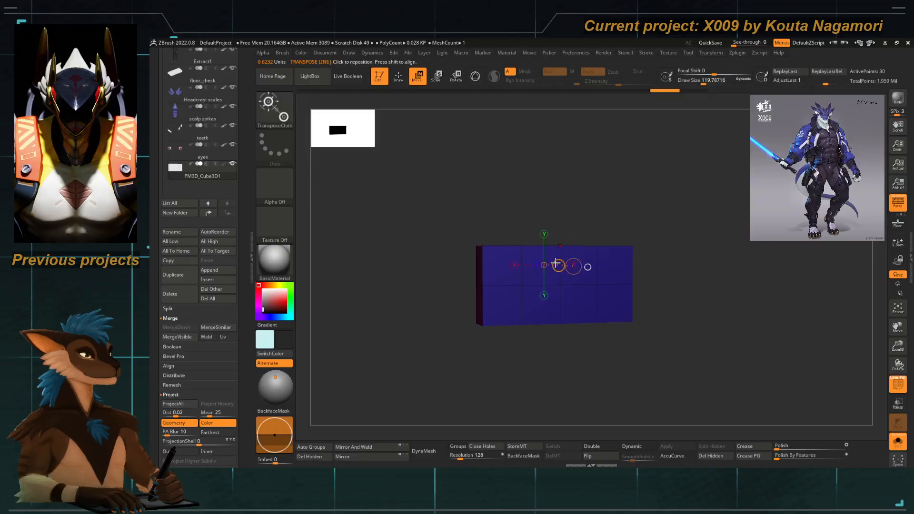
{"action": "left_click_drag", "start_coordinate": [511, 368], "coordinate": [500, 369], "text": "shift"}
{"action": "left_click_drag", "start_coordinate": [516, 284], "coordinate": [506, 399]}
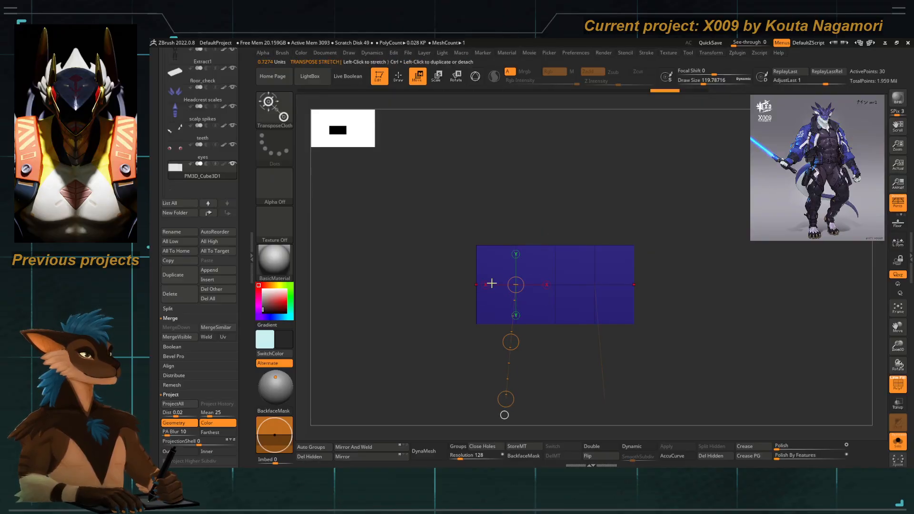
{"action": "mouse_move", "coordinate": [532, 267]}
{"action": "left_mouse_down"}
{"action": "mouse_move", "coordinate": [532, 380]}
{"action": "mouse_move", "coordinate": [519, 348]}
{"action": "left_mouse_up"}
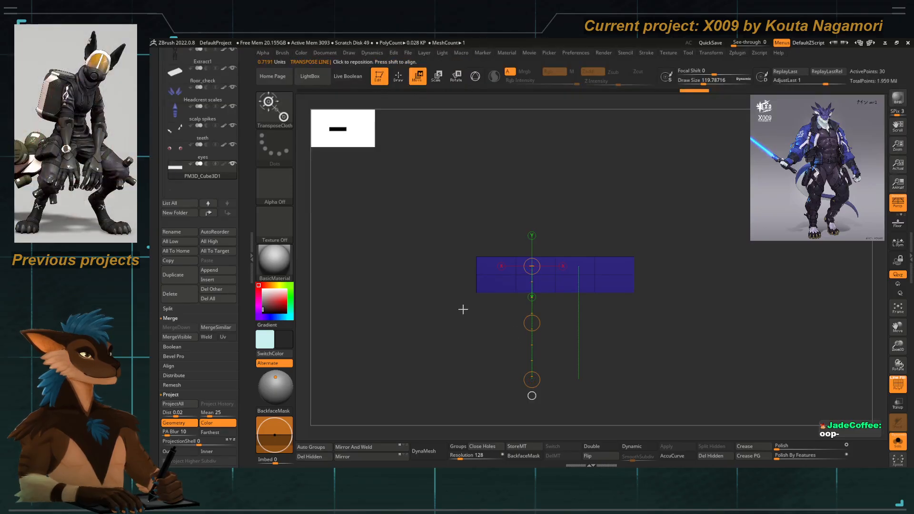
Leave Solo mode to show the whole character, switch to the ZModeler brush and preview the block with Dynamic Subdiv.
{"action": "mouse_move", "coordinate": [432, 284]}
{"action": "left_mouse_down"}
{"action": "mouse_move", "coordinate": [455, 287]}
{"action": "mouse_move", "coordinate": [441, 278]}
{"action": "left_mouse_up"}
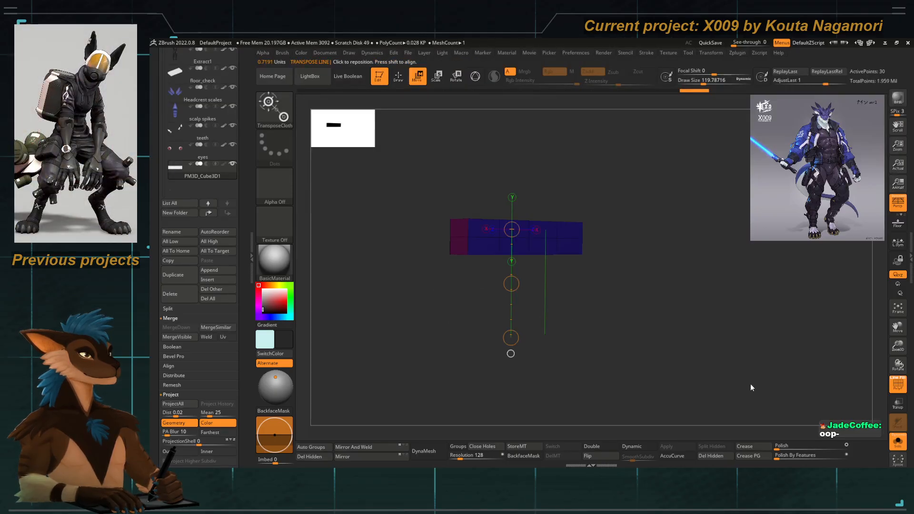
{"action": "left_click", "coordinate": [898, 442]}
{"action": "mouse_move", "coordinate": [447, 271]}
{"action": "left_mouse_down"}
{"action": "mouse_move", "coordinate": [415, 224]}
{"action": "mouse_move", "coordinate": [462, 232]}
{"action": "mouse_move", "coordinate": [437, 271]}
{"action": "mouse_move", "coordinate": [472, 241]}
{"action": "mouse_move", "coordinate": [515, 276]}
{"action": "mouse_move", "coordinate": [557, 257]}
{"action": "mouse_move", "coordinate": [531, 273]}
{"action": "left_mouse_up"}
{"action": "key", "text": "q"}
{"action": "key", "text": "d"}
{"action": "key", "text": "b"}
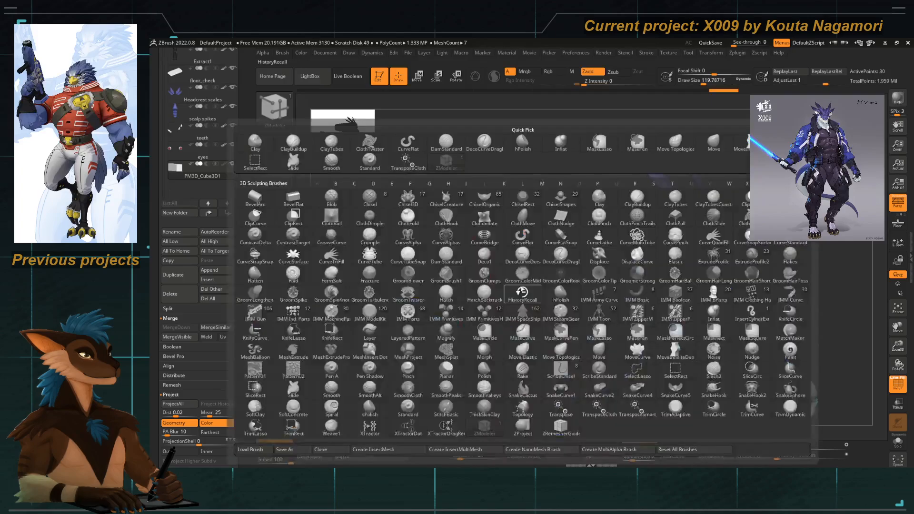
{"action": "key", "text": "z"}
{"action": "key", "text": "m"}
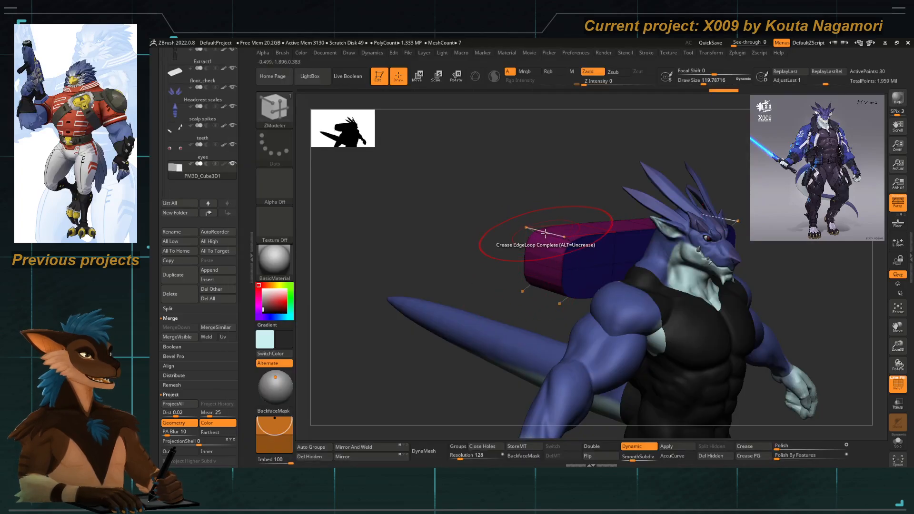
{"action": "key", "text": "space"}
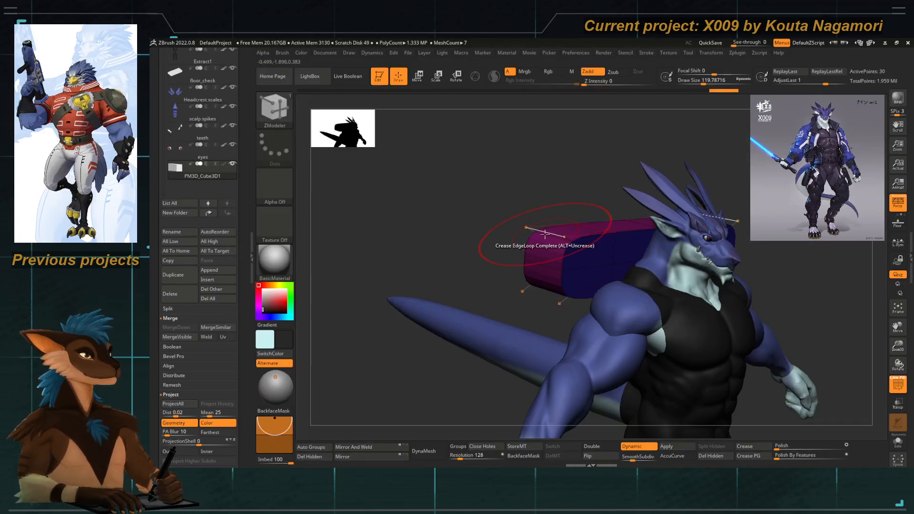
{"action": "key", "text": "shift+d"}
With the block smoothed by Dynamic Subdiv, crease its outer edges using ZModeler's Crease EdgeLoop Complete action.
{"action": "mouse_move", "coordinate": [502, 278]}
{"action": "left_mouse_down", "text": "shift"}
{"action": "mouse_move", "coordinate": [492, 263]}
{"action": "mouse_move", "coordinate": [420, 259]}
{"action": "left_mouse_up", "text": "shift"}
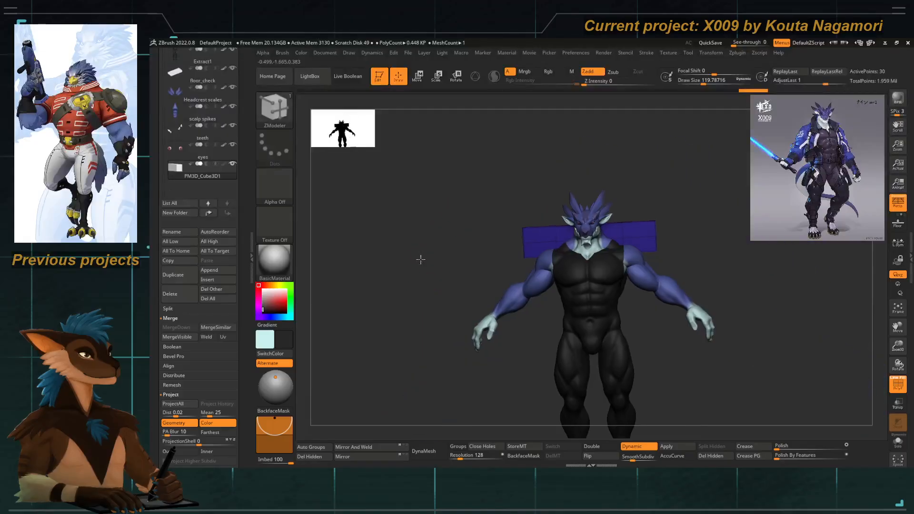
{"action": "key", "text": "ctrl"}
{"action": "left_click_drag", "start_coordinate": [488, 241], "coordinate": [534, 241]}
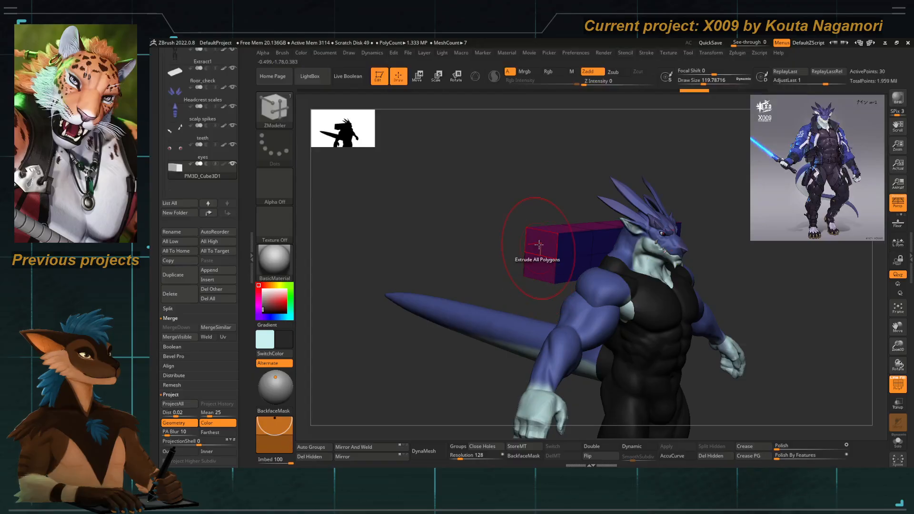
{"action": "key", "text": "f"}
{"action": "key", "text": "d"}
{"action": "right_click_drag", "start_coordinate": [532, 160], "coordinate": [538, 241], "text": "alt"}
{"action": "key", "text": "space"}
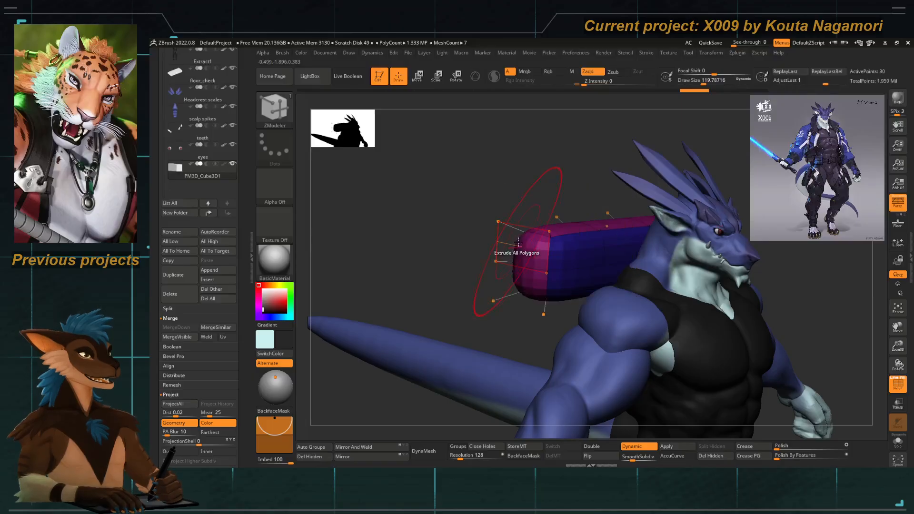
{"action": "right_click_drag", "start_coordinate": [525, 227], "coordinate": [527, 229]}
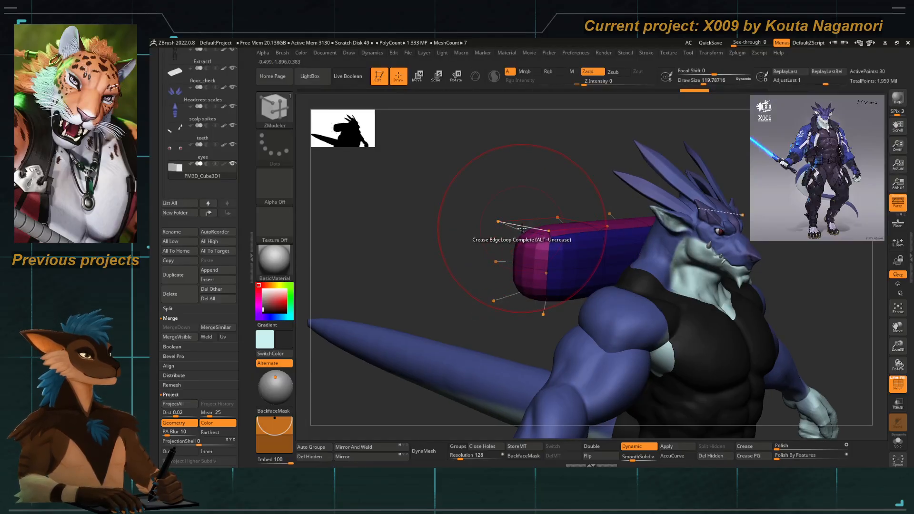
{"action": "left_click", "coordinate": [523, 235]}
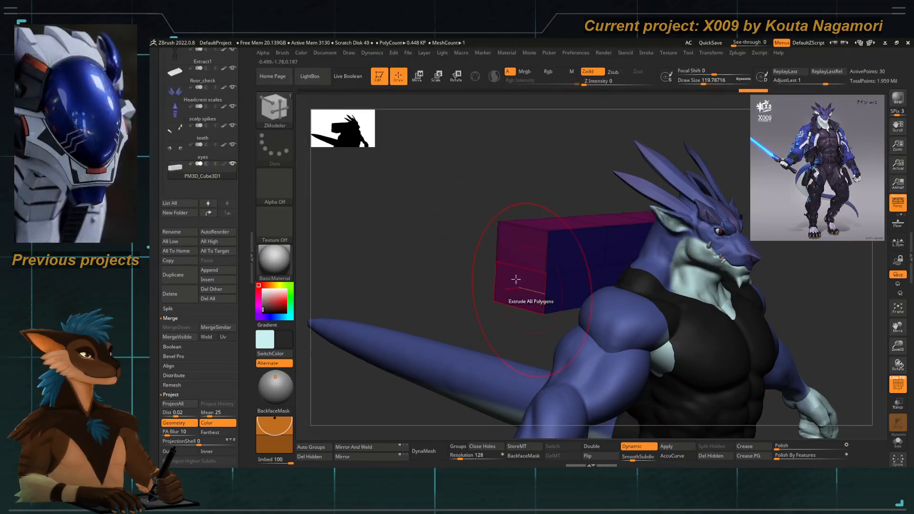
{"action": "left_click_drag", "start_coordinate": [490, 241], "coordinate": [457, 253], "text": "shift"}
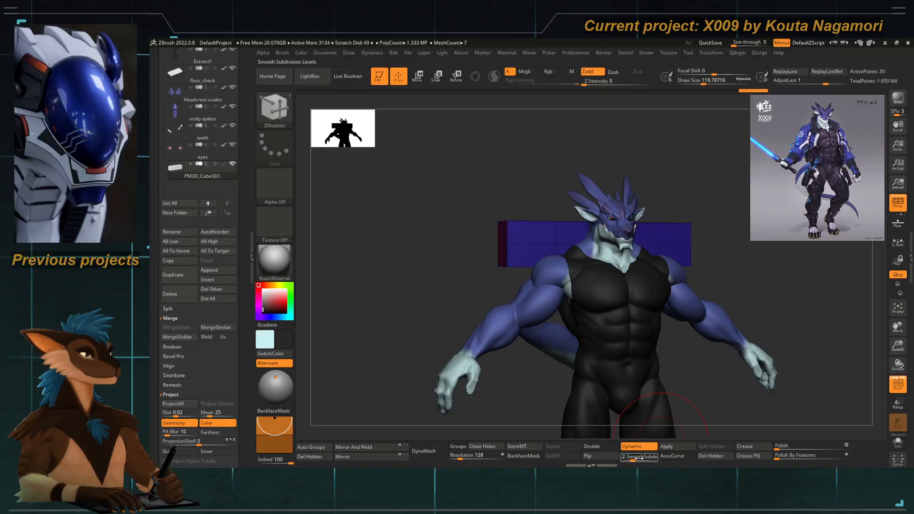
Try a crease level of 2 on the block, and set the crease level to 3.
{"action": "left_click_drag", "start_coordinate": [247, 320], "coordinate": [242, 194]}
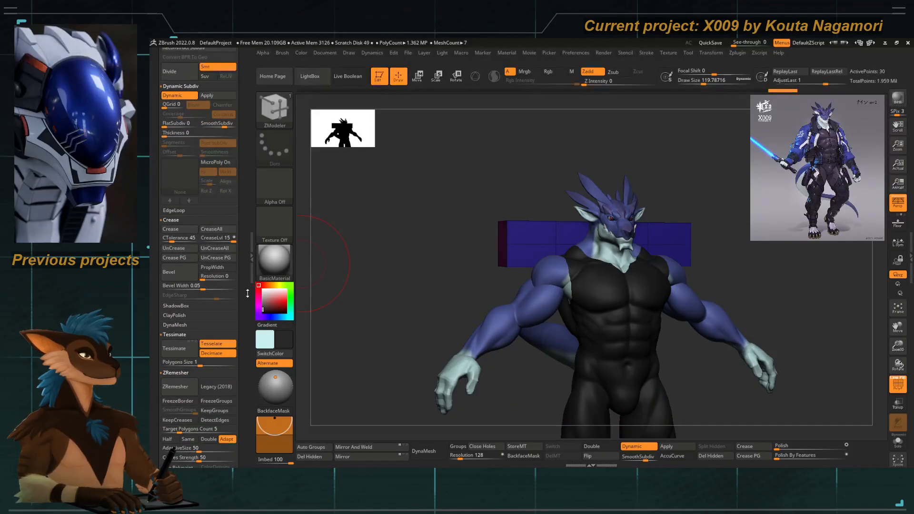
{"action": "left_click_drag", "start_coordinate": [248, 294], "coordinate": [239, 258]}
{"action": "left_click_drag", "start_coordinate": [216, 212], "coordinate": [207, 211]}
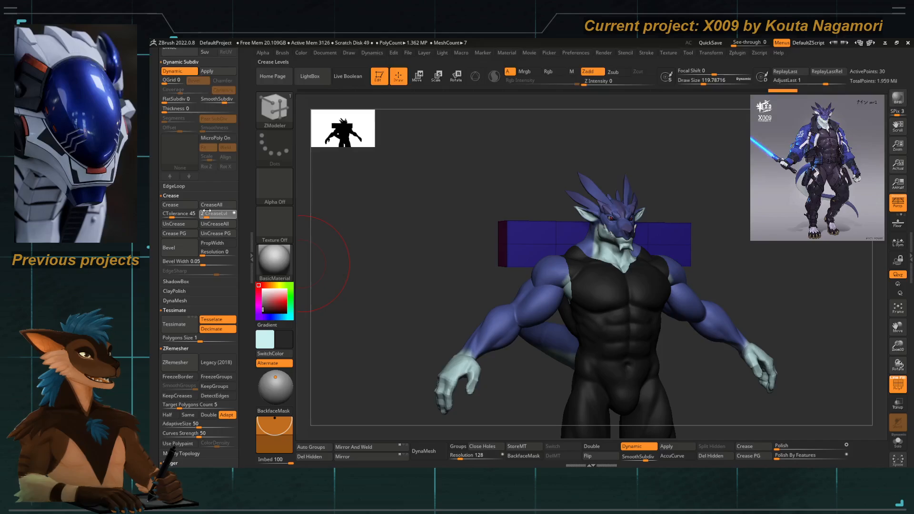
{"action": "left_click_drag", "start_coordinate": [312, 257], "coordinate": [378, 271]}
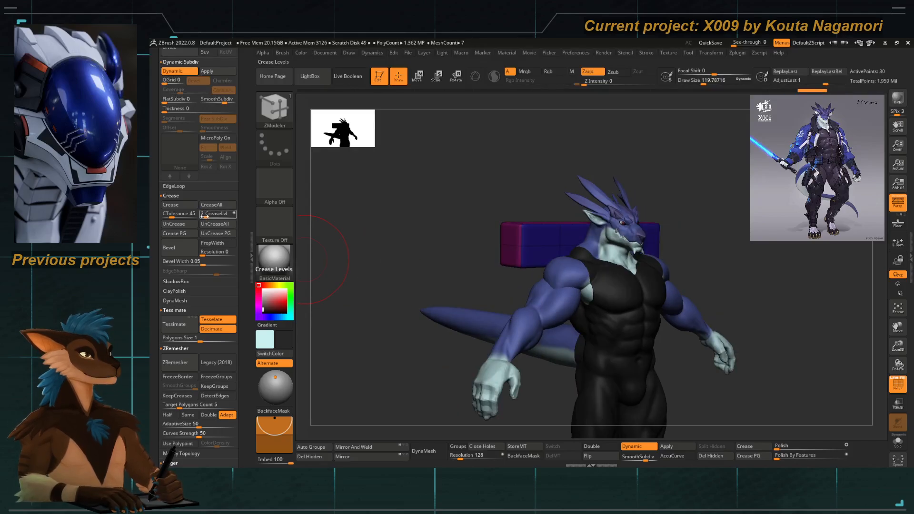
{"action": "left_click_drag", "start_coordinate": [206, 215], "coordinate": [208, 215]}
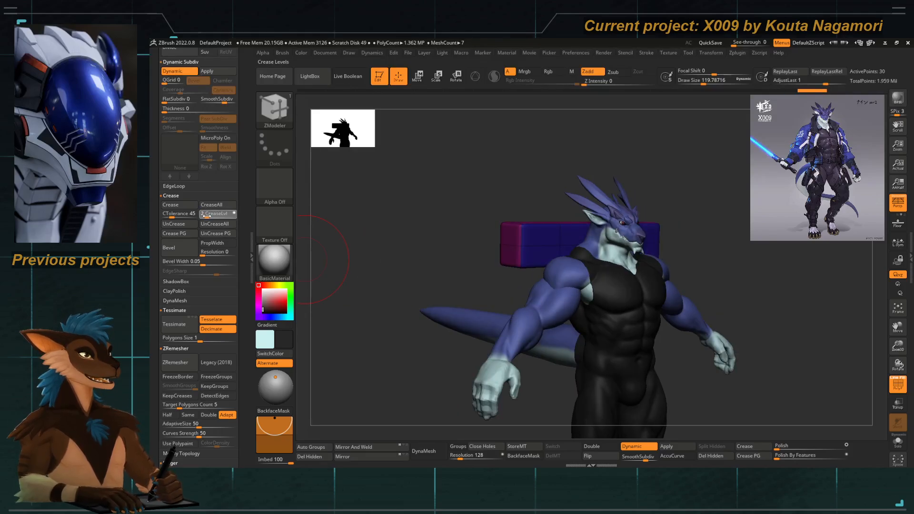
{"action": "left_click", "coordinate": [351, 279]}
Examine the block's creased edges up close, hide the polygon wireframe and return to a full front view of the character.
{"action": "left_click_drag", "start_coordinate": [477, 219], "coordinate": [500, 284], "text": "alt"}
{"action": "left_click_drag", "start_coordinate": [449, 206], "coordinate": [444, 245]}
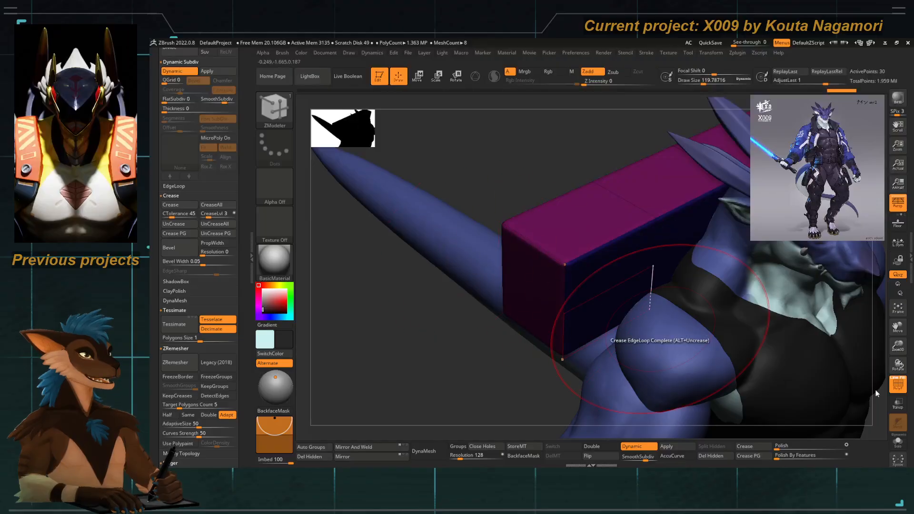
{"action": "key", "text": "shift+f"}
{"action": "right_click_drag", "start_coordinate": [594, 258], "coordinate": [519, 281]}
{"action": "right_click_drag", "start_coordinate": [449, 157], "coordinate": [454, 119]}
{"action": "right_click_drag", "start_coordinate": [472, 238], "coordinate": [422, 190]}
{"action": "mouse_move", "coordinate": [422, 215]}
{"action": "right_mouse_down", "text": "shift"}
{"action": "mouse_move", "coordinate": [443, 229]}
{"action": "mouse_move", "coordinate": [422, 210]}
{"action": "right_mouse_up", "text": "shift"}
{"action": "right_click_drag", "start_coordinate": [421, 209], "coordinate": [433, 172], "text": "alt"}
{"action": "right_click_drag", "start_coordinate": [460, 235], "coordinate": [510, 236], "text": "alt"}
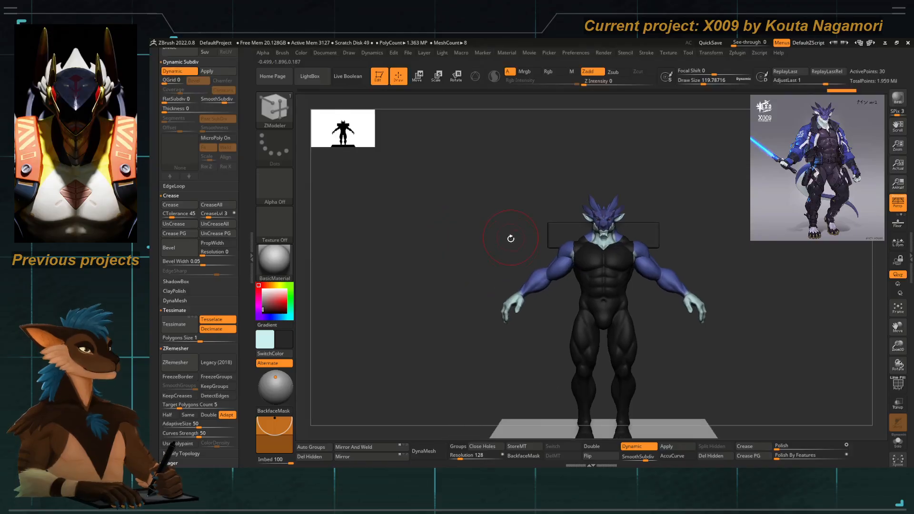
Apply a Bend Curve deformer to the block, pull its control points to reshape it and accept the deformation.
{"action": "key", "text": "w"}
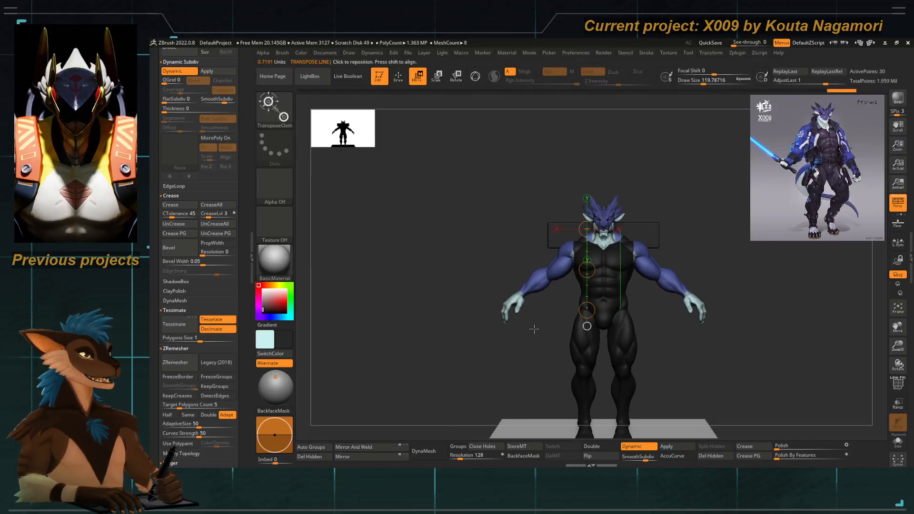
{"action": "key", "text": "y"}
{"action": "left_click", "coordinate": [544, 164]}
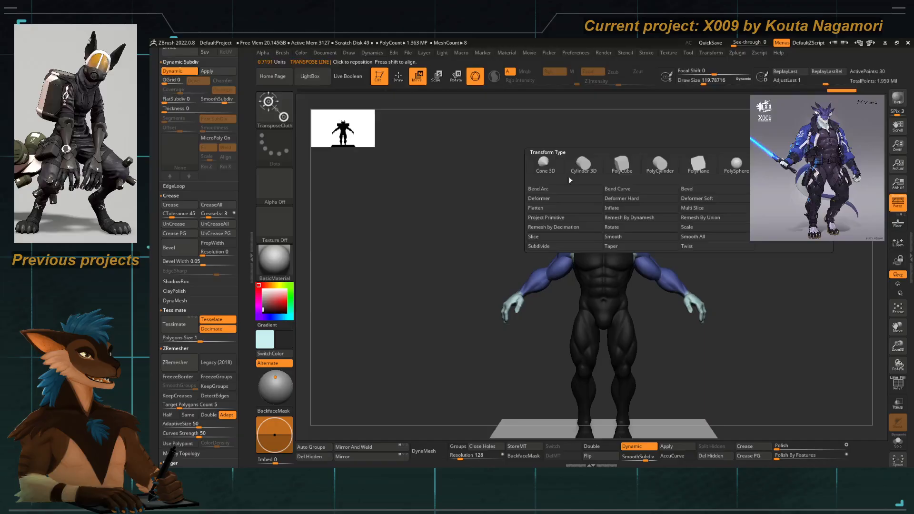
{"action": "left_click", "coordinate": [614, 189]}
{"action": "left_click_drag", "start_coordinate": [404, 216], "coordinate": [536, 285]}
{"action": "left_click_drag", "start_coordinate": [554, 251], "coordinate": [527, 322]}
{"action": "left_click_drag", "start_coordinate": [446, 235], "coordinate": [472, 246]}
{"action": "left_click_drag", "start_coordinate": [513, 302], "coordinate": [496, 259]}
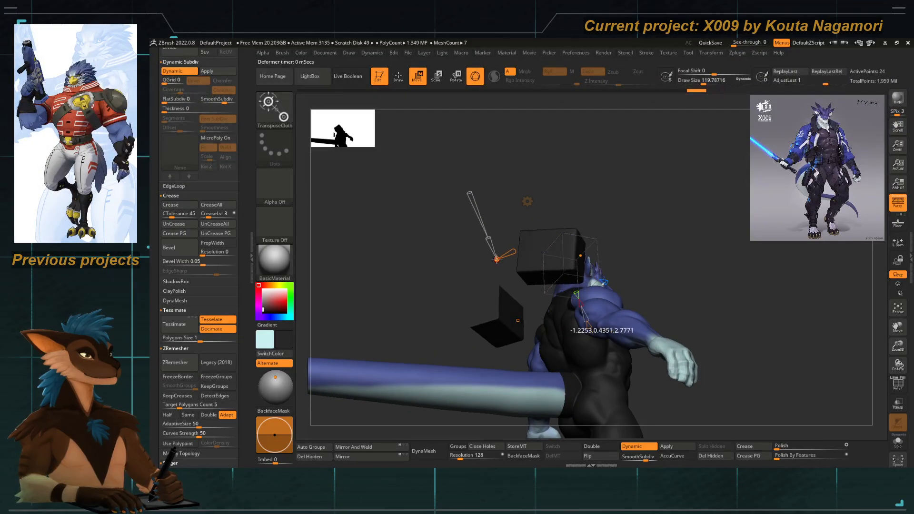
{"action": "left_click_drag", "start_coordinate": [462, 232], "coordinate": [503, 241]}
{"action": "left_click", "coordinate": [528, 201]}
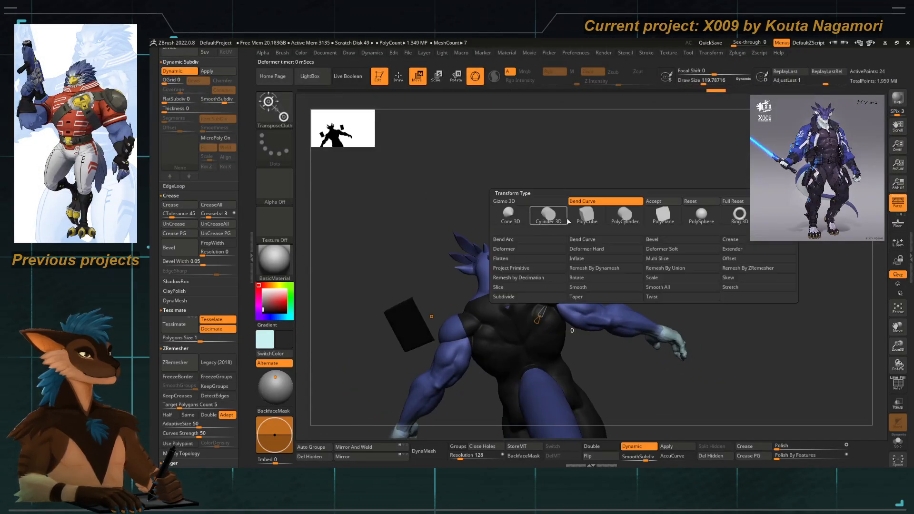
{"action": "left_click", "coordinate": [655, 202]}
{"action": "left_click_drag", "start_coordinate": [465, 158], "coordinate": [396, 196]}
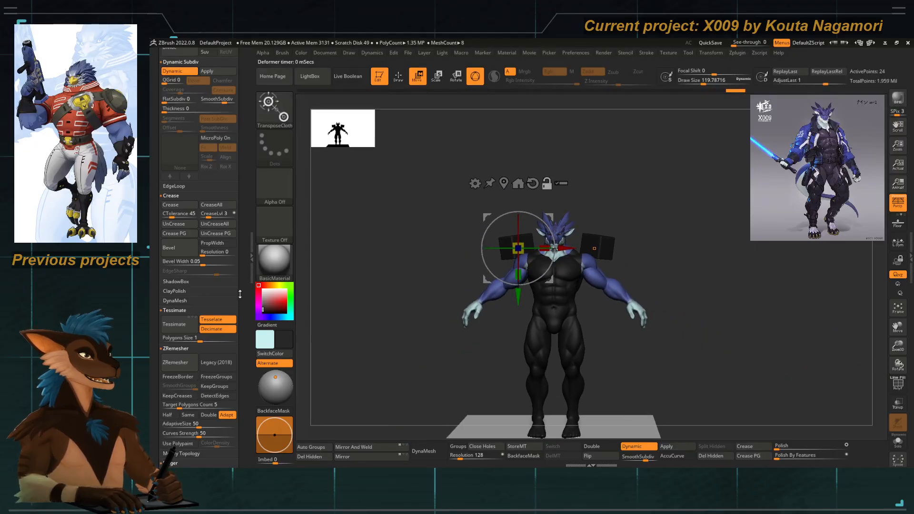
Delete the PM3D_Cube3D1 block subtool, confirm the deletion and frame the full character from the front.
{"action": "scroll", "coordinate": [236, 171], "scroll_direction": "up", "scroll_amount": 10}
{"action": "scroll", "coordinate": [236, 200], "scroll_direction": "up", "scroll_amount": 10}
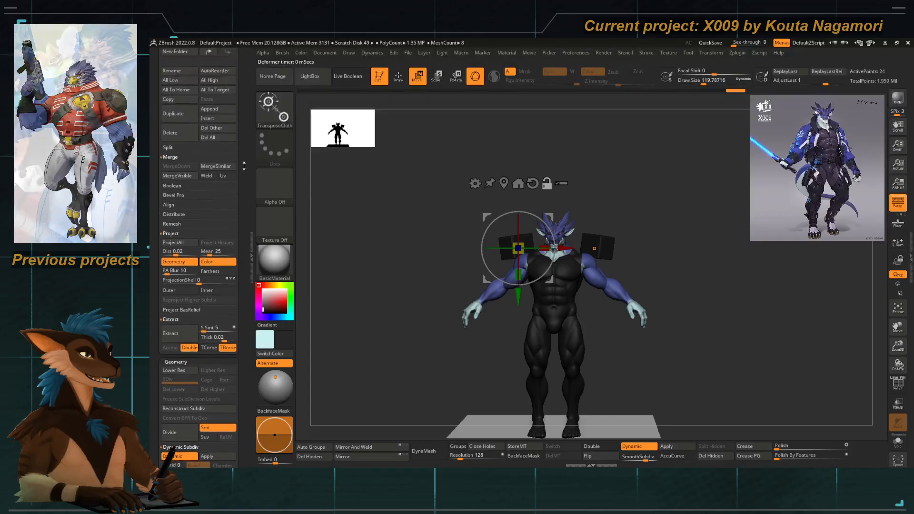
{"action": "left_click_drag", "start_coordinate": [240, 236], "coordinate": [240, 230]}
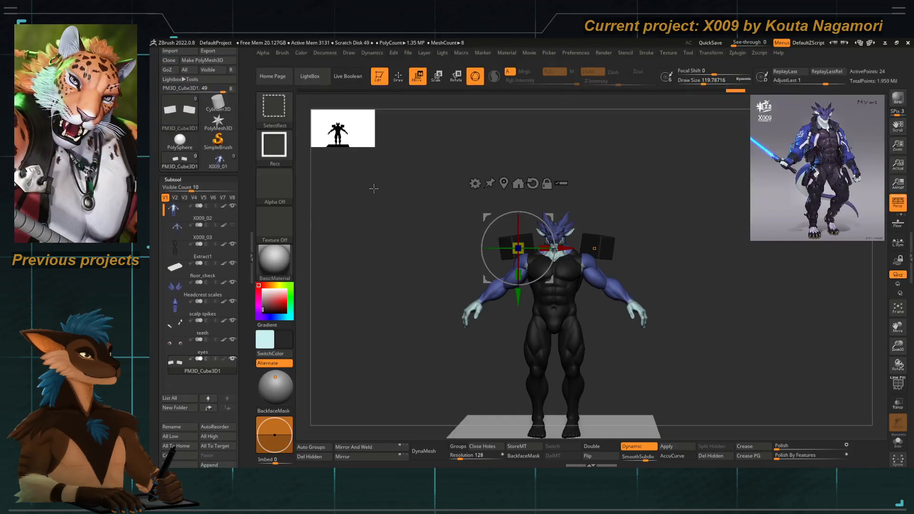
{"action": "left_click_drag", "start_coordinate": [375, 188], "coordinate": [383, 194]}
{"action": "scroll", "coordinate": [247, 346], "scroll_direction": "down", "scroll_amount": 5}
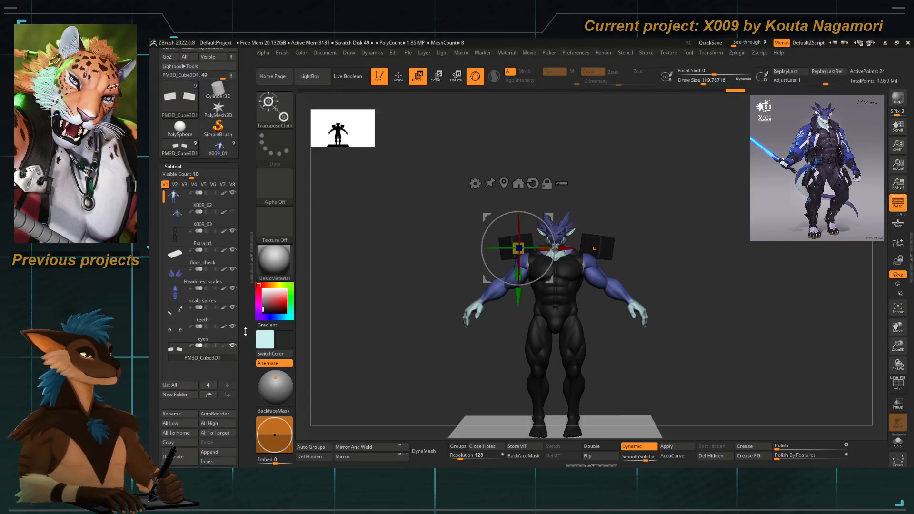
{"action": "left_click", "coordinate": [190, 368]}
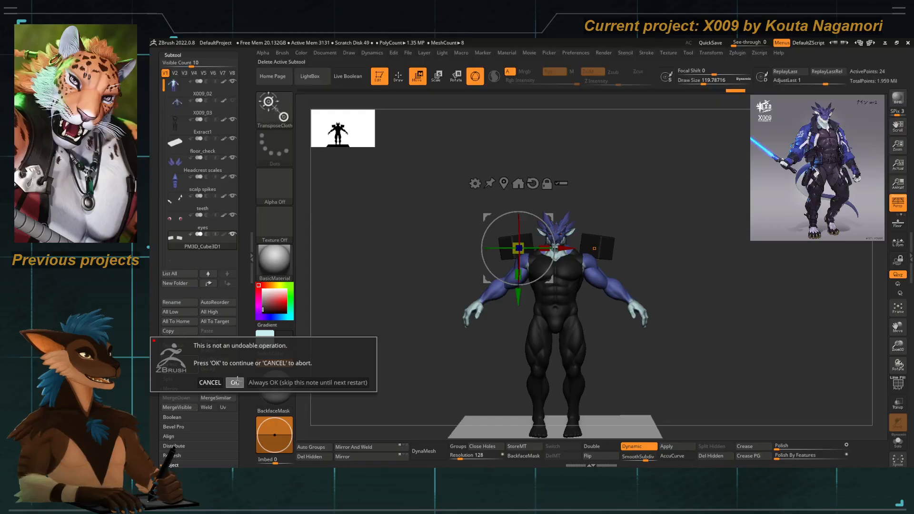
{"action": "left_click", "coordinate": [235, 383]}
{"action": "left_click_drag", "start_coordinate": [388, 280], "coordinate": [388, 280], "text": "shift"}
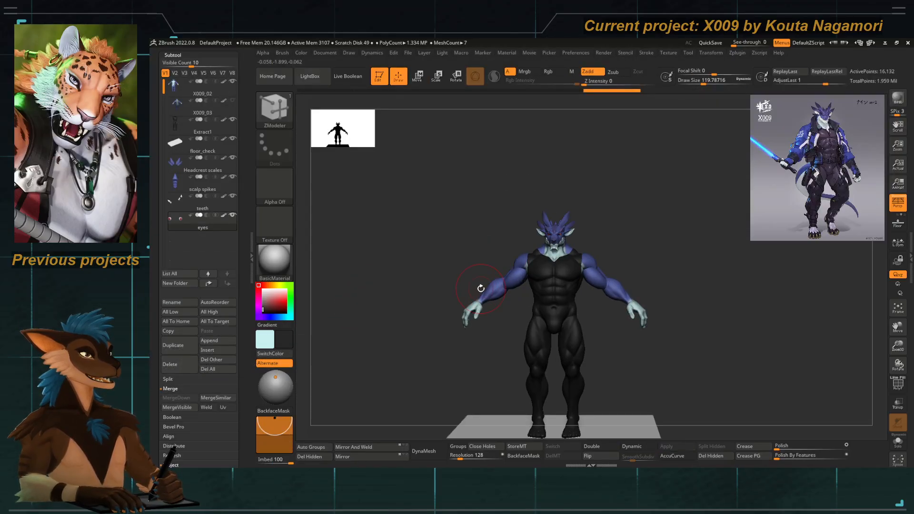
{"action": "left_click_drag", "start_coordinate": [481, 289], "coordinate": [466, 235], "text": "alt"}
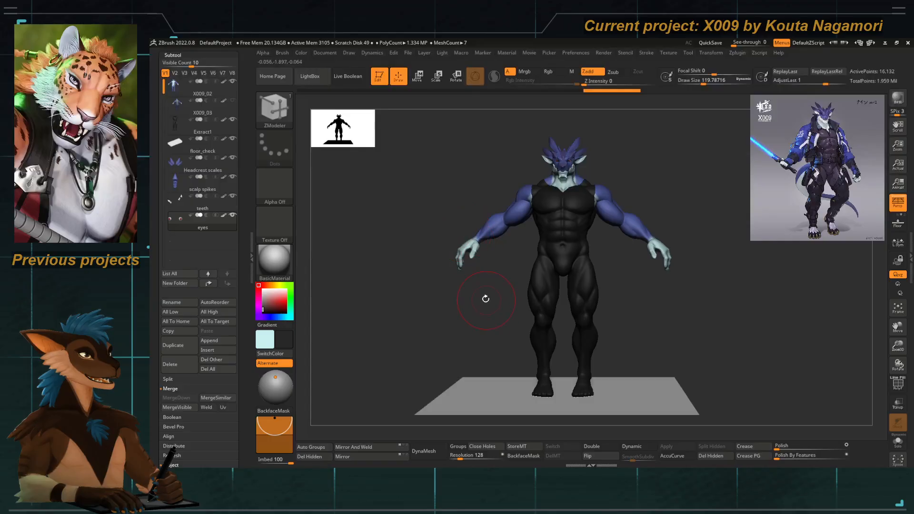
{"action": "key", "text": "b"}
{"action": "key", "text": "Escape"}
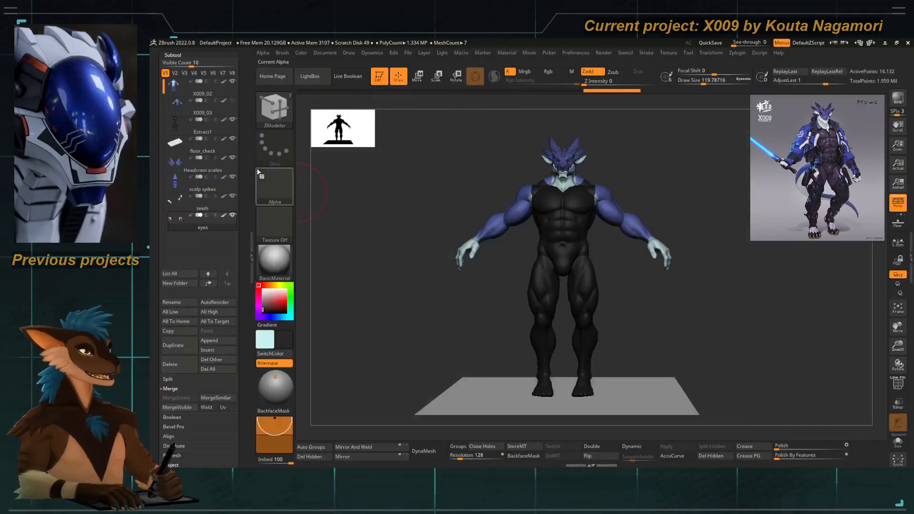
{"action": "left_click_drag", "start_coordinate": [248, 153], "coordinate": [246, 232]}
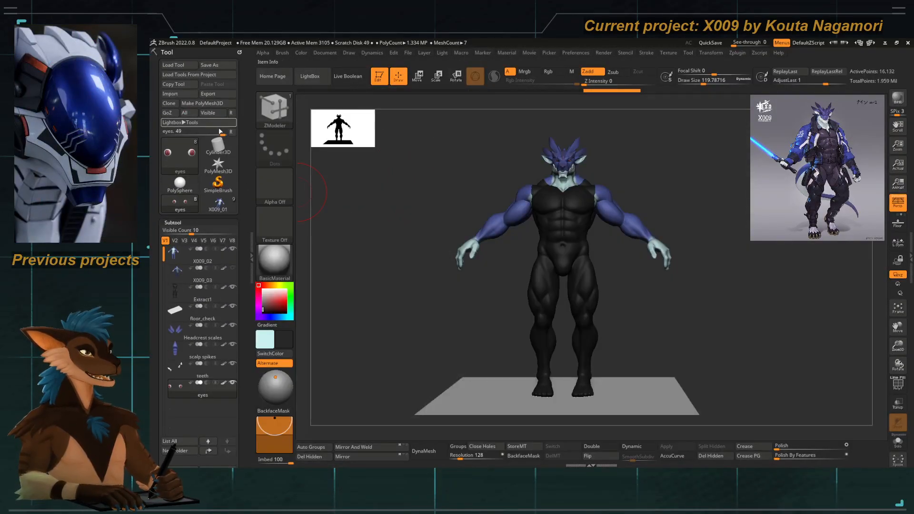
{"action": "left_click_drag", "start_coordinate": [214, 134], "coordinate": [226, 134]}
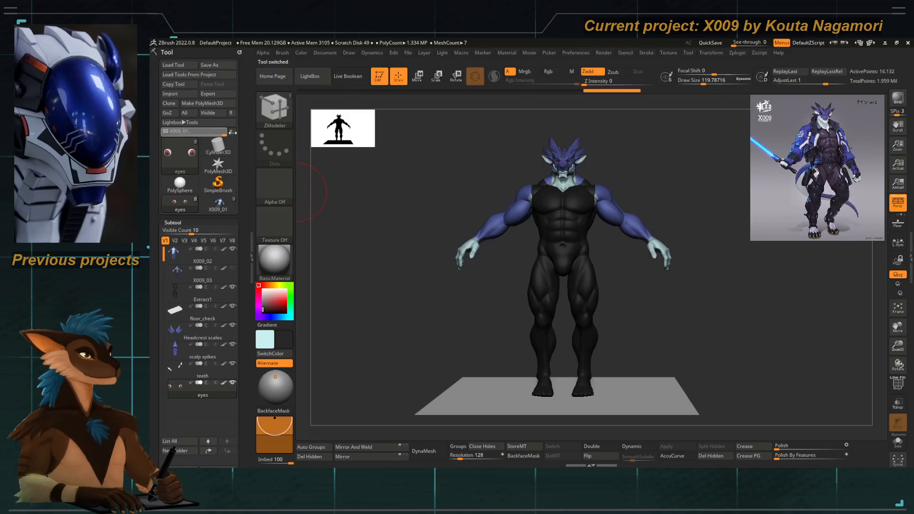
{"action": "left_click", "coordinate": [192, 203]}
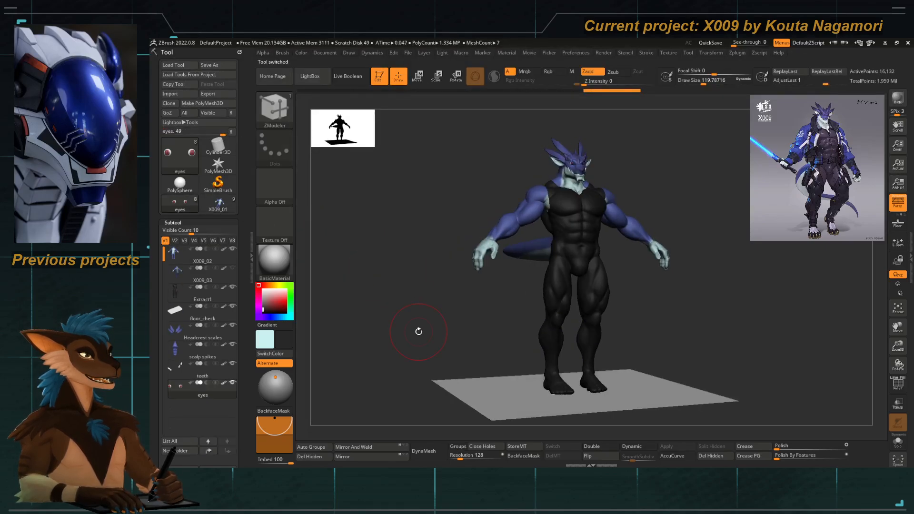
{"action": "left_click_drag", "start_coordinate": [436, 287], "coordinate": [474, 338]}
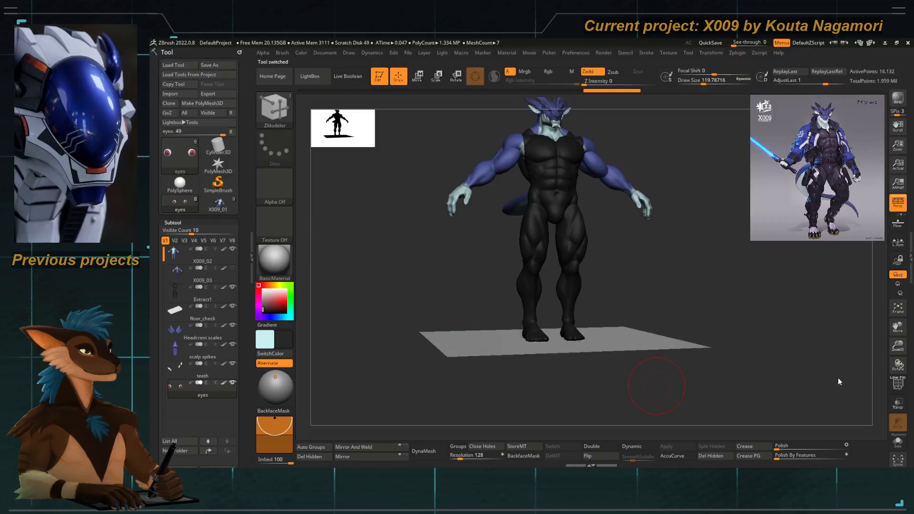
Insert a cube as a new subtool below the eyes and select it with its polygon wireframe shown.
{"action": "left_click_drag", "start_coordinate": [245, 330], "coordinate": [244, 194]}
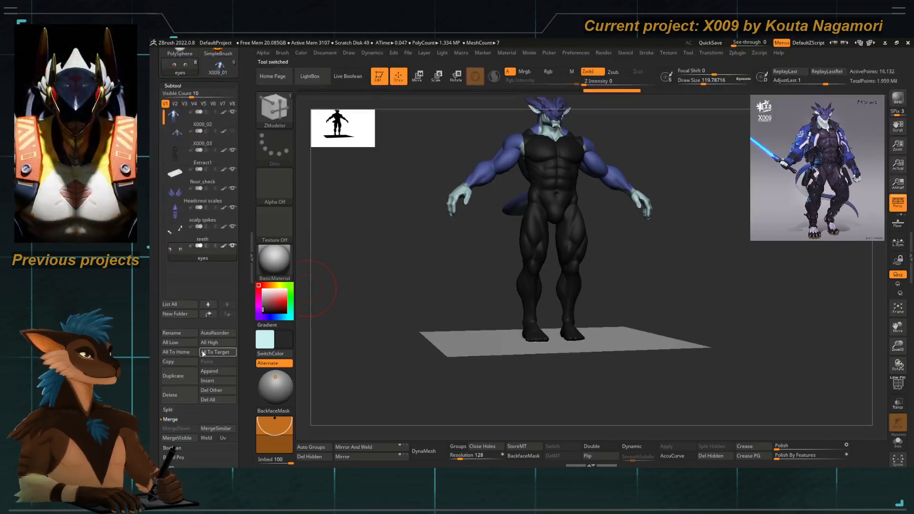
{"action": "left_click", "coordinate": [215, 381]}
{"action": "left_click", "coordinate": [253, 308]}
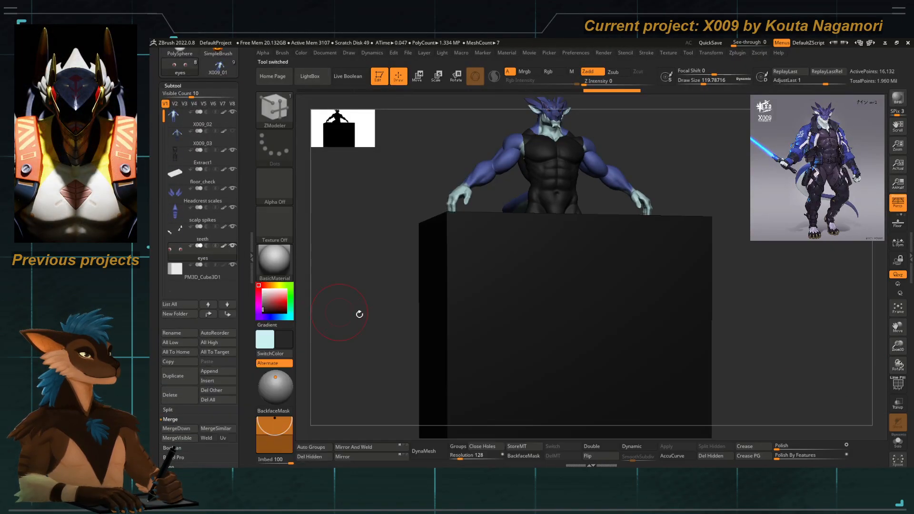
{"action": "left_click", "coordinate": [509, 319], "text": "alt"}
{"action": "left_click", "coordinate": [898, 384]}
{"action": "right_click_drag", "start_coordinate": [501, 352], "coordinate": [495, 301], "text": "ctrl"}
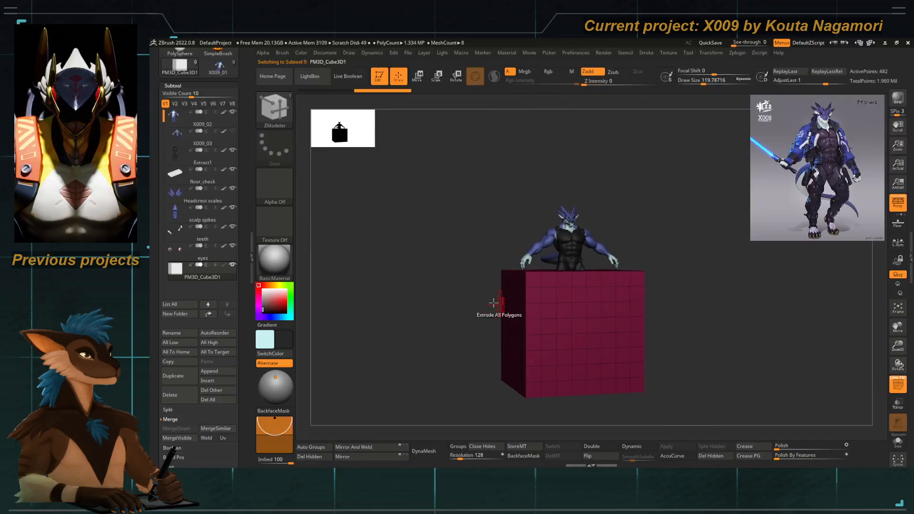
Mask a horizontal strip two polygons high across the middle of the cube's front face and turn it into its own polygroup.
{"action": "left_click_drag", "start_coordinate": [493, 302], "coordinate": [450, 297], "text": "shift"}
{"action": "right_click_drag", "start_coordinate": [582, 341], "coordinate": [543, 295], "text": "alt"}
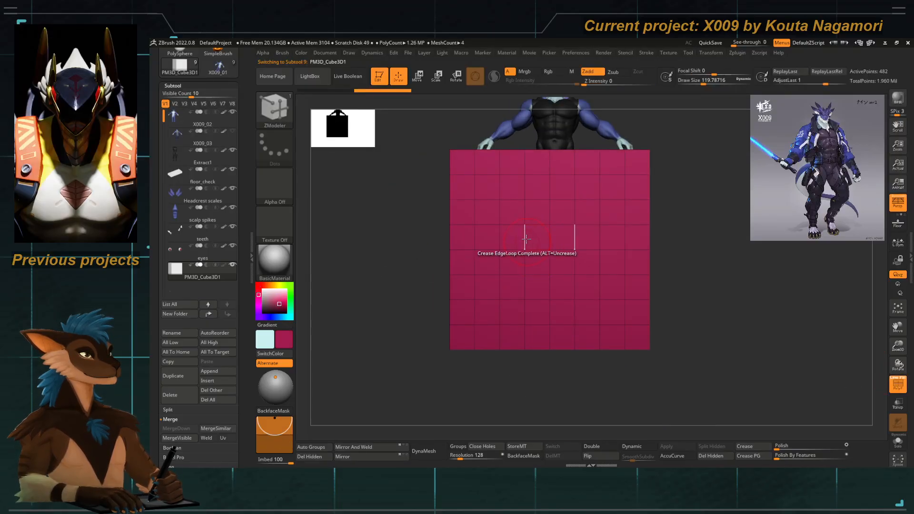
{"action": "key", "text": "ctrl"}
{"action": "left_click_drag", "start_coordinate": [521, 227], "coordinate": [531, 223], "text": "ctrl"}
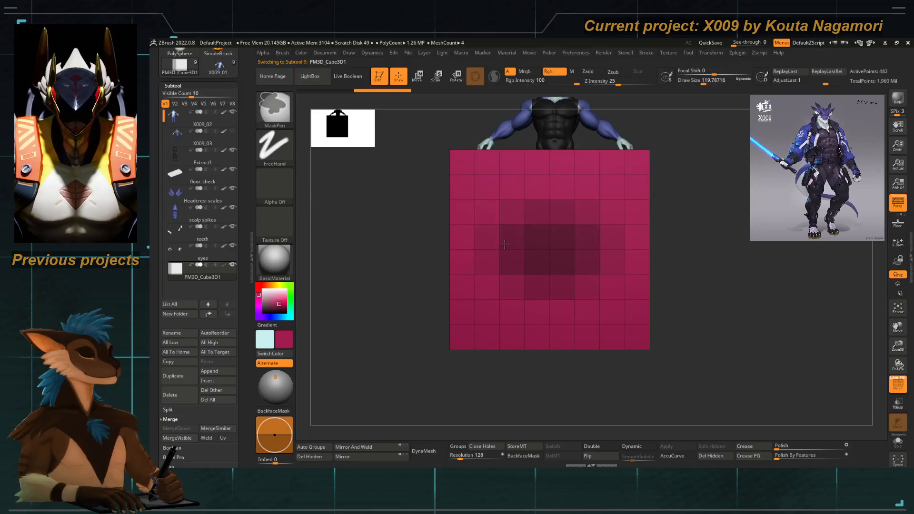
{"action": "mouse_move", "coordinate": [525, 253]}
{"action": "left_mouse_down", "text": "ctrl"}
{"action": "mouse_move", "coordinate": [528, 230]}
{"action": "mouse_move", "coordinate": [476, 238]}
{"action": "mouse_move", "coordinate": [531, 270]}
{"action": "mouse_move", "coordinate": [486, 253]}
{"action": "left_mouse_up", "text": "ctrl"}
{"action": "key", "text": "ctrl+w"}
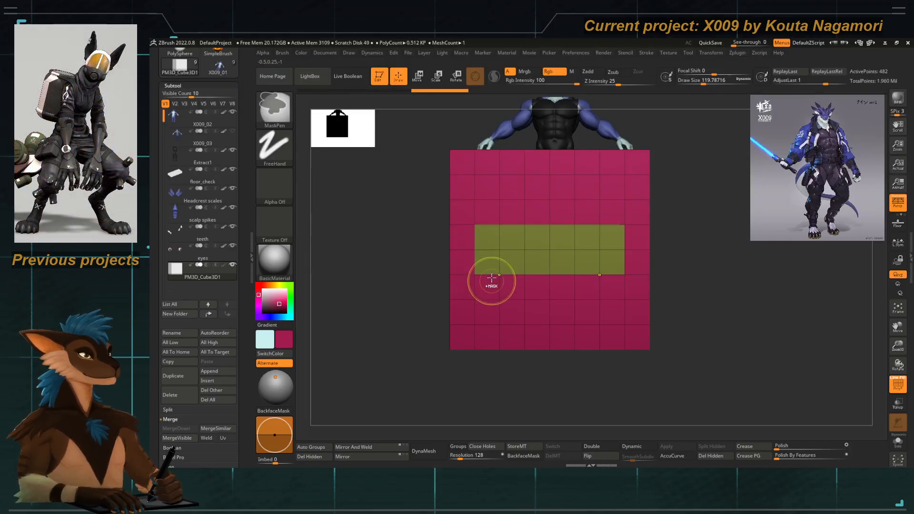
Isolate the strip's polygroup and delete the hidden remainder of the cube.
{"action": "left_click", "coordinate": [528, 250], "text": "ctrl+shift"}
{"action": "left_click_drag", "start_coordinate": [381, 311], "coordinate": [550, 367]}
{"action": "left_click", "coordinate": [709, 456]}
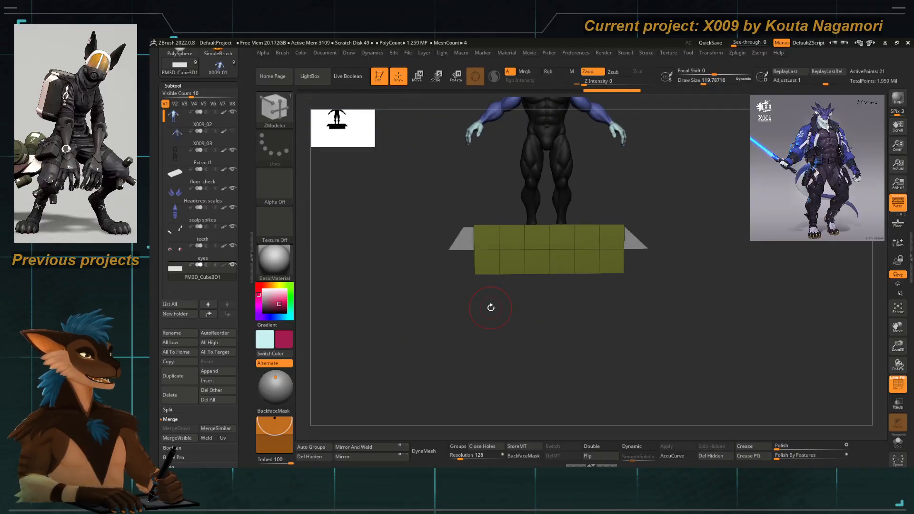
Extrude all polygons of the flat strip into a thick rectangular block with the ZModeler brush.
{"action": "key", "text": "w"}
{"action": "left_click_drag", "start_coordinate": [468, 317], "coordinate": [488, 290]}
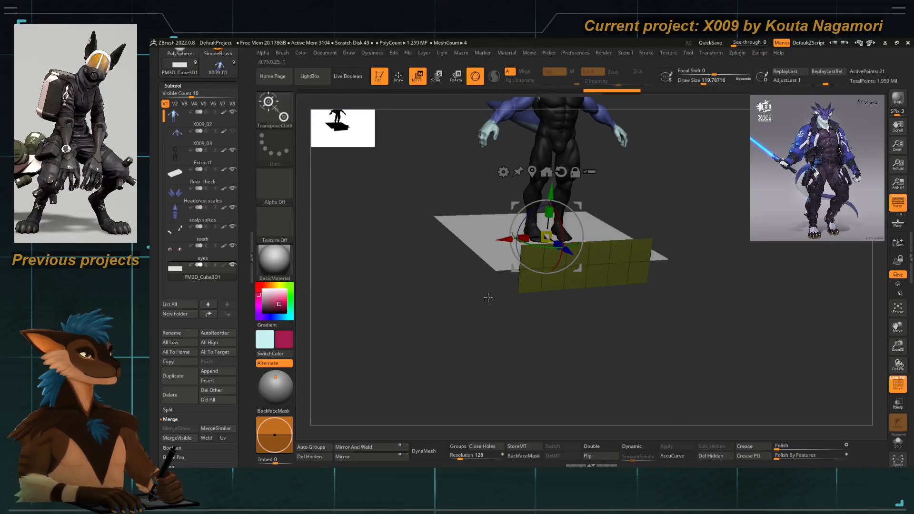
{"action": "key", "text": "b"}
{"action": "key", "text": "z"}
{"action": "key", "text": "m"}
{"action": "key", "text": "space"}
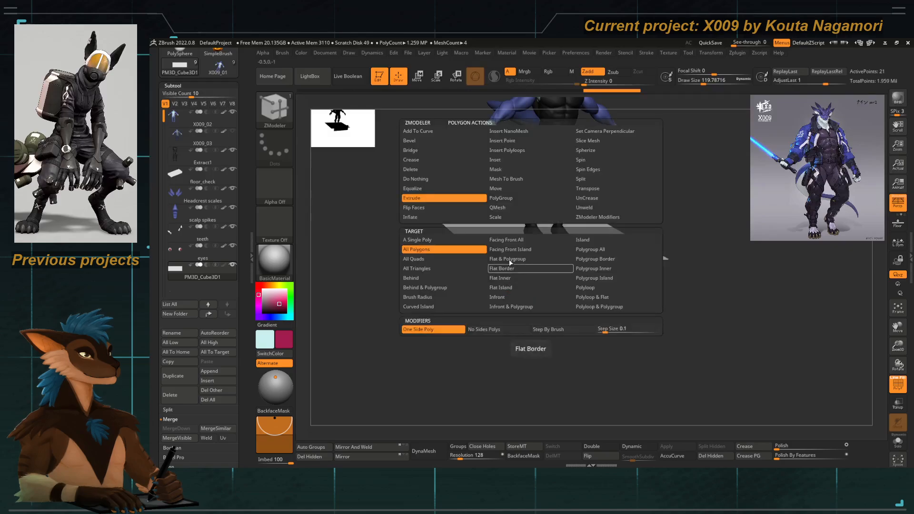
{"action": "left_click_drag", "start_coordinate": [524, 279], "coordinate": [579, 312]}
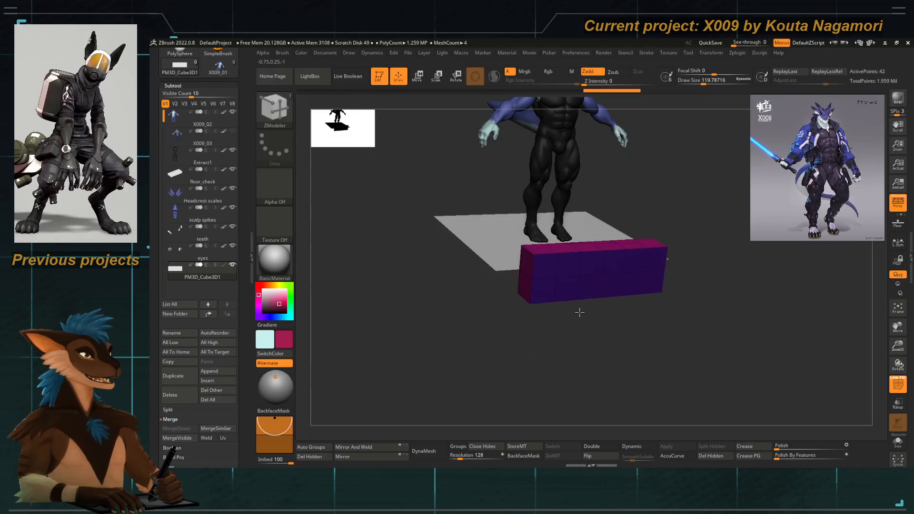
Try repositioning the block with the gizmo from the front, and undo the change.
{"action": "key", "text": "w"}
{"action": "left_click_drag", "start_coordinate": [519, 349], "coordinate": [495, 346], "text": "shift"}
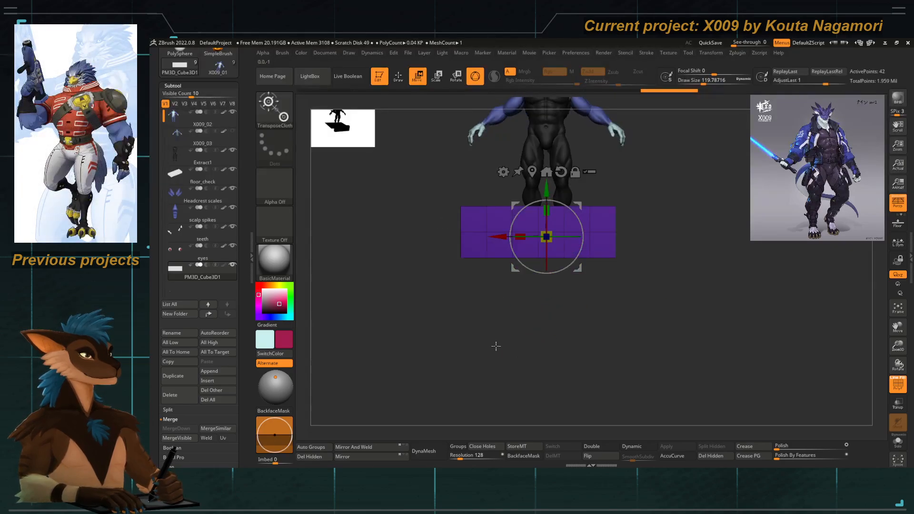
{"action": "left_click_drag", "start_coordinate": [547, 236], "coordinate": [547, 209]}
{"action": "key", "text": "ctrl+z"}
Center the transform gizmo on the rectangular block while viewing the character from the side.
{"action": "left_click_drag", "start_coordinate": [455, 333], "coordinate": [514, 342]}
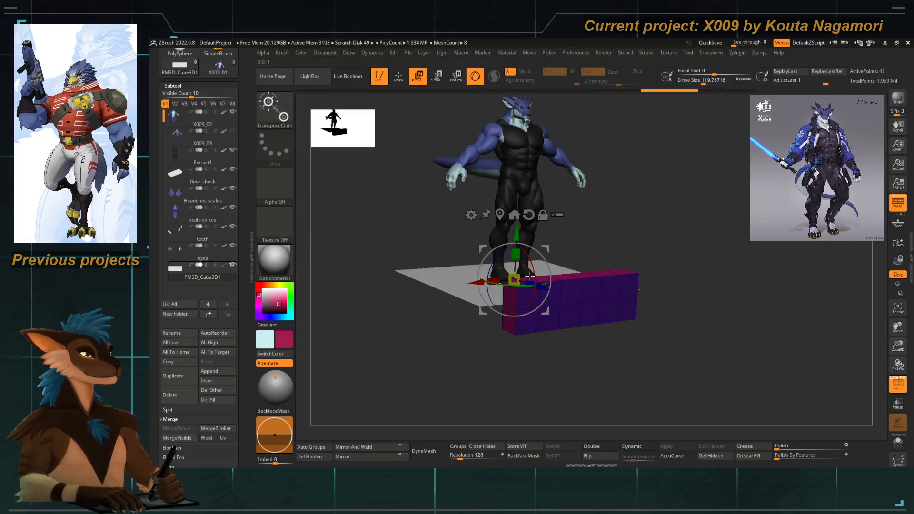
{"action": "left_click_drag", "start_coordinate": [491, 331], "coordinate": [500, 344], "text": "shift"}
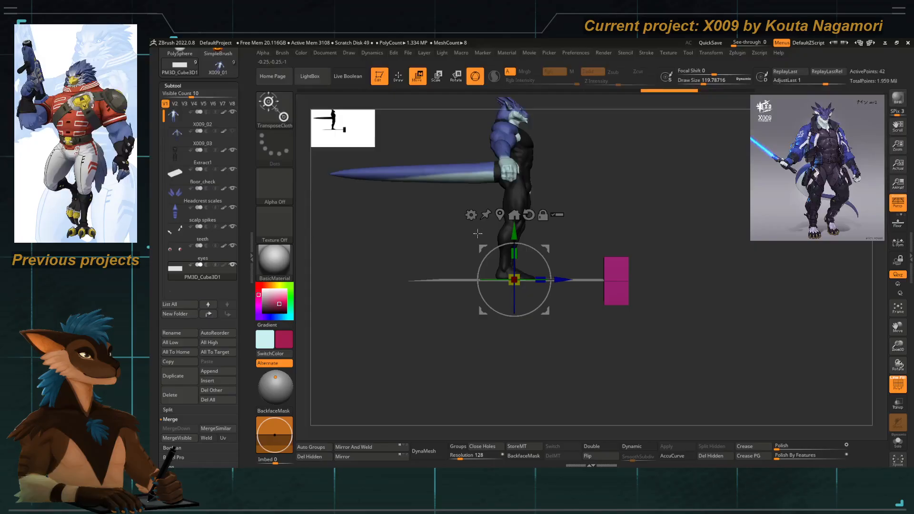
{"action": "left_click_drag", "start_coordinate": [483, 249], "coordinate": [339, 71]}
{"action": "left_click_drag", "start_coordinate": [424, 157], "coordinate": [463, 247], "text": "alt"}
{"action": "left_click_drag", "start_coordinate": [463, 248], "coordinate": [479, 282]}
{"action": "key", "text": "ctrl+z"}
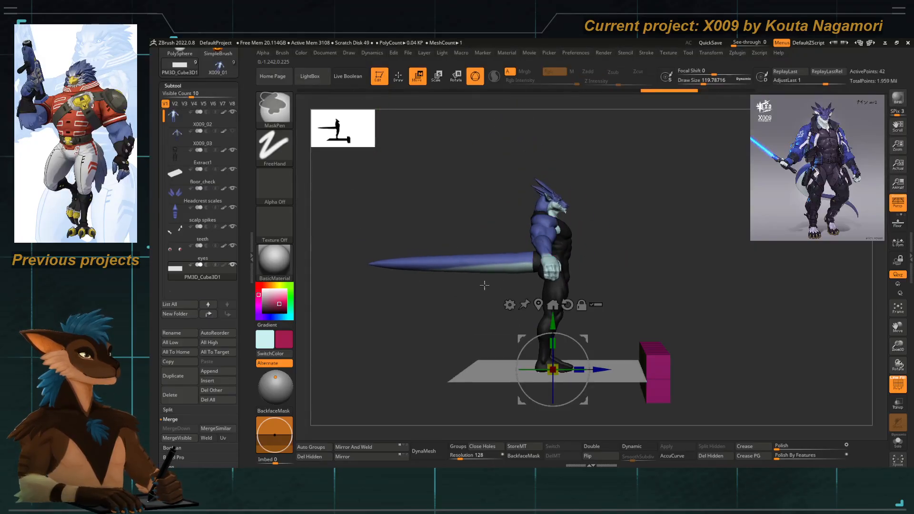
{"action": "left_click", "coordinate": [539, 305]}
{"action": "left_click_drag", "start_coordinate": [567, 390], "coordinate": [519, 357], "text": "alt"}
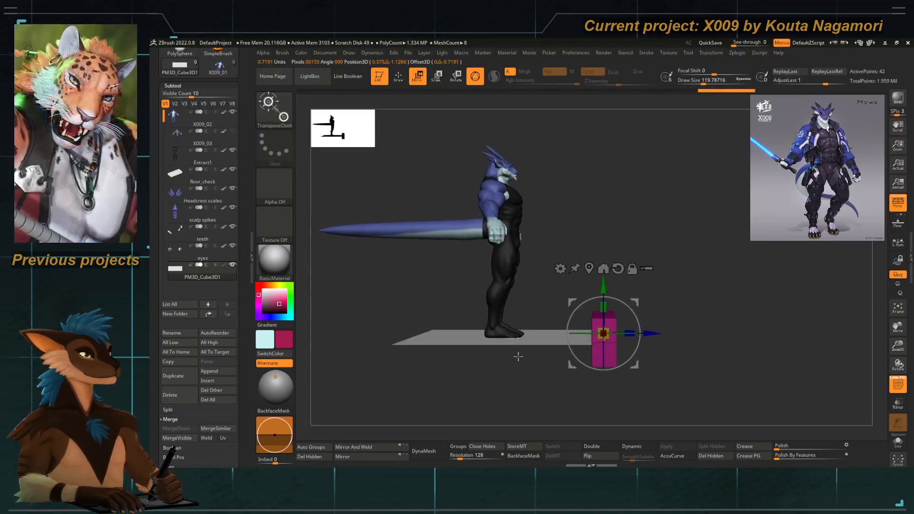
{"action": "key", "text": "y"}
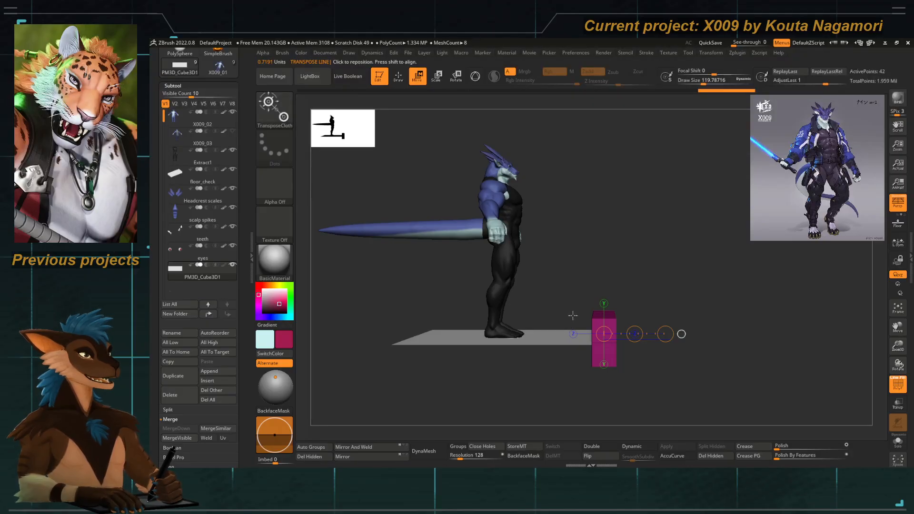
{"action": "left_click", "coordinate": [571, 339]}
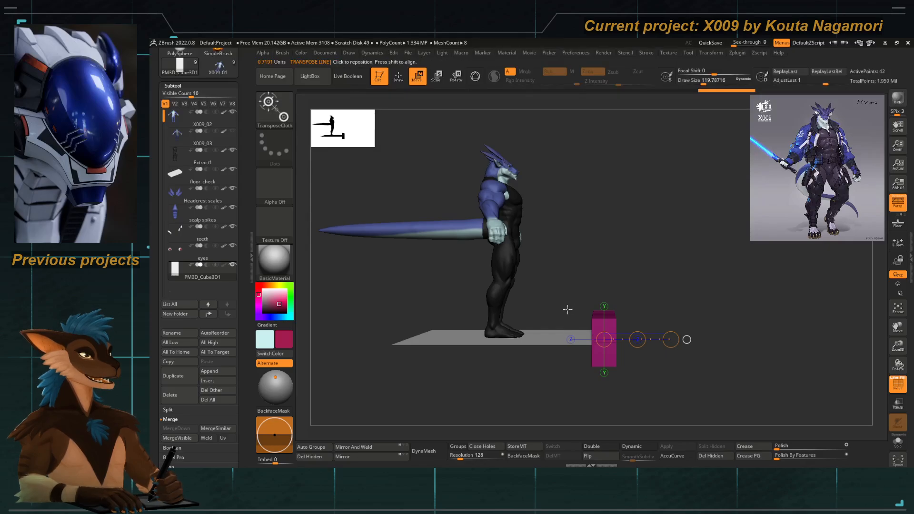
{"action": "key", "text": "e"}
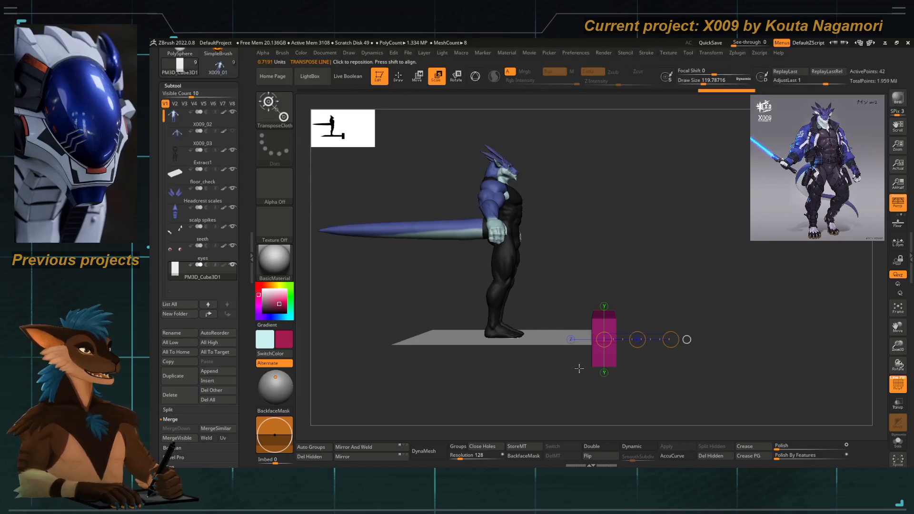
{"action": "key", "text": "y"}
Move the block up from the floor to behind the character's head and upper back.
{"action": "left_click_drag", "start_coordinate": [603, 339], "coordinate": [476, 233]}
{"action": "left_click_drag", "start_coordinate": [428, 194], "coordinate": [414, 131]}
{"action": "left_click_drag", "start_coordinate": [383, 190], "coordinate": [381, 251], "text": "alt"}
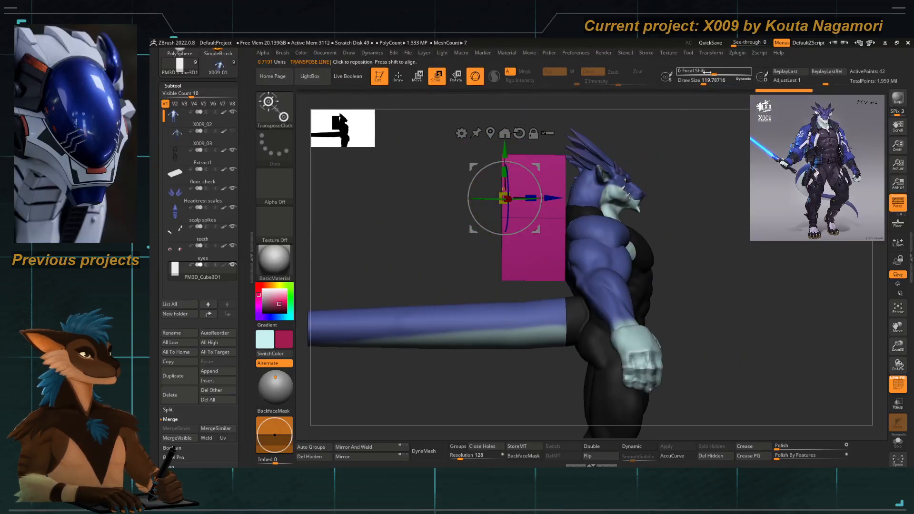
Set the draw size to 1.
{"action": "left_click_drag", "start_coordinate": [704, 82], "coordinate": [720, 81]}
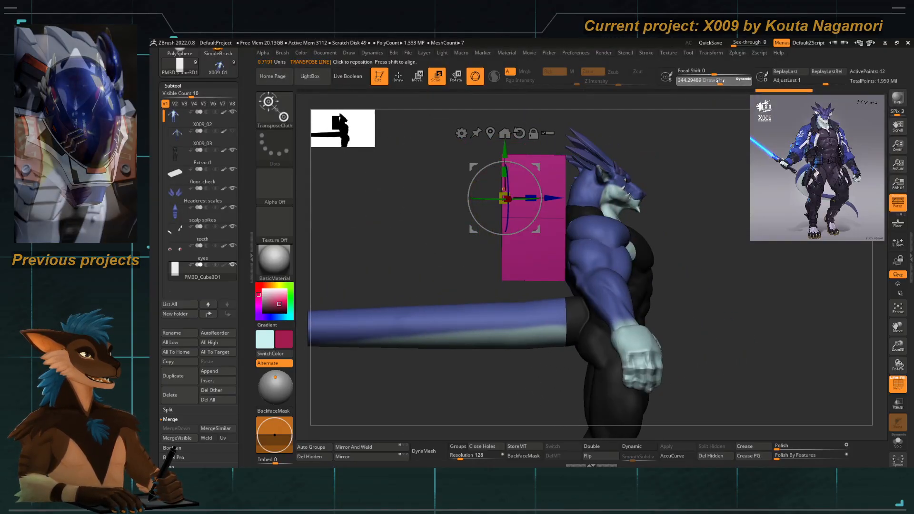
{"action": "type", "text": "1"}
{"action": "key", "text": "Return"}
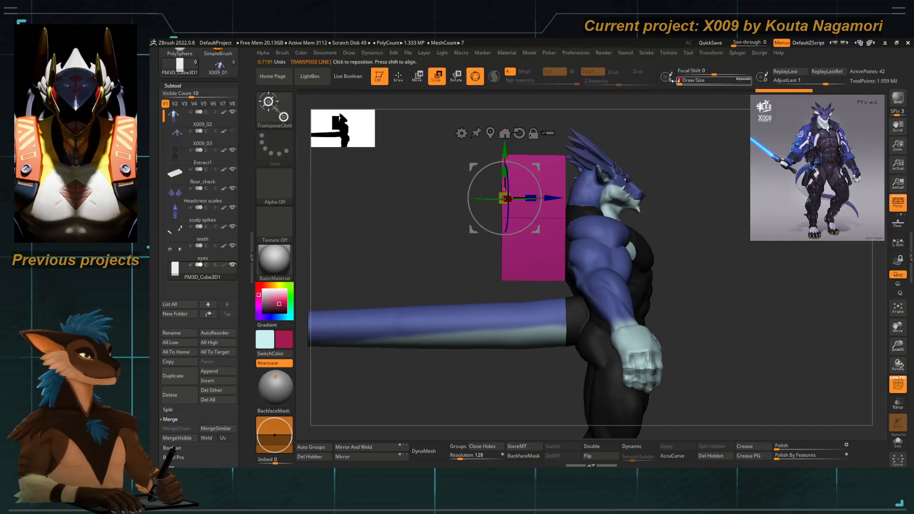
{"action": "mouse_move", "coordinate": [438, 222]}
{"action": "left_mouse_down"}
{"action": "mouse_move", "coordinate": [500, 201]}
{"action": "mouse_move", "coordinate": [505, 175]}
{"action": "mouse_move", "coordinate": [492, 279]}
{"action": "mouse_move", "coordinate": [506, 160]}
{"action": "mouse_move", "coordinate": [504, 195]}
{"action": "mouse_move", "coordinate": [496, 190]}
{"action": "mouse_move", "coordinate": [422, 255]}
{"action": "mouse_move", "coordinate": [476, 257]}
{"action": "left_mouse_up"}
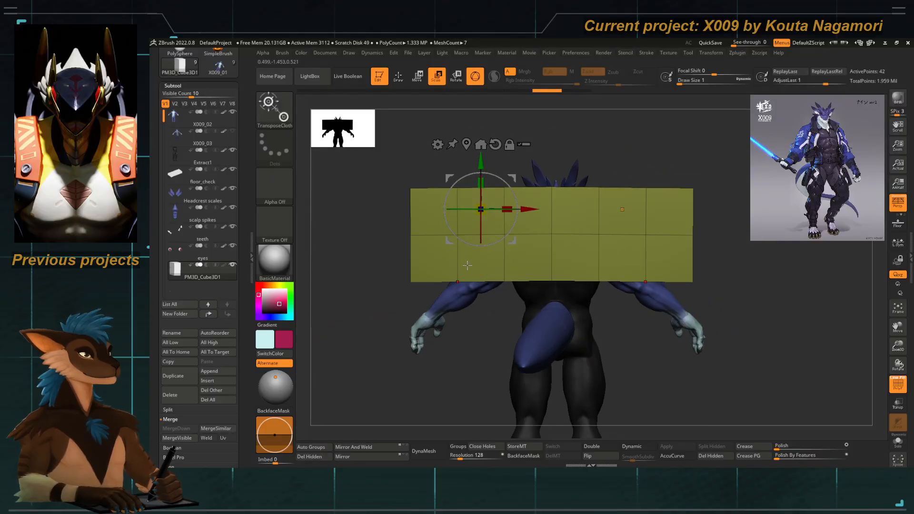
{"action": "left_click_drag", "start_coordinate": [476, 185], "coordinate": [487, 253]}
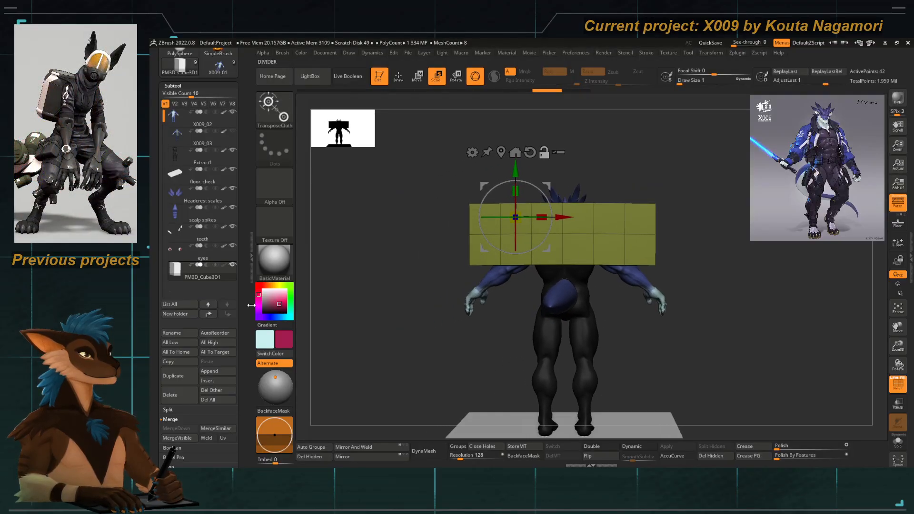
Collapse the Deformation settings and turn on dynamic subdivision for the block.
{"action": "scroll", "coordinate": [239, 151], "scroll_direction": "down", "scroll_amount": 15}
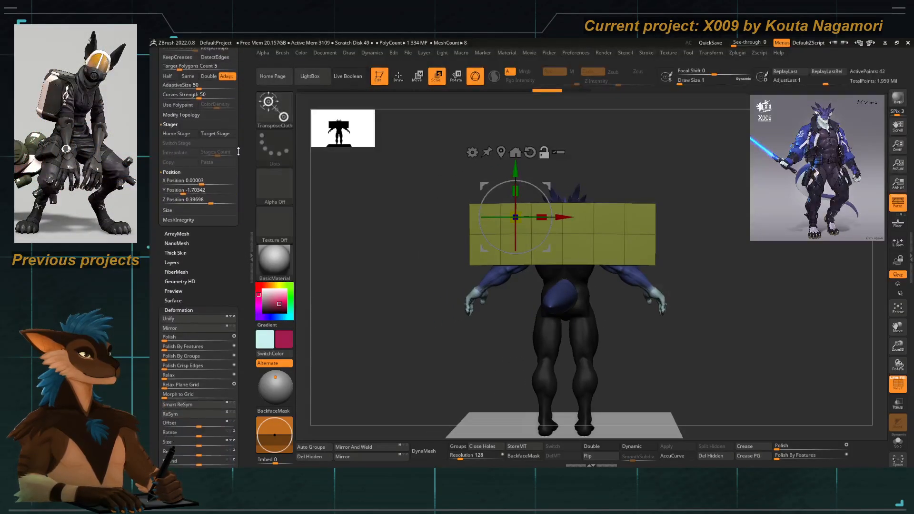
{"action": "scroll", "coordinate": [239, 151], "scroll_direction": "down", "scroll_amount": 5}
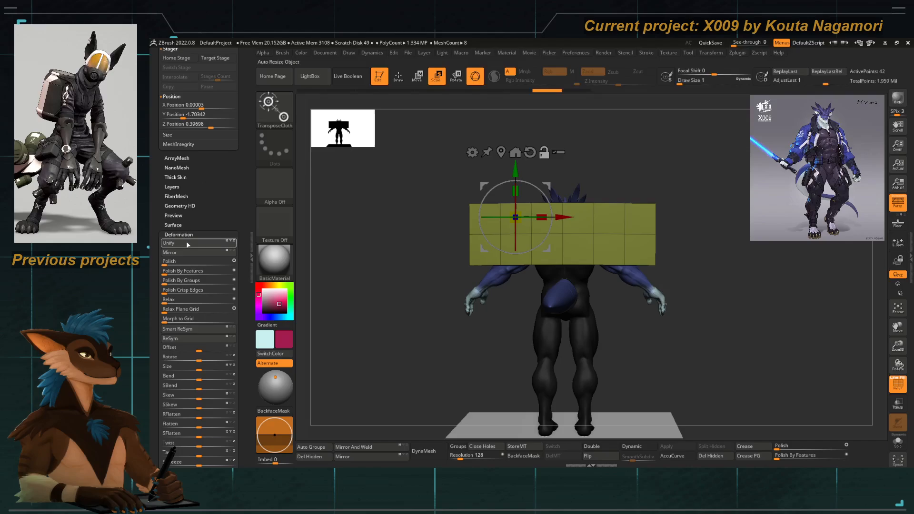
{"action": "left_click", "coordinate": [184, 234]}
{"action": "left_click_drag", "start_coordinate": [377, 276], "coordinate": [525, 353]}
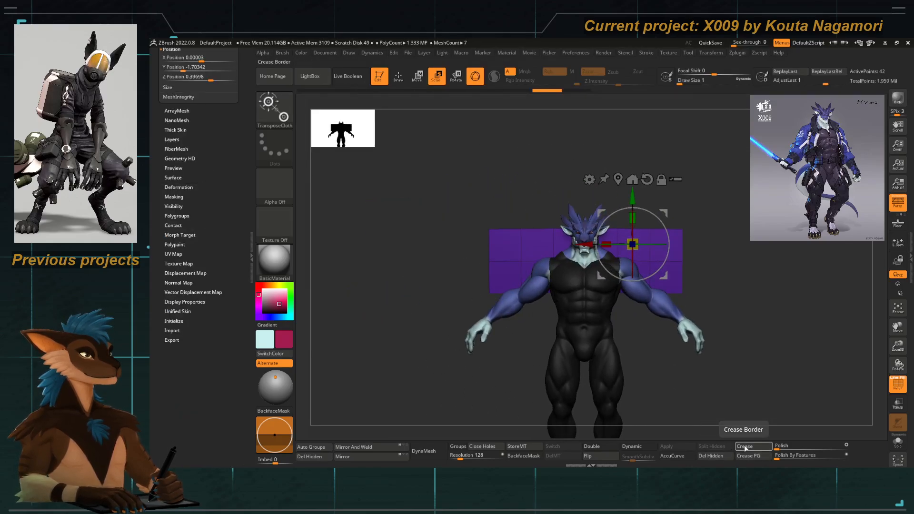
{"action": "key", "text": "d"}
{"action": "left_click_drag", "start_coordinate": [370, 238], "coordinate": [427, 267]}
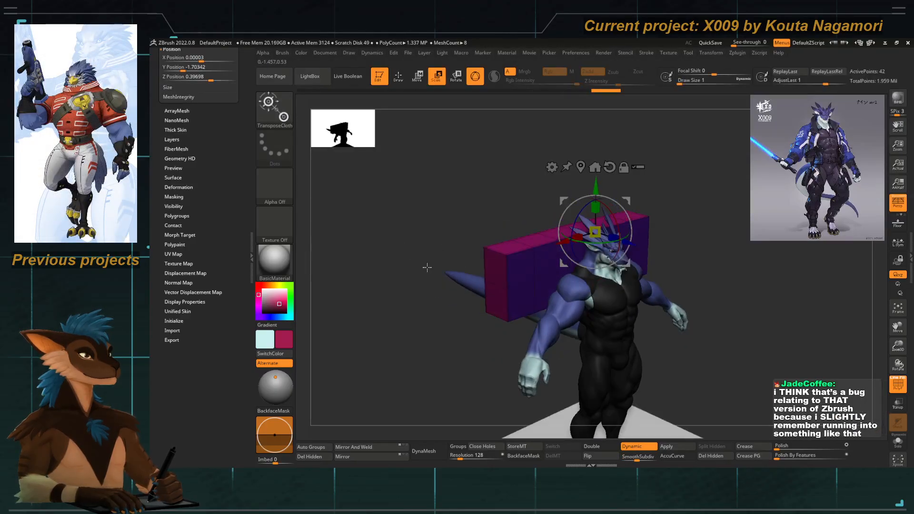
Check the mesh integrity of the block behind the upper back and run Fix Mesh on it.
{"action": "scroll", "coordinate": [237, 173], "scroll_direction": "up", "scroll_amount": 10}
{"action": "mouse_move", "coordinate": [279, 275]}
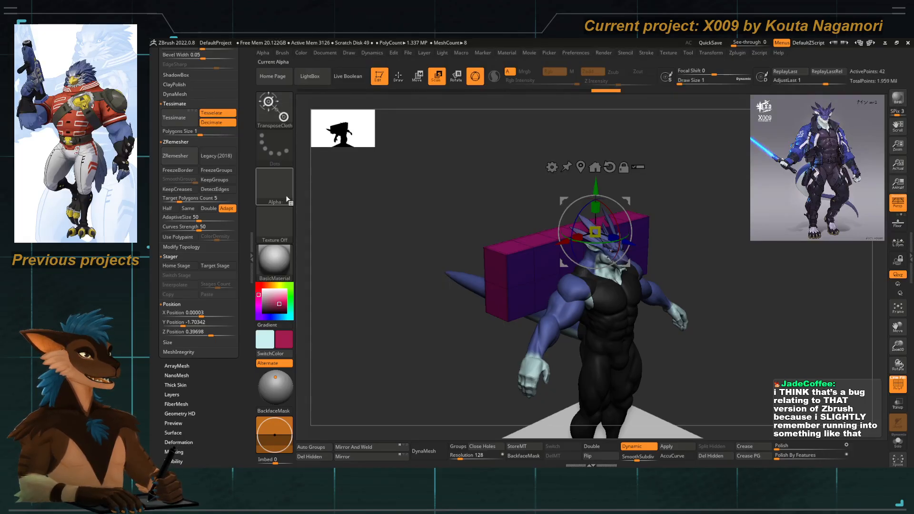
{"action": "scroll", "coordinate": [246, 203], "scroll_direction": "up", "scroll_amount": 5}
{"action": "left_click_drag", "start_coordinate": [571, 276], "coordinate": [601, 246]}
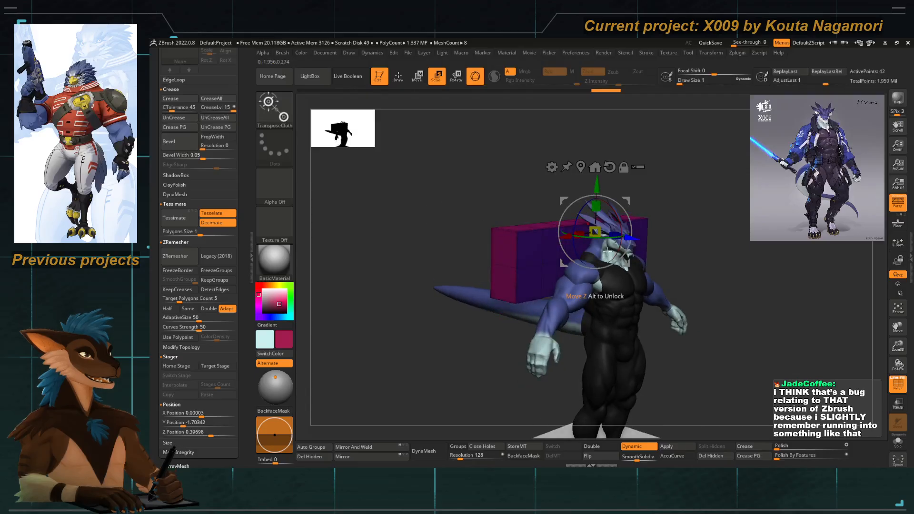
{"action": "right_click_drag", "start_coordinate": [548, 277], "coordinate": [526, 274], "text": "alt"}
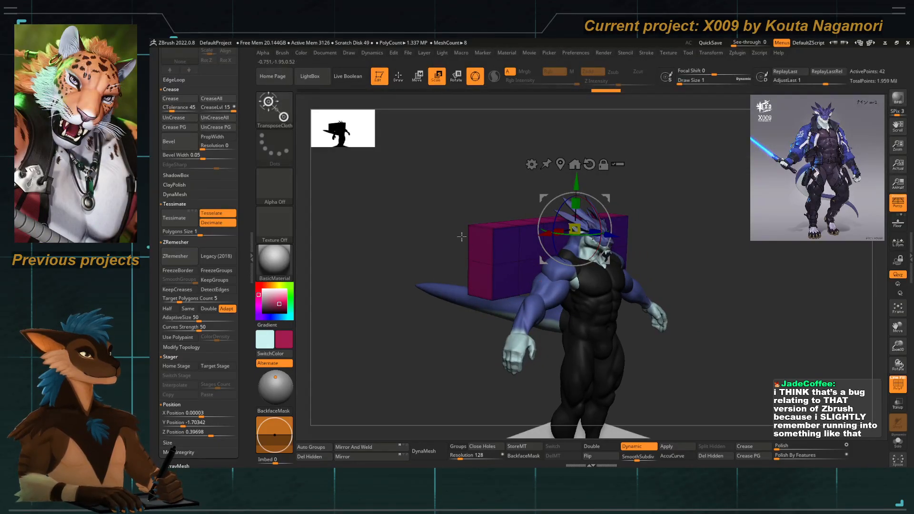
{"action": "left_click_drag", "start_coordinate": [461, 236], "coordinate": [447, 239]}
{"action": "scroll", "coordinate": [227, 263], "scroll_direction": "down", "scroll_amount": 5}
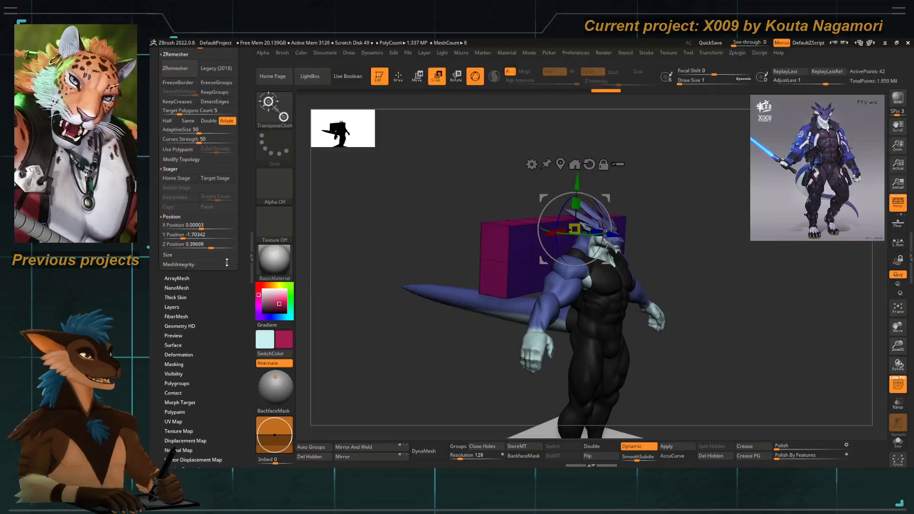
{"action": "left_click", "coordinate": [170, 265]}
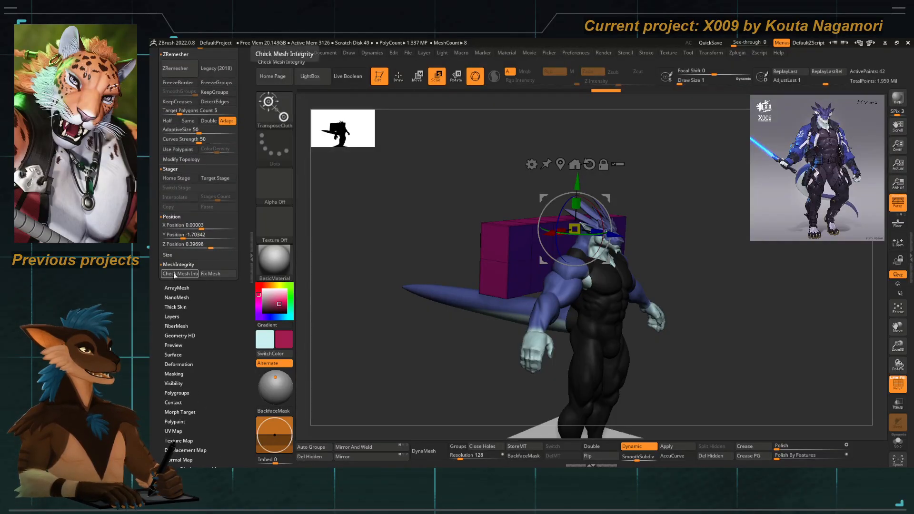
{"action": "left_click", "coordinate": [174, 273]}
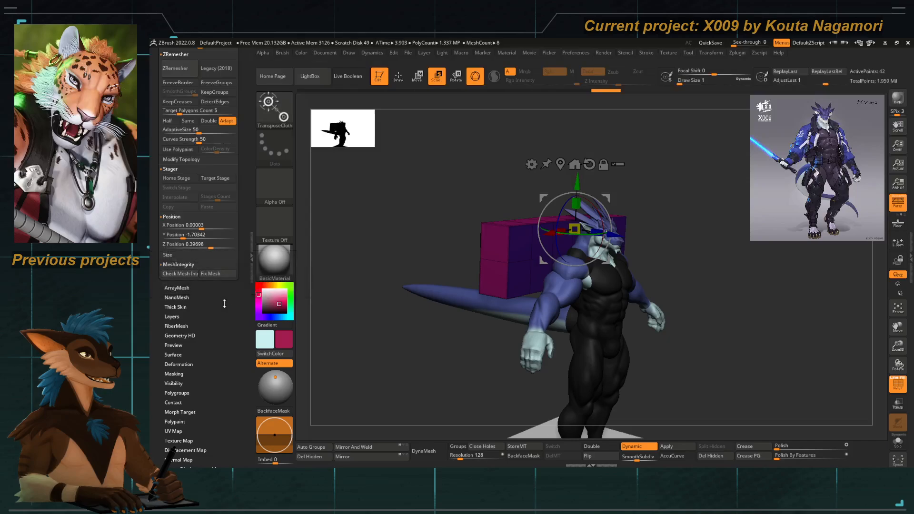
{"action": "left_click", "coordinate": [213, 275]}
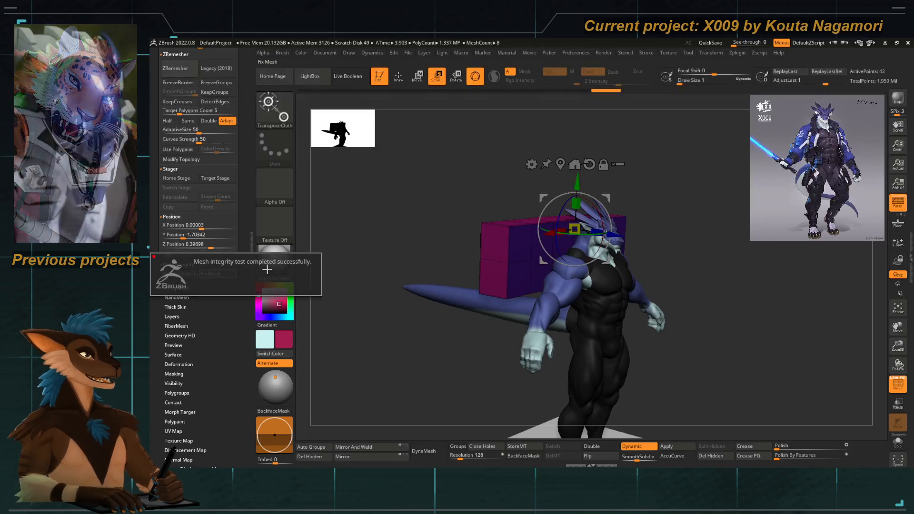
Set the block's X Position to 0 and its crease level to 3.
{"action": "left_click_drag", "start_coordinate": [574, 216], "coordinate": [526, 245]}
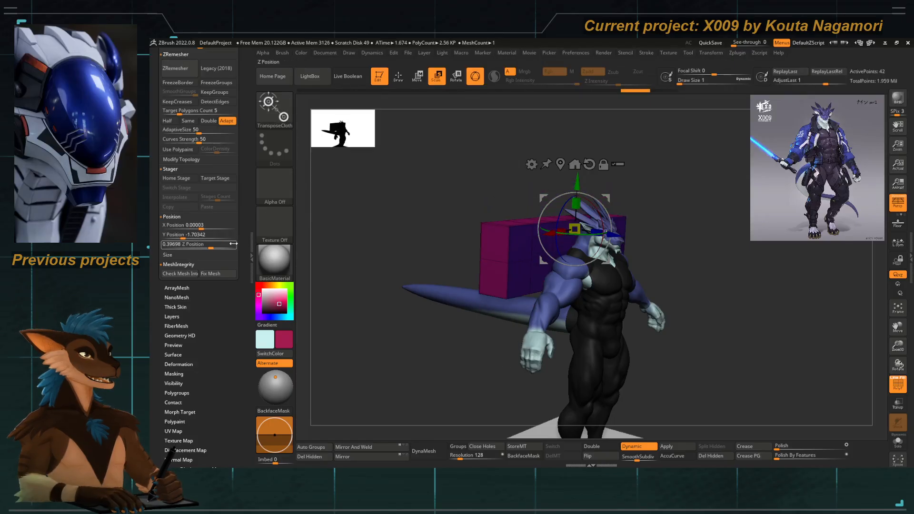
{"action": "left_click", "coordinate": [210, 229]}
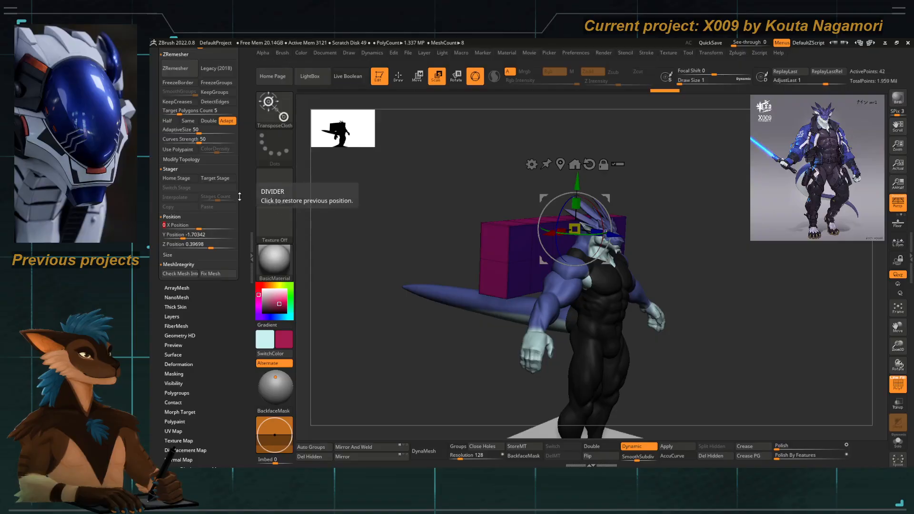
{"action": "scroll", "coordinate": [276, 266], "scroll_direction": "up", "scroll_amount": 6}
{"action": "left_click", "coordinate": [276, 266]}
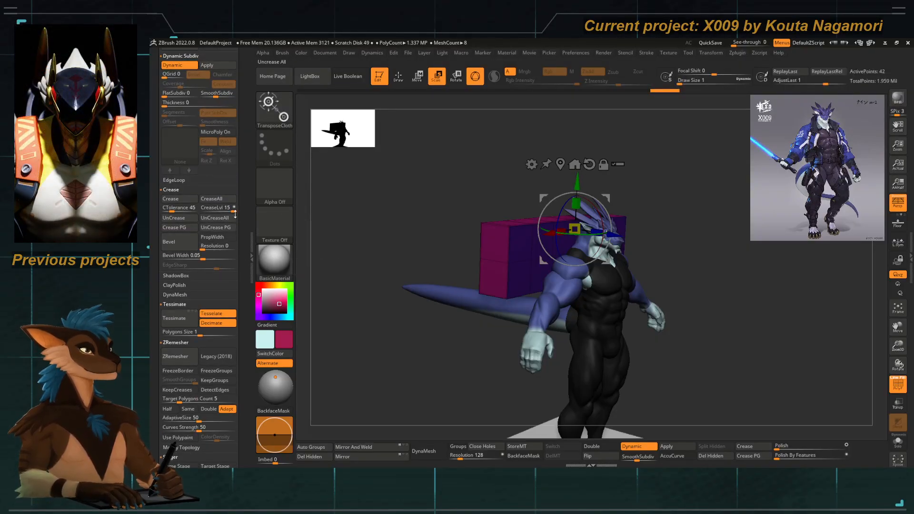
{"action": "left_click", "coordinate": [210, 207]}
{"action": "mouse_move", "coordinate": [377, 223]}
{"action": "left_mouse_down"}
{"action": "mouse_move", "coordinate": [399, 243]}
{"action": "mouse_move", "coordinate": [419, 218]}
{"action": "mouse_move", "coordinate": [532, 303]}
{"action": "left_mouse_up"}
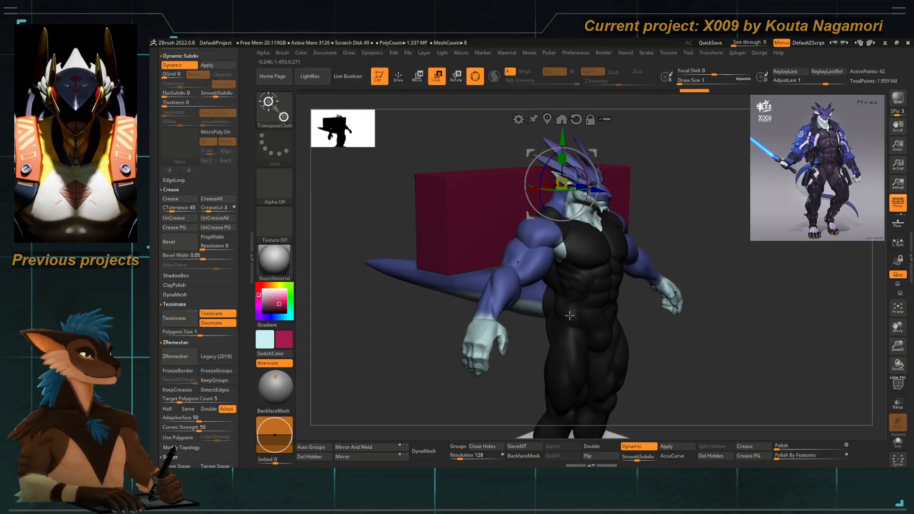
Pick the bodysuit's black as the active color, and refine the block's rounding with smooth subdivision 5 and crease level 4.
{"action": "key", "text": "c"}
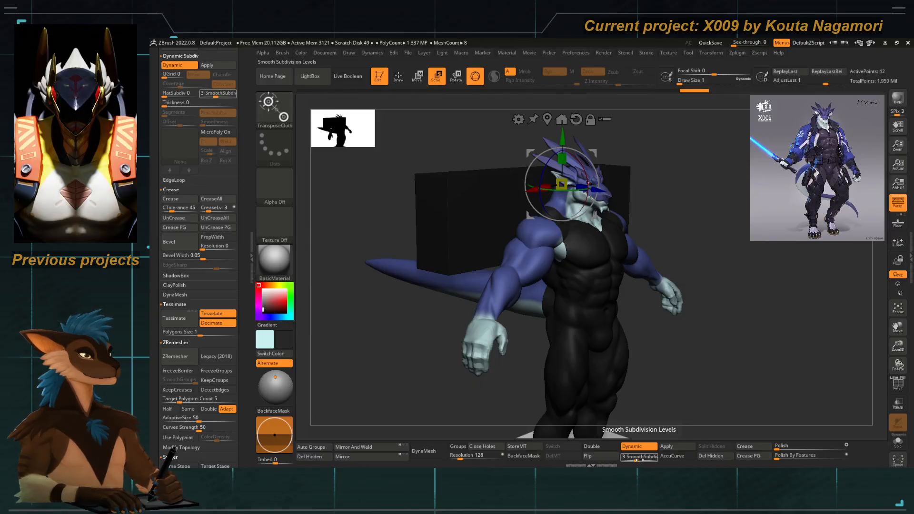
{"action": "left_click_drag", "start_coordinate": [640, 460], "coordinate": [645, 459]}
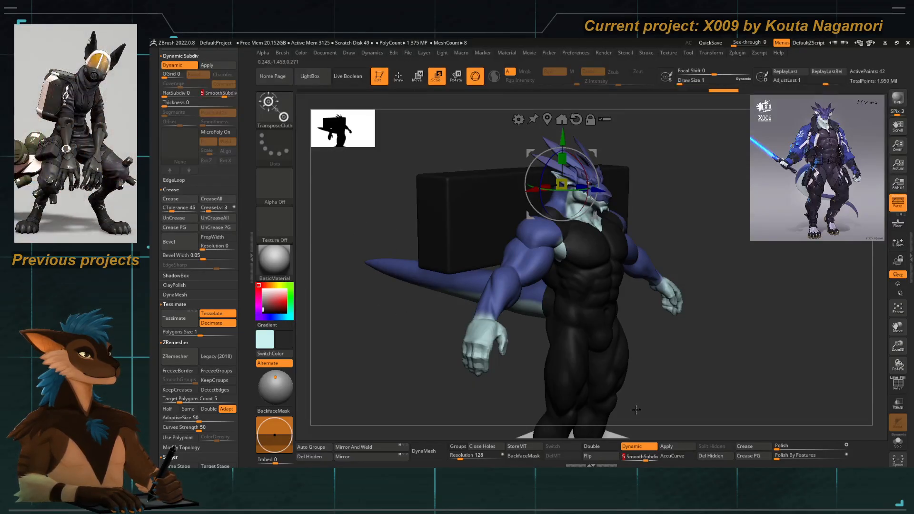
{"action": "left_click", "coordinate": [210, 207]}
{"action": "left_click_drag", "start_coordinate": [359, 214], "coordinate": [427, 322]}
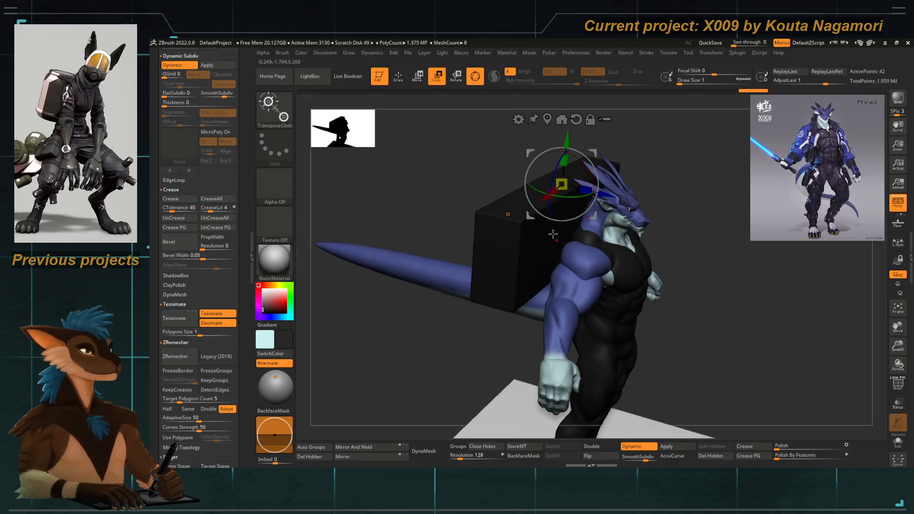
Try a Bend Curve deformation on the block behind the character and reset the curve.
{"action": "left_click", "coordinate": [519, 119]}
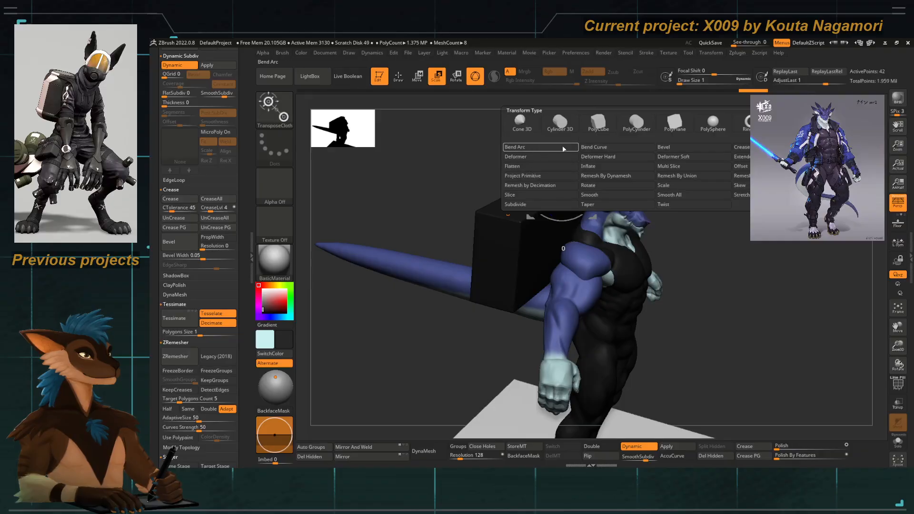
{"action": "left_click", "coordinate": [591, 148]}
{"action": "left_click_drag", "start_coordinate": [431, 188], "coordinate": [345, 265]}
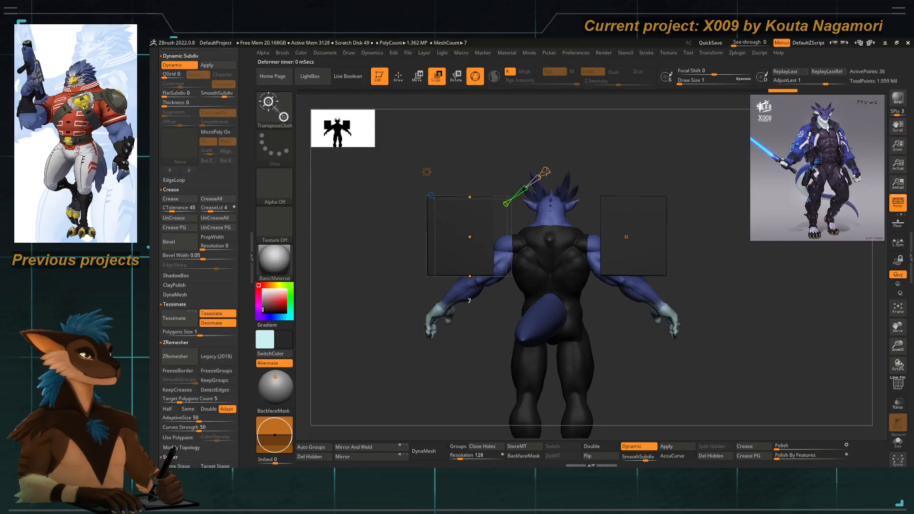
{"action": "left_click_drag", "start_coordinate": [545, 171], "coordinate": [465, 204]}
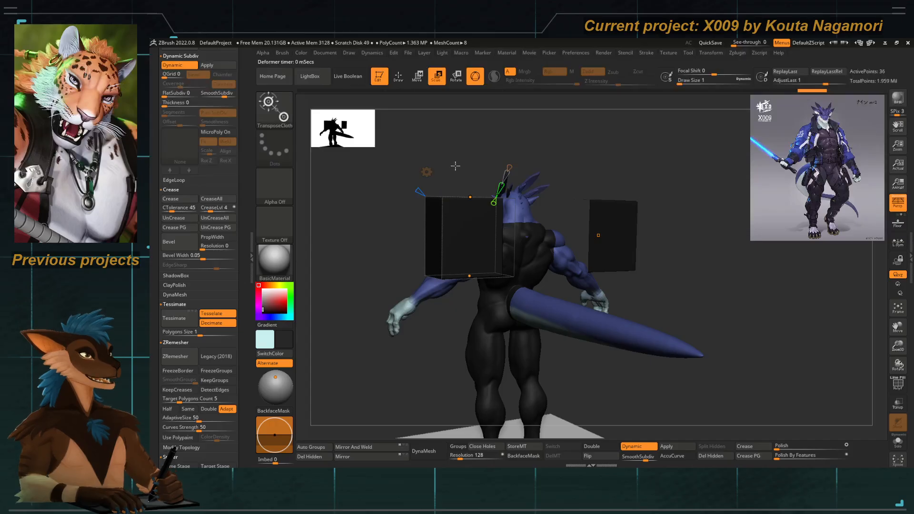
{"action": "left_click_drag", "start_coordinate": [455, 166], "coordinate": [458, 187], "text": "shift"}
{"action": "left_click", "coordinate": [427, 172]}
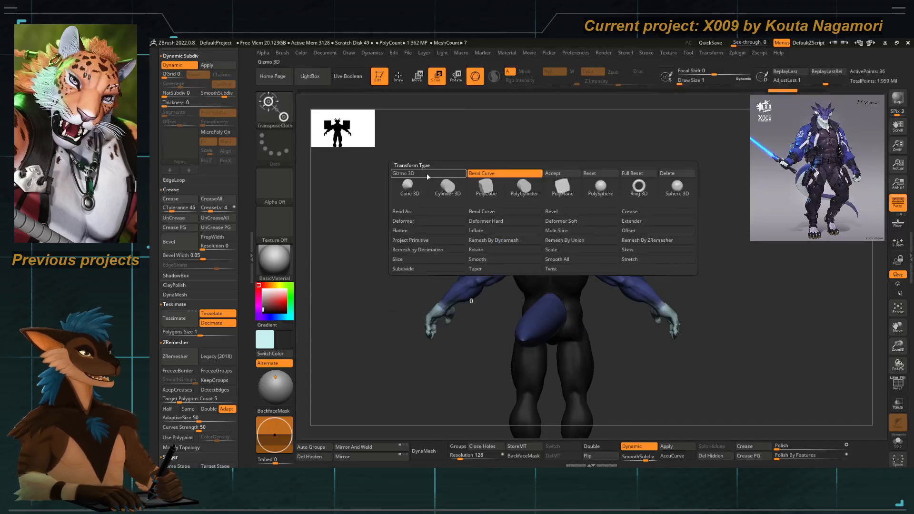
{"action": "left_click", "coordinate": [594, 175]}
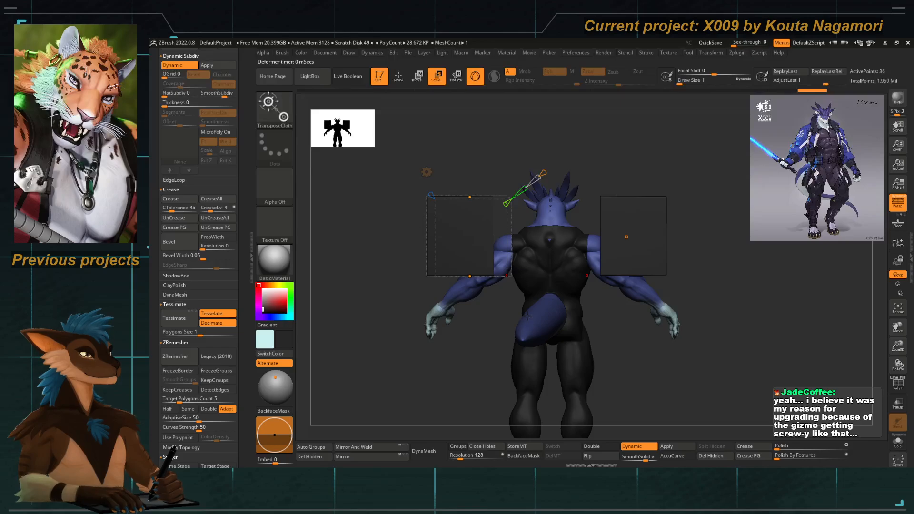
Examine the block's bend curve and placement around the character, and check its Position and Size values.
{"action": "key", "text": "f"}
{"action": "left_click_drag", "start_coordinate": [395, 291], "coordinate": [432, 295], "text": "shift"}
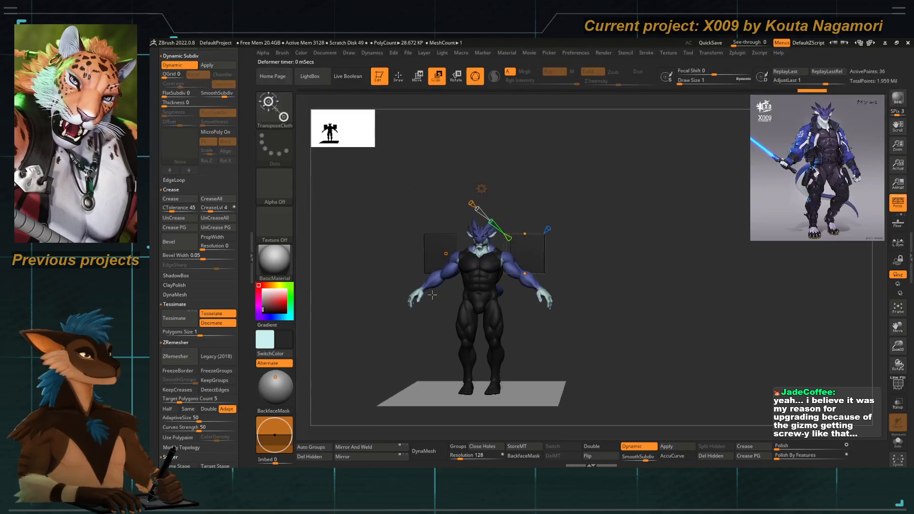
{"action": "left_click_drag", "start_coordinate": [396, 322], "coordinate": [458, 317], "text": "alt"}
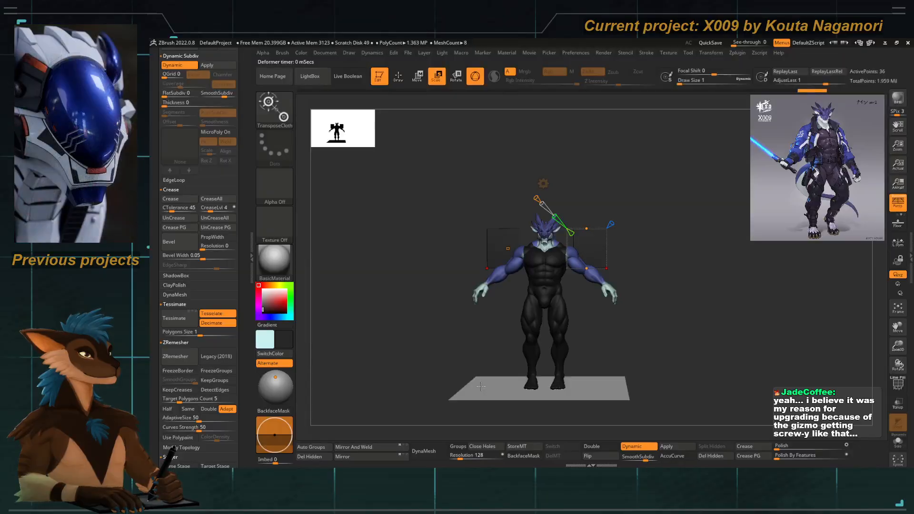
{"action": "left_click_drag", "start_coordinate": [450, 329], "coordinate": [442, 364]}
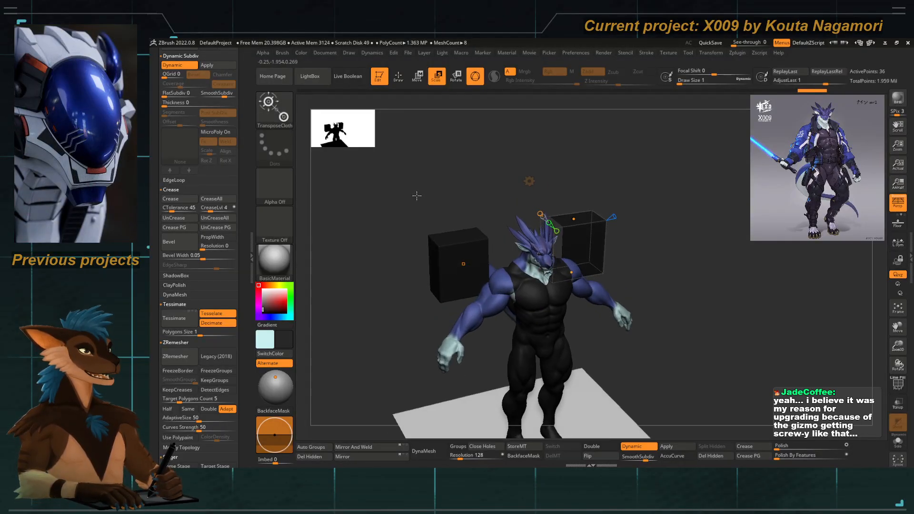
{"action": "left_click_drag", "start_coordinate": [416, 195], "coordinate": [407, 210], "text": "shift"}
{"action": "left_click_drag", "start_coordinate": [381, 249], "coordinate": [413, 259], "text": "alt"}
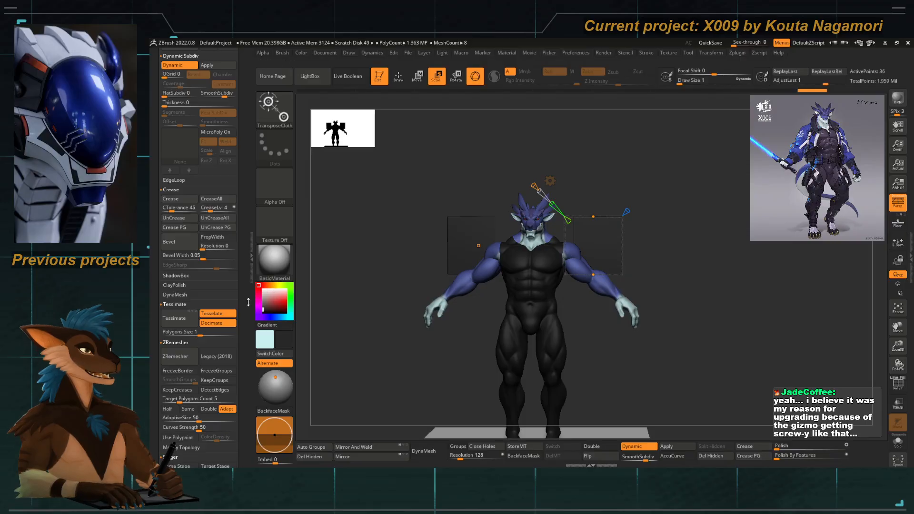
{"action": "scroll", "coordinate": [239, 211], "scroll_direction": "down", "scroll_amount": 10}
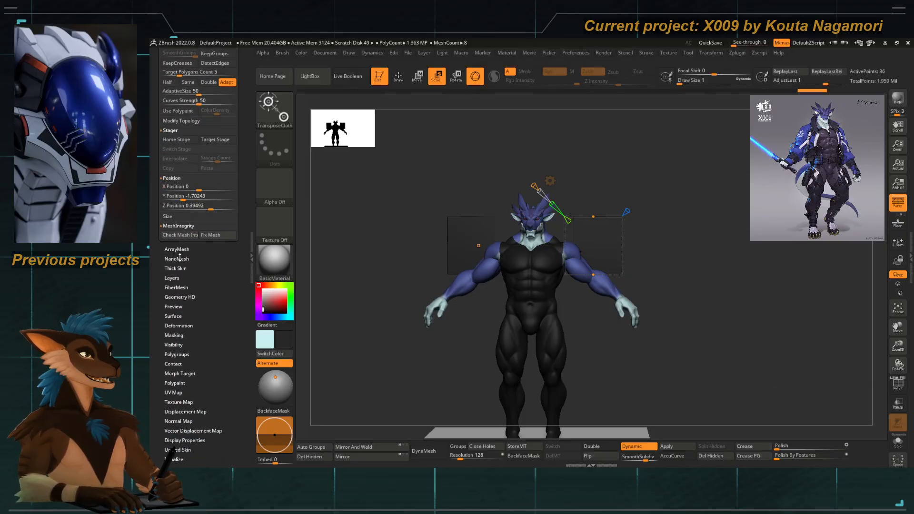
{"action": "left_click", "coordinate": [172, 218]}
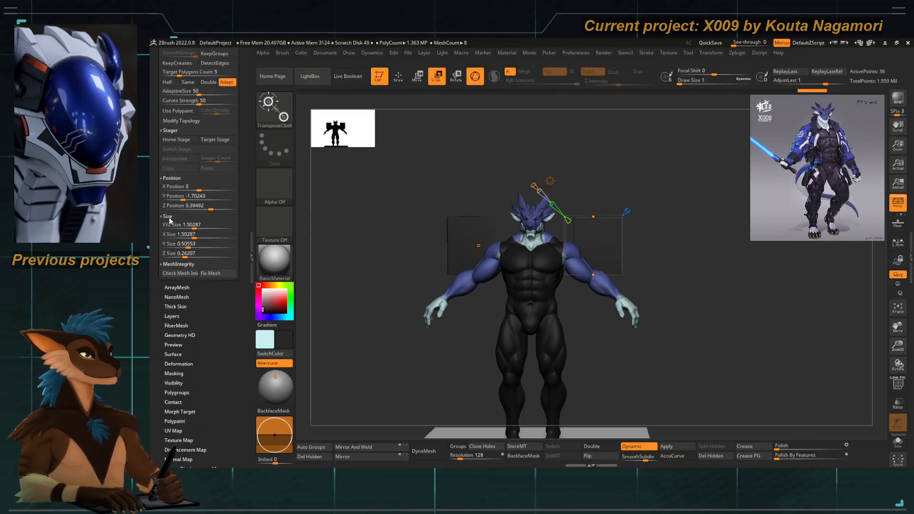
{"action": "scroll", "coordinate": [172, 218], "scroll_direction": "up", "scroll_amount": 5}
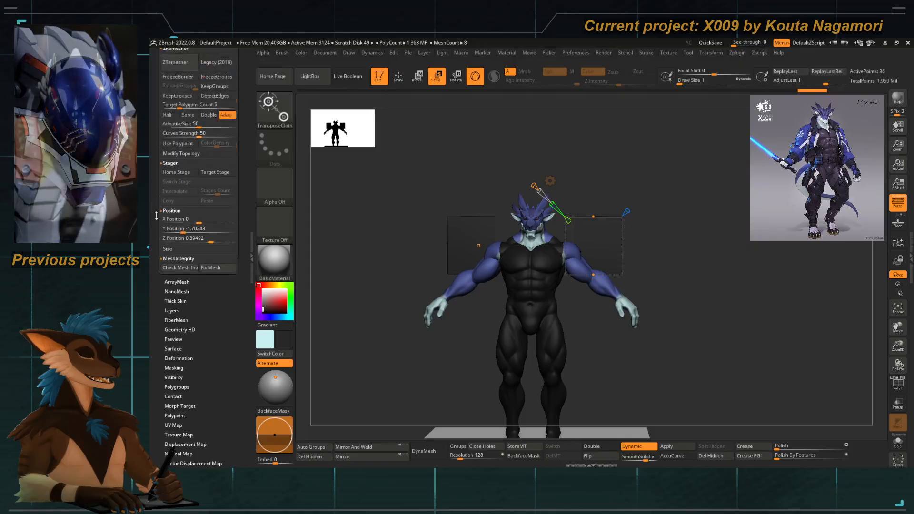
{"action": "scroll", "coordinate": [155, 261], "scroll_direction": "up", "scroll_amount": 2}
{"action": "left_click_drag", "start_coordinate": [333, 276], "coordinate": [354, 274]}
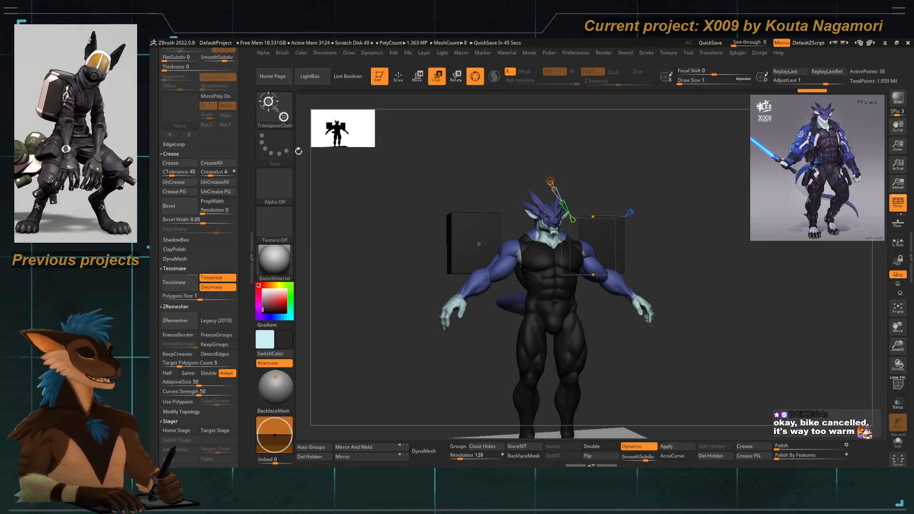
Delete the PM3D_Cube3D1 block subtool and confirm its removal.
{"action": "scroll", "coordinate": [245, 167], "scroll_direction": "up", "scroll_amount": 10}
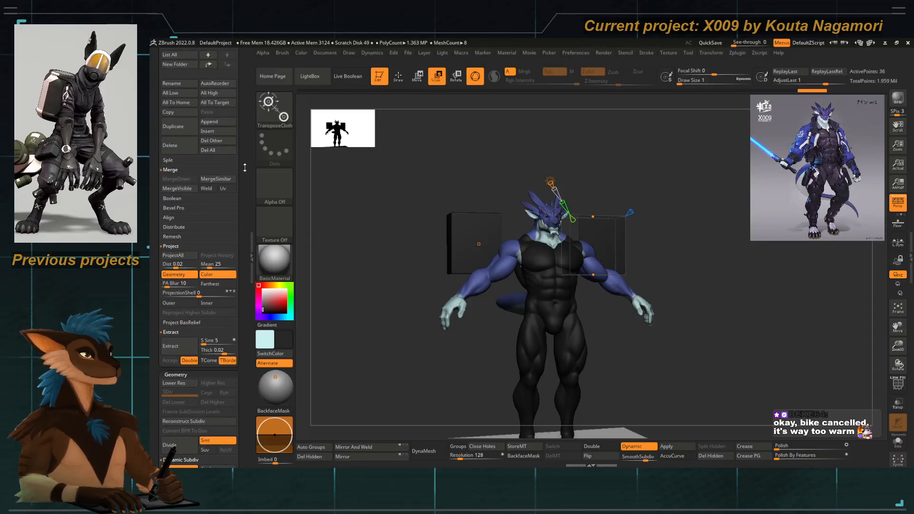
{"action": "scroll", "coordinate": [245, 168], "scroll_direction": "up", "scroll_amount": 5}
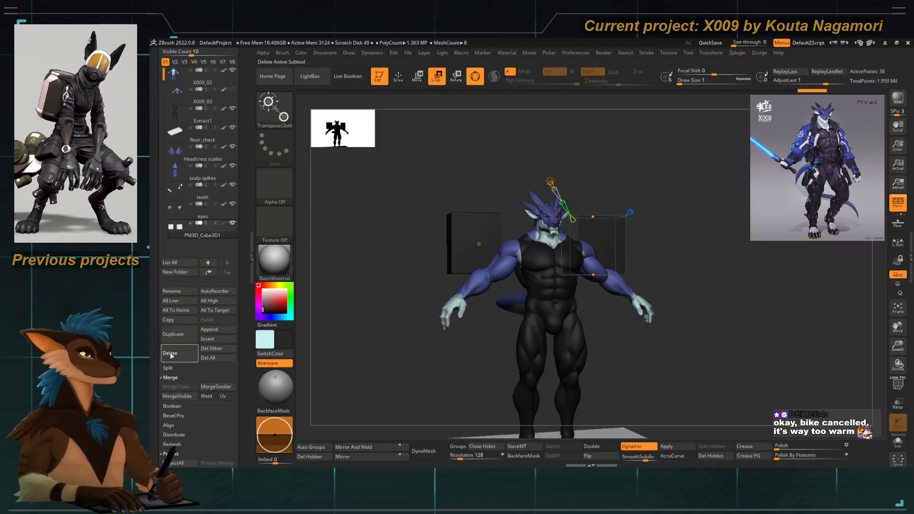
{"action": "left_click", "coordinate": [171, 354]}
{"action": "left_click", "coordinate": [233, 372]}
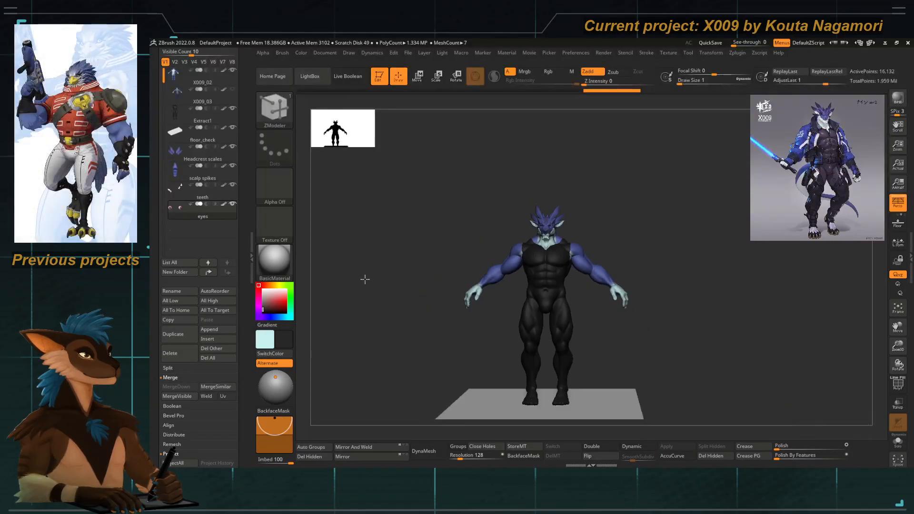
Append a PolyMesh3D star to the character as a new subtool and make it active.
{"action": "left_click_drag", "start_coordinate": [415, 245], "coordinate": [504, 214]}
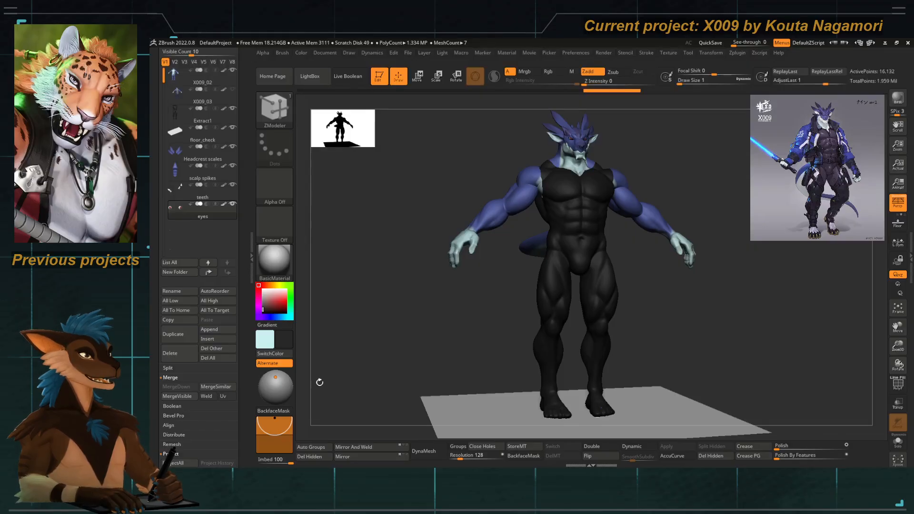
{"action": "left_click_drag", "start_coordinate": [316, 382], "coordinate": [363, 261]}
{"action": "left_click", "coordinate": [224, 331]}
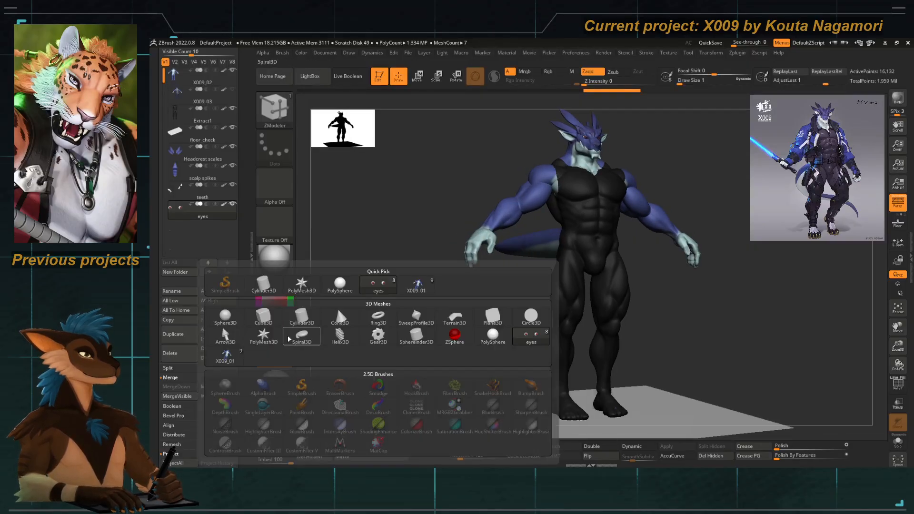
{"action": "left_click", "coordinate": [210, 301]}
{"action": "scroll", "coordinate": [238, 172], "scroll_direction": "up", "scroll_amount": 5}
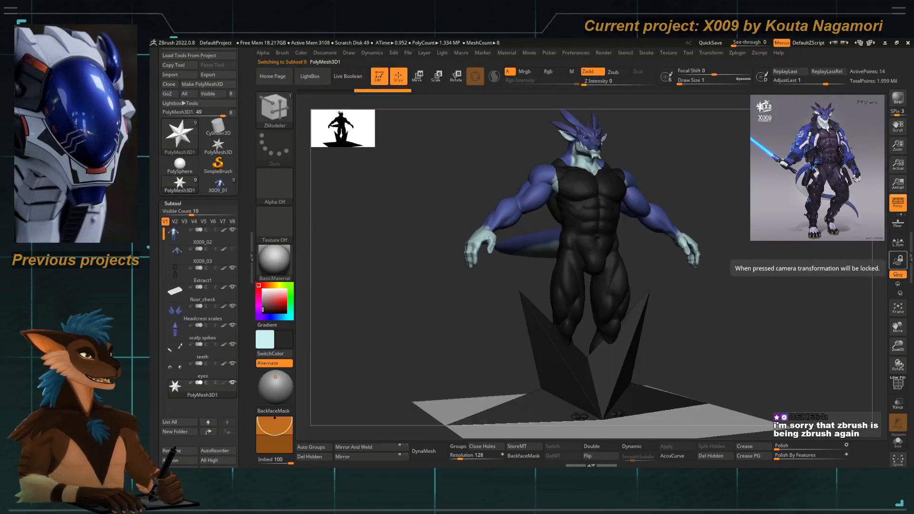
Import the collar_cube mesh in place of the star subtool and frame it in the view.
{"action": "scroll", "coordinate": [343, 152], "scroll_direction": "up", "scroll_amount": 1}
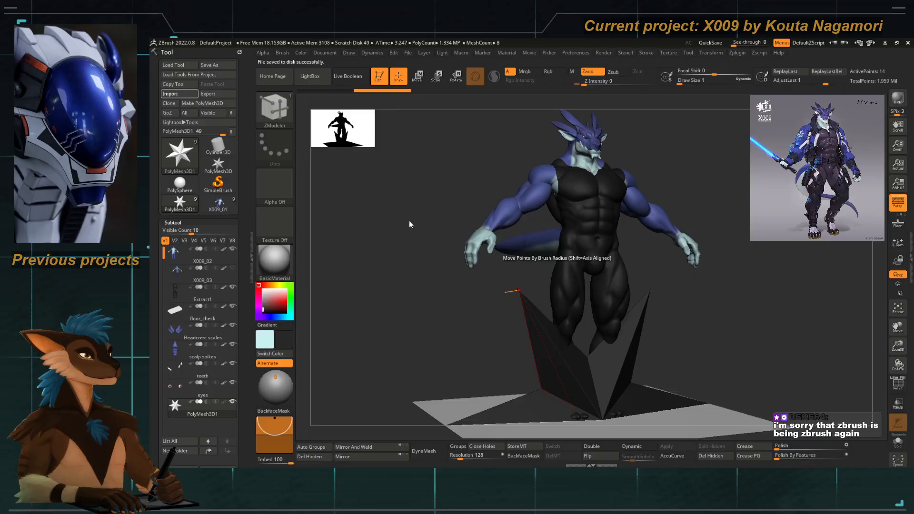
{"action": "double_click", "coordinate": [420, 182]}
{"action": "left_click_drag", "start_coordinate": [474, 273], "coordinate": [728, 367]}
{"action": "key", "text": "f"}
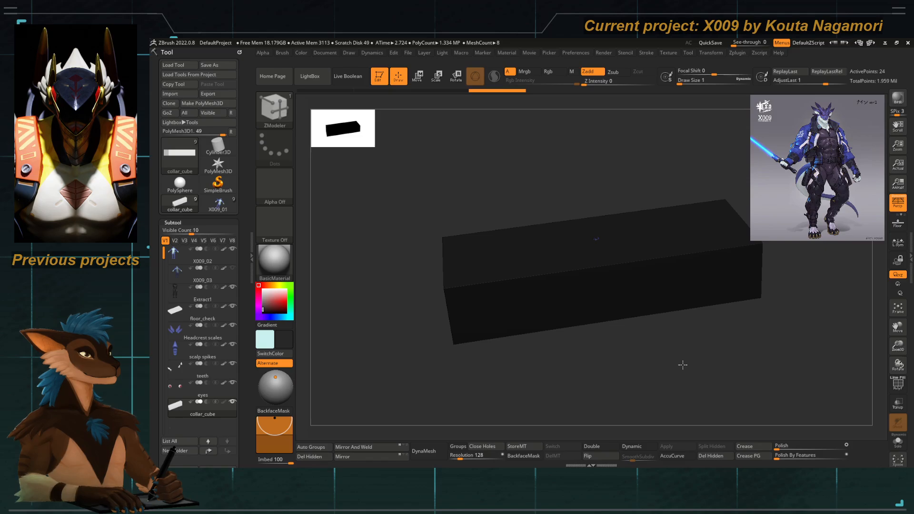
Save the character tool with the imported collar_cube subtool and switch to the ZModeler brush.
{"action": "key", "text": "w"}
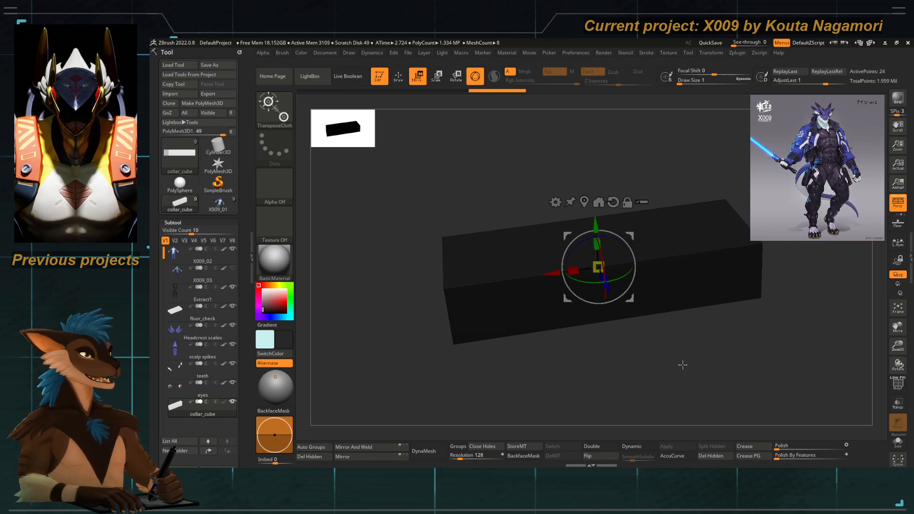
{"action": "left_click", "coordinate": [594, 271]}
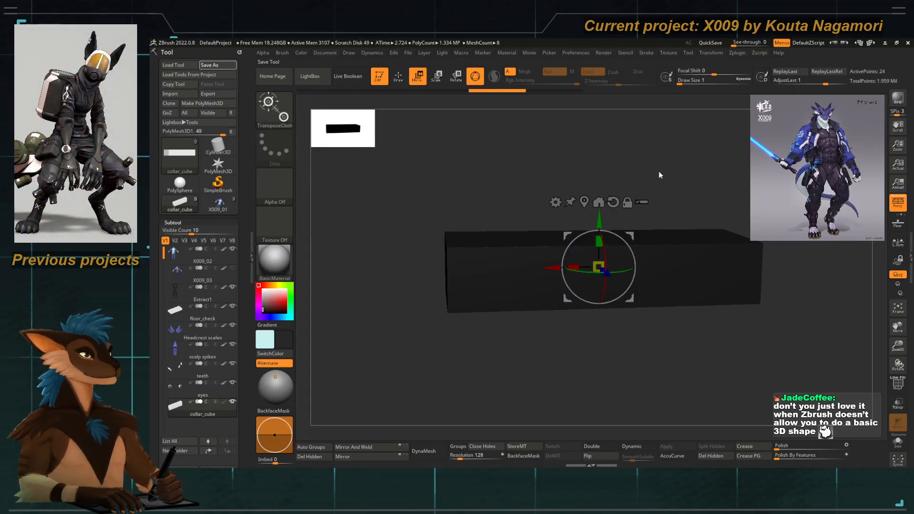
{"action": "key", "text": "ctrl+s"}
{"action": "key", "text": "b"}
{"action": "key", "text": "z"}
{"action": "key", "text": "m"}
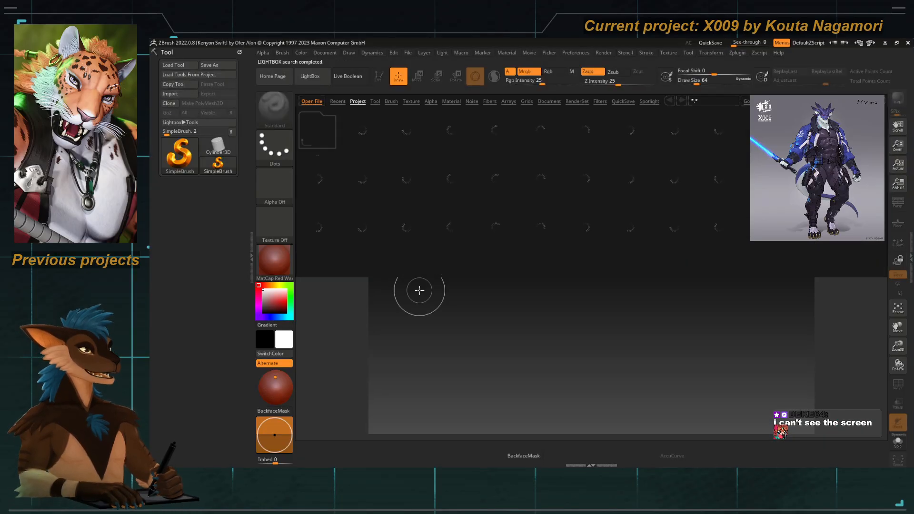
Open the default sphere project, load the saved character tool into it, and show its list of subtools.
{"action": "double_click", "coordinate": [541, 224]}
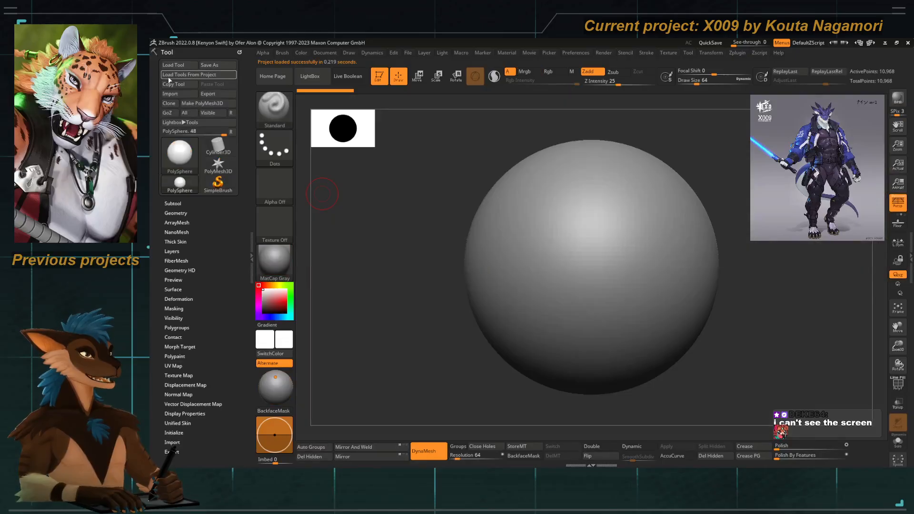
{"action": "double_click", "coordinate": [429, 187]}
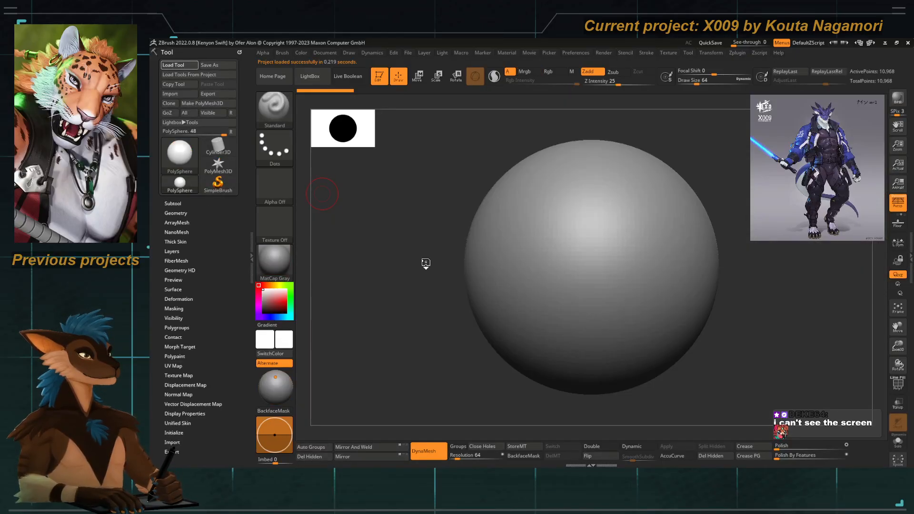
{"action": "key", "text": "f"}
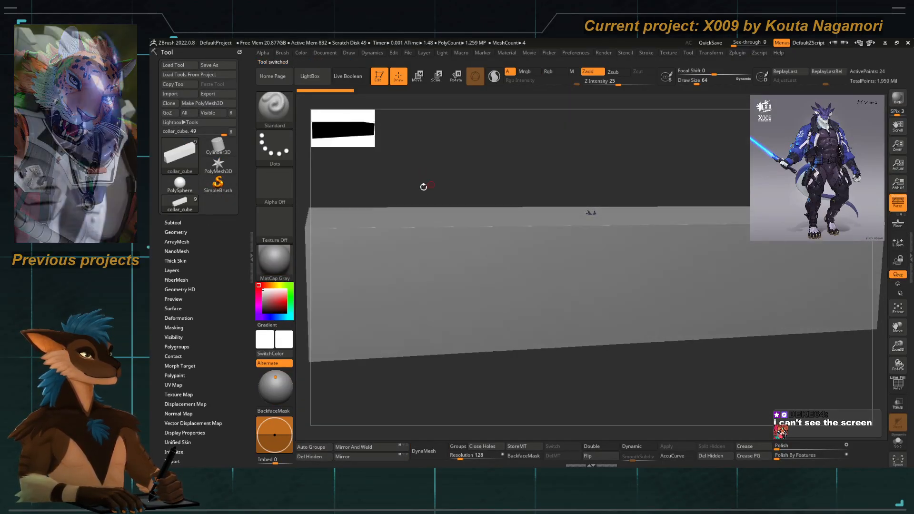
{"action": "left_click", "coordinate": [180, 224]}
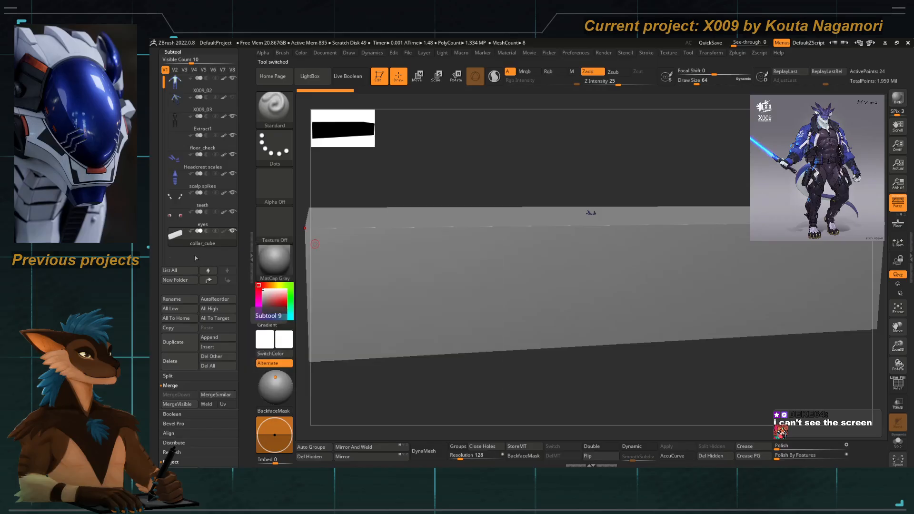
Scale the collar_cube block down uniformly until it is only slightly wider than the character's stance.
{"action": "key", "text": "w"}
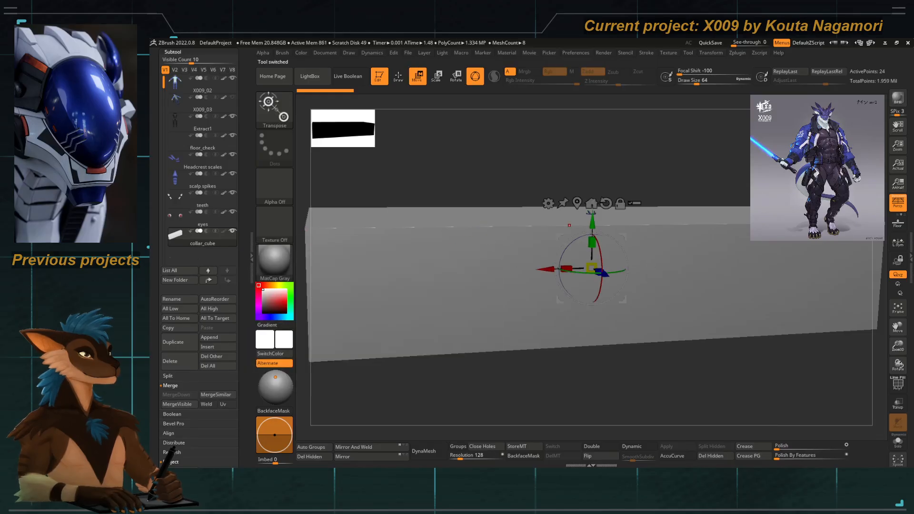
{"action": "left_click_drag", "start_coordinate": [591, 268], "coordinate": [787, 437]}
{"action": "left_click_drag", "start_coordinate": [643, 323], "coordinate": [719, 307]}
{"action": "left_click_drag", "start_coordinate": [591, 268], "coordinate": [624, 329]}
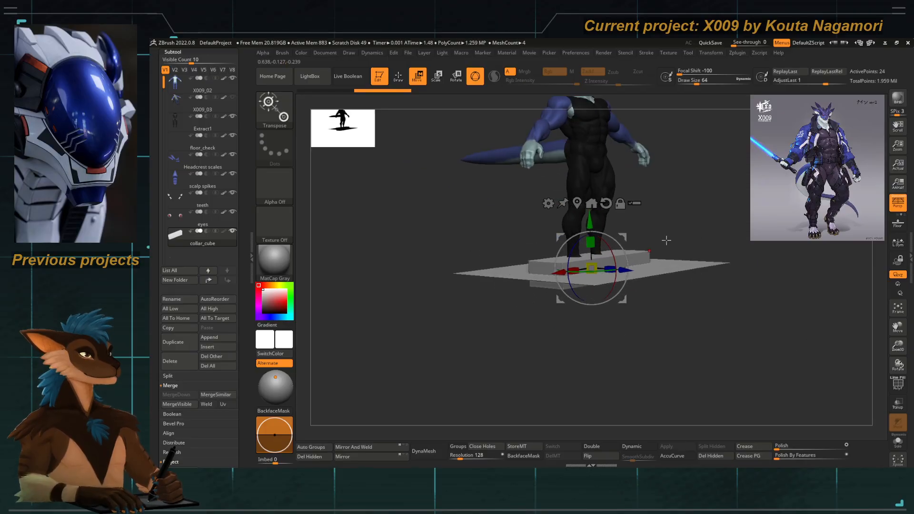
Raise the collar_cube block to neck height behind the character's head and show its polyframe.
{"action": "left_click_drag", "start_coordinate": [665, 241], "coordinate": [705, 217], "text": "shift"}
{"action": "left_click_drag", "start_coordinate": [622, 236], "coordinate": [596, 79]}
{"action": "left_click_drag", "start_coordinate": [681, 149], "coordinate": [687, 233], "text": "alt"}
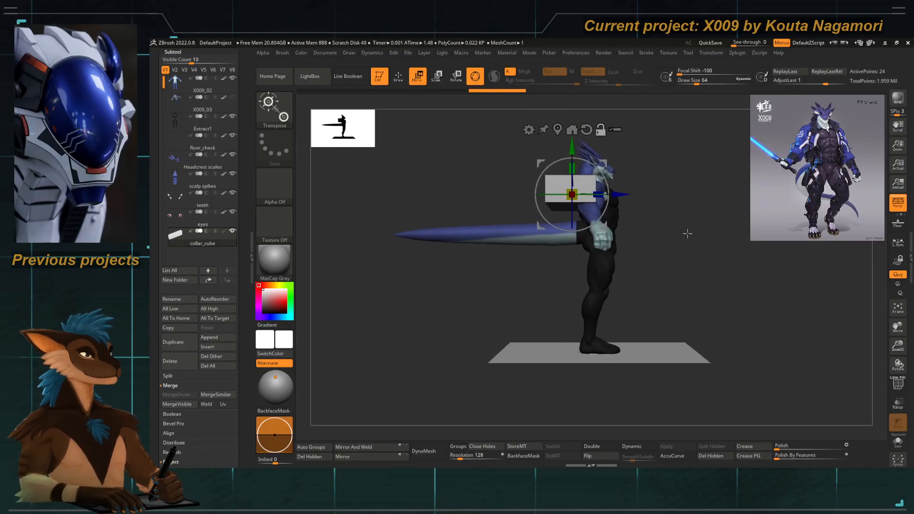
{"action": "key", "text": "ctrl+z"}
{"action": "left_click_drag", "start_coordinate": [629, 321], "coordinate": [600, 151]}
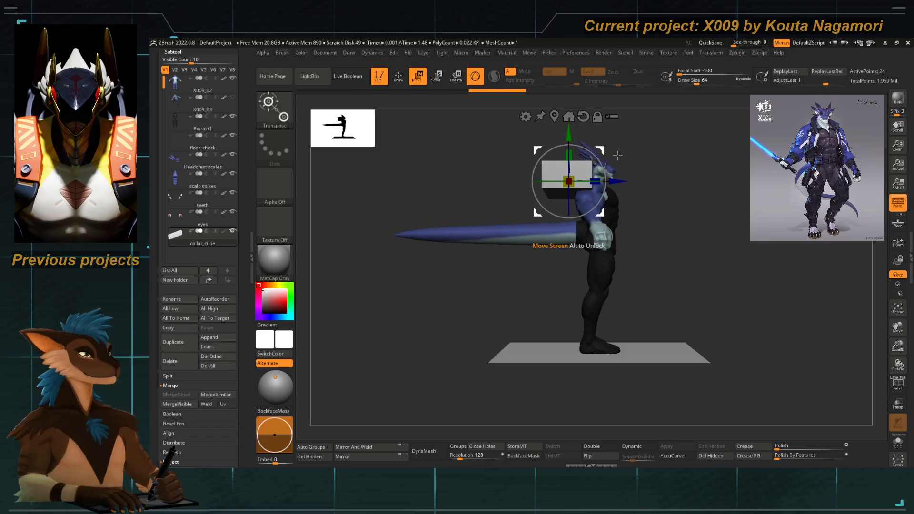
{"action": "left_click_drag", "start_coordinate": [714, 169], "coordinate": [709, 201], "text": "shift"}
{"action": "left_click_drag", "start_coordinate": [640, 179], "coordinate": [676, 178]}
{"action": "key", "text": "ctrl+z"}
{"action": "key", "text": "shift+f"}
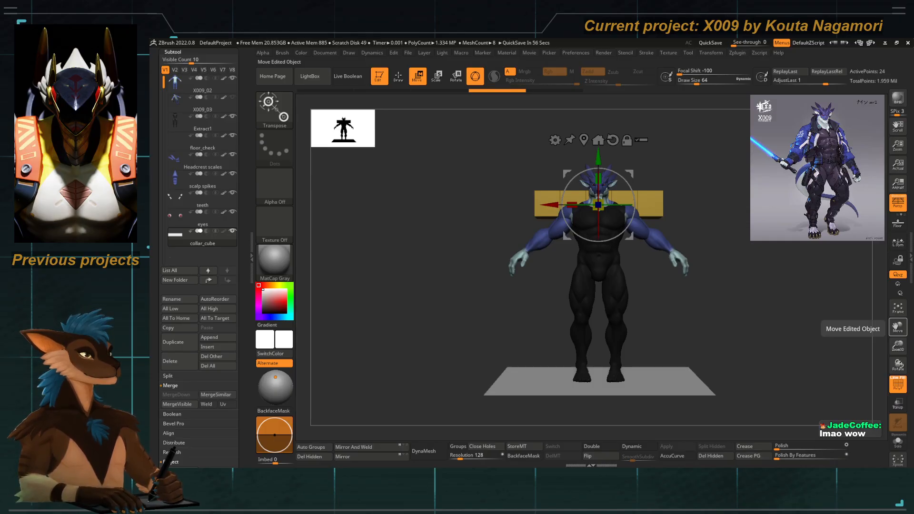
{"action": "left_click_drag", "start_coordinate": [504, 285], "coordinate": [497, 267], "text": "alt"}
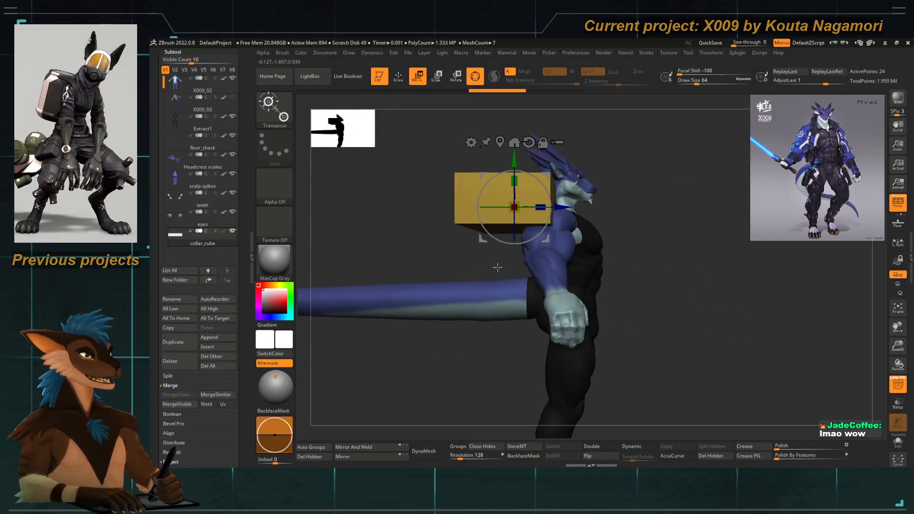
{"action": "left_click", "coordinate": [471, 143]}
{"action": "left_click", "coordinate": [562, 177]}
{"action": "left_click_drag", "start_coordinate": [409, 218], "coordinate": [375, 237]}
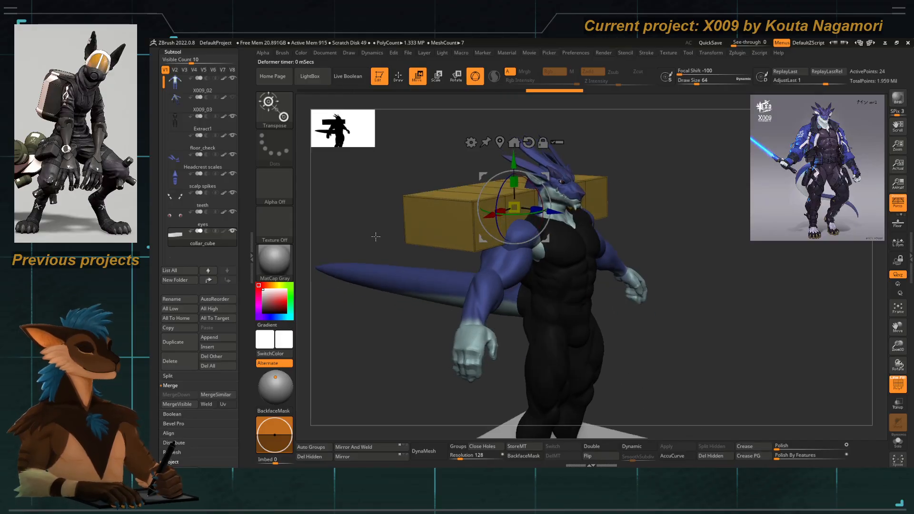
Activate Dynamic Subdiv on the collar_cube block and raise its smooth subdivision level.
{"action": "key", "text": "d"}
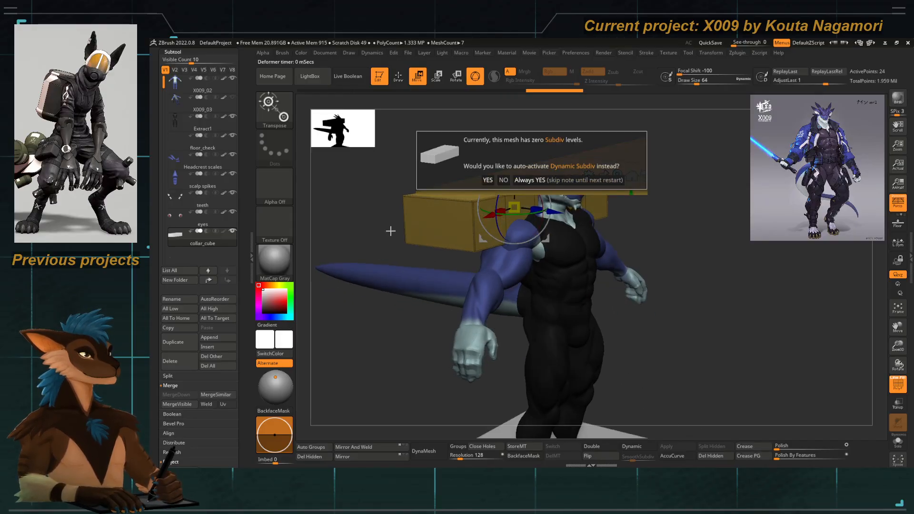
{"action": "left_click", "coordinate": [526, 180]}
{"action": "key", "text": "f"}
{"action": "right_click_drag", "start_coordinate": [551, 284], "coordinate": [496, 214], "text": "ctrl"}
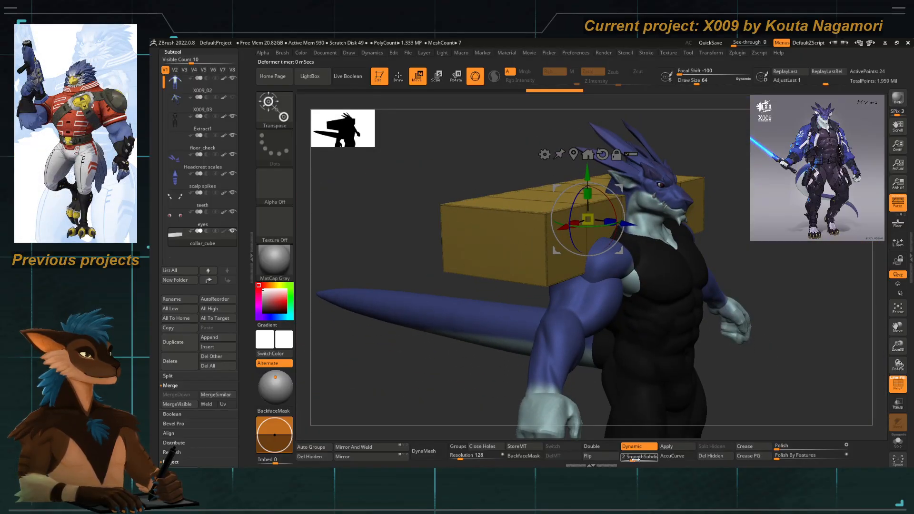
{"action": "left_click_drag", "start_coordinate": [636, 460], "coordinate": [646, 460]}
Set the block's crease level to 3 in the geometry crease settings.
{"action": "left_click_drag", "start_coordinate": [239, 312], "coordinate": [238, 248]}
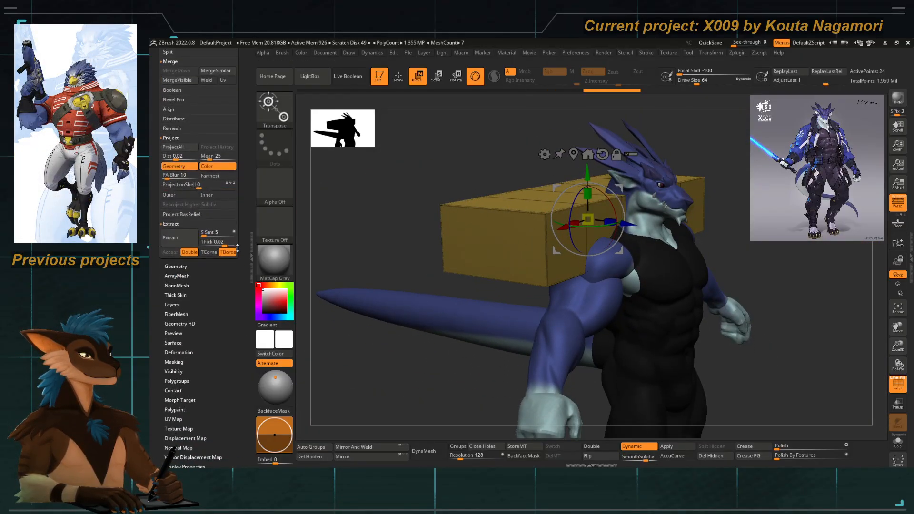
{"action": "left_click", "coordinate": [174, 266]}
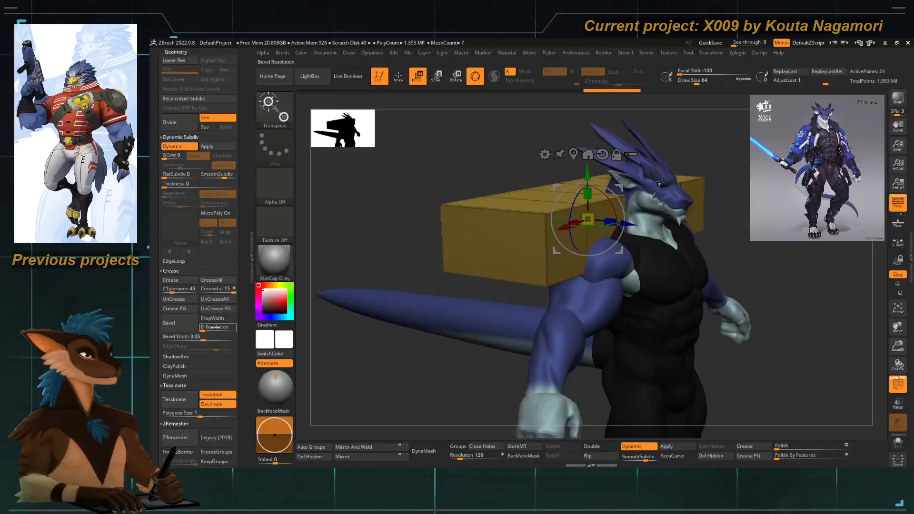
{"action": "left_click", "coordinate": [214, 288]}
{"action": "type", "text": "3"}
{"action": "key", "text": "Return"}
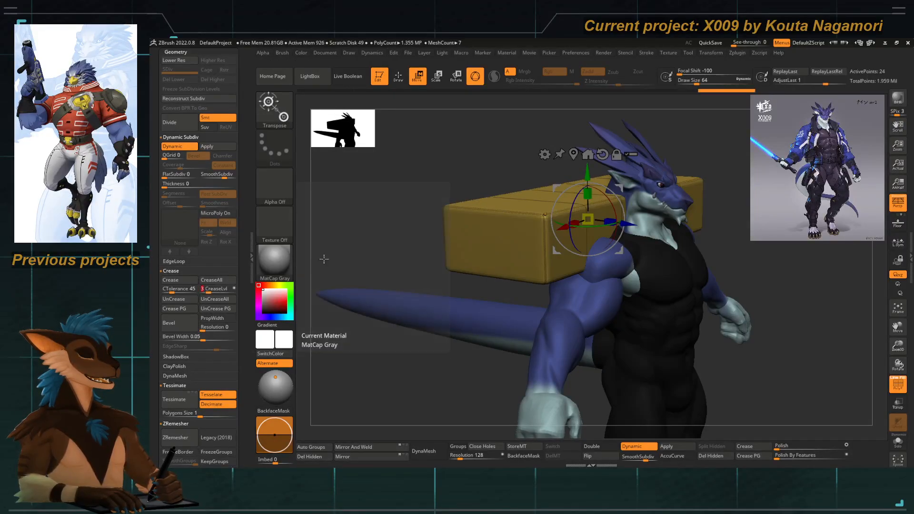
Apply a Bend Curve deformer to the block and pull its ends forward so it wraps around the neck and shoulders.
{"action": "left_click", "coordinate": [545, 154]}
{"action": "left_click", "coordinate": [564, 183]}
{"action": "left_click_drag", "start_coordinate": [563, 184], "coordinate": [422, 205]}
{"action": "left_click_drag", "start_coordinate": [480, 281], "coordinate": [556, 317]}
{"action": "key", "text": "ctrl+z"}
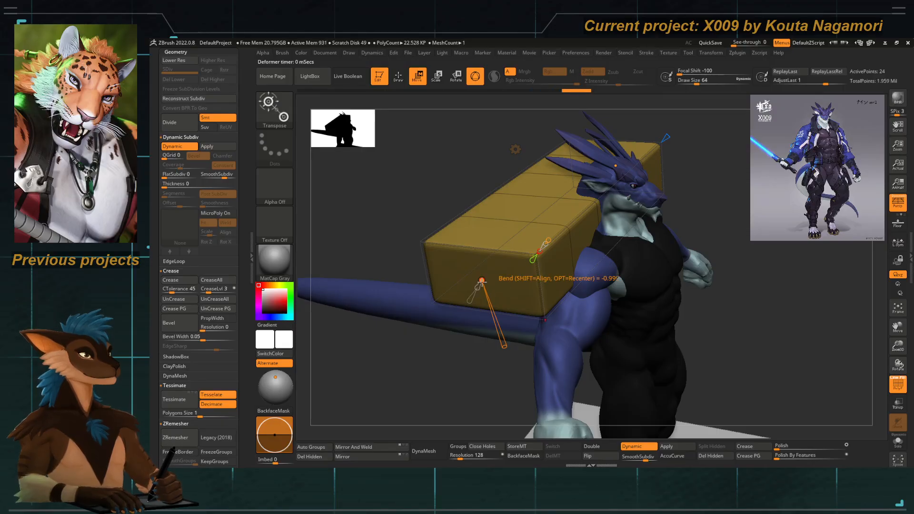
{"action": "mouse_move", "coordinate": [481, 280]}
{"action": "left_mouse_down"}
{"action": "mouse_move", "coordinate": [508, 304]}
{"action": "mouse_move", "coordinate": [491, 286]}
{"action": "mouse_move", "coordinate": [468, 285]}
{"action": "left_mouse_up"}
{"action": "key", "text": "ctrl+z"}
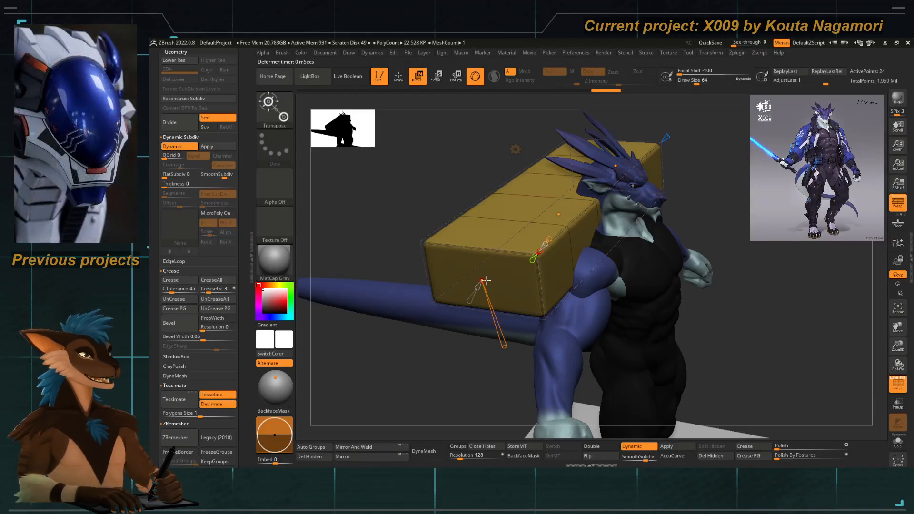
{"action": "left_click_drag", "start_coordinate": [482, 281], "coordinate": [665, 364]}
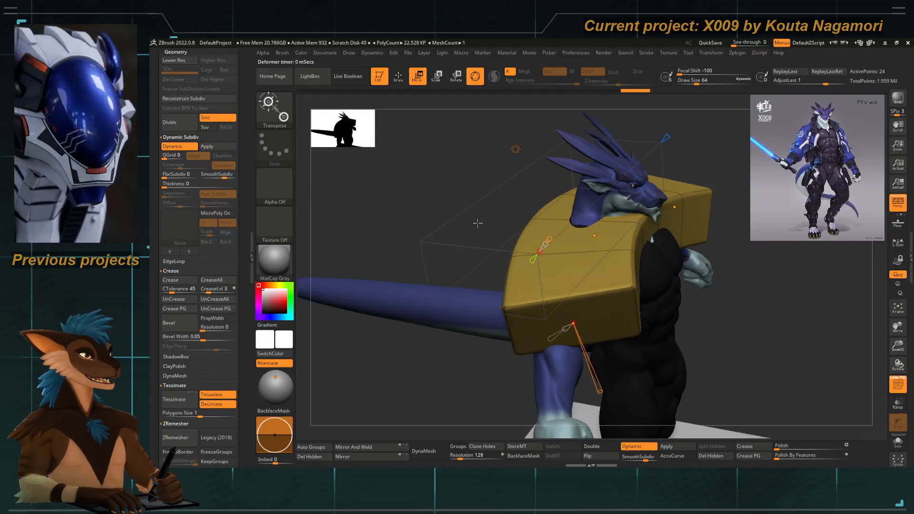
{"action": "left_click_drag", "start_coordinate": [373, 176], "coordinate": [427, 232]}
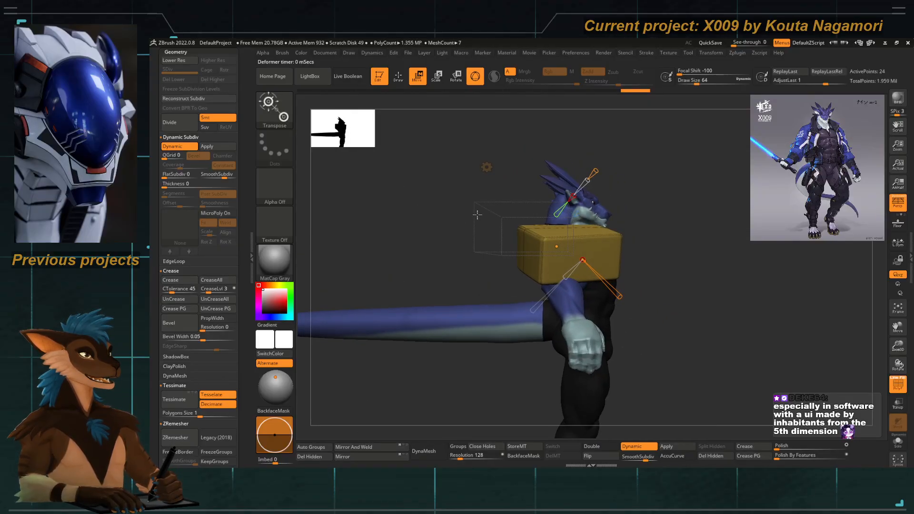
{"action": "left_click_drag", "start_coordinate": [533, 252], "coordinate": [513, 198]}
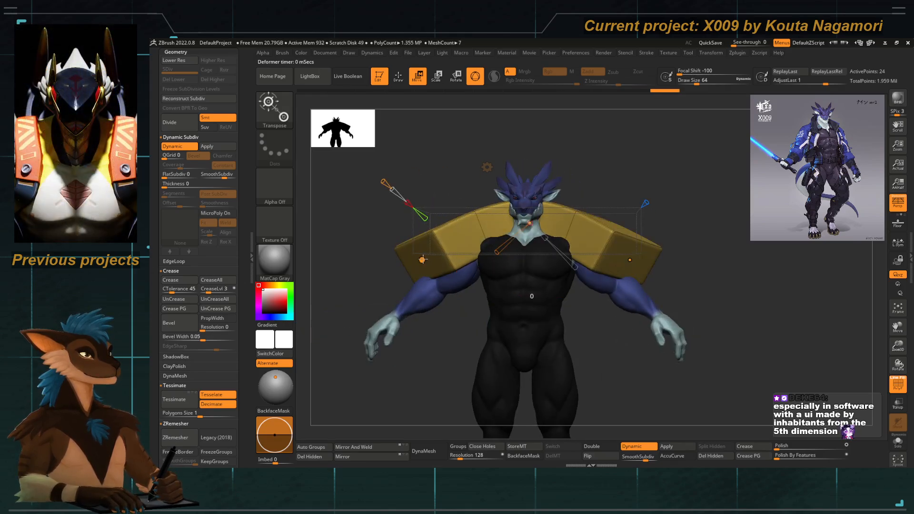
Draw the bent block's ends in onto the shoulders and scale them down to about 0.35.
{"action": "left_click_drag", "start_coordinate": [422, 260], "coordinate": [470, 255]}
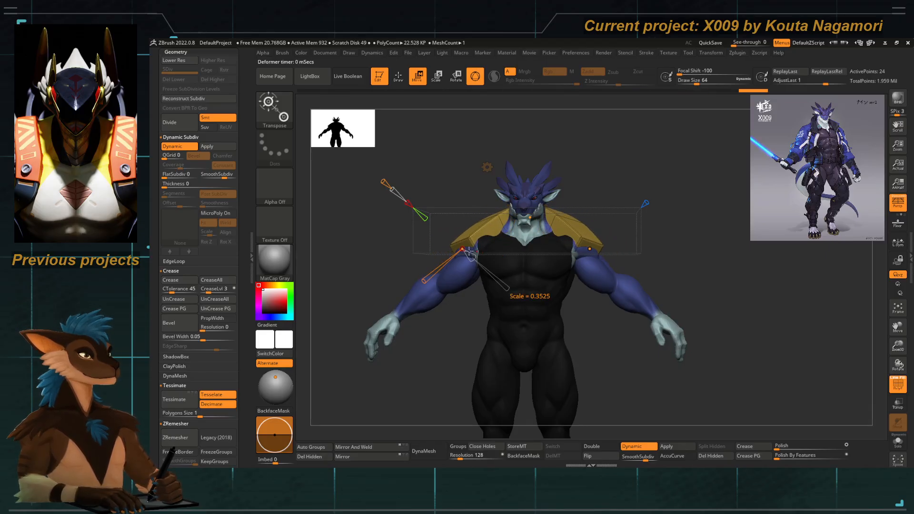
{"action": "left_click_drag", "start_coordinate": [348, 254], "coordinate": [478, 247]}
{"action": "mouse_move", "coordinate": [529, 222]}
{"action": "left_mouse_down"}
{"action": "mouse_move", "coordinate": [511, 232]}
{"action": "mouse_move", "coordinate": [520, 226]}
{"action": "left_mouse_up"}
Adjust the bend curve's points so the collar wraps behind the neck and drapes over the front of the shoulders.
{"action": "left_click_drag", "start_coordinate": [473, 151], "coordinate": [419, 209]}
{"action": "left_click_drag", "start_coordinate": [596, 259], "coordinate": [504, 226]}
{"action": "left_click", "coordinate": [470, 160]}
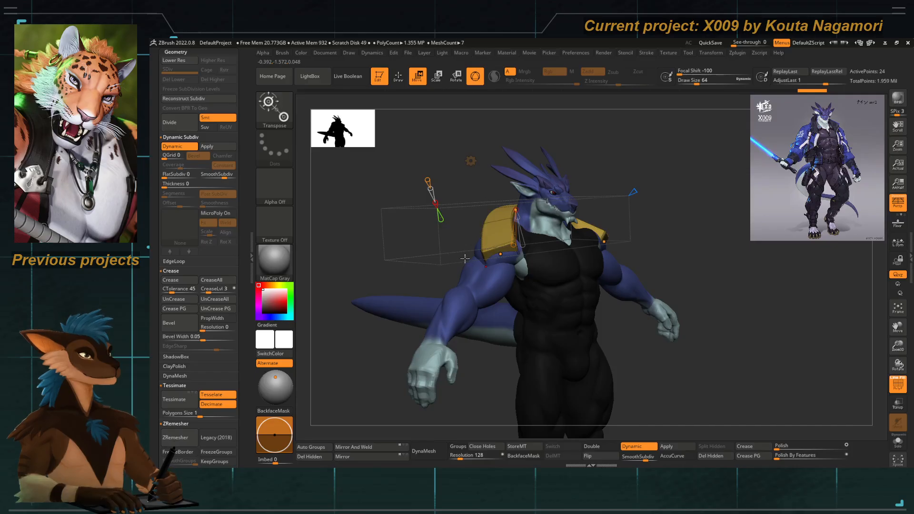
{"action": "left_click_drag", "start_coordinate": [385, 233], "coordinate": [504, 256]}
{"action": "left_click_drag", "start_coordinate": [443, 174], "coordinate": [414, 245], "text": "shift"}
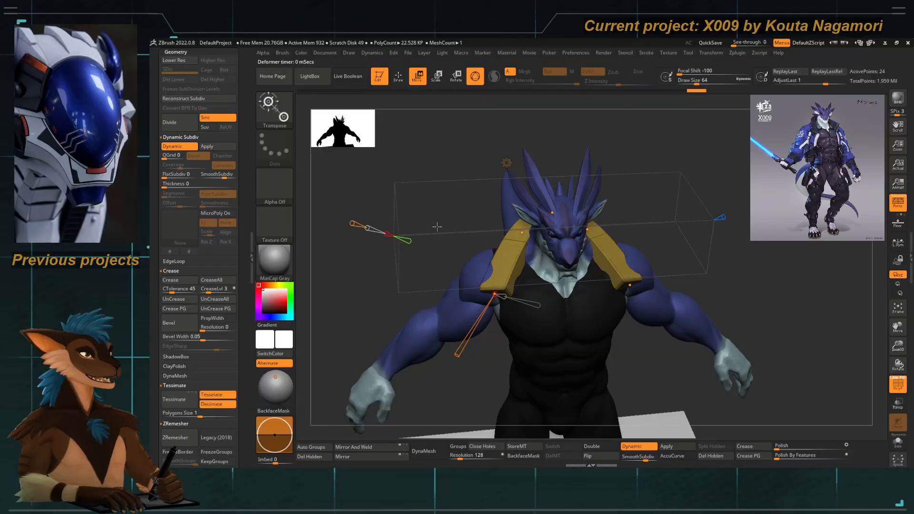
Increase the bend deformer's curve resolution to 6 for finer control over the collar's shape.
{"action": "left_click_drag", "start_coordinate": [450, 172], "coordinate": [455, 225]}
{"action": "left_click_drag", "start_coordinate": [507, 246], "coordinate": [419, 188]}
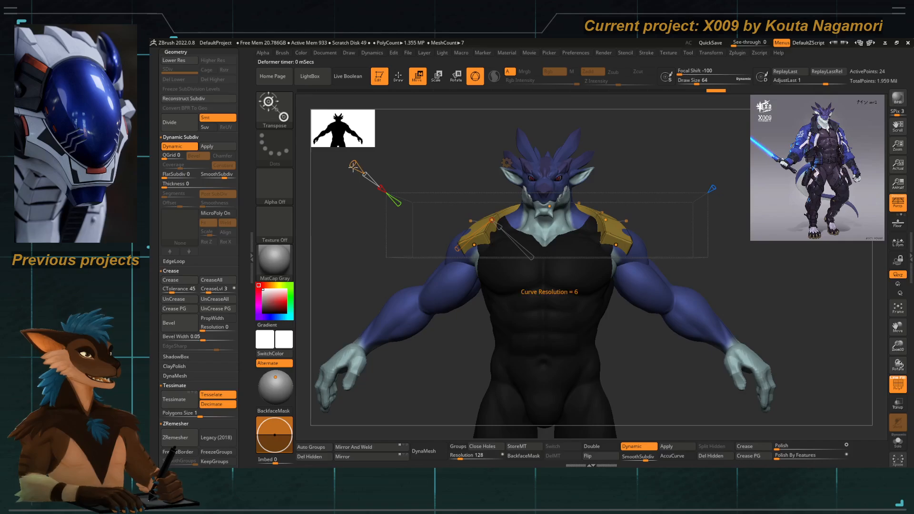
{"action": "left_click_drag", "start_coordinate": [353, 166], "coordinate": [410, 187]}
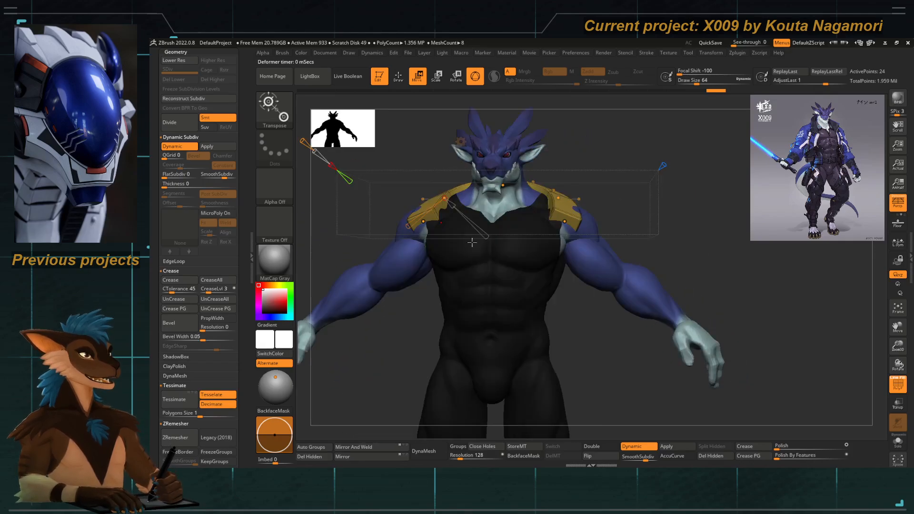
{"action": "right_click_drag", "start_coordinate": [431, 220], "coordinate": [471, 245], "text": "alt"}
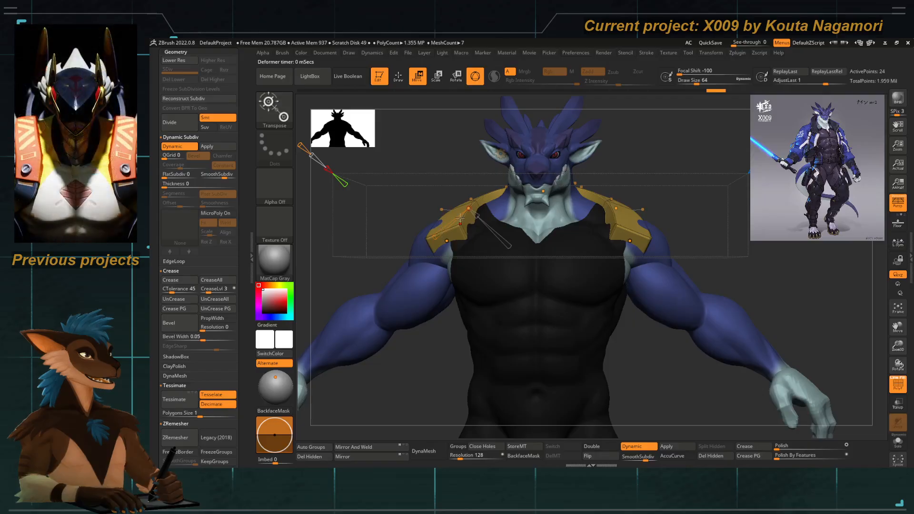
{"action": "left_click_drag", "start_coordinate": [419, 167], "coordinate": [437, 184]}
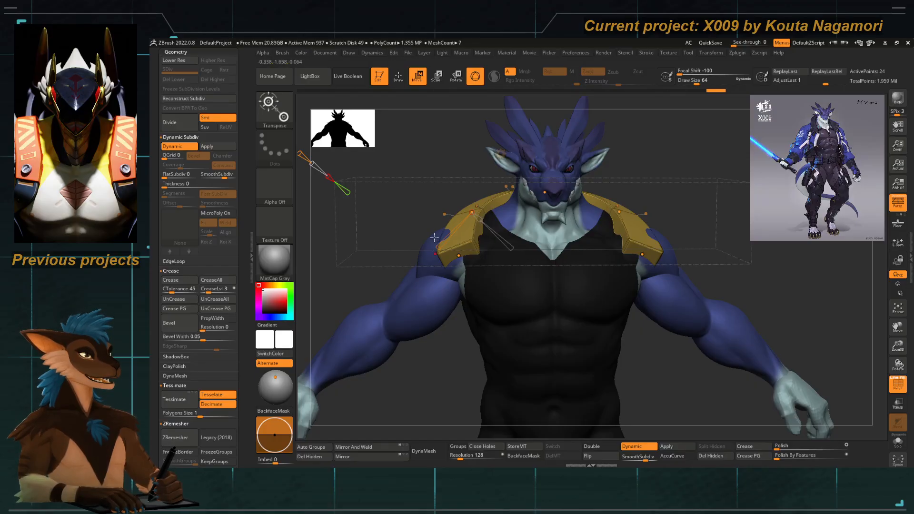
Pull the collar's front ends inward toward the neck, hide the polyframe, and taper the ends.
{"action": "left_click_drag", "start_coordinate": [437, 246], "coordinate": [423, 303]}
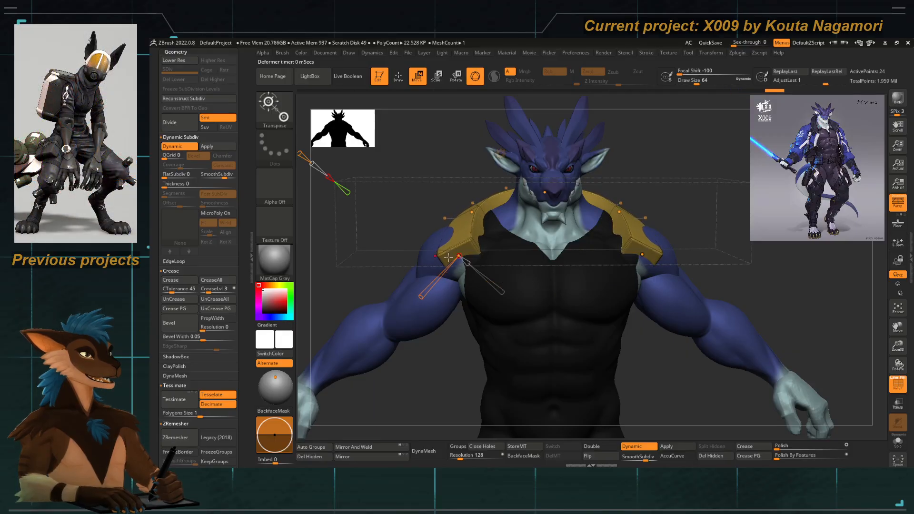
{"action": "left_click_drag", "start_coordinate": [460, 255], "coordinate": [504, 243]}
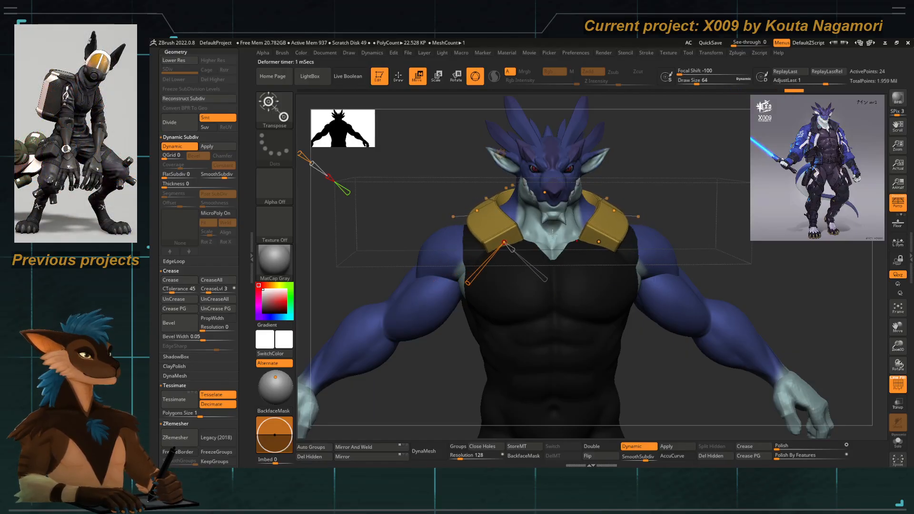
{"action": "left_click", "coordinate": [897, 384]}
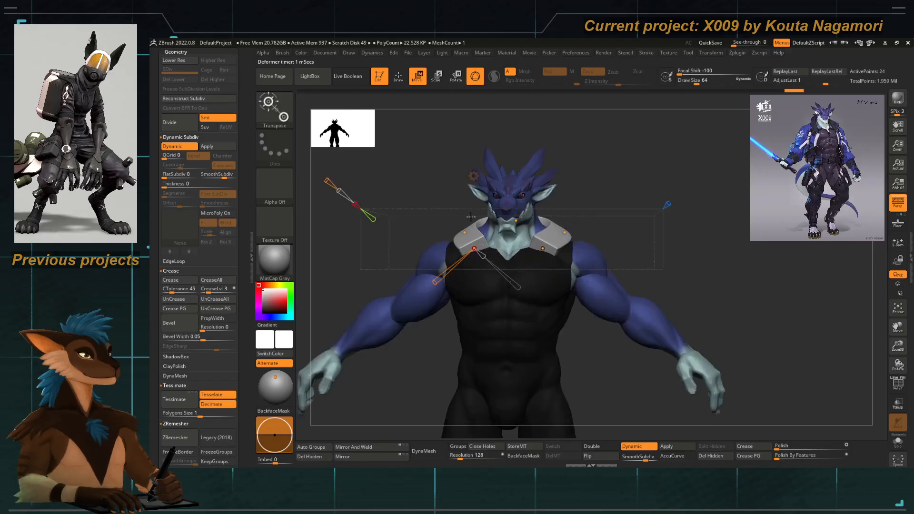
{"action": "left_click_drag", "start_coordinate": [492, 251], "coordinate": [489, 246]}
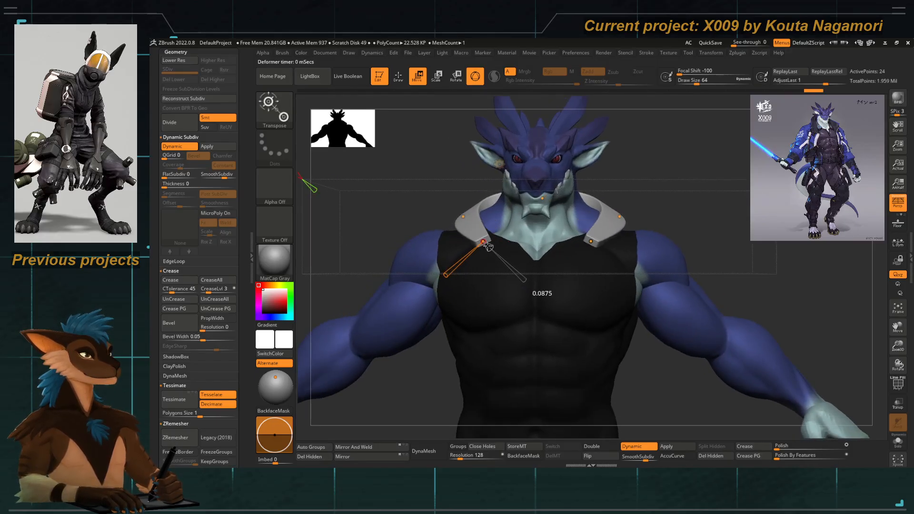
Adjust and twist the bend curve's side points so the collar band wraps more evenly from the shoulders to the back of the neck.
{"action": "left_click_drag", "start_coordinate": [429, 181], "coordinate": [465, 198]}
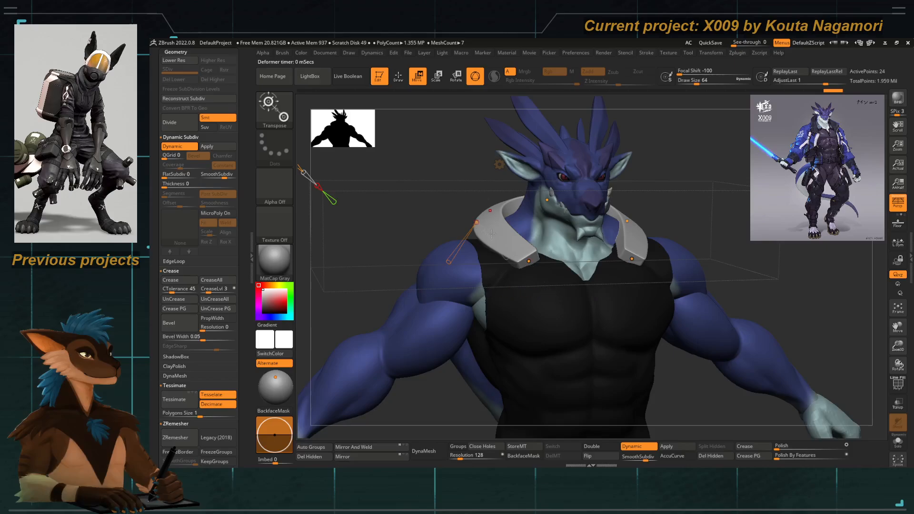
{"action": "left_click_drag", "start_coordinate": [483, 232], "coordinate": [460, 237]}
{"action": "left_click_drag", "start_coordinate": [598, 254], "coordinate": [585, 245]}
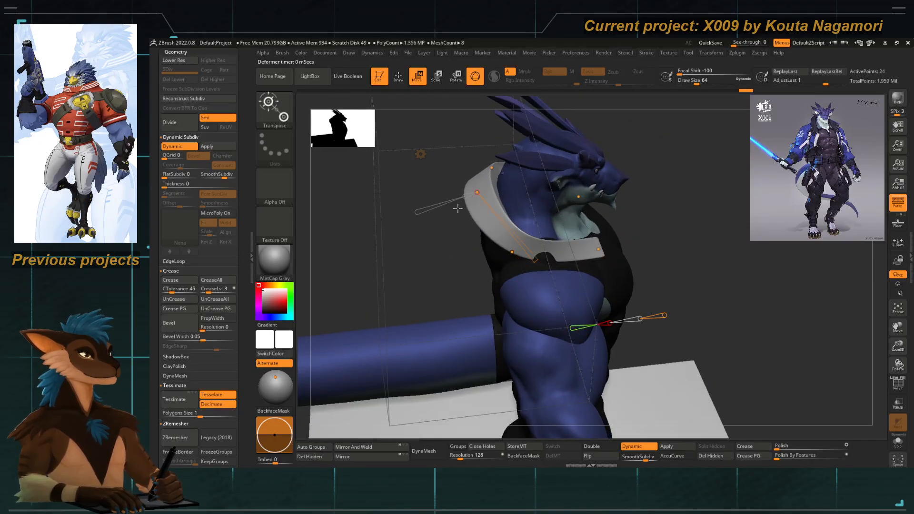
{"action": "left_click_drag", "start_coordinate": [535, 260], "coordinate": [550, 274]}
{"action": "mouse_move", "coordinate": [410, 266]}
{"action": "left_mouse_down", "text": "shift"}
{"action": "mouse_move", "coordinate": [412, 236]}
{"action": "mouse_move", "coordinate": [420, 261]}
{"action": "left_mouse_up", "text": "shift"}
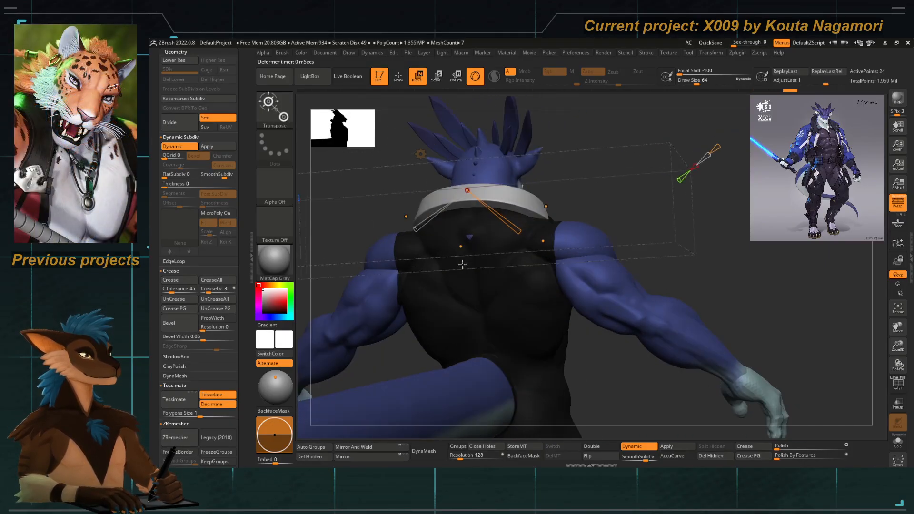
{"action": "left_click_drag", "start_coordinate": [463, 265], "coordinate": [456, 296], "text": "shift"}
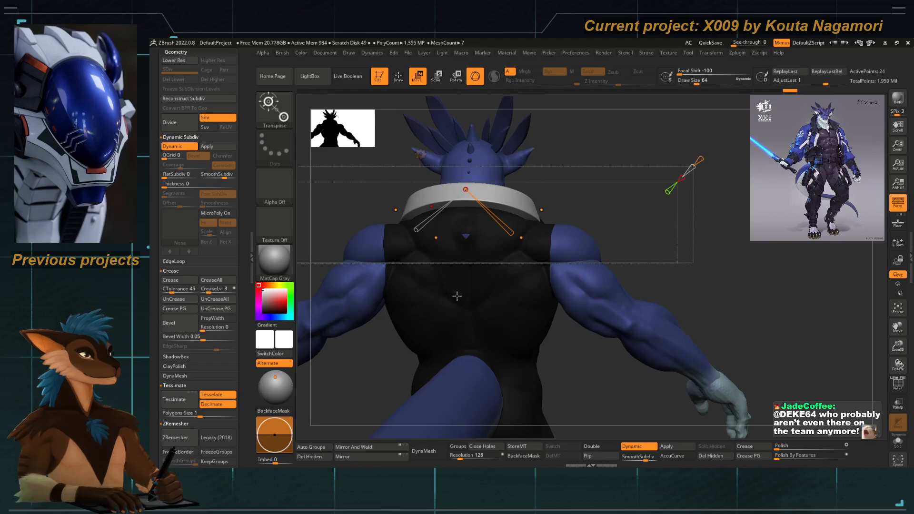
Reposition the collar's side points closer to the neck and scale them to about 0.23, angling the band over the shoulders.
{"action": "left_click_drag", "start_coordinate": [627, 264], "coordinate": [399, 269]}
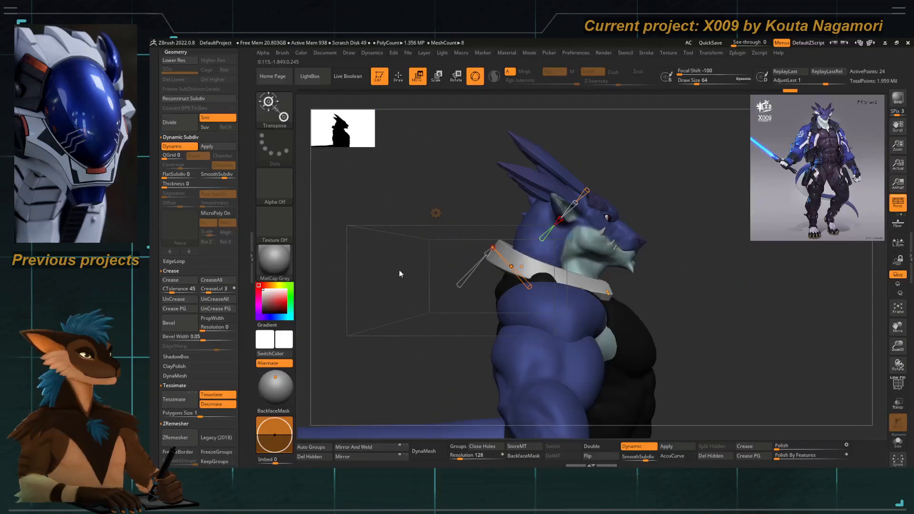
{"action": "left_click_drag", "start_coordinate": [499, 247], "coordinate": [489, 306]}
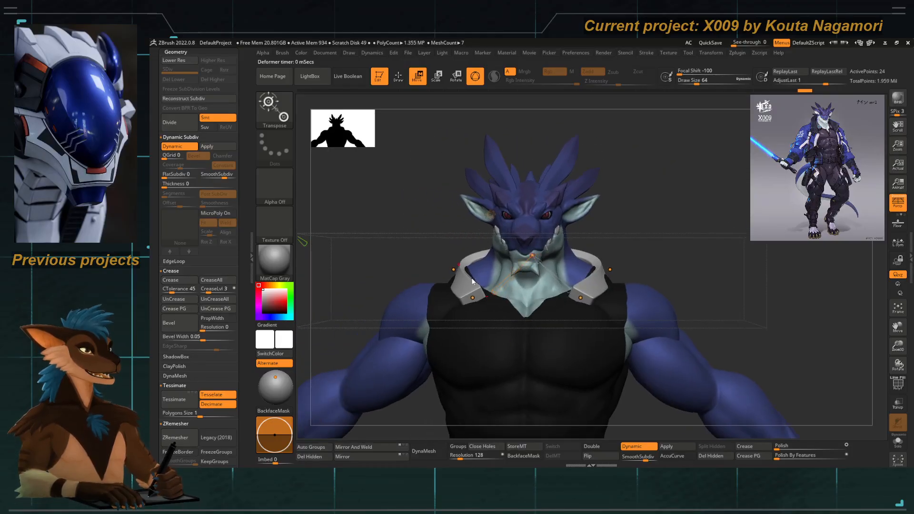
{"action": "left_click_drag", "start_coordinate": [456, 271], "coordinate": [479, 246]}
{"action": "left_click_drag", "start_coordinate": [423, 294], "coordinate": [488, 272]}
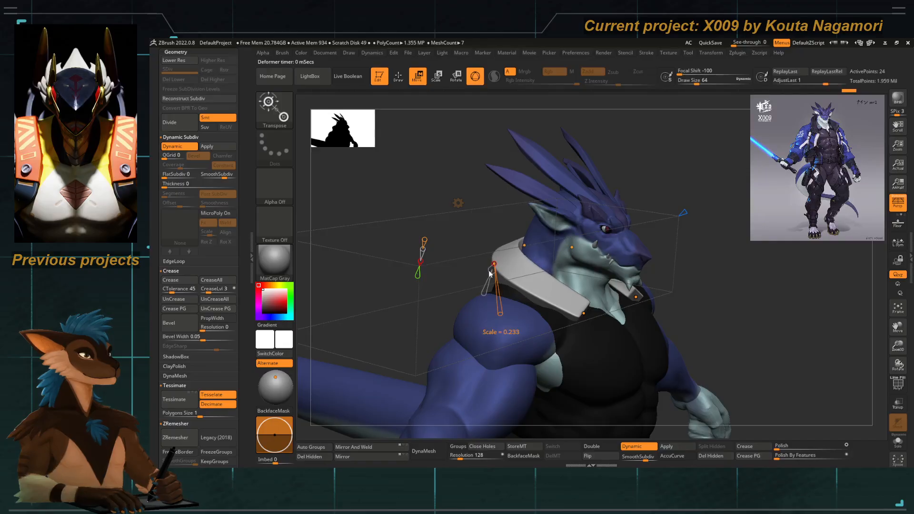
{"action": "left_click_drag", "start_coordinate": [469, 234], "coordinate": [482, 267]}
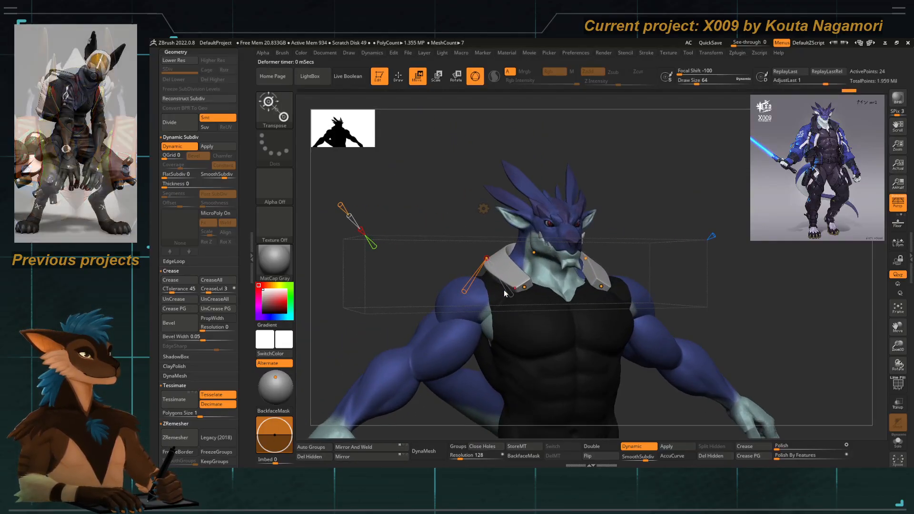
{"action": "mouse_move", "coordinate": [463, 292]}
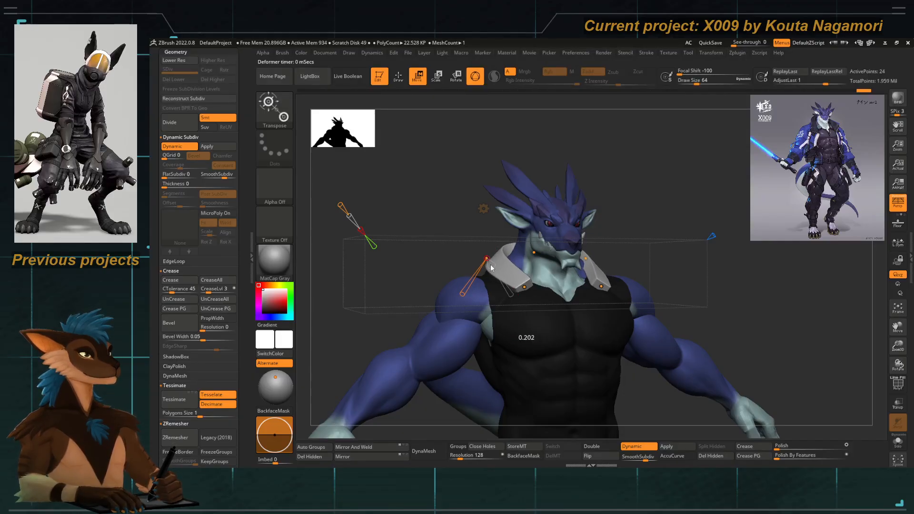
{"action": "left_click_drag", "start_coordinate": [454, 220], "coordinate": [481, 276]}
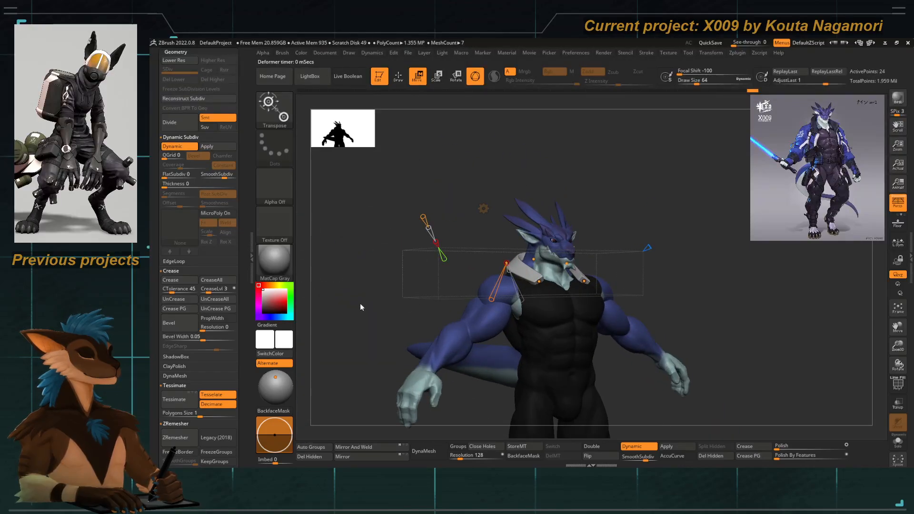
Recolour the collar mesh dark grey.
{"action": "left_click", "coordinate": [262, 308]}
{"action": "left_click_drag", "start_coordinate": [376, 285], "coordinate": [381, 334], "text": "alt"}
{"action": "left_click", "coordinate": [262, 307]}
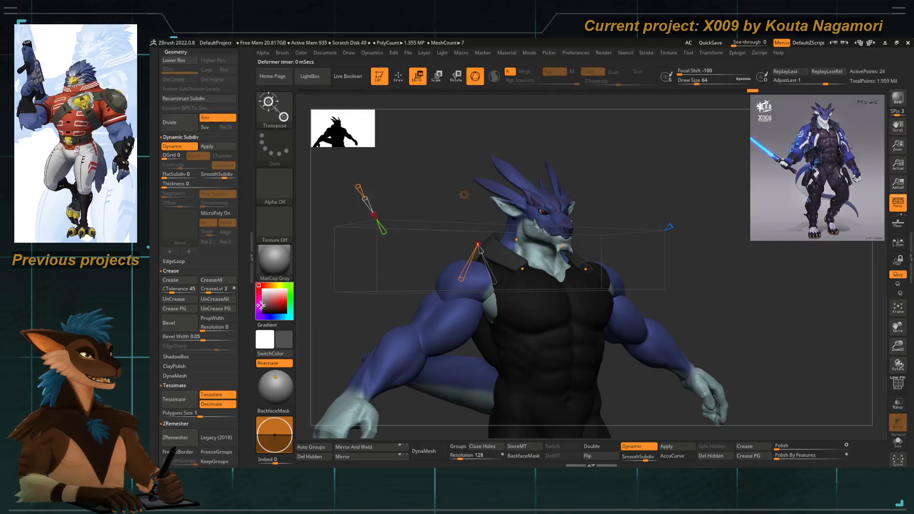
{"action": "left_click", "coordinate": [261, 303]}
{"action": "left_click_drag", "start_coordinate": [412, 290], "coordinate": [374, 251], "text": "alt"}
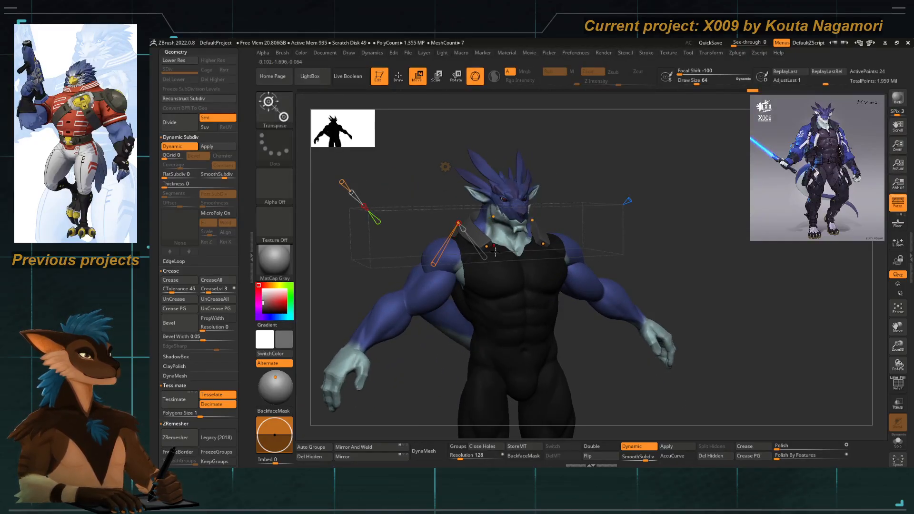
Shift and twist the collar's front end points by about 14 degrees, checking the whole figure with and without perspective.
{"action": "left_click_drag", "start_coordinate": [486, 246], "coordinate": [476, 255]}
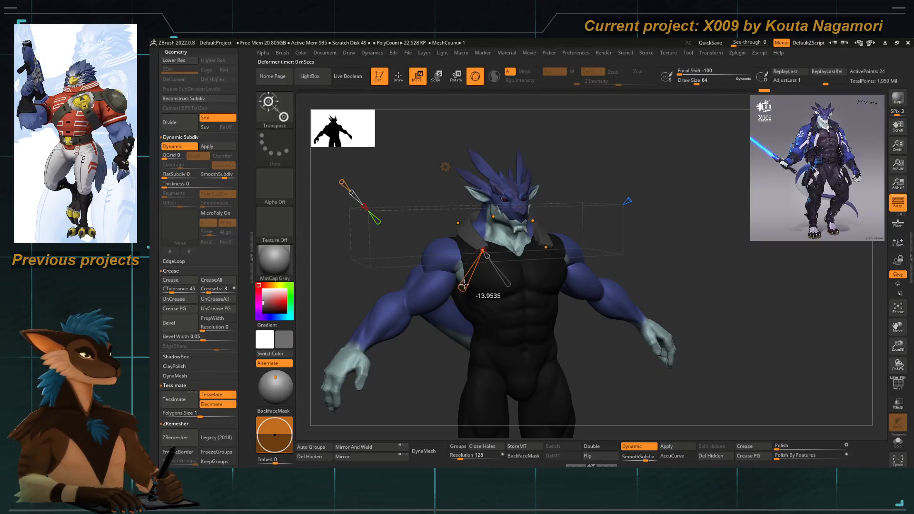
{"action": "key", "text": "f"}
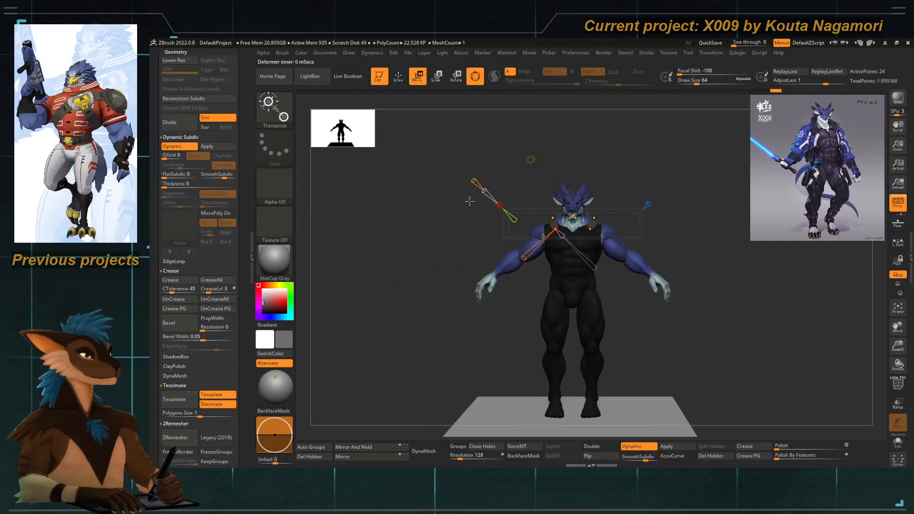
{"action": "key", "text": "p"}
{"action": "left_click_drag", "start_coordinate": [481, 222], "coordinate": [506, 286], "text": "alt"}
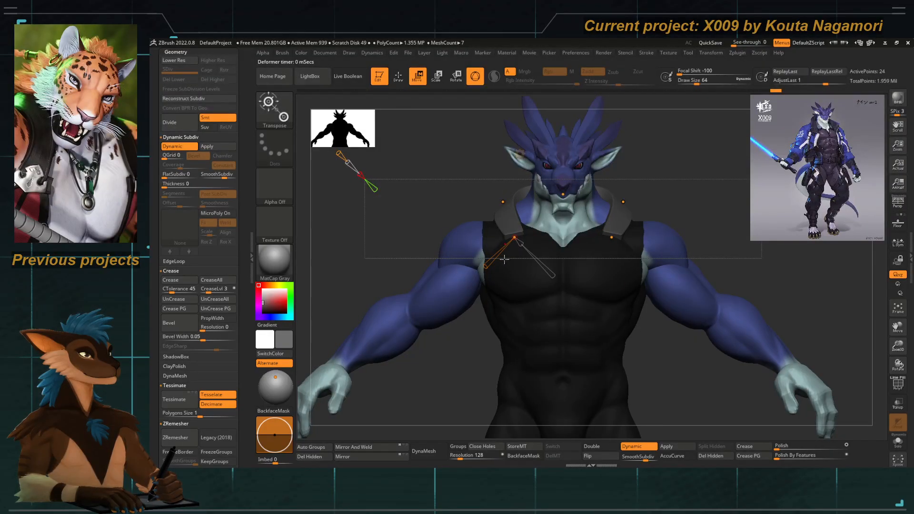
{"action": "key", "text": "p"}
{"action": "left_click_drag", "start_coordinate": [461, 159], "coordinate": [600, 190]}
{"action": "left_click_drag", "start_coordinate": [524, 204], "coordinate": [548, 260], "text": "alt"}
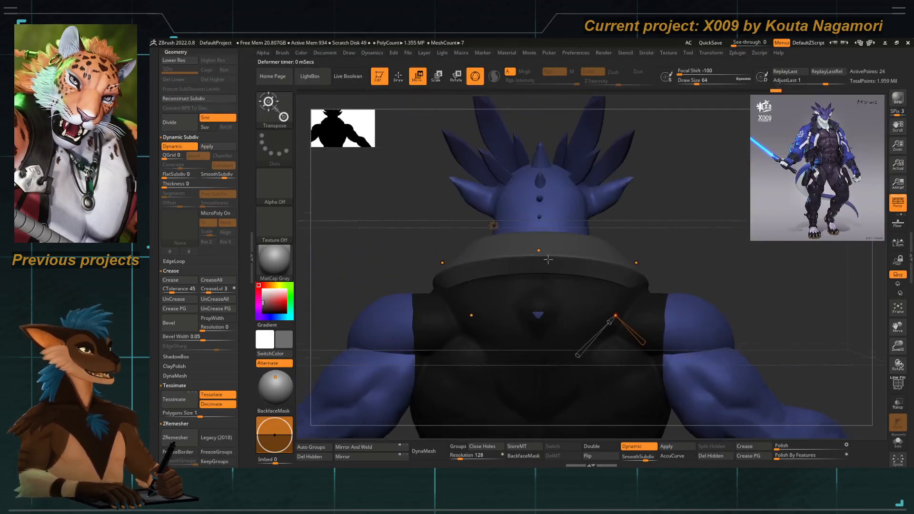
Lower the collar's rear centre point toward the upper back, scale it to about 0.17 and twist the band there.
{"action": "left_click_drag", "start_coordinate": [436, 248], "coordinate": [458, 231]}
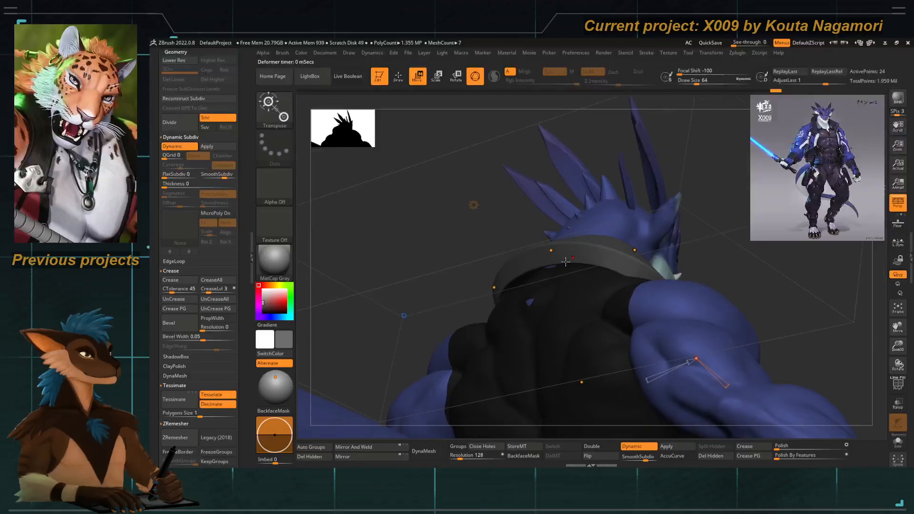
{"action": "left_click", "coordinate": [558, 265]}
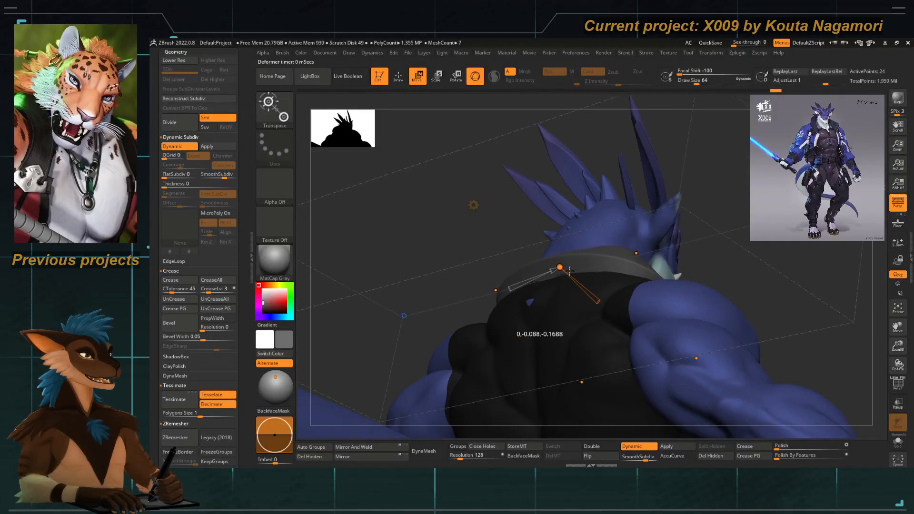
{"action": "left_click_drag", "start_coordinate": [508, 223], "coordinate": [482, 271]}
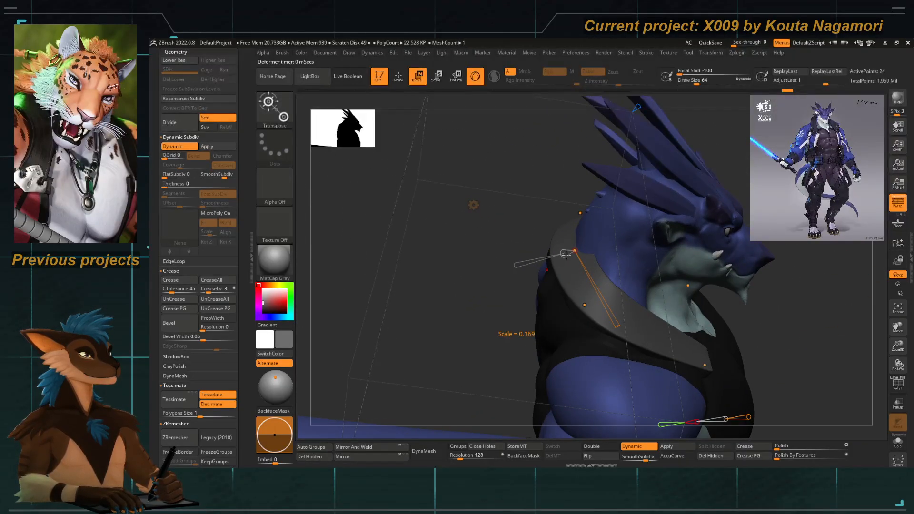
{"action": "left_click_drag", "start_coordinate": [561, 253], "coordinate": [566, 253]}
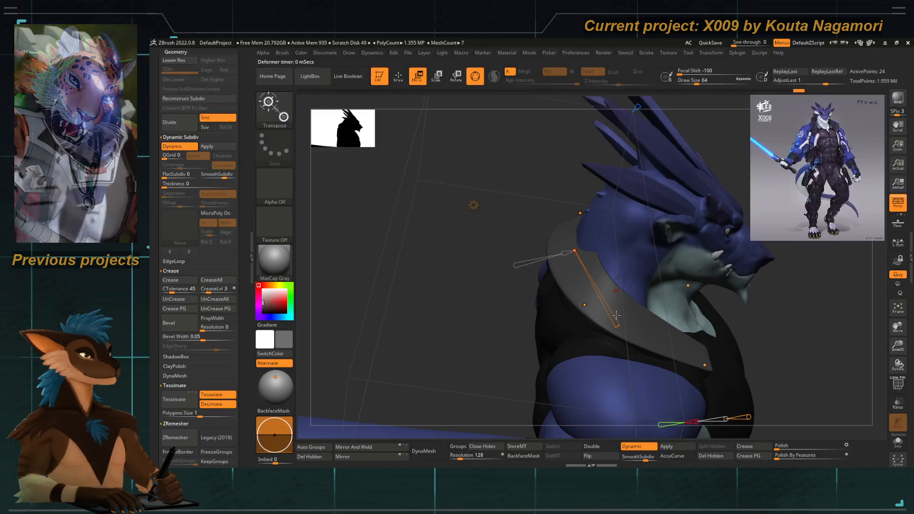
{"action": "left_click_drag", "start_coordinate": [615, 318], "coordinate": [636, 336]}
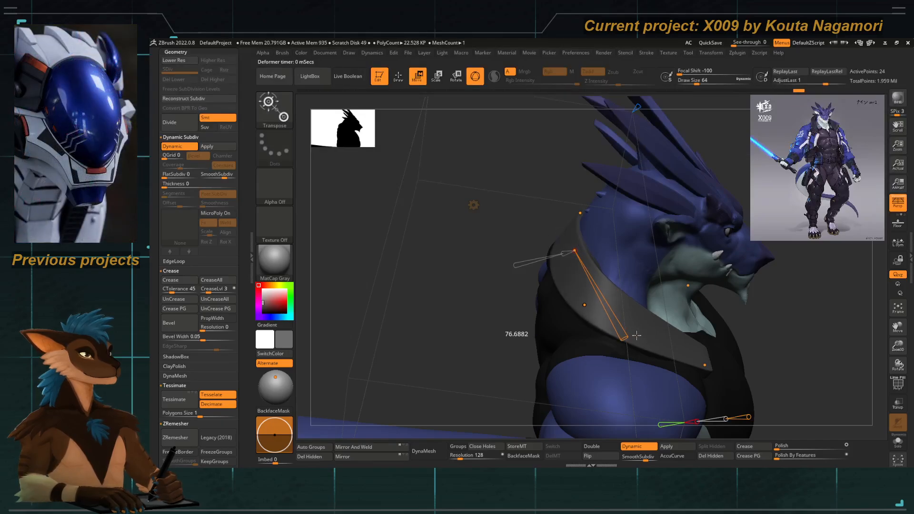
{"action": "left_click_drag", "start_coordinate": [490, 274], "coordinate": [480, 247], "text": "shift"}
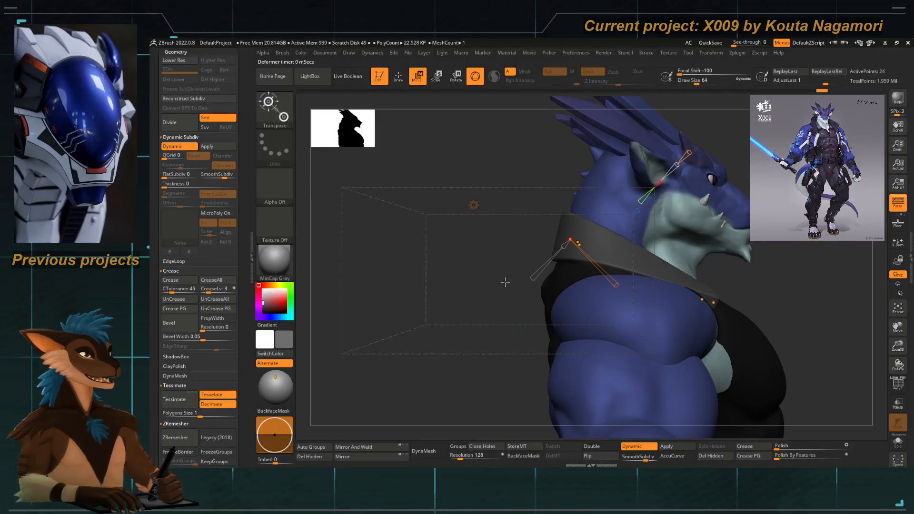
Fit the collar's rear centre point to the nape and twist the side point by about 30 degrees to follow the shoulder.
{"action": "left_click_drag", "start_coordinate": [515, 278], "coordinate": [500, 267]}
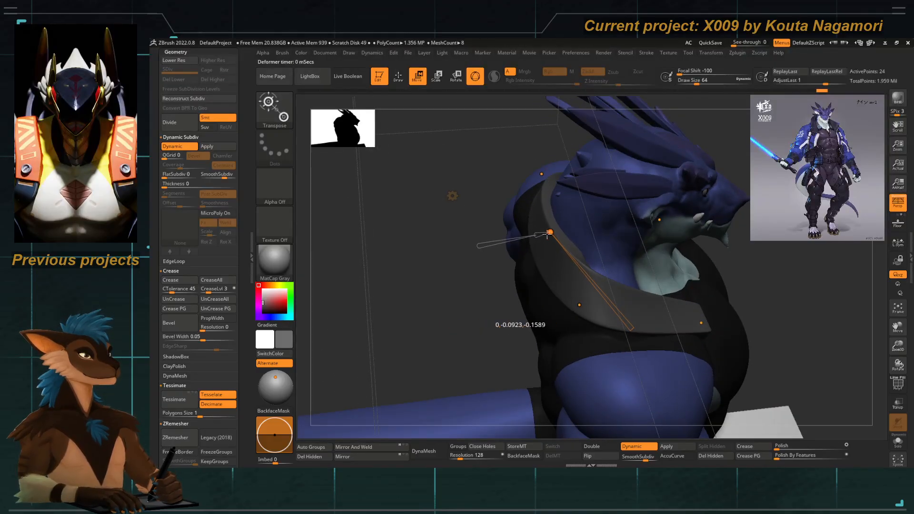
{"action": "left_click_drag", "start_coordinate": [547, 234], "coordinate": [451, 246]}
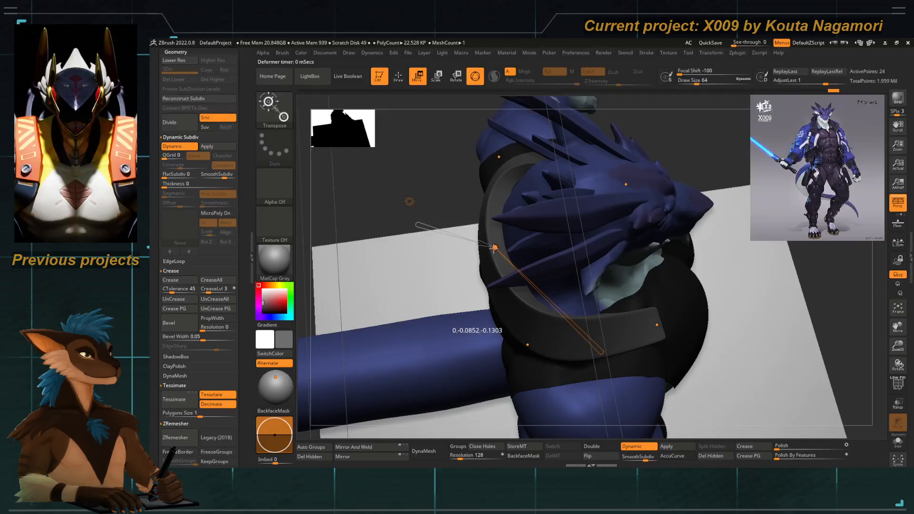
{"action": "left_click_drag", "start_coordinate": [437, 168], "coordinate": [453, 161]}
{"action": "left_click", "coordinate": [496, 159]}
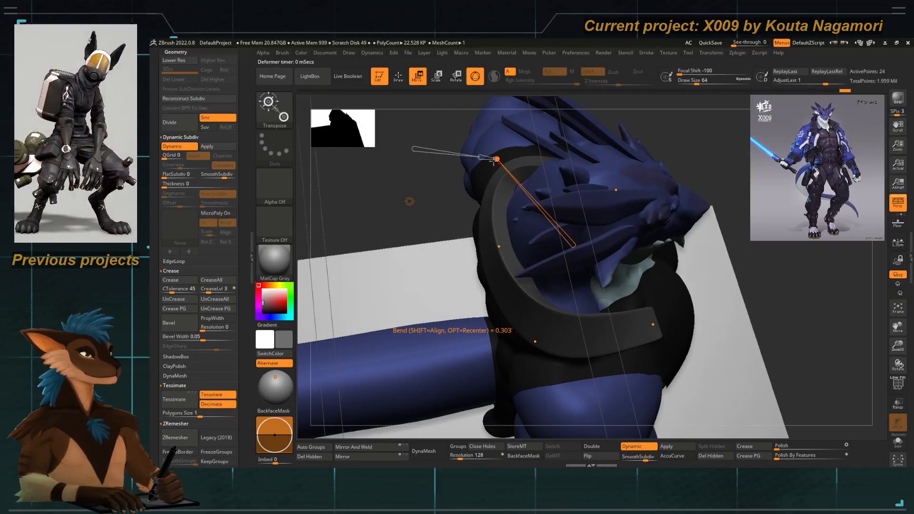
{"action": "left_click_drag", "start_coordinate": [428, 189], "coordinate": [539, 231]}
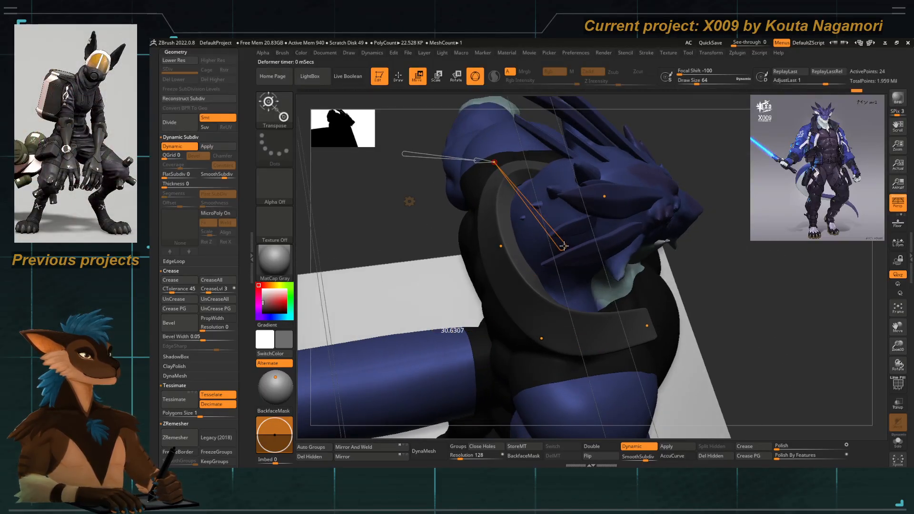
{"action": "left_click_drag", "start_coordinate": [449, 219], "coordinate": [492, 256]}
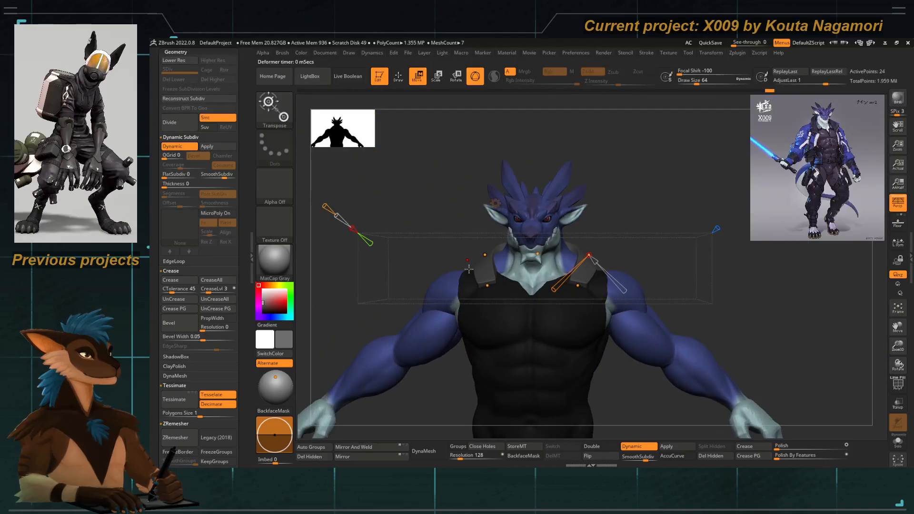
Pull the collar's side points up and in toward the neck and twist them by about 30 degrees.
{"action": "right_click_drag", "start_coordinate": [480, 249], "coordinate": [465, 246], "text": "ctrl"}
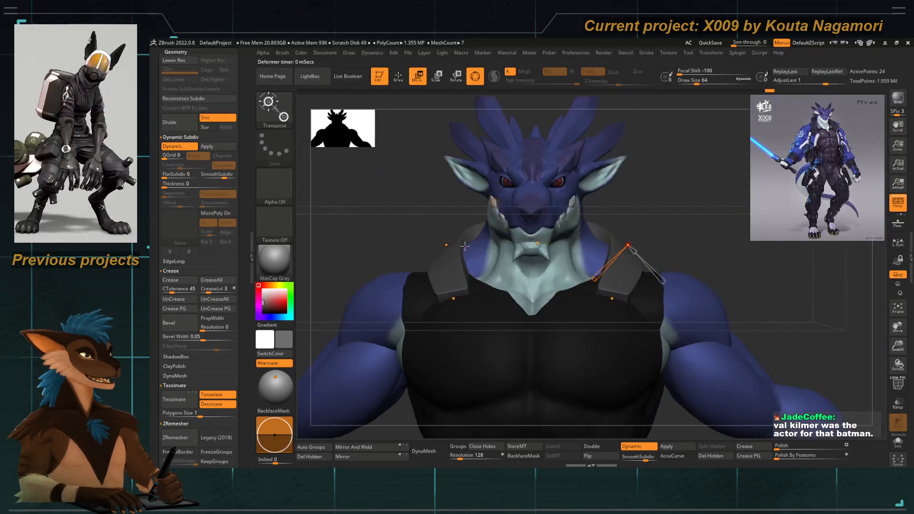
{"action": "left_click_drag", "start_coordinate": [448, 245], "coordinate": [497, 218]}
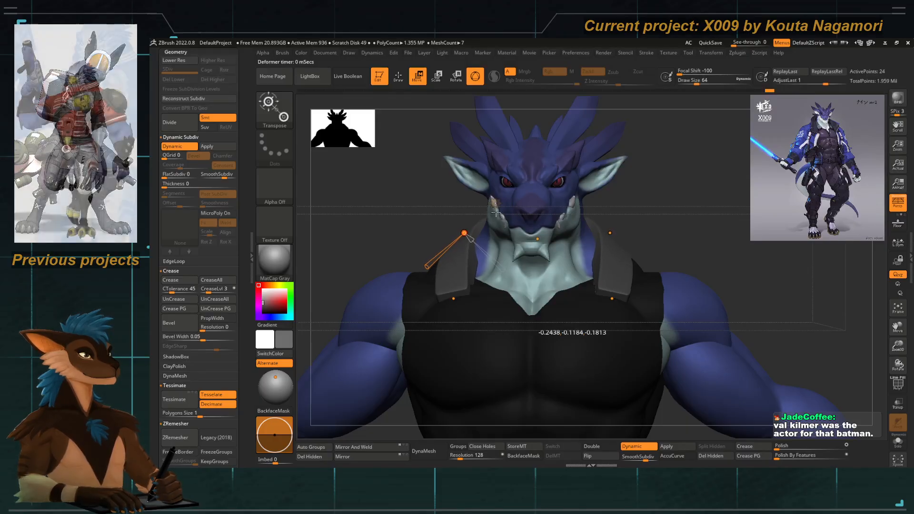
{"action": "right_click_drag", "start_coordinate": [493, 214], "coordinate": [448, 239]}
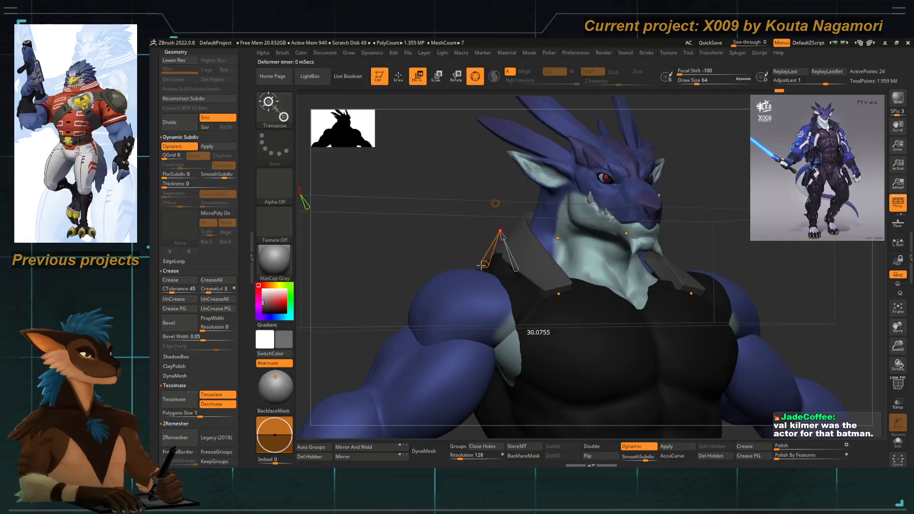
{"action": "mouse_move", "coordinate": [483, 264]}
{"action": "right_mouse_down"}
{"action": "mouse_move", "coordinate": [471, 260]}
{"action": "mouse_move", "coordinate": [489, 257]}
{"action": "right_mouse_up"}
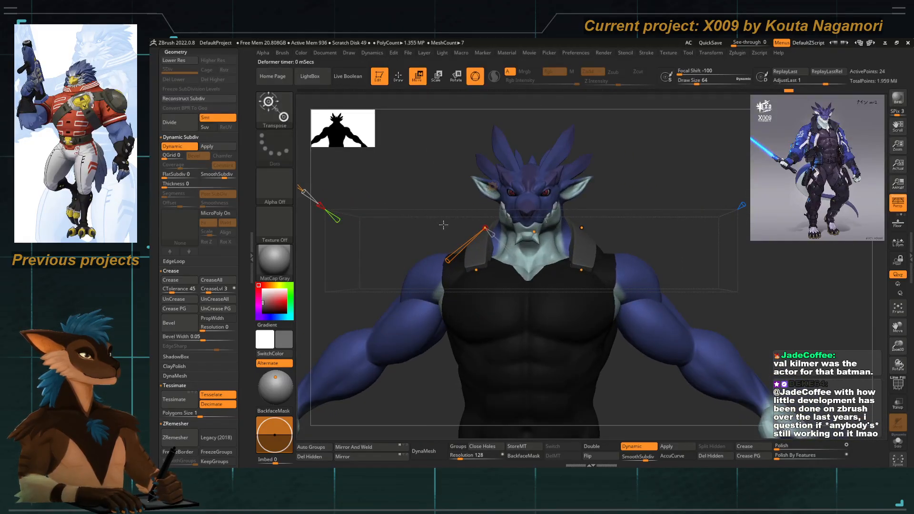
Refine the collar's side points once more and accept the Bend Curve deformation.
{"action": "left_click_drag", "start_coordinate": [485, 229], "coordinate": [484, 264]}
{"action": "right_click_drag", "start_coordinate": [484, 265], "coordinate": [443, 242]}
{"action": "left_click_drag", "start_coordinate": [442, 241], "coordinate": [435, 236]}
{"action": "right_click_drag", "start_coordinate": [435, 236], "coordinate": [467, 207]}
{"action": "left_click", "coordinate": [500, 181]}
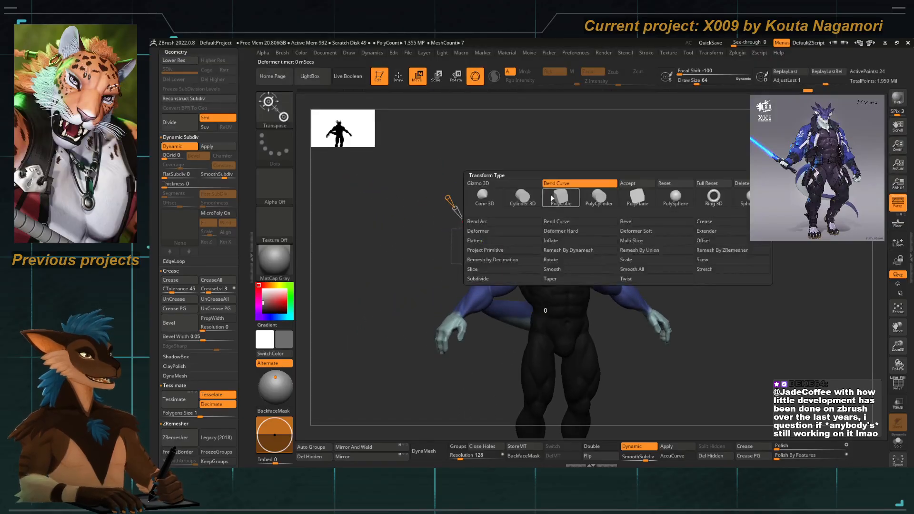
{"action": "left_click", "coordinate": [646, 182]}
Return to draw mode with the polyframe shown and inspect the collar's base mesh with dynamic subdivision off, restoring the smooth preview.
{"action": "mouse_move", "coordinate": [481, 224]}
{"action": "right_mouse_down", "text": "ctrl"}
{"action": "mouse_move", "coordinate": [408, 214]}
{"action": "mouse_move", "coordinate": [453, 206]}
{"action": "mouse_move", "coordinate": [426, 184]}
{"action": "mouse_move", "coordinate": [420, 239]}
{"action": "mouse_move", "coordinate": [404, 217]}
{"action": "mouse_move", "coordinate": [486, 219]}
{"action": "mouse_move", "coordinate": [499, 246]}
{"action": "mouse_move", "coordinate": [504, 238]}
{"action": "right_mouse_up", "text": "ctrl"}
{"action": "key", "text": "q"}
{"action": "left_click", "coordinate": [895, 384]}
{"action": "key", "text": "shift+d"}
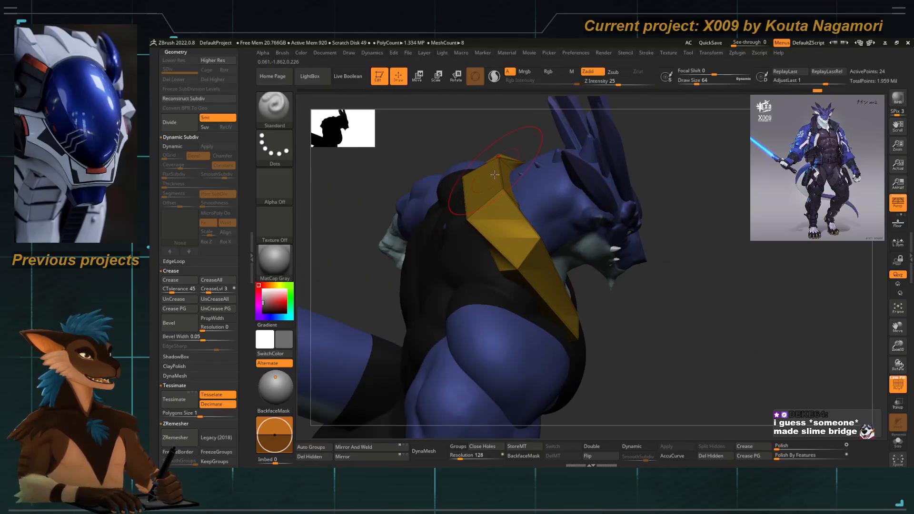
{"action": "right_click_drag", "start_coordinate": [486, 166], "coordinate": [540, 220]}
{"action": "right_click_drag", "start_coordinate": [524, 153], "coordinate": [510, 138]}
{"action": "key", "text": "d"}
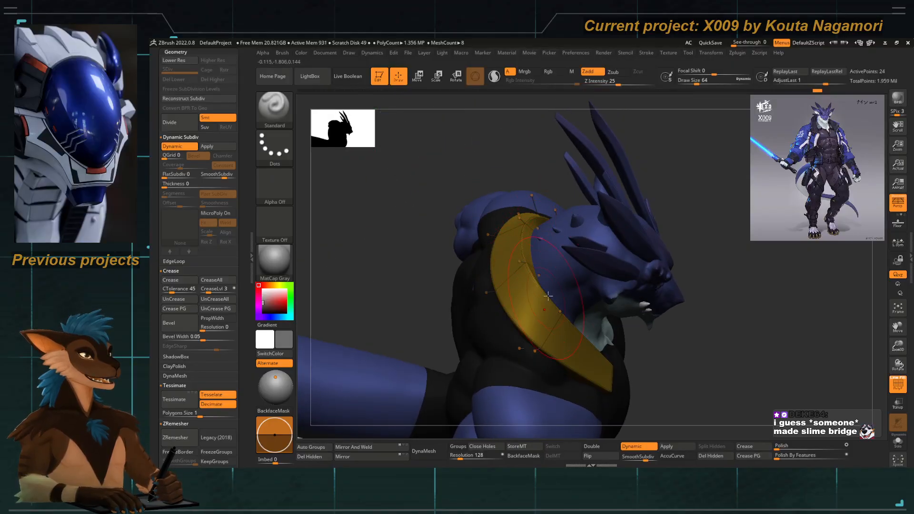
Select the Move Topological brush and pull the collar's front ends slightly down on the chest.
{"action": "mouse_move", "coordinate": [376, 276]}
{"action": "right_mouse_down"}
{"action": "mouse_move", "coordinate": [375, 247]}
{"action": "mouse_move", "coordinate": [430, 267]}
{"action": "mouse_move", "coordinate": [405, 215]}
{"action": "mouse_move", "coordinate": [419, 229]}
{"action": "right_mouse_up"}
{"action": "key", "text": "b"}
{"action": "key", "text": "m"}
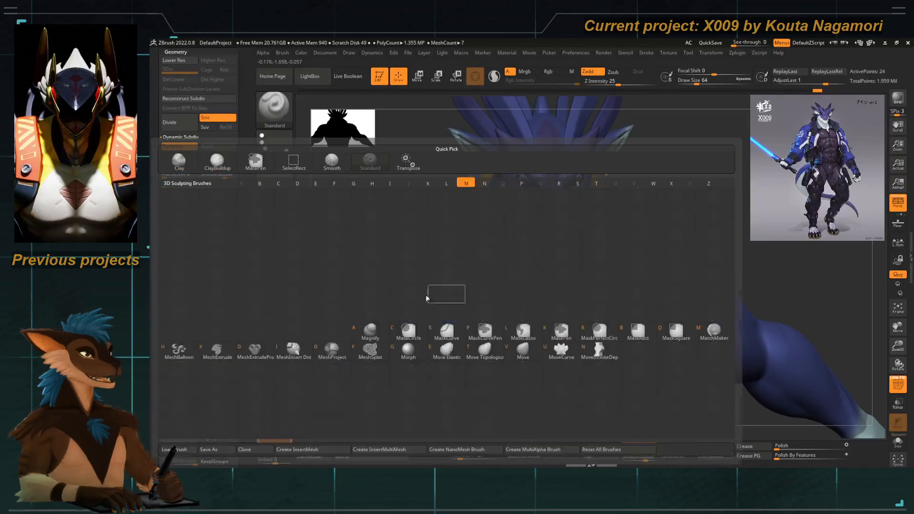
{"action": "key", "text": "t"}
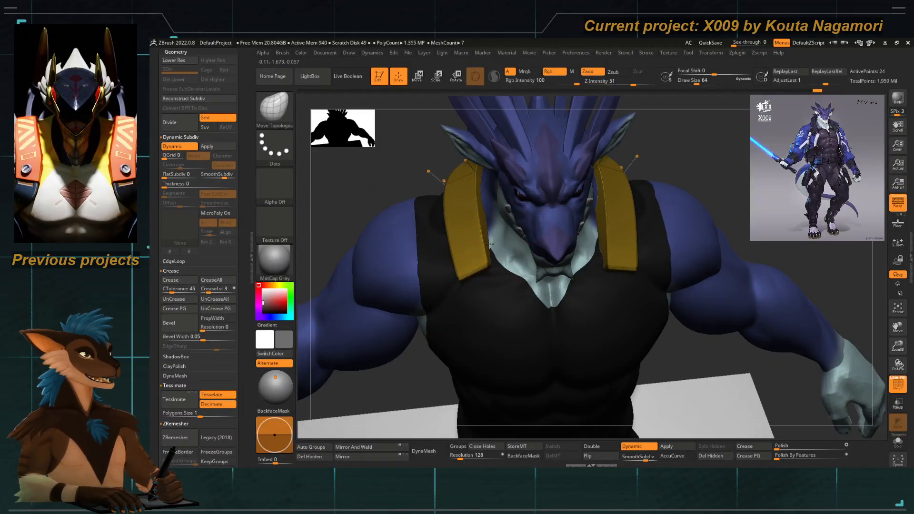
{"action": "left_click_drag", "start_coordinate": [483, 284], "coordinate": [484, 294]}
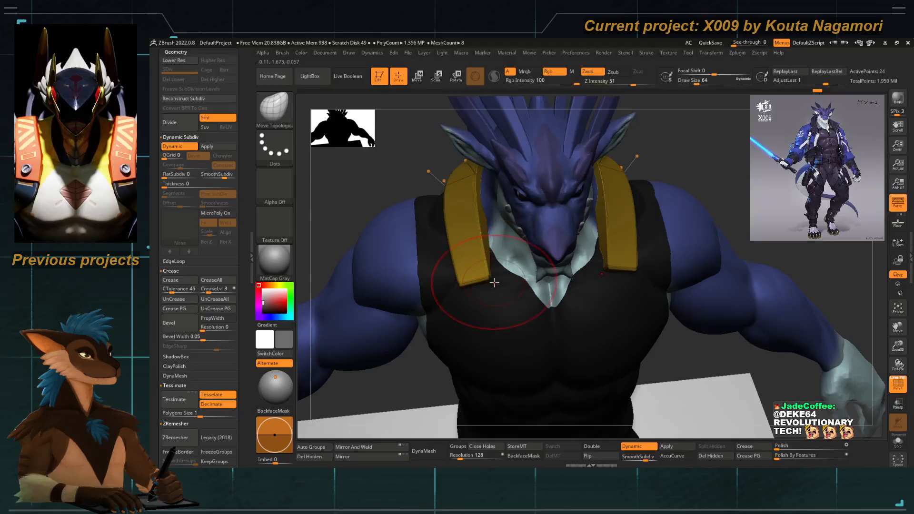
Hide the polyframe and check the collar's shape on the character from the front.
{"action": "key", "text": "f"}
{"action": "left_click_drag", "start_coordinate": [429, 234], "coordinate": [450, 211]}
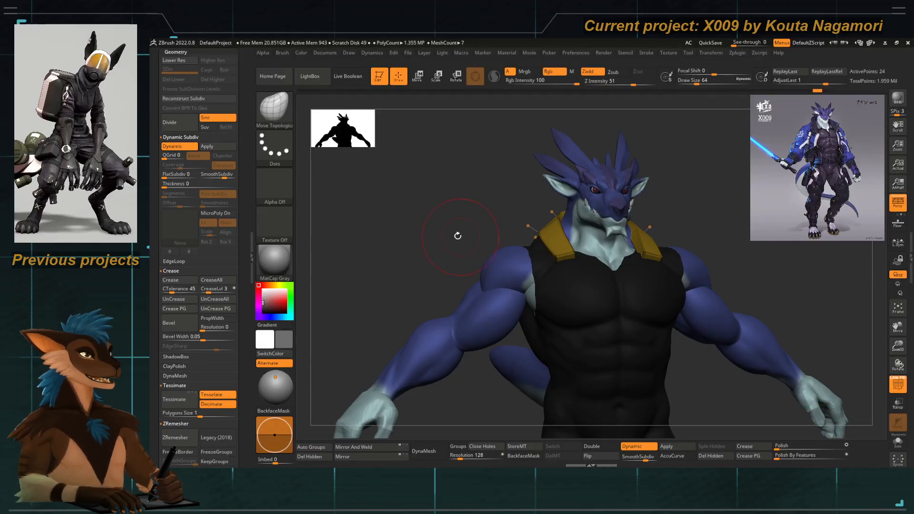
{"action": "left_click_drag", "start_coordinate": [404, 208], "coordinate": [373, 184], "text": "alt"}
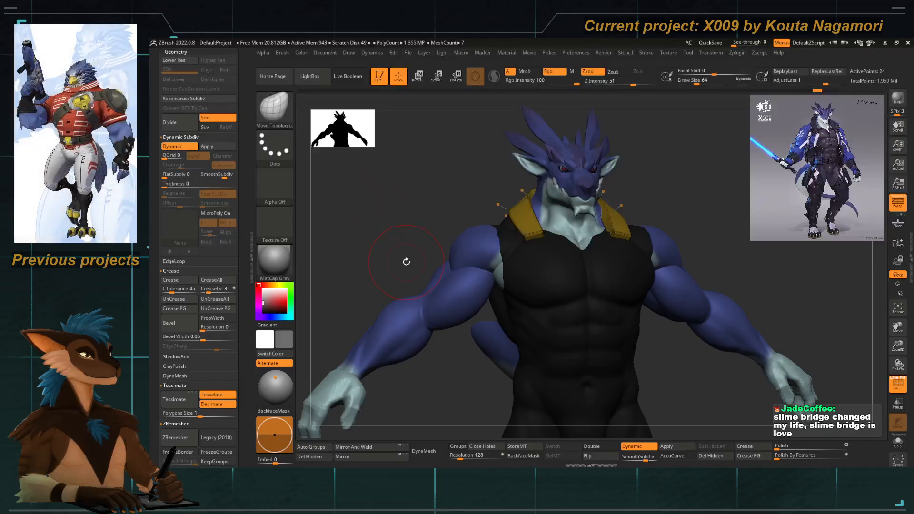
{"action": "left_click_drag", "start_coordinate": [360, 200], "coordinate": [431, 241]}
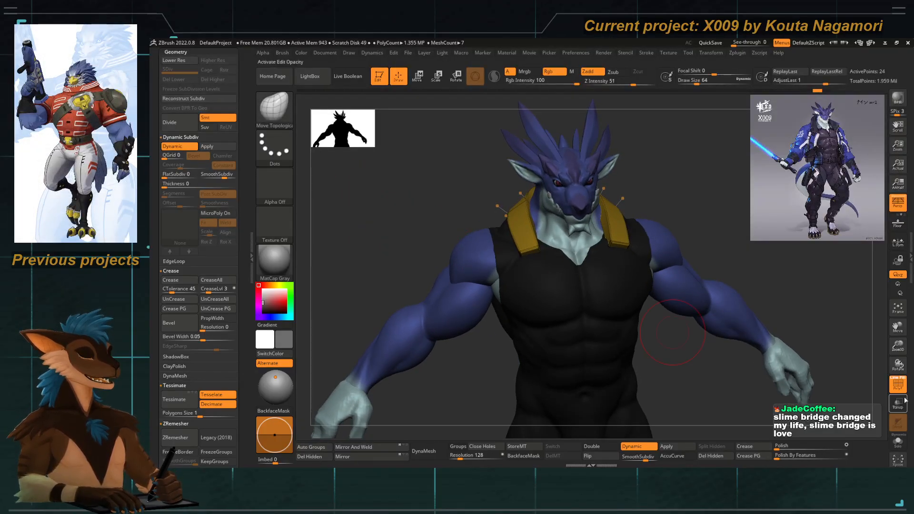
{"action": "left_click", "coordinate": [898, 383]}
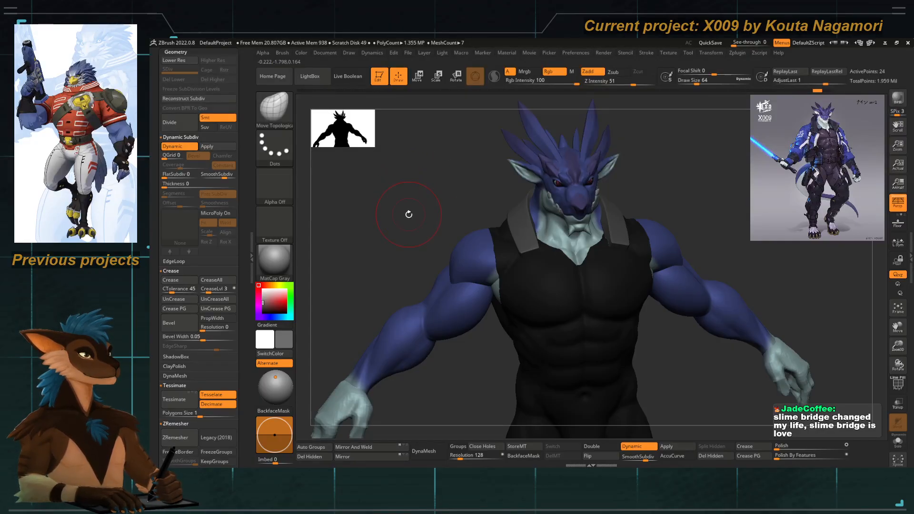
{"action": "left_click_drag", "start_coordinate": [408, 214], "coordinate": [419, 238]}
{"action": "left_click_drag", "start_coordinate": [419, 190], "coordinate": [448, 248], "text": "alt"}
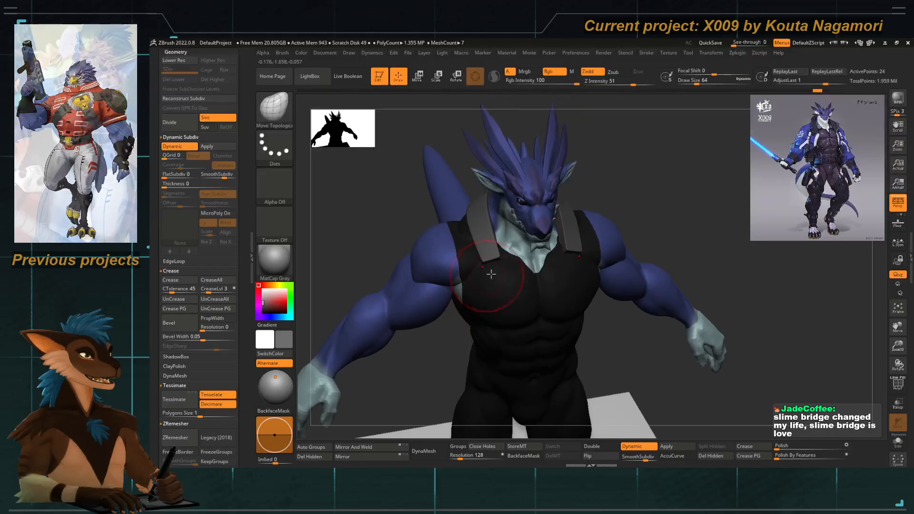
Switch the material to BasicMaterial and check the shaded collar on the front of the figure.
{"action": "key", "text": "b"}
{"action": "key", "text": "t"}
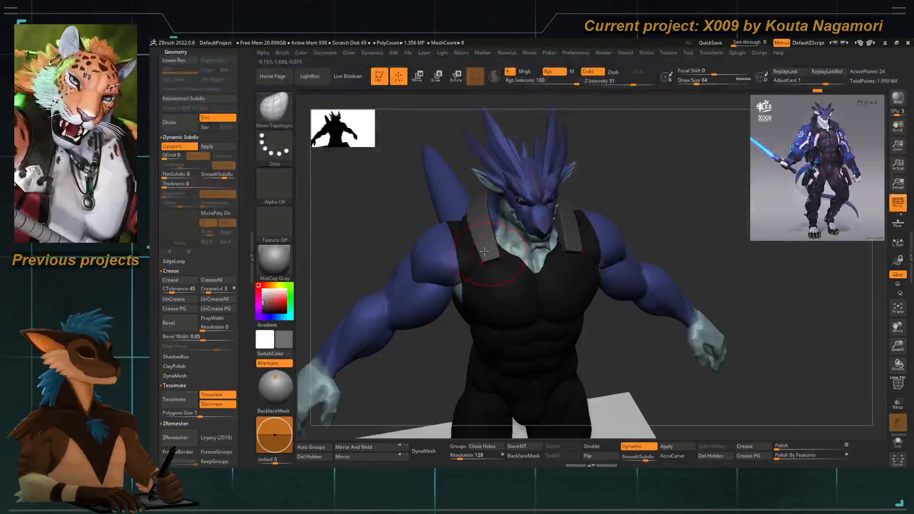
{"action": "left_click_drag", "start_coordinate": [358, 217], "coordinate": [432, 194]}
{"action": "left_click", "coordinate": [275, 263]}
{"action": "left_click", "coordinate": [361, 369]}
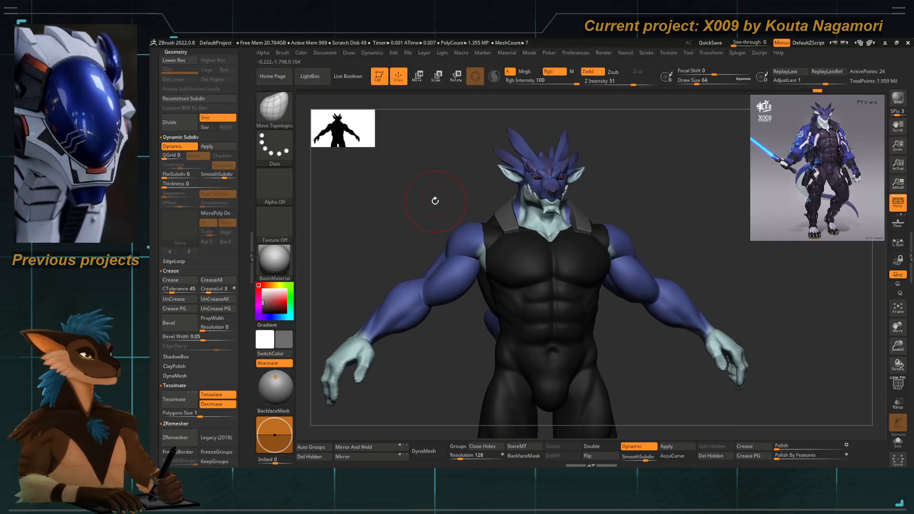
{"action": "mouse_move", "coordinate": [435, 201]}
{"action": "left_mouse_down"}
{"action": "mouse_move", "coordinate": [444, 204]}
{"action": "mouse_move", "coordinate": [433, 194]}
{"action": "left_mouse_up"}
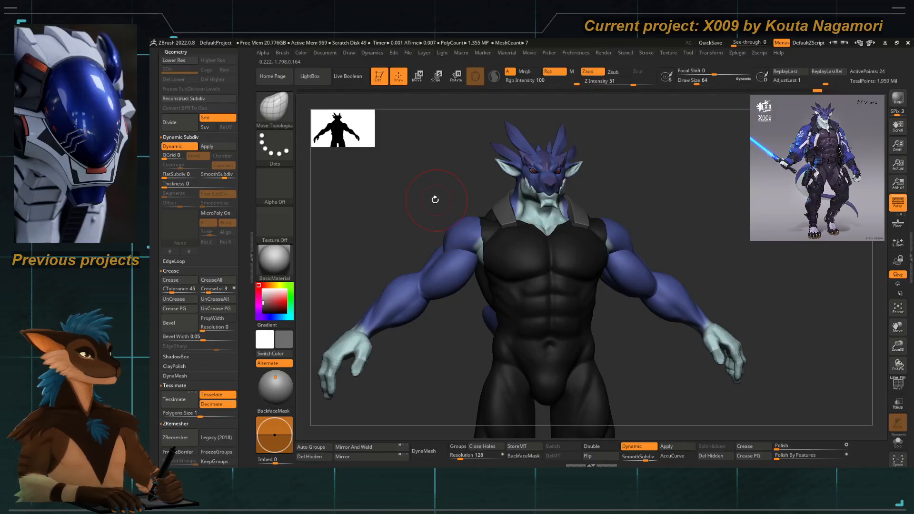
{"action": "left_click_drag", "start_coordinate": [436, 199], "coordinate": [451, 210]}
Show the polyframe again and apply Mirror And Weld to the collar from the rear view.
{"action": "left_click", "coordinate": [898, 384]}
{"action": "right_click_drag", "start_coordinate": [547, 228], "coordinate": [552, 285], "text": "ctrl"}
{"action": "mouse_move", "coordinate": [504, 253]}
{"action": "left_mouse_down"}
{"action": "mouse_move", "coordinate": [583, 267]}
{"action": "mouse_move", "coordinate": [576, 264]}
{"action": "left_mouse_up"}
{"action": "mouse_move", "coordinate": [457, 197]}
{"action": "left_mouse_down", "text": "shift"}
{"action": "mouse_move", "coordinate": [474, 206]}
{"action": "mouse_move", "coordinate": [445, 196]}
{"action": "left_mouse_up", "text": "shift"}
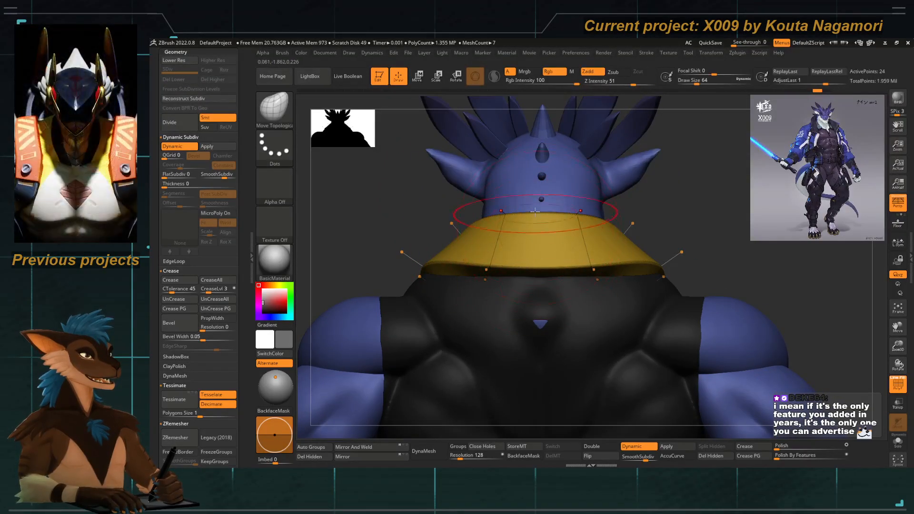
{"action": "left_click", "coordinate": [349, 449]}
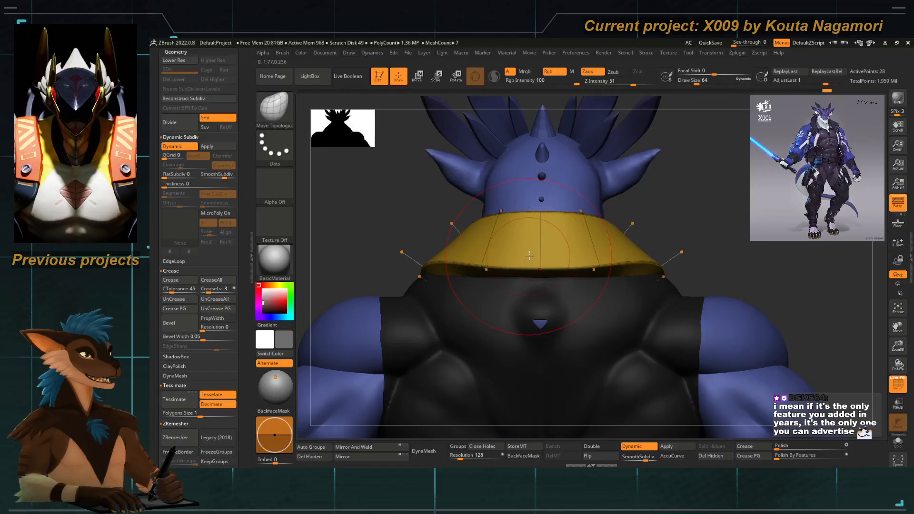
Reduce the draw size to about 31 and reposition the points along the collar's rear edge.
{"action": "mouse_move", "coordinate": [410, 243]}
{"action": "right_mouse_down", "text": "ctrl"}
{"action": "mouse_move", "coordinate": [406, 203]}
{"action": "mouse_move", "coordinate": [418, 285]}
{"action": "mouse_move", "coordinate": [449, 271]}
{"action": "mouse_move", "coordinate": [452, 281]}
{"action": "right_mouse_up", "text": "ctrl"}
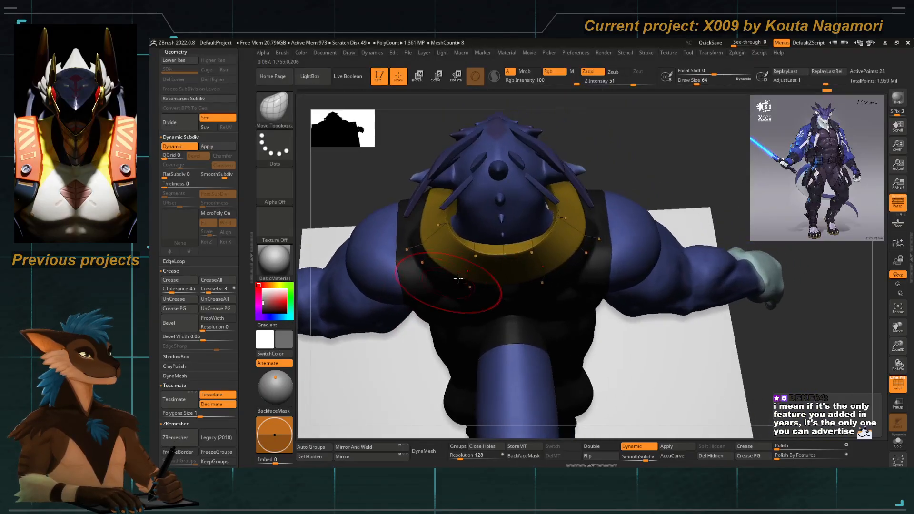
{"action": "key", "text": "space"}
{"action": "left_click_drag", "start_coordinate": [488, 253], "coordinate": [484, 254]}
{"action": "key", "text": "space"}
{"action": "left_click", "coordinate": [458, 249]}
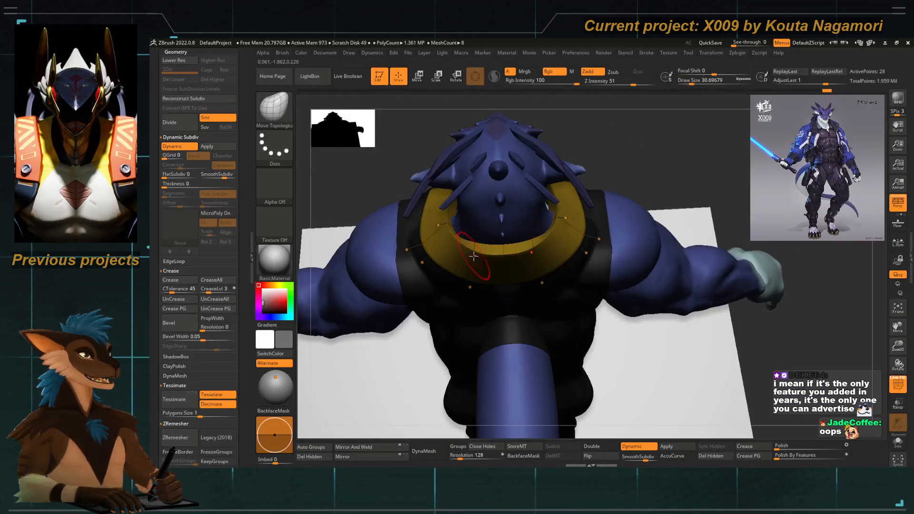
{"action": "right_click_drag", "start_coordinate": [369, 213], "coordinate": [456, 293]}
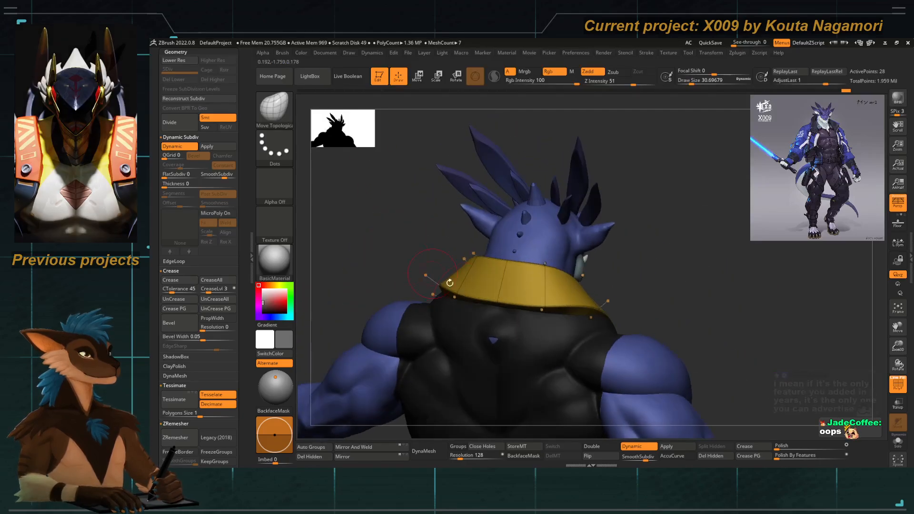
{"action": "right_click_drag", "start_coordinate": [415, 288], "coordinate": [387, 231]}
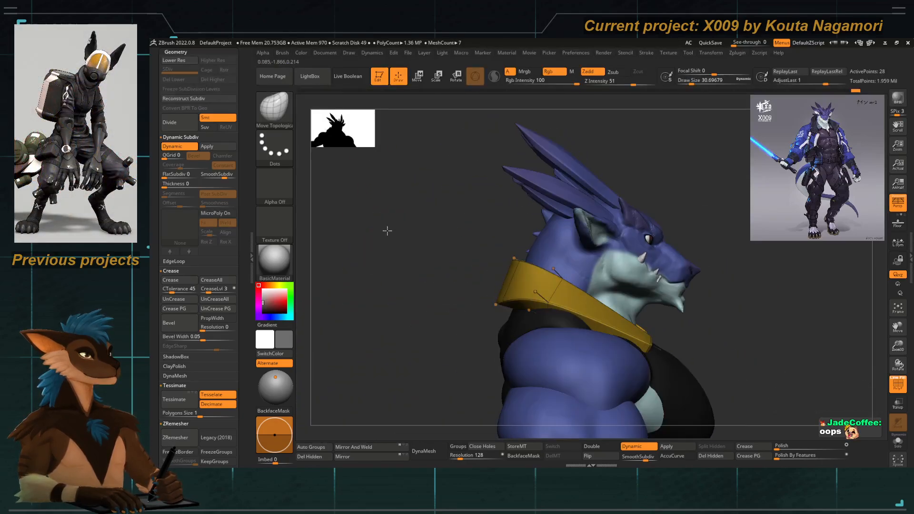
Increase the draw size to about 71 and push the collar's lower rear edge toward the upper back.
{"action": "key", "text": "space"}
{"action": "left_click", "coordinate": [498, 303]}
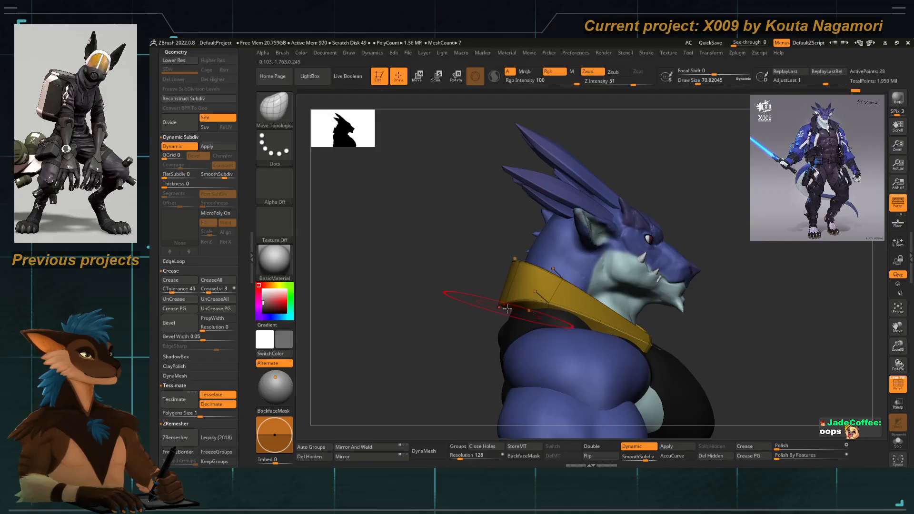
{"action": "right_click_drag", "start_coordinate": [479, 275], "coordinate": [444, 282]}
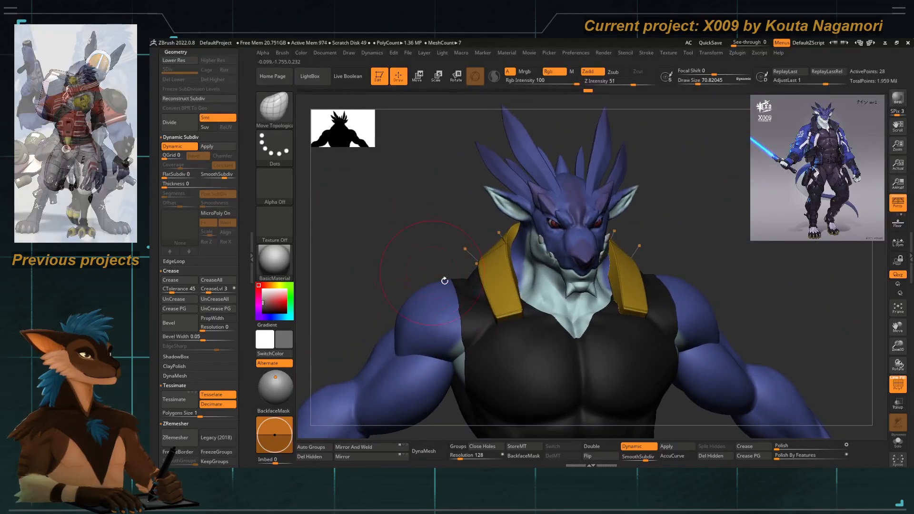
Hide the polyframe and compare the collar with the body proportions from the front and at an angle.
{"action": "left_click", "coordinate": [893, 378]}
{"action": "right_click_drag", "start_coordinate": [538, 304], "coordinate": [490, 216], "text": "ctrl"}
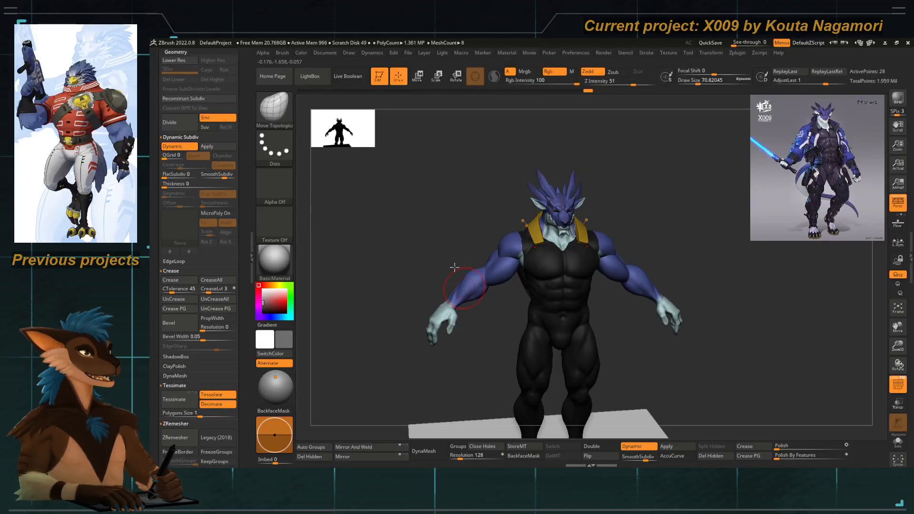
{"action": "right_click_drag", "start_coordinate": [462, 283], "coordinate": [453, 262], "text": "shift"}
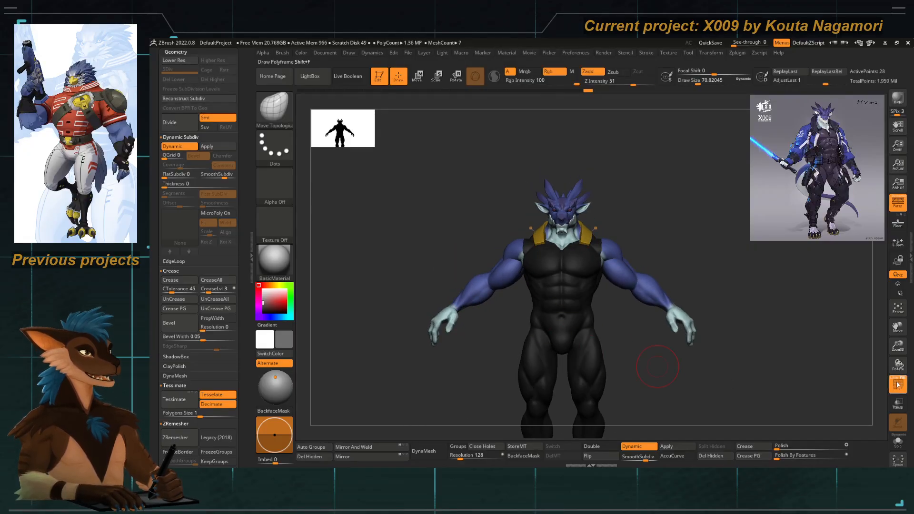
{"action": "right_click_drag", "start_coordinate": [419, 244], "coordinate": [450, 254]}
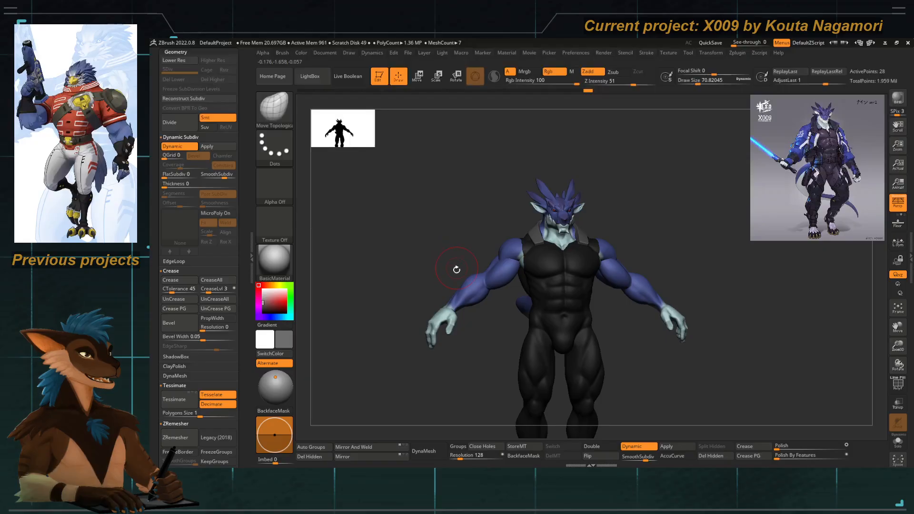
{"action": "mouse_move", "coordinate": [426, 204]}
{"action": "right_mouse_down"}
{"action": "mouse_move", "coordinate": [442, 235]}
{"action": "mouse_move", "coordinate": [422, 210]}
{"action": "right_mouse_up"}
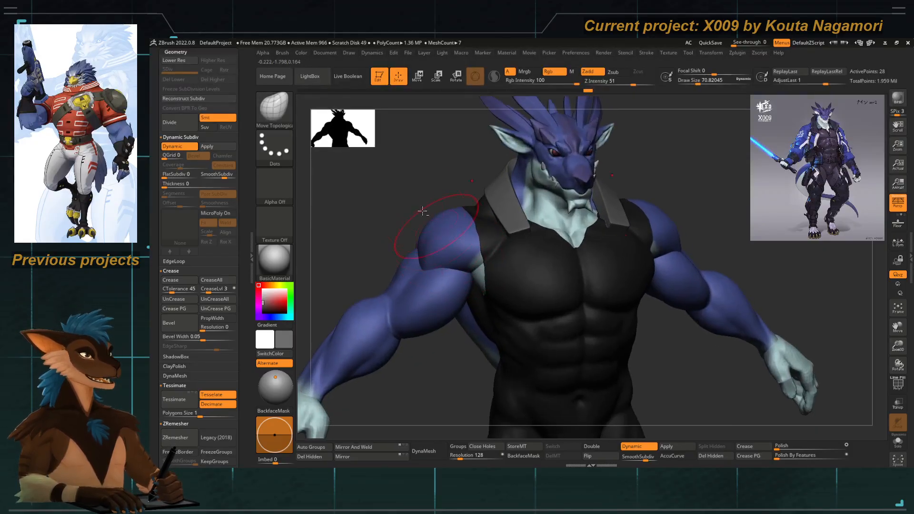
{"action": "right_click_drag", "start_coordinate": [390, 175], "coordinate": [425, 184]}
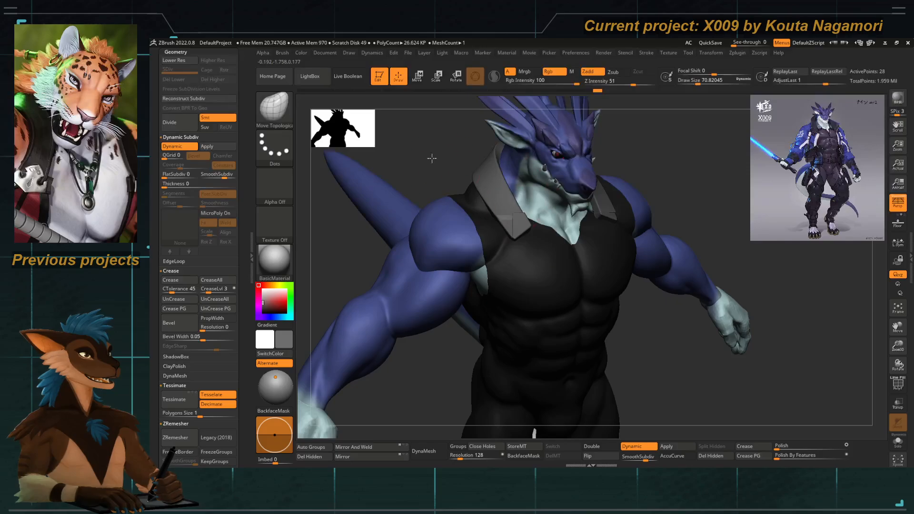
Reduce the draw size to about 54 and reshape the collar's front flaps and sides around the neck.
{"action": "right_click_drag", "start_coordinate": [432, 159], "coordinate": [413, 164], "text": "shift"}
{"action": "mouse_move", "coordinate": [453, 209]}
{"action": "right_mouse_down", "text": "ctrl"}
{"action": "mouse_move", "coordinate": [436, 186]}
{"action": "mouse_move", "coordinate": [471, 207]}
{"action": "right_mouse_up", "text": "ctrl"}
{"action": "mouse_move", "coordinate": [471, 207]}
{"action": "right_mouse_down", "text": "ctrl"}
{"action": "mouse_move", "coordinate": [469, 223]}
{"action": "mouse_move", "coordinate": [398, 187]}
{"action": "mouse_move", "coordinate": [421, 206]}
{"action": "right_mouse_up", "text": "ctrl"}
{"action": "mouse_move", "coordinate": [600, 207]}
{"action": "right_mouse_down"}
{"action": "mouse_move", "coordinate": [578, 204]}
{"action": "mouse_move", "coordinate": [571, 228]}
{"action": "right_mouse_up"}
{"action": "key", "text": "space"}
{"action": "left_click_drag", "start_coordinate": [534, 232], "coordinate": [530, 232]}
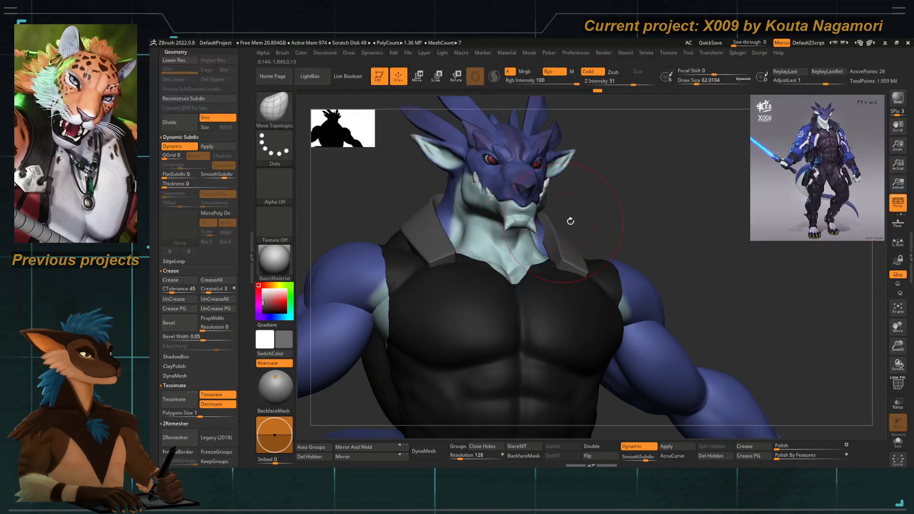
{"action": "right_click_drag", "start_coordinate": [569, 221], "coordinate": [545, 222]}
{"action": "key", "text": "space"}
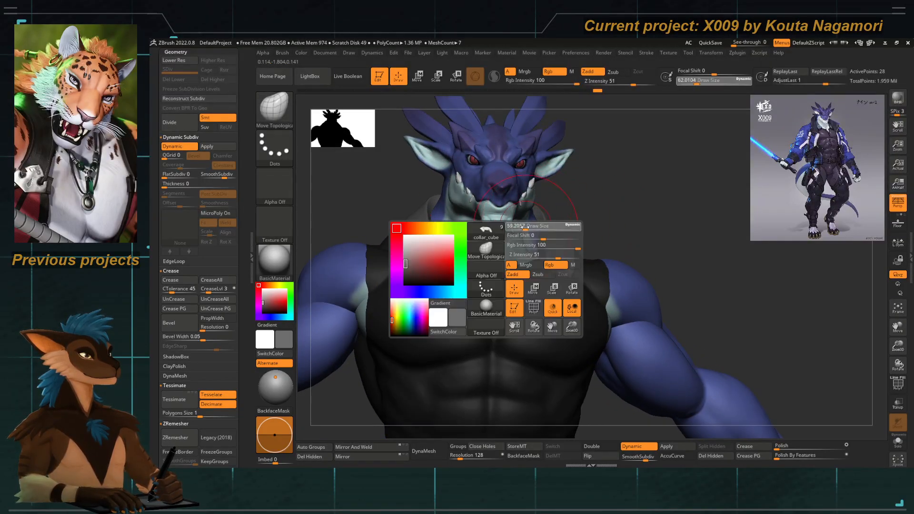
{"action": "left_click_drag", "start_coordinate": [530, 226], "coordinate": [525, 226]}
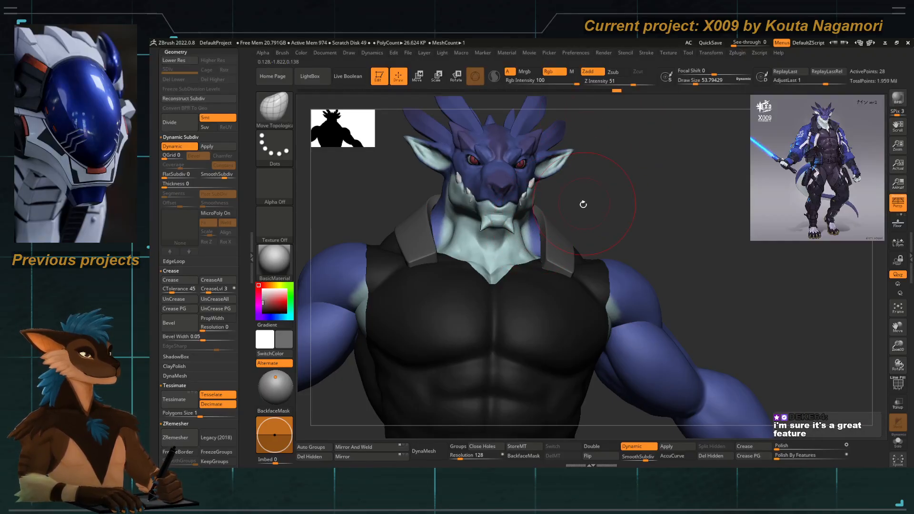
{"action": "left_click_drag", "start_coordinate": [582, 204], "coordinate": [497, 213]}
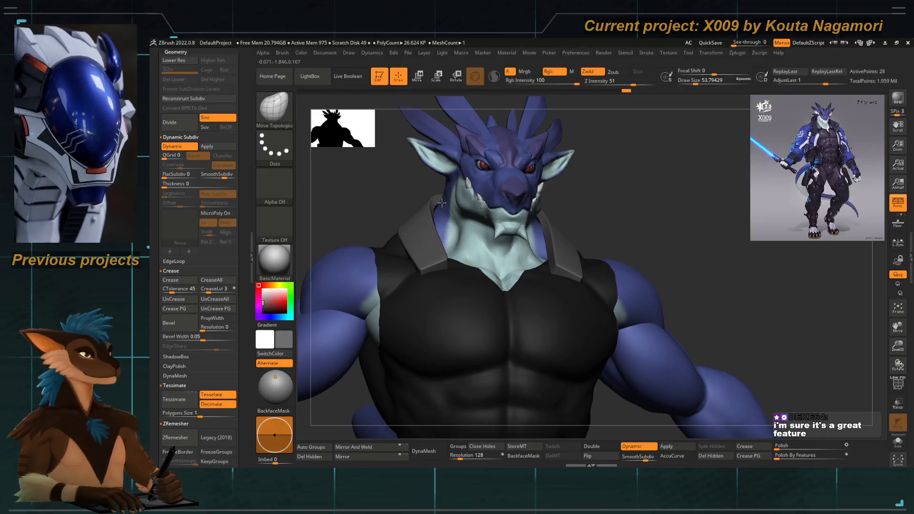
Turn on transparency to see the collar through the body from the side and set the draw size to about 87.
{"action": "mouse_move", "coordinate": [416, 191]}
{"action": "left_mouse_down"}
{"action": "mouse_move", "coordinate": [400, 210]}
{"action": "mouse_move", "coordinate": [418, 209]}
{"action": "mouse_move", "coordinate": [407, 199]}
{"action": "mouse_move", "coordinate": [419, 198]}
{"action": "mouse_move", "coordinate": [454, 230]}
{"action": "left_mouse_up"}
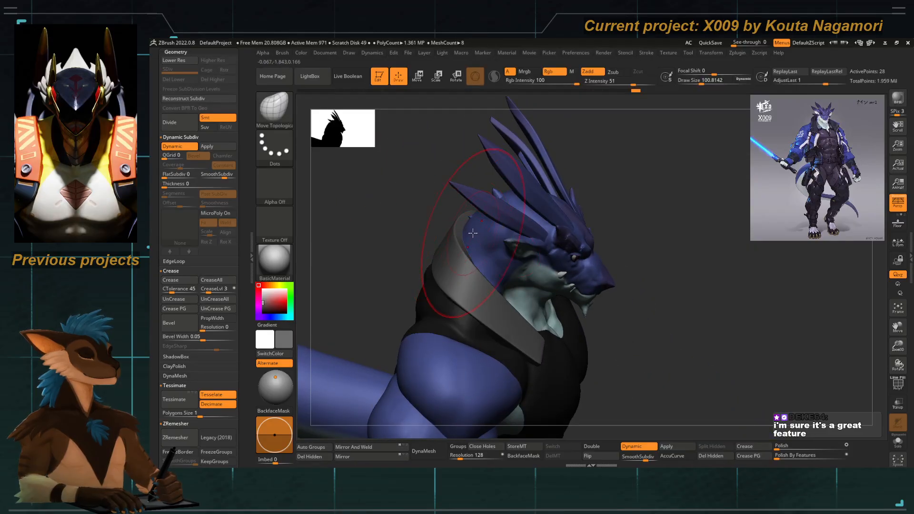
{"action": "left_click", "coordinate": [897, 403]}
{"action": "key", "text": "space"}
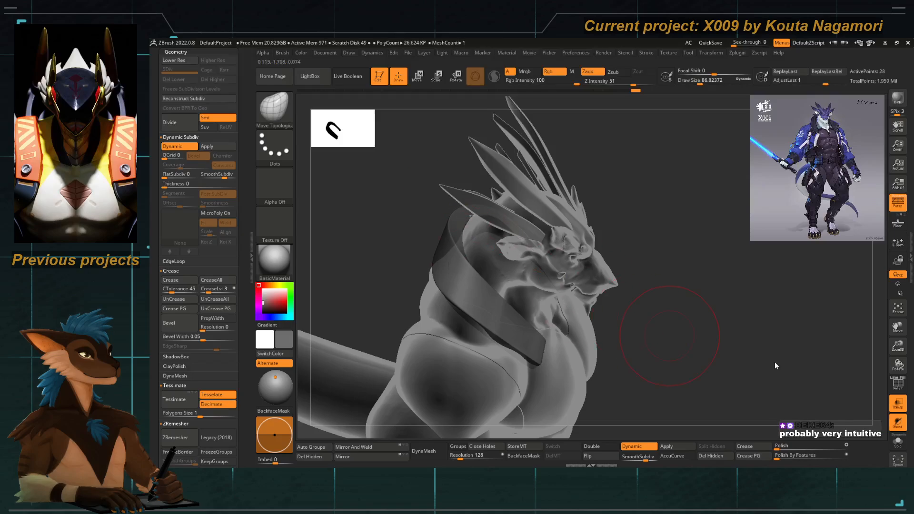
Turn off the transparency display and examine the collar on the whole figure from the side and front.
{"action": "left_click", "coordinate": [898, 405]}
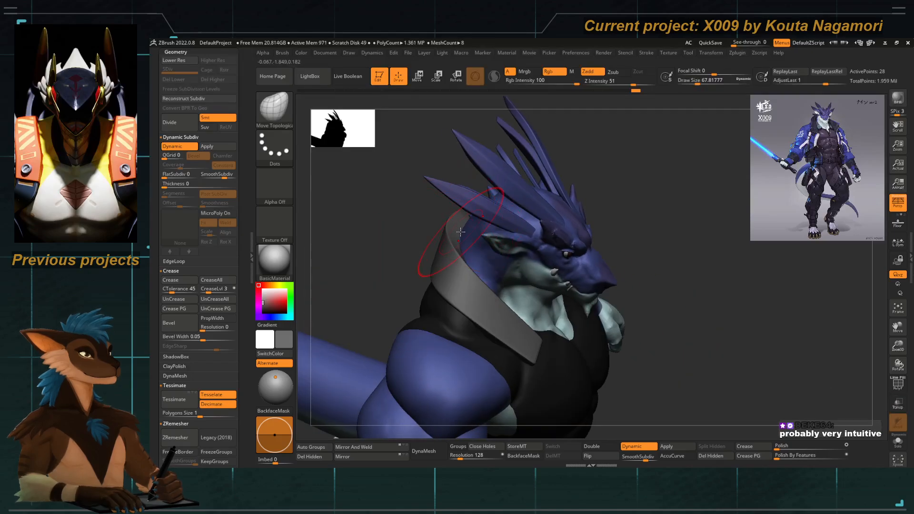
{"action": "key", "text": "bracketleft"}
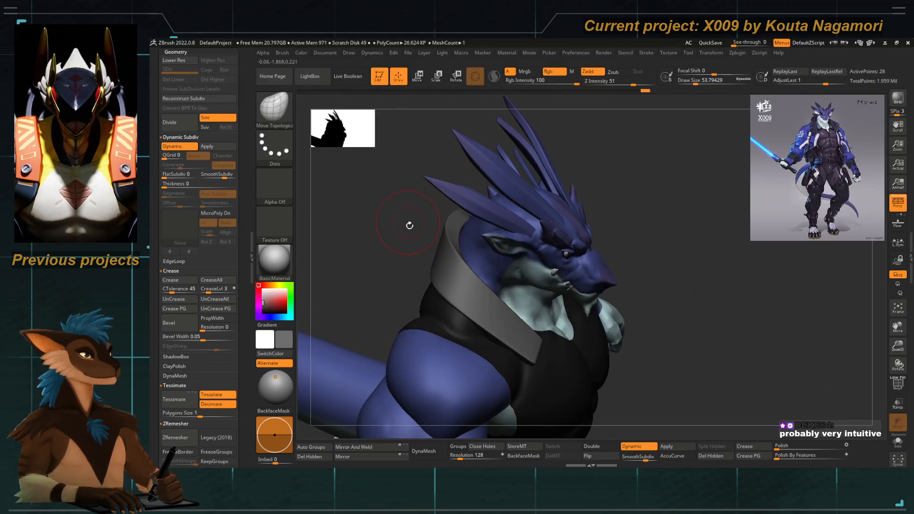
{"action": "mouse_move", "coordinate": [409, 225]}
{"action": "left_mouse_down"}
{"action": "mouse_move", "coordinate": [428, 231]}
{"action": "mouse_move", "coordinate": [416, 230]}
{"action": "mouse_move", "coordinate": [433, 237]}
{"action": "mouse_move", "coordinate": [468, 294]}
{"action": "left_mouse_up"}
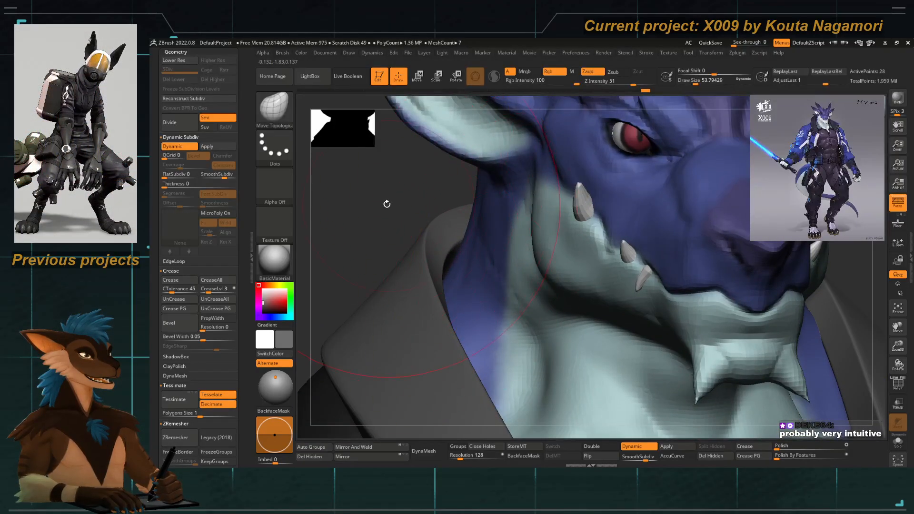
{"action": "left_click_drag", "start_coordinate": [387, 204], "coordinate": [481, 200], "text": "alt"}
{"action": "left_click_drag", "start_coordinate": [456, 251], "coordinate": [468, 230]}
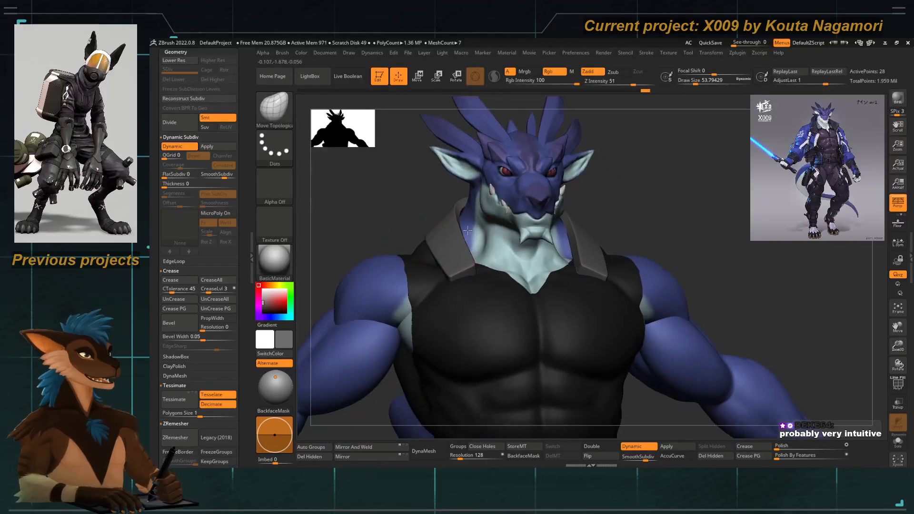
{"action": "right_click_drag", "start_coordinate": [467, 230], "coordinate": [487, 223], "text": "alt"}
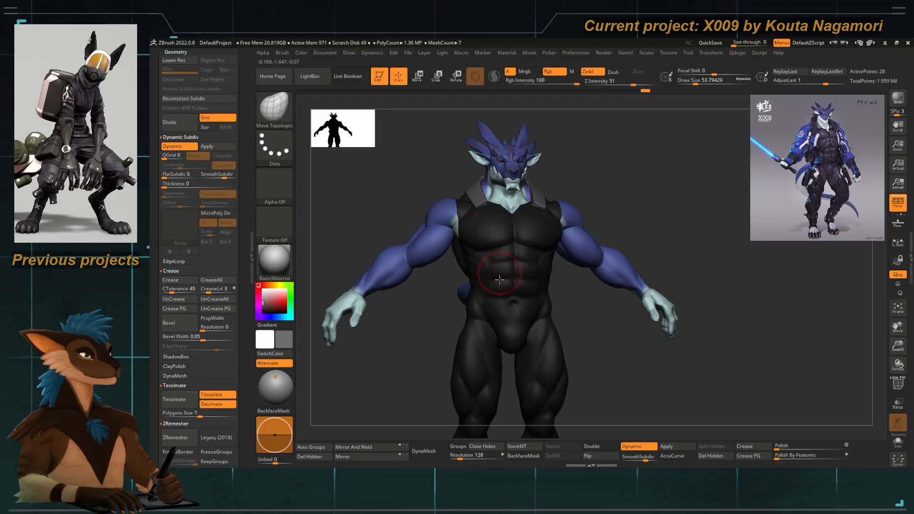
{"action": "right_click_drag", "start_coordinate": [491, 279], "coordinate": [457, 249], "text": "alt"}
{"action": "left_click_drag", "start_coordinate": [457, 249], "coordinate": [456, 279]}
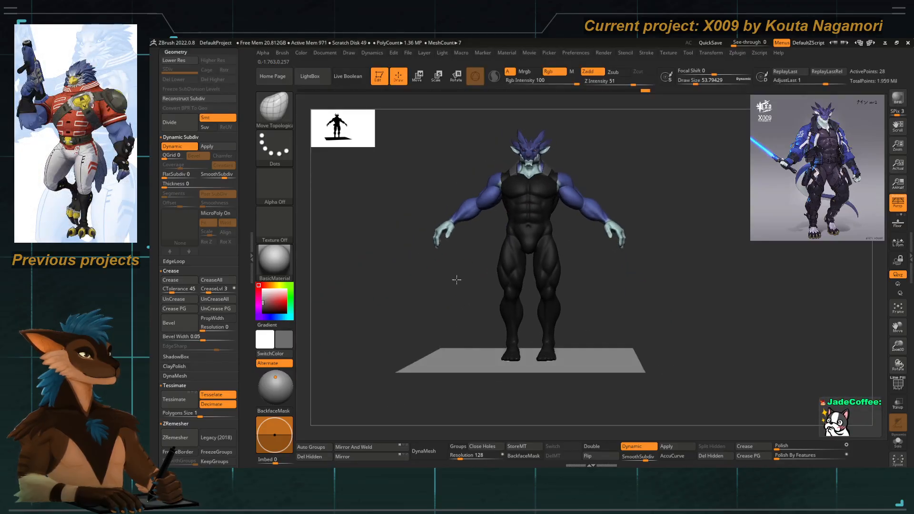
{"action": "right_click_drag", "start_coordinate": [457, 280], "coordinate": [480, 279], "text": "ctrl"}
{"action": "left_click_drag", "start_coordinate": [480, 280], "coordinate": [480, 289]}
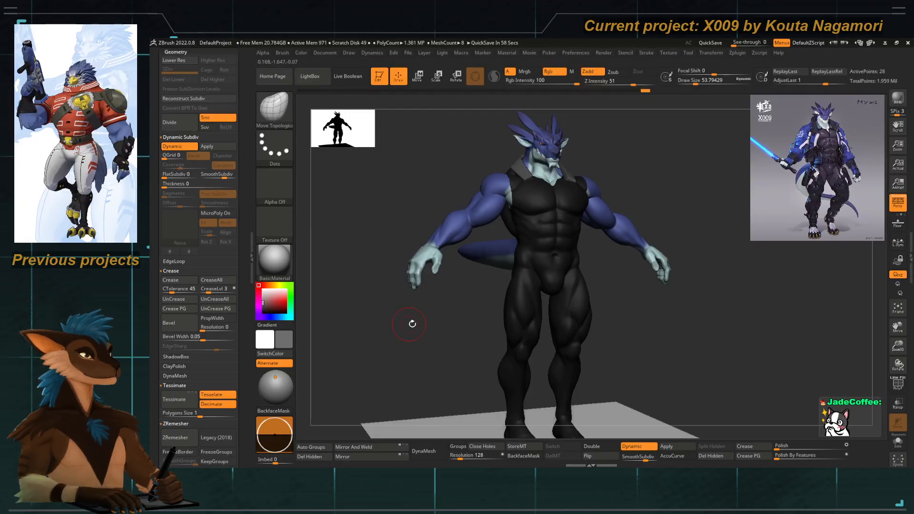
Make the black bodysuit the active subtool and check its wireframe on the chest, leaving the wireframe display off.
{"action": "left_click", "coordinate": [530, 252], "text": "alt"}
{"action": "right_click_drag", "start_coordinate": [522, 235], "coordinate": [516, 282], "text": "alt"}
{"action": "right_click_drag", "start_coordinate": [435, 181], "coordinate": [537, 400]}
{"action": "right_click_drag", "start_coordinate": [499, 233], "coordinate": [416, 205], "text": "ctrl"}
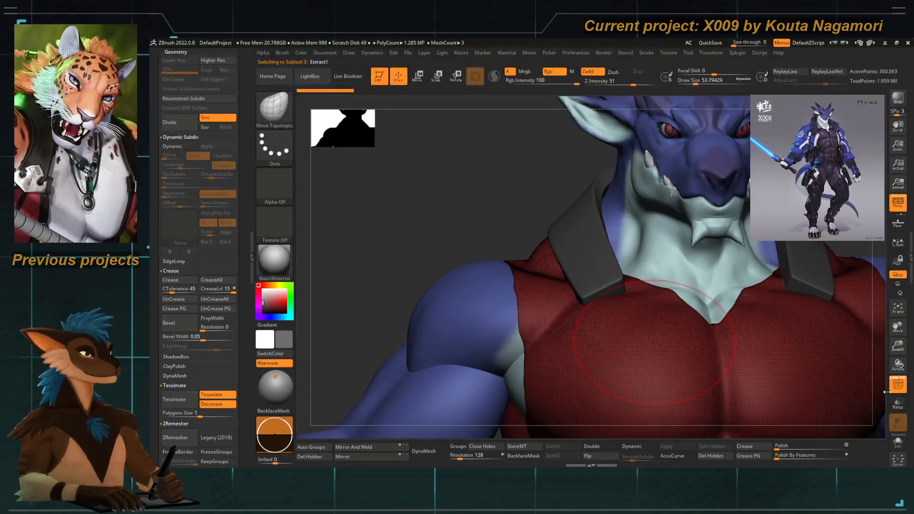
{"action": "key", "text": "shift+f"}
{"action": "right_click_drag", "start_coordinate": [621, 292], "coordinate": [386, 189], "text": "ctrl"}
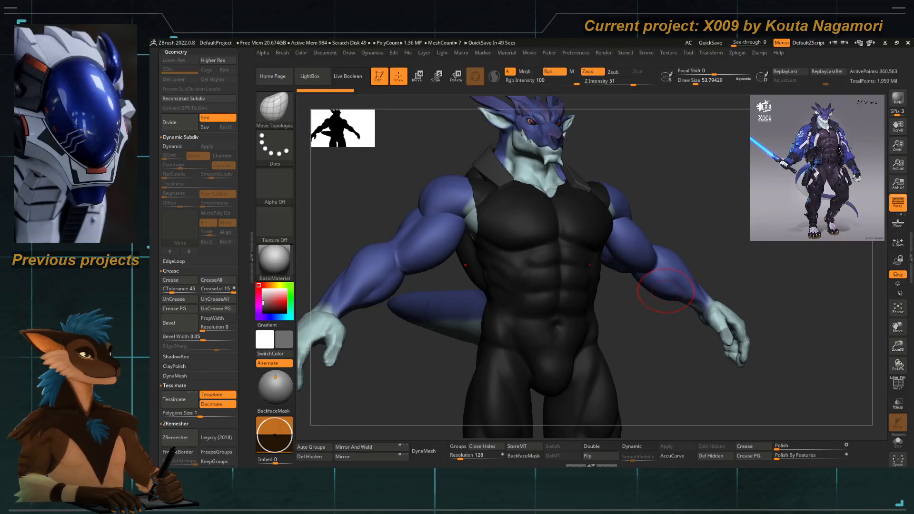
Set the active colour to R 72, G 62, B 84.
{"action": "left_click", "coordinate": [301, 52]}
{"action": "left_click", "coordinate": [326, 205]}
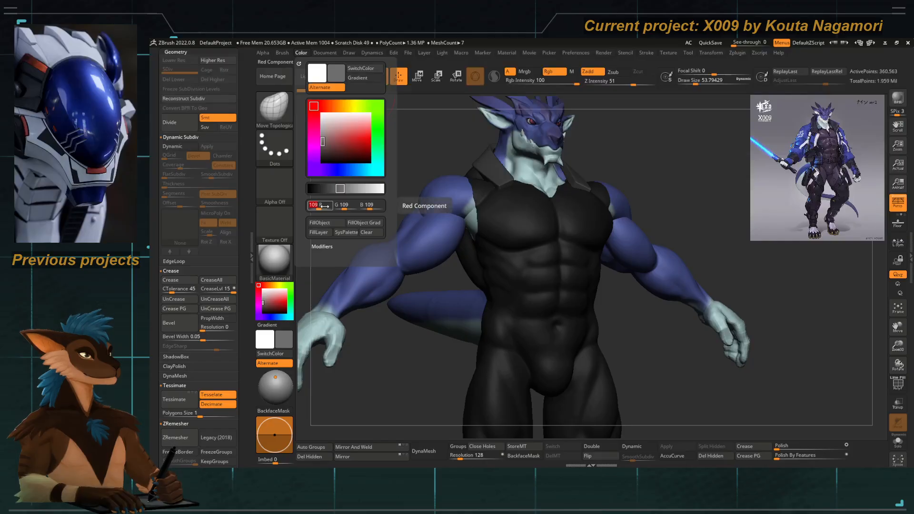
{"action": "type", "text": "72"}
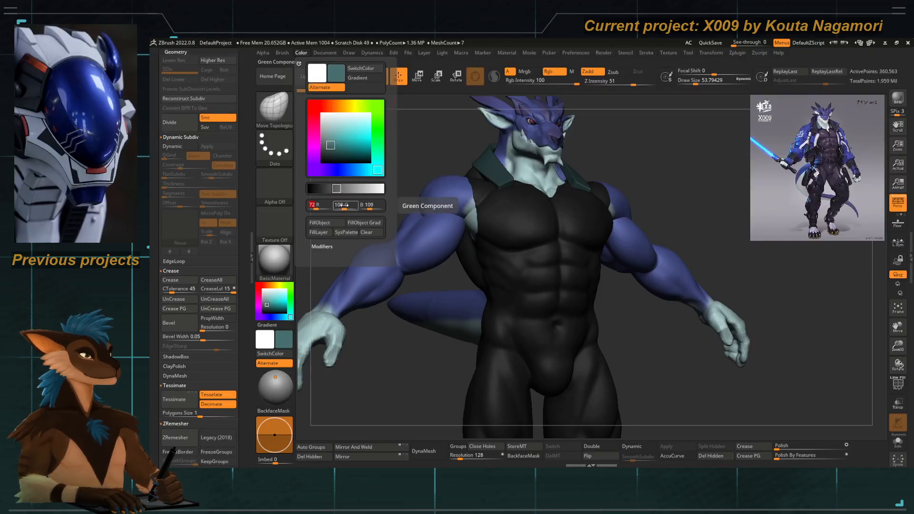
{"action": "left_click", "coordinate": [341, 205]}
{"action": "type", "text": "62"}
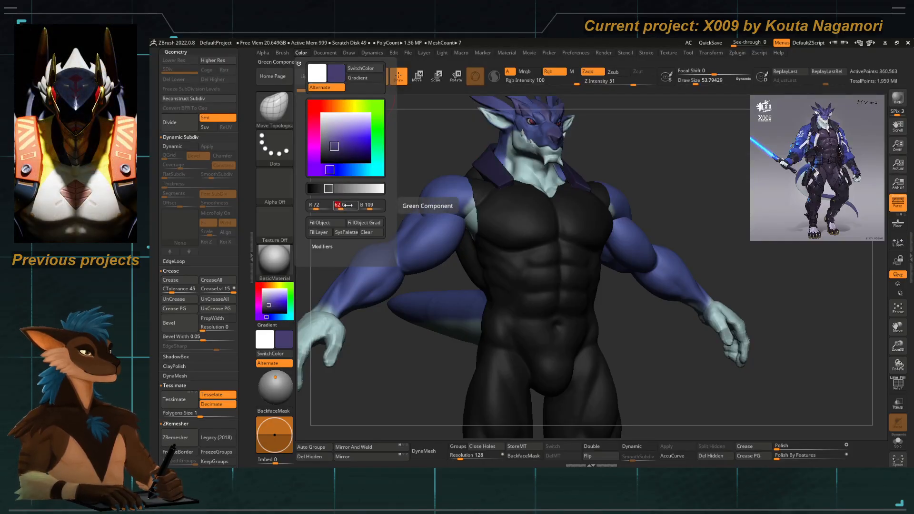
{"action": "left_click", "coordinate": [370, 205]}
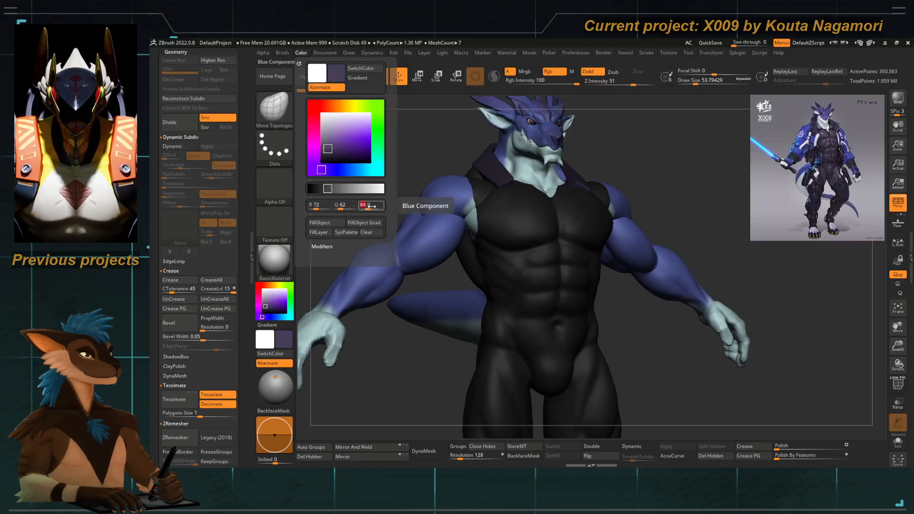
{"action": "type", "text": "84"}
{"action": "key", "text": "Return"}
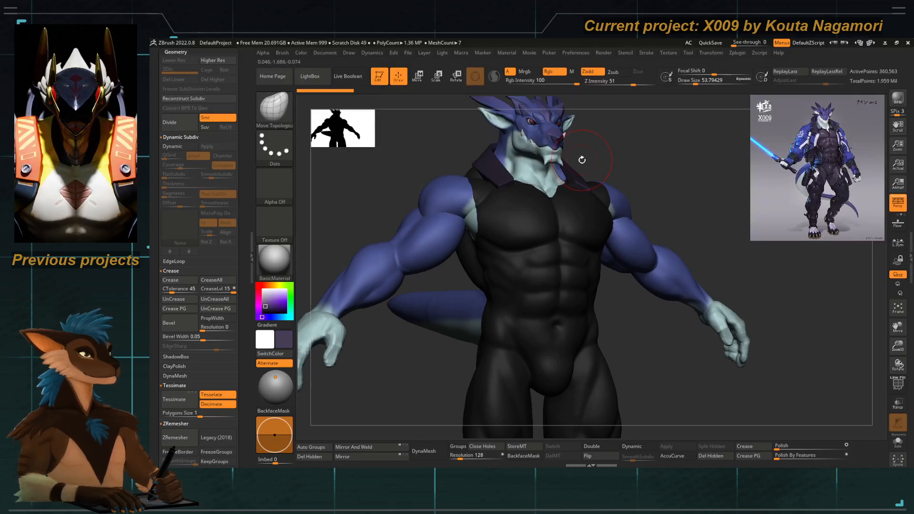
Fill both the bodysuit and the collar subtool with the active colour.
{"action": "left_click", "coordinate": [302, 54]}
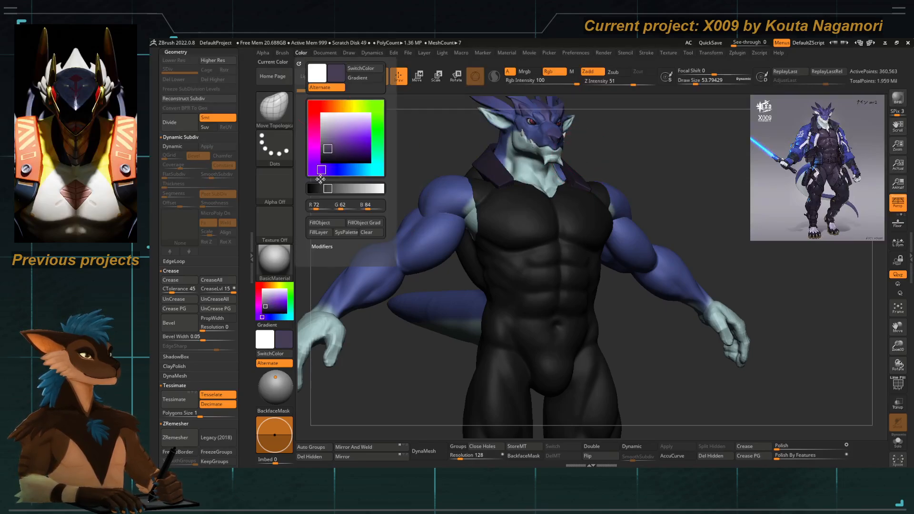
{"action": "left_click", "coordinate": [321, 223]}
{"action": "left_click", "coordinate": [487, 172], "text": "alt"}
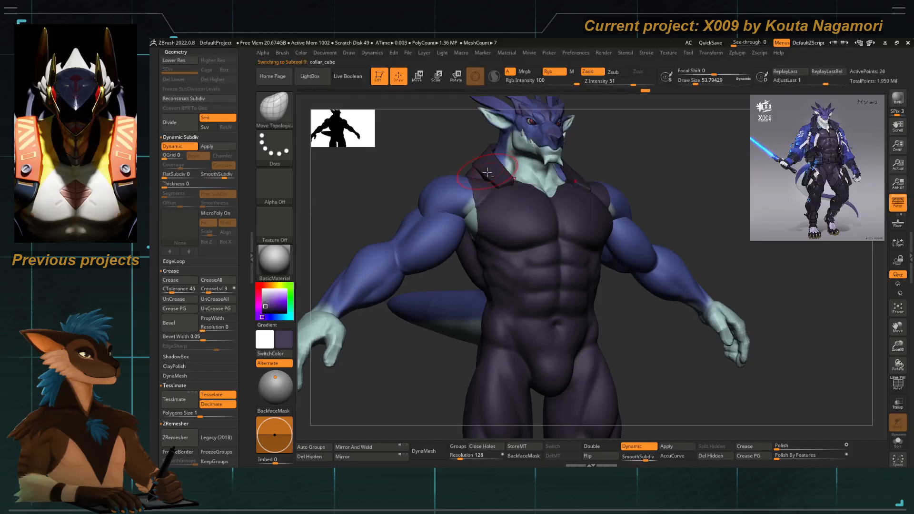
{"action": "left_click", "coordinate": [301, 54]}
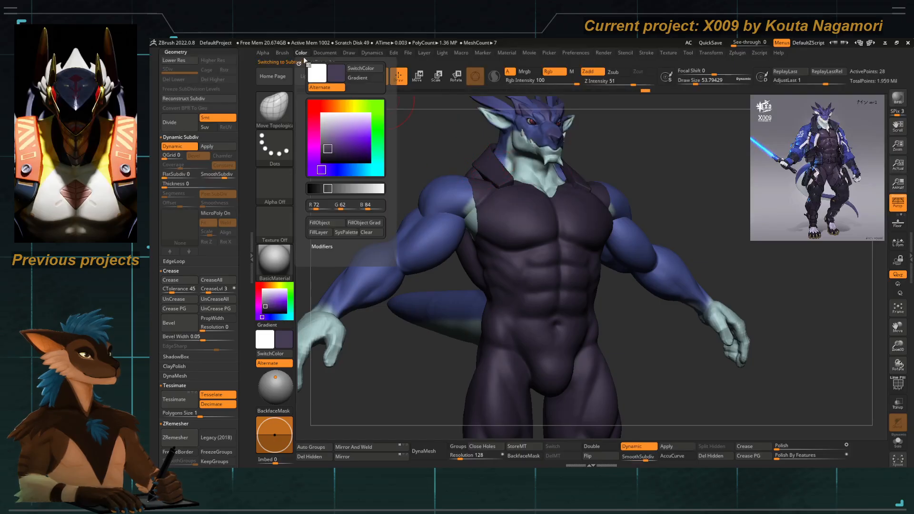
{"action": "left_click", "coordinate": [329, 228]}
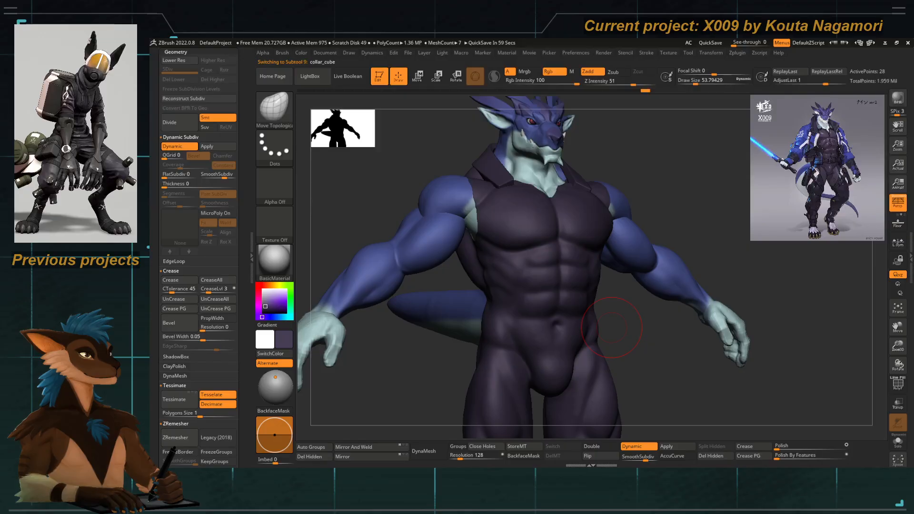
Set the active colour to the darker R 39, G 34, B 49.
{"action": "right_click_drag", "start_coordinate": [612, 327], "coordinate": [431, 353]}
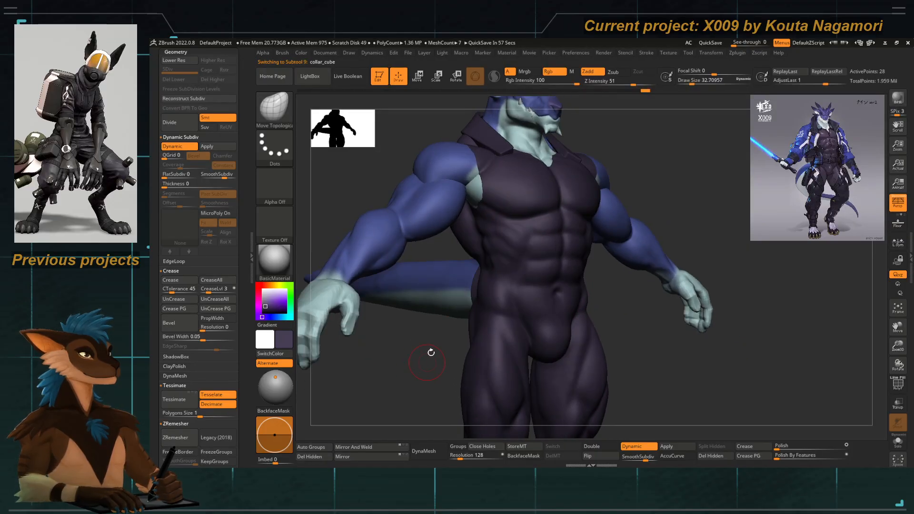
{"action": "left_click", "coordinate": [301, 53]}
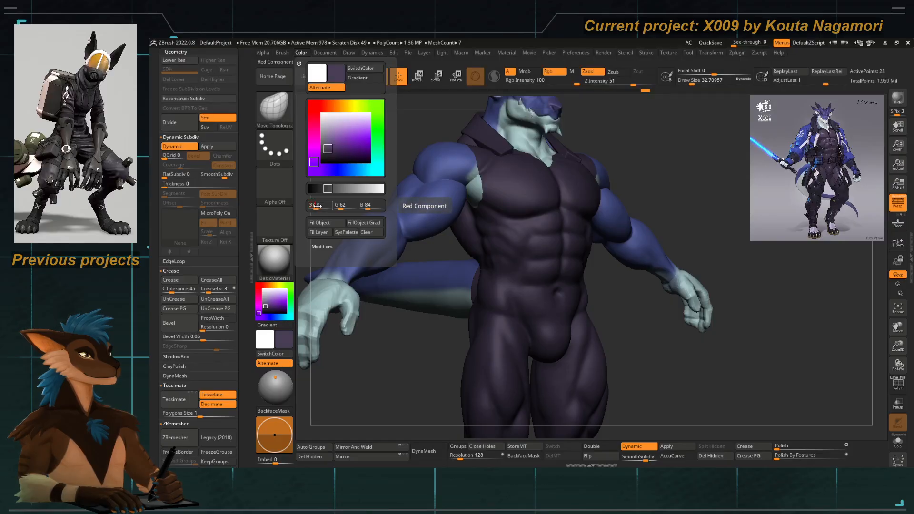
{"action": "key", "text": "Return"}
{"action": "left_click_drag", "start_coordinate": [317, 208], "coordinate": [319, 208]}
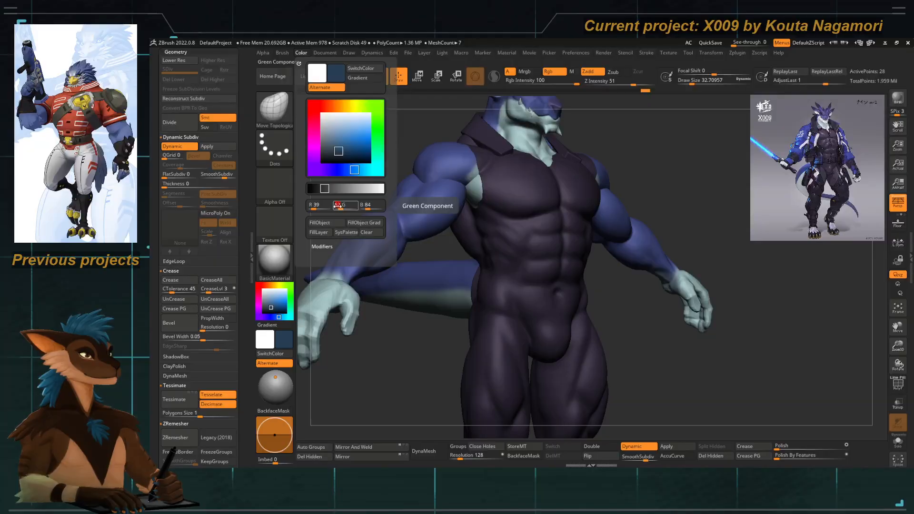
{"action": "left_click", "coordinate": [338, 205]}
{"action": "type", "text": "34"}
{"action": "key", "text": "Return"}
{"action": "left_click", "coordinate": [369, 206]}
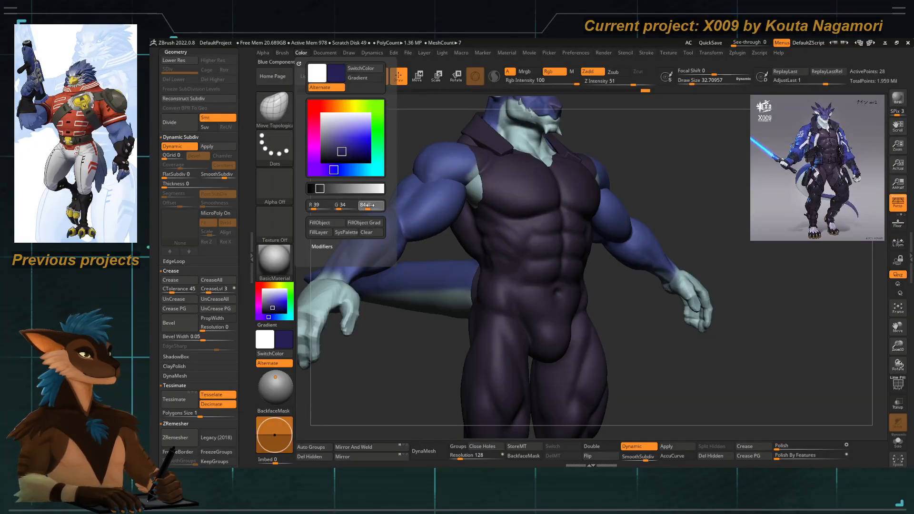
{"action": "type", "text": "49"}
{"action": "key", "text": "Return"}
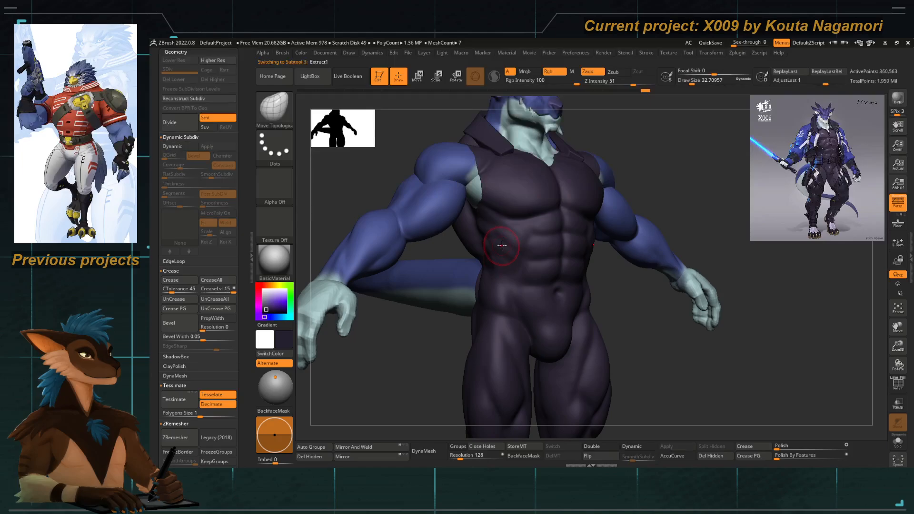
Make the bodysuit the active subtool, check the small hole on its upper back, and isolate the suit in Solo mode.
{"action": "key", "text": "space"}
{"action": "left_click", "coordinate": [490, 231], "text": "alt"}
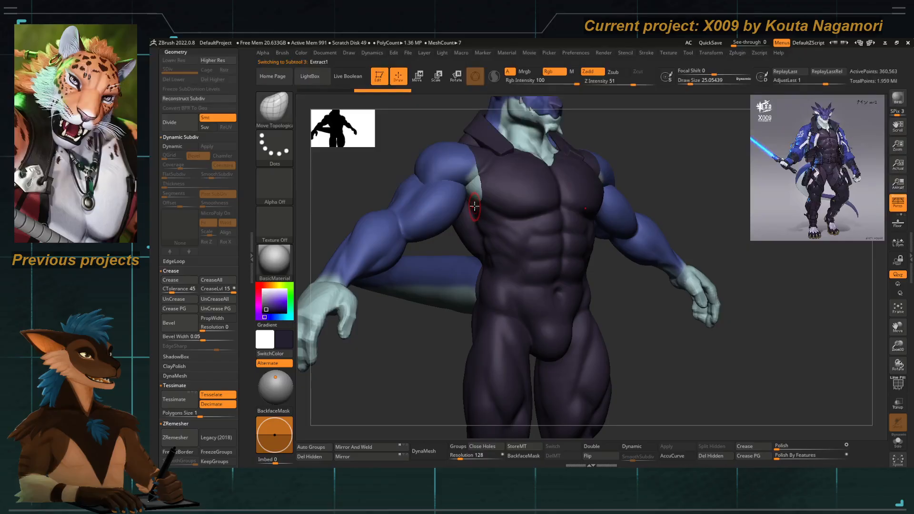
{"action": "left_click_drag", "start_coordinate": [428, 338], "coordinate": [404, 169]}
{"action": "right_click_drag", "start_coordinate": [402, 170], "coordinate": [524, 242], "text": "alt"}
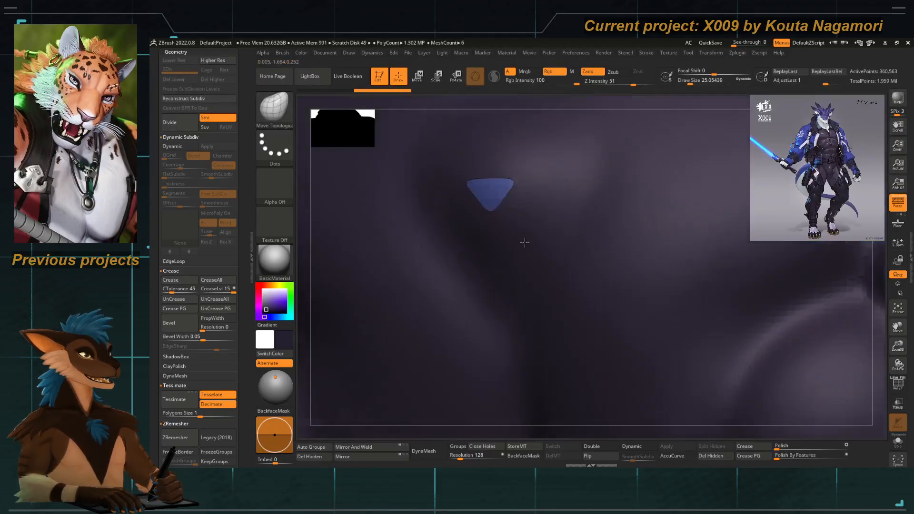
{"action": "right_click_drag", "start_coordinate": [491, 191], "coordinate": [434, 196], "text": "ctrl"}
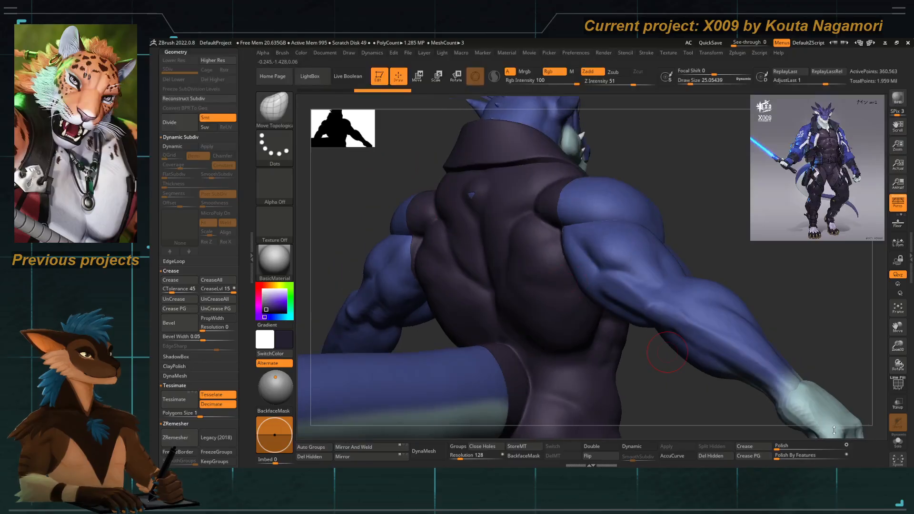
{"action": "left_click", "coordinate": [897, 444]}
{"action": "left_click_drag", "start_coordinate": [531, 316], "coordinate": [408, 301]}
{"action": "right_click_drag", "start_coordinate": [407, 302], "coordinate": [387, 263], "text": "ctrl"}
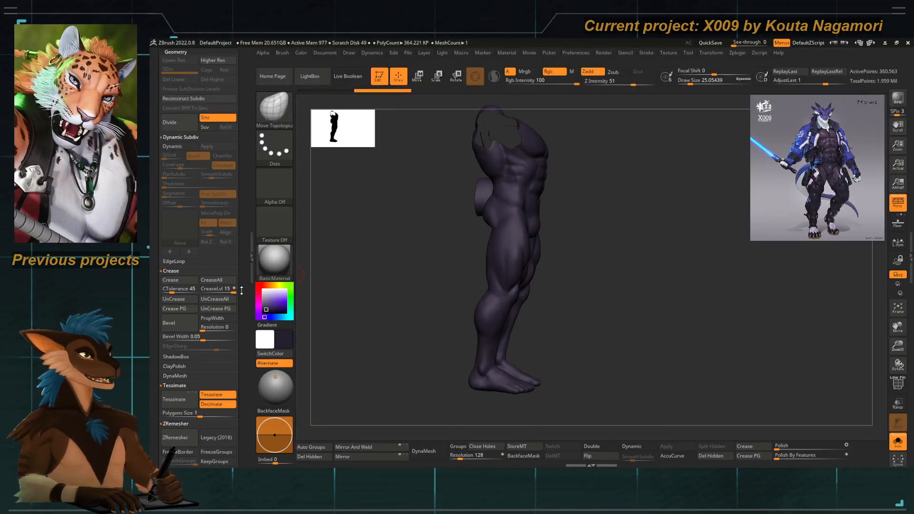
Close the holes in the bodysuit mesh with the Modify Topology tools.
{"action": "left_click_drag", "start_coordinate": [242, 290], "coordinate": [242, 239]}
{"action": "mouse_move", "coordinate": [452, 152]}
{"action": "left_mouse_down", "text": "alt"}
{"action": "mouse_move", "coordinate": [459, 256]}
{"action": "mouse_move", "coordinate": [392, 264]}
{"action": "left_mouse_up", "text": "alt"}
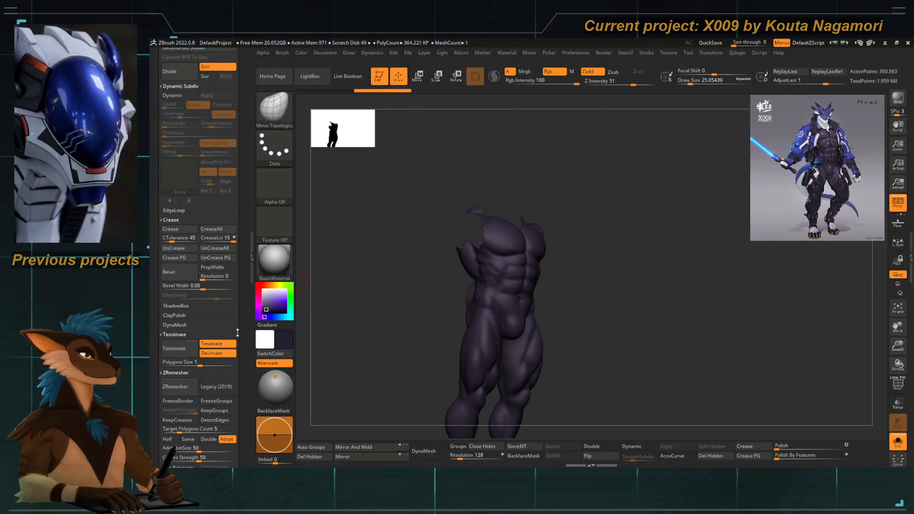
{"action": "left_click_drag", "start_coordinate": [238, 333], "coordinate": [241, 291]}
{"action": "left_click", "coordinate": [182, 279]}
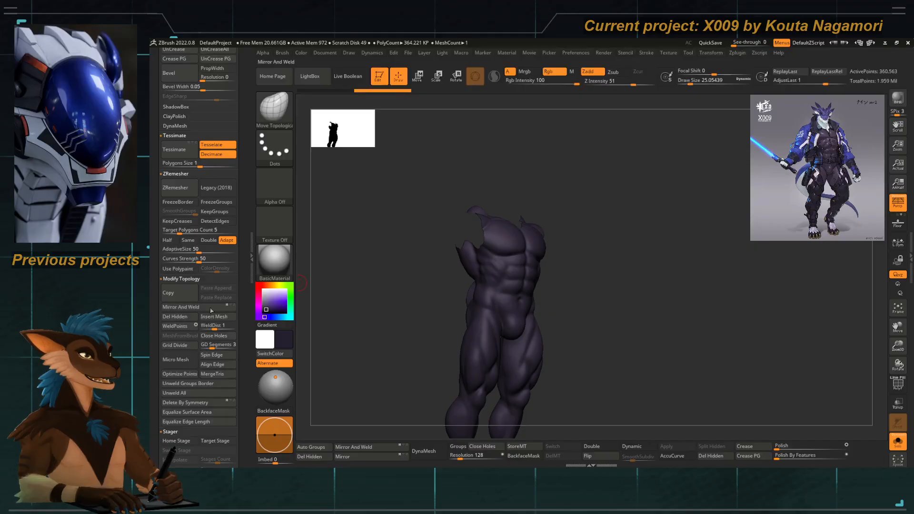
{"action": "left_click", "coordinate": [217, 341]}
Smooth the patched hole on the bodysuit's upper back with a small brush, draw size about 7.5.
{"action": "left_click_drag", "start_coordinate": [388, 316], "coordinate": [462, 275]}
{"action": "right_click_drag", "start_coordinate": [463, 276], "coordinate": [476, 296], "text": "alt"}
{"action": "right_click_drag", "start_coordinate": [519, 257], "coordinate": [528, 290]}
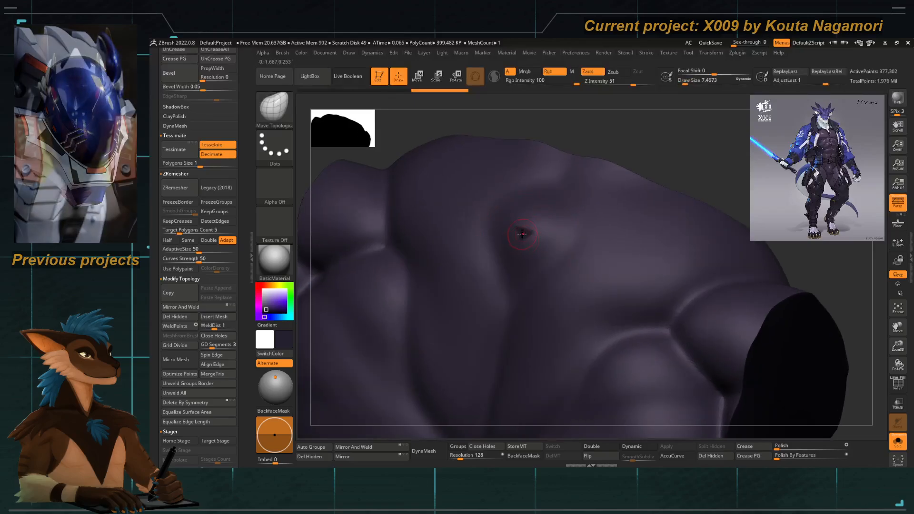
{"action": "left_click_drag", "start_coordinate": [524, 233], "coordinate": [529, 233], "text": "shift"}
{"action": "right_click_drag", "start_coordinate": [514, 238], "coordinate": [408, 159], "text": "ctrl"}
{"action": "mouse_move", "coordinate": [408, 159]}
{"action": "left_mouse_down"}
{"action": "mouse_move", "coordinate": [447, 200]}
{"action": "mouse_move", "coordinate": [396, 207]}
{"action": "mouse_move", "coordinate": [336, 184]}
{"action": "left_mouse_up"}
Leave Solo mode and view the bodysuit's chest and neckline together with the other subtools.
{"action": "left_click", "coordinate": [898, 441]}
{"action": "right_click_drag", "start_coordinate": [337, 183], "coordinate": [371, 203], "text": "ctrl"}
{"action": "left_click_drag", "start_coordinate": [371, 203], "coordinate": [387, 202]}
{"action": "right_click_drag", "start_coordinate": [388, 202], "coordinate": [373, 359], "text": "ctrl"}
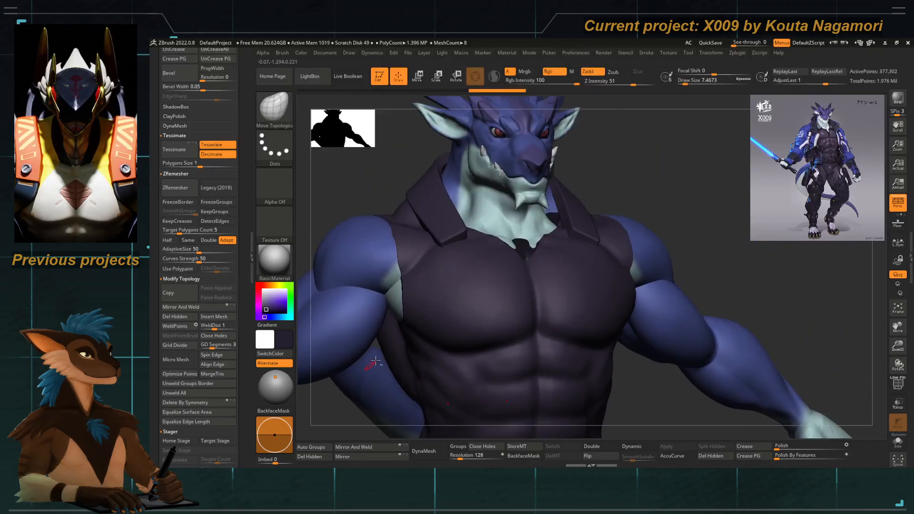
Switch to the DamStandard brush at draw size about 17 and work along the bodysuit's neckline under the collar.
{"action": "key", "text": "b"}
{"action": "key", "text": "d"}
{"action": "key", "text": "s"}
{"action": "key", "text": "space"}
{"action": "left_click_drag", "start_coordinate": [506, 263], "coordinate": [512, 262]}
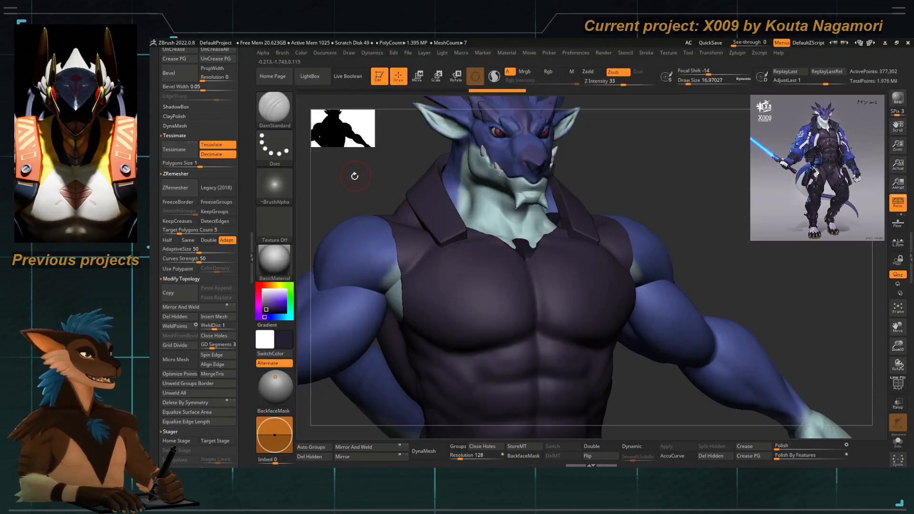
{"action": "left_click_drag", "start_coordinate": [353, 174], "coordinate": [341, 175]}
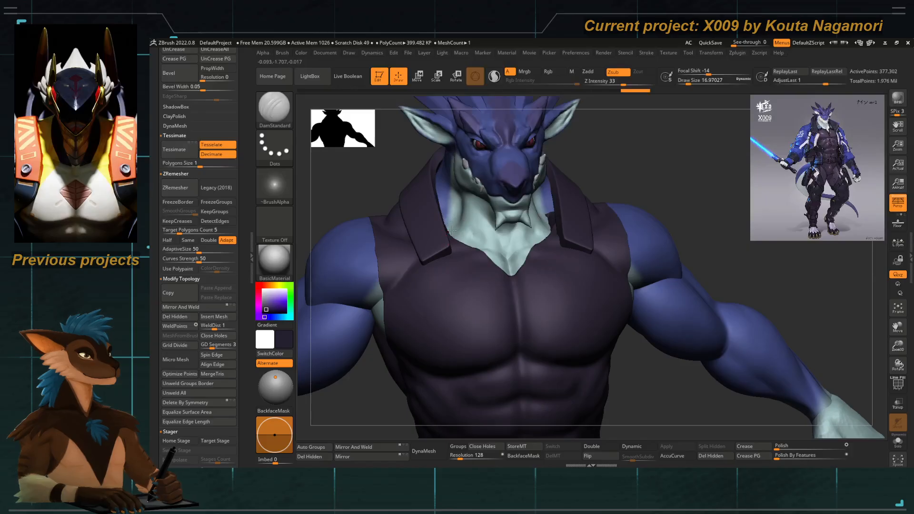
{"action": "left_click_drag", "start_coordinate": [451, 230], "coordinate": [475, 209]}
{"action": "mouse_move", "coordinate": [782, 375]}
{"action": "right_mouse_down", "text": "ctrl"}
{"action": "mouse_move", "coordinate": [361, 204]}
{"action": "mouse_move", "coordinate": [386, 232]}
{"action": "mouse_move", "coordinate": [416, 193]}
{"action": "mouse_move", "coordinate": [451, 235]}
{"action": "right_mouse_up", "text": "ctrl"}
Switch to the Standard brush and set its draw size to about 25.
{"action": "key", "text": "b"}
{"action": "key", "text": "s"}
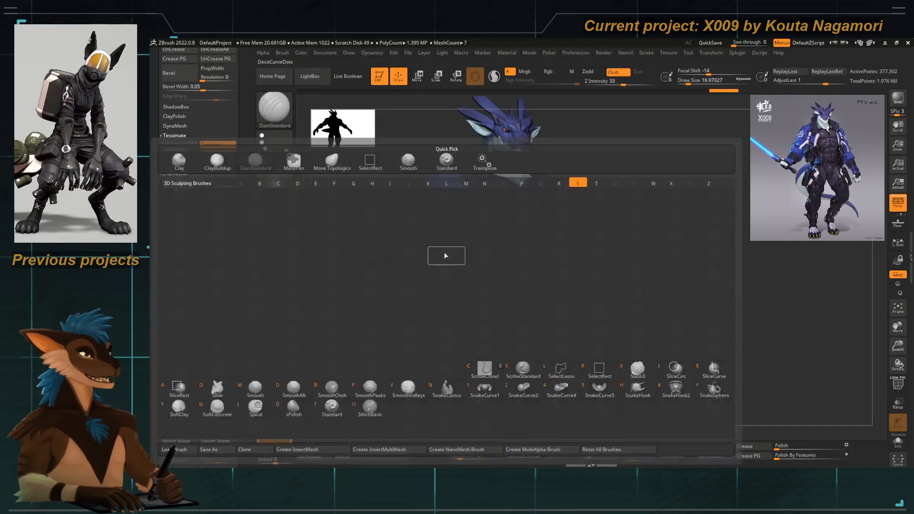
{"action": "key", "text": "t"}
{"action": "key", "text": "space"}
{"action": "left_click_drag", "start_coordinate": [449, 225], "coordinate": [454, 225]}
{"action": "right_click_drag", "start_coordinate": [474, 230], "coordinate": [484, 232], "text": "ctrl"}
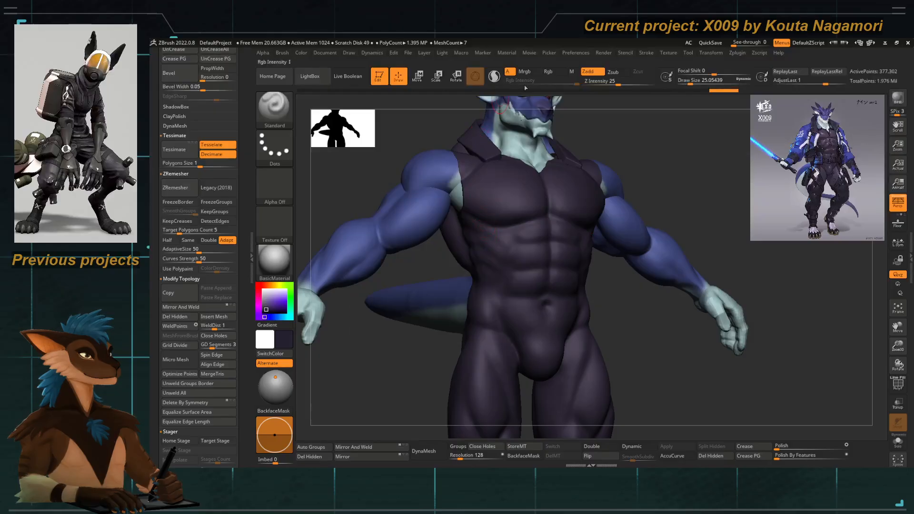
Set the Standard brush to colour only, with Rgb on and Zadd off, and paint the bodysuit's upper back darker.
{"action": "left_click", "coordinate": [549, 71]}
{"action": "left_click", "coordinate": [588, 71]}
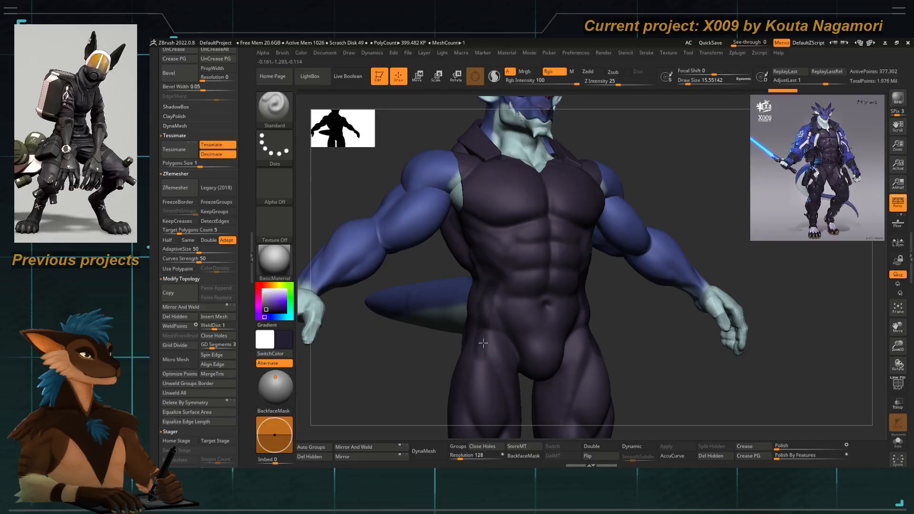
{"action": "left_click_drag", "start_coordinate": [408, 273], "coordinate": [432, 237]}
{"action": "left_click_drag", "start_coordinate": [410, 175], "coordinate": [469, 186]}
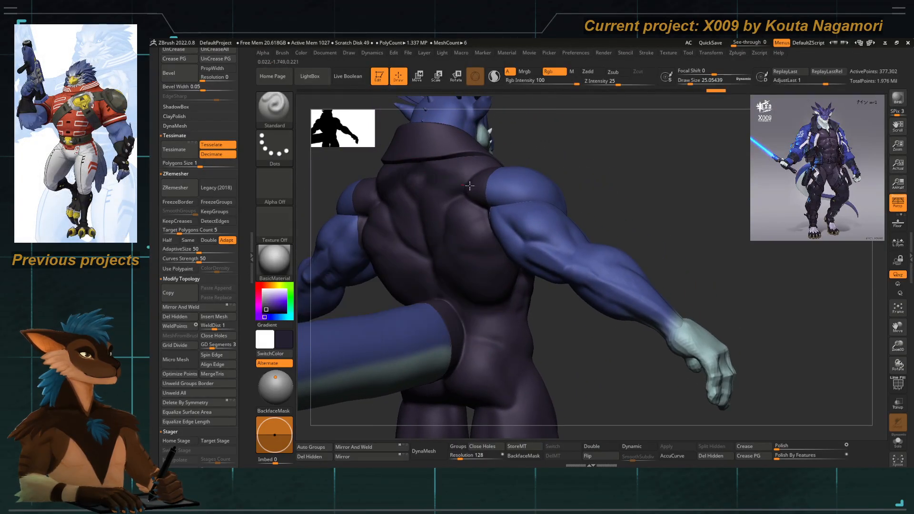
{"action": "right_click_drag", "start_coordinate": [453, 175], "coordinate": [347, 223]}
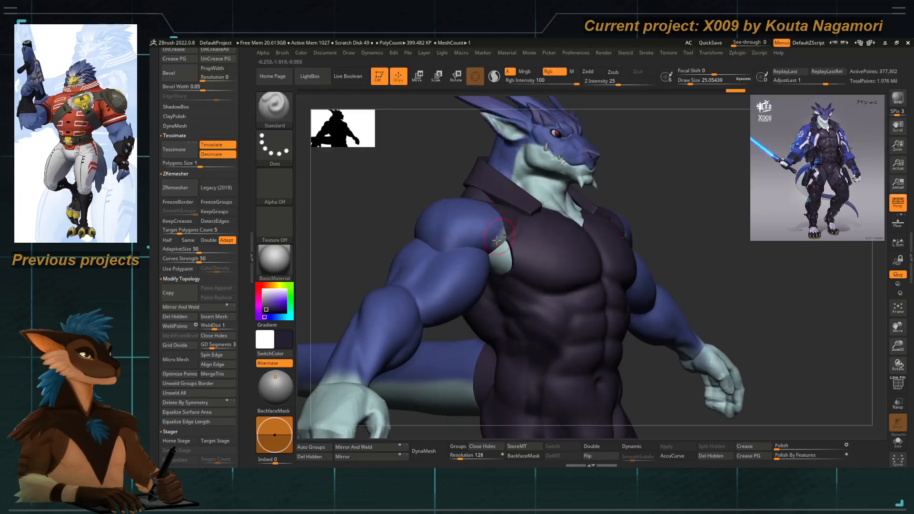
Paint dark purple along the bodysuit's flank below the arm at draw size about 20.
{"action": "right_click_drag", "start_coordinate": [509, 238], "coordinate": [494, 220]}
{"action": "right_click_drag", "start_coordinate": [451, 324], "coordinate": [496, 248]}
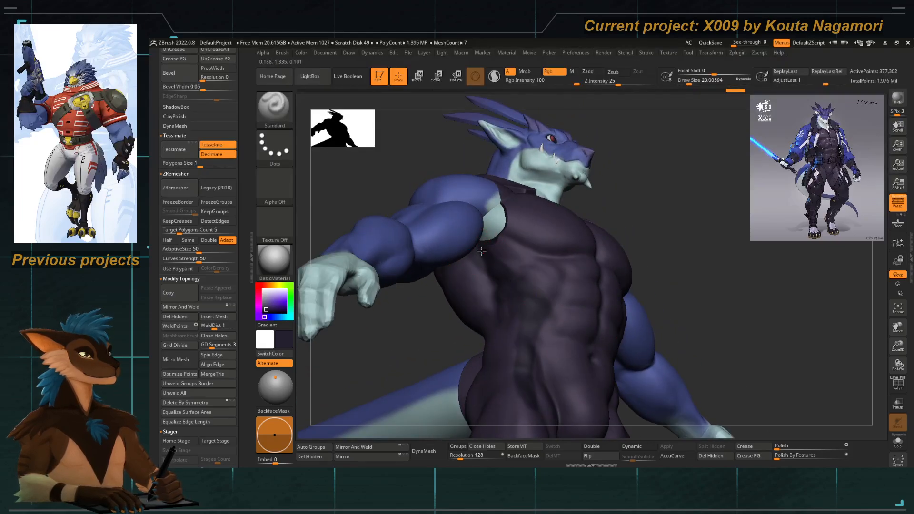
{"action": "left_click_drag", "start_coordinate": [505, 308], "coordinate": [504, 355]}
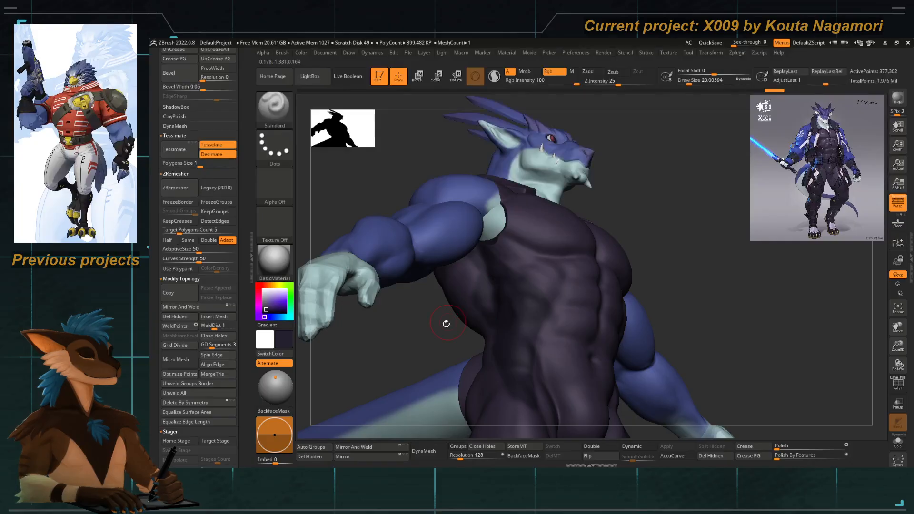
Enlarge the draw size to about 31 and darken the bodysuit's side, waist and back up to the tail.
{"action": "right_click_drag", "start_coordinate": [446, 323], "coordinate": [505, 297]}
{"action": "key", "text": "space"}
{"action": "mouse_move", "coordinate": [443, 288]}
{"action": "left_mouse_down"}
{"action": "mouse_move", "coordinate": [367, 284]}
{"action": "mouse_move", "coordinate": [427, 283]}
{"action": "left_mouse_up"}
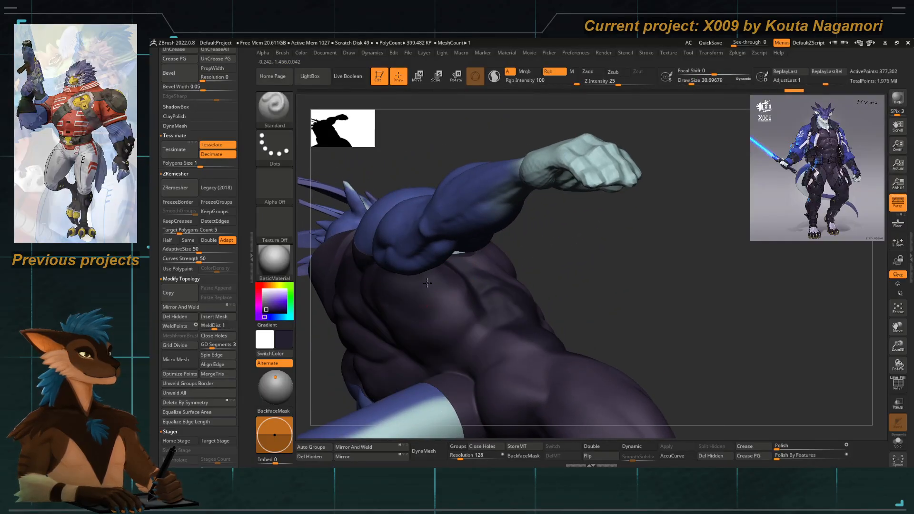
{"action": "right_click_drag", "start_coordinate": [427, 283], "coordinate": [401, 206]}
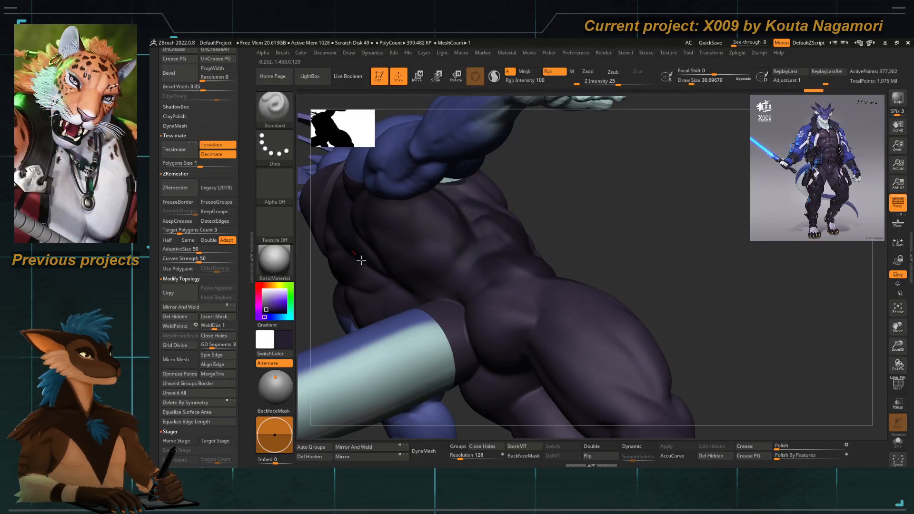
{"action": "mouse_move", "coordinate": [362, 259]}
{"action": "left_mouse_down"}
{"action": "mouse_move", "coordinate": [461, 279]}
{"action": "mouse_move", "coordinate": [494, 349]}
{"action": "left_mouse_up"}
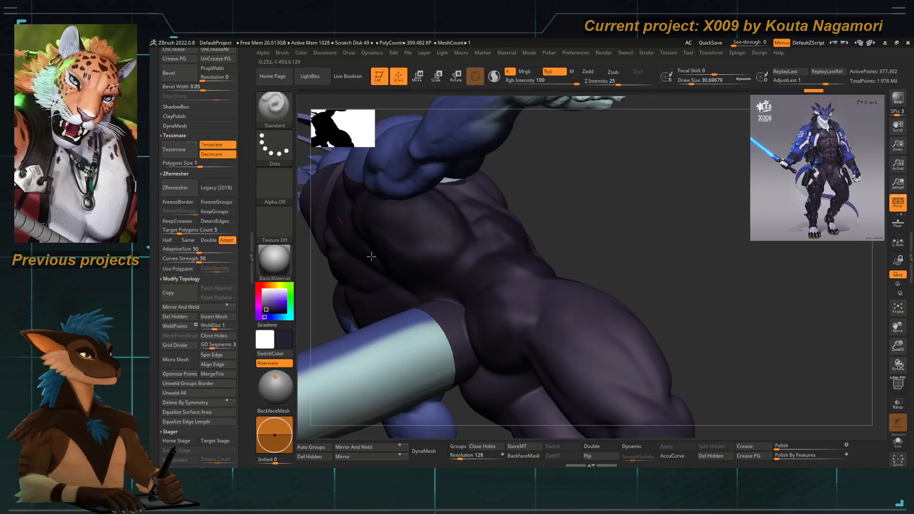
{"action": "right_click_drag", "start_coordinate": [497, 275], "coordinate": [467, 264]}
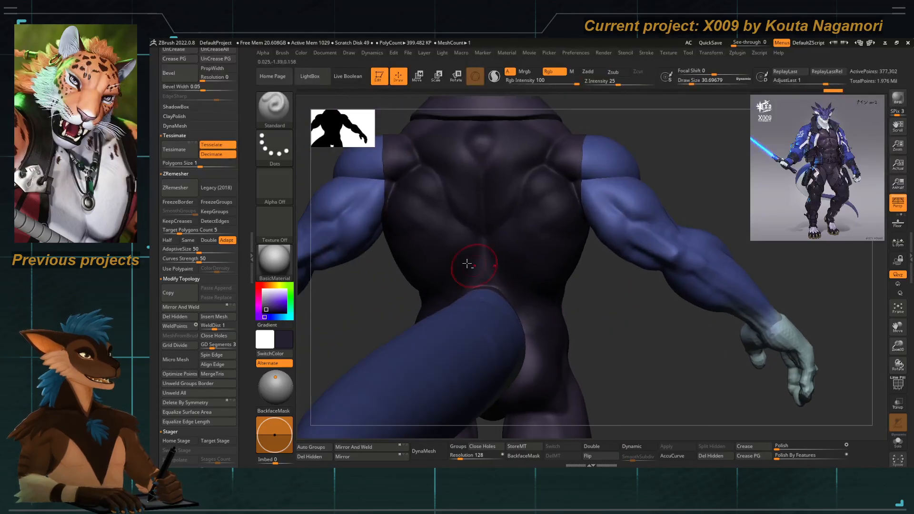
Darken the bodysuit around the shoulder blades and beneath the back of the collar at draw sizes between about 17 and 27.
{"action": "right_click_drag", "start_coordinate": [347, 312], "coordinate": [381, 351]}
{"action": "key", "text": "bracketleft"}
{"action": "right_click_drag", "start_coordinate": [360, 169], "coordinate": [404, 192]}
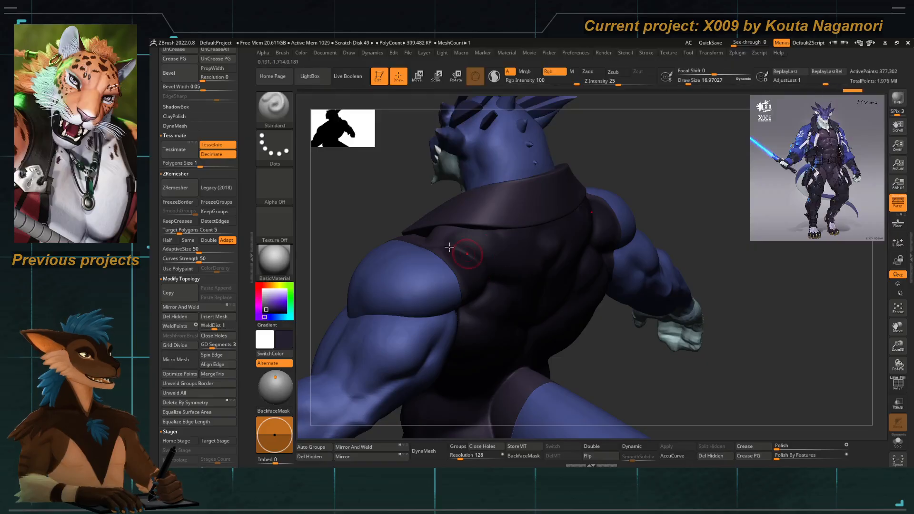
{"action": "right_click_drag", "start_coordinate": [357, 219], "coordinate": [479, 278], "text": "shift"}
{"action": "right_click_drag", "start_coordinate": [414, 218], "coordinate": [476, 263]}
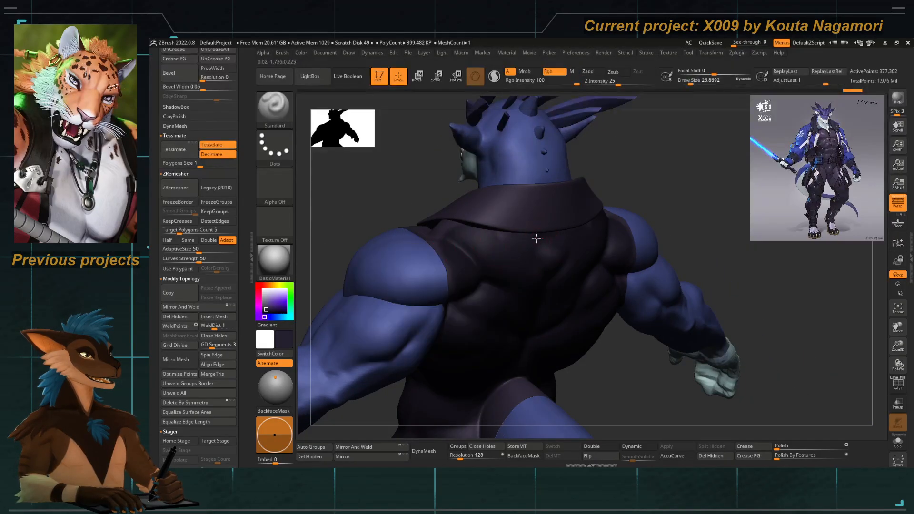
{"action": "right_click_drag", "start_coordinate": [355, 243], "coordinate": [415, 280]}
{"action": "key", "text": "space"}
{"action": "left_click", "coordinate": [450, 232]}
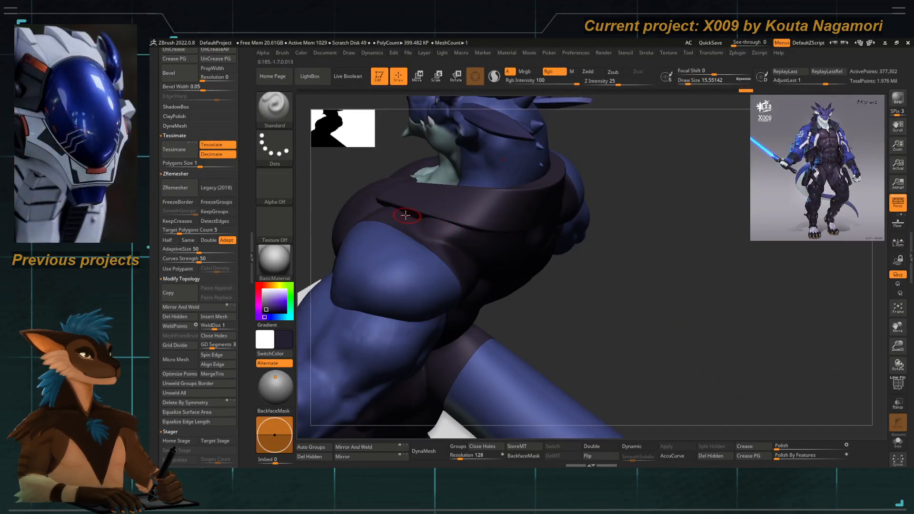
{"action": "key", "text": "space"}
{"action": "left_click", "coordinate": [440, 228]}
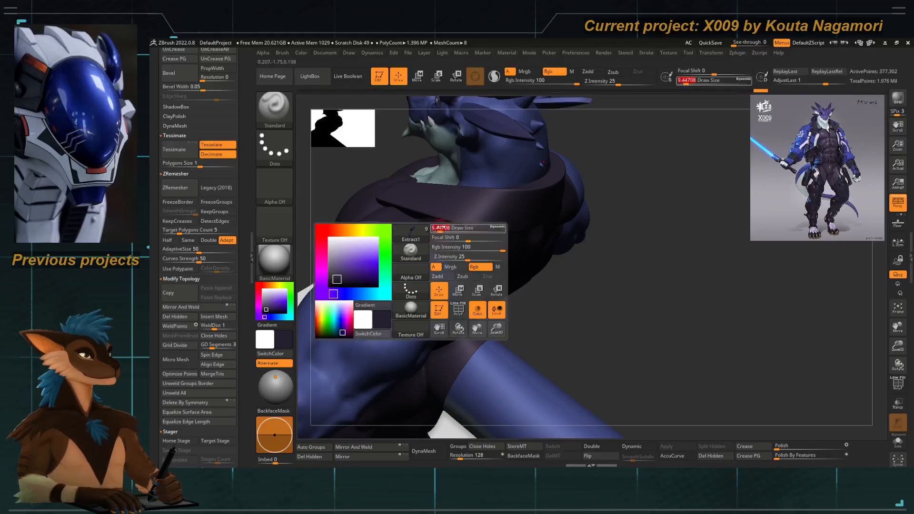
{"action": "right_click_drag", "start_coordinate": [583, 266], "coordinate": [517, 287]}
{"action": "left_click_drag", "start_coordinate": [408, 242], "coordinate": [470, 283]}
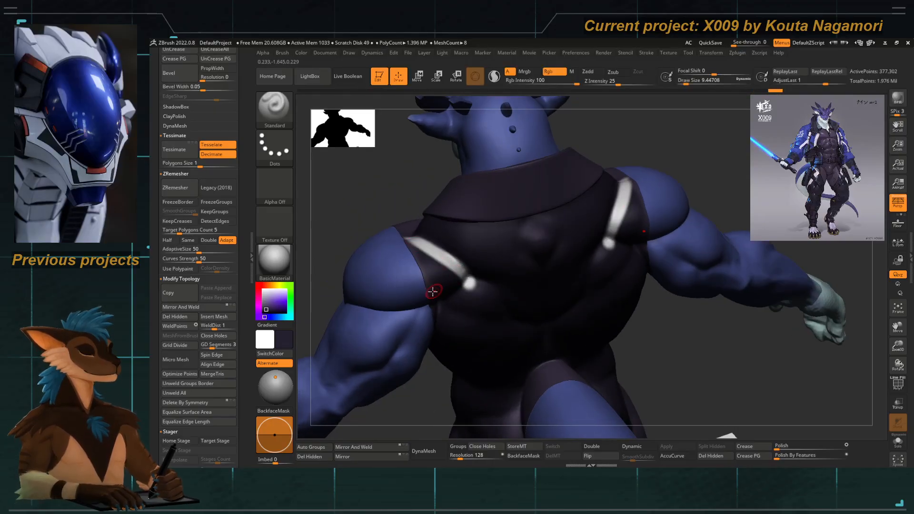
{"action": "key", "text": "ctrl+z"}
Darken the shoulder edge at draw size about 17 and the lower back around the tail base at about 31.
{"action": "left_click_drag", "start_coordinate": [372, 220], "coordinate": [393, 241]}
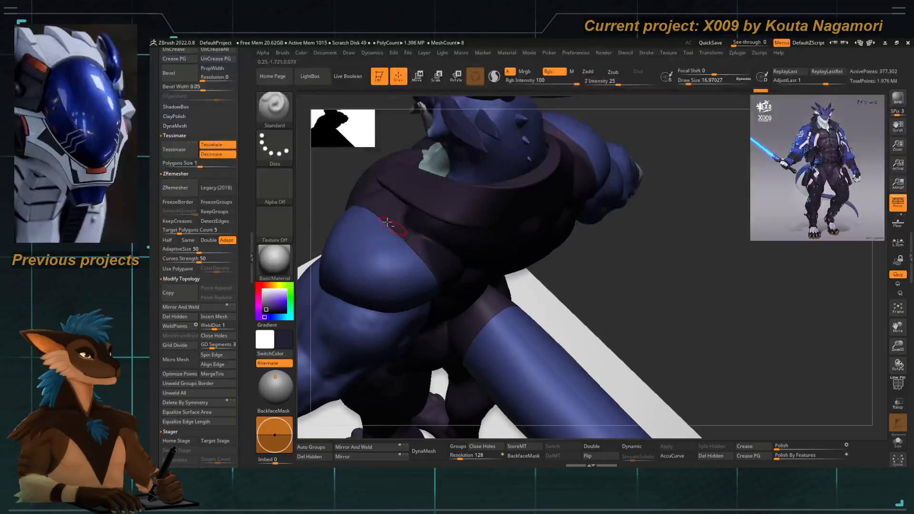
{"action": "mouse_move", "coordinate": [387, 223]}
{"action": "right_mouse_down", "text": "ctrl"}
{"action": "mouse_move", "coordinate": [378, 278]}
{"action": "mouse_move", "coordinate": [405, 305]}
{"action": "mouse_move", "coordinate": [430, 318]}
{"action": "mouse_move", "coordinate": [458, 281]}
{"action": "right_mouse_up", "text": "ctrl"}
{"action": "key", "text": "space"}
{"action": "left_click", "coordinate": [492, 227]}
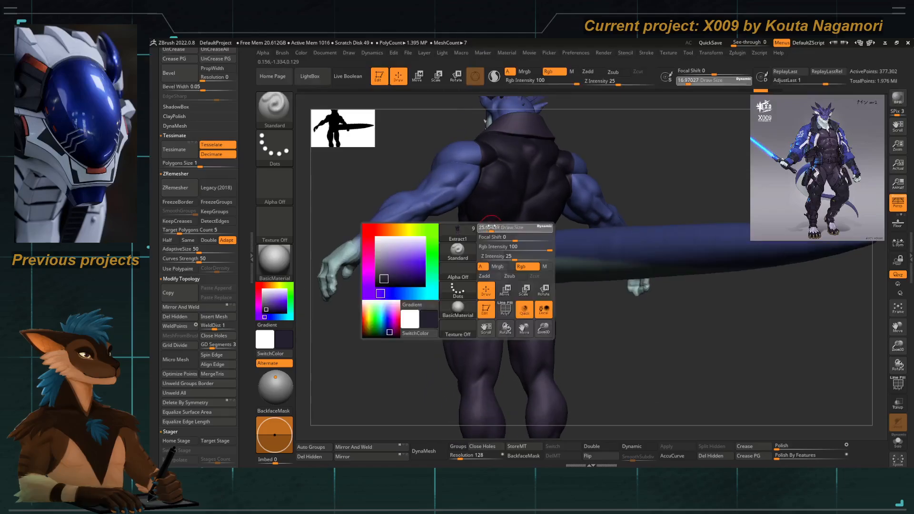
{"action": "left_click_drag", "start_coordinate": [491, 227], "coordinate": [494, 227]}
{"action": "right_click_drag", "start_coordinate": [486, 267], "coordinate": [455, 331], "text": "ctrl"}
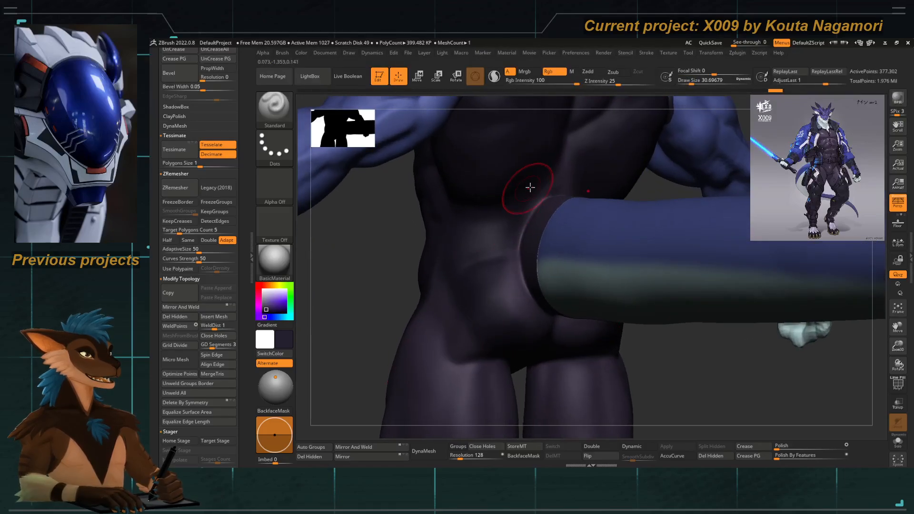
{"action": "right_click_drag", "start_coordinate": [530, 187], "coordinate": [446, 251]}
{"action": "right_click_drag", "start_coordinate": [500, 230], "coordinate": [515, 191], "text": "ctrl"}
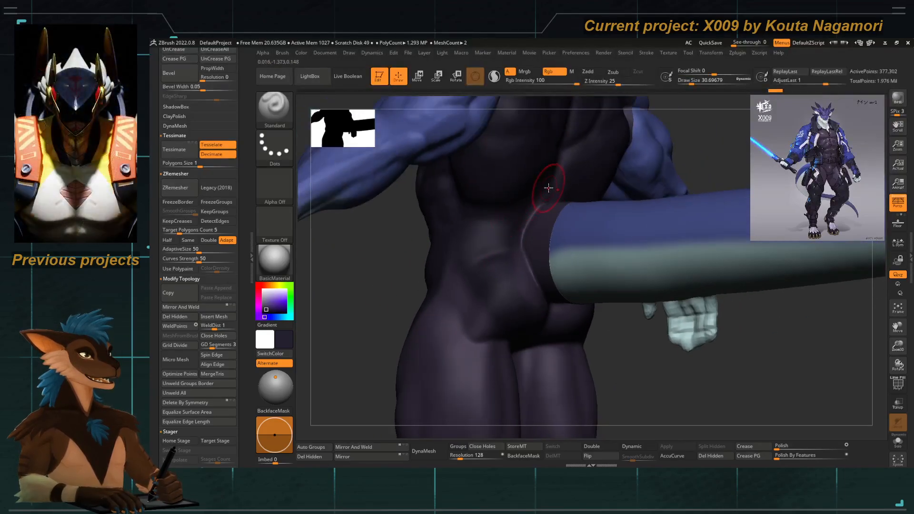
Set the draw size to 28.75 and darken the bodysuit's hip, buttock and the back of the upper thigh.
{"action": "key", "text": "space"}
{"action": "left_click", "coordinate": [552, 188]}
{"action": "left_click_drag", "start_coordinate": [482, 329], "coordinate": [471, 375]}
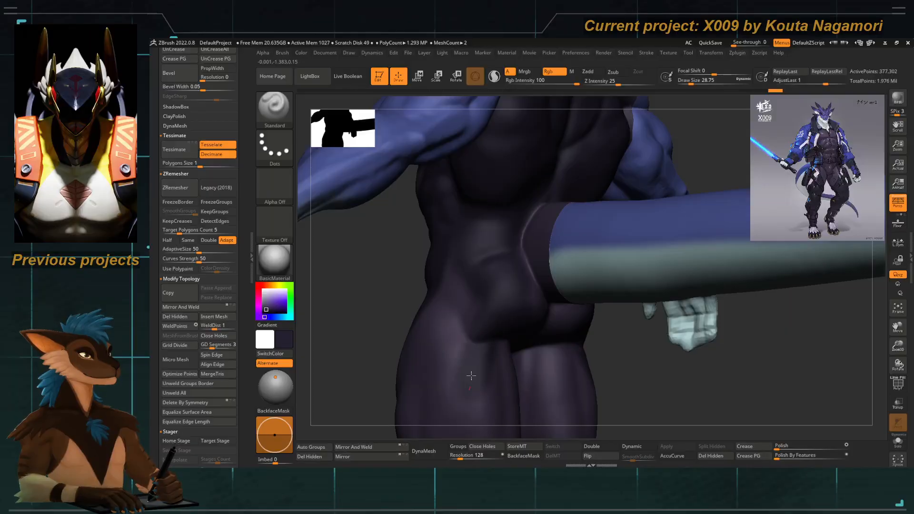
{"action": "left_click_drag", "start_coordinate": [469, 300], "coordinate": [452, 345]}
{"action": "mouse_move", "coordinate": [427, 339]}
{"action": "right_mouse_down", "text": "shift"}
{"action": "mouse_move", "coordinate": [406, 373]}
{"action": "mouse_move", "coordinate": [391, 340]}
{"action": "mouse_move", "coordinate": [405, 297]}
{"action": "right_mouse_up", "text": "shift"}
{"action": "right_click_drag", "start_coordinate": [405, 297], "coordinate": [417, 273]}
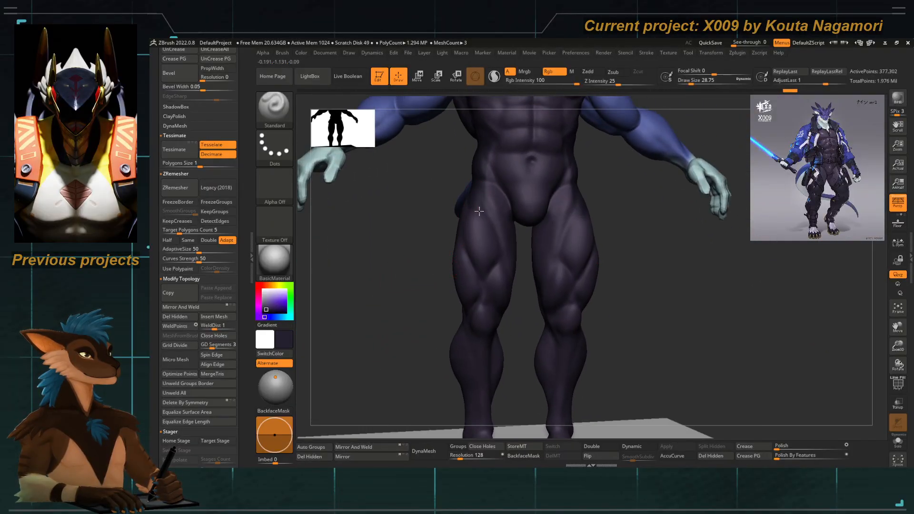
Darken the front of the thighs, then the lower legs and feet with the draw size raised to about 56.
{"action": "left_click_drag", "start_coordinate": [472, 198], "coordinate": [511, 298]}
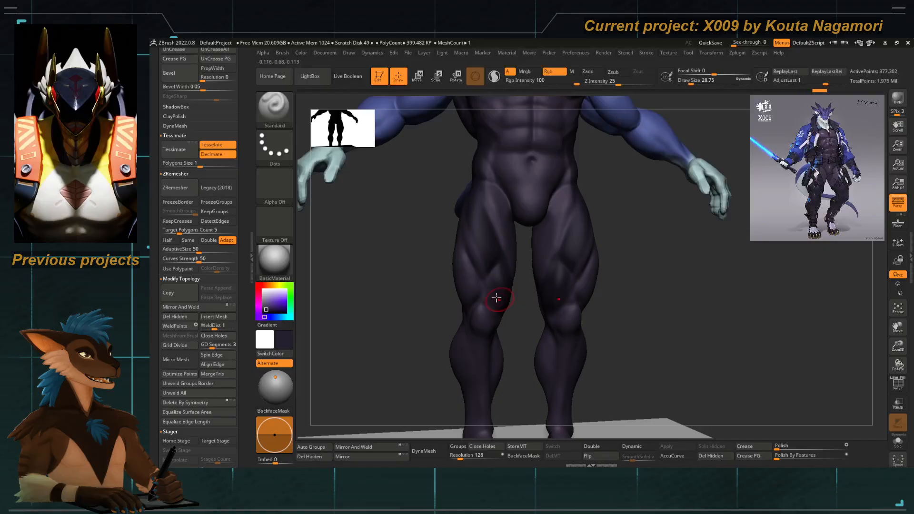
{"action": "right_click_drag", "start_coordinate": [460, 305], "coordinate": [445, 251], "text": "alt"}
{"action": "key", "text": "space"}
{"action": "left_click", "coordinate": [478, 208]}
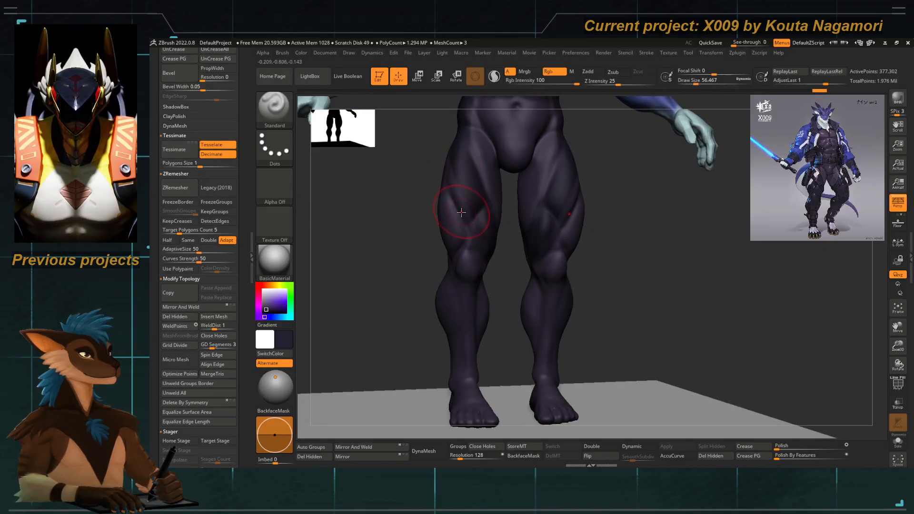
{"action": "left_click_drag", "start_coordinate": [461, 212], "coordinate": [478, 436]}
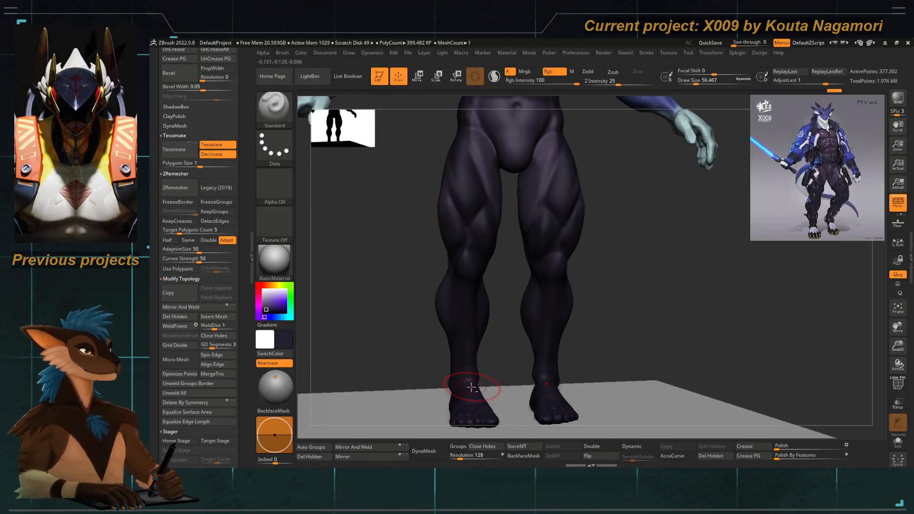
Paint the dark purple over the outer sides of the calves and thighs.
{"action": "right_click_drag", "start_coordinate": [457, 384], "coordinate": [455, 298]}
{"action": "left_click_drag", "start_coordinate": [455, 300], "coordinate": [447, 203]}
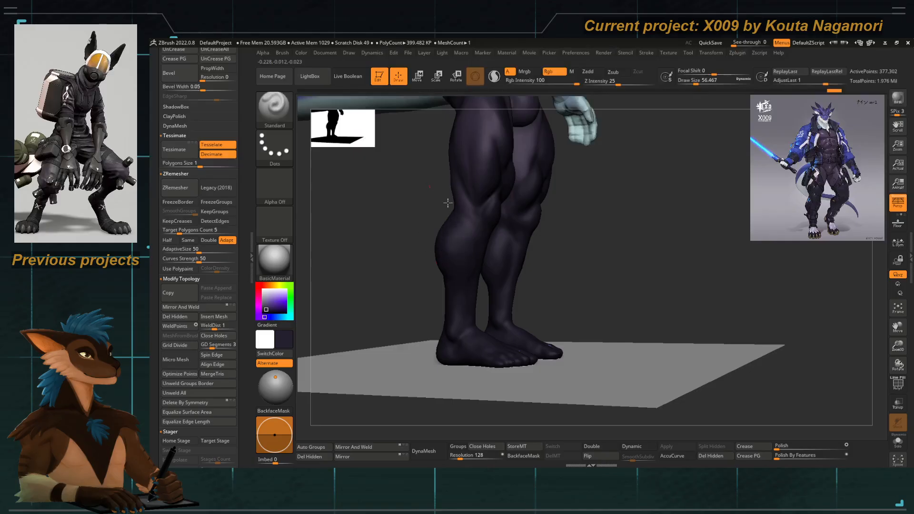
{"action": "right_click_drag", "start_coordinate": [455, 256], "coordinate": [449, 322], "text": "alt"}
{"action": "left_click_drag", "start_coordinate": [443, 203], "coordinate": [471, 245]}
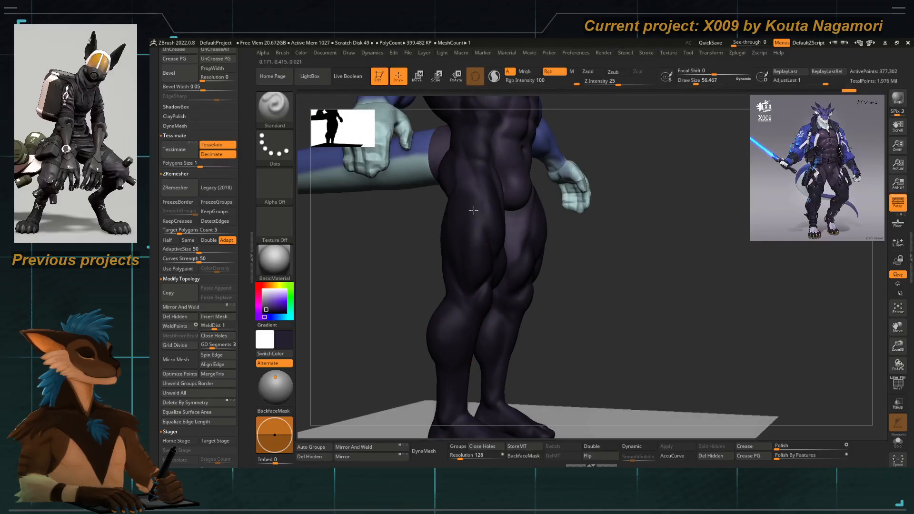
Darken the backs of the thighs and calves with the same large colour brush.
{"action": "right_click_drag", "start_coordinate": [395, 271], "coordinate": [388, 221]}
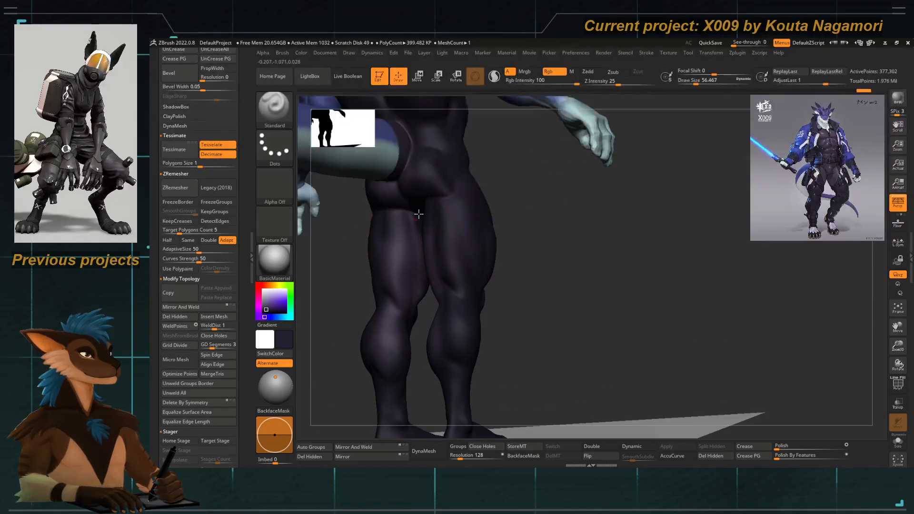
{"action": "left_click_drag", "start_coordinate": [400, 223], "coordinate": [383, 357]}
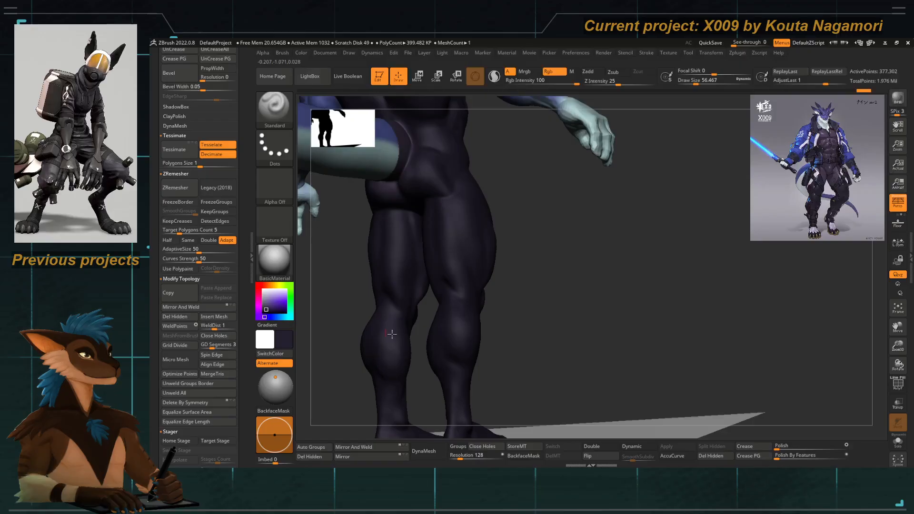
{"action": "right_click_drag", "start_coordinate": [392, 334], "coordinate": [339, 225]}
Change the material to Flat Color to judge the bodysuit's paint without shading.
{"action": "right_click_drag", "start_coordinate": [433, 247], "coordinate": [387, 306], "text": "ctrl"}
{"action": "left_click", "coordinate": [274, 261]}
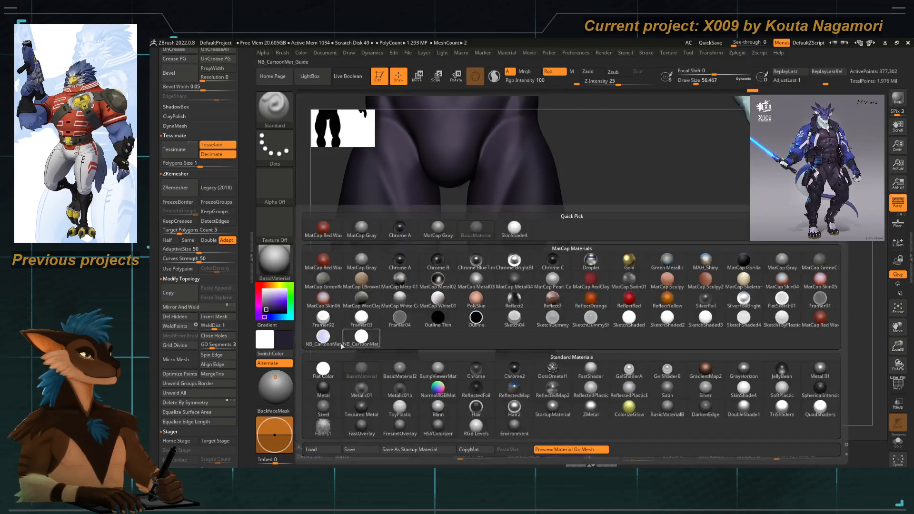
{"action": "left_click", "coordinate": [322, 370]}
{"action": "mouse_move", "coordinate": [513, 293]}
{"action": "right_mouse_down"}
{"action": "mouse_move", "coordinate": [380, 259]}
{"action": "mouse_move", "coordinate": [417, 254]}
{"action": "right_mouse_up"}
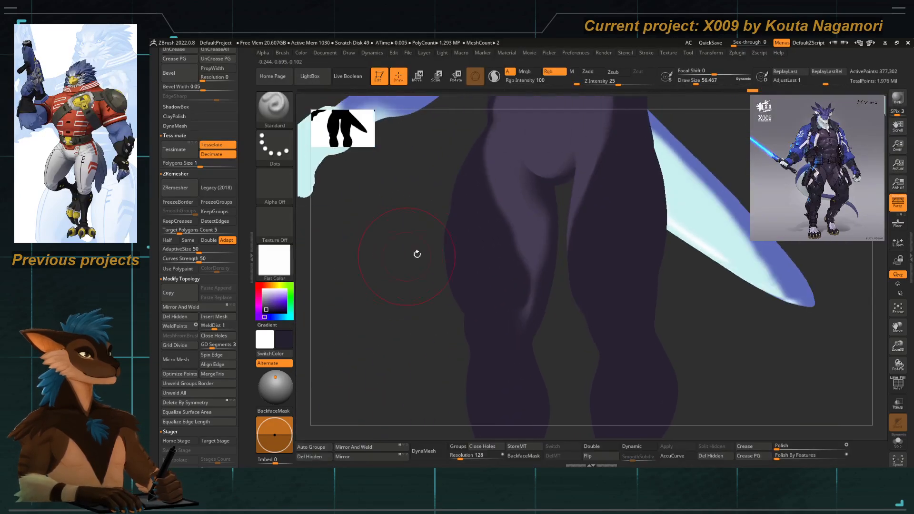
Pick the lighter purple from the bodysuit, set the draw size to about 25, and paint the inner thighs and buttocks.
{"action": "key", "text": "c"}
{"action": "key", "text": "space"}
{"action": "key", "text": "space"}
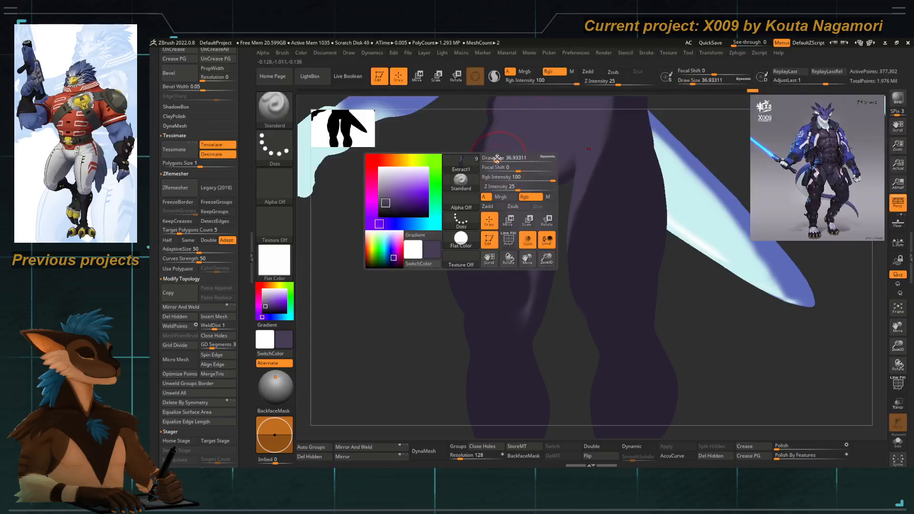
{"action": "left_click_drag", "start_coordinate": [496, 159], "coordinate": [488, 158]}
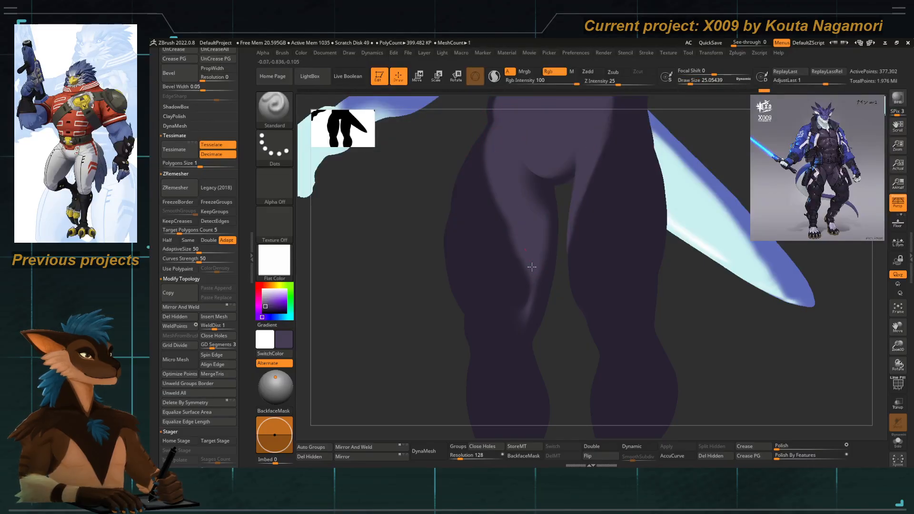
{"action": "right_click_drag", "start_coordinate": [556, 284], "coordinate": [529, 262]}
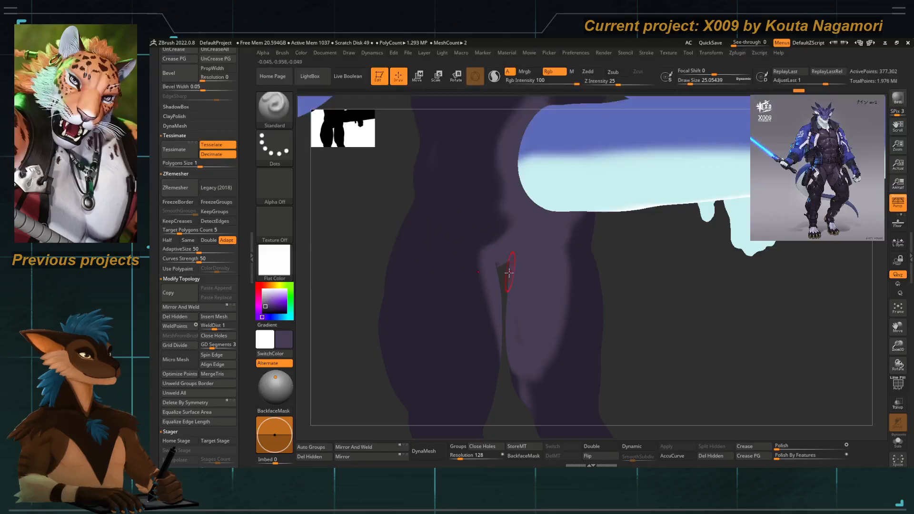
{"action": "left_click_drag", "start_coordinate": [482, 207], "coordinate": [470, 207]}
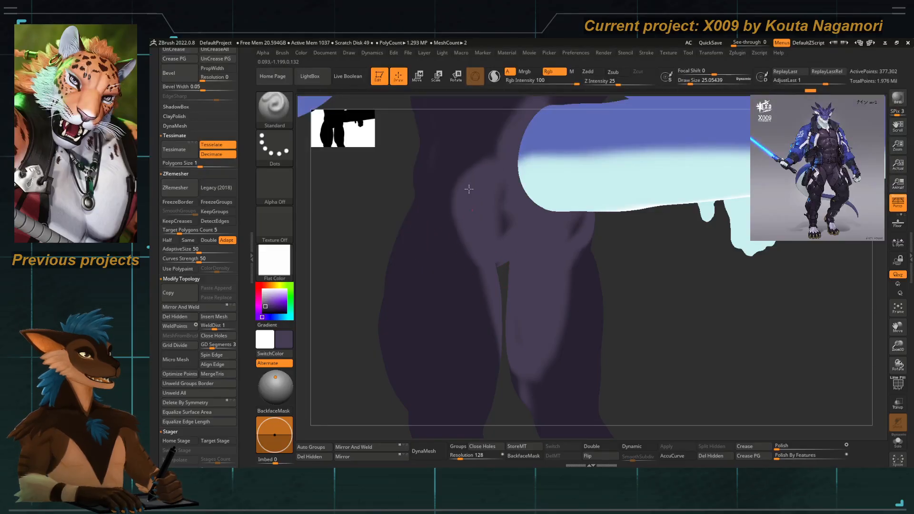
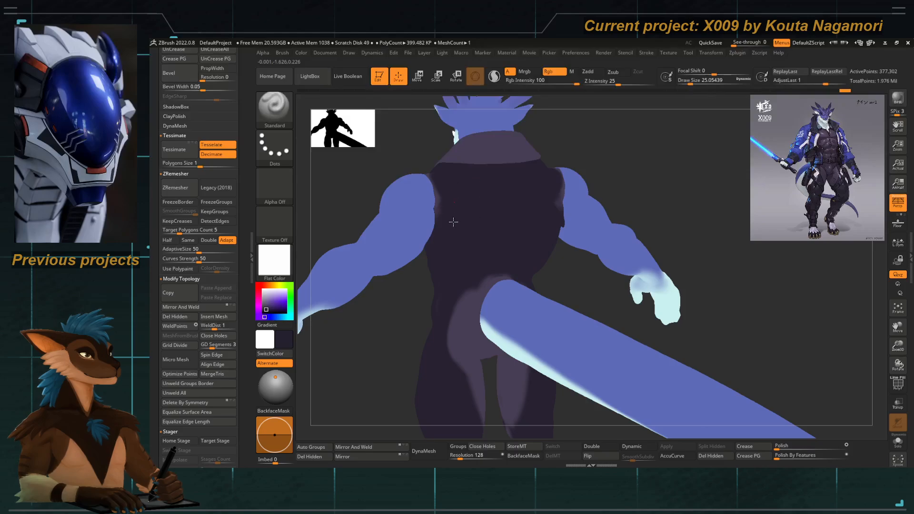
{"action": "mouse_move", "coordinate": [437, 189]}
{"action": "right_mouse_down"}
{"action": "mouse_move", "coordinate": [559, 190]}
{"action": "mouse_move", "coordinate": [504, 216]}
{"action": "mouse_move", "coordinate": [455, 278]}
{"action": "mouse_move", "coordinate": [453, 195]}
{"action": "right_mouse_up"}
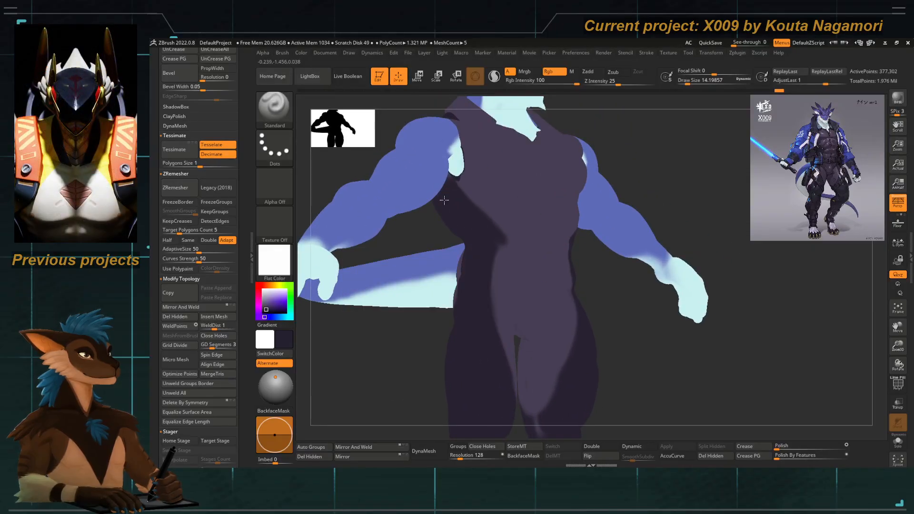
Inspect the isolated bodysuit's flat colours from the side and back, then restore the shaded BasicMaterial.
{"action": "left_click", "coordinate": [898, 442]}
{"action": "right_click_drag", "start_coordinate": [454, 204], "coordinate": [433, 218]}
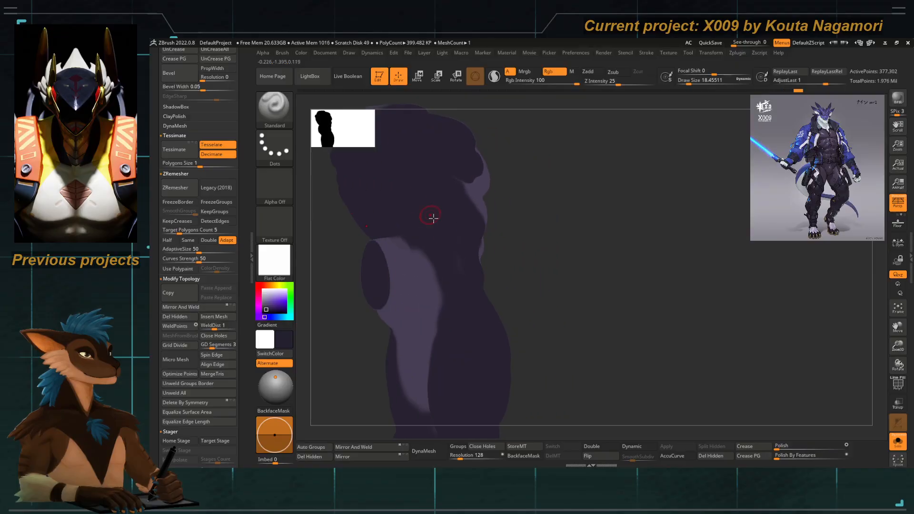
{"action": "right_click_drag", "start_coordinate": [494, 279], "coordinate": [592, 310], "text": "shift"}
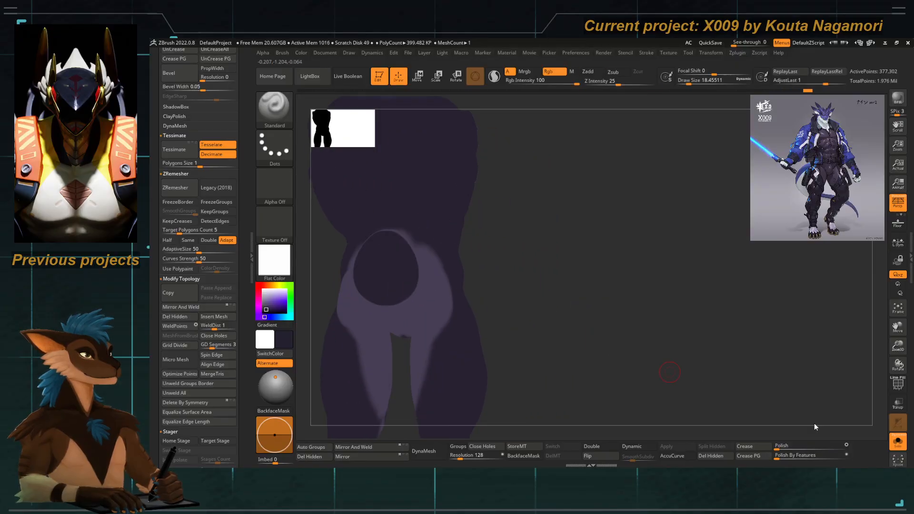
{"action": "left_click", "coordinate": [897, 443]}
{"action": "right_click_drag", "start_coordinate": [492, 283], "coordinate": [380, 300]}
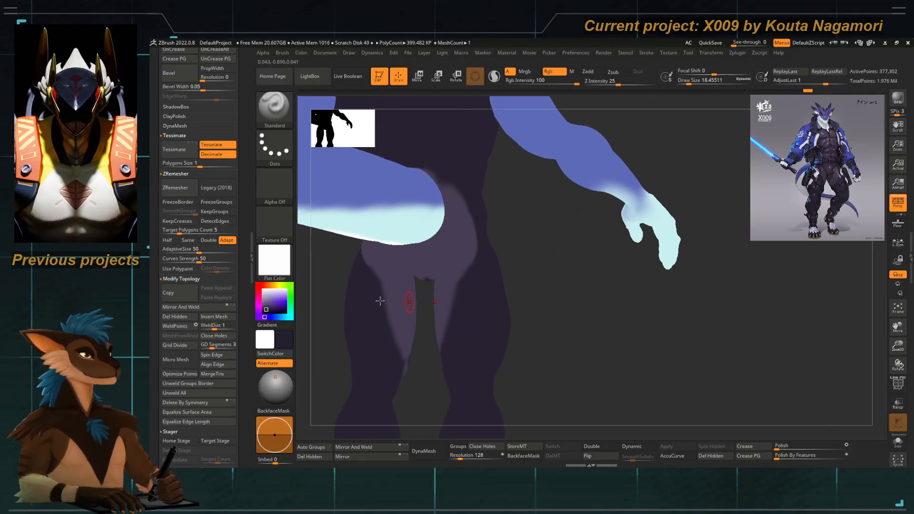
{"action": "left_click", "coordinate": [273, 259]}
{"action": "left_click", "coordinate": [360, 369]}
{"action": "mouse_move", "coordinate": [567, 294]}
{"action": "right_mouse_down"}
{"action": "mouse_move", "coordinate": [542, 287]}
{"action": "mouse_move", "coordinate": [587, 293]}
{"action": "mouse_move", "coordinate": [614, 284]}
{"action": "mouse_move", "coordinate": [619, 314]}
{"action": "right_mouse_up"}
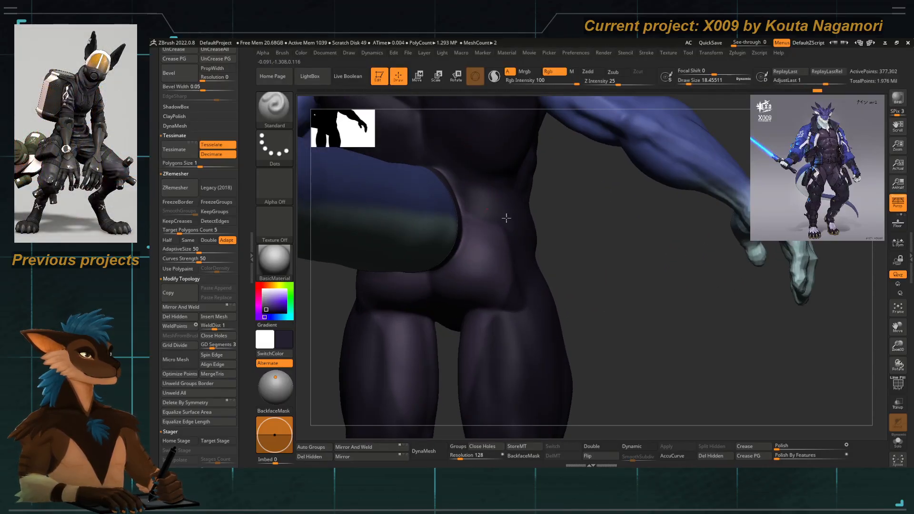
Touch up the dark and lighter purple paint on the buttocks, hips and backs of the thighs at a draw size of about 18.
{"action": "right_click_drag", "start_coordinate": [572, 276], "coordinate": [486, 236]}
{"action": "left_click_drag", "start_coordinate": [486, 235], "coordinate": [503, 286]}
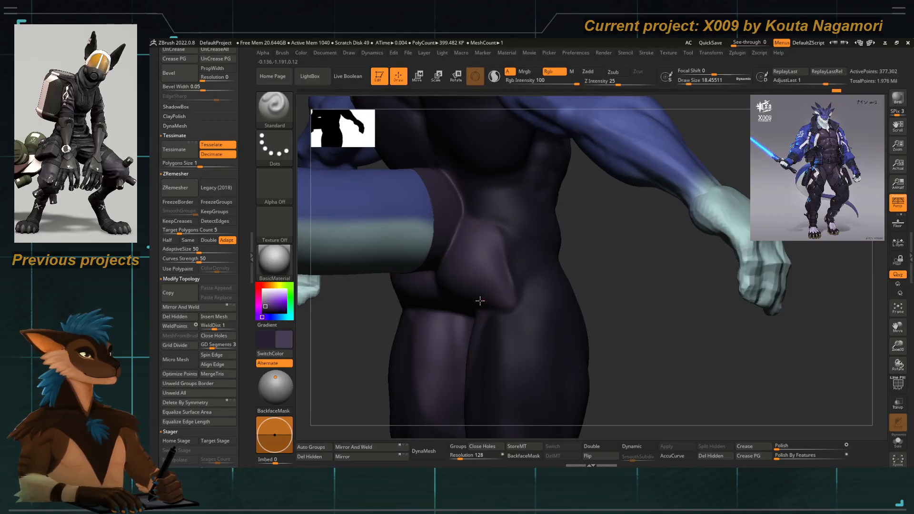
{"action": "left_click_drag", "start_coordinate": [608, 283], "coordinate": [628, 235]}
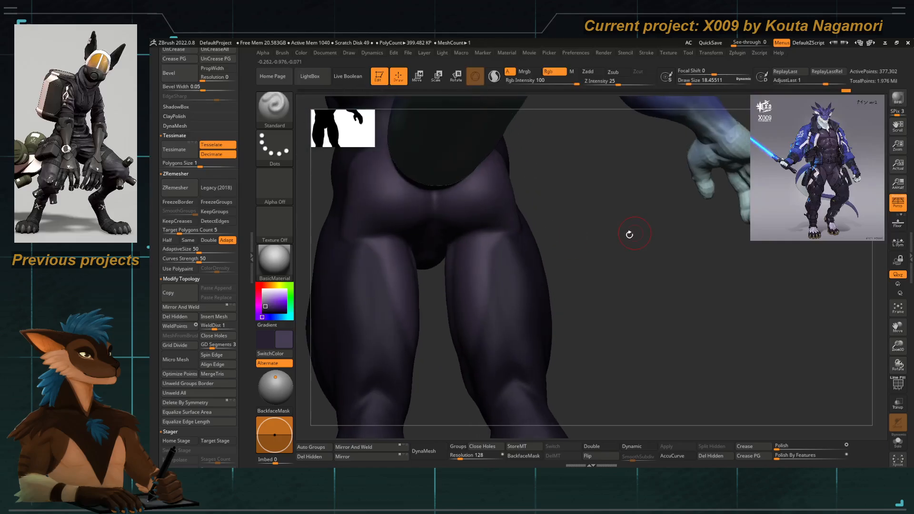
{"action": "left_click_drag", "start_coordinate": [548, 208], "coordinate": [614, 217]}
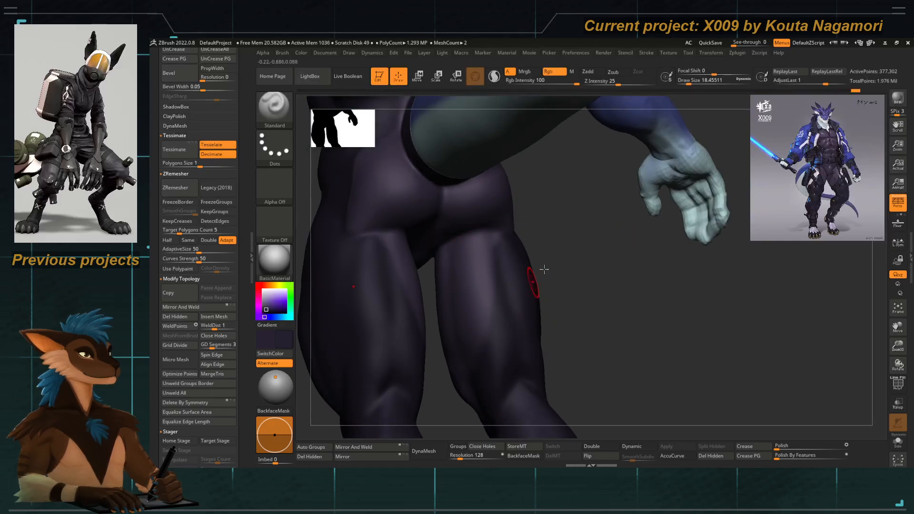
{"action": "left_click_drag", "start_coordinate": [544, 270], "coordinate": [512, 295]}
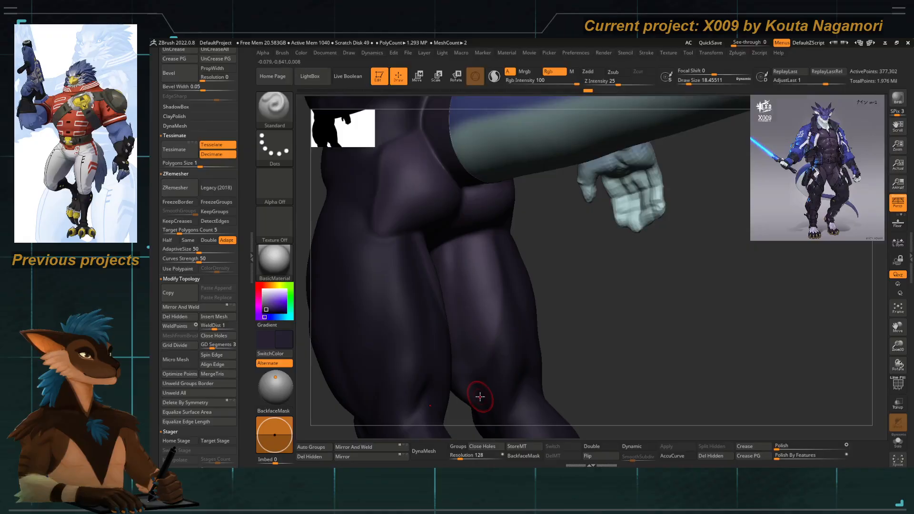
{"action": "left_click_drag", "start_coordinate": [497, 381], "coordinate": [543, 308]}
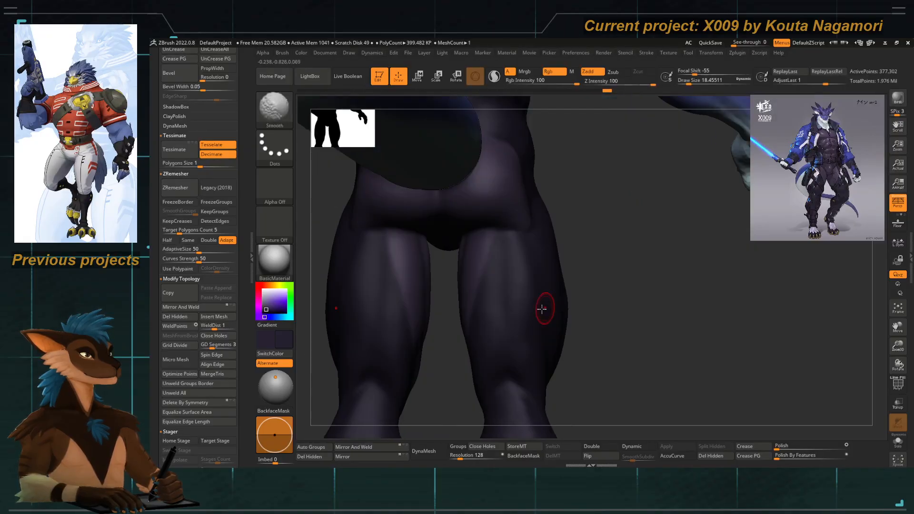
Choose the DamStandard brush for the torso and set its draw size to about 20.
{"action": "key", "text": "f"}
{"action": "left_click_drag", "start_coordinate": [388, 347], "coordinate": [343, 357]}
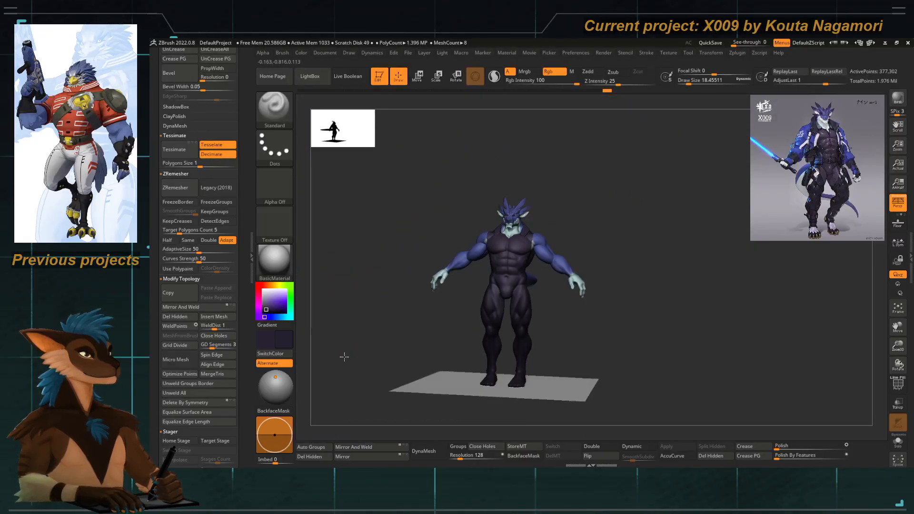
{"action": "left_click_drag", "start_coordinate": [404, 324], "coordinate": [463, 330], "text": "alt"}
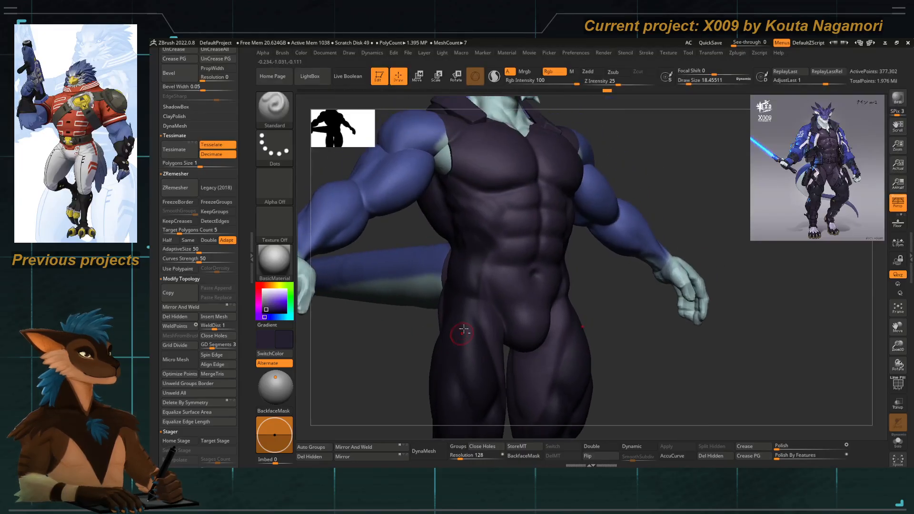
{"action": "key", "text": "b"}
{"action": "key", "text": "d"}
{"action": "key", "text": "s"}
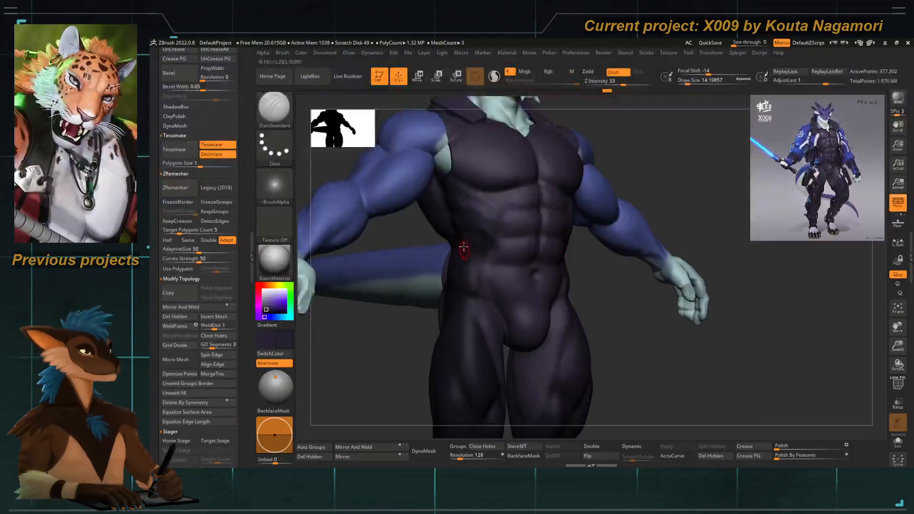
{"action": "mouse_move", "coordinate": [466, 249]}
{"action": "left_mouse_down"}
{"action": "mouse_move", "coordinate": [437, 241]}
{"action": "mouse_move", "coordinate": [508, 261]}
{"action": "left_mouse_up"}
{"action": "key", "text": "space"}
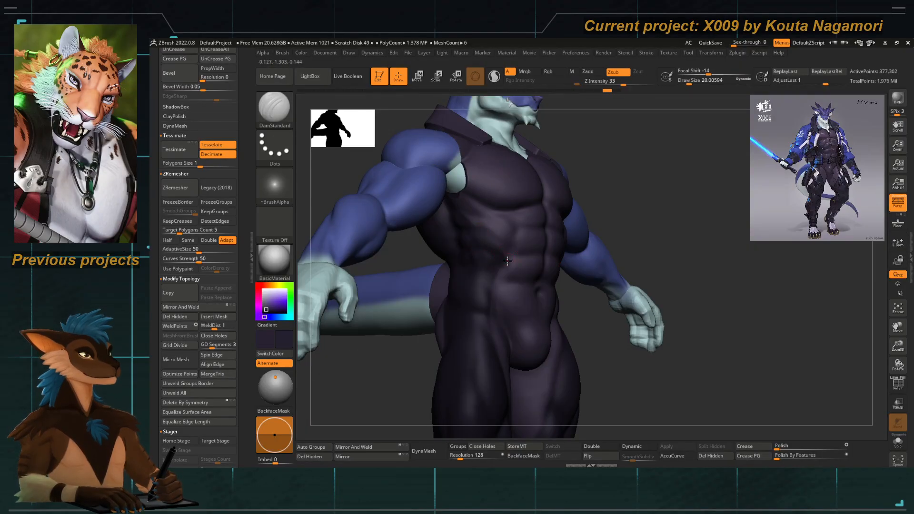
{"action": "key", "text": "space"}
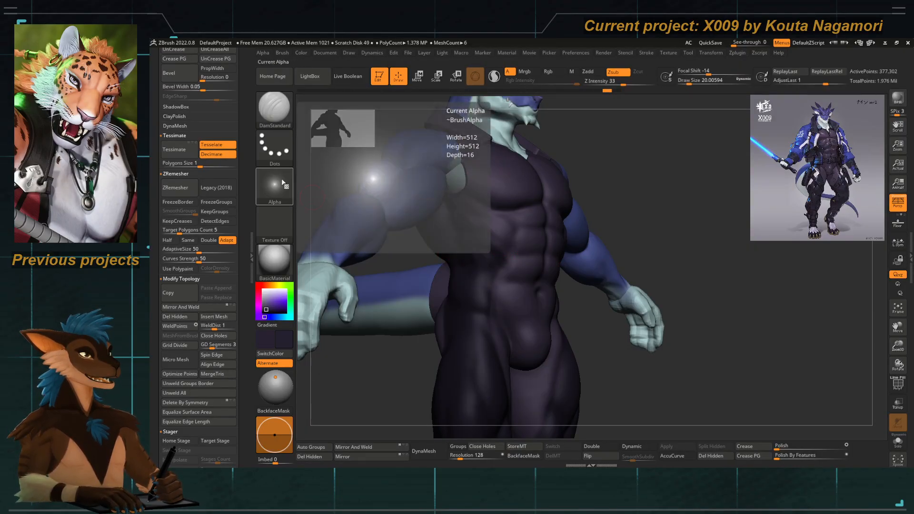
{"action": "left_click_drag", "start_coordinate": [635, 172], "coordinate": [630, 270], "text": "shift"}
{"action": "key", "text": "f"}
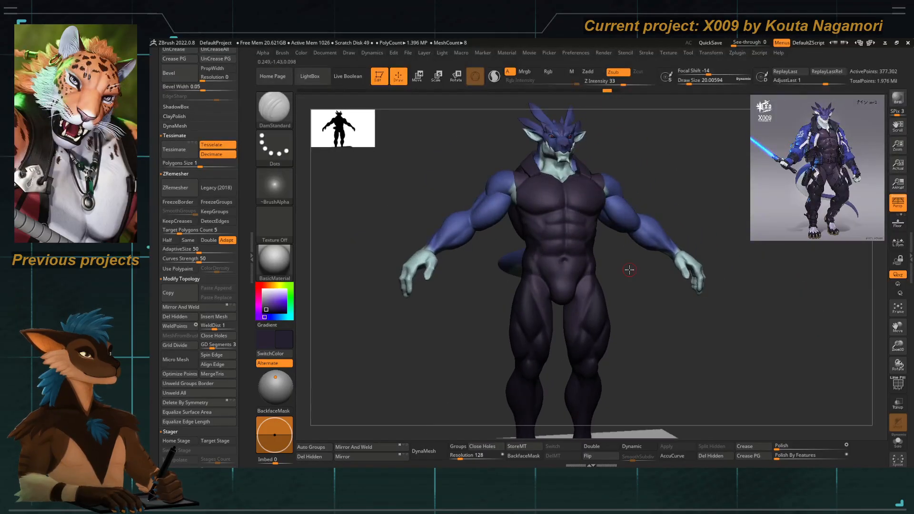
Load the Slash2 brush from the Slash folder of the LightBox brush library.
{"action": "key", "text": "b"}
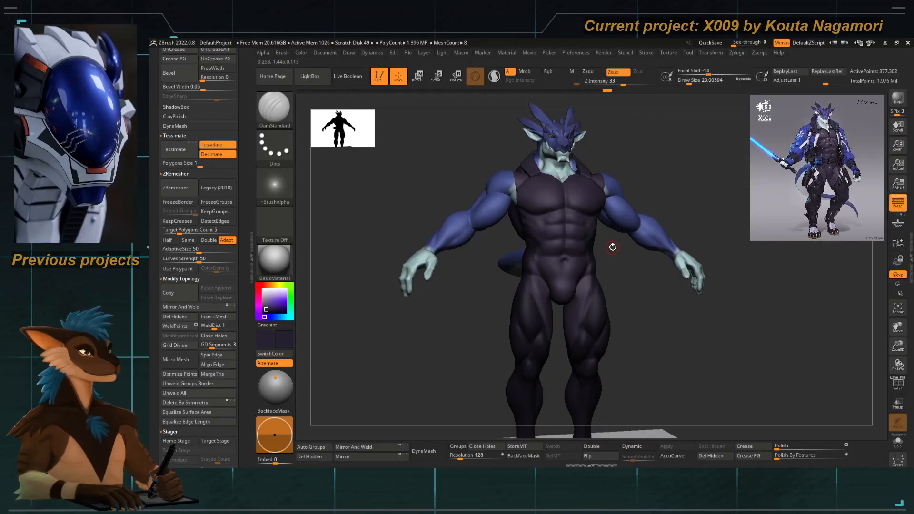
{"action": "key", "text": "comma"}
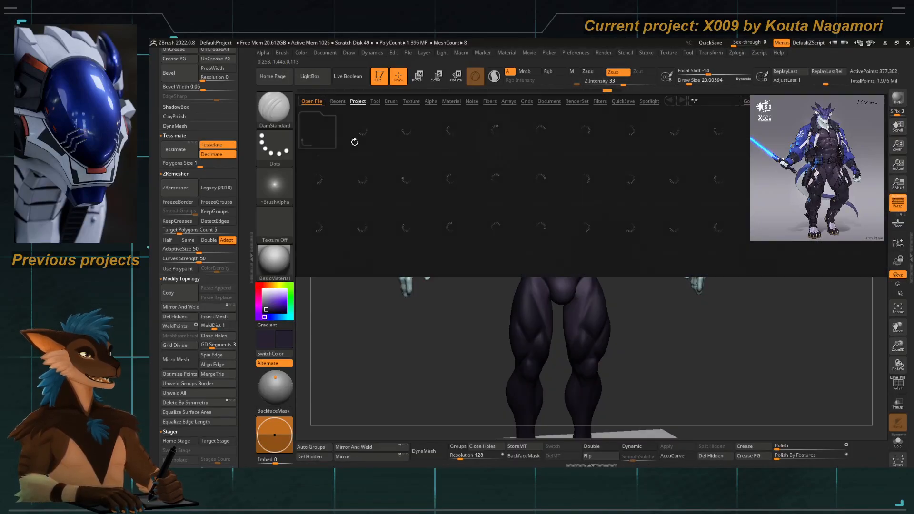
{"action": "left_click", "coordinate": [391, 101]}
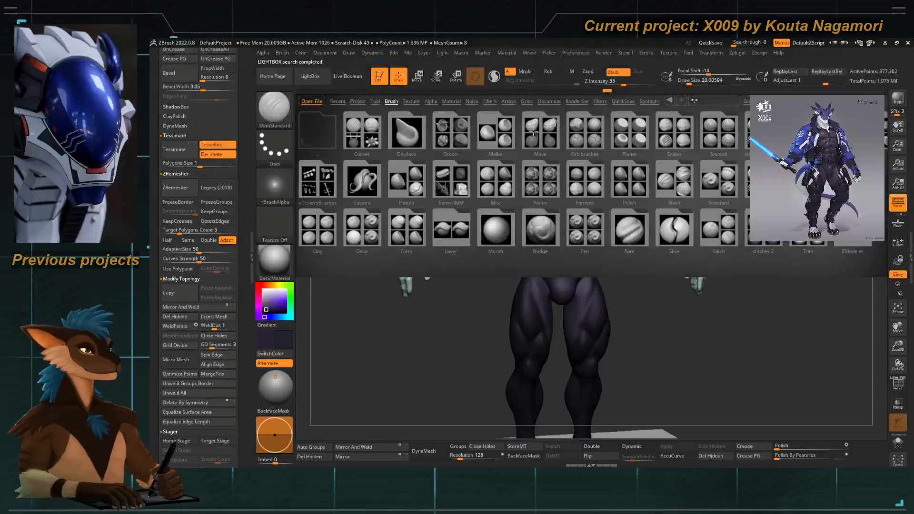
{"action": "mouse_move", "coordinate": [710, 179]}
{"action": "left_mouse_down"}
{"action": "mouse_move", "coordinate": [443, 173]}
{"action": "mouse_move", "coordinate": [804, 215]}
{"action": "left_mouse_up"}
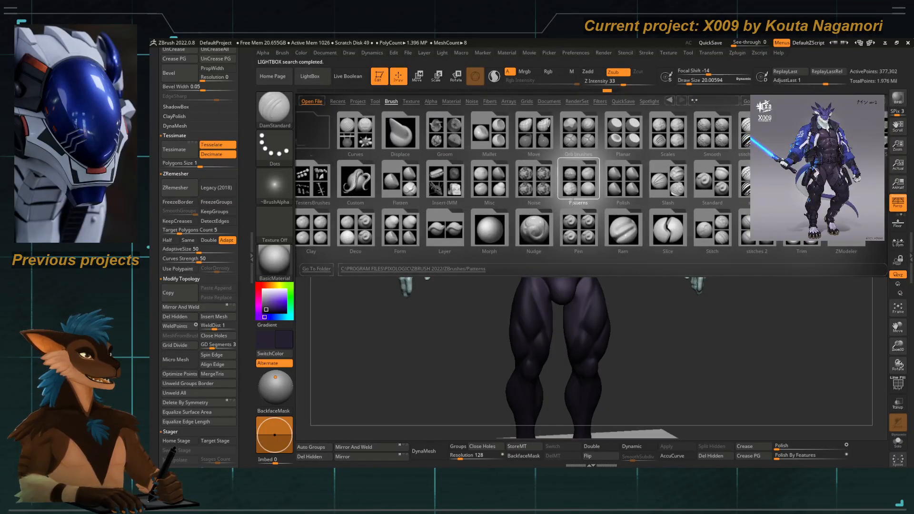
{"action": "left_click_drag", "start_coordinate": [666, 191], "coordinate": [567, 183]}
{"action": "left_click_drag", "start_coordinate": [508, 177], "coordinate": [501, 130]}
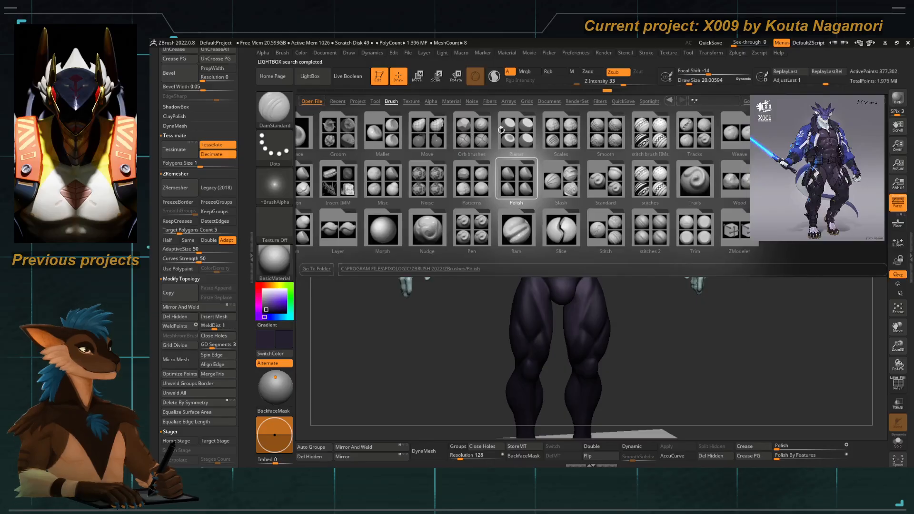
{"action": "left_click", "coordinate": [463, 169]}
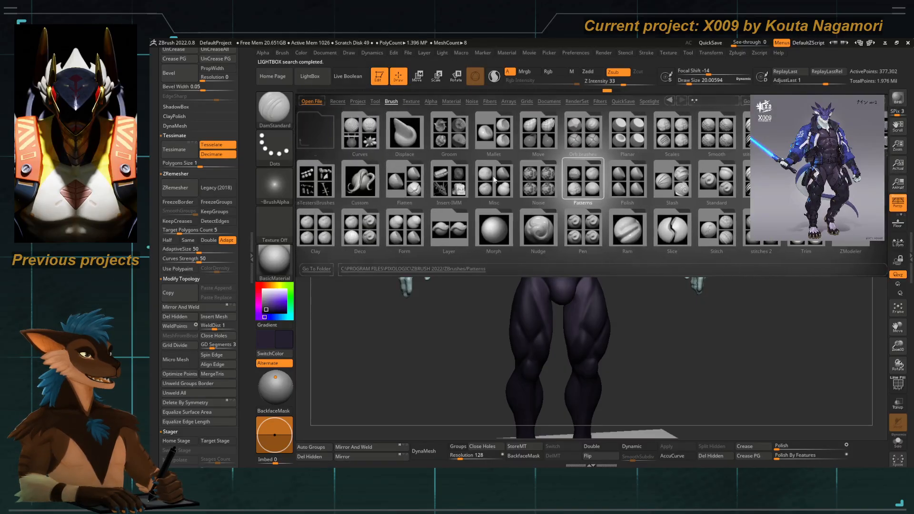
{"action": "left_click_drag", "start_coordinate": [585, 180], "coordinate": [477, 176]}
{"action": "left_click", "coordinate": [508, 177]}
{"action": "double_click", "coordinate": [510, 196]}
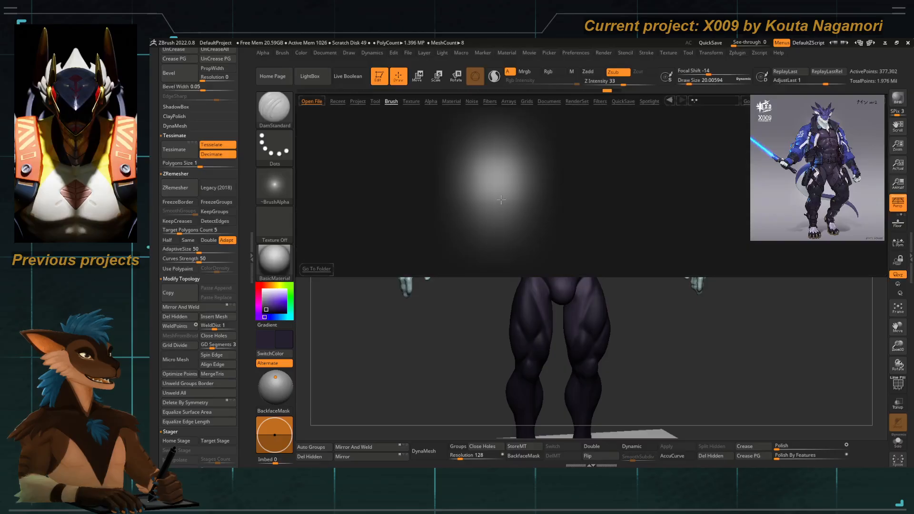
{"action": "left_click", "coordinate": [320, 228]}
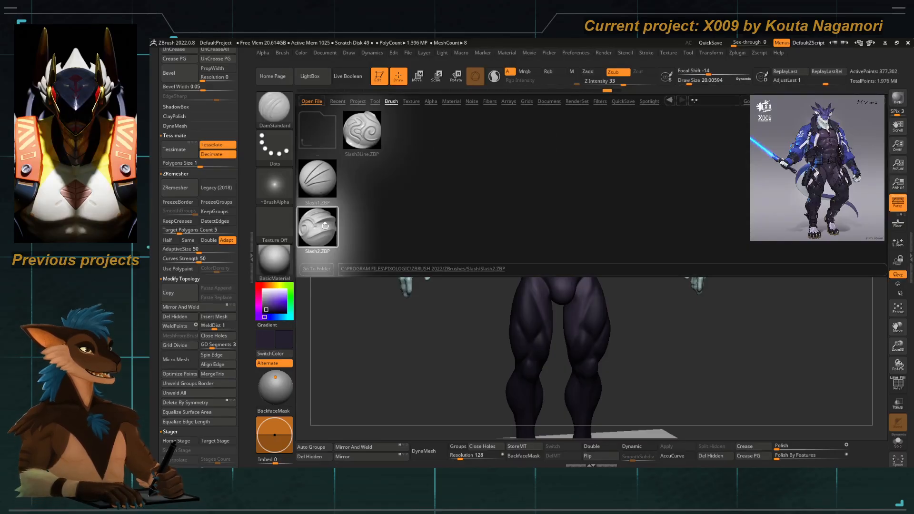
Reduce the draw size to about 7.5 and make the X009_02 body subtool active for testing on the upper arm.
{"action": "left_click_drag", "start_coordinate": [377, 246], "coordinate": [413, 267]}
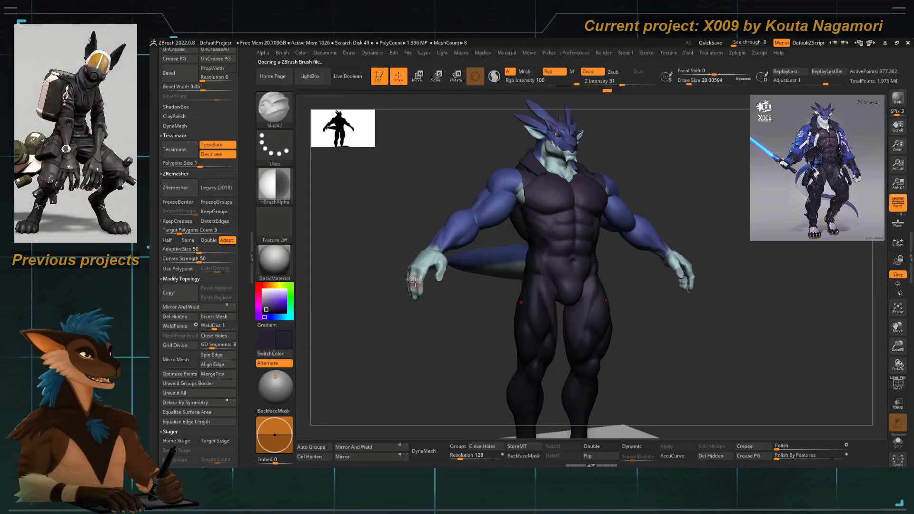
{"action": "left_click_drag", "start_coordinate": [499, 361], "coordinate": [562, 257]}
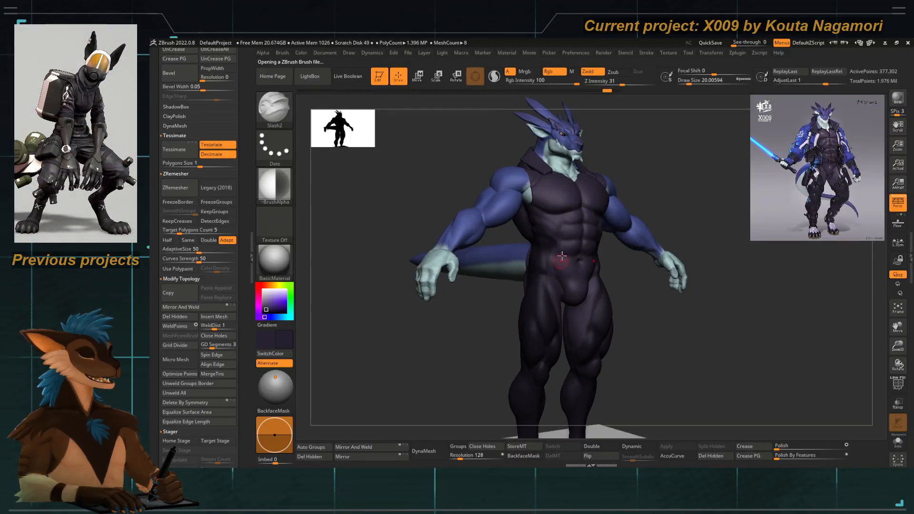
{"action": "right_click_drag", "start_coordinate": [536, 221], "coordinate": [545, 231], "text": "ctrl"}
{"action": "key", "text": "space"}
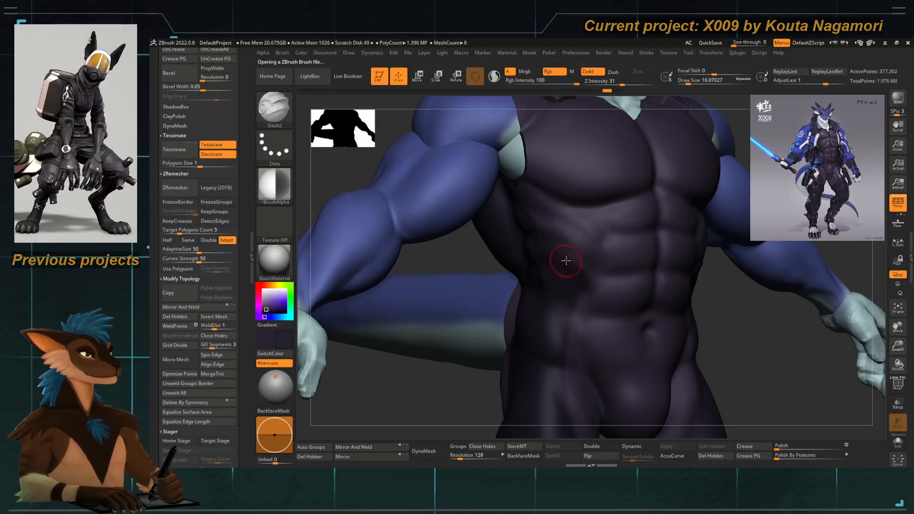
{"action": "key", "text": "space"}
{"action": "left_click_drag", "start_coordinate": [567, 261], "coordinate": [561, 261]}
{"action": "left_click", "coordinate": [420, 189], "text": "alt"}
{"action": "right_click_drag", "start_coordinate": [419, 189], "coordinate": [430, 168]}
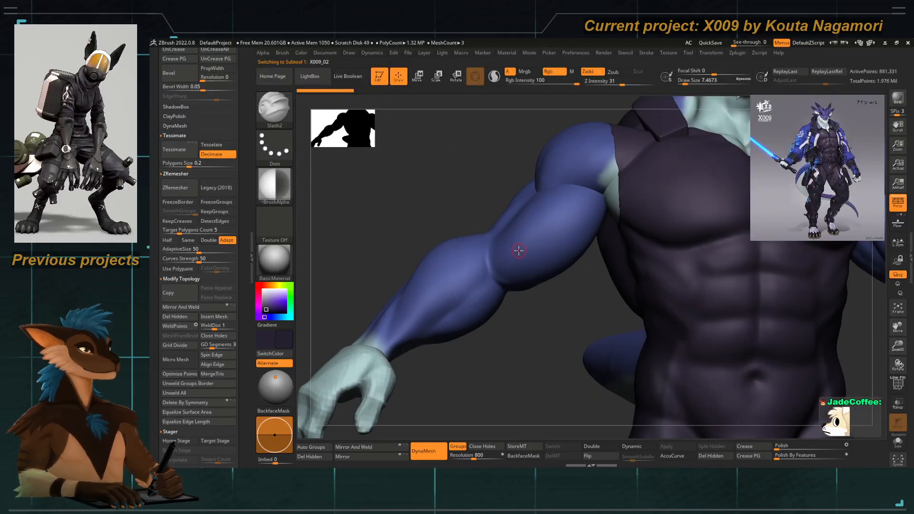
Select DamStandard and carve a diagonal test groove along the upper arm, undoing the first stroke and redrawing it.
{"action": "key", "text": "b"}
{"action": "key", "text": "s"}
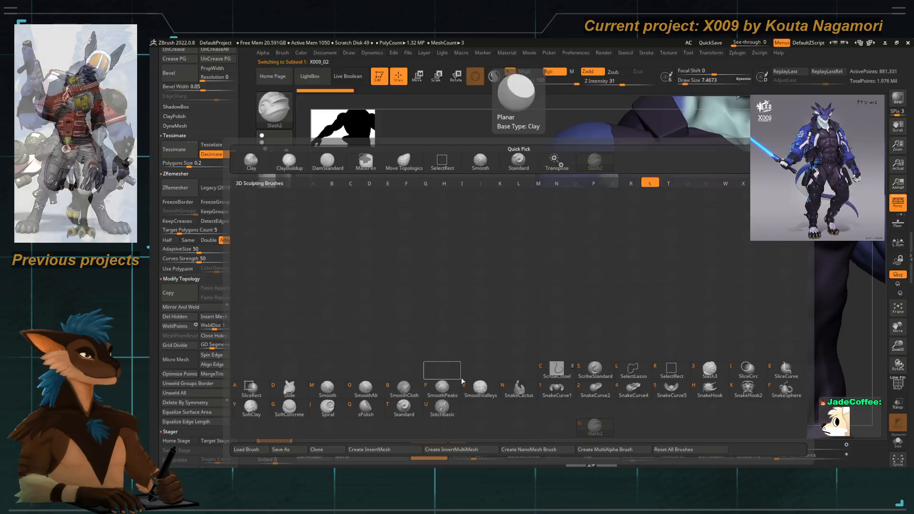
{"action": "key", "text": "t"}
{"action": "key", "text": "b"}
{"action": "key", "text": "d"}
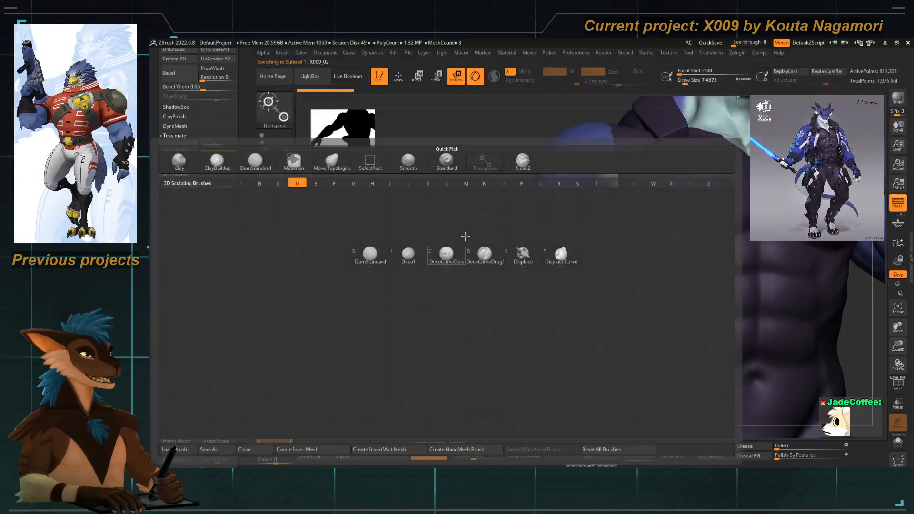
{"action": "key", "text": "s"}
{"action": "left_click_drag", "start_coordinate": [574, 198], "coordinate": [498, 253]}
{"action": "right_click_drag", "start_coordinate": [538, 214], "coordinate": [562, 228], "text": "ctrl"}
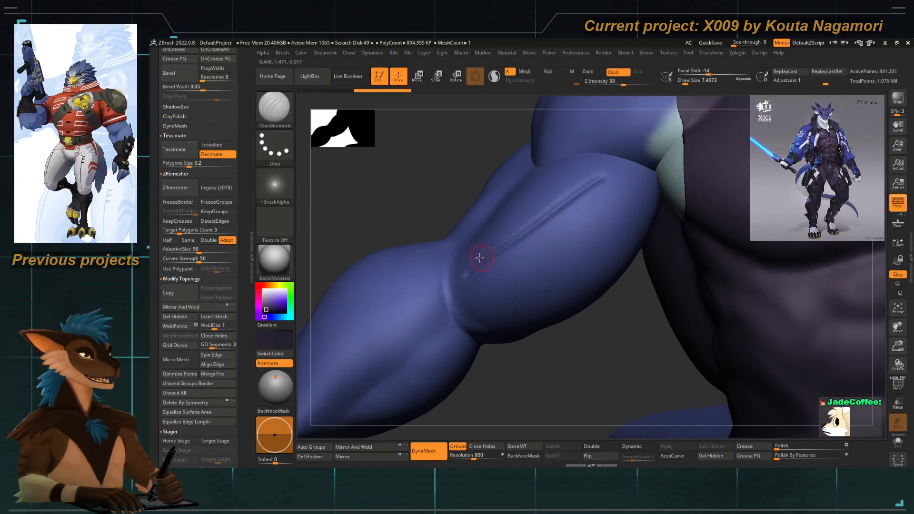
{"action": "key", "text": "ctrl+z"}
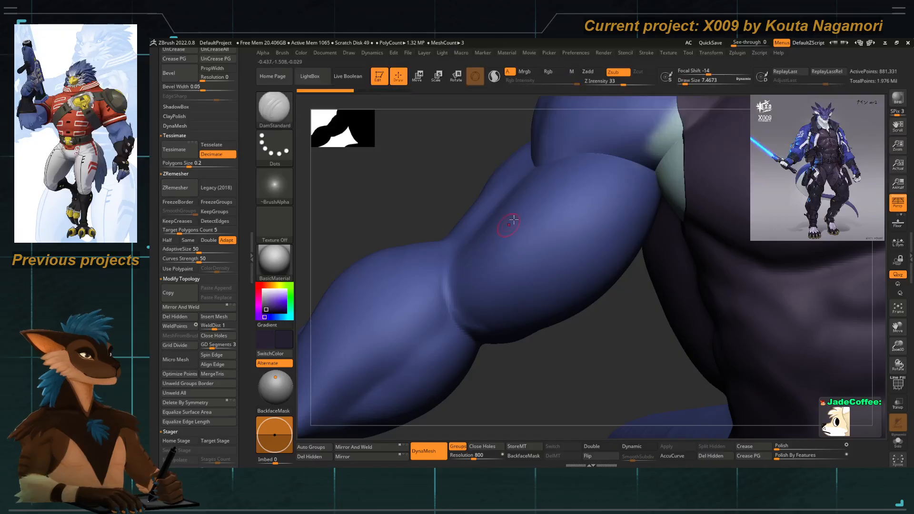
{"action": "right_click_drag", "start_coordinate": [519, 251], "coordinate": [489, 247], "text": "alt"}
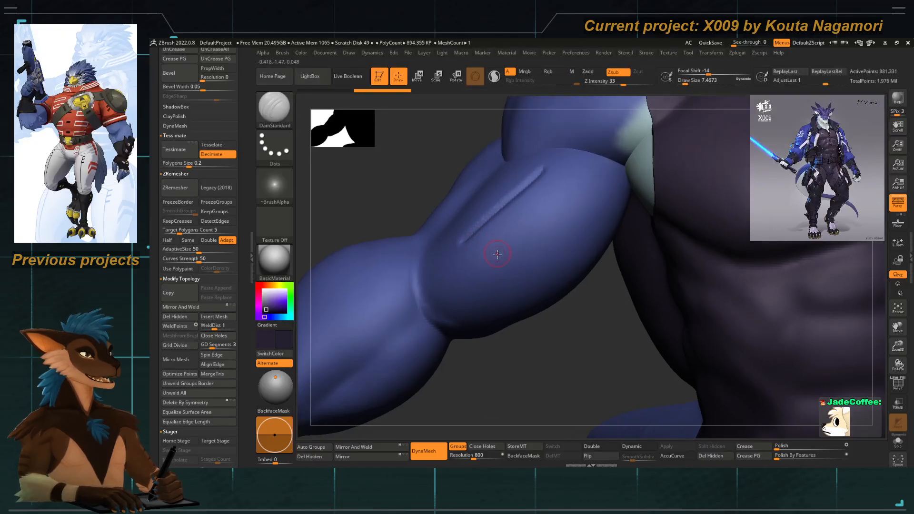
Carve a parallel test groove on the upper arm with Slash2, replacing the first stroke with one using Rgb off and a draw size of about 13.
{"action": "key", "text": "b"}
{"action": "left_click", "coordinate": [569, 412]}
{"action": "left_click_drag", "start_coordinate": [591, 178], "coordinate": [471, 280]}
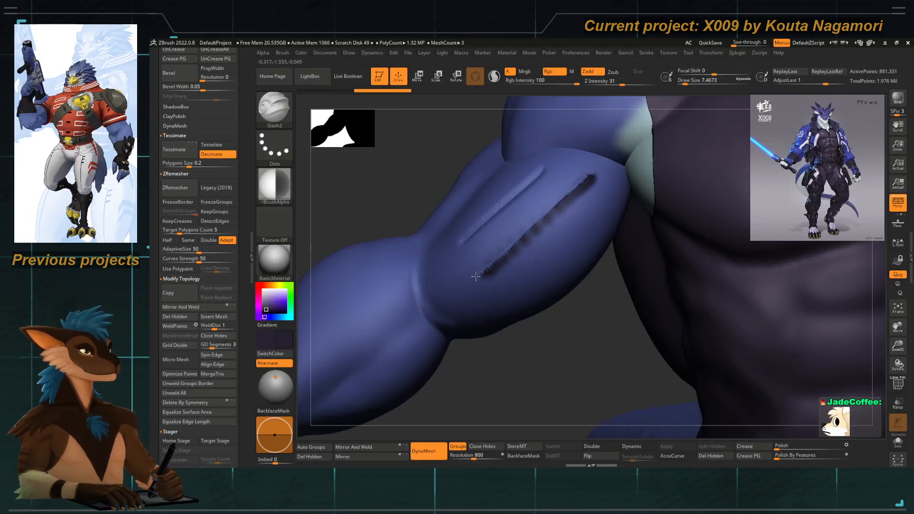
{"action": "key", "text": "ctrl+z"}
{"action": "key", "text": "space"}
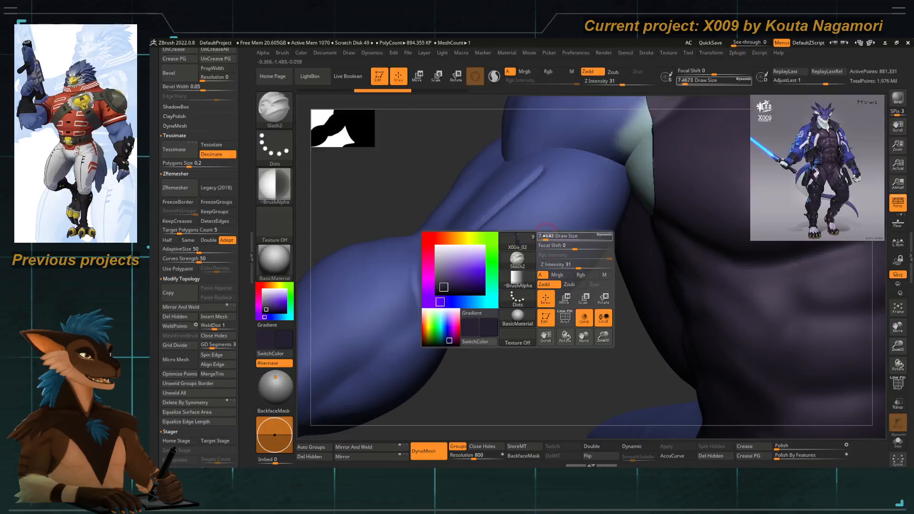
{"action": "left_click_drag", "start_coordinate": [585, 174], "coordinate": [494, 262]}
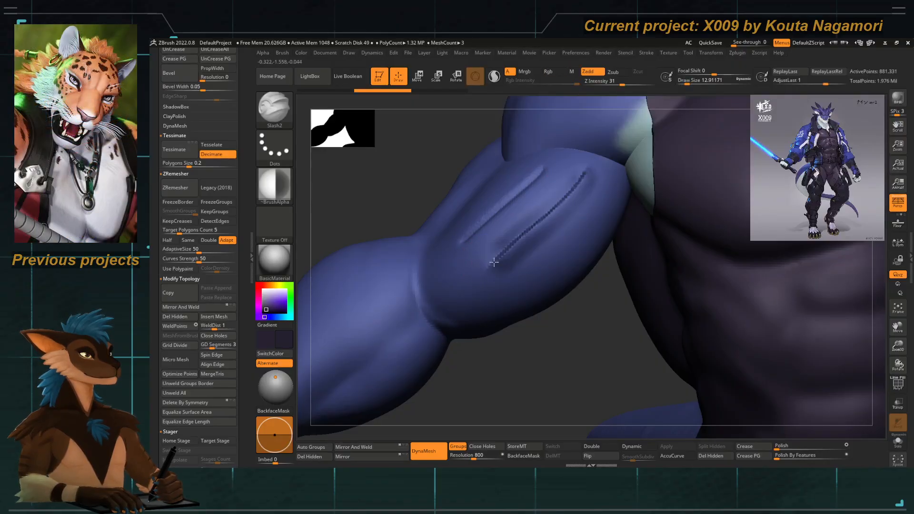
Check the Slash2 test groove on the upper arm from several angles and undo it.
{"action": "left_click_drag", "start_coordinate": [511, 383], "coordinate": [551, 302]}
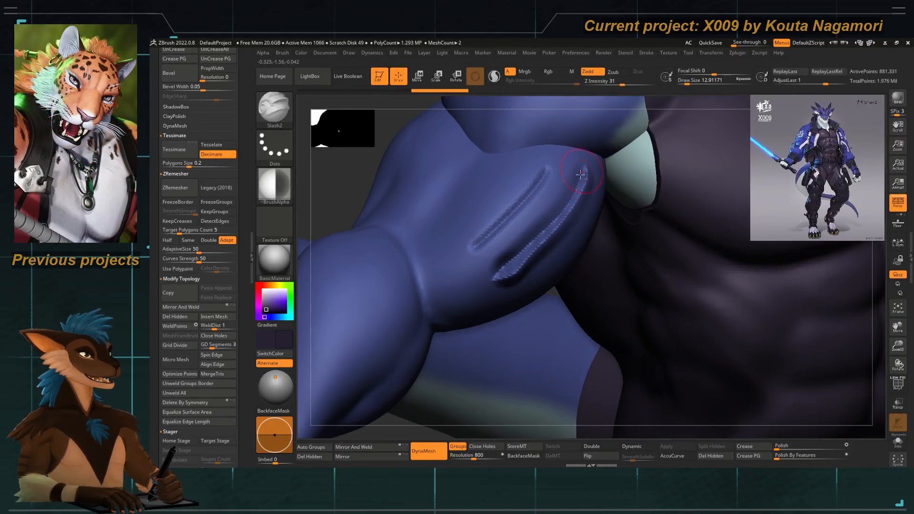
{"action": "left_click_drag", "start_coordinate": [355, 175], "coordinate": [445, 181]}
{"action": "right_click_drag", "start_coordinate": [539, 263], "coordinate": [511, 275], "text": "alt"}
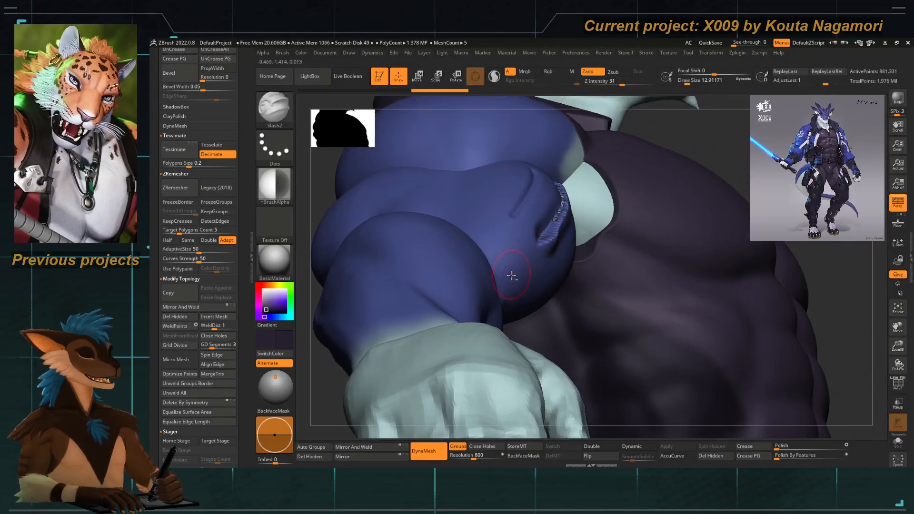
{"action": "key", "text": "ctrl+z"}
{"action": "left_click_drag", "start_coordinate": [329, 172], "coordinate": [297, 196]}
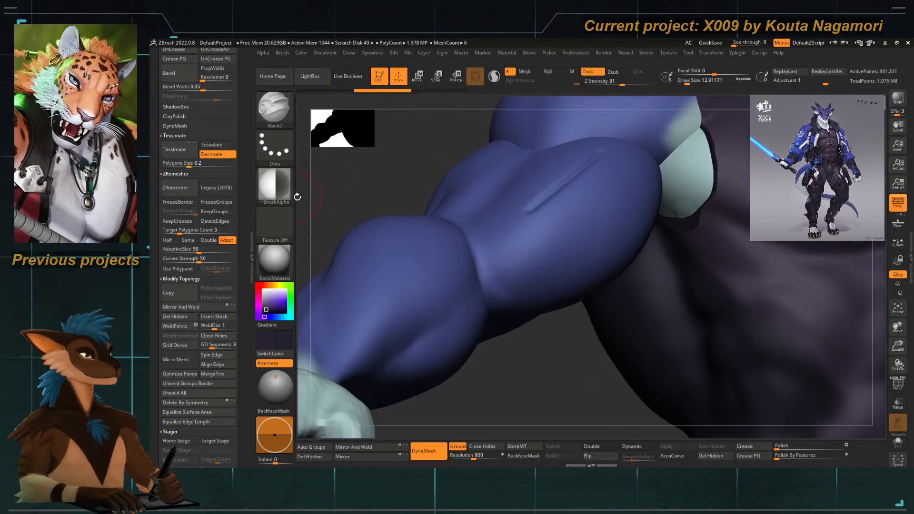
Try two more parallel Slash2 grooves along the upper arm and undo them.
{"action": "left_click_drag", "start_coordinate": [623, 159], "coordinate": [553, 227]}
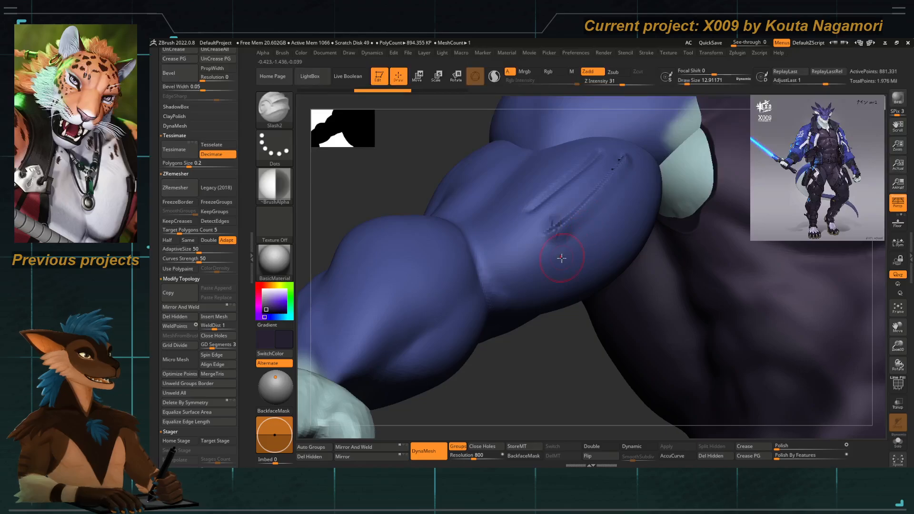
{"action": "left_click_drag", "start_coordinate": [561, 258], "coordinate": [640, 176]}
{"action": "mouse_move", "coordinate": [562, 381]}
{"action": "left_mouse_down"}
{"action": "mouse_move", "coordinate": [541, 374]}
{"action": "mouse_move", "coordinate": [551, 380]}
{"action": "mouse_move", "coordinate": [554, 284]}
{"action": "left_mouse_up"}
{"action": "key", "text": "ctrl+z"}
{"action": "key", "text": "ctrl+z"}
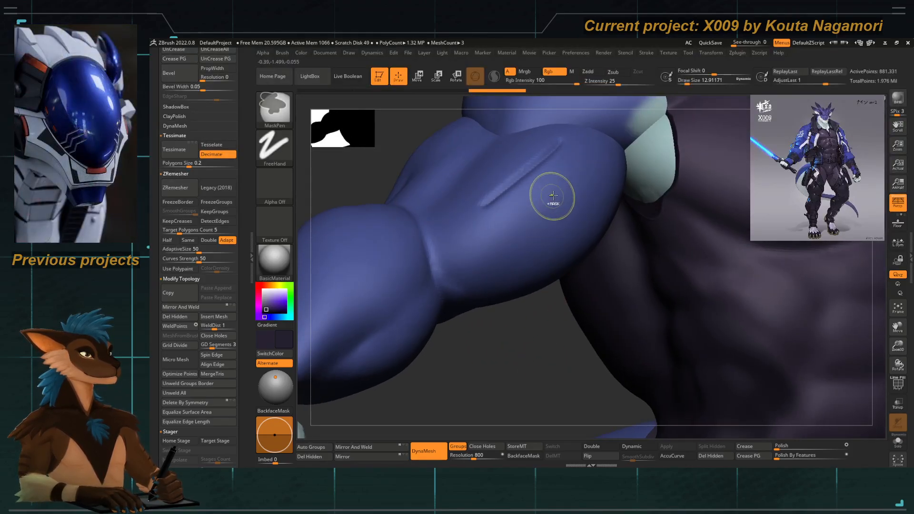
Test another pair of Slash2 grooves on the upper arm, then undo all test grooves there, including the DamStandard one.
{"action": "left_click_drag", "start_coordinate": [589, 148], "coordinate": [523, 221]}
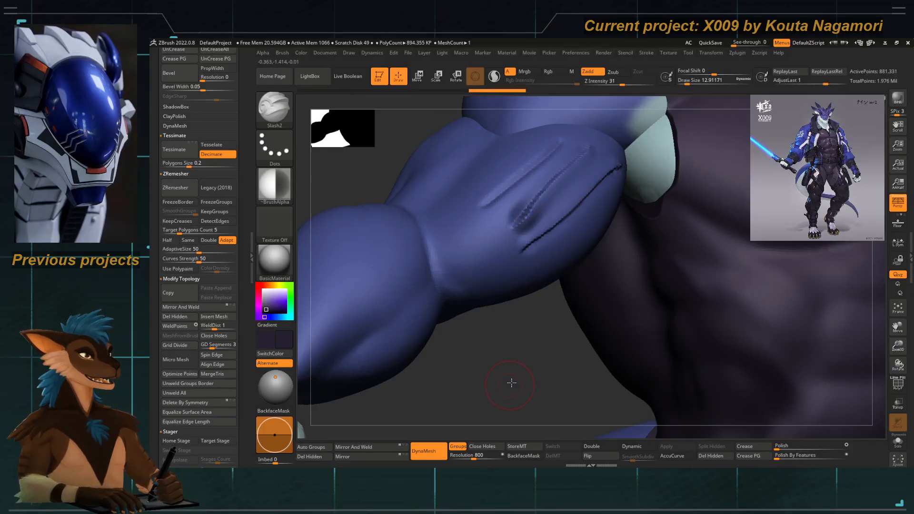
{"action": "left_click_drag", "start_coordinate": [511, 383], "coordinate": [613, 215]}
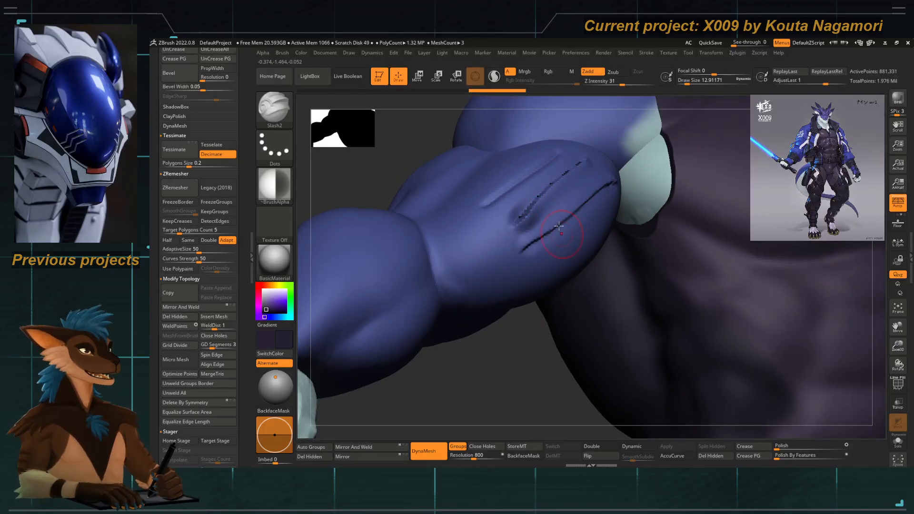
{"action": "key", "text": "ctrl+z"}
{"action": "key", "text": "ctrl+z"}
{"action": "key", "text": "ctrl+z"}
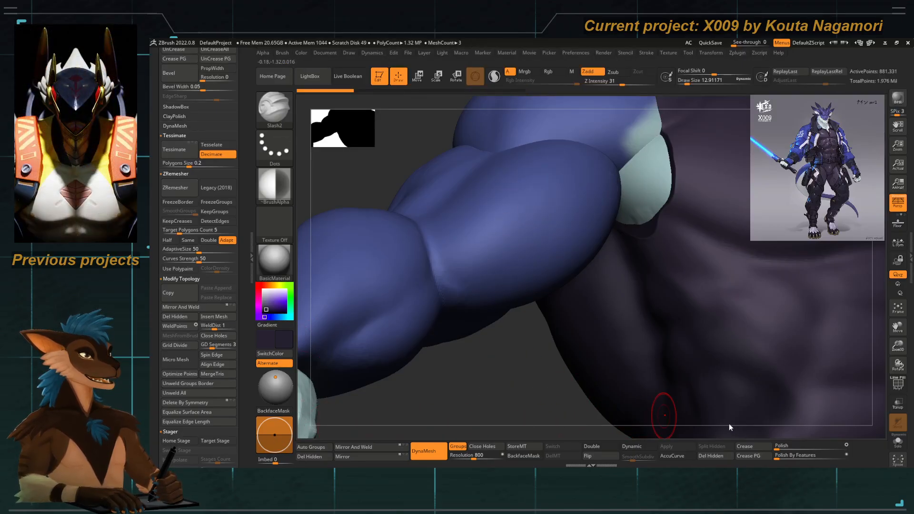
Lower Slash2's Z Intensity to 9 and carve fine parallel grooves along the upper arm, undoing the first stroke.
{"action": "key", "text": "space"}
{"action": "left_click_drag", "start_coordinate": [539, 218], "coordinate": [537, 218]}
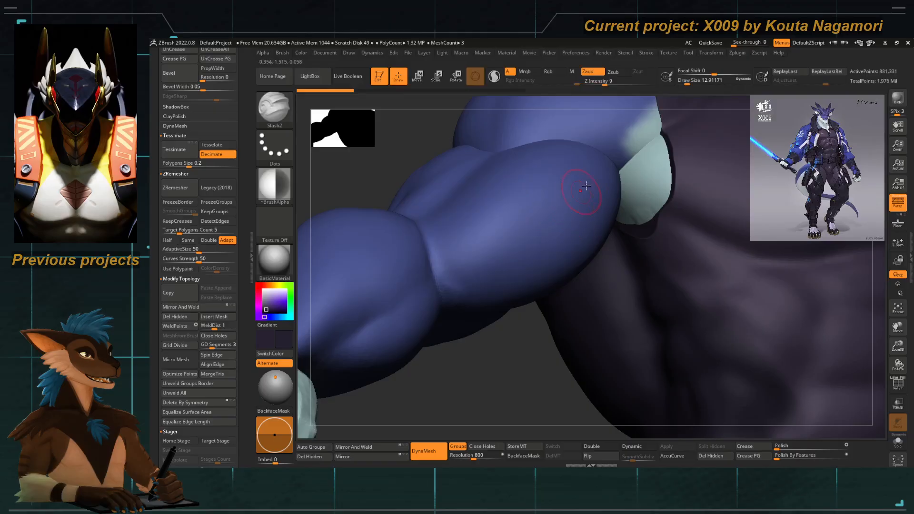
{"action": "mouse_move", "coordinate": [598, 173]}
{"action": "left_mouse_down"}
{"action": "mouse_move", "coordinate": [497, 242]}
{"action": "mouse_move", "coordinate": [582, 166]}
{"action": "left_mouse_up"}
{"action": "key", "text": "ctrl+z"}
{"action": "left_click_drag", "start_coordinate": [483, 282], "coordinate": [586, 192]}
{"action": "left_click_drag", "start_coordinate": [493, 294], "coordinate": [584, 224]}
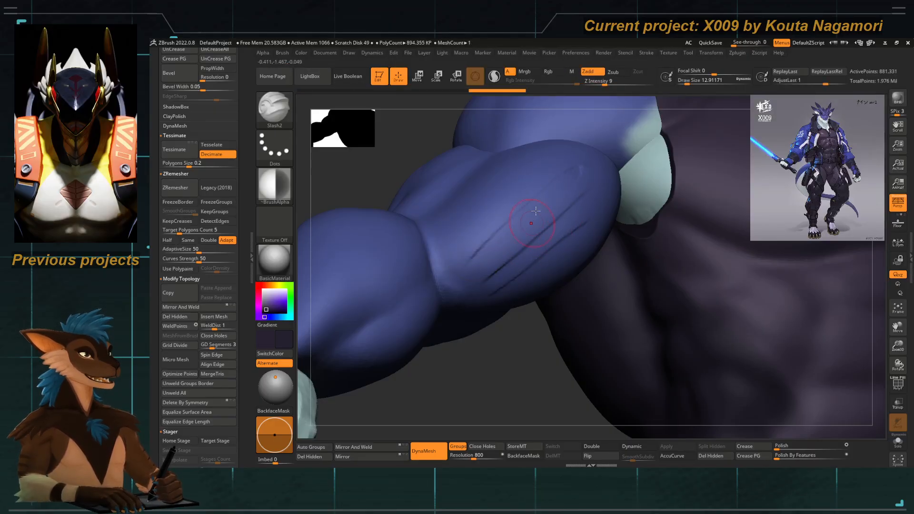
{"action": "mouse_move", "coordinate": [512, 360]}
{"action": "left_mouse_down"}
{"action": "mouse_move", "coordinate": [510, 384]}
{"action": "mouse_move", "coordinate": [523, 384]}
{"action": "left_mouse_up"}
{"action": "left_click_drag", "start_coordinate": [531, 255], "coordinate": [514, 260], "text": "shift"}
Make the Extract1 bodysuit subtool active and isolate it with Solo.
{"action": "mouse_move", "coordinate": [523, 297]}
{"action": "right_mouse_down", "text": "ctrl"}
{"action": "mouse_move", "coordinate": [433, 216]}
{"action": "mouse_move", "coordinate": [400, 219]}
{"action": "right_mouse_up", "text": "ctrl"}
{"action": "left_click", "coordinate": [496, 267], "text": "alt"}
{"action": "right_click_drag", "start_coordinate": [496, 268], "coordinate": [509, 279], "text": "ctrl"}
{"action": "key", "text": "space"}
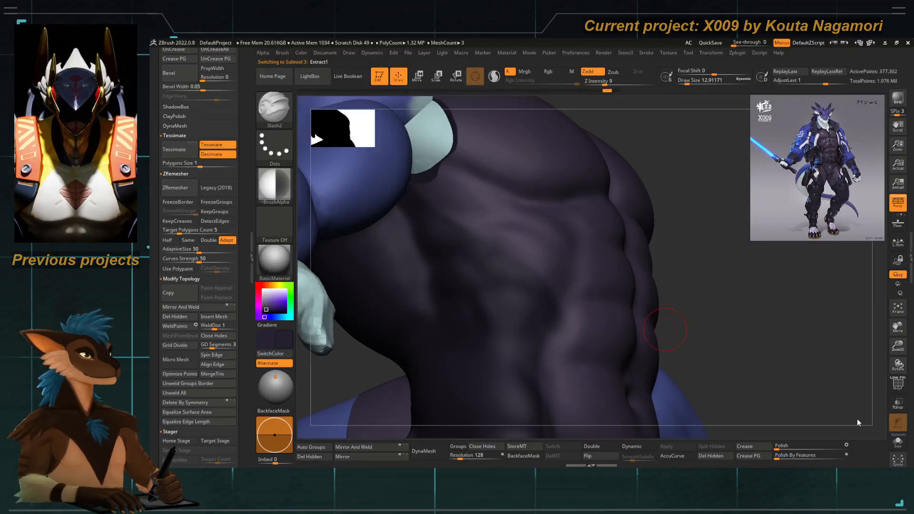
{"action": "left_click", "coordinate": [898, 441]}
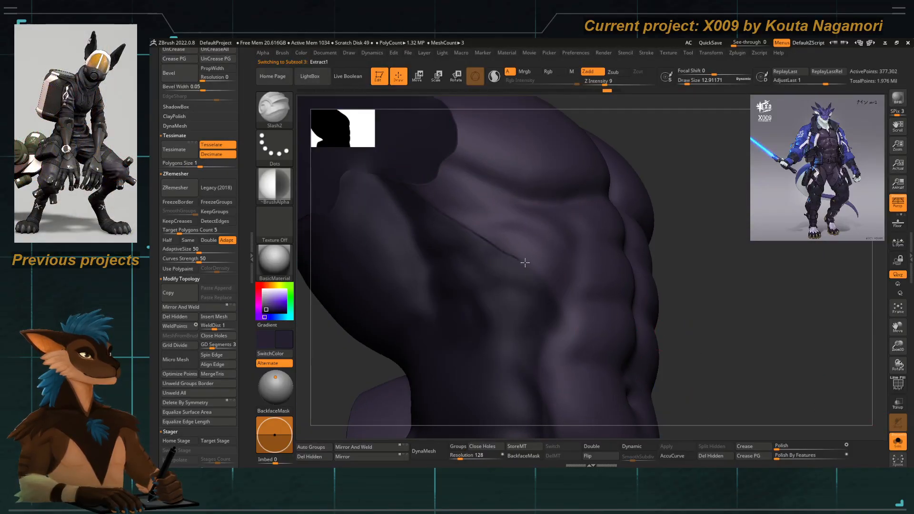
Try a Slash2 groove from the armpit diagonally across the ribs with a draw size of about 11.7, then undo it.
{"action": "right_click_drag", "start_coordinate": [344, 315], "coordinate": [302, 370]}
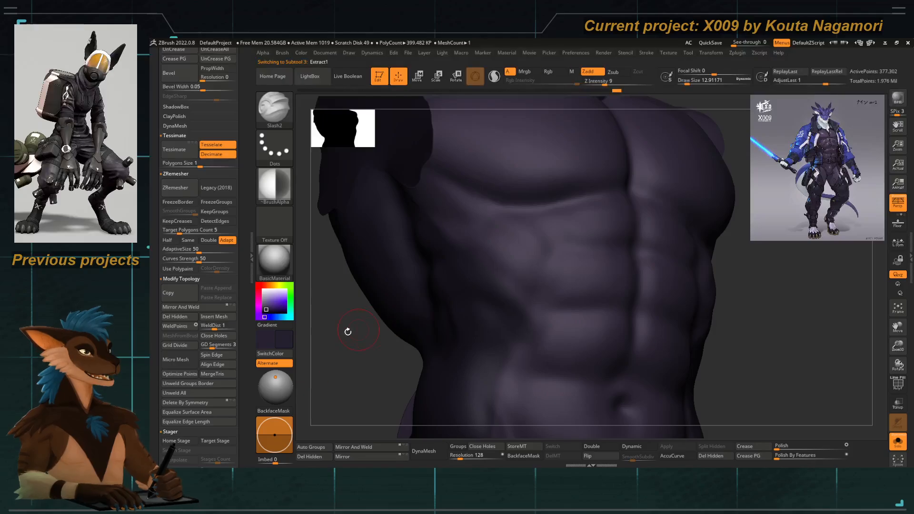
{"action": "right_click_drag", "start_coordinate": [347, 330], "coordinate": [450, 253]}
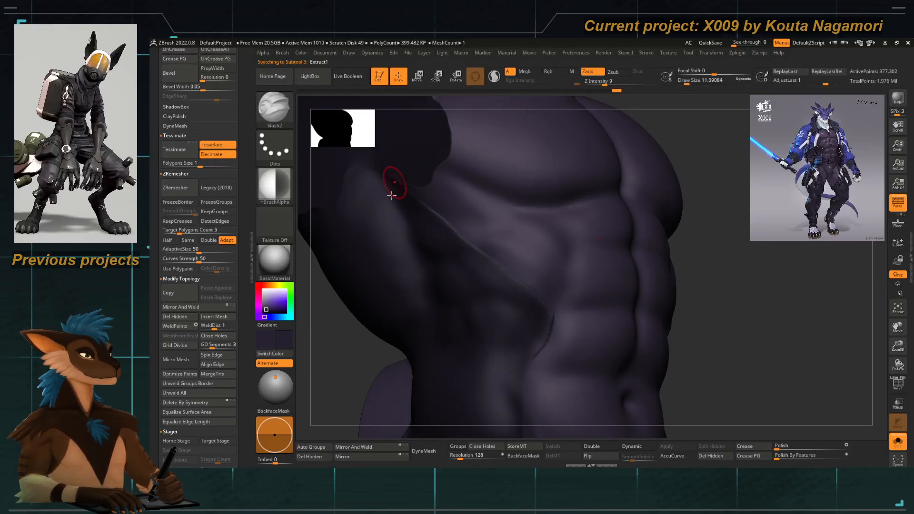
{"action": "right_click_drag", "start_coordinate": [340, 365], "coordinate": [328, 361]}
{"action": "right_click_drag", "start_coordinate": [477, 301], "coordinate": [467, 249], "text": "alt"}
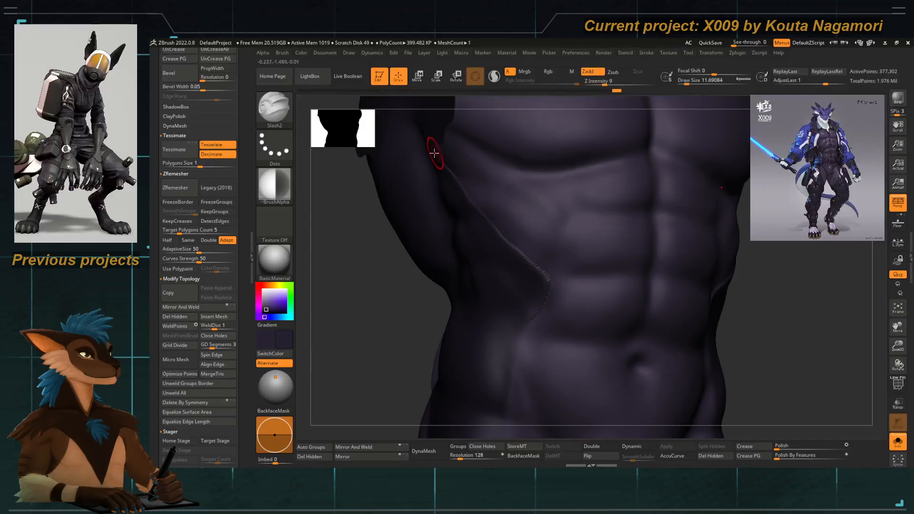
{"action": "left_click_drag", "start_coordinate": [543, 305], "coordinate": [529, 324]}
{"action": "left_click_drag", "start_coordinate": [436, 154], "coordinate": [469, 212]}
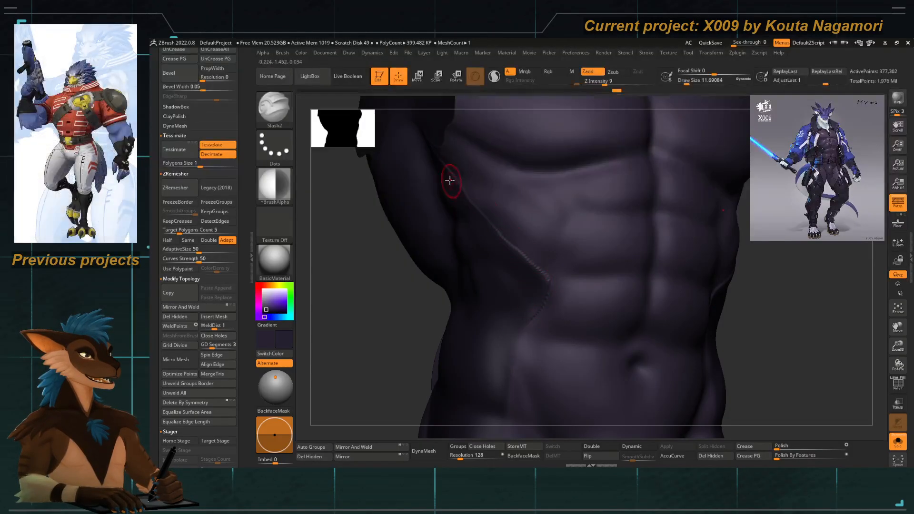
{"action": "left_click_drag", "start_coordinate": [429, 144], "coordinate": [523, 255]}
{"action": "mouse_move", "coordinate": [534, 307]}
{"action": "right_mouse_down", "text": "alt"}
{"action": "mouse_move", "coordinate": [527, 257]}
{"action": "mouse_move", "coordinate": [396, 332]}
{"action": "mouse_move", "coordinate": [483, 291]}
{"action": "right_mouse_up", "text": "alt"}
{"action": "key", "text": "ctrl+z"}
{"action": "key", "text": "ctrl+z"}
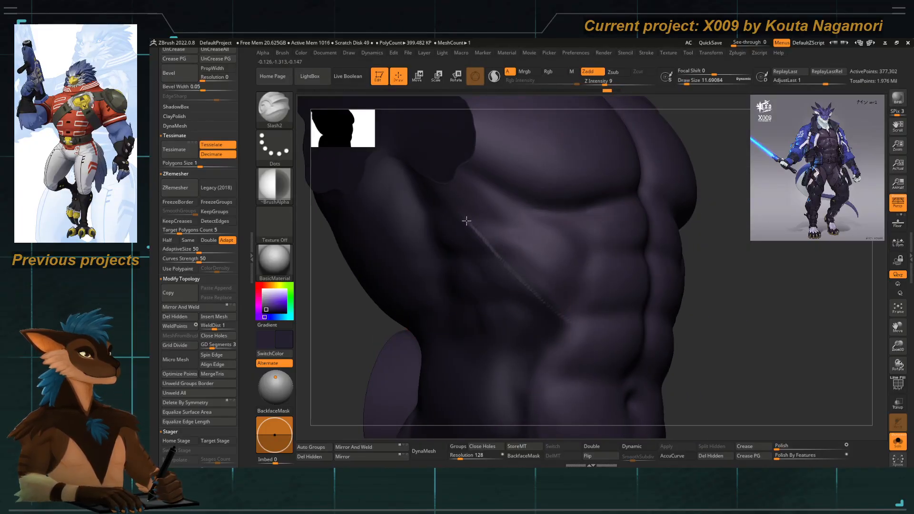
Try the same diagonal rib groove with DamStandard, undo it and return to Slash2.
{"action": "key", "text": "b"}
{"action": "key", "text": "d"}
{"action": "key", "text": "s"}
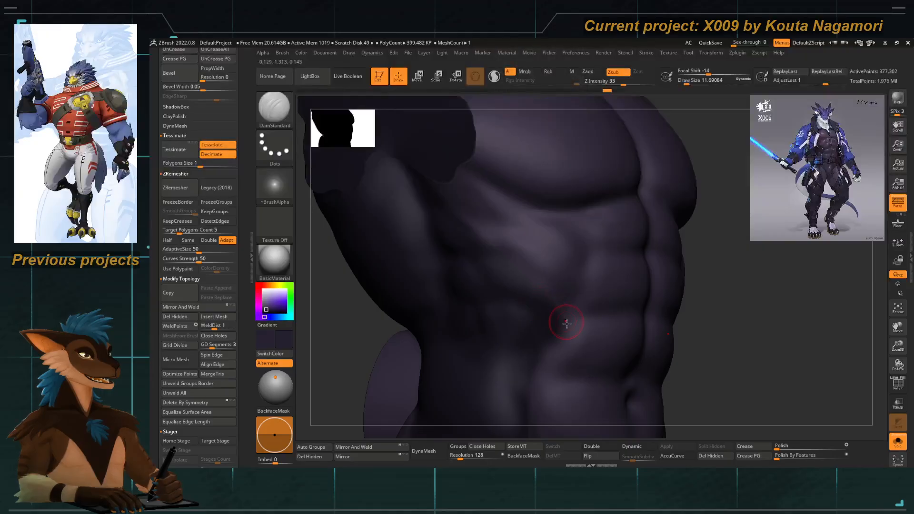
{"action": "left_click_drag", "start_coordinate": [480, 232], "coordinate": [440, 188]}
{"action": "right_click_drag", "start_coordinate": [397, 287], "coordinate": [468, 213]}
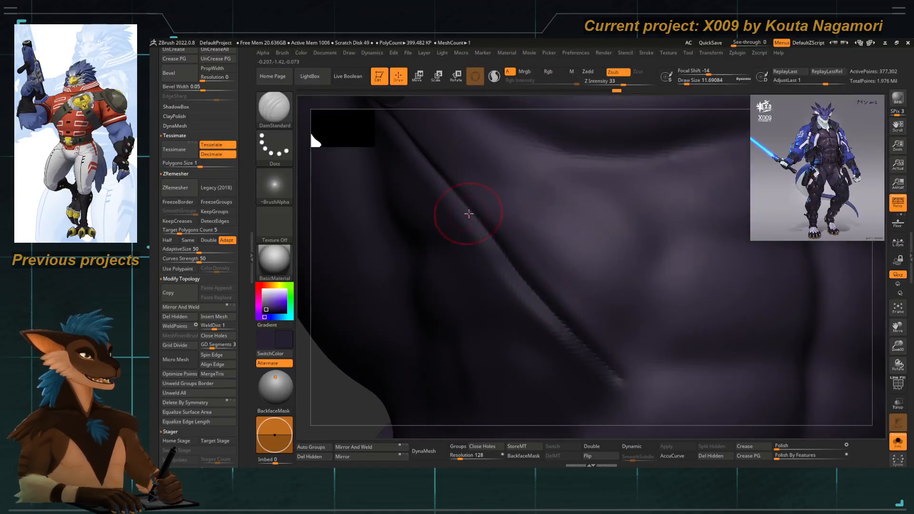
{"action": "key", "text": "ctrl+z"}
{"action": "key", "text": "b"}
{"action": "left_click", "coordinate": [597, 427]}
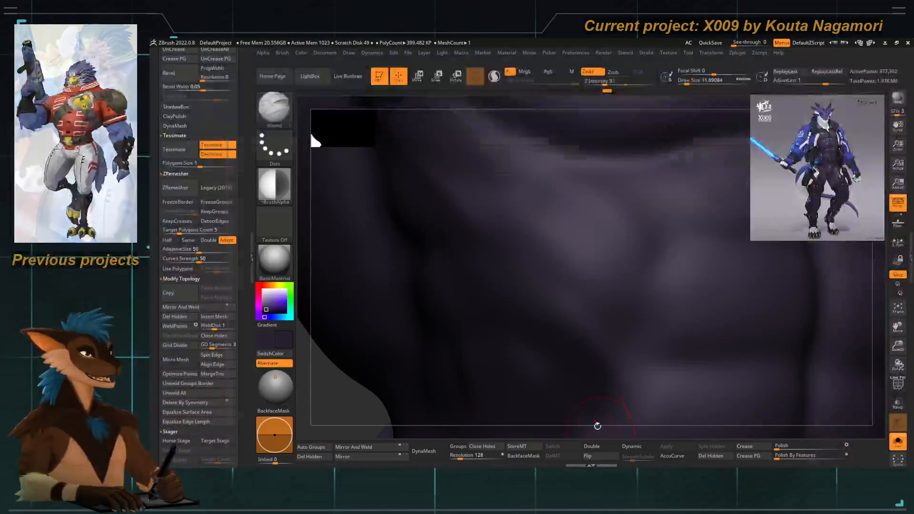
Test the rib groove with Slash2, then raise its Z Intensity to 15 and the draw size to about 12.9.
{"action": "mouse_move", "coordinate": [511, 286]}
{"action": "right_mouse_down", "text": "ctrl"}
{"action": "mouse_move", "coordinate": [357, 316]}
{"action": "mouse_move", "coordinate": [405, 315]}
{"action": "right_mouse_up", "text": "ctrl"}
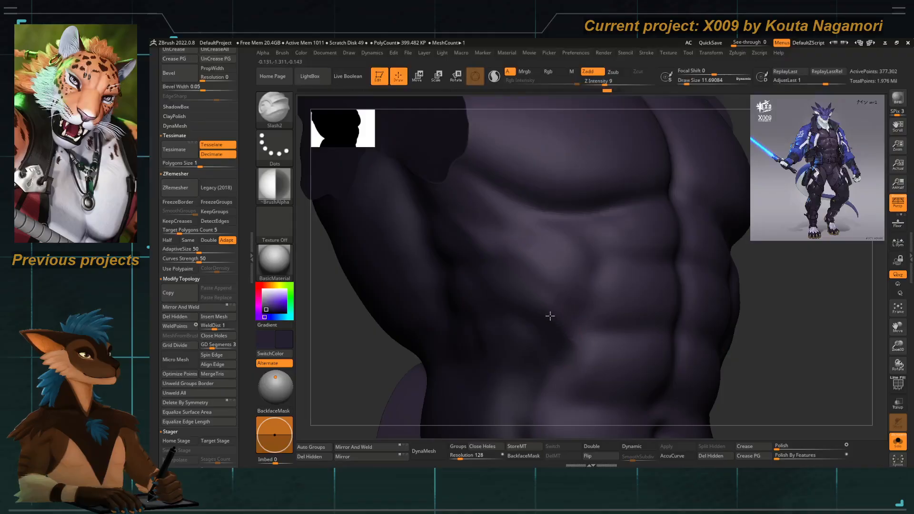
{"action": "right_click_drag", "start_coordinate": [346, 333], "coordinate": [449, 170]}
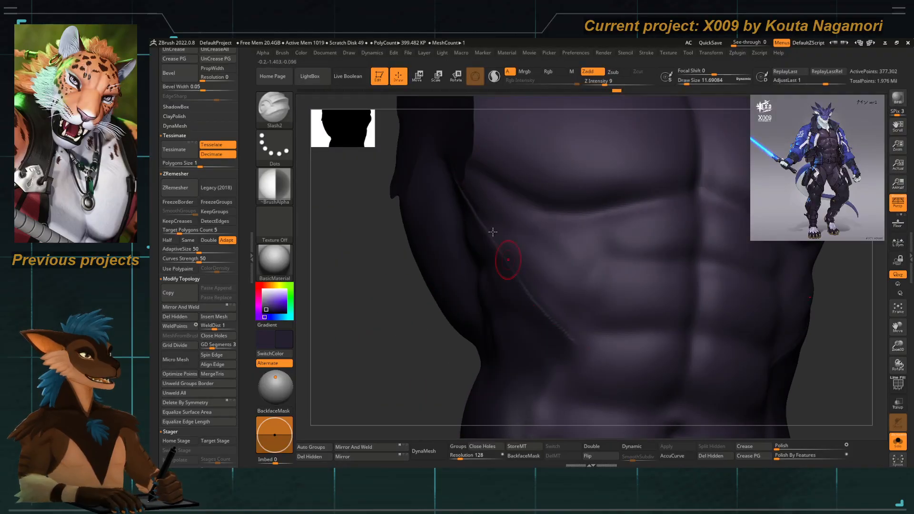
{"action": "key", "text": "space"}
{"action": "left_click_drag", "start_coordinate": [516, 354], "coordinate": [527, 355]}
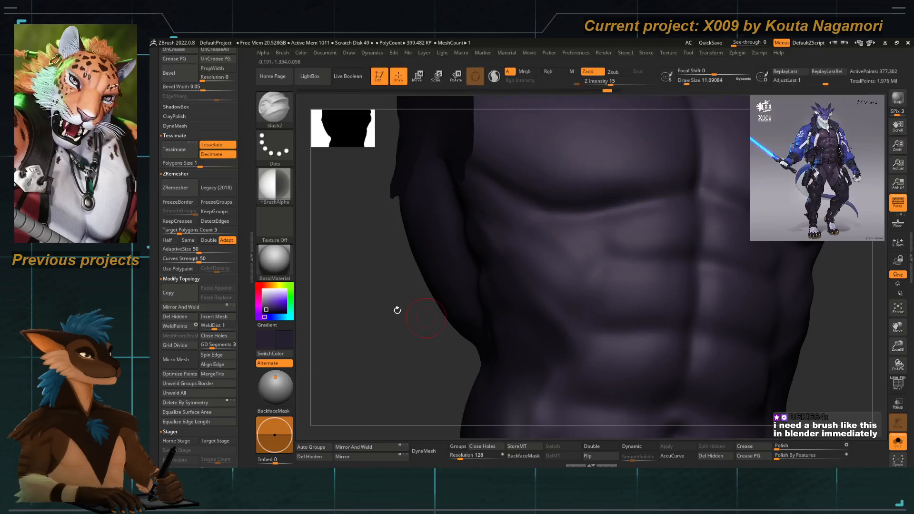
{"action": "right_click_drag", "start_coordinate": [396, 310], "coordinate": [524, 316]}
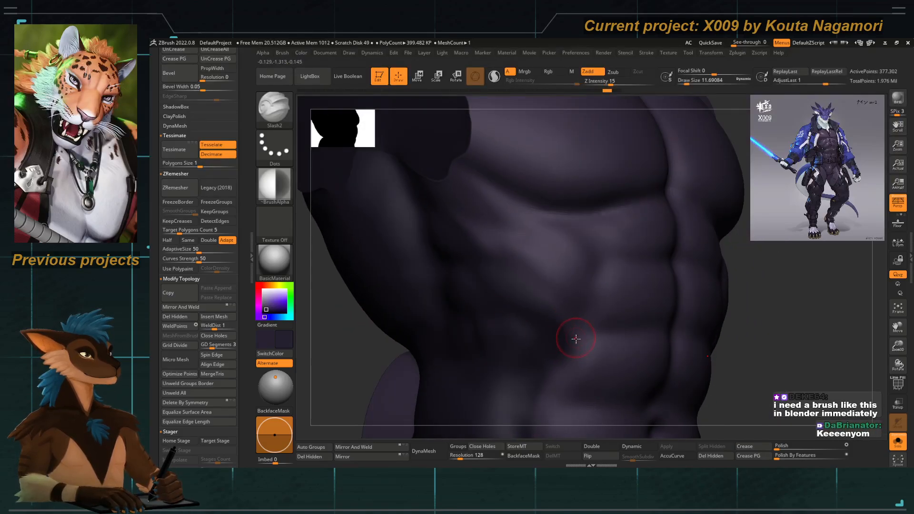
{"action": "mouse_move", "coordinate": [481, 249]}
{"action": "right_mouse_down"}
{"action": "mouse_move", "coordinate": [404, 265]}
{"action": "mouse_move", "coordinate": [418, 323]}
{"action": "mouse_move", "coordinate": [479, 296]}
{"action": "mouse_move", "coordinate": [493, 278]}
{"action": "right_mouse_up"}
{"action": "key", "text": "space"}
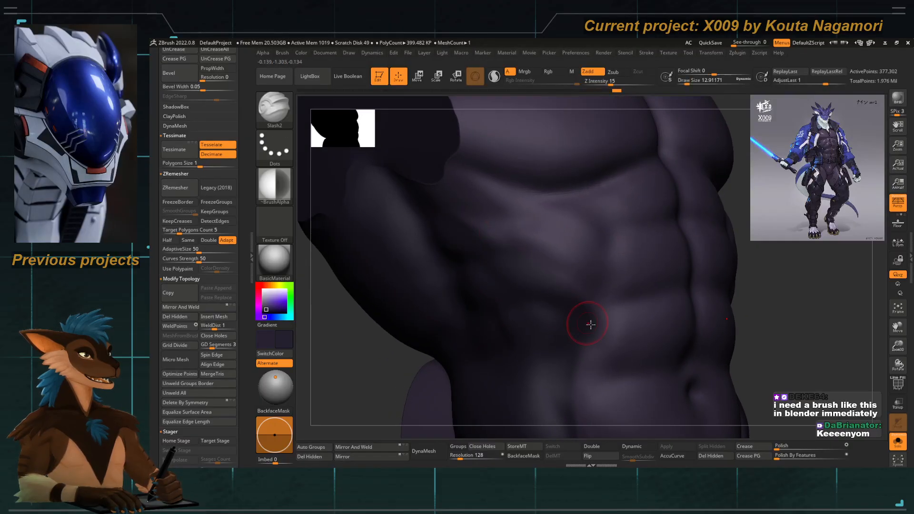
Examine the current alpha of the Slash2 brush and undo the diagonal rib groove.
{"action": "left_click", "coordinate": [276, 183]}
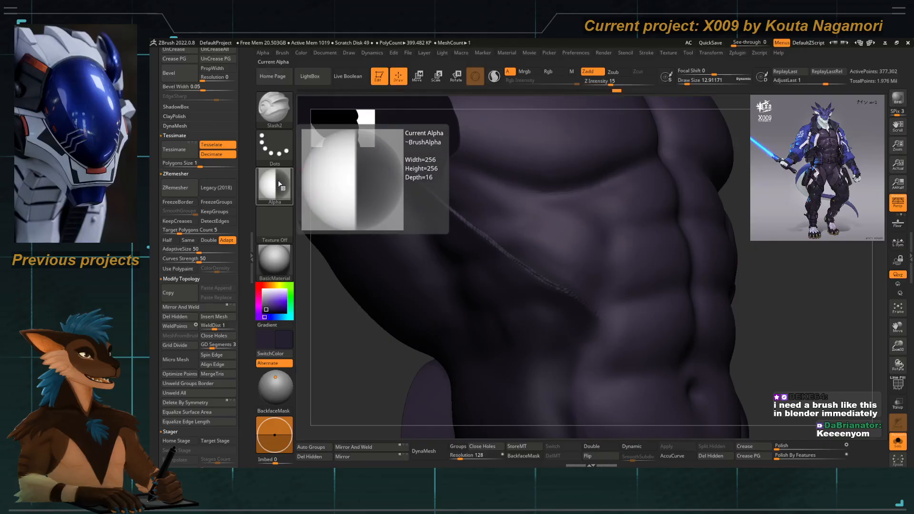
{"action": "left_click", "coordinate": [309, 212]}
{"action": "mouse_move", "coordinate": [277, 188]}
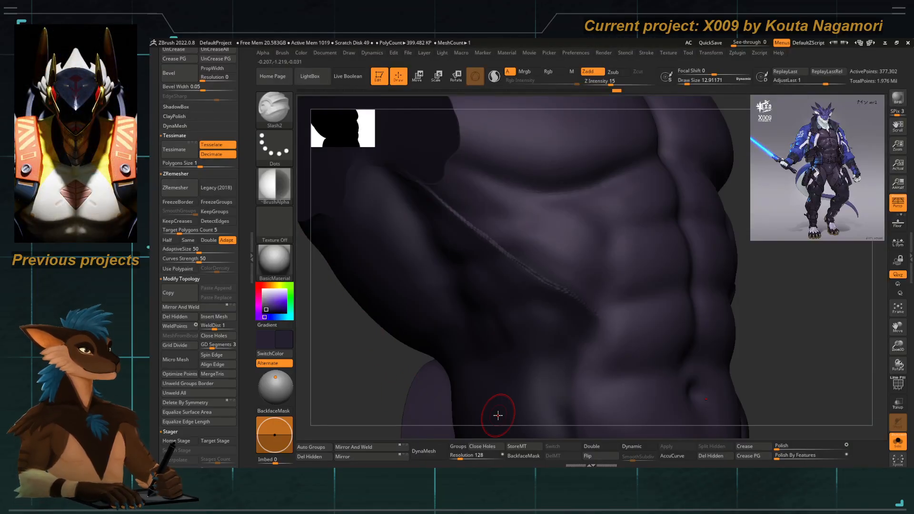
{"action": "key", "text": "ctrl"}
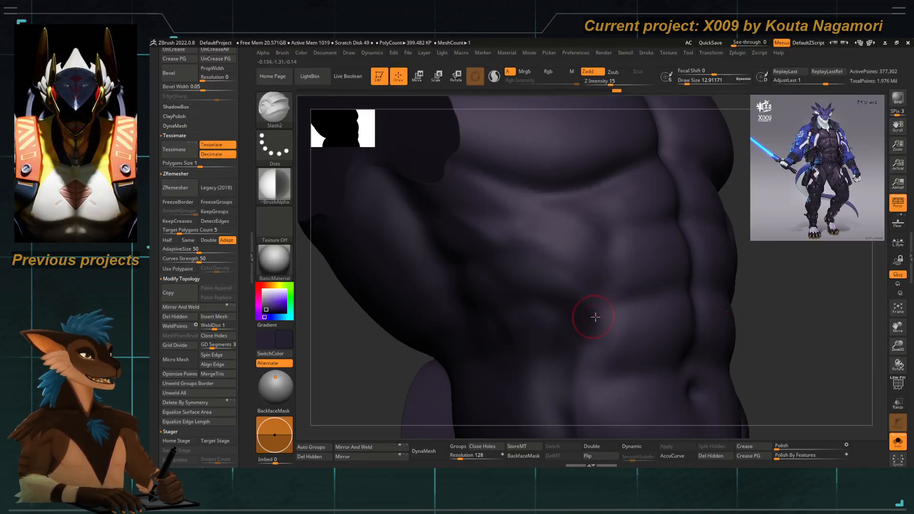
{"action": "key", "text": "ctrl+z"}
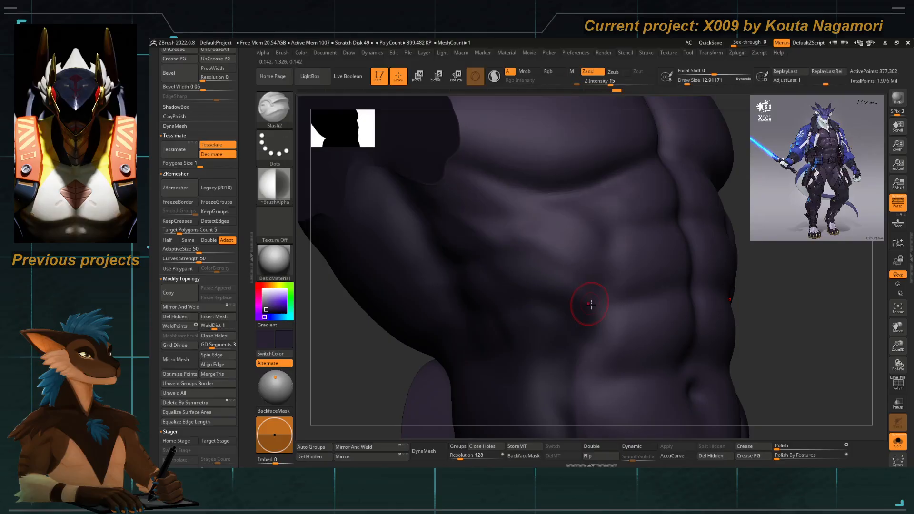
Carve a diagonal Slash2 groove across the ribs and try a vertical one down the side of the abdomen.
{"action": "left_click_drag", "start_coordinate": [451, 349], "coordinate": [504, 309]}
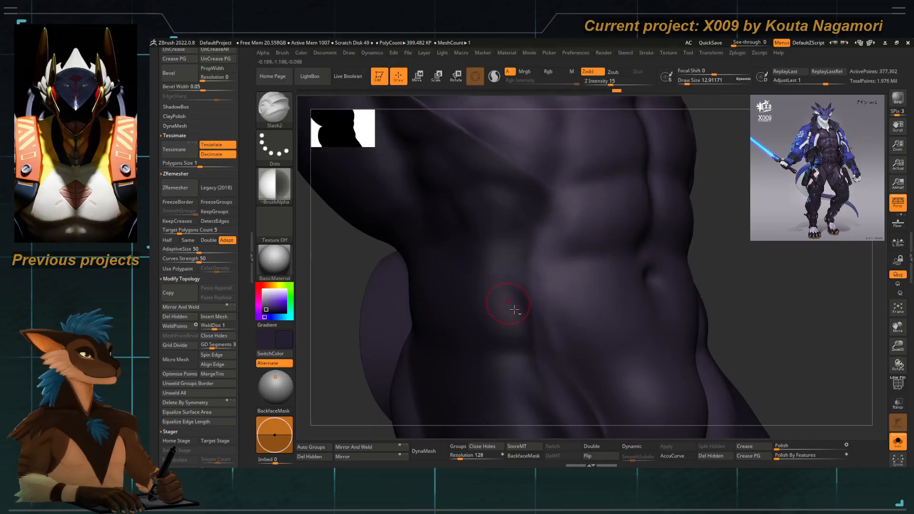
{"action": "left_click_drag", "start_coordinate": [535, 354], "coordinate": [532, 290]}
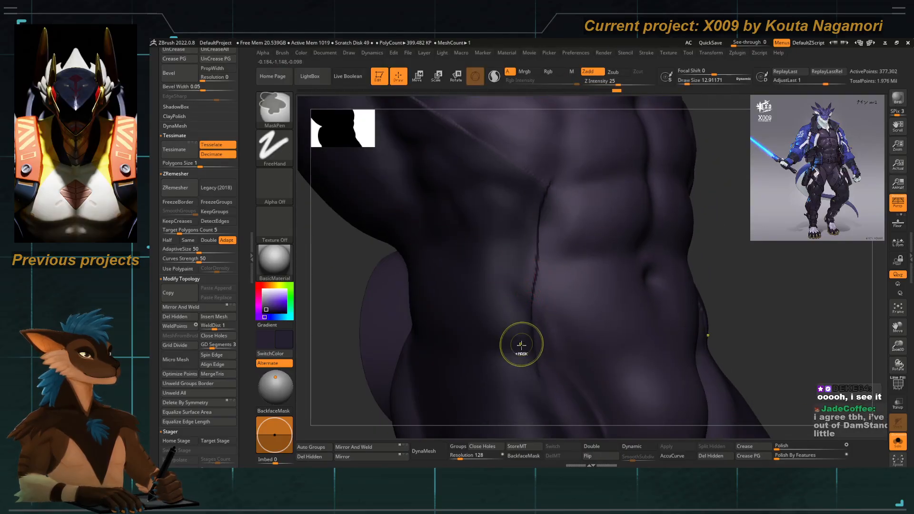
Turn on LazyMouse for Slash2 and carve grooves down the abdomen's side and along the edges of the lighter inner-thigh panels.
{"action": "left_click", "coordinate": [646, 54]}
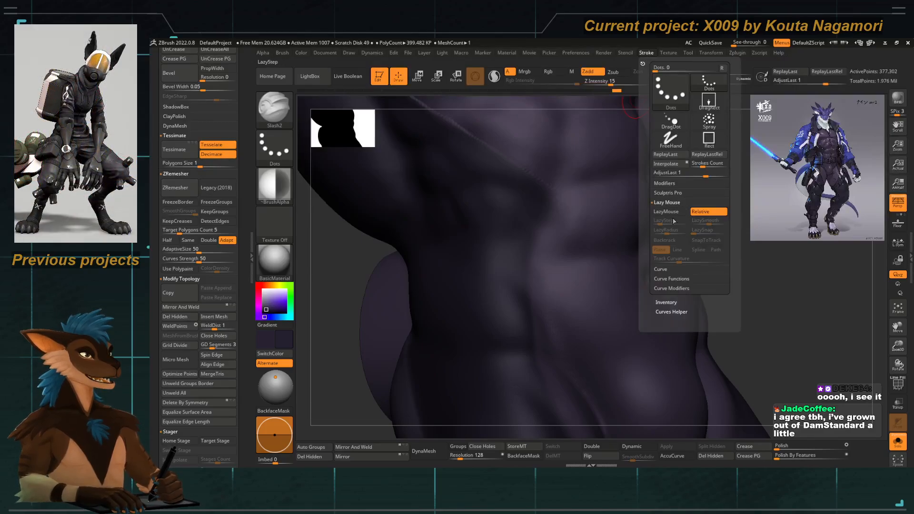
{"action": "mouse_move", "coordinate": [613, 255]}
{"action": "left_mouse_down"}
{"action": "mouse_move", "coordinate": [530, 302]}
{"action": "mouse_move", "coordinate": [502, 256]}
{"action": "mouse_move", "coordinate": [364, 323]}
{"action": "left_mouse_up"}
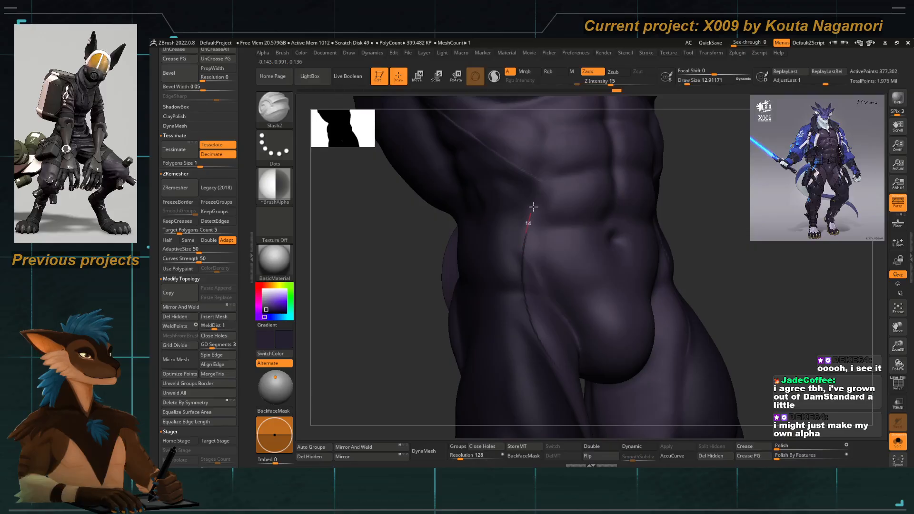
{"action": "mouse_move", "coordinate": [429, 247]}
{"action": "left_mouse_down"}
{"action": "mouse_move", "coordinate": [358, 291]}
{"action": "mouse_move", "coordinate": [406, 261]}
{"action": "mouse_move", "coordinate": [425, 285]}
{"action": "left_mouse_up"}
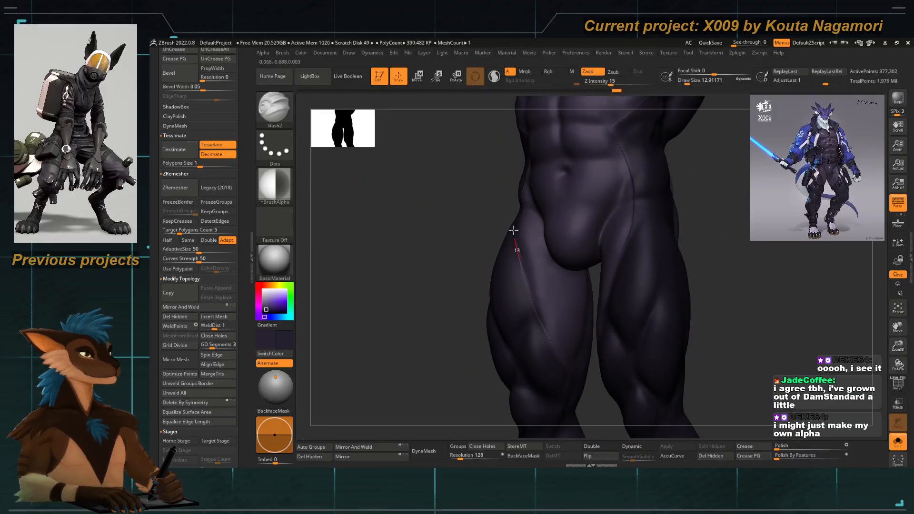
{"action": "mouse_move", "coordinate": [514, 230]}
{"action": "left_mouse_down"}
{"action": "mouse_move", "coordinate": [467, 249]}
{"action": "mouse_move", "coordinate": [418, 244]}
{"action": "mouse_move", "coordinate": [483, 302]}
{"action": "mouse_move", "coordinate": [390, 292]}
{"action": "mouse_move", "coordinate": [336, 263]}
{"action": "left_mouse_up"}
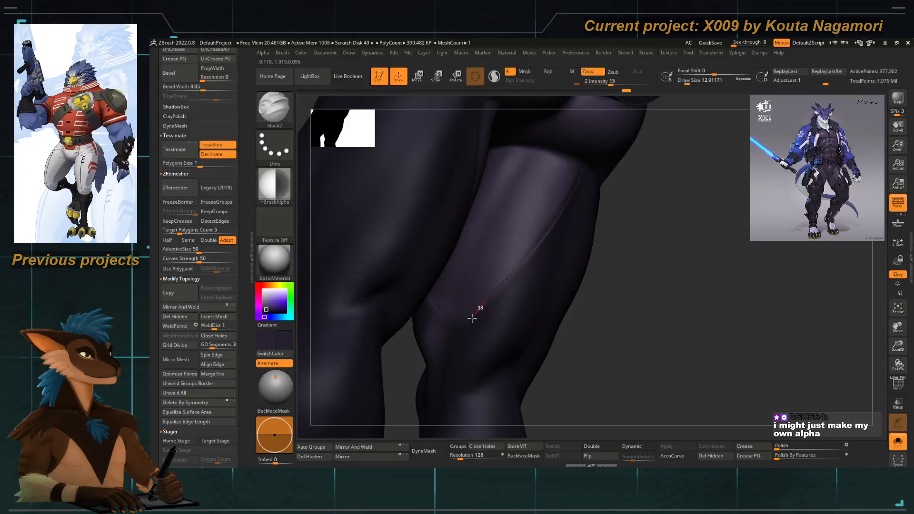
Carve Slash2 grooves along the outer, lower and upper edges of the glute panels and around the tail base.
{"action": "mouse_move", "coordinate": [560, 328]}
{"action": "left_mouse_down"}
{"action": "mouse_move", "coordinate": [624, 324]}
{"action": "mouse_move", "coordinate": [542, 178]}
{"action": "left_mouse_up"}
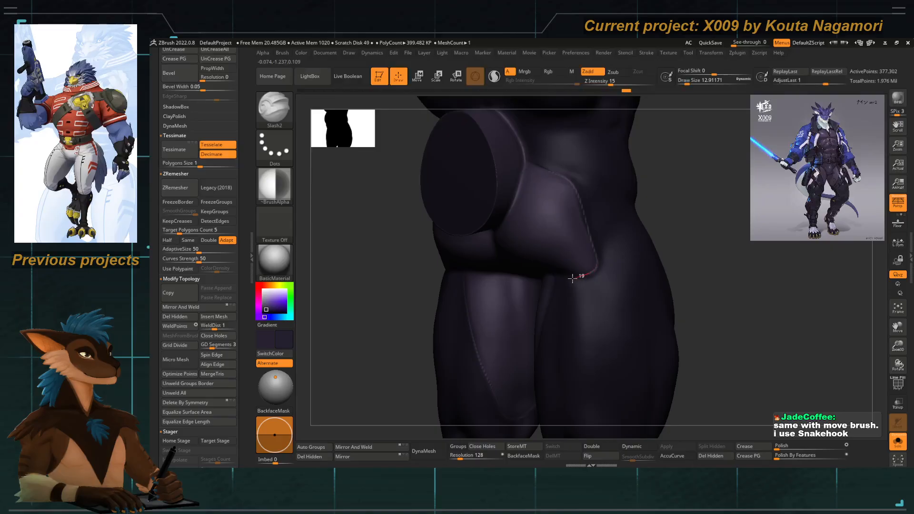
{"action": "left_click_drag", "start_coordinate": [448, 258], "coordinate": [404, 261]}
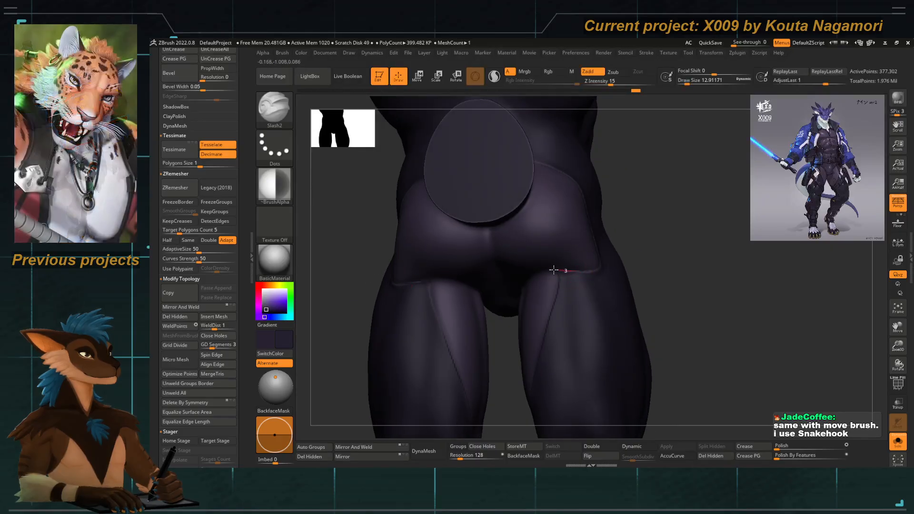
{"action": "mouse_move", "coordinate": [531, 270]}
{"action": "right_mouse_down", "text": "ctrl"}
{"action": "mouse_move", "coordinate": [406, 272]}
{"action": "mouse_move", "coordinate": [406, 315]}
{"action": "mouse_move", "coordinate": [546, 255]}
{"action": "right_mouse_up", "text": "ctrl"}
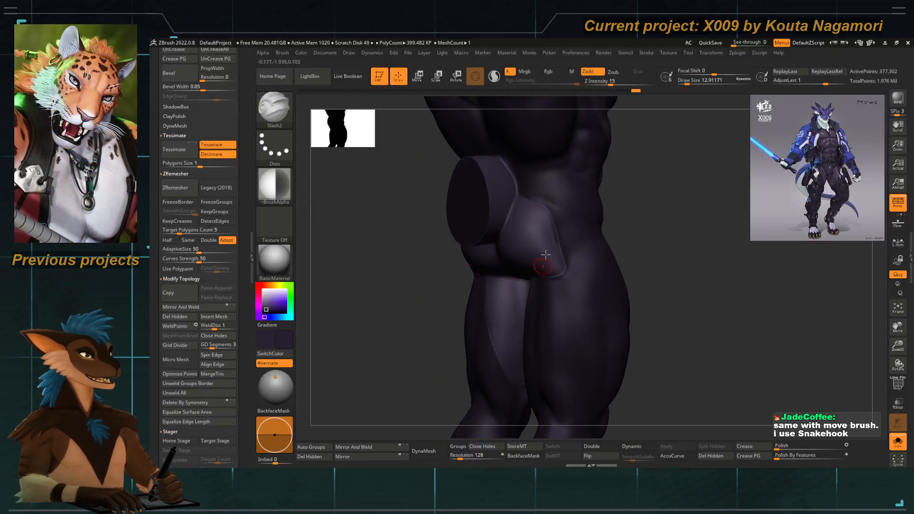
{"action": "mouse_move", "coordinate": [530, 216]}
{"action": "right_mouse_down"}
{"action": "mouse_move", "coordinate": [445, 235]}
{"action": "mouse_move", "coordinate": [506, 275]}
{"action": "mouse_move", "coordinate": [606, 241]}
{"action": "right_mouse_up"}
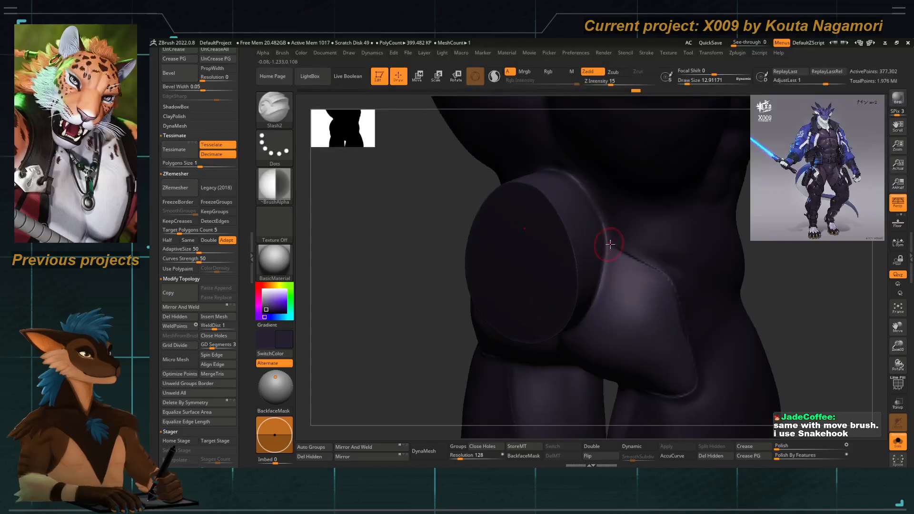
{"action": "mouse_move", "coordinate": [529, 180]}
{"action": "right_mouse_down"}
{"action": "mouse_move", "coordinate": [449, 206]}
{"action": "mouse_move", "coordinate": [563, 166]}
{"action": "right_mouse_up"}
{"action": "right_click_drag", "start_coordinate": [358, 231], "coordinate": [512, 212]}
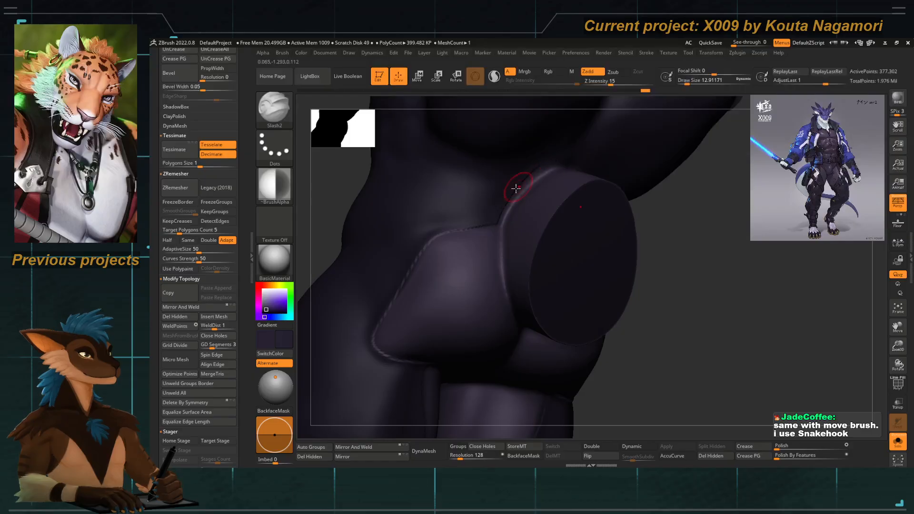
{"action": "right_click_drag", "start_coordinate": [599, 214], "coordinate": [567, 228]}
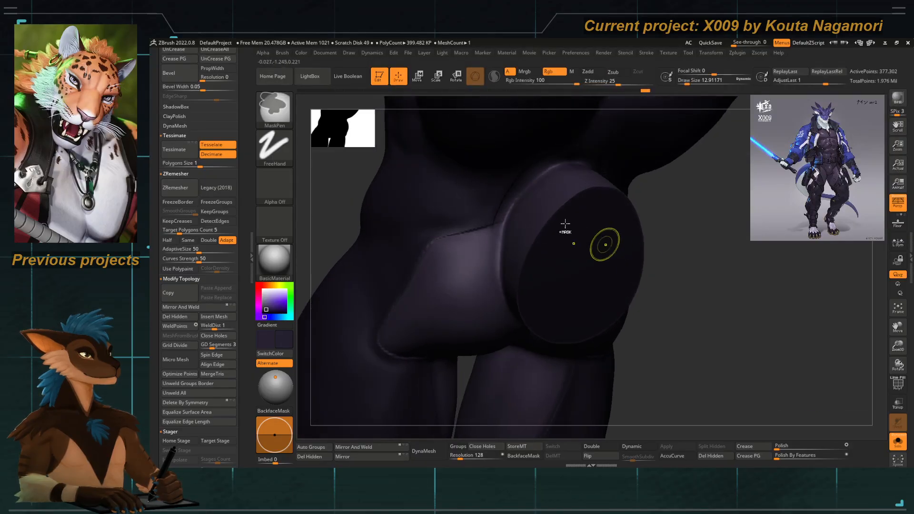
{"action": "mouse_move", "coordinate": [584, 157]}
{"action": "right_mouse_down"}
{"action": "mouse_move", "coordinate": [477, 198]}
{"action": "mouse_move", "coordinate": [401, 297]}
{"action": "right_mouse_up"}
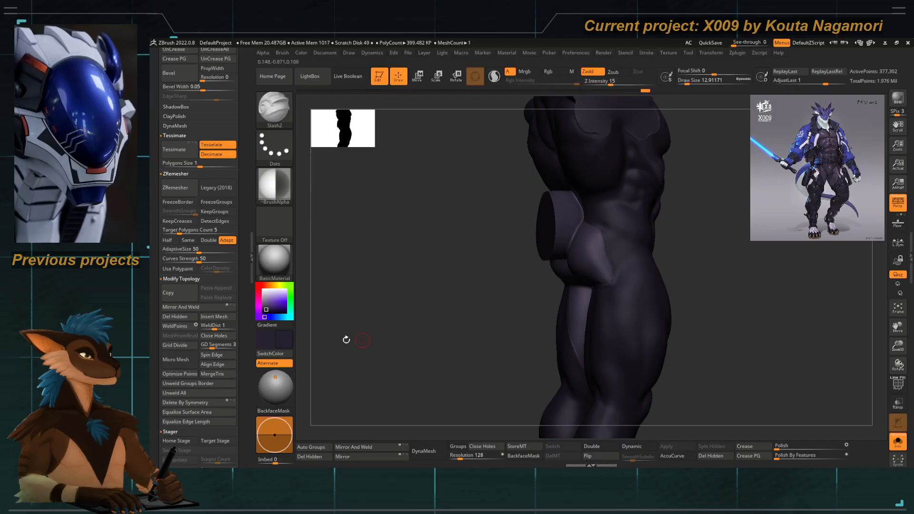
Check the bodysuit's painted colour panels with a flat, unshaded material and restore BasicMaterial.
{"action": "left_click", "coordinate": [275, 263]}
{"action": "left_click", "coordinate": [324, 370]}
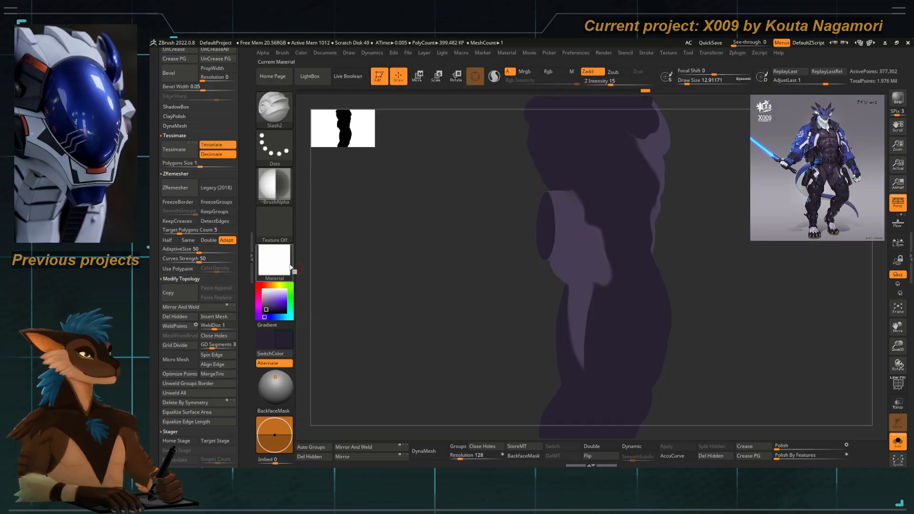
{"action": "left_click", "coordinate": [275, 262]}
{"action": "left_click", "coordinate": [362, 370]}
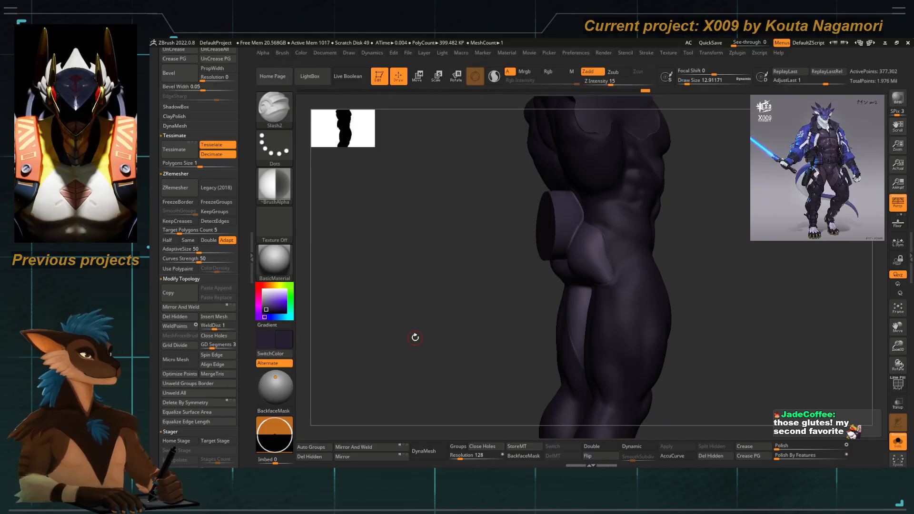
Examine the isolated bodysuit from the front, back and above, including the shoulder openings and abdomen grooves.
{"action": "left_click_drag", "start_coordinate": [452, 366], "coordinate": [425, 331]}
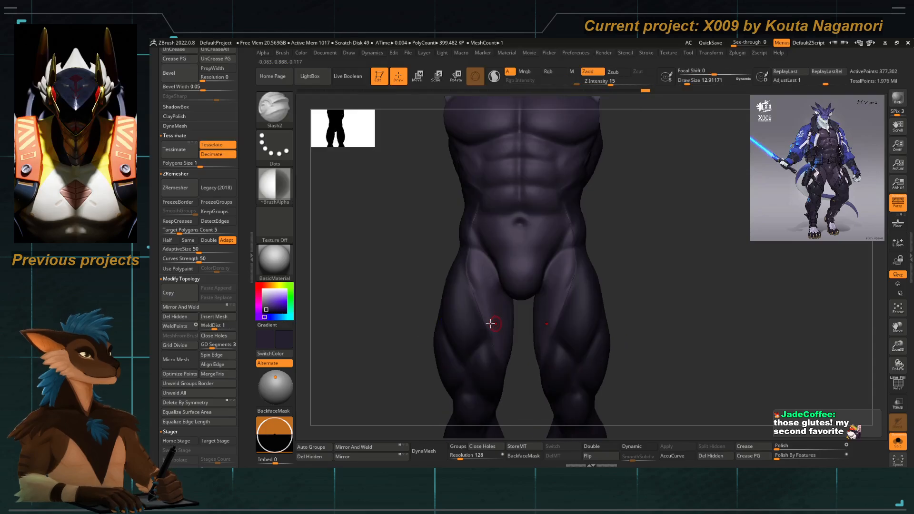
{"action": "right_click_drag", "start_coordinate": [491, 323], "coordinate": [491, 285], "text": "ctrl"}
{"action": "mouse_move", "coordinate": [409, 314]}
{"action": "left_mouse_down"}
{"action": "mouse_move", "coordinate": [476, 315]}
{"action": "mouse_move", "coordinate": [414, 314]}
{"action": "left_mouse_up"}
{"action": "right_click_drag", "start_coordinate": [490, 316], "coordinate": [490, 352], "text": "ctrl"}
{"action": "mouse_move", "coordinate": [394, 310]}
{"action": "left_mouse_down"}
{"action": "mouse_move", "coordinate": [438, 302]}
{"action": "mouse_move", "coordinate": [379, 327]}
{"action": "left_mouse_up"}
{"action": "right_click_drag", "start_coordinate": [480, 308], "coordinate": [476, 267], "text": "ctrl"}
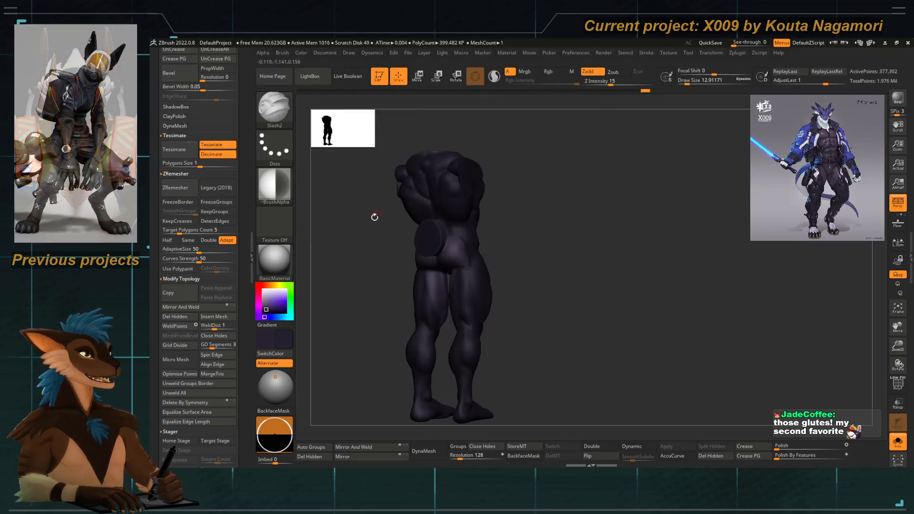
{"action": "left_click_drag", "start_coordinate": [373, 214], "coordinate": [380, 277]}
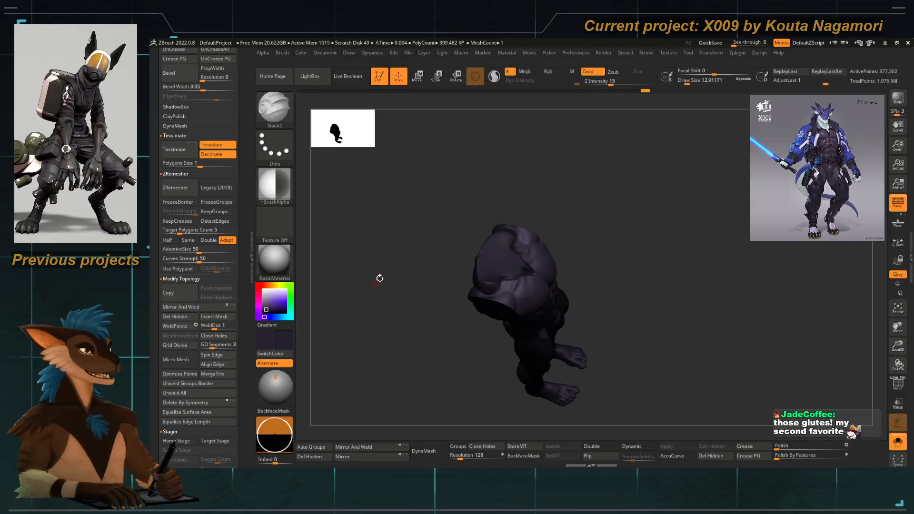
{"action": "right_click_drag", "start_coordinate": [414, 290], "coordinate": [426, 350], "text": "ctrl"}
{"action": "left_click_drag", "start_coordinate": [386, 369], "coordinate": [428, 338]}
{"action": "right_click_drag", "start_coordinate": [561, 274], "coordinate": [488, 298]}
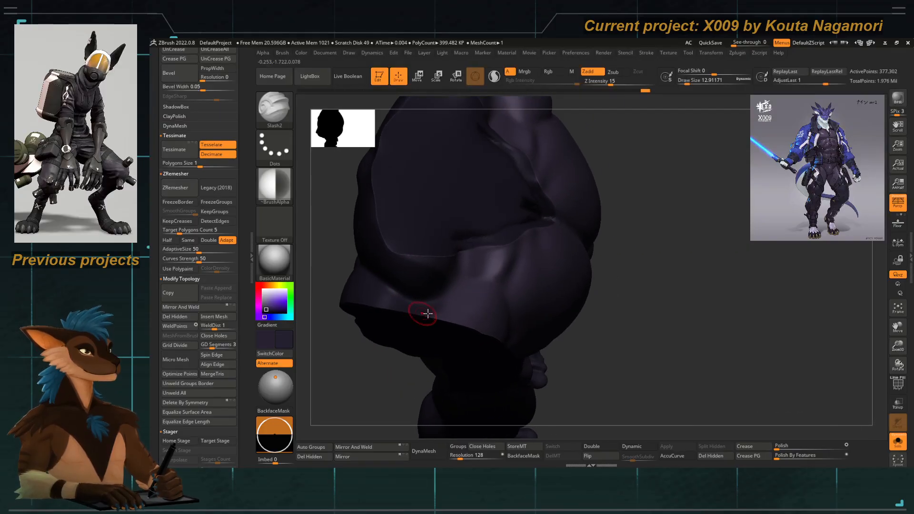
{"action": "left_click_drag", "start_coordinate": [434, 315], "coordinate": [465, 216]}
{"action": "left_click_drag", "start_coordinate": [390, 380], "coordinate": [430, 353]}
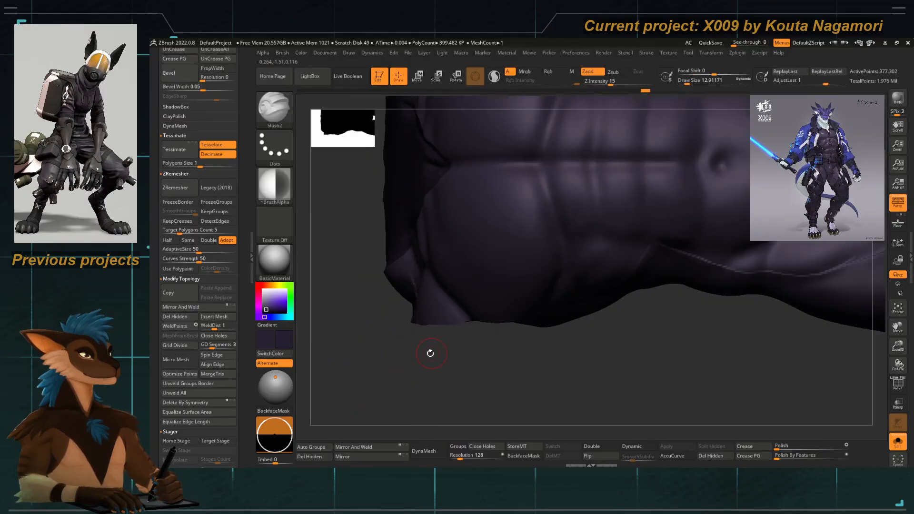
{"action": "right_click_drag", "start_coordinate": [431, 353], "coordinate": [408, 347], "text": "ctrl"}
{"action": "left_click_drag", "start_coordinate": [408, 347], "coordinate": [463, 312]}
{"action": "right_click_drag", "start_coordinate": [462, 312], "coordinate": [477, 205], "text": "alt"}
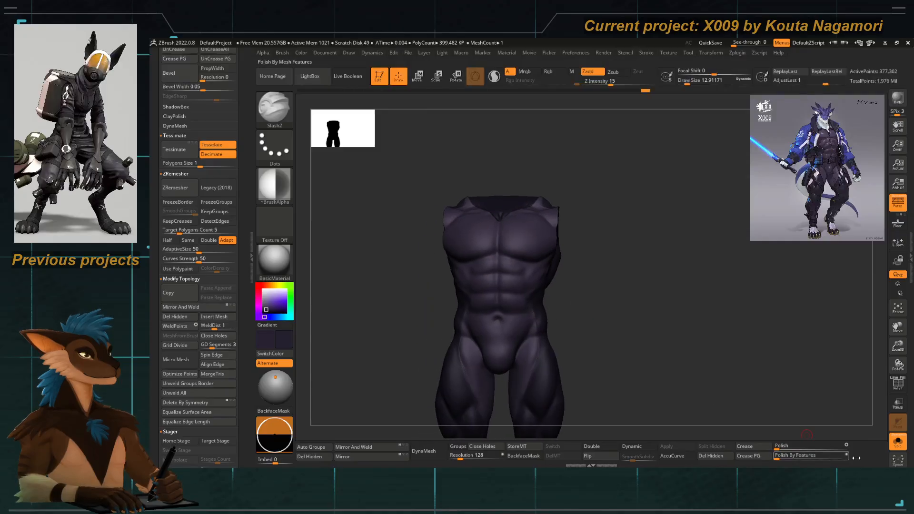
Turn off Solo and examine the carved bodysuit on the full character, from the whole figure to the hips.
{"action": "left_click", "coordinate": [896, 441]}
{"action": "right_click_drag", "start_coordinate": [406, 341], "coordinate": [421, 204], "text": "ctrl"}
{"action": "left_click_drag", "start_coordinate": [421, 204], "coordinate": [455, 229]}
{"action": "right_click_drag", "start_coordinate": [455, 228], "coordinate": [452, 329], "text": "ctrl"}
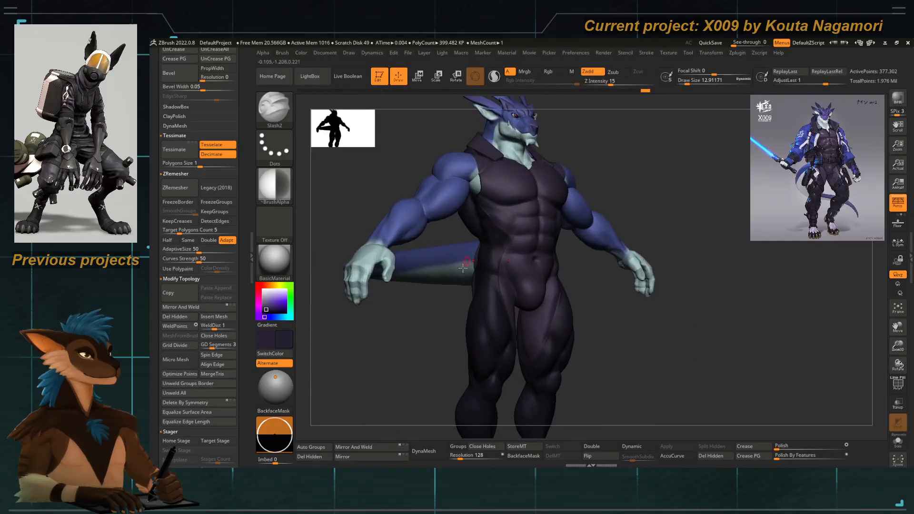
{"action": "left_click_drag", "start_coordinate": [452, 329], "coordinate": [421, 337]}
{"action": "mouse_move", "coordinate": [422, 337]}
{"action": "right_mouse_down", "text": "alt"}
{"action": "mouse_move", "coordinate": [404, 376]}
{"action": "mouse_move", "coordinate": [400, 359]}
{"action": "mouse_move", "coordinate": [432, 298]}
{"action": "mouse_move", "coordinate": [428, 399]}
{"action": "right_mouse_up", "text": "alt"}
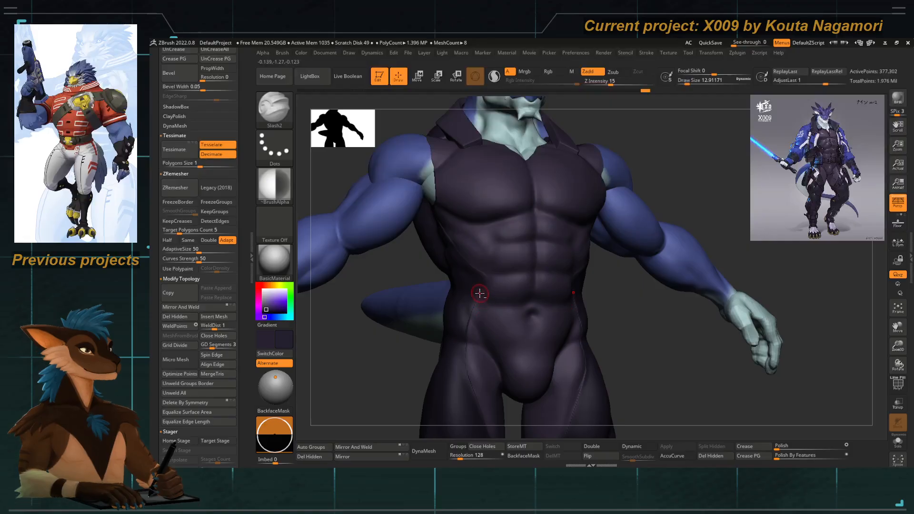
{"action": "mouse_move", "coordinate": [477, 288]}
{"action": "right_mouse_down", "text": "ctrl"}
{"action": "mouse_move", "coordinate": [456, 267]}
{"action": "mouse_move", "coordinate": [476, 236]}
{"action": "right_mouse_up", "text": "ctrl"}
{"action": "right_click_drag", "start_coordinate": [450, 328], "coordinate": [435, 308], "text": "ctrl"}
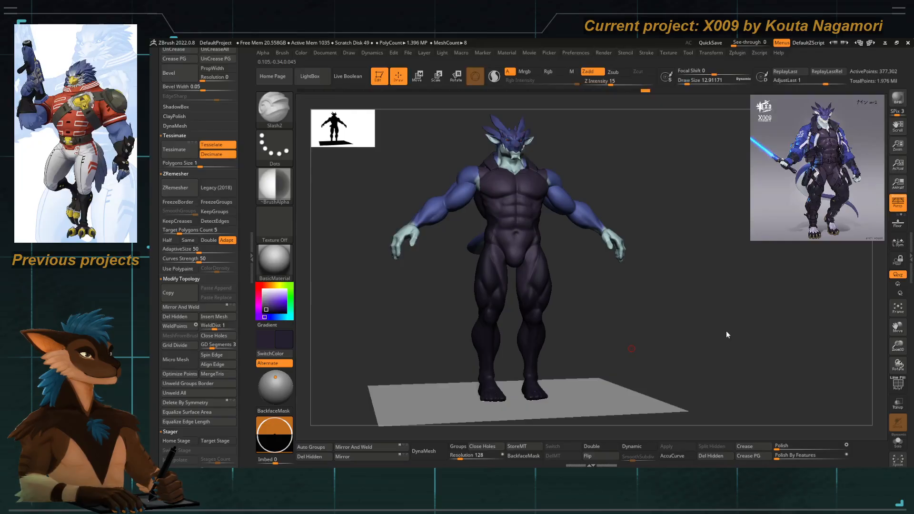
{"action": "right_click_drag", "start_coordinate": [444, 313], "coordinate": [469, 325], "text": "ctrl"}
{"action": "right_click_drag", "start_coordinate": [433, 295], "coordinate": [456, 272]}
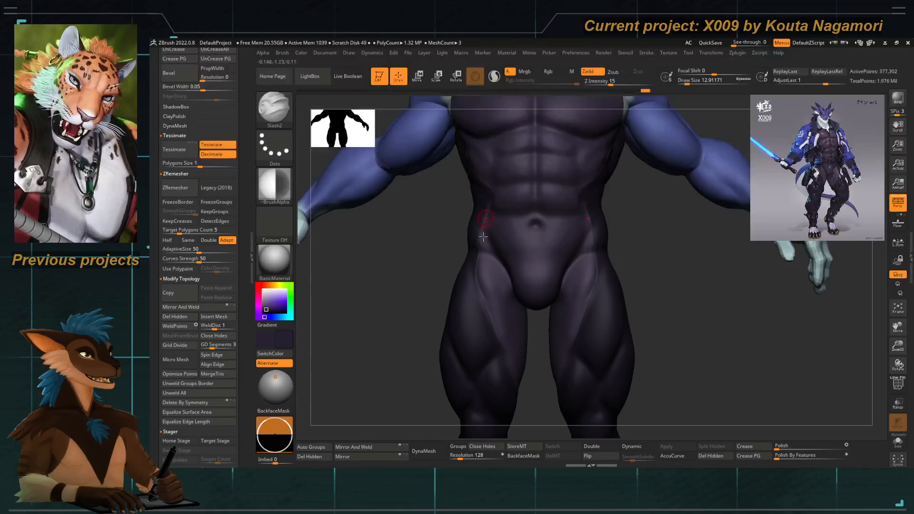
Raise the Slash2 draw size to about 15.6 and deepen the groove from the abdomen's side across the hip.
{"action": "left_click_drag", "start_coordinate": [492, 209], "coordinate": [493, 205]}
{"action": "mouse_move", "coordinate": [474, 250]}
{"action": "right_mouse_down", "text": "alt"}
{"action": "mouse_move", "coordinate": [494, 268]}
{"action": "mouse_move", "coordinate": [505, 305]}
{"action": "right_mouse_up", "text": "alt"}
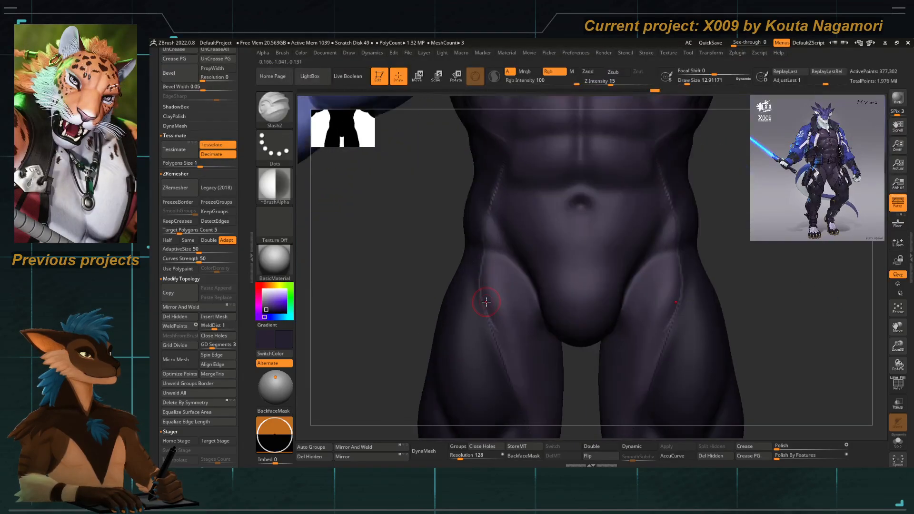
{"action": "key", "text": "ctrl+z"}
{"action": "key", "text": "space"}
{"action": "left_click_drag", "start_coordinate": [484, 302], "coordinate": [487, 301]}
{"action": "left_click_drag", "start_coordinate": [493, 245], "coordinate": [497, 155]}
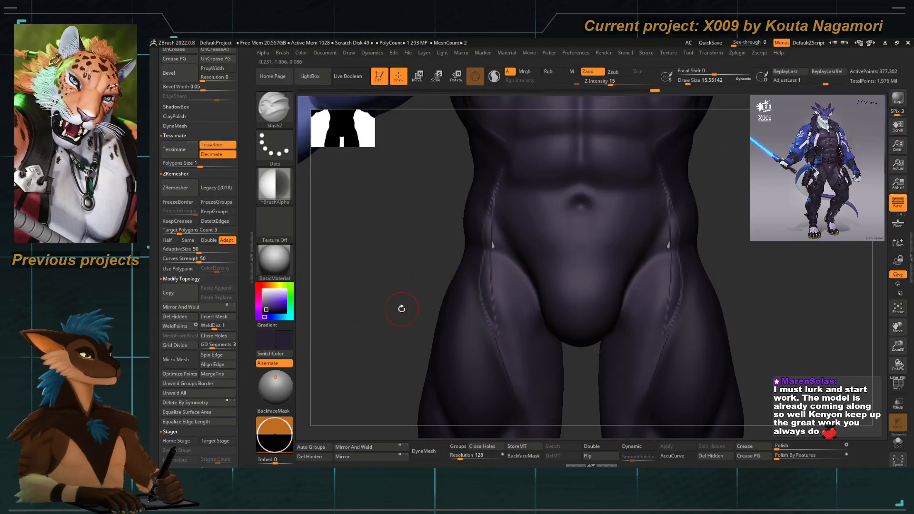
{"action": "mouse_move", "coordinate": [401, 309]}
{"action": "left_mouse_down"}
{"action": "mouse_move", "coordinate": [466, 275]}
{"action": "mouse_move", "coordinate": [485, 315]}
{"action": "left_mouse_up"}
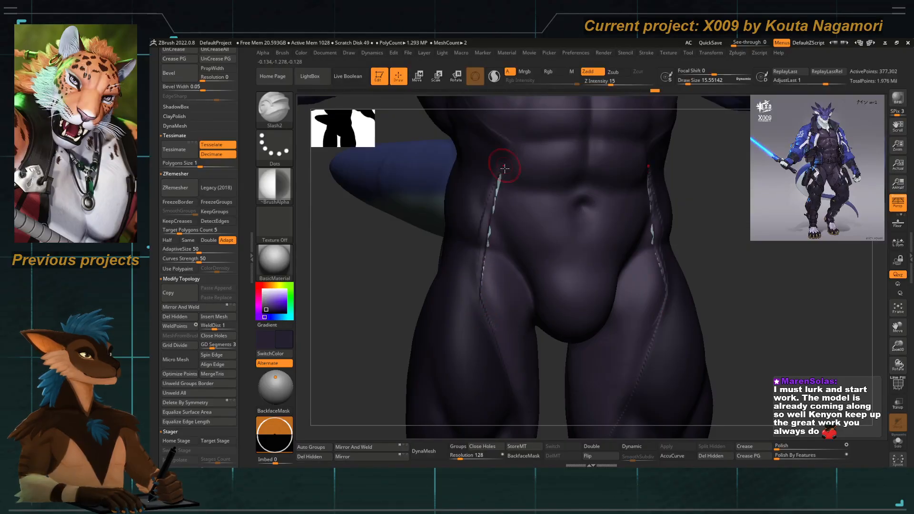
{"action": "key", "text": "ctrl+z"}
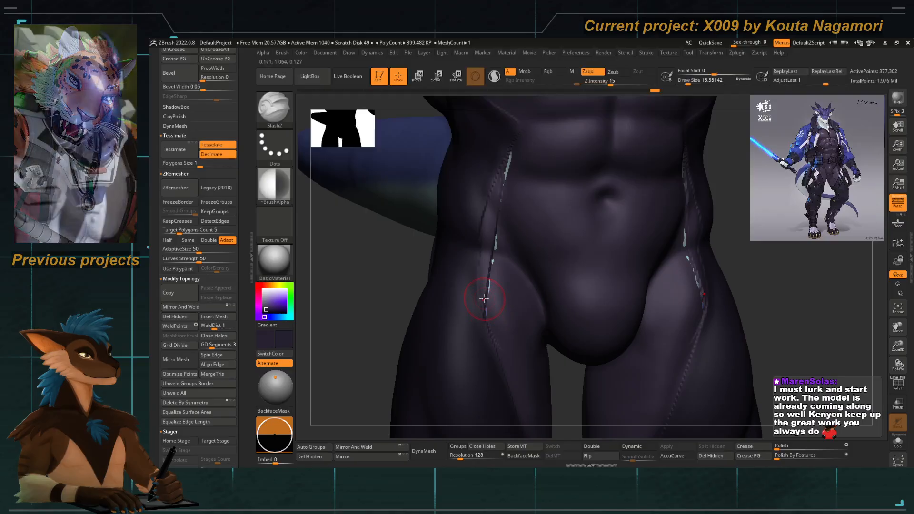
Inflate the bodysuit along the hip groove with the Inflat brush to cover the skin poking through.
{"action": "key", "text": "b"}
{"action": "key", "text": "i"}
{"action": "key", "text": "n"}
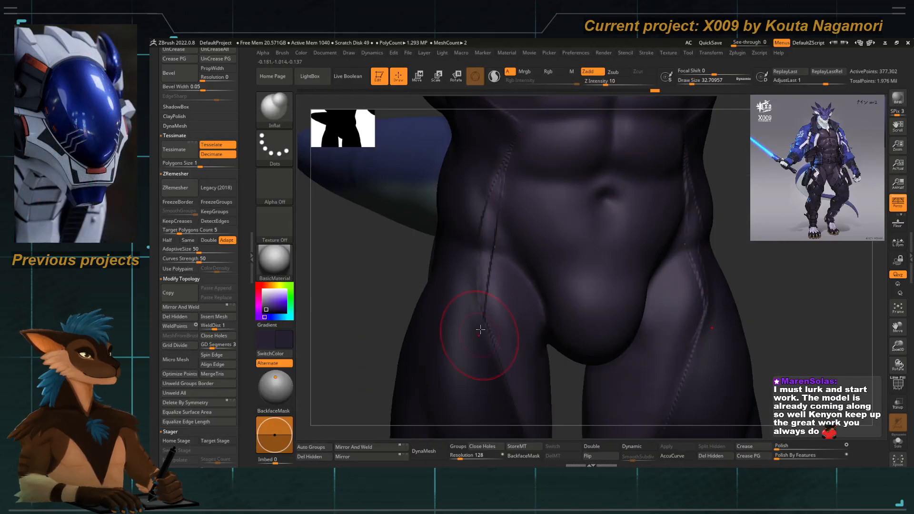
Build up the hip and waist surface beside the groove using ClayTubes at a draw size of about 39.
{"action": "key", "text": "b"}
{"action": "key", "text": "c"}
{"action": "key", "text": "t"}
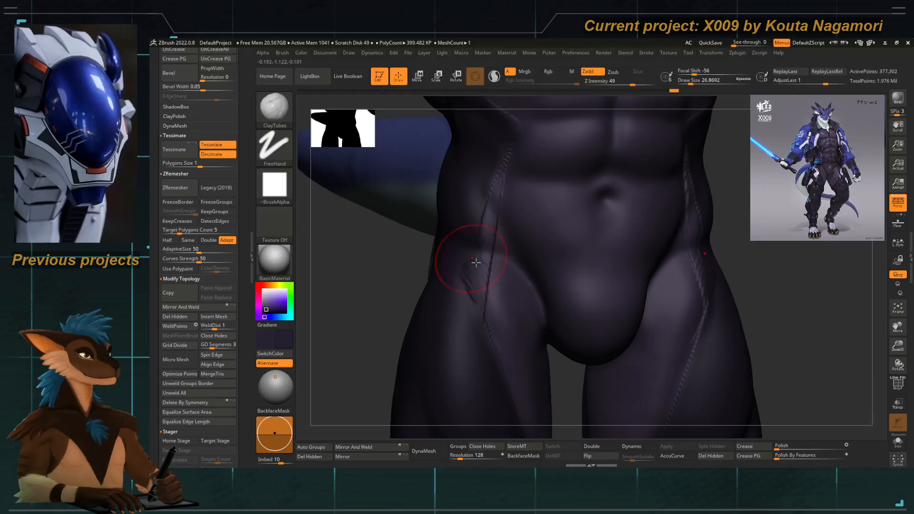
{"action": "key", "text": "space"}
{"action": "left_click_drag", "start_coordinate": [480, 259], "coordinate": [474, 252]}
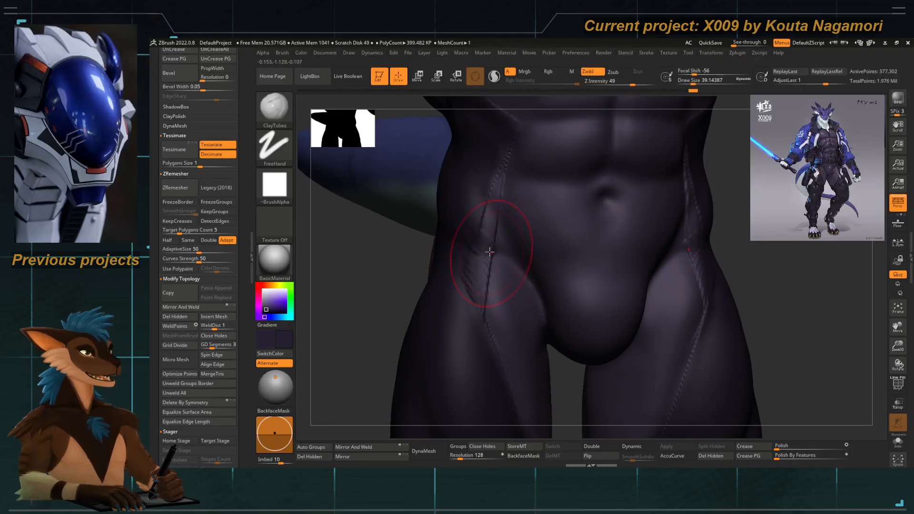
{"action": "key", "text": "ctrl"}
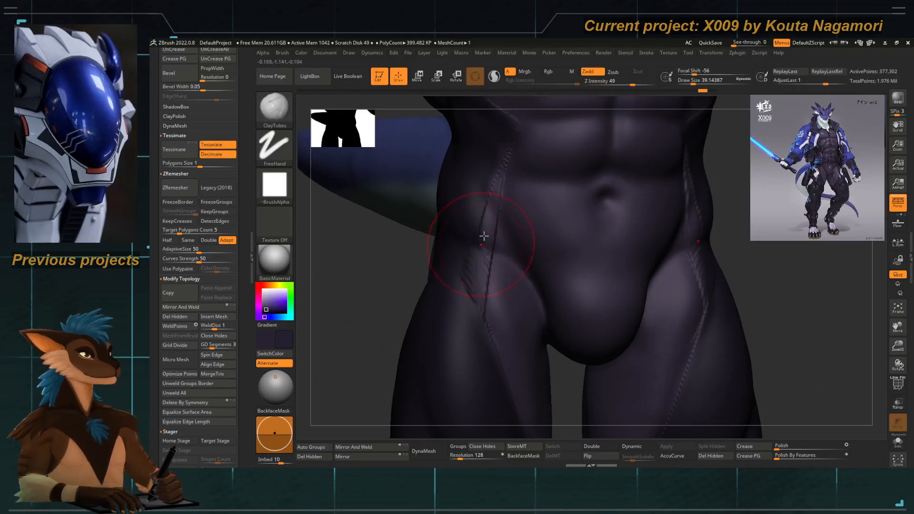
{"action": "left_click_drag", "start_coordinate": [483, 235], "coordinate": [471, 271]}
{"action": "left_click_drag", "start_coordinate": [490, 238], "coordinate": [475, 291]}
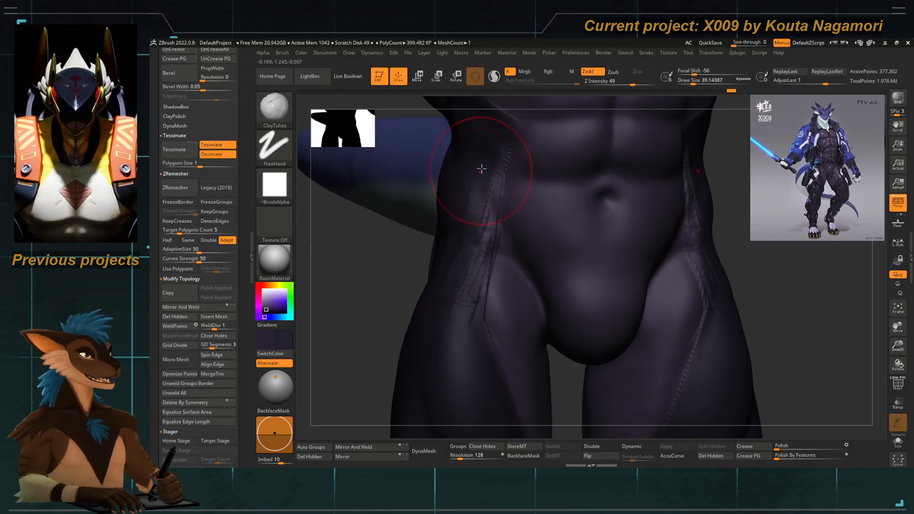
Flatten the built-up hip and waist surface with hPolish, and smooth it at a draw size of about 23.
{"action": "key", "text": "b"}
{"action": "key", "text": "h"}
{"action": "key", "text": "p"}
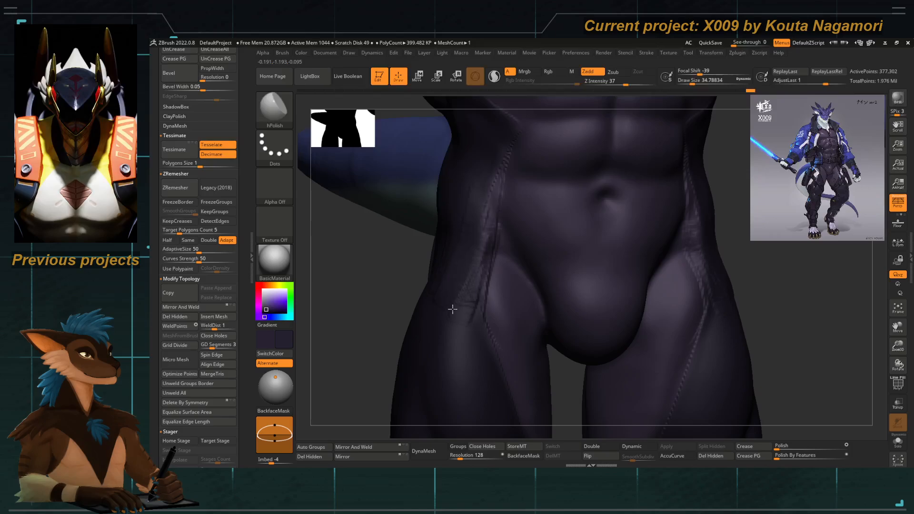
{"action": "key", "text": "space"}
{"action": "left_click_drag", "start_coordinate": [453, 310], "coordinate": [452, 290]}
{"action": "key", "text": "shift"}
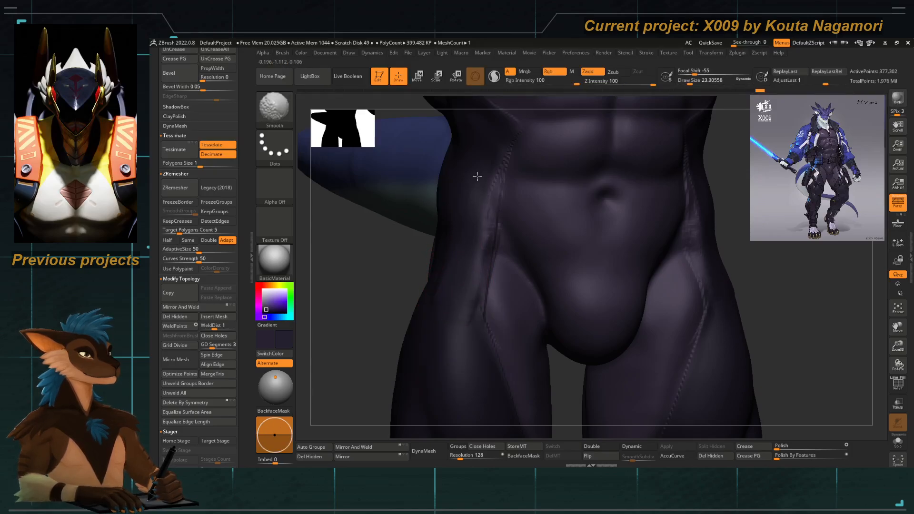
{"action": "left_click_drag", "start_coordinate": [449, 319], "coordinate": [448, 311], "text": "shift"}
{"action": "mouse_move", "coordinate": [448, 312]}
{"action": "right_mouse_down", "text": "ctrl"}
{"action": "mouse_move", "coordinate": [435, 251]}
{"action": "mouse_move", "coordinate": [434, 276]}
{"action": "right_mouse_up", "text": "ctrl"}
Try flattening the side of the hip with hPolish at a draw size of about 46, and undo the strokes.
{"action": "key", "text": "space"}
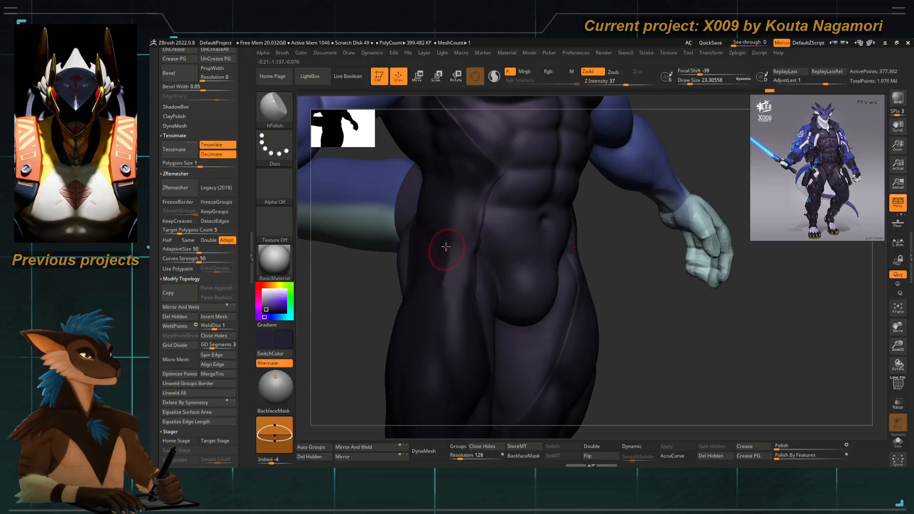
{"action": "mouse_move", "coordinate": [453, 242]}
{"action": "left_mouse_down"}
{"action": "mouse_move", "coordinate": [451, 267]}
{"action": "mouse_move", "coordinate": [446, 259]}
{"action": "mouse_move", "coordinate": [429, 268]}
{"action": "left_mouse_up"}
{"action": "key", "text": "space"}
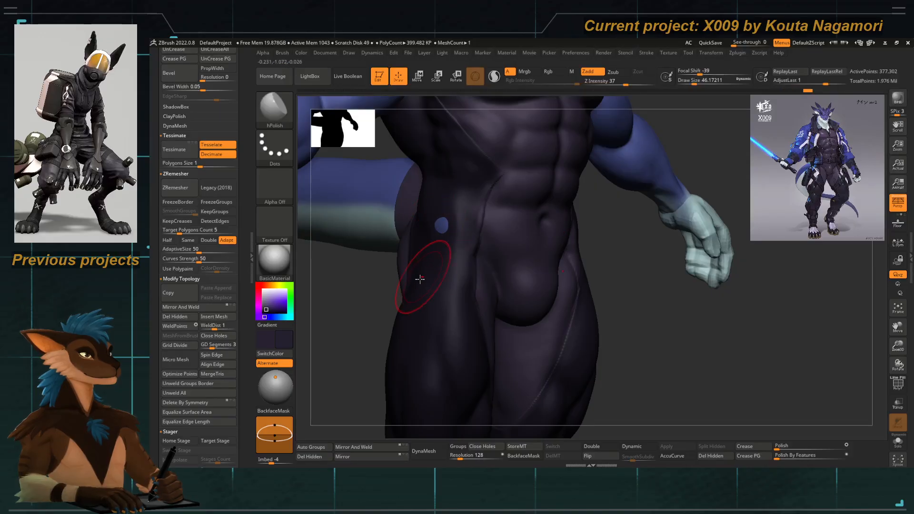
{"action": "key", "text": "ctrl+z"}
{"action": "key", "text": "ctrl+z"}
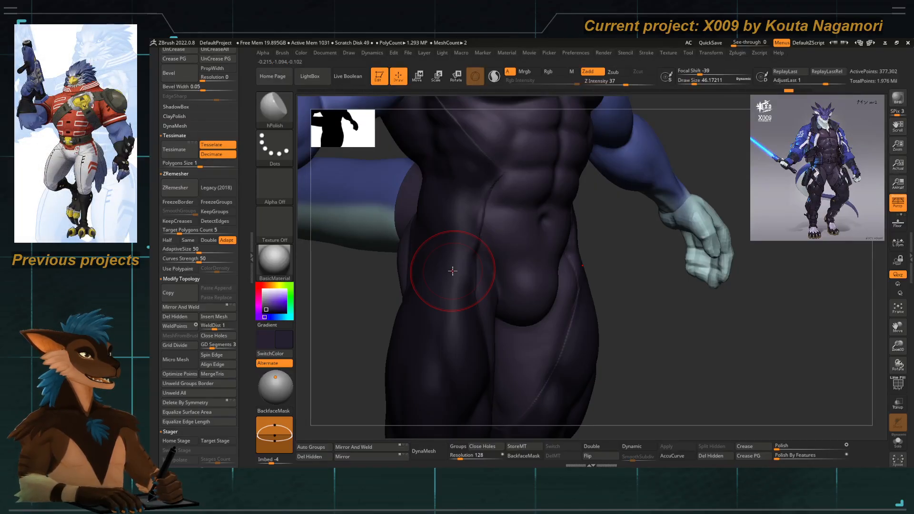
Reshape the bodysuit's armhole edge beside the chest with Move Topological at a draw size of about 35.
{"action": "left_click_drag", "start_coordinate": [353, 345], "coordinate": [331, 331]}
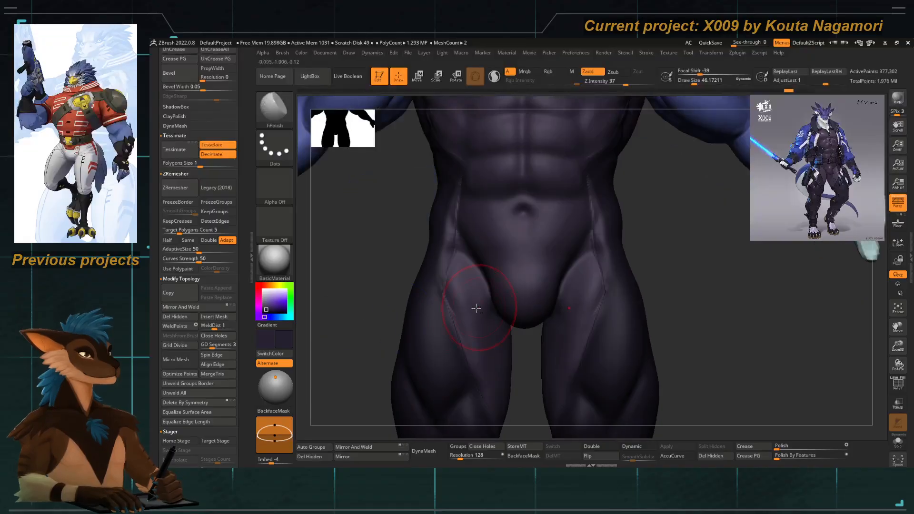
{"action": "left_click_drag", "start_coordinate": [476, 306], "coordinate": [429, 315], "text": "alt"}
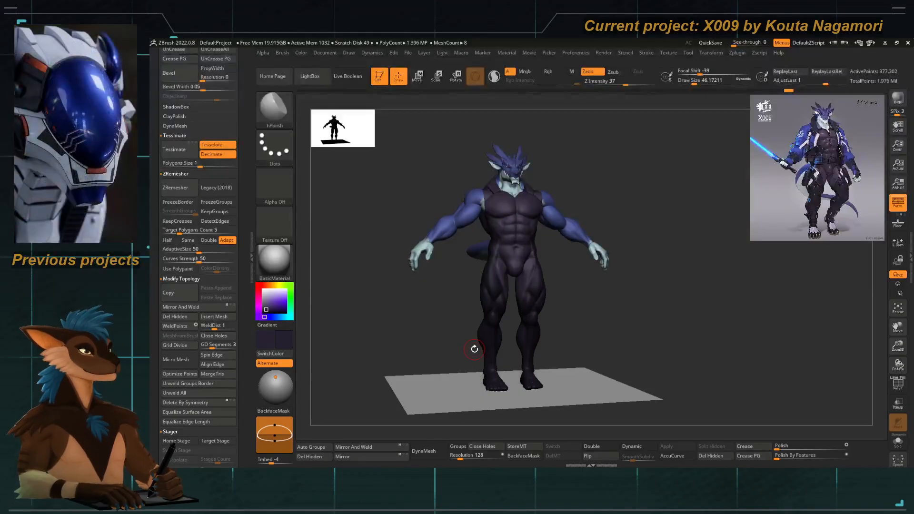
{"action": "left_click_drag", "start_coordinate": [472, 323], "coordinate": [415, 279], "text": "alt"}
{"action": "mouse_move", "coordinate": [452, 317]}
{"action": "left_mouse_down"}
{"action": "mouse_move", "coordinate": [504, 361]}
{"action": "mouse_move", "coordinate": [462, 284]}
{"action": "mouse_move", "coordinate": [506, 257]}
{"action": "mouse_move", "coordinate": [496, 269]}
{"action": "mouse_move", "coordinate": [507, 269]}
{"action": "left_mouse_up"}
{"action": "key", "text": "b"}
{"action": "key", "text": "m"}
{"action": "key", "text": "t"}
{"action": "key", "text": "space"}
{"action": "left_click_drag", "start_coordinate": [398, 200], "coordinate": [436, 203]}
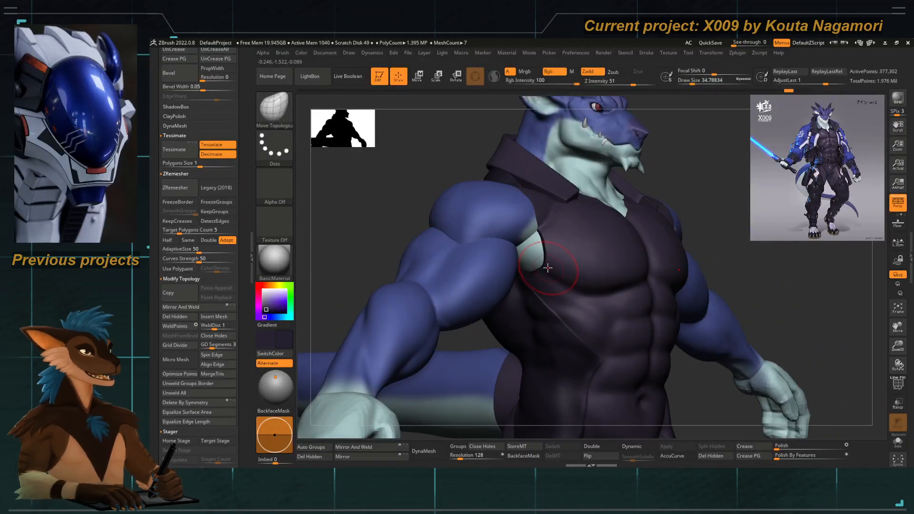
{"action": "left_click_drag", "start_coordinate": [533, 262], "coordinate": [526, 259]}
Build up the bodysuit over the exposed armpit skin with ClayTubes at a draw size of 28.75, and smooth it.
{"action": "key", "text": "space"}
{"action": "key", "text": "b"}
{"action": "key", "text": "c"}
{"action": "key", "text": "t"}
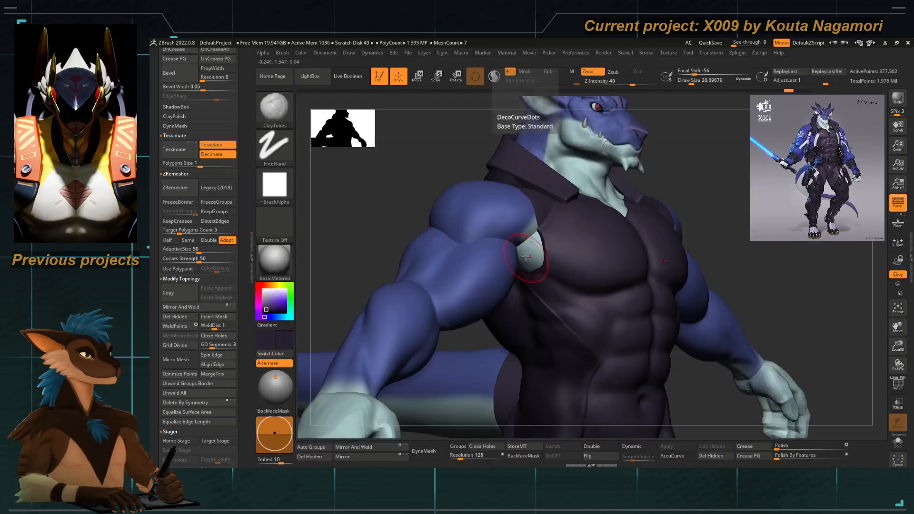
{"action": "key", "text": "space"}
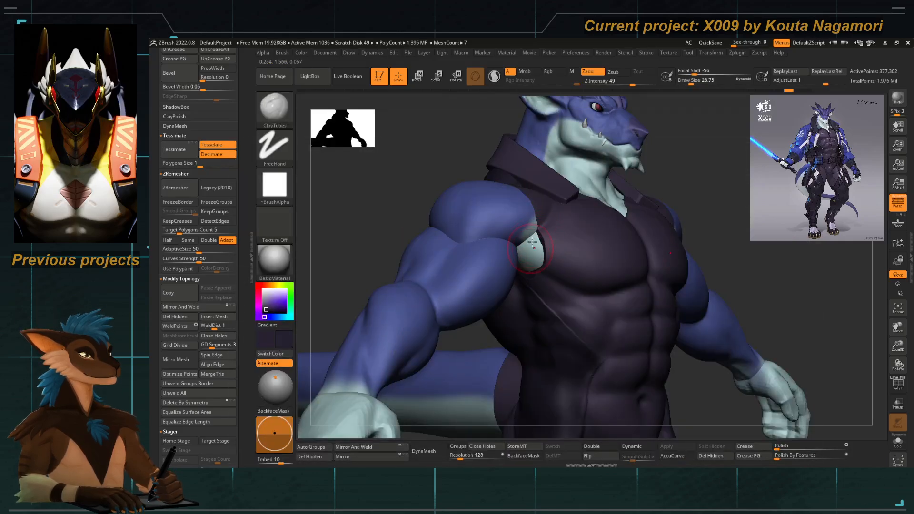
{"action": "mouse_move", "coordinate": [523, 272]}
{"action": "left_mouse_down"}
{"action": "mouse_move", "coordinate": [535, 240]}
{"action": "mouse_move", "coordinate": [527, 270]}
{"action": "left_mouse_up"}
{"action": "key", "text": "shift"}
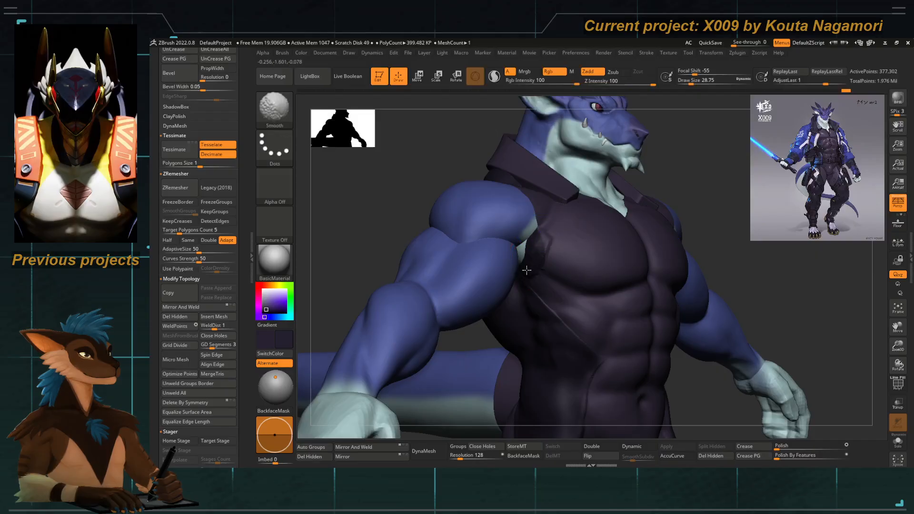
Define the crease where the bodysuit's chest meets the armpit, using DamStandard at a draw size of about 21.6.
{"action": "key", "text": "b"}
{"action": "key", "text": "d"}
{"action": "key", "text": "s"}
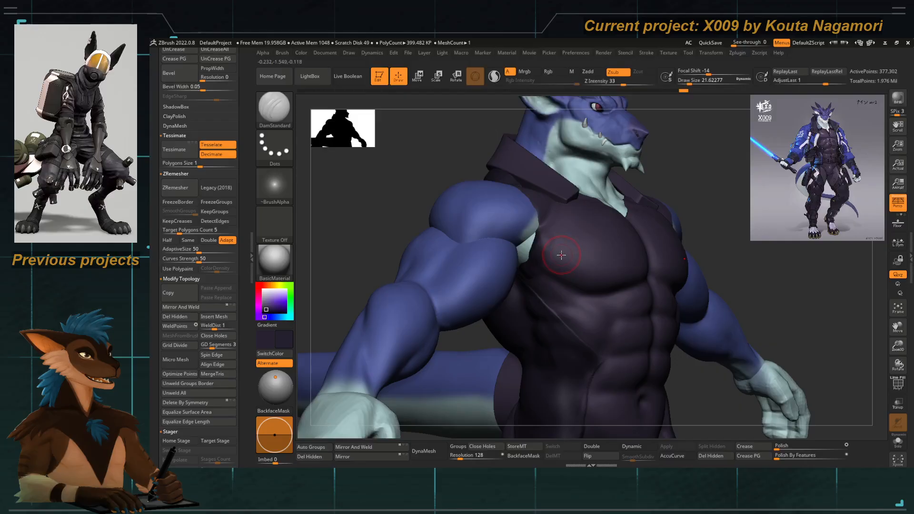
{"action": "key", "text": "b"}
{"action": "key", "text": "d"}
{"action": "key", "text": "s"}
{"action": "left_click_drag", "start_coordinate": [390, 257], "coordinate": [452, 202], "text": "alt"}
{"action": "mouse_move", "coordinate": [493, 286]}
{"action": "left_mouse_down"}
{"action": "mouse_move", "coordinate": [506, 287]}
{"action": "mouse_move", "coordinate": [504, 305]}
{"action": "mouse_move", "coordinate": [498, 288]}
{"action": "mouse_move", "coordinate": [521, 281]}
{"action": "left_mouse_up"}
Sample the bodysuit's color and paint it along the armhole edge with the Standard brush, using Rgb without sculpting depth.
{"action": "key", "text": "b"}
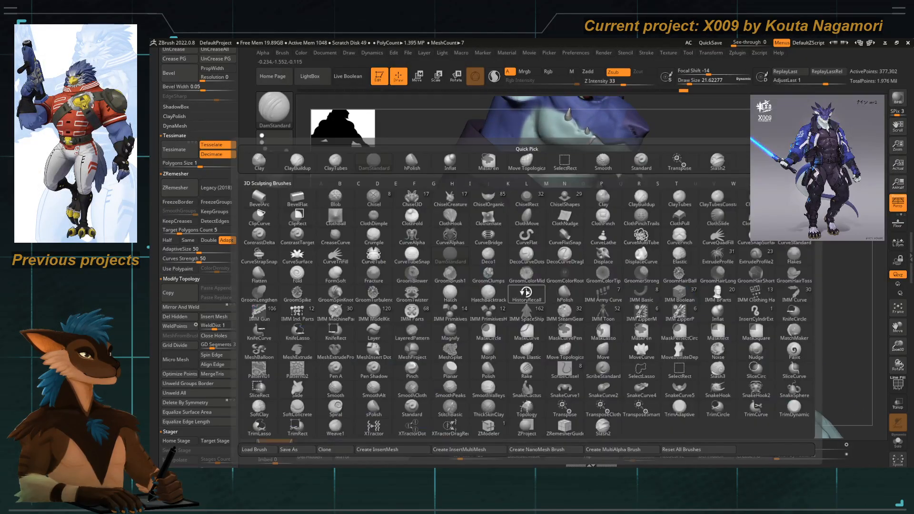
{"action": "key", "text": "s"}
{"action": "key", "text": "t"}
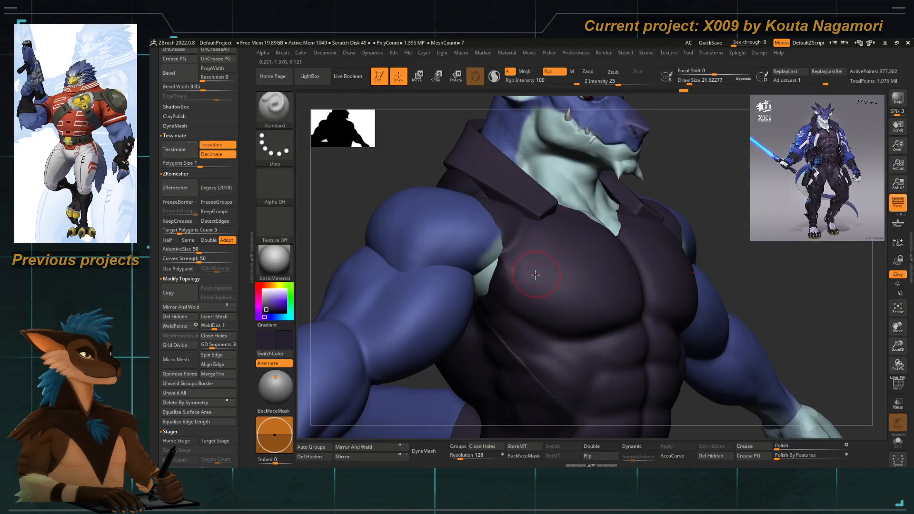
{"action": "key", "text": "c"}
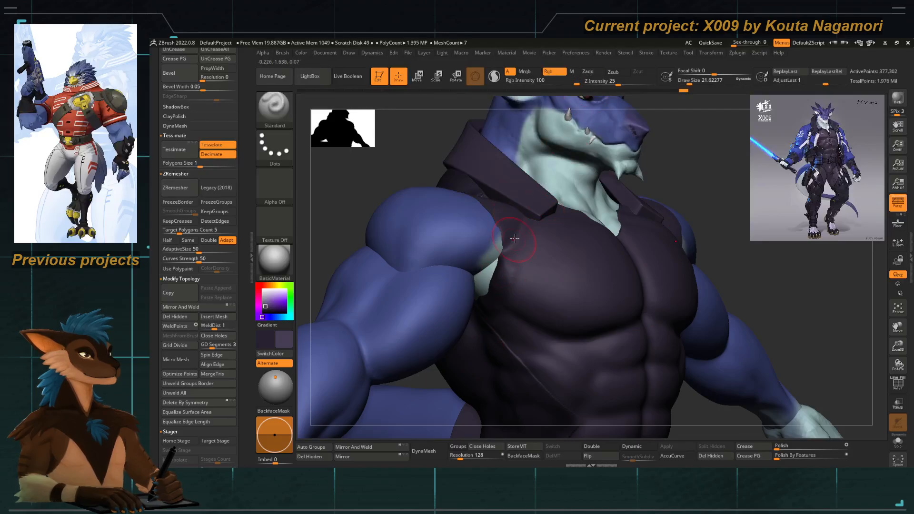
{"action": "left_click_drag", "start_coordinate": [514, 238], "coordinate": [492, 298]}
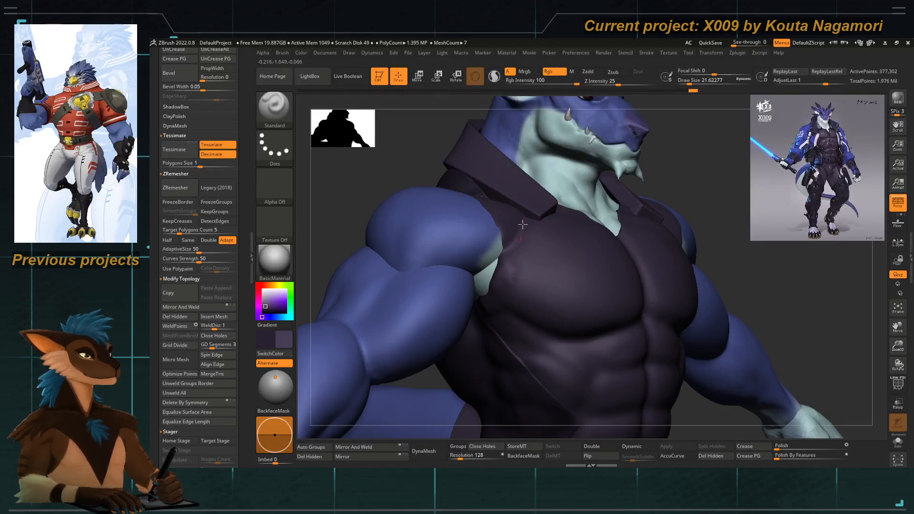
Flatten the armhole edge with hPolish and sharpen it down to the armpit with DamStandard.
{"action": "key", "text": "b"}
{"action": "key", "text": "h"}
{"action": "key", "text": "p"}
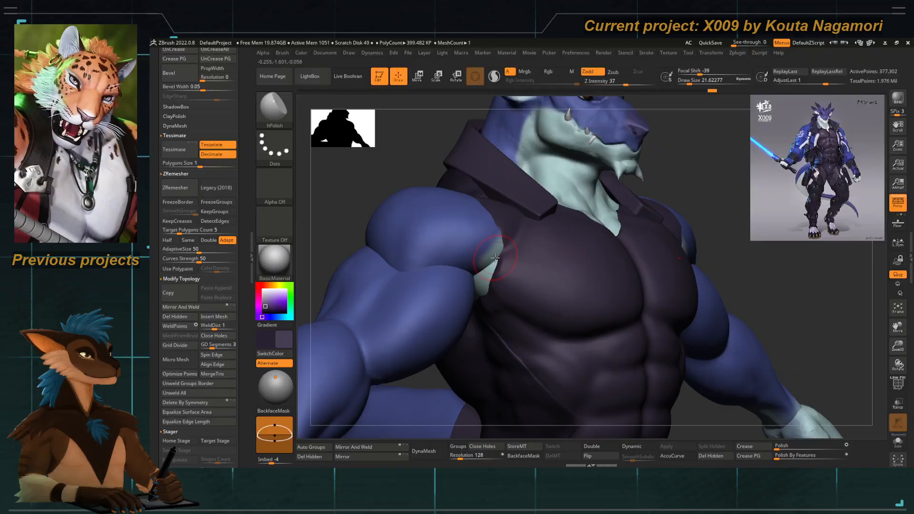
{"action": "key", "text": "b"}
{"action": "key", "text": "d"}
{"action": "key", "text": "s"}
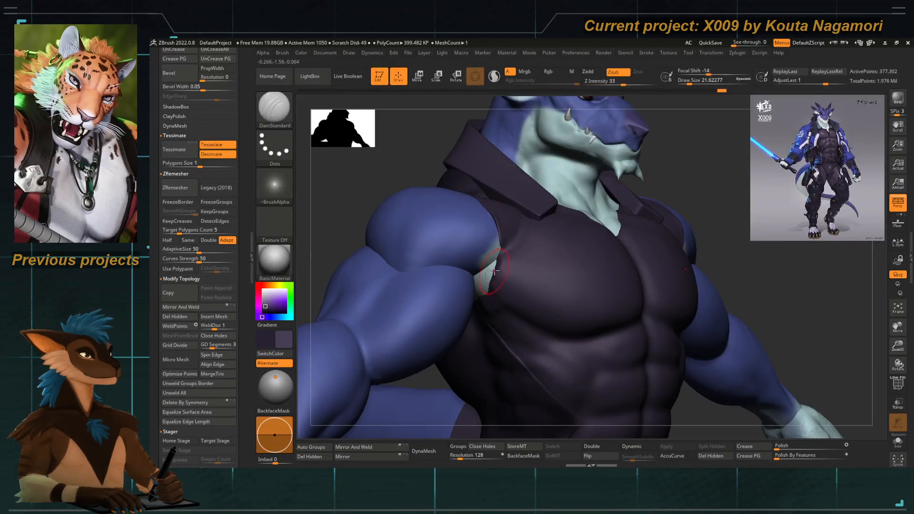
{"action": "left_click_drag", "start_coordinate": [486, 300], "coordinate": [499, 237]}
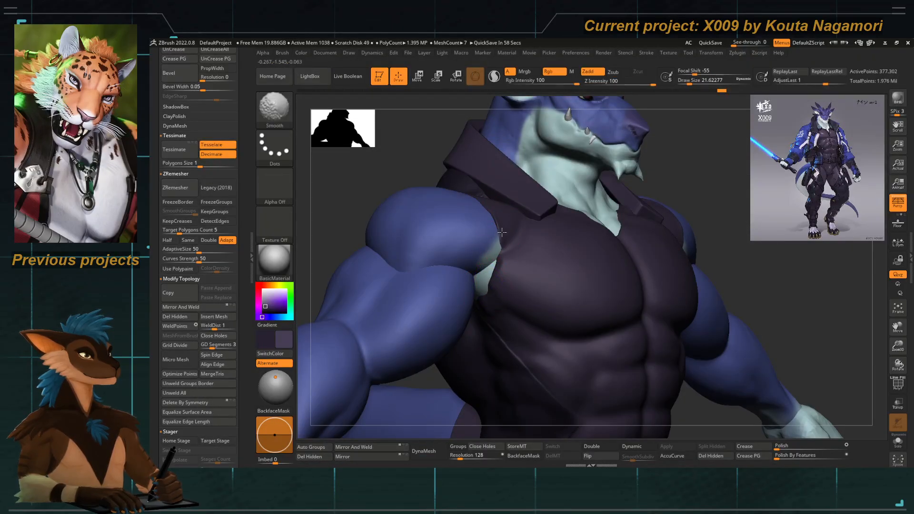
Carve a Slash2 seam groove from the ankle up the outer side of the lower leg at a draw size of about 18.5.
{"action": "key", "text": "f"}
{"action": "mouse_move", "coordinate": [398, 149]}
{"action": "left_mouse_down"}
{"action": "mouse_move", "coordinate": [357, 187]}
{"action": "mouse_move", "coordinate": [356, 220]}
{"action": "left_mouse_up"}
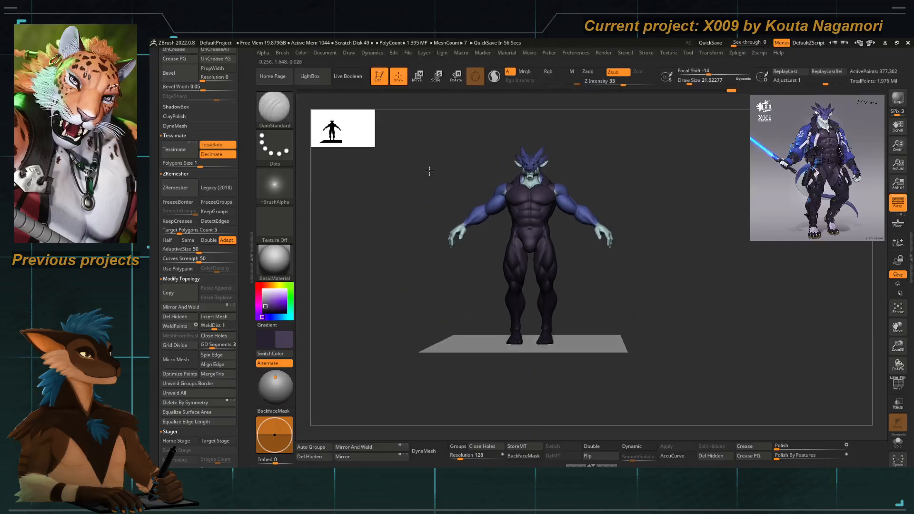
{"action": "left_click_drag", "start_coordinate": [429, 171], "coordinate": [399, 243]}
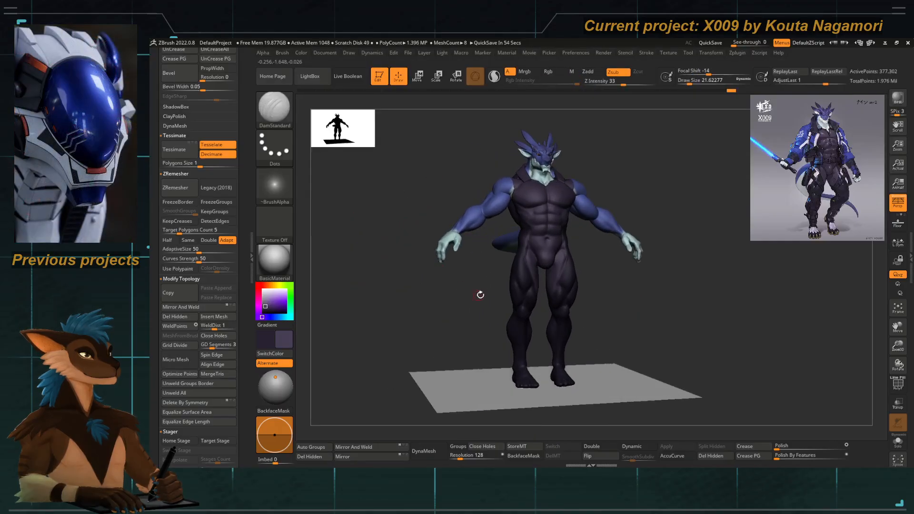
{"action": "left_click_drag", "start_coordinate": [480, 294], "coordinate": [461, 350]}
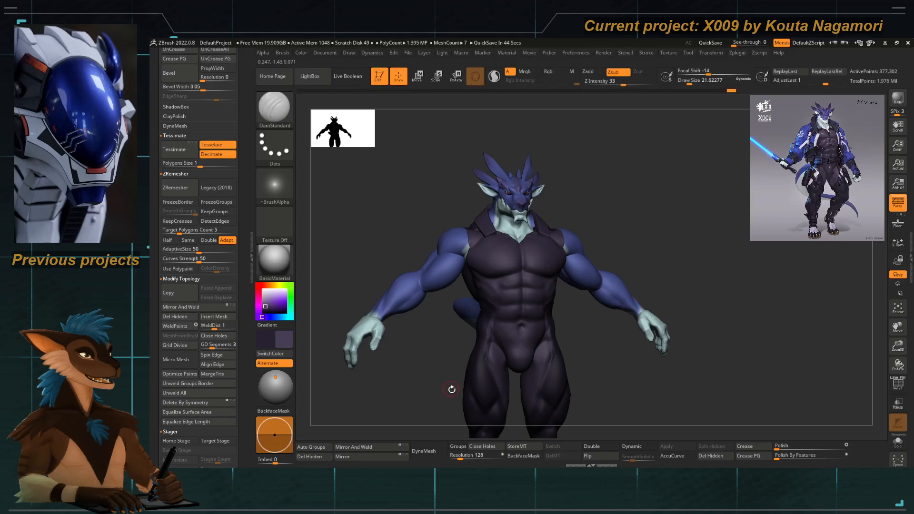
{"action": "left_click_drag", "start_coordinate": [452, 389], "coordinate": [473, 244]}
{"action": "key", "text": "b"}
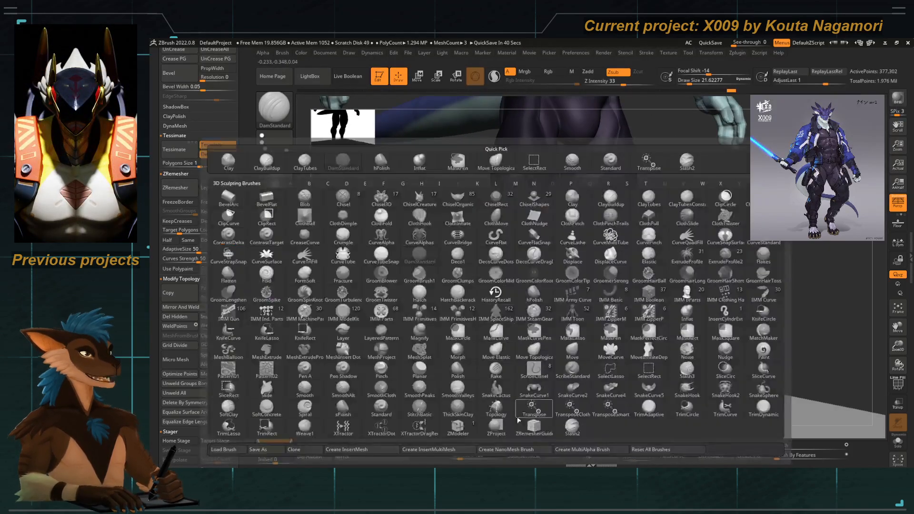
{"action": "key", "text": "s"}
{"action": "key", "text": "l"}
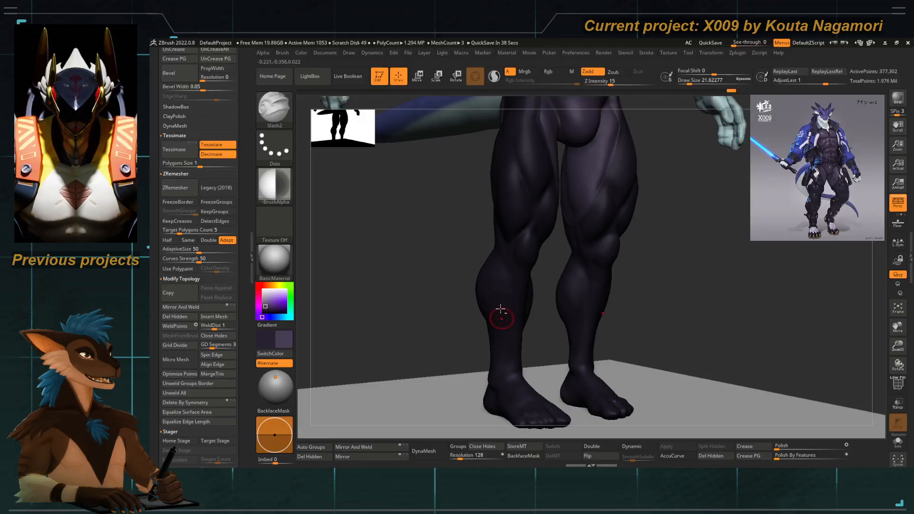
{"action": "right_click_drag", "start_coordinate": [501, 309], "coordinate": [508, 311], "text": "alt"}
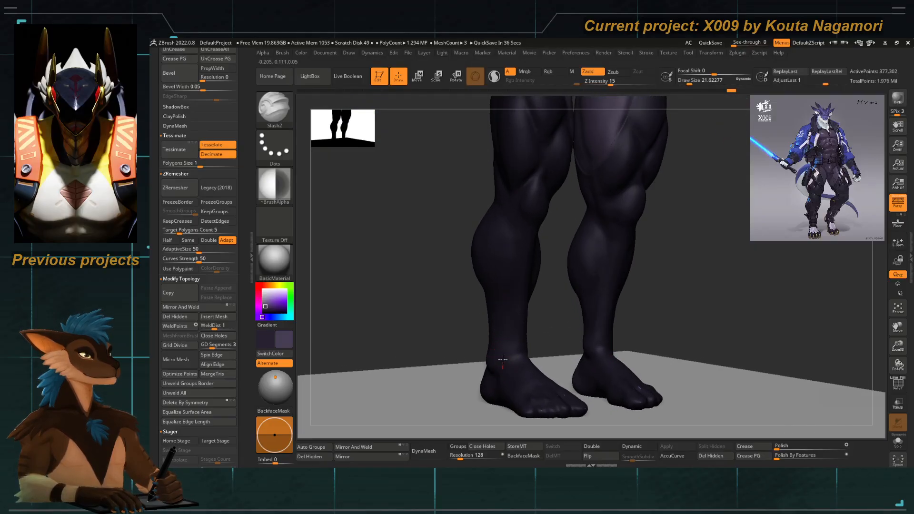
{"action": "key", "text": "ctrl+z"}
{"action": "key", "text": "space"}
{"action": "left_click_drag", "start_coordinate": [499, 327], "coordinate": [495, 328]}
{"action": "left_click_drag", "start_coordinate": [504, 364], "coordinate": [505, 298]}
{"action": "key", "text": "ctrl+z"}
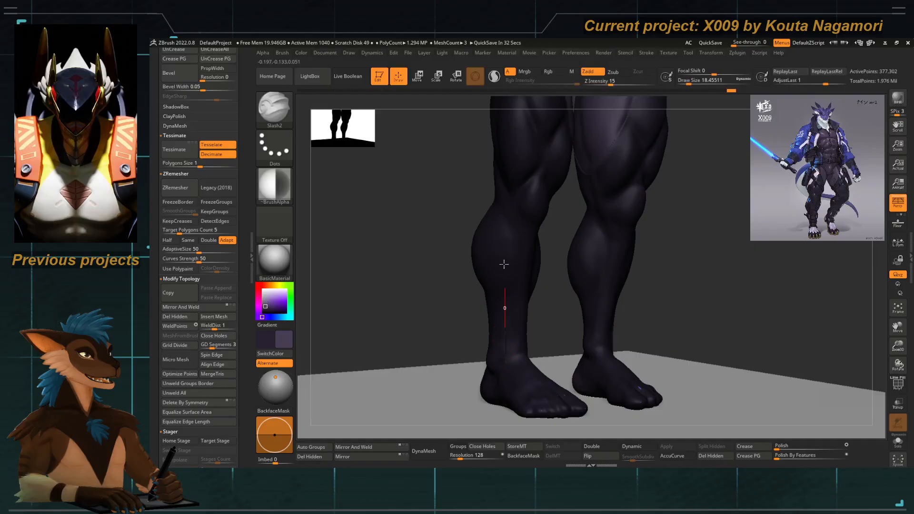
Extend the Slash2 groove up the outer calf and slant it around the back of the lower leg.
{"action": "left_click_drag", "start_coordinate": [428, 239], "coordinate": [479, 252]}
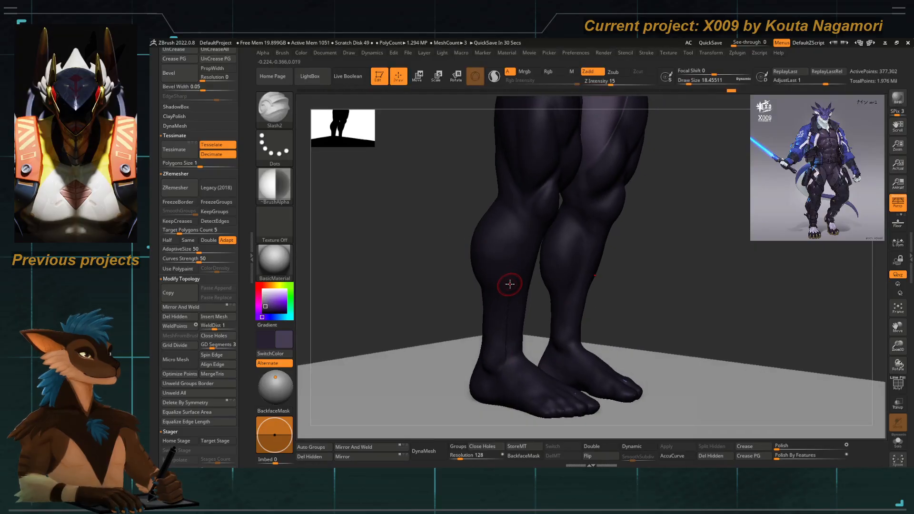
{"action": "mouse_move", "coordinate": [513, 279]}
{"action": "left_mouse_down"}
{"action": "mouse_move", "coordinate": [458, 220]}
{"action": "mouse_move", "coordinate": [453, 228]}
{"action": "mouse_move", "coordinate": [516, 237]}
{"action": "left_mouse_up"}
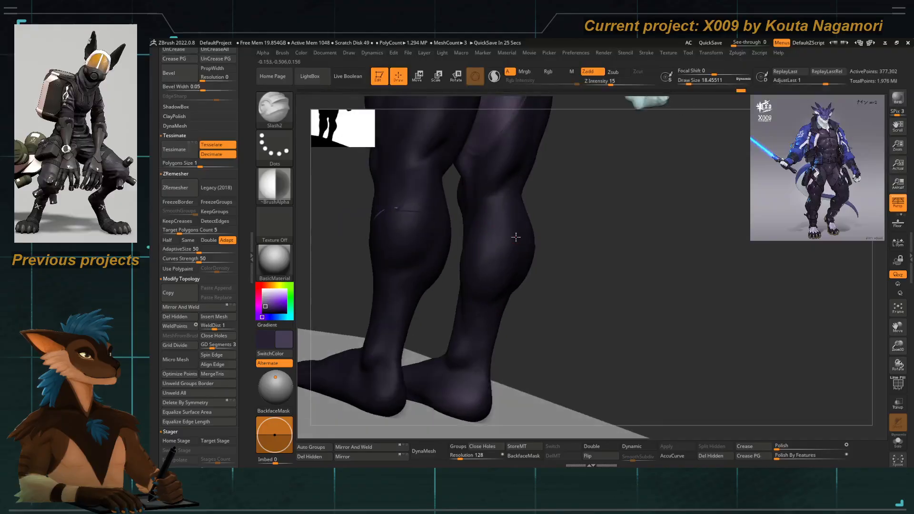
{"action": "left_click_drag", "start_coordinate": [580, 266], "coordinate": [490, 265]}
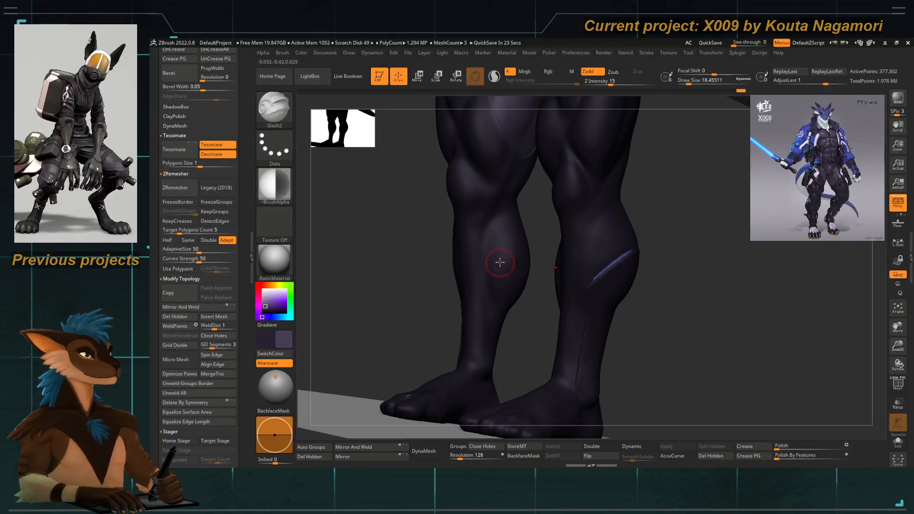
{"action": "left_click_drag", "start_coordinate": [415, 287], "coordinate": [431, 290], "text": "shift"}
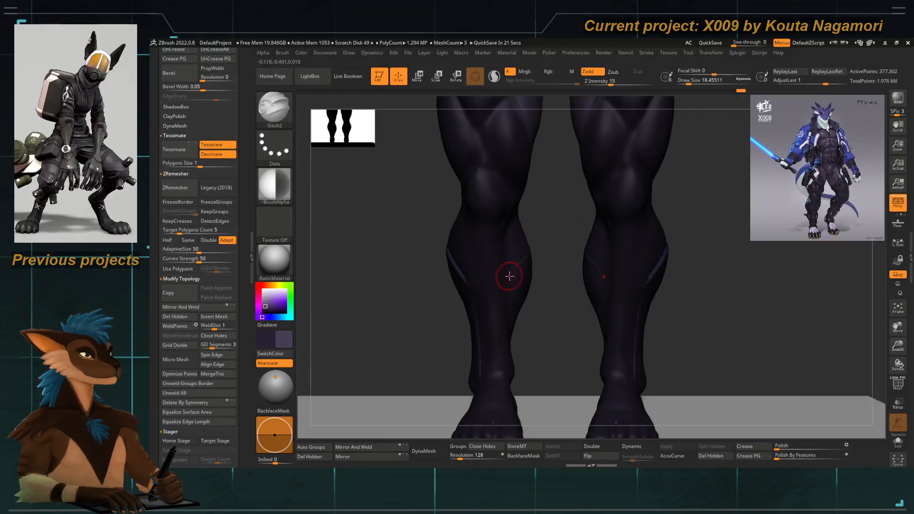
Carve a vertical Slash2 groove along the inner side of the lower leg between the calf and the ankle.
{"action": "mouse_move", "coordinate": [506, 274]}
{"action": "left_mouse_down"}
{"action": "mouse_move", "coordinate": [499, 366]}
{"action": "mouse_move", "coordinate": [509, 339]}
{"action": "left_mouse_up"}
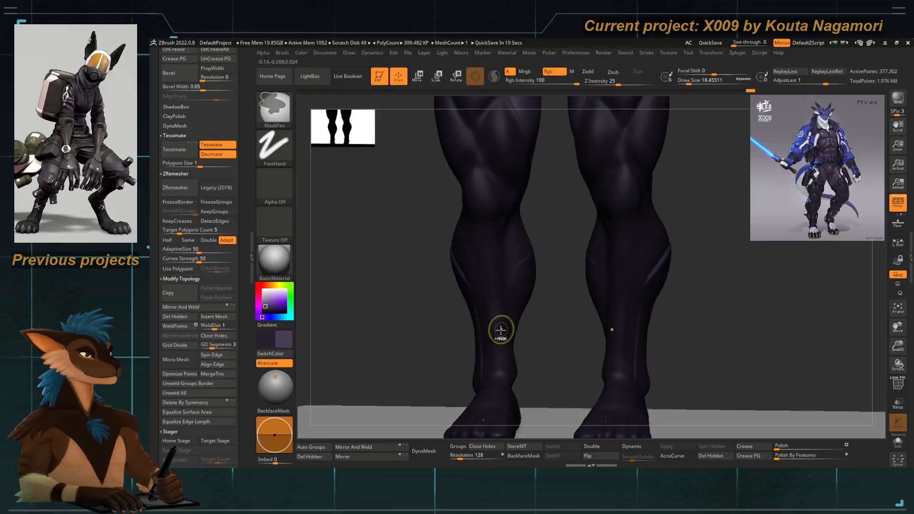
{"action": "left_click_drag", "start_coordinate": [428, 356], "coordinate": [436, 378]}
{"action": "left_click_drag", "start_coordinate": [410, 329], "coordinate": [398, 315], "text": "alt"}
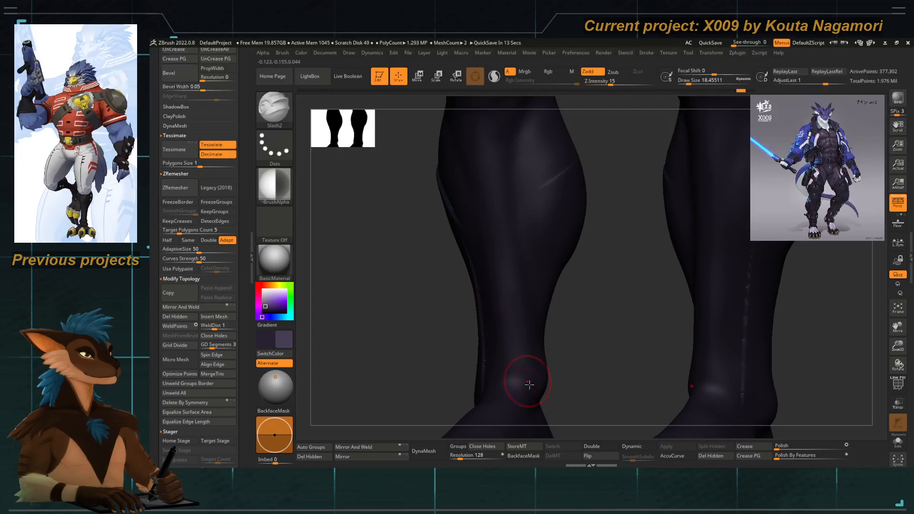
{"action": "left_click_drag", "start_coordinate": [521, 302], "coordinate": [512, 191]}
{"action": "key", "text": "ctrl+z"}
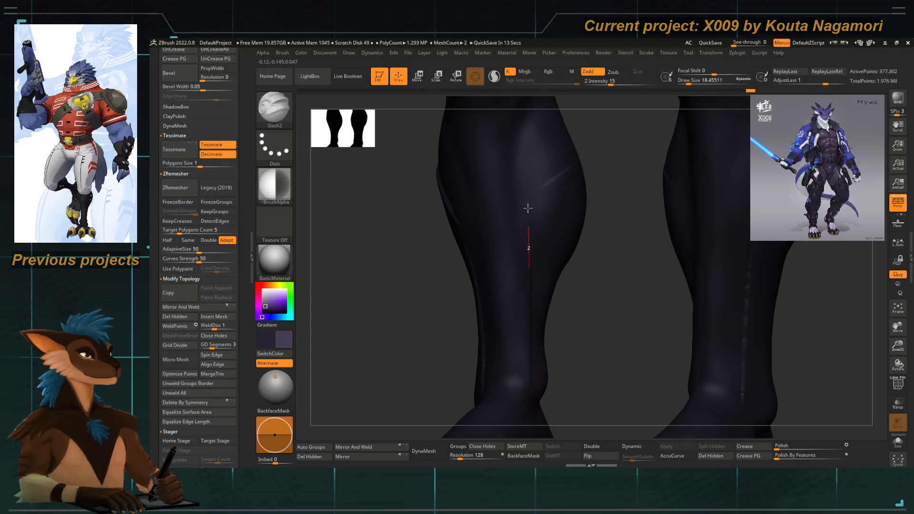
{"action": "left_click_drag", "start_coordinate": [525, 287], "coordinate": [526, 404]}
{"action": "left_click_drag", "start_coordinate": [561, 375], "coordinate": [574, 365]}
Carve a diagonal Slash2 groove across the inner calf, redoing the stroke until it meets the vertical seam.
{"action": "left_click_drag", "start_coordinate": [530, 188], "coordinate": [500, 210]}
{"action": "key", "text": "ctrl+z"}
{"action": "left_click_drag", "start_coordinate": [587, 154], "coordinate": [507, 209]}
{"action": "key", "text": "ctrl+z"}
{"action": "left_click_drag", "start_coordinate": [566, 174], "coordinate": [506, 210]}
{"action": "mouse_move", "coordinate": [445, 238]}
{"action": "left_mouse_down"}
{"action": "mouse_move", "coordinate": [475, 253]}
{"action": "mouse_move", "coordinate": [400, 214]}
{"action": "mouse_move", "coordinate": [445, 239]}
{"action": "mouse_move", "coordinate": [433, 205]}
{"action": "mouse_move", "coordinate": [432, 237]}
{"action": "mouse_move", "coordinate": [378, 301]}
{"action": "left_mouse_up"}
{"action": "left_click_drag", "start_coordinate": [499, 290], "coordinate": [512, 294], "text": "alt"}
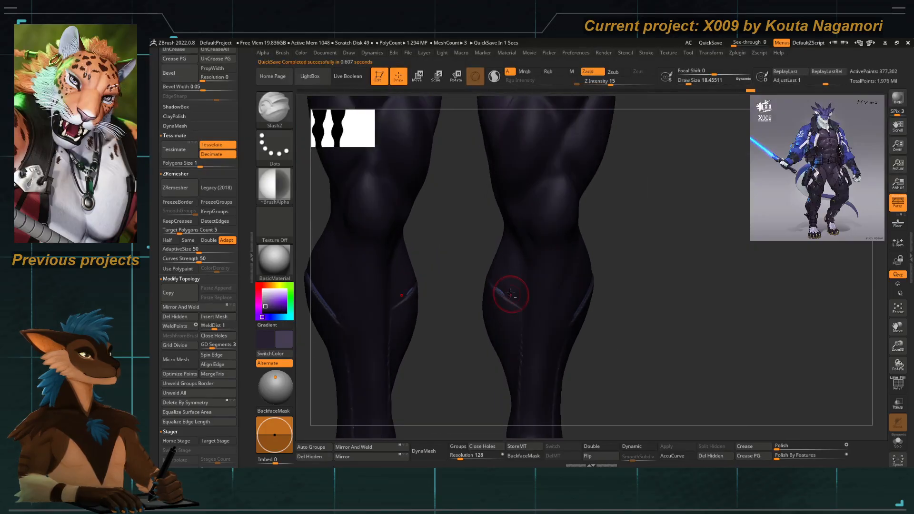
{"action": "left_click_drag", "start_coordinate": [470, 252], "coordinate": [500, 286]}
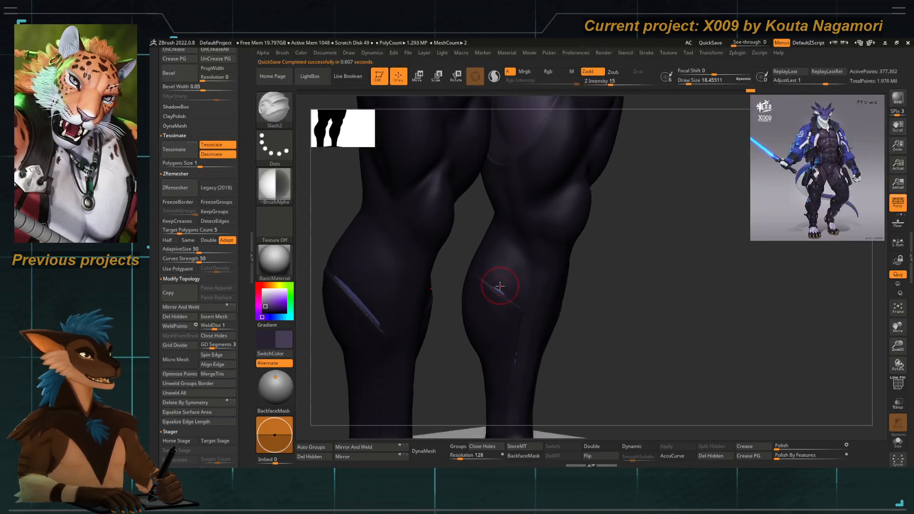
Carve a Slash2 groove from the inner calf's diagonal seam up toward the back of the knee at a draw size of about 8.4.
{"action": "key", "text": "s"}
{"action": "left_click", "coordinate": [487, 265]}
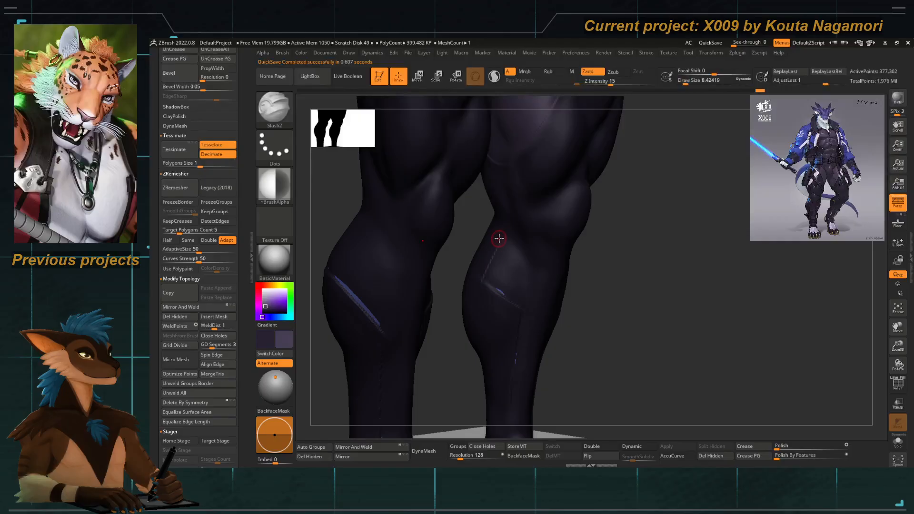
{"action": "key", "text": "ctrl+z"}
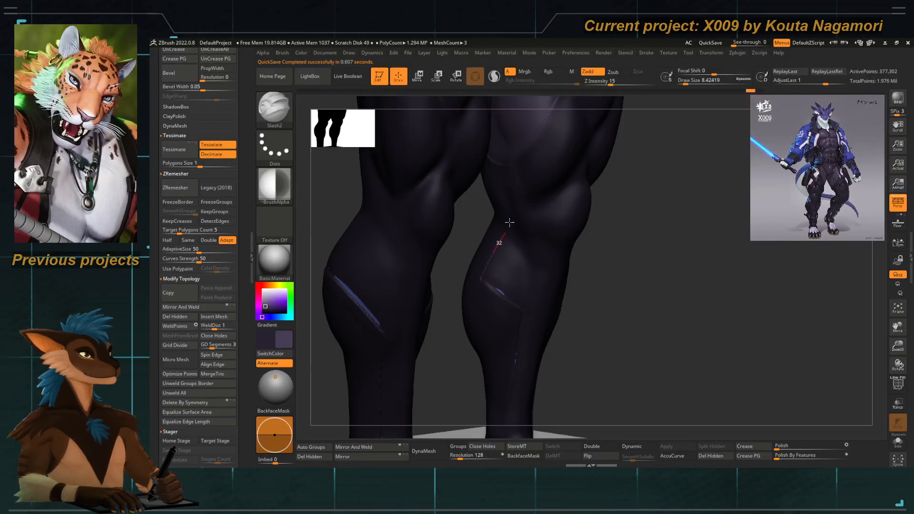
{"action": "left_click_drag", "start_coordinate": [510, 222], "coordinate": [514, 209]}
{"action": "key", "text": "ctrl+z"}
{"action": "left_click_drag", "start_coordinate": [458, 240], "coordinate": [469, 229]}
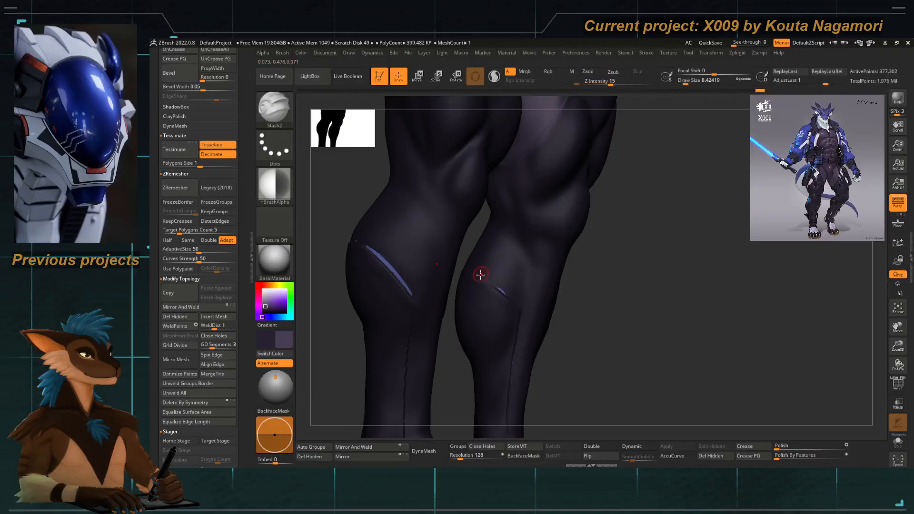
{"action": "left_click_drag", "start_coordinate": [483, 282], "coordinate": [481, 277]}
{"action": "key", "text": "ctrl+z"}
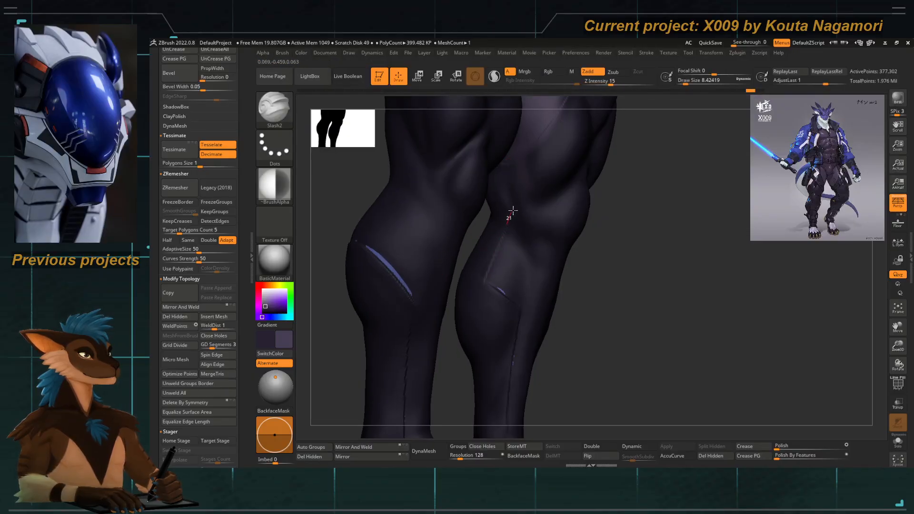
Extend the Slash2 groove past the inner knee and join it to the seam coming down the inner thigh.
{"action": "left_click_drag", "start_coordinate": [513, 155], "coordinate": [498, 154]}
{"action": "key", "text": "ctrl+z"}
{"action": "left_click_drag", "start_coordinate": [595, 307], "coordinate": [562, 316]}
{"action": "mouse_move", "coordinate": [443, 329]}
{"action": "left_mouse_down", "text": "alt"}
{"action": "mouse_move", "coordinate": [380, 269]}
{"action": "mouse_move", "coordinate": [423, 274]}
{"action": "mouse_move", "coordinate": [452, 327]}
{"action": "left_mouse_up", "text": "alt"}
{"action": "left_click_drag", "start_coordinate": [450, 273], "coordinate": [472, 286]}
{"action": "left_click_drag", "start_coordinate": [516, 245], "coordinate": [523, 209]}
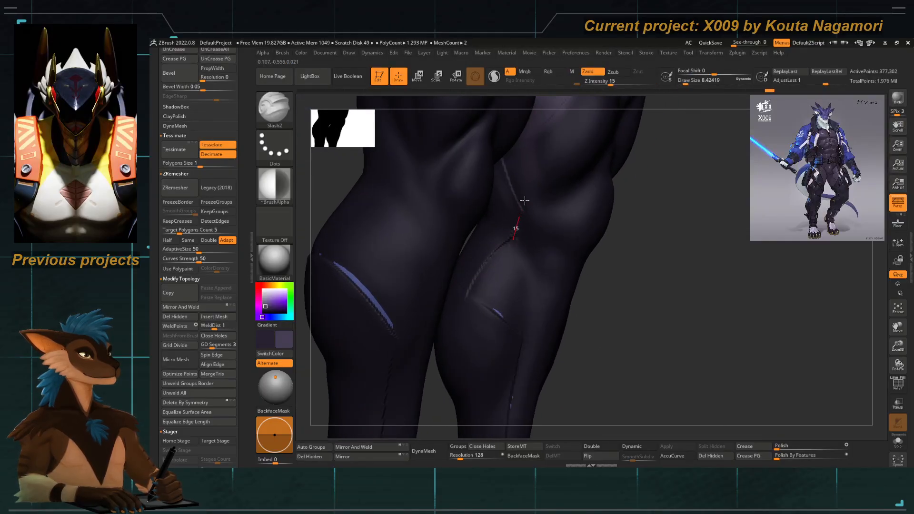
{"action": "left_click_drag", "start_coordinate": [505, 170], "coordinate": [524, 213]}
Set the active colour to R 214, G 200, B 216.
{"action": "mouse_move", "coordinate": [615, 312]}
{"action": "left_mouse_down"}
{"action": "mouse_move", "coordinate": [536, 313]}
{"action": "mouse_move", "coordinate": [465, 277]}
{"action": "left_mouse_up"}
{"action": "left_click_drag", "start_coordinate": [410, 304], "coordinate": [452, 322]}
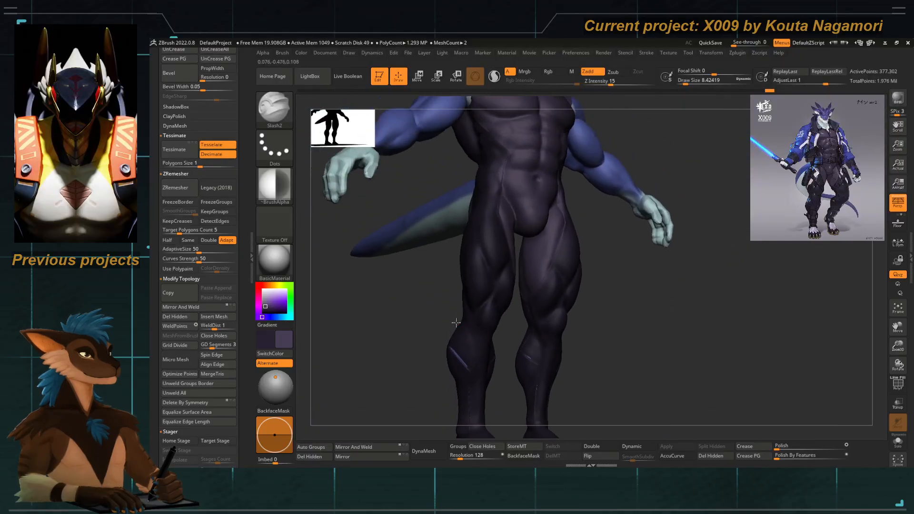
{"action": "left_click_drag", "start_coordinate": [411, 349], "coordinate": [454, 308]}
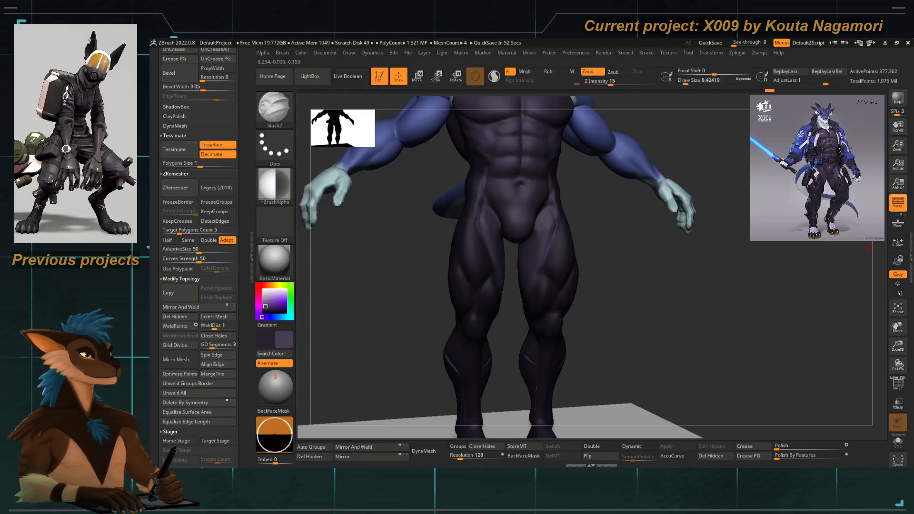
{"action": "left_click_drag", "start_coordinate": [374, 274], "coordinate": [386, 273]}
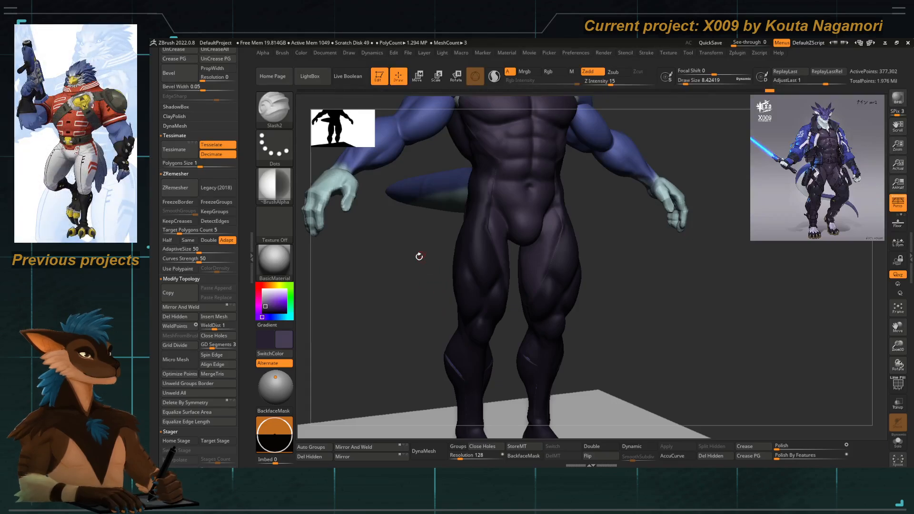
{"action": "left_click", "coordinate": [301, 53]}
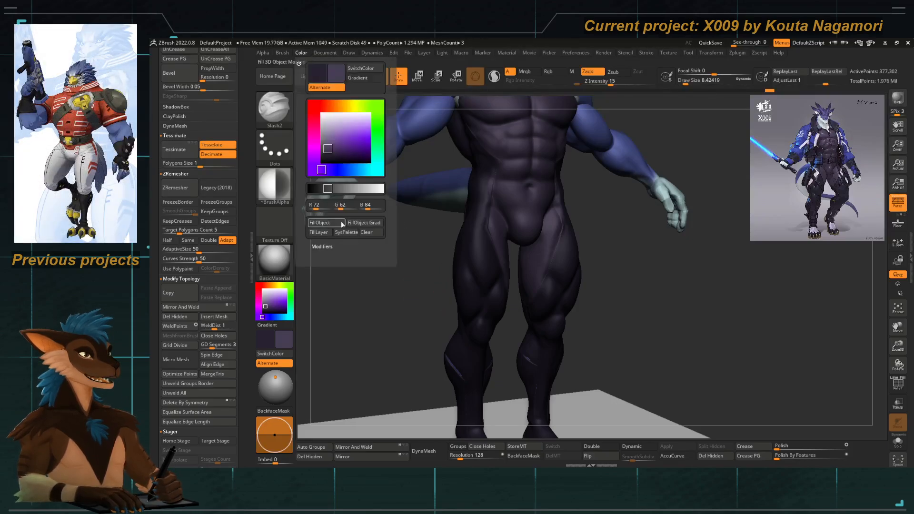
{"action": "left_click", "coordinate": [322, 205]}
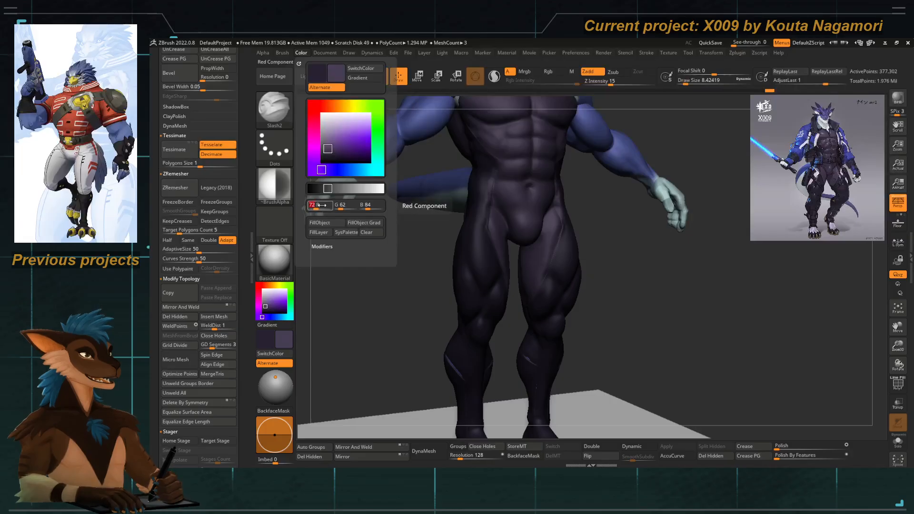
{"action": "type", "text": "214"}
{"action": "key", "text": "Return"}
{"action": "left_click", "coordinate": [339, 206]}
{"action": "type", "text": "20"}
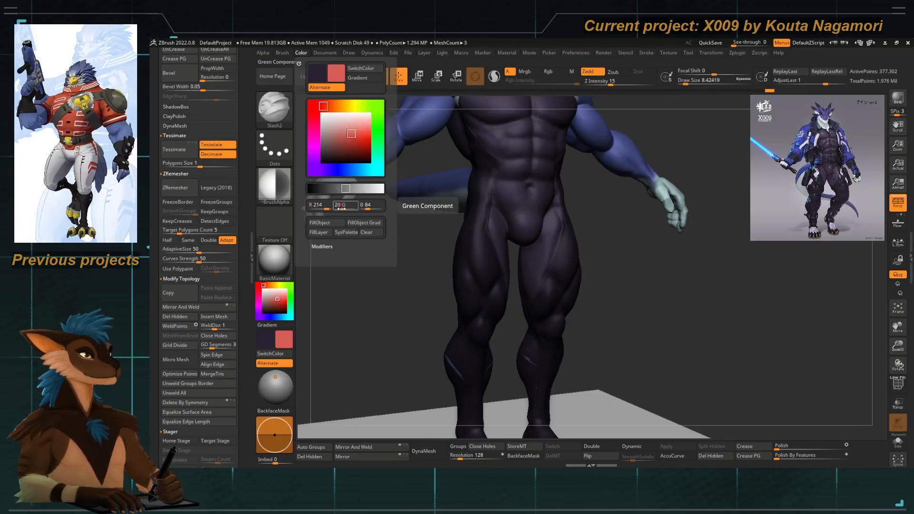
{"action": "type", "text": "0"}
{"action": "key", "text": "Return"}
{"action": "left_click", "coordinate": [369, 205]}
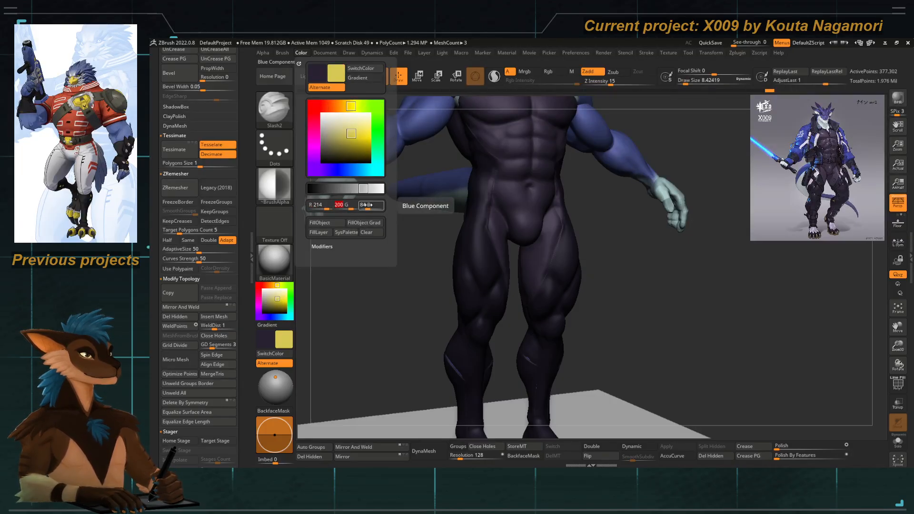
{"action": "type", "text": "216"}
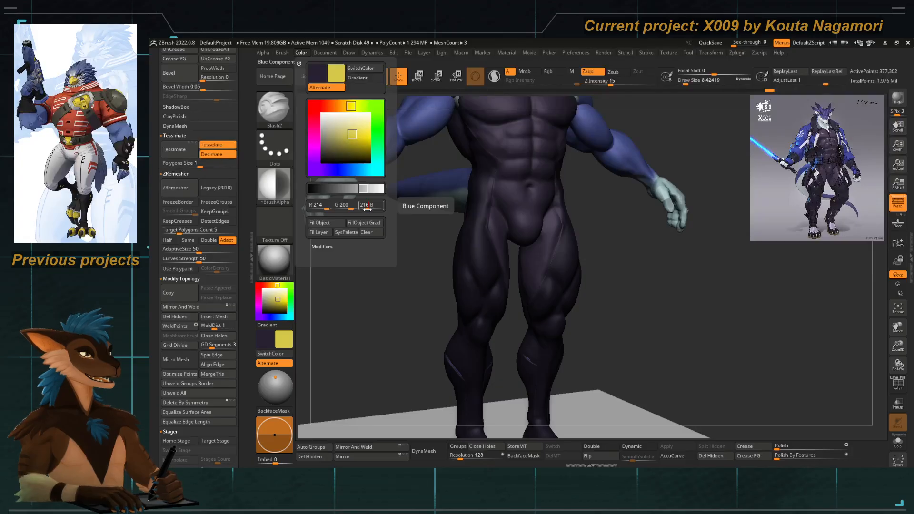
{"action": "key", "text": "Return"}
Paint a light stripe diagonally across the front and outer thigh with the Standard brush at a draw size of about 12.9.
{"action": "left_click_drag", "start_coordinate": [351, 334], "coordinate": [381, 337]}
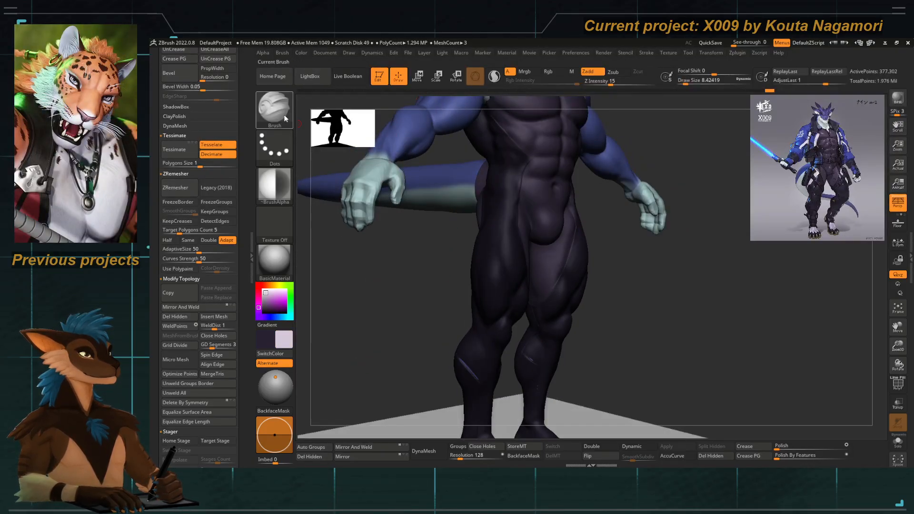
{"action": "key", "text": "b"}
{"action": "key", "text": "s"}
{"action": "key", "text": "t"}
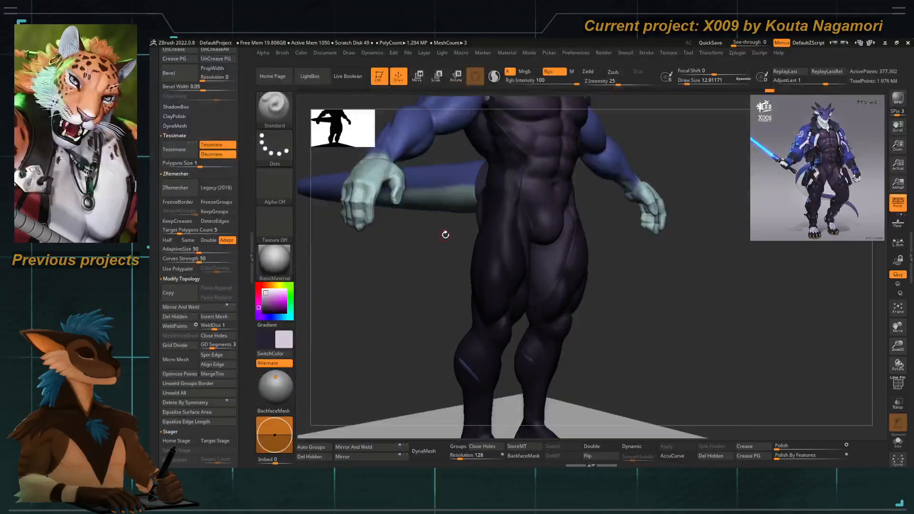
{"action": "left_click_drag", "start_coordinate": [445, 234], "coordinate": [498, 247], "text": "alt"}
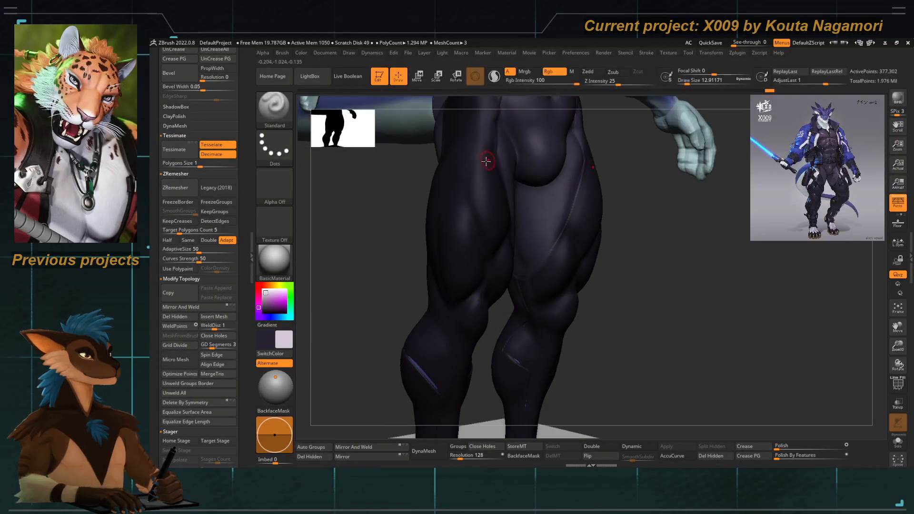
{"action": "key", "text": "space"}
{"action": "mouse_move", "coordinate": [480, 166]}
{"action": "left_mouse_down"}
{"action": "mouse_move", "coordinate": [417, 244]}
{"action": "mouse_move", "coordinate": [432, 254]}
{"action": "left_mouse_up"}
{"action": "key", "text": "ctrl+z"}
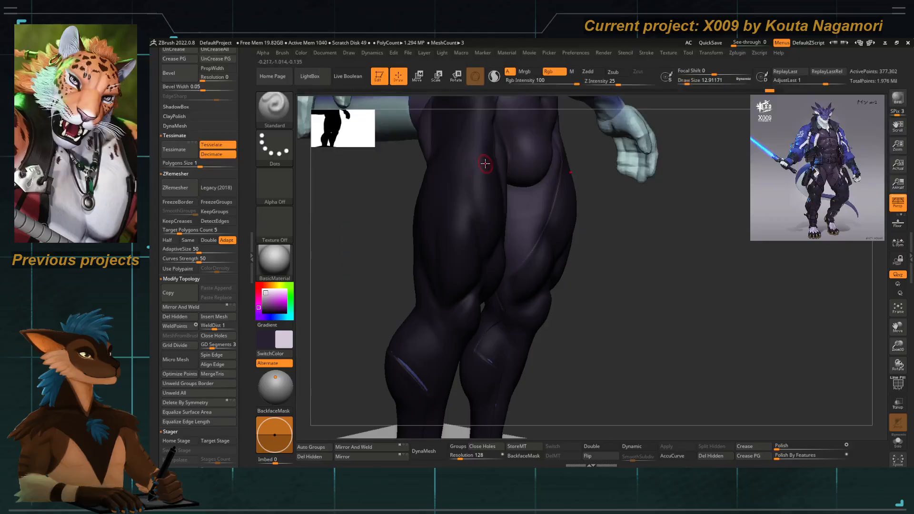
{"action": "left_click_drag", "start_coordinate": [481, 164], "coordinate": [415, 240]}
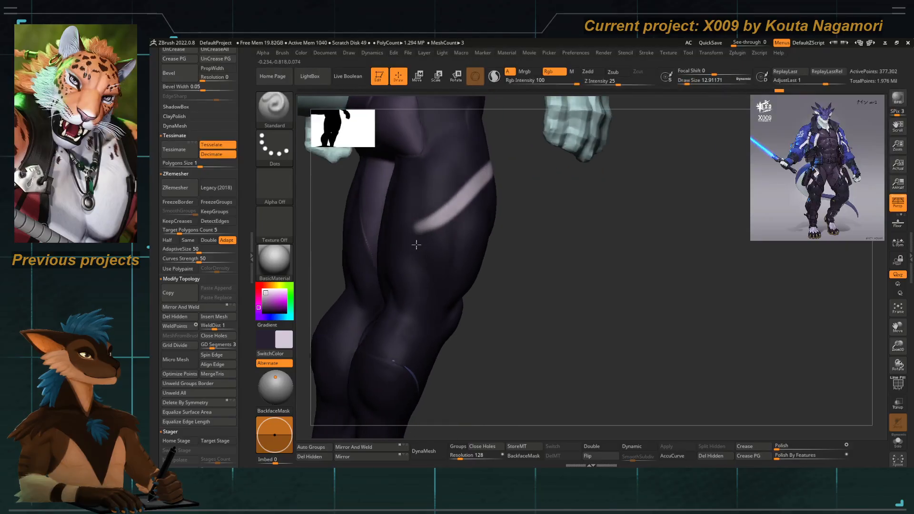
Continue the light stripe horizontally across the back of the thigh and touch up its edge at a draw size of about 7.5.
{"action": "right_click_drag", "start_coordinate": [416, 244], "coordinate": [438, 243]}
{"action": "left_click_drag", "start_coordinate": [477, 229], "coordinate": [392, 231]}
{"action": "right_click_drag", "start_coordinate": [384, 257], "coordinate": [404, 263]}
{"action": "key", "text": "space"}
{"action": "left_click_drag", "start_coordinate": [420, 236], "coordinate": [417, 233]}
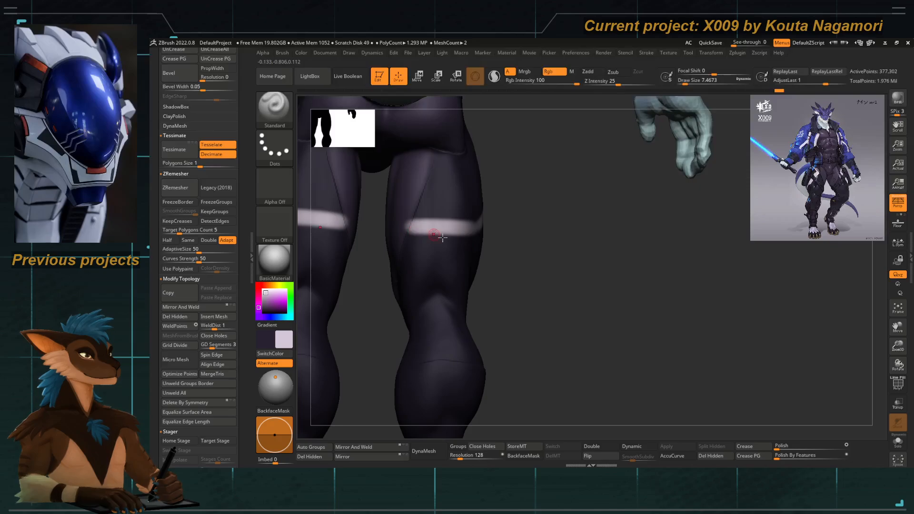
Paint a second light stripe from the thigh stripe's front end diagonally up to the outer hip, redoing the stroke once.
{"action": "left_click_drag", "start_coordinate": [528, 257], "coordinate": [384, 274]}
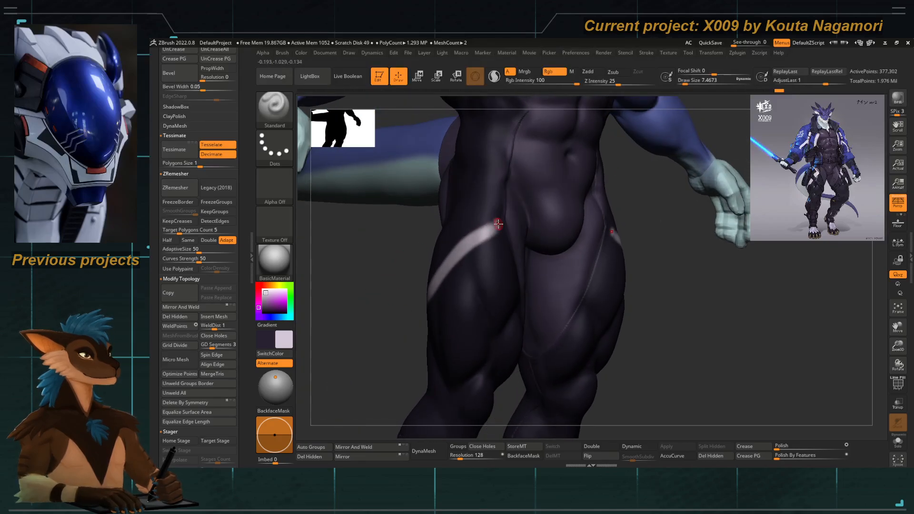
{"action": "left_click_drag", "start_coordinate": [498, 224], "coordinate": [456, 169]}
{"action": "left_click_drag", "start_coordinate": [400, 225], "coordinate": [438, 230]}
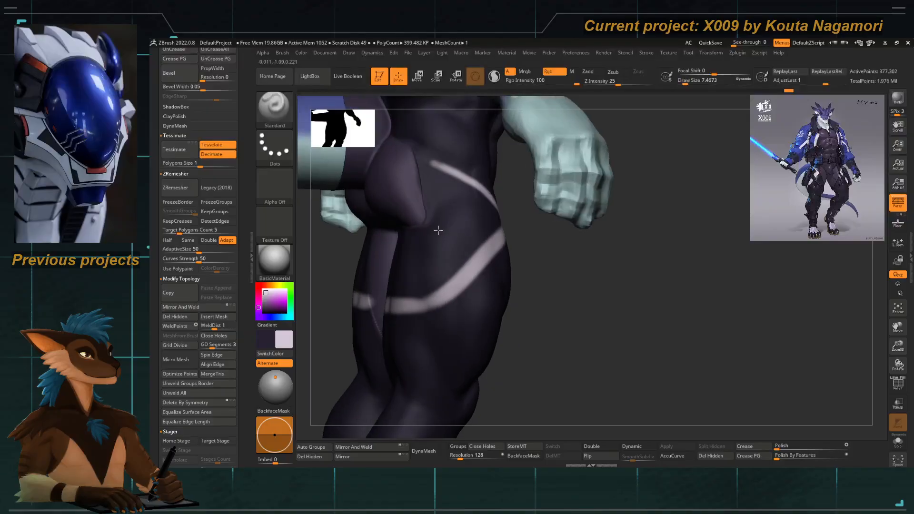
{"action": "left_click_drag", "start_coordinate": [536, 265], "coordinate": [452, 191]}
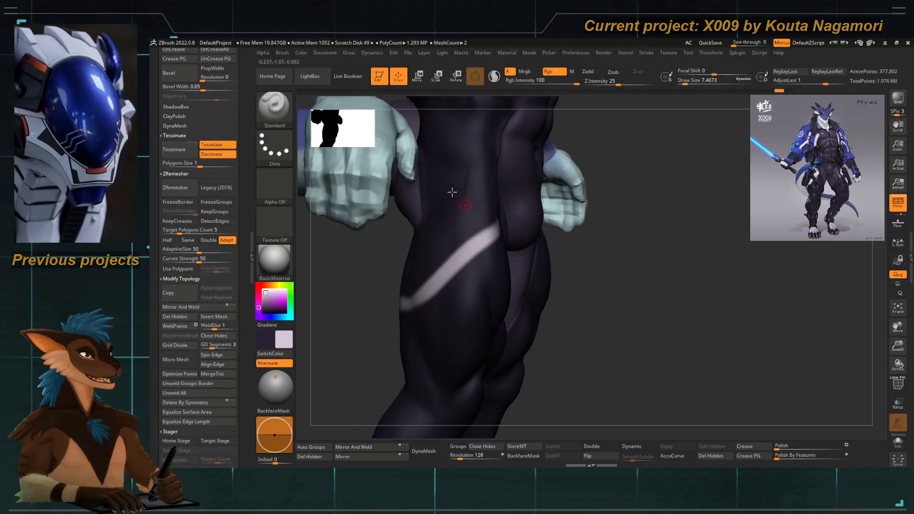
{"action": "left_click_drag", "start_coordinate": [614, 272], "coordinate": [564, 275]}
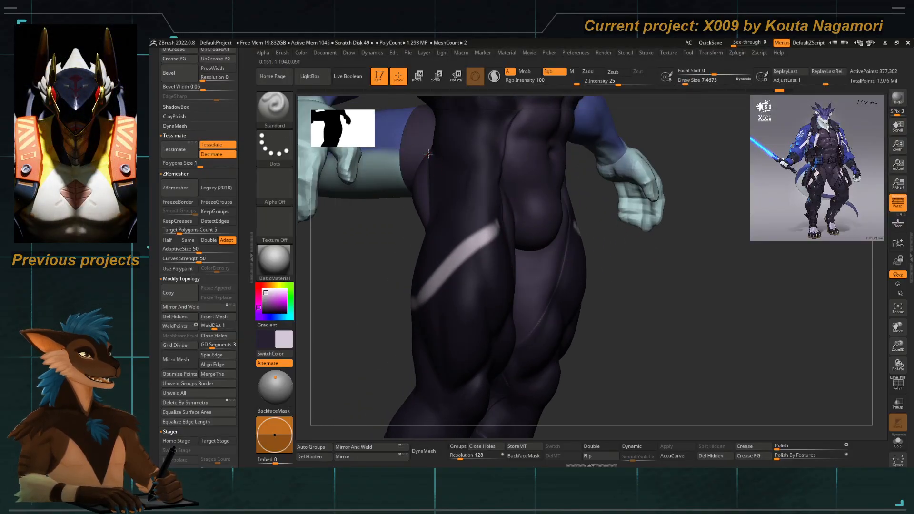
{"action": "key", "text": "ctrl"}
{"action": "left_click_drag", "start_coordinate": [472, 189], "coordinate": [417, 145]}
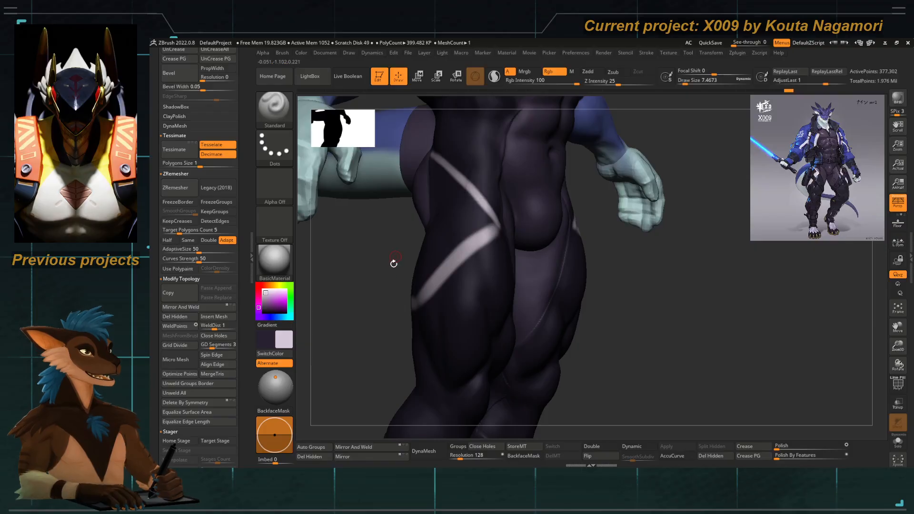
Thicken the hip stripe at a draw size of about 6.6 and trim its lower edge with the sampled dark bodysuit colour.
{"action": "mouse_move", "coordinate": [394, 264]}
{"action": "left_mouse_down"}
{"action": "mouse_move", "coordinate": [404, 269]}
{"action": "mouse_move", "coordinate": [379, 304]}
{"action": "mouse_move", "coordinate": [346, 296]}
{"action": "mouse_move", "coordinate": [377, 298]}
{"action": "mouse_move", "coordinate": [367, 342]}
{"action": "mouse_move", "coordinate": [426, 298]}
{"action": "left_mouse_up"}
{"action": "mouse_move", "coordinate": [408, 258]}
{"action": "left_mouse_down"}
{"action": "mouse_move", "coordinate": [398, 308]}
{"action": "mouse_move", "coordinate": [422, 284]}
{"action": "mouse_move", "coordinate": [391, 287]}
{"action": "left_mouse_up"}
{"action": "key", "text": "space"}
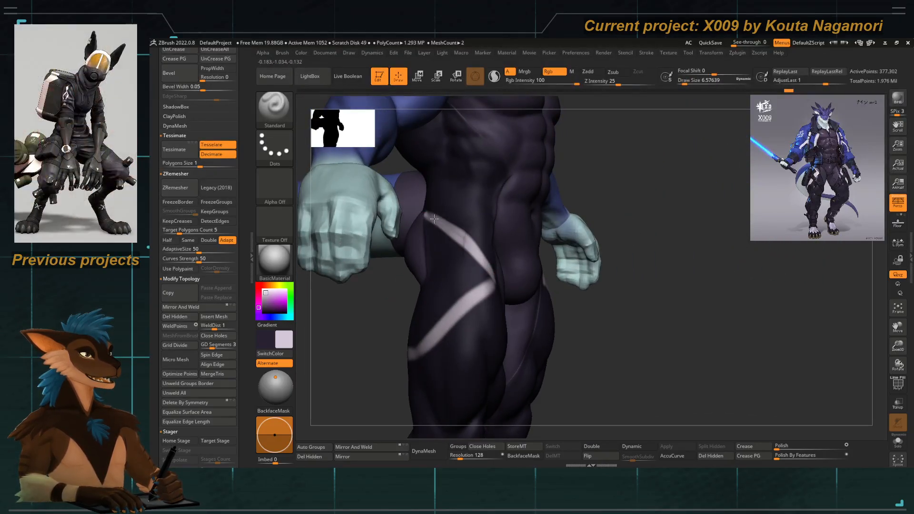
{"action": "key", "text": "c"}
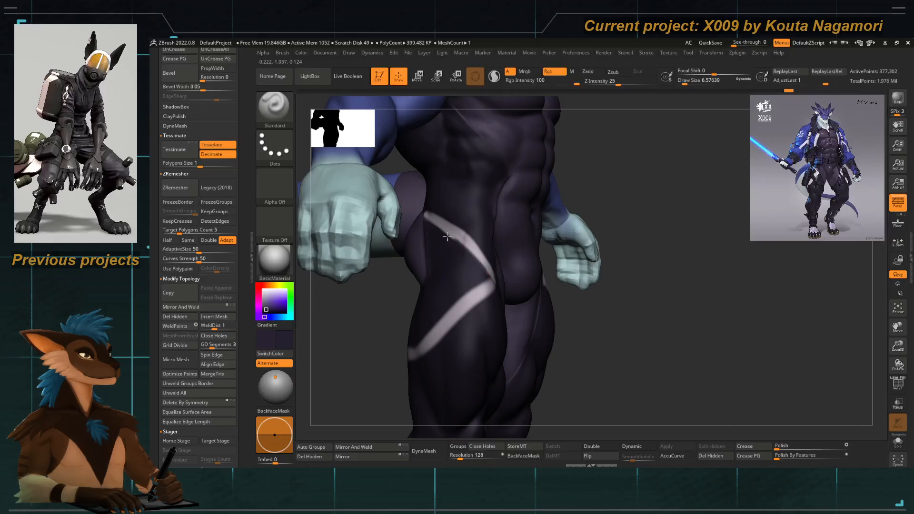
{"action": "key", "text": "space"}
{"action": "left_click_drag", "start_coordinate": [449, 251], "coordinate": [505, 287]}
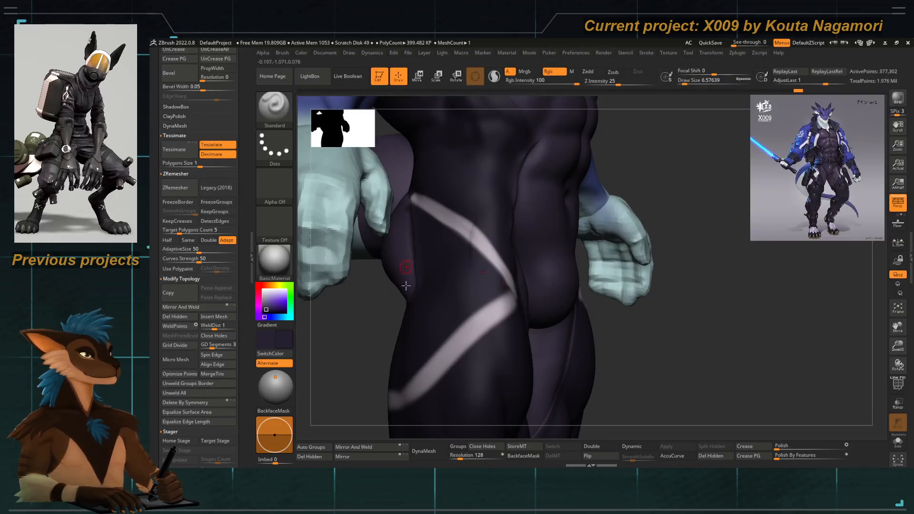
{"action": "left_click_drag", "start_coordinate": [406, 285], "coordinate": [371, 343]}
{"action": "left_click_drag", "start_coordinate": [435, 222], "coordinate": [491, 206]}
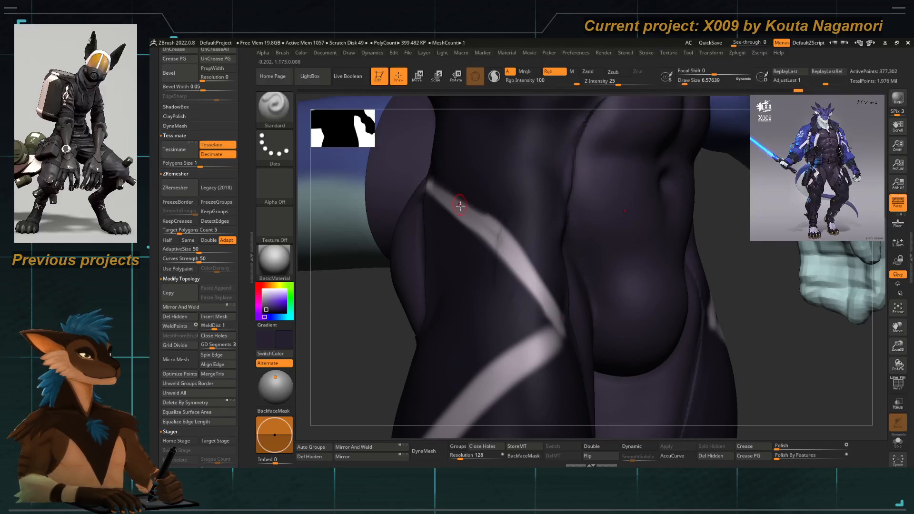
Sample the light stripe colour and paint a small pointed notch on the hip stripe's upper edge at a draw size of about 2.6.
{"action": "key", "text": "c"}
{"action": "key", "text": "space"}
{"action": "left_click_drag", "start_coordinate": [470, 220], "coordinate": [468, 220]}
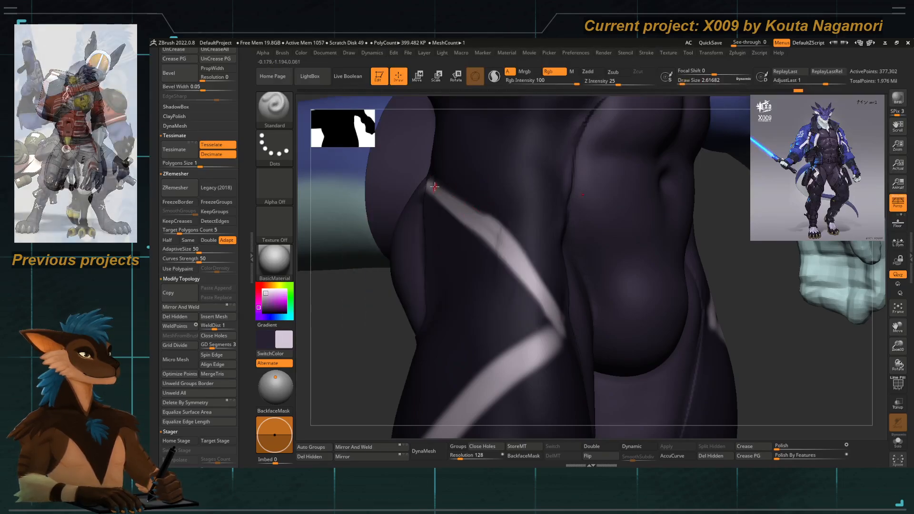
{"action": "left_click_drag", "start_coordinate": [431, 184], "coordinate": [444, 191]}
{"action": "left_click_drag", "start_coordinate": [502, 229], "coordinate": [489, 217]}
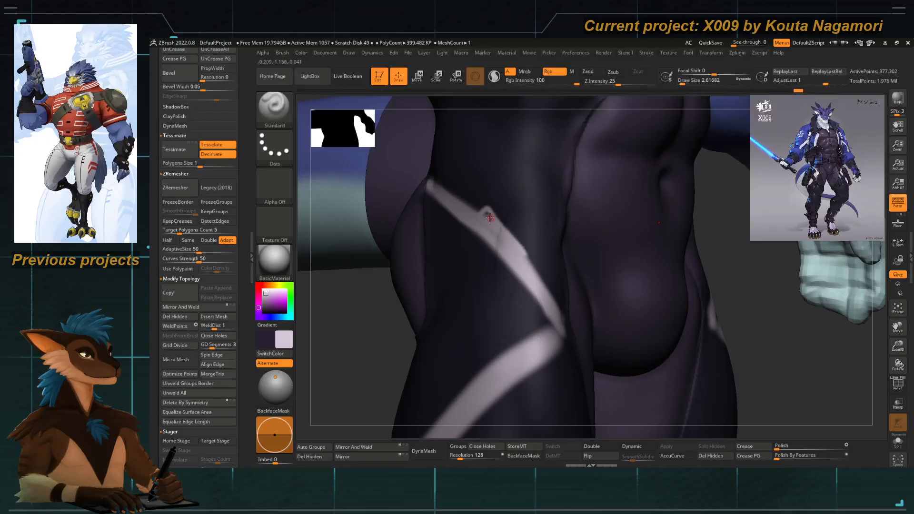
{"action": "mouse_move", "coordinate": [380, 321]}
{"action": "left_mouse_down"}
{"action": "mouse_move", "coordinate": [447, 276]}
{"action": "mouse_move", "coordinate": [506, 253]}
{"action": "left_mouse_up"}
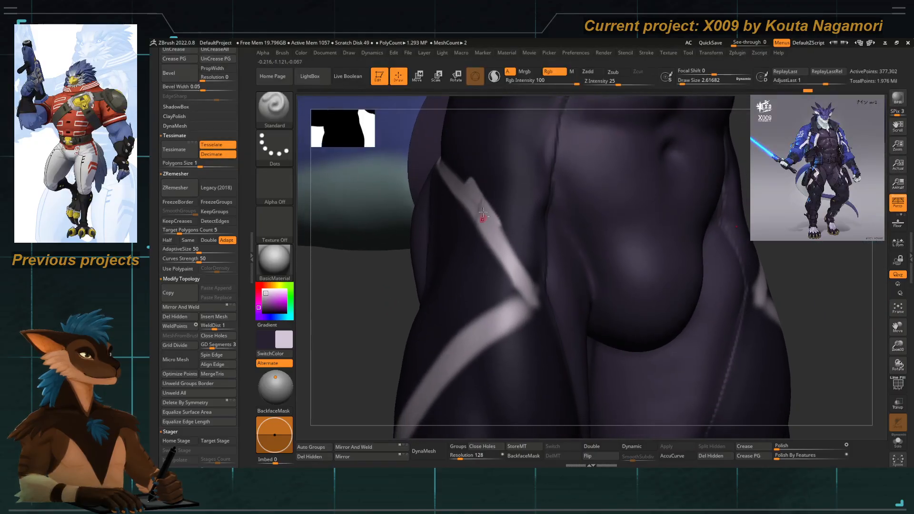
Fill out the hip stripe between the notch and its lower tip with light colour, starting at a draw size of about 3.1.
{"action": "key", "text": "space"}
{"action": "left_click_drag", "start_coordinate": [483, 212], "coordinate": [521, 262]}
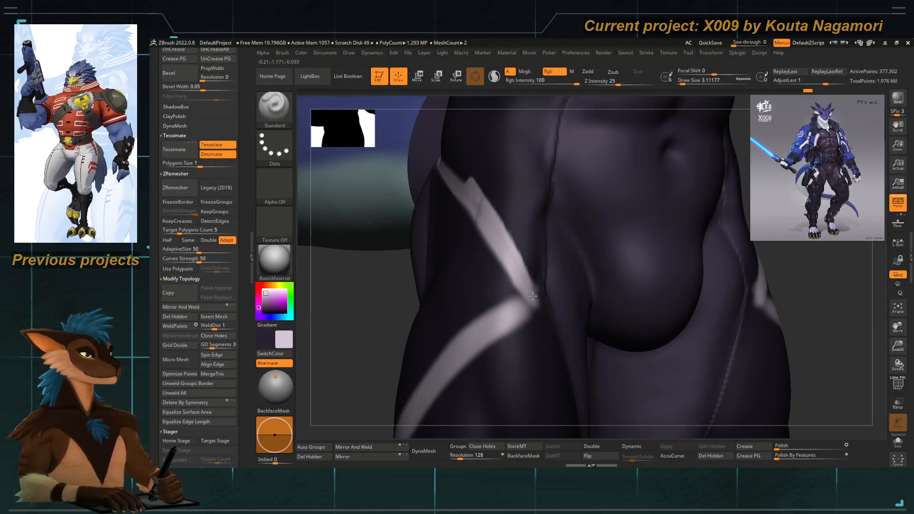
{"action": "left_click_drag", "start_coordinate": [381, 304], "coordinate": [519, 334], "text": "alt"}
{"action": "mouse_move", "coordinate": [490, 266]}
{"action": "left_mouse_down", "text": "alt"}
{"action": "mouse_move", "coordinate": [526, 300]}
{"action": "mouse_move", "coordinate": [405, 324]}
{"action": "mouse_move", "coordinate": [525, 301]}
{"action": "left_mouse_up", "text": "alt"}
Sample the dark bodysuit colour and trim the light hip stripe's edge beside the notch.
{"action": "key", "text": "c"}
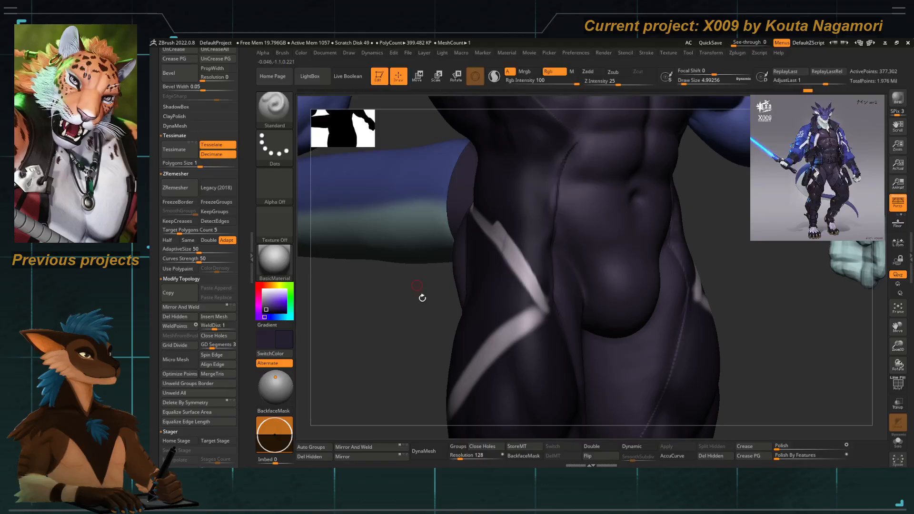
{"action": "mouse_move", "coordinate": [394, 331]}
{"action": "left_mouse_down"}
{"action": "mouse_move", "coordinate": [476, 248]}
{"action": "mouse_move", "coordinate": [500, 265]}
{"action": "left_mouse_up"}
{"action": "key", "text": "space"}
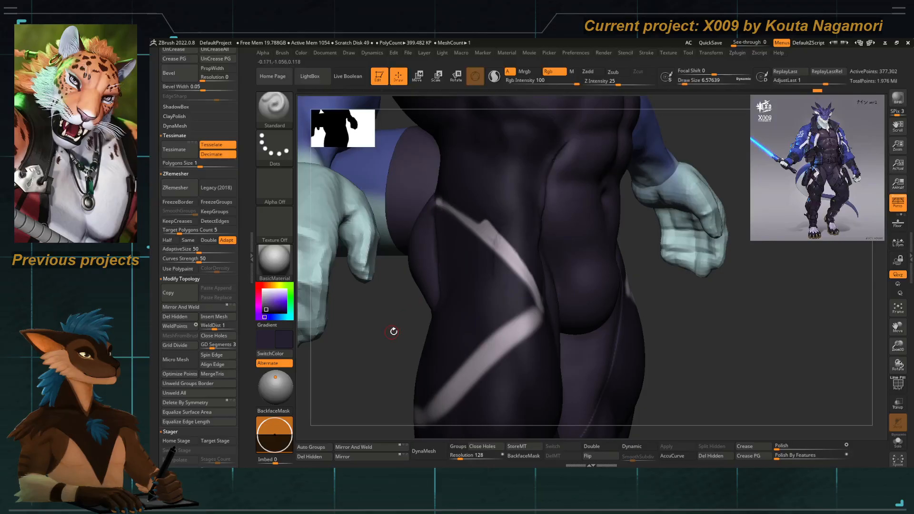
{"action": "left_click_drag", "start_coordinate": [395, 330], "coordinate": [414, 330]}
{"action": "key", "text": "space"}
{"action": "left_click_drag", "start_coordinate": [489, 233], "coordinate": [473, 222]}
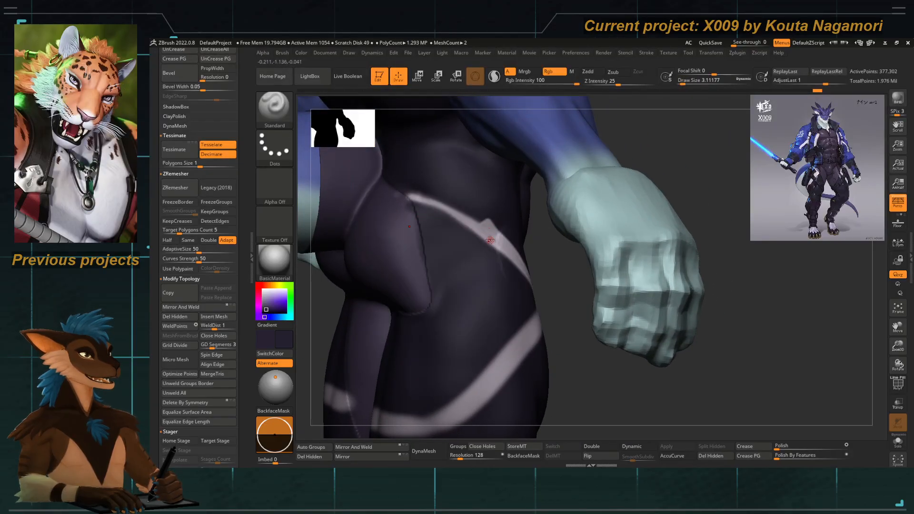
Sample the light stripe colour and thicken the hip stripe's rear upper end at a draw size of about 6.6.
{"action": "key", "text": "c"}
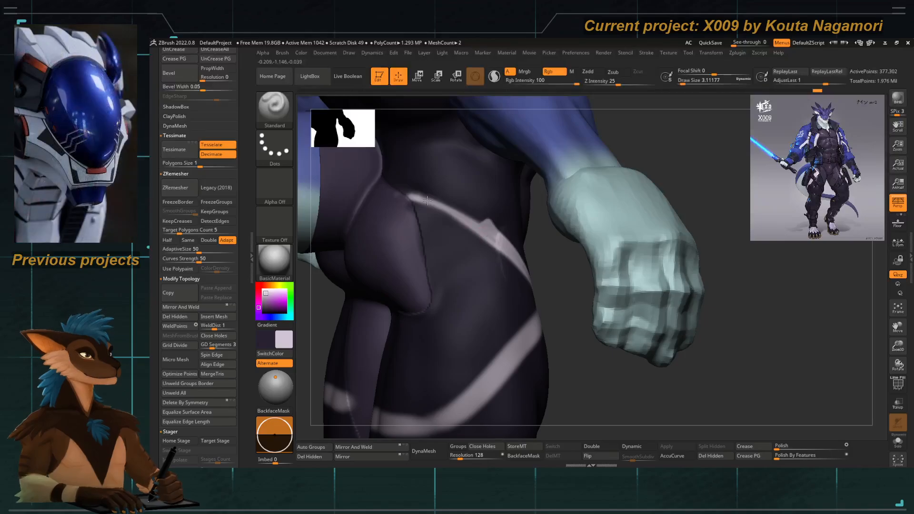
{"action": "key", "text": "space"}
{"action": "left_click_drag", "start_coordinate": [423, 201], "coordinate": [432, 203]}
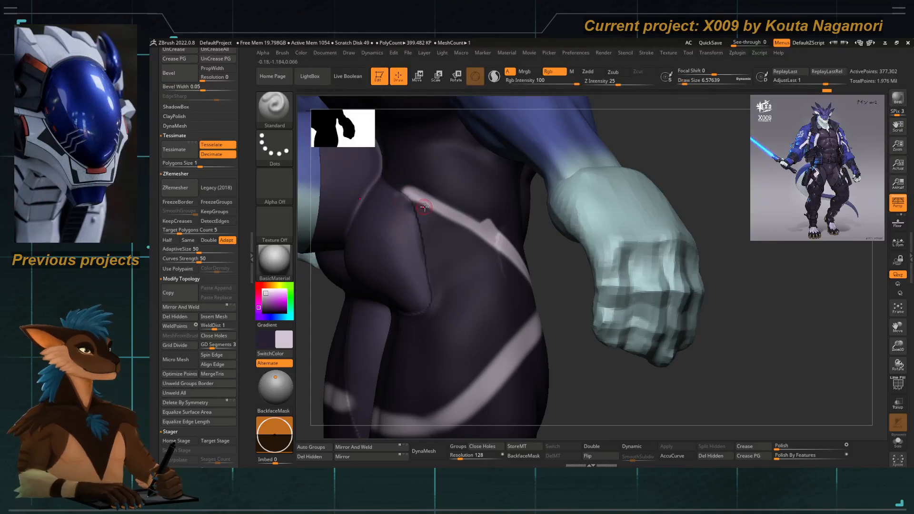
{"action": "key", "text": "f"}
{"action": "left_click_drag", "start_coordinate": [367, 285], "coordinate": [394, 310]}
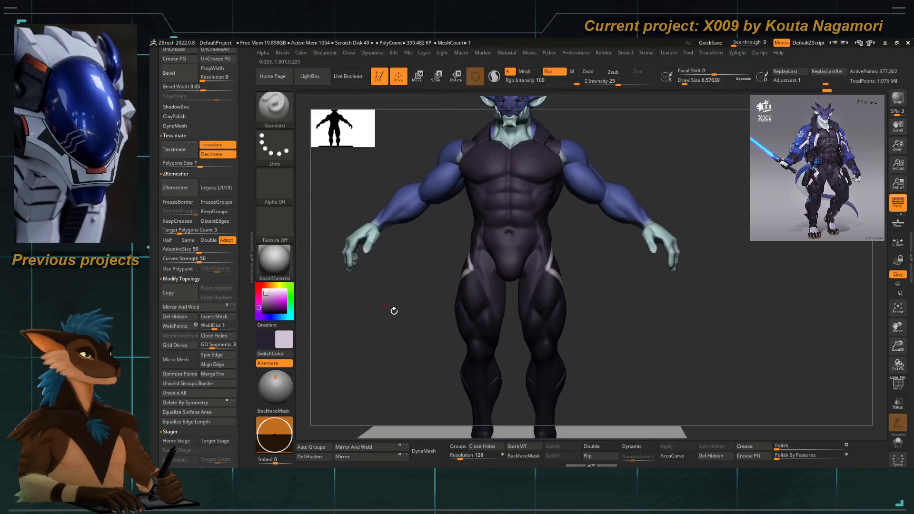
Paint a pointed notch in light colour on the upper edge of the thigh stripe, along the outer thigh.
{"action": "left_click_drag", "start_coordinate": [424, 263], "coordinate": [502, 268], "text": "alt"}
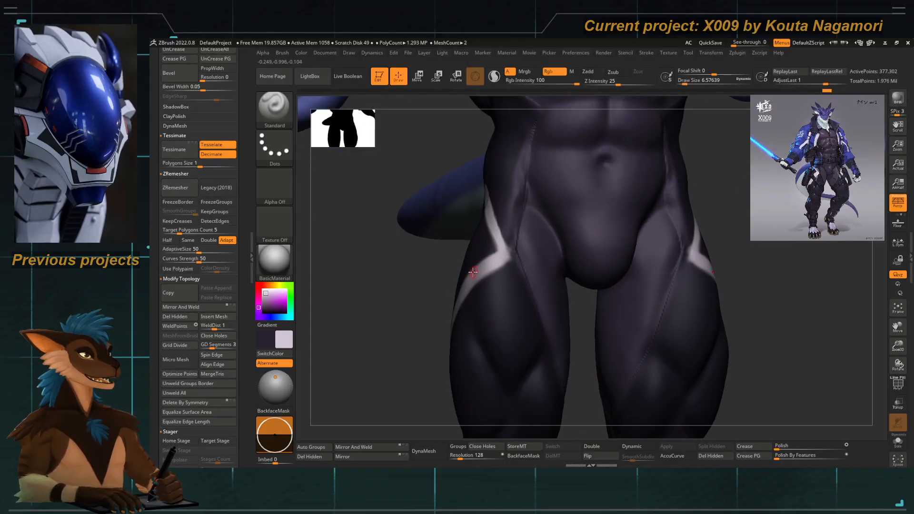
{"action": "right_click_drag", "start_coordinate": [473, 272], "coordinate": [475, 265]}
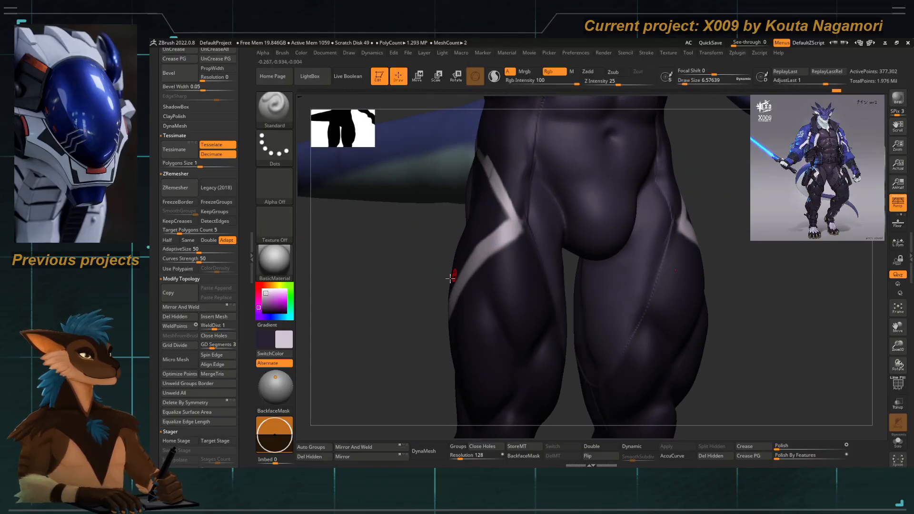
{"action": "right_click_drag", "start_coordinate": [509, 224], "coordinate": [499, 247]}
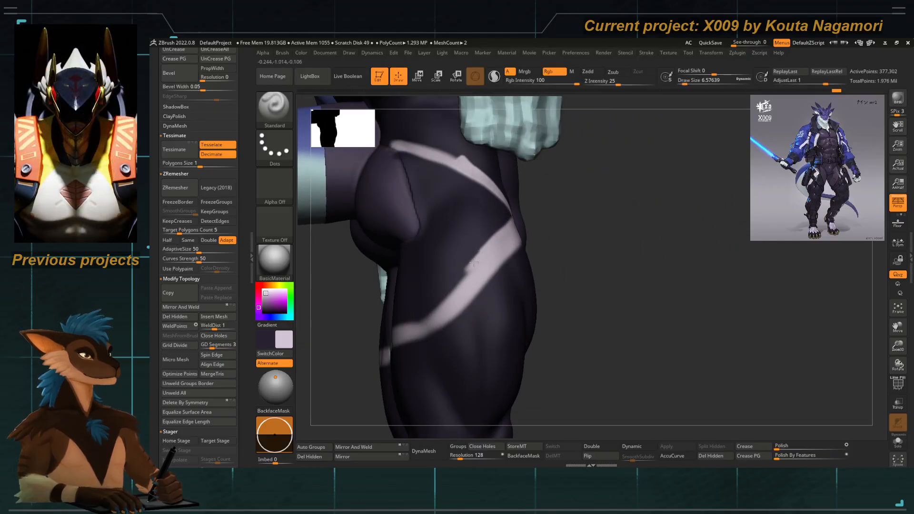
{"action": "right_click_drag", "start_coordinate": [415, 333], "coordinate": [457, 312]}
Trim the thigh stripe's end at the back leg seam with dark colours sampled from the neighbouring bodysuit.
{"action": "key", "text": "c"}
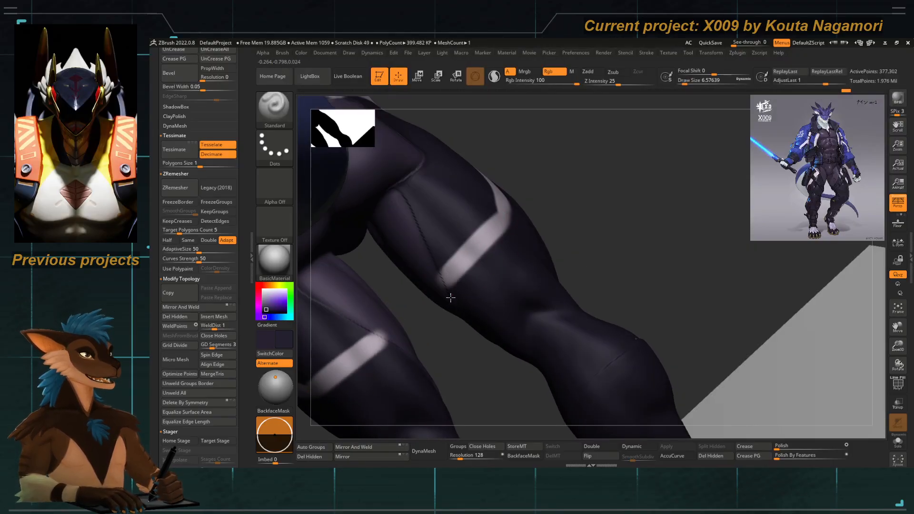
{"action": "left_click_drag", "start_coordinate": [451, 343], "coordinate": [470, 316]}
{"action": "key", "text": "c"}
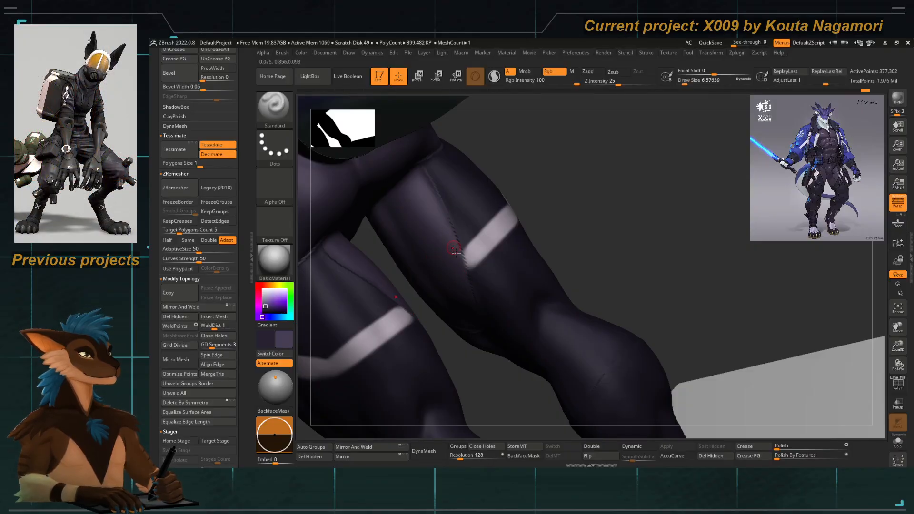
{"action": "left_click_drag", "start_coordinate": [528, 224], "coordinate": [337, 286], "text": "alt"}
Mask a small angular patch over the diagonal rib seam with MaskPen at a draw size of about 7.5, undoing unwanted strokes.
{"action": "left_click_drag", "start_coordinate": [375, 310], "coordinate": [409, 321]}
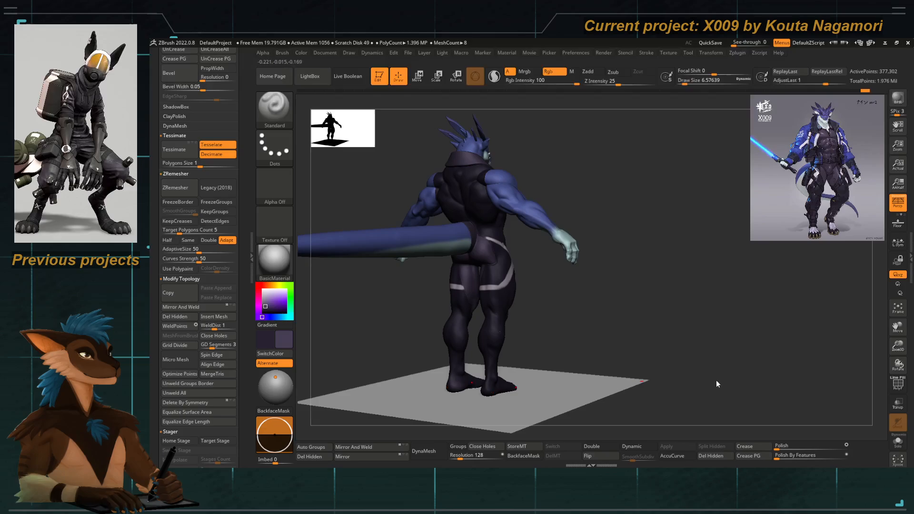
{"action": "left_click_drag", "start_coordinate": [377, 302], "coordinate": [402, 317]}
{"action": "left_click_drag", "start_coordinate": [456, 293], "coordinate": [430, 306], "text": "alt"}
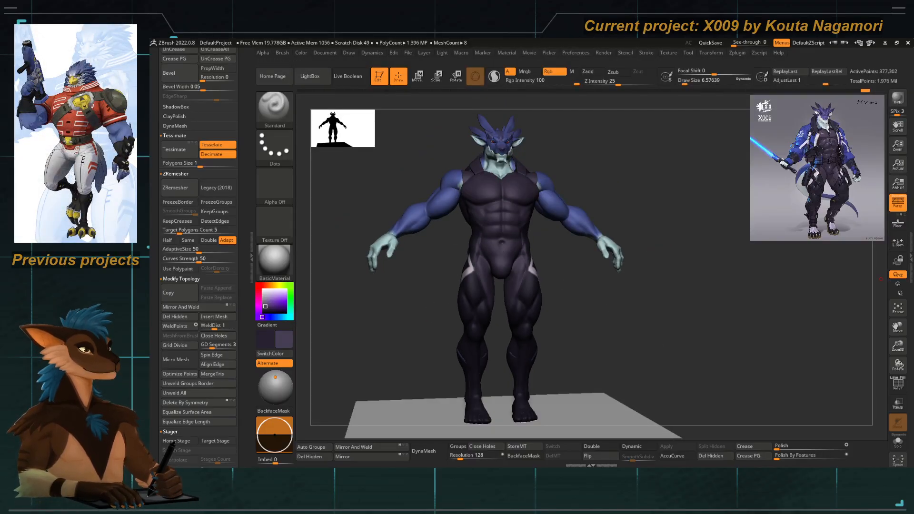
{"action": "mouse_move", "coordinate": [404, 324]}
{"action": "left_mouse_down", "text": "alt"}
{"action": "mouse_move", "coordinate": [501, 314]}
{"action": "mouse_move", "coordinate": [500, 357]}
{"action": "left_mouse_up", "text": "alt"}
{"action": "key", "text": "space"}
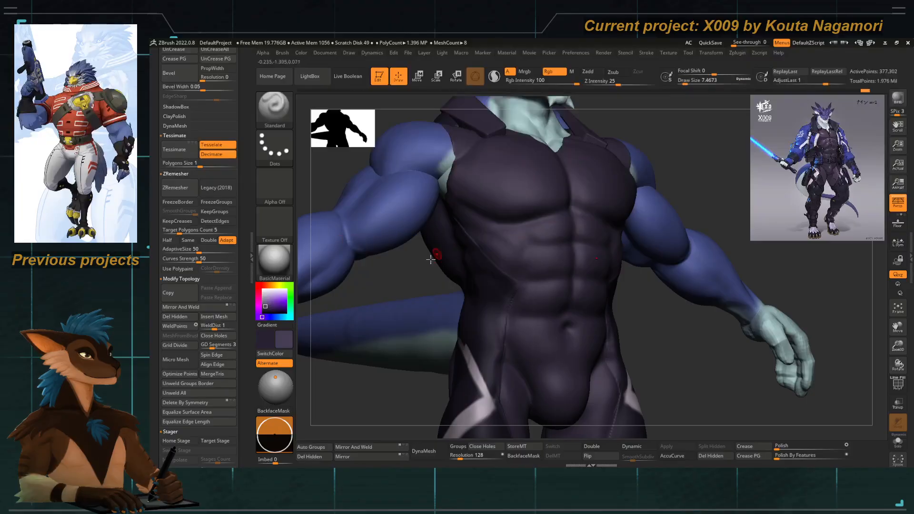
{"action": "left_click_drag", "start_coordinate": [424, 265], "coordinate": [410, 259]}
{"action": "mouse_move", "coordinate": [412, 307]}
{"action": "left_mouse_down", "text": "alt"}
{"action": "mouse_move", "coordinate": [433, 264]}
{"action": "mouse_move", "coordinate": [392, 253]}
{"action": "mouse_move", "coordinate": [408, 251]}
{"action": "left_mouse_up", "text": "alt"}
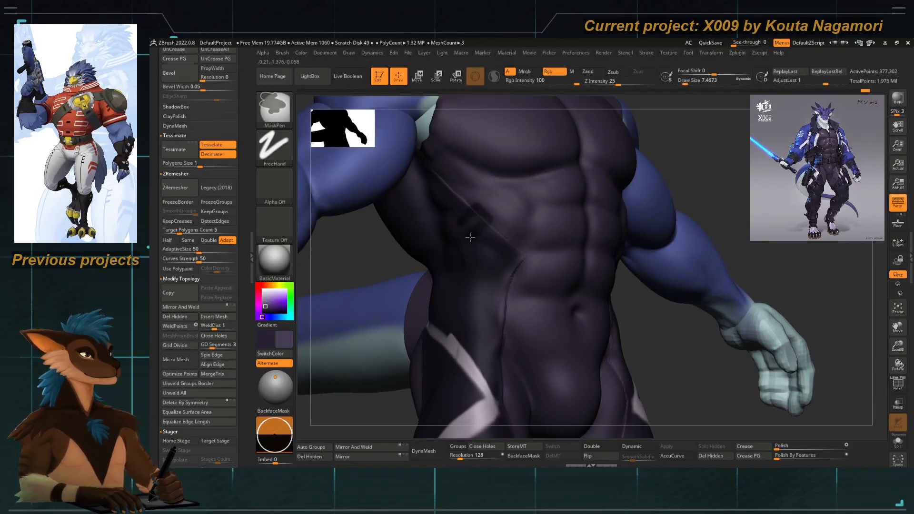
{"action": "key", "text": "ctrl+z"}
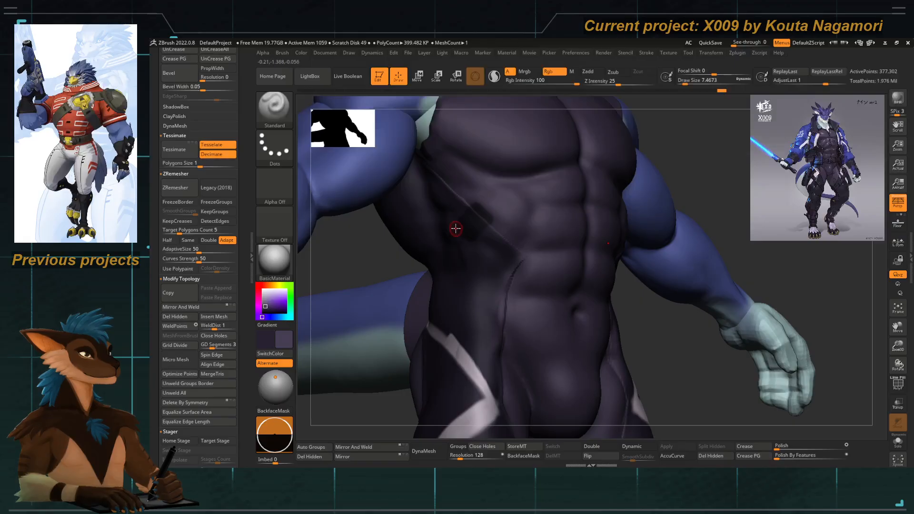
{"action": "key", "text": "ctrl+z"}
{"action": "left_click_drag", "start_coordinate": [467, 218], "coordinate": [461, 221]}
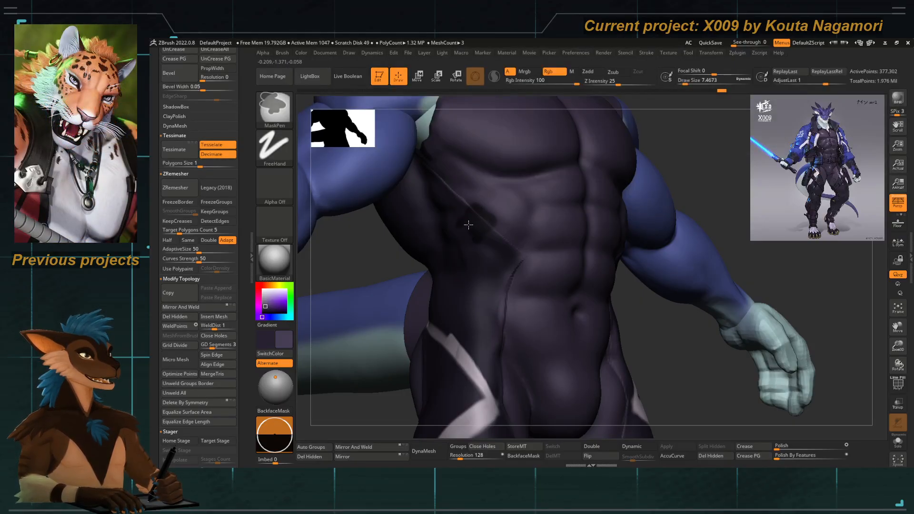
{"action": "key", "text": "ctrl+z"}
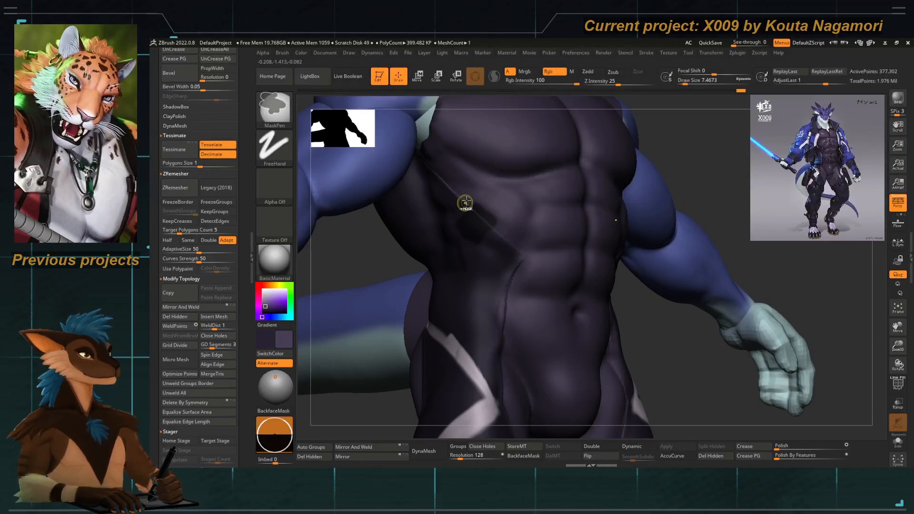
Invert the mask and draw a transpose line from the unmasked rib patch.
{"action": "key", "text": "ctrl+i"}
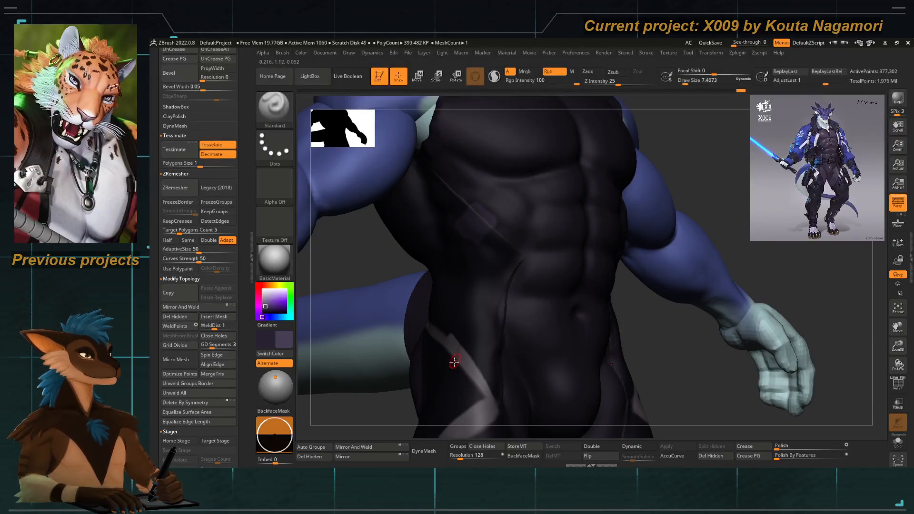
{"action": "key", "text": "w"}
{"action": "right_click_drag", "start_coordinate": [476, 253], "coordinate": [468, 224], "text": "ctrl"}
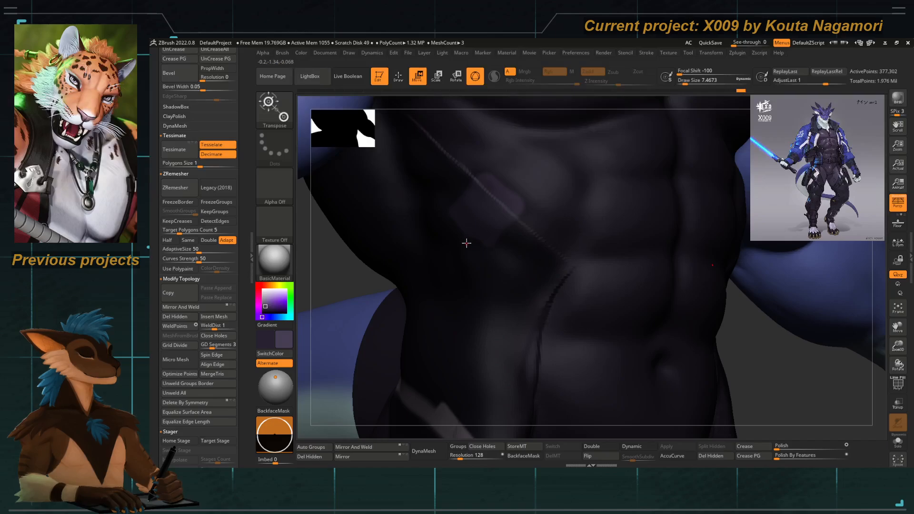
{"action": "key", "text": "y"}
{"action": "left_click_drag", "start_coordinate": [461, 235], "coordinate": [506, 185]}
Offset the unmasked rib patch from the torso with the transpose line and clear the mask.
{"action": "right_click_drag", "start_coordinate": [336, 286], "coordinate": [341, 199]}
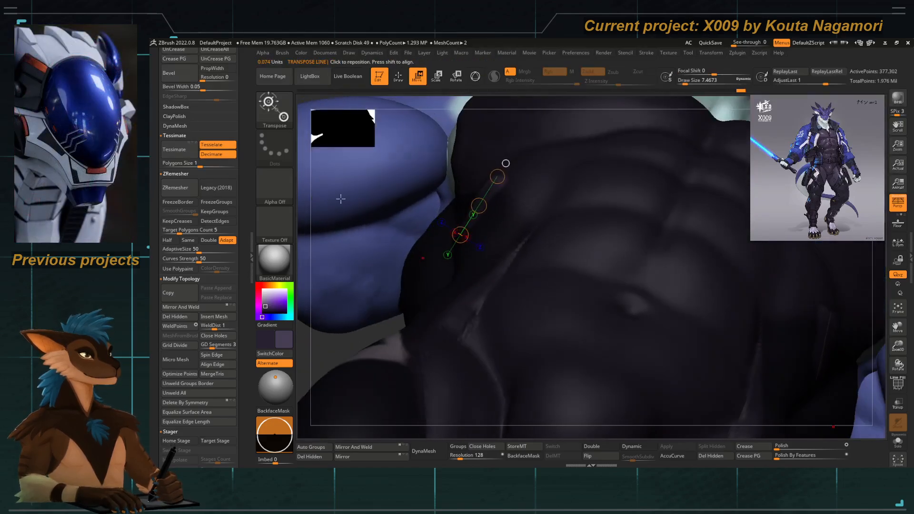
{"action": "left_click_drag", "start_coordinate": [497, 177], "coordinate": [490, 172]}
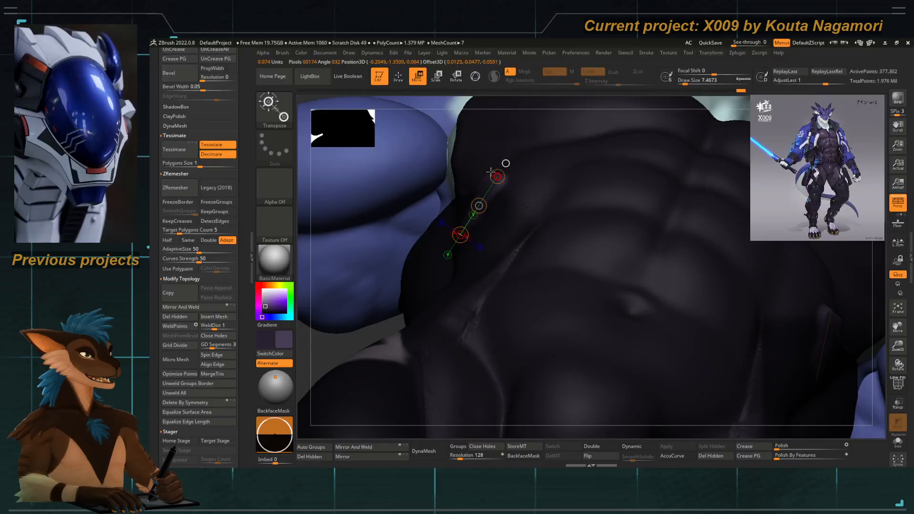
{"action": "right_click_drag", "start_coordinate": [387, 267], "coordinate": [407, 202], "text": "ctrl"}
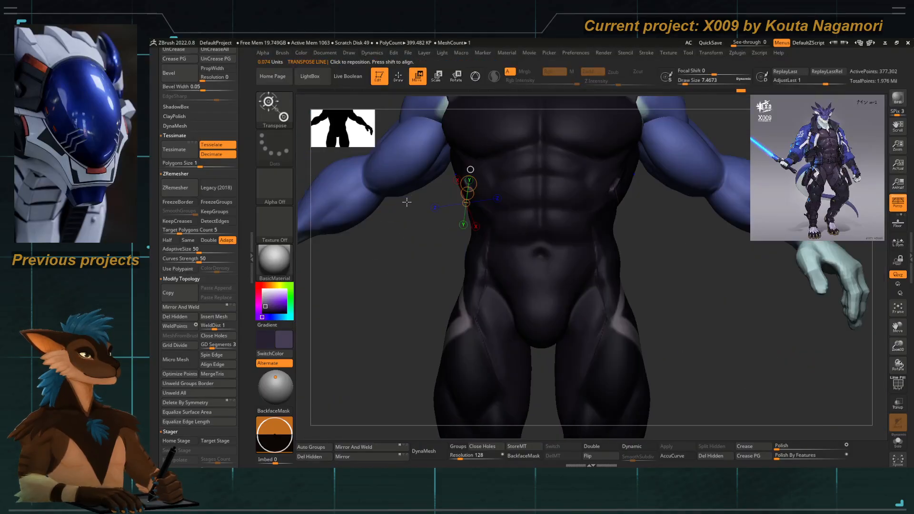
{"action": "left_click_drag", "start_coordinate": [370, 272], "coordinate": [385, 292], "text": "ctrl"}
{"action": "right_click_drag", "start_coordinate": [385, 292], "coordinate": [393, 228]}
{"action": "mouse_move", "coordinate": [392, 228]}
{"action": "right_mouse_down"}
{"action": "mouse_move", "coordinate": [448, 239]}
{"action": "mouse_move", "coordinate": [401, 236]}
{"action": "right_mouse_up"}
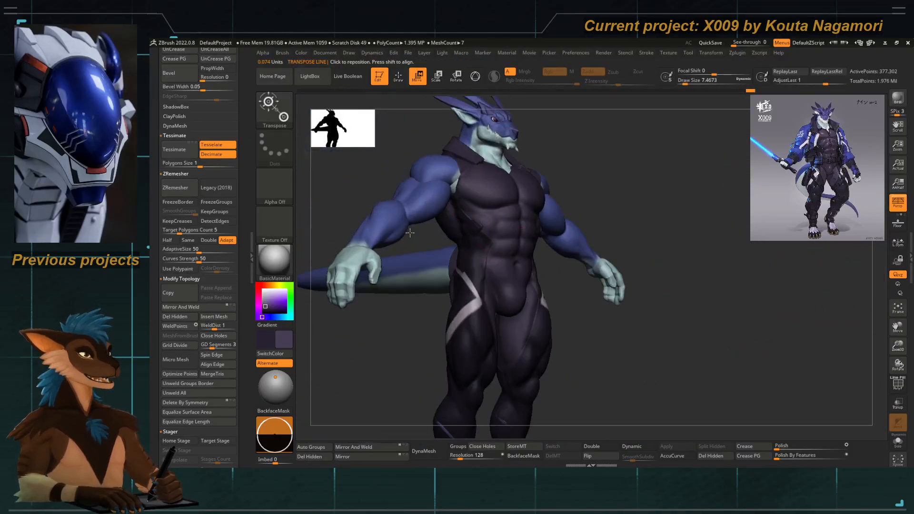
Flatten the rib patch's face and lower edge with the hPolish brush at a draw size of about 18.5.
{"action": "right_click_drag", "start_coordinate": [443, 157], "coordinate": [461, 273], "text": "ctrl"}
{"action": "key", "text": "q"}
{"action": "mouse_move", "coordinate": [541, 262]}
{"action": "right_mouse_down"}
{"action": "mouse_move", "coordinate": [483, 220]}
{"action": "mouse_move", "coordinate": [499, 241]}
{"action": "right_mouse_up"}
{"action": "key", "text": "b"}
{"action": "key", "text": "d"}
{"action": "key", "text": "s"}
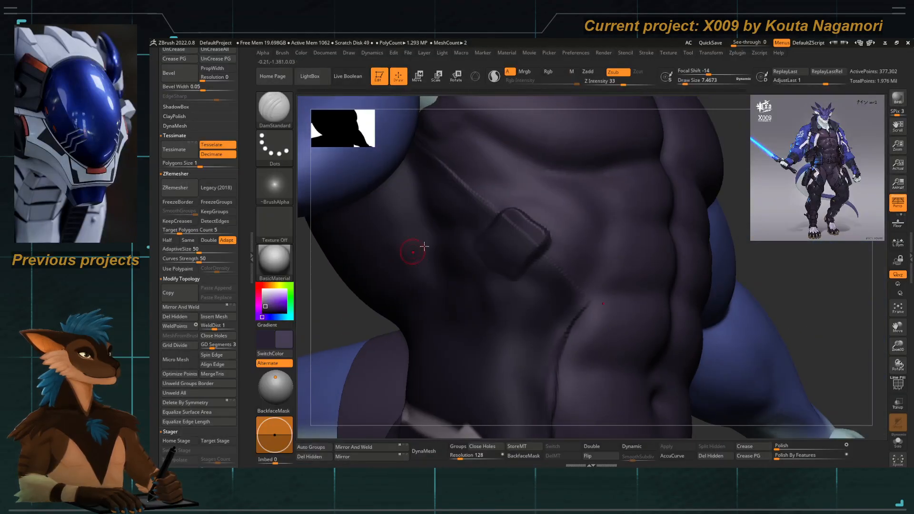
{"action": "key", "text": "b"}
{"action": "key", "text": "h"}
{"action": "key", "text": "p"}
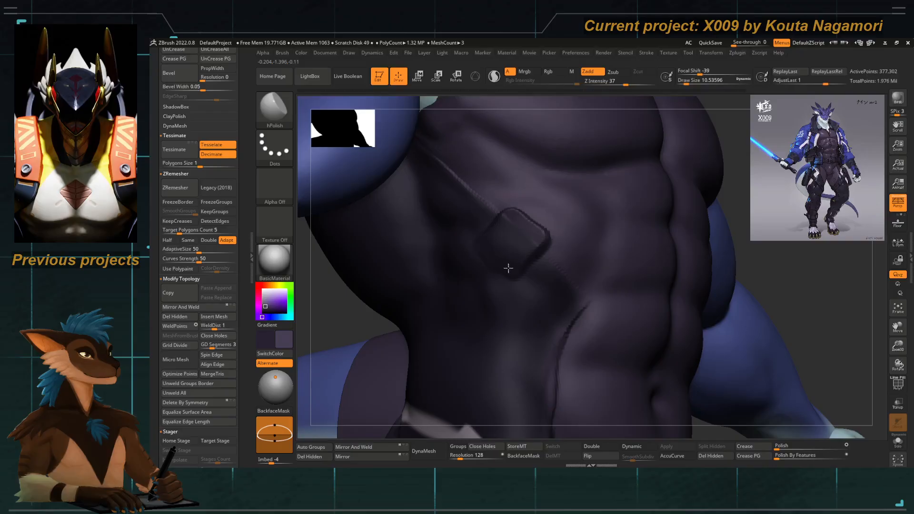
{"action": "key", "text": "space"}
{"action": "left_click_drag", "start_coordinate": [486, 269], "coordinate": [490, 270]}
{"action": "left_click_drag", "start_coordinate": [516, 221], "coordinate": [533, 242]}
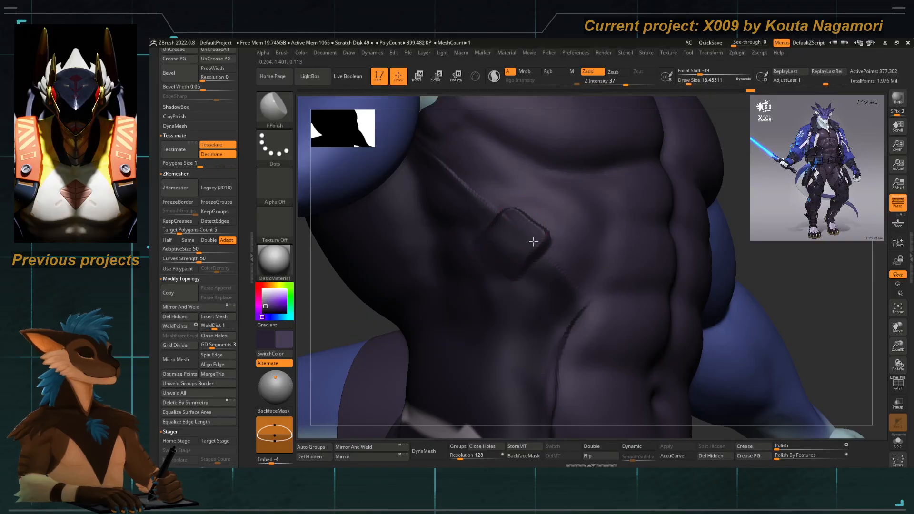
{"action": "left_click_drag", "start_coordinate": [494, 269], "coordinate": [471, 259]}
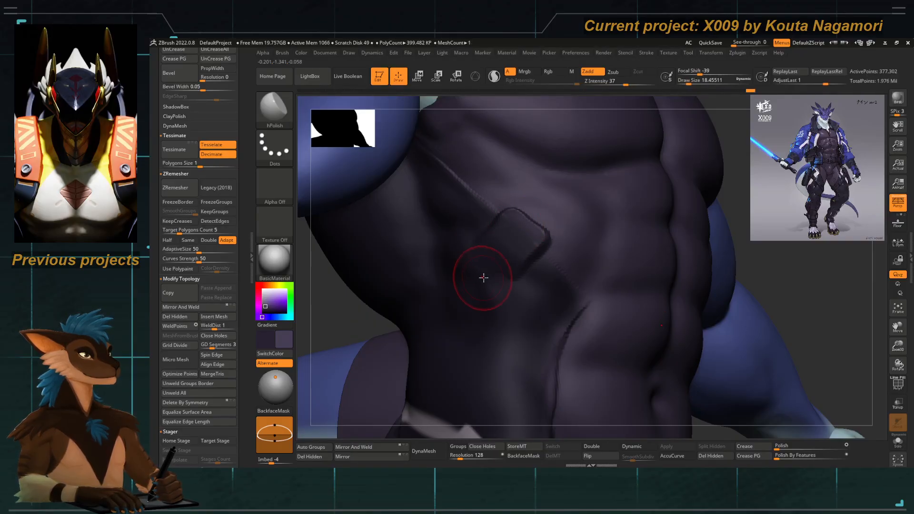
Polish the side of the torso just below the rib patch with hPolish.
{"action": "right_click_drag", "start_coordinate": [484, 278], "coordinate": [396, 305], "text": "ctrl"}
{"action": "mouse_move", "coordinate": [365, 237]}
{"action": "right_mouse_down", "text": "shift"}
{"action": "mouse_move", "coordinate": [343, 220]}
{"action": "mouse_move", "coordinate": [398, 232]}
{"action": "mouse_move", "coordinate": [536, 322]}
{"action": "mouse_move", "coordinate": [422, 266]}
{"action": "mouse_move", "coordinate": [456, 270]}
{"action": "right_mouse_up", "text": "shift"}
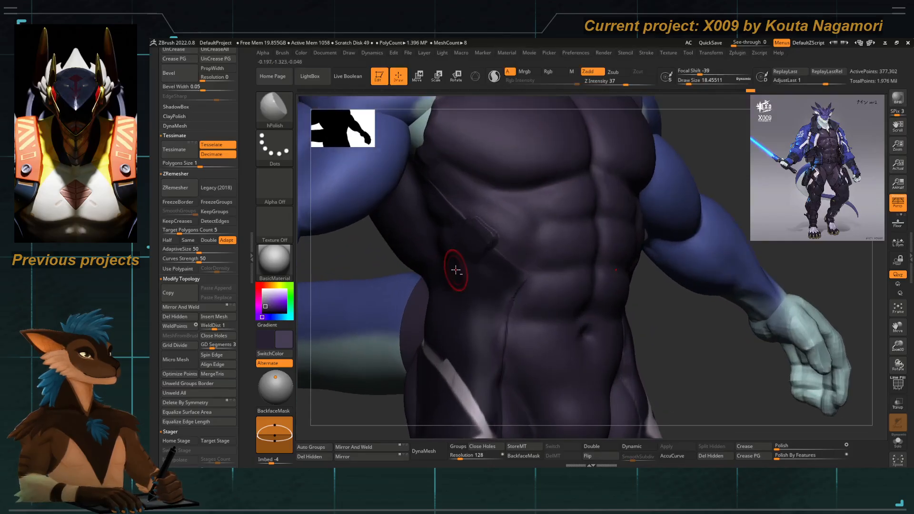
{"action": "left_click_drag", "start_coordinate": [456, 271], "coordinate": [449, 251]}
{"action": "right_click_drag", "start_coordinate": [445, 245], "coordinate": [422, 219], "text": "alt"}
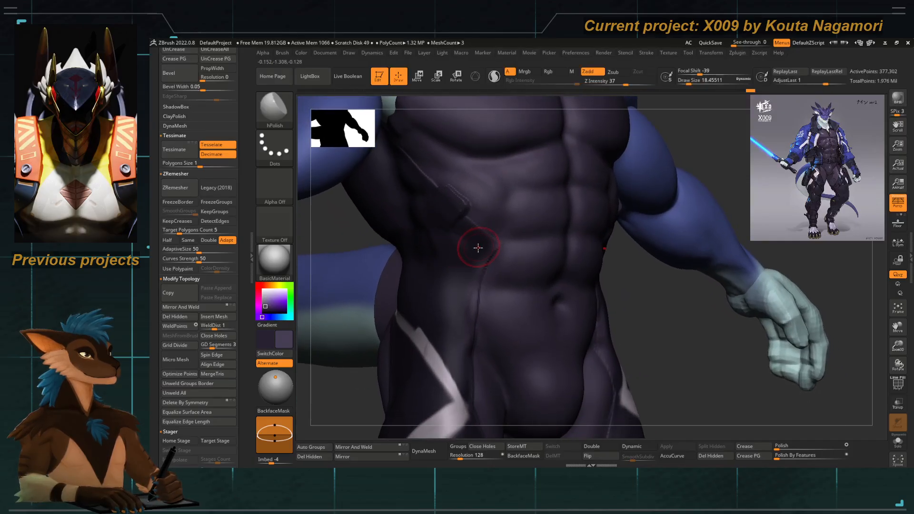
{"action": "key", "text": "b"}
{"action": "key", "text": "d"}
{"action": "key", "text": "s"}
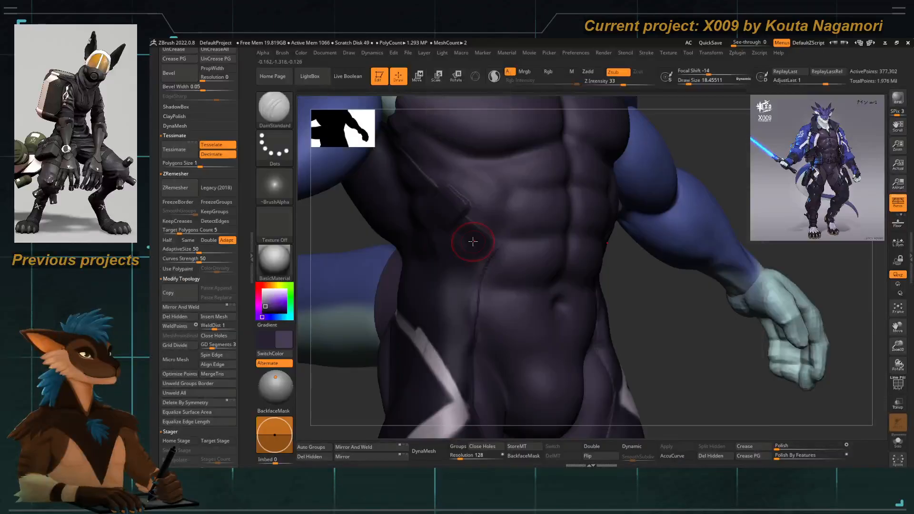
{"action": "key", "text": "space"}
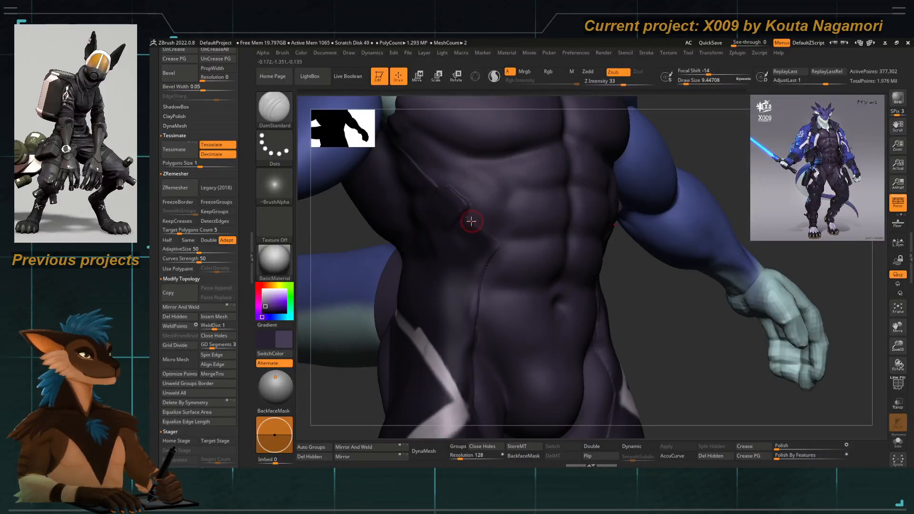
{"action": "key", "text": "b"}
{"action": "key", "text": "m"}
{"action": "key", "text": "o"}
{"action": "key", "text": "space"}
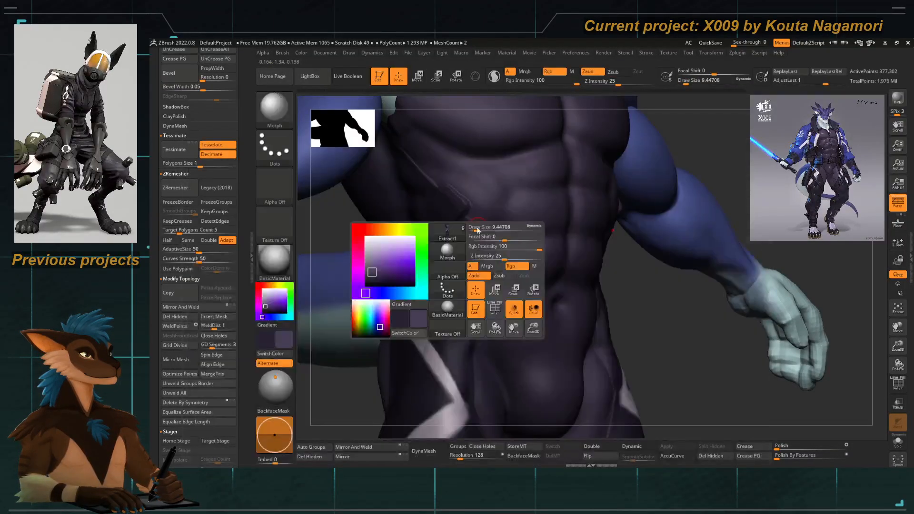
{"action": "left_click_drag", "start_coordinate": [477, 231], "coordinate": [479, 229]}
{"action": "left_click", "coordinate": [482, 228]}
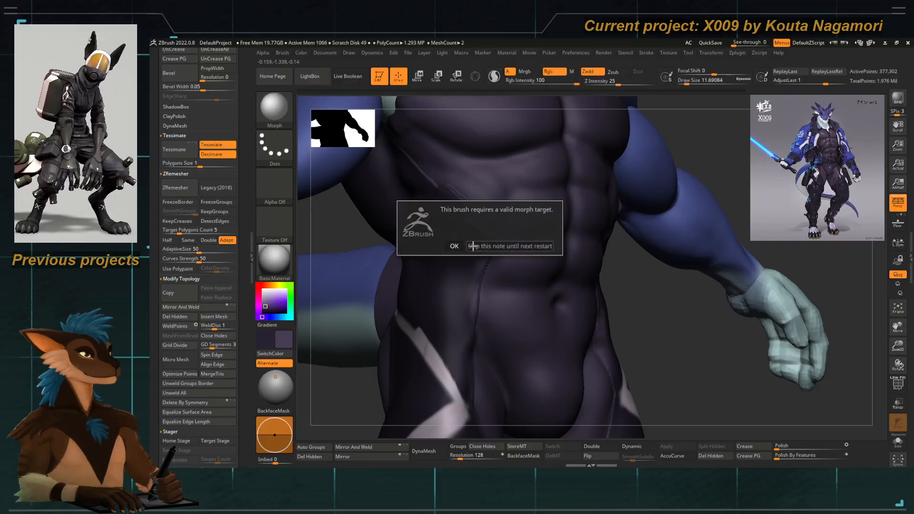
{"action": "left_click", "coordinate": [465, 249]}
Nudge the suit surface just below the rib patch with the Move Topological brush at a draw size of about 11.7.
{"action": "key", "text": "b"}
{"action": "key", "text": "m"}
{"action": "key", "text": "t"}
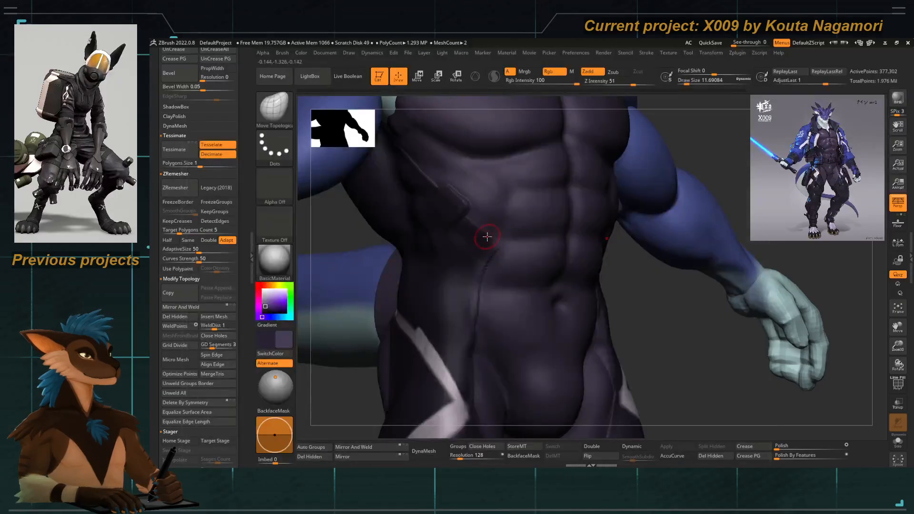
{"action": "left_click_drag", "start_coordinate": [493, 223], "coordinate": [493, 238]}
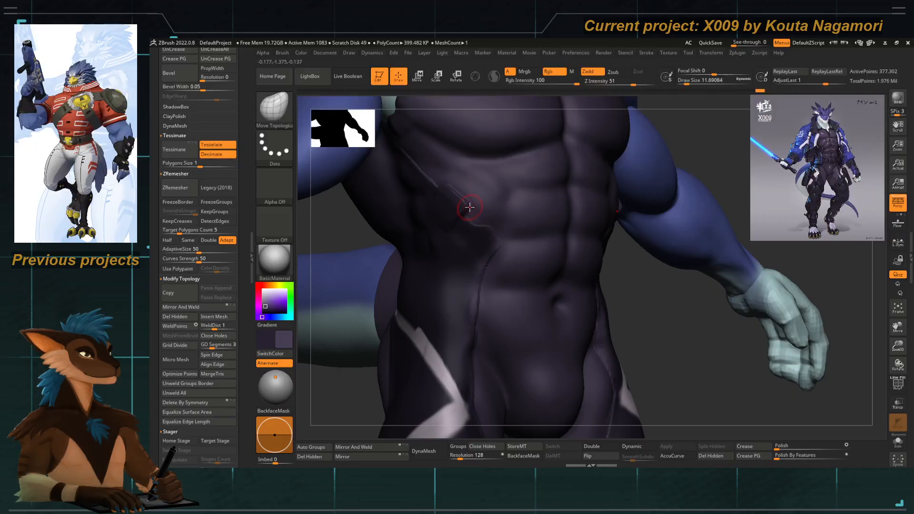
{"action": "key", "text": "f"}
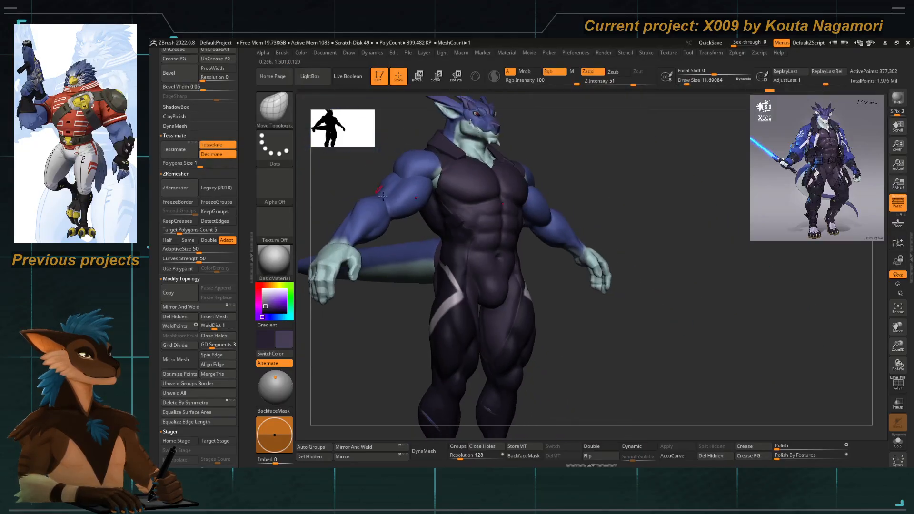
{"action": "mouse_move", "coordinate": [395, 310]}
{"action": "left_mouse_down"}
{"action": "mouse_move", "coordinate": [381, 329]}
{"action": "mouse_move", "coordinate": [391, 316]}
{"action": "mouse_move", "coordinate": [431, 355]}
{"action": "left_mouse_up"}
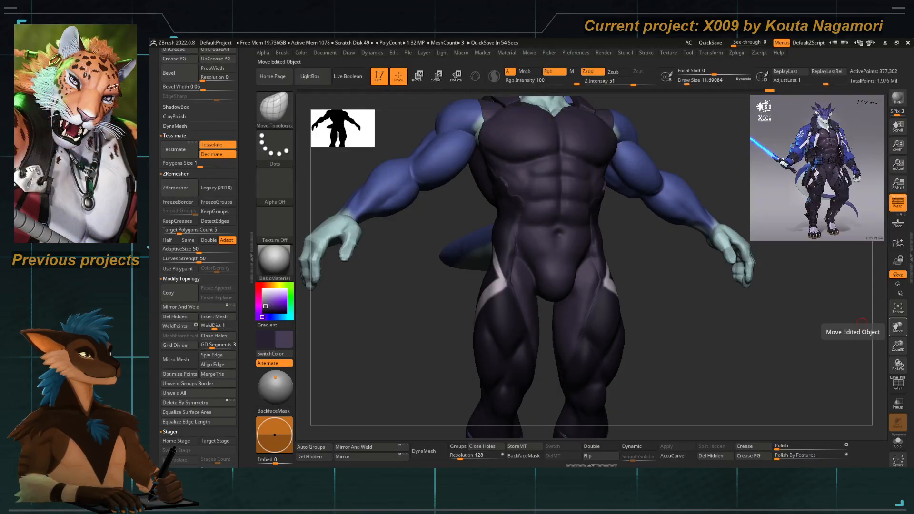
{"action": "left_click_drag", "start_coordinate": [862, 322], "coordinate": [404, 261]}
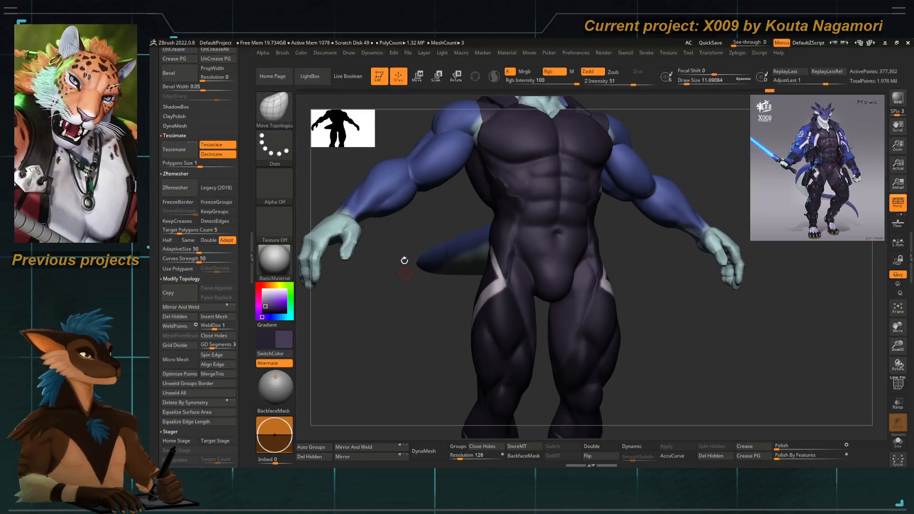
Set the active paint colour to a khaki of R 177, G 164, B 100.
{"action": "left_click", "coordinate": [302, 53]}
{"action": "left_click", "coordinate": [321, 208]}
{"action": "type", "text": "1"}
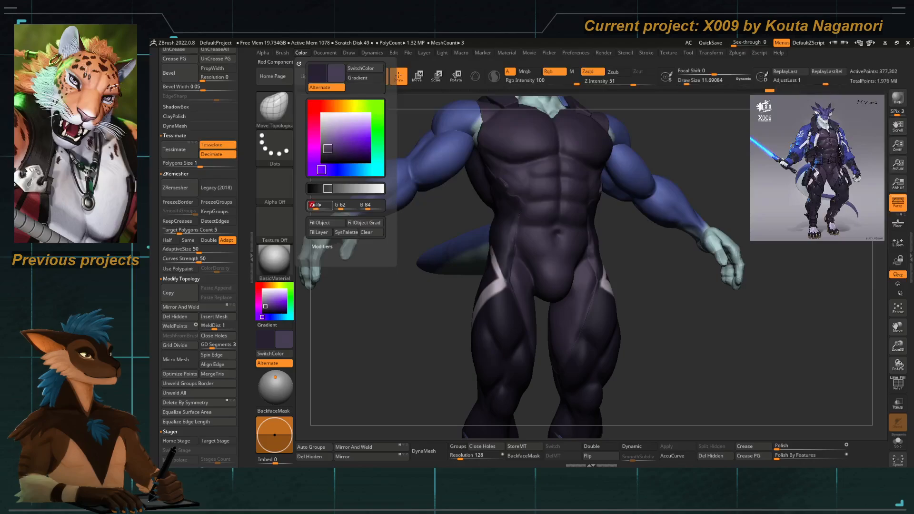
{"action": "type", "text": "77"}
{"action": "key", "text": "Return"}
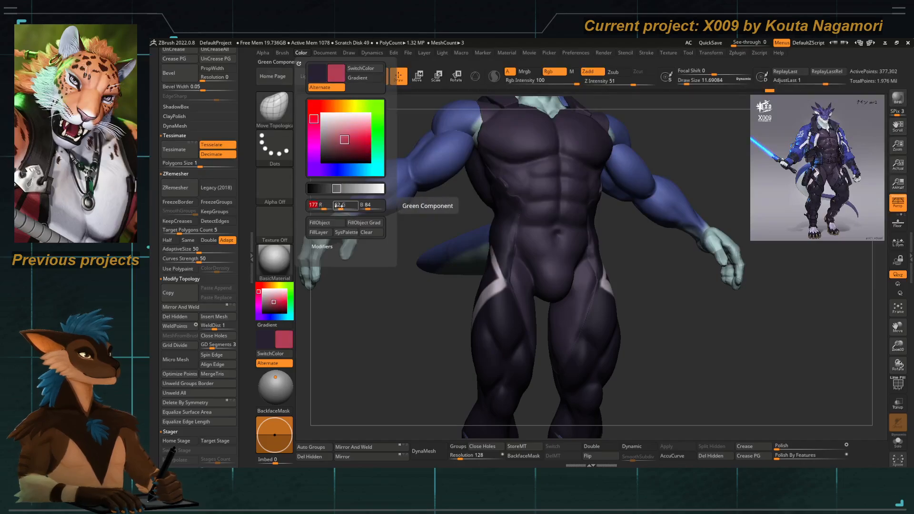
{"action": "left_click", "coordinate": [342, 205]}
{"action": "type", "text": "164"}
{"action": "key", "text": "Return"}
{"action": "left_click", "coordinate": [366, 205]}
{"action": "type", "text": "1"}
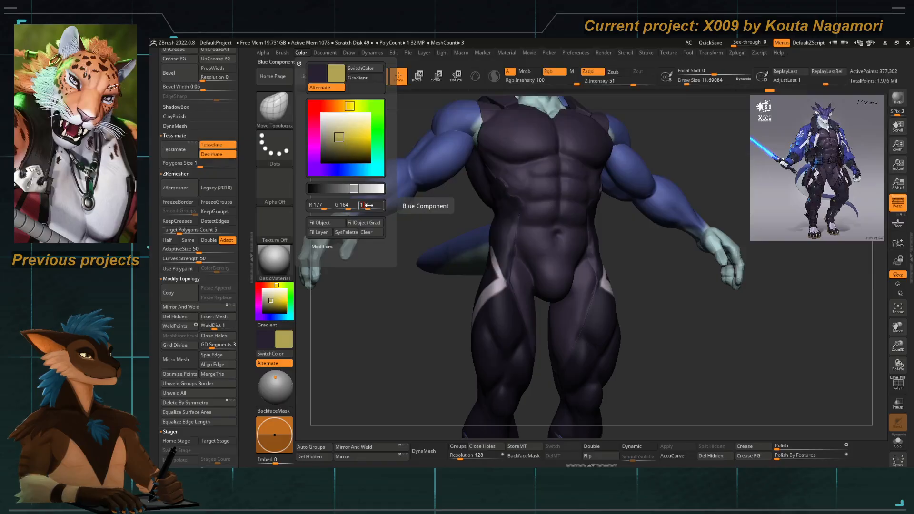
{"action": "type", "text": "00"}
{"action": "key", "text": "Return"}
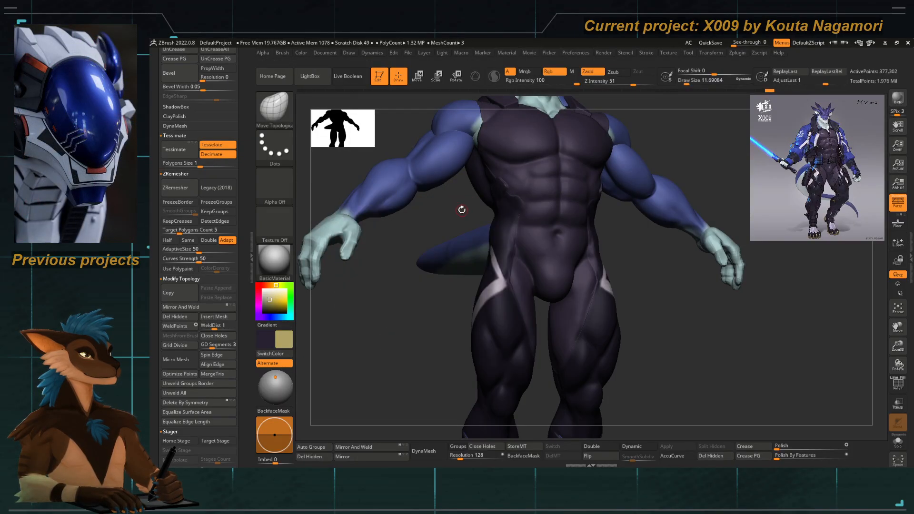
Paint a khaki stripe along the rib patch's lower outer edge with the Standard brush, Zadd off and a draw size of about 4.3.
{"action": "left_click_drag", "start_coordinate": [671, 141], "coordinate": [462, 251]}
{"action": "left_click_drag", "start_coordinate": [316, 309], "coordinate": [381, 310]}
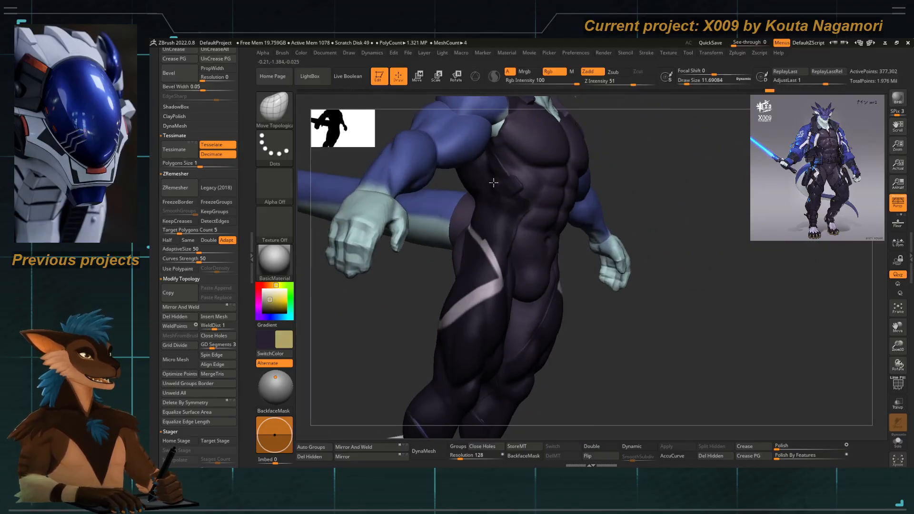
{"action": "left_click_drag", "start_coordinate": [396, 362], "coordinate": [492, 231], "text": "alt"}
{"action": "mouse_move", "coordinate": [373, 183]}
{"action": "left_mouse_down"}
{"action": "mouse_move", "coordinate": [356, 188]}
{"action": "mouse_move", "coordinate": [350, 175]}
{"action": "left_mouse_up"}
{"action": "key", "text": "space"}
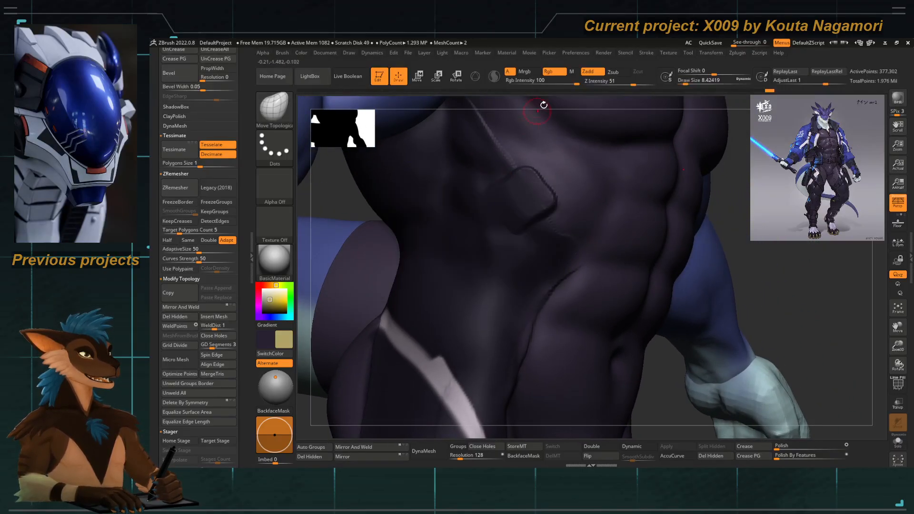
{"action": "left_click", "coordinate": [590, 72]}
{"action": "key", "text": "space"}
{"action": "left_click_drag", "start_coordinate": [493, 194], "coordinate": [486, 194]}
{"action": "key", "text": "space"}
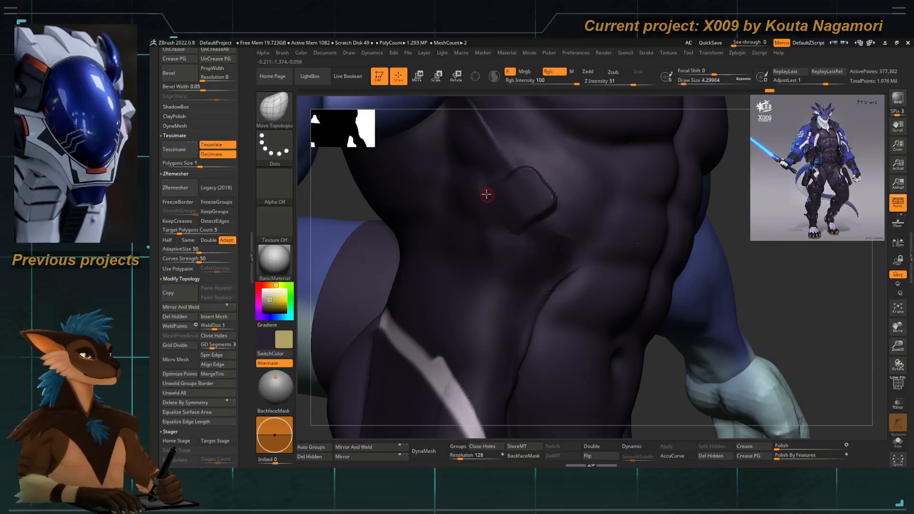
{"action": "key", "text": "b"}
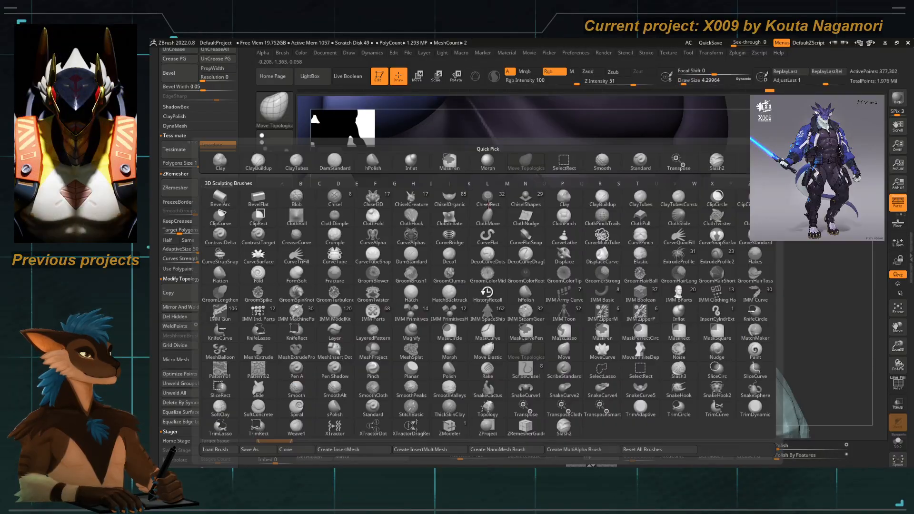
{"action": "key", "text": "s"}
{"action": "key", "text": "t"}
{"action": "left_click_drag", "start_coordinate": [486, 192], "coordinate": [514, 227]}
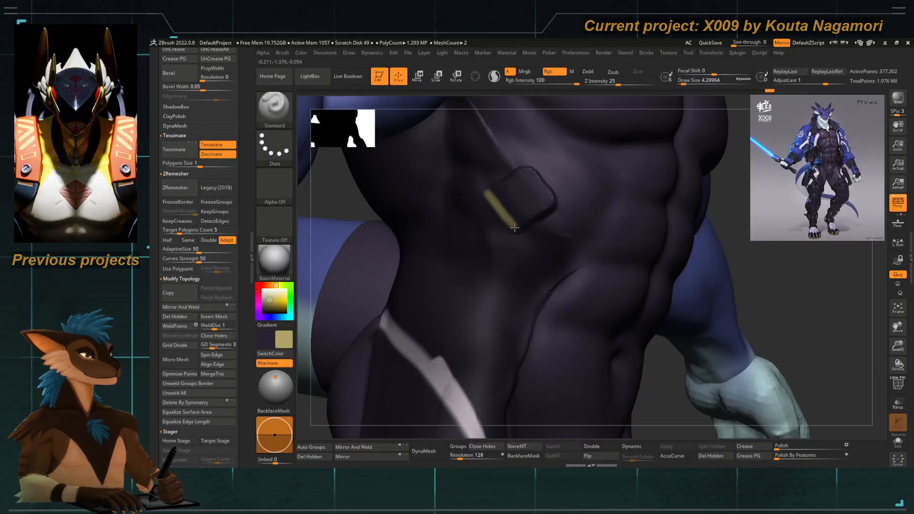
{"action": "left_click_drag", "start_coordinate": [486, 191], "coordinate": [520, 226]}
{"action": "key", "text": "f"}
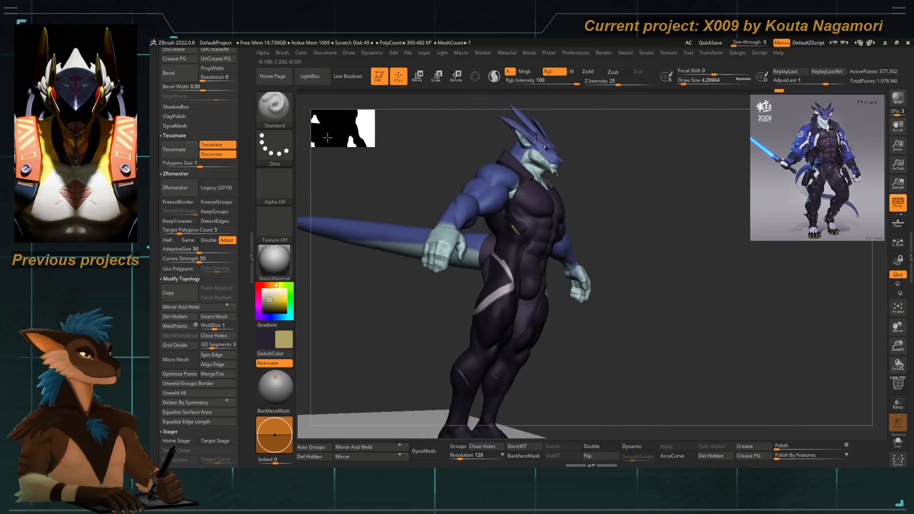
Carve along the khaki stripe's outer edge with the DamStandard brush at a draw size of about 4.3 and smooth the surface beside it.
{"action": "mouse_move", "coordinate": [419, 204]}
{"action": "left_mouse_down", "text": "shift"}
{"action": "mouse_move", "coordinate": [401, 206]}
{"action": "mouse_move", "coordinate": [427, 215]}
{"action": "left_mouse_up", "text": "shift"}
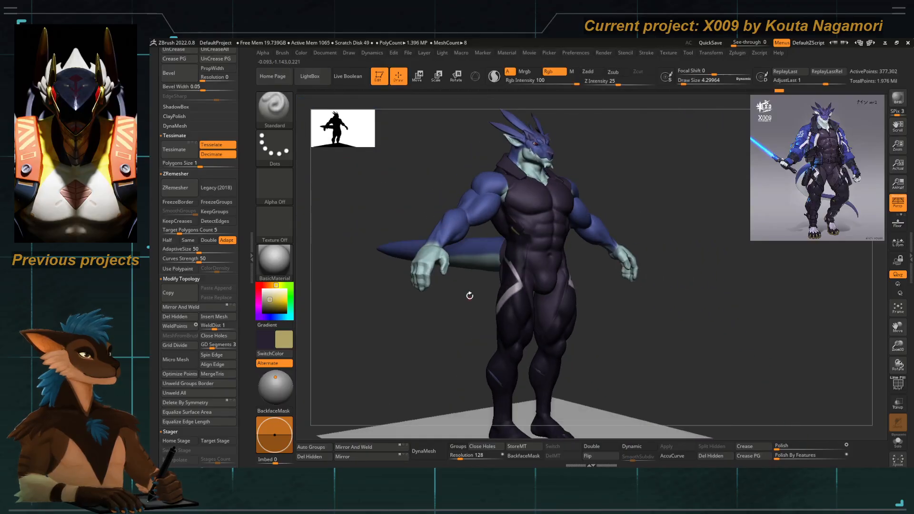
{"action": "left_click_drag", "start_coordinate": [471, 284], "coordinate": [532, 314], "text": "alt"}
{"action": "key", "text": "b"}
{"action": "key", "text": "d"}
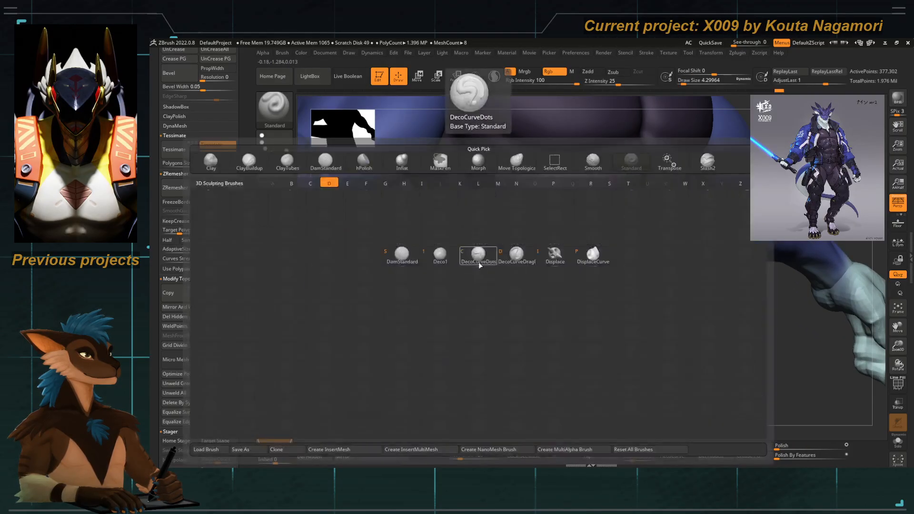
{"action": "key", "text": "s"}
{"action": "mouse_move", "coordinate": [420, 210]}
{"action": "left_mouse_down"}
{"action": "mouse_move", "coordinate": [447, 206]}
{"action": "mouse_move", "coordinate": [497, 244]}
{"action": "left_mouse_up"}
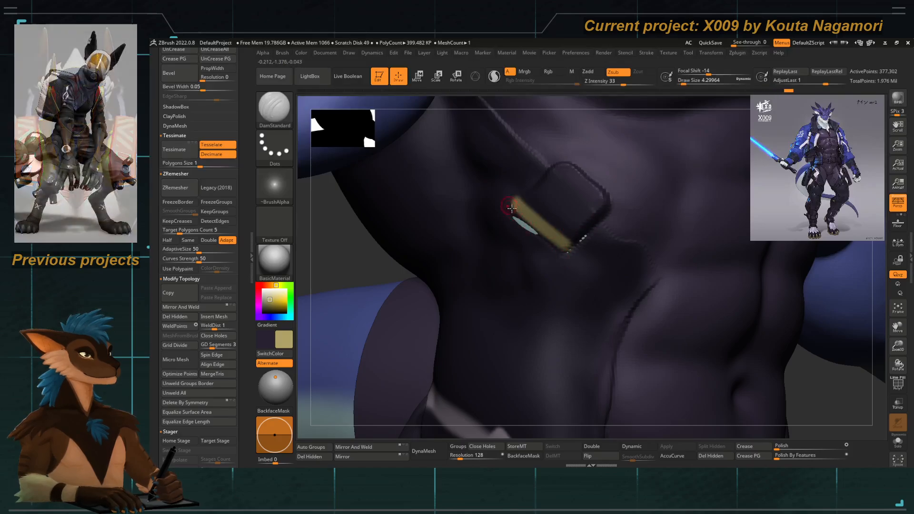
{"action": "left_click_drag", "start_coordinate": [513, 215], "coordinate": [530, 237], "text": "shift"}
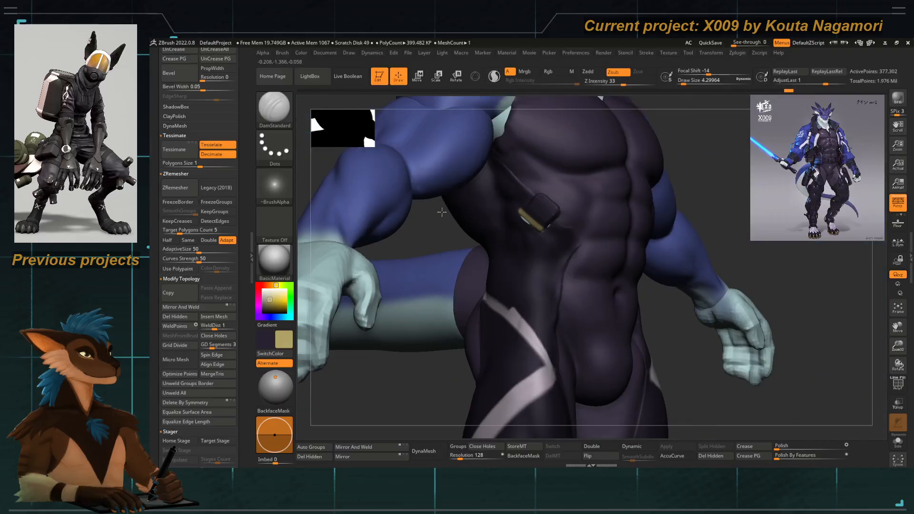
Reshape the torso around the khaki stripe with the Move Topological brush at a draw size of about 23.3.
{"action": "key", "text": "b"}
{"action": "key", "text": "m"}
{"action": "key", "text": "t"}
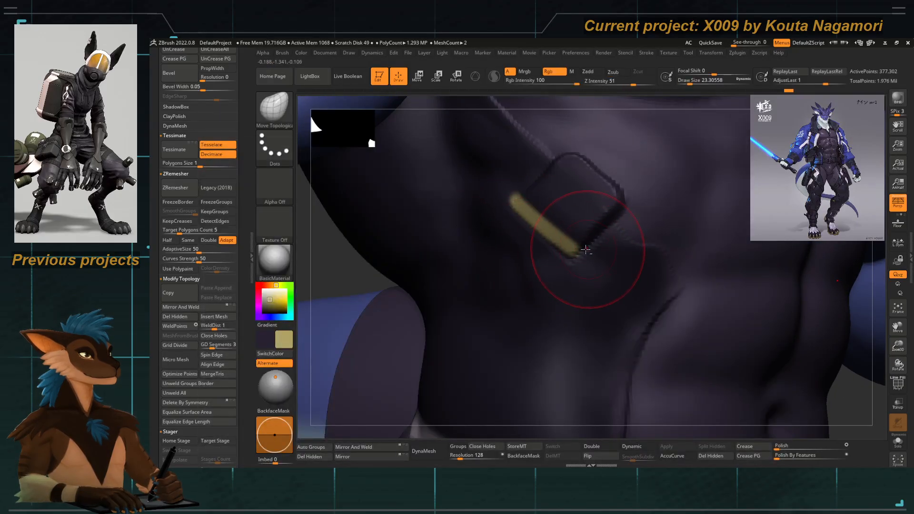
{"action": "left_click", "coordinate": [441, 107], "text": "alt"}
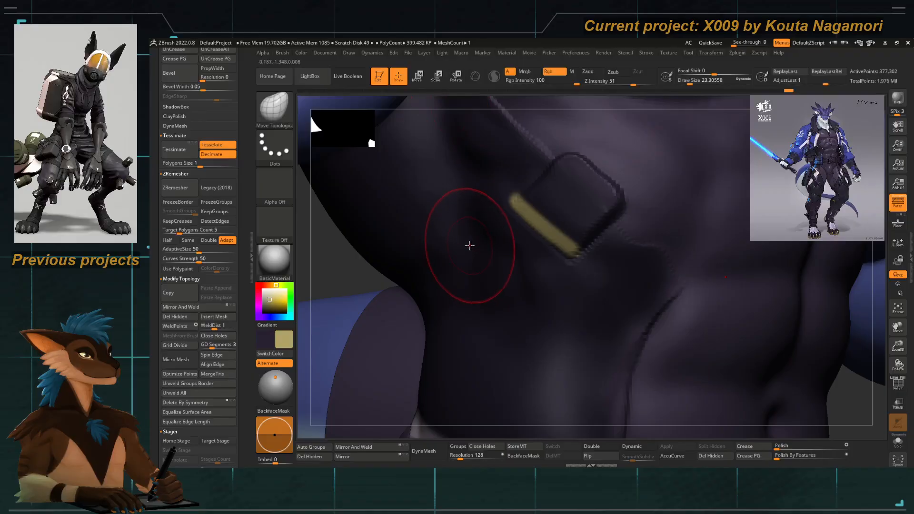
Clean up the khaki stripe's upper end in the suit's dark purple with the Standard brush at a draw size of about 3.7.
{"action": "key", "text": "b"}
{"action": "key", "text": "s"}
{"action": "key", "text": "t"}
{"action": "key", "text": "space"}
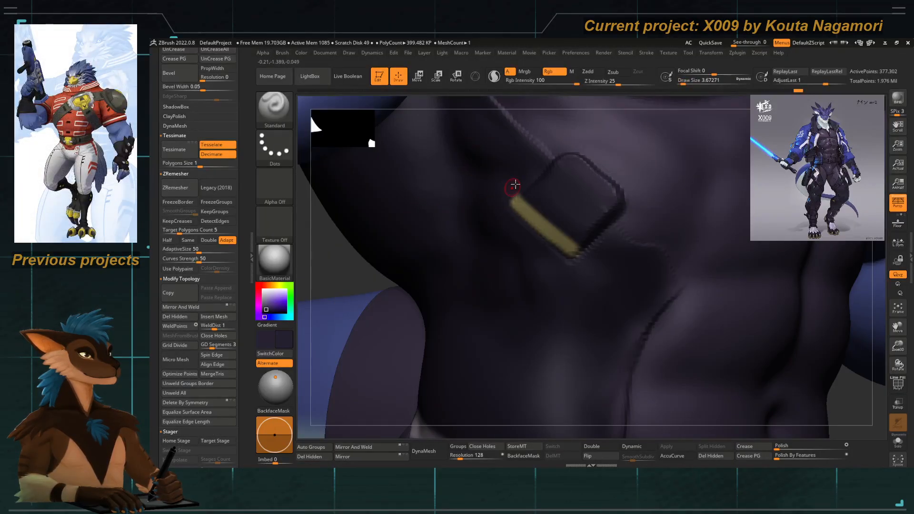
{"action": "key", "text": "f"}
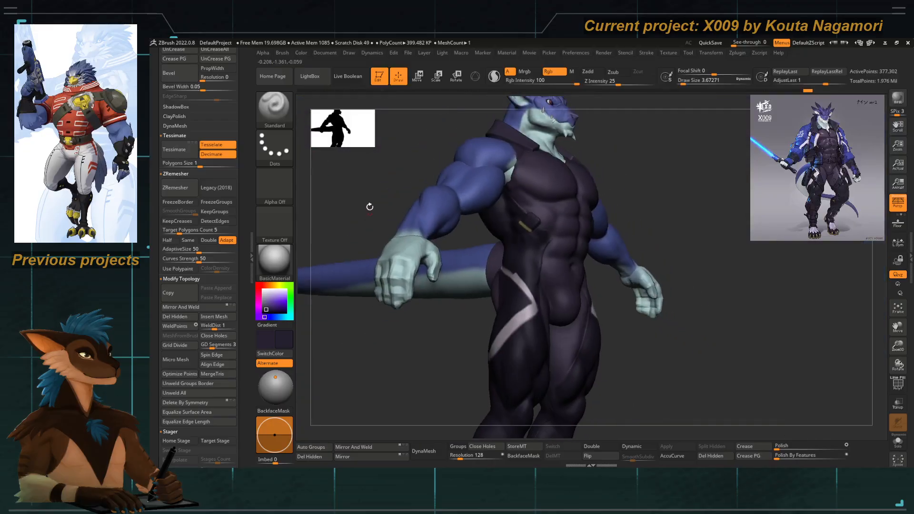
Carve a seam across the back of the upper calves with the Slash2 brush at a draw size of about 17.
{"action": "left_click_drag", "start_coordinate": [394, 191], "coordinate": [393, 193]}
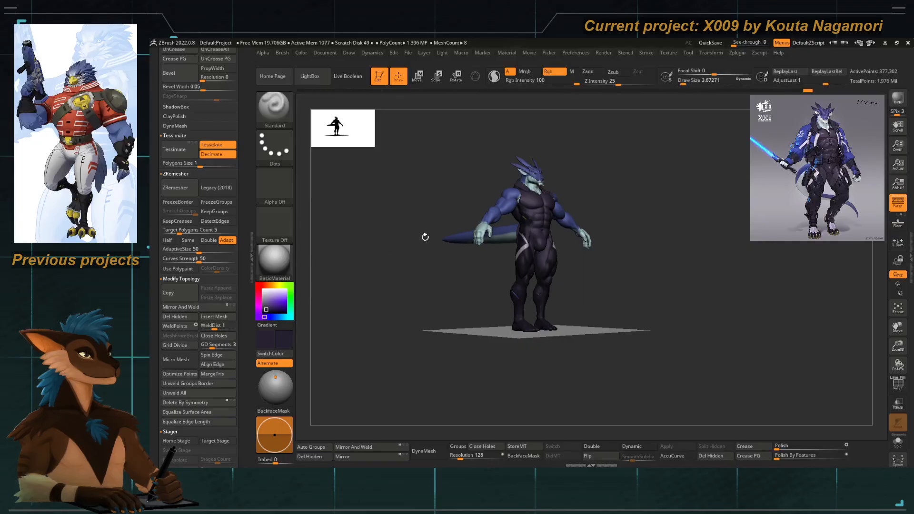
{"action": "mouse_move", "coordinate": [424, 237]}
{"action": "left_mouse_down"}
{"action": "mouse_move", "coordinate": [406, 232]}
{"action": "mouse_move", "coordinate": [443, 300]}
{"action": "mouse_move", "coordinate": [430, 241]}
{"action": "mouse_move", "coordinate": [439, 300]}
{"action": "mouse_move", "coordinate": [411, 290]}
{"action": "left_mouse_up"}
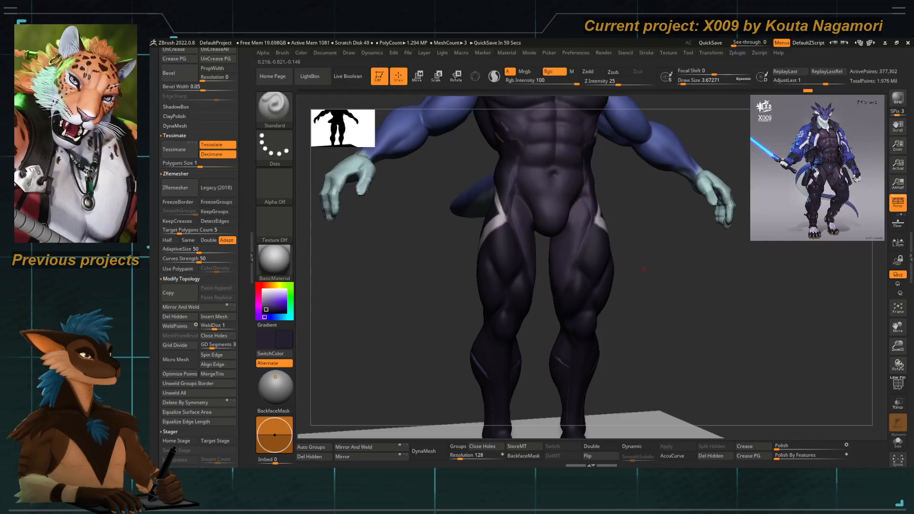
{"action": "left_click_drag", "start_coordinate": [509, 302], "coordinate": [503, 273], "text": "alt"}
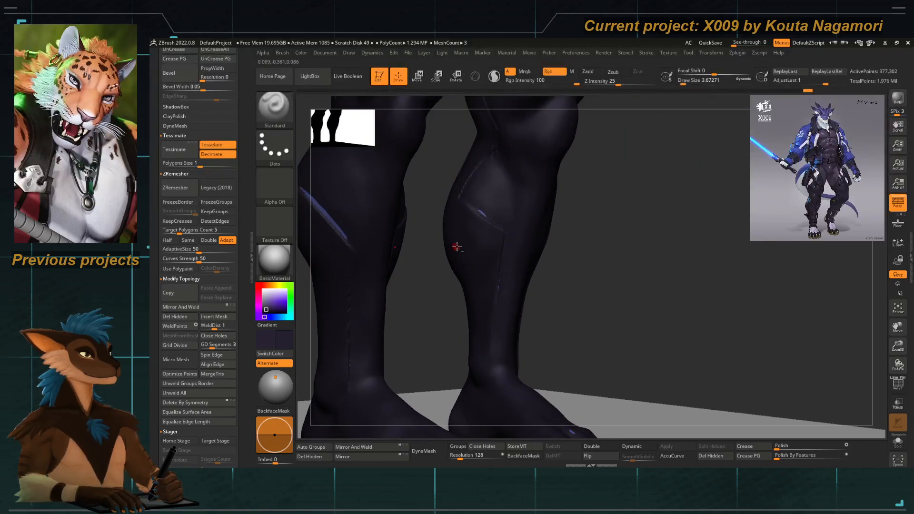
{"action": "left_click_drag", "start_coordinate": [456, 246], "coordinate": [492, 248]}
{"action": "key", "text": "b"}
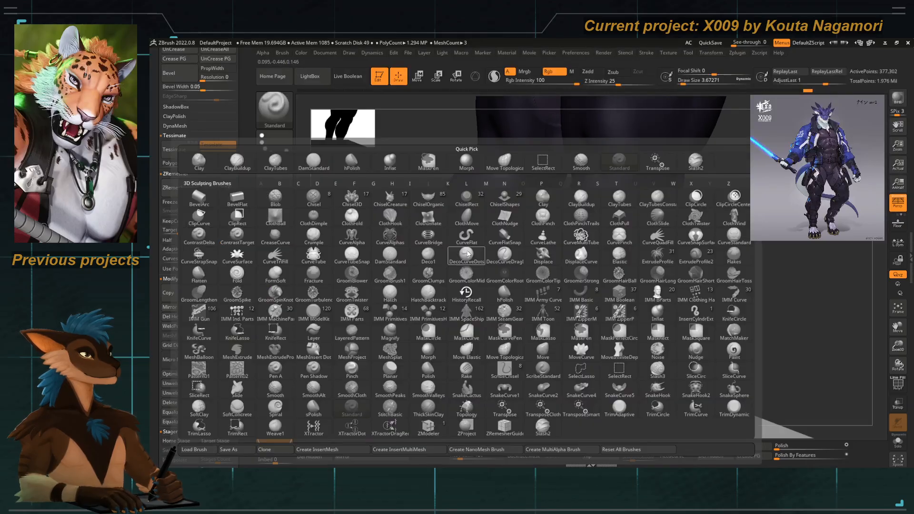
{"action": "left_click", "coordinate": [537, 434]}
{"action": "key", "text": "space"}
{"action": "key", "text": "space"}
{"action": "key", "text": "space"}
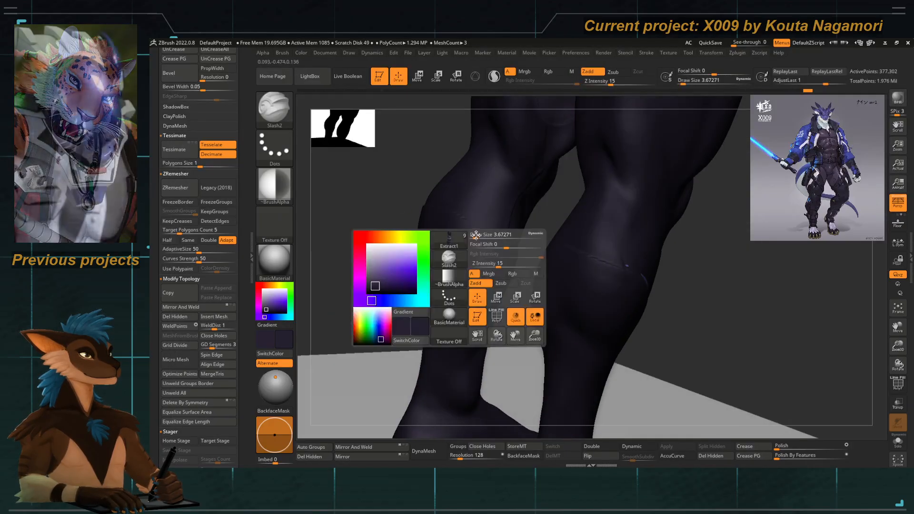
{"action": "left_click_drag", "start_coordinate": [486, 234], "coordinate": [496, 240]}
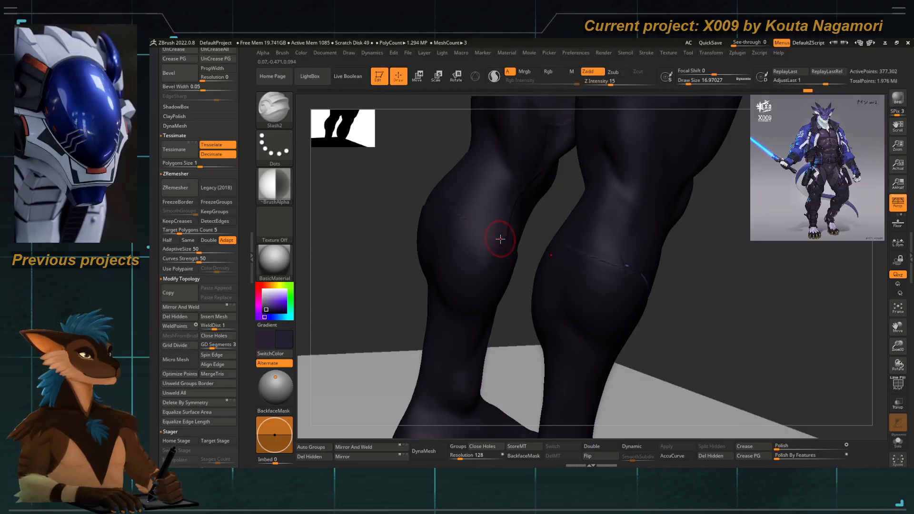
{"action": "left_click_drag", "start_coordinate": [446, 209], "coordinate": [434, 204]}
{"action": "left_click_drag", "start_coordinate": [401, 191], "coordinate": [429, 205]}
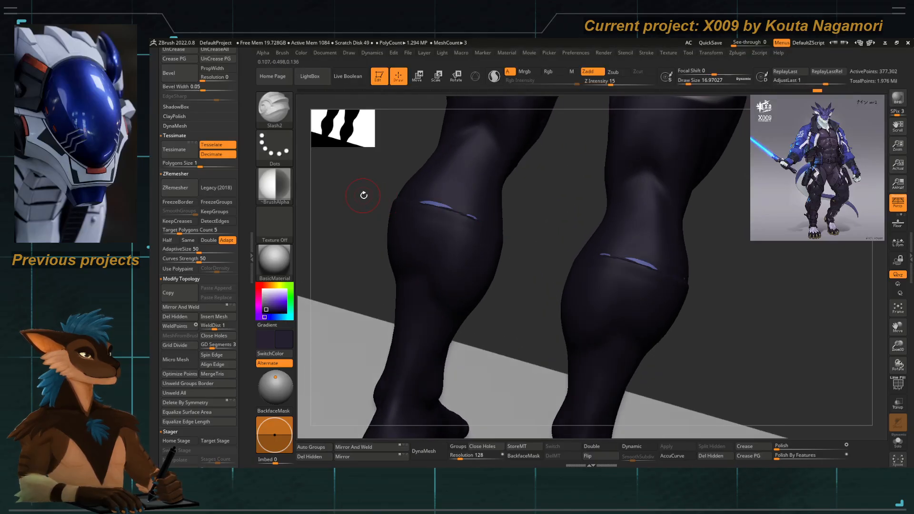
{"action": "left_click_drag", "start_coordinate": [363, 196], "coordinate": [459, 205]}
{"action": "left_click_drag", "start_coordinate": [399, 211], "coordinate": [439, 205]}
{"action": "mouse_move", "coordinate": [356, 238]}
{"action": "left_mouse_down"}
{"action": "mouse_move", "coordinate": [348, 245]}
{"action": "mouse_move", "coordinate": [398, 230]}
{"action": "left_mouse_up"}
Adjust the calves around the new seam with the Move Topological brush, starting at a draw size of about 41.4 and reducing it to 28.75.
{"action": "key", "text": "b"}
{"action": "key", "text": "m"}
{"action": "key", "text": "t"}
{"action": "key", "text": "space"}
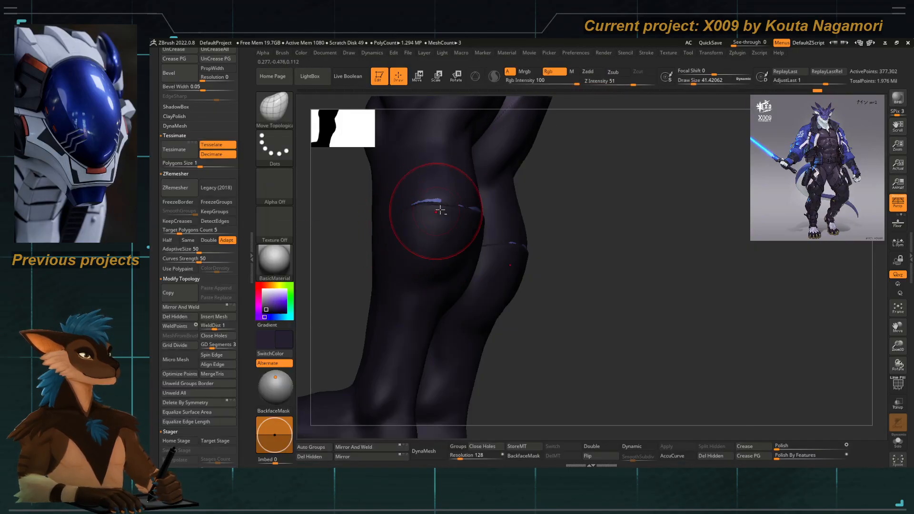
{"action": "mouse_move", "coordinate": [480, 218]}
{"action": "right_mouse_down"}
{"action": "mouse_move", "coordinate": [559, 245]}
{"action": "mouse_move", "coordinate": [525, 231]}
{"action": "mouse_move", "coordinate": [540, 224]}
{"action": "right_mouse_up"}
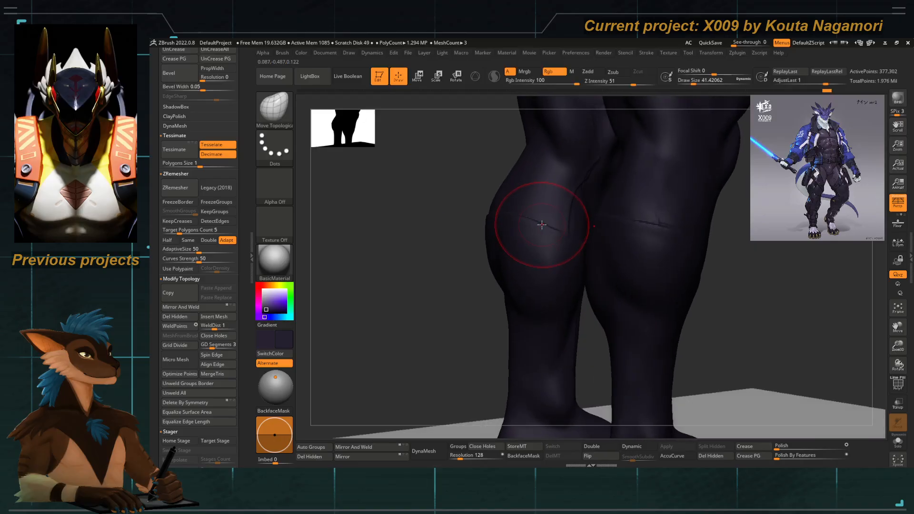
{"action": "key", "text": "s"}
{"action": "left_click_drag", "start_coordinate": [540, 224], "coordinate": [512, 223]}
{"action": "right_click_drag", "start_coordinate": [512, 223], "coordinate": [499, 239]}
{"action": "key", "text": "s"}
{"action": "left_click_drag", "start_coordinate": [422, 257], "coordinate": [446, 256]}
{"action": "mouse_move", "coordinate": [448, 256]}
{"action": "right_mouse_down"}
{"action": "mouse_move", "coordinate": [477, 296]}
{"action": "mouse_move", "coordinate": [444, 249]}
{"action": "mouse_move", "coordinate": [429, 257]}
{"action": "mouse_move", "coordinate": [450, 268]}
{"action": "right_mouse_up"}
Switch to the Standard brush with khaki as the paint colour and a draw size of about 8.4.
{"action": "key", "text": "b"}
{"action": "key", "text": "s"}
{"action": "key", "text": "t"}
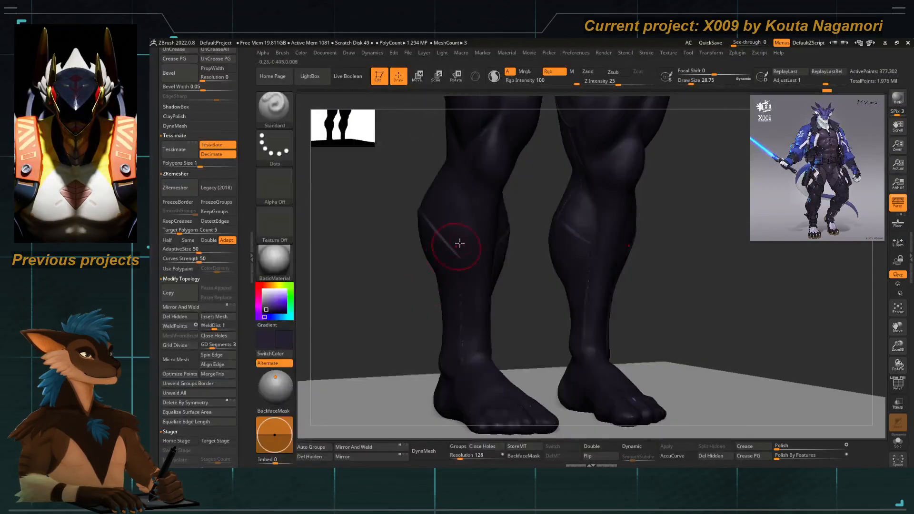
{"action": "scroll", "coordinate": [459, 243], "scroll_direction": "up", "scroll_amount": 10}
{"action": "mouse_move", "coordinate": [454, 232]}
{"action": "right_mouse_down"}
{"action": "mouse_move", "coordinate": [431, 197]}
{"action": "mouse_move", "coordinate": [429, 215]}
{"action": "mouse_move", "coordinate": [459, 184]}
{"action": "mouse_move", "coordinate": [363, 319]}
{"action": "mouse_move", "coordinate": [343, 330]}
{"action": "mouse_move", "coordinate": [378, 335]}
{"action": "mouse_move", "coordinate": [347, 288]}
{"action": "mouse_move", "coordinate": [441, 303]}
{"action": "mouse_move", "coordinate": [477, 245]}
{"action": "right_mouse_up"}
{"action": "key", "text": "c"}
{"action": "key", "text": "space"}
{"action": "left_click_drag", "start_coordinate": [460, 263], "coordinate": [451, 263]}
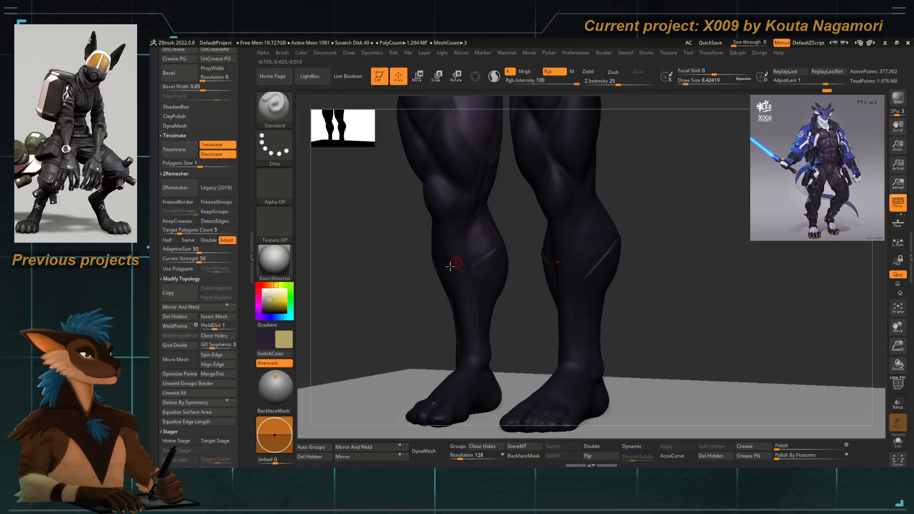
Try painting a short khaki patch just below the seam on the outer calf, varying the draw size between about 7.5 and 10.5.
{"action": "right_click_drag", "start_coordinate": [374, 283], "coordinate": [469, 278]}
{"action": "key", "text": "space"}
{"action": "right_click_drag", "start_coordinate": [407, 264], "coordinate": [430, 261]}
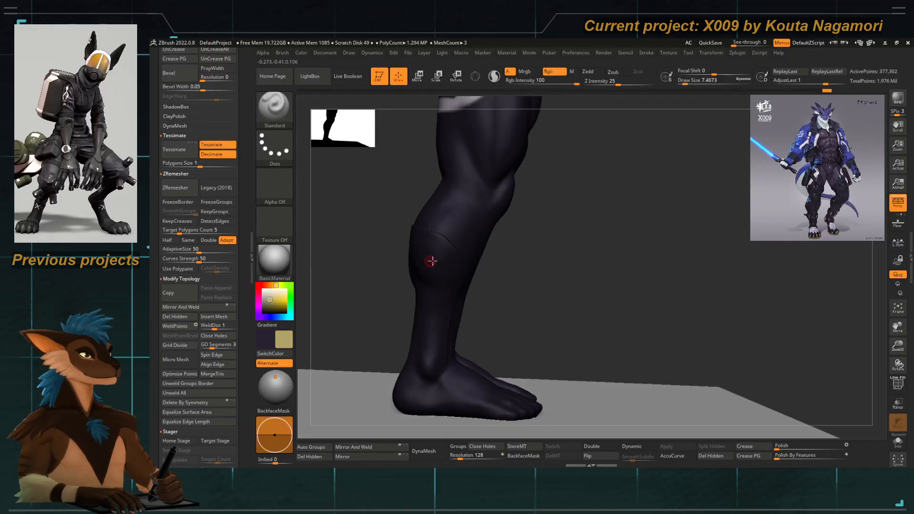
{"action": "key", "text": "space"}
{"action": "left_click_drag", "start_coordinate": [445, 253], "coordinate": [447, 254]}
{"action": "right_click_drag", "start_coordinate": [442, 258], "coordinate": [453, 261], "text": "ctrl"}
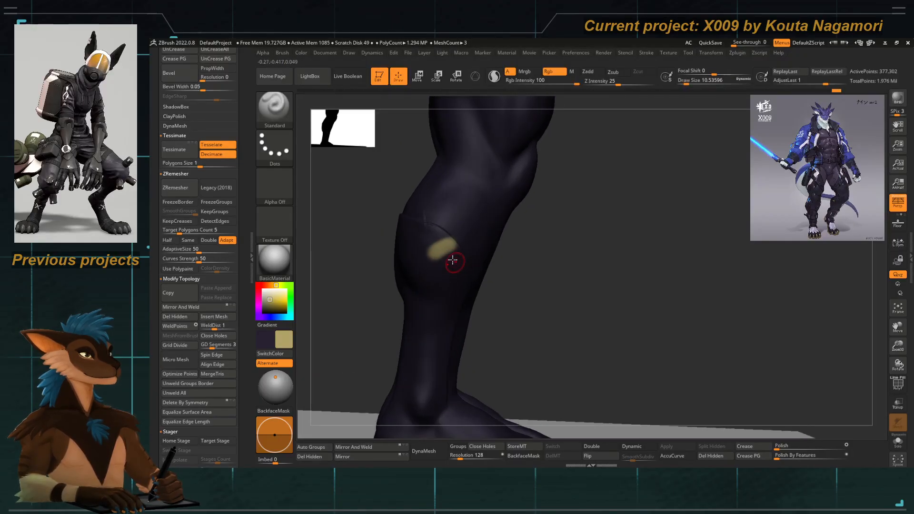
{"action": "key", "text": "space"}
{"action": "left_click_drag", "start_coordinate": [449, 248], "coordinate": [445, 248]}
{"action": "key", "text": "ctrl+z"}
{"action": "key", "text": "ctrl+shift+z"}
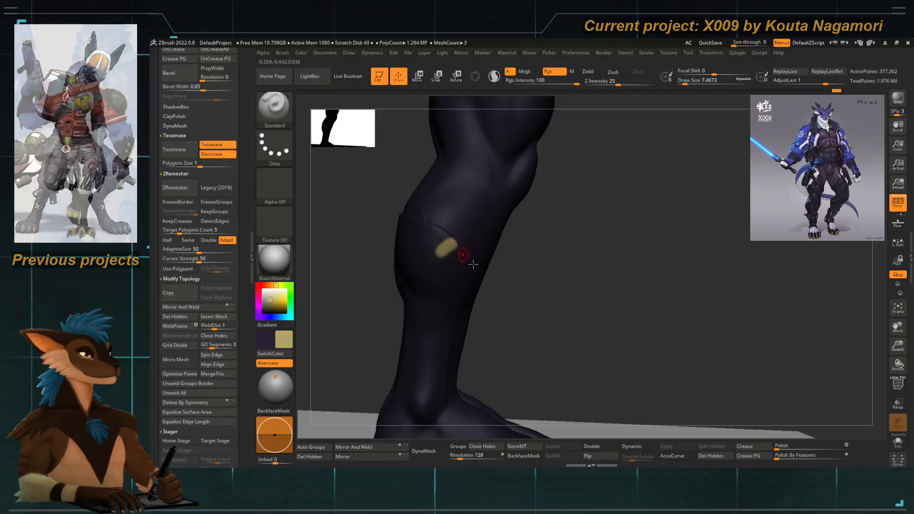
{"action": "right_click_drag", "start_coordinate": [461, 262], "coordinate": [494, 275]}
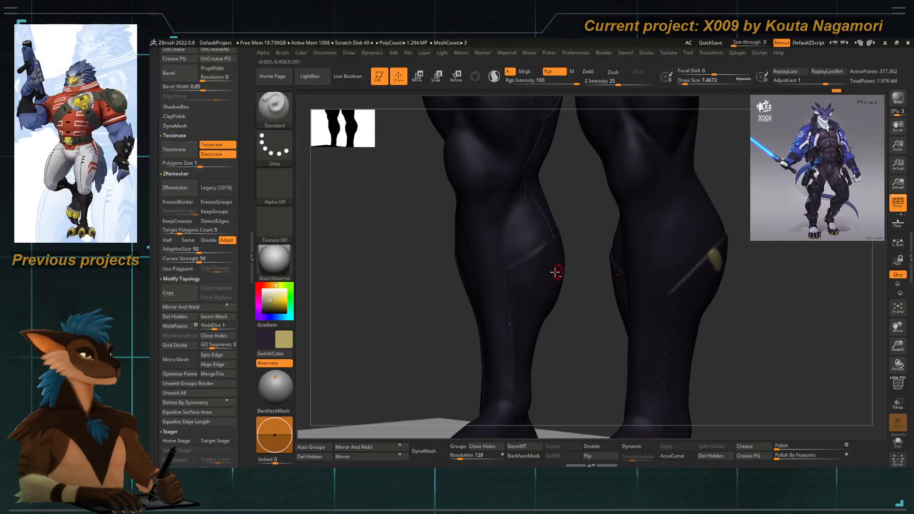
{"action": "mouse_move", "coordinate": [556, 272]}
{"action": "right_mouse_down"}
{"action": "mouse_move", "coordinate": [359, 285]}
{"action": "mouse_move", "coordinate": [419, 278]}
{"action": "mouse_move", "coordinate": [469, 315]}
{"action": "mouse_move", "coordinate": [473, 280]}
{"action": "right_mouse_up"}
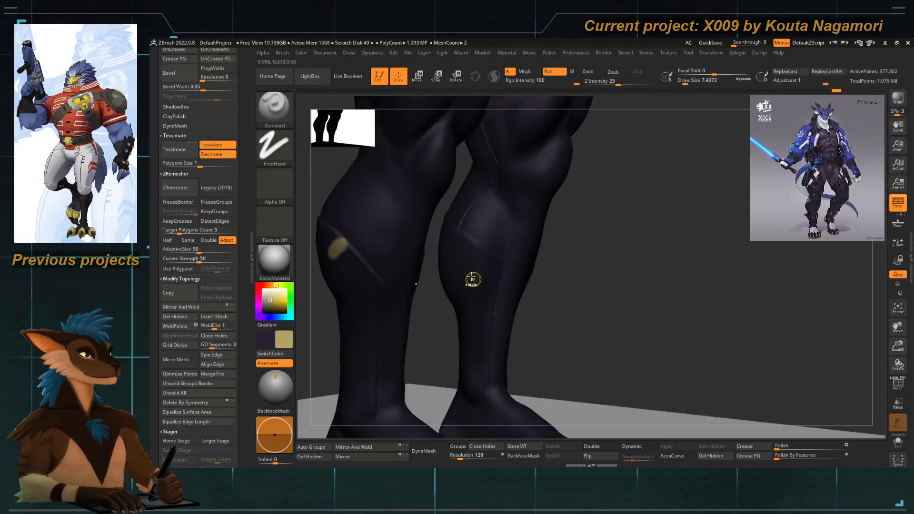
{"action": "key", "text": "ctrl+z"}
Paint a short khaki patch under the seam on the inner back of the calves at a draw size of about 8.4.
{"action": "key", "text": "space"}
{"action": "left_click_drag", "start_coordinate": [464, 248], "coordinate": [446, 234]}
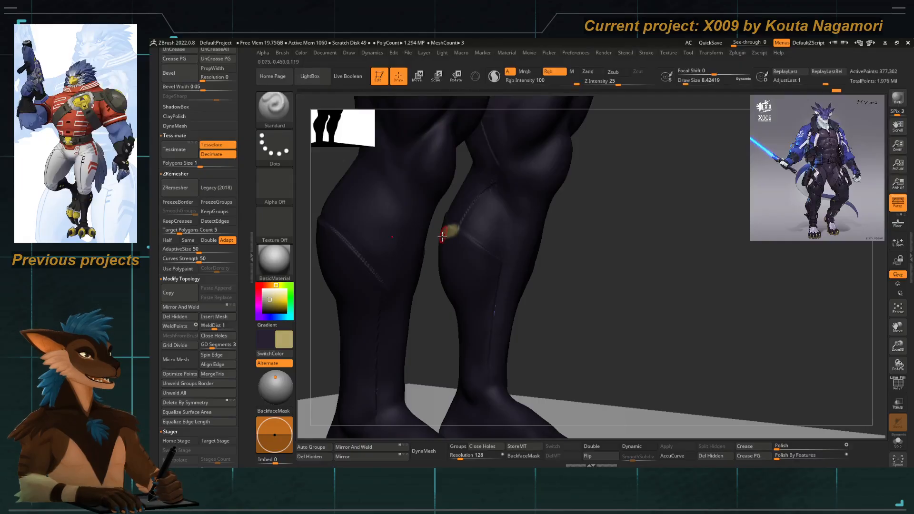
{"action": "mouse_move", "coordinate": [442, 236]}
{"action": "right_mouse_down"}
{"action": "mouse_move", "coordinate": [521, 261]}
{"action": "mouse_move", "coordinate": [410, 260]}
{"action": "mouse_move", "coordinate": [355, 271]}
{"action": "mouse_move", "coordinate": [496, 290]}
{"action": "mouse_move", "coordinate": [546, 285]}
{"action": "right_mouse_up"}
{"action": "right_click_drag", "start_coordinate": [351, 267], "coordinate": [407, 274]}
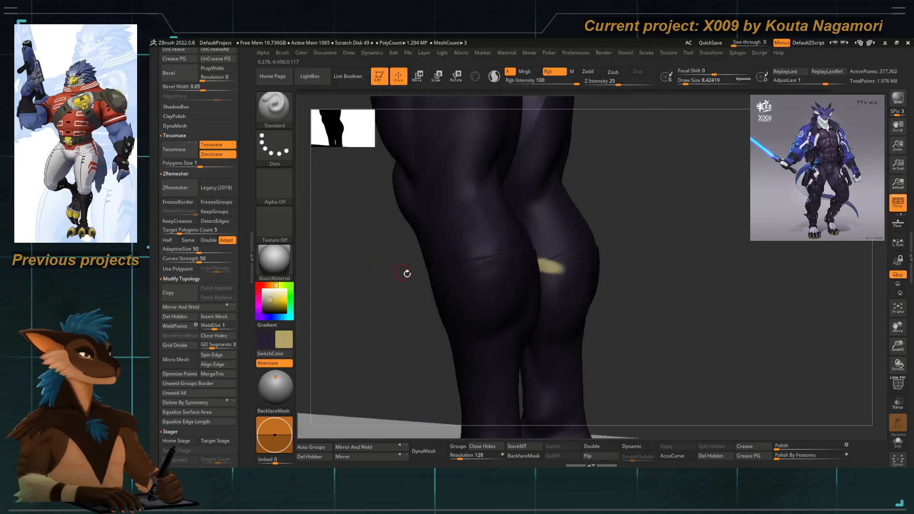
{"action": "left_click_drag", "start_coordinate": [460, 270], "coordinate": [478, 278]}
{"action": "mouse_move", "coordinate": [356, 300]}
{"action": "right_mouse_down"}
{"action": "mouse_move", "coordinate": [438, 320]}
{"action": "mouse_move", "coordinate": [364, 282]}
{"action": "mouse_move", "coordinate": [449, 290]}
{"action": "mouse_move", "coordinate": [347, 291]}
{"action": "mouse_move", "coordinate": [457, 312]}
{"action": "mouse_move", "coordinate": [432, 299]}
{"action": "mouse_move", "coordinate": [365, 310]}
{"action": "mouse_move", "coordinate": [421, 318]}
{"action": "mouse_move", "coordinate": [367, 313]}
{"action": "mouse_move", "coordinate": [407, 308]}
{"action": "mouse_move", "coordinate": [386, 302]}
{"action": "mouse_move", "coordinate": [422, 310]}
{"action": "mouse_move", "coordinate": [417, 344]}
{"action": "right_mouse_up"}
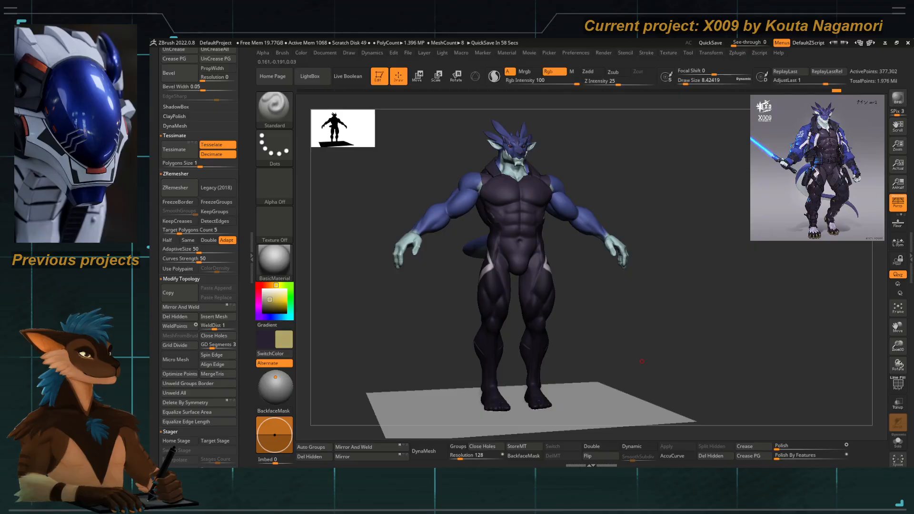
Carve a seam around the inner thigh, from front to back, with the Slash2 brush at a draw size of about 11.7 and smooth it.
{"action": "right_click_drag", "start_coordinate": [419, 338], "coordinate": [476, 333], "text": "ctrl"}
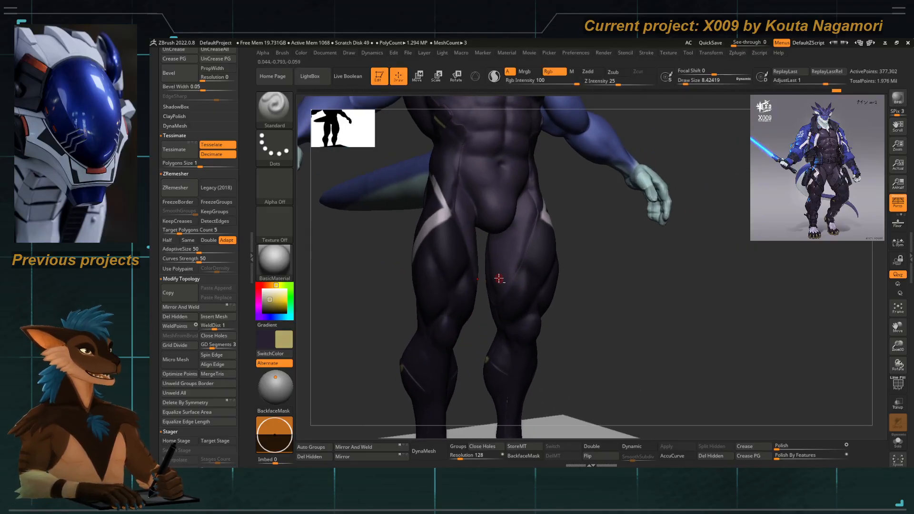
{"action": "right_click_drag", "start_coordinate": [488, 274], "coordinate": [535, 252], "text": "ctrl"}
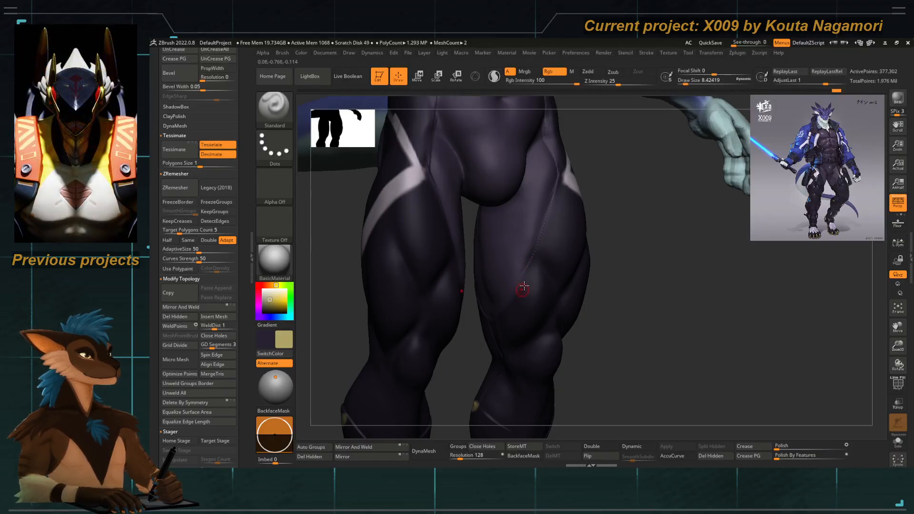
{"action": "key", "text": "b"}
{"action": "left_click", "coordinate": [592, 434]}
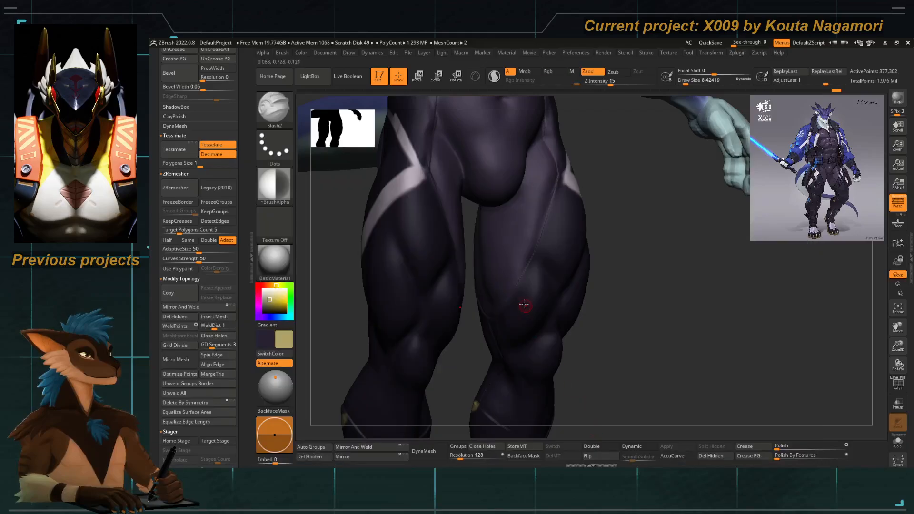
{"action": "right_click_drag", "start_coordinate": [609, 271], "coordinate": [491, 298]}
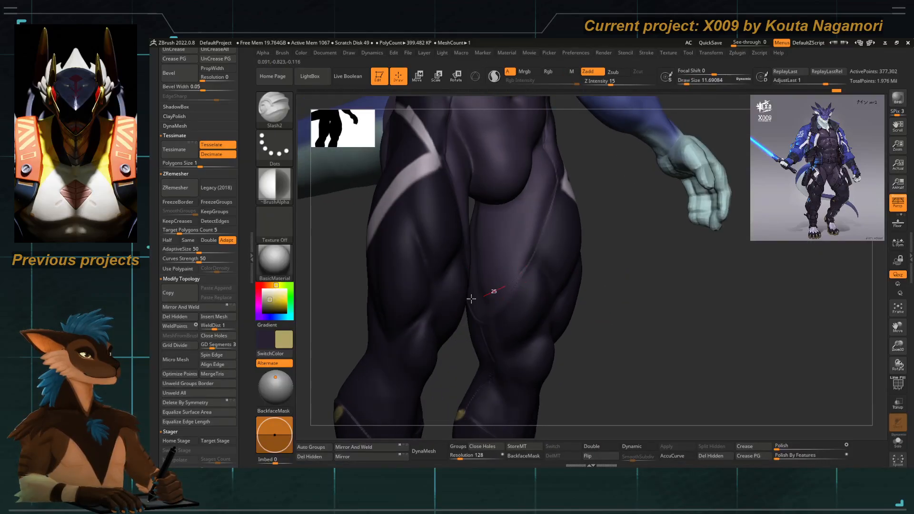
{"action": "right_click_drag", "start_coordinate": [459, 363], "coordinate": [521, 300]}
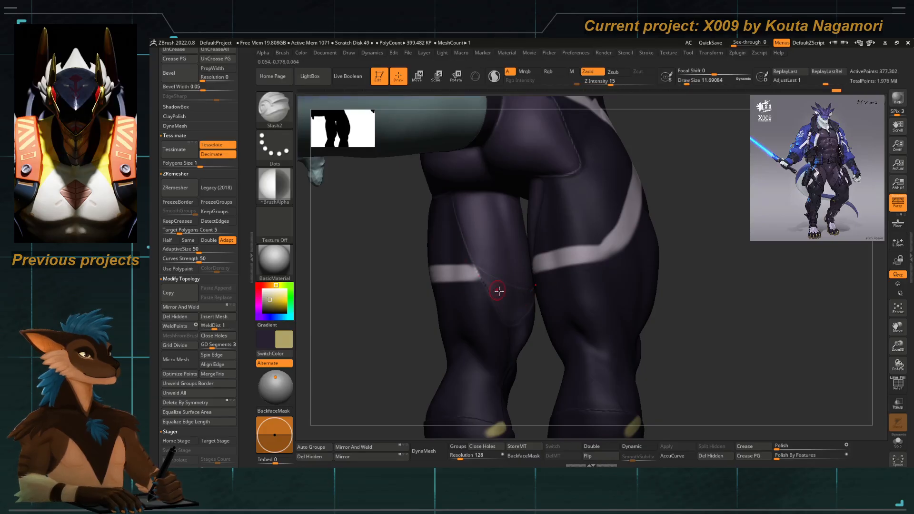
{"action": "key", "text": "ctrl"}
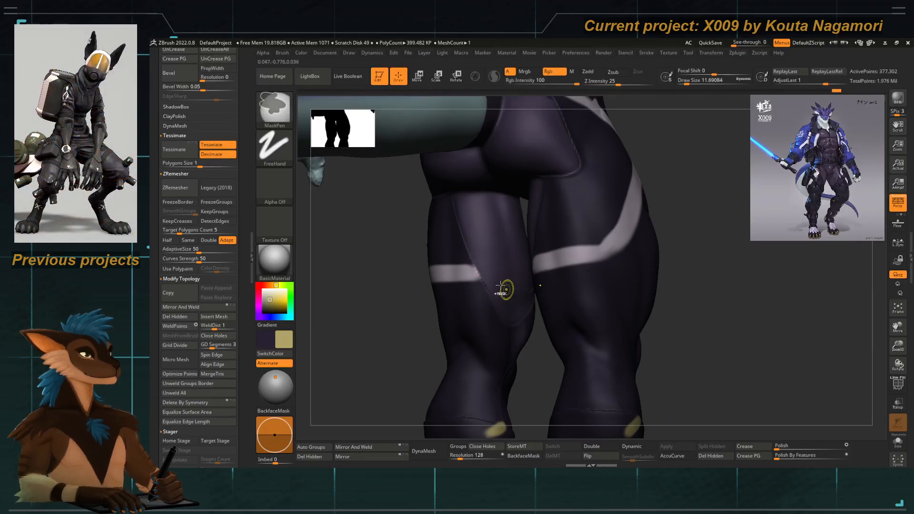
{"action": "mouse_move", "coordinate": [377, 316]}
{"action": "right_mouse_down"}
{"action": "mouse_move", "coordinate": [327, 310]}
{"action": "mouse_move", "coordinate": [541, 286]}
{"action": "right_mouse_up"}
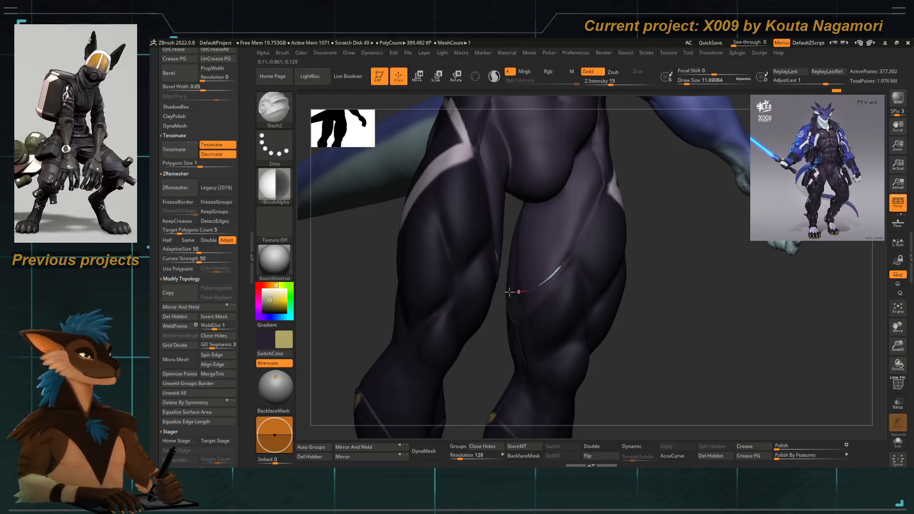
{"action": "mouse_move", "coordinate": [486, 351]}
{"action": "right_mouse_down"}
{"action": "mouse_move", "coordinate": [527, 351]}
{"action": "mouse_move", "coordinate": [561, 298]}
{"action": "right_mouse_up"}
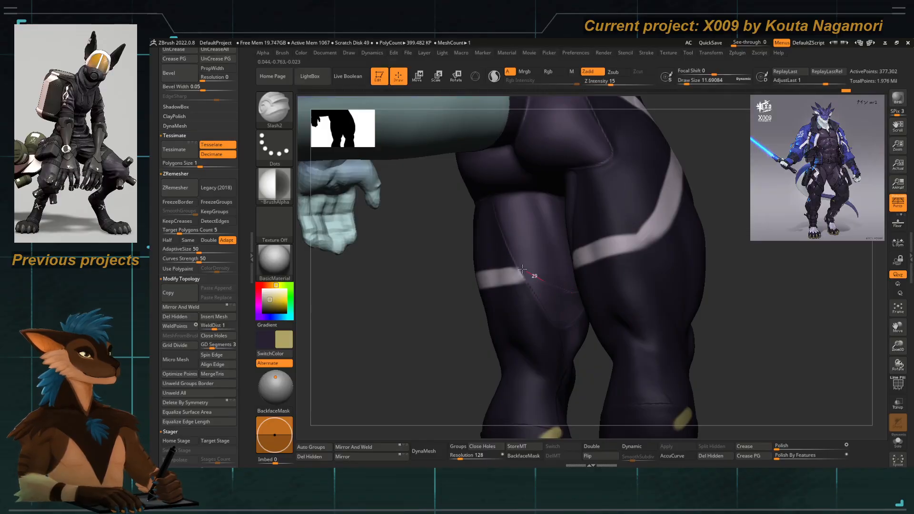
{"action": "key", "text": "shift"}
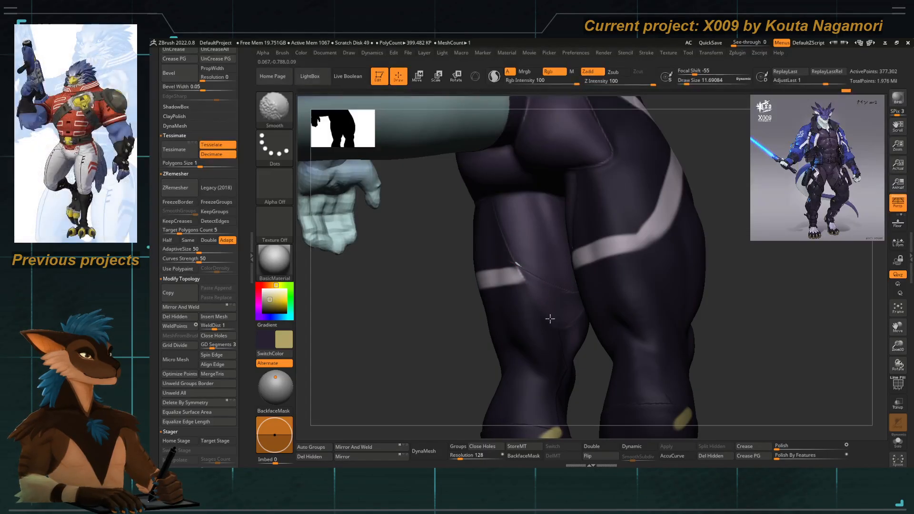
{"action": "mouse_move", "coordinate": [577, 324]}
{"action": "right_mouse_down"}
{"action": "mouse_move", "coordinate": [412, 340]}
{"action": "mouse_move", "coordinate": [595, 330]}
{"action": "right_mouse_up"}
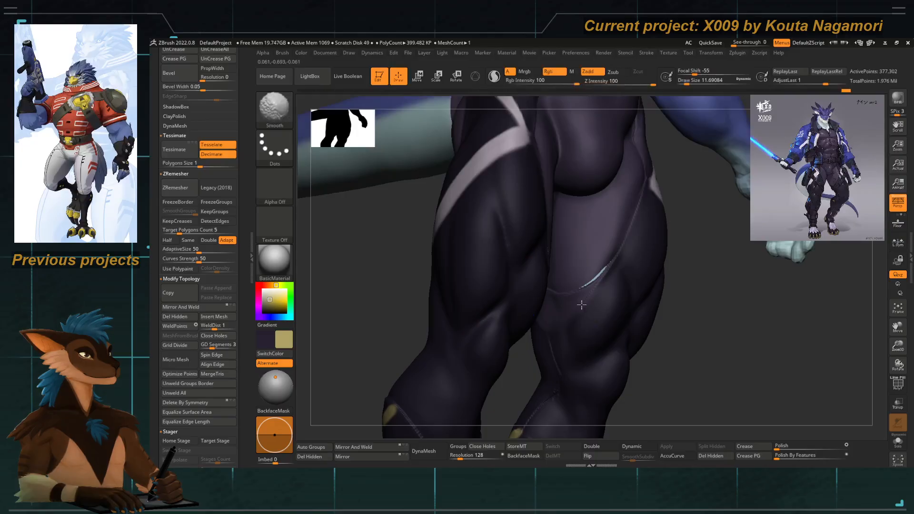
Carve a seam up the inner knee to the thigh seam and switch to Move Topological at a draw size of about 48.6.
{"action": "right_click_drag", "start_coordinate": [539, 324], "coordinate": [532, 292], "text": "alt"}
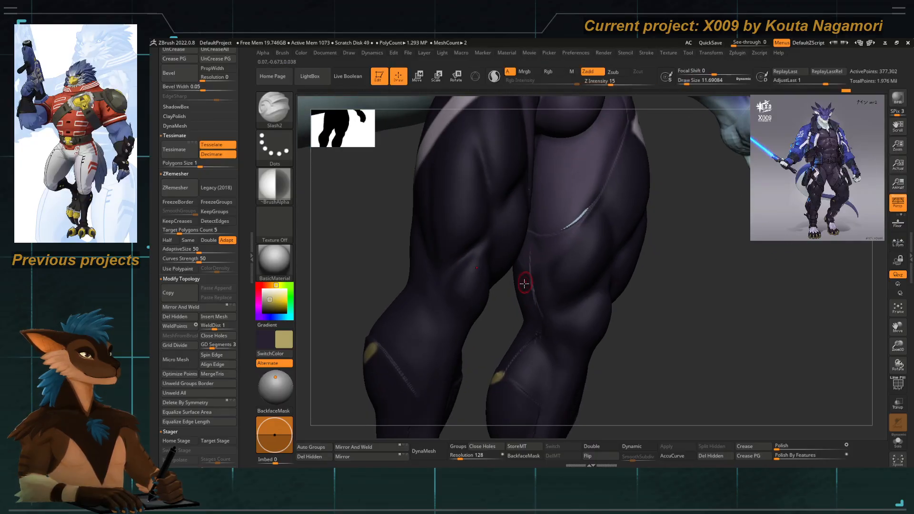
{"action": "right_click_drag", "start_coordinate": [502, 324], "coordinate": [511, 296]}
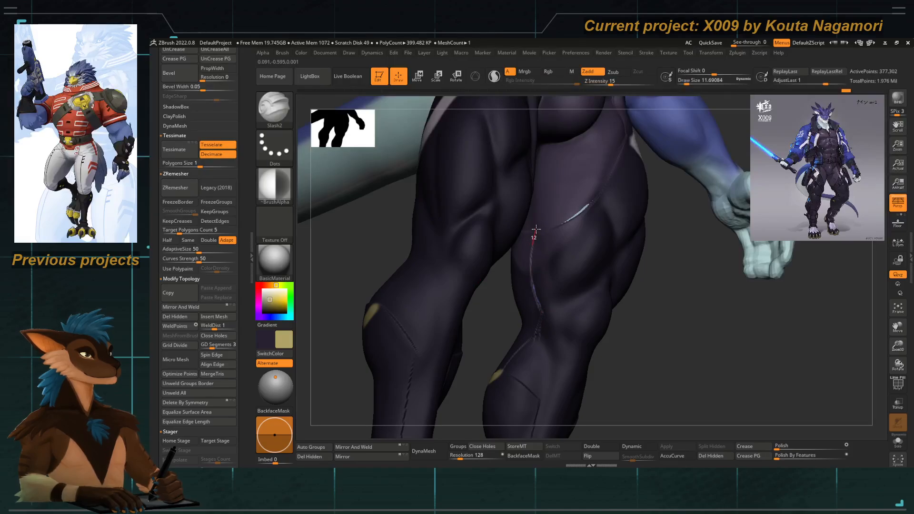
{"action": "key", "text": "b"}
{"action": "key", "text": "m"}
{"action": "key", "text": "t"}
{"action": "key", "text": "space"}
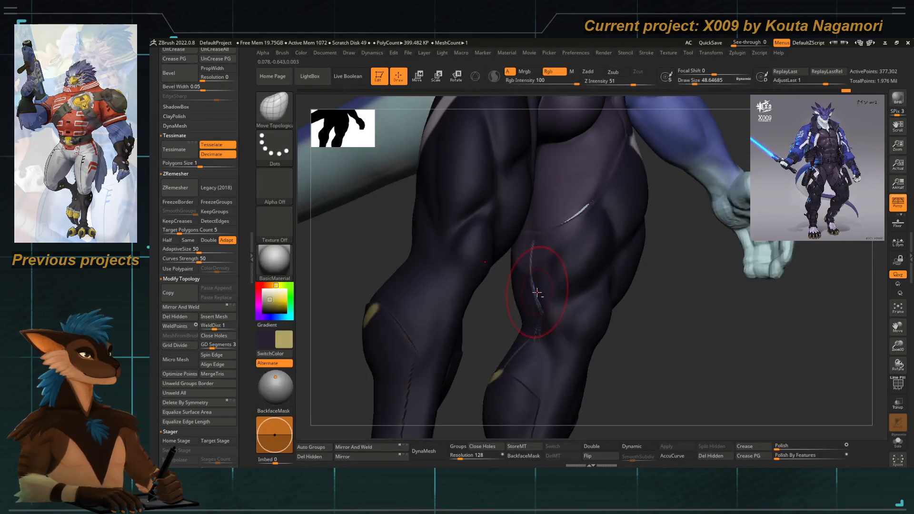
{"action": "right_click_drag", "start_coordinate": [526, 305], "coordinate": [482, 341], "text": "shift"}
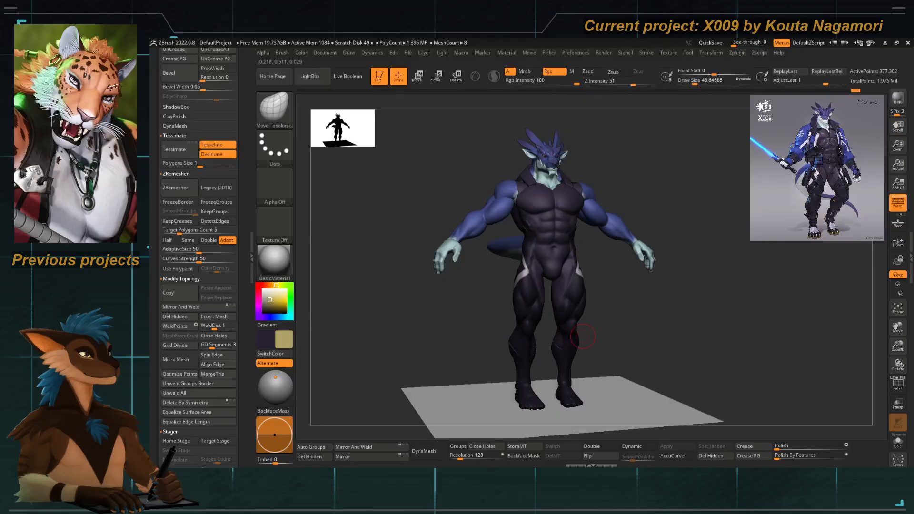
{"action": "mouse_move", "coordinate": [421, 326]}
{"action": "right_mouse_down"}
{"action": "mouse_move", "coordinate": [408, 330]}
{"action": "mouse_move", "coordinate": [431, 335]}
{"action": "mouse_move", "coordinate": [423, 330]}
{"action": "right_mouse_up"}
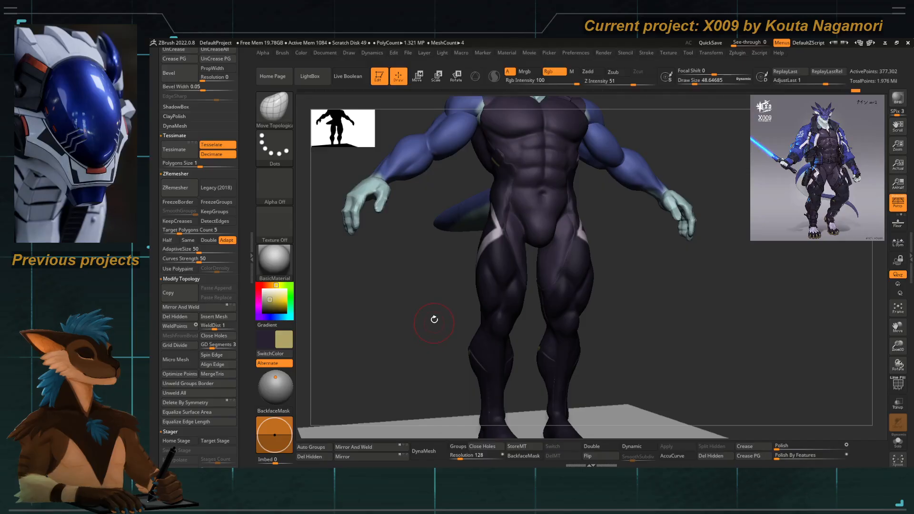
{"action": "right_click_drag", "start_coordinate": [436, 303], "coordinate": [426, 336], "text": "ctrl"}
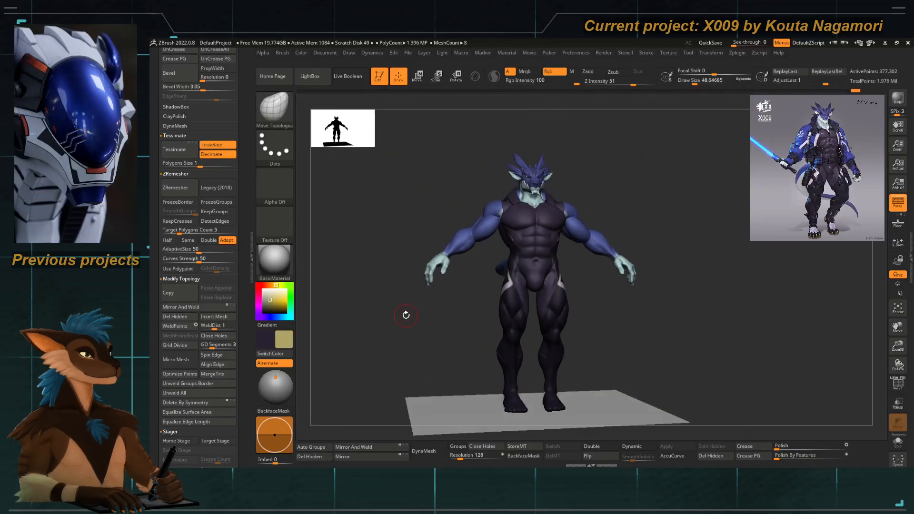
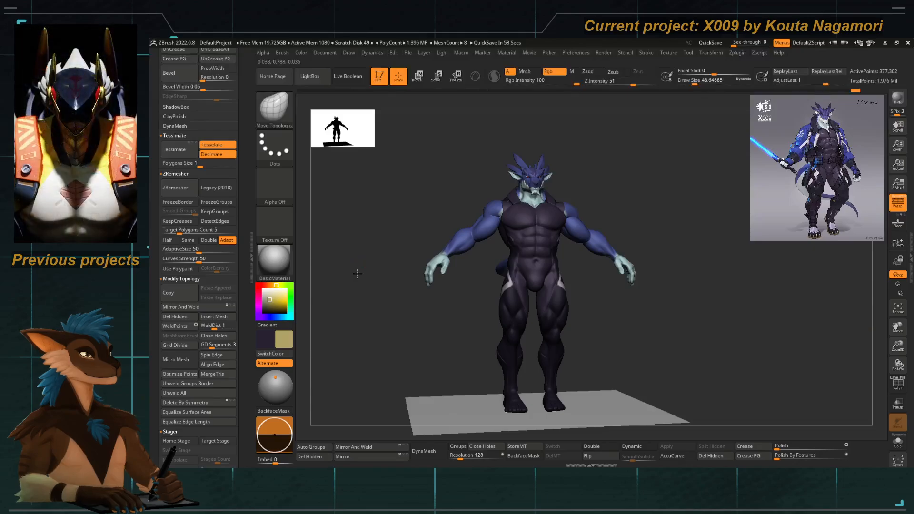
{"action": "left_click_drag", "start_coordinate": [357, 273], "coordinate": [395, 273], "text": "shift"}
{"action": "left_click_drag", "start_coordinate": [412, 314], "coordinate": [449, 337]}
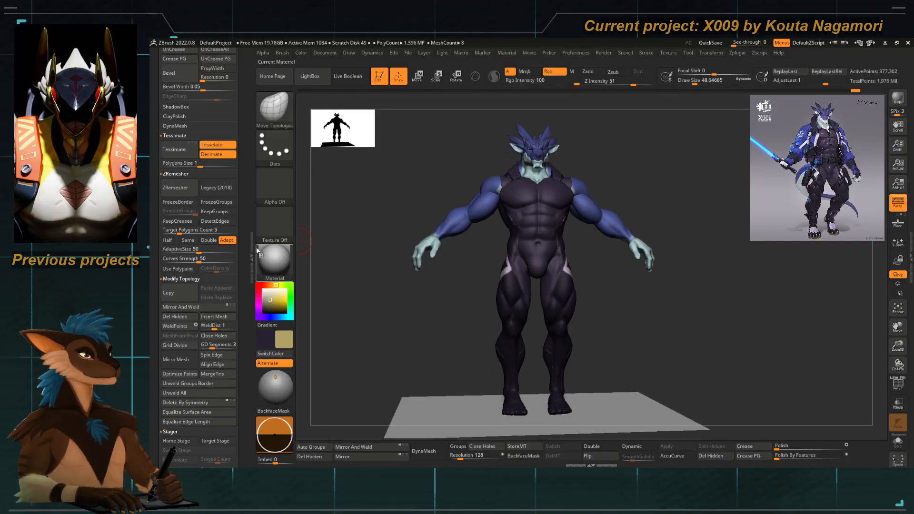
Switch the active tool from the bodysuit to the ring primitive.
{"action": "scroll", "coordinate": [200, 190], "scroll_direction": "up", "scroll_amount": 15}
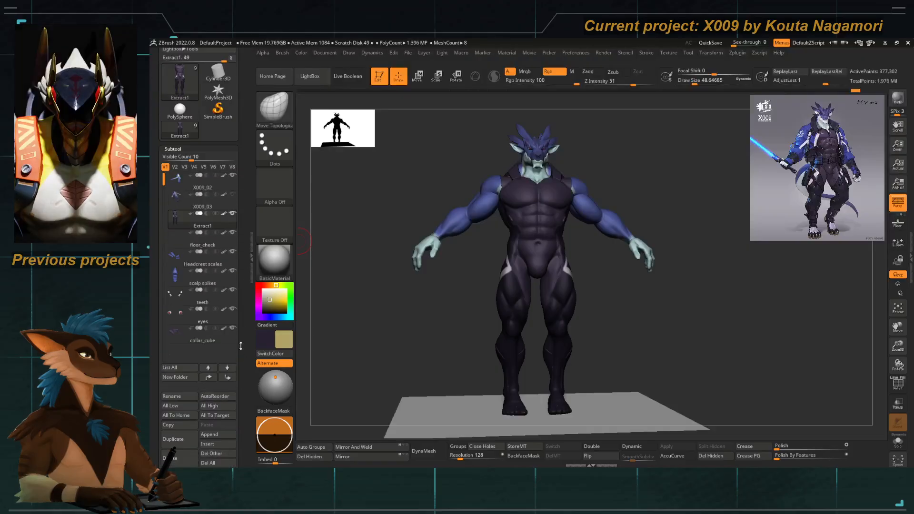
{"action": "scroll", "coordinate": [219, 167], "scroll_direction": "up", "scroll_amount": 5}
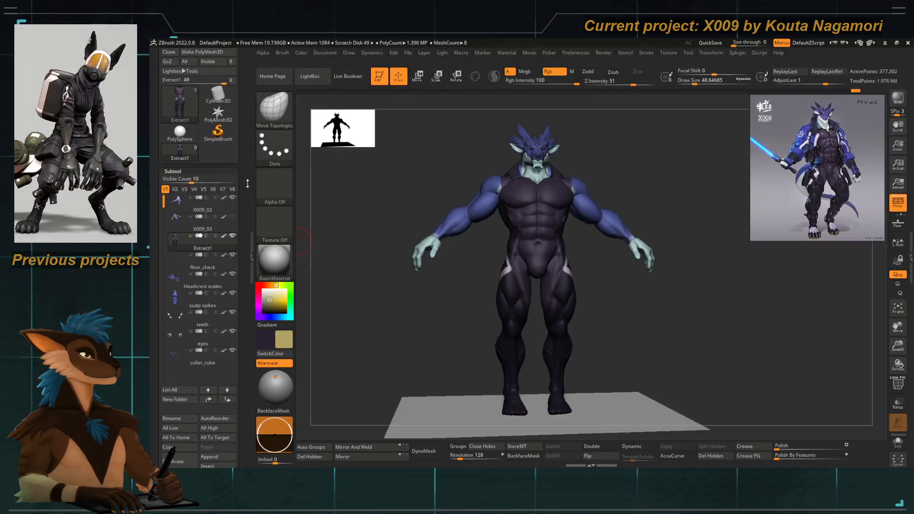
{"action": "left_click_drag", "start_coordinate": [220, 132], "coordinate": [203, 132]}
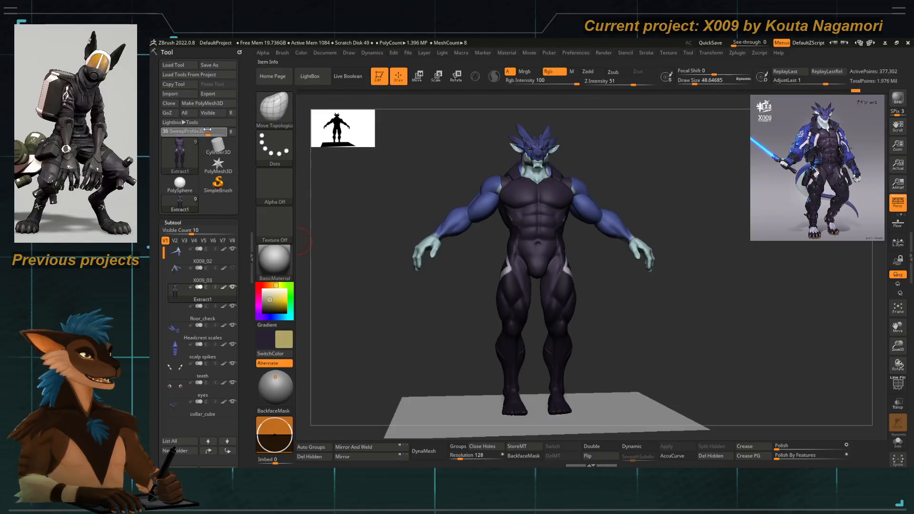
{"action": "left_click_drag", "start_coordinate": [208, 130], "coordinate": [208, 131]}
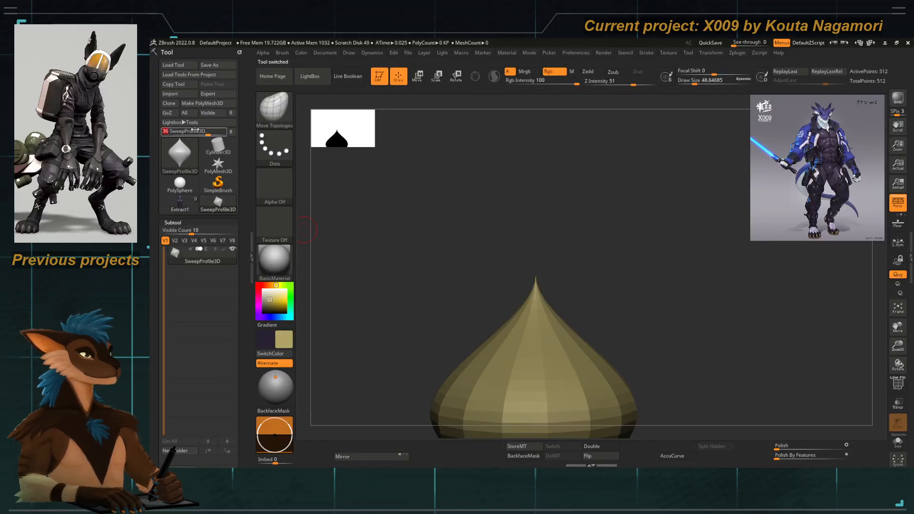
{"action": "left_click_drag", "start_coordinate": [207, 134], "coordinate": [207, 134]}
{"action": "left_click_drag", "start_coordinate": [433, 306], "coordinate": [486, 335]}
Set the ring's SDivide to 4 in its initialization settings and display its polygon wireframe.
{"action": "left_click_drag", "start_coordinate": [244, 318], "coordinate": [230, 214]}
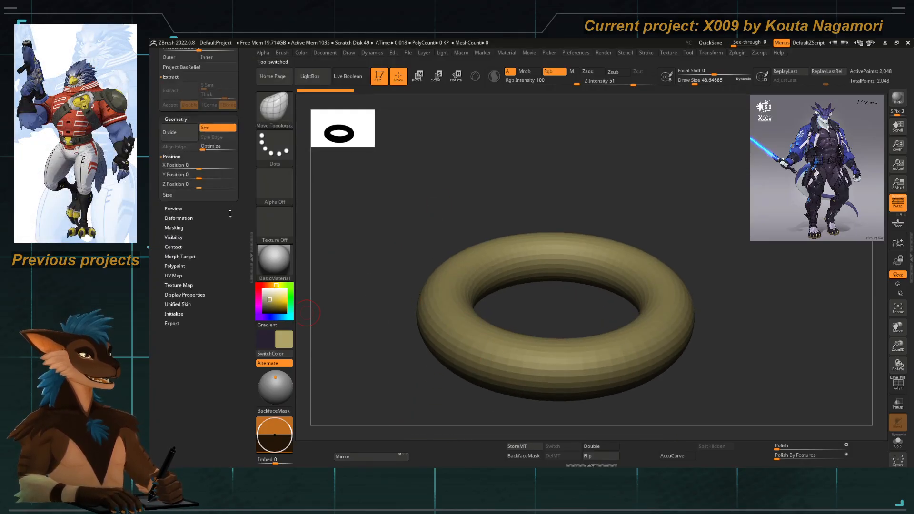
{"action": "left_click", "coordinate": [174, 314]}
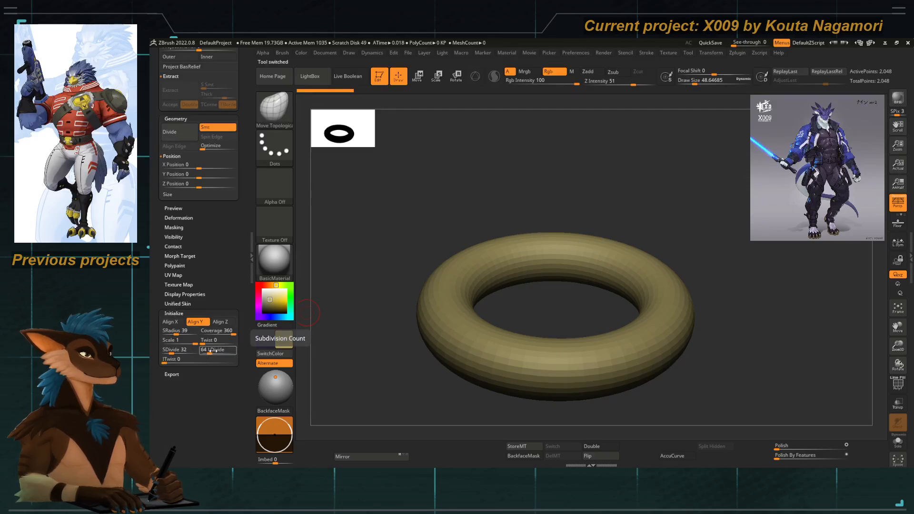
{"action": "left_click_drag", "start_coordinate": [180, 349], "coordinate": [184, 354]}
{"action": "left_click", "coordinate": [892, 383]}
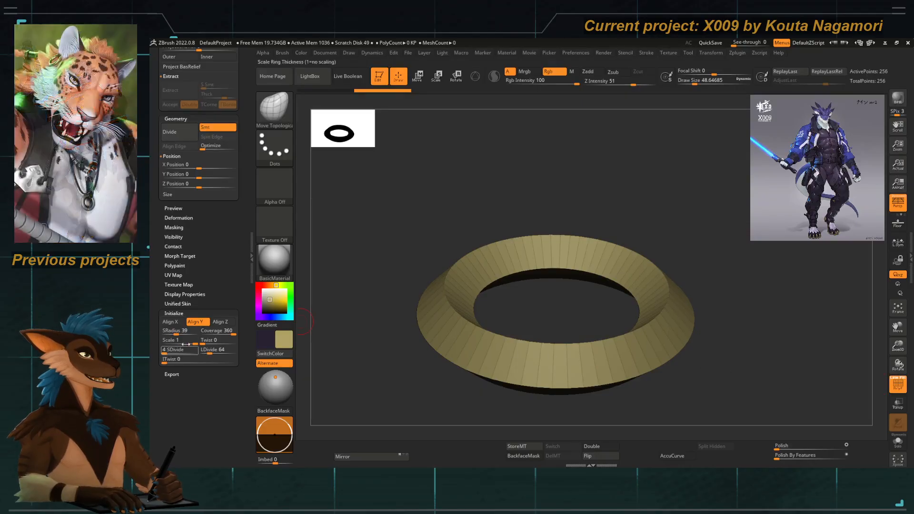
Turn the ring into a square-profiled 16-sided band by setting its ITwist to 45 and LDivide to 16.
{"action": "left_click_drag", "start_coordinate": [204, 340], "coordinate": [210, 339]}
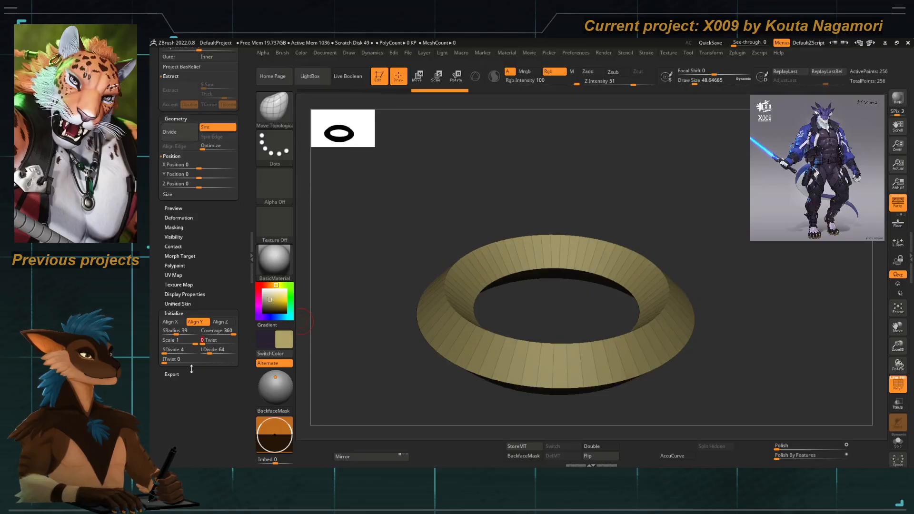
{"action": "left_click_drag", "start_coordinate": [189, 360], "coordinate": [214, 353]}
{"action": "type", "text": "1"}
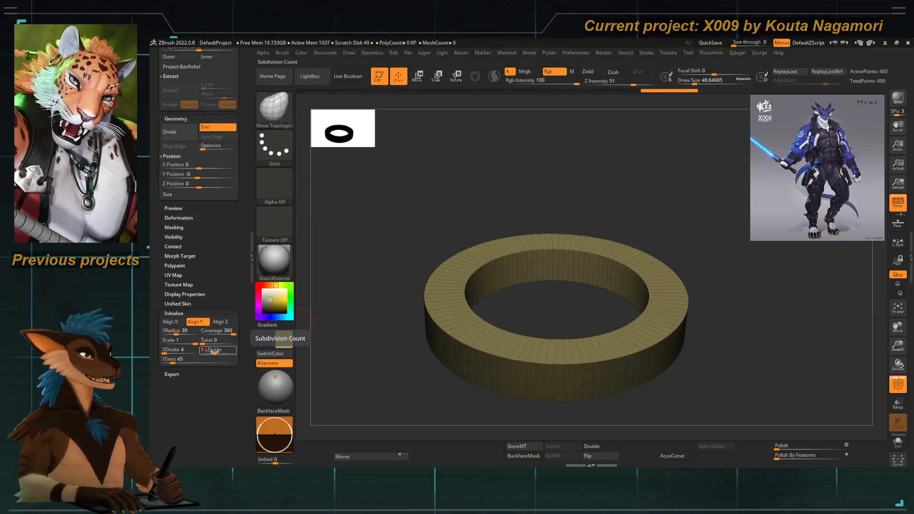
{"action": "type", "text": "6"}
{"action": "key", "text": "Return"}
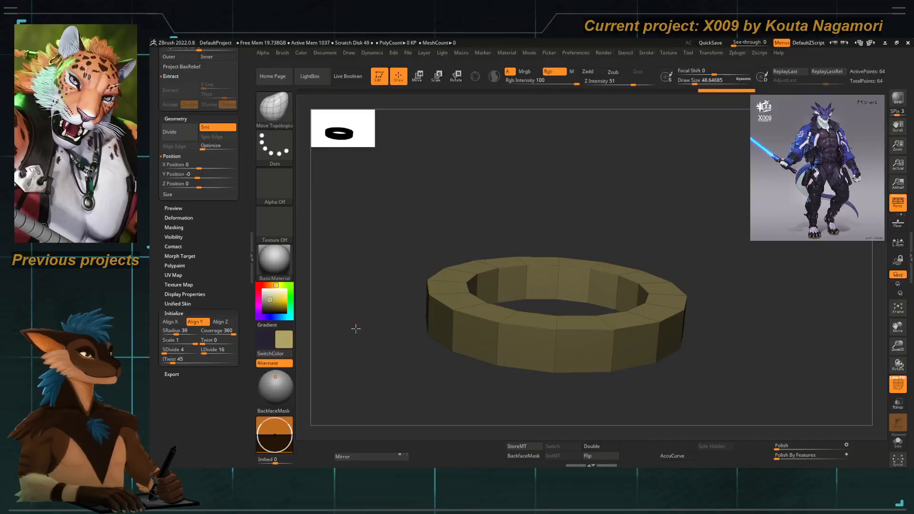
{"action": "left_click_drag", "start_coordinate": [356, 328], "coordinate": [356, 324]}
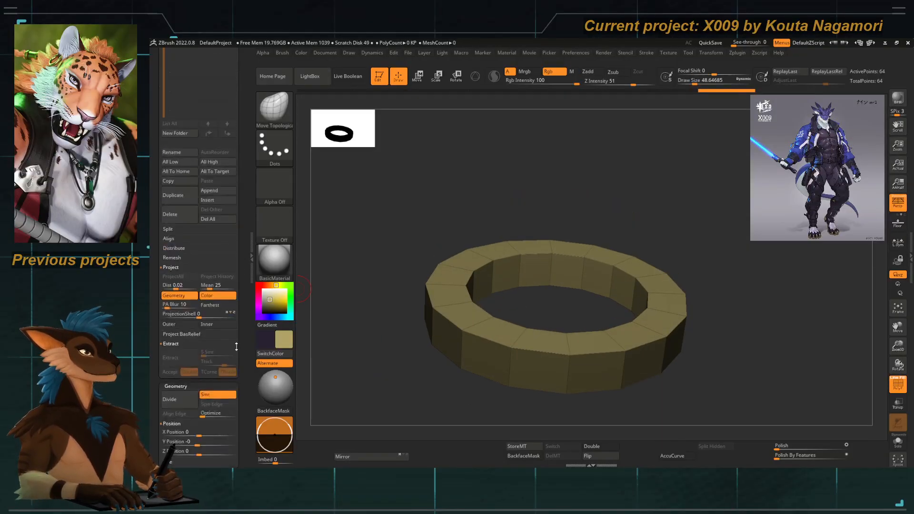
Switch back to the character tool with the bodysuit and append the customized ring as a new subtool.
{"action": "scroll", "coordinate": [242, 258], "scroll_direction": "up", "scroll_amount": 10}
{"action": "left_click", "coordinate": [180, 174]}
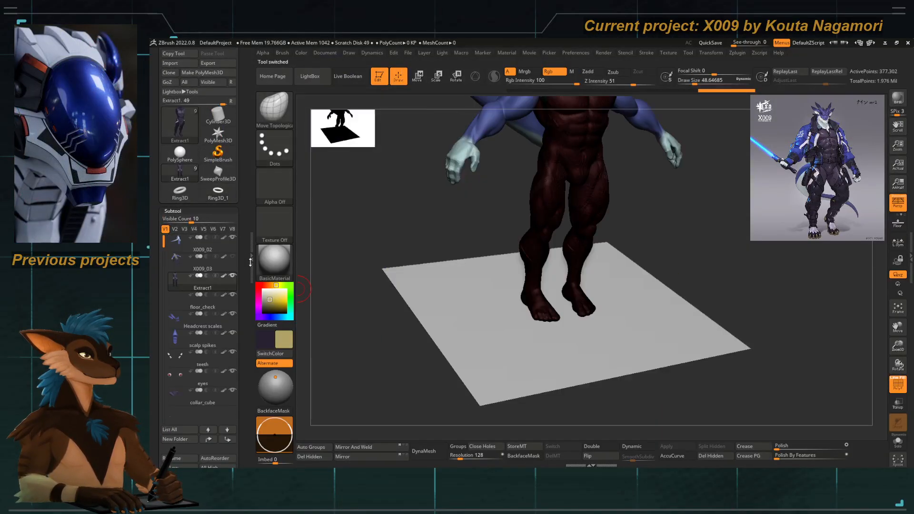
{"action": "scroll", "coordinate": [240, 362], "scroll_direction": "down", "scroll_amount": 5}
{"action": "left_click", "coordinate": [229, 344]}
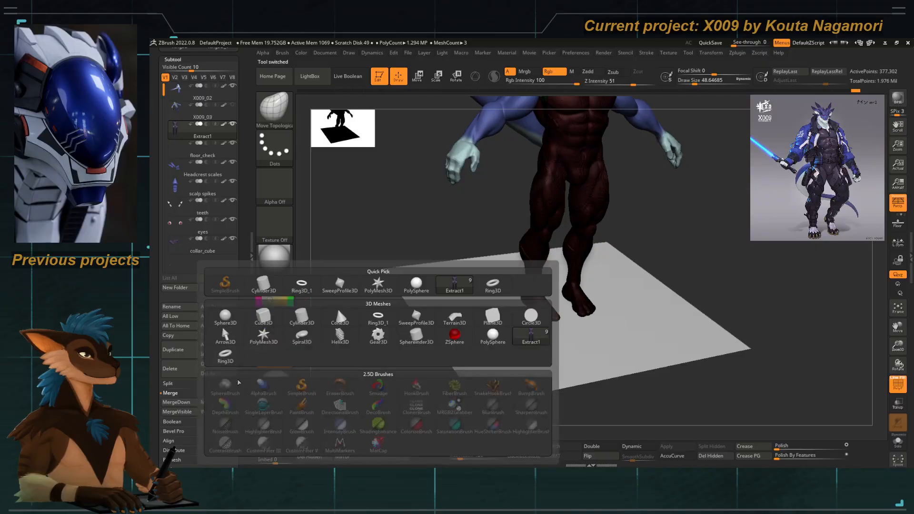
{"action": "left_click", "coordinate": [380, 315]}
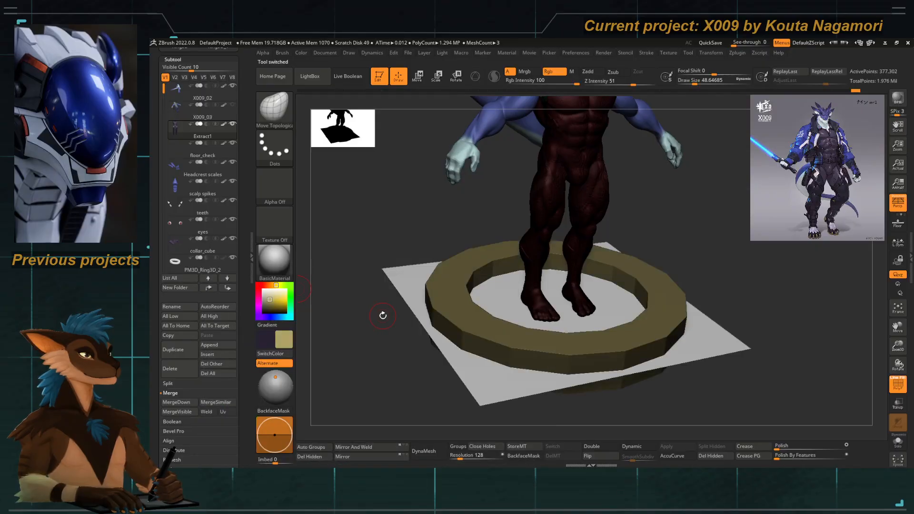
Make the ring the active subtool, color it with the bodysuit's sampled dark purple and hide its polygon wireframe.
{"action": "left_click", "coordinate": [461, 299], "text": "alt"}
{"action": "left_click_drag", "start_coordinate": [402, 239], "coordinate": [529, 265]}
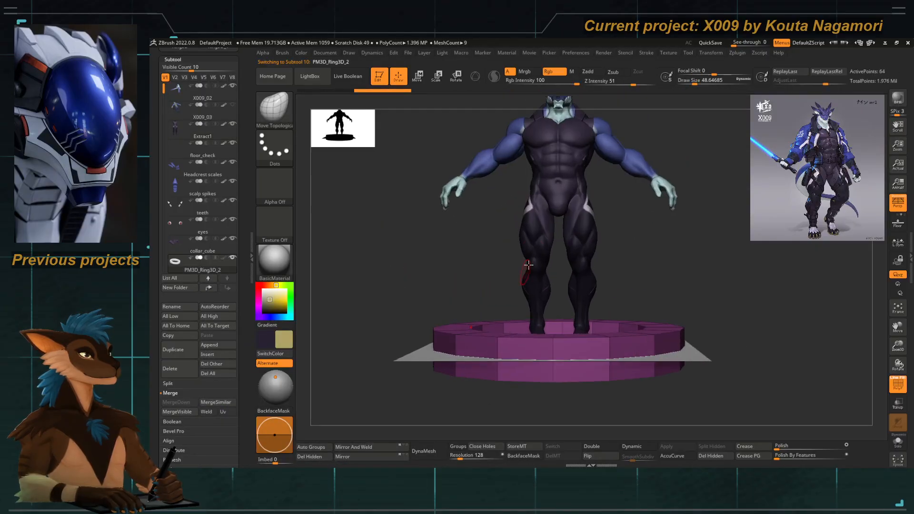
{"action": "key", "text": "c"}
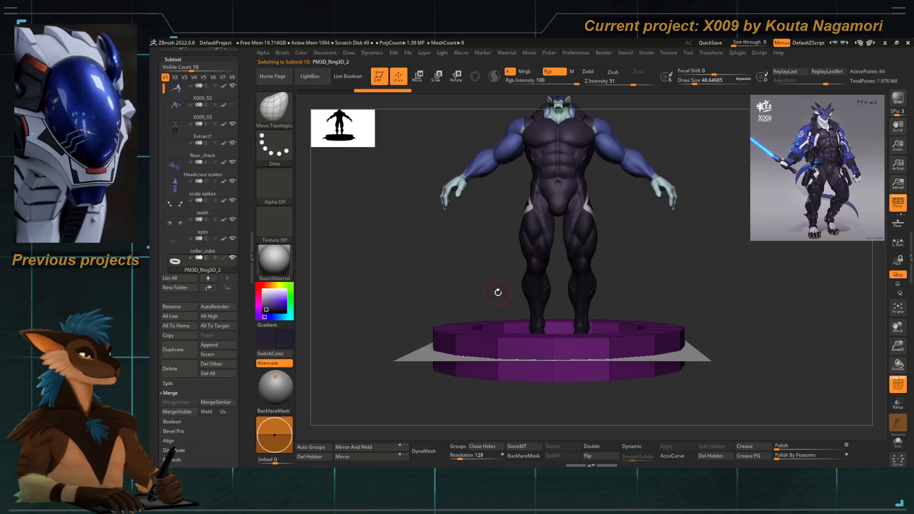
{"action": "left_click", "coordinate": [898, 386]}
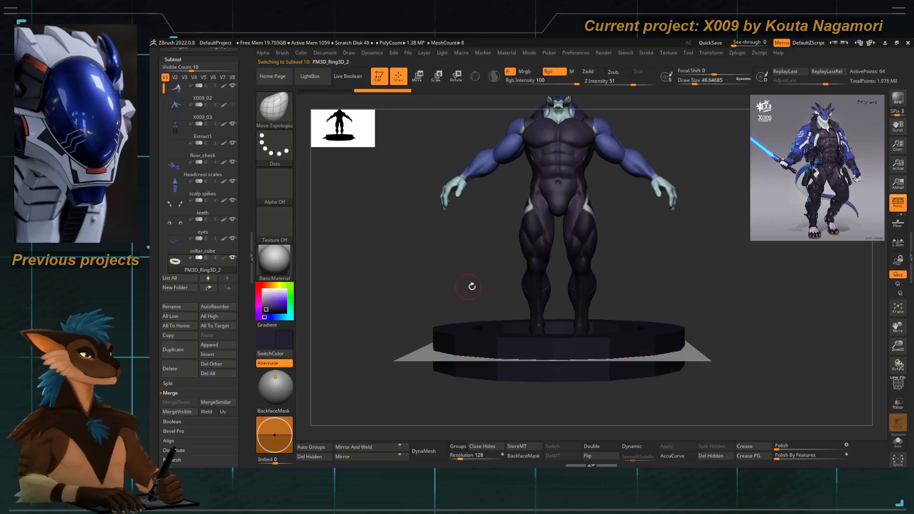
Move the ring from the floor up to the character's hips and scale it down evenly to belt size.
{"action": "key", "text": "e"}
{"action": "left_click_drag", "start_coordinate": [558, 290], "coordinate": [555, 143]}
{"action": "left_click_drag", "start_coordinate": [476, 277], "coordinate": [495, 333], "text": "alt"}
{"action": "left_click_drag", "start_coordinate": [453, 312], "coordinate": [427, 344], "text": "alt"}
{"action": "left_click_drag", "start_coordinate": [423, 340], "coordinate": [481, 377]}
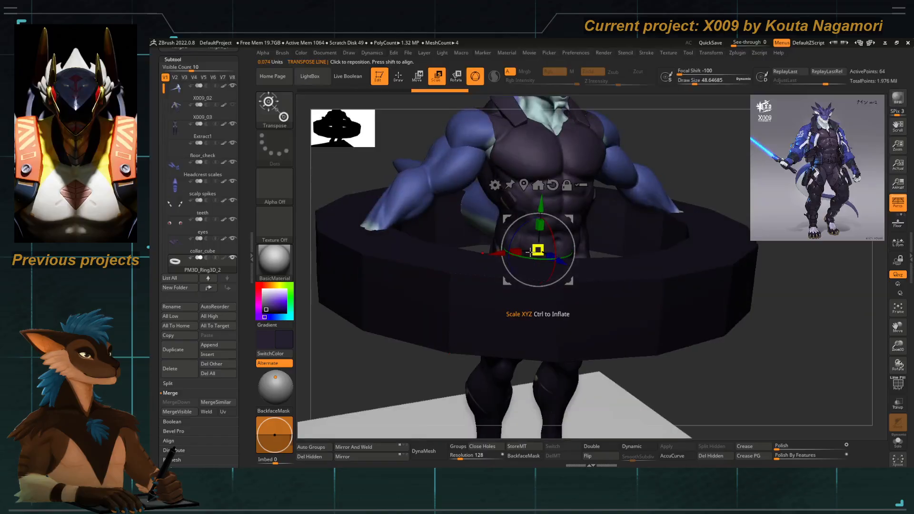
{"action": "left_click_drag", "start_coordinate": [529, 252], "coordinate": [471, 293]}
{"action": "left_click_drag", "start_coordinate": [445, 350], "coordinate": [460, 399], "text": "shift"}
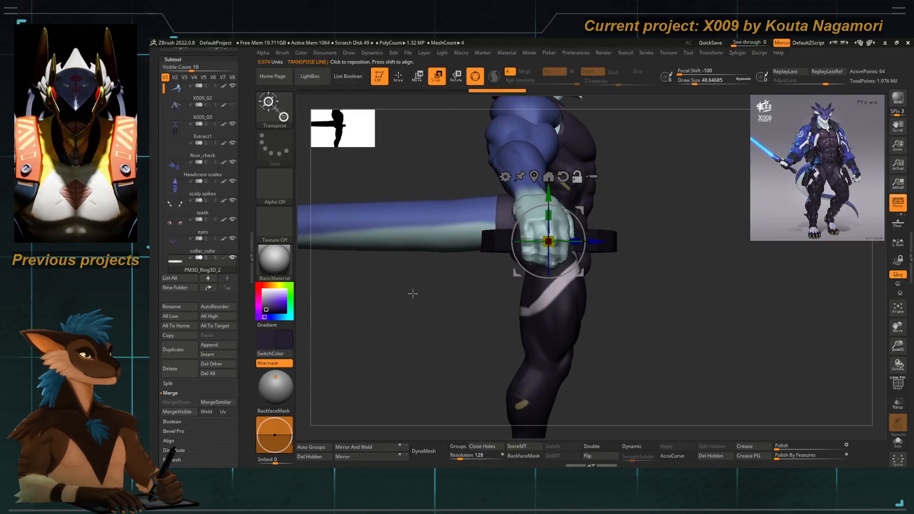
{"action": "mouse_move", "coordinate": [413, 293]}
{"action": "left_mouse_down"}
{"action": "mouse_move", "coordinate": [427, 310]}
{"action": "mouse_move", "coordinate": [396, 308]}
{"action": "mouse_move", "coordinate": [418, 310]}
{"action": "mouse_move", "coordinate": [418, 329]}
{"action": "mouse_move", "coordinate": [464, 339]}
{"action": "mouse_move", "coordinate": [410, 318]}
{"action": "mouse_move", "coordinate": [441, 313]}
{"action": "mouse_move", "coordinate": [444, 289]}
{"action": "left_mouse_up"}
Raise the ring along the vertical axis from the hips to the character's waist.
{"action": "key", "text": "b"}
{"action": "key", "text": "m"}
{"action": "key", "text": "t"}
{"action": "key", "text": "f"}
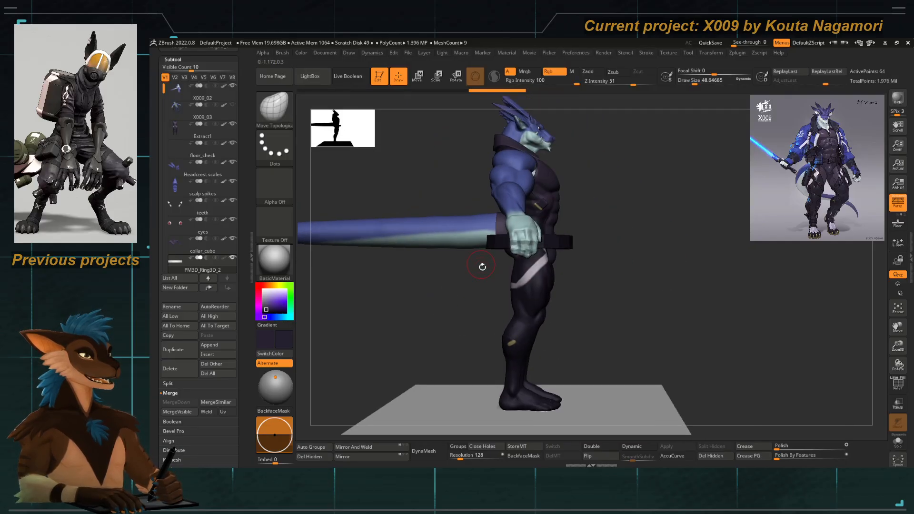
{"action": "left_click_drag", "start_coordinate": [482, 267], "coordinate": [493, 269]}
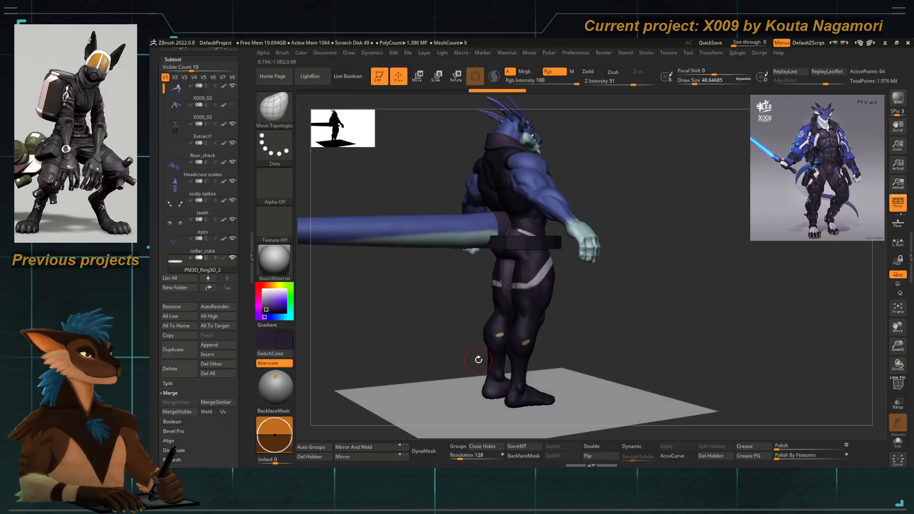
{"action": "left_click_drag", "start_coordinate": [478, 360], "coordinate": [472, 290]}
{"action": "key", "text": "e"}
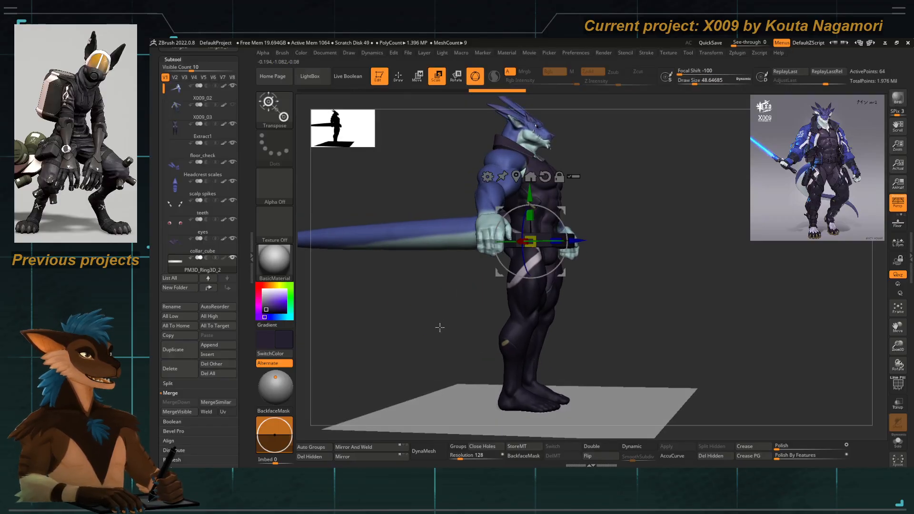
{"action": "left_click_drag", "start_coordinate": [439, 327], "coordinate": [478, 322], "text": "shift"}
{"action": "left_click_drag", "start_coordinate": [531, 193], "coordinate": [530, 172]}
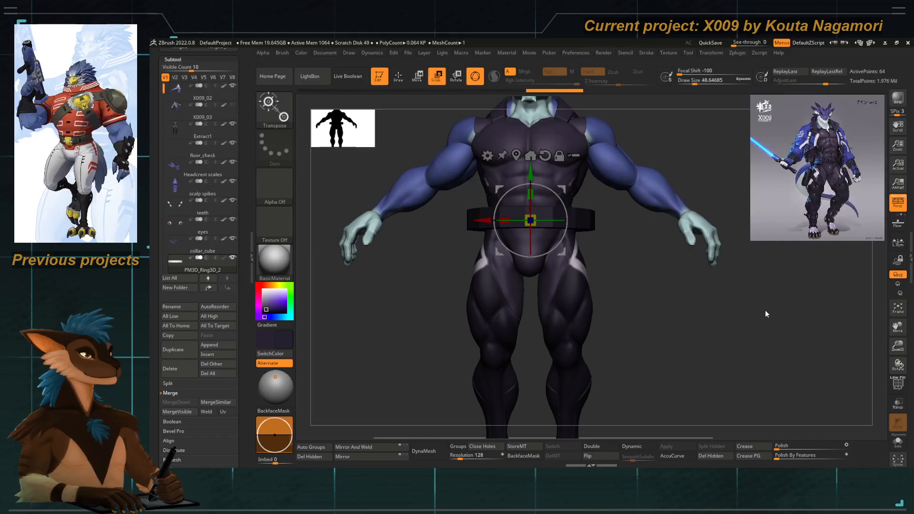
{"action": "left_click_drag", "start_coordinate": [430, 282], "coordinate": [436, 278]}
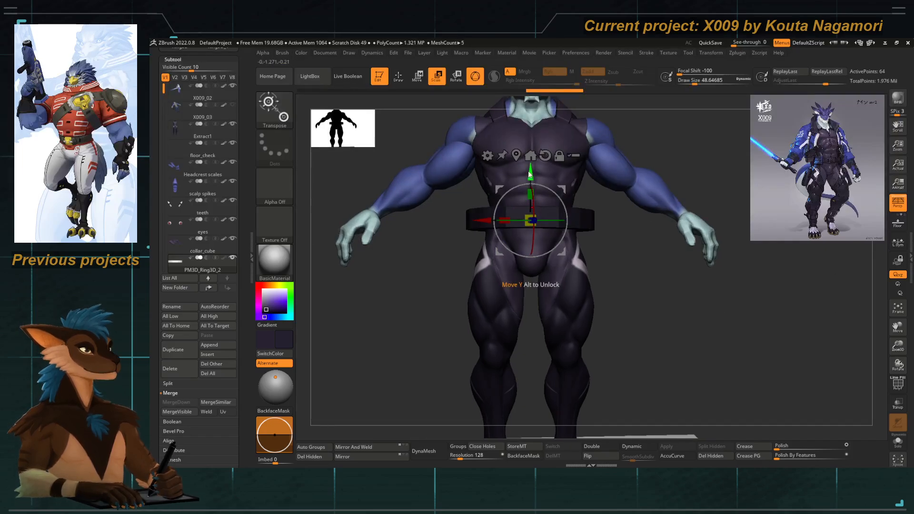
{"action": "left_click_drag", "start_coordinate": [531, 173], "coordinate": [530, 165]}
{"action": "left_click_drag", "start_coordinate": [424, 277], "coordinate": [428, 282]}
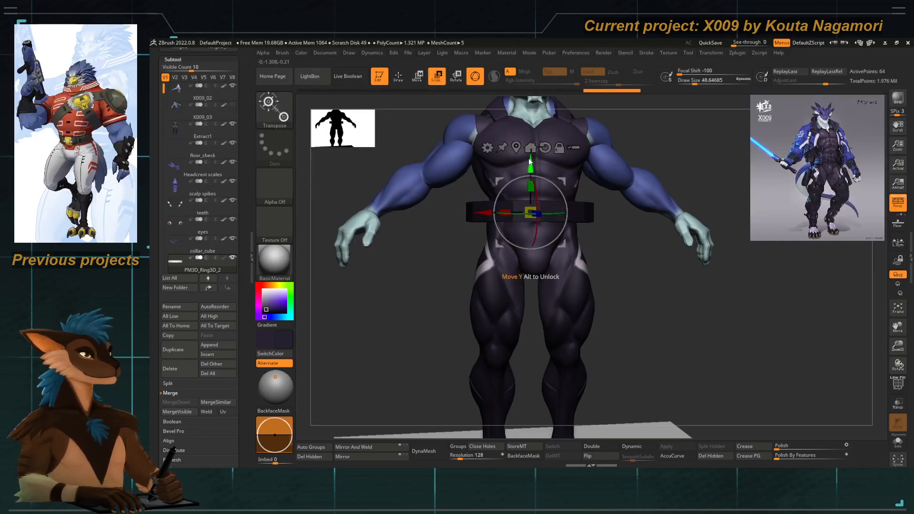
{"action": "left_click_drag", "start_coordinate": [530, 165], "coordinate": [531, 169]}
Examine the ring's fit around the waist from the front, side and back.
{"action": "left_click_drag", "start_coordinate": [498, 209], "coordinate": [430, 348]}
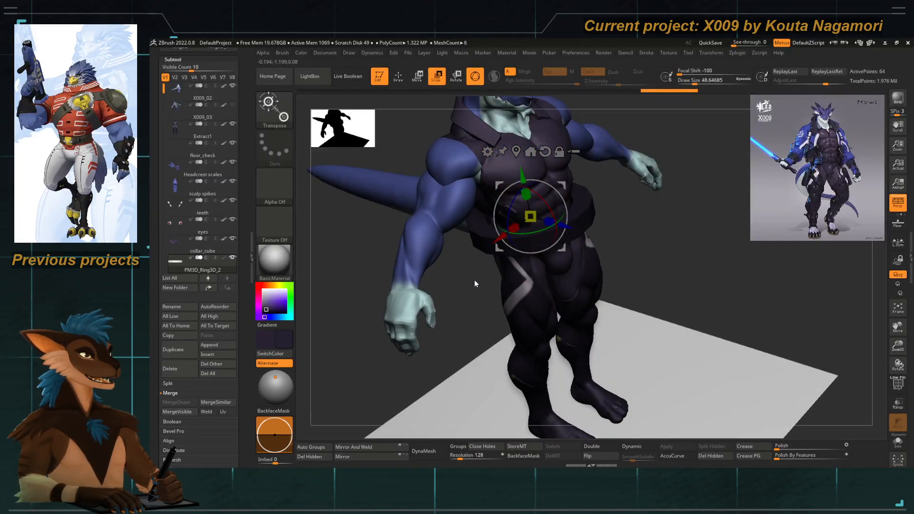
{"action": "left_click_drag", "start_coordinate": [474, 282], "coordinate": [475, 294], "text": "shift"}
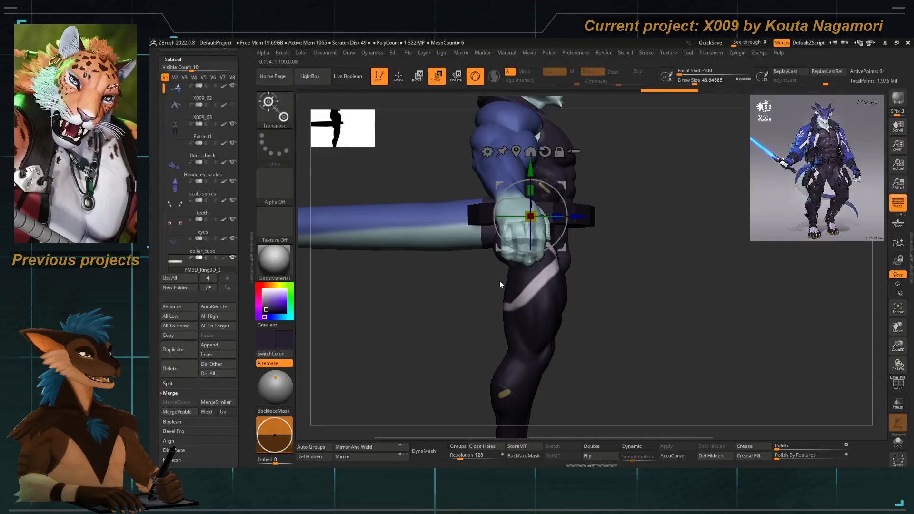
{"action": "left_click_drag", "start_coordinate": [499, 281], "coordinate": [452, 347], "text": "shift"}
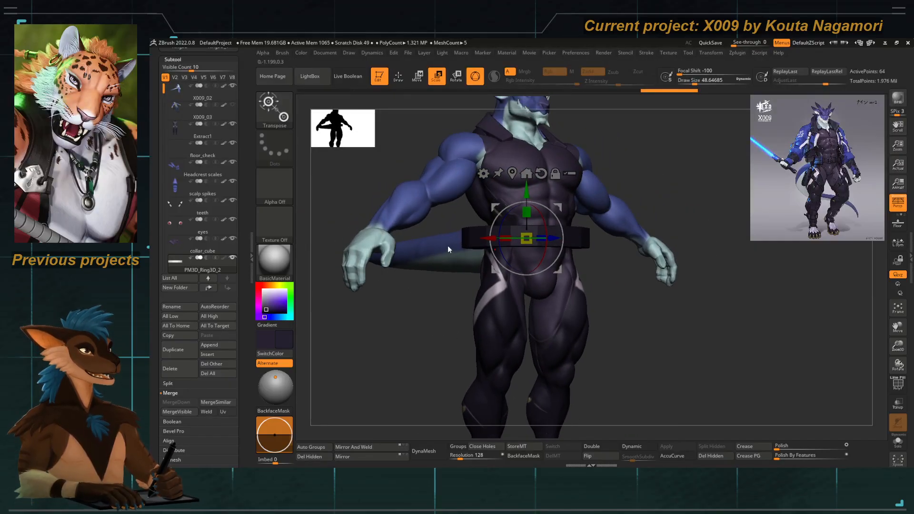
{"action": "key", "text": "q"}
{"action": "key", "text": "w"}
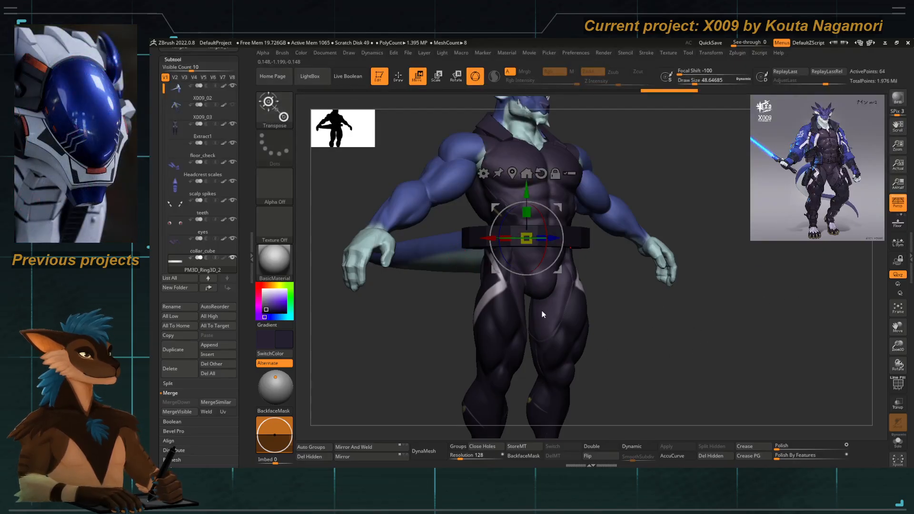
{"action": "left_click_drag", "start_coordinate": [431, 331], "coordinate": [481, 257]}
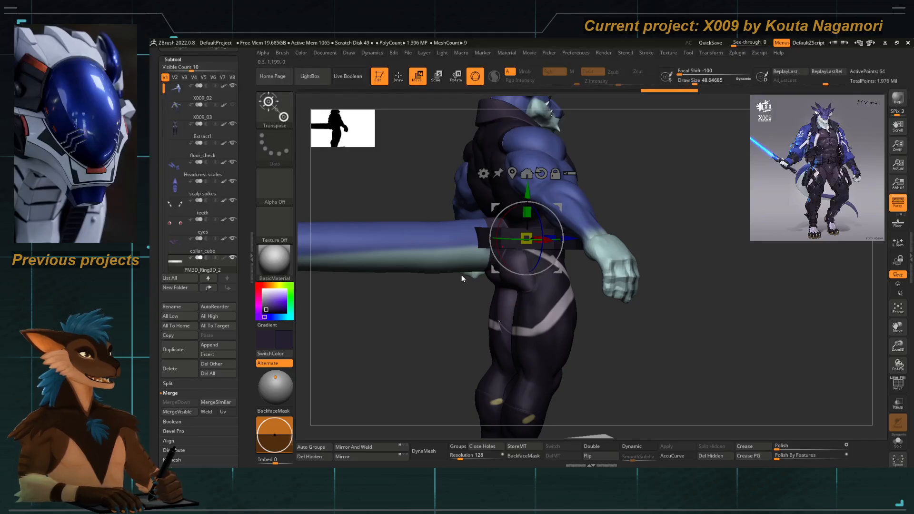
{"action": "left_click_drag", "start_coordinate": [453, 312], "coordinate": [469, 327]}
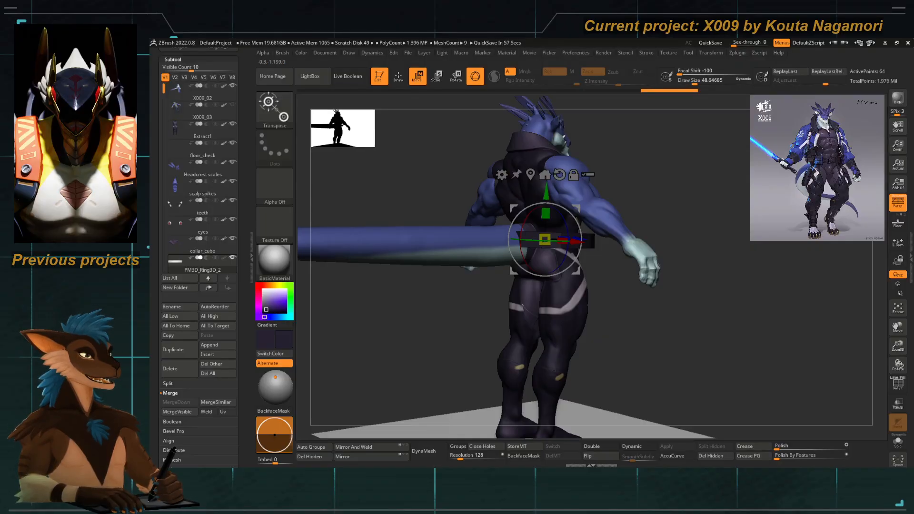
{"action": "left_click_drag", "start_coordinate": [470, 345], "coordinate": [436, 343]}
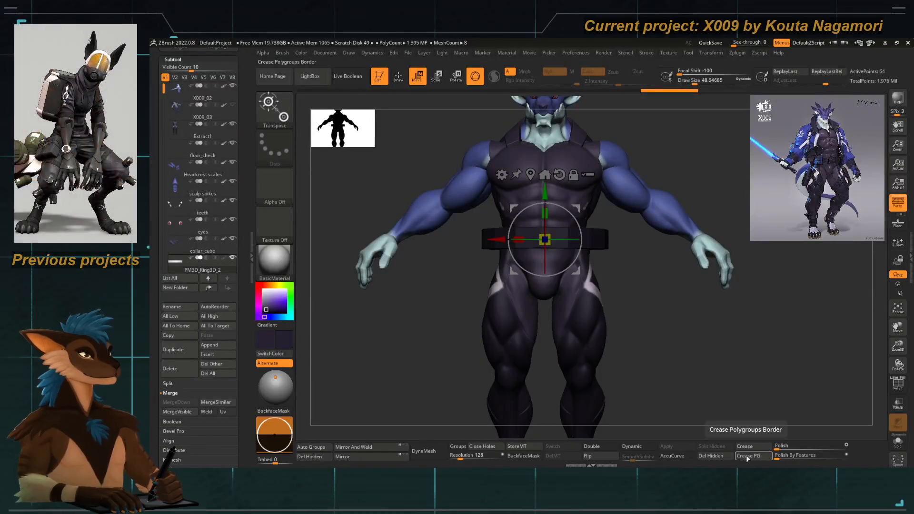
Show the ring's wireframe, enable dynamic subdivision on it and set its crease level to 3.
{"action": "key", "text": "shift+f"}
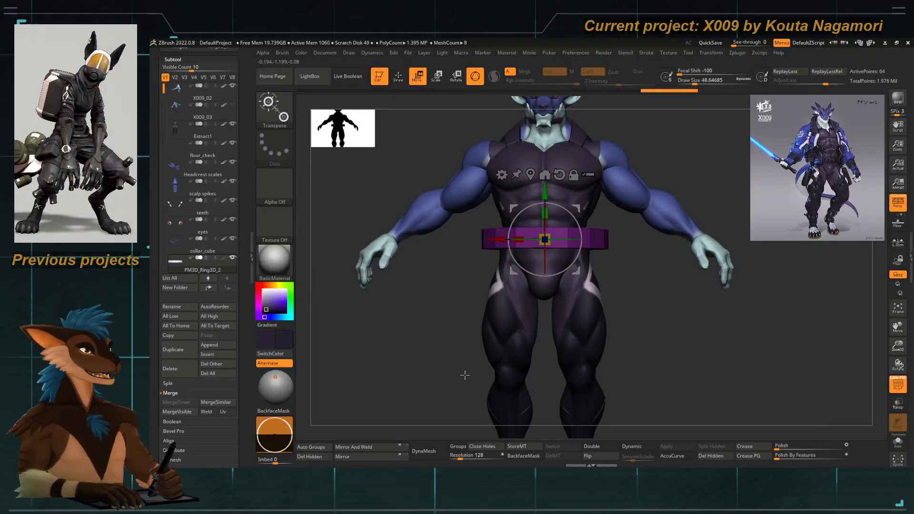
{"action": "left_click", "coordinate": [632, 446]}
{"action": "left_click_drag", "start_coordinate": [449, 306], "coordinate": [464, 337]}
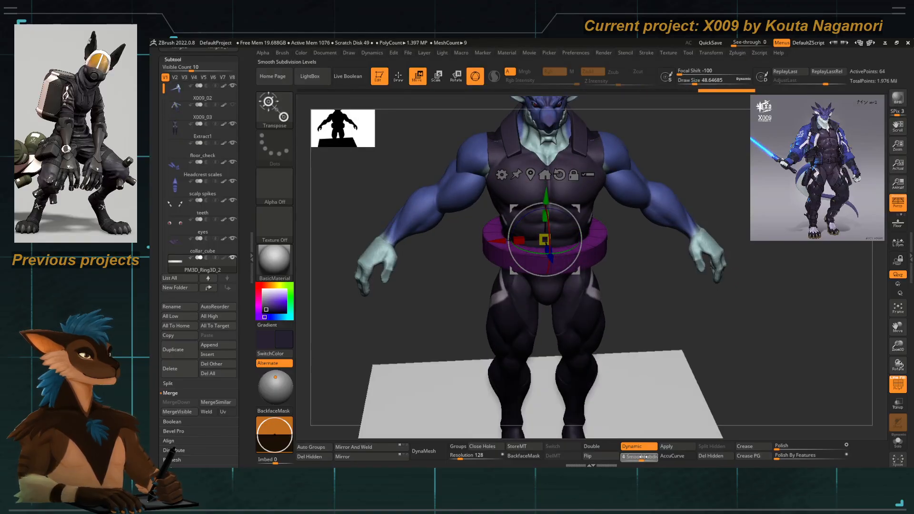
{"action": "left_click_drag", "start_coordinate": [242, 286], "coordinate": [245, 238]}
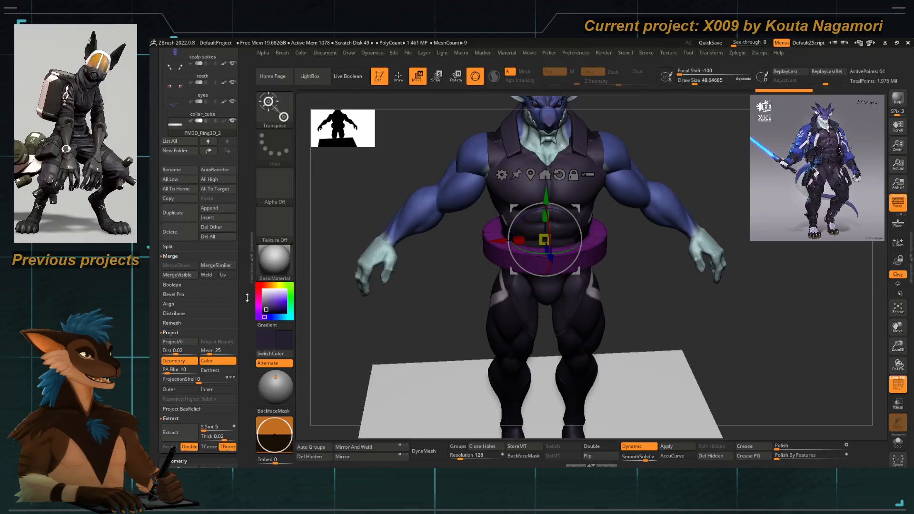
{"action": "left_click_drag", "start_coordinate": [244, 307], "coordinate": [238, 216]}
{"action": "key", "text": "Return"}
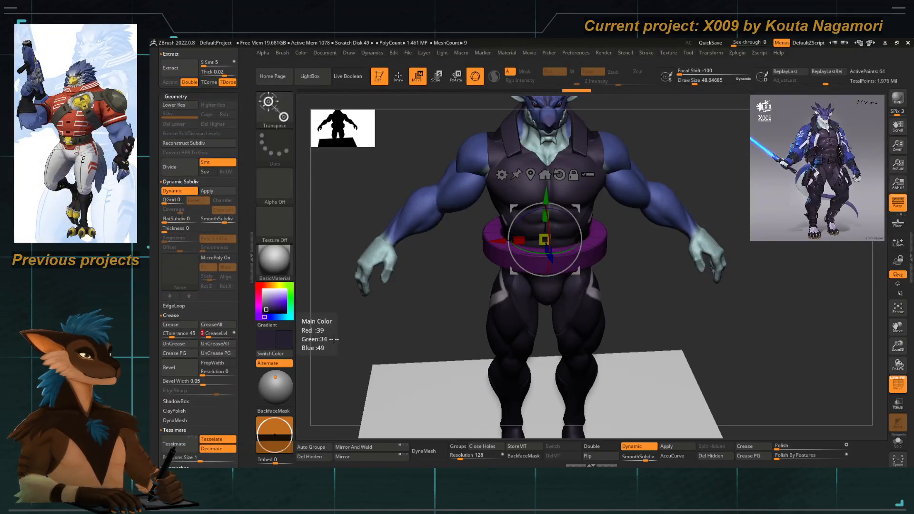
{"action": "left_click_drag", "start_coordinate": [328, 328], "coordinate": [360, 322]}
Pull the ring in towards the torso with Move Topological at a draw size of about 136.
{"action": "left_click", "coordinate": [398, 76]}
{"action": "key", "text": "space"}
{"action": "mouse_move", "coordinate": [459, 242]}
{"action": "left_mouse_down"}
{"action": "mouse_move", "coordinate": [468, 242]}
{"action": "mouse_move", "coordinate": [426, 284]}
{"action": "left_mouse_up"}
{"action": "key", "text": "space"}
{"action": "key", "text": "space"}
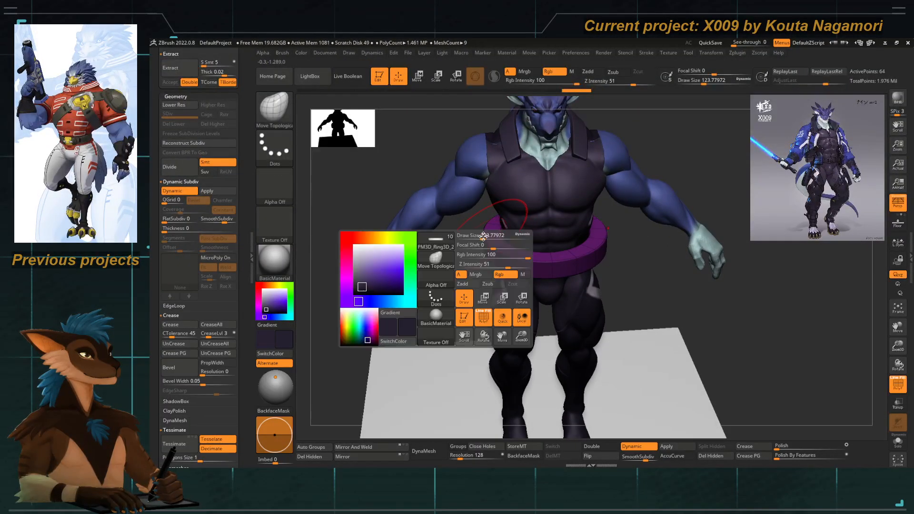
{"action": "mouse_move", "coordinate": [481, 236]}
{"action": "left_mouse_down"}
{"action": "mouse_move", "coordinate": [500, 233]}
{"action": "mouse_move", "coordinate": [451, 284]}
{"action": "left_mouse_up"}
{"action": "left_click_drag", "start_coordinate": [520, 269], "coordinate": [535, 251]}
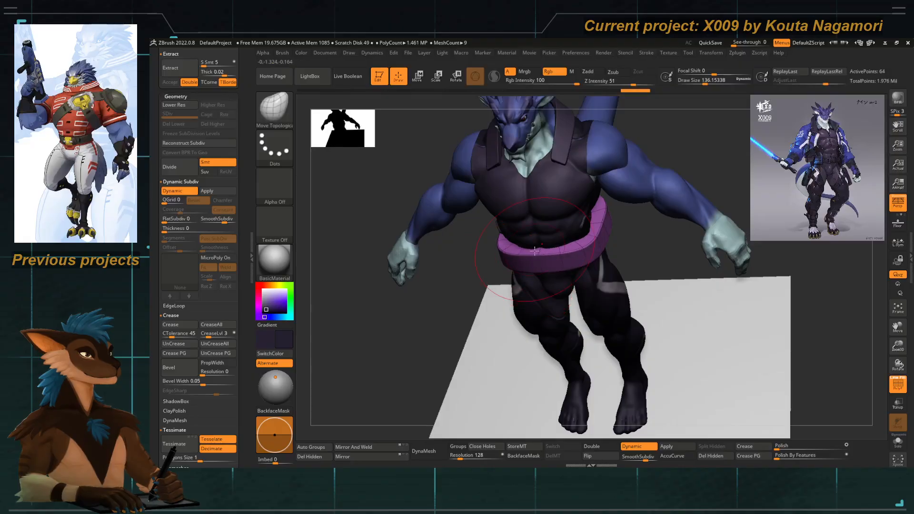
{"action": "mouse_move", "coordinate": [492, 280]}
{"action": "left_mouse_down"}
{"action": "mouse_move", "coordinate": [533, 255]}
{"action": "mouse_move", "coordinate": [534, 264]}
{"action": "left_mouse_up"}
Fit the belt's front against the abdomen from below with Move Topological at draw sizes of about 112 and 97.
{"action": "key", "text": "space"}
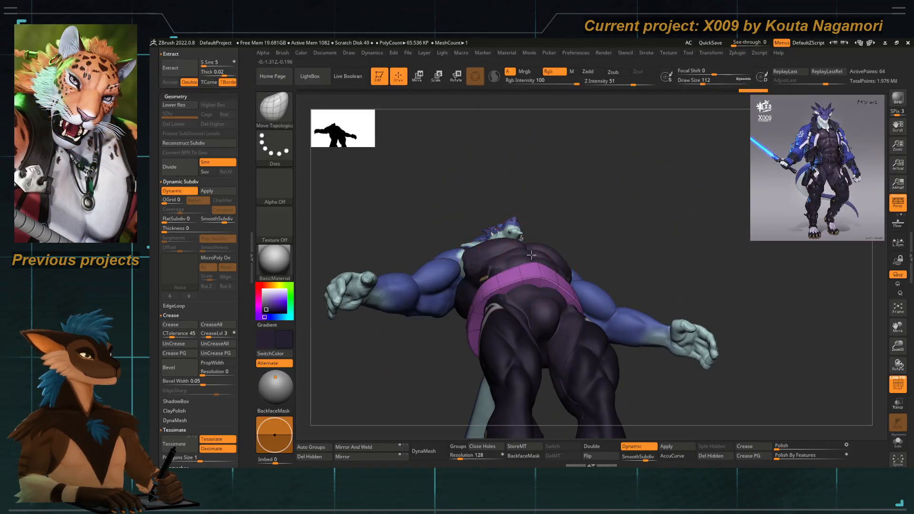
{"action": "left_click_drag", "start_coordinate": [519, 205], "coordinate": [536, 202]}
{"action": "left_click_drag", "start_coordinate": [485, 224], "coordinate": [506, 267]}
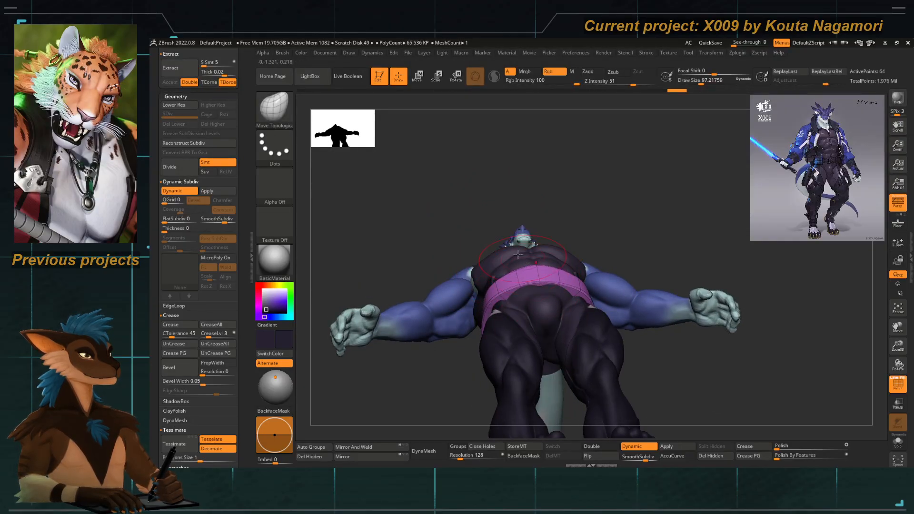
{"action": "mouse_move", "coordinate": [518, 254]}
{"action": "left_mouse_down", "text": "shift"}
{"action": "mouse_move", "coordinate": [465, 276]}
{"action": "mouse_move", "coordinate": [499, 287]}
{"action": "mouse_move", "coordinate": [457, 286]}
{"action": "left_mouse_up", "text": "shift"}
Push the belt's side and rear in towards the hips with Move Topological at draw sizes of about 128 and 177.
{"action": "key", "text": "space"}
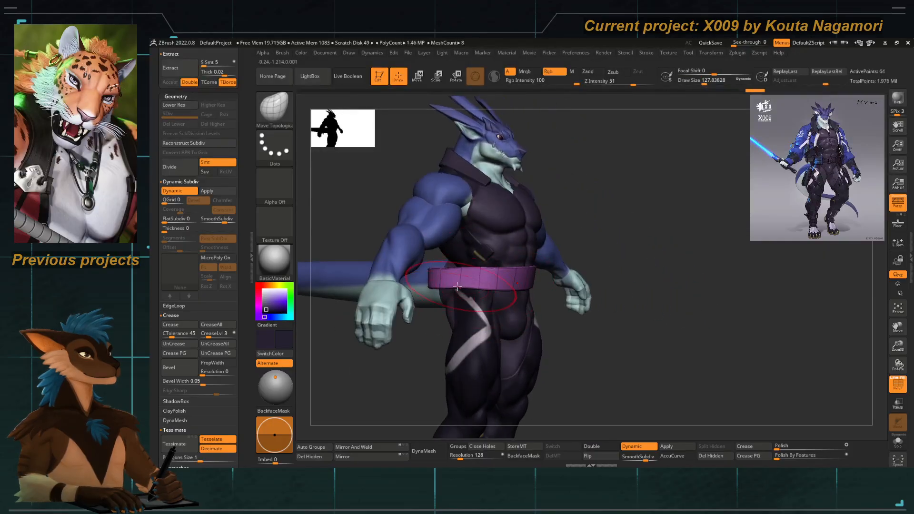
{"action": "left_click_drag", "start_coordinate": [381, 364], "coordinate": [464, 374]}
{"action": "key", "text": "space"}
{"action": "left_click_drag", "start_coordinate": [437, 264], "coordinate": [443, 264]}
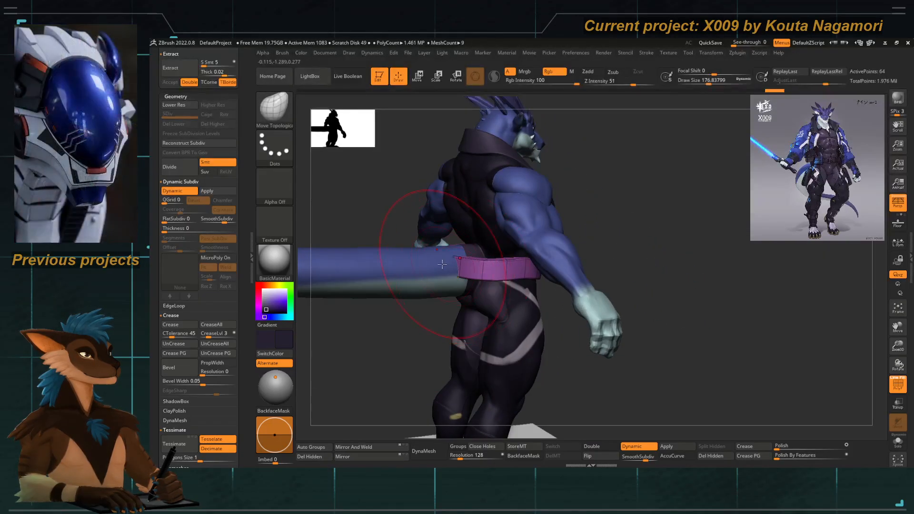
{"action": "mouse_move", "coordinate": [503, 249]}
{"action": "left_mouse_down"}
{"action": "mouse_move", "coordinate": [489, 281]}
{"action": "mouse_move", "coordinate": [461, 304]}
{"action": "left_mouse_up"}
Fit the belt to the lower back with Move Topological, reducing the draw size to about 140 and 104.
{"action": "key", "text": "space"}
{"action": "right_click_drag", "start_coordinate": [484, 287], "coordinate": [469, 318]}
{"action": "key", "text": "space"}
{"action": "left_click_drag", "start_coordinate": [460, 295], "coordinate": [455, 295]}
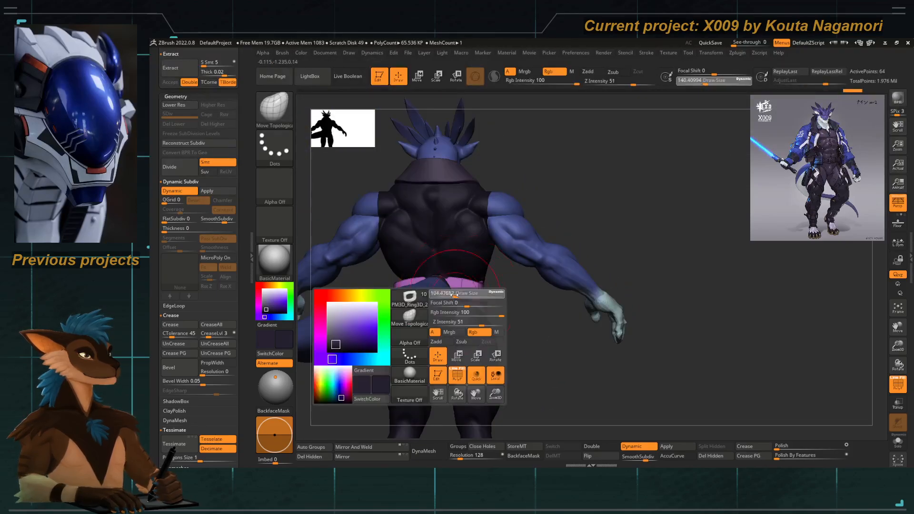
{"action": "right_click_drag", "start_coordinate": [506, 303], "coordinate": [469, 295]}
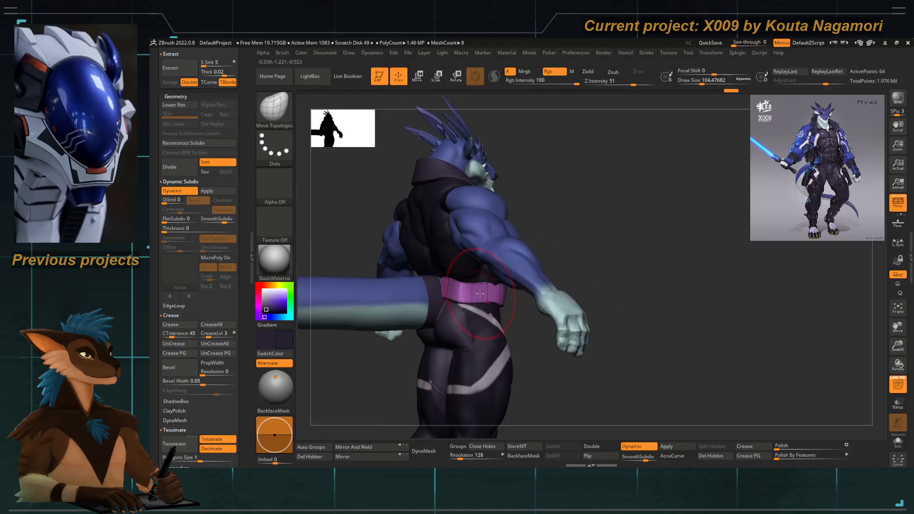
Refine the belt's fit along the side of the waist with Move Topological at a draw size of about 80.
{"action": "key", "text": "space"}
{"action": "left_click_drag", "start_coordinate": [469, 294], "coordinate": [465, 294]}
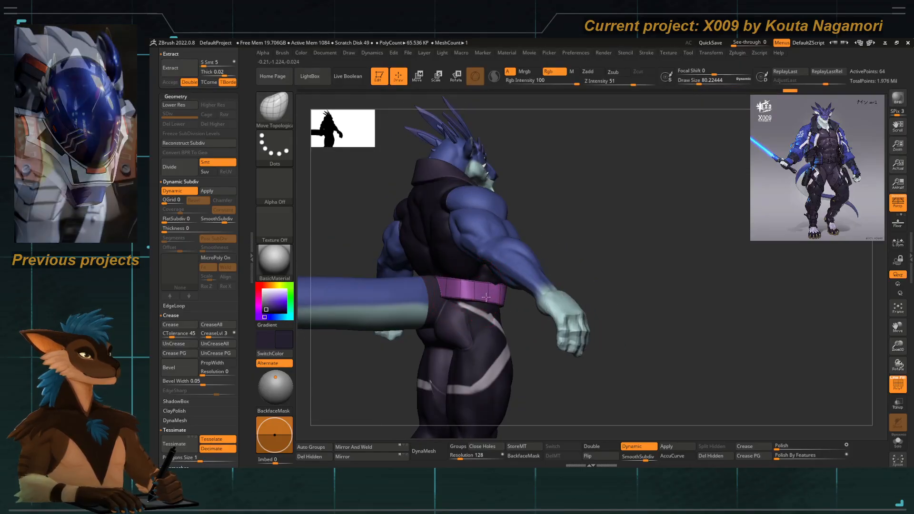
{"action": "right_click_drag", "start_coordinate": [466, 295], "coordinate": [508, 289]}
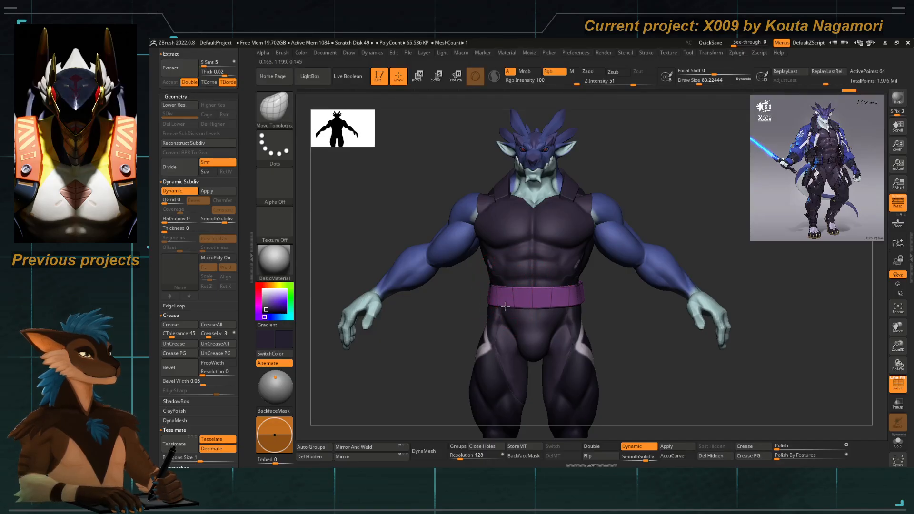
{"action": "right_click_drag", "start_coordinate": [532, 286], "coordinate": [475, 284]}
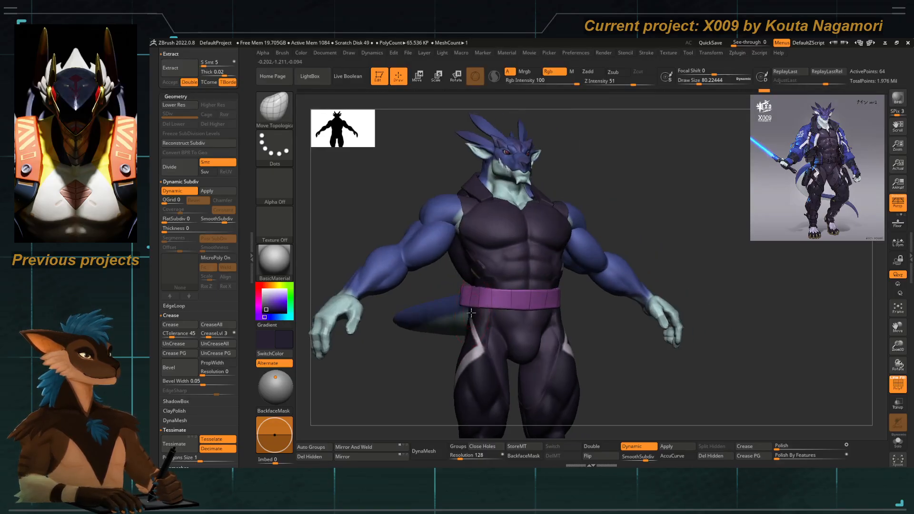
Polish the purple waist belt by features and check its shape from behind.
{"action": "left_click", "coordinate": [796, 459]}
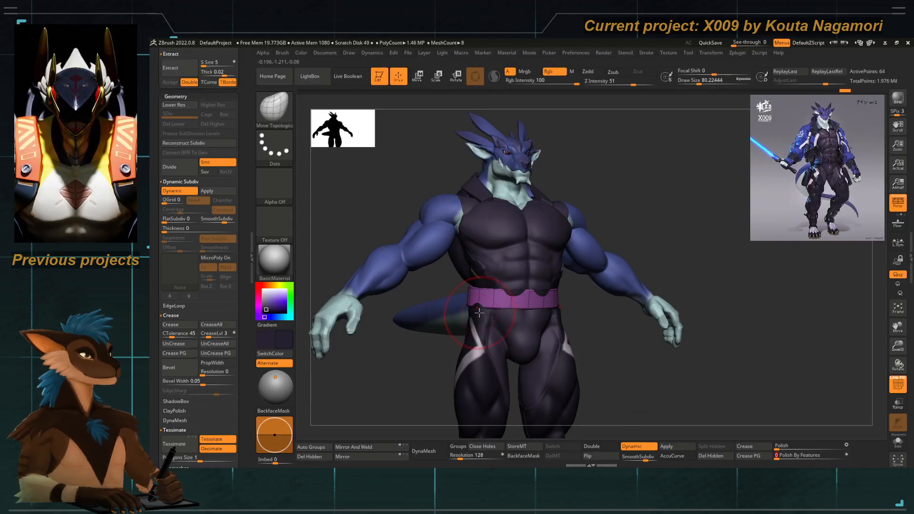
{"action": "right_click_drag", "start_coordinate": [421, 369], "coordinate": [445, 300]}
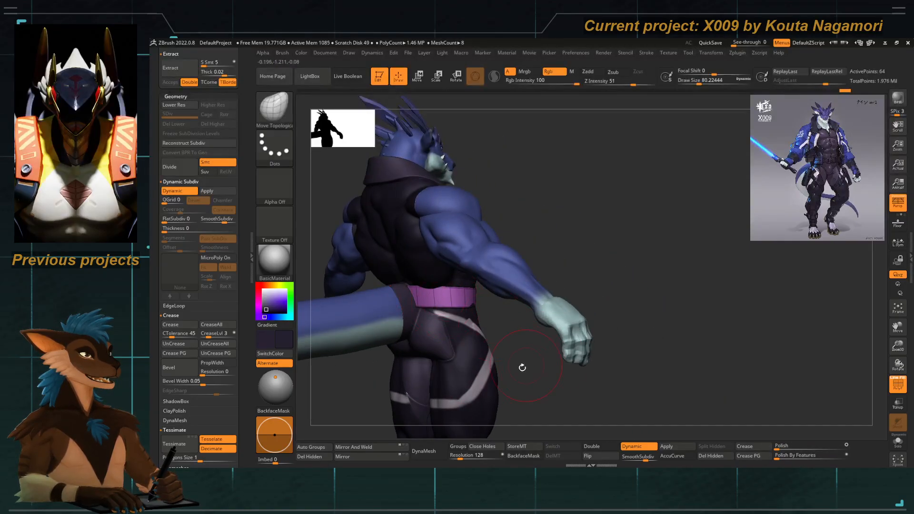
{"action": "mouse_move", "coordinate": [522, 368]}
{"action": "right_mouse_down"}
{"action": "mouse_move", "coordinate": [516, 291]}
{"action": "mouse_move", "coordinate": [436, 375]}
{"action": "right_mouse_up"}
{"action": "right_click_drag", "start_coordinate": [456, 346], "coordinate": [493, 289]}
Reshape the belt around the front of the waist with the Move Topological brush, using a draw size of about 108, then smaller.
{"action": "key", "text": "space"}
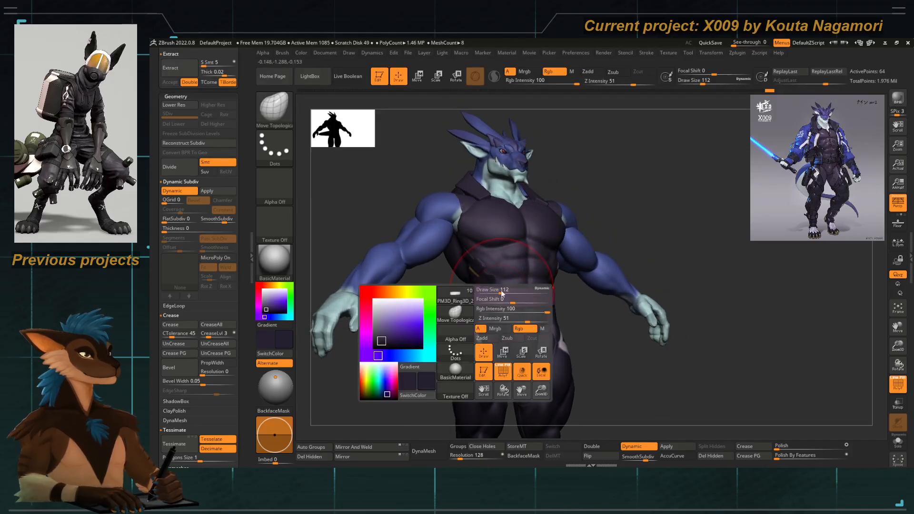
{"action": "left_click_drag", "start_coordinate": [499, 291], "coordinate": [510, 279]}
{"action": "key", "text": "space"}
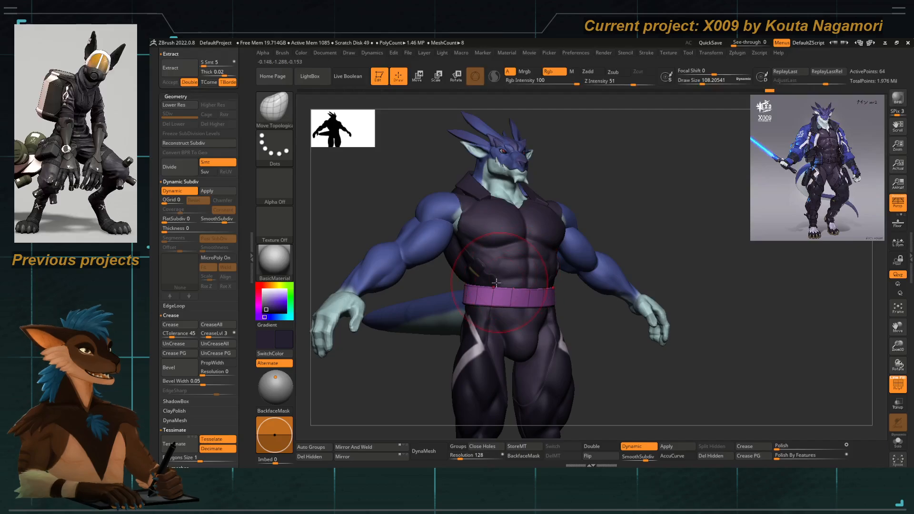
{"action": "mouse_move", "coordinate": [525, 285]}
{"action": "left_mouse_down"}
{"action": "mouse_move", "coordinate": [525, 296]}
{"action": "mouse_move", "coordinate": [481, 301]}
{"action": "mouse_move", "coordinate": [528, 308]}
{"action": "mouse_move", "coordinate": [482, 309]}
{"action": "left_mouse_up"}
{"action": "key", "text": "space"}
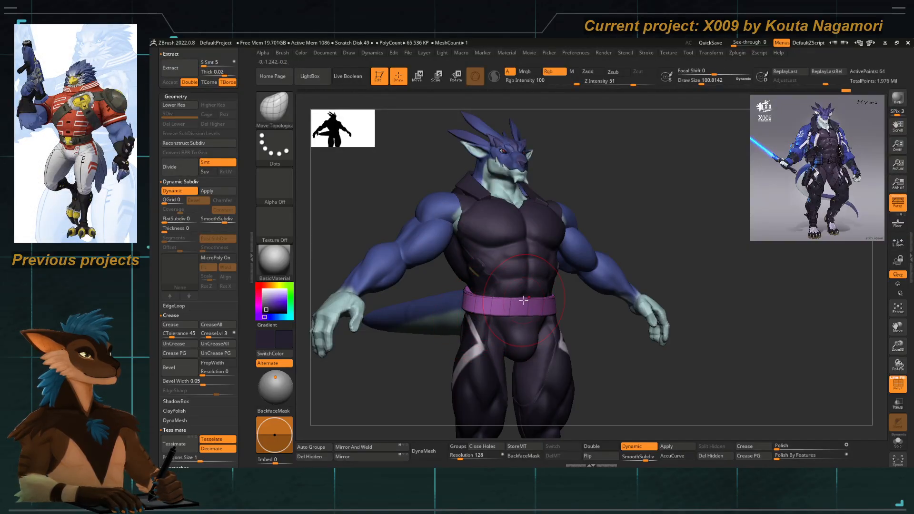
{"action": "key", "text": "space"}
{"action": "left_click_drag", "start_coordinate": [523, 300], "coordinate": [521, 300]}
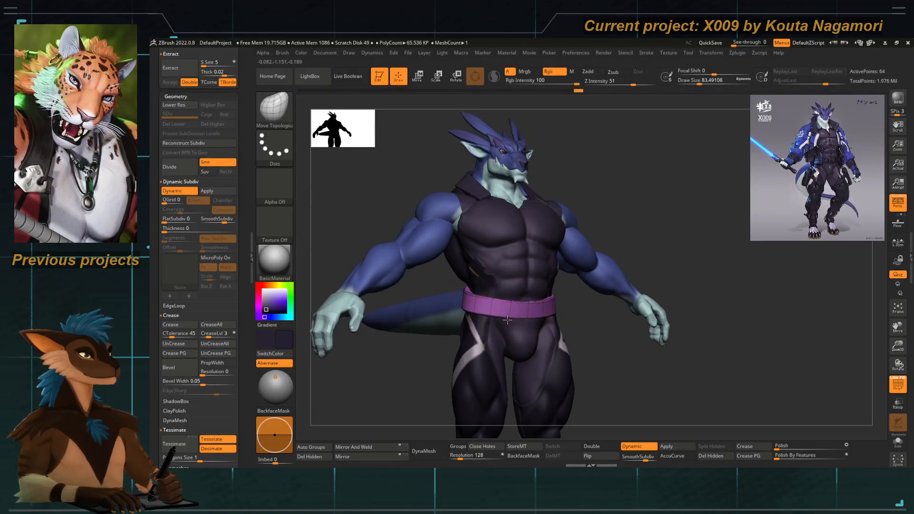
Turn off the polygroup wireframe display and fill the belt with the dark purple colour R 39, G 34, B 49.
{"action": "left_click", "coordinate": [898, 386]}
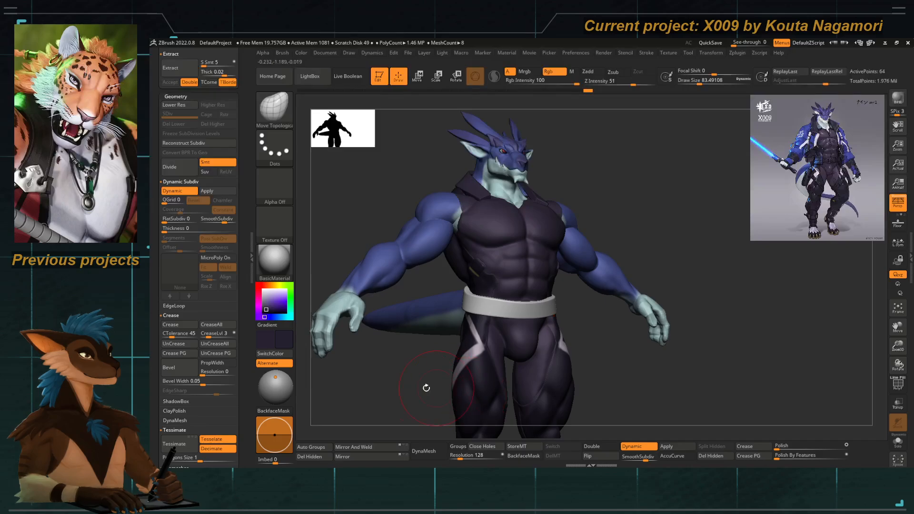
{"action": "left_click_drag", "start_coordinate": [426, 388], "coordinate": [440, 379]}
{"action": "left_click", "coordinate": [300, 53]}
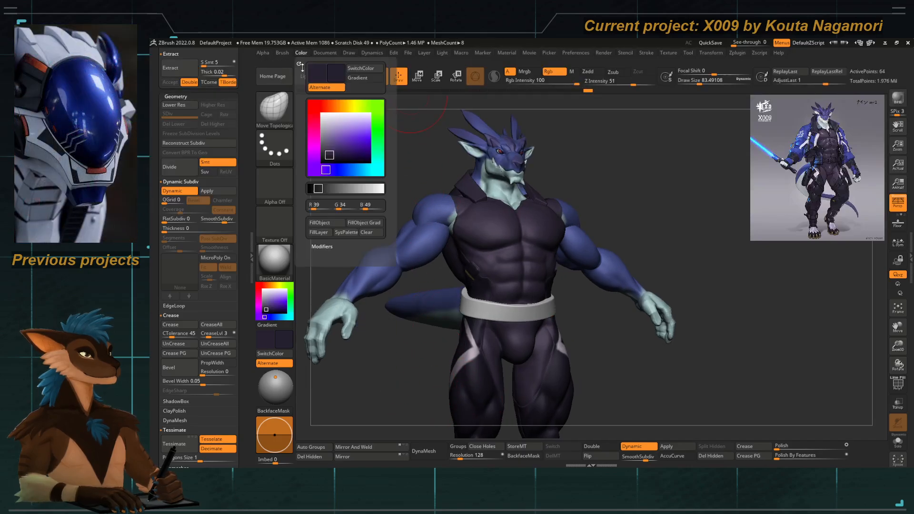
{"action": "left_click", "coordinate": [320, 223]}
Refine the dark belt's fit around the hips and tail base with the Move Topological brush.
{"action": "left_click_drag", "start_coordinate": [423, 400], "coordinate": [443, 315]}
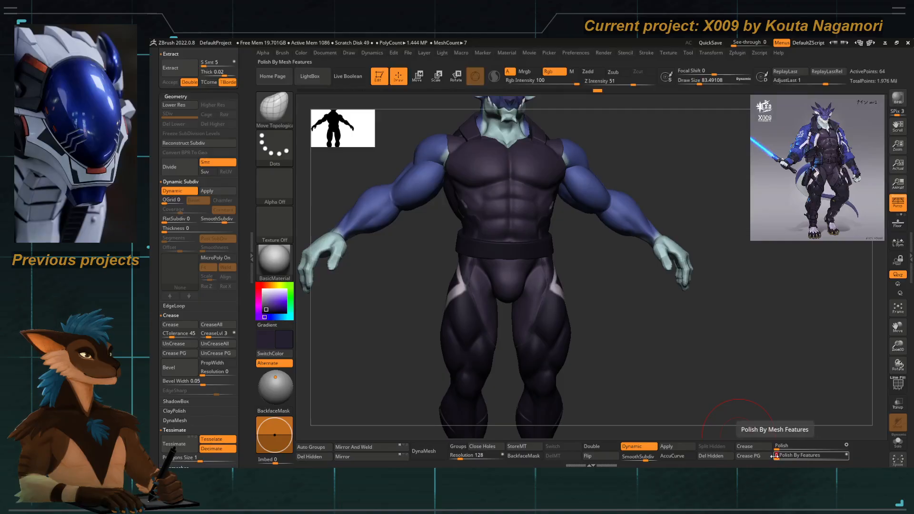
{"action": "left_click_drag", "start_coordinate": [379, 328], "coordinate": [394, 318]}
{"action": "key", "text": "b"}
{"action": "key", "text": "m"}
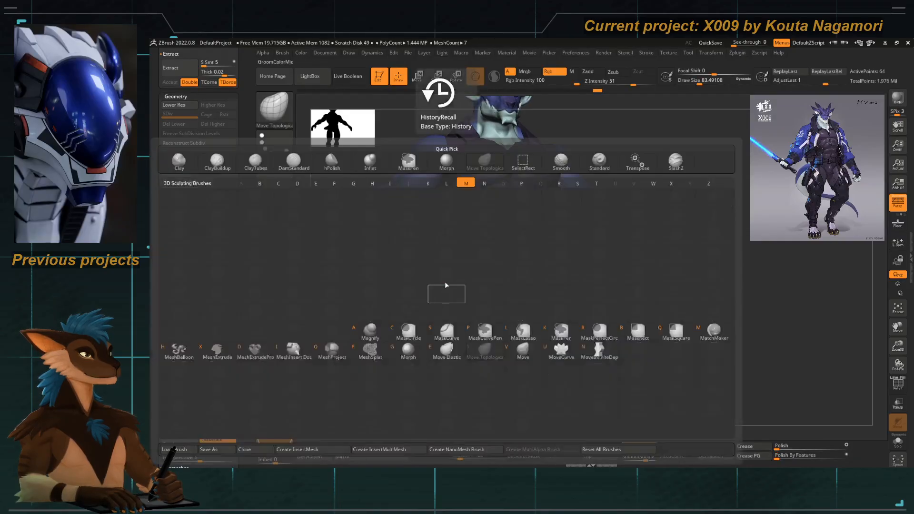
{"action": "key", "text": "t"}
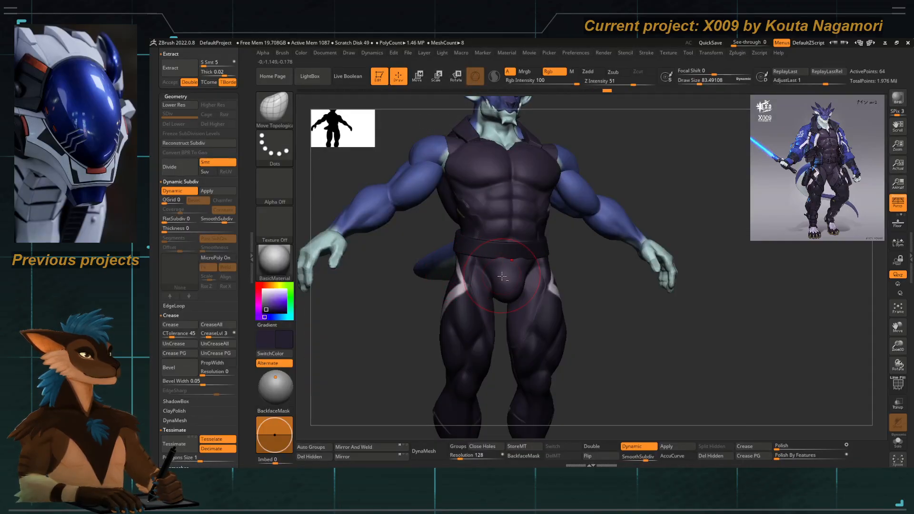
{"action": "left_click_drag", "start_coordinate": [503, 277], "coordinate": [446, 232]}
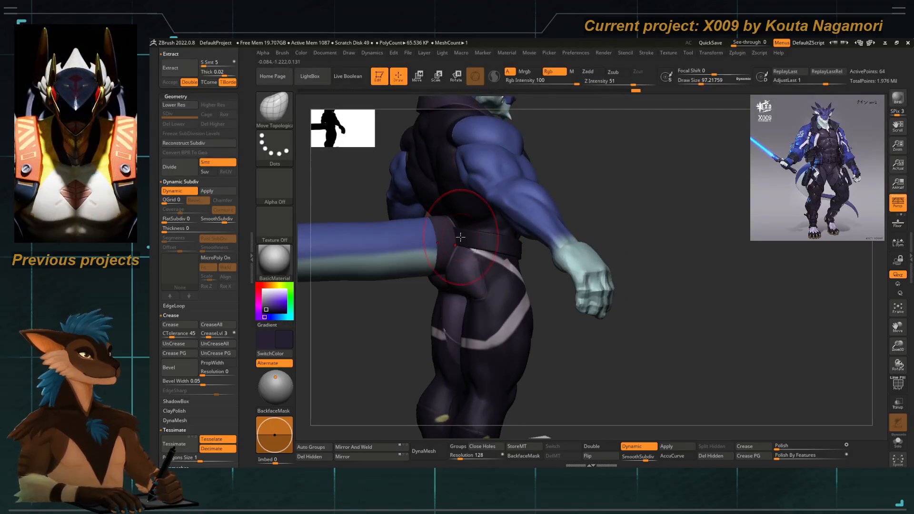
{"action": "key", "text": "f"}
{"action": "mouse_move", "coordinate": [374, 310]}
{"action": "left_mouse_down"}
{"action": "mouse_move", "coordinate": [446, 327]}
{"action": "mouse_move", "coordinate": [426, 327]}
{"action": "mouse_move", "coordinate": [436, 302]}
{"action": "mouse_move", "coordinate": [495, 244]}
{"action": "left_mouse_up"}
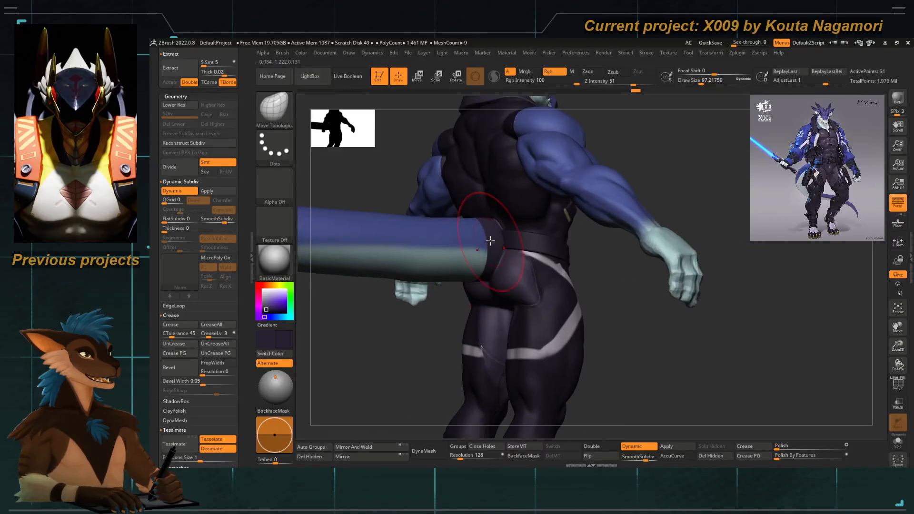
Isolate the X009_02 body subtool and split its tail off into a separate subtool.
{"action": "left_click", "coordinate": [474, 217], "text": "alt"}
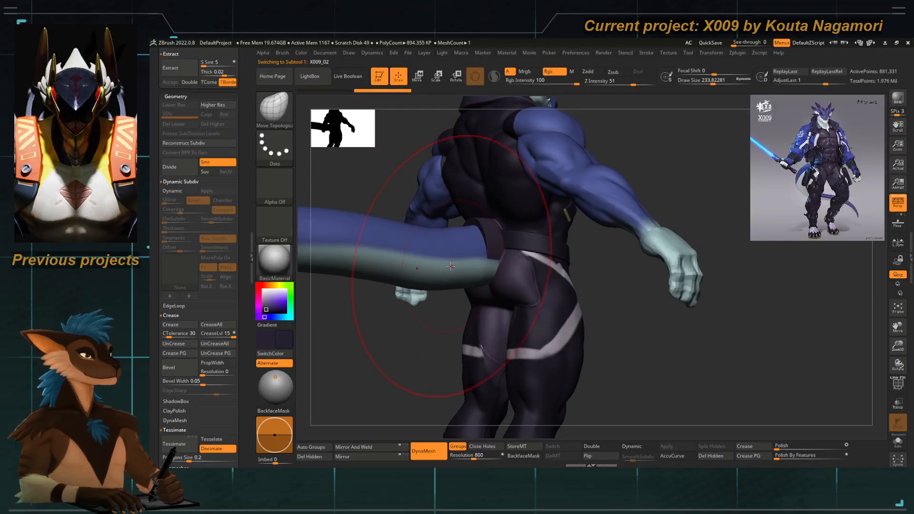
{"action": "left_click", "coordinate": [898, 441]}
{"action": "key", "text": "f"}
{"action": "left_click_drag", "start_coordinate": [352, 334], "coordinate": [324, 323], "text": "shift"}
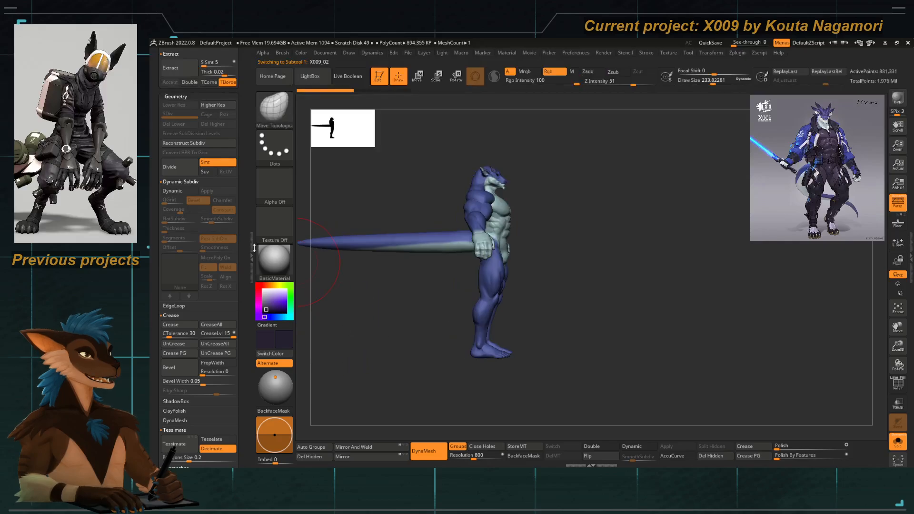
{"action": "left_click_drag", "start_coordinate": [245, 239], "coordinate": [242, 359]}
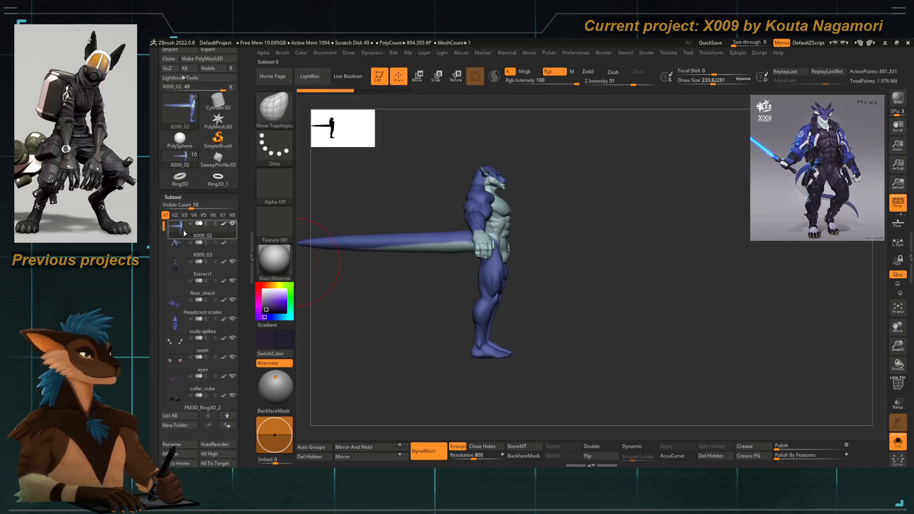
{"action": "left_click_drag", "start_coordinate": [426, 300], "coordinate": [479, 298], "text": "alt"}
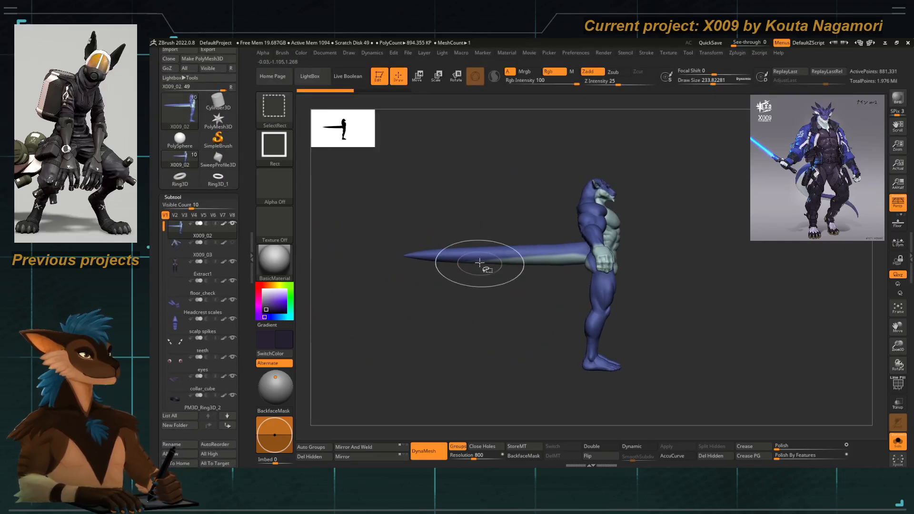
{"action": "left_click", "coordinate": [482, 260], "text": "ctrl+shift"}
{"action": "left_click", "coordinate": [506, 336], "text": "ctrl+shift"}
{"action": "left_click", "coordinate": [712, 446]}
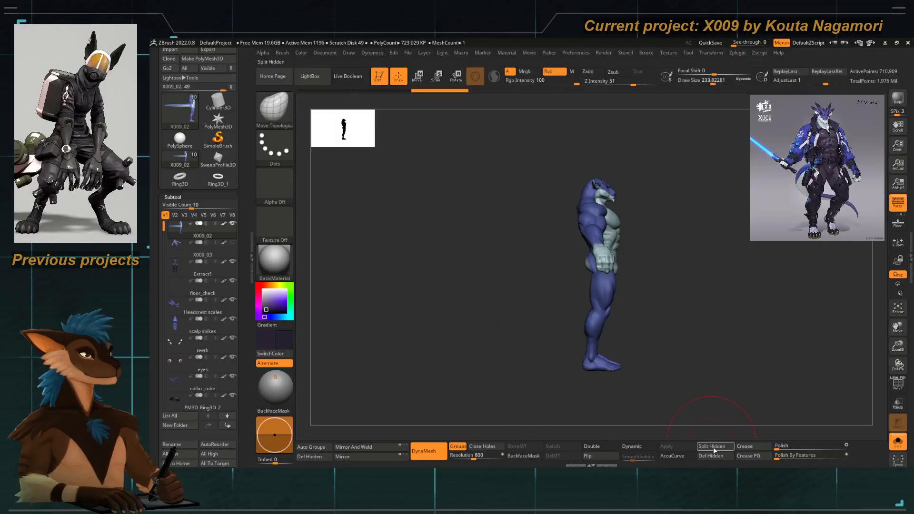
Rename the split-off tail subtool to tail.
{"action": "left_click", "coordinate": [182, 254]}
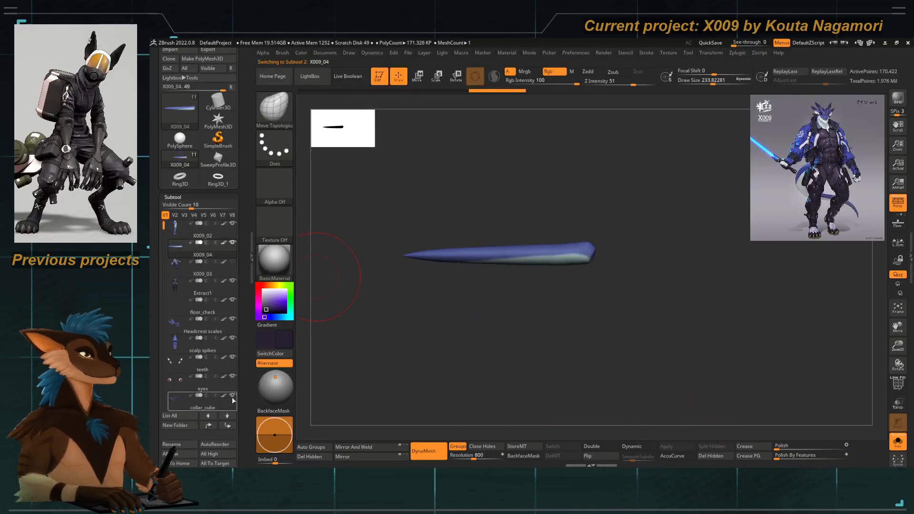
{"action": "scroll", "coordinate": [200, 286], "scroll_direction": "down", "scroll_amount": 3}
{"action": "left_click", "coordinate": [169, 361]}
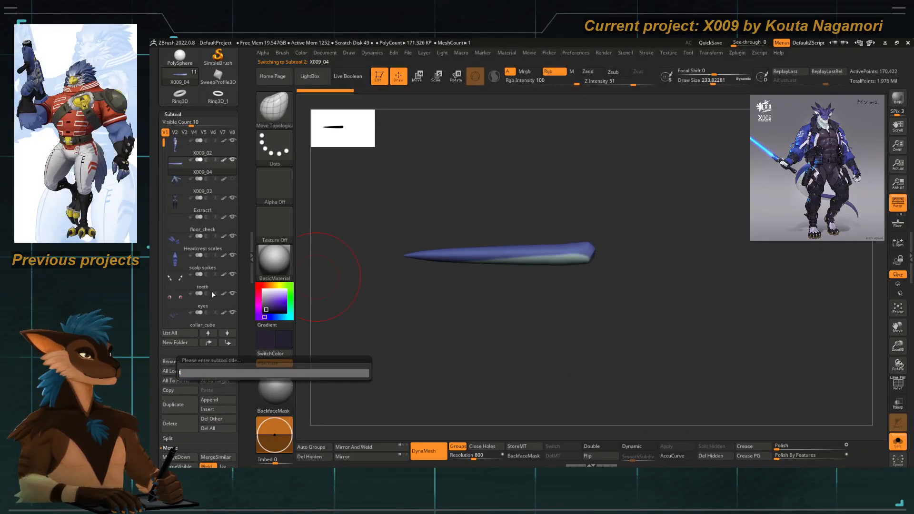
{"action": "type", "text": "tail"}
{"action": "key", "text": "Return"}
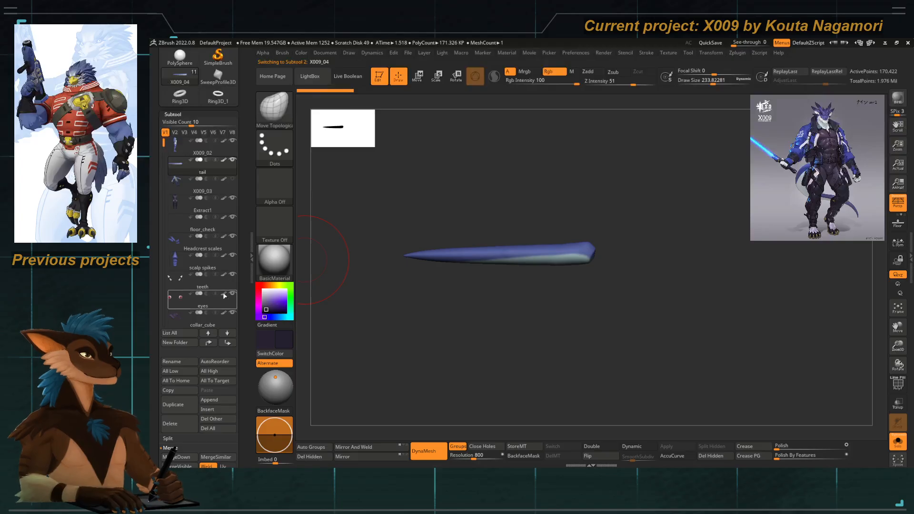
Rename the Extract1 subtool to bodysuit.
{"action": "left_click", "coordinate": [202, 205]}
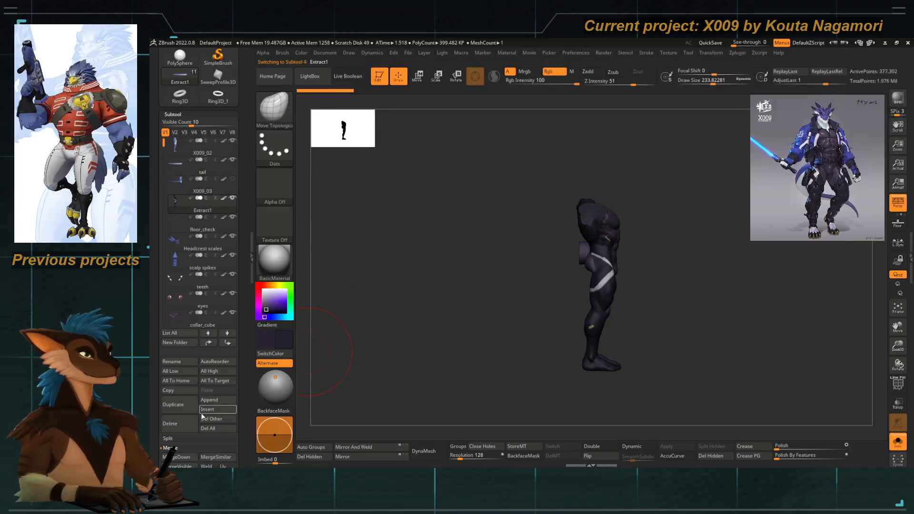
{"action": "left_click", "coordinate": [171, 362]}
{"action": "type", "text": "bo"}
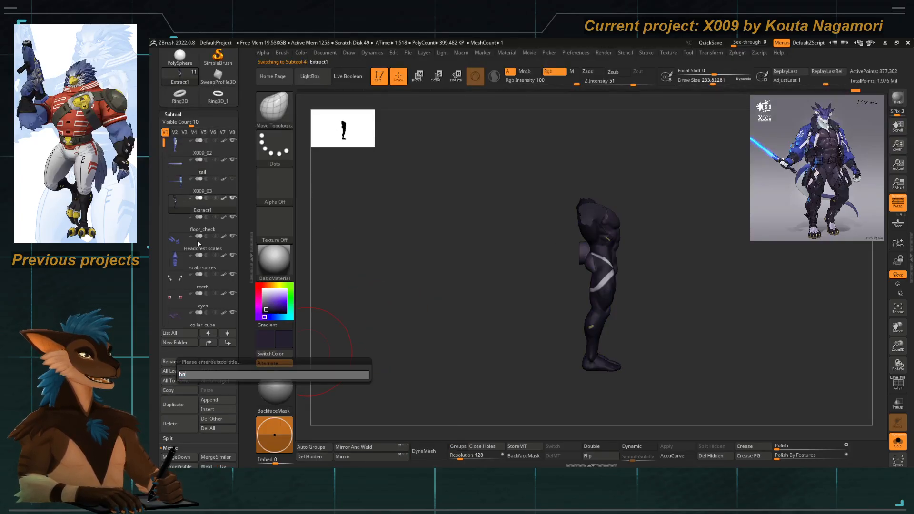
{"action": "type", "text": "ds"}
{"action": "type", "text": "suit"}
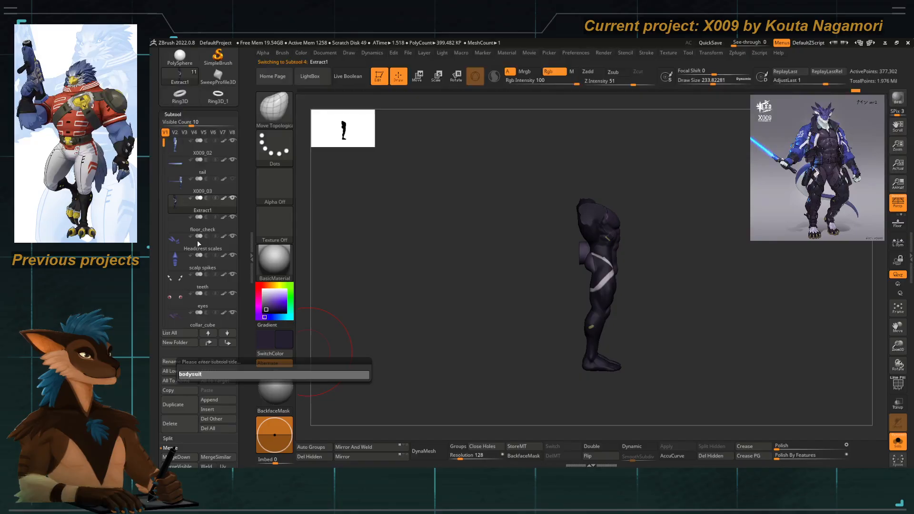
{"action": "key", "text": "Return"}
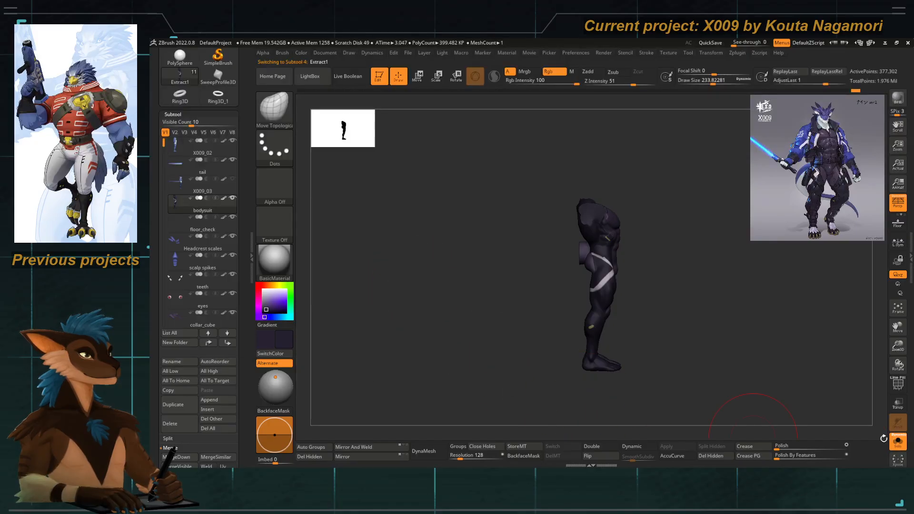
Leave the isolated display and hide the tail subtool to expose the bodysuit's tail stub.
{"action": "left_click", "coordinate": [904, 442]}
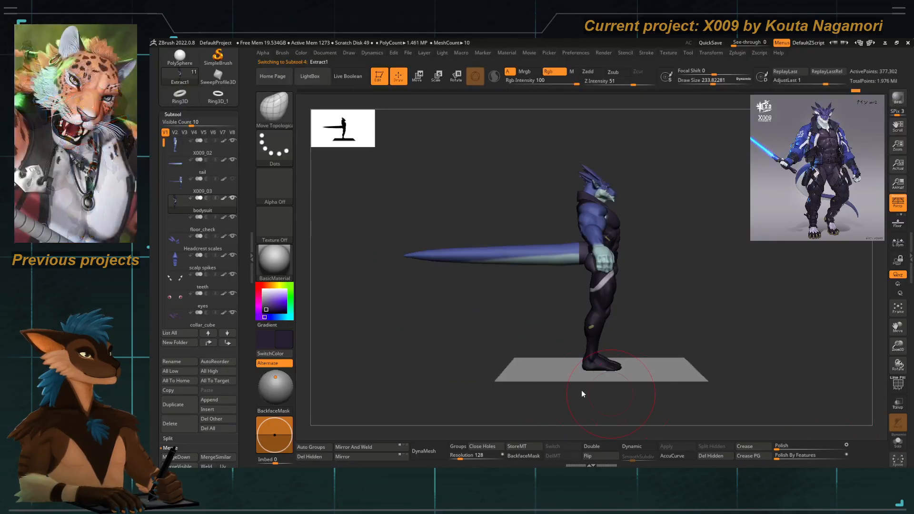
{"action": "left_click_drag", "start_coordinate": [581, 394], "coordinate": [559, 341]}
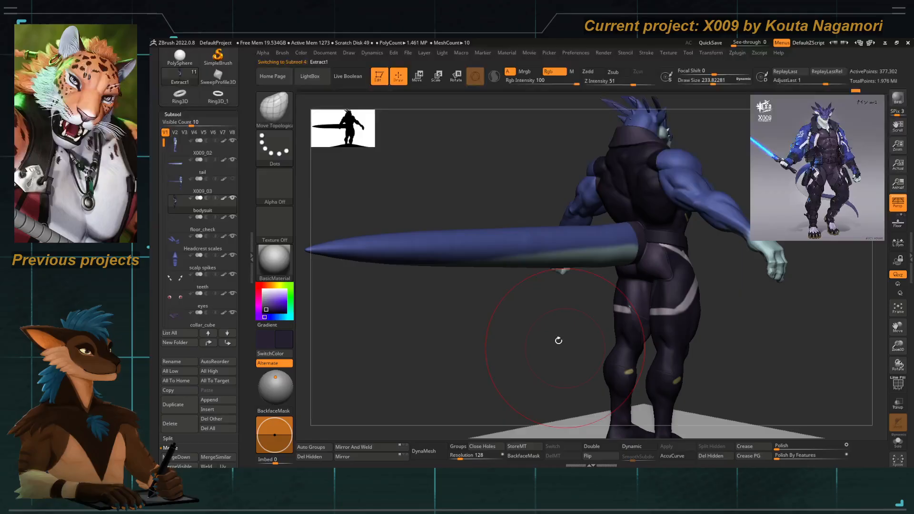
{"action": "left_click", "coordinate": [232, 160]}
{"action": "left_click_drag", "start_coordinate": [519, 266], "coordinate": [410, 281], "text": "alt"}
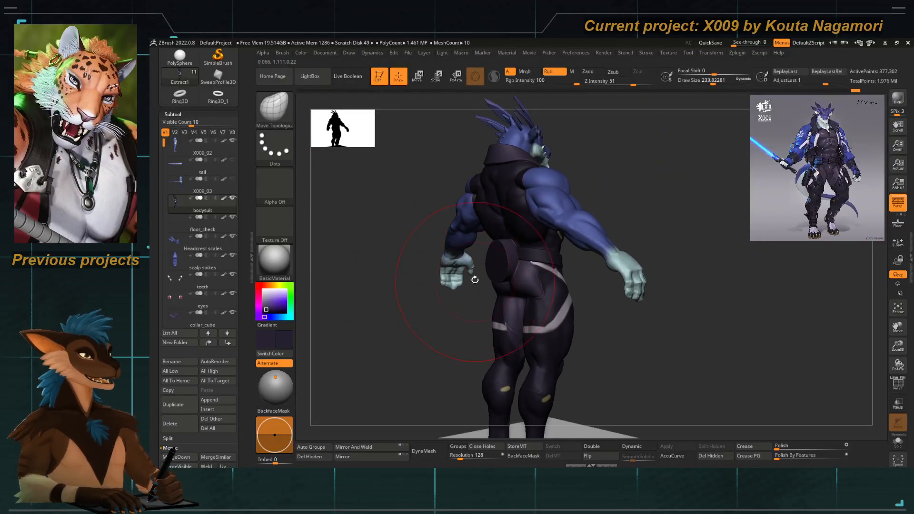
Reduce the brush draw size to about 46 for working around the bodysuit's tail stub.
{"action": "key", "text": "space"}
{"action": "key", "text": "space"}
{"action": "left_click_drag", "start_coordinate": [504, 256], "coordinate": [493, 257]}
{"action": "mouse_move", "coordinate": [398, 329]}
{"action": "left_mouse_down"}
{"action": "mouse_move", "coordinate": [432, 329]}
{"action": "mouse_move", "coordinate": [446, 345]}
{"action": "left_mouse_up"}
{"action": "key", "text": "space"}
{"action": "key", "text": "space"}
{"action": "left_click_drag", "start_coordinate": [498, 253], "coordinate": [487, 253]}
{"action": "key", "text": "space"}
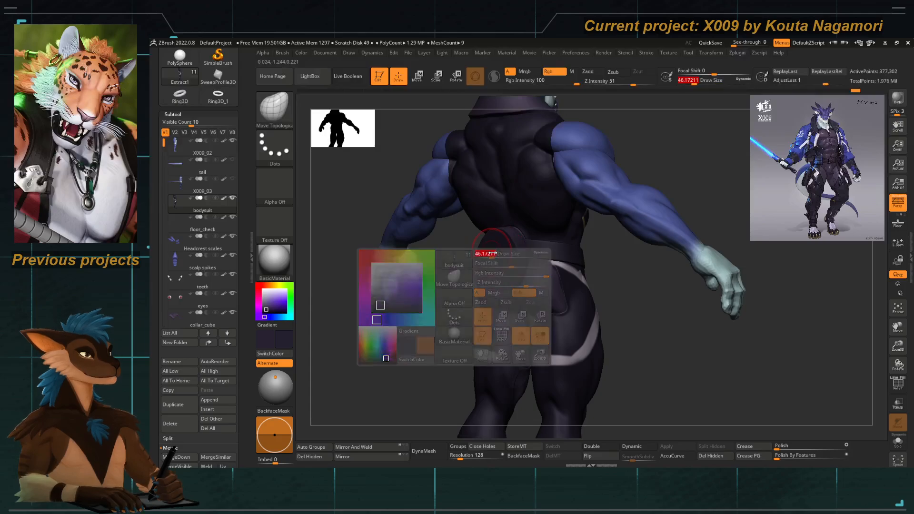
Isolate the bodysuit subtool and show its polygroup wireframe, viewed from the side of the tail stub.
{"action": "left_click", "coordinate": [897, 442]}
{"action": "left_click", "coordinate": [897, 383]}
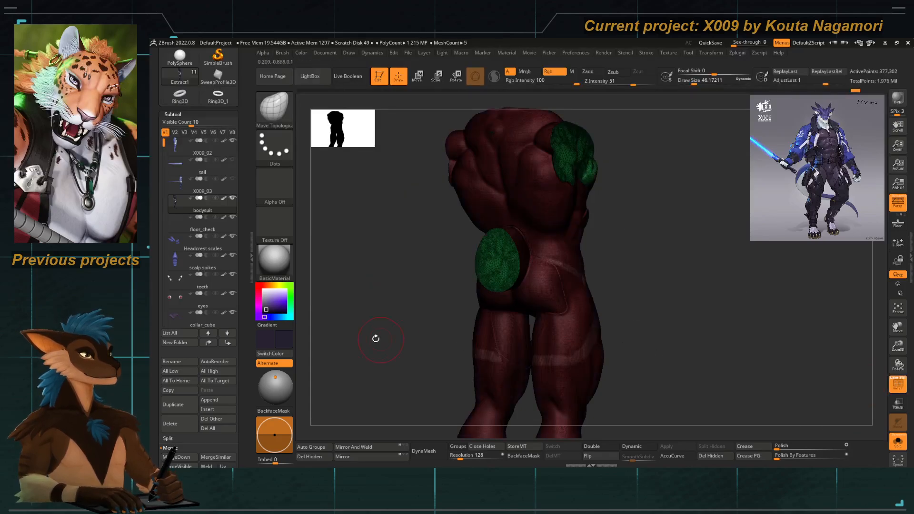
{"action": "left_click_drag", "start_coordinate": [375, 338], "coordinate": [433, 290]}
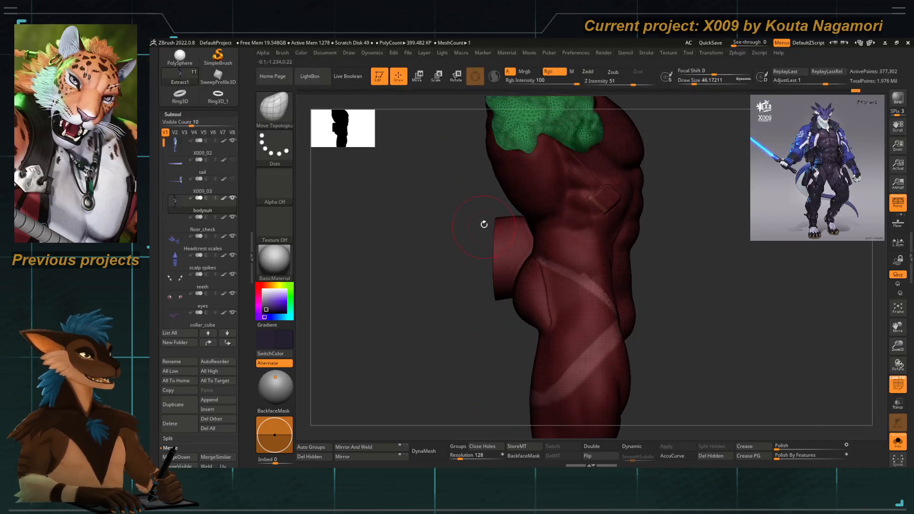
Turn off perspective and switch the selection brush to SelectLasso for hiding part of the bodysuit's tail stub.
{"action": "left_click_drag", "start_coordinate": [489, 195], "coordinate": [521, 226], "text": "ctrl+alt+shift"}
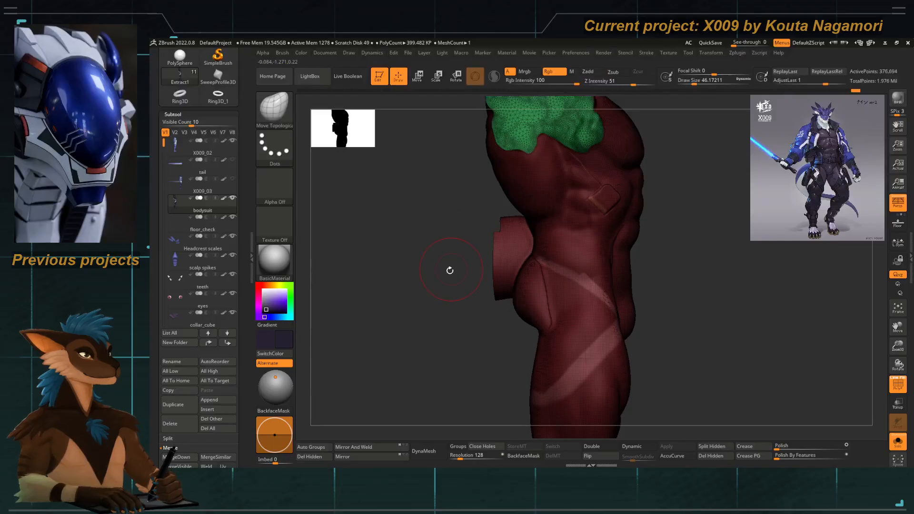
{"action": "key", "text": "p"}
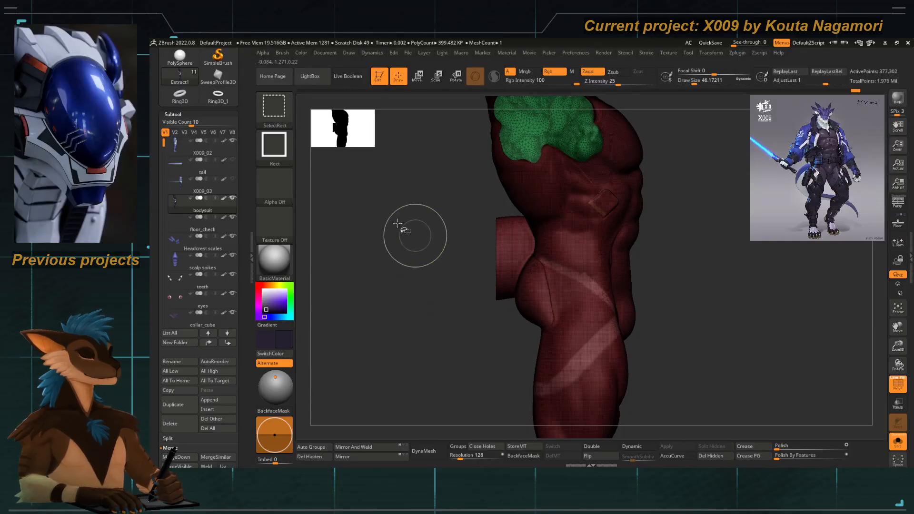
{"action": "key", "text": "ctrl+shift+b"}
{"action": "left_click", "coordinate": [435, 152]}
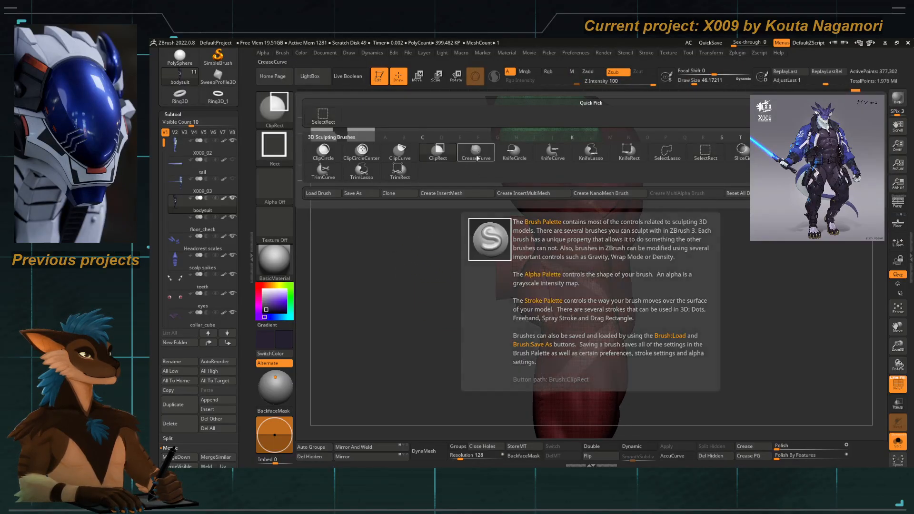
{"action": "left_click", "coordinate": [680, 154]}
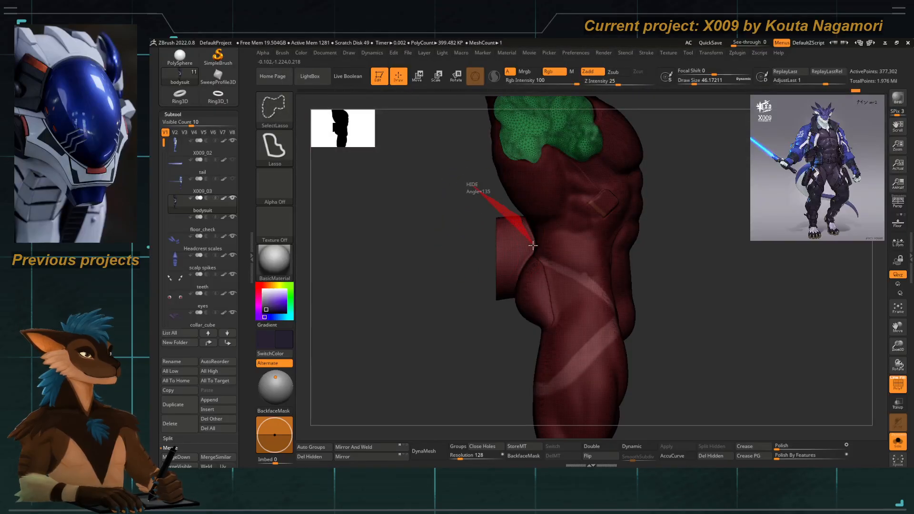
Lasso-hide the bodysuit's protruding tail stub and turn off the polygroup wireframe.
{"action": "mouse_move", "coordinate": [510, 313]}
{"action": "left_mouse_down", "text": "ctrl+alt+shift"}
{"action": "mouse_move", "coordinate": [445, 276]}
{"action": "mouse_move", "coordinate": [476, 275]}
{"action": "mouse_move", "coordinate": [465, 272]}
{"action": "mouse_move", "coordinate": [467, 257]}
{"action": "mouse_move", "coordinate": [494, 219]}
{"action": "mouse_move", "coordinate": [530, 198]}
{"action": "mouse_move", "coordinate": [504, 267]}
{"action": "mouse_move", "coordinate": [527, 273]}
{"action": "left_mouse_up", "text": "ctrl+alt+shift"}
{"action": "key", "text": "ctrl+shift"}
{"action": "key", "text": "ctrl+shift"}
{"action": "mouse_move", "coordinate": [519, 321]}
{"action": "left_mouse_down", "text": "ctrl+shift"}
{"action": "mouse_move", "coordinate": [489, 307]}
{"action": "mouse_move", "coordinate": [517, 295]}
{"action": "left_mouse_up", "text": "ctrl+shift"}
{"action": "key", "text": "shift+f"}
{"action": "left_click_drag", "start_coordinate": [469, 297], "coordinate": [427, 253], "text": "alt"}
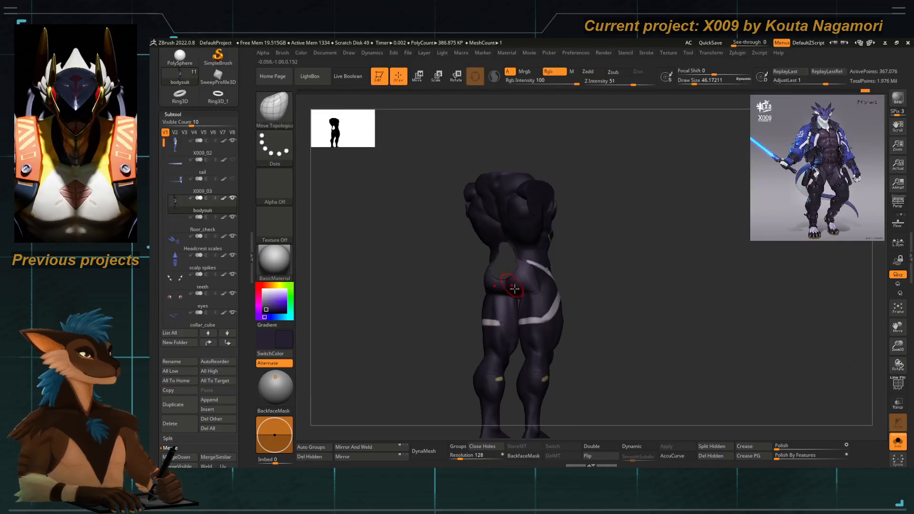
Leave the isolated display, show the tail subtool again and make it the active subtool.
{"action": "left_click", "coordinate": [890, 440]}
{"action": "left_click_drag", "start_coordinate": [427, 369], "coordinate": [500, 294]}
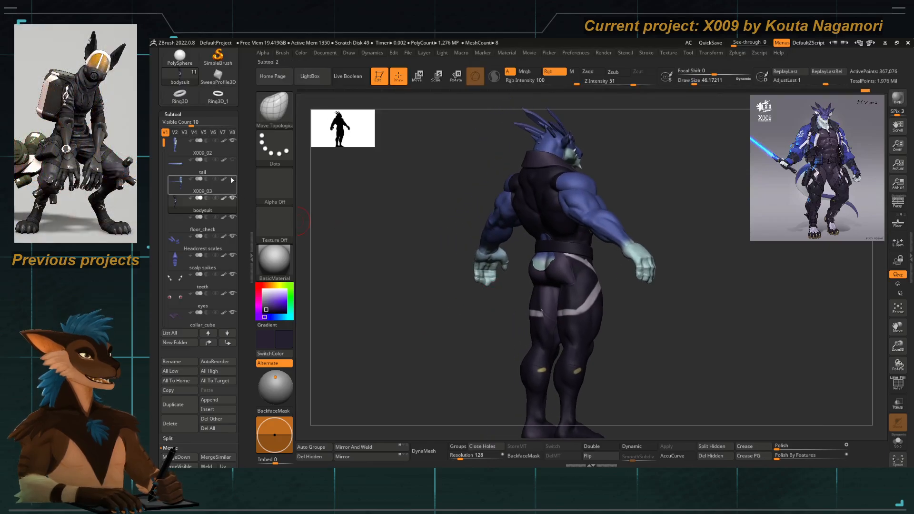
{"action": "left_click", "coordinate": [233, 160]}
{"action": "left_click", "coordinate": [463, 263], "text": "alt"}
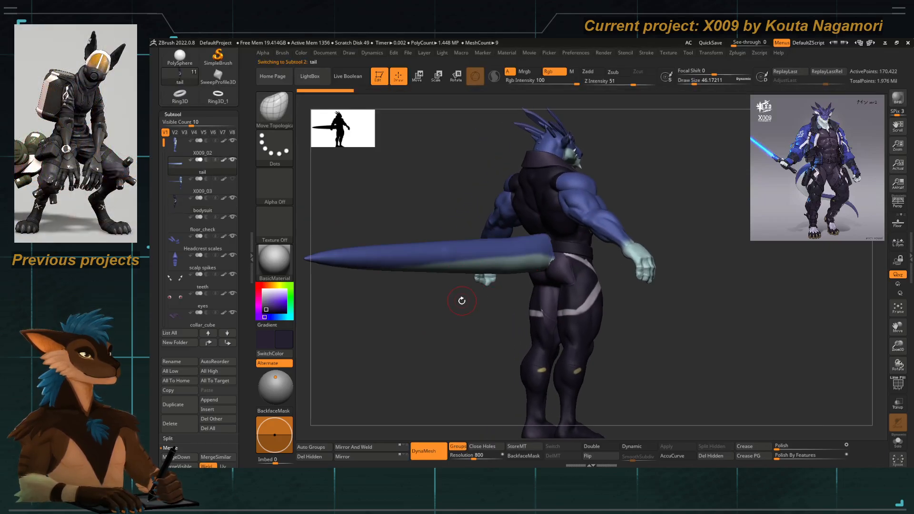
{"action": "key", "text": "w"}
{"action": "left_click_drag", "start_coordinate": [450, 336], "coordinate": [451, 333], "text": "shift"}
{"action": "left_click_drag", "start_coordinate": [479, 305], "coordinate": [453, 330]}
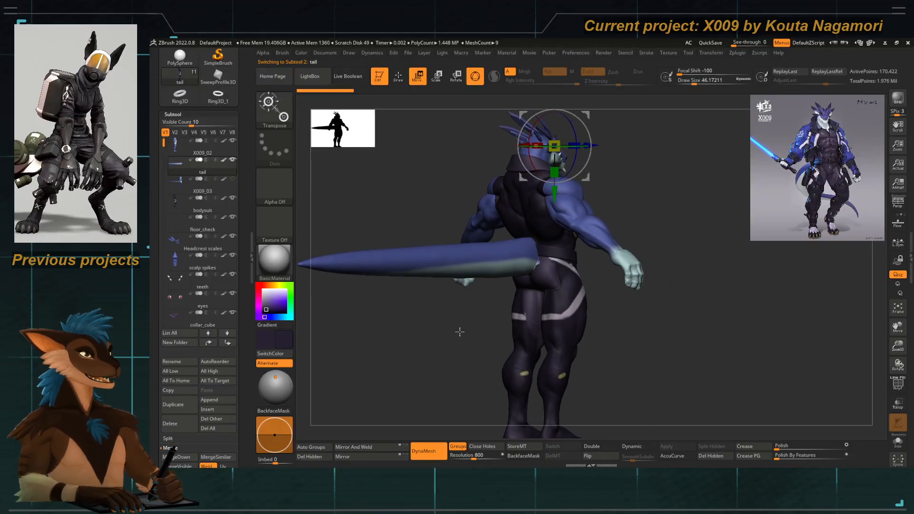
Nudge the upper edge of the tail's base using the Move Topological brush with a draw size of about 305.
{"action": "key", "text": "q"}
{"action": "key", "text": "b"}
{"action": "key", "text": "m"}
{"action": "key", "text": "t"}
{"action": "key", "text": "space"}
{"action": "key", "text": "space"}
{"action": "left_click", "coordinate": [528, 241]}
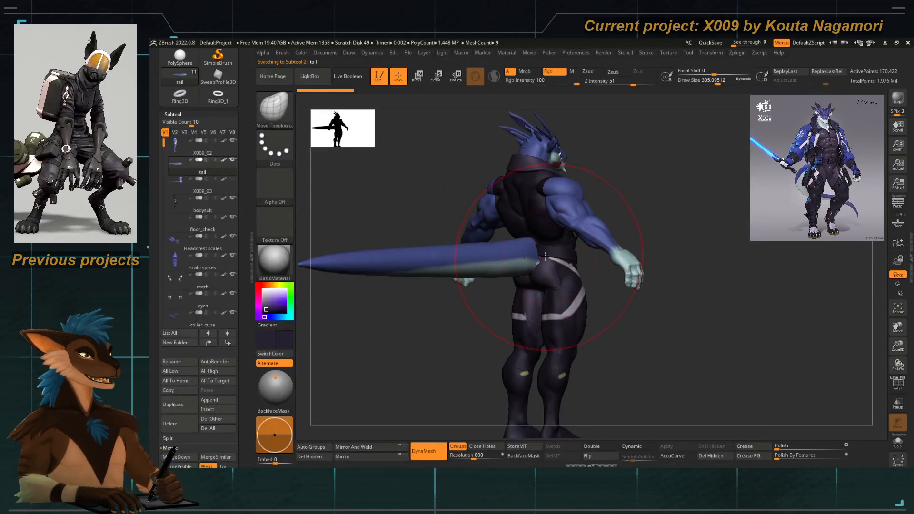
{"action": "mouse_move", "coordinate": [530, 233]}
{"action": "left_mouse_down"}
{"action": "mouse_move", "coordinate": [530, 249]}
{"action": "mouse_move", "coordinate": [529, 235]}
{"action": "left_mouse_up"}
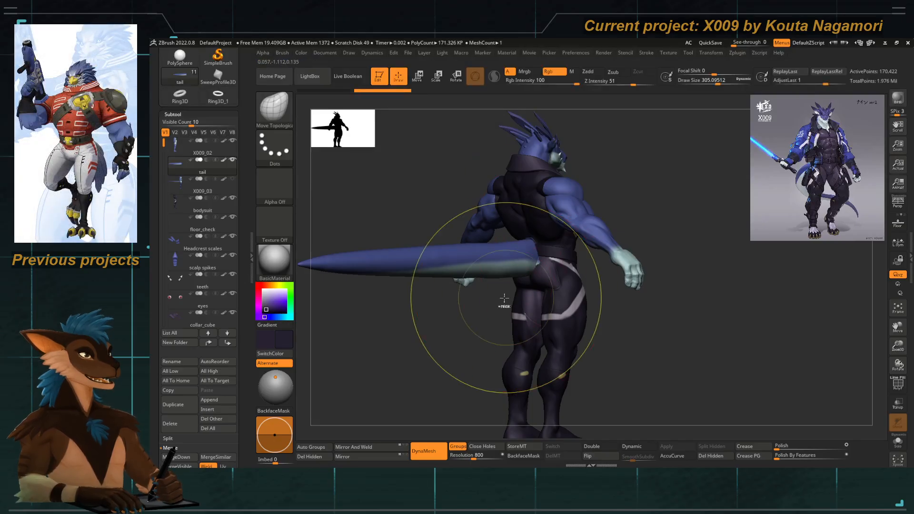
Center the move gizmo on the tail and lower the tail slightly against the body.
{"action": "key", "text": "w"}
{"action": "left_click_drag", "start_coordinate": [476, 319], "coordinate": [437, 347], "text": "shift"}
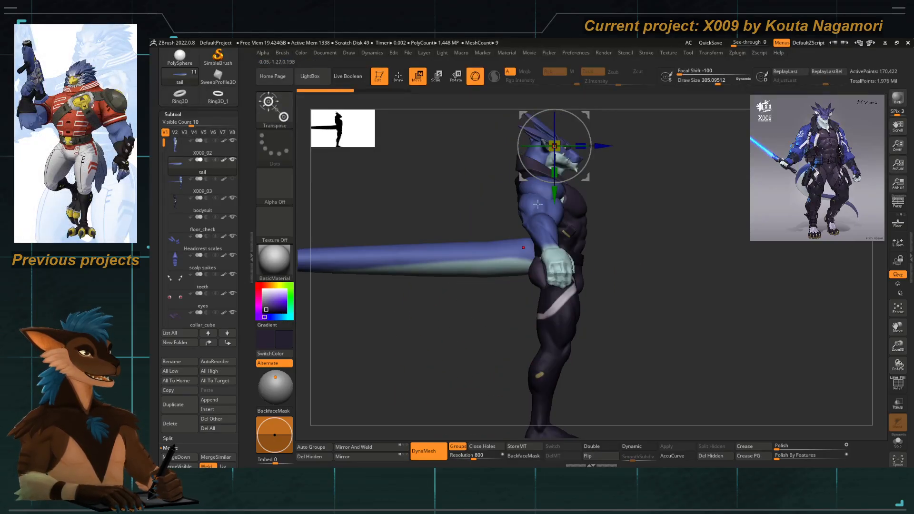
{"action": "right_click_drag", "start_coordinate": [538, 205], "coordinate": [542, 253], "text": "alt"}
{"action": "left_click", "coordinate": [560, 139]}
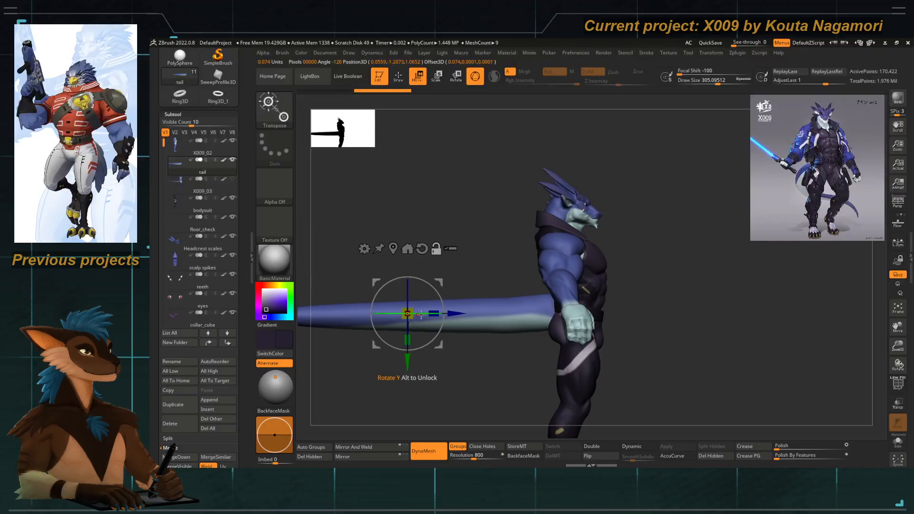
{"action": "right_click_drag", "start_coordinate": [407, 361], "coordinate": [417, 318], "text": "alt"}
{"action": "left_click_drag", "start_coordinate": [417, 317], "coordinate": [418, 335]}
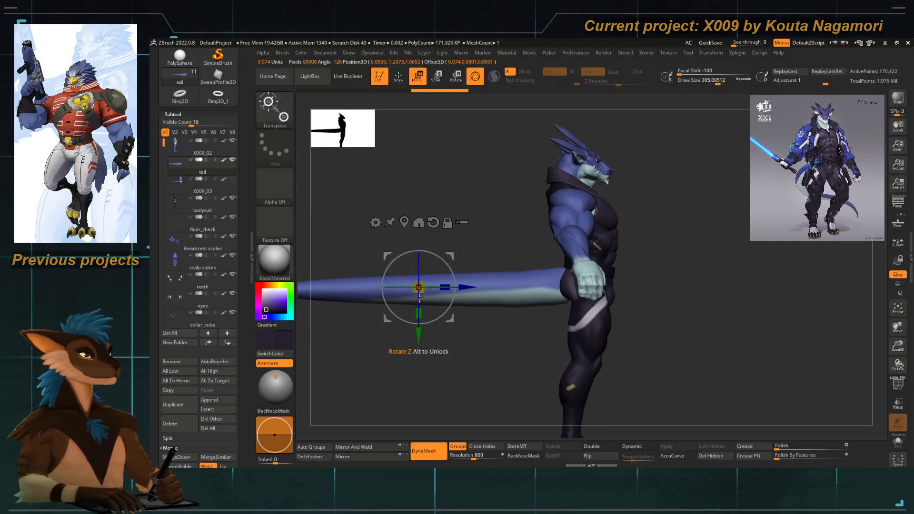
{"action": "key", "text": "q"}
{"action": "mouse_move", "coordinate": [404, 219]}
{"action": "left_mouse_down"}
{"action": "mouse_move", "coordinate": [431, 228]}
{"action": "mouse_move", "coordinate": [429, 252]}
{"action": "left_mouse_up"}
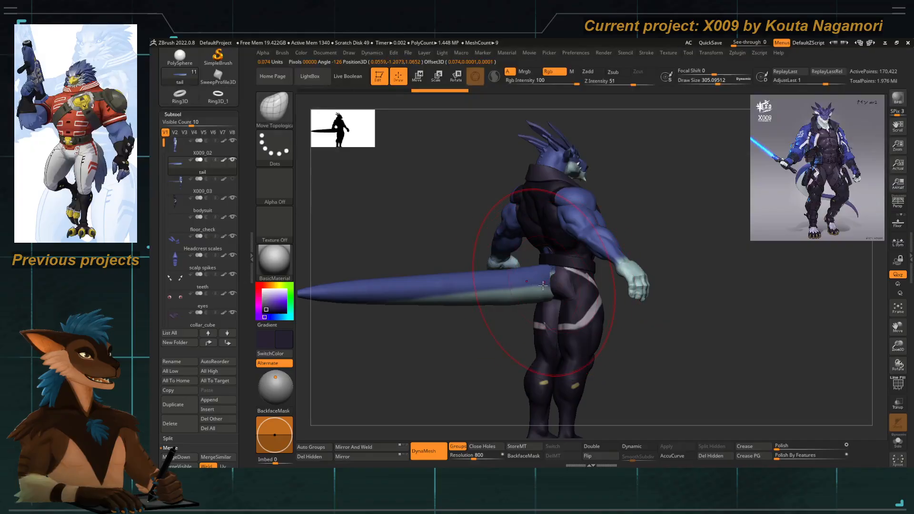
{"action": "mouse_move", "coordinate": [496, 345]}
{"action": "left_mouse_down"}
{"action": "mouse_move", "coordinate": [483, 323]}
{"action": "mouse_move", "coordinate": [479, 341]}
{"action": "mouse_move", "coordinate": [488, 341]}
{"action": "left_mouse_up"}
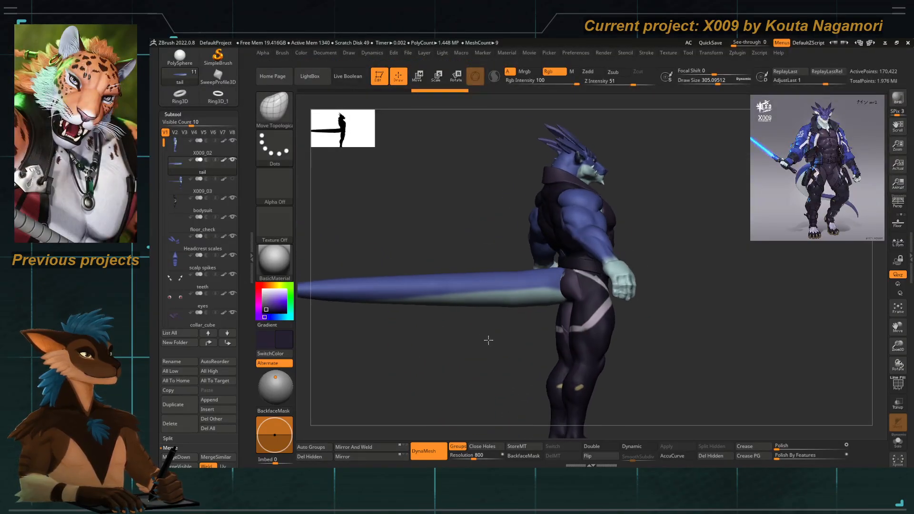
Raise the whole tail slightly along the vertical axis and check its position from behind and from the side.
{"action": "key", "text": "w"}
{"action": "left_click_drag", "start_coordinate": [425, 335], "coordinate": [455, 368]}
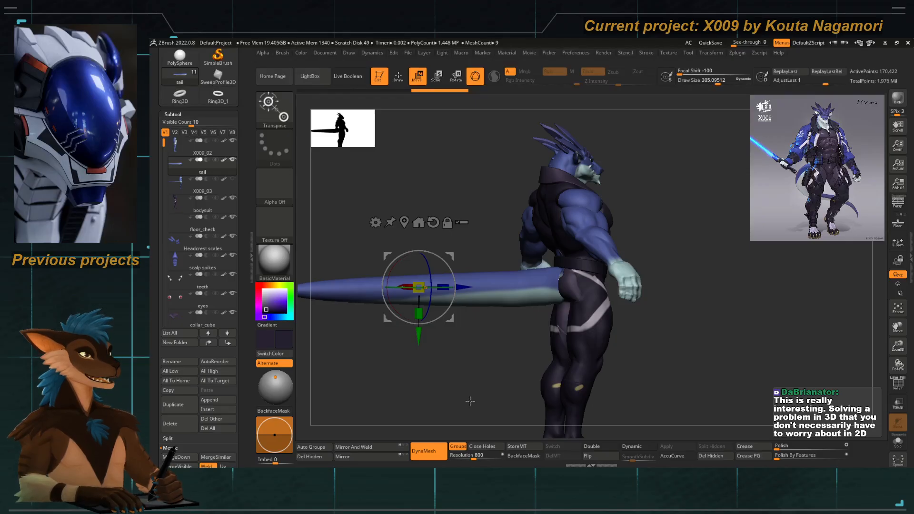
{"action": "left_click_drag", "start_coordinate": [469, 400], "coordinate": [457, 374]}
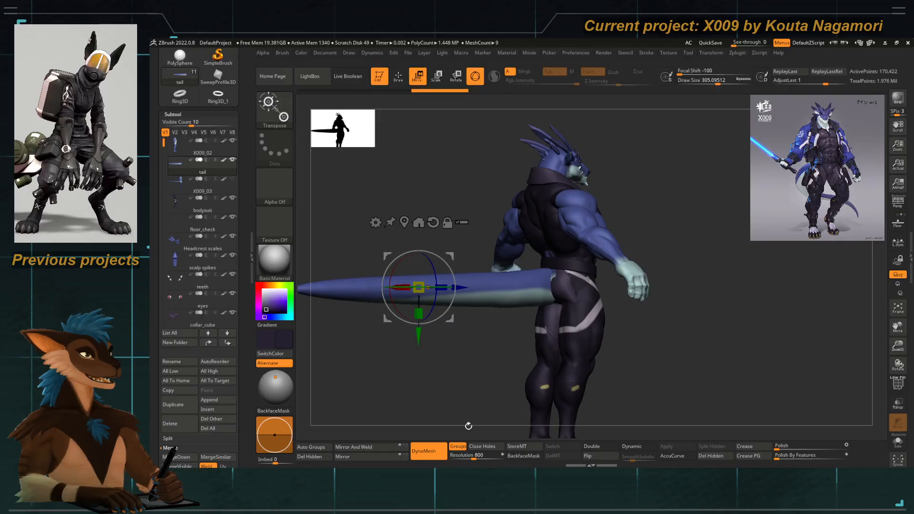
{"action": "left_click_drag", "start_coordinate": [419, 337], "coordinate": [418, 328]}
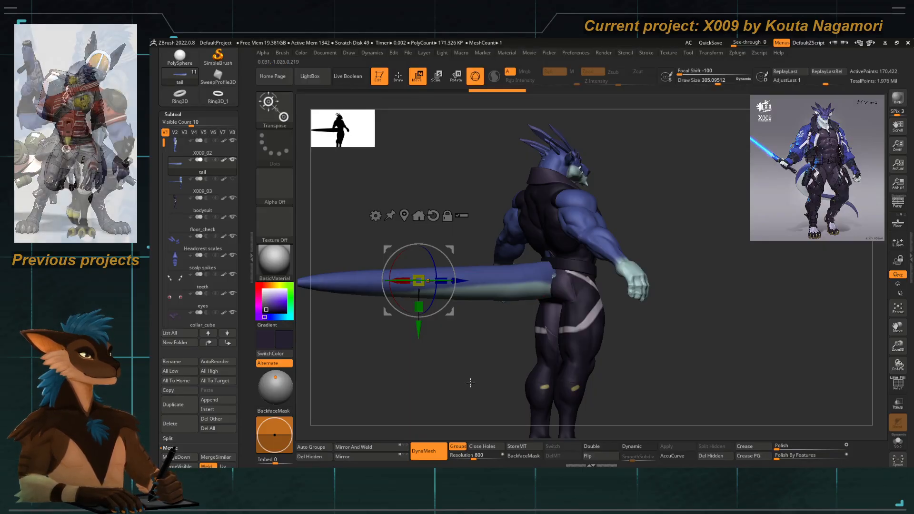
{"action": "left_click_drag", "start_coordinate": [480, 371], "coordinate": [481, 352]}
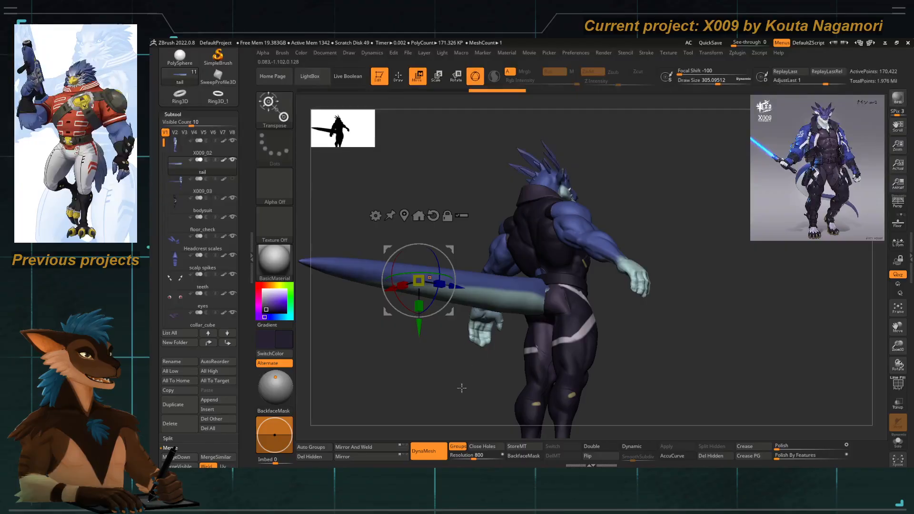
{"action": "mouse_move", "coordinate": [462, 389]}
{"action": "left_mouse_down"}
{"action": "mouse_move", "coordinate": [449, 347]}
{"action": "mouse_move", "coordinate": [408, 318]}
{"action": "mouse_move", "coordinate": [472, 337]}
{"action": "left_mouse_up"}
{"action": "key", "text": "q"}
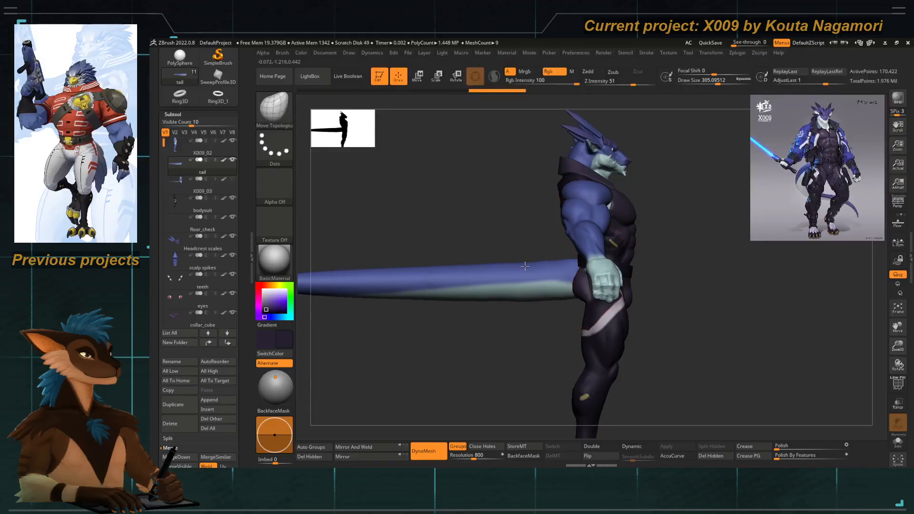
Make the belt ring the active subtool and choose the Move Topological brush to shape it near the tail.
{"action": "key", "text": "space"}
{"action": "mouse_move", "coordinate": [526, 265]}
{"action": "left_mouse_down"}
{"action": "mouse_move", "coordinate": [458, 232]}
{"action": "mouse_move", "coordinate": [498, 241]}
{"action": "left_mouse_up"}
{"action": "left_click_drag", "start_coordinate": [498, 240], "coordinate": [534, 268], "text": "alt"}
{"action": "left_click", "coordinate": [532, 265], "text": "alt"}
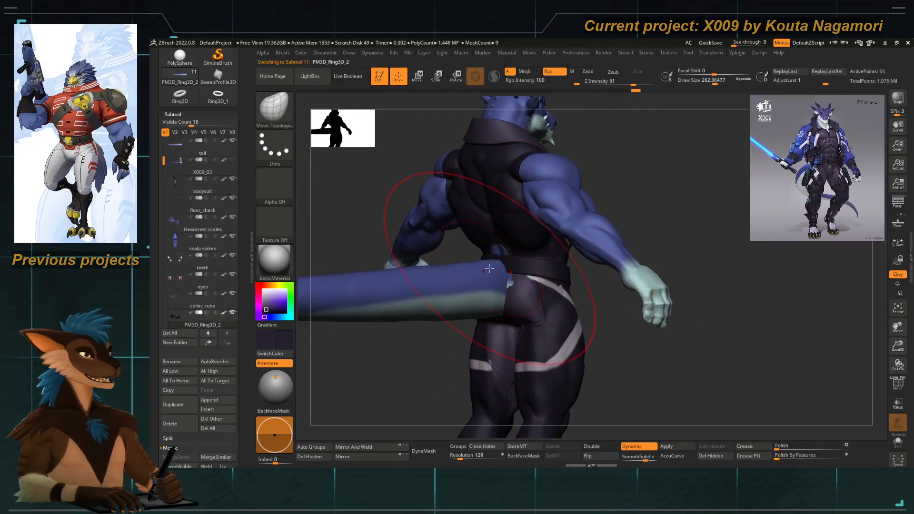
{"action": "key", "text": "b"}
{"action": "key", "text": "m"}
{"action": "key", "text": "t"}
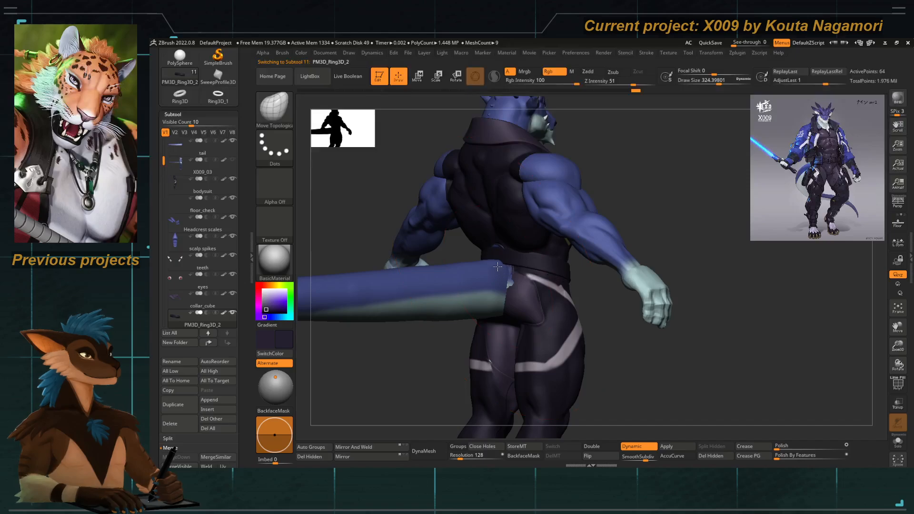
Adjust the back of the belt above the tail's base and reduce the draw size to about 83.
{"action": "key", "text": "space"}
{"action": "left_click_drag", "start_coordinate": [498, 267], "coordinate": [495, 256]}
{"action": "key", "text": "ctrl+z"}
{"action": "key", "text": "space"}
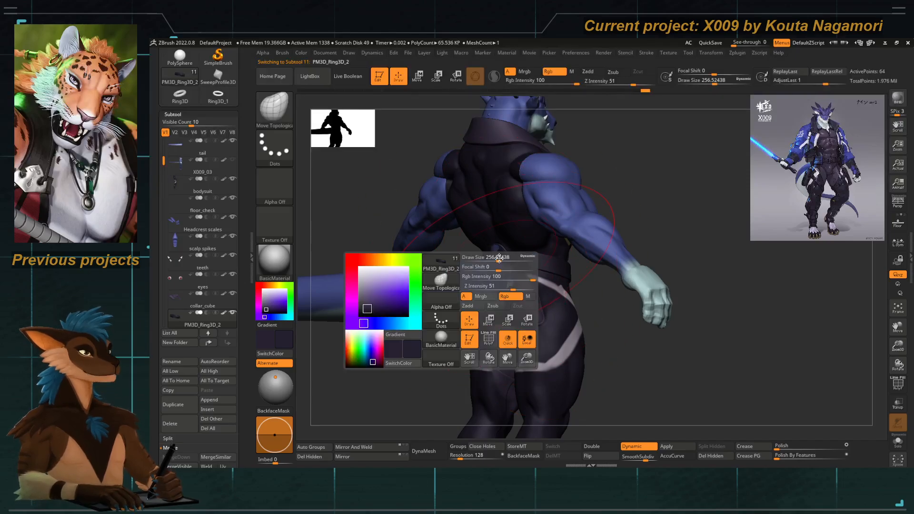
{"action": "mouse_move", "coordinate": [498, 256]}
{"action": "left_mouse_down"}
{"action": "mouse_move", "coordinate": [498, 249]}
{"action": "mouse_move", "coordinate": [507, 265]}
{"action": "mouse_move", "coordinate": [494, 268]}
{"action": "mouse_move", "coordinate": [489, 242]}
{"action": "left_mouse_up"}
{"action": "key", "text": "space"}
{"action": "key", "text": "space"}
{"action": "key", "text": "space"}
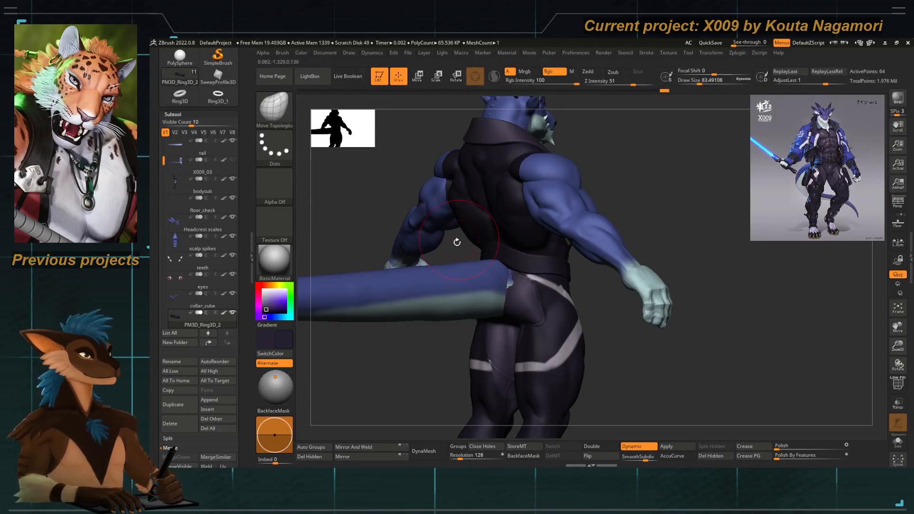
Refine the belt's rear around the tail's base from both sides, reducing the draw size to about 46.
{"action": "right_click_drag", "start_coordinate": [456, 241], "coordinate": [522, 250]}
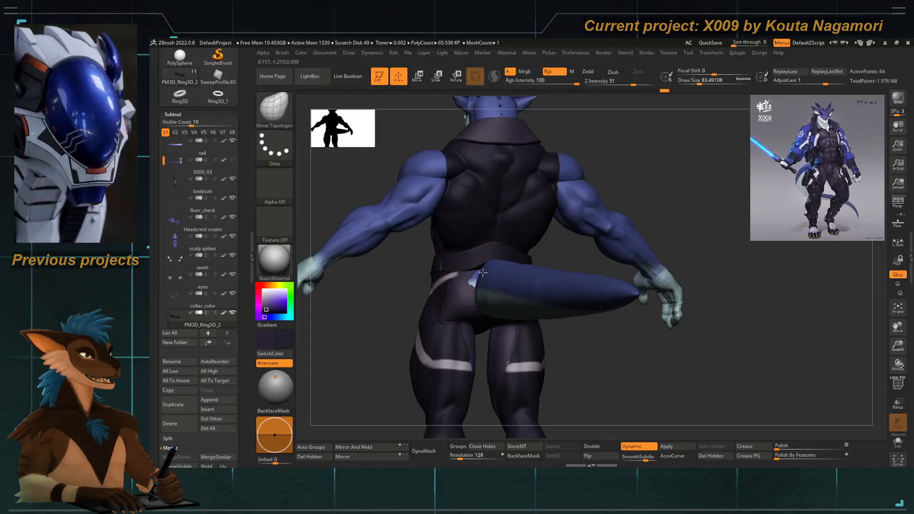
{"action": "right_click_drag", "start_coordinate": [440, 284], "coordinate": [461, 279]}
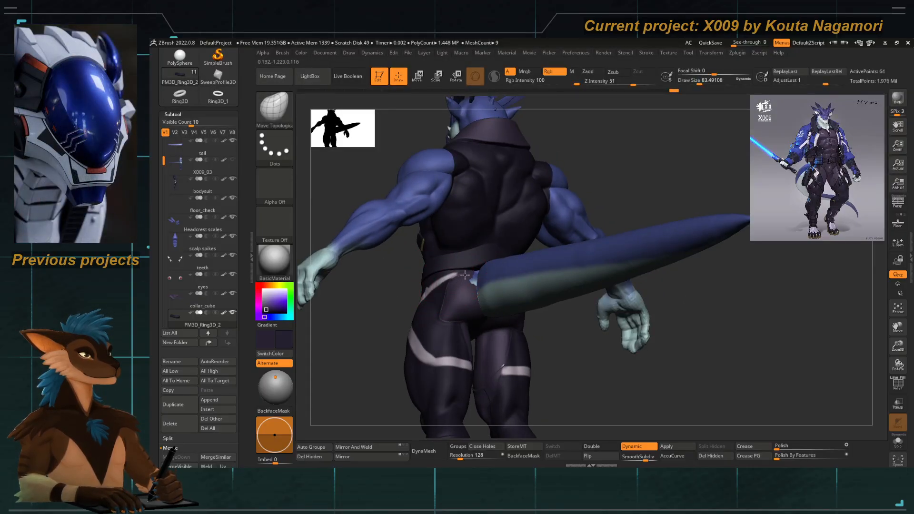
{"action": "key", "text": "space"}
{"action": "right_click_drag", "start_coordinate": [418, 306], "coordinate": [469, 235]}
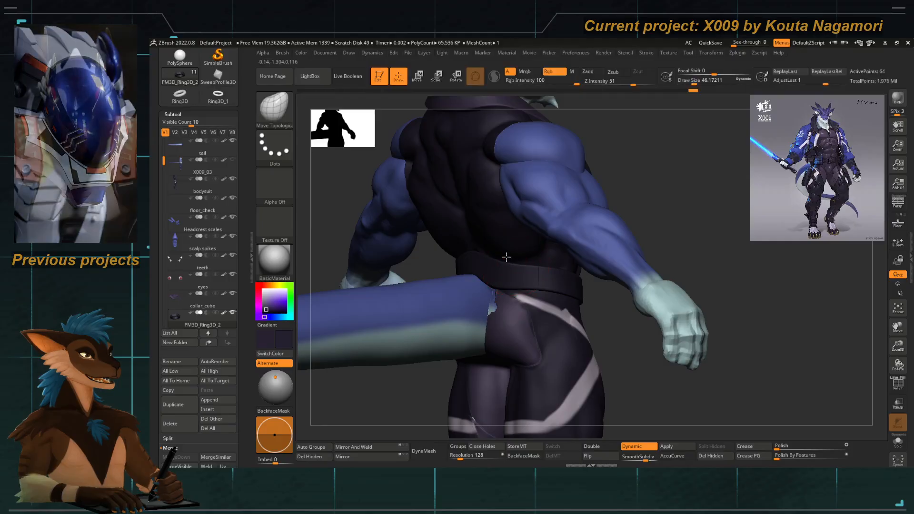
{"action": "mouse_move", "coordinate": [418, 267]}
{"action": "right_mouse_down", "text": "shift"}
{"action": "mouse_move", "coordinate": [444, 267]}
{"action": "mouse_move", "coordinate": [420, 270]}
{"action": "mouse_move", "coordinate": [391, 295]}
{"action": "right_mouse_up", "text": "shift"}
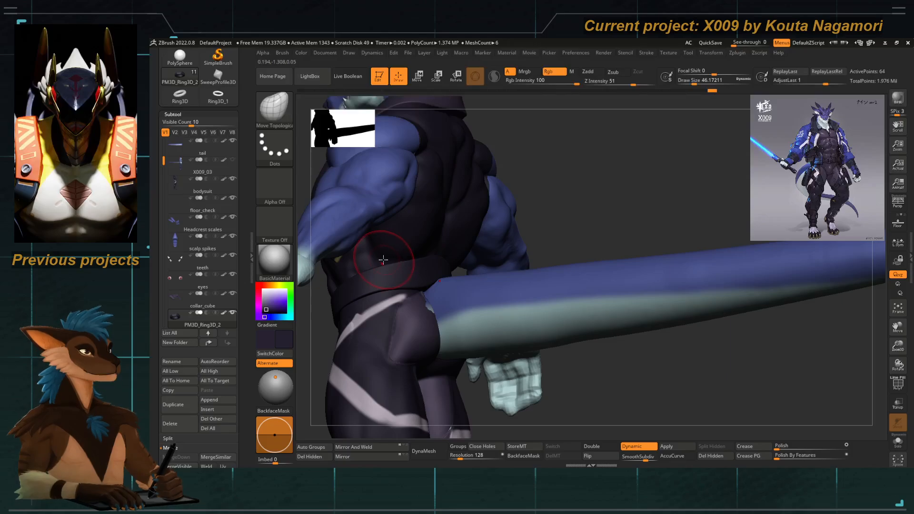
{"action": "mouse_move", "coordinate": [319, 375]}
{"action": "right_mouse_down"}
{"action": "mouse_move", "coordinate": [380, 267]}
{"action": "mouse_move", "coordinate": [473, 267]}
{"action": "mouse_move", "coordinate": [374, 328]}
{"action": "mouse_move", "coordinate": [415, 261]}
{"action": "right_mouse_up"}
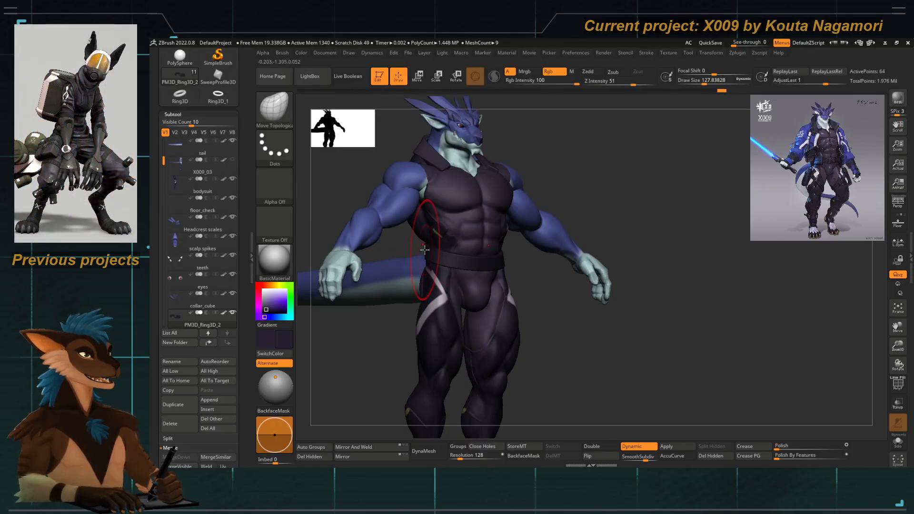
Set the draw size to about 145 and turn on perspective to check the belt from the front.
{"action": "key", "text": "space"}
{"action": "left_click_drag", "start_coordinate": [422, 249], "coordinate": [423, 248]}
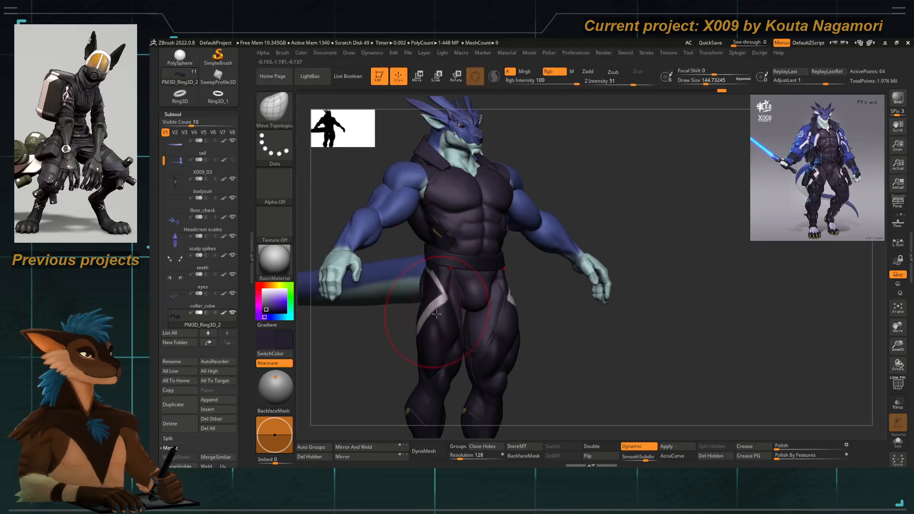
{"action": "mouse_move", "coordinate": [418, 326]}
{"action": "left_mouse_down"}
{"action": "mouse_move", "coordinate": [367, 347]}
{"action": "mouse_move", "coordinate": [349, 317]}
{"action": "mouse_move", "coordinate": [429, 331]}
{"action": "mouse_move", "coordinate": [426, 310]}
{"action": "mouse_move", "coordinate": [408, 320]}
{"action": "left_mouse_up"}
{"action": "key", "text": "p"}
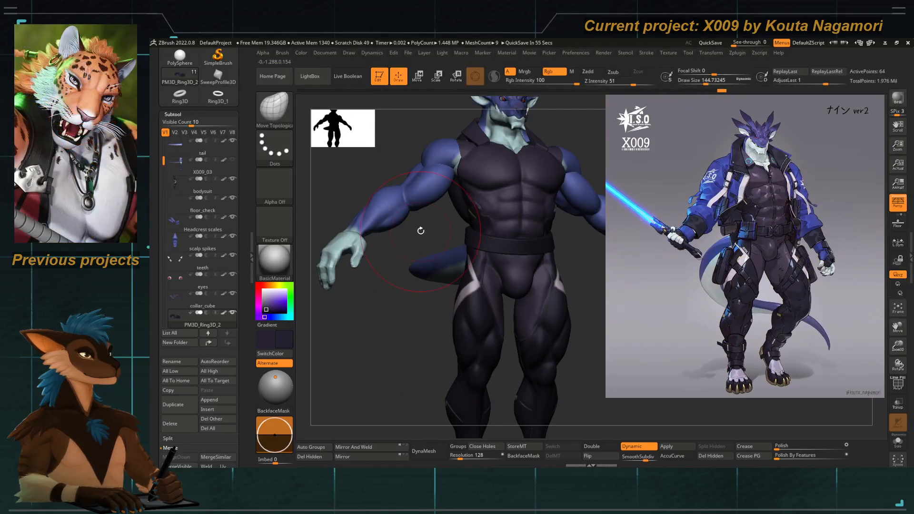
{"action": "mouse_move", "coordinate": [421, 231]}
{"action": "left_mouse_down"}
{"action": "mouse_move", "coordinate": [443, 203]}
{"action": "mouse_move", "coordinate": [431, 202]}
{"action": "left_mouse_up"}
Fit the belt's side against the hip with the Move Topological brush, using draw sizes of about 132 and 108.
{"action": "key", "text": "space"}
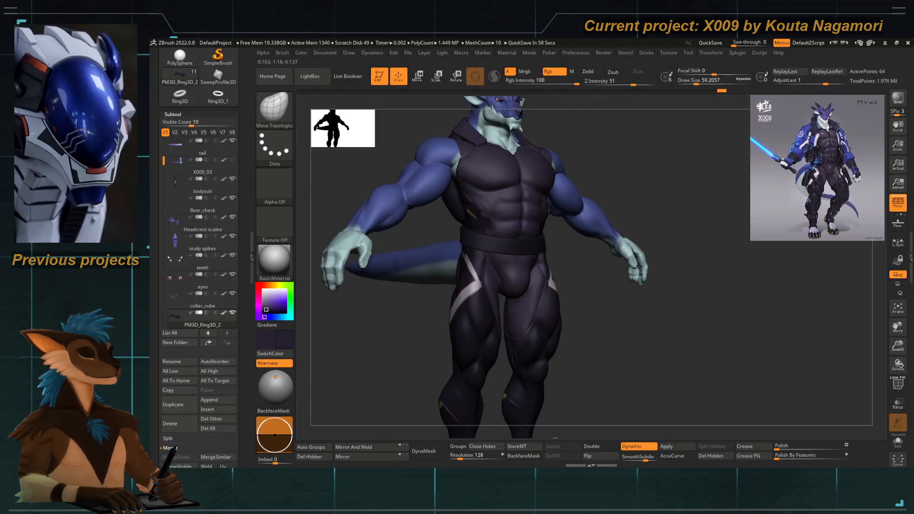
{"action": "mouse_move", "coordinate": [380, 353]}
{"action": "left_mouse_down"}
{"action": "mouse_move", "coordinate": [464, 231]}
{"action": "mouse_move", "coordinate": [476, 231]}
{"action": "left_mouse_up"}
{"action": "key", "text": "space"}
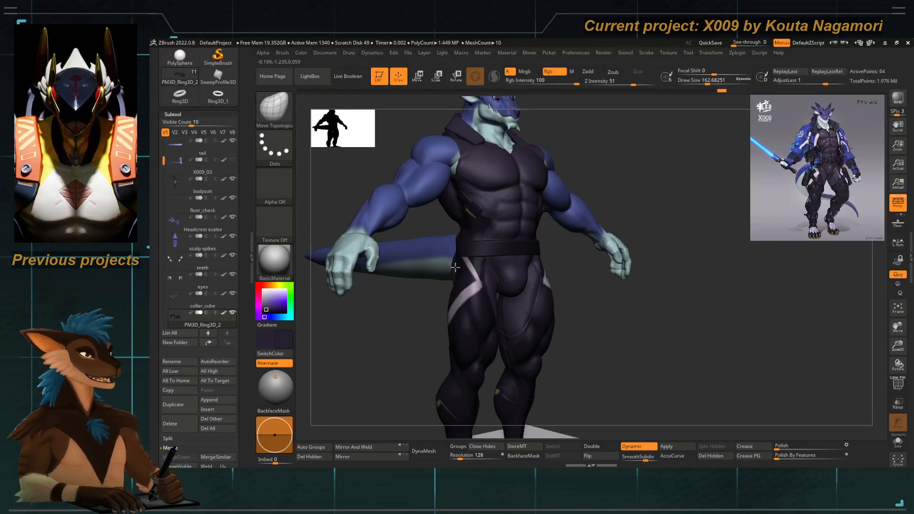
{"action": "key", "text": "space"}
{"action": "left_click_drag", "start_coordinate": [458, 258], "coordinate": [460, 249]}
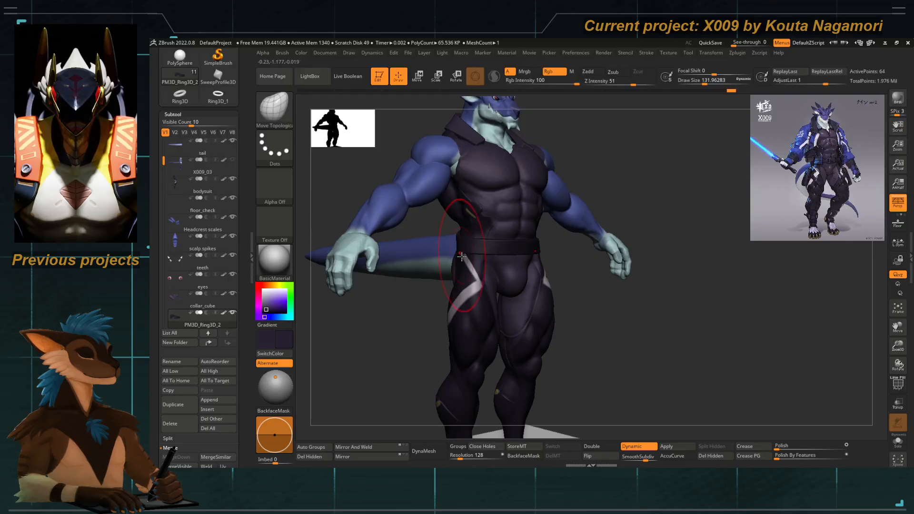
{"action": "key", "text": "space"}
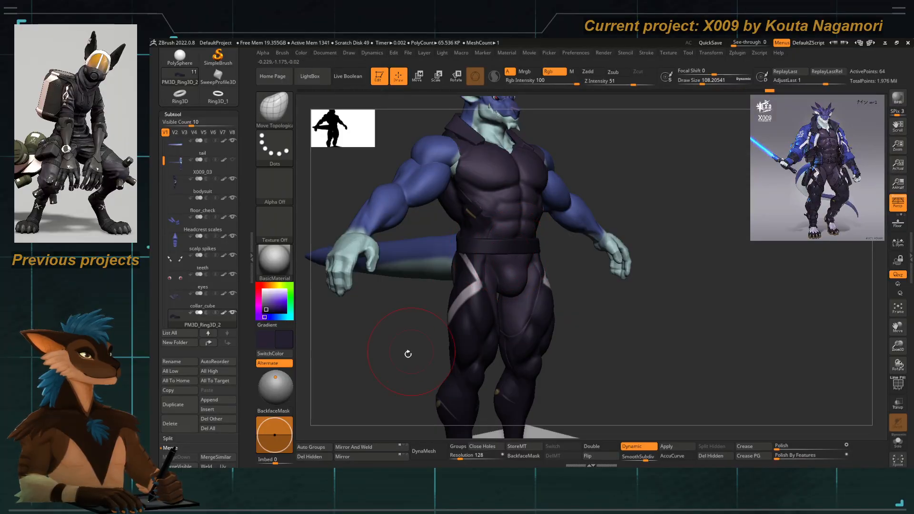
Reshape the front of the belt with a draw size of about 145, and reduce the draw size to about 101.
{"action": "mouse_move", "coordinate": [408, 354]}
{"action": "left_mouse_down", "text": "alt"}
{"action": "mouse_move", "coordinate": [395, 302]}
{"action": "mouse_move", "coordinate": [436, 320]}
{"action": "mouse_move", "coordinate": [413, 362]}
{"action": "left_mouse_up", "text": "alt"}
{"action": "key", "text": "space"}
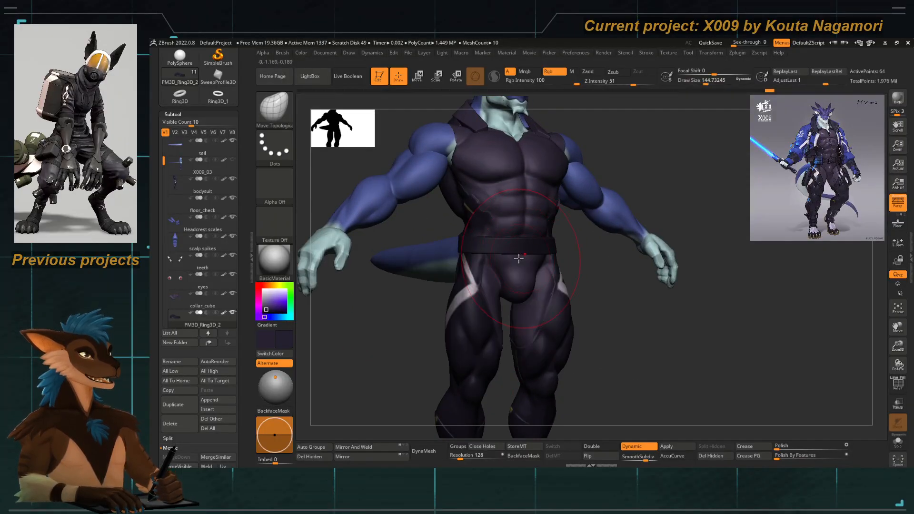
{"action": "left_click_drag", "start_coordinate": [520, 249], "coordinate": [480, 241]}
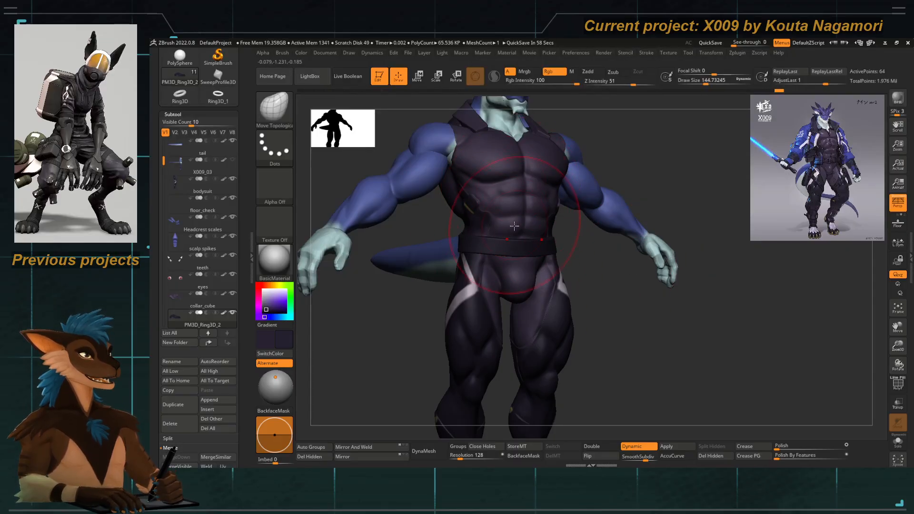
{"action": "key", "text": "space"}
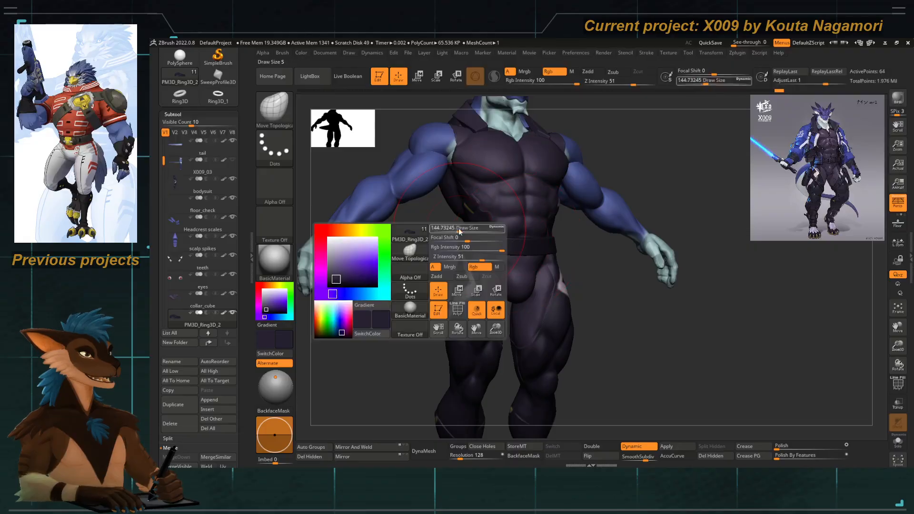
{"action": "left_click_drag", "start_coordinate": [459, 230], "coordinate": [398, 226]}
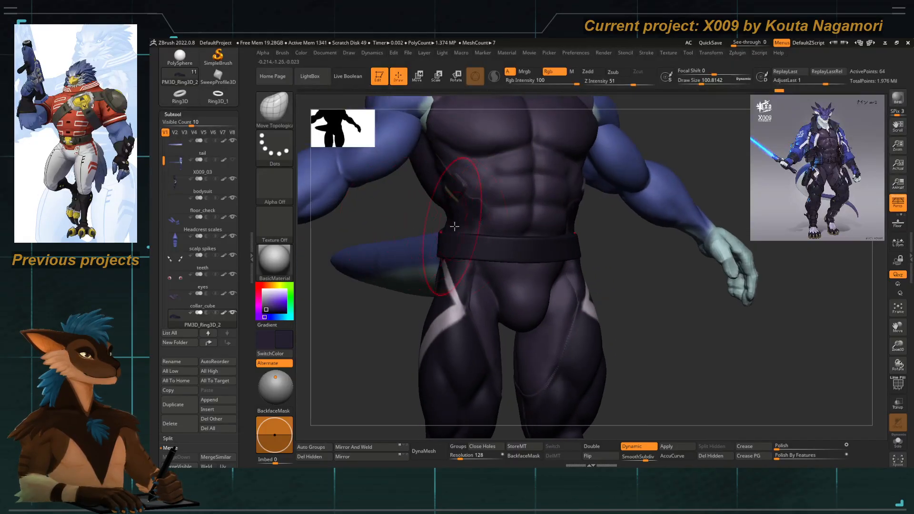
Select the bodysuit subtool and switch to the Standard brush.
{"action": "left_click", "coordinate": [455, 225], "text": "alt"}
{"action": "key", "text": "comma"}
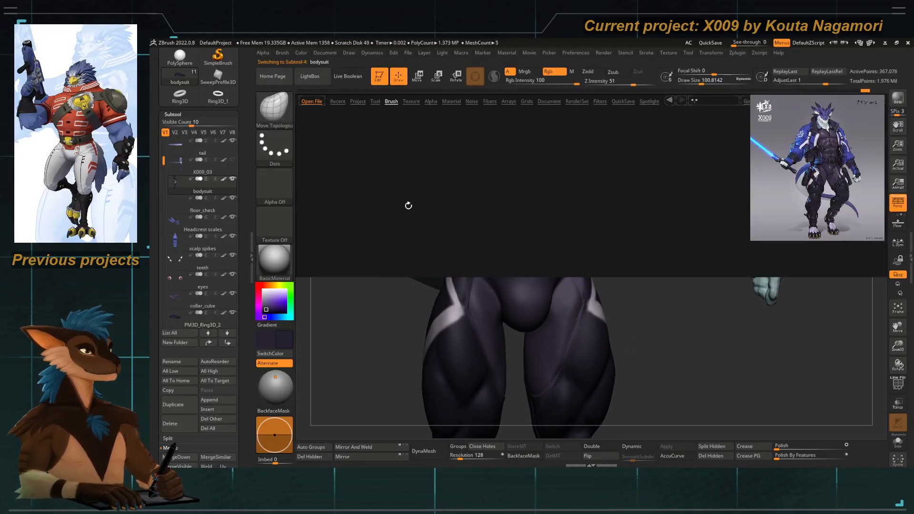
{"action": "key", "text": "comma"}
{"action": "key", "text": "b"}
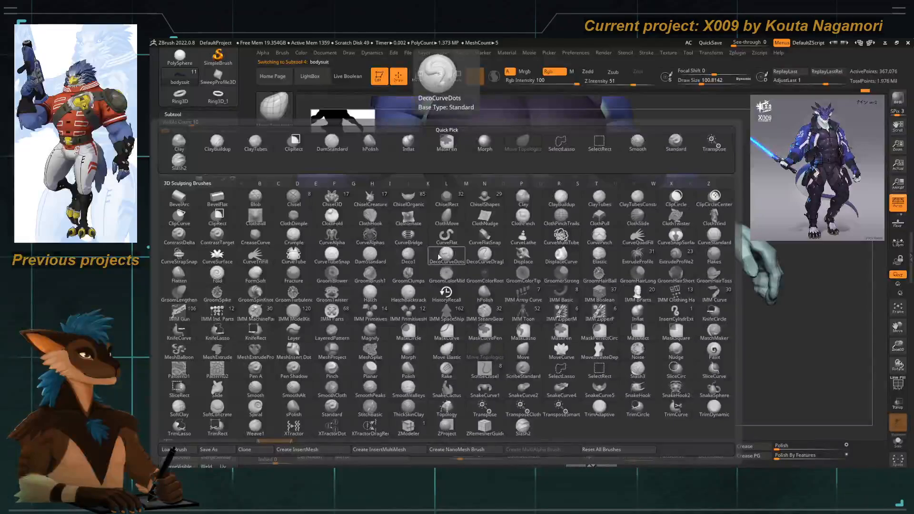
{"action": "left_click", "coordinate": [437, 259]}
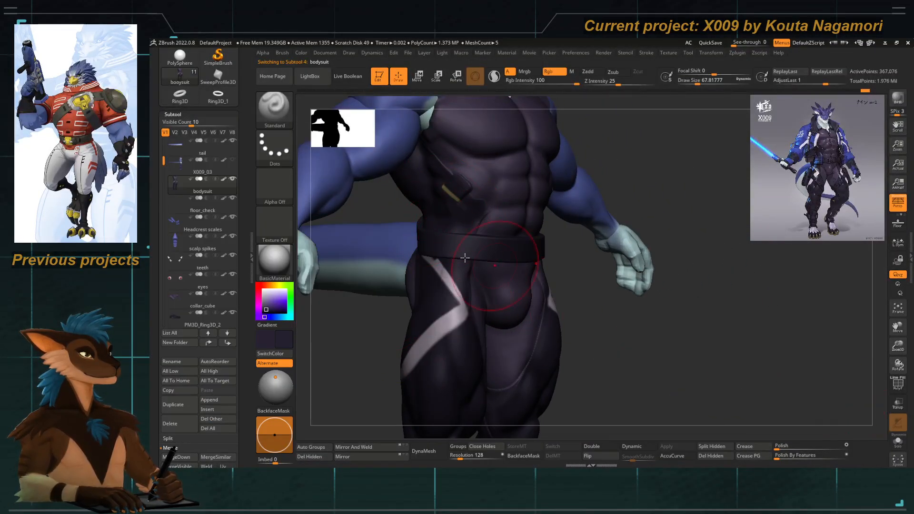
{"action": "left_click_drag", "start_coordinate": [369, 198], "coordinate": [375, 205]}
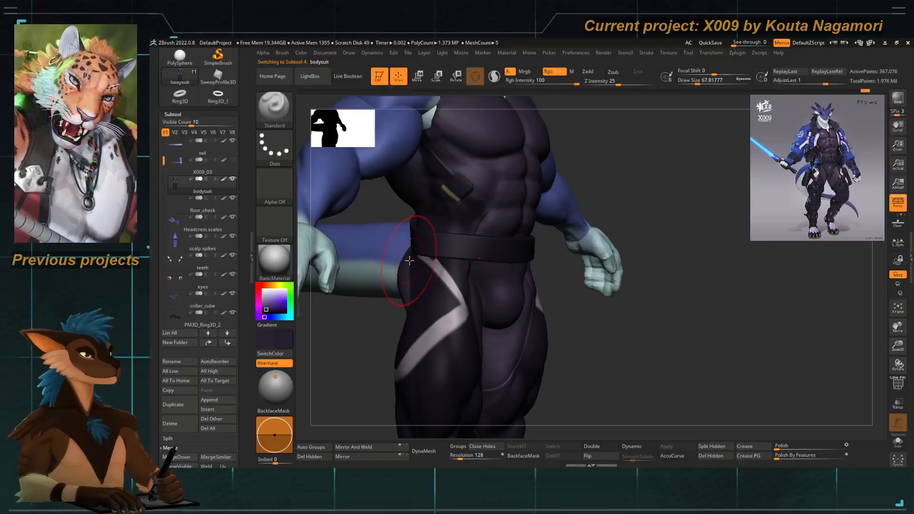
{"action": "key", "text": "b"}
{"action": "key", "text": "d"}
{"action": "key", "text": "s"}
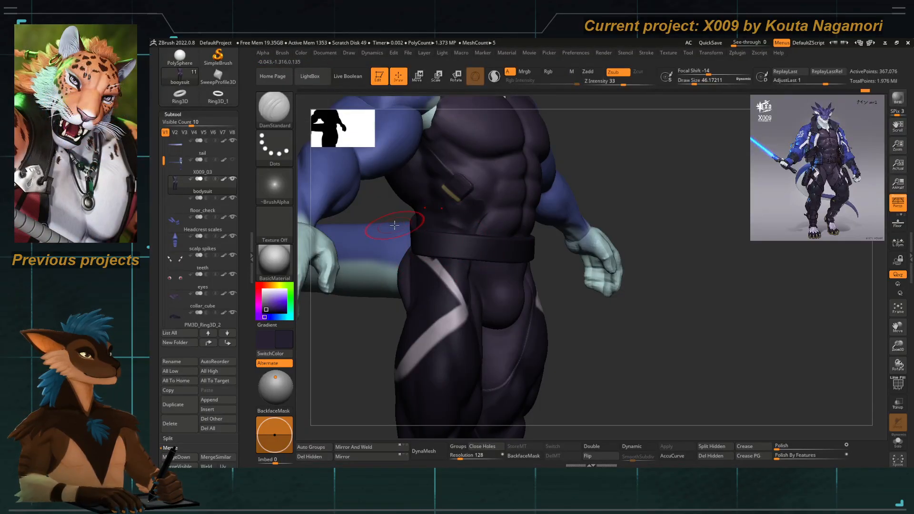
{"action": "right_click_drag", "start_coordinate": [394, 226], "coordinate": [447, 249], "text": "ctrl"}
{"action": "key", "text": "b"}
{"action": "key", "text": "t"}
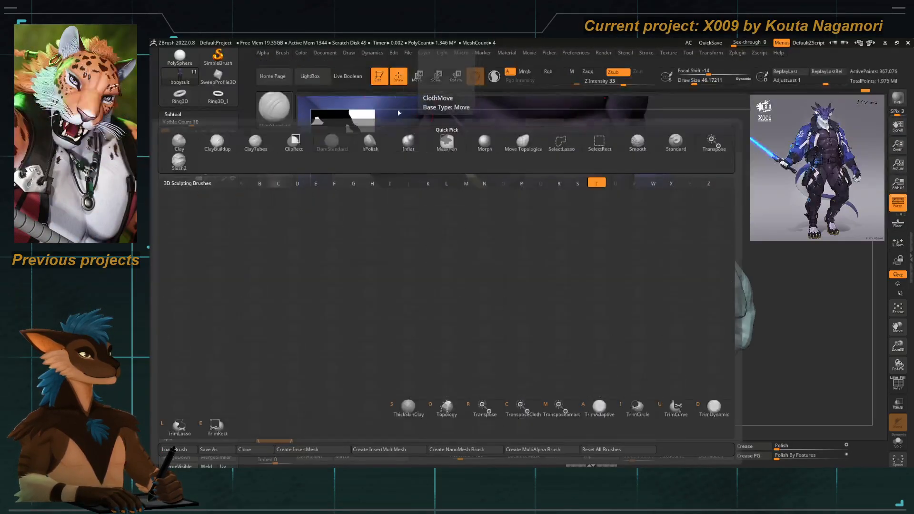
{"action": "key", "text": "d"}
Choose the Standard brush again and isolate the bodysuit with Solo mode.
{"action": "key", "text": "b"}
{"action": "key", "text": "s"}
{"action": "key", "text": "t"}
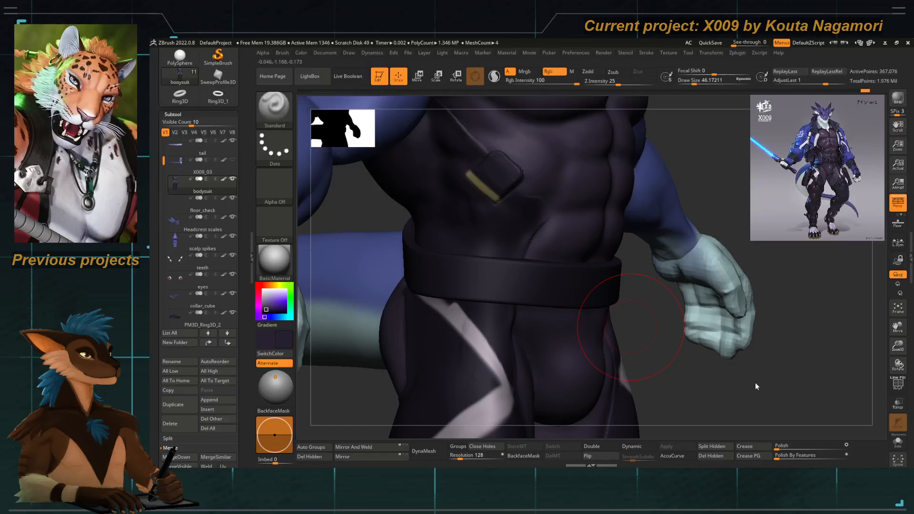
{"action": "left_click", "coordinate": [897, 438]}
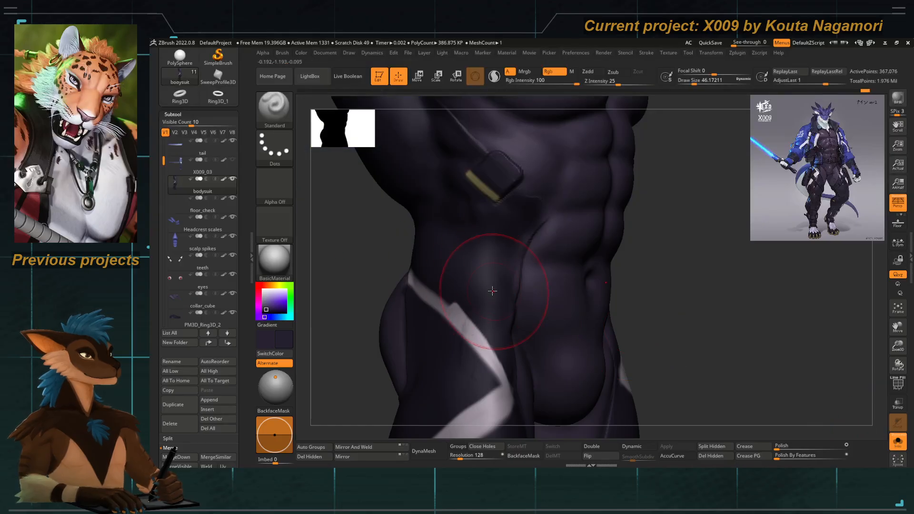
Undo the last stroke, enable Zadd, and build up and smooth the waist above the hip with a draw size of about 29.
{"action": "key", "text": "ctrl+z"}
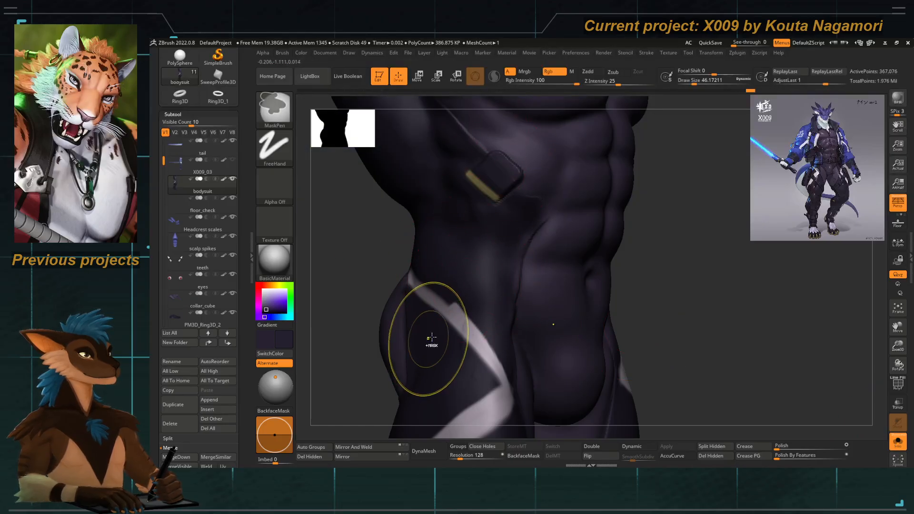
{"action": "left_click", "coordinate": [589, 72]}
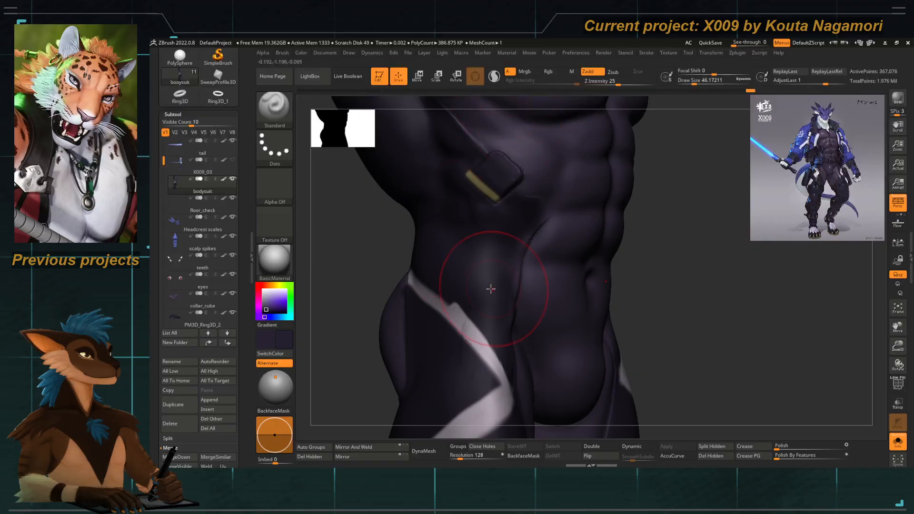
{"action": "key", "text": "space"}
{"action": "mouse_move", "coordinate": [375, 241]}
{"action": "left_mouse_down"}
{"action": "mouse_move", "coordinate": [404, 244]}
{"action": "mouse_move", "coordinate": [434, 266]}
{"action": "left_mouse_up"}
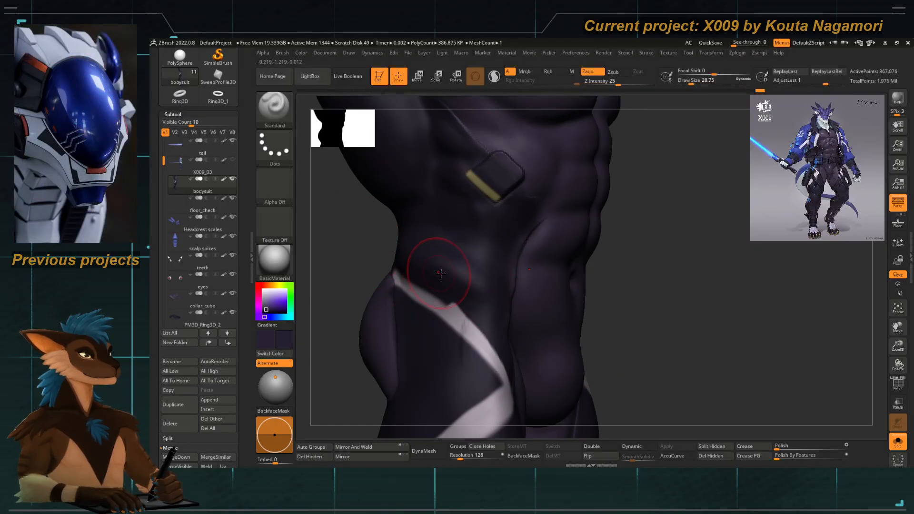
{"action": "key", "text": "shift"}
{"action": "mouse_move", "coordinate": [439, 271]}
{"action": "left_mouse_down", "text": "shift"}
{"action": "mouse_move", "coordinate": [414, 286]}
{"action": "mouse_move", "coordinate": [402, 267]}
{"action": "mouse_move", "coordinate": [405, 310]}
{"action": "mouse_move", "coordinate": [373, 279]}
{"action": "left_mouse_up", "text": "shift"}
Reshape the side of the bodysuit's waist using the Move Topological brush with a draw size of about 39.
{"action": "key", "text": "b"}
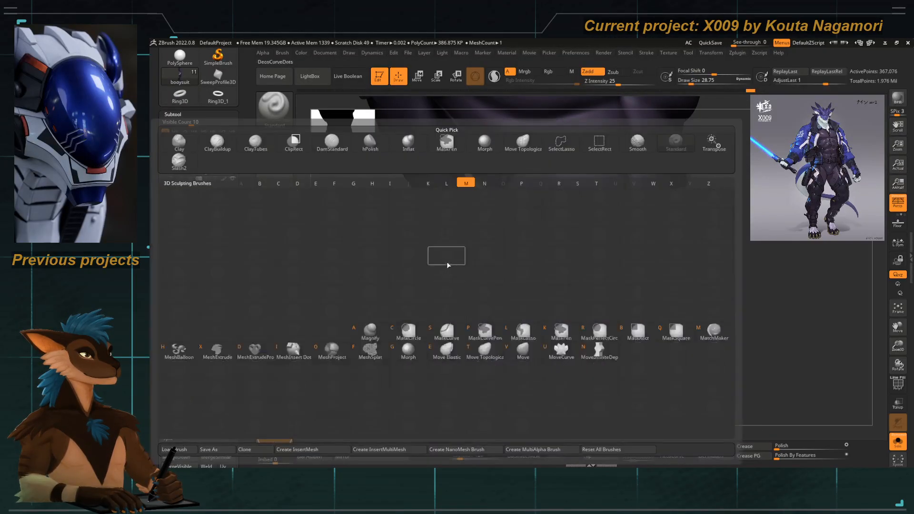
{"action": "key", "text": "m"}
{"action": "key", "text": "t"}
{"action": "key", "text": "space"}
{"action": "left_click_drag", "start_coordinate": [446, 258], "coordinate": [423, 235]}
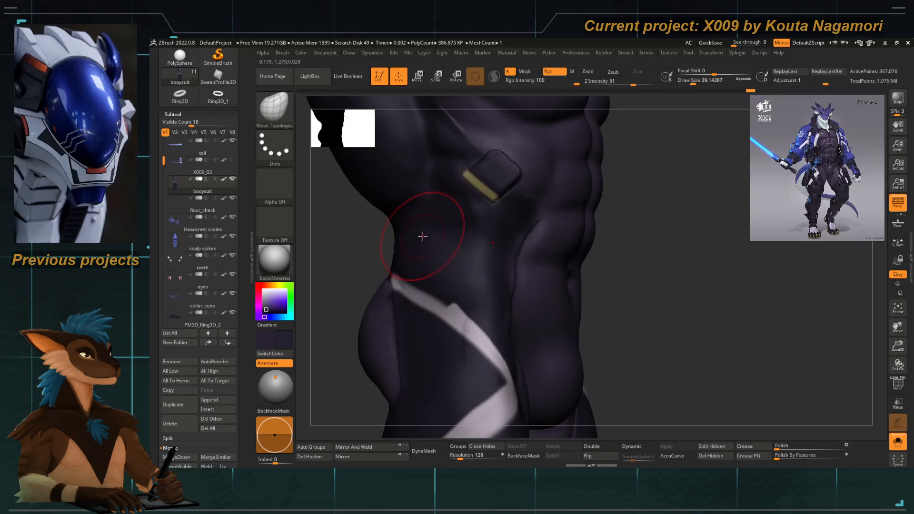
Mask the side of the waist with the MaskLasso brush and invert the mask so only that area stays editable.
{"action": "key", "text": "ctrl"}
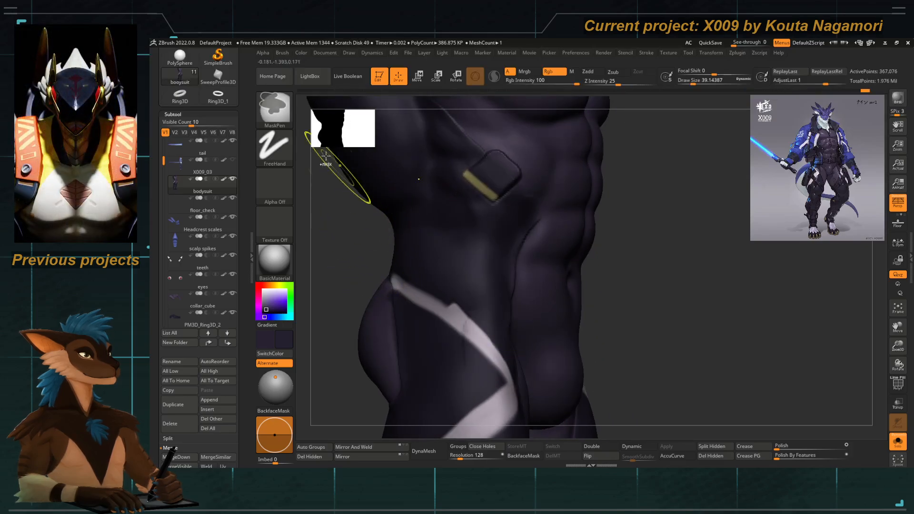
{"action": "key", "text": "ctrl+b"}
{"action": "left_click", "coordinate": [438, 151]}
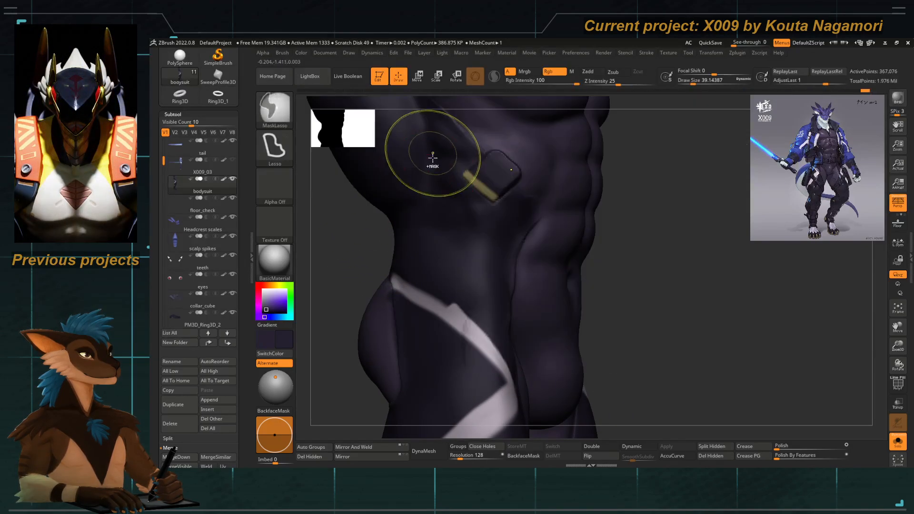
{"action": "mouse_move", "coordinate": [485, 245]}
{"action": "left_mouse_down", "text": "ctrl"}
{"action": "mouse_move", "coordinate": [523, 341]}
{"action": "mouse_move", "coordinate": [439, 300]}
{"action": "mouse_move", "coordinate": [353, 280]}
{"action": "mouse_move", "coordinate": [364, 267]}
{"action": "mouse_move", "coordinate": [434, 317]}
{"action": "left_mouse_up", "text": "ctrl"}
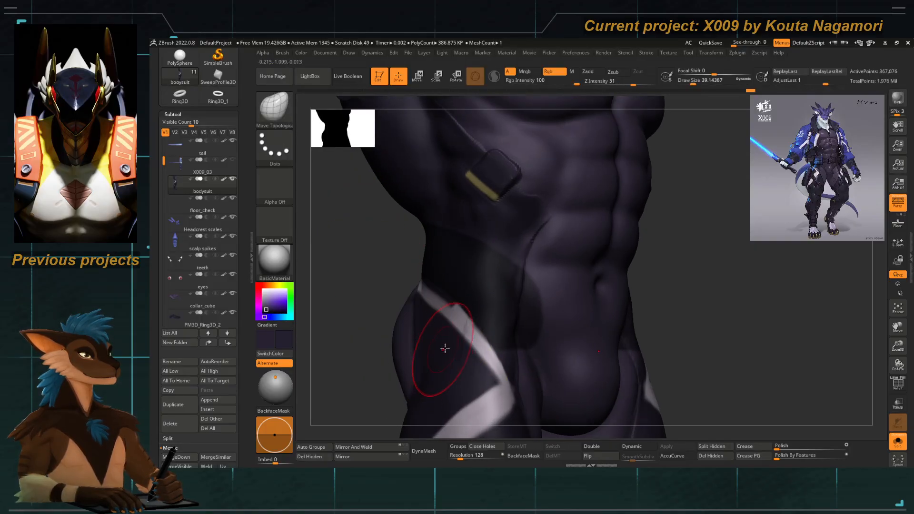
{"action": "key", "text": "ctrl+i"}
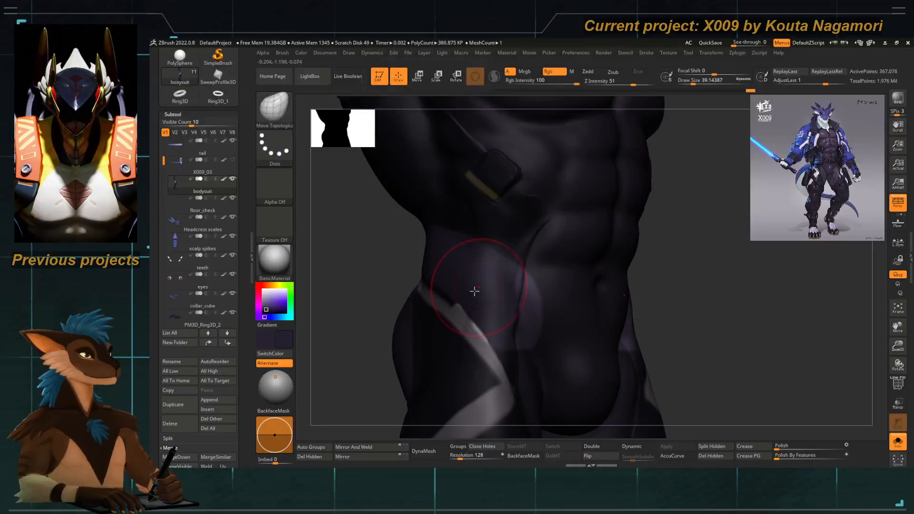
Pull the unmasked waist side outward with the Move Topological brush, using draw sizes of about 46 and 37.
{"action": "key", "text": "b"}
{"action": "key", "text": "m"}
{"action": "key", "text": "t"}
{"action": "key", "text": "space"}
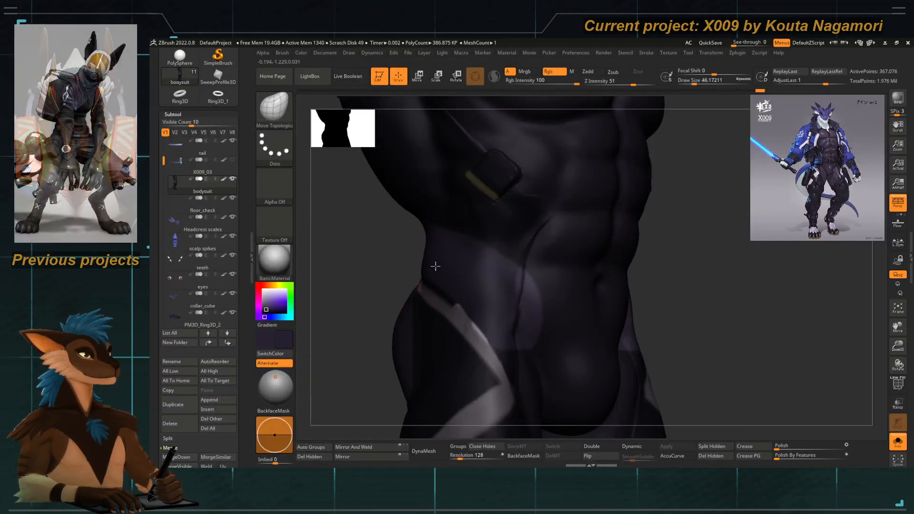
{"action": "key", "text": "space"}
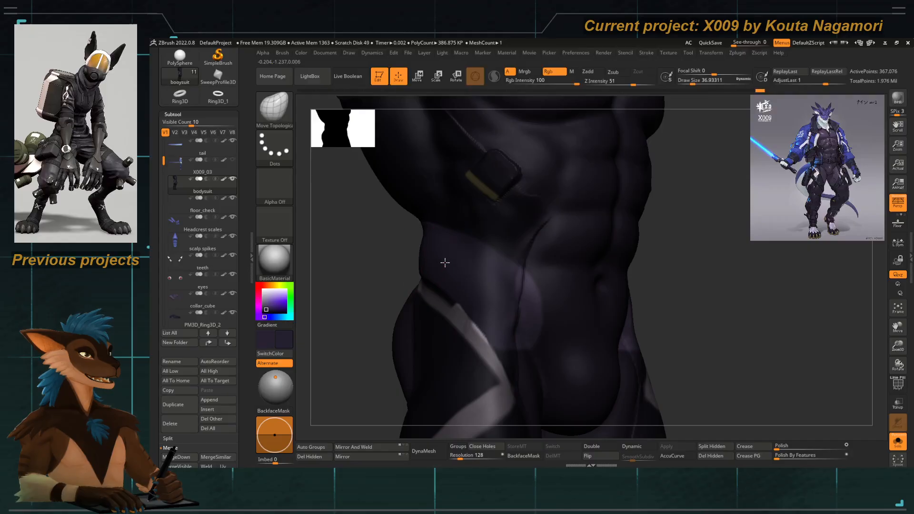
{"action": "mouse_move", "coordinate": [382, 266]}
{"action": "left_mouse_down"}
{"action": "mouse_move", "coordinate": [451, 269]}
{"action": "mouse_move", "coordinate": [397, 262]}
{"action": "left_mouse_up"}
{"action": "key", "text": "space"}
Smooth the unmasked waist and refine its outline from the front with a draw size of about 44.
{"action": "key", "text": "shift"}
{"action": "mouse_move", "coordinate": [456, 272]}
{"action": "left_mouse_down"}
{"action": "mouse_move", "coordinate": [470, 286]}
{"action": "mouse_move", "coordinate": [456, 286]}
{"action": "left_mouse_up"}
{"action": "key", "text": "space"}
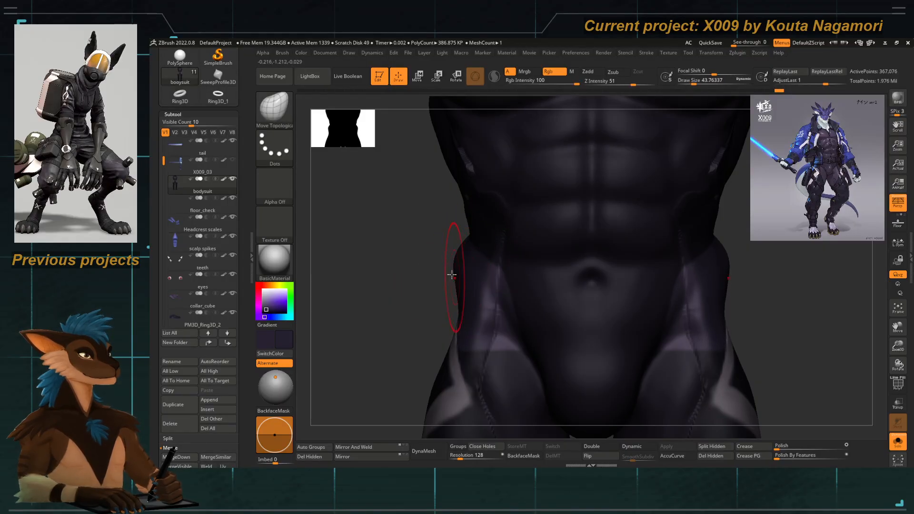
{"action": "mouse_move", "coordinate": [420, 253]}
{"action": "left_mouse_down"}
{"action": "mouse_move", "coordinate": [427, 261]}
{"action": "mouse_move", "coordinate": [429, 245]}
{"action": "mouse_move", "coordinate": [399, 257]}
{"action": "left_mouse_up"}
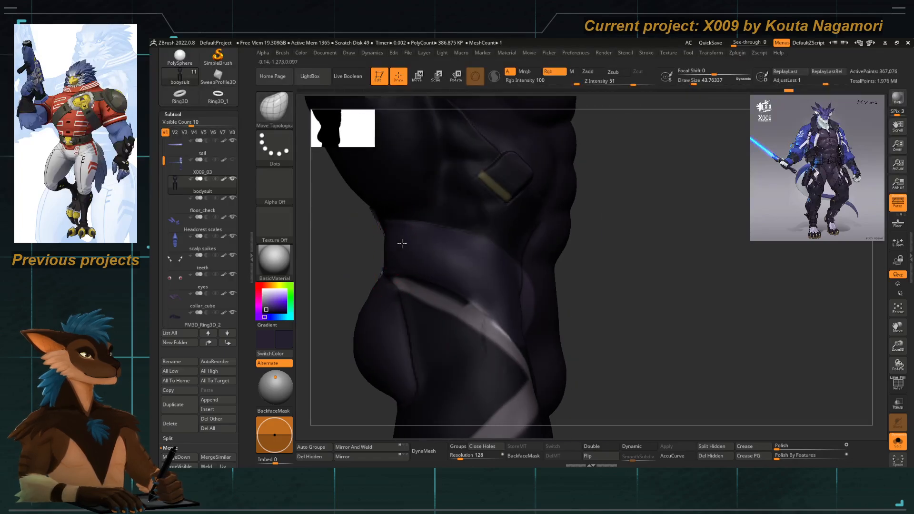
Smooth the side of the waist, clear the mask and blend the area with a draw size of about 65.
{"action": "key", "text": "shift"}
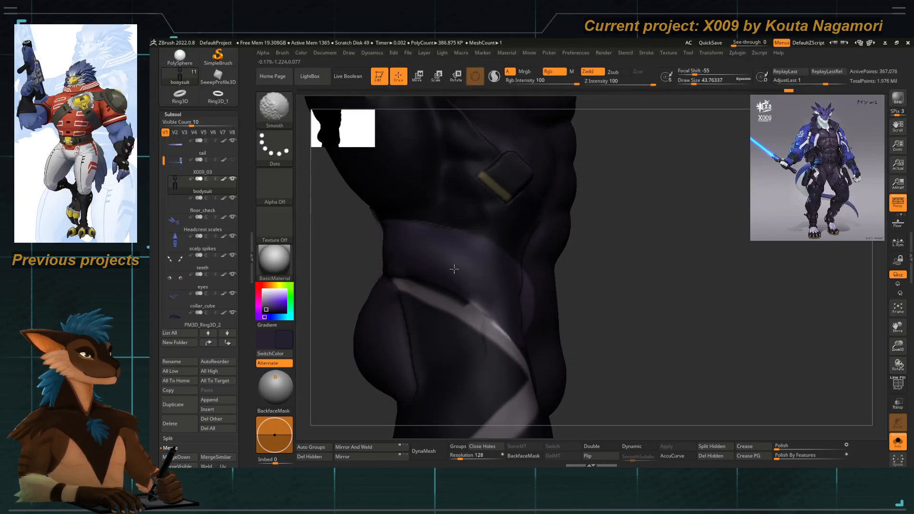
{"action": "mouse_move", "coordinate": [342, 269]}
{"action": "left_mouse_down"}
{"action": "mouse_move", "coordinate": [393, 252]}
{"action": "mouse_move", "coordinate": [421, 278]}
{"action": "mouse_move", "coordinate": [432, 214]}
{"action": "mouse_move", "coordinate": [449, 220]}
{"action": "mouse_move", "coordinate": [423, 238]}
{"action": "left_mouse_up"}
{"action": "key", "text": "shift"}
{"action": "left_click_drag", "start_coordinate": [369, 250], "coordinate": [353, 253]}
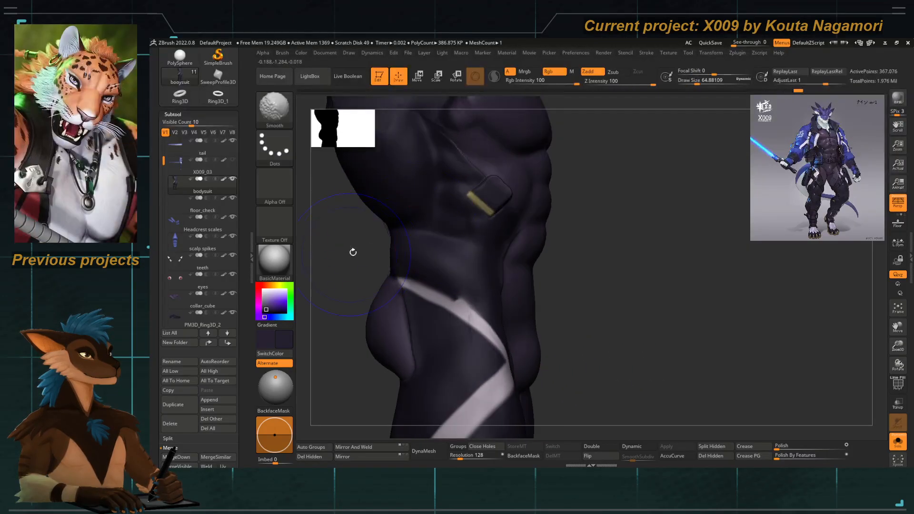
Turn off Solo mode, select the belt and adjust its side against the hip with a draw size of about 140.
{"action": "mouse_move", "coordinate": [602, 298]}
{"action": "left_mouse_down"}
{"action": "mouse_move", "coordinate": [421, 282]}
{"action": "mouse_move", "coordinate": [433, 286]}
{"action": "left_mouse_up"}
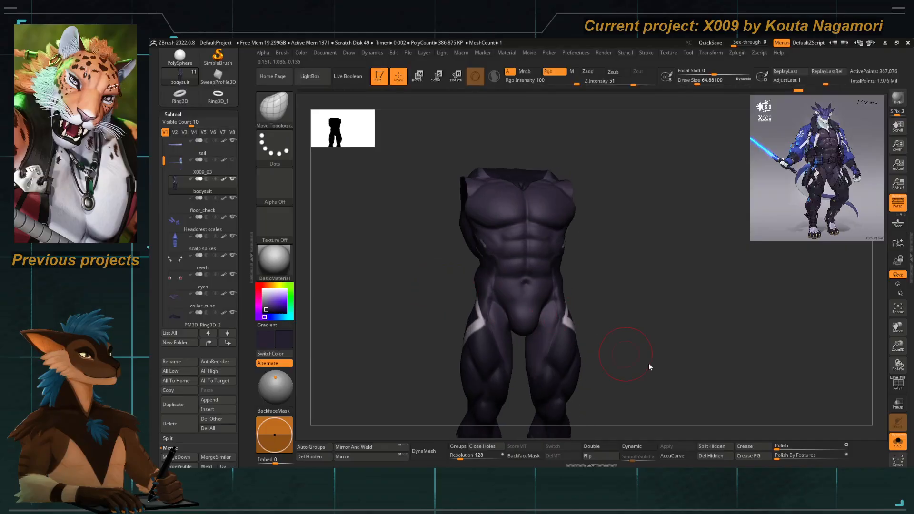
{"action": "left_click", "coordinate": [897, 438]}
{"action": "left_click_drag", "start_coordinate": [420, 310], "coordinate": [476, 316]}
{"action": "left_click_drag", "start_coordinate": [476, 316], "coordinate": [498, 338], "text": "alt"}
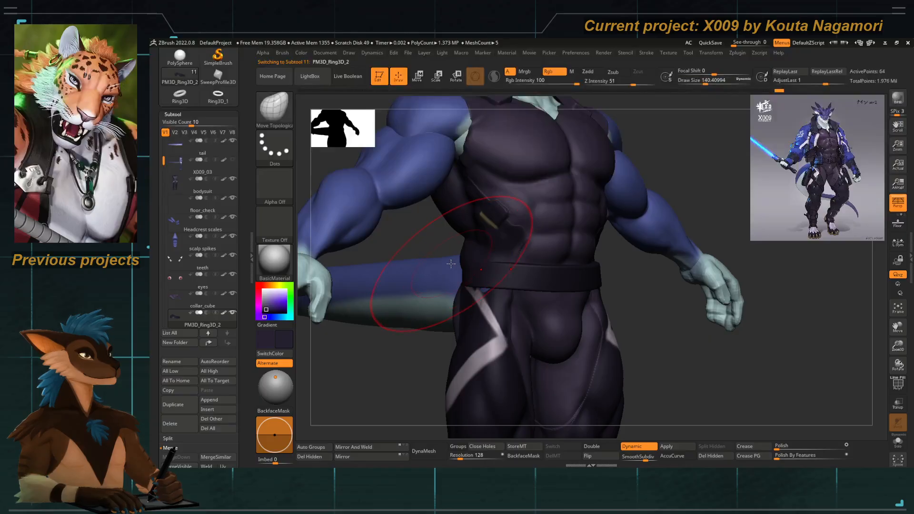
{"action": "left_click_drag", "start_coordinate": [388, 255], "coordinate": [478, 280]}
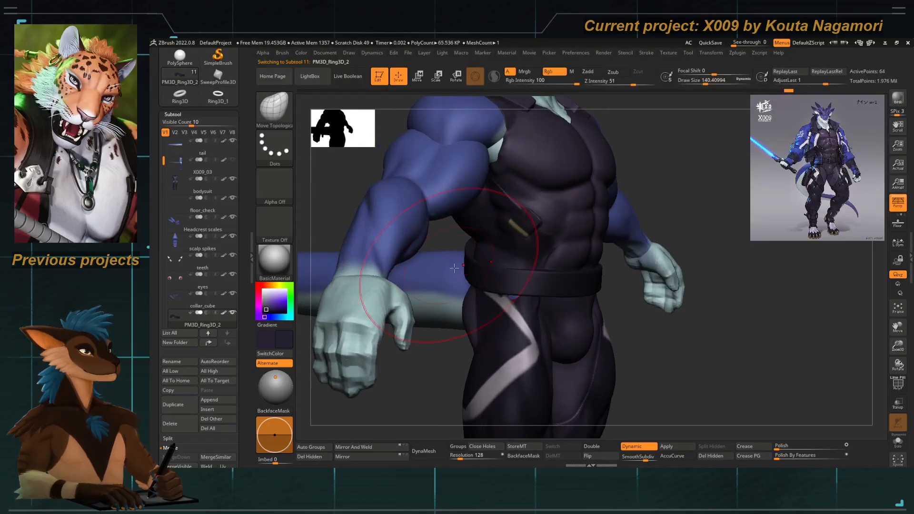
Reselect the bodysuit and set up the Standard brush with a draw size of about 20 over the thigh stripe.
{"action": "left_click", "coordinate": [506, 316], "text": "alt"}
{"action": "right_click_drag", "start_coordinate": [506, 317], "coordinate": [515, 303]}
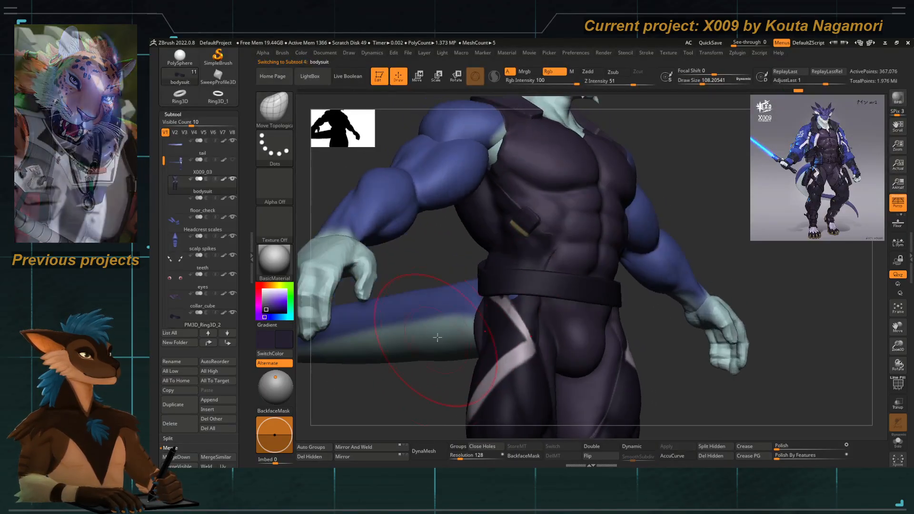
{"action": "key", "text": "f"}
{"action": "mouse_move", "coordinate": [400, 286]}
{"action": "right_mouse_down"}
{"action": "mouse_move", "coordinate": [465, 347]}
{"action": "mouse_move", "coordinate": [435, 316]}
{"action": "mouse_move", "coordinate": [435, 325]}
{"action": "mouse_move", "coordinate": [471, 329]}
{"action": "right_mouse_up"}
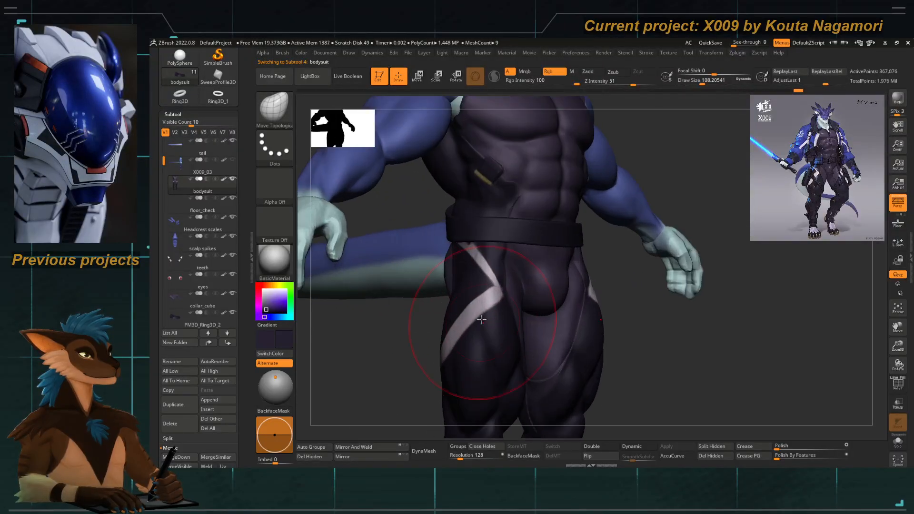
{"action": "key", "text": "space"}
{"action": "left_click_drag", "start_coordinate": [474, 294], "coordinate": [466, 294]}
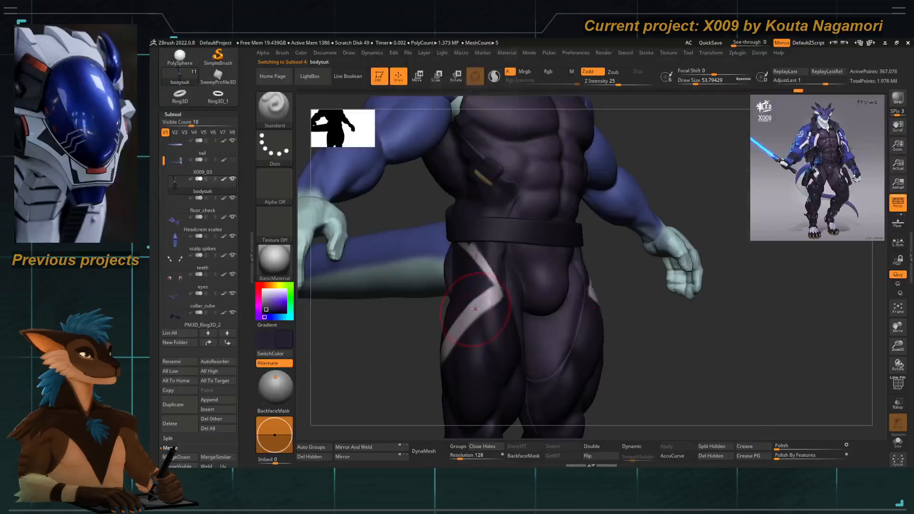
{"action": "key", "text": "b"}
{"action": "key", "text": "s"}
{"action": "key", "text": "t"}
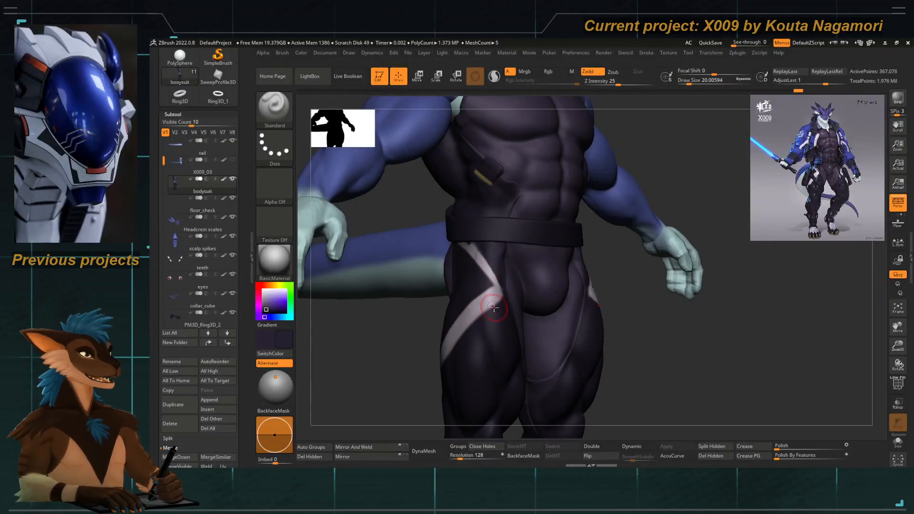
Set up Rgb painting with a draw size of about 8 and sample the light stripe colour for repainting the upper thigh stripe.
{"action": "mouse_move", "coordinate": [366, 344]}
{"action": "left_mouse_down"}
{"action": "mouse_move", "coordinate": [414, 265]}
{"action": "mouse_move", "coordinate": [410, 322]}
{"action": "mouse_move", "coordinate": [588, 308]}
{"action": "mouse_move", "coordinate": [474, 273]}
{"action": "left_mouse_up"}
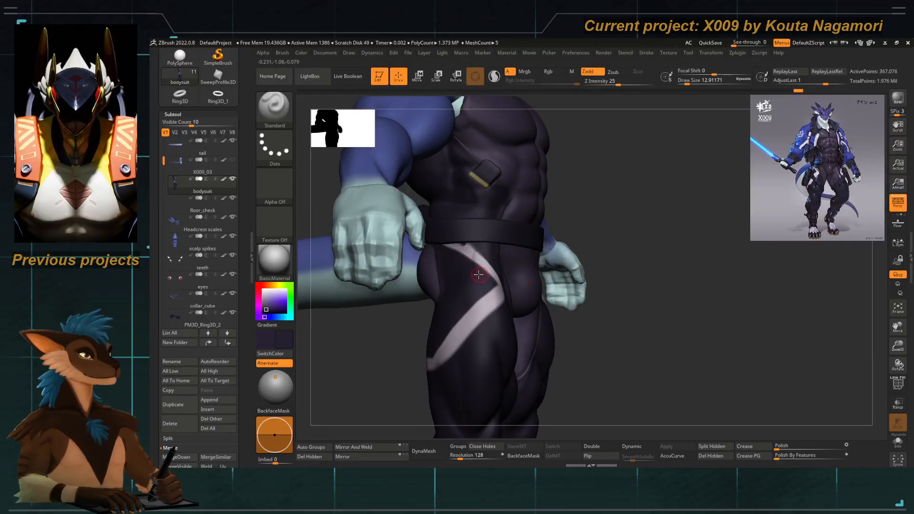
{"action": "key", "text": "space"}
{"action": "left_click_drag", "start_coordinate": [609, 340], "coordinate": [485, 285]}
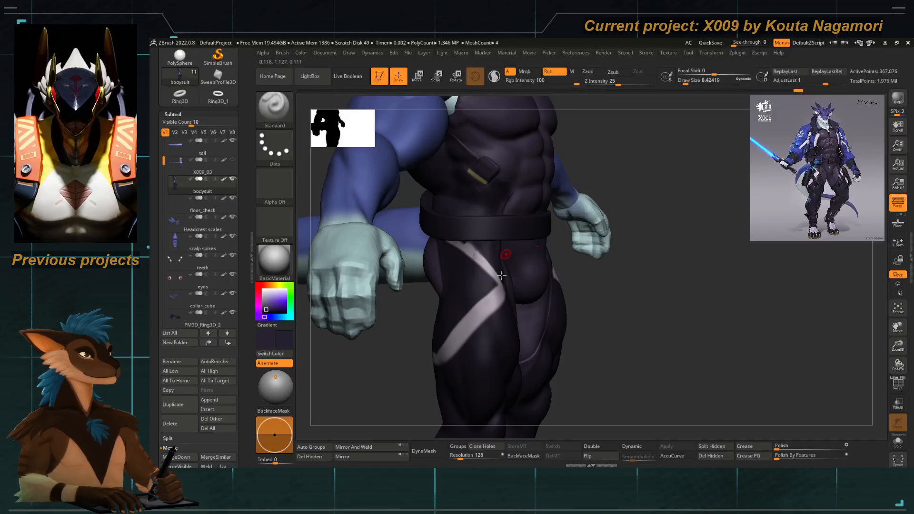
{"action": "mouse_move", "coordinate": [494, 279]}
{"action": "left_mouse_down", "text": "shift"}
{"action": "mouse_move", "coordinate": [500, 289]}
{"action": "mouse_move", "coordinate": [437, 261]}
{"action": "left_mouse_up", "text": "shift"}
{"action": "key", "text": "c"}
{"action": "key", "text": "ctrl+z"}
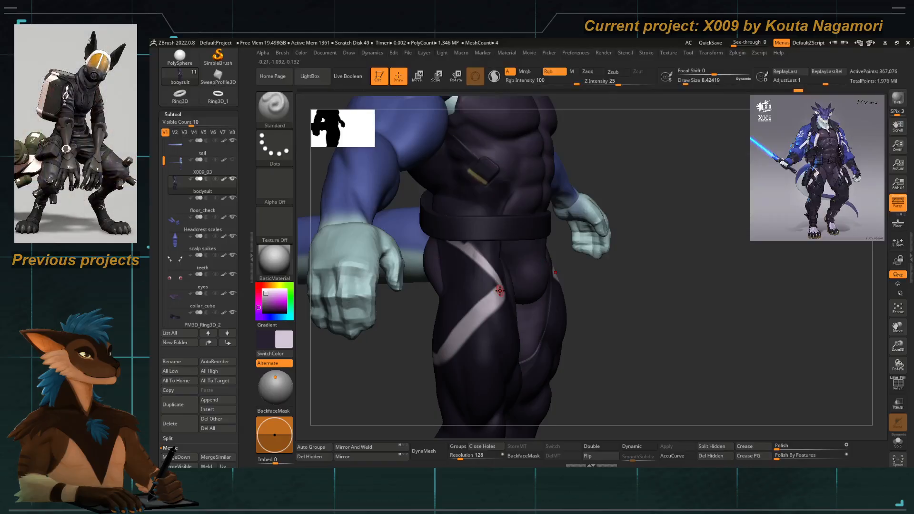
Sample the dark suit colour and paint over the old upper stripe on the isolated bodysuit with a draw size of about 11.
{"action": "key", "text": "c"}
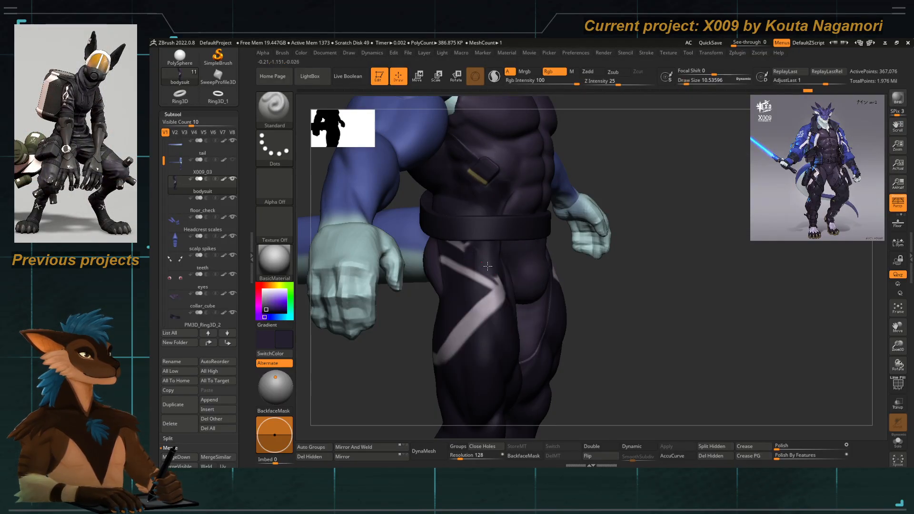
{"action": "left_click", "coordinate": [898, 442]}
{"action": "left_click_drag", "start_coordinate": [666, 286], "coordinate": [525, 225]}
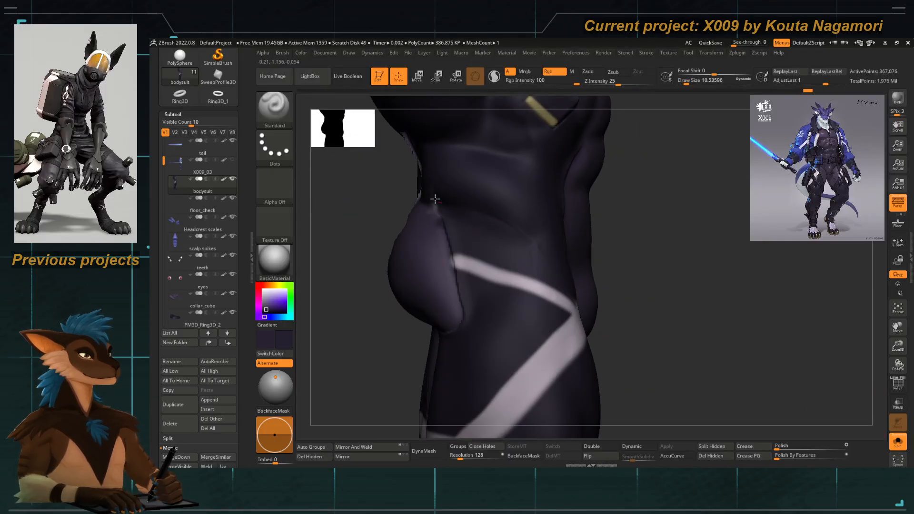
Refine the upper thigh stripe's edges on the bodysuit by resampling the light stripe and dark suit colours, with a draw size of about 11.
{"action": "mouse_move", "coordinate": [436, 199]}
{"action": "left_mouse_down"}
{"action": "mouse_move", "coordinate": [423, 202]}
{"action": "mouse_move", "coordinate": [586, 243]}
{"action": "mouse_move", "coordinate": [379, 279]}
{"action": "mouse_move", "coordinate": [436, 275]}
{"action": "left_mouse_up"}
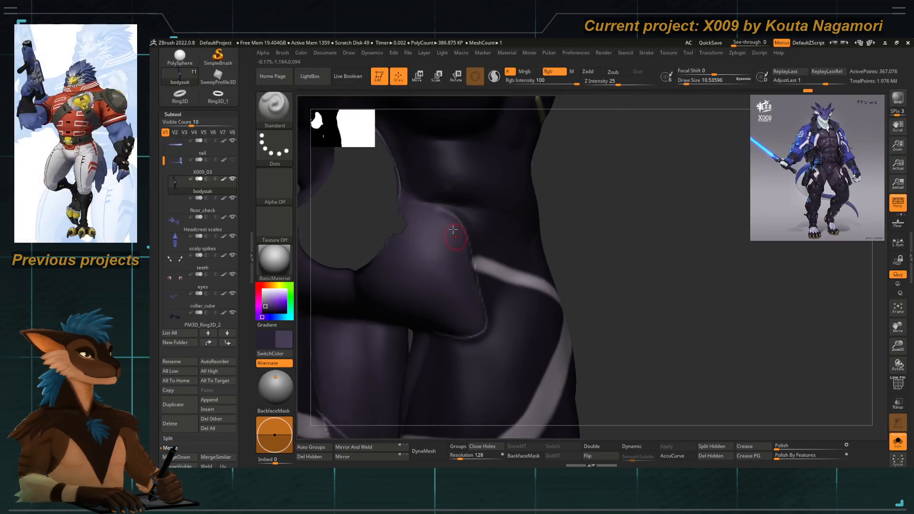
{"action": "mouse_move", "coordinate": [597, 324]}
{"action": "left_mouse_down", "text": "alt"}
{"action": "mouse_move", "coordinate": [596, 292]}
{"action": "mouse_move", "coordinate": [596, 327]}
{"action": "left_mouse_up", "text": "alt"}
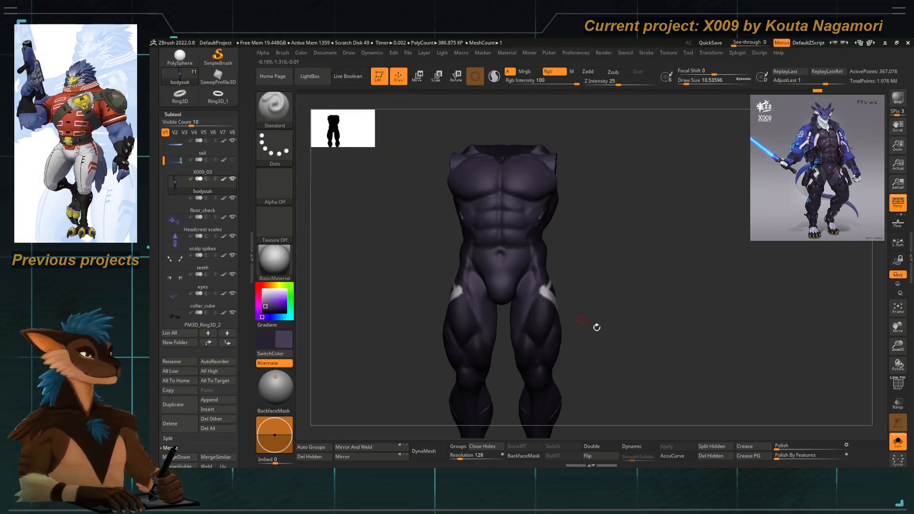
{"action": "left_click_drag", "start_coordinate": [679, 370], "coordinate": [683, 414], "text": "alt"}
{"action": "left_click_drag", "start_coordinate": [331, 264], "coordinate": [358, 256]}
{"action": "key", "text": "c"}
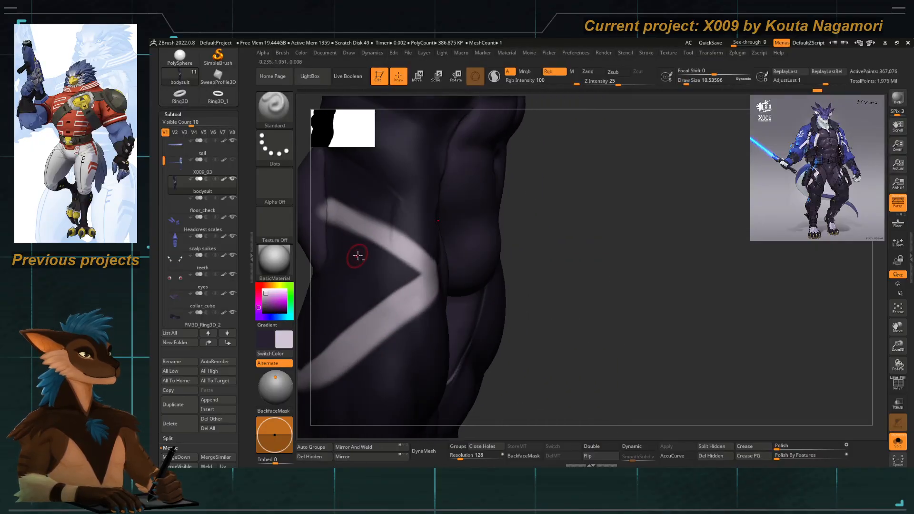
{"action": "right_click_drag", "start_coordinate": [358, 256], "coordinate": [403, 205]}
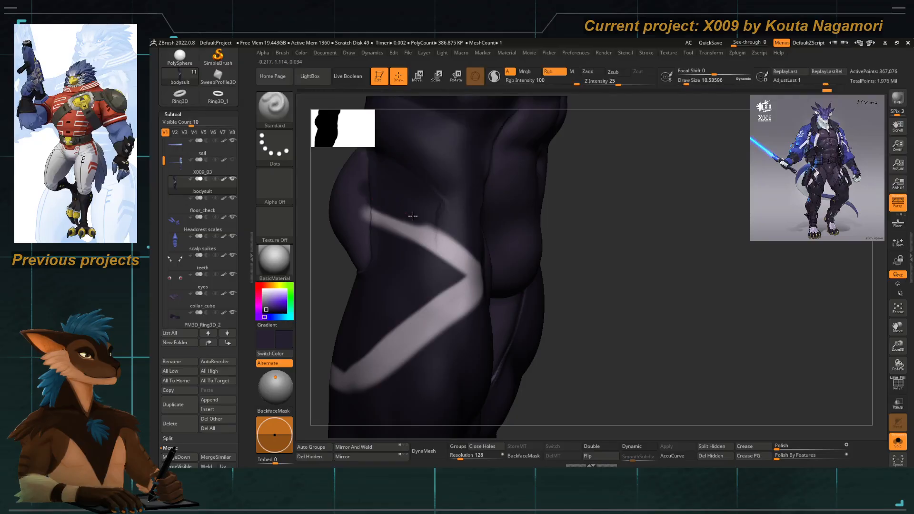
{"action": "right_click_drag", "start_coordinate": [330, 275], "coordinate": [345, 255]}
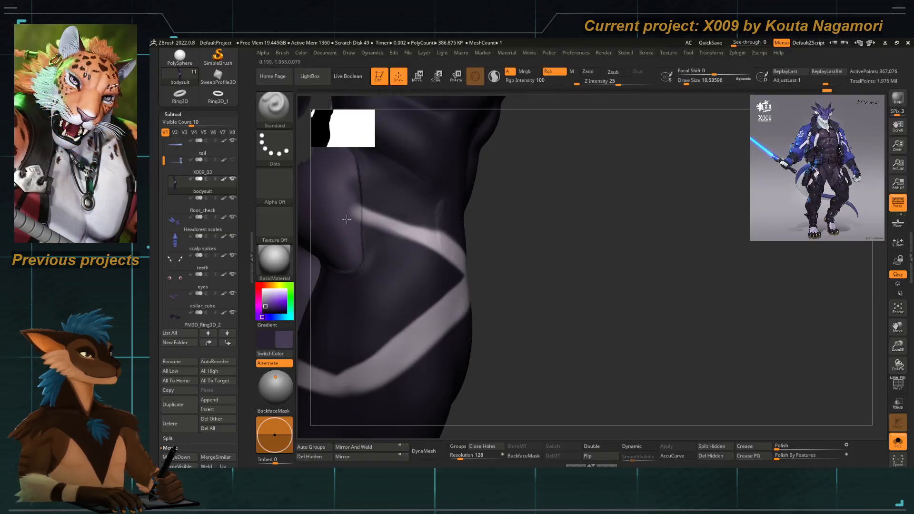
{"action": "key", "text": "f"}
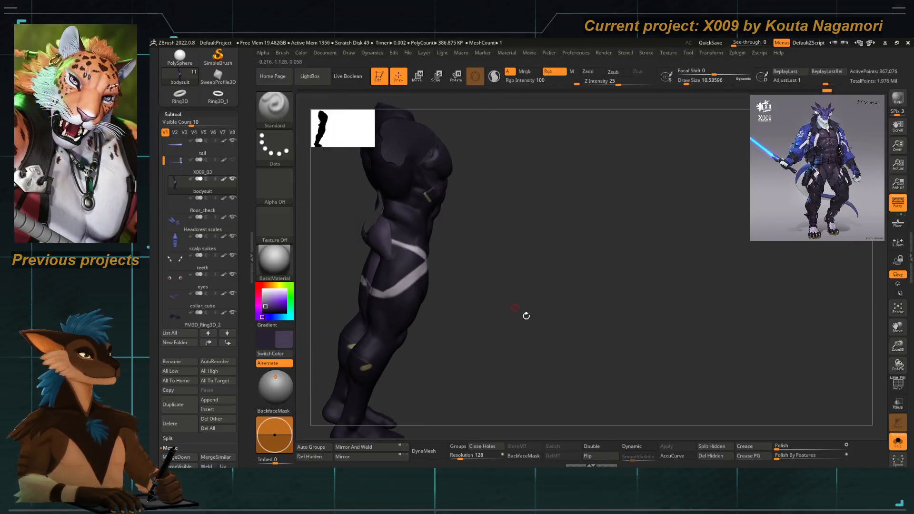
Turn off Solo mode and check the repainted thigh stripes on the full character from several angles.
{"action": "right_click_drag", "start_coordinate": [527, 316], "coordinate": [577, 363]}
{"action": "left_click", "coordinate": [899, 441]}
{"action": "key", "text": "f"}
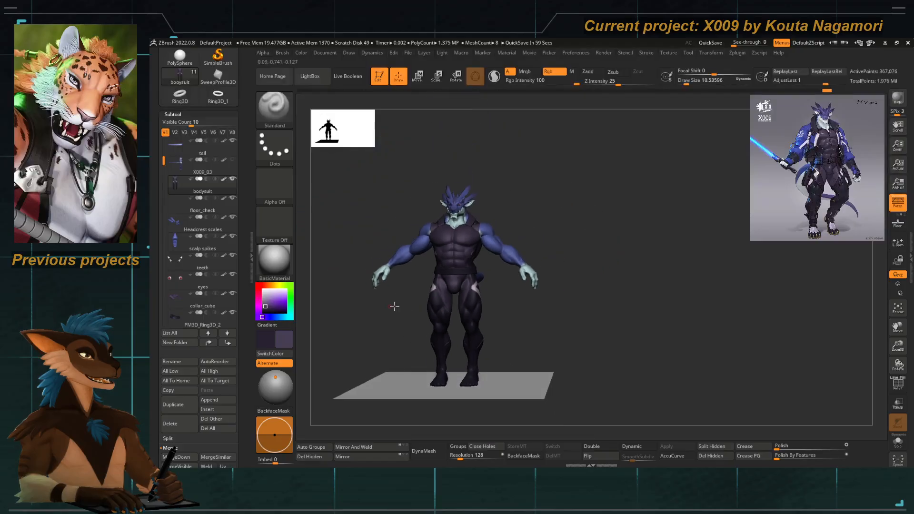
{"action": "right_click_drag", "start_coordinate": [394, 307], "coordinate": [499, 268]}
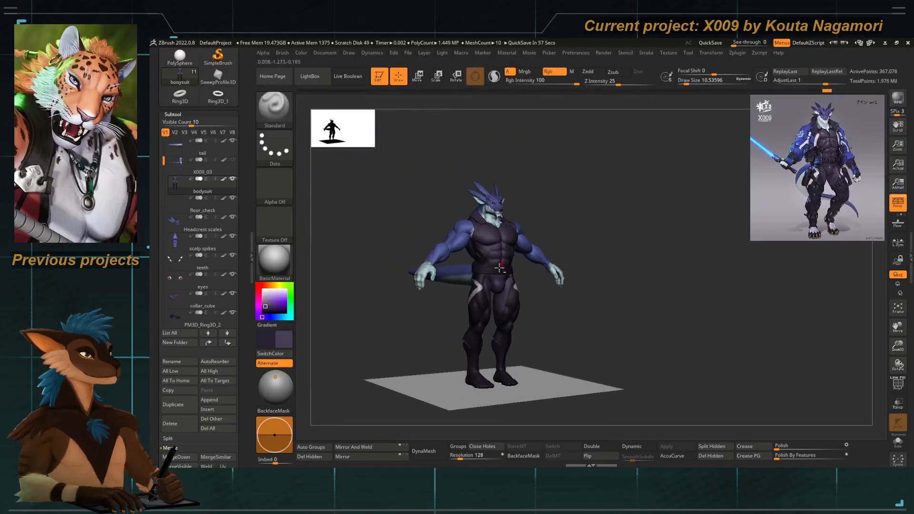
{"action": "right_click_drag", "start_coordinate": [451, 326], "coordinate": [468, 366]}
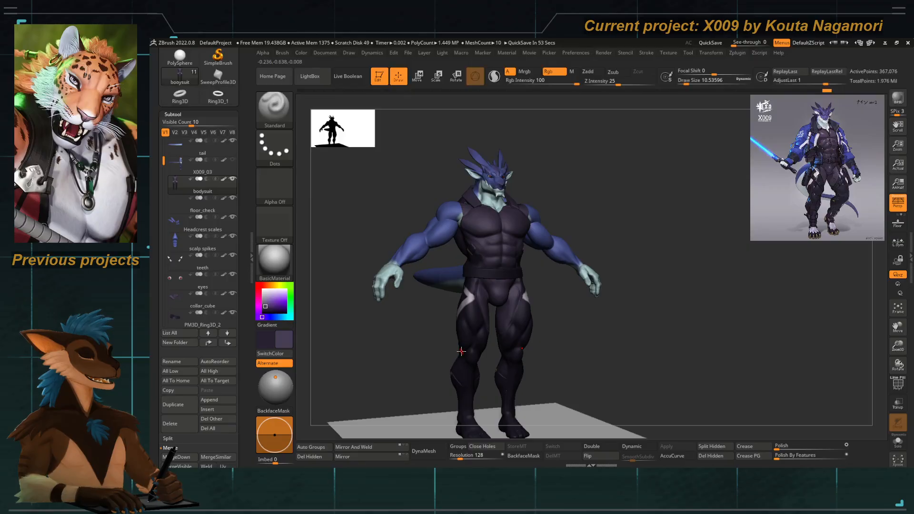
{"action": "right_click_drag", "start_coordinate": [417, 358], "coordinate": [415, 351]}
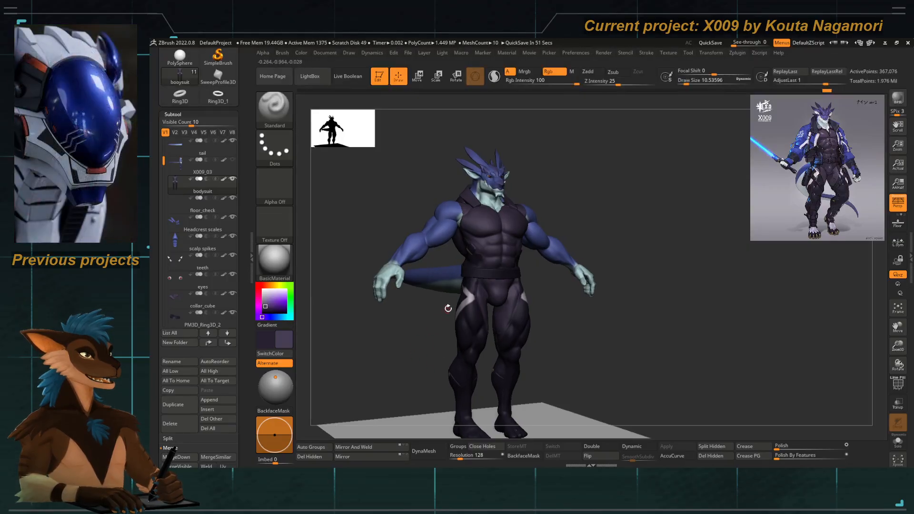
{"action": "right_click_drag", "start_coordinate": [457, 291], "coordinate": [472, 253]}
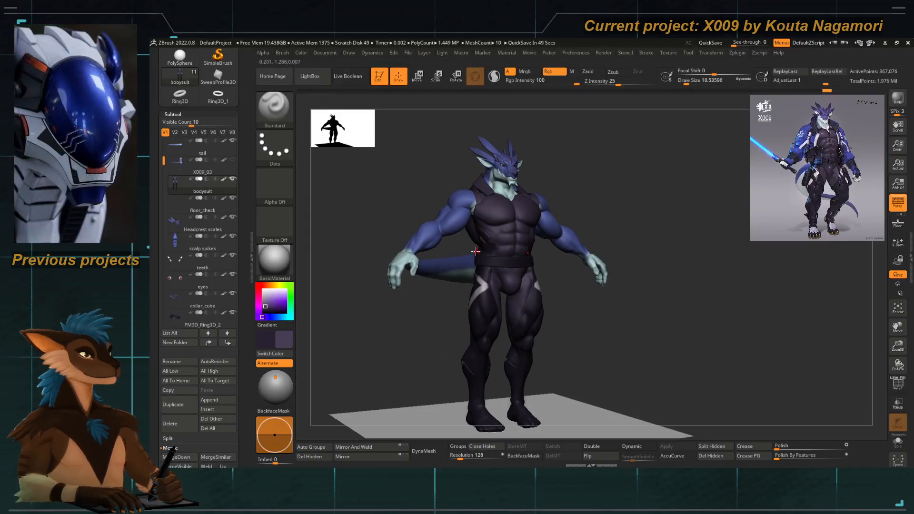
{"action": "mouse_move", "coordinate": [477, 252]}
{"action": "right_mouse_down"}
{"action": "mouse_move", "coordinate": [460, 242]}
{"action": "mouse_move", "coordinate": [433, 331]}
{"action": "mouse_move", "coordinate": [431, 305]}
{"action": "mouse_move", "coordinate": [434, 326]}
{"action": "right_mouse_up"}
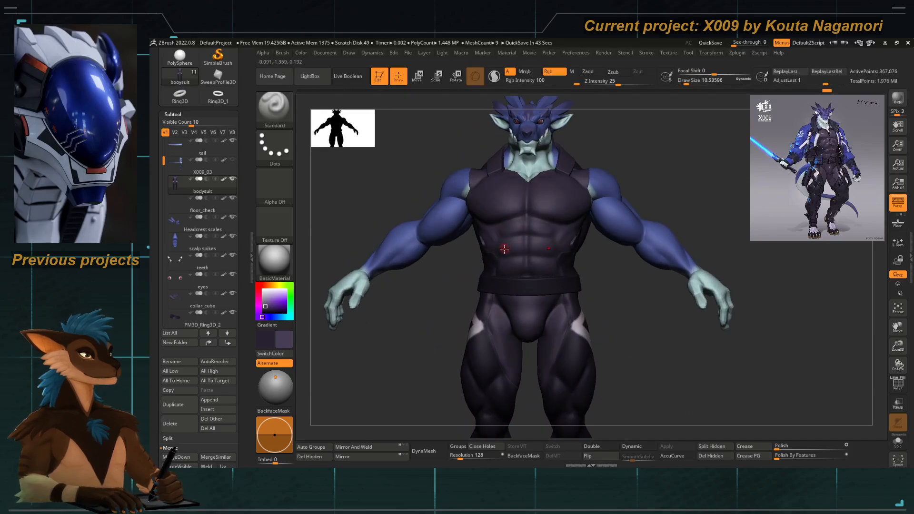
Choose DamStandard as the sculpting brush and MaskRect as the masking brush for the bodysuit.
{"action": "key", "text": "b"}
{"action": "key", "text": "d"}
{"action": "key", "text": "s"}
{"action": "key", "text": "space"}
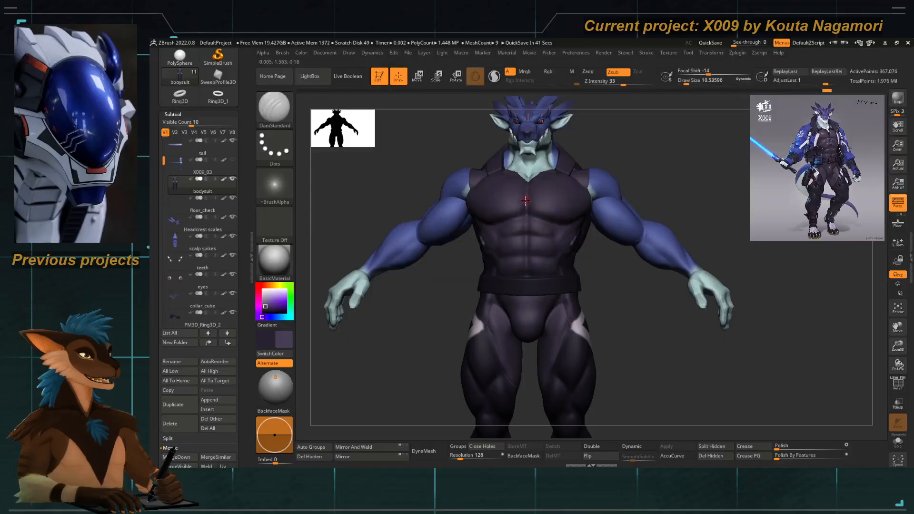
{"action": "key", "text": "ctrl"}
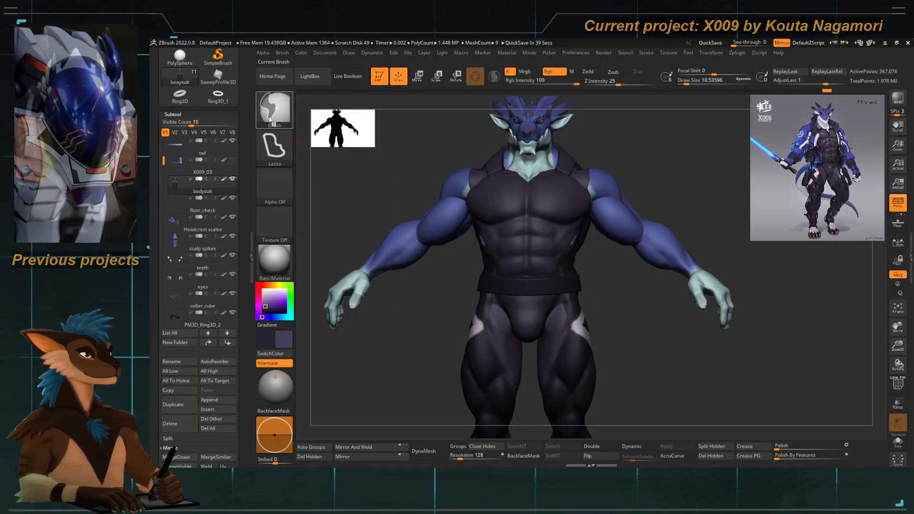
{"action": "left_click_drag", "start_coordinate": [332, 253], "coordinate": [328, 196]}
{"action": "key", "text": "ctrl+b"}
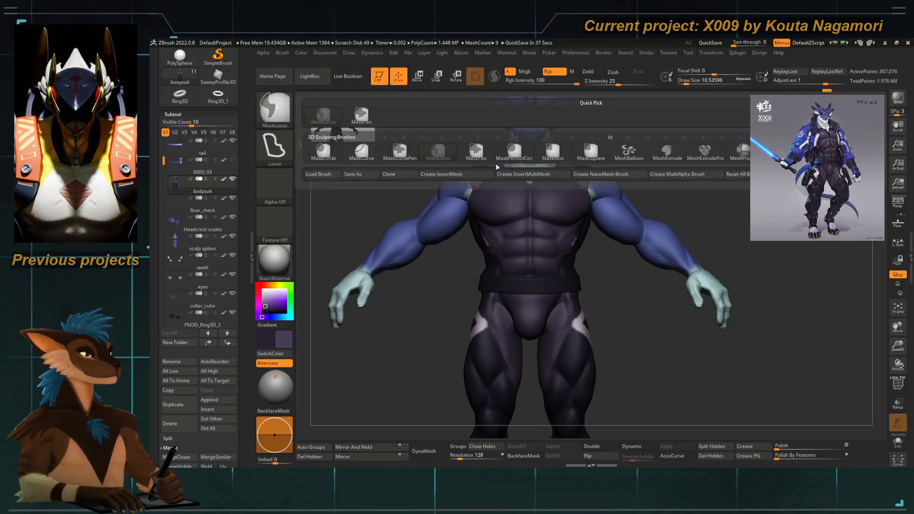
{"action": "left_click", "coordinate": [556, 157]}
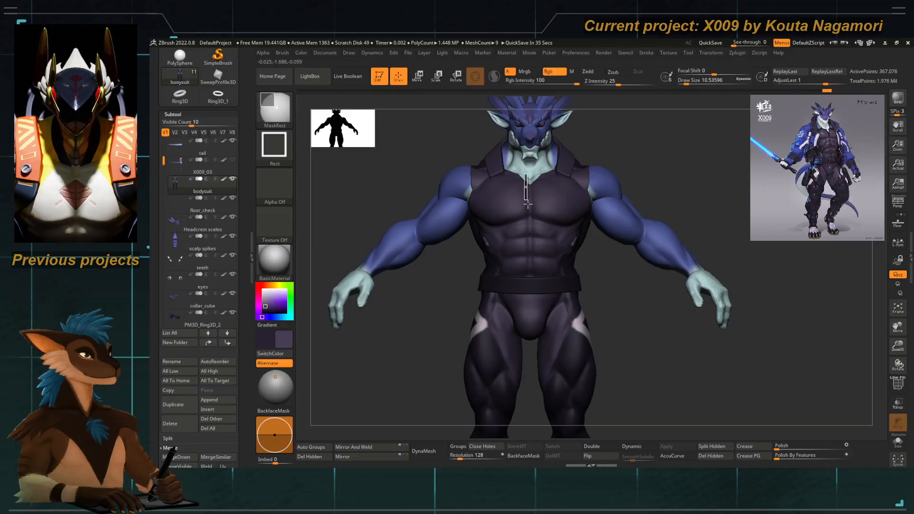
Mask a narrow vertical strip down the torso's centre, invert the mask, and mask the back half of the bodysuit from the side.
{"action": "left_click_drag", "start_coordinate": [533, 268], "coordinate": [534, 276], "text": "ctrl"}
{"action": "key", "text": "ctrl+i"}
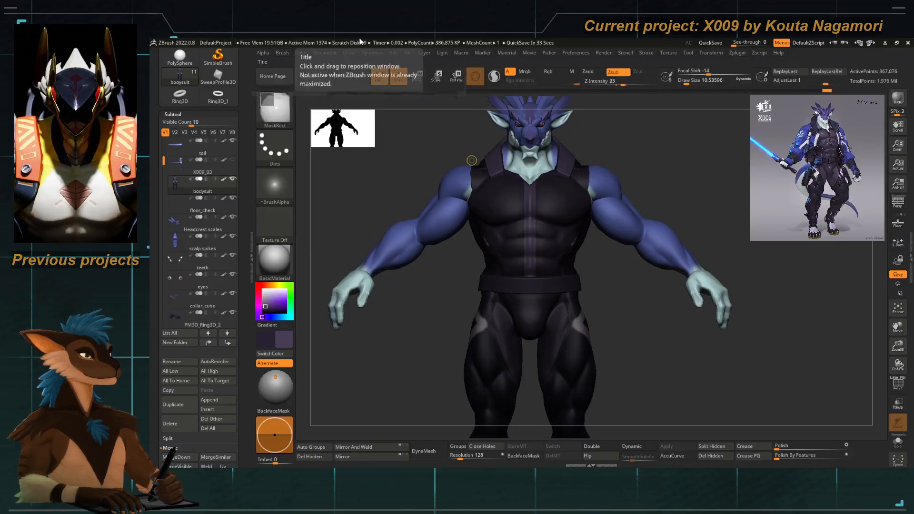
{"action": "left_click_drag", "start_coordinate": [404, 335], "coordinate": [441, 336], "text": "shift"}
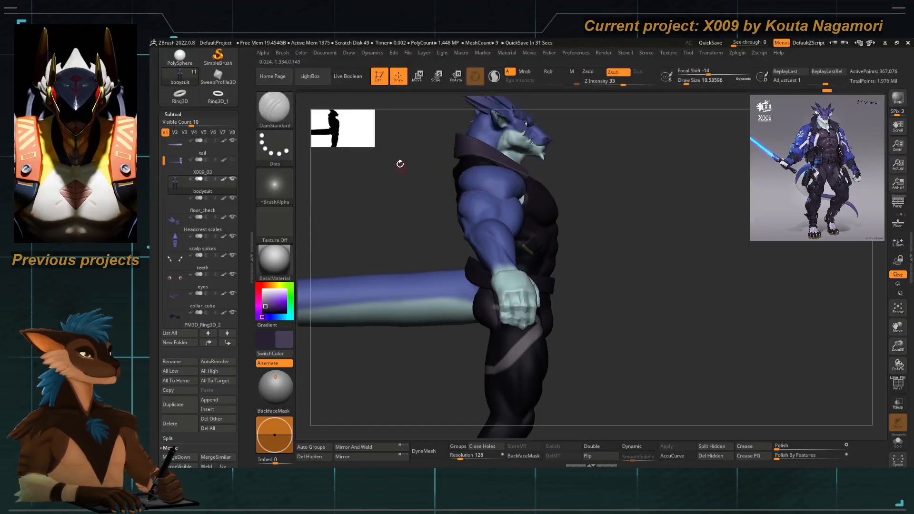
{"action": "left_click_drag", "start_coordinate": [387, 114], "coordinate": [534, 417], "text": "ctrl"}
{"action": "left_click_drag", "start_coordinate": [617, 310], "coordinate": [577, 309], "text": "shift"}
Reset the gizmo's orientation, centre it on the unmasked front strip and shift the strip in depth by about 0.0057.
{"action": "key", "text": "w"}
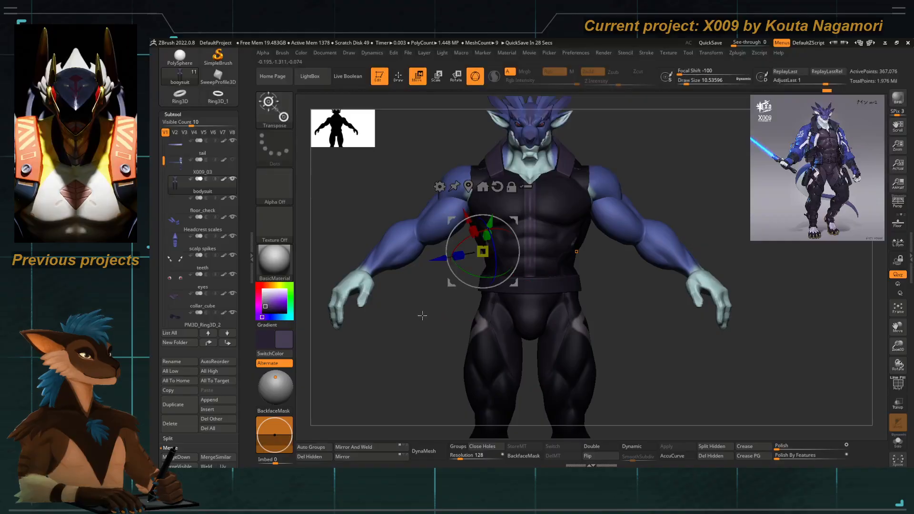
{"action": "left_click_drag", "start_coordinate": [423, 315], "coordinate": [442, 315]}
{"action": "left_click", "coordinate": [493, 185]}
{"action": "left_click", "coordinate": [469, 186]}
{"action": "left_click_drag", "start_coordinate": [401, 344], "coordinate": [444, 400]}
{"action": "left_click_drag", "start_coordinate": [573, 243], "coordinate": [559, 241]}
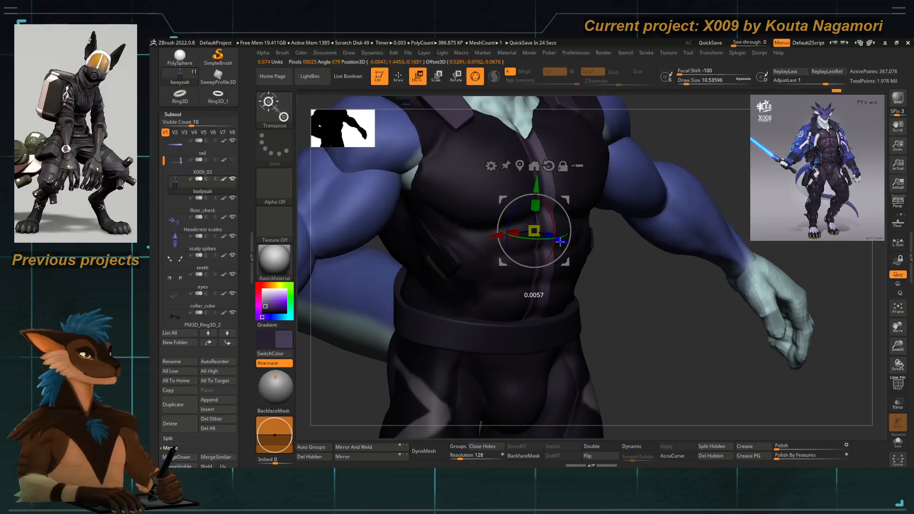
{"action": "left_click_drag", "start_coordinate": [596, 301], "coordinate": [566, 298], "text": "shift"}
Smooth the raised centre strip from the neckline to the belt with a draw size of about 46.
{"action": "key", "text": "q"}
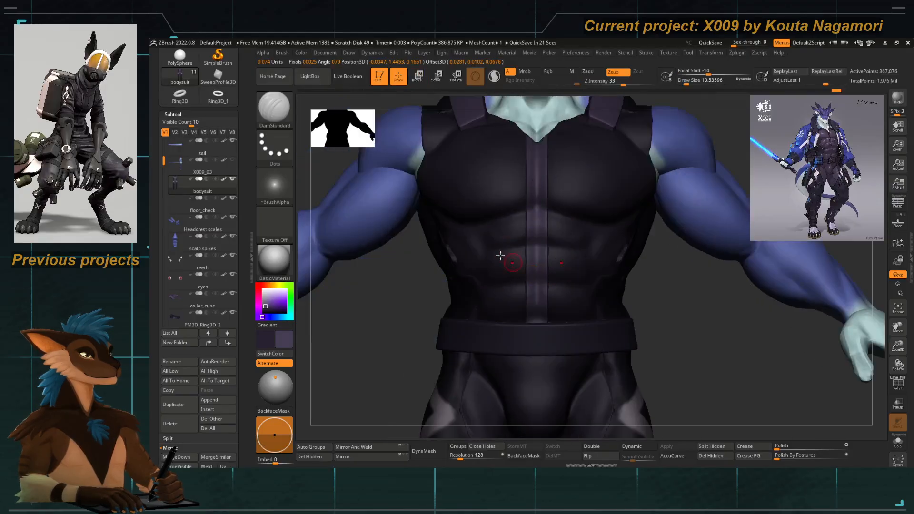
{"action": "key", "text": "space"}
{"action": "left_click_drag", "start_coordinate": [514, 198], "coordinate": [522, 198]}
{"action": "left_click_drag", "start_coordinate": [527, 125], "coordinate": [530, 328], "text": "shift"}
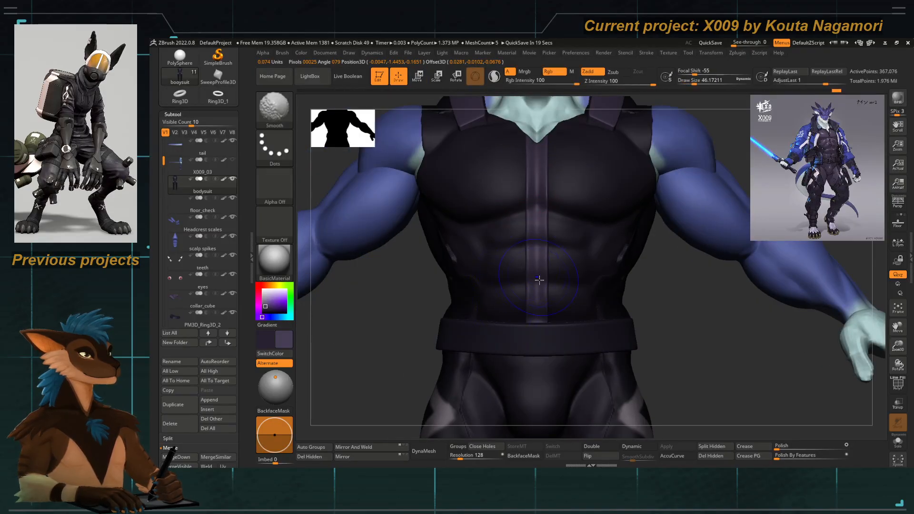
{"action": "key", "text": "b"}
{"action": "key", "text": "s"}
{"action": "key", "text": "l"}
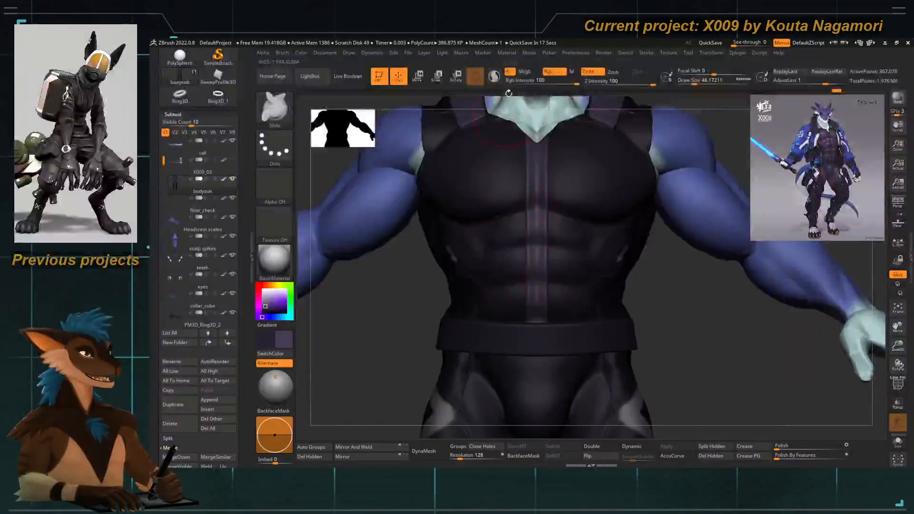
{"action": "key", "text": "b"}
{"action": "key", "text": "Escape"}
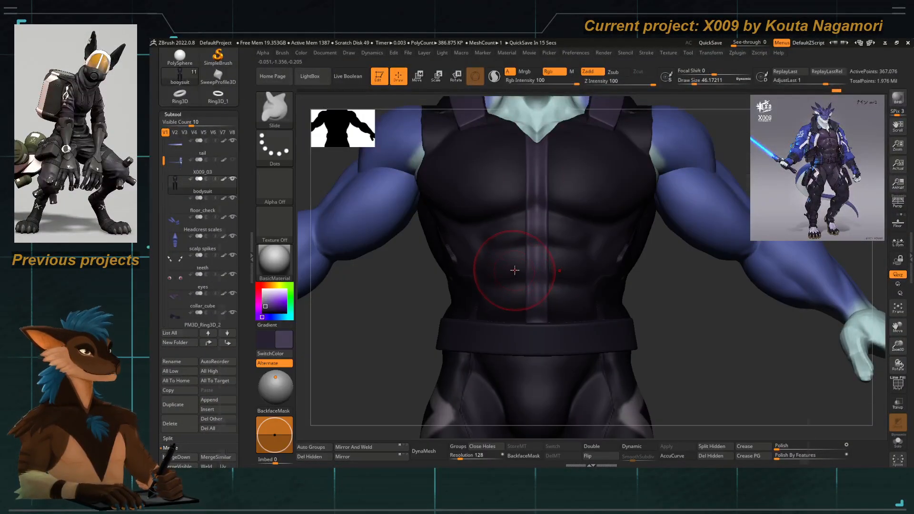
Carve a straight DamStandard line down the middle of the centre strip to the belt with a draw size of about 12.
{"action": "key", "text": "b"}
{"action": "key", "text": "d"}
{"action": "key", "text": "s"}
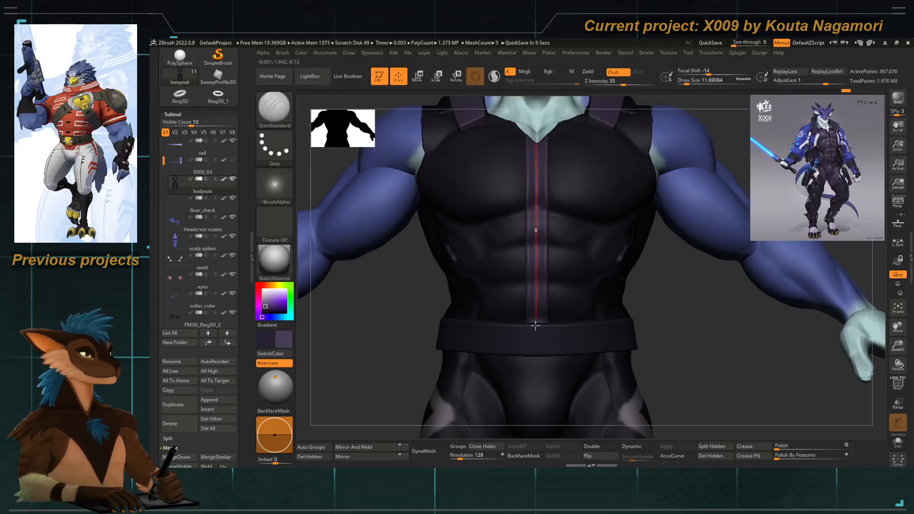
{"action": "left_click_drag", "start_coordinate": [535, 328], "coordinate": [537, 326]}
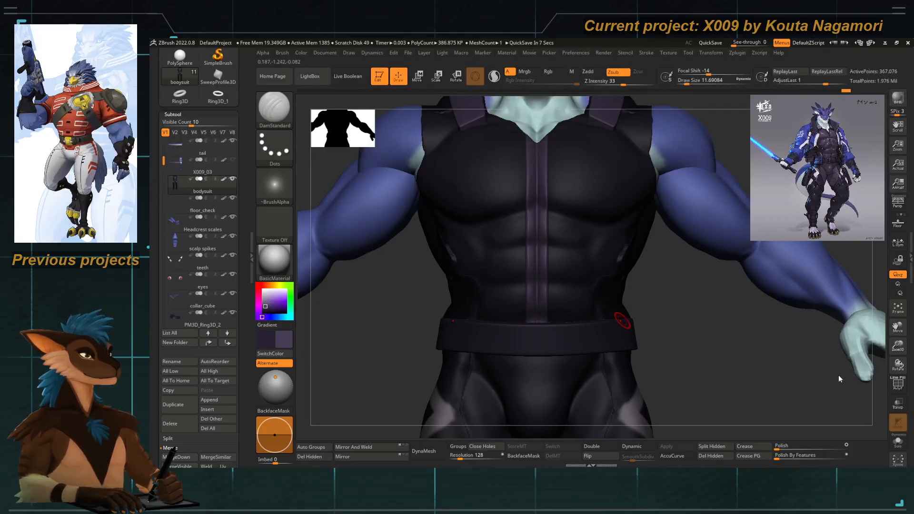
Clear the mask, turn on perspective and inspect the torso's centre seam on the full character.
{"action": "left_click_drag", "start_coordinate": [424, 343], "coordinate": [428, 342]}
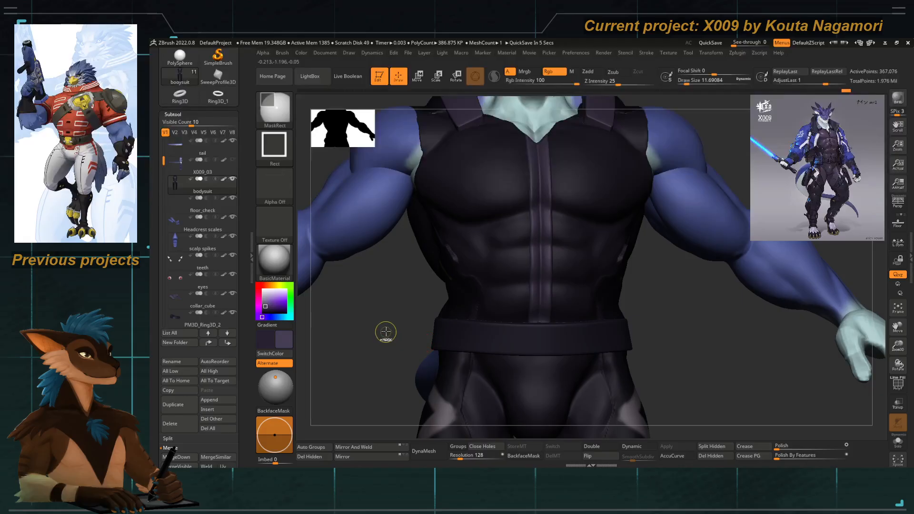
{"action": "mouse_move", "coordinate": [370, 338]}
{"action": "right_mouse_down", "text": "ctrl"}
{"action": "mouse_move", "coordinate": [337, 266]}
{"action": "mouse_move", "coordinate": [373, 249]}
{"action": "mouse_move", "coordinate": [350, 316]}
{"action": "mouse_move", "coordinate": [376, 338]}
{"action": "right_mouse_up", "text": "ctrl"}
{"action": "key", "text": "p"}
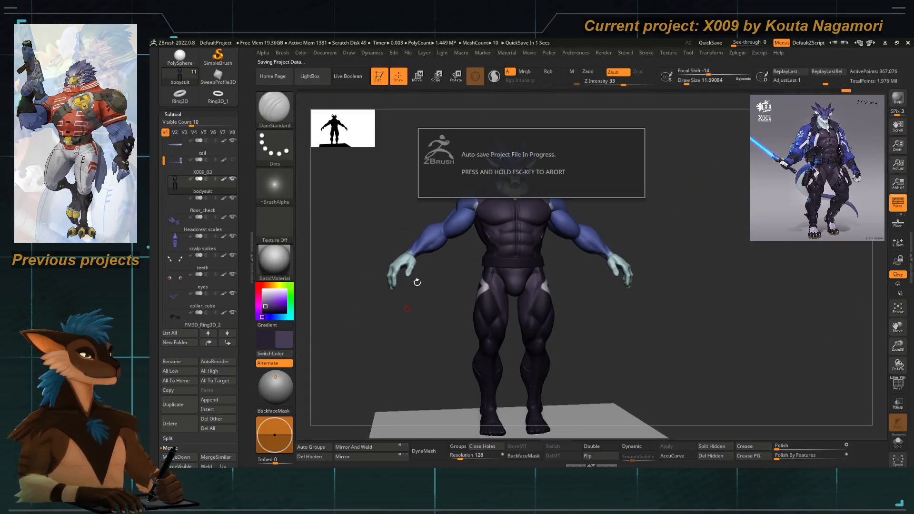
{"action": "right_click_drag", "start_coordinate": [433, 309], "coordinate": [433, 329], "text": "ctrl"}
{"action": "right_click", "coordinate": [403, 336]}
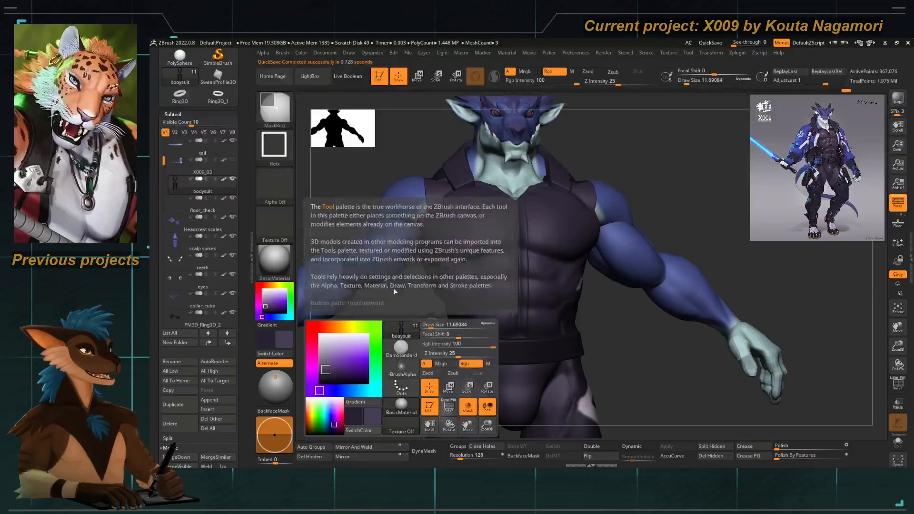
Restore the torso mask with perspective off and extend it inward, leaving a narrower centre strip unmasked.
{"action": "left_click", "coordinate": [402, 337], "text": "ctrl"}
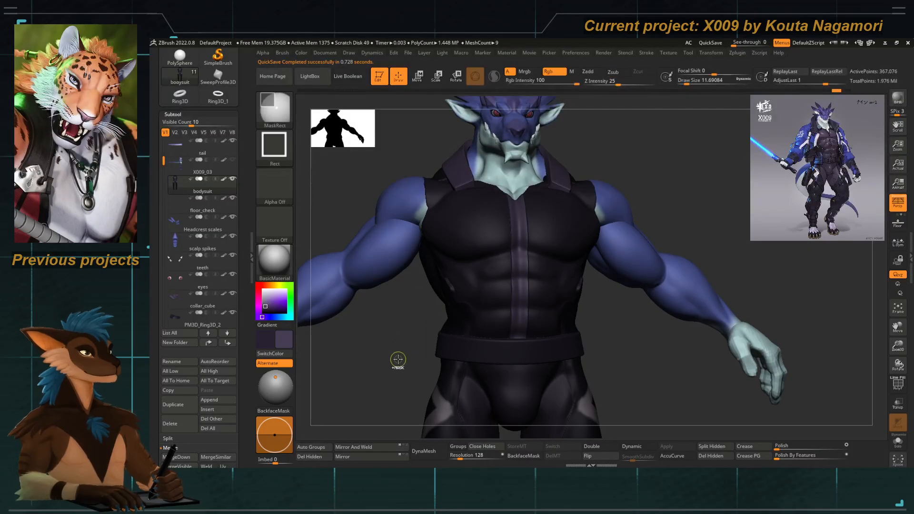
{"action": "key", "text": "p"}
{"action": "right_click_drag", "start_coordinate": [430, 253], "coordinate": [429, 243], "text": "shift"}
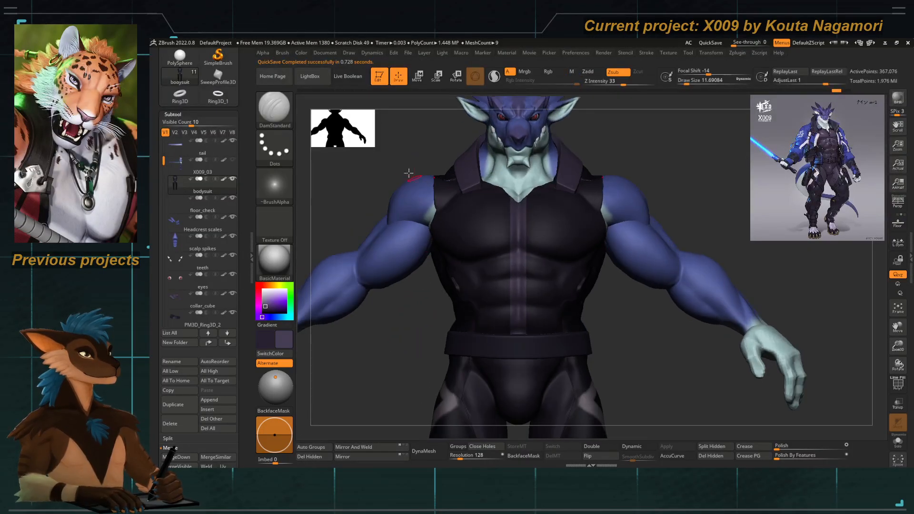
{"action": "mouse_move", "coordinate": [388, 143]}
{"action": "left_mouse_down", "text": "ctrl"}
{"action": "mouse_move", "coordinate": [489, 381]}
{"action": "mouse_move", "coordinate": [514, 385]}
{"action": "left_mouse_up", "text": "ctrl"}
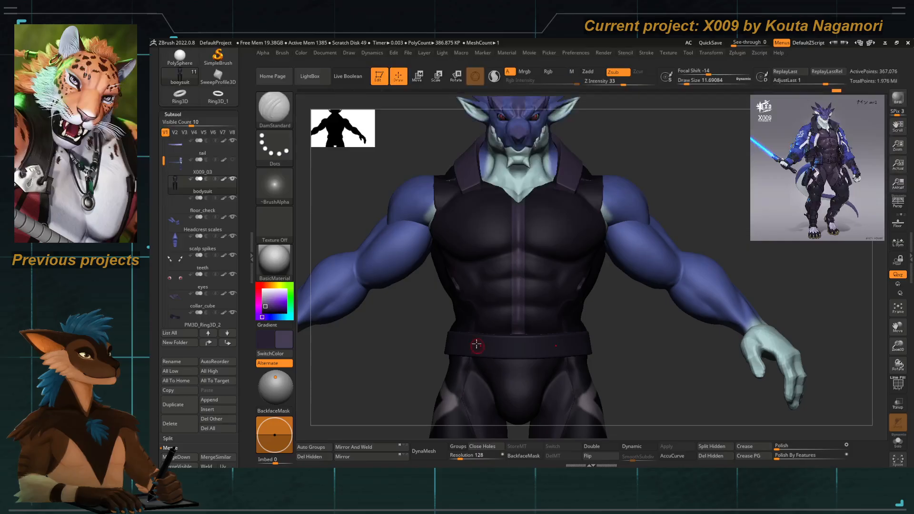
{"action": "left_click_drag", "start_coordinate": [368, 147], "coordinate": [405, 158]}
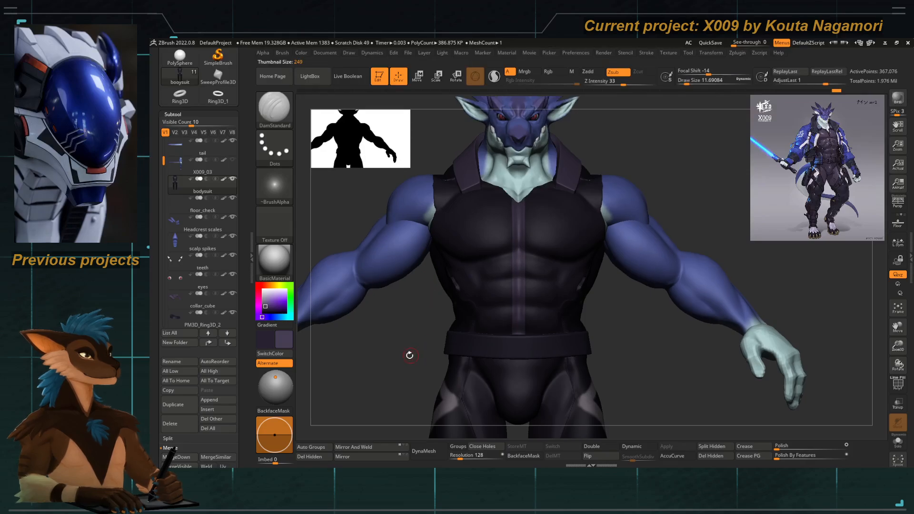
{"action": "left_click_drag", "start_coordinate": [433, 142], "coordinate": [510, 373], "text": "ctrl"}
{"action": "left_click_drag", "start_coordinate": [392, 377], "coordinate": [396, 377]}
{"action": "left_click_drag", "start_coordinate": [428, 294], "coordinate": [460, 292], "text": "alt"}
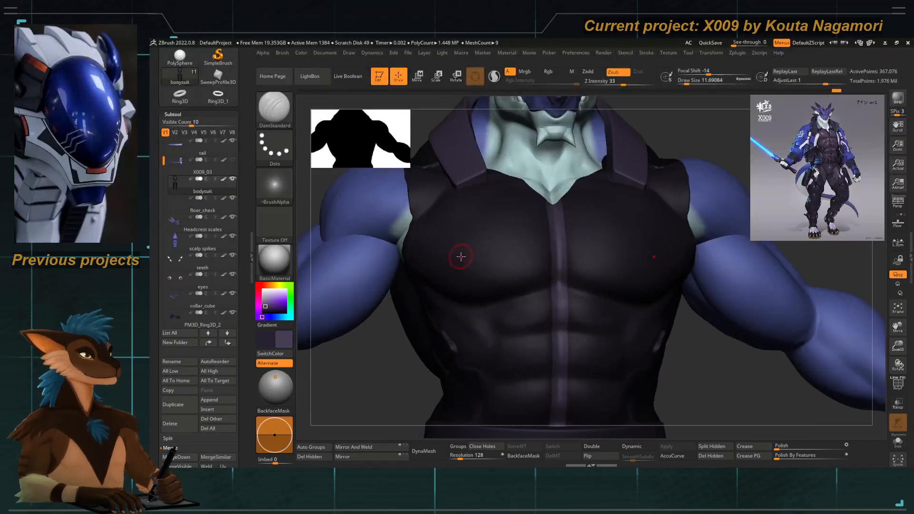
{"action": "left_click_drag", "start_coordinate": [461, 257], "coordinate": [365, 193], "text": "alt"}
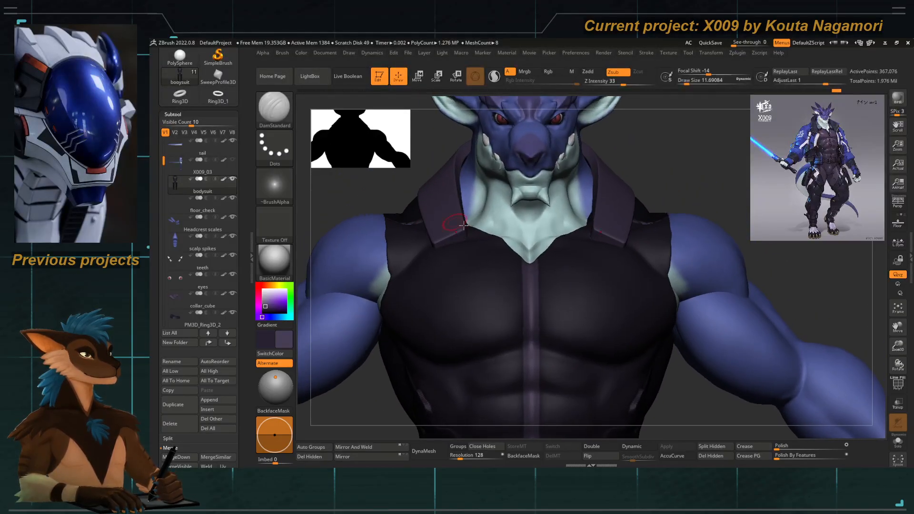
Assign MaskPen as the masking brush and reduce the draw size to about 7.5.
{"action": "left_click", "coordinate": [274, 112], "text": "ctrl"}
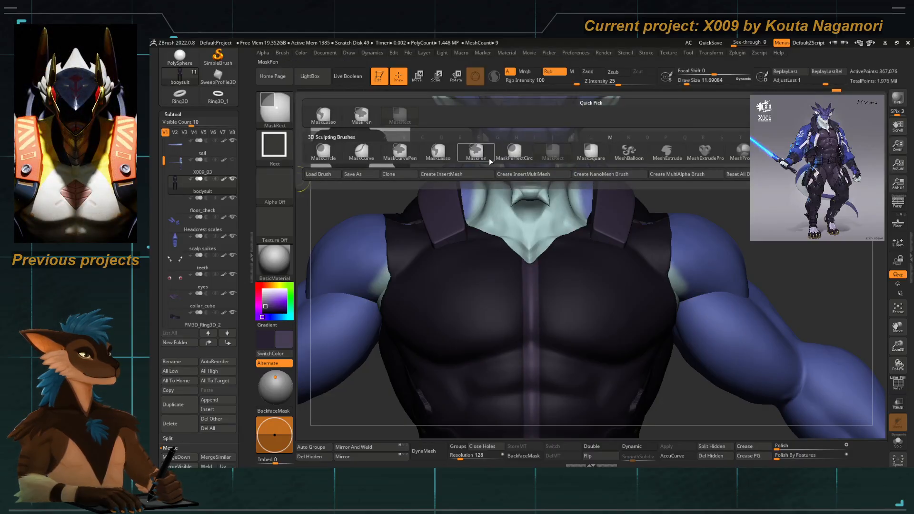
{"action": "left_click", "coordinate": [447, 155]}
{"action": "left_click", "coordinate": [274, 110], "text": "ctrl"}
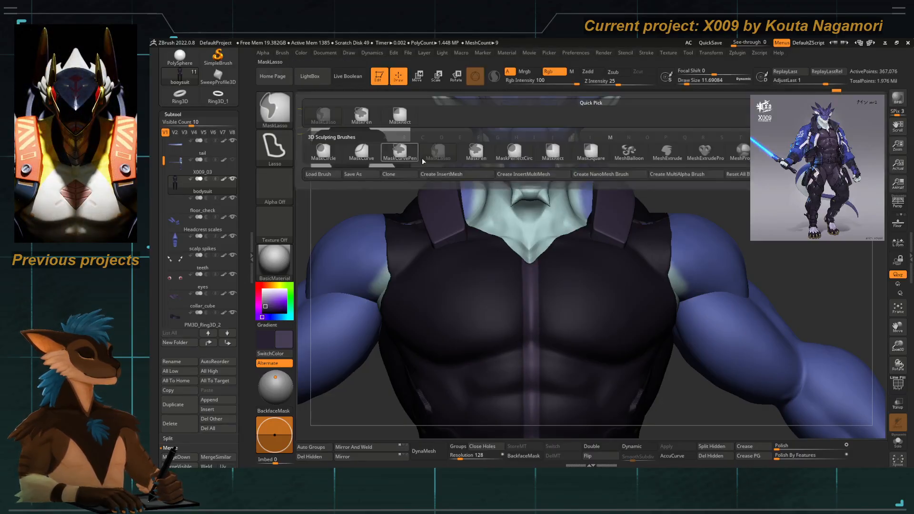
{"action": "left_click", "coordinate": [477, 157]}
{"action": "left_click_drag", "start_coordinate": [347, 186], "coordinate": [349, 206]}
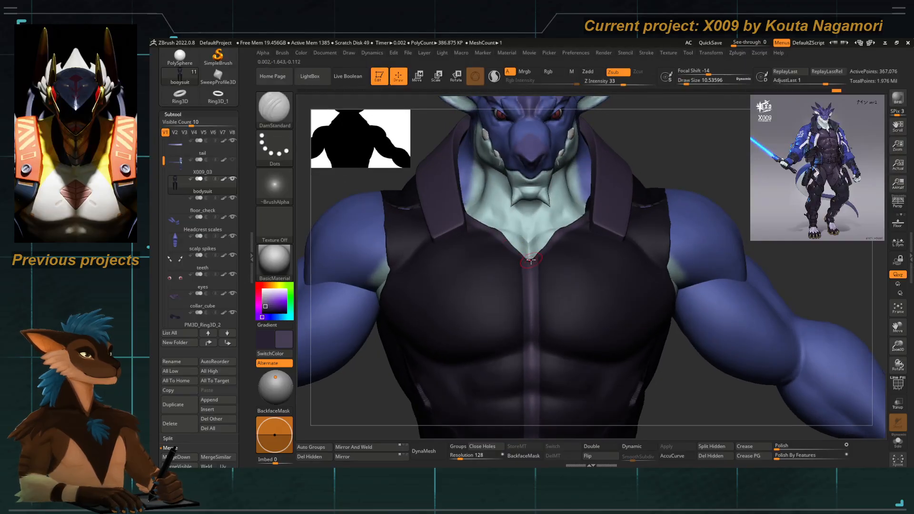
{"action": "key", "text": "space"}
{"action": "left_click_drag", "start_coordinate": [363, 184], "coordinate": [358, 202]}
{"action": "key", "text": "ctrl"}
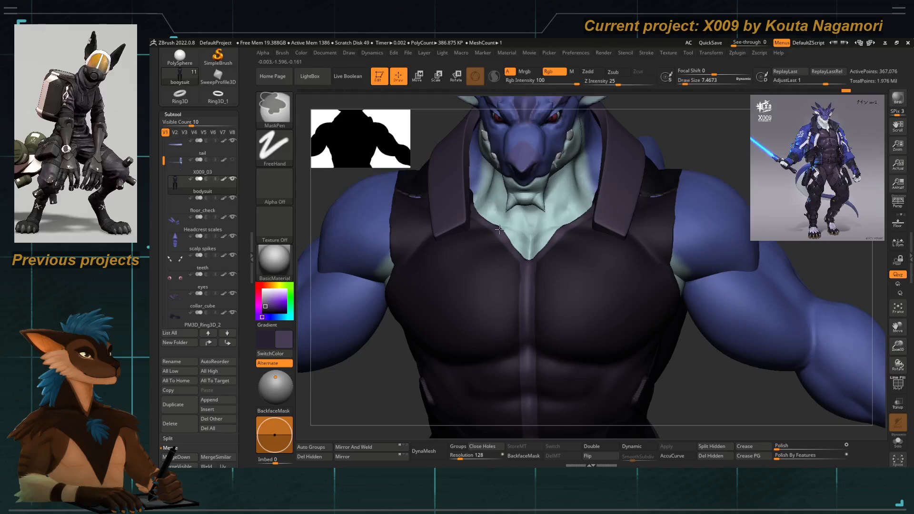
Check the full character, then move the unmasked centre strip slightly forward from the side with the transform gizmo.
{"action": "mouse_move", "coordinate": [329, 186]}
{"action": "right_mouse_down", "text": "ctrl"}
{"action": "mouse_move", "coordinate": [380, 249]}
{"action": "mouse_move", "coordinate": [376, 241]}
{"action": "mouse_move", "coordinate": [426, 253]}
{"action": "right_mouse_up", "text": "ctrl"}
{"action": "left_click", "coordinate": [897, 441]}
{"action": "right_click_drag", "start_coordinate": [678, 385], "coordinate": [392, 326]}
{"action": "left_click", "coordinate": [897, 441]}
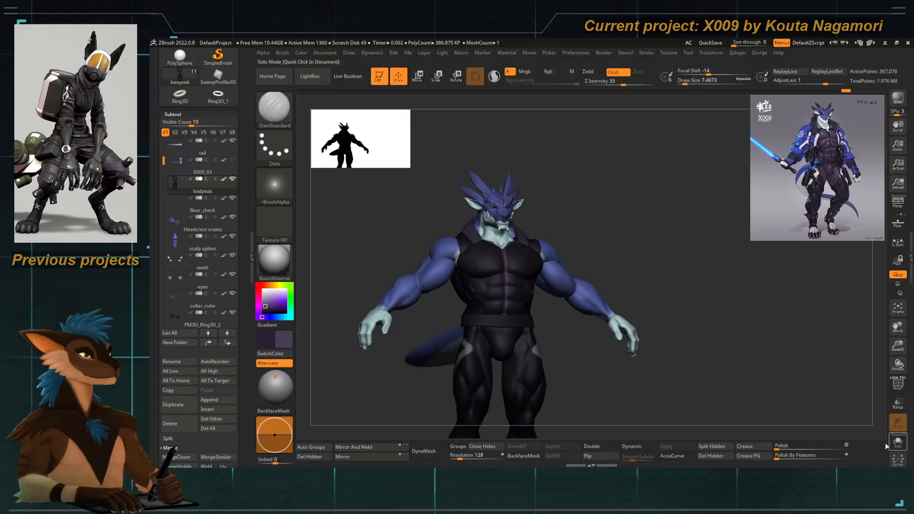
{"action": "right_click_drag", "start_coordinate": [391, 359], "coordinate": [358, 234]}
{"action": "key", "text": "w"}
{"action": "right_click_drag", "start_coordinate": [321, 209], "coordinate": [442, 224], "text": "shift"}
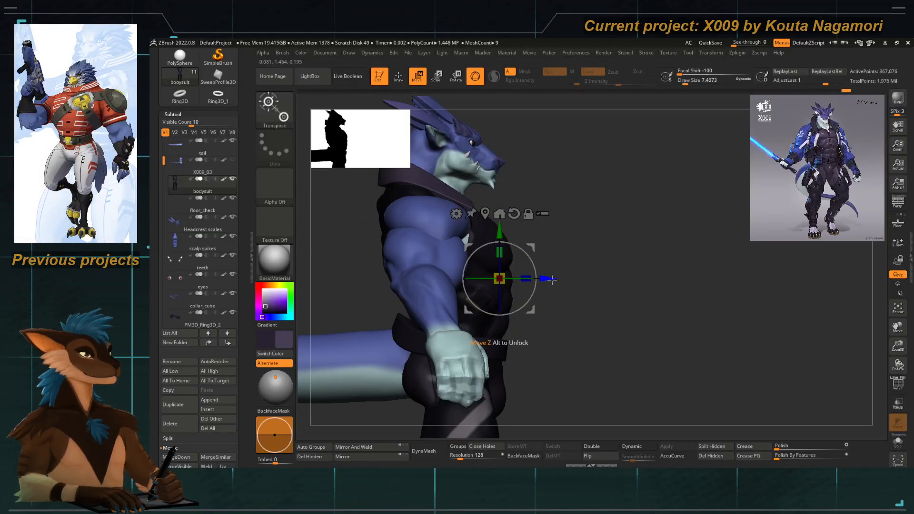
{"action": "left_click_drag", "start_coordinate": [552, 280], "coordinate": [554, 280]}
Fine-tune the centre strip's forward offset along Z while viewing the torso at an angle.
{"action": "right_click_drag", "start_coordinate": [587, 299], "coordinate": [532, 285]}
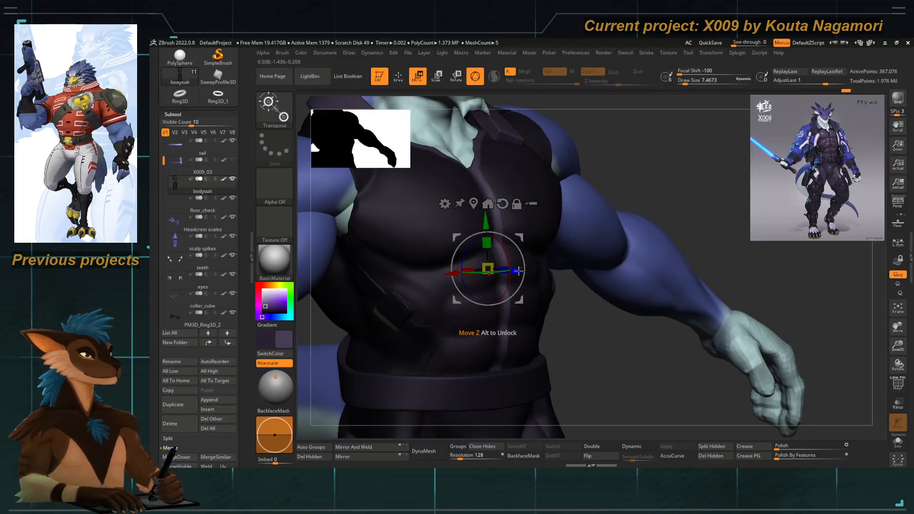
{"action": "left_click_drag", "start_coordinate": [519, 271], "coordinate": [520, 271]}
{"action": "key", "text": "ctrl+z"}
{"action": "right_click_drag", "start_coordinate": [574, 302], "coordinate": [522, 291]}
{"action": "left_click_drag", "start_coordinate": [519, 287], "coordinate": [520, 288]}
{"action": "right_click_drag", "start_coordinate": [523, 288], "coordinate": [553, 290], "text": "shift"}
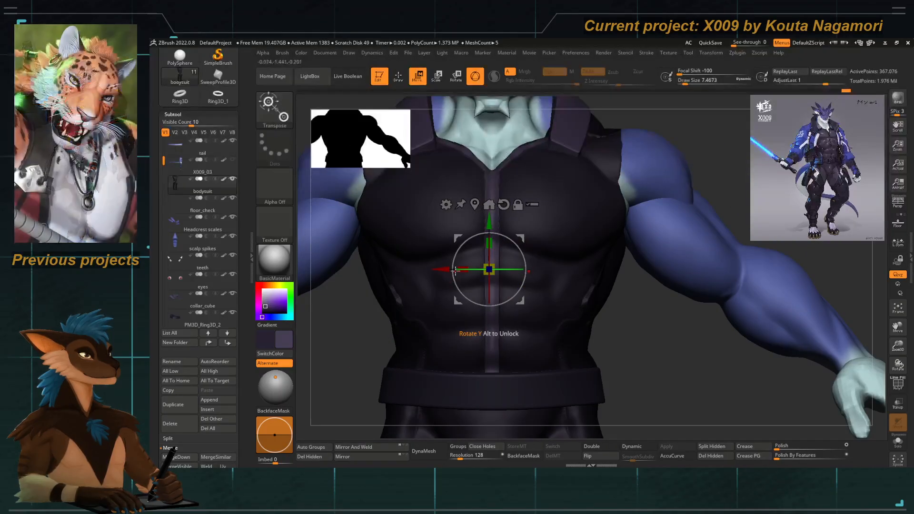
Smooth the centre strip between the belt and the neckline with a draw size of about 68.
{"action": "key", "text": "b"}
{"action": "key", "text": "i"}
{"action": "key", "text": "n"}
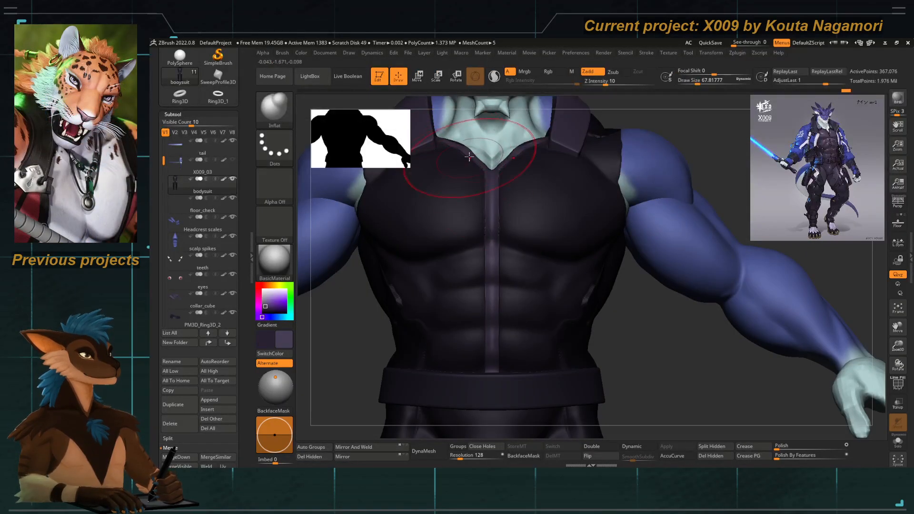
{"action": "key", "text": "shift"}
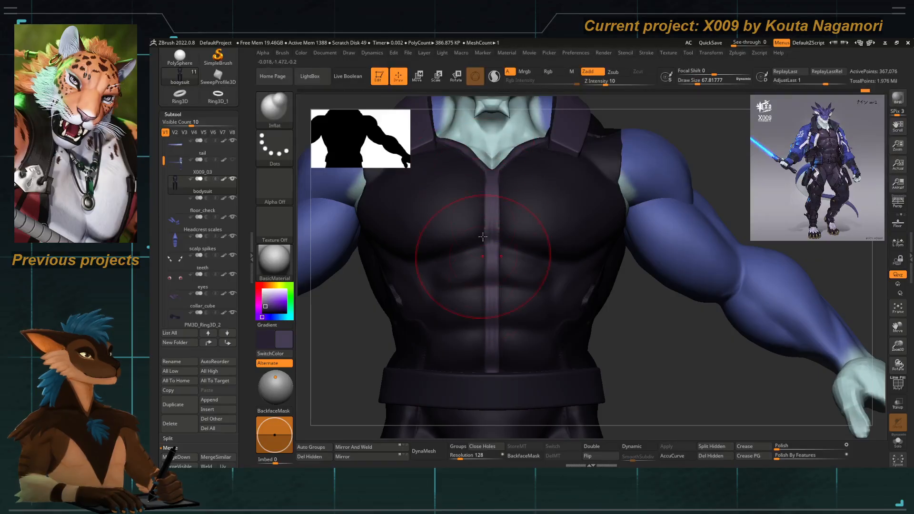
{"action": "left_click_drag", "start_coordinate": [485, 371], "coordinate": [492, 147], "text": "shift"}
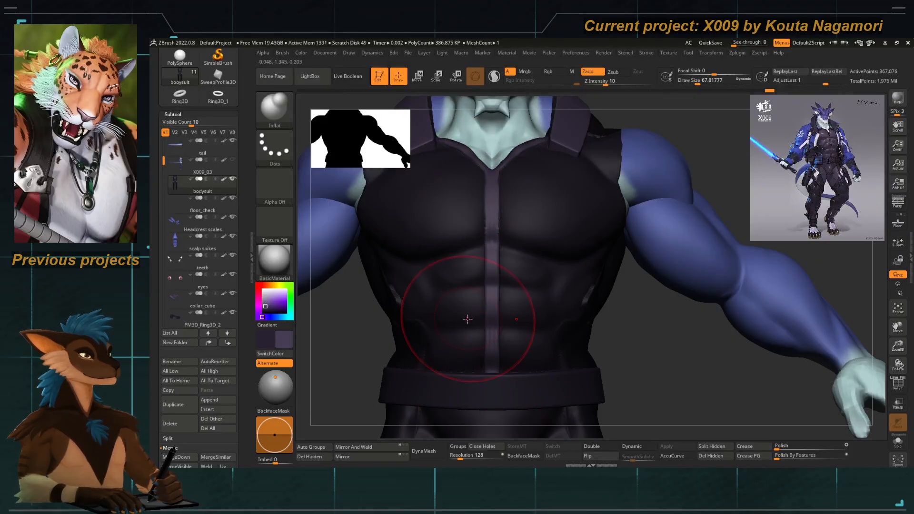
Carve a straight DamStandard groove down the centre strip from neckline to belt with a draw size of about 13.
{"action": "key", "text": "b"}
{"action": "key", "text": "d"}
{"action": "key", "text": "s"}
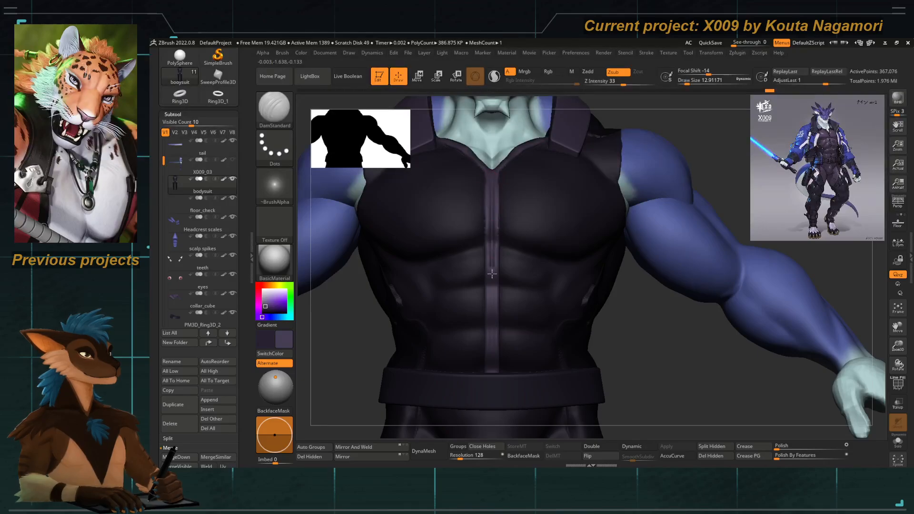
{"action": "left_click_drag", "start_coordinate": [492, 274], "coordinate": [493, 333]}
{"action": "key", "text": "ctrl+z"}
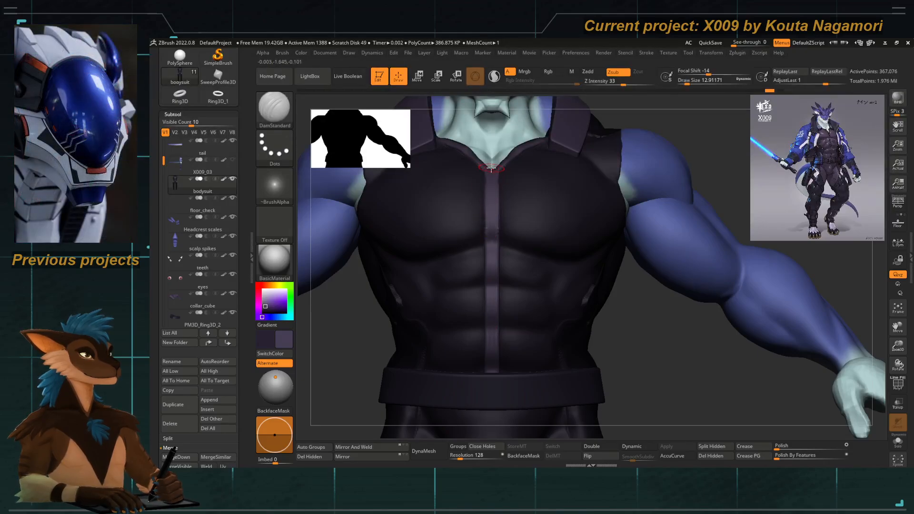
{"action": "left_click_drag", "start_coordinate": [493, 384], "coordinate": [494, 382], "text": "shift"}
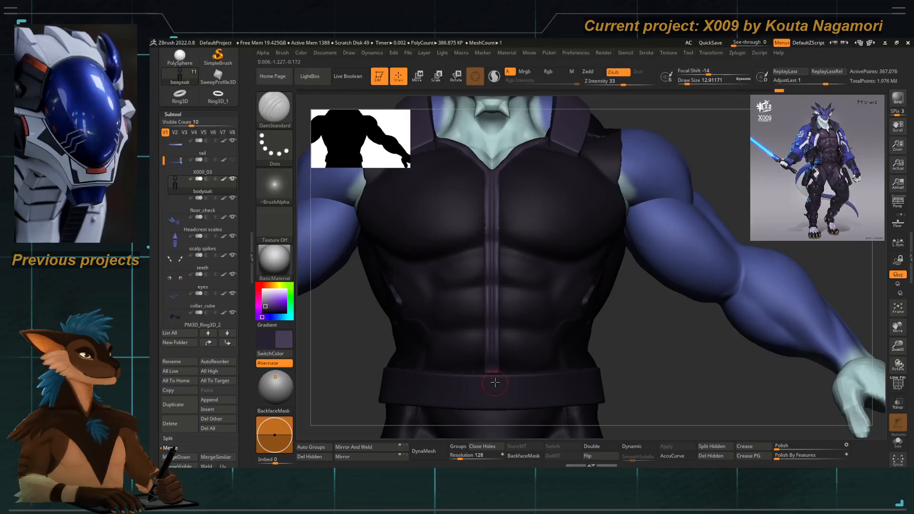
Clear the bodysuit mask and review the carved seam on the full character in perspective.
{"action": "left_click_drag", "start_coordinate": [371, 395], "coordinate": [419, 391], "text": "alt"}
{"action": "left_click_drag", "start_coordinate": [374, 421], "coordinate": [387, 377], "text": "alt"}
{"action": "key", "text": "p"}
{"action": "left_click_drag", "start_coordinate": [413, 320], "coordinate": [413, 343], "text": "alt"}
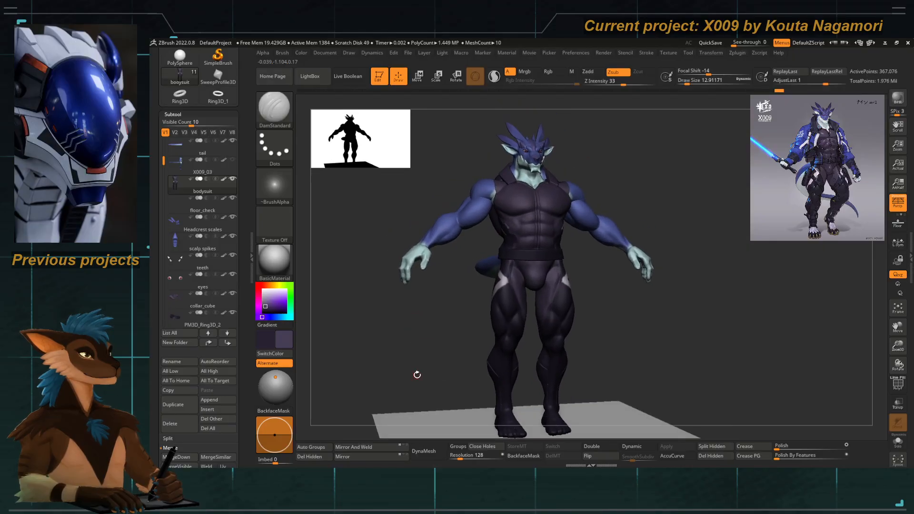
{"action": "left_click_drag", "start_coordinate": [451, 292], "coordinate": [465, 276]}
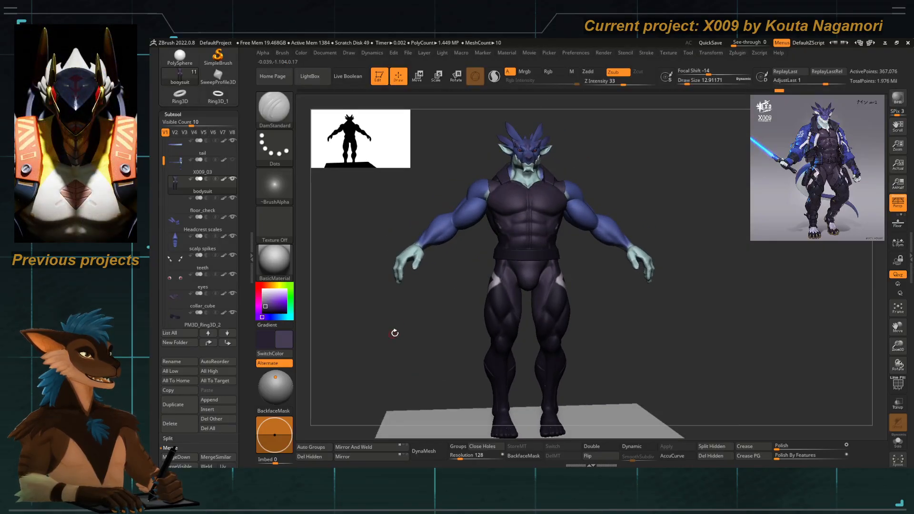
Insert a mirrored pair of open zippers on the front of the bodysuit with the IMM ZipperM brush.
{"action": "key", "text": "b"}
{"action": "left_click", "coordinate": [554, 310]}
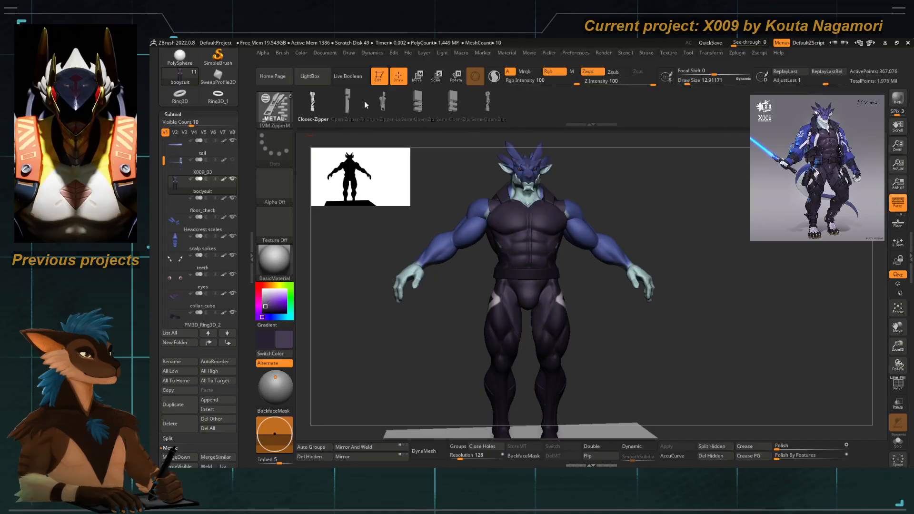
{"action": "mouse_move", "coordinate": [490, 255]}
{"action": "right_mouse_down", "text": "ctrl"}
{"action": "mouse_move", "coordinate": [480, 256]}
{"action": "mouse_move", "coordinate": [465, 293]}
{"action": "right_mouse_up", "text": "ctrl"}
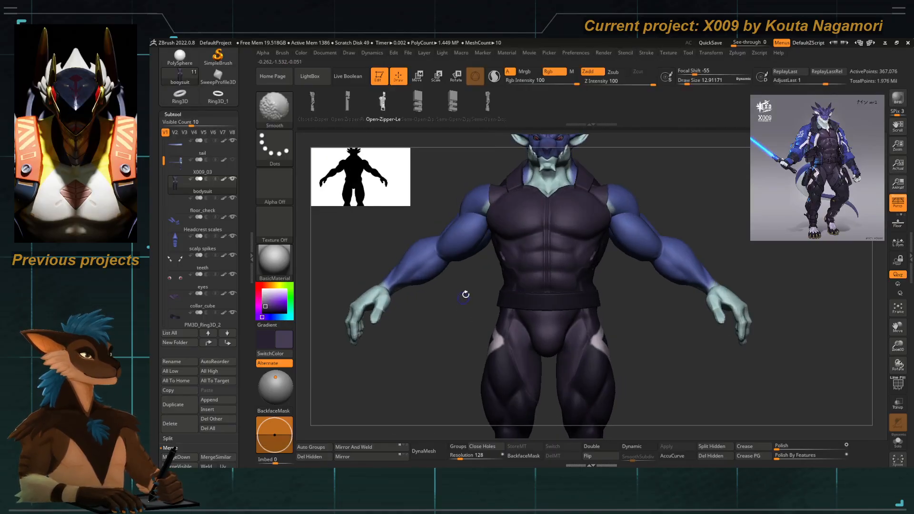
{"action": "left_click_drag", "start_coordinate": [509, 224], "coordinate": [506, 261]}
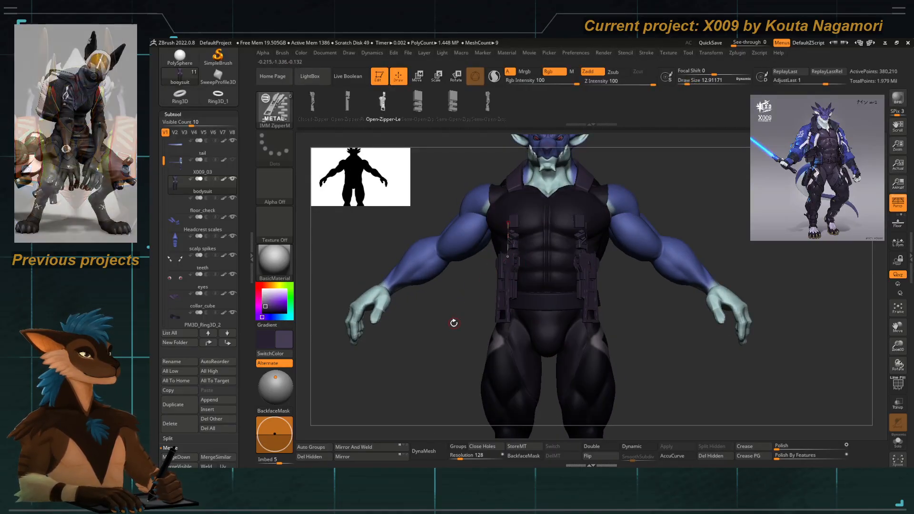
{"action": "left_click_drag", "start_coordinate": [453, 322], "coordinate": [464, 326]}
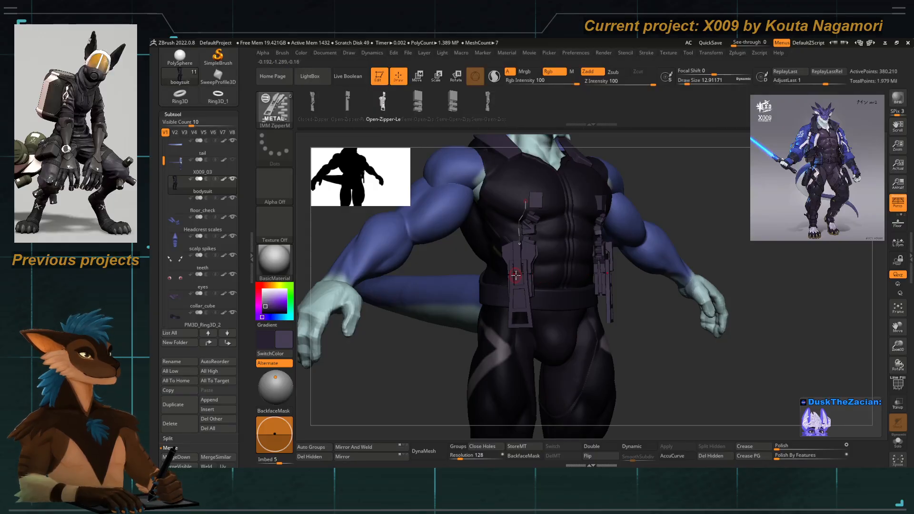
{"action": "left_click_drag", "start_coordinate": [452, 267], "coordinate": [475, 266], "text": "shift"}
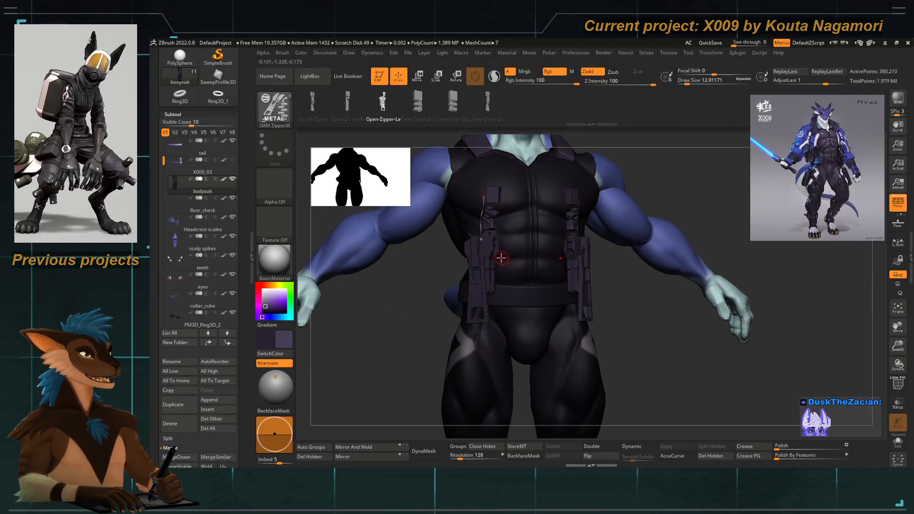
Hide the zipper sliders with their pull tabs using polygroups and split them off the bodysuit into their own subtool.
{"action": "right_click_drag", "start_coordinate": [505, 256], "coordinate": [515, 292], "text": "ctrl"}
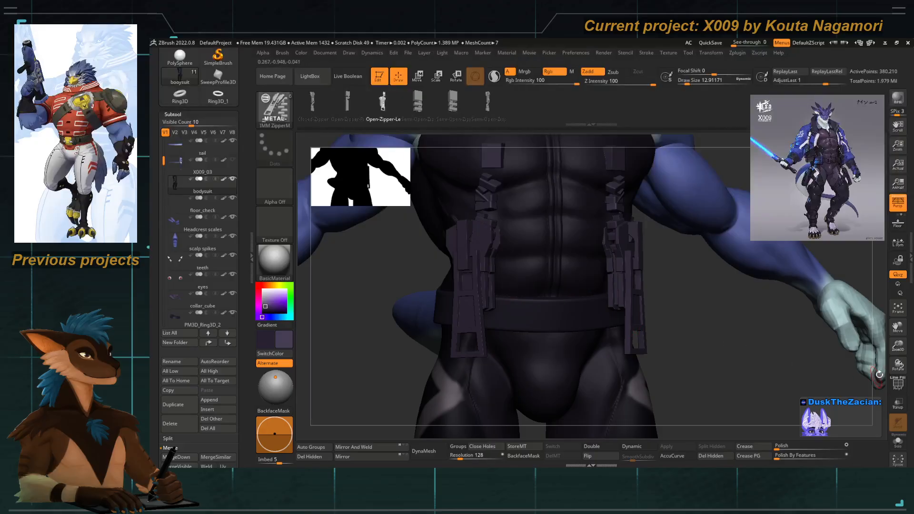
{"action": "key", "text": "shift+f"}
{"action": "left_click", "coordinate": [482, 267], "text": "ctrl+shift"}
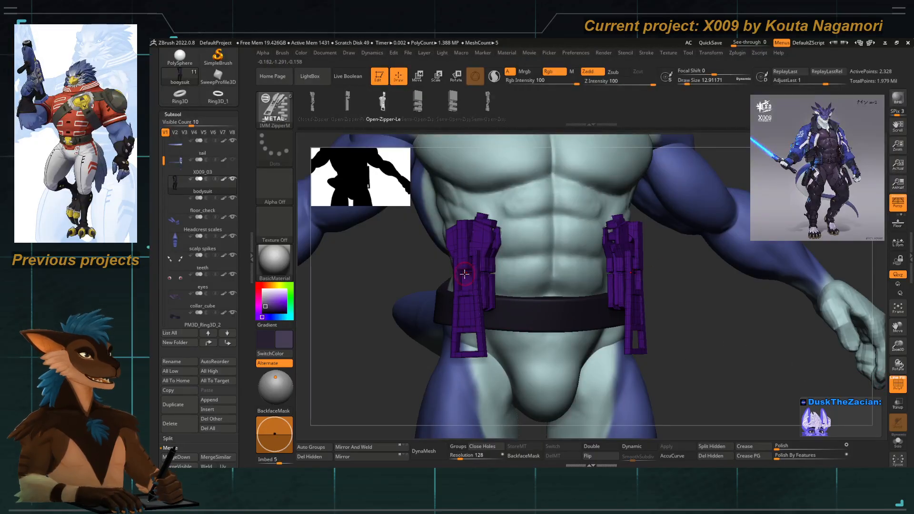
{"action": "left_click_drag", "start_coordinate": [408, 259], "coordinate": [395, 310], "text": "ctrl+shift"}
{"action": "right_click_drag", "start_coordinate": [396, 310], "coordinate": [387, 273], "text": "ctrl"}
{"action": "right_click_drag", "start_coordinate": [404, 277], "coordinate": [419, 320], "text": "alt"}
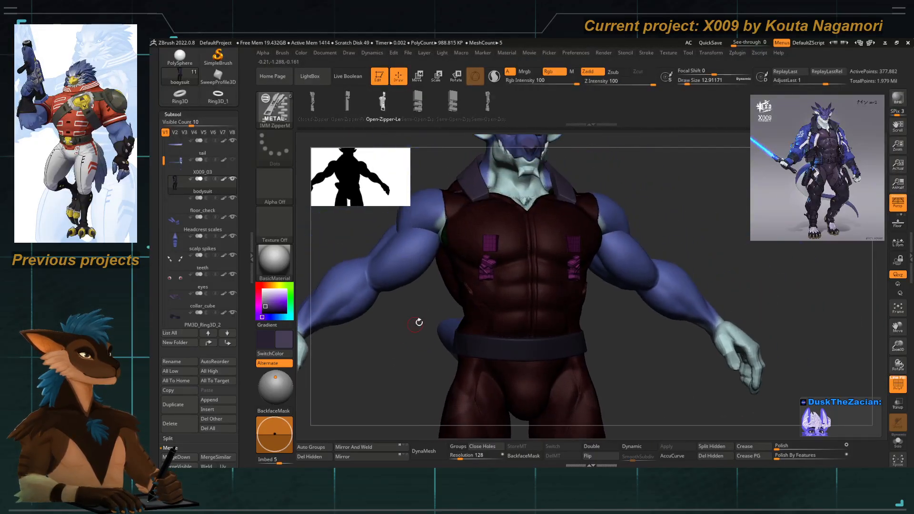
{"action": "left_click", "coordinate": [711, 447]}
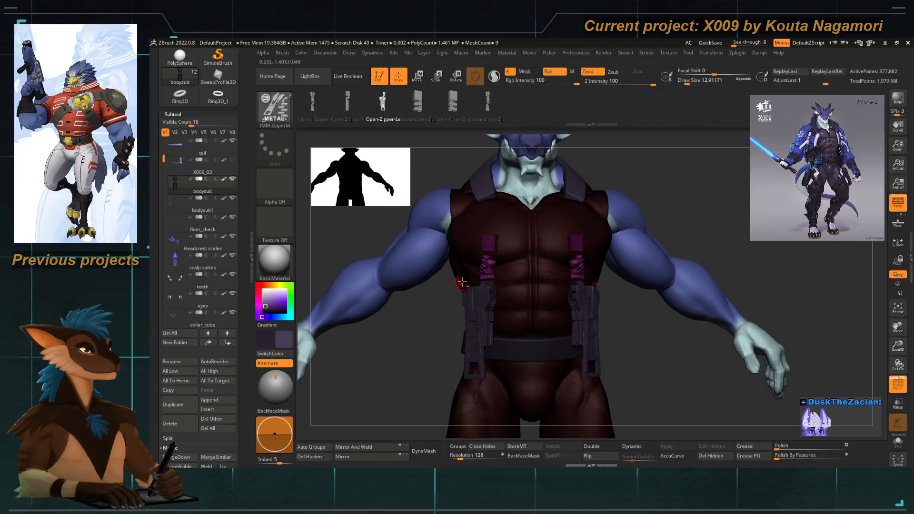
Switch to the Standard brush and roll the bodysuit's undo history back to before the zipper insertion.
{"action": "right_click_drag", "start_coordinate": [461, 280], "coordinate": [520, 286], "text": "ctrl"}
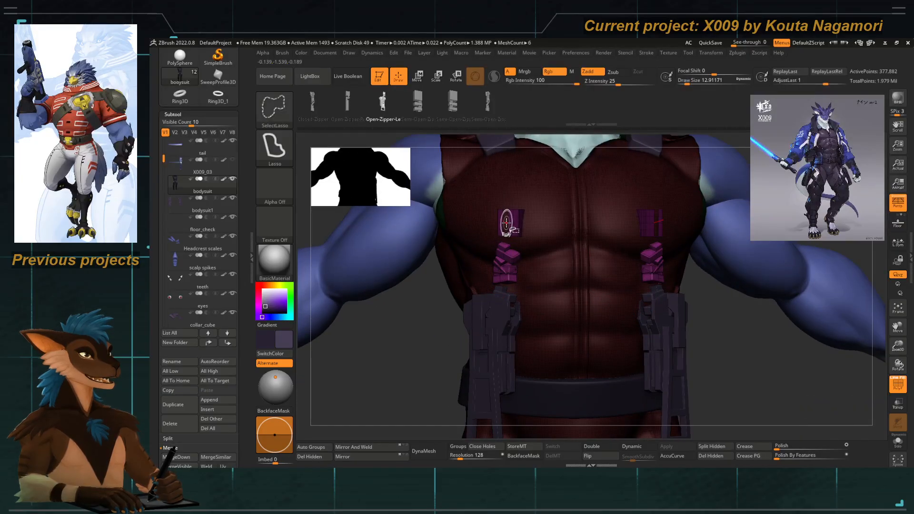
{"action": "left_click", "coordinate": [507, 262], "text": "ctrl+shift"}
{"action": "left_click", "coordinate": [413, 324], "text": "ctrl+shift"}
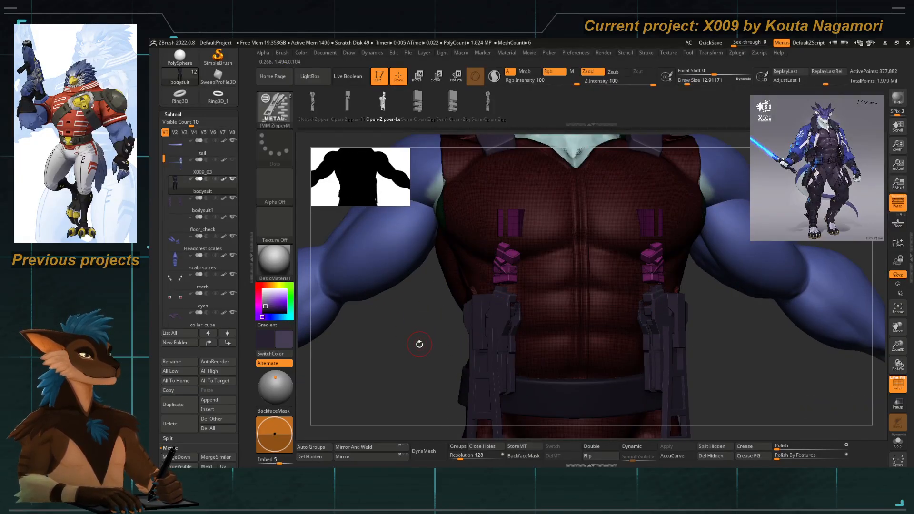
{"action": "key", "text": "b"}
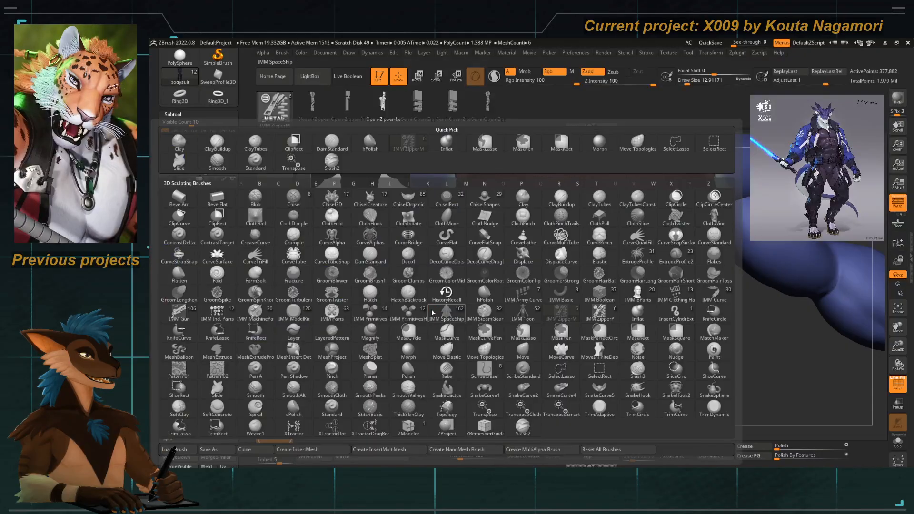
{"action": "key", "text": "s"}
{"action": "key", "text": "t"}
{"action": "left_click_drag", "start_coordinate": [413, 295], "coordinate": [415, 334], "text": "alt"}
{"action": "left_click_drag", "start_coordinate": [789, 92], "coordinate": [777, 87]}
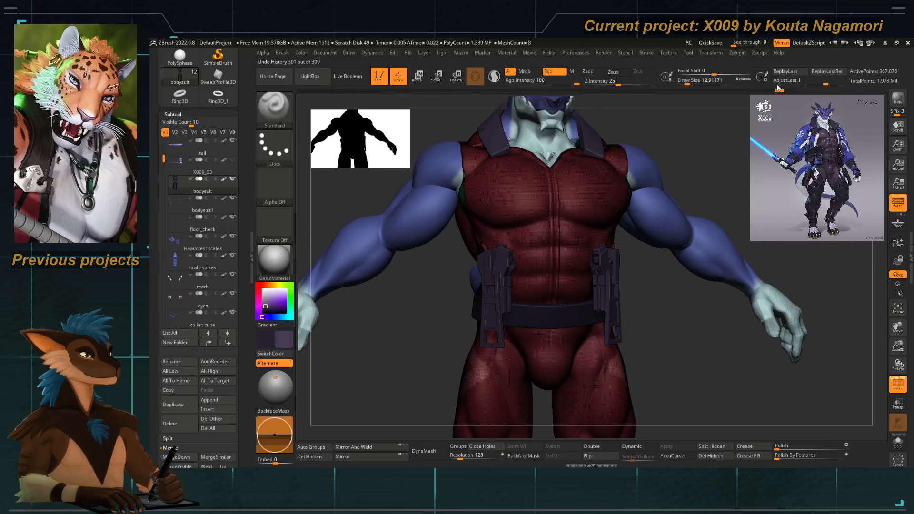
Turn off the polyframe display, select the split-off zipper slider subtool and isolate it in solo mode.
{"action": "left_click", "coordinate": [898, 384]}
{"action": "left_click_drag", "start_coordinate": [438, 369], "coordinate": [448, 304], "text": "shift"}
{"action": "left_click", "coordinate": [485, 317], "text": "alt"}
{"action": "left_click", "coordinate": [898, 441]}
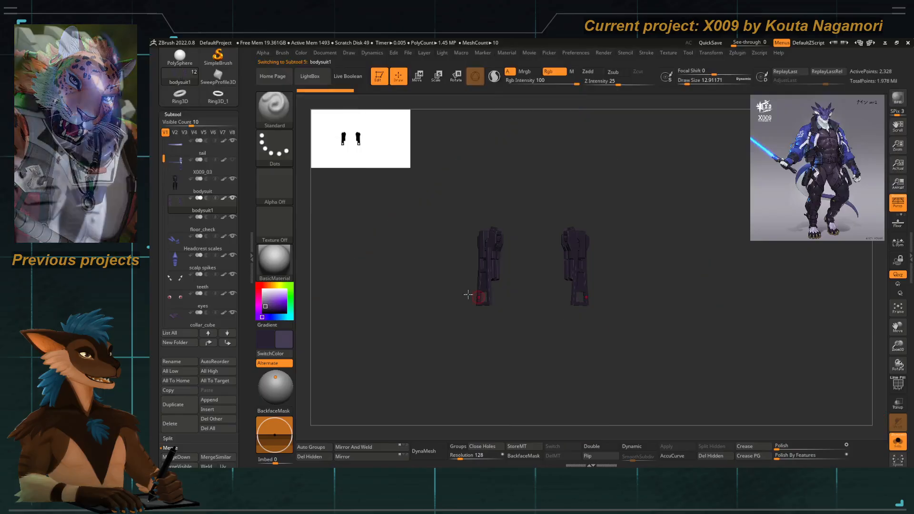
{"action": "right_click_drag", "start_coordinate": [504, 244], "coordinate": [463, 247], "text": "alt"}
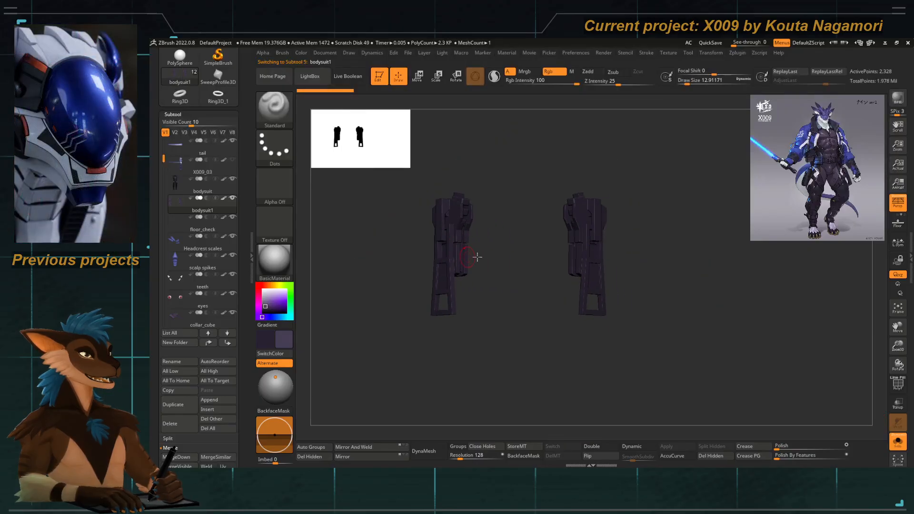
Hide the mirrored copy of the zipper slider with the selection lasso and delete the hidden geometry.
{"action": "left_click_drag", "start_coordinate": [527, 137], "coordinate": [614, 326], "text": "ctrl+alt+shift"}
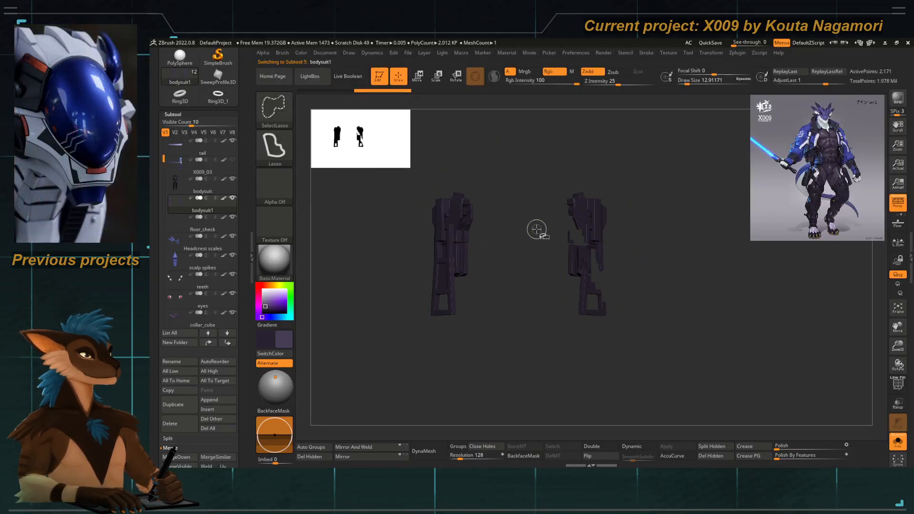
{"action": "mouse_move", "coordinate": [537, 229]}
{"action": "left_mouse_down", "text": "ctrl+alt+shift"}
{"action": "mouse_move", "coordinate": [586, 372]}
{"action": "mouse_move", "coordinate": [537, 341]}
{"action": "left_mouse_up", "text": "ctrl+alt+shift"}
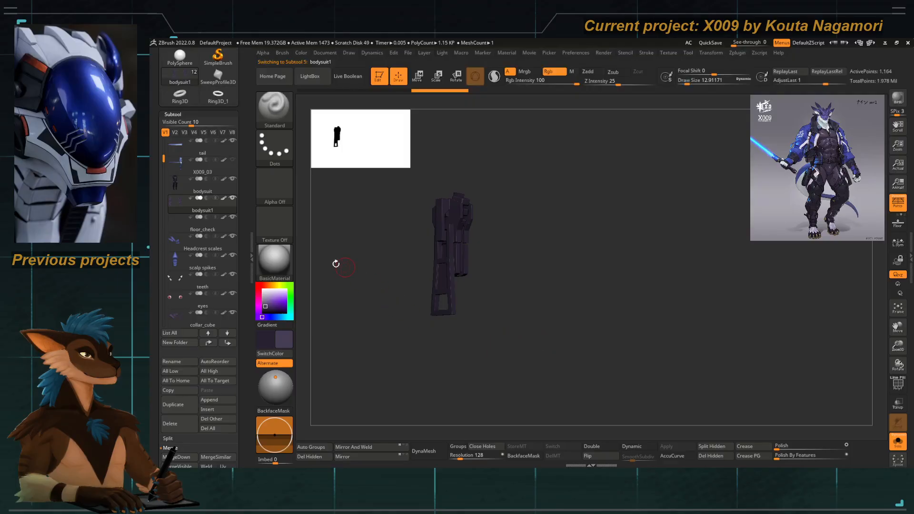
{"action": "scroll", "coordinate": [239, 283], "scroll_direction": "down", "scroll_amount": 10}
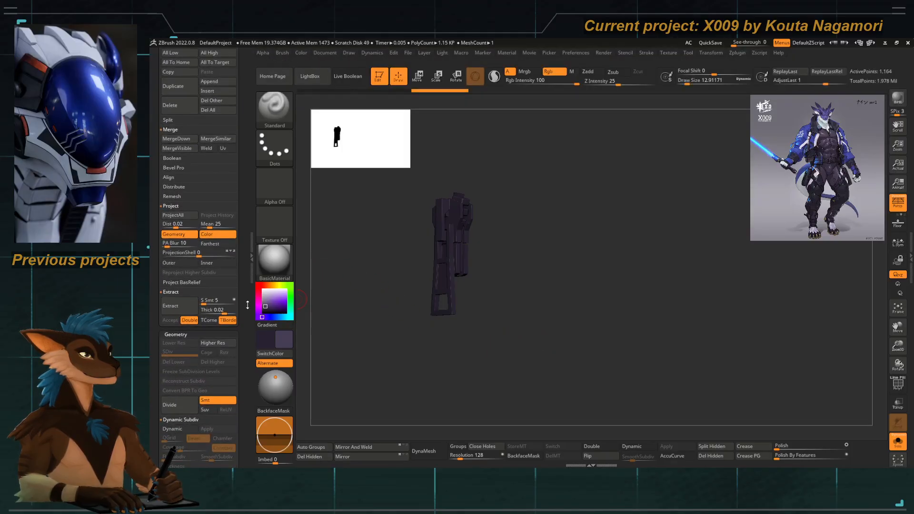
{"action": "scroll", "coordinate": [248, 304], "scroll_direction": "down", "scroll_amount": 5}
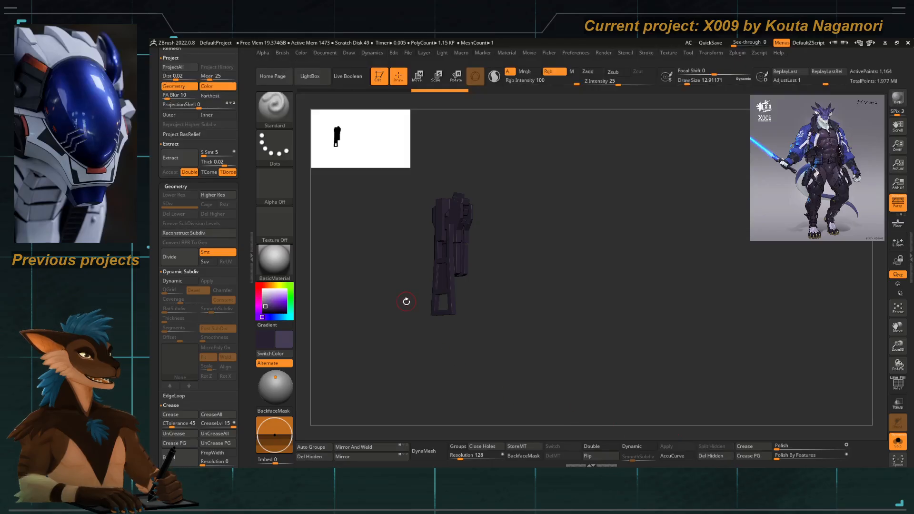
Frame the isolated zipper slider, turn on the polyframe display and place the transform gizmo on the slider's centre block.
{"action": "key", "text": "w"}
{"action": "left_click_drag", "start_coordinate": [398, 304], "coordinate": [411, 333]}
{"action": "left_click", "coordinate": [898, 384]}
{"action": "scroll", "coordinate": [472, 335], "scroll_direction": "up", "scroll_amount": 3}
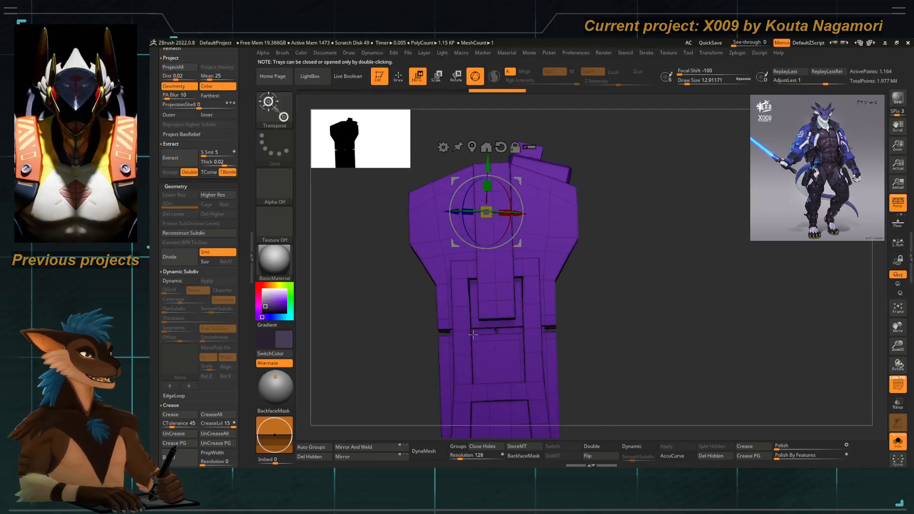
{"action": "key", "text": "q"}
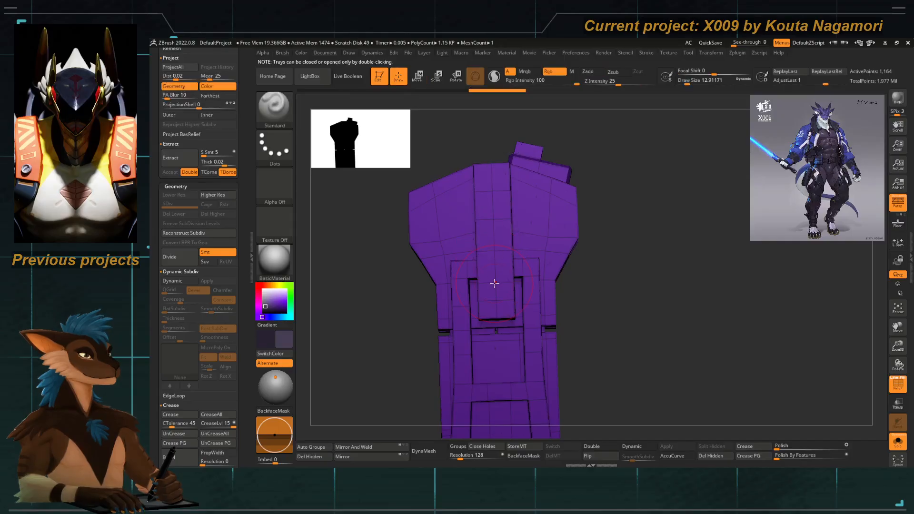
{"action": "key", "text": "w"}
{"action": "left_click", "coordinate": [495, 285]}
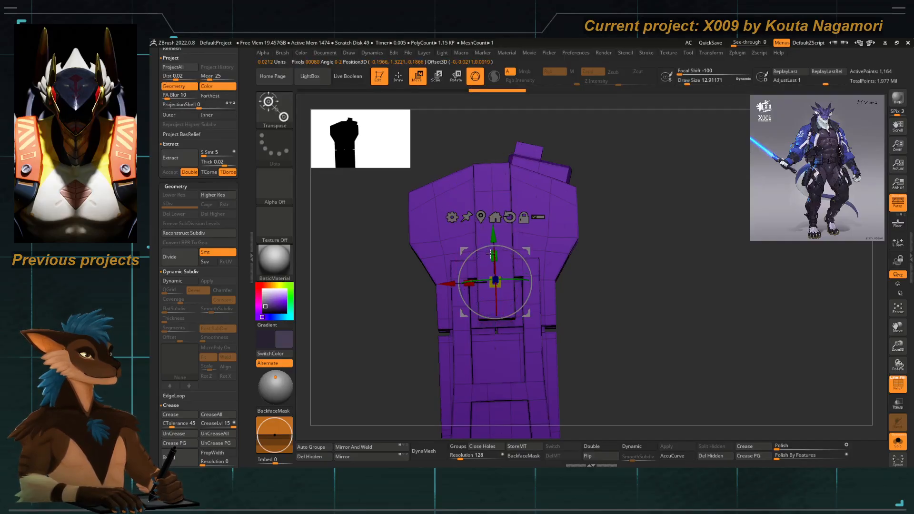
{"action": "left_click_drag", "start_coordinate": [366, 334], "coordinate": [407, 287]}
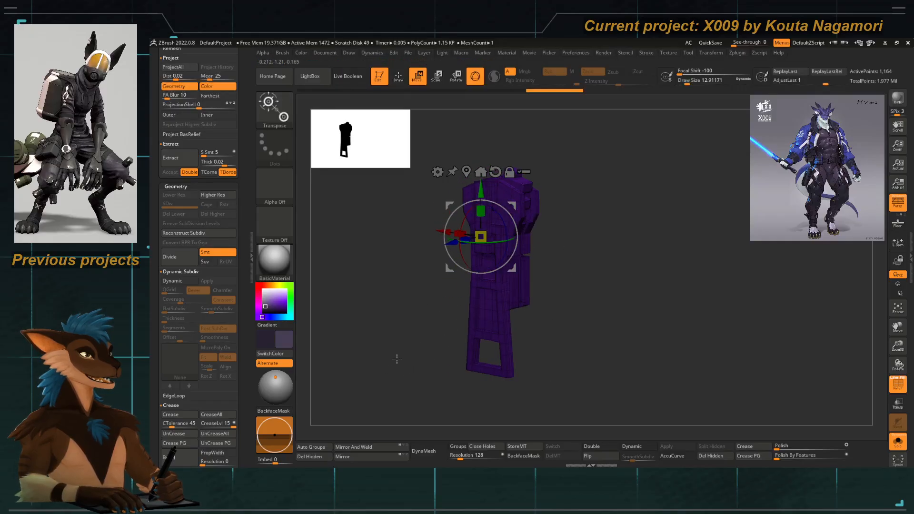
Try placing the transform gizmo on different faces of the zipper slider's body and pull tab.
{"action": "left_click_drag", "start_coordinate": [397, 359], "coordinate": [469, 274]}
{"action": "left_click_drag", "start_coordinate": [381, 281], "coordinate": [363, 281]}
{"action": "left_click_drag", "start_coordinate": [404, 226], "coordinate": [477, 204], "text": "alt"}
{"action": "left_click_drag", "start_coordinate": [583, 247], "coordinate": [542, 333]}
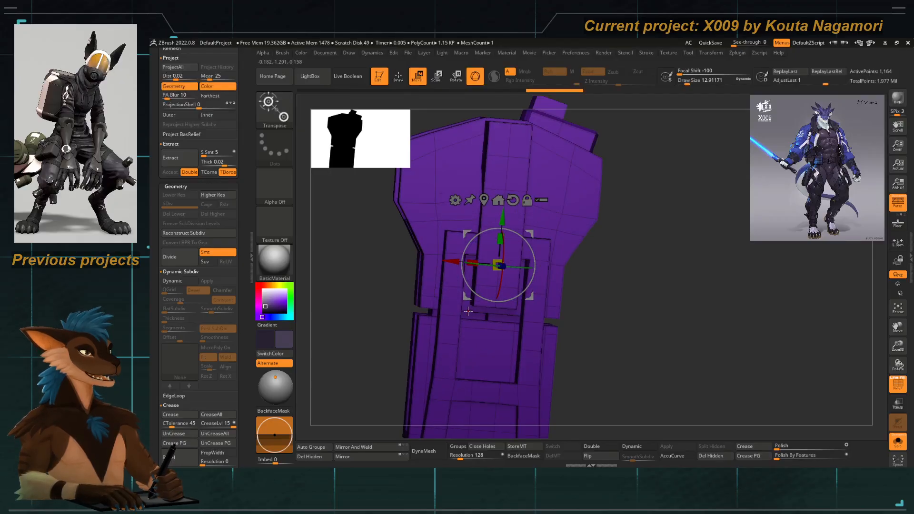
{"action": "left_click", "coordinate": [445, 347]}
{"action": "left_click", "coordinate": [428, 215]}
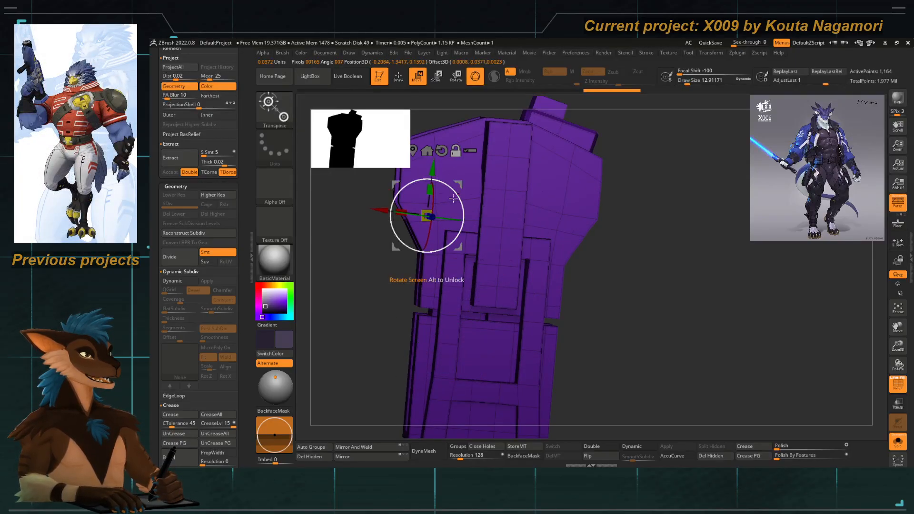
{"action": "left_click", "coordinate": [433, 377]}
{"action": "left_click", "coordinate": [527, 351]}
{"action": "left_click", "coordinate": [429, 232]}
{"action": "left_click_drag", "start_coordinate": [424, 193], "coordinate": [427, 192]}
{"action": "left_click_drag", "start_coordinate": [414, 377], "coordinate": [412, 405]}
{"action": "left_click_drag", "start_coordinate": [481, 389], "coordinate": [471, 334]}
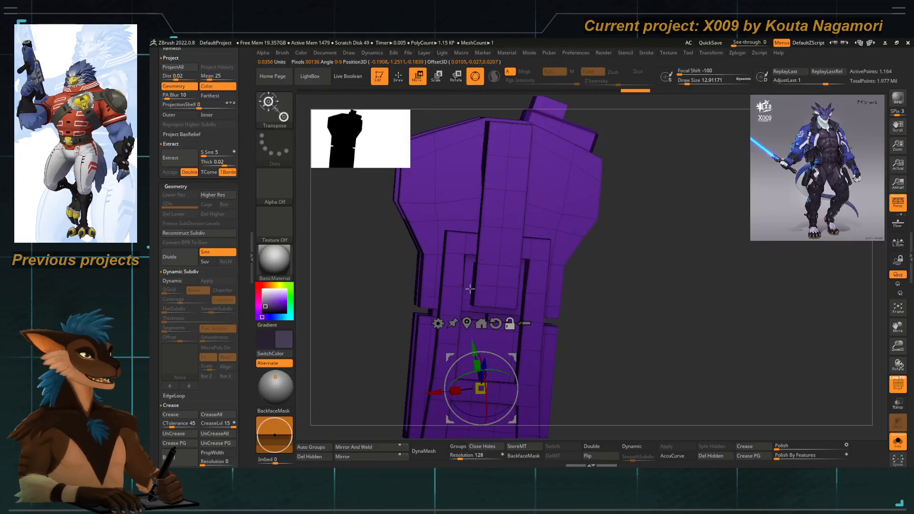
Place the gizmo back on the slider's centre block and reset its orientation.
{"action": "left_click", "coordinate": [496, 285]}
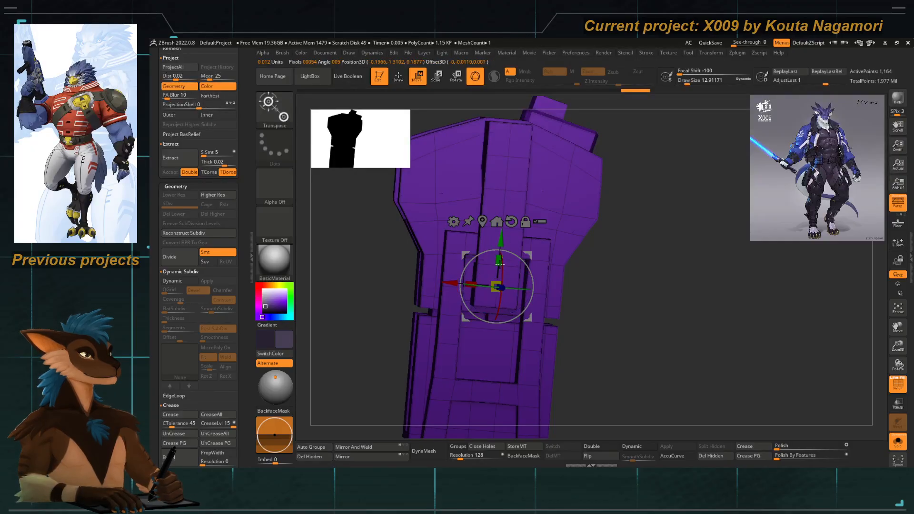
{"action": "left_click_drag", "start_coordinate": [363, 292], "coordinate": [478, 249]}
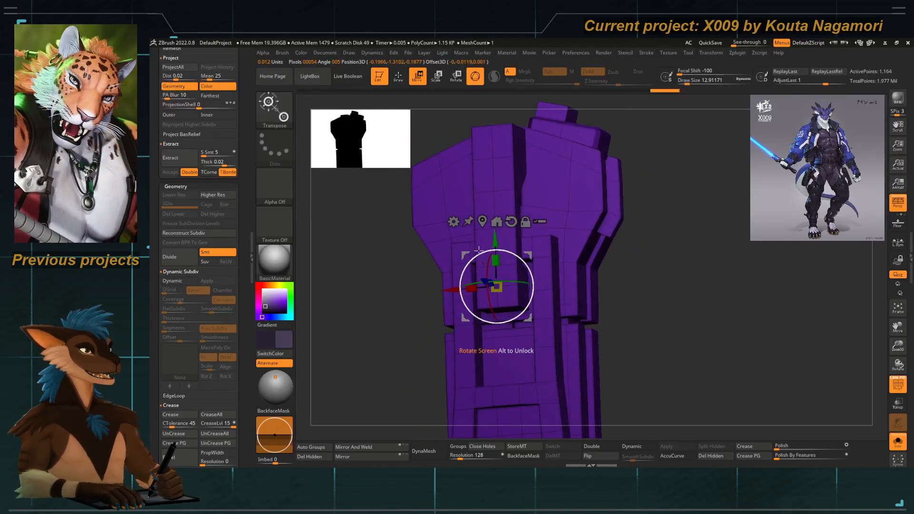
{"action": "left_click", "coordinate": [510, 220]}
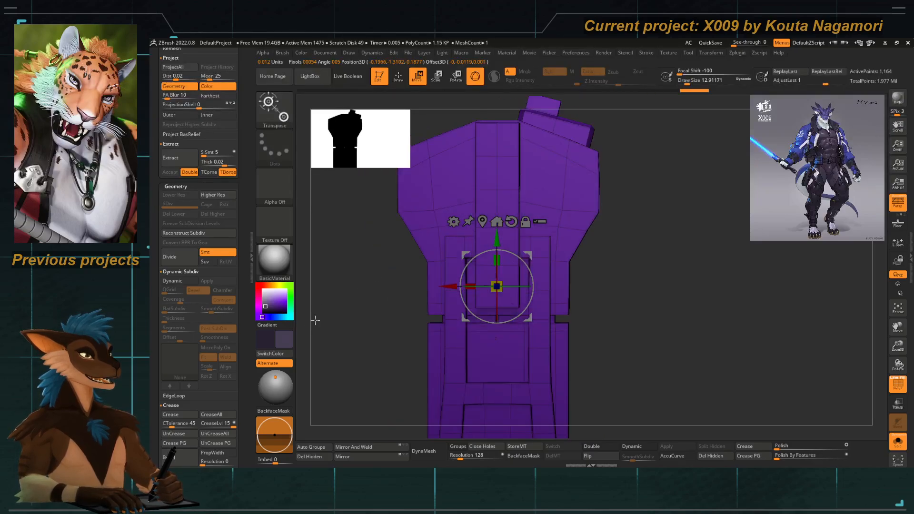
{"action": "left_click_drag", "start_coordinate": [403, 281], "coordinate": [488, 216], "text": "alt"}
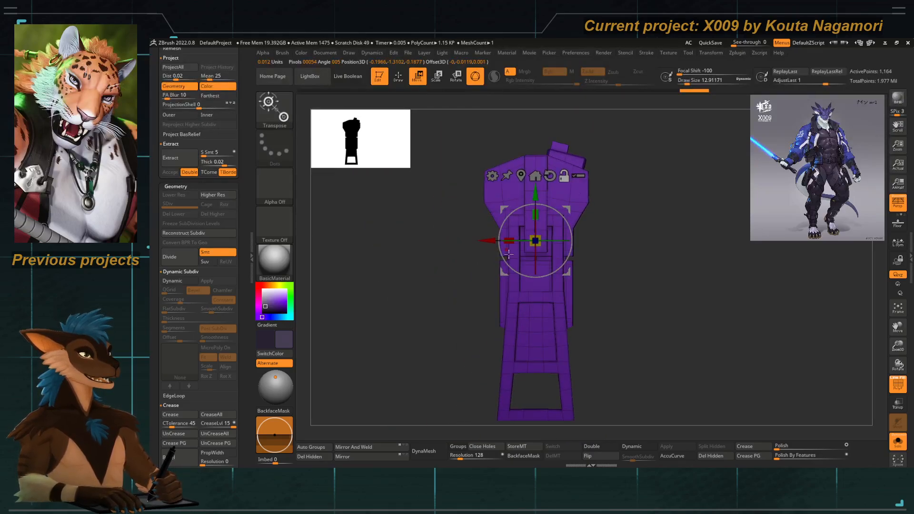
Leave solo mode, set the zipper slider's X position to 0 and centre the gizmo on it.
{"action": "left_click", "coordinate": [898, 440]}
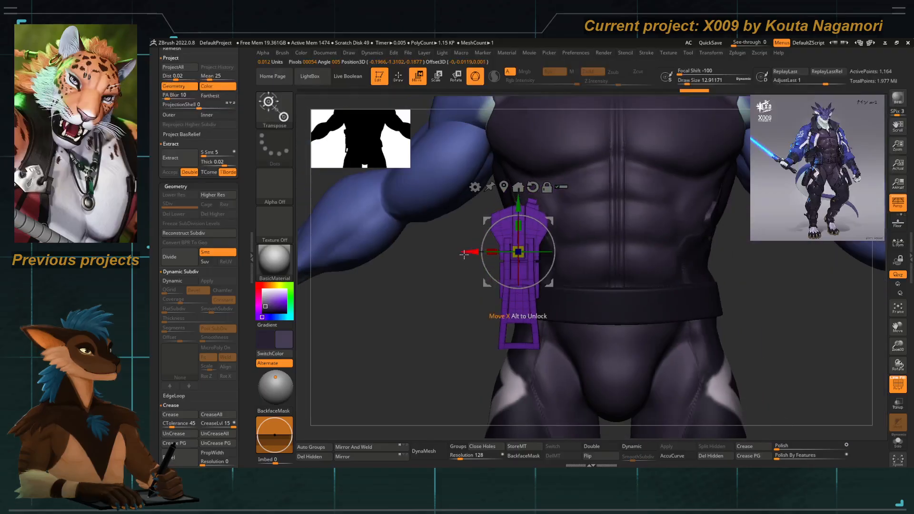
{"action": "scroll", "coordinate": [188, 286], "scroll_direction": "down", "scroll_amount": 10}
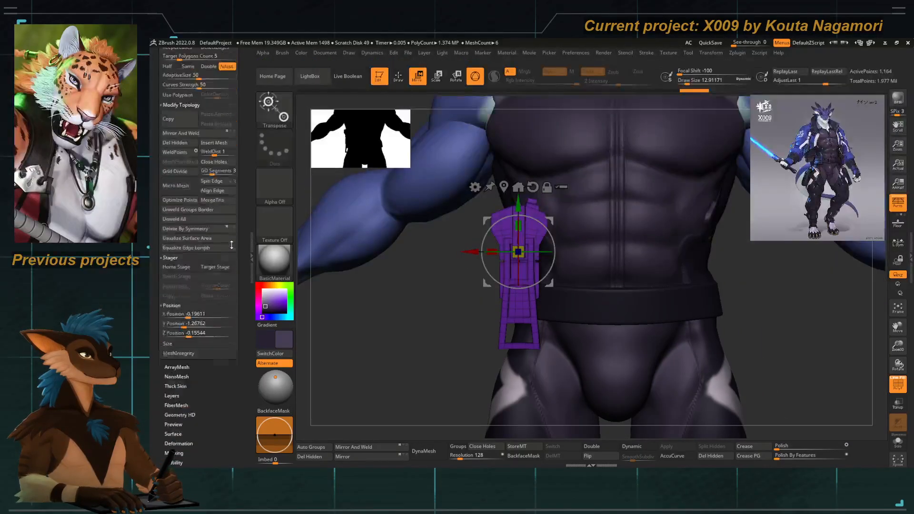
{"action": "left_click", "coordinate": [175, 233]}
{"action": "type", "text": "0"}
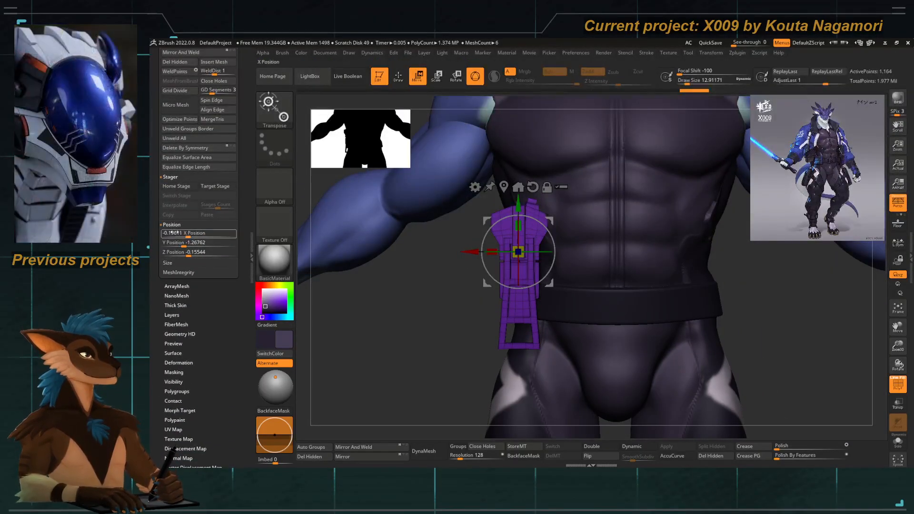
{"action": "key", "text": "Return"}
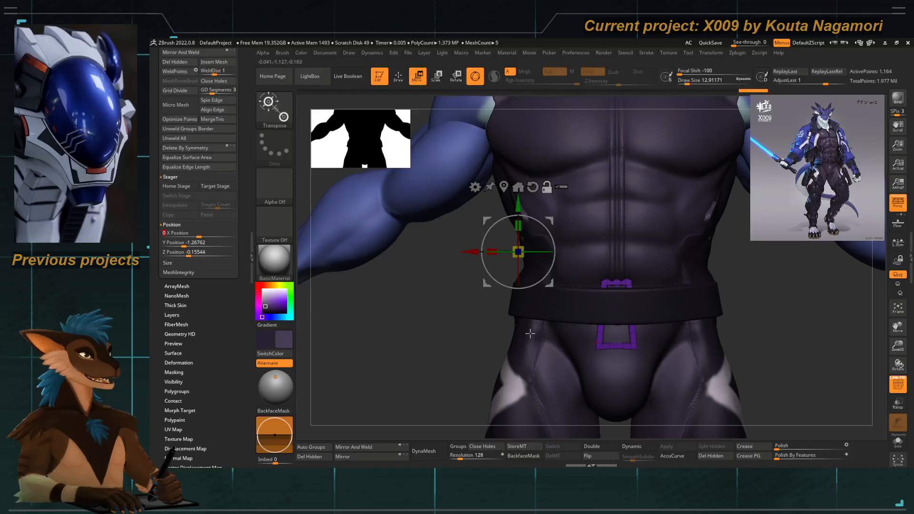
{"action": "key", "text": "f"}
{"action": "left_click", "coordinate": [515, 213]}
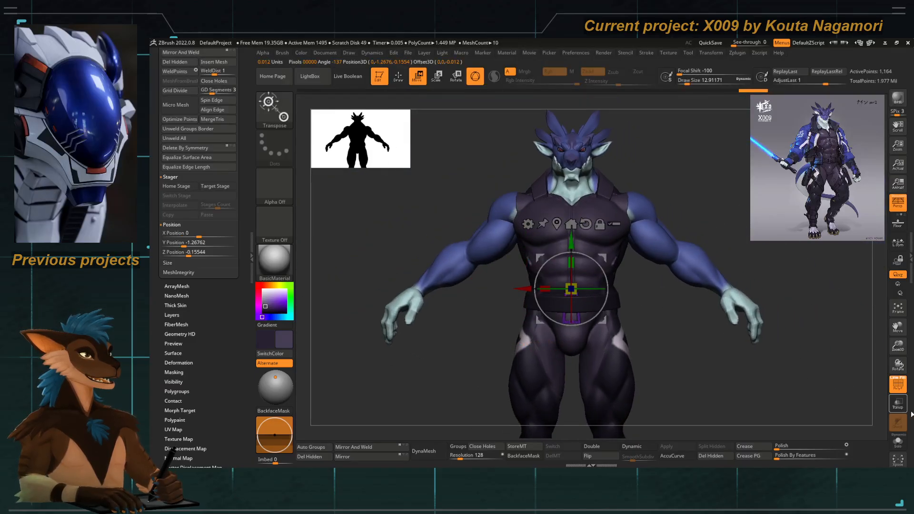
Move the zipper slider forward out of the belt area and up the chest seam towards the neckline.
{"action": "left_click", "coordinate": [897, 445]}
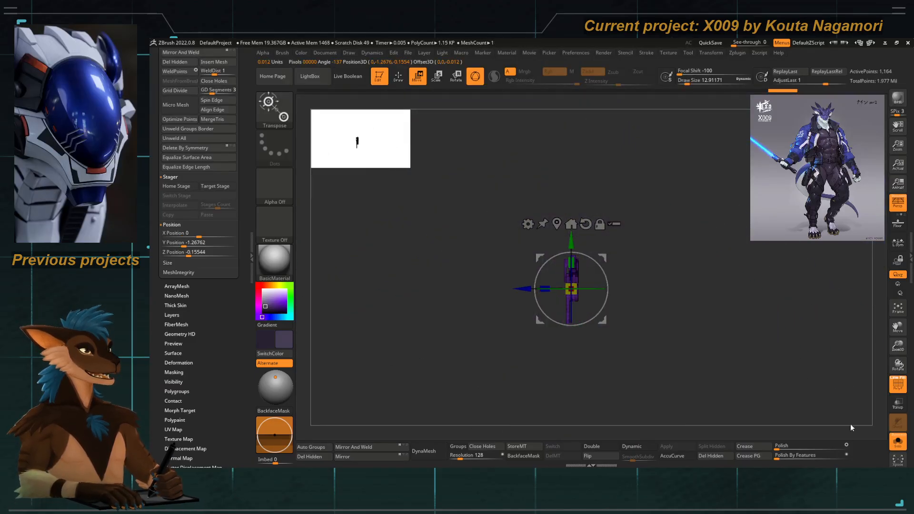
{"action": "left_click", "coordinate": [897, 441]}
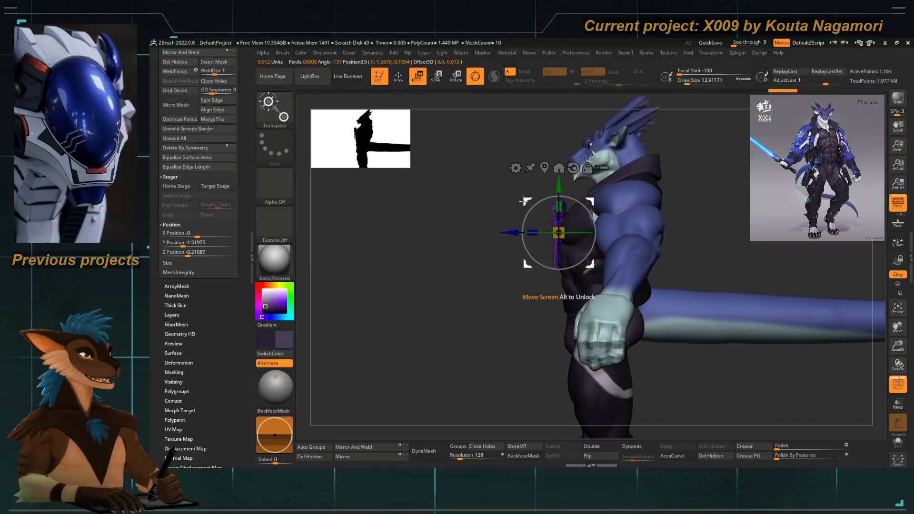
{"action": "left_click_drag", "start_coordinate": [504, 259], "coordinate": [504, 305], "text": "alt"}
{"action": "left_click_drag", "start_coordinate": [515, 268], "coordinate": [536, 268]}
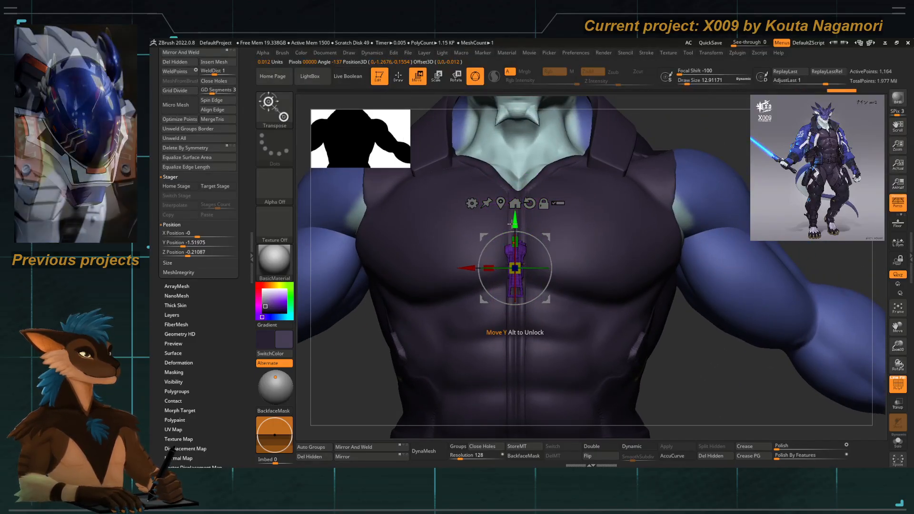
{"action": "left_click_drag", "start_coordinate": [514, 220], "coordinate": [514, 164]}
Push the zipper slider against the top of the chest seam and rotate it about X to follow the chest slope.
{"action": "right_click_drag", "start_coordinate": [413, 195], "coordinate": [339, 216], "text": "alt"}
{"action": "right_click_drag", "start_coordinate": [489, 247], "coordinate": [478, 265], "text": "alt"}
{"action": "left_click_drag", "start_coordinate": [482, 241], "coordinate": [556, 238]}
{"action": "right_click_drag", "start_coordinate": [479, 230], "coordinate": [574, 257]}
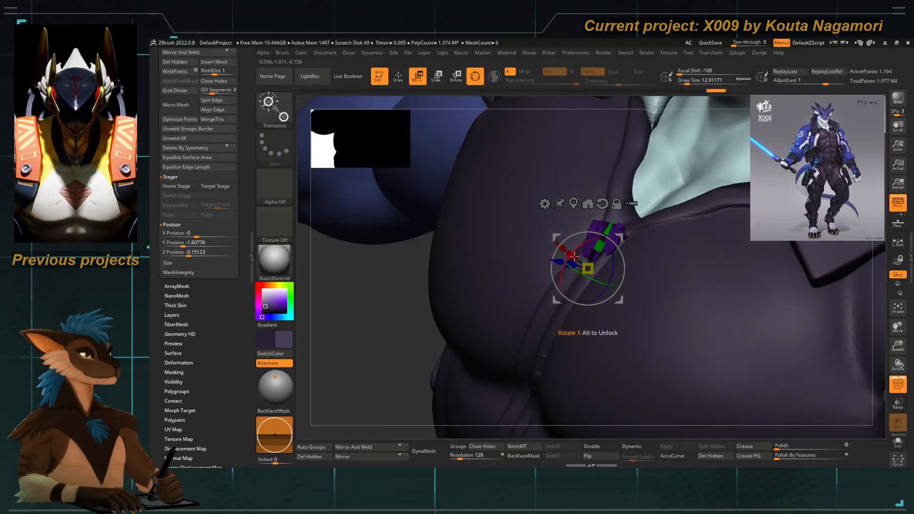
{"action": "left_click_drag", "start_coordinate": [580, 245], "coordinate": [588, 234]}
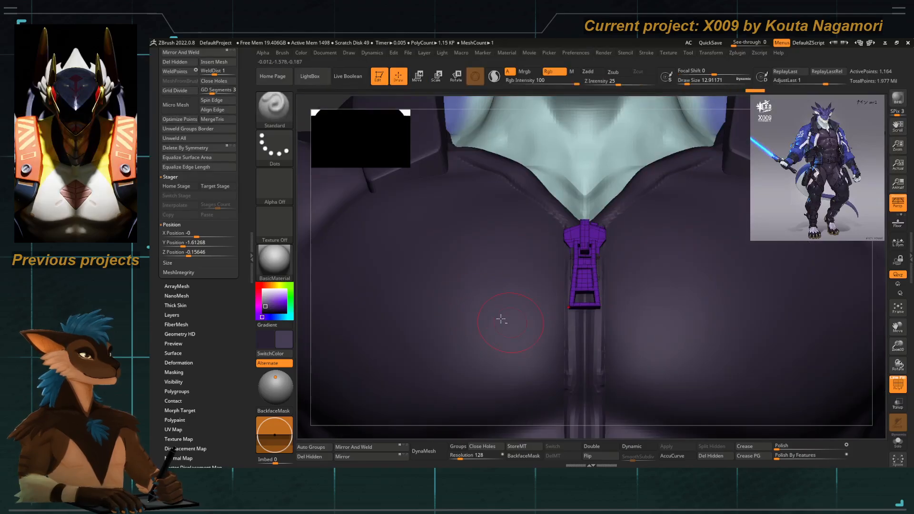
Turn off the polyframe display and fine-tune the zipper slider's fit at the seam top to about Y -1.623, Z -0.152.
{"action": "right_click_drag", "start_coordinate": [501, 319], "coordinate": [519, 267], "text": "ctrl"}
{"action": "right_click_drag", "start_coordinate": [412, 323], "coordinate": [459, 320], "text": "ctrl"}
{"action": "right_click_drag", "start_coordinate": [495, 276], "coordinate": [508, 327], "text": "ctrl"}
{"action": "key", "text": "e"}
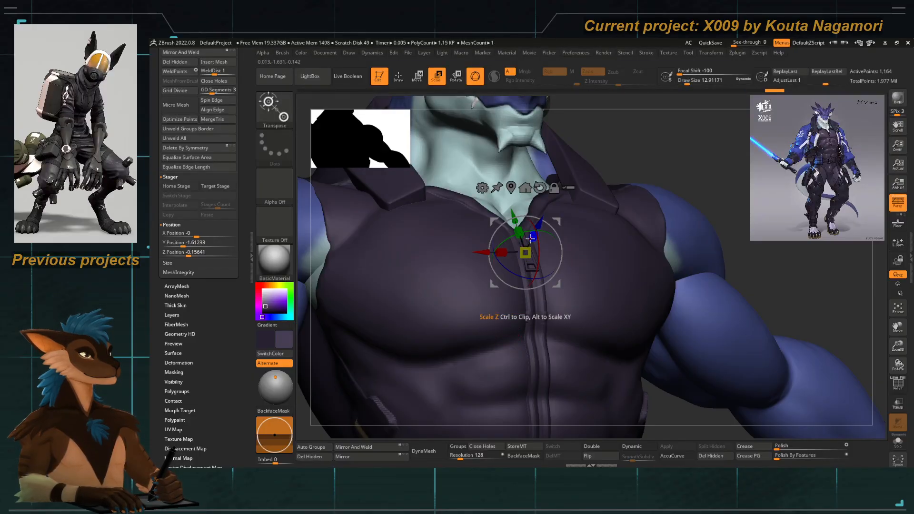
{"action": "right_click_drag", "start_coordinate": [529, 240], "coordinate": [519, 234], "text": "ctrl"}
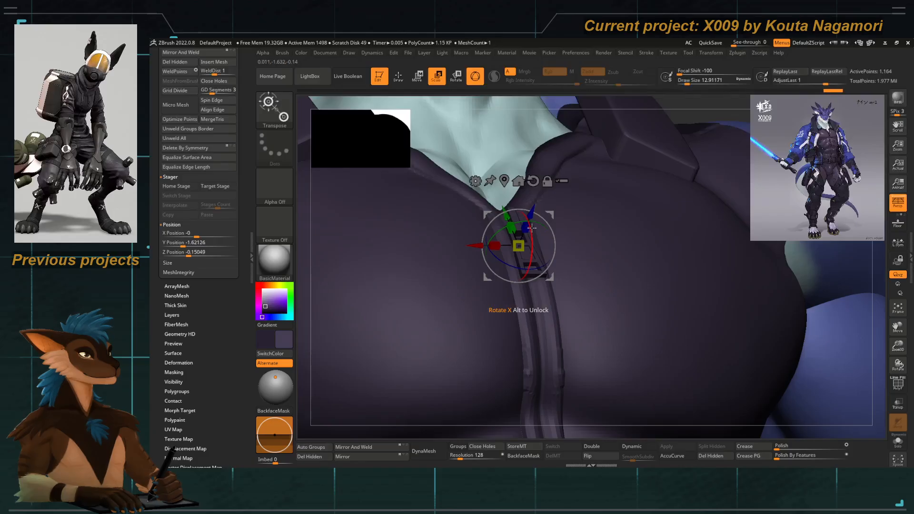
{"action": "left_click_drag", "start_coordinate": [533, 213], "coordinate": [533, 212]}
{"action": "key", "text": "q"}
{"action": "key", "text": "w"}
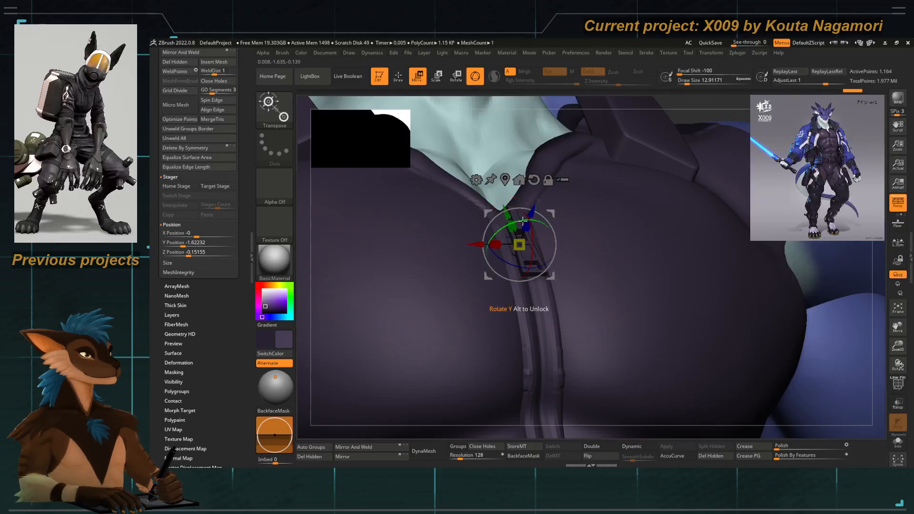
{"action": "key", "text": "q"}
{"action": "key", "text": "f"}
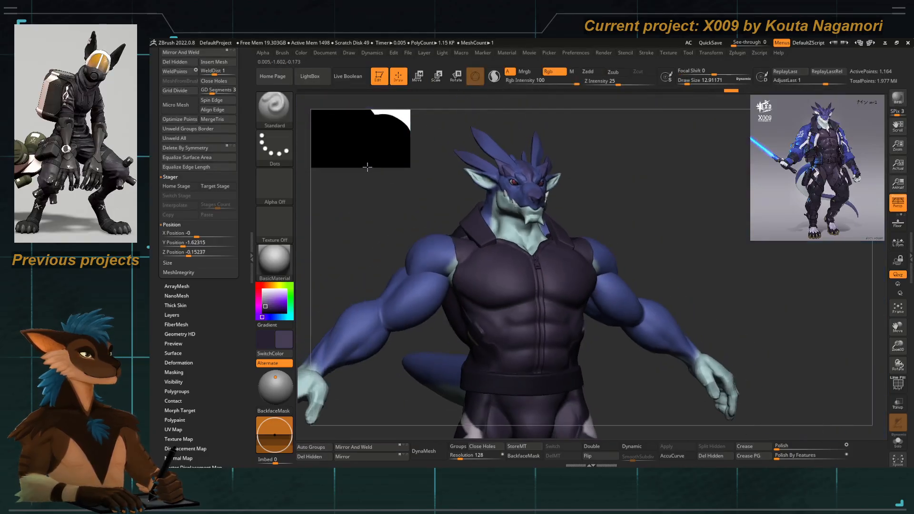
Switch to the Move brush, select the bodysuit subtool and set the draw size to about 128.
{"action": "mouse_move", "coordinate": [427, 229]}
{"action": "right_mouse_down"}
{"action": "mouse_move", "coordinate": [398, 241]}
{"action": "mouse_move", "coordinate": [413, 247]}
{"action": "right_mouse_up"}
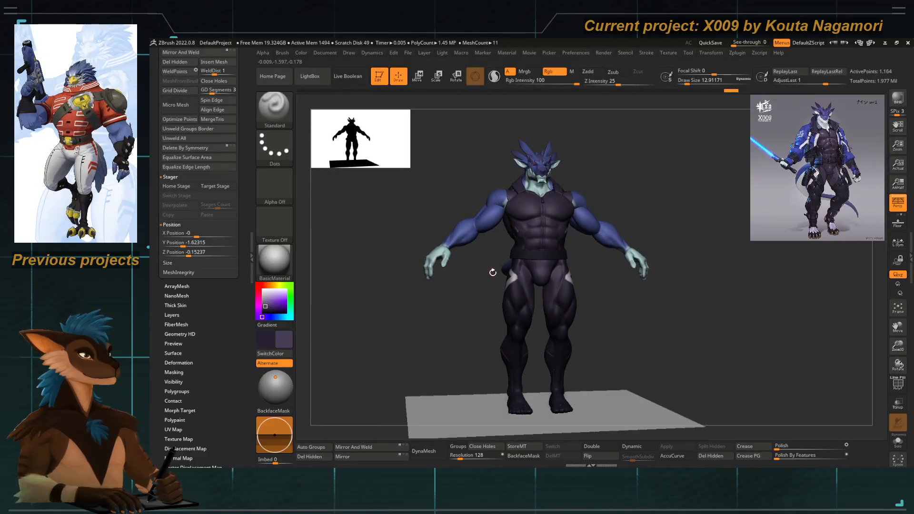
{"action": "right_click_drag", "start_coordinate": [494, 277], "coordinate": [450, 302], "text": "ctrl"}
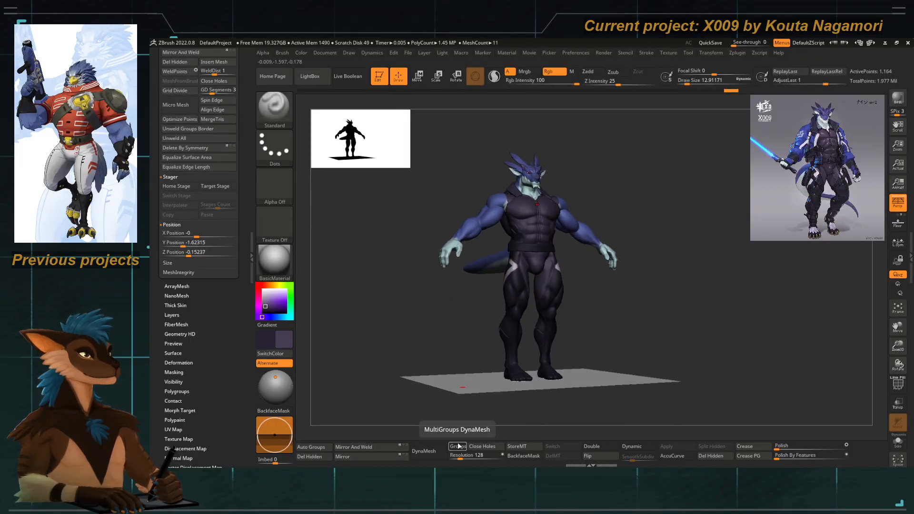
{"action": "right_click_drag", "start_coordinate": [406, 371], "coordinate": [443, 332]}
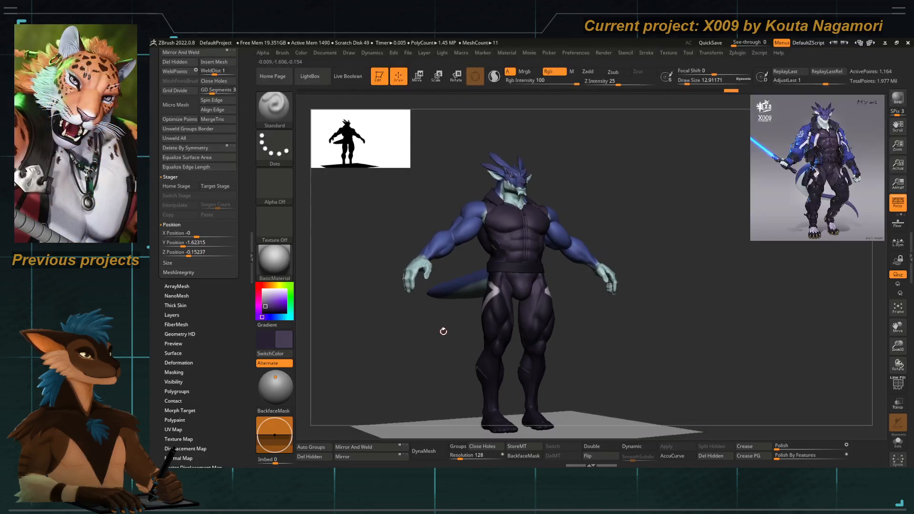
{"action": "key", "text": "b"}
{"action": "key", "text": "m"}
{"action": "key", "text": "v"}
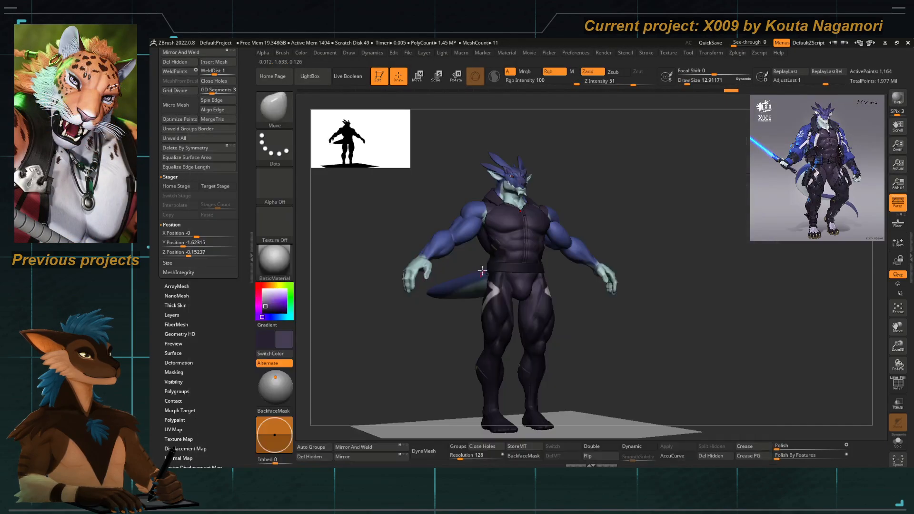
{"action": "left_click", "coordinate": [508, 238], "text": "alt"}
{"action": "key", "text": "space"}
{"action": "mouse_move", "coordinate": [511, 238]}
{"action": "left_mouse_down"}
{"action": "mouse_move", "coordinate": [524, 234]}
{"action": "mouse_move", "coordinate": [513, 230]}
{"action": "left_mouse_up"}
{"action": "key", "text": "b"}
{"action": "key", "text": "m"}
{"action": "key", "text": "v"}
{"action": "key", "text": "space"}
{"action": "key", "text": "space"}
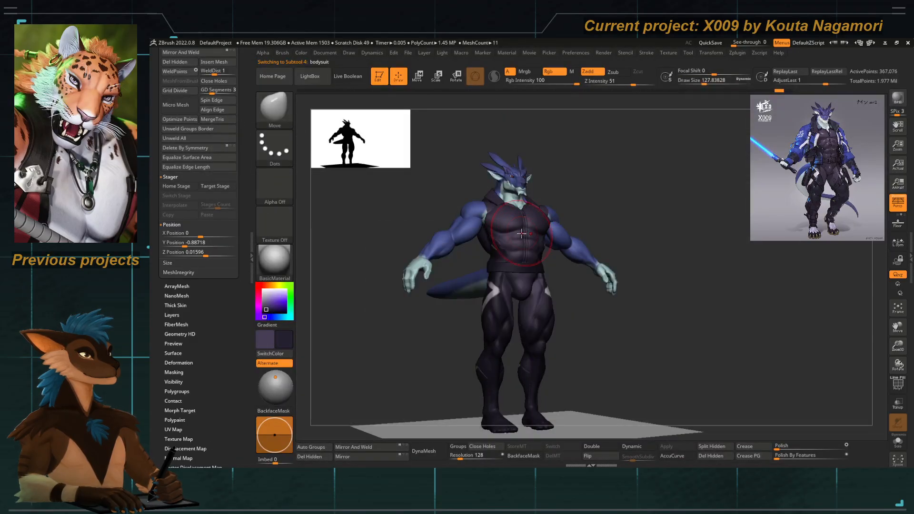
Undo the last bodysuit edit and set the Move brush's draw size to about 101.
{"action": "right_click_drag", "start_coordinate": [499, 268], "coordinate": [442, 265], "text": "ctrl"}
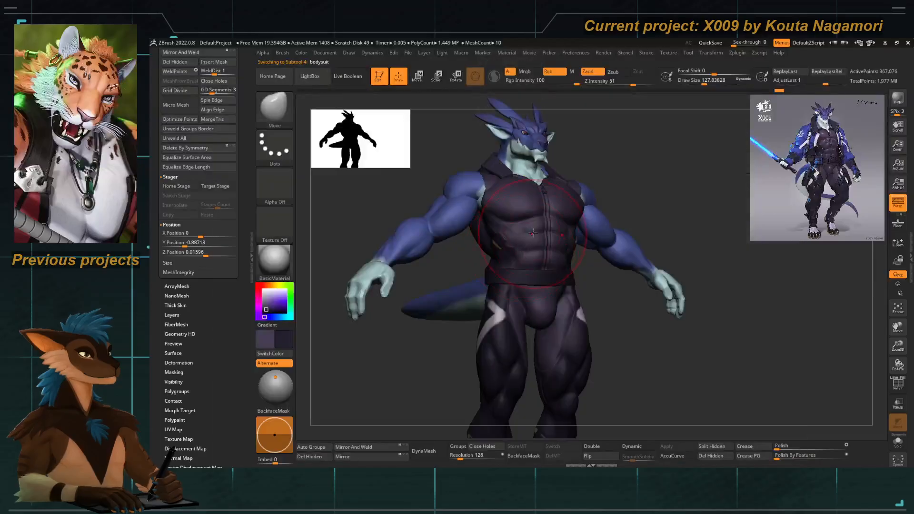
{"action": "key", "text": "ctrl+z"}
{"action": "key", "text": "space"}
{"action": "left_click_drag", "start_coordinate": [533, 227], "coordinate": [538, 226]}
{"action": "key", "text": "space"}
Examine the bodysuit's waist, hips and tail base from the front, side and back.
{"action": "mouse_move", "coordinate": [465, 267]}
{"action": "right_mouse_down", "text": "shift"}
{"action": "mouse_move", "coordinate": [449, 267]}
{"action": "mouse_move", "coordinate": [470, 302]}
{"action": "mouse_move", "coordinate": [543, 295]}
{"action": "mouse_move", "coordinate": [542, 272]}
{"action": "right_mouse_up", "text": "shift"}
{"action": "right_click_drag", "start_coordinate": [447, 314], "coordinate": [436, 281]}
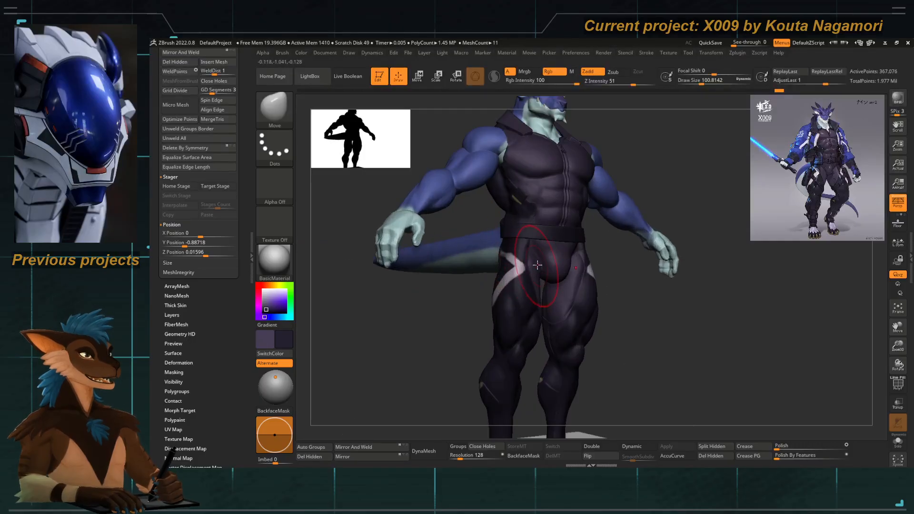
{"action": "right_click_drag", "start_coordinate": [464, 335], "coordinate": [485, 297], "text": "shift"}
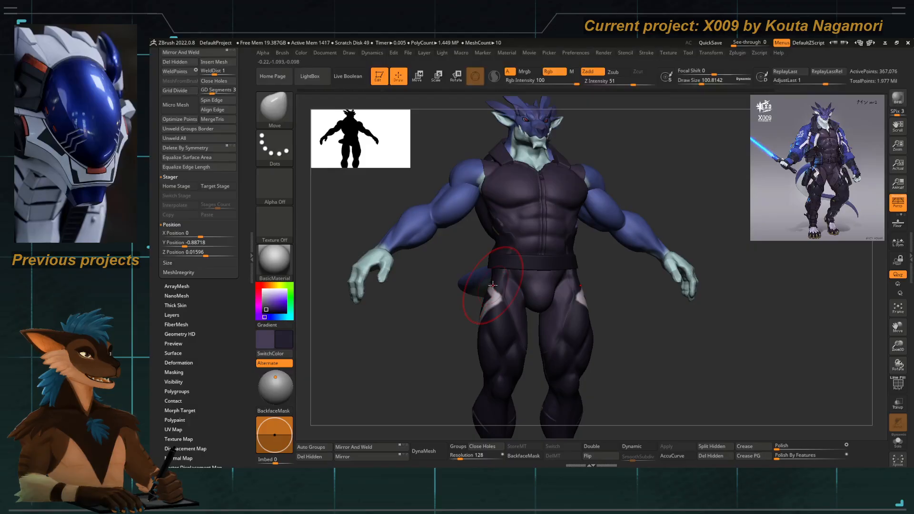
{"action": "right_click_drag", "start_coordinate": [412, 330], "coordinate": [471, 241]}
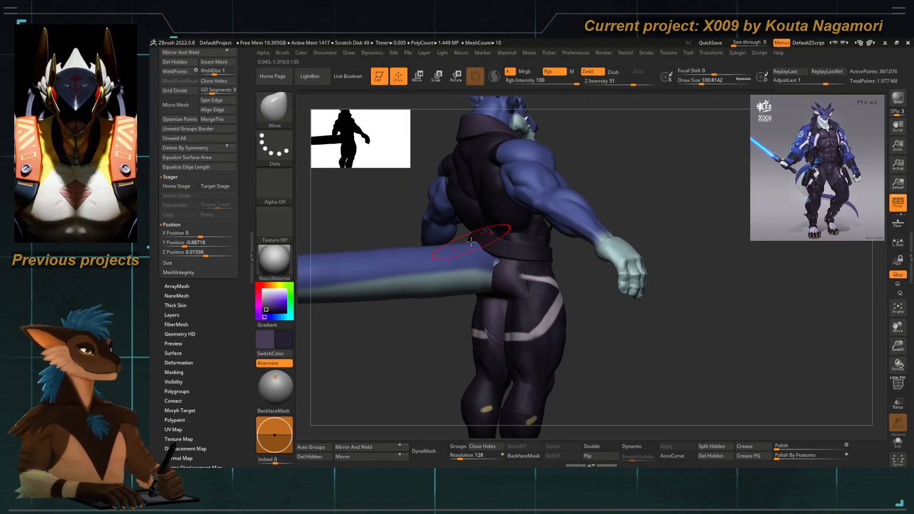
{"action": "right_click_drag", "start_coordinate": [447, 378], "coordinate": [401, 368]}
{"action": "right_click_drag", "start_coordinate": [498, 255], "coordinate": [470, 248]}
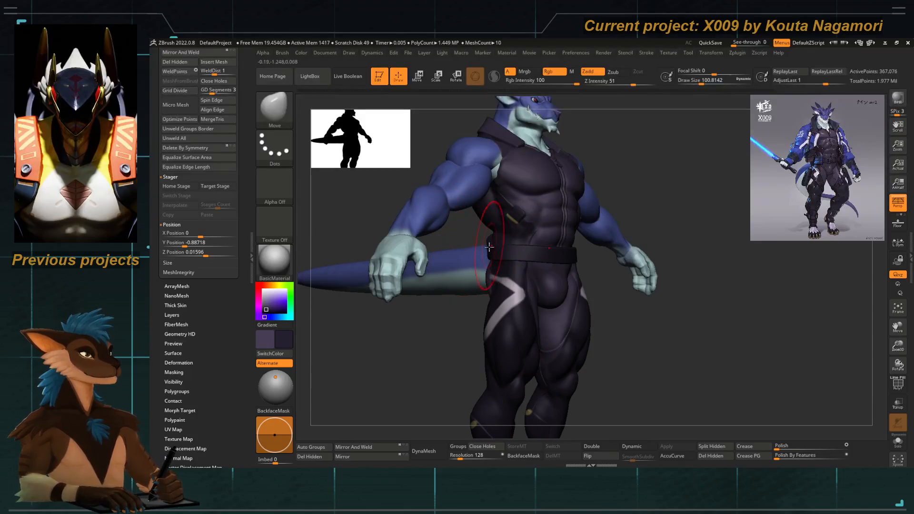
Switch to the Move Topological brush, select the belt subtool PM3D_Ring3D_2 and set the draw size to about 77.
{"action": "key", "text": "b"}
{"action": "key", "text": "m"}
{"action": "key", "text": "t"}
{"action": "key", "text": "space"}
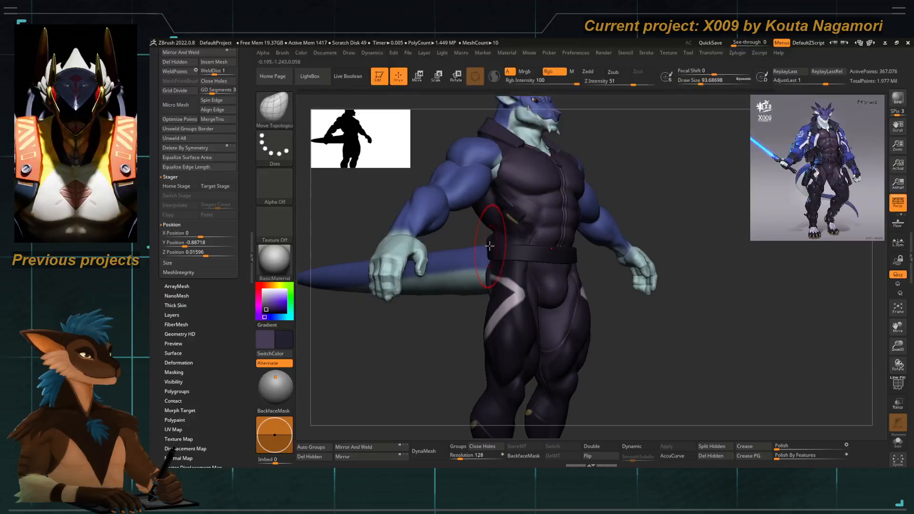
{"action": "left_click", "coordinate": [493, 248], "text": "alt"}
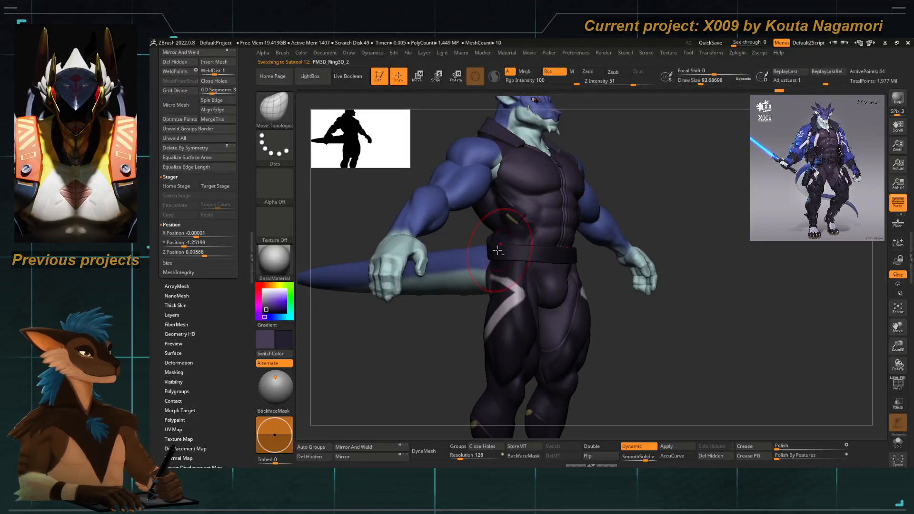
{"action": "key", "text": "["}
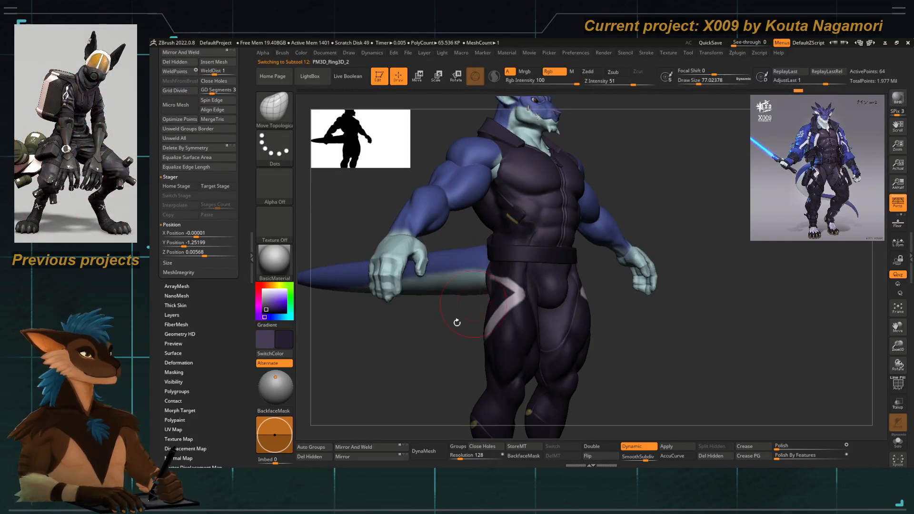
Reshape the belt around the back of the waist with the Move Topological brush, using draw sizes of about 154 and 112.
{"action": "left_click_drag", "start_coordinate": [457, 322], "coordinate": [428, 238]}
{"action": "key", "text": "]"}
{"action": "key", "text": "]"}
{"action": "key", "text": "]"}
{"action": "key", "text": "]"}
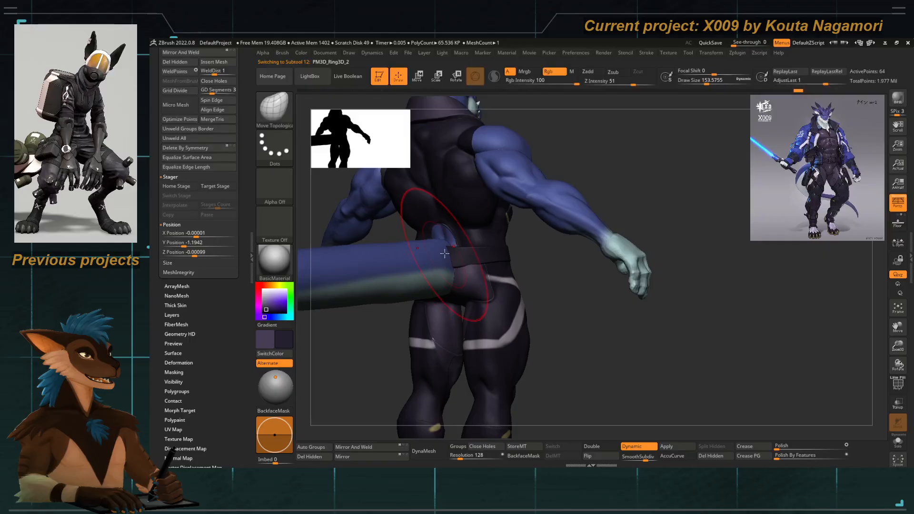
{"action": "key", "text": "["}
{"action": "key", "text": "["}
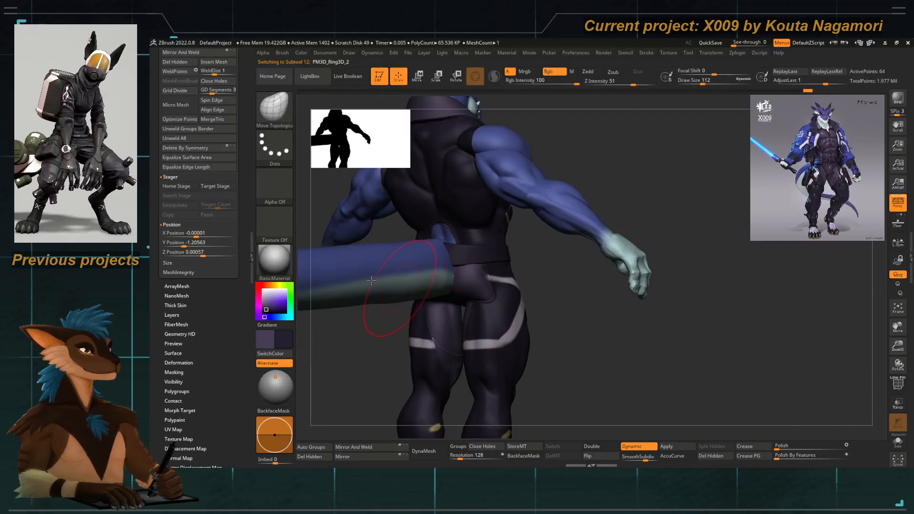
Hide the tail subtool, then select the X009_02 body and isolate it in Solo mode.
{"action": "left_click_drag", "start_coordinate": [250, 309], "coordinate": [238, 267]}
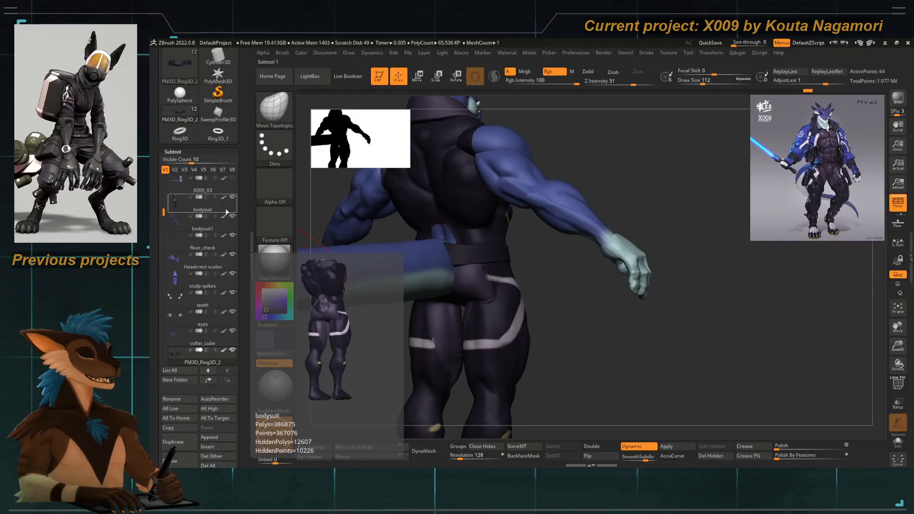
{"action": "mouse_move", "coordinate": [189, 233]}
{"action": "left_click_drag", "start_coordinate": [163, 212], "coordinate": [162, 192]}
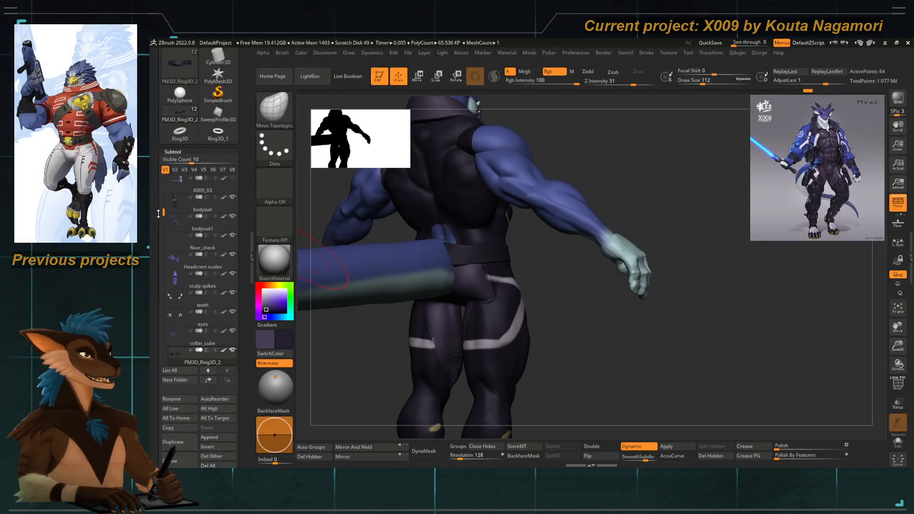
{"action": "mouse_move", "coordinate": [235, 199]}
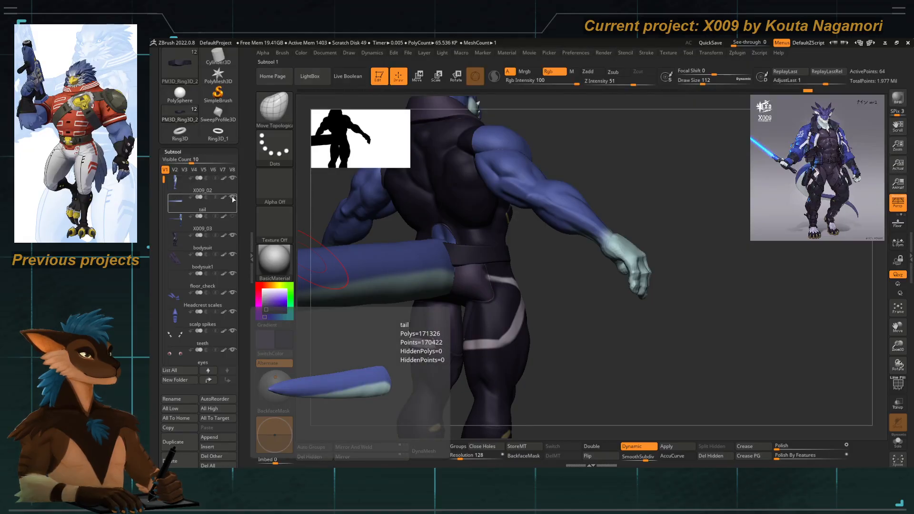
{"action": "left_click", "coordinate": [179, 191]}
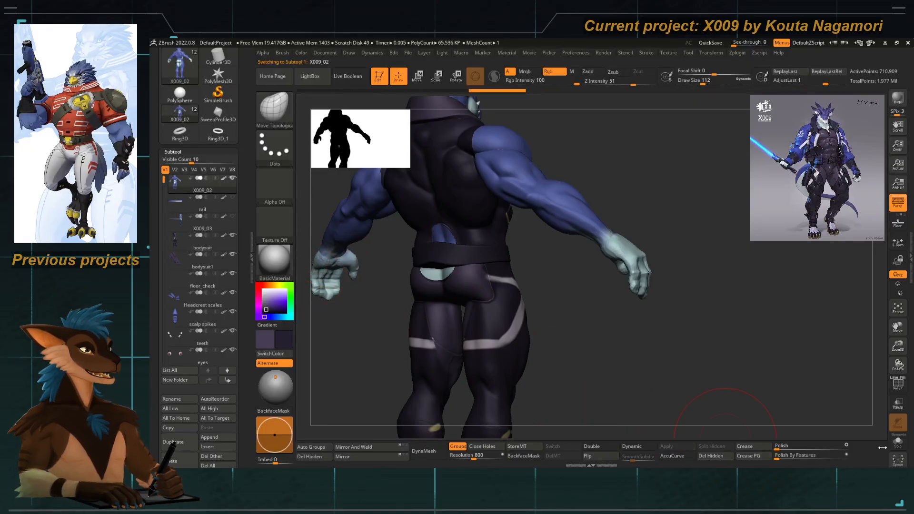
{"action": "left_click", "coordinate": [898, 440]}
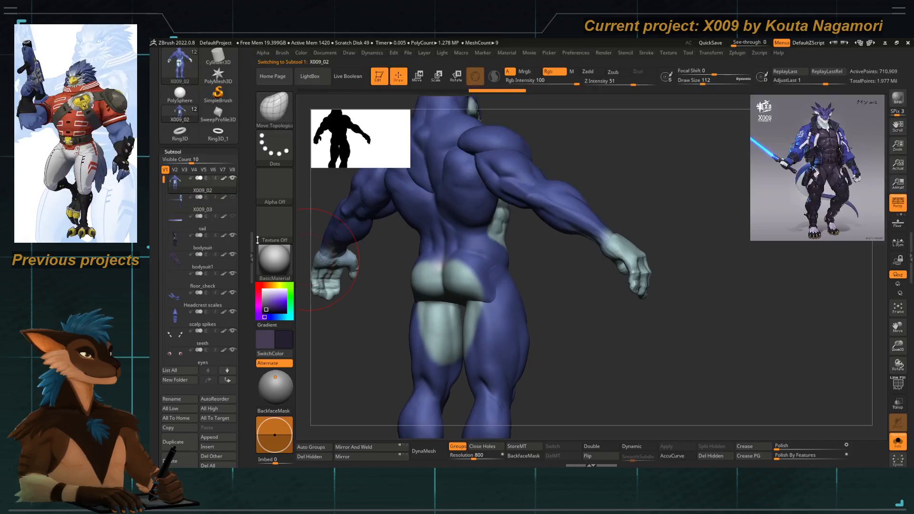
Select the X009_03 subtool and rename it as "body merged".
{"action": "left_click_drag", "start_coordinate": [329, 259], "coordinate": [440, 348]}
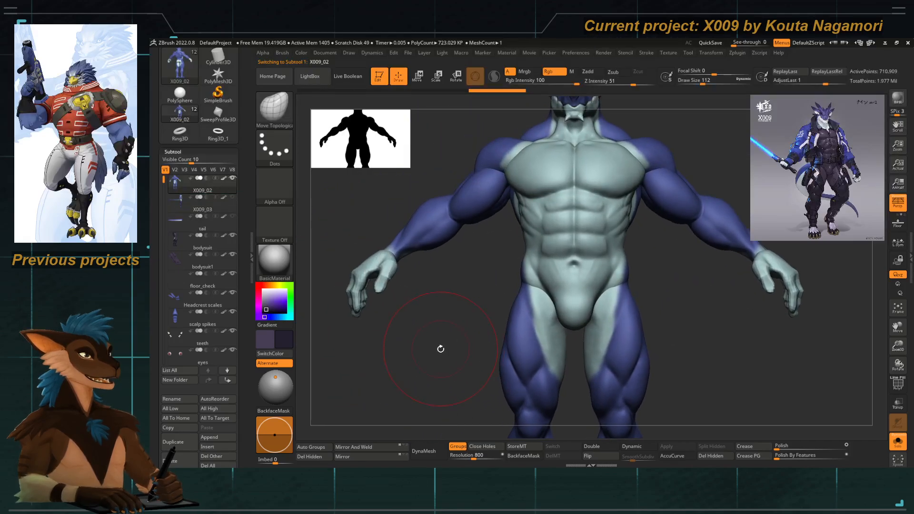
{"action": "key", "text": "Down"}
{"action": "key", "text": "Down"}
{"action": "key", "text": "Up"}
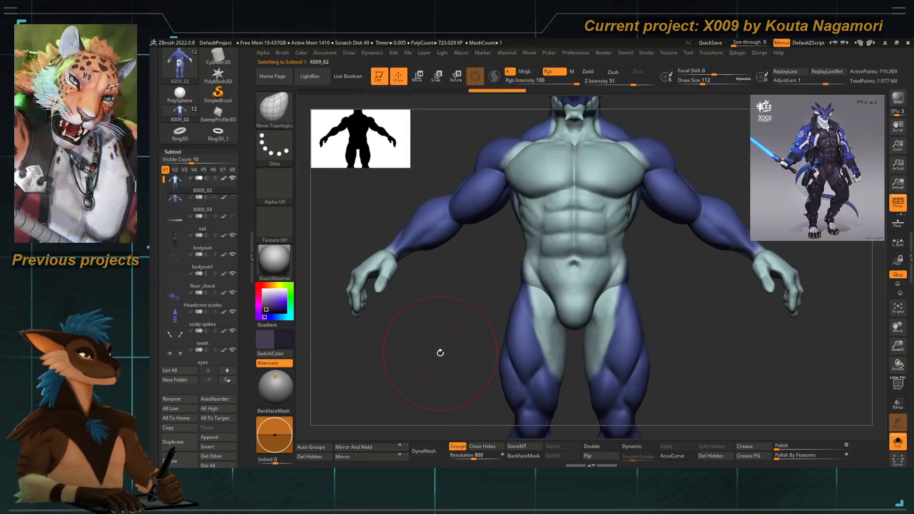
{"action": "key", "text": "Down"}
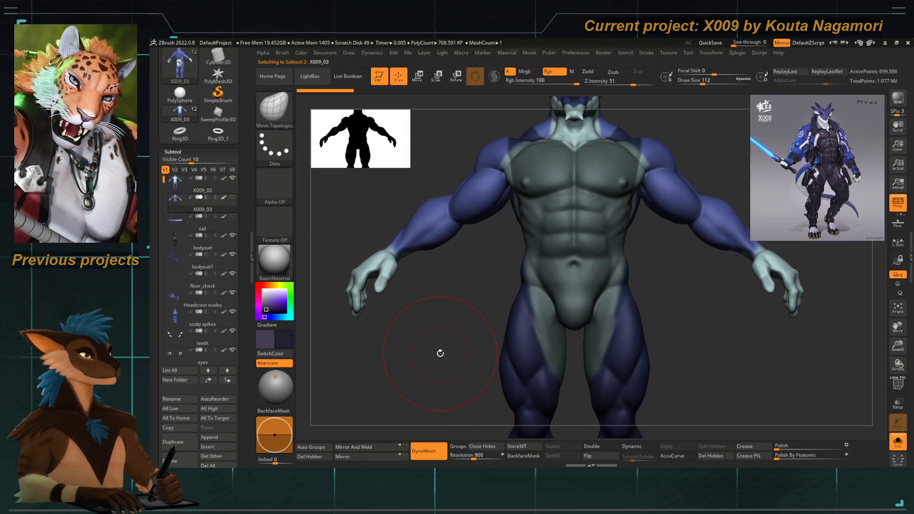
{"action": "left_click", "coordinate": [175, 396]}
{"action": "type", "text": "body"}
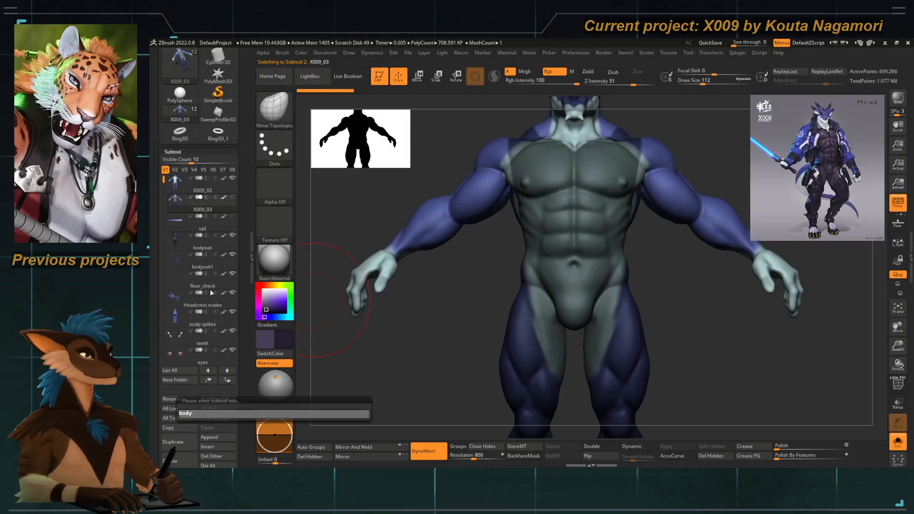
{"action": "type", "text": " merged"}
{"action": "key", "text": "Return"}
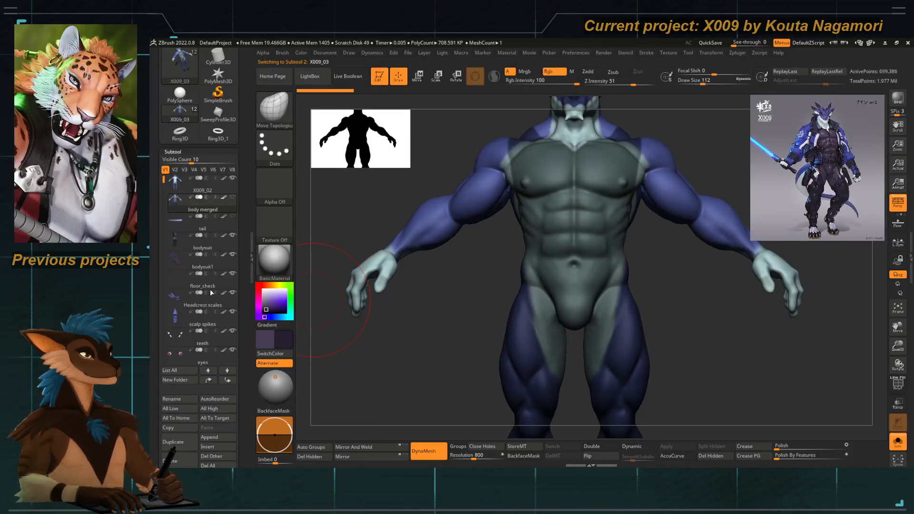
Bring back the other subtools, select the bodysuit and isolate it in Solo mode, seen from behind.
{"action": "key", "text": "Up"}
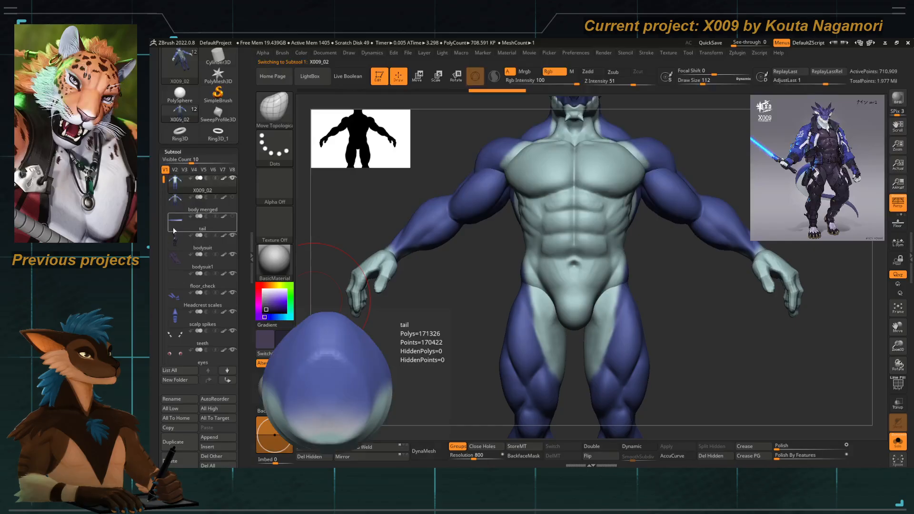
{"action": "left_click_drag", "start_coordinate": [419, 334], "coordinate": [457, 314]}
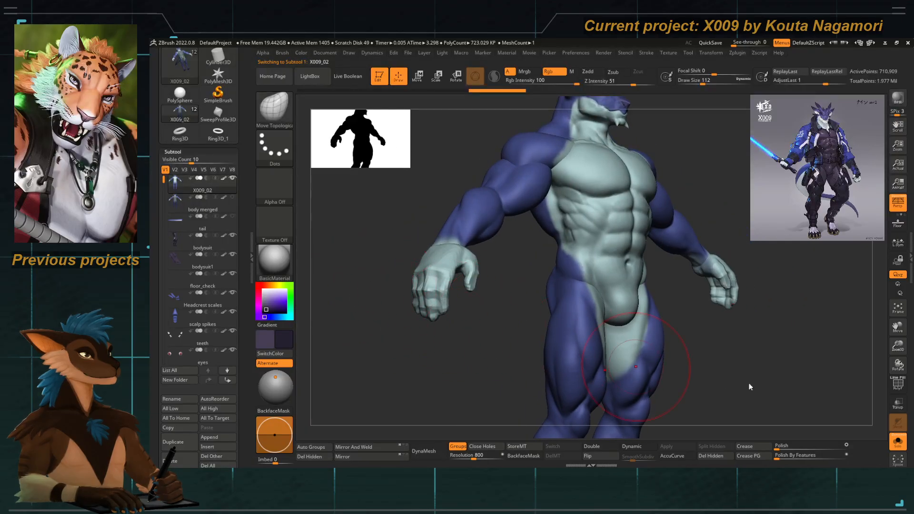
{"action": "left_click", "coordinate": [898, 442]}
{"action": "left_click_drag", "start_coordinate": [460, 358], "coordinate": [467, 341]}
{"action": "left_click", "coordinate": [455, 308], "text": "alt"}
{"action": "mouse_move", "coordinate": [407, 286]}
{"action": "left_mouse_down", "text": "alt"}
{"action": "mouse_move", "coordinate": [411, 316]}
{"action": "mouse_move", "coordinate": [530, 241]}
{"action": "left_mouse_up", "text": "alt"}
{"action": "left_click", "coordinate": [898, 442]}
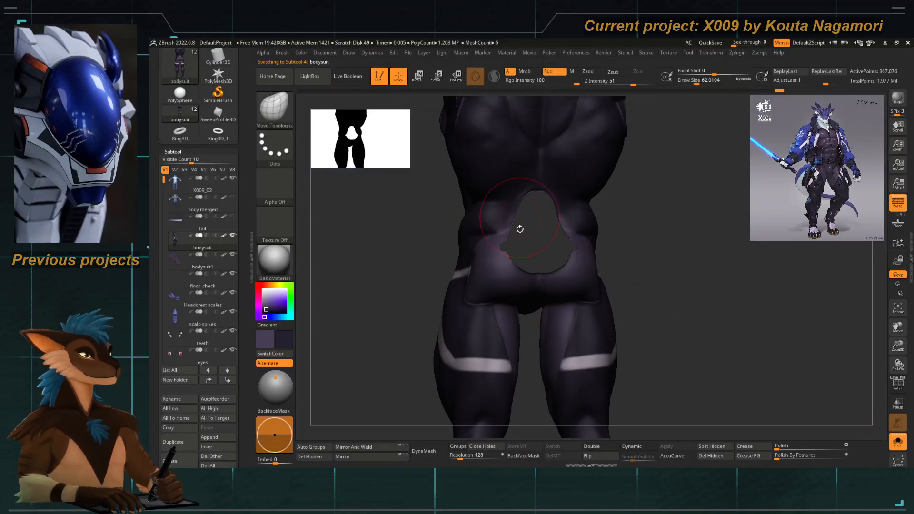
Try to close the tail hole in the bodysuit while its hidden geometry is still present.
{"action": "scroll", "coordinate": [200, 334], "scroll_direction": "down", "scroll_amount": 5}
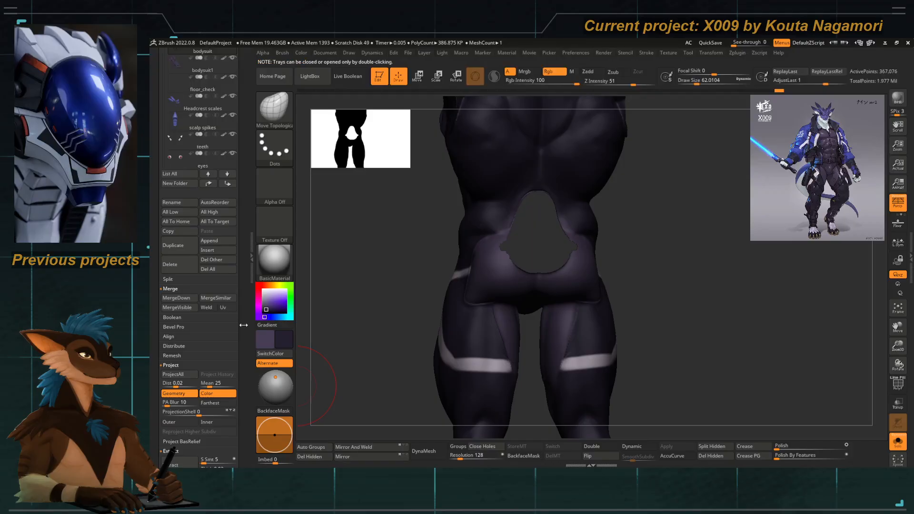
{"action": "scroll", "coordinate": [206, 244], "scroll_direction": "down", "scroll_amount": 5}
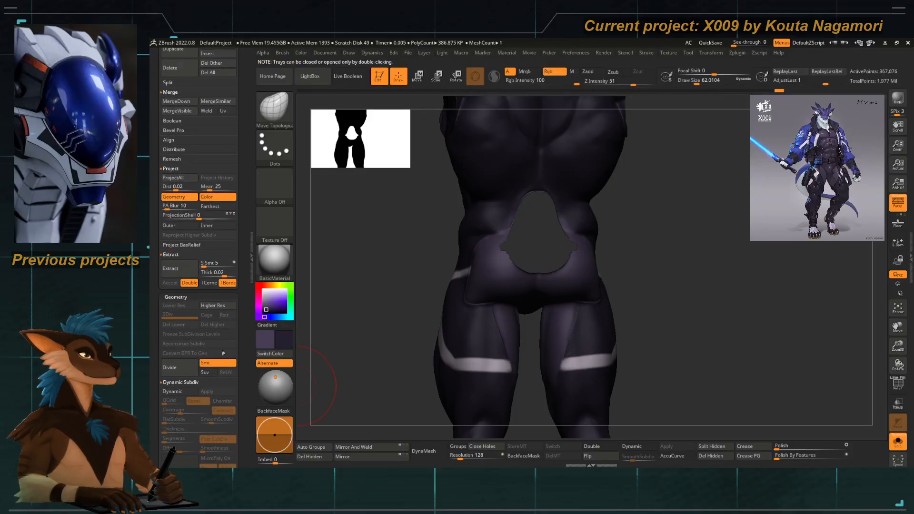
{"action": "scroll", "coordinate": [223, 353], "scroll_direction": "down", "scroll_amount": 9}
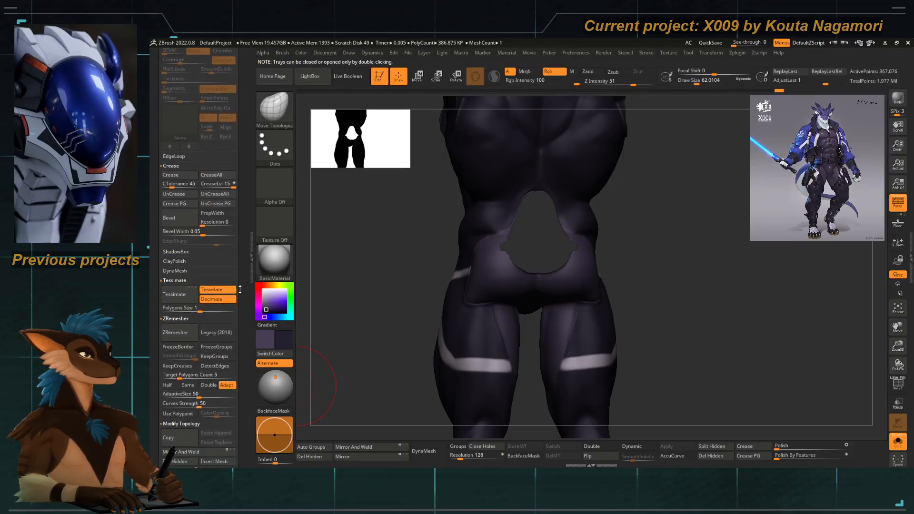
{"action": "scroll", "coordinate": [237, 379], "scroll_direction": "down", "scroll_amount": 2}
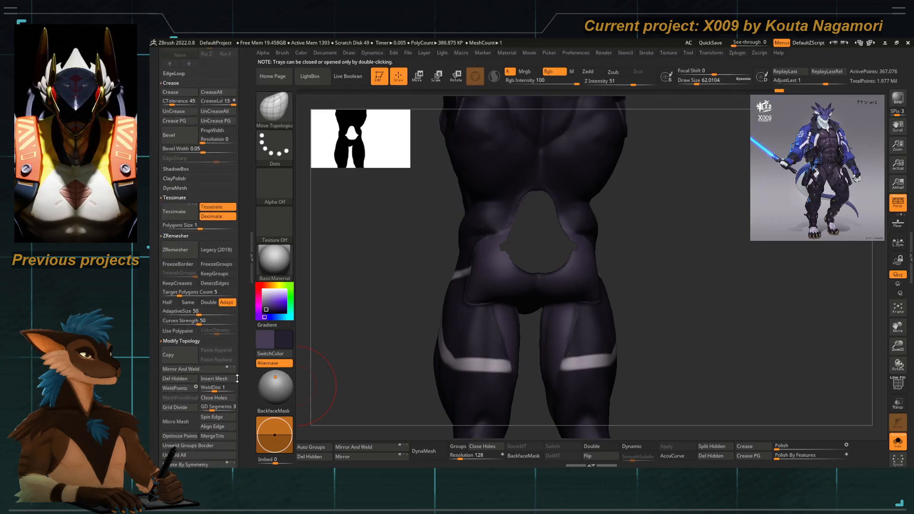
{"action": "left_click", "coordinate": [217, 398]}
{"action": "left_click_drag", "start_coordinate": [389, 321], "coordinate": [412, 296]}
{"action": "key", "text": "ctrl+z"}
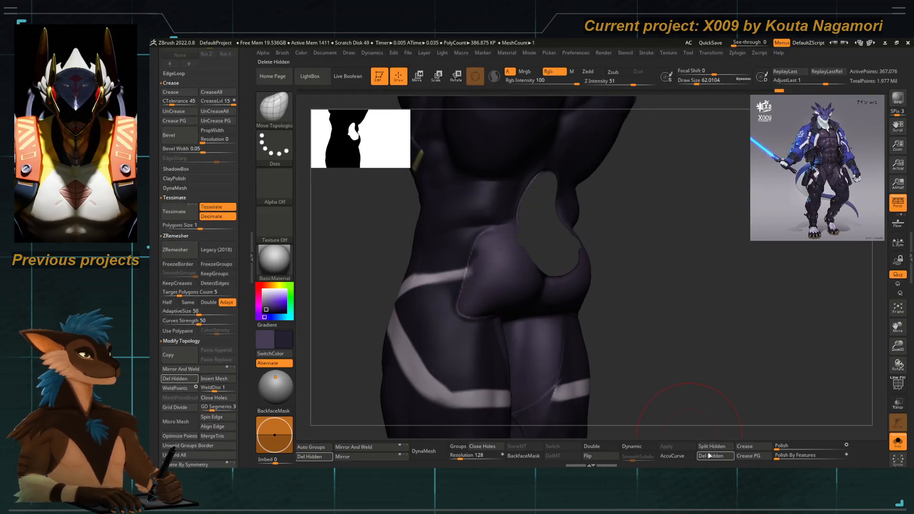
Delete the bodysuit's hidden geometry and close the hole at the tail base.
{"action": "left_click", "coordinate": [710, 456]}
{"action": "left_click", "coordinate": [214, 398]}
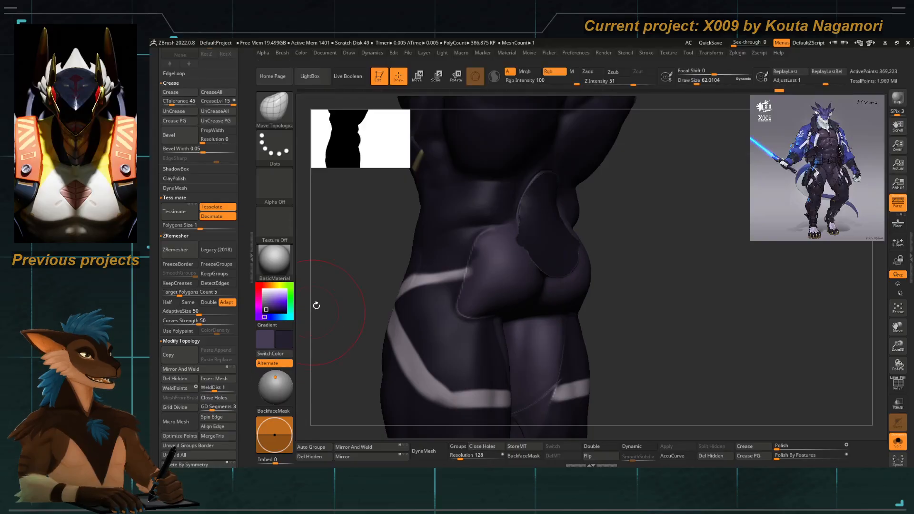
Smooth the jagged lower border of the filled tail hole at a draw size of about 17, with the Standard brush as the active brush.
{"action": "left_click_drag", "start_coordinate": [317, 306], "coordinate": [339, 305]}
{"action": "mouse_move", "coordinate": [505, 255]}
{"action": "right_mouse_down", "text": "alt"}
{"action": "mouse_move", "coordinate": [473, 257]}
{"action": "mouse_move", "coordinate": [476, 281]}
{"action": "right_mouse_up", "text": "alt"}
{"action": "key", "text": "space"}
{"action": "left_click_drag", "start_coordinate": [493, 256], "coordinate": [476, 257]}
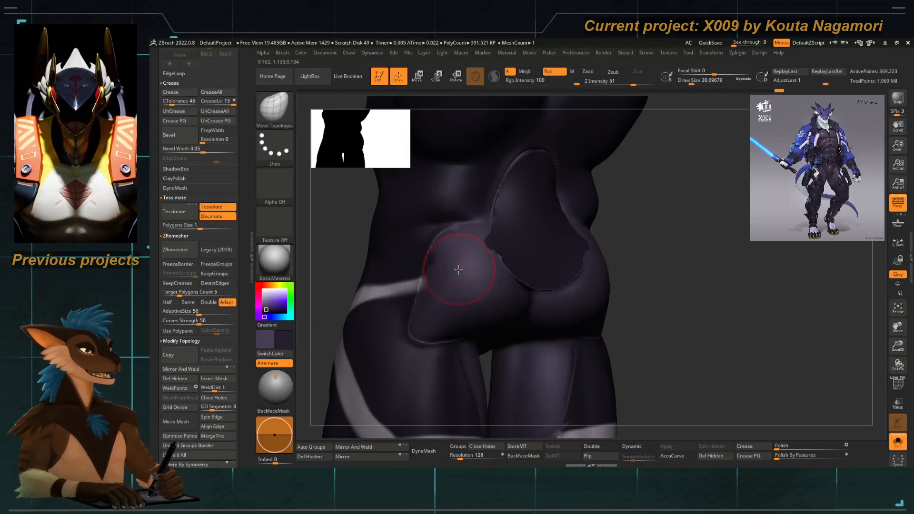
{"action": "key", "text": "b"}
{"action": "key", "text": "s"}
{"action": "key", "text": "t"}
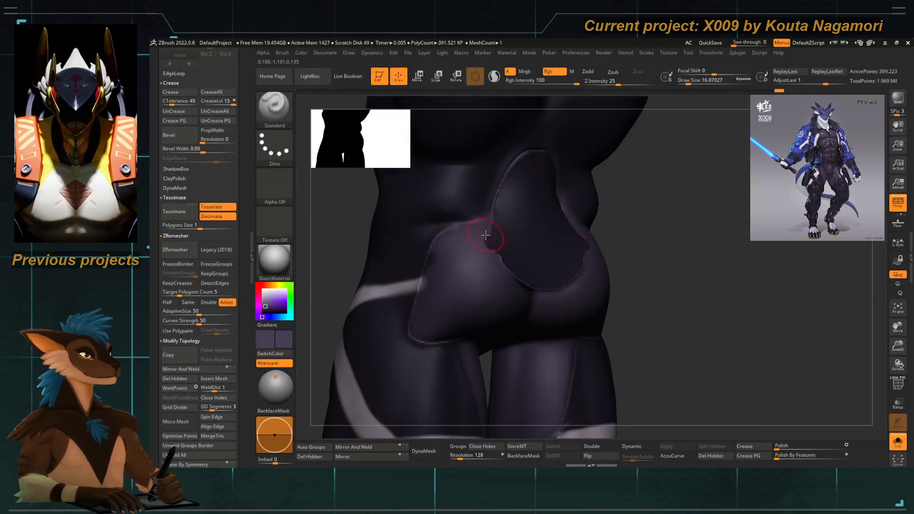
{"action": "key", "text": "shift"}
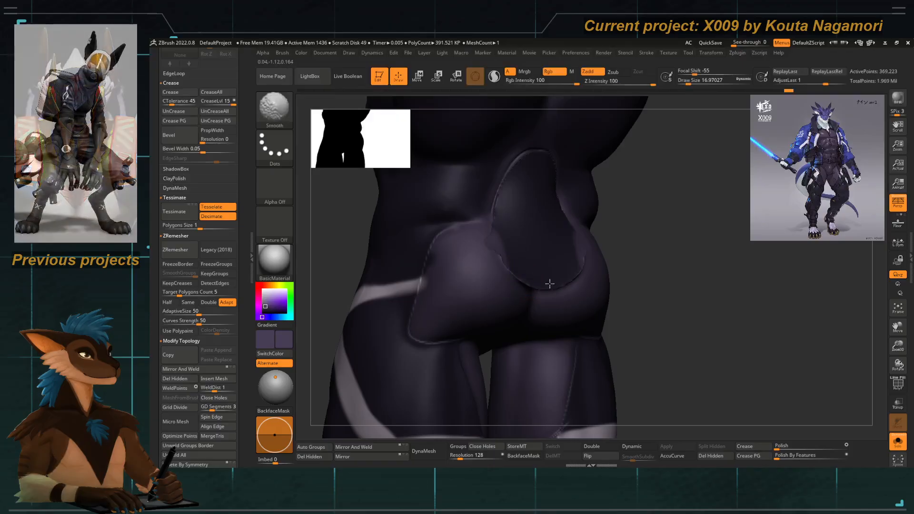
{"action": "left_click_drag", "start_coordinate": [336, 247], "coordinate": [314, 248]}
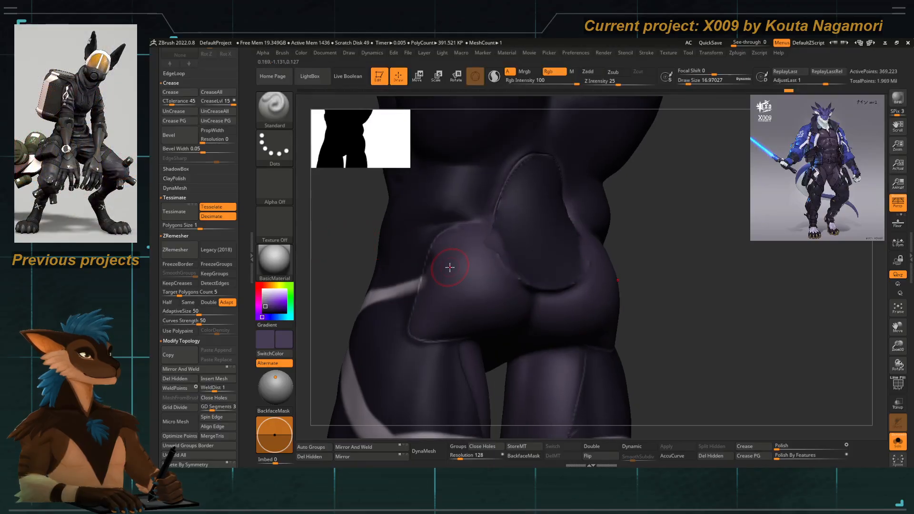
Blend the patch's lower edge into the buttocks with ClayTubes at draw size about 27, smoothing it at about 29.
{"action": "key", "text": "b"}
{"action": "key", "text": "c"}
{"action": "key", "text": "t"}
{"action": "key", "text": "space"}
{"action": "left_click_drag", "start_coordinate": [481, 277], "coordinate": [488, 277]}
{"action": "left_click_drag", "start_coordinate": [526, 285], "coordinate": [545, 290], "text": "alt"}
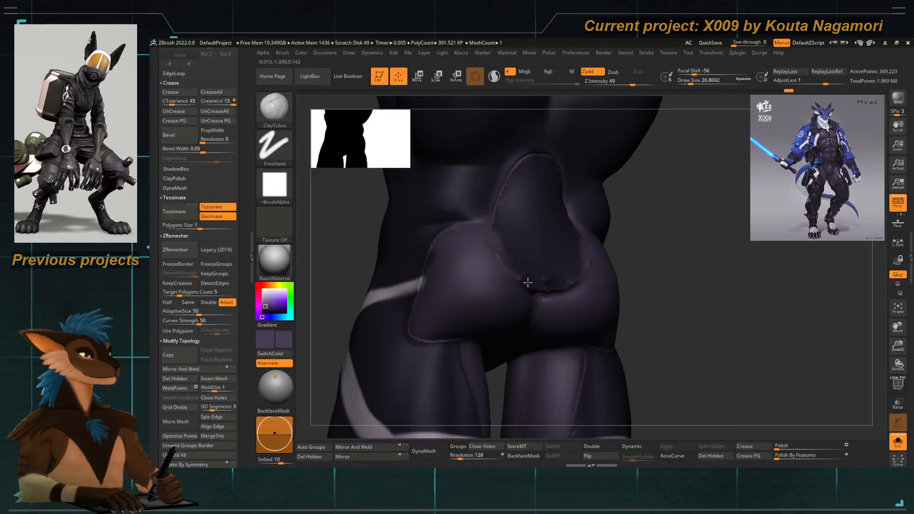
{"action": "left_click_drag", "start_coordinate": [341, 253], "coordinate": [351, 220]}
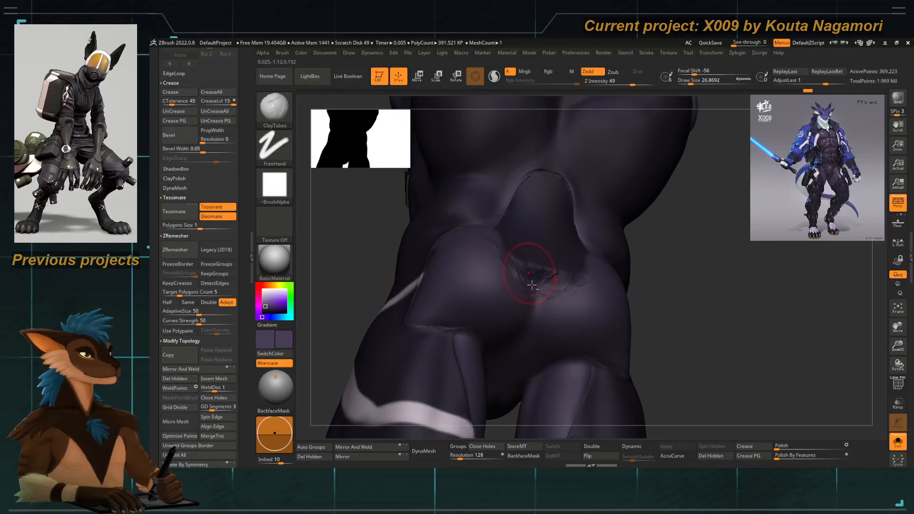
{"action": "left_click_drag", "start_coordinate": [532, 285], "coordinate": [561, 287], "text": "alt"}
{"action": "key", "text": "space"}
{"action": "mouse_move", "coordinate": [506, 269]}
{"action": "left_mouse_down"}
{"action": "mouse_move", "coordinate": [532, 281]}
{"action": "mouse_move", "coordinate": [499, 253]}
{"action": "mouse_move", "coordinate": [507, 267]}
{"action": "left_mouse_up"}
{"action": "key", "text": "space"}
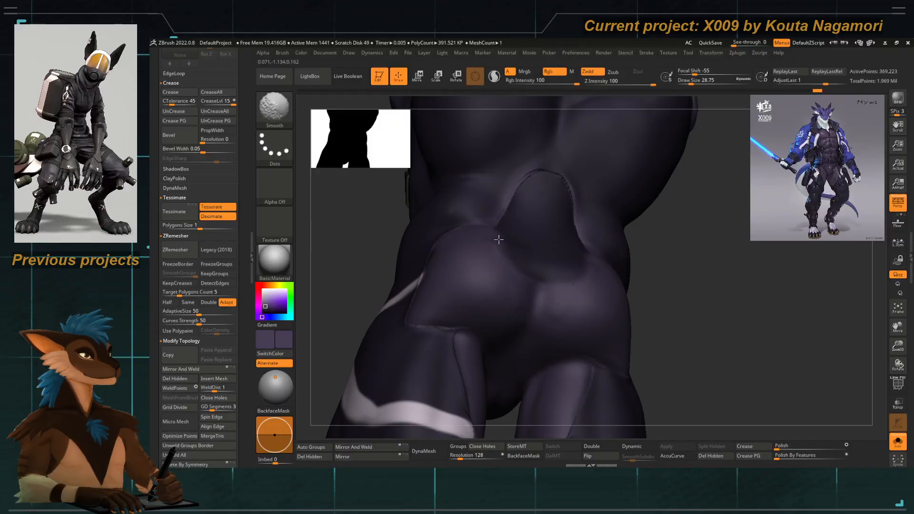
Blend the patch's upper and side edges into the lower back with ClayTubes at draw size about 39, smoothing at about 51.
{"action": "mouse_move", "coordinate": [369, 243]}
{"action": "left_mouse_down", "text": "alt"}
{"action": "mouse_move", "coordinate": [379, 249]}
{"action": "mouse_move", "coordinate": [367, 259]}
{"action": "mouse_move", "coordinate": [374, 255]}
{"action": "left_mouse_up", "text": "alt"}
{"action": "key", "text": "space"}
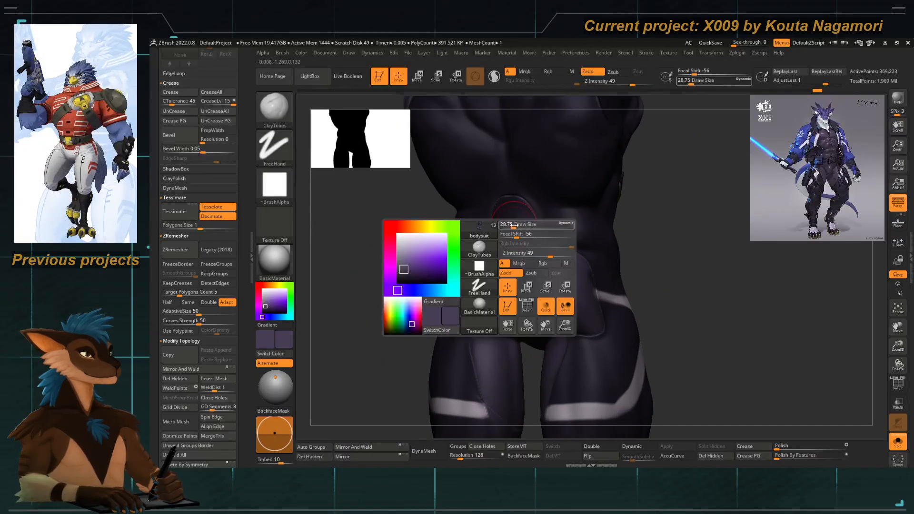
{"action": "key", "text": "shift"}
{"action": "mouse_move", "coordinate": [465, 217]}
{"action": "right_mouse_down"}
{"action": "mouse_move", "coordinate": [363, 267]}
{"action": "mouse_move", "coordinate": [397, 245]}
{"action": "right_mouse_up"}
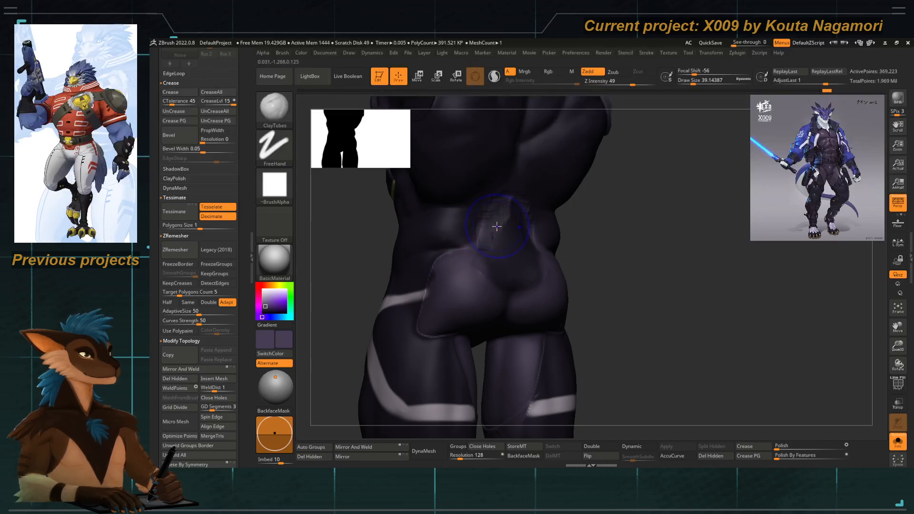
{"action": "mouse_move", "coordinate": [497, 226]}
{"action": "left_mouse_down", "text": "shift"}
{"action": "mouse_move", "coordinate": [507, 209]}
{"action": "mouse_move", "coordinate": [507, 231]}
{"action": "left_mouse_up", "text": "shift"}
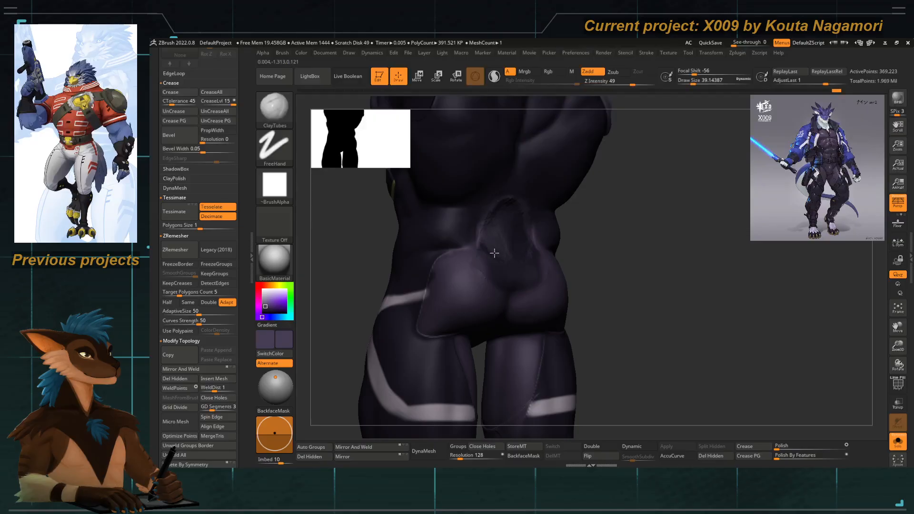
{"action": "left_click_drag", "start_coordinate": [498, 253], "coordinate": [479, 265]}
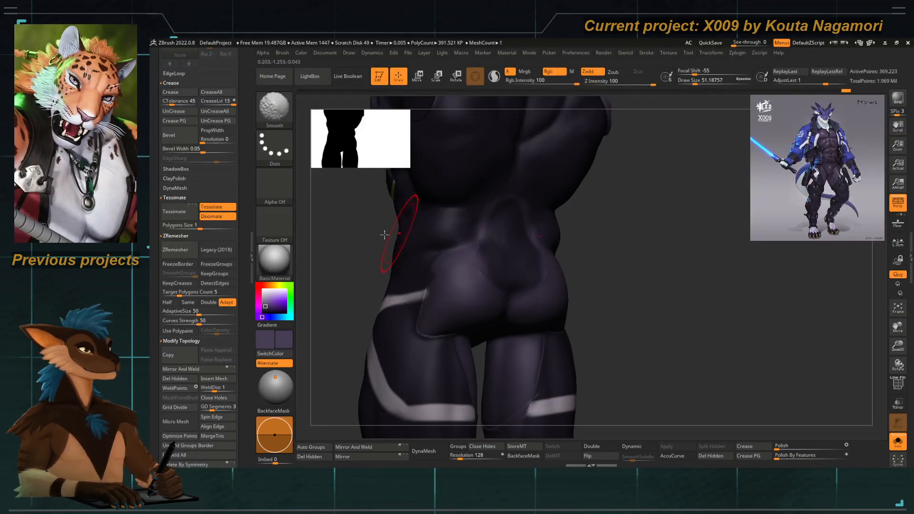
Fill and smooth the hollow at the bodysuit's tail base, working with the Standard brush at draw size about 25.
{"action": "mouse_move", "coordinate": [381, 235]}
{"action": "left_mouse_down"}
{"action": "mouse_move", "coordinate": [374, 261]}
{"action": "mouse_move", "coordinate": [490, 226]}
{"action": "left_mouse_up"}
{"action": "key", "text": "space"}
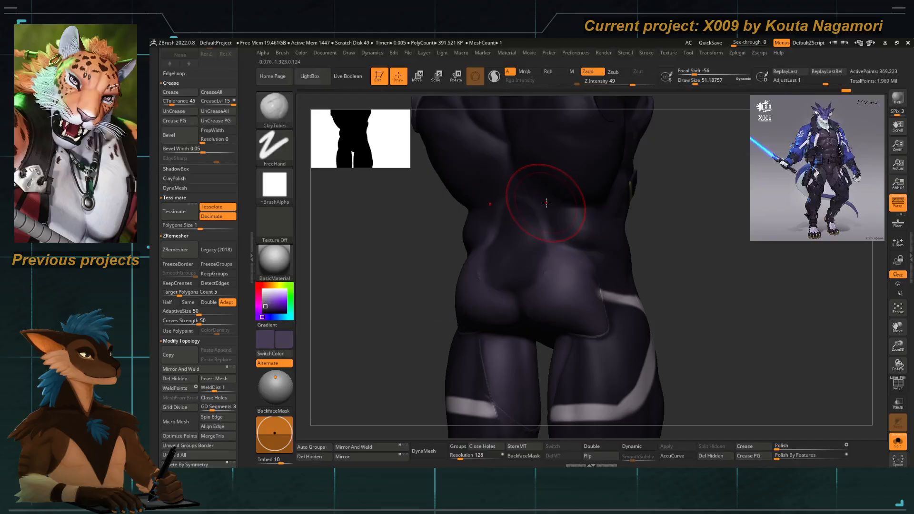
{"action": "key", "text": "b"}
{"action": "key", "text": "s"}
{"action": "key", "text": "t"}
{"action": "key", "text": "space"}
{"action": "left_click_drag", "start_coordinate": [539, 204], "coordinate": [530, 203]}
{"action": "left_click_drag", "start_coordinate": [400, 259], "coordinate": [451, 248]}
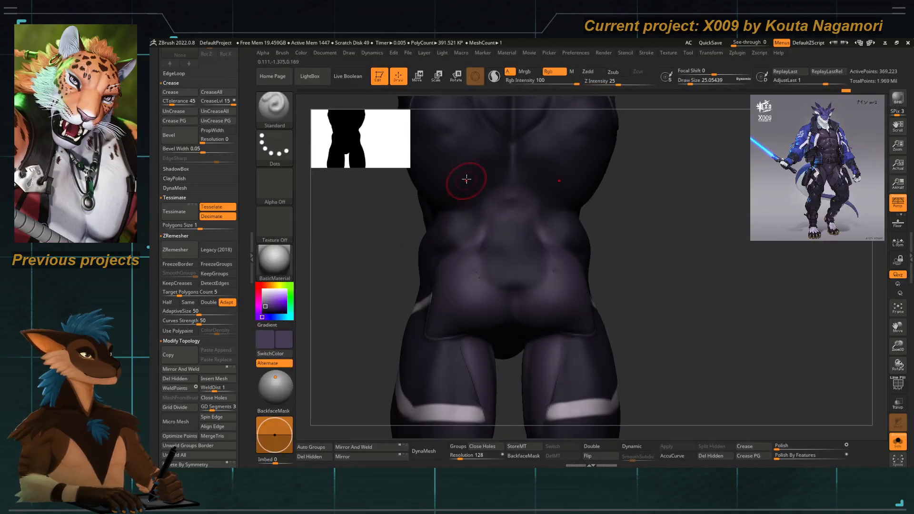
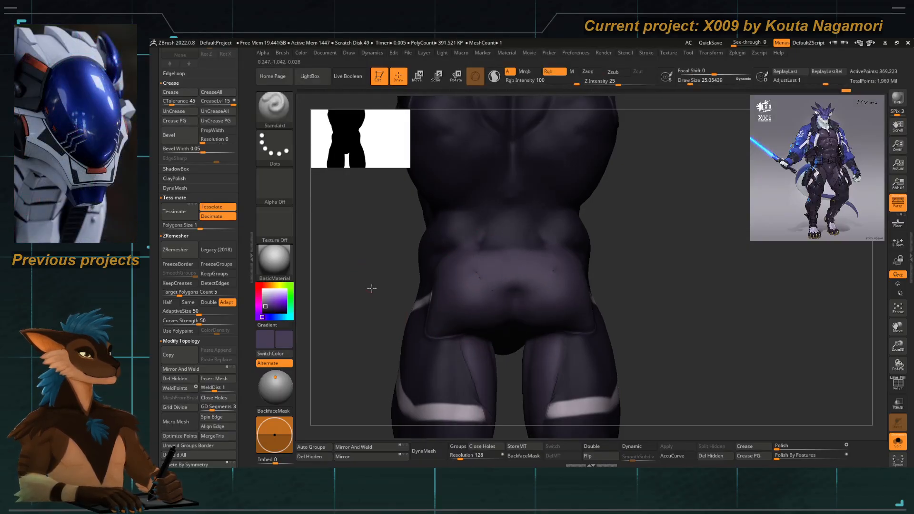
{"action": "left_click_drag", "start_coordinate": [371, 288], "coordinate": [400, 302]}
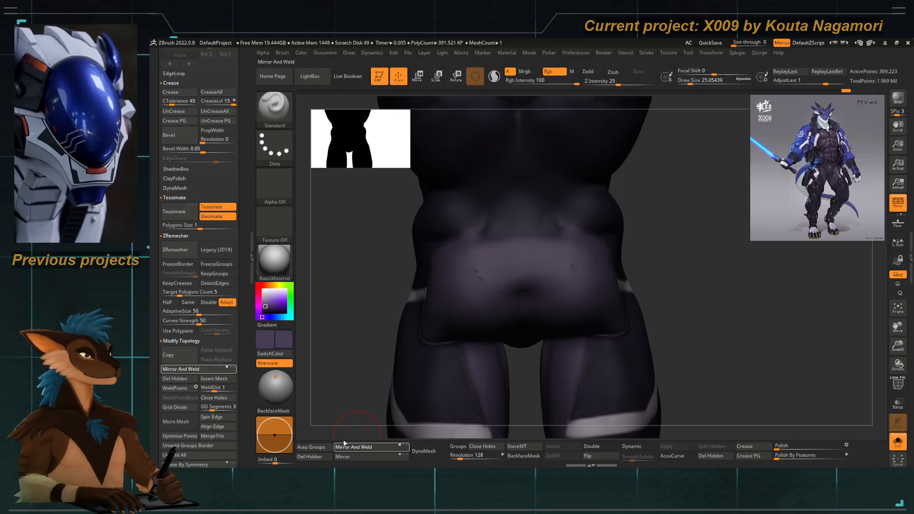
Mirror and weld the bodysuit and work over the small creases on the lower back at draw sizes about 5 and 11.
{"action": "left_click_drag", "start_coordinate": [348, 320], "coordinate": [358, 316], "text": "shift"}
{"action": "mouse_move", "coordinate": [472, 277]}
{"action": "right_mouse_down", "text": "ctrl"}
{"action": "mouse_move", "coordinate": [490, 299]}
{"action": "mouse_move", "coordinate": [497, 352]}
{"action": "right_mouse_up", "text": "ctrl"}
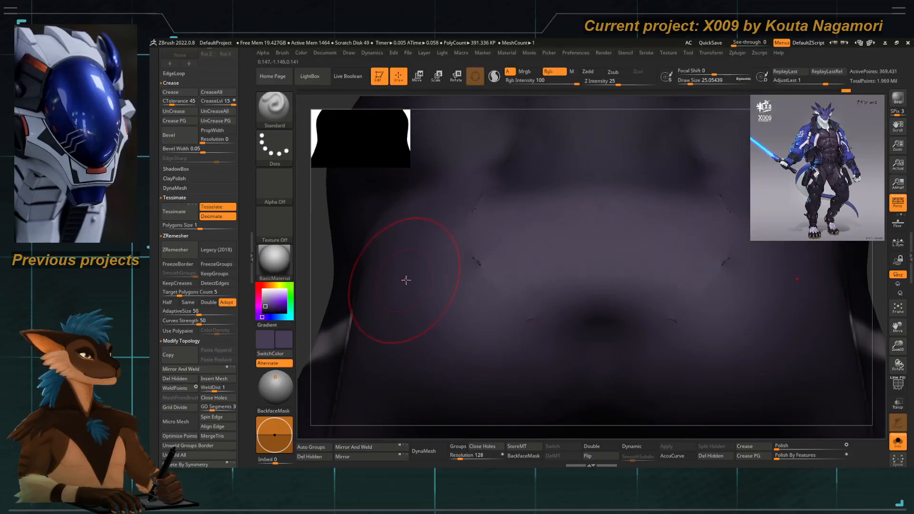
{"action": "left_click_drag", "start_coordinate": [312, 272], "coordinate": [374, 273]}
{"action": "right_click_drag", "start_coordinate": [441, 270], "coordinate": [452, 328], "text": "ctrl"}
{"action": "key", "text": "space"}
{"action": "left_click_drag", "start_coordinate": [452, 301], "coordinate": [443, 302]}
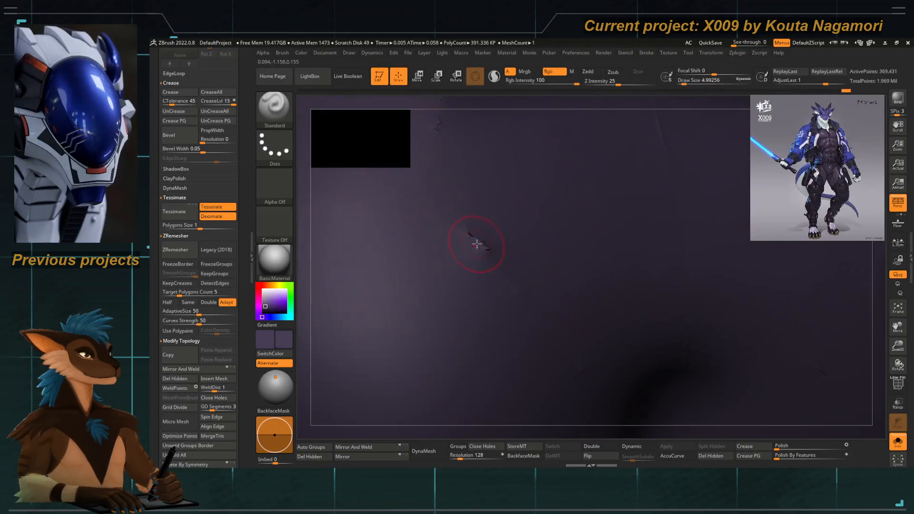
{"action": "mouse_move", "coordinate": [462, 417]}
{"action": "right_mouse_down"}
{"action": "mouse_move", "coordinate": [449, 414]}
{"action": "mouse_move", "coordinate": [435, 344]}
{"action": "mouse_move", "coordinate": [406, 369]}
{"action": "mouse_move", "coordinate": [424, 402]}
{"action": "right_mouse_up"}
{"action": "key", "text": "space"}
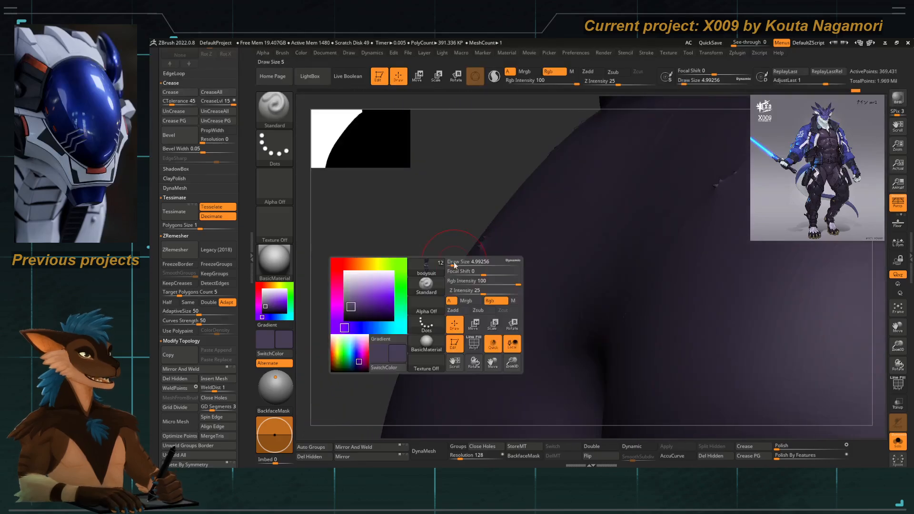
{"action": "left_click_drag", "start_coordinate": [449, 264], "coordinate": [454, 263]}
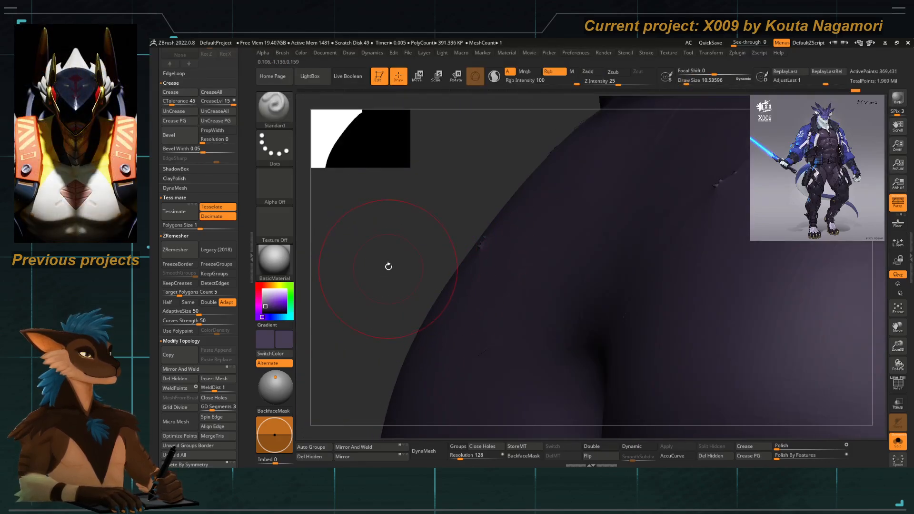
{"action": "right_click_drag", "start_coordinate": [387, 266], "coordinate": [411, 270]}
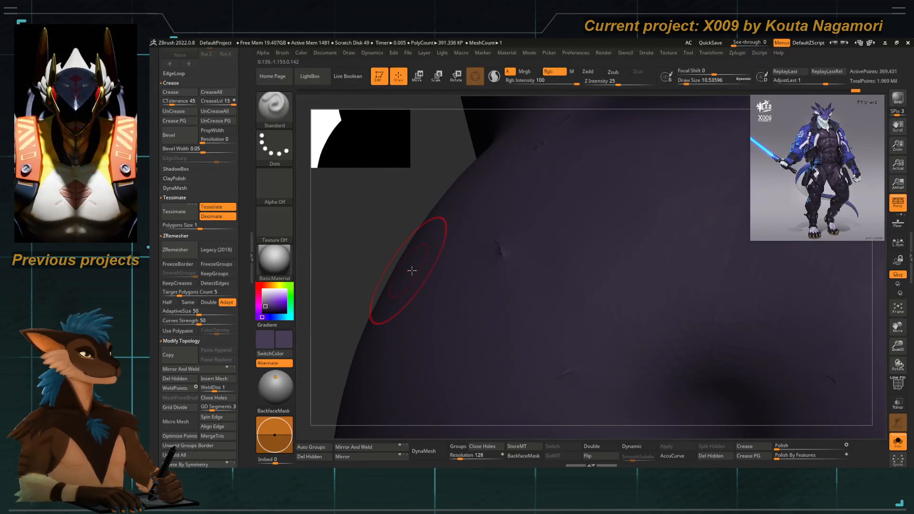
Try remeshing the bodysuit with DynaMesh at resolution 128, undo it, and inspect the wireframe around the lower back.
{"action": "left_click", "coordinate": [429, 454]}
{"action": "key", "text": "ctrl+z"}
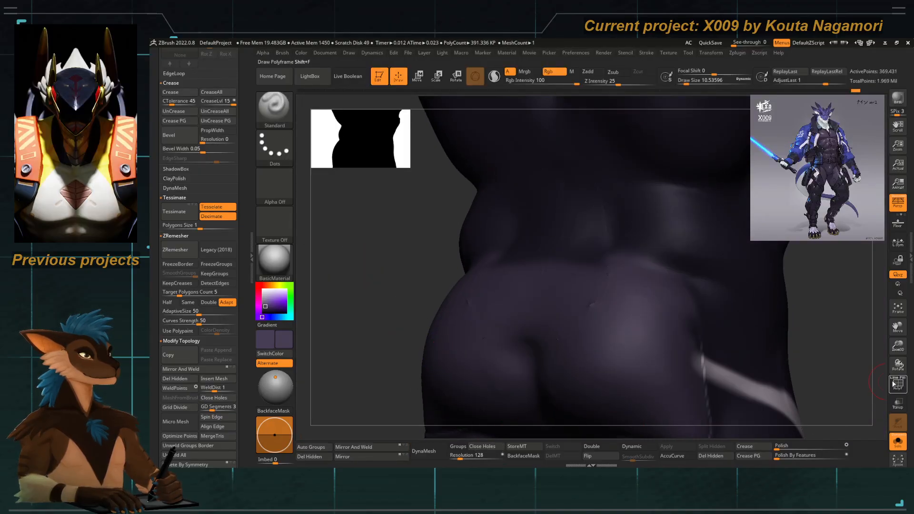
{"action": "left_click", "coordinate": [893, 383]}
{"action": "right_click_drag", "start_coordinate": [453, 299], "coordinate": [499, 274], "text": "ctrl"}
{"action": "right_click_drag", "start_coordinate": [317, 229], "coordinate": [451, 276]}
{"action": "left_click", "coordinate": [897, 385]}
{"action": "mouse_move", "coordinate": [362, 267]}
{"action": "right_mouse_down", "text": "ctrl"}
{"action": "mouse_move", "coordinate": [310, 188]}
{"action": "mouse_move", "coordinate": [405, 283]}
{"action": "mouse_move", "coordinate": [419, 292]}
{"action": "mouse_move", "coordinate": [427, 282]}
{"action": "mouse_move", "coordinate": [377, 316]}
{"action": "right_mouse_up", "text": "ctrl"}
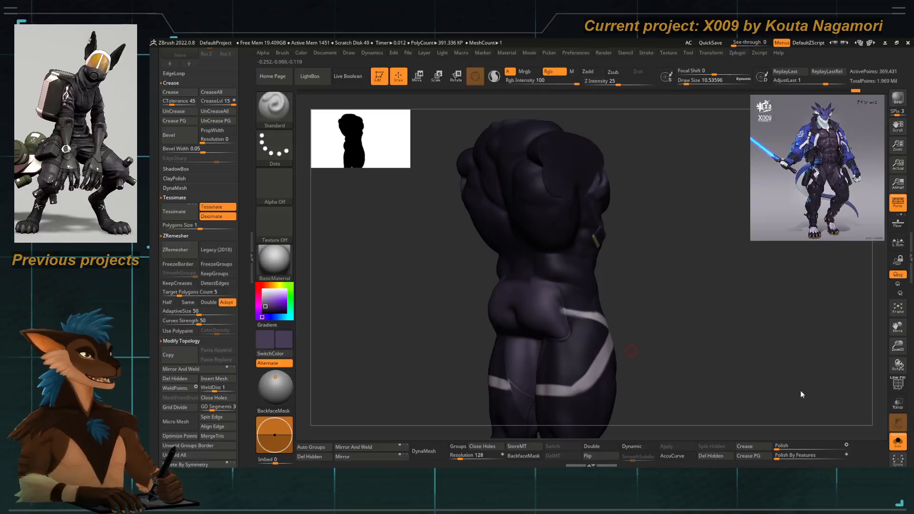
Turn off Solo to show the whole character, select the belt, and start reshaping its back with Move Topological.
{"action": "left_click", "coordinate": [898, 442]}
{"action": "right_click_drag", "start_coordinate": [674, 374], "coordinate": [507, 289]}
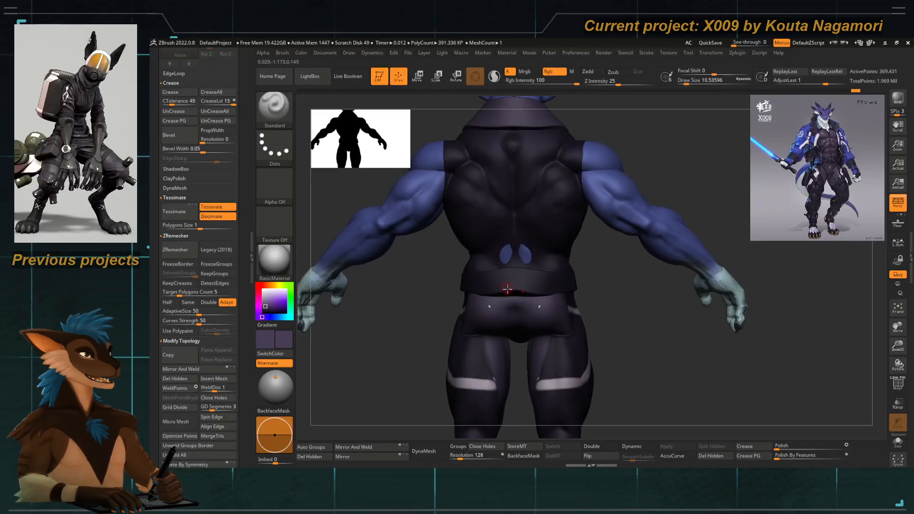
{"action": "right_click_drag", "start_coordinate": [396, 332], "coordinate": [405, 267]}
{"action": "key", "text": "b"}
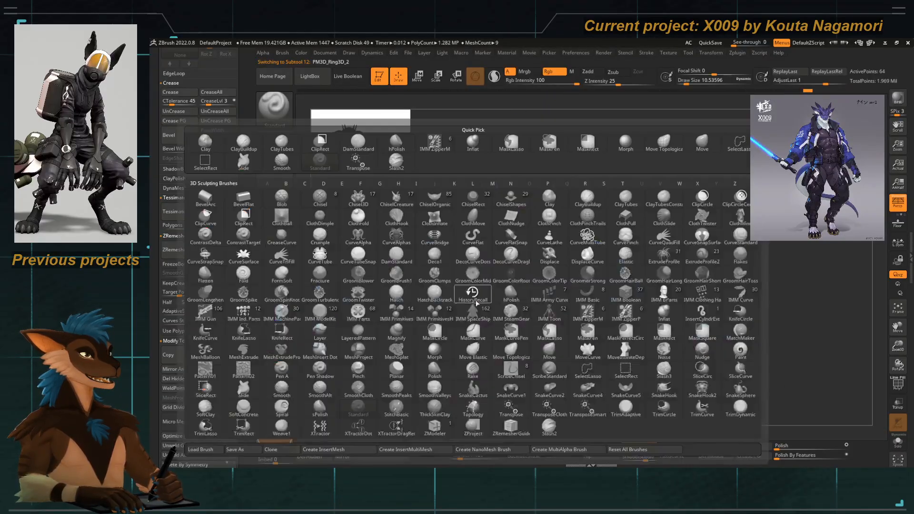
{"action": "key", "text": "m"}
{"action": "key", "text": "t"}
{"action": "key", "text": "space"}
{"action": "left_click_drag", "start_coordinate": [479, 288], "coordinate": [486, 289]}
Adjust the belt's back at draw size about 90 and smooth the two small creases in the bodysuit just below it.
{"action": "right_click_drag", "start_coordinate": [413, 332], "coordinate": [435, 347]}
{"action": "key", "text": "space"}
{"action": "left_click_drag", "start_coordinate": [468, 297], "coordinate": [473, 297]}
{"action": "right_click_drag", "start_coordinate": [403, 355], "coordinate": [425, 396]}
{"action": "left_click_drag", "start_coordinate": [483, 264], "coordinate": [488, 276]}
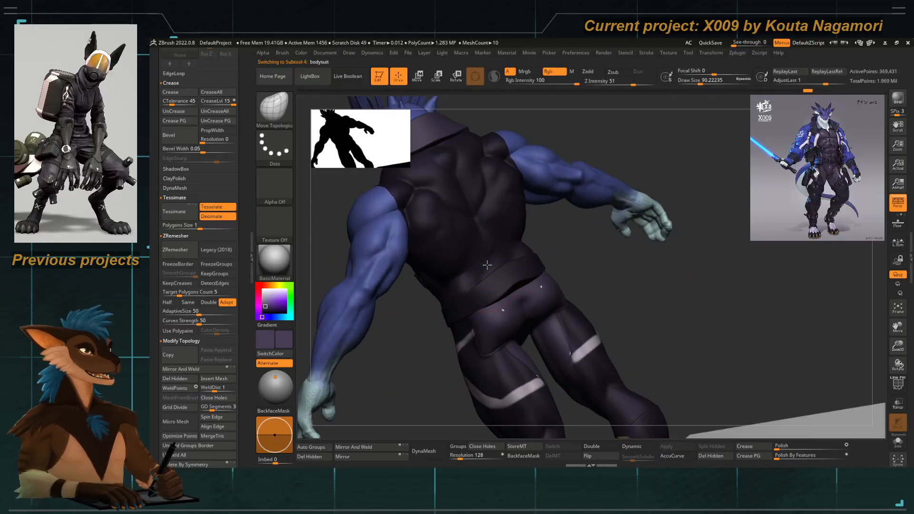
{"action": "left_click_drag", "start_coordinate": [506, 309], "coordinate": [508, 298]}
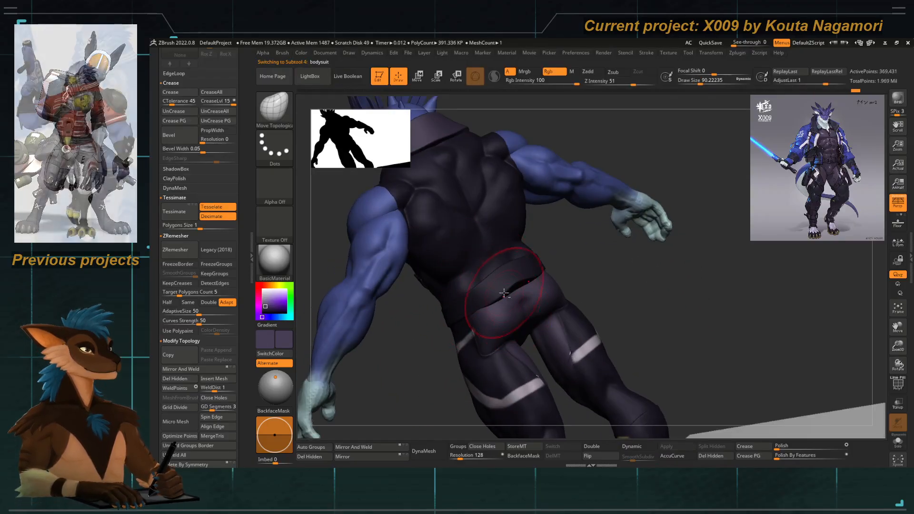
Reselect the belt and fit its back to the lower back with Move Topological at draw sizes about 62 and 108.
{"action": "left_click", "coordinate": [505, 286], "text": "alt"}
{"action": "right_click_drag", "start_coordinate": [439, 357], "coordinate": [408, 305]}
{"action": "key", "text": "space"}
{"action": "left_click_drag", "start_coordinate": [492, 316], "coordinate": [488, 316]}
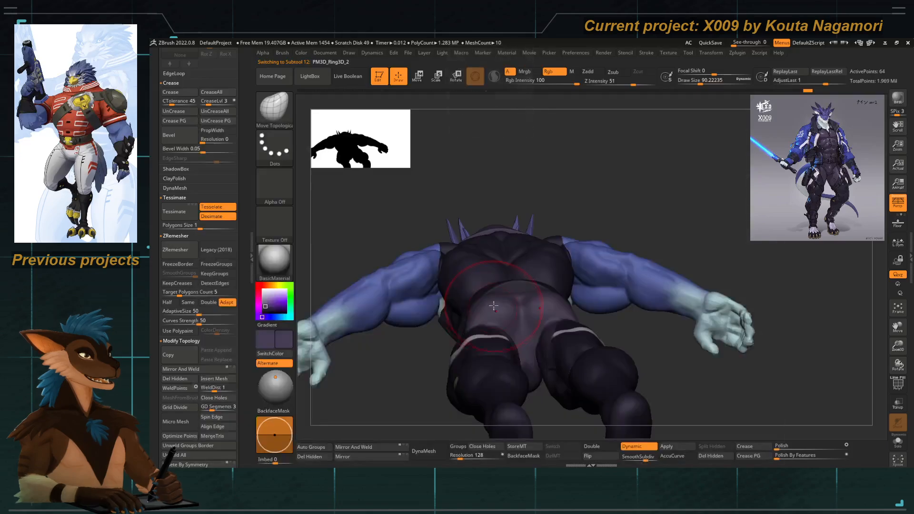
{"action": "mouse_move", "coordinate": [430, 347]}
{"action": "right_mouse_down"}
{"action": "mouse_move", "coordinate": [452, 390]}
{"action": "mouse_move", "coordinate": [373, 421]}
{"action": "right_mouse_up"}
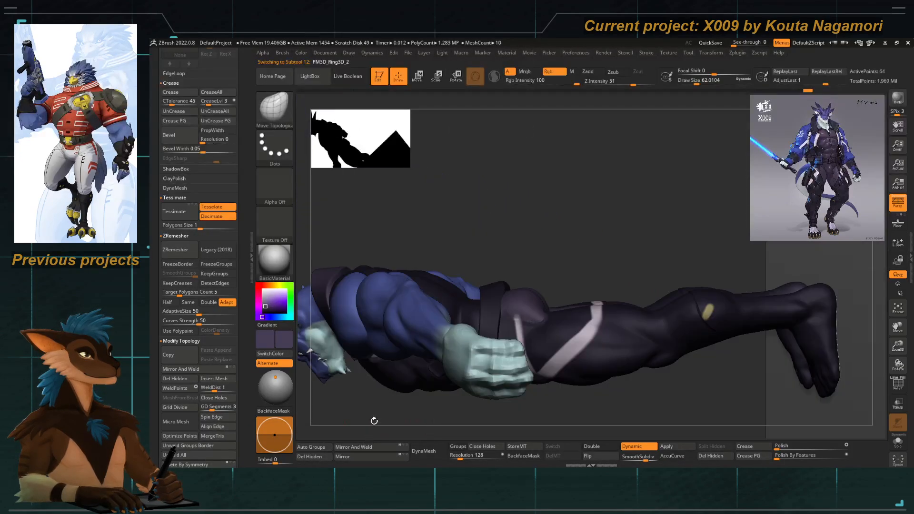
{"action": "key", "text": "space"}
{"action": "left_click_drag", "start_coordinate": [450, 325], "coordinate": [456, 325]}
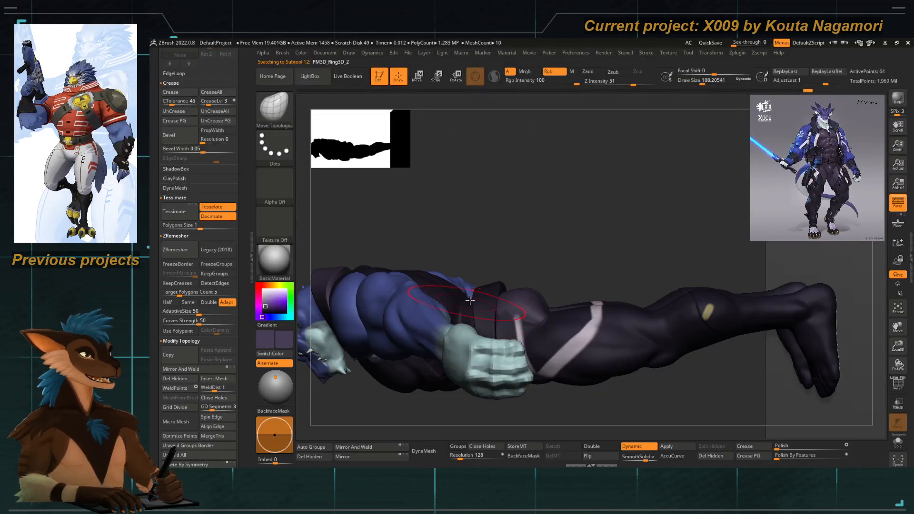
Tuck the belt's rear lower edge closer to the buttocks at draw size about 54.
{"action": "mouse_move", "coordinate": [490, 284]}
{"action": "right_mouse_down", "text": "shift"}
{"action": "mouse_move", "coordinate": [475, 320]}
{"action": "mouse_move", "coordinate": [459, 327]}
{"action": "mouse_move", "coordinate": [491, 305]}
{"action": "right_mouse_up", "text": "shift"}
{"action": "key", "text": "space"}
{"action": "left_click_drag", "start_coordinate": [492, 305], "coordinate": [486, 310]}
{"action": "key", "text": "space"}
{"action": "left_click_drag", "start_coordinate": [524, 396], "coordinate": [498, 308]}
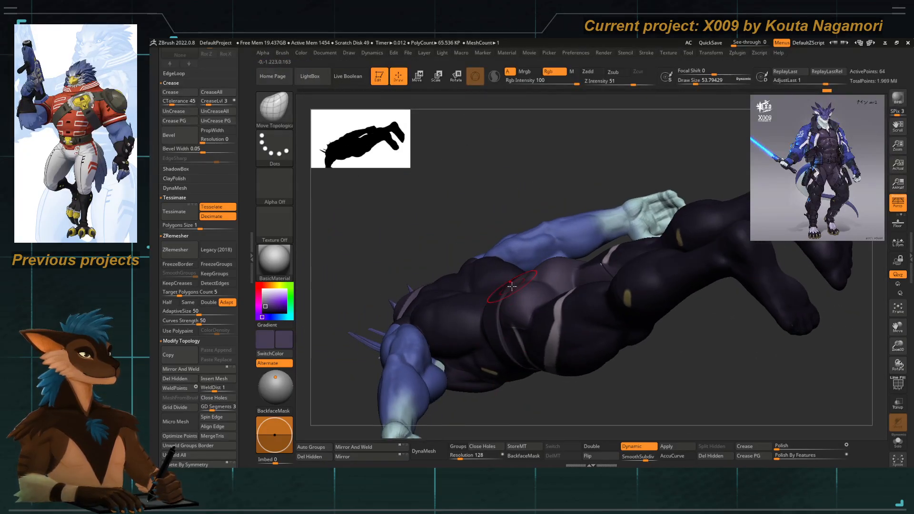
Refine the belt's back and rear sides around the hips with Move Topological at draw size about 62.
{"action": "right_click_drag", "start_coordinate": [514, 309], "coordinate": [403, 282]}
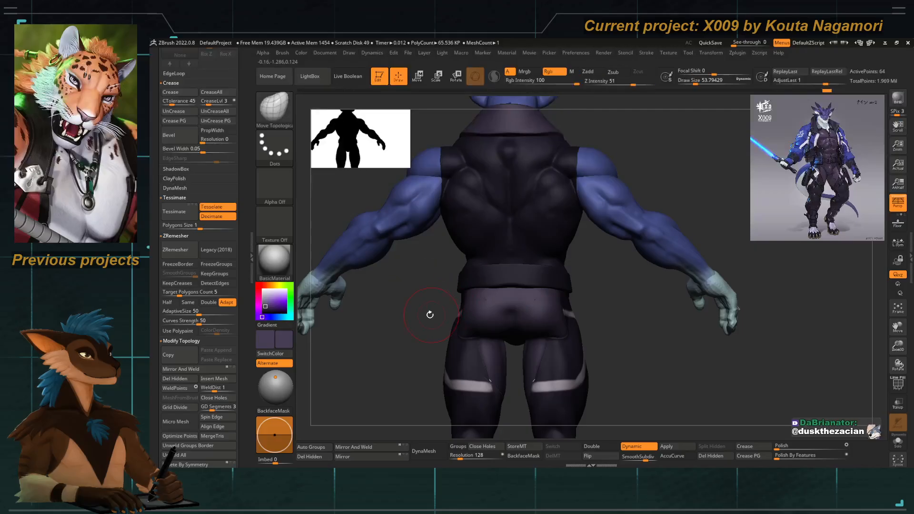
{"action": "left_click_drag", "start_coordinate": [430, 315], "coordinate": [381, 310]}
{"action": "key", "text": "space"}
{"action": "left_click_drag", "start_coordinate": [497, 287], "coordinate": [499, 286]}
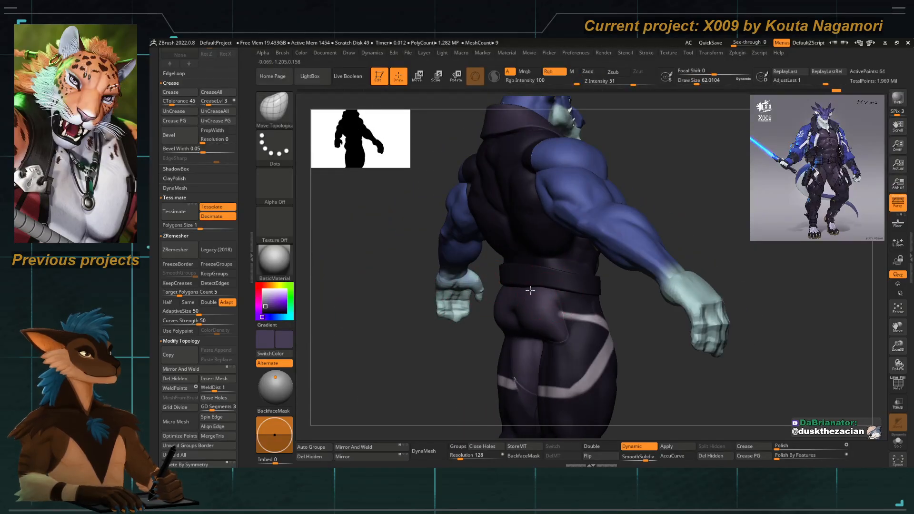
{"action": "mouse_move", "coordinate": [451, 388]}
{"action": "left_mouse_down"}
{"action": "mouse_move", "coordinate": [533, 350]}
{"action": "mouse_move", "coordinate": [535, 333]}
{"action": "left_mouse_up"}
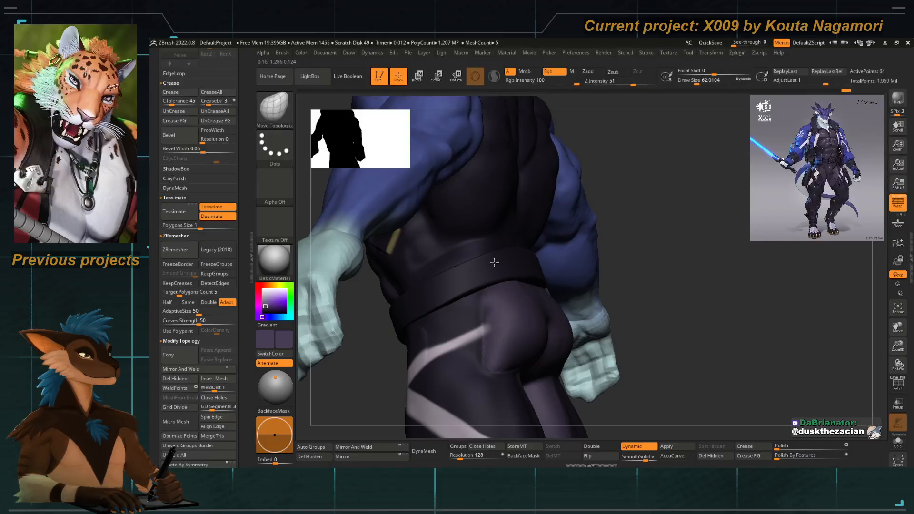
{"action": "left_click_drag", "start_coordinate": [393, 375], "coordinate": [460, 333]}
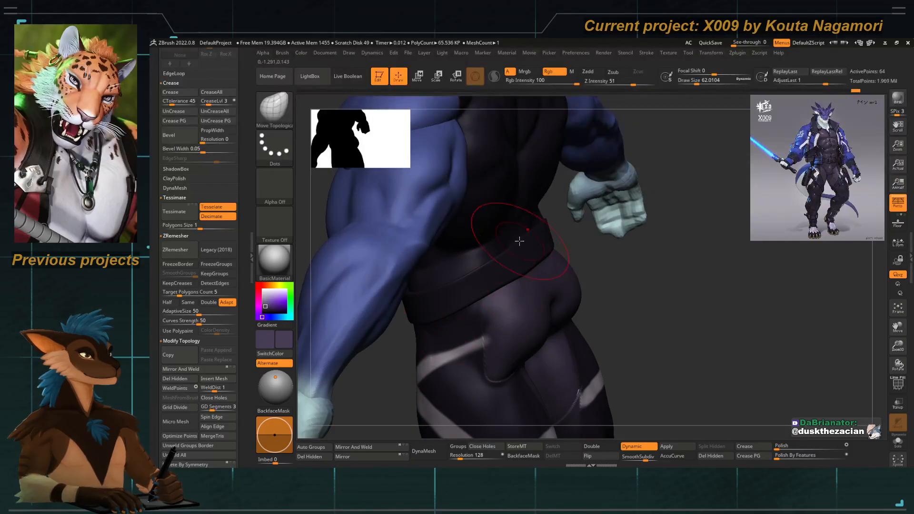
{"action": "left_click_drag", "start_coordinate": [589, 275], "coordinate": [760, 436]}
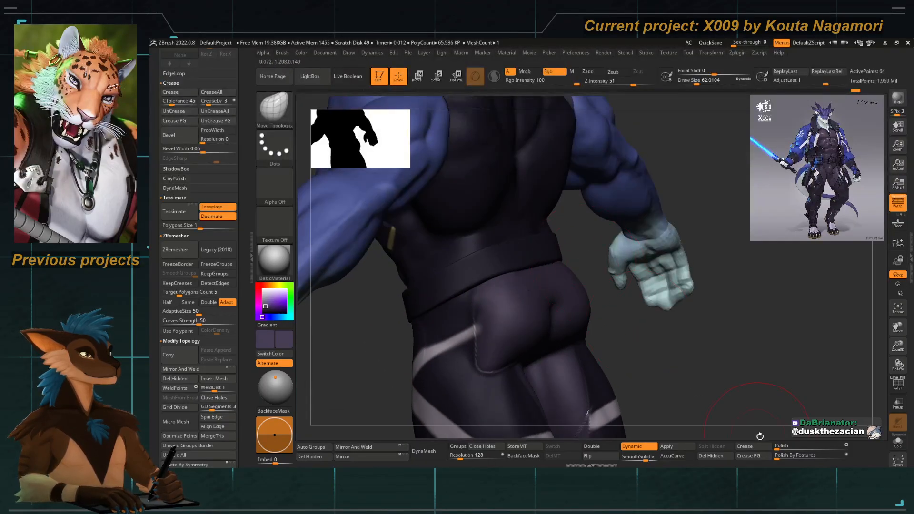
{"action": "left_click_drag", "start_coordinate": [587, 297], "coordinate": [586, 262]}
Shape the belt's sides and front around the waist at draw size about 83.
{"action": "key", "text": "space"}
{"action": "left_click_drag", "start_coordinate": [474, 270], "coordinate": [478, 269]}
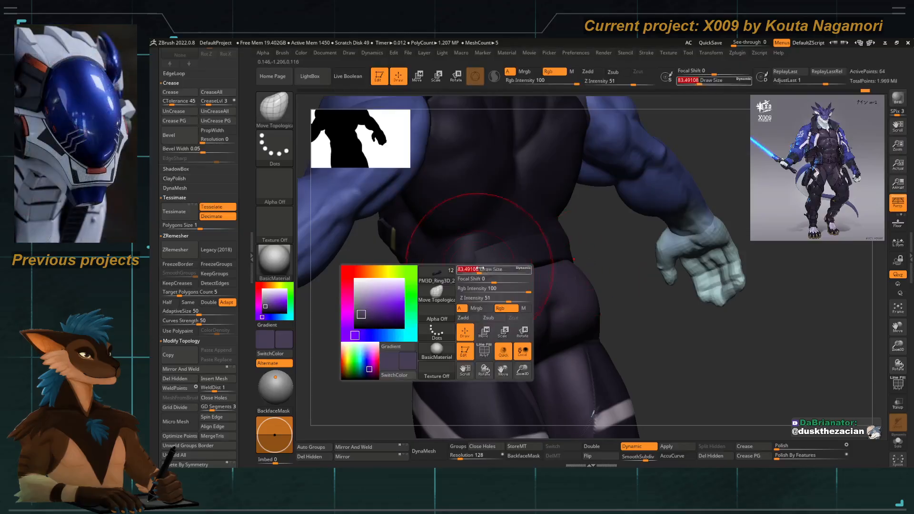
{"action": "left_click_drag", "start_coordinate": [364, 328], "coordinate": [439, 348]}
{"action": "right_click_drag", "start_coordinate": [439, 349], "coordinate": [465, 290]}
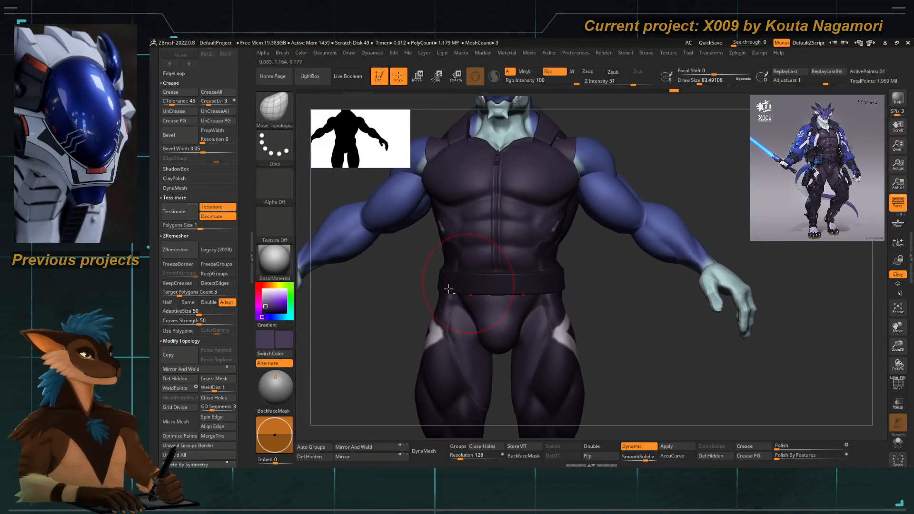
{"action": "mouse_move", "coordinate": [394, 319]}
{"action": "right_mouse_down"}
{"action": "mouse_move", "coordinate": [422, 321]}
{"action": "mouse_move", "coordinate": [438, 289]}
{"action": "mouse_move", "coordinate": [419, 333]}
{"action": "mouse_move", "coordinate": [470, 333]}
{"action": "mouse_move", "coordinate": [448, 333]}
{"action": "mouse_move", "coordinate": [466, 321]}
{"action": "mouse_move", "coordinate": [351, 320]}
{"action": "mouse_move", "coordinate": [373, 267]}
{"action": "mouse_move", "coordinate": [454, 281]}
{"action": "right_mouse_up"}
Select the body and hide both arms with lasso selections to expose the belt's sides.
{"action": "left_click_drag", "start_coordinate": [450, 182], "coordinate": [547, 342], "text": "ctrl+alt+shift"}
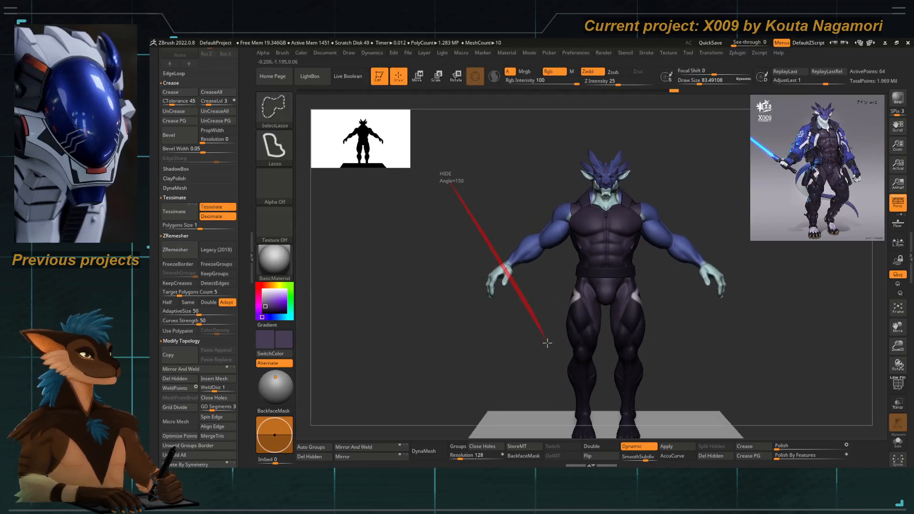
{"action": "left_click", "coordinate": [495, 277], "text": "alt"}
{"action": "mouse_move", "coordinate": [461, 176]}
{"action": "left_mouse_down", "text": "ctrl+alt+shift"}
{"action": "mouse_move", "coordinate": [527, 358]}
{"action": "mouse_move", "coordinate": [462, 280]}
{"action": "left_mouse_up", "text": "ctrl+alt+shift"}
{"action": "left_click_drag", "start_coordinate": [544, 189], "coordinate": [471, 309], "text": "ctrl+alt+shift"}
{"action": "mouse_move", "coordinate": [465, 319]}
{"action": "right_mouse_down", "text": "alt"}
{"action": "mouse_move", "coordinate": [424, 296]}
{"action": "mouse_move", "coordinate": [457, 314]}
{"action": "mouse_move", "coordinate": [510, 286]}
{"action": "right_mouse_up", "text": "alt"}
{"action": "right_click_drag", "start_coordinate": [462, 259], "coordinate": [439, 265]}
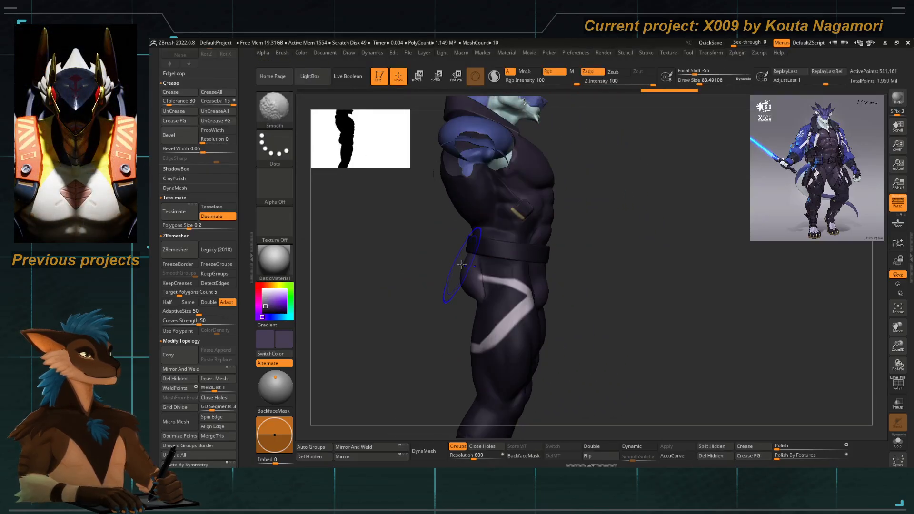
Select the belt again and adjust its side profile with Move Topological at draw sizes about 112 and 77.
{"action": "key", "text": "s"}
{"action": "left_click_drag", "start_coordinate": [551, 262], "coordinate": [552, 262]}
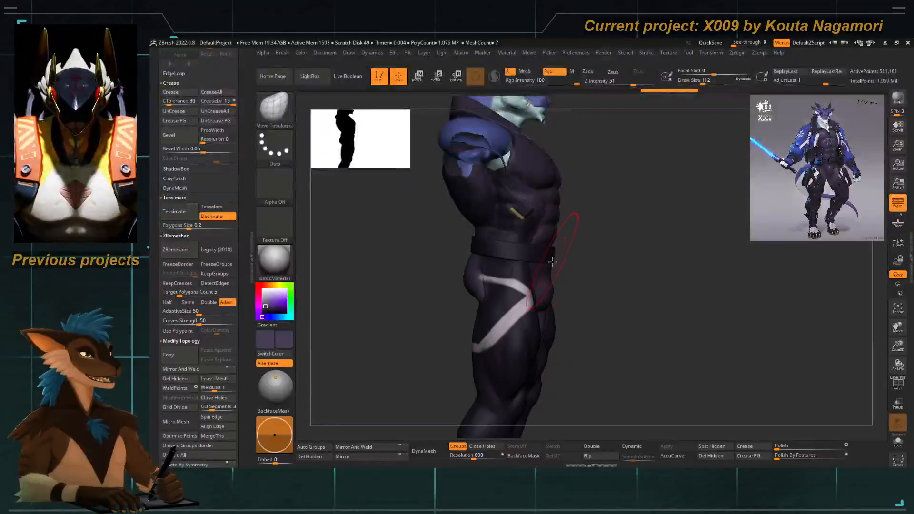
{"action": "left_click", "coordinate": [552, 261], "text": "alt"}
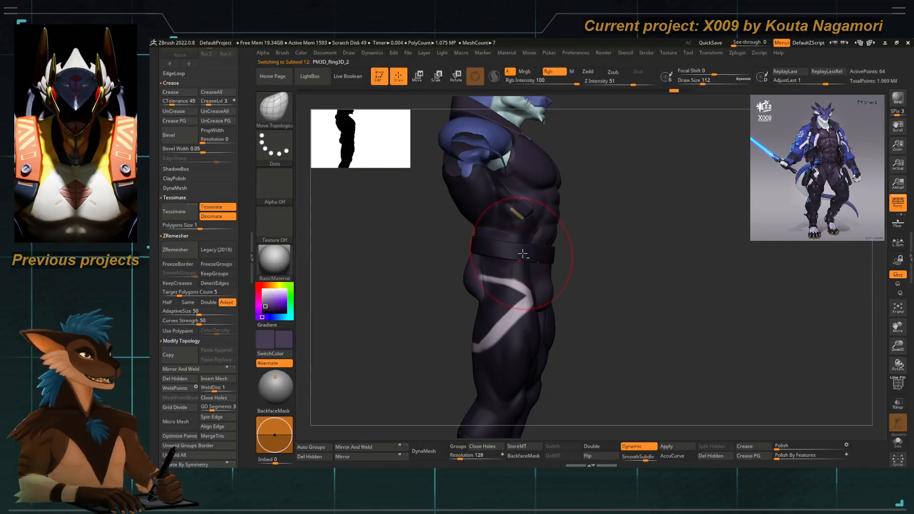
{"action": "right_click_drag", "start_coordinate": [552, 260], "coordinate": [525, 255]}
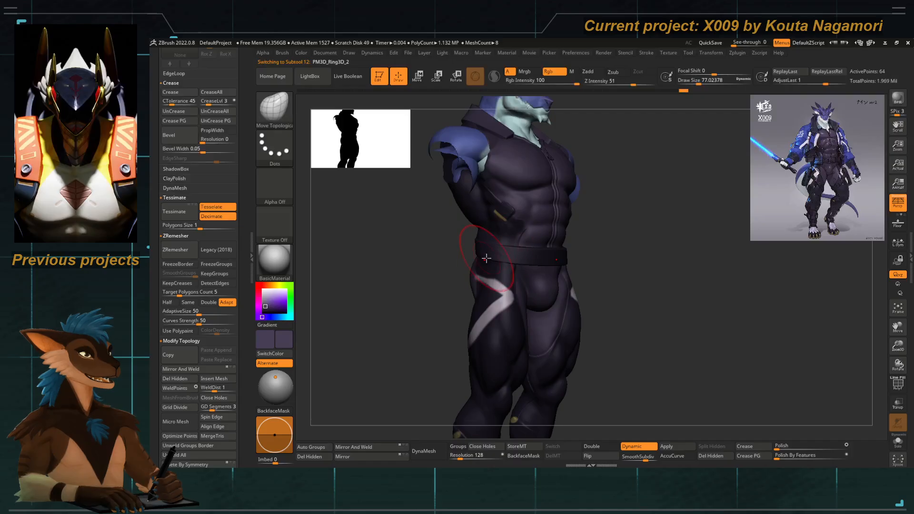
Even out the belt's front edges at draw size about 65 and adjust its side at about 108.
{"action": "right_click_drag", "start_coordinate": [422, 275], "coordinate": [400, 274], "text": "shift"}
{"action": "right_click_drag", "start_coordinate": [501, 252], "coordinate": [516, 266], "text": "ctrl"}
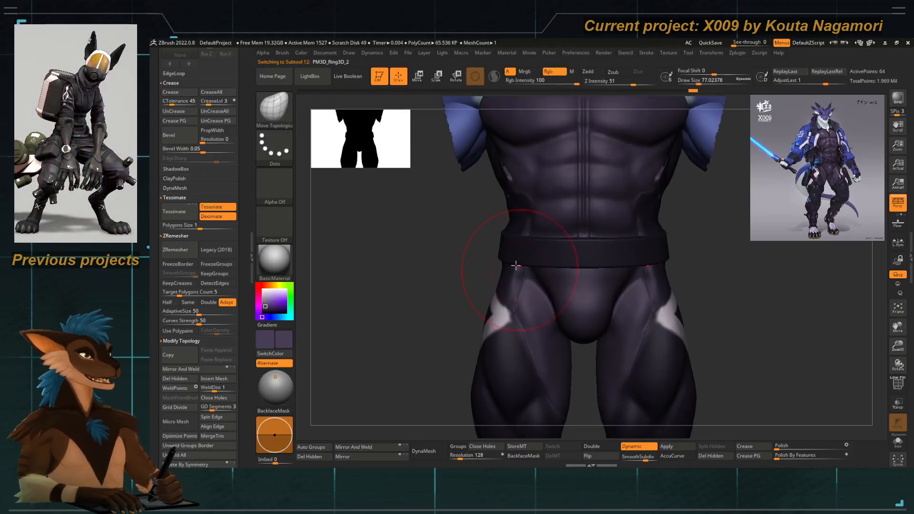
{"action": "key", "text": "space"}
{"action": "left_click_drag", "start_coordinate": [516, 266], "coordinate": [519, 265]}
{"action": "key", "text": "bracketleft"}
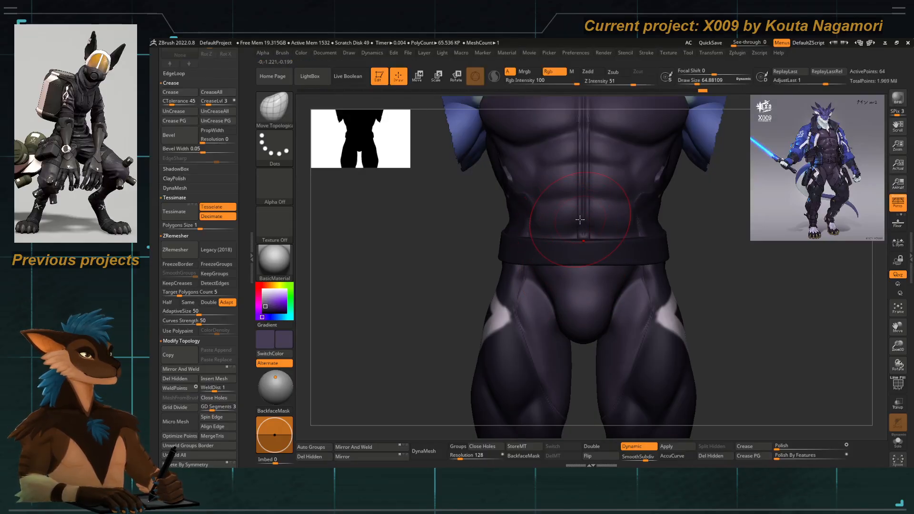
{"action": "right_click_drag", "start_coordinate": [522, 228], "coordinate": [517, 269]}
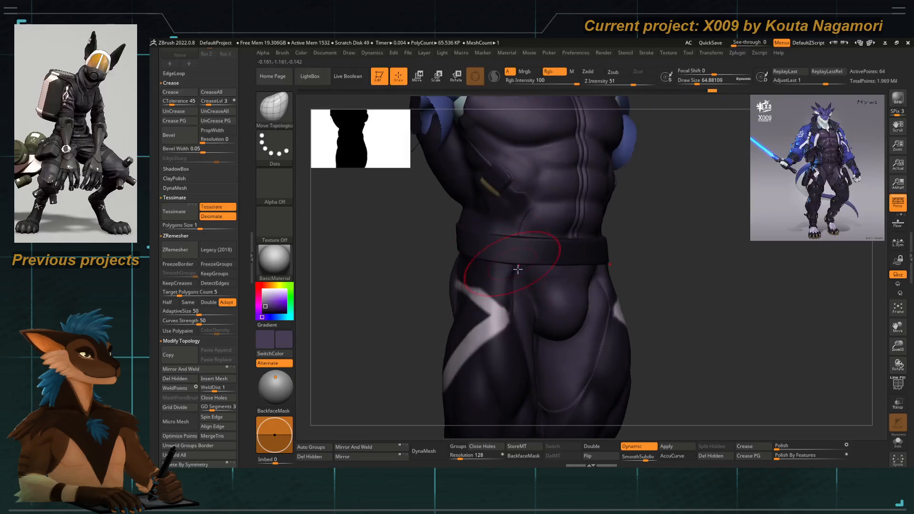
{"action": "right_click_drag", "start_coordinate": [448, 258], "coordinate": [444, 268]}
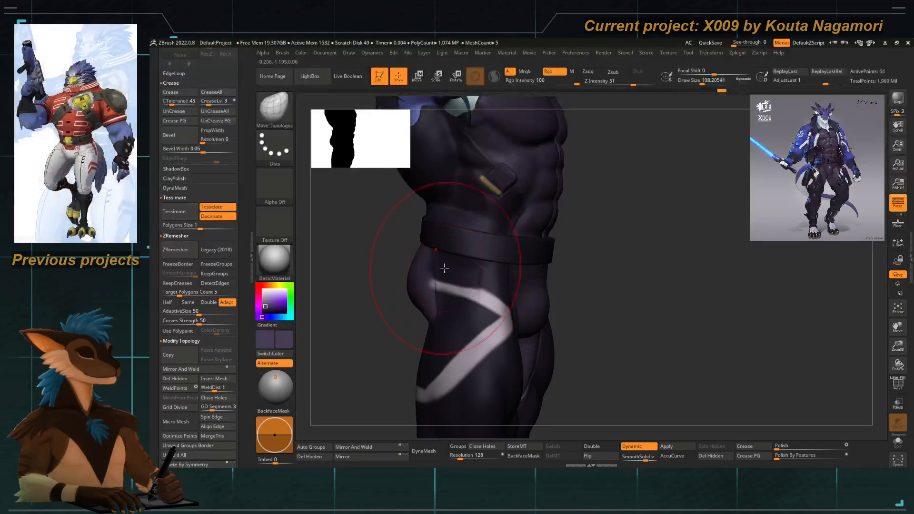
Select the body and unhide both arms so the full figure is shown around the belt.
{"action": "mouse_move", "coordinate": [456, 228]}
{"action": "right_mouse_down"}
{"action": "mouse_move", "coordinate": [519, 267]}
{"action": "mouse_move", "coordinate": [359, 243]}
{"action": "mouse_move", "coordinate": [420, 274]}
{"action": "mouse_move", "coordinate": [390, 259]}
{"action": "mouse_move", "coordinate": [410, 249]}
{"action": "mouse_move", "coordinate": [469, 265]}
{"action": "right_mouse_up"}
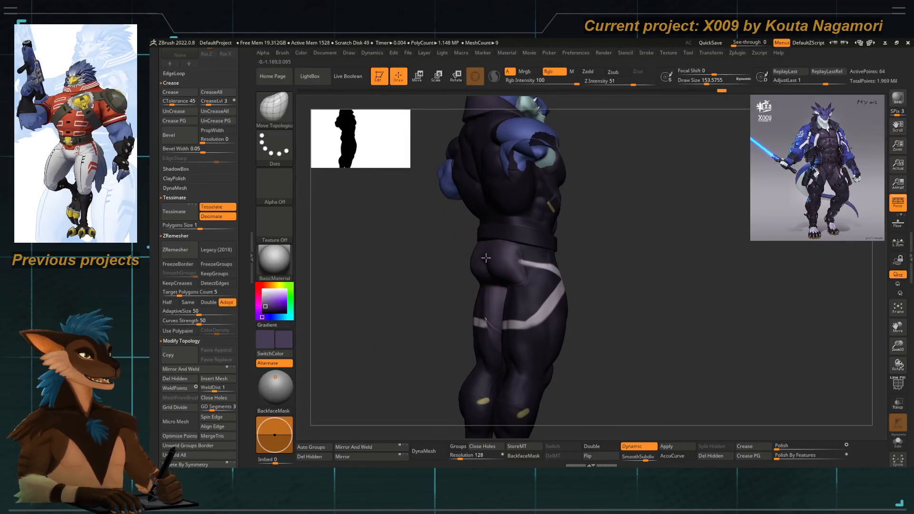
{"action": "mouse_move", "coordinate": [518, 272]}
{"action": "right_mouse_down"}
{"action": "mouse_move", "coordinate": [459, 257]}
{"action": "mouse_move", "coordinate": [486, 257]}
{"action": "mouse_move", "coordinate": [417, 257]}
{"action": "mouse_move", "coordinate": [466, 255]}
{"action": "right_mouse_up"}
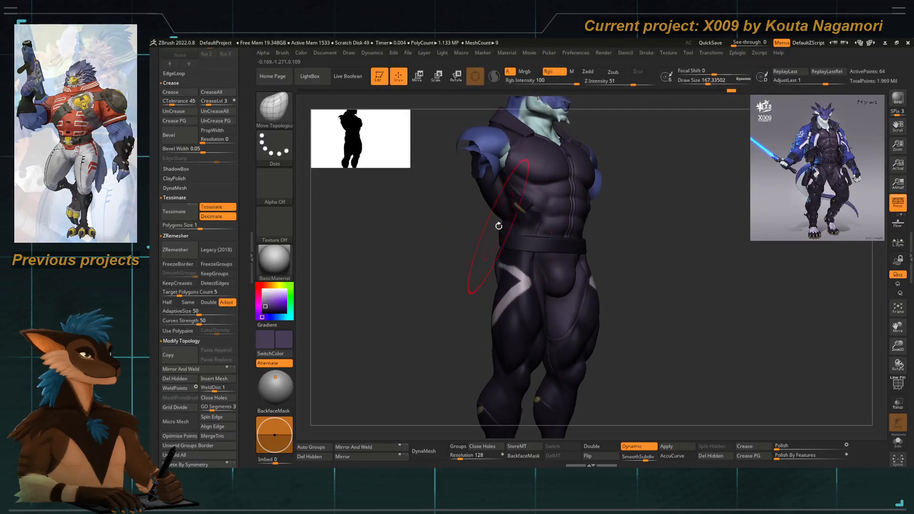
{"action": "right_click_drag", "start_coordinate": [563, 246], "coordinate": [556, 252]}
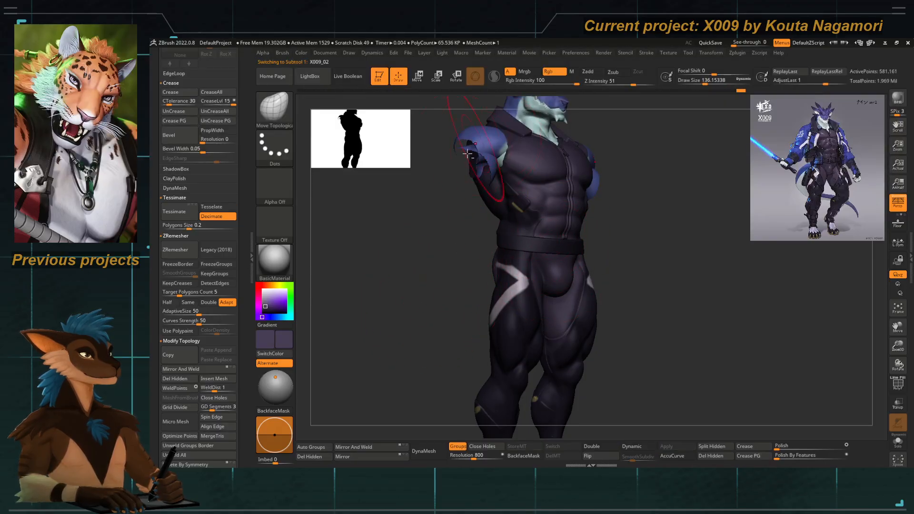
{"action": "left_click", "coordinate": [474, 174], "text": "alt"}
{"action": "right_click_drag", "start_coordinate": [508, 282], "coordinate": [600, 281]}
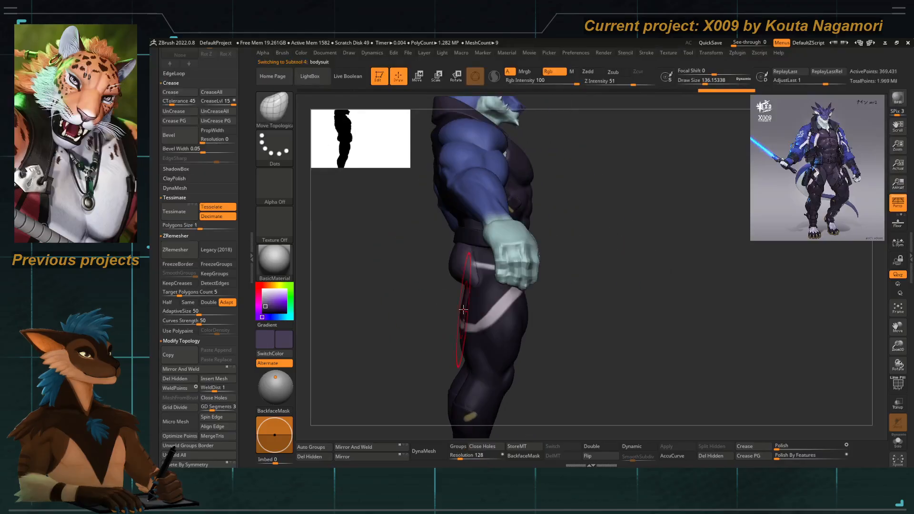
Show and select the tail subtool, and place its transform pivot at the base of the tail.
{"action": "left_click_drag", "start_coordinate": [240, 205], "coordinate": [240, 354]}
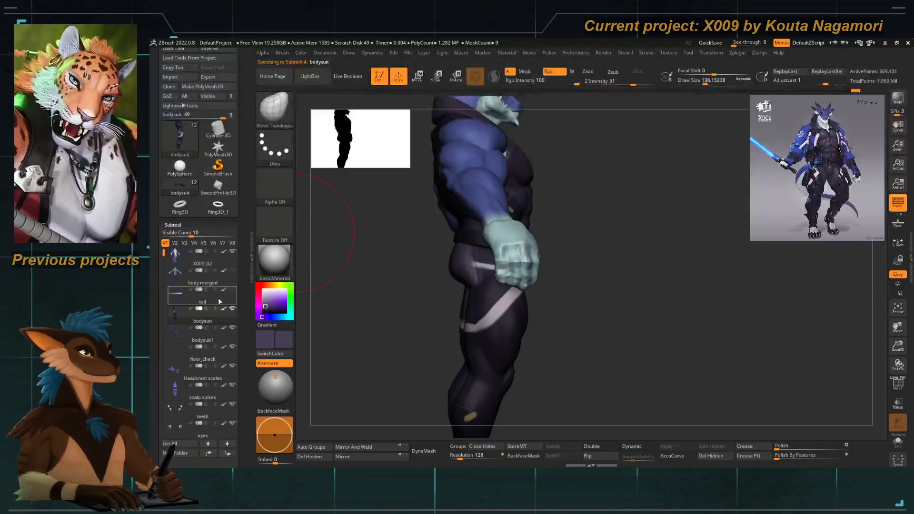
{"action": "left_click", "coordinate": [232, 290]}
{"action": "right_click_drag", "start_coordinate": [405, 371], "coordinate": [509, 251], "text": "ctrl"}
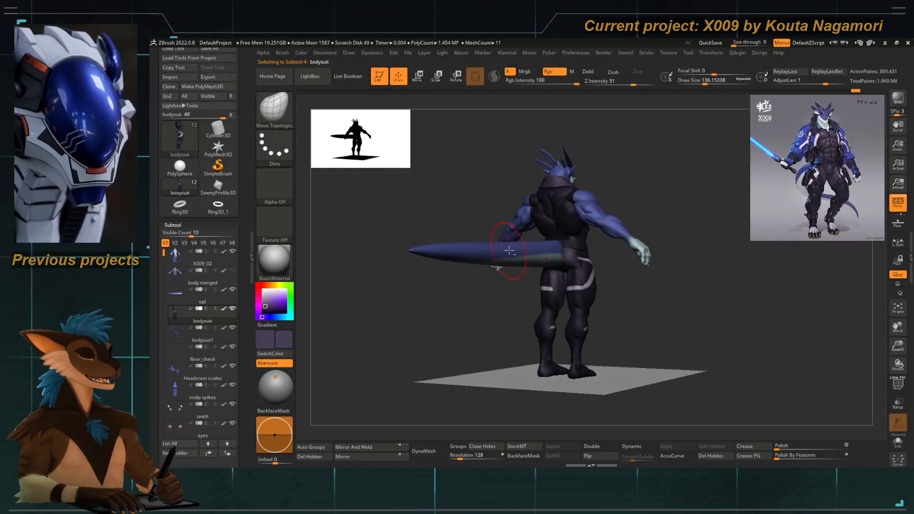
{"action": "right_click_drag", "start_coordinate": [477, 310], "coordinate": [454, 319]}
{"action": "key", "text": "e"}
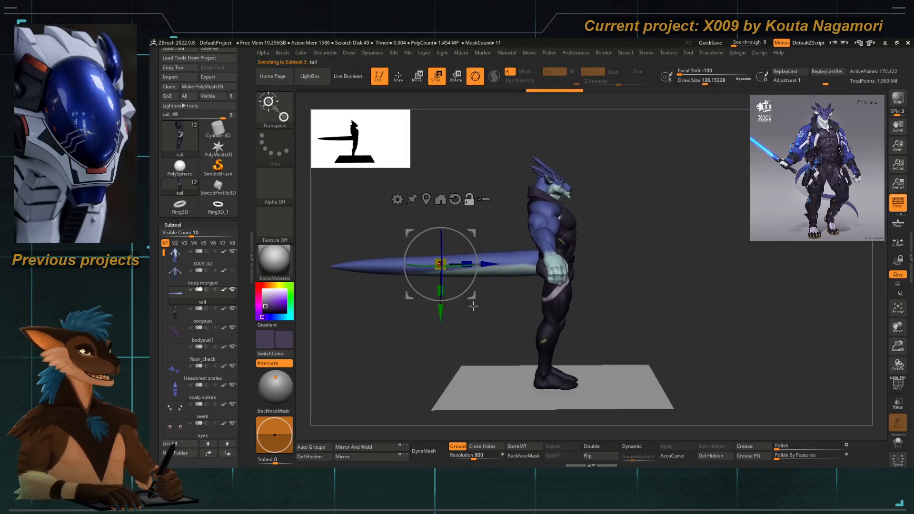
{"action": "left_click_drag", "start_coordinate": [488, 264], "coordinate": [591, 264], "text": "alt"}
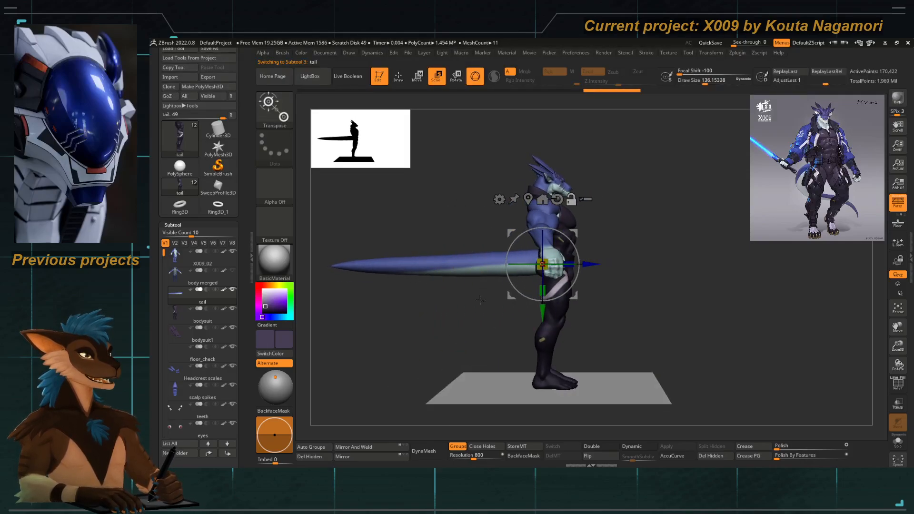
Rotate the tail about its base so it slopes down behind the legs.
{"action": "right_click_drag", "start_coordinate": [481, 302], "coordinate": [487, 346], "text": "ctrl"}
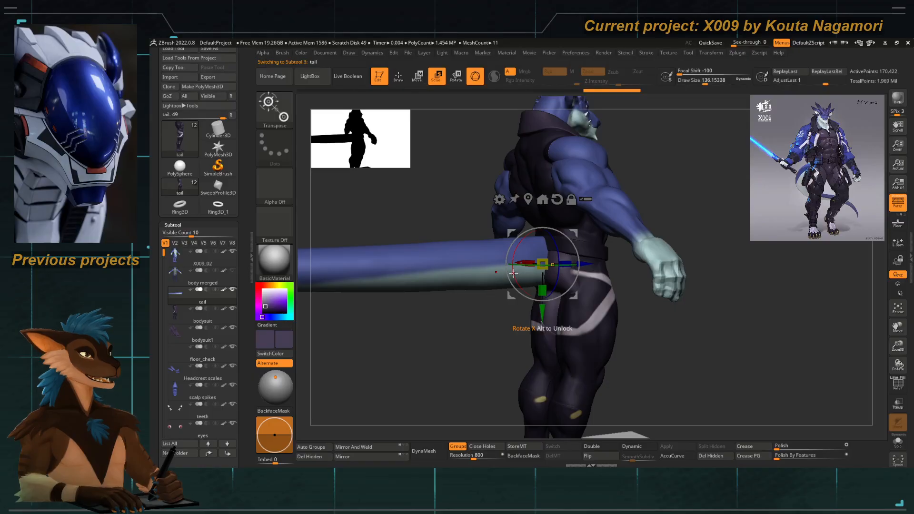
{"action": "left_click_drag", "start_coordinate": [513, 273], "coordinate": [532, 308]}
{"action": "mouse_move", "coordinate": [450, 296]}
{"action": "right_mouse_down"}
{"action": "mouse_move", "coordinate": [428, 293]}
{"action": "mouse_move", "coordinate": [426, 282]}
{"action": "mouse_move", "coordinate": [449, 267]}
{"action": "mouse_move", "coordinate": [430, 300]}
{"action": "mouse_move", "coordinate": [464, 276]}
{"action": "mouse_move", "coordinate": [440, 260]}
{"action": "mouse_move", "coordinate": [475, 255]}
{"action": "right_mouse_up"}
{"action": "key", "text": "q"}
{"action": "right_click_drag", "start_coordinate": [467, 300], "coordinate": [443, 302], "text": "ctrl"}
{"action": "key", "text": "w"}
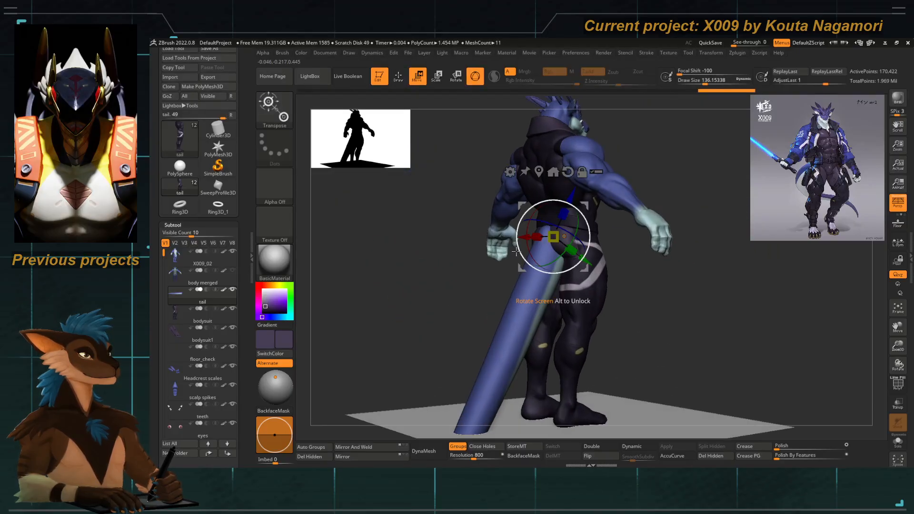
{"action": "left_click_drag", "start_coordinate": [528, 250], "coordinate": [495, 264]}
{"action": "key", "text": "q"}
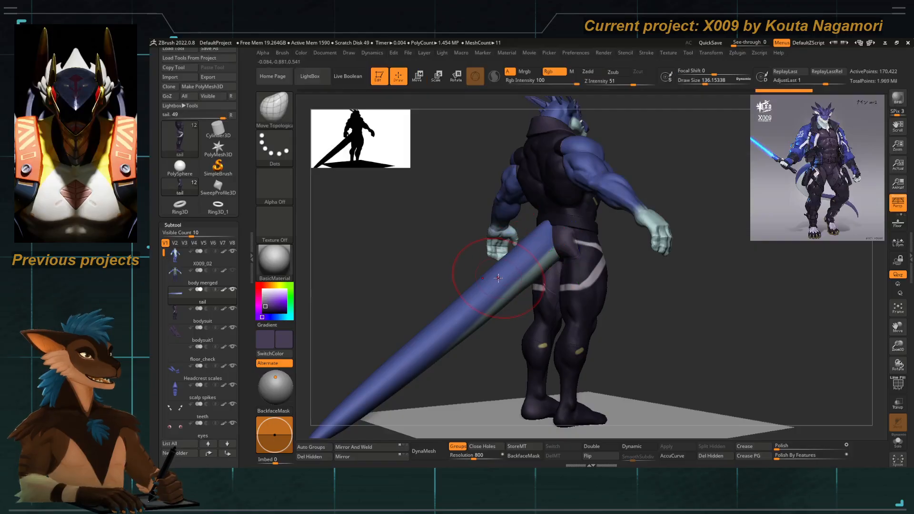
Shape the tail's base where it meets the body with Move Topological at draw sizes about 240, 311 and 212, and undo the last change.
{"action": "key", "text": "b"}
{"action": "key", "text": "space"}
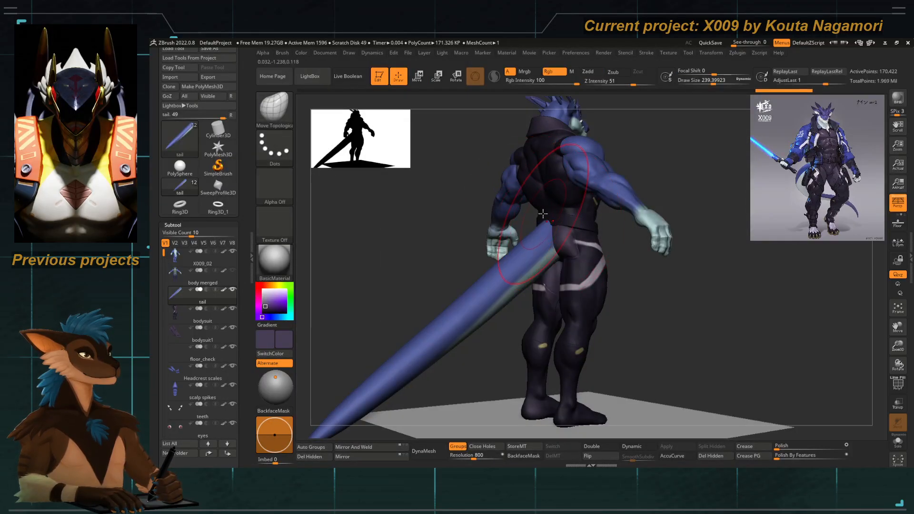
{"action": "mouse_move", "coordinate": [441, 253]}
{"action": "left_mouse_down"}
{"action": "mouse_move", "coordinate": [404, 260]}
{"action": "mouse_move", "coordinate": [453, 270]}
{"action": "mouse_move", "coordinate": [391, 274]}
{"action": "mouse_move", "coordinate": [430, 257]}
{"action": "mouse_move", "coordinate": [442, 224]}
{"action": "mouse_move", "coordinate": [468, 258]}
{"action": "mouse_move", "coordinate": [445, 286]}
{"action": "mouse_move", "coordinate": [518, 333]}
{"action": "mouse_move", "coordinate": [530, 280]}
{"action": "mouse_move", "coordinate": [547, 278]}
{"action": "left_mouse_up"}
{"action": "key", "text": "space"}
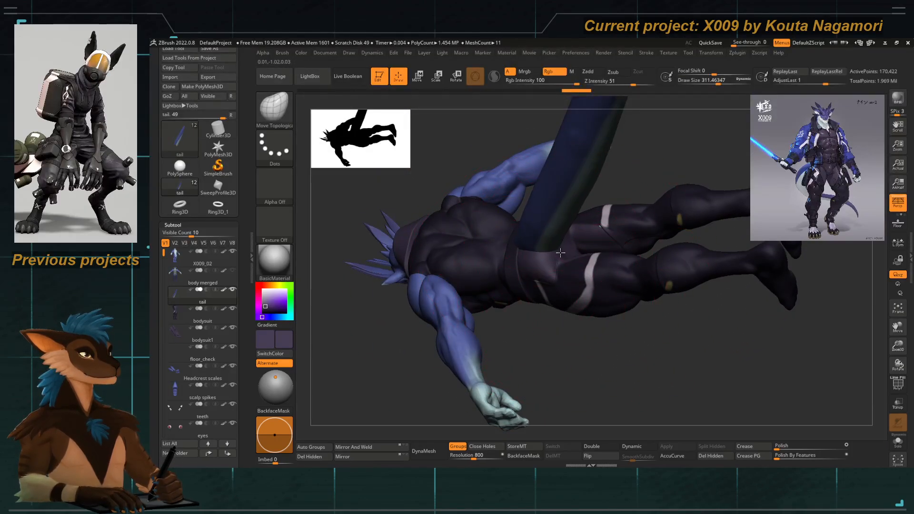
{"action": "left_click_drag", "start_coordinate": [560, 253], "coordinate": [477, 236]}
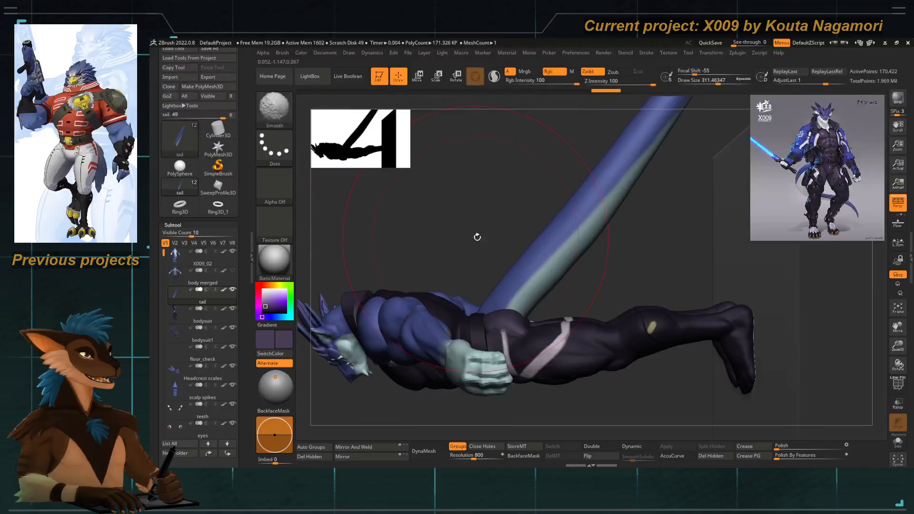
{"action": "left_click_drag", "start_coordinate": [589, 238], "coordinate": [586, 240]}
{"action": "mouse_move", "coordinate": [586, 241]}
{"action": "right_mouse_down"}
{"action": "mouse_move", "coordinate": [543, 281]}
{"action": "mouse_move", "coordinate": [512, 278]}
{"action": "right_mouse_up"}
{"action": "key", "text": "space"}
{"action": "mouse_move", "coordinate": [519, 284]}
{"action": "left_mouse_down"}
{"action": "mouse_move", "coordinate": [497, 285]}
{"action": "mouse_move", "coordinate": [504, 292]}
{"action": "left_mouse_up"}
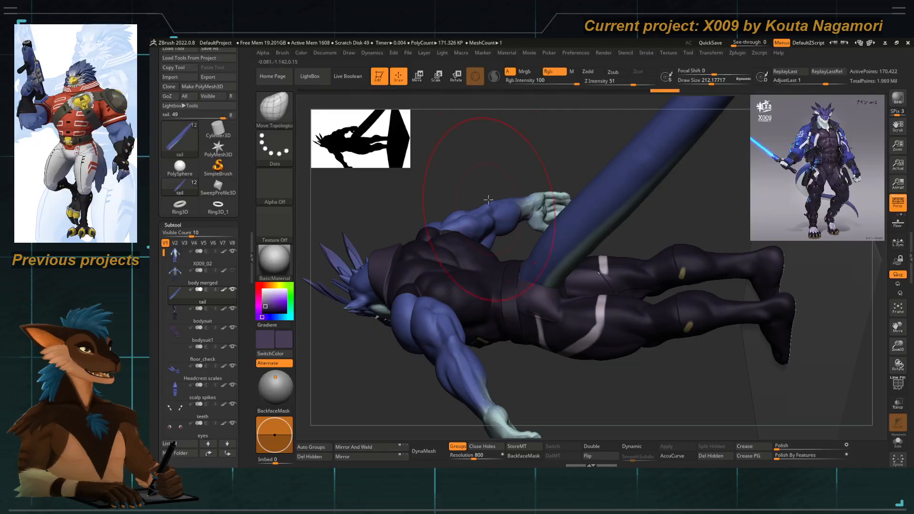
{"action": "mouse_move", "coordinate": [484, 208]}
{"action": "right_mouse_down"}
{"action": "mouse_move", "coordinate": [457, 301]}
{"action": "mouse_move", "coordinate": [410, 330]}
{"action": "mouse_move", "coordinate": [494, 285]}
{"action": "right_mouse_up"}
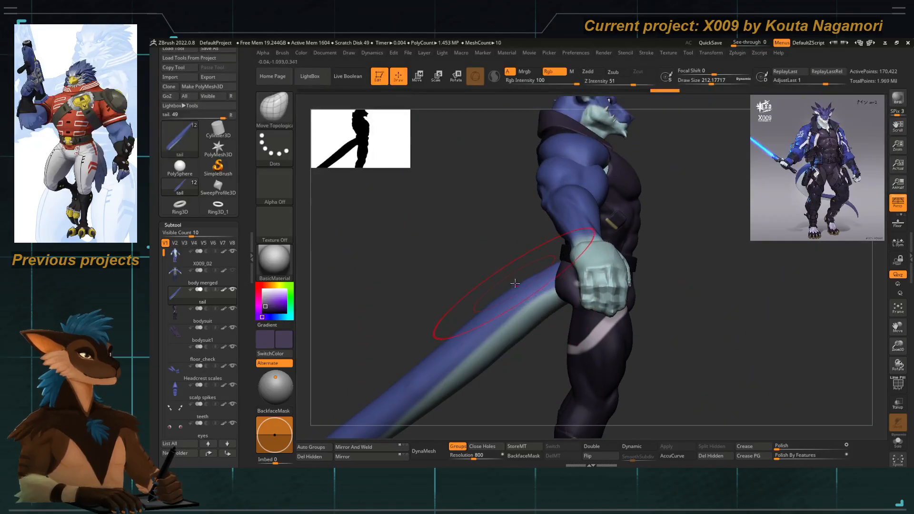
{"action": "key", "text": "ctrl+z"}
Select the belt and examine its fit above the lowered tail and around the waist.
{"action": "left_click", "coordinate": [562, 257], "text": "alt"}
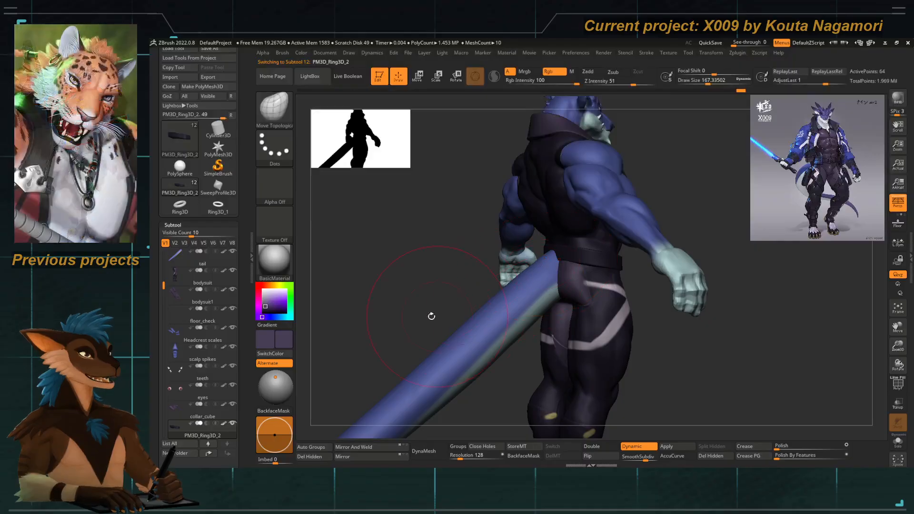
{"action": "mouse_move", "coordinate": [428, 316]}
{"action": "right_mouse_down"}
{"action": "mouse_move", "coordinate": [447, 307]}
{"action": "mouse_move", "coordinate": [484, 346]}
{"action": "right_mouse_up"}
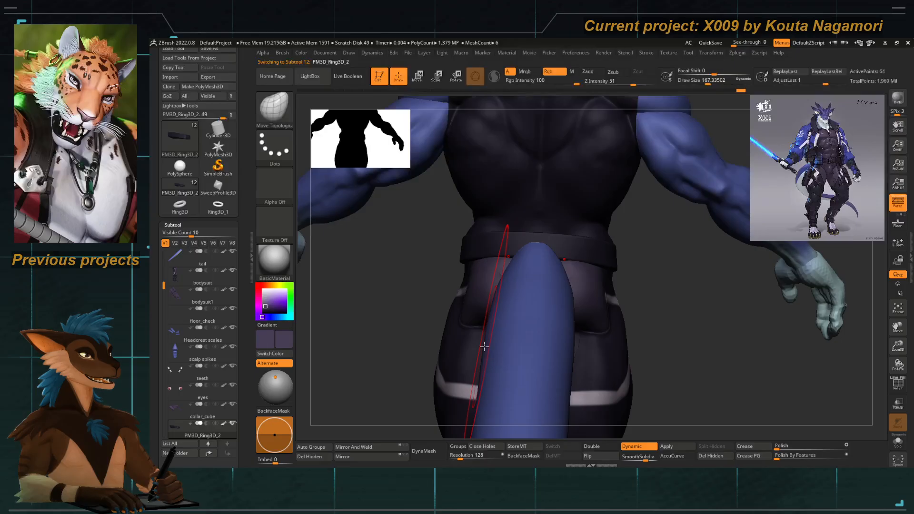
{"action": "left_click_drag", "start_coordinate": [387, 253], "coordinate": [396, 290]}
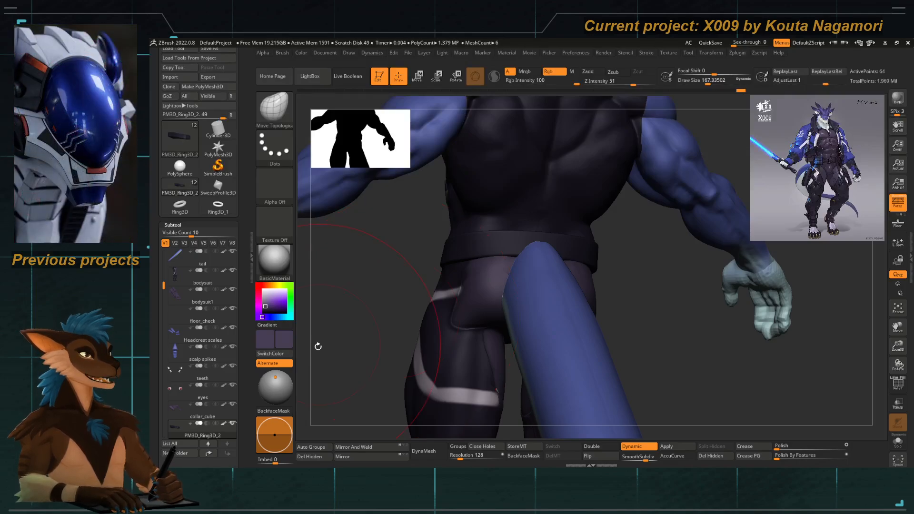
{"action": "mouse_move", "coordinate": [365, 339]}
{"action": "left_mouse_down"}
{"action": "mouse_move", "coordinate": [409, 297]}
{"action": "mouse_move", "coordinate": [429, 326]}
{"action": "mouse_move", "coordinate": [376, 302]}
{"action": "mouse_move", "coordinate": [427, 270]}
{"action": "left_mouse_up"}
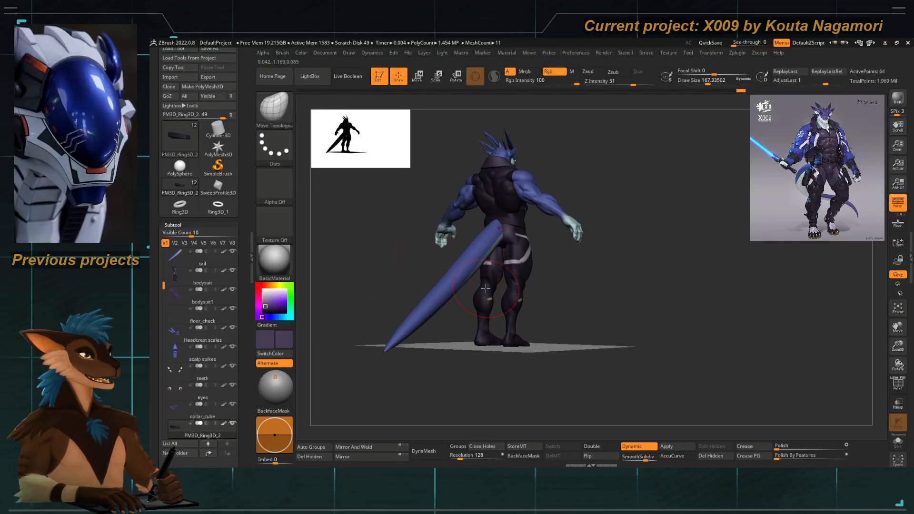
{"action": "left_click_drag", "start_coordinate": [454, 272], "coordinate": [373, 306], "text": "alt"}
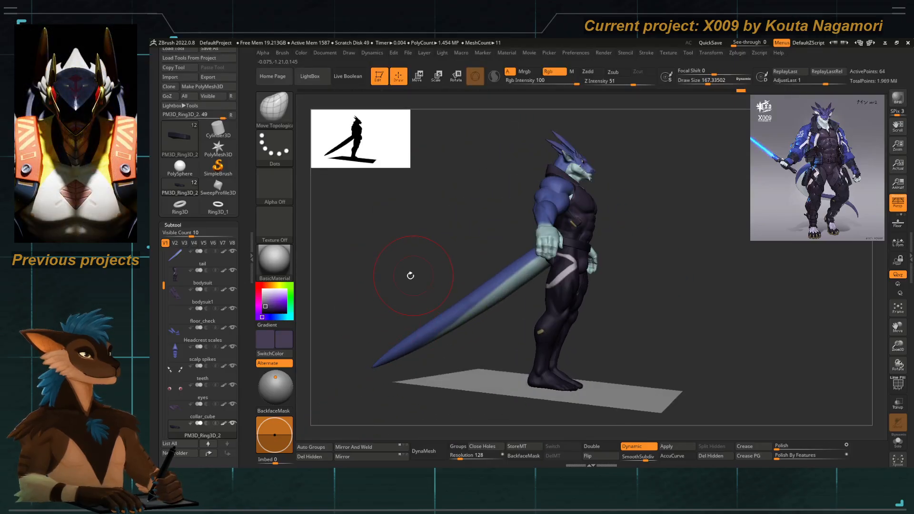
{"action": "mouse_move", "coordinate": [410, 276]}
{"action": "left_mouse_down"}
{"action": "mouse_move", "coordinate": [359, 267]}
{"action": "mouse_move", "coordinate": [414, 302]}
{"action": "mouse_move", "coordinate": [409, 275]}
{"action": "left_mouse_up"}
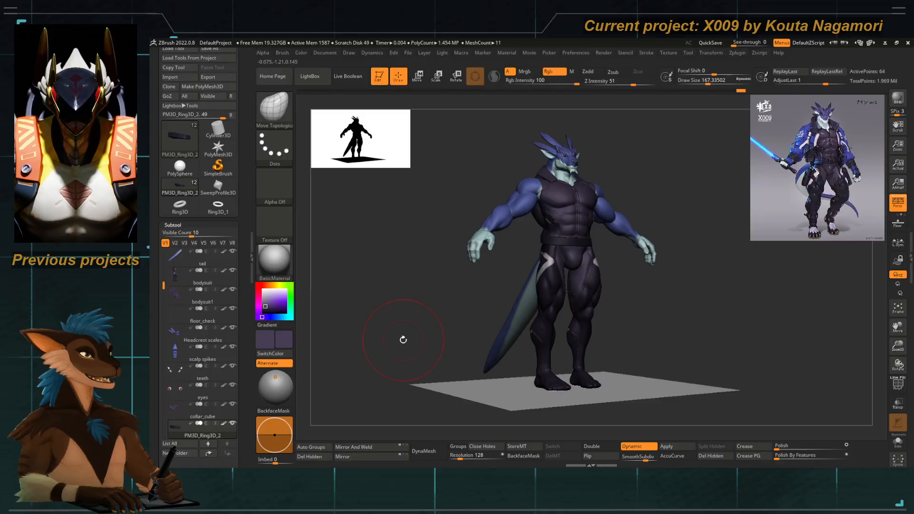
{"action": "left_click_drag", "start_coordinate": [403, 340], "coordinate": [414, 306]}
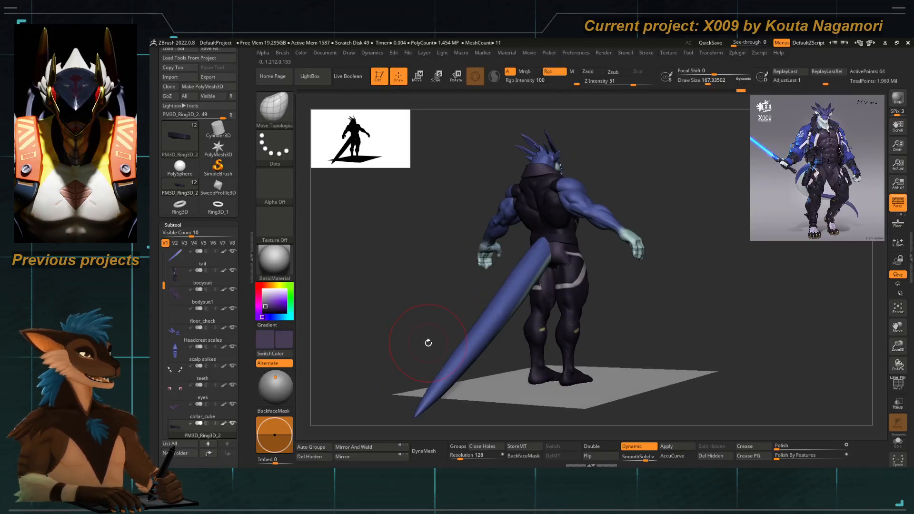
Adjust the back of the belt near the tail base with Move Topological at draw size about 62.
{"action": "left_click_drag", "start_coordinate": [432, 286], "coordinate": [454, 291]}
{"action": "left_click_drag", "start_coordinate": [508, 253], "coordinate": [512, 357], "text": "alt"}
{"action": "left_click_drag", "start_coordinate": [426, 304], "coordinate": [469, 286]}
{"action": "key", "text": "space"}
{"action": "left_click_drag", "start_coordinate": [471, 254], "coordinate": [467, 269]}
{"action": "key", "text": "space"}
{"action": "left_click_drag", "start_coordinate": [510, 240], "coordinate": [506, 247]}
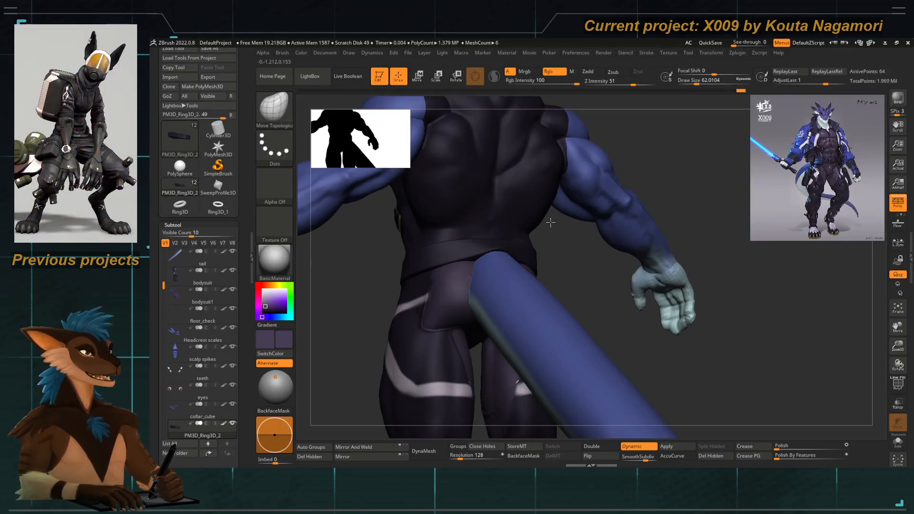
{"action": "left_click_drag", "start_coordinate": [568, 255], "coordinate": [517, 259]}
{"action": "left_click_drag", "start_coordinate": [466, 367], "coordinate": [461, 305], "text": "alt"}
{"action": "left_click_drag", "start_coordinate": [461, 305], "coordinate": [392, 315]}
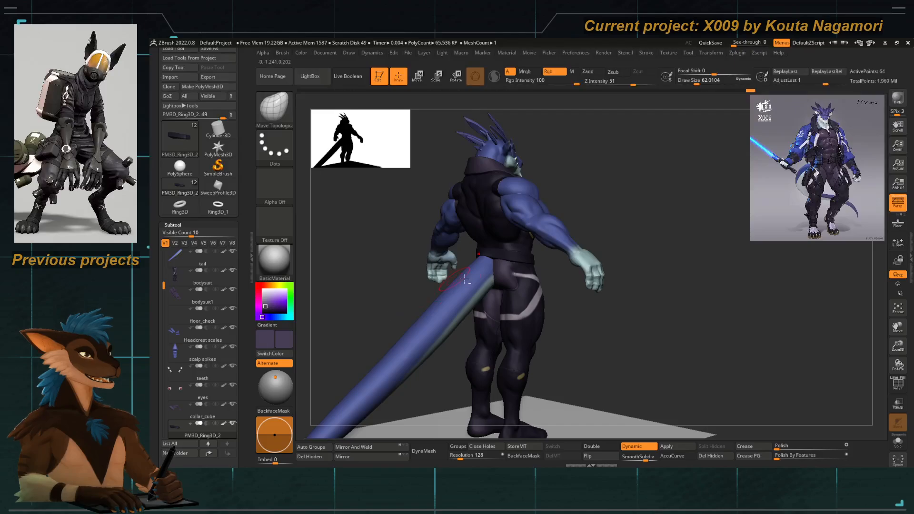
{"action": "left_click_drag", "start_coordinate": [474, 267], "coordinate": [507, 297], "text": "alt"}
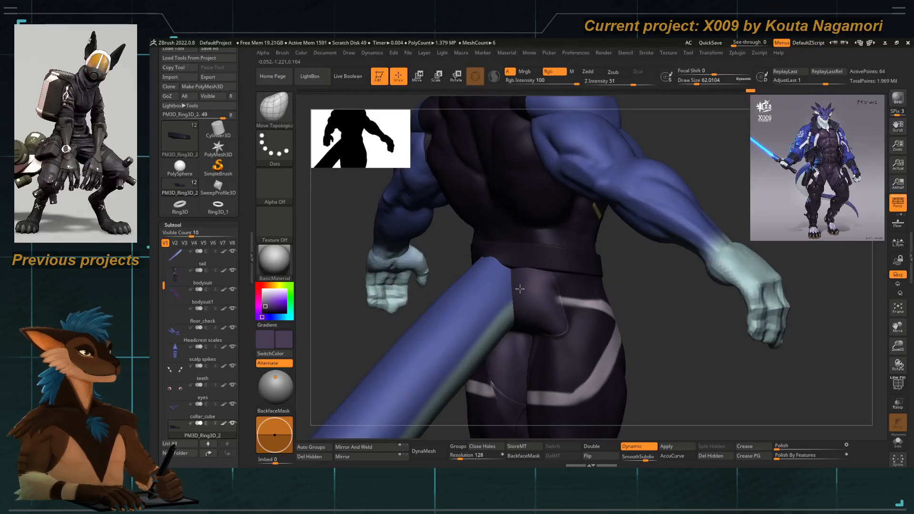
{"action": "left_click_drag", "start_coordinate": [441, 266], "coordinate": [456, 282]}
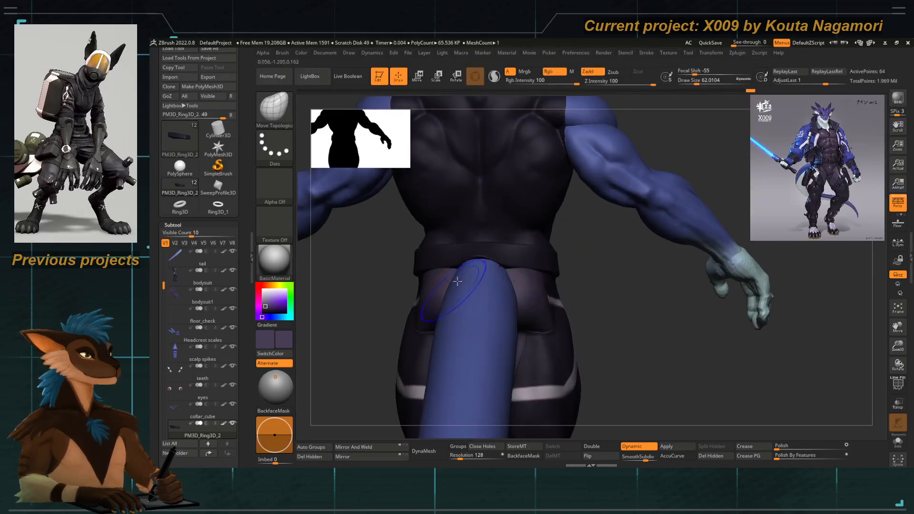
Curve the belt's lower back edge up over the tail base at draw sizes about 41 and 31.
{"action": "mouse_move", "coordinate": [419, 376]}
{"action": "left_mouse_down", "text": "alt"}
{"action": "mouse_move", "coordinate": [410, 336]}
{"action": "mouse_move", "coordinate": [388, 327]}
{"action": "mouse_move", "coordinate": [395, 266]}
{"action": "mouse_move", "coordinate": [402, 276]}
{"action": "left_mouse_up", "text": "alt"}
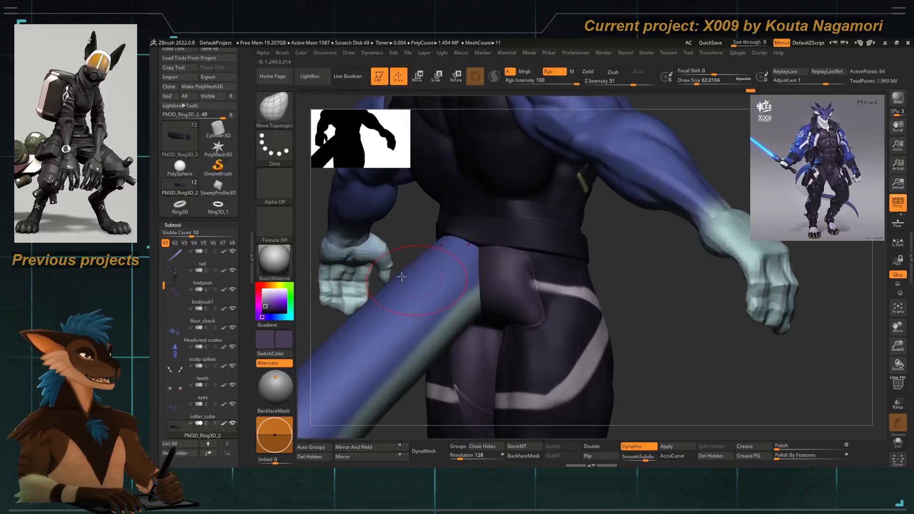
{"action": "mouse_move", "coordinate": [406, 232]}
{"action": "left_mouse_down"}
{"action": "mouse_move", "coordinate": [428, 218]}
{"action": "mouse_move", "coordinate": [440, 242]}
{"action": "mouse_move", "coordinate": [433, 229]}
{"action": "left_mouse_up"}
{"action": "key", "text": "space"}
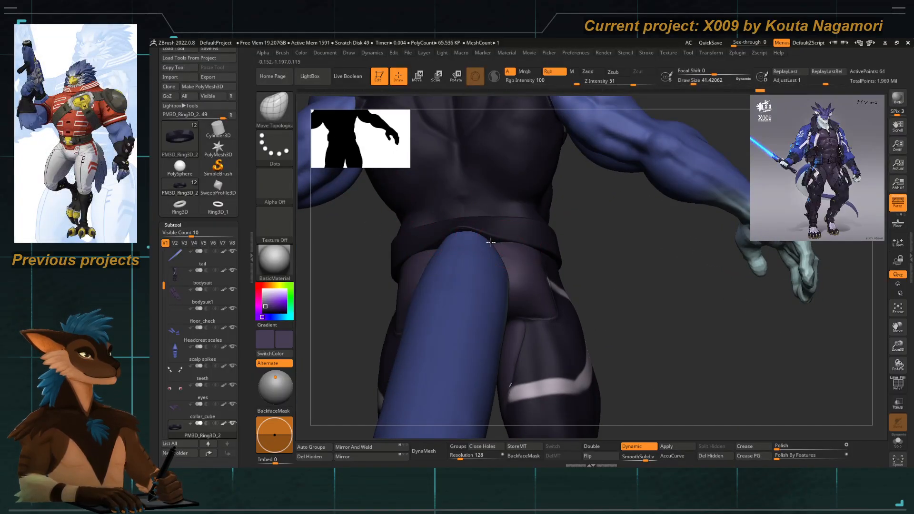
{"action": "mouse_move", "coordinate": [491, 242]}
{"action": "left_mouse_down"}
{"action": "mouse_move", "coordinate": [484, 251]}
{"action": "mouse_move", "coordinate": [449, 245]}
{"action": "mouse_move", "coordinate": [460, 227]}
{"action": "left_mouse_up"}
{"action": "key", "text": "space"}
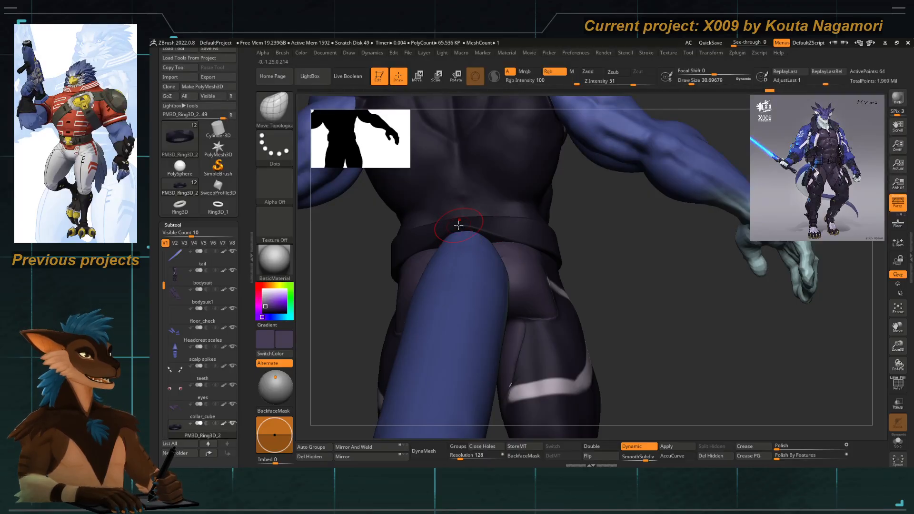
Examine the belt and tail on the whole character from the front, side and back.
{"action": "right_click_drag", "start_coordinate": [463, 237], "coordinate": [430, 260], "text": "ctrl"}
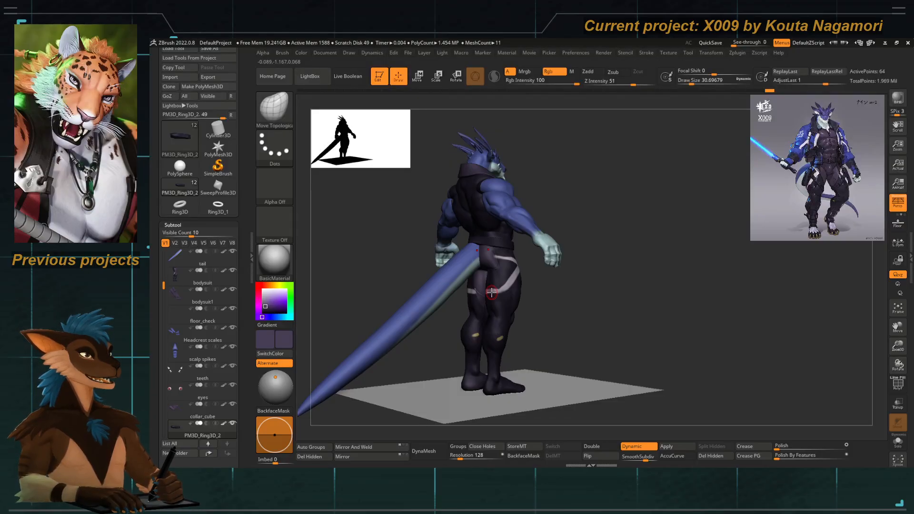
{"action": "mouse_move", "coordinate": [426, 266]}
{"action": "left_mouse_down"}
{"action": "mouse_move", "coordinate": [343, 300]}
{"action": "mouse_move", "coordinate": [378, 285]}
{"action": "mouse_move", "coordinate": [473, 324]}
{"action": "mouse_move", "coordinate": [441, 312]}
{"action": "left_mouse_up"}
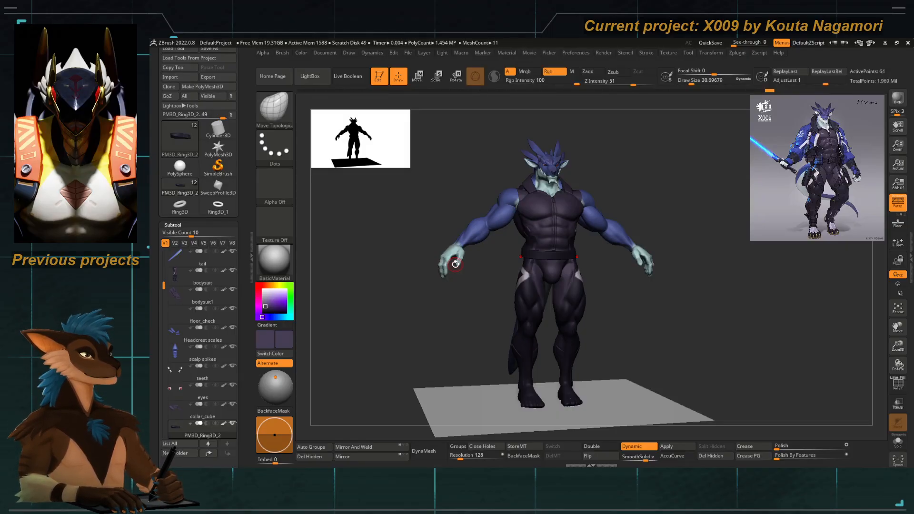
{"action": "left_click_drag", "start_coordinate": [456, 310], "coordinate": [550, 238]}
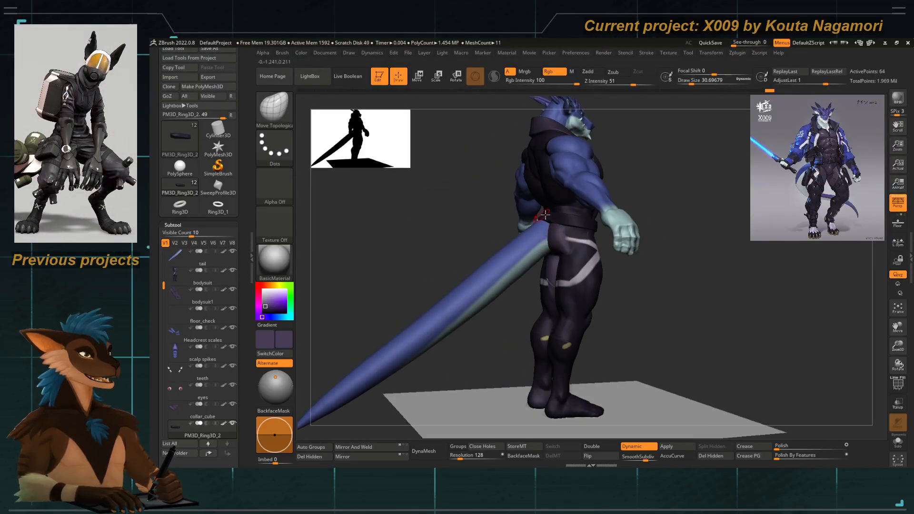
{"action": "mouse_move", "coordinate": [513, 251]}
{"action": "left_mouse_down"}
{"action": "mouse_move", "coordinate": [467, 267]}
{"action": "mouse_move", "coordinate": [526, 257]}
{"action": "left_mouse_up"}
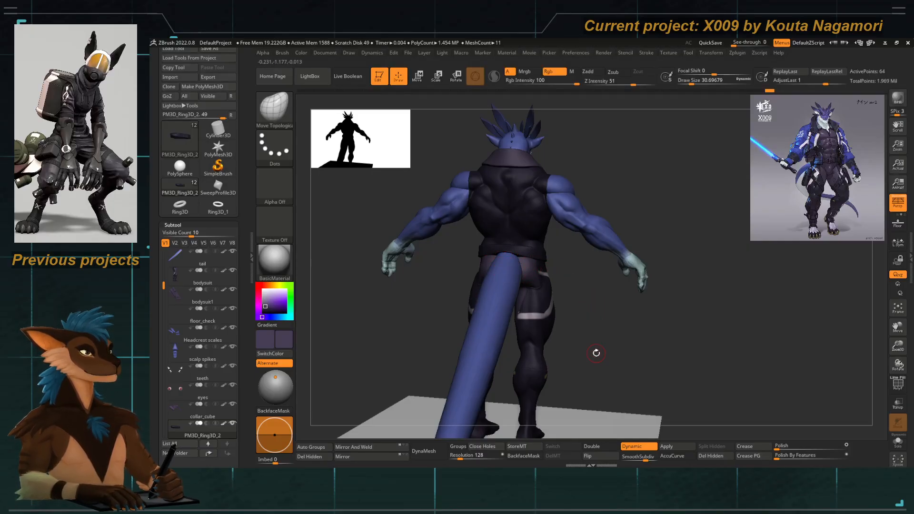
{"action": "left_click_drag", "start_coordinate": [591, 299], "coordinate": [577, 300]}
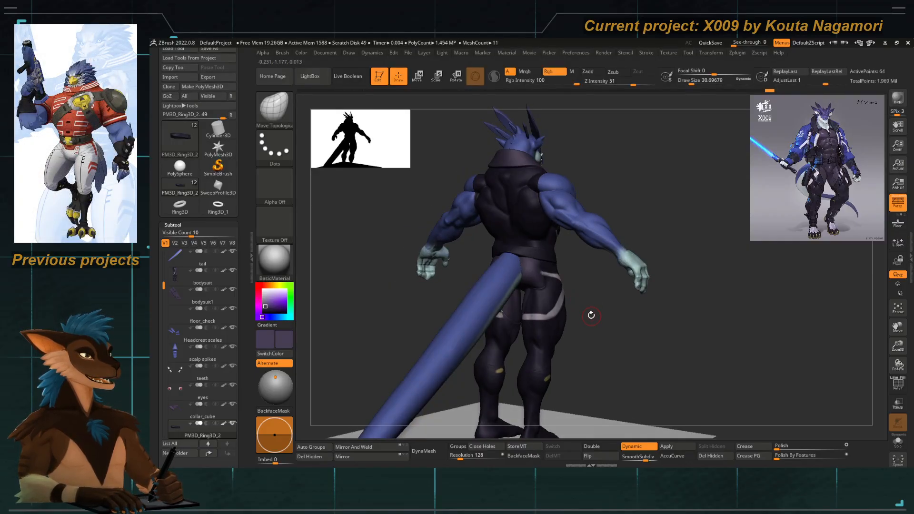
Select the tail and apply the Bend Curve deformer along its length.
{"action": "mouse_move", "coordinate": [597, 325]}
{"action": "left_mouse_down"}
{"action": "mouse_move", "coordinate": [444, 313]}
{"action": "mouse_move", "coordinate": [439, 323]}
{"action": "mouse_move", "coordinate": [412, 320]}
{"action": "mouse_move", "coordinate": [441, 323]}
{"action": "mouse_move", "coordinate": [424, 273]}
{"action": "mouse_move", "coordinate": [455, 302]}
{"action": "mouse_move", "coordinate": [447, 304]}
{"action": "left_mouse_up"}
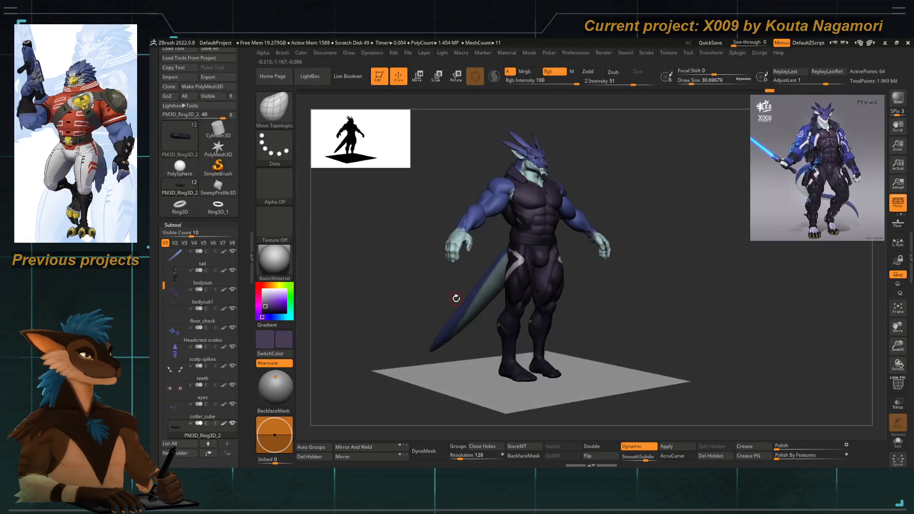
{"action": "mouse_move", "coordinate": [425, 267]}
{"action": "left_mouse_down"}
{"action": "mouse_move", "coordinate": [412, 244]}
{"action": "mouse_move", "coordinate": [430, 251]}
{"action": "mouse_move", "coordinate": [402, 235]}
{"action": "mouse_move", "coordinate": [458, 272]}
{"action": "mouse_move", "coordinate": [430, 251]}
{"action": "mouse_move", "coordinate": [528, 260]}
{"action": "left_mouse_up"}
{"action": "key", "text": "space"}
{"action": "key", "text": "space"}
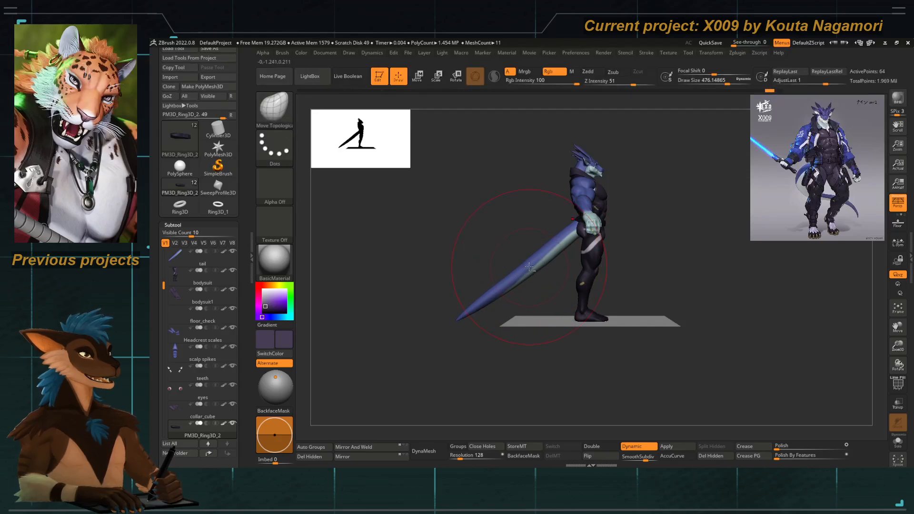
{"action": "left_click", "coordinate": [540, 264], "text": "alt"}
{"action": "key", "text": "w"}
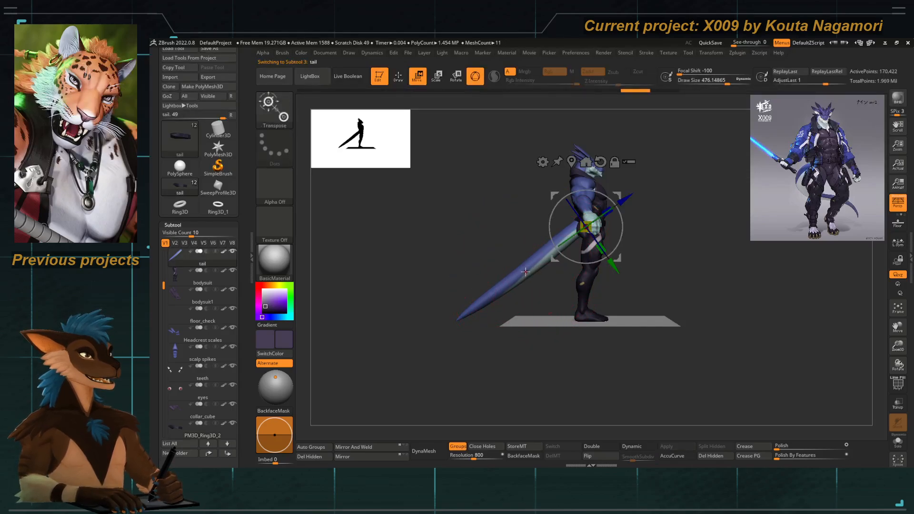
{"action": "left_click_drag", "start_coordinate": [540, 265], "coordinate": [541, 285], "text": "alt"}
{"action": "left_click", "coordinate": [565, 147]}
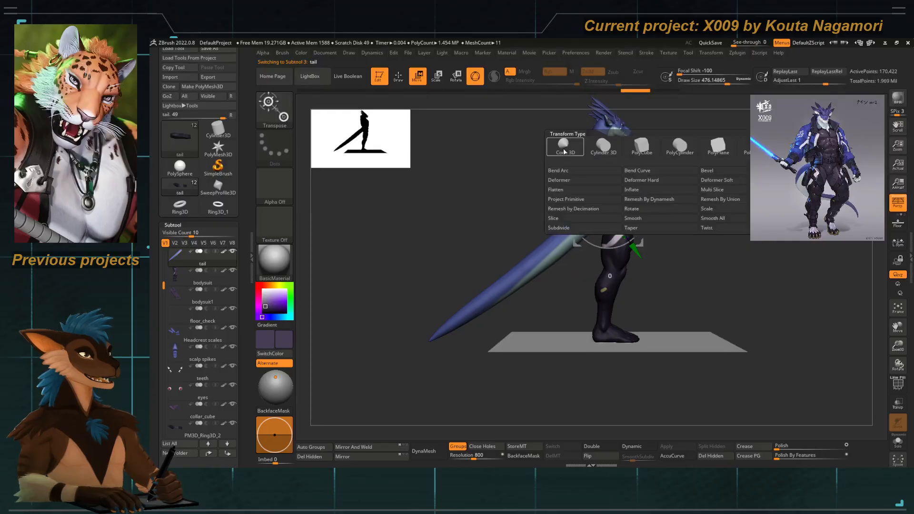
{"action": "left_click", "coordinate": [629, 175]}
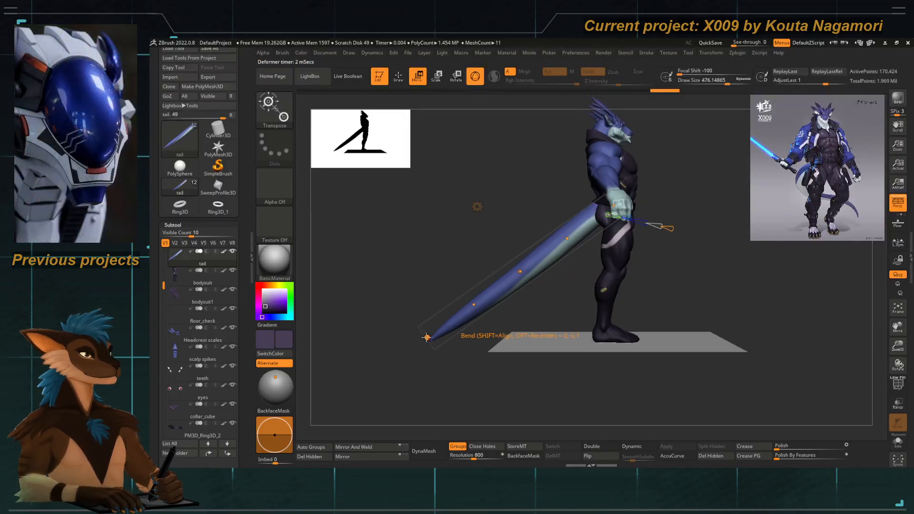
{"action": "key", "text": "ctrl+z"}
{"action": "right_click_drag", "start_coordinate": [606, 230], "coordinate": [555, 233], "text": "alt"}
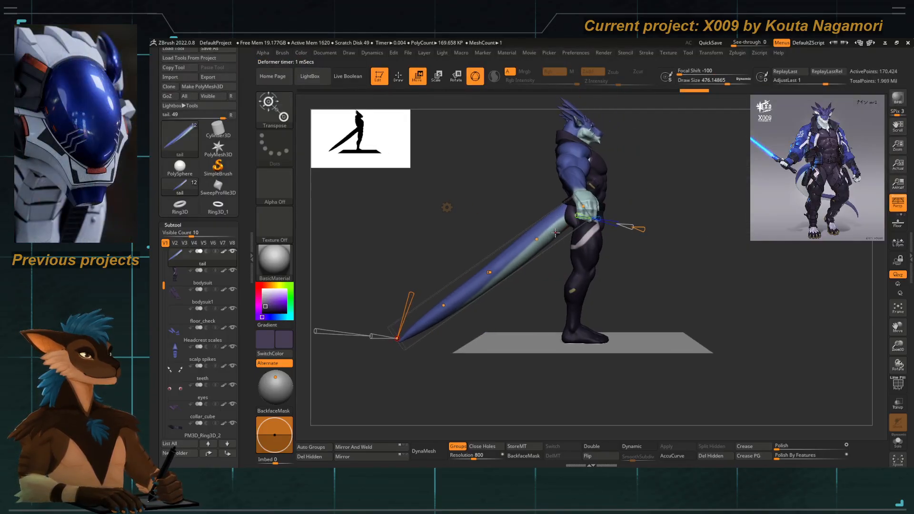
Try to curve the tail sideways and curl its tip with the Bend Curve points, then undo the last bend.
{"action": "right_click_drag", "start_coordinate": [450, 262], "coordinate": [483, 260]}
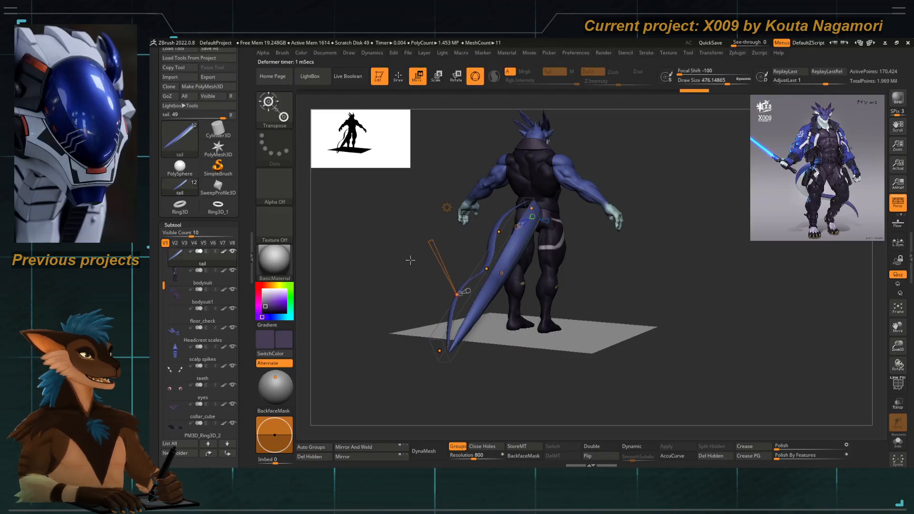
{"action": "right_click_drag", "start_coordinate": [408, 259], "coordinate": [466, 303]}
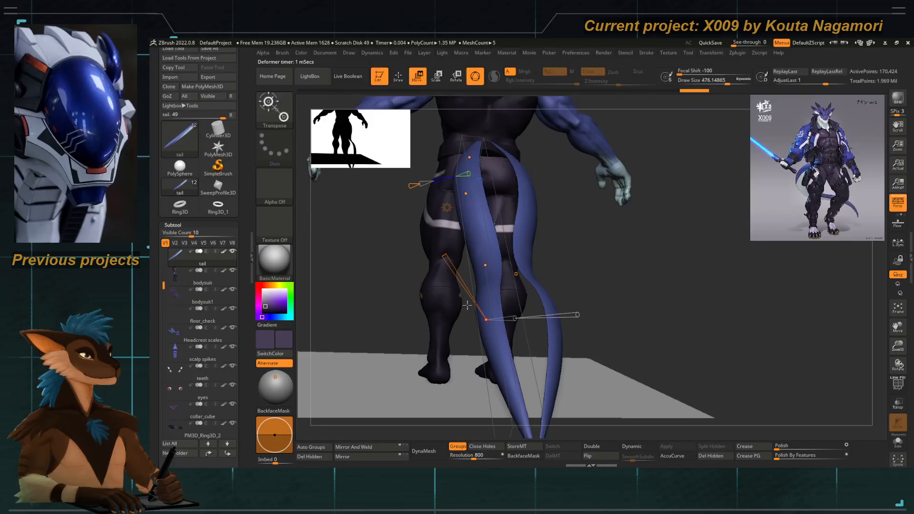
{"action": "right_click_drag", "start_coordinate": [376, 286], "coordinate": [550, 369]}
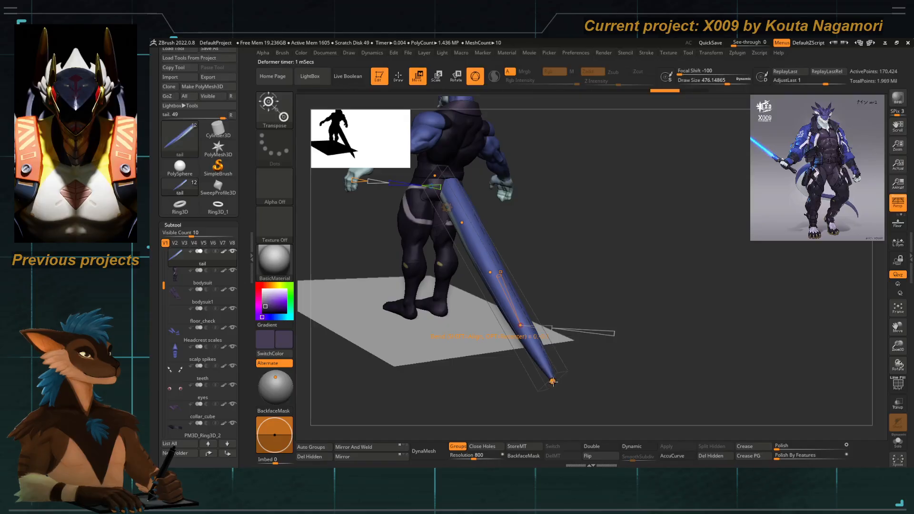
{"action": "left_click_drag", "start_coordinate": [553, 380], "coordinate": [543, 324]}
{"action": "right_click_drag", "start_coordinate": [542, 324], "coordinate": [504, 299]}
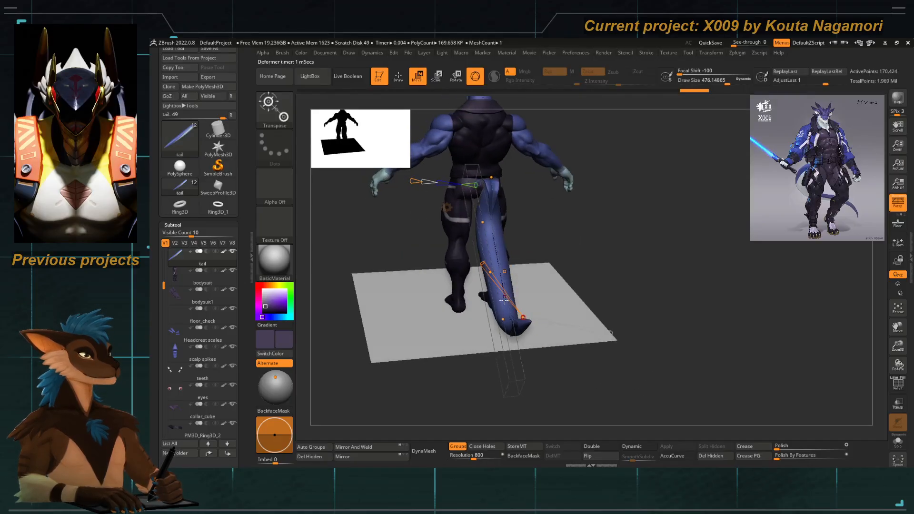
{"action": "key", "text": "ctrl+z"}
{"action": "right_click_drag", "start_coordinate": [409, 254], "coordinate": [422, 249], "text": "shift"}
Delete the Bend Curve deformer from the tail.
{"action": "left_click", "coordinate": [447, 207]}
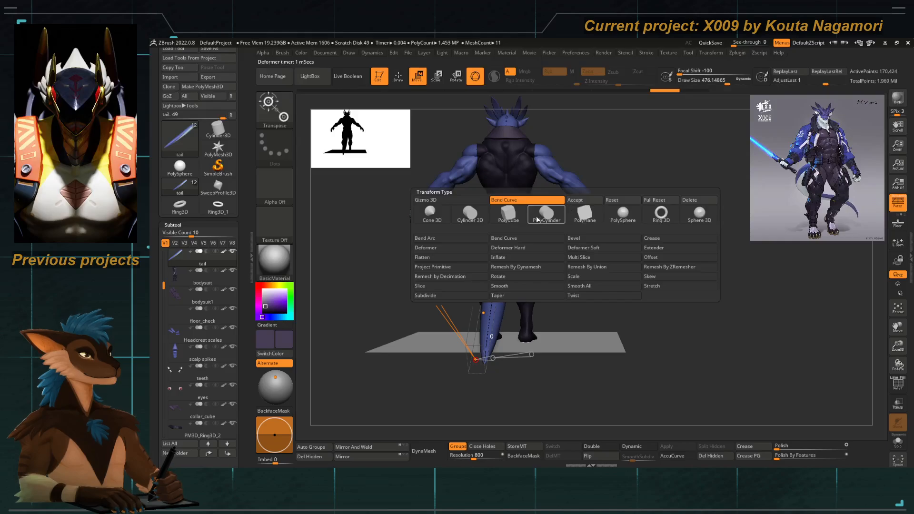
{"action": "right_click_drag", "start_coordinate": [609, 161], "coordinate": [481, 269]}
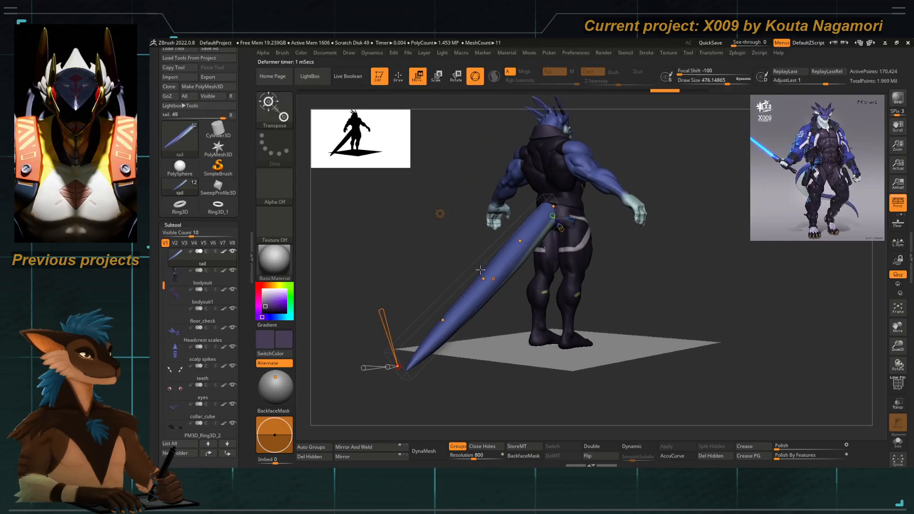
{"action": "left_click", "coordinate": [439, 213]}
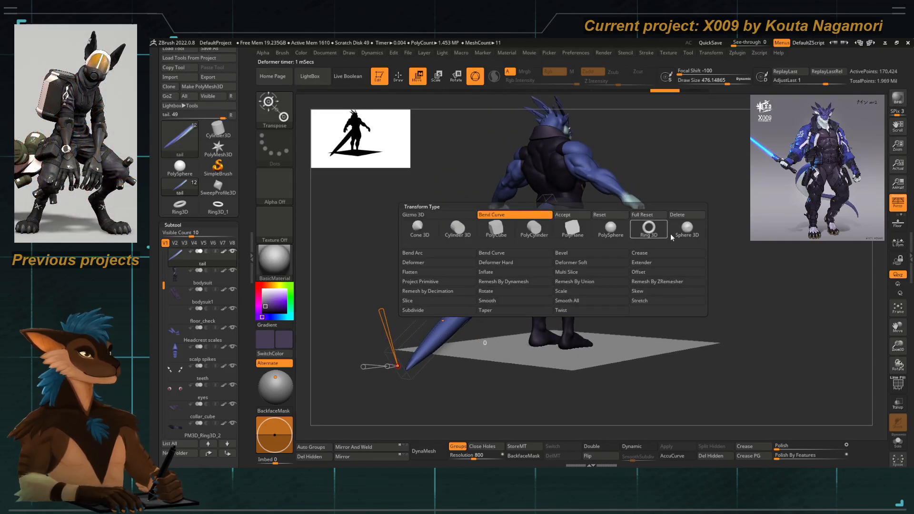
{"action": "left_click", "coordinate": [673, 216]}
{"action": "right_click_drag", "start_coordinate": [672, 216], "coordinate": [390, 253]}
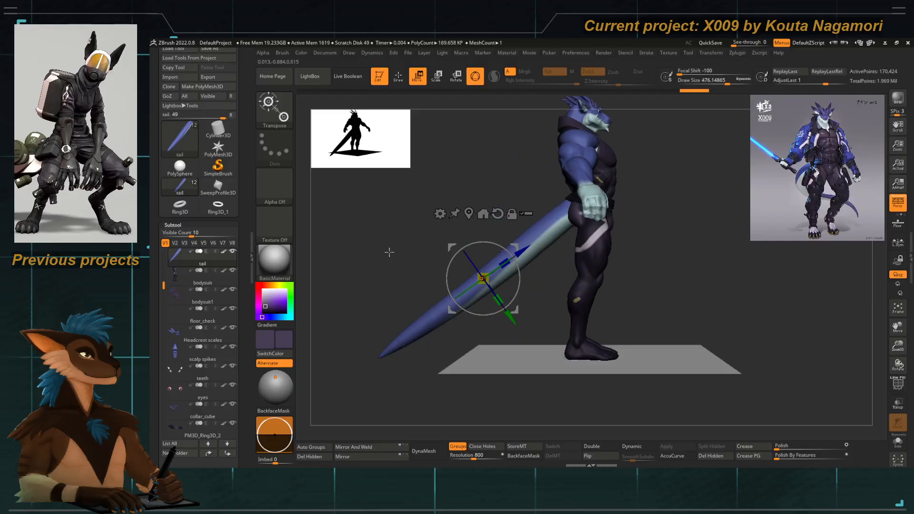
Isolate the tail, examine the seam along its underside, and undo its last geometry change.
{"action": "key", "text": "q"}
{"action": "mouse_move", "coordinate": [418, 302]}
{"action": "right_mouse_down"}
{"action": "mouse_move", "coordinate": [439, 237]}
{"action": "mouse_move", "coordinate": [457, 249]}
{"action": "mouse_move", "coordinate": [413, 253]}
{"action": "mouse_move", "coordinate": [483, 308]}
{"action": "mouse_move", "coordinate": [495, 300]}
{"action": "mouse_move", "coordinate": [522, 192]}
{"action": "right_mouse_up"}
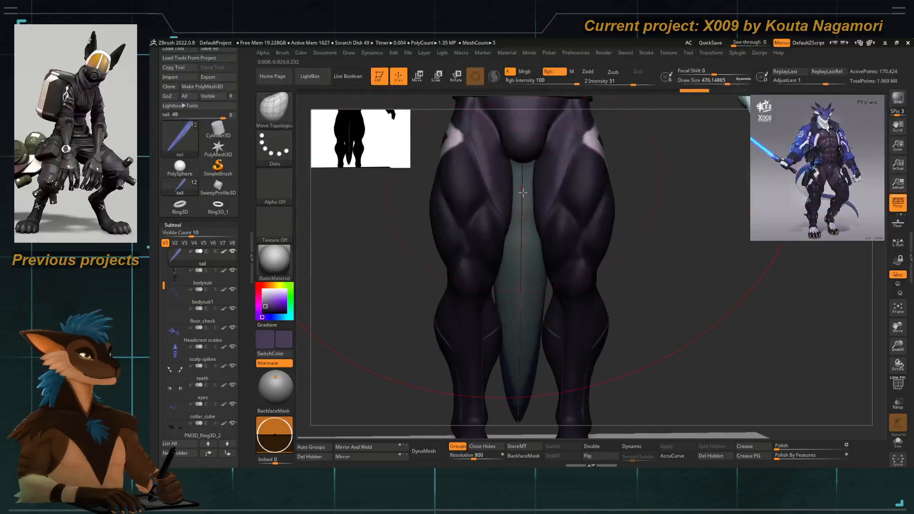
{"action": "right_click_drag", "start_coordinate": [501, 271], "coordinate": [440, 256], "text": "alt"}
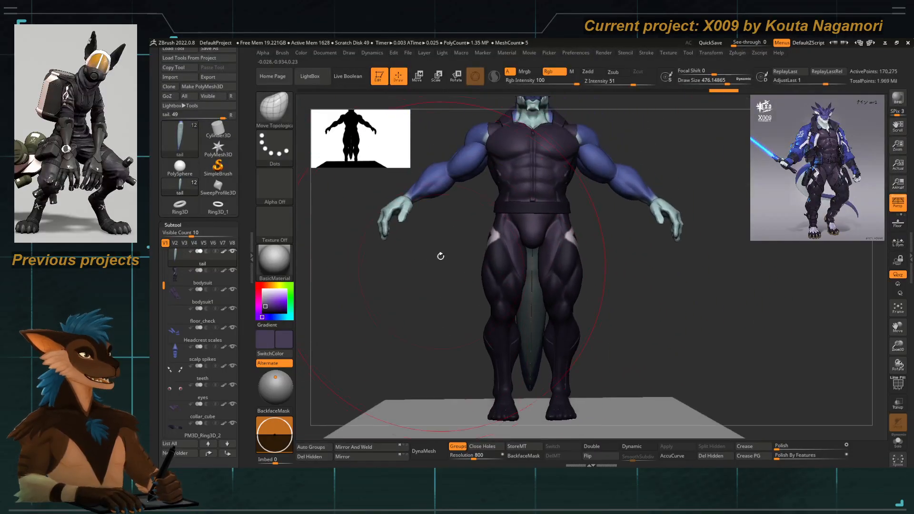
{"action": "left_click", "coordinate": [898, 441]}
{"action": "right_click_drag", "start_coordinate": [666, 304], "coordinate": [607, 355], "text": "alt"}
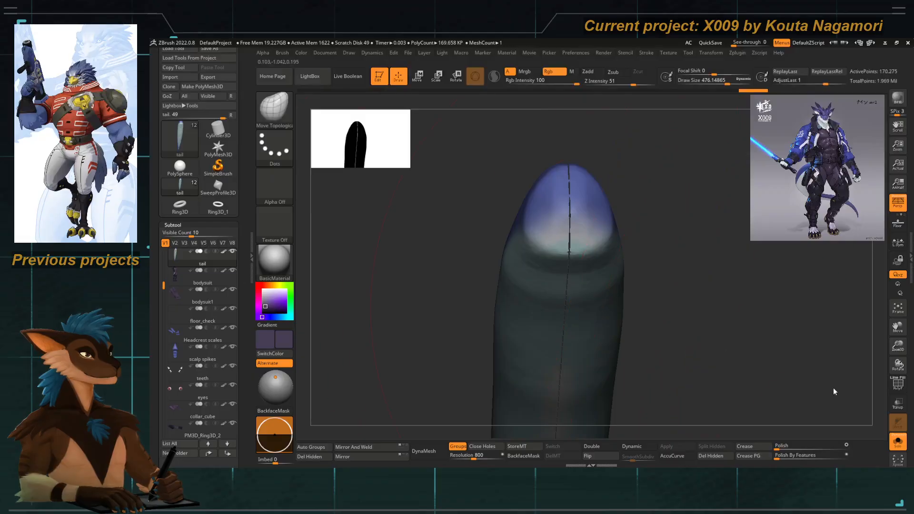
{"action": "left_click", "coordinate": [897, 383]}
{"action": "left_click", "coordinate": [897, 384]}
{"action": "mouse_move", "coordinate": [476, 267]}
{"action": "right_mouse_down"}
{"action": "mouse_move", "coordinate": [437, 231]}
{"action": "mouse_move", "coordinate": [471, 283]}
{"action": "mouse_move", "coordinate": [496, 249]}
{"action": "right_mouse_up"}
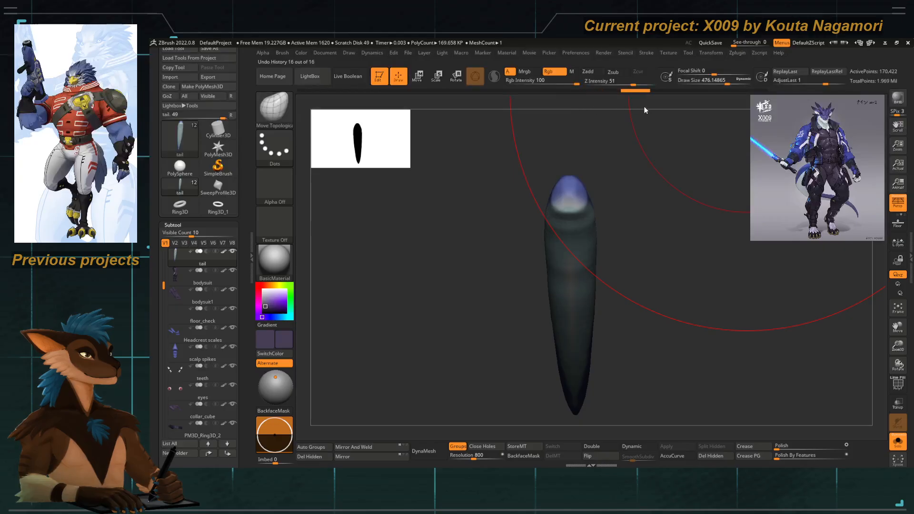
Mirror and weld the isolated tail and check its mesh with the polyframe displayed.
{"action": "left_click", "coordinate": [898, 389]}
{"action": "scroll", "coordinate": [230, 355], "scroll_direction": "down", "scroll_amount": 15}
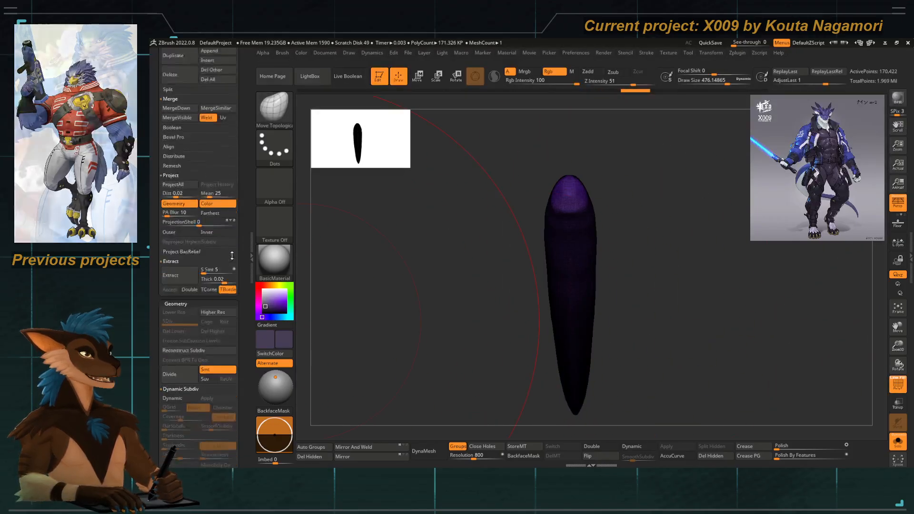
{"action": "scroll", "coordinate": [249, 382], "scroll_direction": "down", "scroll_amount": 3}
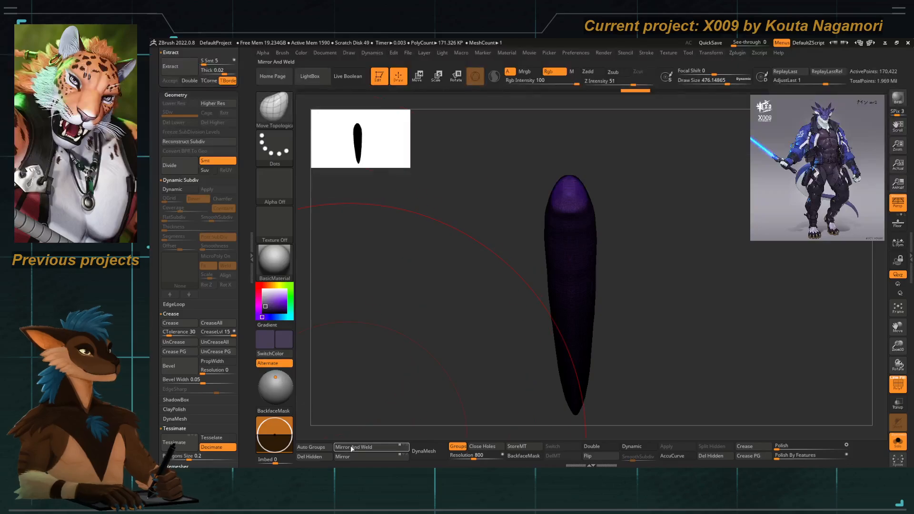
{"action": "mouse_move", "coordinate": [492, 262]}
{"action": "left_mouse_down"}
{"action": "mouse_move", "coordinate": [538, 273]}
{"action": "mouse_move", "coordinate": [557, 367]}
{"action": "left_mouse_up"}
{"action": "left_click_drag", "start_coordinate": [500, 337], "coordinate": [510, 287]}
{"action": "left_click", "coordinate": [897, 384]}
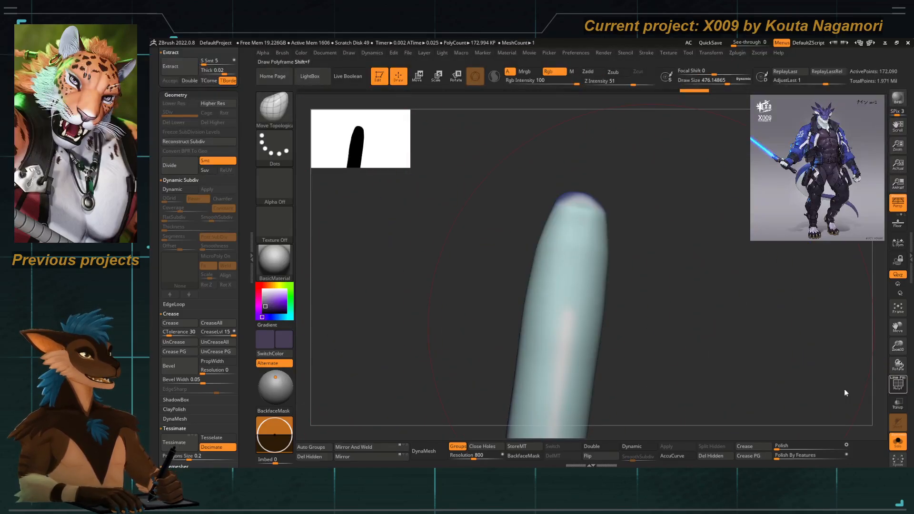
Polish the tail's surface and show the rest of the character again.
{"action": "left_click", "coordinate": [779, 447]}
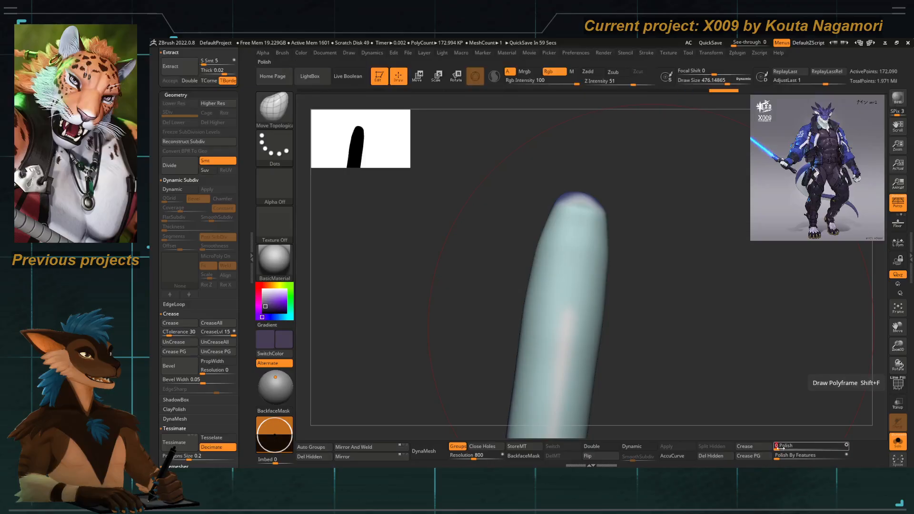
{"action": "right_click_drag", "start_coordinate": [555, 406], "coordinate": [526, 241]}
{"action": "left_click", "coordinate": [898, 443]}
{"action": "right_click_drag", "start_coordinate": [796, 387], "coordinate": [504, 269], "text": "ctrl"}
{"action": "right_click_drag", "start_coordinate": [504, 216], "coordinate": [455, 315], "text": "alt"}
{"action": "mouse_move", "coordinate": [433, 274]}
{"action": "right_mouse_down"}
{"action": "mouse_move", "coordinate": [408, 299]}
{"action": "mouse_move", "coordinate": [414, 305]}
{"action": "mouse_move", "coordinate": [406, 298]}
{"action": "mouse_move", "coordinate": [483, 286]}
{"action": "mouse_move", "coordinate": [496, 261]}
{"action": "mouse_move", "coordinate": [525, 275]}
{"action": "right_mouse_up"}
Select the bodysuit and adjust its back shoulder edges with Move Topological at draw sizes about 62 and 56.
{"action": "left_click", "coordinate": [494, 251], "text": "alt"}
{"action": "key", "text": "space"}
{"action": "left_click_drag", "start_coordinate": [498, 208], "coordinate": [482, 200]}
{"action": "key", "text": "space"}
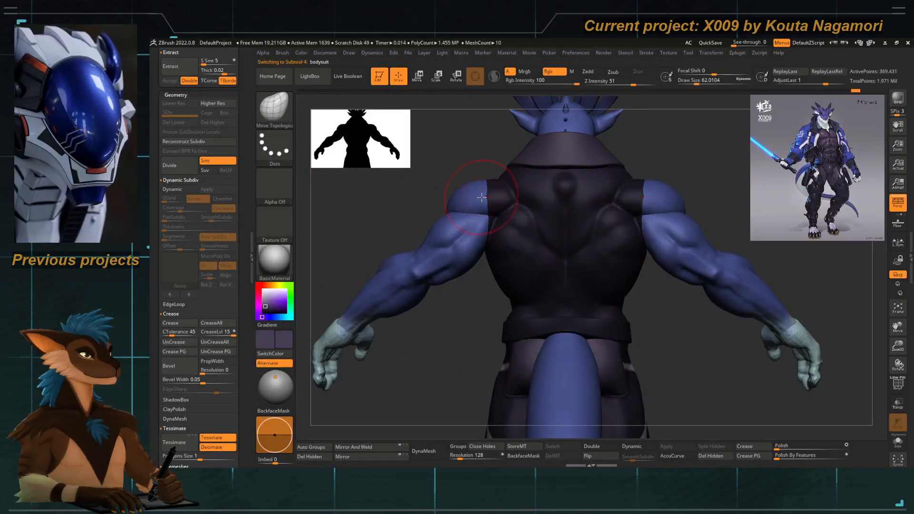
{"action": "right_click_drag", "start_coordinate": [504, 208], "coordinate": [460, 221]}
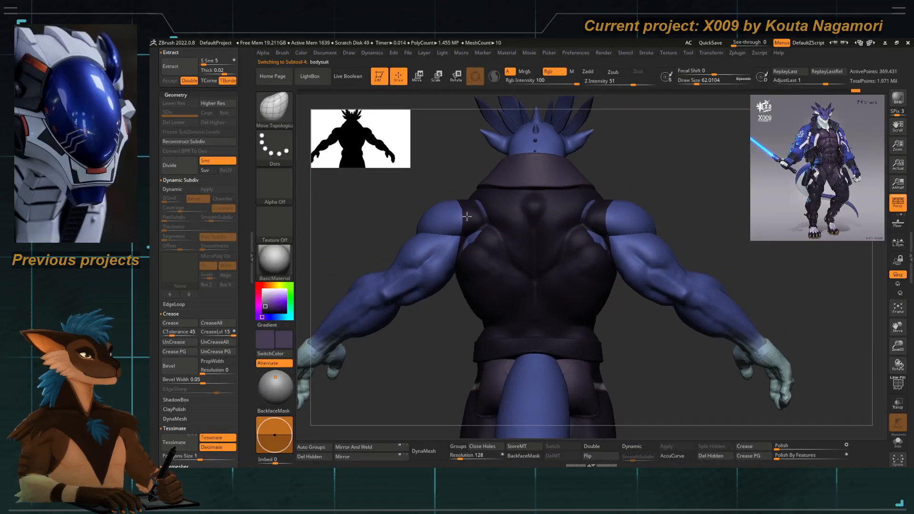
{"action": "mouse_move", "coordinate": [478, 240]}
{"action": "left_mouse_down"}
{"action": "mouse_move", "coordinate": [483, 204]}
{"action": "mouse_move", "coordinate": [473, 215]}
{"action": "left_mouse_up"}
{"action": "key", "text": "space"}
{"action": "left_click_drag", "start_coordinate": [473, 215], "coordinate": [469, 213]}
{"action": "right_click_drag", "start_coordinate": [469, 213], "coordinate": [443, 214]}
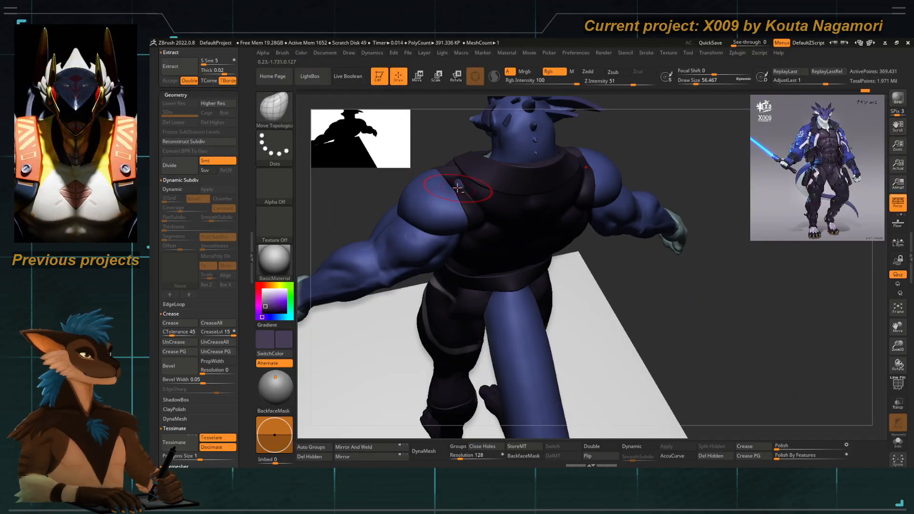
Adjust the bodysuit's shoulder top at draw size about 41 and its front armhole edge at about 68.
{"action": "right_click_drag", "start_coordinate": [375, 208], "coordinate": [459, 256]}
{"action": "key", "text": "space"}
{"action": "left_click_drag", "start_coordinate": [510, 228], "coordinate": [506, 228]}
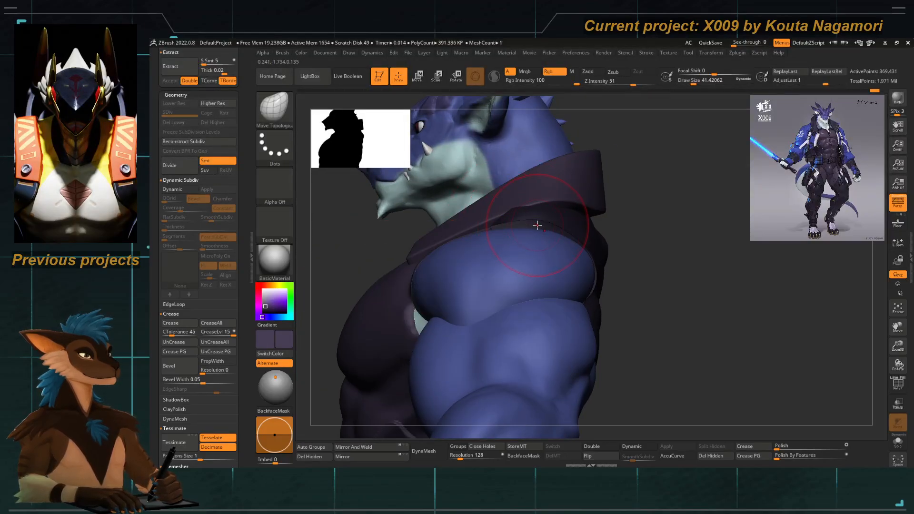
{"action": "right_click_drag", "start_coordinate": [402, 236], "coordinate": [441, 238]}
{"action": "key", "text": "]"}
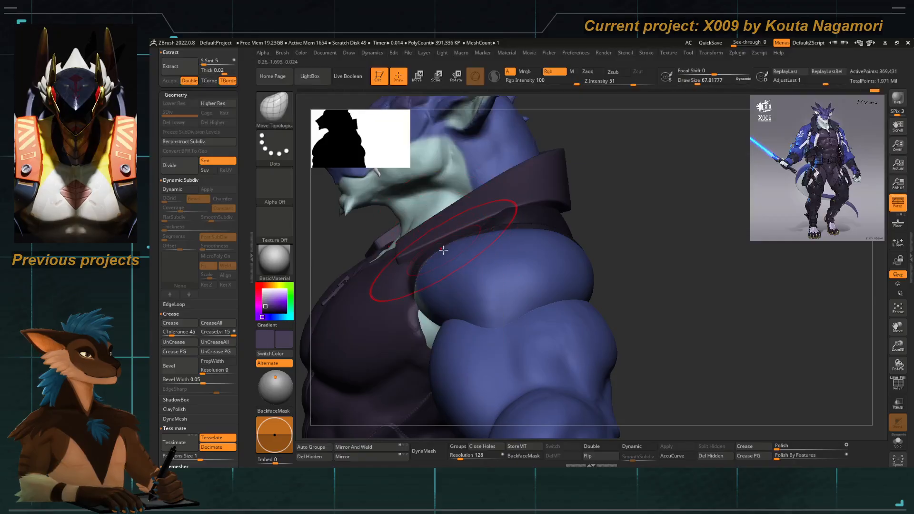
{"action": "left_click_drag", "start_coordinate": [443, 249], "coordinate": [433, 246]}
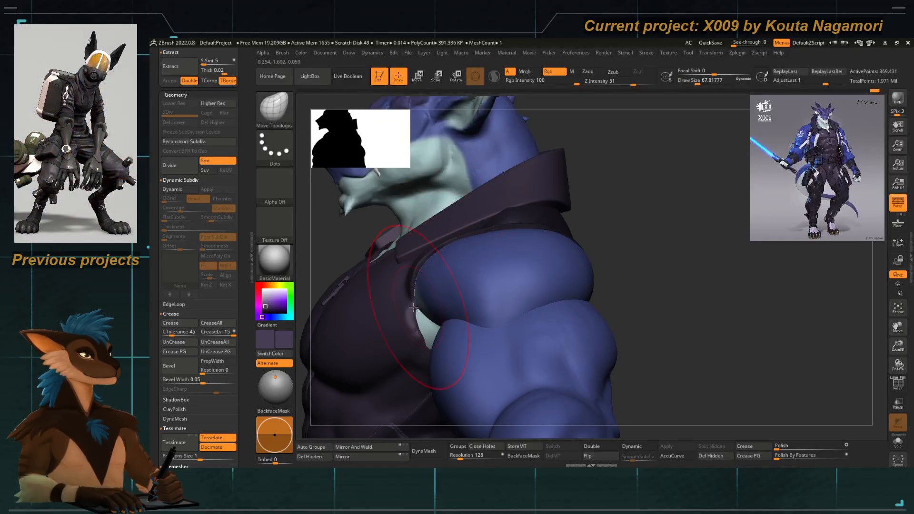
Refine the bodysuit's edge over the front of the shoulder beside the collar at draw sizes about 46 and 33.
{"action": "mouse_move", "coordinate": [413, 307]}
{"action": "right_mouse_down"}
{"action": "mouse_move", "coordinate": [394, 259]}
{"action": "mouse_move", "coordinate": [543, 252]}
{"action": "right_mouse_up"}
{"action": "key", "text": "space"}
{"action": "left_click_drag", "start_coordinate": [403, 258], "coordinate": [394, 253]}
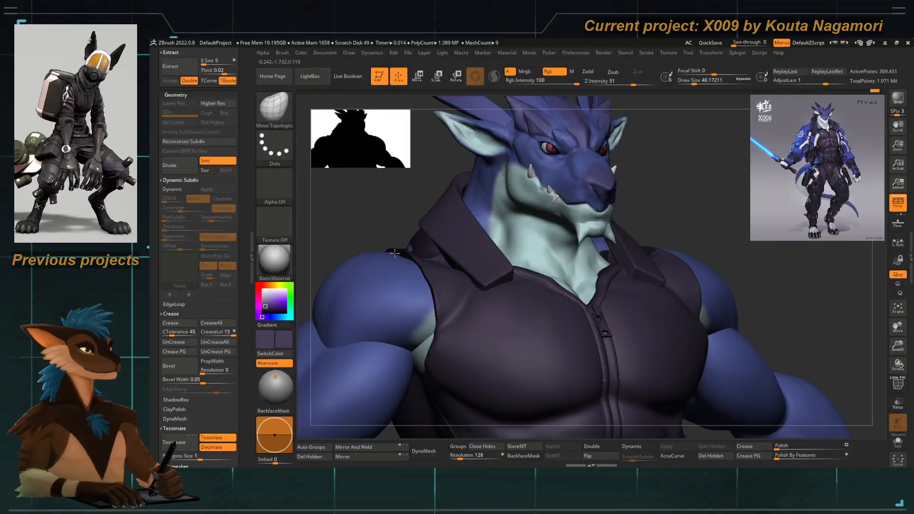
{"action": "right_click_drag", "start_coordinate": [377, 231], "coordinate": [406, 249]}
{"action": "key", "text": "space"}
{"action": "left_click_drag", "start_coordinate": [408, 249], "coordinate": [404, 248]}
Reselect the bodysuit, fine-tune its shoulder edge beneath the collar at draw size about 22, and review the whole character.
{"action": "left_click", "coordinate": [413, 248], "text": "alt"}
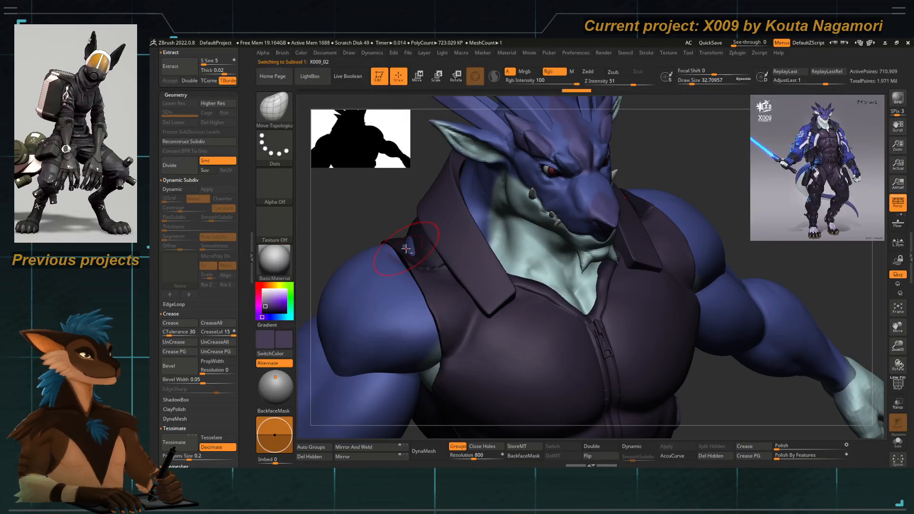
{"action": "key", "text": "ctrl"}
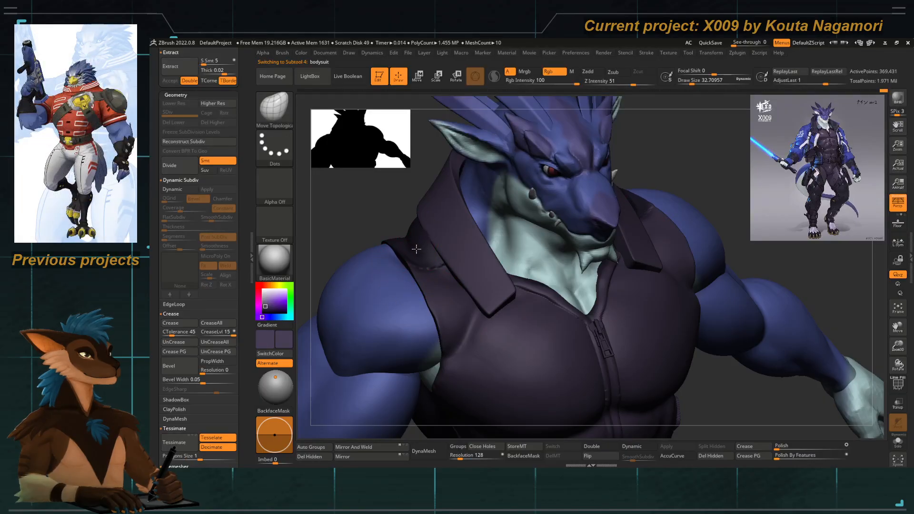
{"action": "right_click_drag", "start_coordinate": [383, 239], "coordinate": [416, 251]}
{"action": "key", "text": "s"}
{"action": "left_click_drag", "start_coordinate": [416, 252], "coordinate": [412, 257]}
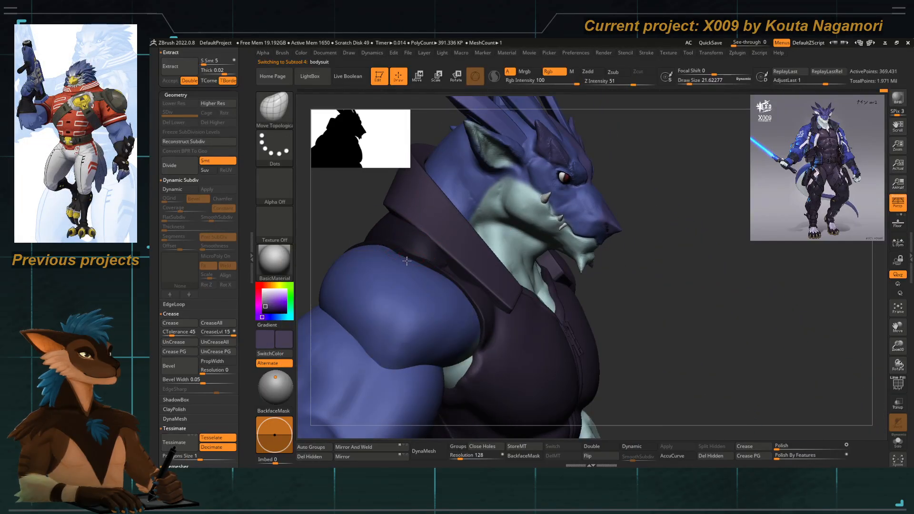
{"action": "right_click_drag", "start_coordinate": [370, 226], "coordinate": [407, 243]}
{"action": "mouse_move", "coordinate": [407, 243]}
{"action": "right_mouse_down", "text": "ctrl"}
{"action": "mouse_move", "coordinate": [392, 231]}
{"action": "mouse_move", "coordinate": [386, 239]}
{"action": "mouse_move", "coordinate": [411, 247]}
{"action": "right_mouse_up", "text": "ctrl"}
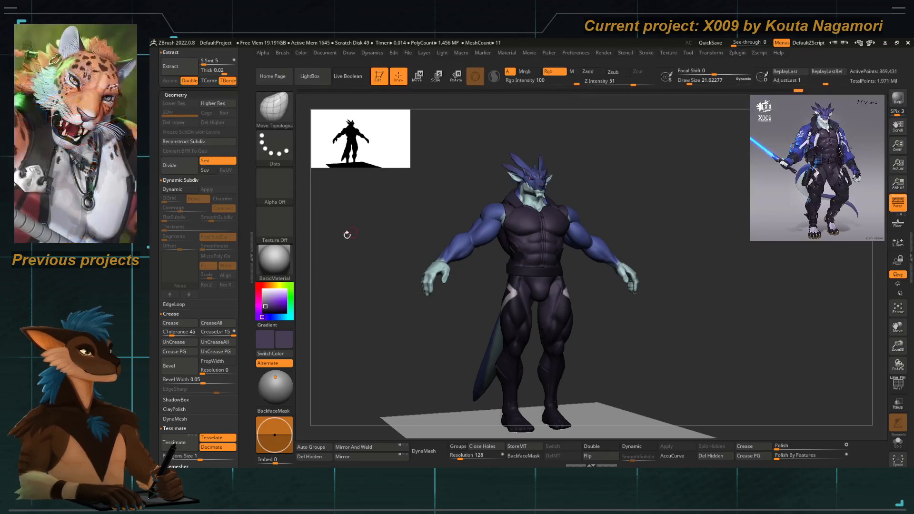
{"action": "right_click_drag", "start_coordinate": [347, 235], "coordinate": [381, 246]}
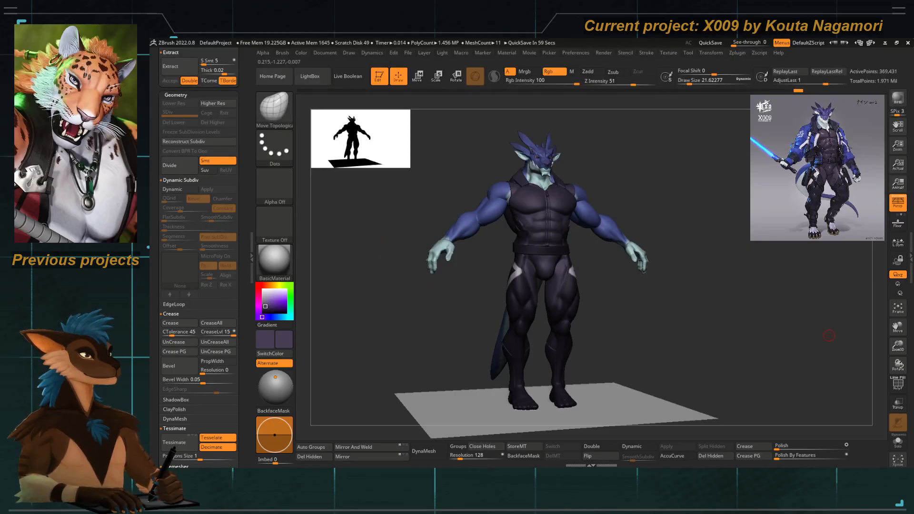
{"action": "mouse_move", "coordinate": [419, 336]}
{"action": "right_mouse_down"}
{"action": "mouse_move", "coordinate": [402, 337]}
{"action": "mouse_move", "coordinate": [428, 329]}
{"action": "right_mouse_up"}
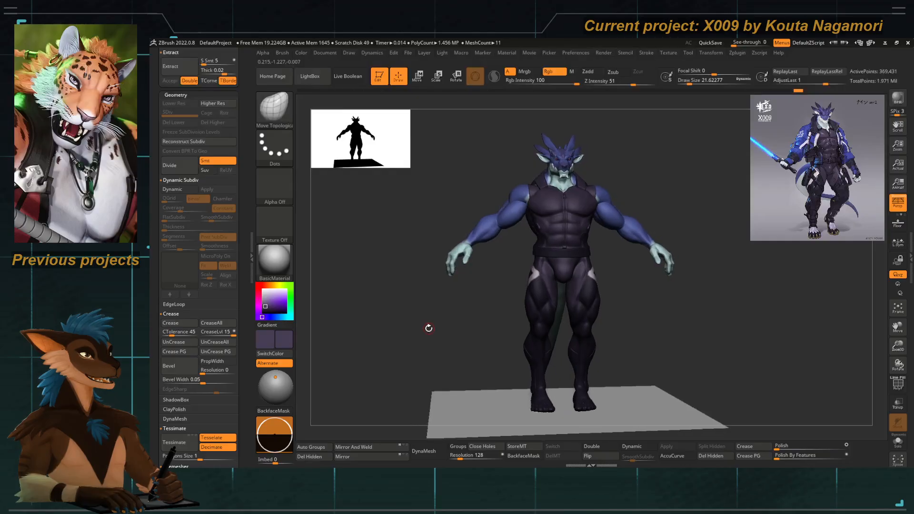
Examine the clothed character from the front, side and back, including the light stripes on the upper legs.
{"action": "left_click_drag", "start_coordinate": [244, 226], "coordinate": [267, 354]}
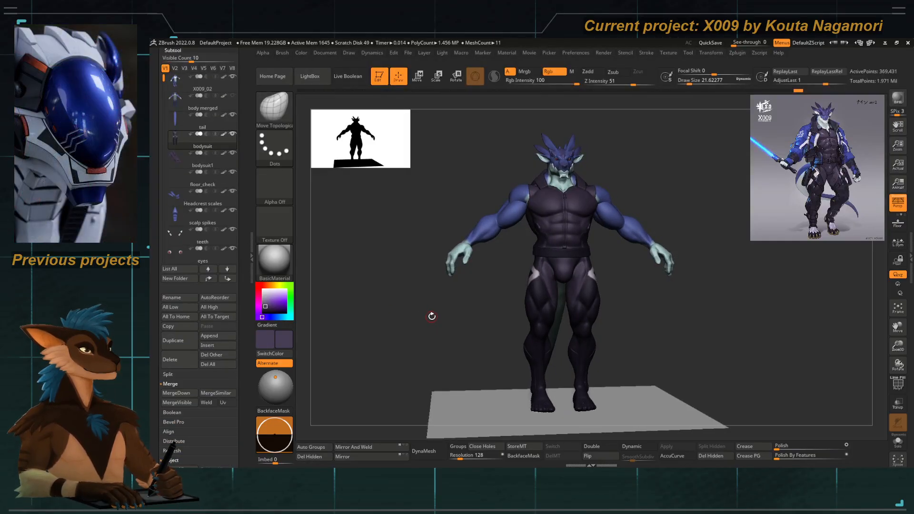
{"action": "mouse_move", "coordinate": [461, 316]}
{"action": "right_mouse_down"}
{"action": "mouse_move", "coordinate": [441, 312]}
{"action": "mouse_move", "coordinate": [451, 313]}
{"action": "right_mouse_up"}
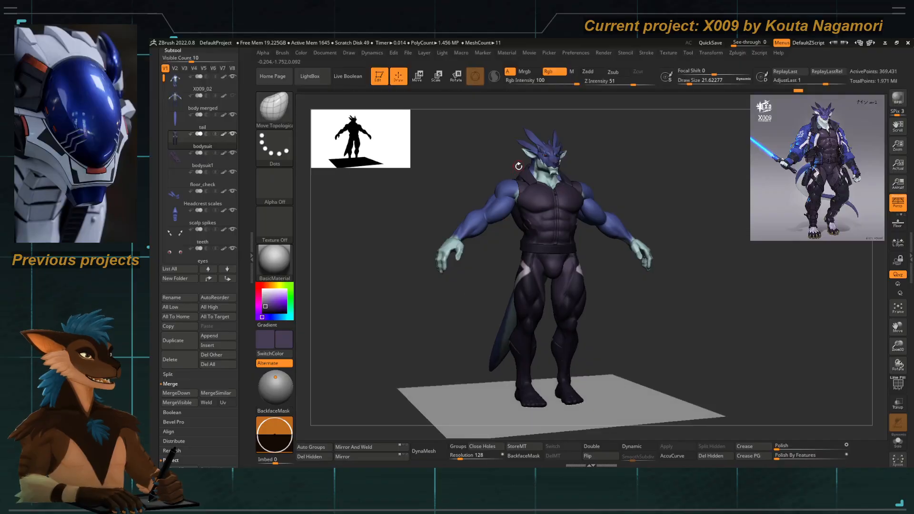
{"action": "right_click_drag", "start_coordinate": [518, 257], "coordinate": [506, 244]}
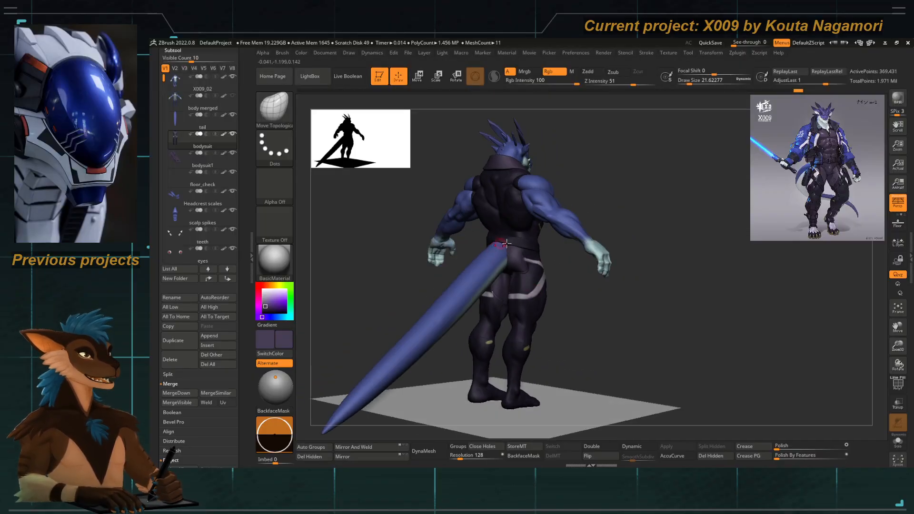
{"action": "right_click_drag", "start_coordinate": [391, 202], "coordinate": [429, 291]}
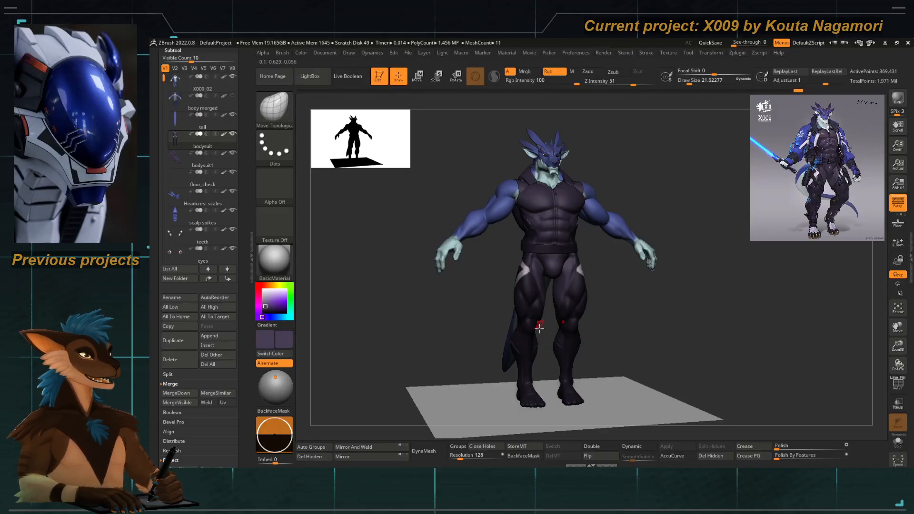
{"action": "left_click_drag", "start_coordinate": [464, 320], "coordinate": [504, 297]}
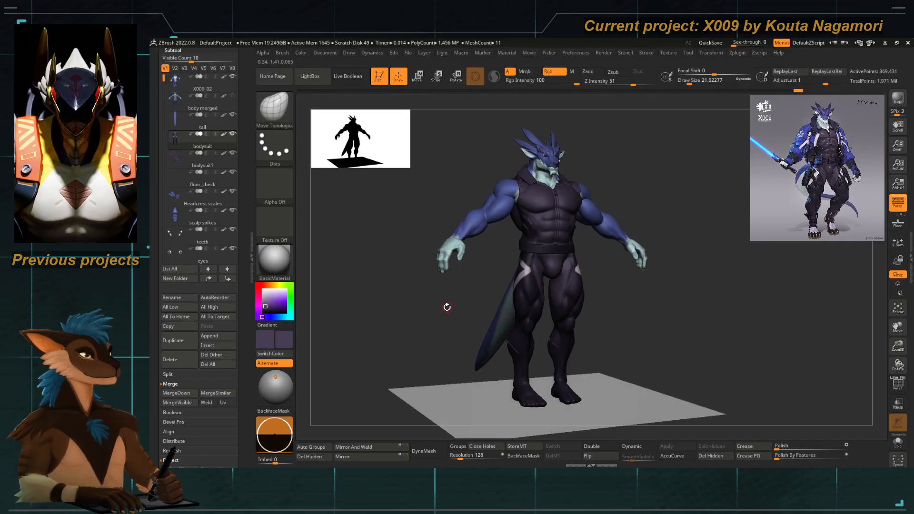
{"action": "left_click_drag", "start_coordinate": [447, 307], "coordinate": [469, 341]}
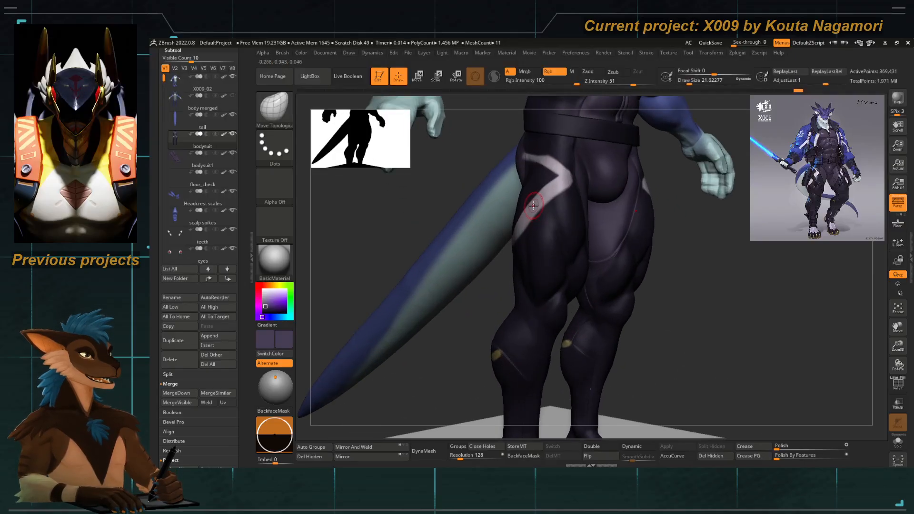
Repaint the light stripe and surrounding dark fabric across the bodysuit's back thighs using the Standard brush at draw size about 16.
{"action": "key", "text": "space"}
{"action": "key", "text": "b"}
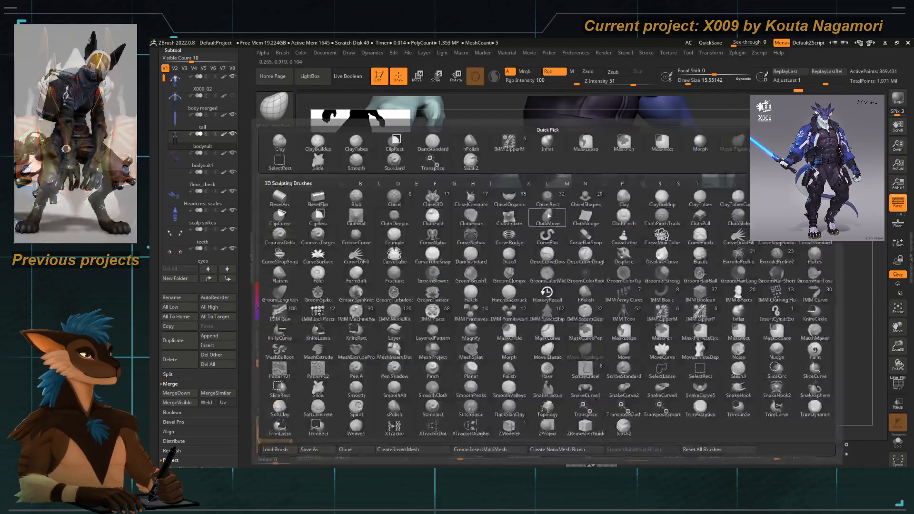
{"action": "key", "text": "s"}
{"action": "key", "text": "t"}
{"action": "left_click_drag", "start_coordinate": [521, 246], "coordinate": [521, 248]}
{"action": "mouse_move", "coordinate": [452, 305]}
{"action": "left_mouse_down"}
{"action": "mouse_move", "coordinate": [495, 298]}
{"action": "mouse_move", "coordinate": [521, 268]}
{"action": "mouse_move", "coordinate": [572, 257]}
{"action": "left_mouse_up"}
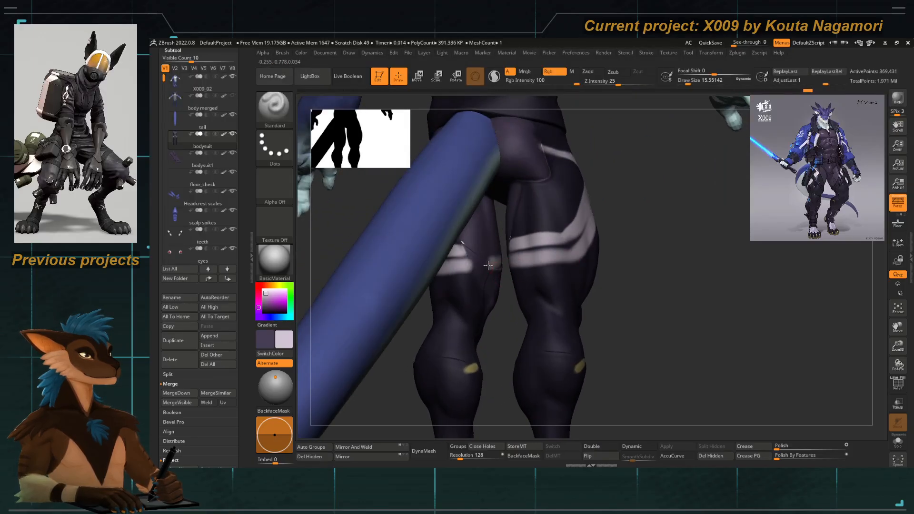
{"action": "key", "text": "ctrl+z"}
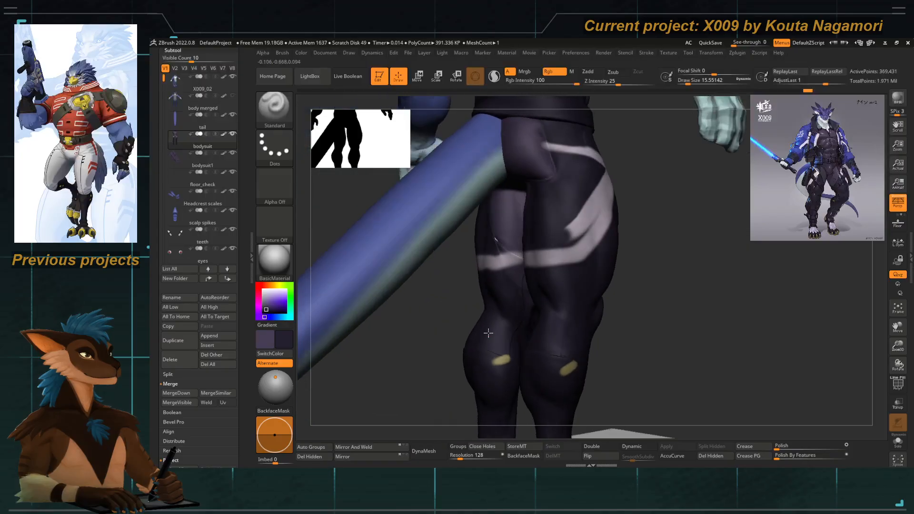
{"action": "mouse_move", "coordinate": [542, 235]}
{"action": "right_mouse_down"}
{"action": "mouse_move", "coordinate": [569, 237]}
{"action": "mouse_move", "coordinate": [576, 215]}
{"action": "mouse_move", "coordinate": [553, 197]}
{"action": "right_mouse_up"}
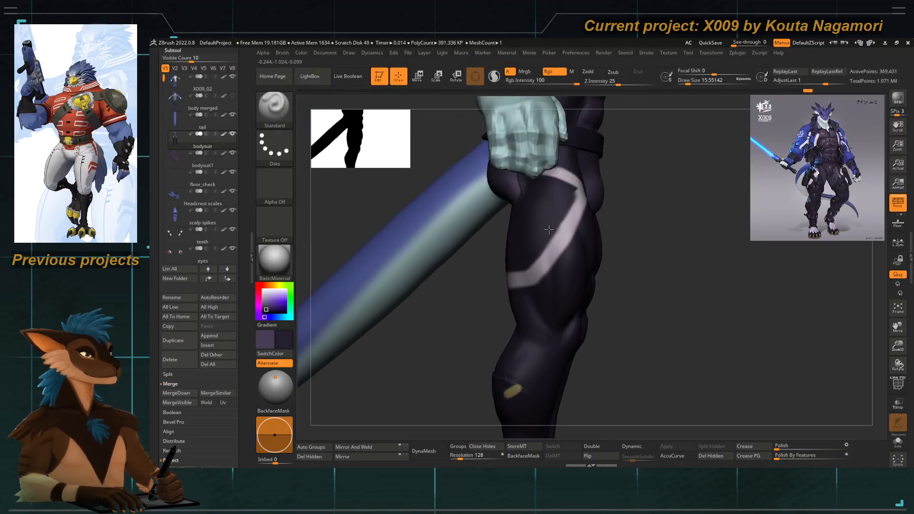
Touch up the bodysuit's paint around the seam beside the tail and the back thigh stripes at draw sizes about 9 and 13.
{"action": "mouse_move", "coordinate": [501, 291]}
{"action": "right_mouse_down"}
{"action": "mouse_move", "coordinate": [496, 307]}
{"action": "mouse_move", "coordinate": [416, 330]}
{"action": "mouse_move", "coordinate": [363, 320]}
{"action": "mouse_move", "coordinate": [422, 282]}
{"action": "mouse_move", "coordinate": [386, 286]}
{"action": "right_mouse_up"}
{"action": "left_click_drag", "start_coordinate": [382, 286], "coordinate": [461, 262]}
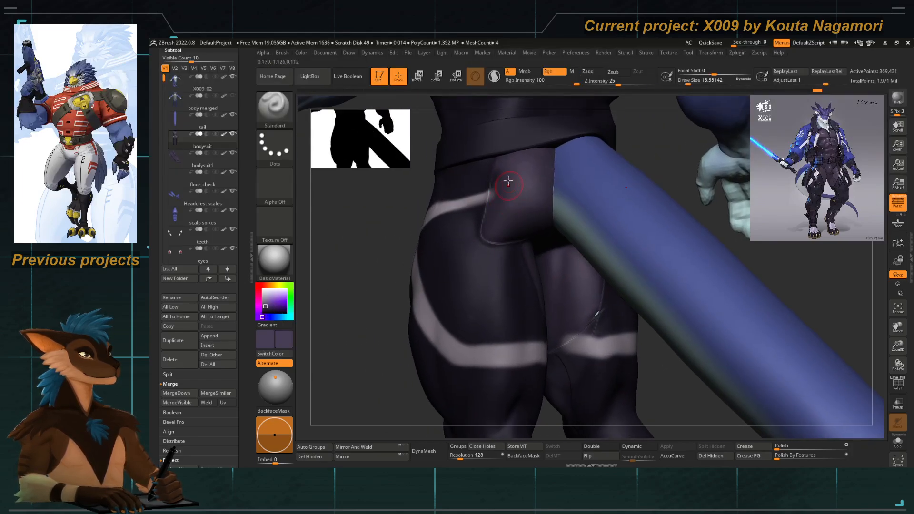
{"action": "key", "text": "space"}
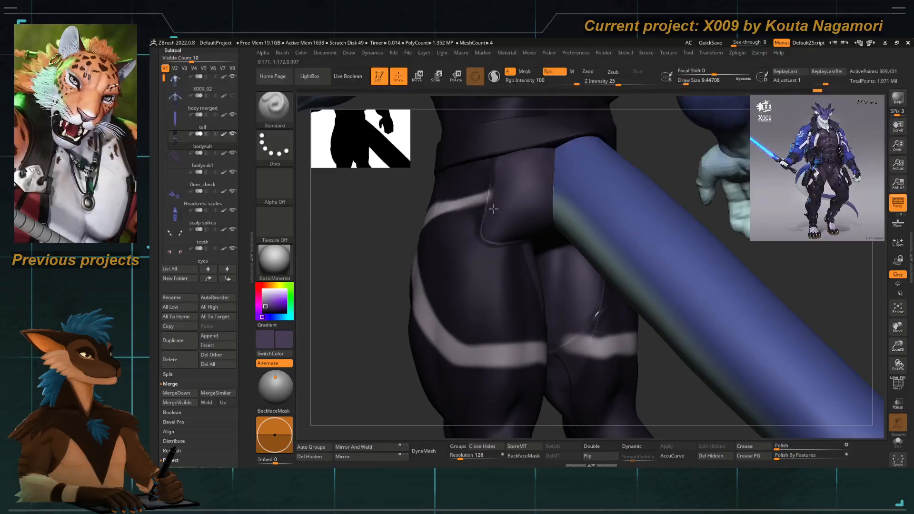
{"action": "right_click_drag", "start_coordinate": [493, 233], "coordinate": [469, 300], "text": "ctrl"}
{"action": "right_click_drag", "start_coordinate": [546, 305], "coordinate": [571, 289], "text": "ctrl"}
{"action": "key", "text": "space"}
{"action": "left_click_drag", "start_coordinate": [571, 289], "coordinate": [560, 285]}
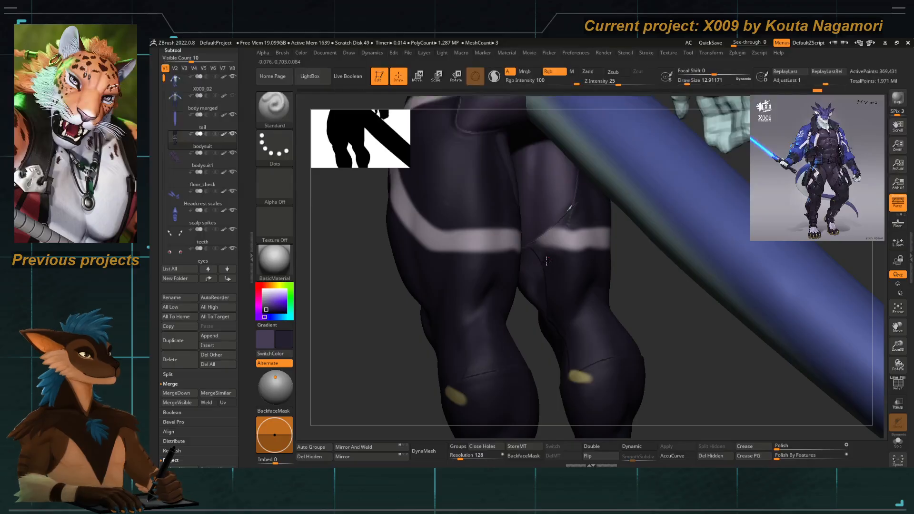
Clean up the bodysuit's paint along the inner thigh panel and its seam at draw sizes about 20 and 3.
{"action": "mouse_move", "coordinate": [536, 325]}
{"action": "right_mouse_down"}
{"action": "mouse_move", "coordinate": [585, 291]}
{"action": "mouse_move", "coordinate": [519, 287]}
{"action": "right_mouse_up"}
{"action": "mouse_move", "coordinate": [520, 287]}
{"action": "left_mouse_down"}
{"action": "mouse_move", "coordinate": [506, 262]}
{"action": "mouse_move", "coordinate": [549, 253]}
{"action": "mouse_move", "coordinate": [522, 256]}
{"action": "left_mouse_up"}
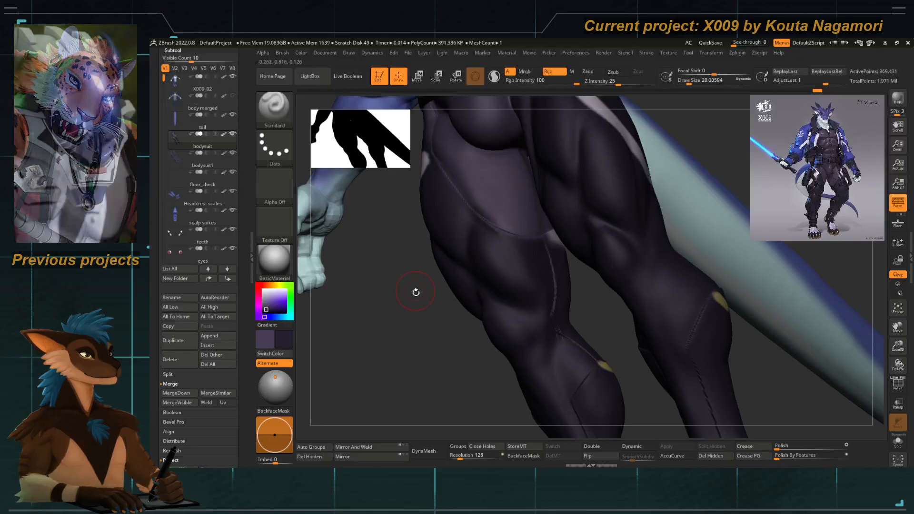
{"action": "right_click_drag", "start_coordinate": [416, 292], "coordinate": [459, 205]}
{"action": "key", "text": "space"}
{"action": "left_click_drag", "start_coordinate": [443, 159], "coordinate": [430, 151]}
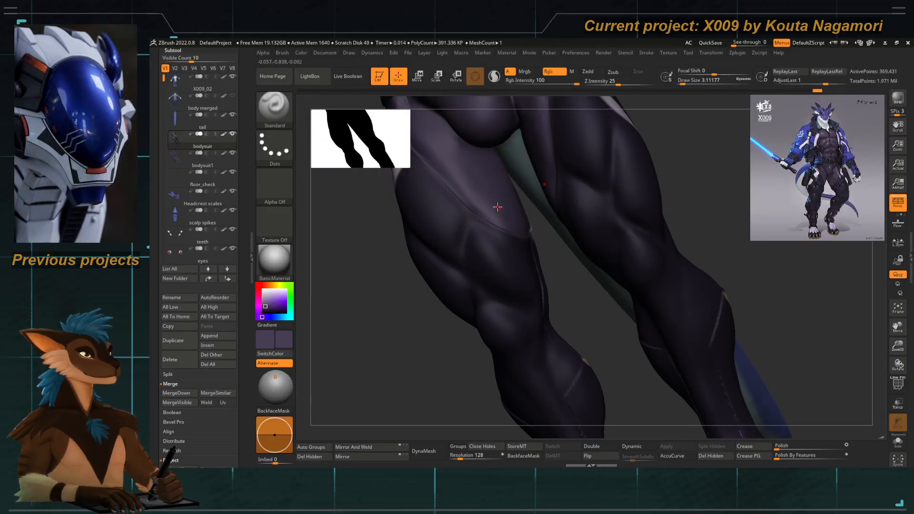
Hide the floor_check subtool beneath the character.
{"action": "key", "text": "f"}
{"action": "mouse_move", "coordinate": [485, 307]}
{"action": "right_mouse_down", "text": "alt"}
{"action": "mouse_move", "coordinate": [435, 296]}
{"action": "mouse_move", "coordinate": [485, 307]}
{"action": "right_mouse_up", "text": "alt"}
{"action": "left_click_drag", "start_coordinate": [245, 221], "coordinate": [253, 410]}
{"action": "right_click_drag", "start_coordinate": [462, 313], "coordinate": [518, 326], "text": "alt"}
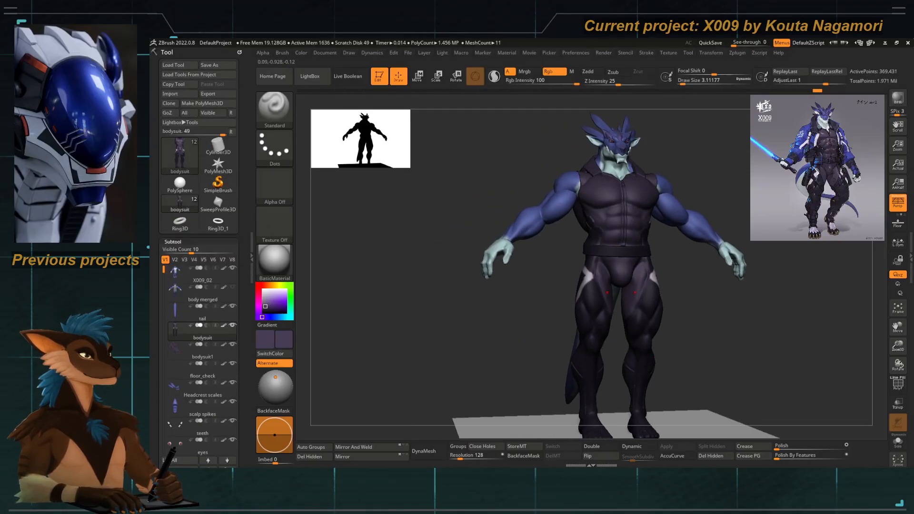
{"action": "left_click_drag", "start_coordinate": [704, 288], "coordinate": [695, 299], "text": "shift"}
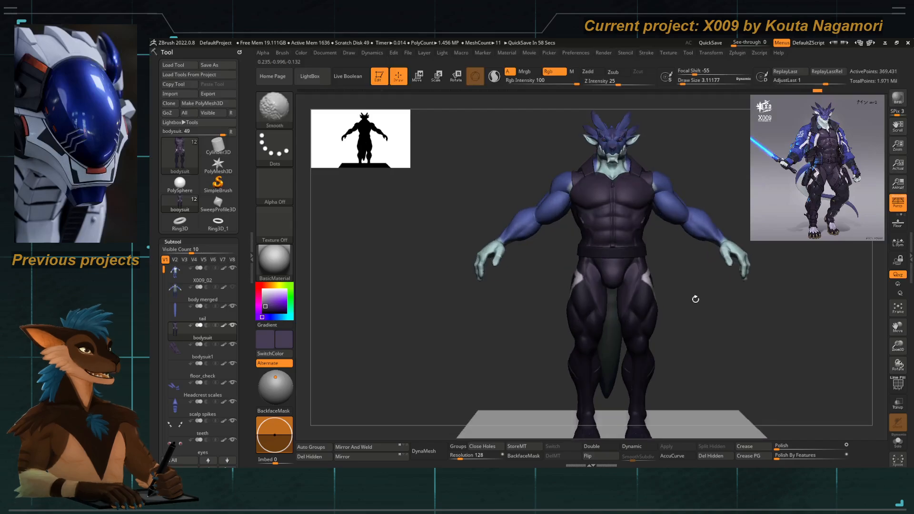
{"action": "mouse_move", "coordinate": [718, 287]}
{"action": "right_mouse_down", "text": "alt"}
{"action": "mouse_move", "coordinate": [761, 303]}
{"action": "mouse_move", "coordinate": [753, 302]}
{"action": "mouse_move", "coordinate": [775, 290]}
{"action": "mouse_move", "coordinate": [752, 289]}
{"action": "mouse_move", "coordinate": [752, 305]}
{"action": "right_mouse_up", "text": "alt"}
{"action": "left_click_drag", "start_coordinate": [244, 289], "coordinate": [243, 204]}
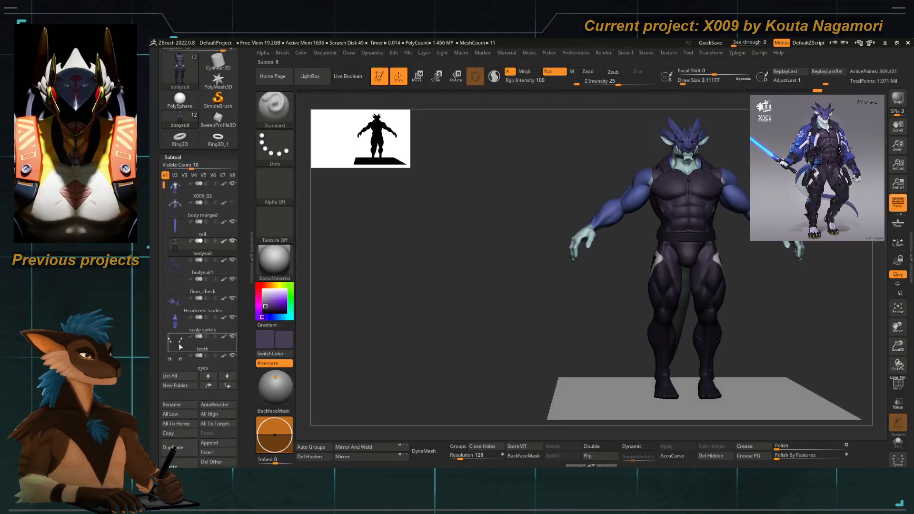
{"action": "left_click", "coordinate": [233, 279]}
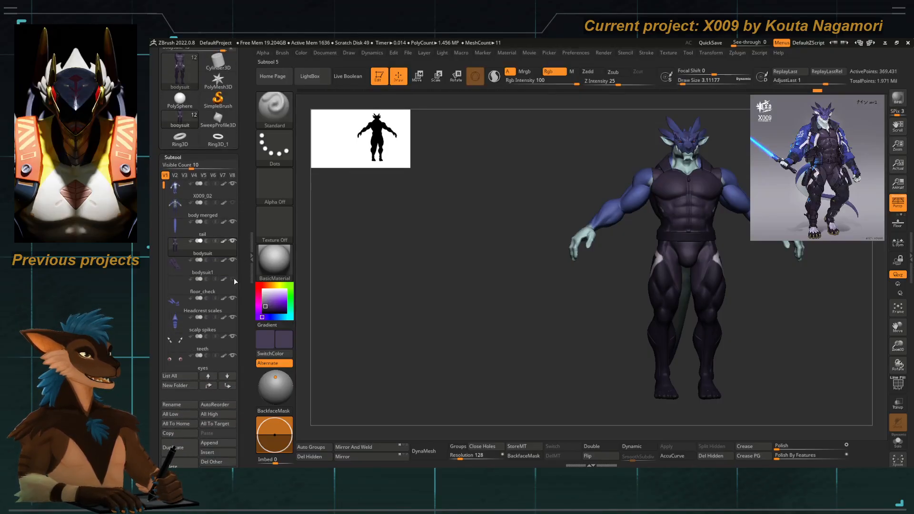
Leave a canvas snapshot of the clothed character and place the unclothed X009_03 model beside it to compare their proportions.
{"action": "left_click_drag", "start_coordinate": [444, 312], "coordinate": [471, 322]}
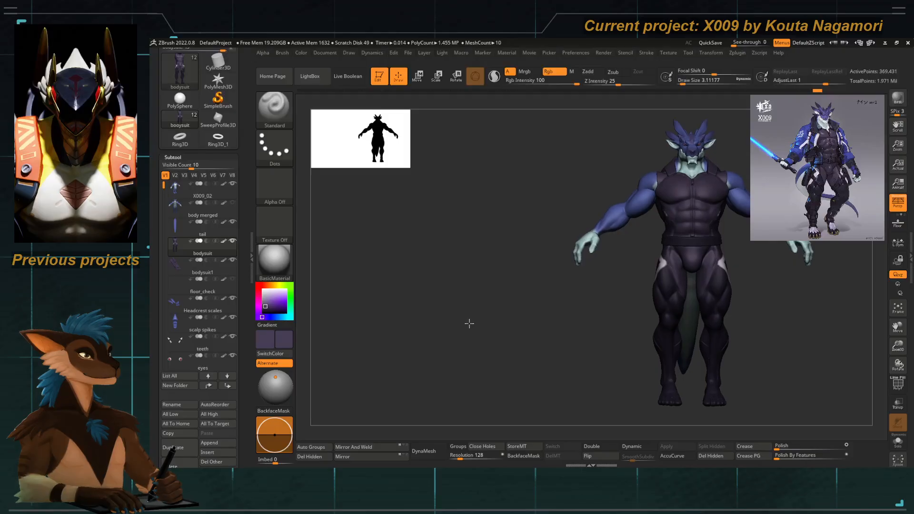
{"action": "key", "text": "space"}
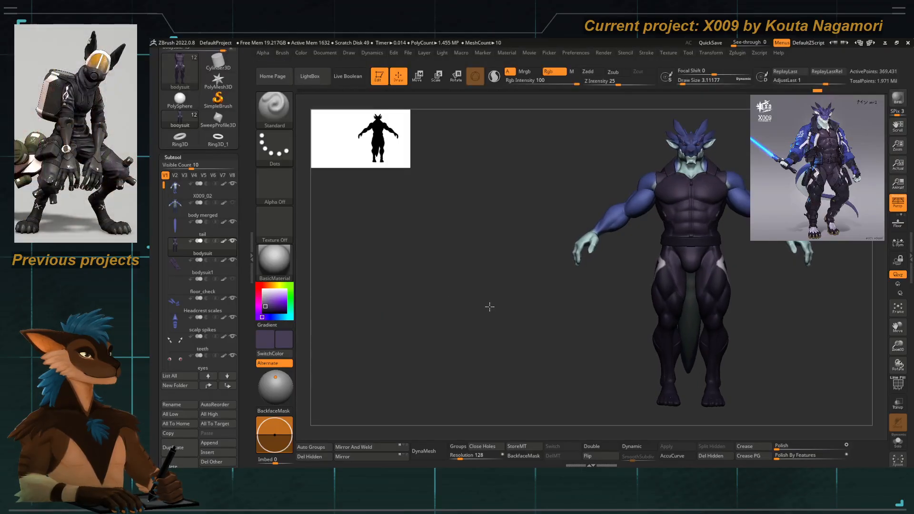
{"action": "left_click_drag", "start_coordinate": [489, 304], "coordinate": [364, 315]}
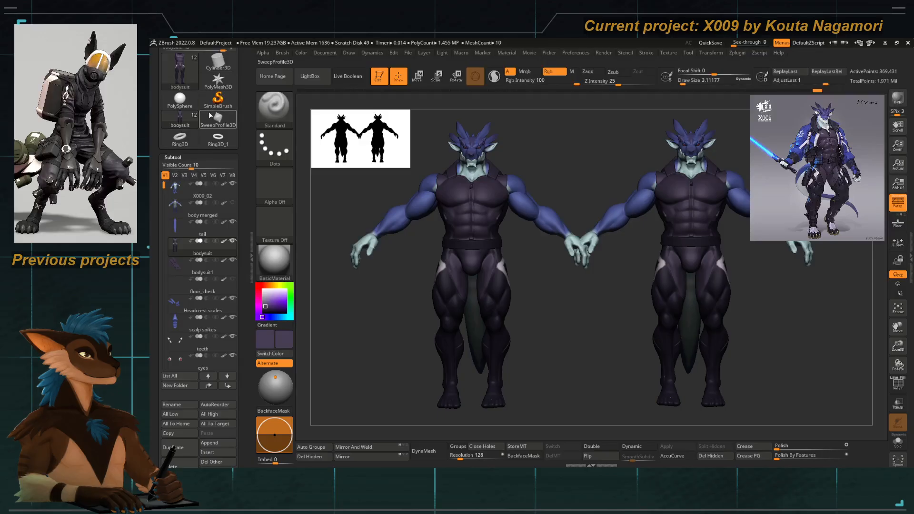
{"action": "scroll", "coordinate": [181, 81], "scroll_direction": "up", "scroll_amount": 4}
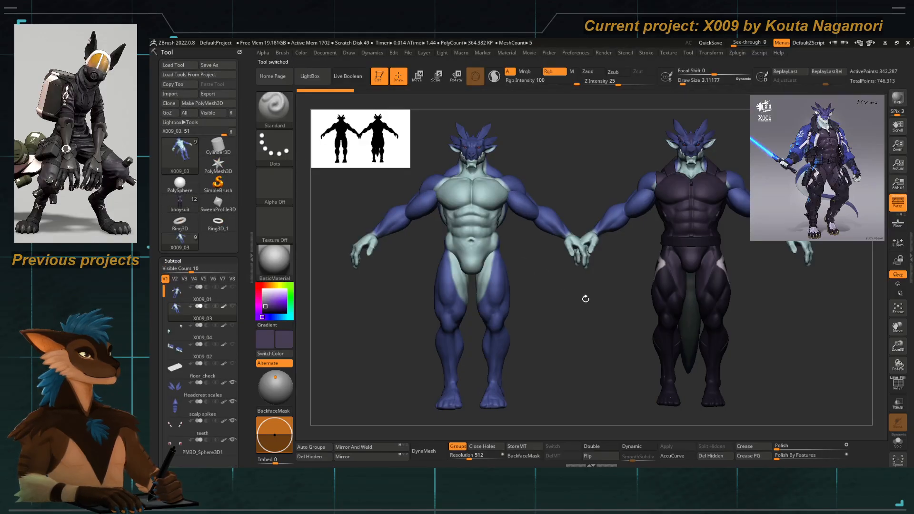
{"action": "left_click_drag", "start_coordinate": [586, 300], "coordinate": [565, 298]}
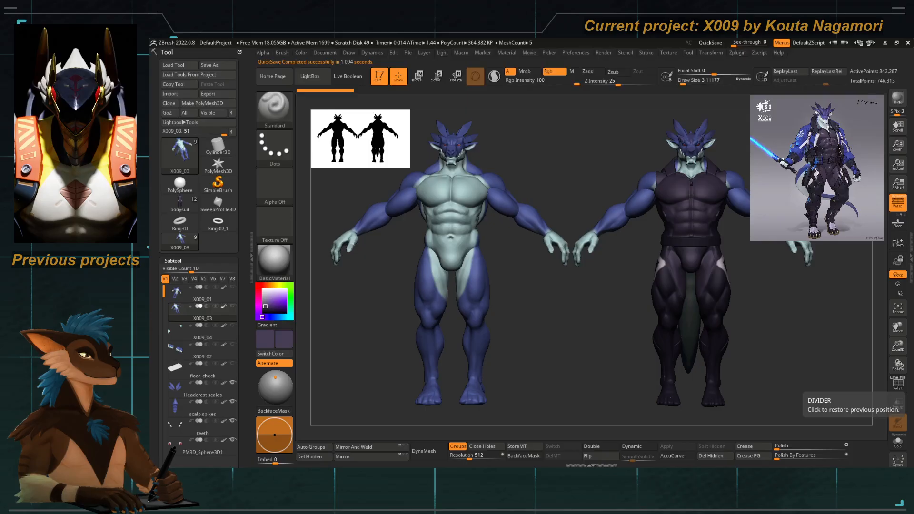
Clear the comparison snapshot from the canvas and switch back to the bodysuit tool, centring the clothed character.
{"action": "left_click_drag", "start_coordinate": [773, 312], "coordinate": [776, 311]}
{"action": "key", "text": "ctrl+n"}
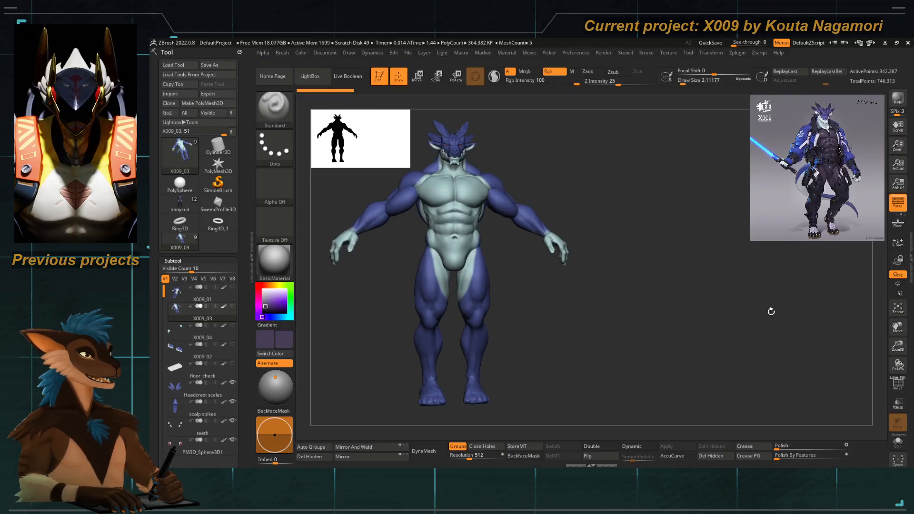
{"action": "left_click", "coordinate": [180, 205]}
{"action": "left_click_drag", "start_coordinate": [684, 291], "coordinate": [783, 321]}
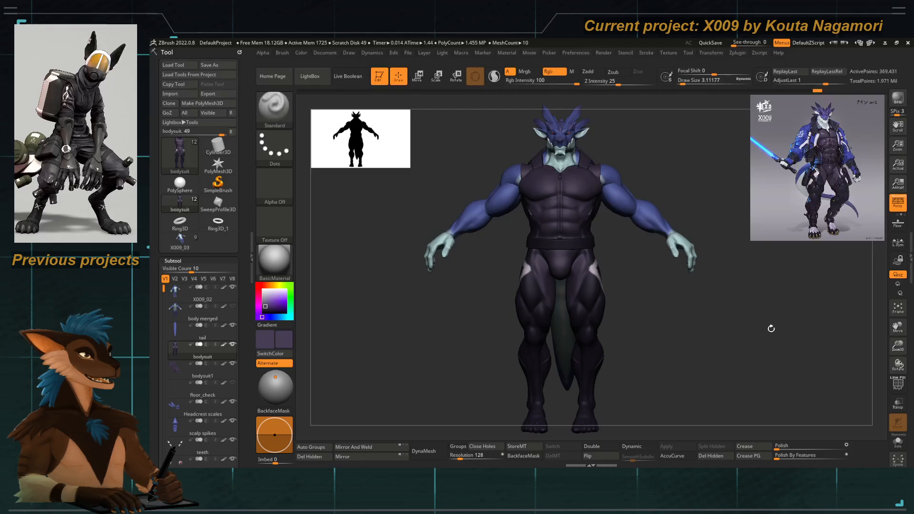